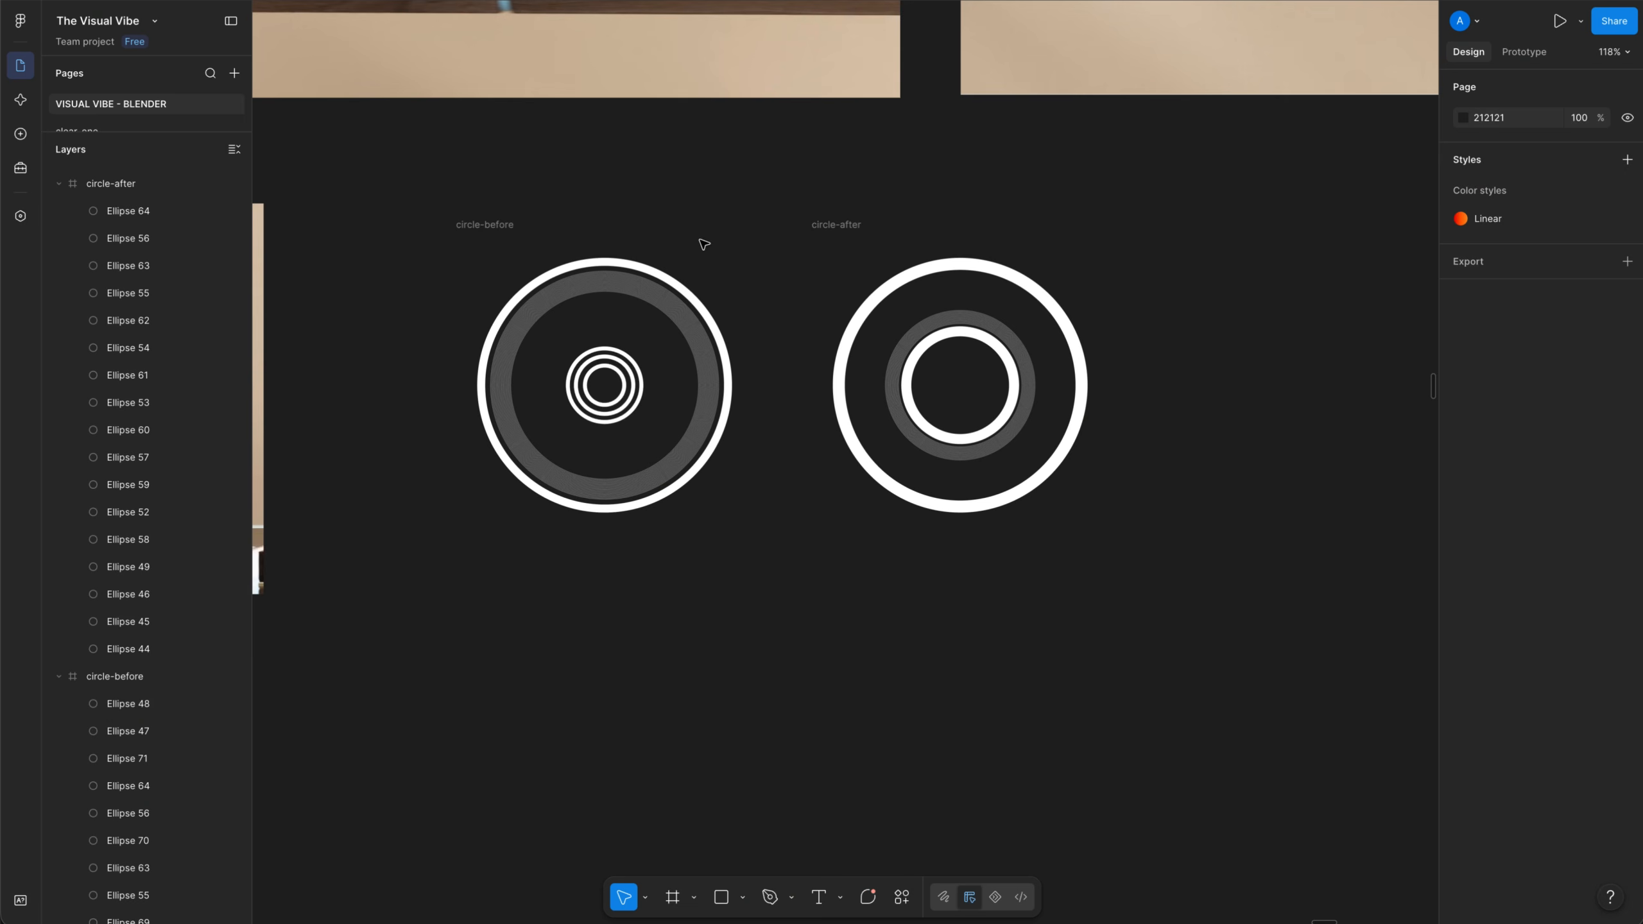
# Examine the circle-before and circle-after reference frames and the rings they contain
pyautogui.scroll(2, 636, 267)
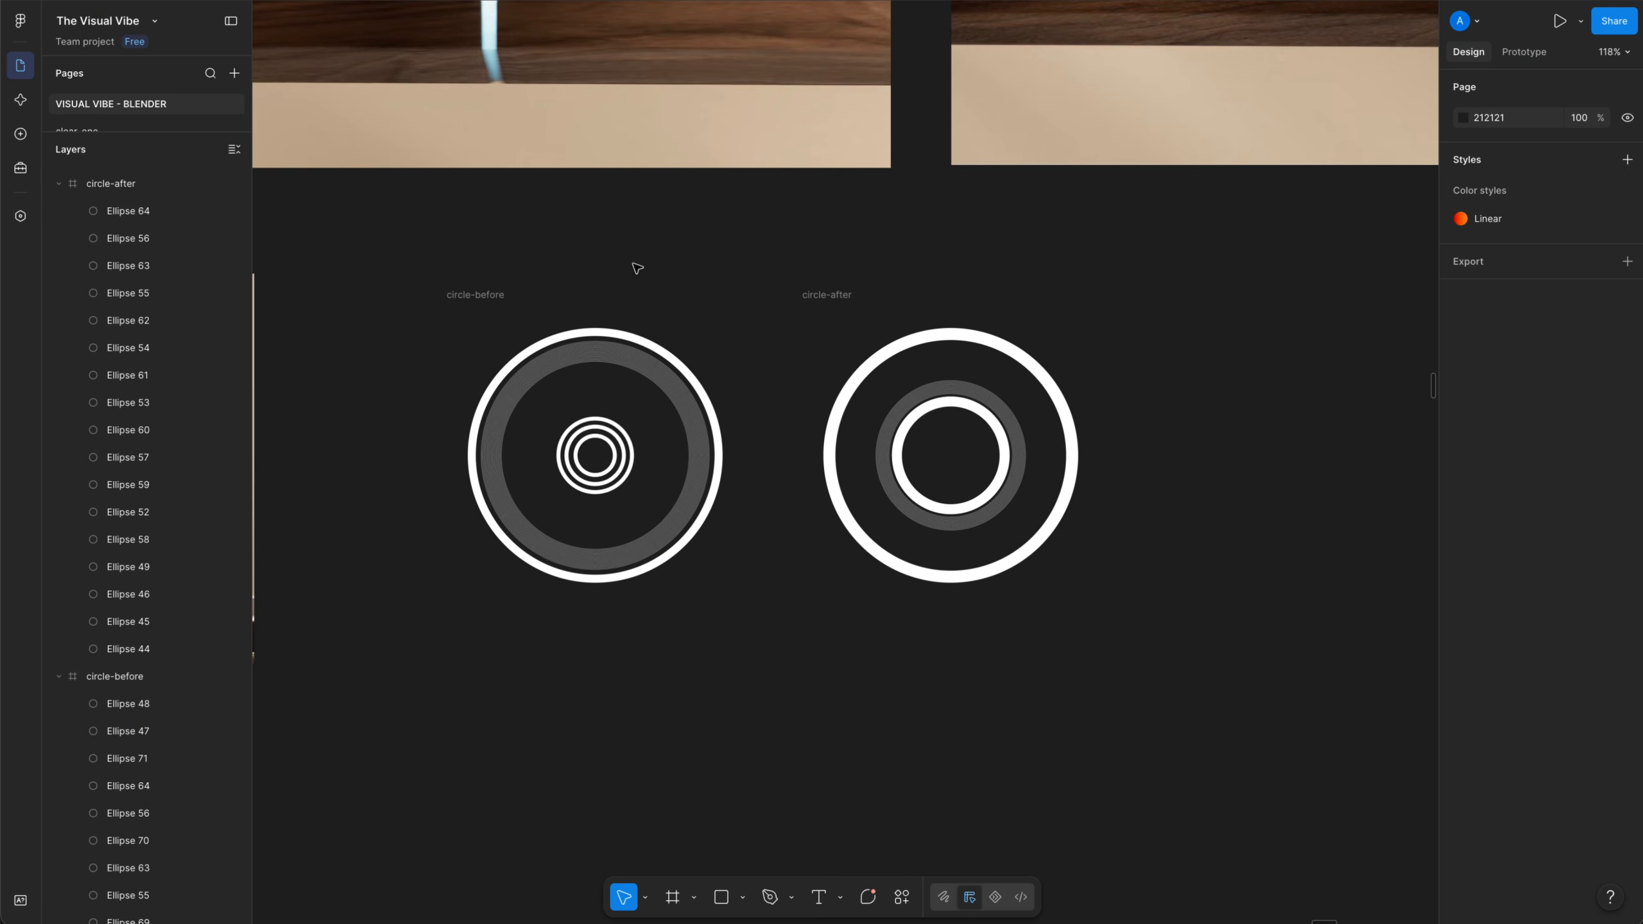
pyautogui.moveTo(376, 224); pyautogui.dragTo(1281, 699)
pyautogui.click(575, 261)
pyautogui.moveTo(576, 261); pyautogui.dragTo(660, 752)
pyautogui.click(610, 264)
pyautogui.click(487, 294)
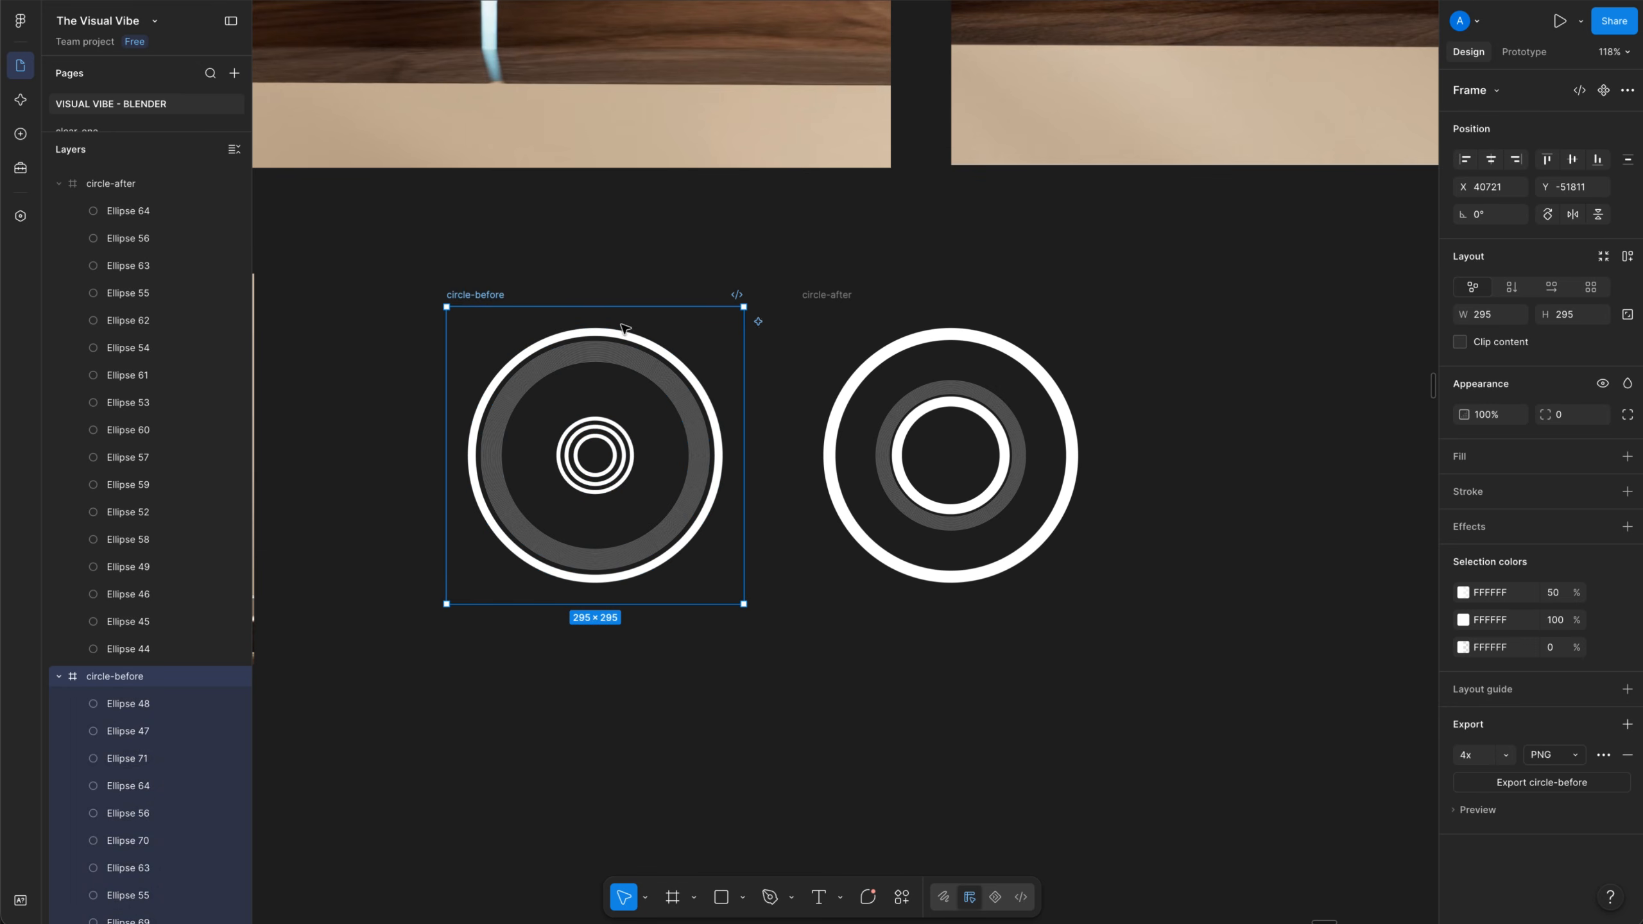
pyautogui.click(833, 294)
pyautogui.scroll(-1, 1255, 367)
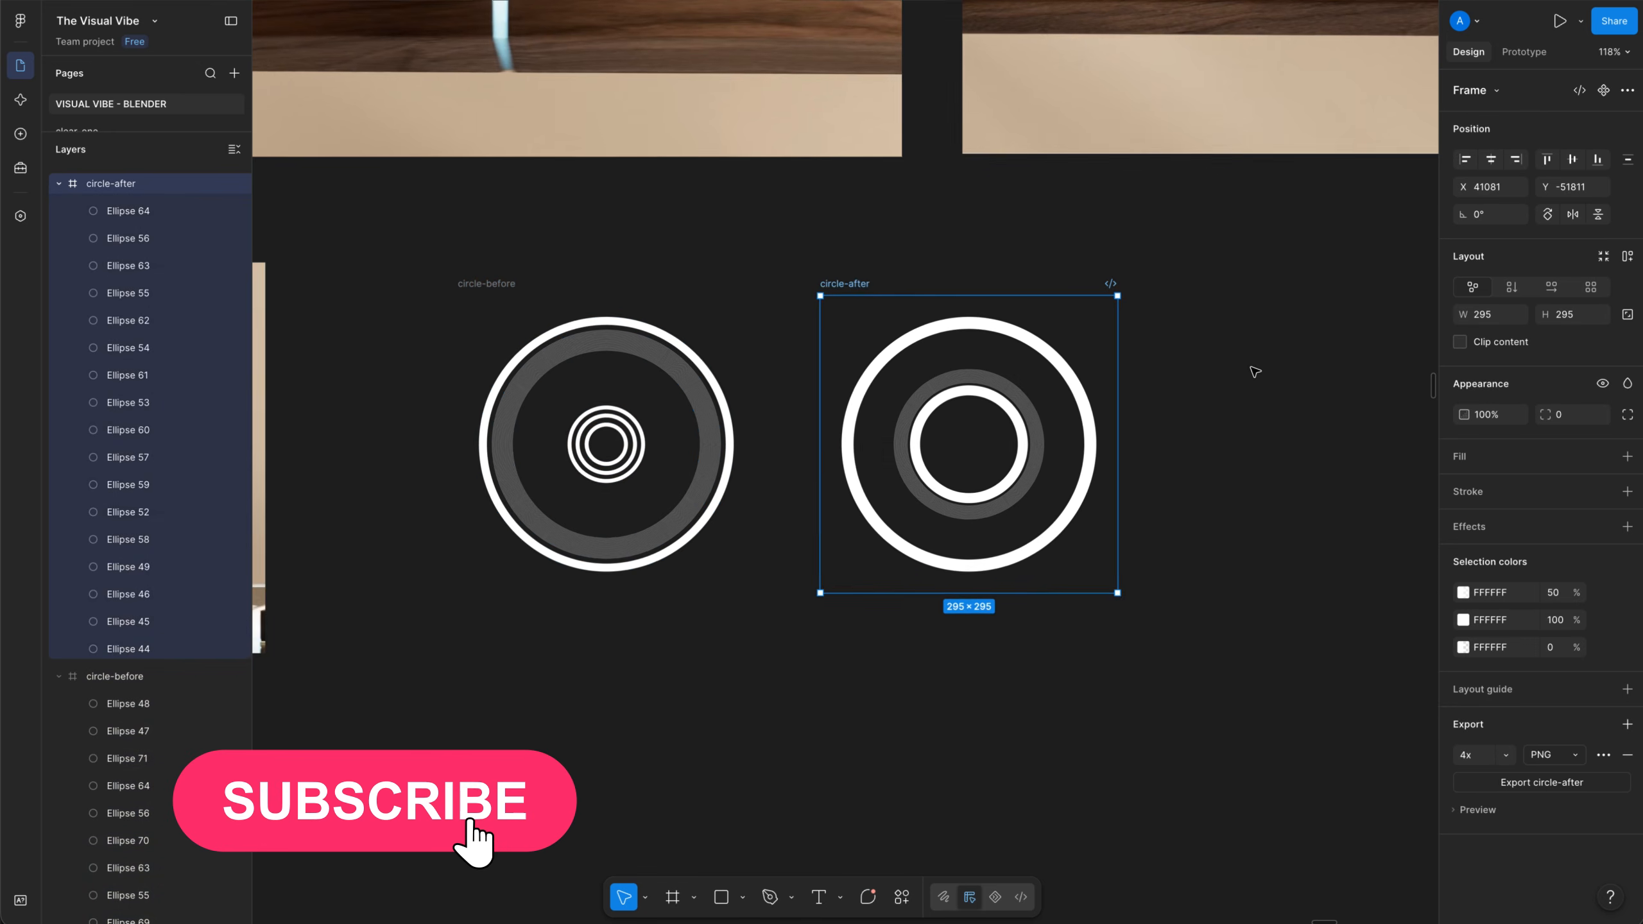
pyautogui.click(814, 277)
pyautogui.scroll(-1, 814, 276)
pyautogui.hscroll(-1, 814, 277)
pyautogui.click(778, 267)
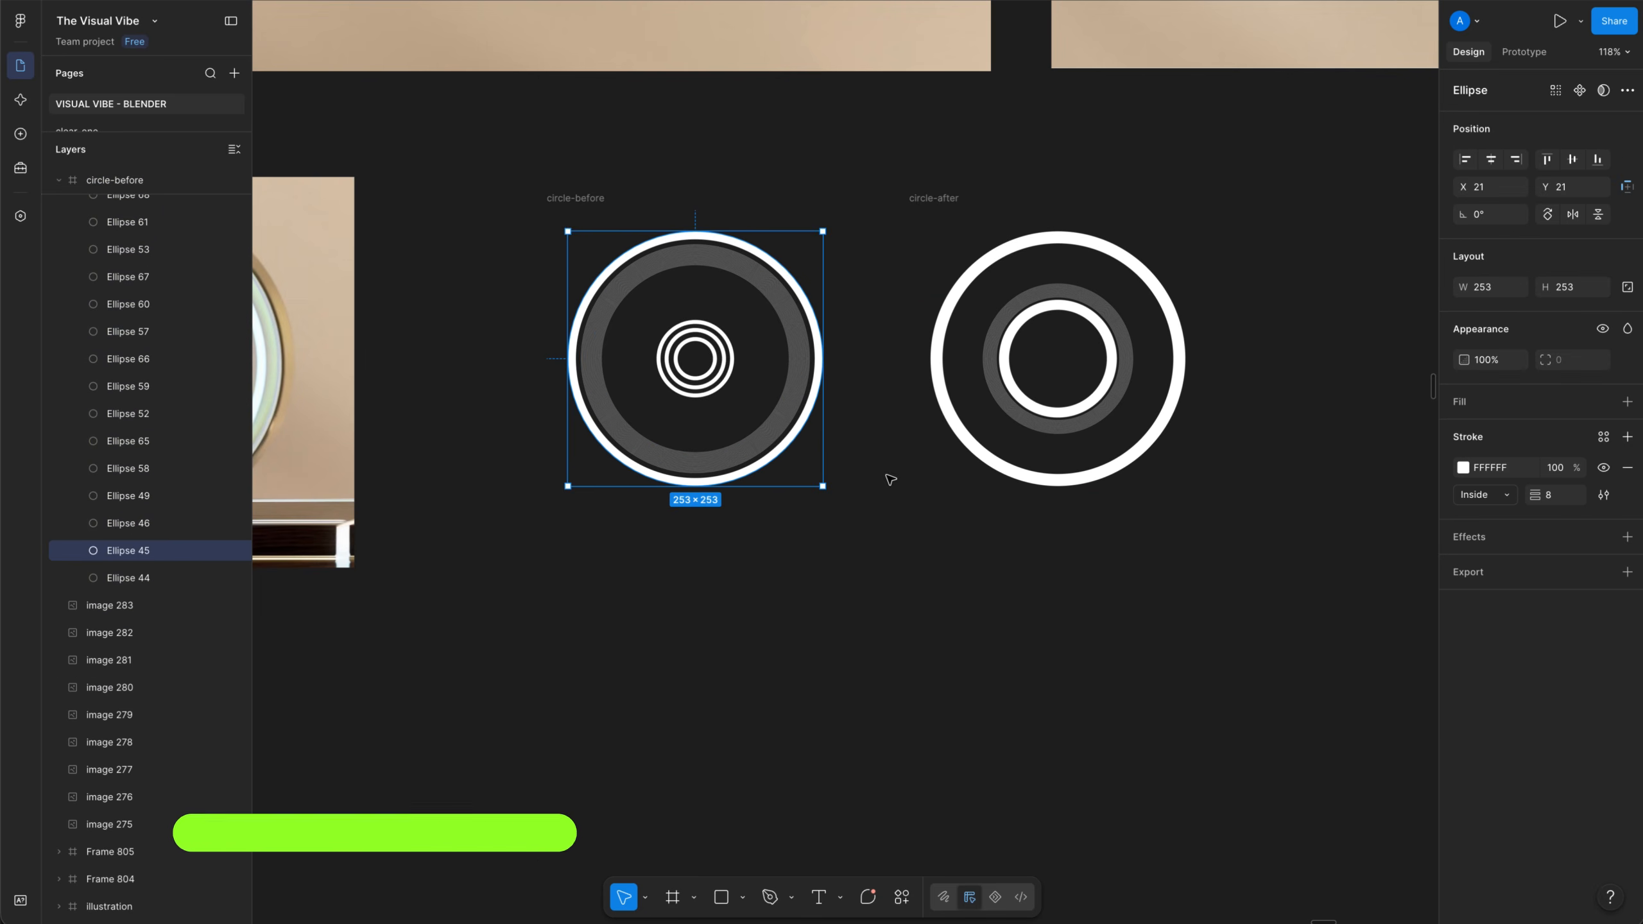
pyautogui.click(912, 622)
pyautogui.scroll(-3, 905, 430)
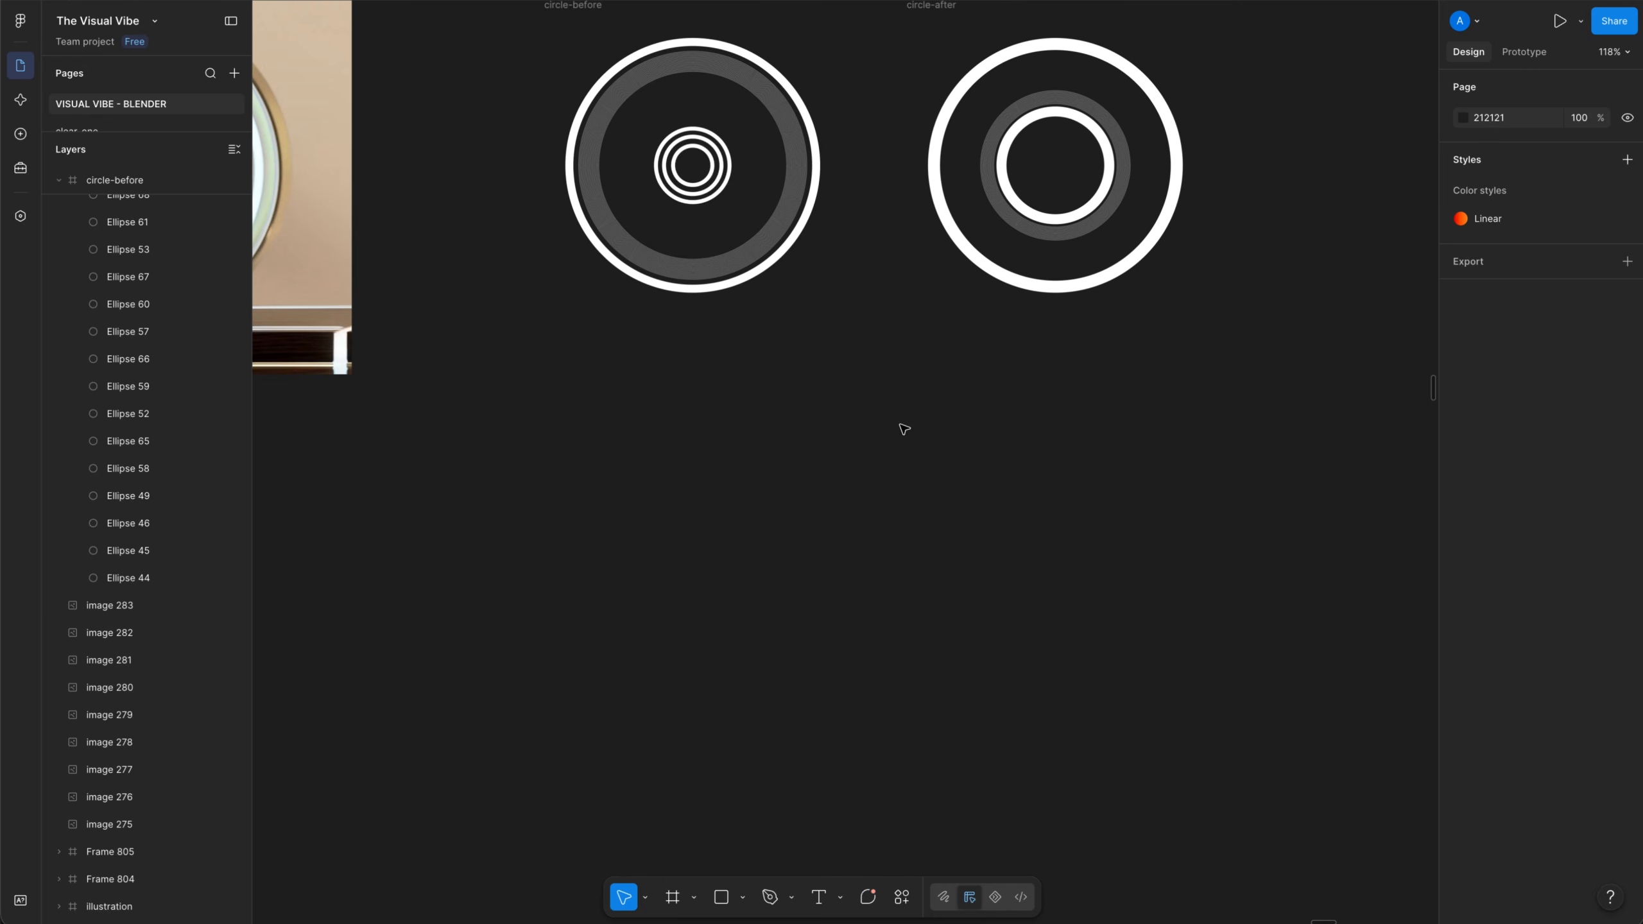
# Draw a circle about 224 × 224 in the empty space below circle-before and remove its fill
pyautogui.press('o')
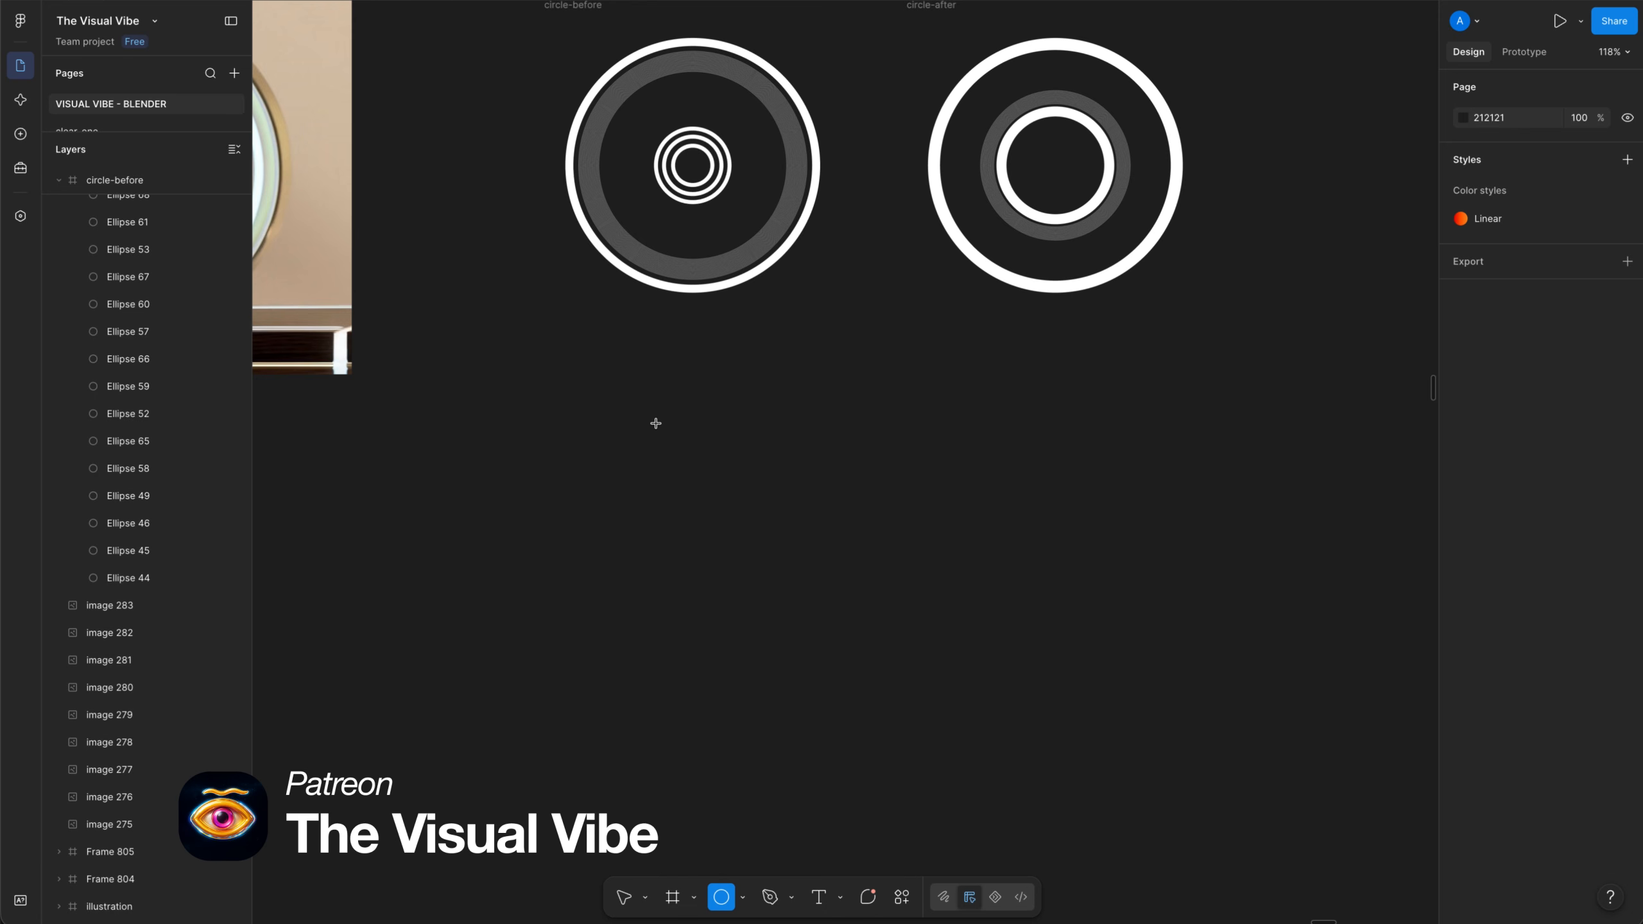
pyautogui.click(744, 906)
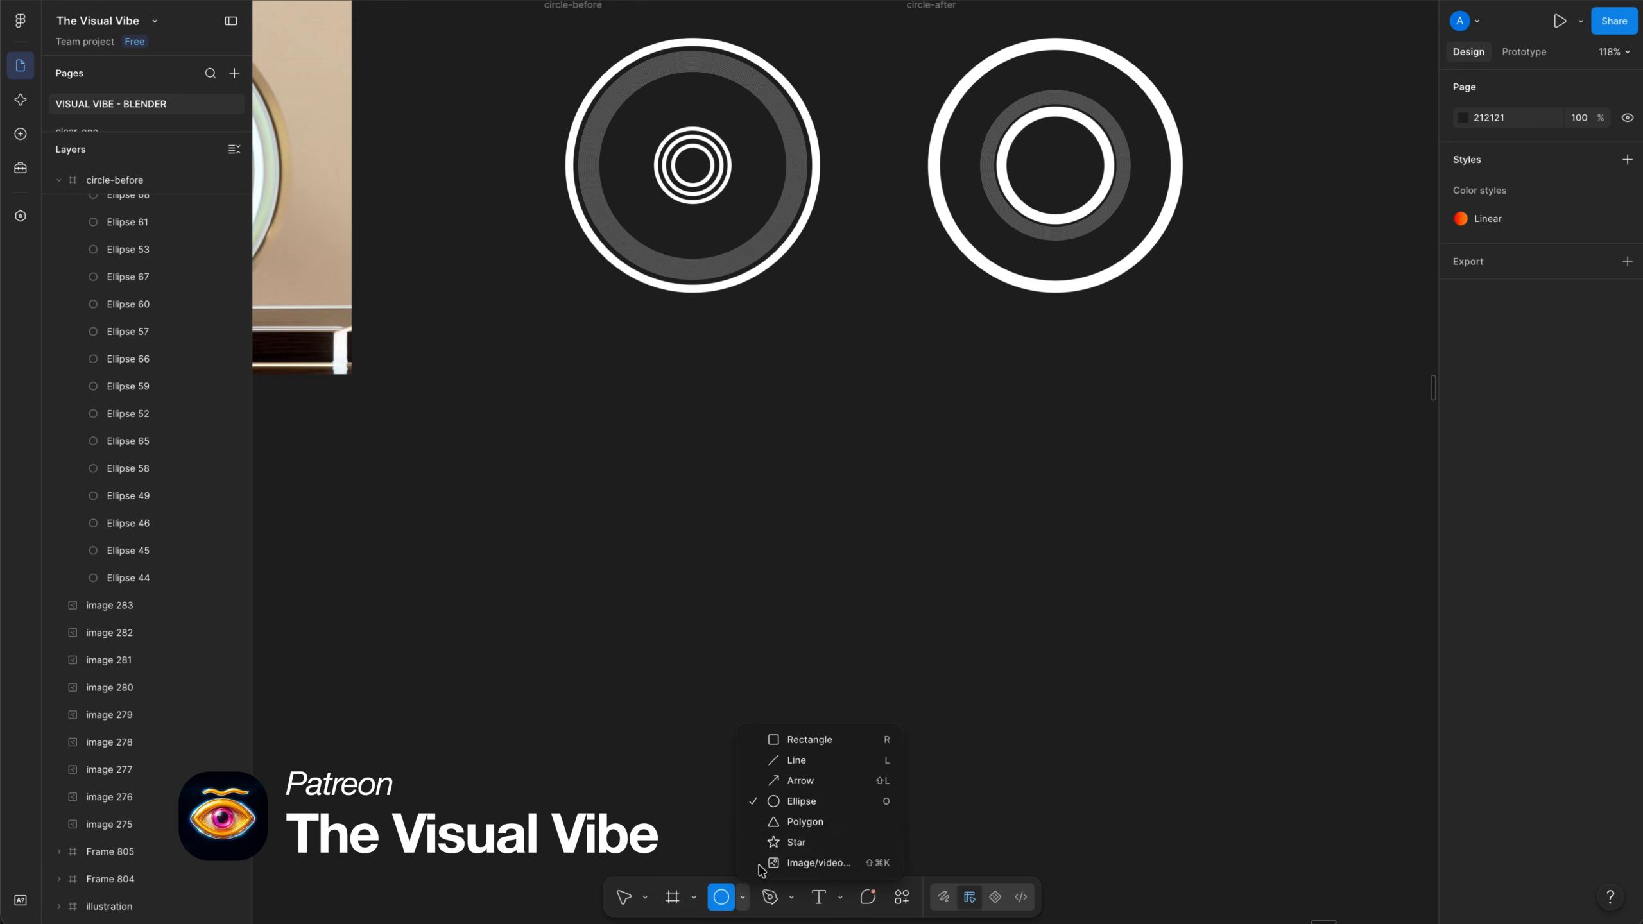
pyautogui.click(821, 800)
pyautogui.moveTo(594, 399); pyautogui.dragTo(820, 624)
pyautogui.click(1628, 432)
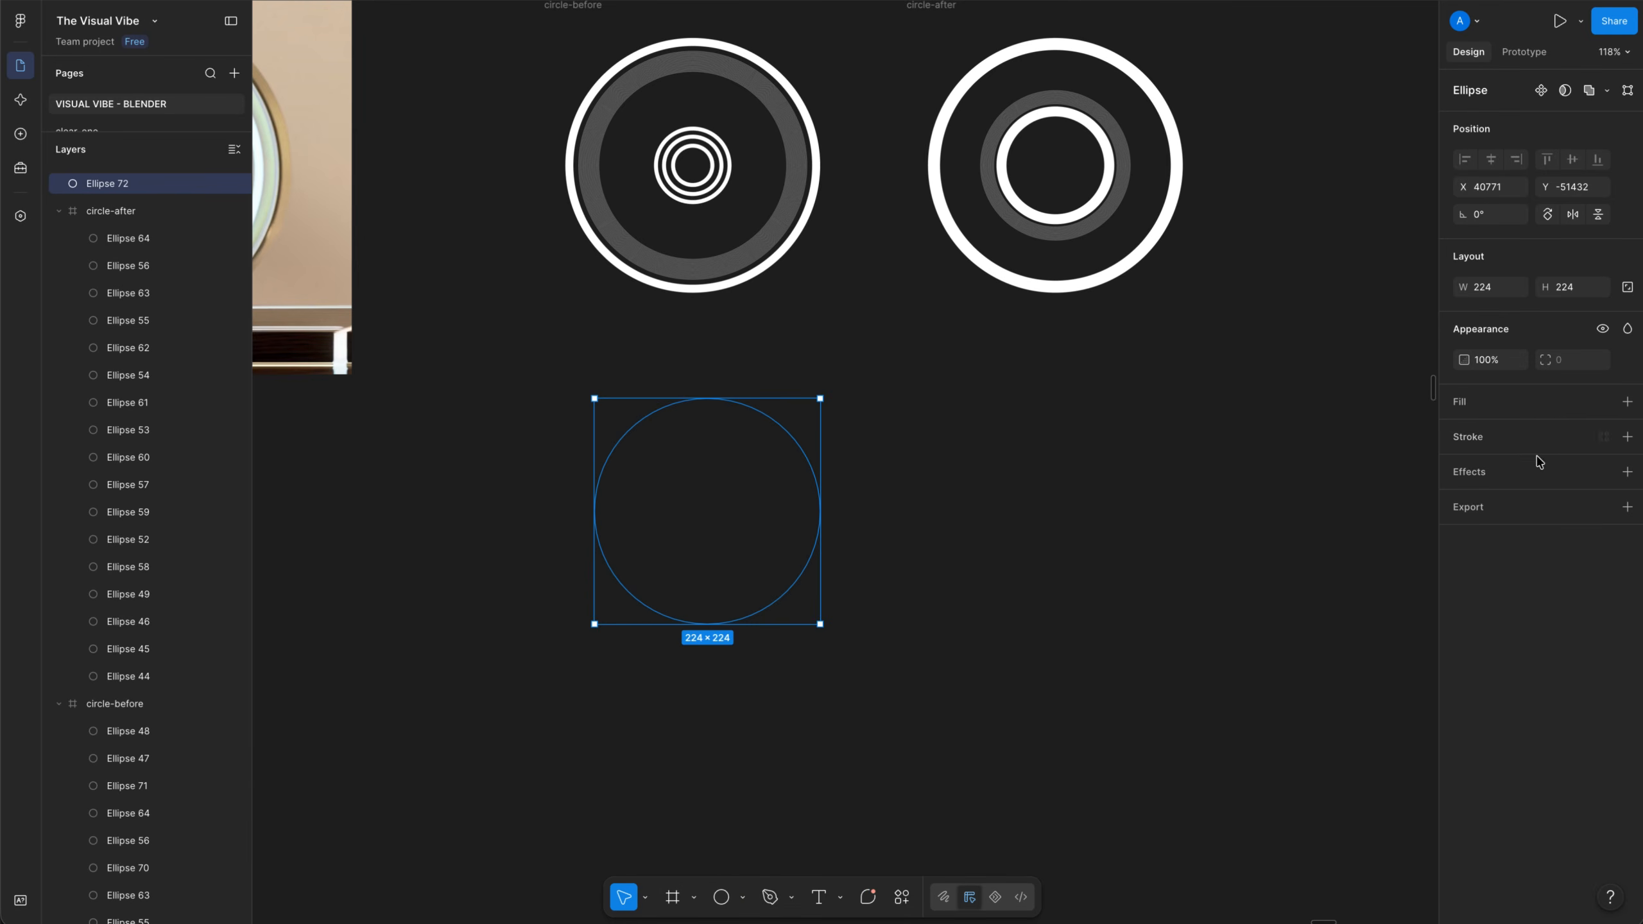
# Add a stroke to the new circle and color it white (FFFFFF)
pyautogui.click(1628, 436)
pyautogui.click(1467, 474)
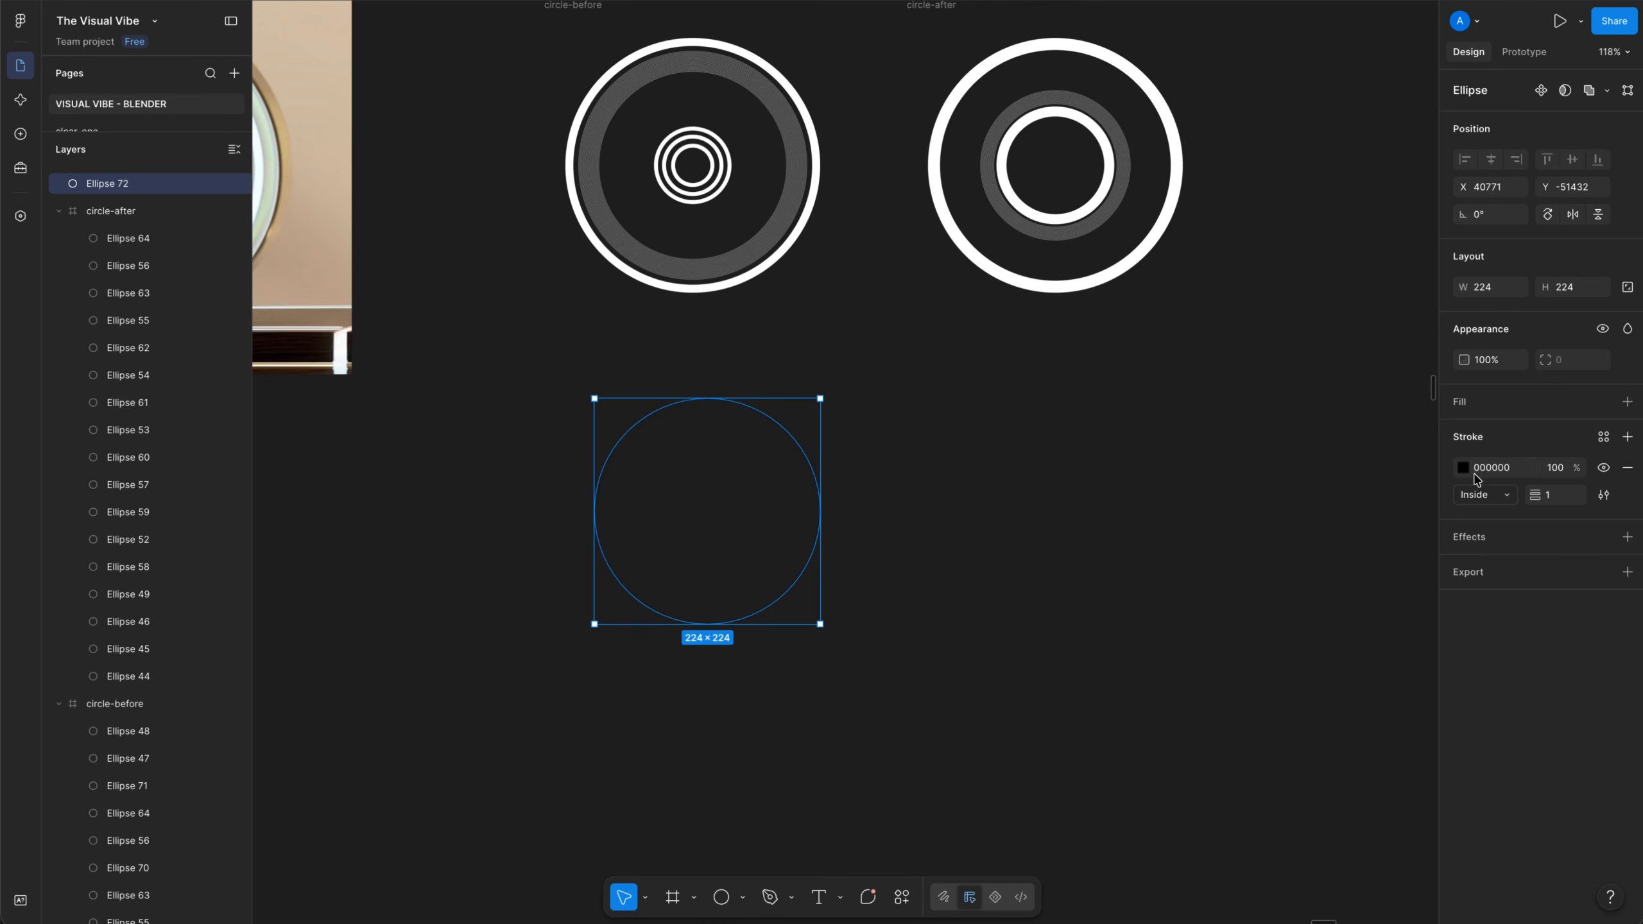
pyautogui.click(1466, 472)
pyautogui.moveTo(1357, 615); pyautogui.dragTo(1126, 463)
pyautogui.click(840, 401)
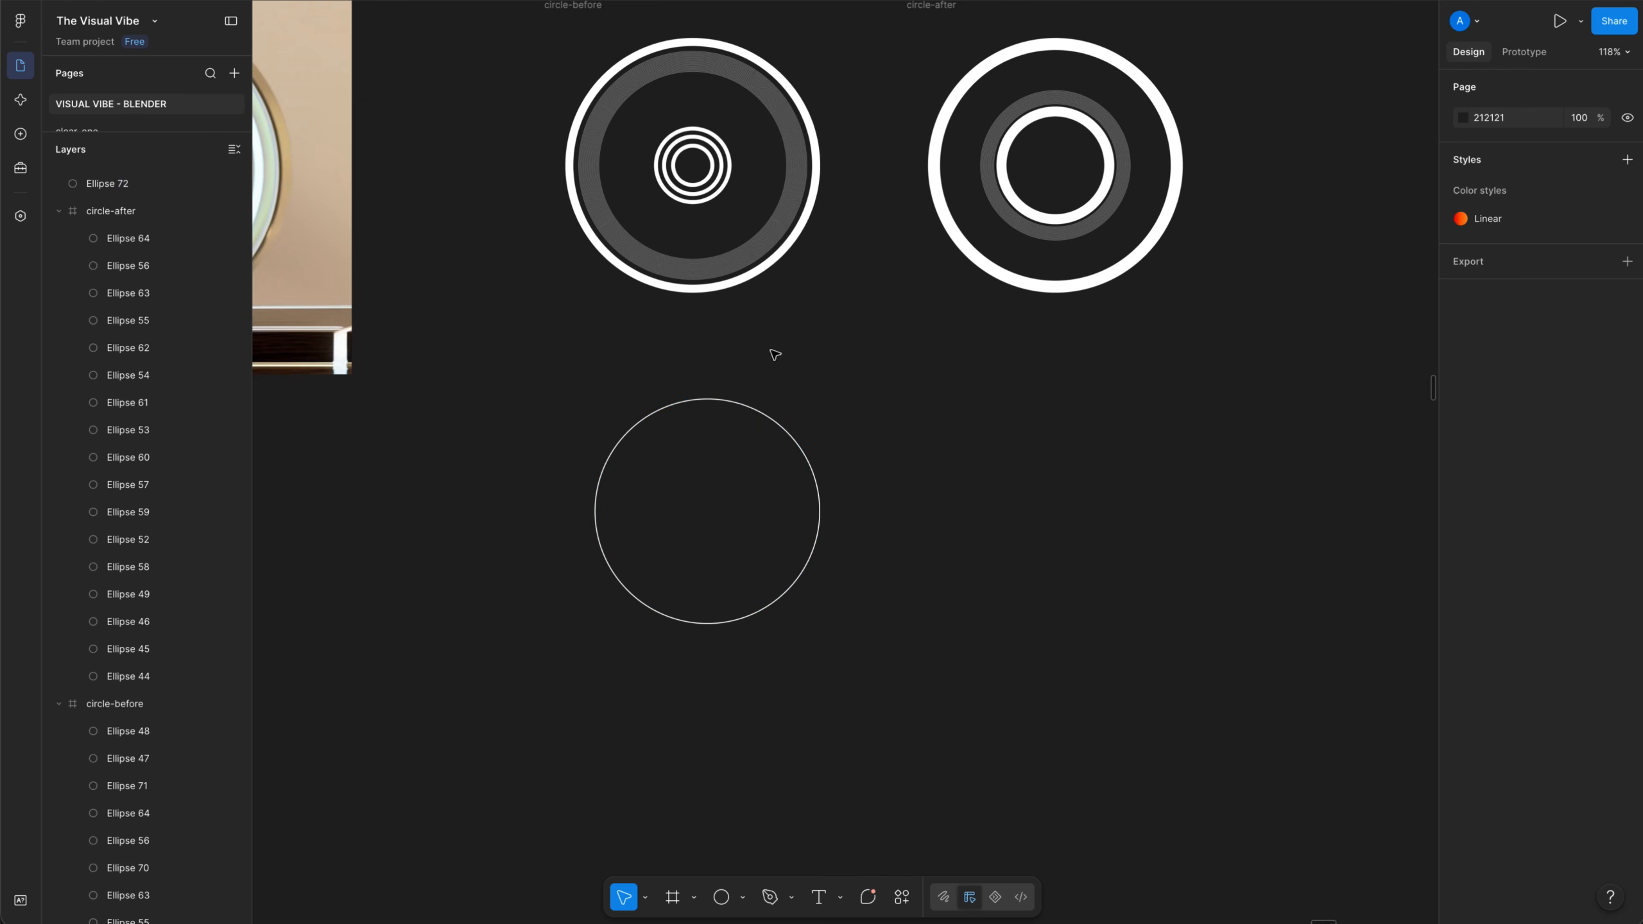
# Thicken the new circle's stroke, trying a weight of 12 and settling on 7
pyautogui.click(796, 438)
pyautogui.click(1558, 495)
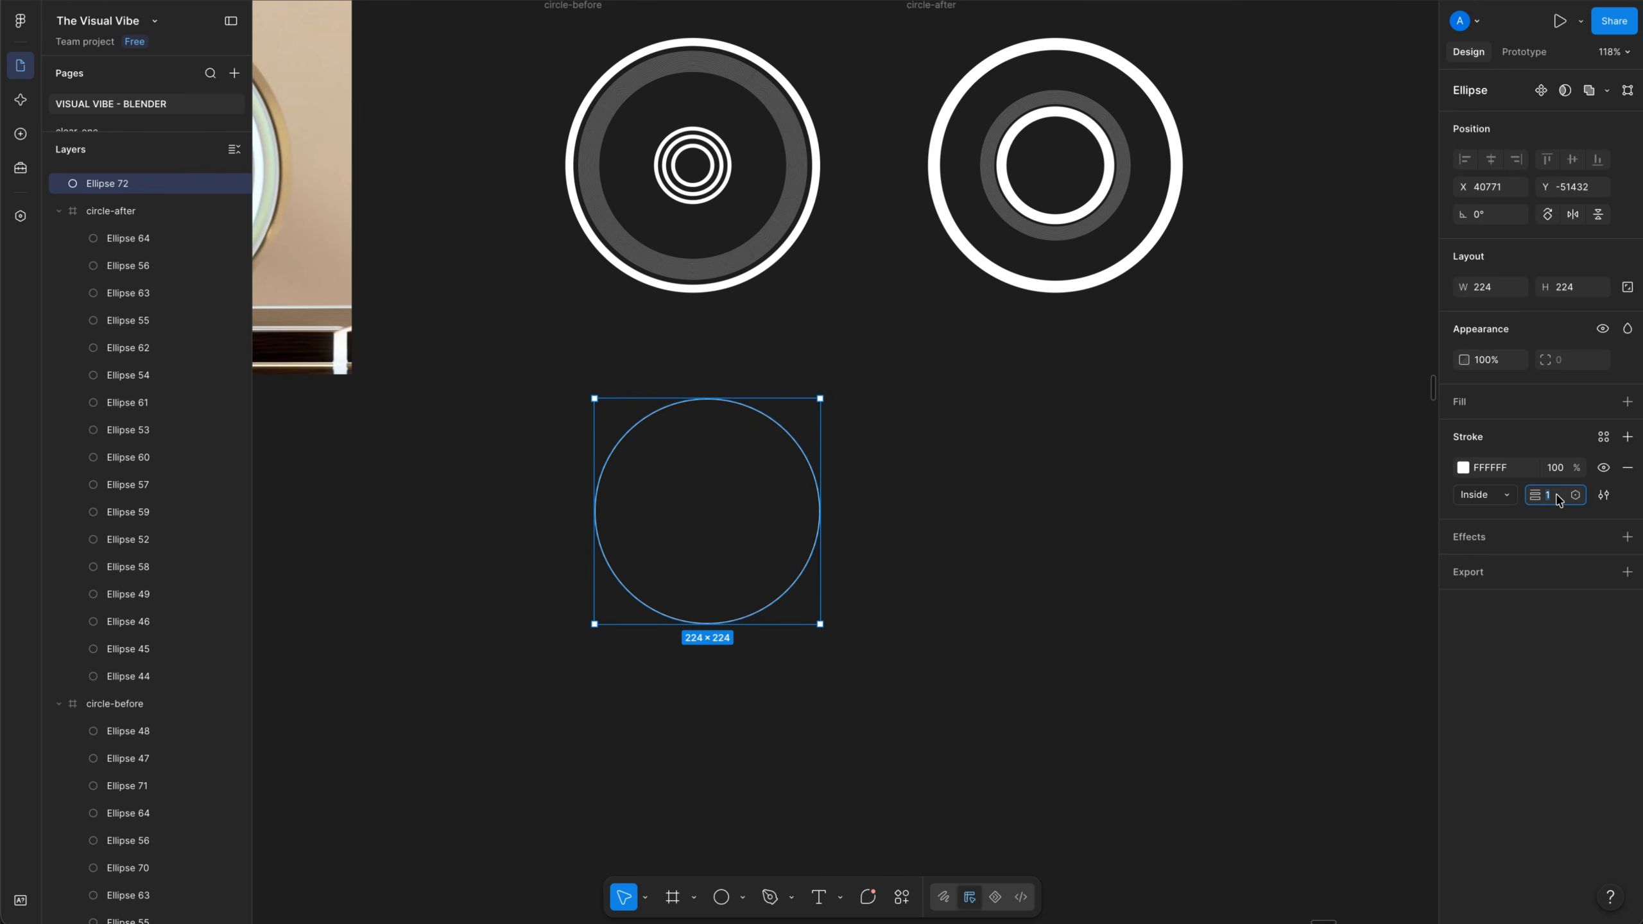
pyautogui.write('12')
pyautogui.press('Return')
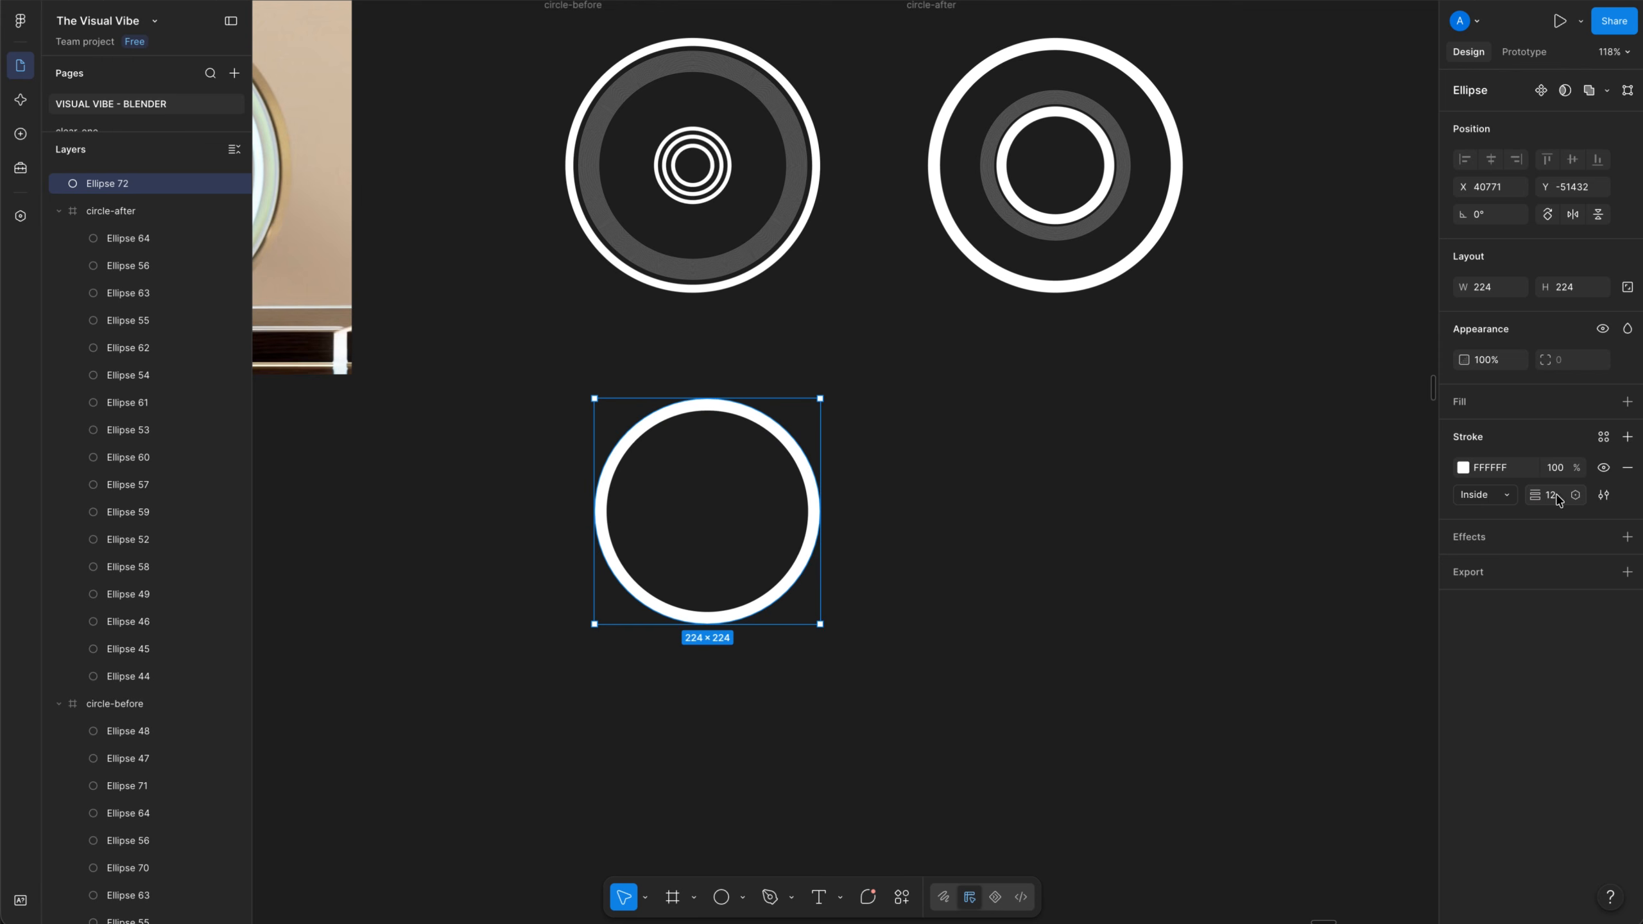
pyautogui.moveTo(1540, 496); pyautogui.dragTo(1531, 497)
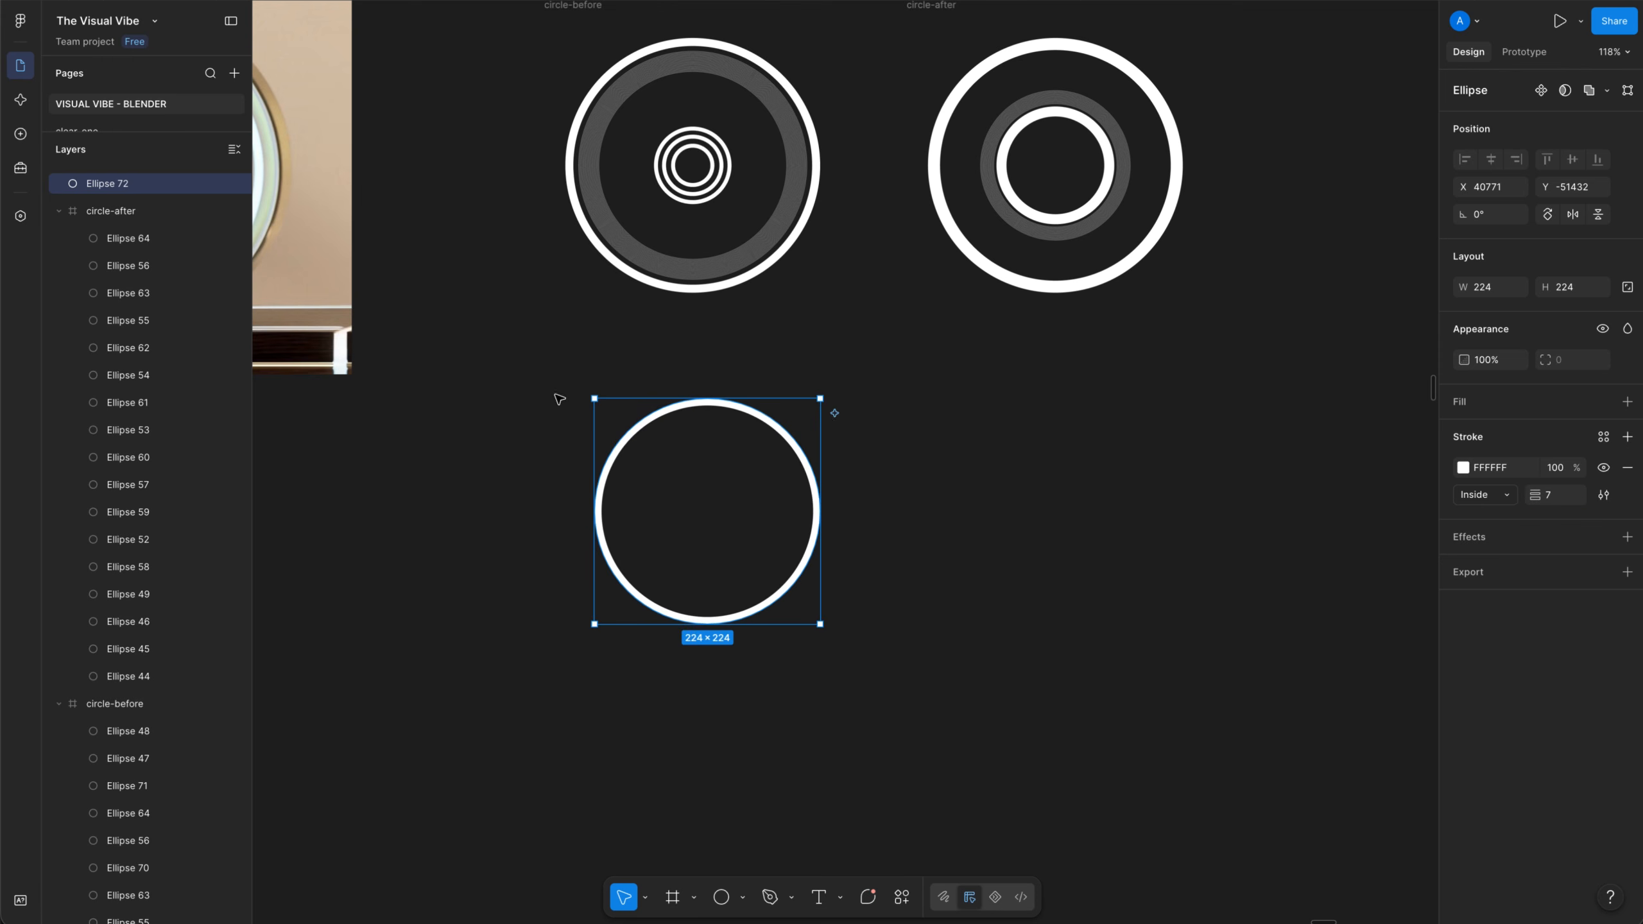
# Enlarge the circle to 240 × 240 and reposition it below the circle-before frame
pyautogui.moveTo(595, 397); pyautogui.dragTo(573, 377)
pyautogui.moveTo(817, 621)
pyautogui.keyDown('shift'); pyautogui.mouseDown()
pyautogui.moveTo(836, 635)
pyautogui.moveTo(815, 617)
pyautogui.mouseUp(); pyautogui.keyUp('shift')
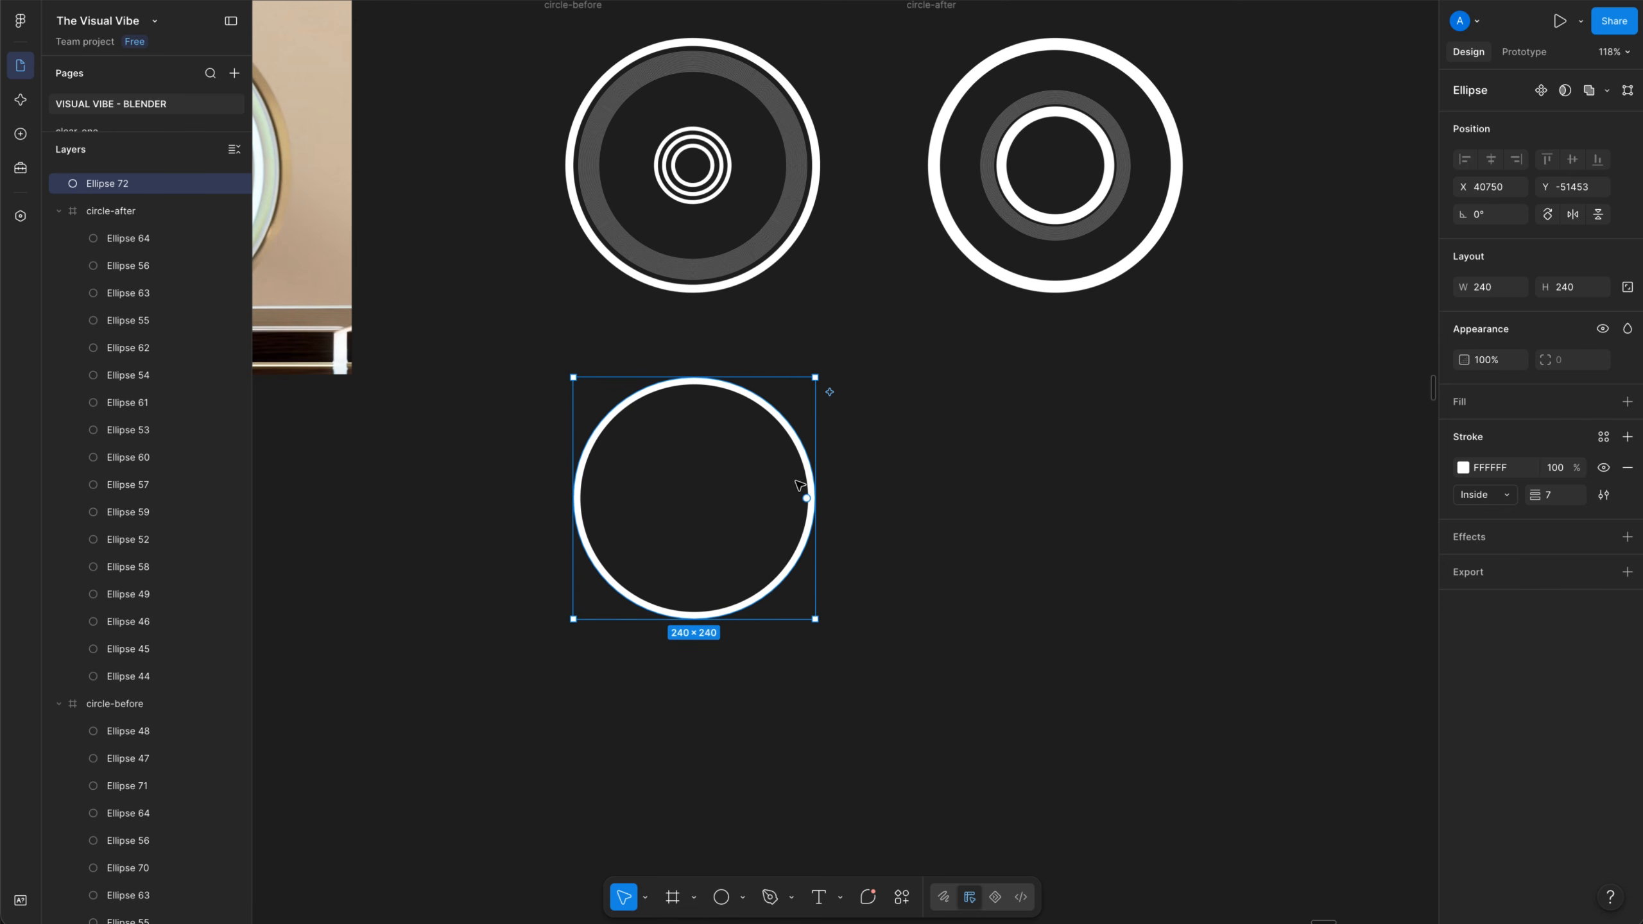
pyautogui.moveTo(795, 436); pyautogui.dragTo(800, 441)
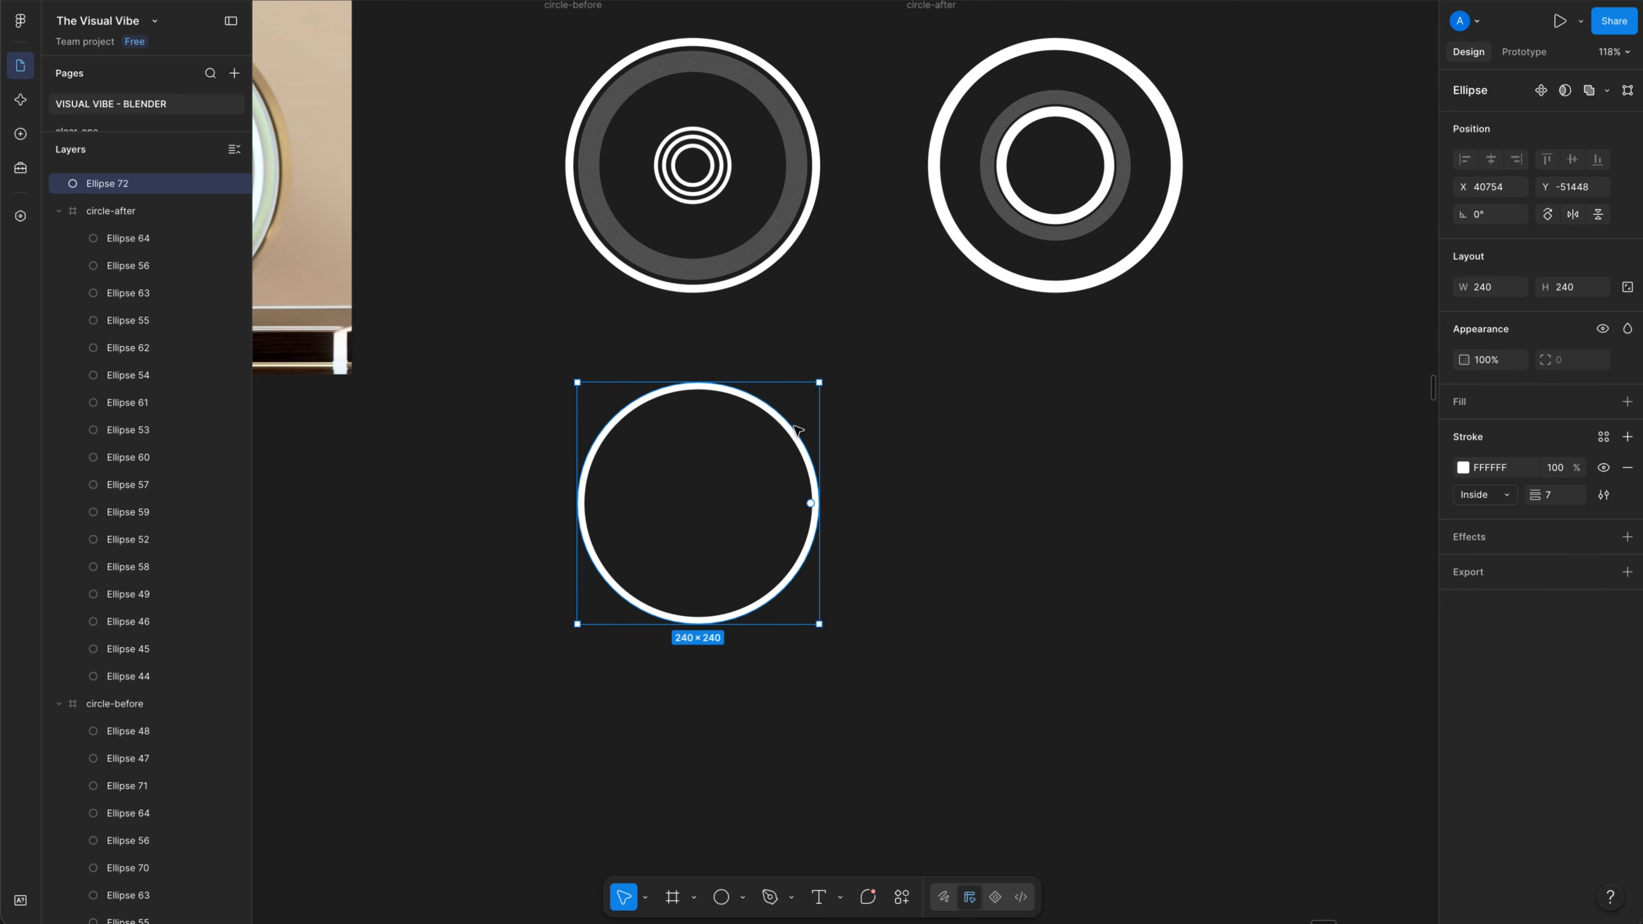
# Duplicate the 240 × 240 circle in place and shrink the copy around its center to about 114 × 114
pyautogui.keyDown('ctrl'); pyautogui.scroll(5, 713, 473); pyautogui.keyUp('ctrl')
pyautogui.scroll(-1, 844, 368)
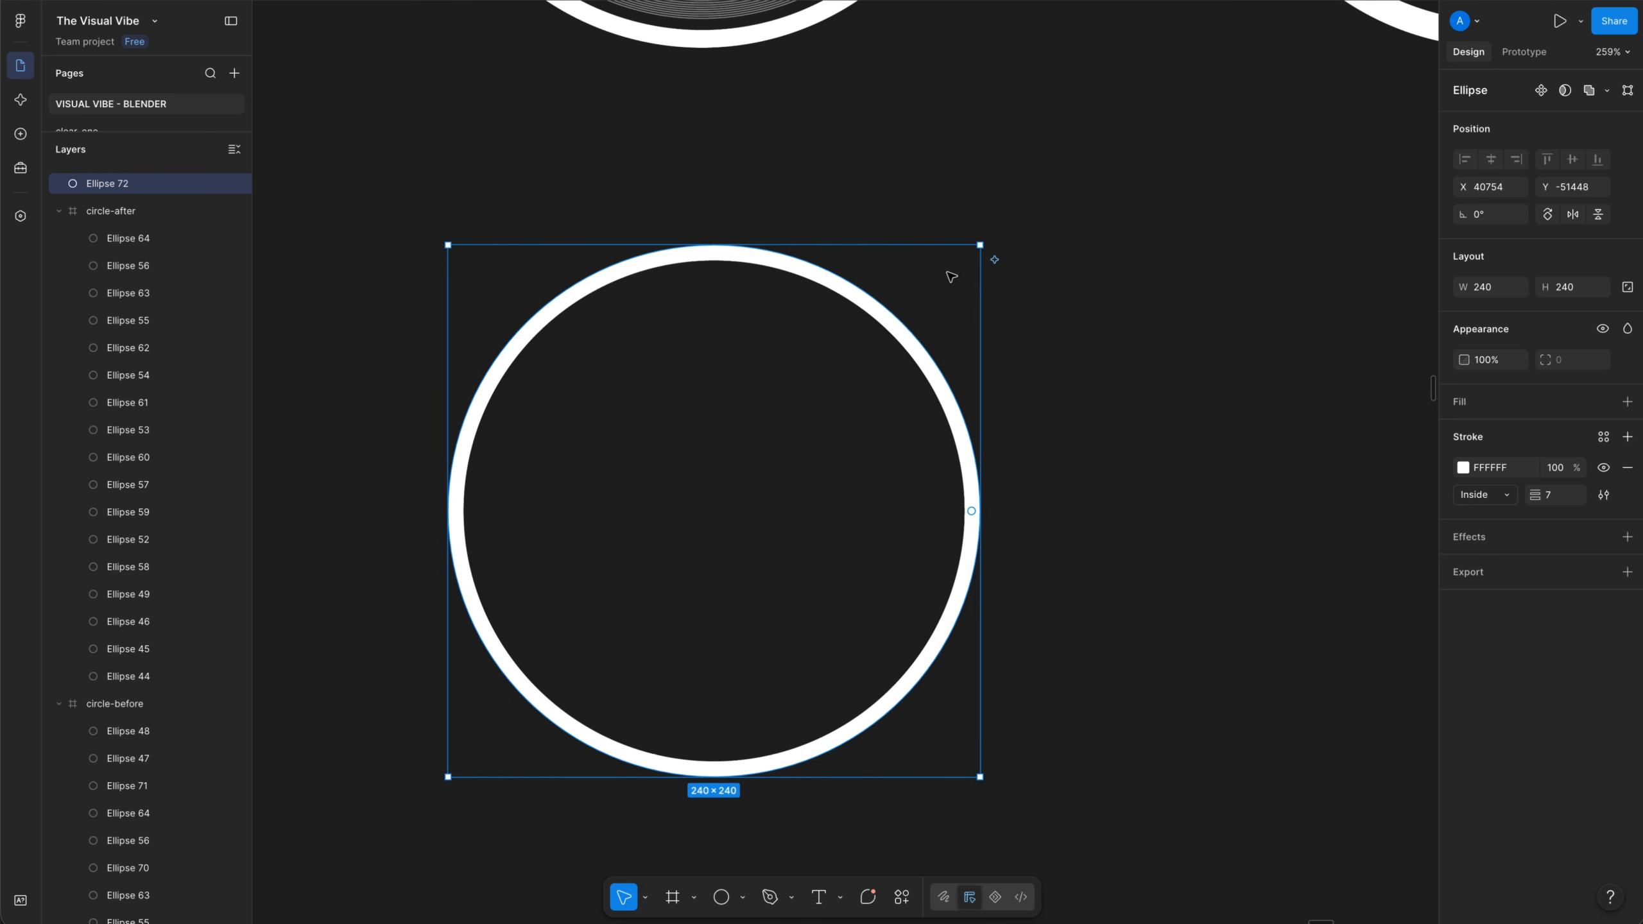
pyautogui.hotkey('ctrl', 'd')
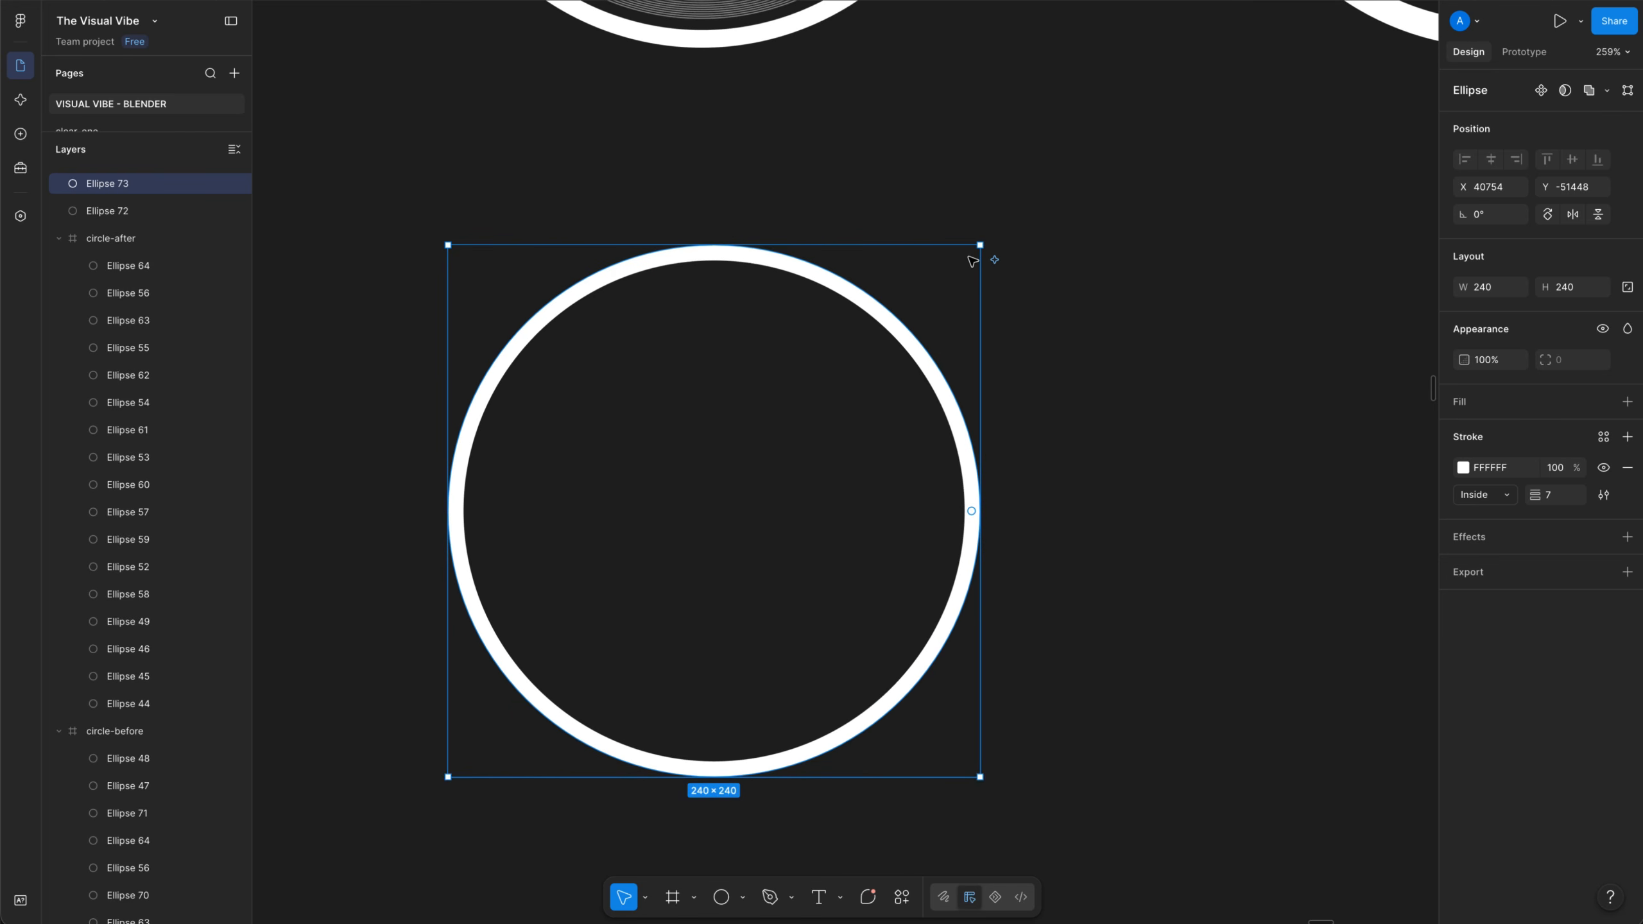
pyautogui.keyDown('alt'); pyautogui.keyDown('shift'); pyautogui.moveTo(981, 243); pyautogui.dragTo(846, 403); pyautogui.keyUp('shift'); pyautogui.keyUp('alt')
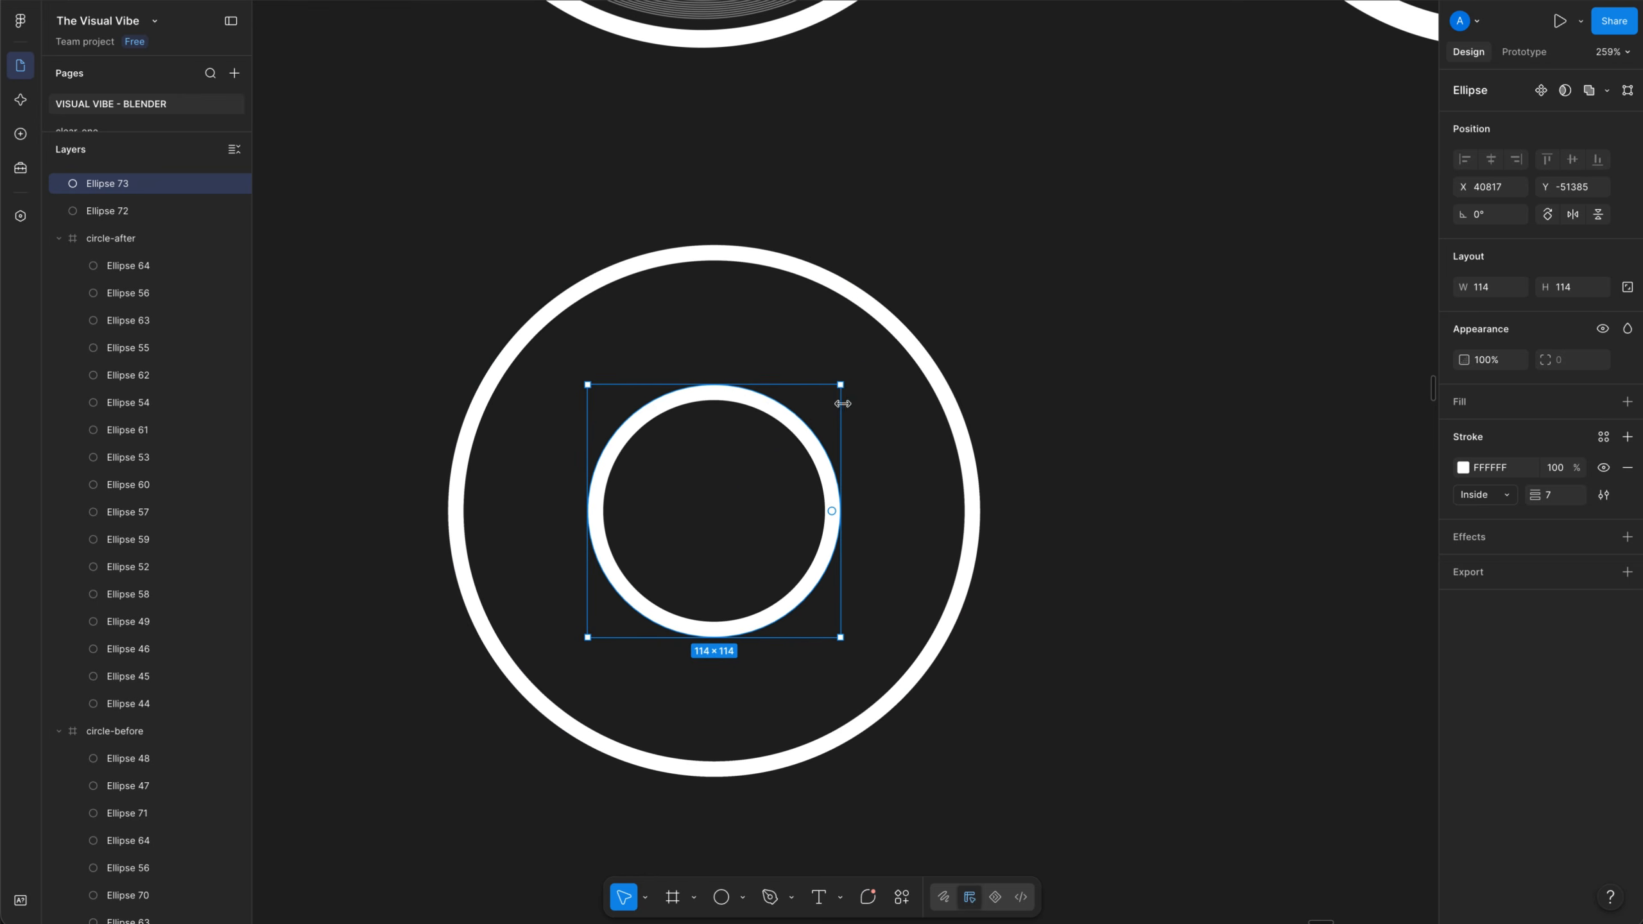
# Reduce the inner circle's stroke weight to 3 and shrink it around its center to 72 × 72
pyautogui.scroll(-1, 846, 403)
pyautogui.keyDown('ctrl'); pyautogui.scroll(-6, 960, 349); pyautogui.keyUp('ctrl')
pyautogui.moveTo(965, 240); pyautogui.dragTo(888, 385, button='middle')
pyautogui.keyDown('ctrl'); pyautogui.scroll(4, 887, 385); pyautogui.keyUp('ctrl')
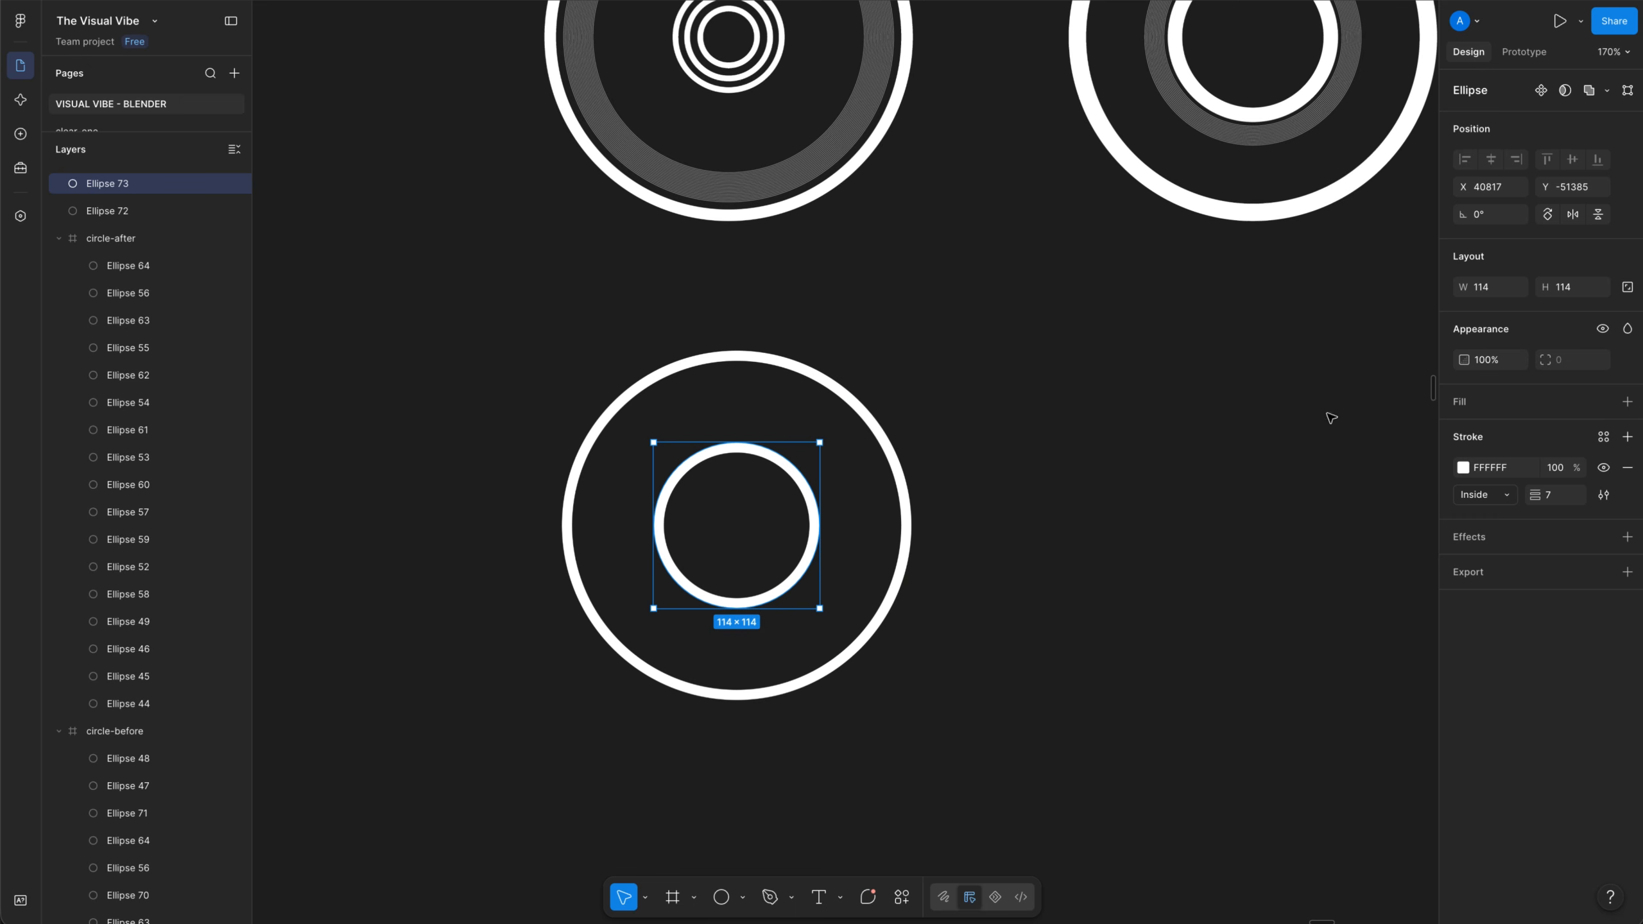
pyautogui.moveTo(1535, 496); pyautogui.dragTo(1527, 499)
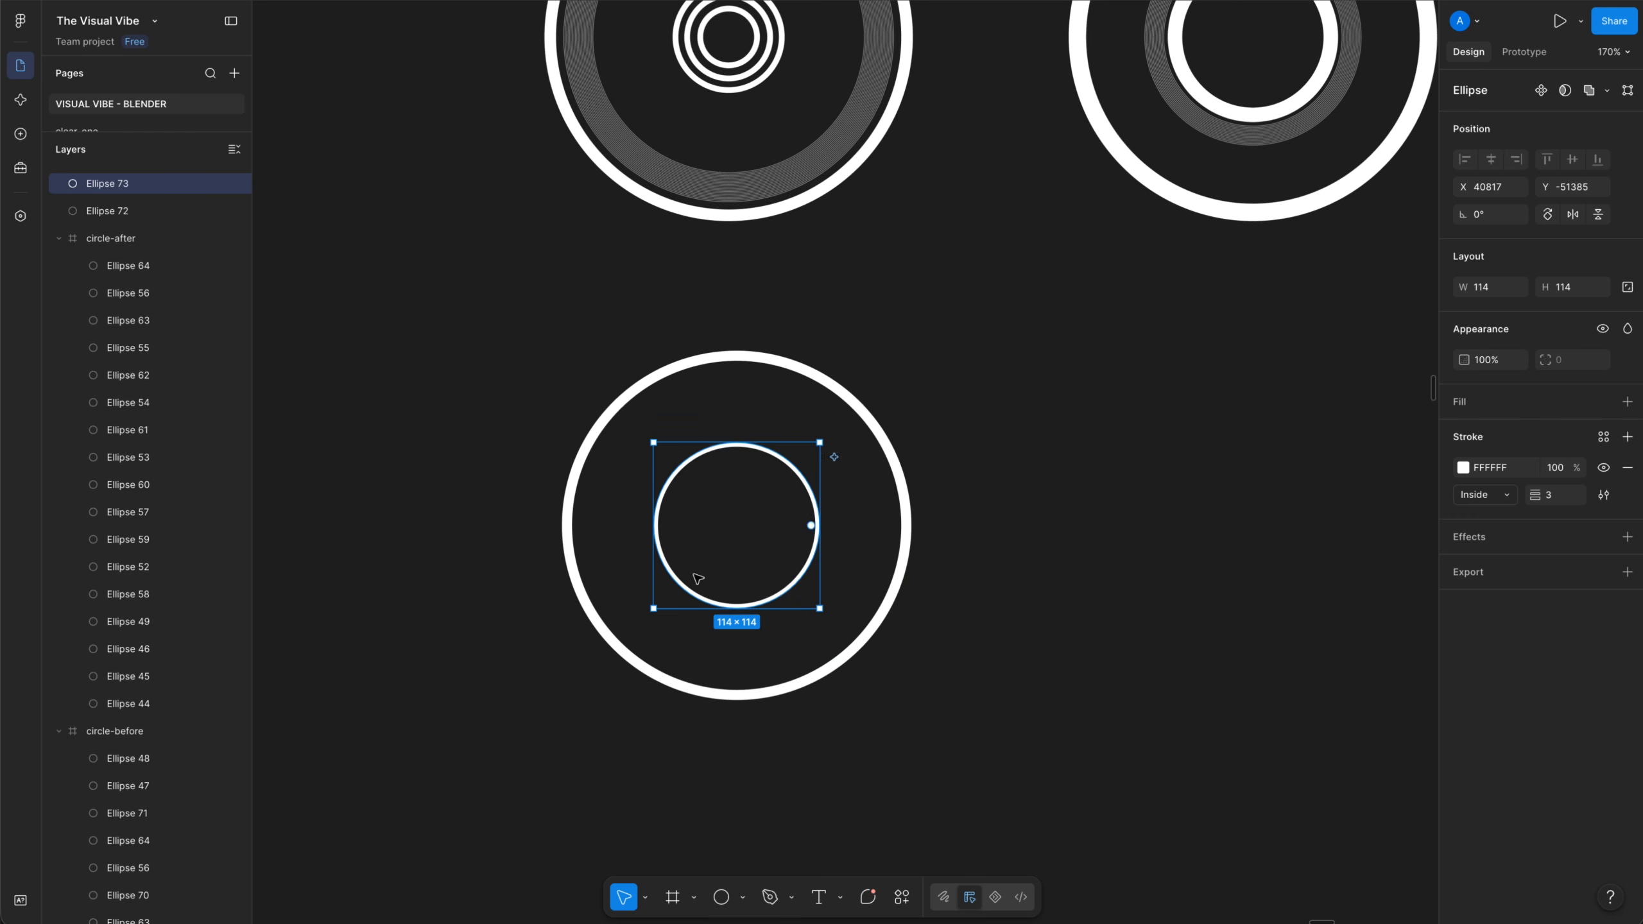
pyautogui.keyDown('ctrl'); pyautogui.scroll(5, 697, 502); pyautogui.keyUp('ctrl')
pyautogui.keyDown('alt'); pyautogui.keyDown('shift'); pyautogui.moveTo(994, 366); pyautogui.dragTo(922, 454); pyautogui.keyUp('shift'); pyautogui.keyUp('alt')
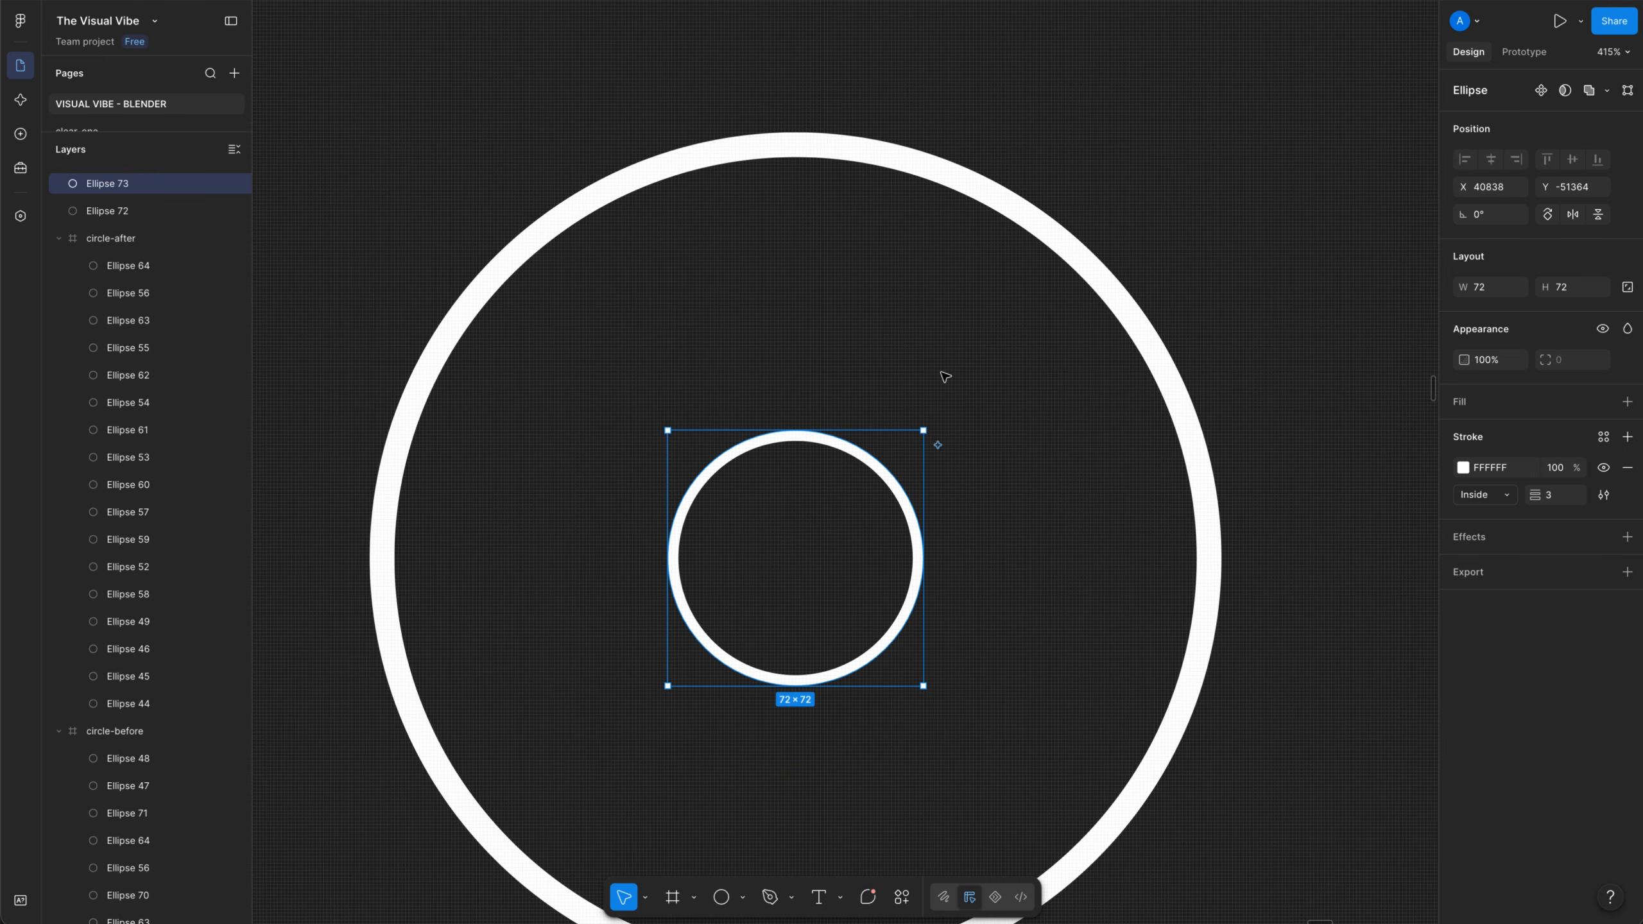
# Duplicate the 72 × 72 circle and scale the copy around its center to 56 × 56
pyautogui.keyDown('ctrl'); pyautogui.scroll(-4, 1032, 240); pyautogui.keyUp('ctrl')
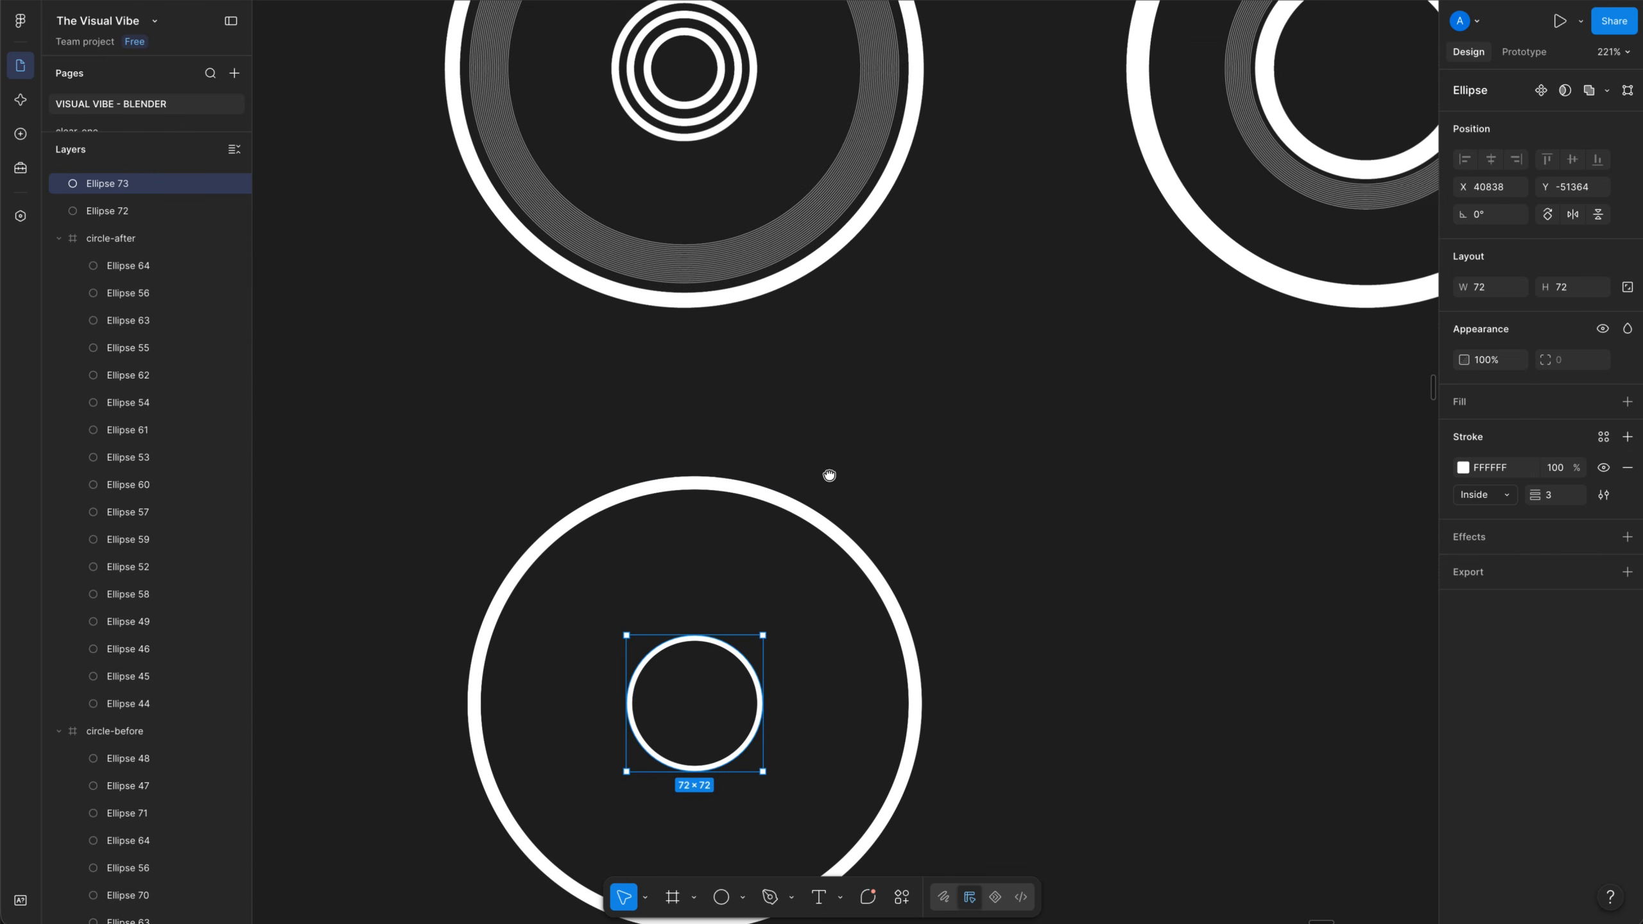
pyautogui.keyDown('ctrl'); pyautogui.scroll(4, 728, 595); pyautogui.keyUp('ctrl')
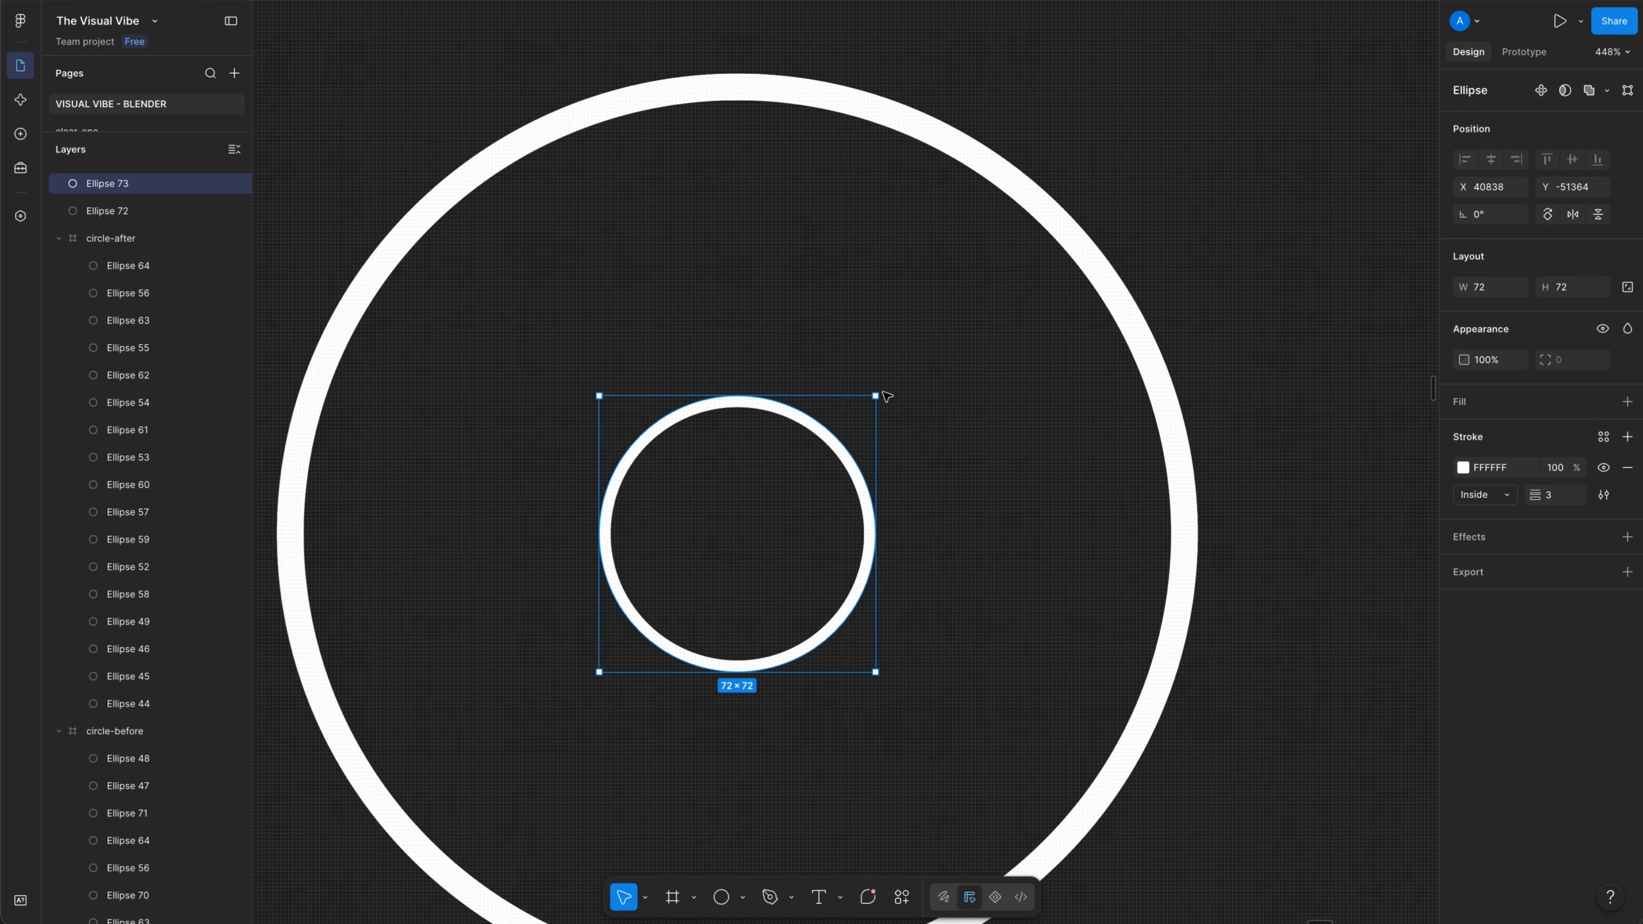
pyautogui.hotkey('ctrl', 'd')
pyautogui.hotkey('ctrl', 'z')
pyautogui.hotkey('ctrl', 'd')
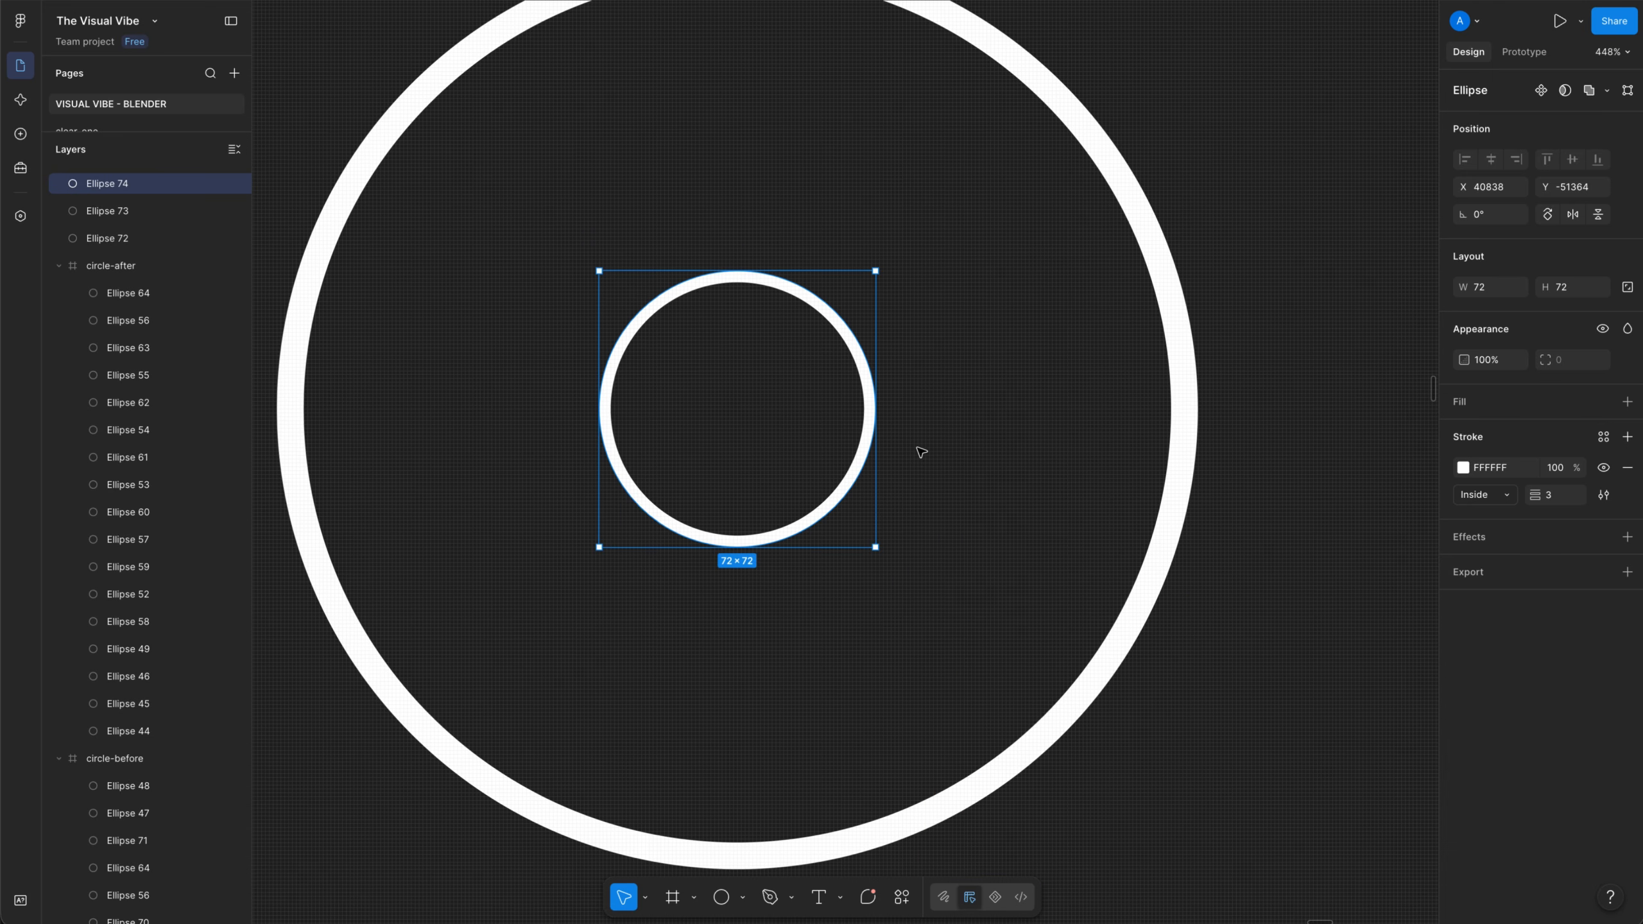
pyautogui.keyDown('alt'); pyautogui.keyDown('shift'); pyautogui.moveTo(878, 271); pyautogui.dragTo(844, 302); pyautogui.keyUp('shift'); pyautogui.keyUp('alt')
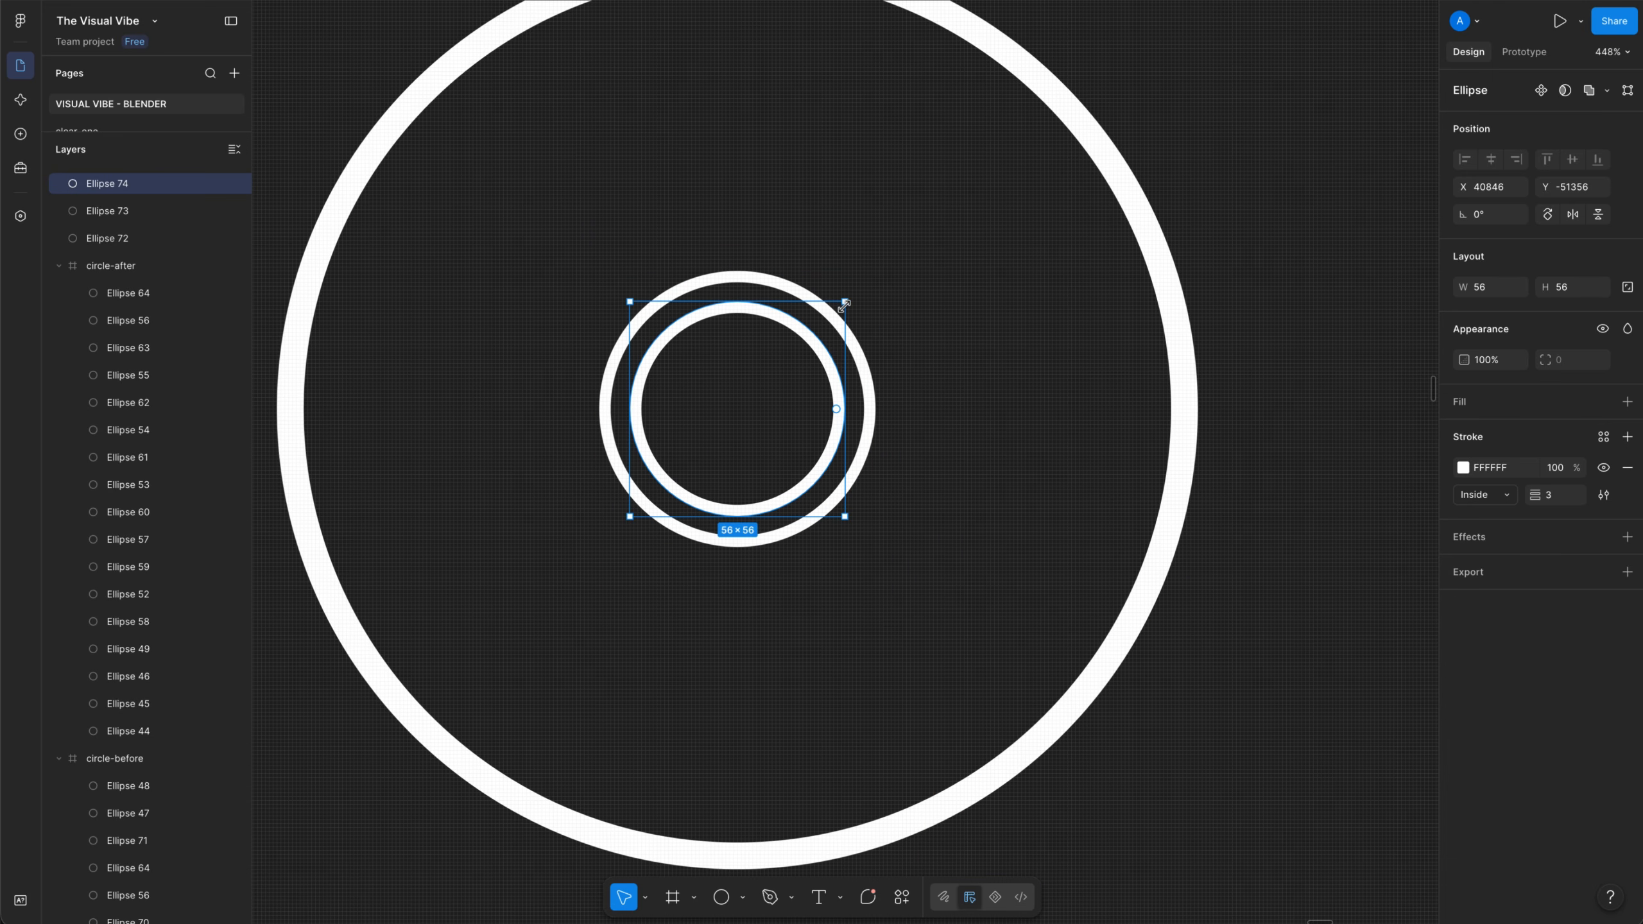
# Duplicate the 56 × 56 circle, scale the copy around its center to 40 × 40, and check the ring spacing
pyautogui.hotkey('ctrl', 'd')
pyautogui.hotkey('ctrl', 'z')
pyautogui.hotkey('ctrl', 'd')
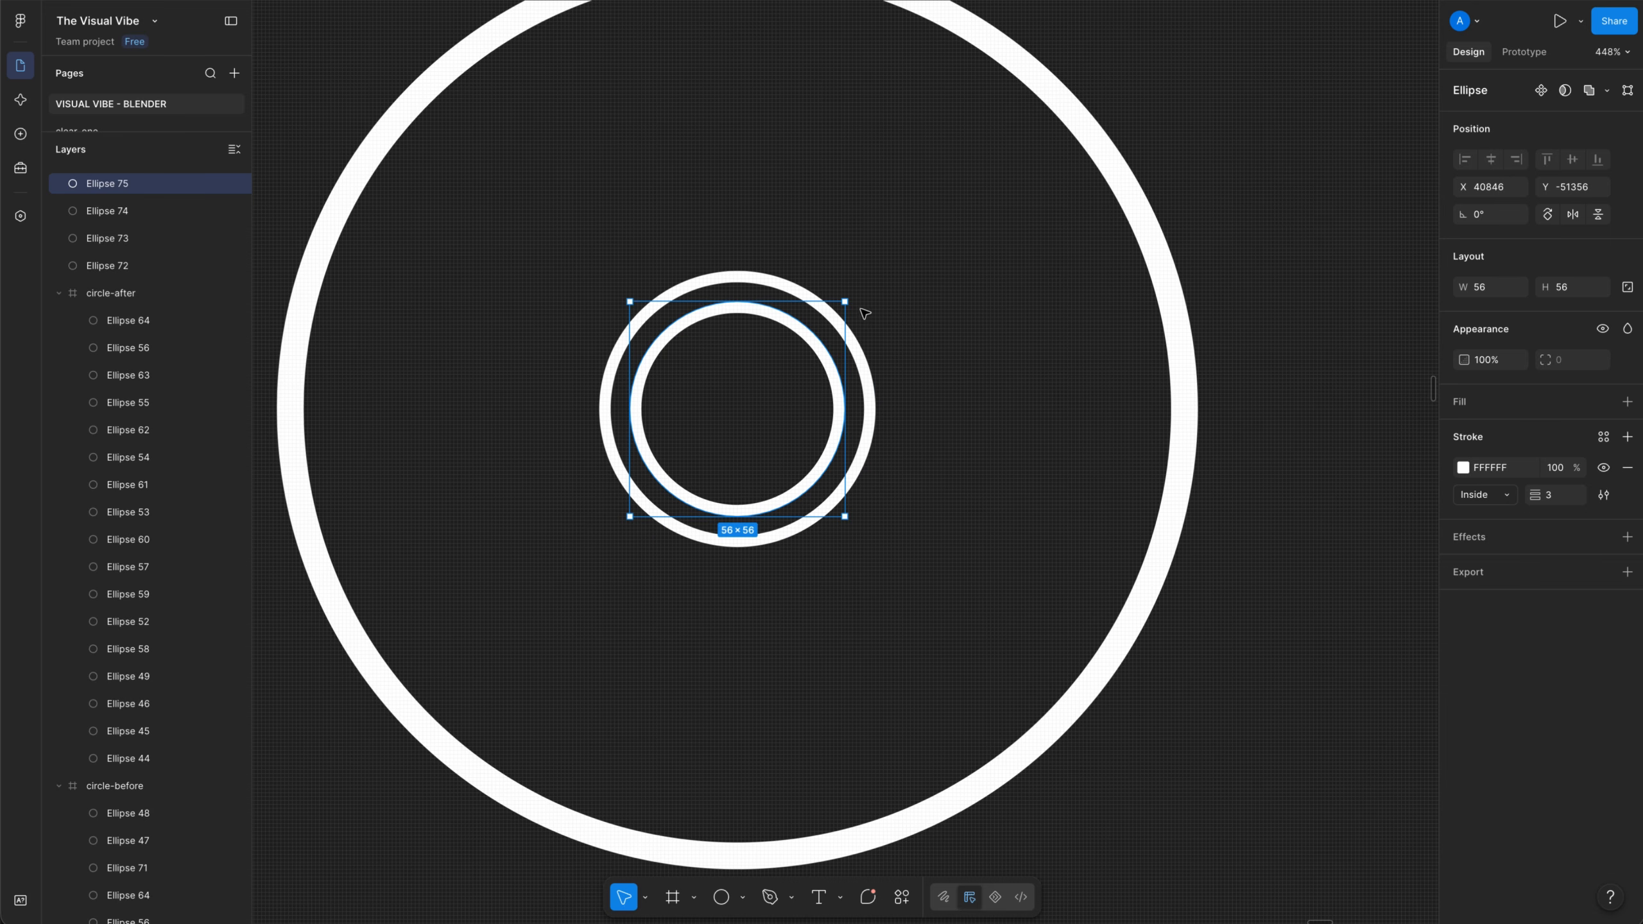
pyautogui.keyDown('alt'); pyautogui.keyDown('shift'); pyautogui.moveTo(849, 301); pyautogui.dragTo(808, 334); pyautogui.keyUp('shift'); pyautogui.keyUp('alt')
pyautogui.keyDown('ctrl'); pyautogui.scroll(5, 904, 424); pyautogui.keyUp('ctrl')
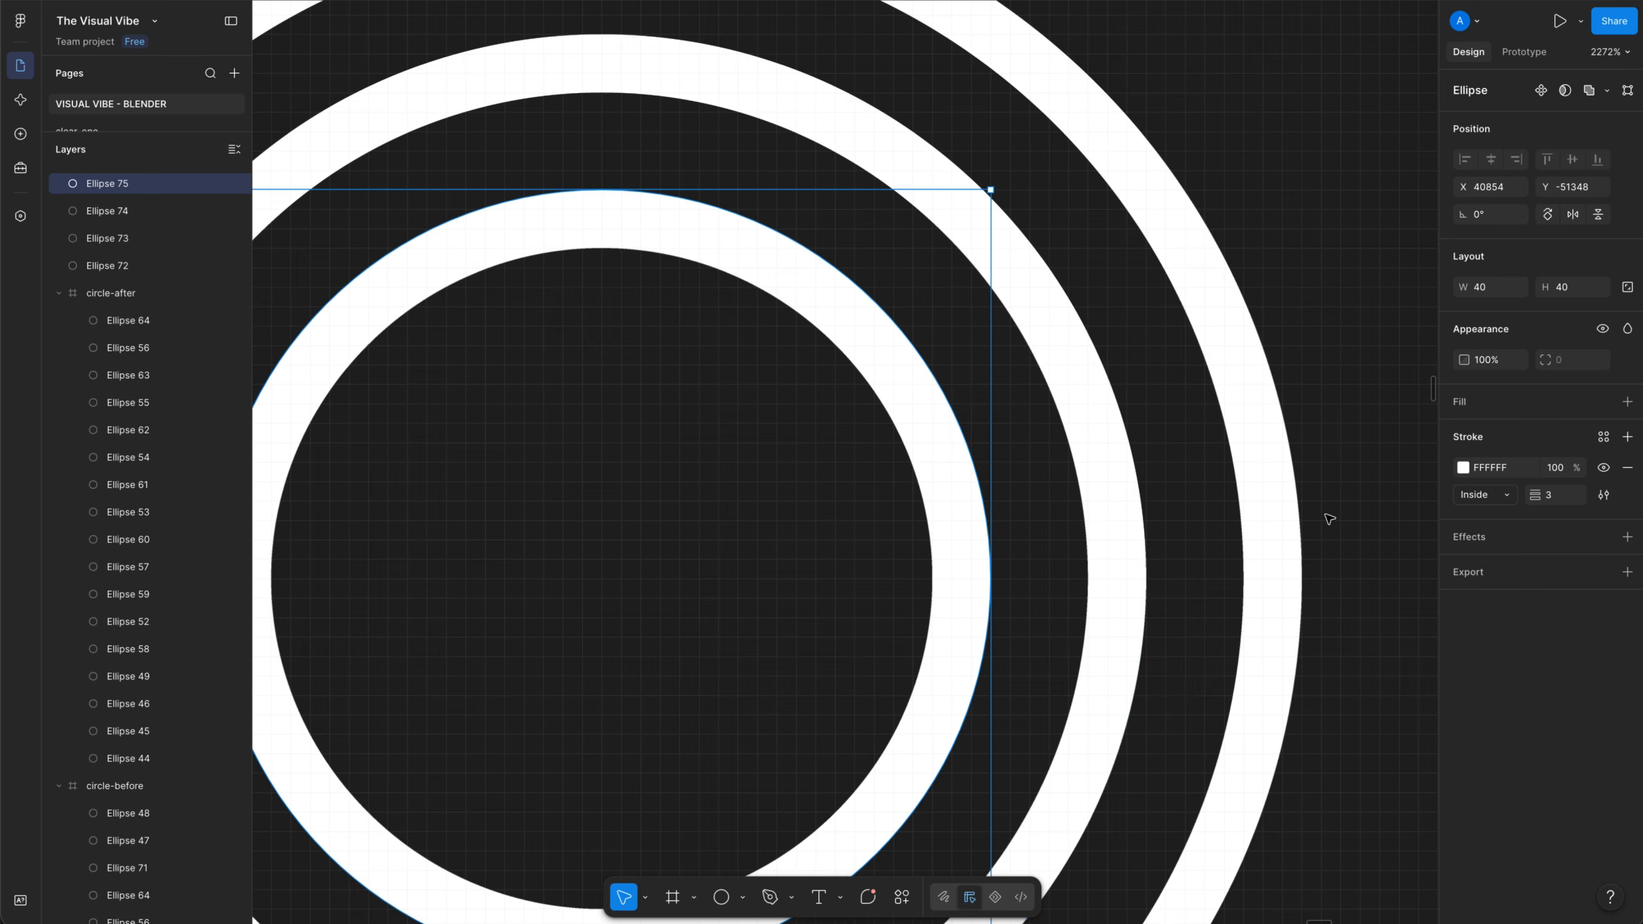
pyautogui.keyDown('ctrl'); pyautogui.scroll(-3, 1076, 578); pyautogui.keyUp('ctrl')
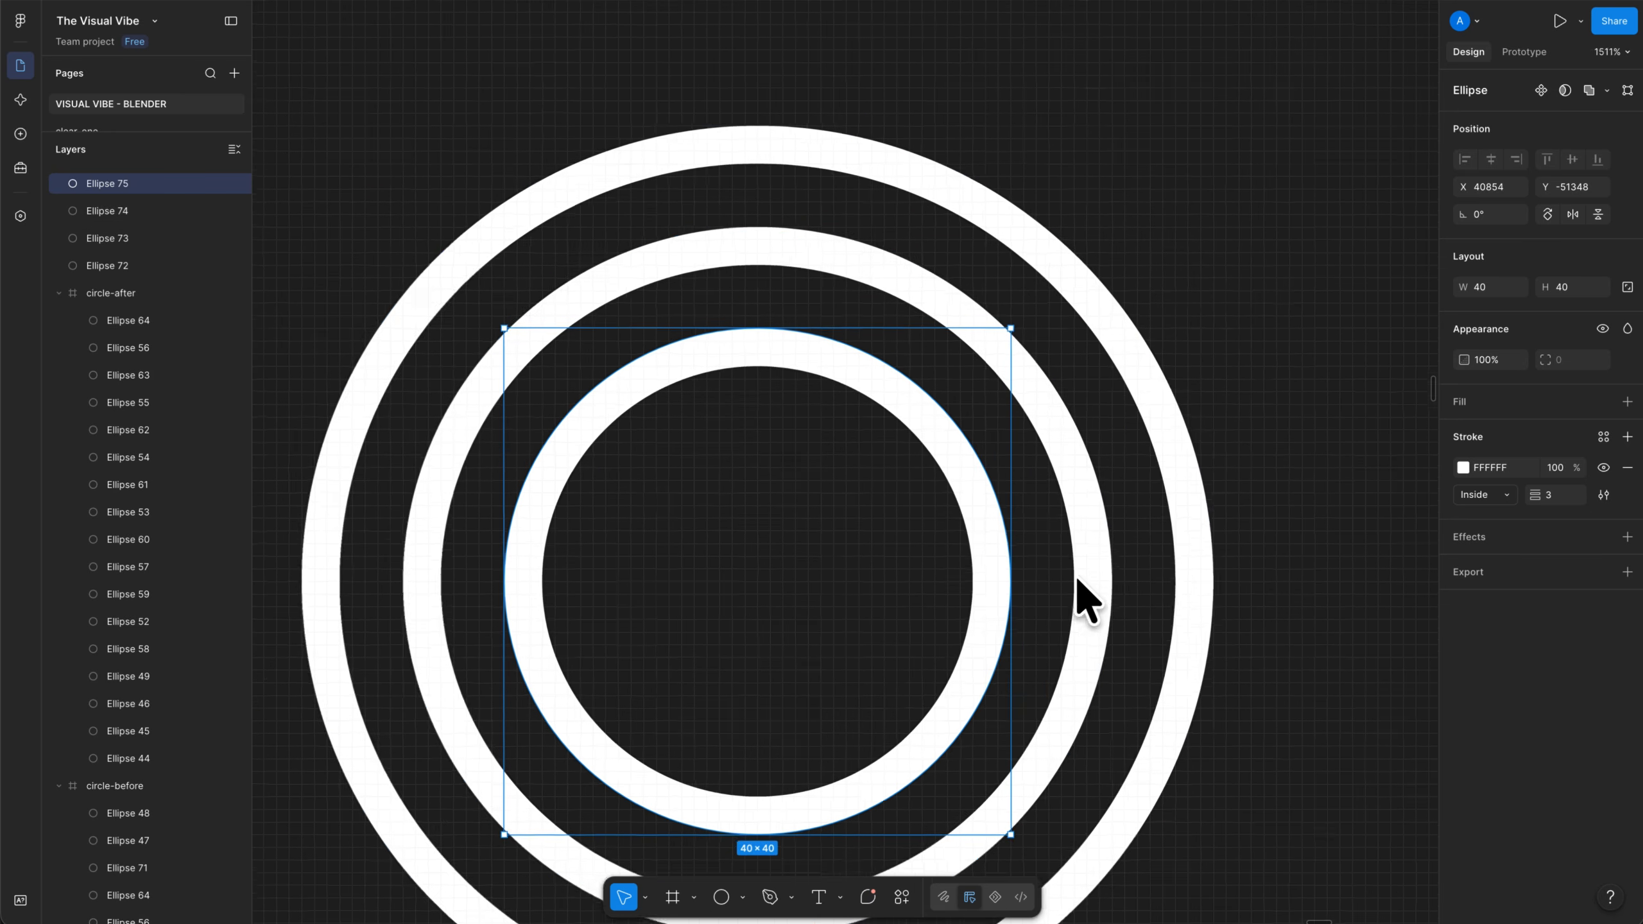
pyautogui.keyDown('ctrl'); pyautogui.scroll(-10, 1099, 573); pyautogui.keyUp('ctrl')
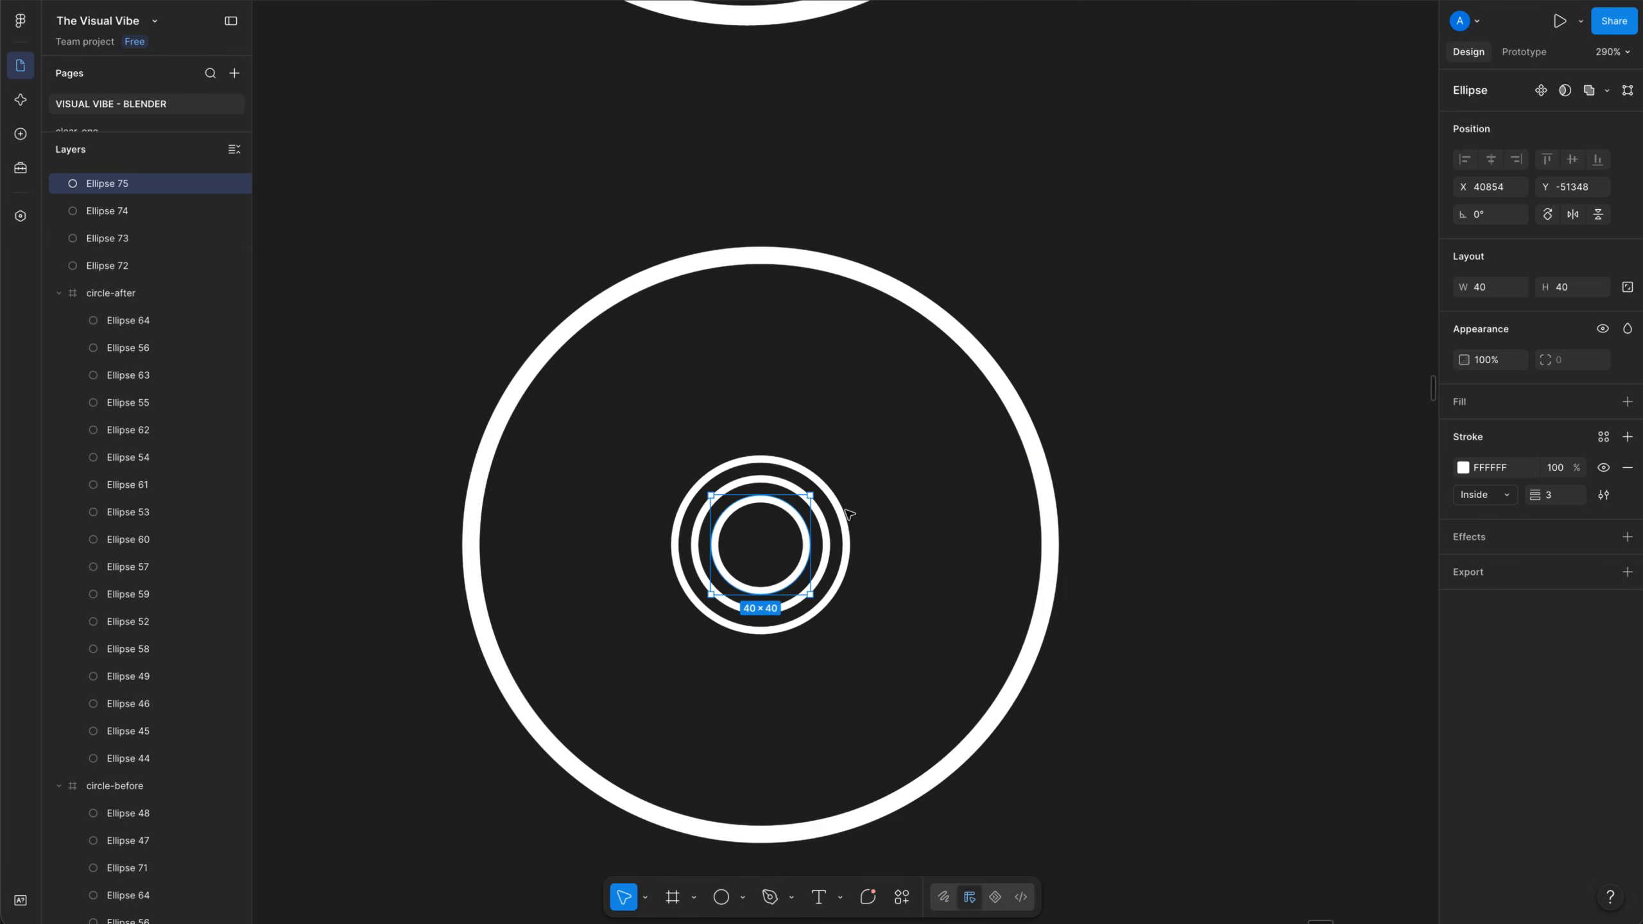
pyautogui.click(1022, 273)
# Examine up close how the grey band in the circle-before reference is constructed
pyautogui.keyDown('ctrl'); pyautogui.scroll(-1, 1025, 273); pyautogui.keyUp('ctrl')
pyautogui.moveTo(1031, 260); pyautogui.dragTo(1027, 285, button='middle')
pyautogui.moveTo(975, 189); pyautogui.dragTo(976, 198, button='middle')
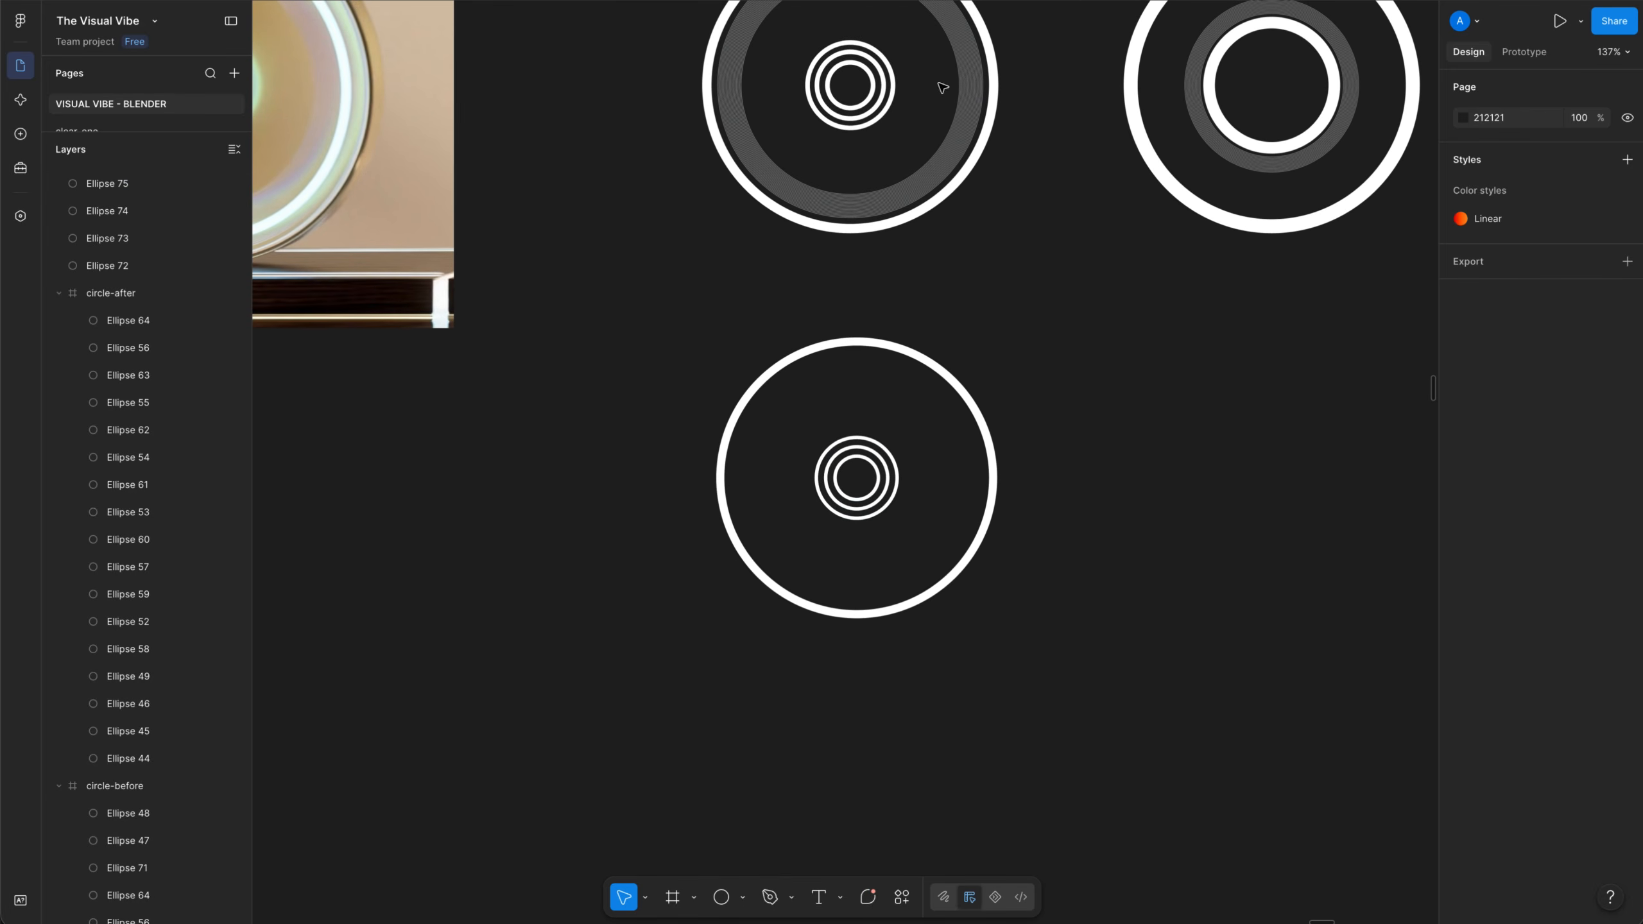
pyautogui.moveTo(967, 88); pyautogui.dragTo(931, 285, button='middle')
pyautogui.keyDown('ctrl'); pyautogui.scroll(8, 931, 285); pyautogui.keyUp('ctrl')
pyautogui.keyDown('ctrl'); pyautogui.scroll(6, 841, 372); pyautogui.keyUp('ctrl')
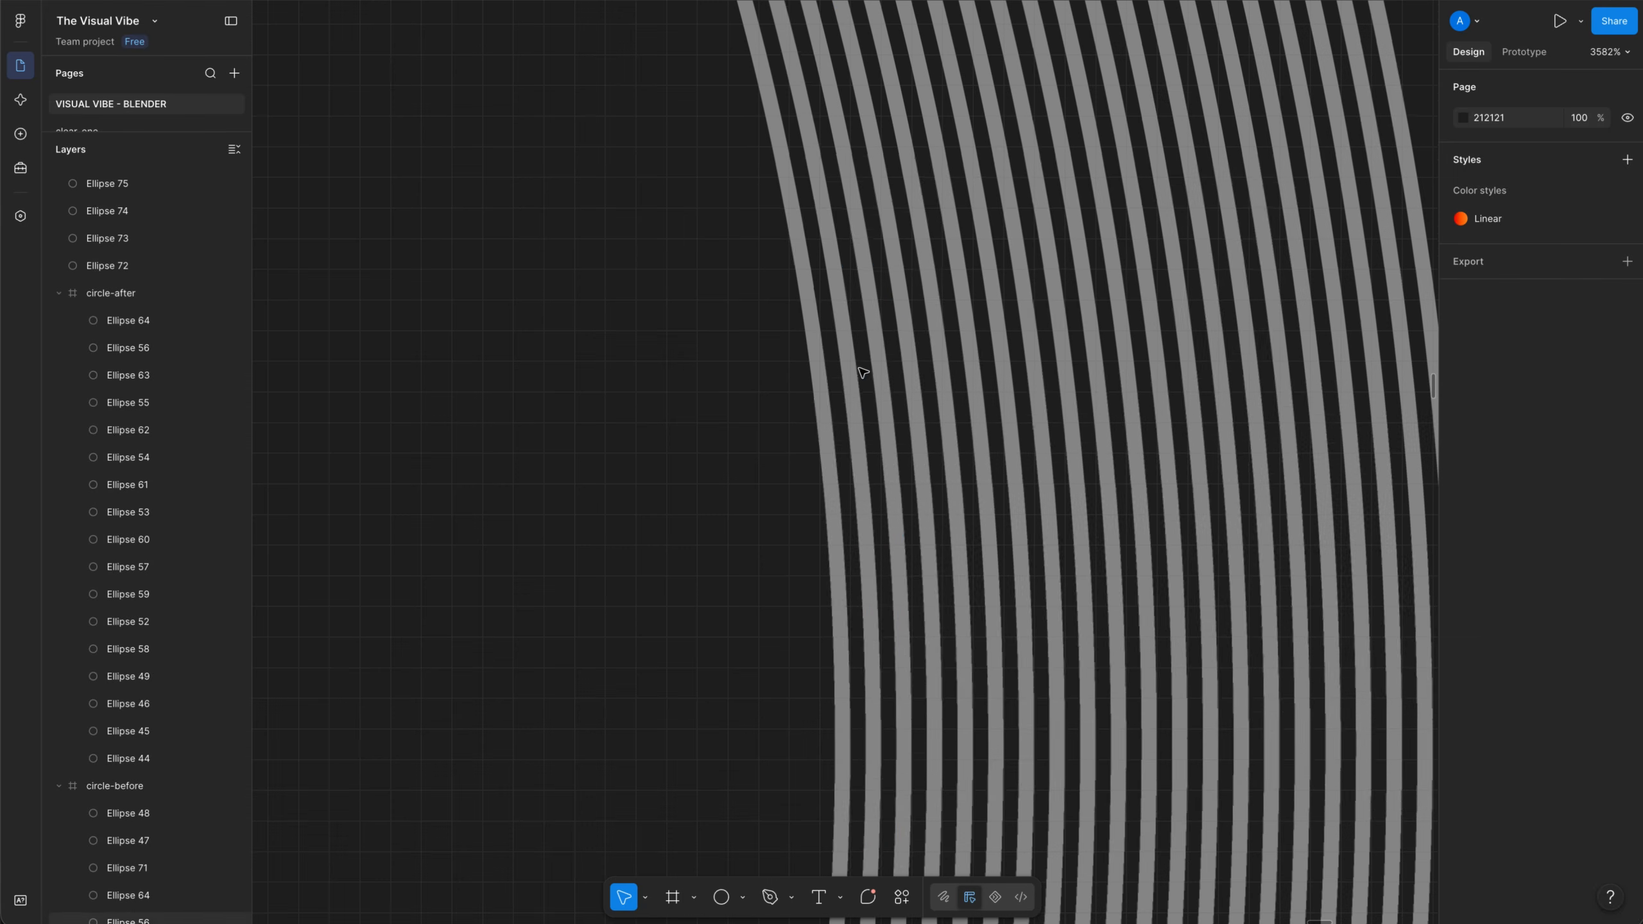
pyautogui.keyDown('ctrl'); pyautogui.scroll(-6, 1204, 332); pyautogui.keyUp('ctrl')
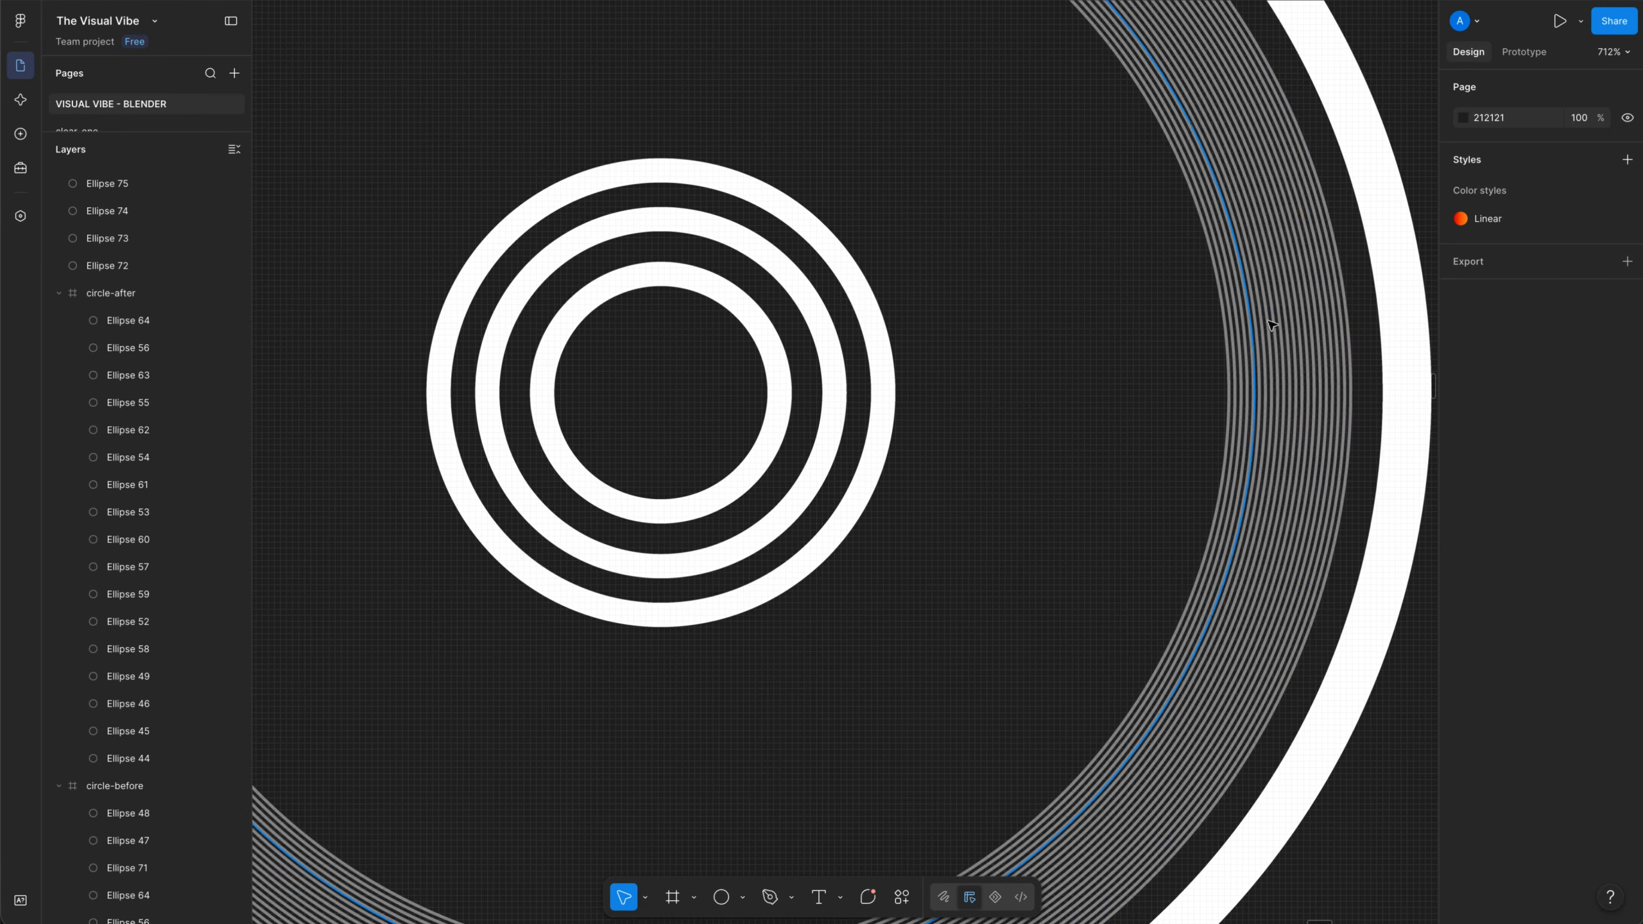
pyautogui.keyDown('ctrl'); pyautogui.scroll(-3, 1268, 387); pyautogui.keyUp('ctrl')
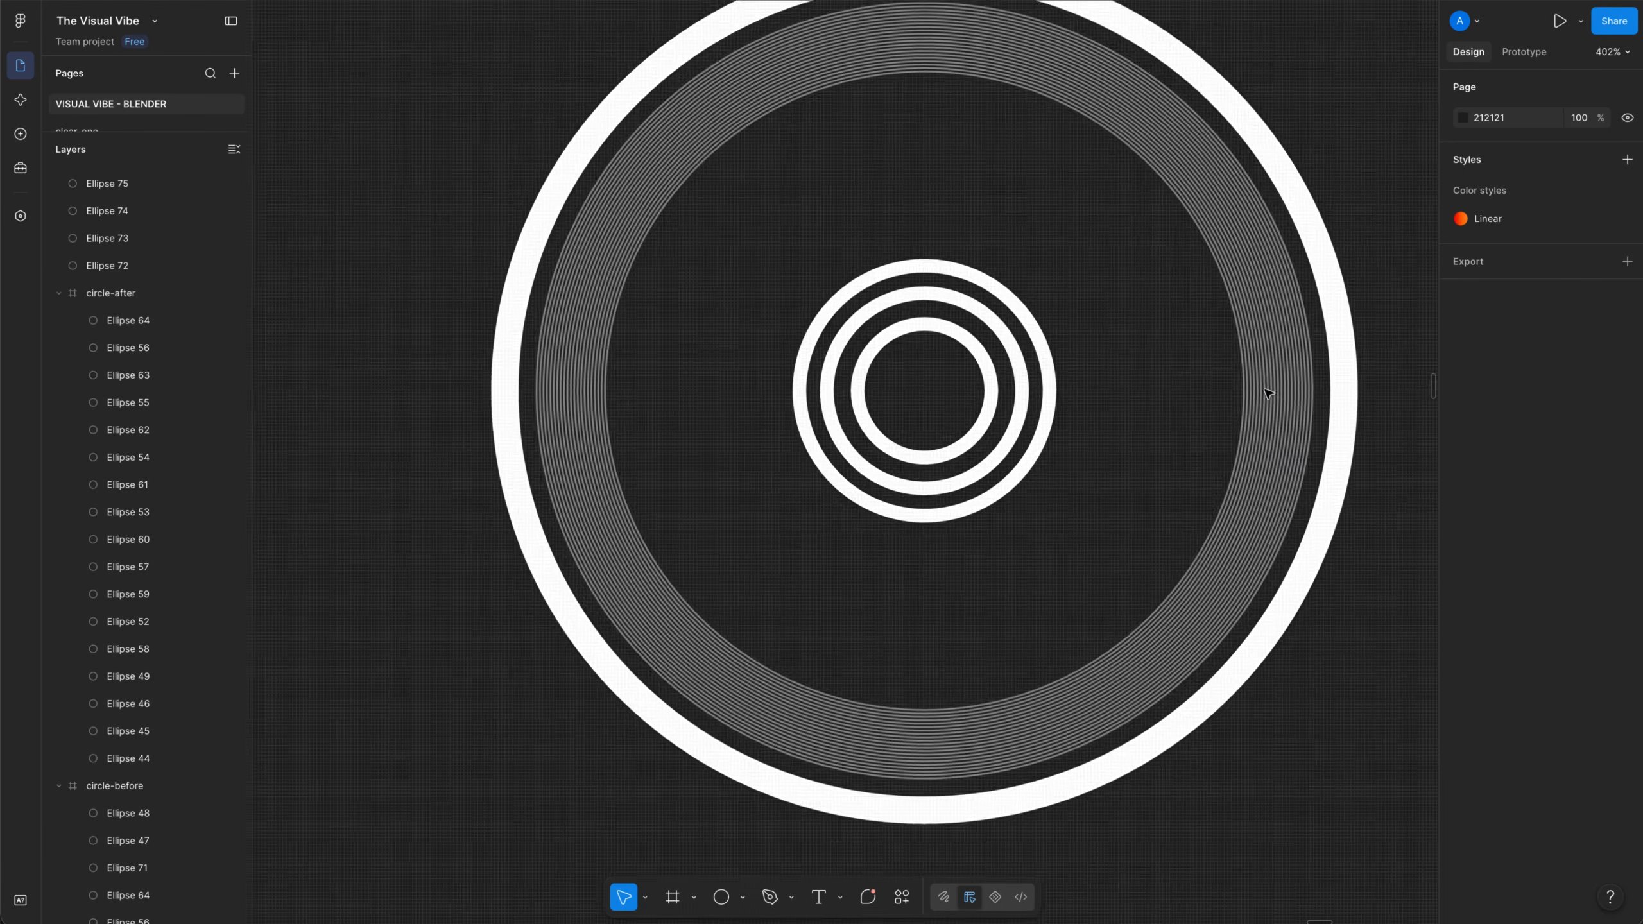
pyautogui.keyDown('ctrl'); pyautogui.scroll(-5, 1271, 388); pyautogui.keyUp('ctrl')
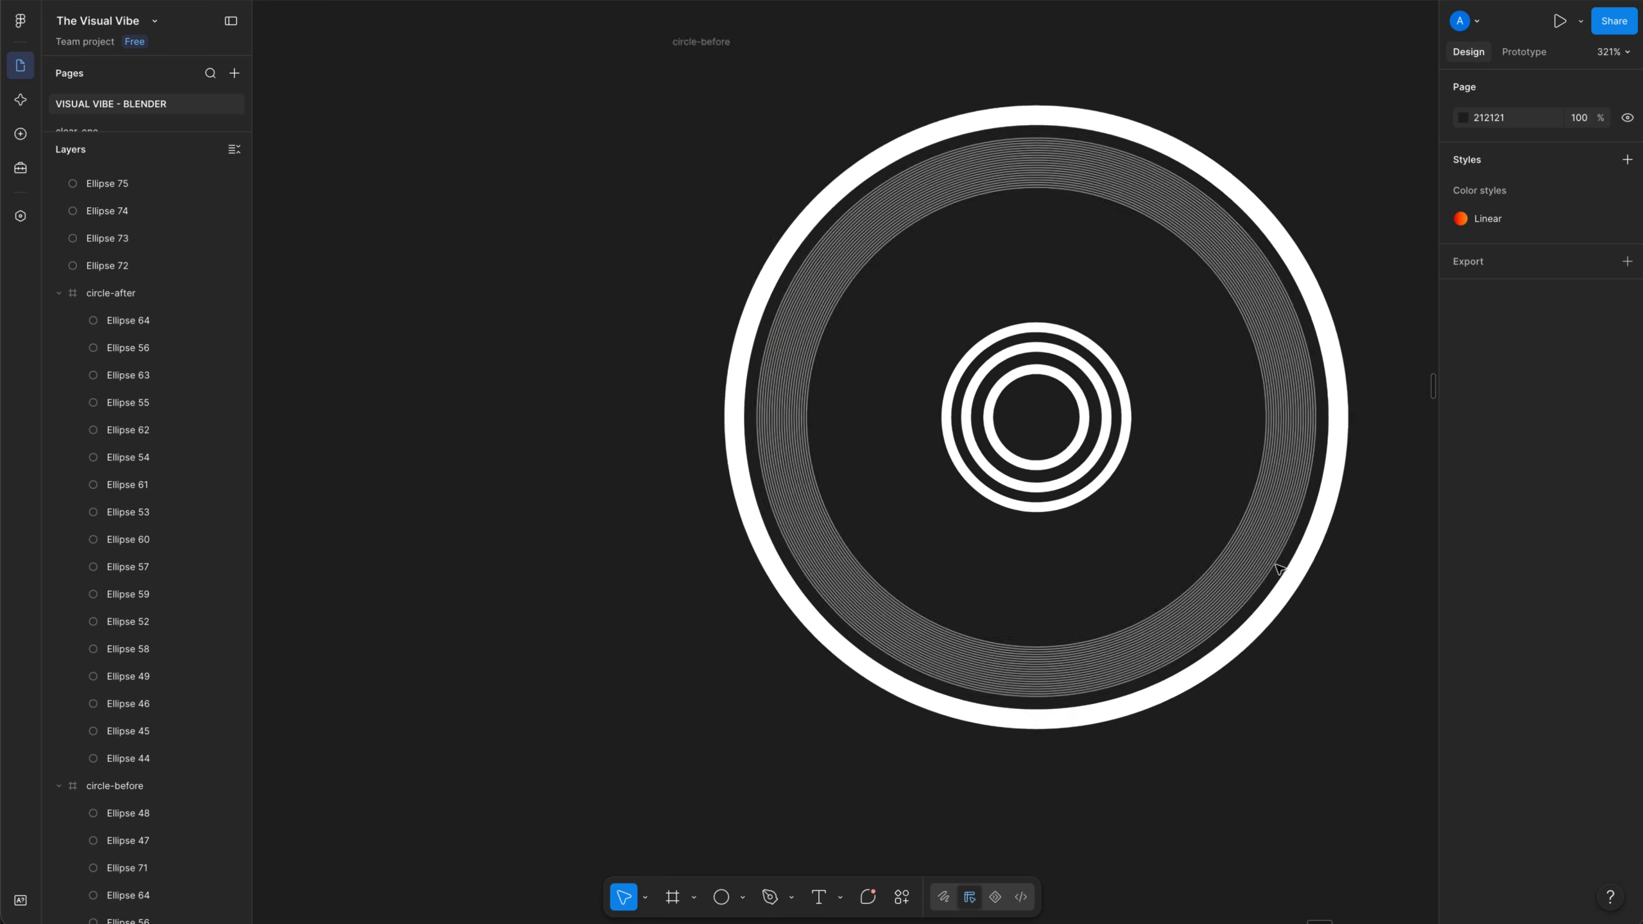
# Duplicate the 240 × 240 outer ring and scale the copy around its center to 214 × 214
pyautogui.keyDown('ctrl'); pyautogui.scroll(4, 1130, 495); pyautogui.keyUp('ctrl')
pyautogui.click(1129, 494)
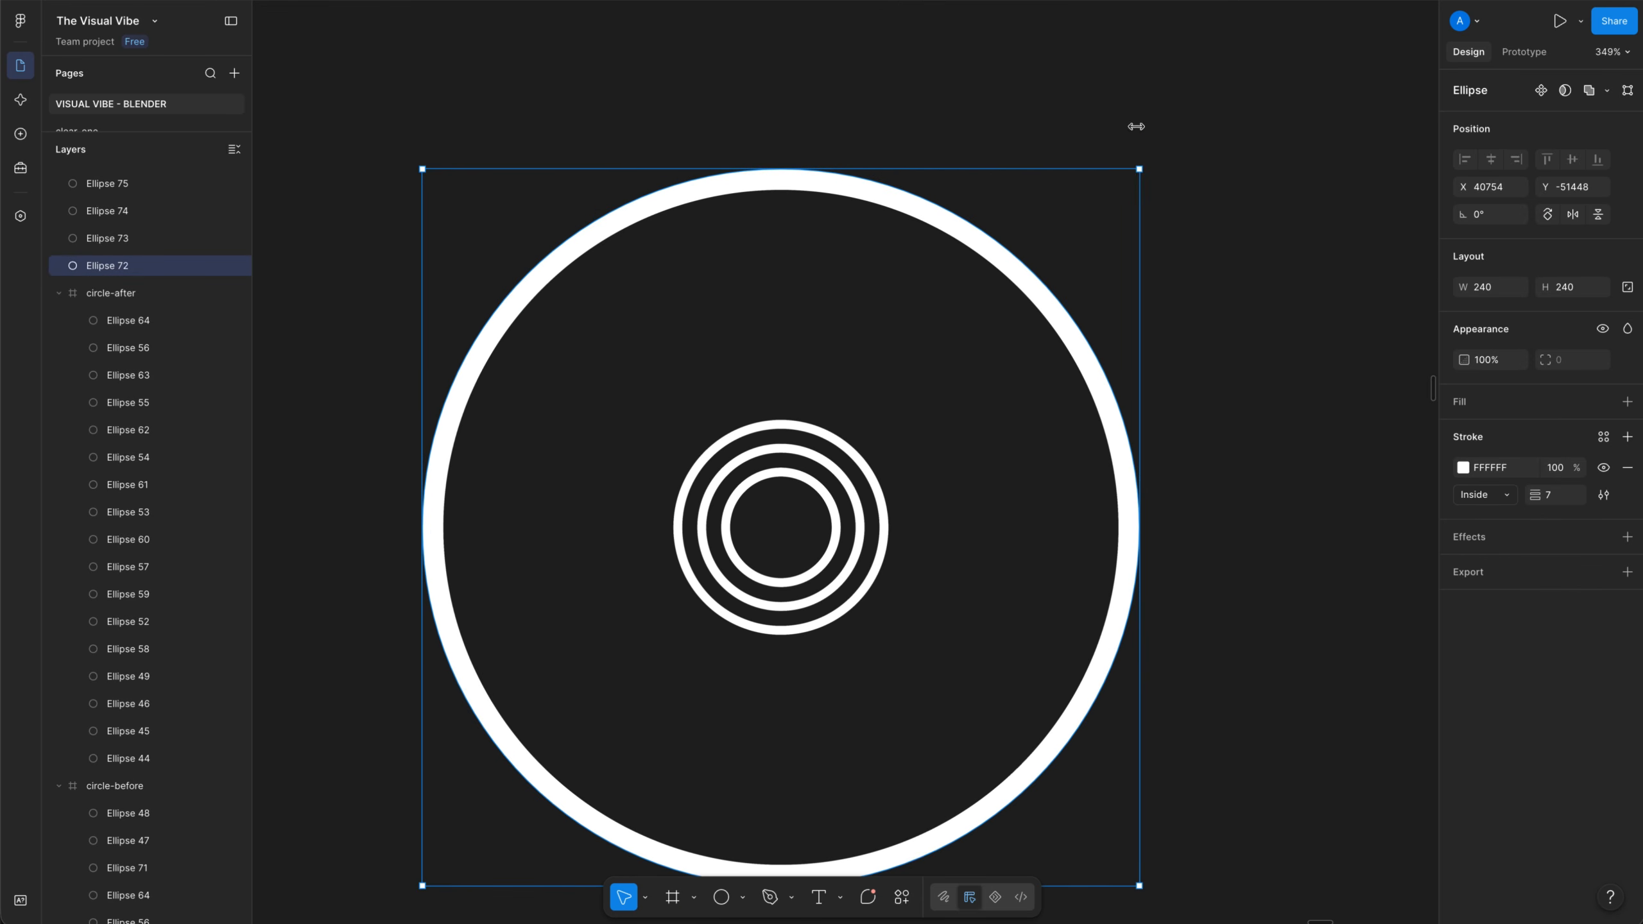
pyautogui.keyDown('alt'); pyautogui.keyDown('shift'); pyautogui.moveTo(1136, 168); pyautogui.dragTo(1085, 210); pyautogui.keyUp('shift'); pyautogui.keyUp('alt')
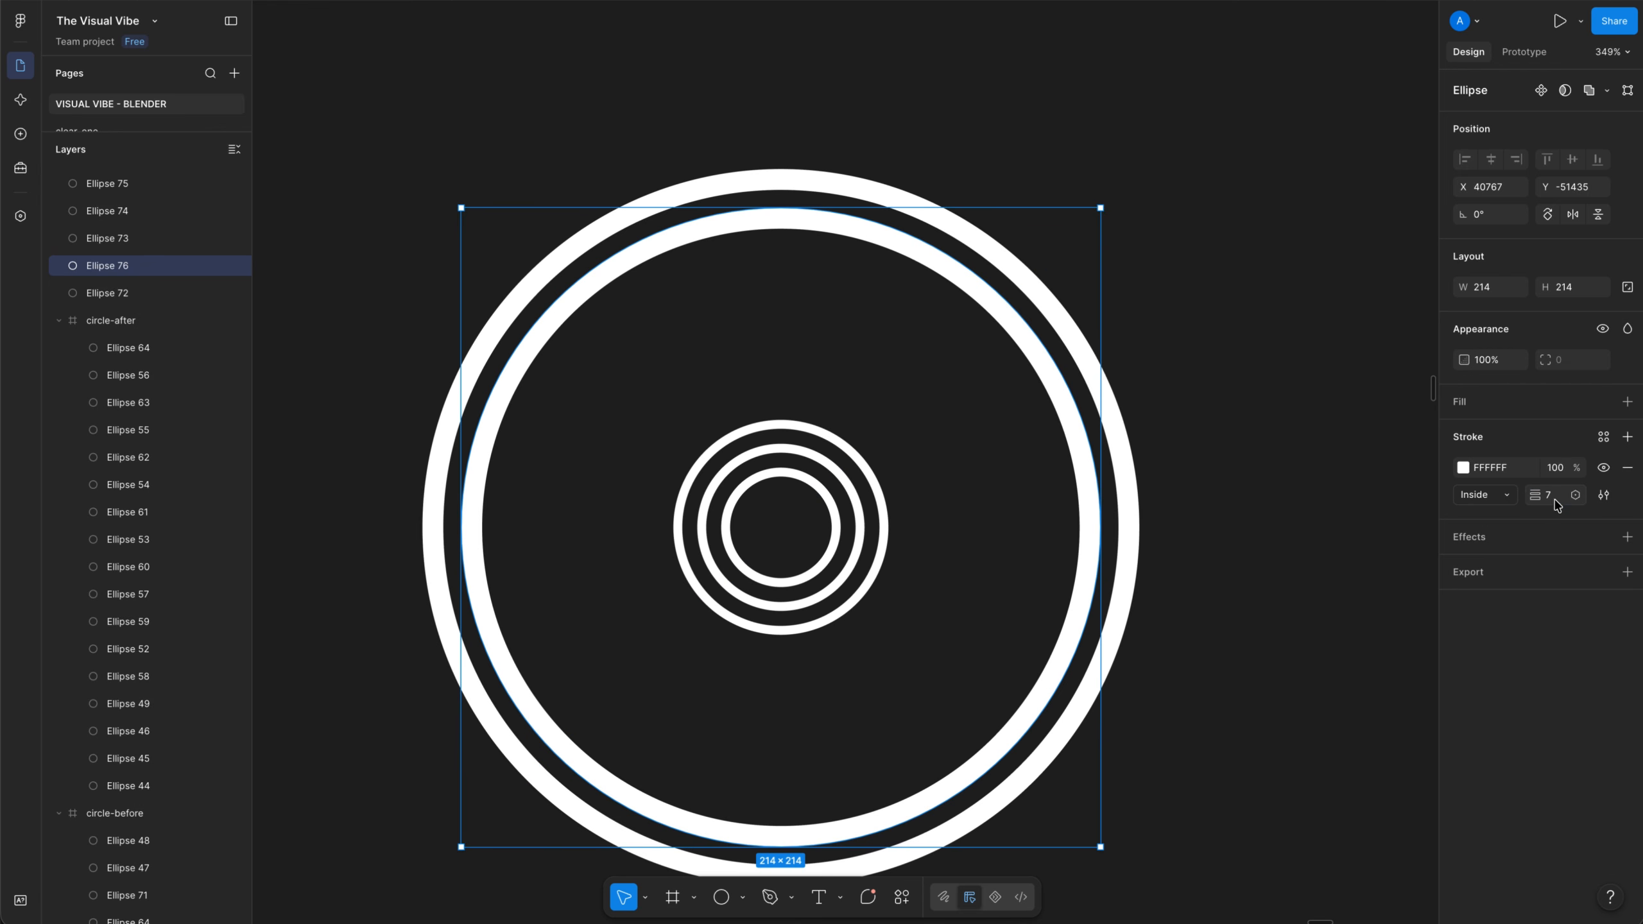
# Set the 214 × 214 ring's stroke weight to 0.5 and its stroke opacity to 50%
pyautogui.write('0.5')
pyautogui.press('Return')
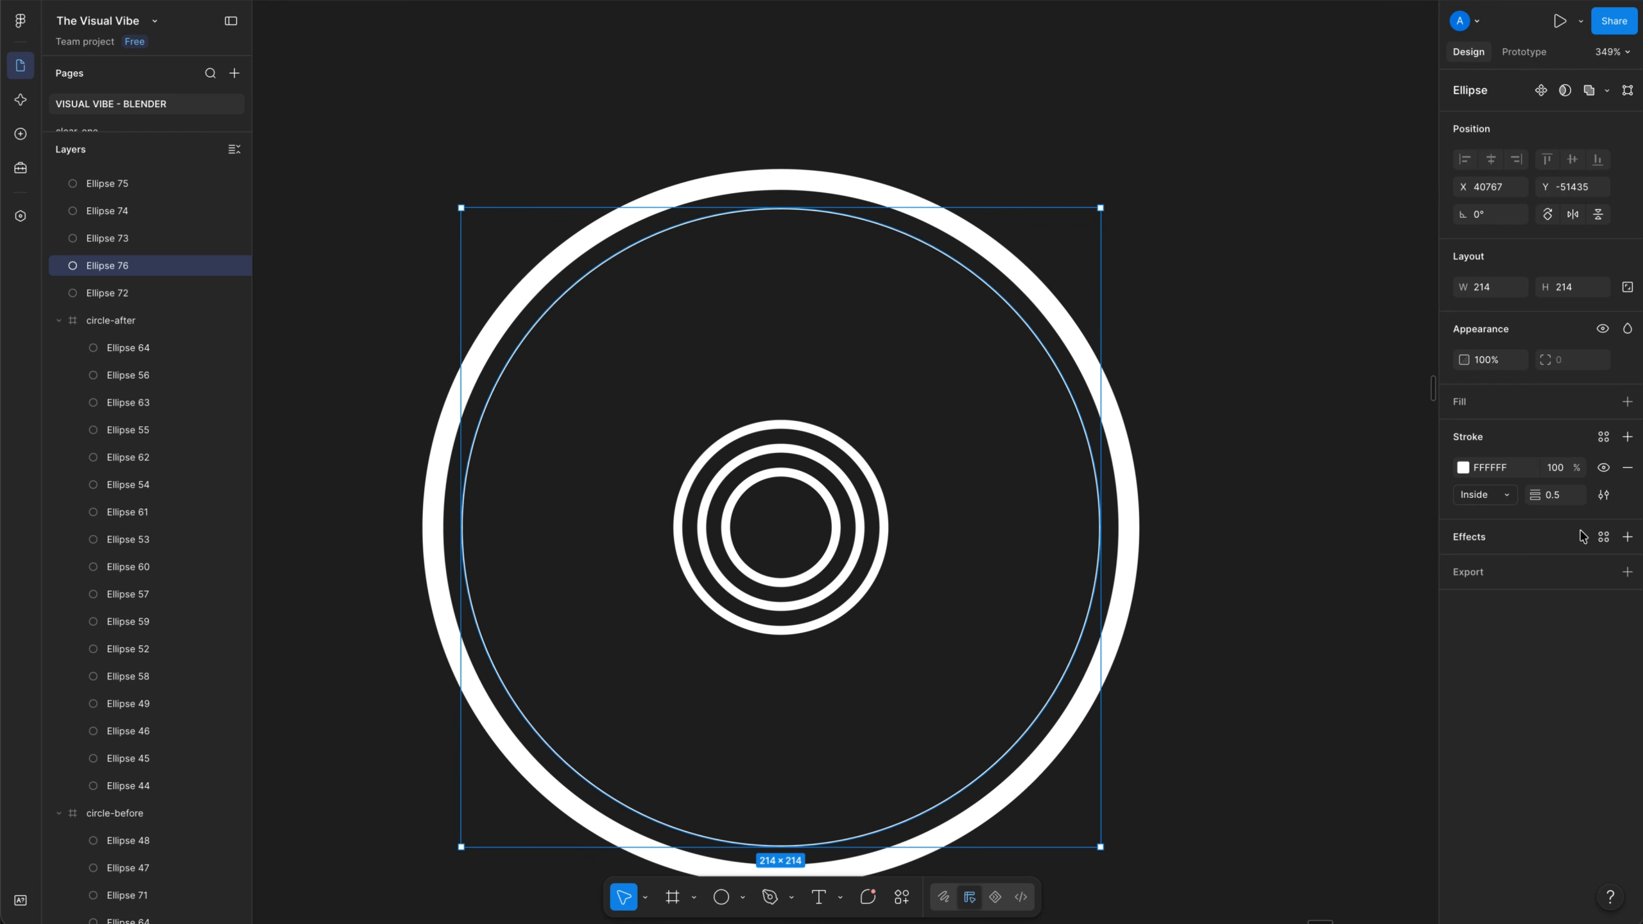
pyautogui.click(1565, 472)
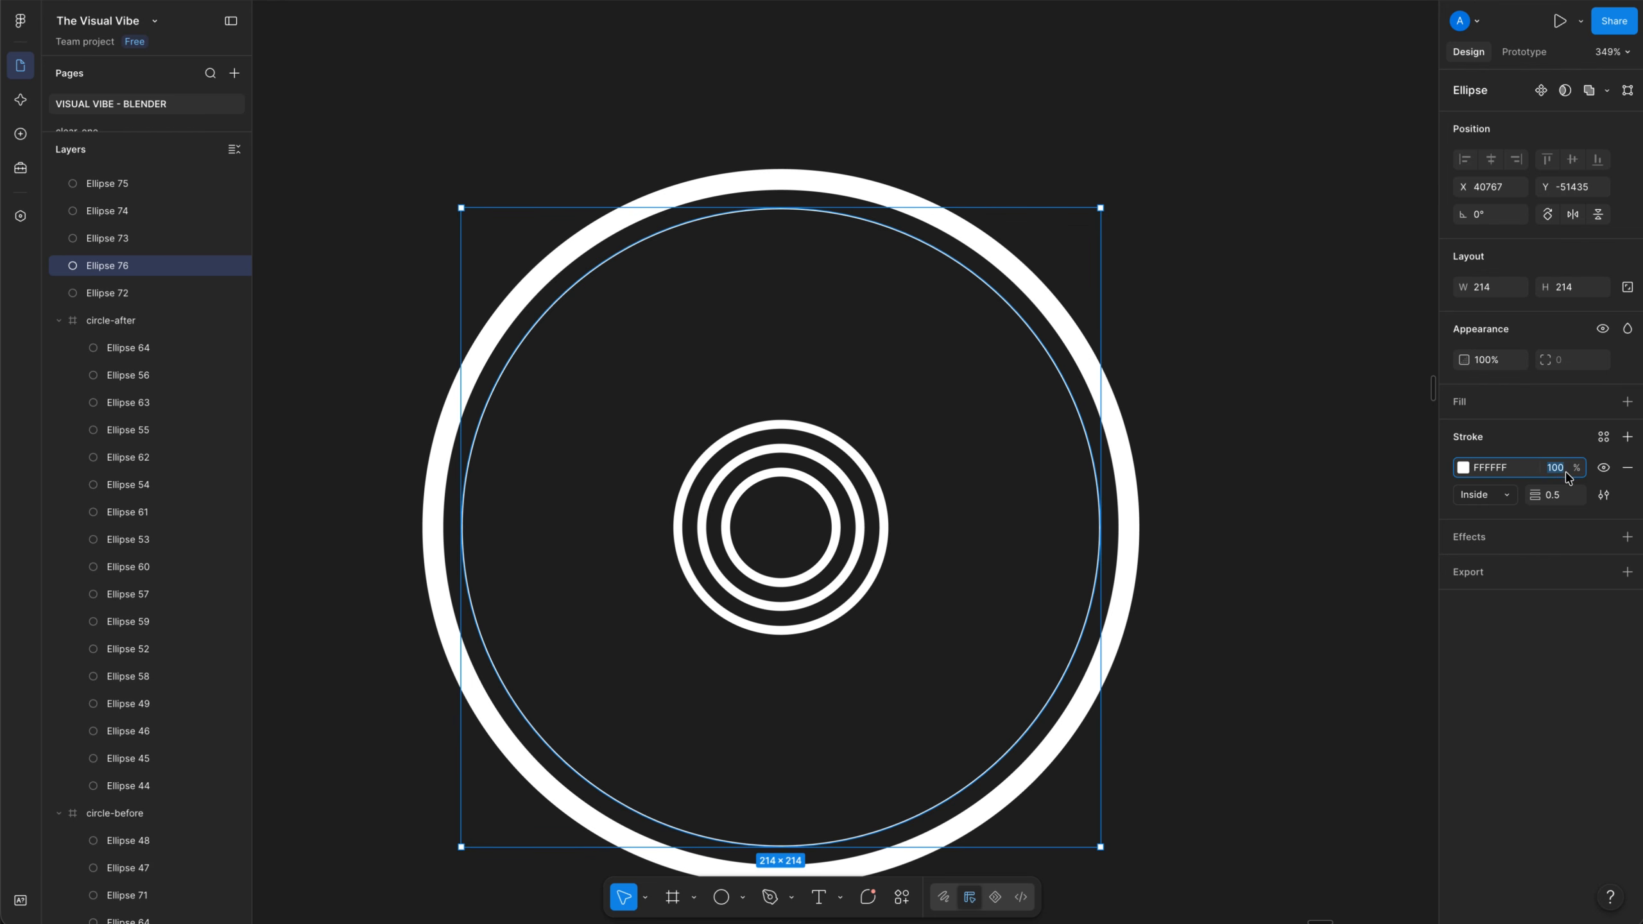
pyautogui.write('50')
pyautogui.press('Return')
pyautogui.click(1185, 456)
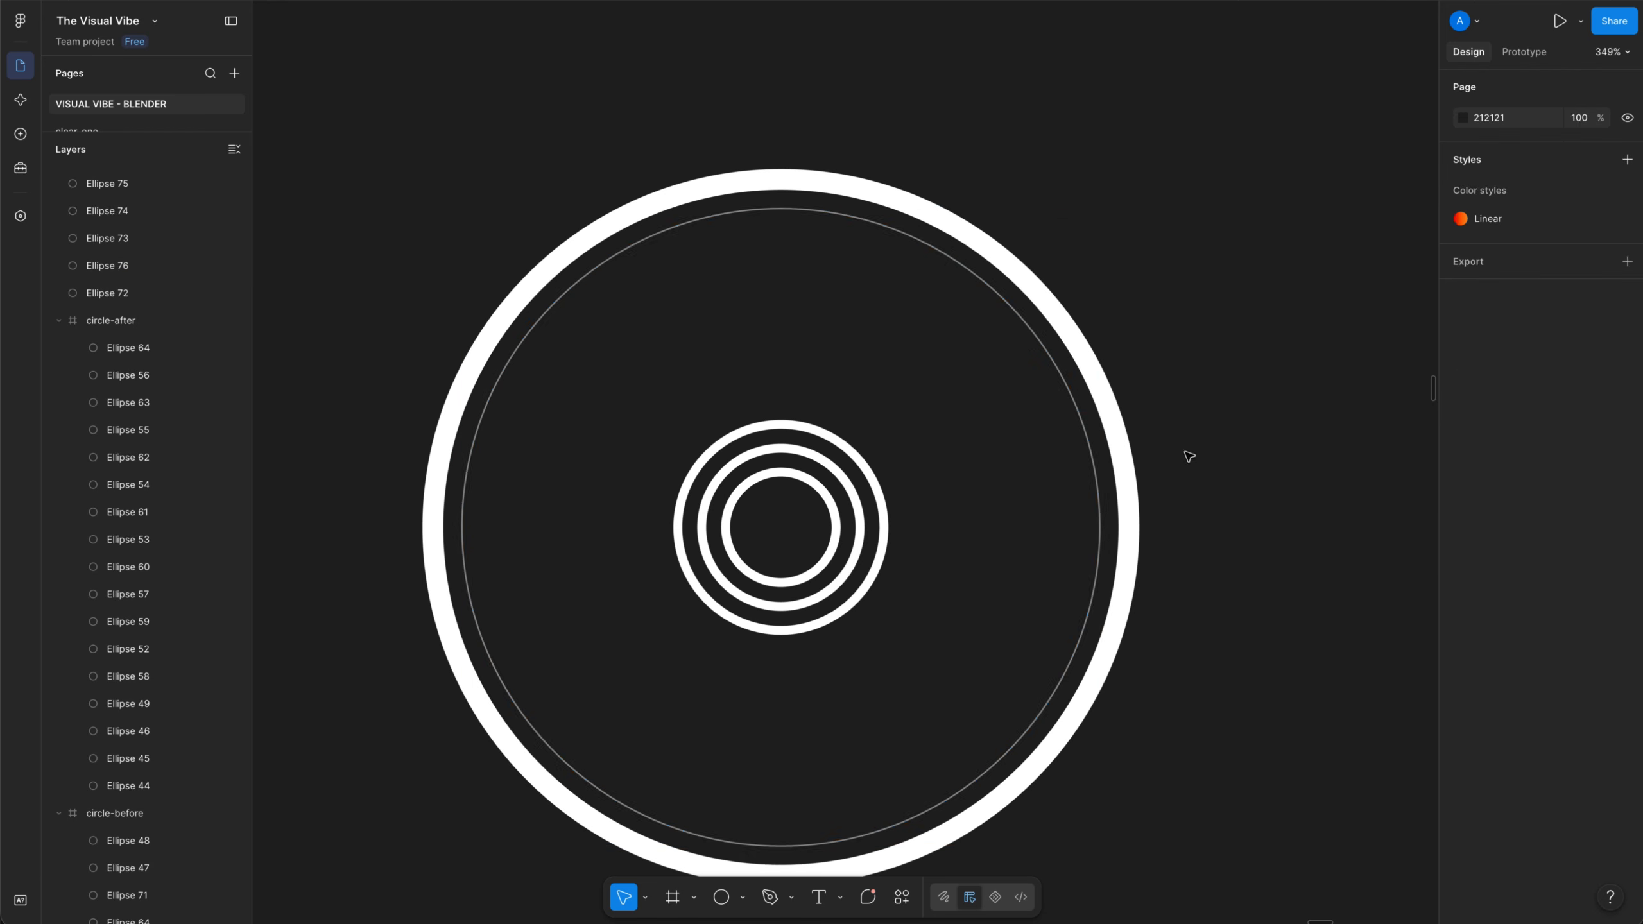
# Duplicate the thin 214 × 214 ring and scale the copy around its center to 212 × 212
pyautogui.keyDown('ctrl'); pyautogui.scroll(10, 1127, 371); pyautogui.keyUp('ctrl')
pyautogui.keyDown('ctrl'); pyautogui.scroll(-8, 944, 448); pyautogui.keyUp('ctrl')
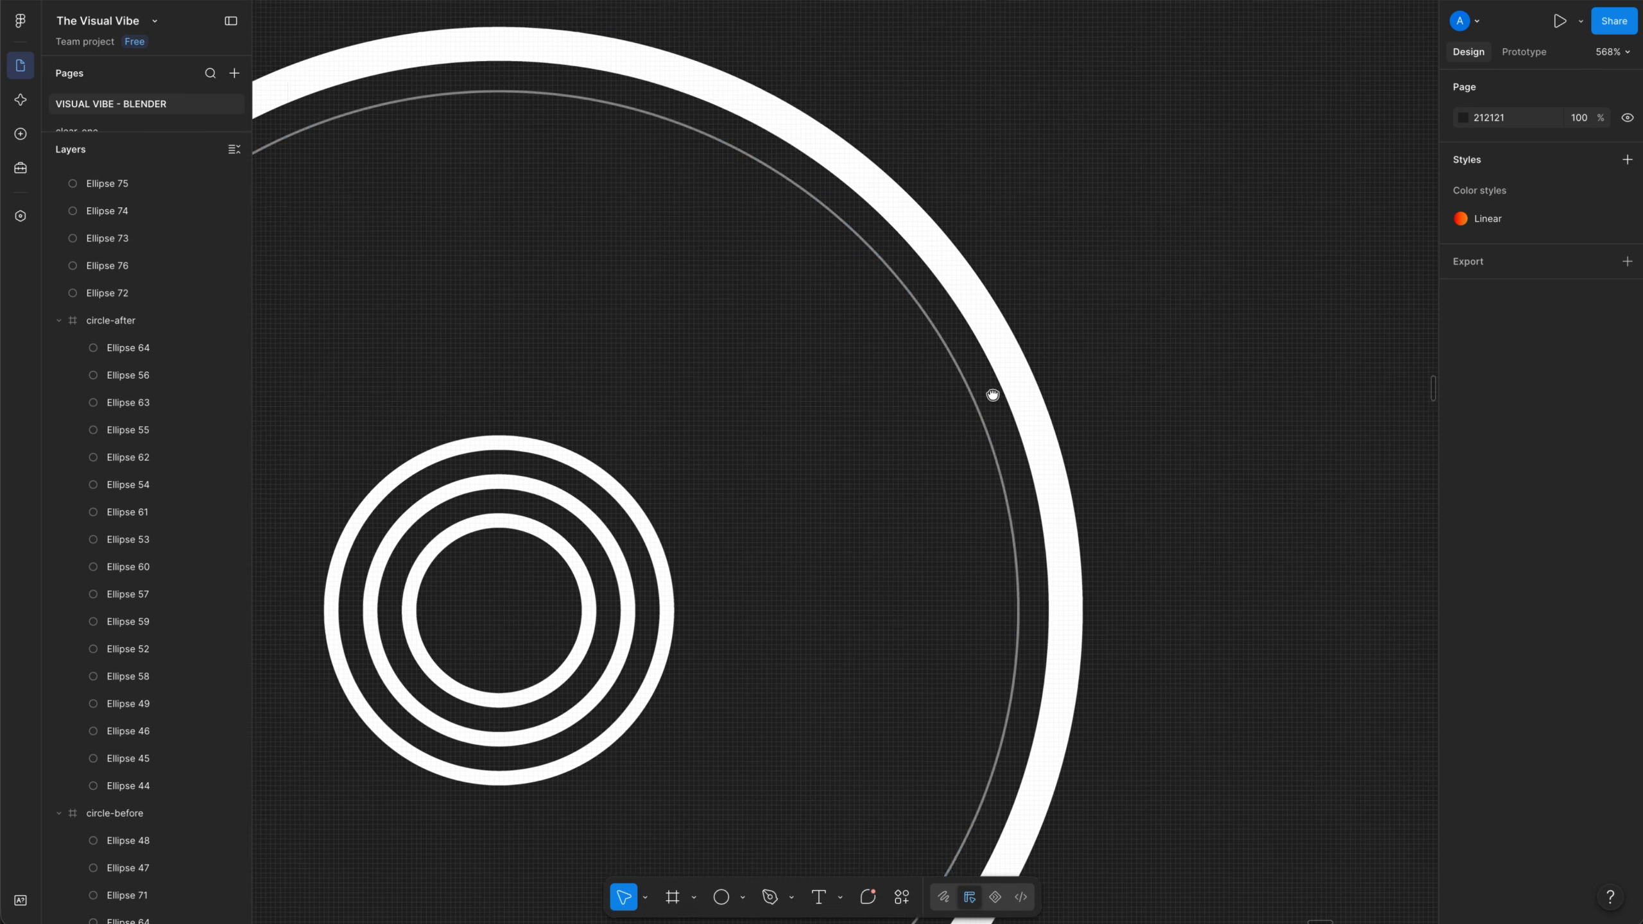
pyautogui.click(992, 414)
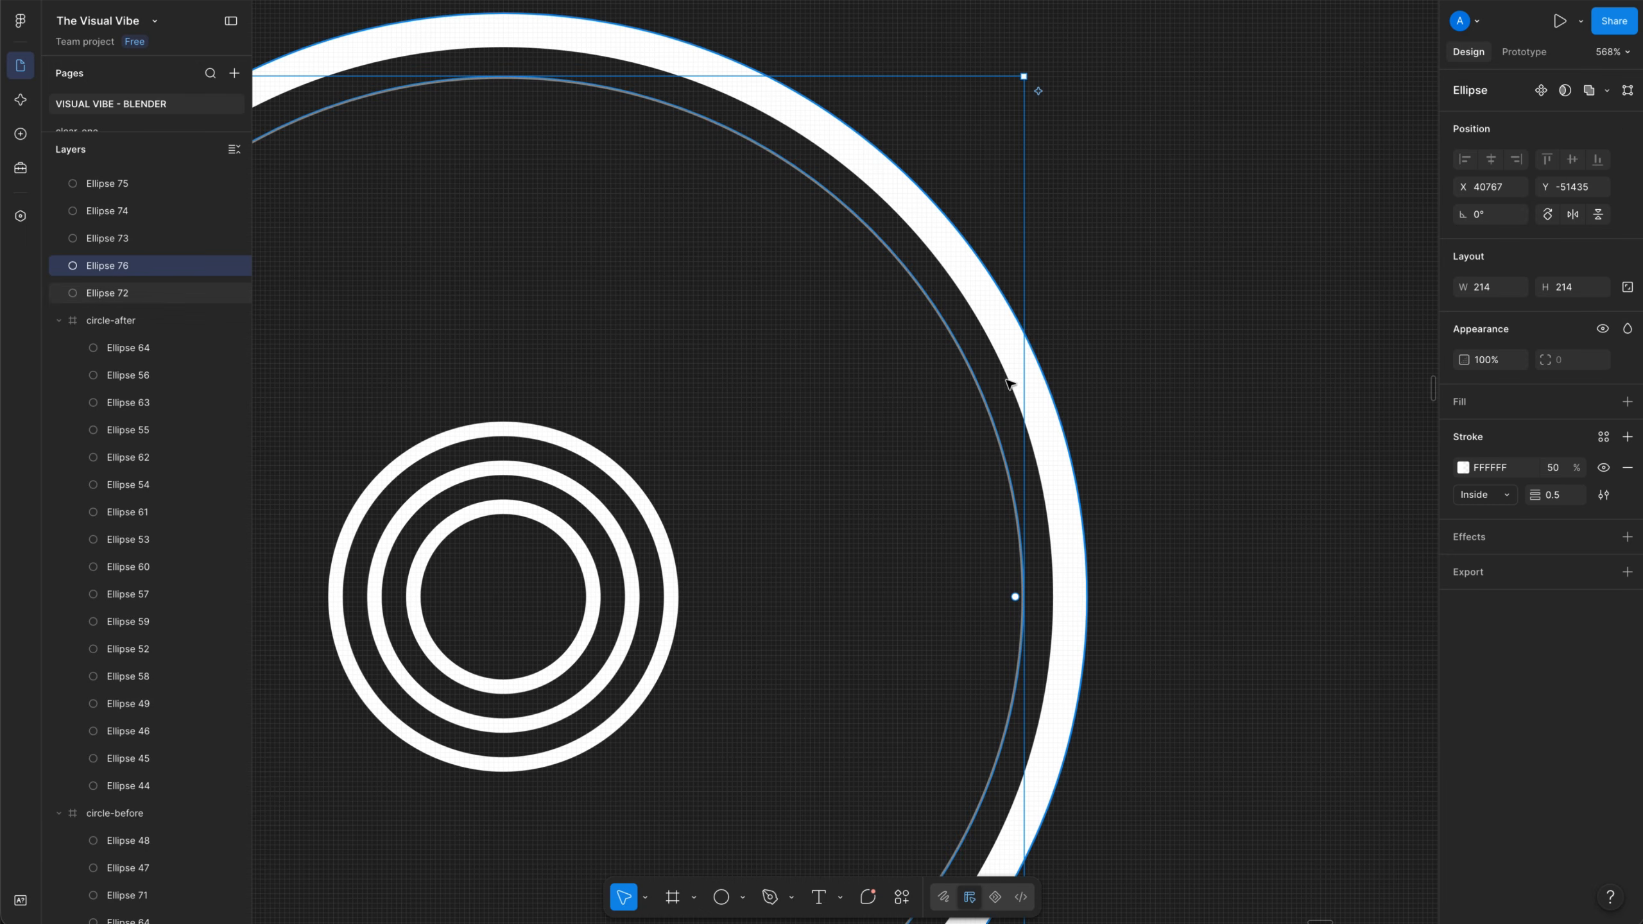
pyautogui.keyDown('ctrl'); pyautogui.scroll(5, 999, 404); pyautogui.keyUp('ctrl')
pyautogui.hotkey('ctrl', 'd')
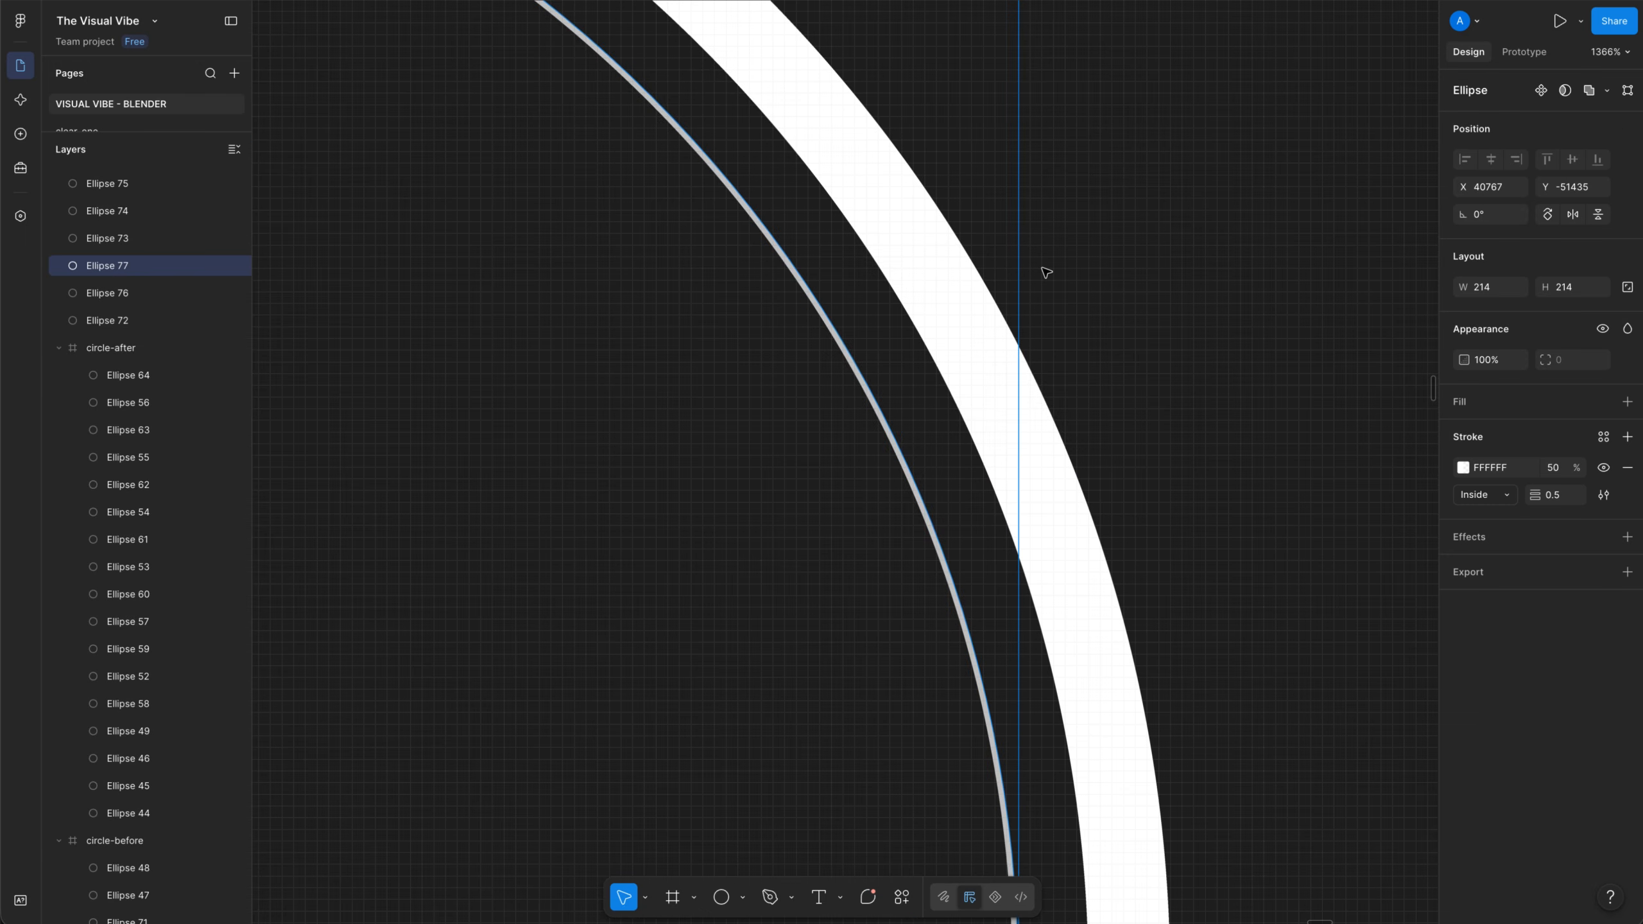
pyautogui.moveTo(1049, 162); pyautogui.dragTo(1144, 467, button='middle')
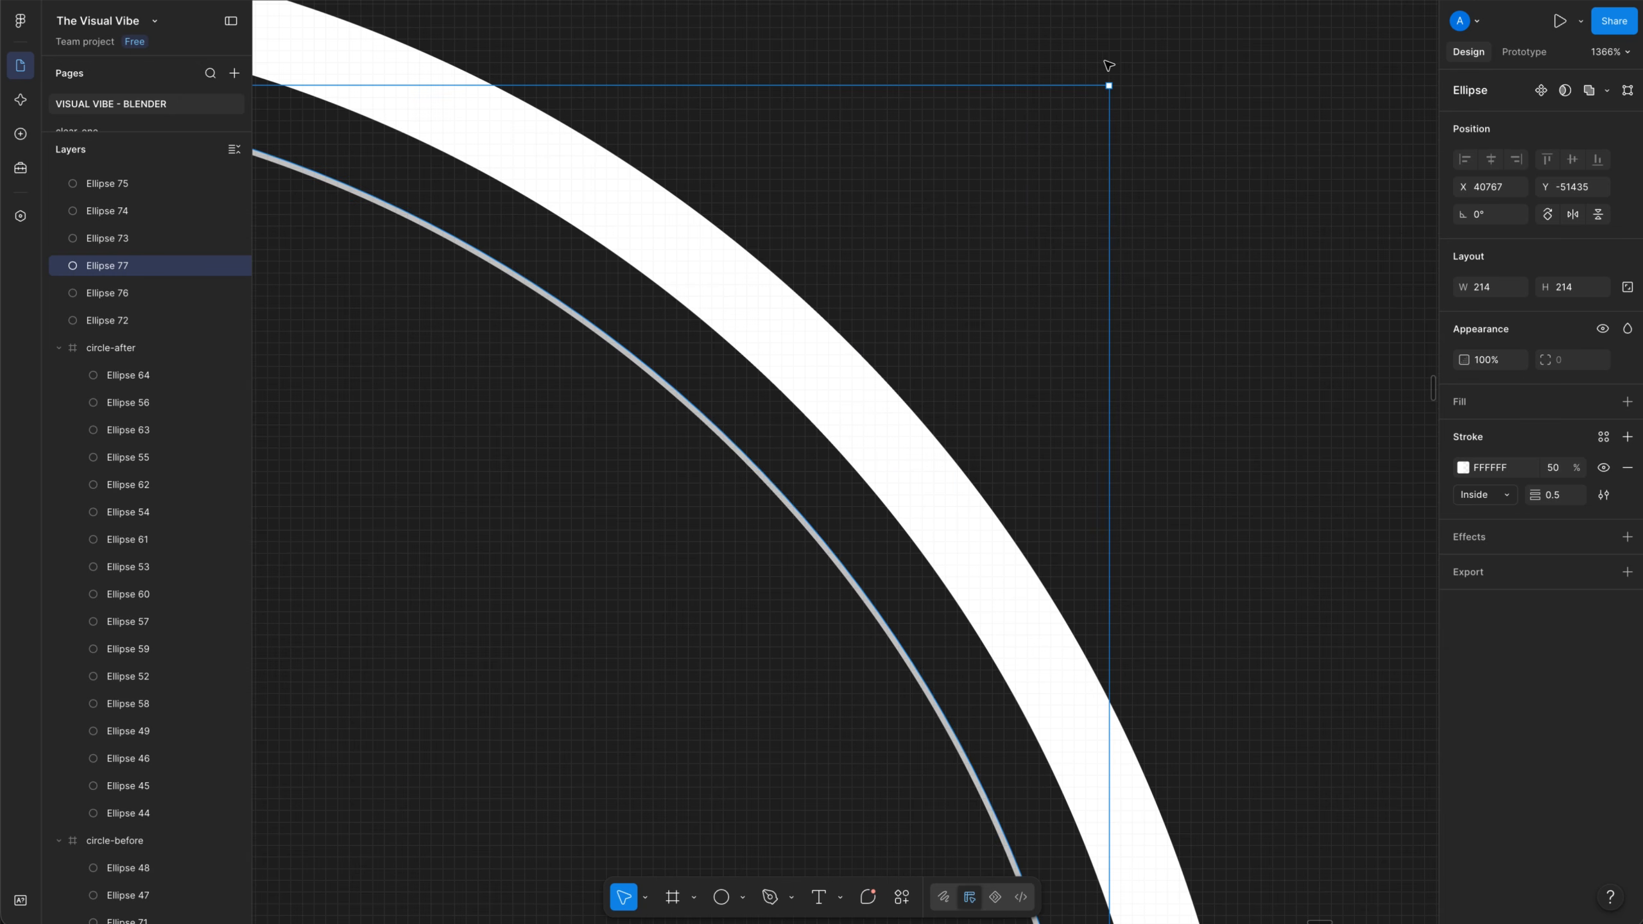
pyautogui.keyDown('alt'); pyautogui.keyDown('shift'); pyautogui.moveTo(1108, 86); pyautogui.dragTo(1098, 100); pyautogui.keyUp('shift'); pyautogui.keyUp('alt')
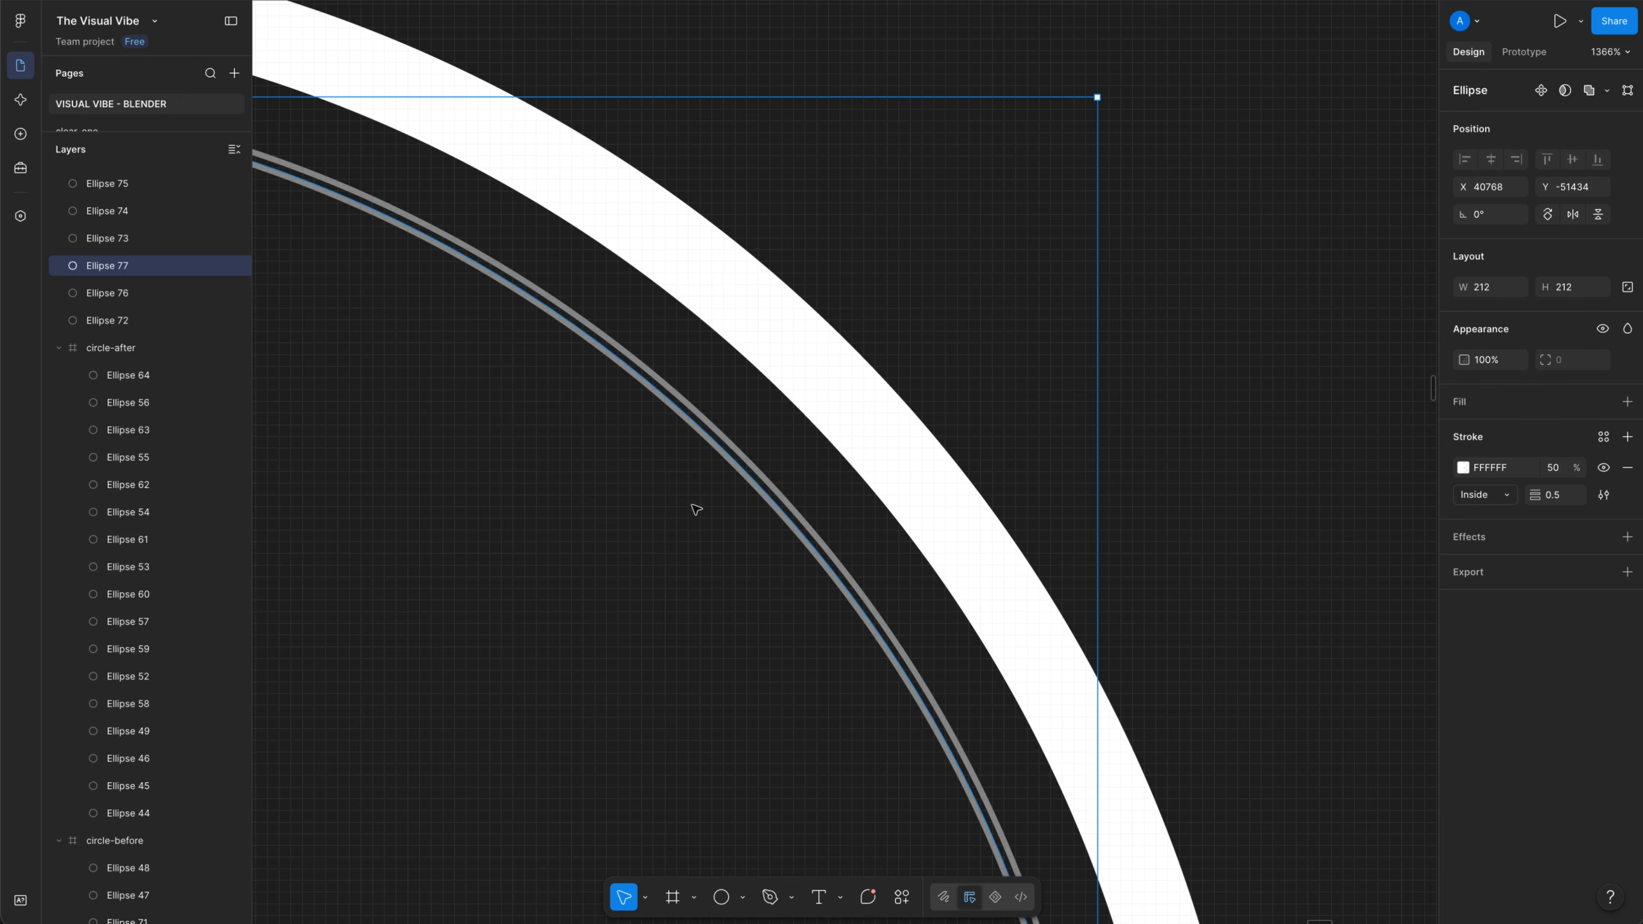
# Duplicate the two thin rings together and scale the copied pair inward around the center, continuing the even spacing
pyautogui.keyDown('ctrl'); pyautogui.scroll(-5, 900, 376); pyautogui.keyUp('ctrl')
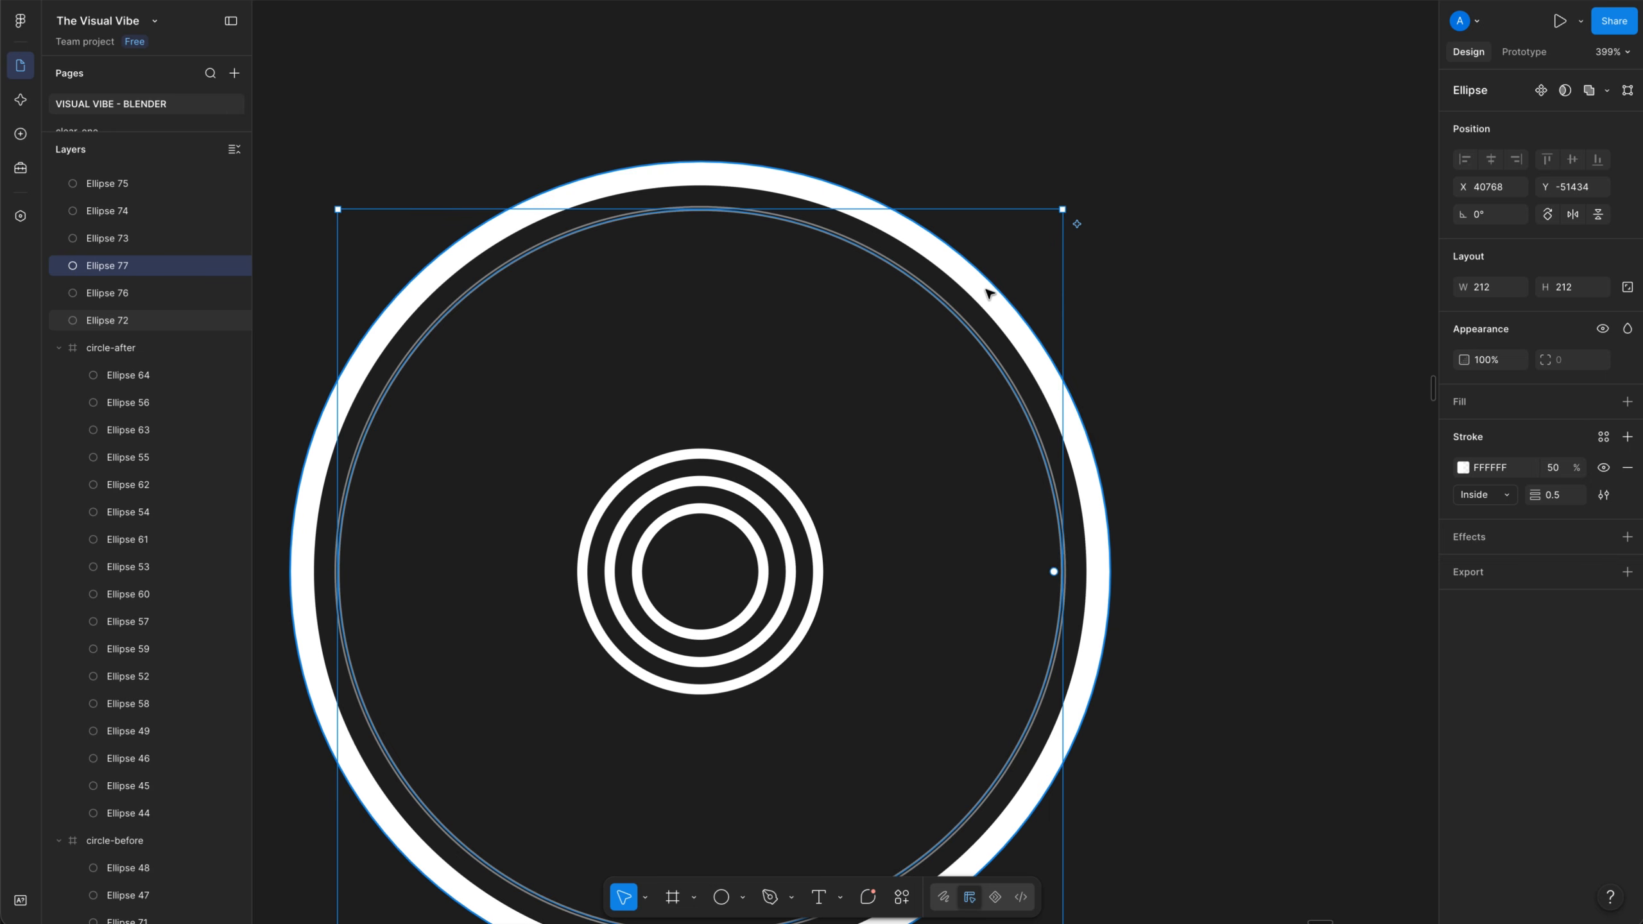
pyautogui.keyDown('ctrl'); pyautogui.scroll(5, 1082, 550); pyautogui.keyUp('ctrl')
pyautogui.moveTo(1072, 558); pyautogui.dragTo(978, 587)
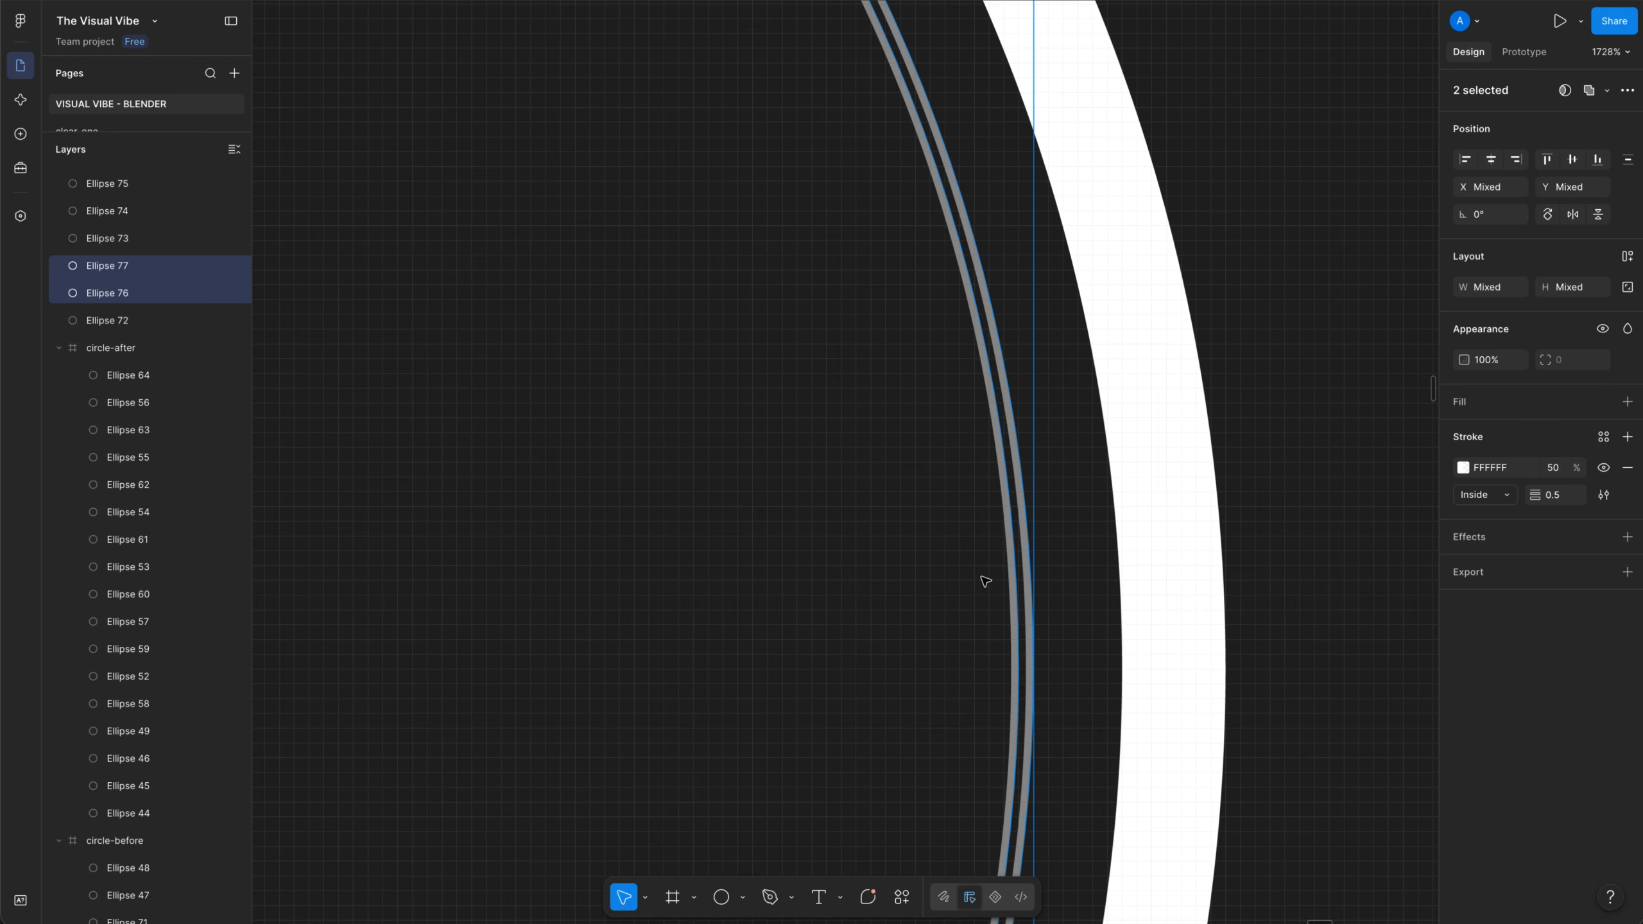
pyautogui.keyDown('ctrl'); pyautogui.scroll(-5, 985, 581); pyautogui.keyUp('ctrl')
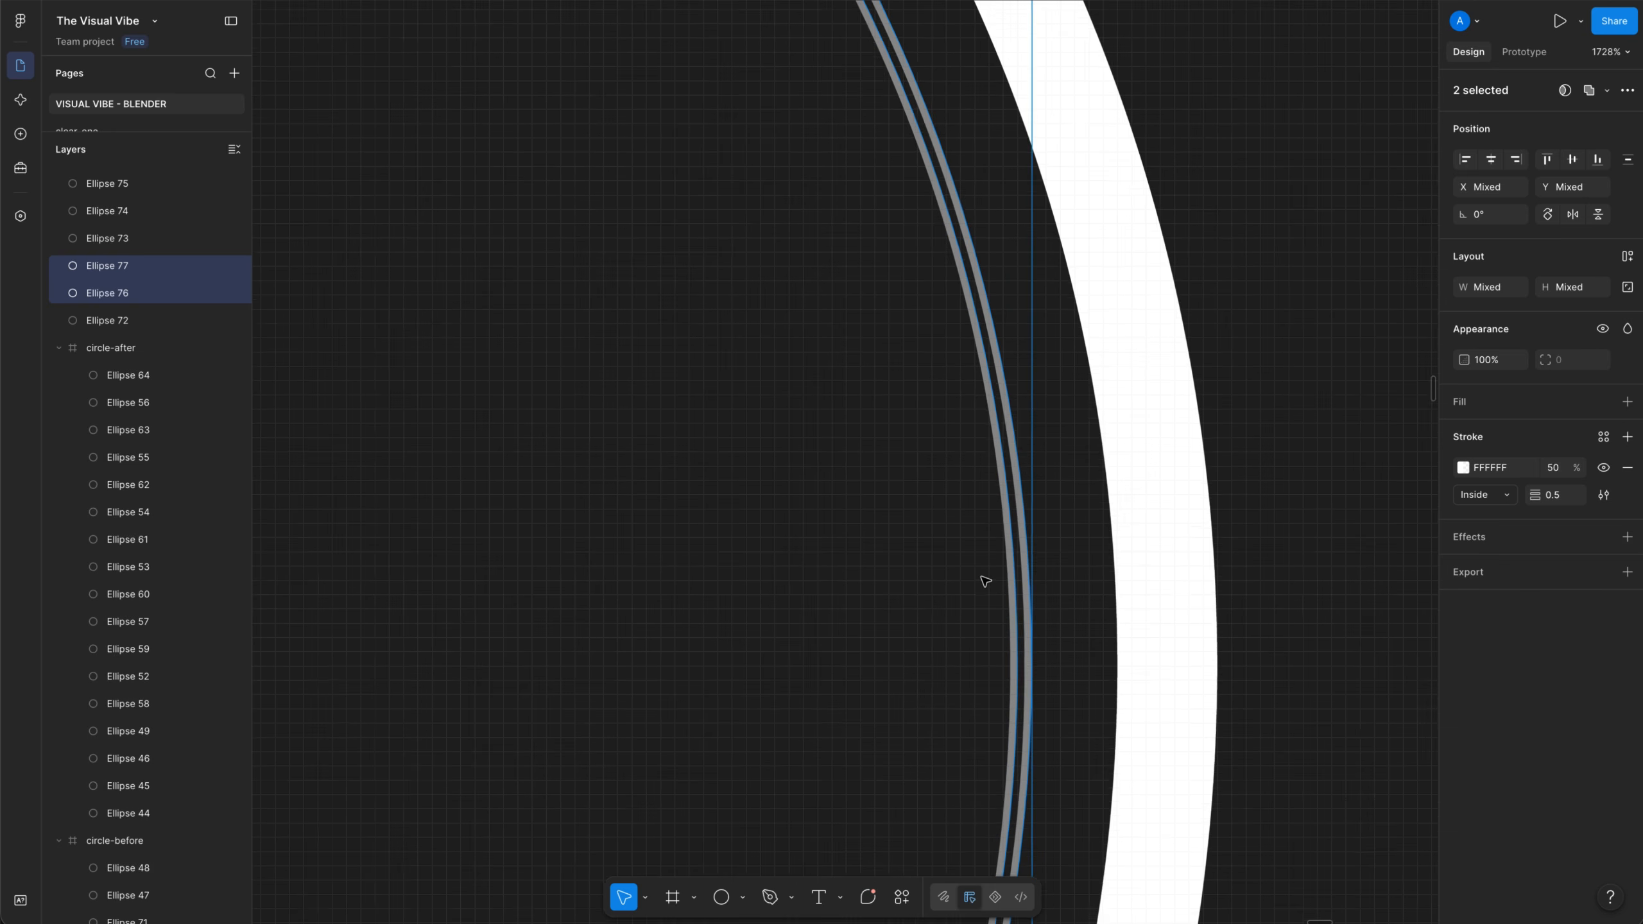
pyautogui.keyDown('ctrl'); pyautogui.scroll(4, 1039, 353); pyautogui.keyUp('ctrl')
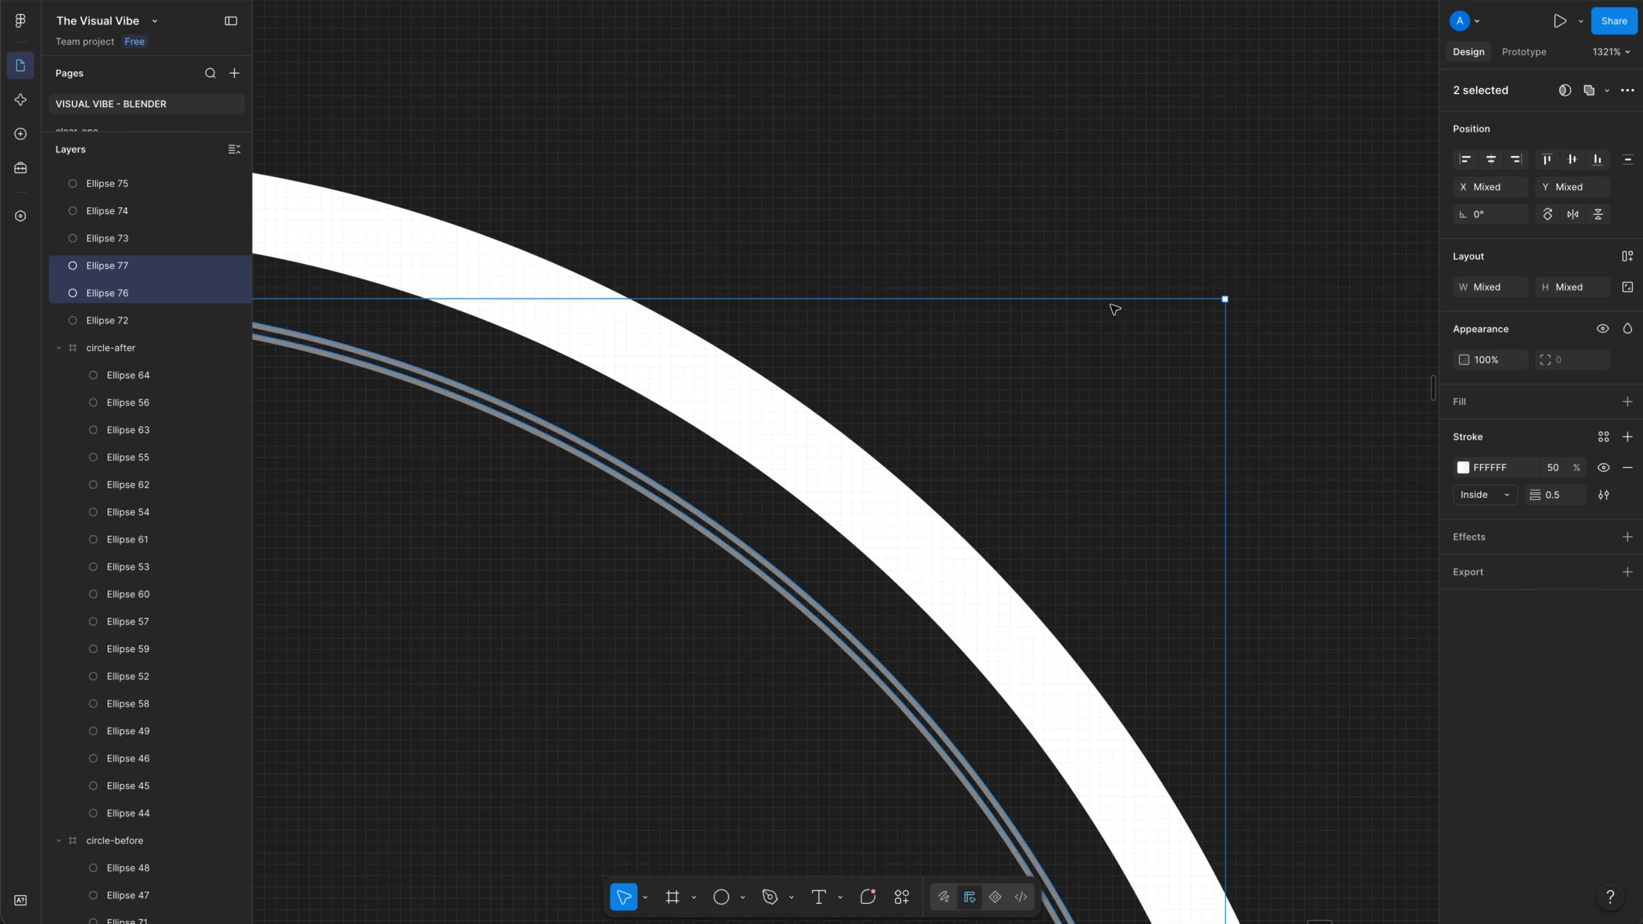
pyautogui.hotkey('ctrl', 'd')
pyautogui.keyDown('shift'); pyautogui.moveTo(1223, 299); pyautogui.dragTo(1203, 323); pyautogui.keyUp('shift')
# Duplicate three thin rings along with the outer ring, scaling the copies inward, and delete the extra thick outer-ring copy
pyautogui.moveTo(869, 609); pyautogui.dragTo(807, 692)
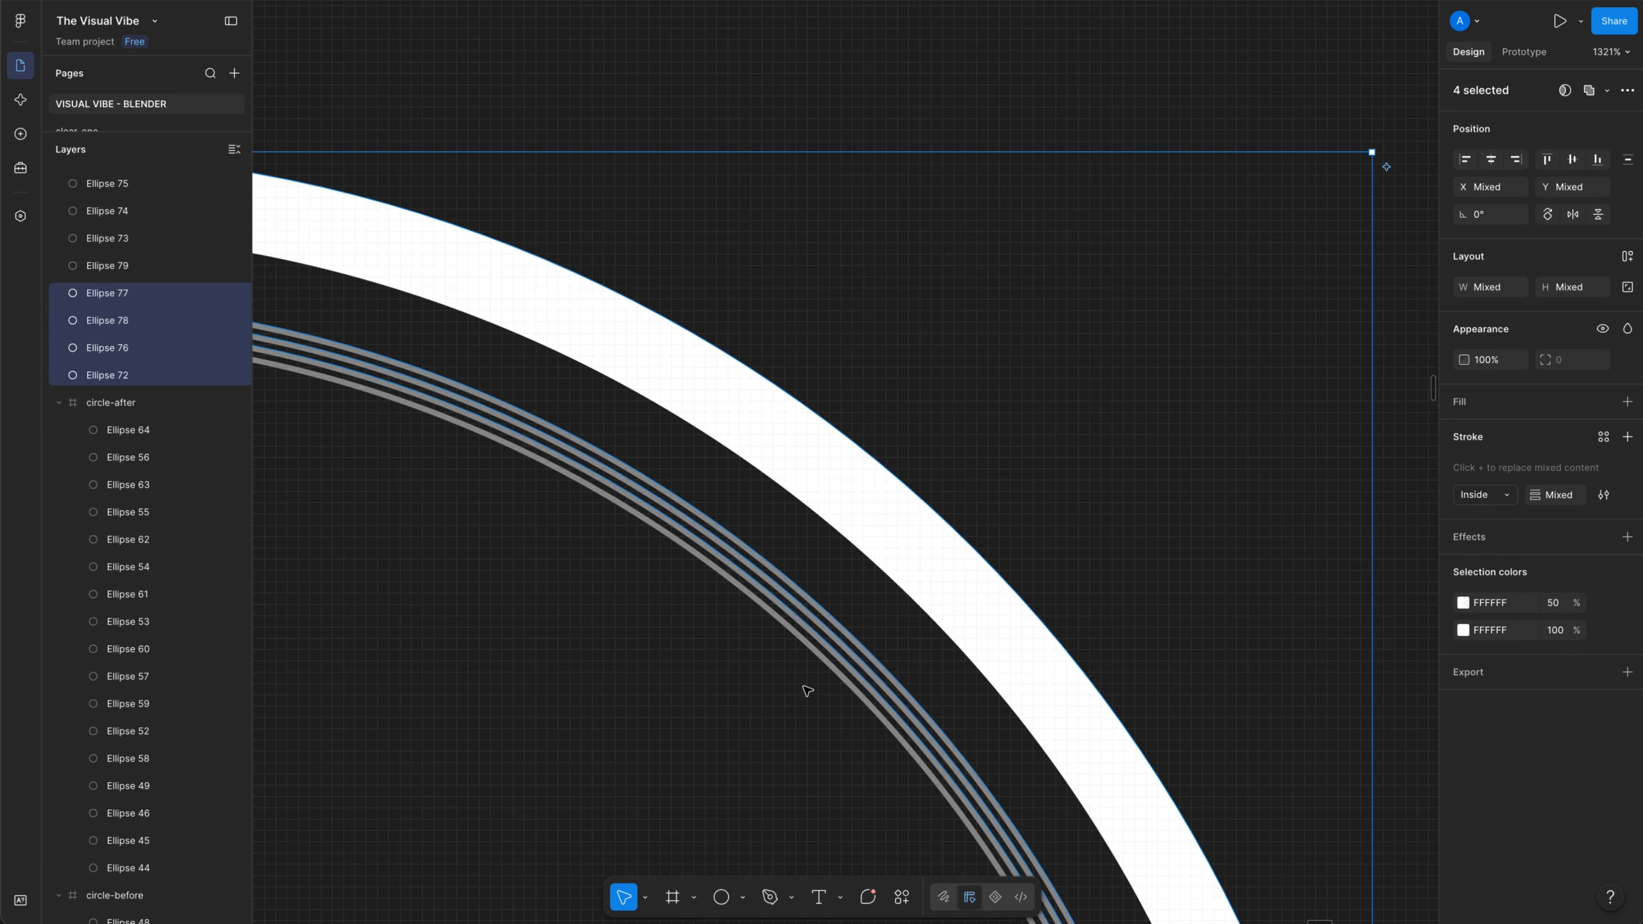
pyautogui.hotkey('ctrl', 'd')
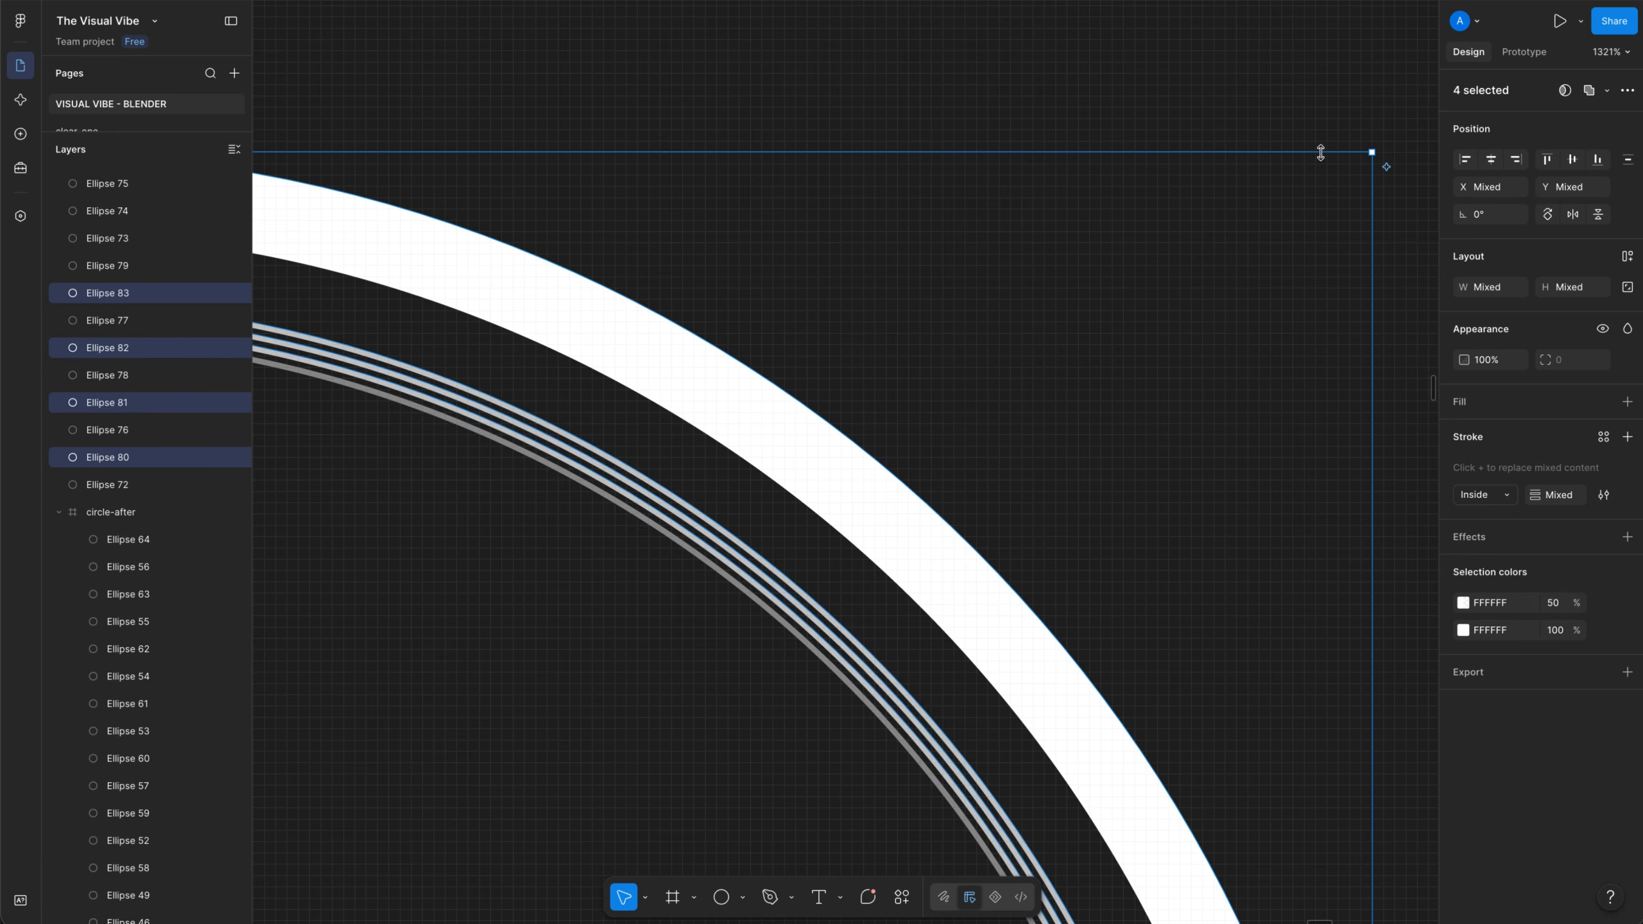
pyautogui.keyDown('shift'); pyautogui.moveTo(1374, 152); pyautogui.dragTo(1313, 211); pyautogui.keyUp('shift')
pyautogui.click(912, 579)
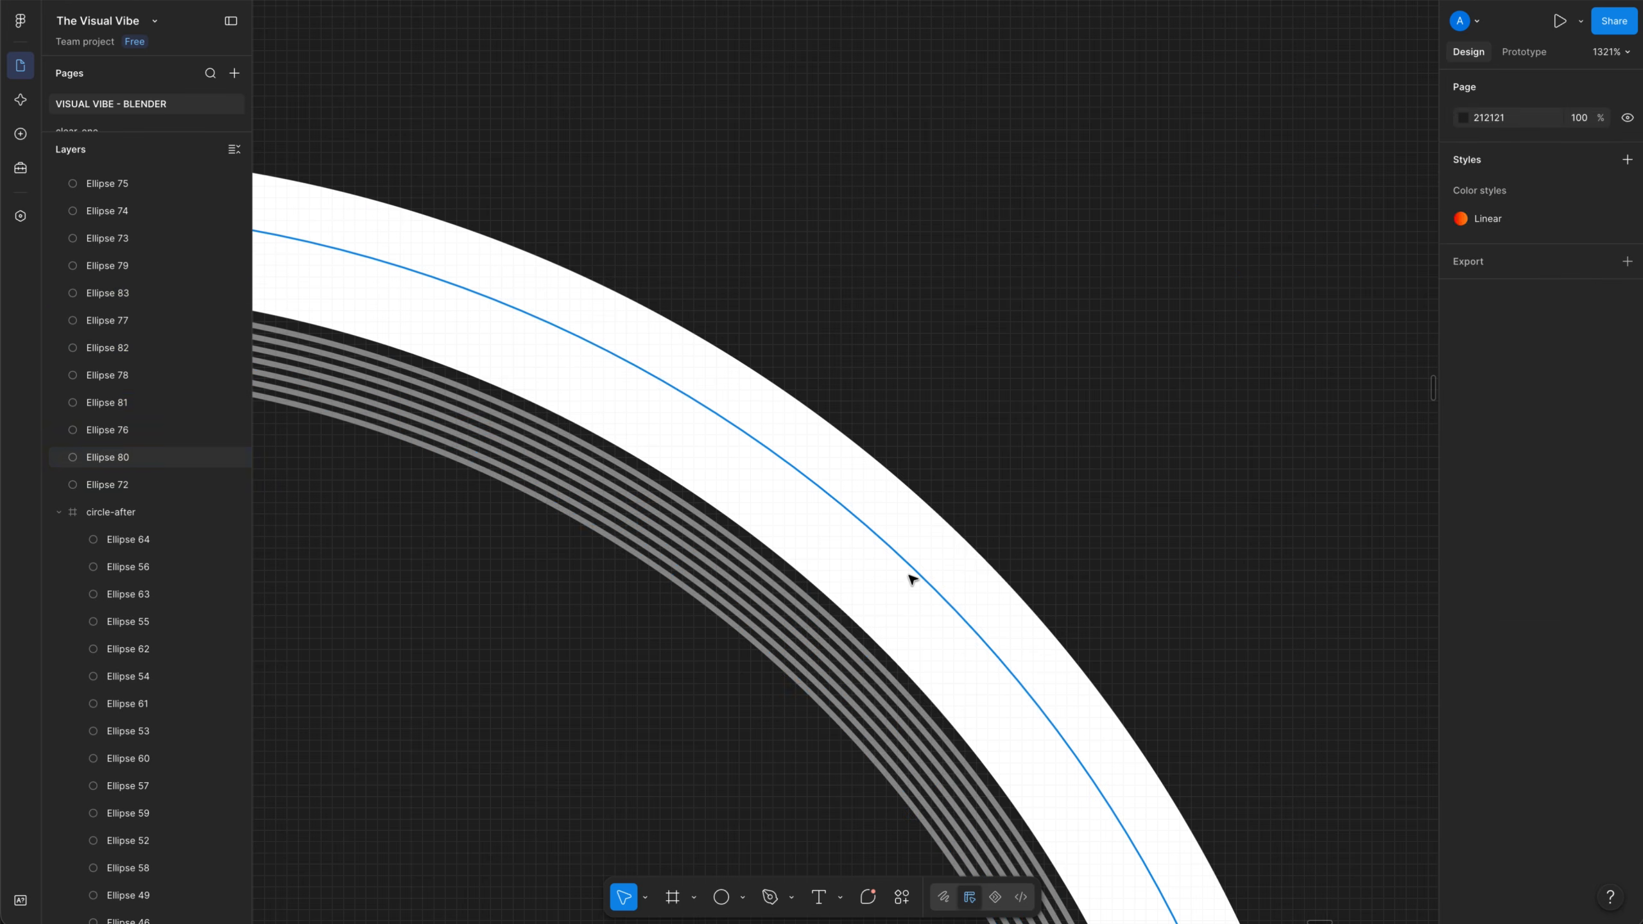
pyautogui.press('Delete')
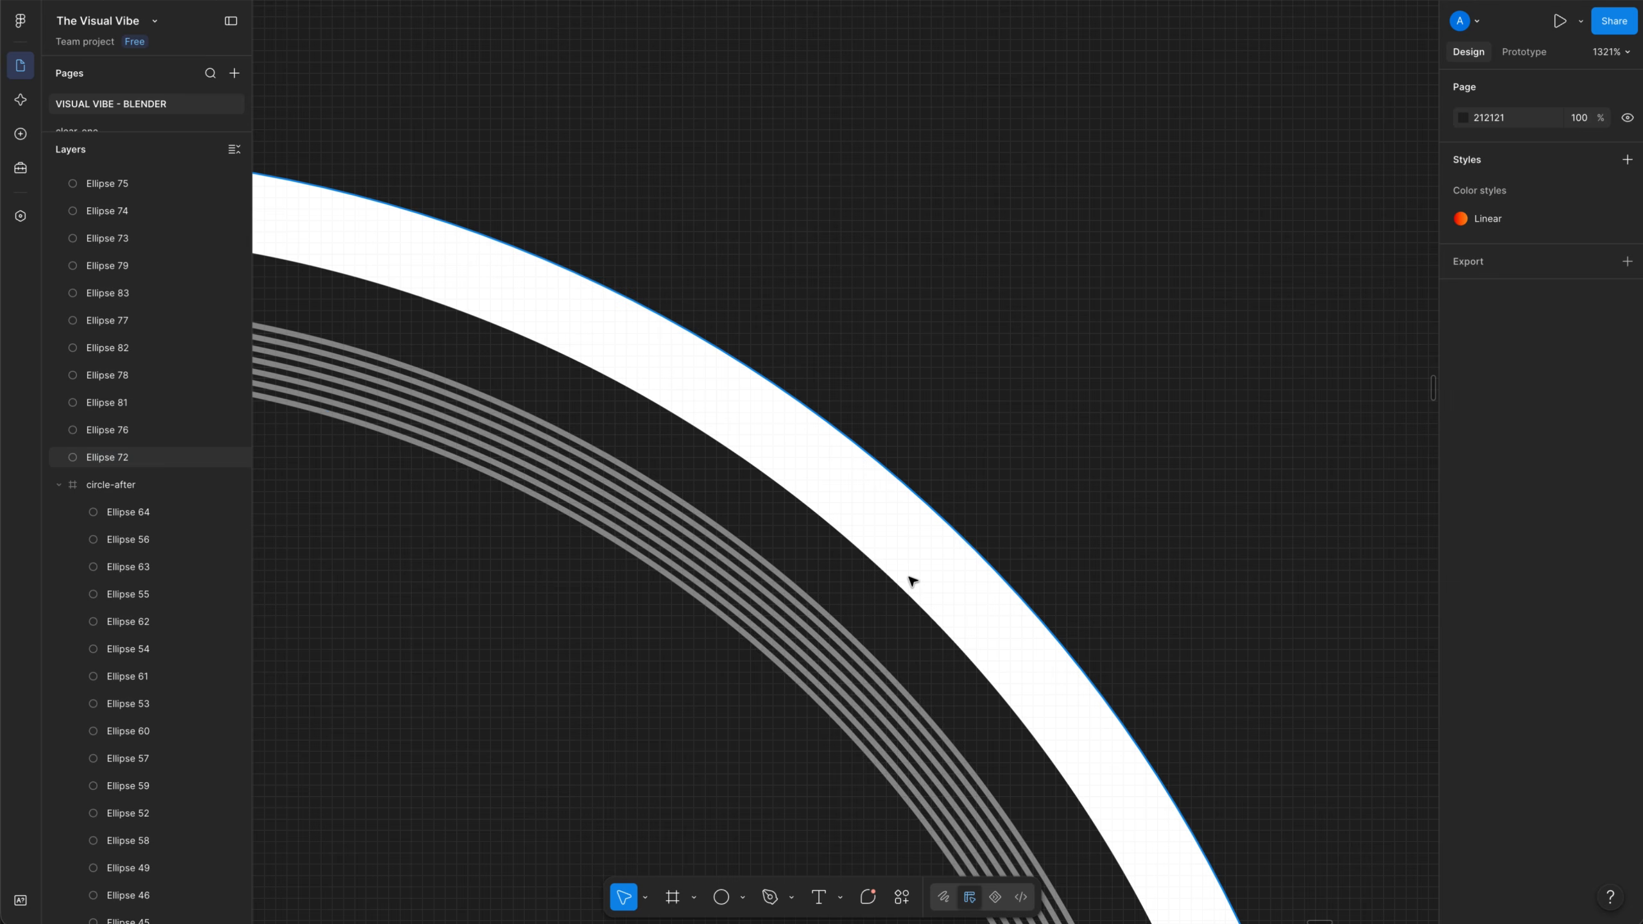
# Select all seven thin rings, duplicate them, and scale the copies inward around the center to widen the grey band
pyautogui.click(752, 644)
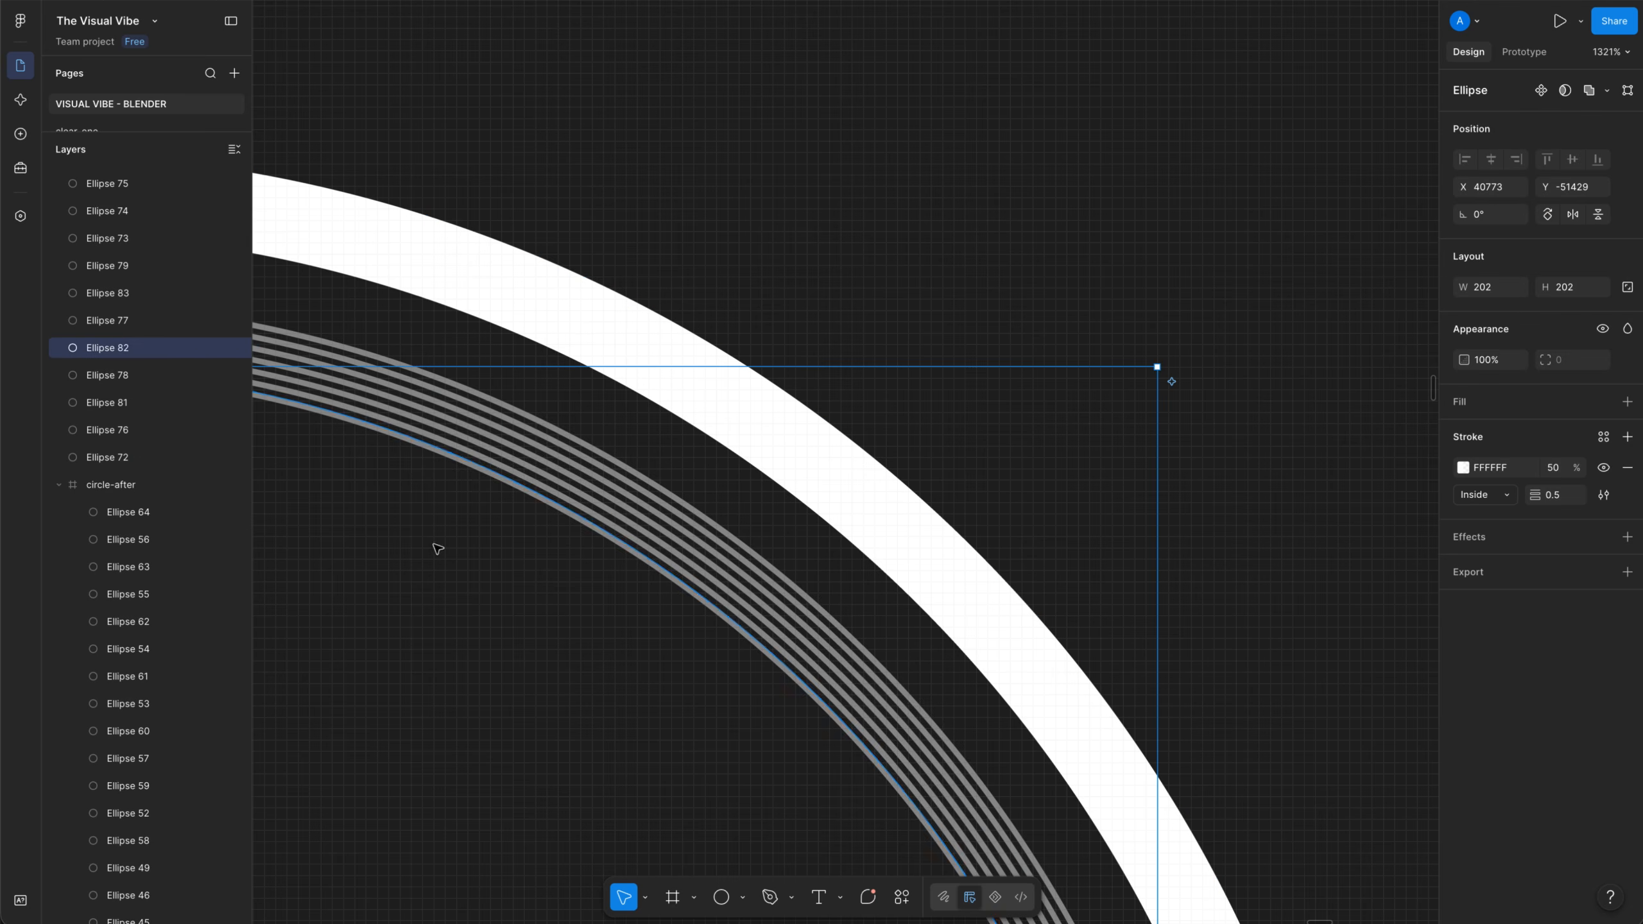
pyautogui.keyDown('shift'); pyautogui.click(728, 587); pyautogui.keyUp('shift')
pyautogui.keyDown('shift'); pyautogui.click(732, 581); pyautogui.keyUp('shift')
pyautogui.keyDown('shift'); pyautogui.click(734, 573); pyautogui.keyUp('shift')
pyautogui.keyDown('shift'); pyautogui.click(738, 566); pyautogui.keyUp('shift')
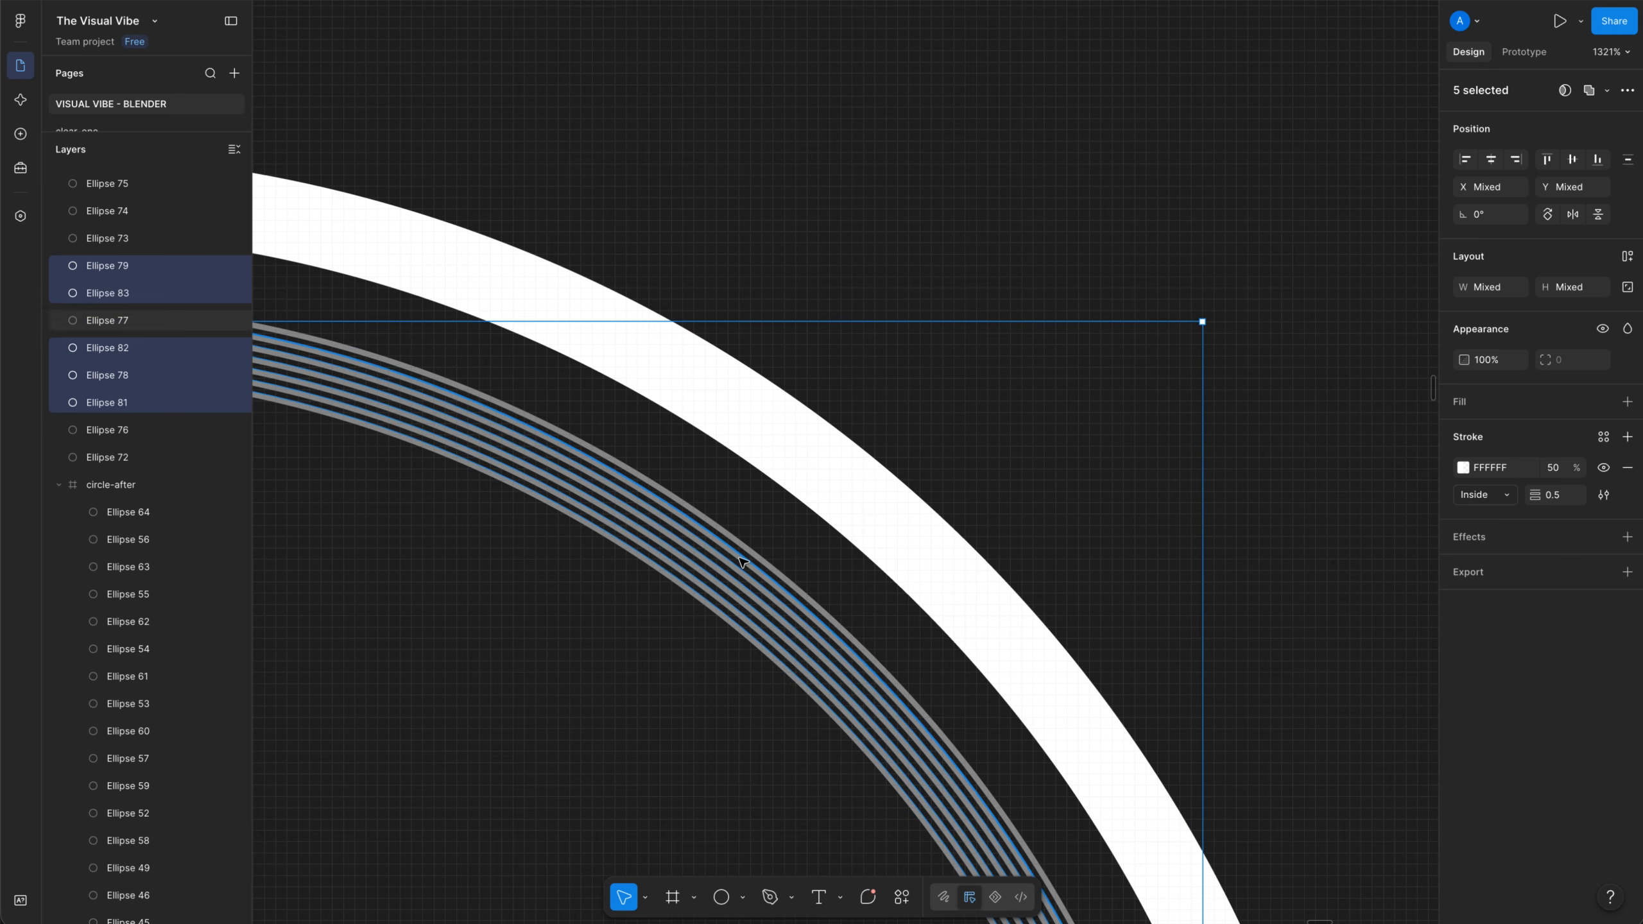
pyautogui.keyDown('shift'); pyautogui.click(741, 558); pyautogui.keyUp('shift')
pyautogui.keyDown('shift'); pyautogui.click(745, 552); pyautogui.keyUp('shift')
pyautogui.moveTo(749, 552); pyautogui.dragTo(1009, 389, button='middle')
pyautogui.moveTo(1164, 252); pyautogui.dragTo(869, 321, button='middle')
pyautogui.hotkey('ctrl', 'd')
pyautogui.keyDown('shift'); pyautogui.moveTo(1215, 189); pyautogui.dragTo(1134, 274); pyautogui.keyUp('shift')
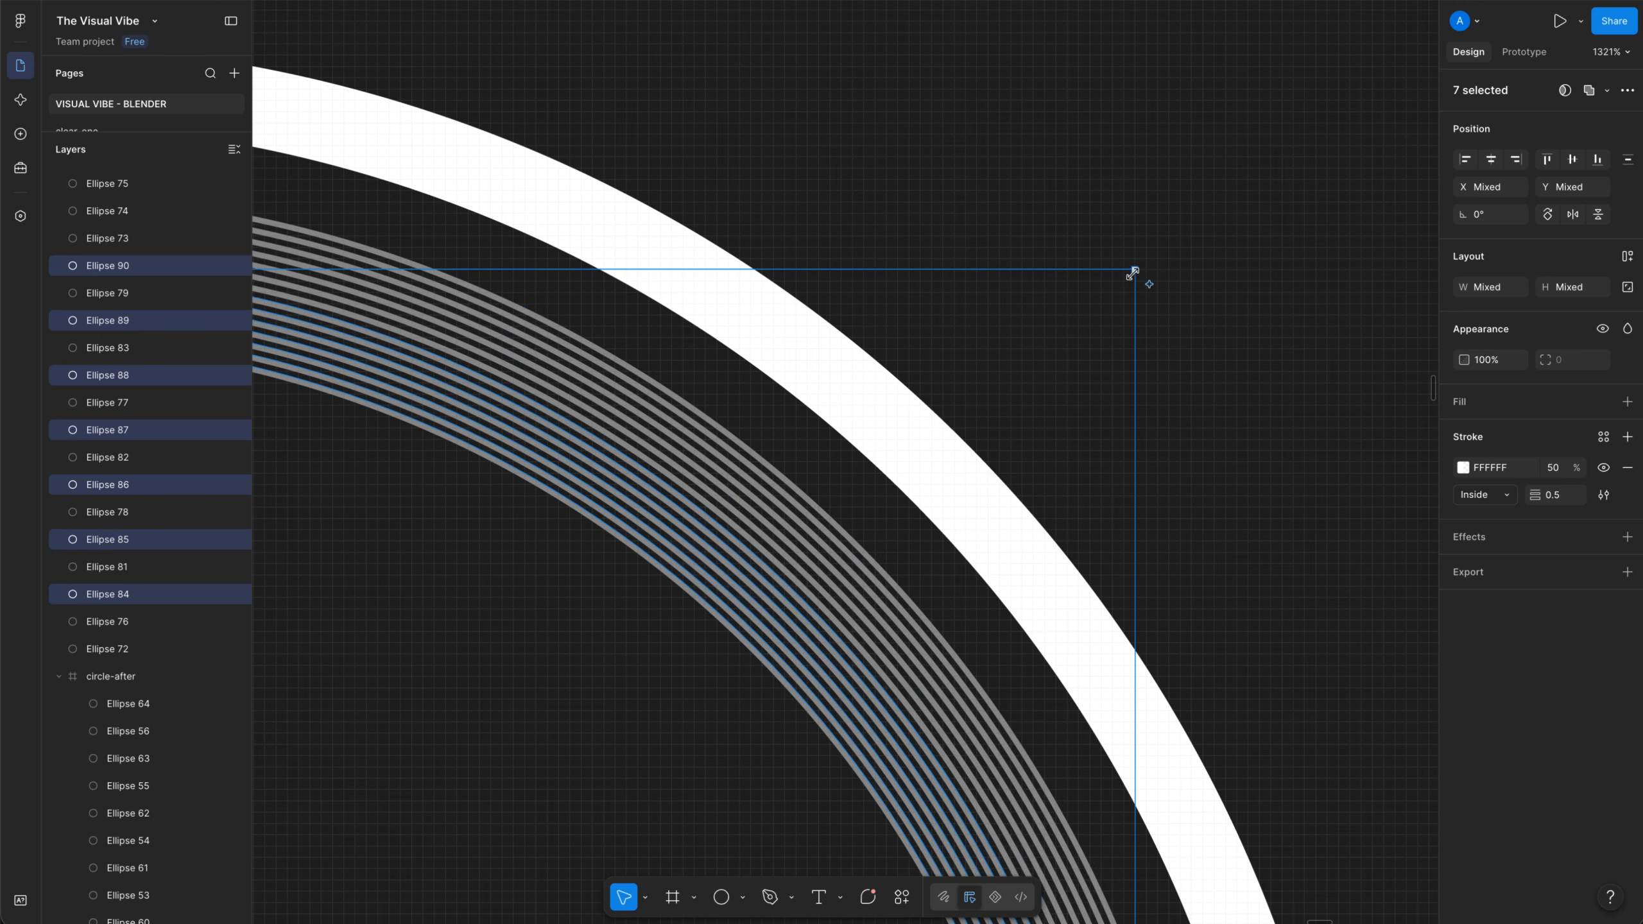
# Group all 18 ellipses of the newly built circle graphic
pyautogui.keyDown('ctrl'); pyautogui.scroll(-10, 1134, 274); pyautogui.keyUp('ctrl')
pyautogui.click(1257, 241)
pyautogui.moveTo(1257, 241); pyautogui.dragTo(1065, 394, button='middle')
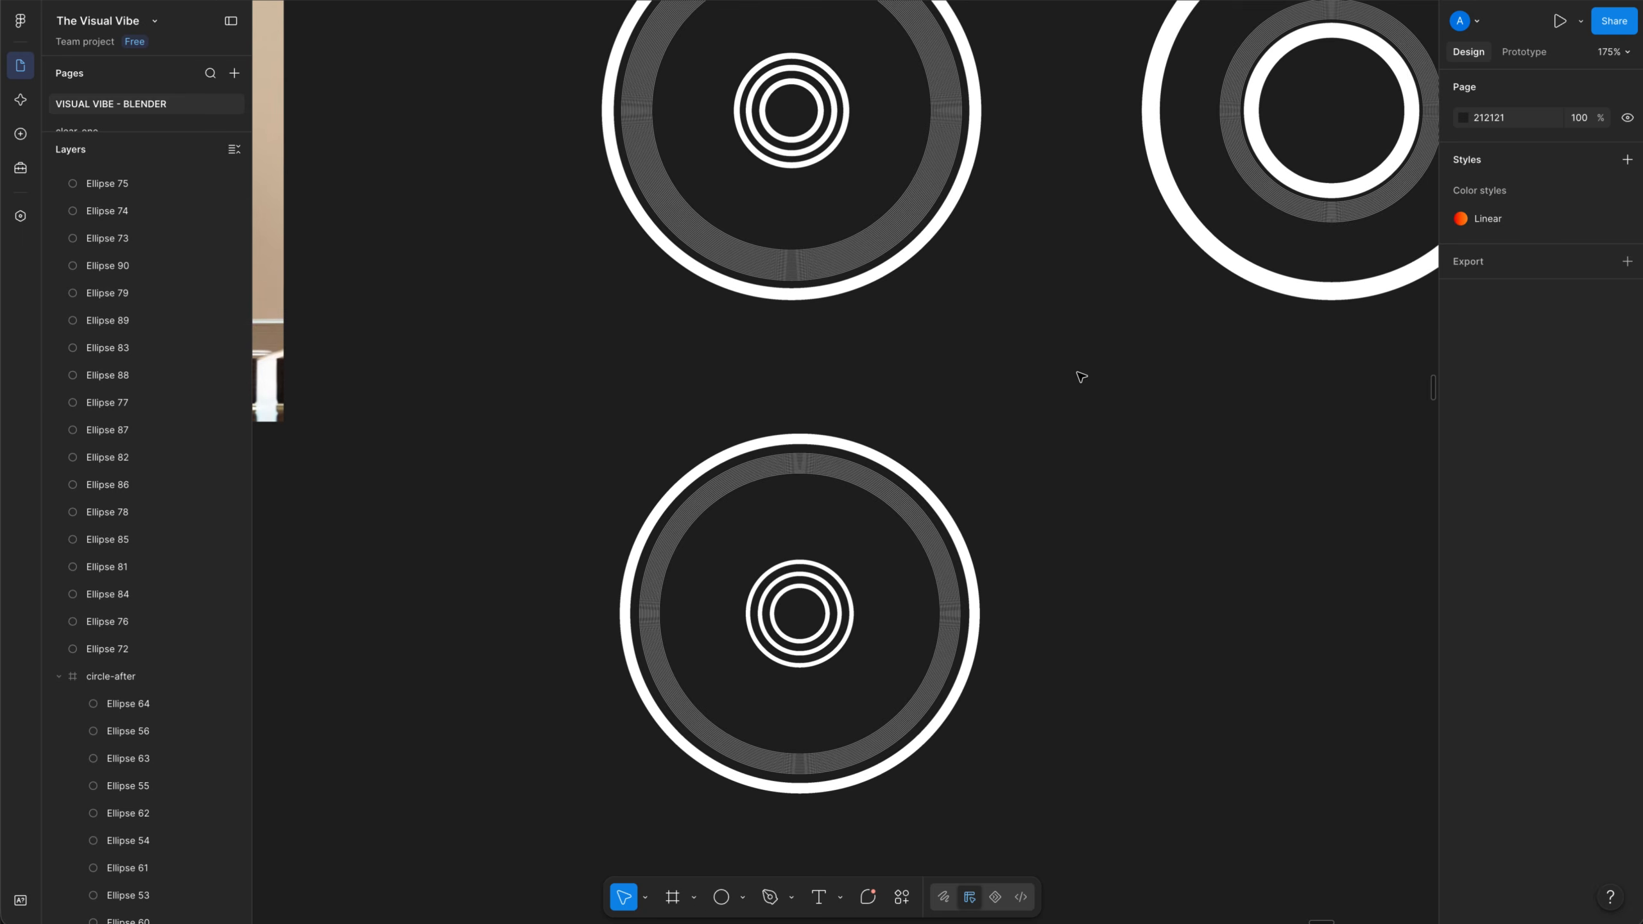
pyautogui.keyDown('ctrl'); pyautogui.scroll(-2, 1077, 374); pyautogui.keyUp('ctrl')
pyautogui.scroll(-1, 1061, 356)
pyautogui.moveTo(1057, 328); pyautogui.dragTo(980, 373, button='middle')
pyautogui.moveTo(1147, 427); pyautogui.dragTo(741, 398, button='middle')
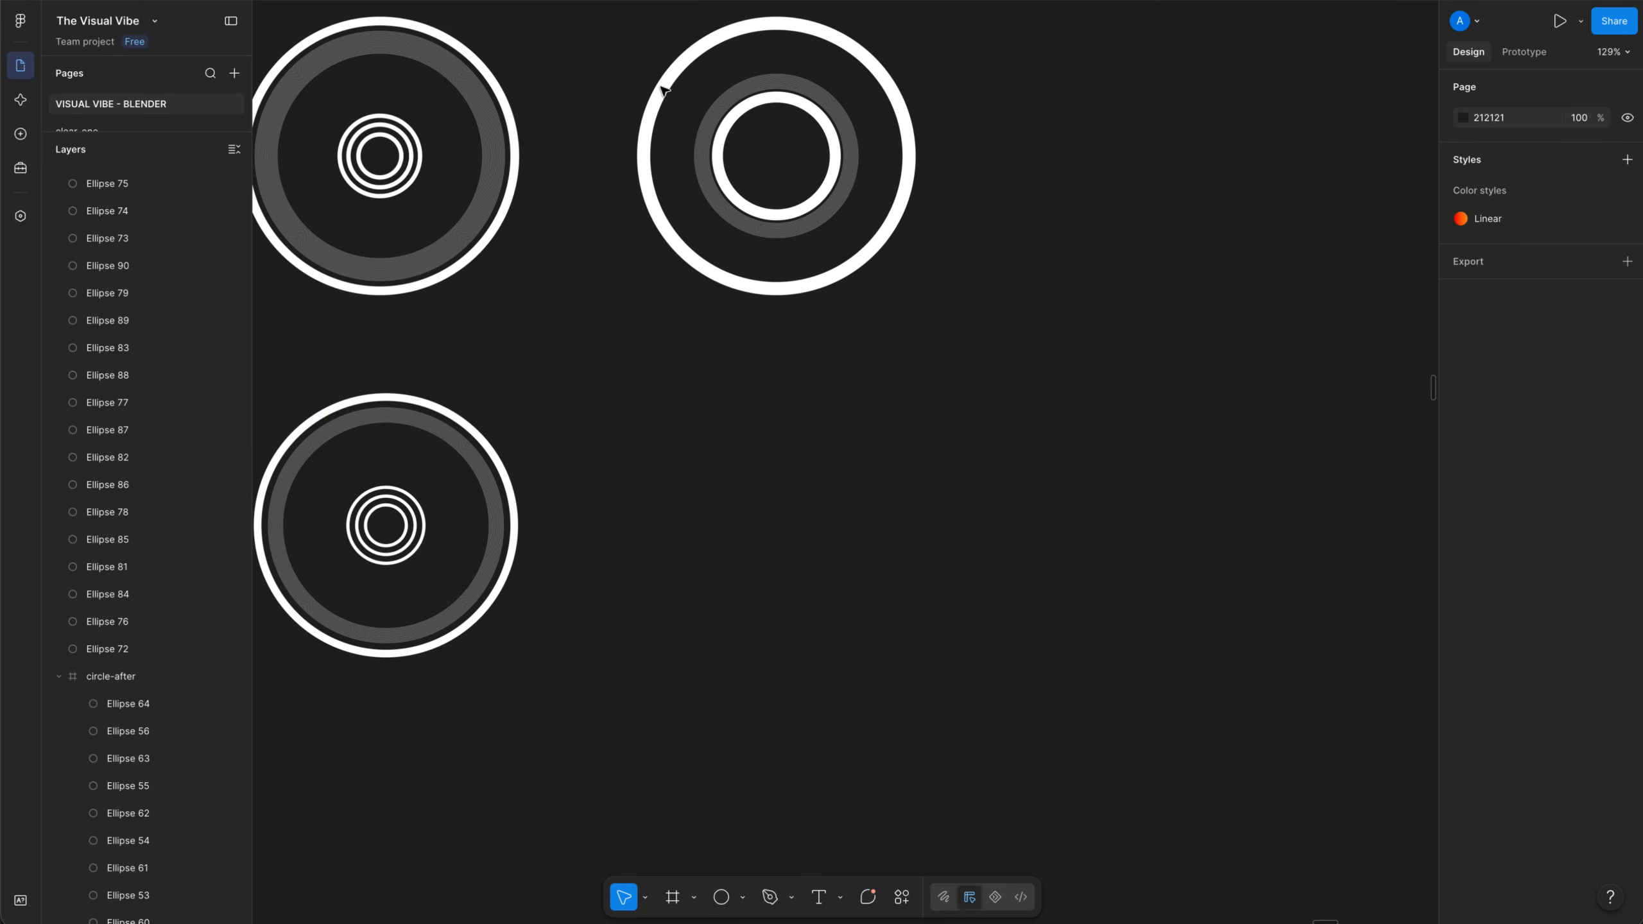
pyautogui.moveTo(562, 323); pyautogui.dragTo(726, 320, button='middle')
pyautogui.moveTo(365, 357); pyautogui.dragTo(827, 776)
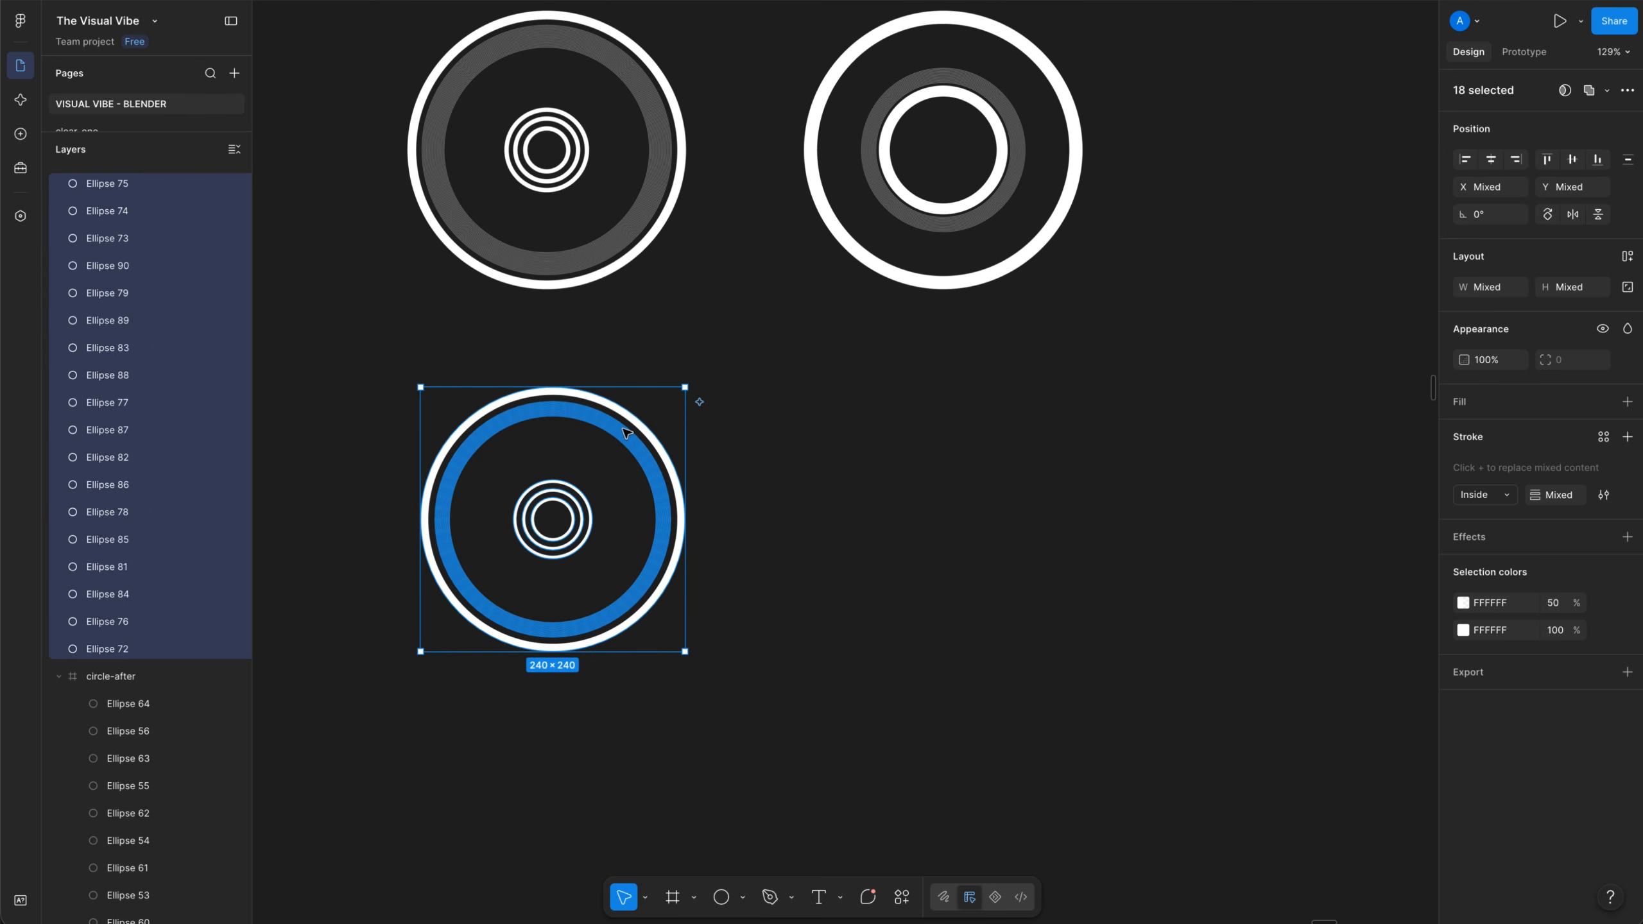
pyautogui.hotkey('ctrl', 'g')
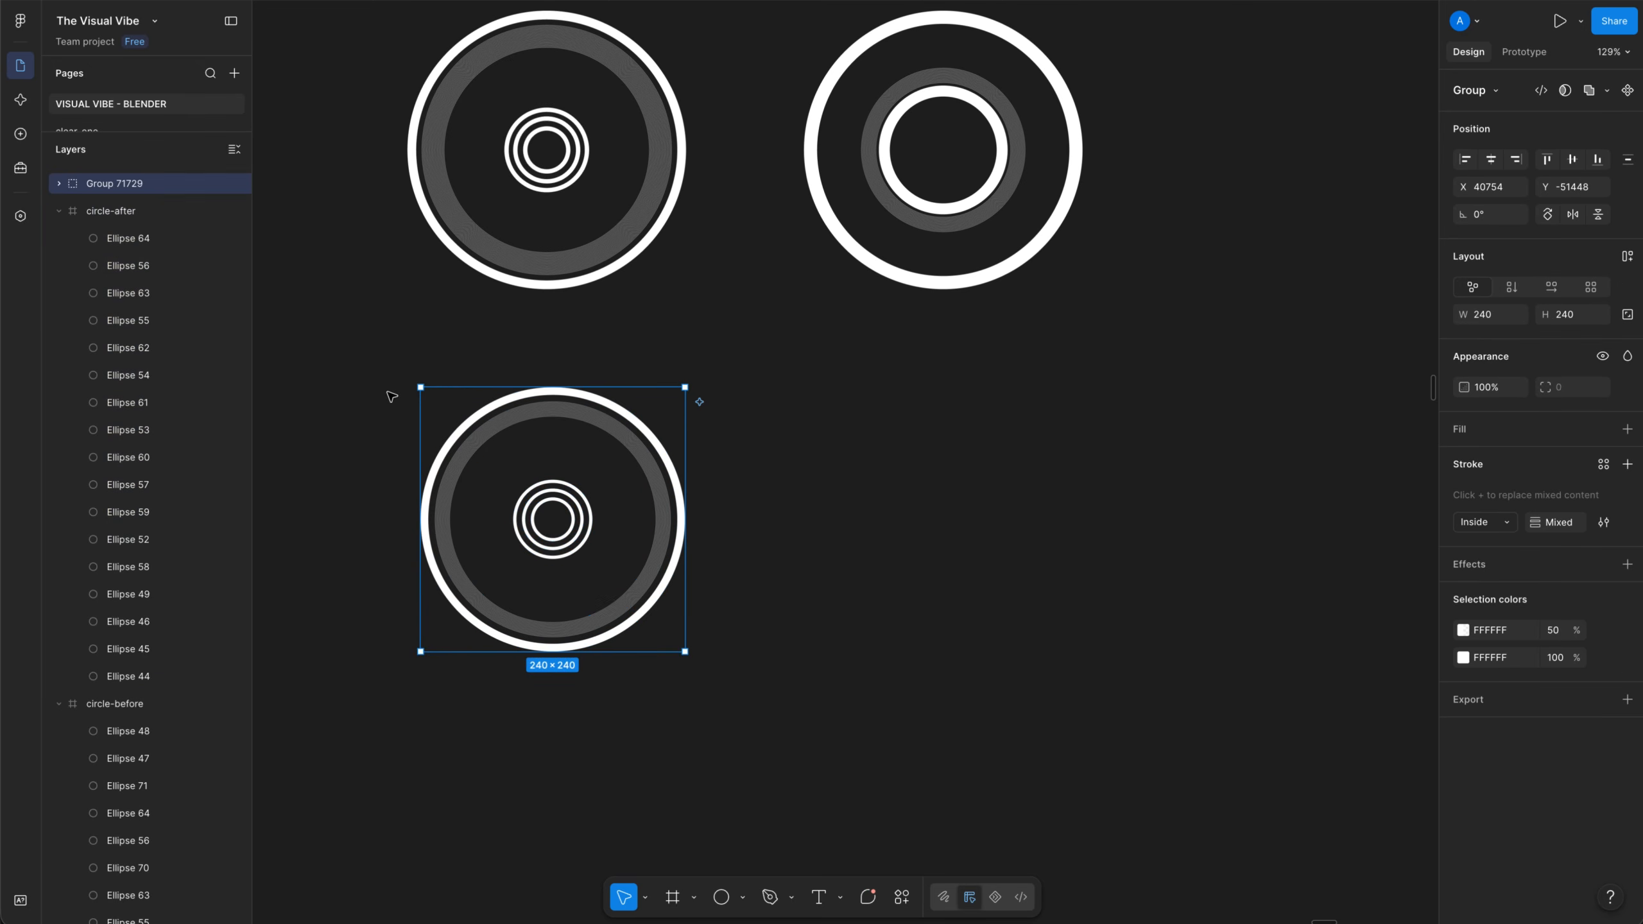
# Wrap the grouped circle graphic in a frame and rename the frame circle-before
pyautogui.rightClick(505, 409)
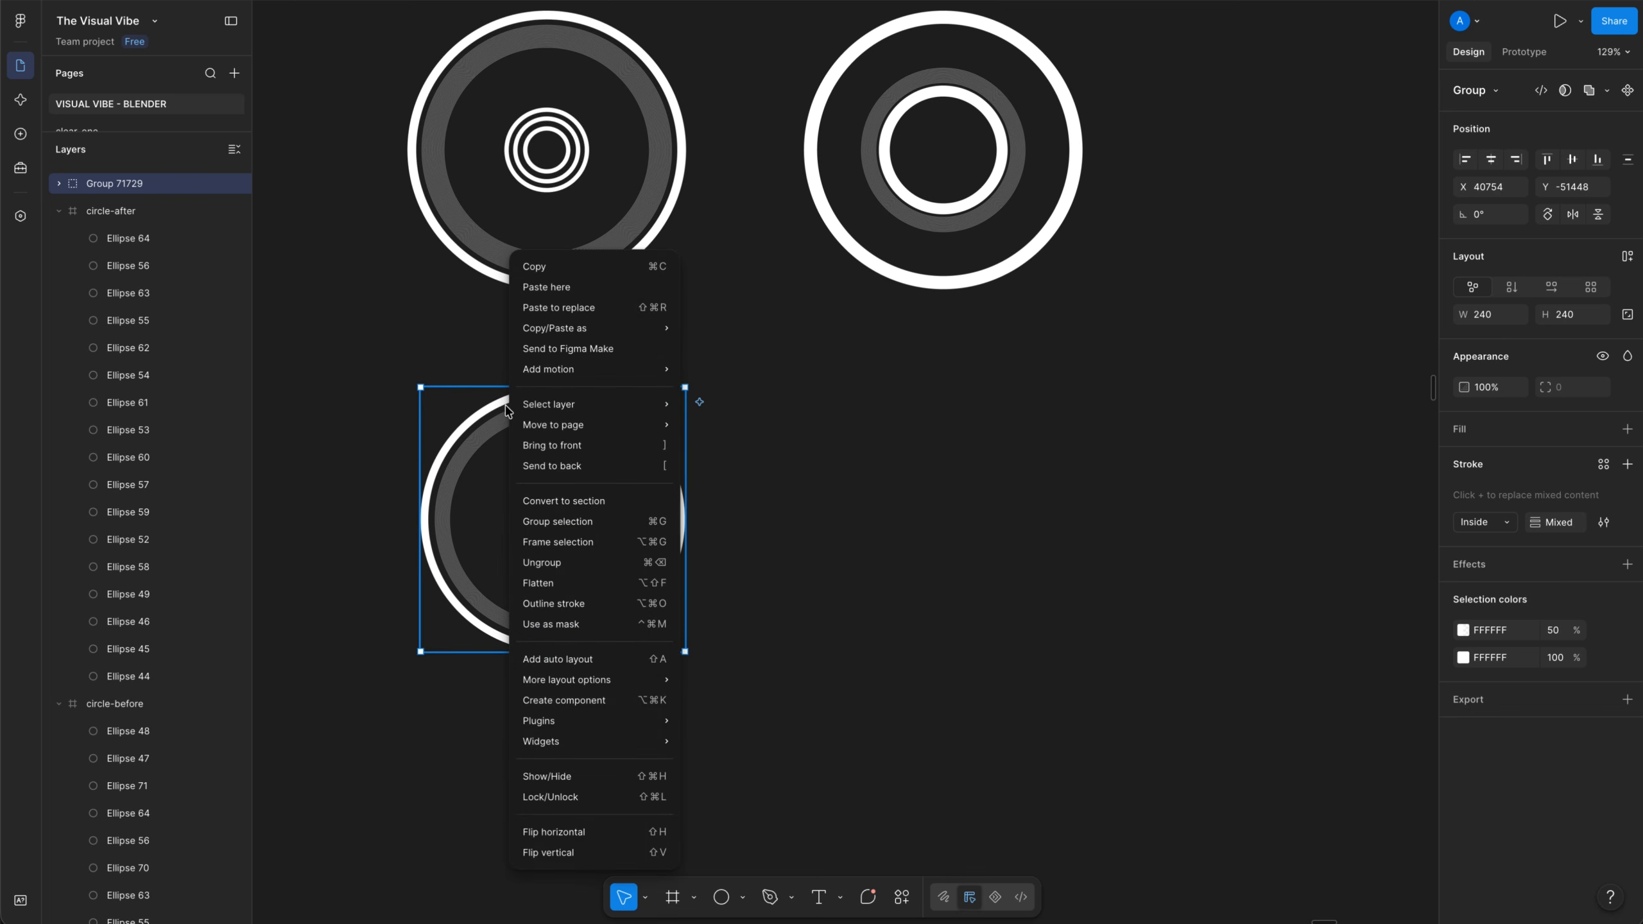
pyautogui.click(621, 542)
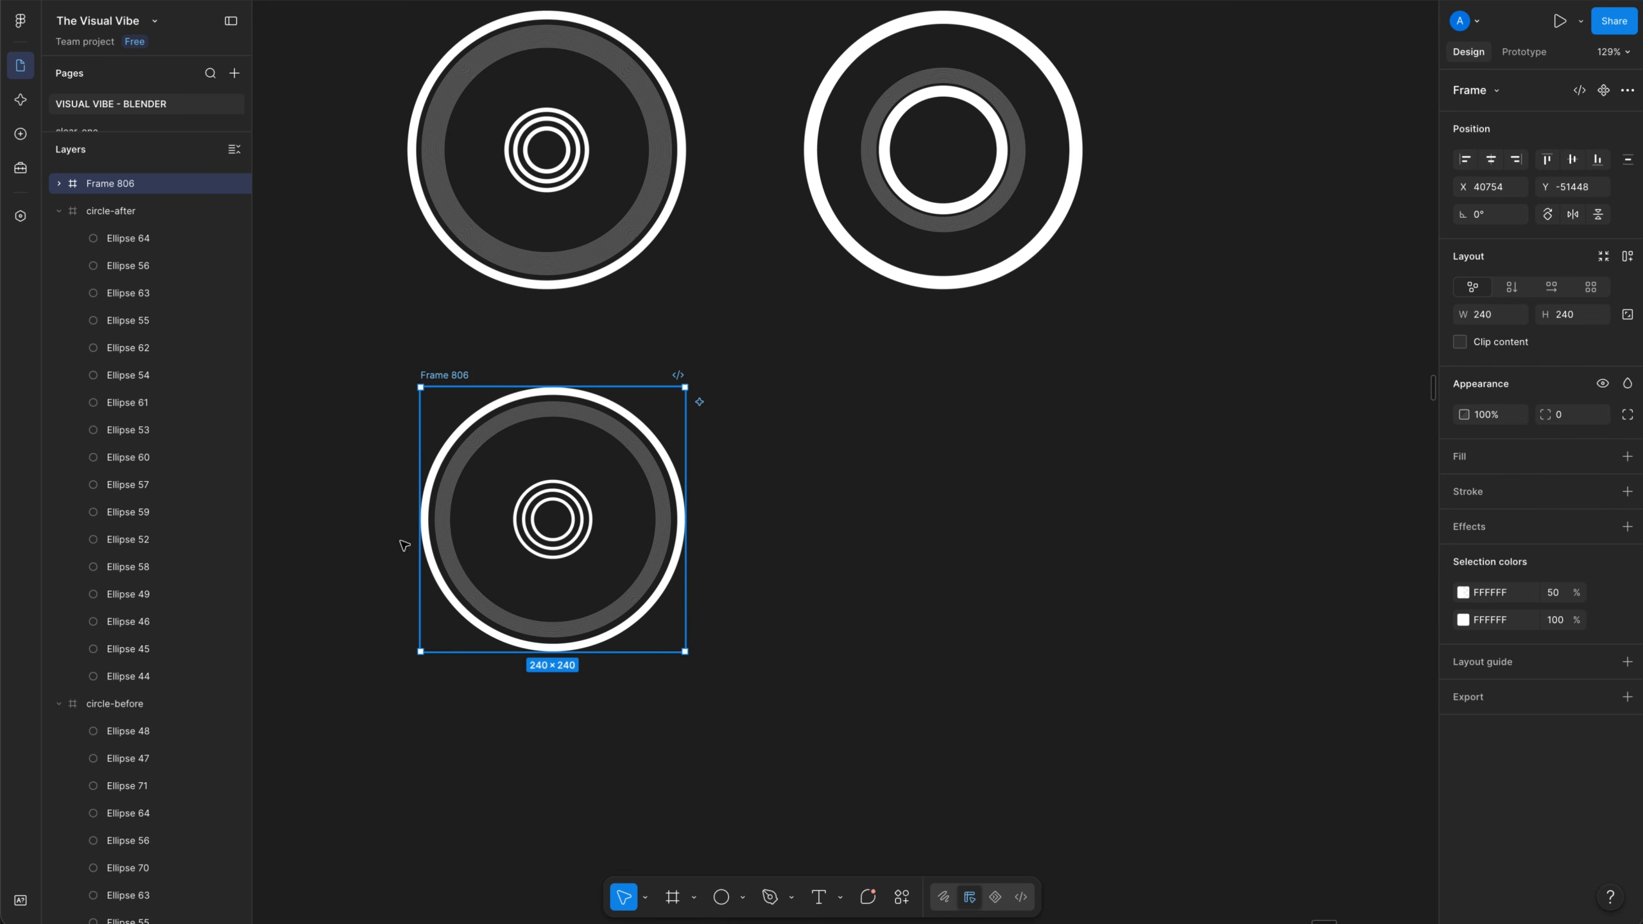
pyautogui.doubleClick(441, 376)
pyautogui.write('circle-b')
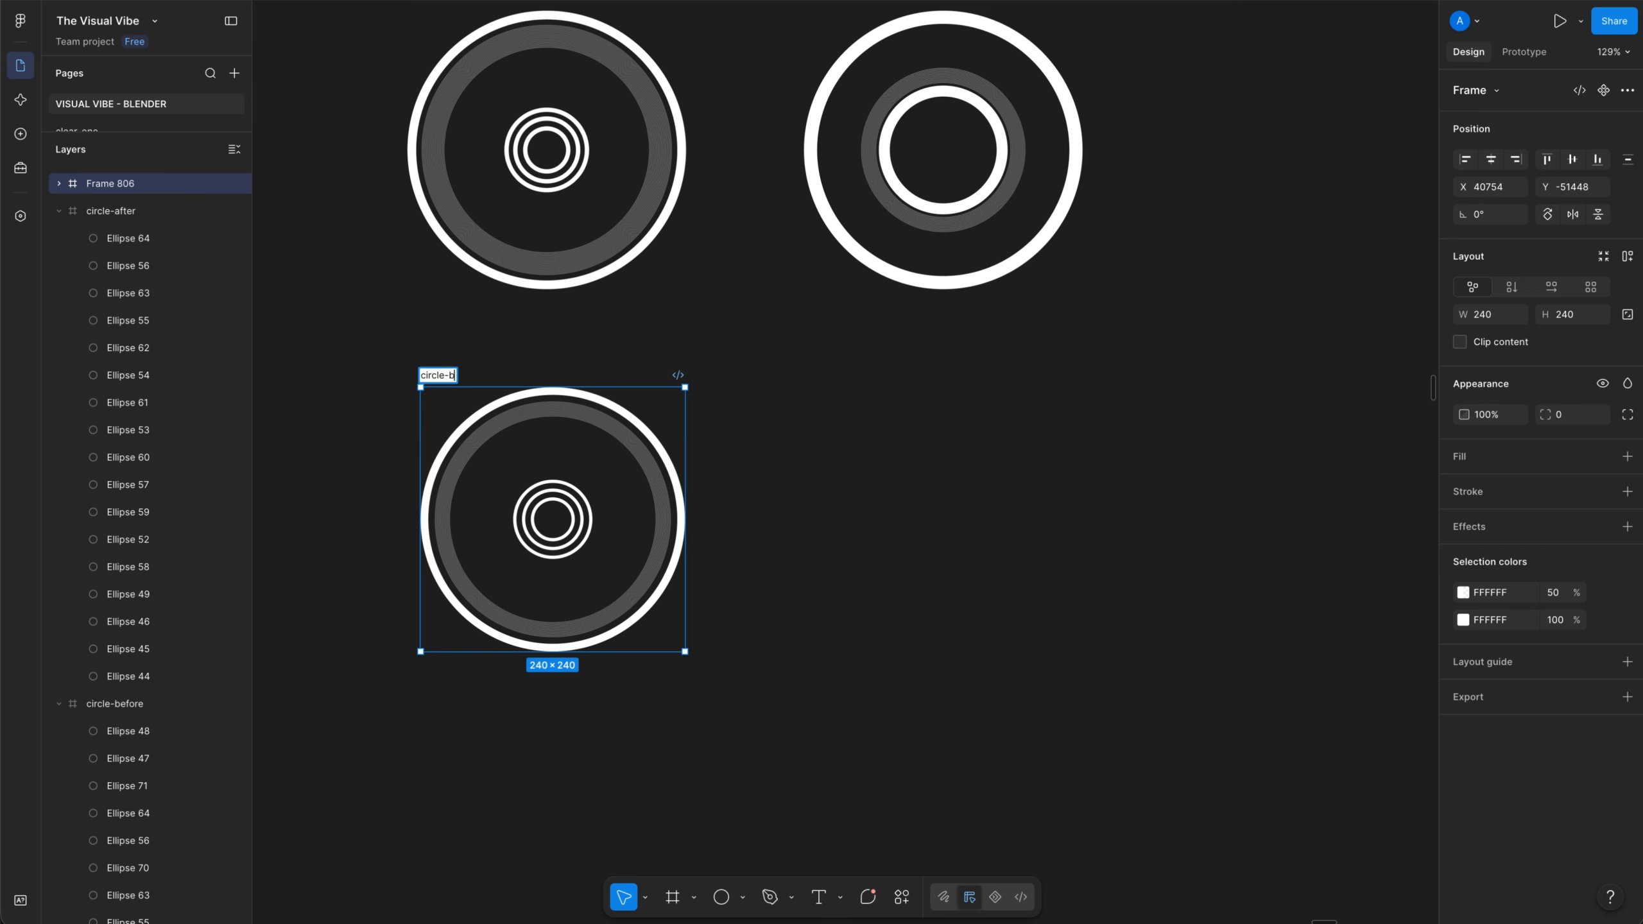
pyautogui.write('efore')
pyautogui.press('Return')
pyautogui.click(731, 320)
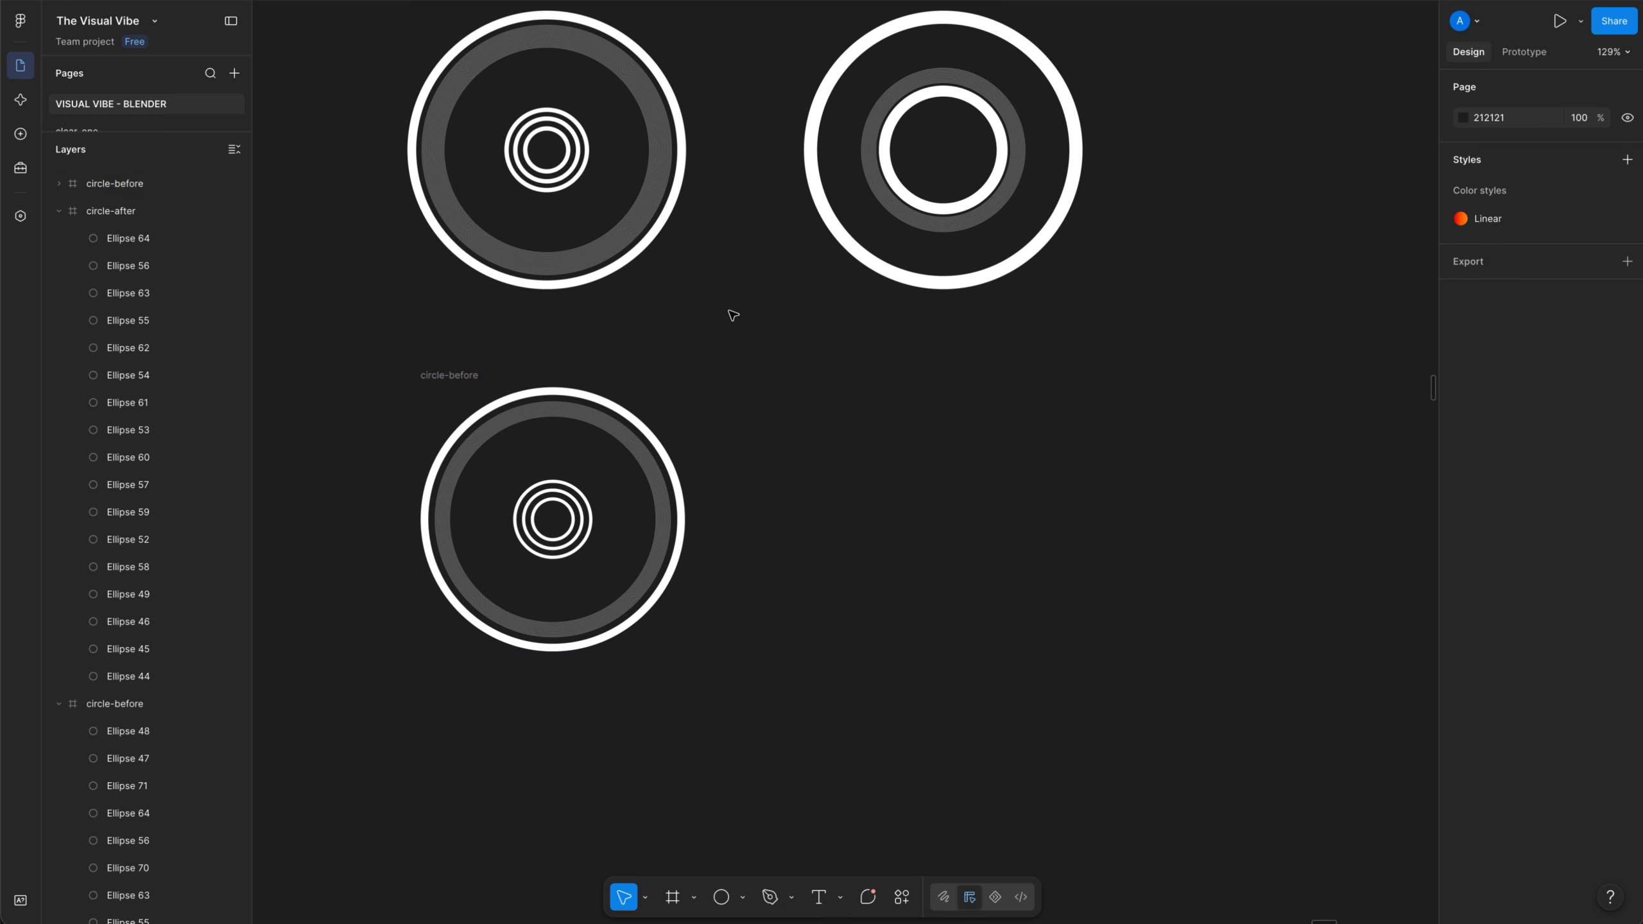
# Duplicate the new circle-before frame and place the copy to its right, beneath the circle-after reference
pyautogui.moveTo(730, 319); pyautogui.dragTo(677, 442)
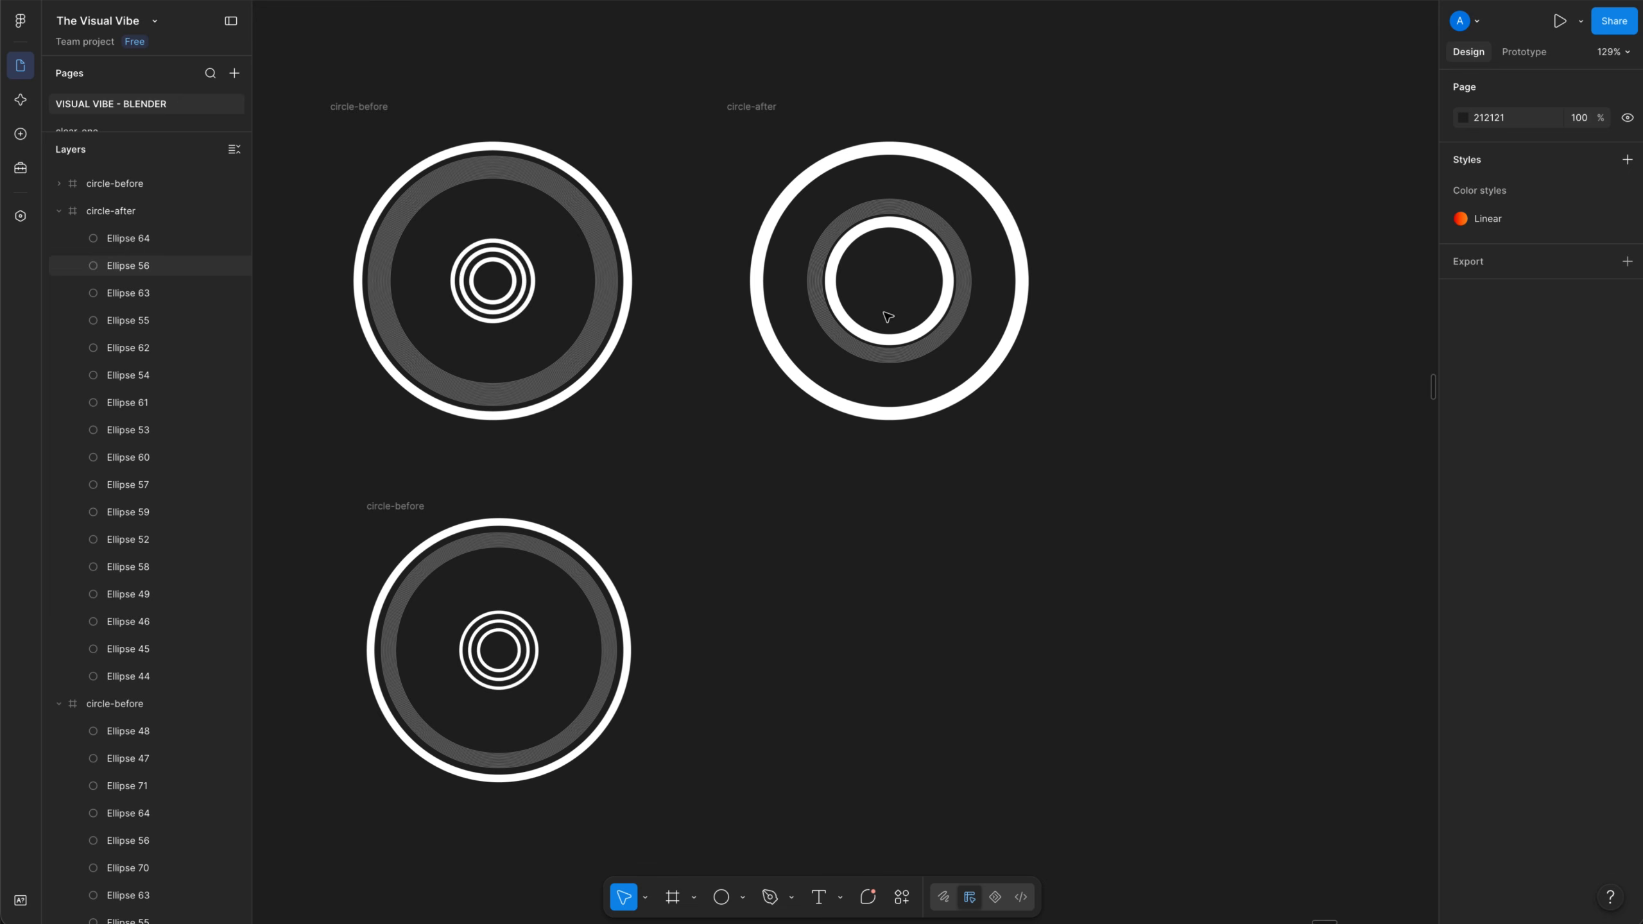
pyautogui.moveTo(800, 628); pyautogui.dragTo(744, 508, button='middle')
pyautogui.keyDown('ctrl'); pyautogui.scroll(5, 401, 440); pyautogui.keyUp('ctrl')
pyautogui.moveTo(336, 391); pyautogui.dragTo(447, 351, button='middle')
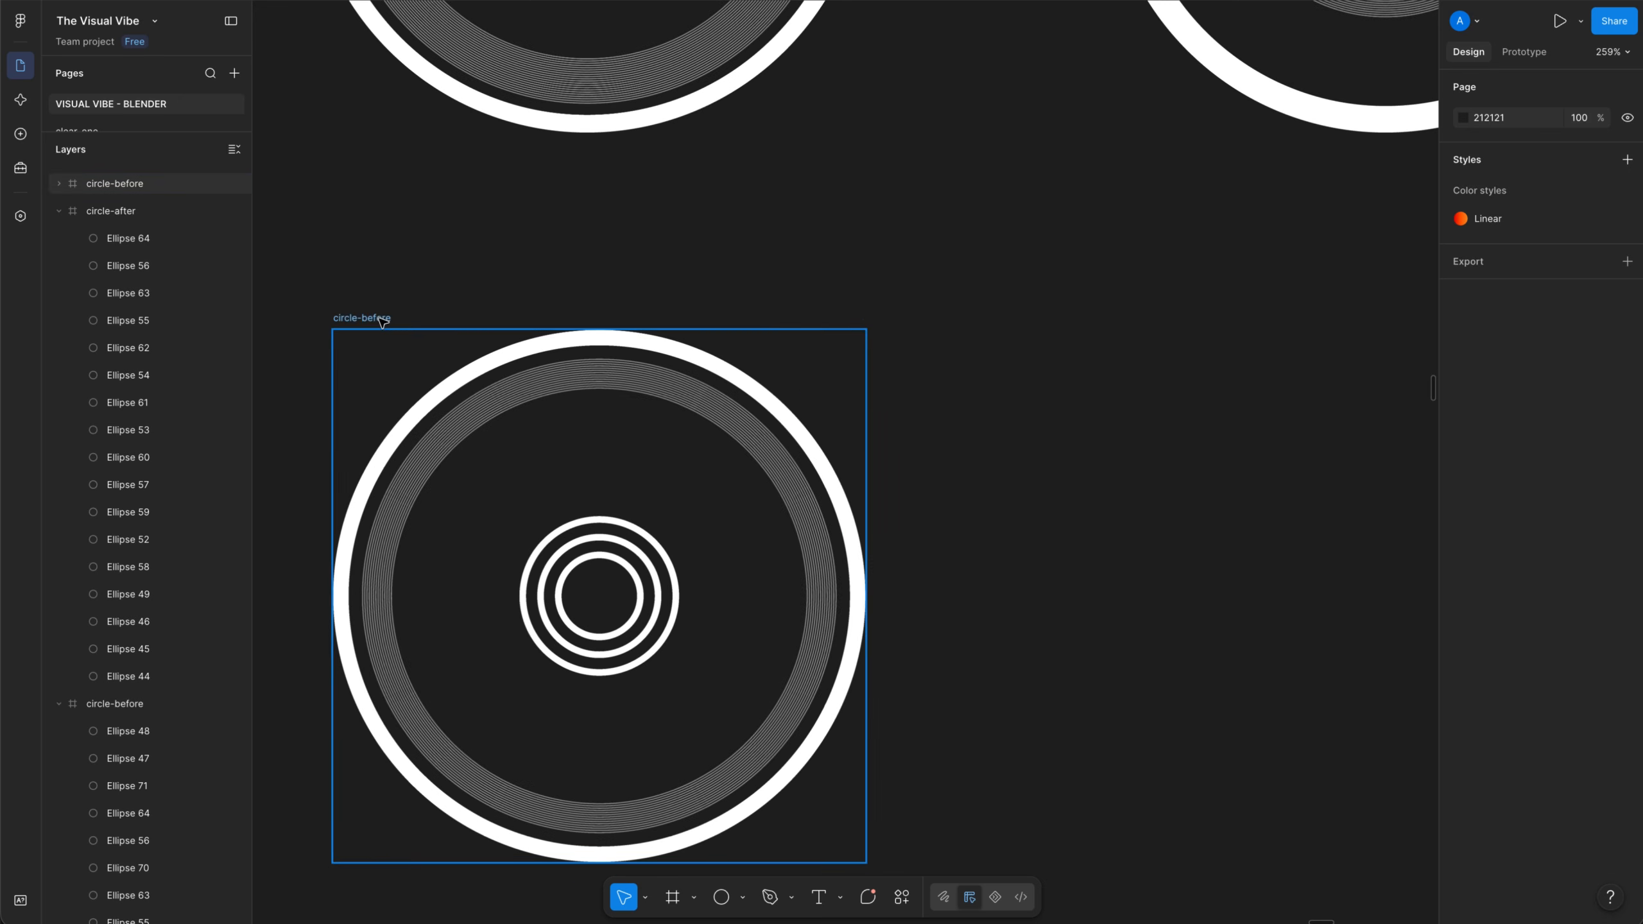
pyautogui.click(389, 317)
pyautogui.hotkey('ctrl', 'd')
pyautogui.moveTo(1129, 293); pyautogui.dragTo(803, 343, button='middle')
pyautogui.moveTo(531, 367); pyautogui.dragTo(728, 360)
pyautogui.hscroll(3, 828, 602)
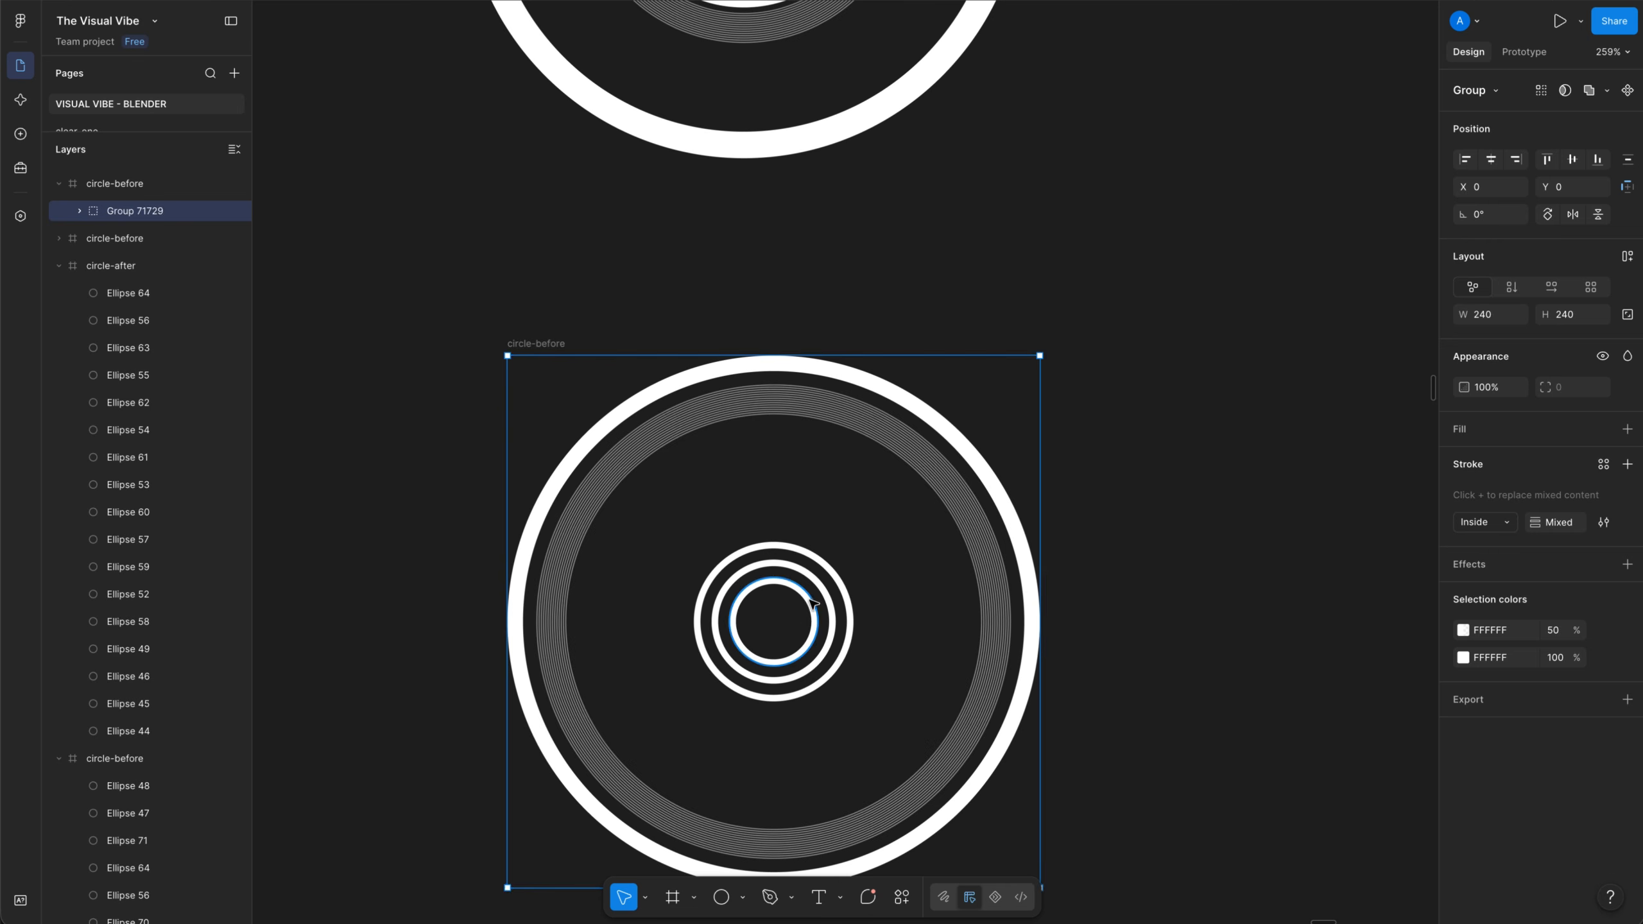
# Delete the 56 × 56 and 40 × 40 inner rings from the copied circle-before frame
pyautogui.doubleClick(817, 599)
pyautogui.keyDown('shift'); pyautogui.click(828, 596); pyautogui.keyUp('shift')
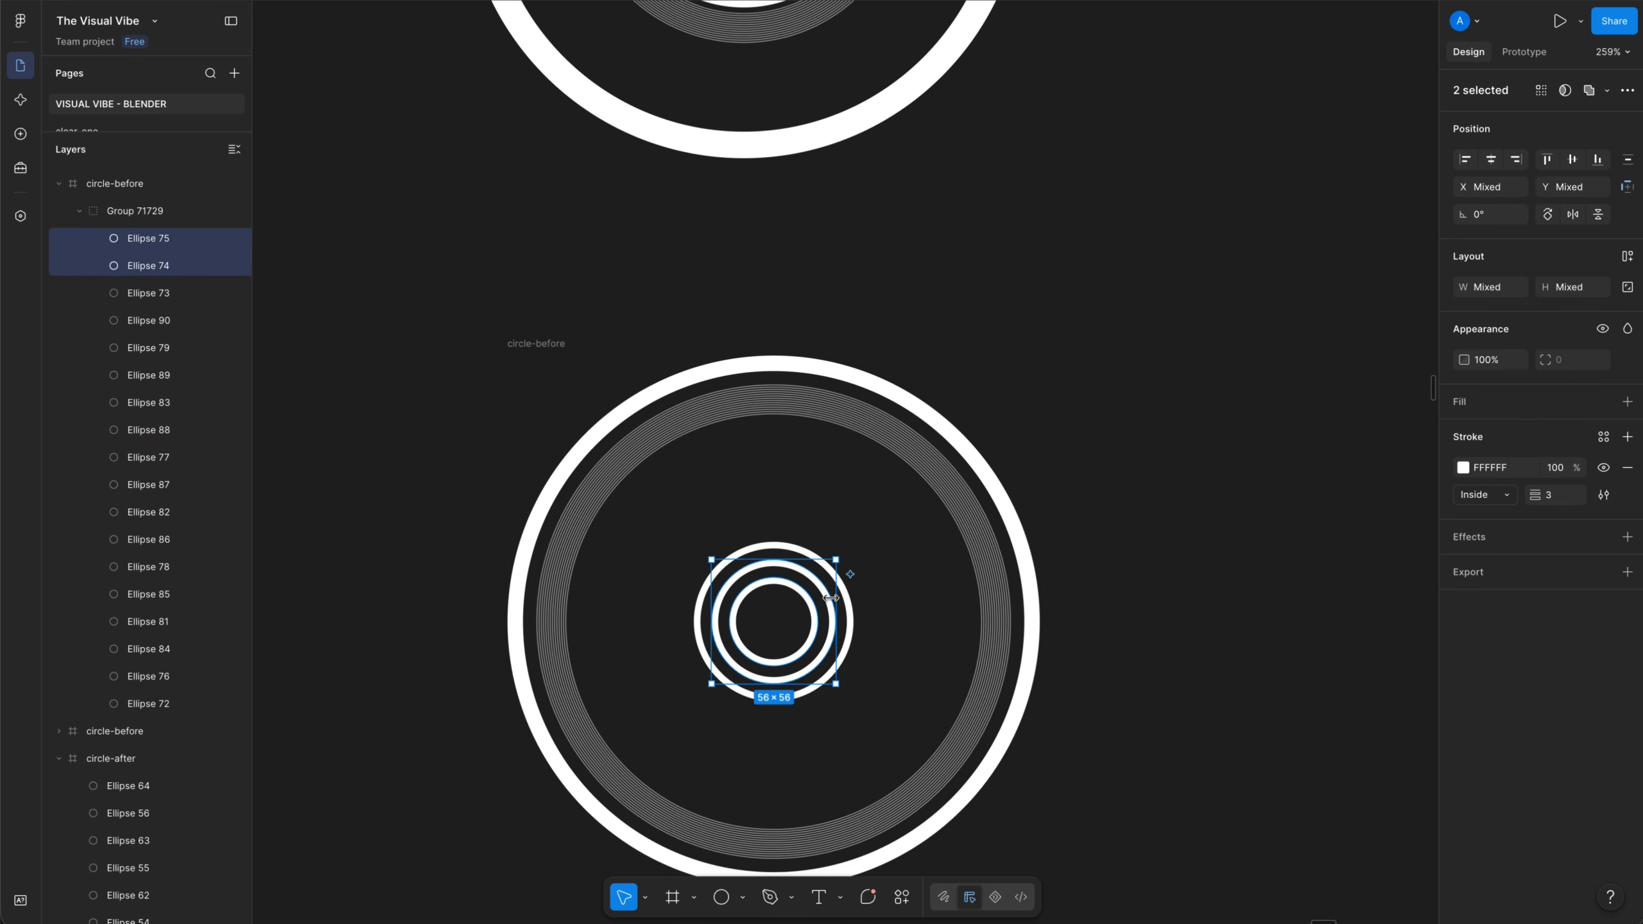
pyautogui.press('Delete')
# Enlarge the copied frame's remaining inner ring about its centre to 112 × 112 and set its stroke weight to 10
pyautogui.click(844, 595)
pyautogui.doubleClick(844, 595)
pyautogui.moveTo(1199, 277); pyautogui.dragTo(1184, 335, button='middle')
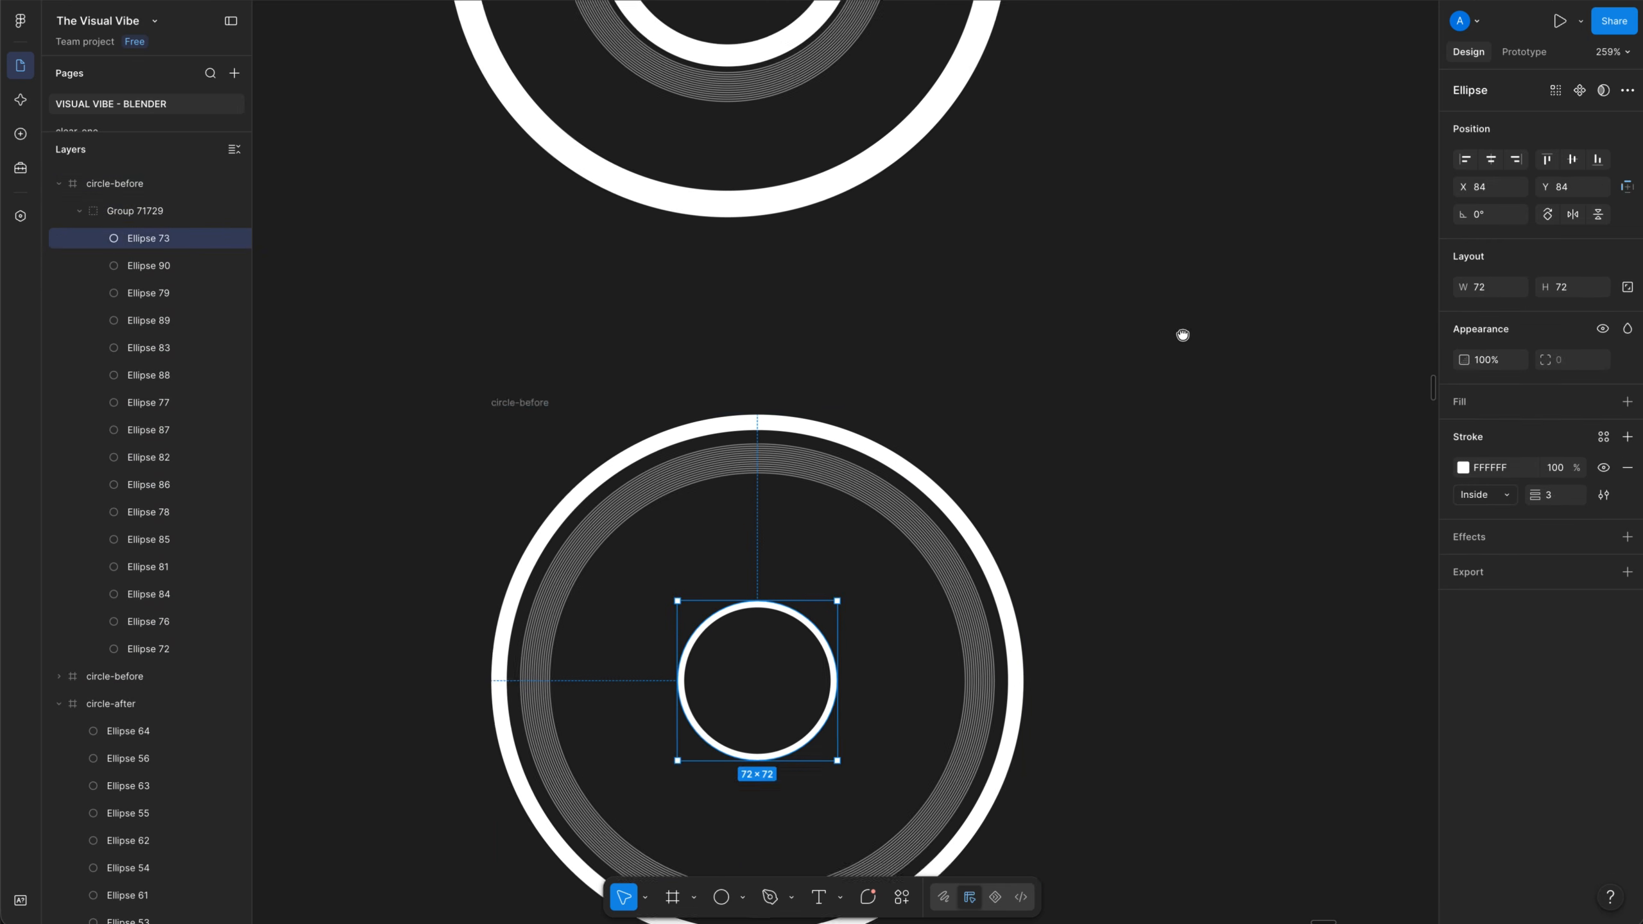
pyautogui.keyDown('ctrl'); pyautogui.scroll(-5, 1165, 353); pyautogui.keyUp('ctrl')
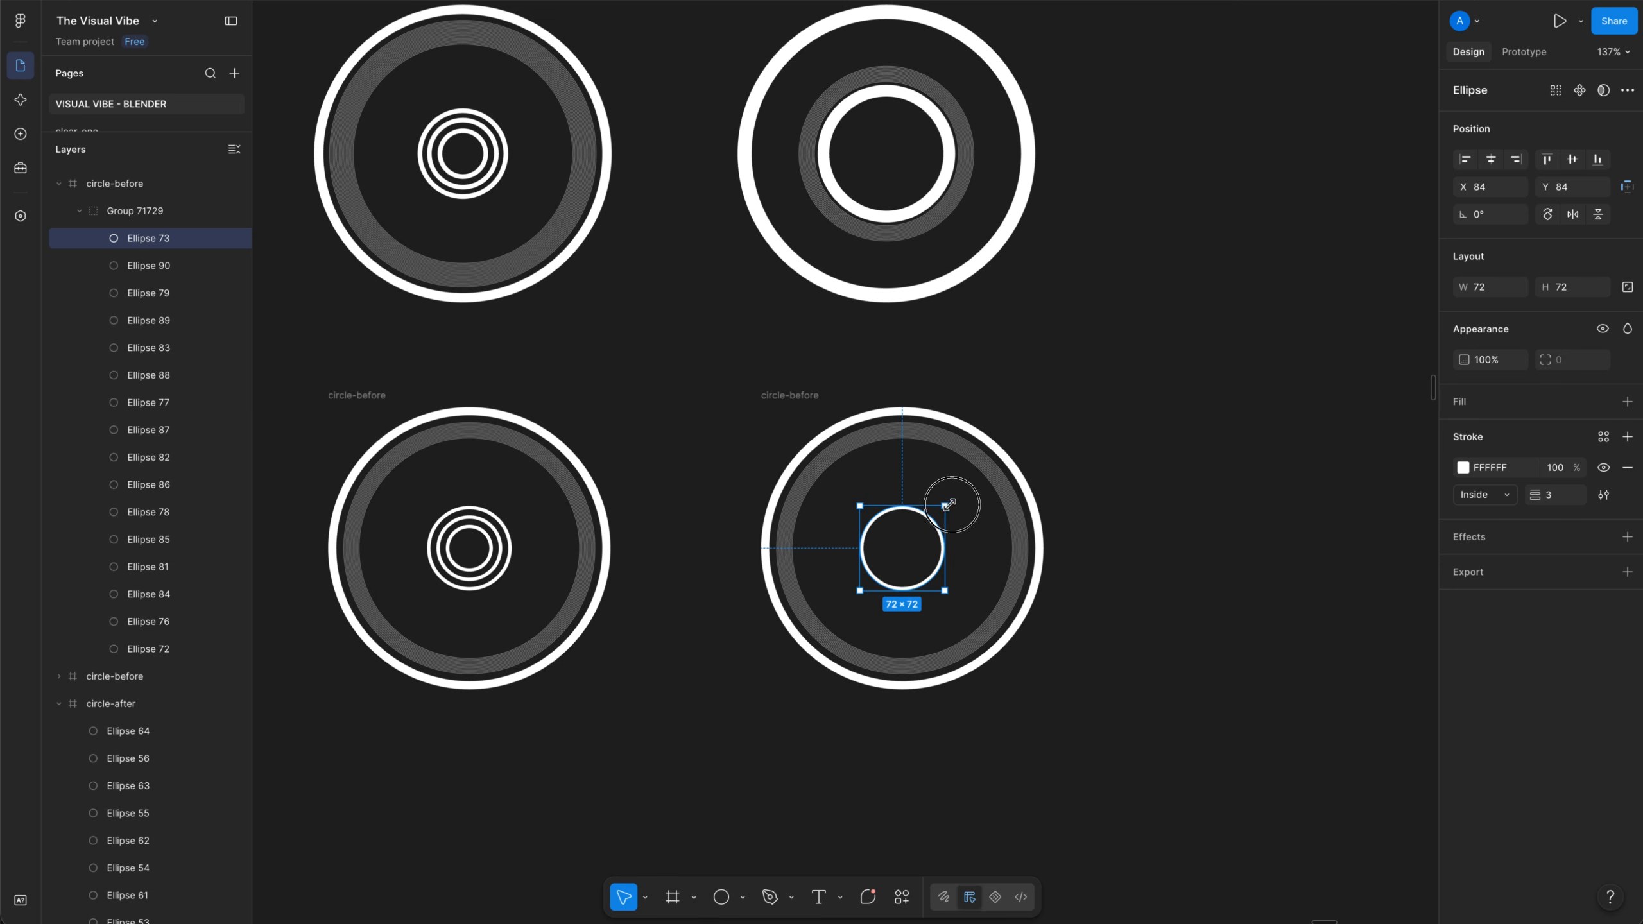
pyautogui.keyDown('alt'); pyautogui.keyDown('shift'); pyautogui.moveTo(949, 505); pyautogui.dragTo(961, 498); pyautogui.keyUp('shift'); pyautogui.keyUp('alt')
pyautogui.moveTo(1538, 500); pyautogui.dragTo(1550, 501)
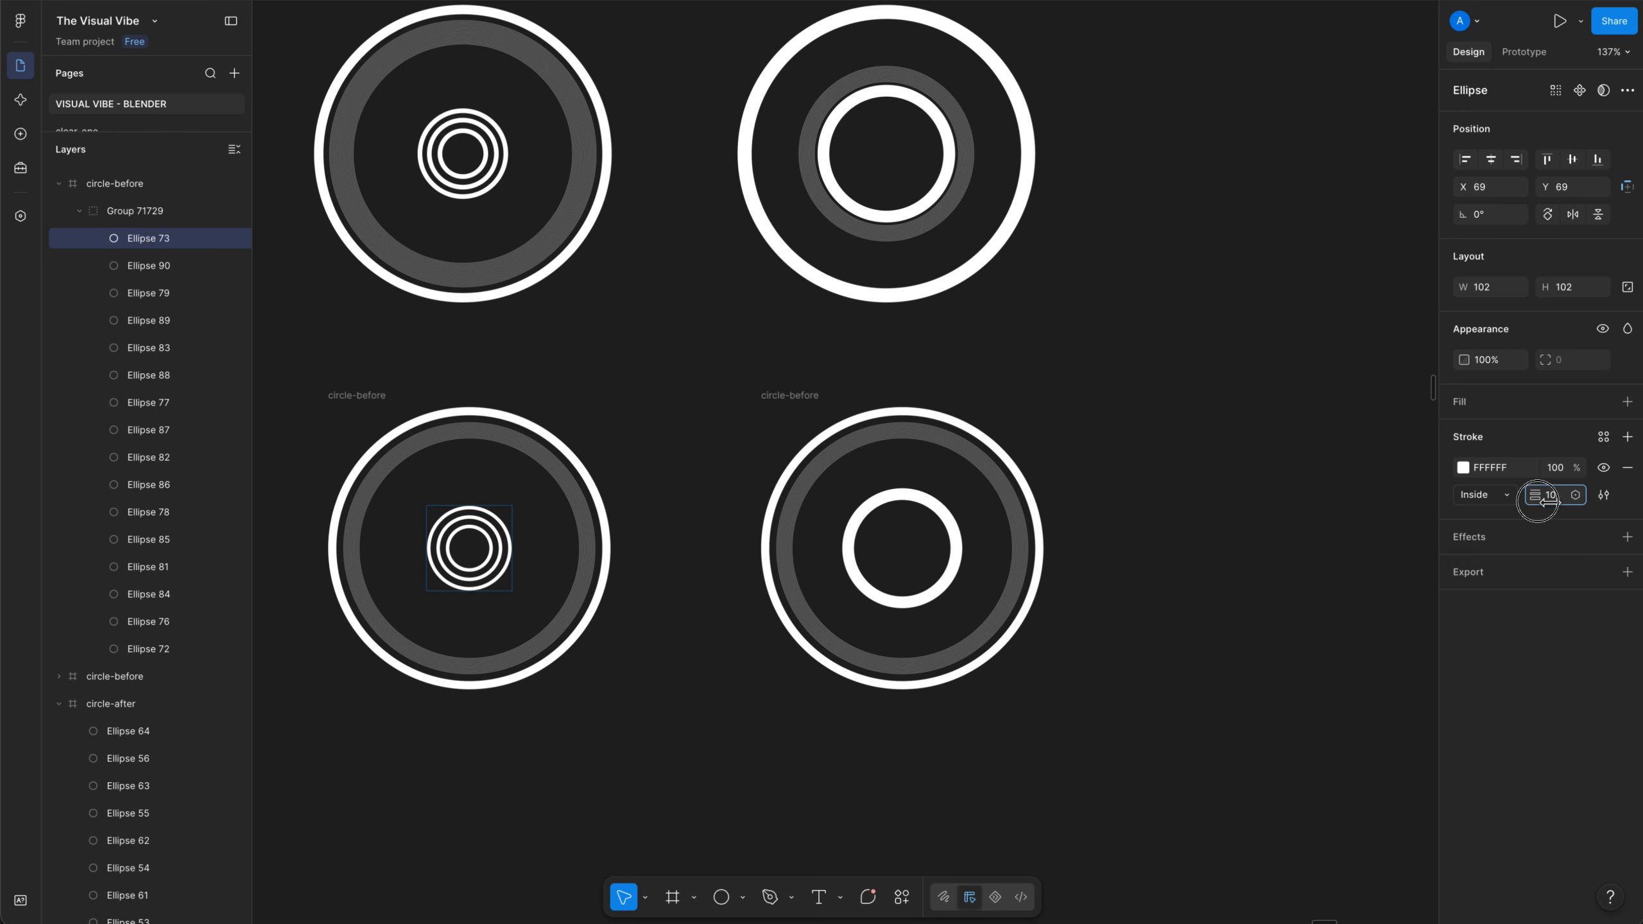
pyautogui.keyDown('alt'); pyautogui.keyDown('shift'); pyautogui.moveTo(965, 488); pyautogui.dragTo(971, 482); pyautogui.keyUp('shift'); pyautogui.keyUp('alt')
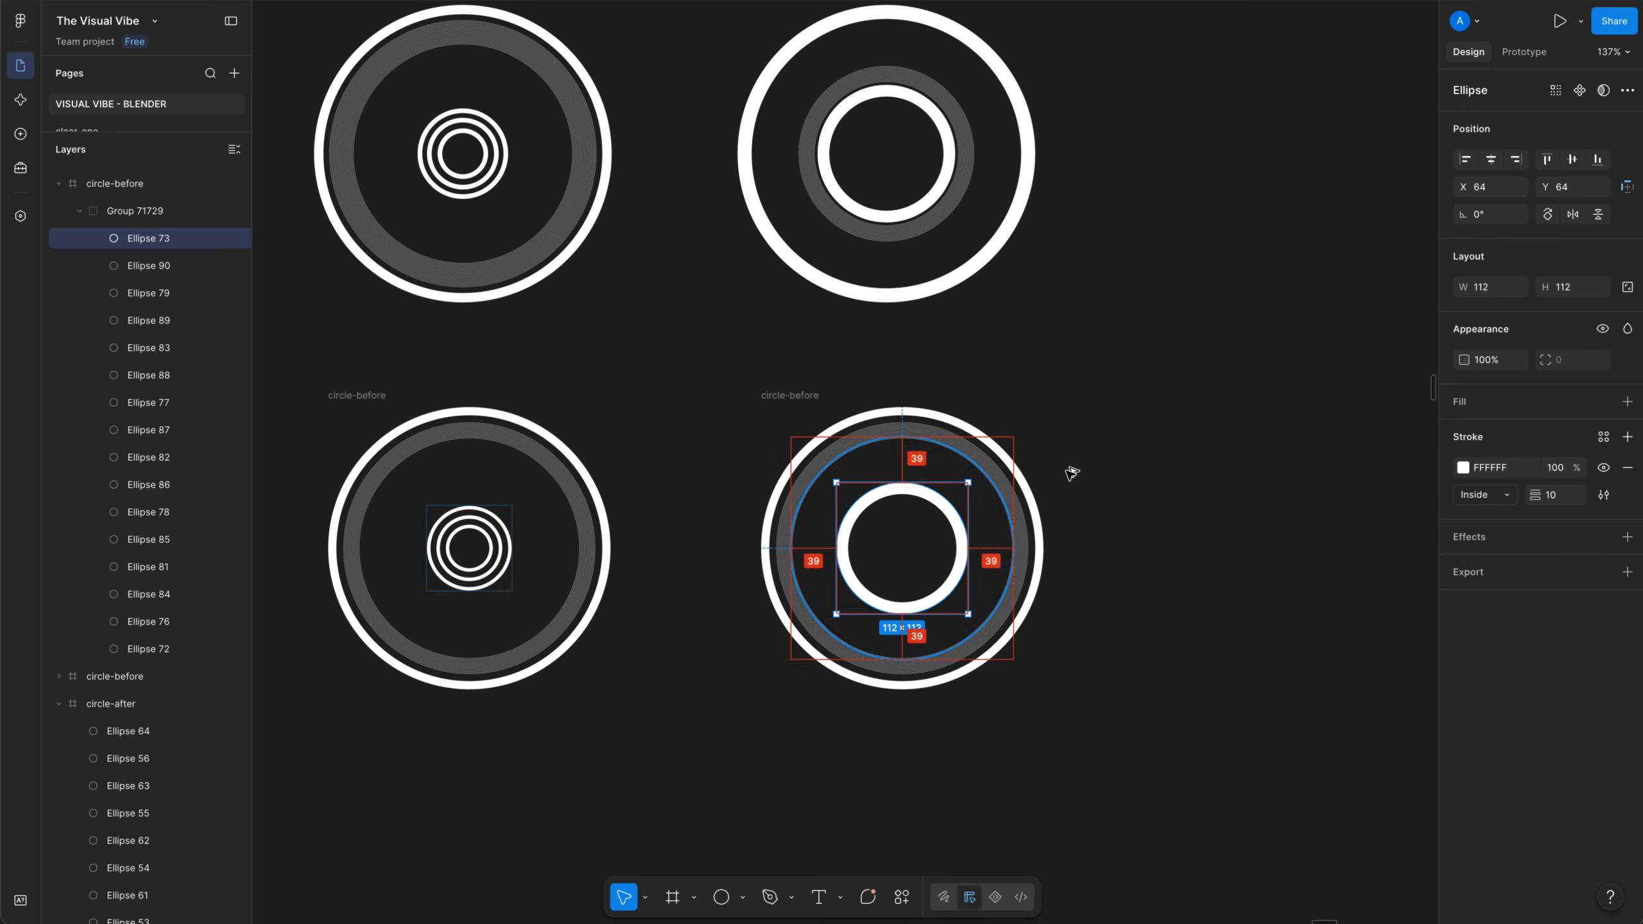
pyautogui.click(1070, 473)
# Select 13 of the thin half-transparent rings and shrink them together about their centre to 132 × 132, surrounding the thick inner ring
pyautogui.keyDown('ctrl'); pyautogui.scroll(5, 1005, 485); pyautogui.keyUp('ctrl')
pyautogui.keyDown('ctrl'); pyautogui.scroll(5, 932, 455); pyautogui.keyUp('ctrl')
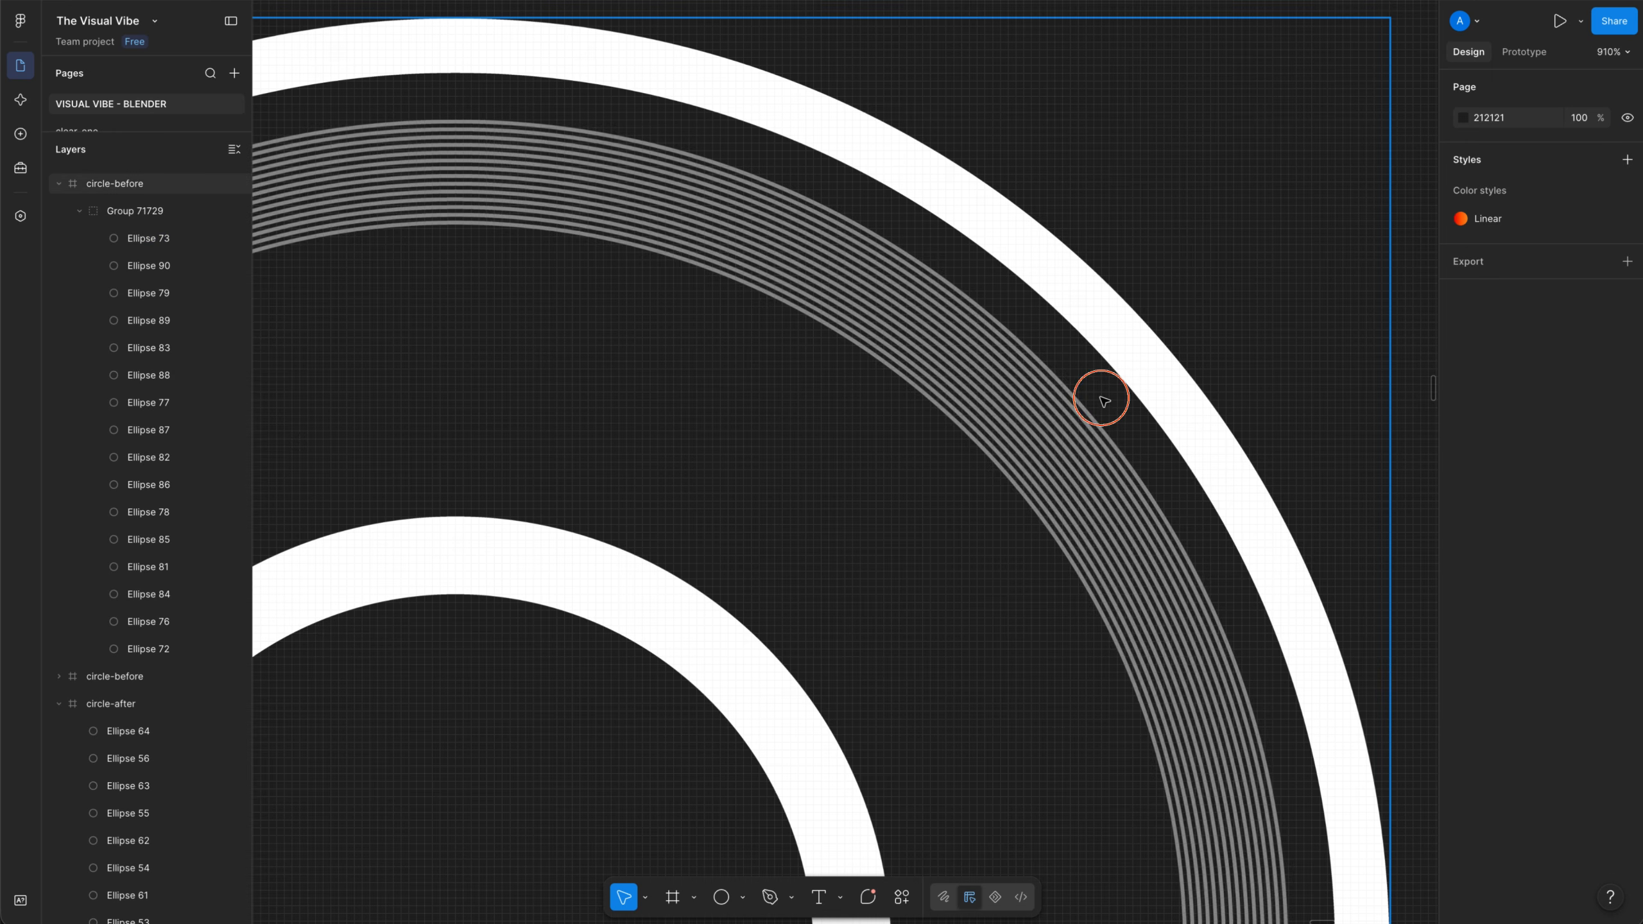
pyautogui.moveTo(1100, 393); pyautogui.dragTo(990, 488)
pyautogui.click(872, 351)
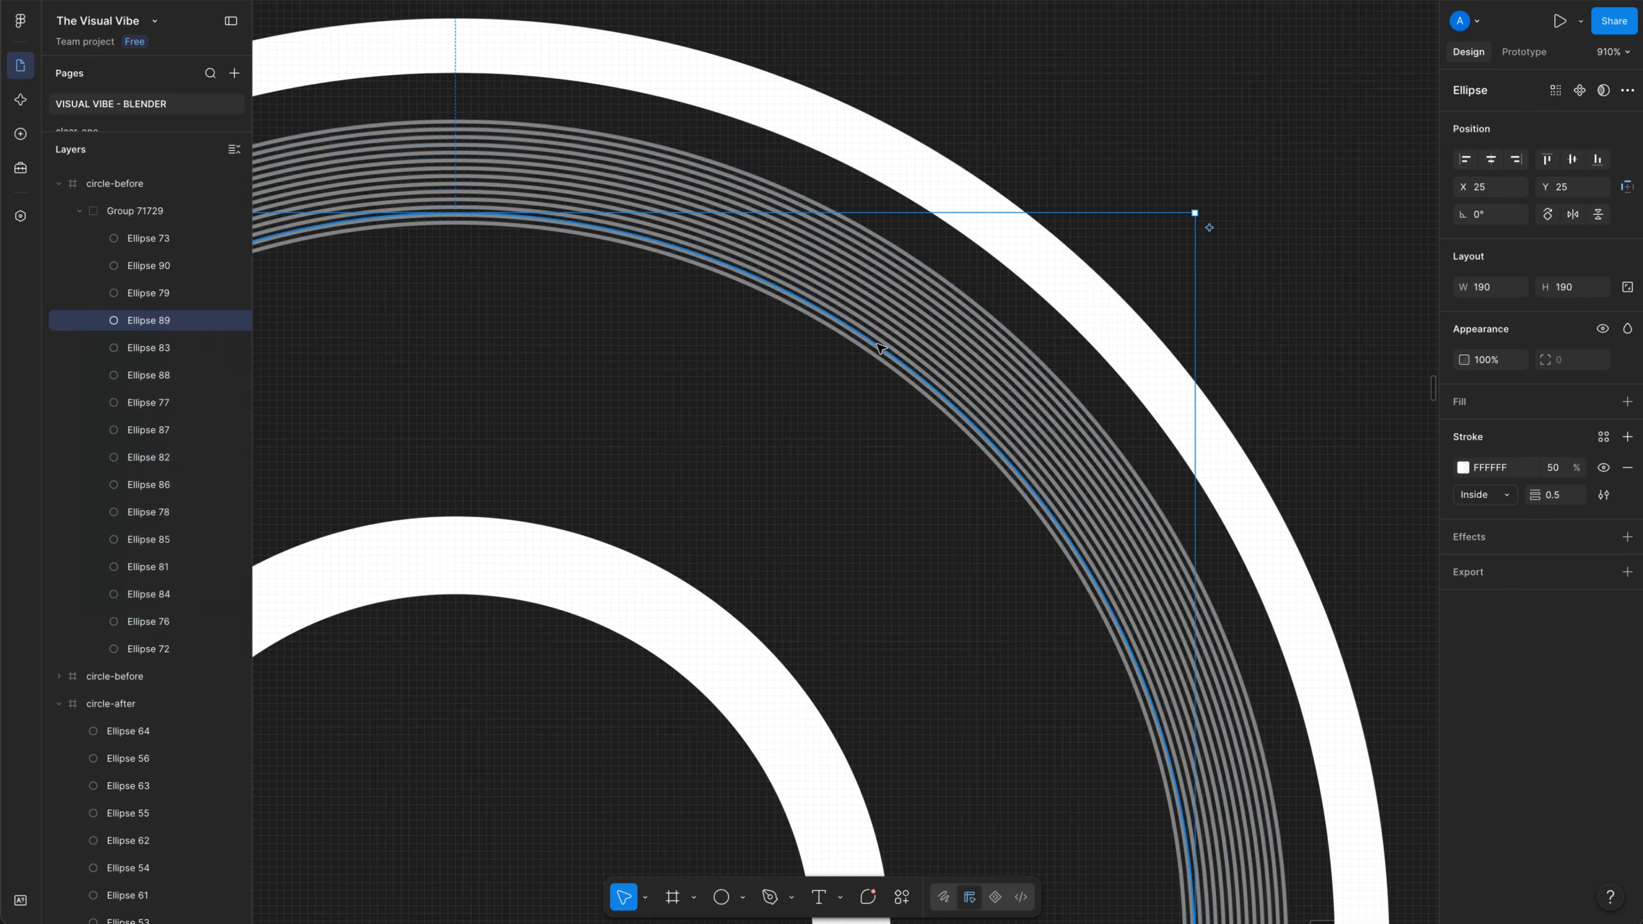
pyautogui.moveTo(1047, 328); pyautogui.dragTo(972, 366)
pyautogui.keyDown('shift'); pyautogui.click(1068, 294); pyautogui.keyUp('shift')
pyautogui.moveTo(972, 366); pyautogui.dragTo(1006, 302, button='middle')
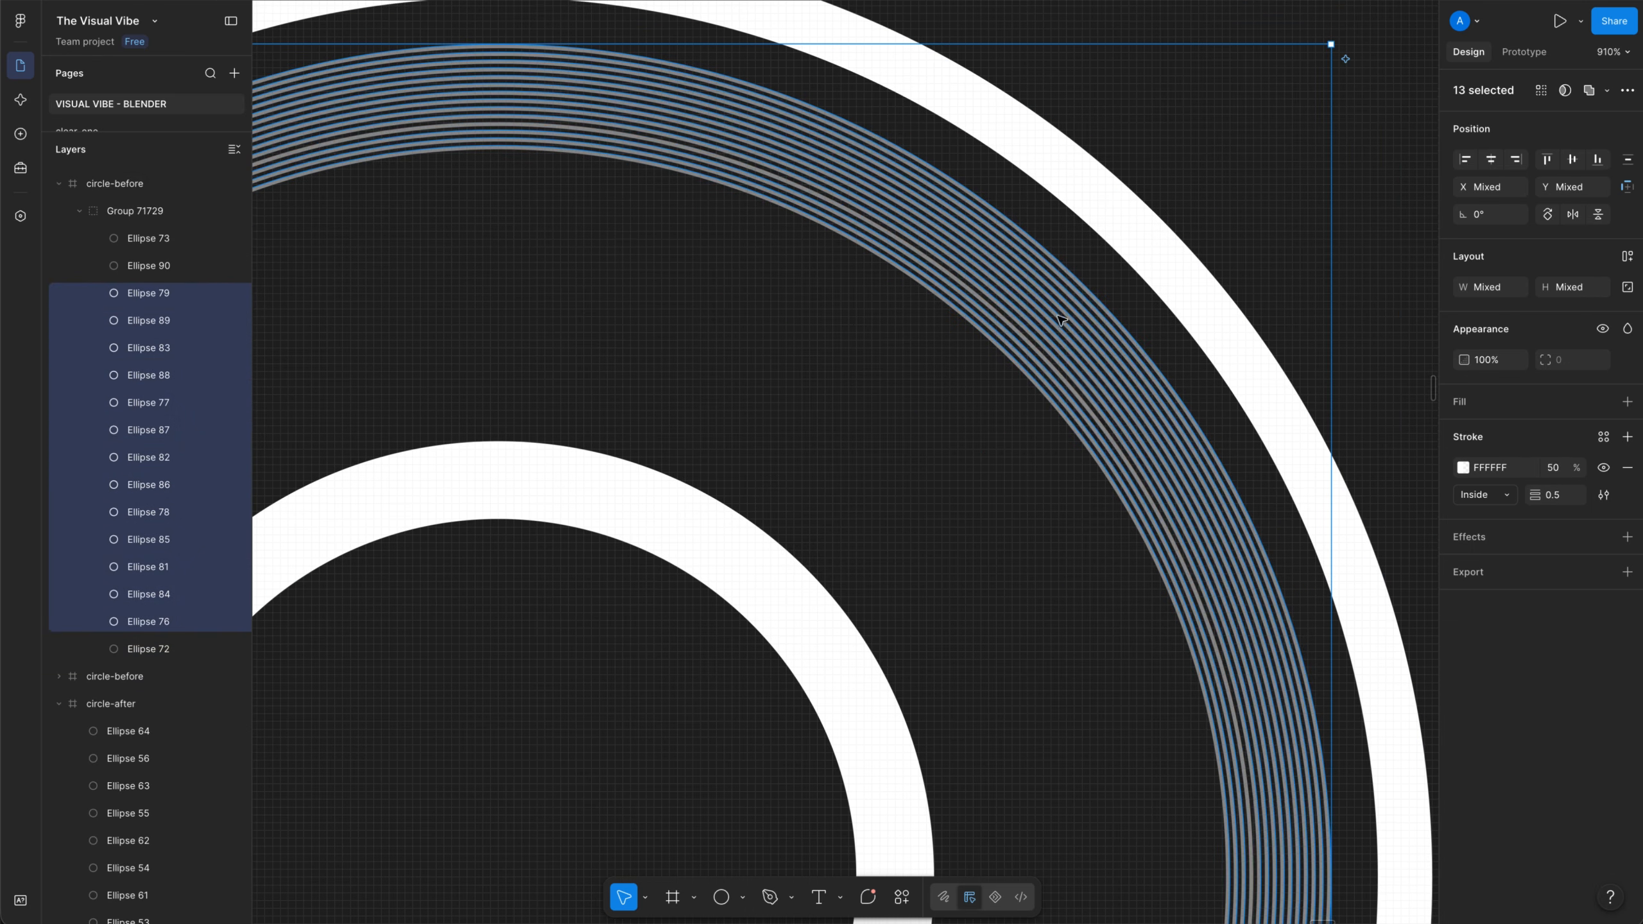
pyautogui.keyDown('ctrl'); pyautogui.scroll(-5, 1199, 146); pyautogui.keyUp('ctrl')
pyautogui.moveTo(1196, 150); pyautogui.dragTo(1196, 145, button='middle')
pyautogui.keyDown('alt'); pyautogui.keyDown('shift'); pyautogui.moveTo(1253, 100); pyautogui.dragTo(1112, 229); pyautogui.keyUp('shift'); pyautogui.keyUp('alt')
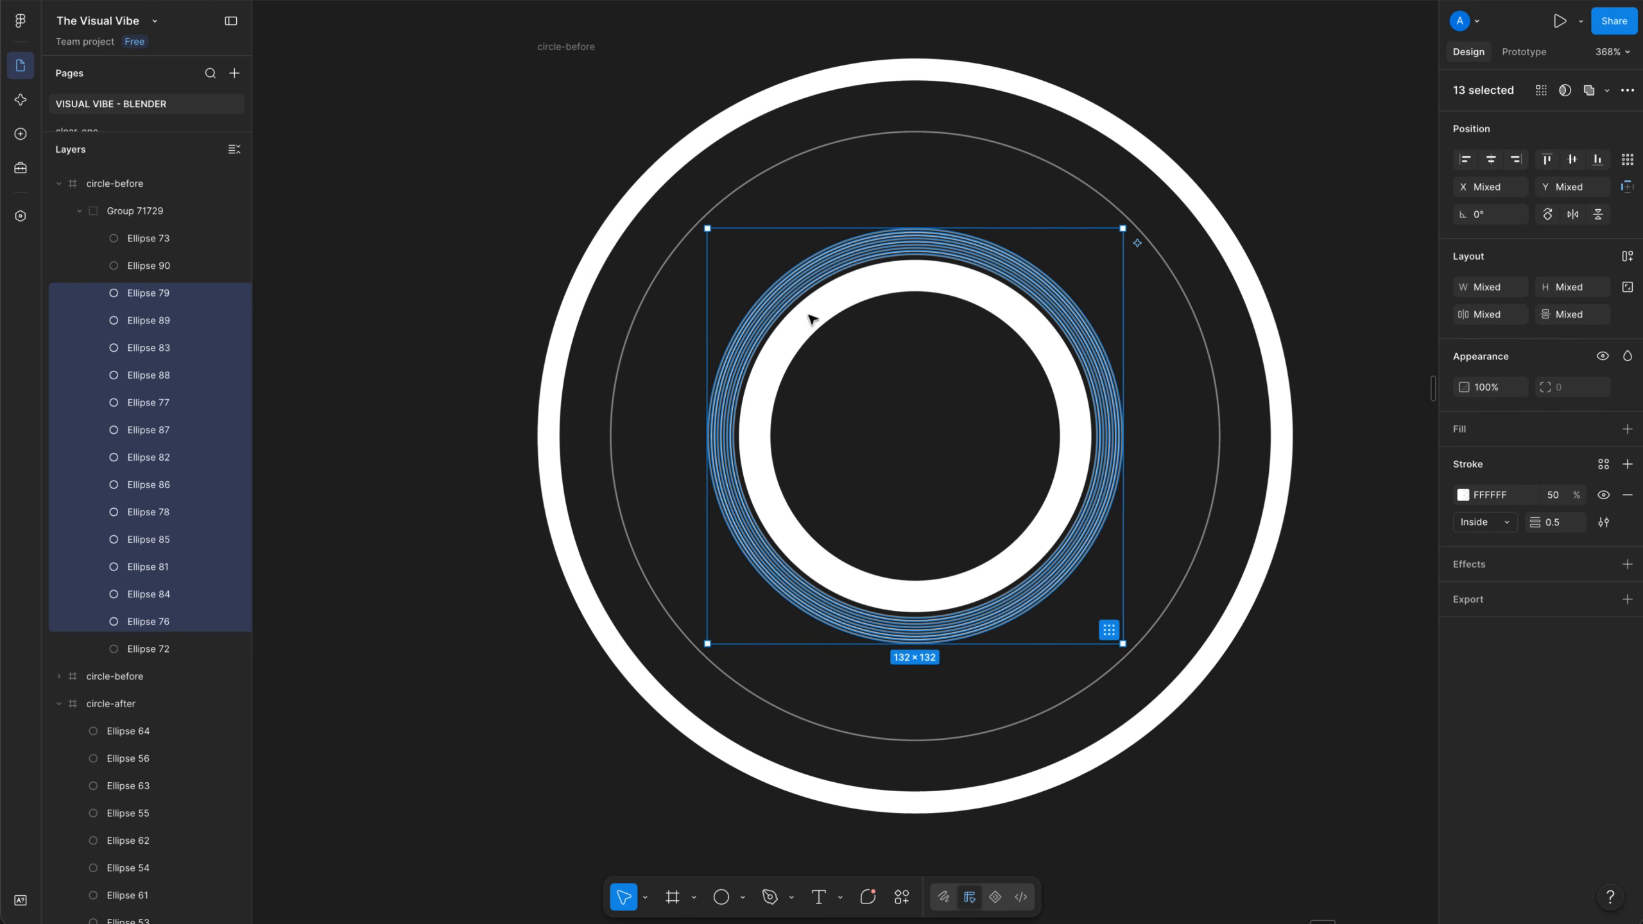
# Enlarge the overlapping thin rings individually about their centre into evenly spaced outlines, bringing the outermost of them to 140 × 140
pyautogui.keyDown('ctrl'); pyautogui.scroll(10, 807, 316); pyautogui.keyUp('ctrl')
pyautogui.keyDown('ctrl'); pyautogui.scroll(-6, 948, 391); pyautogui.keyUp('ctrl')
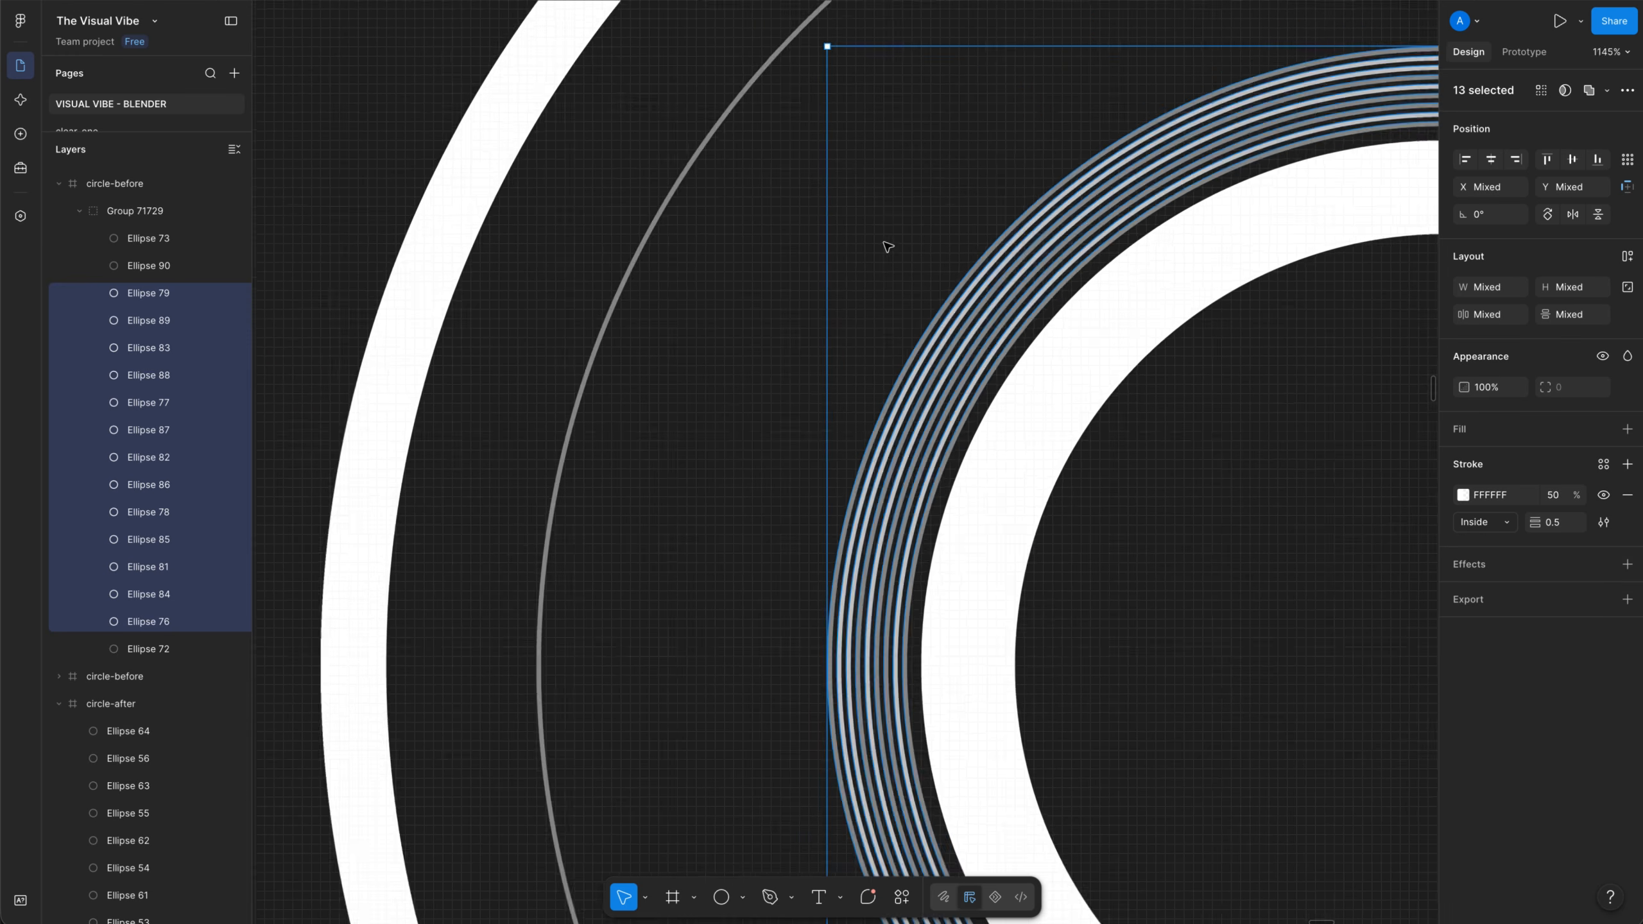
pyautogui.moveTo(887, 249); pyautogui.dragTo(774, 333, button='middle')
pyautogui.click(407, 149)
pyautogui.keyDown('ctrl'); pyautogui.scroll(6, 802, 338); pyautogui.keyUp('ctrl')
pyautogui.click(892, 472)
pyautogui.keyDown('ctrl'); pyautogui.click(892, 473); pyautogui.keyUp('ctrl')
pyautogui.keyDown('alt'); pyautogui.keyDown('shift'); pyautogui.moveTo(599, 473); pyautogui.dragTo(550, 473); pyautogui.keyUp('shift'); pyautogui.keyUp('alt')
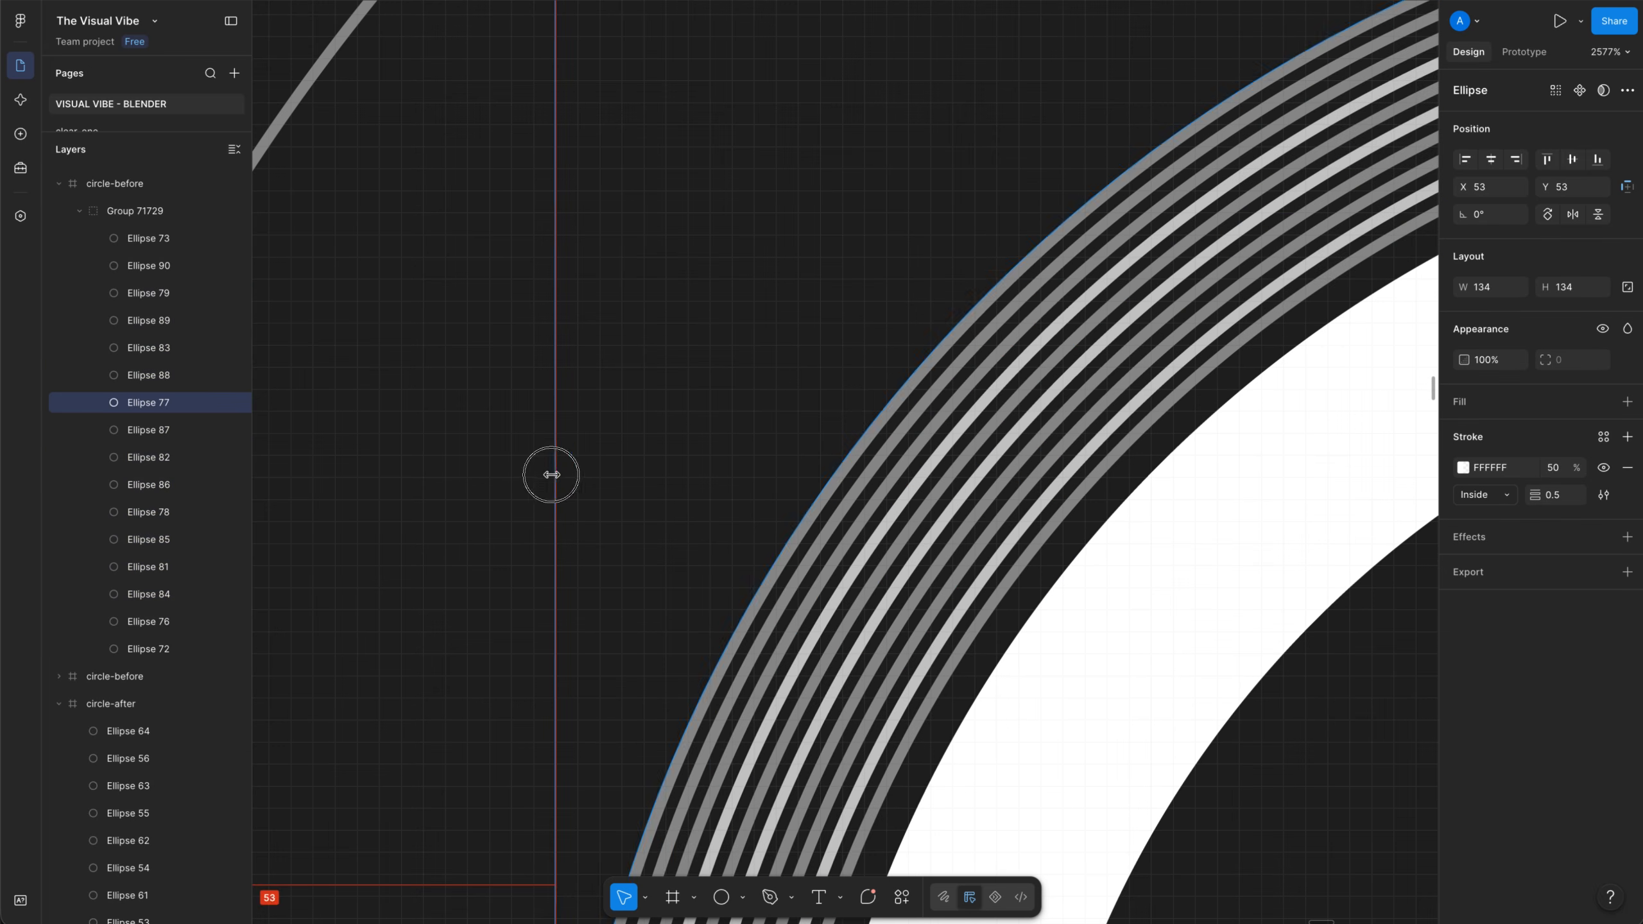
pyautogui.click(900, 508)
pyautogui.keyDown('alt'); pyautogui.keyDown('shift'); pyautogui.moveTo(622, 543); pyautogui.dragTo(512, 547); pyautogui.keyUp('shift'); pyautogui.keyUp('alt')
pyautogui.click(927, 543)
pyautogui.click(954, 620)
pyautogui.keyDown('alt'); pyautogui.keyDown('shift'); pyautogui.moveTo(732, 592); pyautogui.dragTo(491, 592); pyautogui.keyUp('shift'); pyautogui.keyUp('alt')
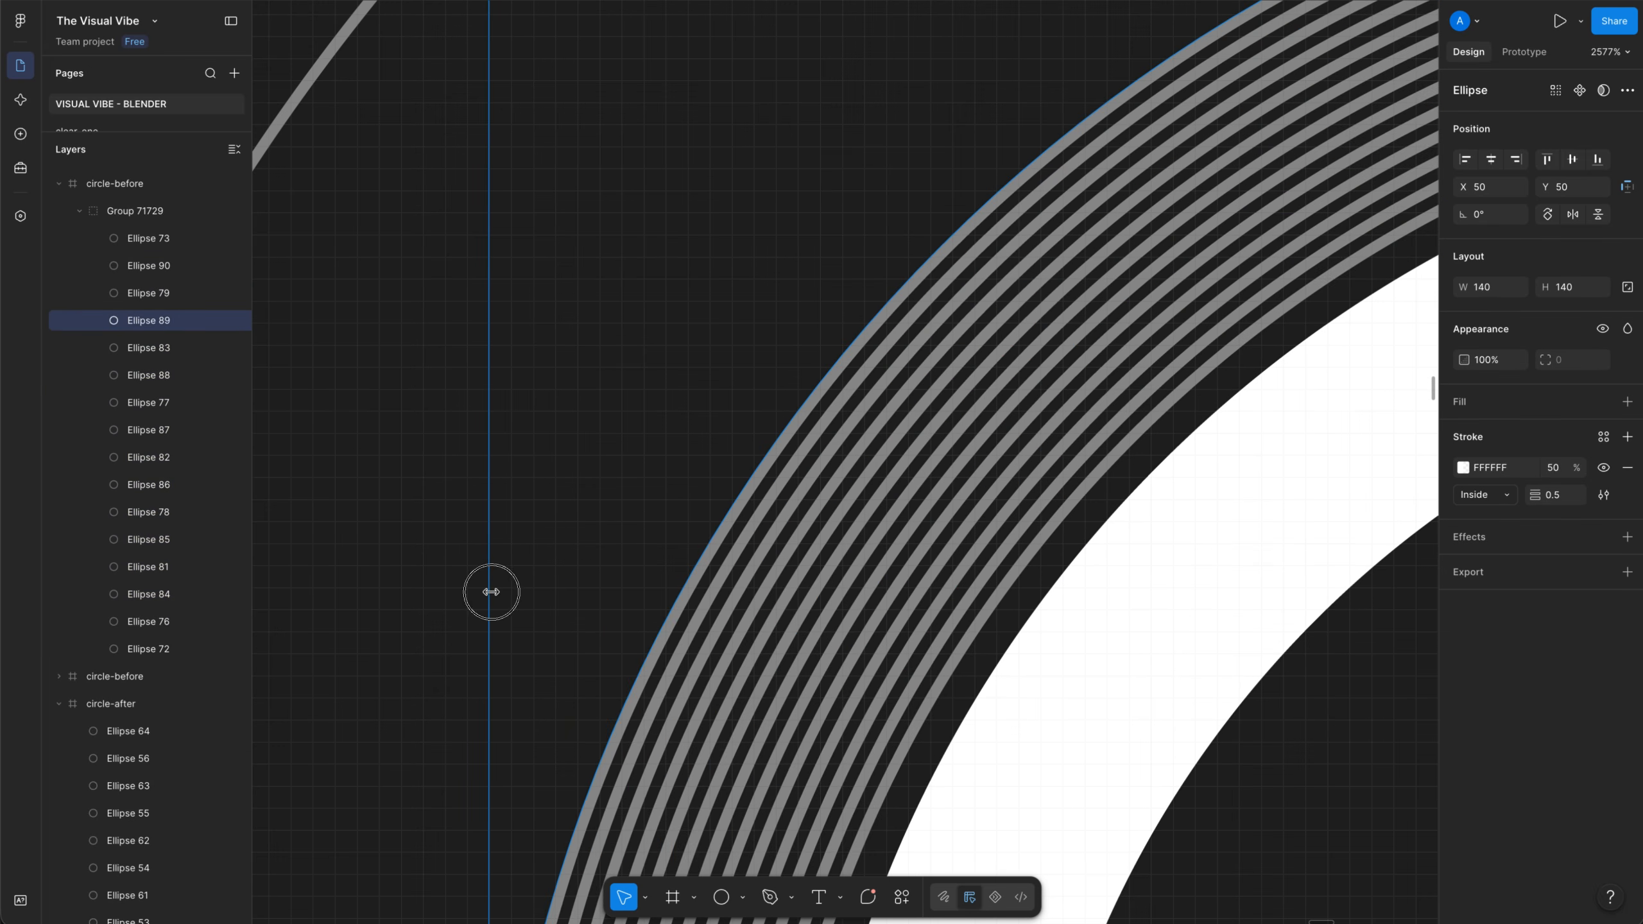
# Rename the adapted copy of the circle-before frame as circle-after
pyautogui.keyDown('ctrl'); pyautogui.scroll(-10, 1166, 432); pyautogui.keyUp('ctrl')
pyautogui.moveTo(1004, 452); pyautogui.dragTo(652, 495, button='middle')
pyautogui.click(767, 326)
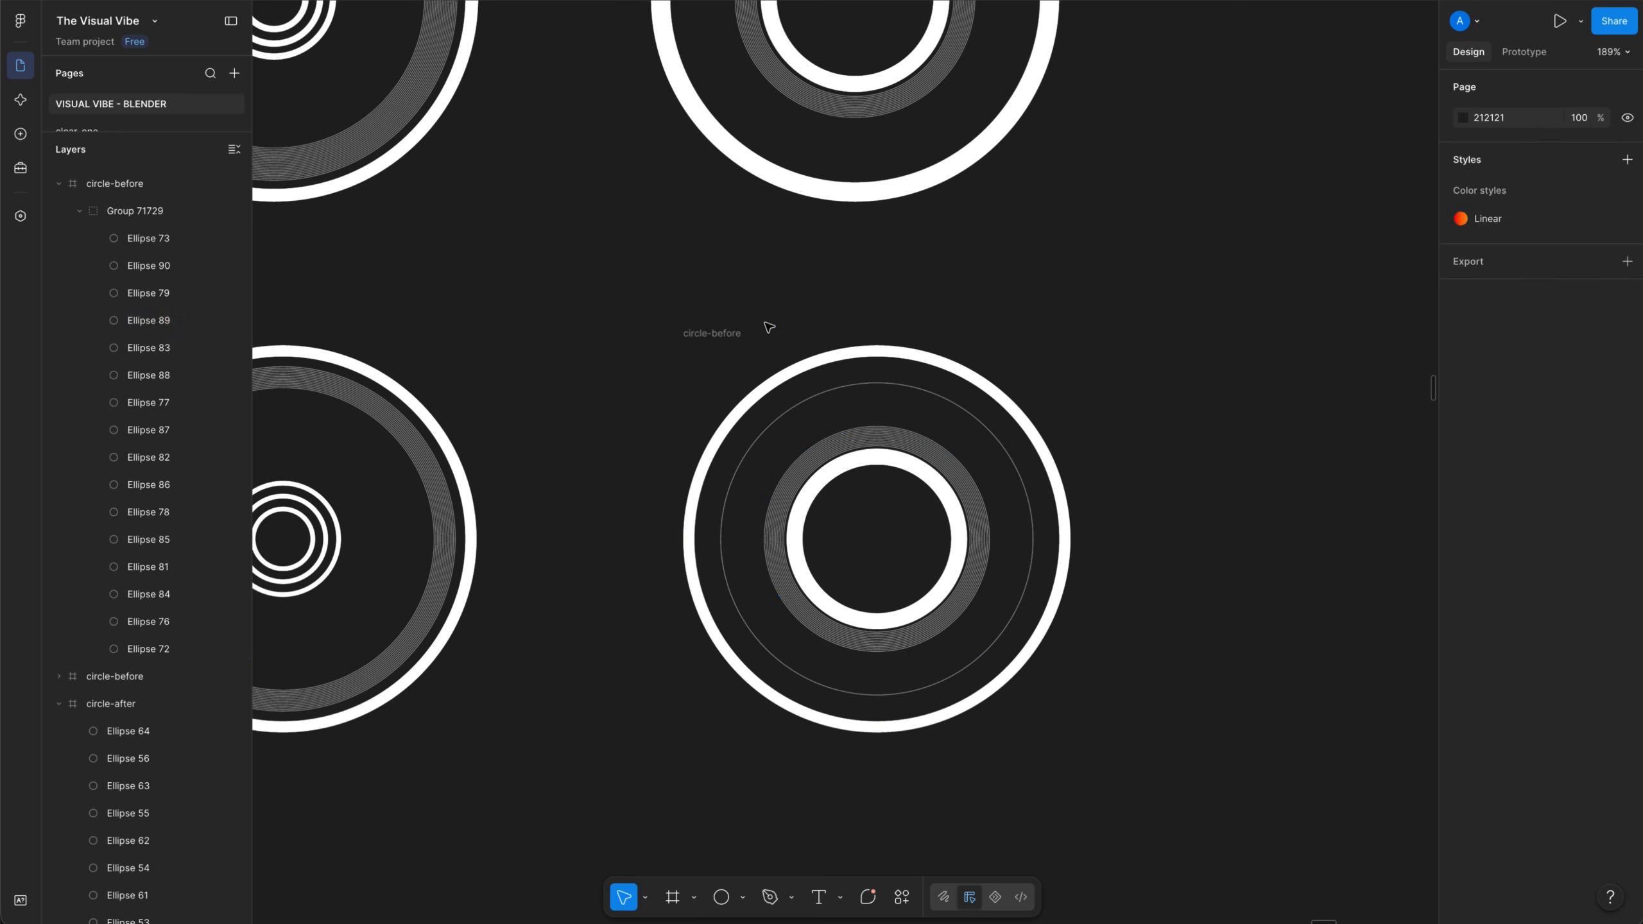
pyautogui.doubleClick(715, 338)
pyautogui.moveTo(713, 334); pyautogui.dragTo(814, 350)
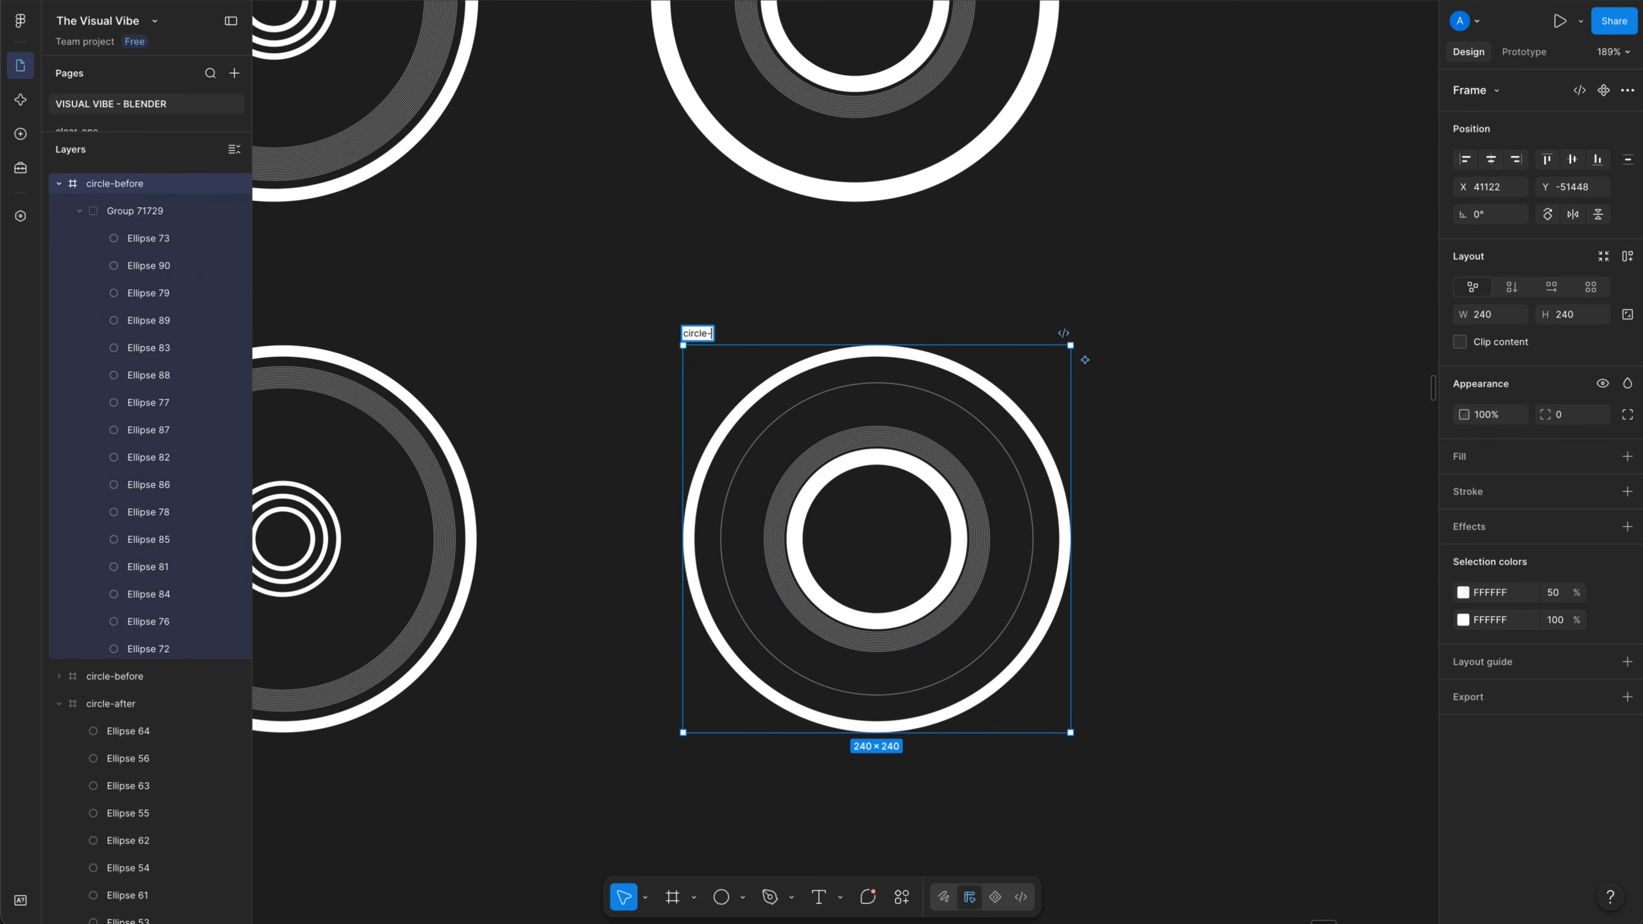
pyautogui.keyDown('ctrl'); pyautogui.scroll(-2, 814, 347); pyautogui.keyUp('ctrl')
pyautogui.click(1161, 221)
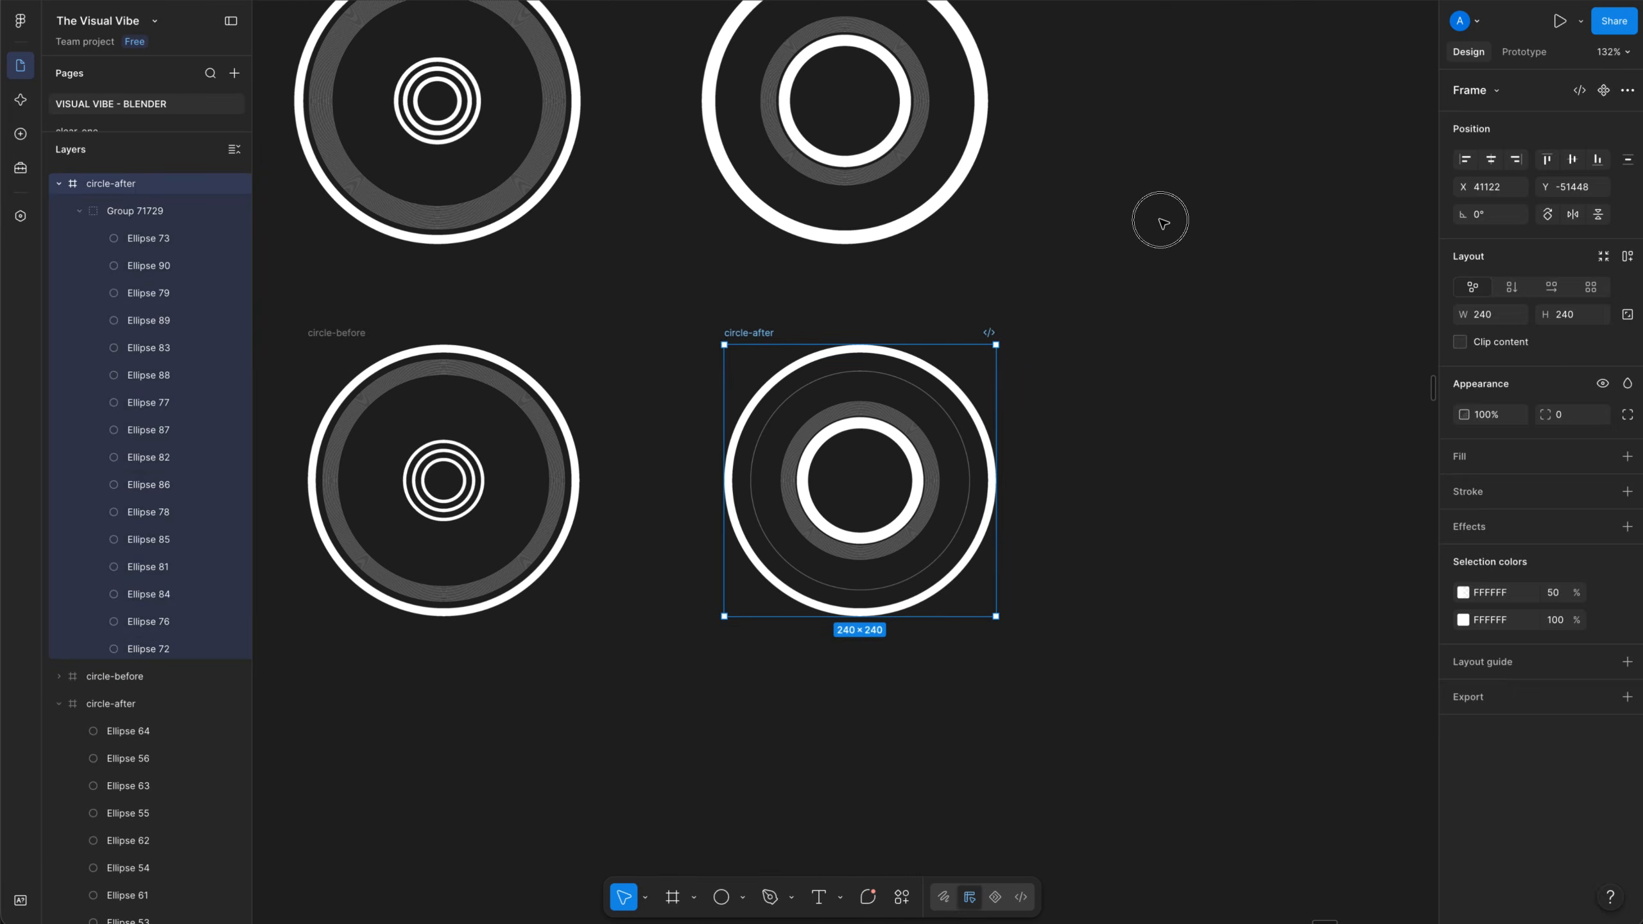
# Shrink the leftover 194 × 194 thin ring about its centre until it sits just outside the other thin rings
pyautogui.moveTo(1134, 337); pyautogui.dragTo(1155, 346, button='middle')
pyautogui.click(966, 419)
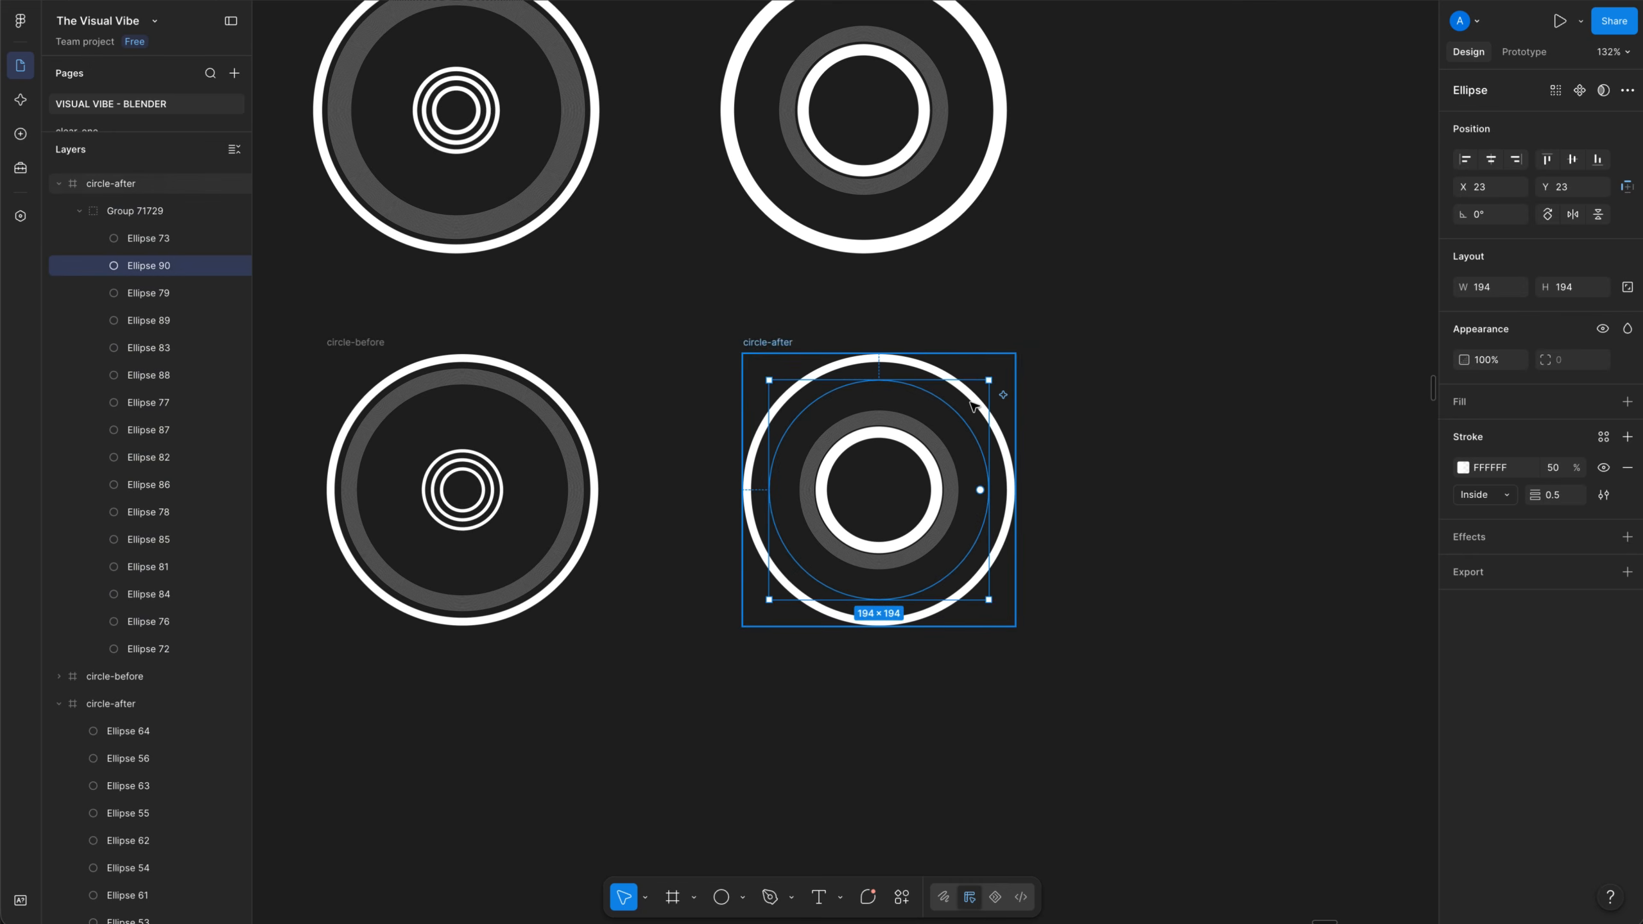
pyautogui.keyDown('ctrl'); pyautogui.scroll(7, 966, 419); pyautogui.keyUp('ctrl')
pyautogui.keyDown('alt'); pyautogui.keyDown('shift'); pyautogui.moveTo(1136, 231); pyautogui.dragTo(1022, 336); pyautogui.keyUp('shift'); pyautogui.keyUp('alt')
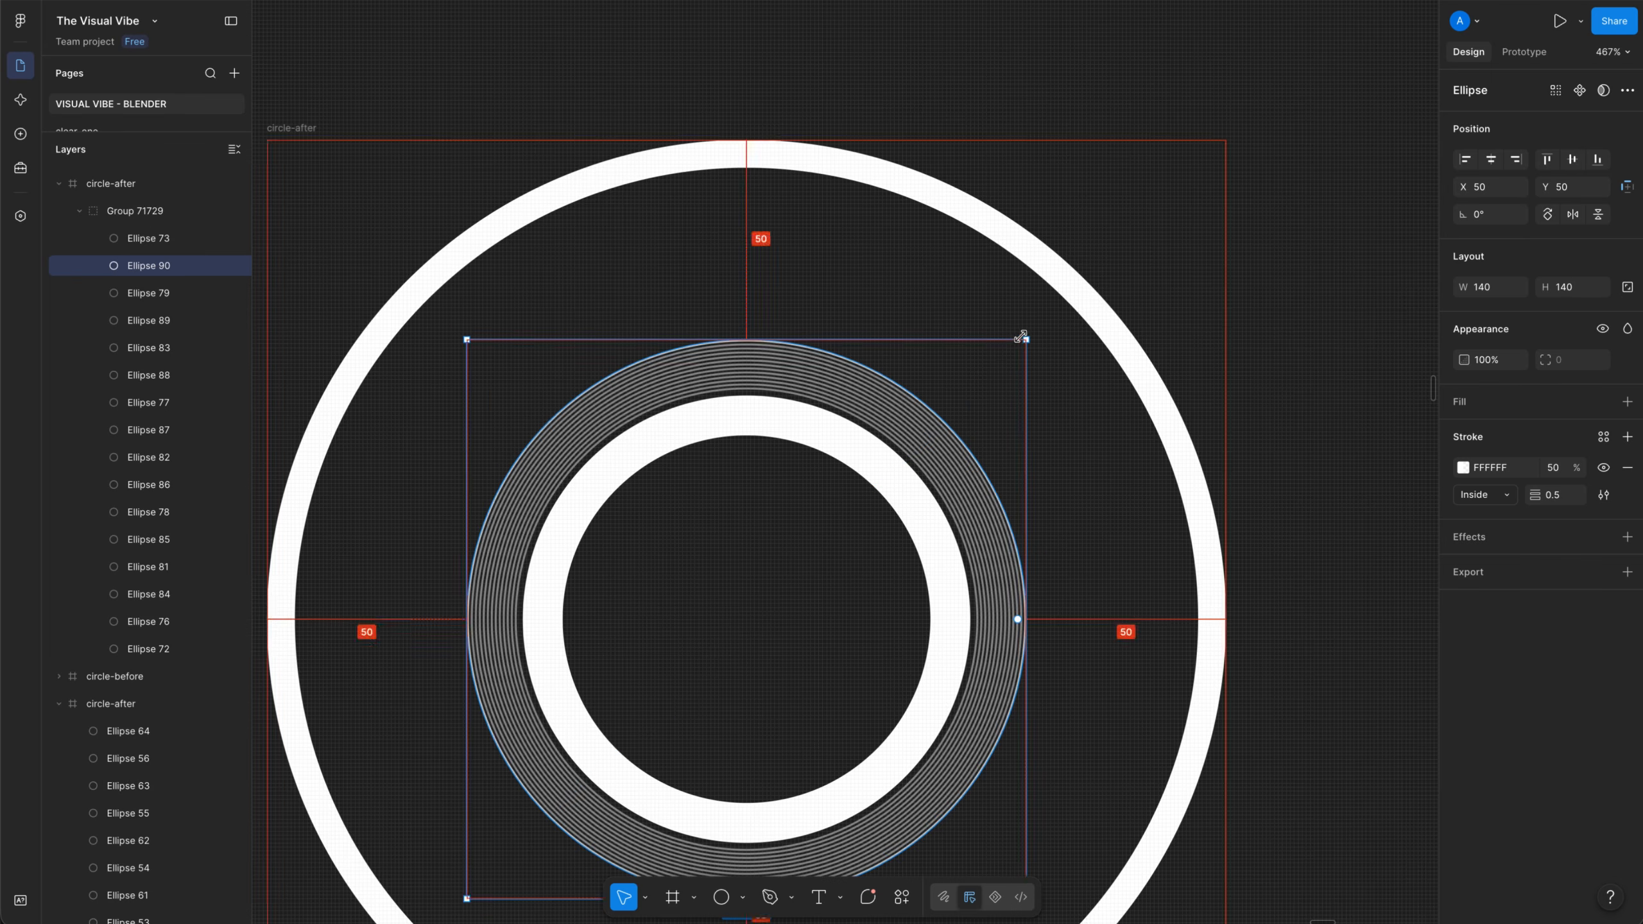
pyautogui.keyDown('ctrl'); pyautogui.scroll(7, 1022, 336); pyautogui.keyUp('ctrl')
pyautogui.keyDown('alt'); pyautogui.keyDown('shift'); pyautogui.moveTo(1157, 241); pyautogui.dragTo(1168, 226); pyautogui.keyUp('shift'); pyautogui.keyUp('alt')
pyautogui.keyDown('ctrl'); pyautogui.scroll(-1, 872, 255); pyautogui.keyUp('ctrl')
pyautogui.press('Escape')
pyautogui.keyDown('ctrl'); pyautogui.scroll(-15, 872, 256); pyautogui.keyUp('ctrl')
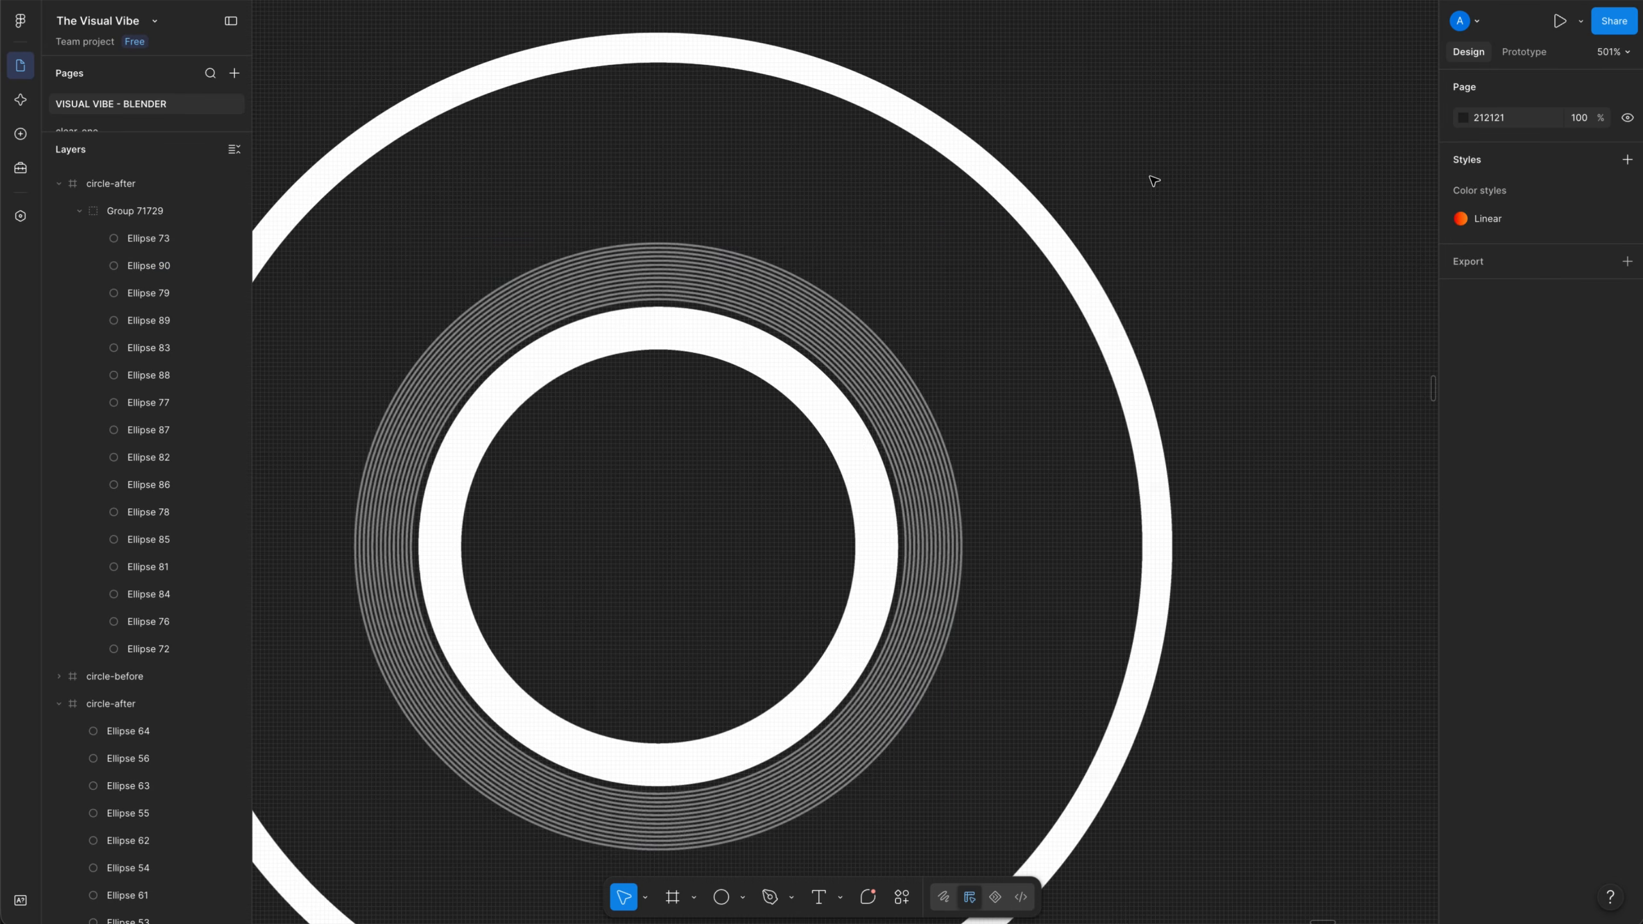
# Select the new circle-before and circle-after frames together and add a 4x PNG export setting
pyautogui.moveTo(413, 329); pyautogui.dragTo(1357, 690)
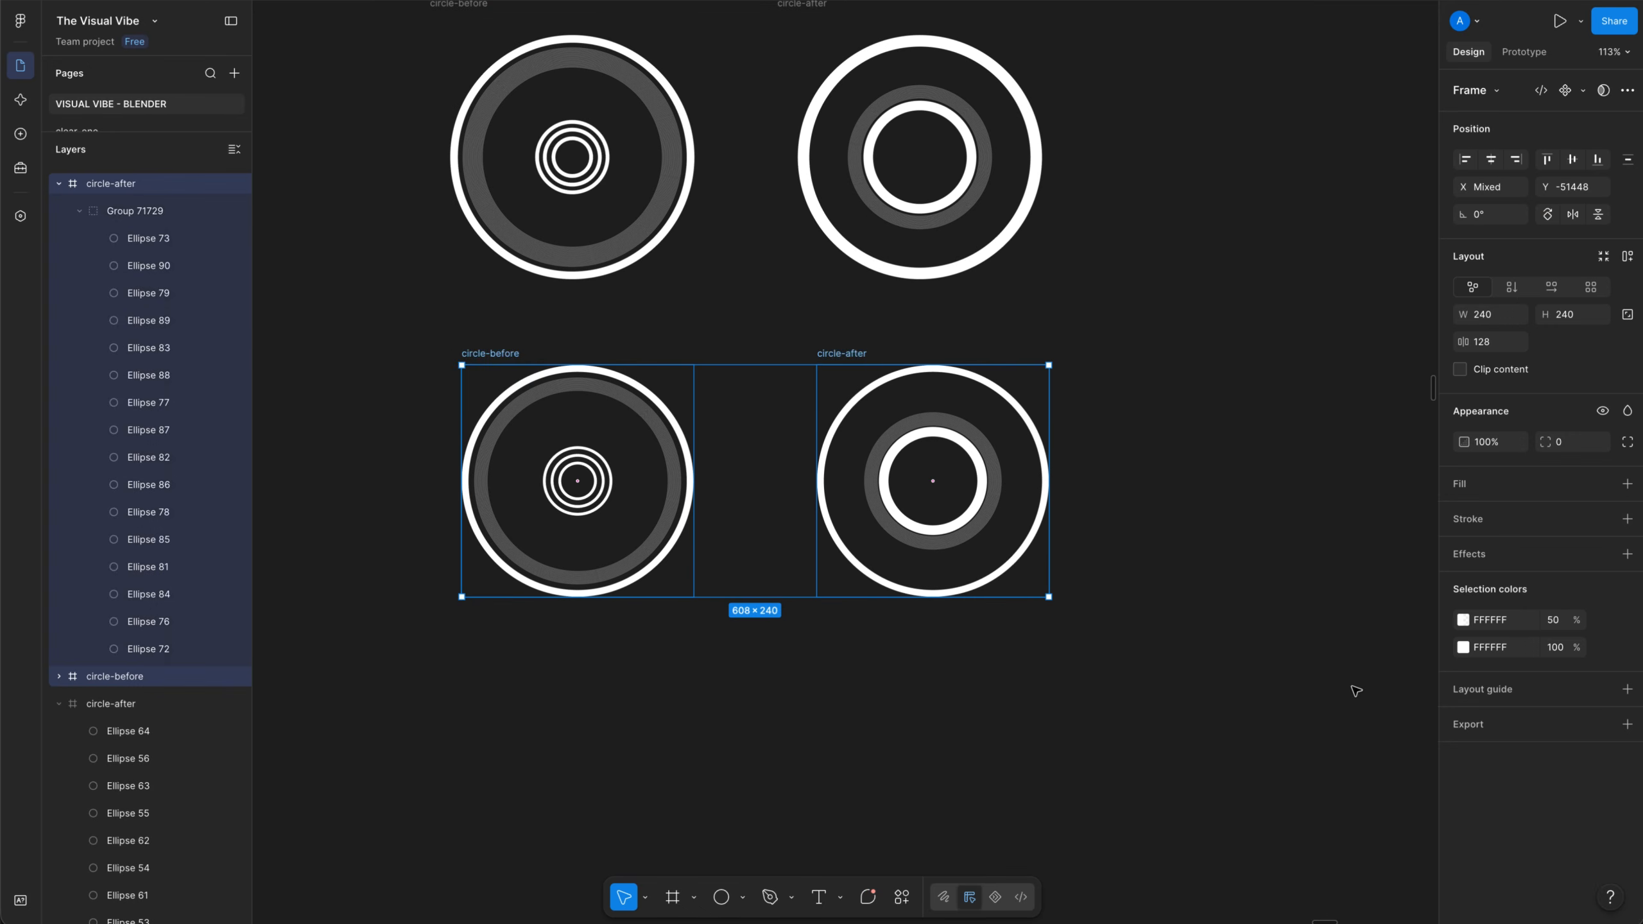
pyautogui.click(1626, 725)
pyautogui.click(1508, 757)
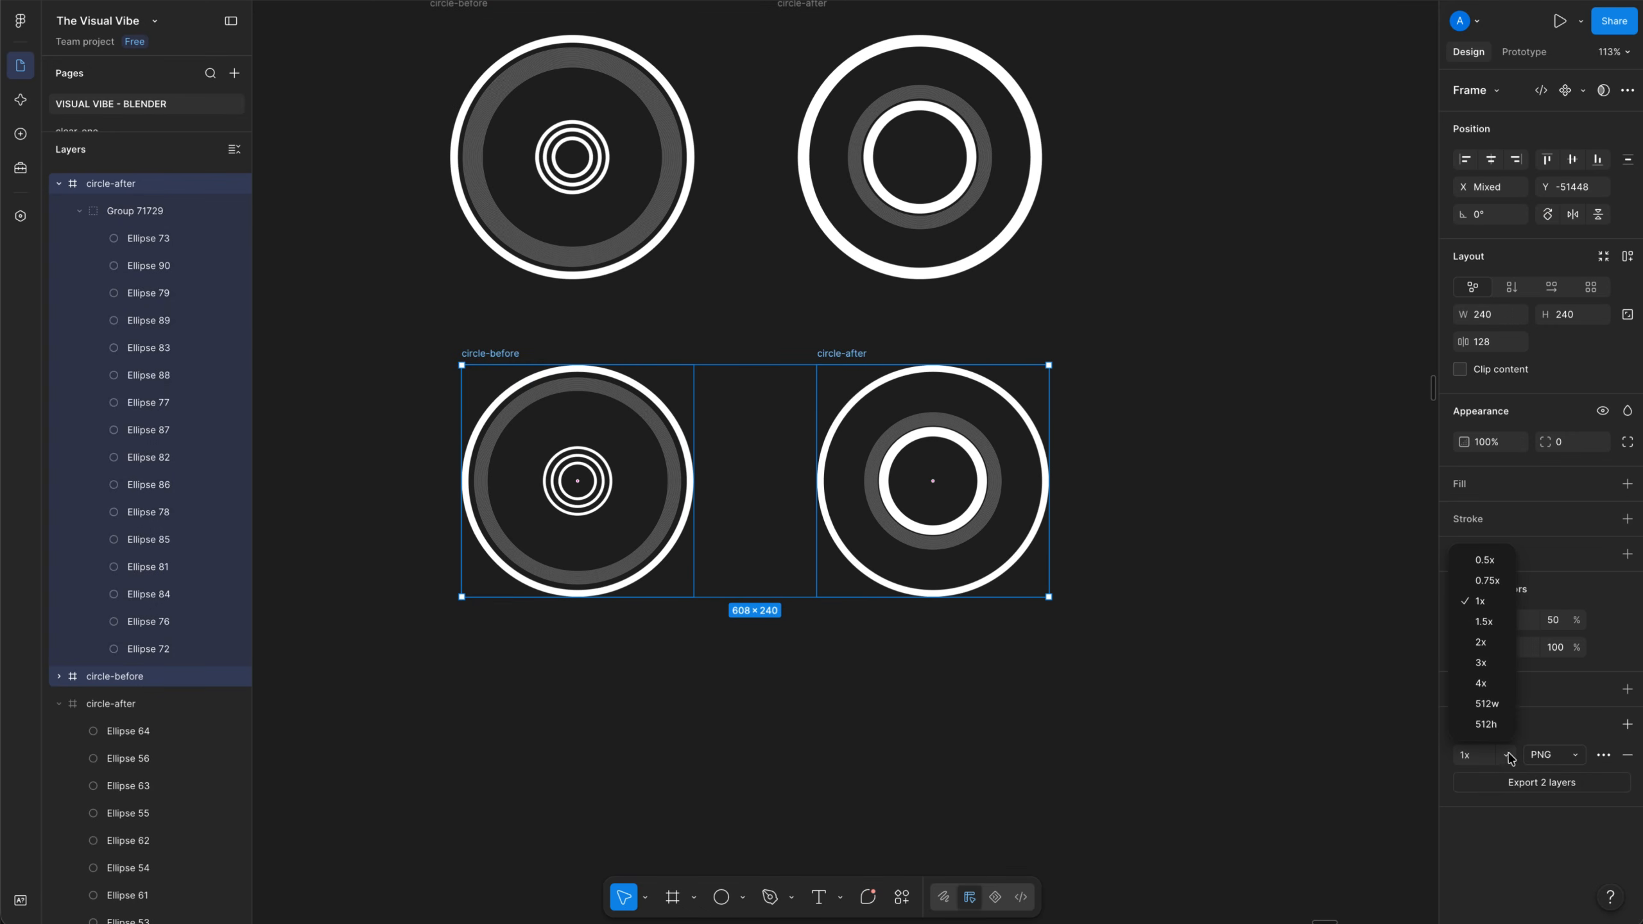
pyautogui.click(1495, 687)
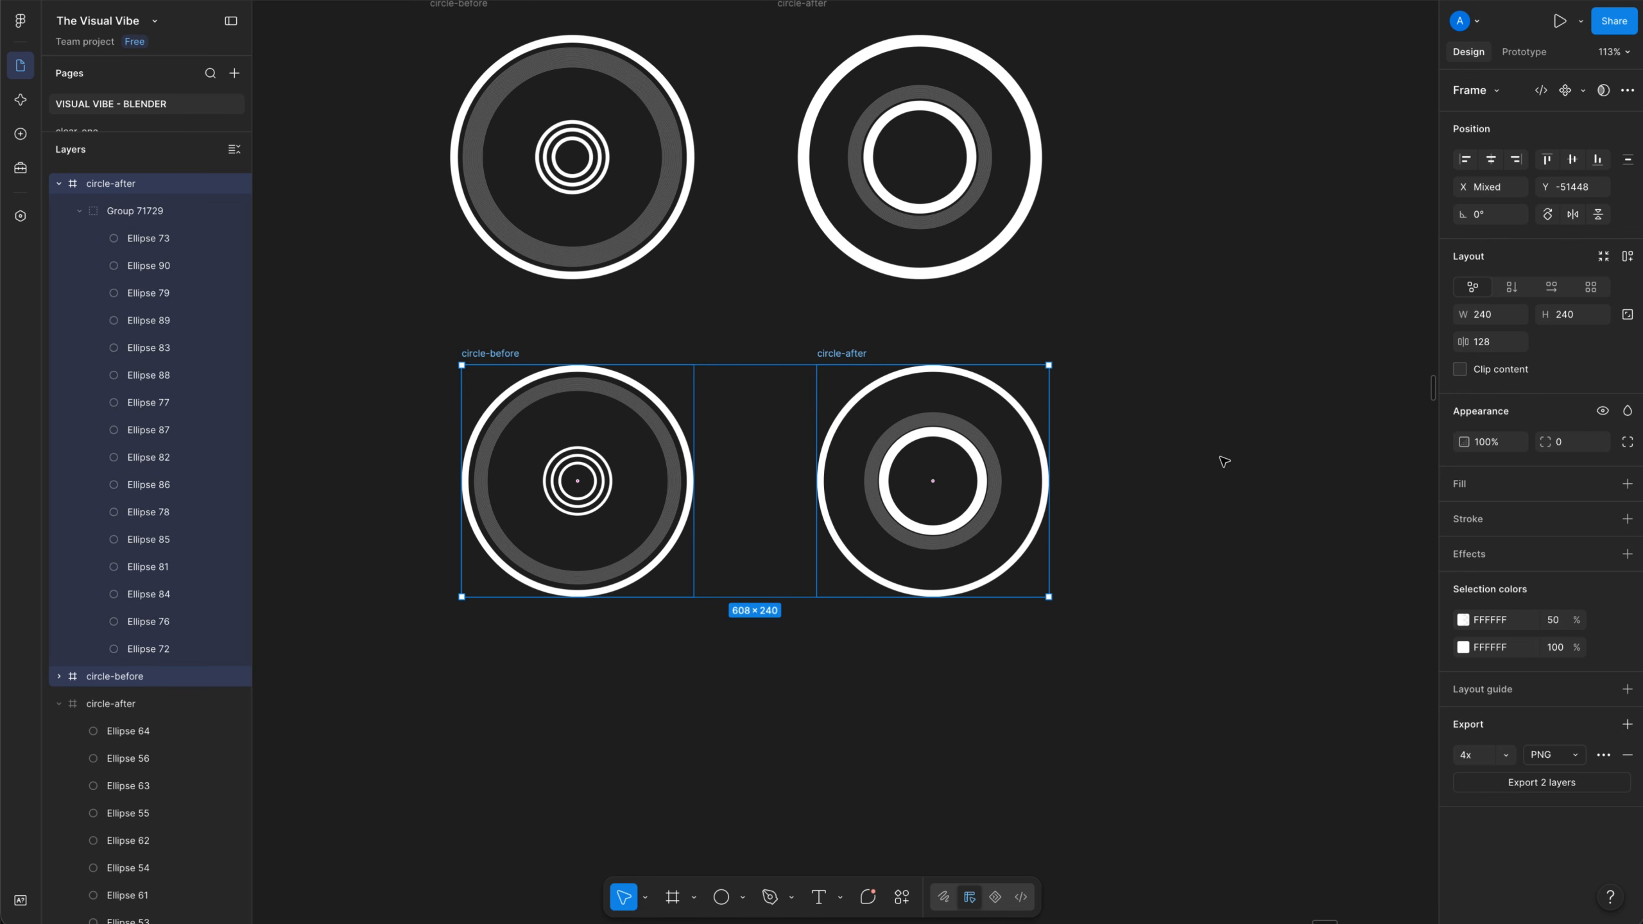
# Try scaling both new frames by 4x and moving them below the references, and undo the move and the scaling
pyautogui.keyDown('ctrl'); pyautogui.scroll(-3, 795, 443); pyautogui.keyUp('ctrl')
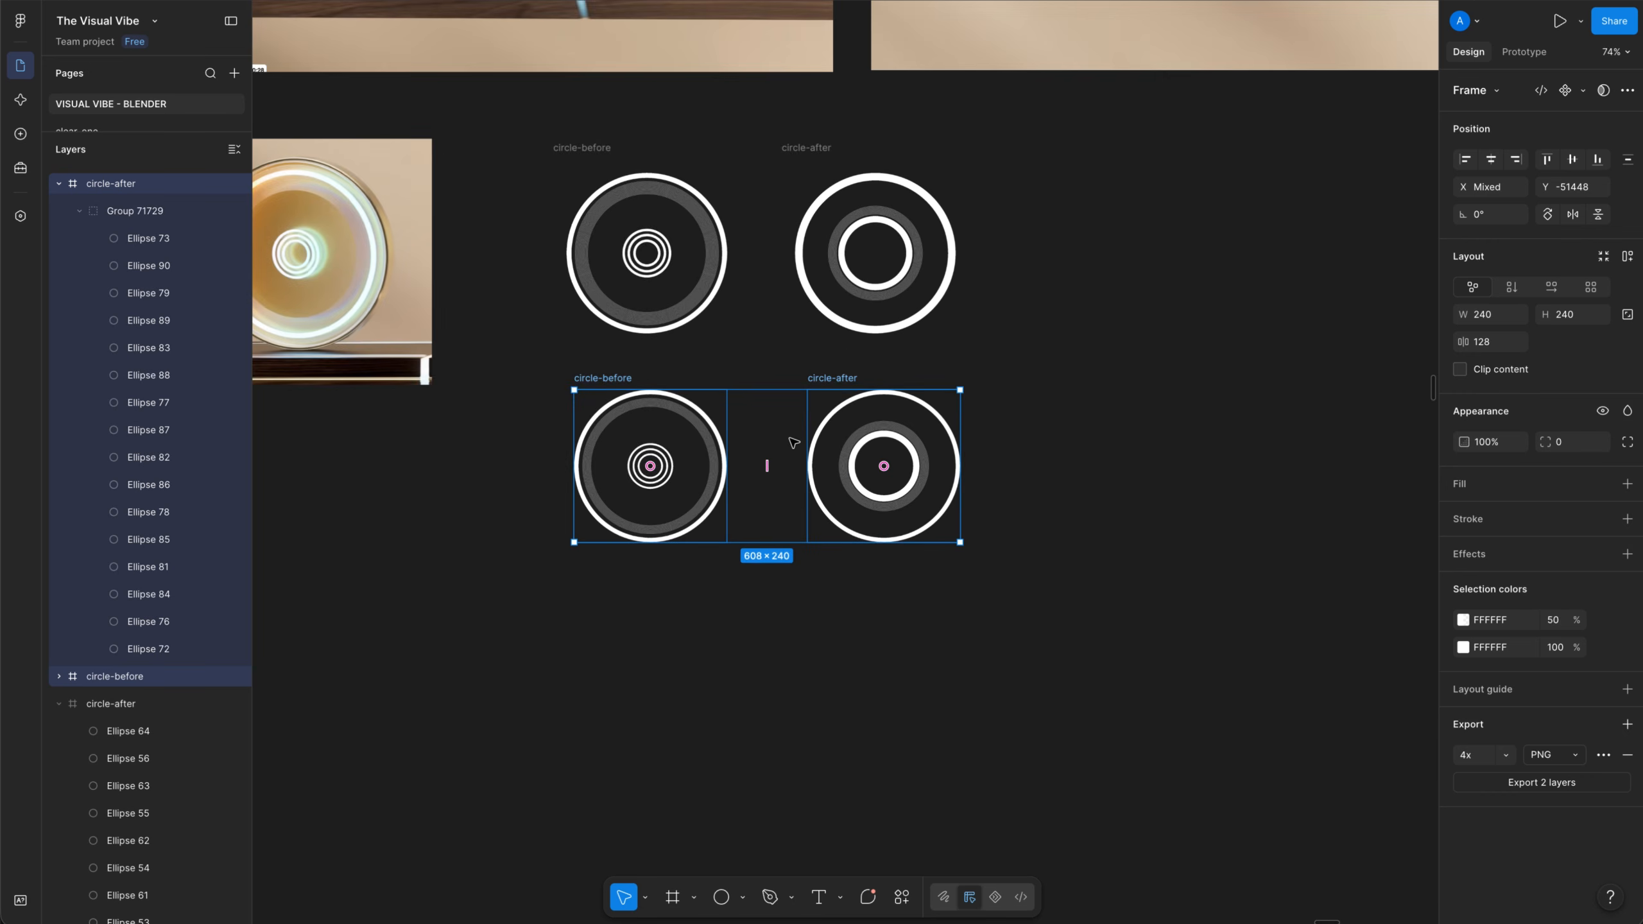
pyautogui.press('k')
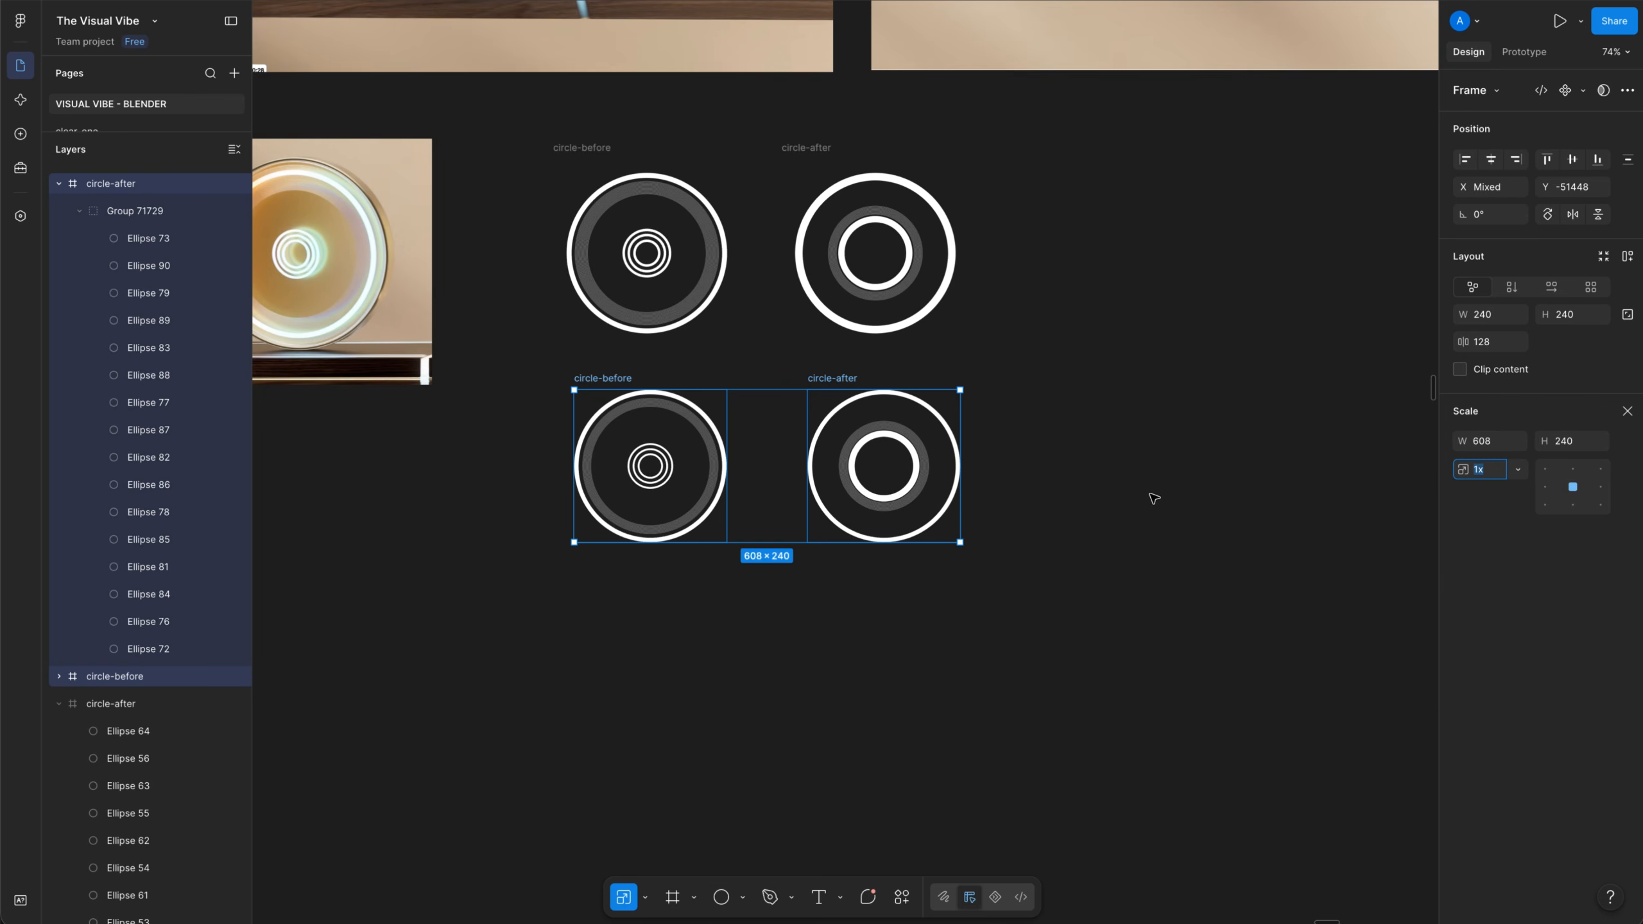
pyautogui.click(1518, 472)
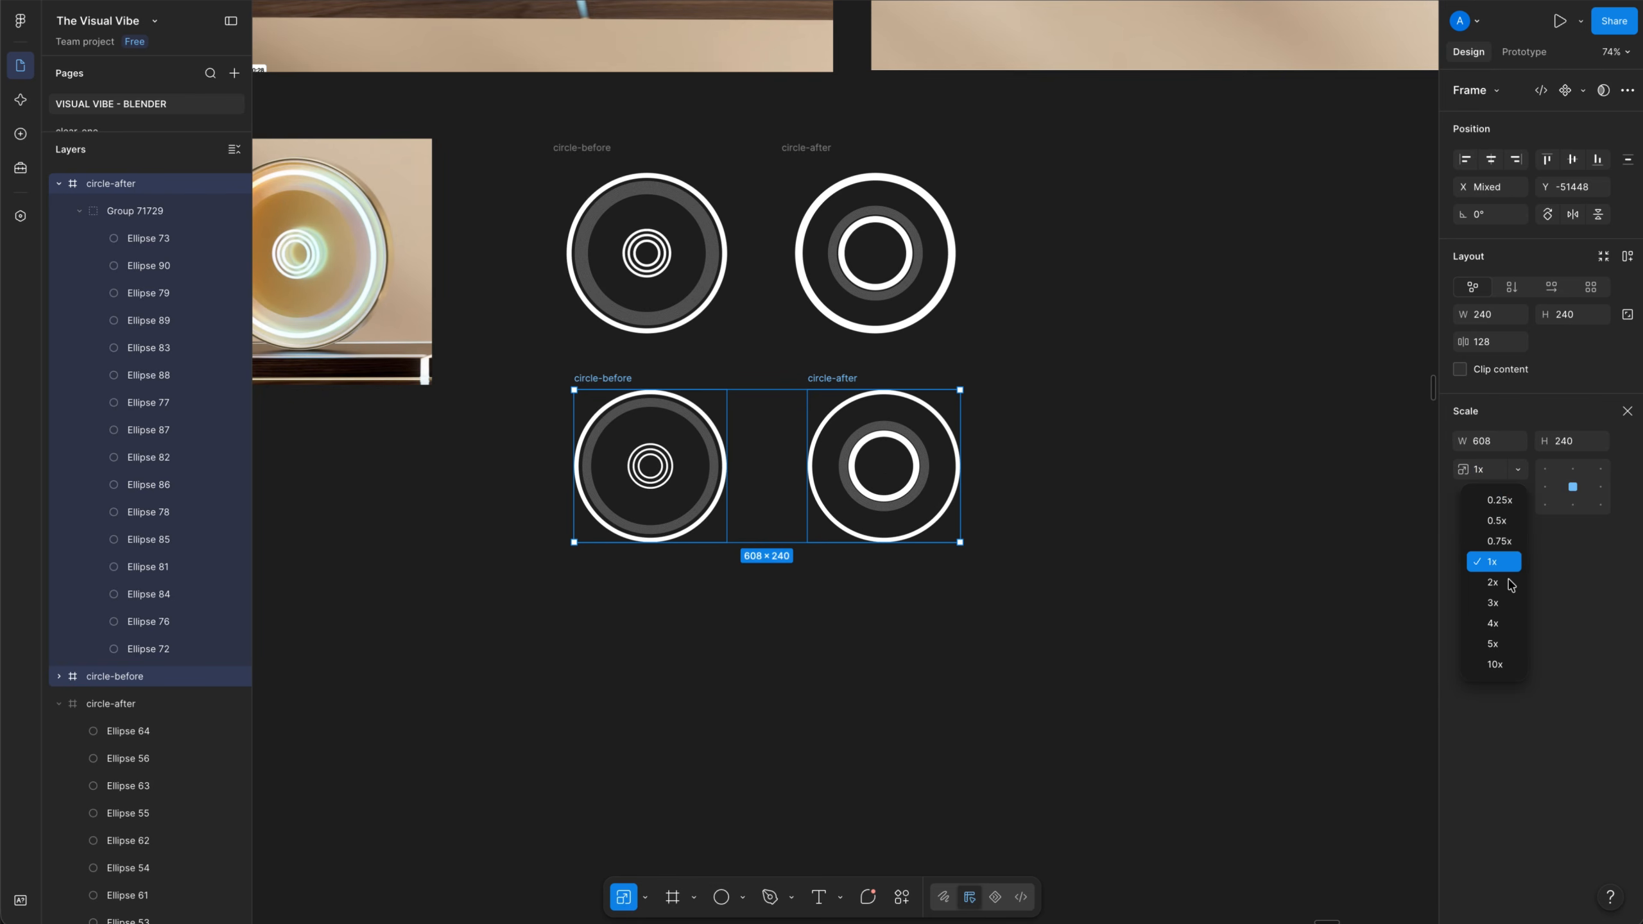
pyautogui.click(1494, 624)
pyautogui.keyDown('ctrl'); pyautogui.scroll(-5, 1098, 429); pyautogui.keyUp('ctrl')
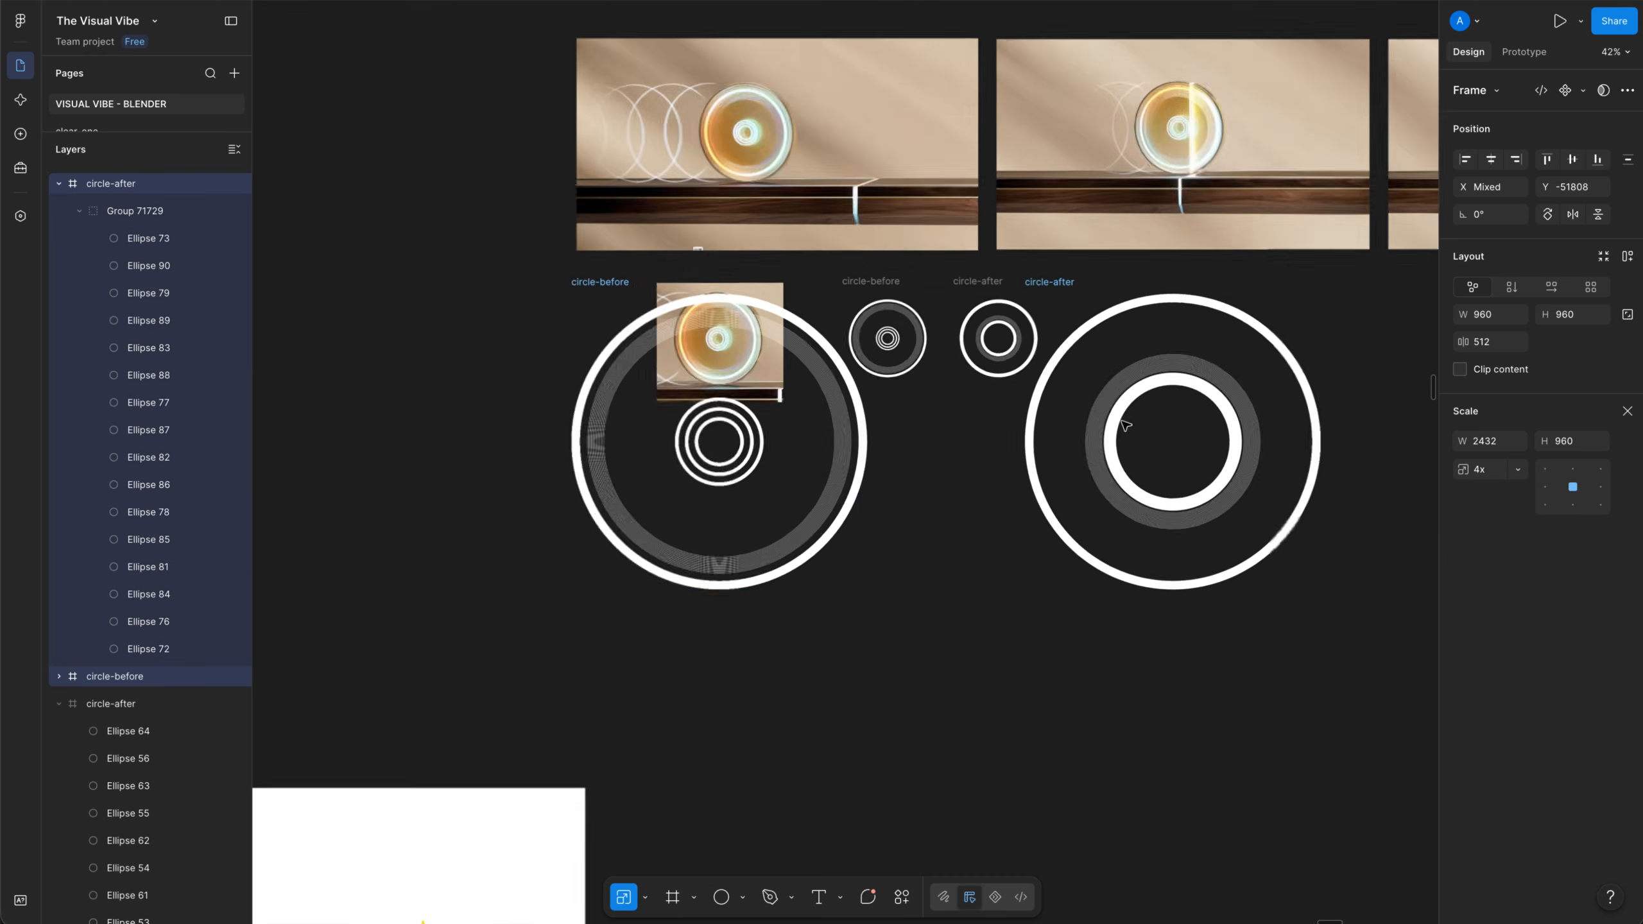
pyautogui.moveTo(896, 353); pyautogui.dragTo(1022, 484)
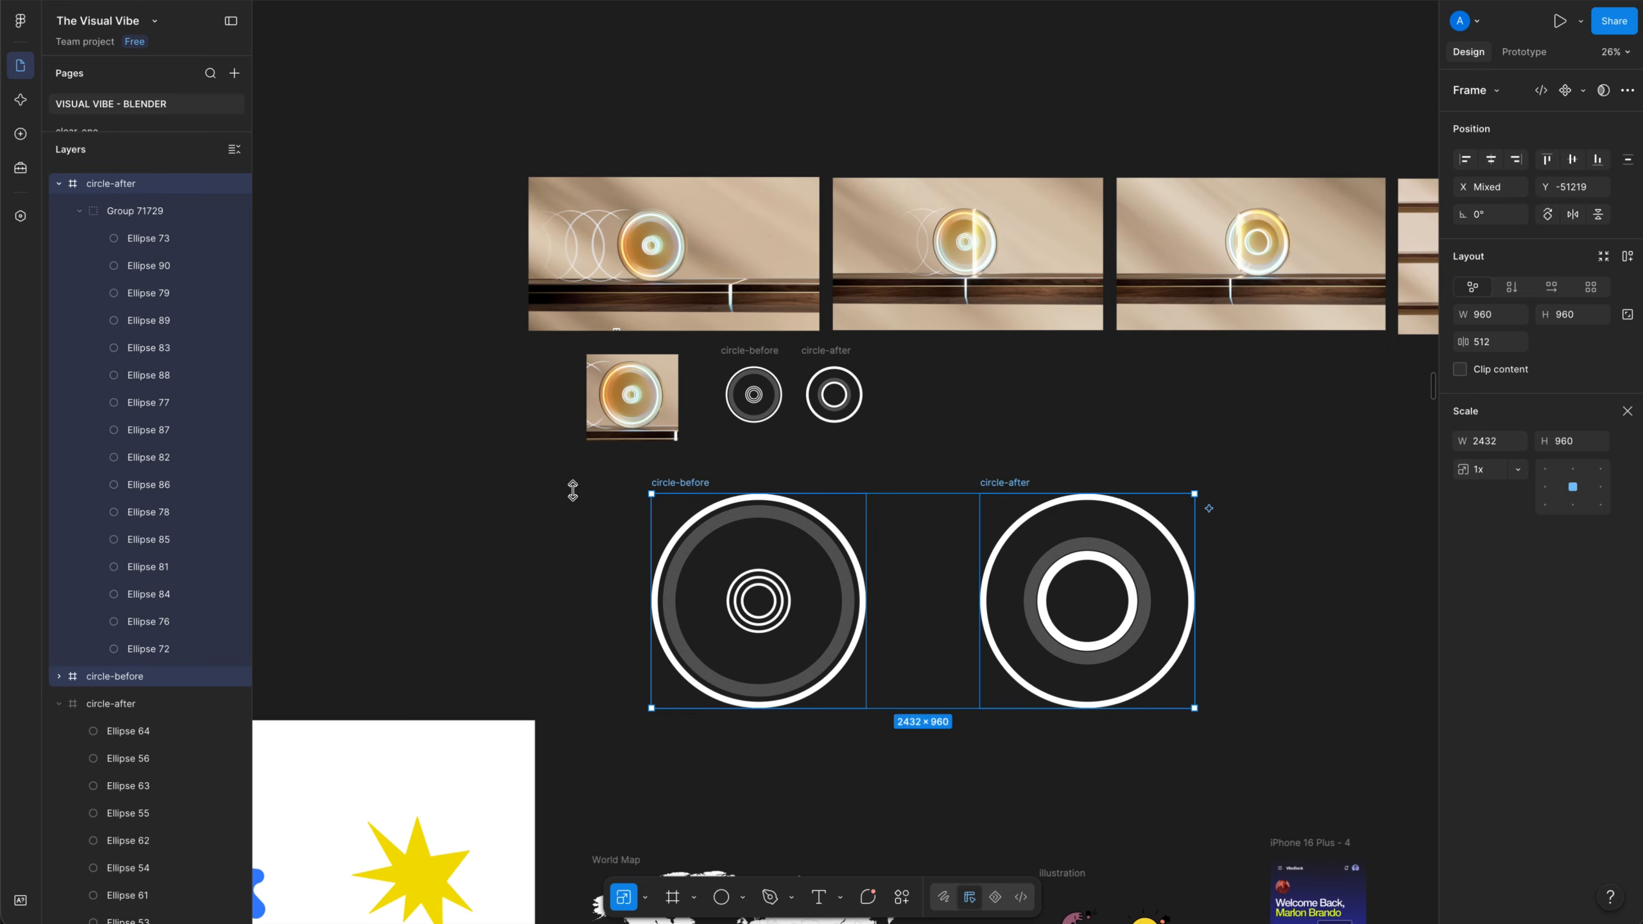
pyautogui.hotkey('ctrl', 'z')
pyautogui.hotkey('ctrl', 'z')
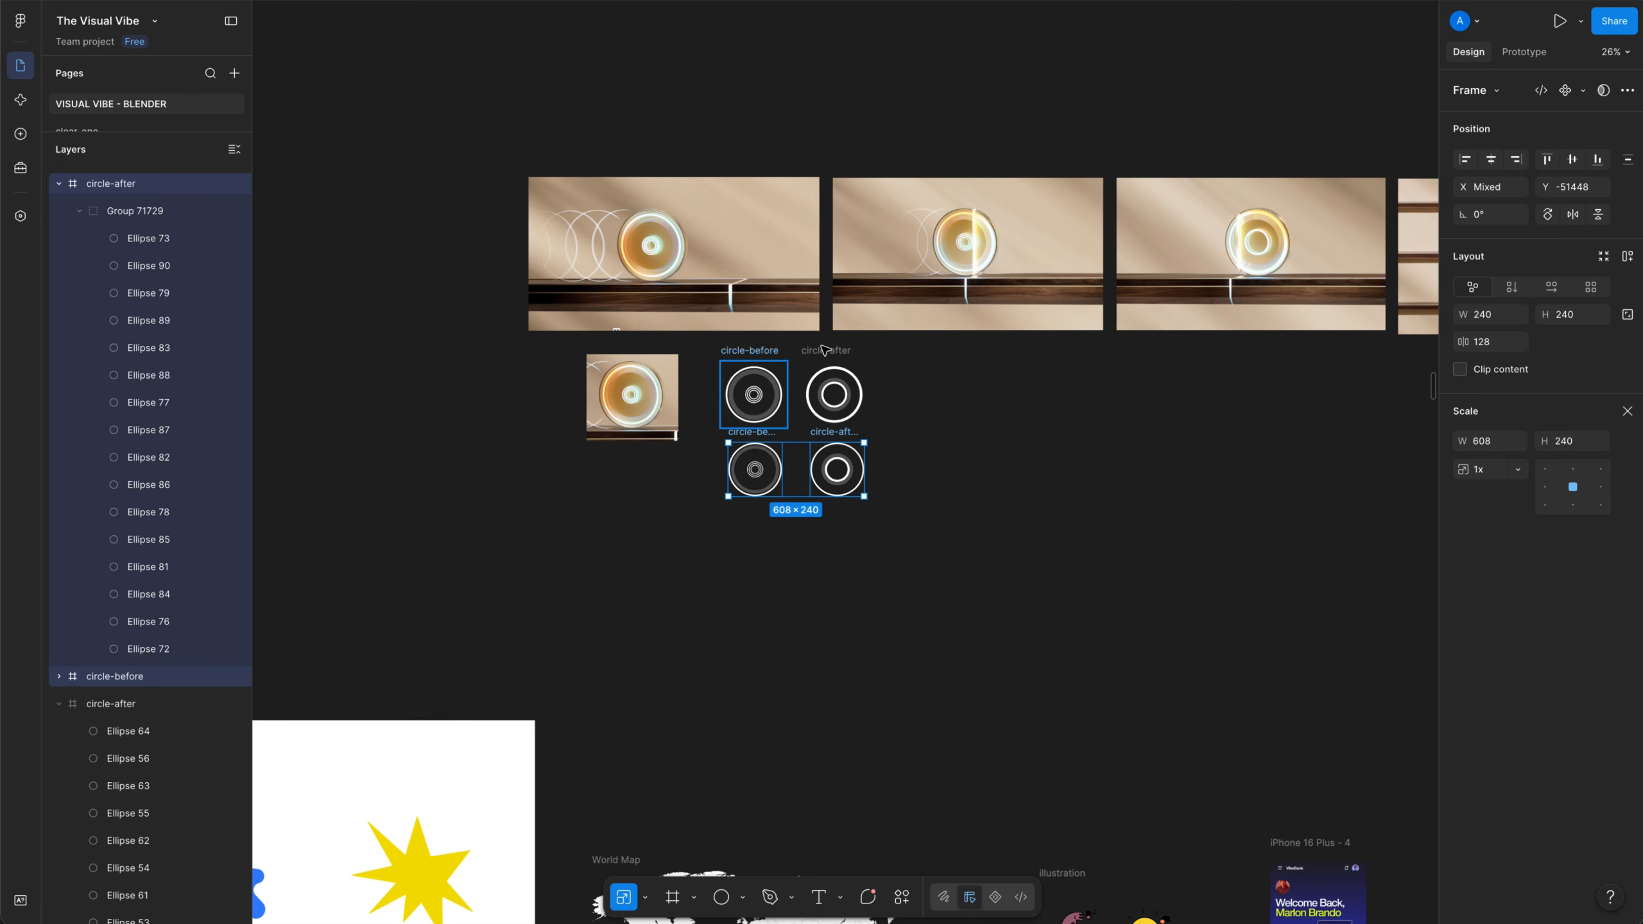
# Examine the reference renders of the glass disc rolling along the wooden shelf, comparing its ring pattern before, during and after the light beam
pyautogui.keyDown('ctrl'); pyautogui.scroll(5, 1008, 433); pyautogui.keyUp('ctrl')
pyautogui.keyDown('ctrl'); pyautogui.scroll(-3, 1136, 312); pyautogui.keyUp('ctrl')
pyautogui.moveTo(1134, 325); pyautogui.dragTo(1014, 561, button='middle')
pyautogui.keyDown('ctrl'); pyautogui.scroll(2, 606, 393); pyautogui.keyUp('ctrl')
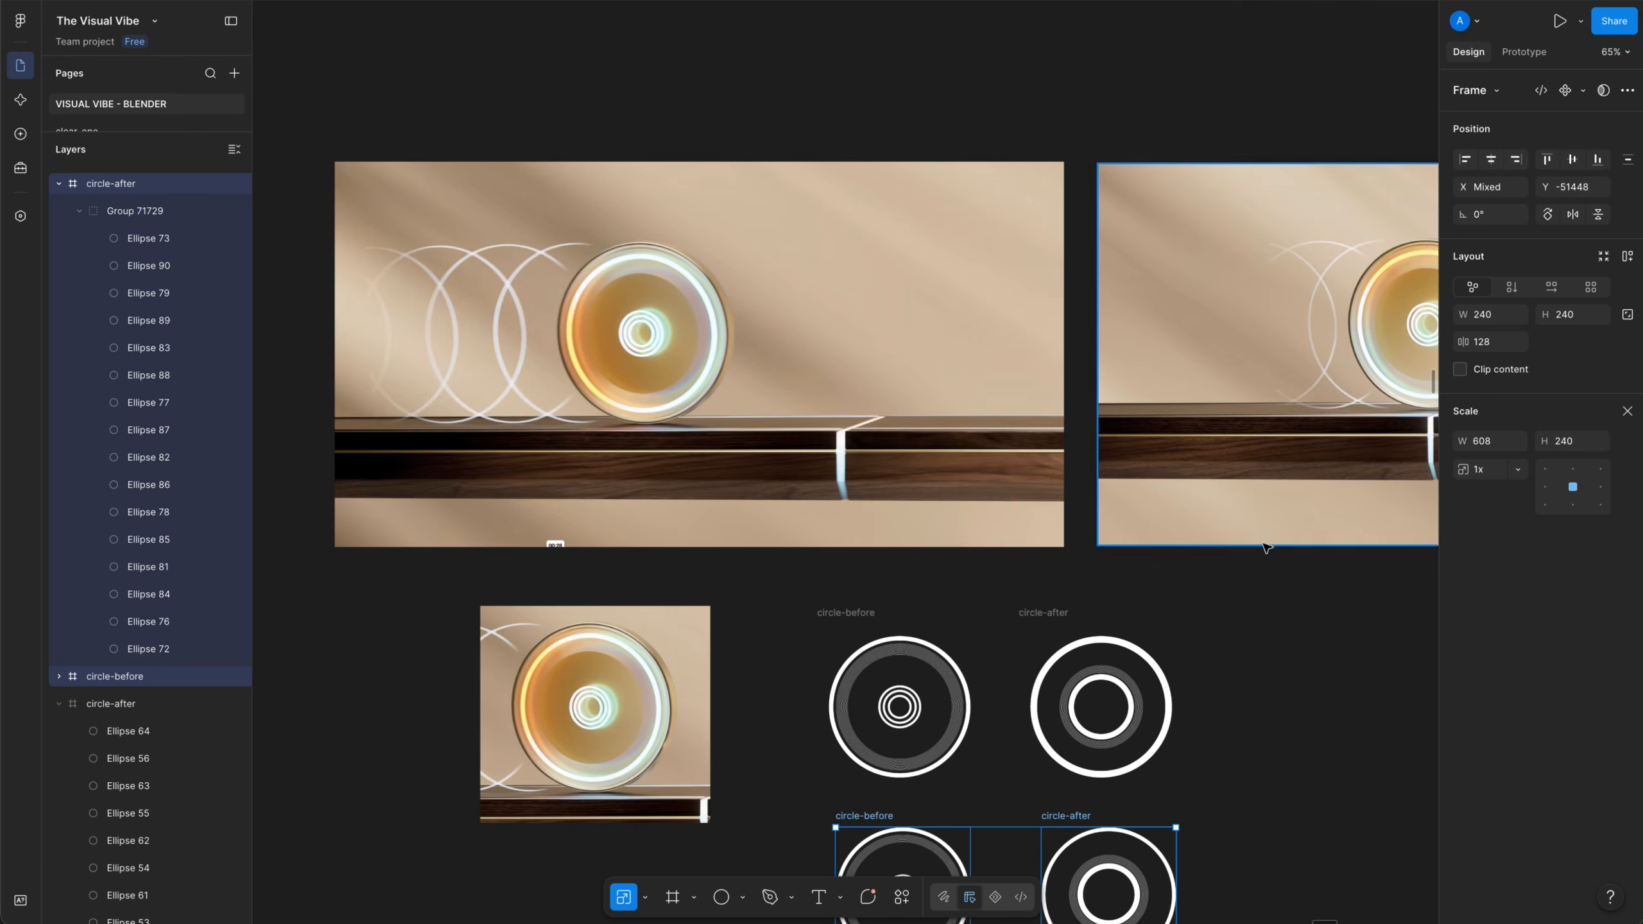
pyautogui.keyDown('shift'); pyautogui.hscroll(10, 650, 543); pyautogui.keyUp('shift')
pyautogui.keyDown('ctrl'); pyautogui.scroll(-1, 624, 628); pyautogui.keyUp('ctrl')
pyautogui.moveTo(636, 623); pyautogui.dragTo(1083, 601, button='middle')
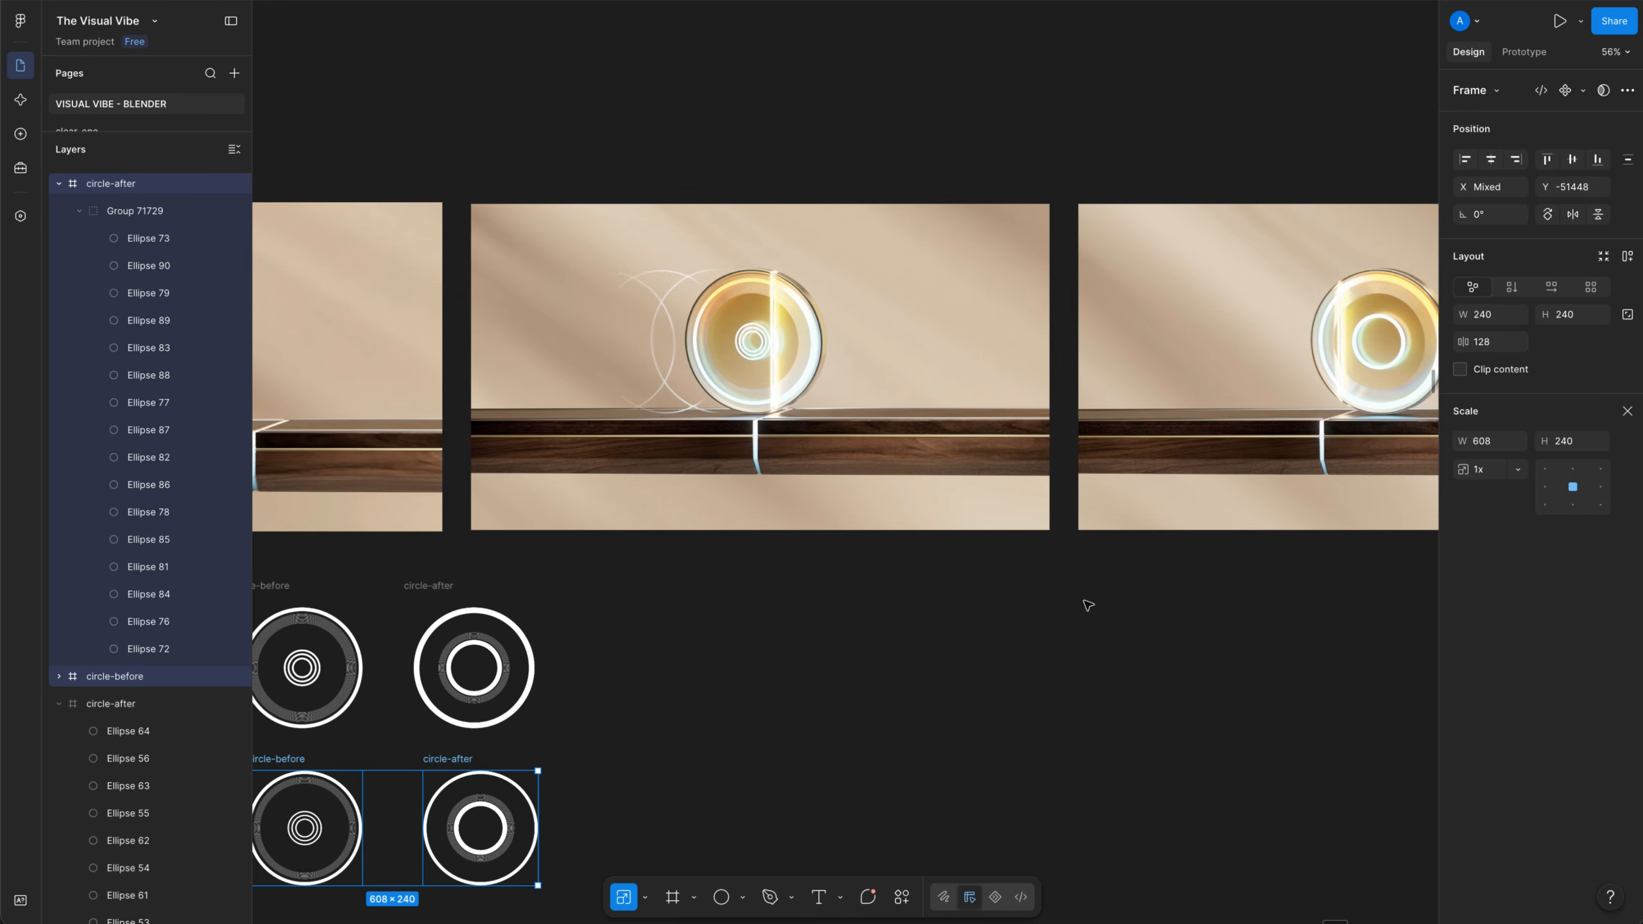
pyautogui.moveTo(693, 618); pyautogui.dragTo(1087, 637, button='middle')
pyautogui.keyDown('ctrl'); pyautogui.scroll(3, 420, 359); pyautogui.keyUp('ctrl')
pyautogui.moveTo(418, 357); pyautogui.dragTo(668, 380, button='middle')
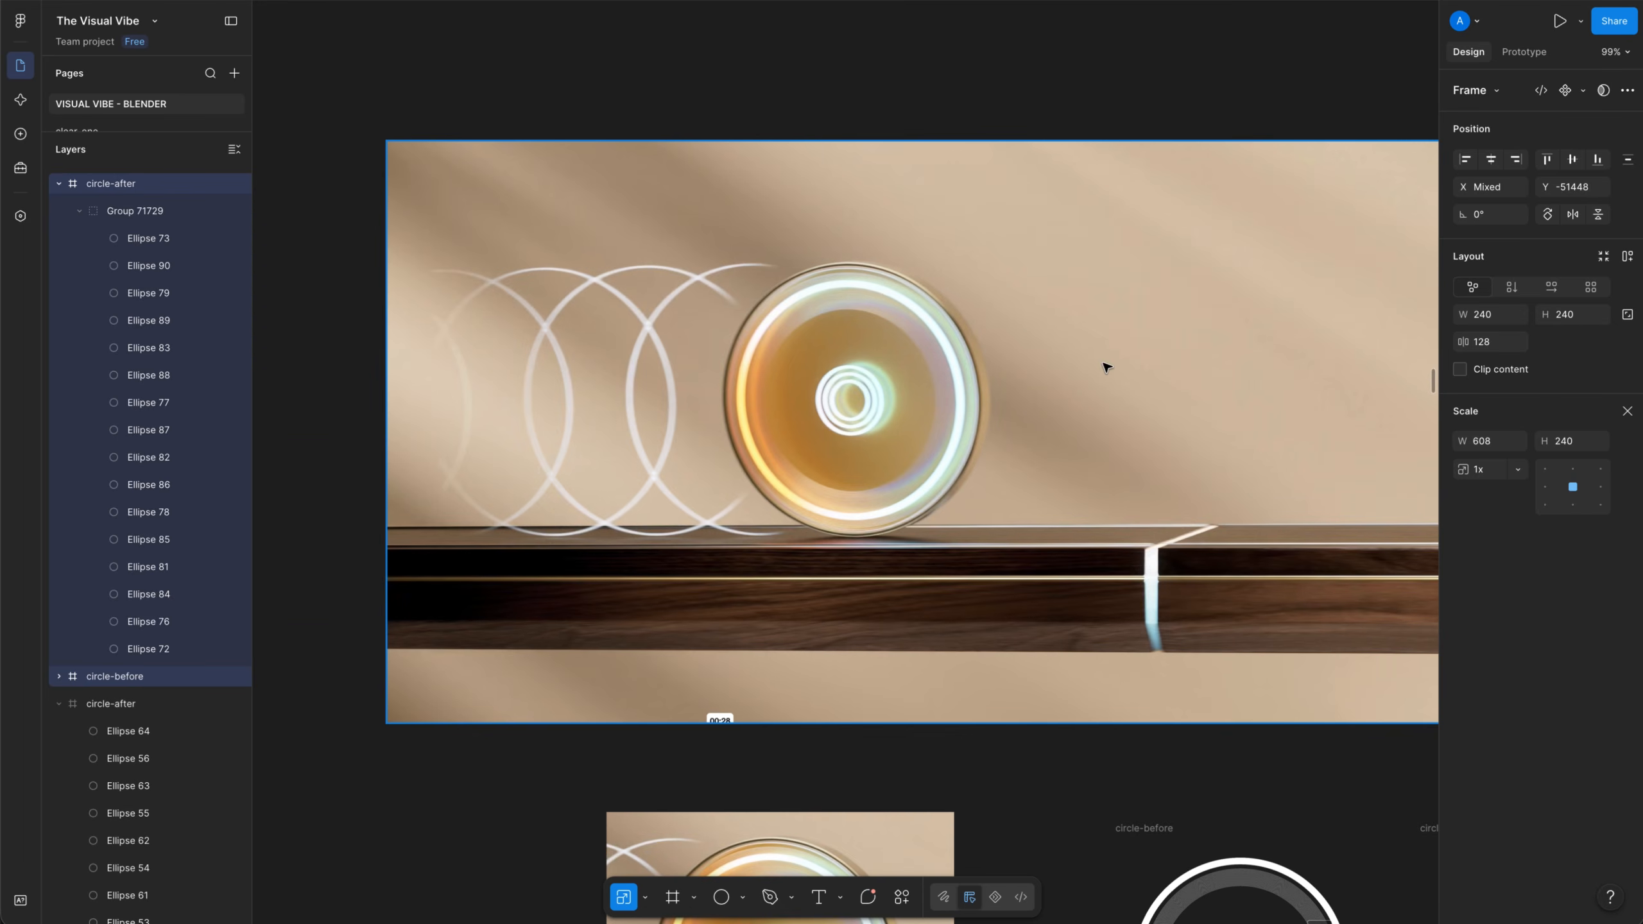
pyautogui.keyDown('shift'); pyautogui.hscroll(8, 1069, 444); pyautogui.keyUp('shift')
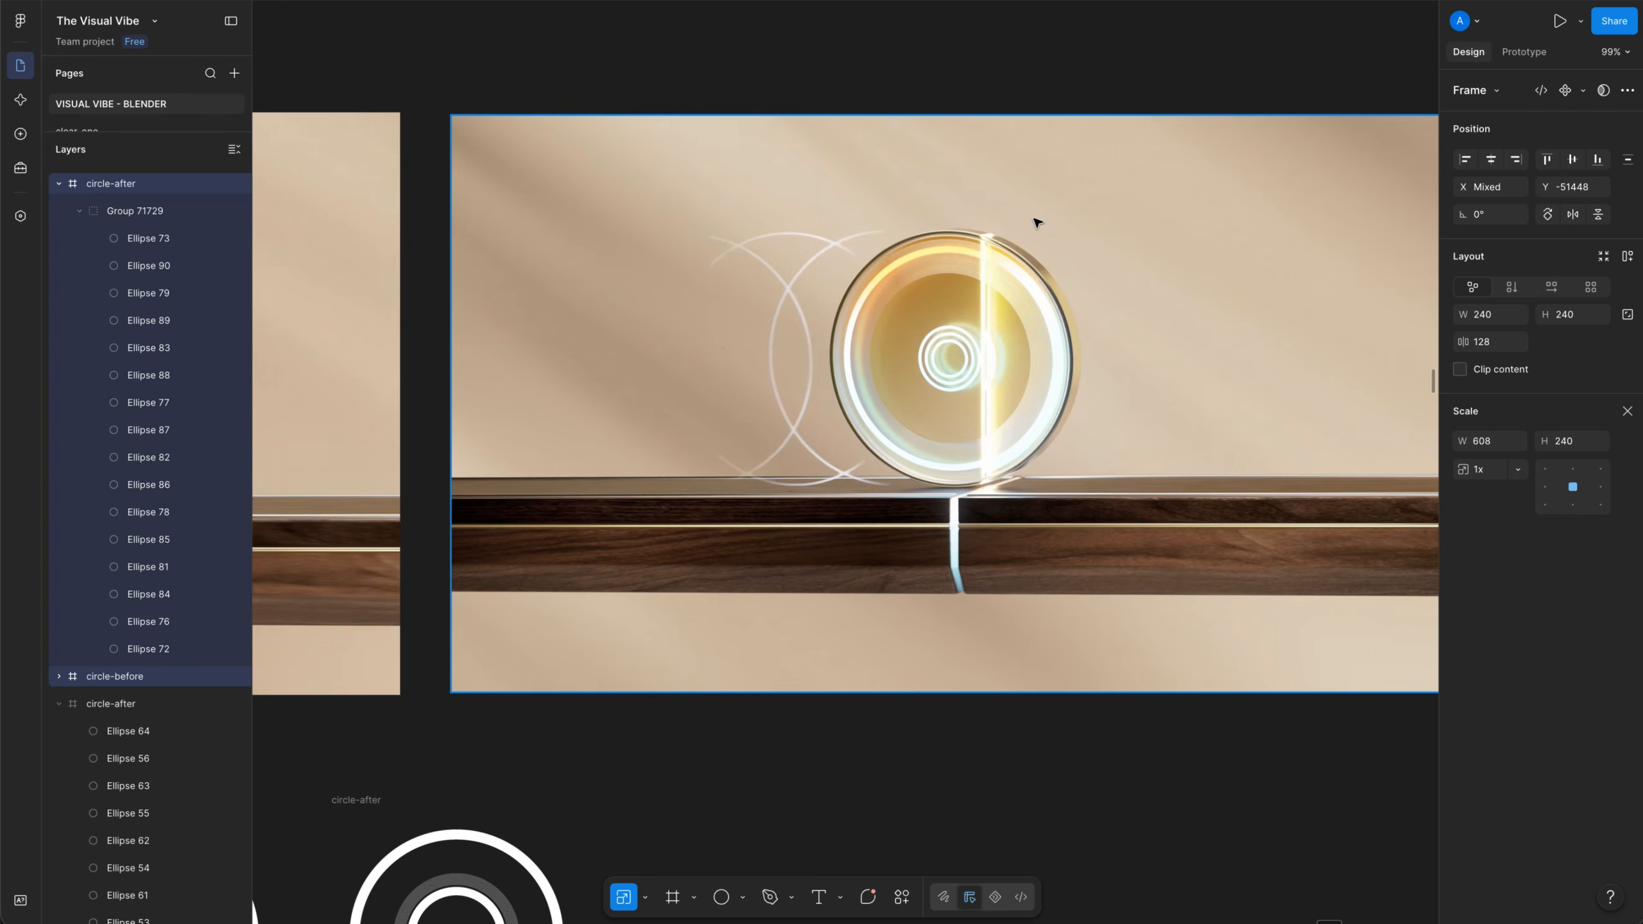
pyautogui.keyDown('shift'); pyautogui.hscroll(8, 942, 462); pyautogui.keyUp('shift')
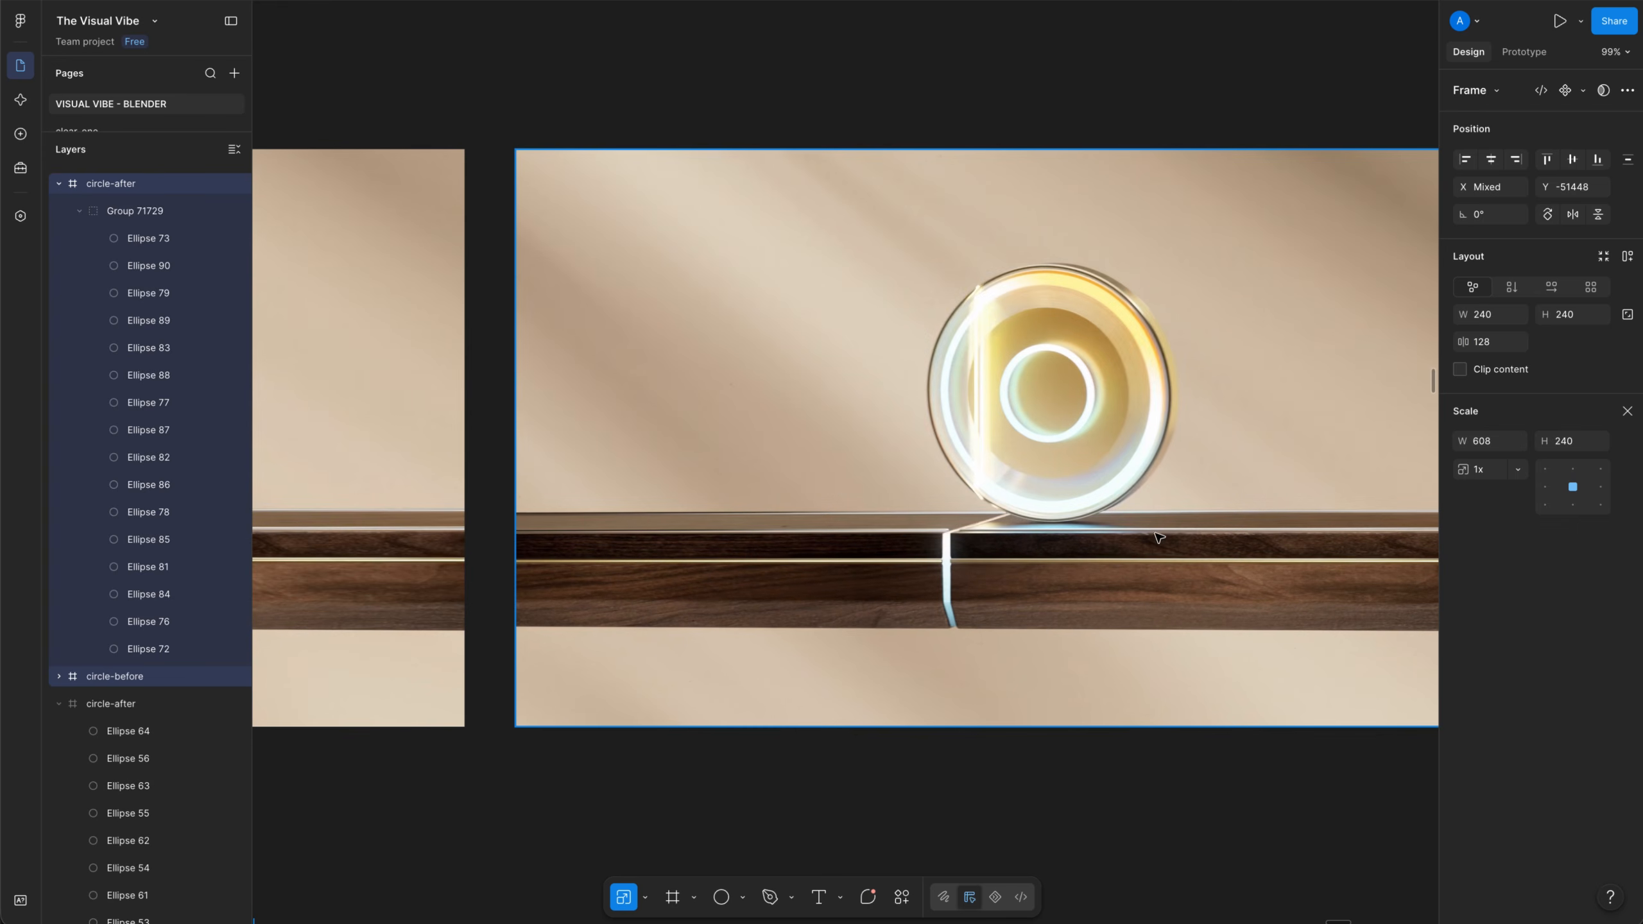
pyautogui.moveTo(1158, 537); pyautogui.dragTo(796, 503, button='middle')
pyautogui.keyDown('ctrl'); pyautogui.scroll(-2, 796, 503); pyautogui.keyUp('ctrl')
pyautogui.moveTo(491, 388); pyautogui.dragTo(873, 506, button='middle')
pyautogui.keyDown('ctrl'); pyautogui.scroll(-5, 854, 518); pyautogui.keyUp('ctrl')
pyautogui.moveTo(673, 711); pyautogui.dragTo(921, 539, button='middle')
pyautogui.click(858, 578)
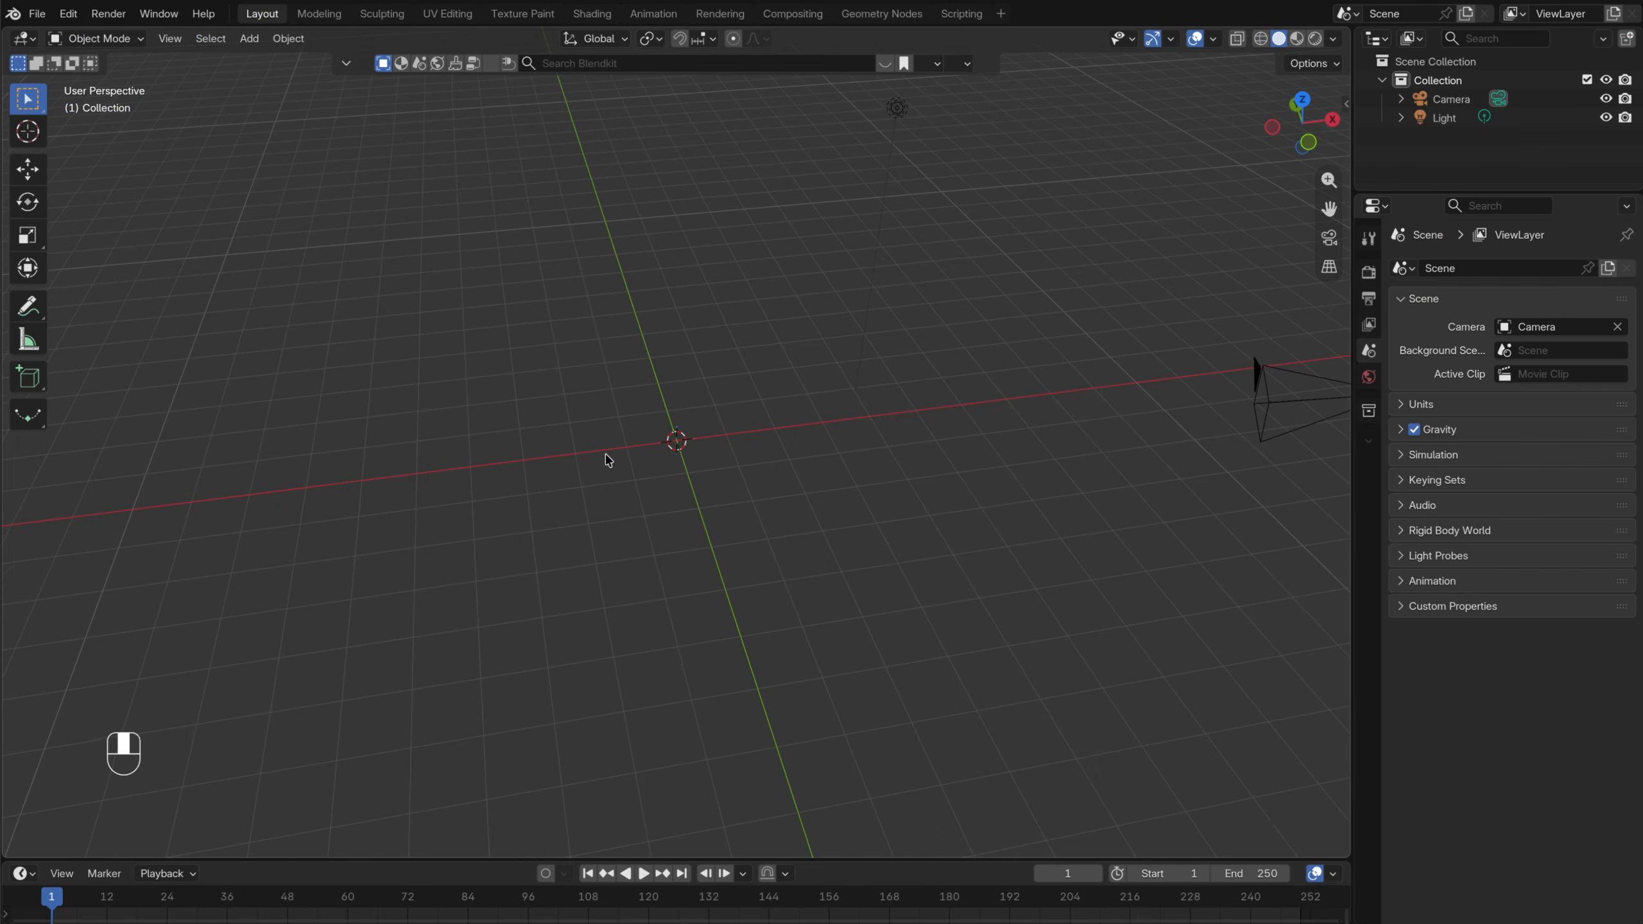
# Switch to Blender and add a cylinder mesh to the scene
pyautogui.moveTo(607, 461); pyautogui.dragTo(589, 422, button='middle')
pyautogui.hotkey('shift', 'a')
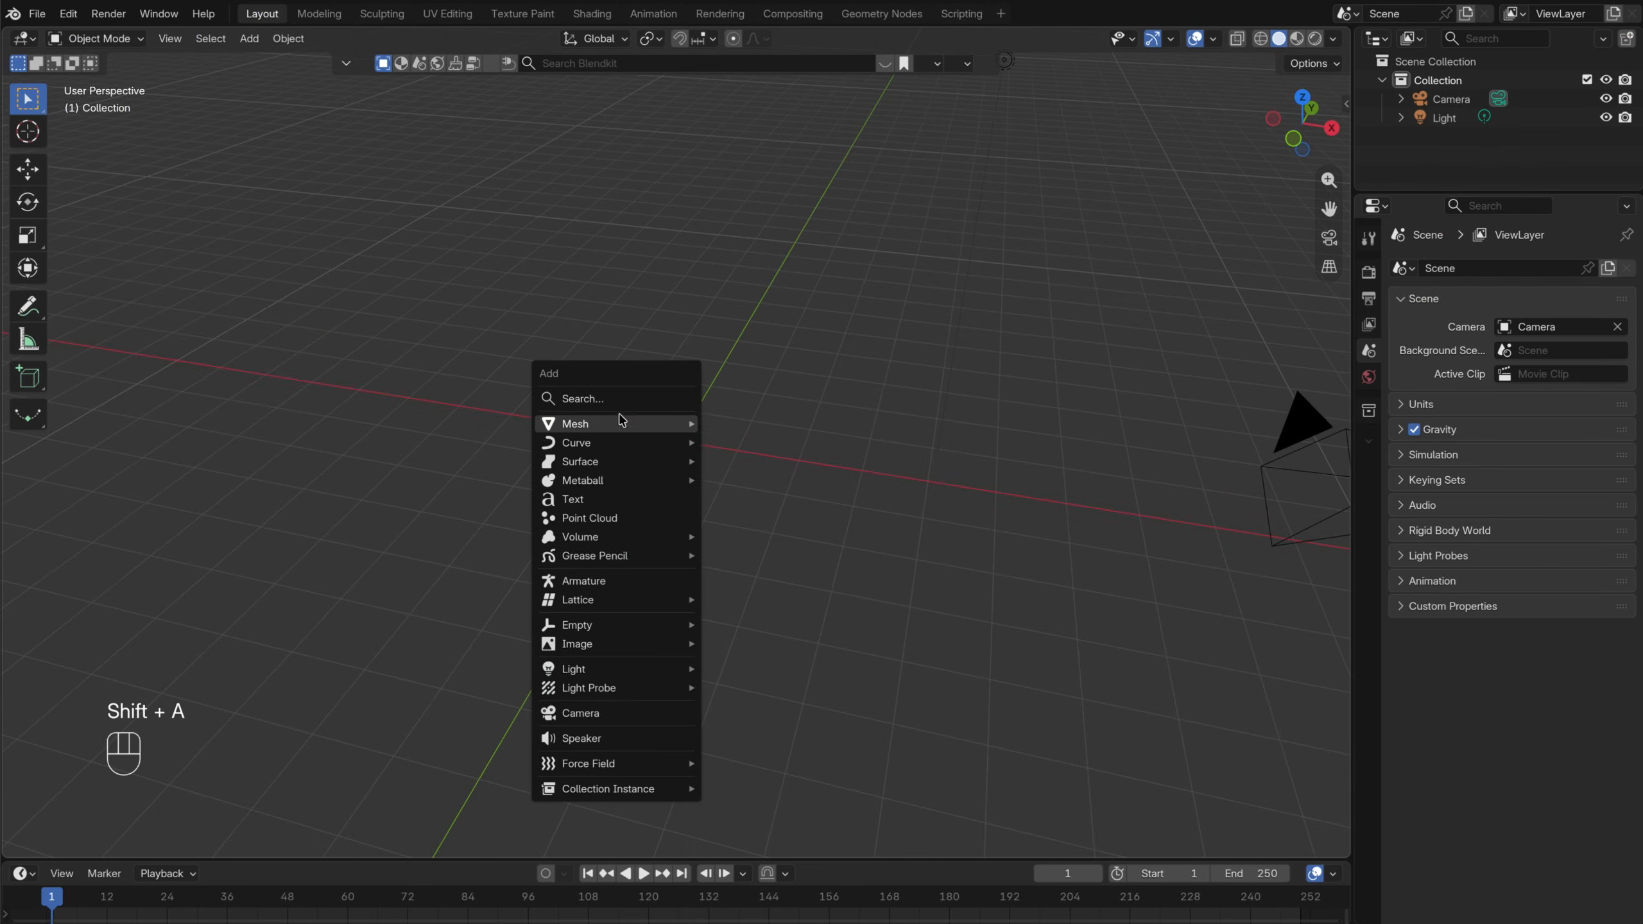
pyautogui.moveTo(620, 424)
pyautogui.click(768, 517)
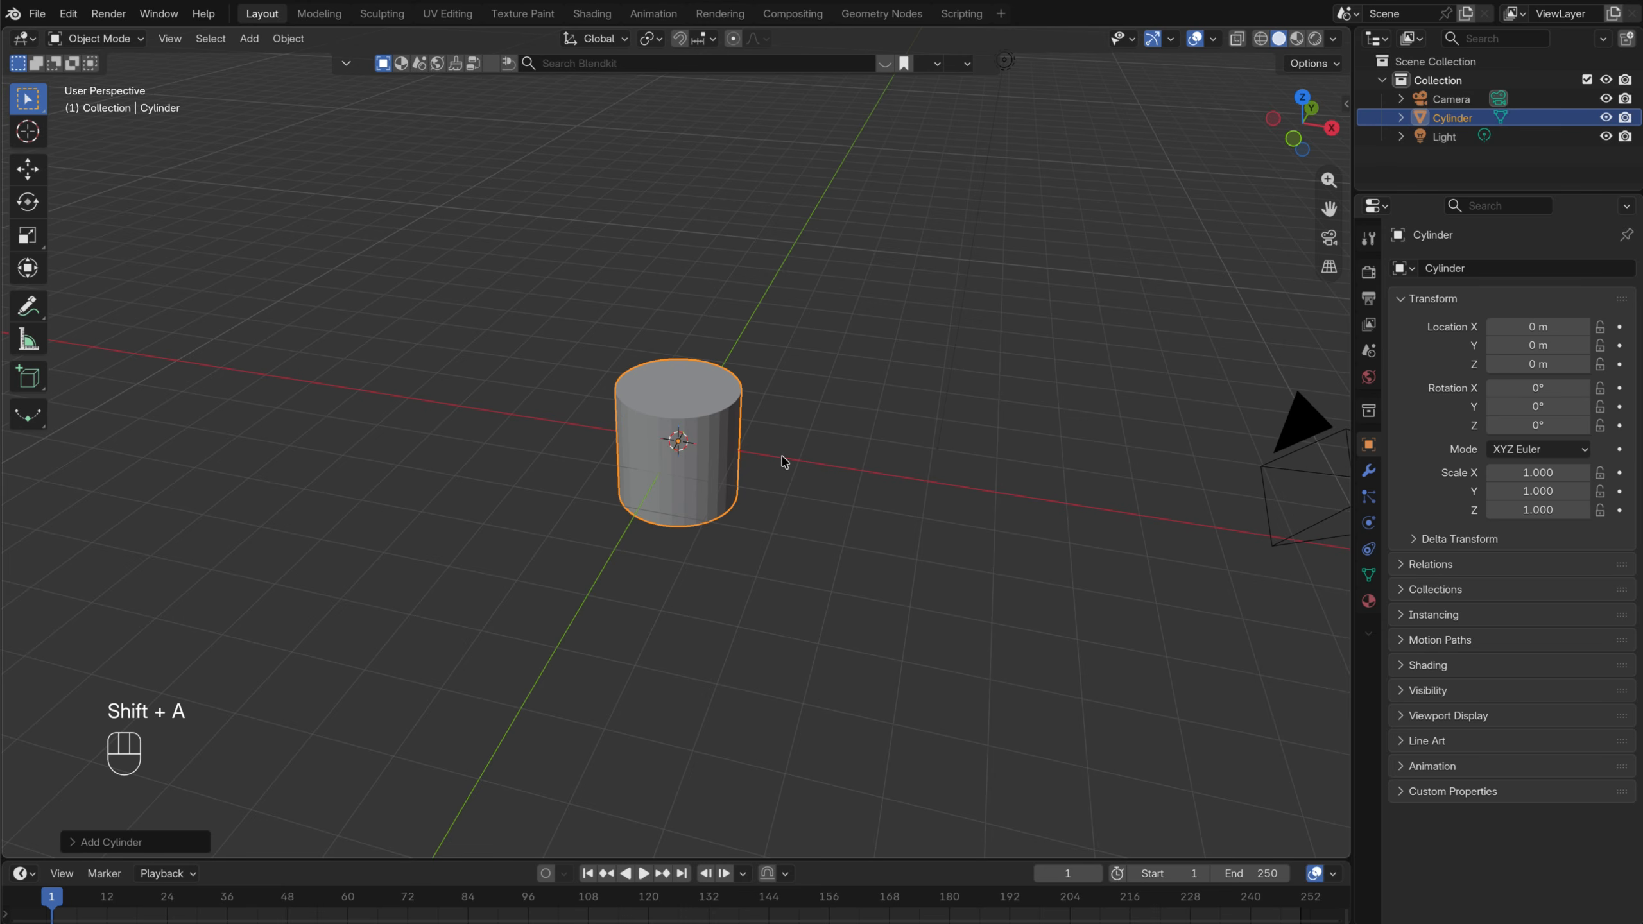
# Rotate the cylinder 90° around the X axis
pyautogui.press('r')
pyautogui.press('x')
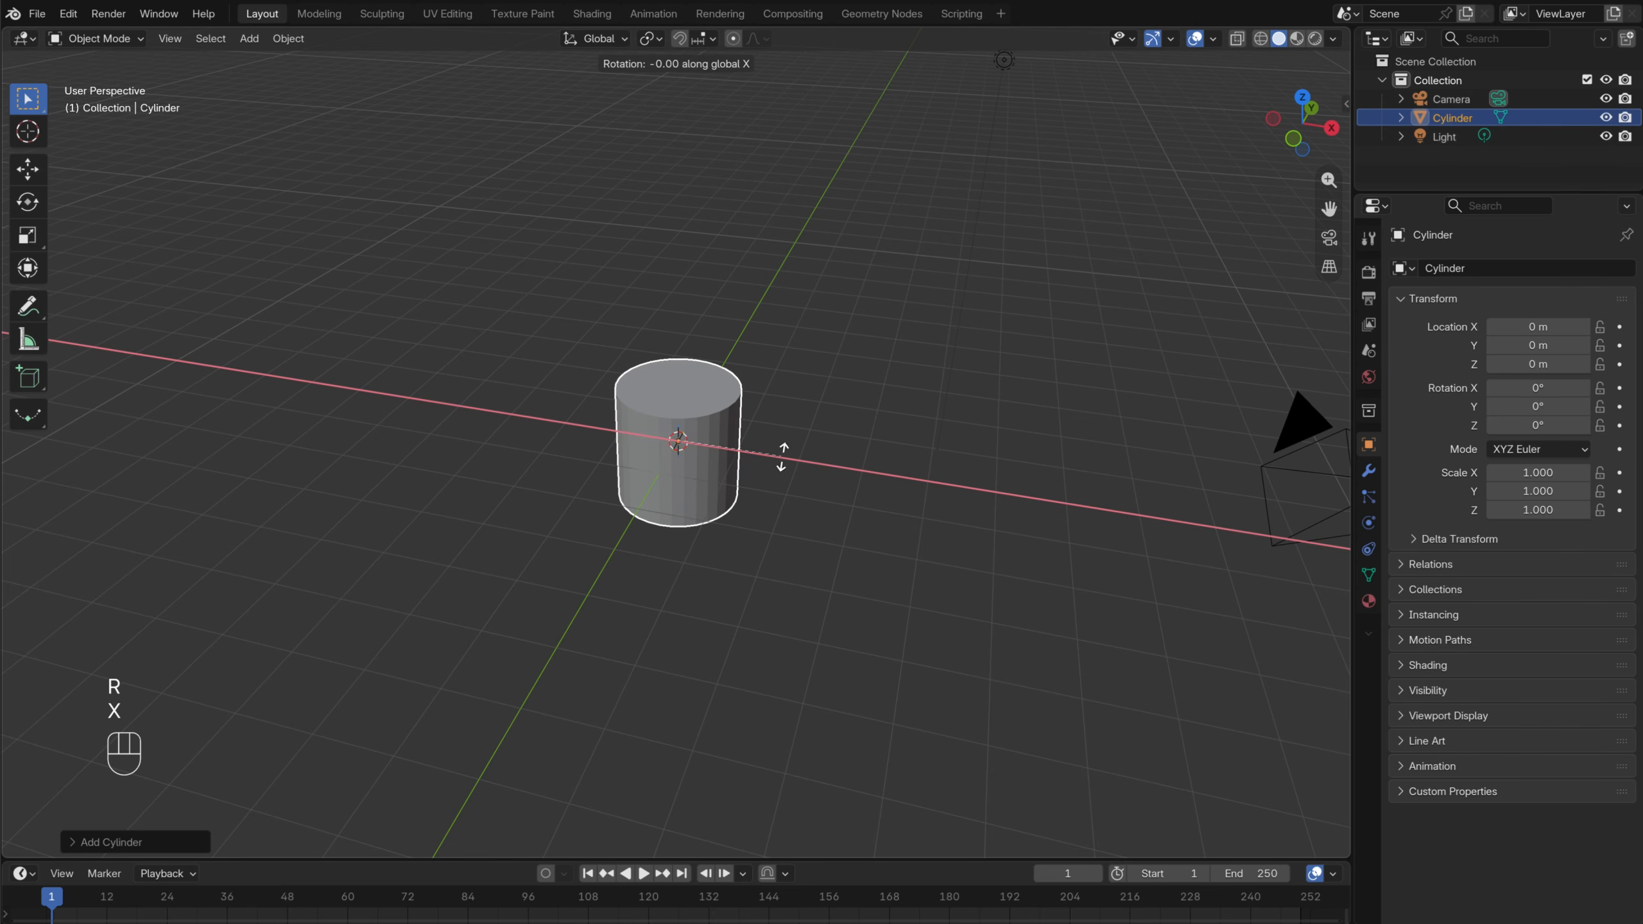
pyautogui.press('KP_9')
pyautogui.press('KP_0')
pyautogui.press('KP_Enter')
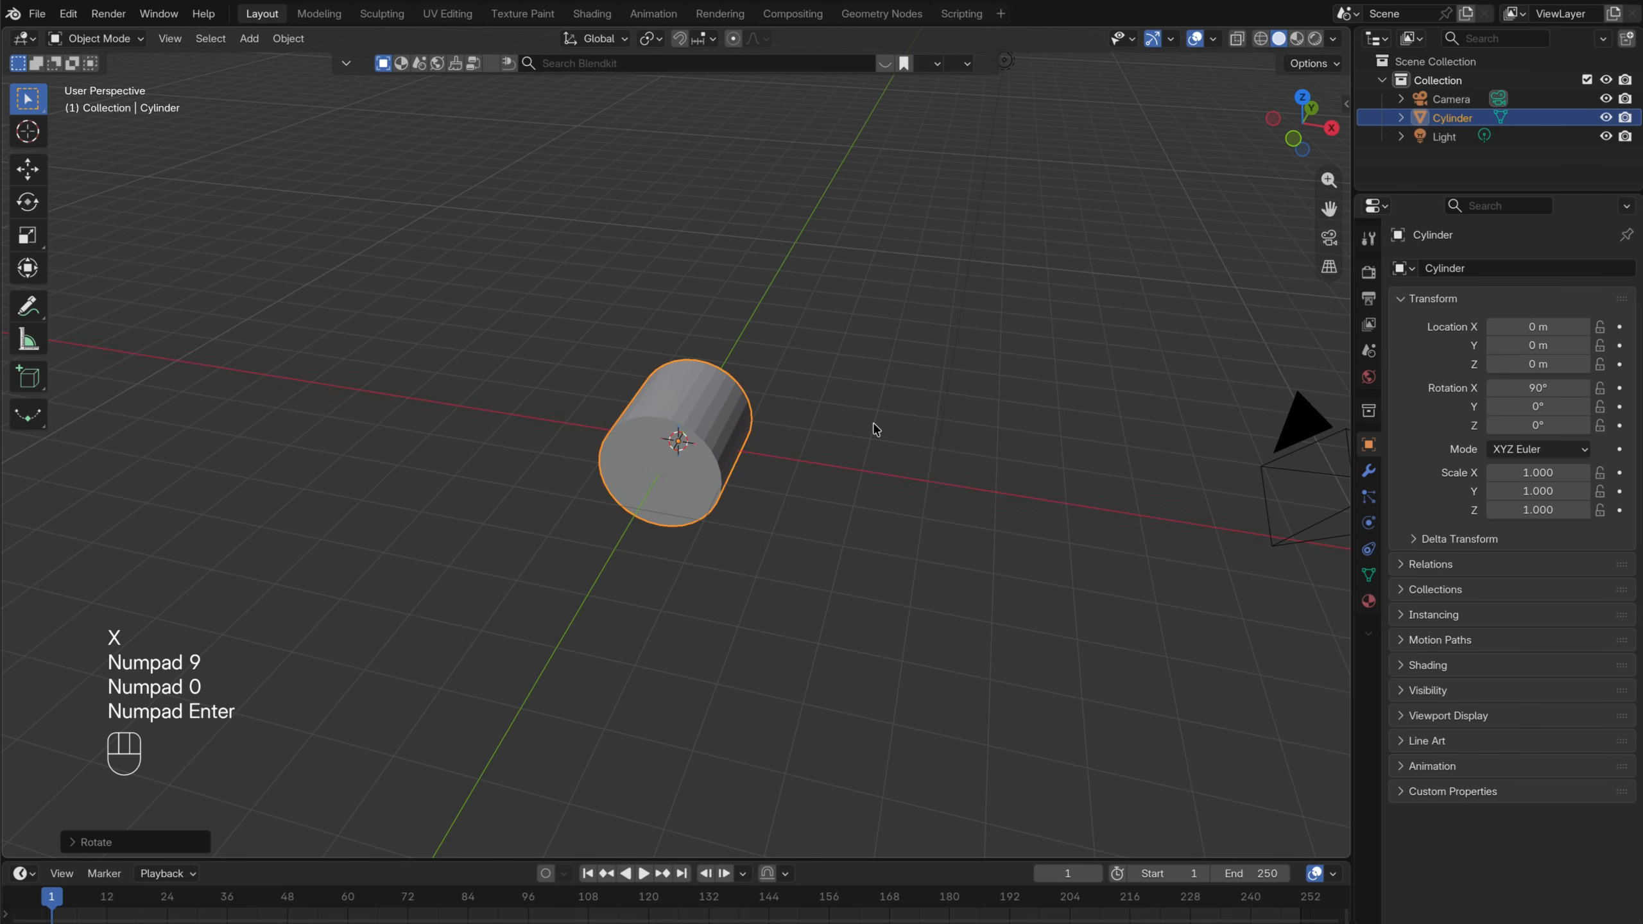
# In Edit Mode, flatten the whole cylinder mesh into a disc by scaling it along Y to about 0.14
pyautogui.click(1294, 138)
pyautogui.moveTo(707, 433); pyautogui.dragTo(828, 404, button='middle')
pyautogui.scroll(3, 892, 459)
pyautogui.press('Tab')
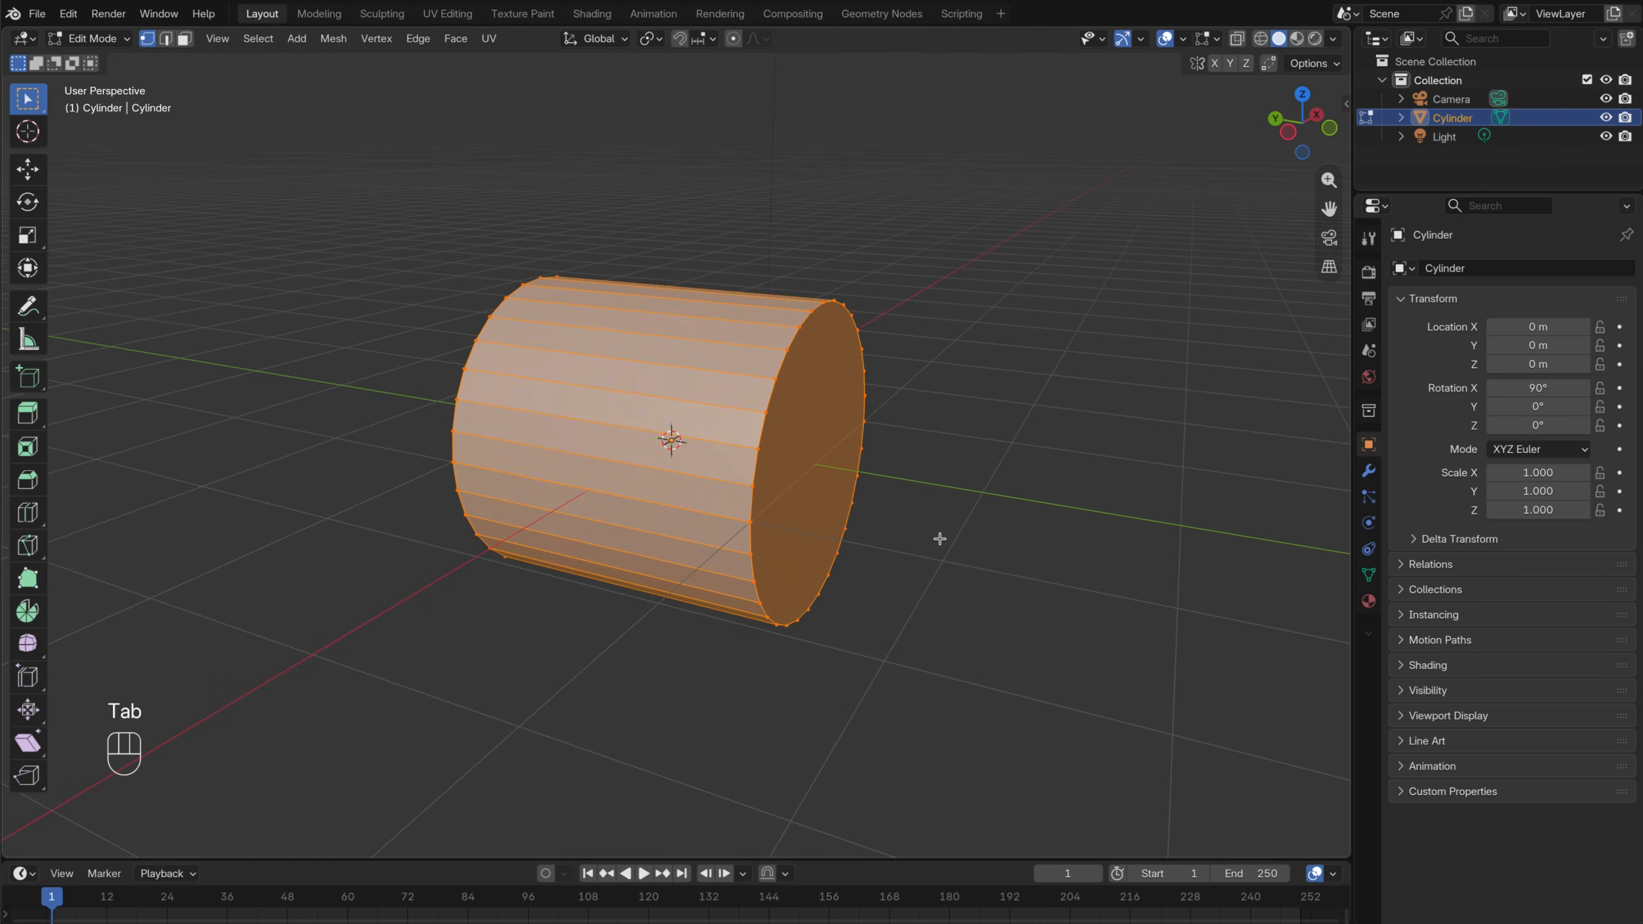
pyautogui.moveTo(940, 538); pyautogui.dragTo(1017, 506, button='middle')
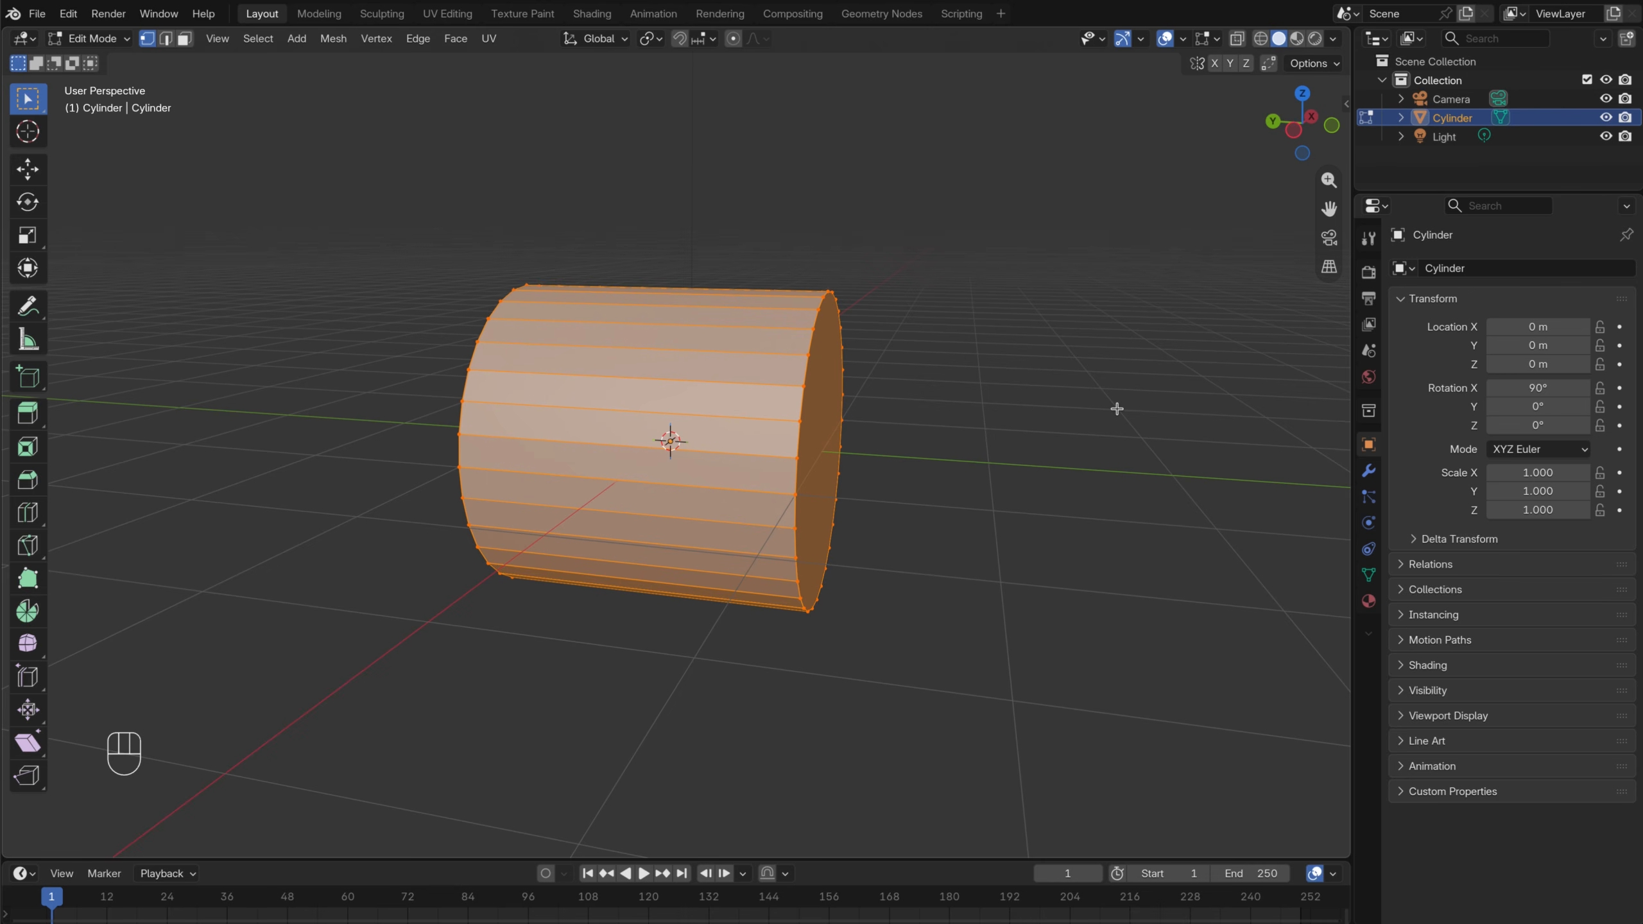
pyautogui.press('s')
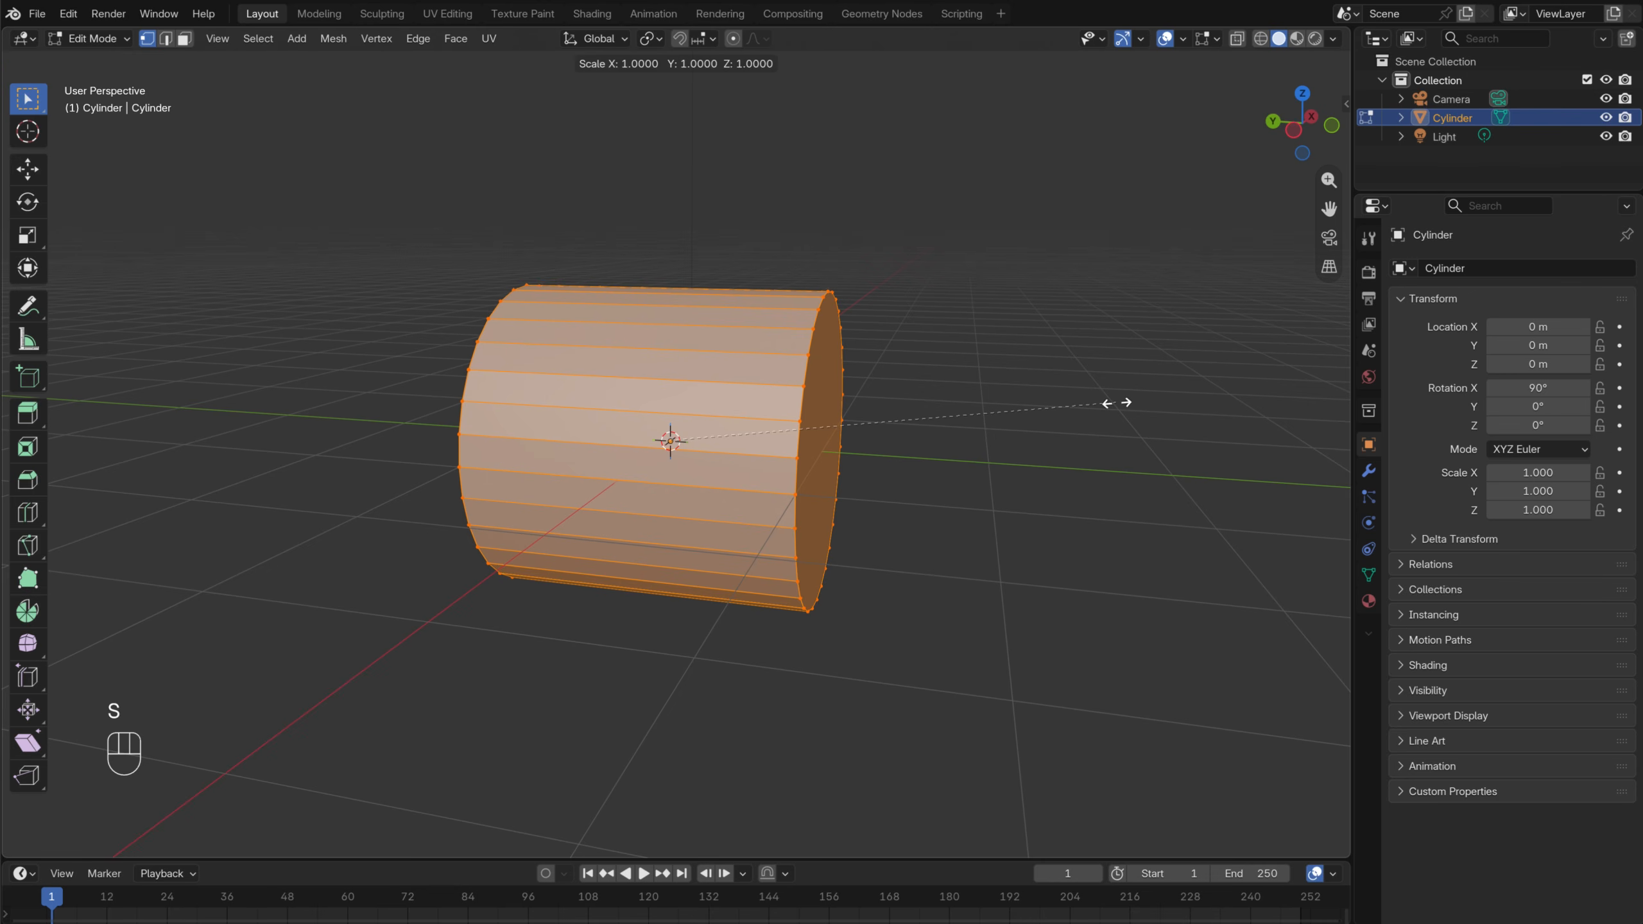
pyautogui.press('y')
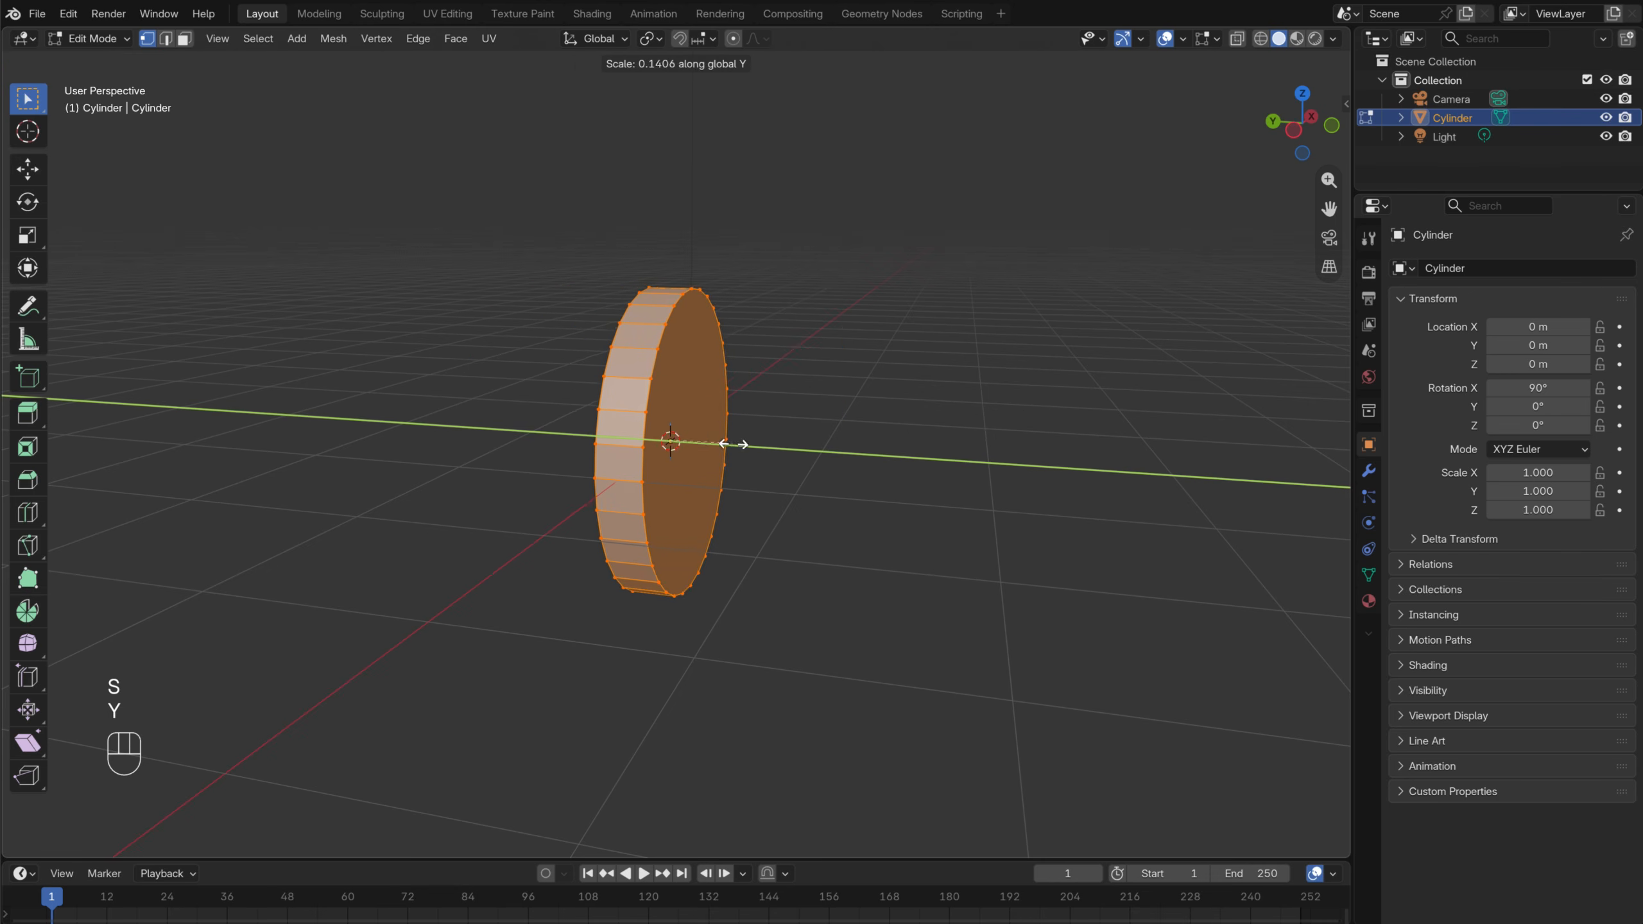
pyautogui.click(732, 444)
# Select both round end faces and, with Individual Origins as pivot, extrude and scale them to about 0.96 to form thin rims
pyautogui.scroll(5, 900, 428)
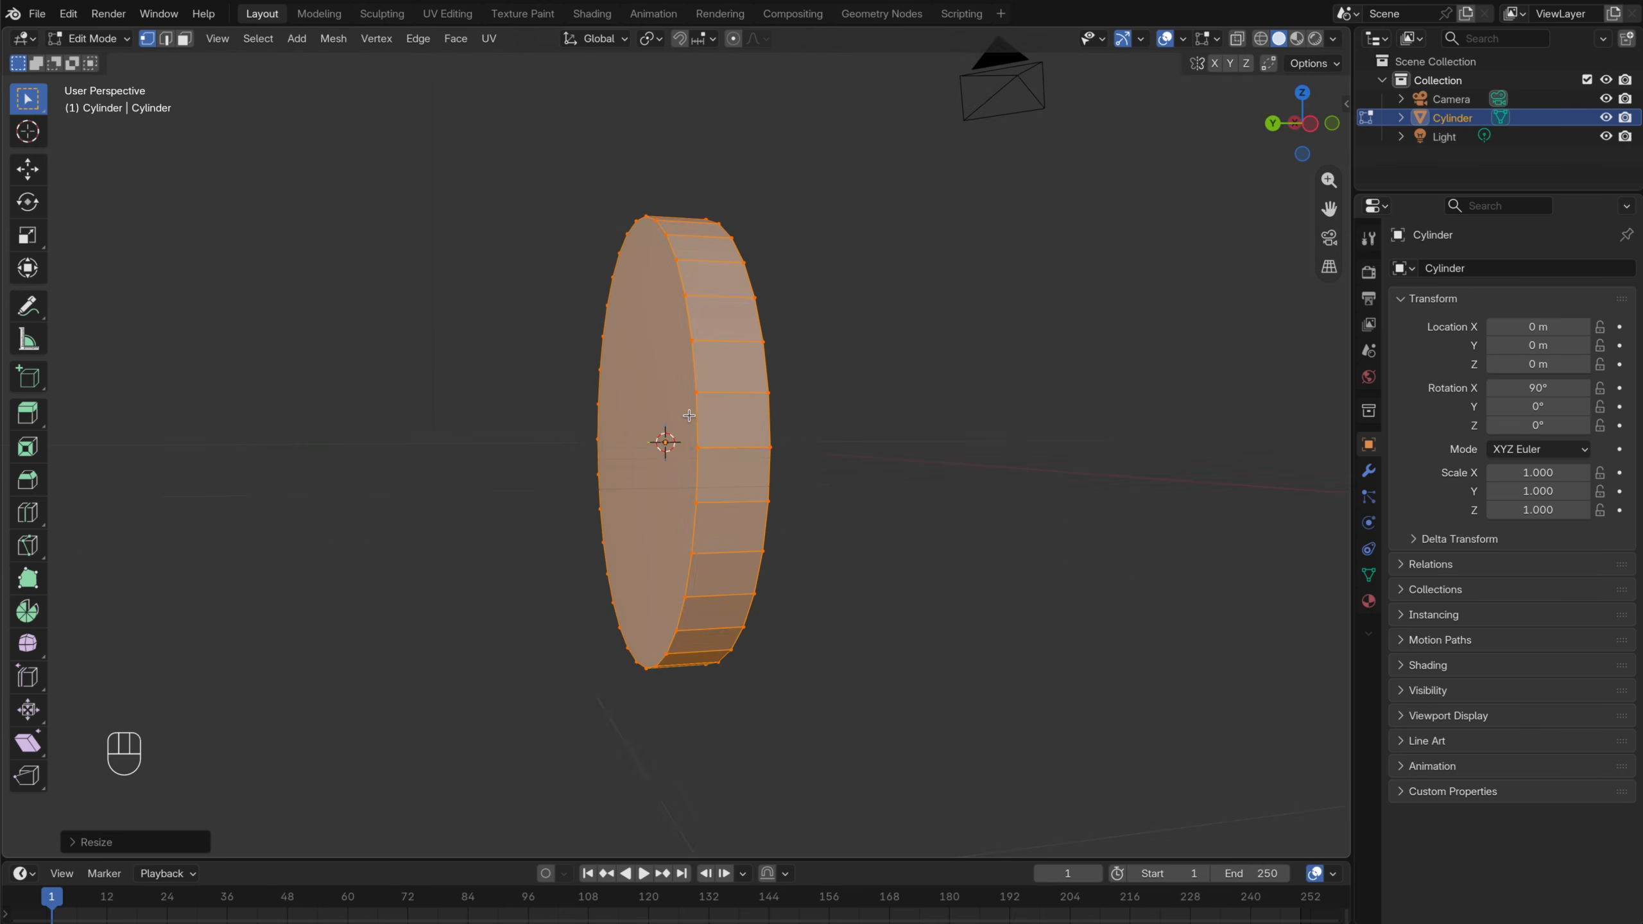
pyautogui.moveTo(904, 435); pyautogui.dragTo(627, 423, button='middle')
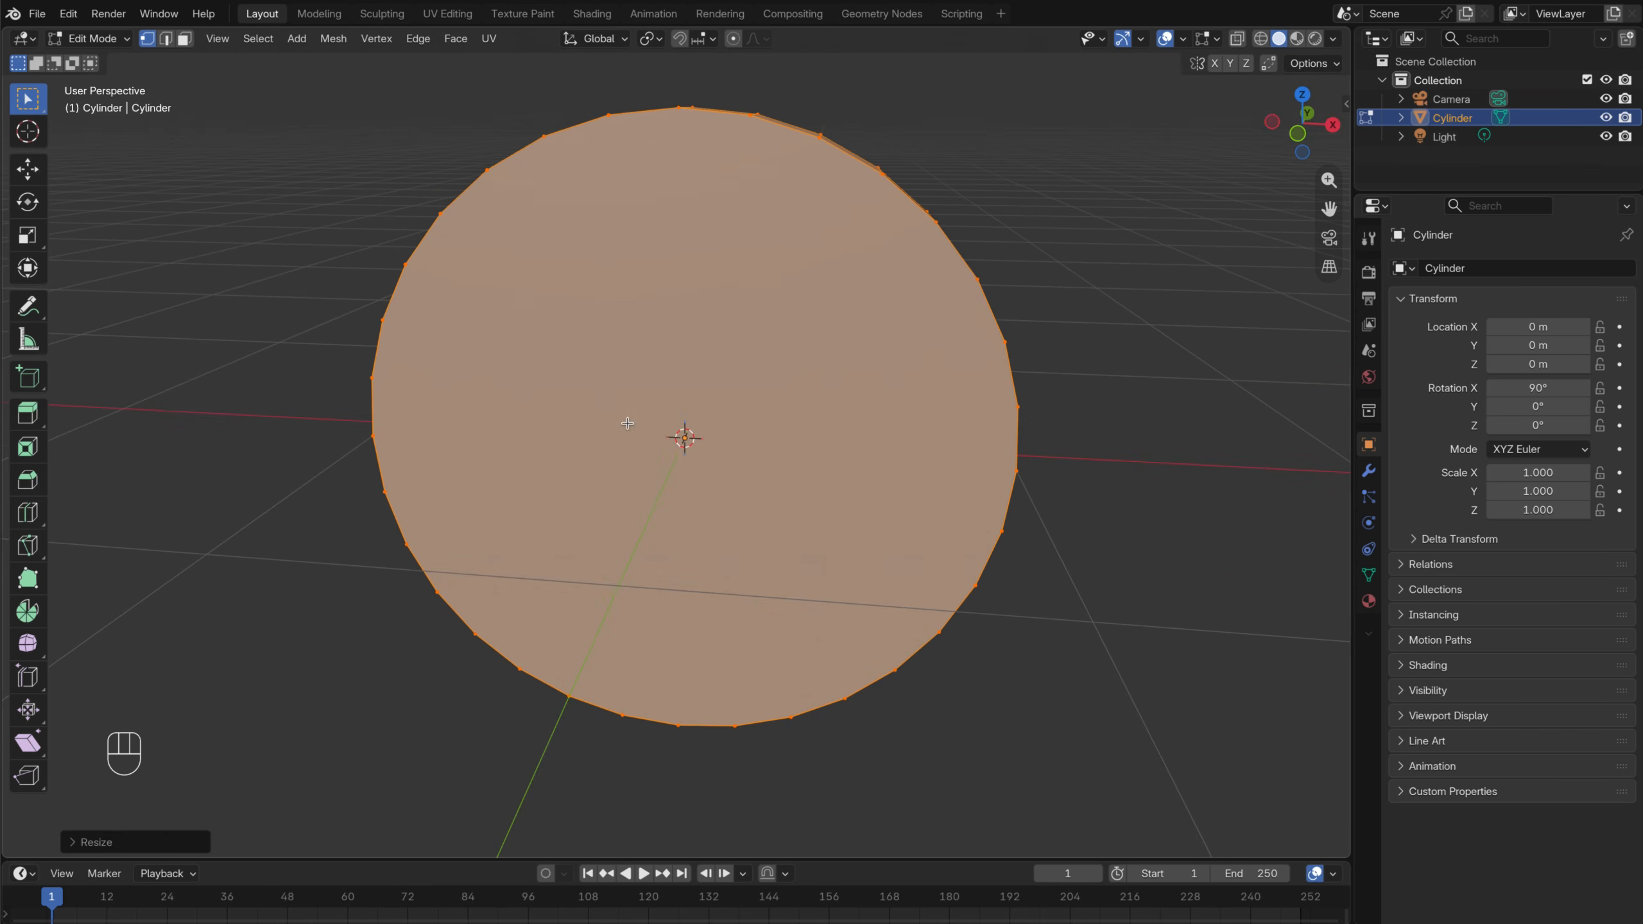
pyautogui.click(184, 37)
pyautogui.moveTo(147, 140); pyautogui.dragTo(682, 337, button='middle')
pyautogui.keyDown('shift'); pyautogui.click(683, 337); pyautogui.keyUp('shift')
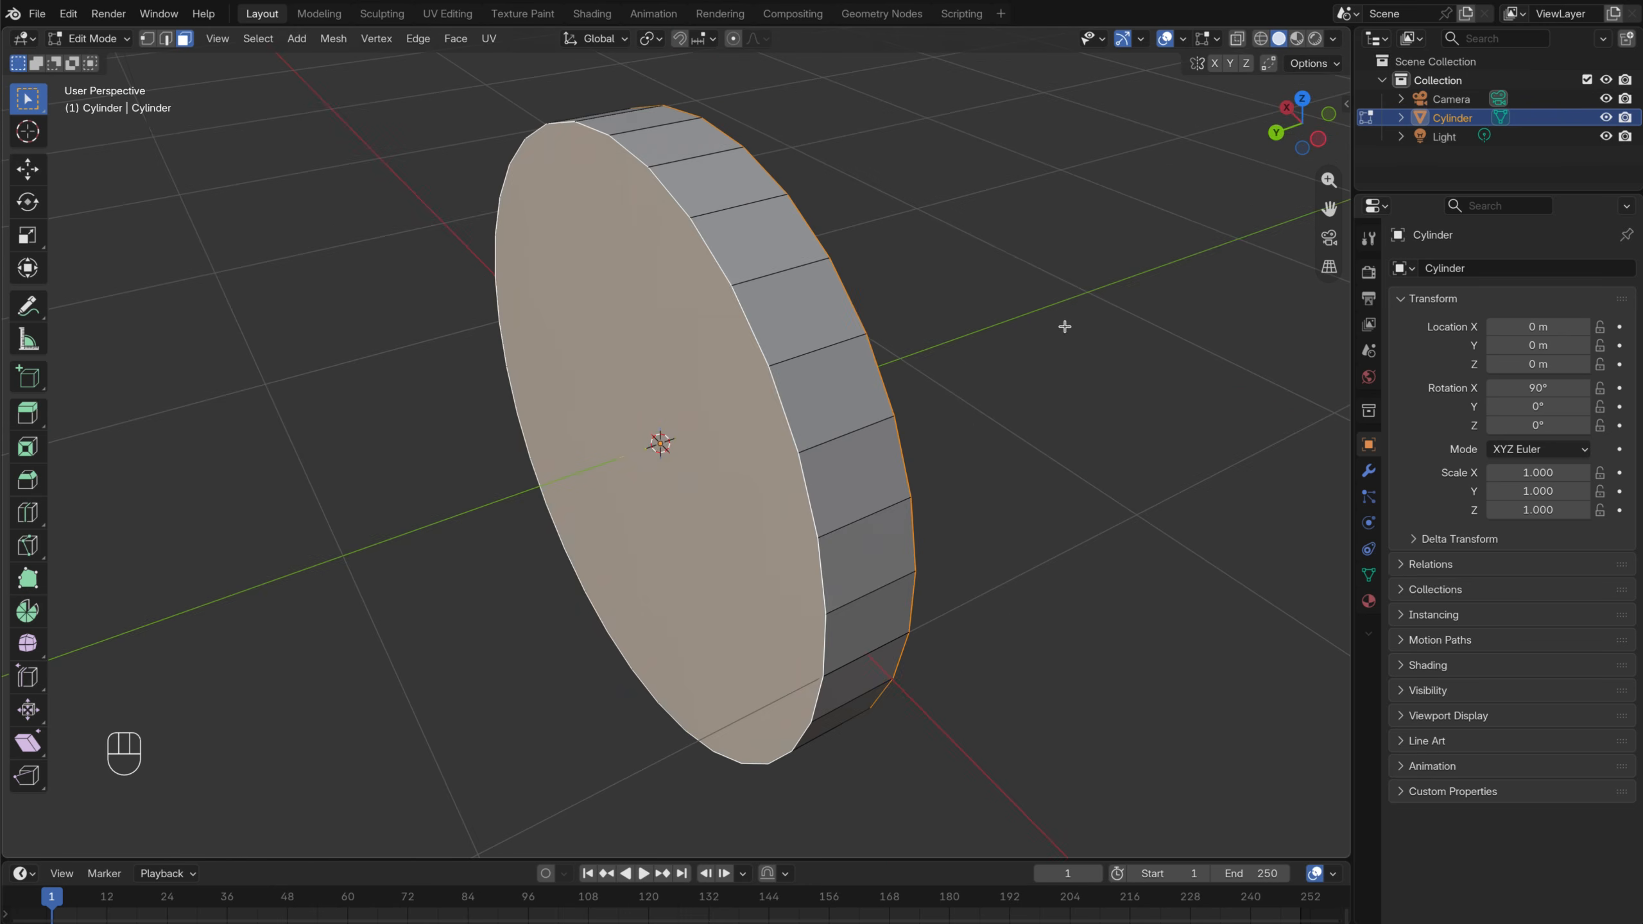
pyautogui.moveTo(1064, 323); pyautogui.dragTo(739, 87, button='middle')
pyautogui.click(660, 40)
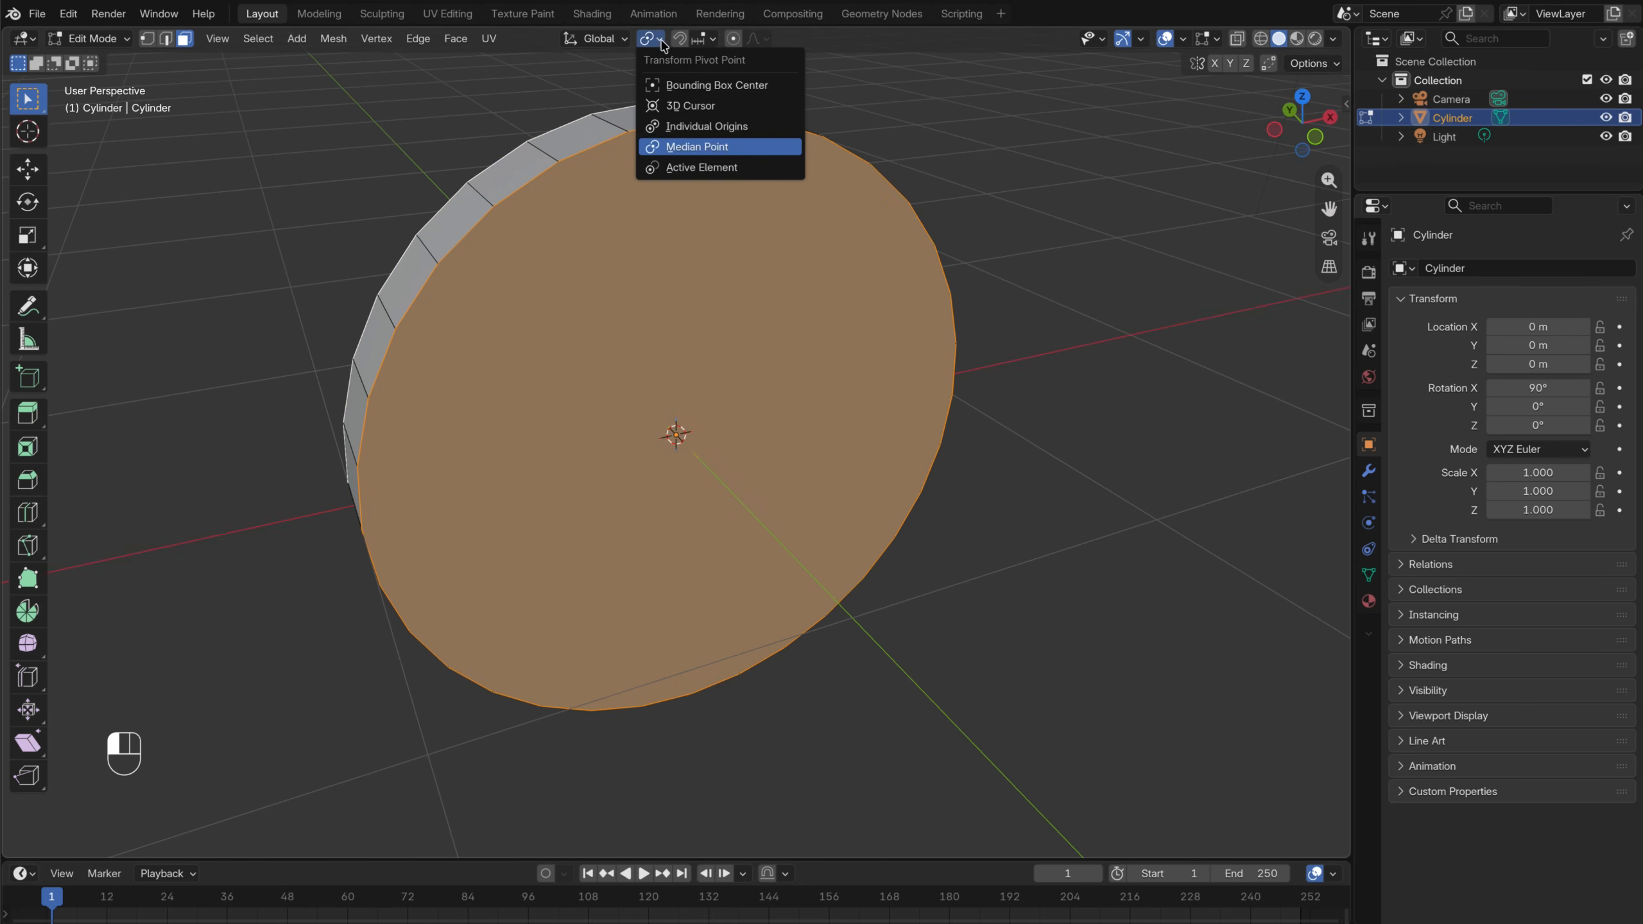
pyautogui.click(686, 124)
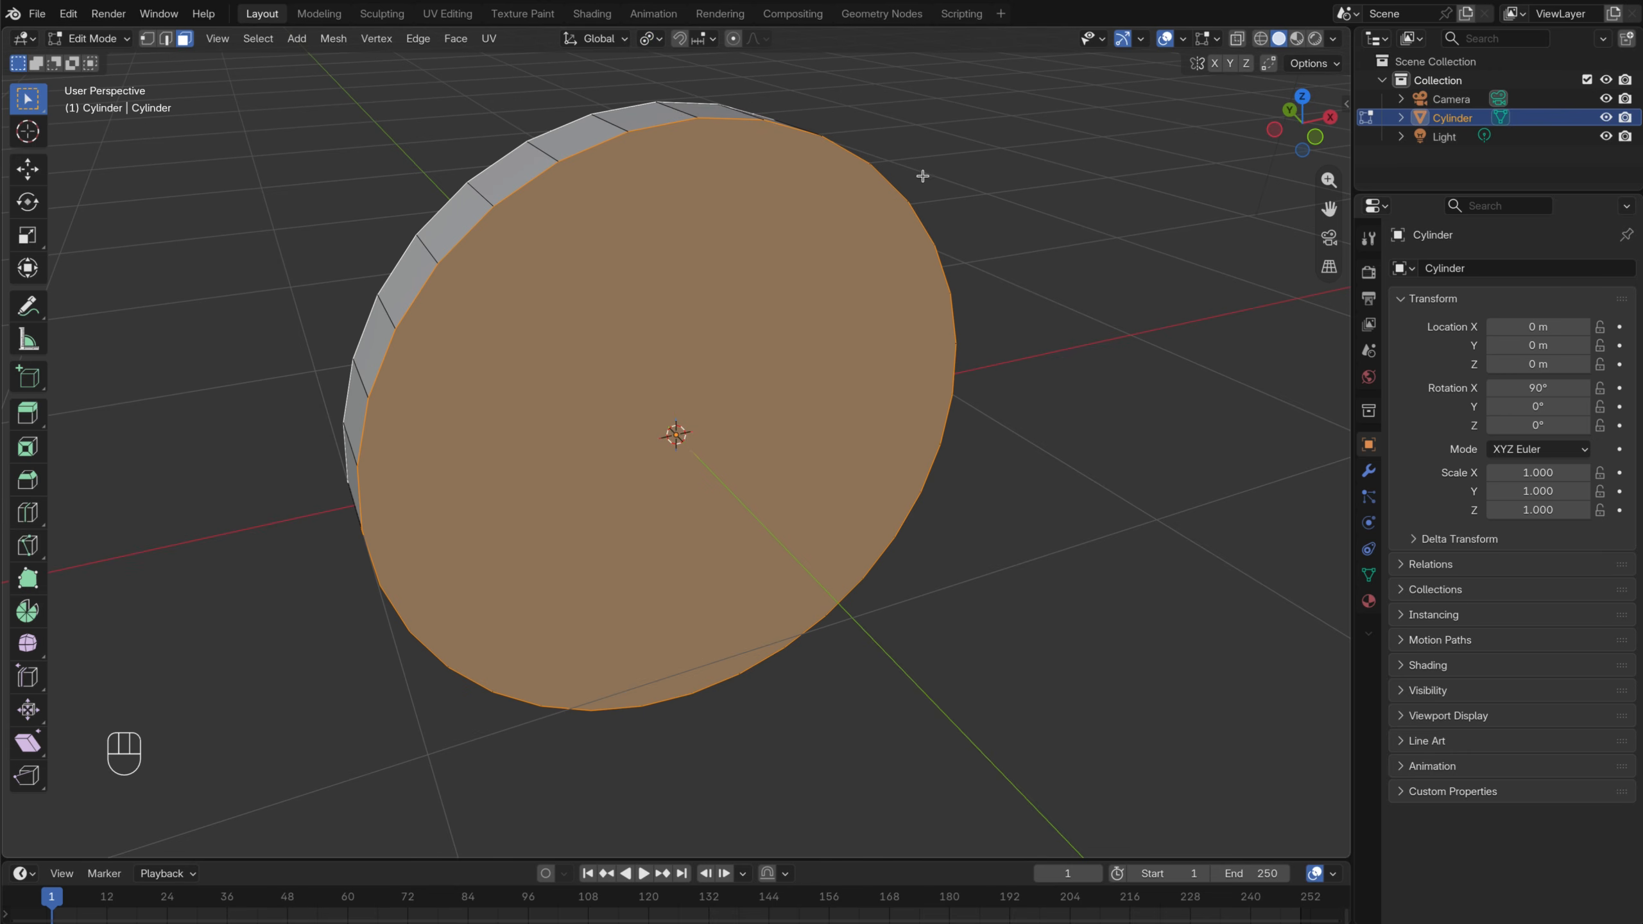
pyautogui.press('e')
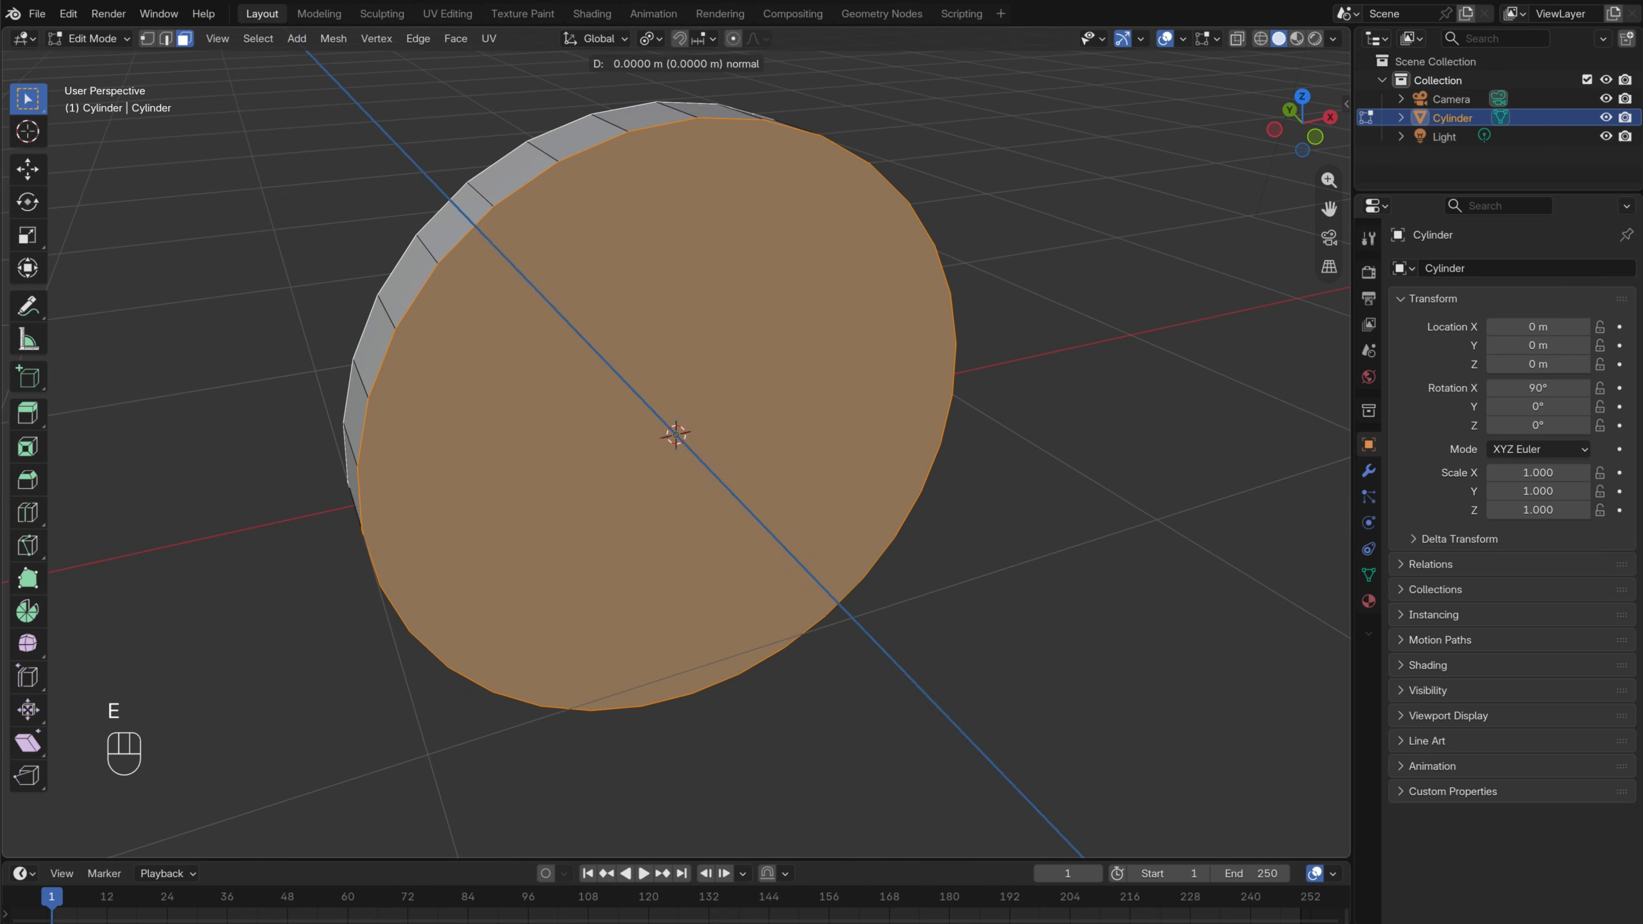
pyautogui.press('s')
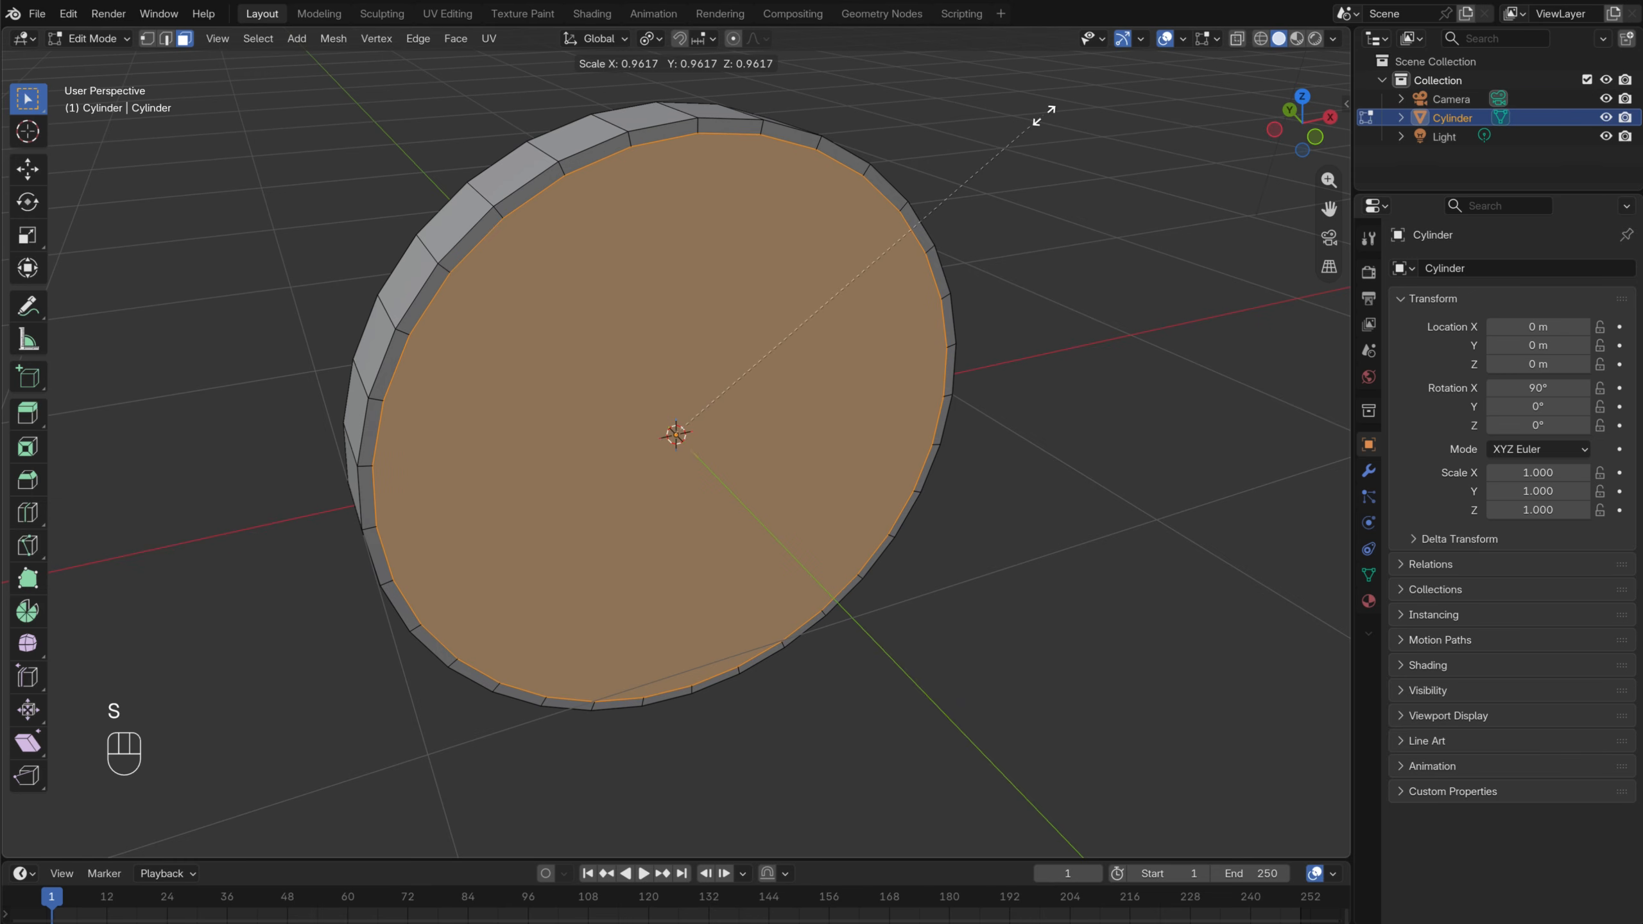
pyautogui.click(1044, 116)
# Switch the pivot to Median Point, extrude both inner faces scaled inward along Y to recess them slightly, and leave Edit Mode
pyautogui.moveTo(1031, 302); pyautogui.dragTo(935, 256, button='middle')
pyautogui.scroll(4, 1039, 287)
pyautogui.keyDown('shift'); pyautogui.moveTo(1190, 239); pyautogui.dragTo(839, 374, button='middle'); pyautogui.keyUp('shift')
pyautogui.scroll(-4, 724, 294)
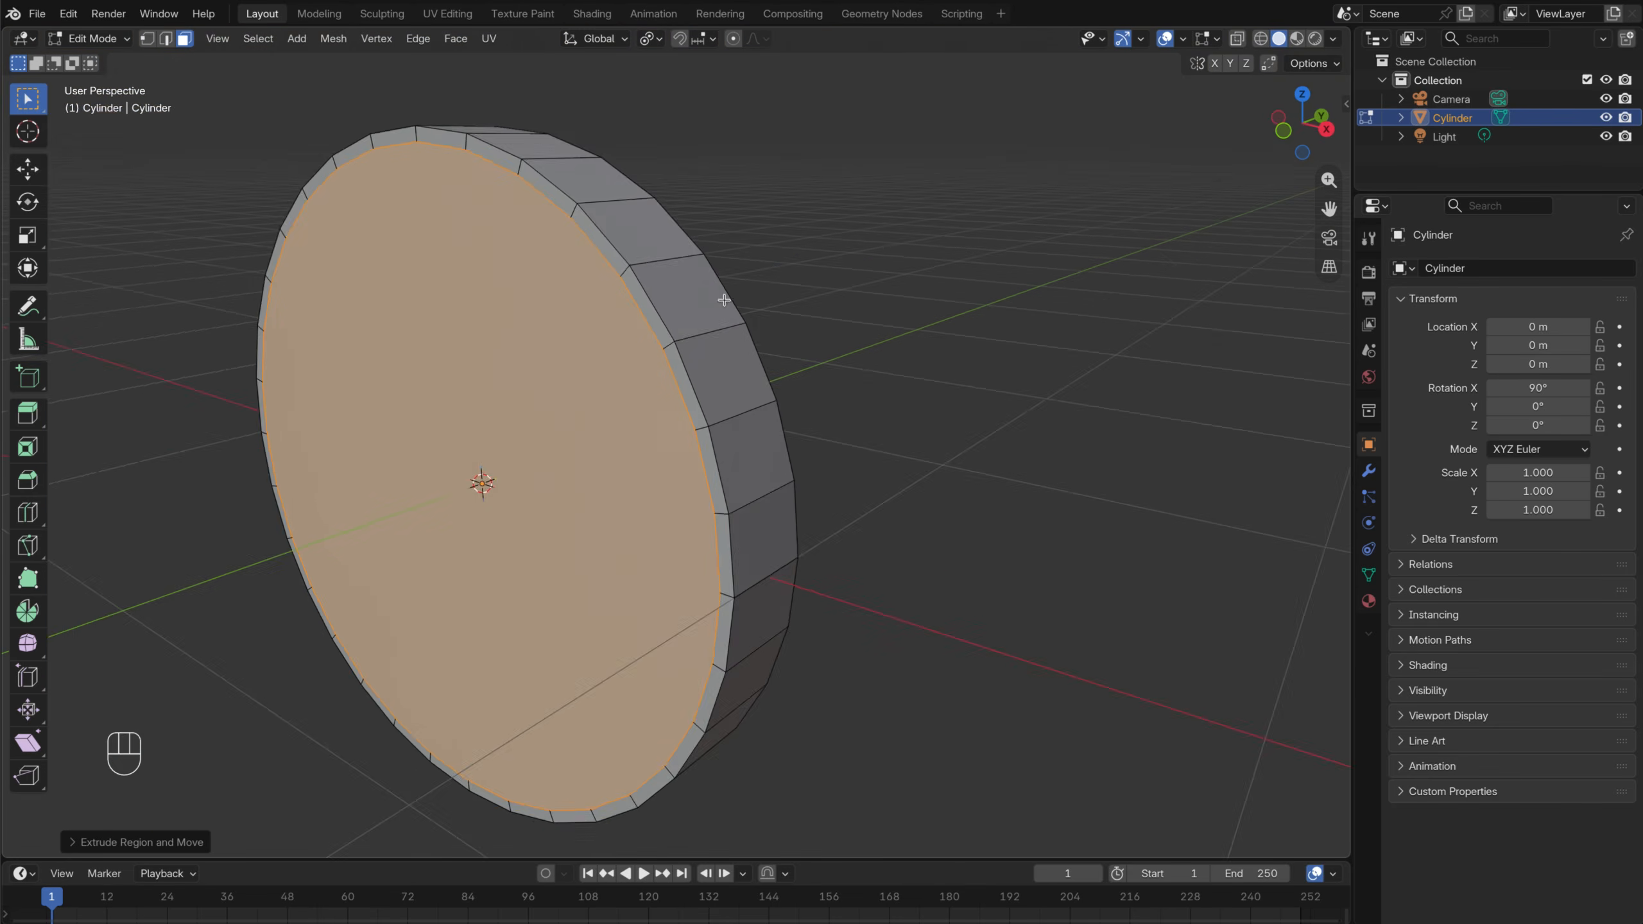
pyautogui.moveTo(724, 300); pyautogui.dragTo(848, 295, button='middle')
pyautogui.scroll(-2, 835, 301)
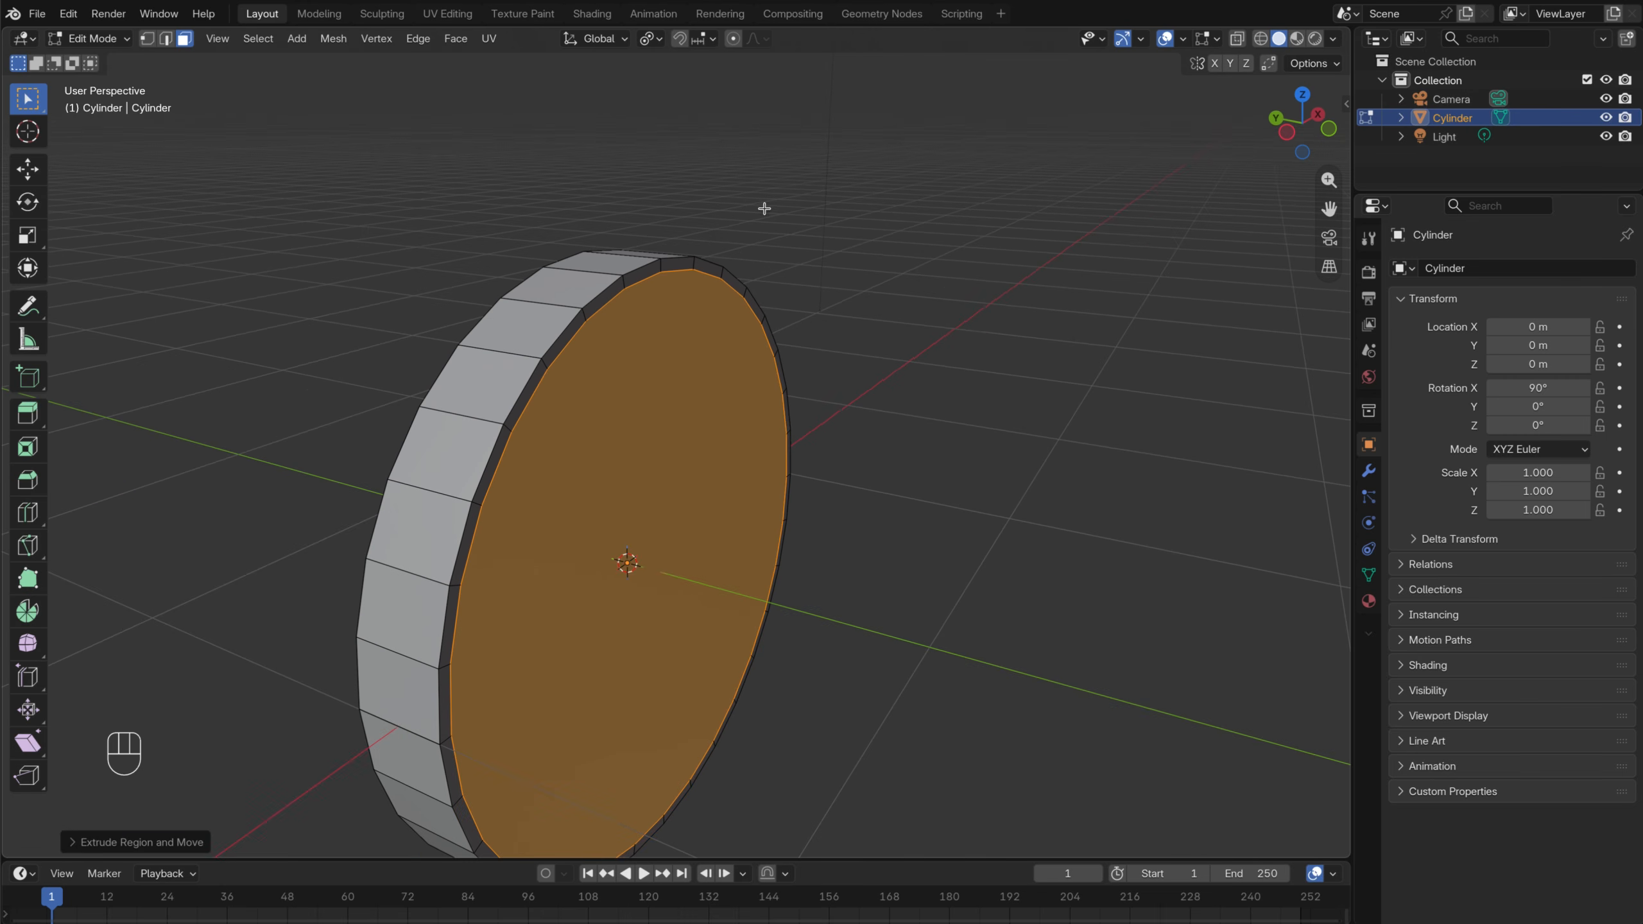
pyautogui.click(655, 41)
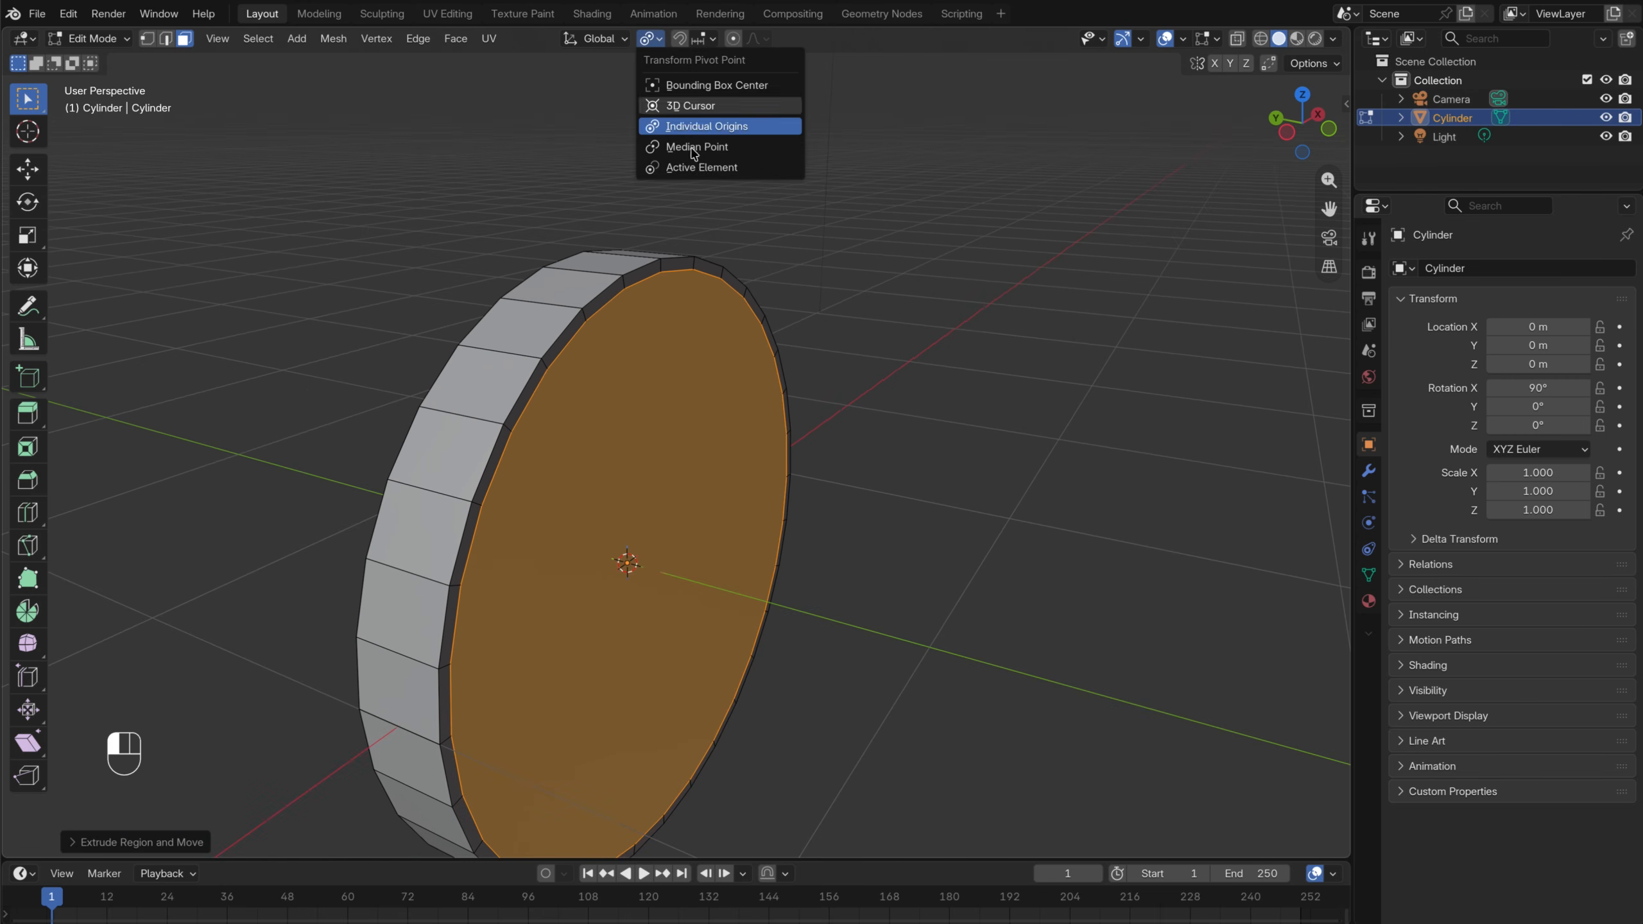
pyautogui.click(697, 150)
pyautogui.keyDown('shift'); pyautogui.moveTo(923, 462); pyautogui.dragTo(977, 397, button='middle'); pyautogui.keyUp('shift')
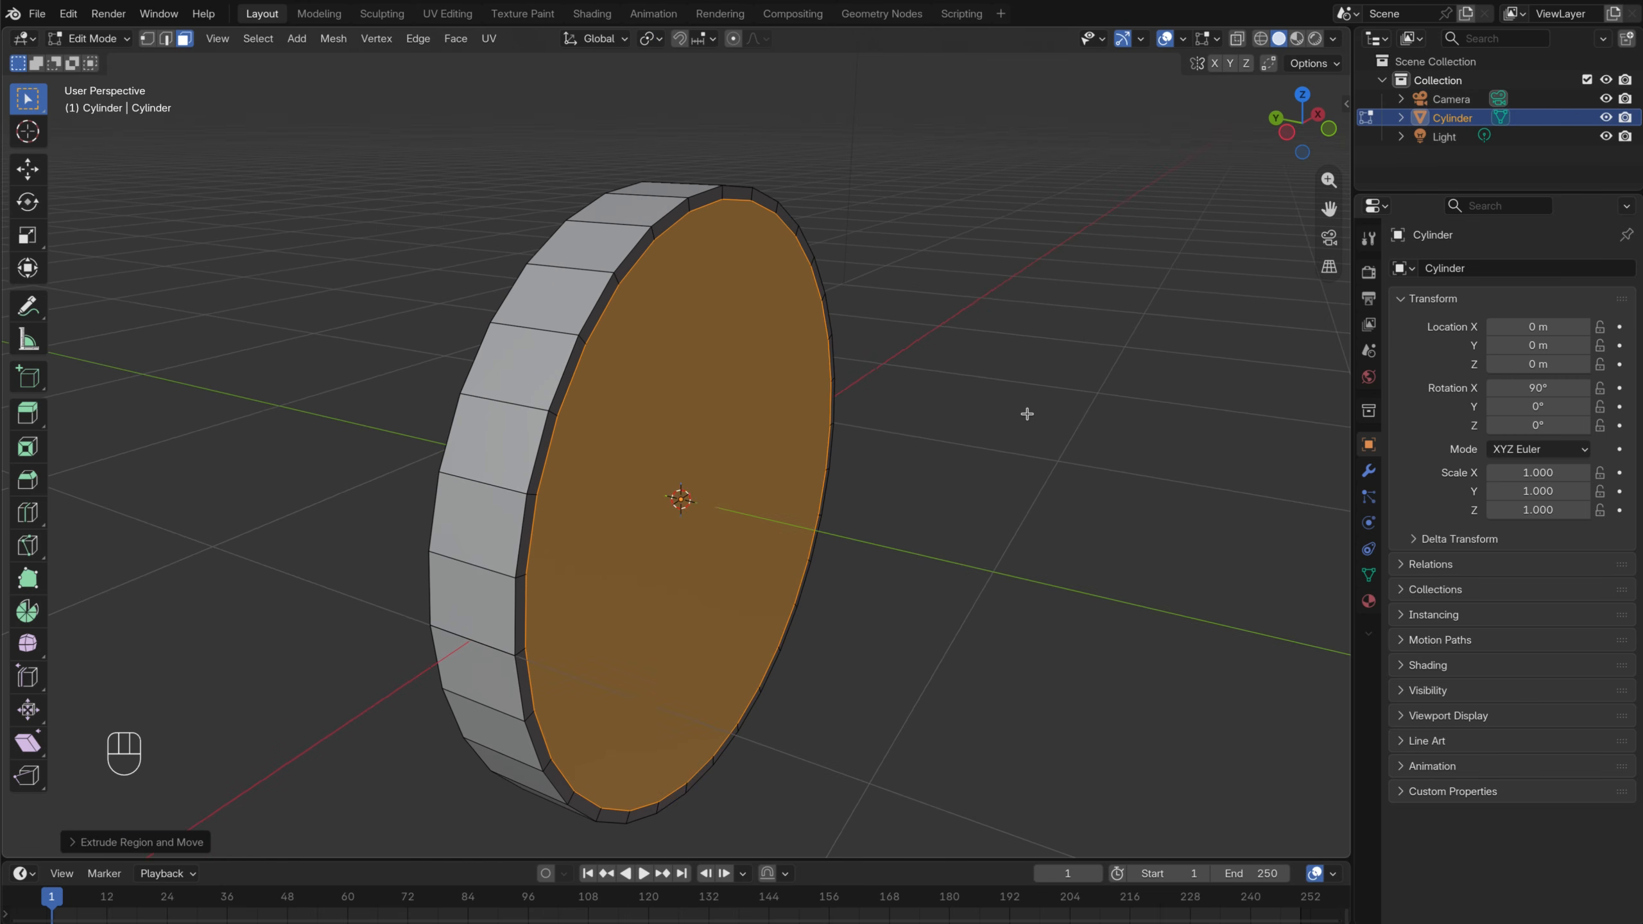
pyautogui.press('e')
pyautogui.press('s')
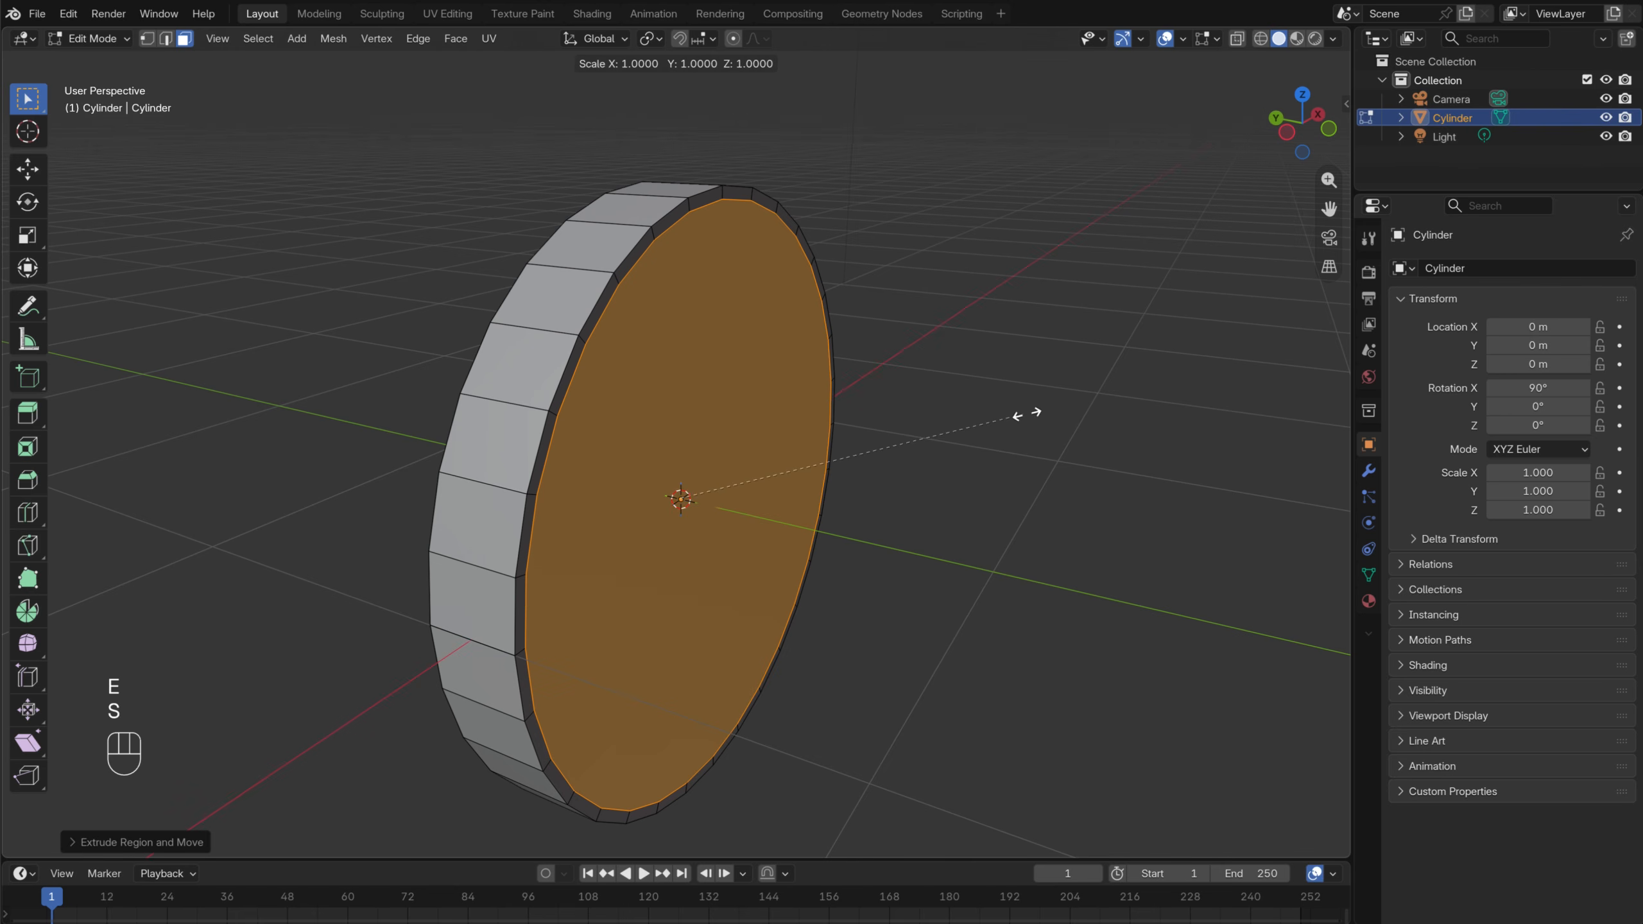
pyautogui.press('y')
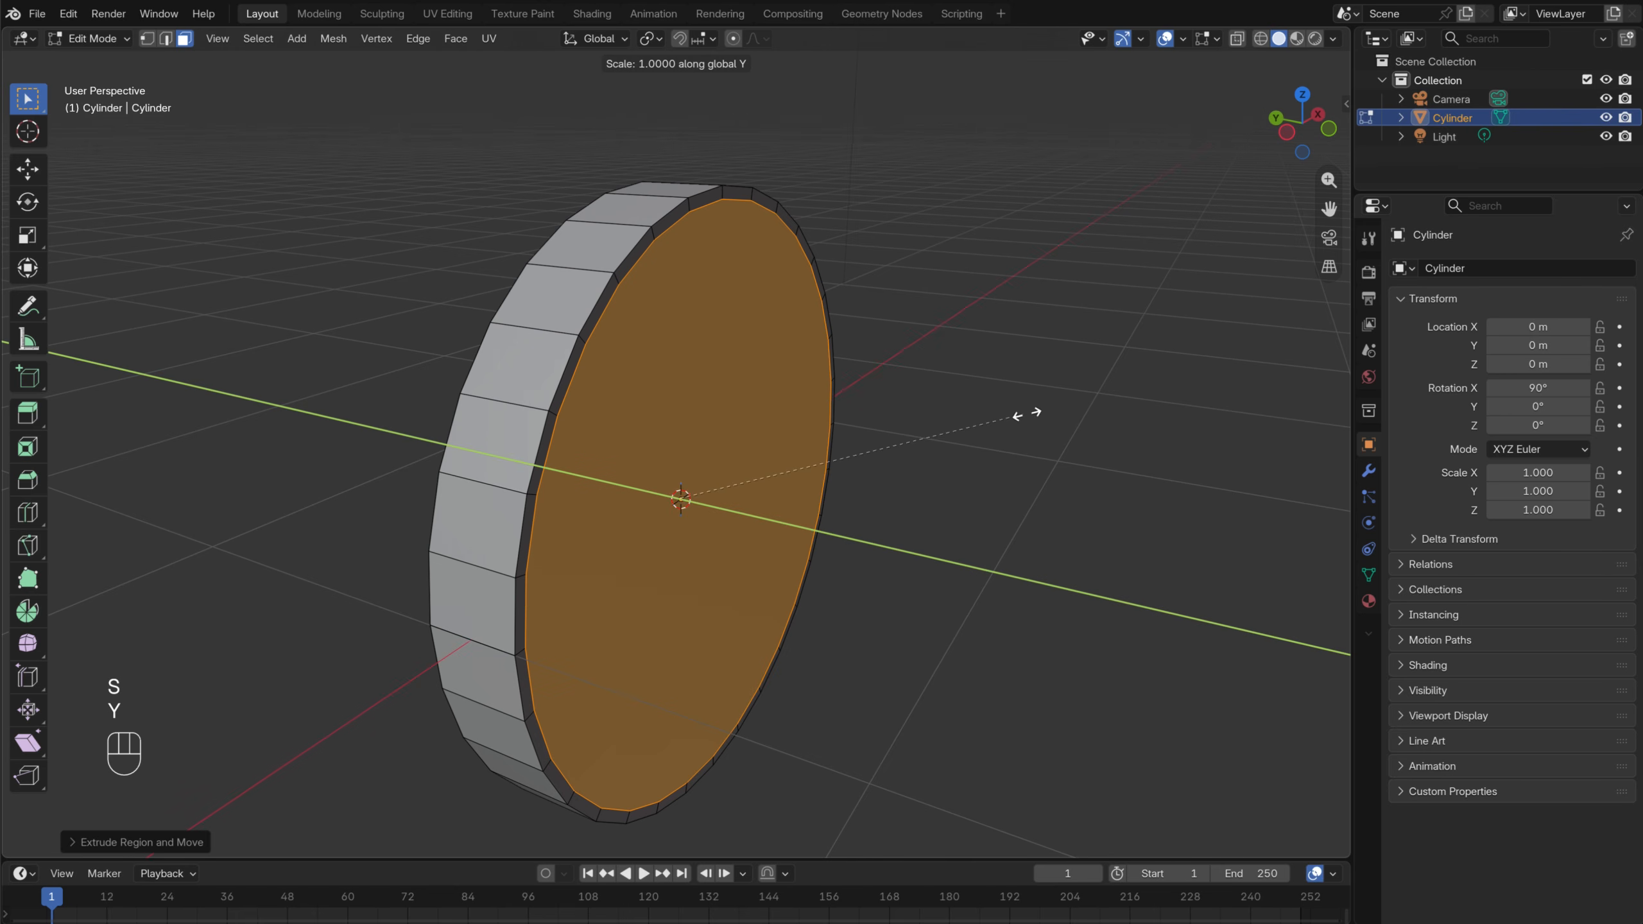
pyautogui.click(936, 411)
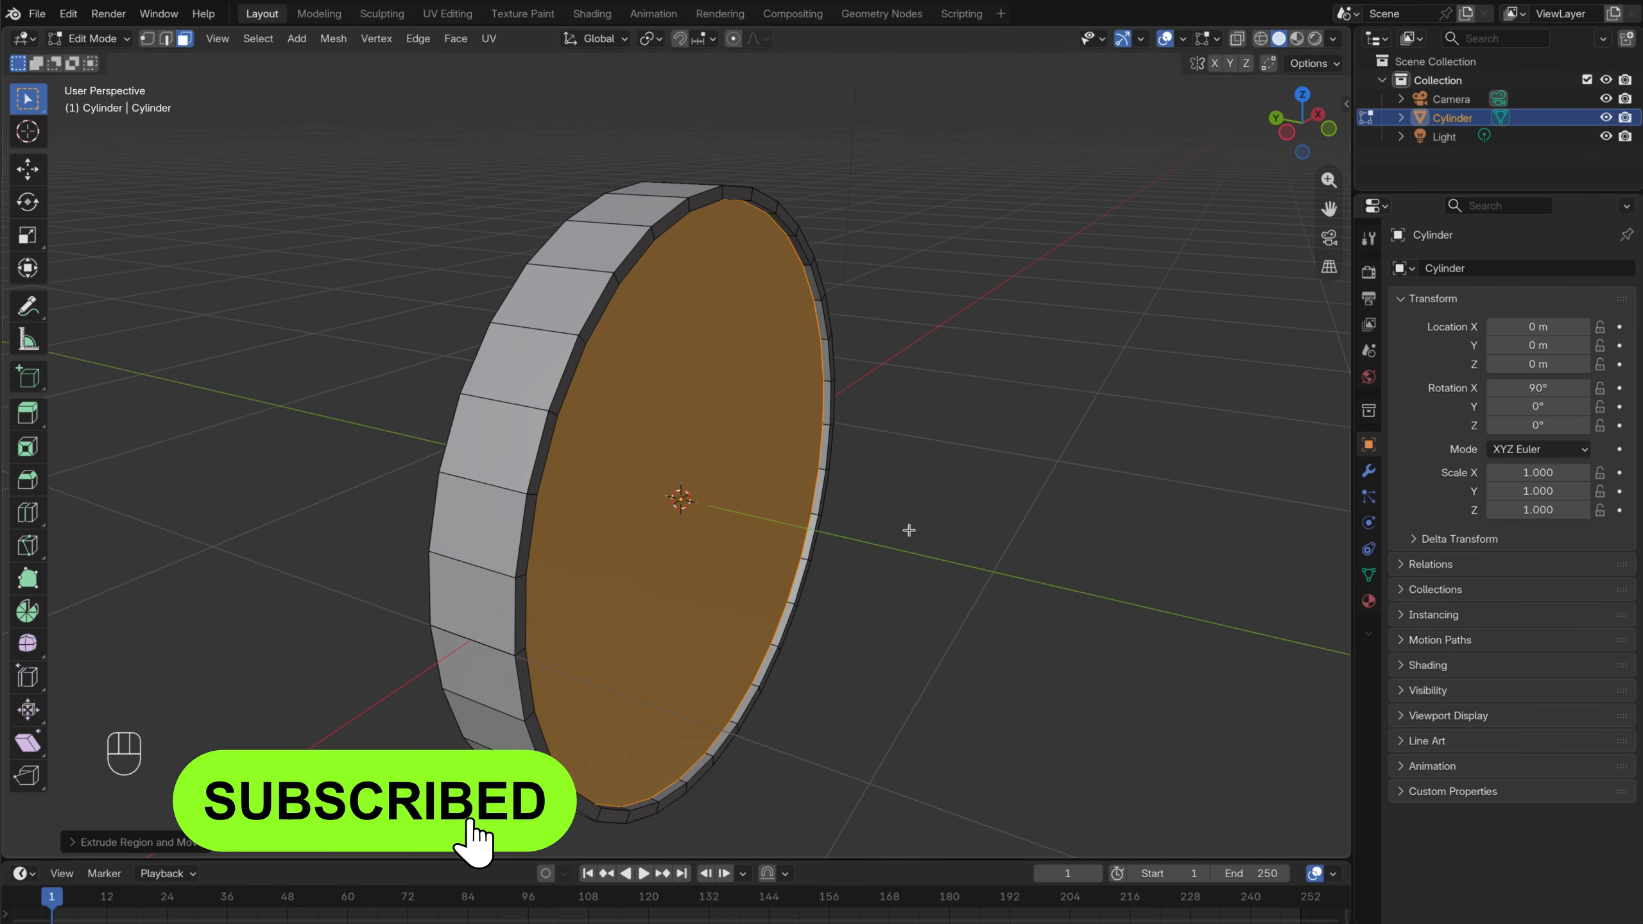
pyautogui.moveTo(906, 528); pyautogui.dragTo(629, 550, button='middle')
pyautogui.press('Tab')
# Add a Bevel modifier to the recessed disc
pyautogui.moveTo(819, 404); pyautogui.dragTo(1023, 359, button='middle')
pyautogui.scroll(5, 870, 444)
pyautogui.scroll(-4, 793, 407)
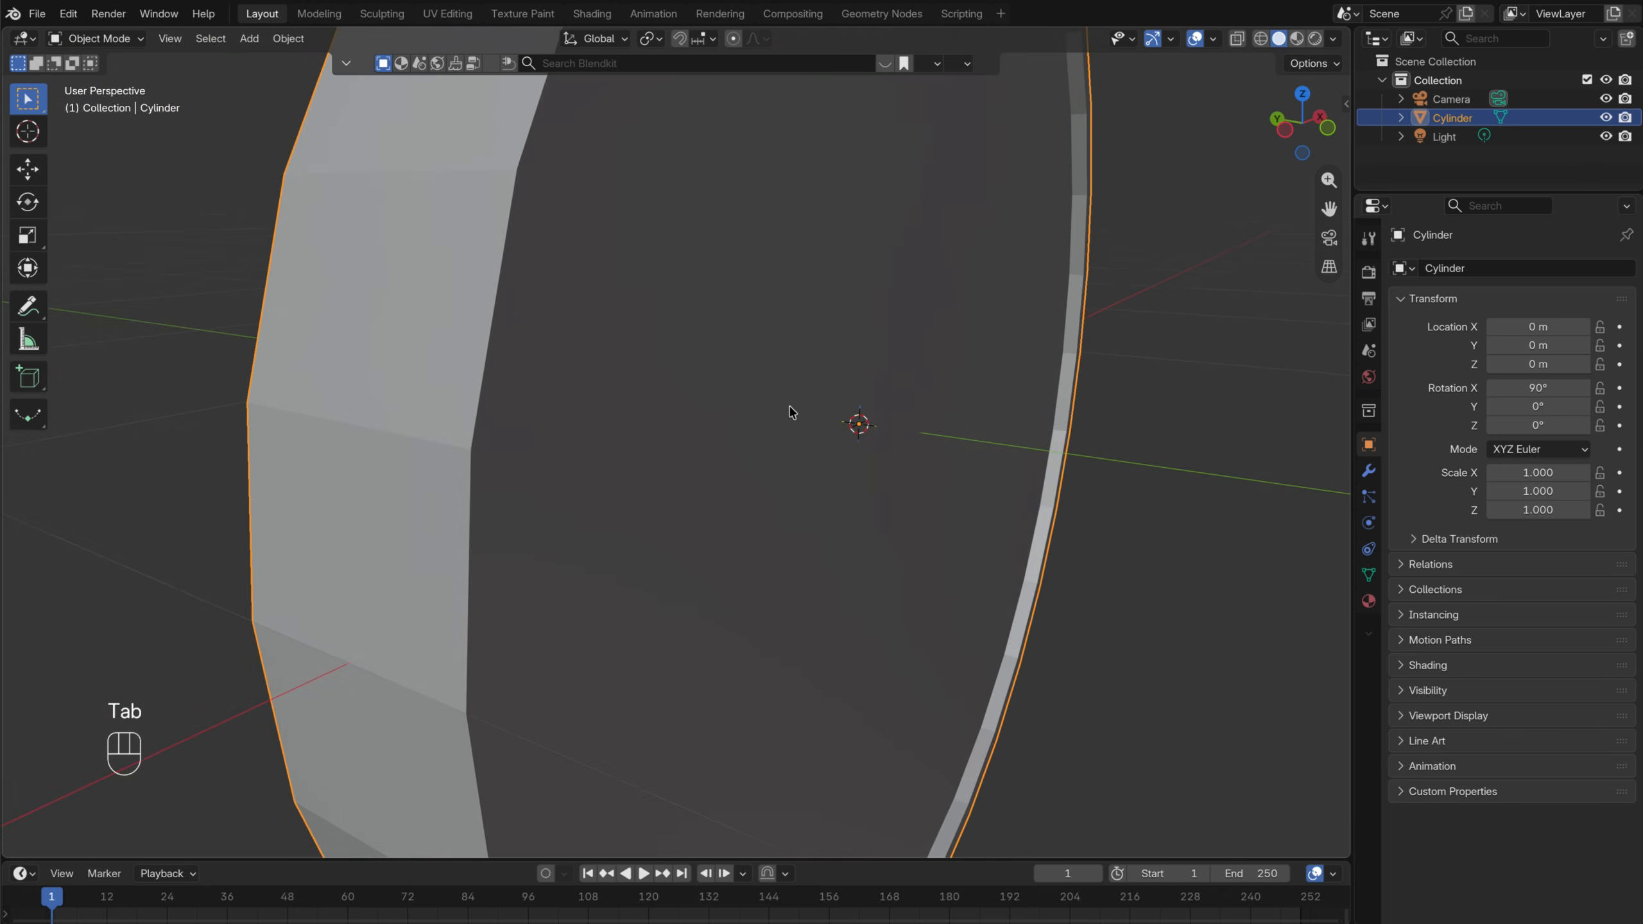
pyautogui.scroll(1, 858, 386)
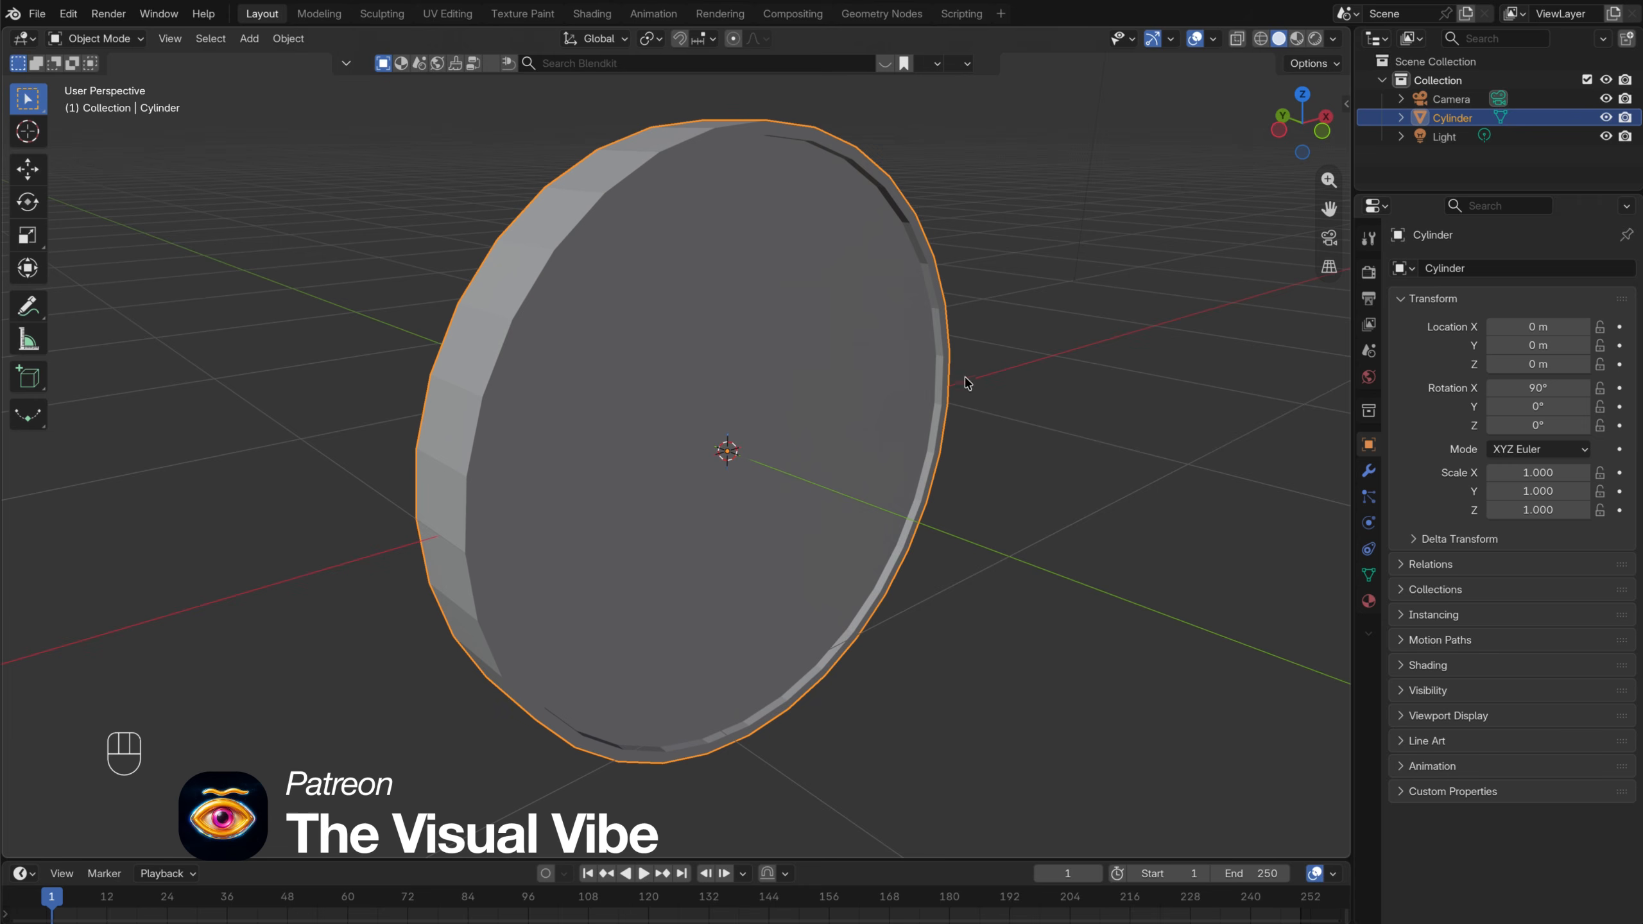
pyautogui.moveTo(952, 322); pyautogui.dragTo(993, 350, button='middle')
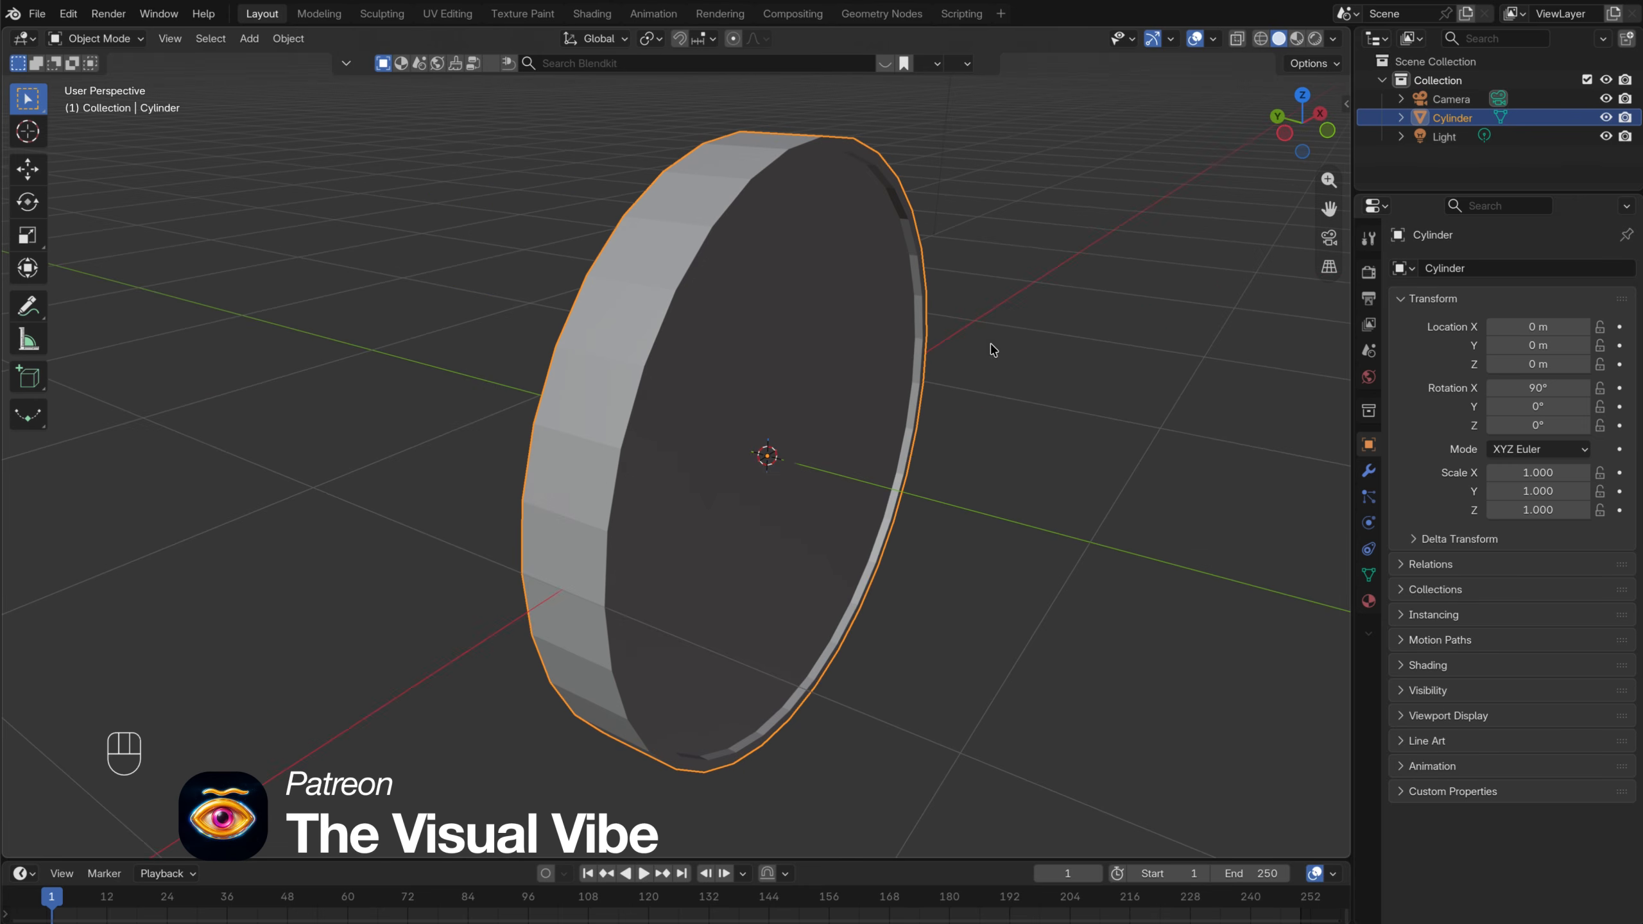
pyautogui.click(1369, 471)
pyautogui.click(1470, 267)
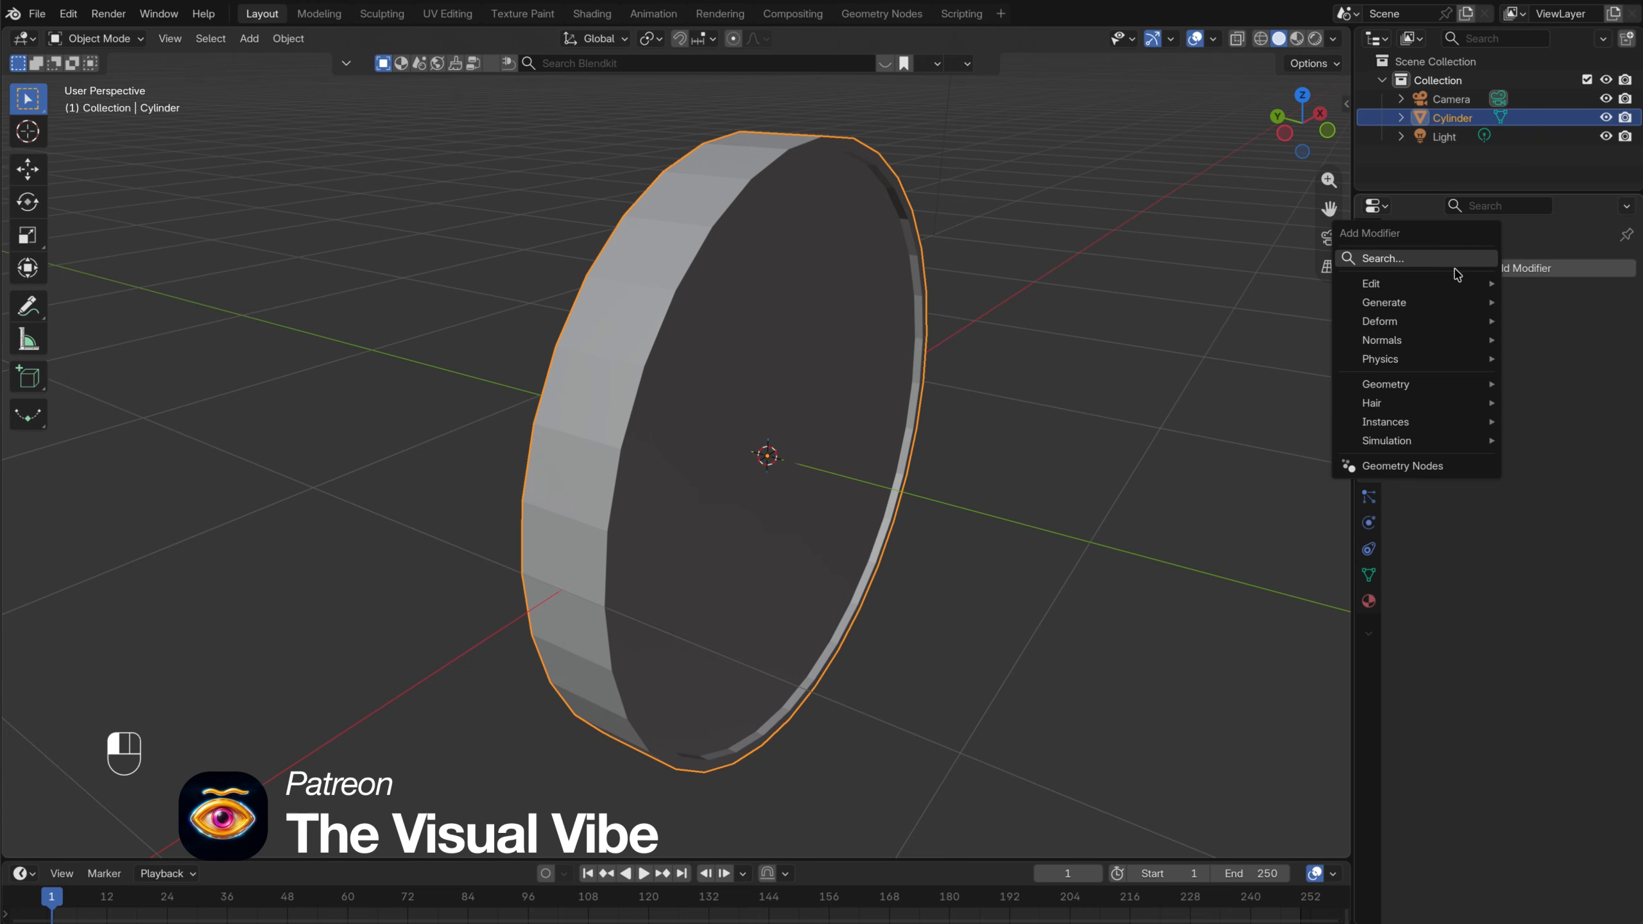
pyautogui.click(1435, 260)
pyautogui.write('b')
pyautogui.click(1300, 294)
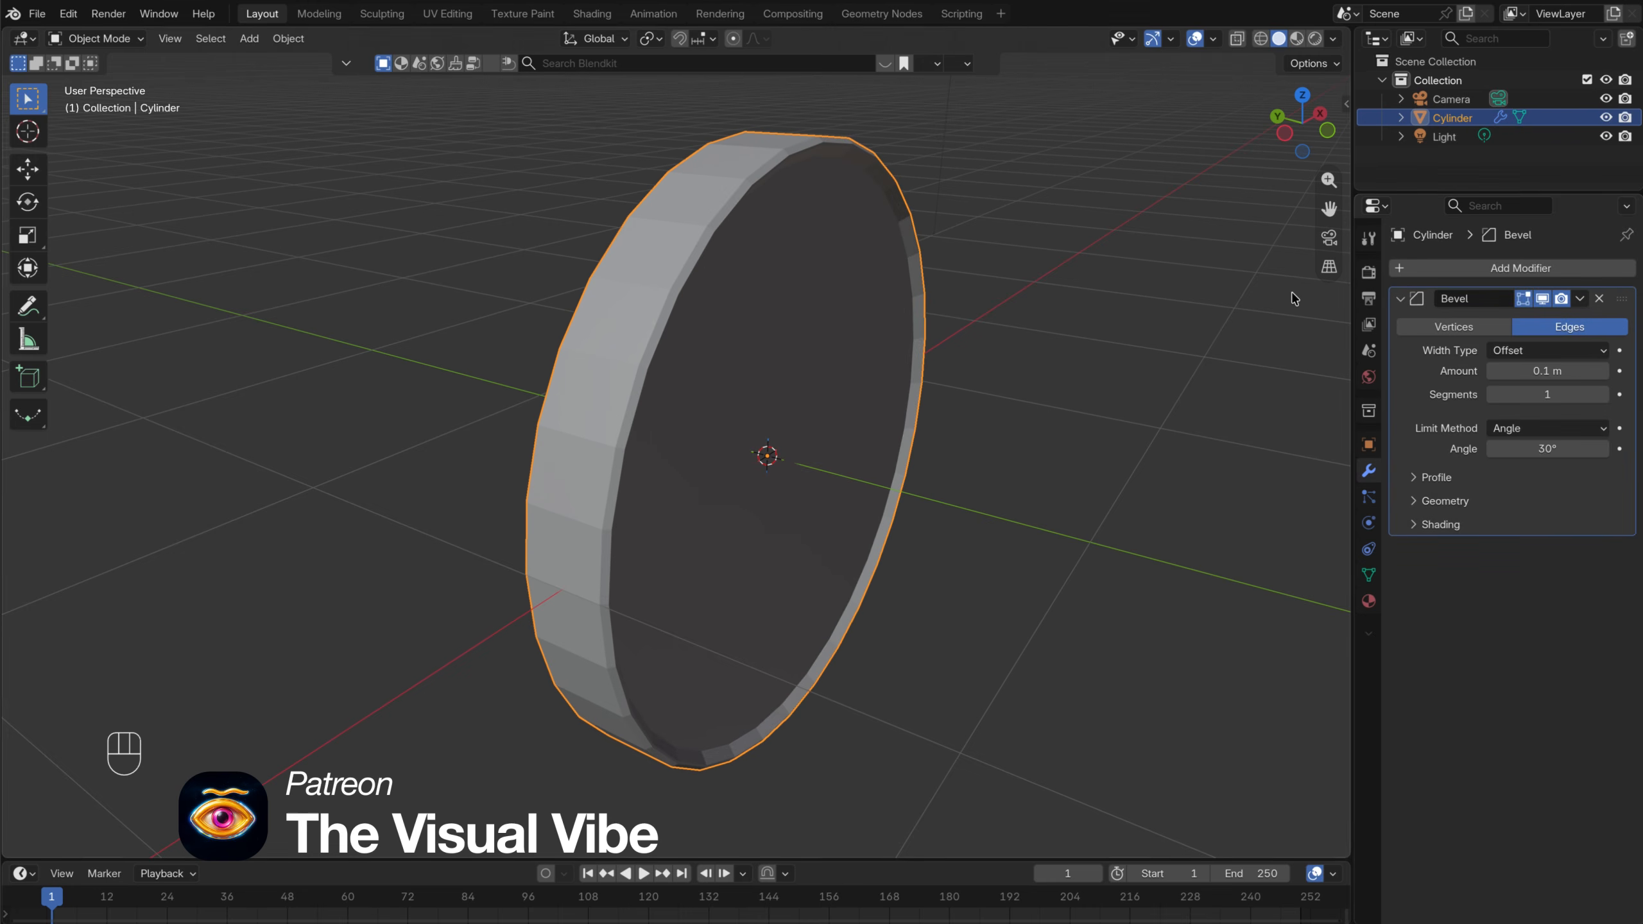
pyautogui.click(1604, 372)
pyautogui.click(1604, 373)
pyautogui.click(1493, 371)
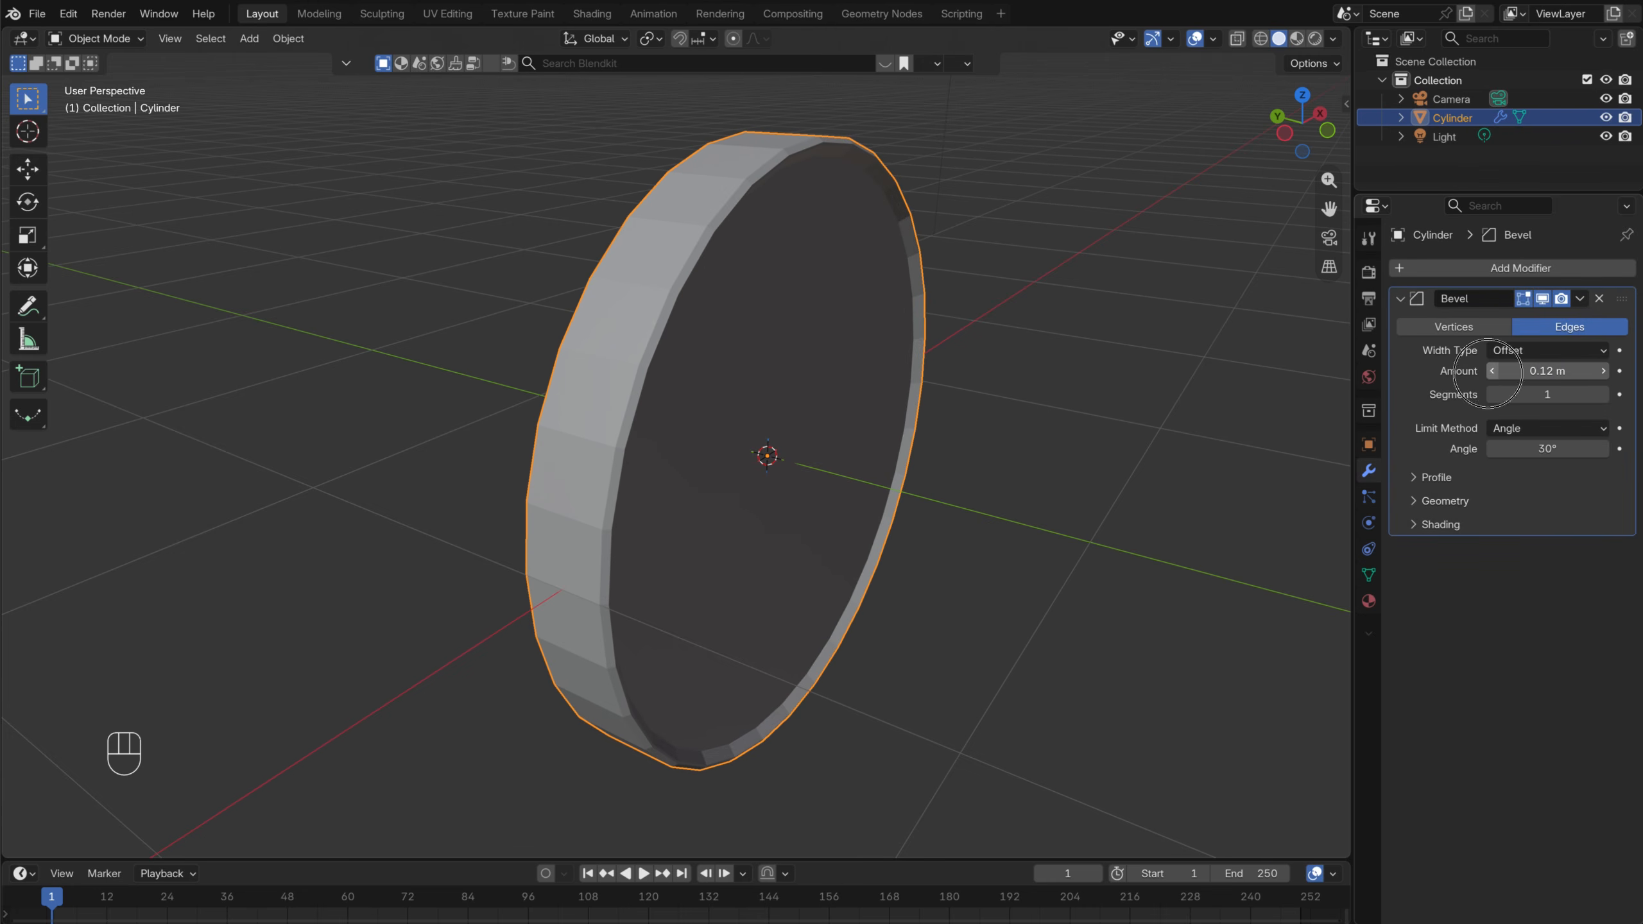
pyautogui.click(1493, 372)
# Set the Bevel modifier's segments to 5
pyautogui.click(1604, 396)
pyautogui.click(1605, 396)
pyautogui.click(1605, 396)
pyautogui.click(1605, 396)
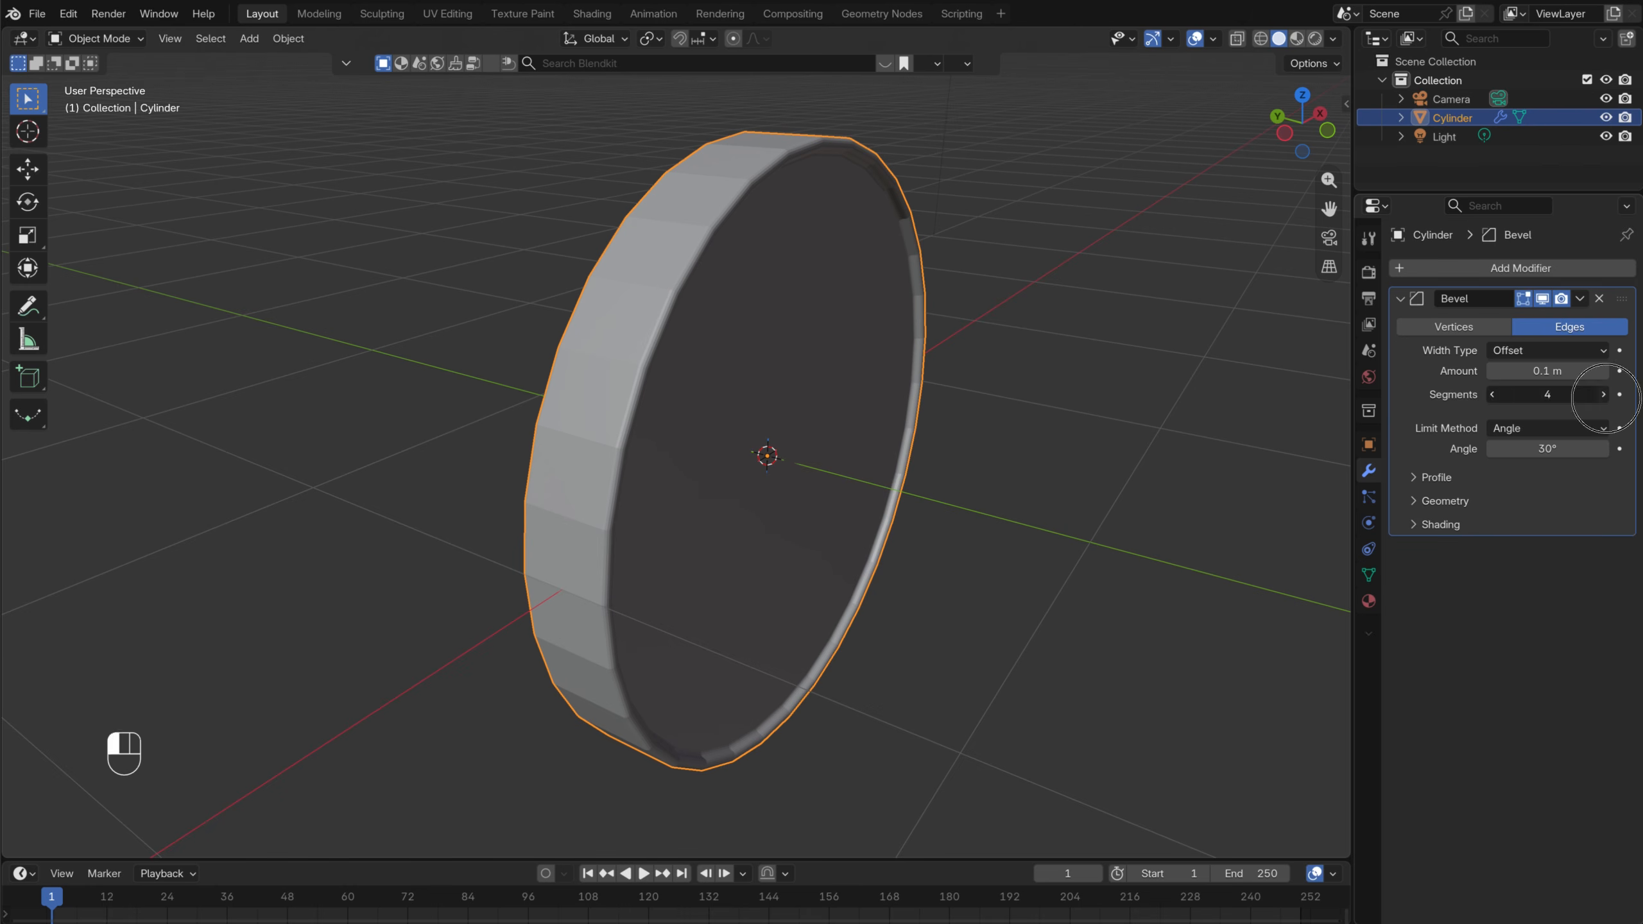
# Reduce the Bevel modifier's amount to 0.01 m, checking the rim up close
pyautogui.click(1493, 372)
pyautogui.click(1493, 371)
pyautogui.click(1493, 371)
pyautogui.click(1493, 372)
pyautogui.click(1493, 372)
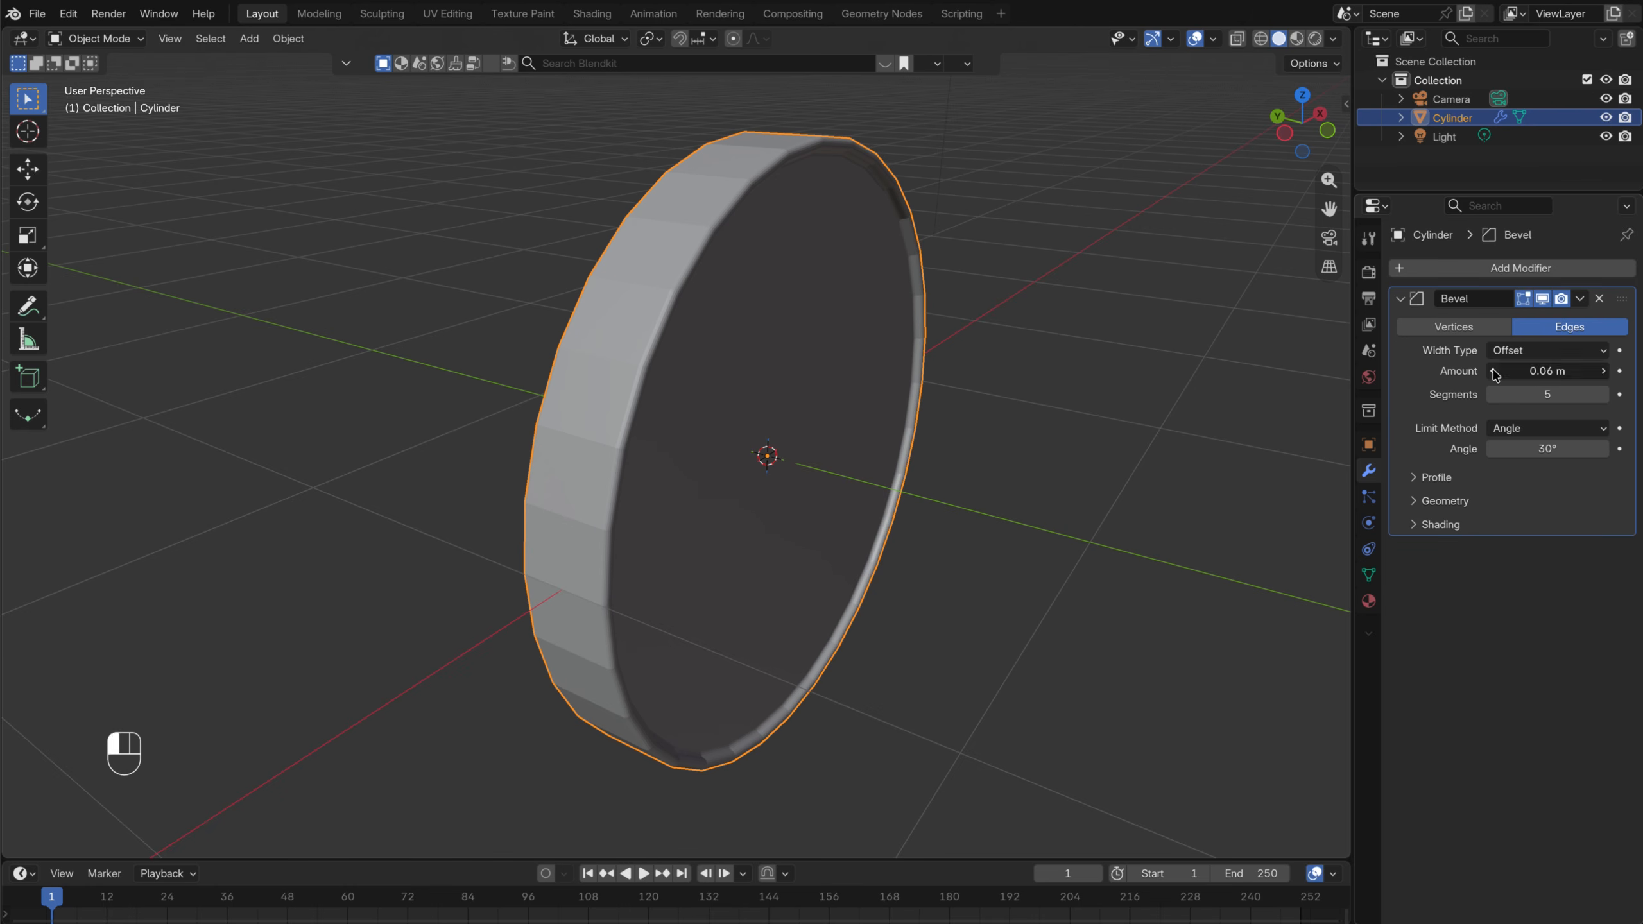
pyautogui.click(1494, 372)
pyautogui.moveTo(1096, 265); pyautogui.dragTo(1035, 335, button='middle')
pyautogui.scroll(5, 1038, 245)
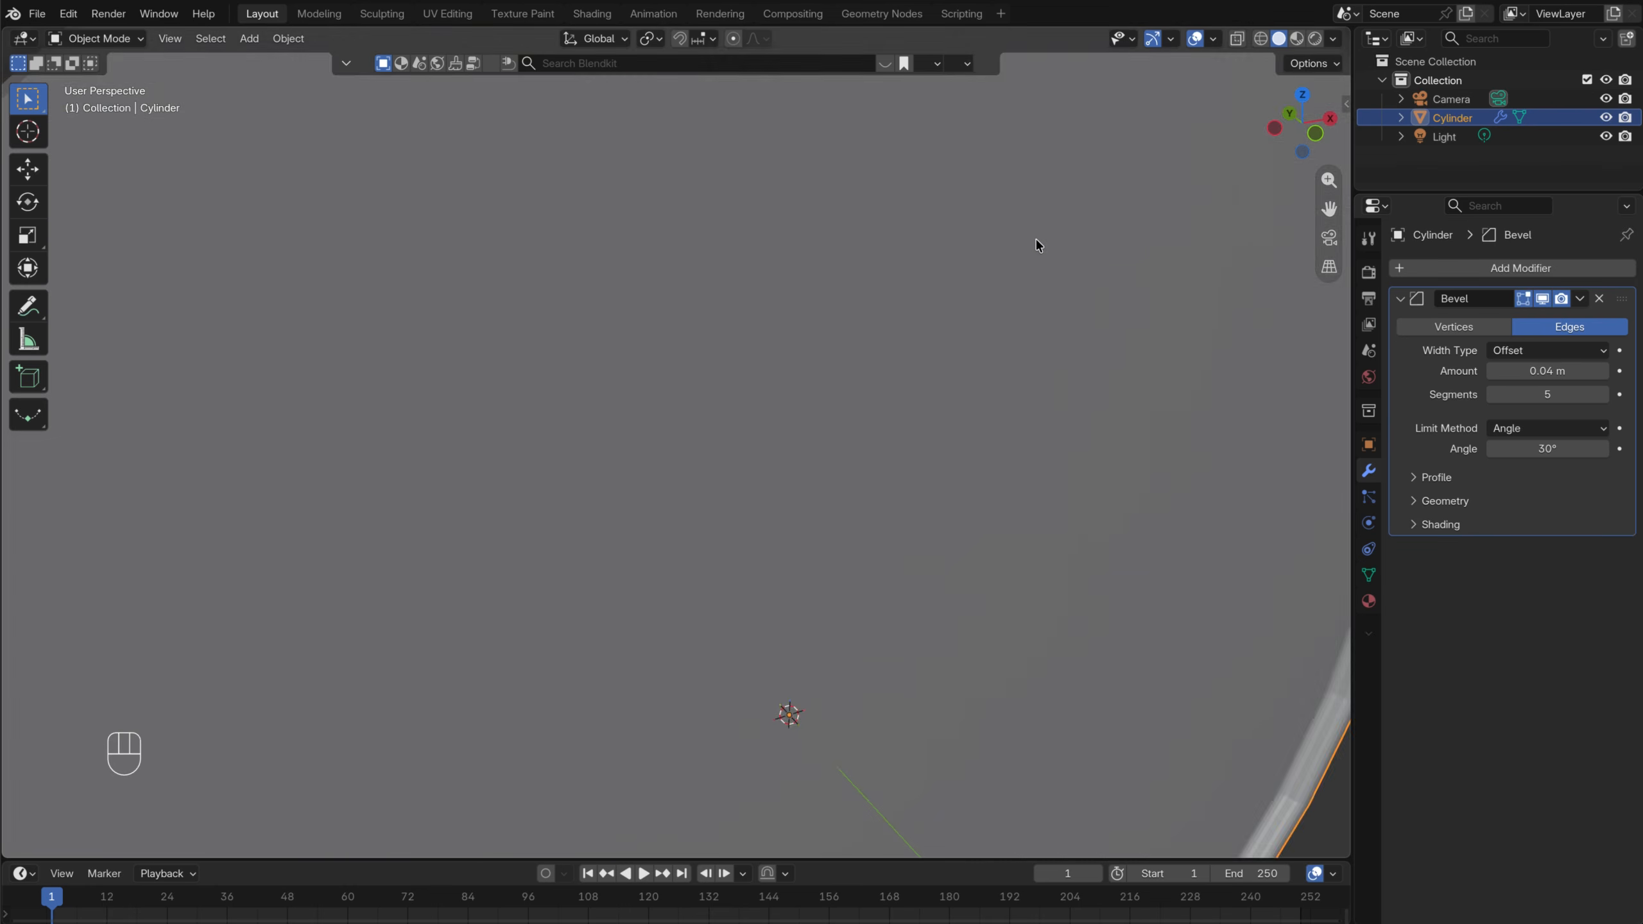
pyautogui.keyDown('shift'); pyautogui.moveTo(1038, 246); pyautogui.dragTo(793, 378, button='middle'); pyautogui.keyUp('shift')
pyautogui.click(1494, 372)
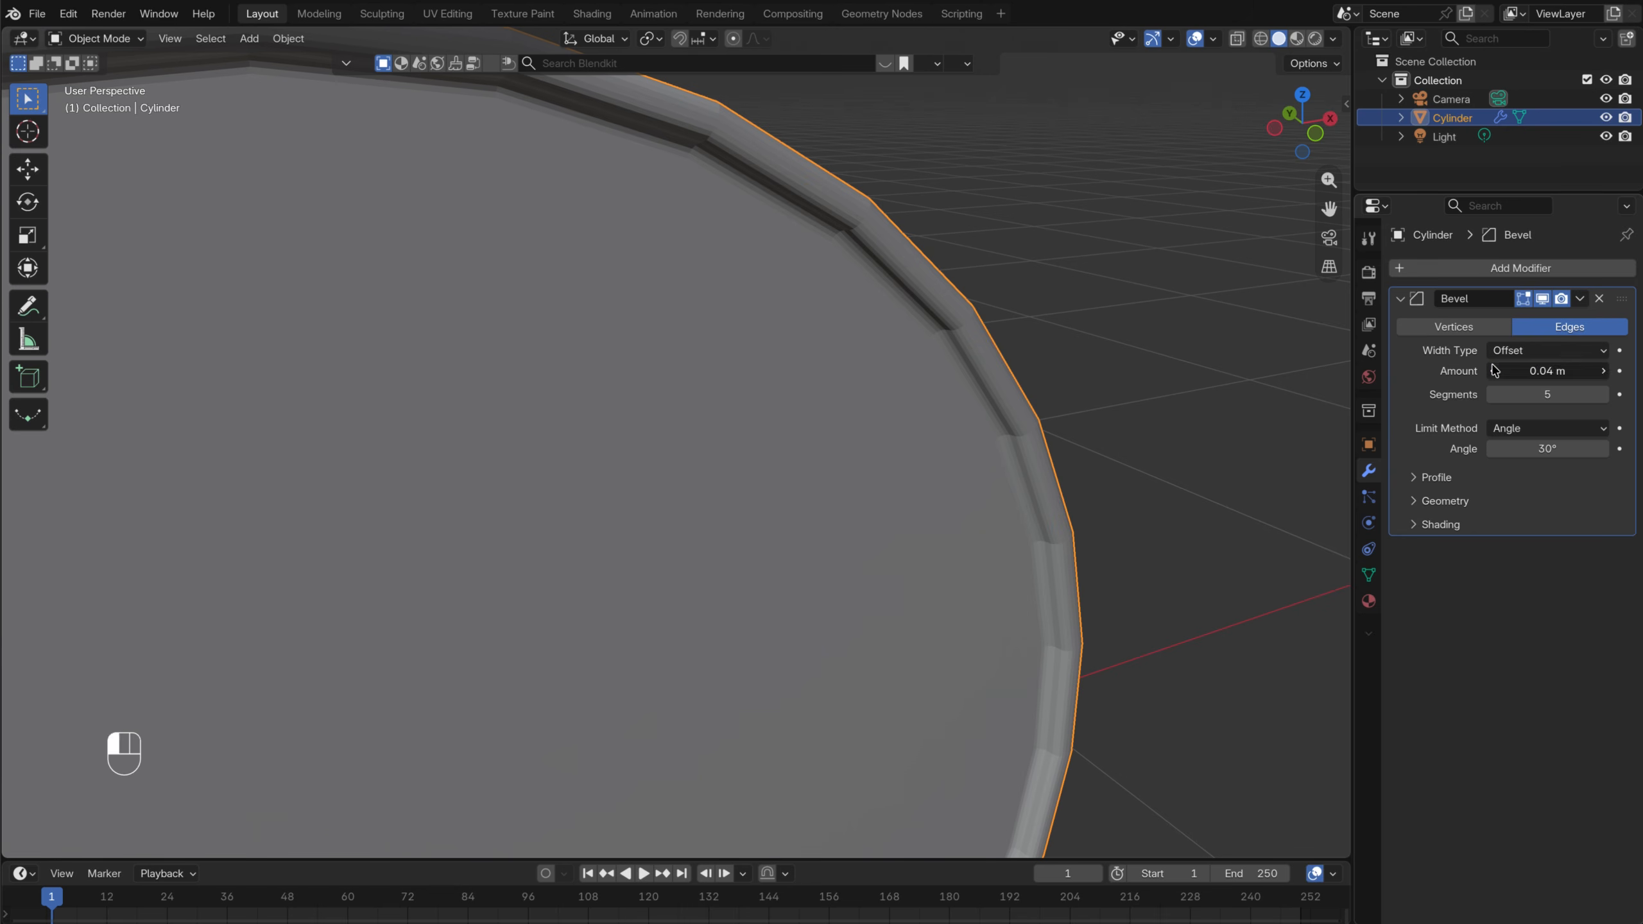
pyautogui.click(1494, 371)
pyautogui.click(1494, 371)
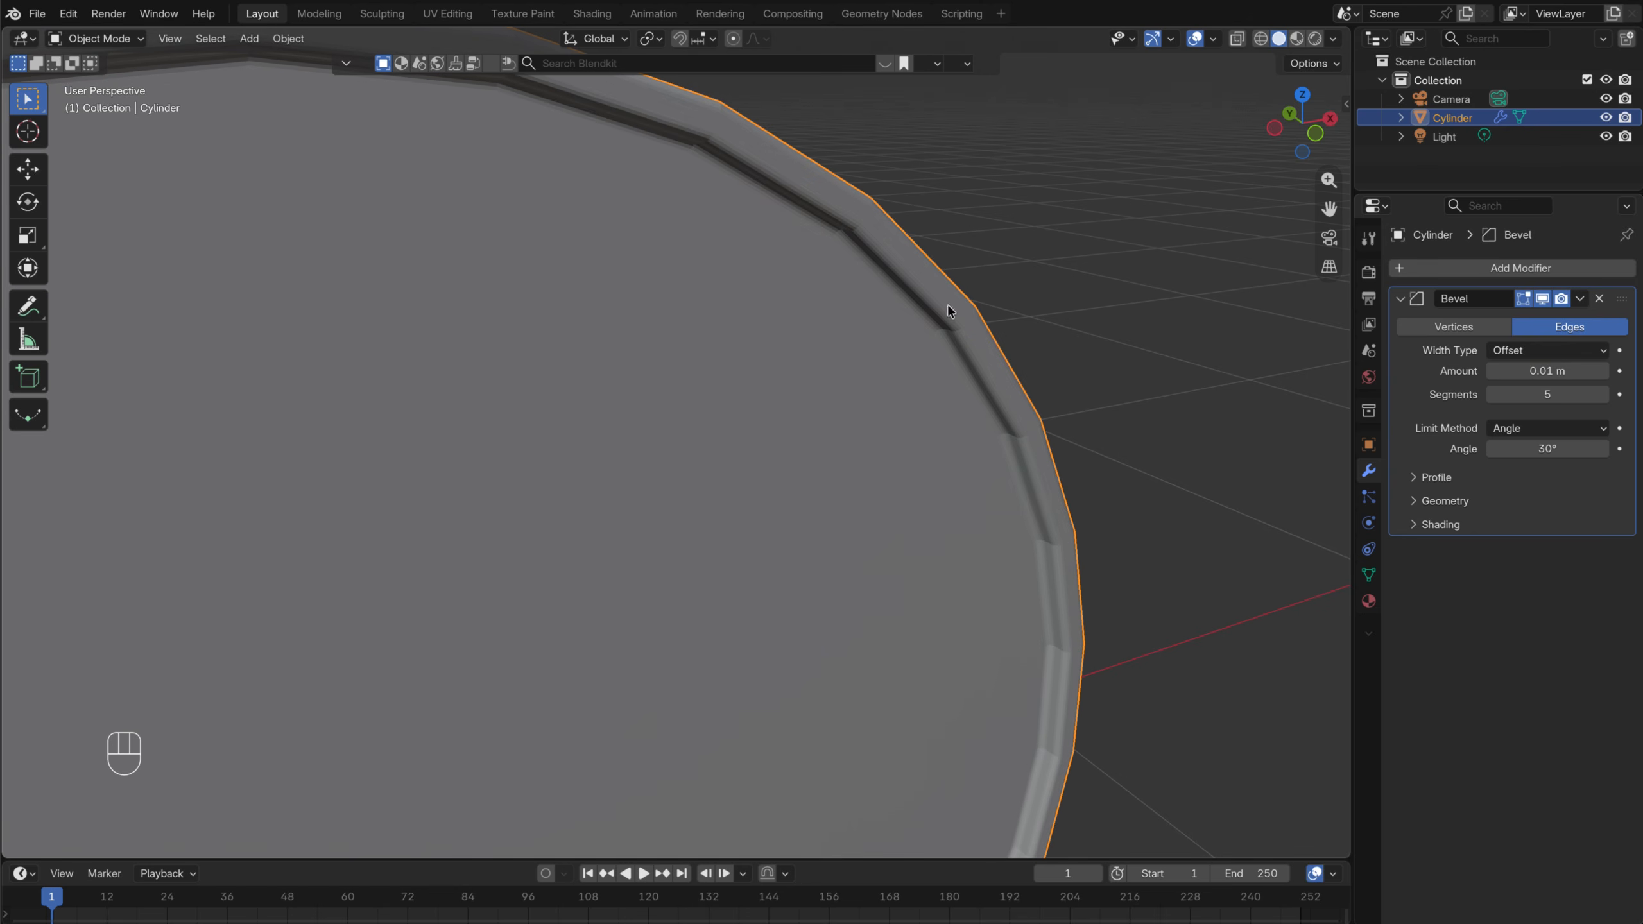
# Add a Subdivision Surface modifier to the disc and set its viewport level to 2
pyautogui.scroll(-5, 881, 264)
pyautogui.click(1494, 267)
pyautogui.click(1493, 263)
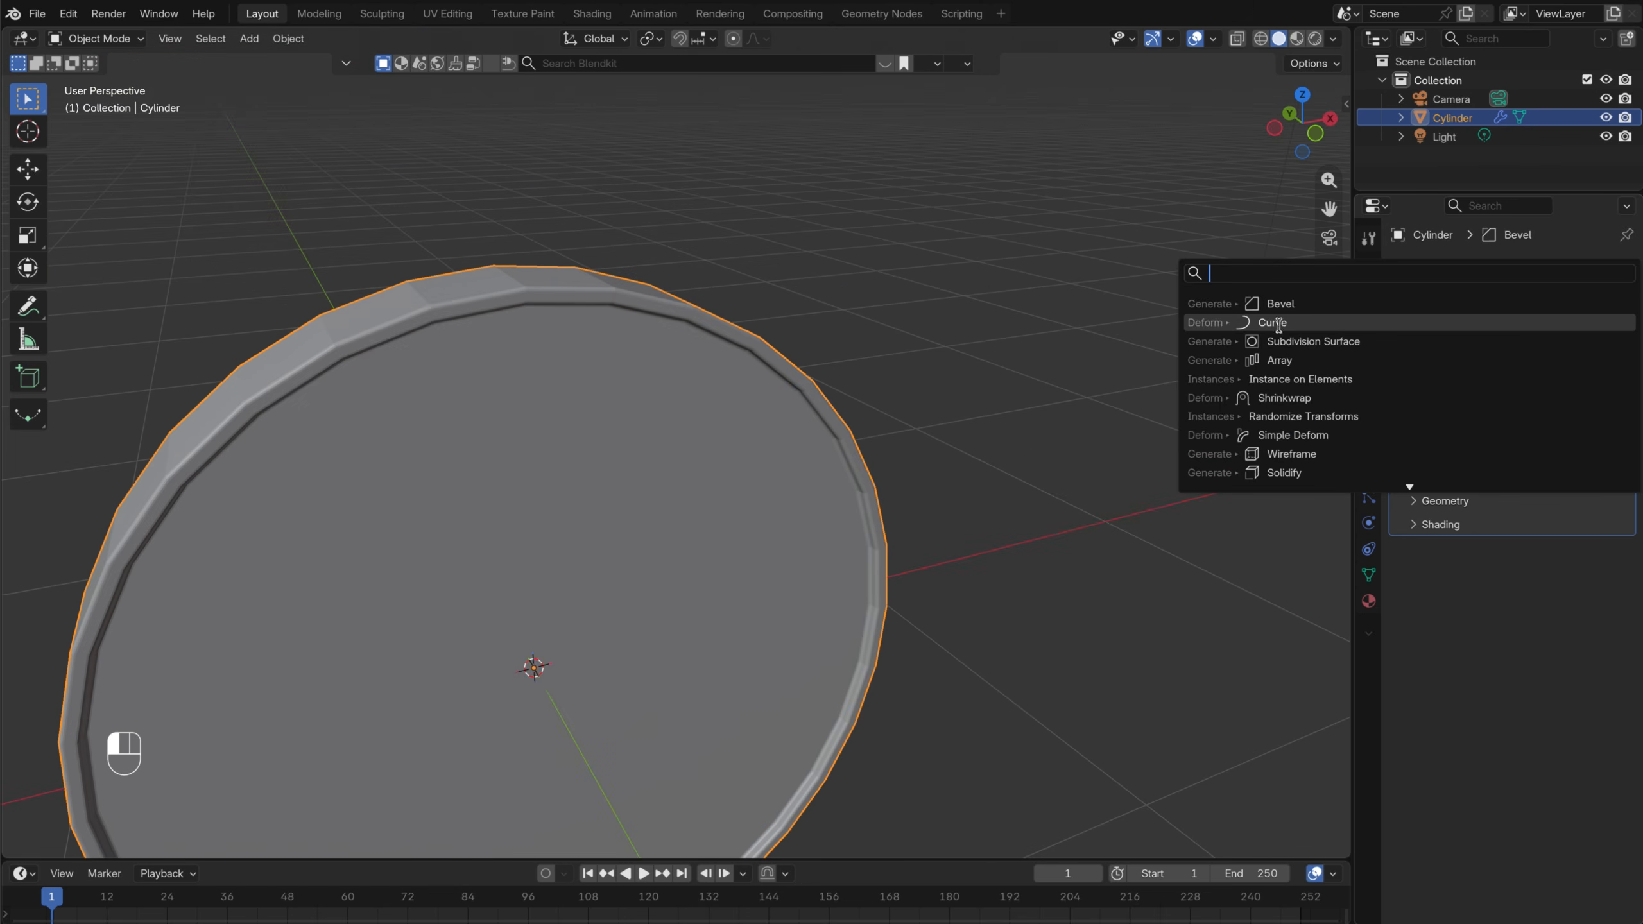
pyautogui.click(1234, 345)
pyautogui.click(1605, 602)
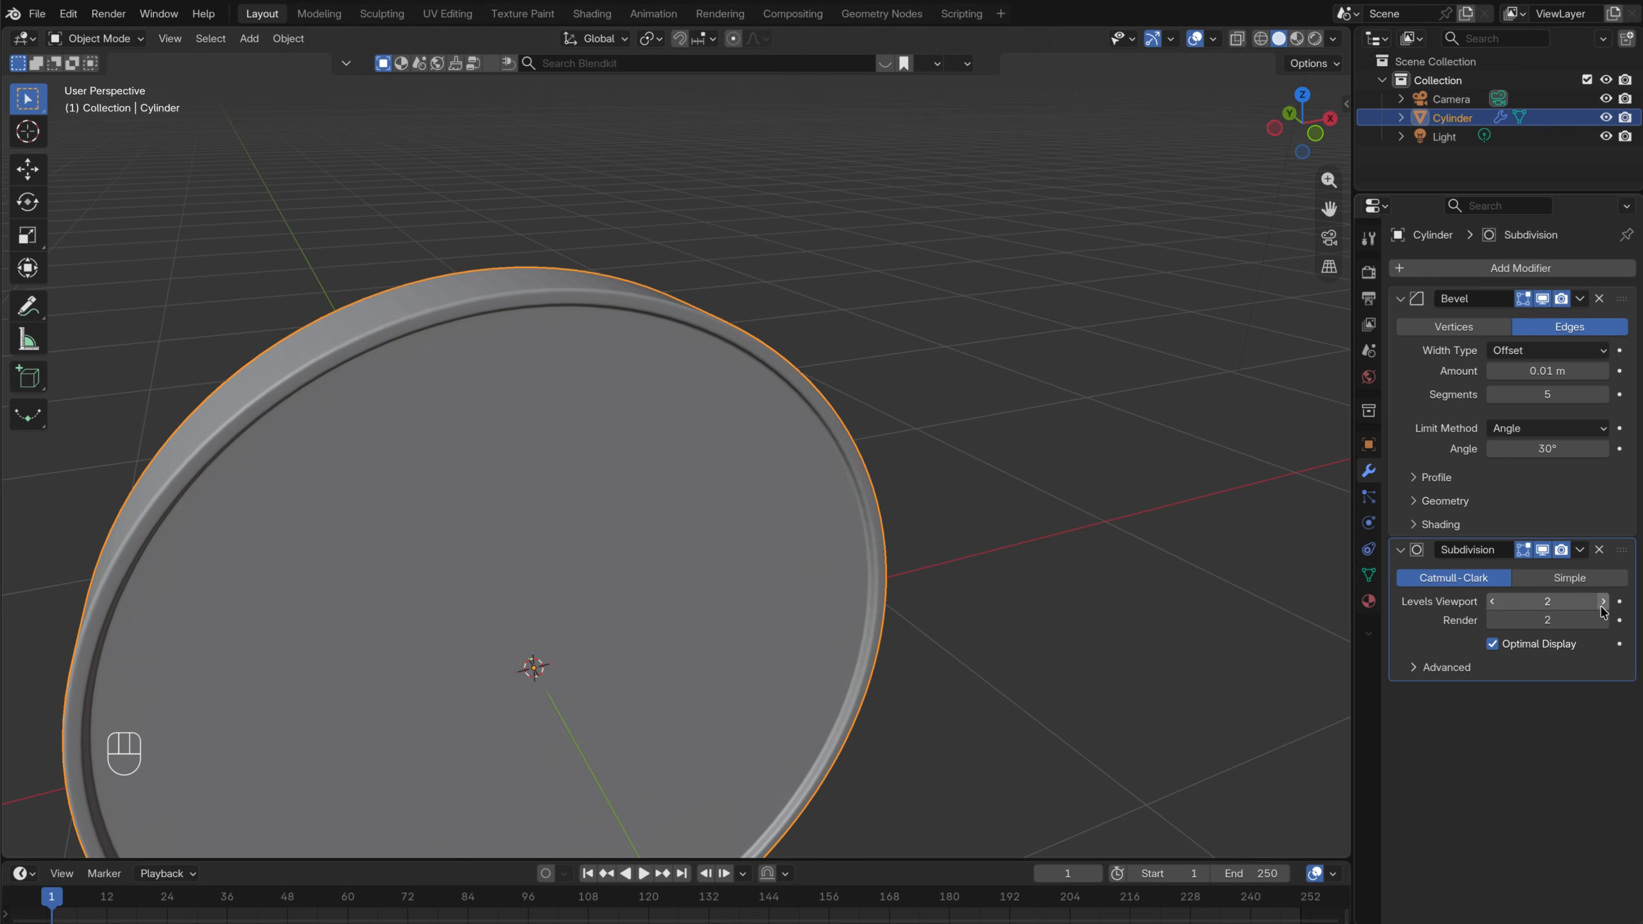
# Apply Shade Auto Smooth to the disc
pyautogui.moveTo(629, 490); pyautogui.dragTo(975, 527, button='middle')
pyautogui.rightClick(655, 460)
pyautogui.click(647, 480)
pyautogui.scroll(-4, 719, 488)
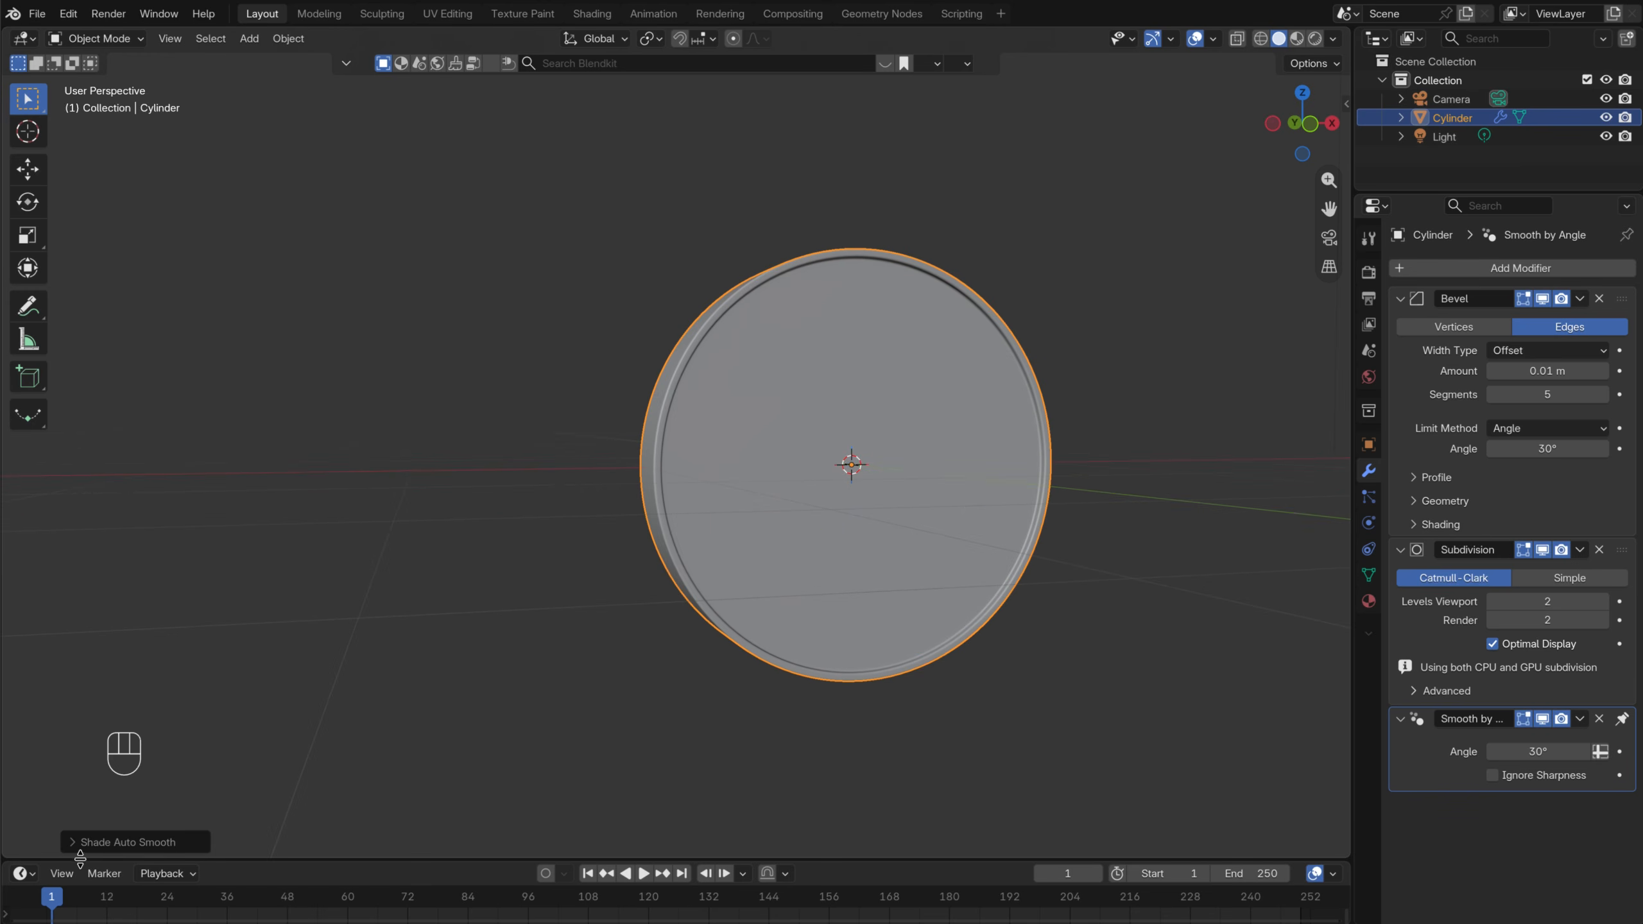
# Enlarge the timeline area below the 3D viewport and switch it to the Shader Editor
pyautogui.moveTo(80, 859); pyautogui.dragTo(80, 581)
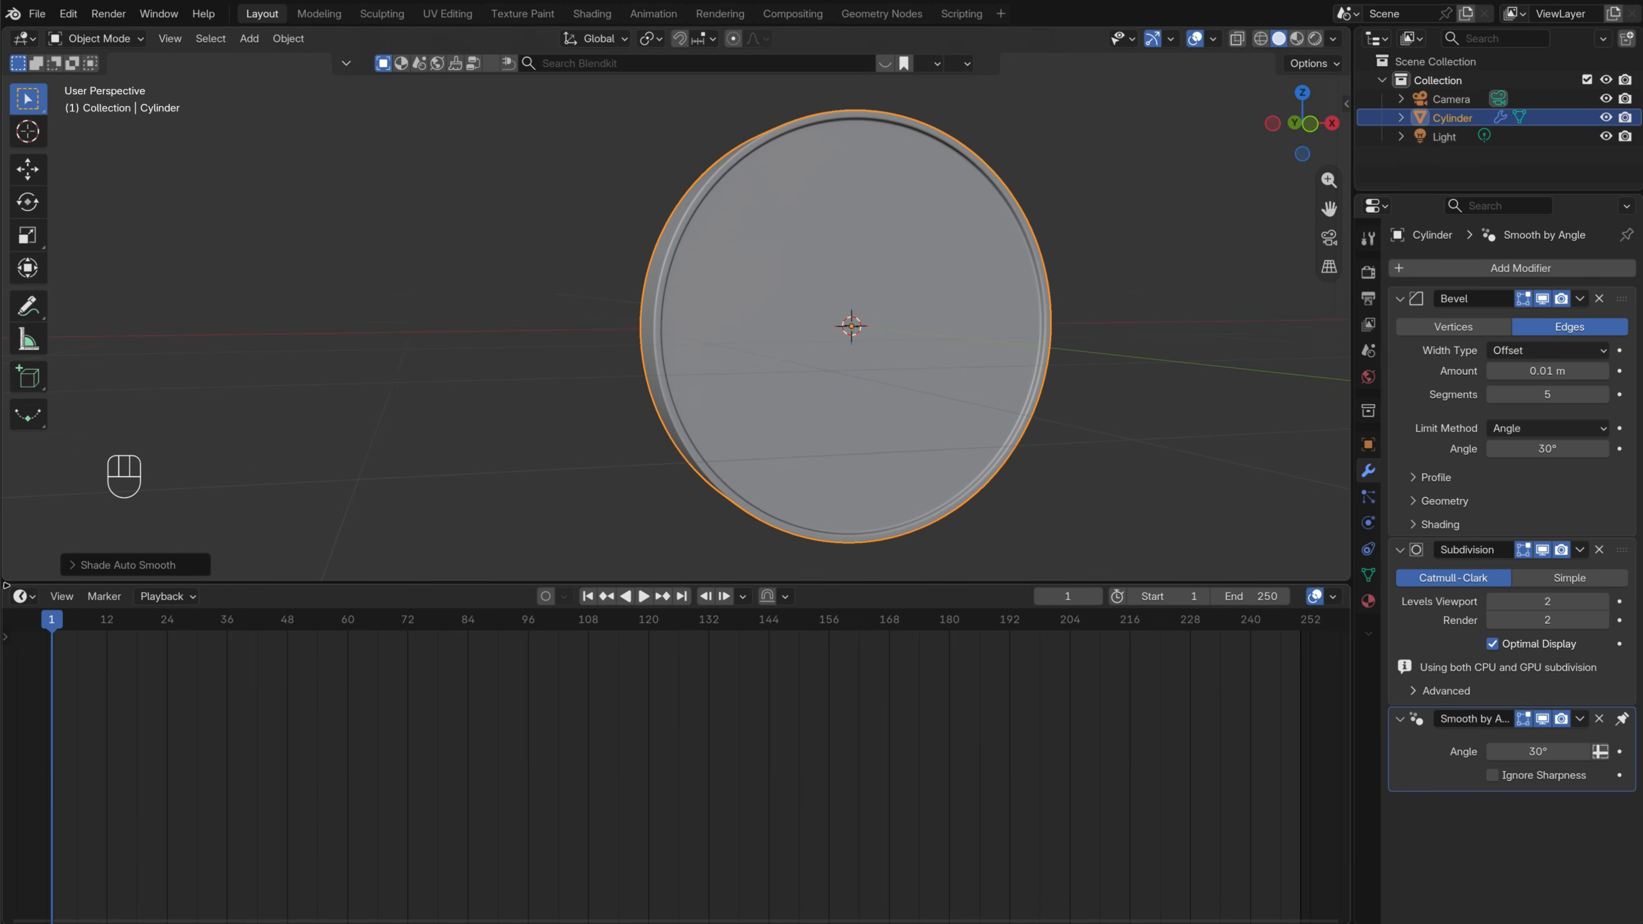
pyautogui.click(34, 598)
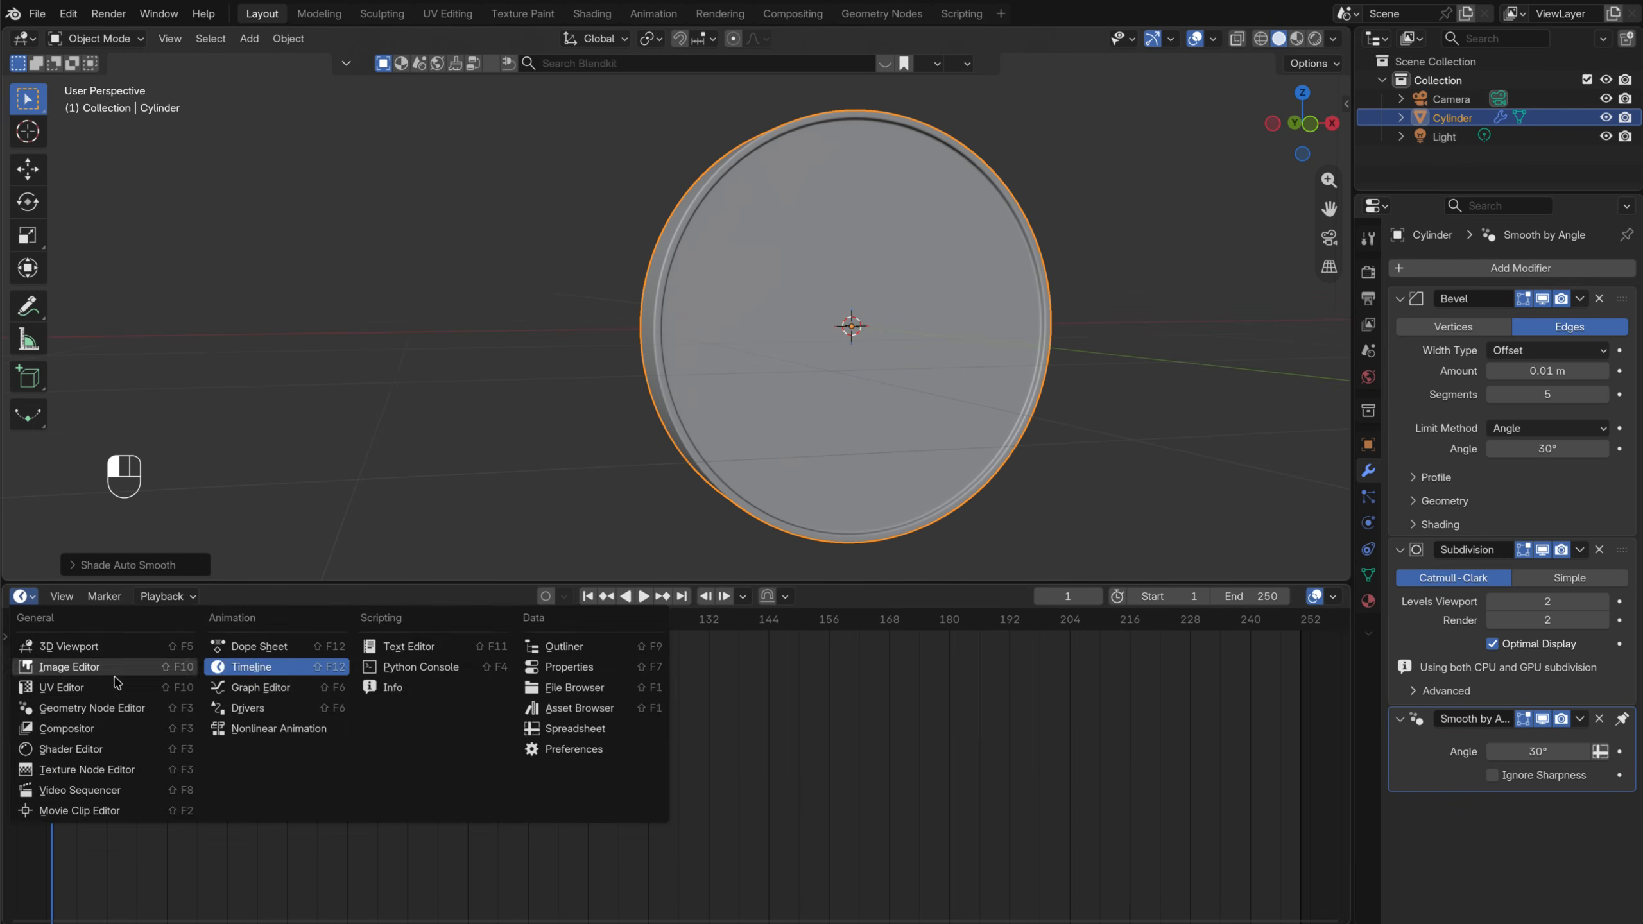
pyautogui.click(94, 751)
# In Edit Mode, add a material slot to the disc and create a new material named Glass-inside
pyautogui.scroll(-2, 874, 382)
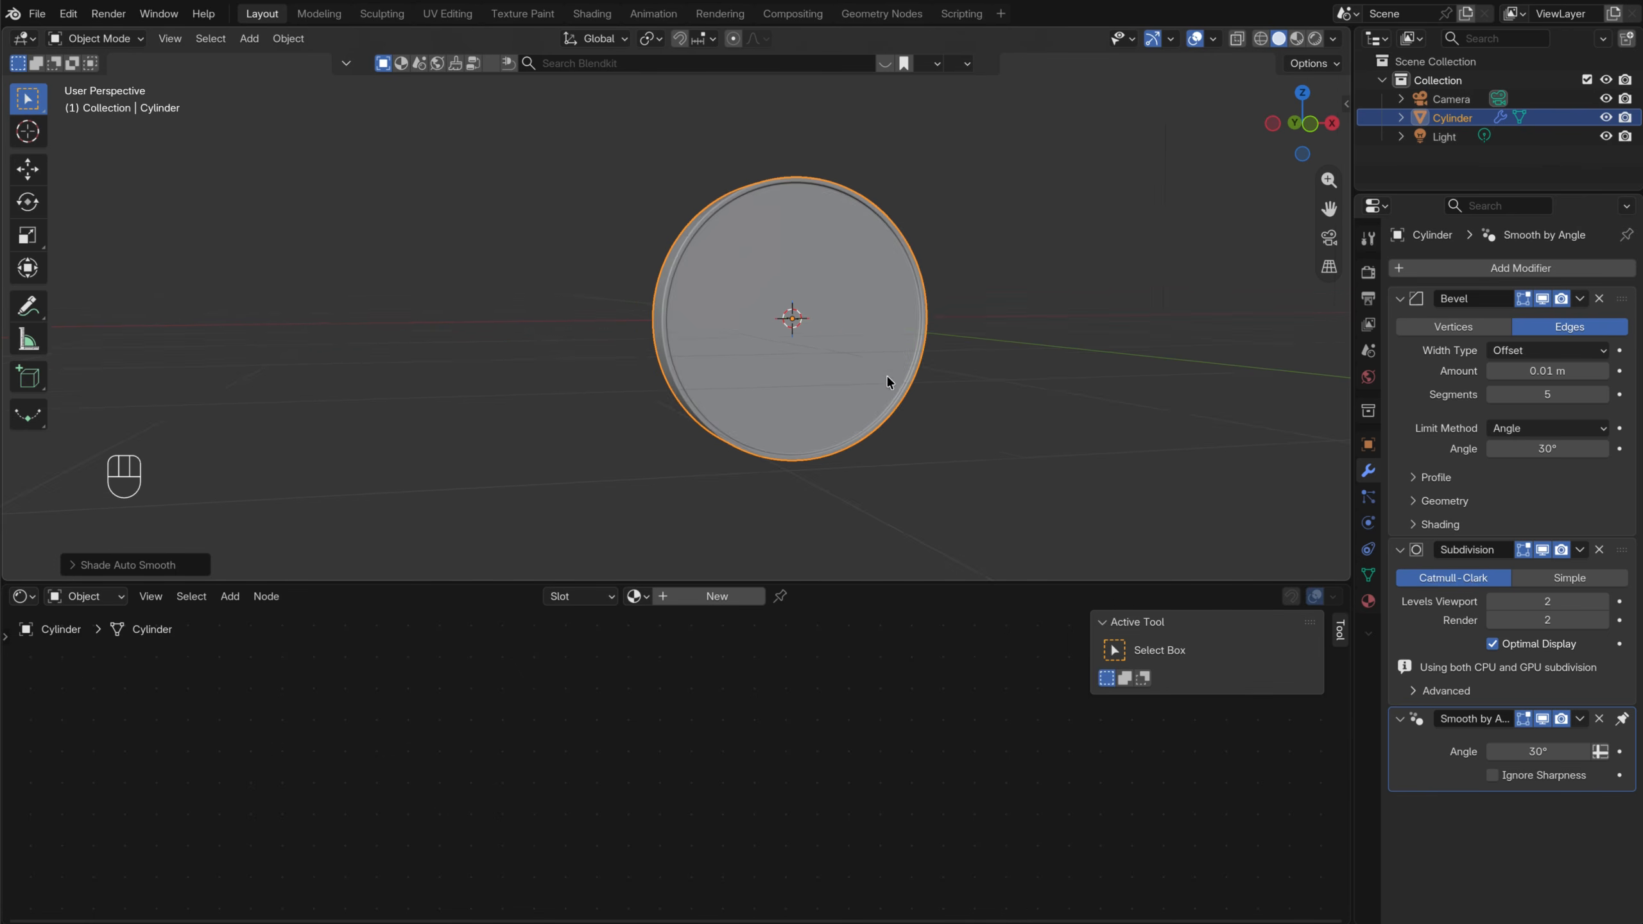
pyautogui.moveTo(885, 376); pyautogui.dragTo(846, 383, button='middle')
pyautogui.press('Tab')
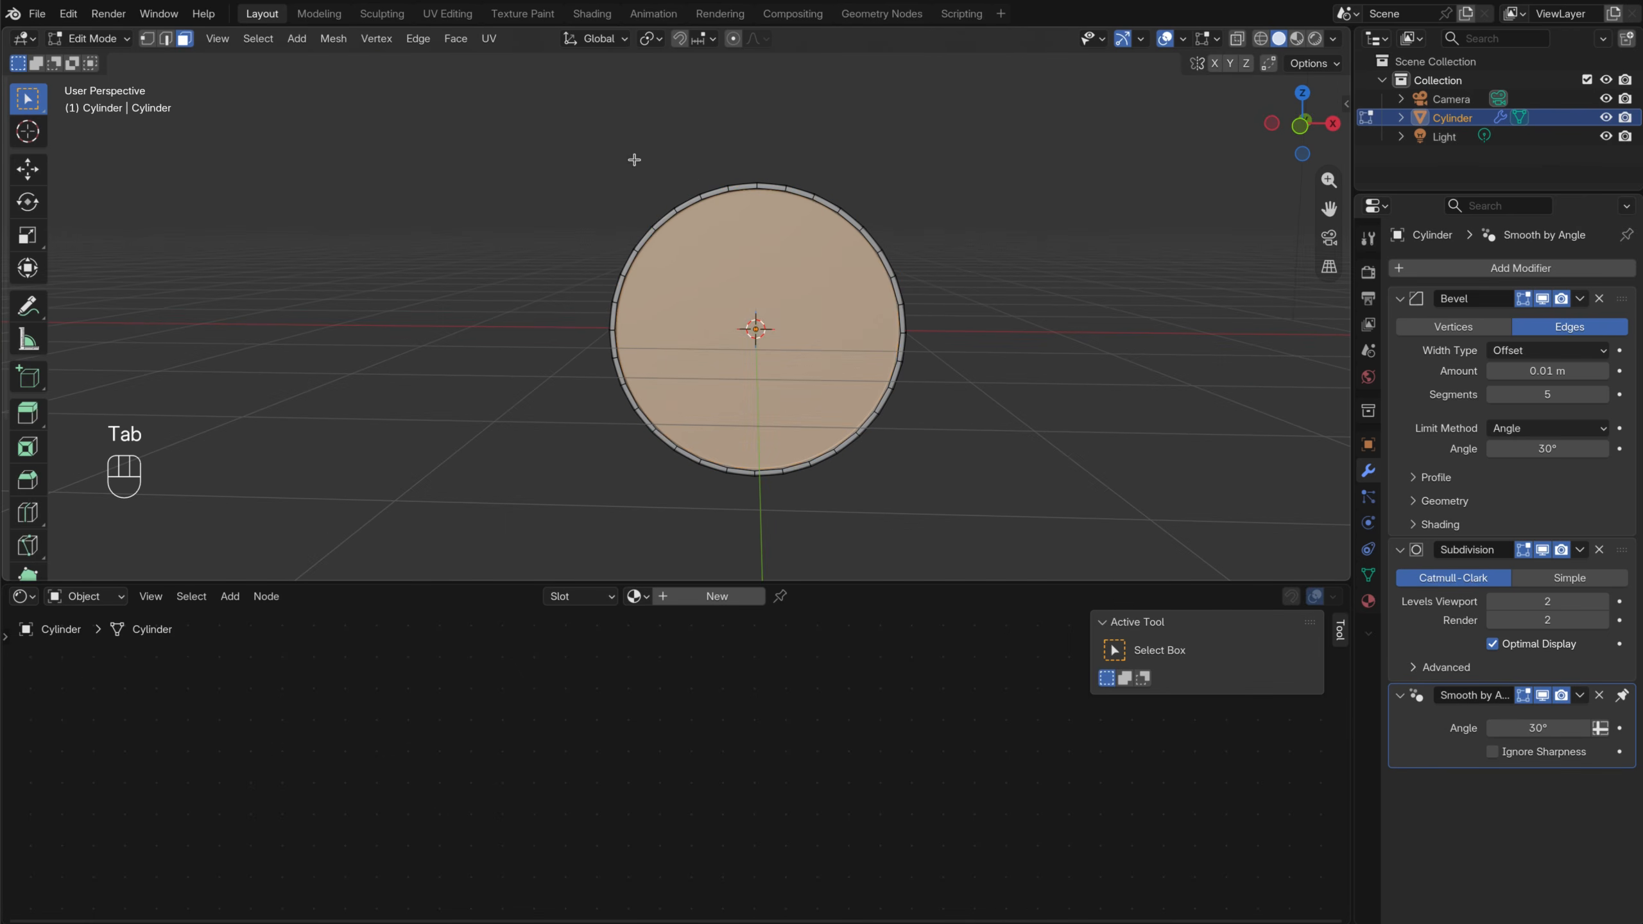
pyautogui.moveTo(756, 330); pyautogui.dragTo(705, 305, button='middle')
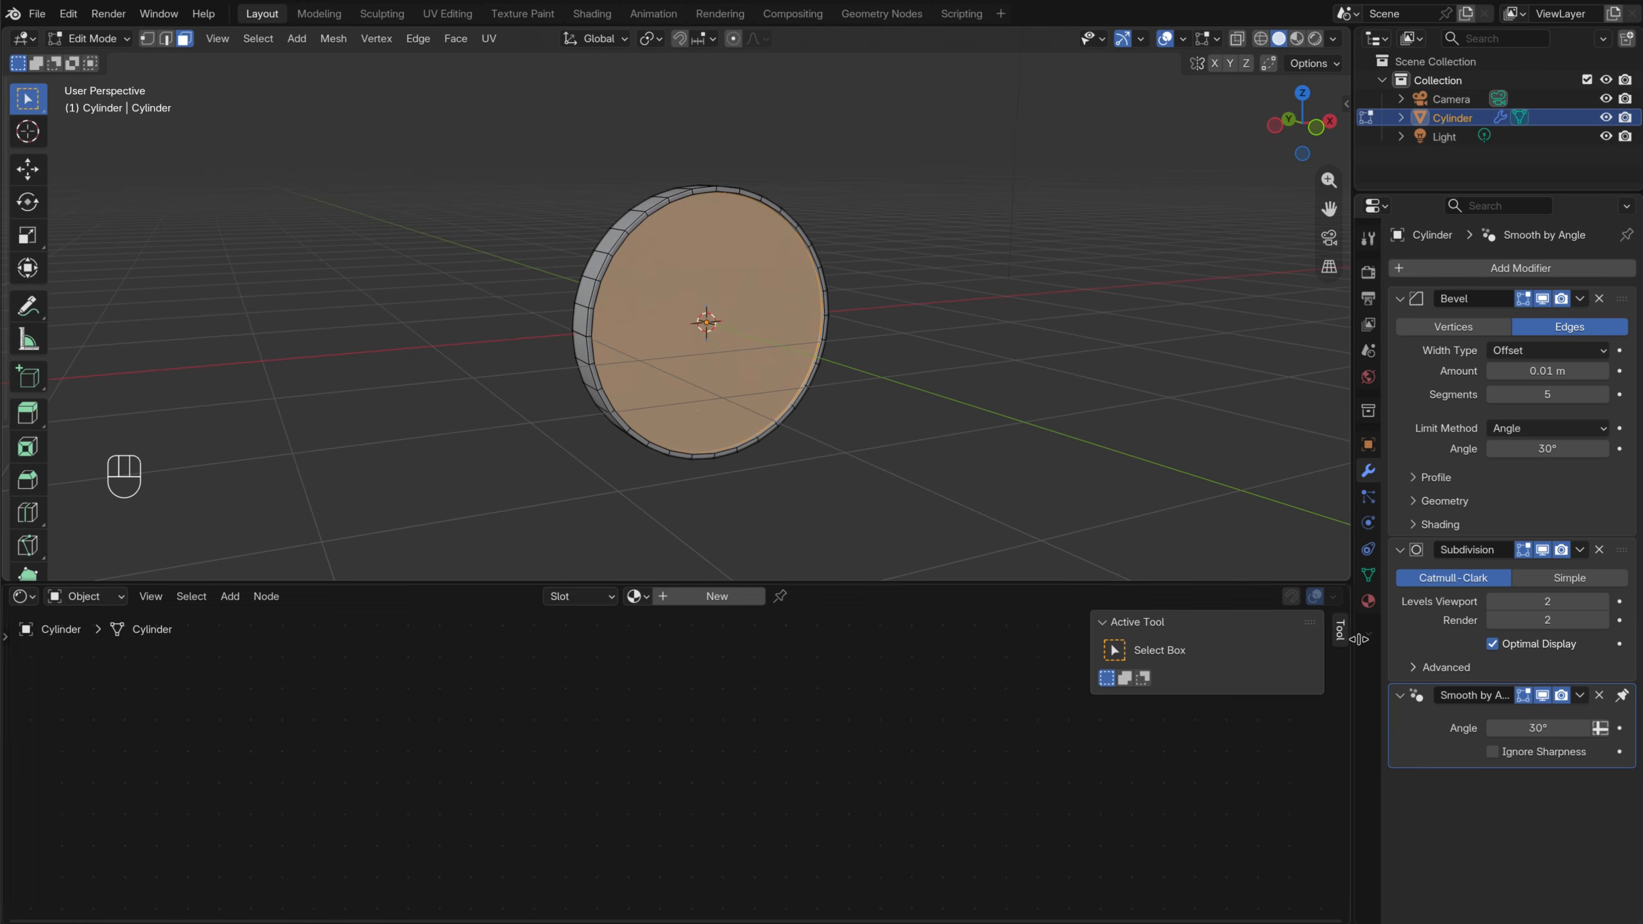
pyautogui.click(1369, 604)
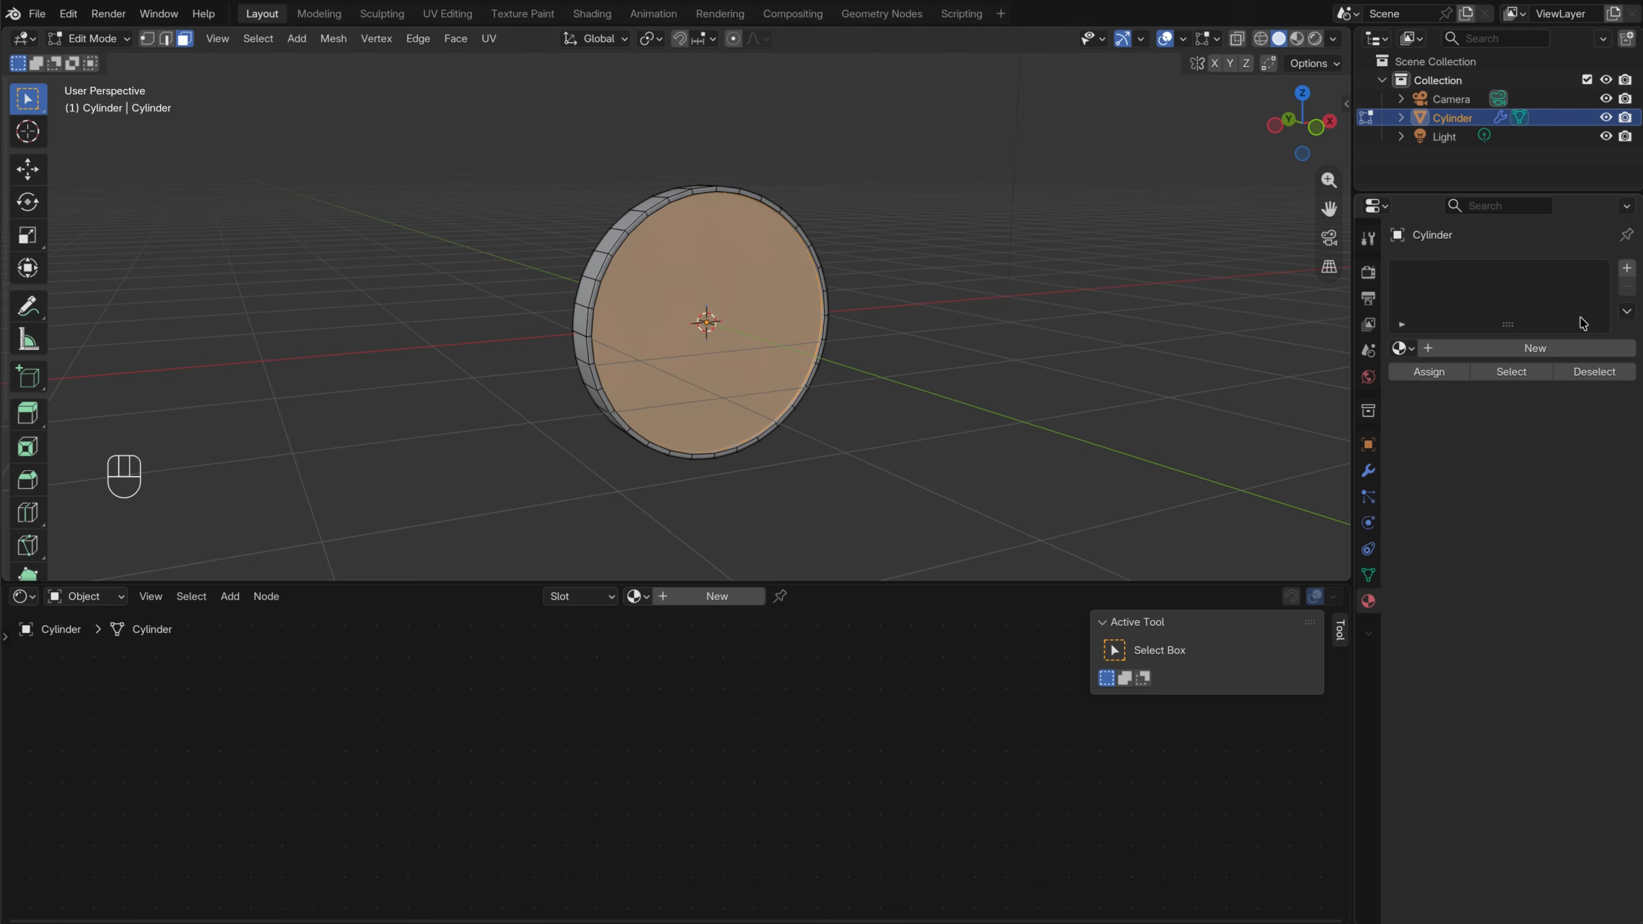
pyautogui.moveTo(1508, 325); pyautogui.dragTo(1508, 363)
pyautogui.click(1628, 269)
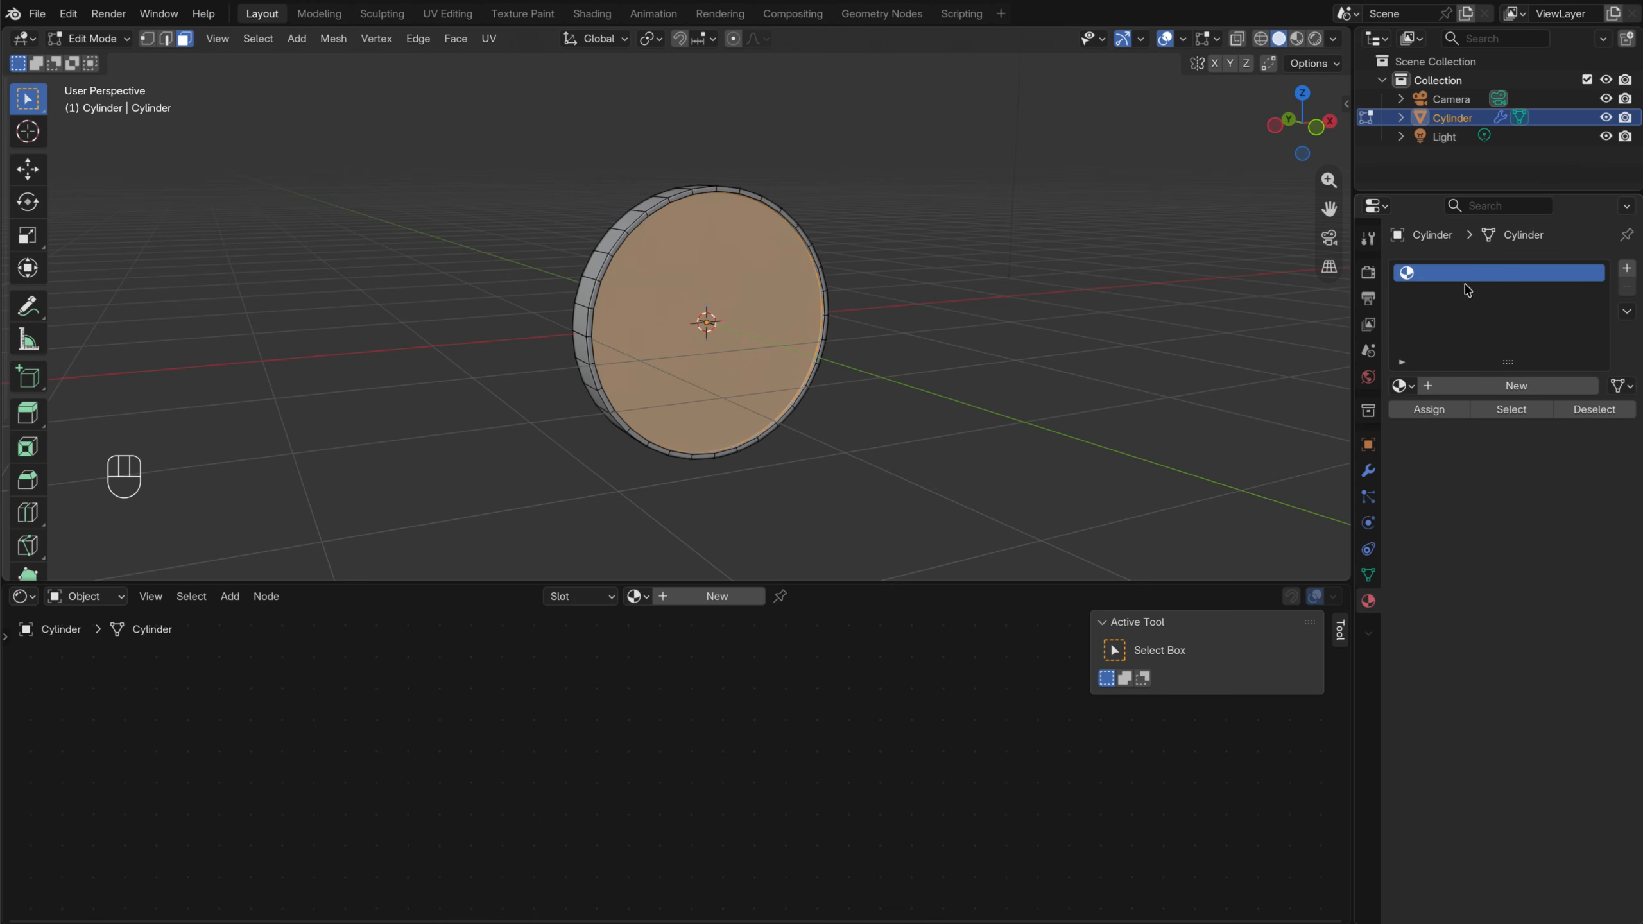
pyautogui.click(1491, 386)
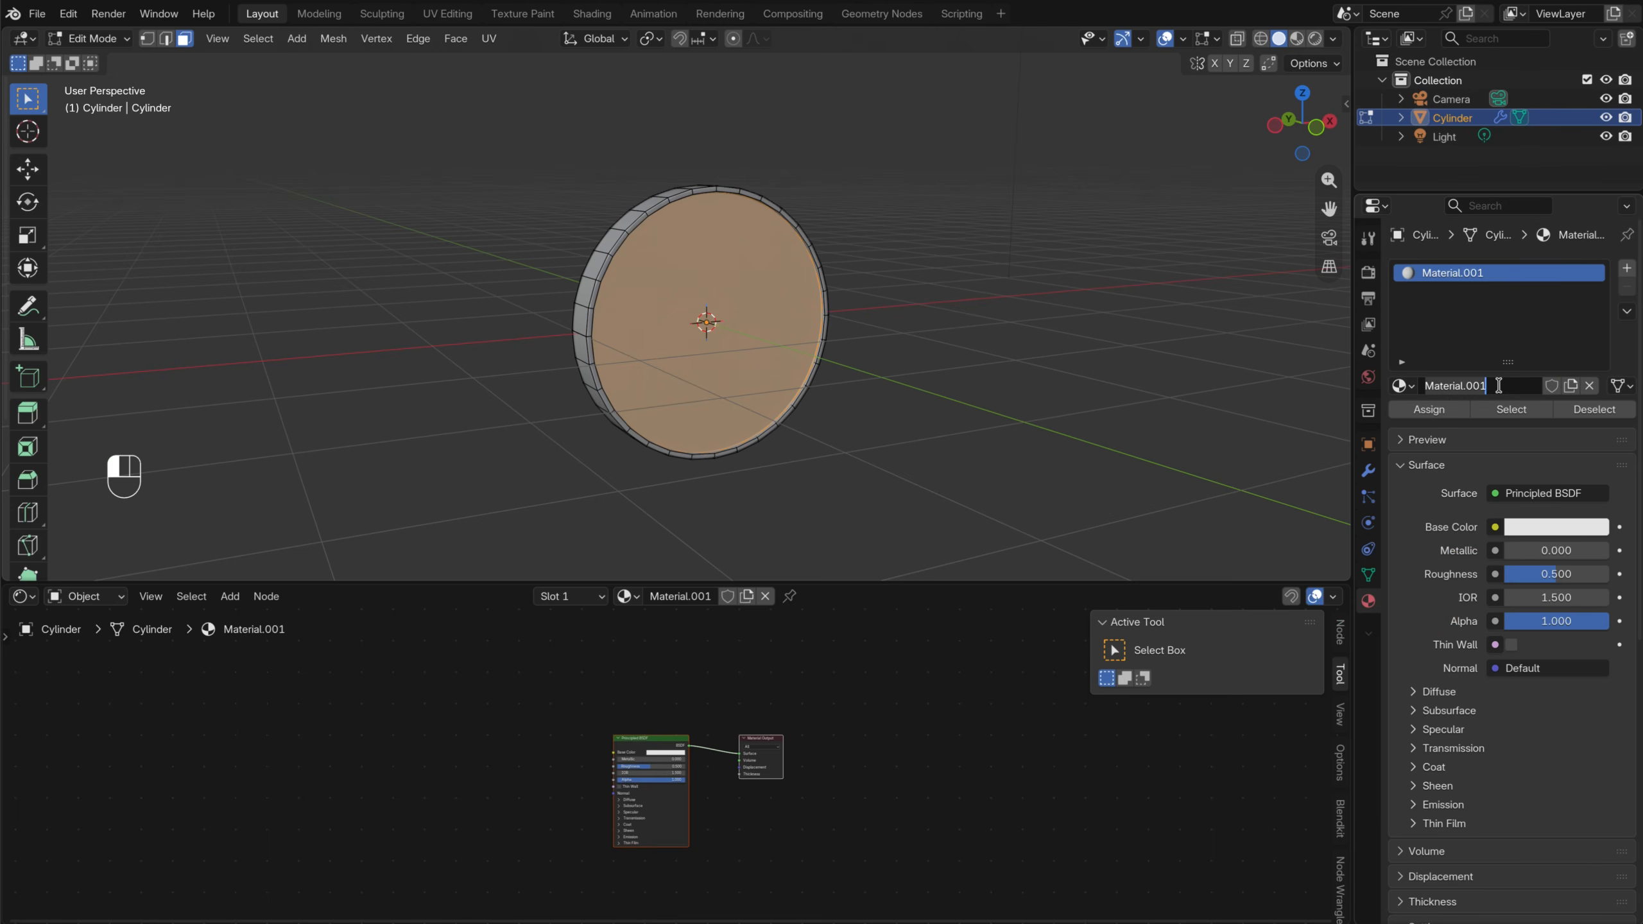
pyautogui.write('Glass-inside')
pyautogui.press('Return')
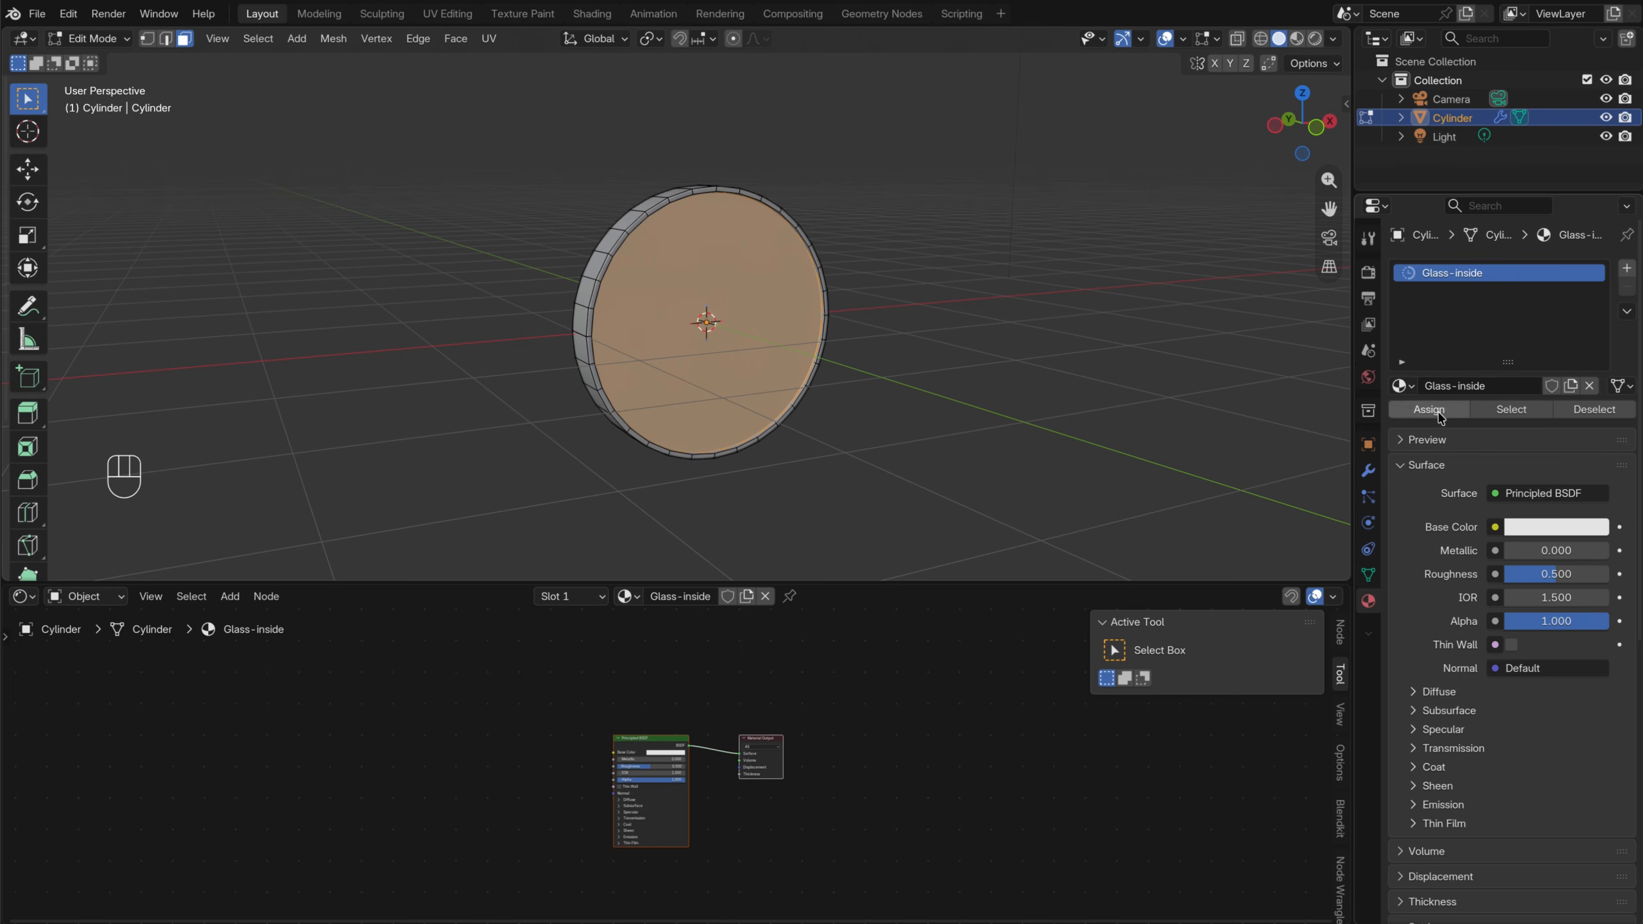
# Switch the viewport shading to Material Preview with the disc seen up close
pyautogui.scroll(4, 817, 253)
pyautogui.press('z')
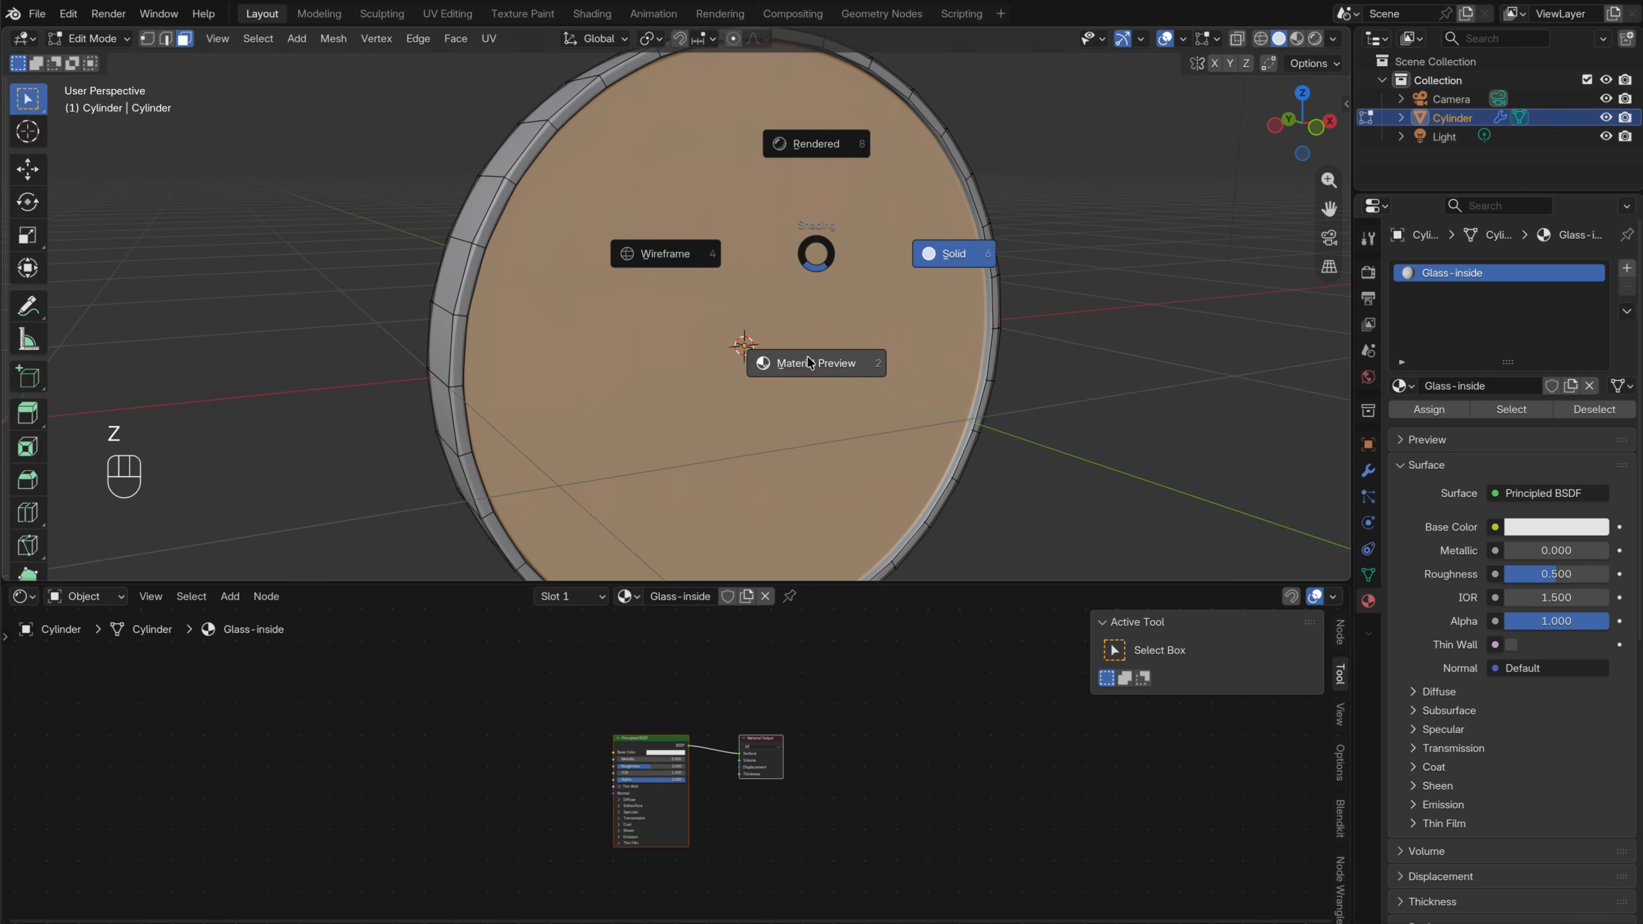
pyautogui.click(754, 367)
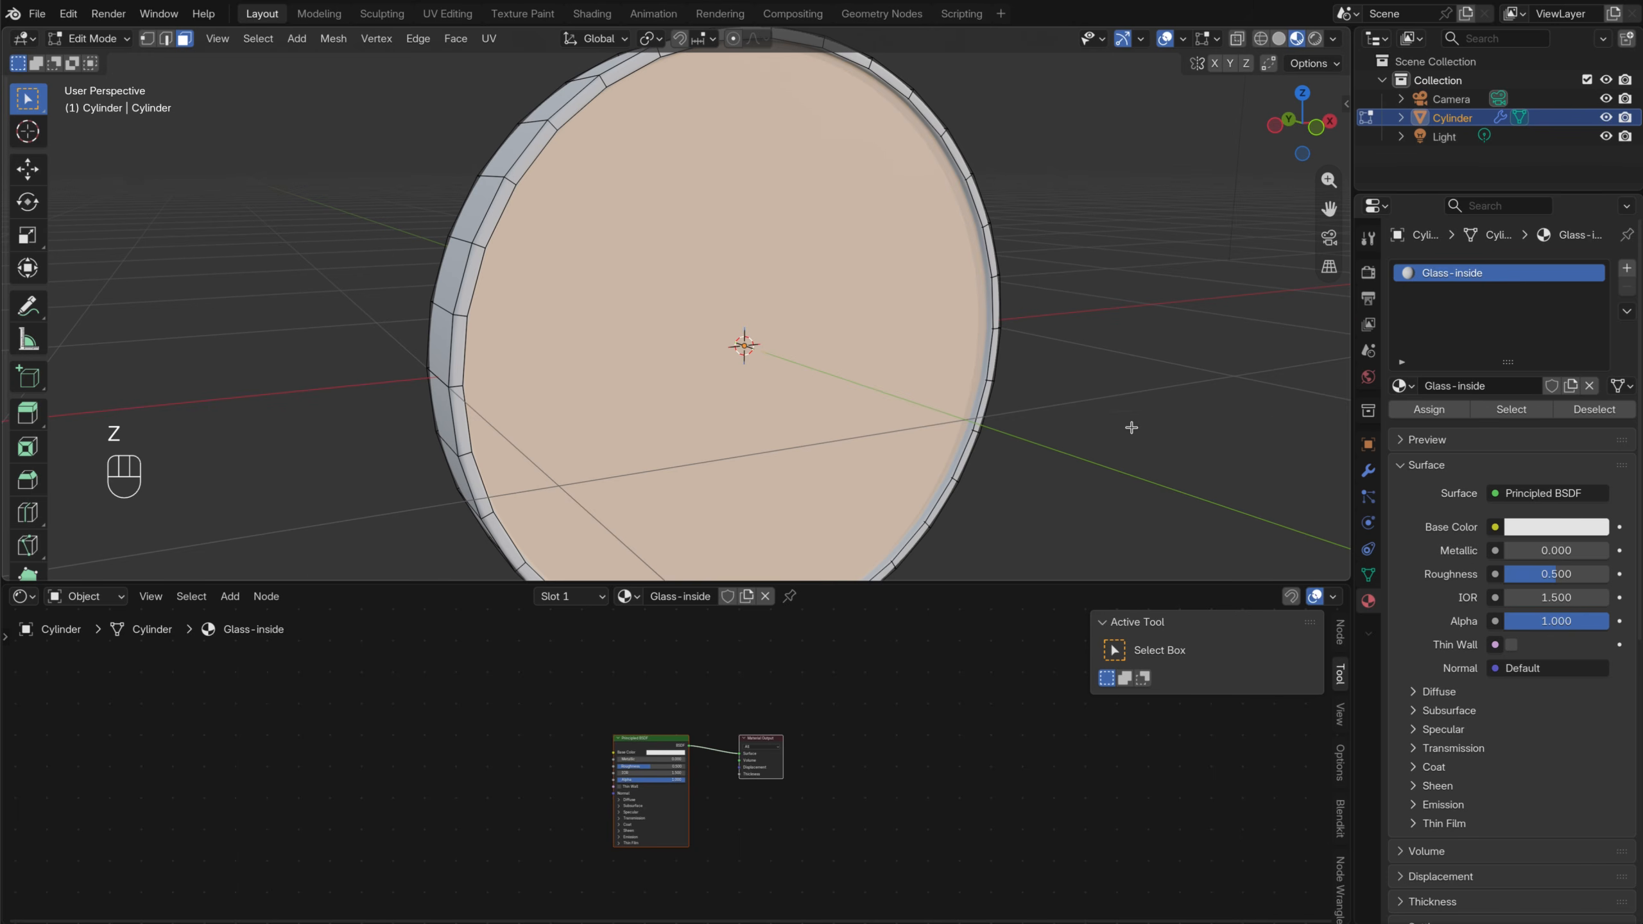
# Set the Glass-inside material's base color to a magenta pink
pyautogui.moveTo(1132, 428); pyautogui.dragTo(958, 433, button='middle')
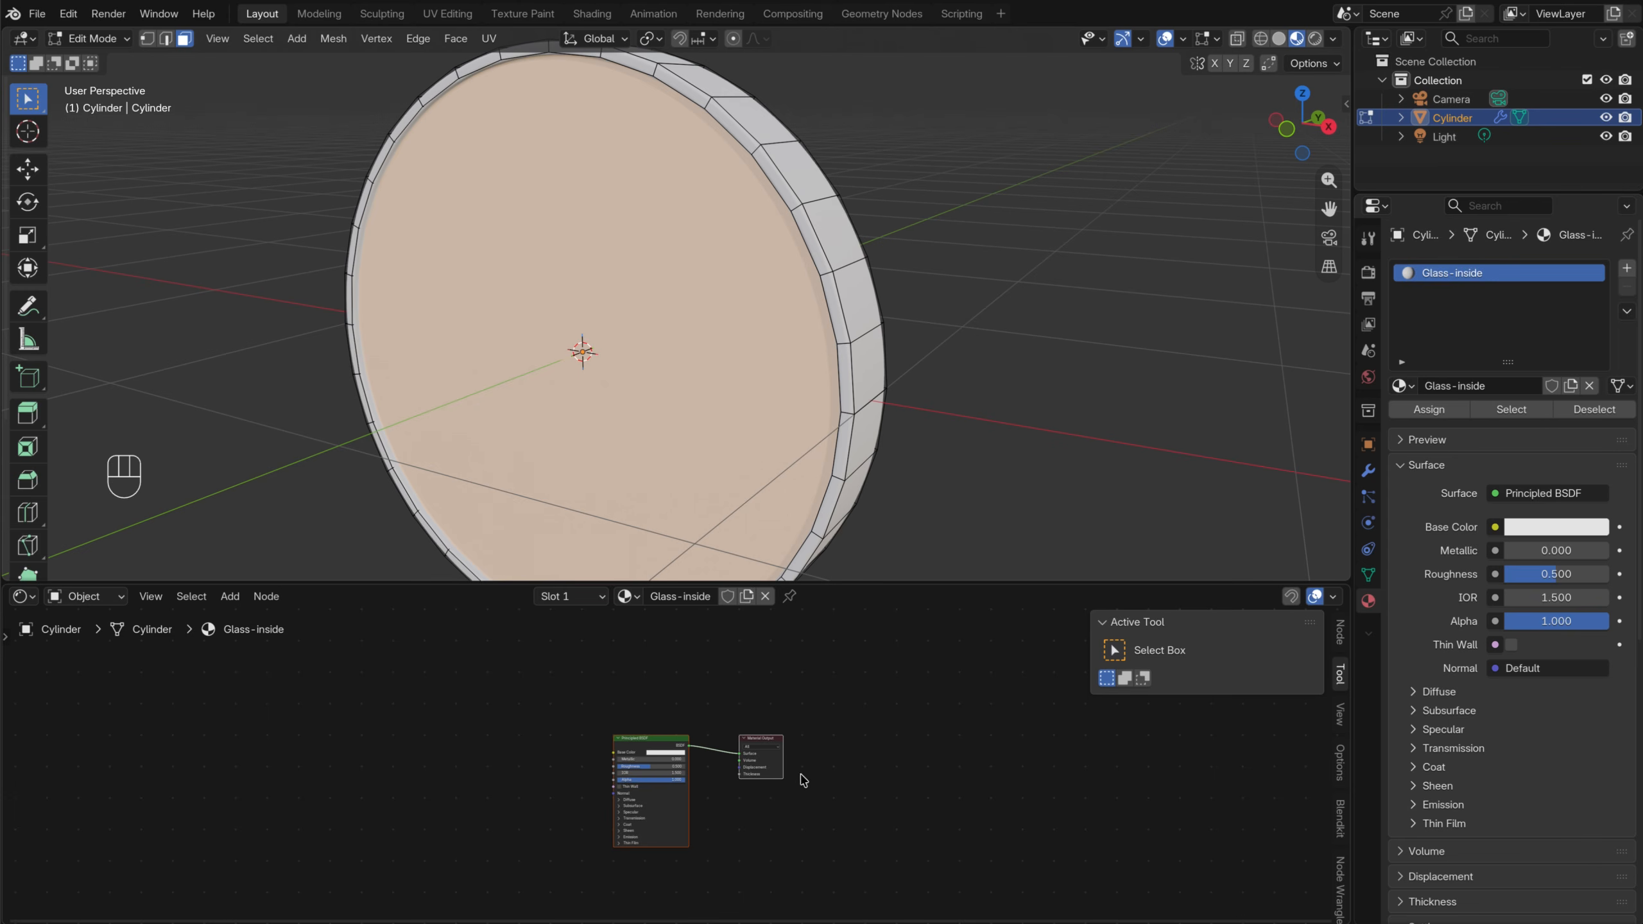
pyautogui.click(664, 751)
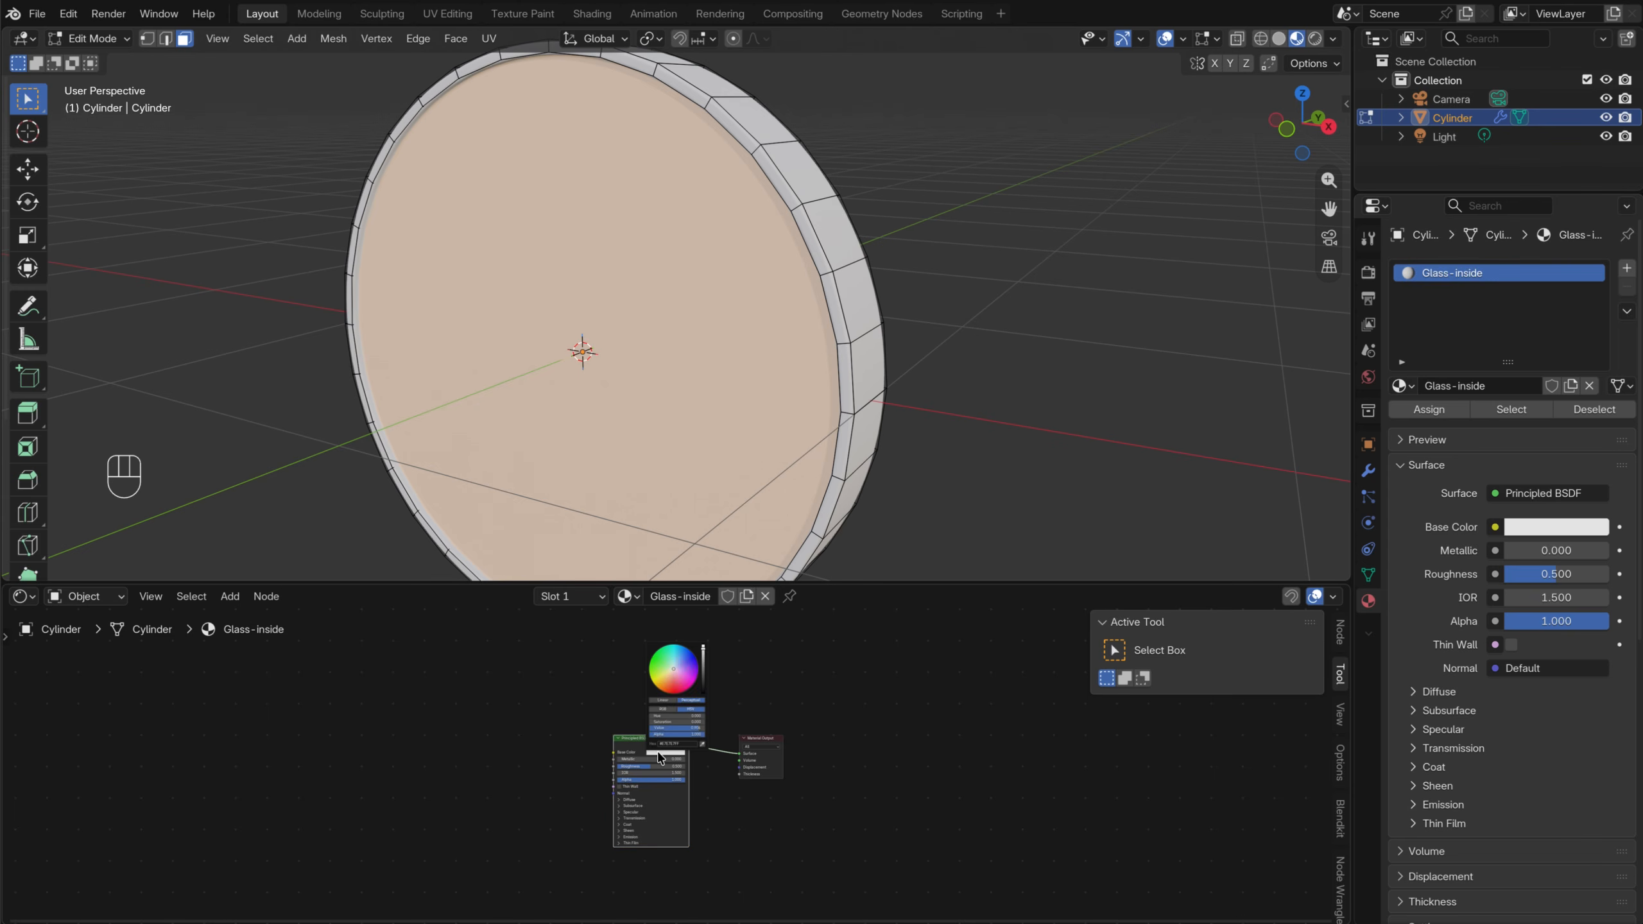
pyautogui.click(688, 682)
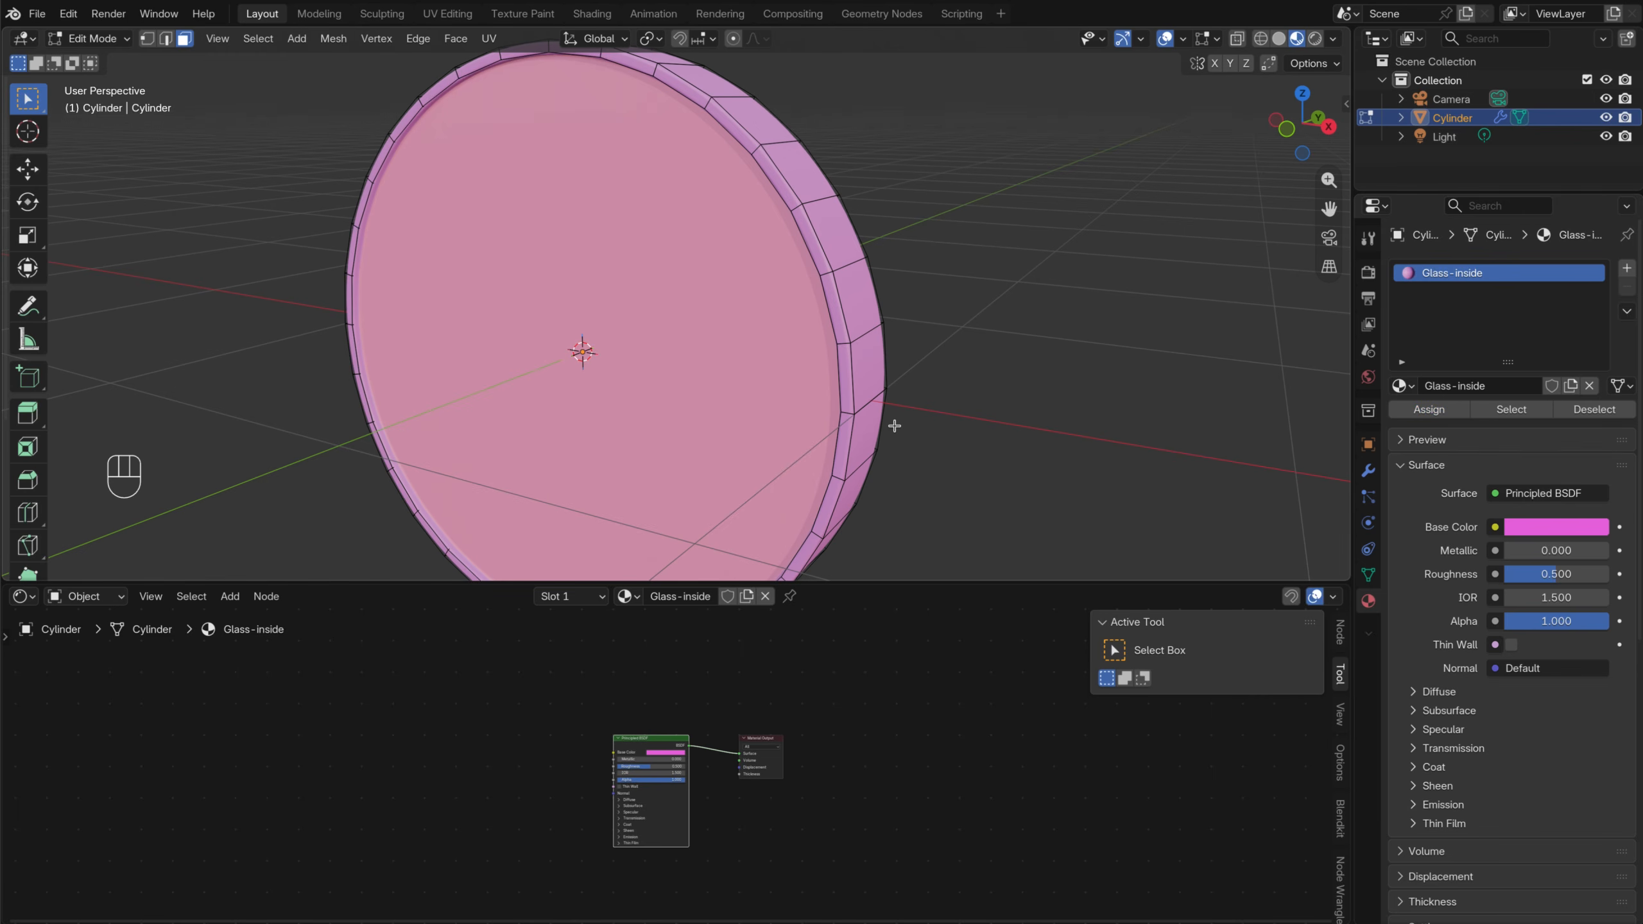
pyautogui.moveTo(886, 438); pyautogui.dragTo(970, 418, button='middle')
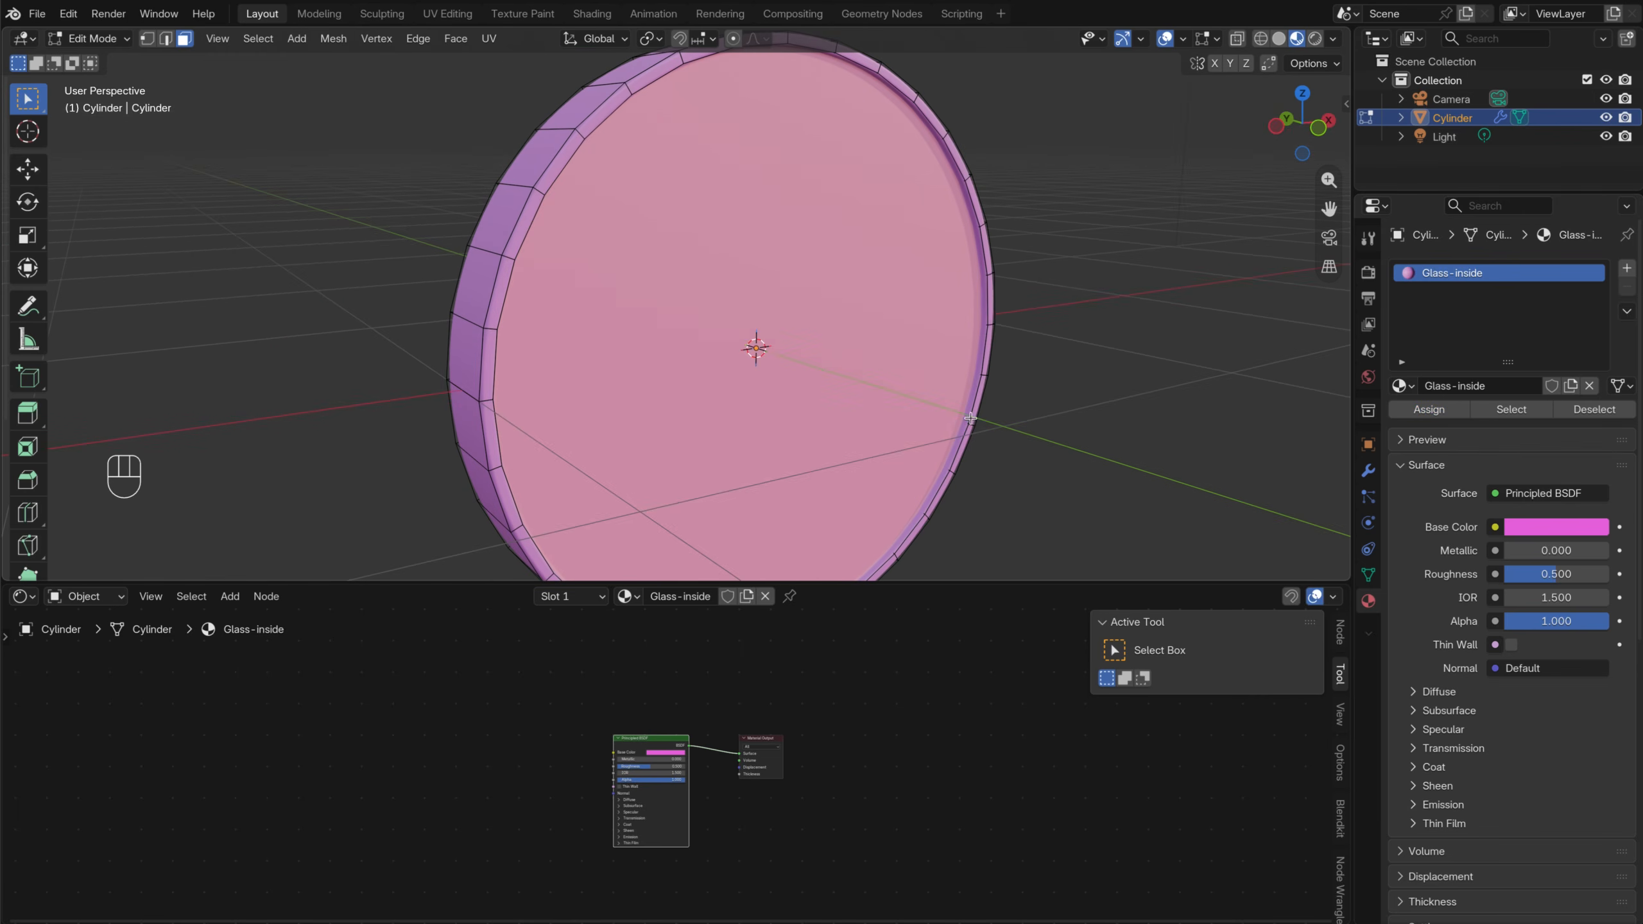
# Check both flat sides of the disc and invert the face selection to select the rim faces
pyautogui.moveTo(723, 244); pyautogui.dragTo(903, 273, button='middle')
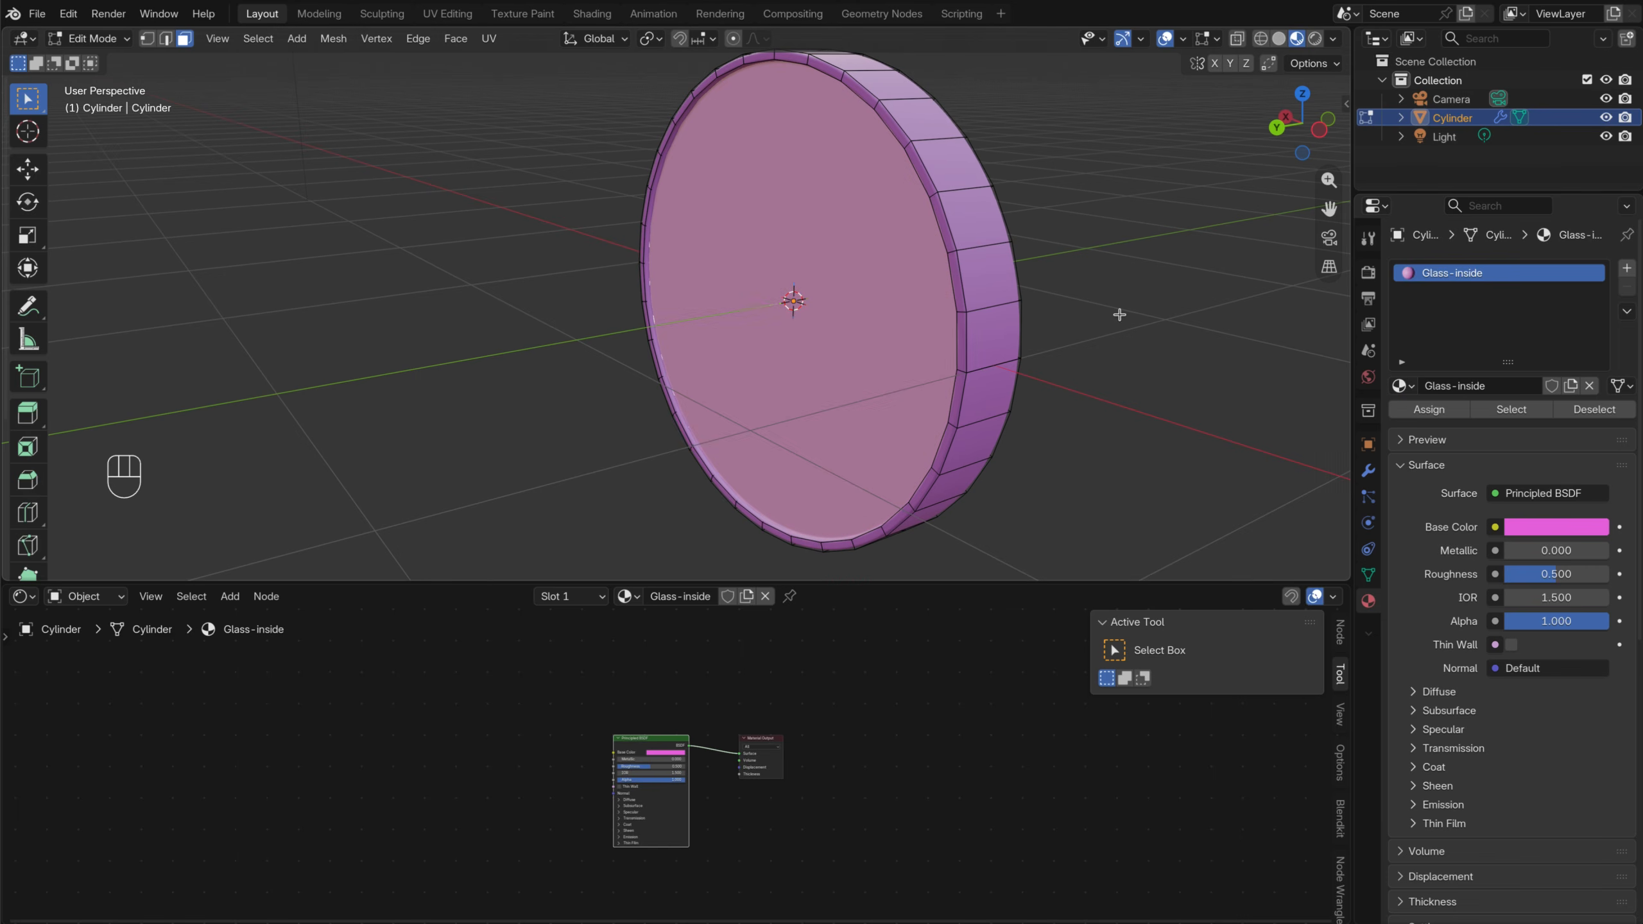
pyautogui.moveTo(1119, 312); pyautogui.dragTo(939, 301, button='middle')
pyautogui.moveTo(942, 392); pyautogui.dragTo(794, 396, button='middle')
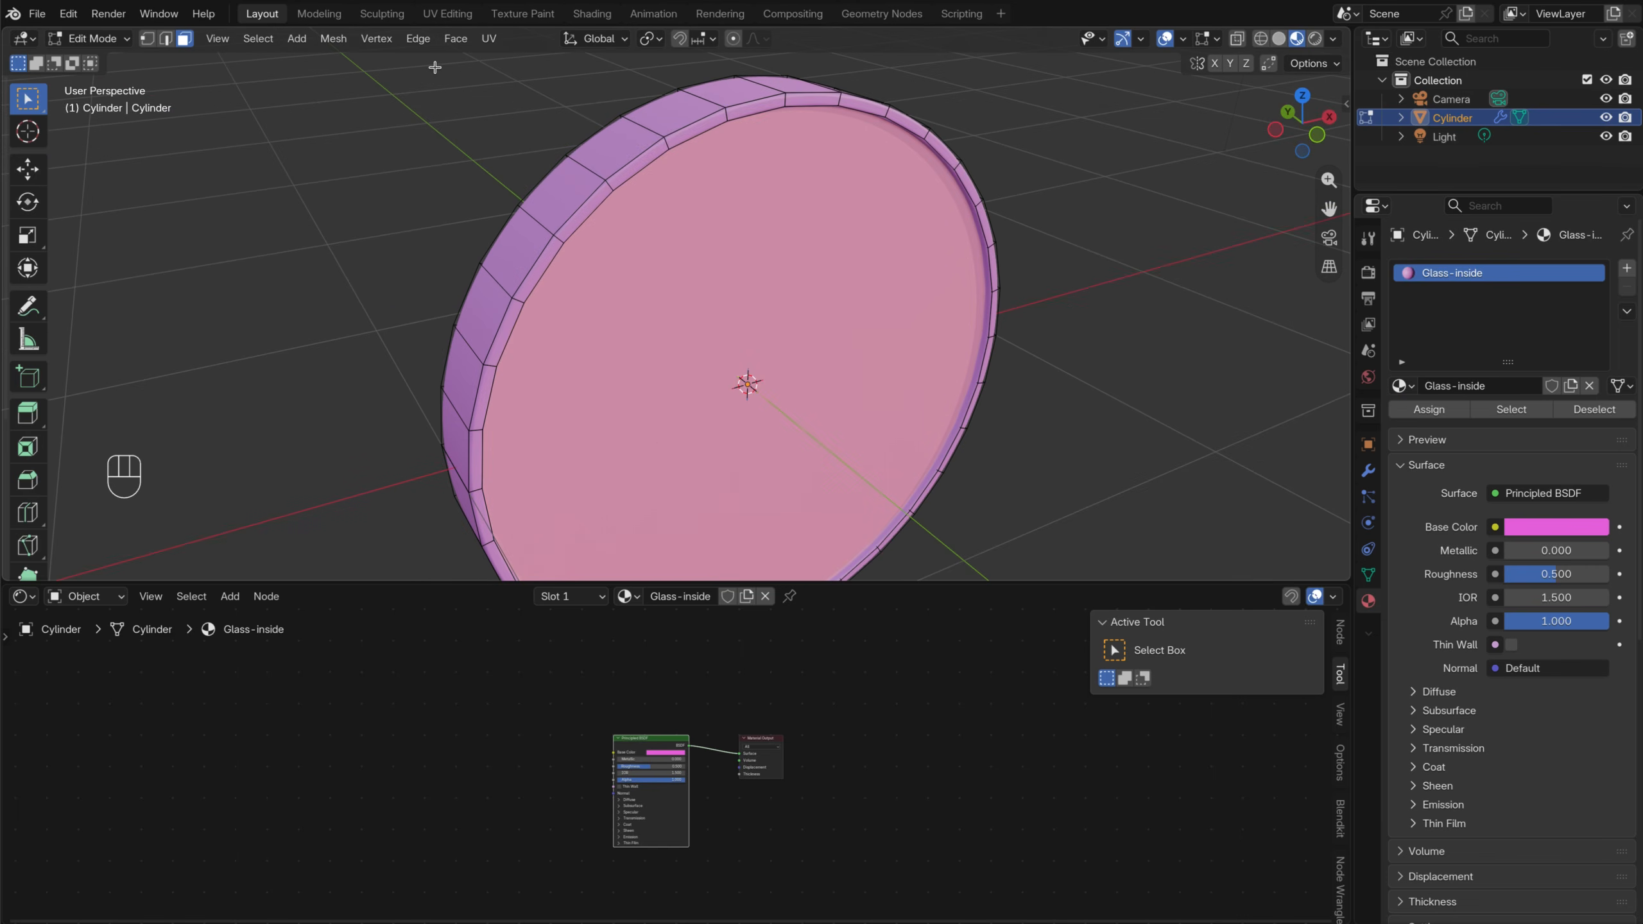
pyautogui.click(258, 41)
pyautogui.click(291, 102)
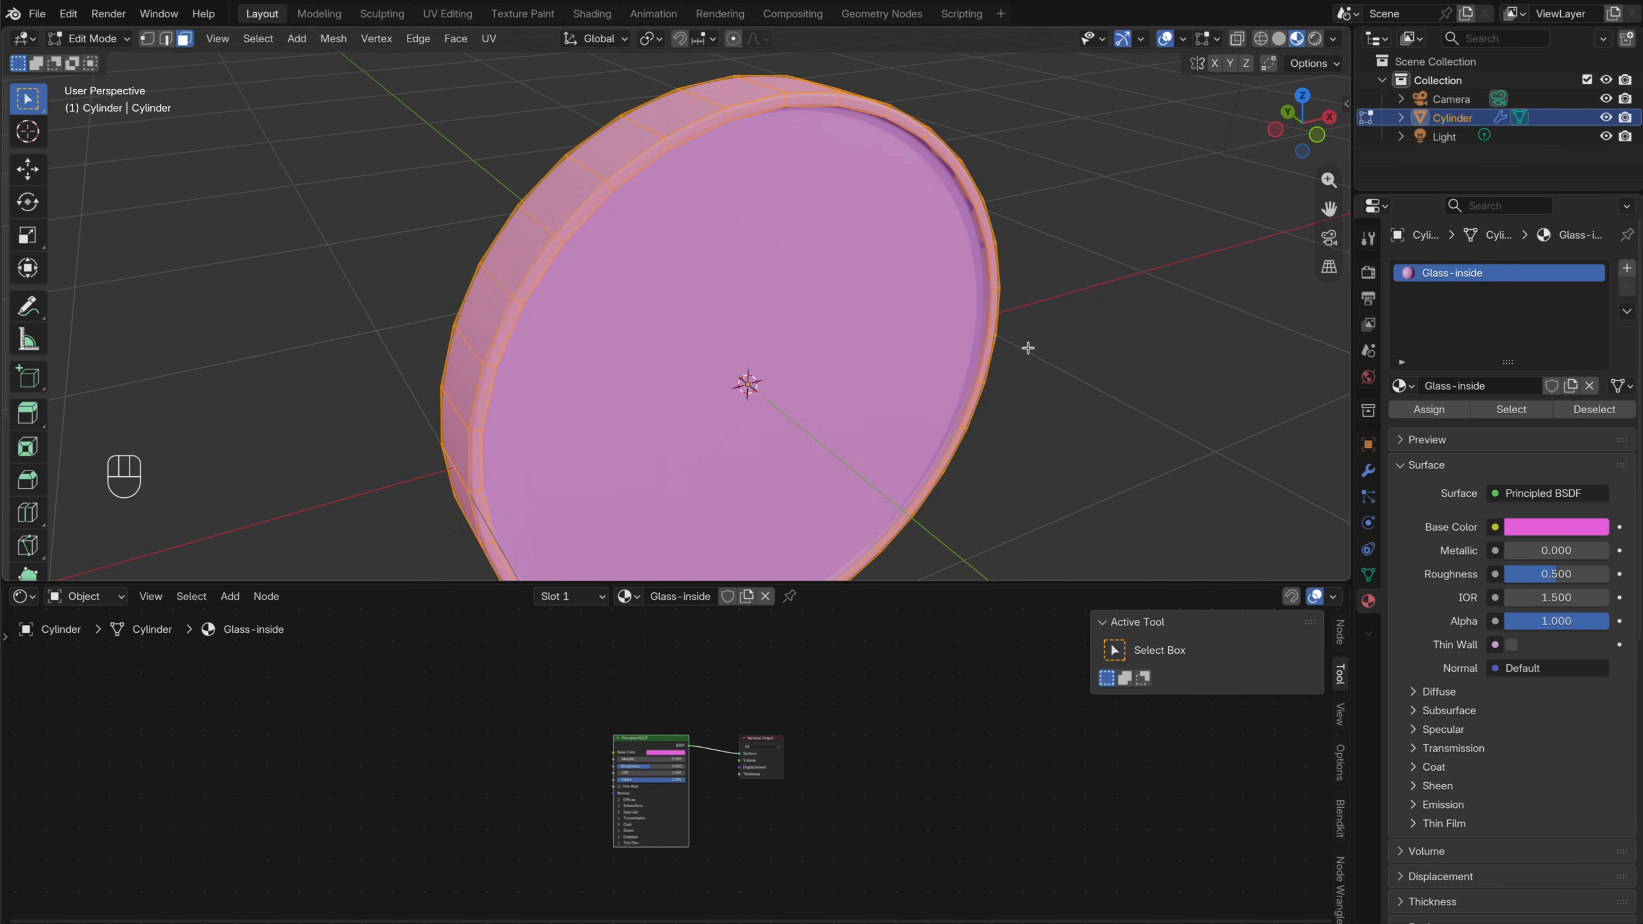
pyautogui.moveTo(1028, 349); pyautogui.dragTo(567, 135, button='middle')
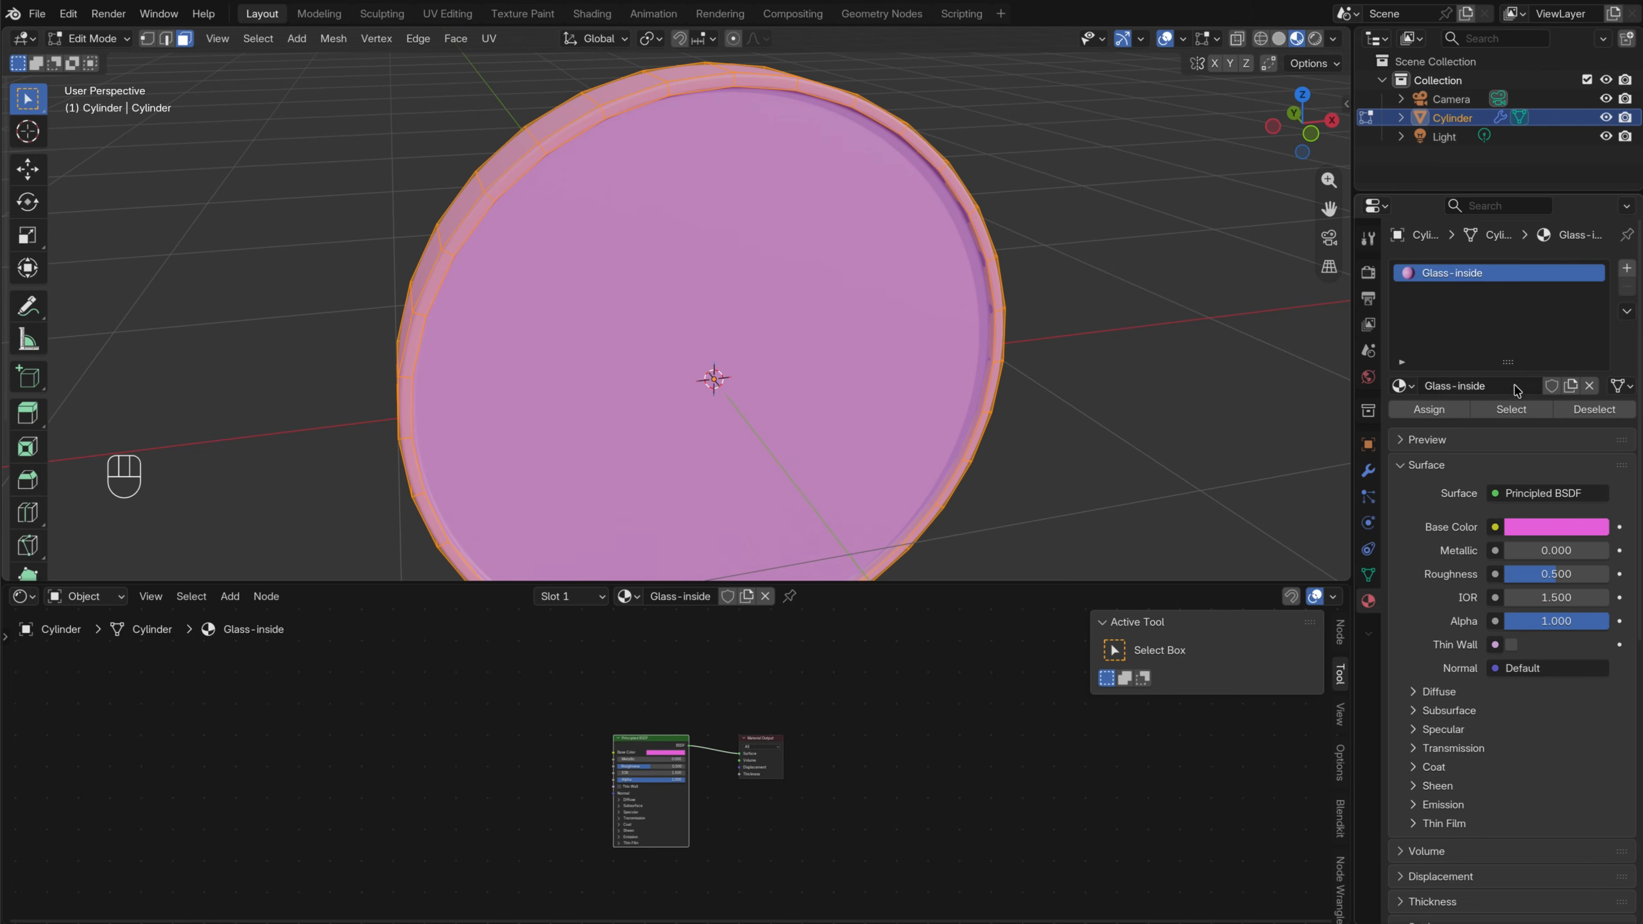
# Add a second material slot with a new material named Wood-glass-outside and assign it to the selected rim faces
pyautogui.click(1628, 269)
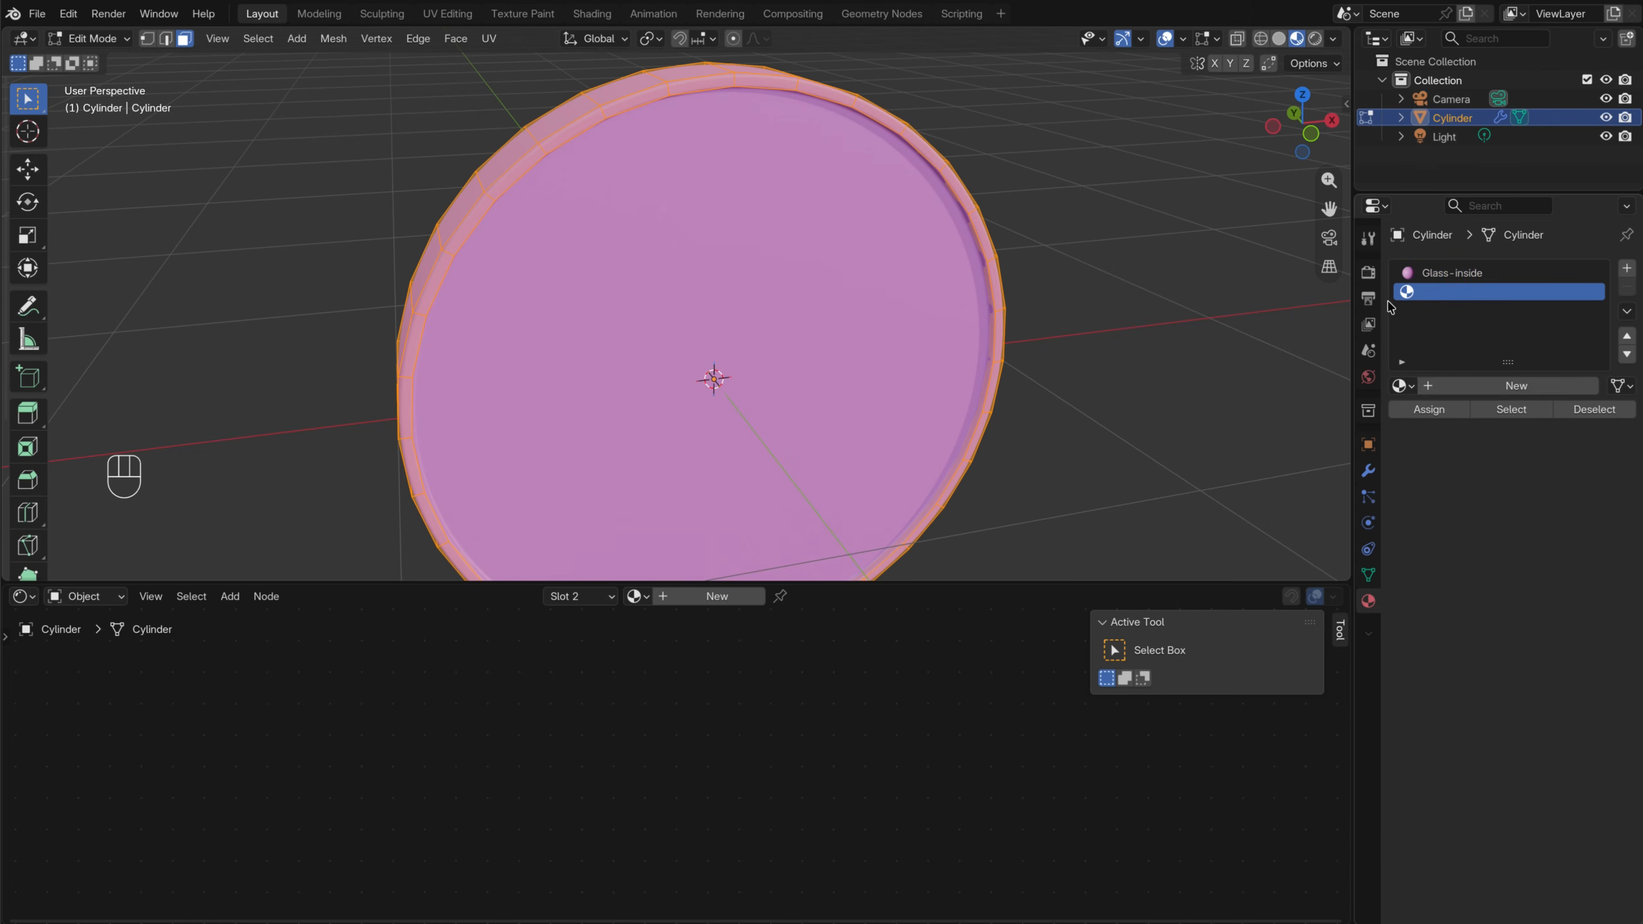
pyautogui.click(1502, 386)
pyautogui.click(1499, 387)
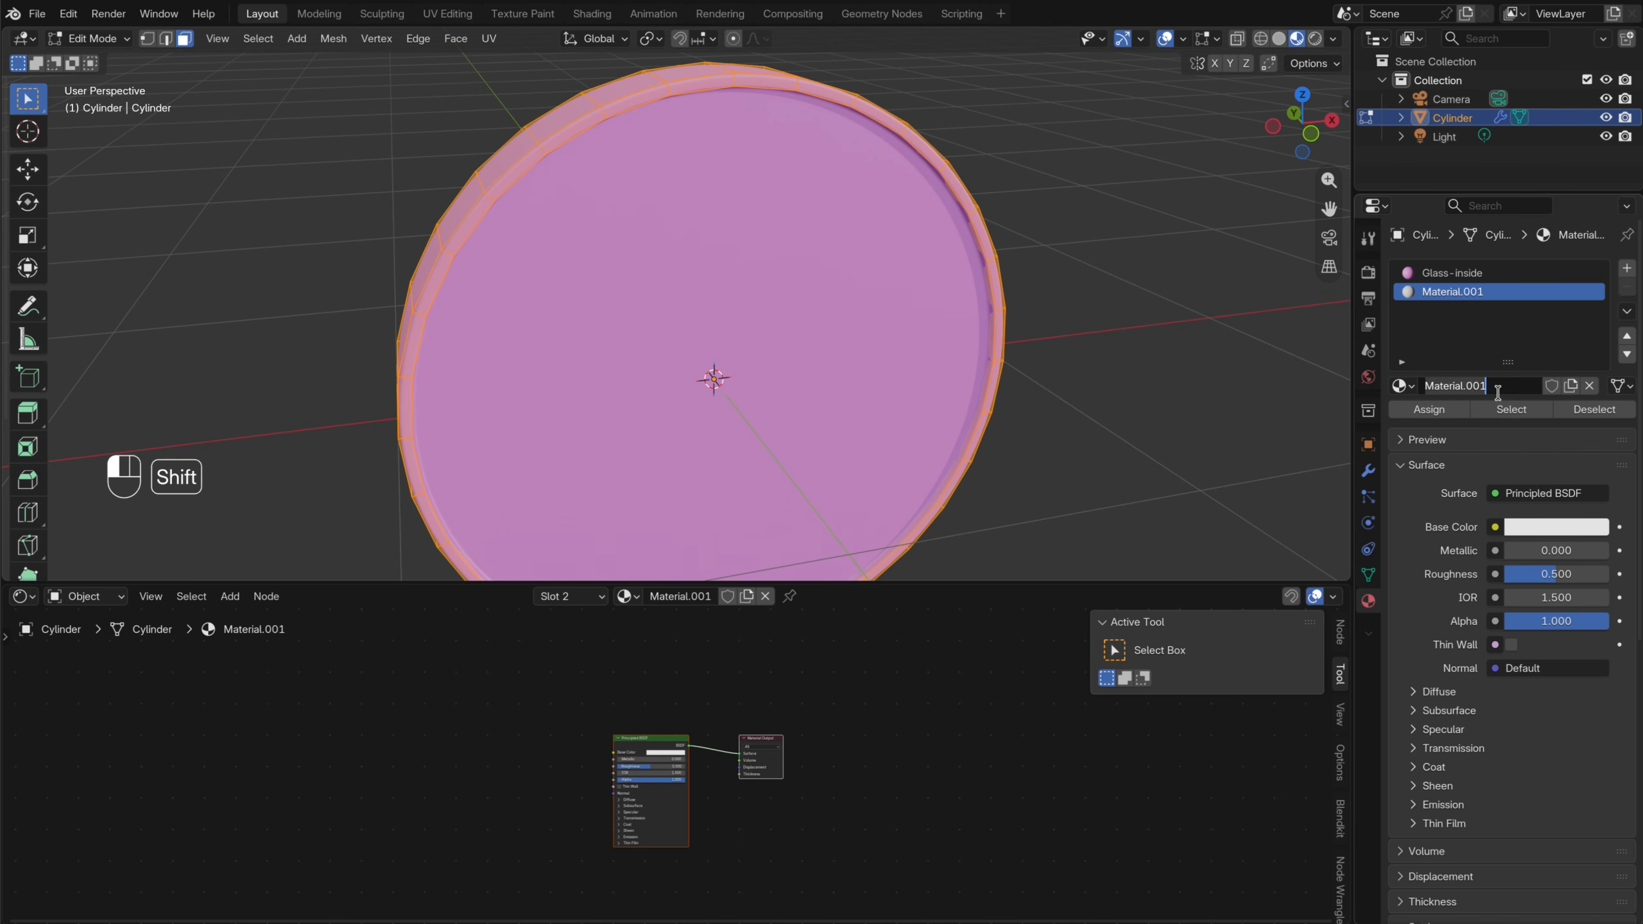
pyautogui.write('Wood-glass-ou')
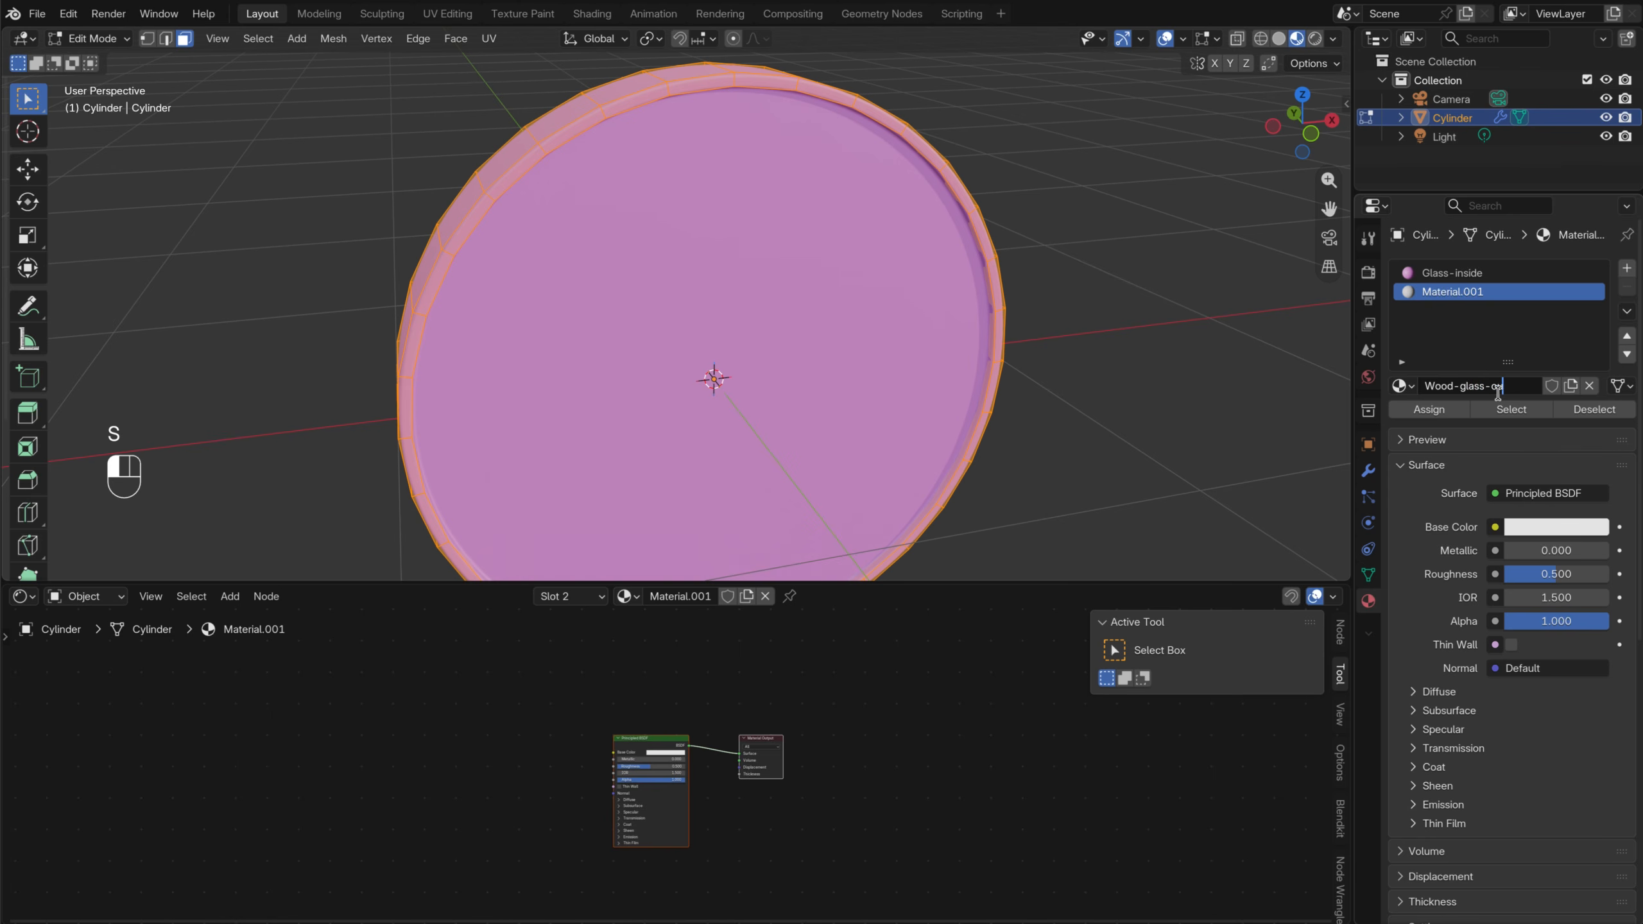
pyautogui.write('tside')
pyautogui.press('Return')
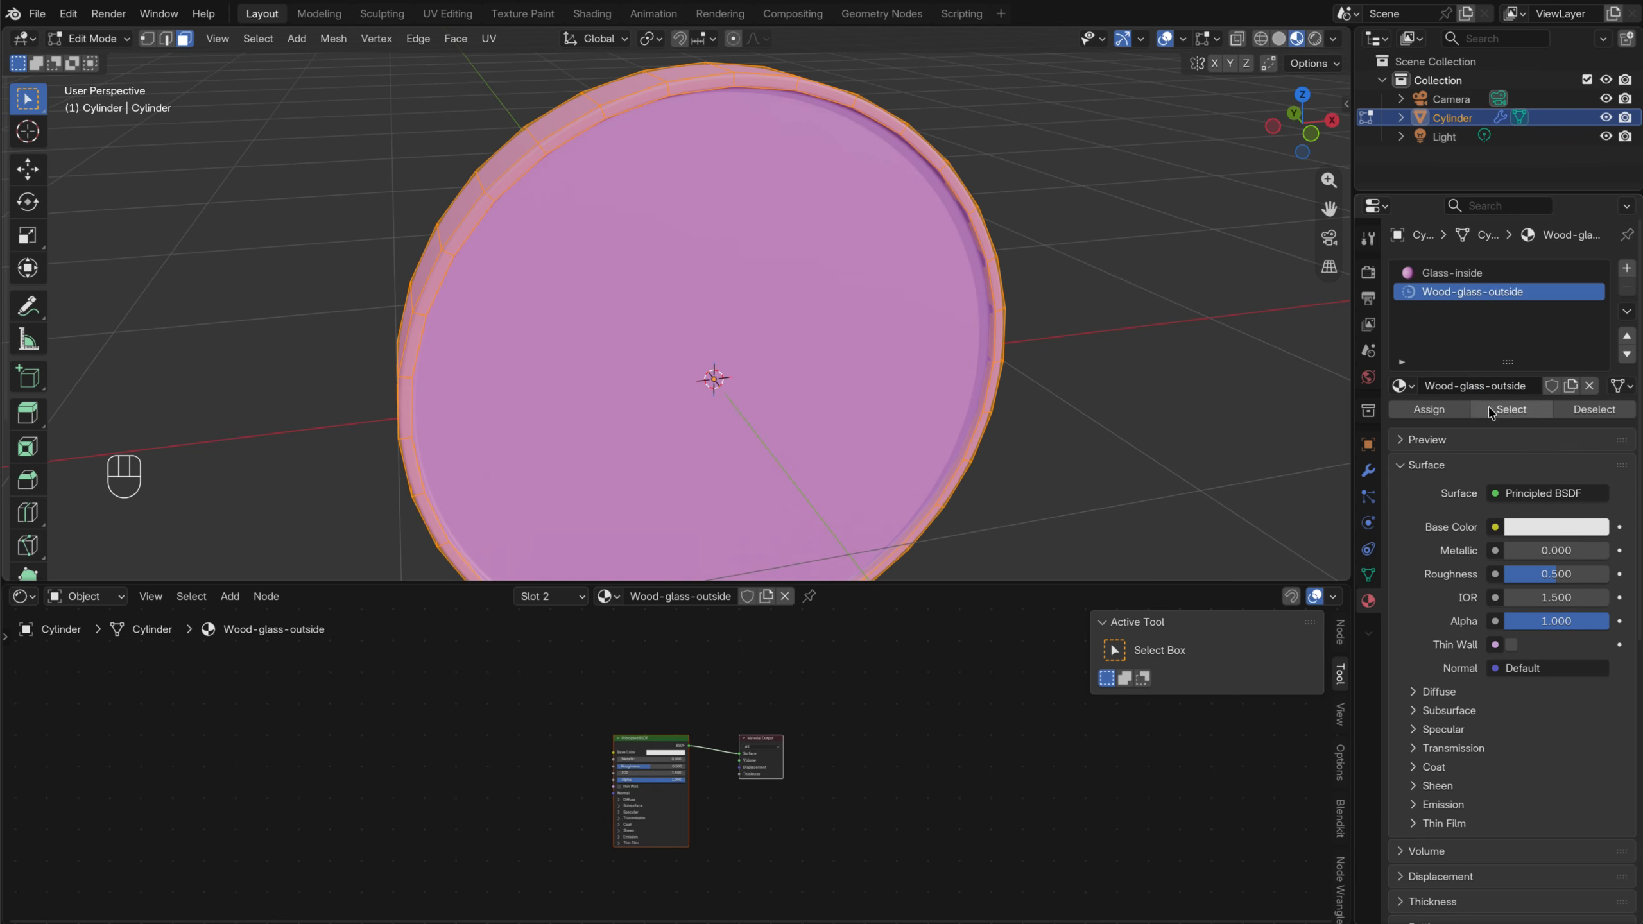
pyautogui.click(1449, 416)
pyautogui.moveTo(1100, 370); pyautogui.dragTo(962, 356, button='middle')
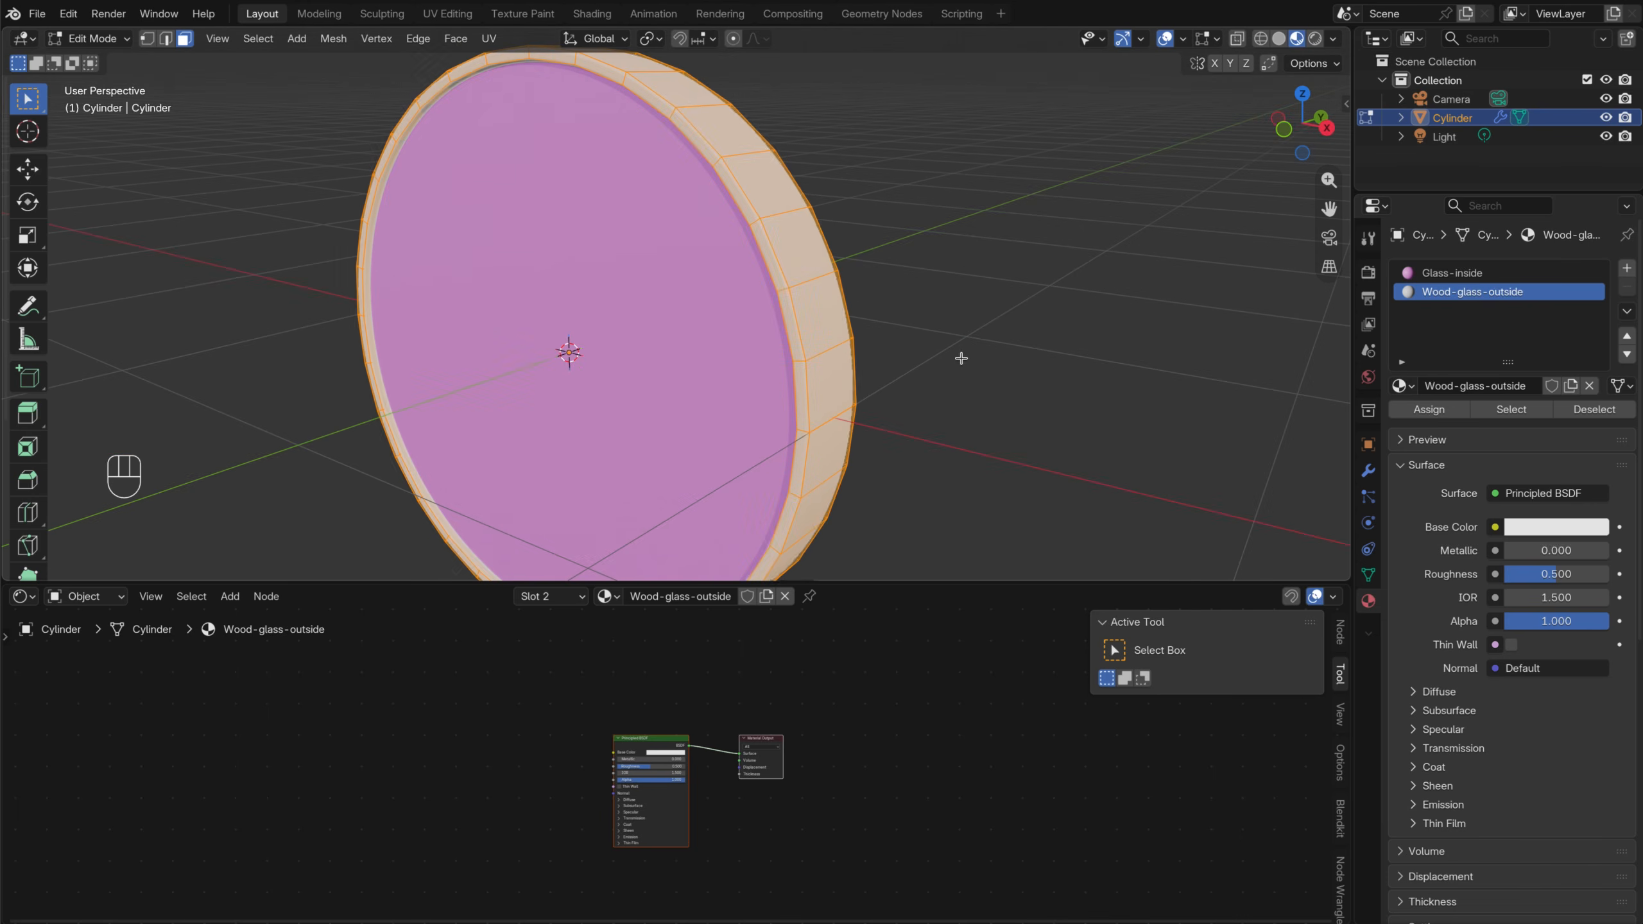
# Give the Wood-glass-outside material a light golden base color and set its Metallic value to 1.000
pyautogui.scroll(6, 740, 869)
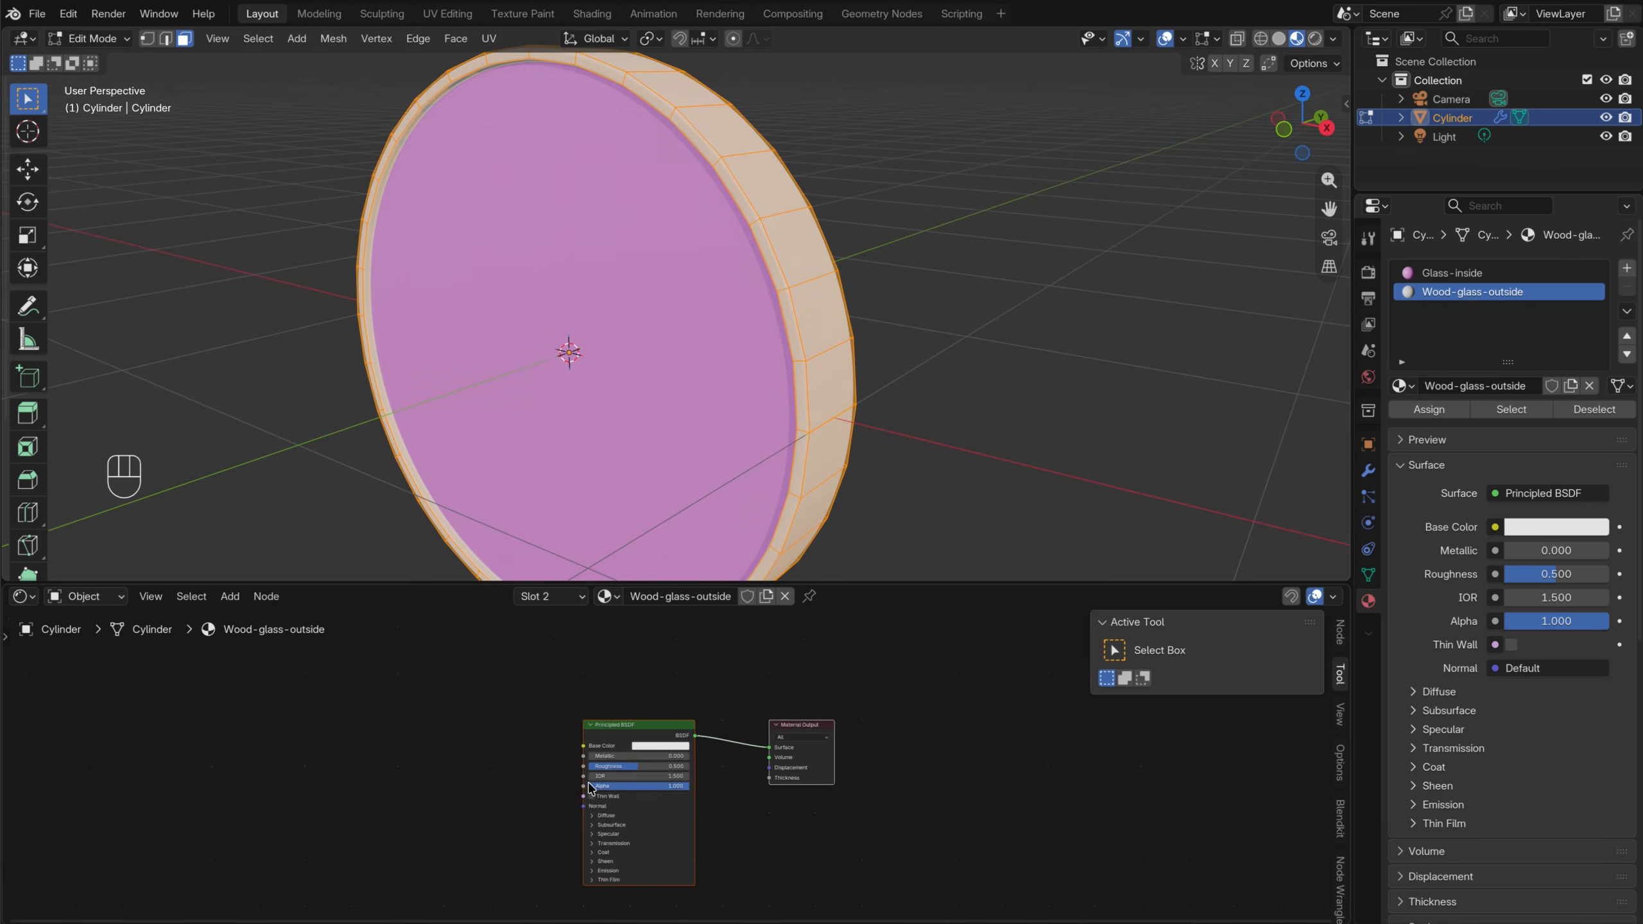
pyautogui.click(629, 718)
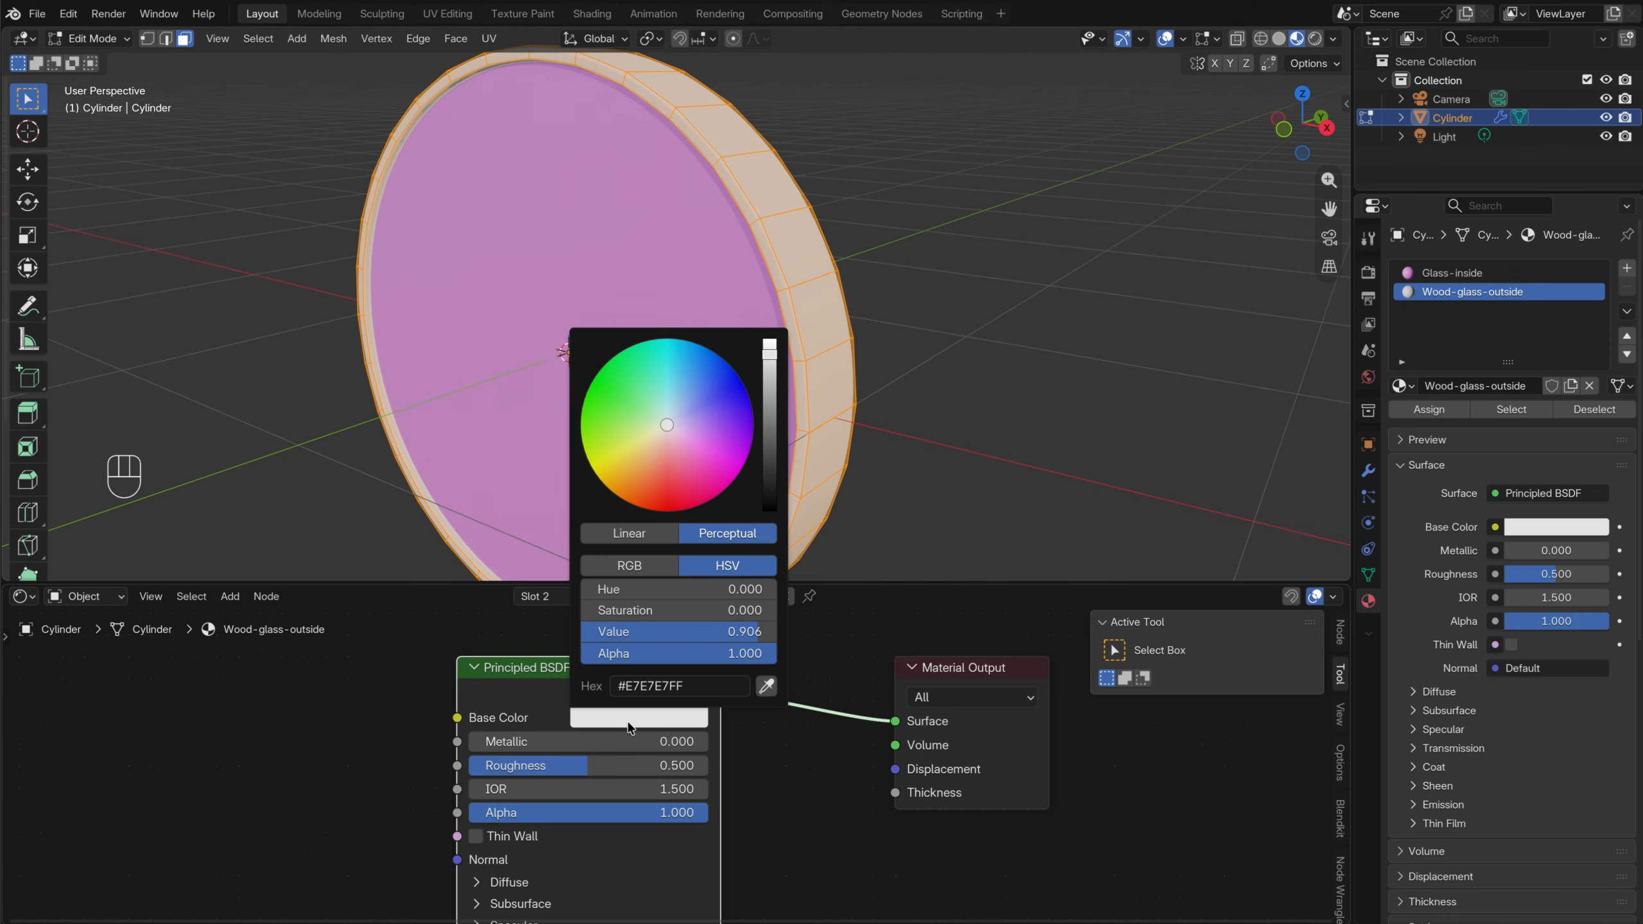
pyautogui.moveTo(640, 455); pyautogui.dragTo(644, 452)
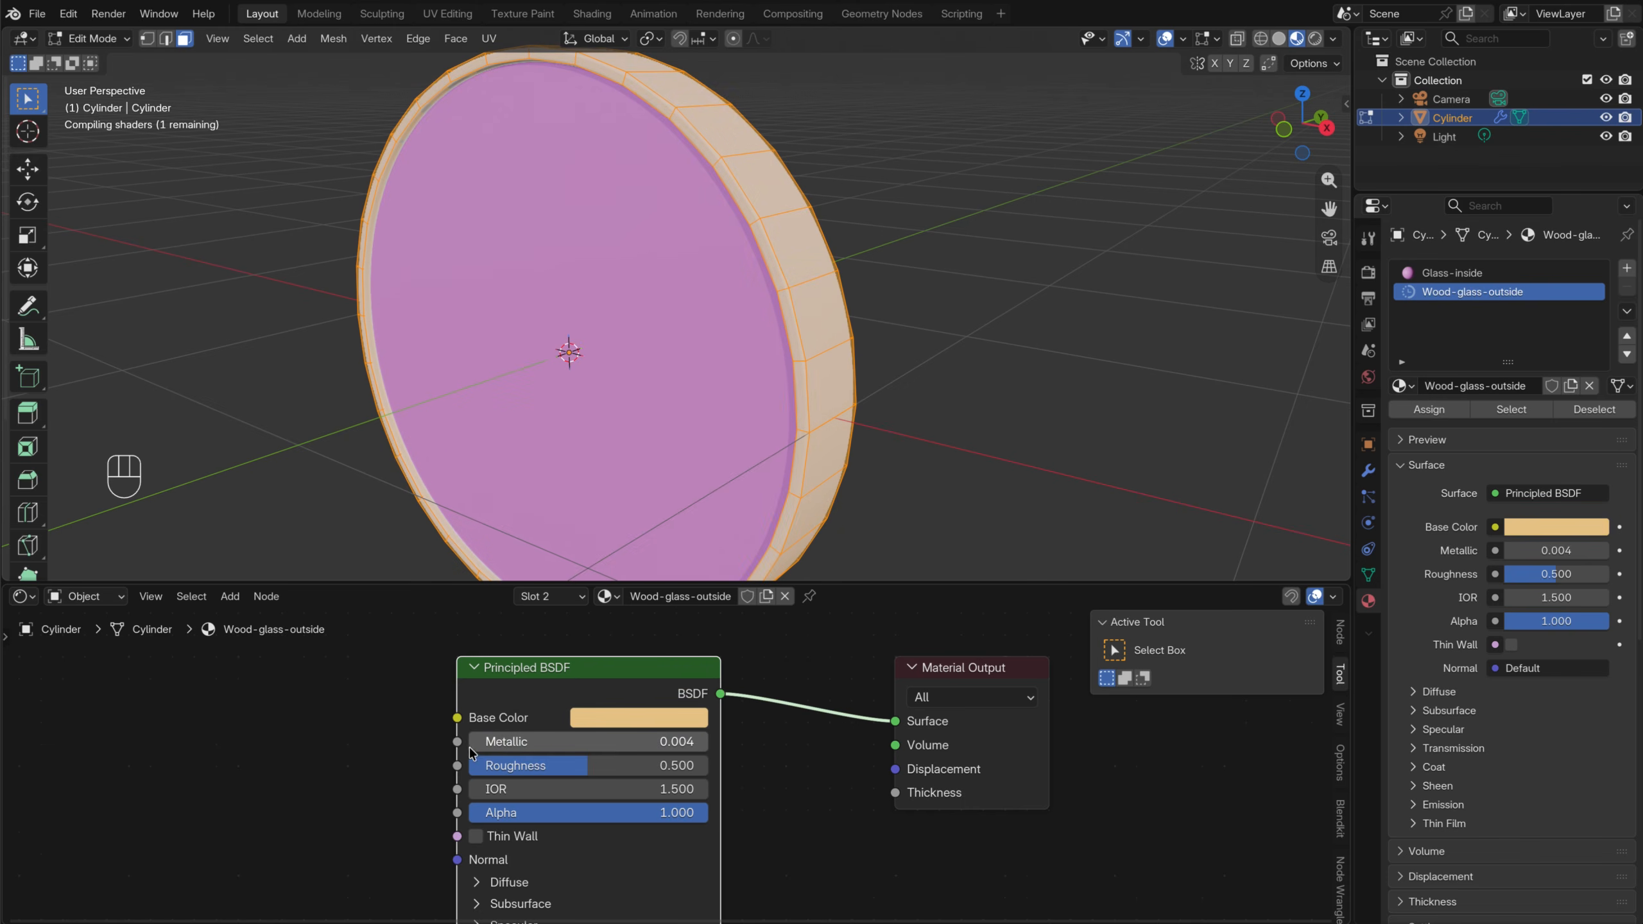
pyautogui.moveTo(492, 744); pyautogui.dragTo(825, 760)
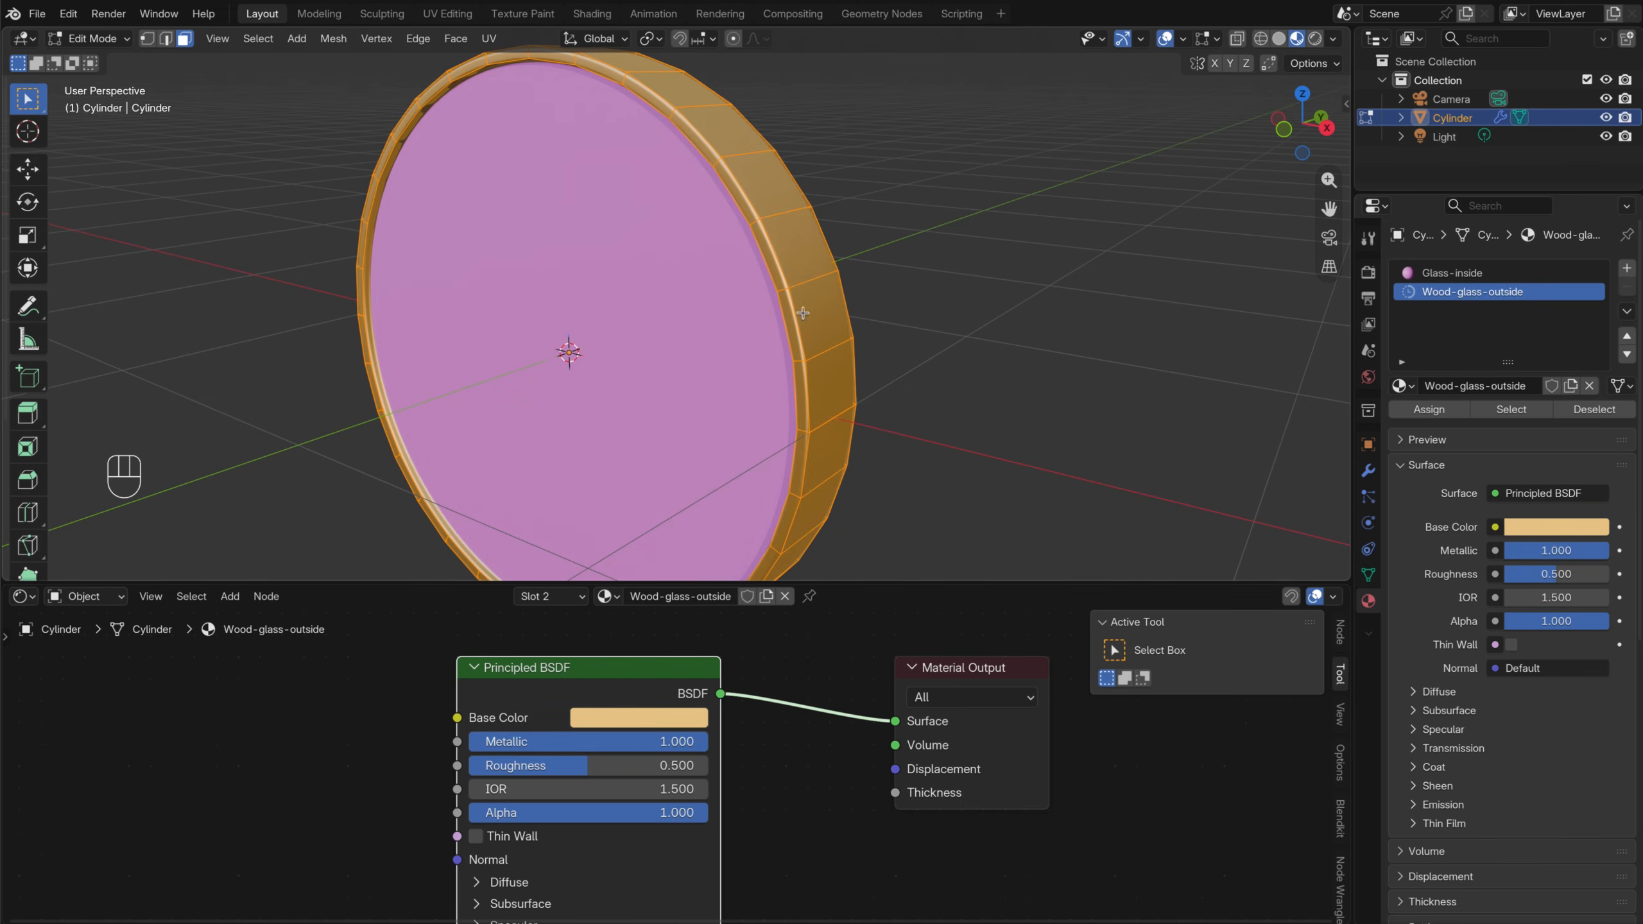
pyautogui.moveTo(636, 346); pyautogui.dragTo(842, 325, button='middle')
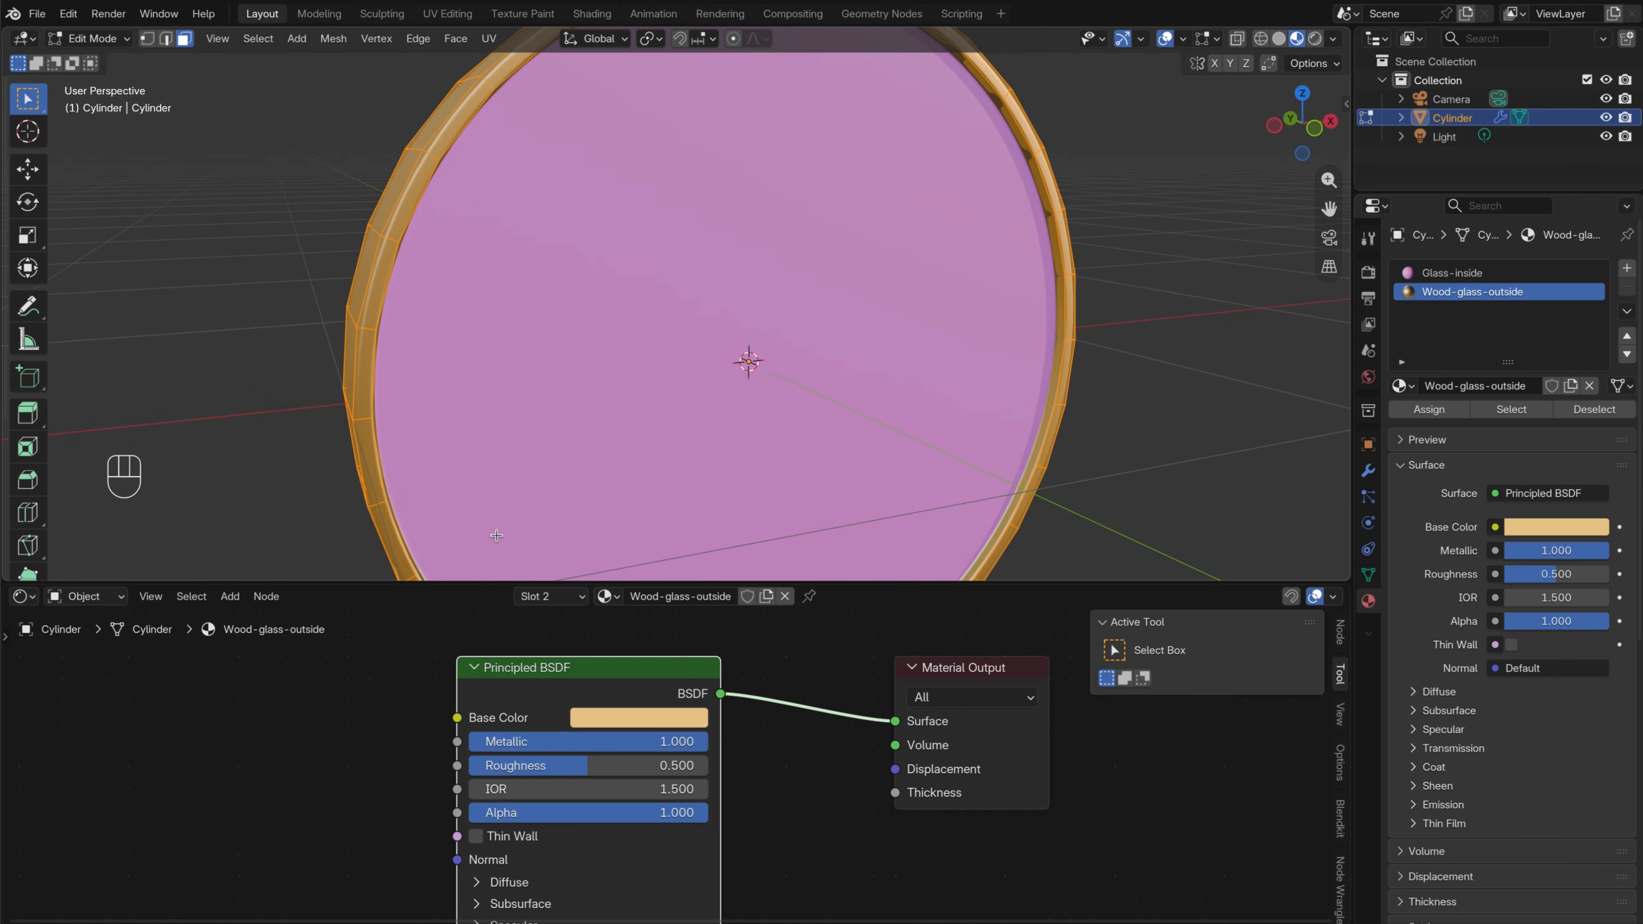
# Lower the Wood-glass-outside roughness to 0.069 and return to Object Mode to inspect the rim
pyautogui.moveTo(626, 766); pyautogui.dragTo(523, 767)
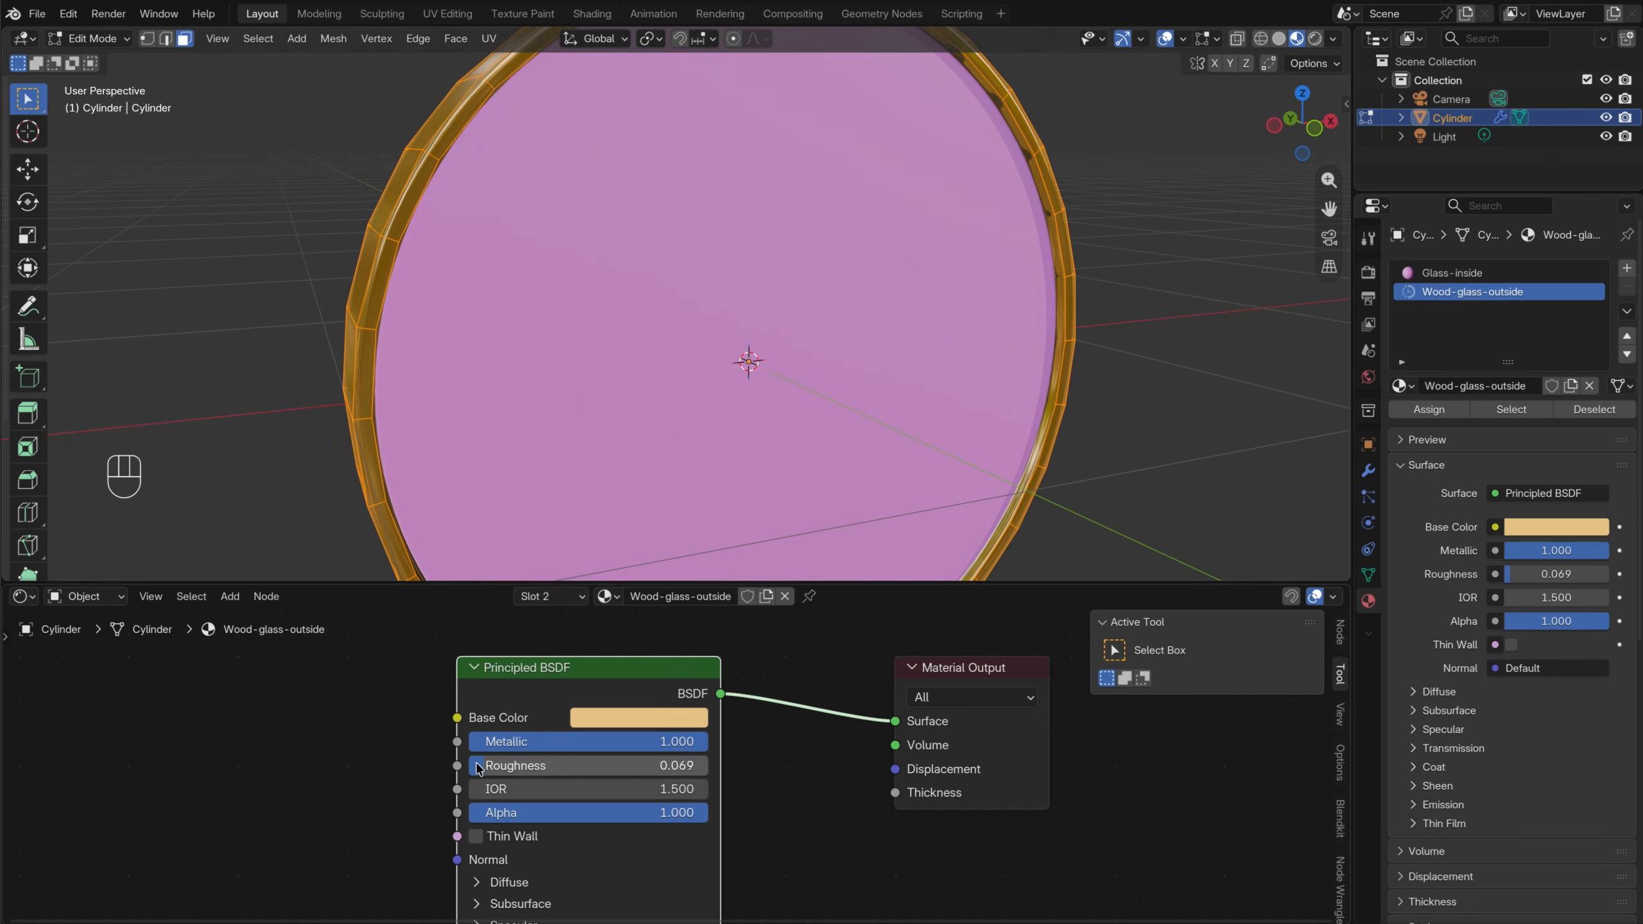
pyautogui.scroll(-3, 646, 435)
pyautogui.press('Tab')
pyautogui.moveTo(688, 325); pyautogui.dragTo(742, 315, button='middle')
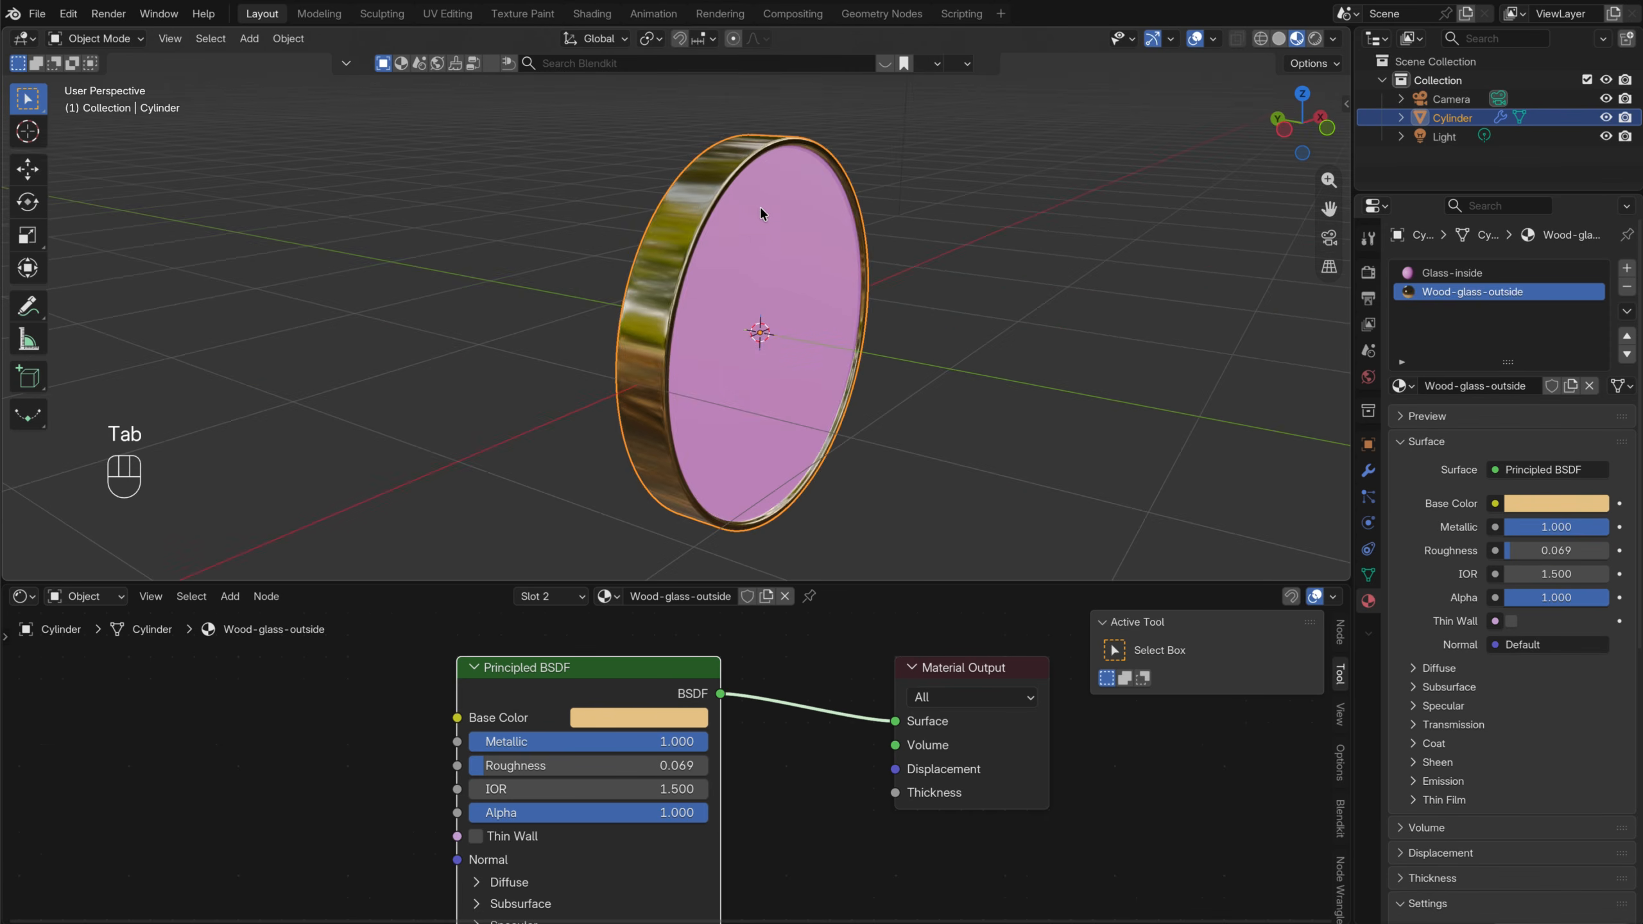
pyautogui.moveTo(761, 209); pyautogui.dragTo(918, 337, button='middle')
pyautogui.scroll(4, 658, 283)
pyautogui.scroll(-4, 657, 282)
# Select the Glass-inside material, enlarge the Shader Editor area and delete the material's Principled BSDF node
pyautogui.click(1453, 273)
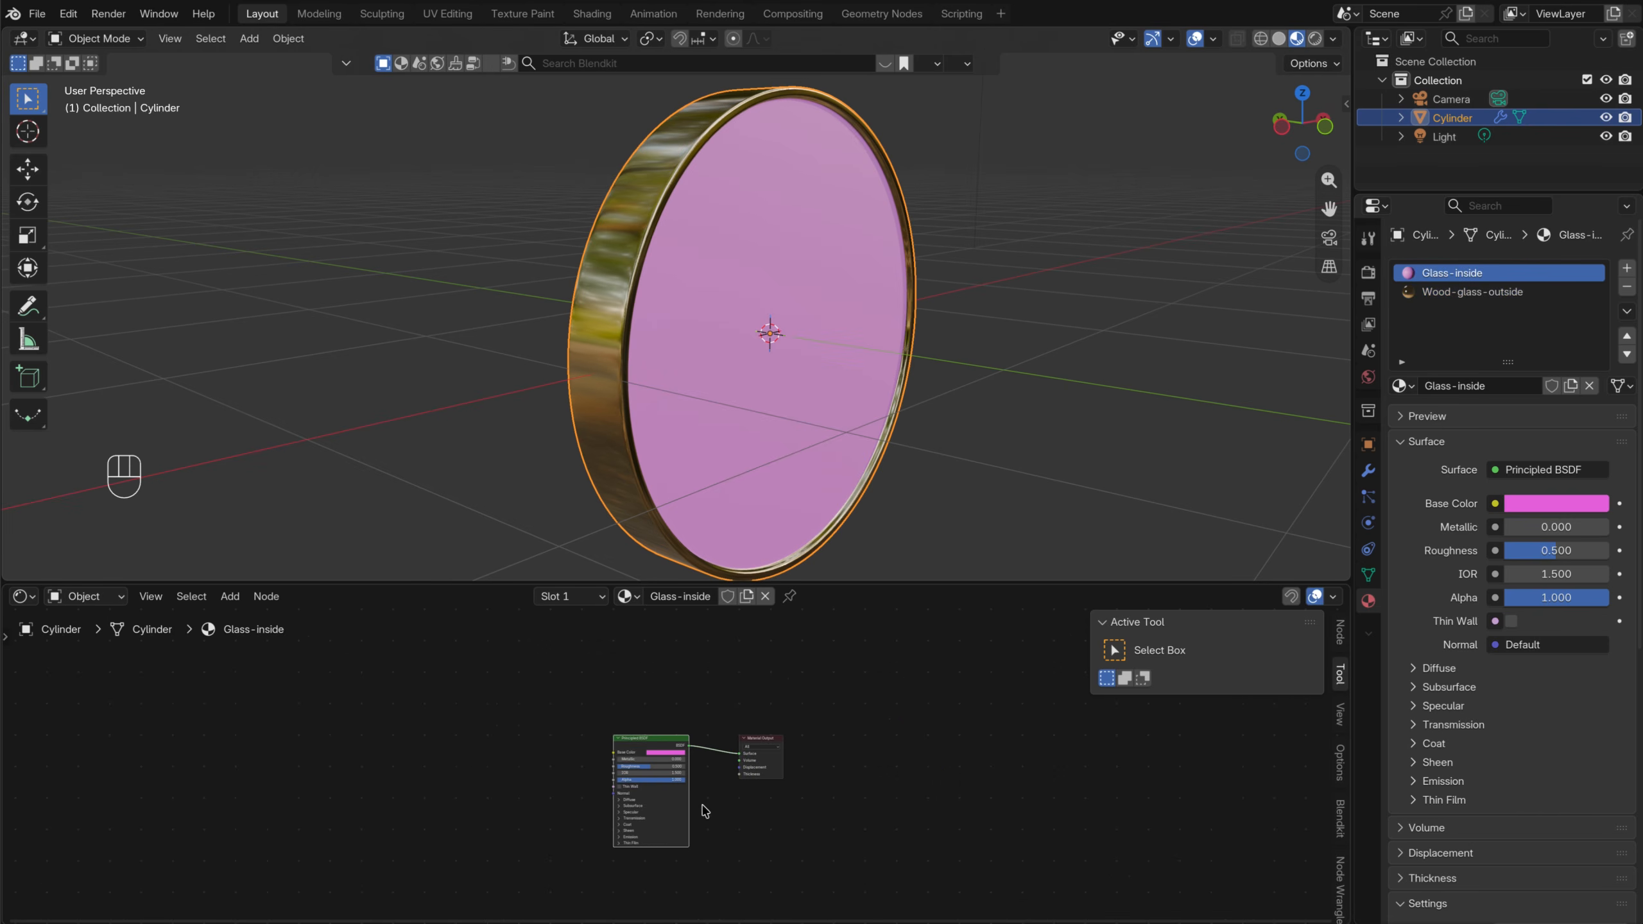
pyautogui.moveTo(843, 580); pyautogui.dragTo(843, 353)
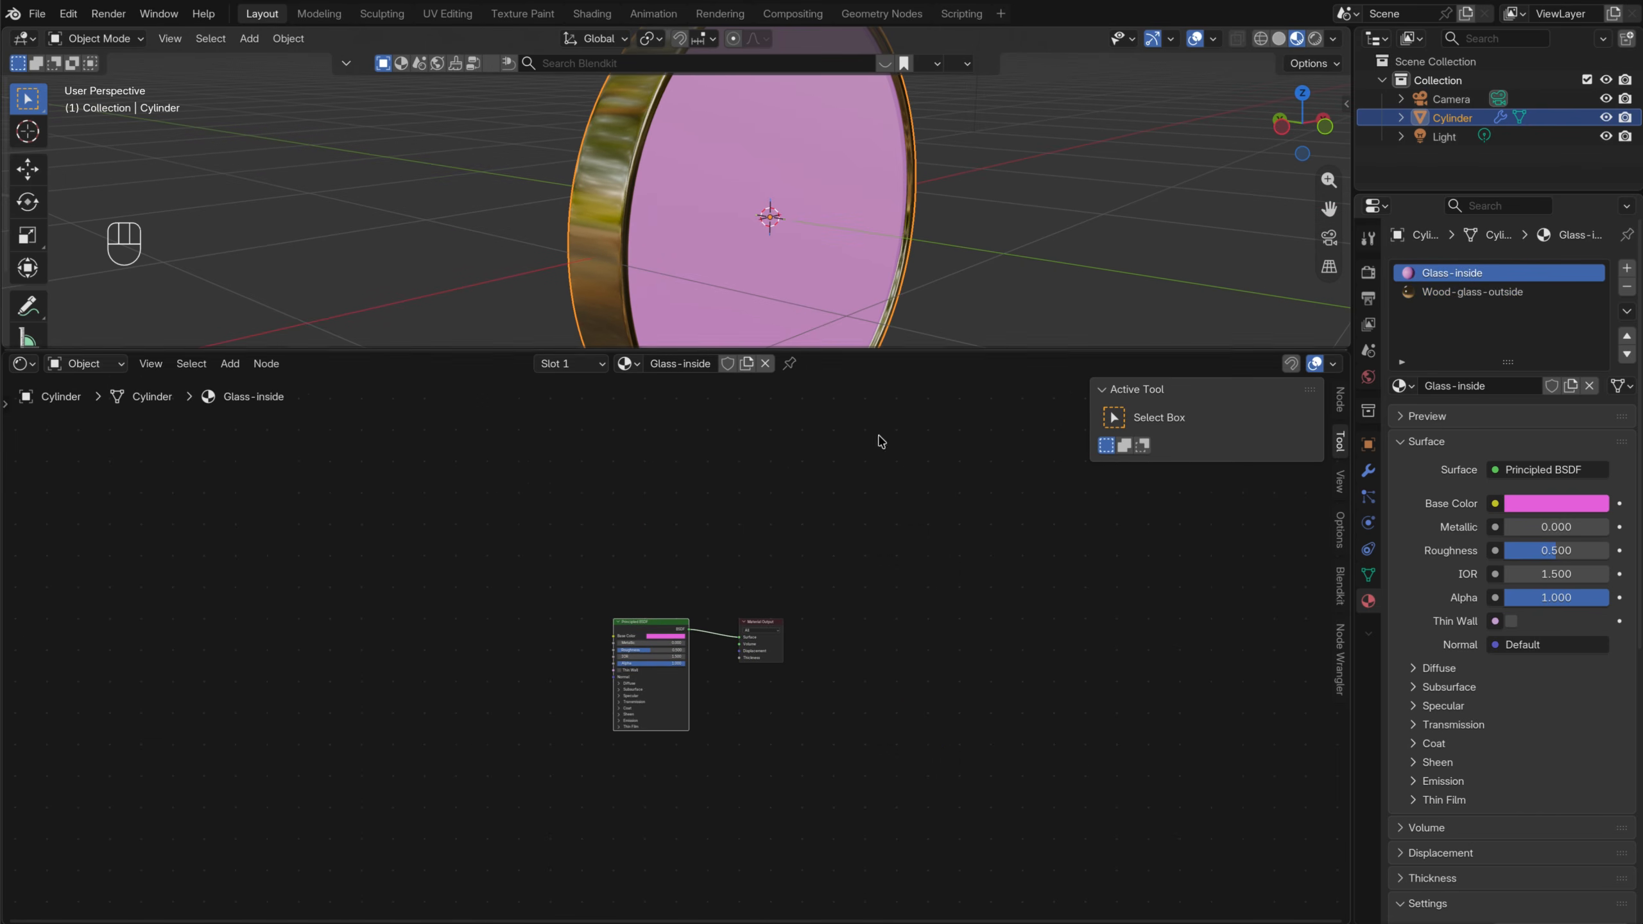
pyautogui.scroll(3, 837, 588)
pyautogui.scroll(1, 567, 645)
pyautogui.click(634, 599)
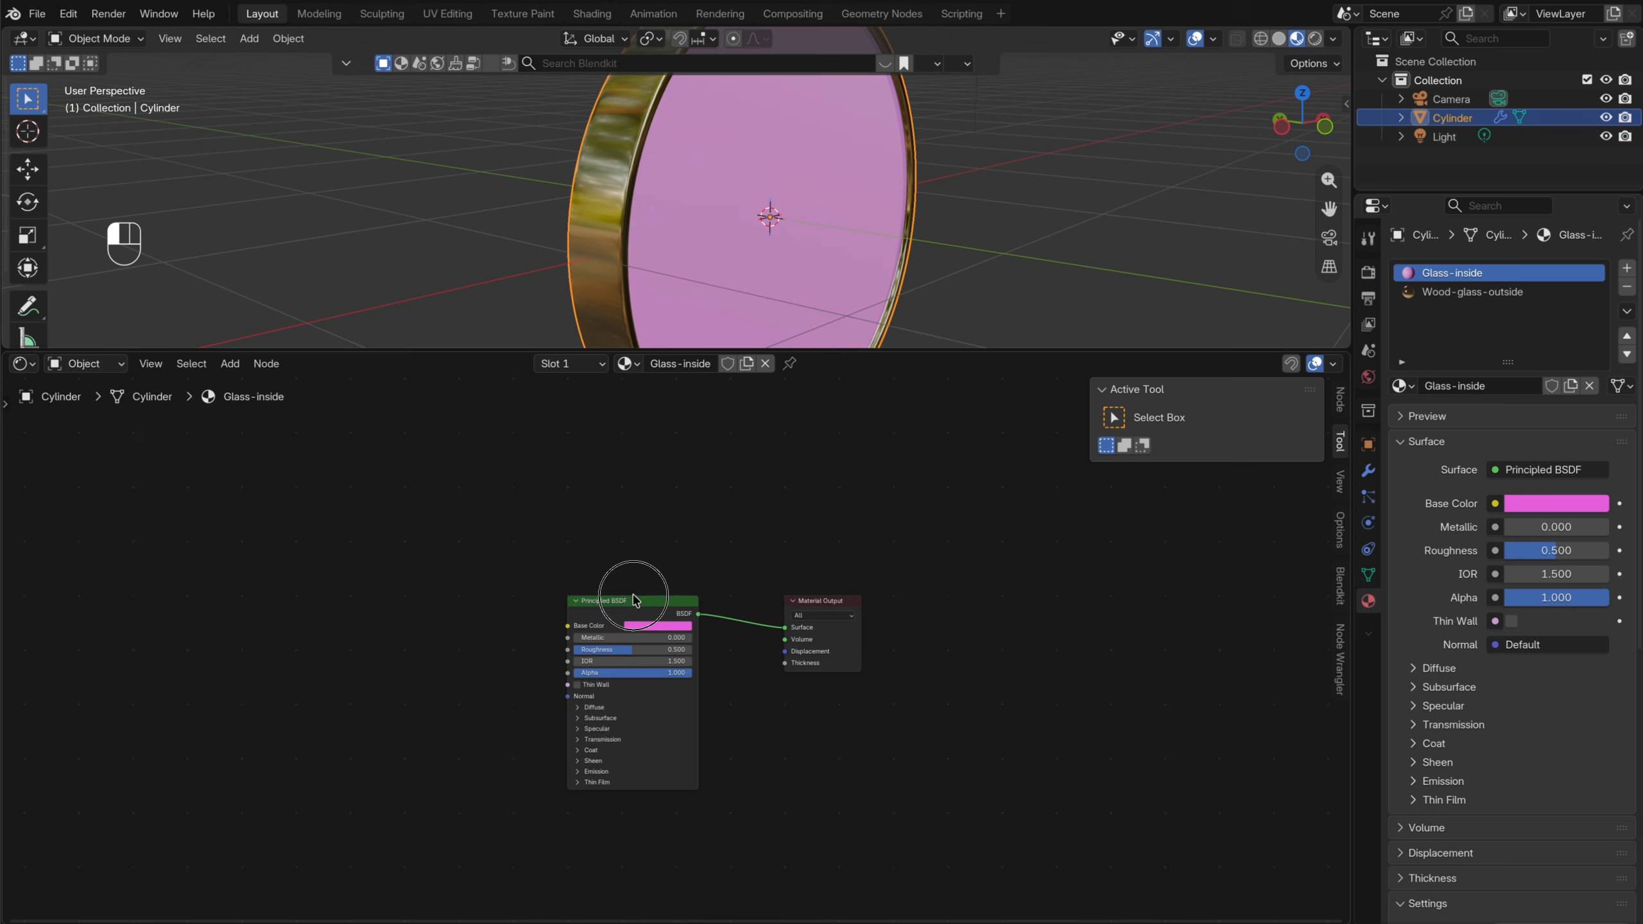
pyautogui.press('x')
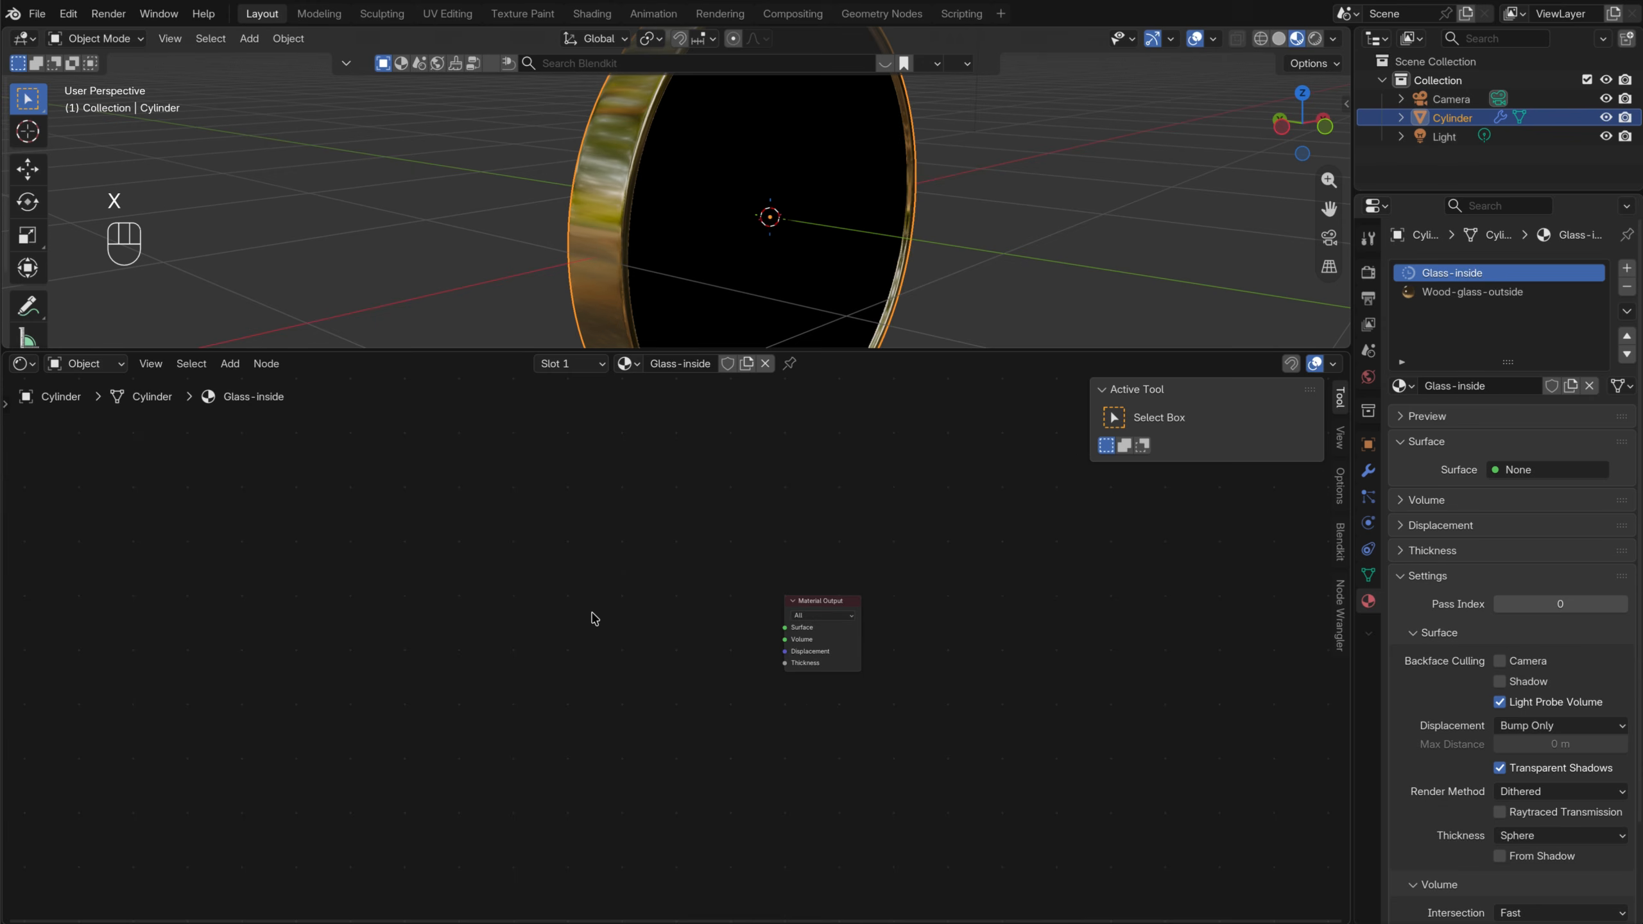
# Add a Glass BSDF node to the Glass-inside material and connect it to the Material Output's Surface input
pyautogui.hotkey('shift', 'a')
pyautogui.click(589, 615)
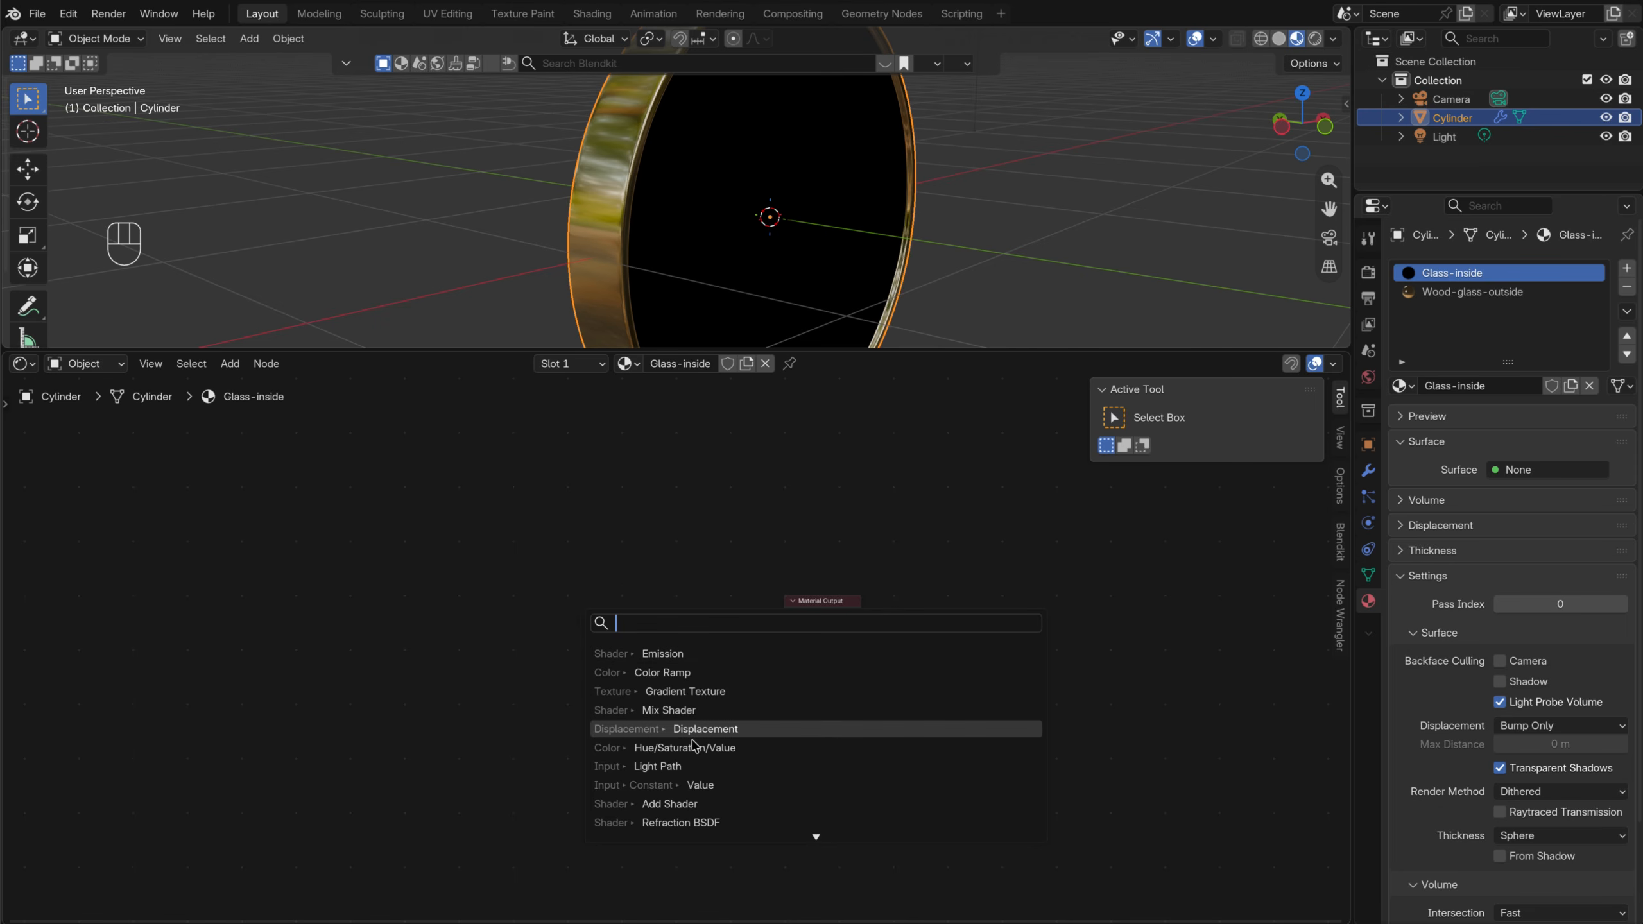
pyautogui.write('glas')
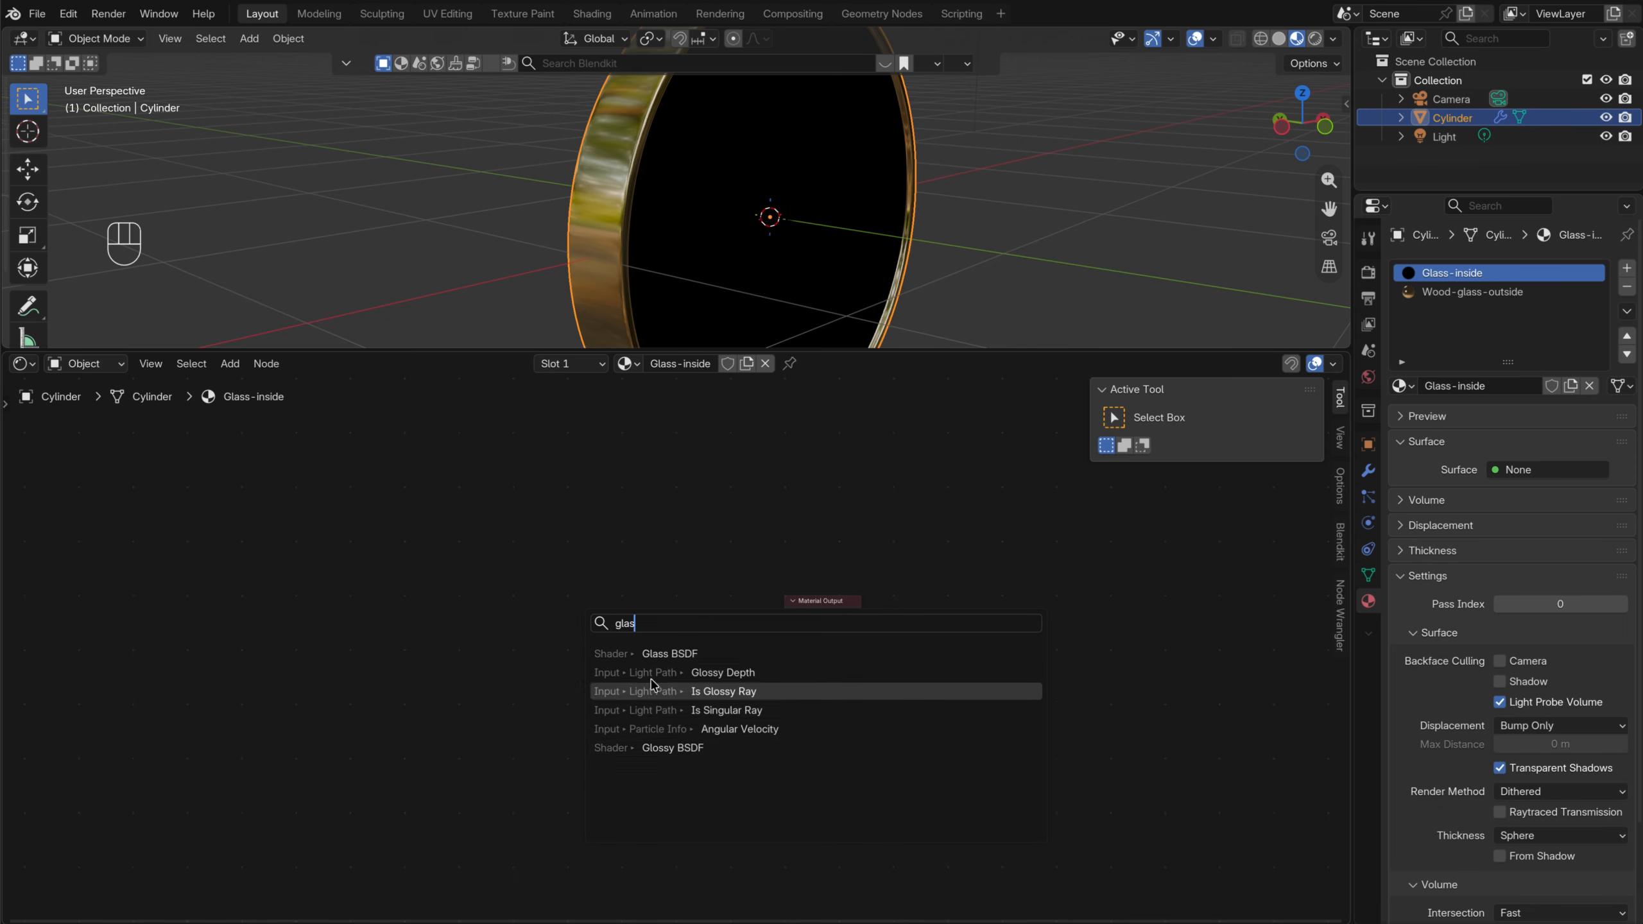
pyautogui.click(666, 656)
pyautogui.click(587, 654)
pyautogui.scroll(2, 647, 680)
pyautogui.scroll(5, 748, 701)
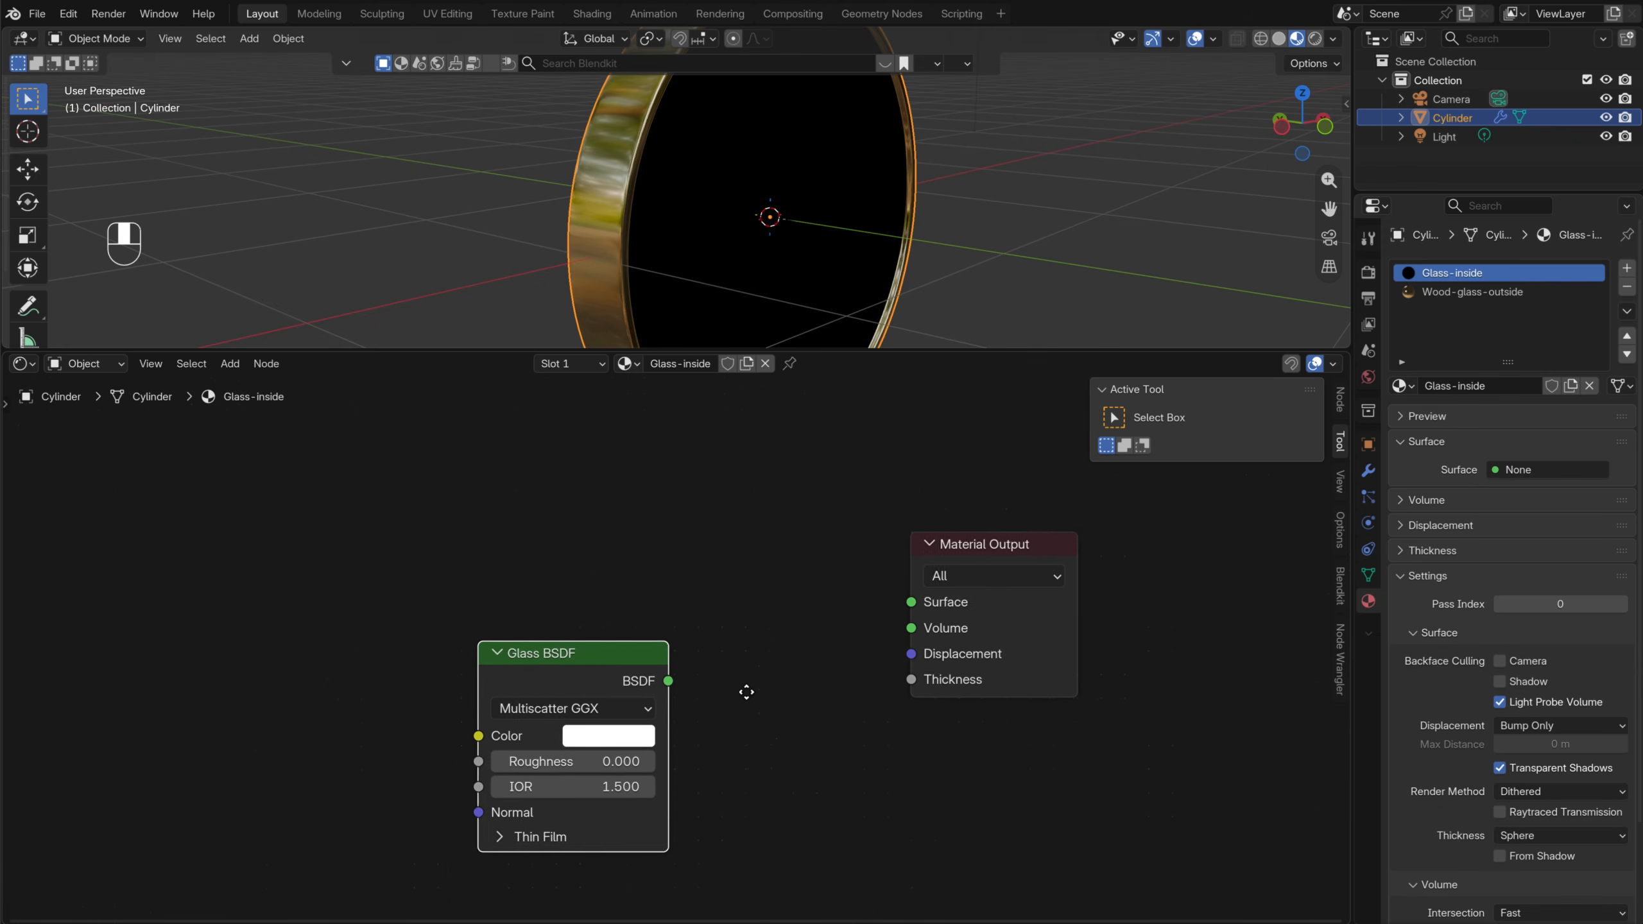
pyautogui.moveTo(748, 693); pyautogui.dragTo(596, 731, button='middle')
pyautogui.moveTo(473, 695); pyautogui.dragTo(760, 639)
pyautogui.moveTo(874, 214); pyautogui.dragTo(1046, 202, button='middle')
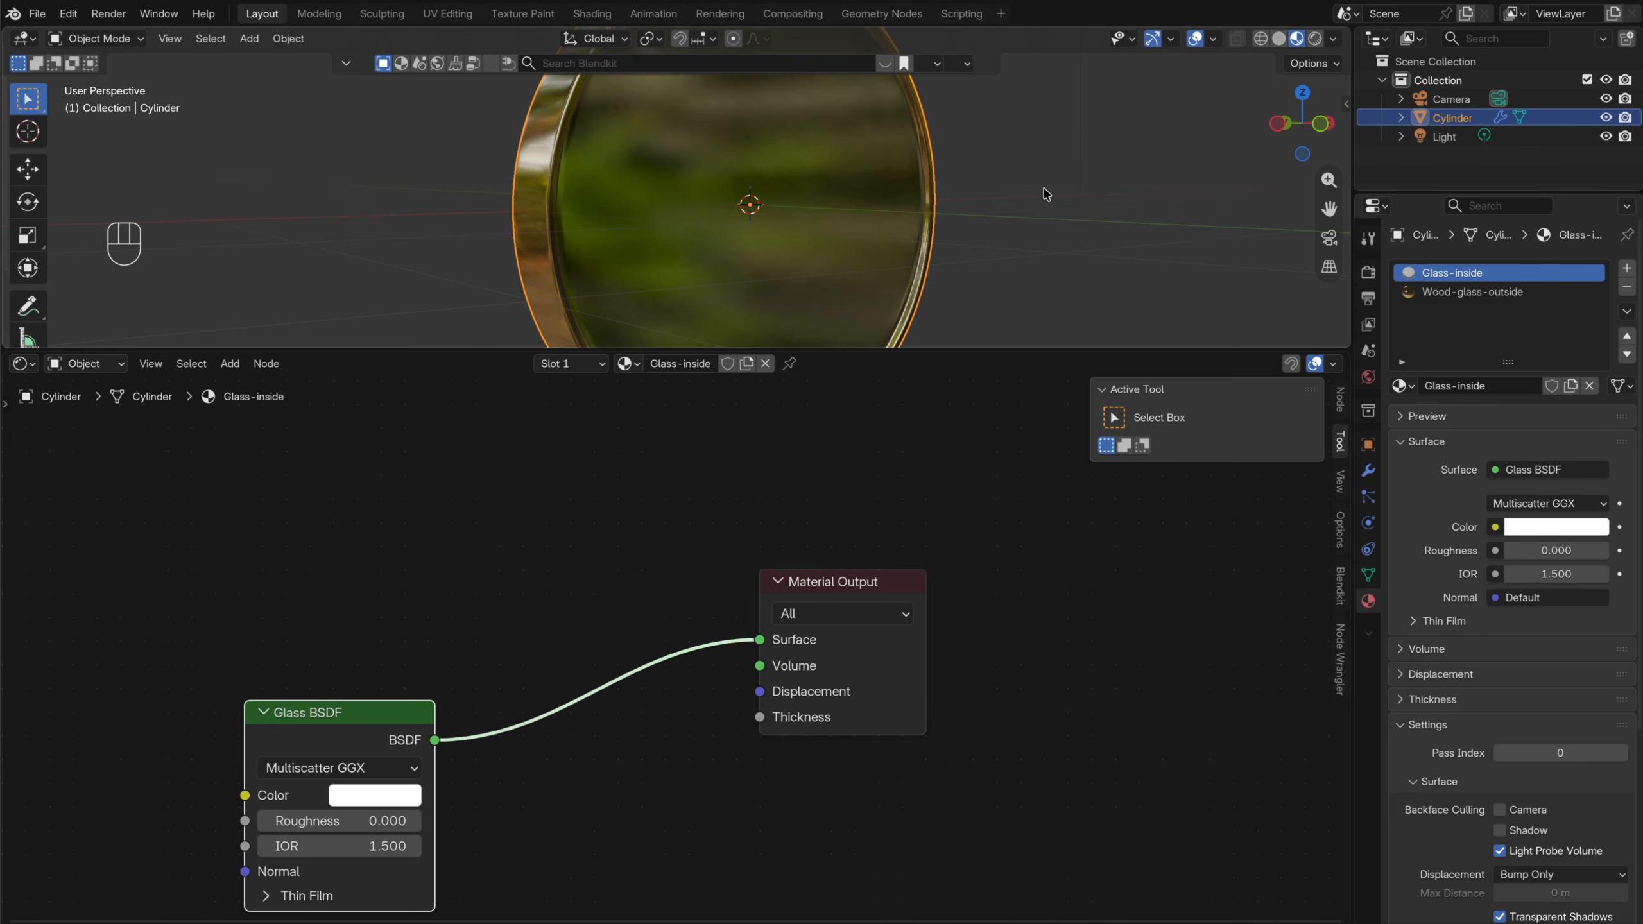
# Insert a Mix Shader into the link between the Glass BSDF and the Material Output
pyautogui.scroll(-1, 572, 571)
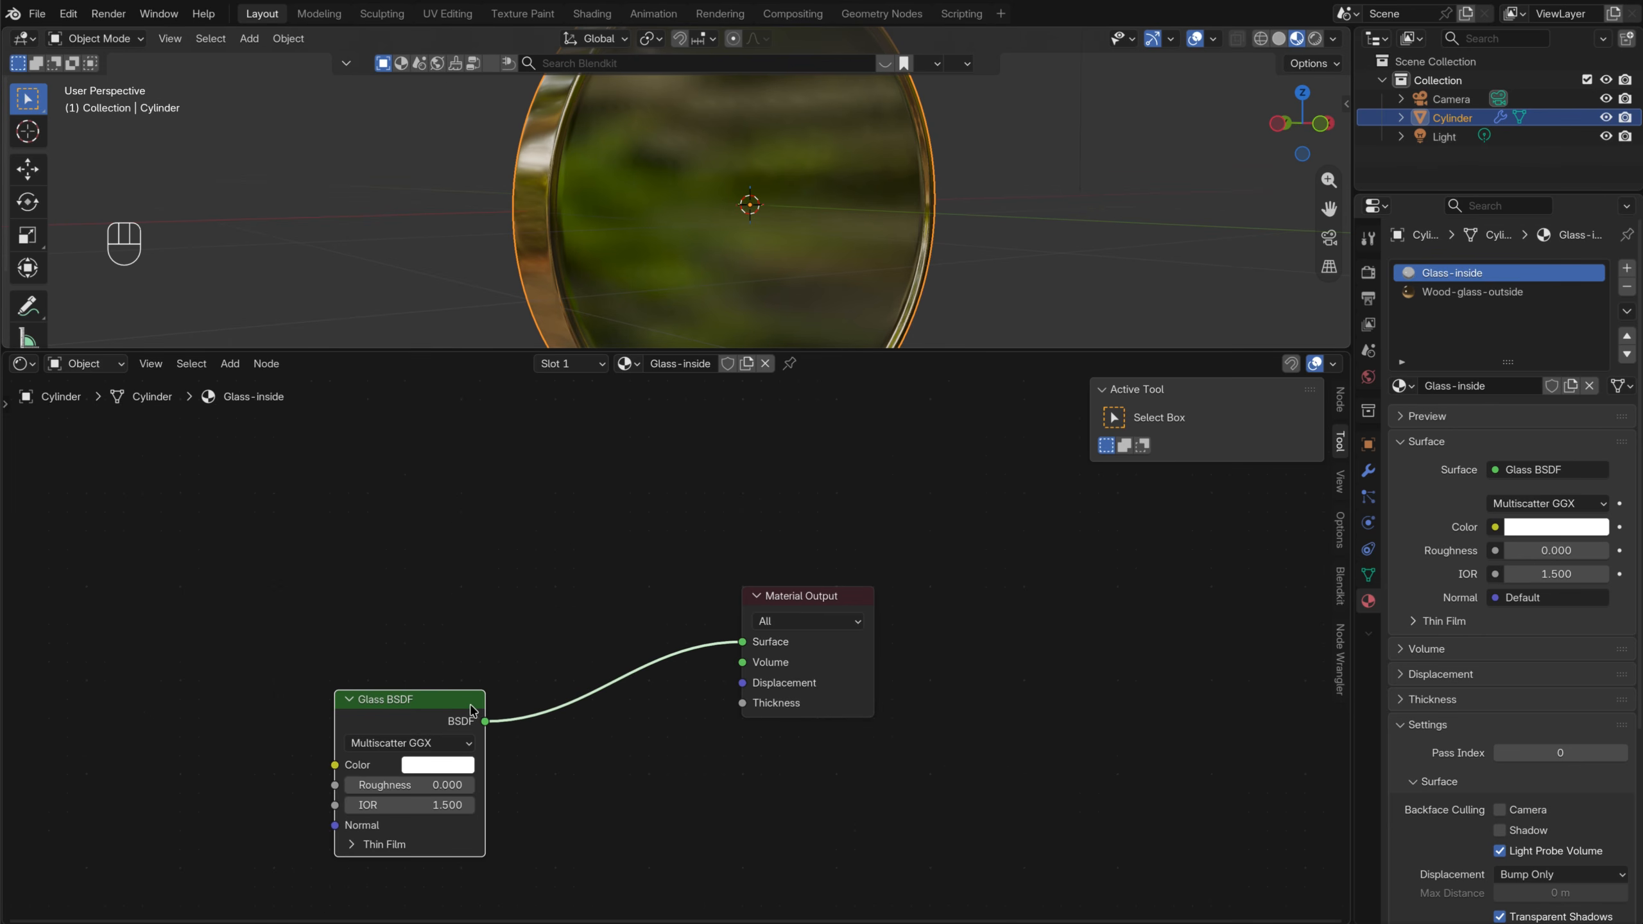
pyautogui.moveTo(472, 710); pyautogui.dragTo(510, 708)
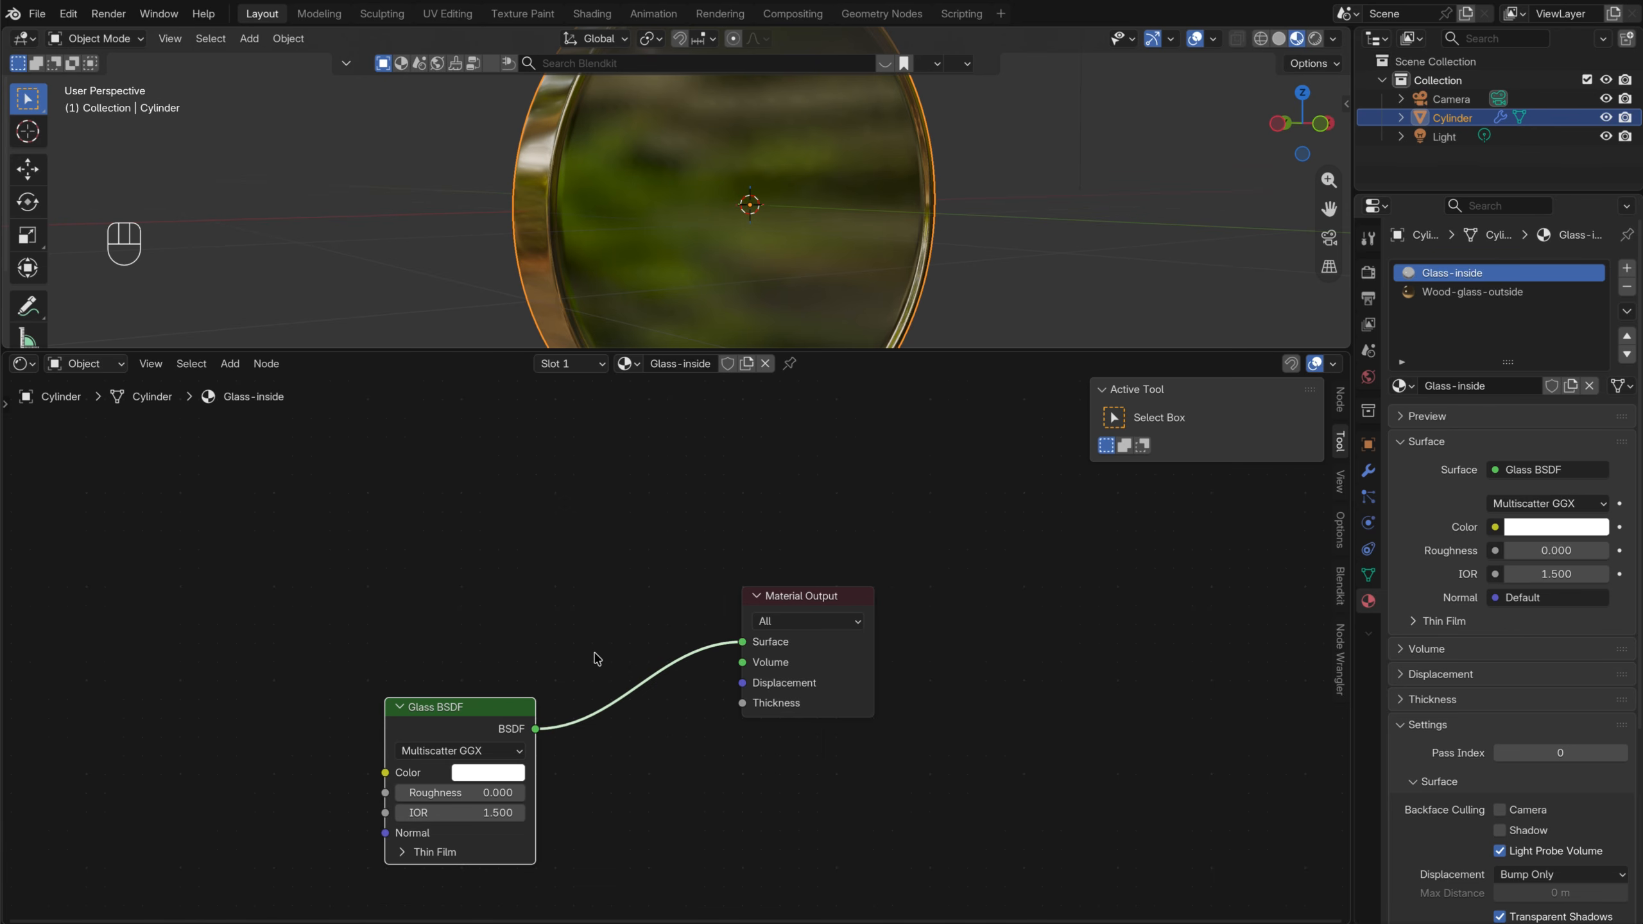
pyautogui.moveTo(564, 651); pyautogui.dragTo(572, 649, button='middle')
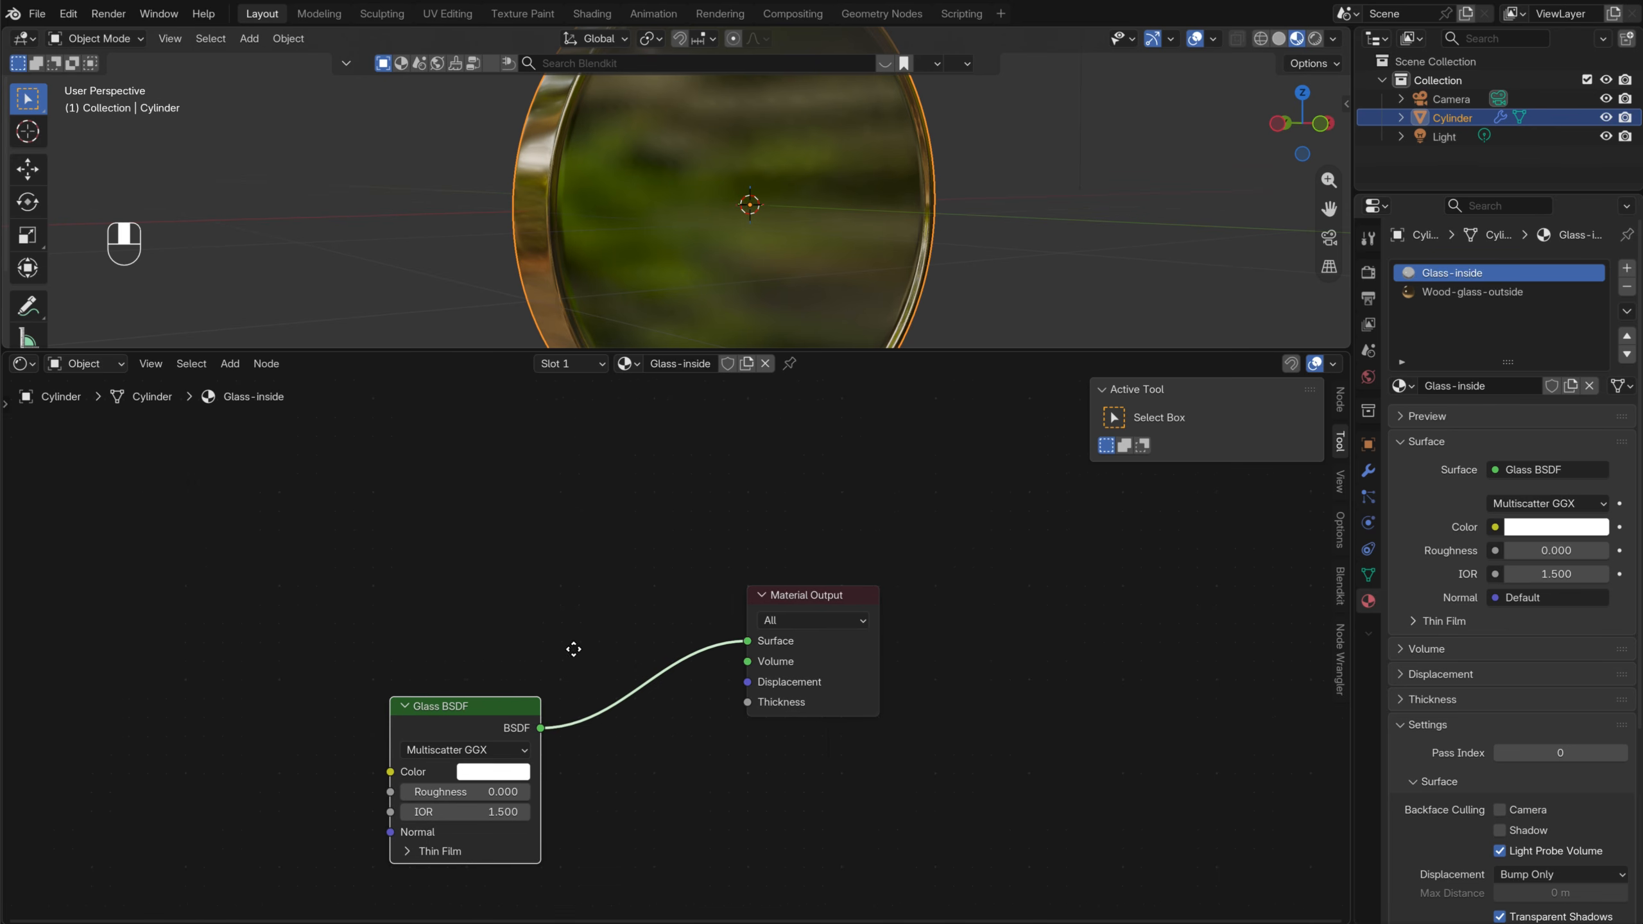
pyautogui.moveTo(502, 706); pyautogui.dragTo(476, 711)
pyautogui.moveTo(431, 636); pyautogui.dragTo(496, 623, button='middle')
pyautogui.scroll(-1, 496, 622)
pyautogui.moveTo(579, 588); pyautogui.dragTo(550, 616, button='middle')
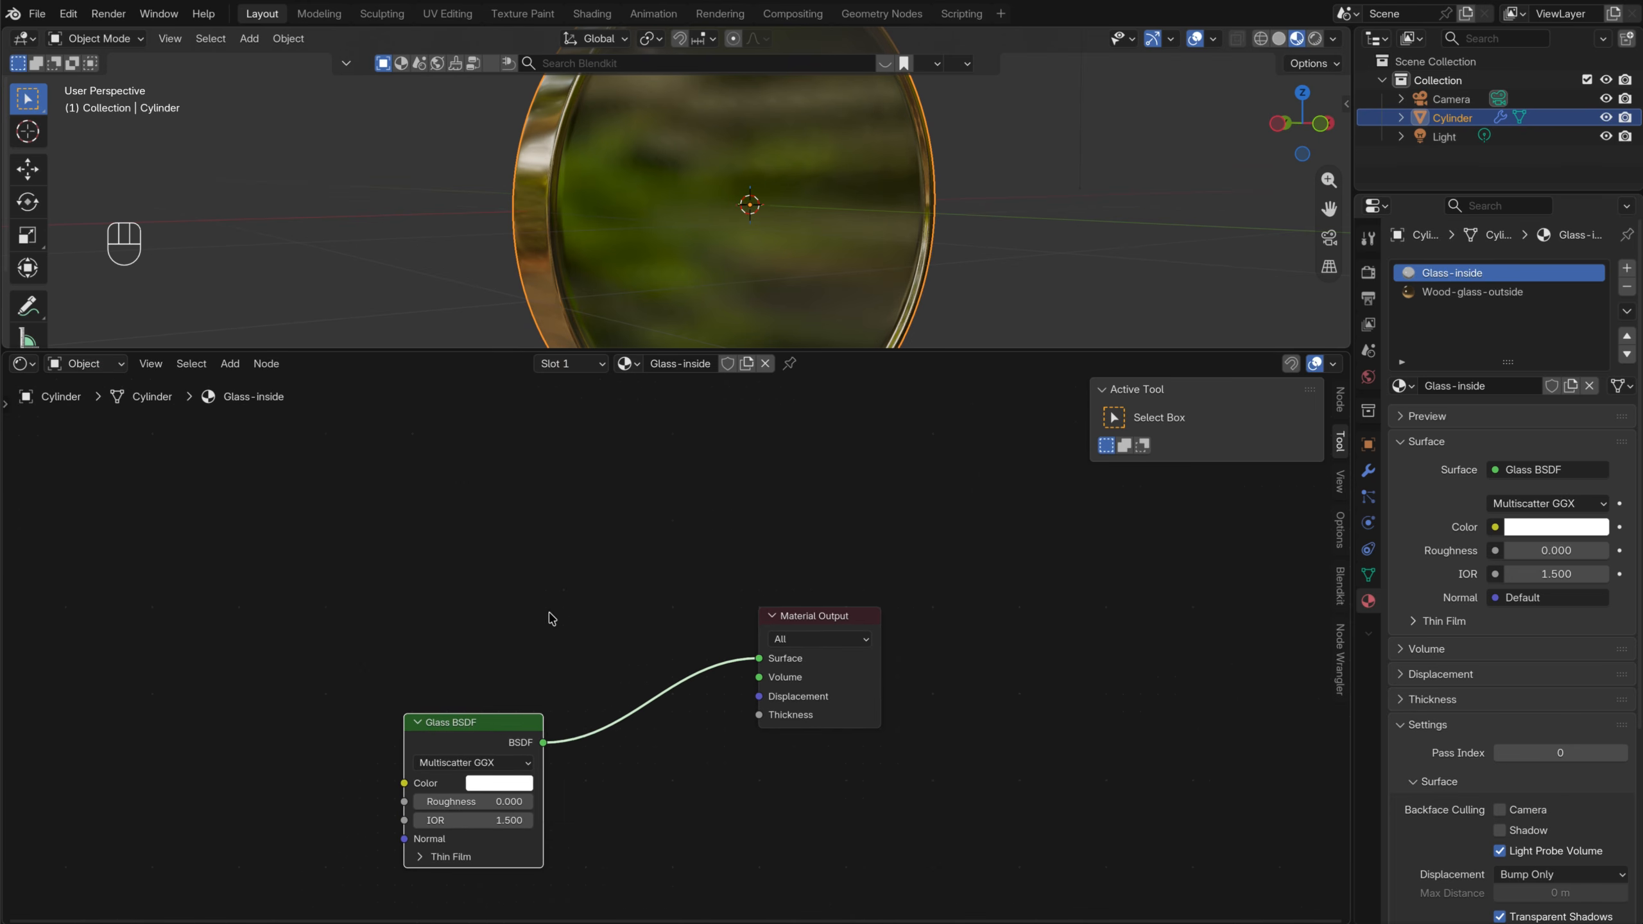
pyautogui.hotkey('shift', 'a')
pyautogui.click(550, 612)
pyautogui.write('mix')
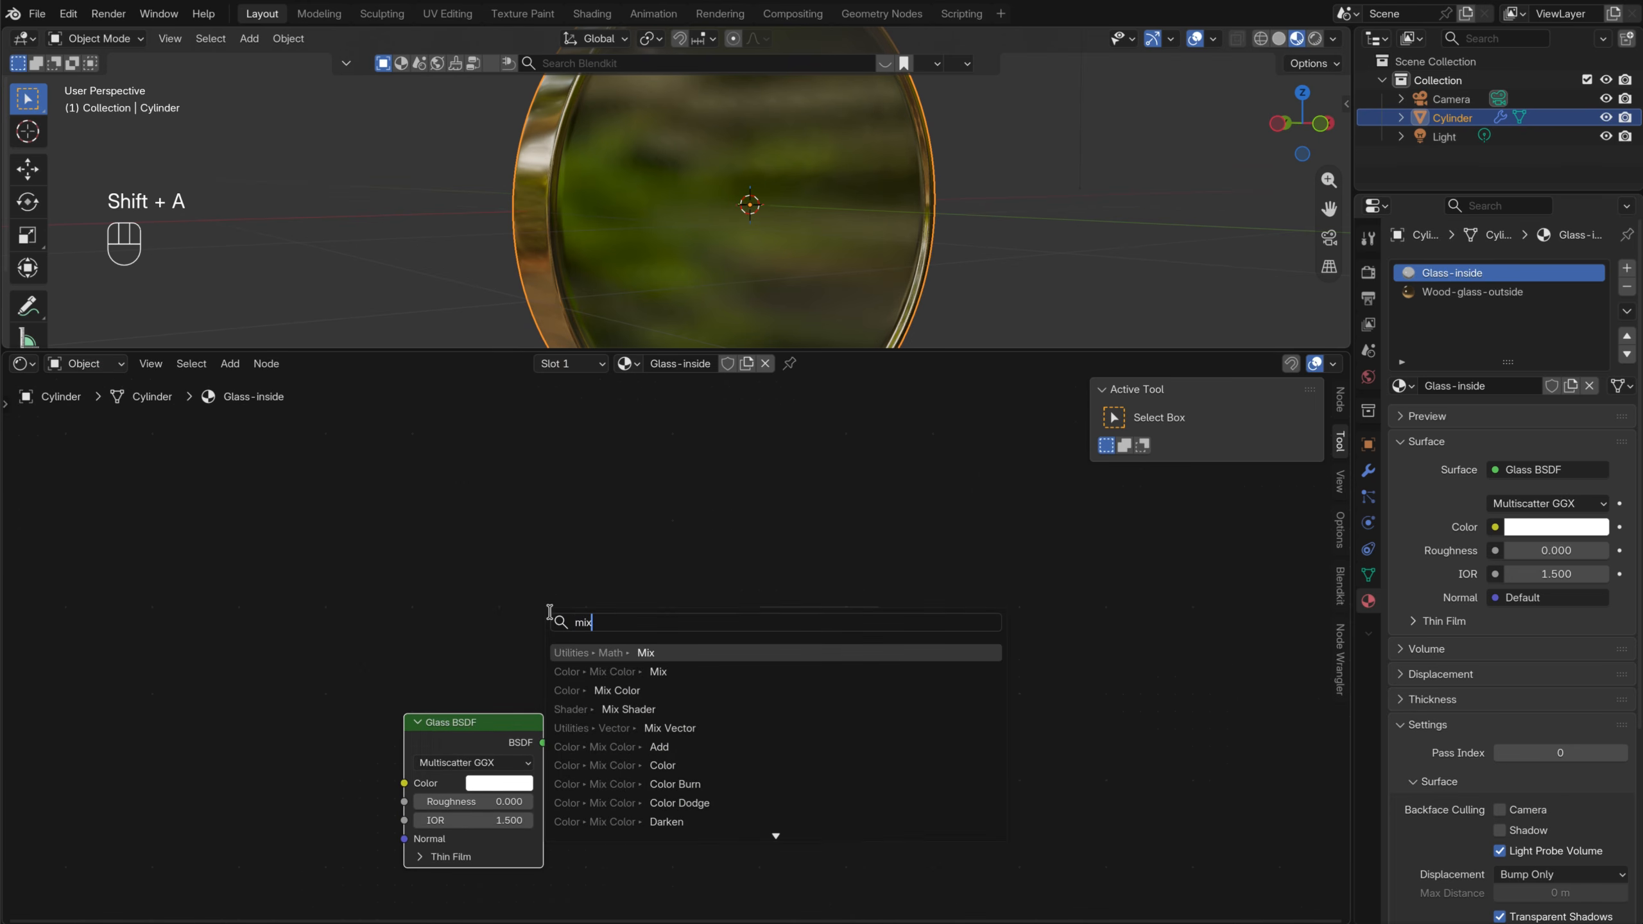
pyautogui.click(629, 708)
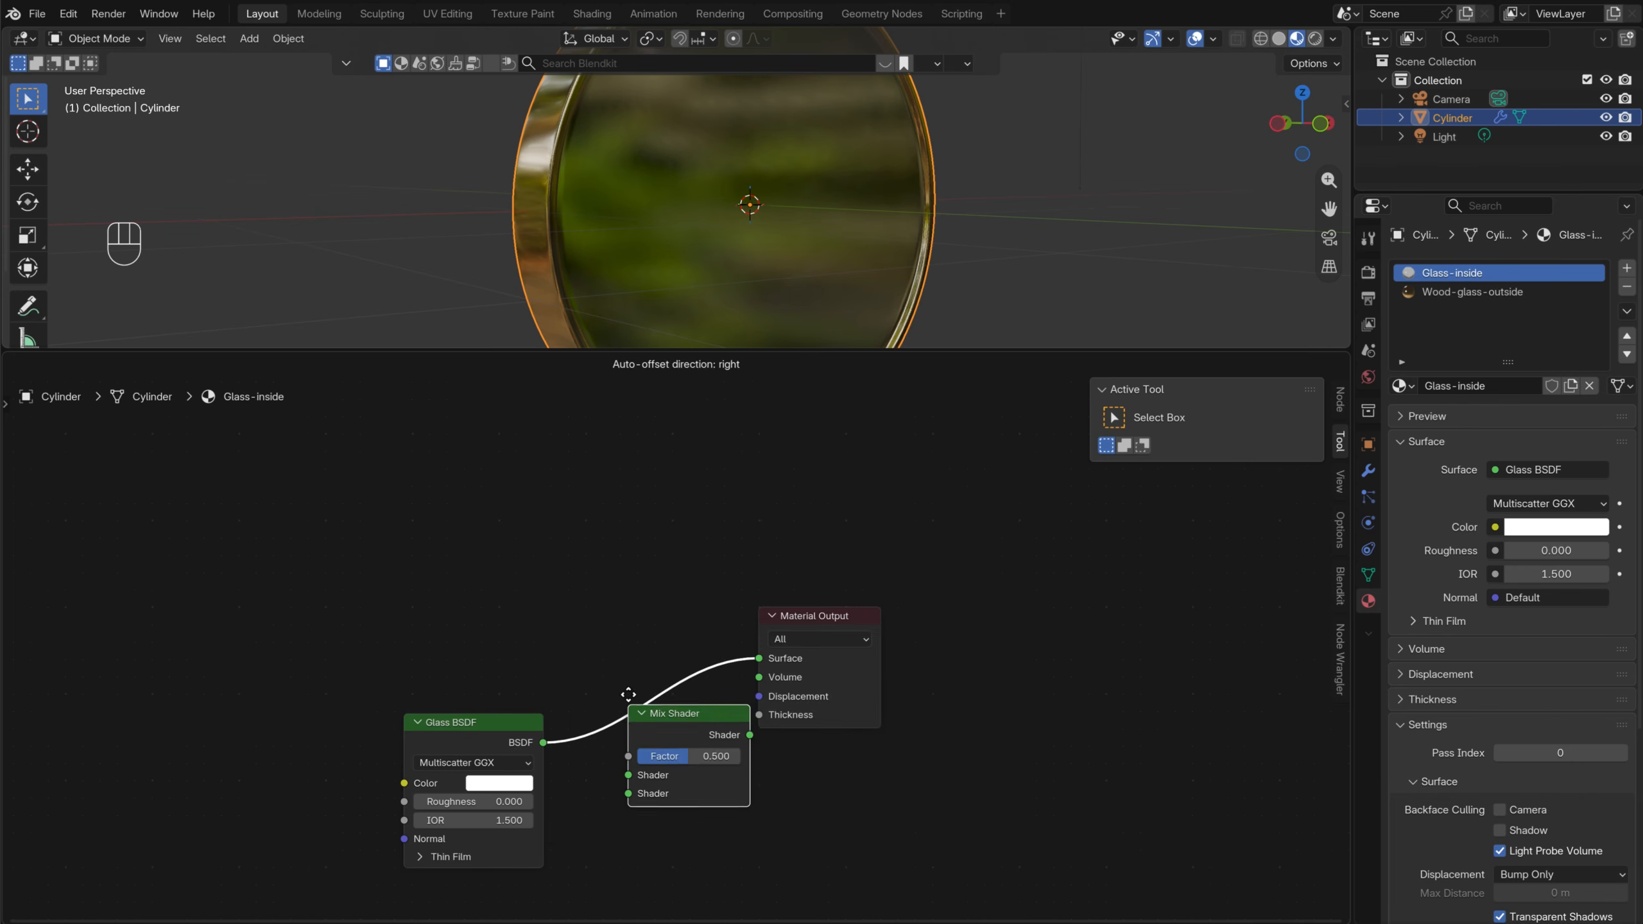
pyautogui.click(604, 653)
# Space out the Material Output, Mix Shader and Glass BSDF nodes to leave room for more shaders
pyautogui.moveTo(853, 621); pyautogui.dragTo(919, 624)
pyautogui.moveTo(660, 664); pyautogui.dragTo(670, 623)
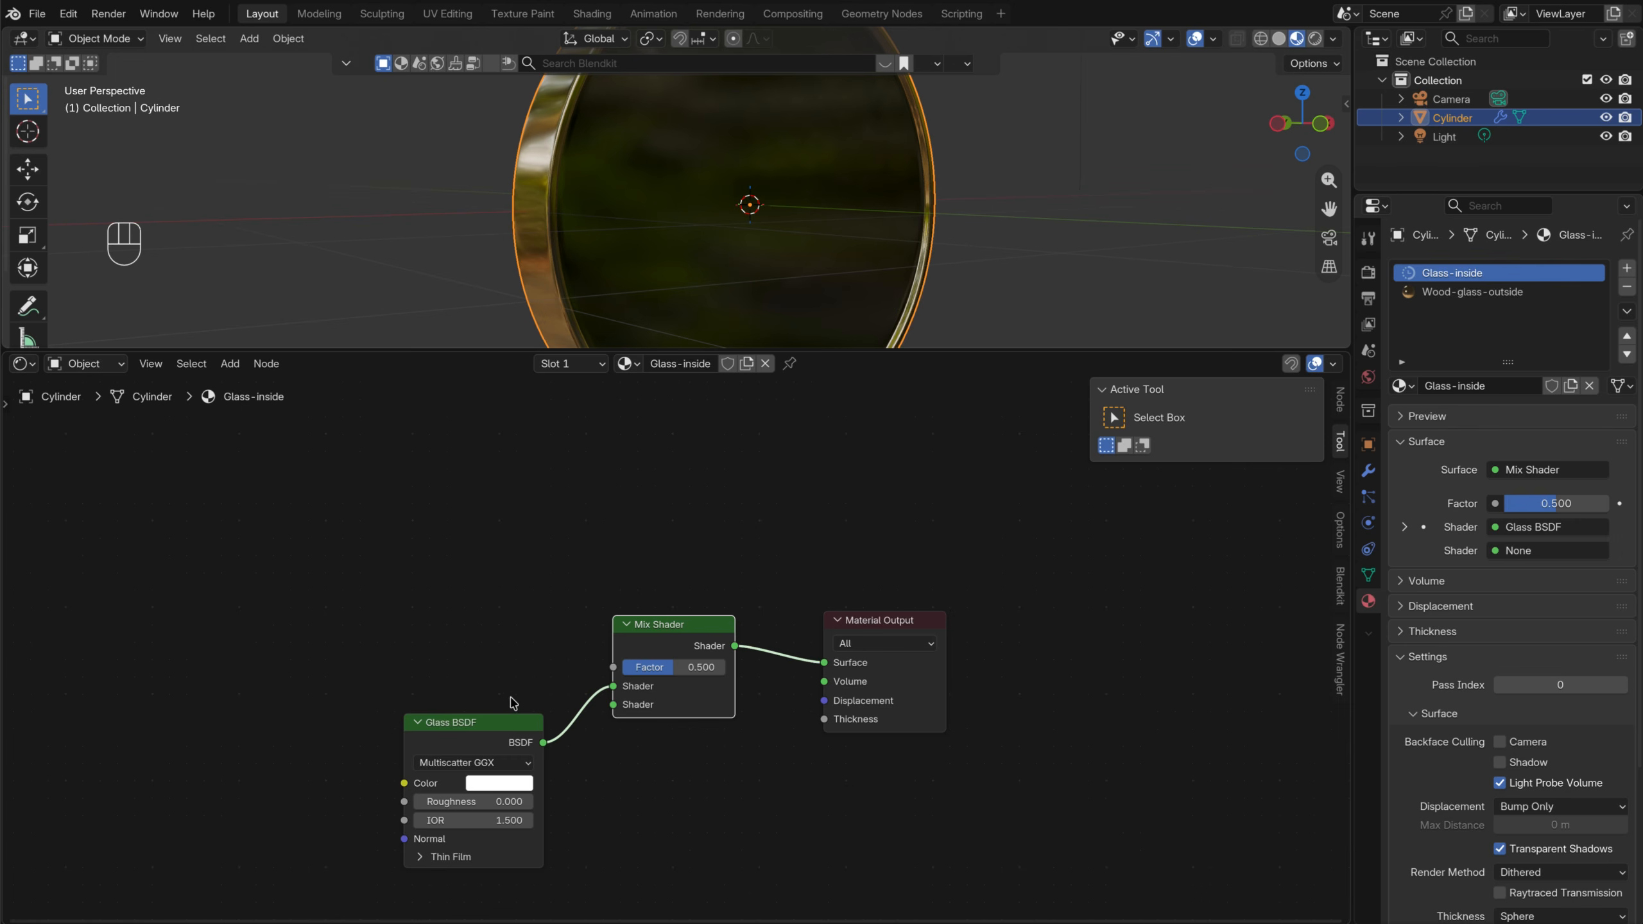
pyautogui.moveTo(505, 726); pyautogui.dragTo(488, 757)
pyautogui.moveTo(425, 646); pyautogui.dragTo(641, 649, button='middle')
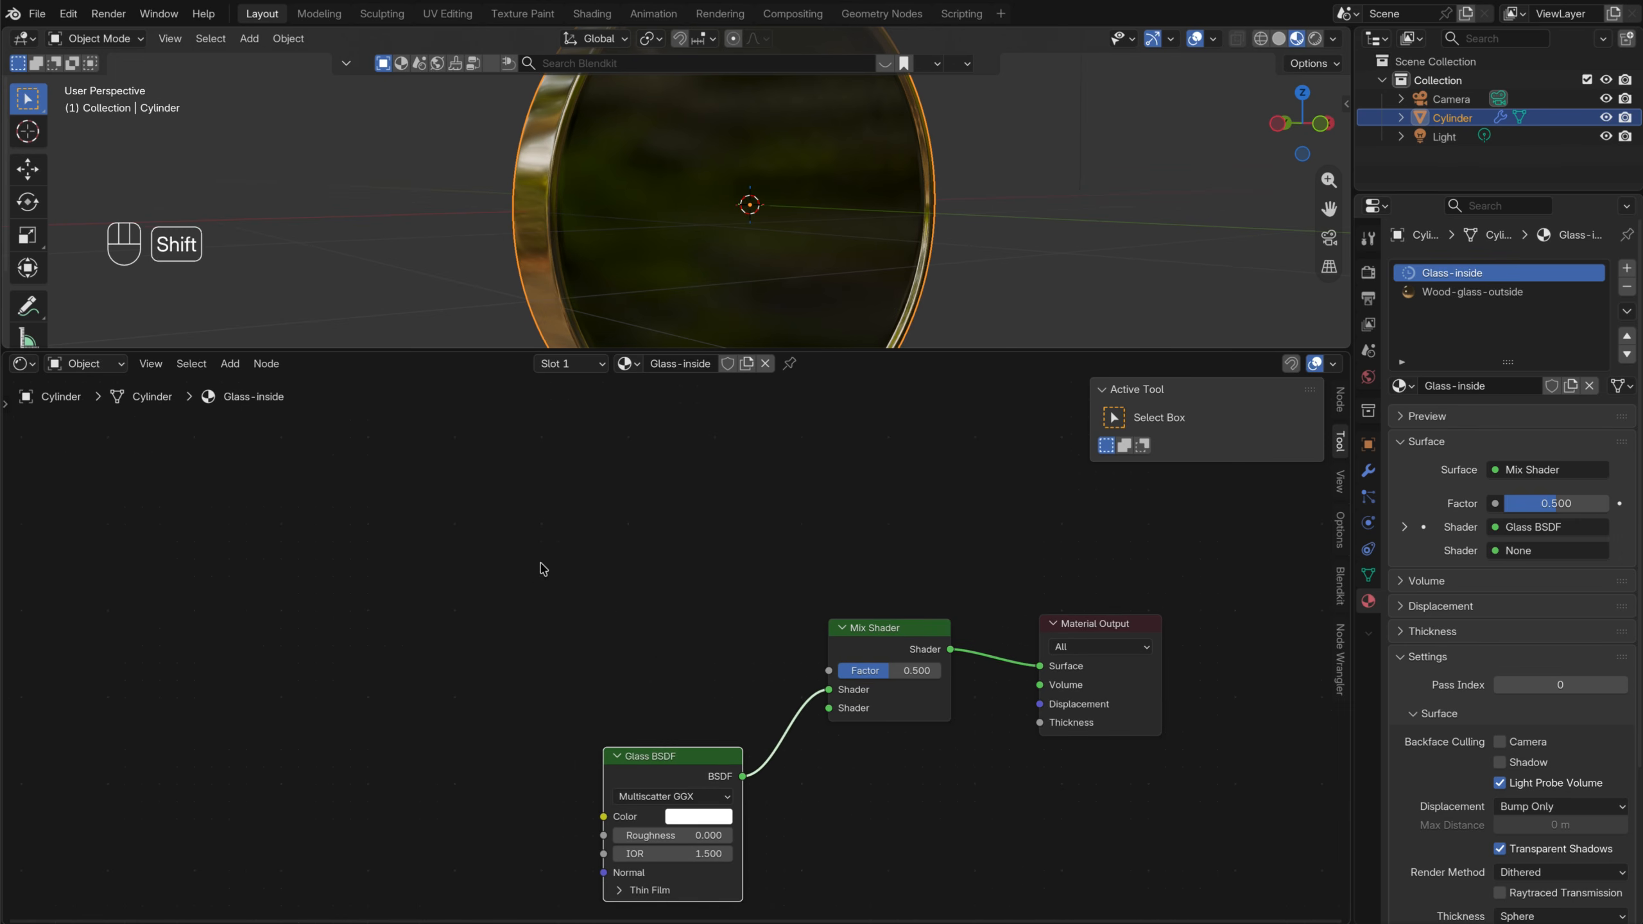
# Add a Refraction BSDF node and connect it to the second Shader input of the Mix Shader
pyautogui.hotkey('shift', 'a')
pyautogui.click(541, 566)
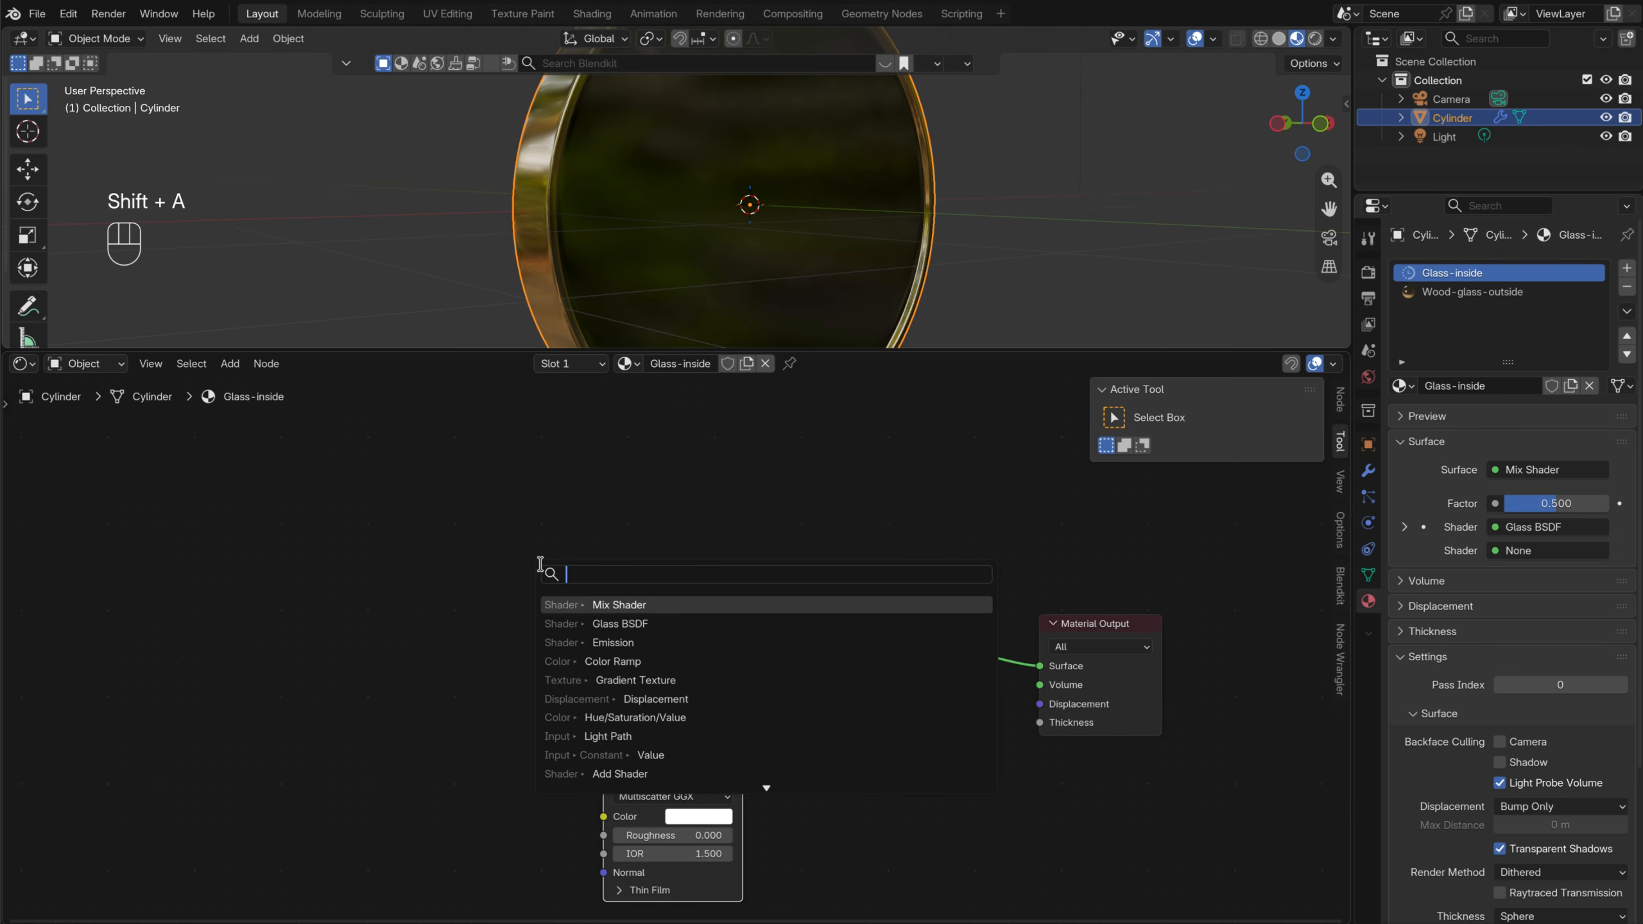
pyautogui.write('ref')
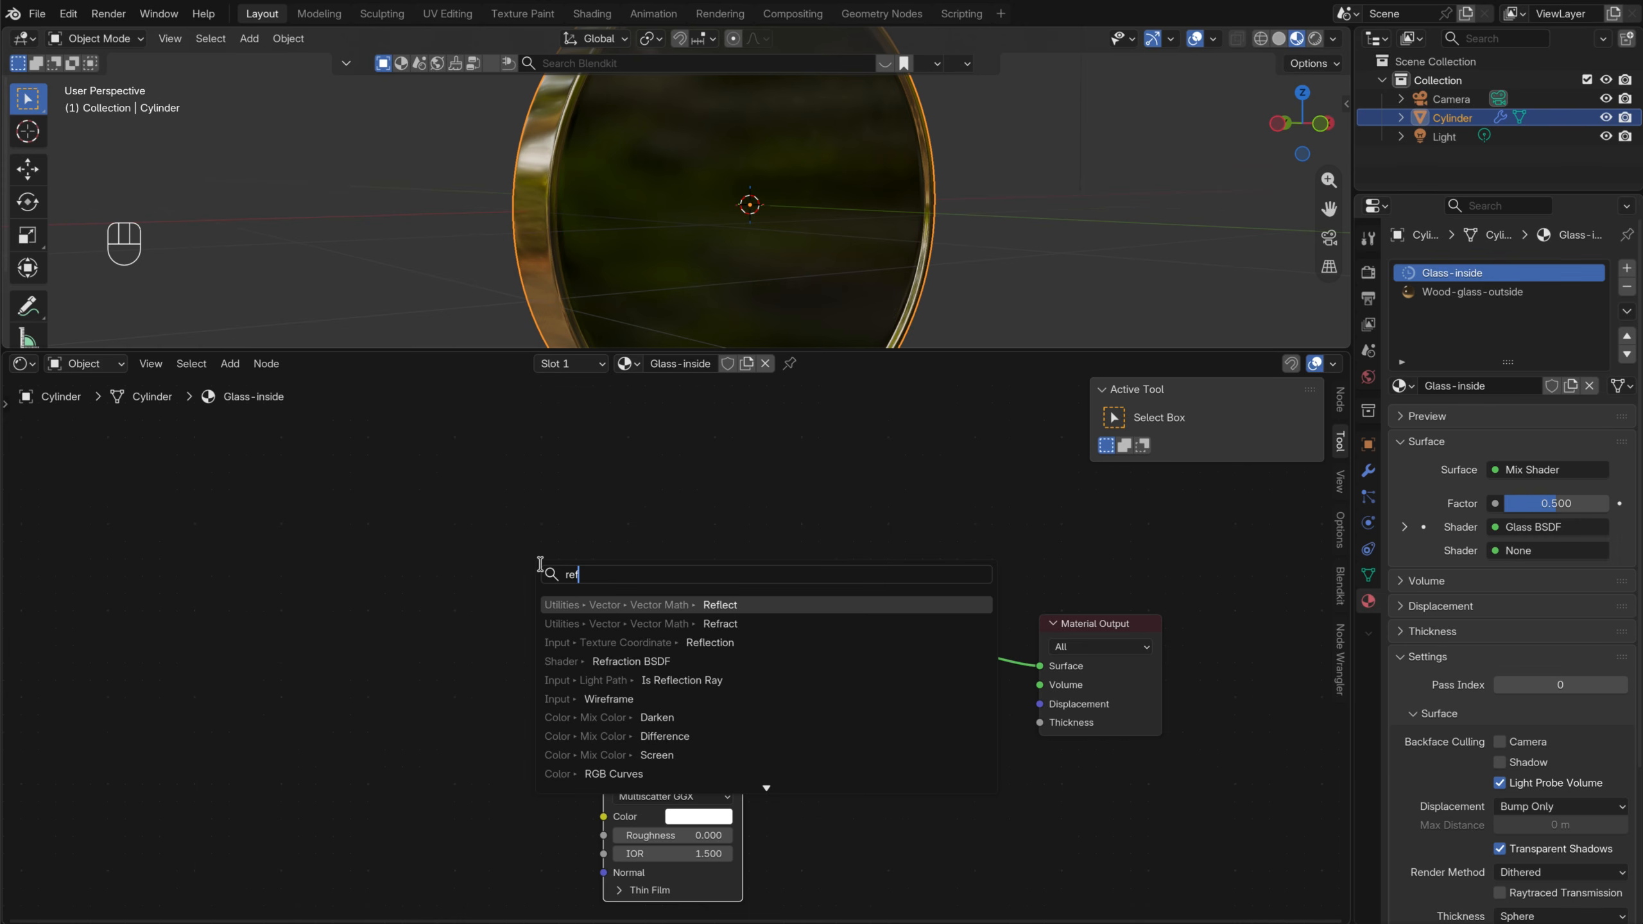
pyautogui.write('r')
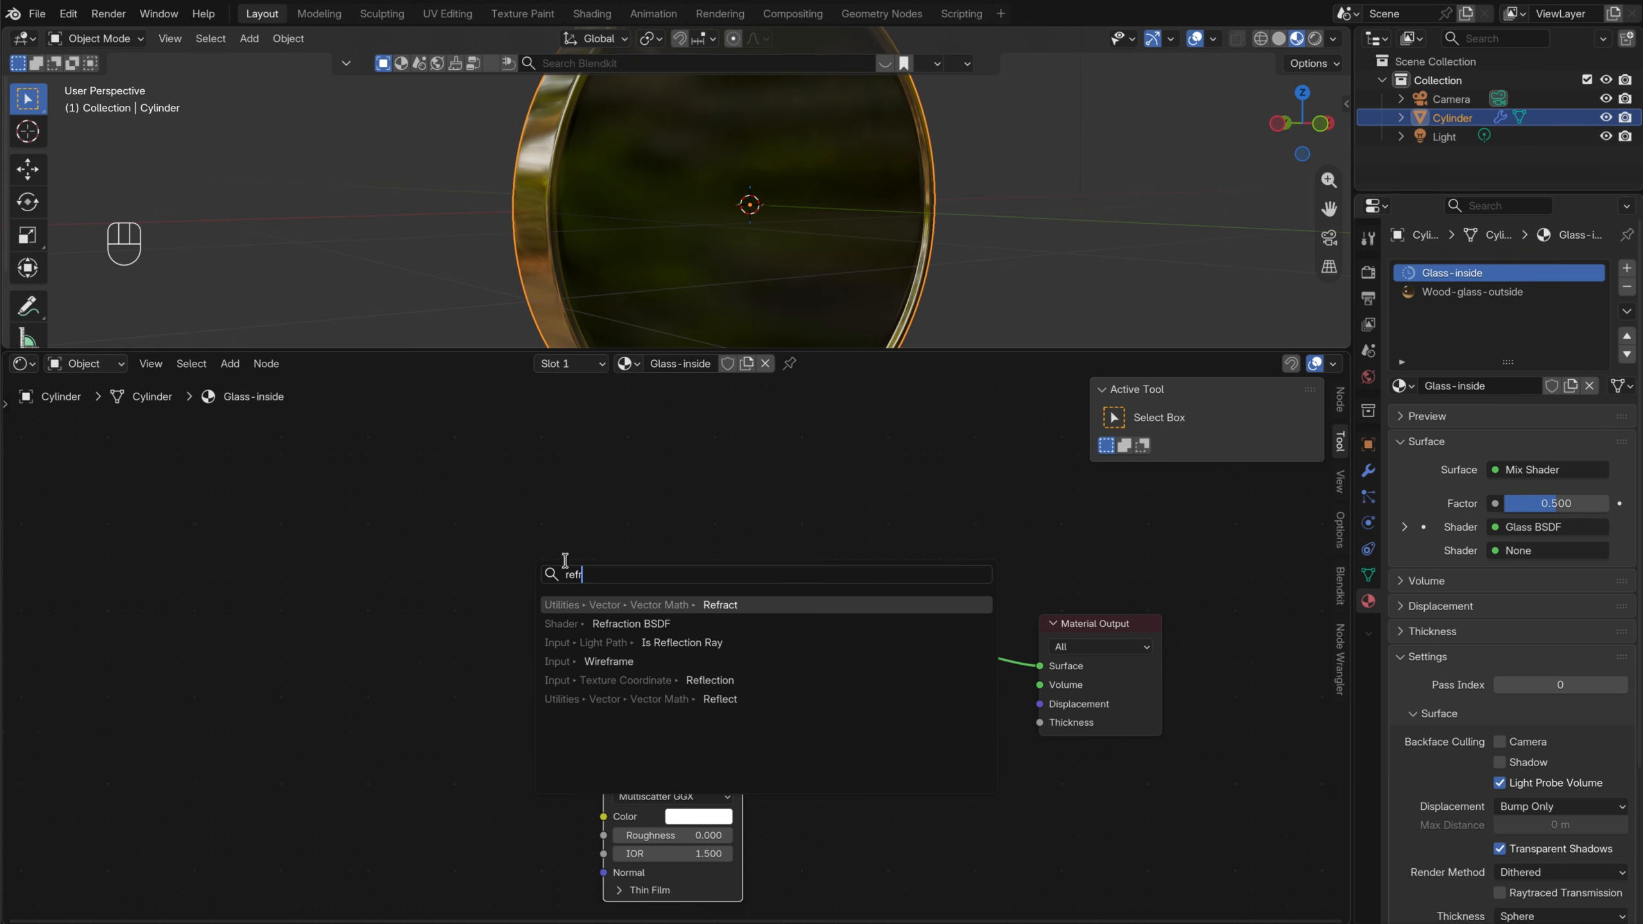
pyautogui.click(631, 624)
pyautogui.click(532, 530)
pyautogui.moveTo(608, 576); pyautogui.dragTo(635, 554, button='middle')
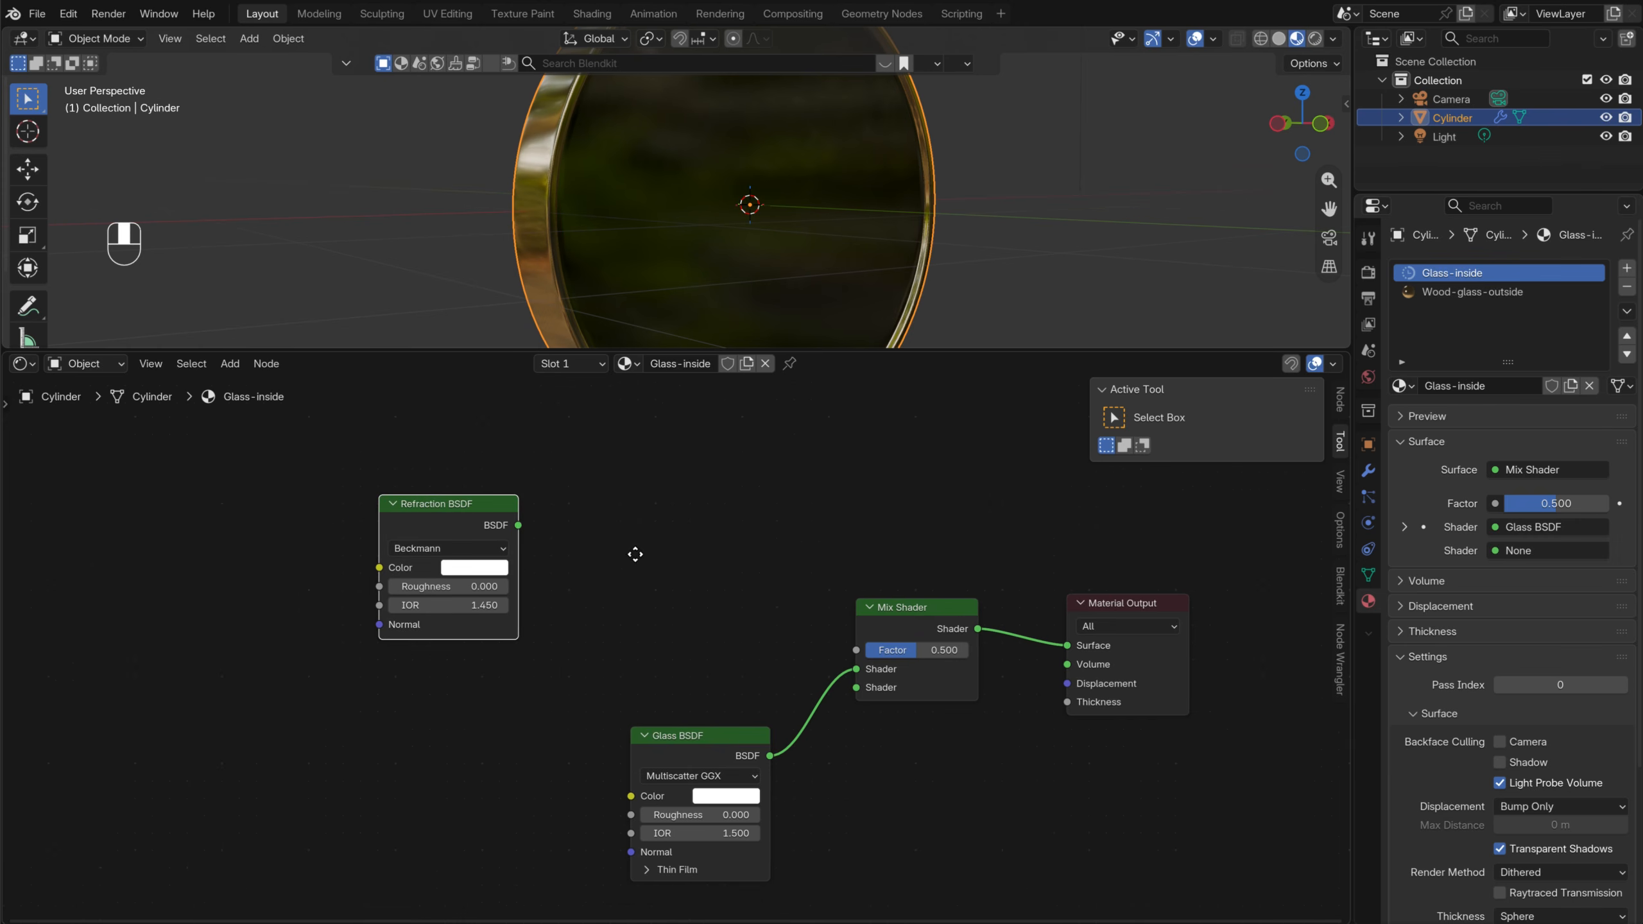
pyautogui.moveTo(517, 526); pyautogui.dragTo(856, 649)
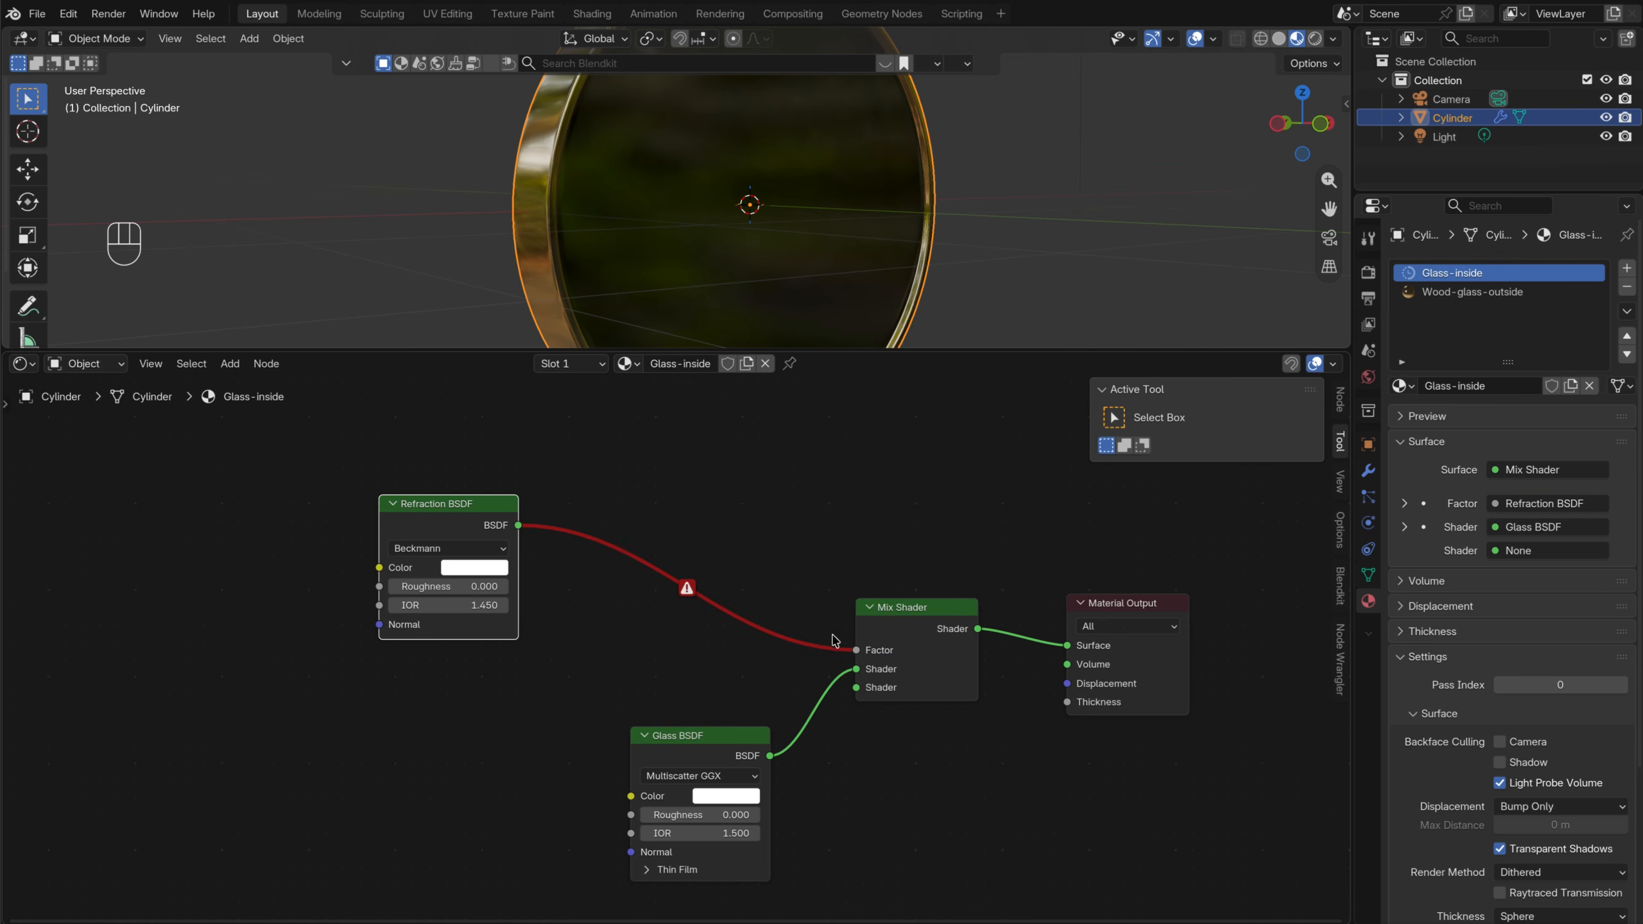
pyautogui.click(490, 507)
pyautogui.moveTo(490, 506); pyautogui.dragTo(438, 509)
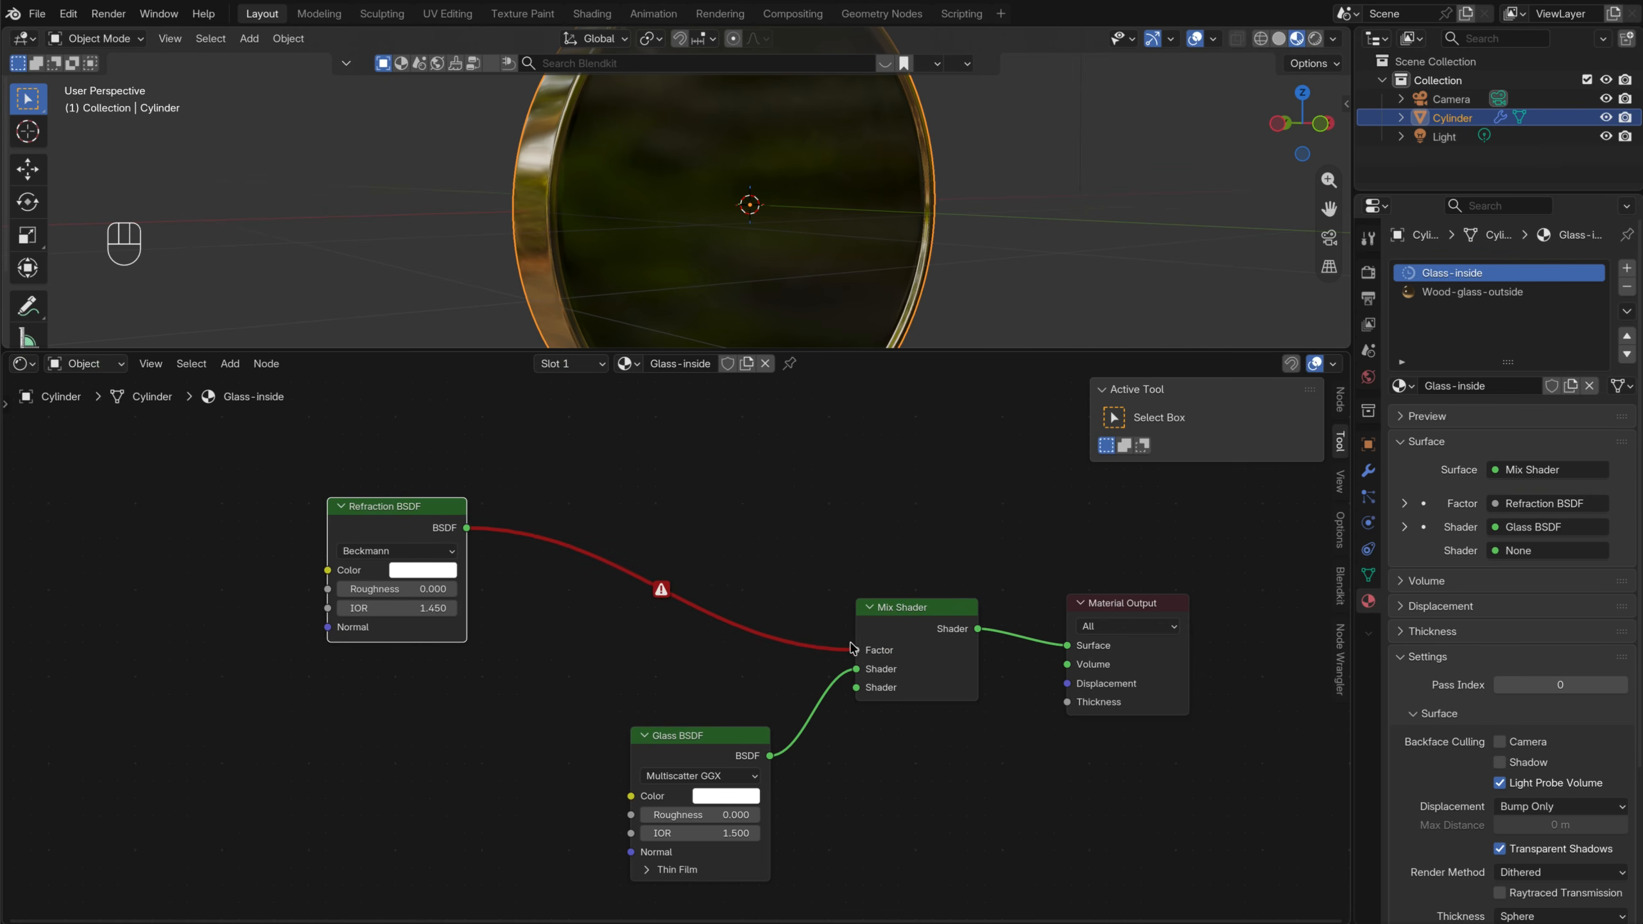
pyautogui.moveTo(852, 648); pyautogui.dragTo(857, 688)
pyautogui.moveTo(392, 491); pyautogui.dragTo(422, 492, button='middle')
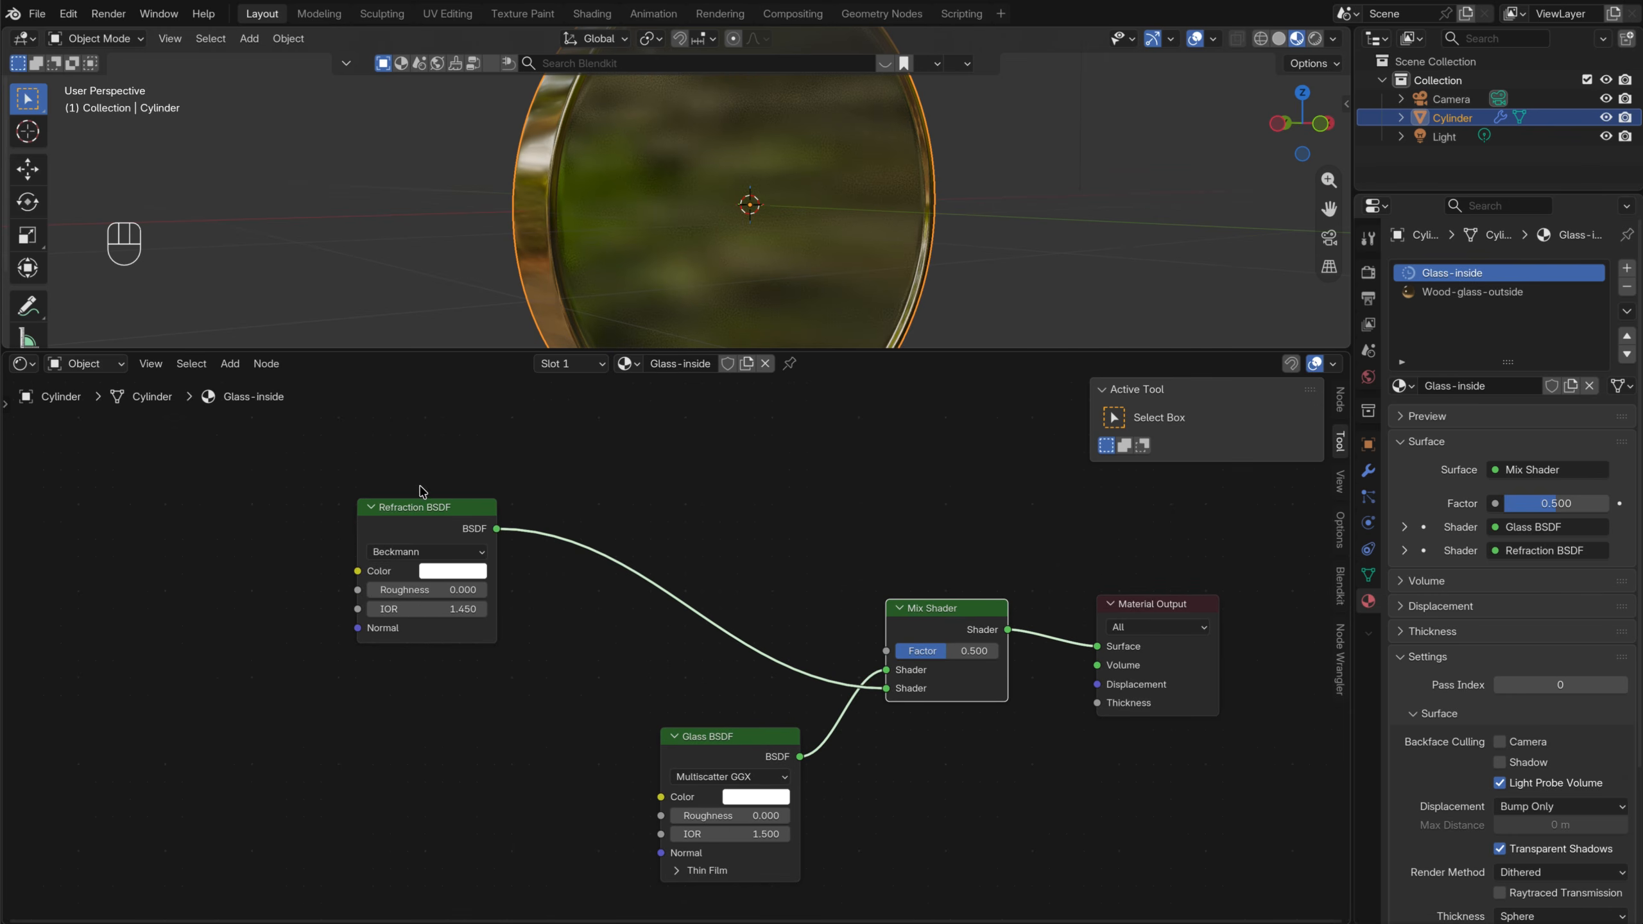
# Set the Refraction BSDF color to pure blue, with RGB Red and Green at 0.000 and Blue at 1.000
pyautogui.moveTo(454, 507); pyautogui.dragTo(423, 483)
pyautogui.click(437, 547)
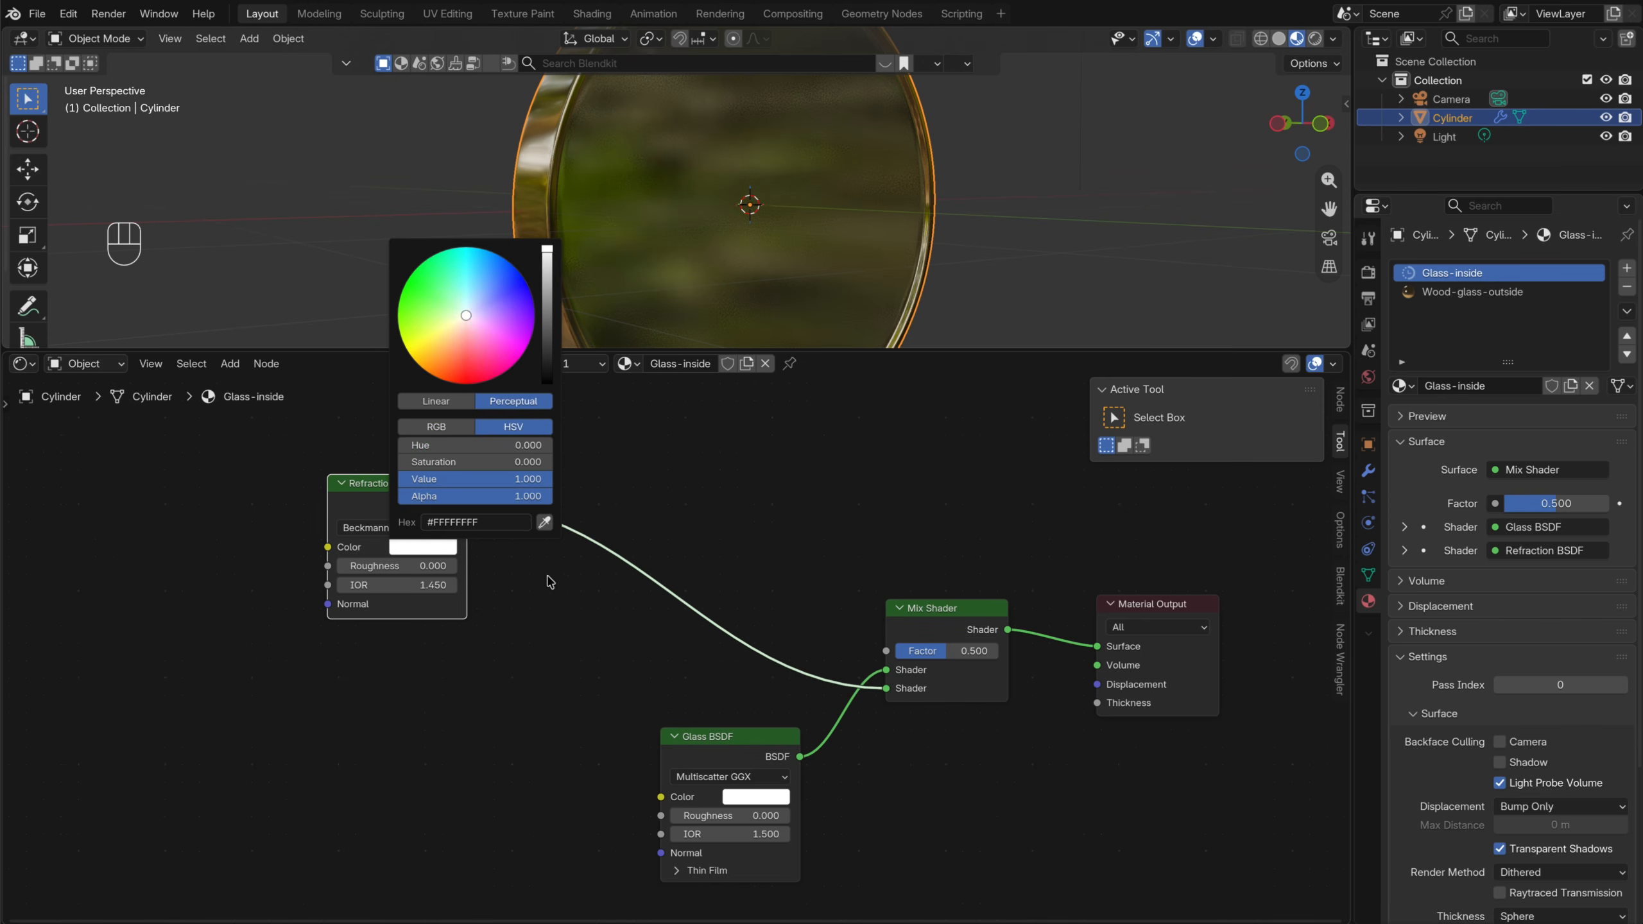
pyautogui.scroll(3, 697, 642)
pyautogui.click(542, 610)
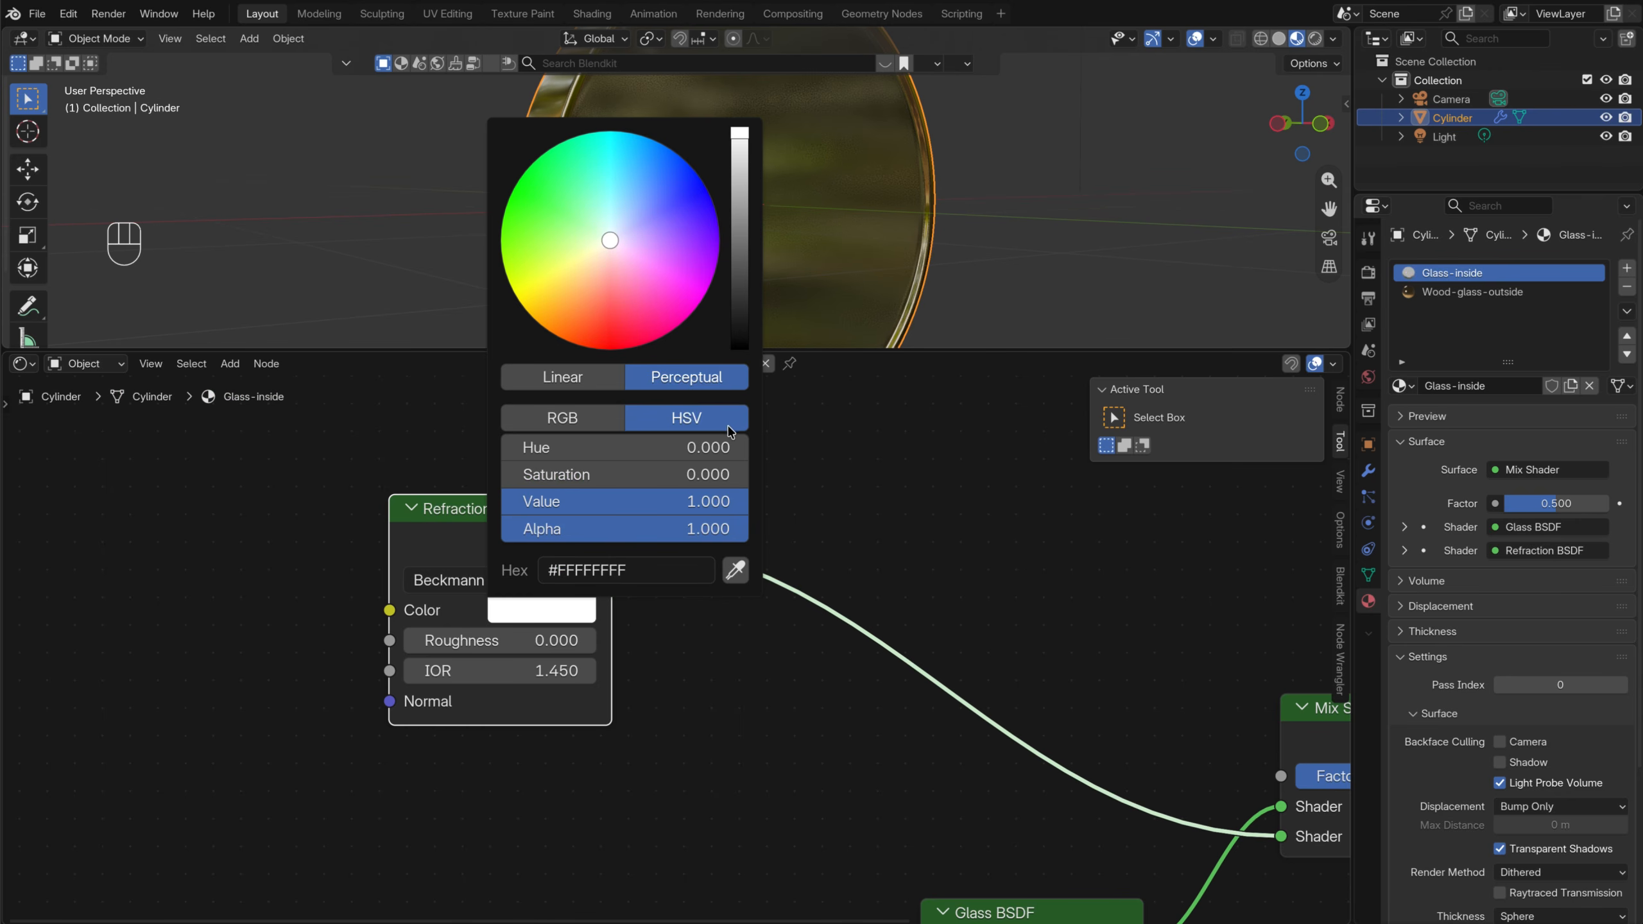
pyautogui.click(563, 419)
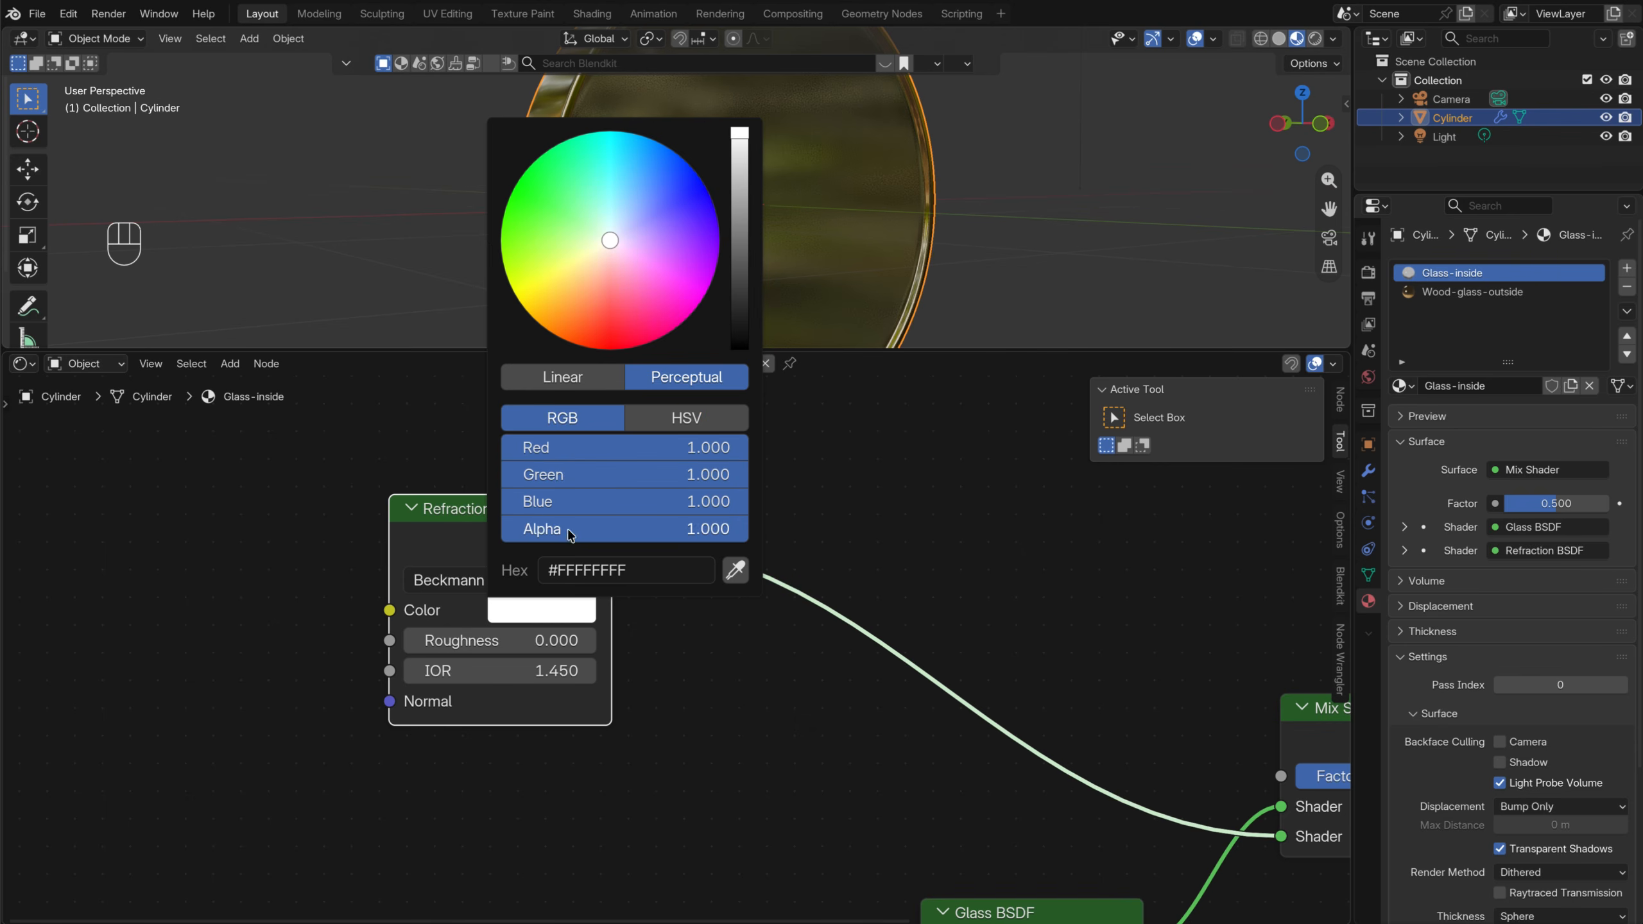
pyautogui.moveTo(692, 447); pyautogui.dragTo(485, 448)
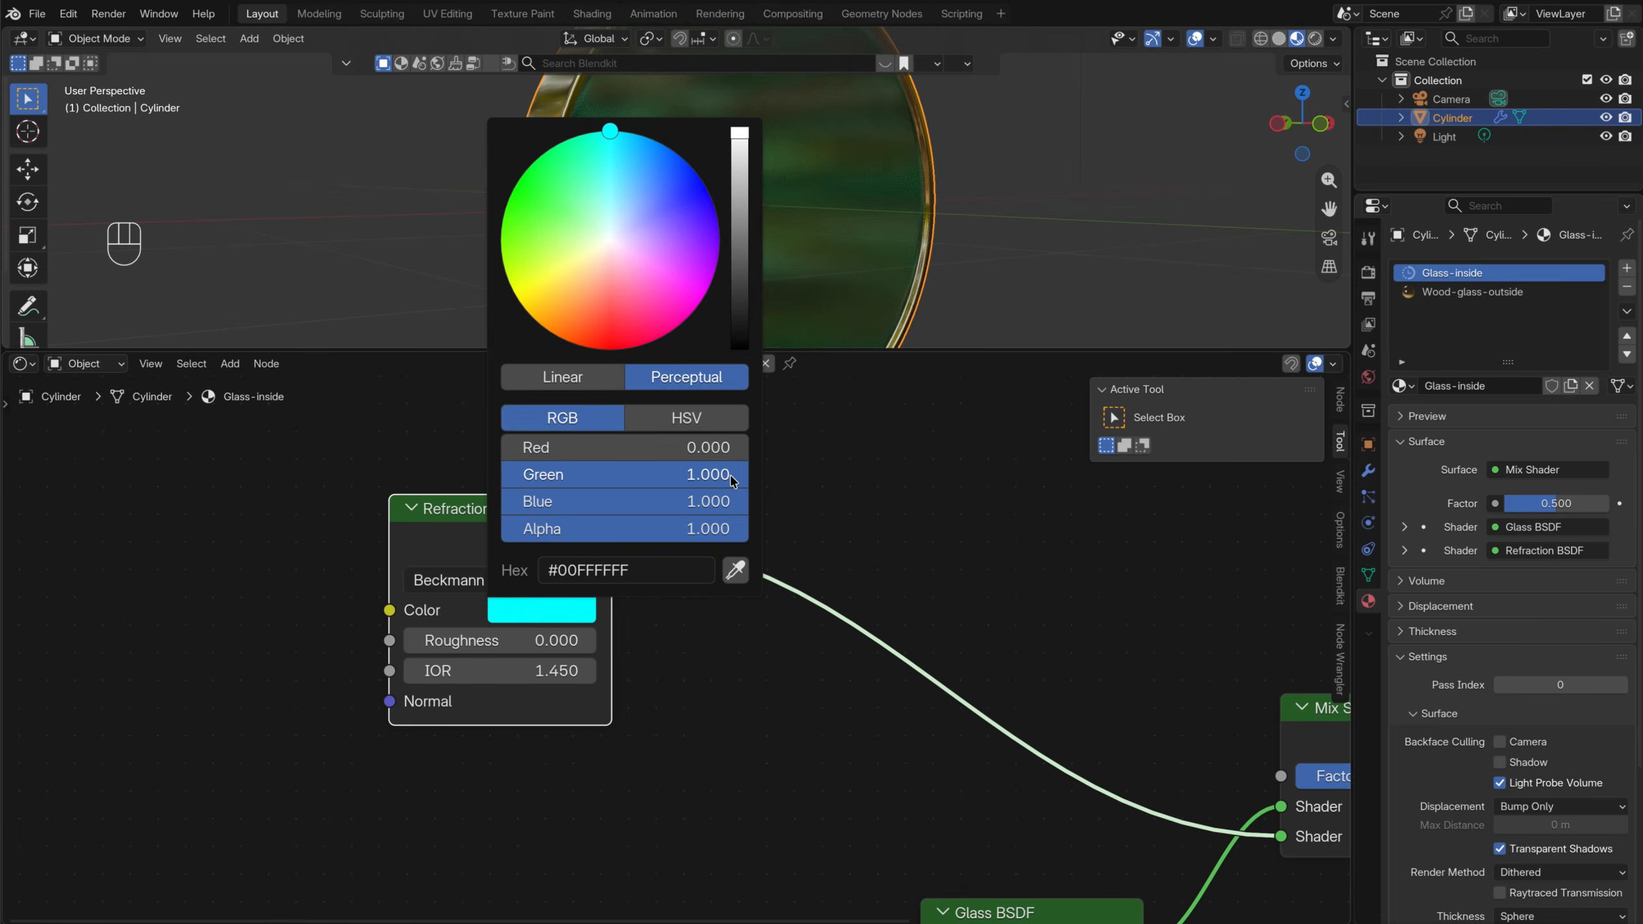
pyautogui.moveTo(679, 475); pyautogui.dragTo(504, 478)
pyautogui.scroll(-2, 719, 701)
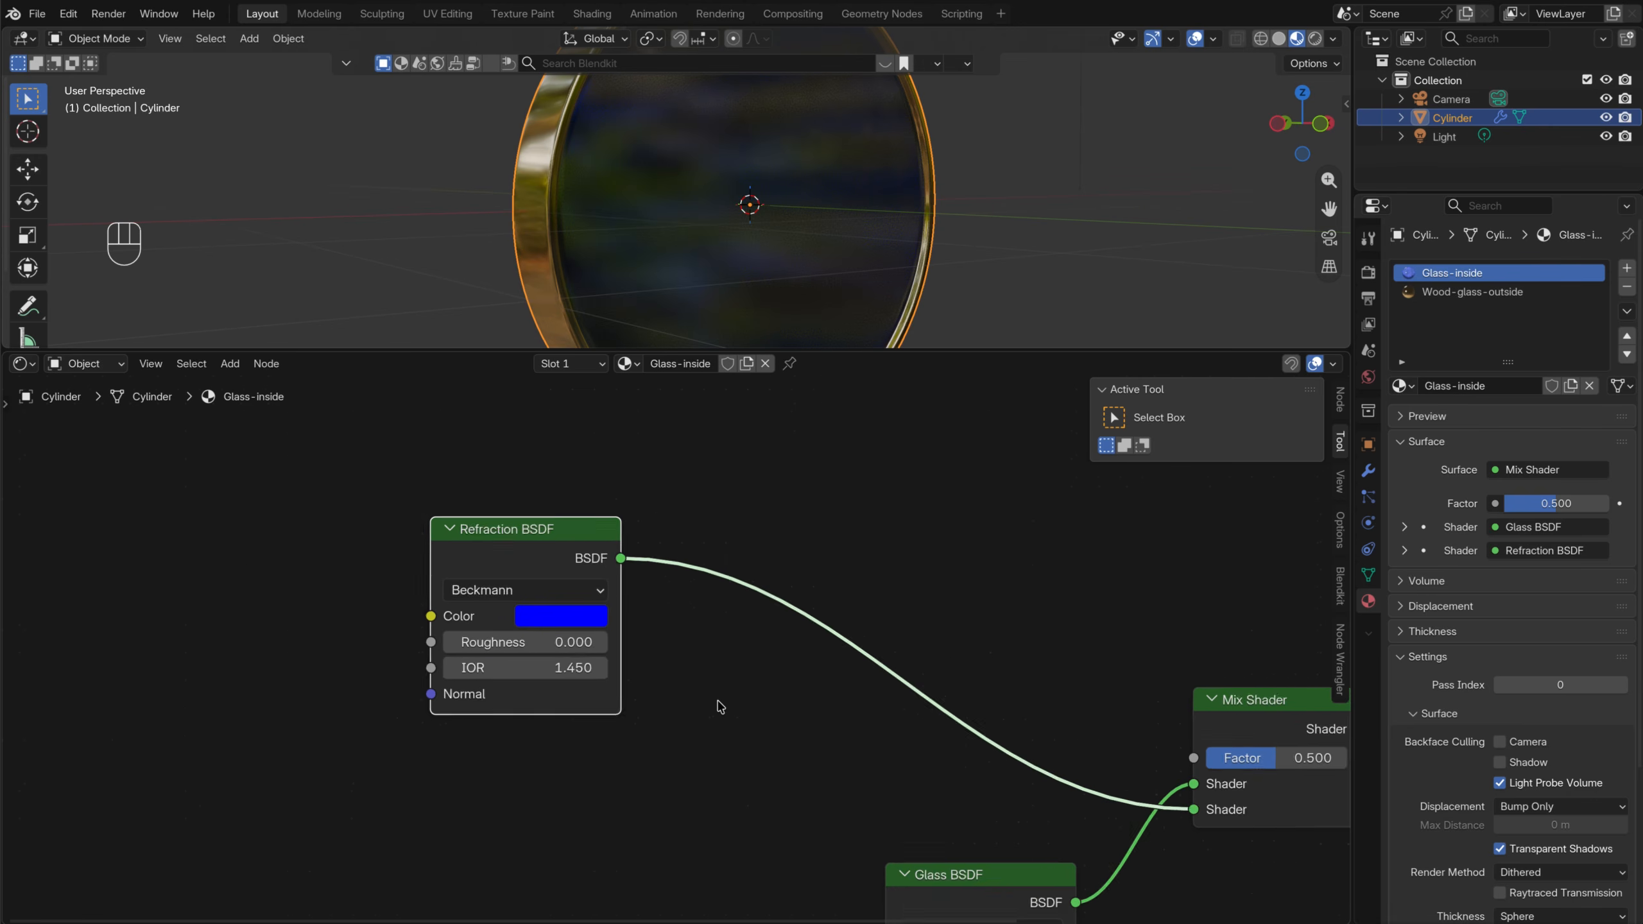
# Duplicate the blue Refraction BSDF, place the copy below it and set the copy's color to pure green
pyautogui.moveTo(597, 543); pyautogui.dragTo(403, 472)
pyautogui.hotkey('shift', 'd')
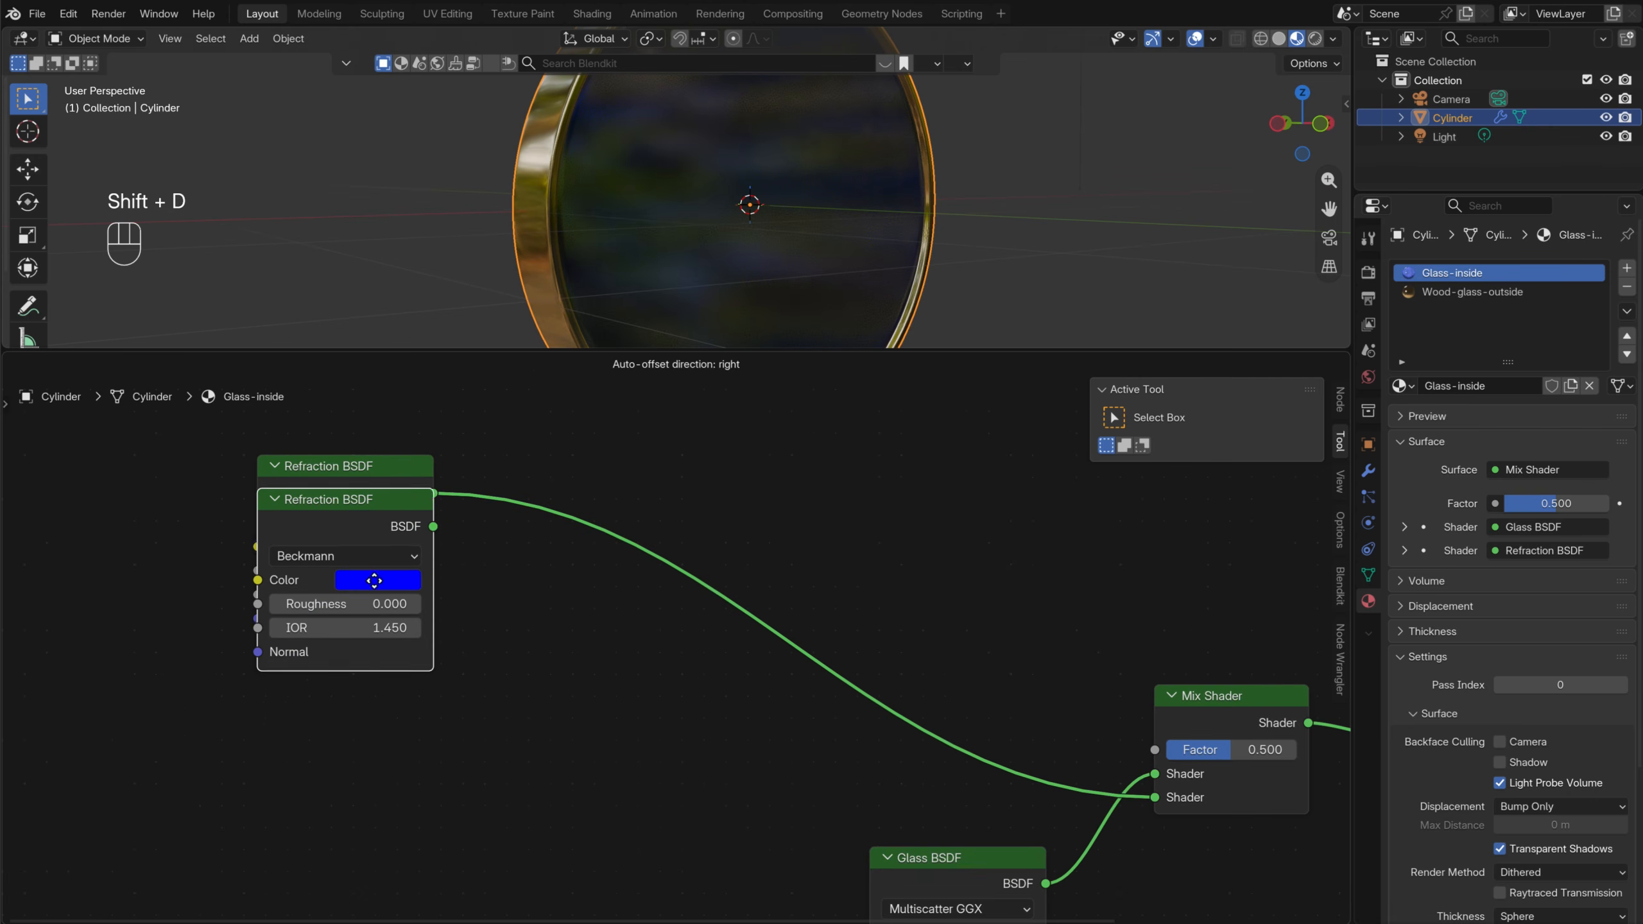
pyautogui.click(366, 681)
pyautogui.click(385, 762)
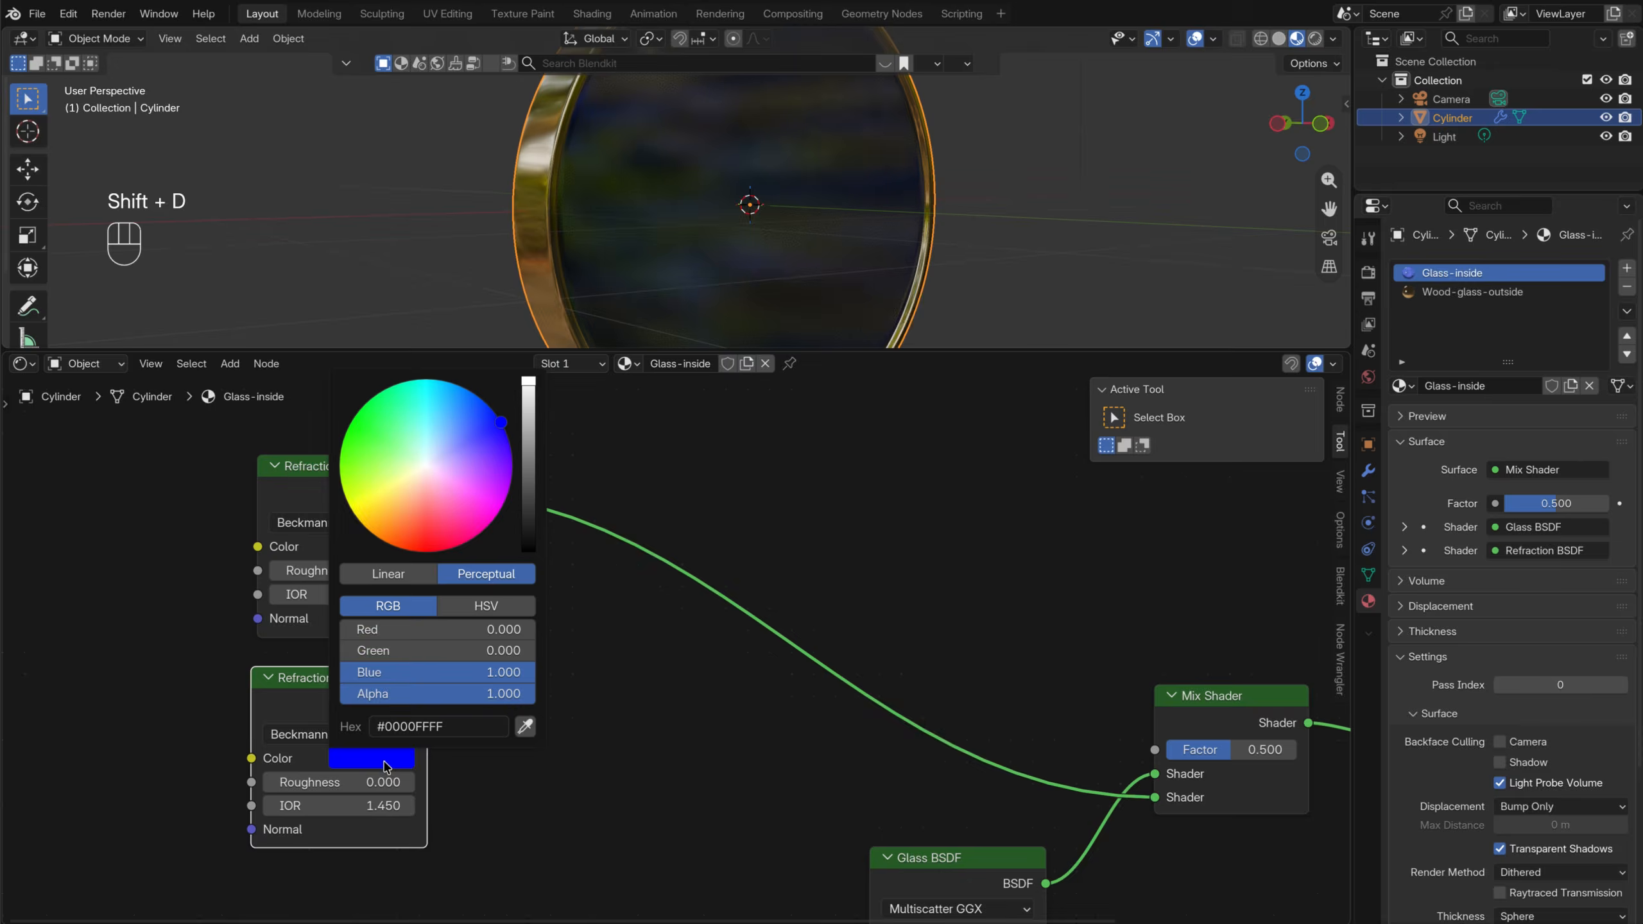
pyautogui.moveTo(483, 653); pyautogui.dragTo(170, 661)
pyautogui.moveTo(488, 740); pyautogui.dragTo(623, 594, button='middle')
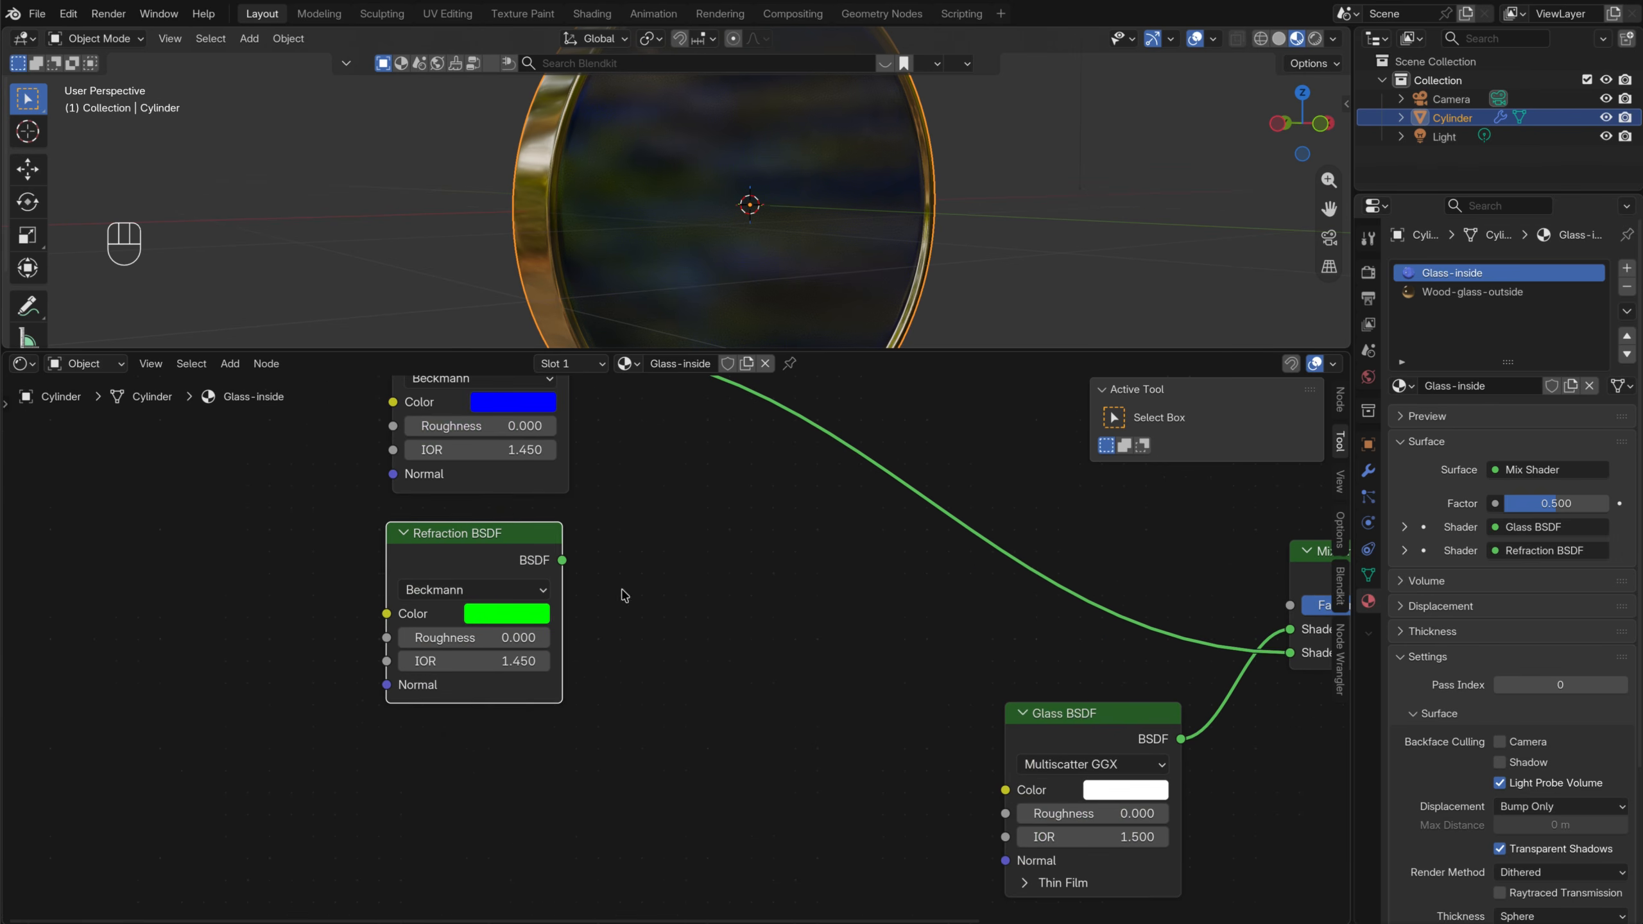
# Duplicate the green Refraction BSDF, place the copy below it and set the copy's color to pure red
pyautogui.hotkey('shift', 'd')
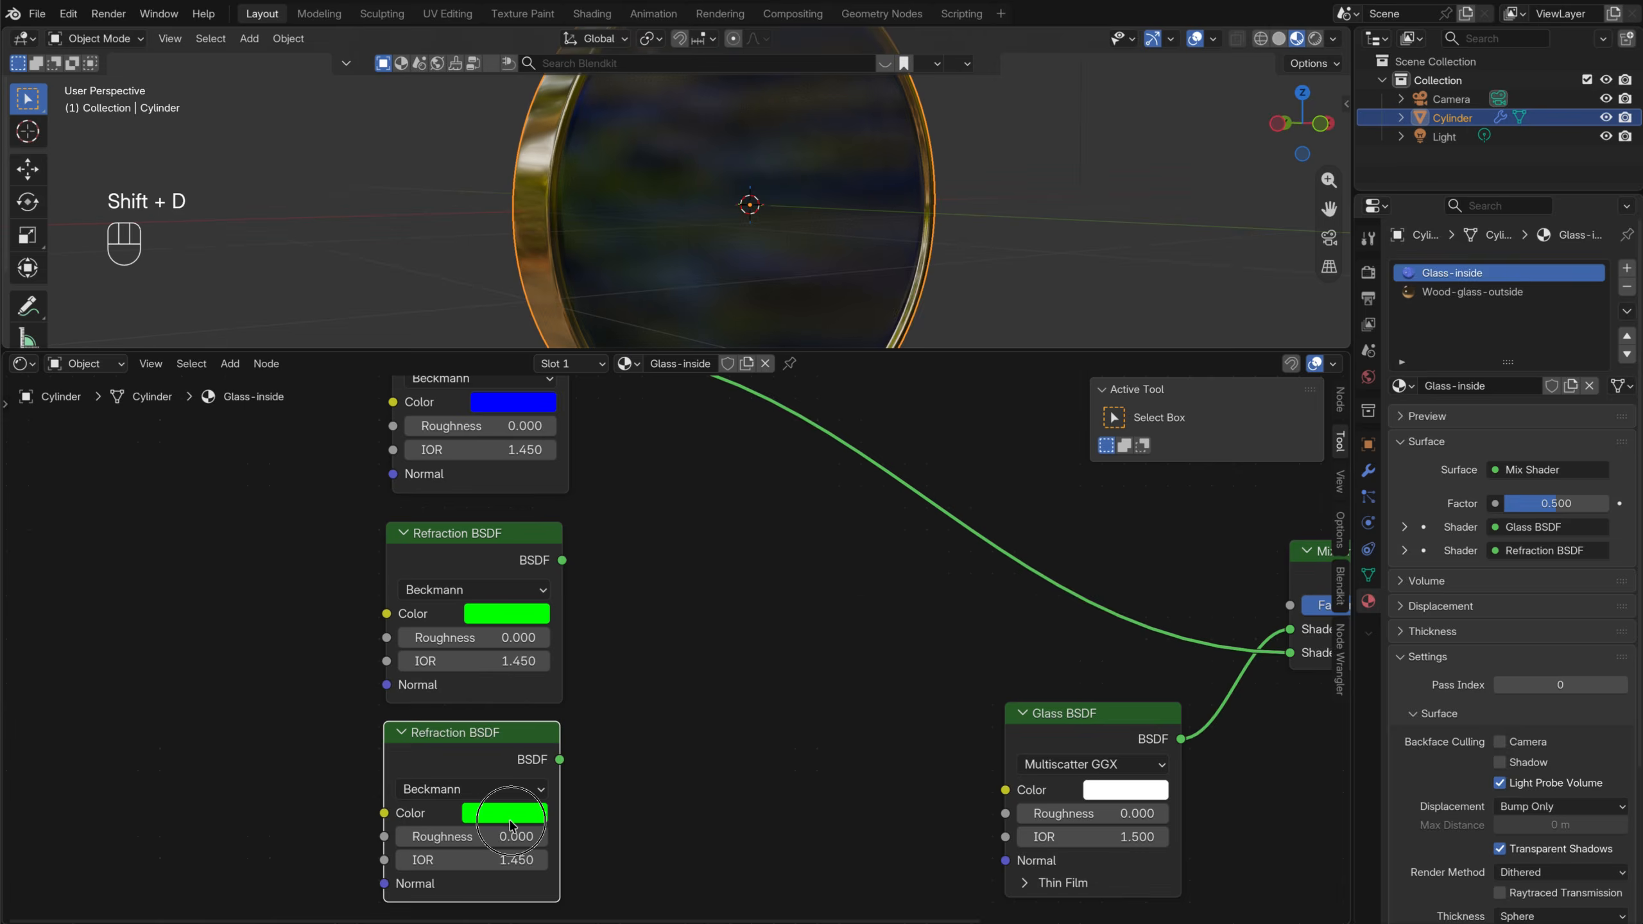
pyautogui.click(510, 821)
pyautogui.moveTo(614, 690); pyautogui.dragTo(277, 694)
# Insert an Add Shader after the blue Refraction BSDF and connect the green Refraction BSDF to its second input
pyautogui.moveTo(844, 570); pyautogui.dragTo(749, 639, button='middle')
pyautogui.scroll(-4, 748, 638)
pyautogui.moveTo(721, 563); pyautogui.dragTo(615, 520, button='middle')
pyautogui.moveTo(496, 350); pyautogui.dragTo(496, 319)
pyautogui.scroll(2, 679, 622)
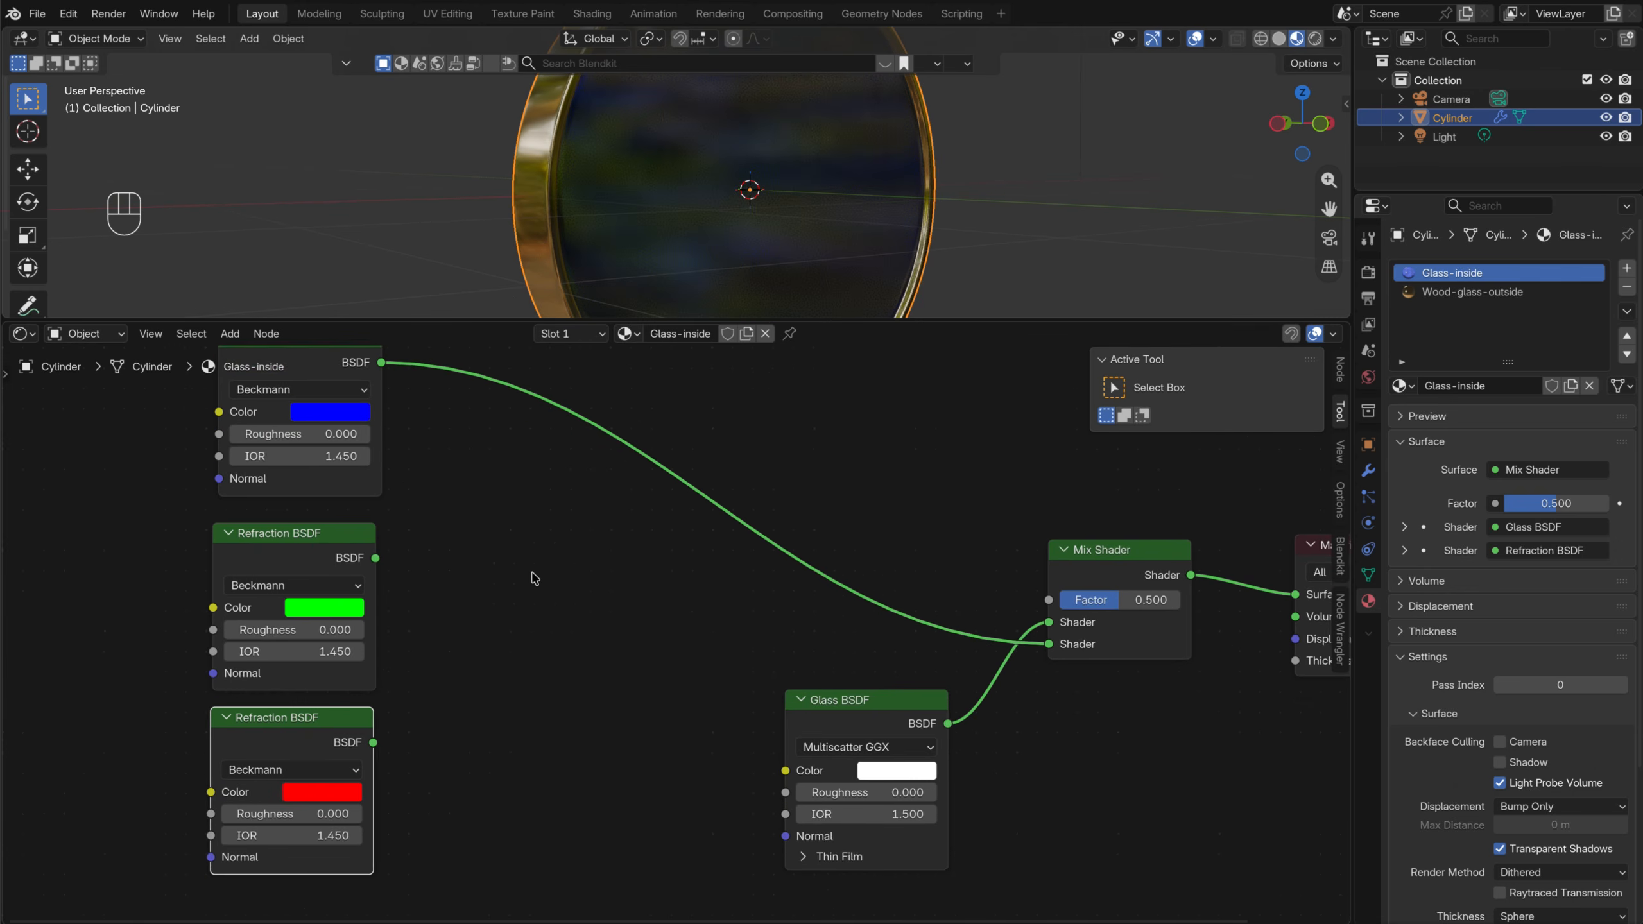
pyautogui.hotkey('shift', 'a')
pyautogui.write('add')
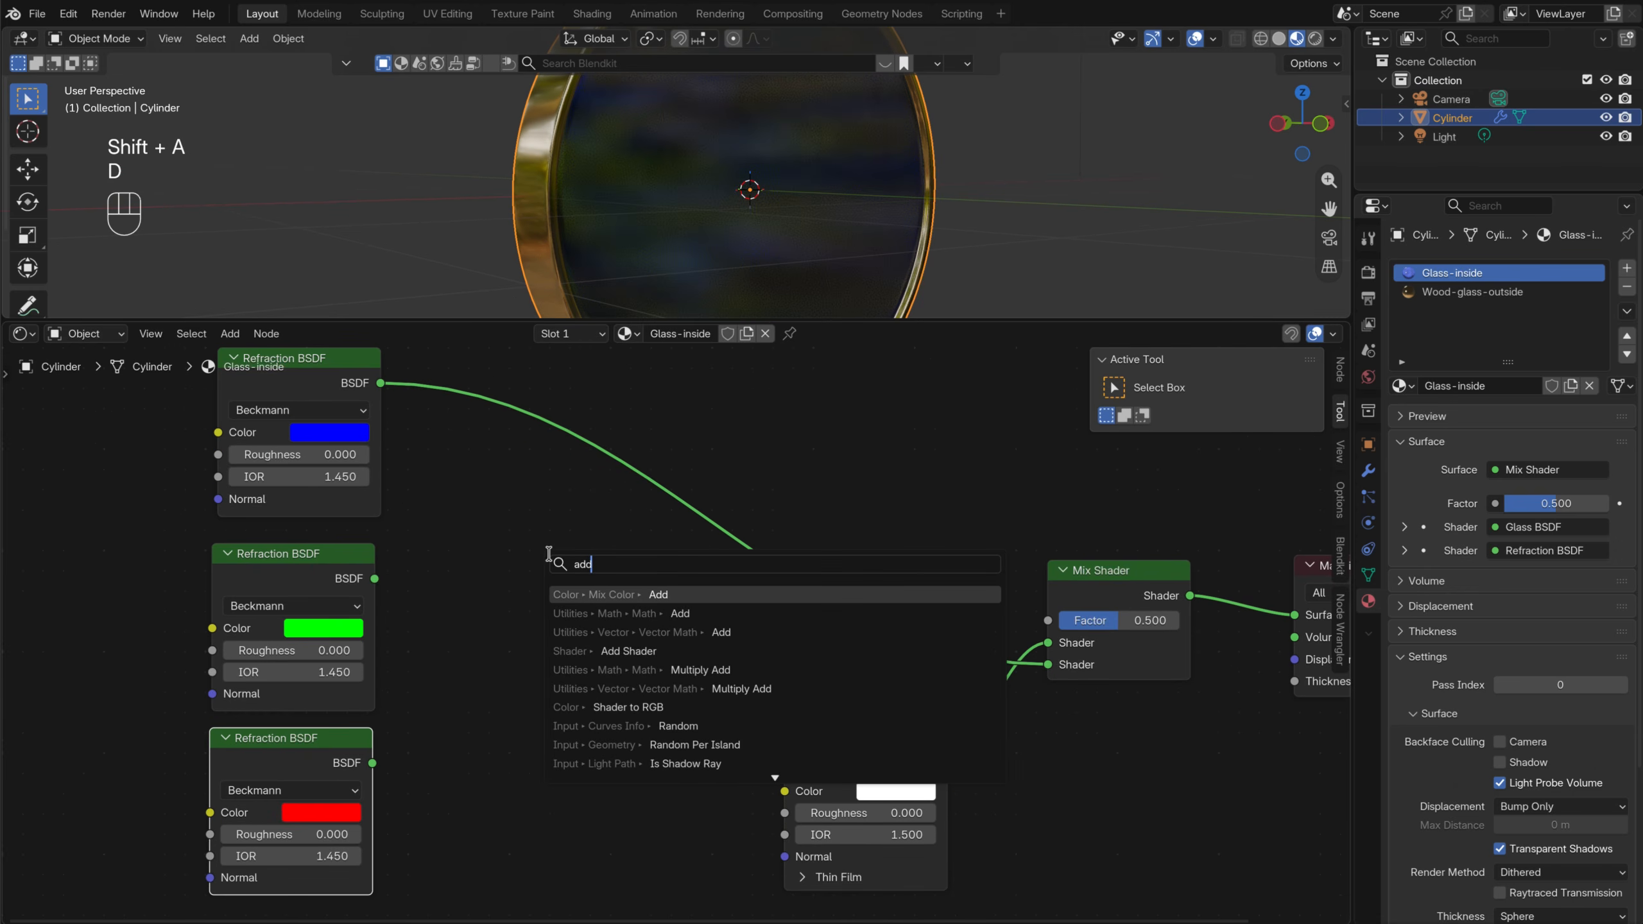
pyautogui.click(628, 650)
pyautogui.click(618, 488)
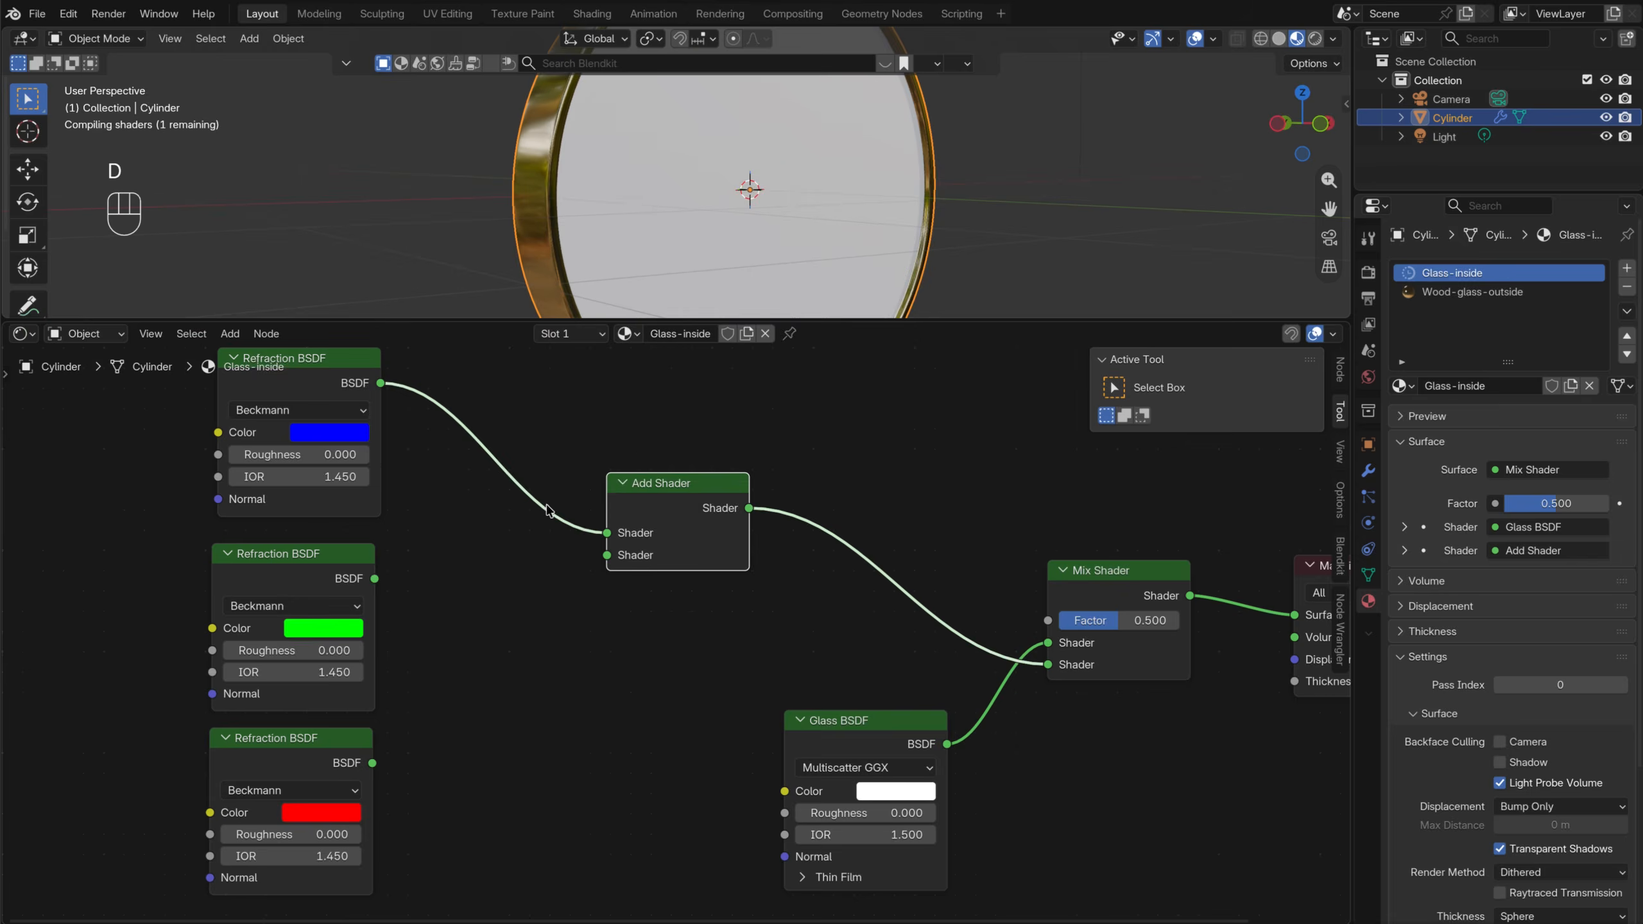
pyautogui.moveTo(375, 579); pyautogui.dragTo(606, 555)
# Duplicate the Add Shader into the link before the Mix Shader and connect the red Refraction BSDF to its second input
pyautogui.moveTo(698, 484); pyautogui.dragTo(579, 471)
pyautogui.hotkey('shift', 'd')
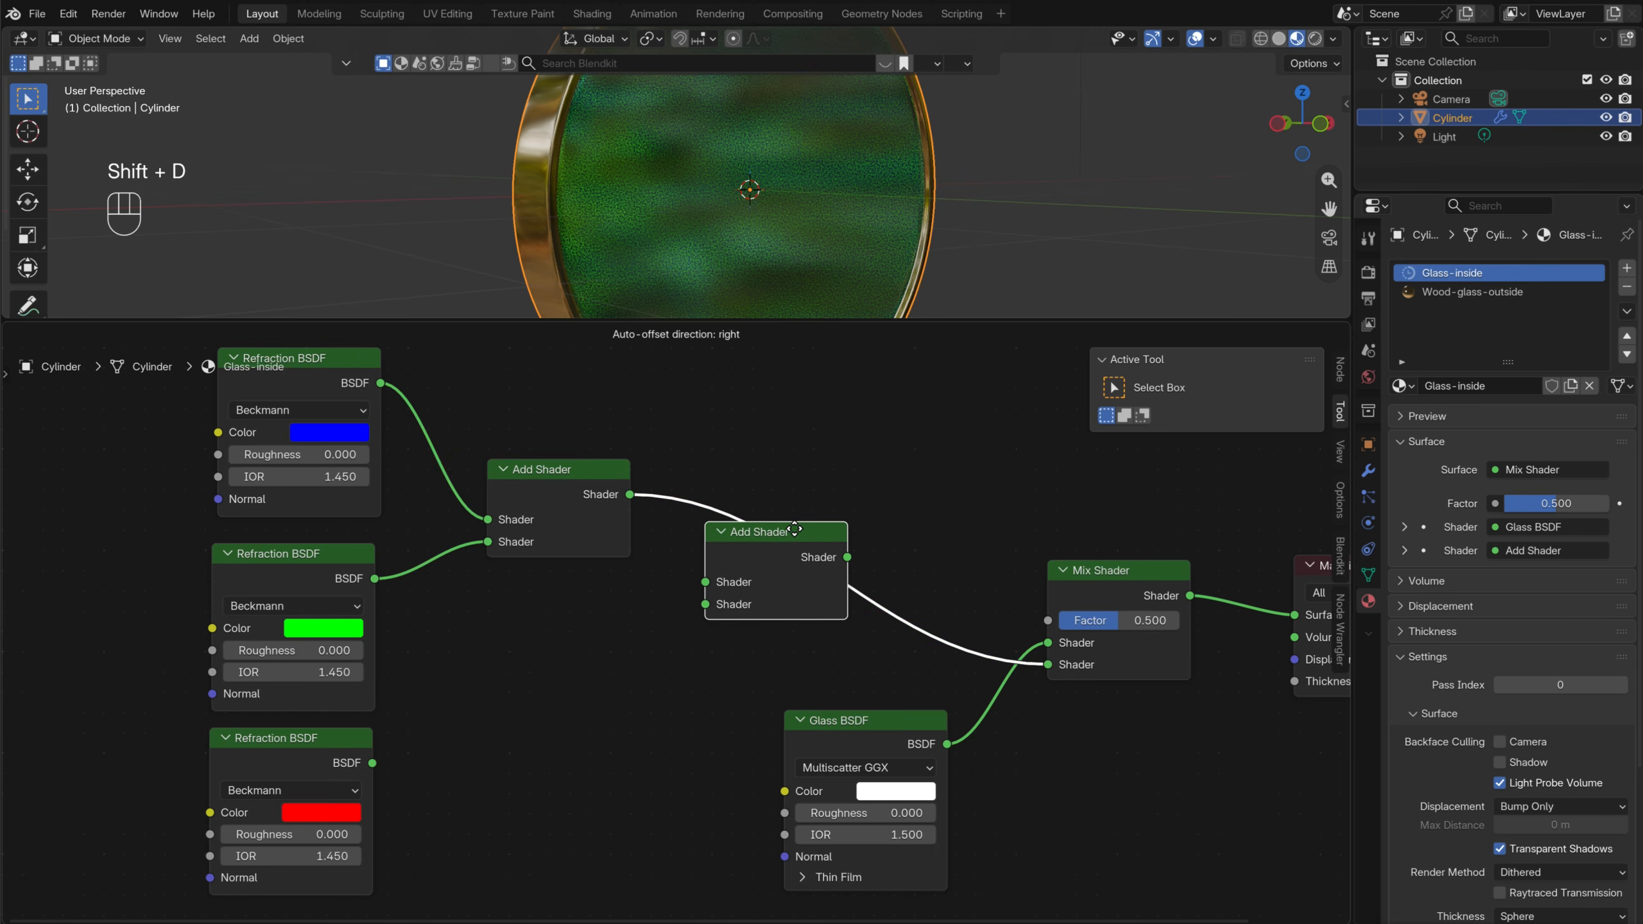
pyautogui.click(787, 547)
pyautogui.moveTo(373, 763); pyautogui.dragTo(705, 604)
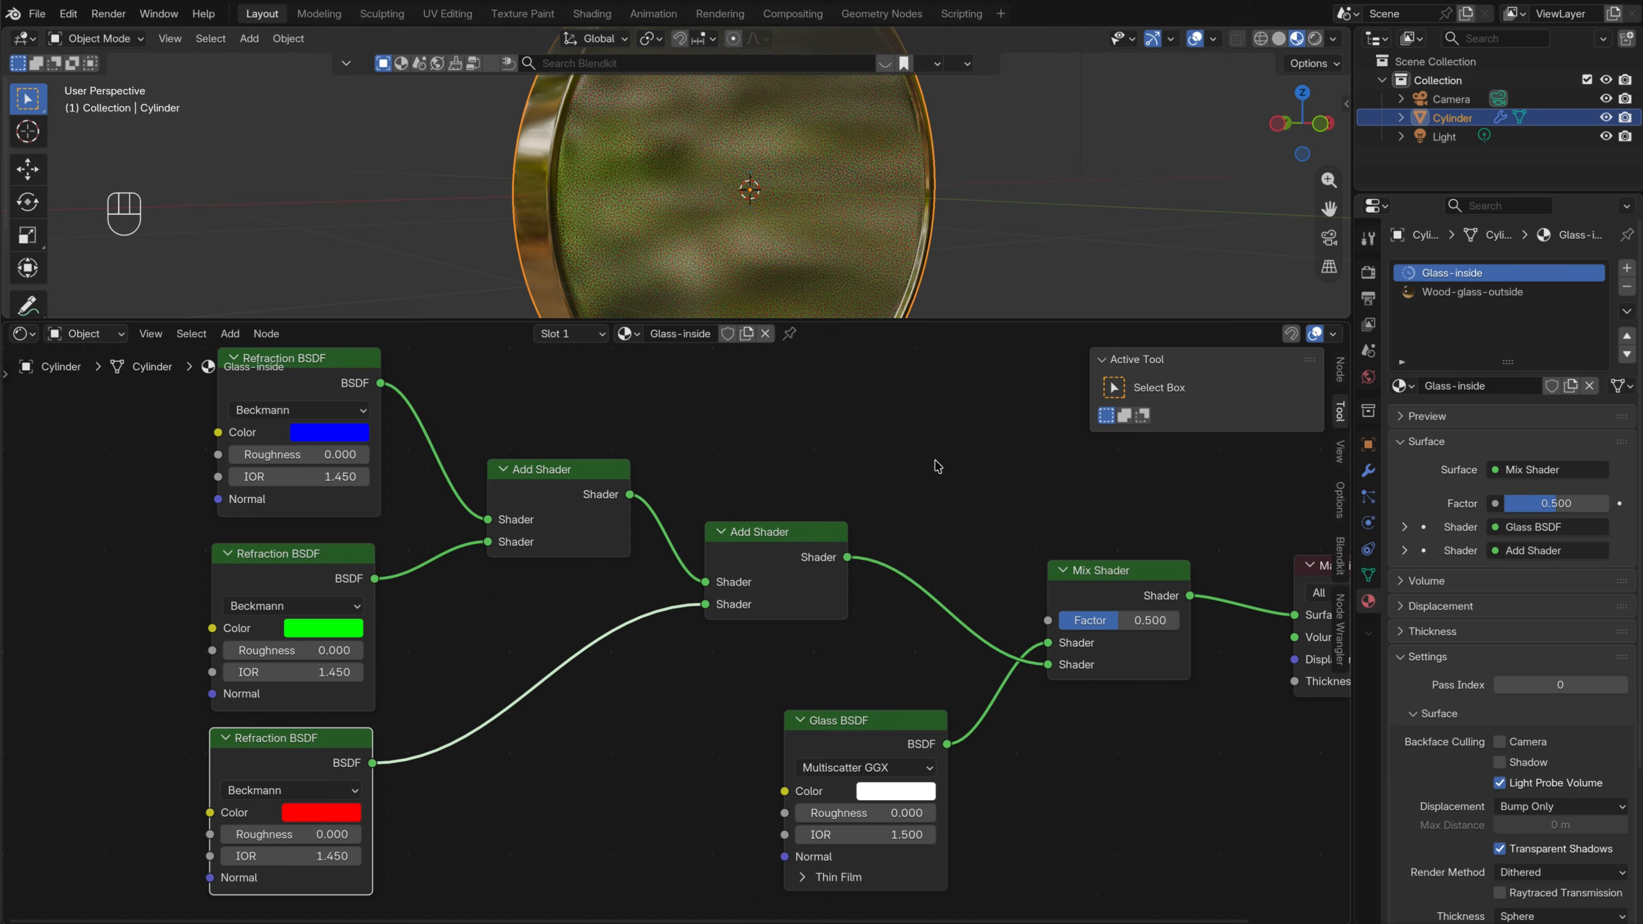
# Set the render engine to Cycles and switch the 3D viewport to rendered shading
pyautogui.moveTo(937, 466); pyautogui.dragTo(906, 522, button='middle')
pyautogui.click(1368, 272)
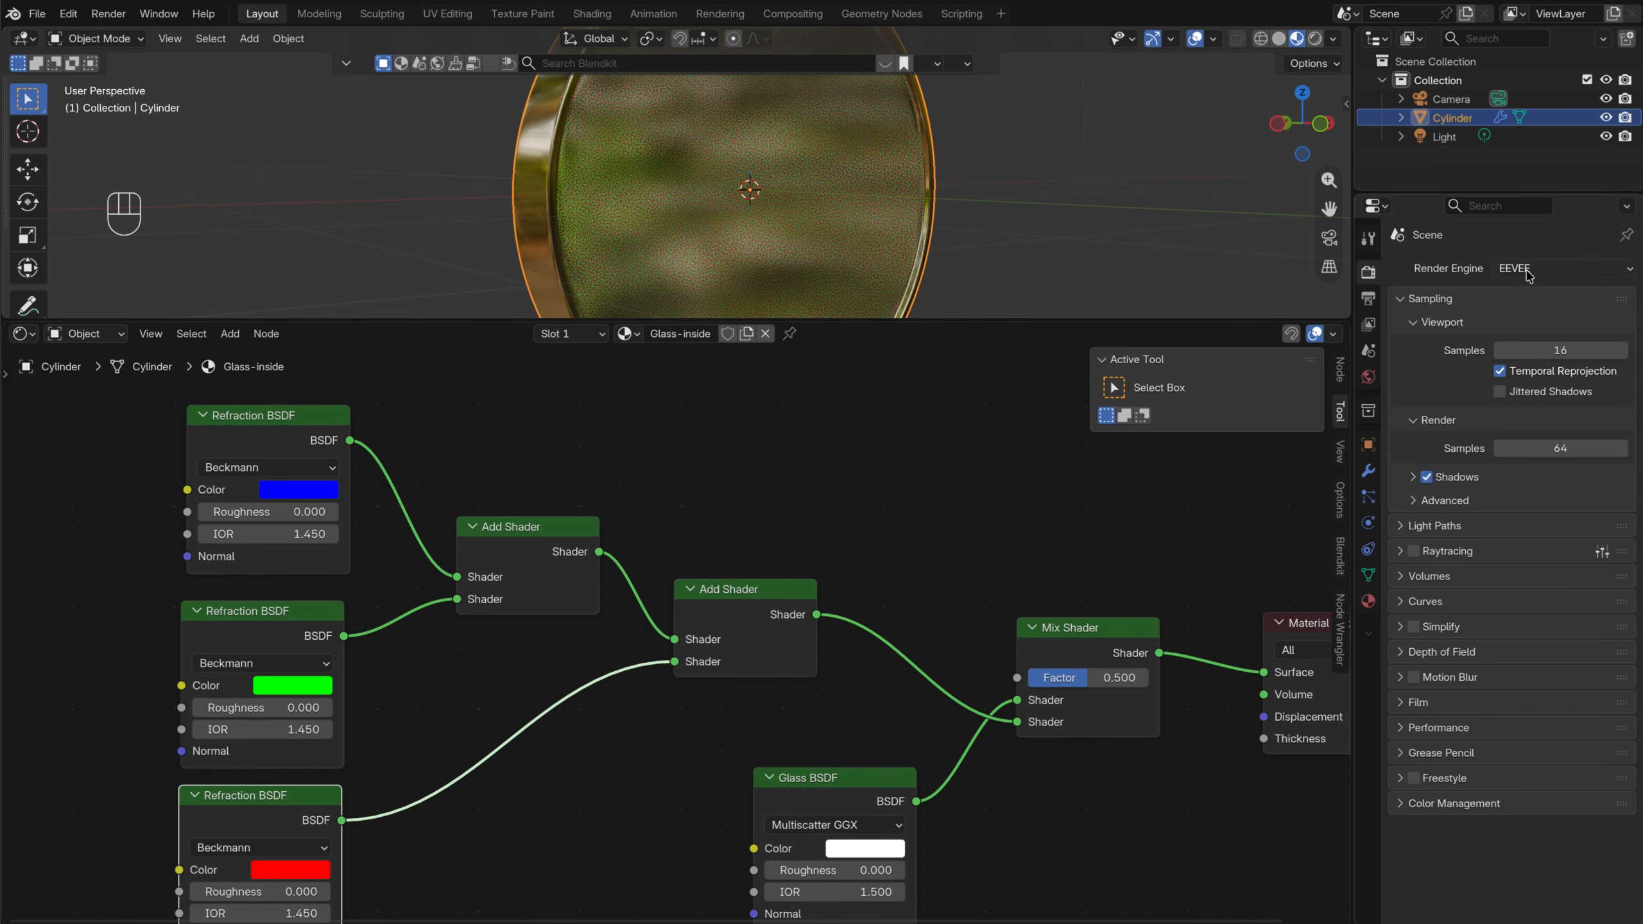
pyautogui.click(1528, 268)
pyautogui.click(1541, 330)
pyautogui.press('z')
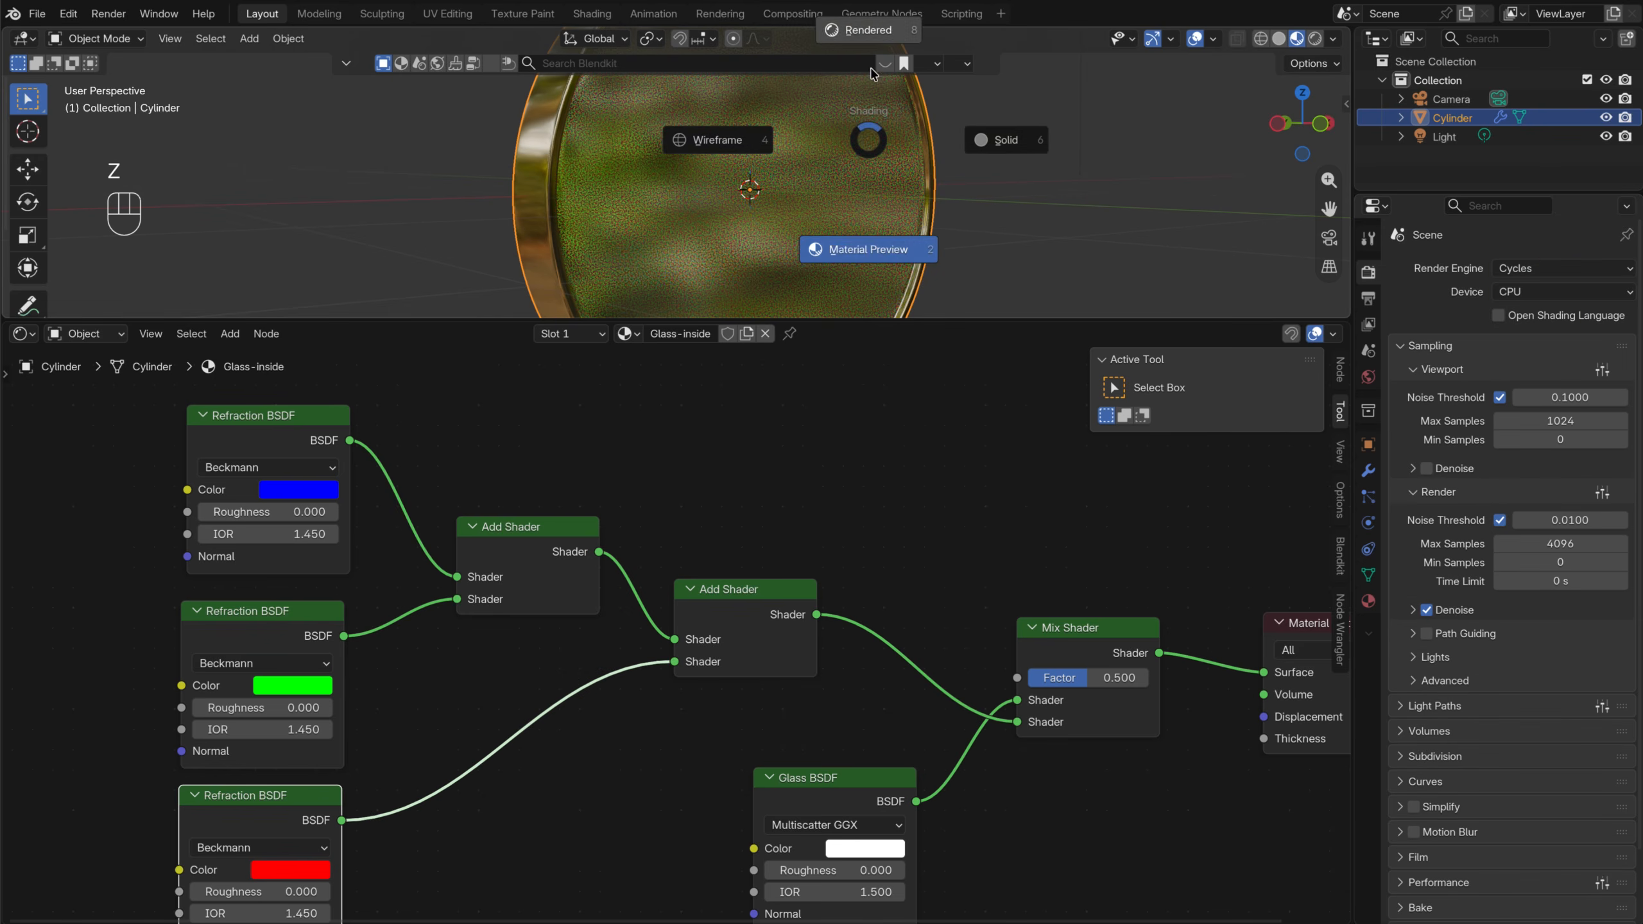
pyautogui.click(871, 60)
# Select the light above the disc and change its type to Sun
pyautogui.moveTo(958, 147)
pyautogui.keyDown('shift'); pyautogui.mouseDown(button='middle')
pyautogui.moveTo(975, 188)
pyautogui.moveTo(764, 193)
pyautogui.moveTo(768, 291)
pyautogui.mouseUp(button='middle'); pyautogui.keyUp('shift')
pyautogui.scroll(-12, 752, 244)
pyautogui.click(776, 137)
pyautogui.click(1369, 522)
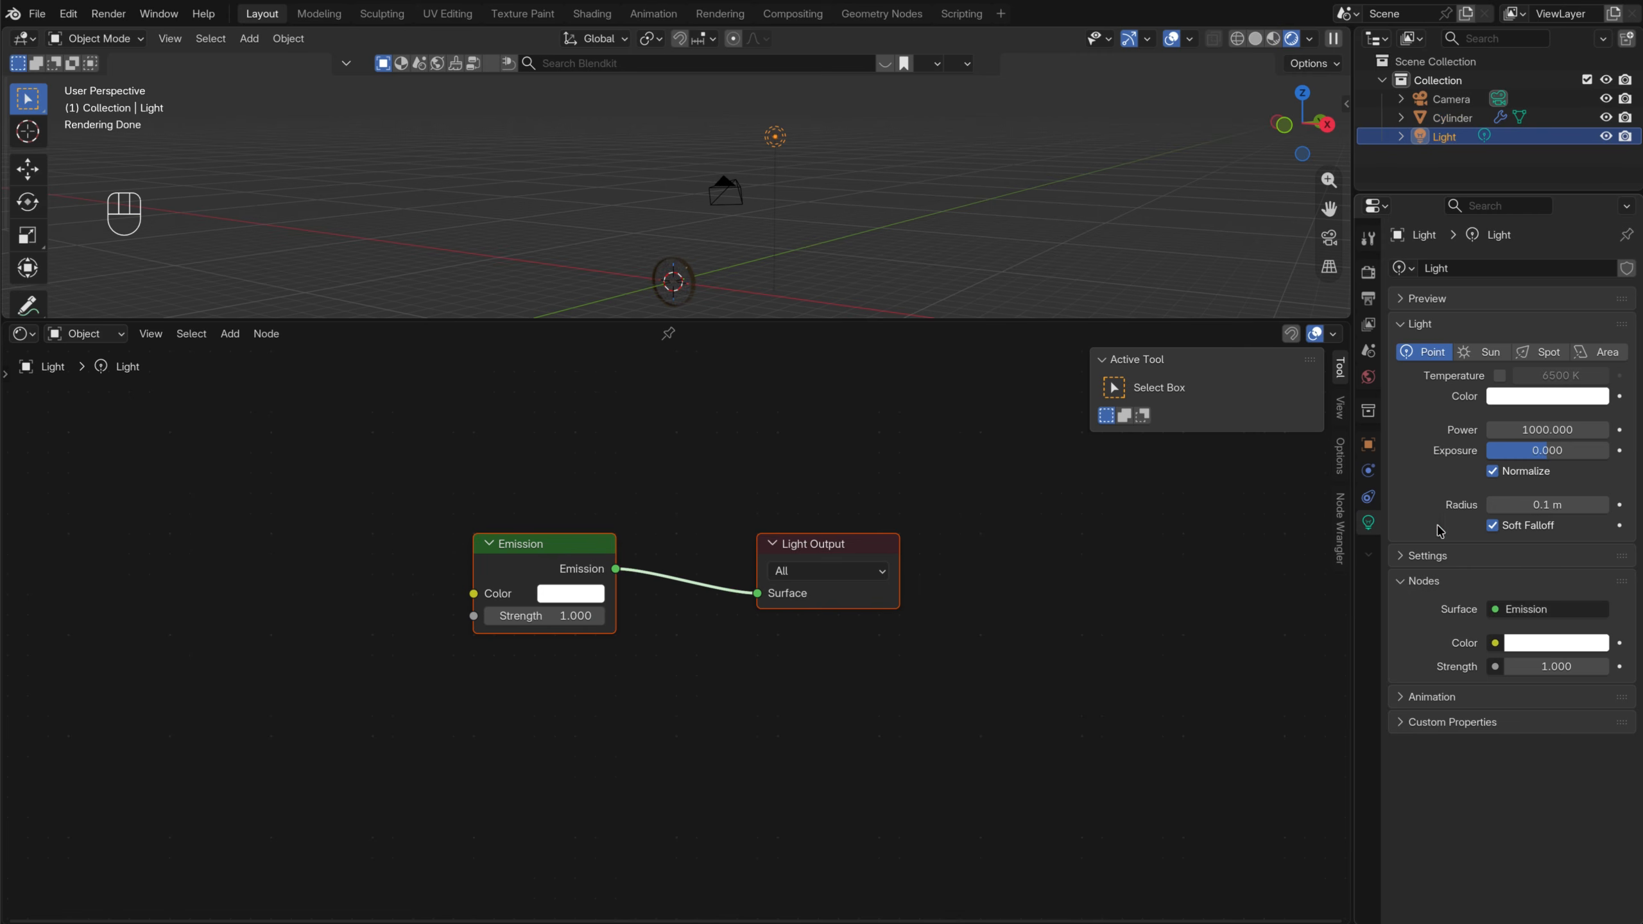
pyautogui.moveTo(1540, 430); pyautogui.dragTo(1572, 430)
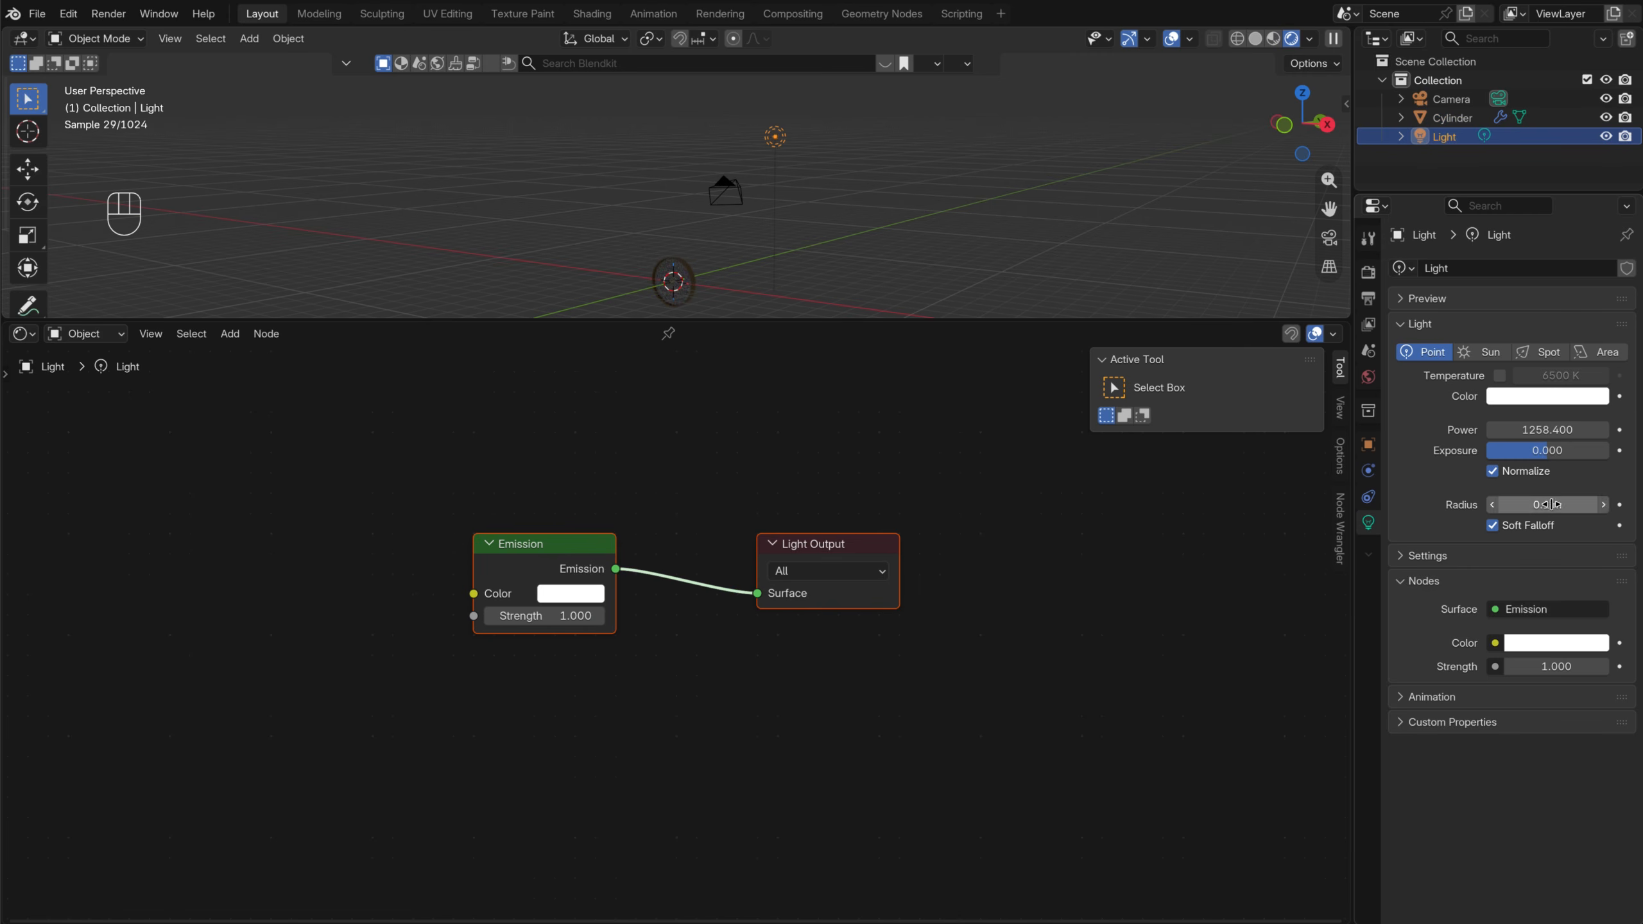
pyautogui.click(1483, 351)
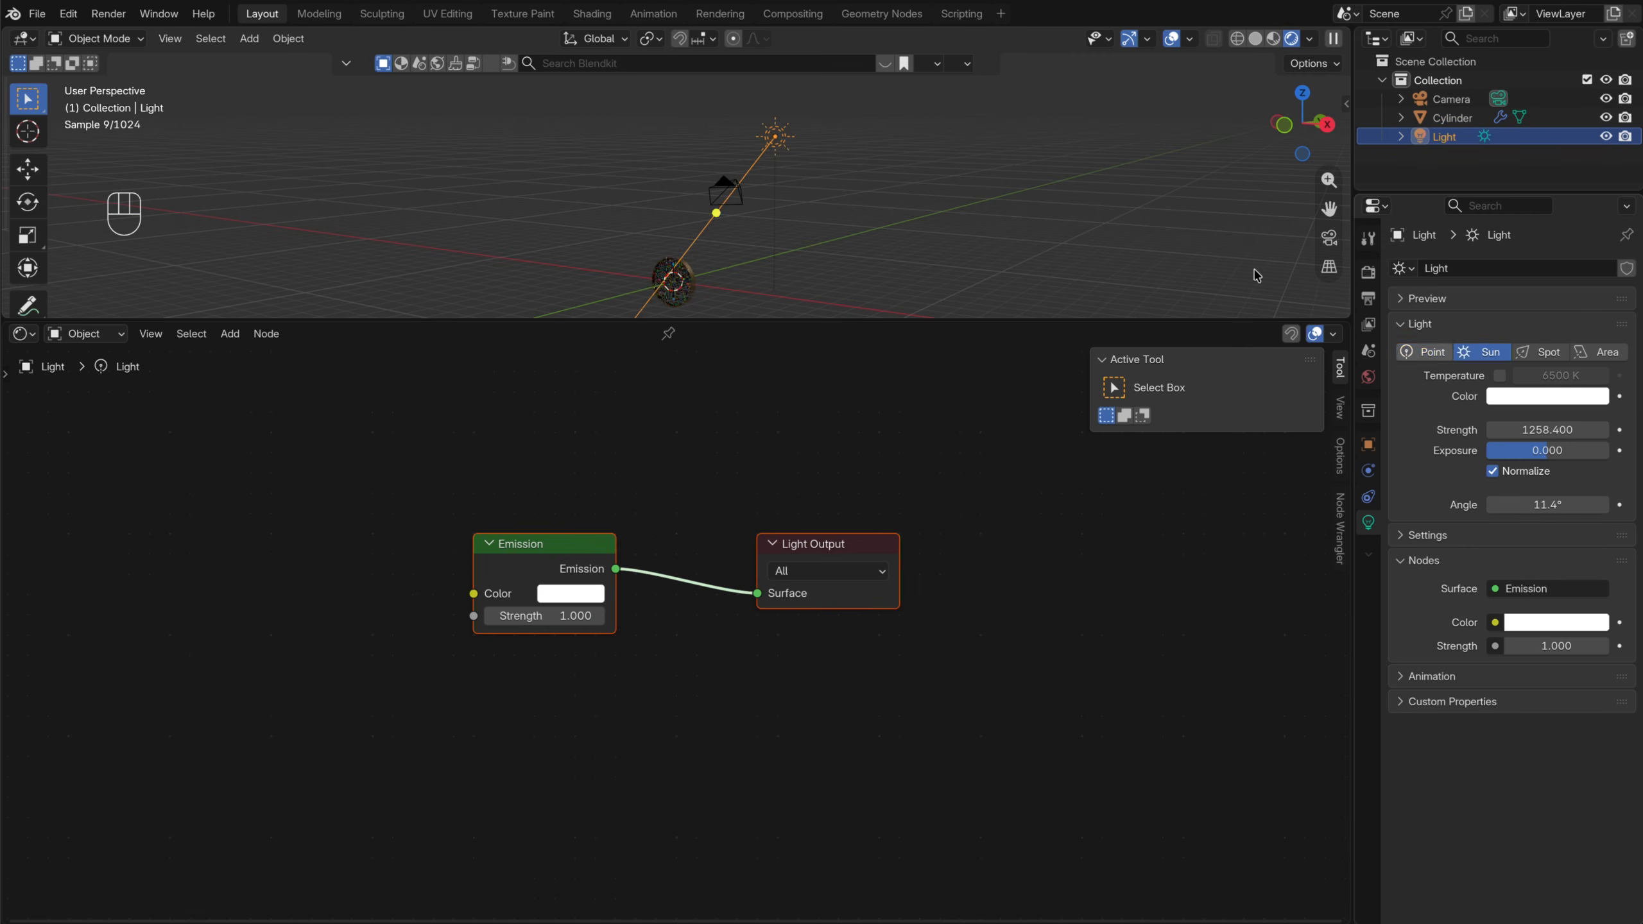
# Set the sun light's strength to 5 and its angle to about 139°
pyautogui.moveTo(1545, 509); pyautogui.dragTo(586, 537)
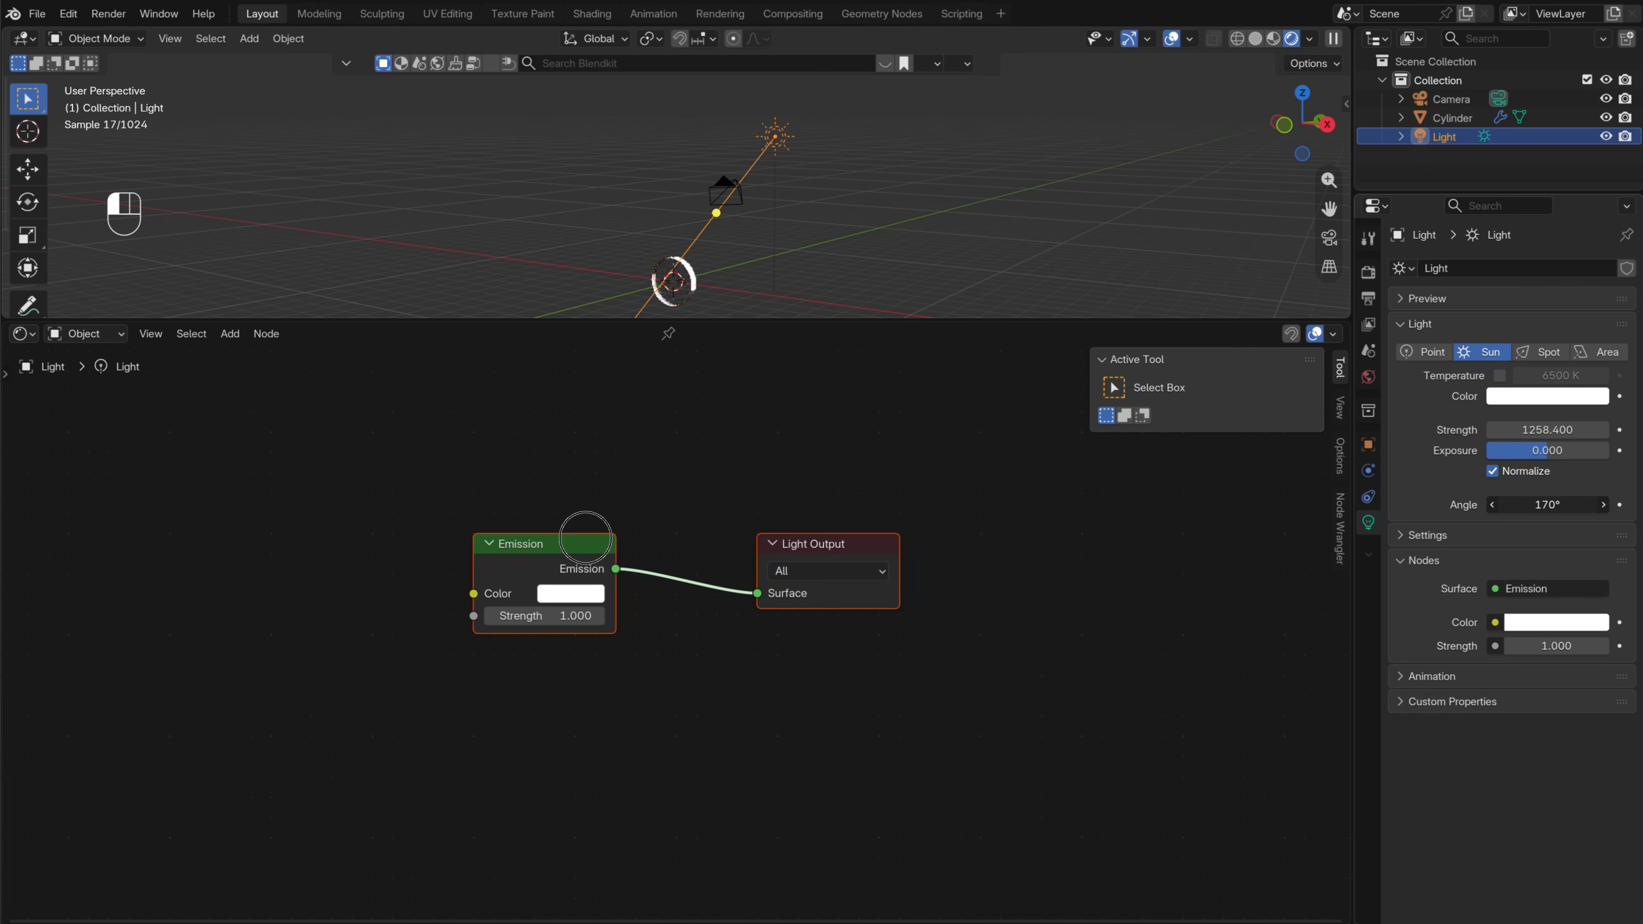
pyautogui.click(1562, 429)
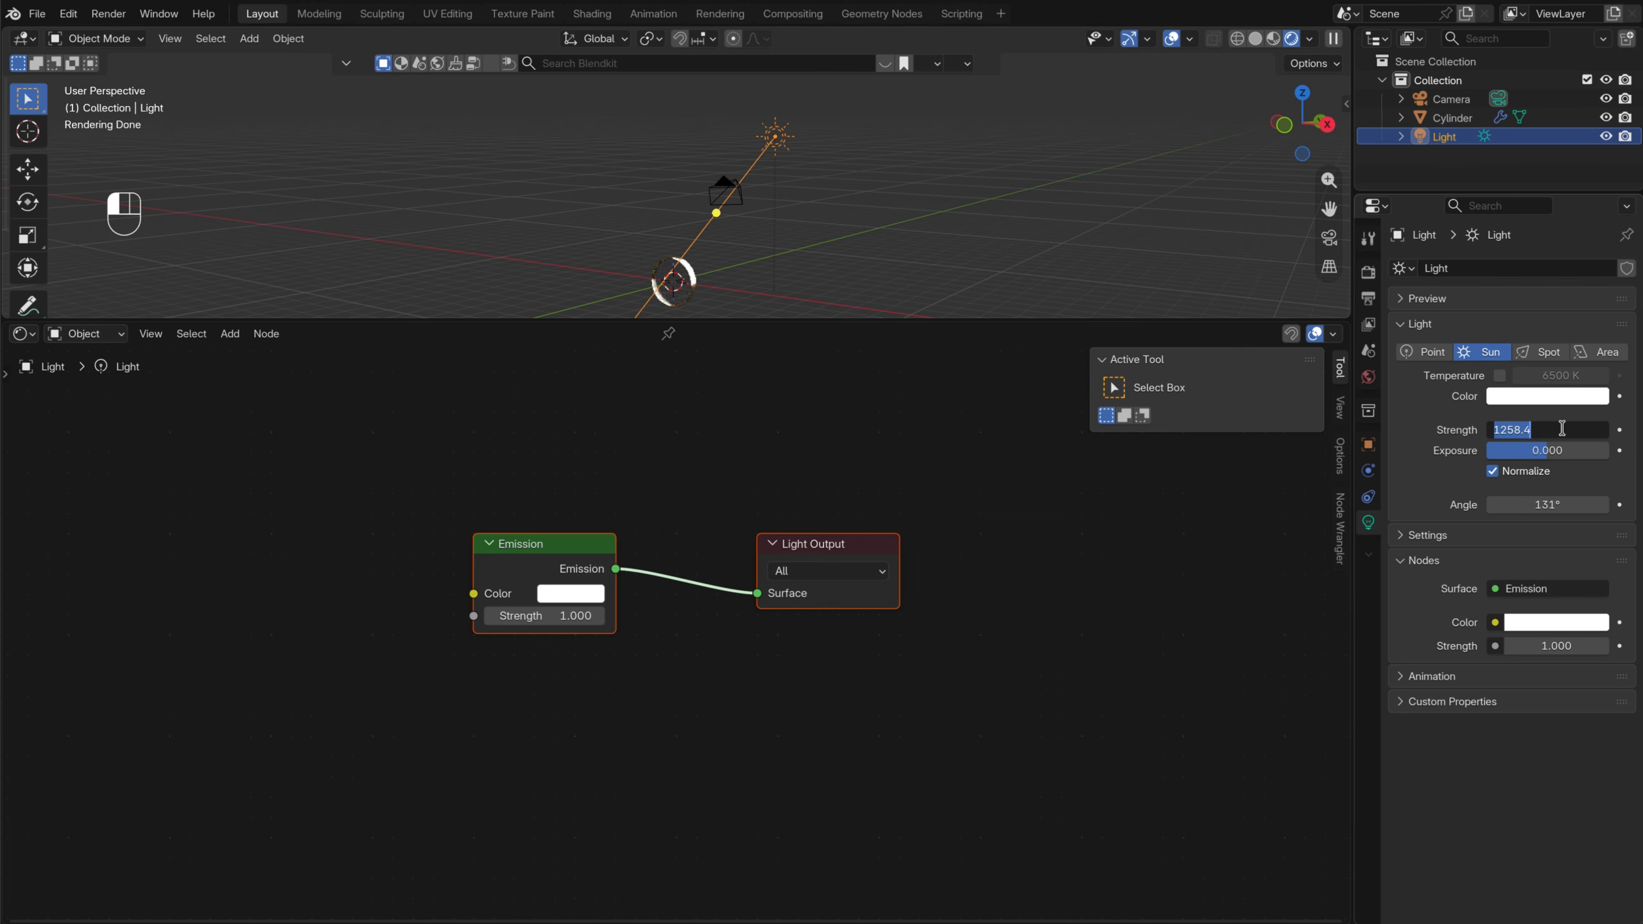
pyautogui.press('Return')
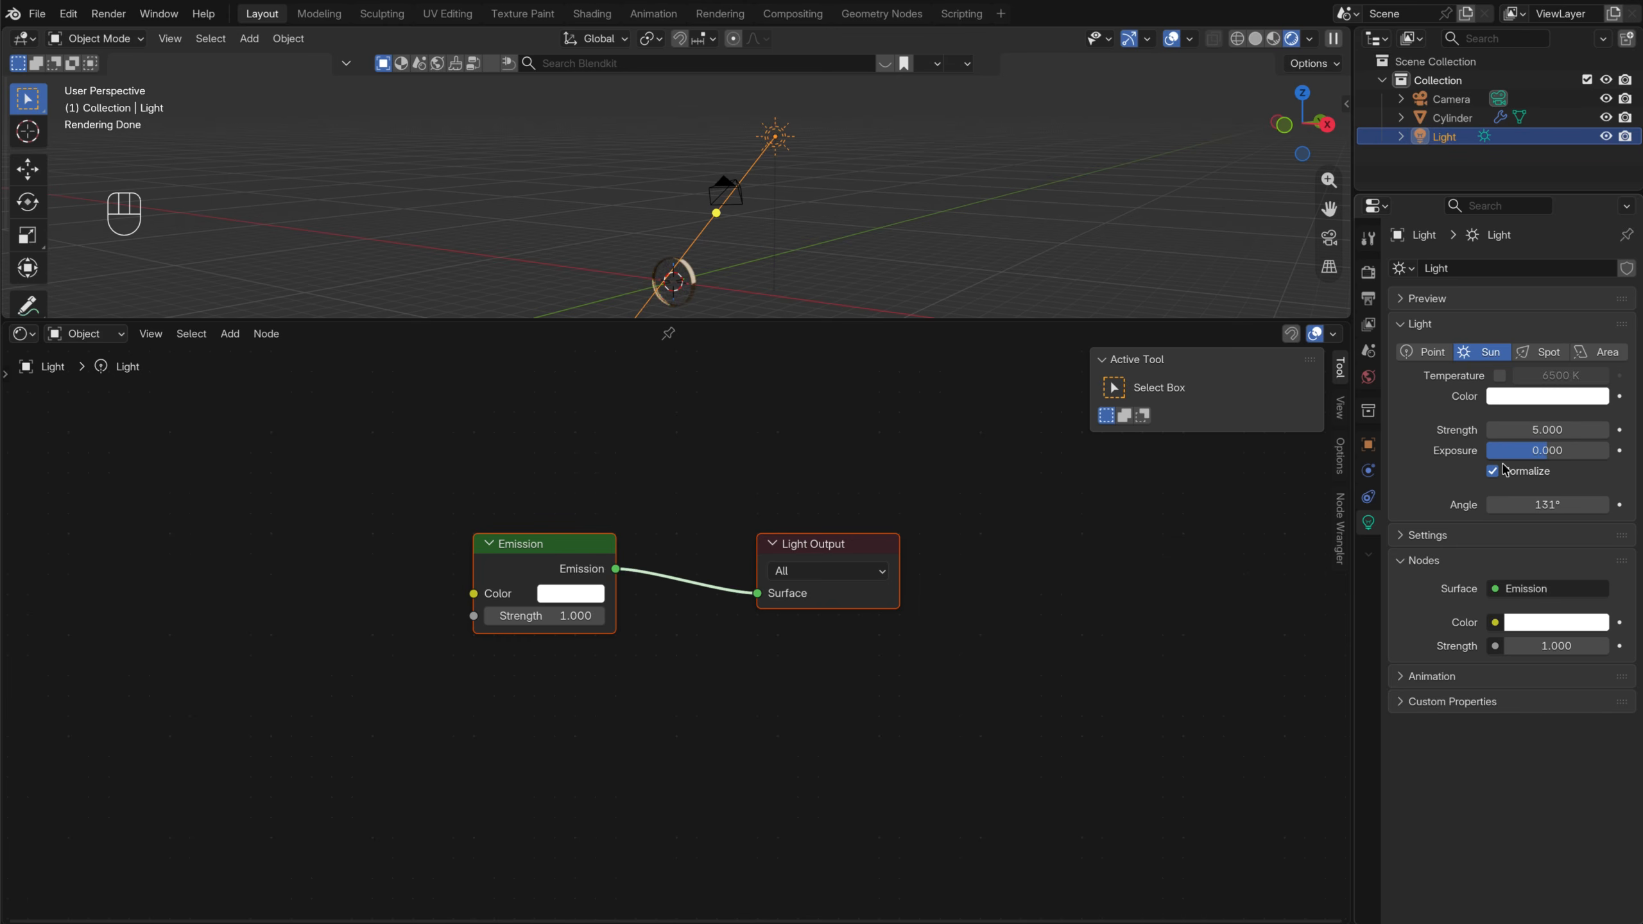
pyautogui.moveTo(1554, 505); pyautogui.dragTo(1587, 505)
# Frame the glass disc in the viewport and examine its rendered glass and rim under the sun light from several angles
pyautogui.moveTo(703, 285); pyautogui.dragTo(786, 207, button='middle')
pyautogui.scroll(5, 760, 242)
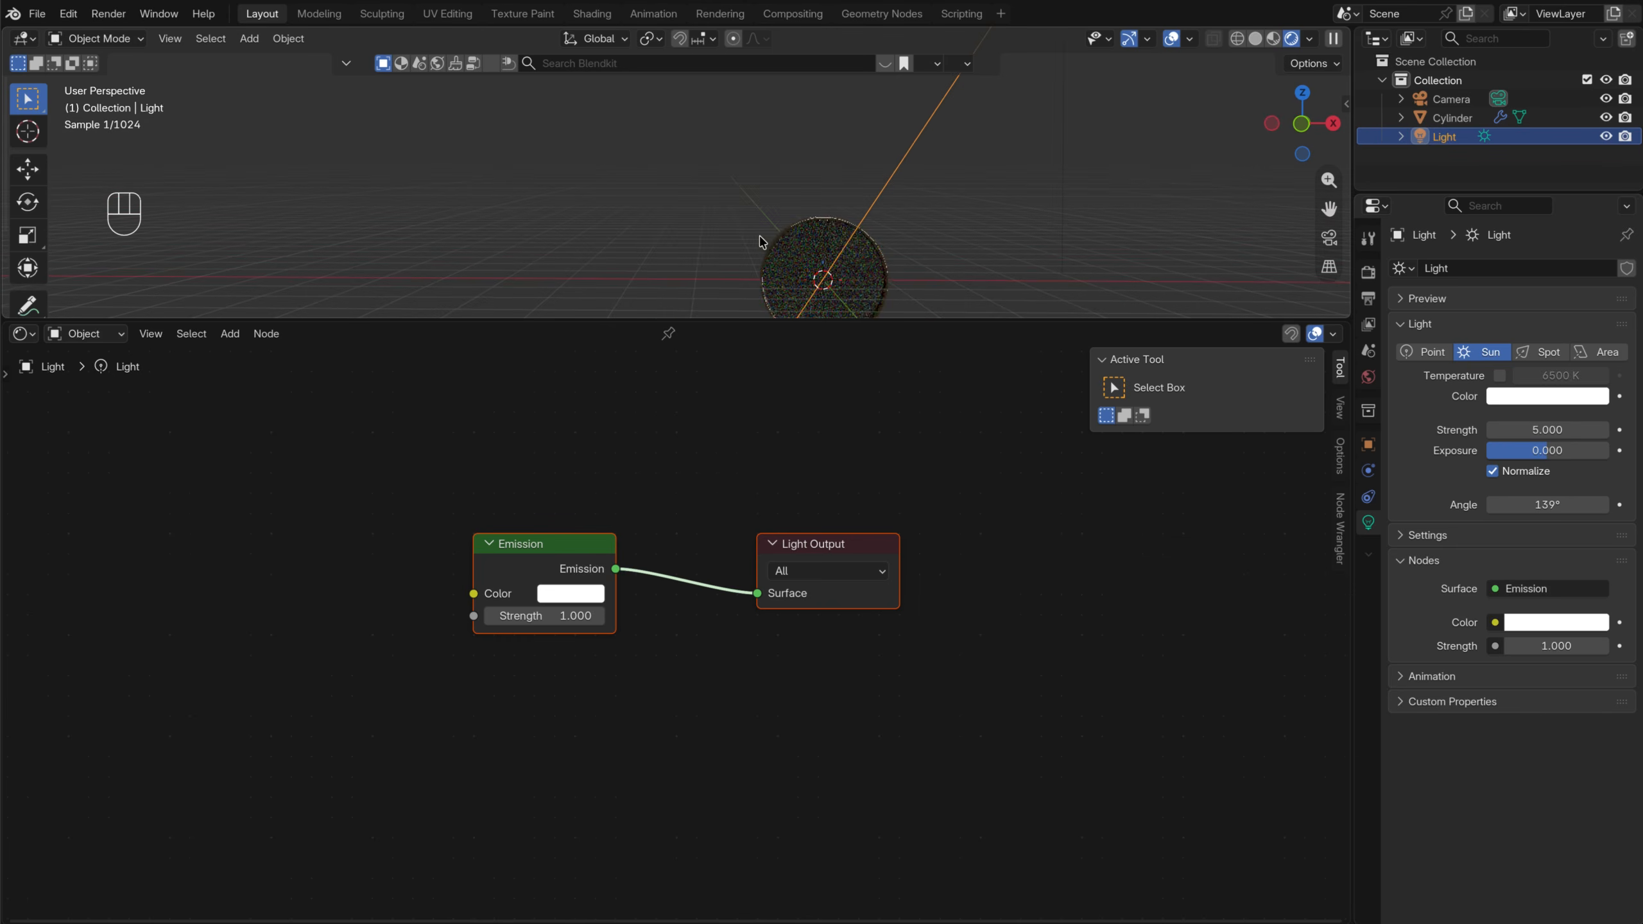
pyautogui.click(848, 292)
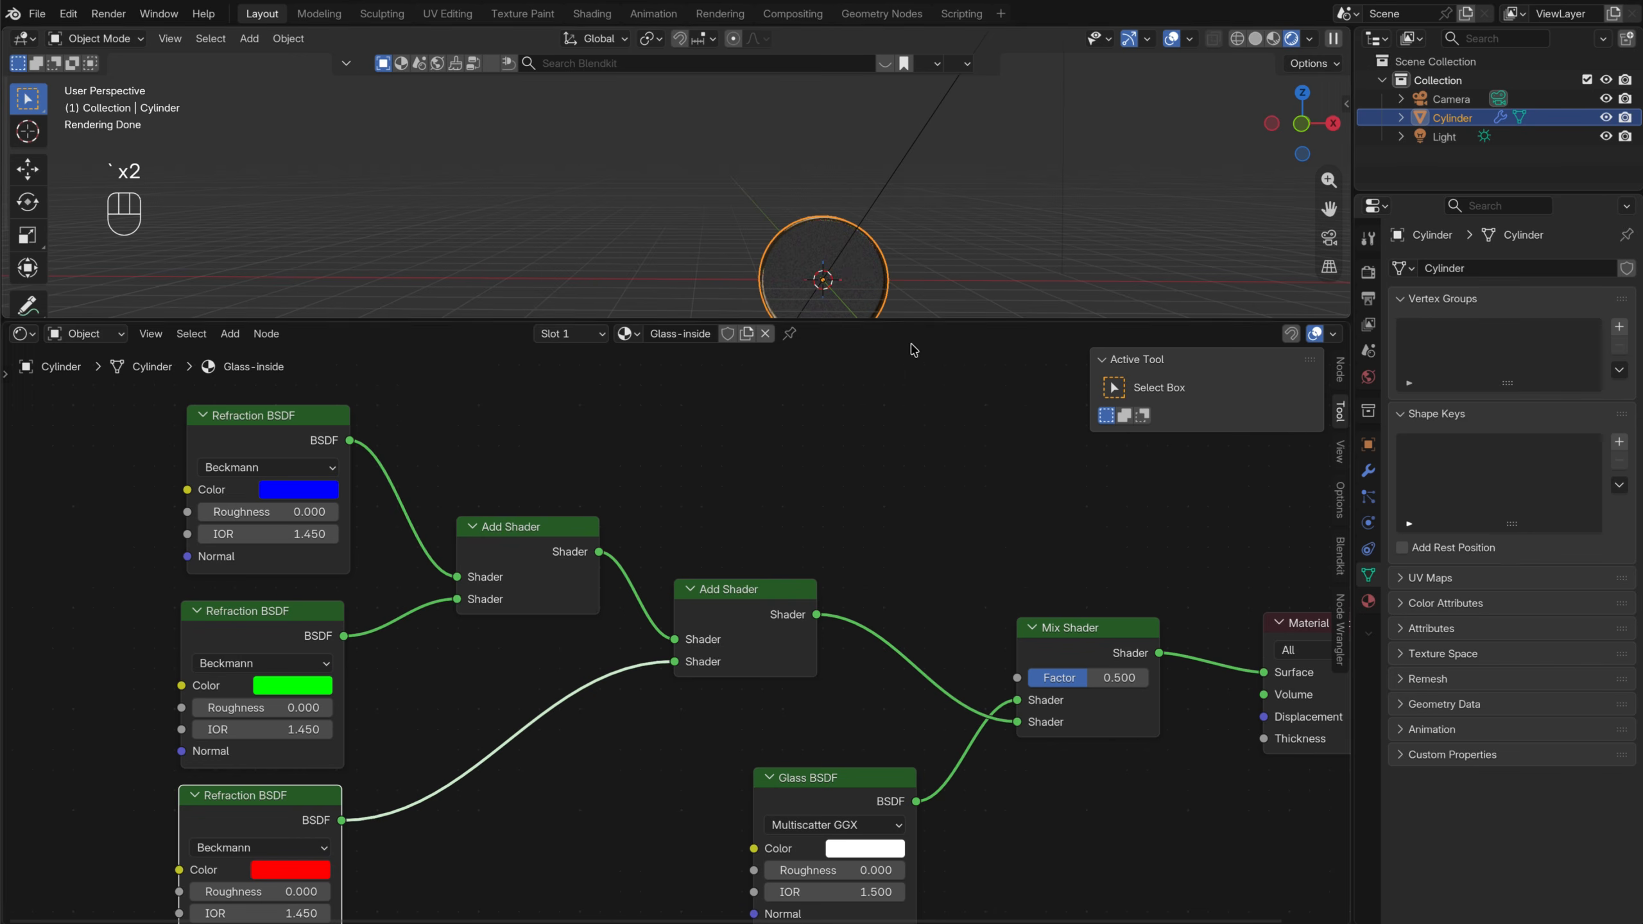
pyautogui.press('`')
pyautogui.click(938, 353)
pyautogui.moveTo(670, 189); pyautogui.dragTo(714, 204, button='middle')
pyautogui.scroll(3, 731, 193)
pyautogui.scroll(3, 861, 190)
pyautogui.scroll(-3, 861, 189)
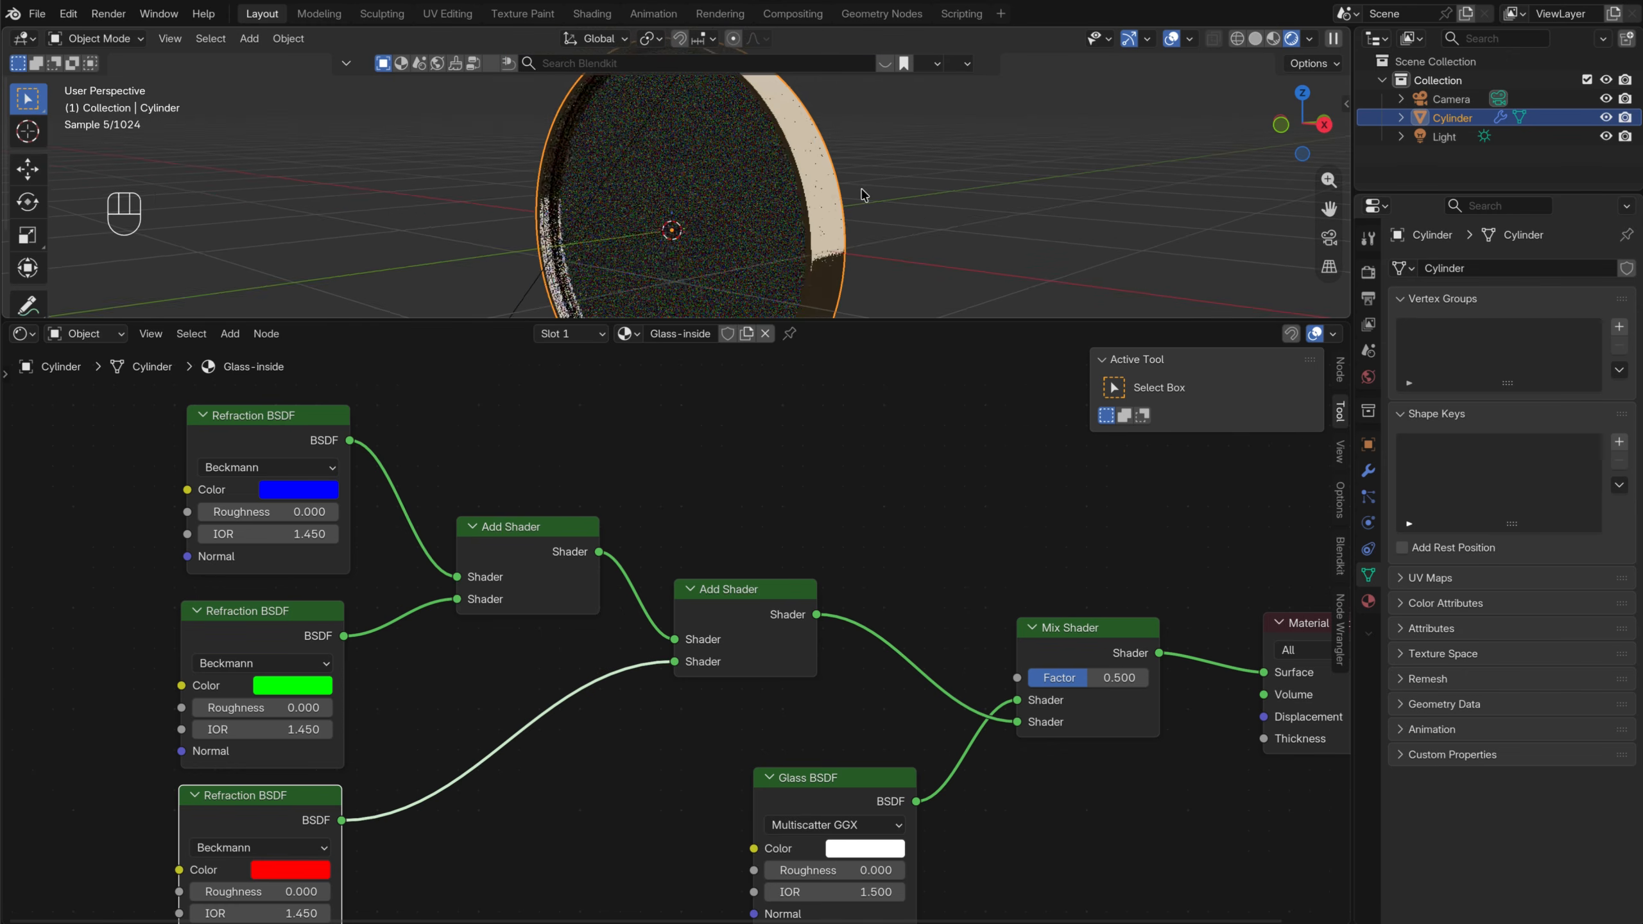
pyautogui.moveTo(861, 189); pyautogui.dragTo(922, 192, button='middle')
pyautogui.click(922, 192)
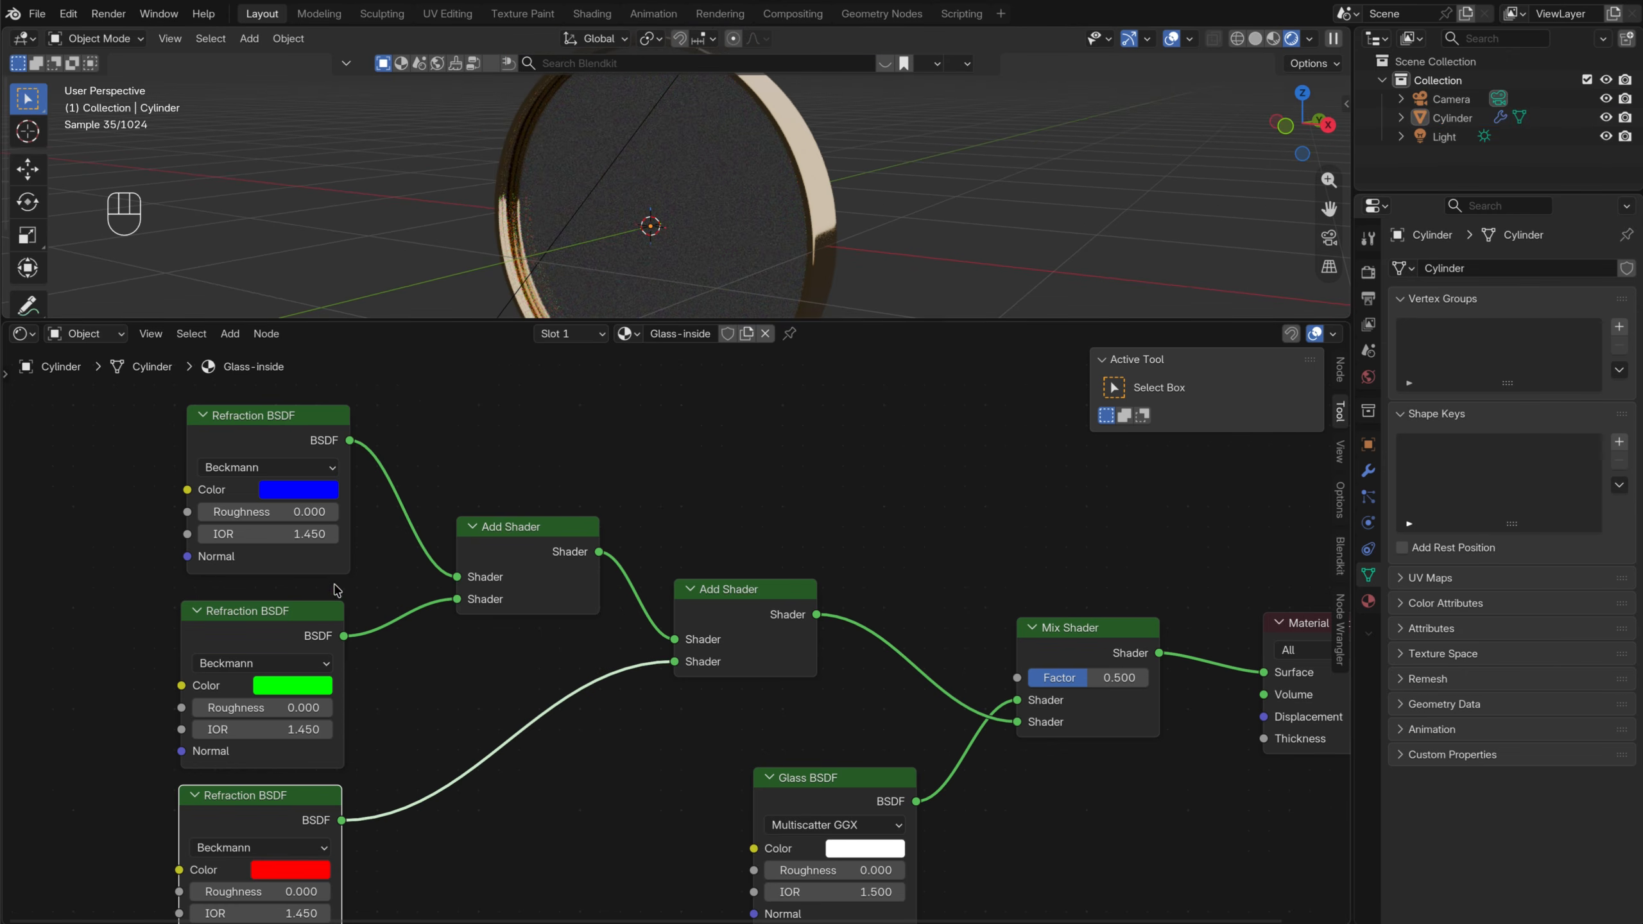
# Add a Value node in the free space before the three Refraction BSDF nodes
pyautogui.moveTo(336, 591); pyautogui.dragTo(760, 561, button='middle')
pyautogui.scroll(-3, 693, 606)
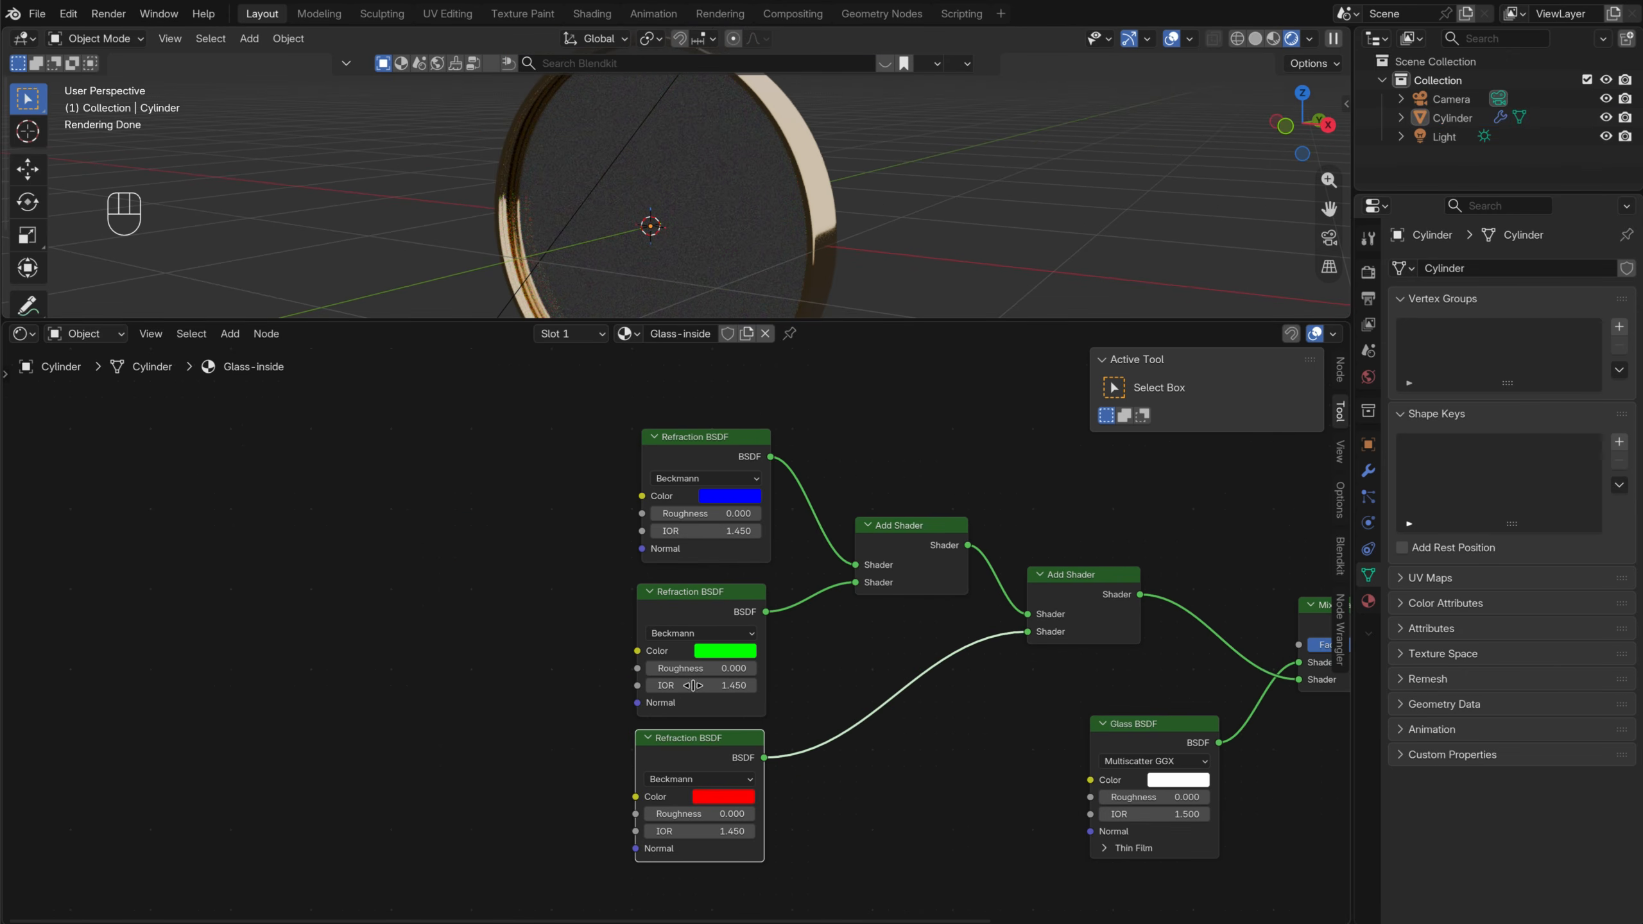
pyautogui.scroll(2, 754, 680)
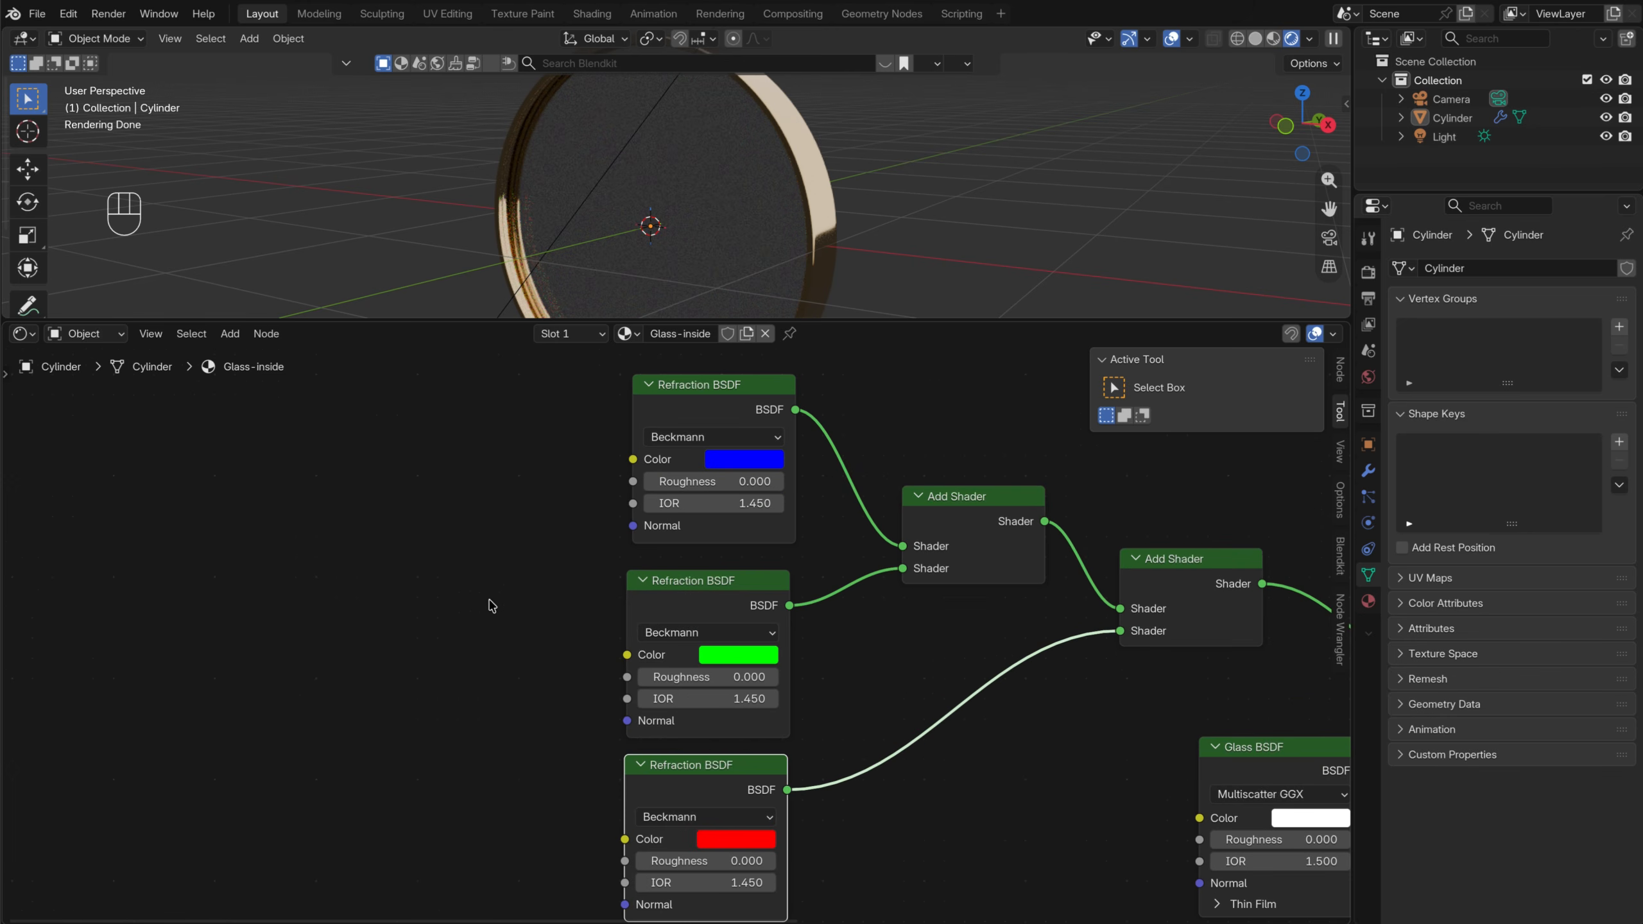
pyautogui.hotkey('shift', 'a')
pyautogui.write('value')
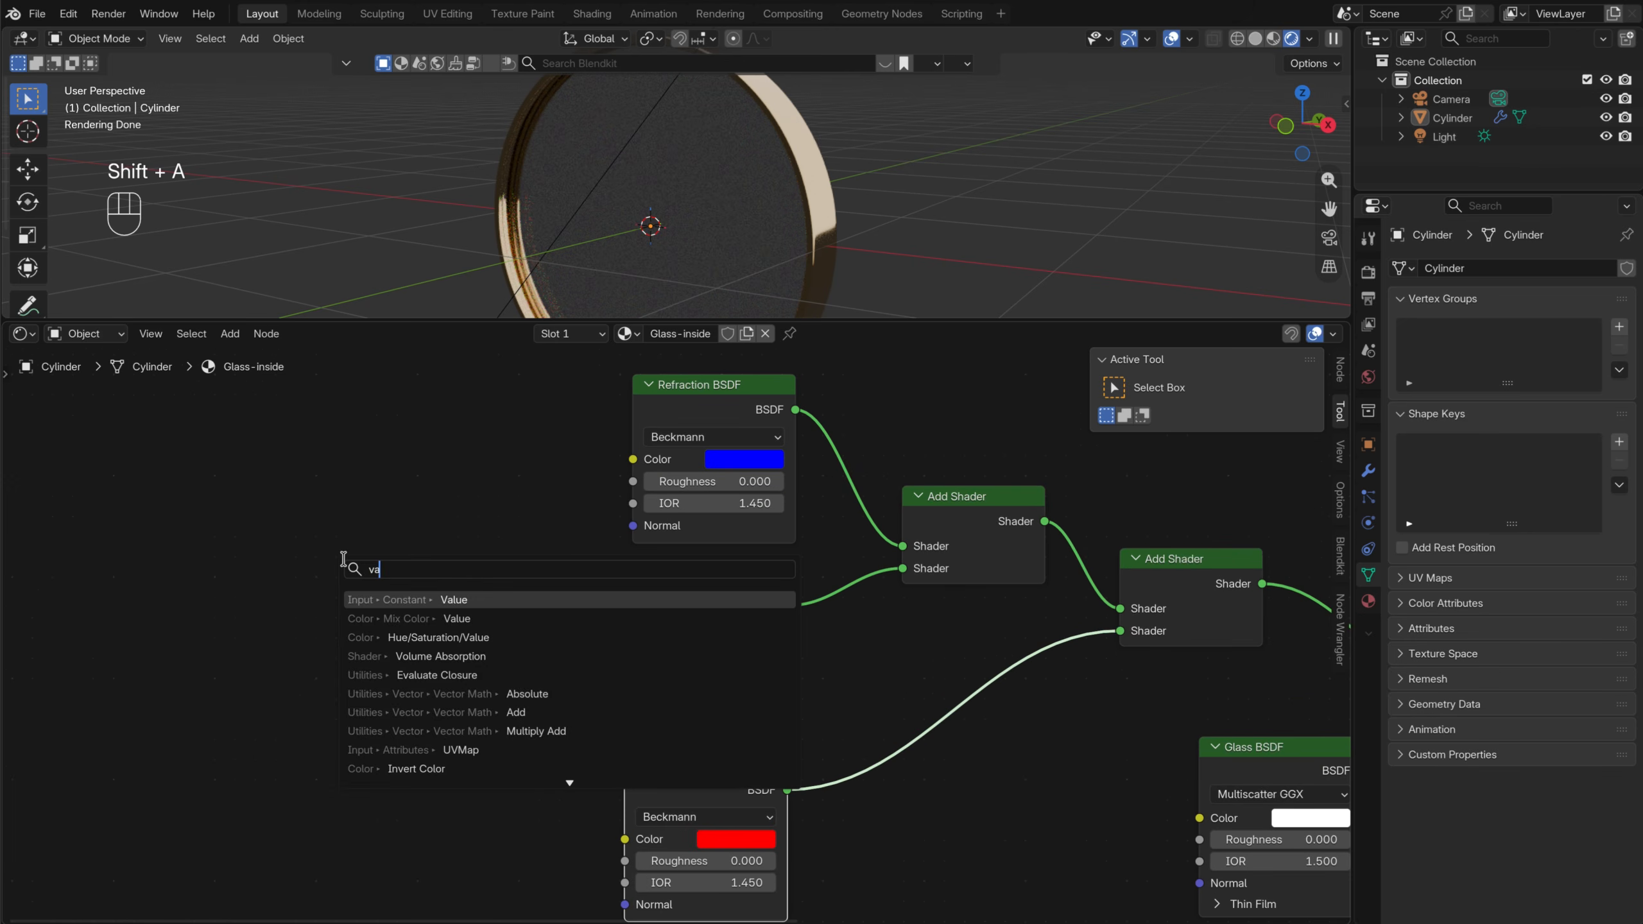
pyautogui.press('Return')
pyautogui.click(228, 575)
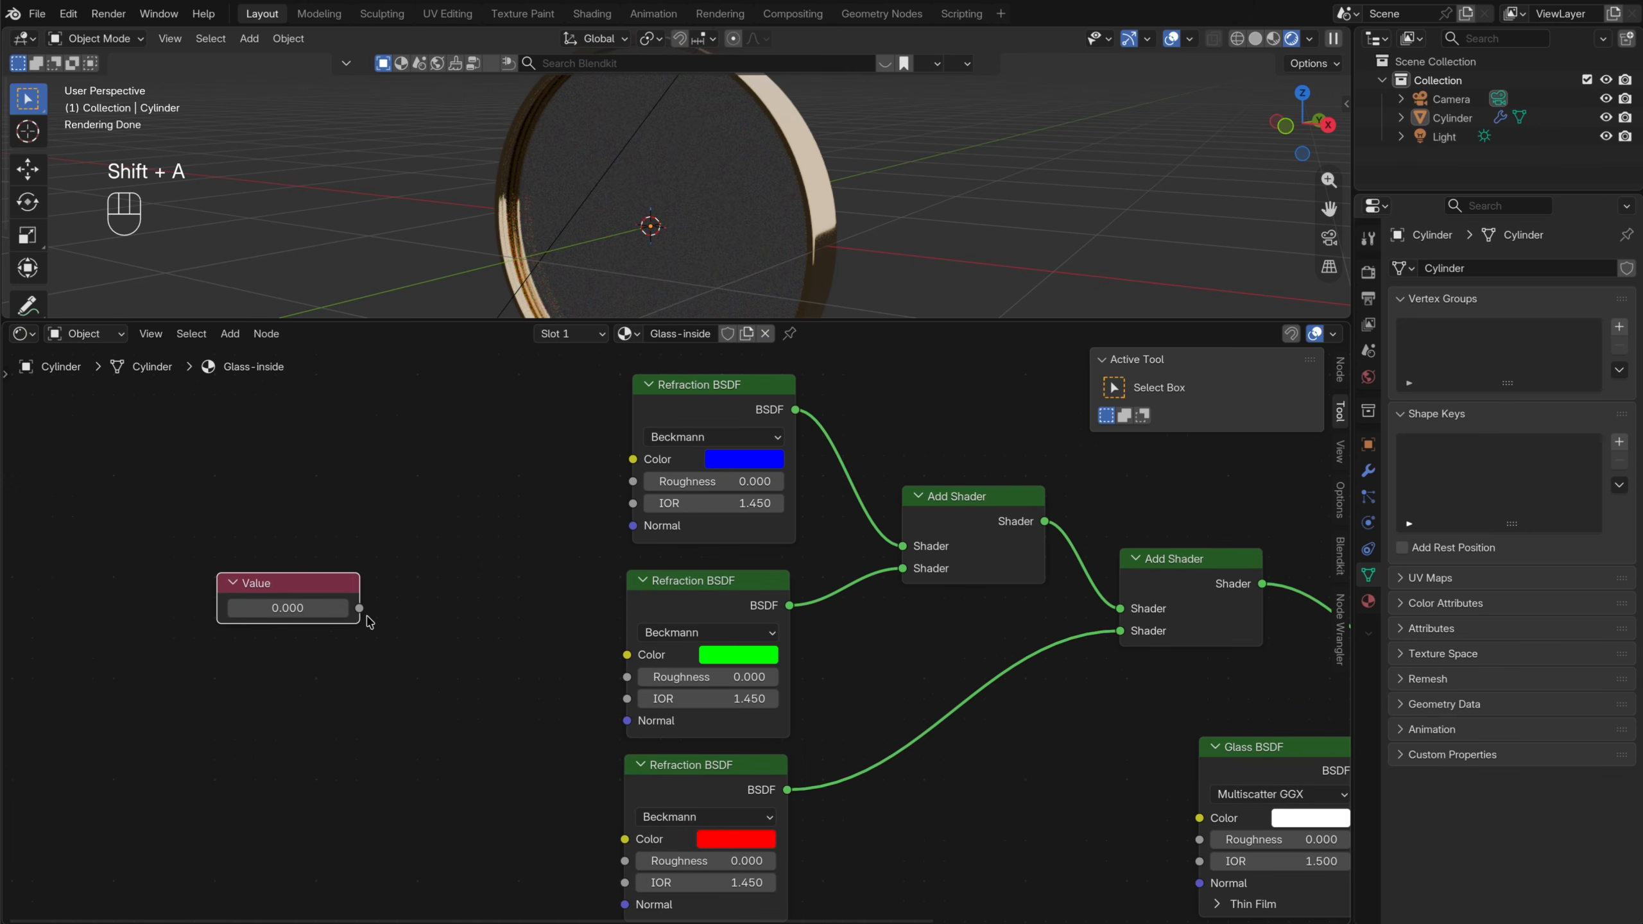
# Connect the Value node to the Roughness inputs of the blue, green and red Refraction BSDF nodes
pyautogui.moveTo(359, 608); pyautogui.dragTo(633, 481)
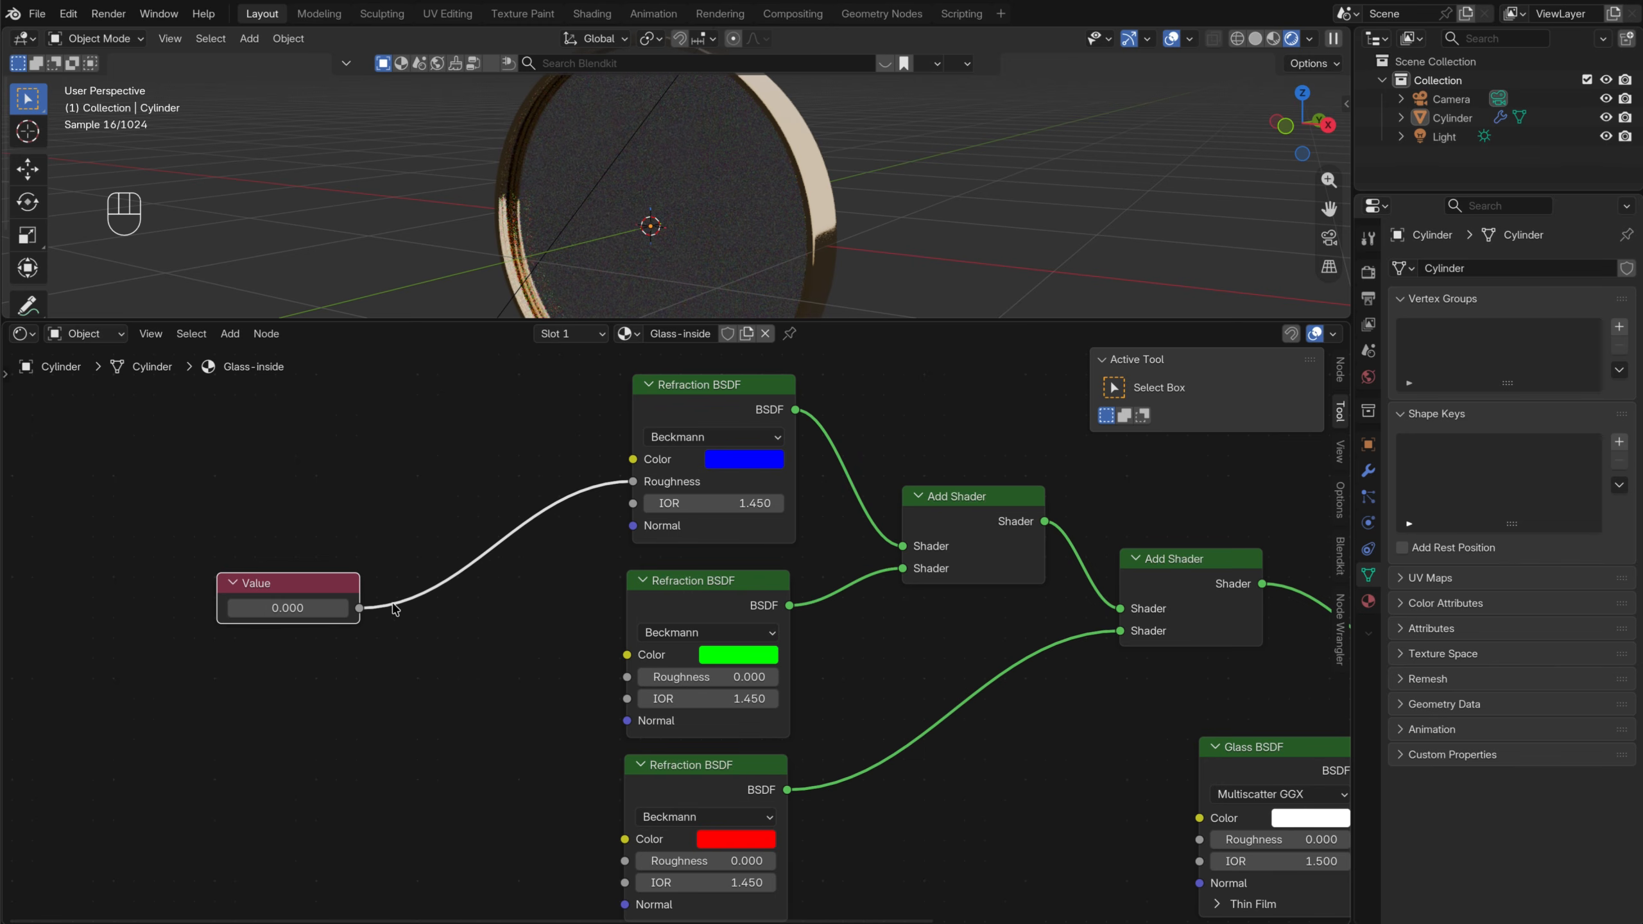
pyautogui.moveTo(453, 633); pyautogui.dragTo(627, 677)
pyautogui.moveTo(359, 609); pyautogui.dragTo(622, 860)
# Set the Value node to 0.25 and move it slightly higher in the node tree
pyautogui.moveTo(272, 615); pyautogui.dragTo(359, 631, button='middle')
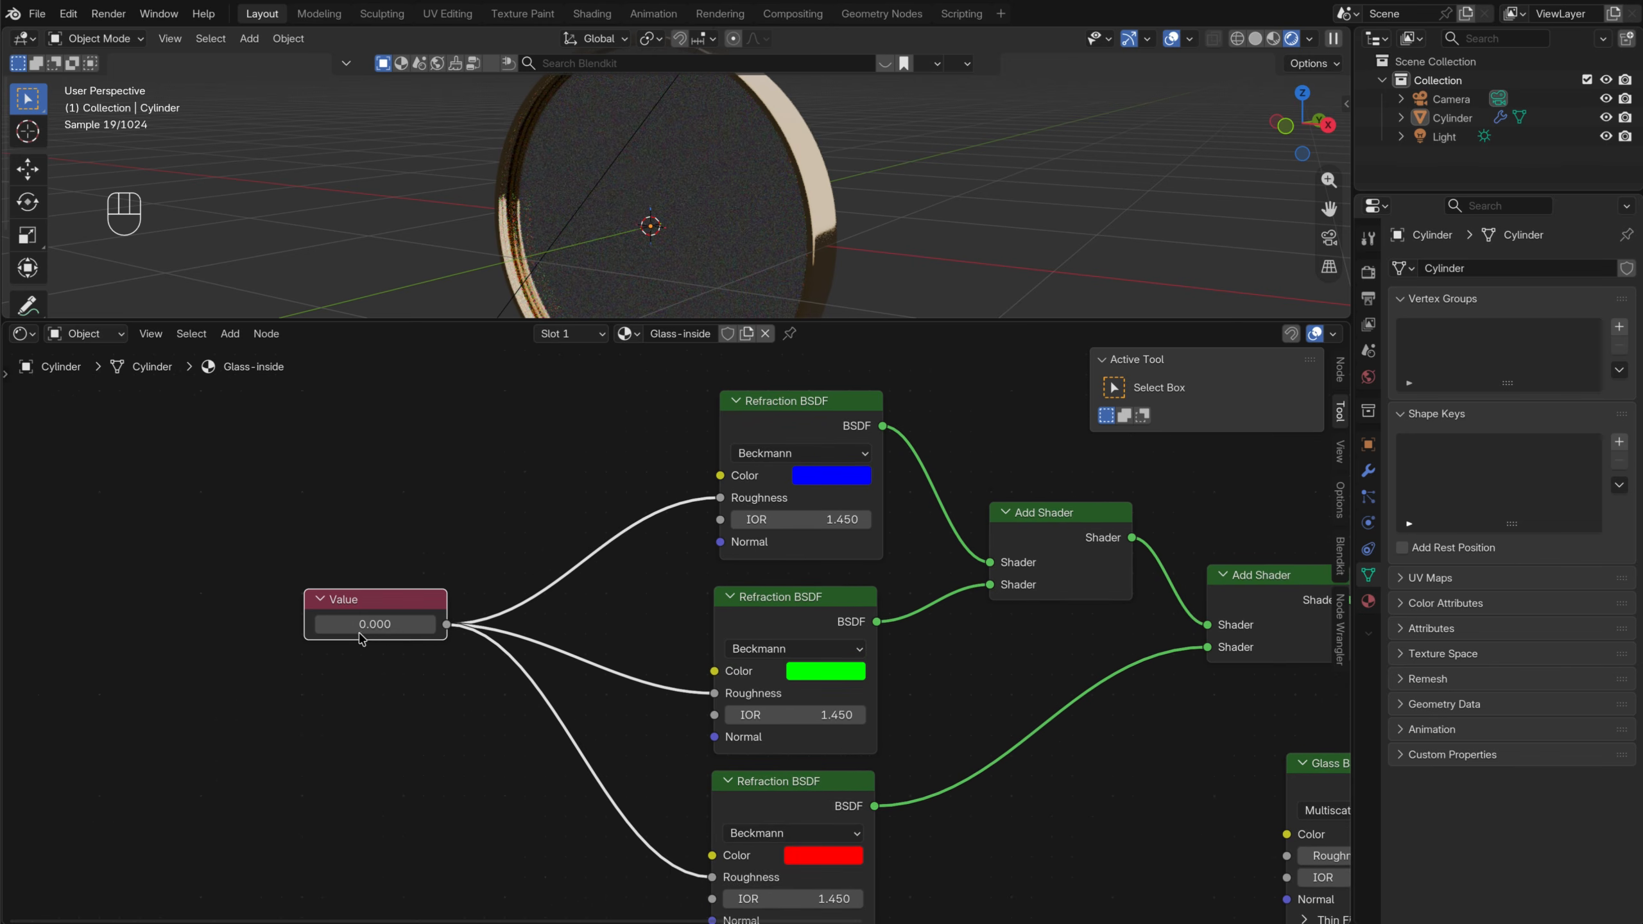
pyautogui.doubleClick(360, 631)
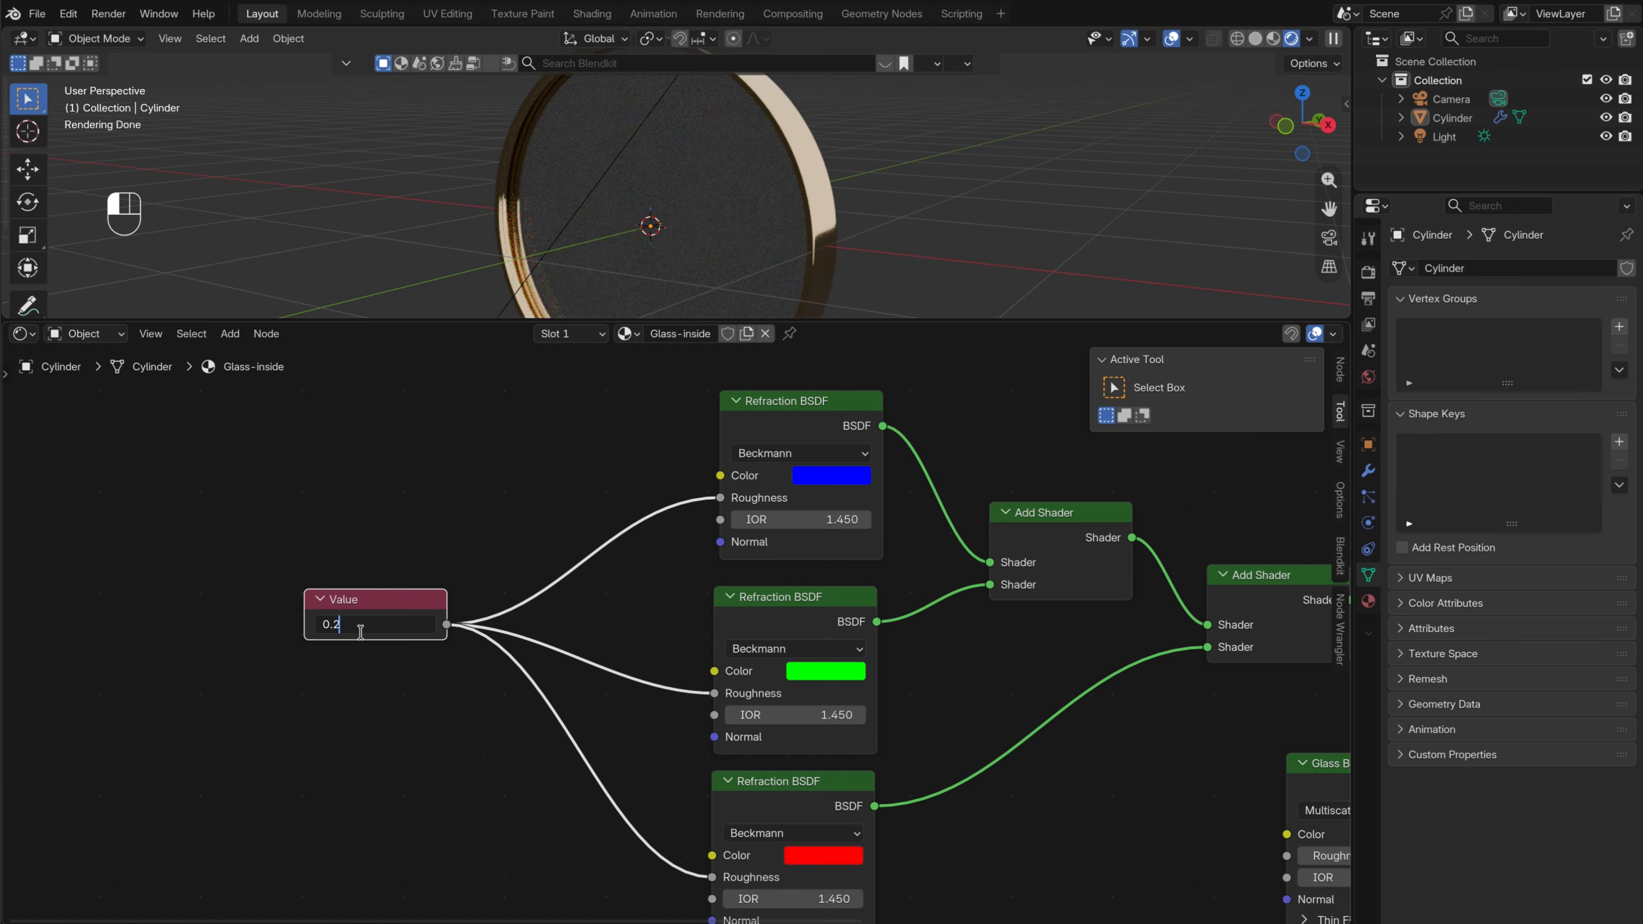
pyautogui.press('Return')
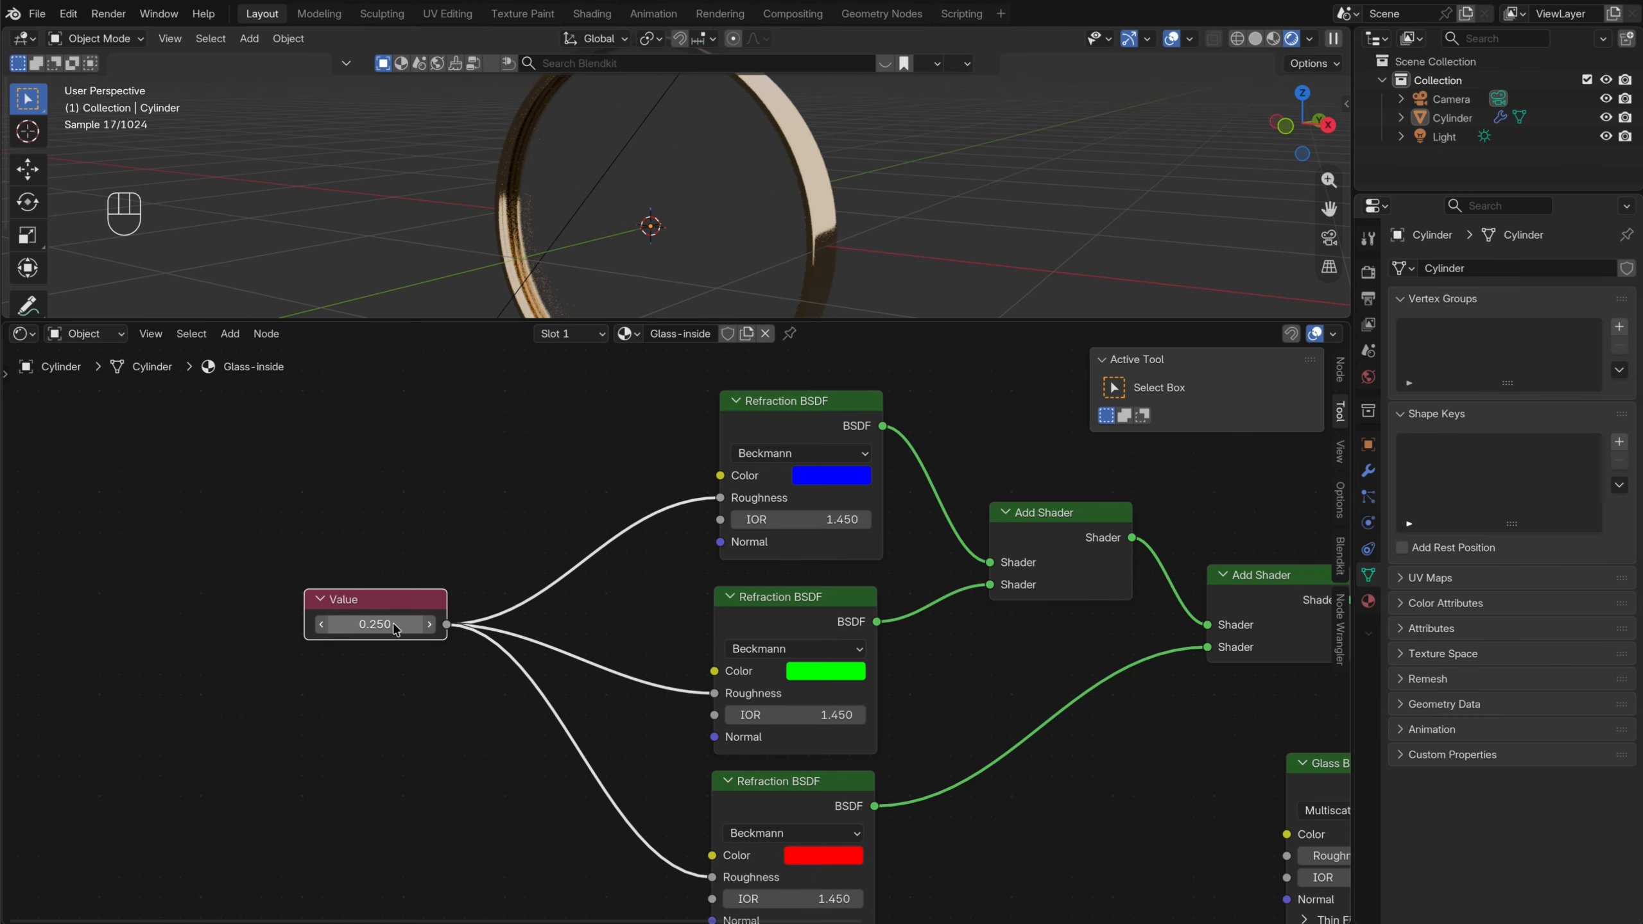
pyautogui.moveTo(395, 598); pyautogui.dragTo(386, 537)
# Set the Glass BSDF's roughness to 0.25
pyautogui.moveTo(520, 701); pyautogui.dragTo(183, 612, button='middle')
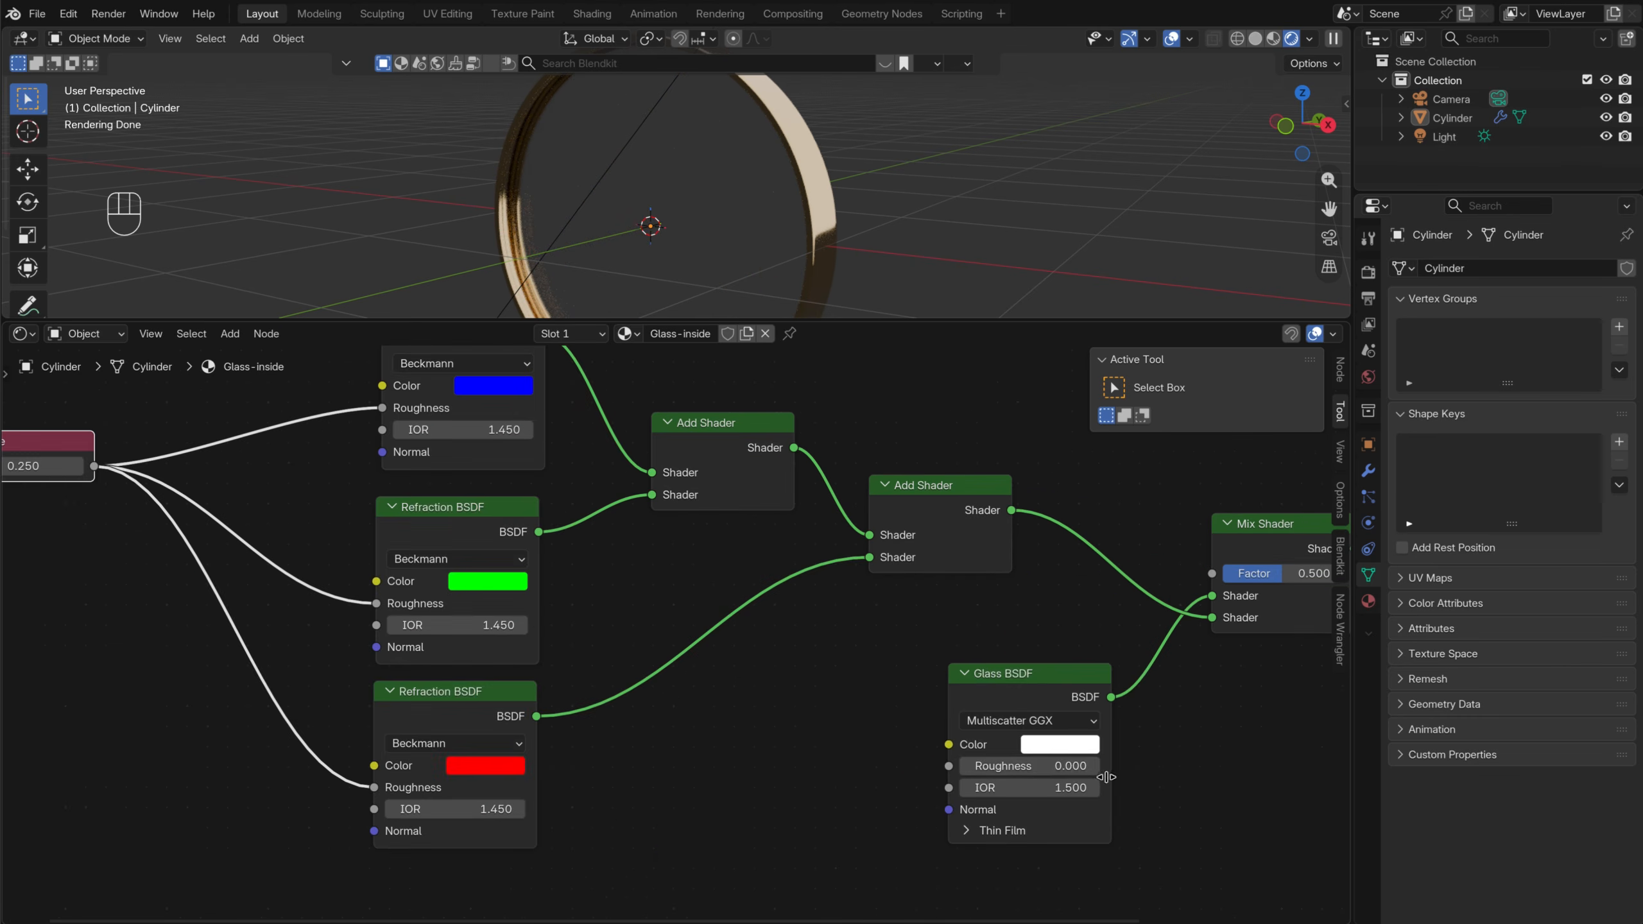
pyautogui.doubleClick(1067, 770)
pyautogui.write('0.2')
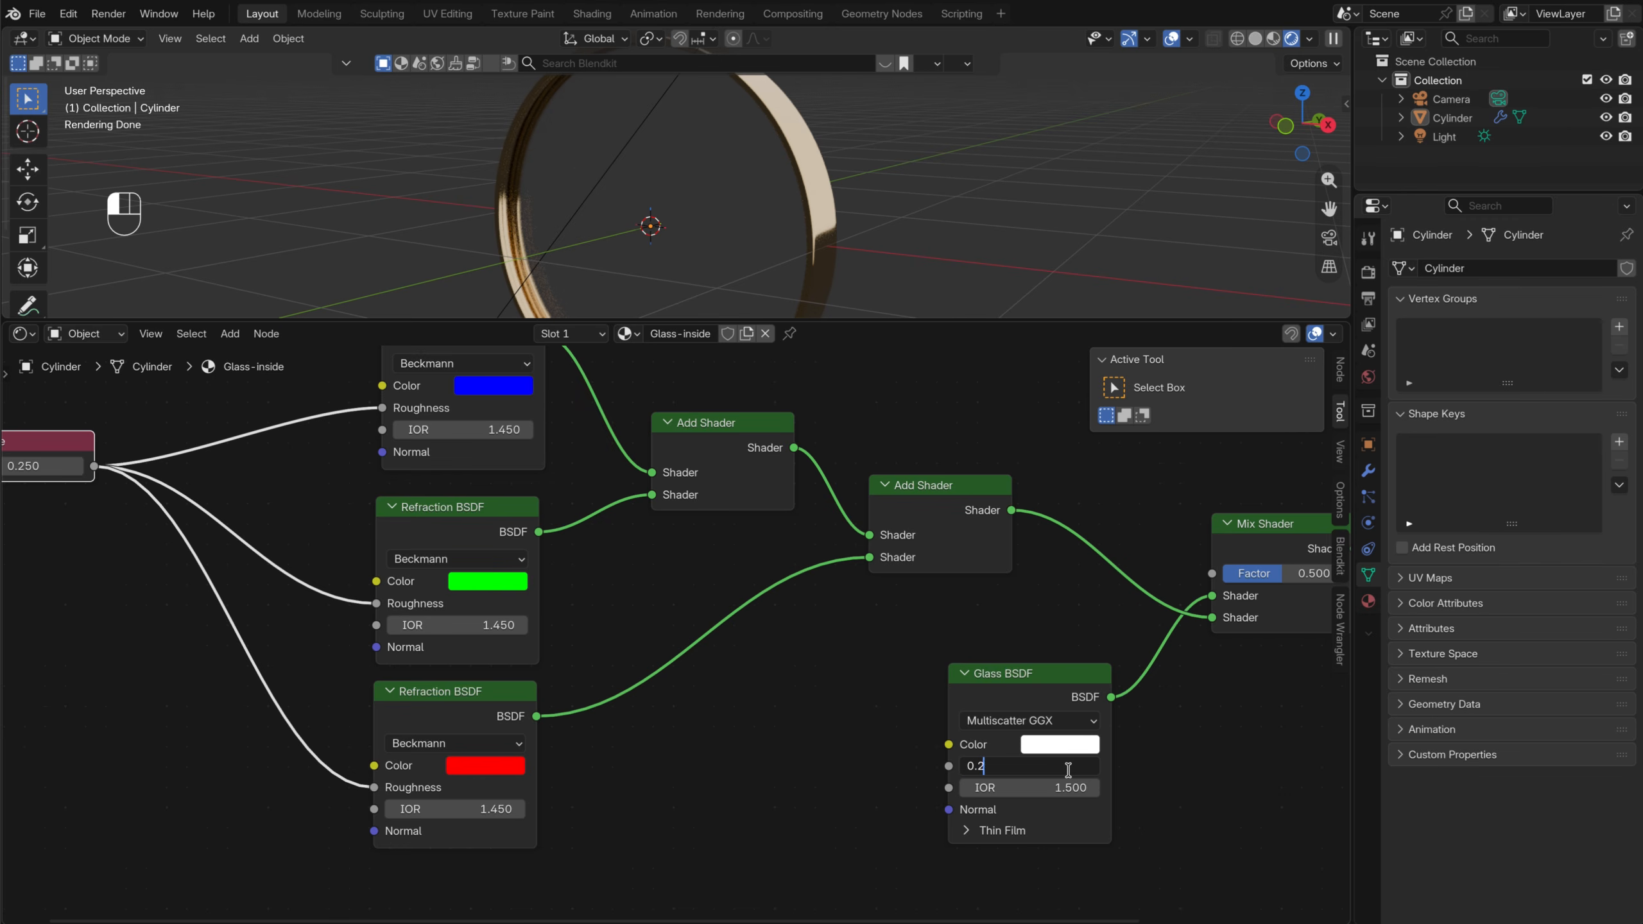
pyautogui.write('5')
pyautogui.press('Return')
# Connect the Value node to the Glass BSDF's Roughness input as well and set the shared value to 0.35
pyautogui.moveTo(97, 466); pyautogui.dragTo(950, 766)
pyautogui.moveTo(76, 452); pyautogui.dragTo(153, 442)
pyautogui.moveTo(149, 654); pyautogui.dragTo(232, 671, button='middle')
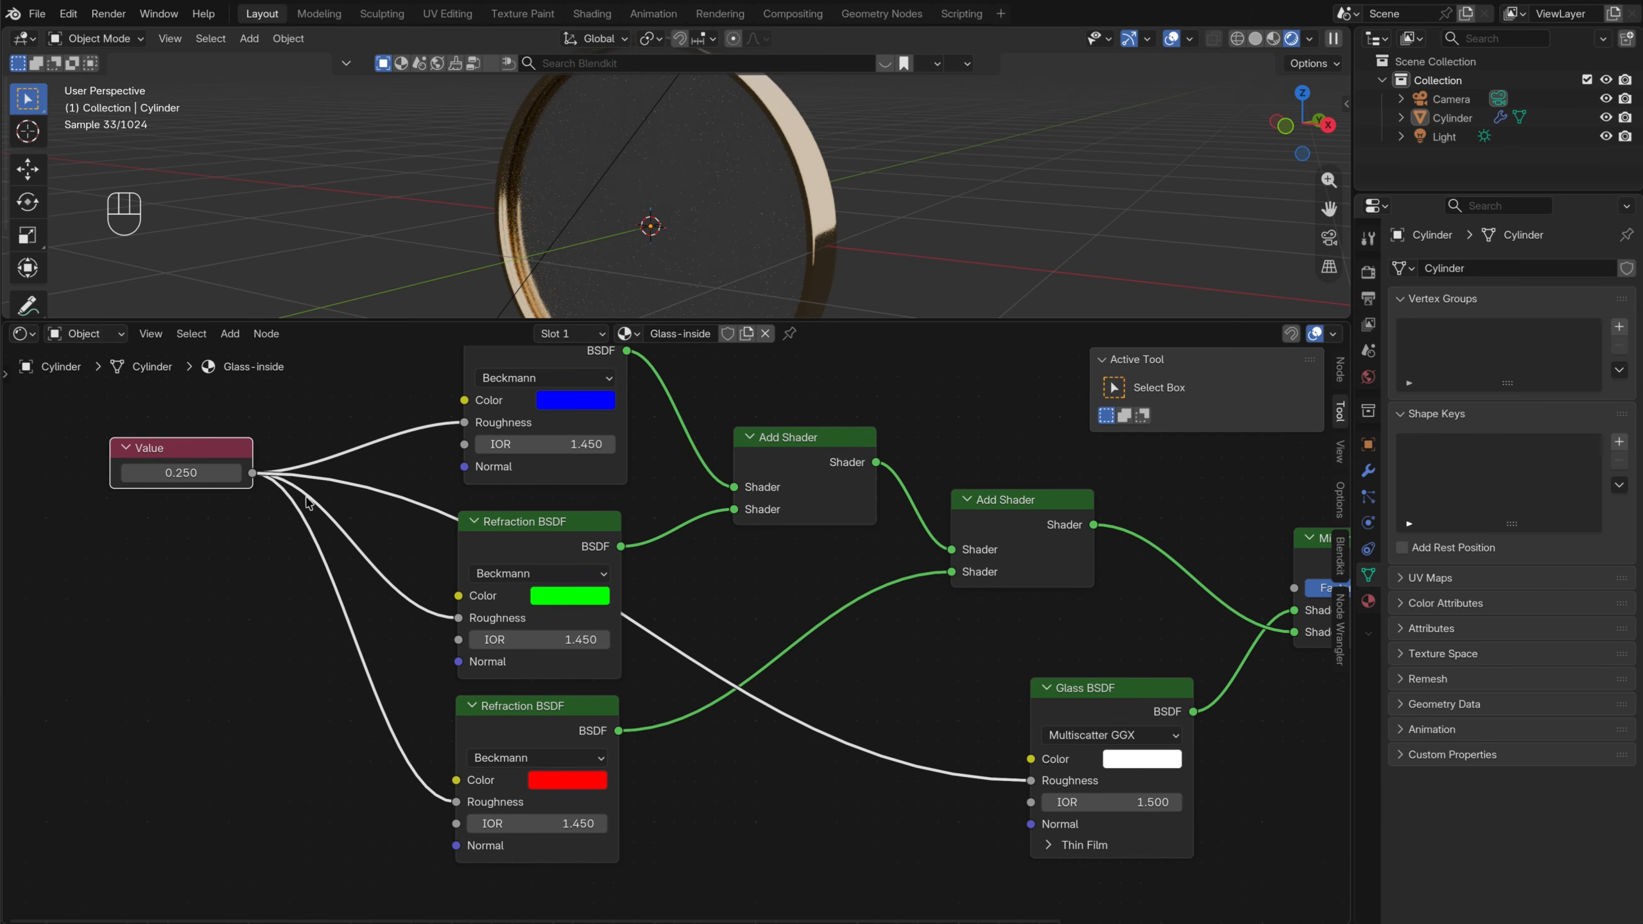
pyautogui.moveTo(181, 473)
pyautogui.mouseDown()
pyautogui.moveTo(202, 477)
pyautogui.moveTo(162, 474)
pyautogui.mouseUp()
pyautogui.scroll(2, 482, 227)
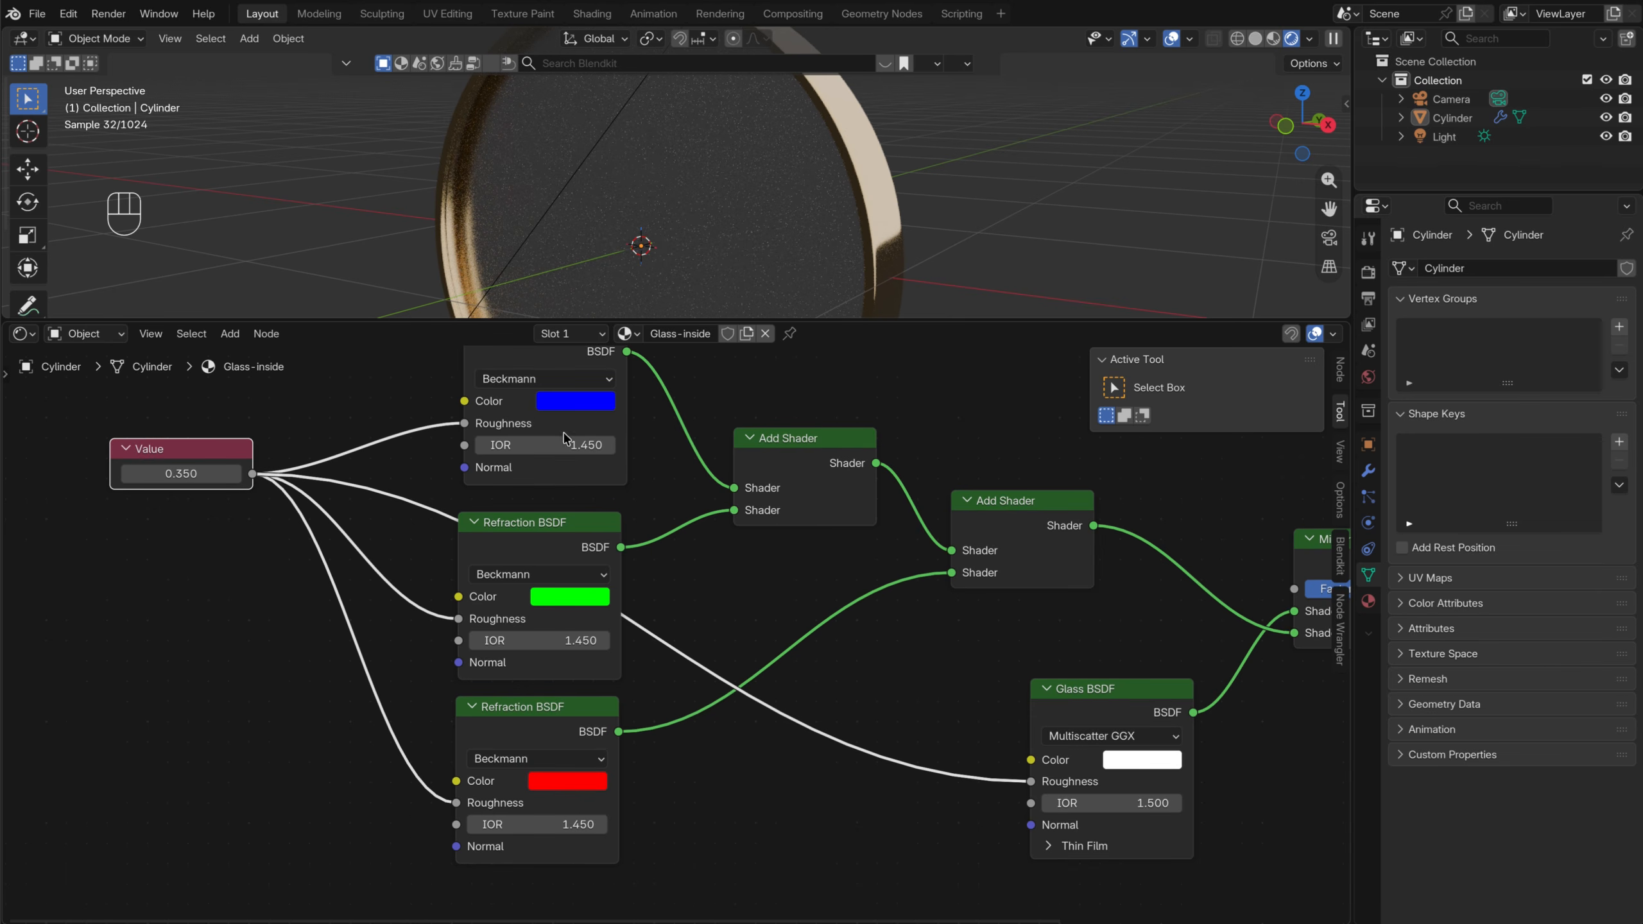
# Set the IOR of the green Refraction BSDF to 1.5 and the IOR of the red one to 1.55
pyautogui.moveTo(651, 425); pyautogui.dragTo(553, 437, button='middle')
pyautogui.moveTo(594, 542); pyautogui.dragTo(553, 491, button='middle')
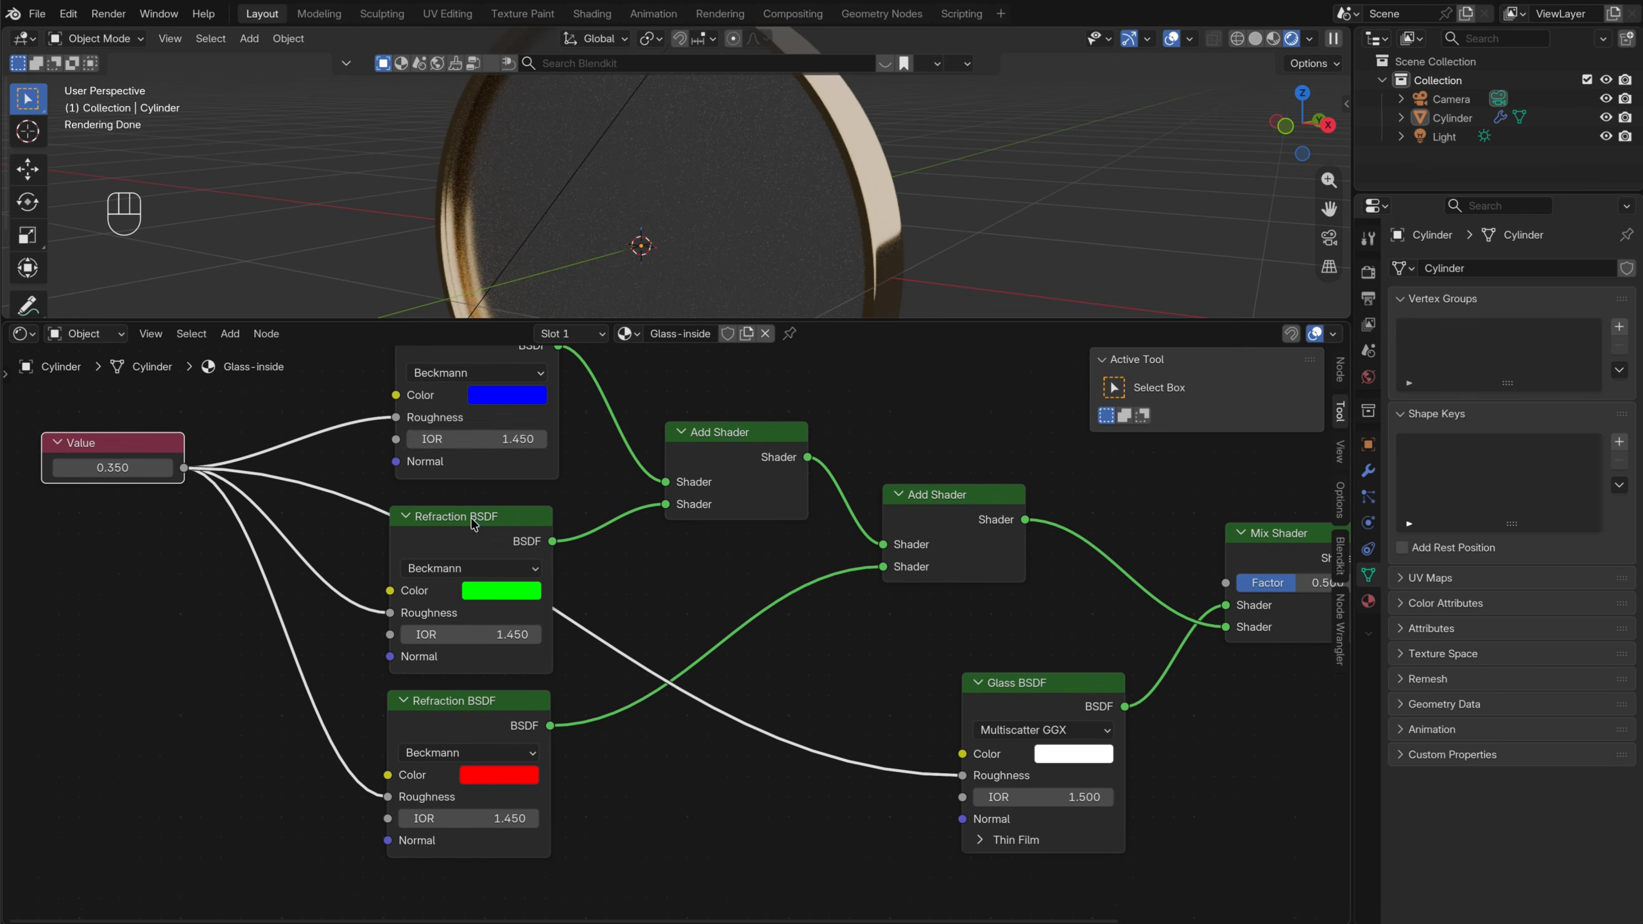
pyautogui.click(485, 635)
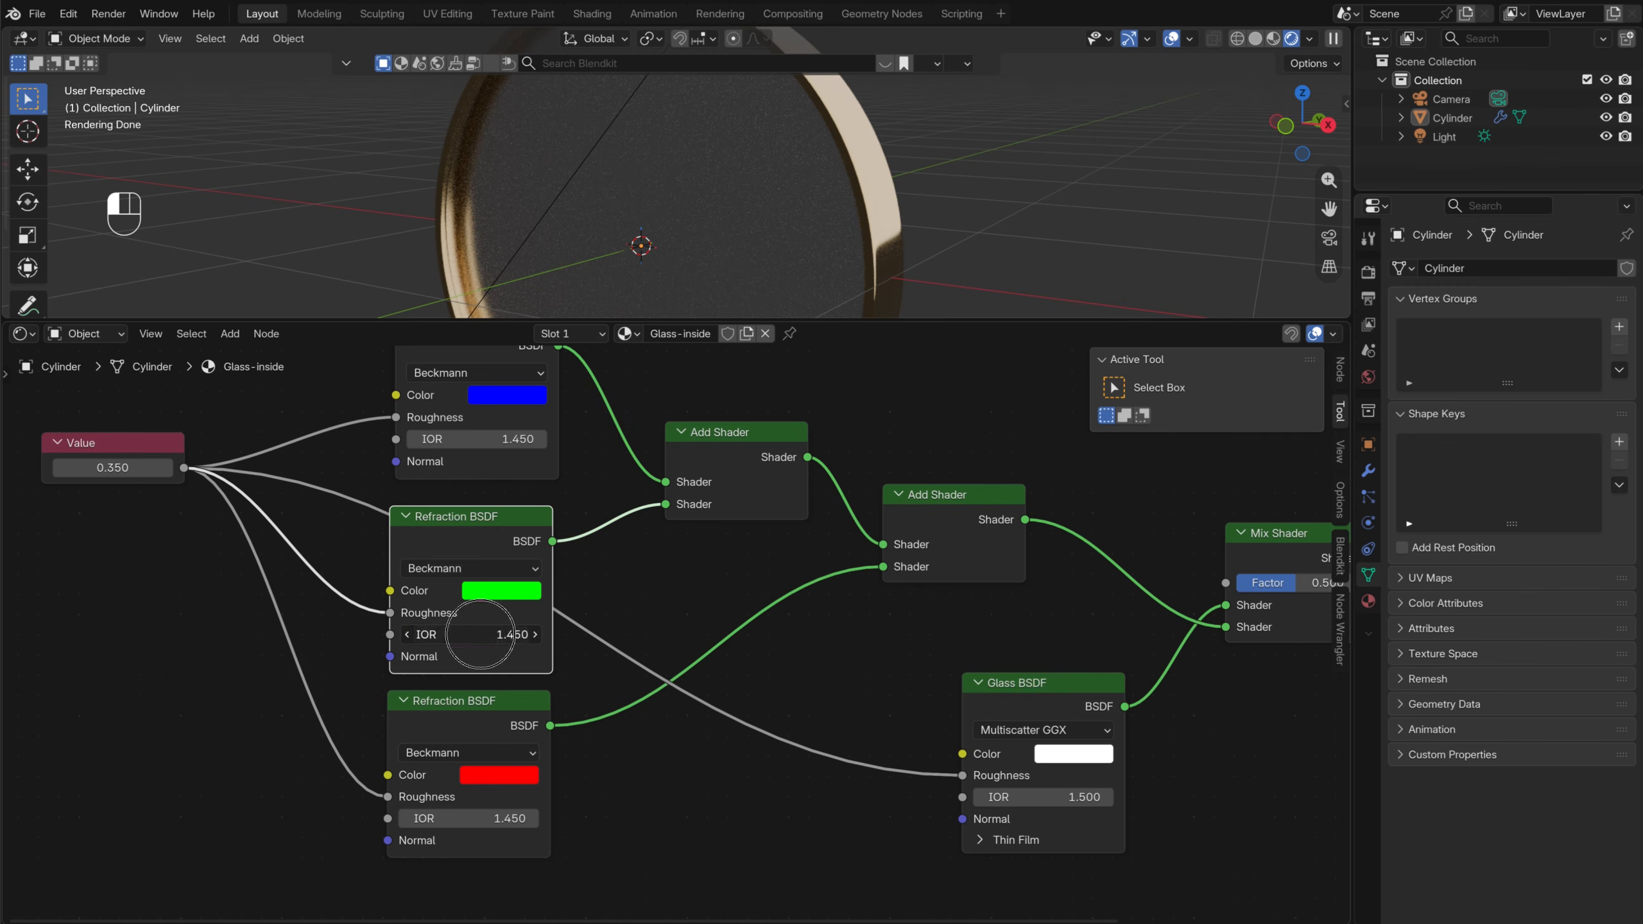
pyautogui.click(463, 637)
pyautogui.write('5')
pyautogui.press('Return')
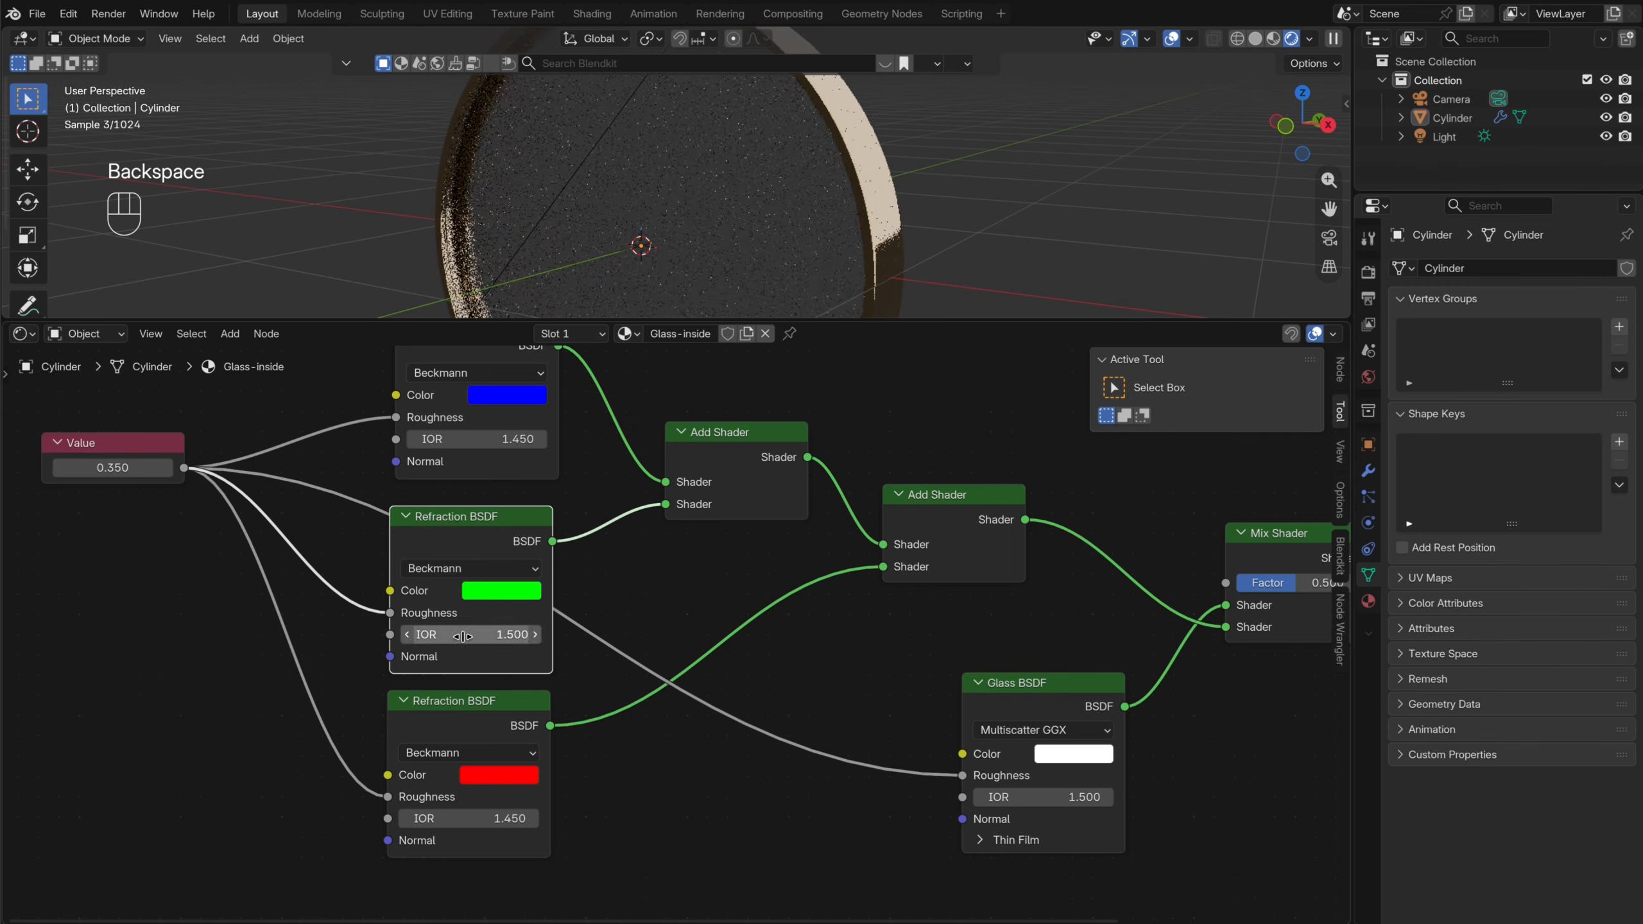
pyautogui.click(487, 819)
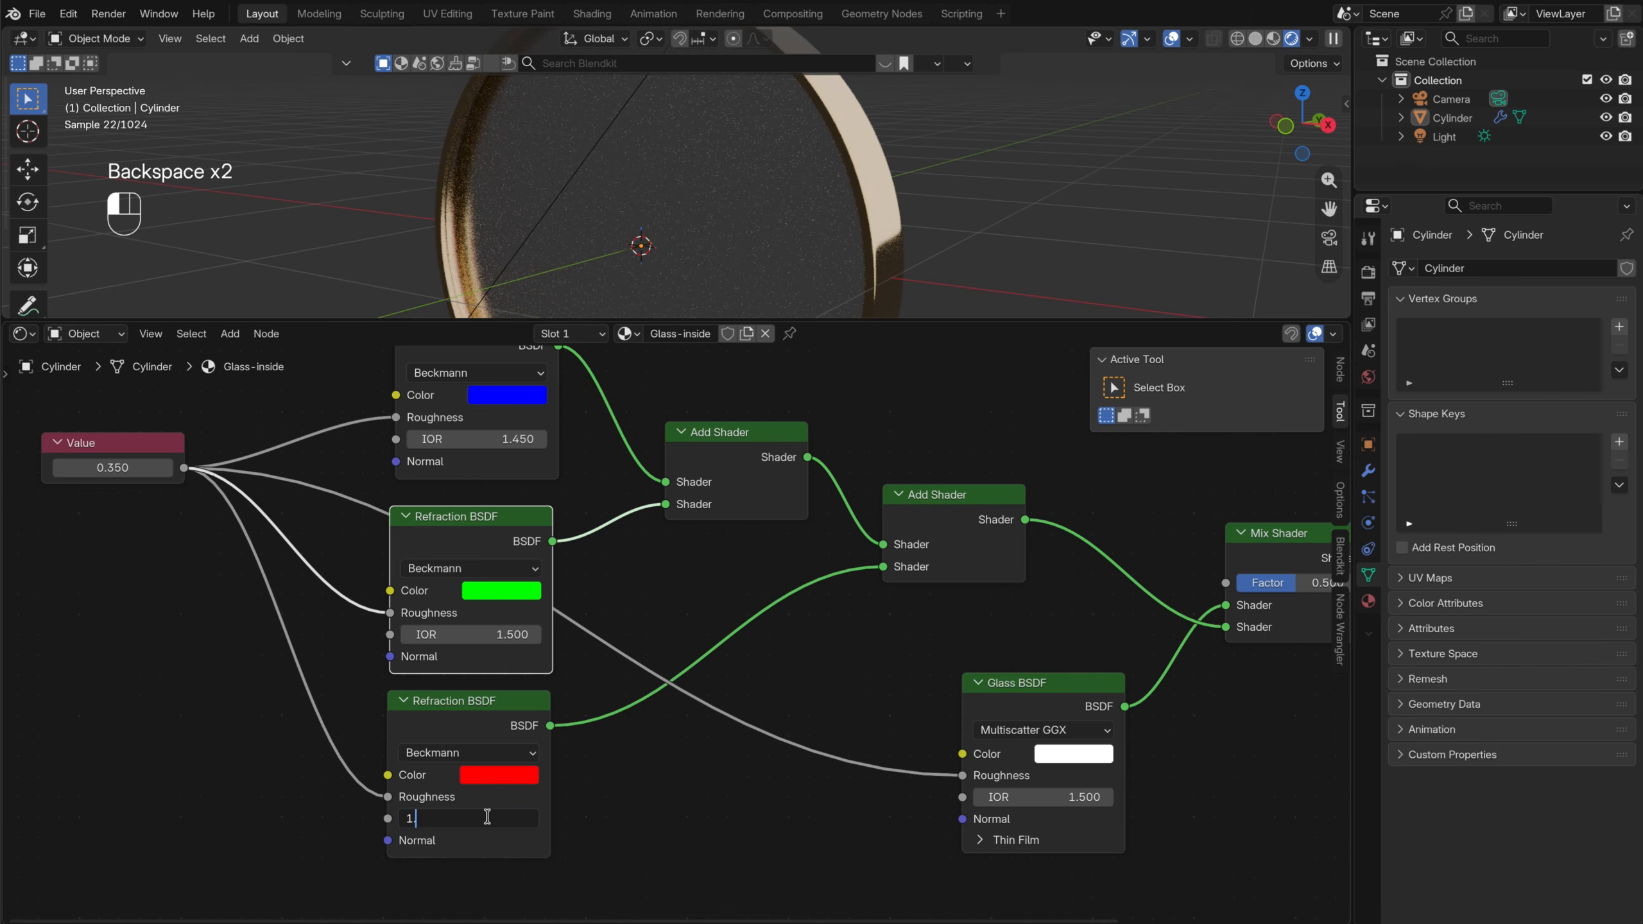
pyautogui.press('Return')
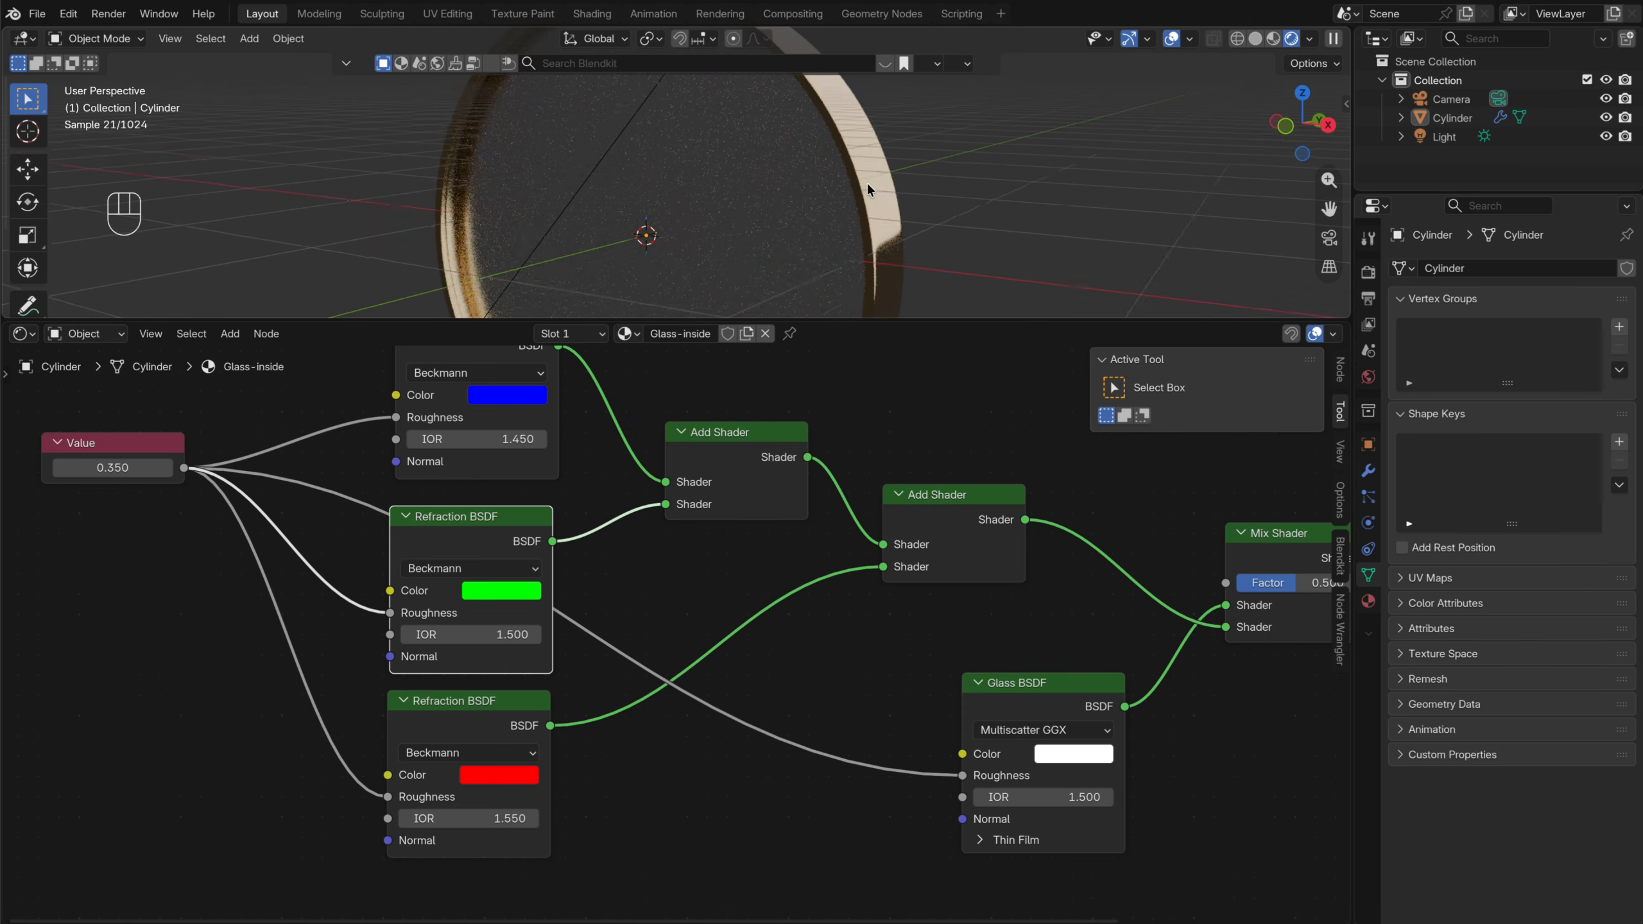
# Add a mesh plane at the disc's centre and delete it again
pyautogui.scroll(-2, 919, 188)
pyautogui.moveTo(935, 196); pyautogui.dragTo(825, 230, button='middle')
pyautogui.hotkey('shift', 'd')
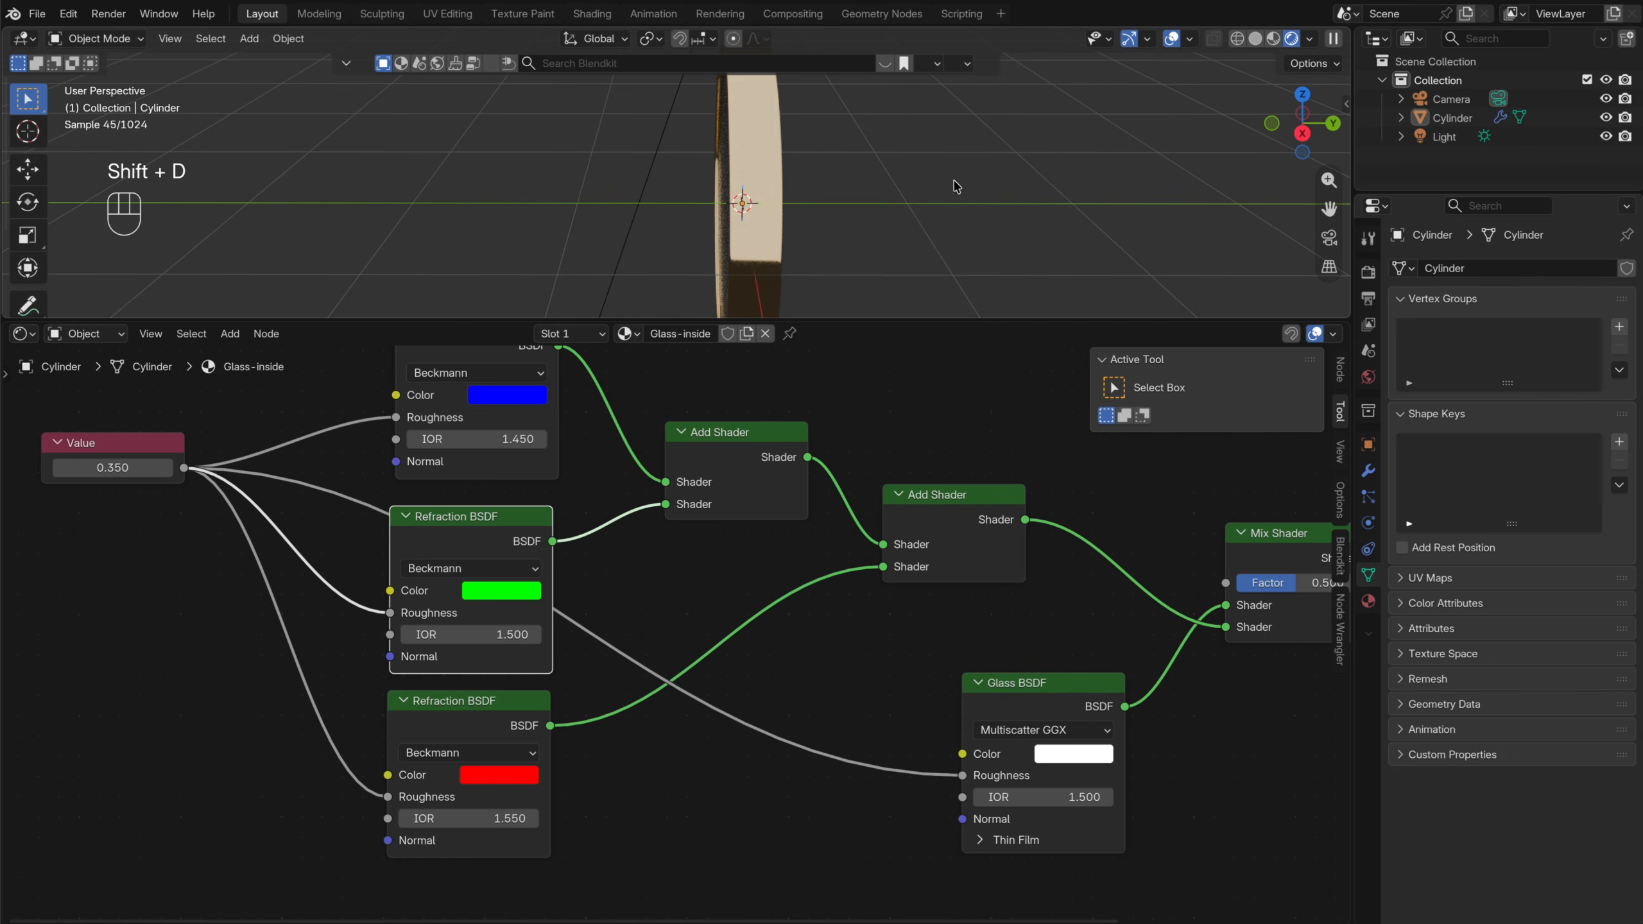
pyautogui.click(946, 185)
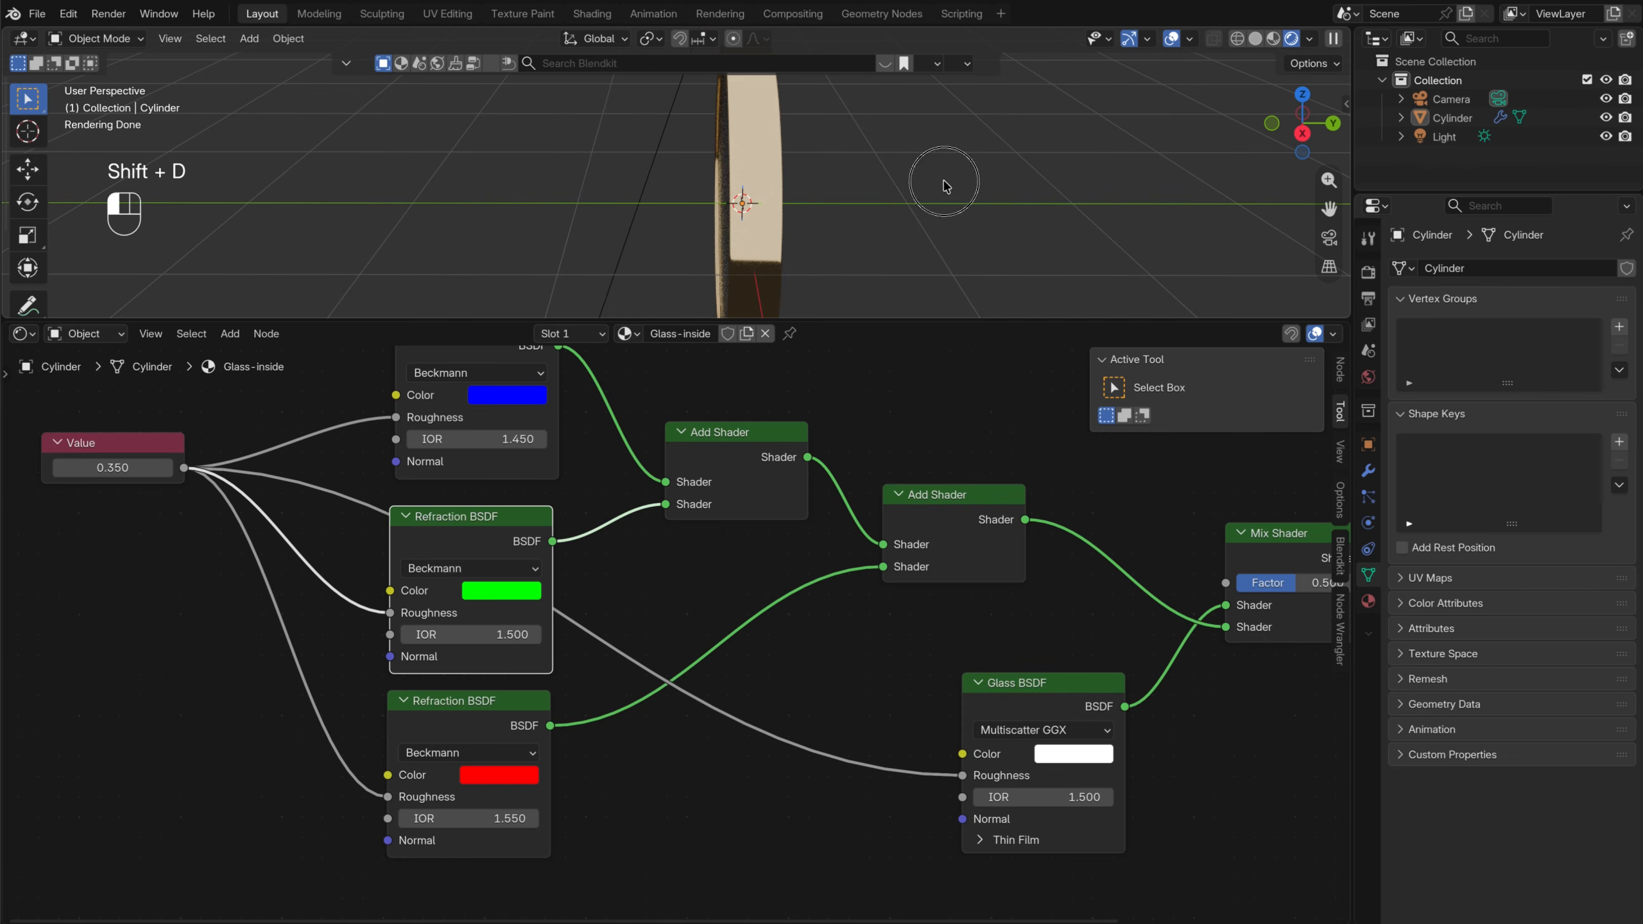
pyautogui.hotkey('shift', 'a')
pyautogui.moveTo(945, 221)
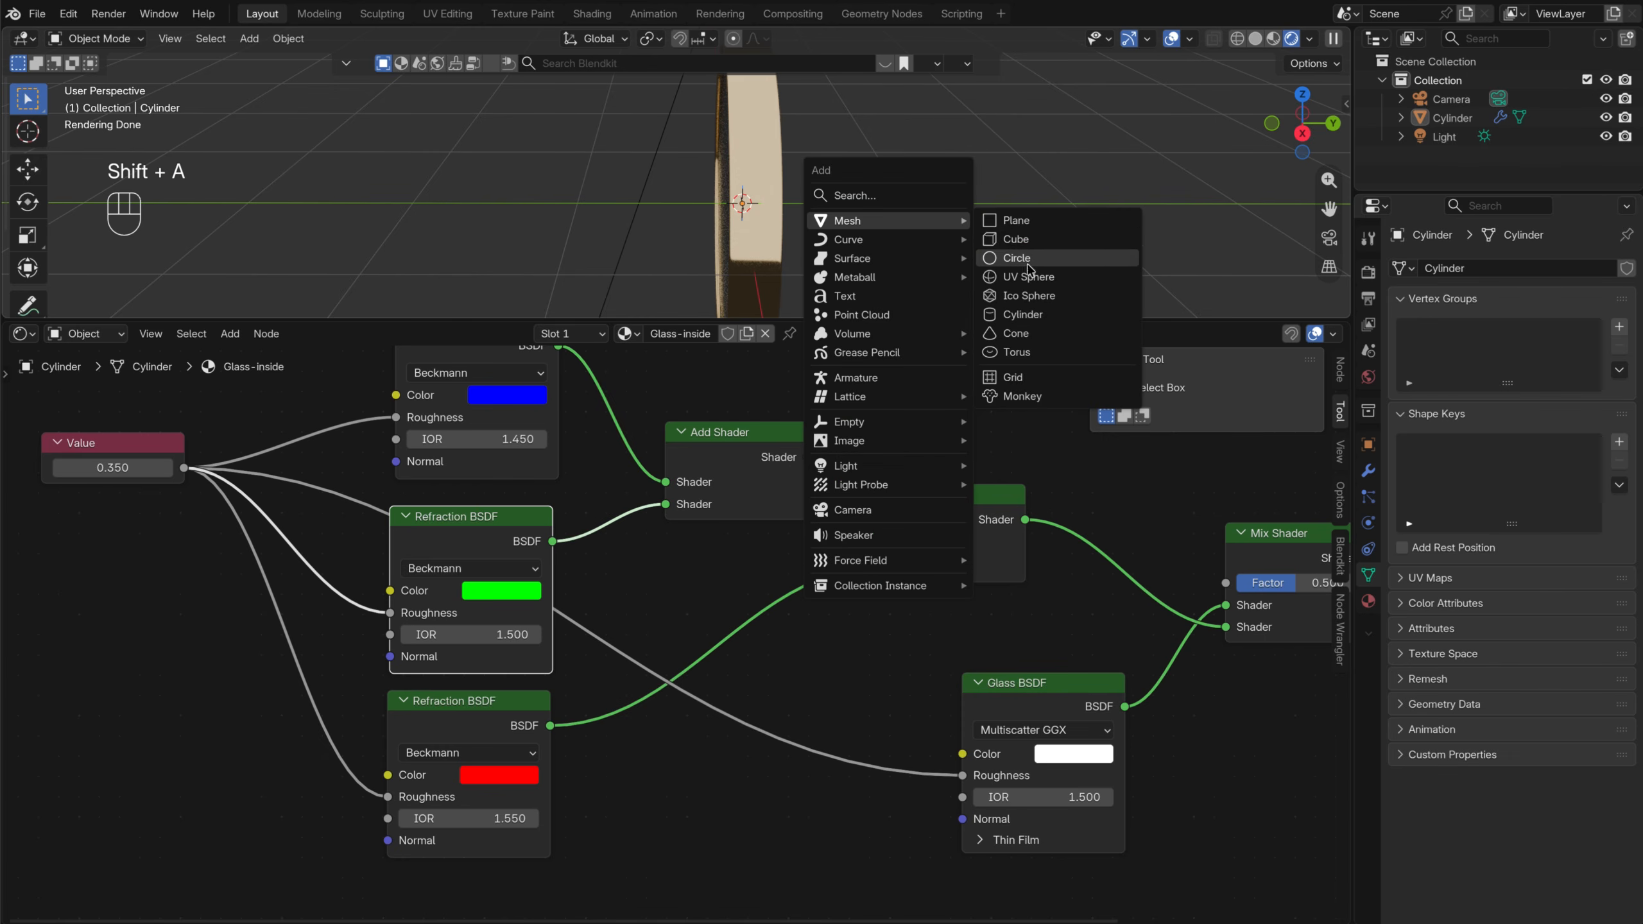
pyautogui.click(1012, 221)
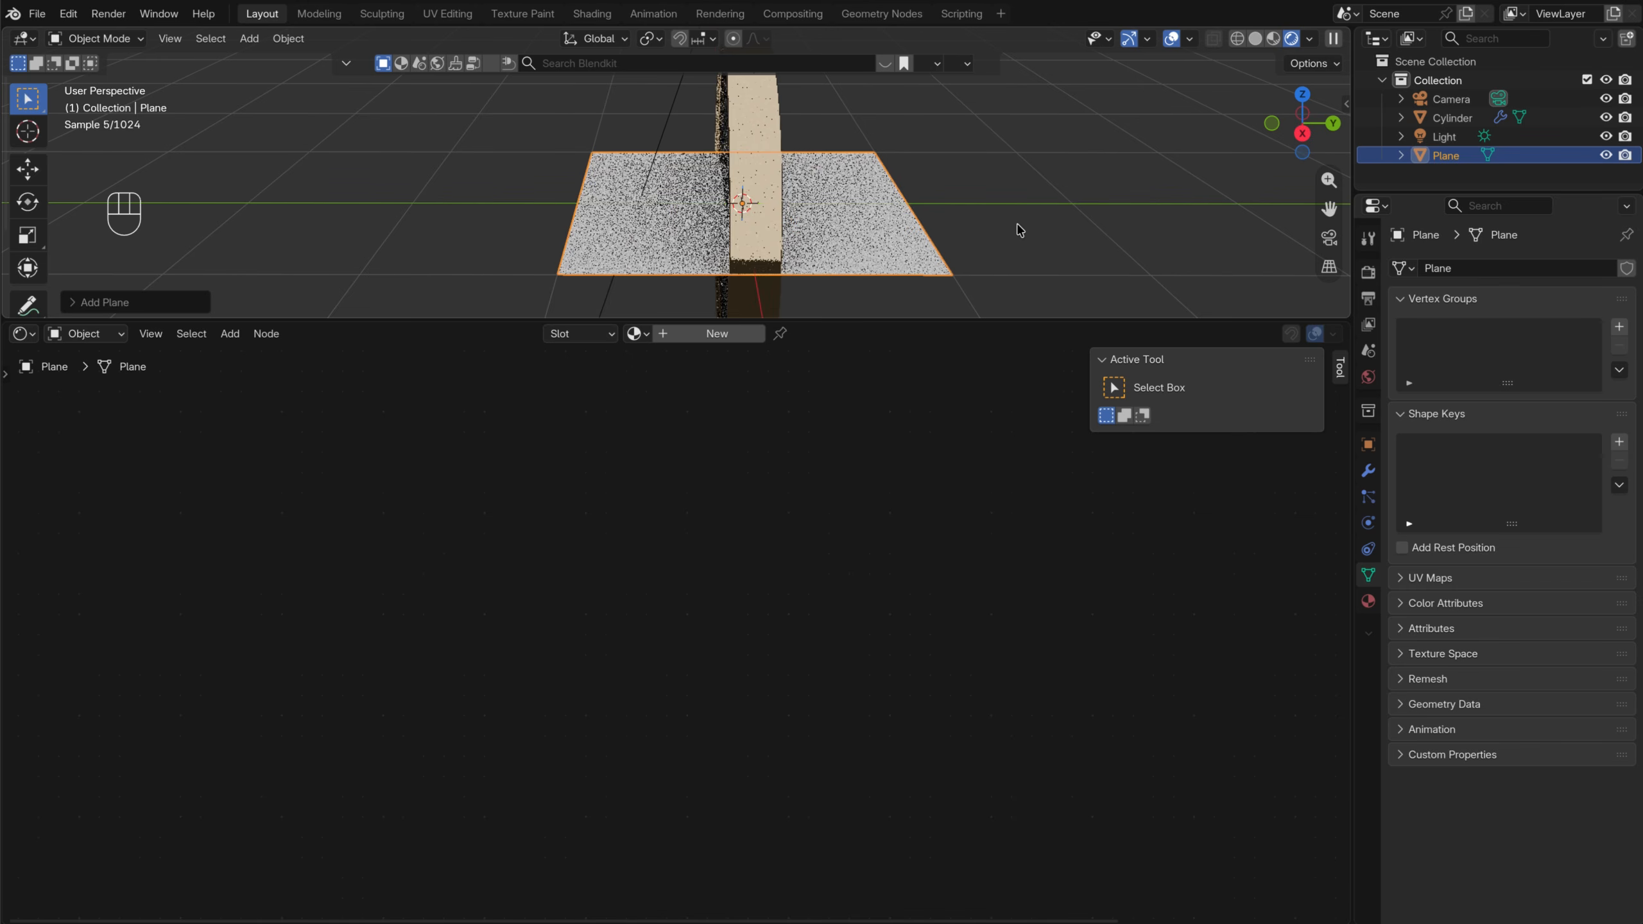
pyautogui.press('x')
pyautogui.click(841, 207)
# Add a mesh cube at the centre of the disc
pyautogui.hotkey('shift', 'a')
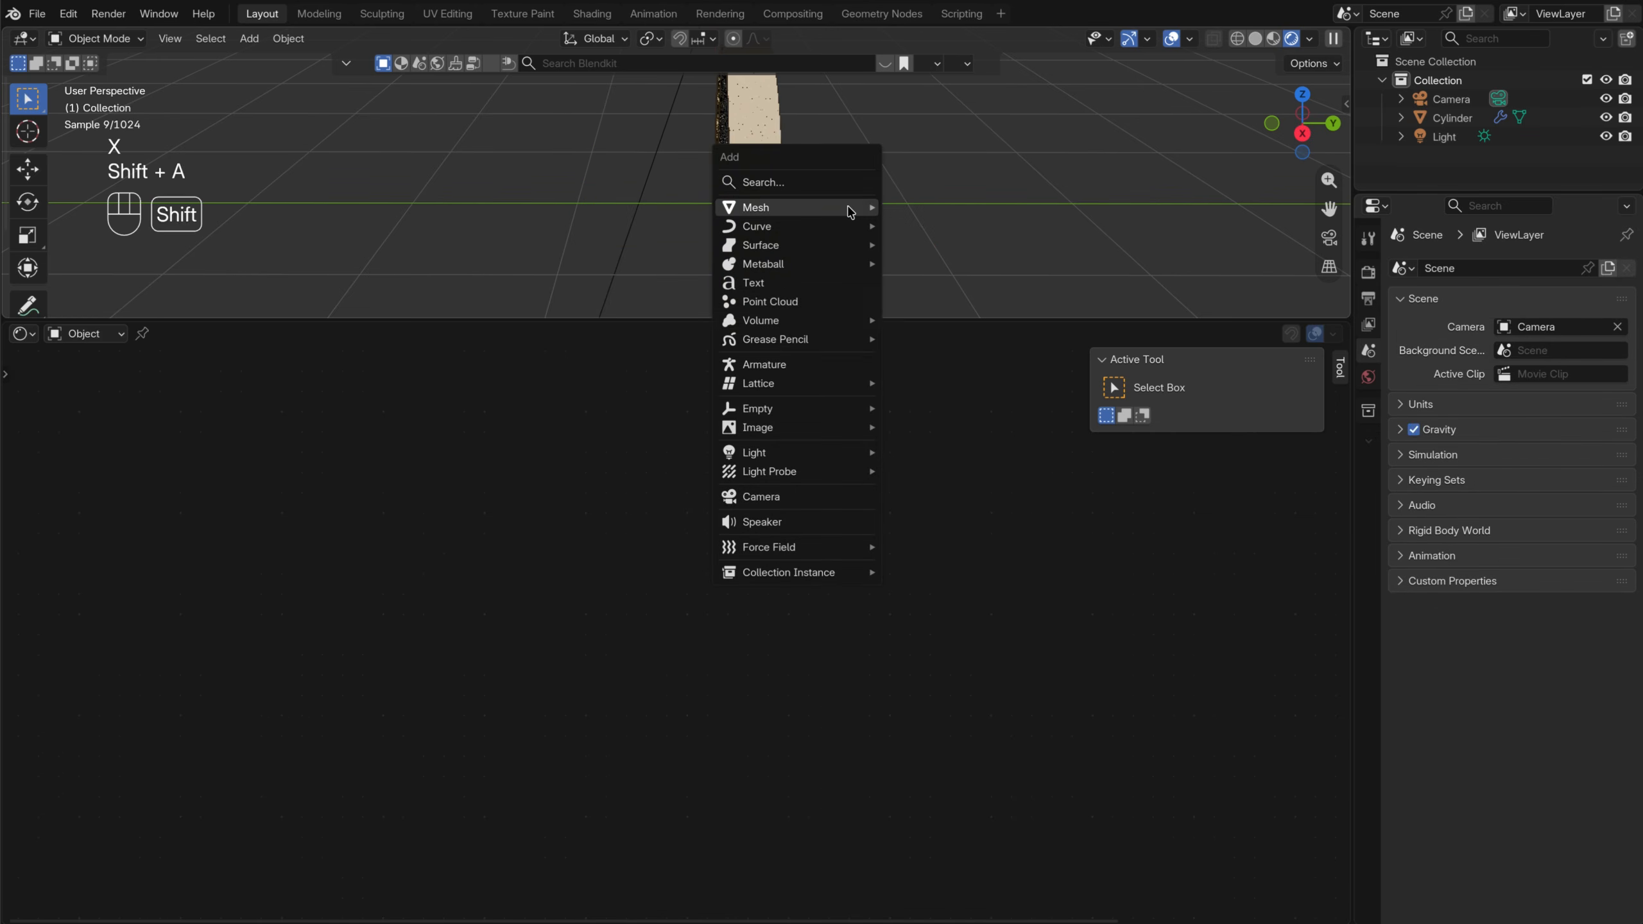
pyautogui.moveTo(861, 207)
pyautogui.click(932, 228)
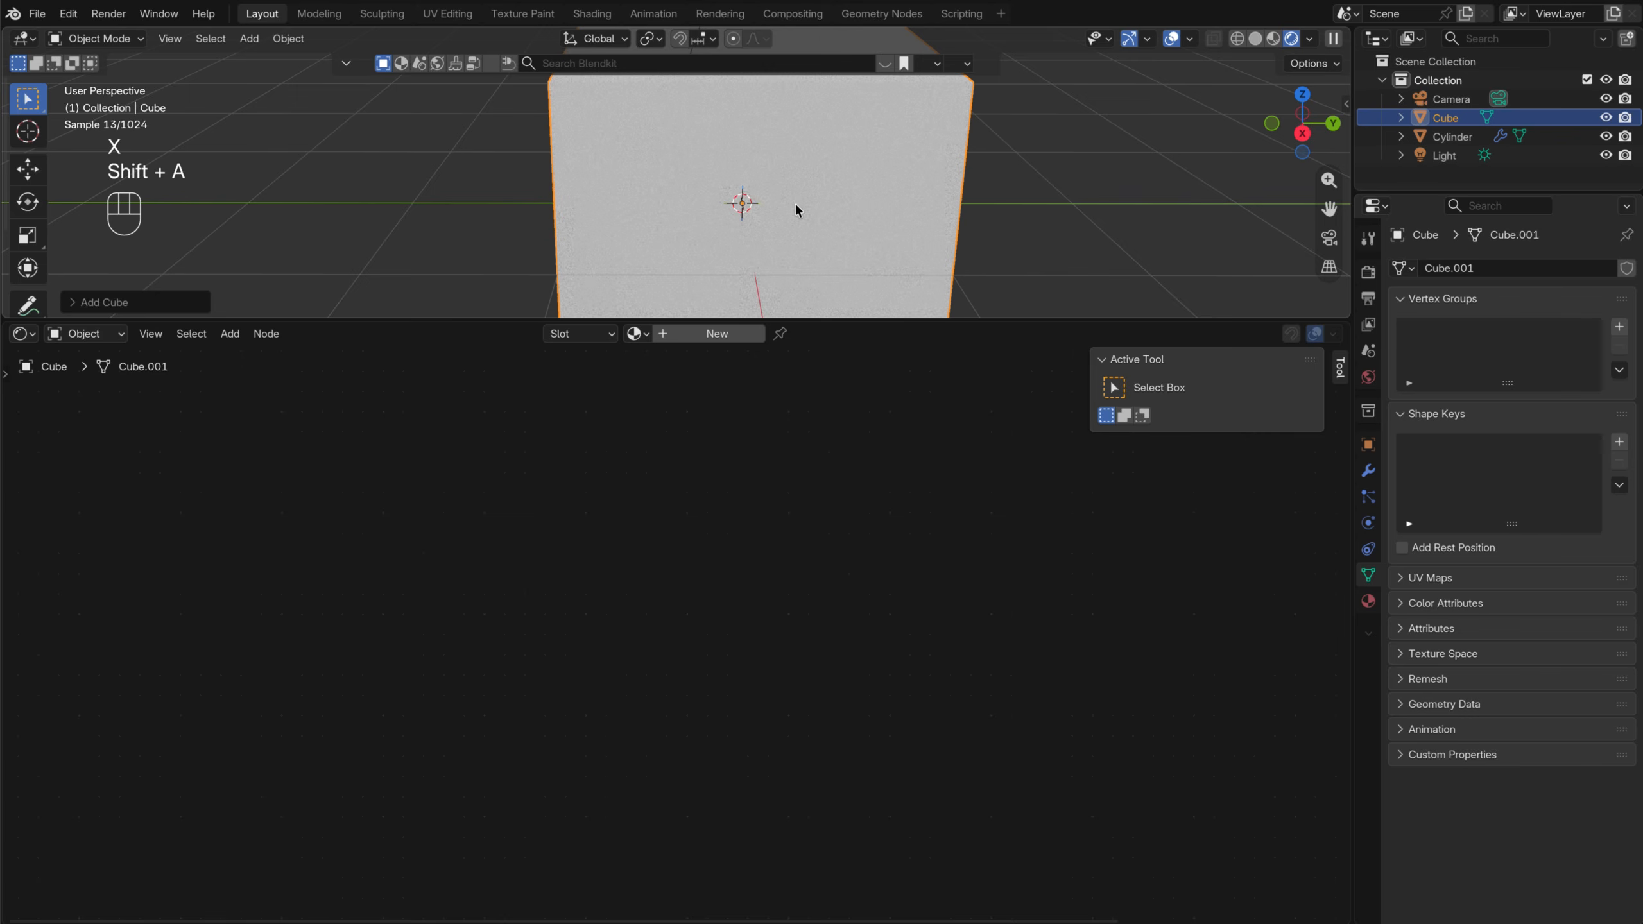
# Move the cube along the Y axis, scale it down and place it close behind the glass disc
pyautogui.press('g')
pyautogui.press('x')
pyautogui.press('y')
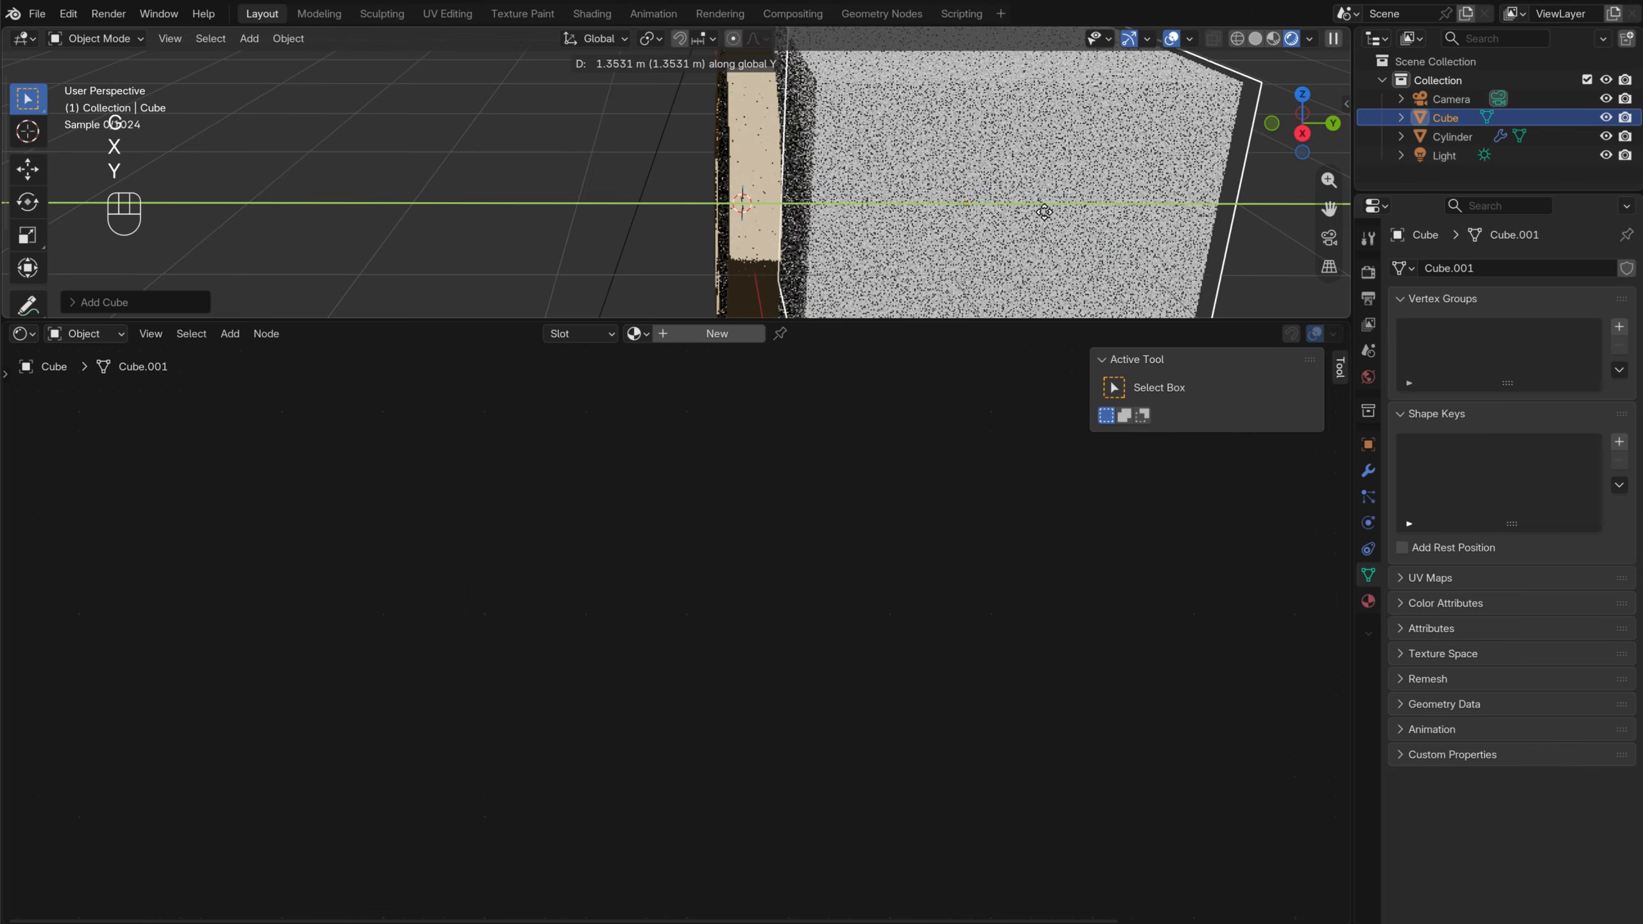
pyautogui.click(1122, 206)
pyautogui.press('s')
pyautogui.click(1046, 210)
pyautogui.press('g')
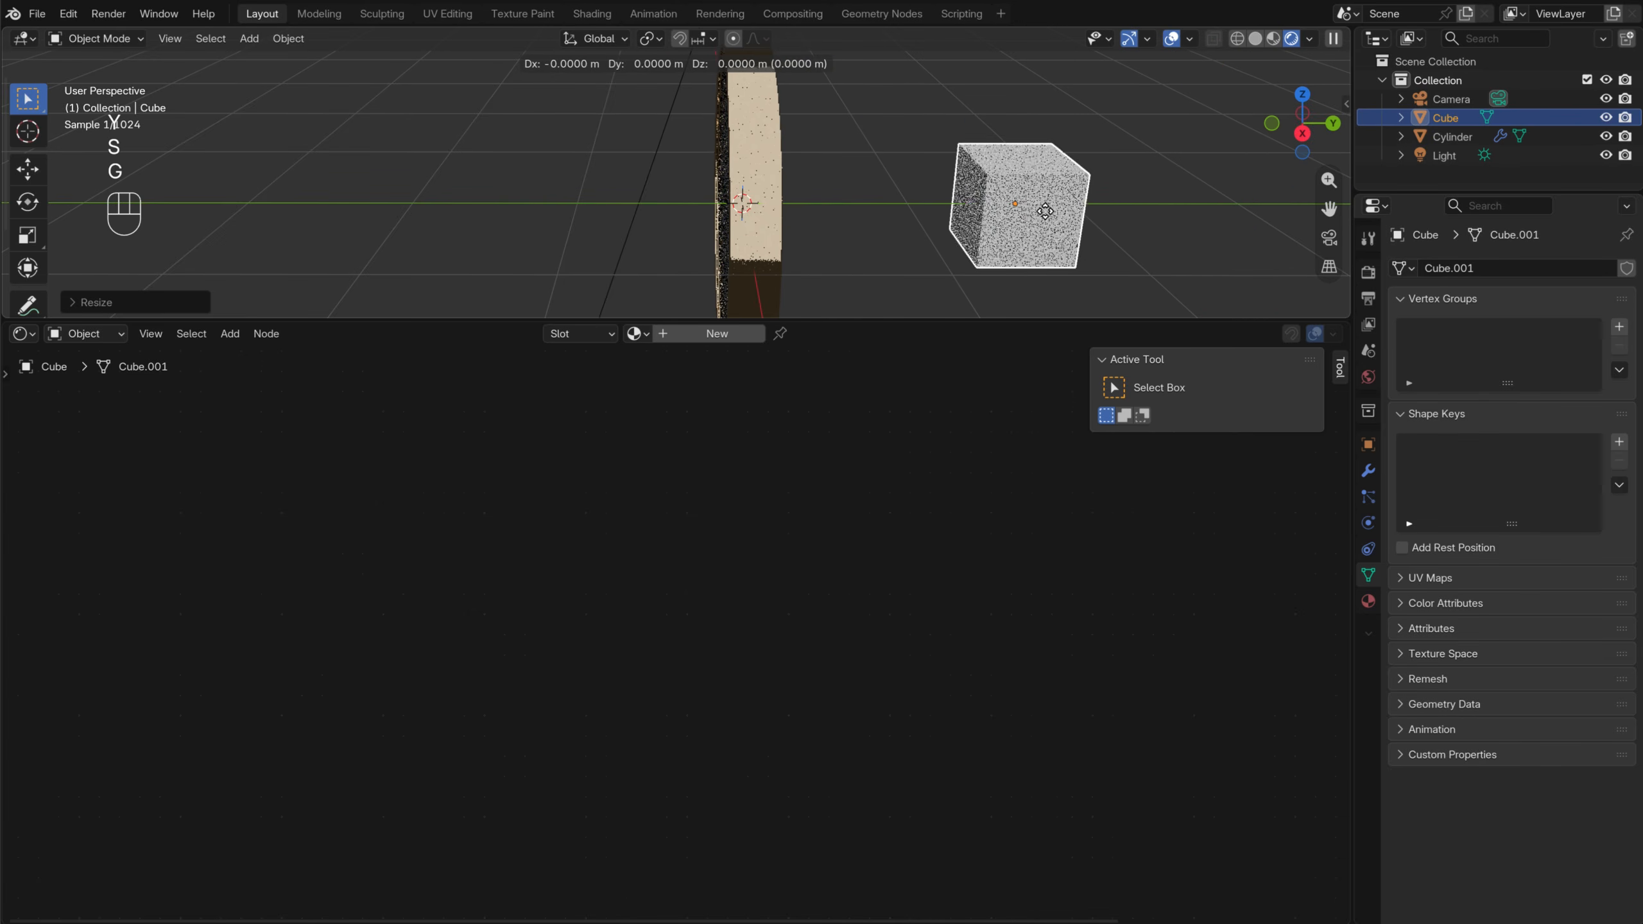
pyautogui.click(874, 211)
pyautogui.moveTo(827, 214); pyautogui.dragTo(809, 181, button='middle')
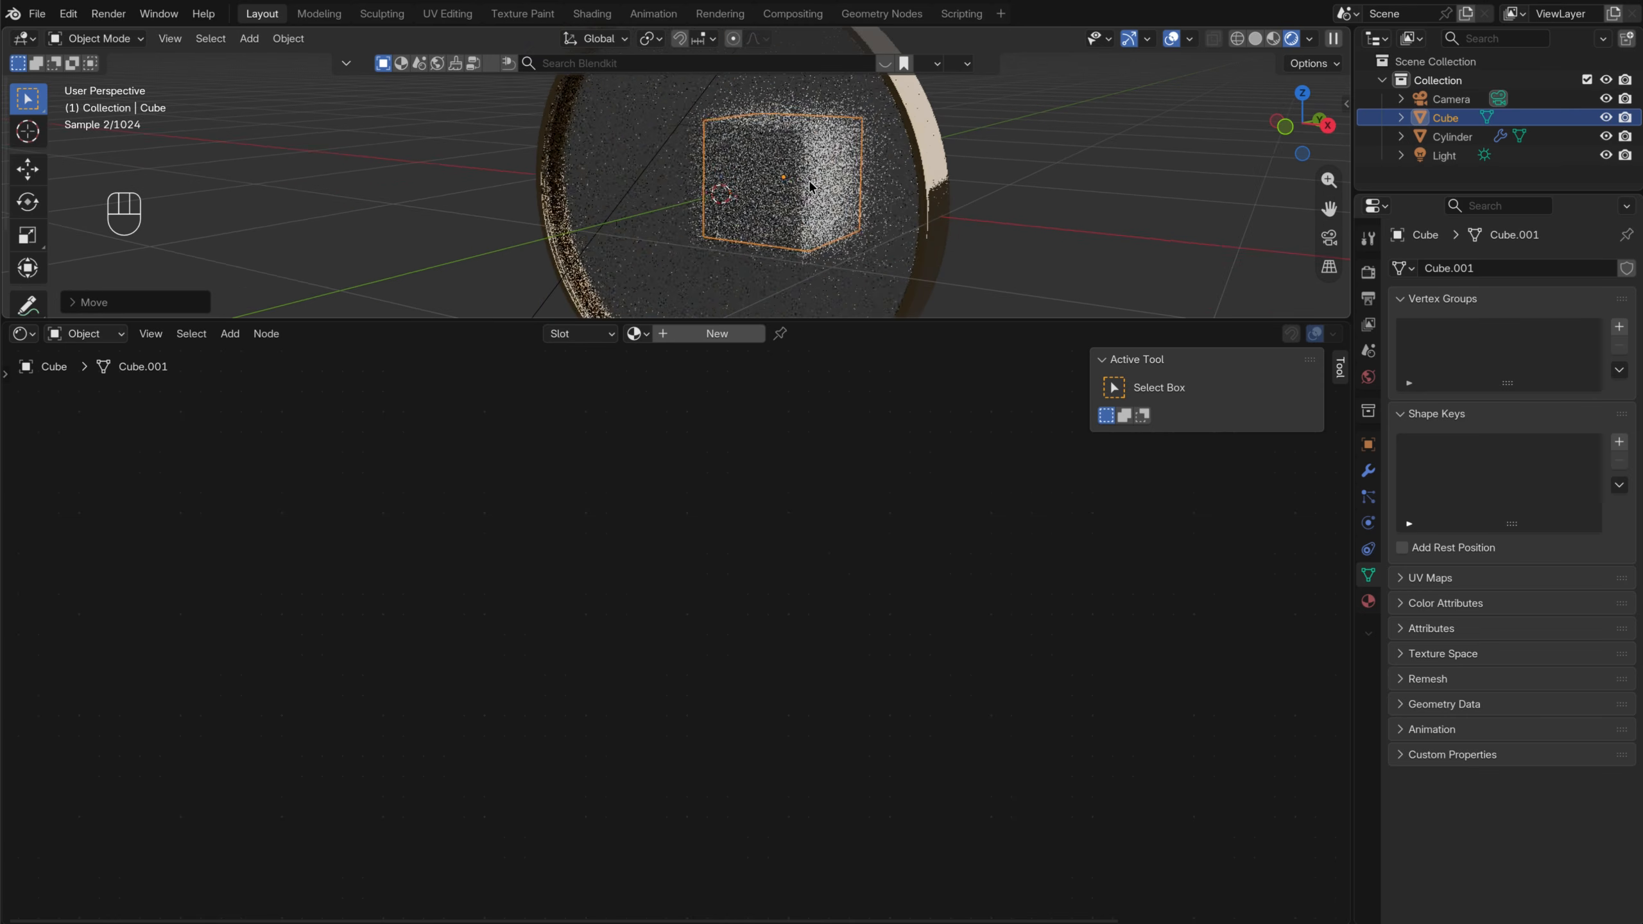
pyautogui.scroll(3, 803, 184)
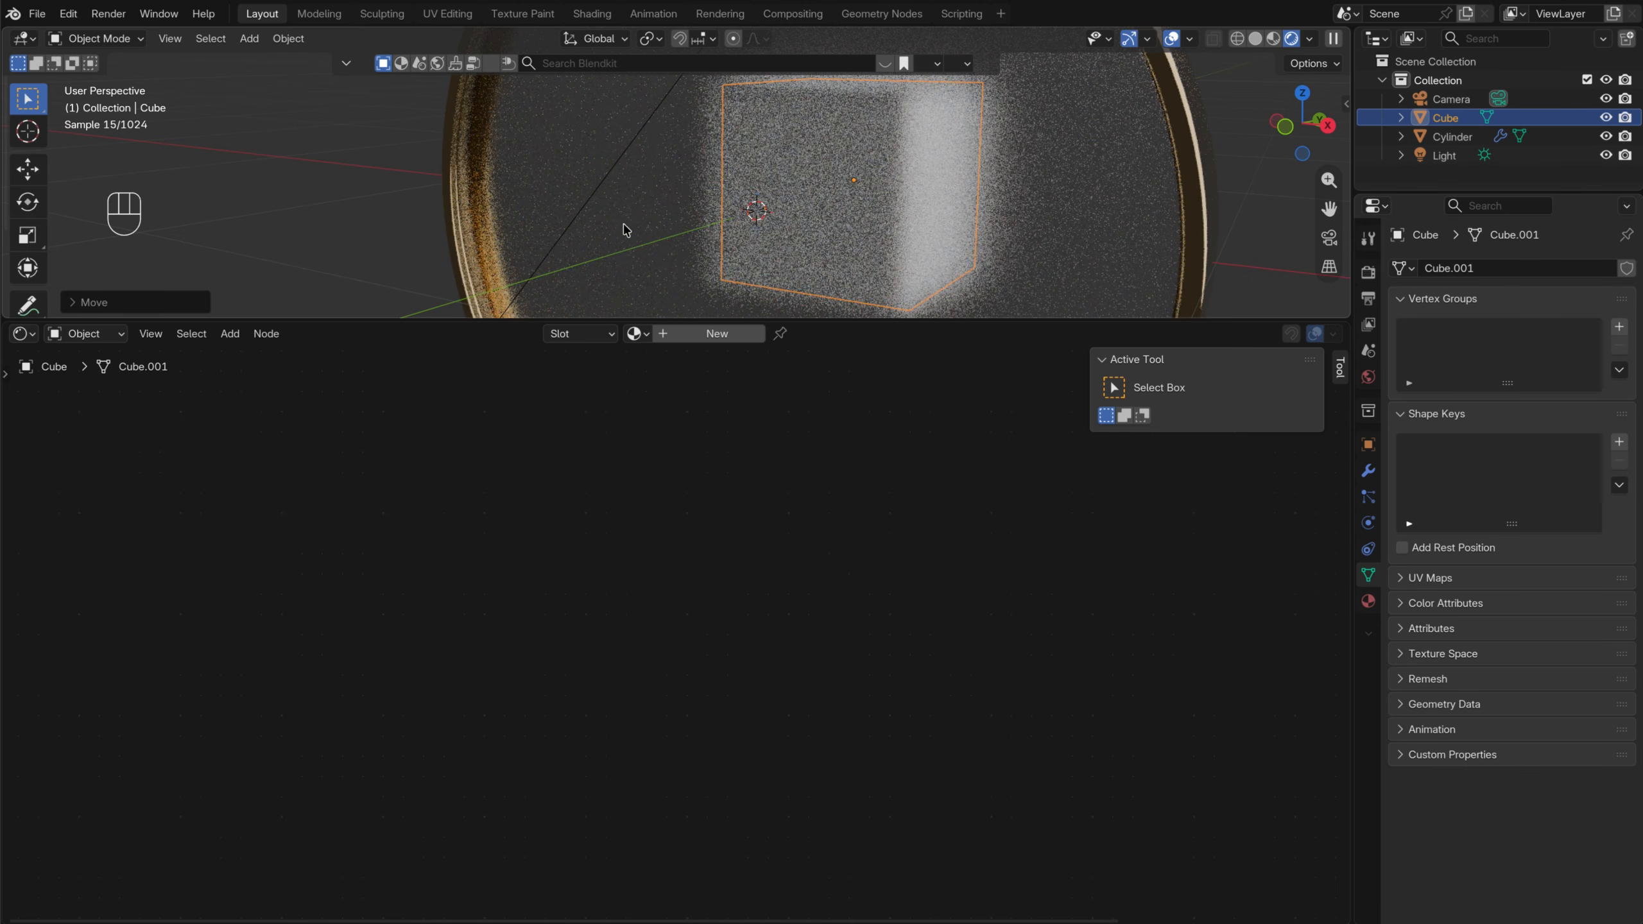
# Add a Light Path node to the disc's glass material and connect its Transmission Depth to the Mix Shader's Factor
pyautogui.click(543, 188)
pyautogui.press('Home')
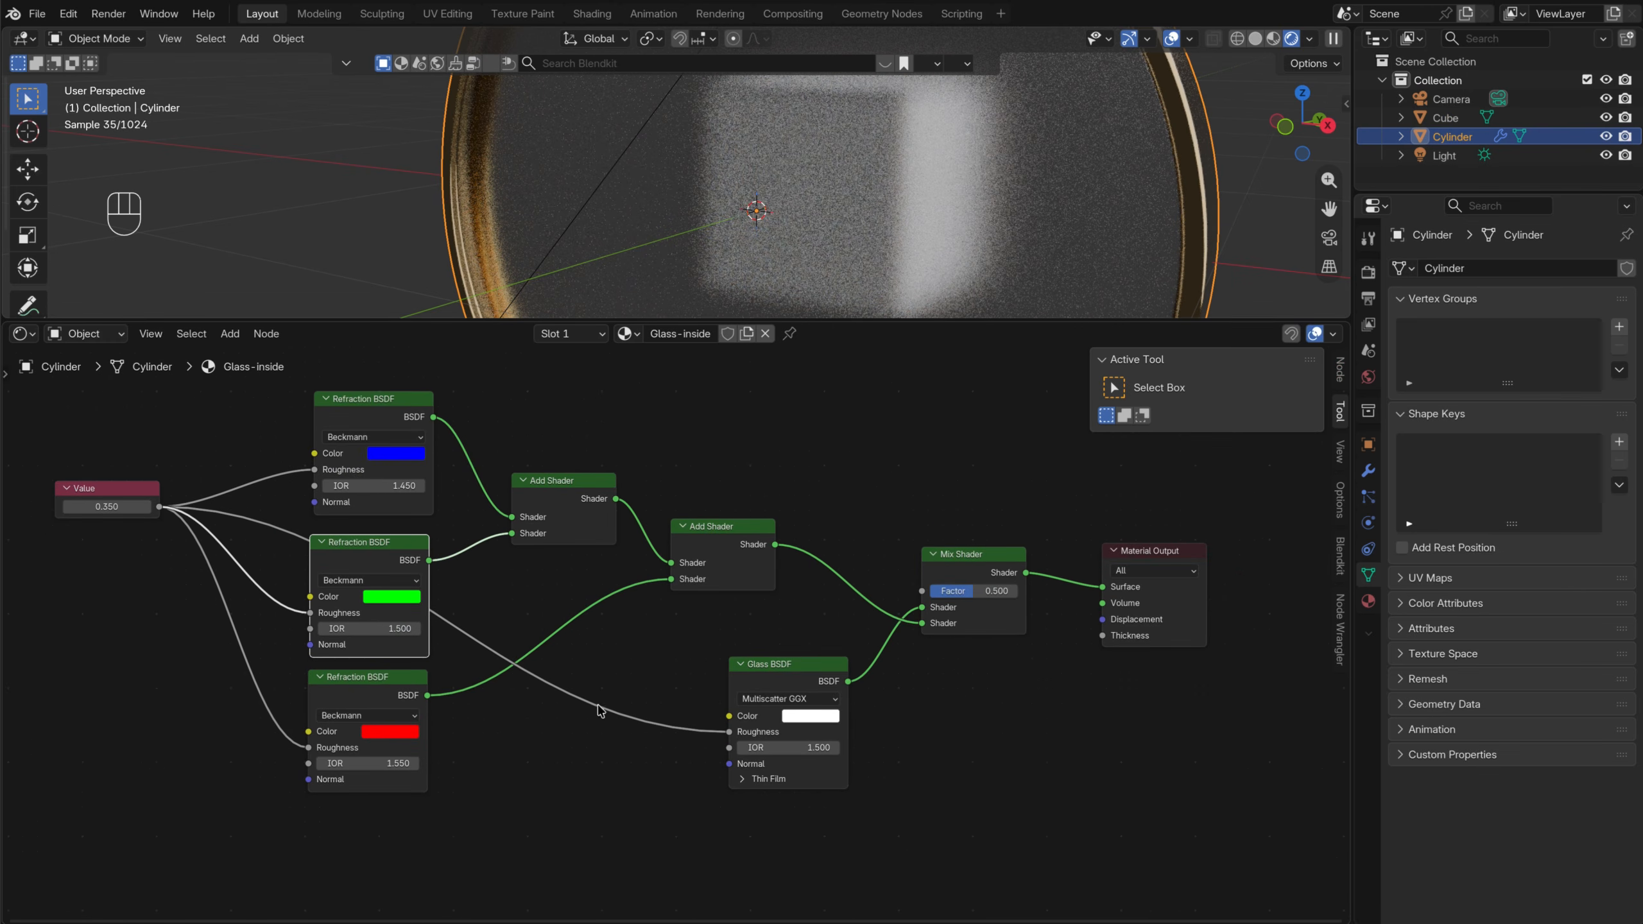
pyautogui.moveTo(579, 717); pyautogui.dragTo(849, 647, button='middle')
pyautogui.hotkey('shift', 'a')
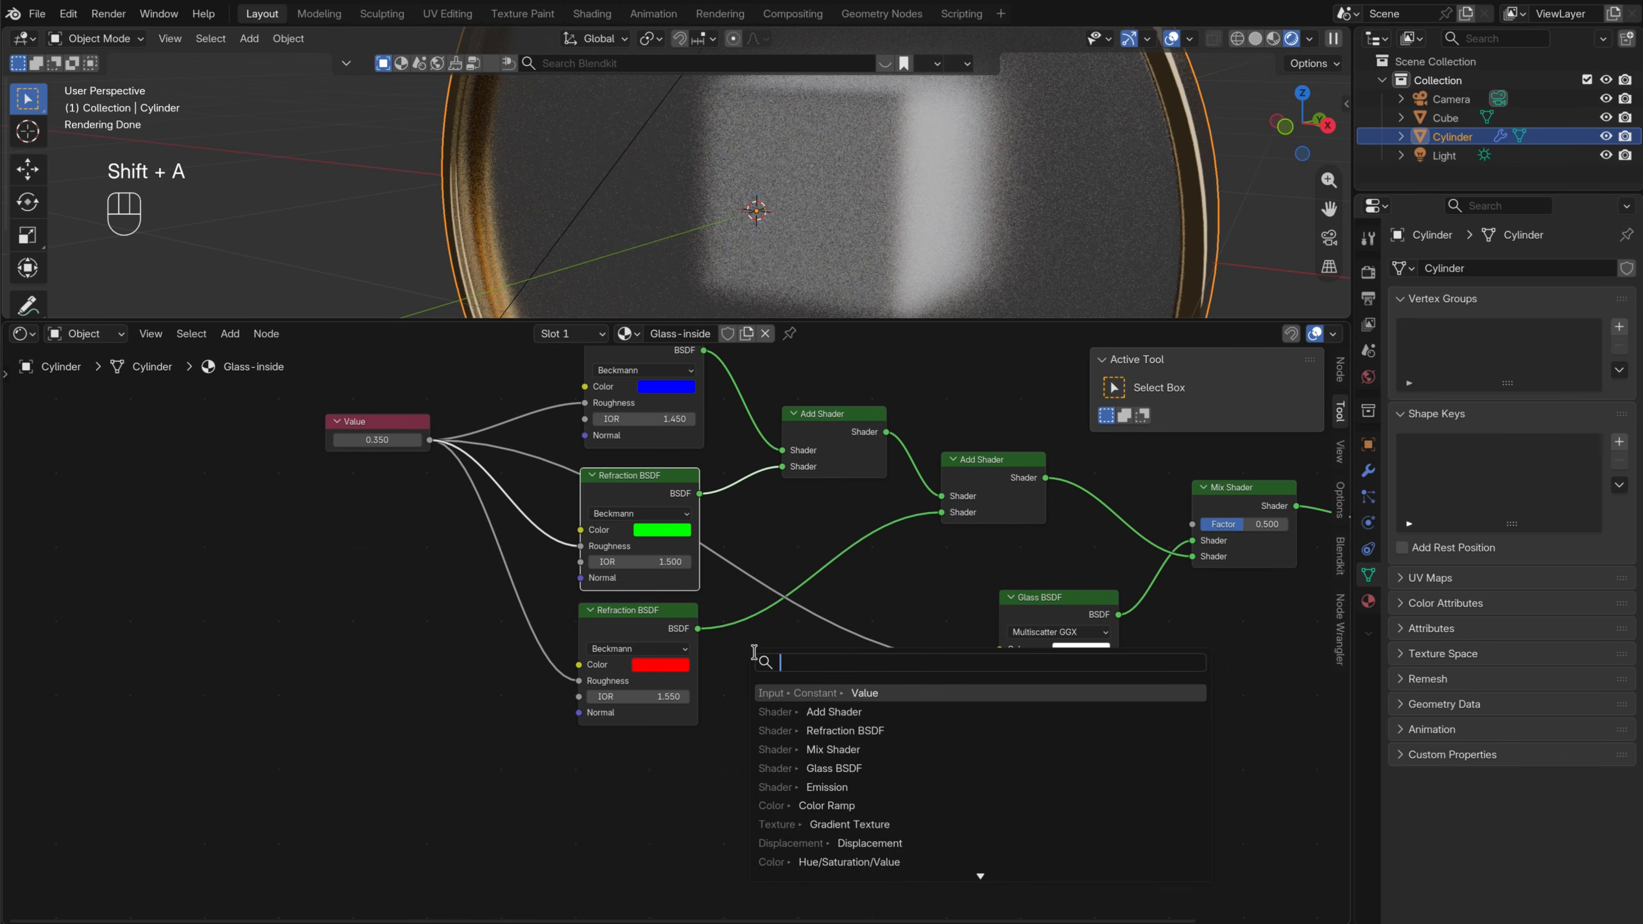
pyautogui.write('light')
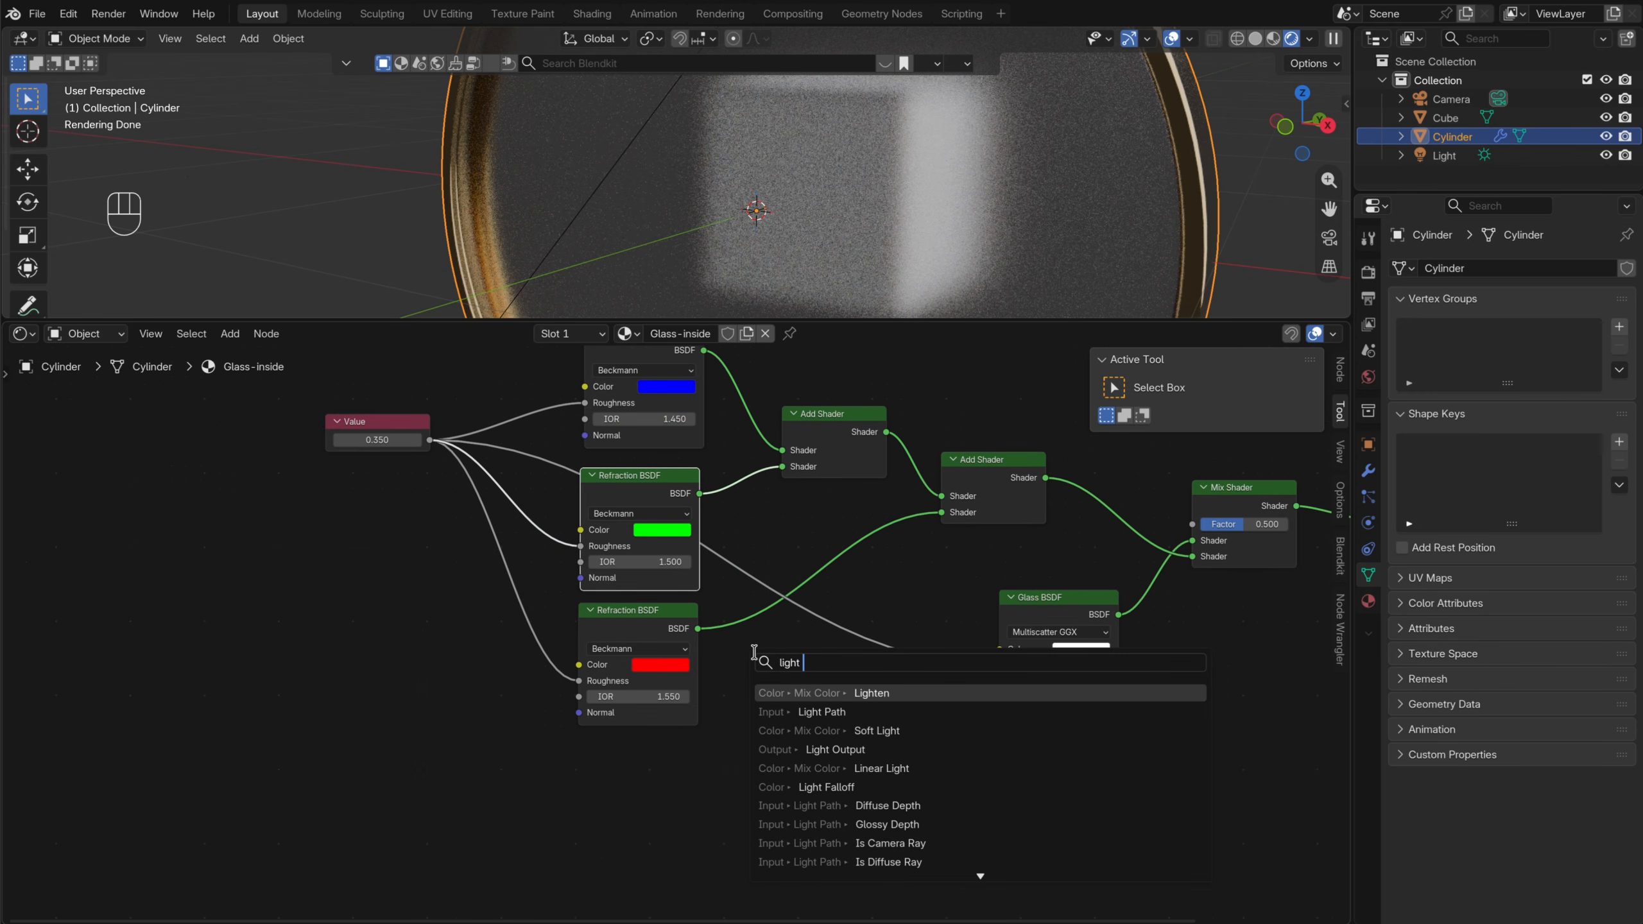
pyautogui.press('Down')
pyautogui.press('Return')
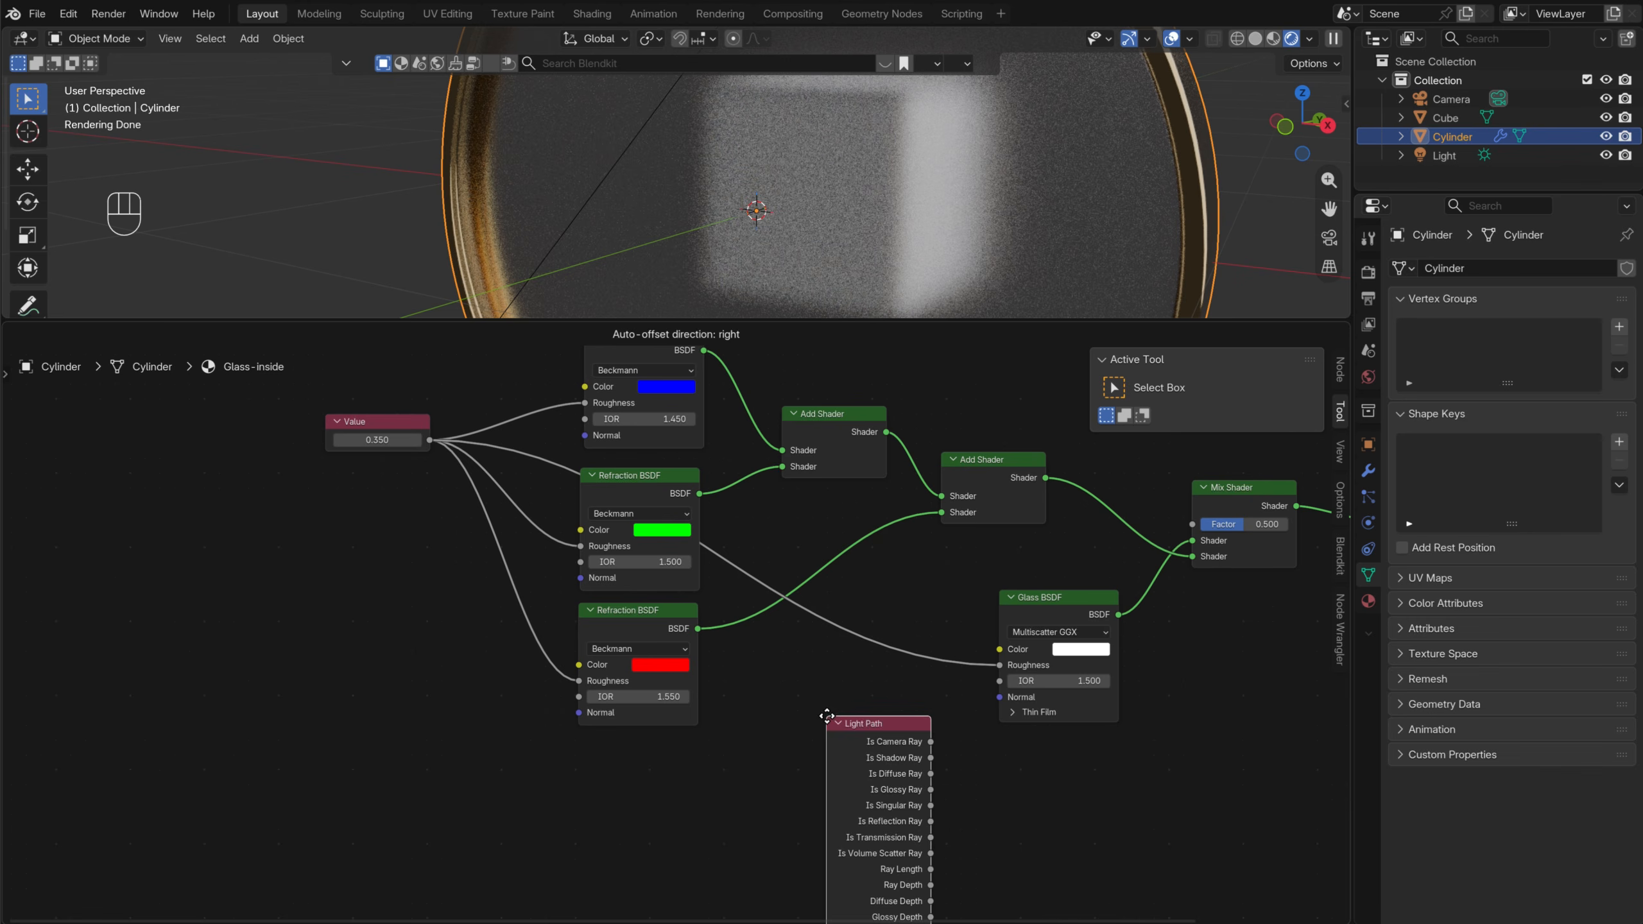
pyautogui.click(954, 735)
pyautogui.moveTo(954, 735); pyautogui.dragTo(706, 728, button='middle')
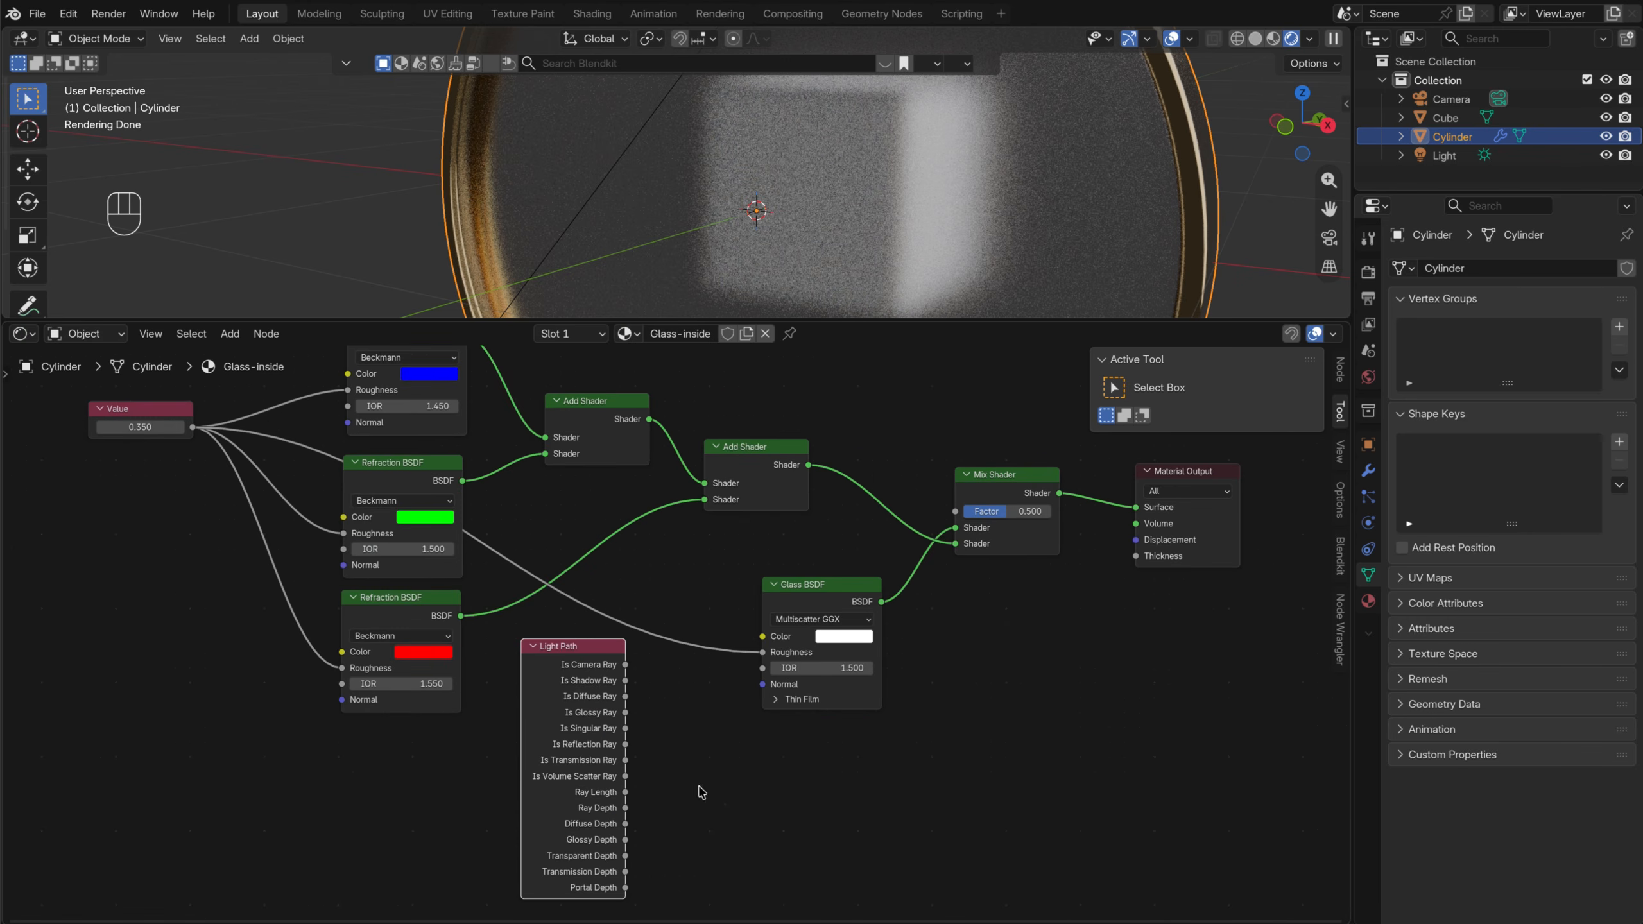
pyautogui.moveTo(626, 872); pyautogui.dragTo(959, 526)
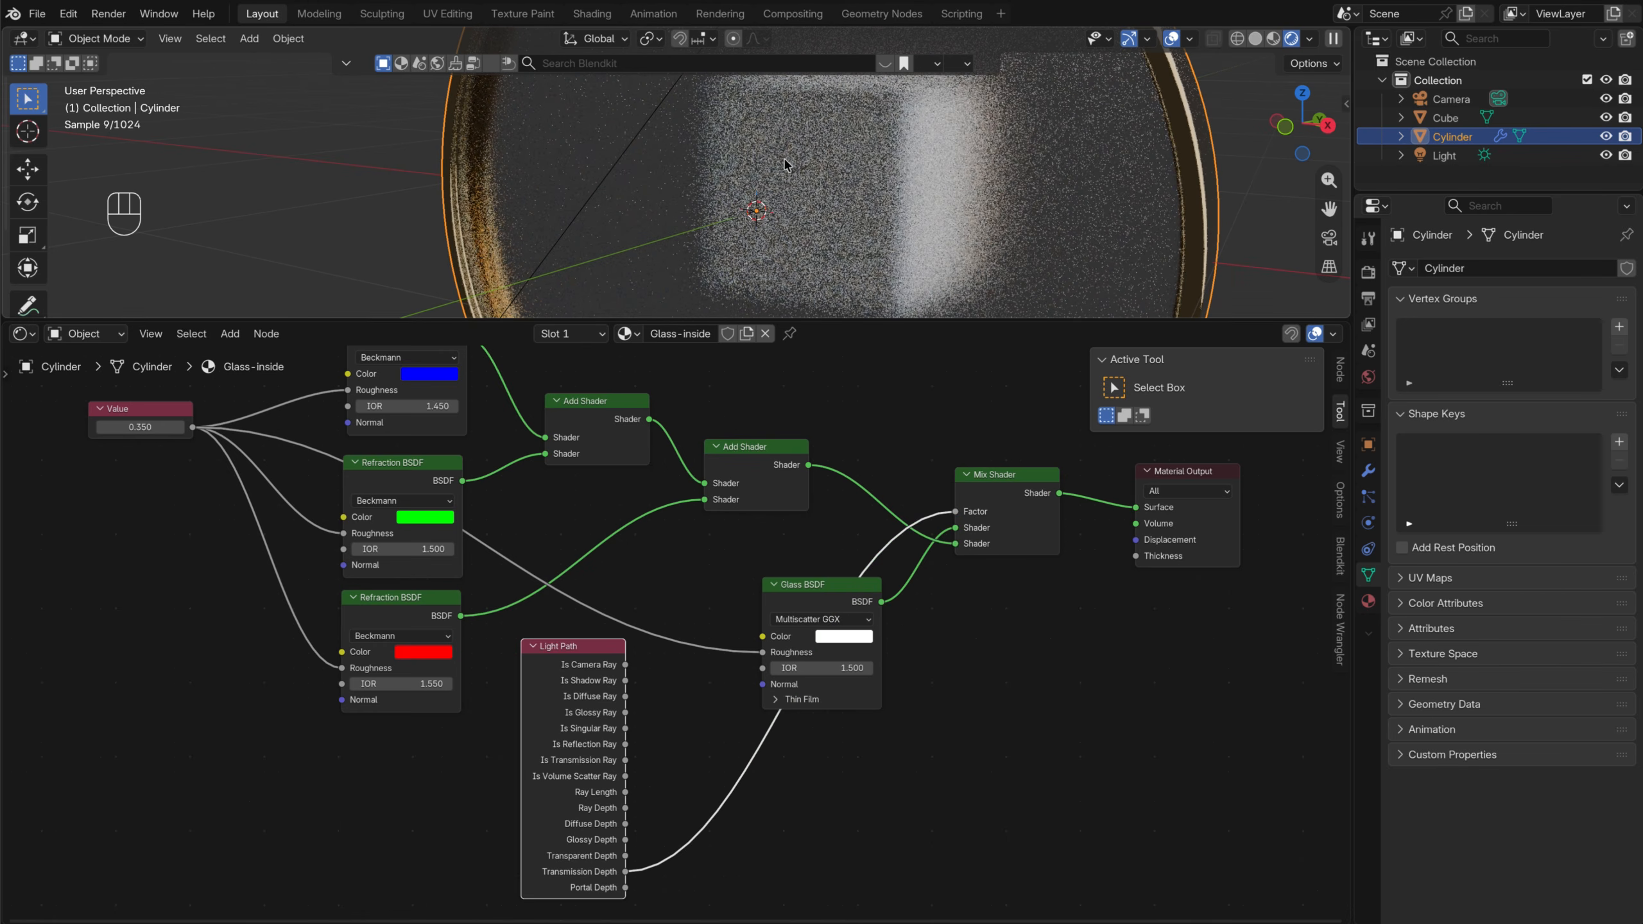
# Test the shared roughness Value at 0.15 on the cube seen through the glass, and set it back to 0.35
pyautogui.keyDown('shift'); pyautogui.moveTo(929, 195); pyautogui.dragTo(864, 213, button='middle'); pyautogui.keyUp('shift')
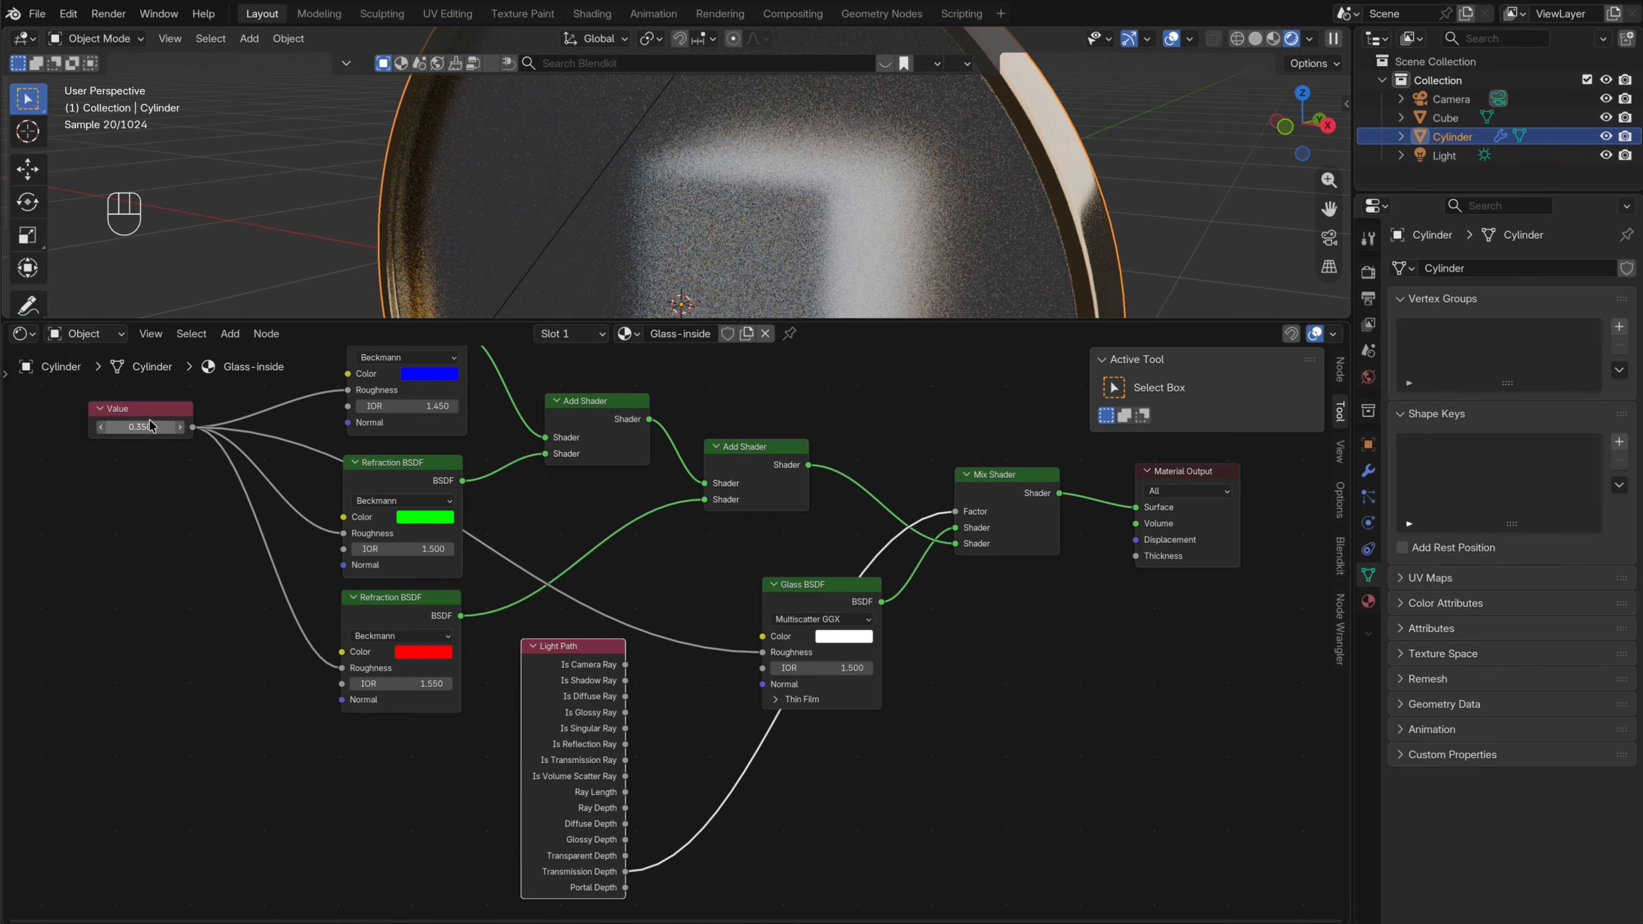
pyautogui.moveTo(150, 427); pyautogui.dragTo(101, 427)
pyautogui.click(185, 432)
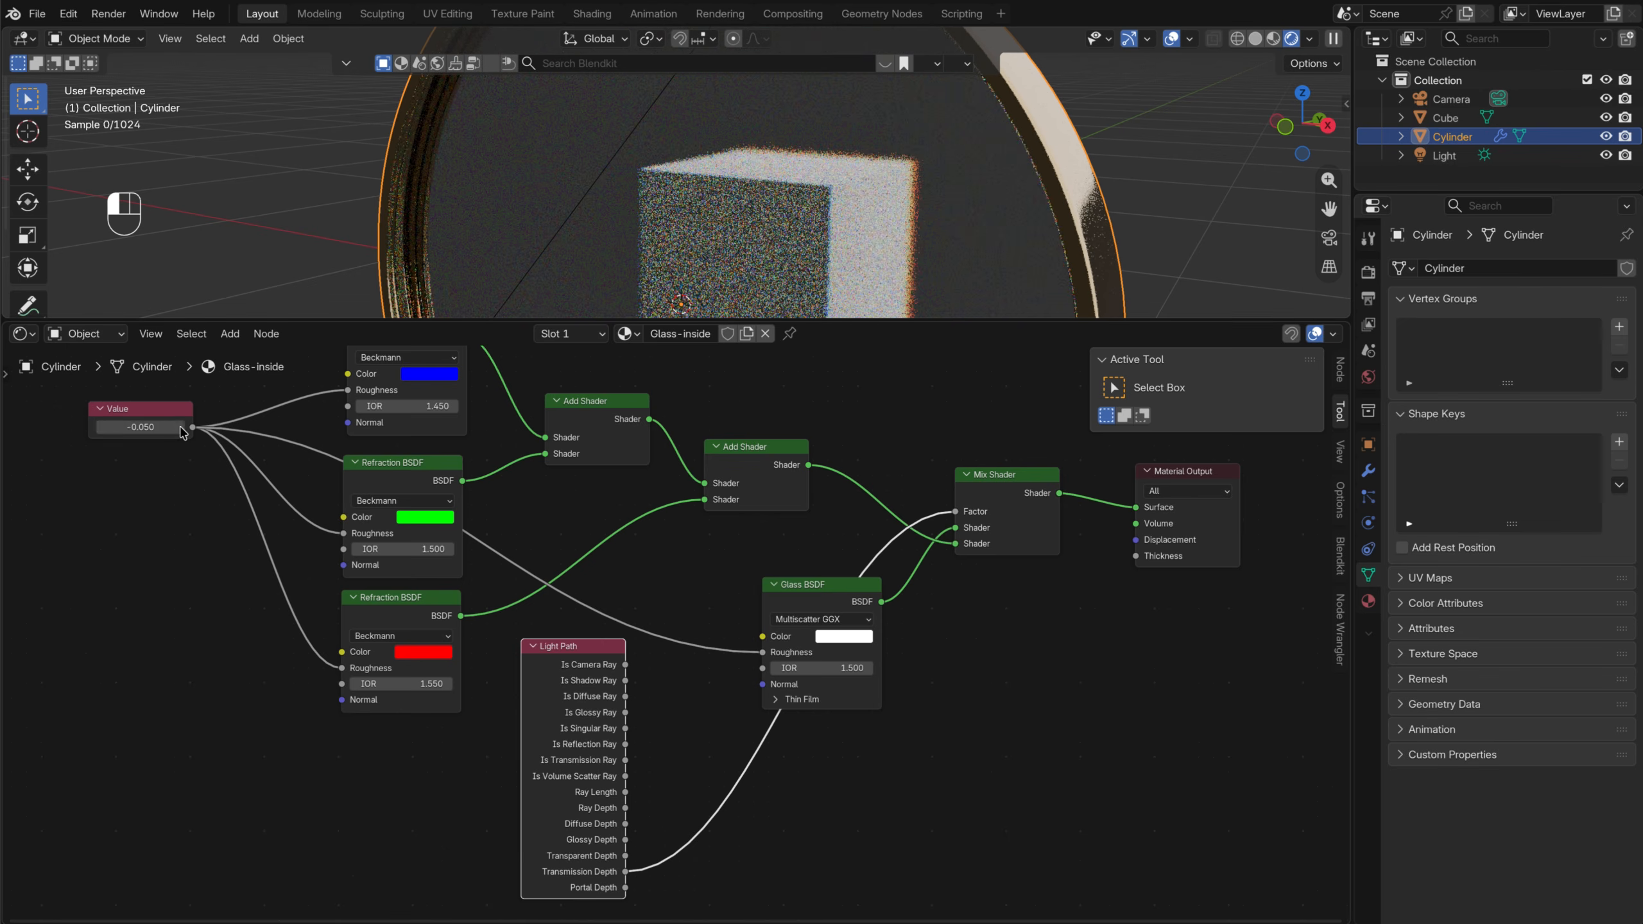
pyautogui.click(185, 432)
pyautogui.click(185, 432)
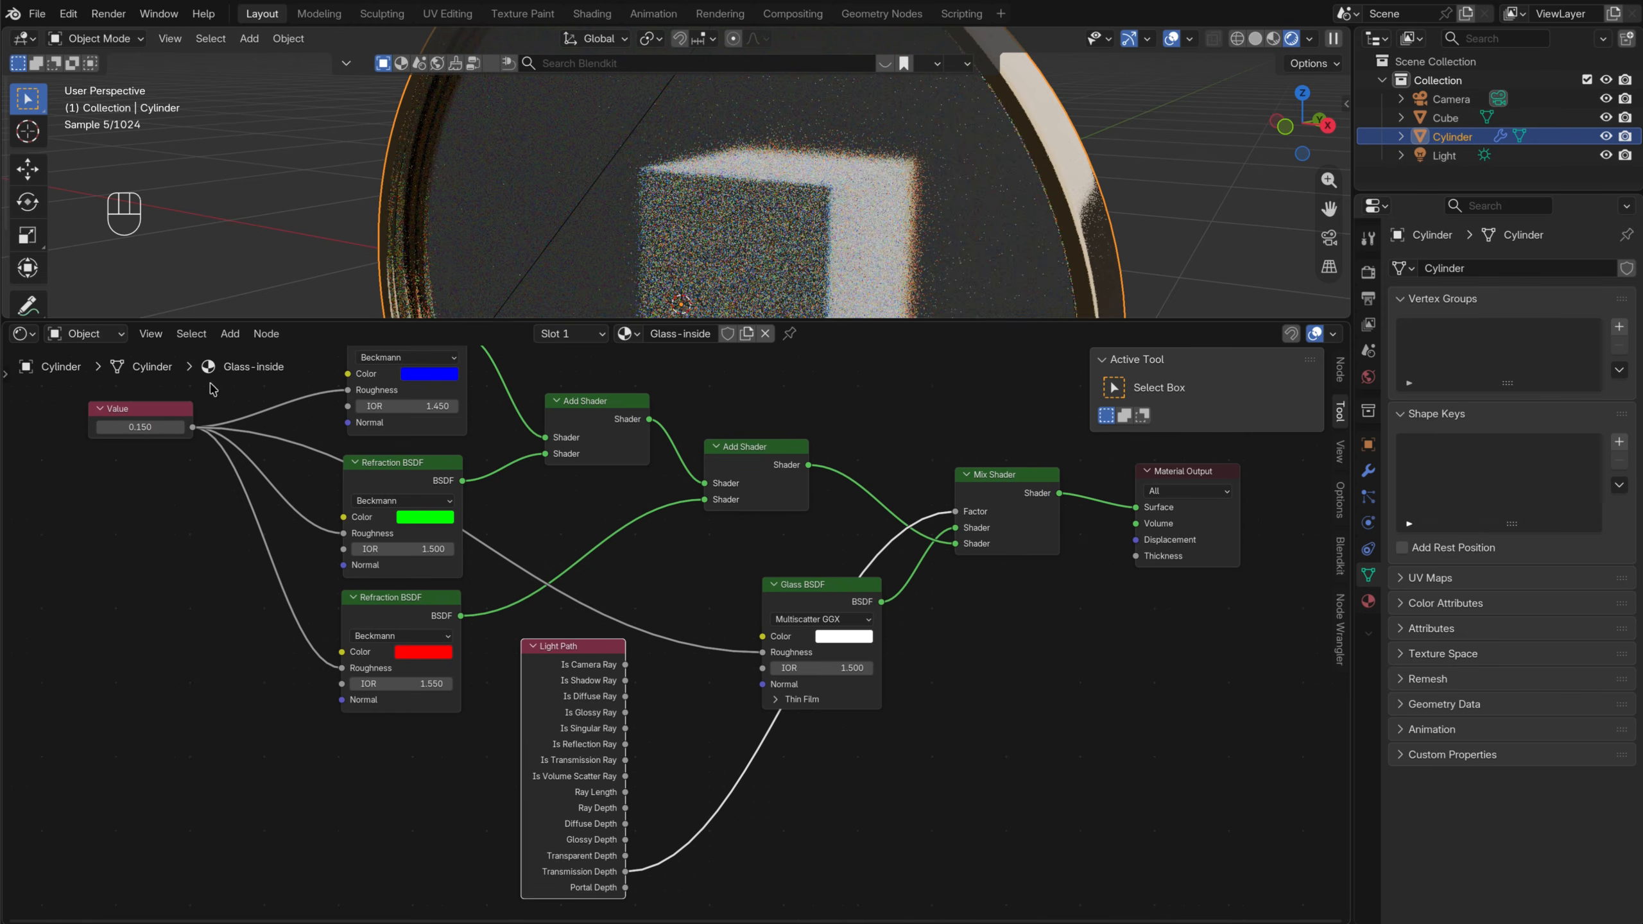
pyautogui.scroll(2, 938, 177)
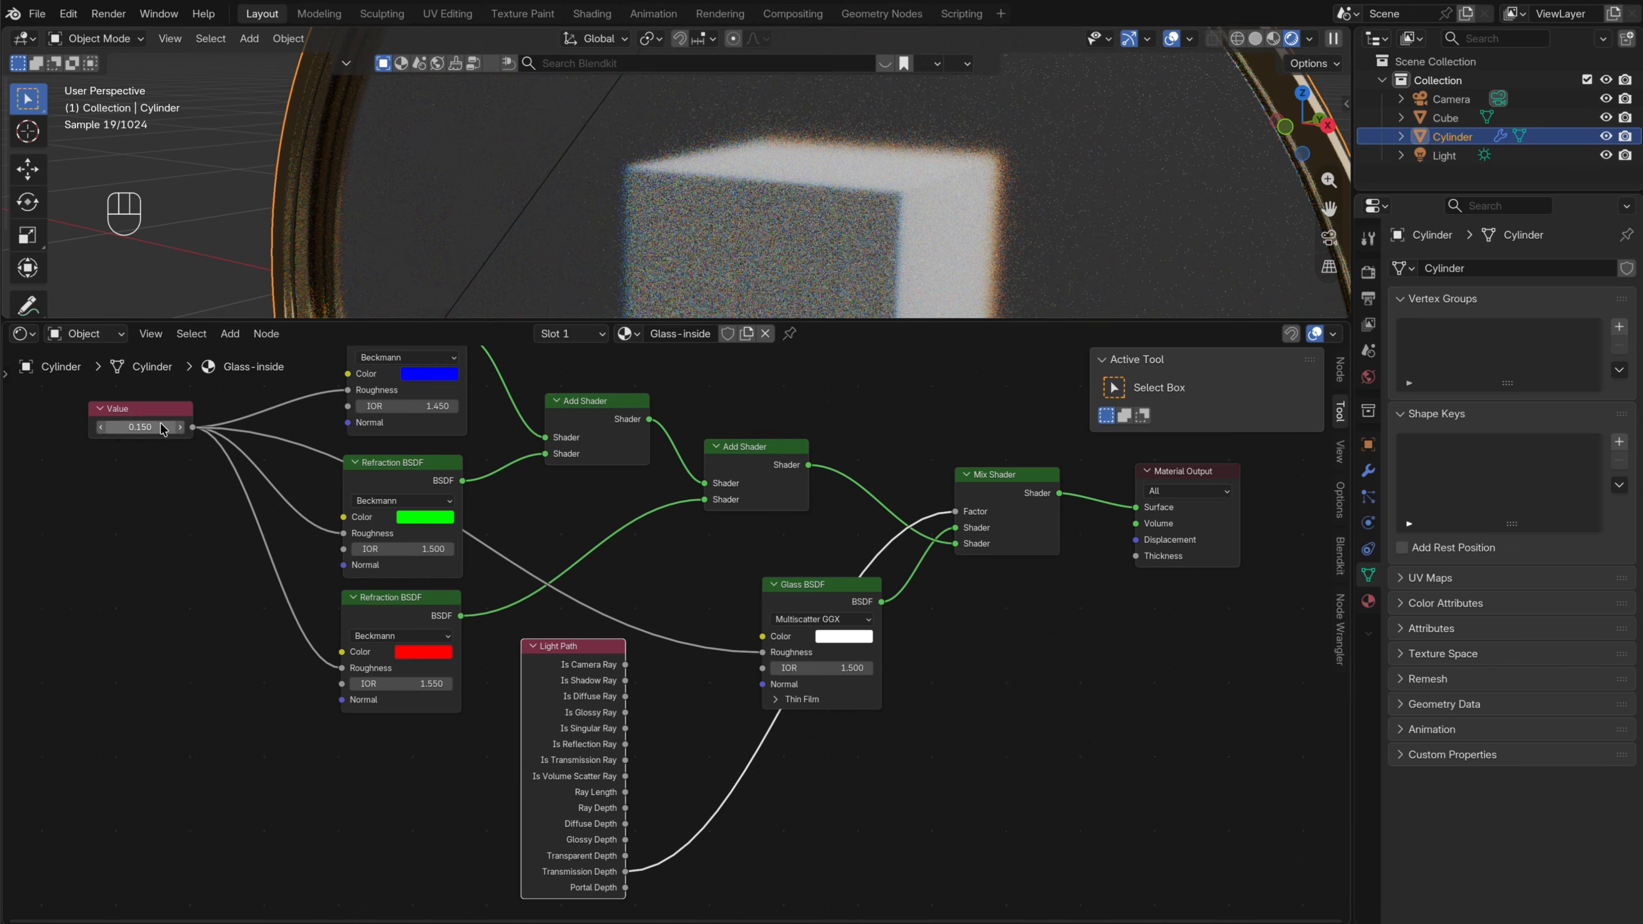
pyautogui.click(182, 432)
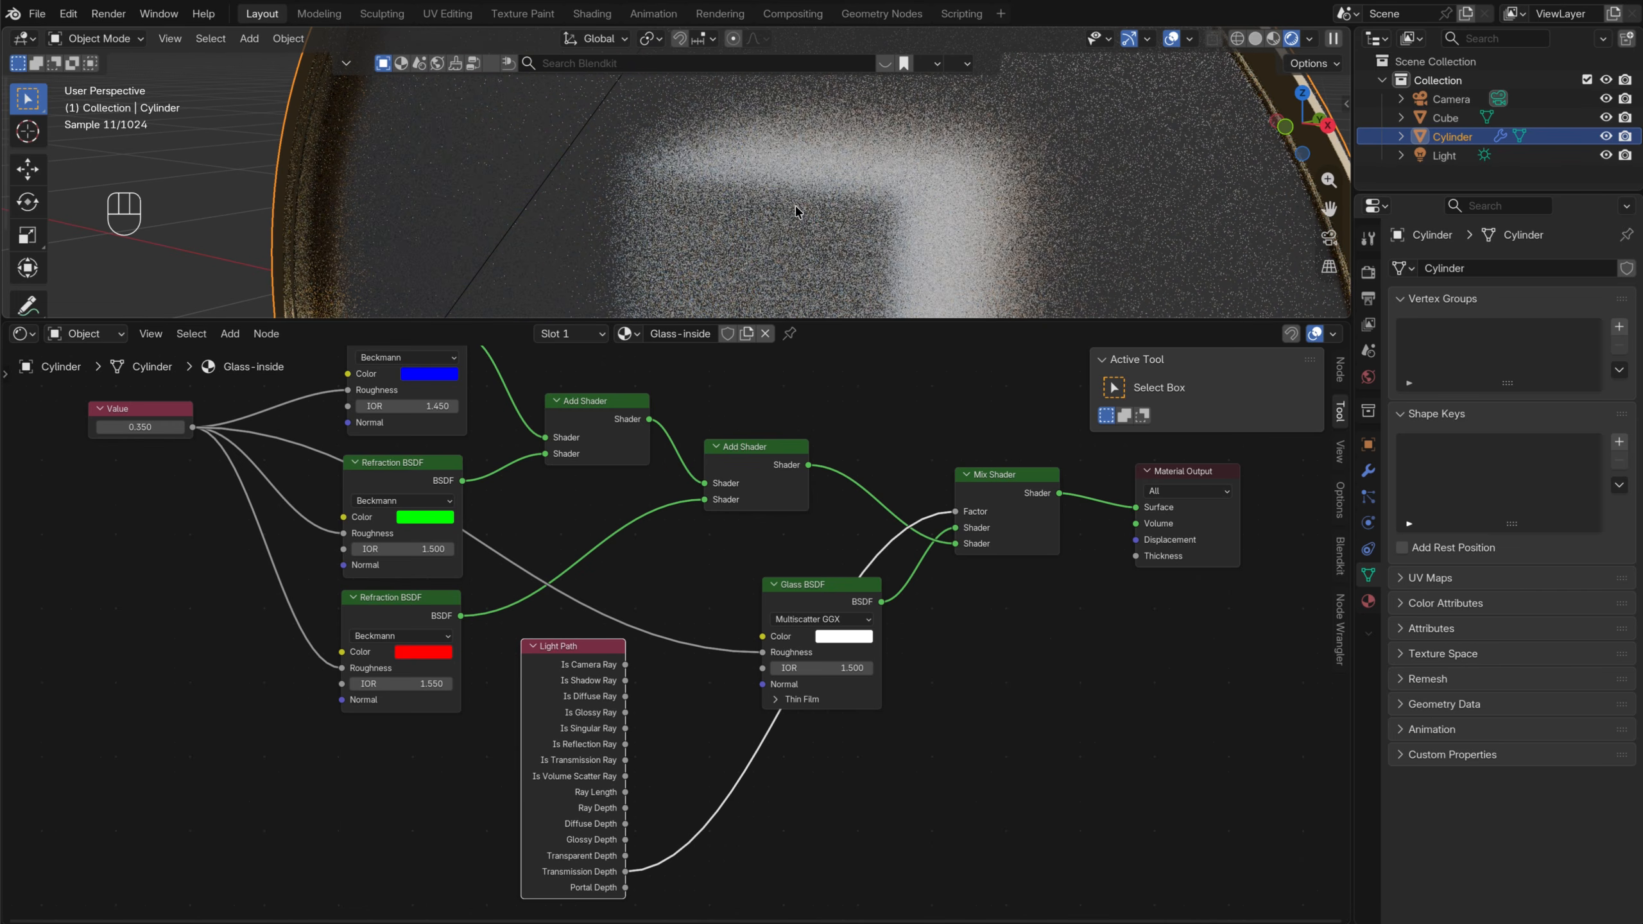
# Delete the cube behind the disc and move the Light Path node of the disc's material slightly lower
pyautogui.scroll(-5, 796, 214)
pyautogui.moveTo(875, 216); pyautogui.dragTo(840, 168, button='middle')
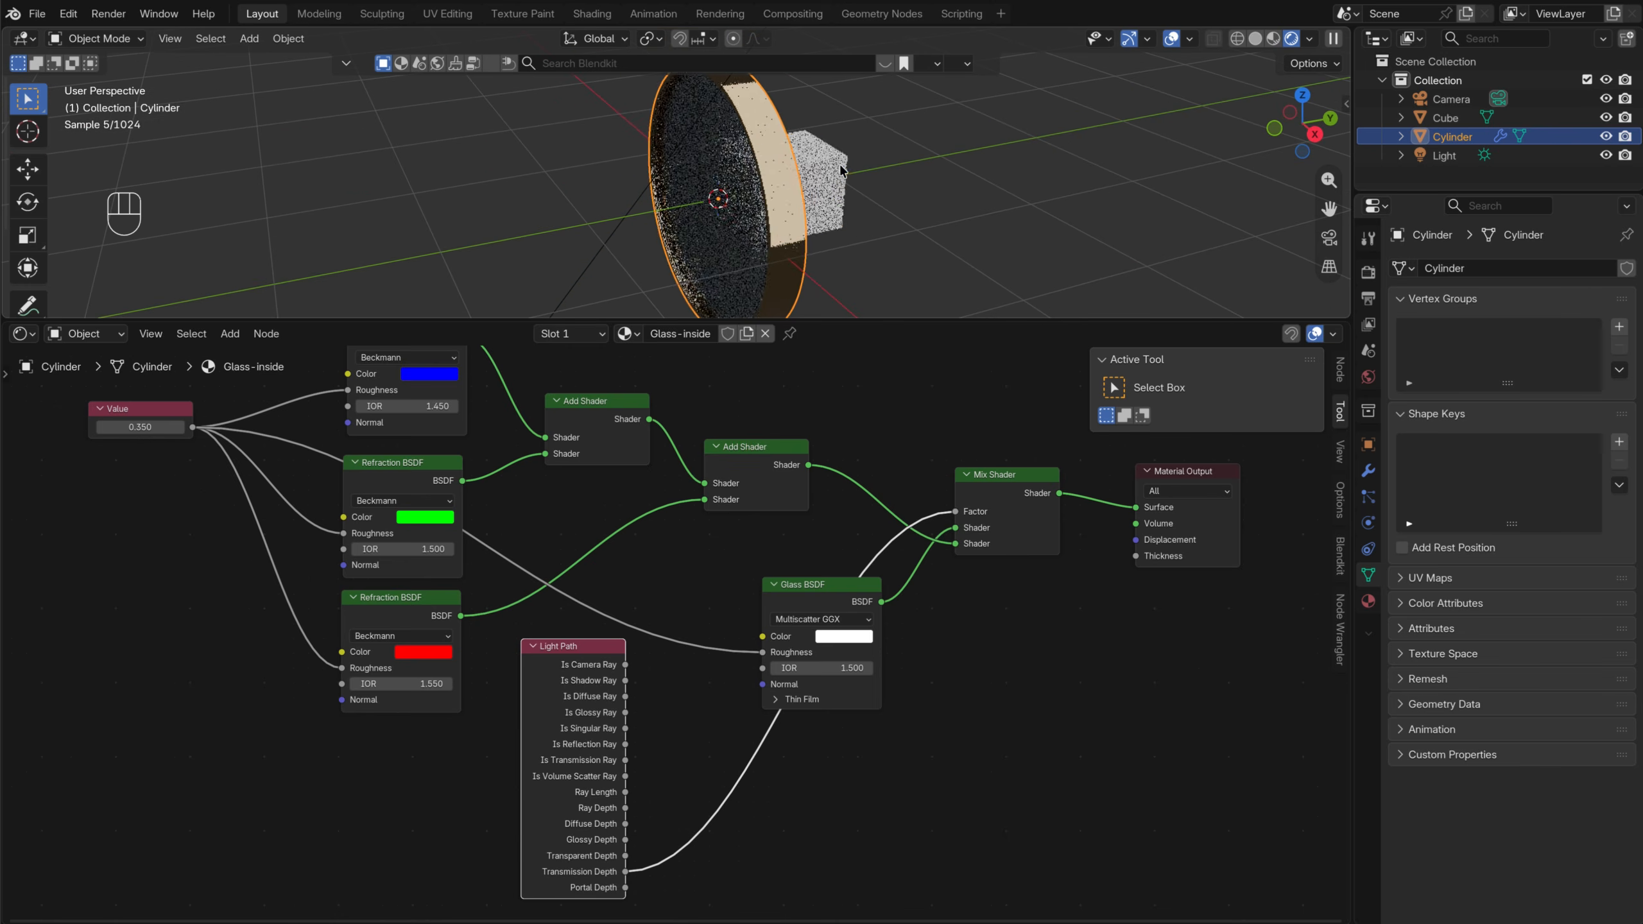
pyautogui.click(840, 168)
pyautogui.press('x')
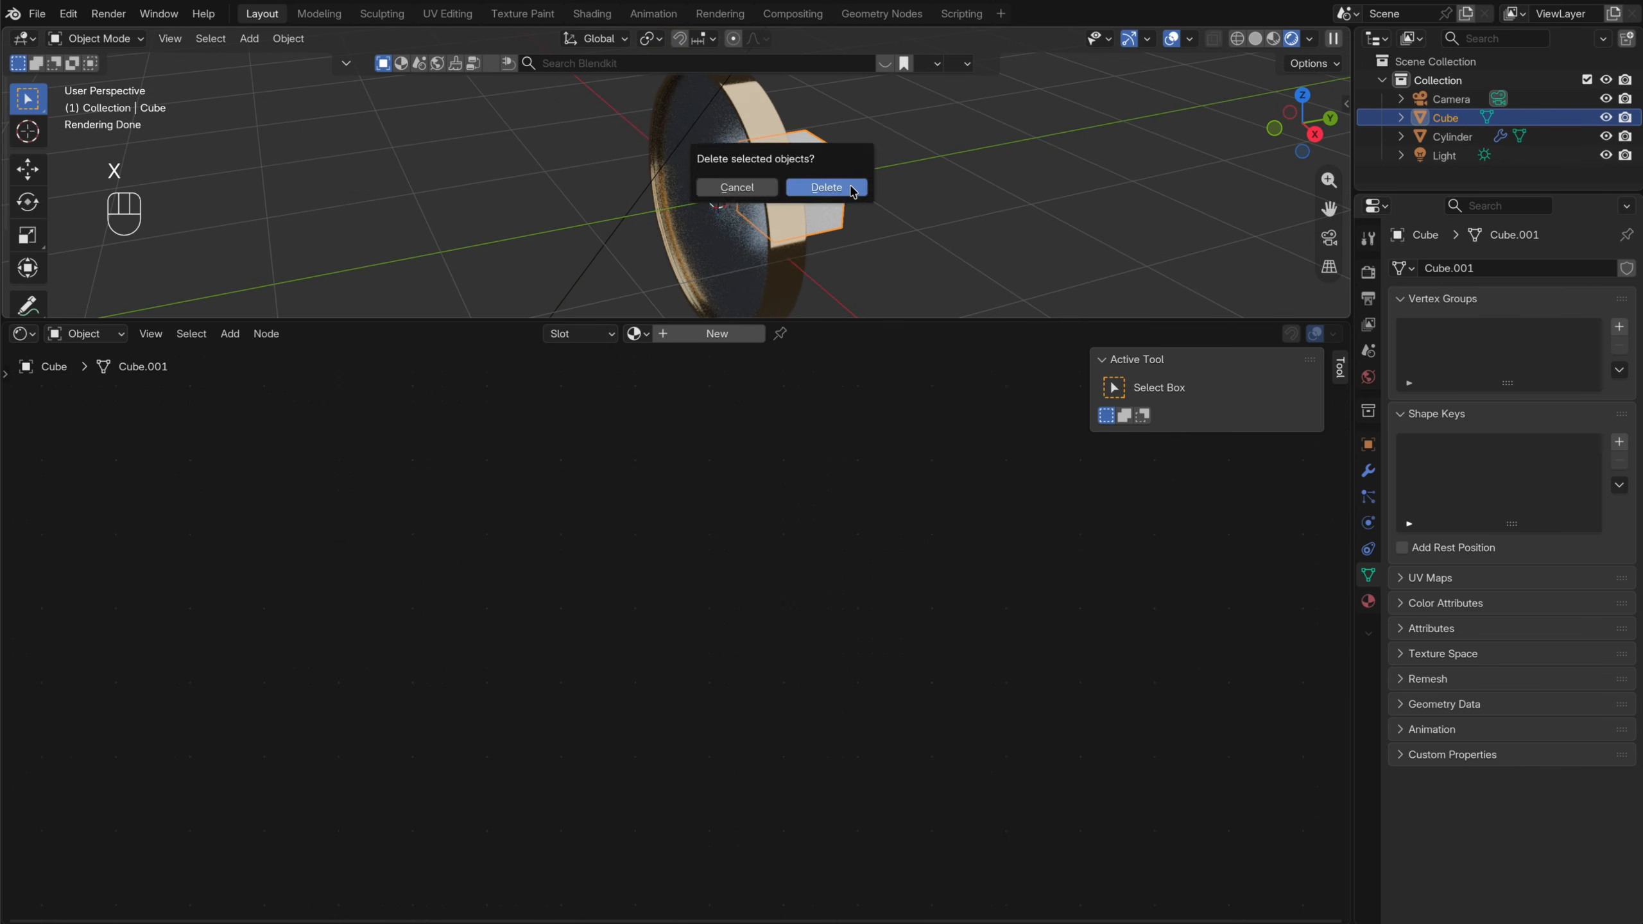
pyautogui.click(827, 183)
pyautogui.click(692, 197)
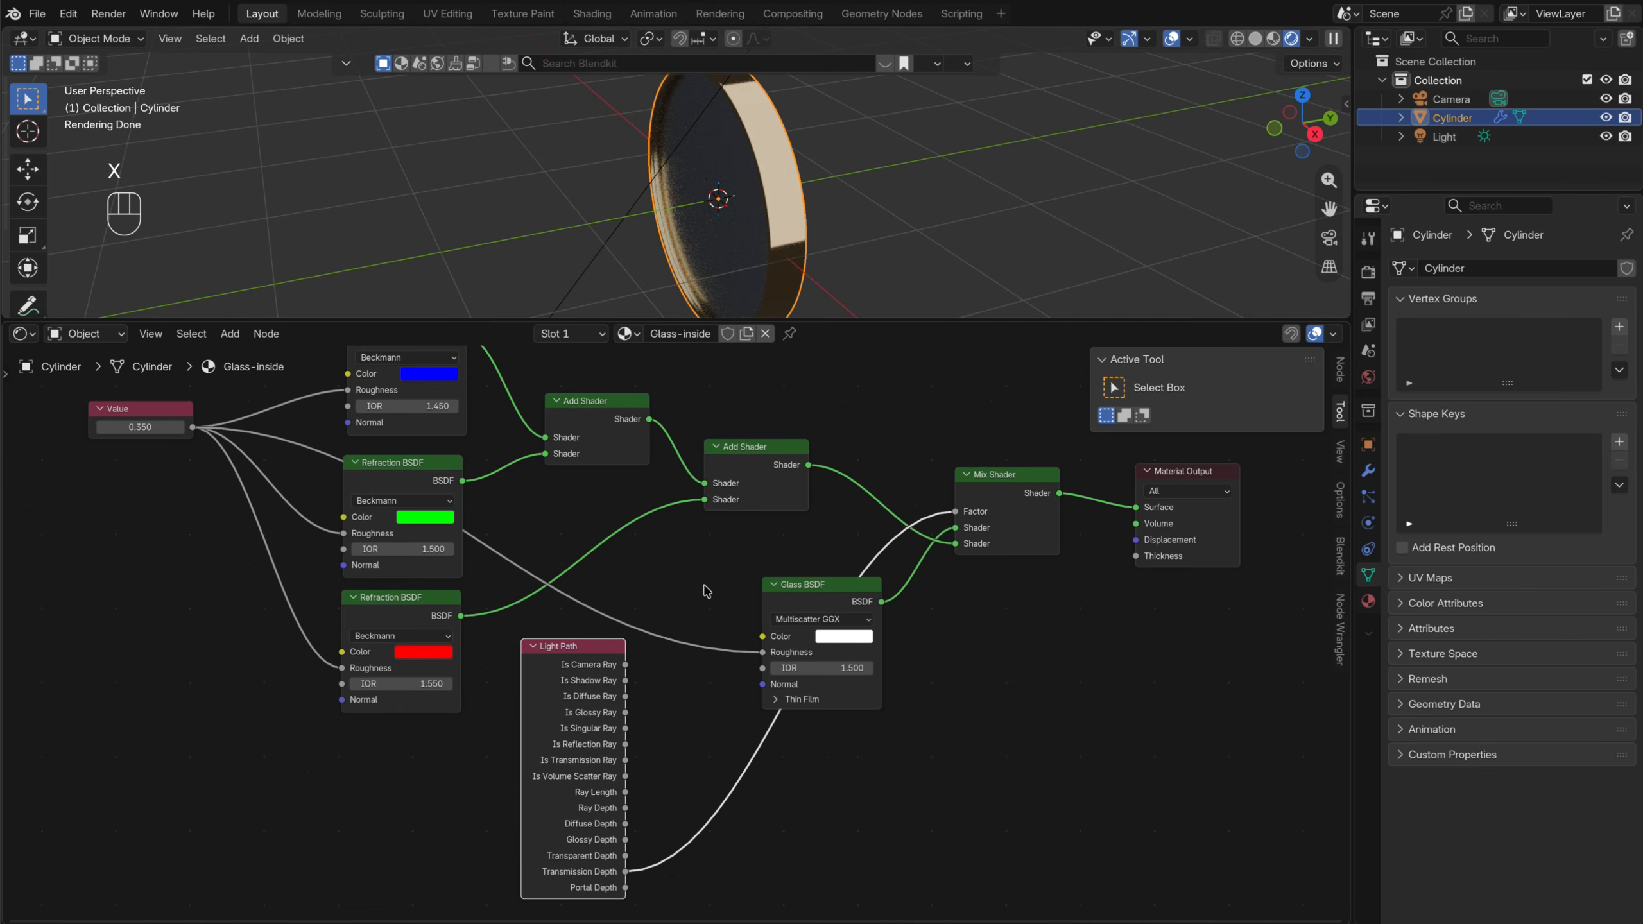
pyautogui.moveTo(570, 654); pyautogui.dragTo(554, 679)
pyautogui.moveTo(629, 576); pyautogui.dragTo(676, 568, button='middle')
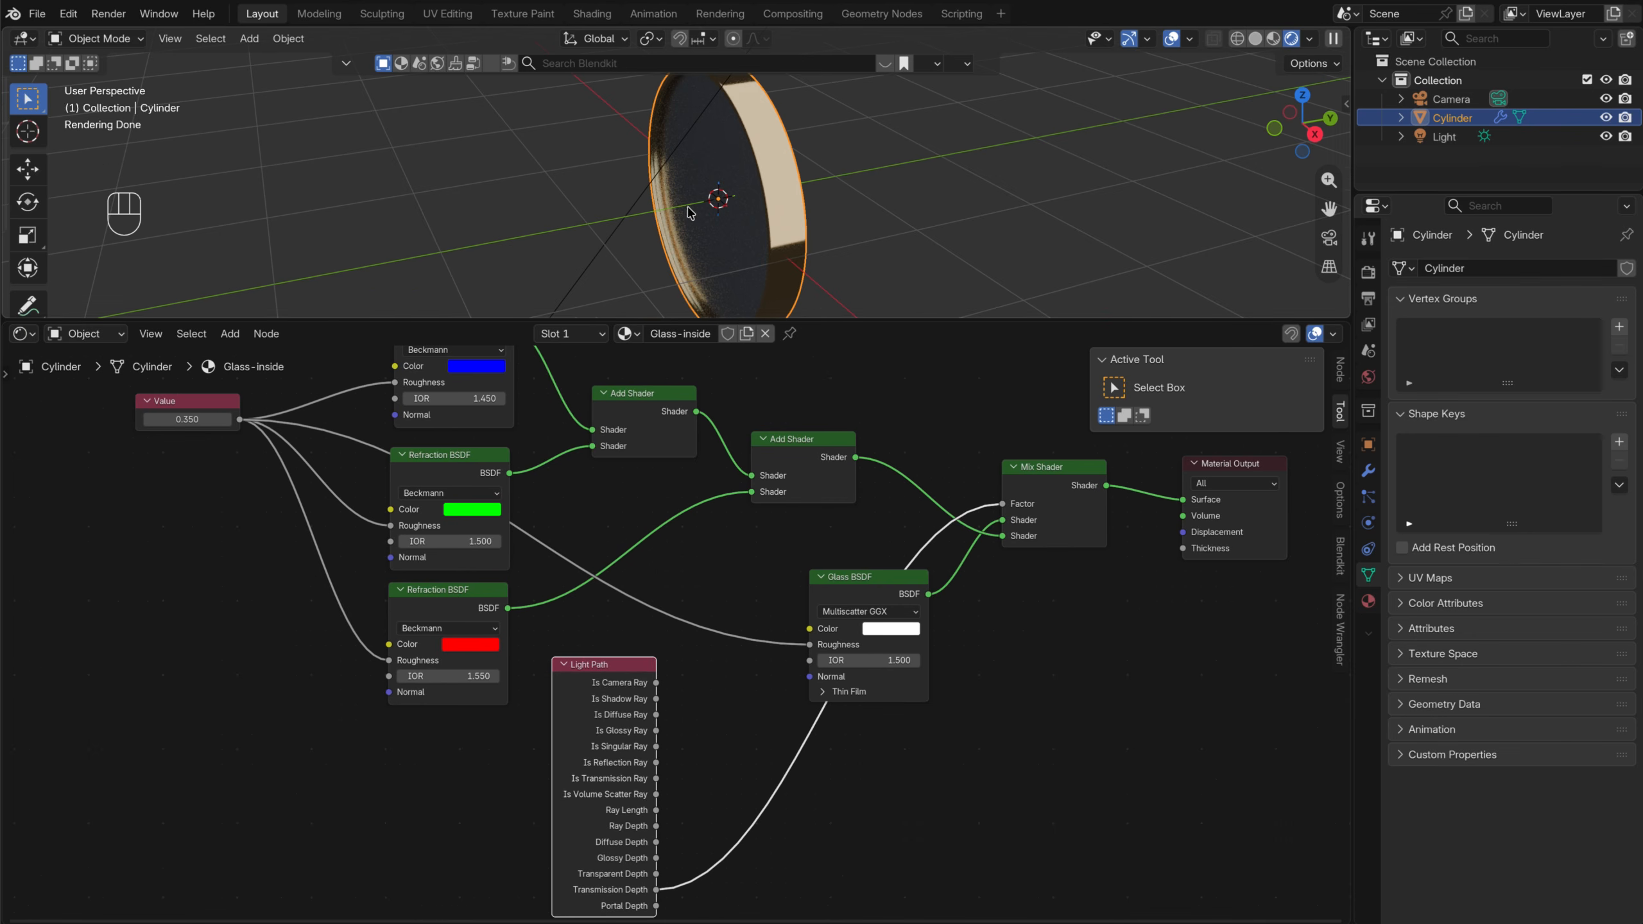
# View the disc from the front, and switch to Figma to examine the reference image of the glowing glass disc up close
pyautogui.moveTo(687, 207); pyautogui.dragTo(764, 161, button='middle')
pyautogui.keyDown('shift'); pyautogui.moveTo(659, 249); pyautogui.dragTo(777, 205, button='middle'); pyautogui.keyUp('shift')
pyautogui.scroll(2, 777, 206)
pyautogui.keyDown('shift'); pyautogui.moveTo(864, 165); pyautogui.dragTo(803, 210, button='middle'); pyautogui.keyUp('shift')
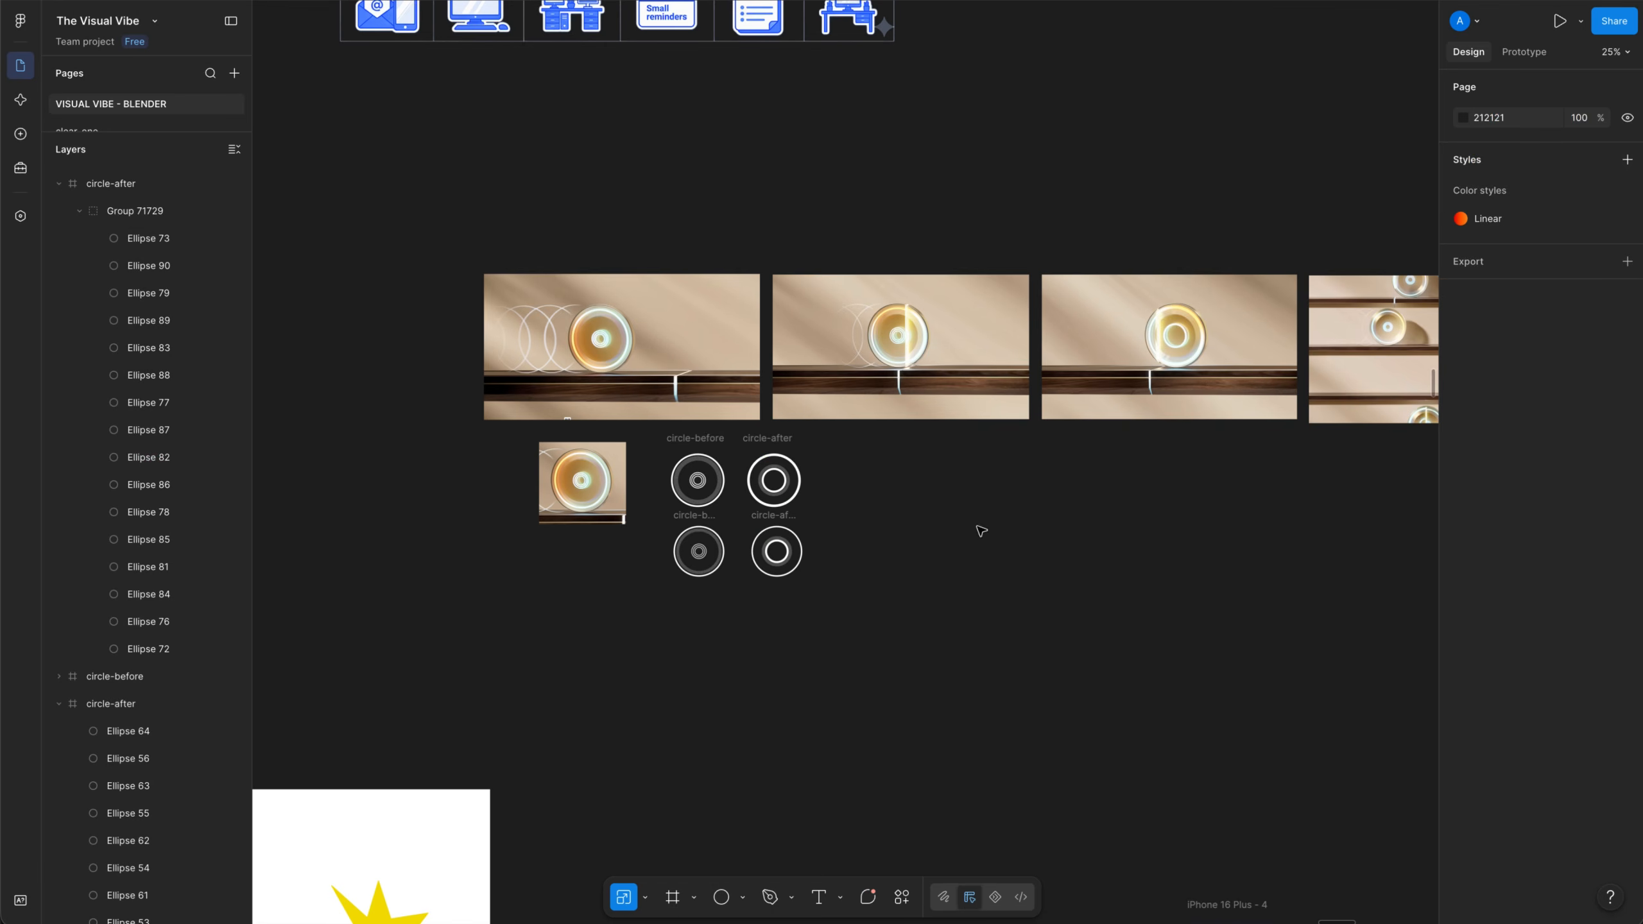
pyautogui.scroll(5, 899, 368)
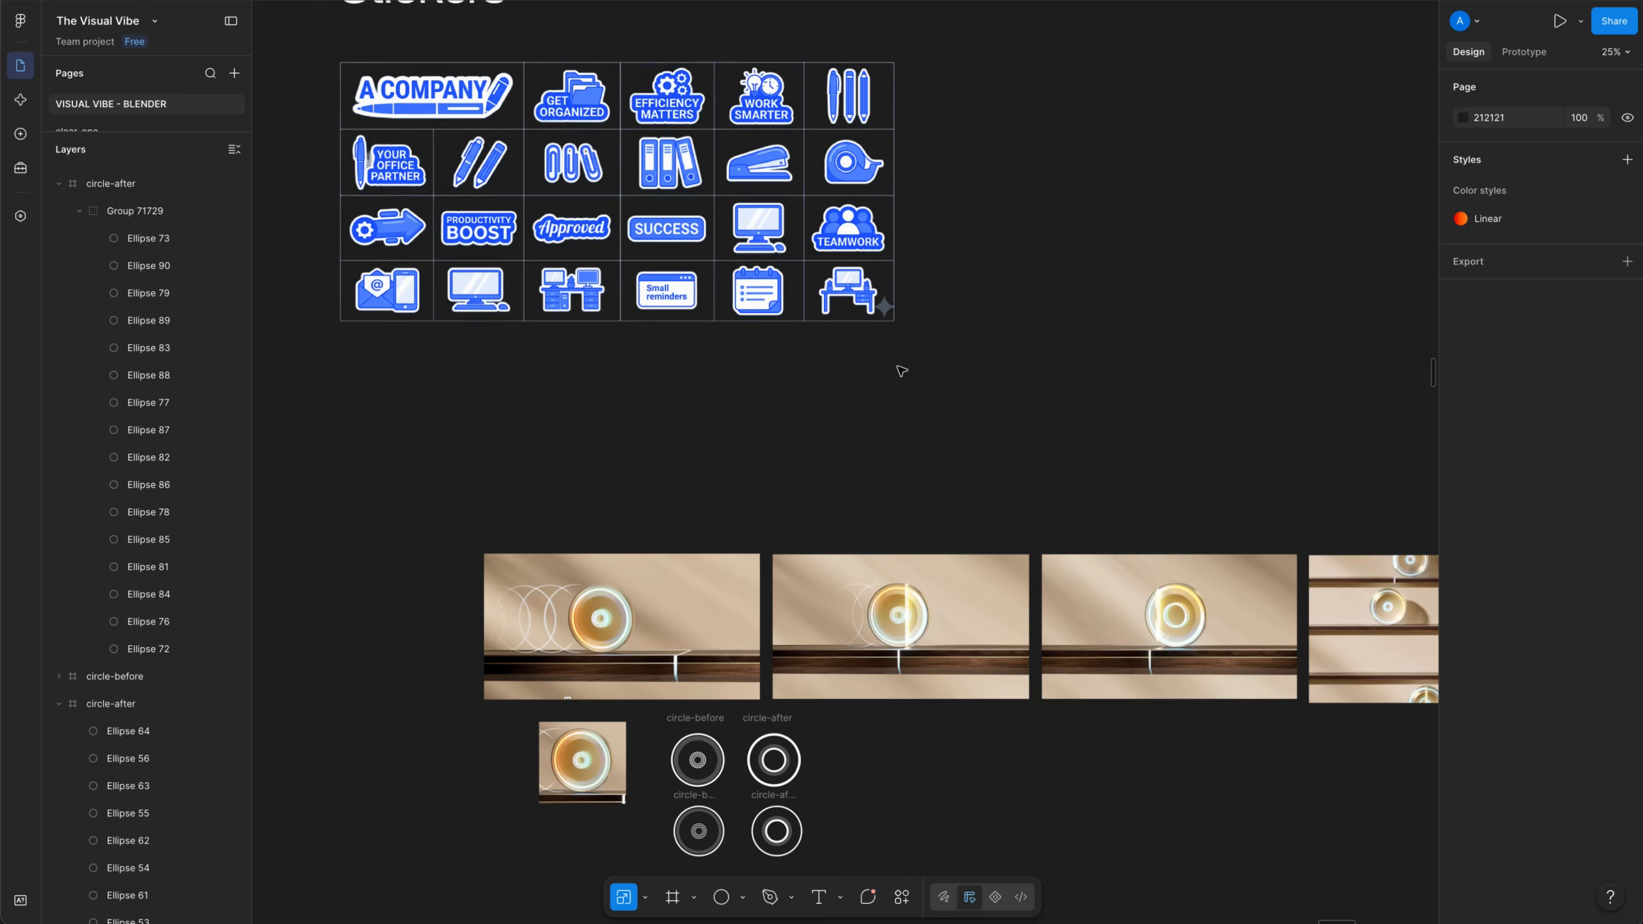
pyautogui.scroll(-5, 899, 367)
pyautogui.keyDown('ctrl'); pyautogui.scroll(5, 963, 415); pyautogui.keyUp('ctrl')
pyautogui.keyDown('ctrl'); pyautogui.scroll(5, 950, 279); pyautogui.keyUp('ctrl')
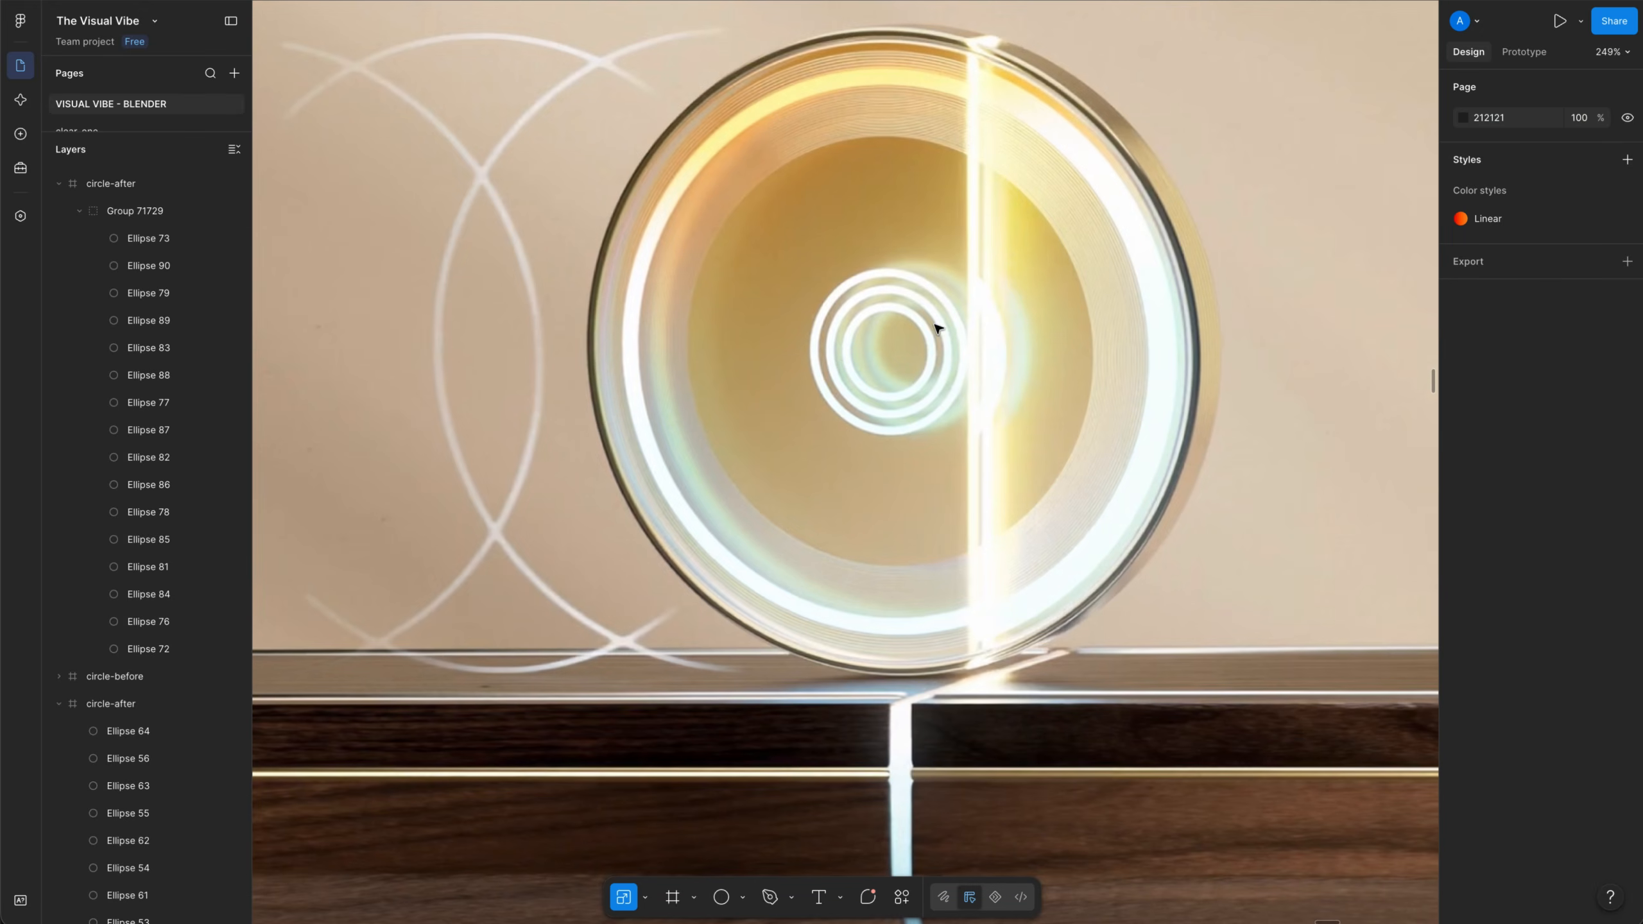
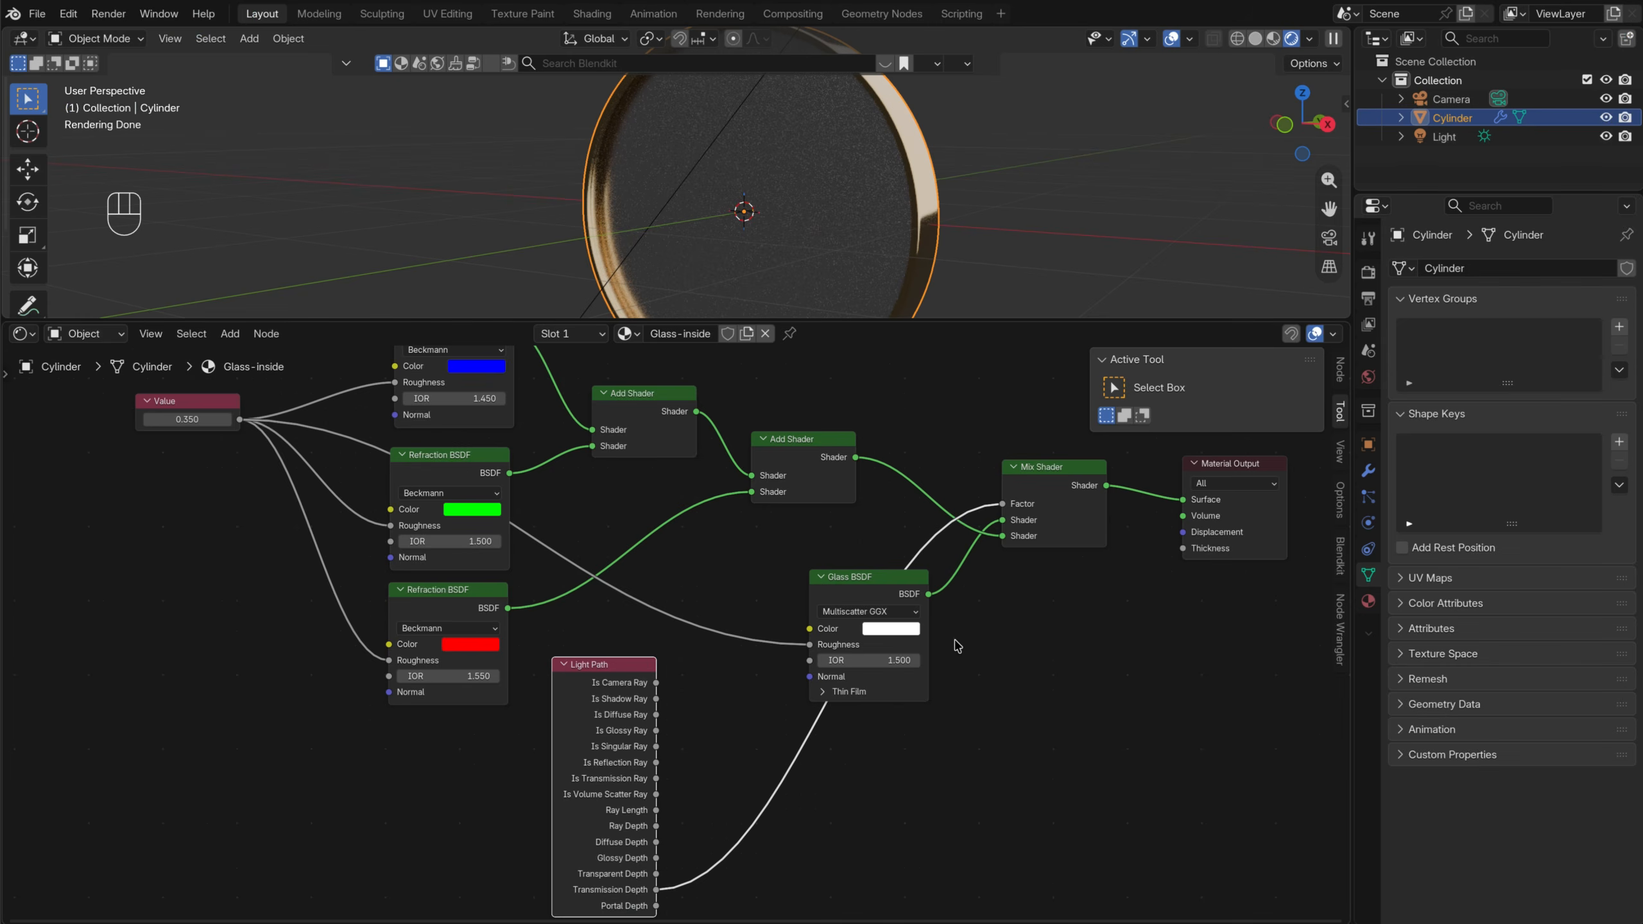
# Switch back to Blender and set the IOR of the Glass BSDF to 1.75
pyautogui.scroll(4, 956, 646)
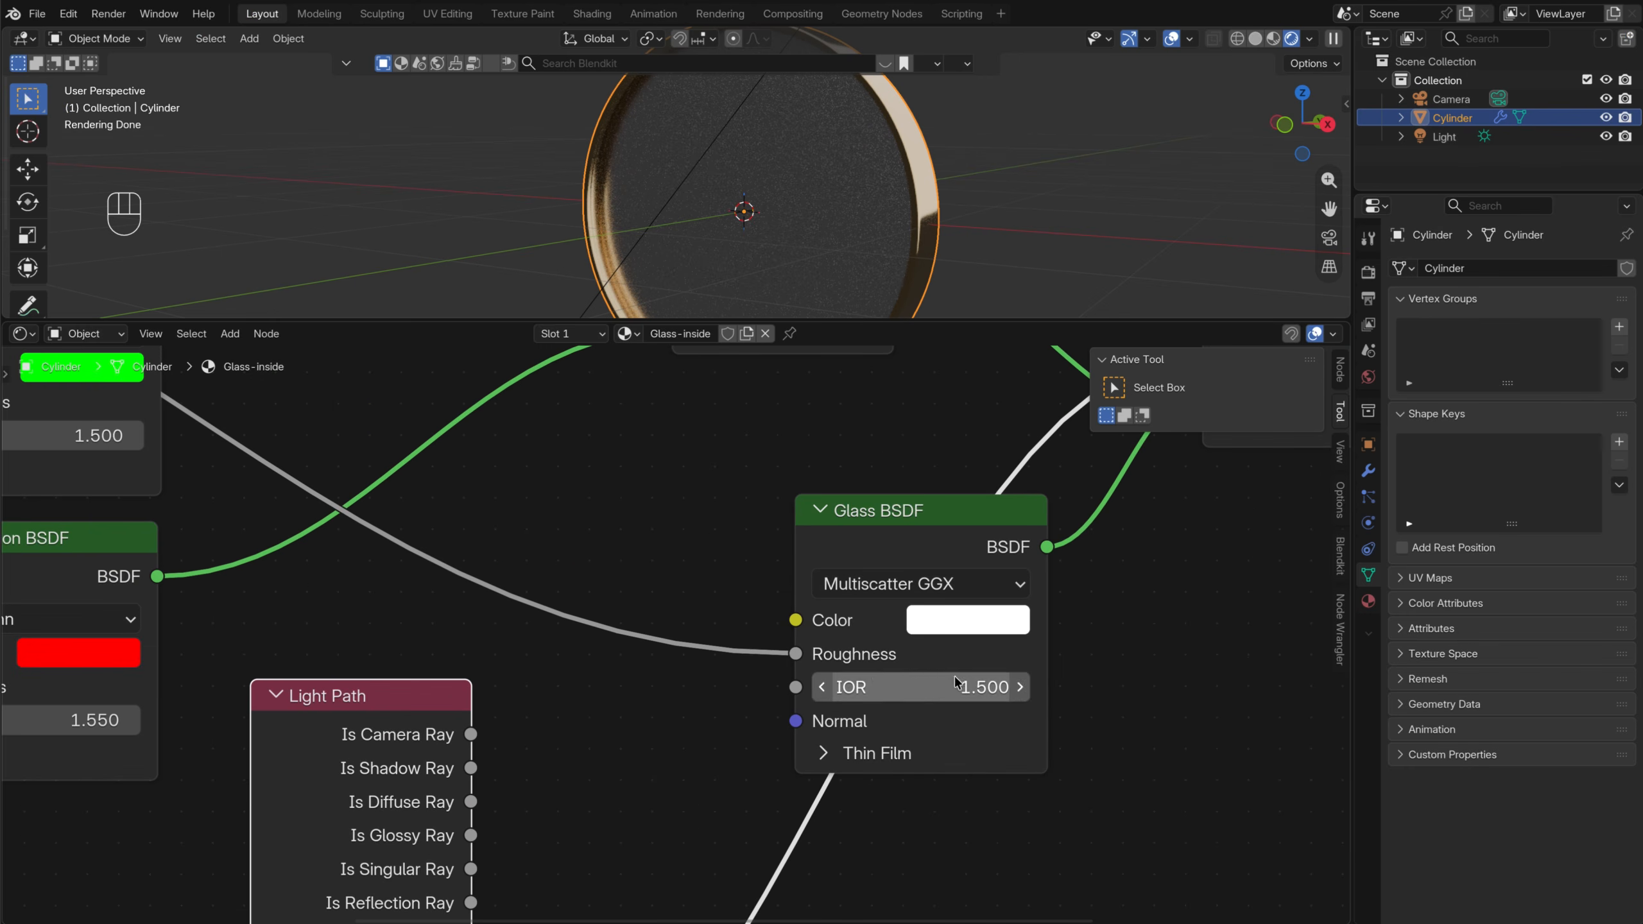
pyautogui.click(1021, 688)
pyautogui.click(1021, 687)
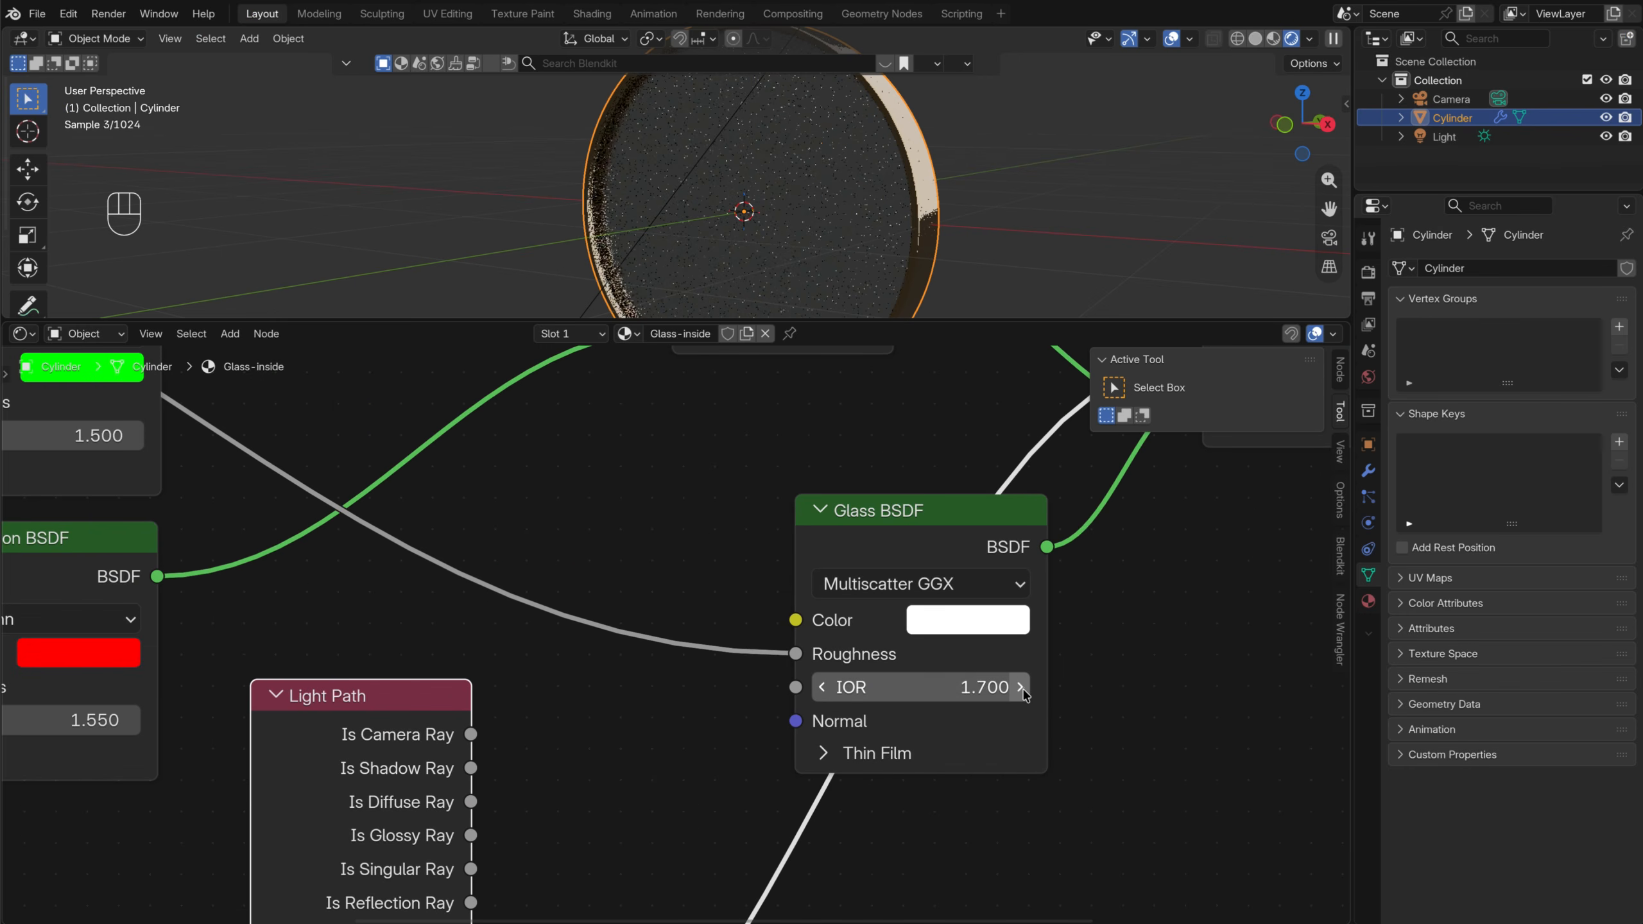
pyautogui.click(982, 688)
pyautogui.click(892, 691)
pyautogui.write('5')
pyautogui.press('Return')
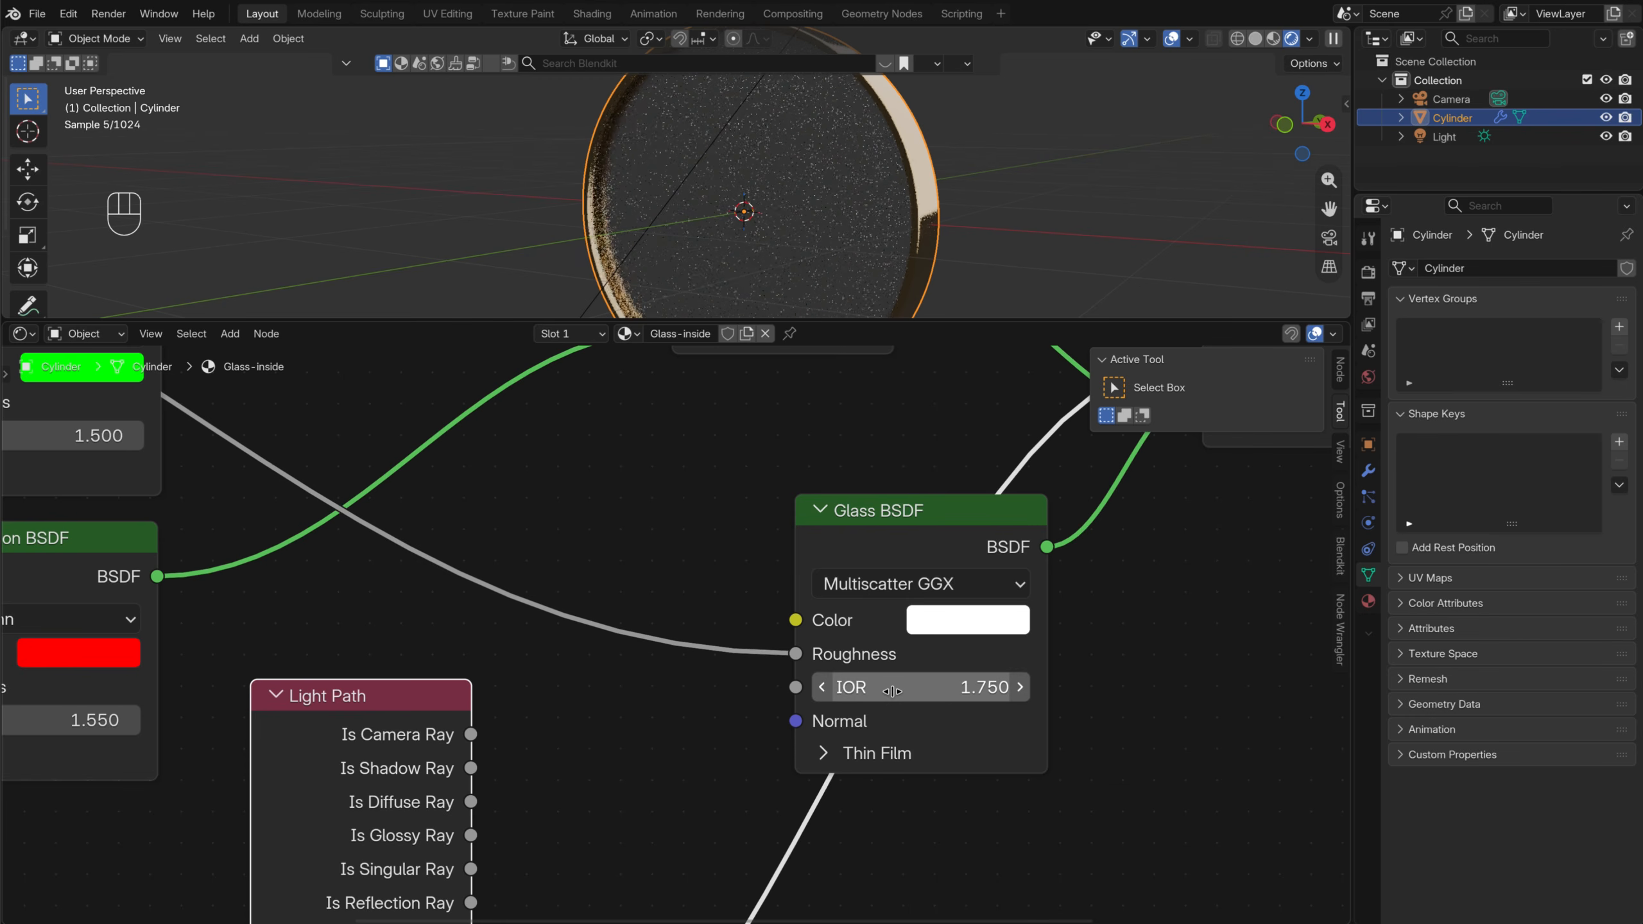
# Tidy the glass node tree by lowering the Value, Refraction and first Add Shader nodes and drawing the Mix Shader and Material Output closer
pyautogui.scroll(-2, 982, 416)
pyautogui.scroll(-5, 946, 552)
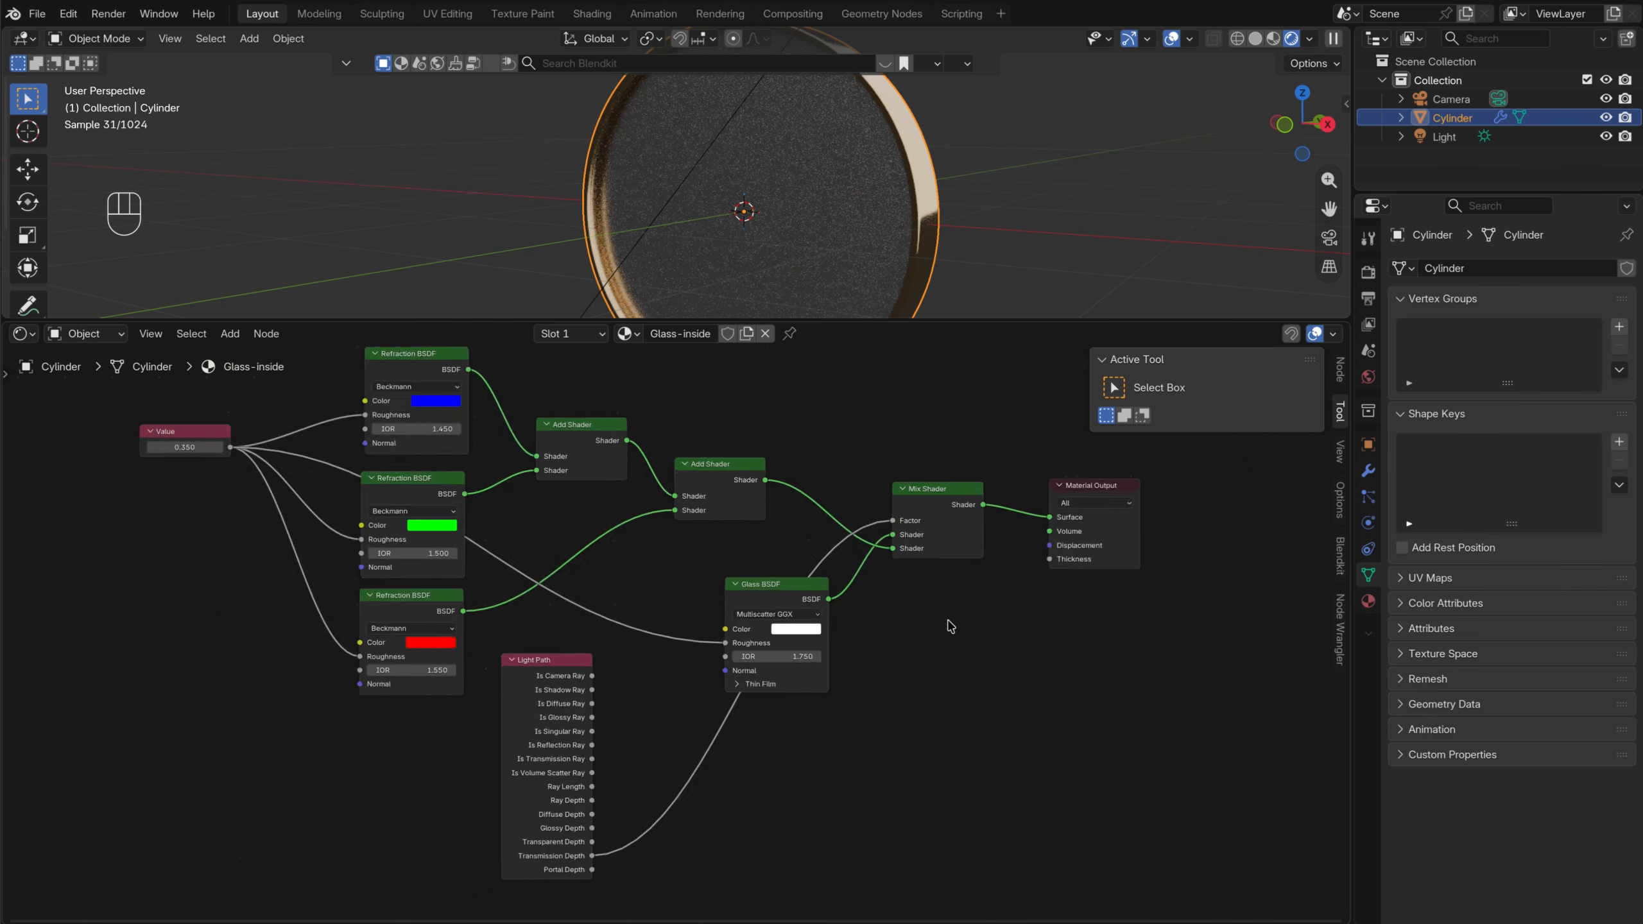
pyautogui.moveTo(607, 660); pyautogui.dragTo(628, 662)
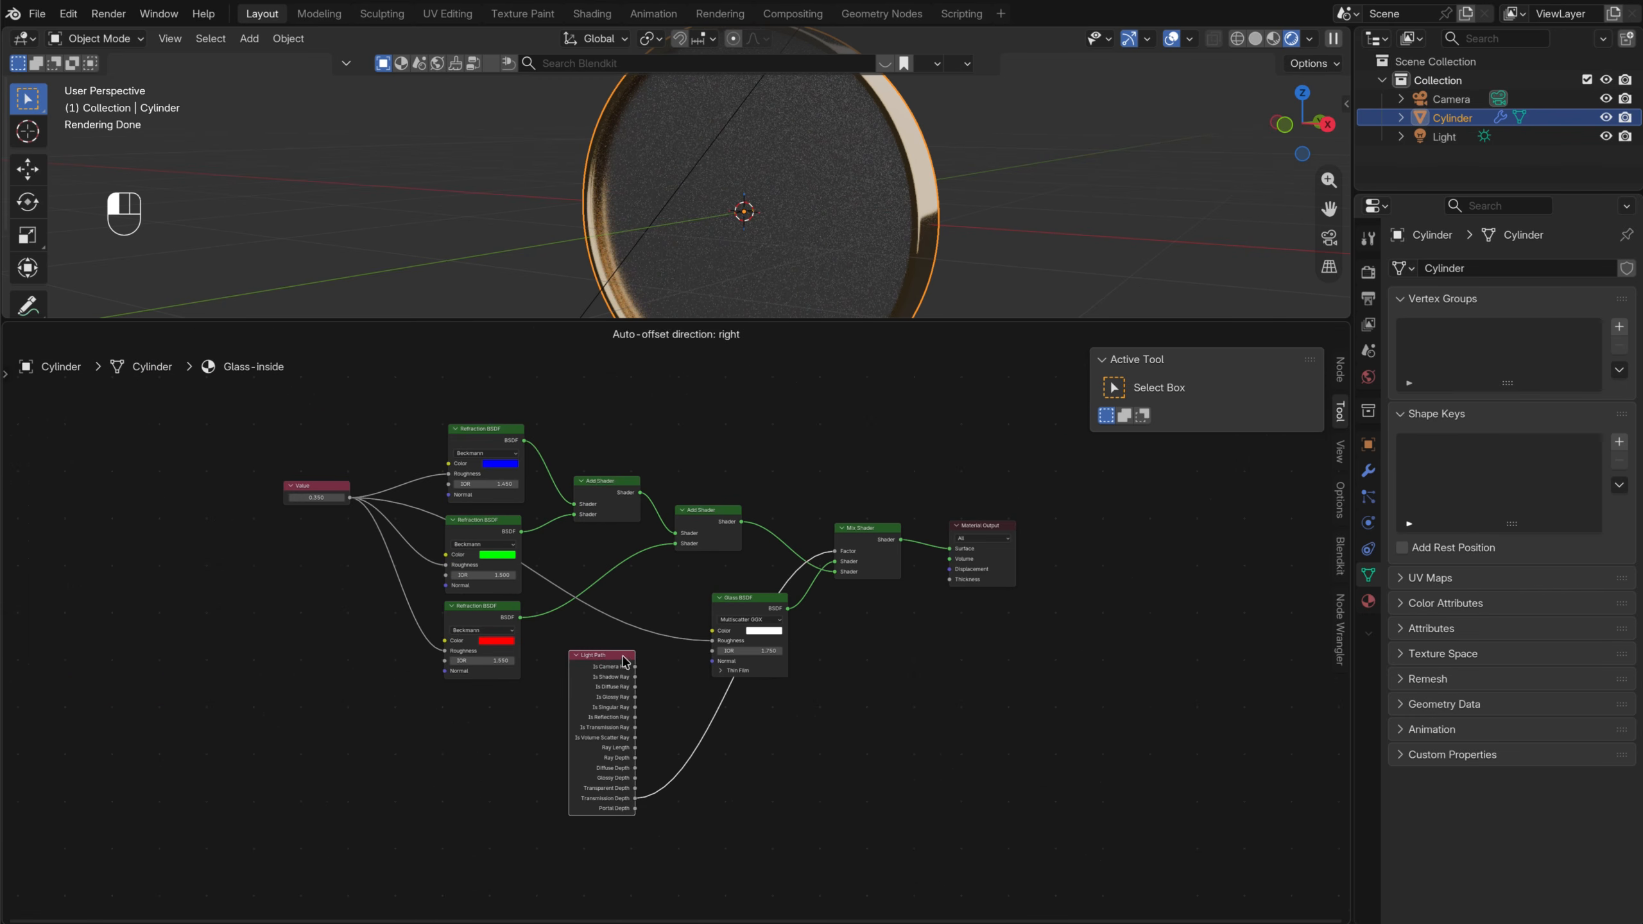
pyautogui.moveTo(276, 432); pyautogui.dragTo(554, 791)
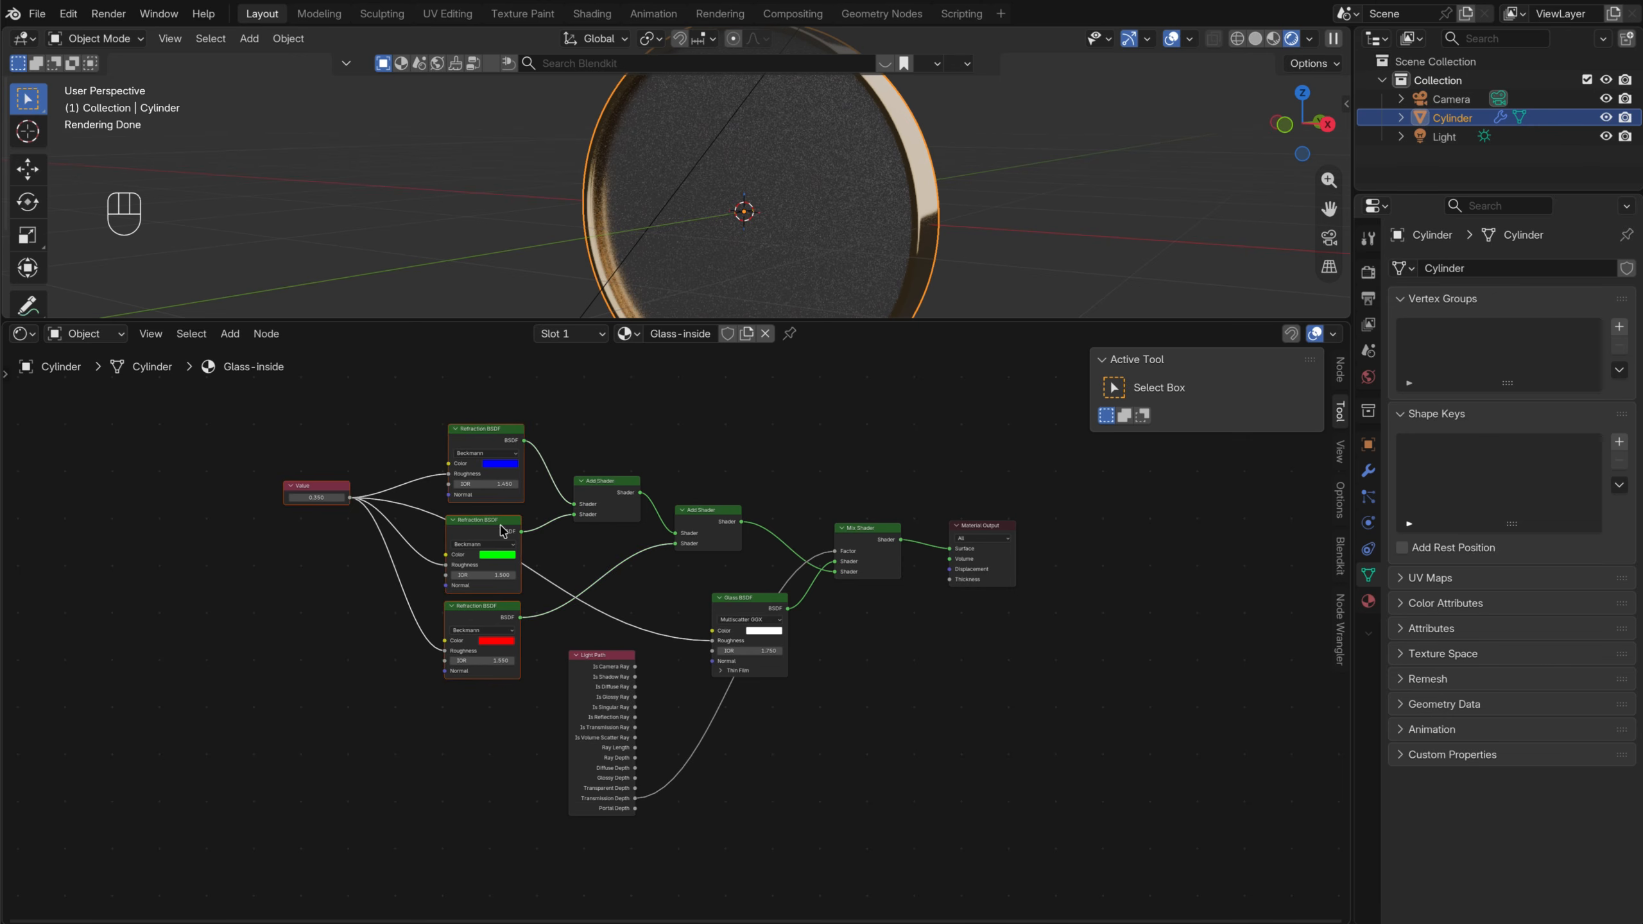
pyautogui.press('g')
pyautogui.click(605, 458)
pyautogui.moveTo(604, 481); pyautogui.dragTo(610, 505)
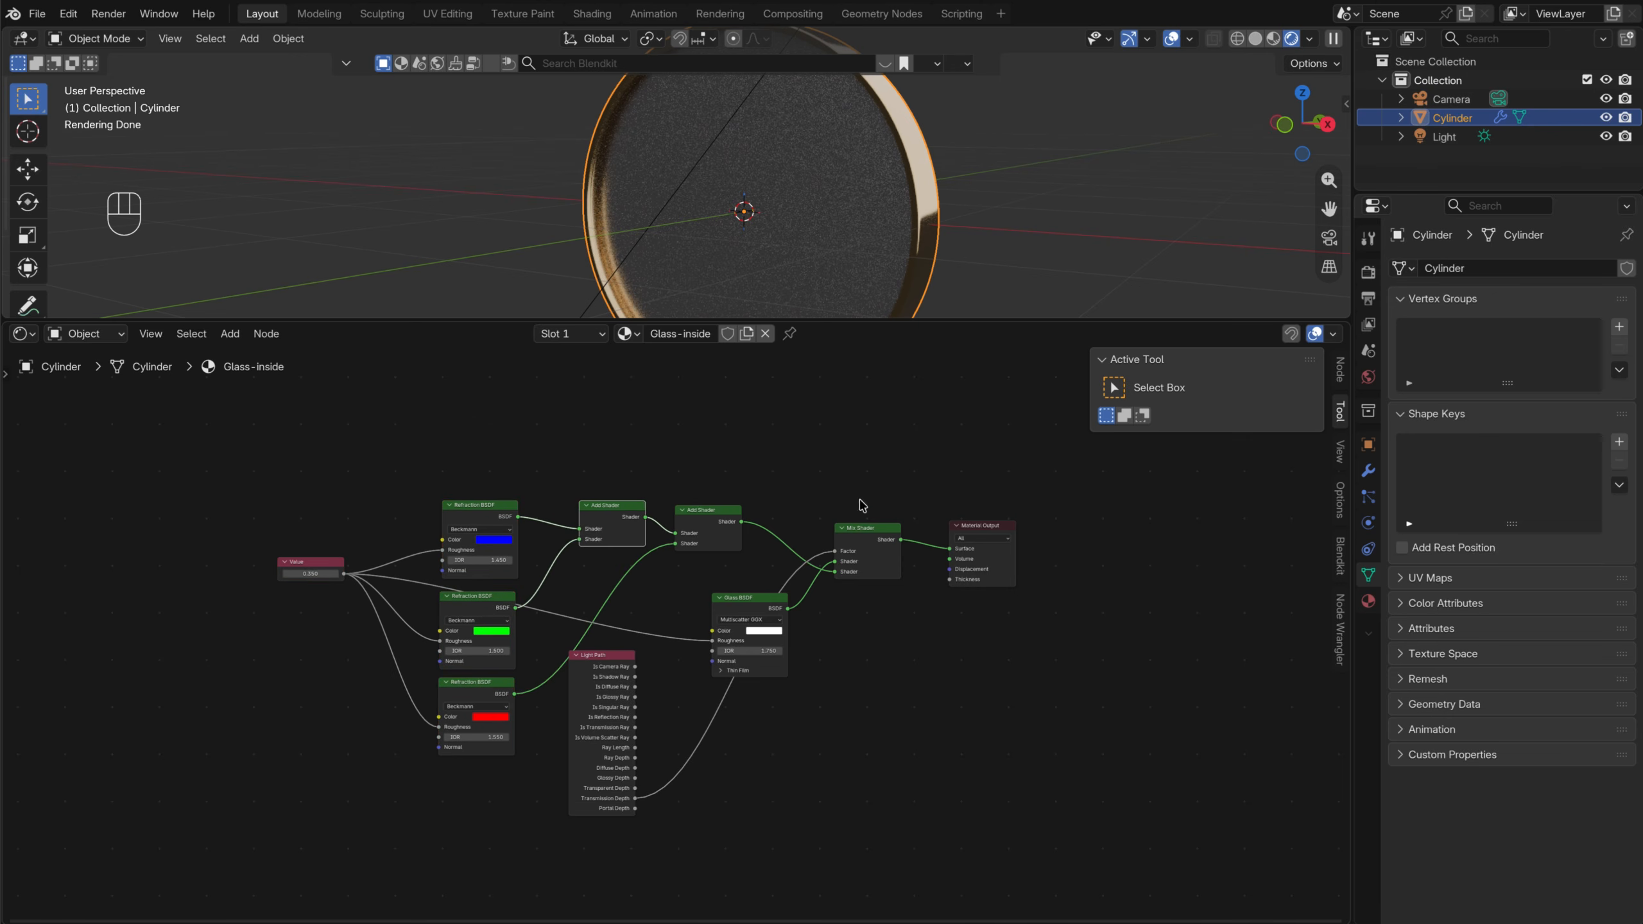
pyautogui.moveTo(867, 539); pyautogui.dragTo(852, 533)
pyautogui.moveTo(974, 538); pyautogui.dragTo(937, 531)
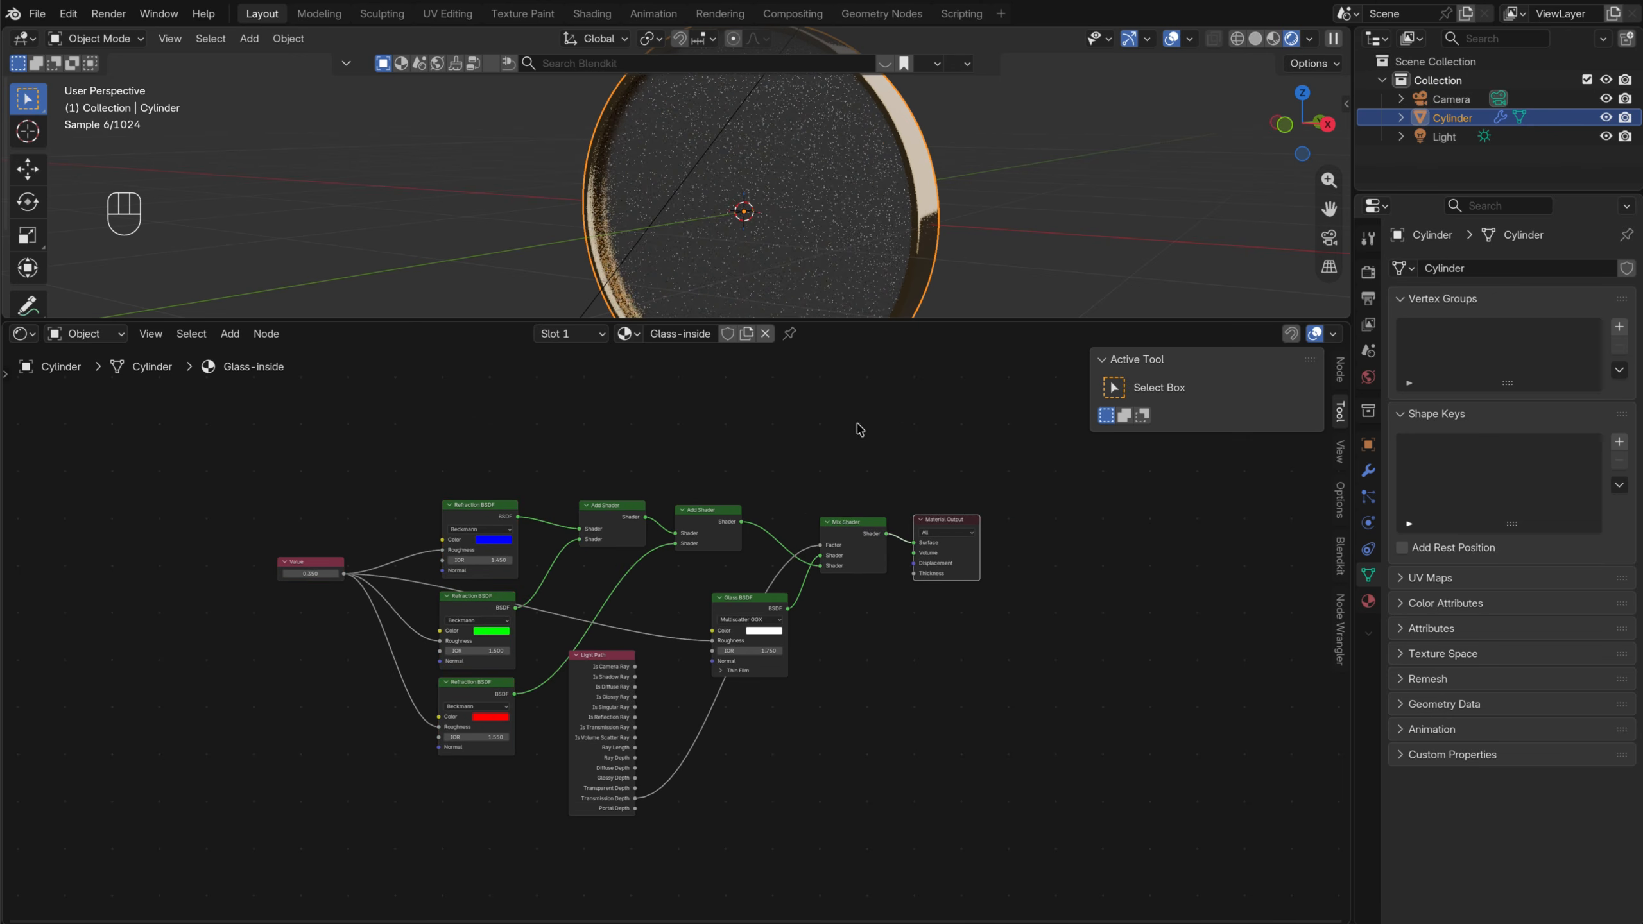
# Move the Material Output node well away from the Mix Shader to free space between them, and hide the node editor's sidebar
pyautogui.scroll(-5, 828, 516)
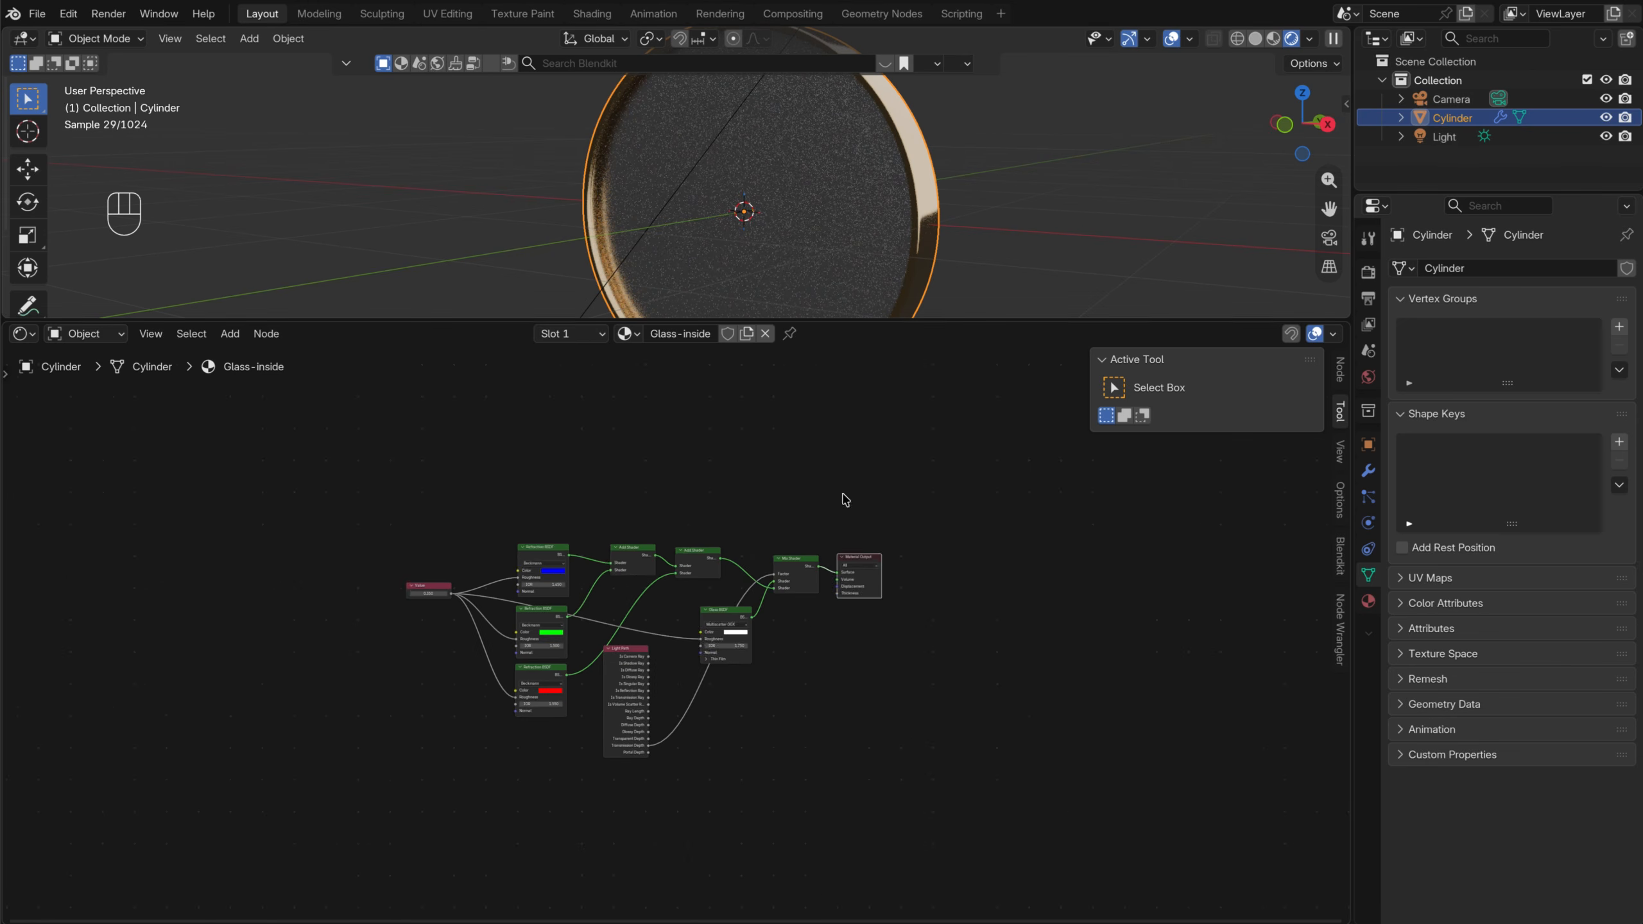
pyautogui.moveTo(515, 489); pyautogui.dragTo(398, 558, button='middle')
pyautogui.moveTo(756, 636); pyautogui.dragTo(955, 524)
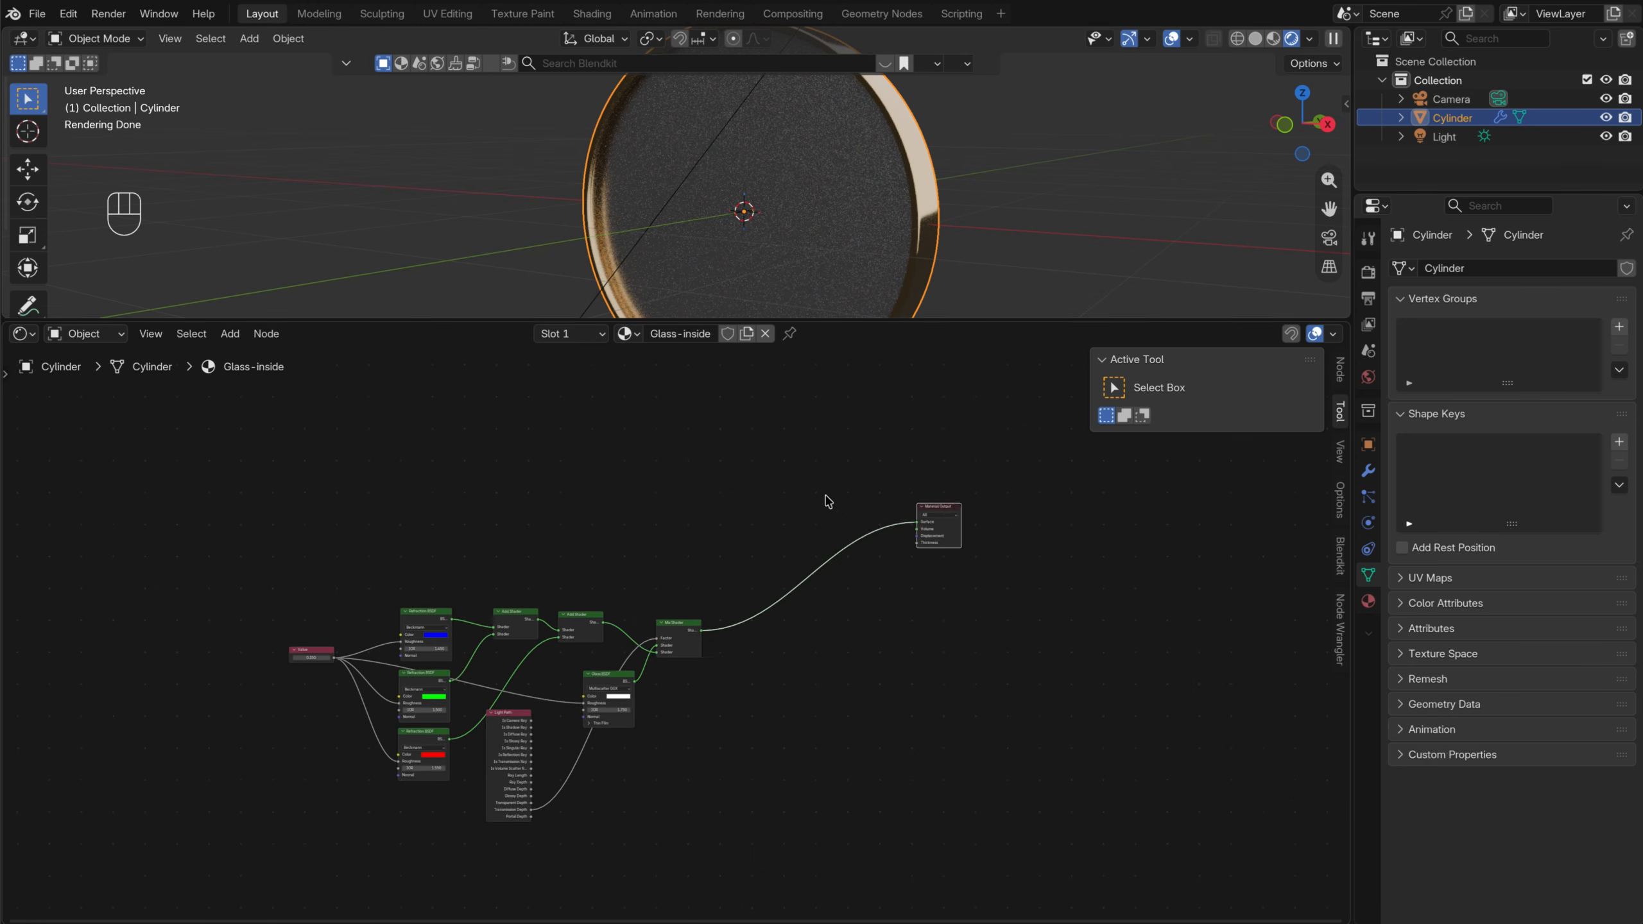
pyautogui.scroll(3, 931, 485)
pyautogui.press('n')
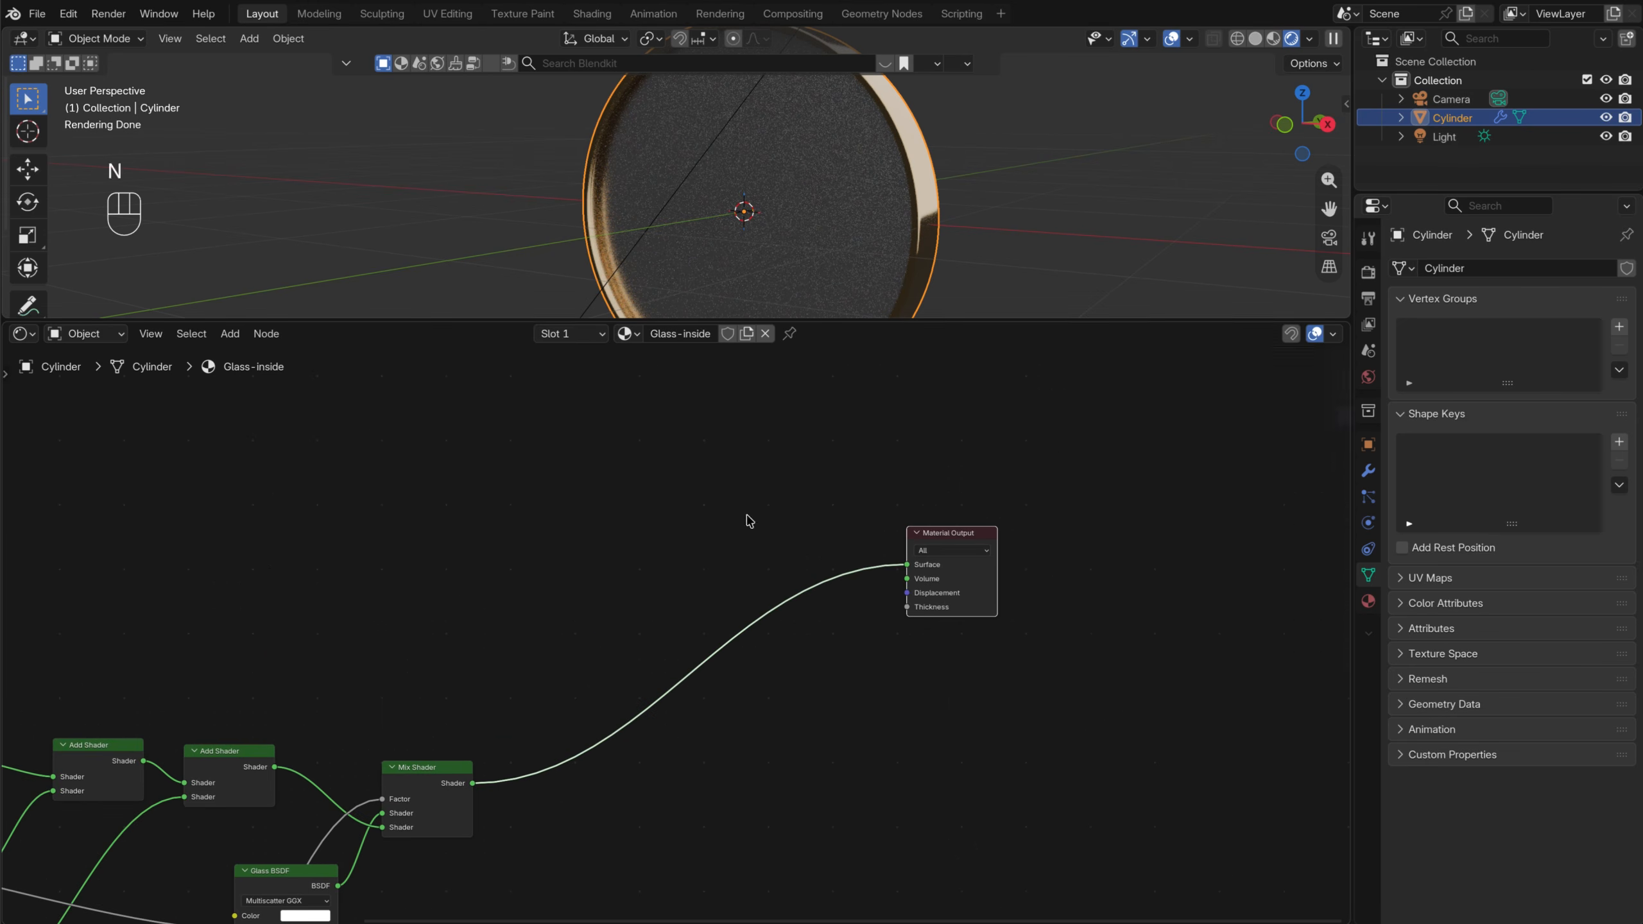
pyautogui.click(594, 509)
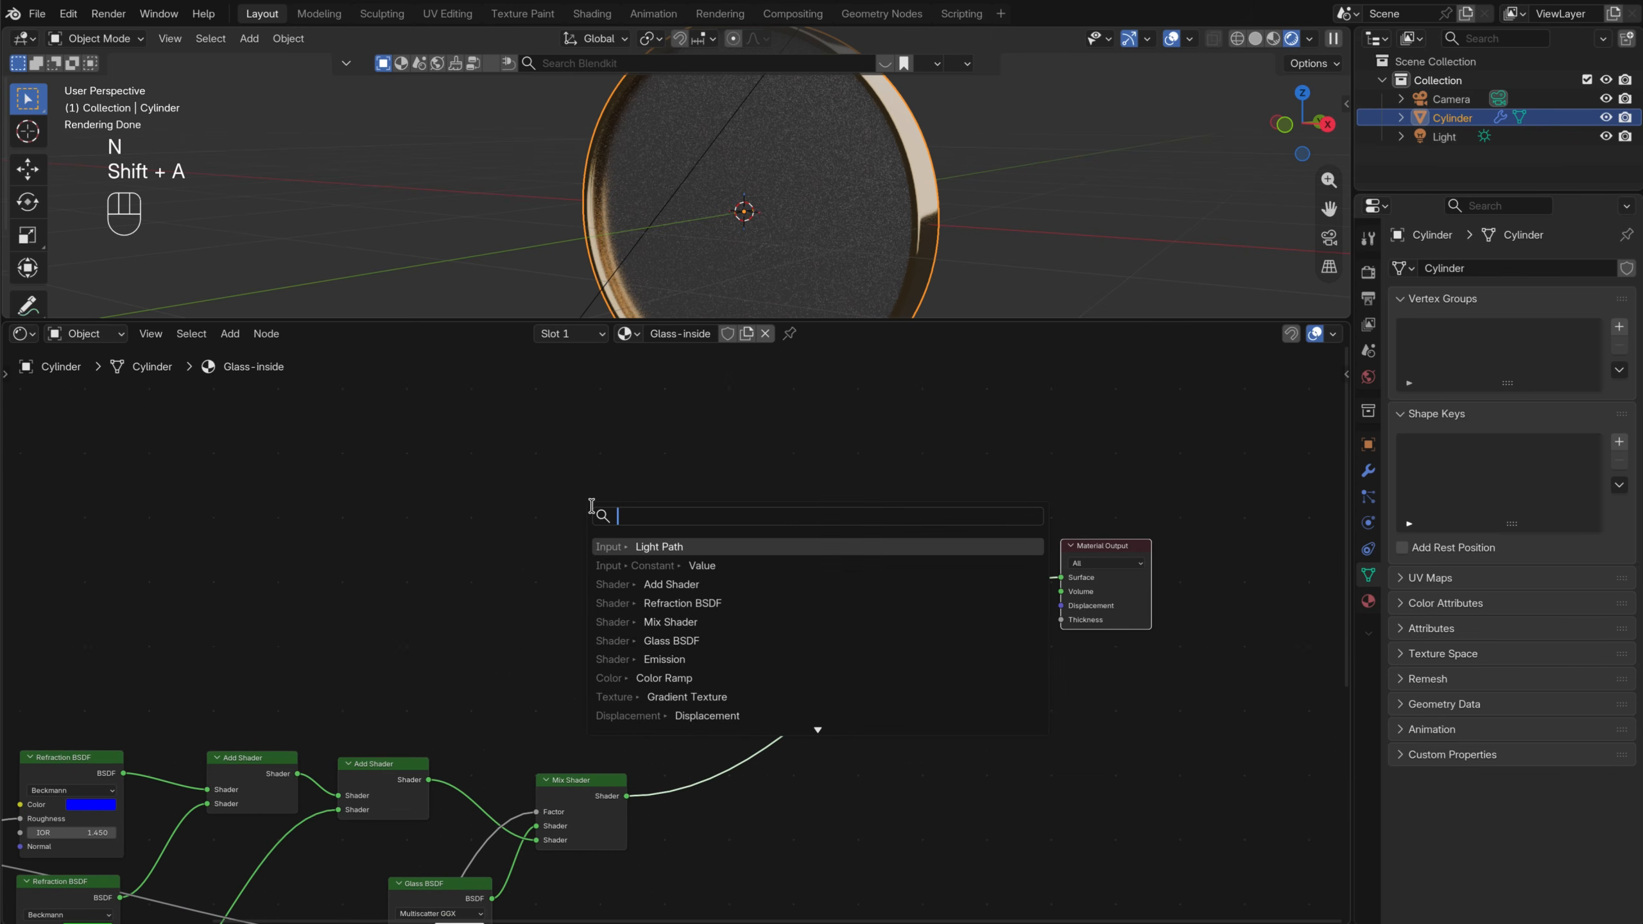
# Add a Principled BSDF node to the Glass-inside material in the free space above the Mix Shader
pyautogui.write('pri')
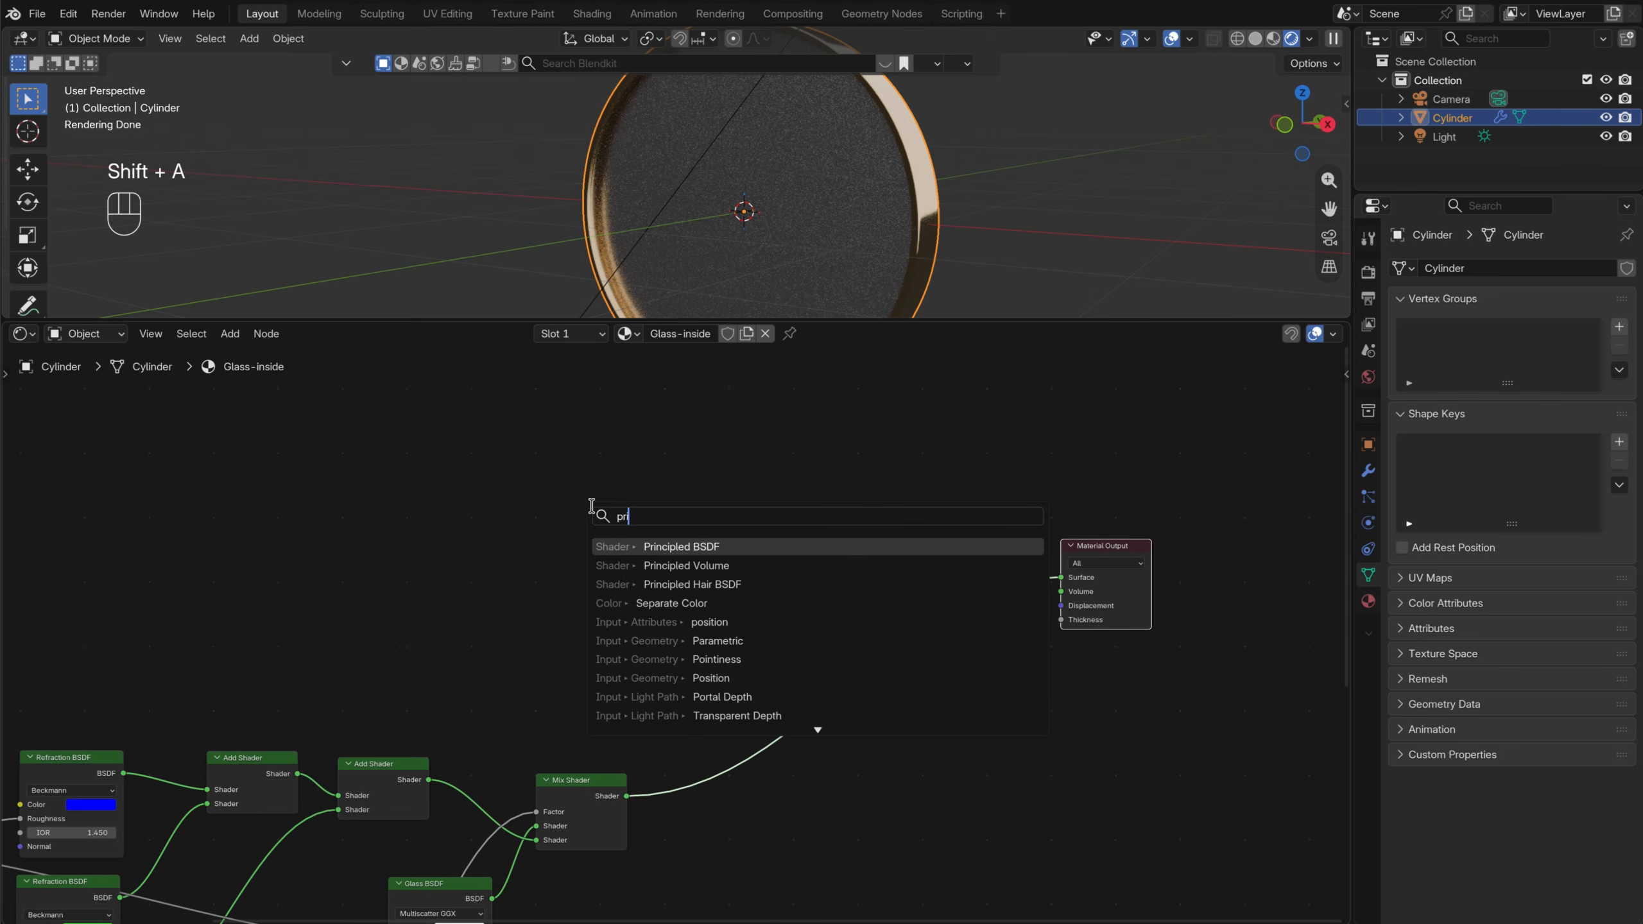
pyautogui.press('Return')
pyautogui.click(514, 440)
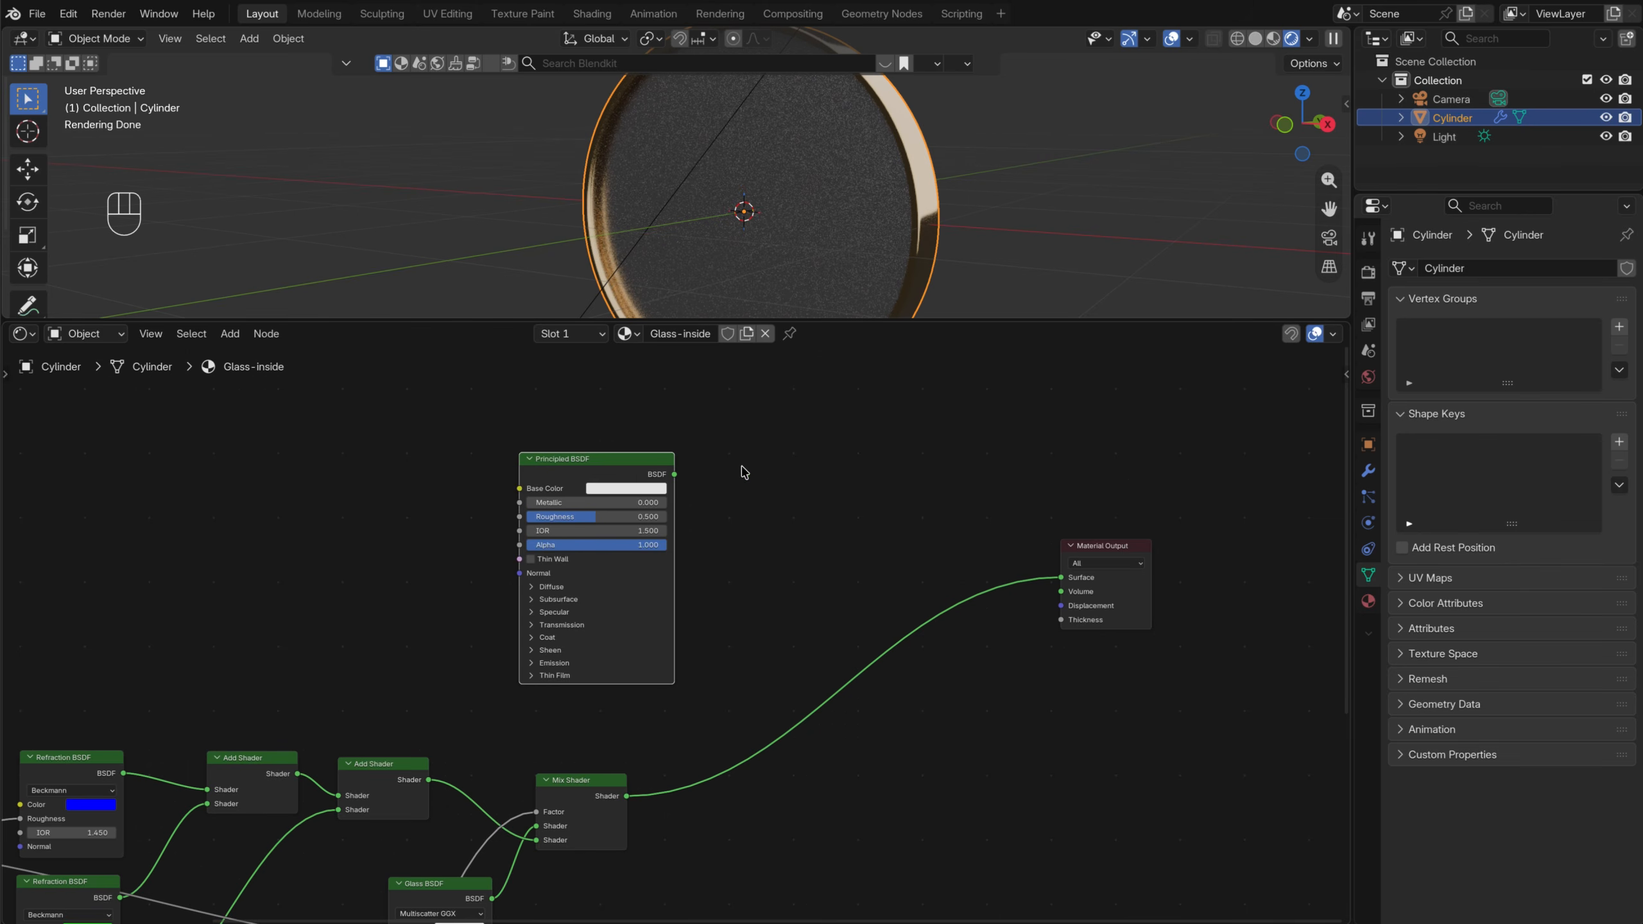
pyautogui.moveTo(589, 460); pyautogui.dragTo(588, 455)
# Add an Image Texture node beside the Principled BSDF and load circle-before.png into it
pyautogui.moveTo(301, 486); pyautogui.dragTo(477, 532, button='middle')
pyautogui.hotkey('shift', 'a')
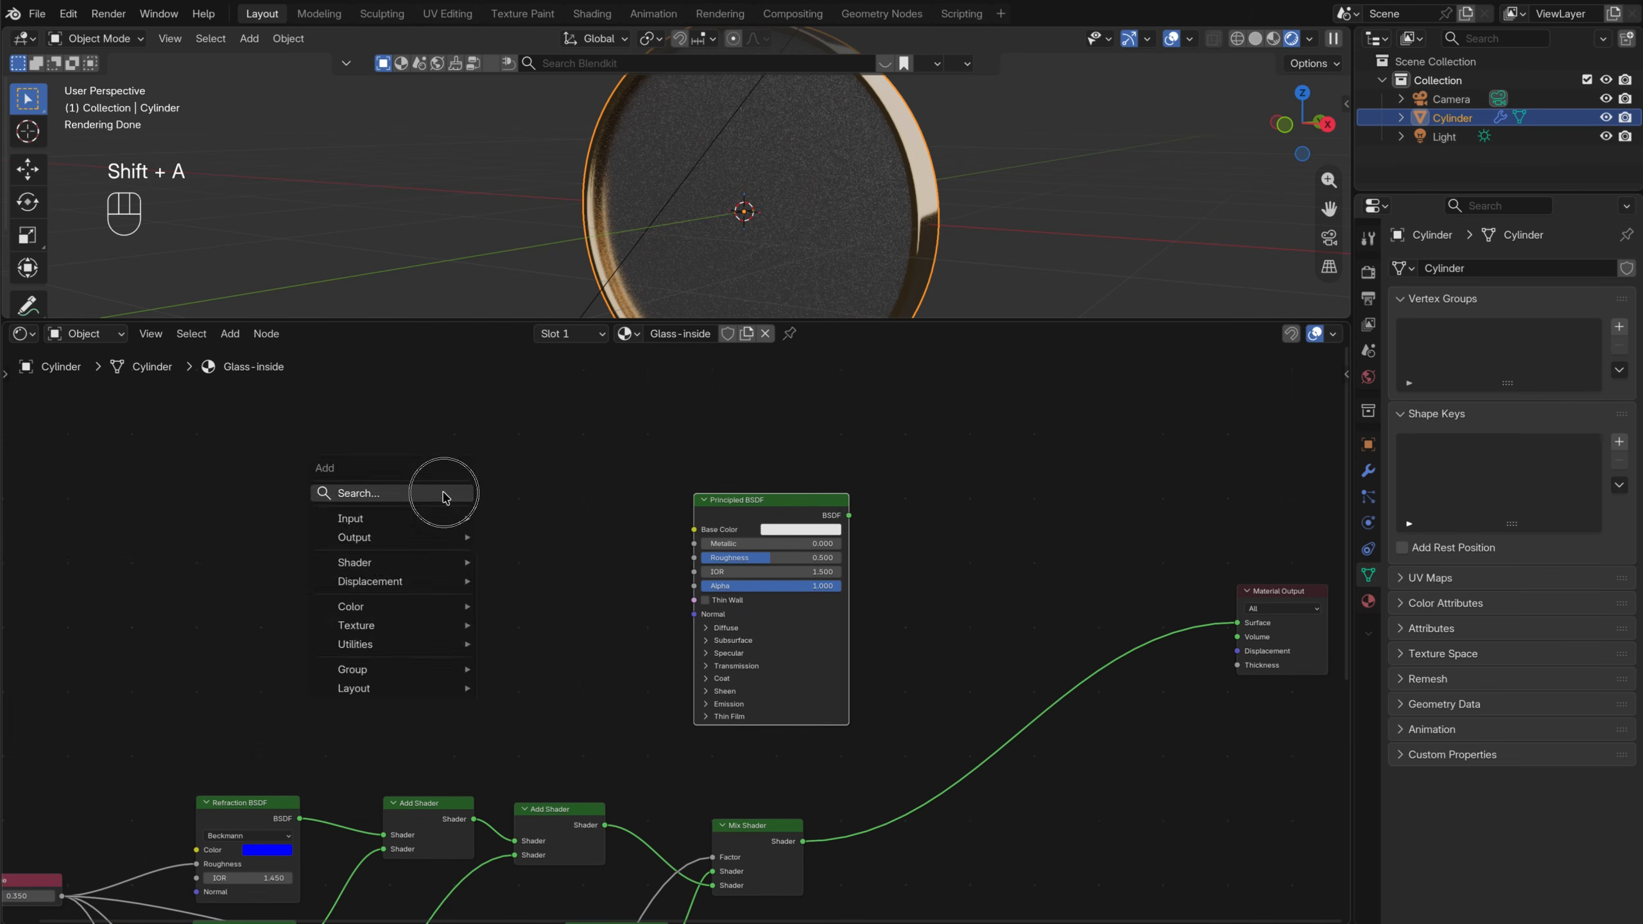
pyautogui.click(444, 497)
pyautogui.write('image')
pyautogui.press('Return')
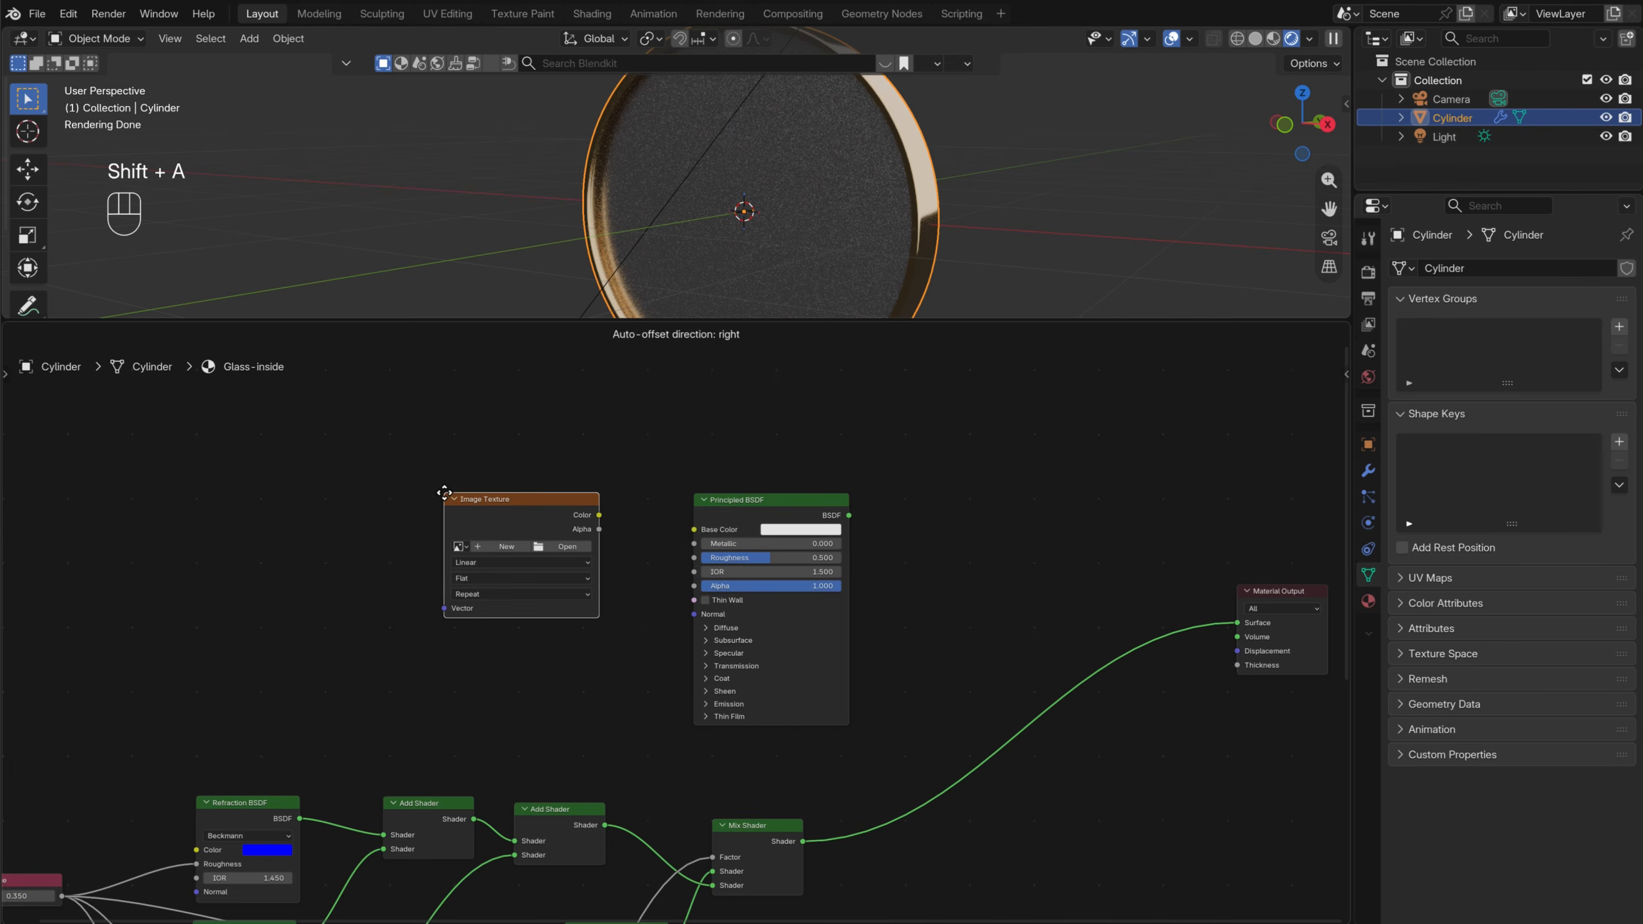
pyautogui.click(444, 493)
pyautogui.moveTo(599, 515); pyautogui.dragTo(675, 530)
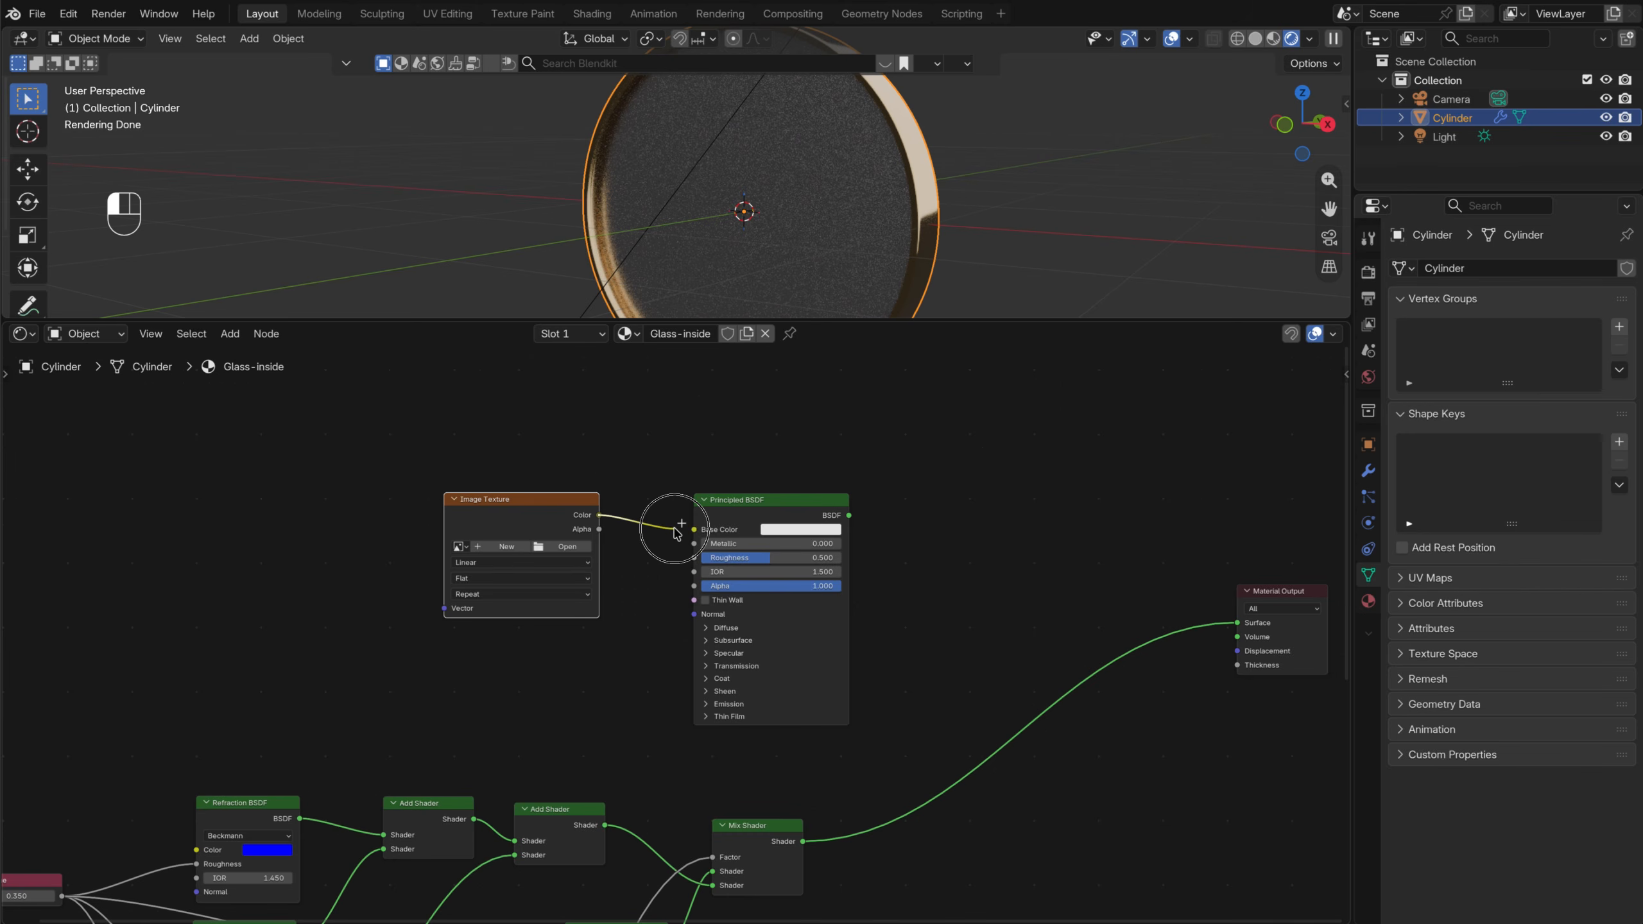
pyautogui.moveTo(676, 529); pyautogui.dragTo(633, 571)
pyautogui.moveTo(548, 508); pyautogui.dragTo(534, 531)
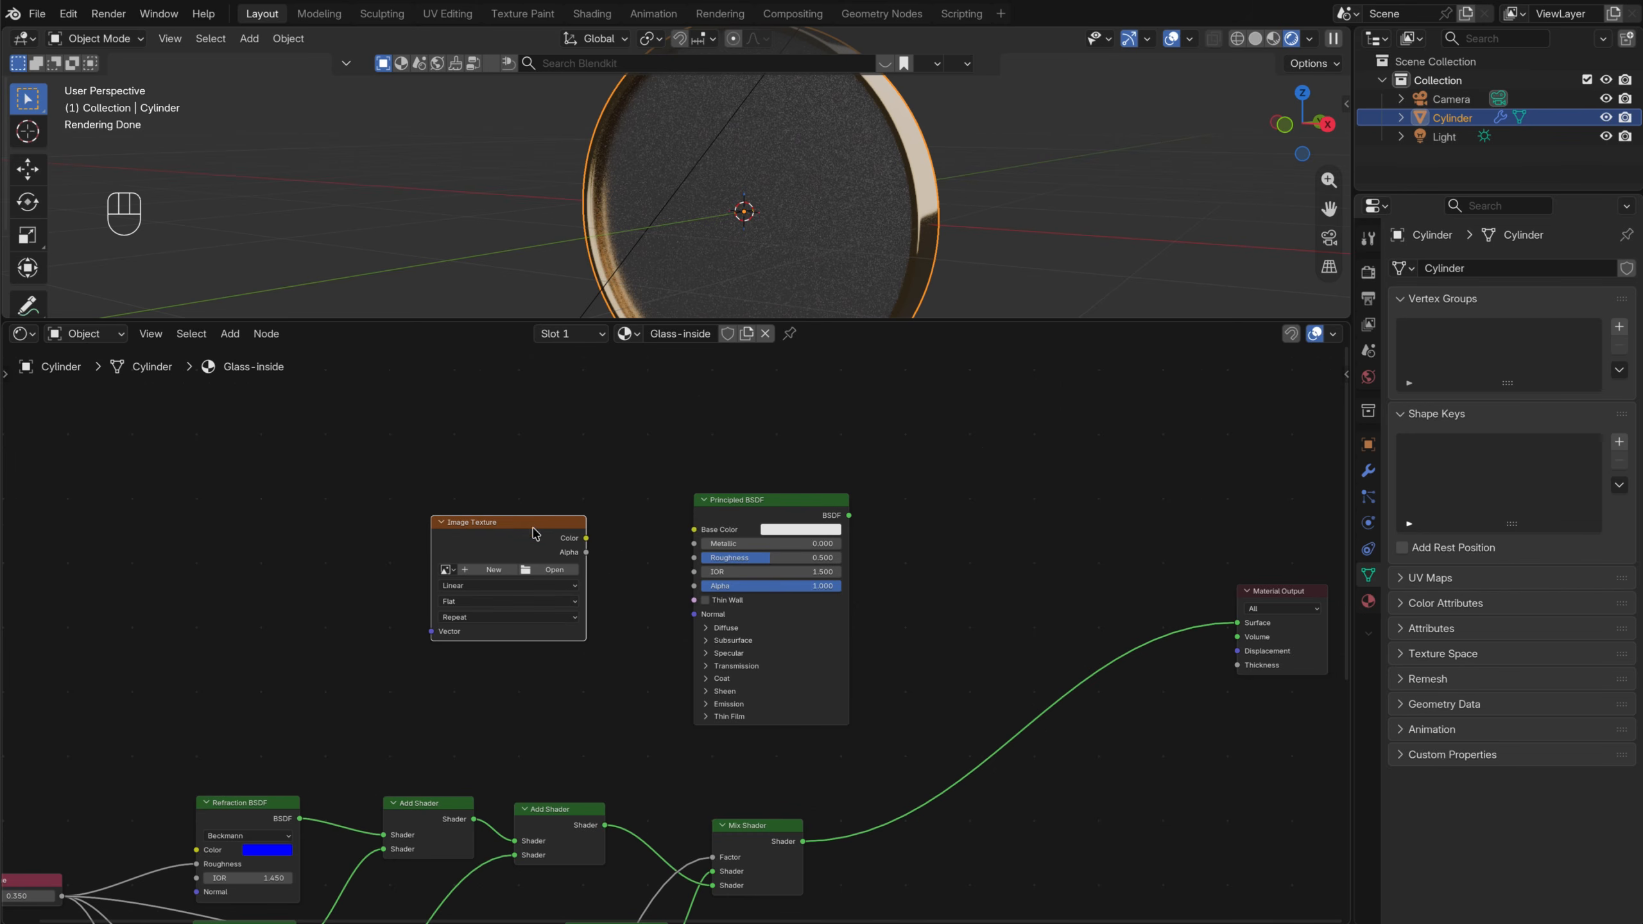
pyautogui.click(555, 570)
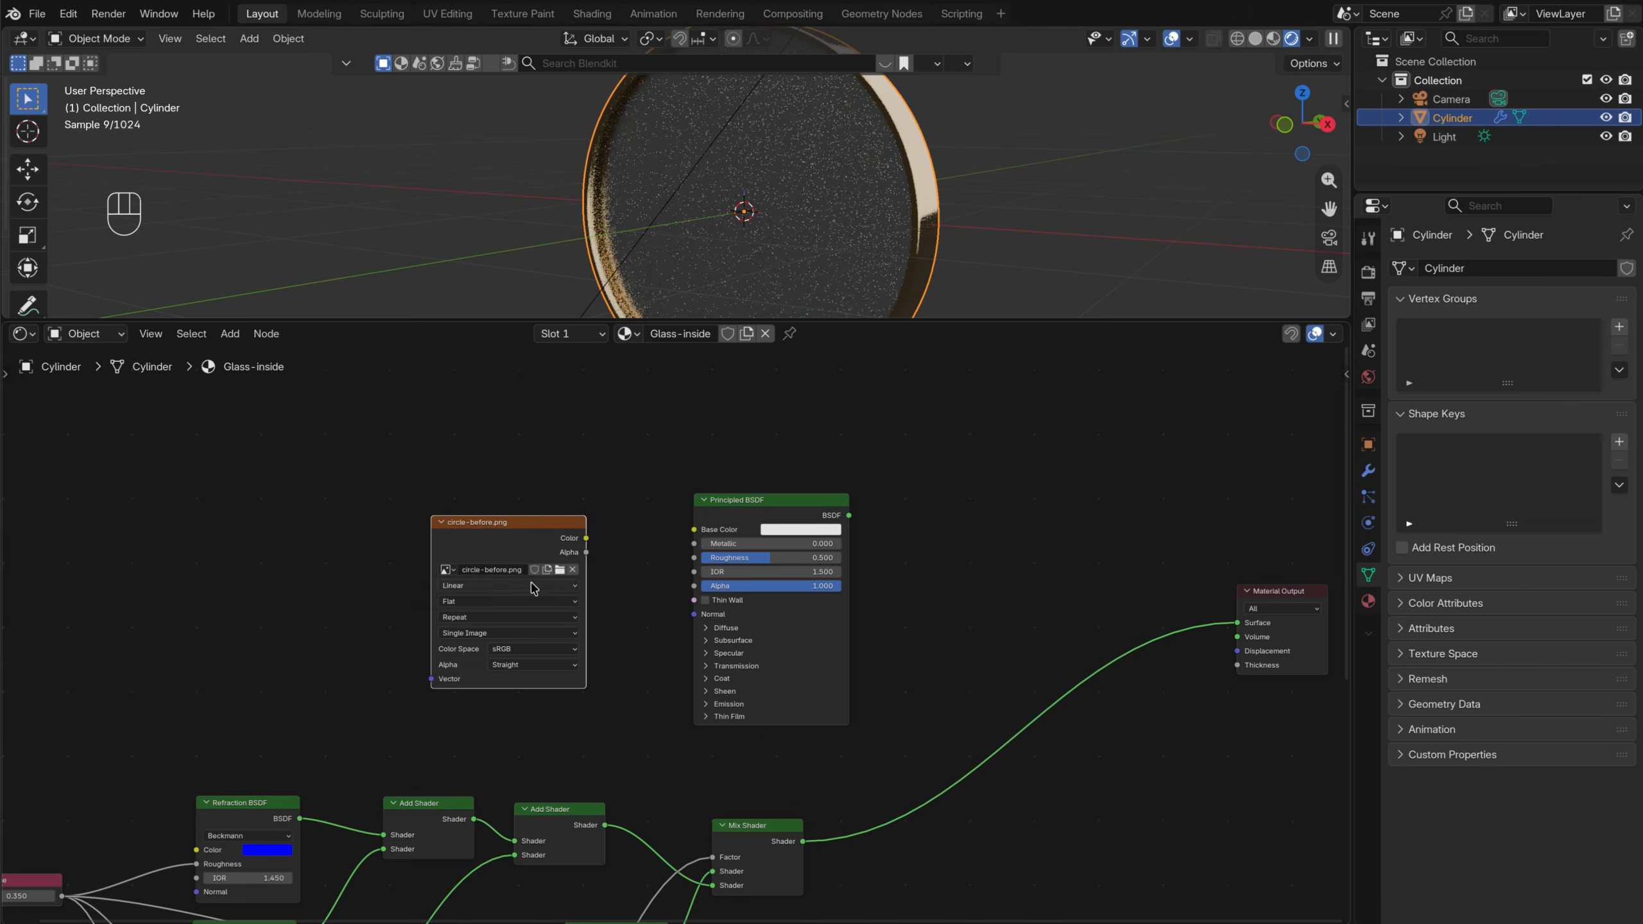
pyautogui.press('KP_Decimal')
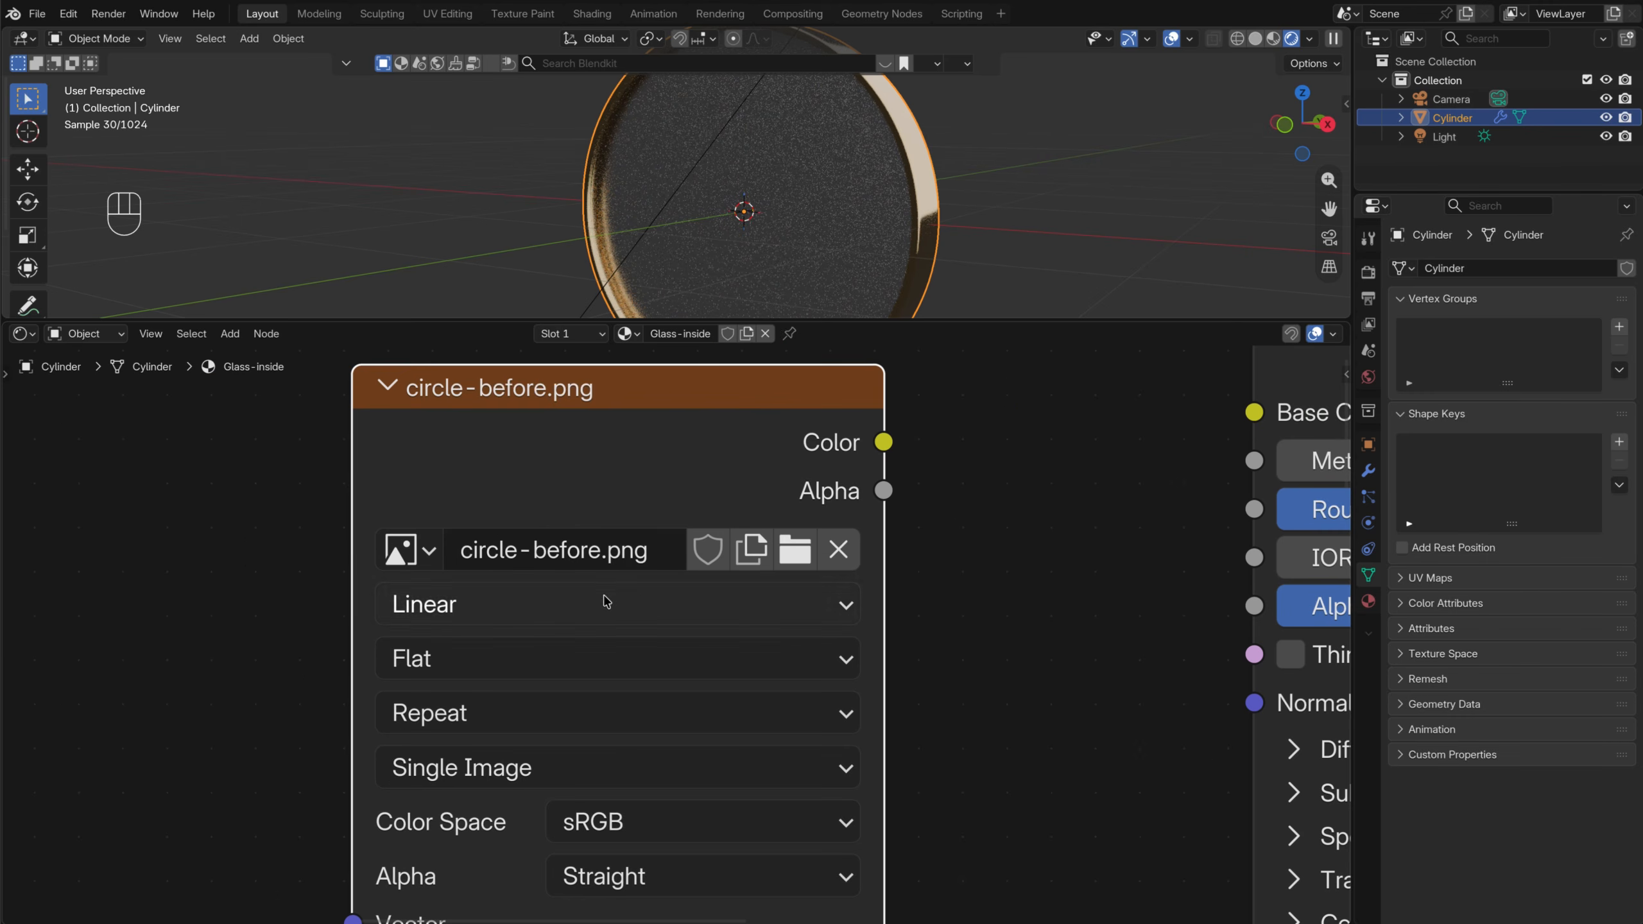
pyautogui.scroll(-6, 901, 547)
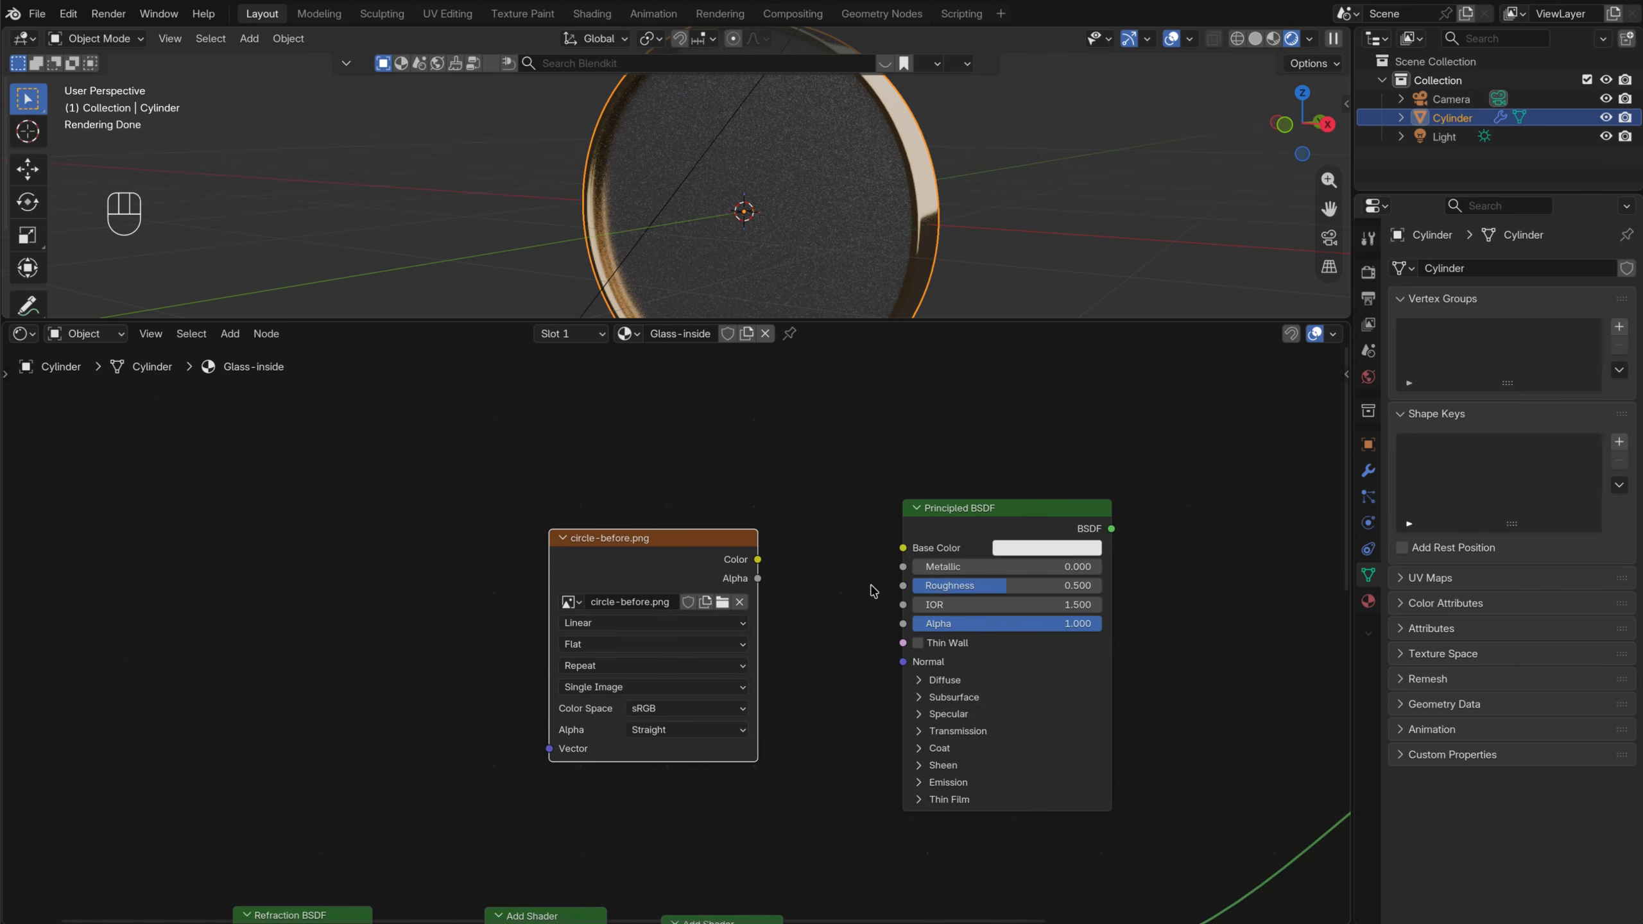
# Insert a second Mix Shader node on the link between the existing Mix Shader and the Material Output
pyautogui.hotkey('shift', 'a')
pyautogui.click(892, 543)
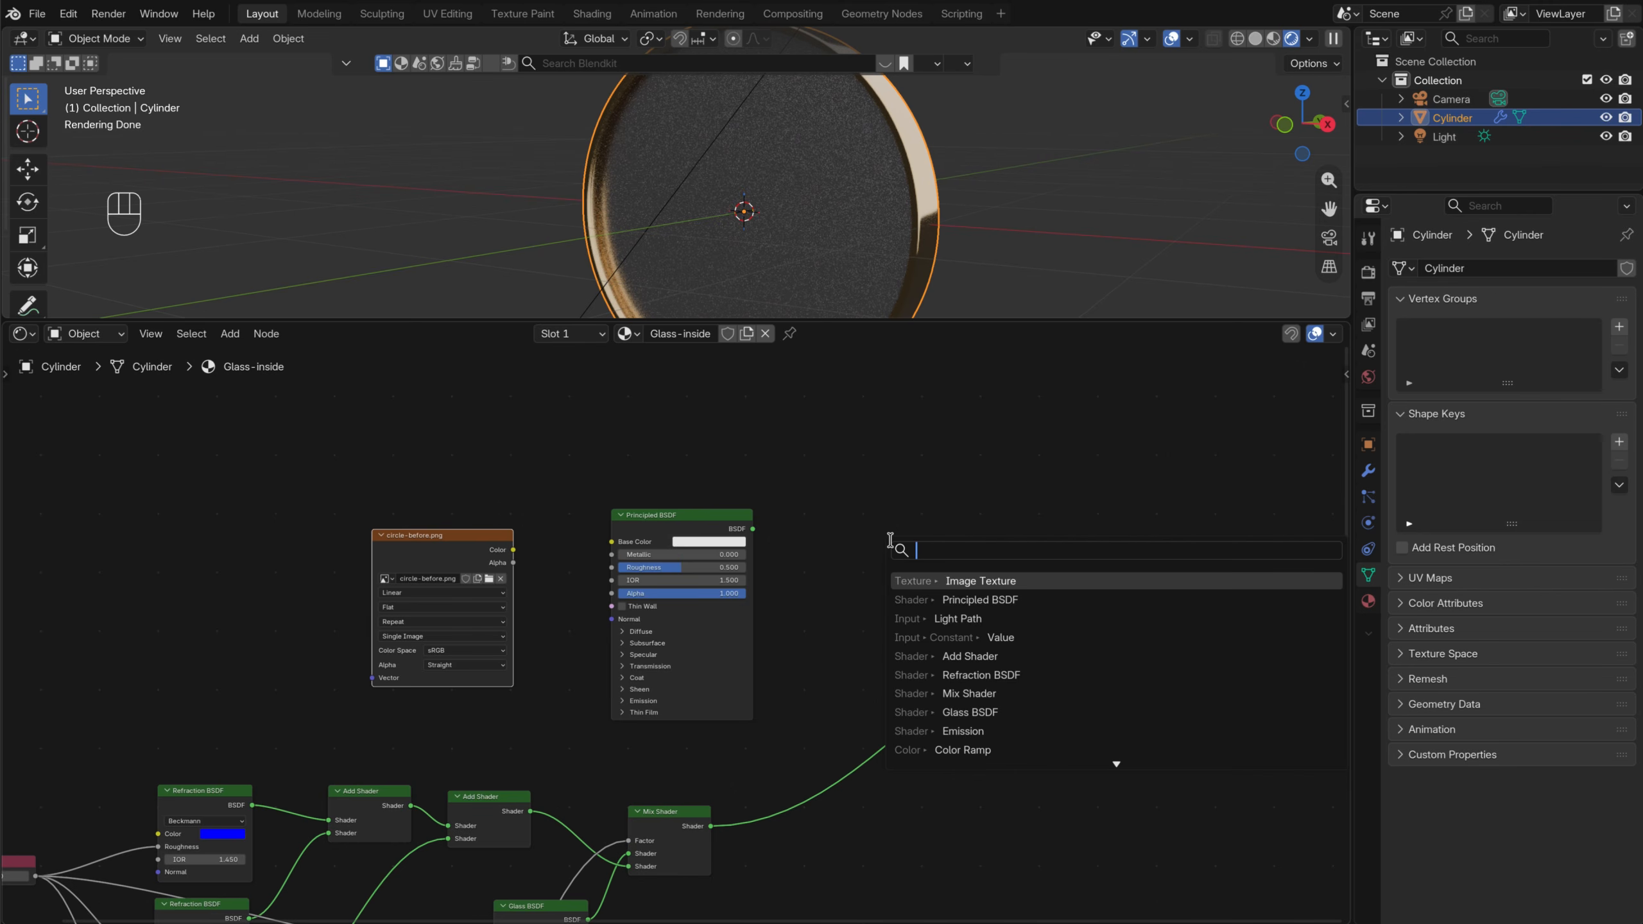
pyautogui.write('mix')
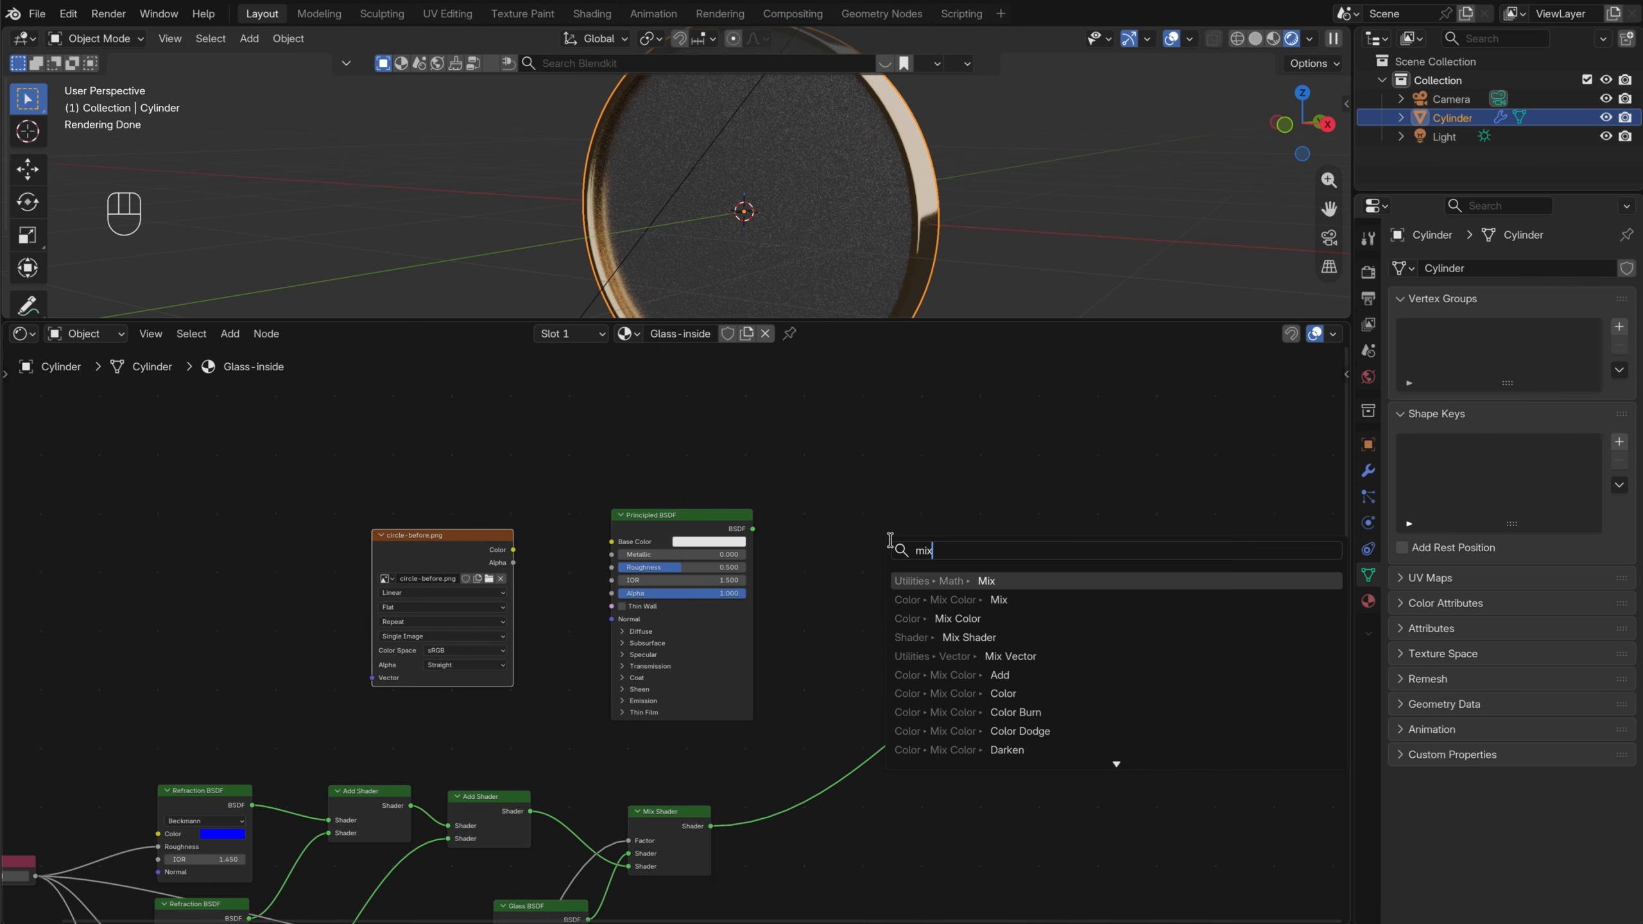
pyautogui.click(970, 638)
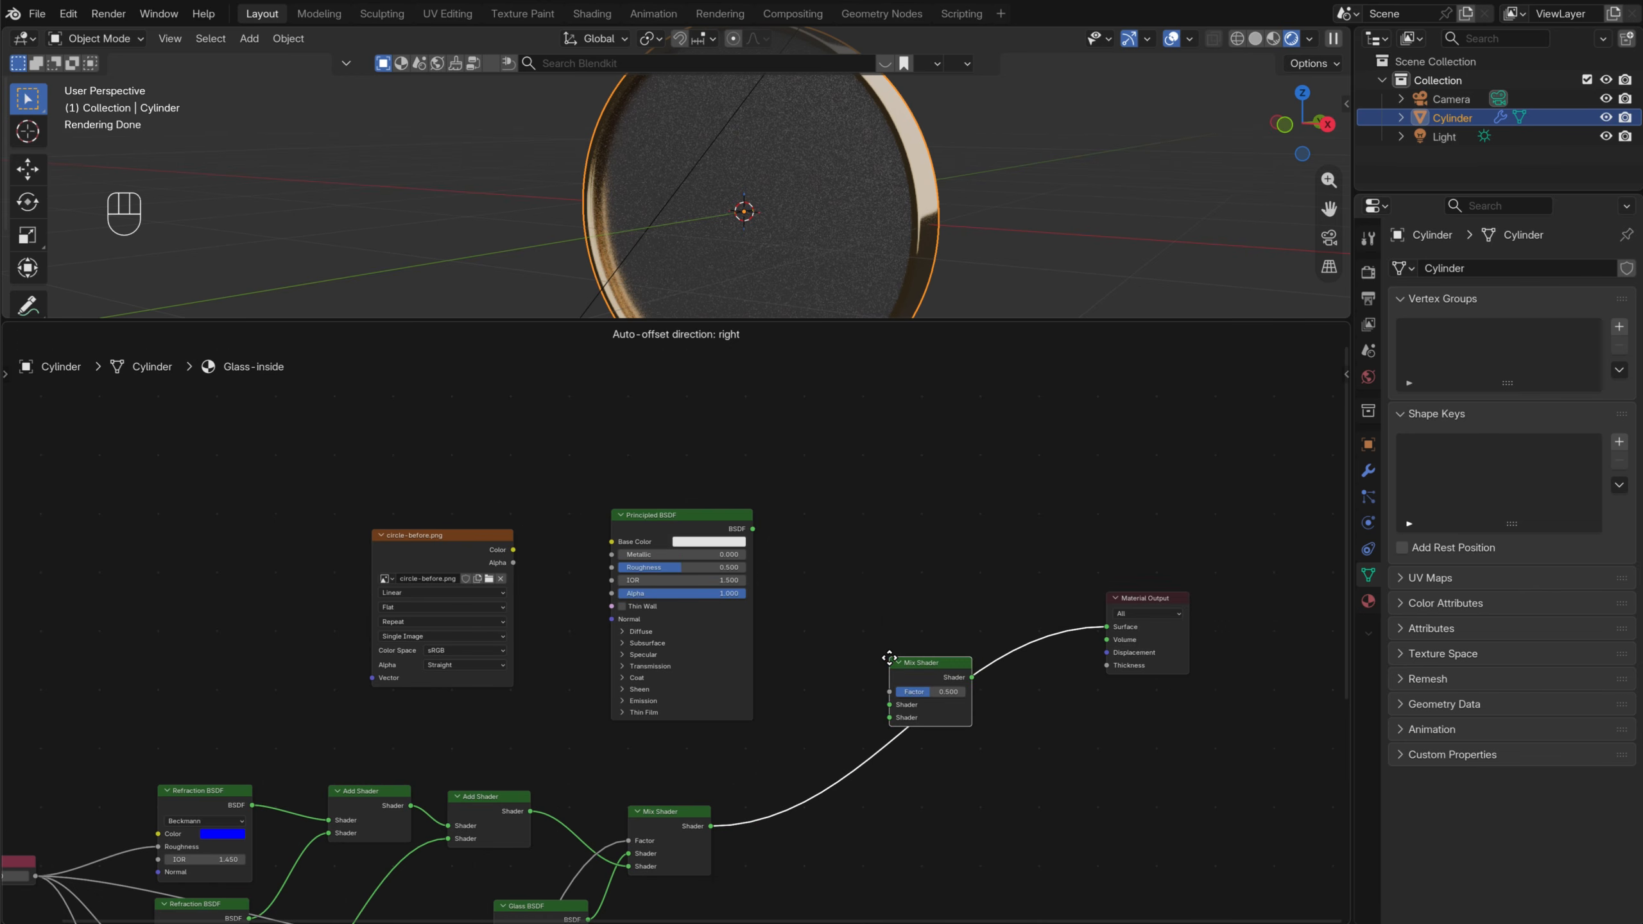
pyautogui.click(938, 696)
# Link the image's Alpha to the new Mix Shader's Factor and its Color to the Principled BSDF's Base Color, spreading the nodes apart
pyautogui.moveTo(487, 542); pyautogui.dragTo(898, 703)
pyautogui.scroll(-2, 866, 521)
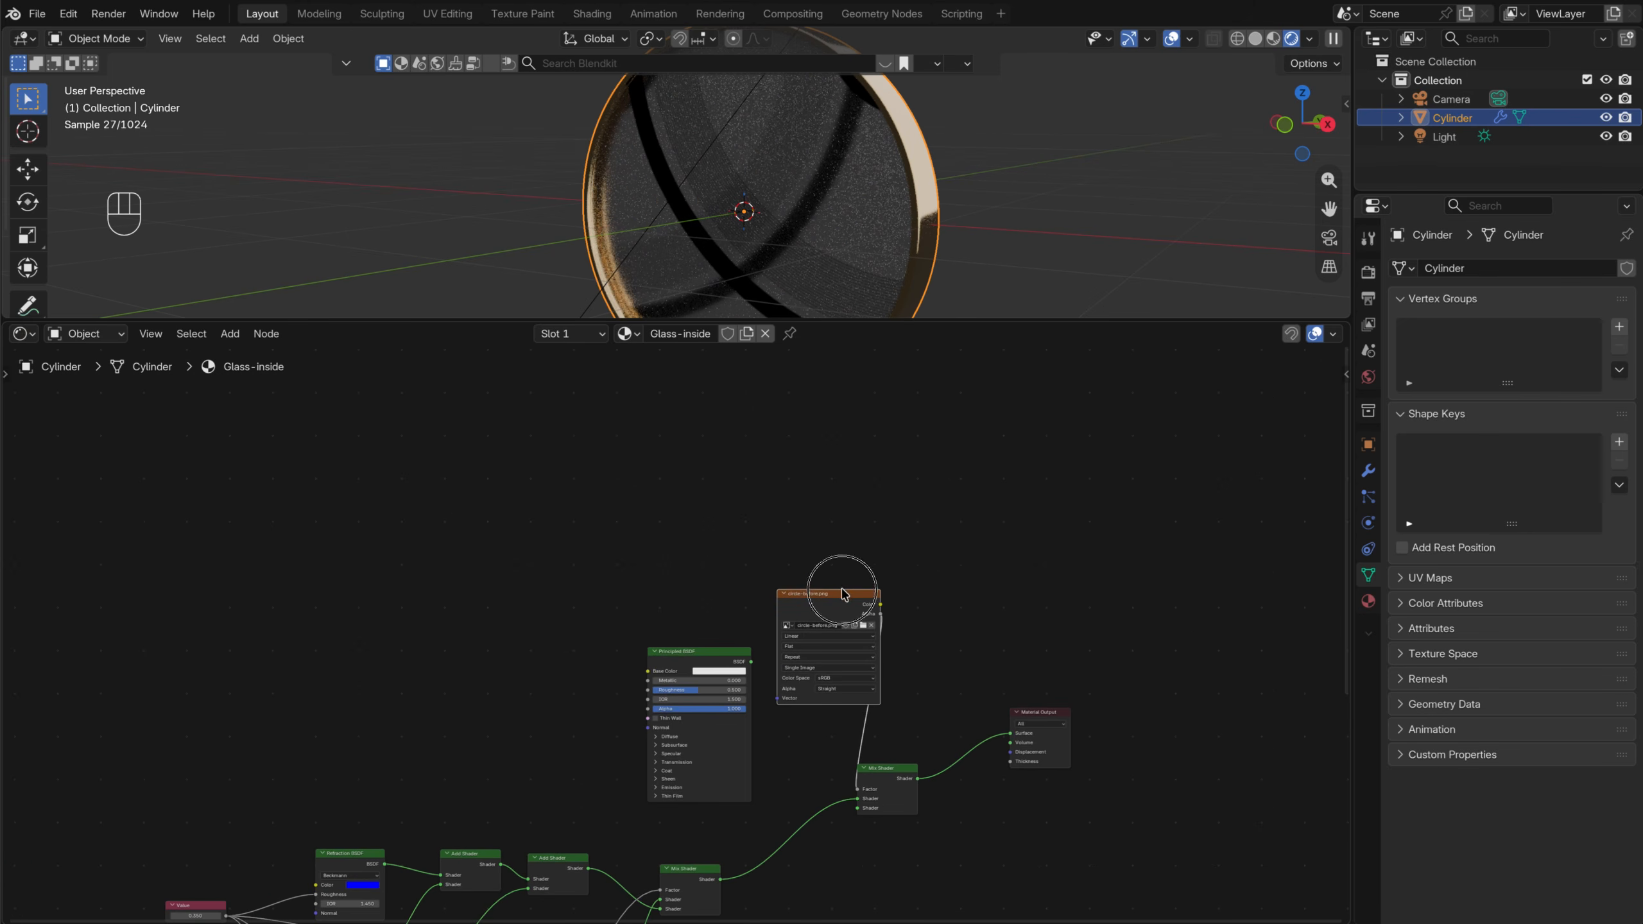
pyautogui.moveTo(820, 596); pyautogui.dragTo(725, 531)
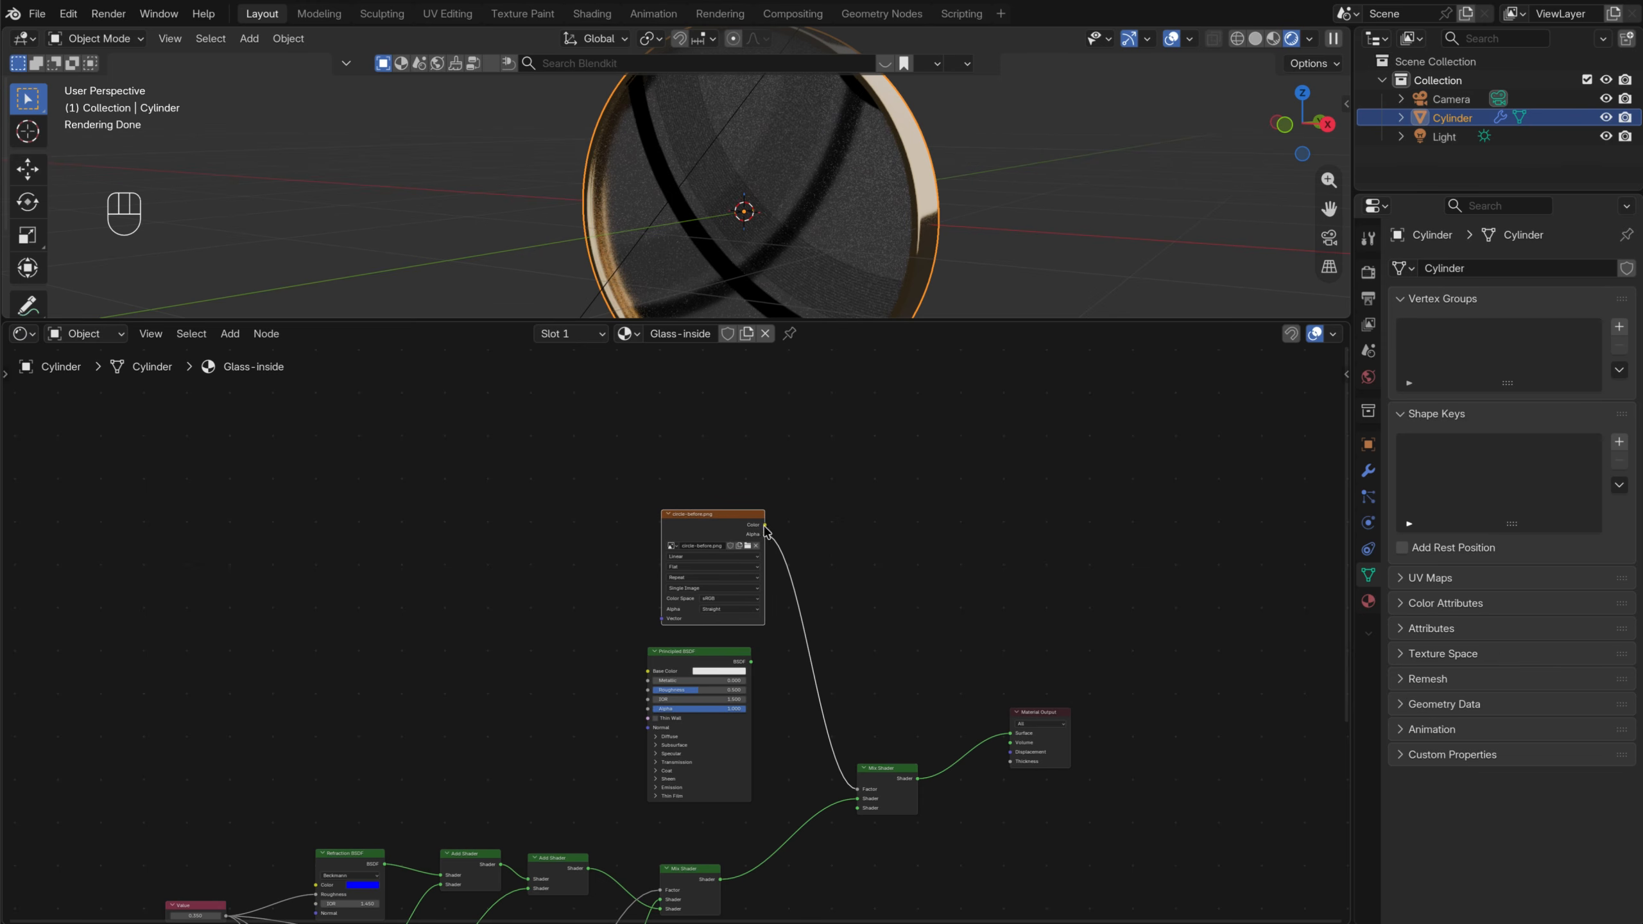
pyautogui.moveTo(739, 652); pyautogui.dragTo(749, 651)
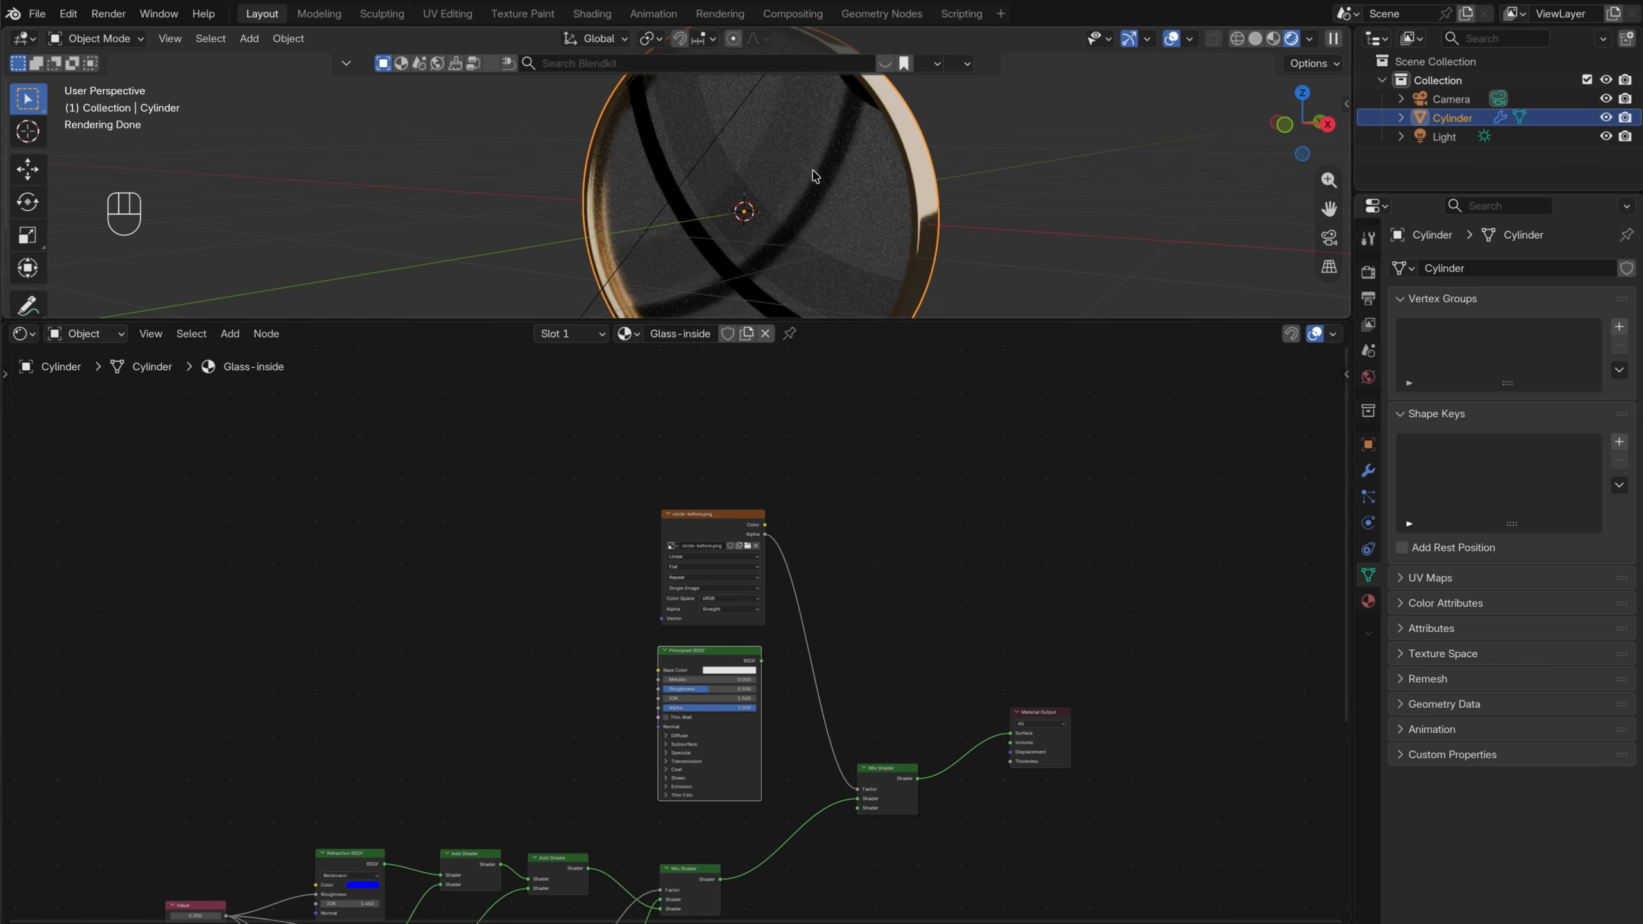
pyautogui.moveTo(766, 525); pyautogui.dragTo(659, 677)
pyautogui.moveTo(715, 514); pyautogui.dragTo(521, 480)
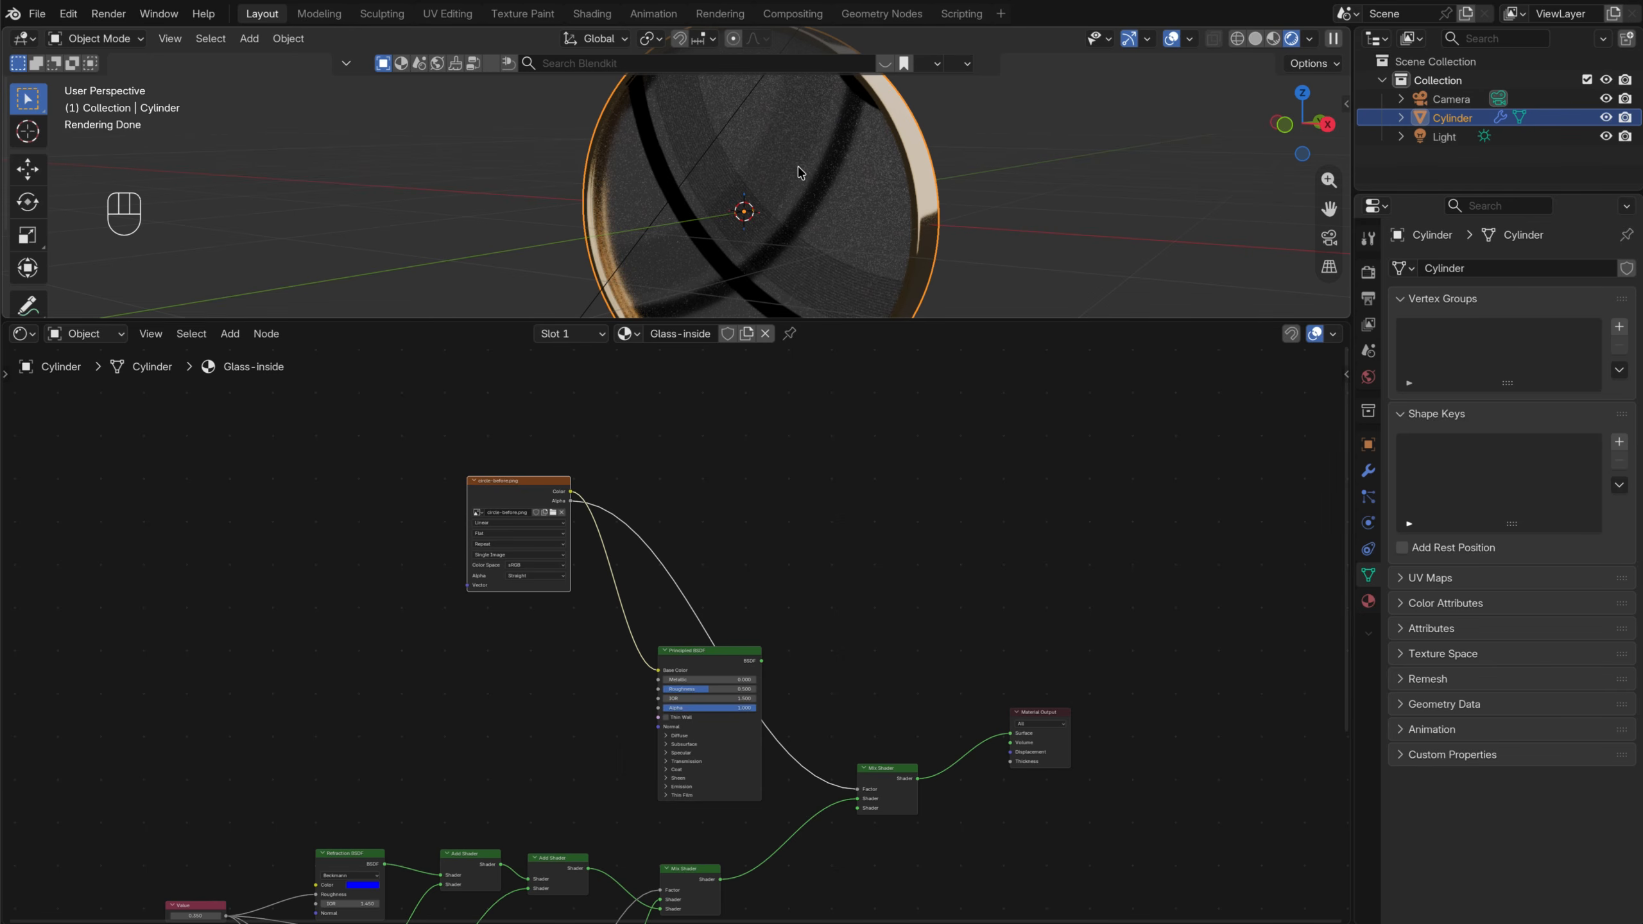
# Select all of the cylinder's faces in Edit Mode and show their UV layout over circle-before.png in the UV Editor
pyautogui.press('Tab')
pyautogui.press('a')
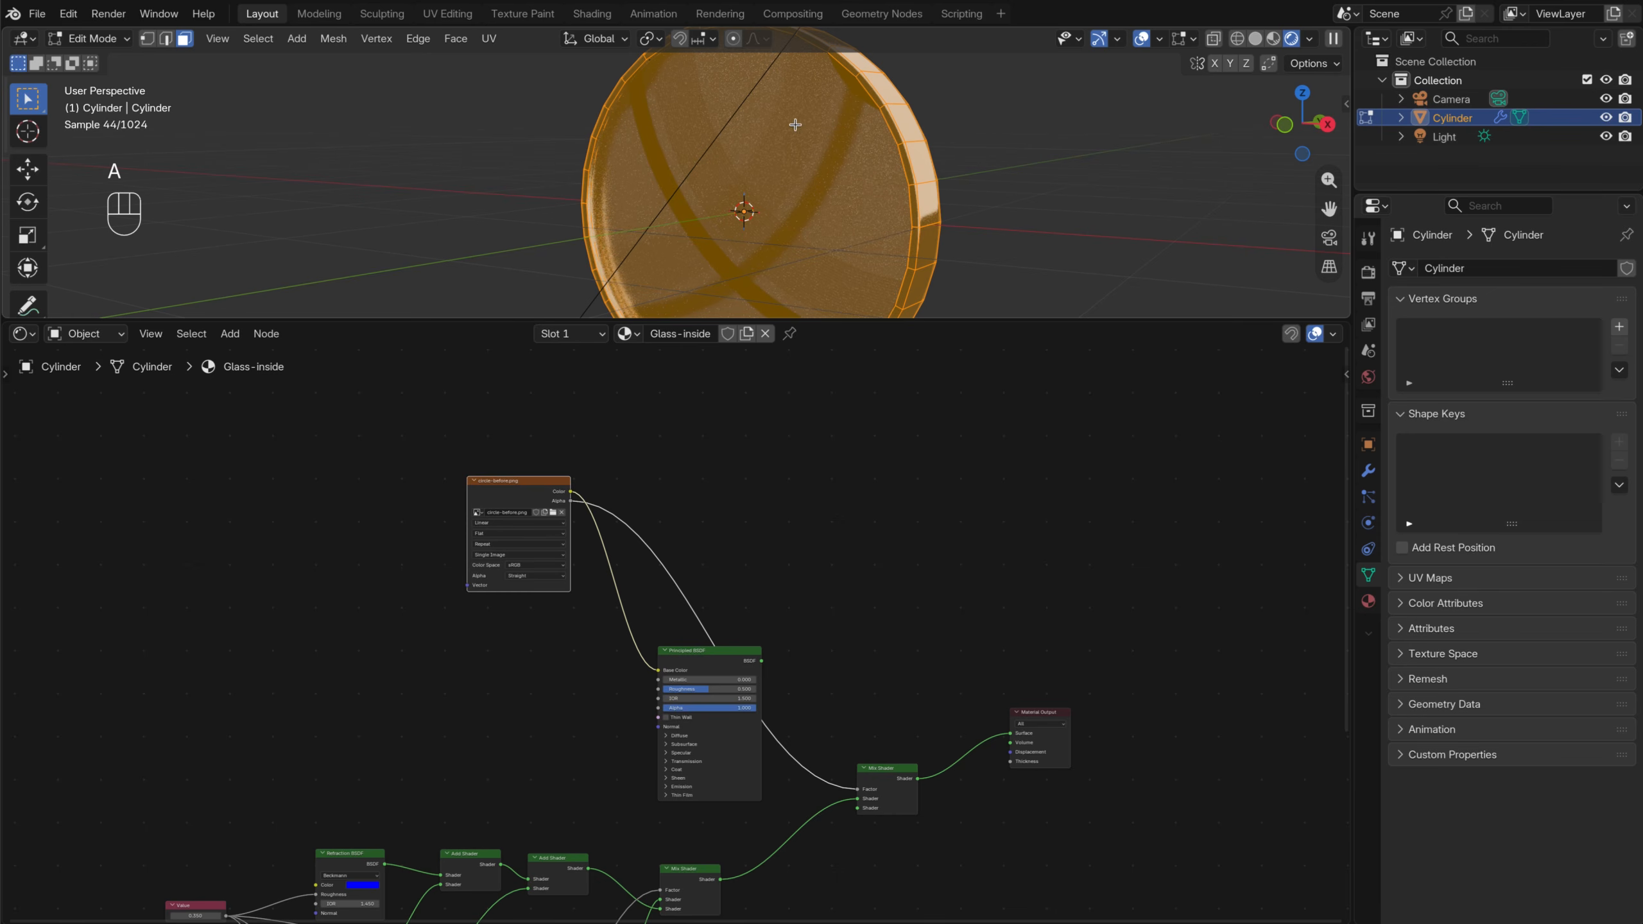
pyautogui.click(23, 333)
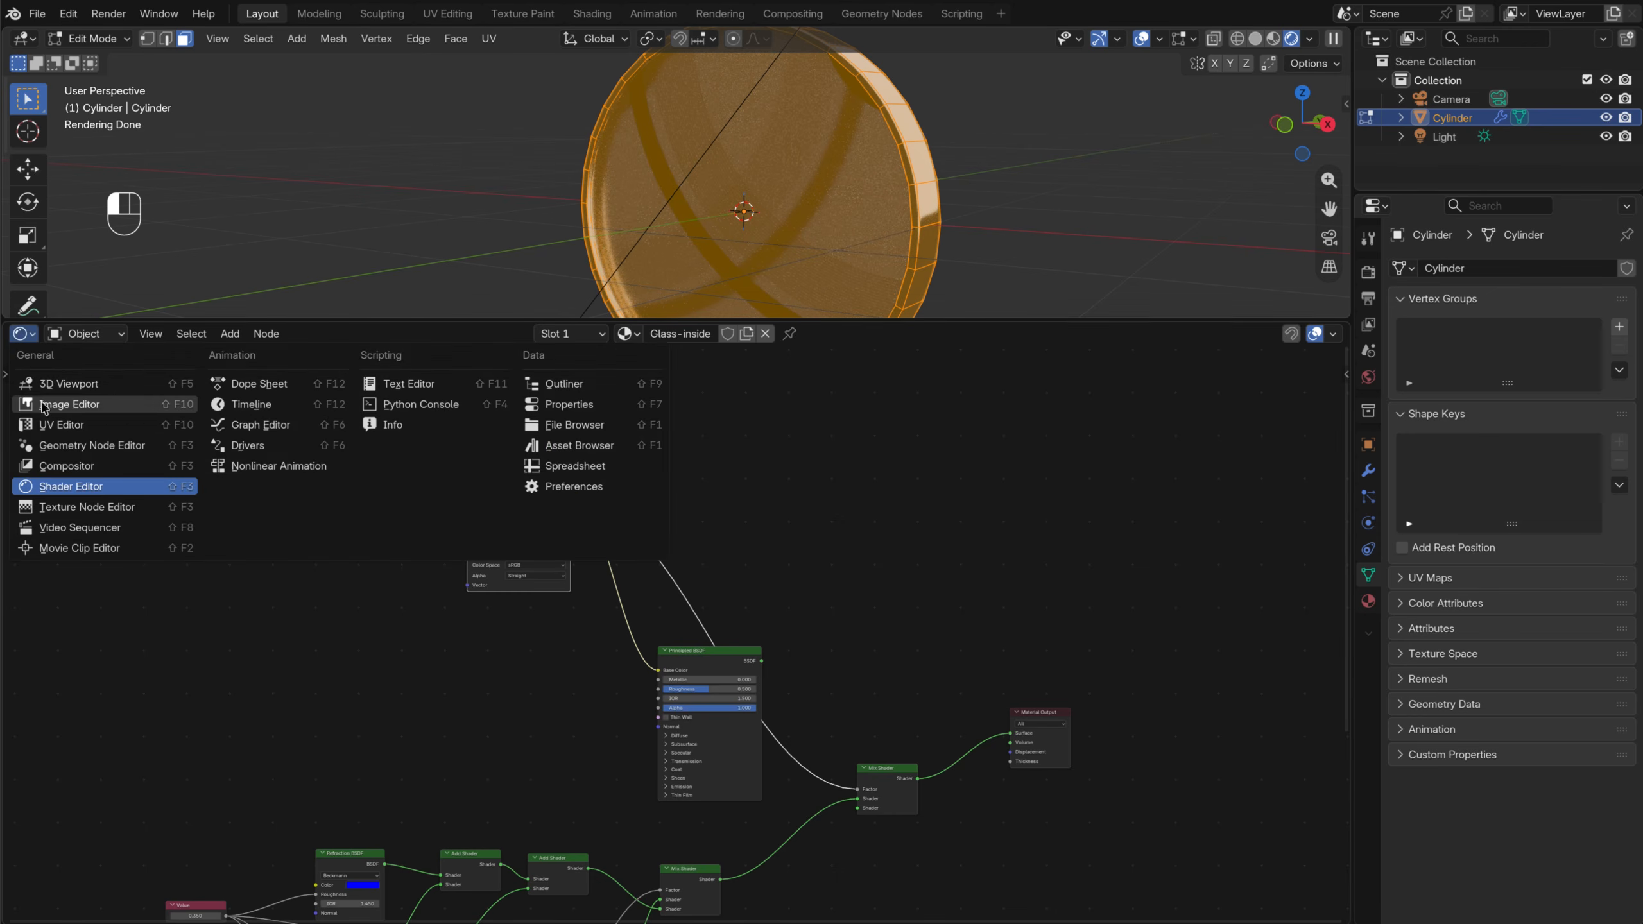
pyautogui.click(68, 427)
pyautogui.scroll(-6, 946, 673)
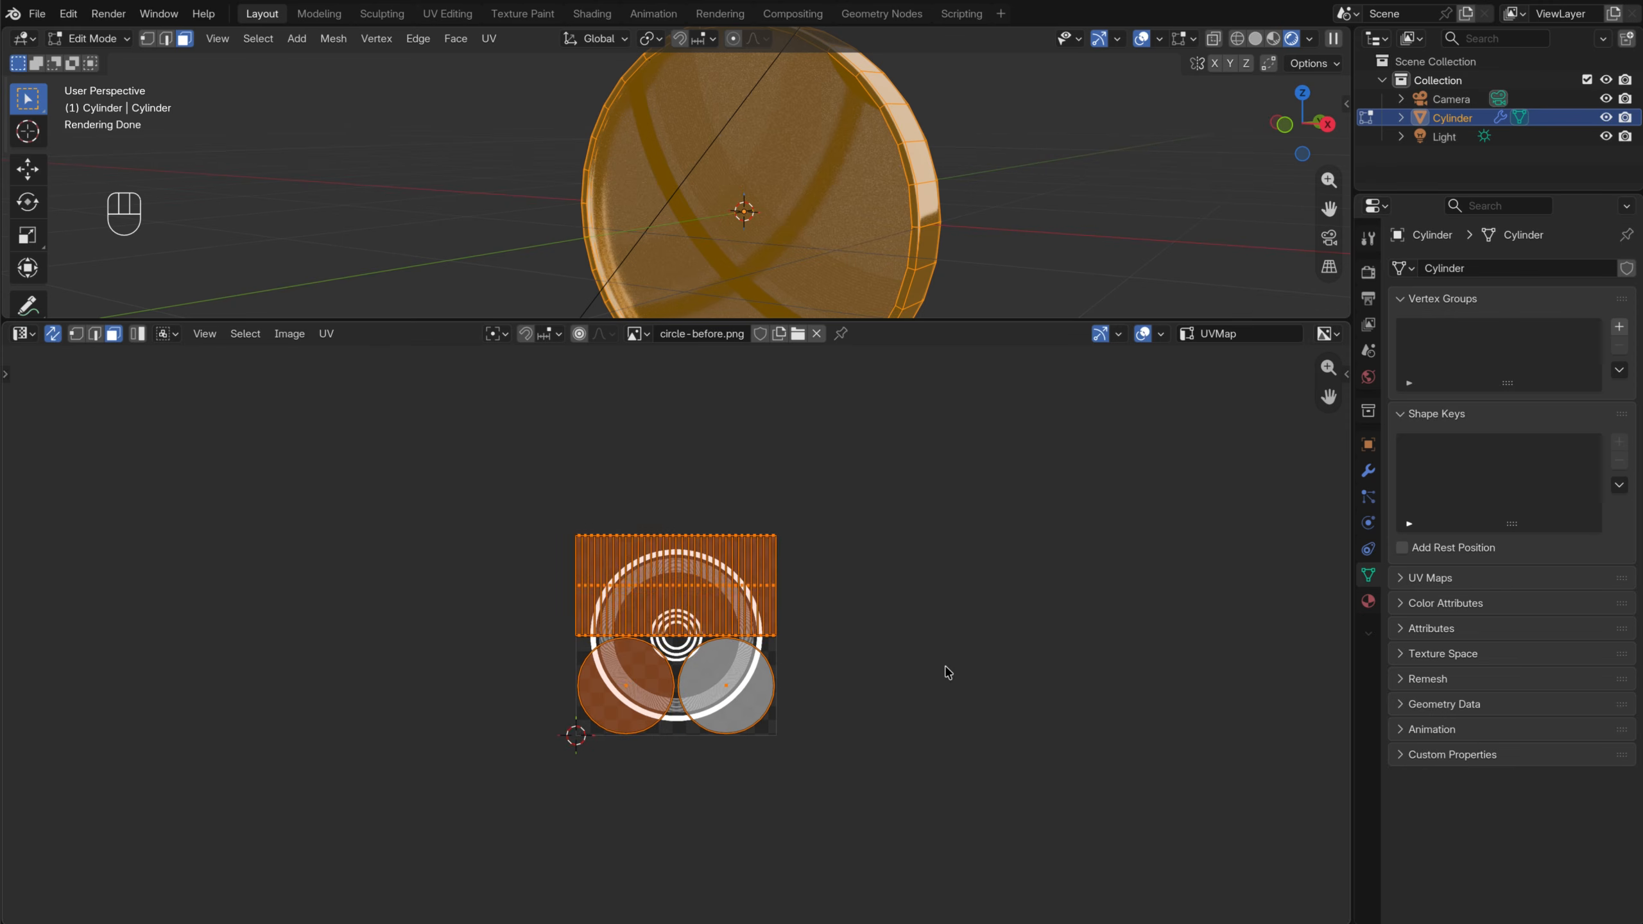
pyautogui.scroll(4, 988, 634)
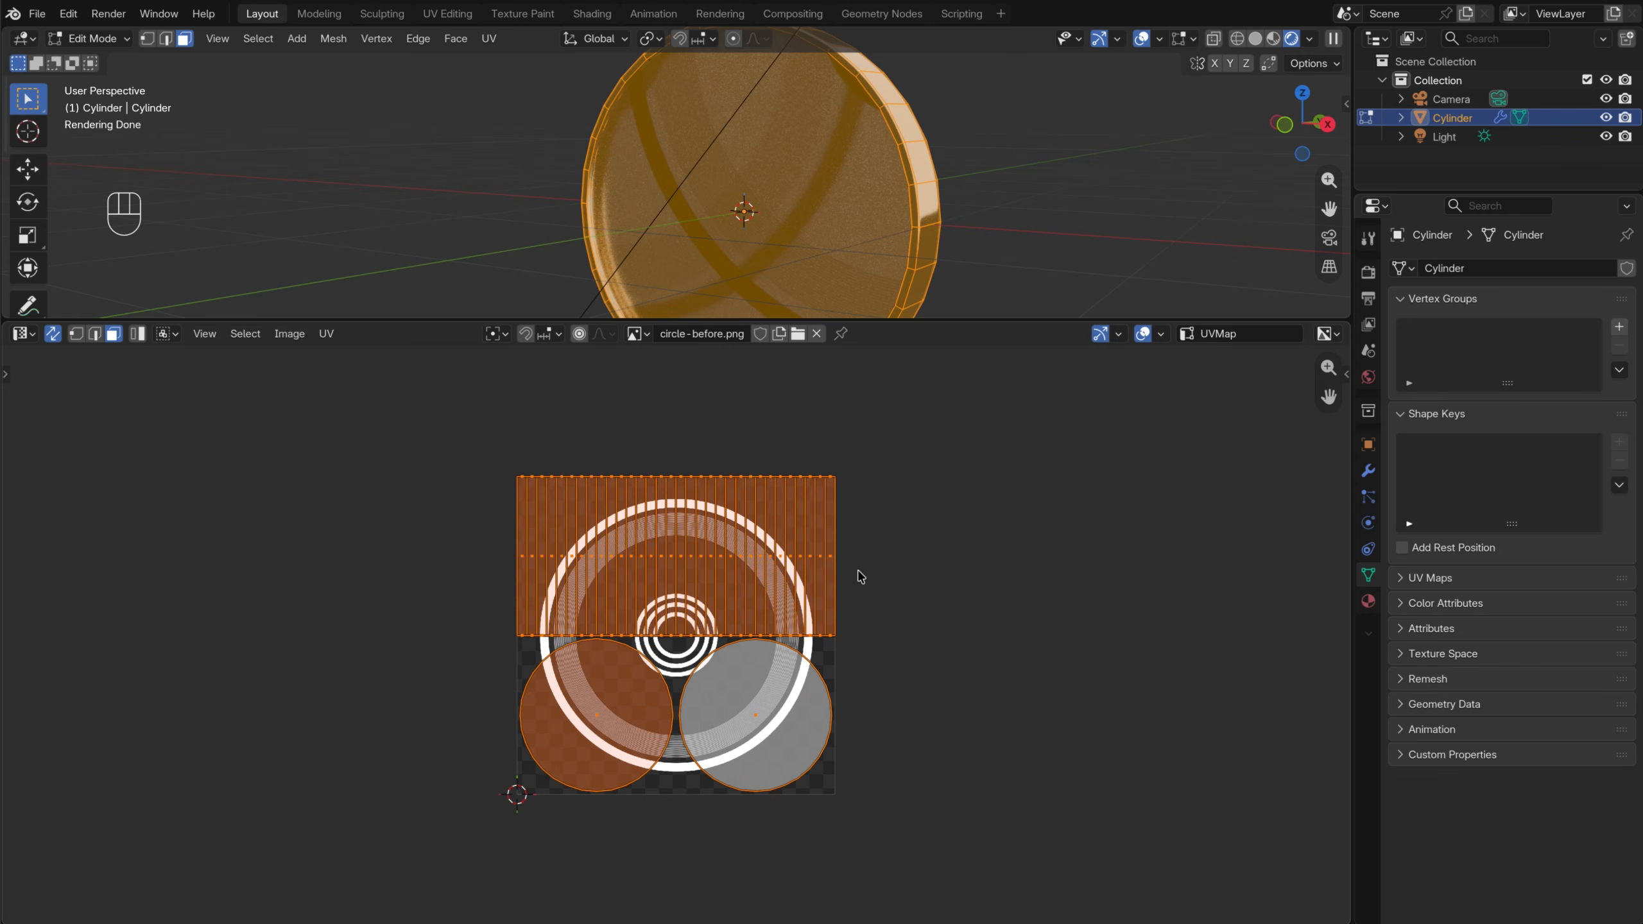
# Move the UV strips of the cylinder's side faces well clear of the ring image
pyautogui.click(470, 477)
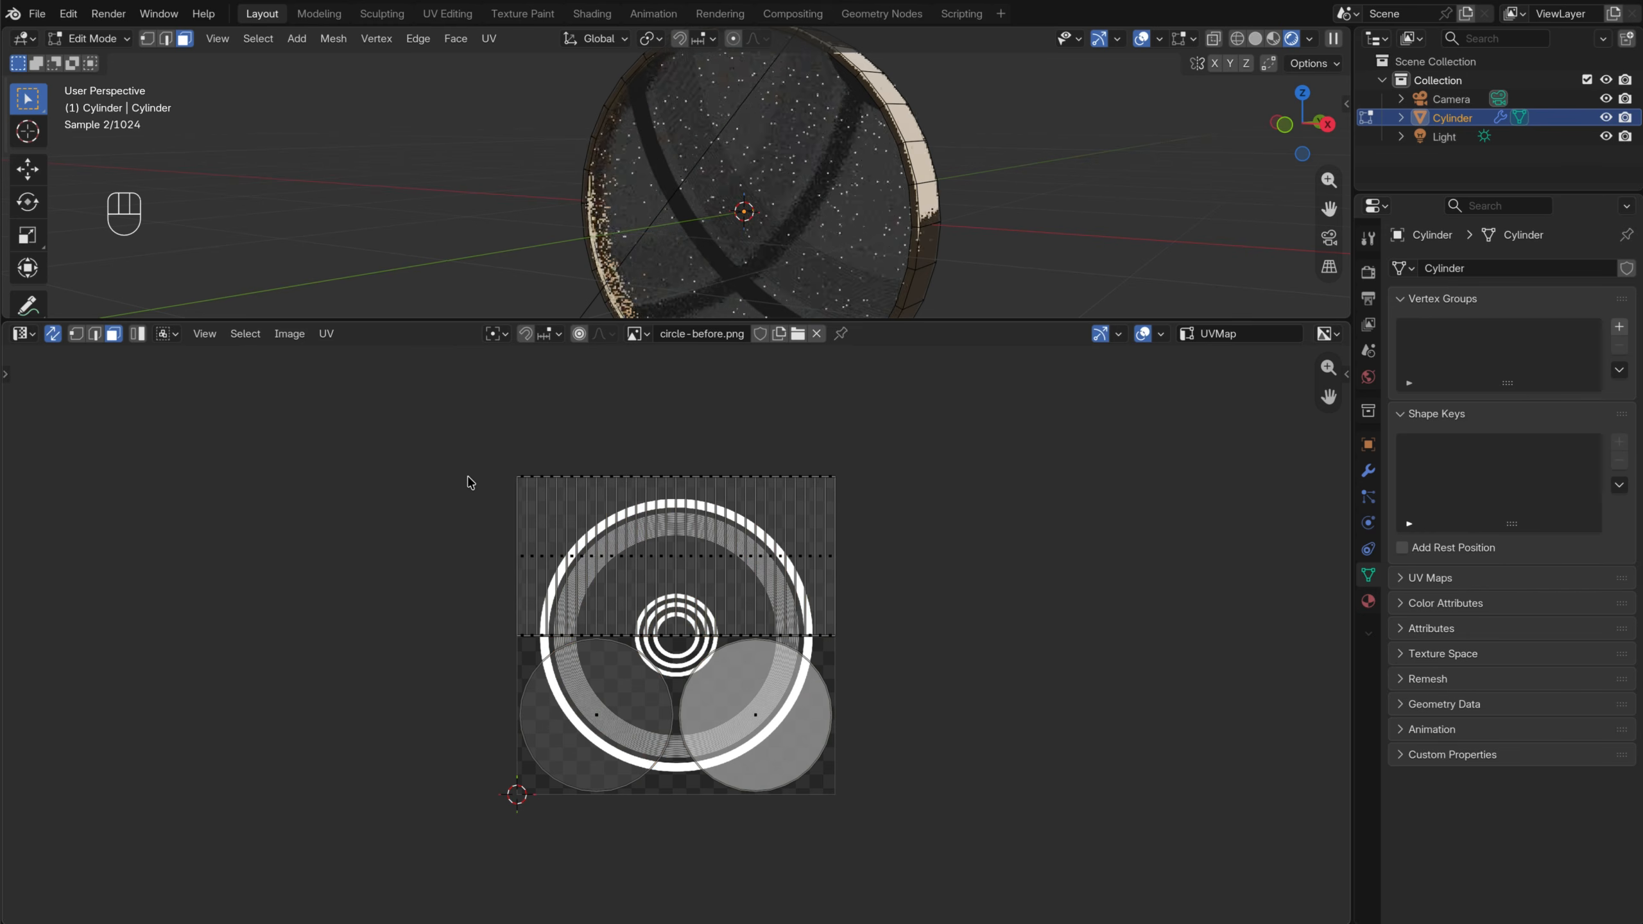
pyautogui.moveTo(421, 439); pyautogui.dragTo(955, 644)
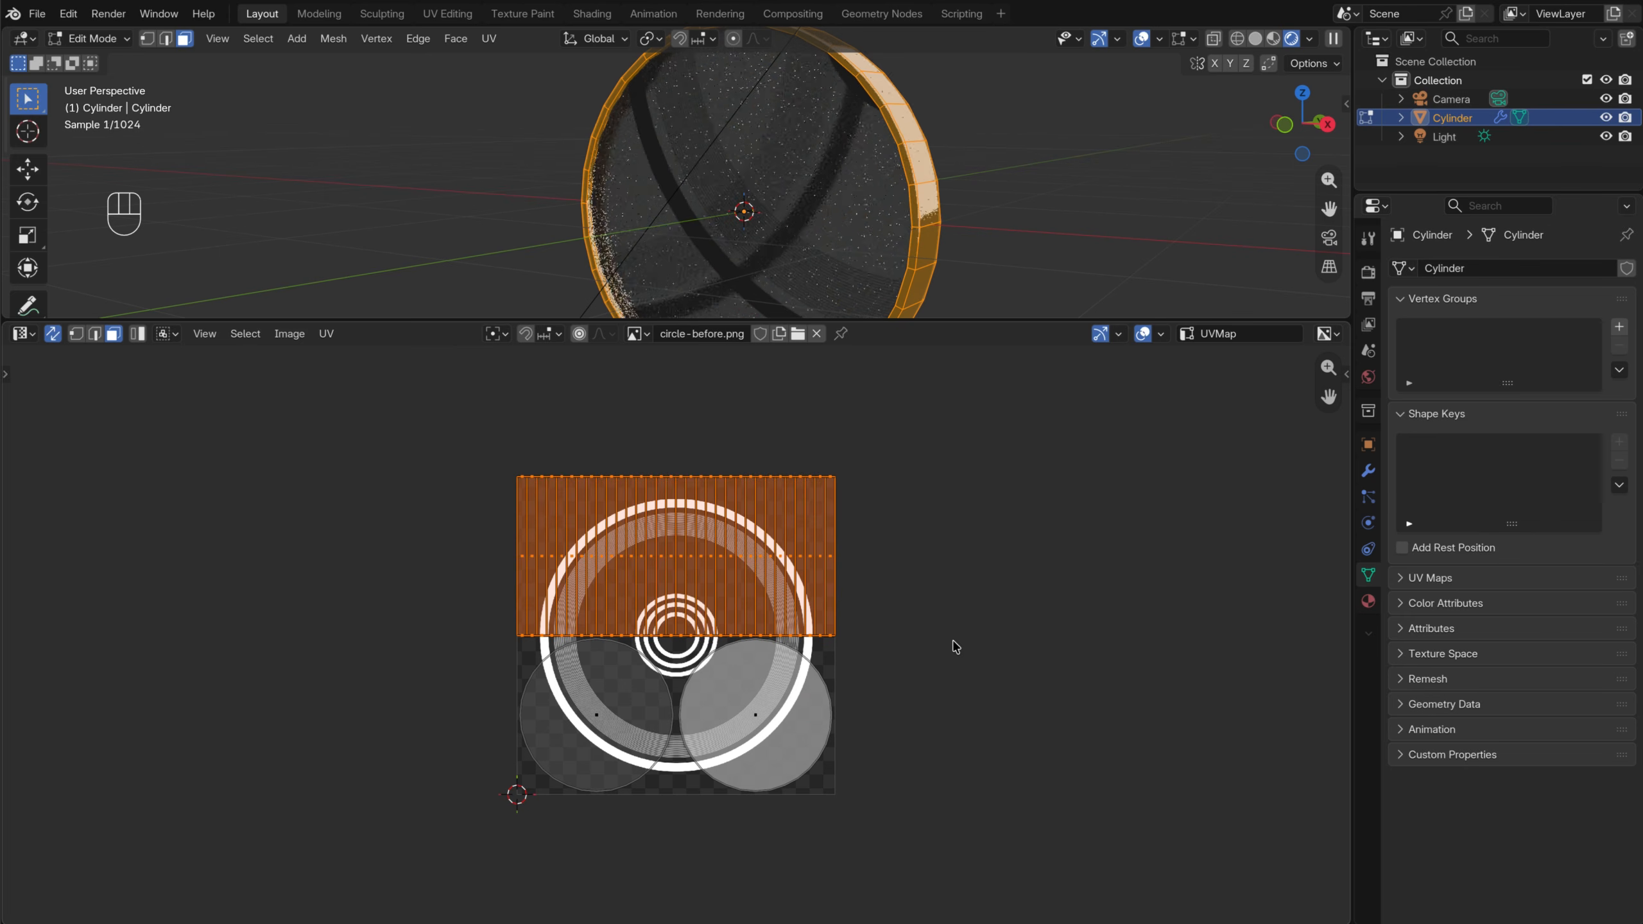
pyautogui.press('g')
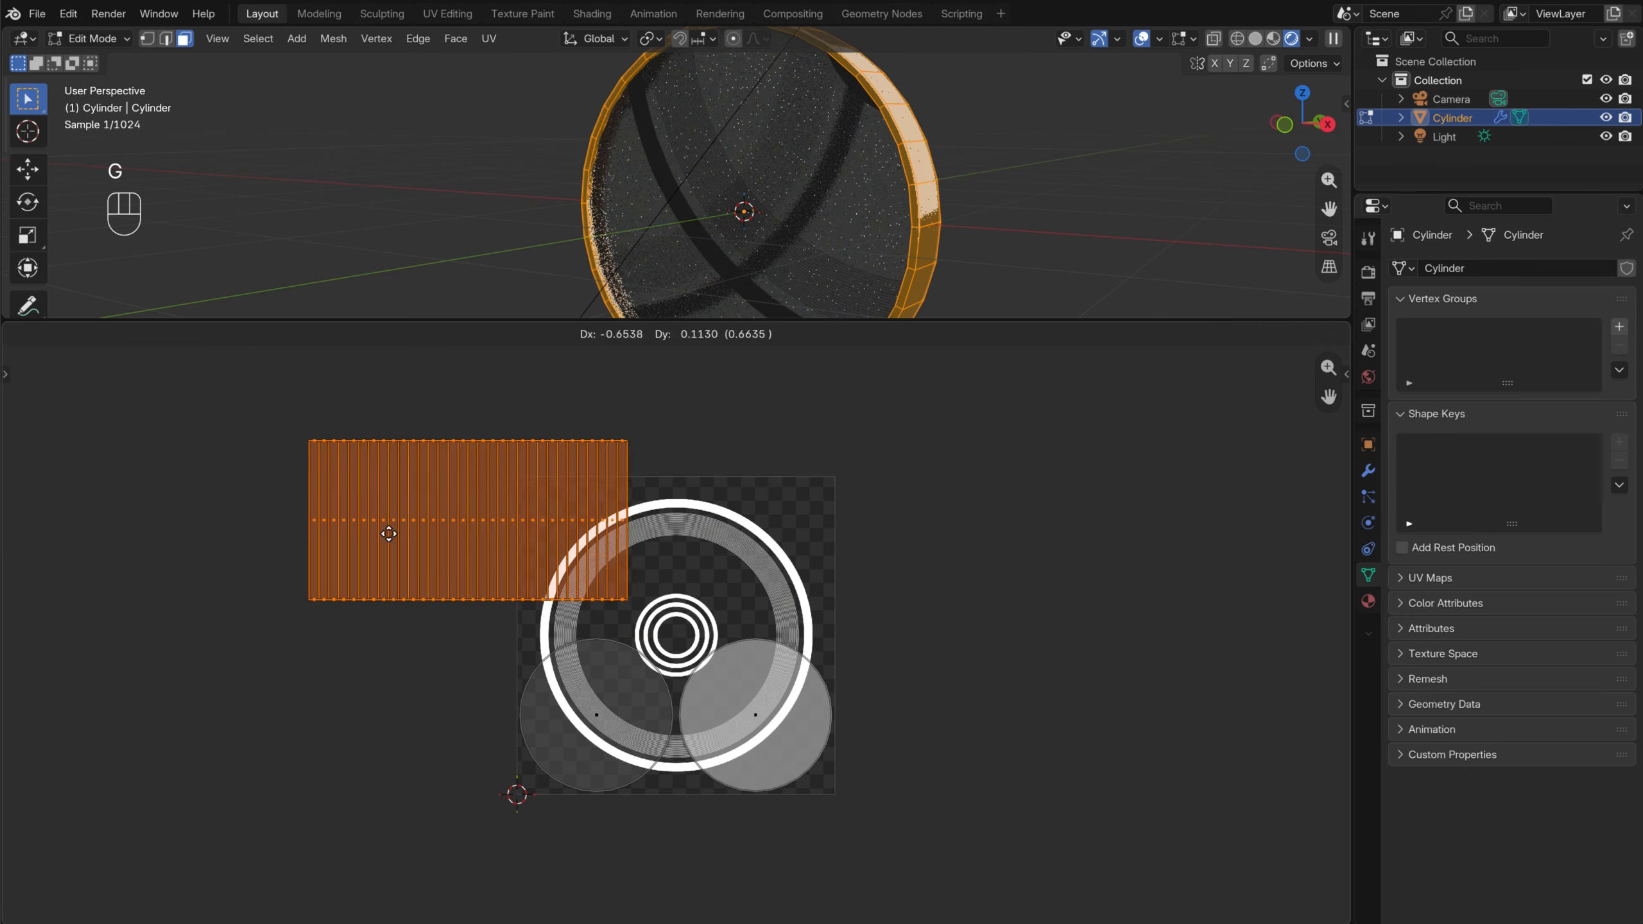
pyautogui.click(284, 498)
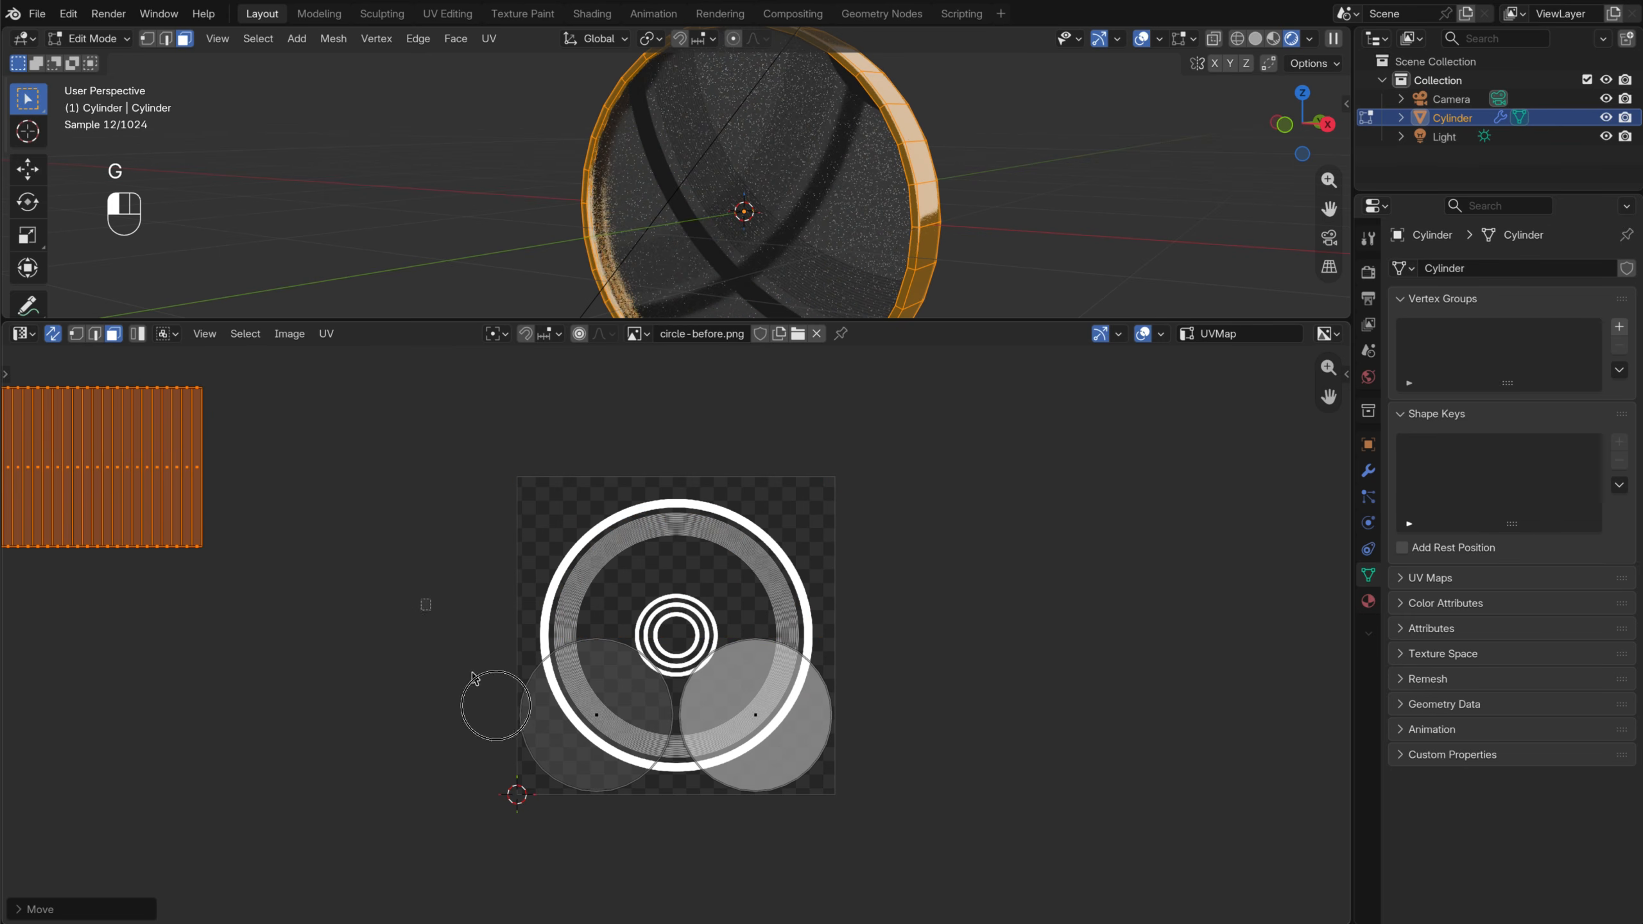
# Scale the UVs of the two circular cap faces by 2
pyautogui.moveTo(421, 599); pyautogui.dragTo(921, 827)
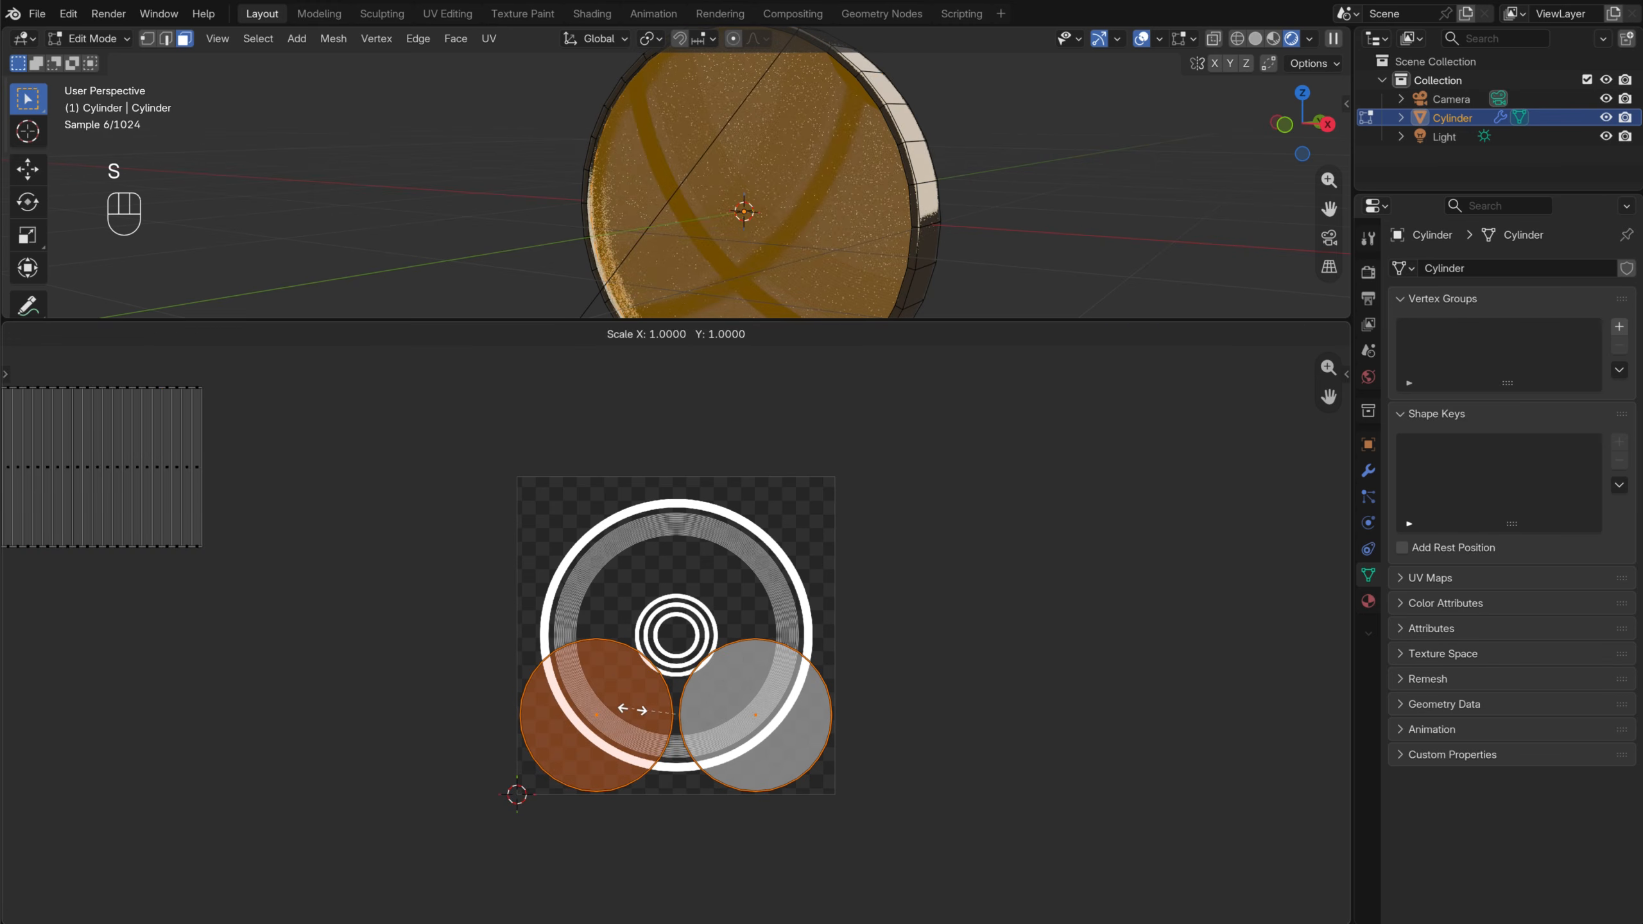
pyautogui.press('2')
pyautogui.press('KP_Enter')
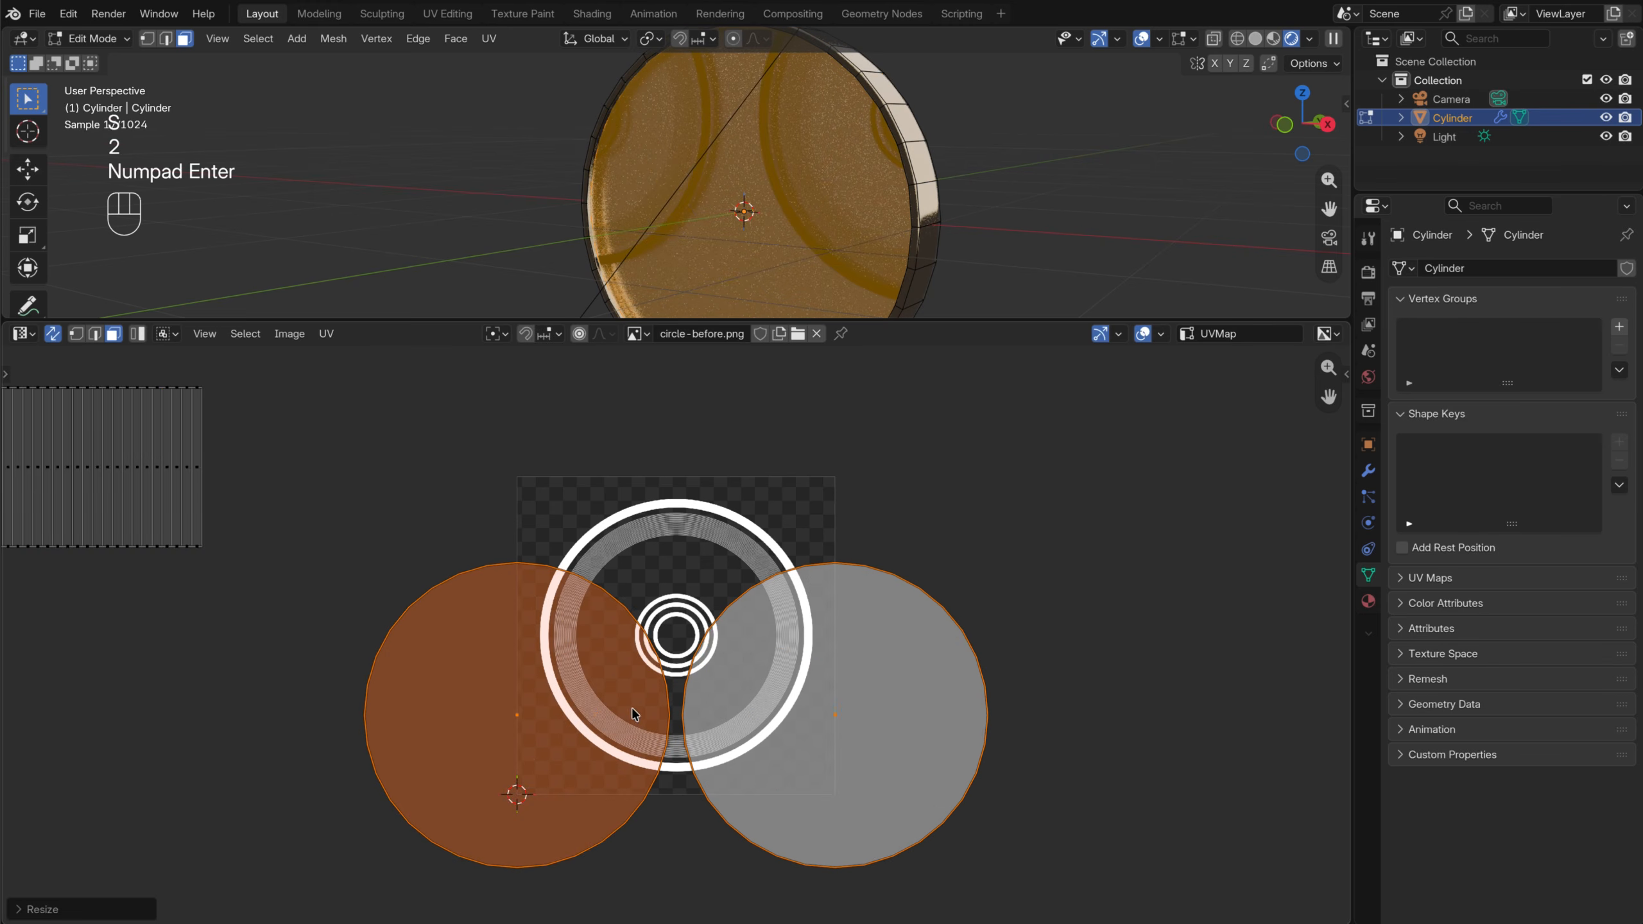
# Move the left cap's UV circle onto the right one and fine-tune it until their centres coincide
pyautogui.moveTo(298, 503); pyautogui.dragTo(675, 911)
pyautogui.press('g')
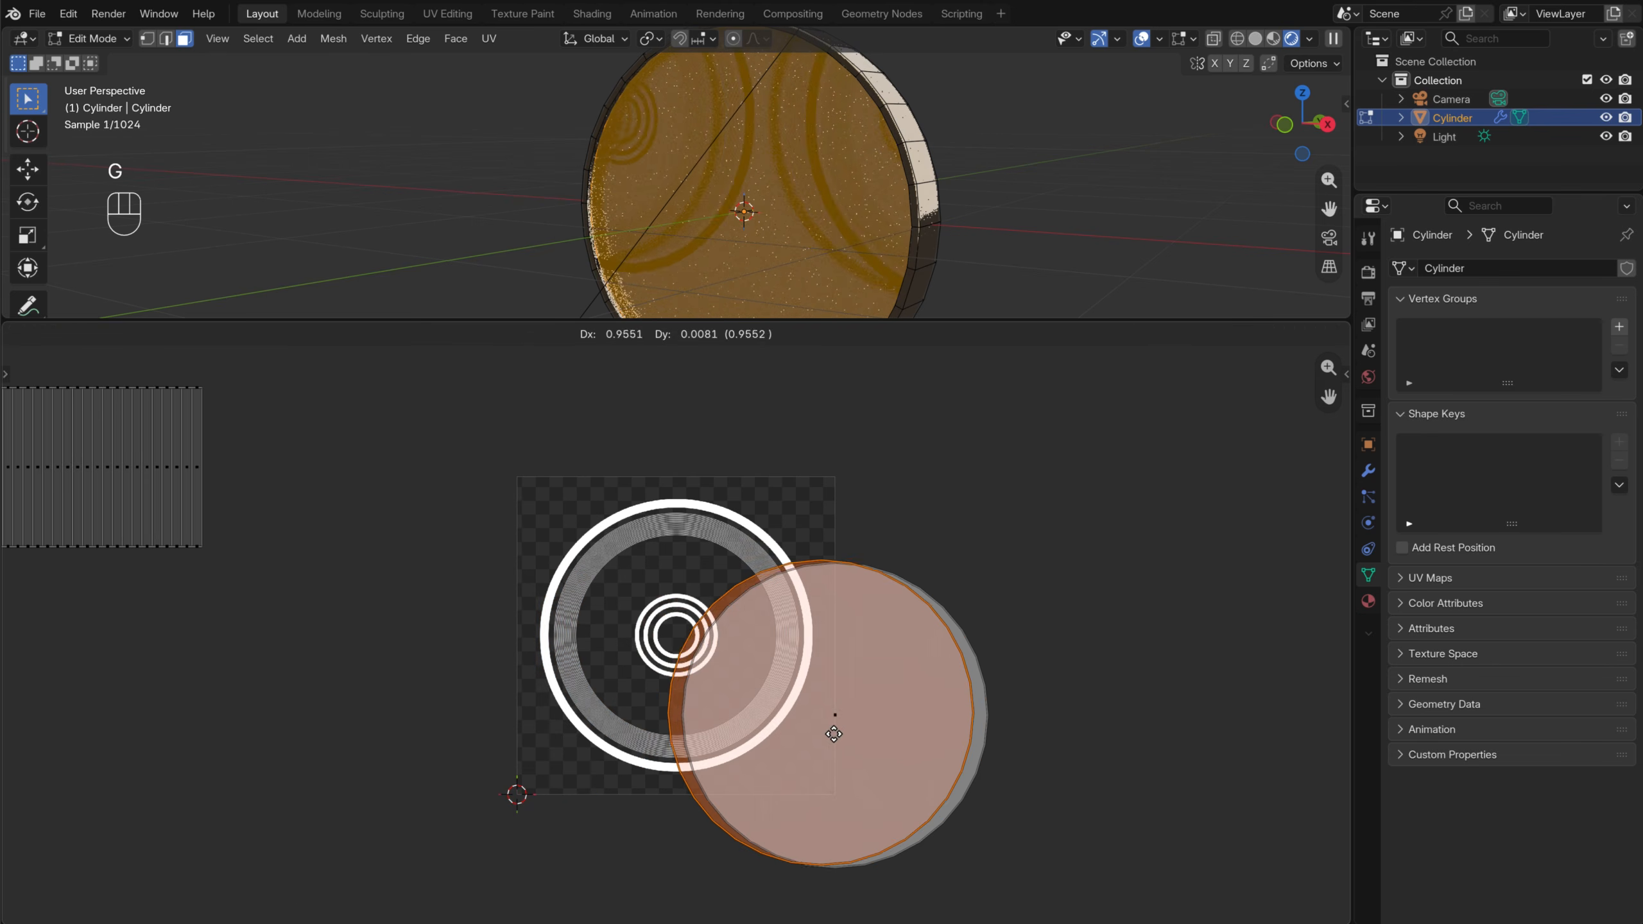
pyautogui.click(846, 748)
pyautogui.scroll(5, 846, 750)
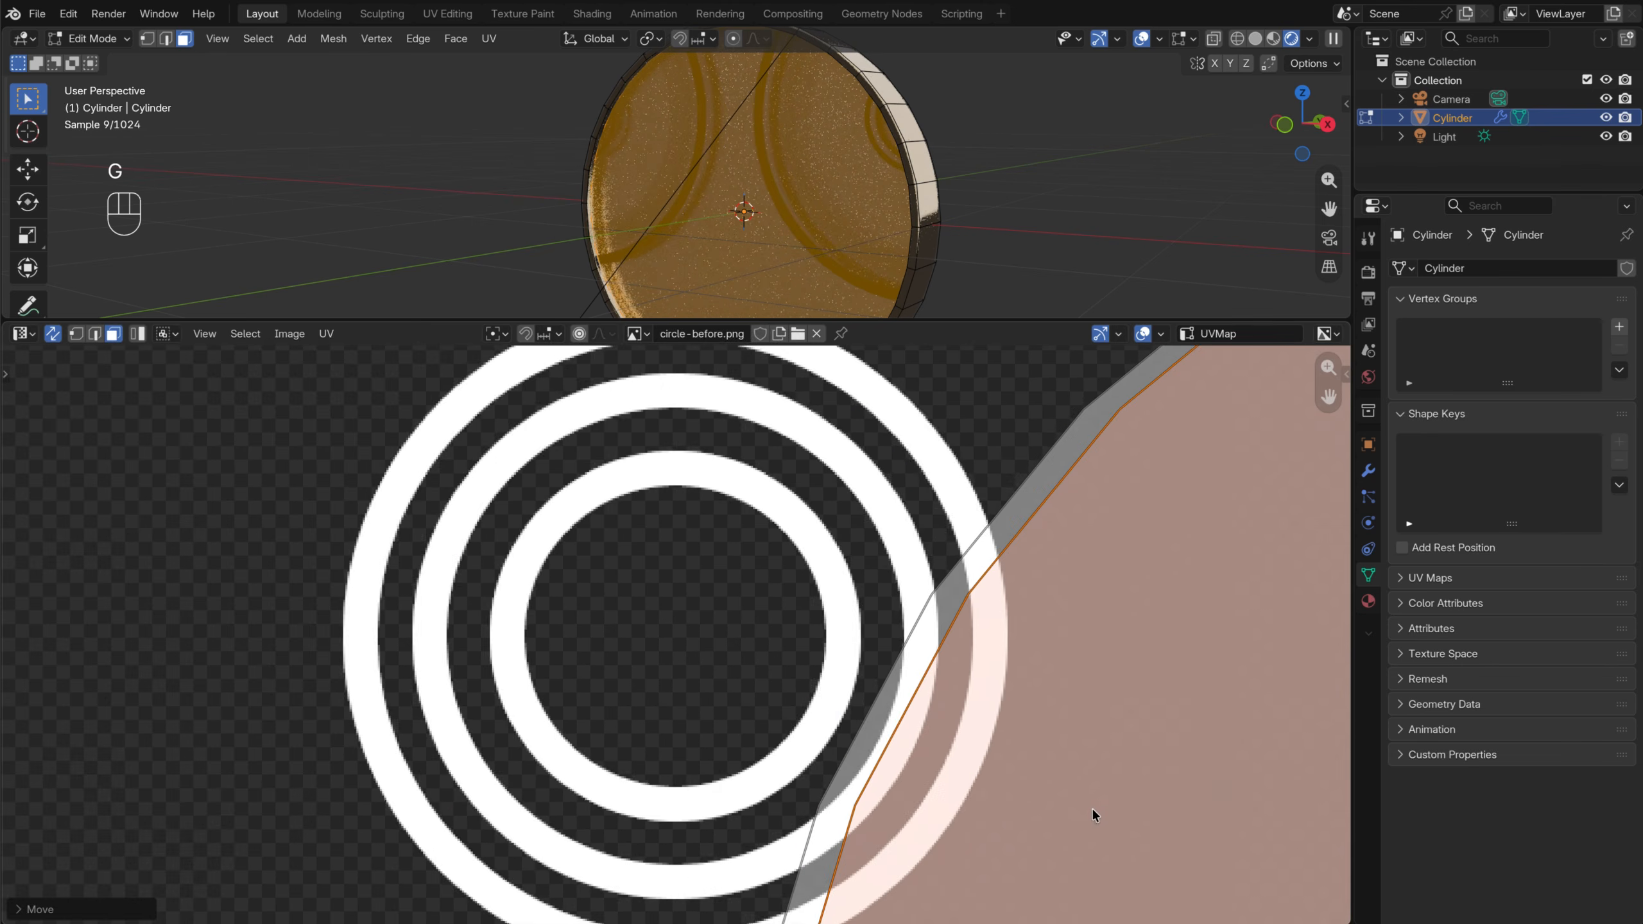
pyautogui.scroll(10, 935, 754)
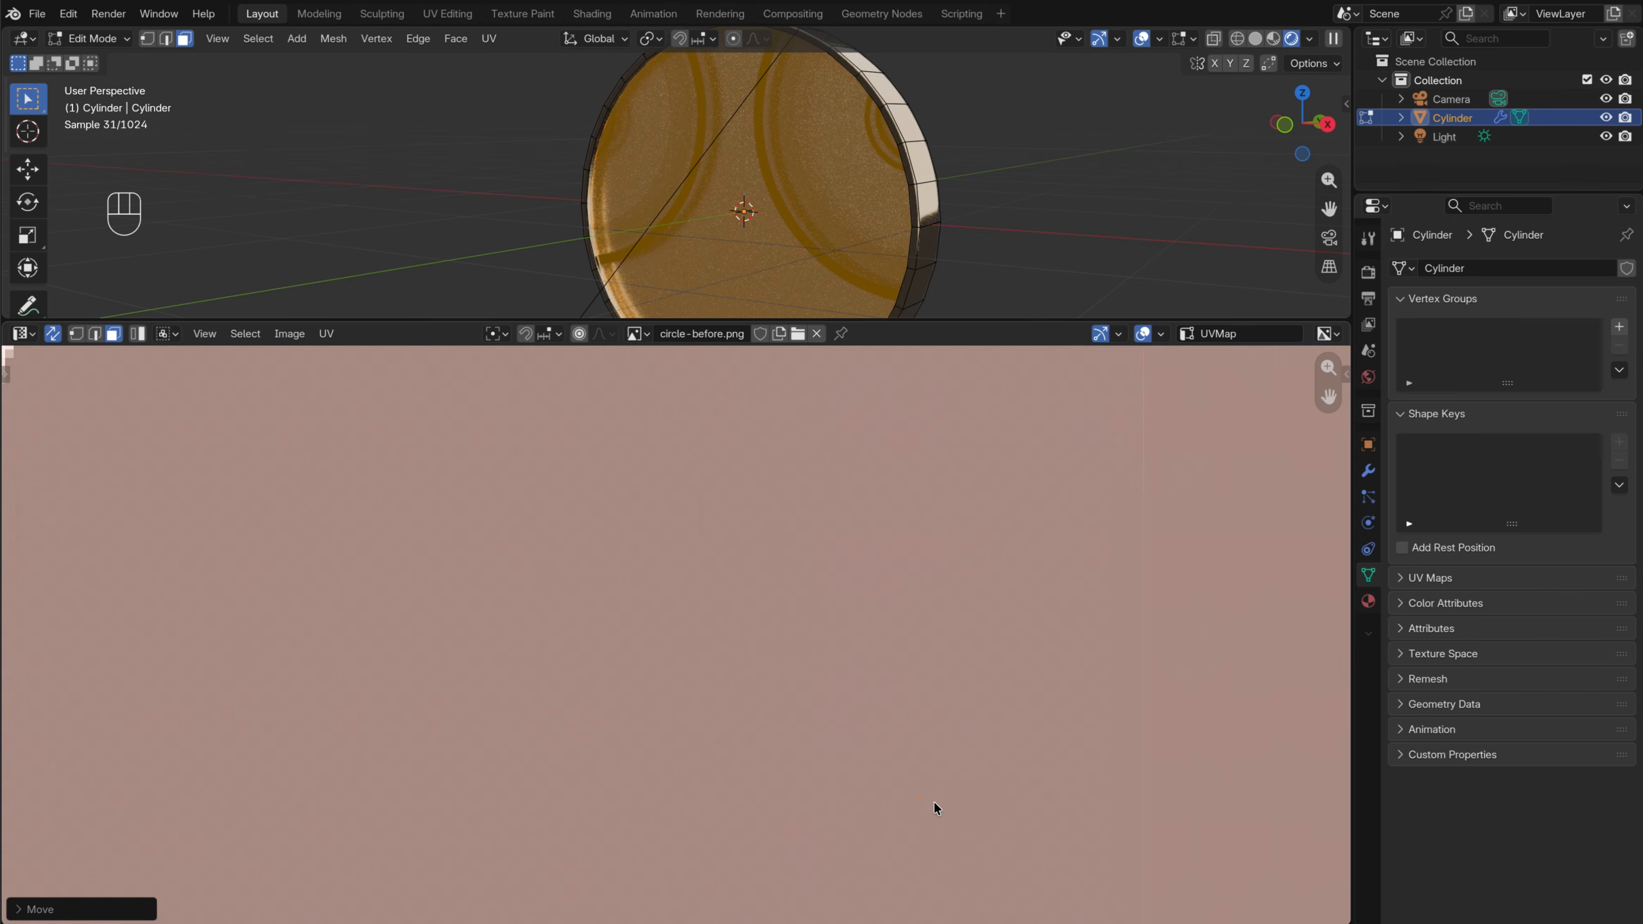
pyautogui.press('g')
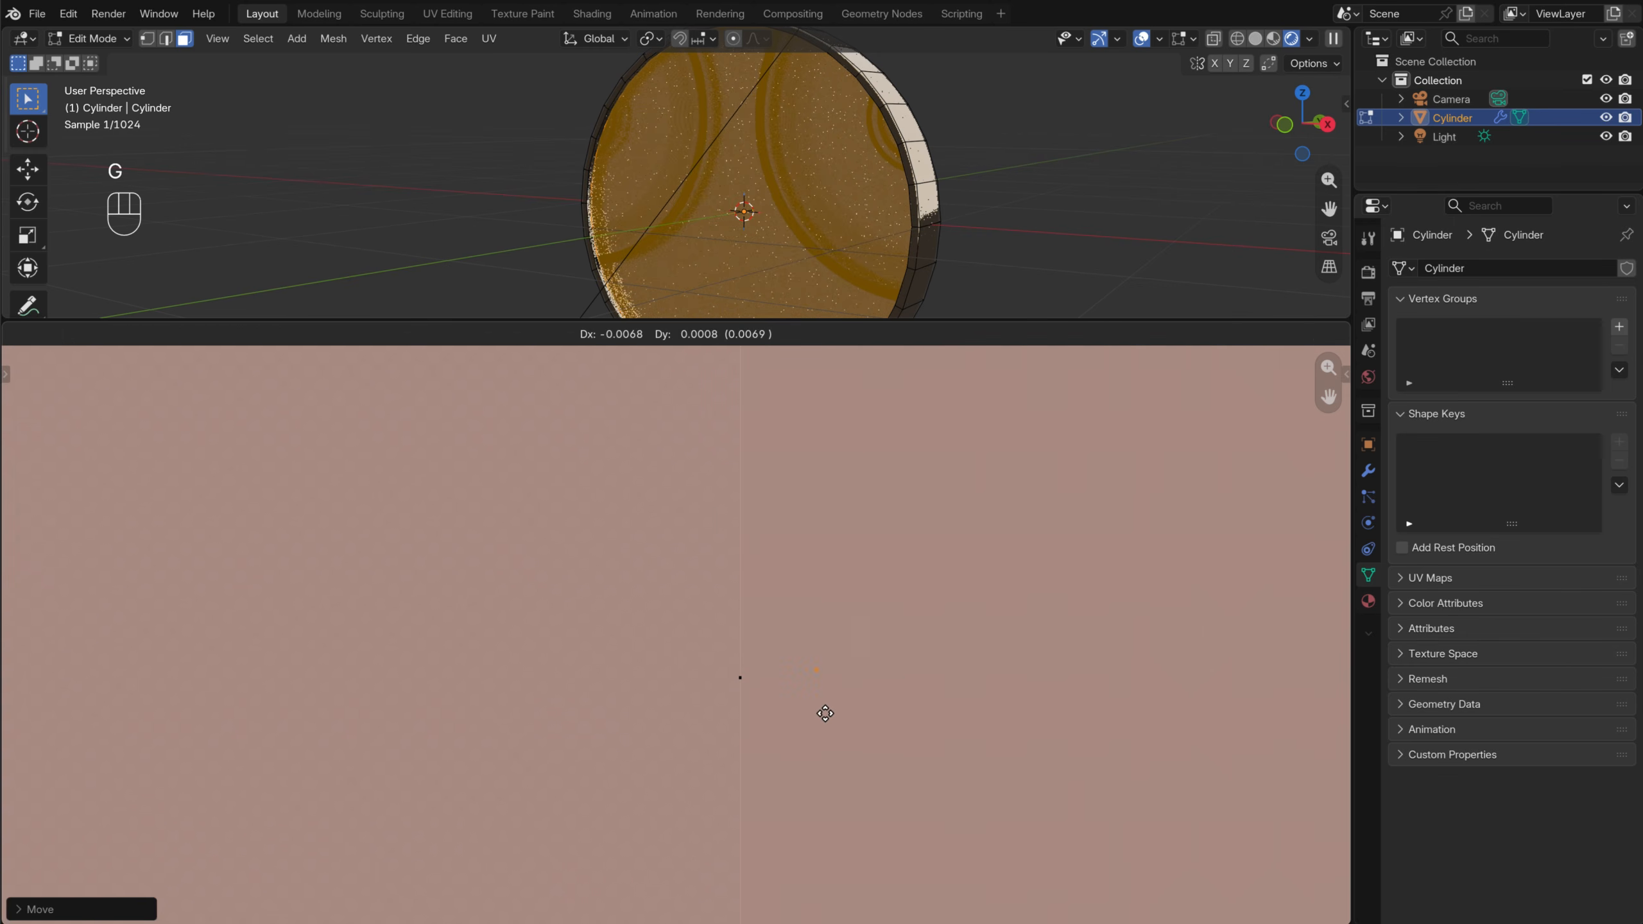
pyautogui.click(770, 721)
# Move both stacked cap UV circles onto the ring image so that they are centred on its rings
pyautogui.scroll(-14, 771, 718)
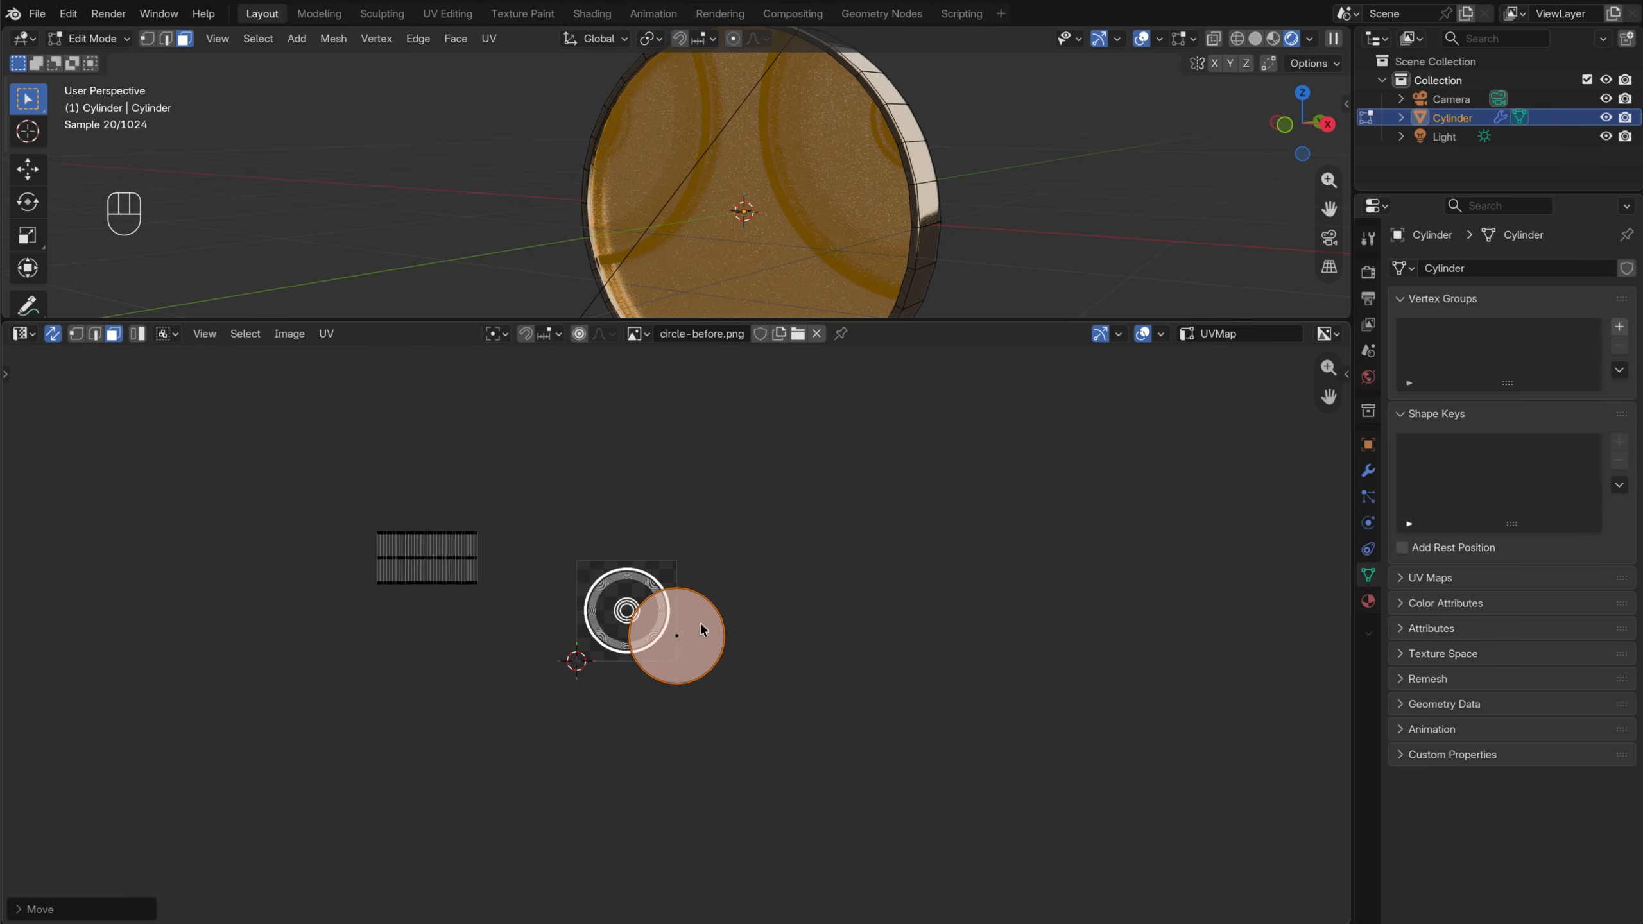
pyautogui.scroll(4, 703, 685)
pyautogui.scroll(6, 703, 684)
pyautogui.scroll(-7, 709, 685)
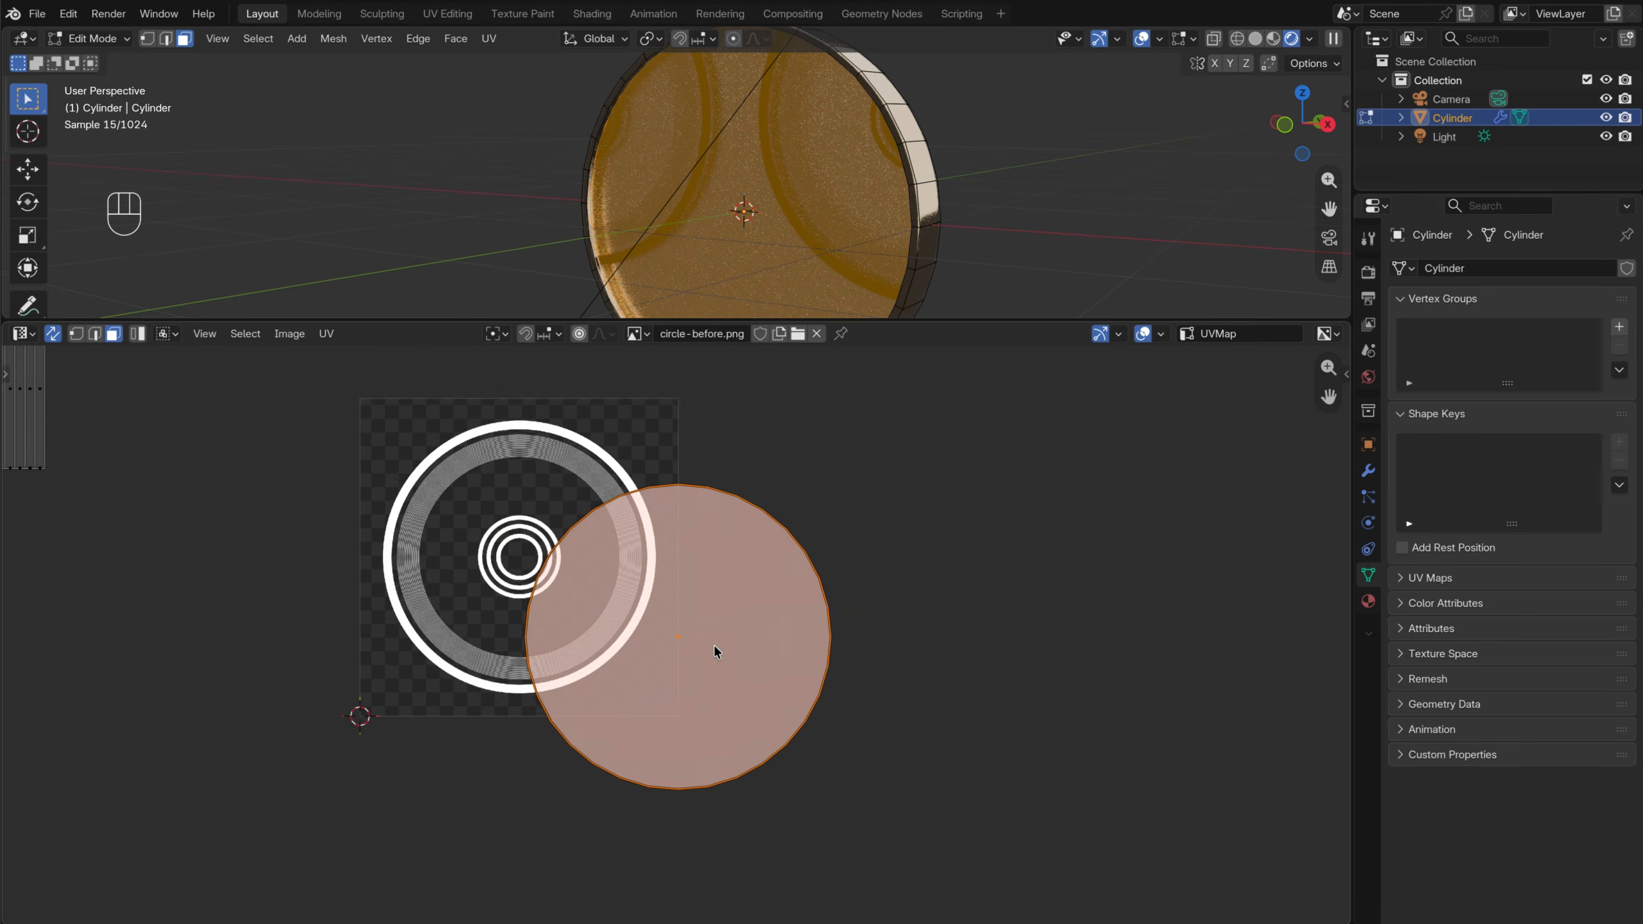
pyautogui.moveTo(714, 643); pyautogui.dragTo(775, 696, button='middle')
pyautogui.press('g')
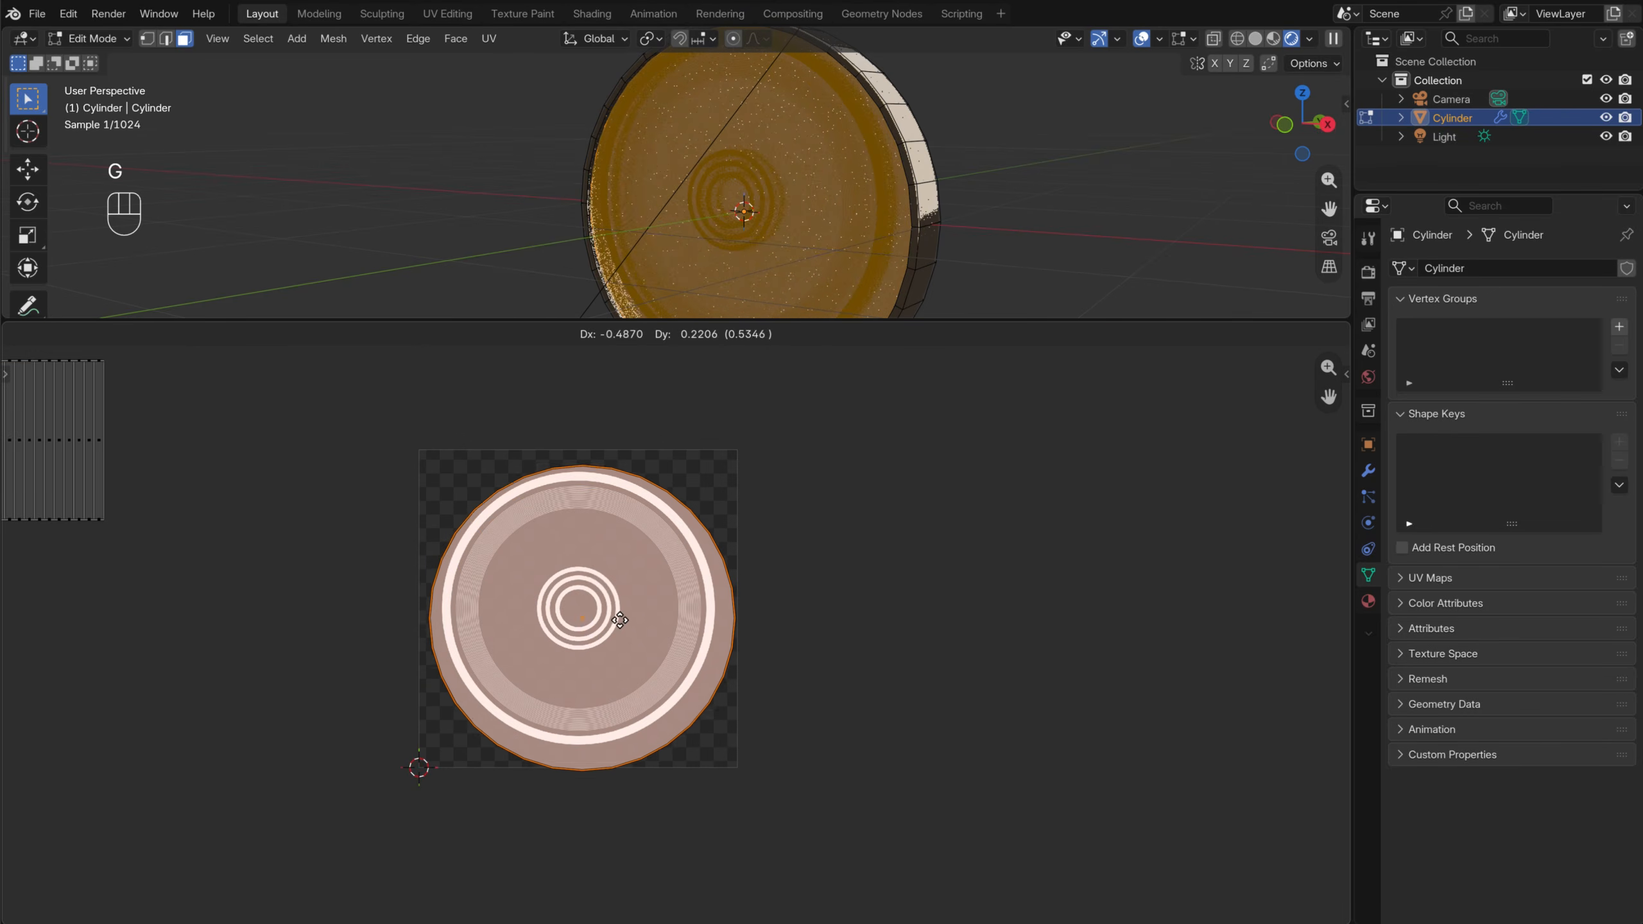
pyautogui.click(595, 634)
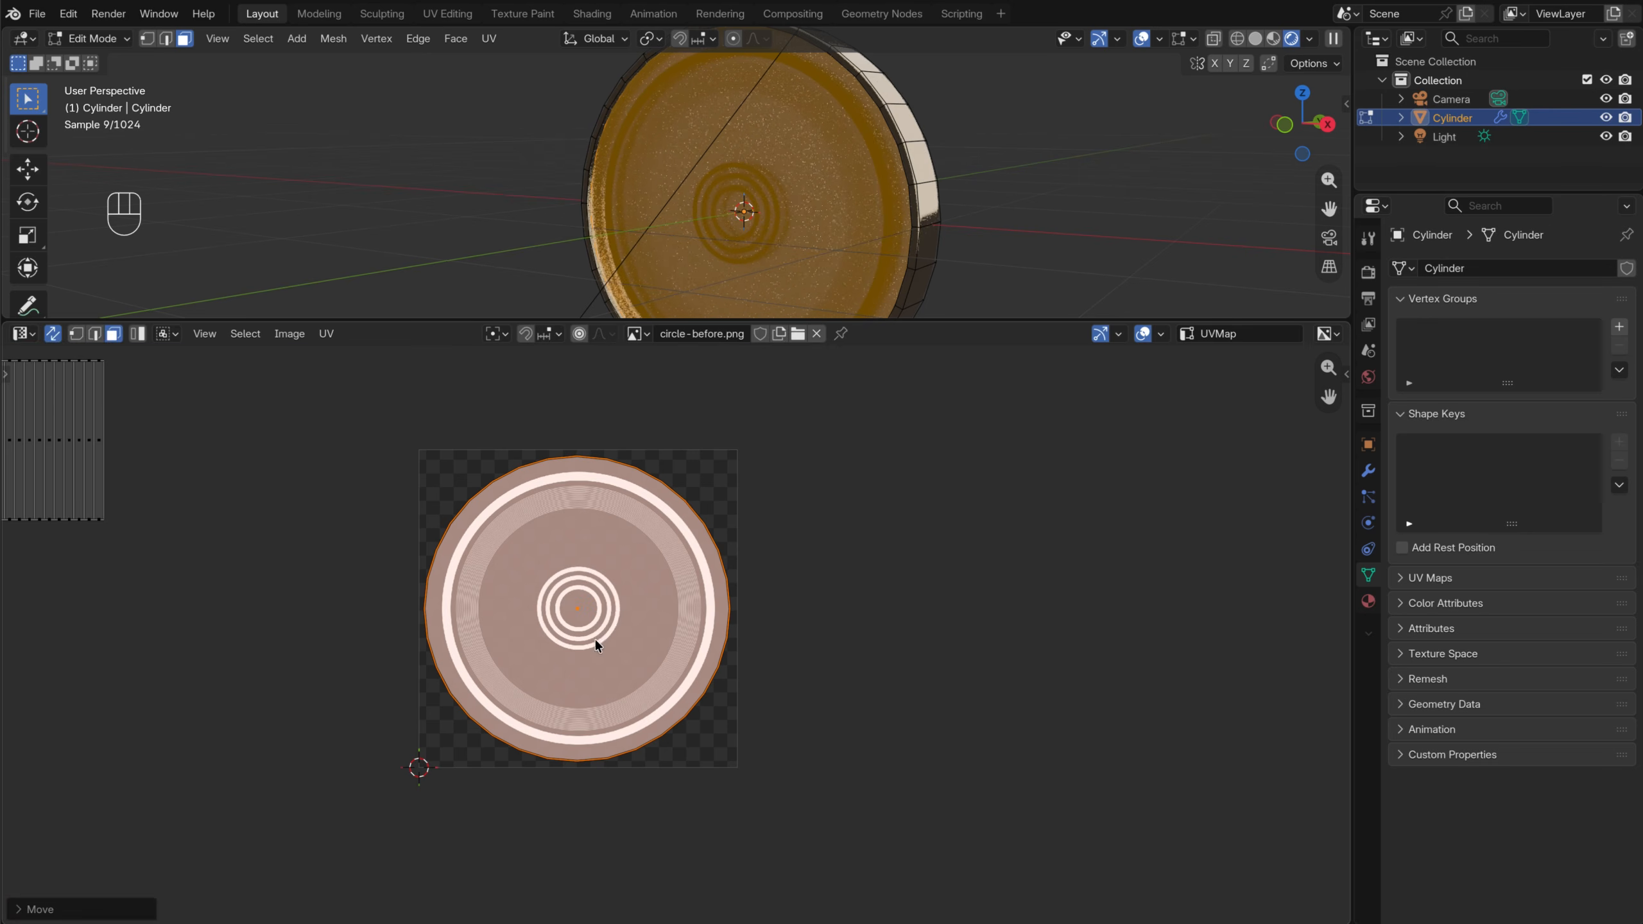
pyautogui.scroll(6, 601, 628)
pyautogui.scroll(-5, 850, 624)
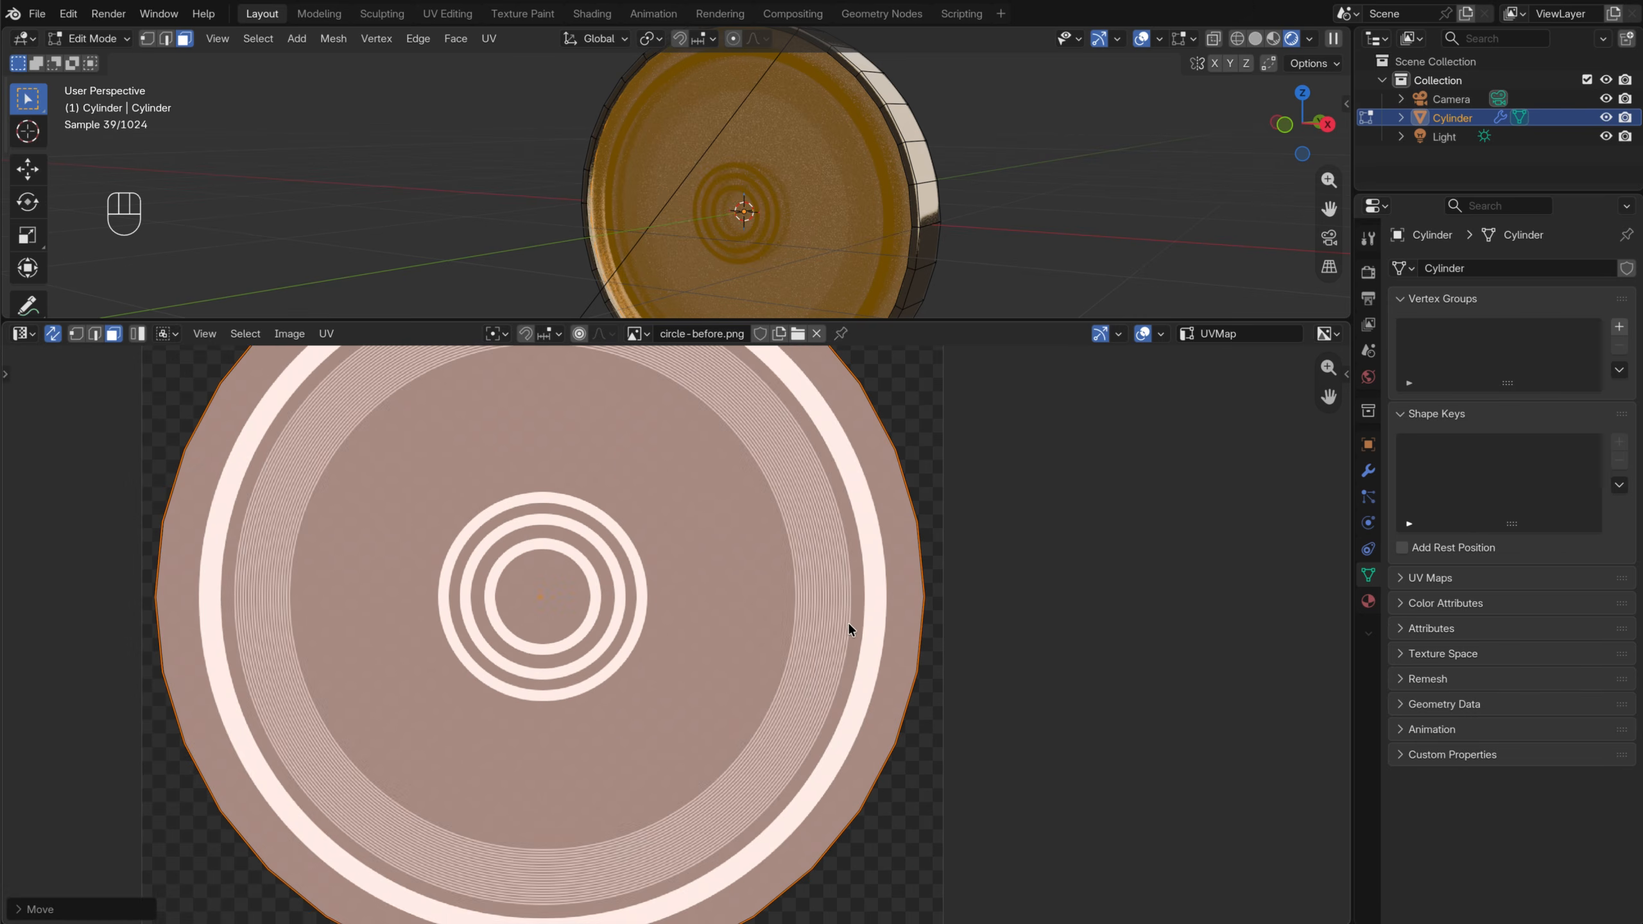
# Scale up and nudge the stacked cap UV circles until they fit the ring image's edges, then leave Edit Mode
pyautogui.moveTo(921, 536); pyautogui.dragTo(1017, 546, button='middle')
pyautogui.press('s')
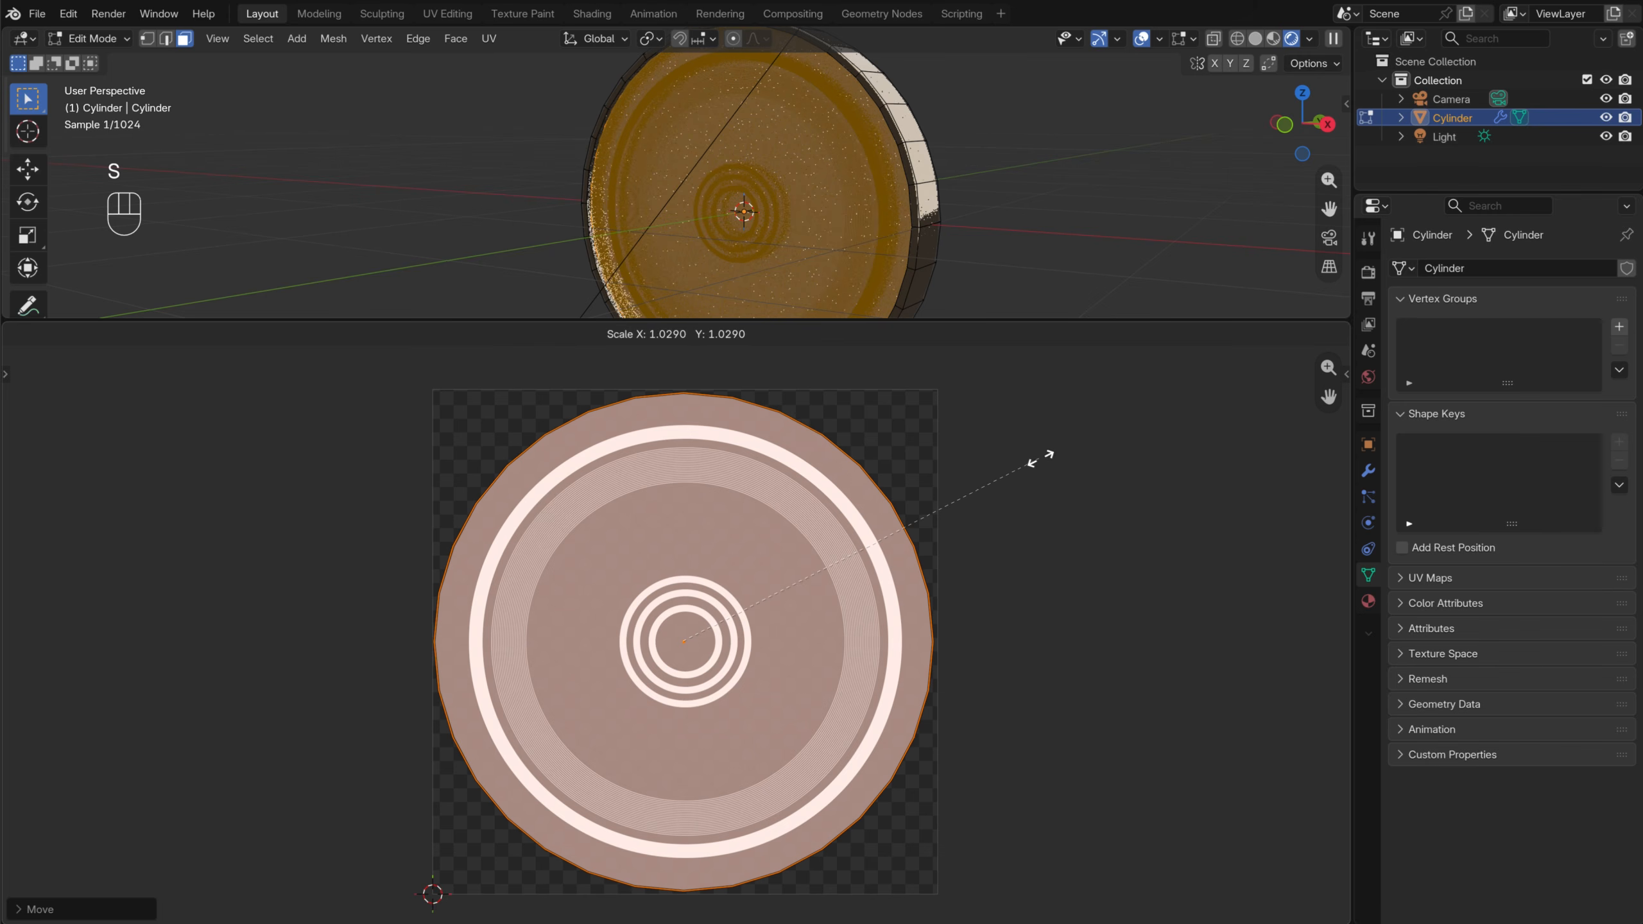
pyautogui.click(1043, 461)
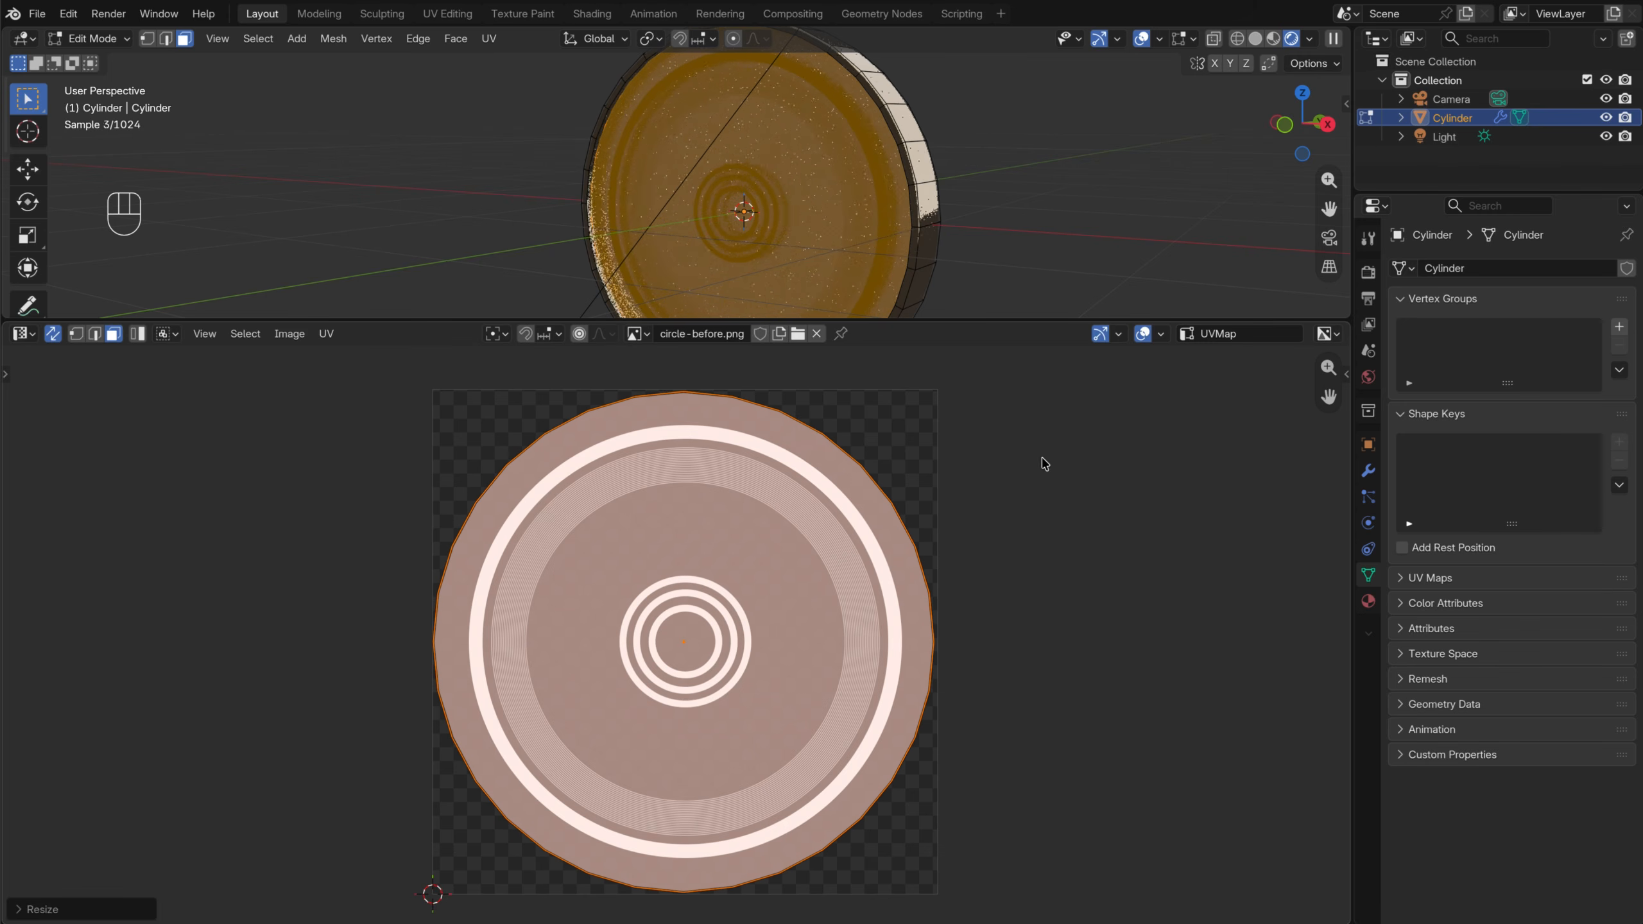
pyautogui.press('g')
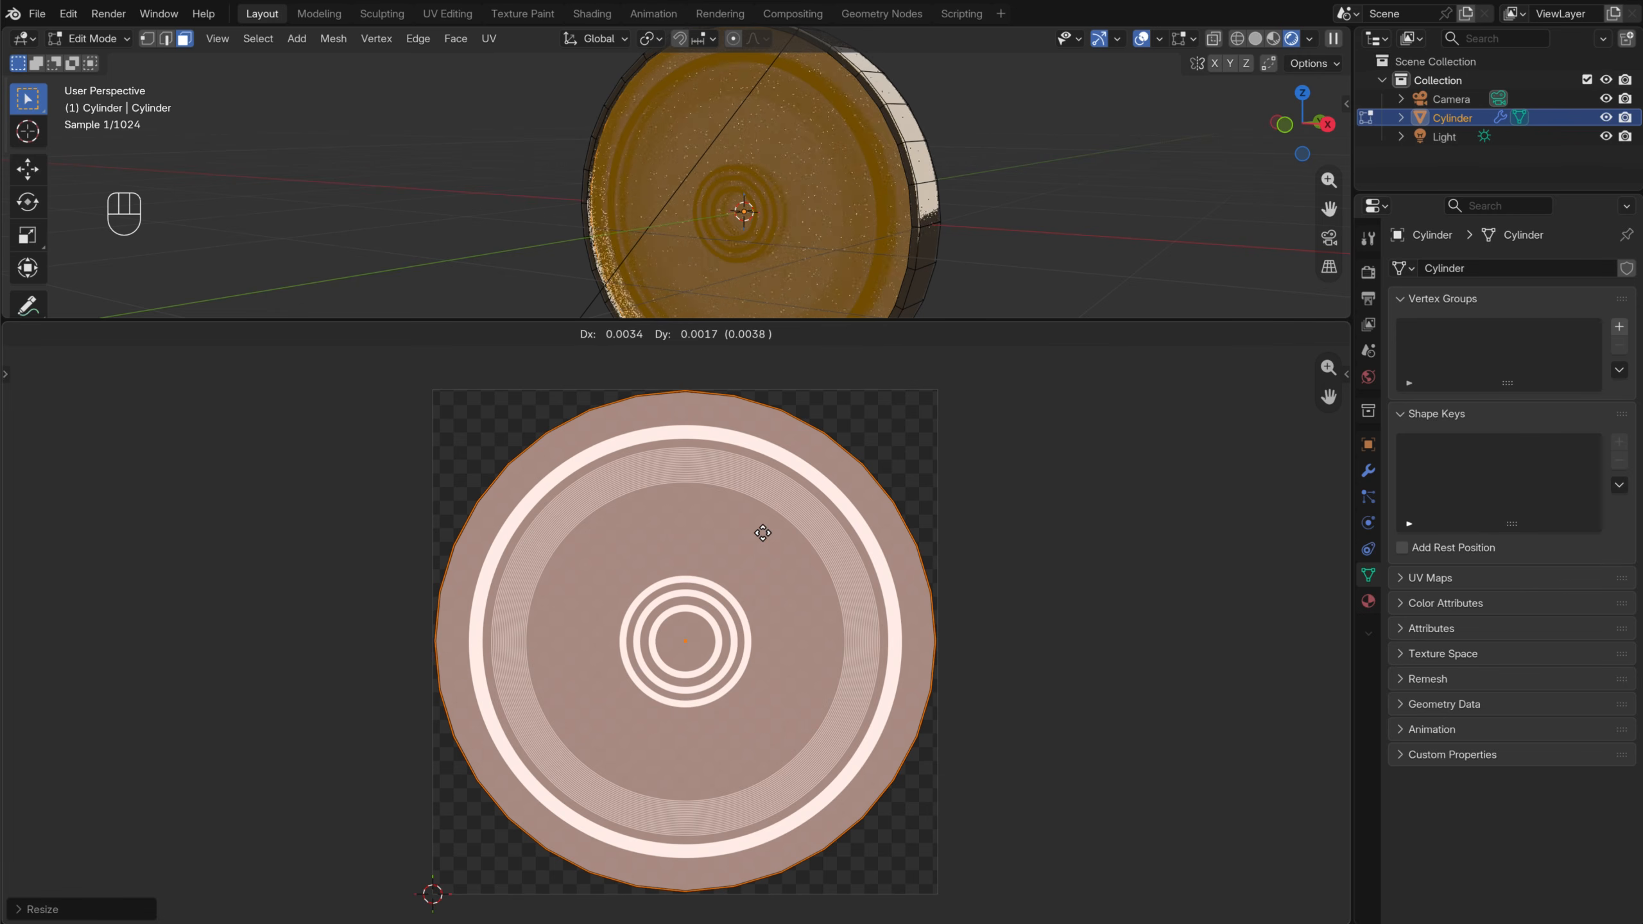
pyautogui.click(761, 533)
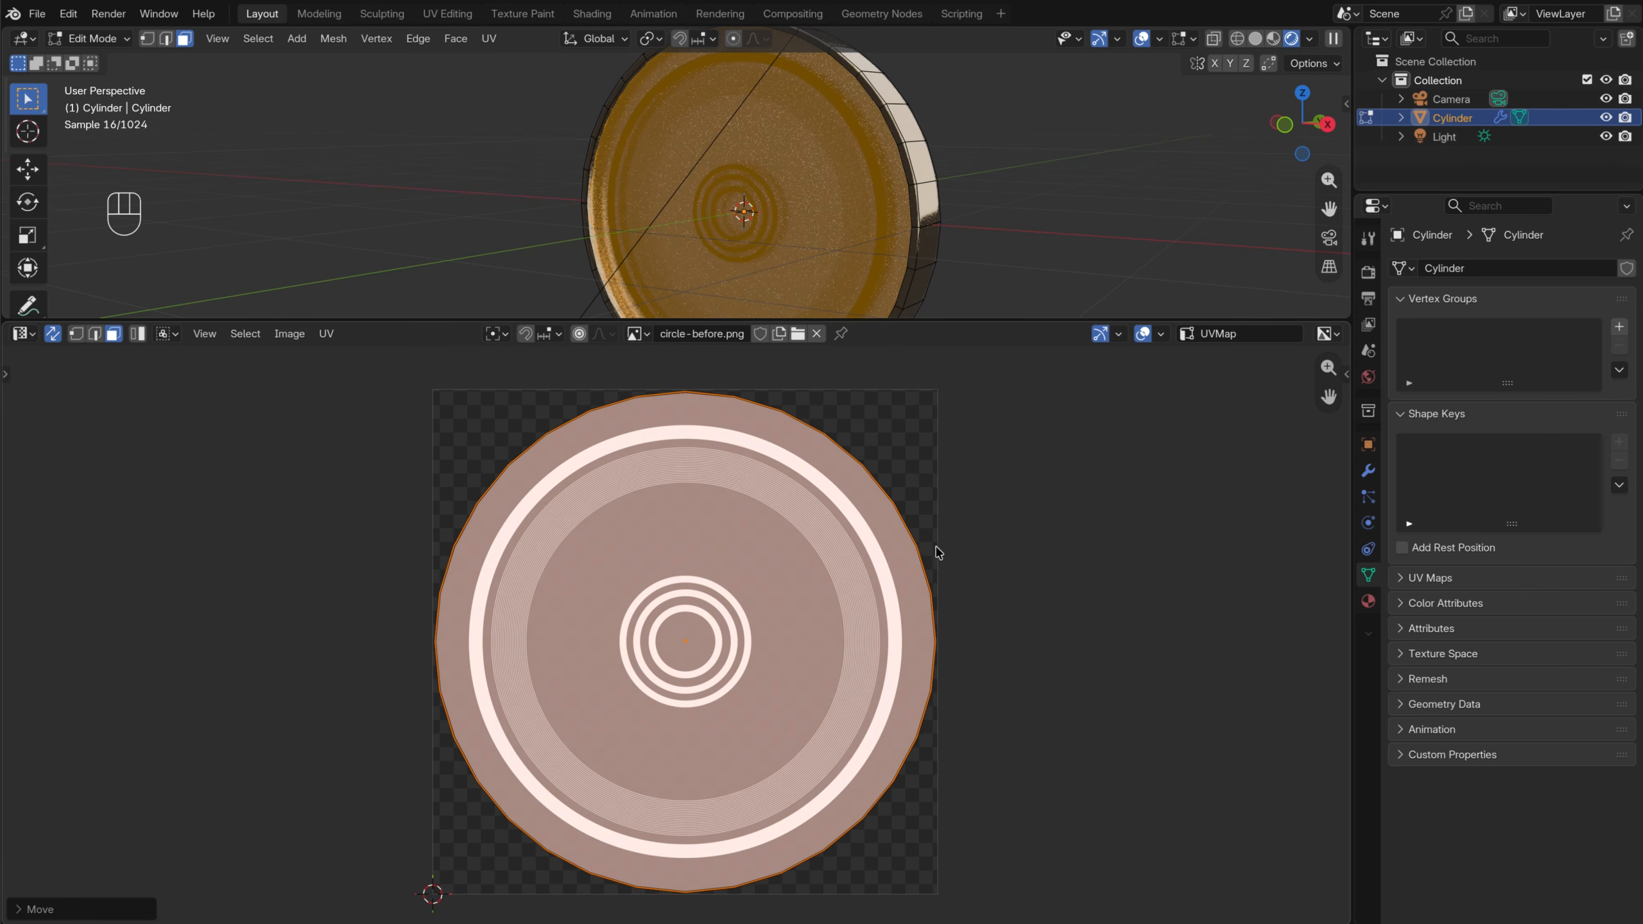
pyautogui.press('s')
pyautogui.click(931, 556)
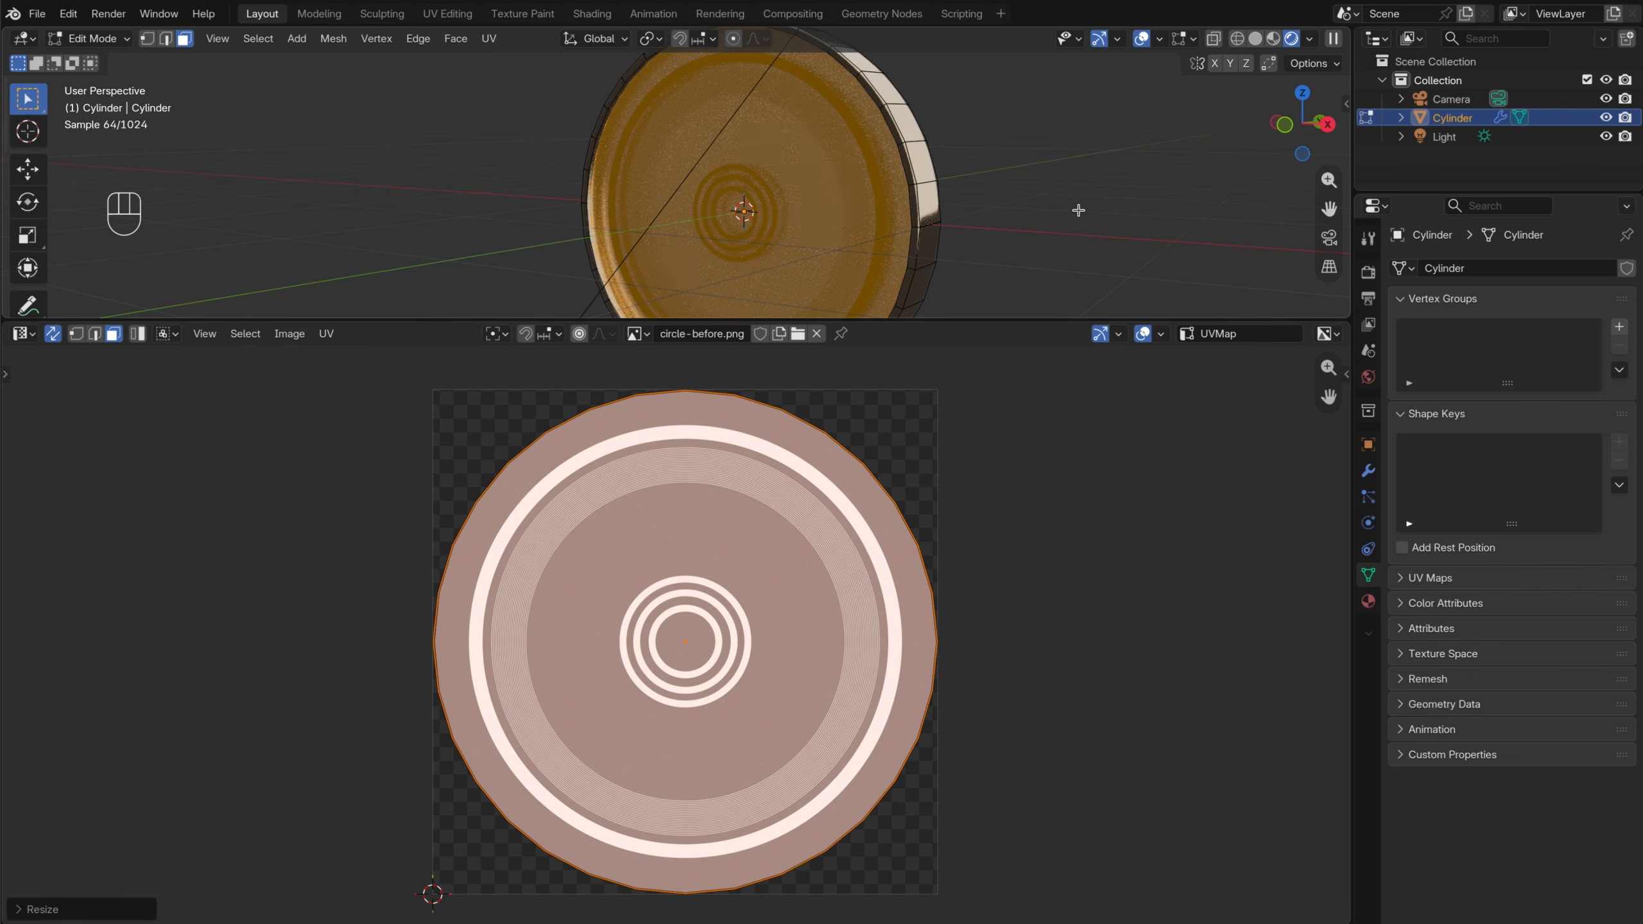
pyautogui.press('Tab')
# Examine from several angles how the ring graphics sit on the disc's faces in the rendered view
pyautogui.moveTo(621, 240); pyautogui.dragTo(884, 221, button='middle')
pyautogui.scroll(5, 851, 256)
pyautogui.keyDown('shift'); pyautogui.moveTo(990, 256); pyautogui.dragTo(828, 177, button='middle'); pyautogui.keyUp('shift')
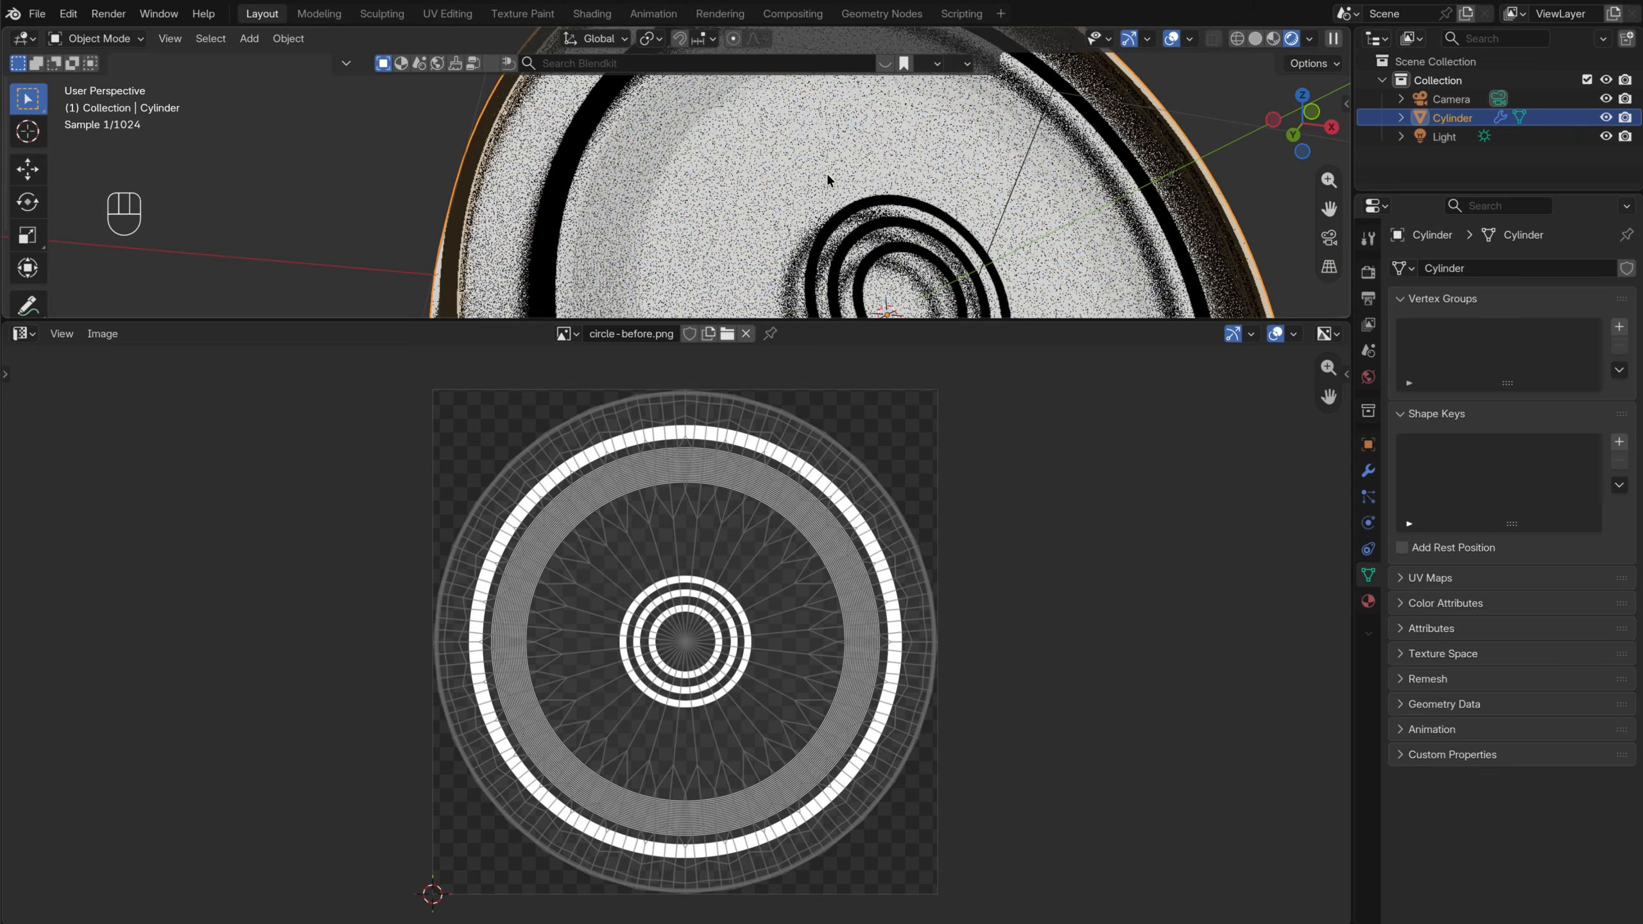
pyautogui.scroll(-2, 827, 178)
pyautogui.moveTo(809, 242); pyautogui.dragTo(834, 189, button='middle')
pyautogui.moveTo(1048, 188); pyautogui.dragTo(953, 166, button='middle')
pyautogui.scroll(-3, 682, 180)
pyautogui.scroll(-2, 686, 186)
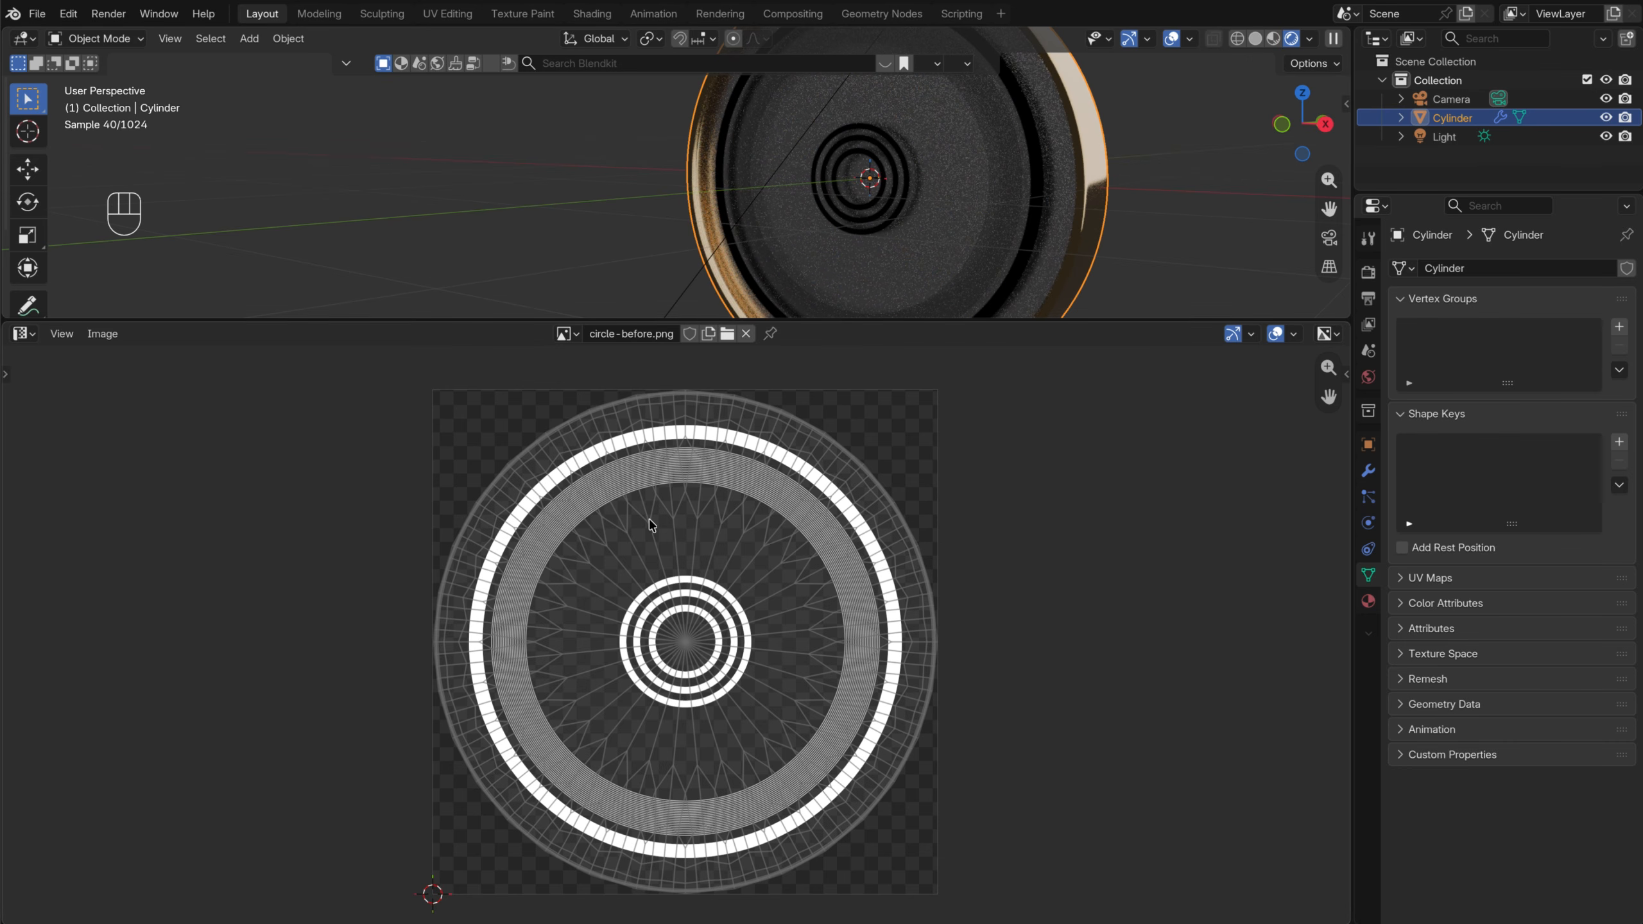
# Show the Glass-inside shader nodes and disconnect the ring image's Color from the Principled BSDF's Base Color
pyautogui.click(11, 335)
pyautogui.click(87, 489)
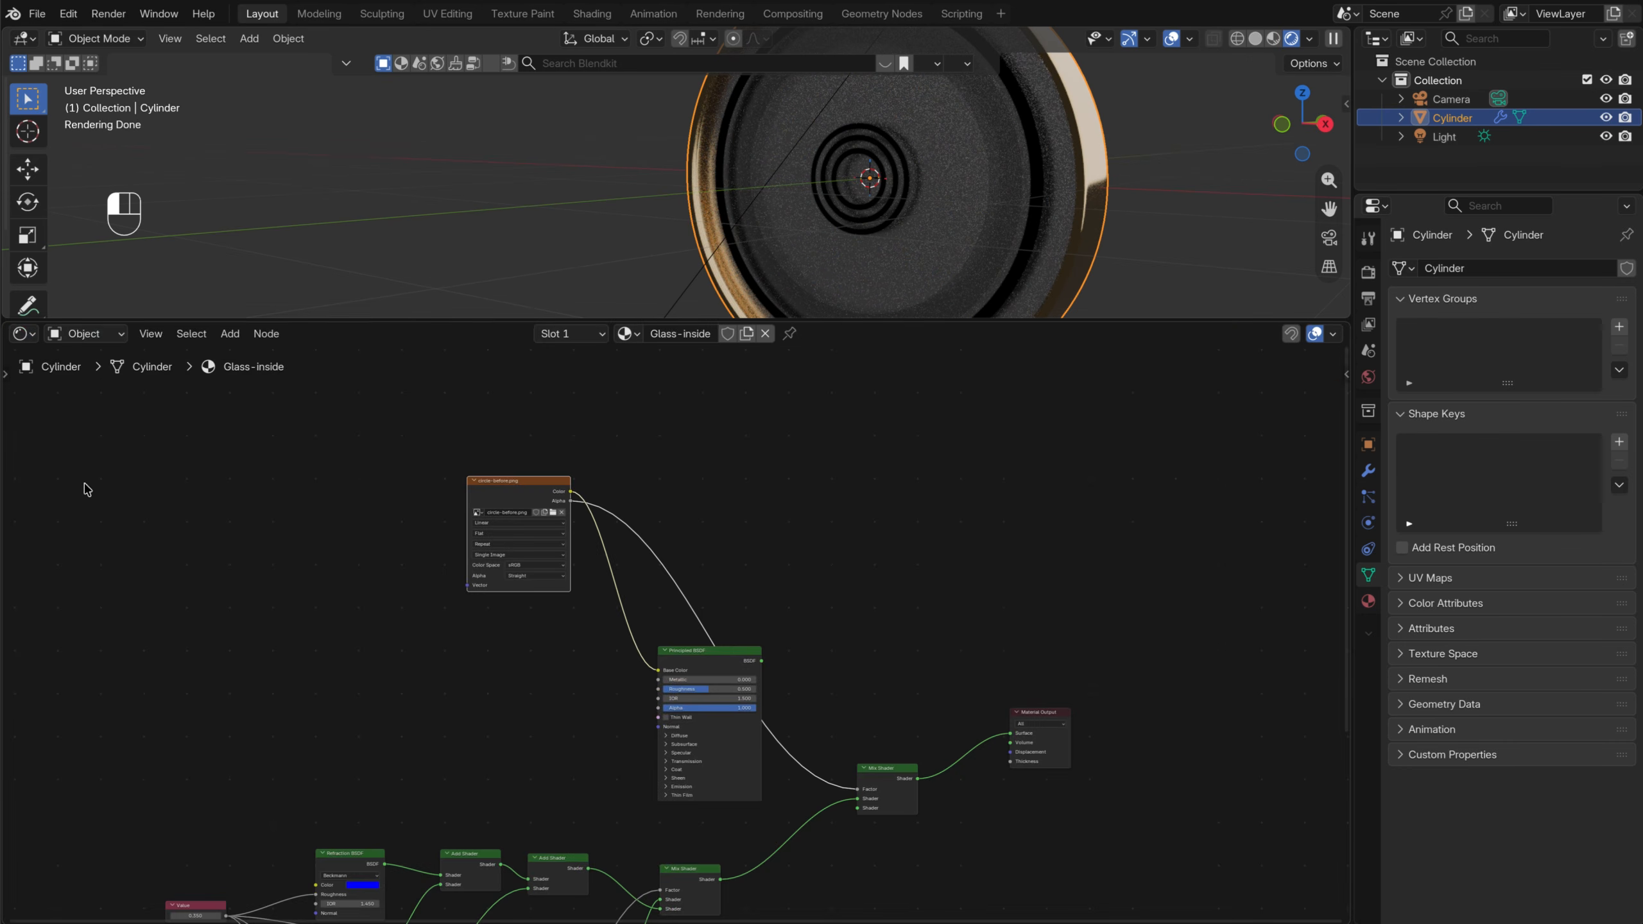
pyautogui.click(775, 534)
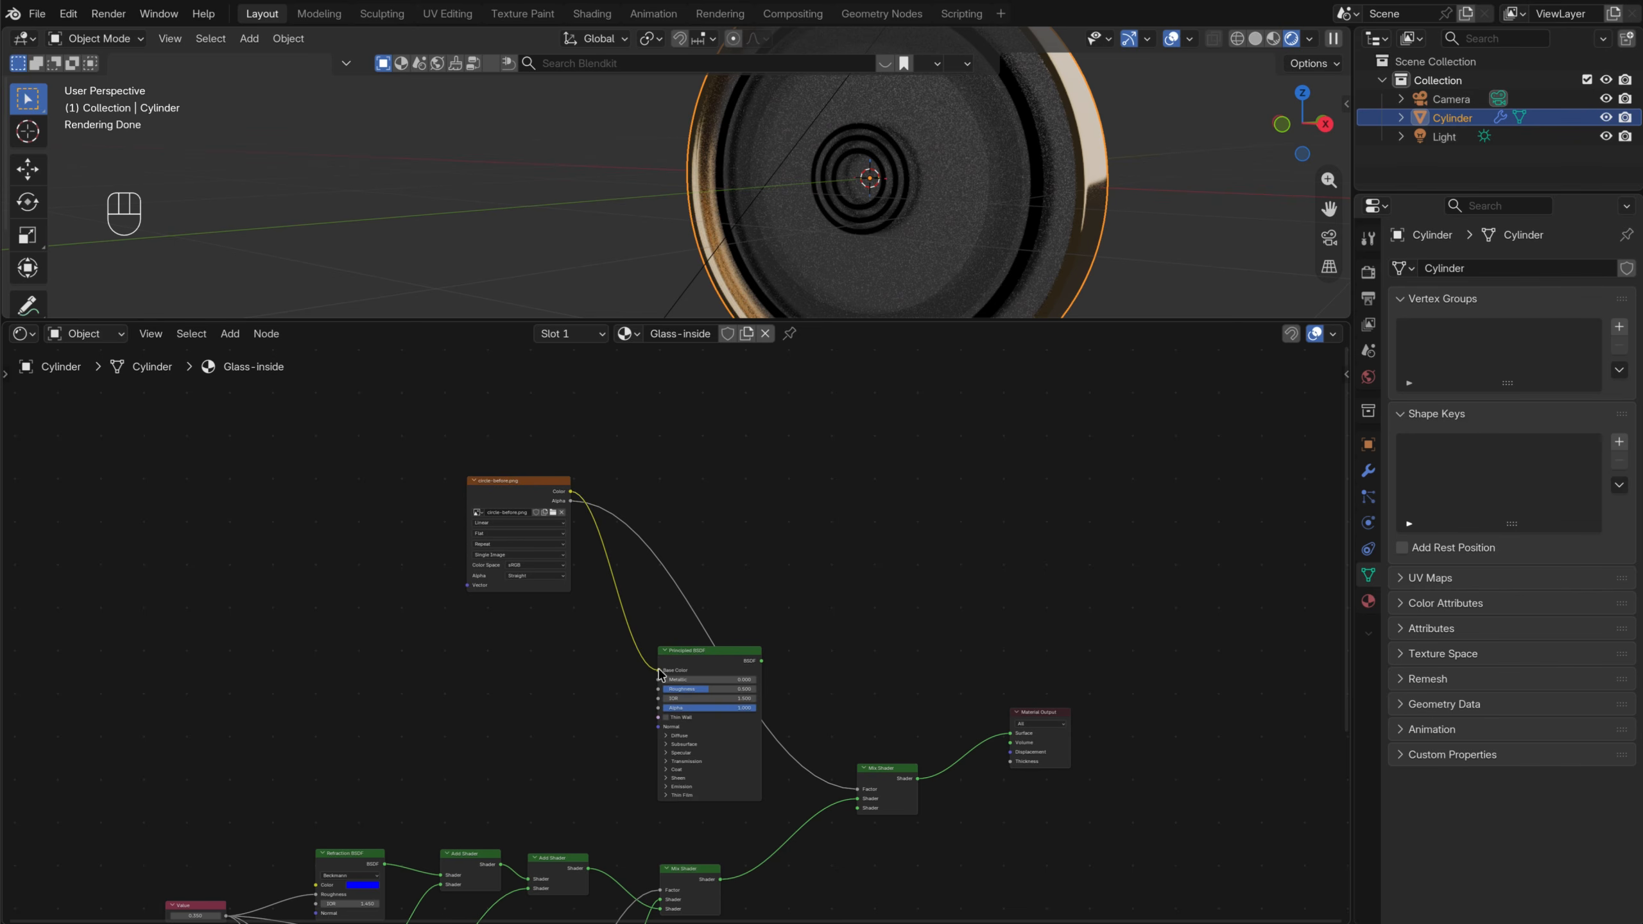
pyautogui.moveTo(660, 671); pyautogui.dragTo(576, 654)
# Move the circle-before.png node aside and connect the Principled BSDF to the final Mix Shader's second Shader input
pyautogui.moveTo(500, 480); pyautogui.dragTo(756, 480)
pyautogui.scroll(3, 816, 732)
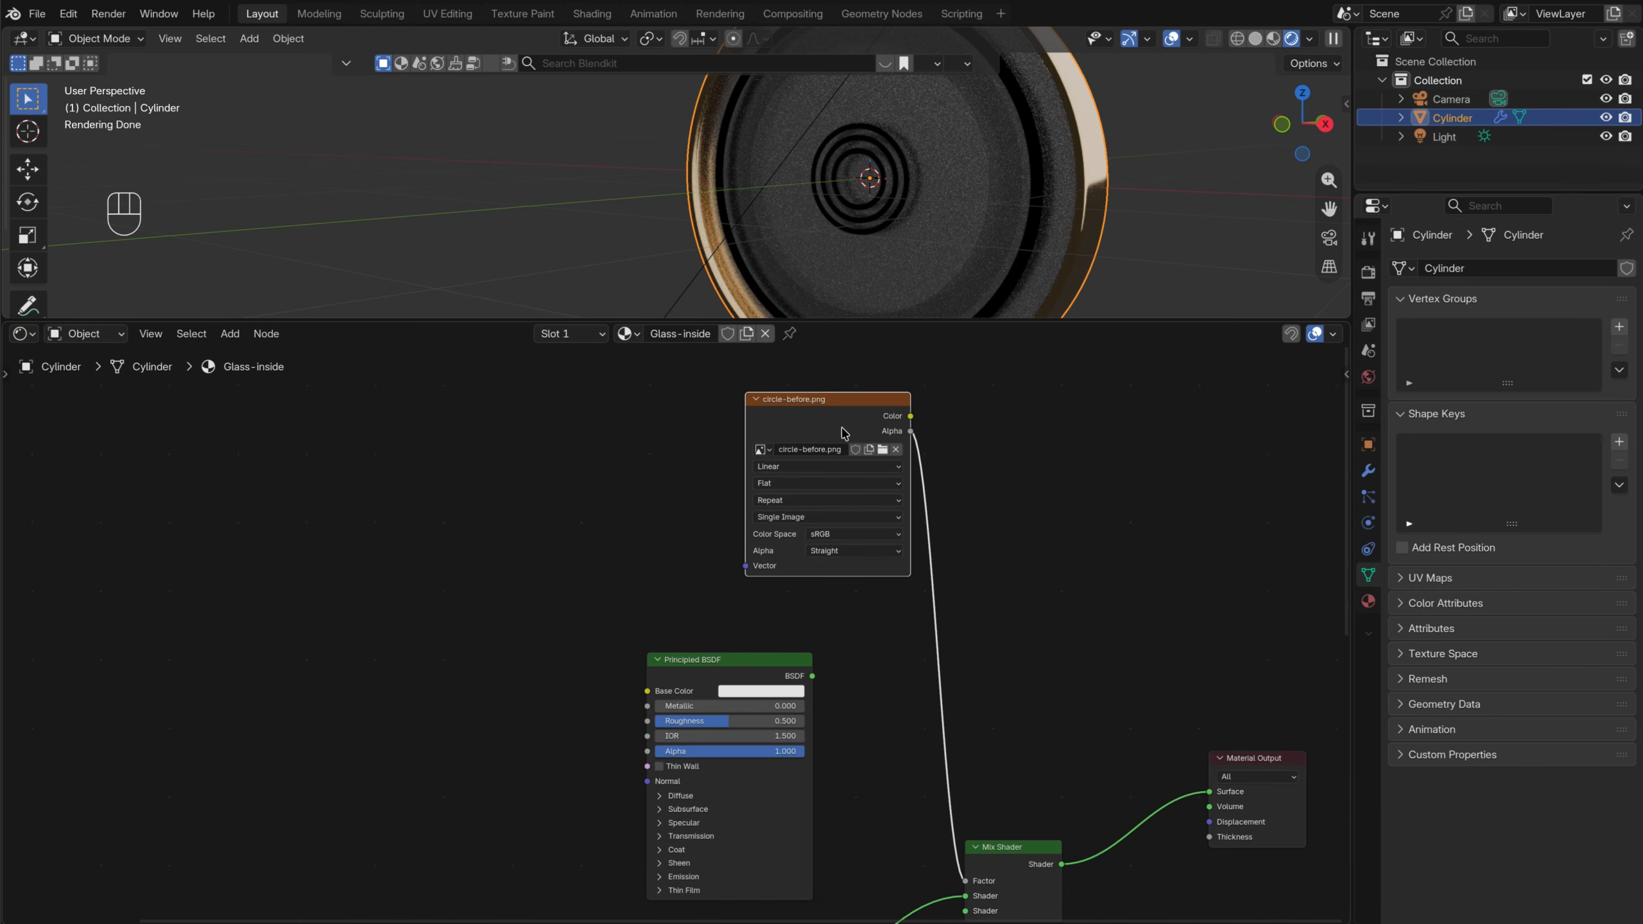
pyautogui.moveTo(816, 404); pyautogui.dragTo(758, 426)
pyautogui.moveTo(922, 760); pyautogui.dragTo(757, 619, button='middle')
pyautogui.moveTo(649, 536); pyautogui.dragTo(803, 770)
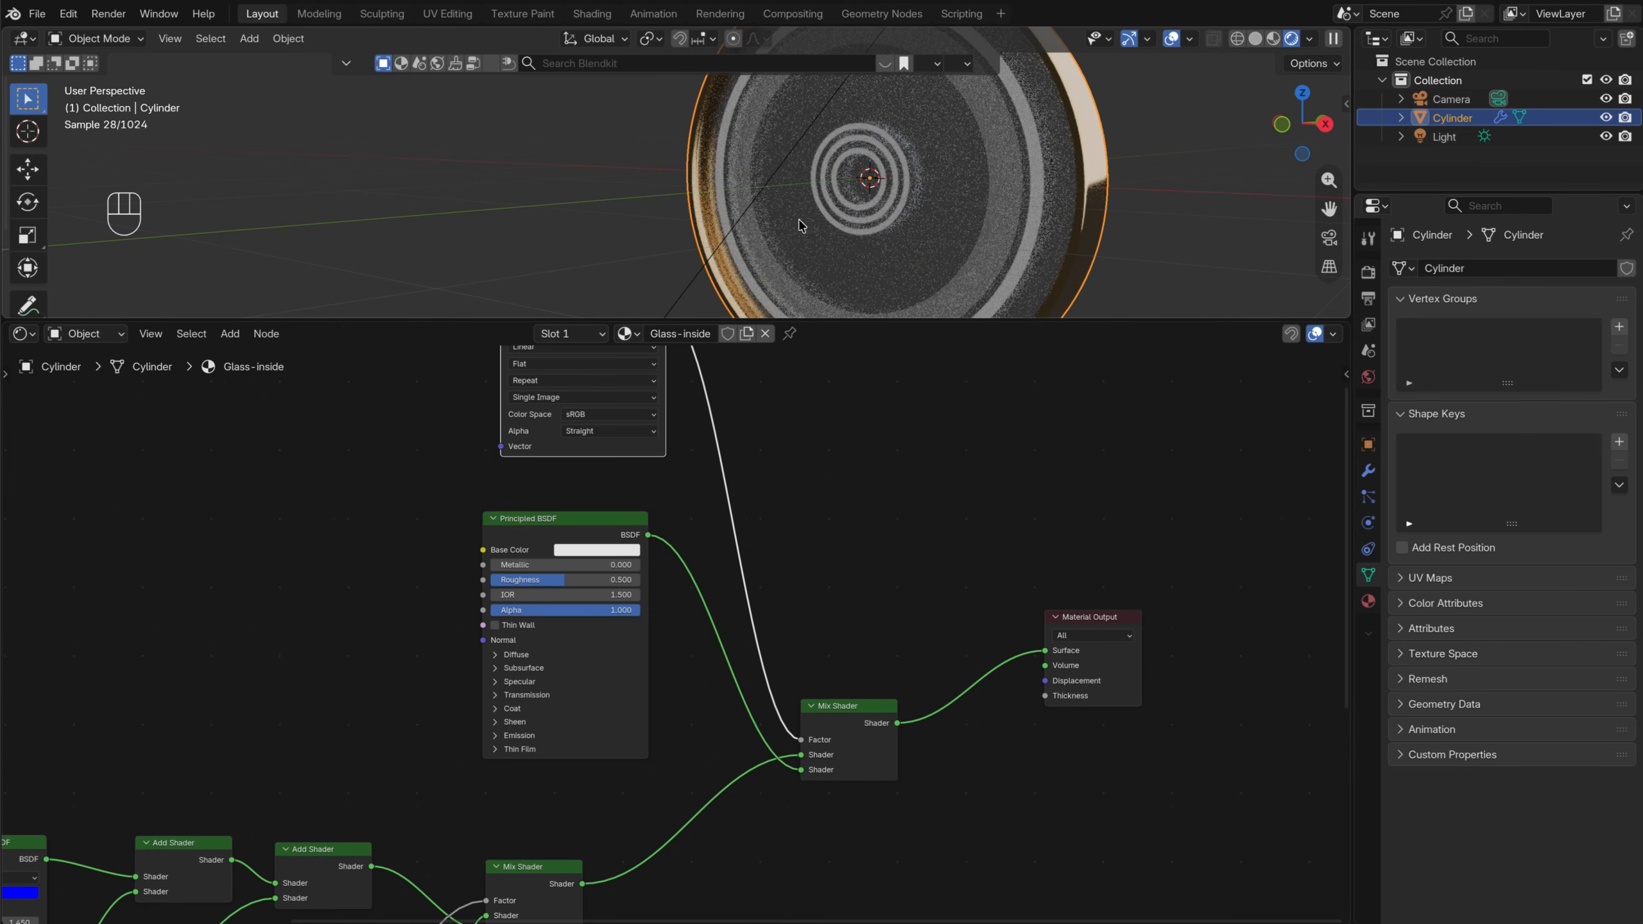
# Try a magenta Base Color on the Principled BSDF for the ring graphics
pyautogui.moveTo(800, 225); pyautogui.dragTo(779, 230, button='middle')
pyautogui.click(597, 550)
pyautogui.click(637, 362)
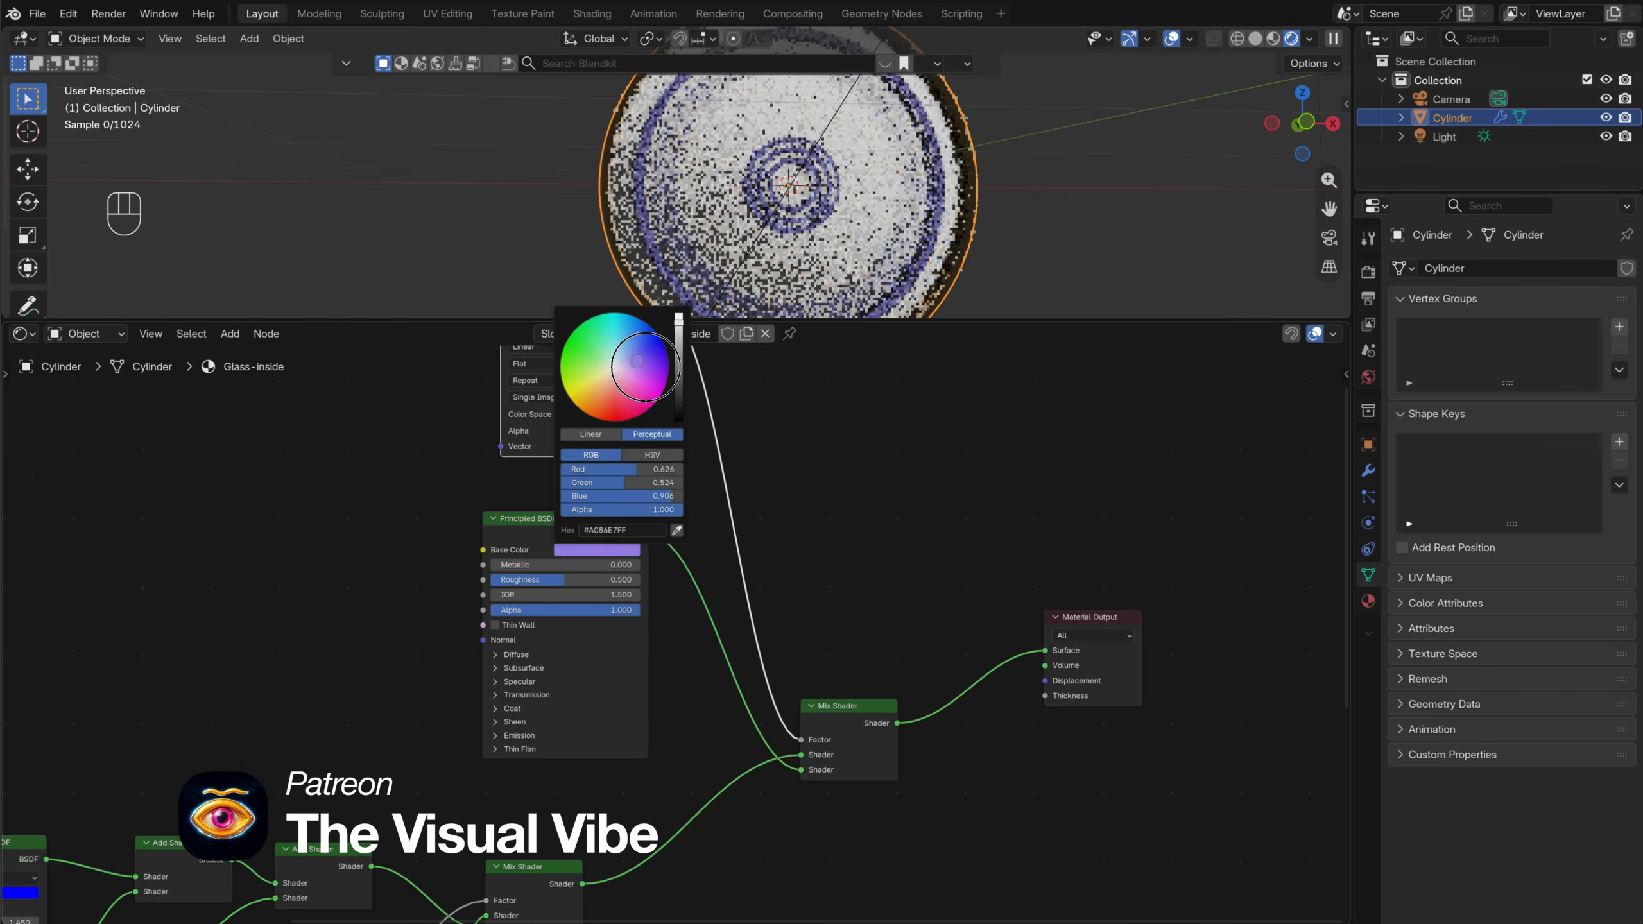
pyautogui.moveTo(645, 367); pyautogui.dragTo(662, 394)
pyautogui.moveTo(844, 200); pyautogui.dragTo(1031, 386, button='middle')
# Add a Color Ramp node and connect its Color output to the Principled BSDF's Base Color
pyautogui.moveTo(268, 525); pyautogui.dragTo(463, 569, button='middle')
pyautogui.hotkey('shift', 'a')
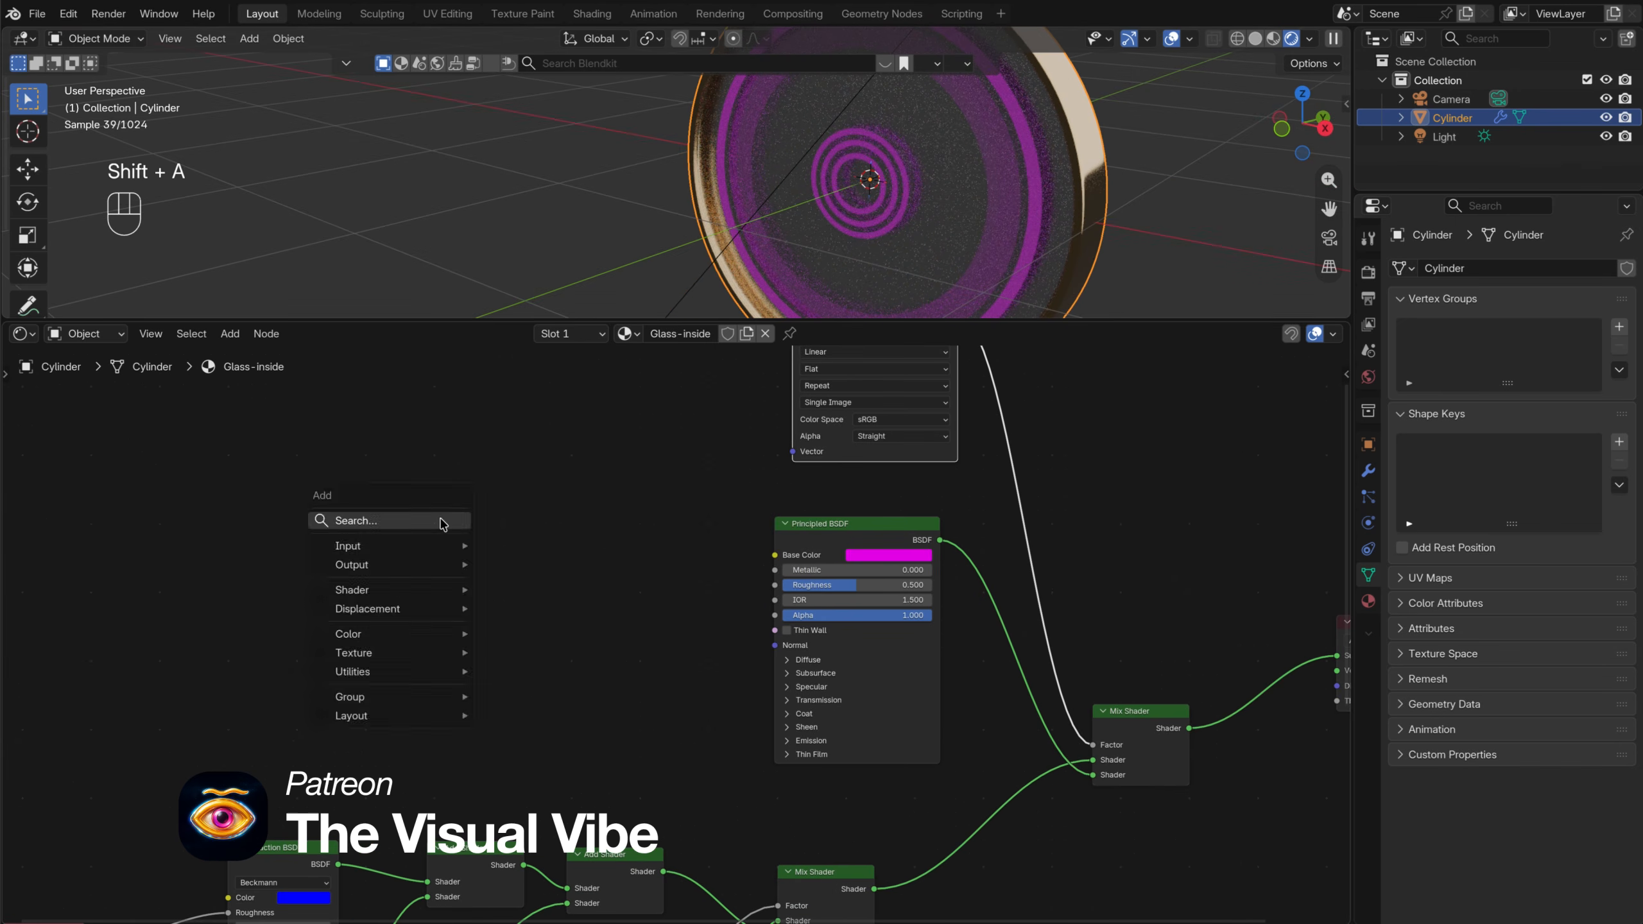
pyautogui.write('c')
pyautogui.press('Return')
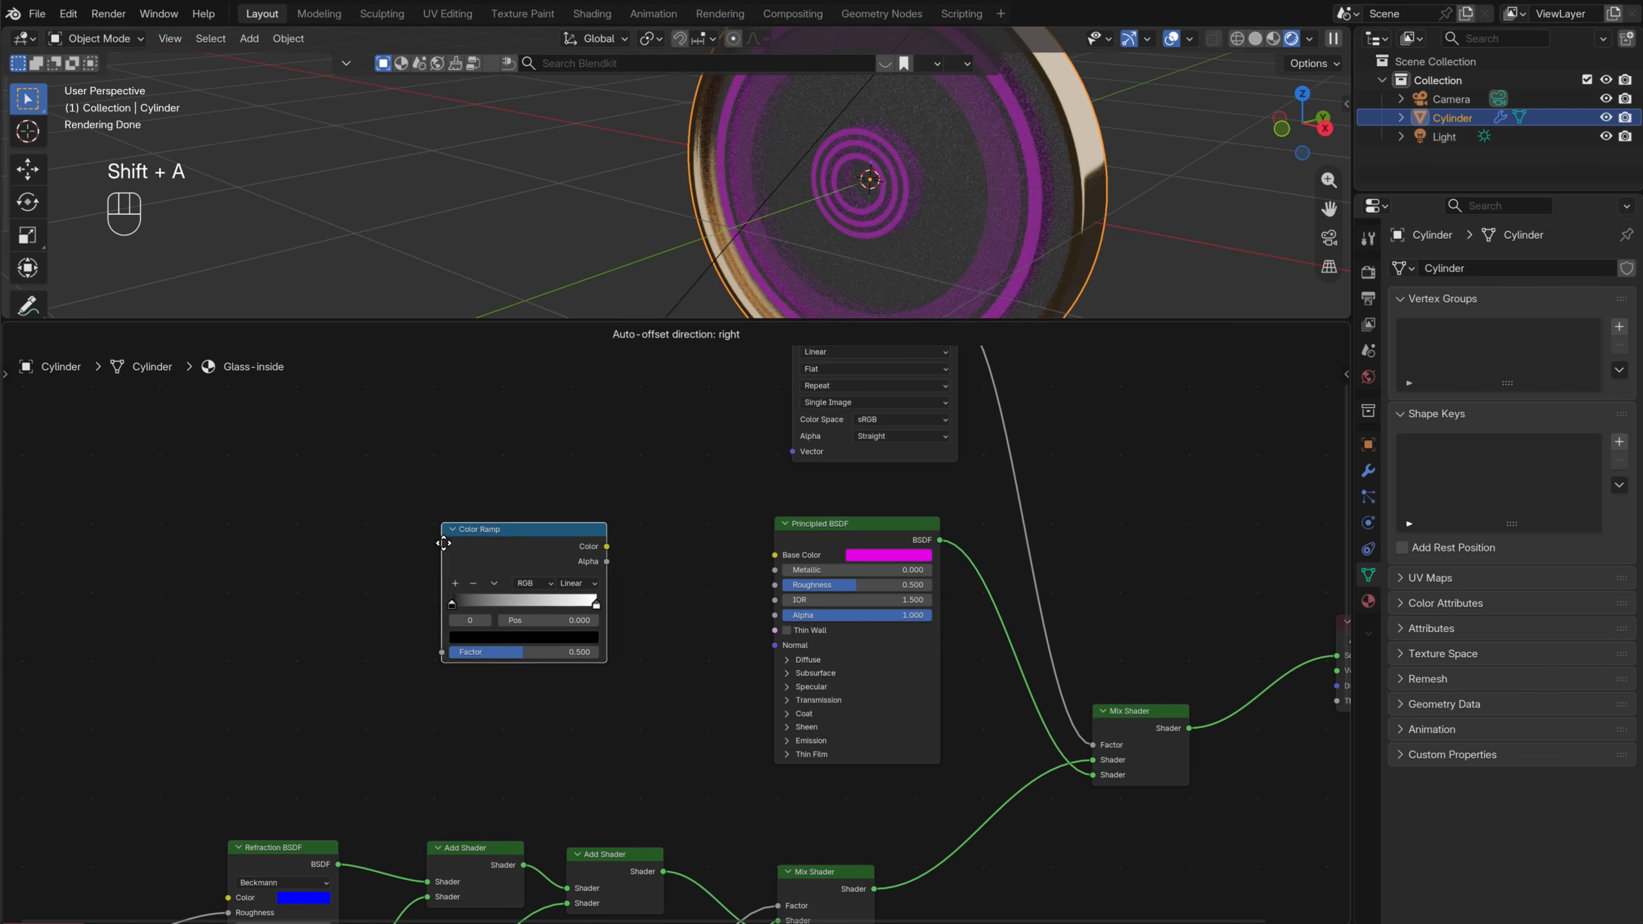
pyautogui.moveTo(595, 565); pyautogui.dragTo(775, 555)
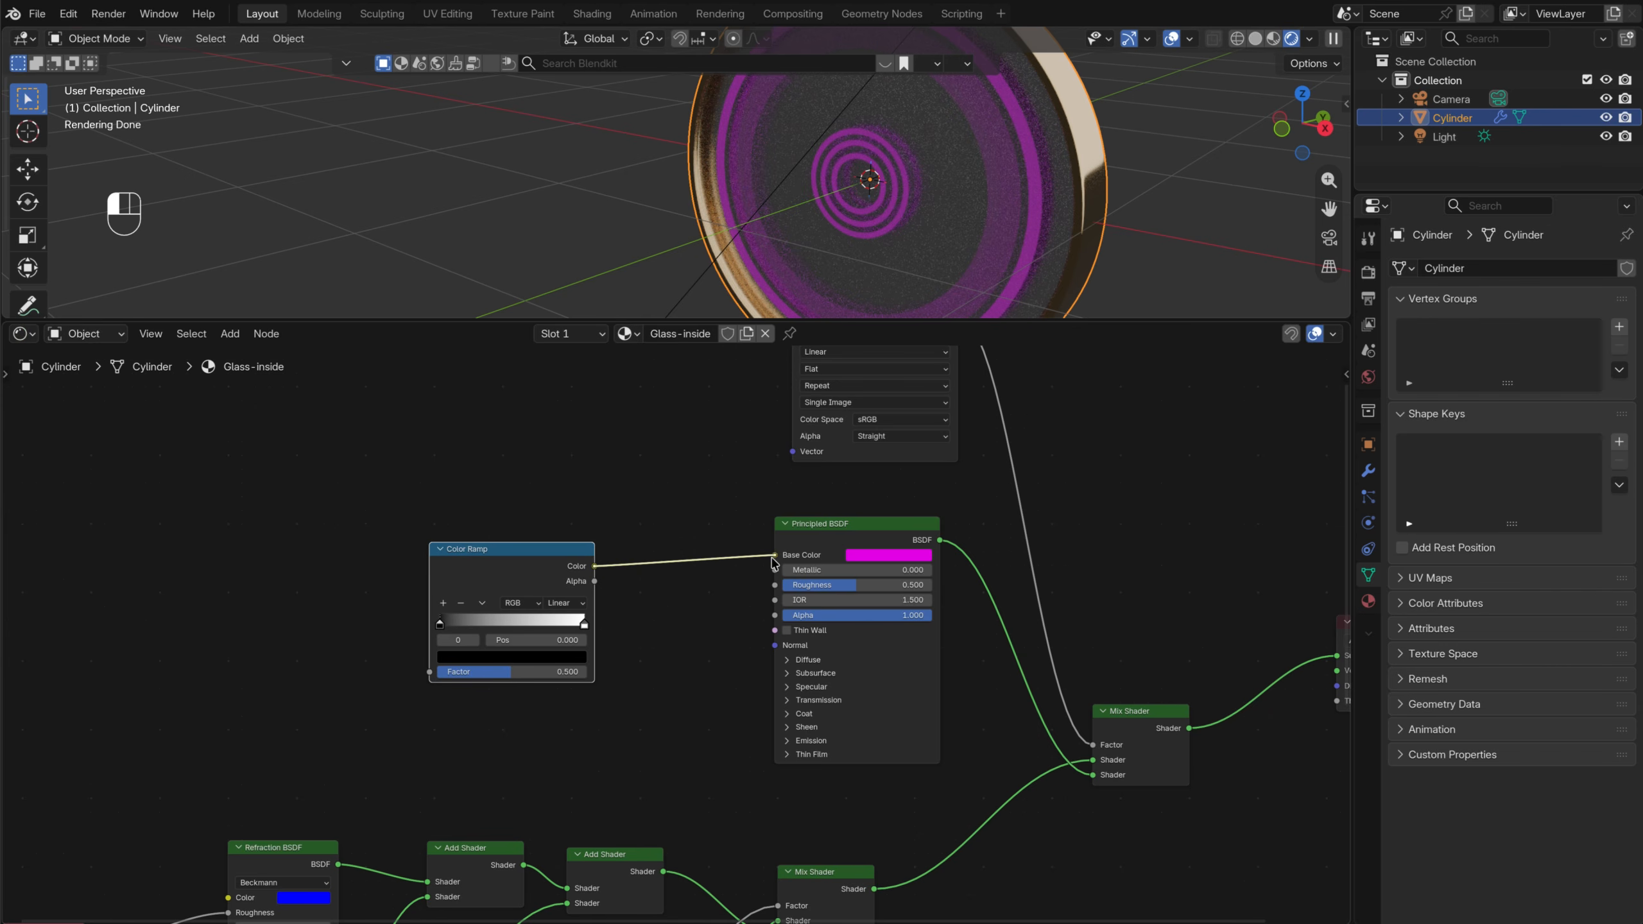
pyautogui.moveTo(543, 561); pyautogui.dragTo(496, 574)
# Add a Gradient Texture node before the Color Ramp and connect its Color output to the ramp's Factor
pyautogui.moveTo(303, 526); pyautogui.dragTo(490, 531, button='middle')
pyautogui.hotkey('shift', 'a')
pyautogui.write('gra')
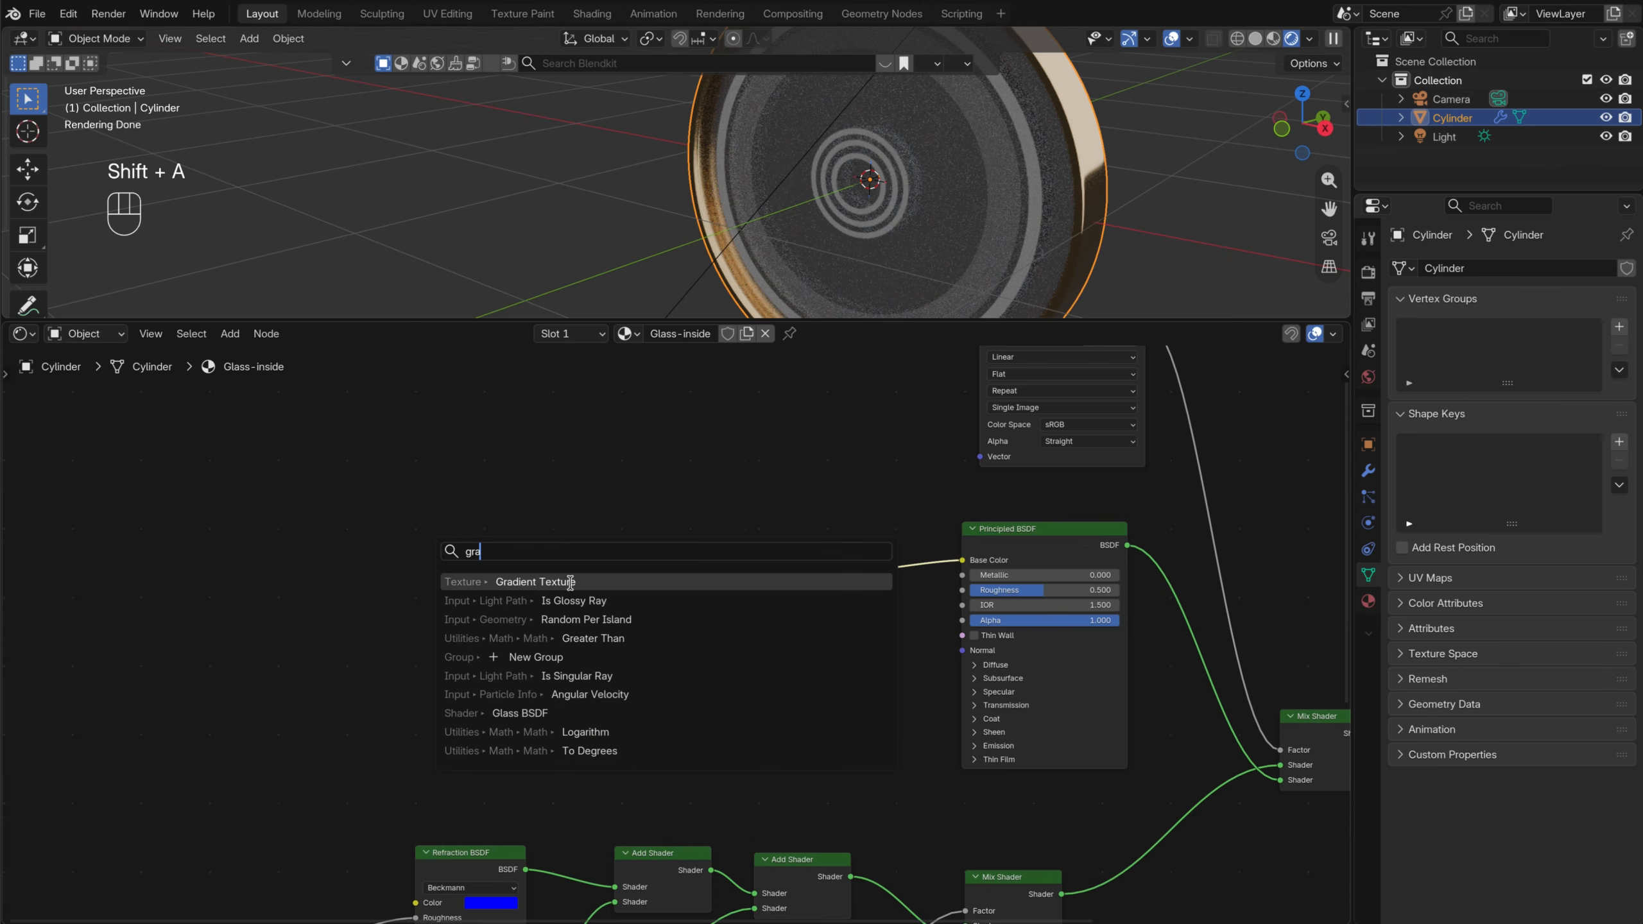
pyautogui.click(570, 582)
pyautogui.click(403, 569)
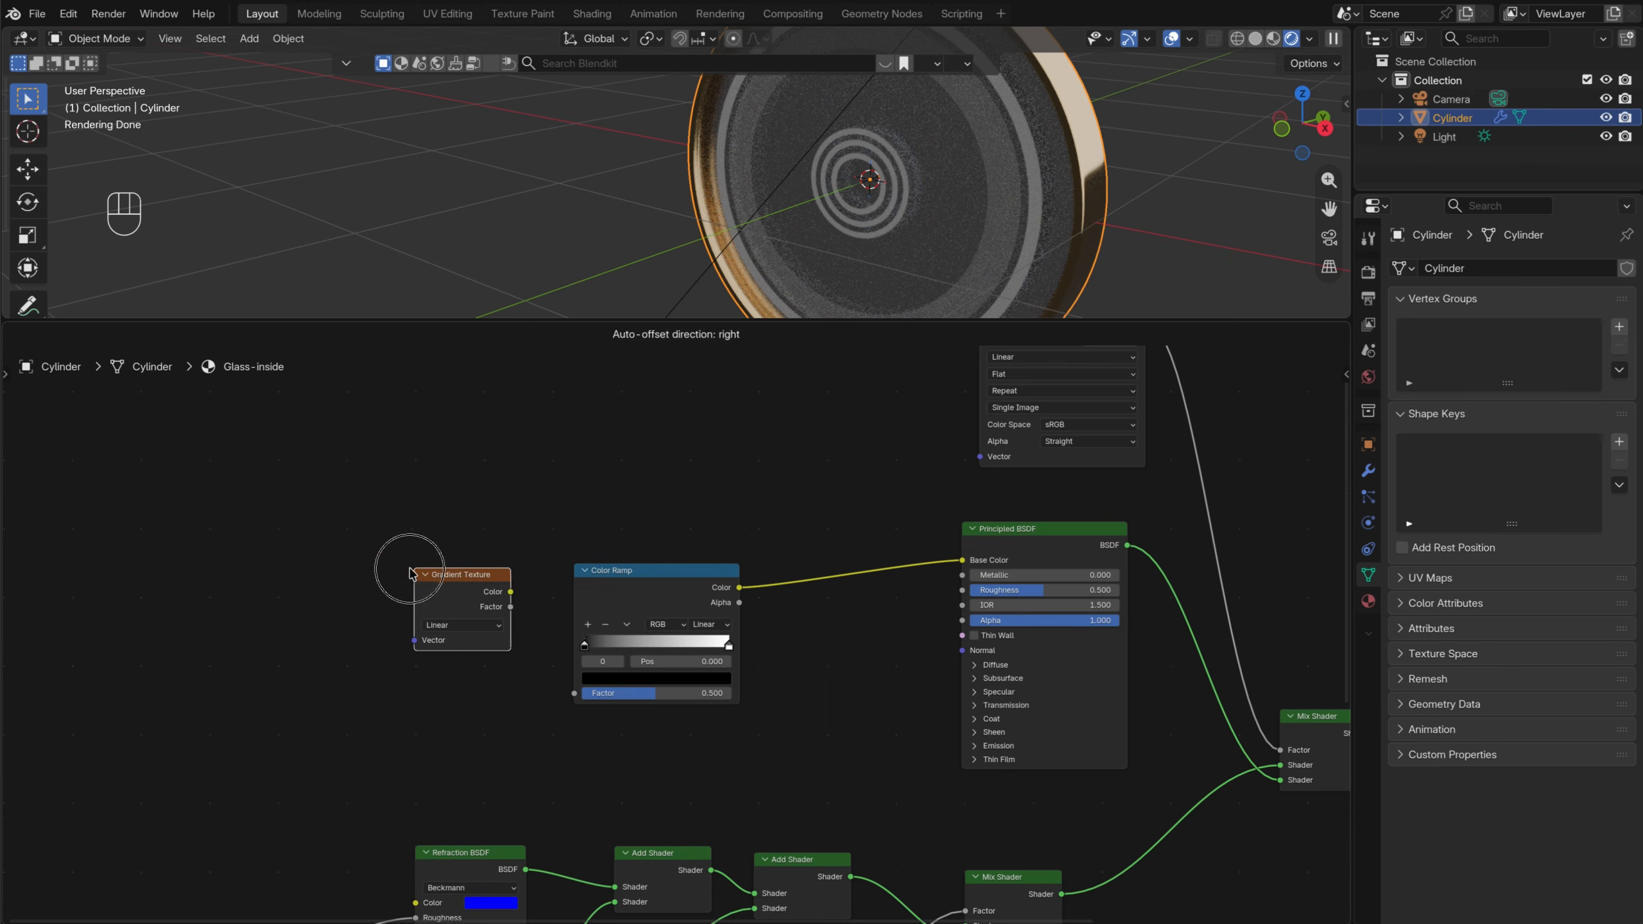
pyautogui.moveTo(509, 591); pyautogui.dragTo(574, 693)
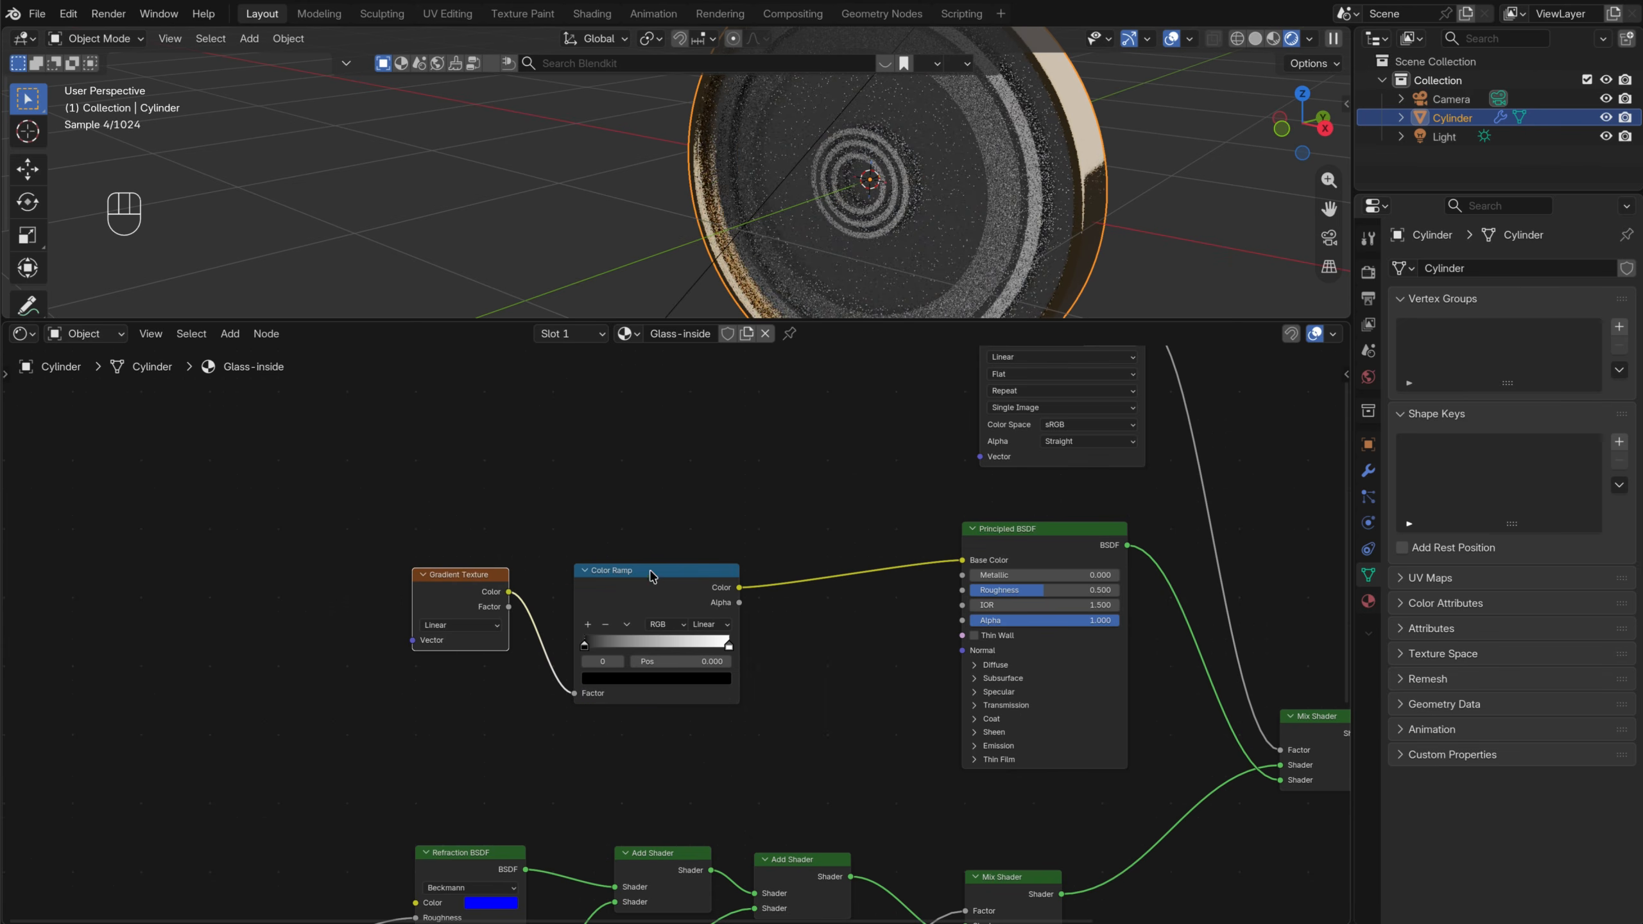
pyautogui.moveTo(648, 573); pyautogui.dragTo(692, 547)
# Change the Color Ramp's first stop, at position 0, to a light cyan blue
pyautogui.scroll(11, 776, 562)
pyautogui.moveTo(930, 568); pyautogui.dragTo(902, 611, button='middle')
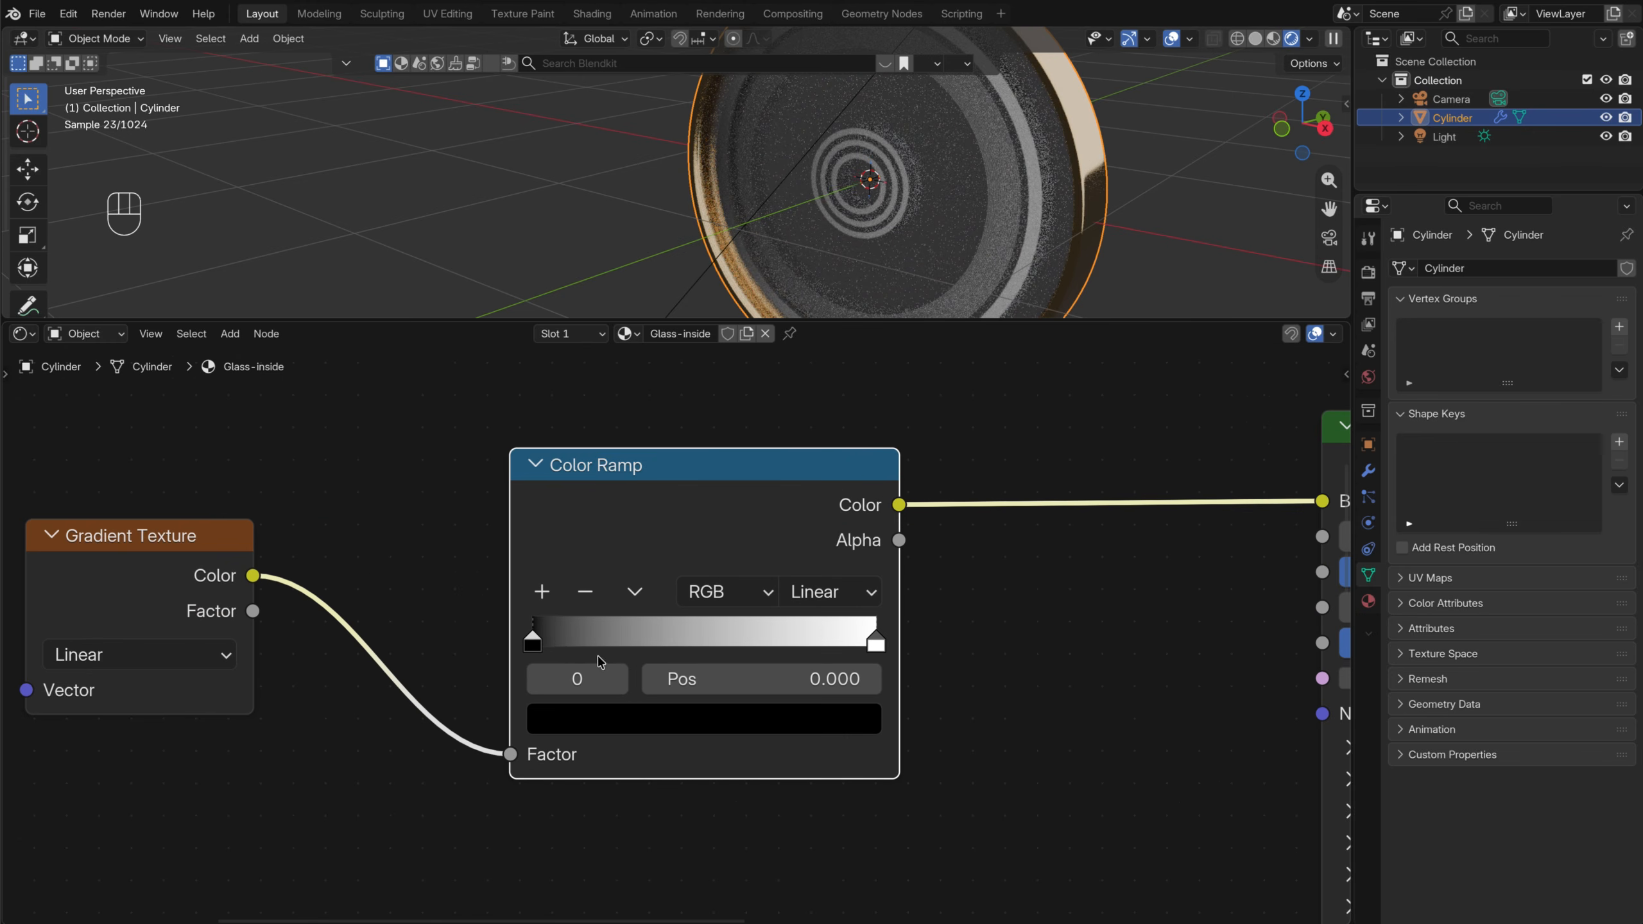
pyautogui.click(639, 724)
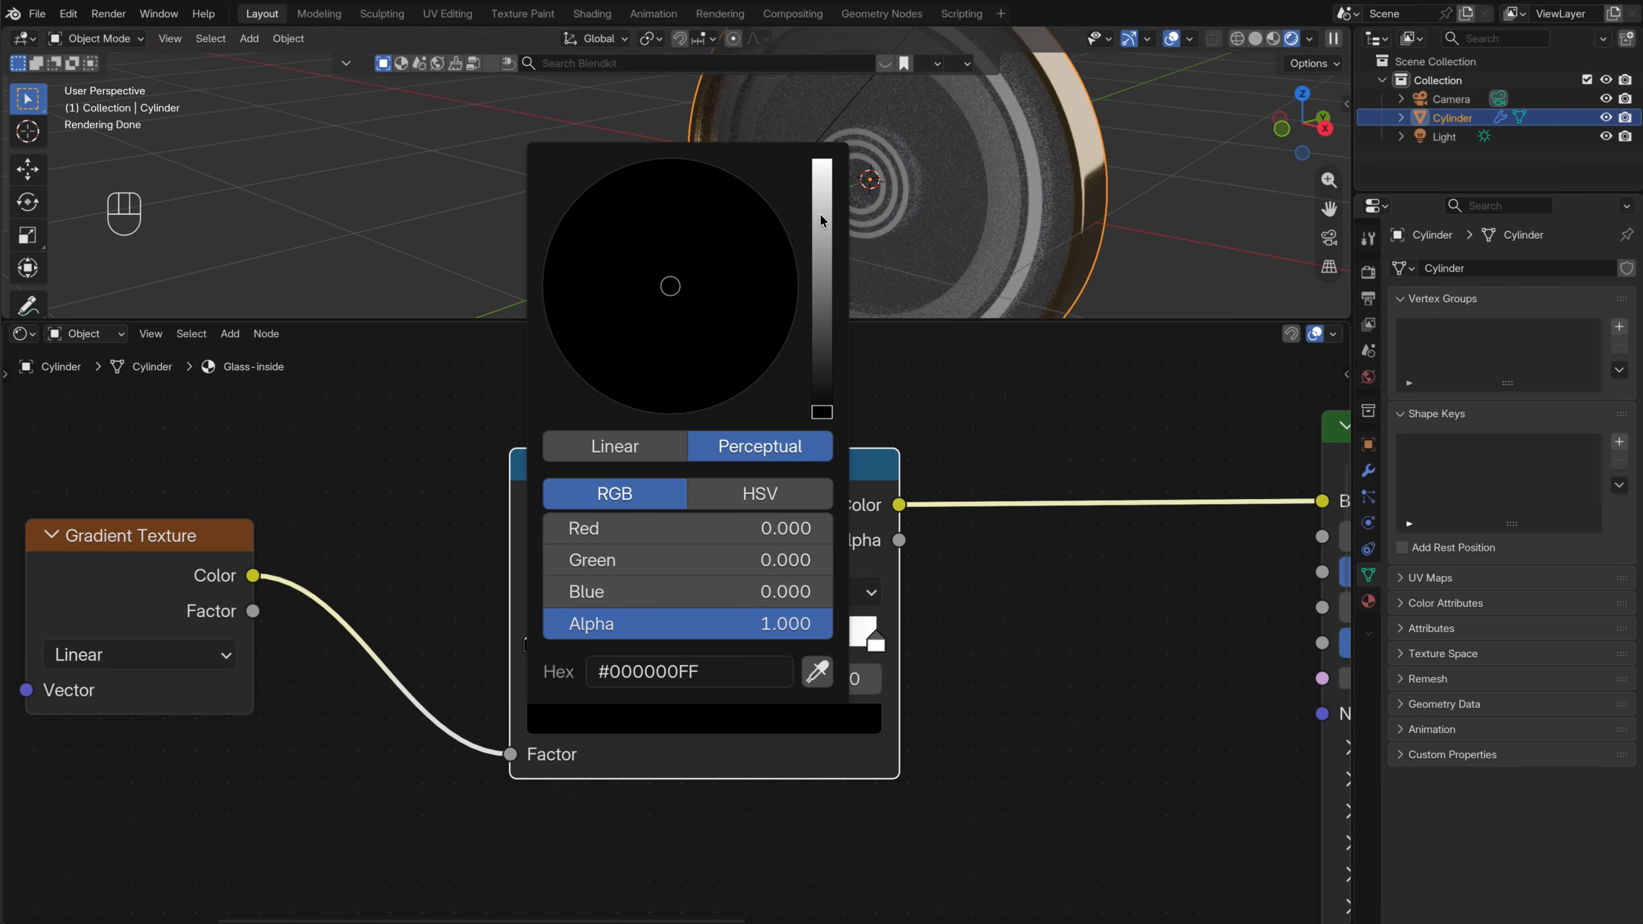
pyautogui.moveTo(819, 219); pyautogui.dragTo(819, 154)
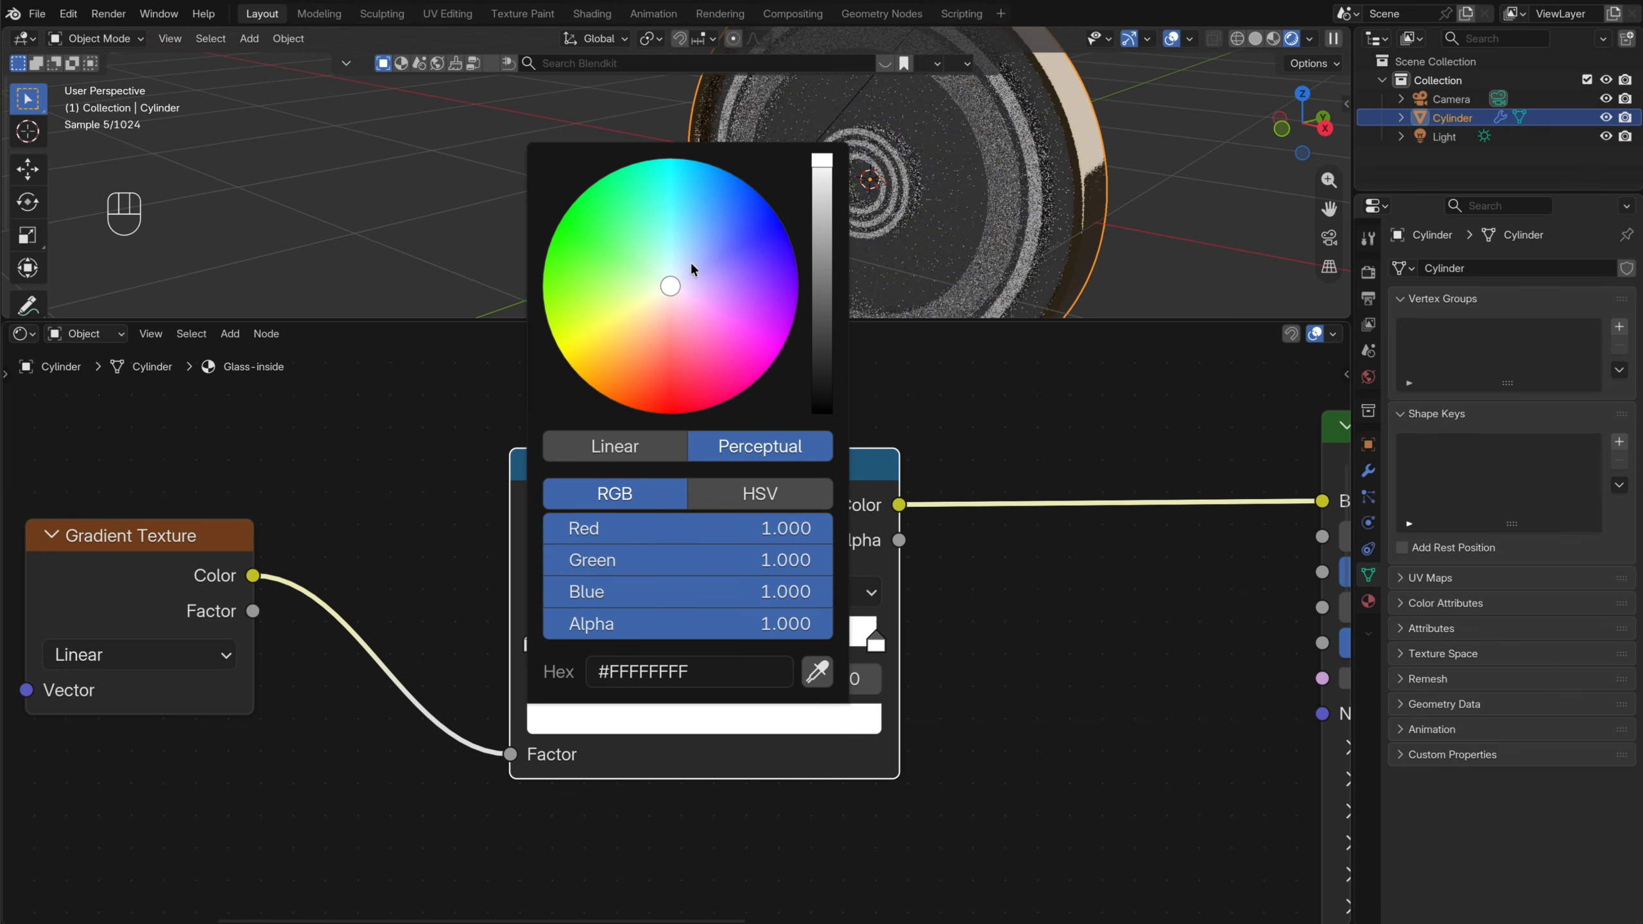
pyautogui.moveTo(681, 235); pyautogui.dragTo(681, 221)
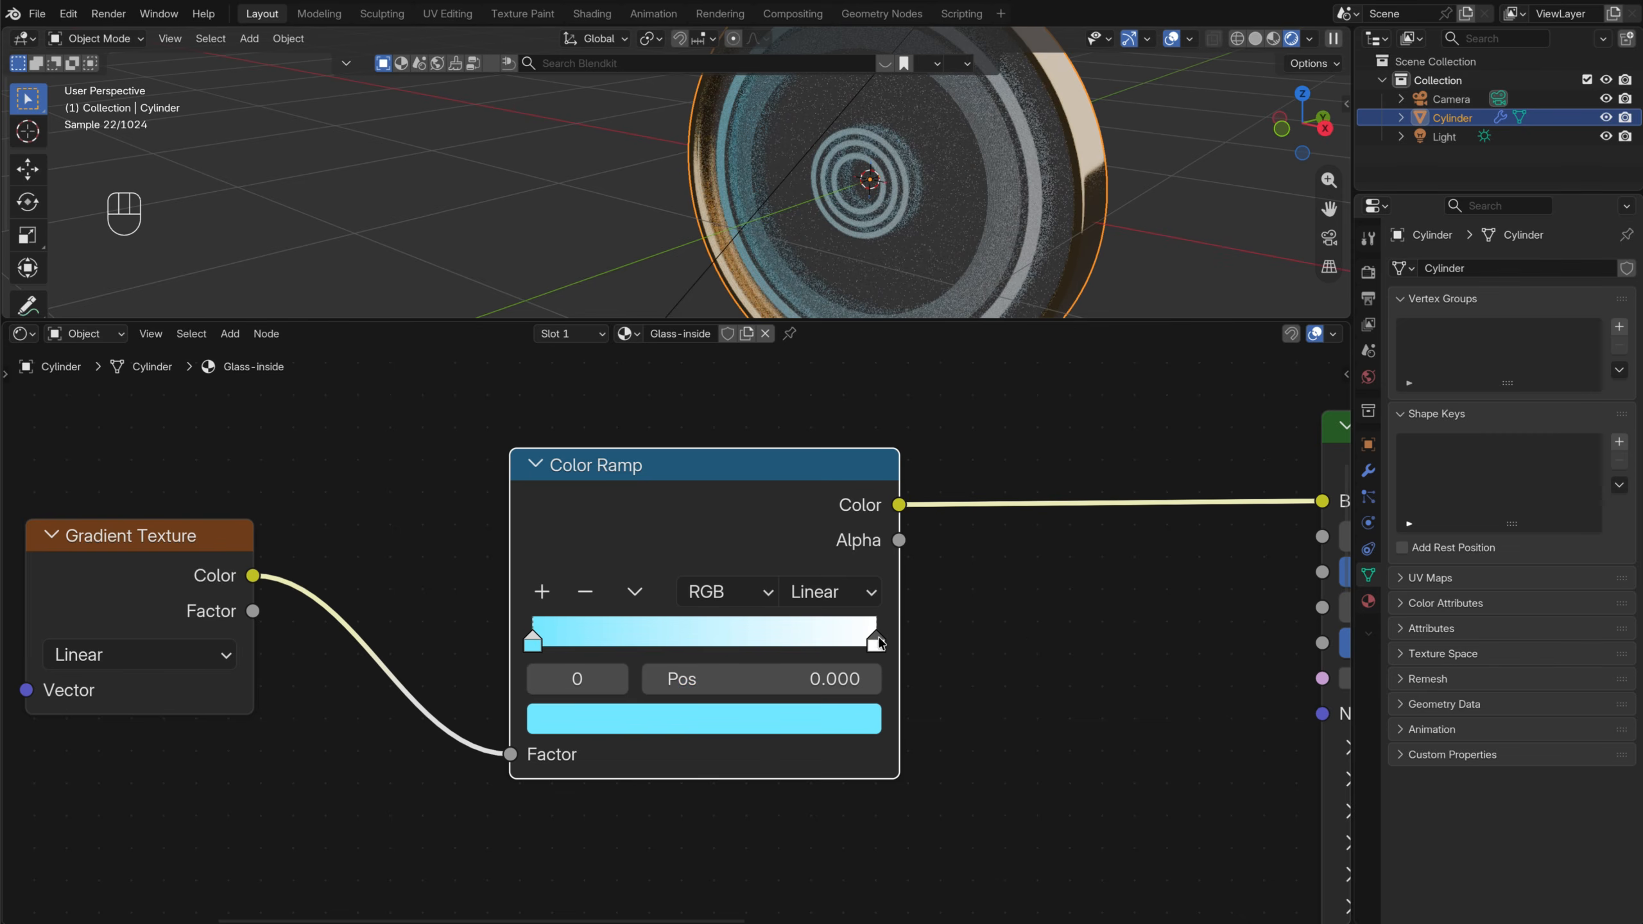
# Change the Color Ramp's last stop, at position 1, to a golden yellow
pyautogui.click(876, 641)
pyautogui.click(840, 716)
pyautogui.moveTo(631, 334); pyautogui.dragTo(607, 352)
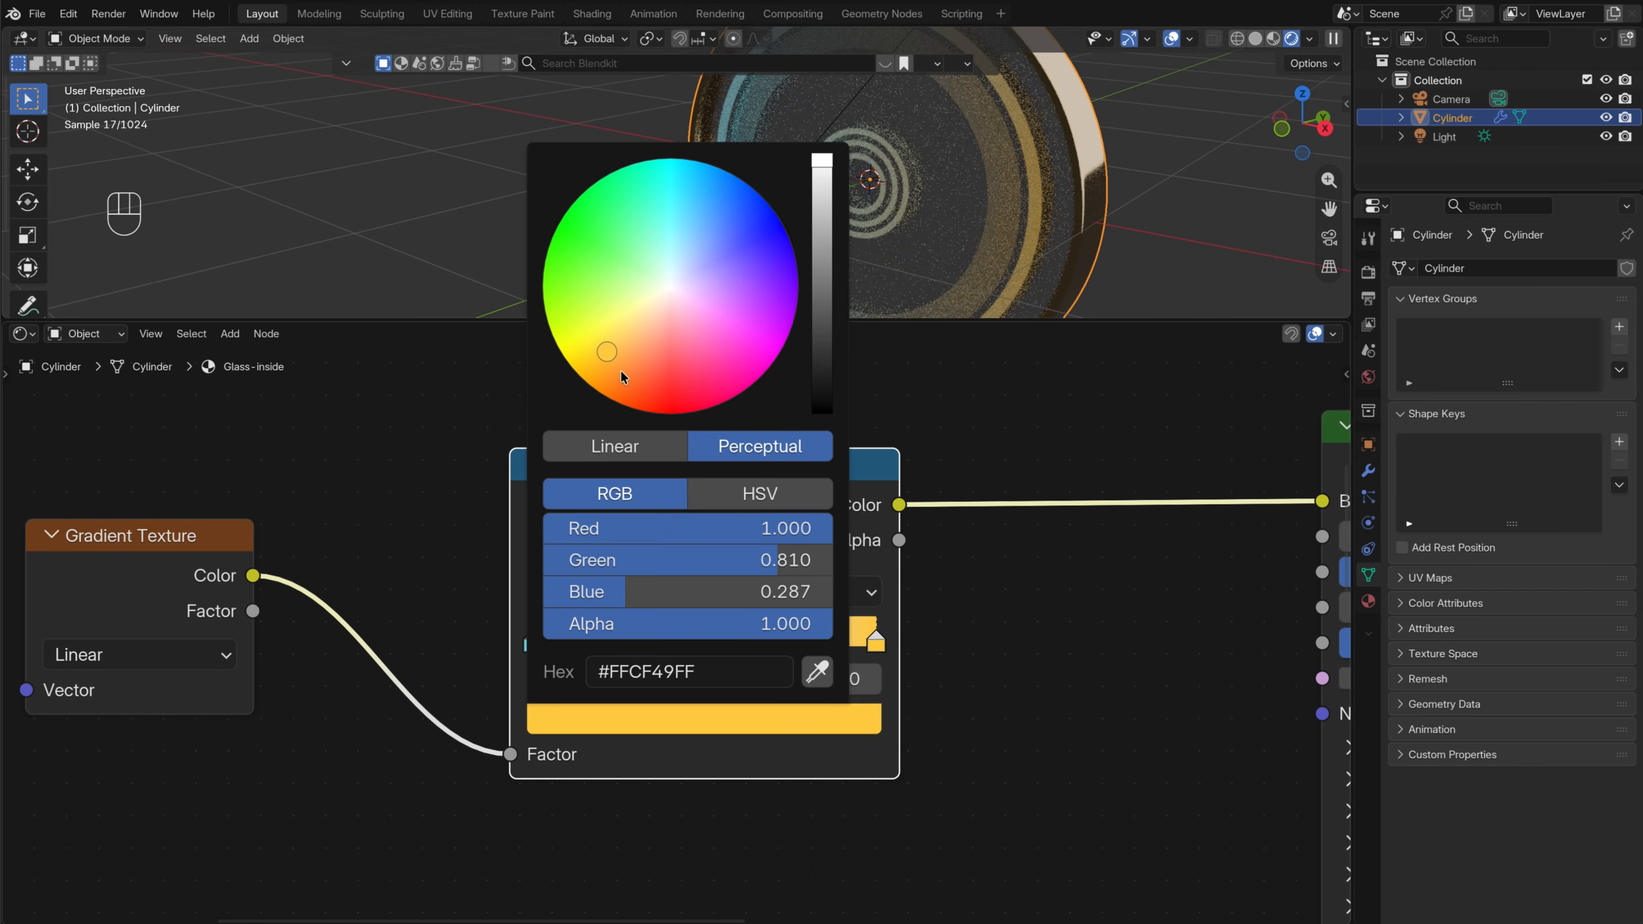
pyautogui.moveTo(606, 351); pyautogui.dragTo(592, 355)
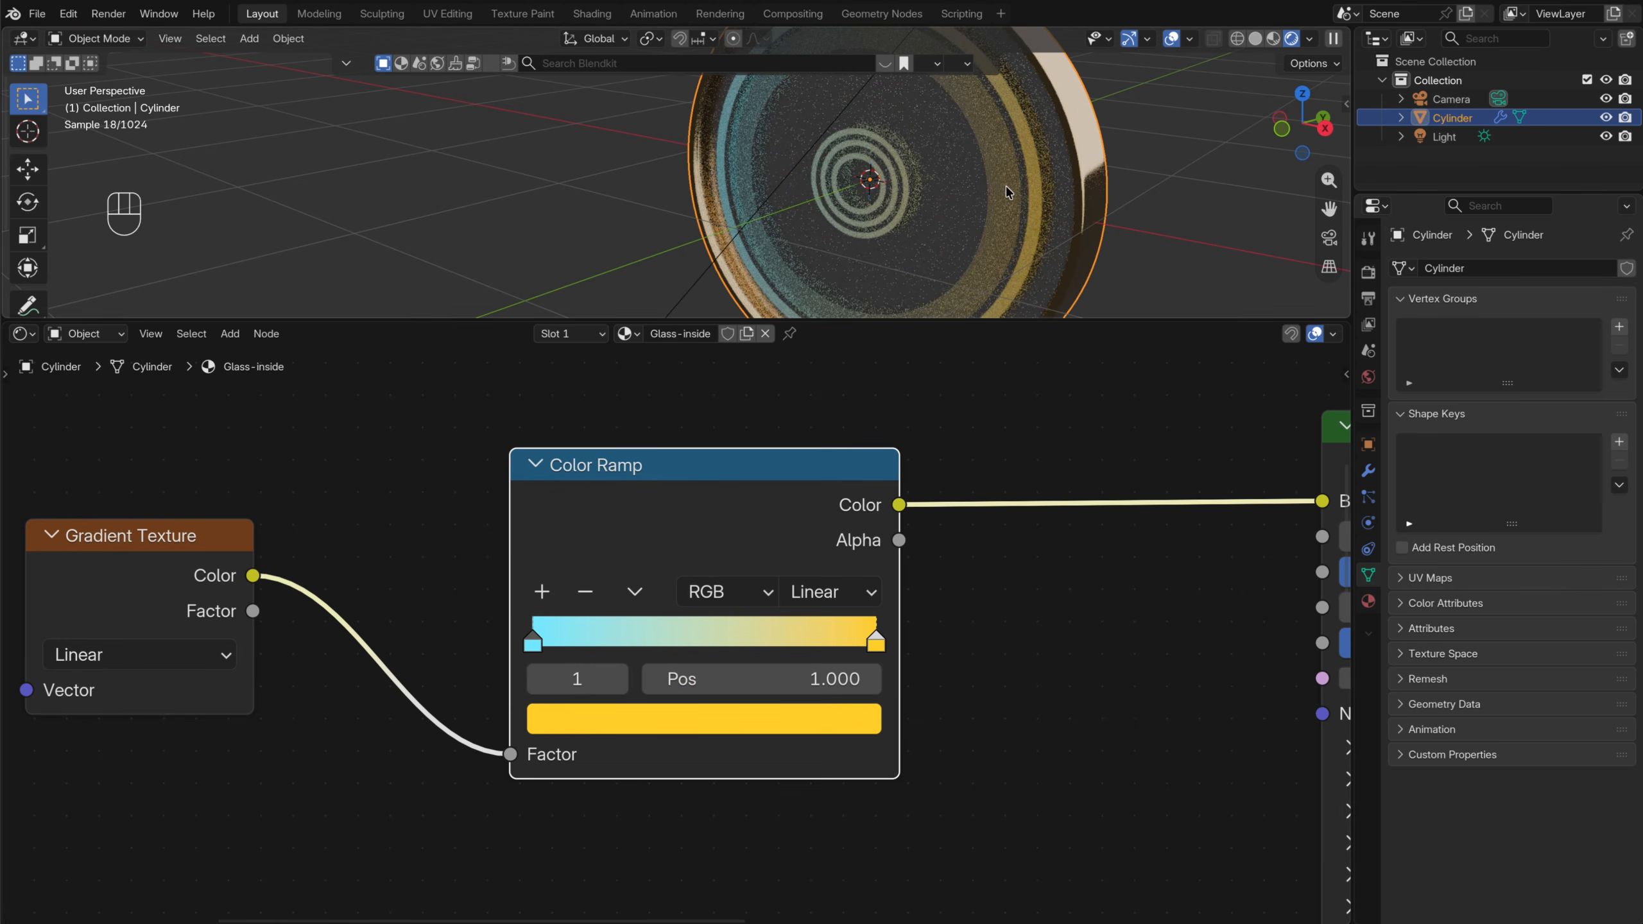
# Move the Color Ramp and Gradient Texture nodes closer together, leaving free space before the gradient
pyautogui.moveTo(723, 466); pyautogui.dragTo(675, 470)
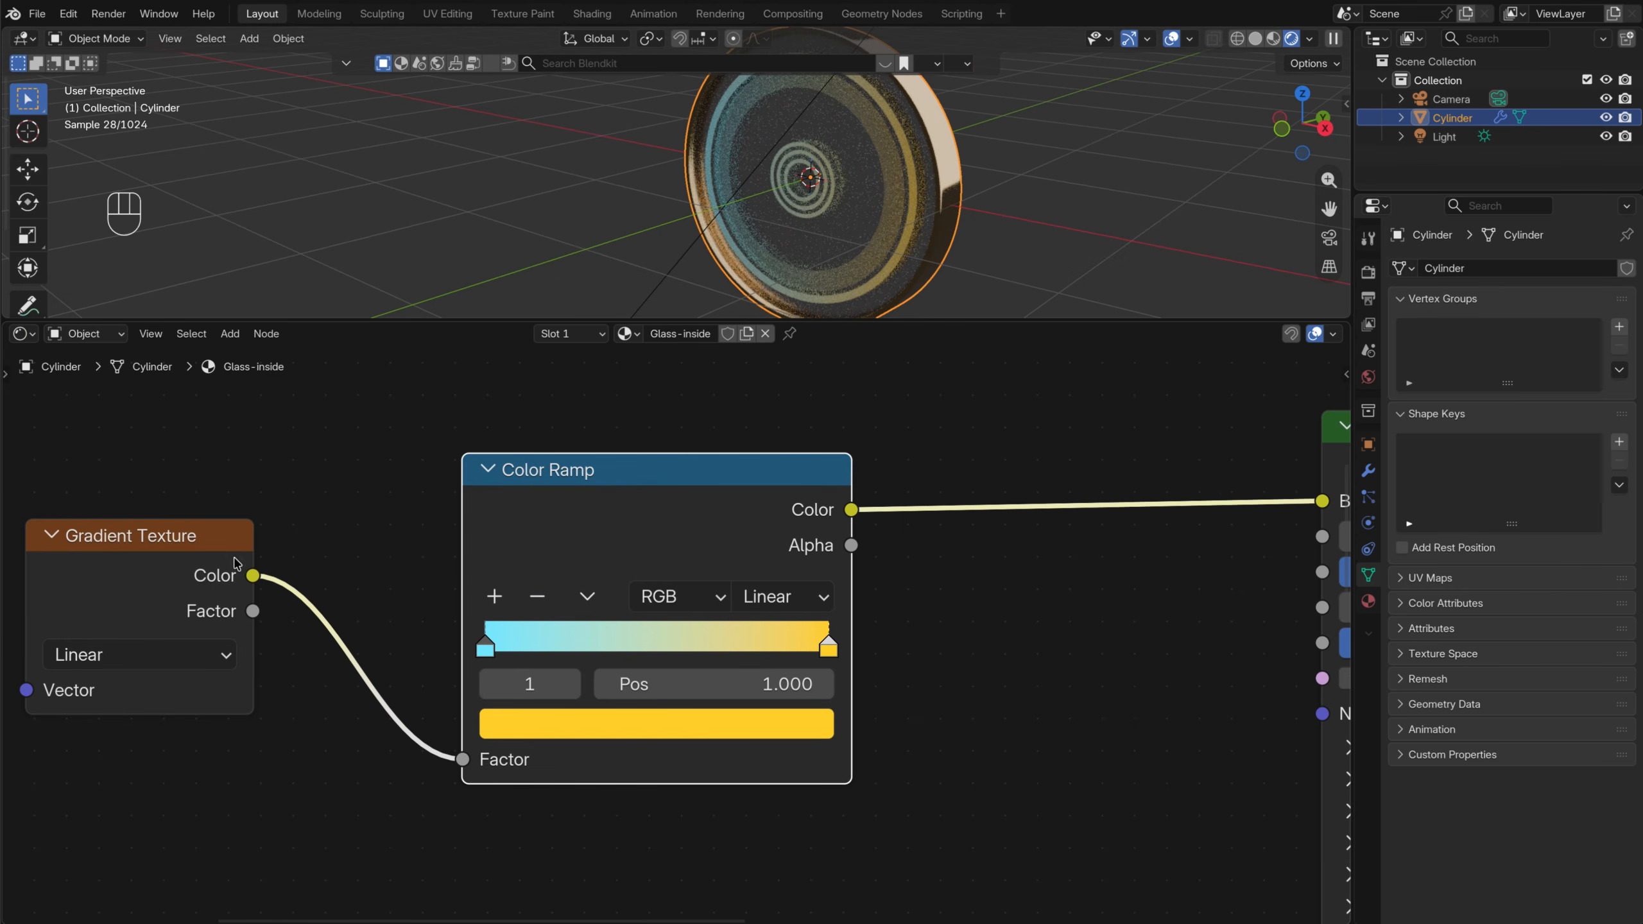
pyautogui.moveTo(208, 546); pyautogui.dragTo(319, 547)
pyautogui.scroll(-2, 213, 475)
pyautogui.moveTo(155, 437); pyautogui.dragTo(693, 490, button='middle')
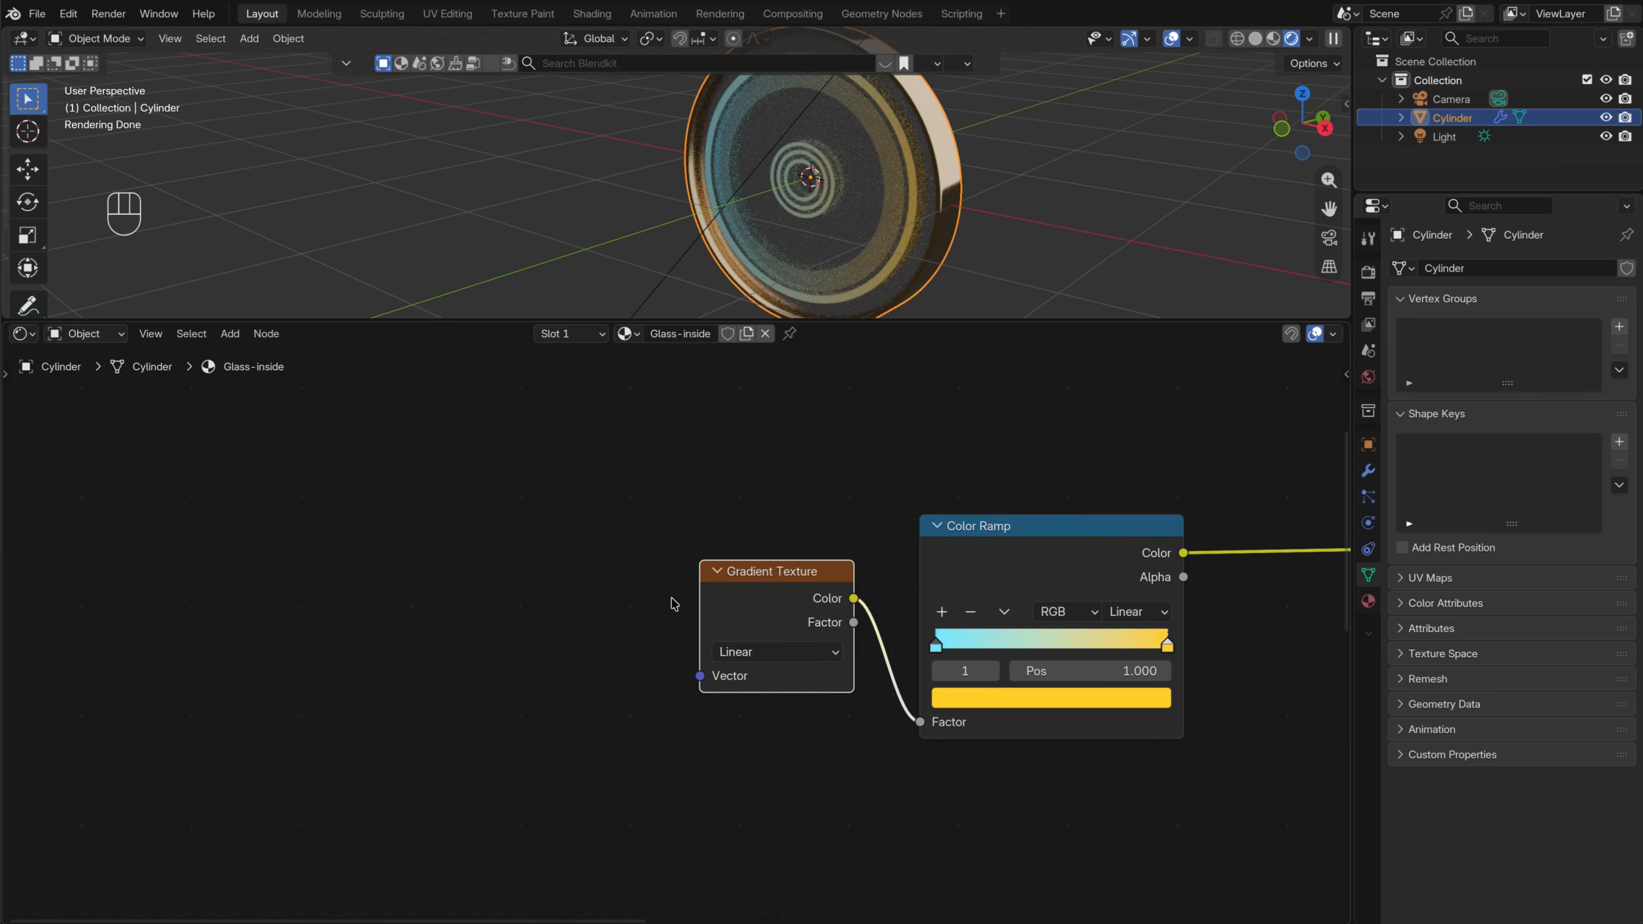
pyautogui.moveTo(783, 572); pyautogui.dragTo(782, 551)
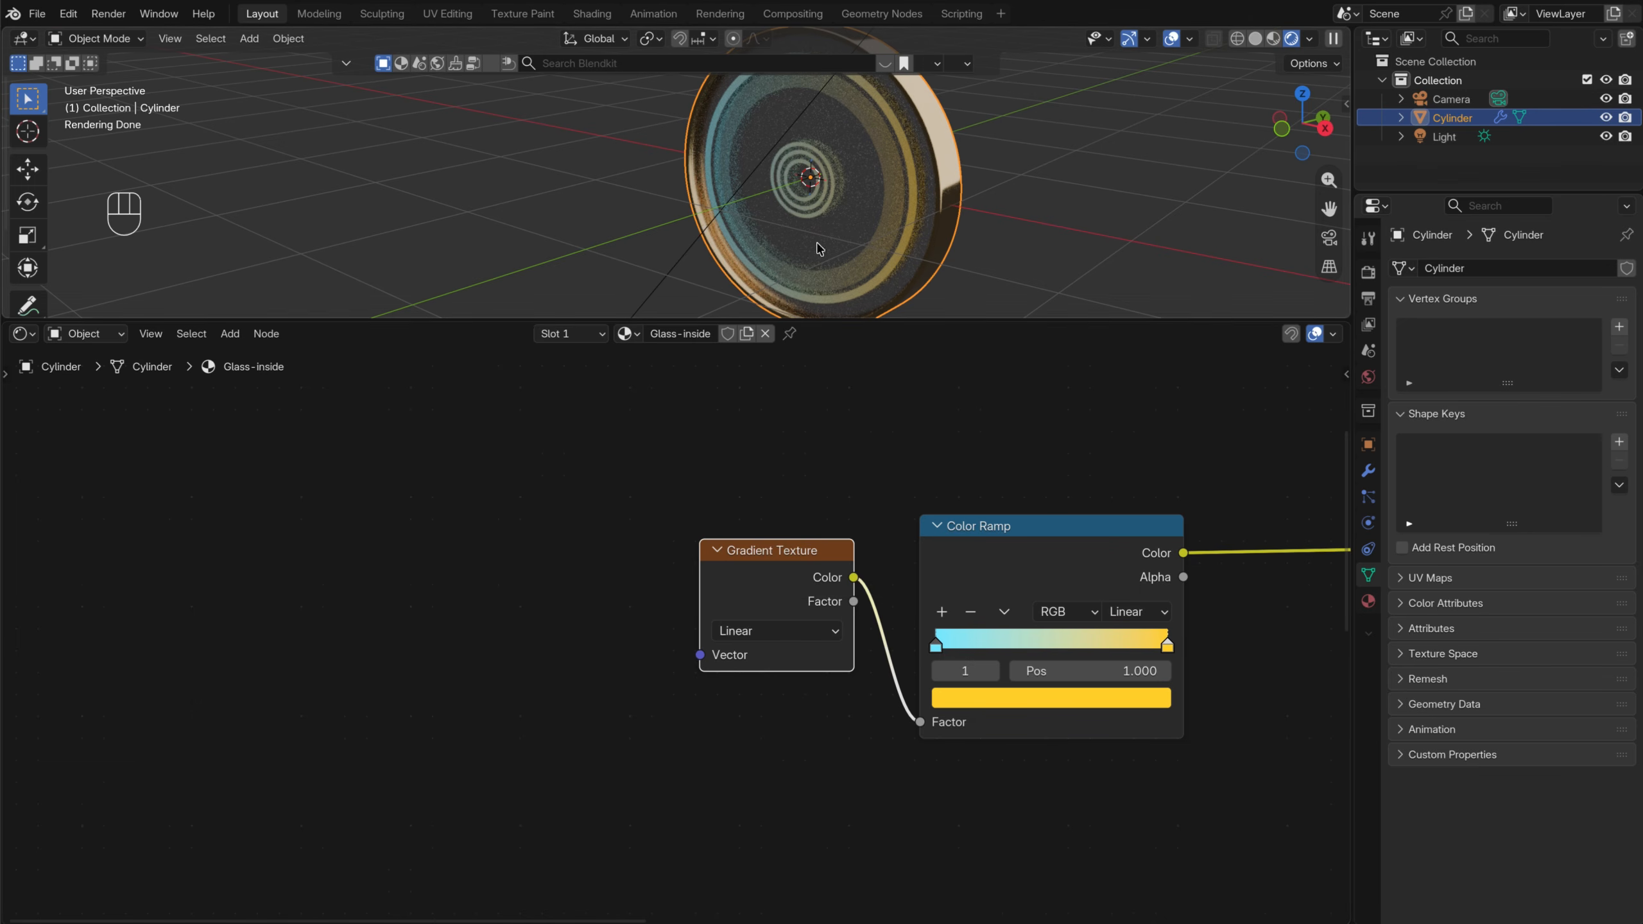
# Add Texture Coordinate and Mapping nodes feeding the Gradient Texture's Vector input
pyautogui.hotkey('shift', 'a')
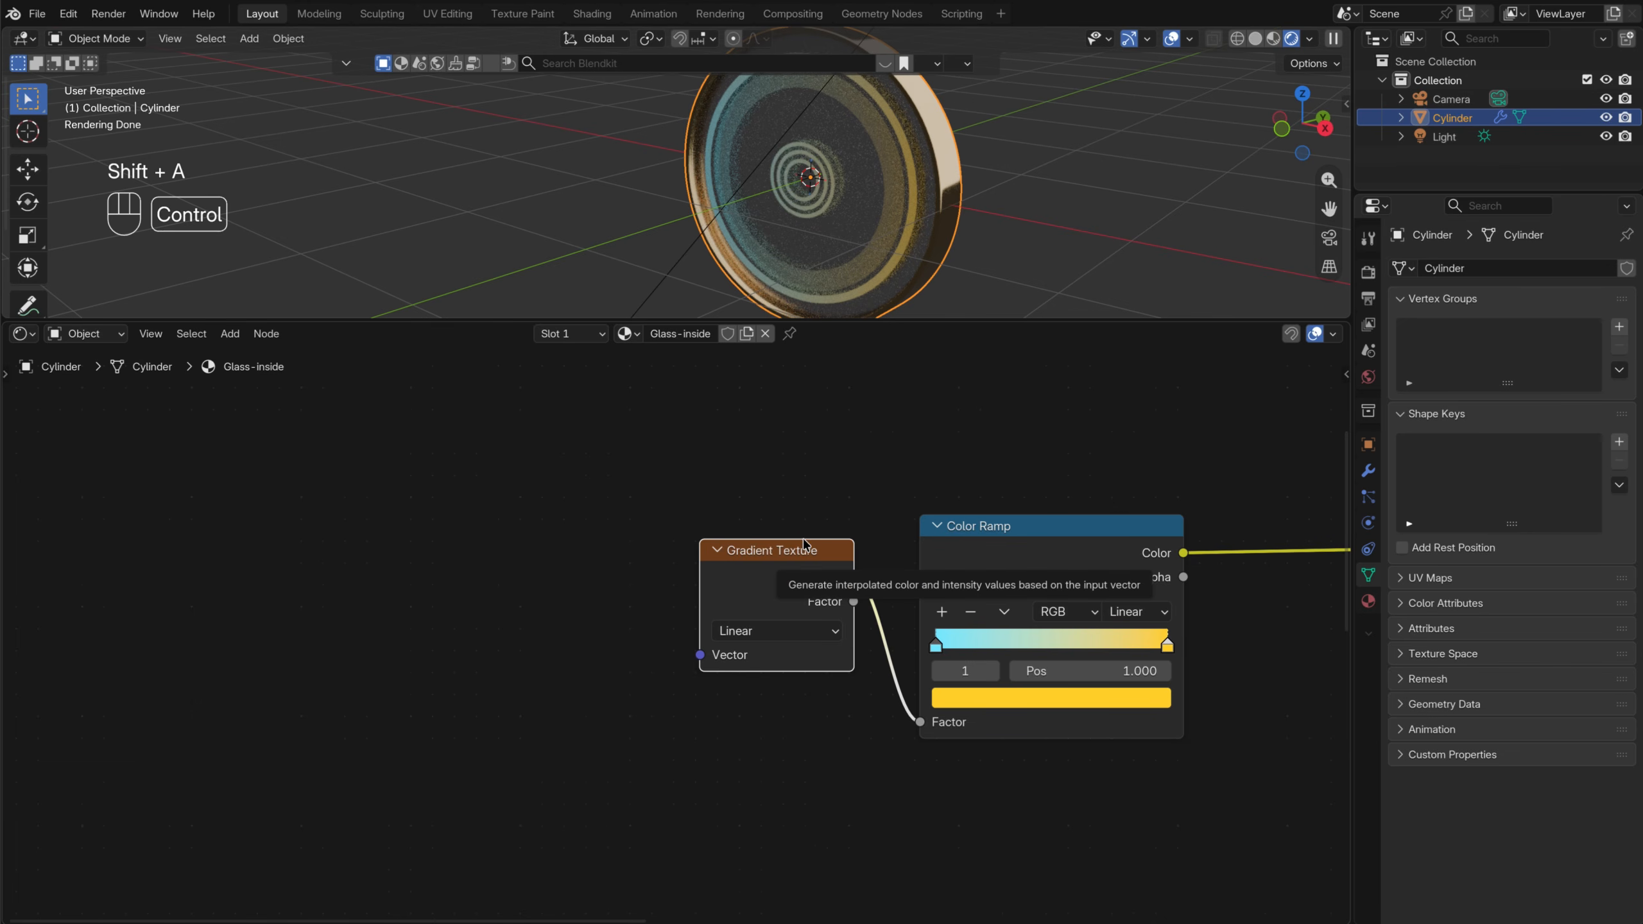
pyautogui.hotkey('ctrl', 't')
pyautogui.moveTo(339, 537); pyautogui.dragTo(609, 556)
pyautogui.moveTo(726, 832); pyautogui.dragTo(680, 760, button='middle')
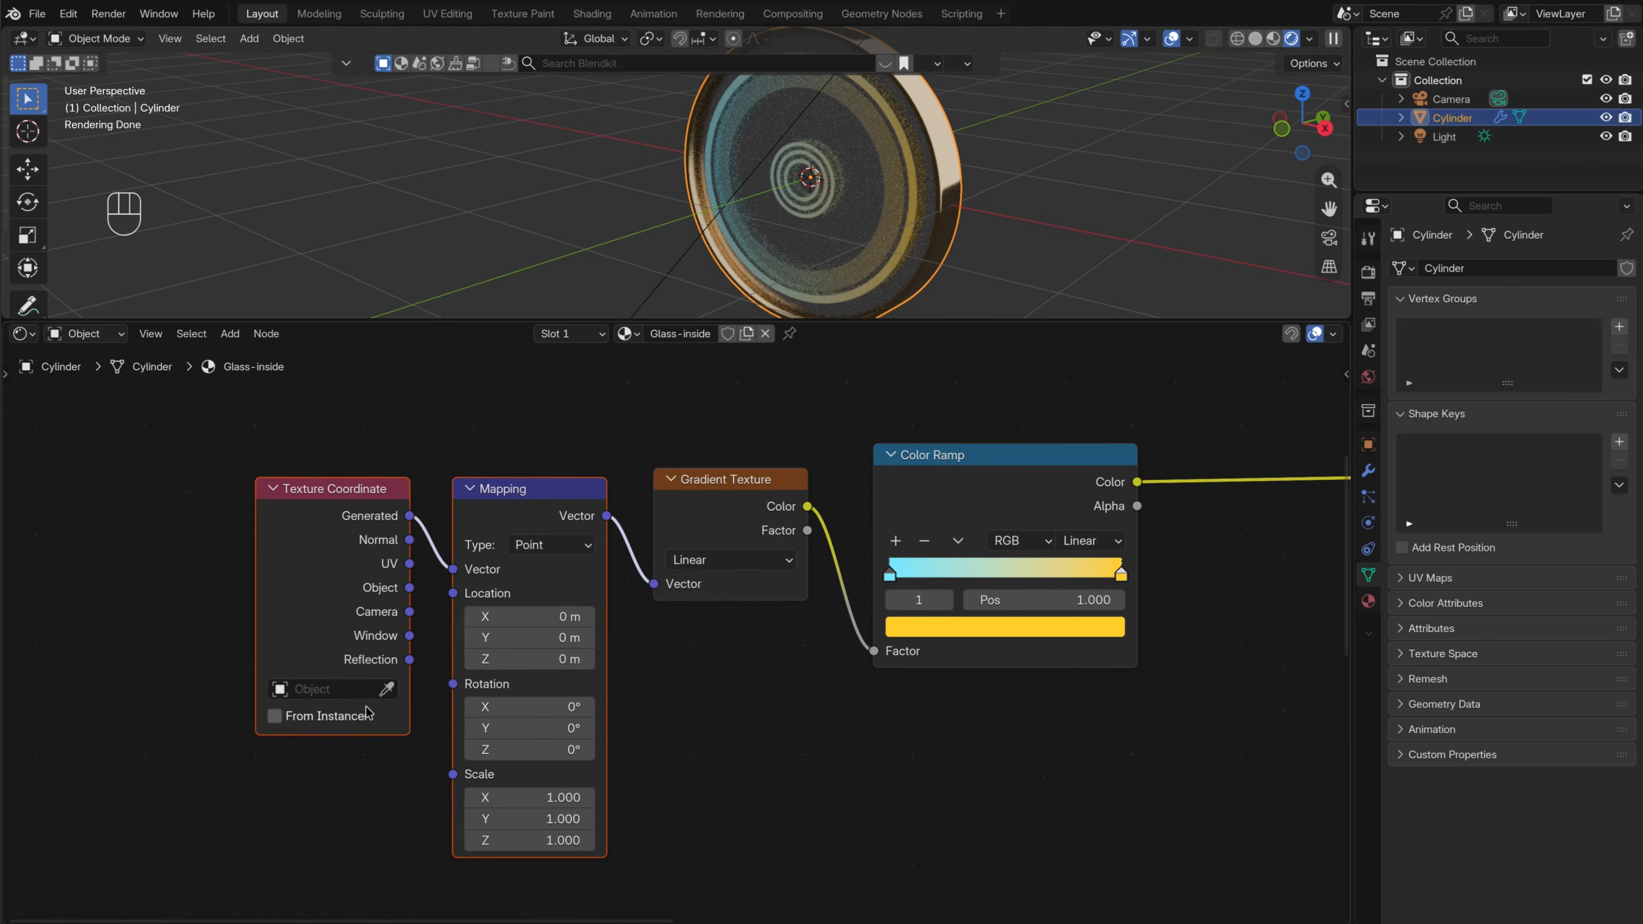
# Drive the Mapping node's Vector from the Texture Coordinate's Object output instead of Generated
pyautogui.scroll(2, 243, 570)
pyautogui.moveTo(274, 544); pyautogui.dragTo(509, 620, button='middle')
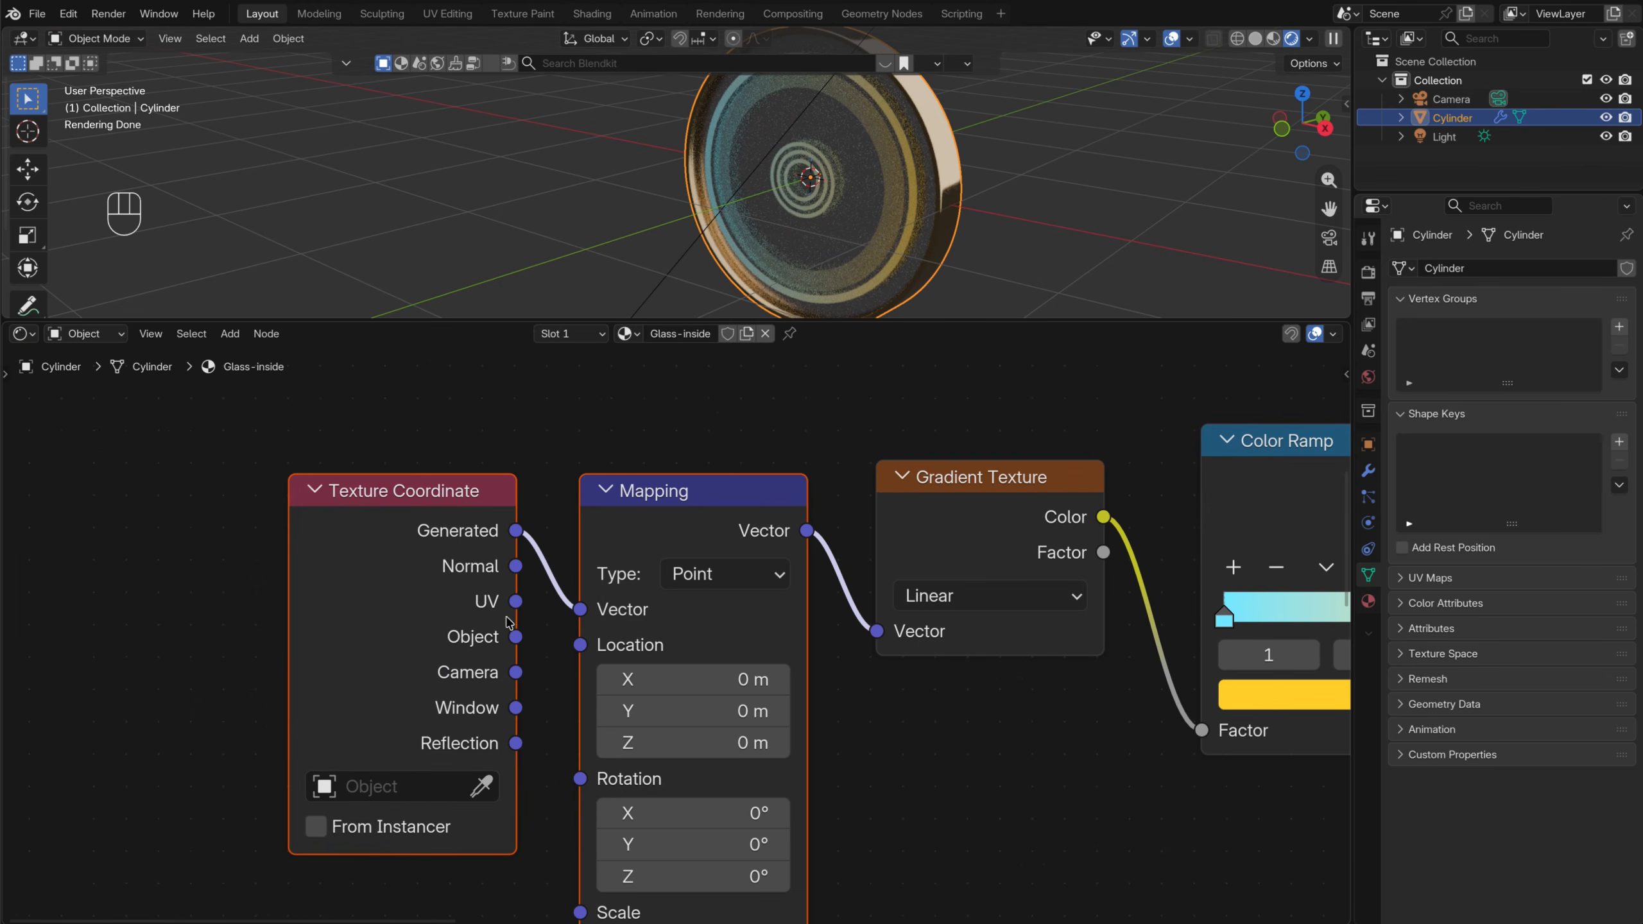
pyautogui.moveTo(517, 637); pyautogui.dragTo(621, 608)
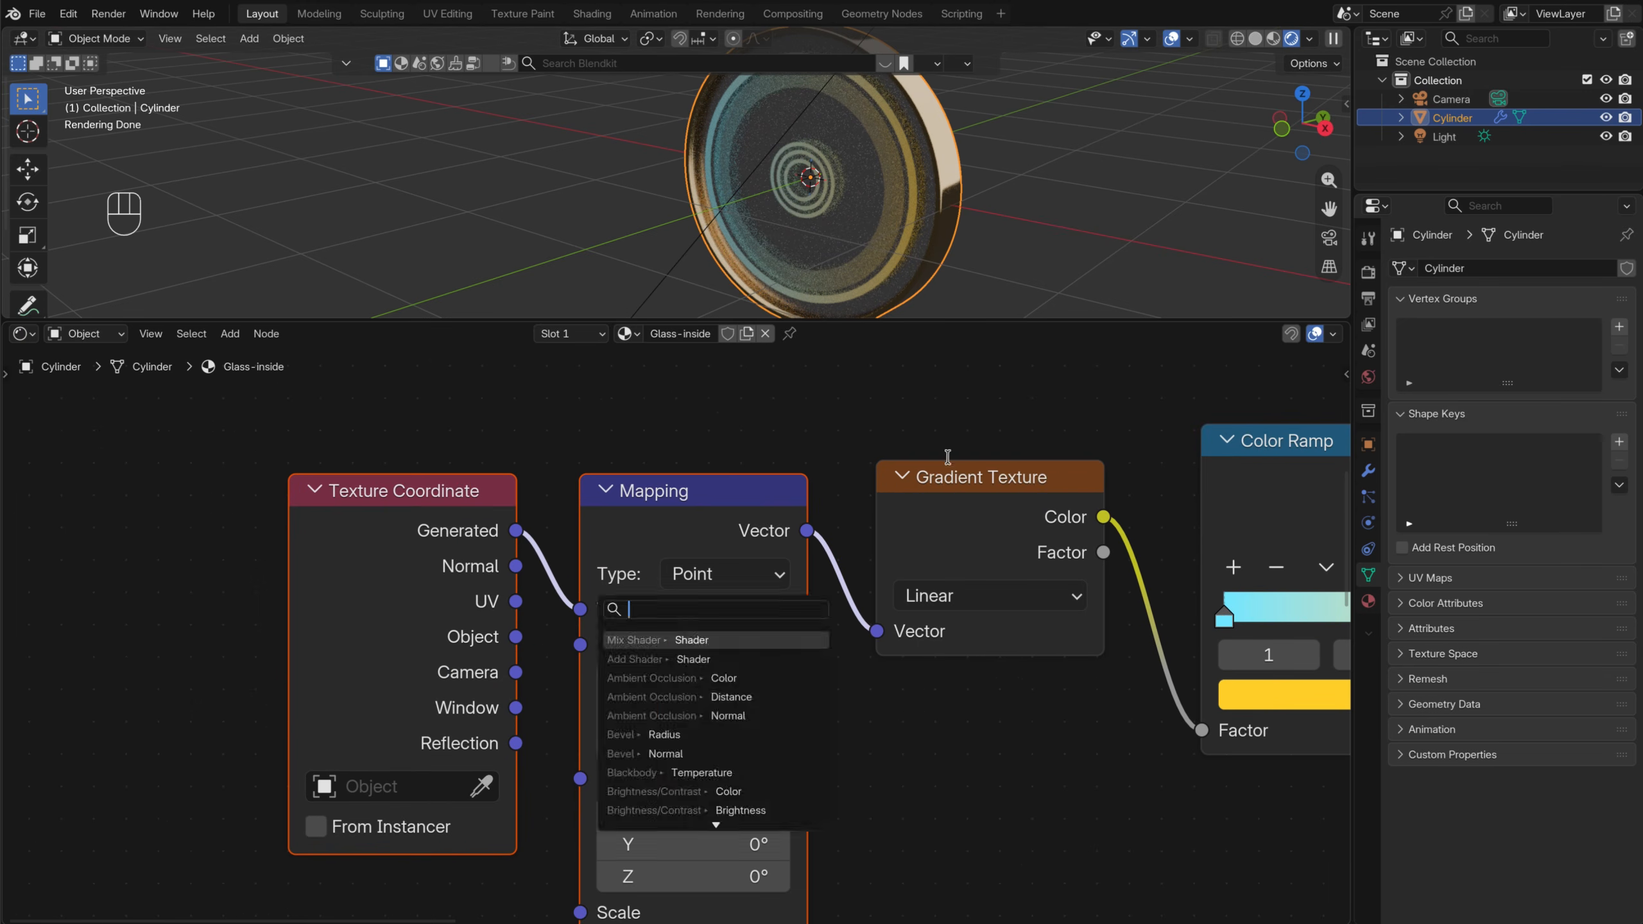
pyautogui.press('Escape')
pyautogui.moveTo(516, 637); pyautogui.dragTo(580, 610)
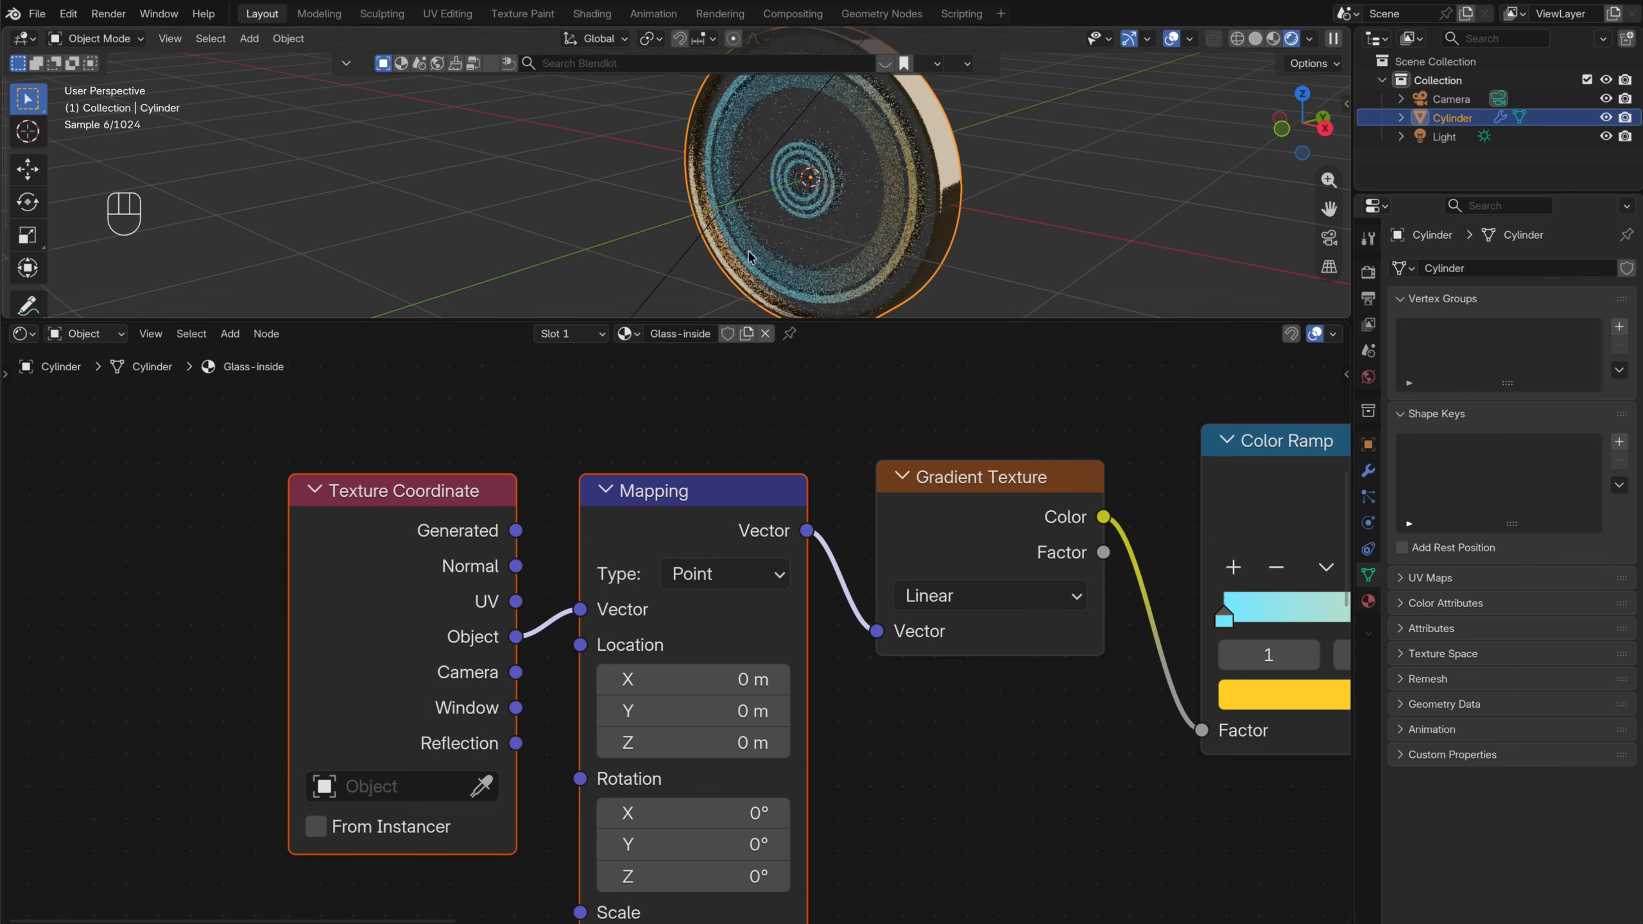
# Add a sphere-shaped empty at the centre of the disc and scale it down to fit inside the rim
pyautogui.press('KP_1')
pyautogui.hotkey('shift', 'a')
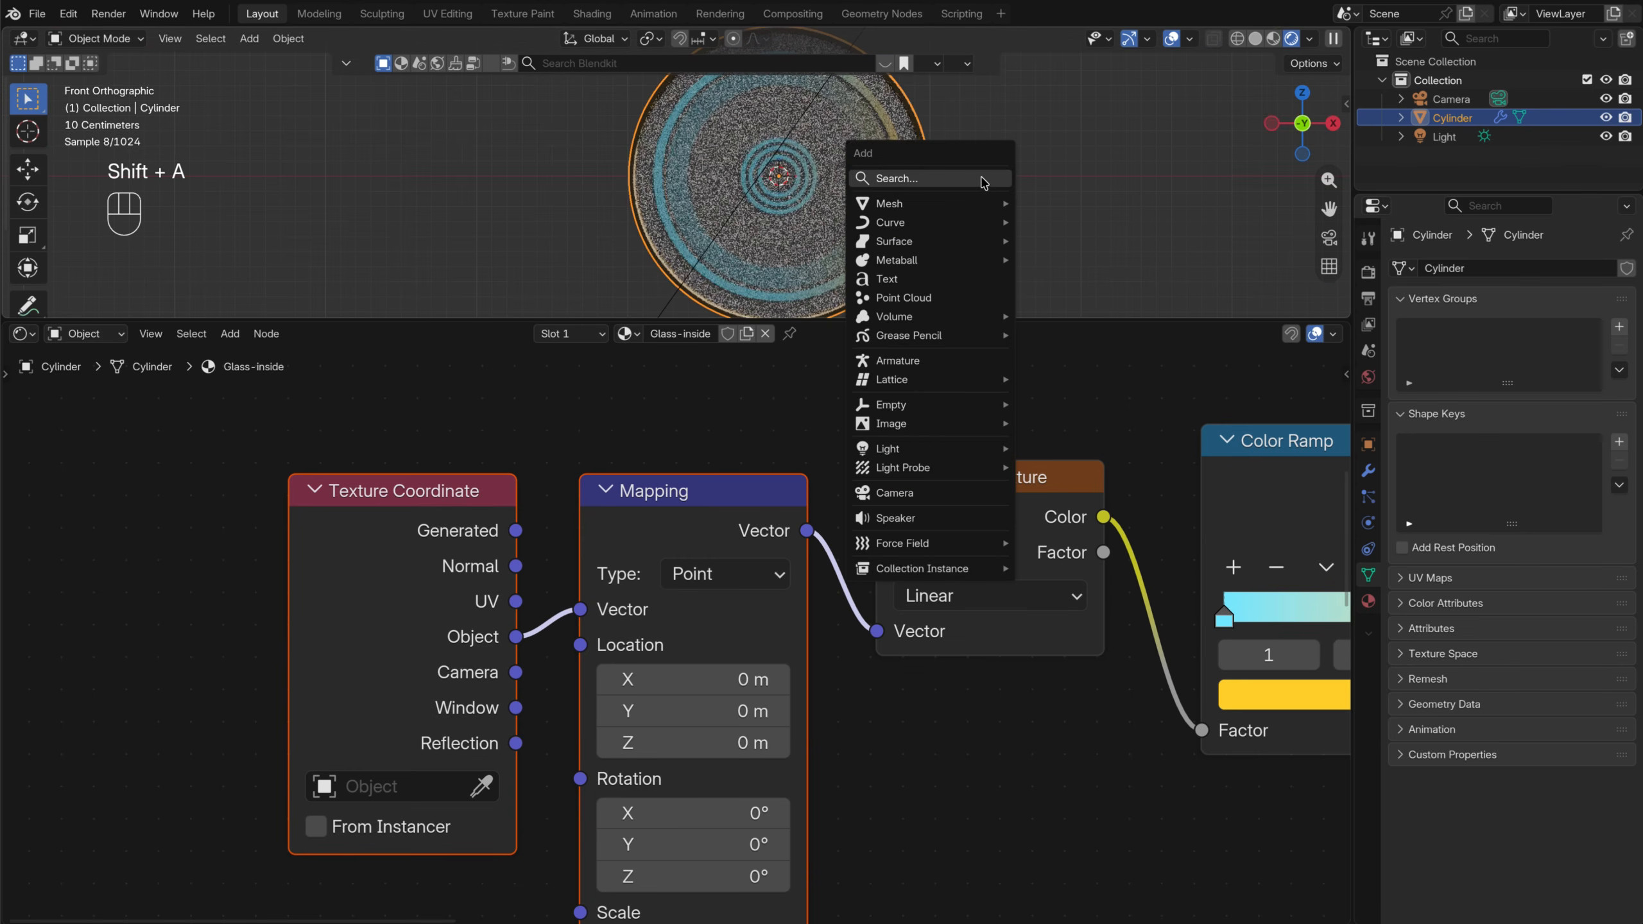
pyautogui.moveTo(954, 403)
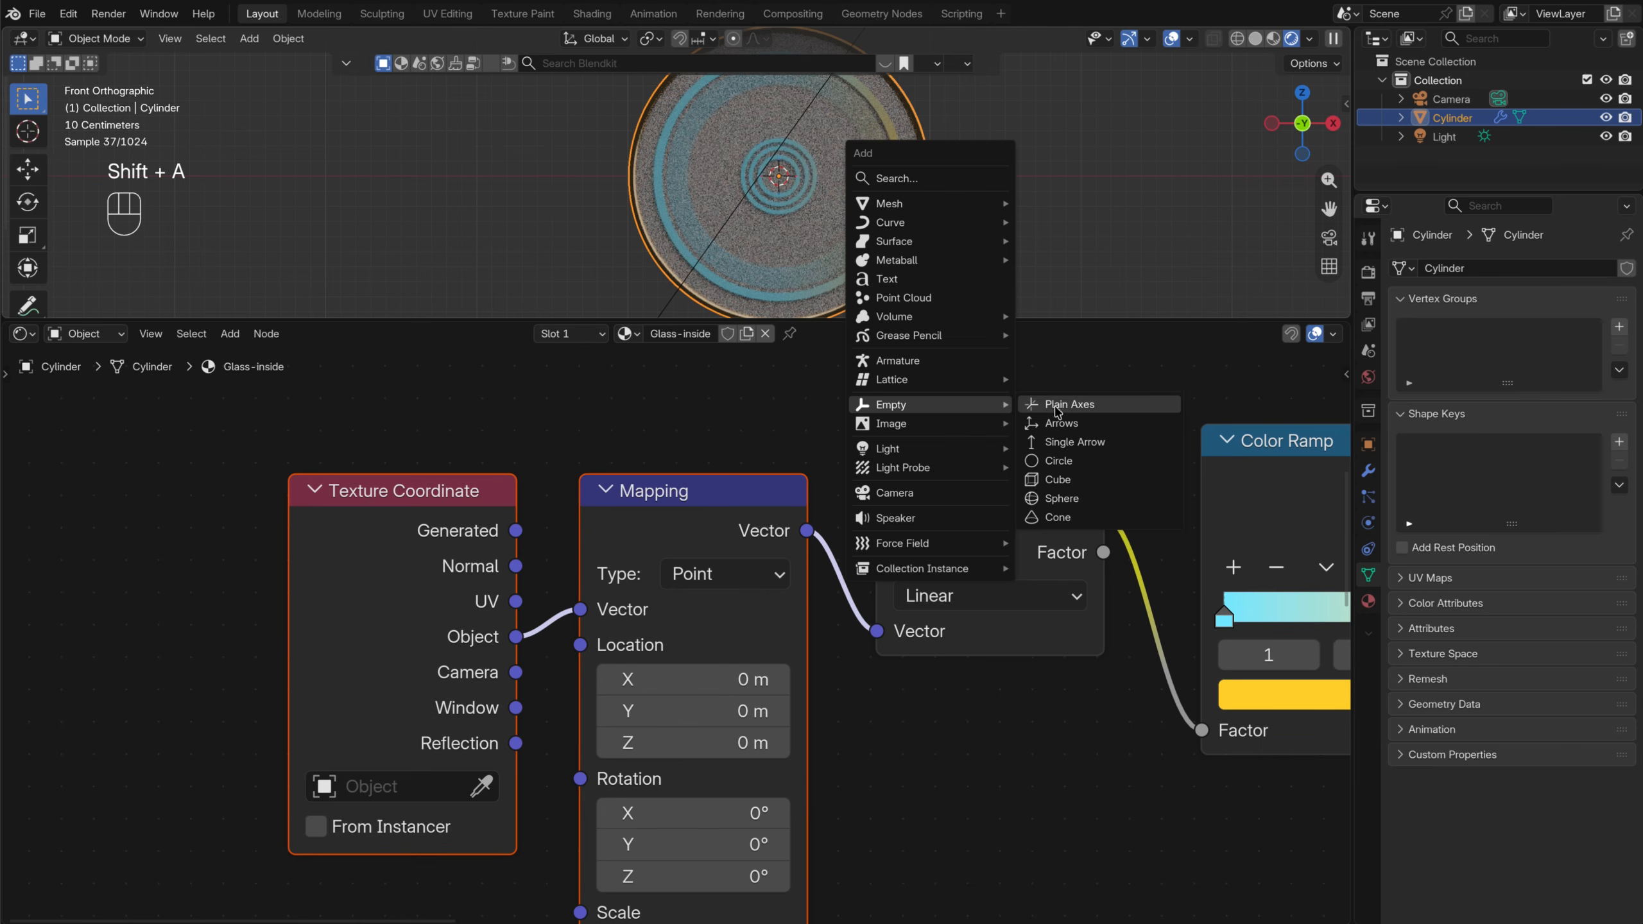
pyautogui.click(1079, 498)
pyautogui.press('s')
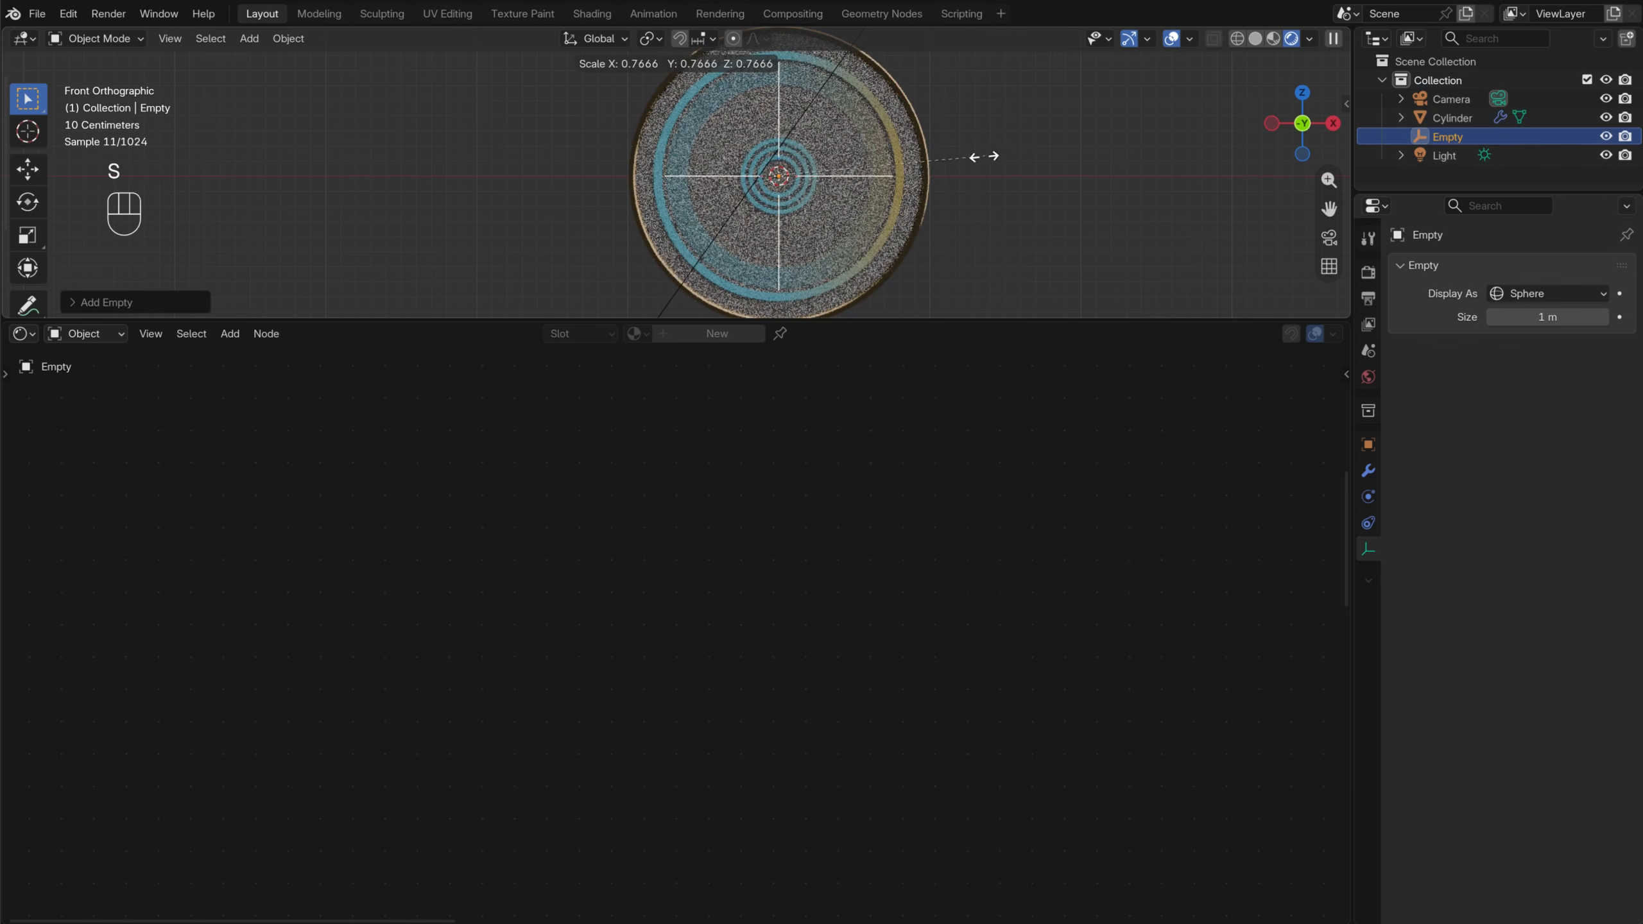
pyautogui.click(927, 162)
pyautogui.moveTo(926, 162); pyautogui.dragTo(887, 216, button='middle')
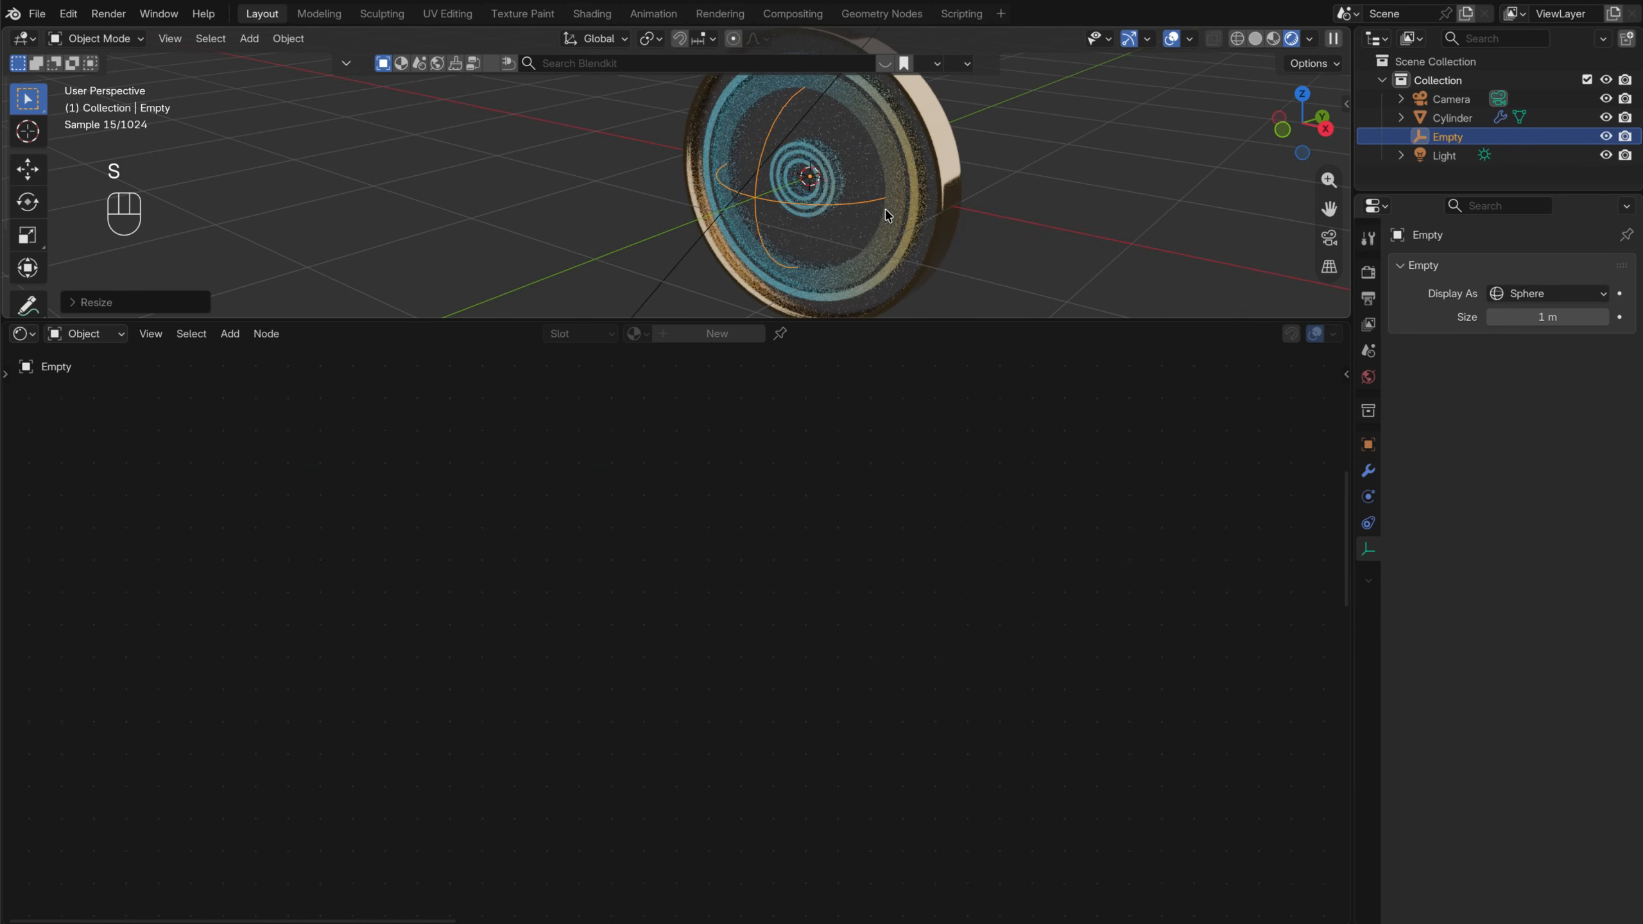
# Move the sphere empty about 0.8 m in negative X, toward the outer edge of the disc
pyautogui.press('g')
pyautogui.press('x')
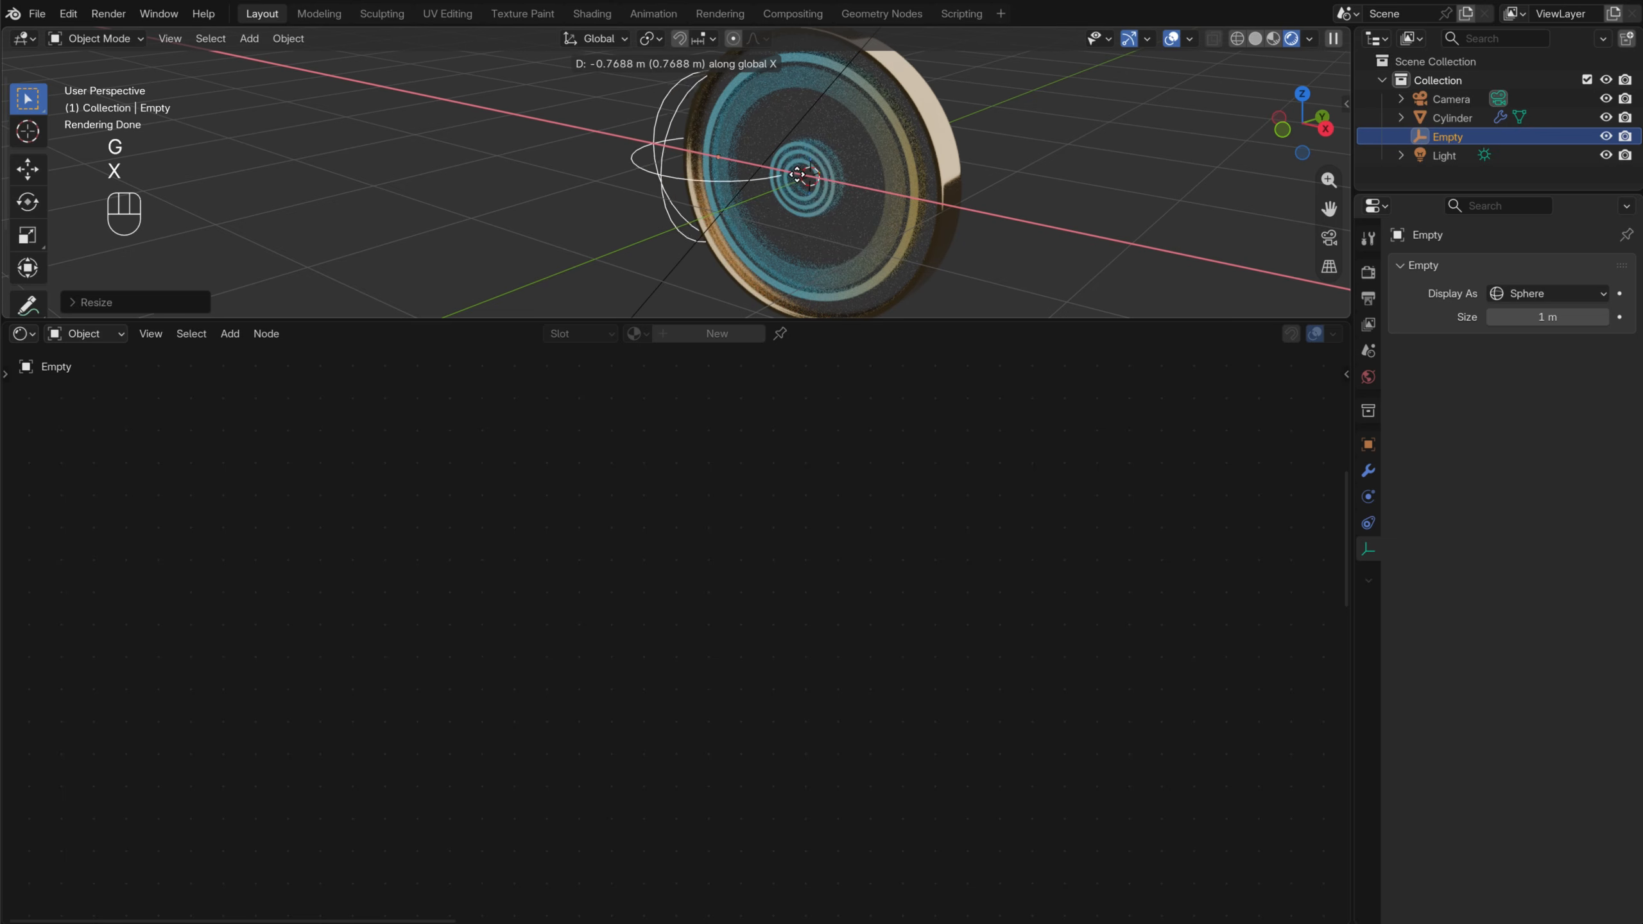
pyautogui.click(791, 176)
# Assign the Empty as the reference object of the Texture Coordinate node in the disc's Glass-inside material
pyautogui.click(820, 296)
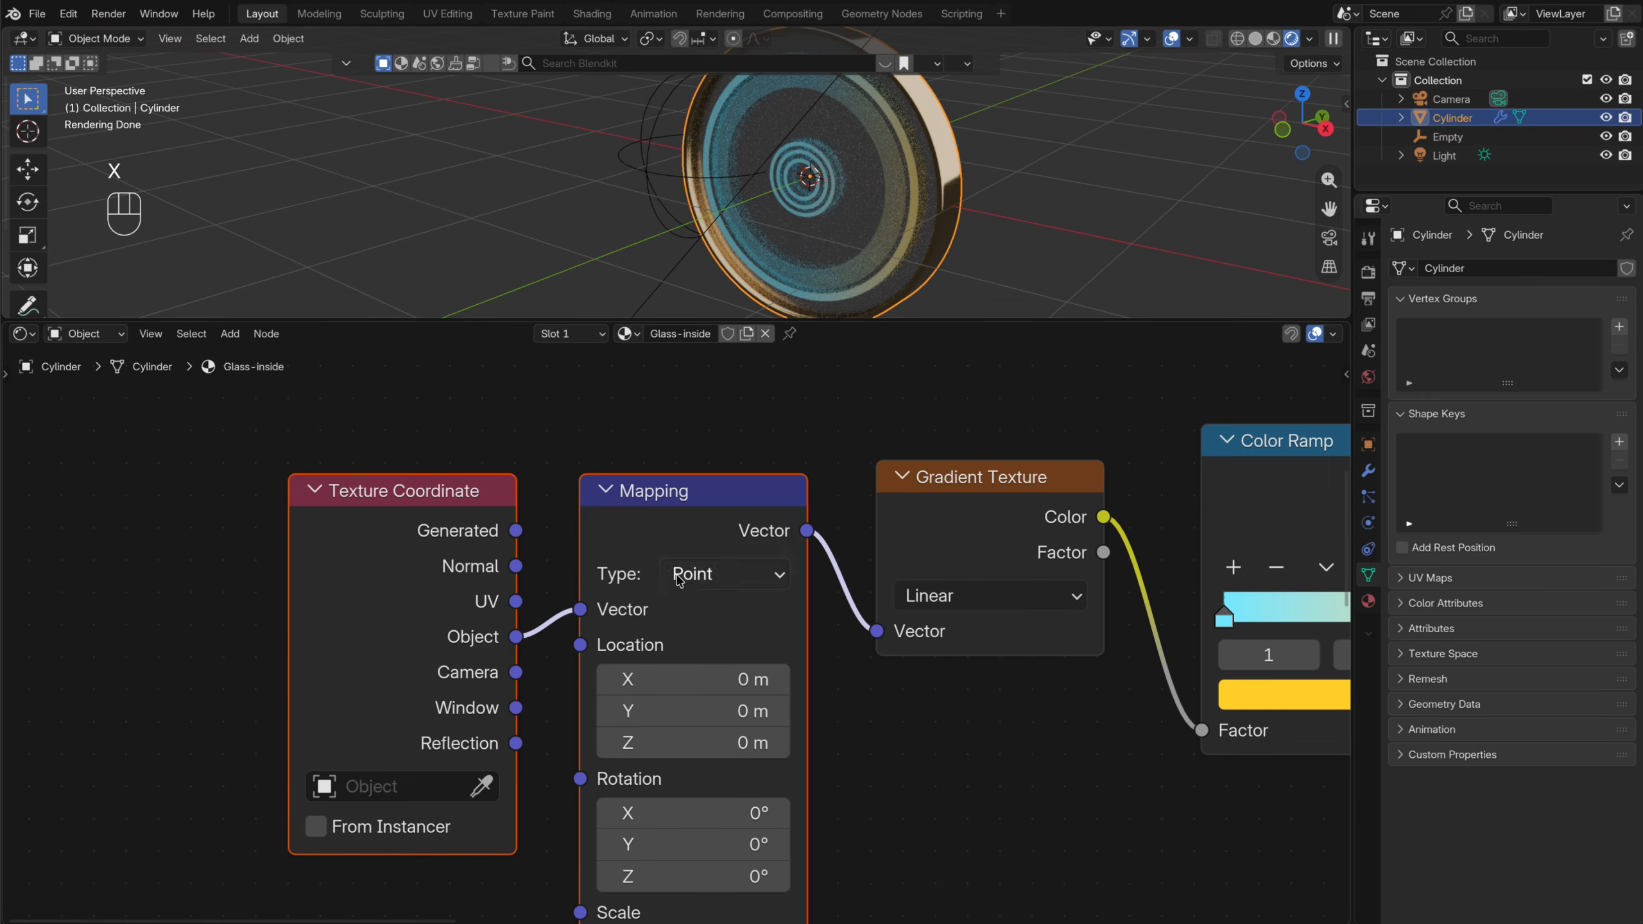
pyautogui.click(643, 170)
pyautogui.moveTo(513, 207); pyautogui.dragTo(587, 194, button='middle')
pyautogui.moveTo(703, 209); pyautogui.dragTo(521, 262, button='middle')
pyautogui.scroll(4, 668, 227)
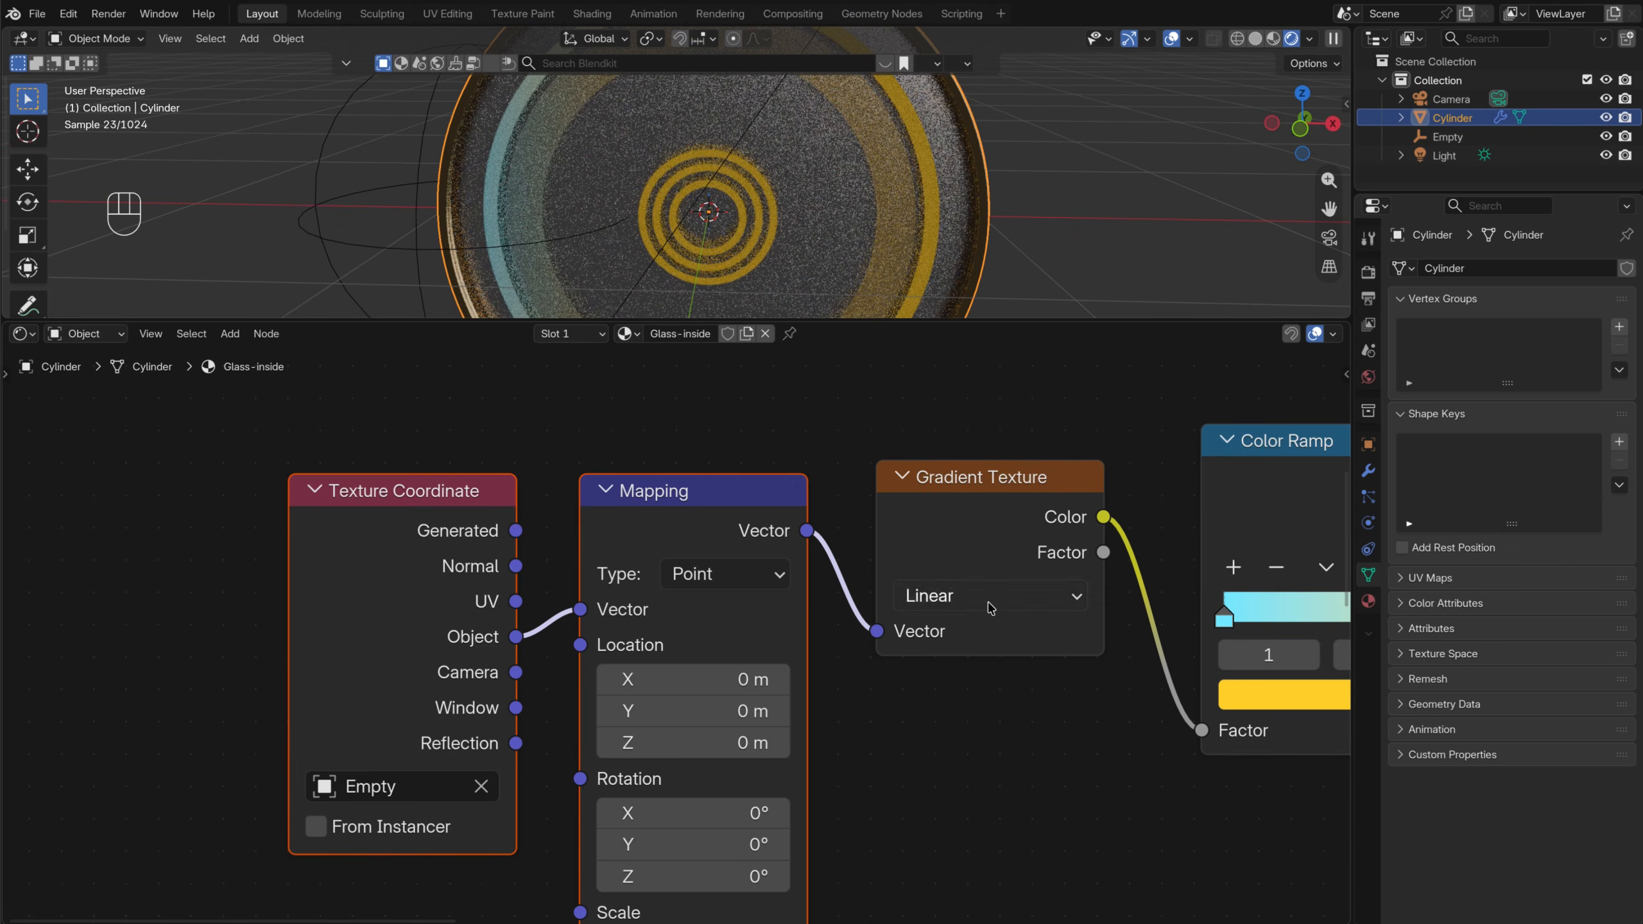
# Change the Gradient Texture's type to Spherical
pyautogui.keyDown('shift'); pyautogui.moveTo(1079, 690); pyautogui.dragTo(1032, 736, button='middle'); pyautogui.keyUp('shift')
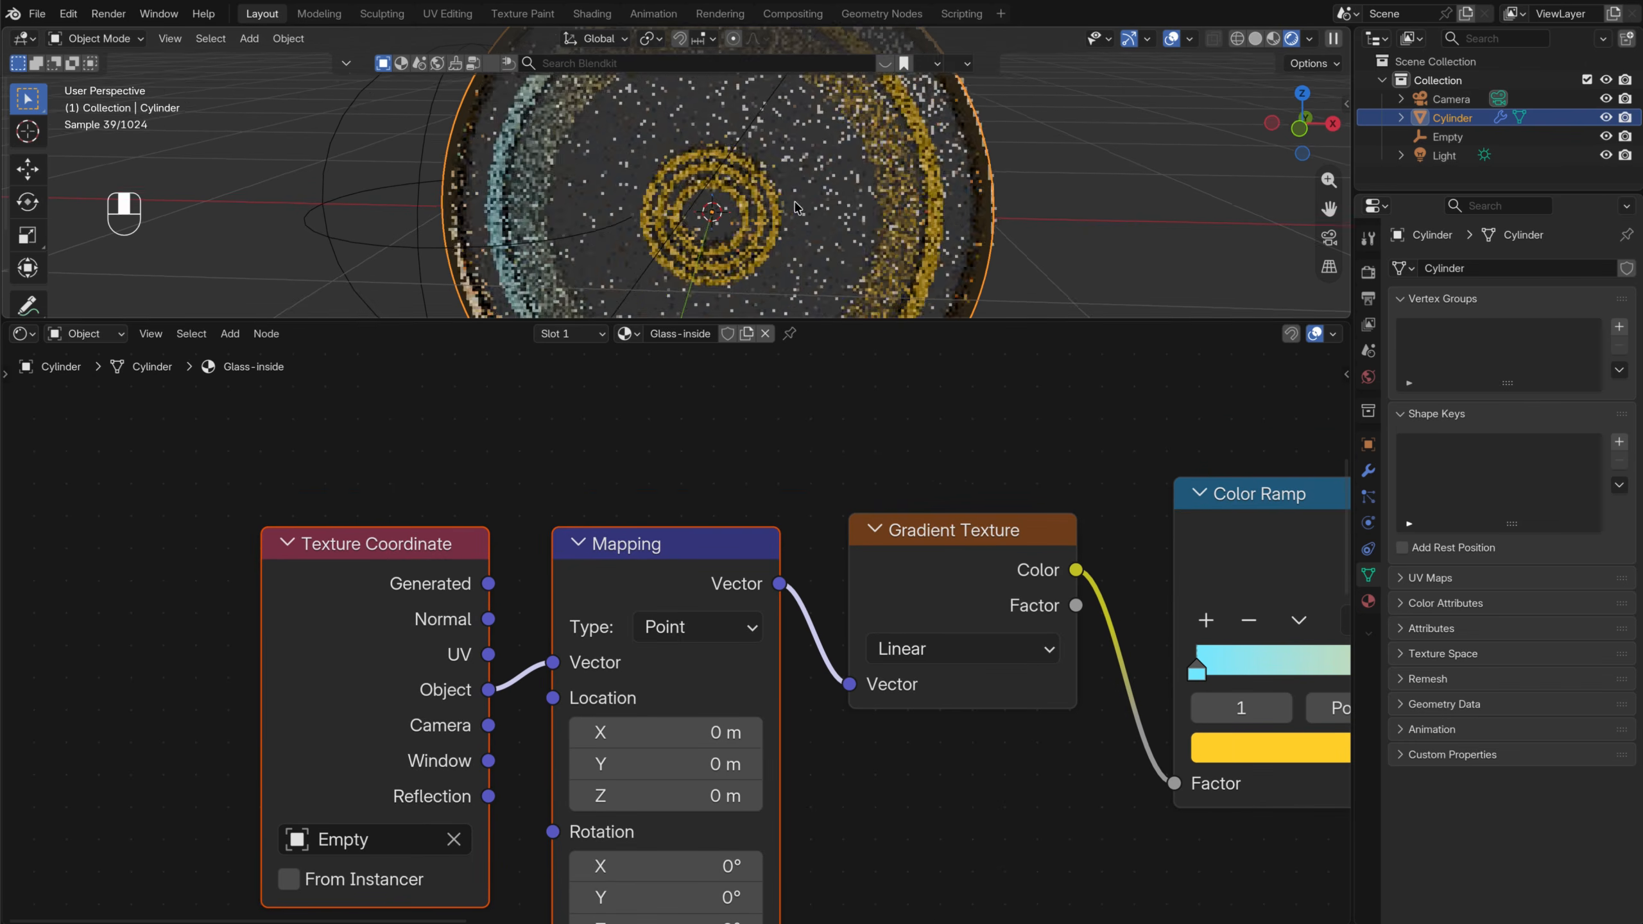
pyautogui.click(916, 647)
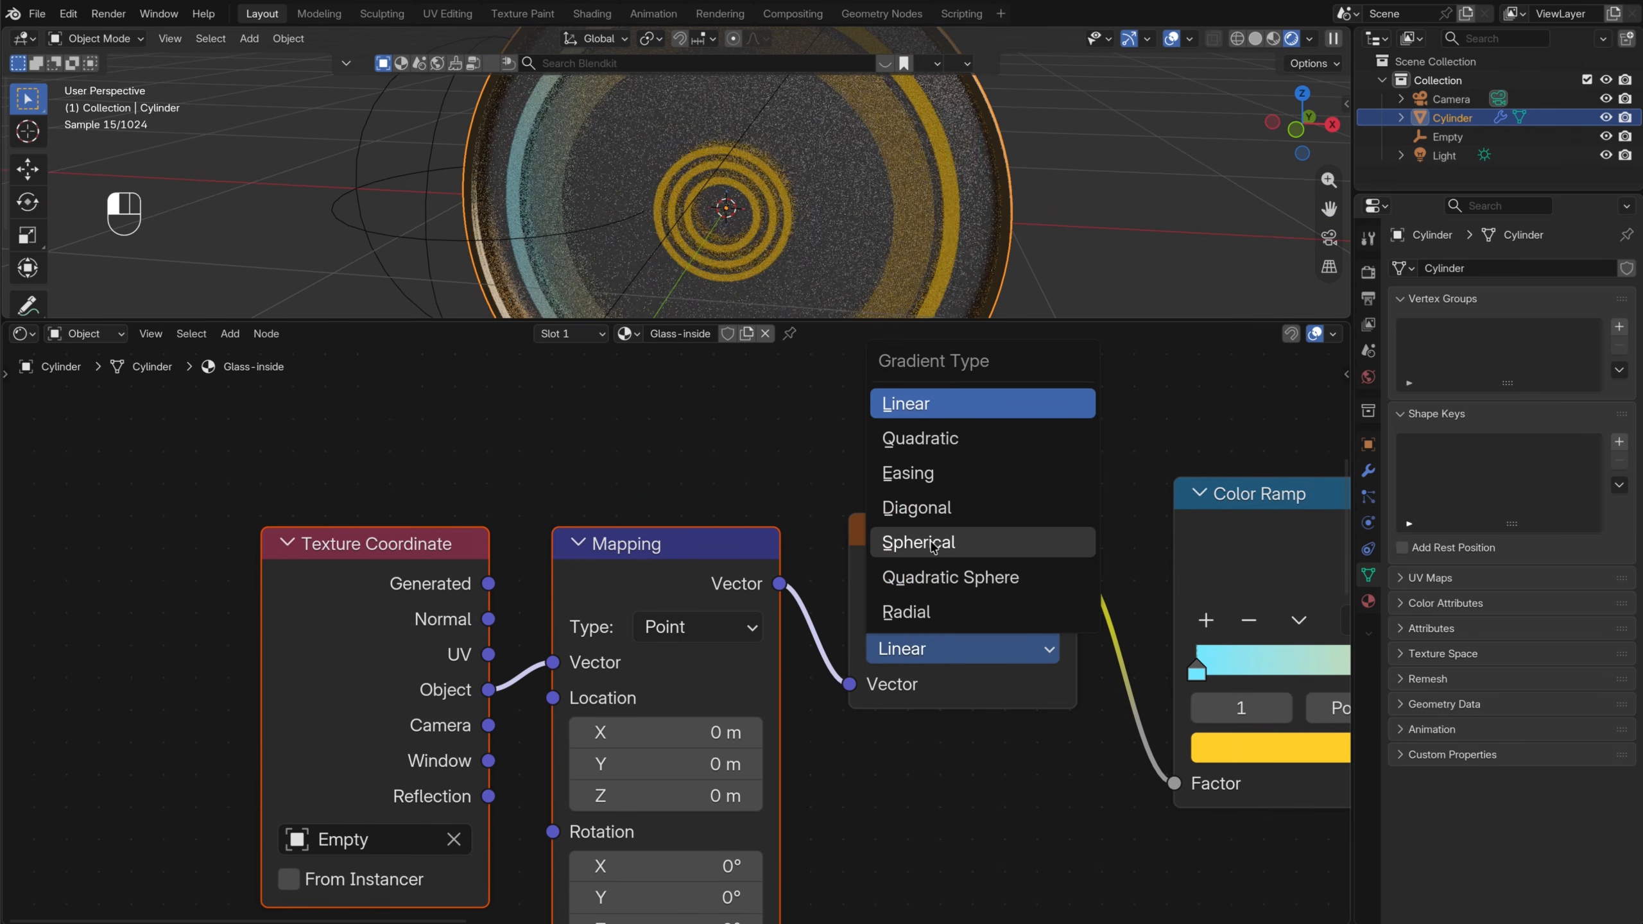
pyautogui.click(900, 540)
# Move the Empty with Y locked, about 0.59 m in X and -0.13 m in Z, and reselect the cylinder
pyautogui.click(427, 218)
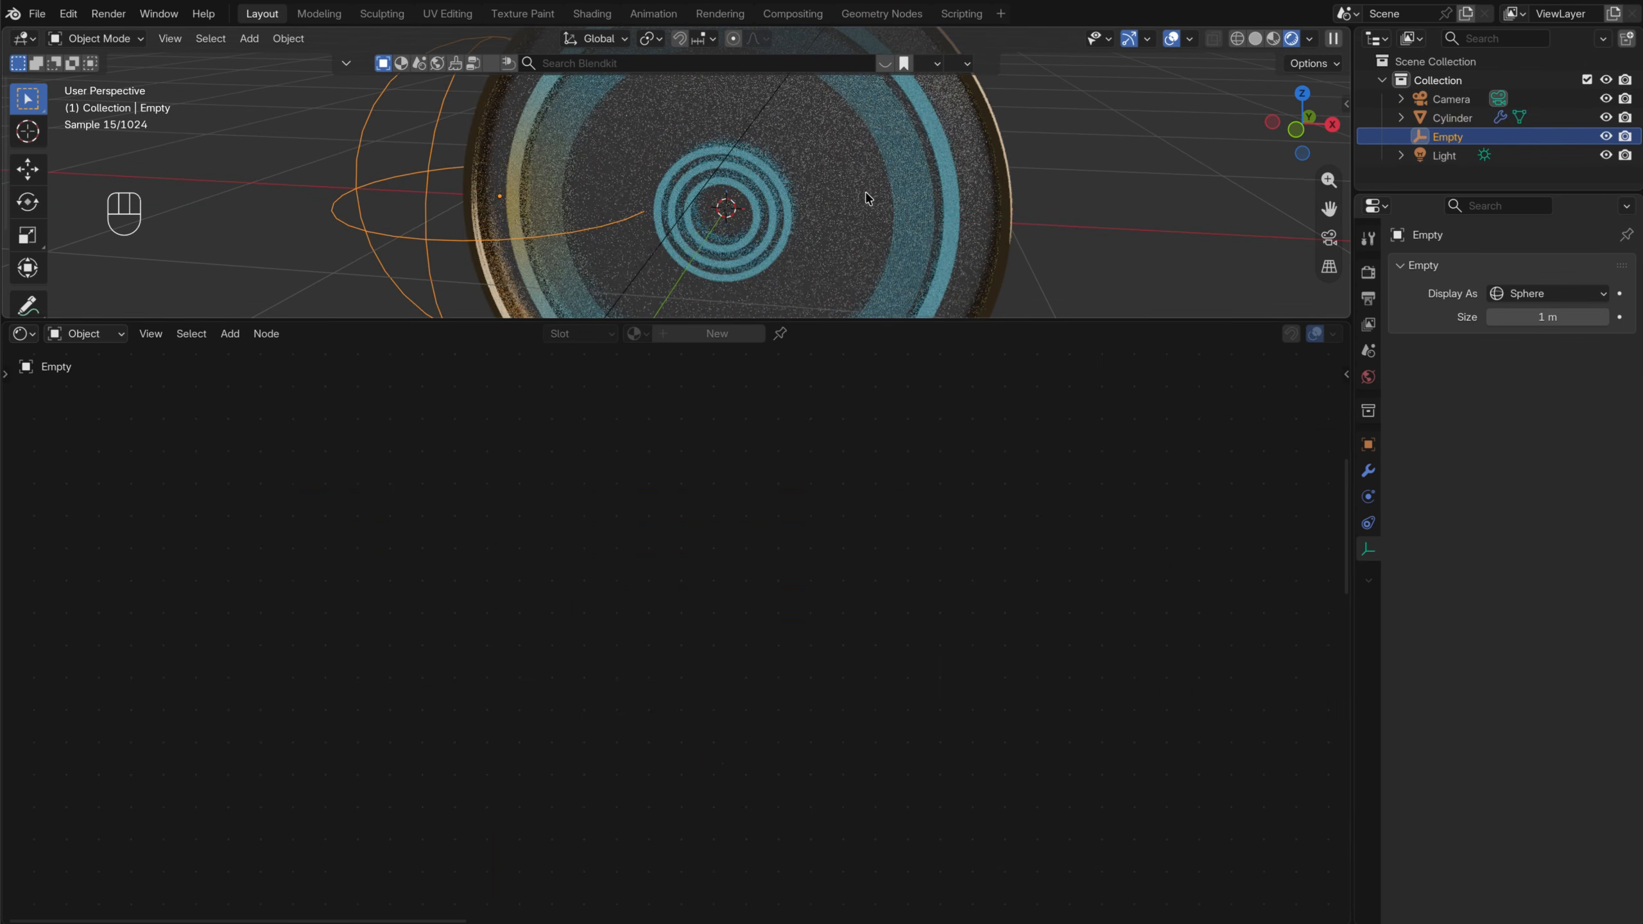
pyautogui.scroll(-3, 742, 196)
pyautogui.press('g')
pyautogui.press('x')
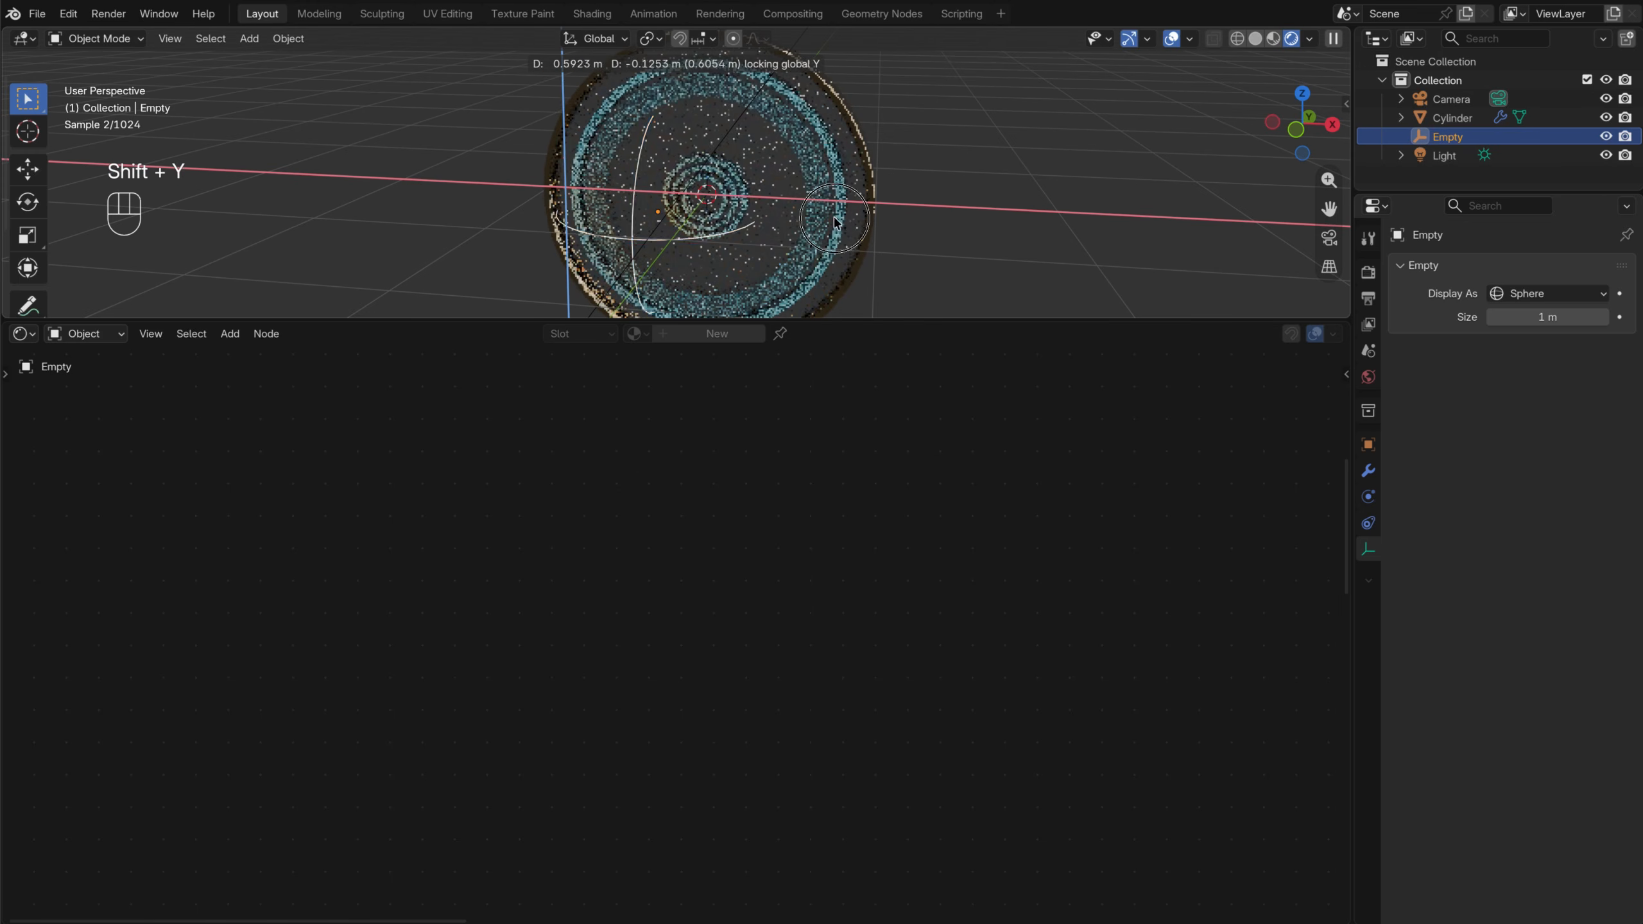
pyautogui.click(835, 219)
pyautogui.scroll(4, 834, 219)
pyautogui.click(893, 217)
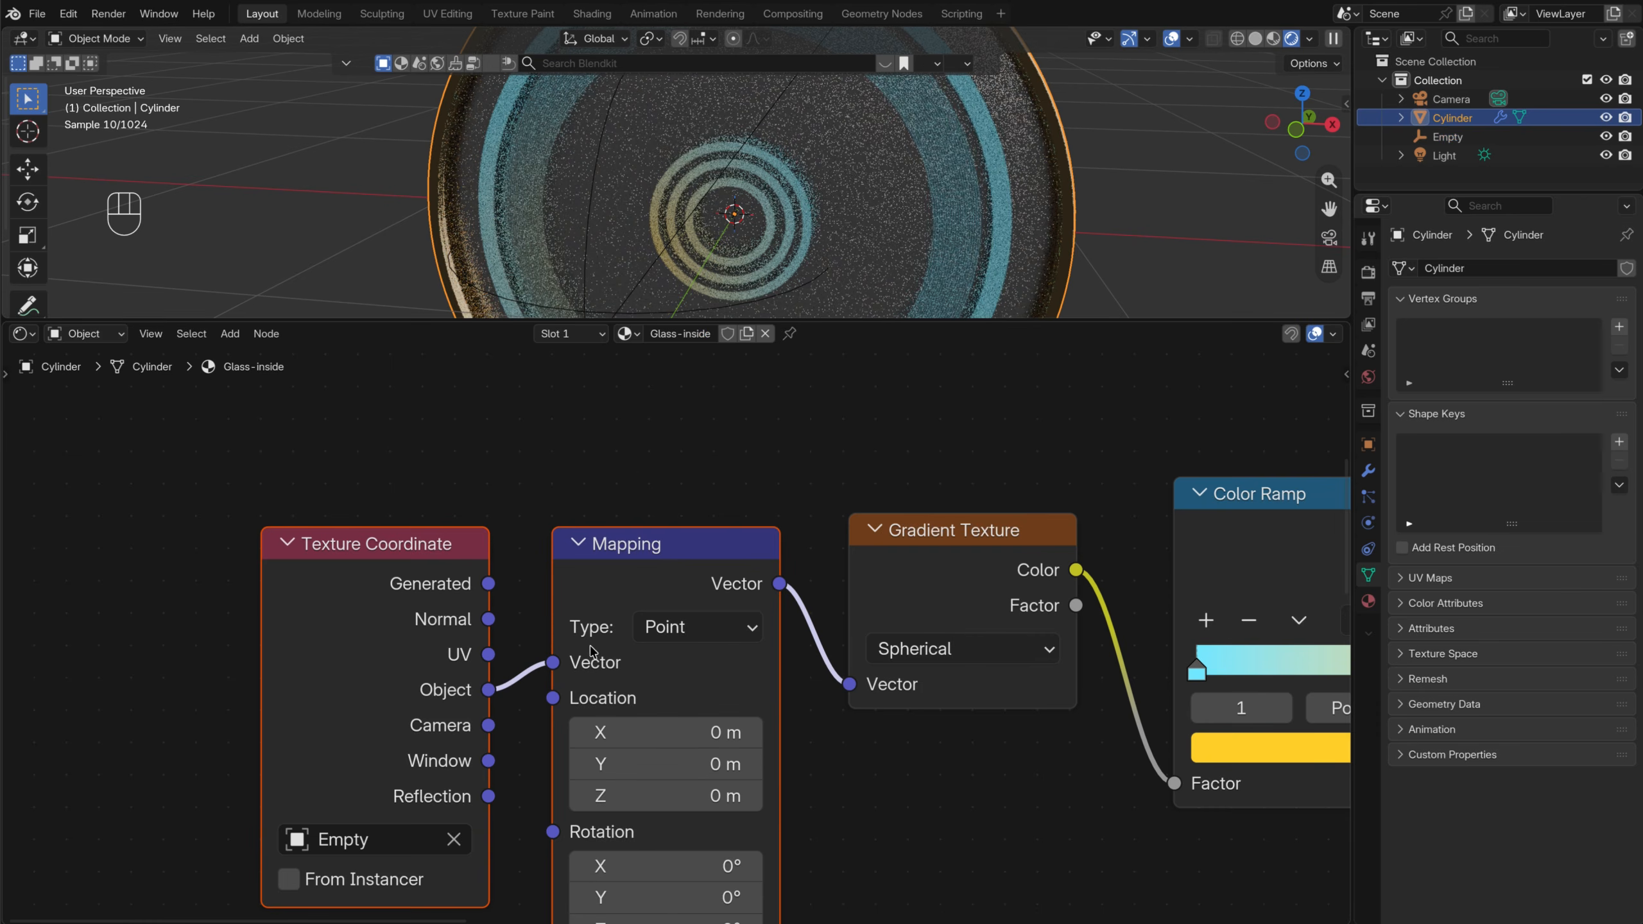
# Set the Mapping node's X, Y and Z scale to 0.520
pyautogui.moveTo(839, 853); pyautogui.dragTo(734, 673, button='middle')
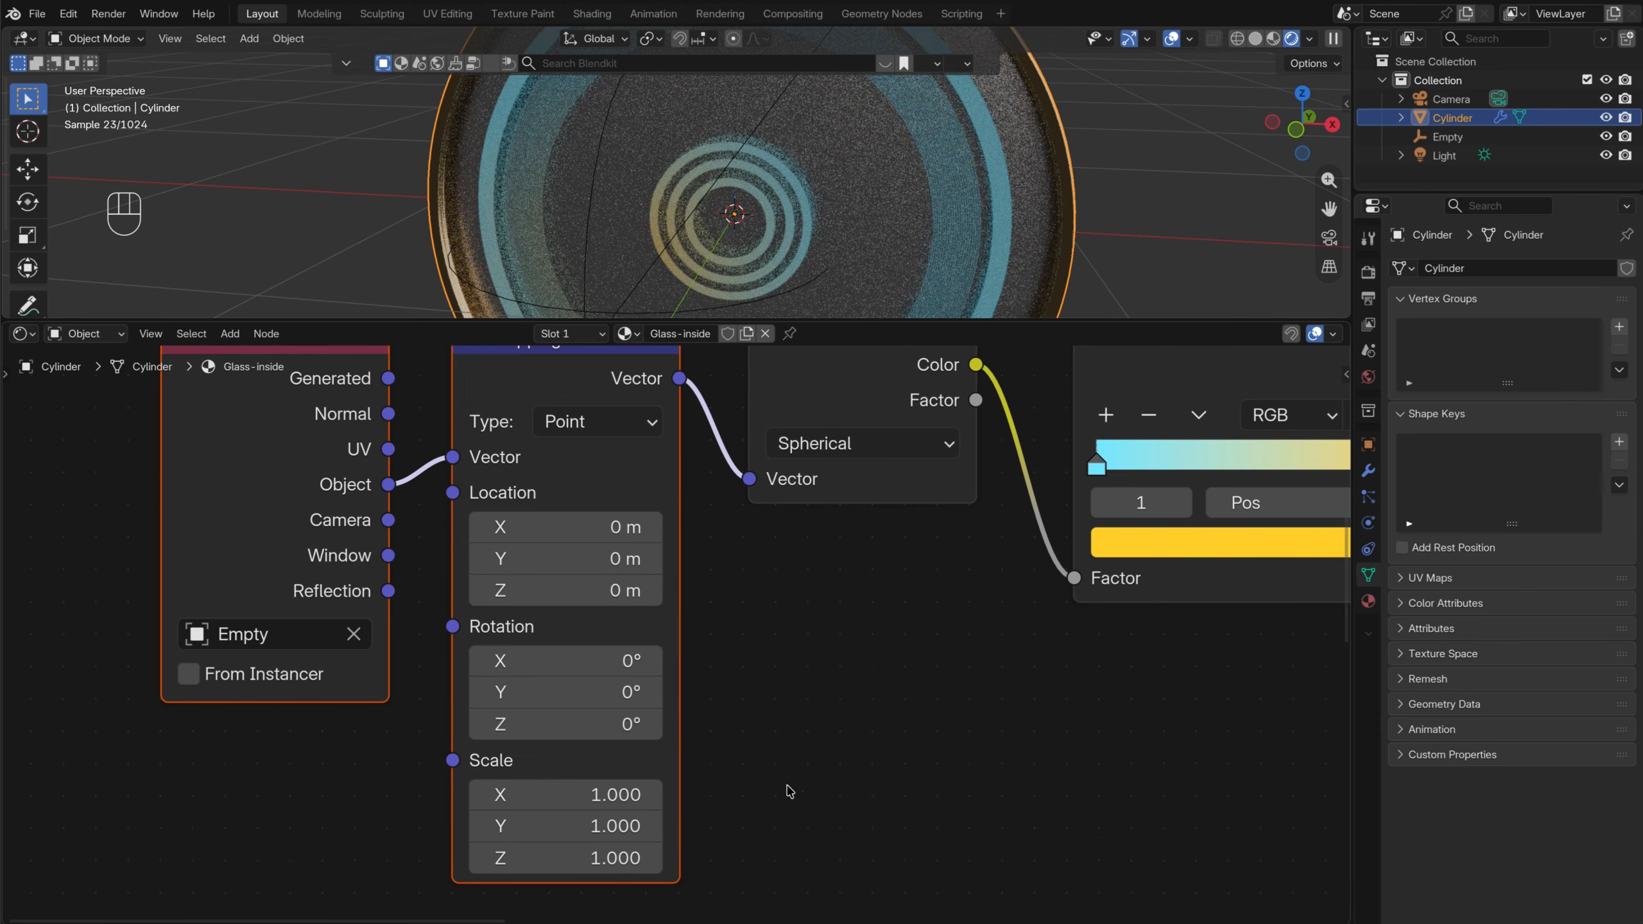
pyautogui.moveTo(787, 785); pyautogui.dragTo(758, 729, button='middle')
pyautogui.scroll(-3, 712, 628)
pyautogui.moveTo(805, 570); pyautogui.dragTo(782, 622, button='middle')
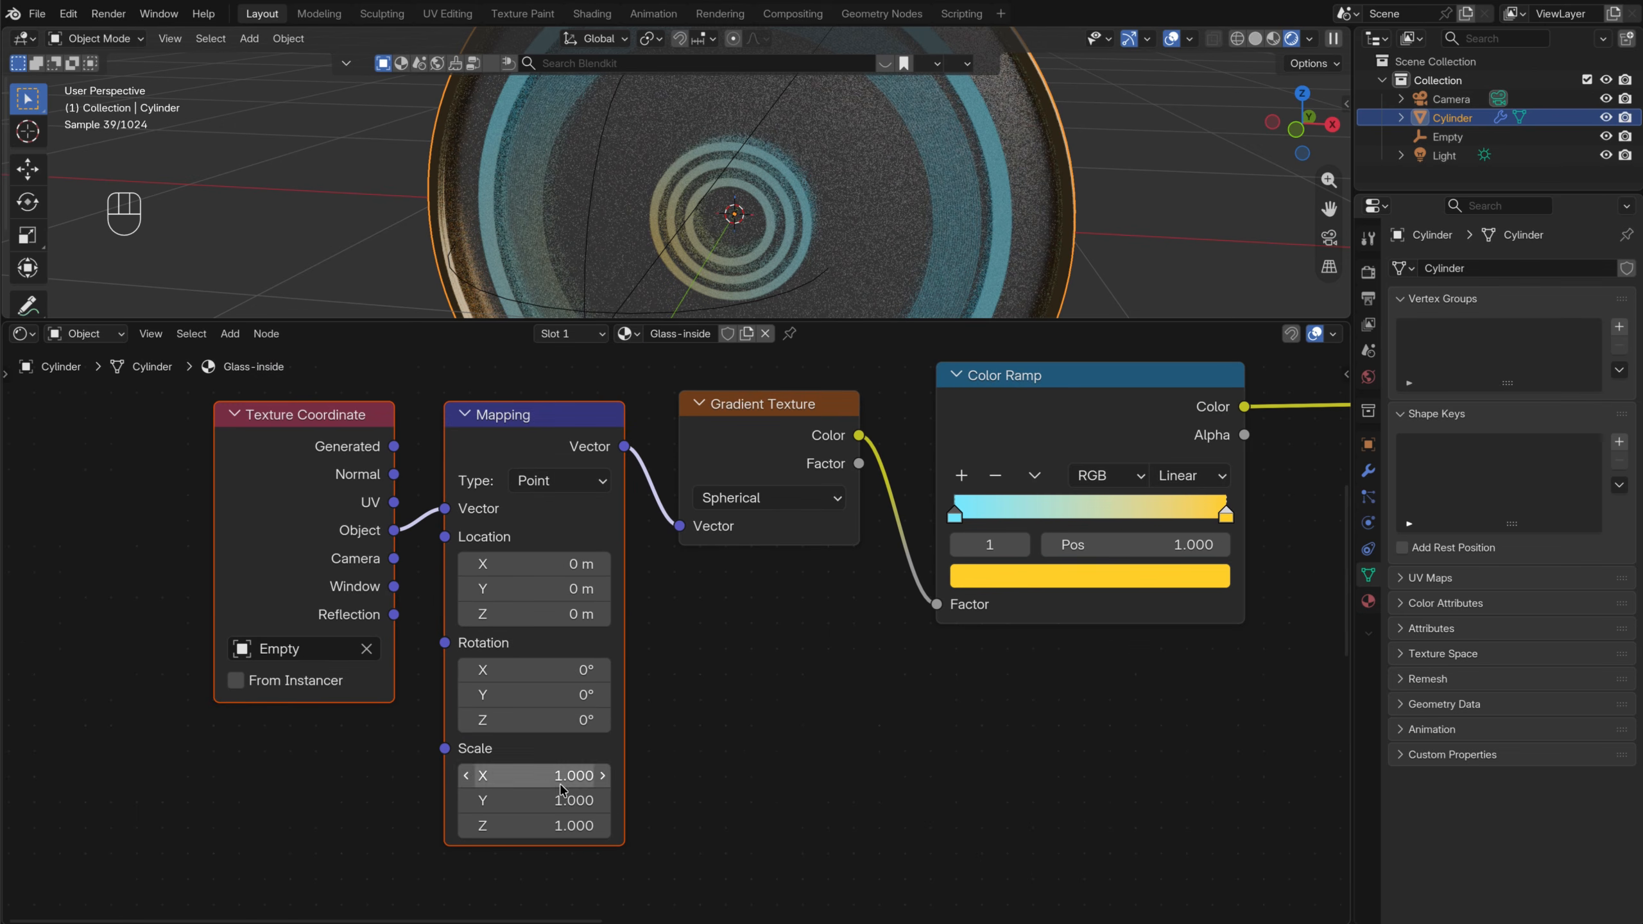
pyautogui.moveTo(561, 788)
pyautogui.mouseDown()
pyautogui.moveTo(584, 832)
pyautogui.moveTo(495, 821)
pyautogui.moveTo(569, 824)
pyautogui.moveTo(552, 819)
pyautogui.moveTo(554, 787)
pyautogui.mouseUp()
# Move the Empty in the negative direction along the global X axis, past the disc's edge, and reselect the Cylinder
pyautogui.scroll(-5, 638, 235)
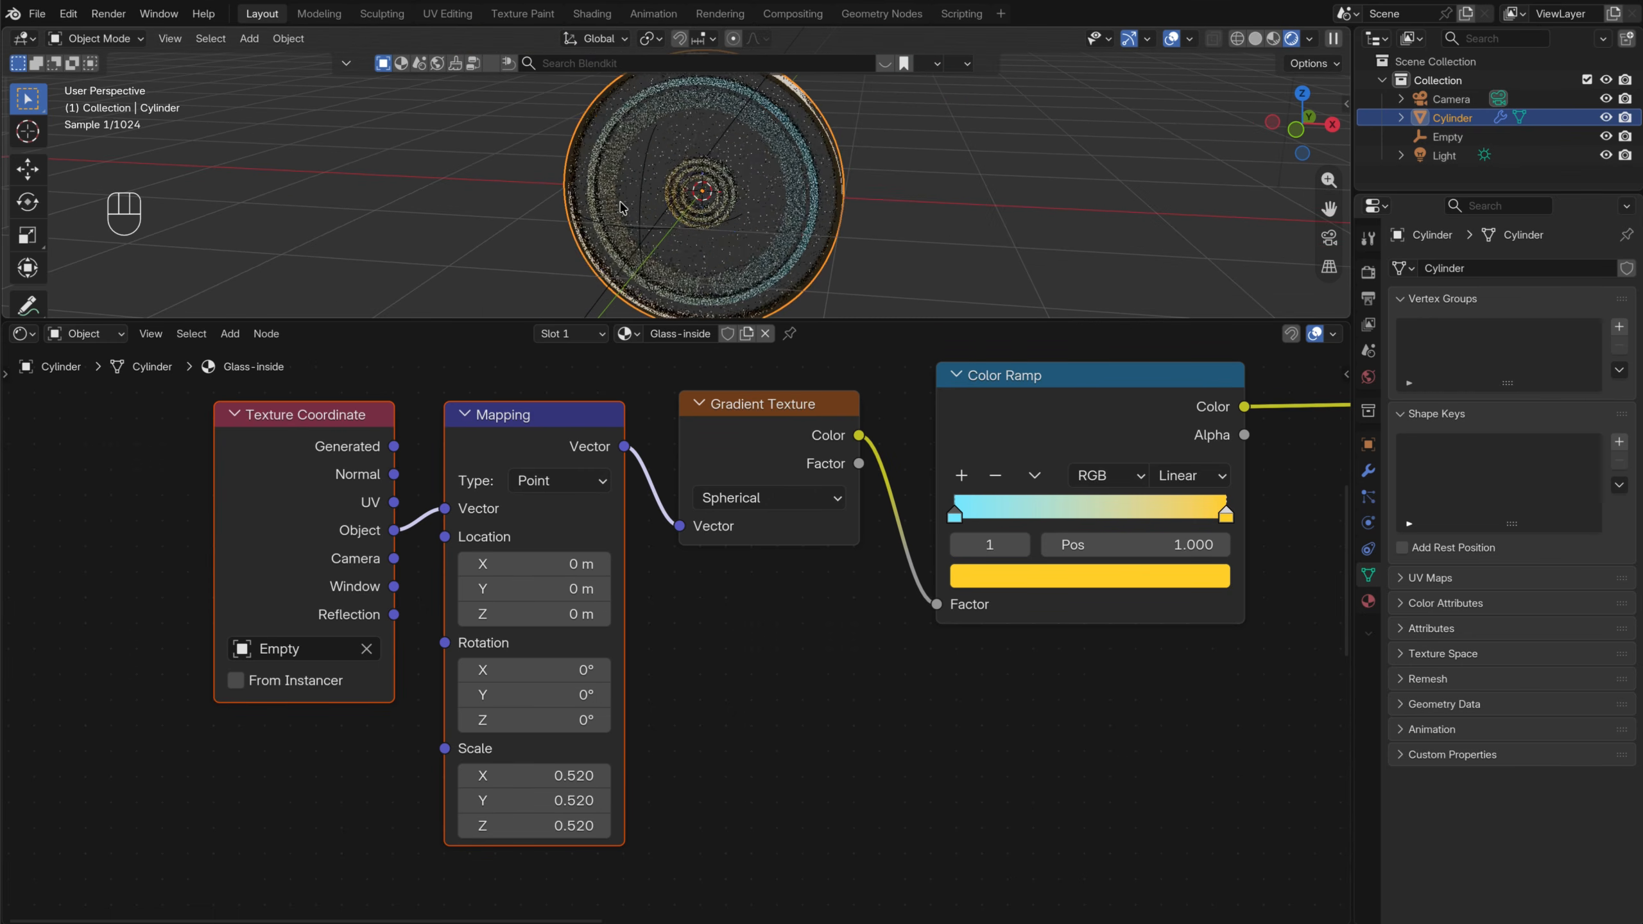
pyautogui.click(639, 236)
pyautogui.press('g')
pyautogui.press('x')
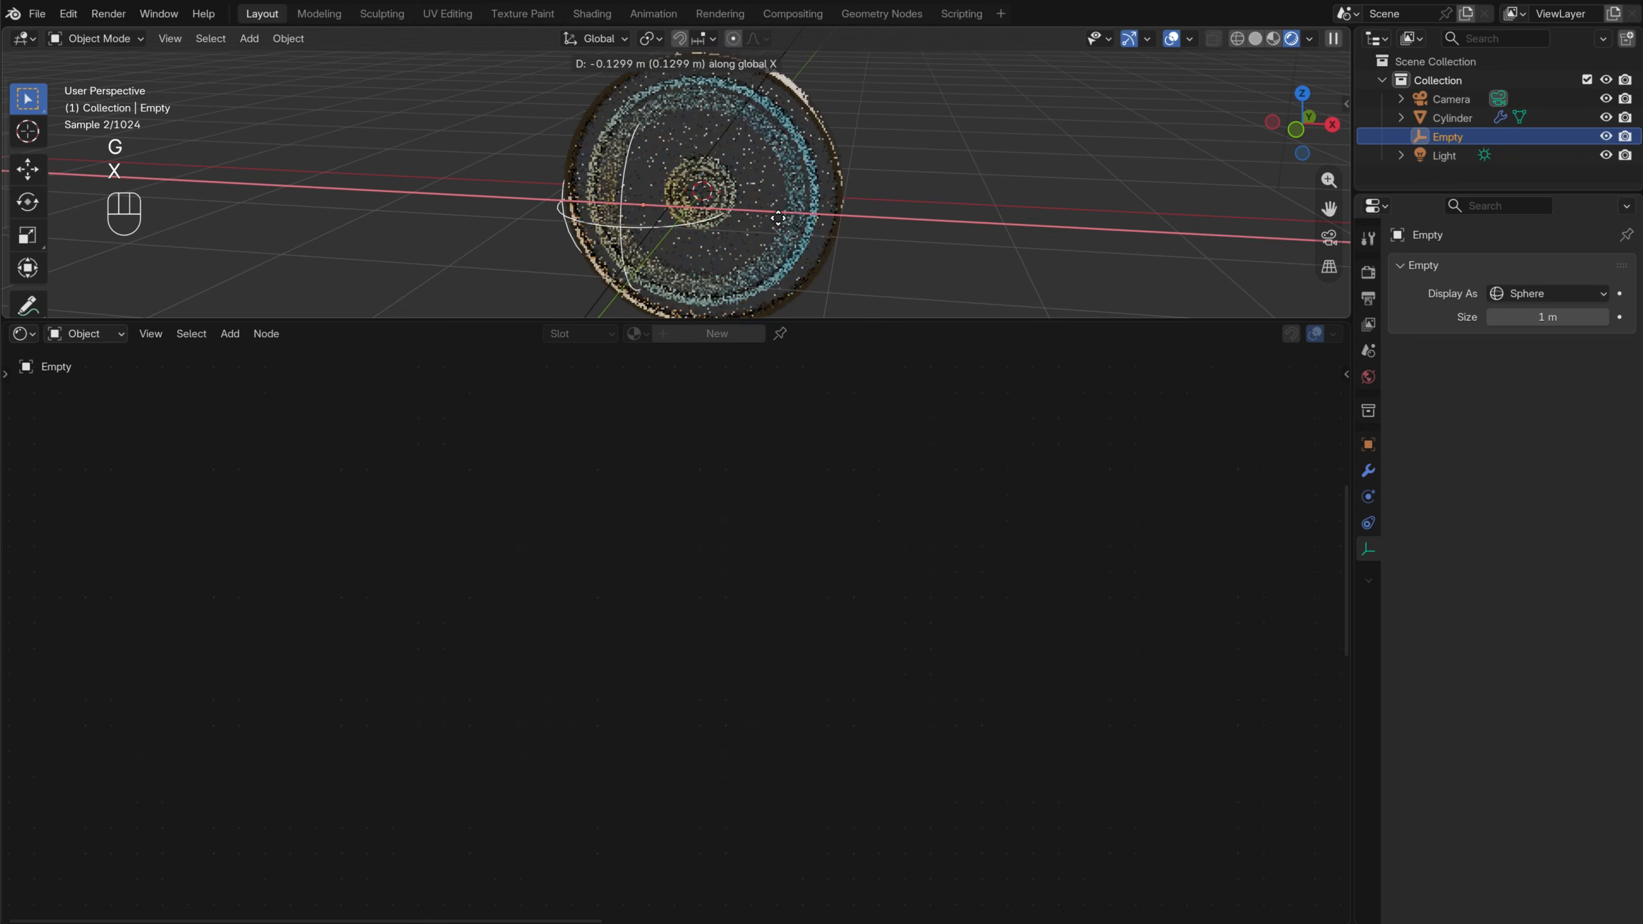
pyautogui.click(788, 192)
pyautogui.click(835, 213)
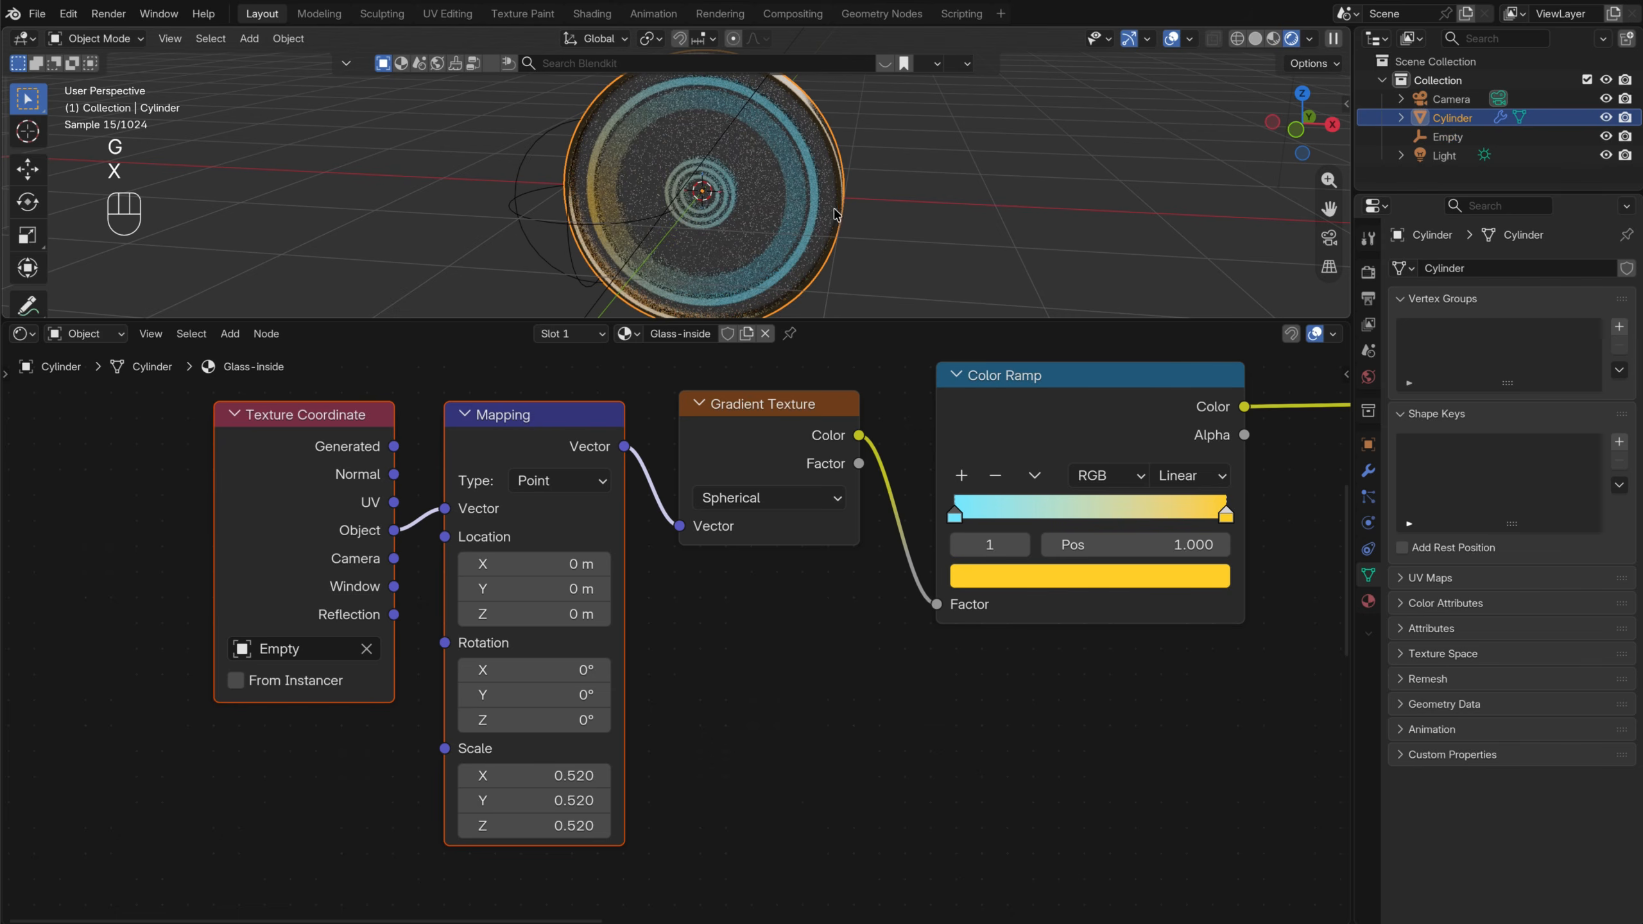
# Insert a Hue/Saturation/Value node between the Color Ramp and the Principled BSDF's Base Color, making room by moving the Color Ramp
pyautogui.moveTo(1161, 682); pyautogui.dragTo(906, 750, button='middle')
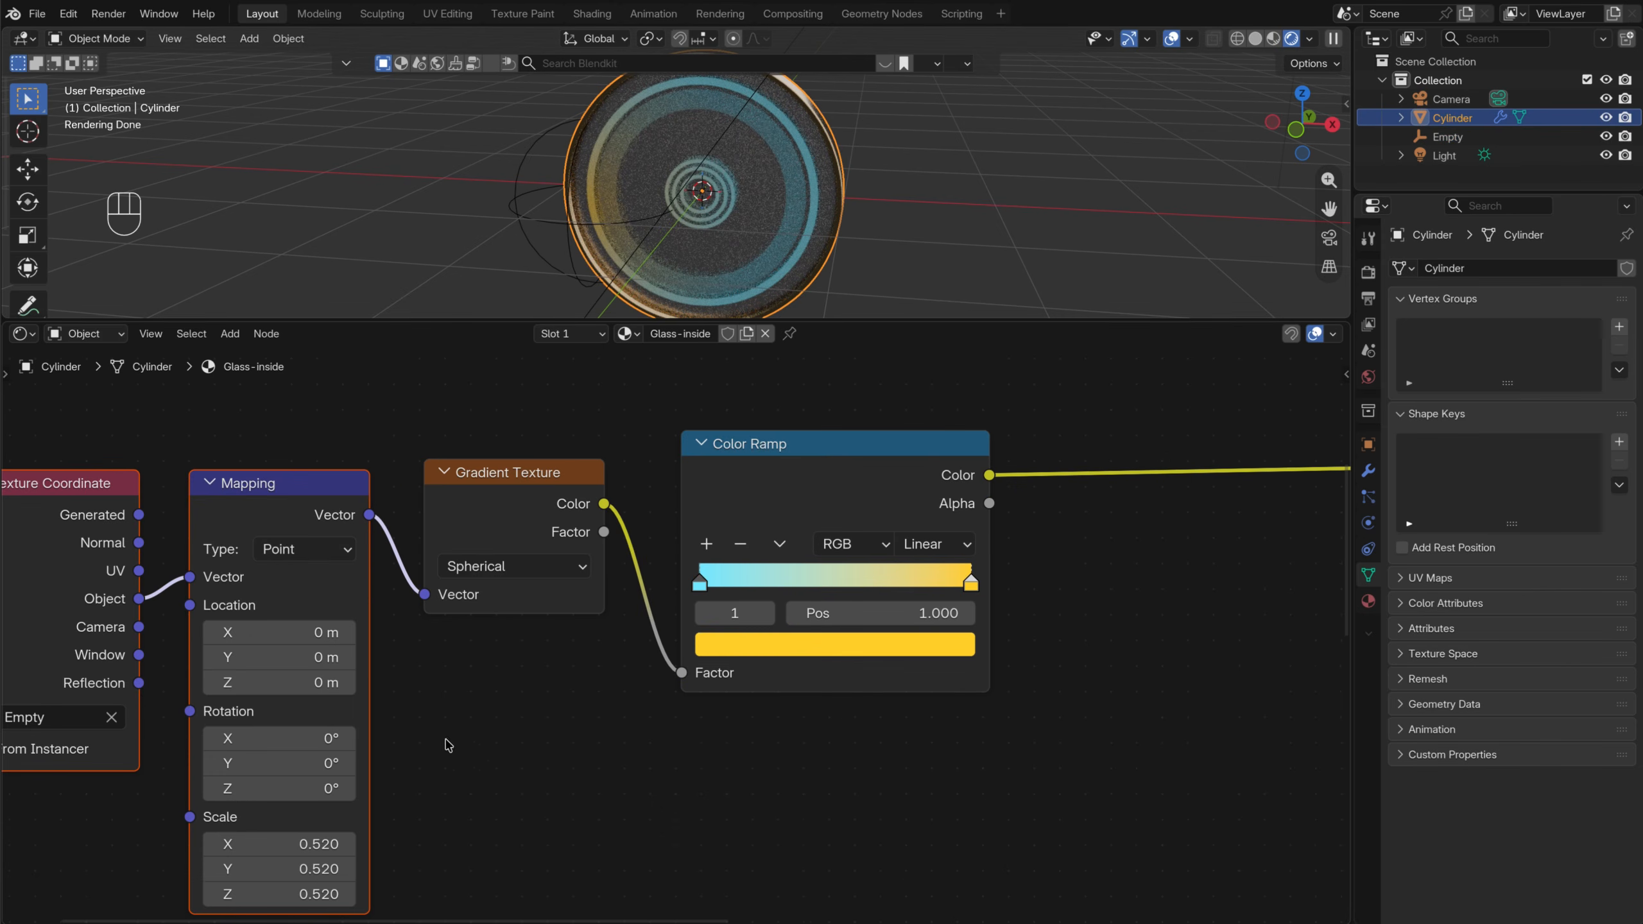
pyautogui.moveTo(448, 746); pyautogui.dragTo(641, 731, button='middle')
pyautogui.moveTo(841, 233); pyautogui.dragTo(873, 224, button='middle')
pyautogui.scroll(-1, 909, 667)
pyautogui.moveTo(1037, 641); pyautogui.dragTo(679, 720, button='middle')
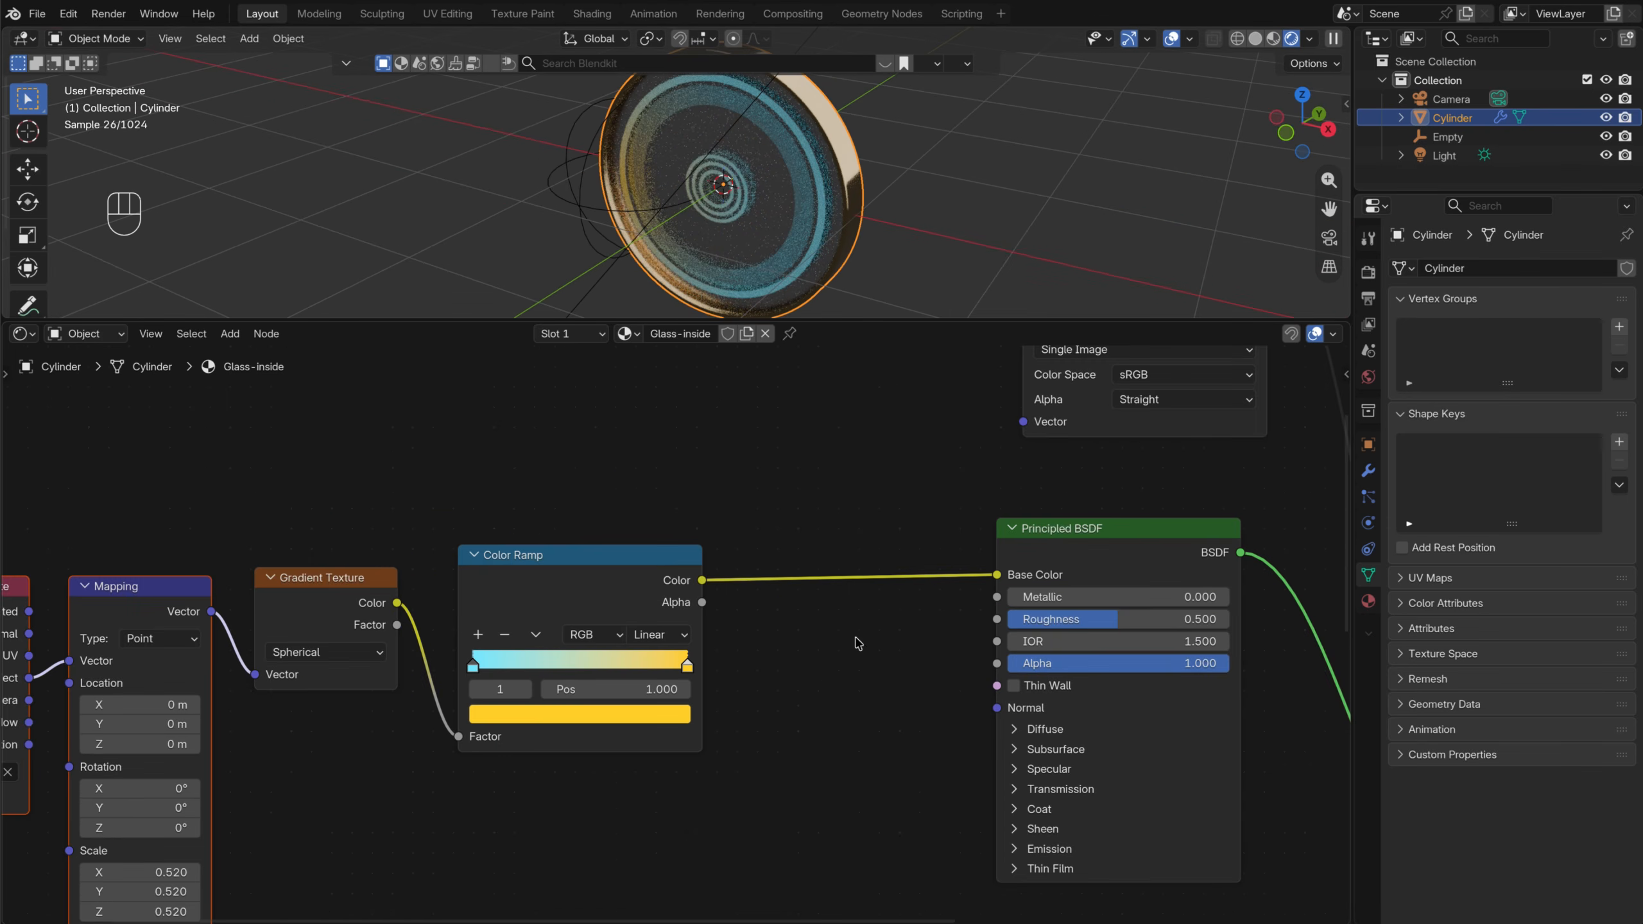
pyautogui.moveTo(619, 564); pyautogui.dragTo(610, 574)
pyautogui.moveTo(756, 470); pyautogui.dragTo(677, 506, button='middle')
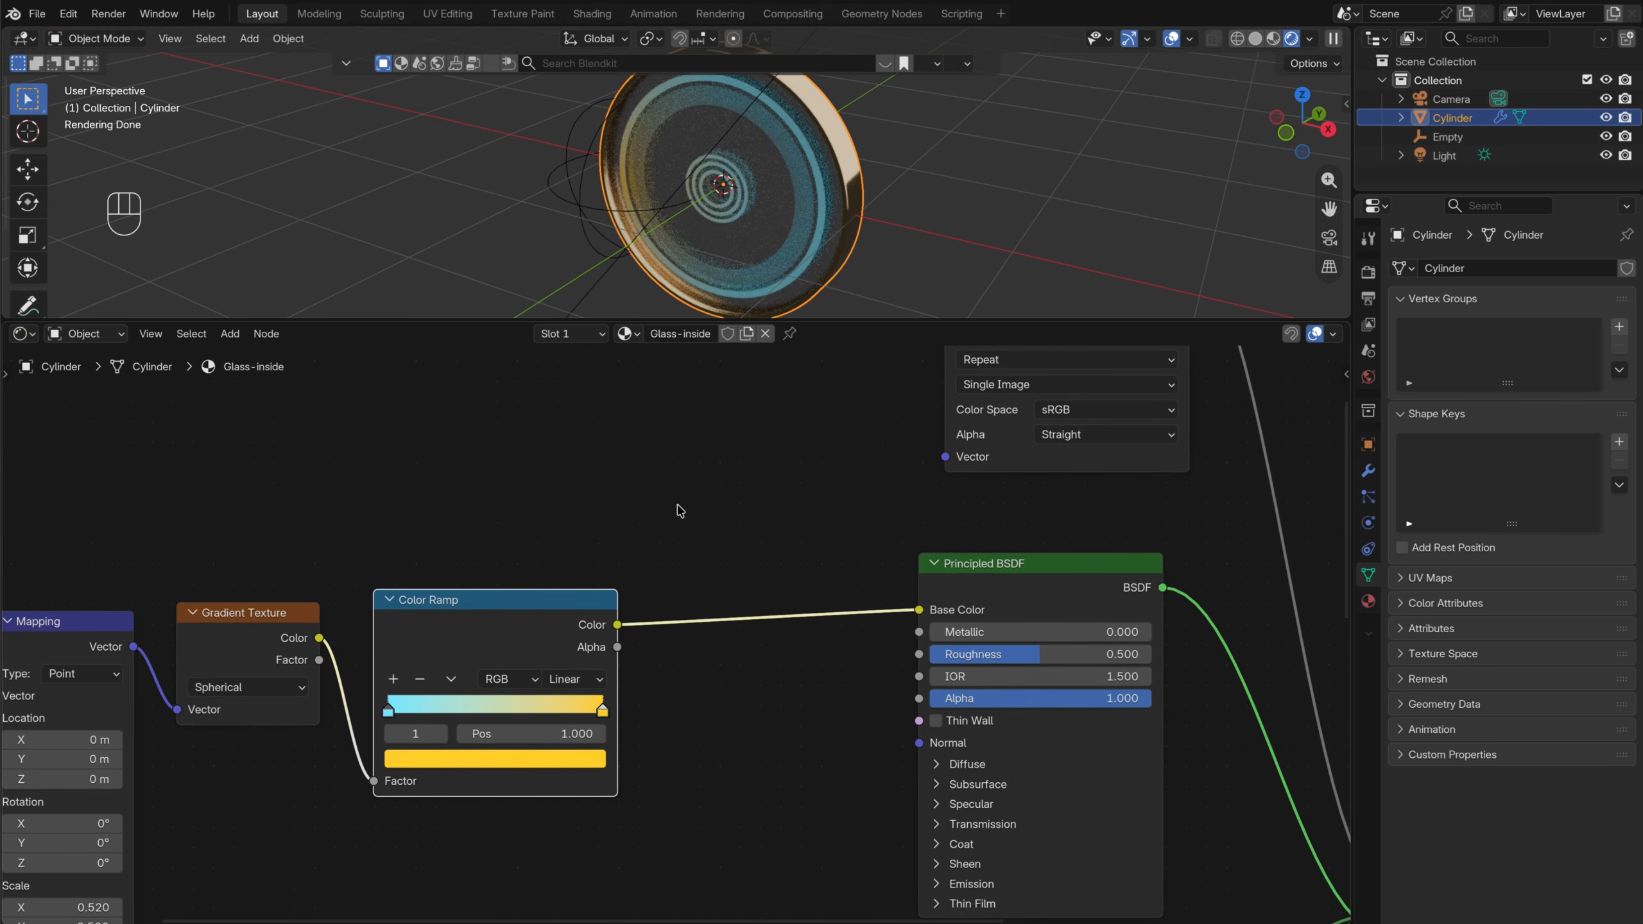
pyautogui.hotkey('shift', 'a')
pyautogui.click(680, 513)
pyautogui.write('hue')
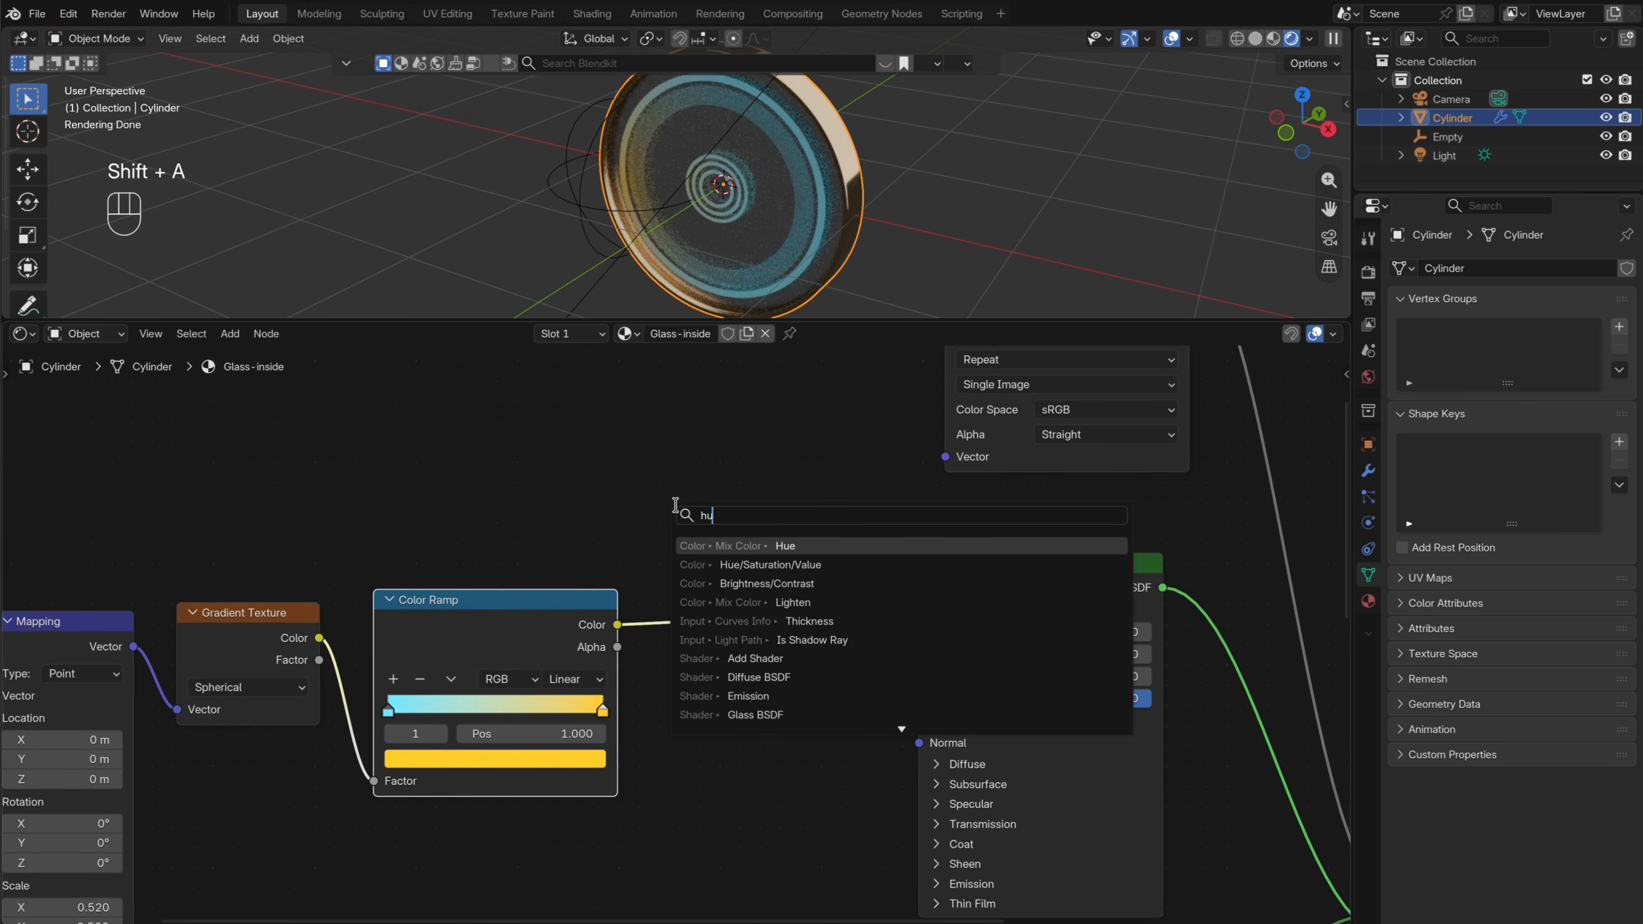
pyautogui.click(779, 565)
pyautogui.click(780, 621)
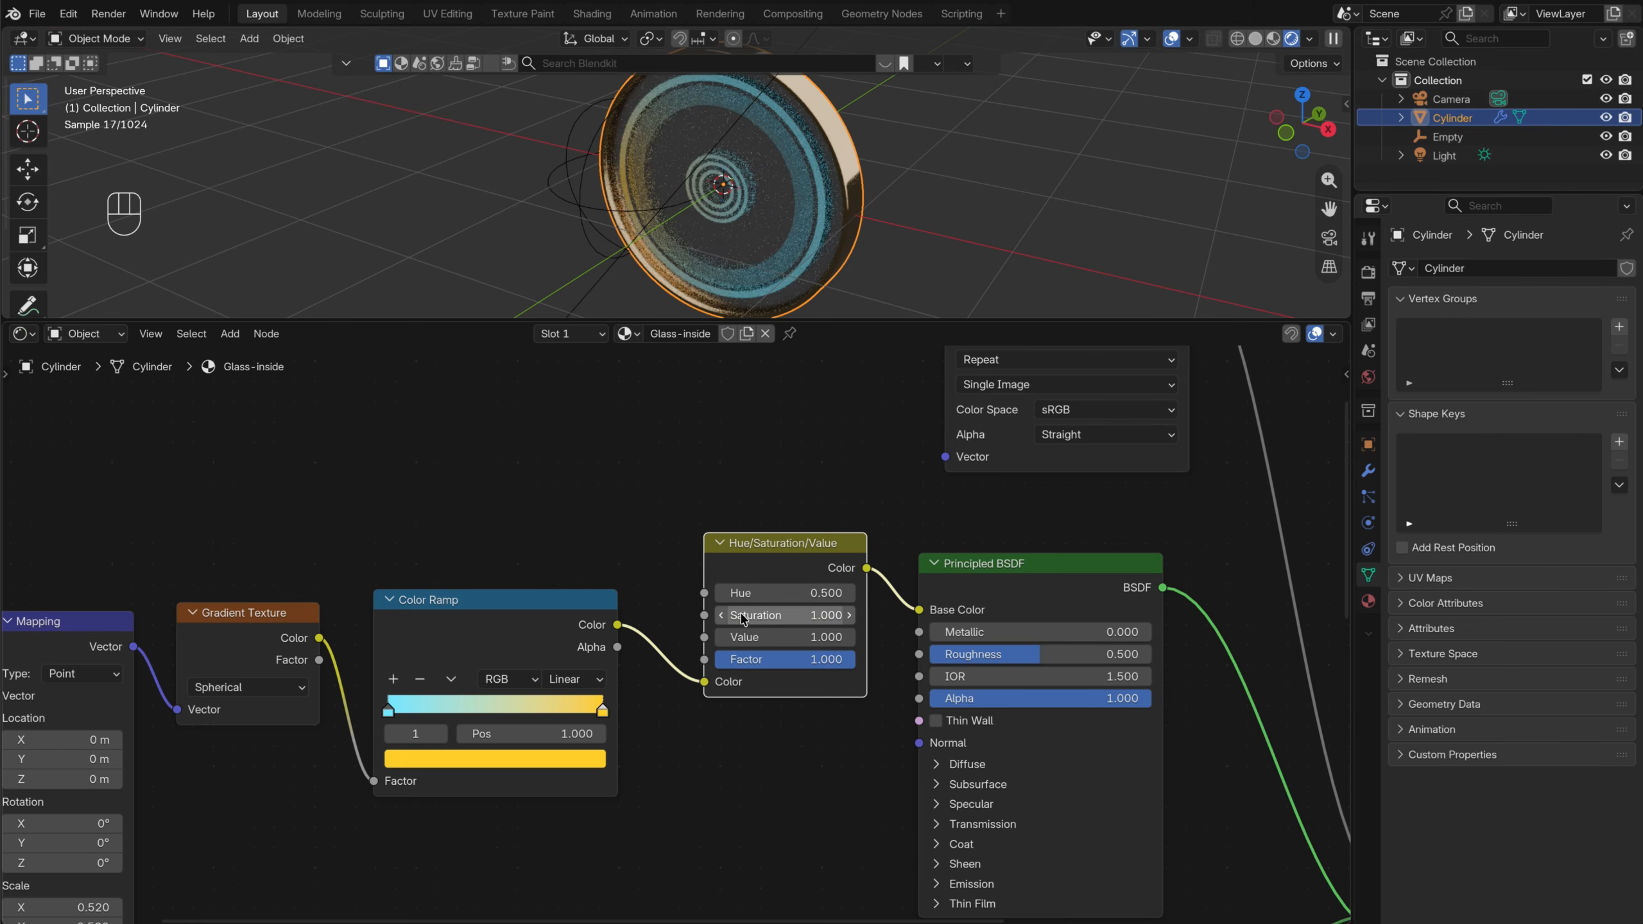
# Set the Hue/Saturation/Value node's Saturation to 2.000 and shift the node slightly away from the Principled BSDF
pyautogui.moveTo(899, 709); pyautogui.dragTo(831, 692, button='middle')
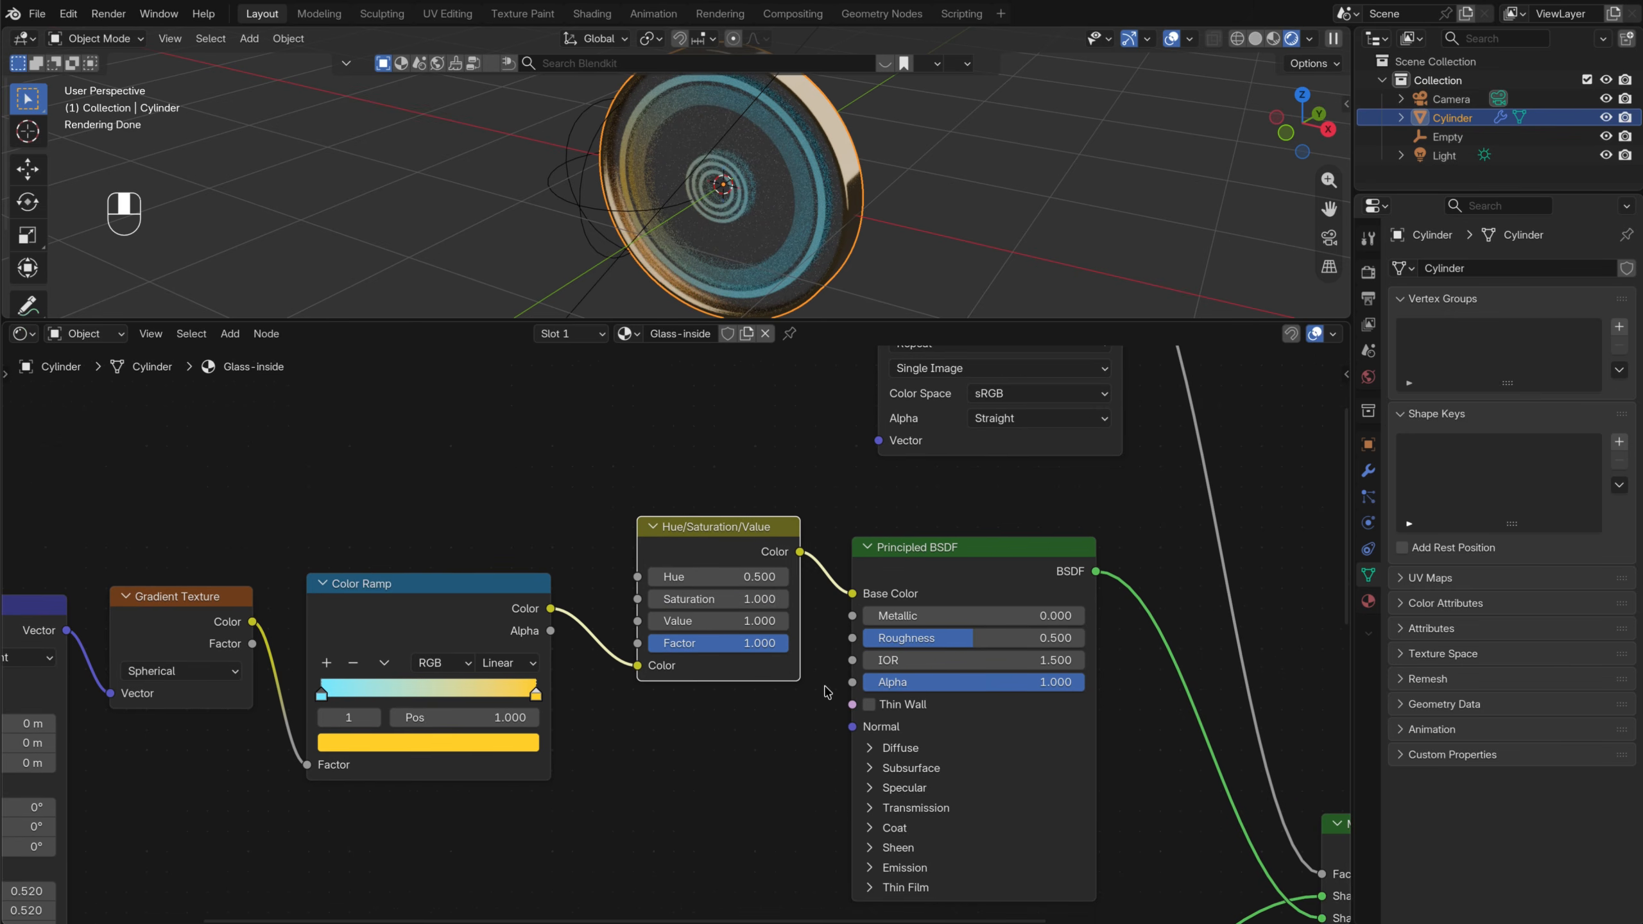
pyautogui.moveTo(715, 603); pyautogui.dragTo(772, 603)
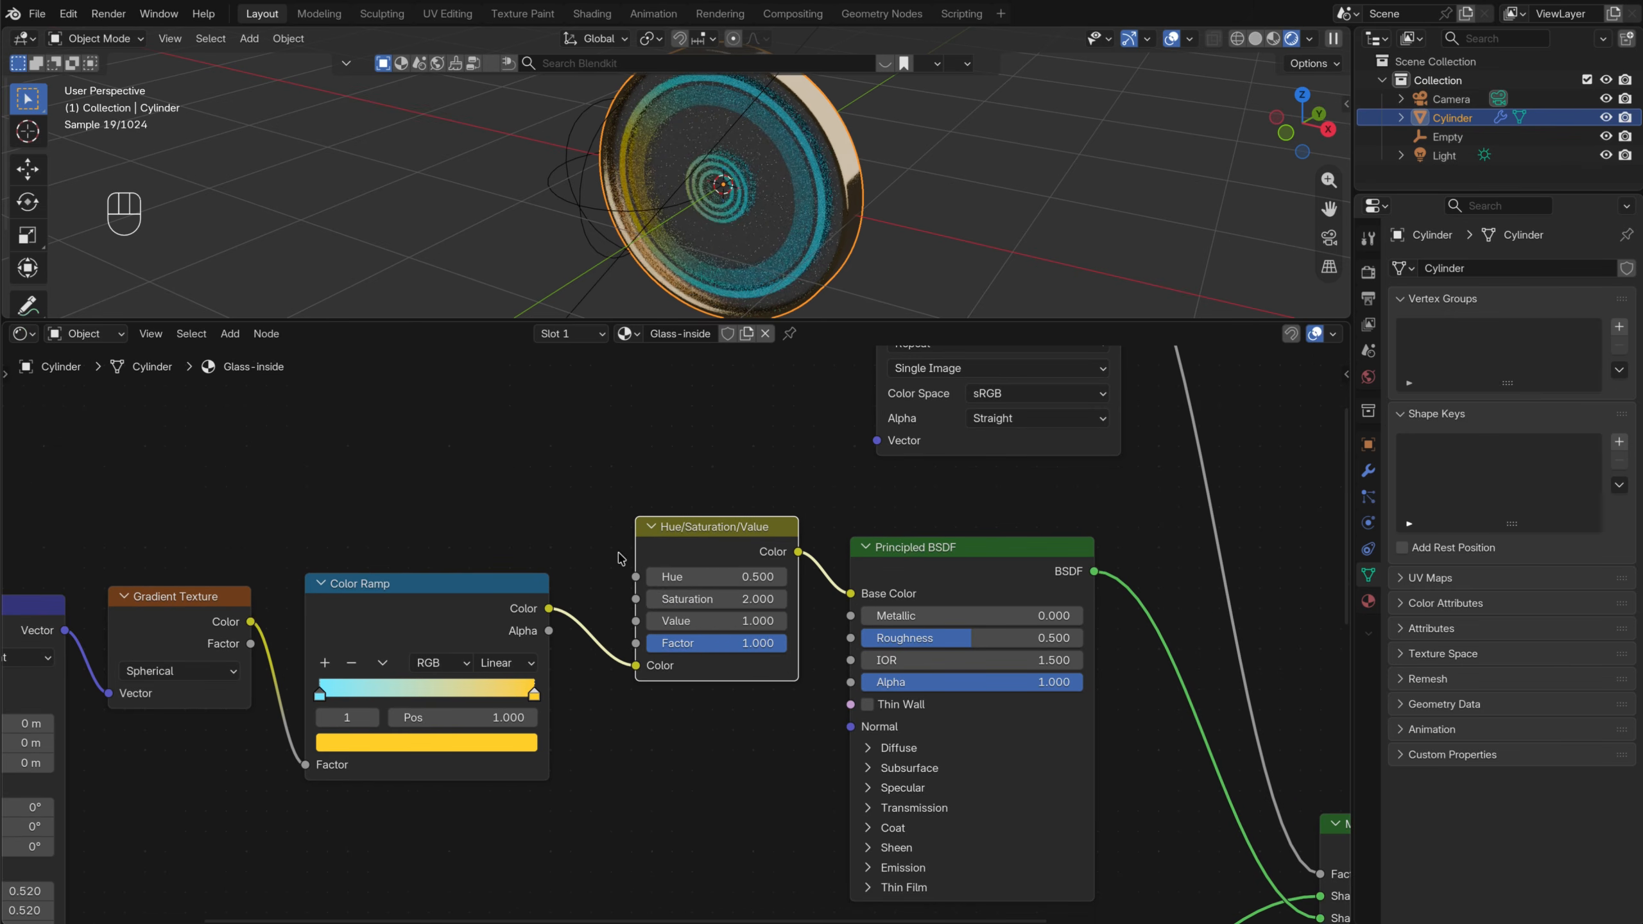
pyautogui.moveTo(583, 546); pyautogui.dragTo(595, 532, button='middle')
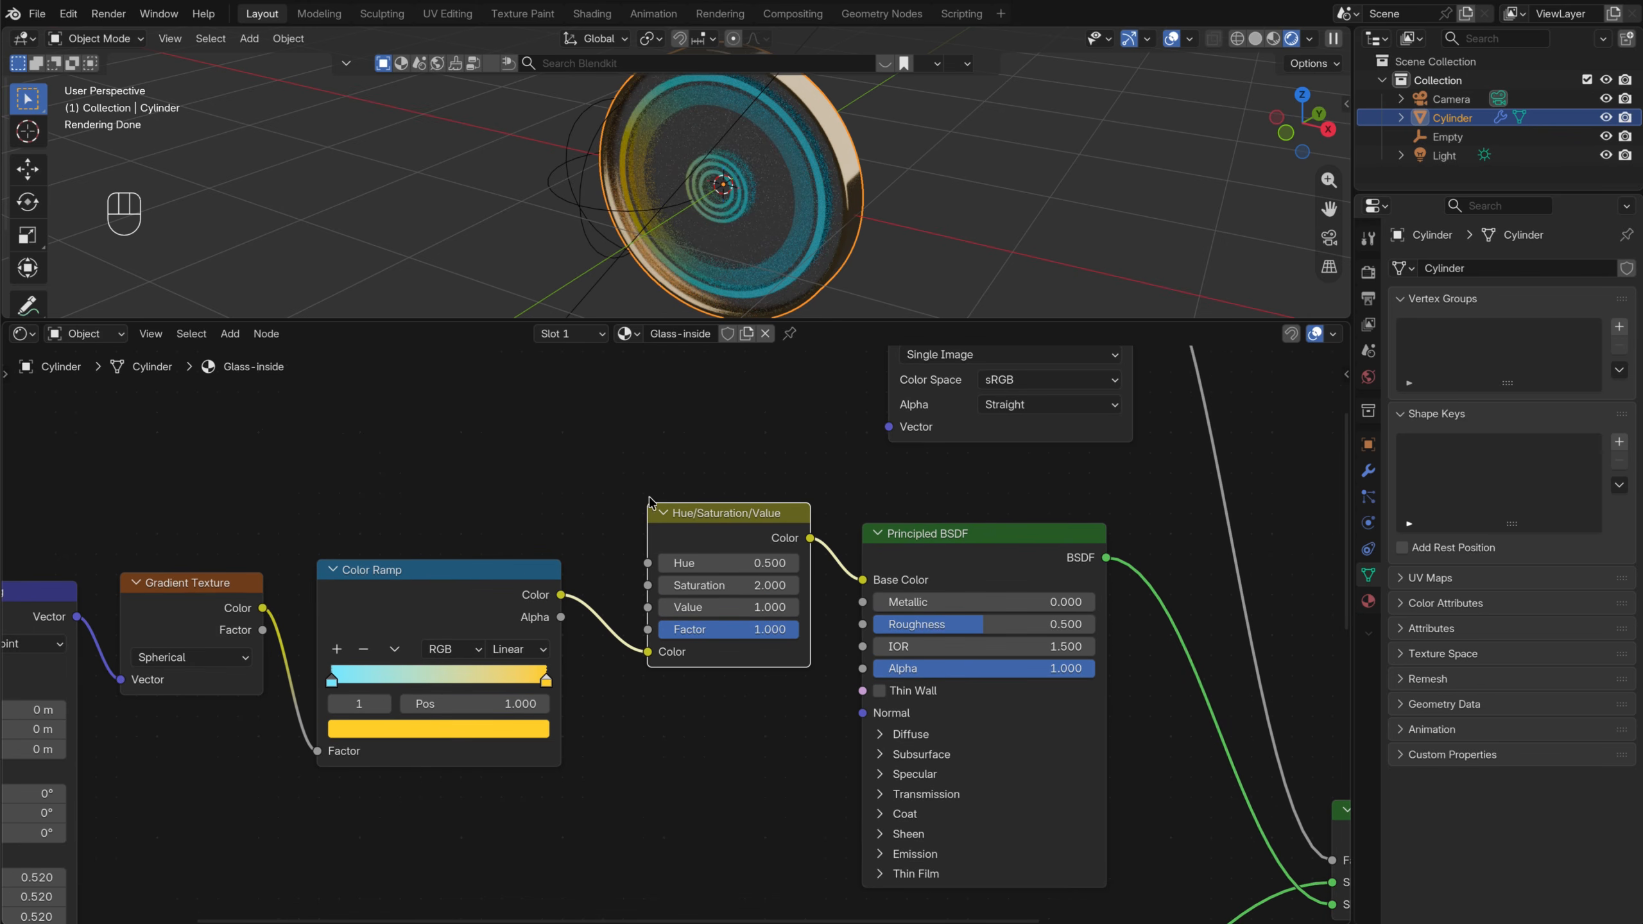
pyautogui.moveTo(725, 518); pyautogui.dragTo(710, 523)
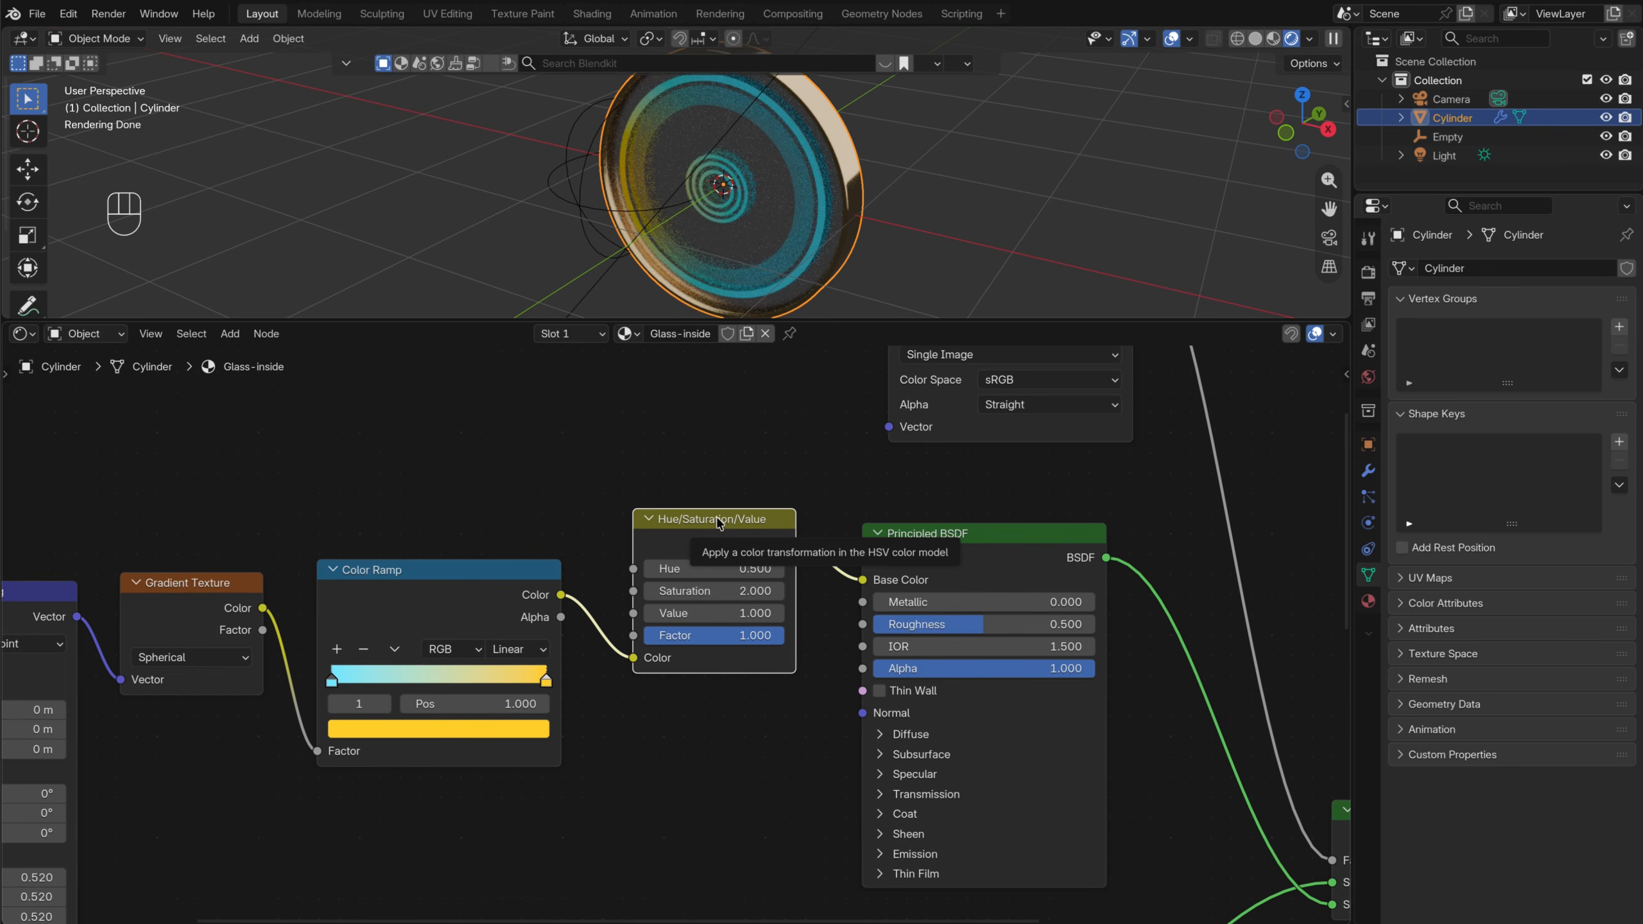
# Connect the Hue/Saturation/Value color to the Principled BSDF's Emission Color and set the emission Strength to 15
pyautogui.moveTo(682, 699); pyautogui.dragTo(513, 617, button='middle')
pyautogui.moveTo(577, 442); pyautogui.dragTo(694, 796)
pyautogui.click(705, 770)
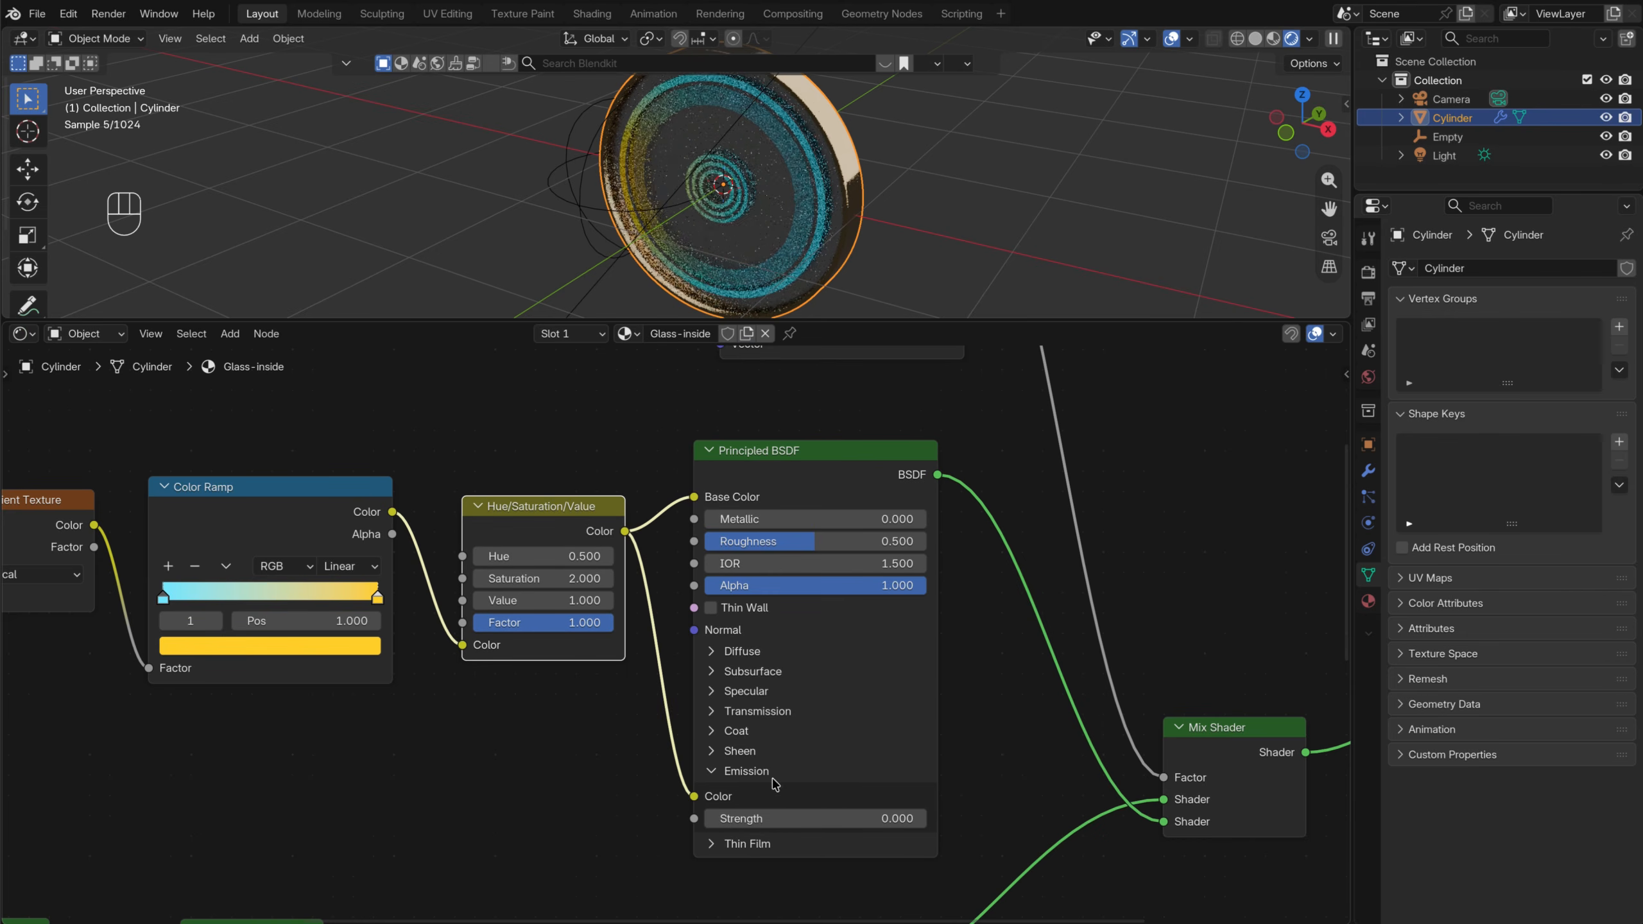
pyautogui.click(832, 818)
pyautogui.write('15')
pyautogui.press('Return')
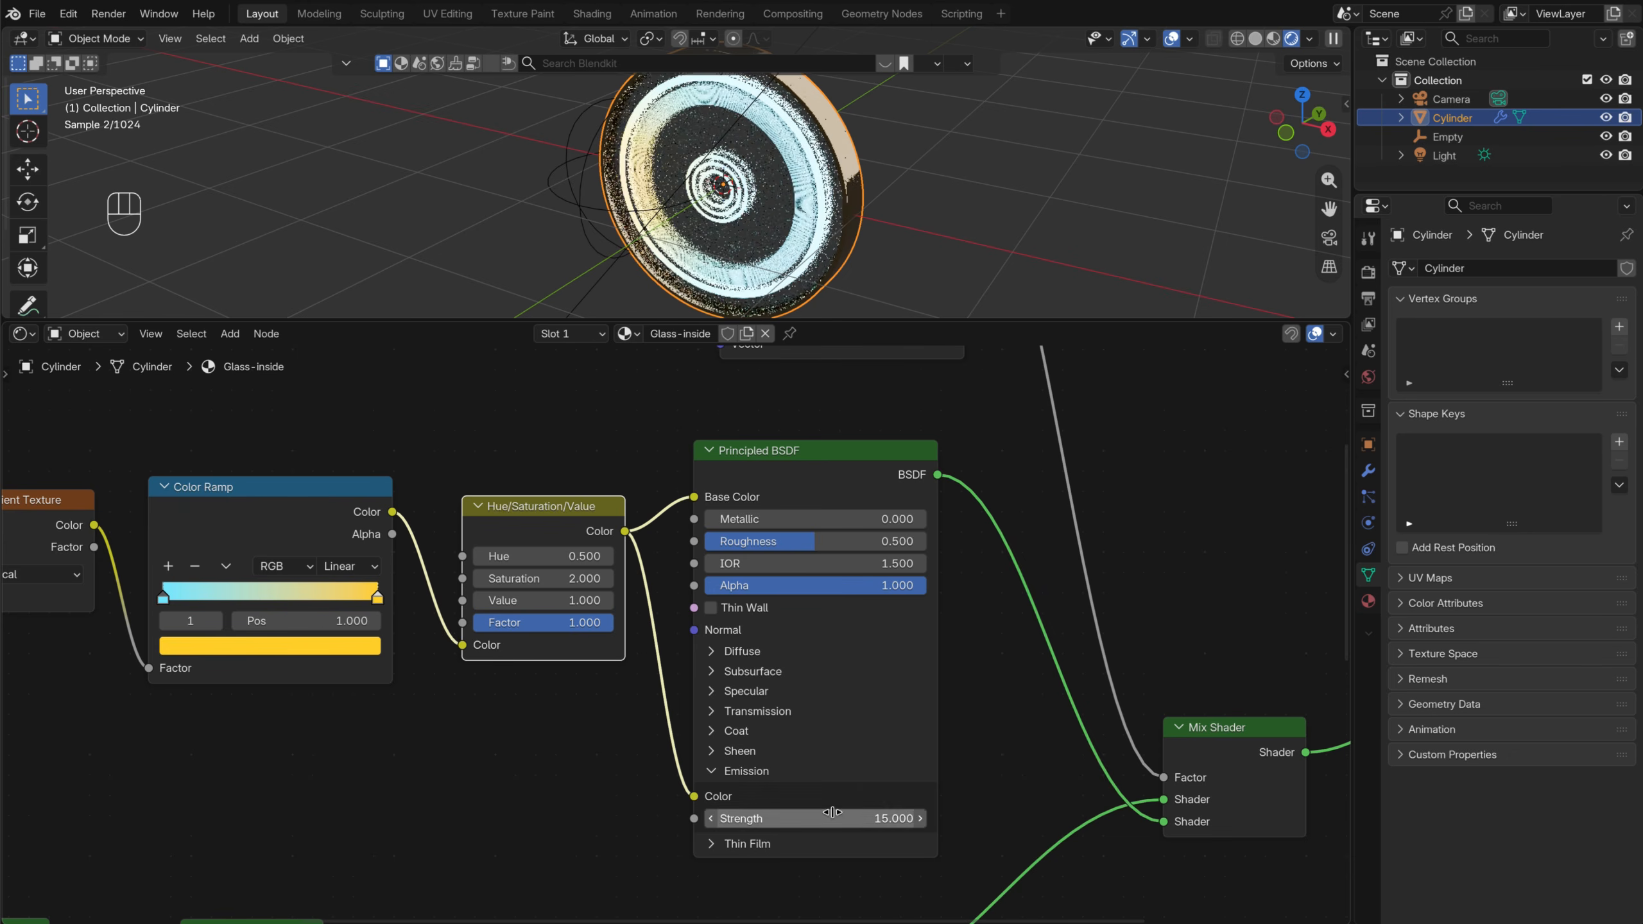
# Set the Value node that drives the roughness of the refraction and glass shaders to 0.4
pyautogui.scroll(5, 910, 261)
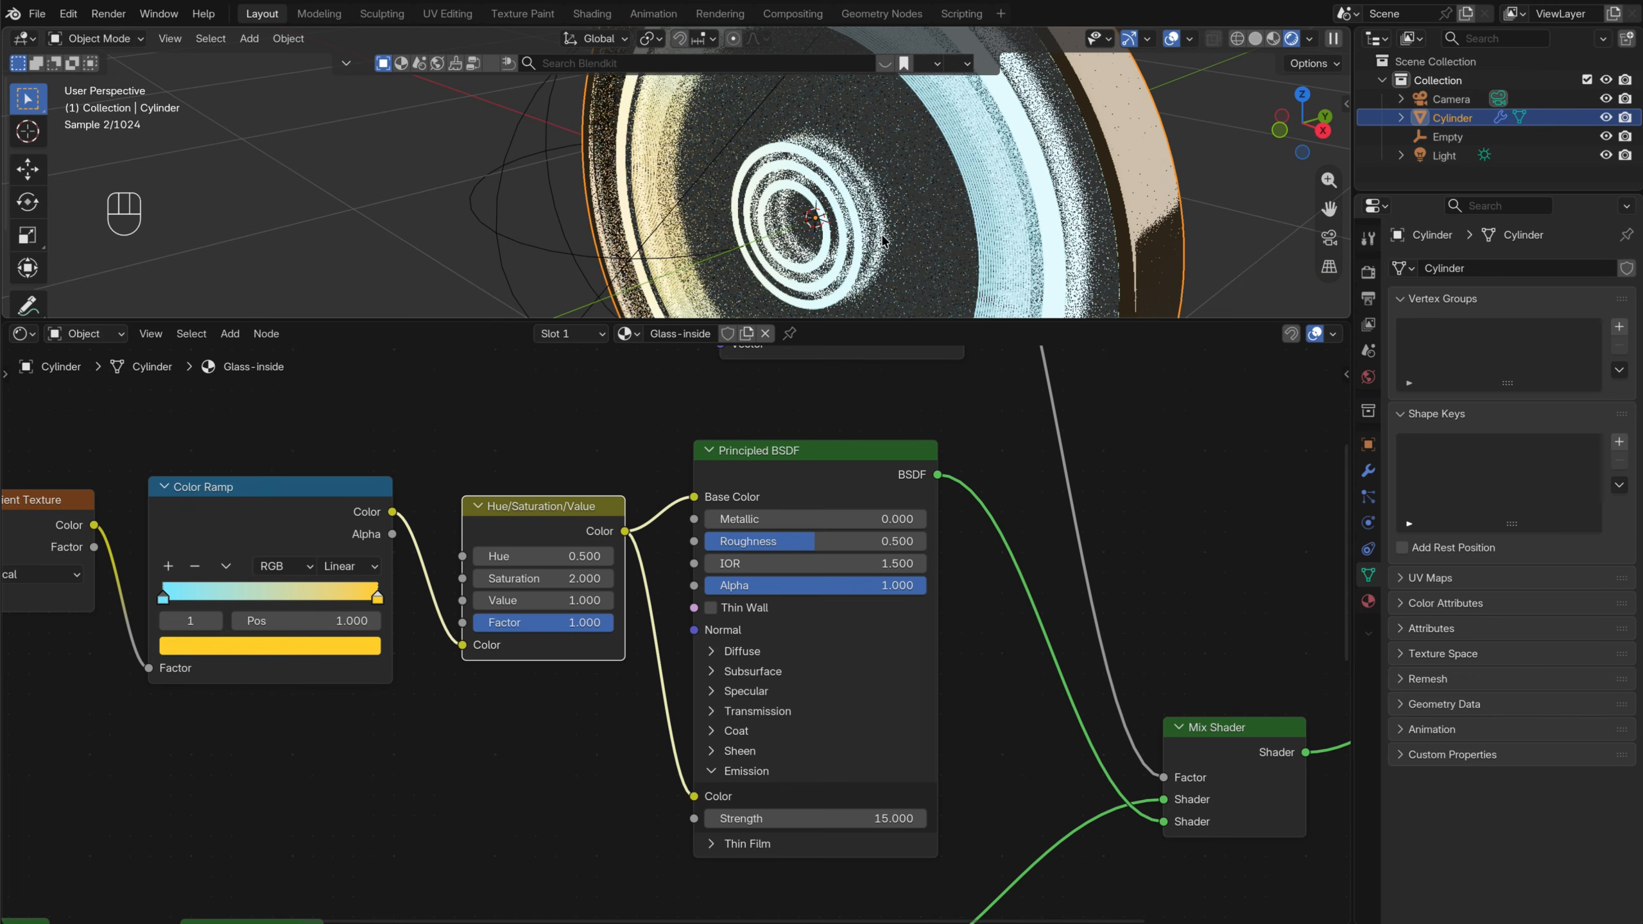
pyautogui.scroll(-4, 841, 181)
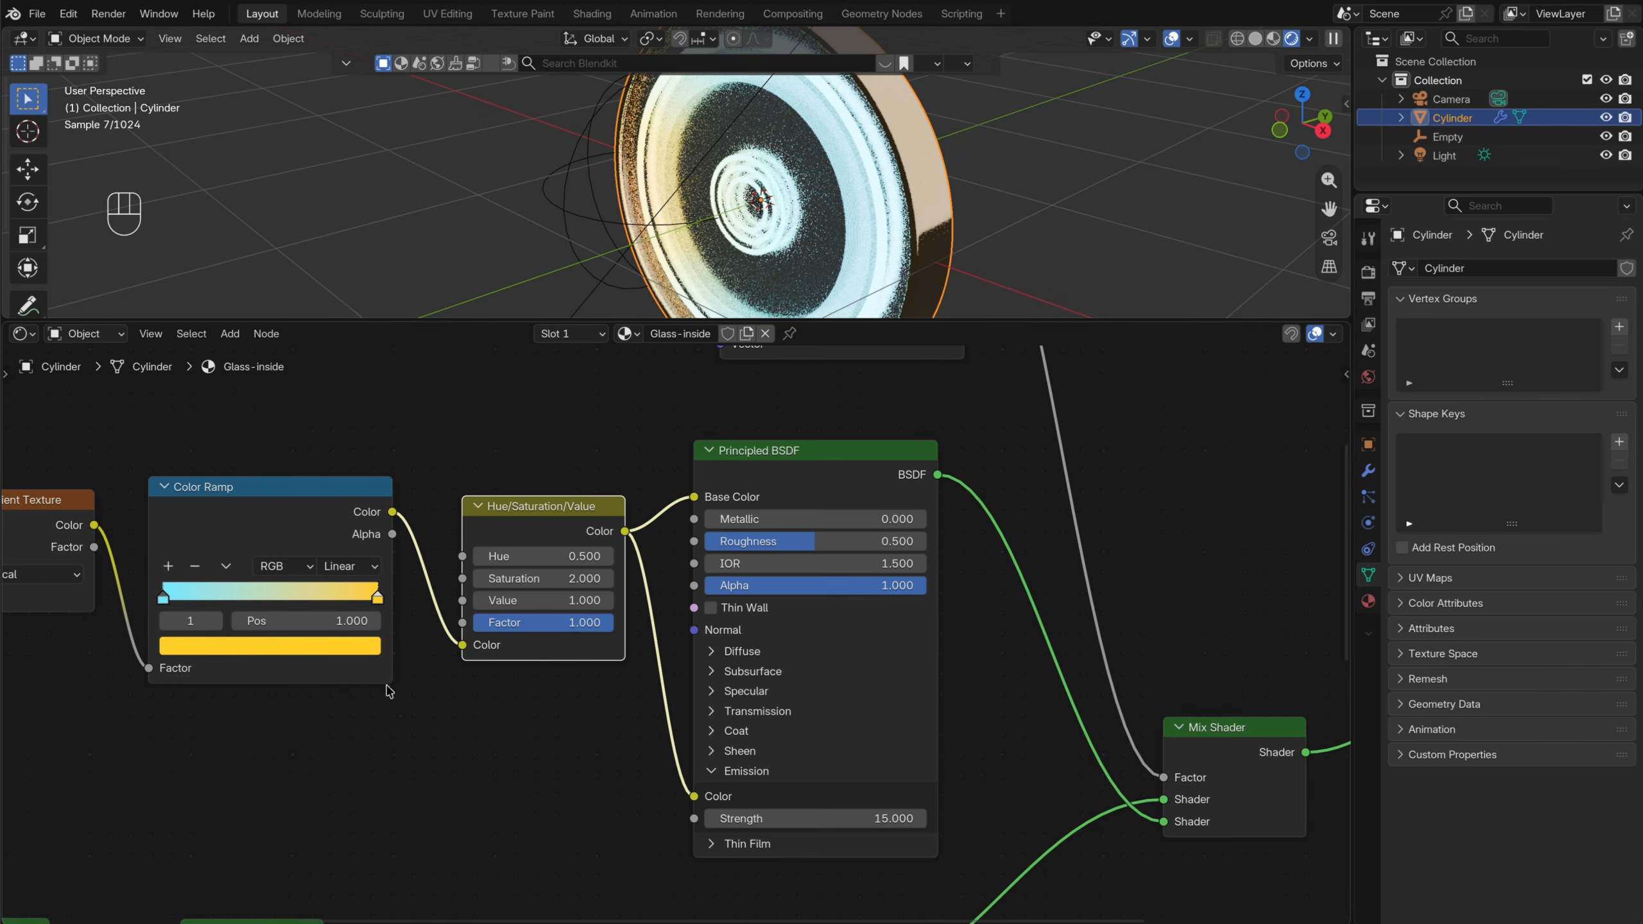
pyautogui.moveTo(325, 907); pyautogui.dragTo(857, 581, button='middle')
pyautogui.scroll(-4, 841, 583)
pyautogui.moveTo(372, 617); pyautogui.dragTo(435, 603, button='middle')
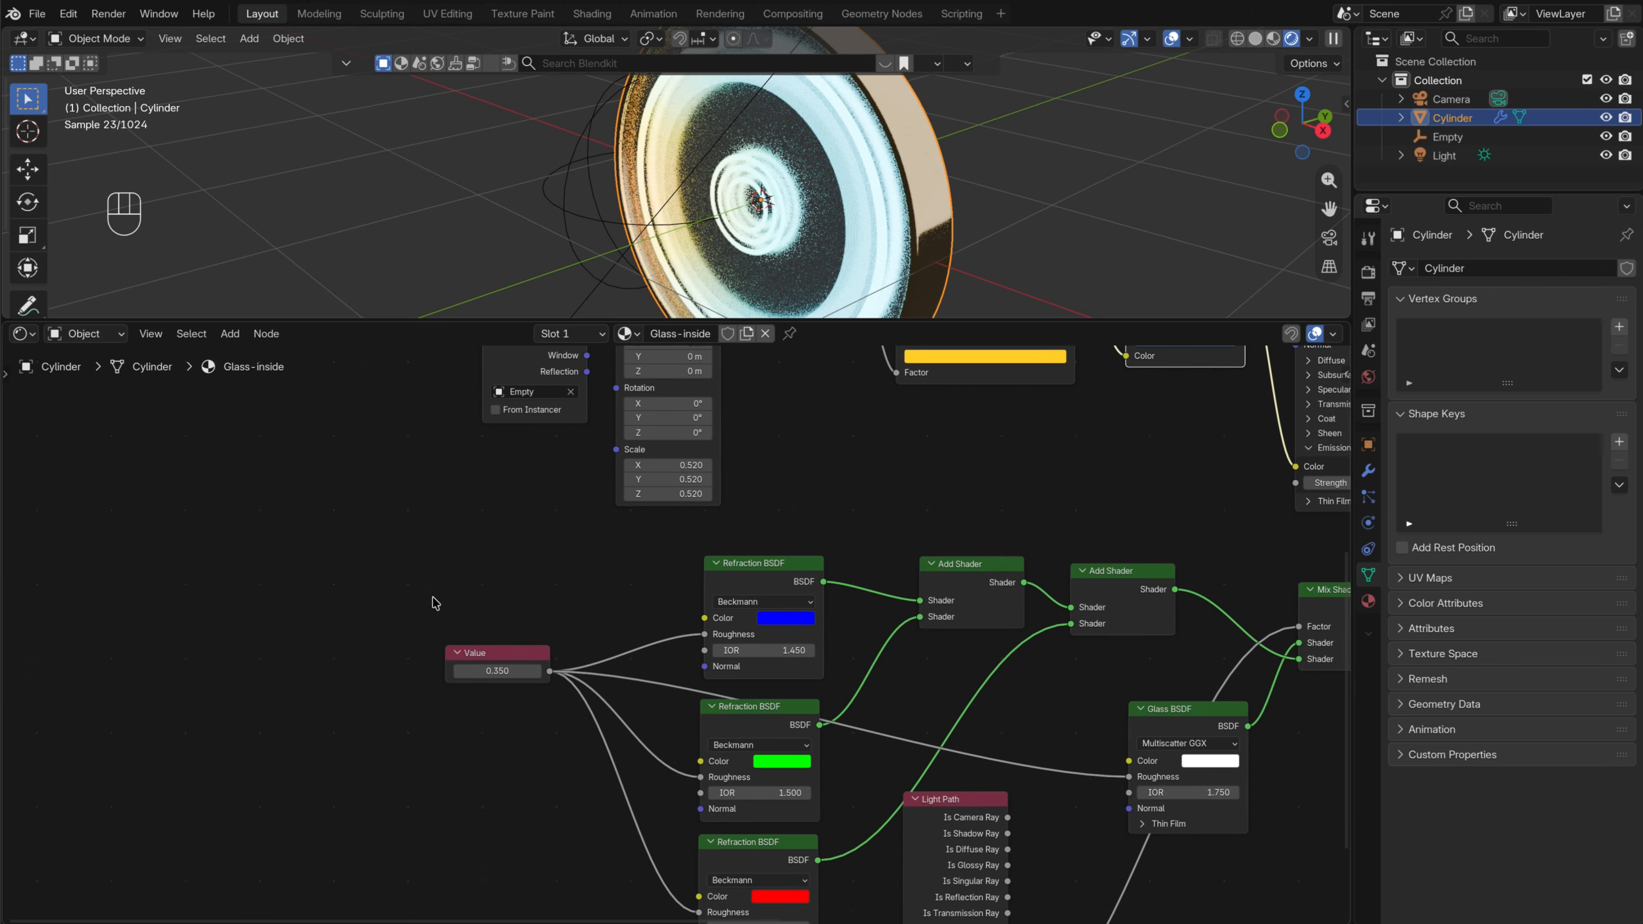
pyautogui.scroll(2, 439, 579)
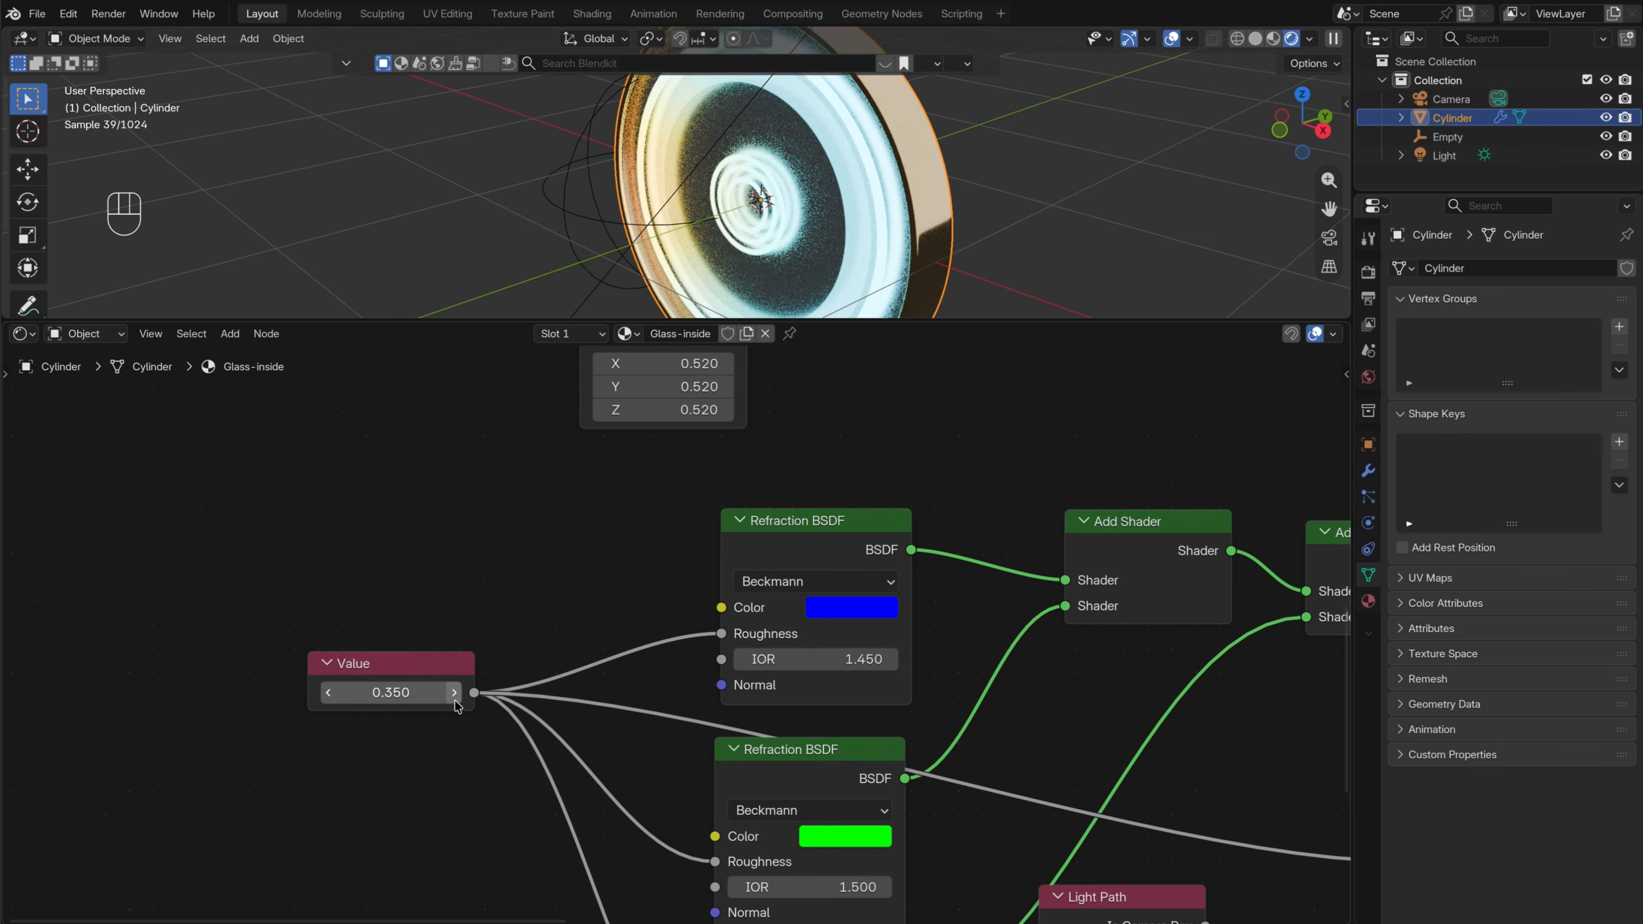
pyautogui.click(456, 692)
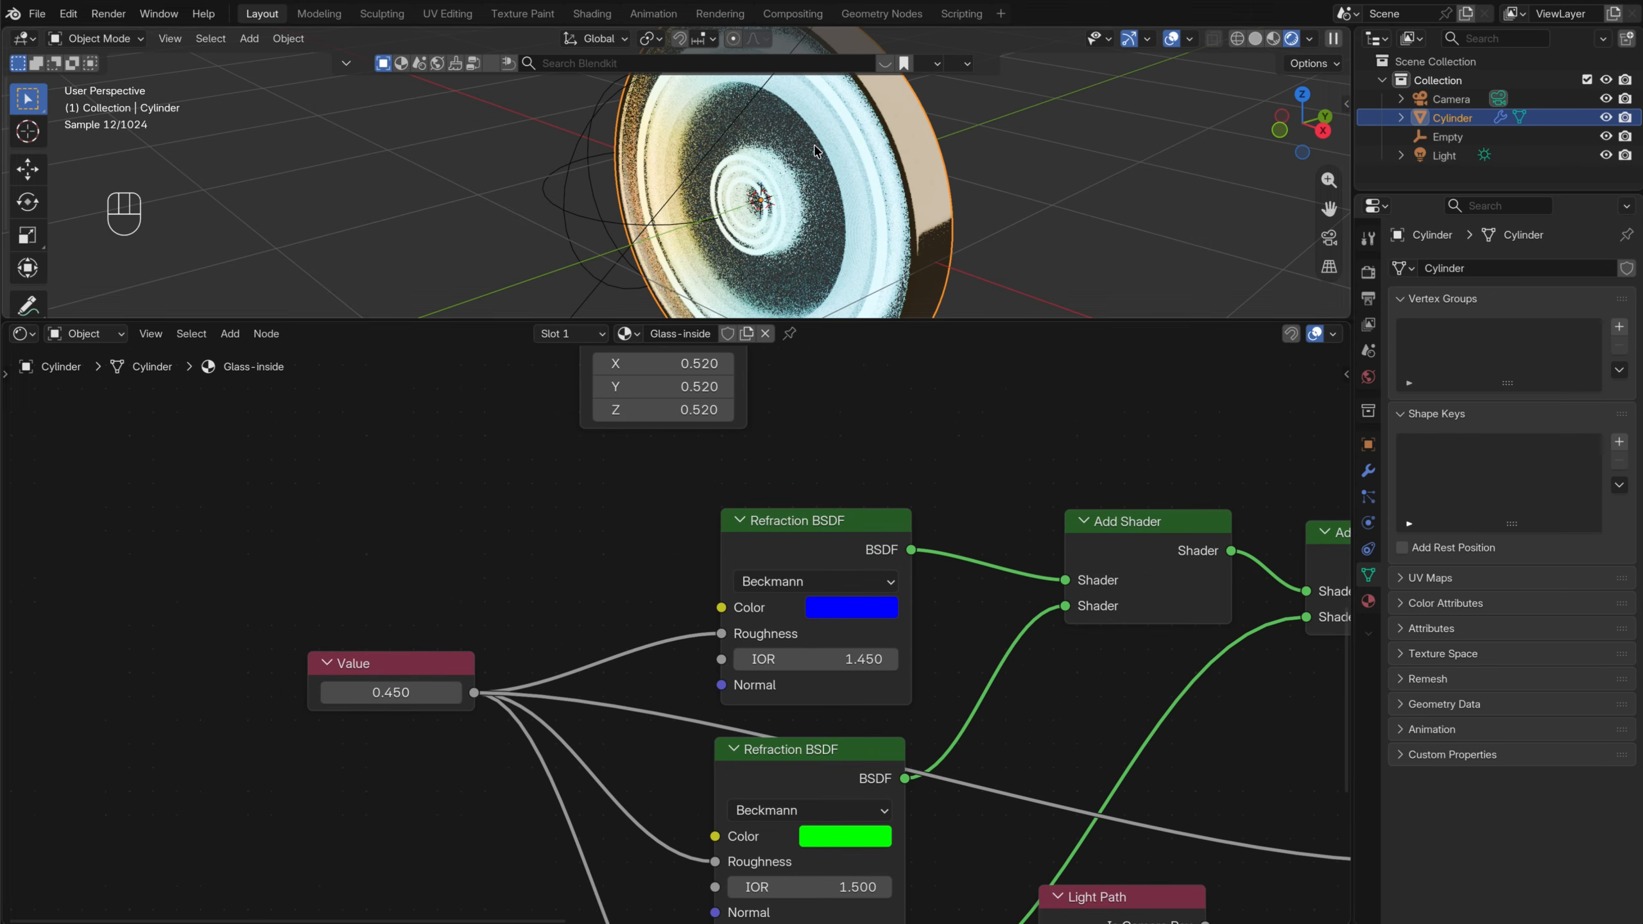
pyautogui.click(387, 699)
pyautogui.write('0.4')
pyautogui.press('Return')
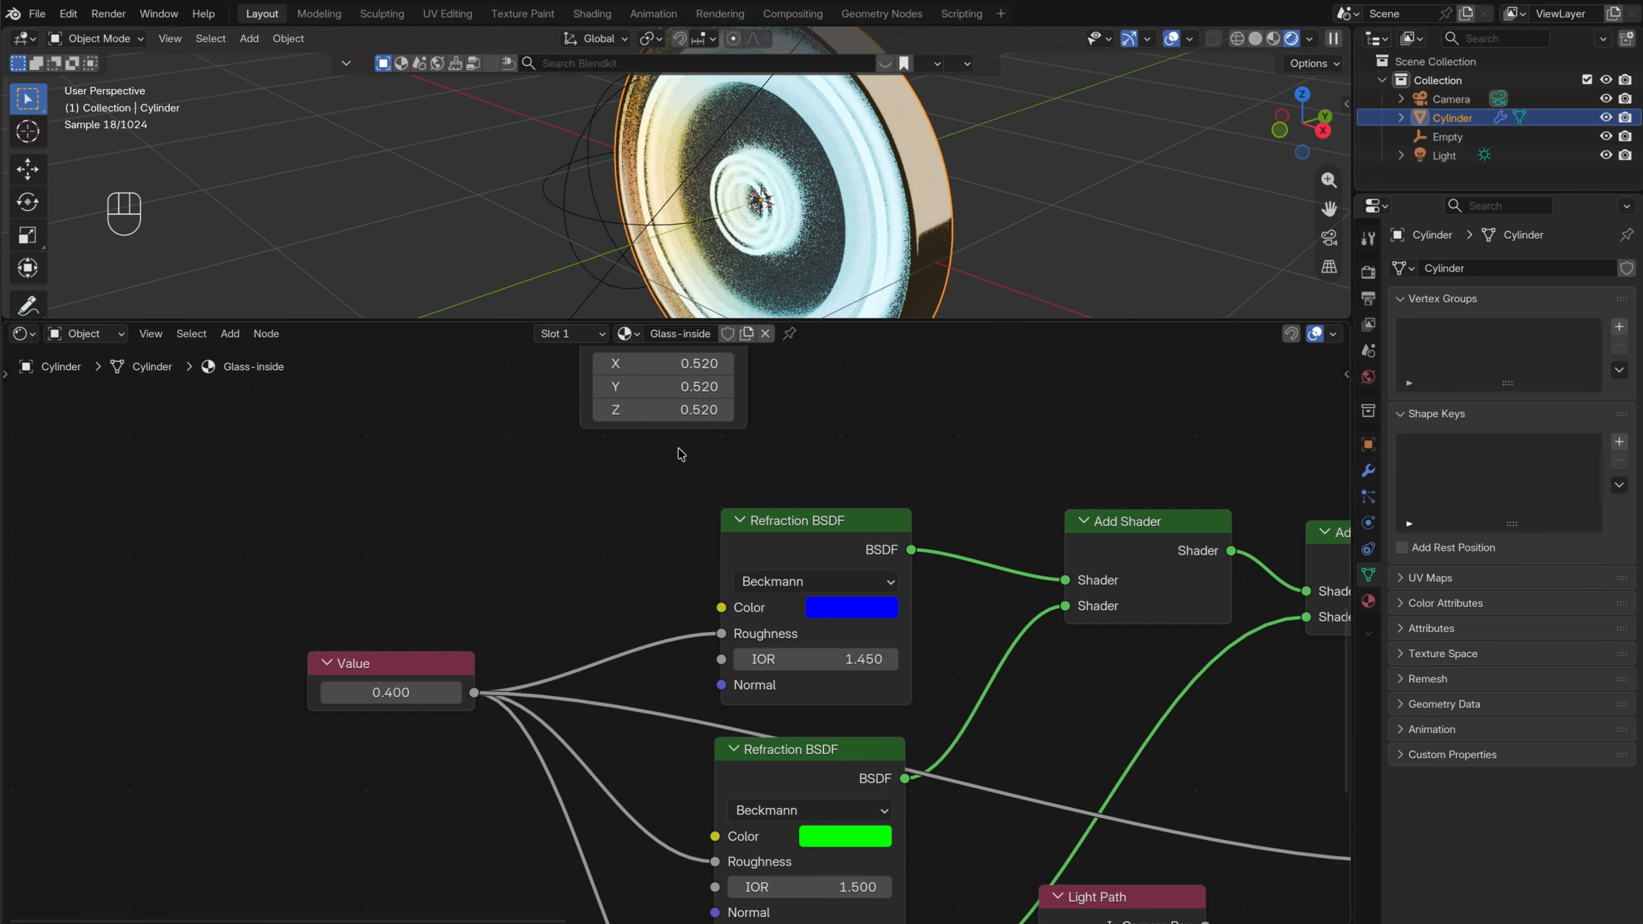
# Tidy the node layout by shifting the Image Texture and upper gradient chain and aligning the final Mix Shader with the Material Output
pyautogui.moveTo(1011, 217); pyautogui.dragTo(826, 123, button='middle')
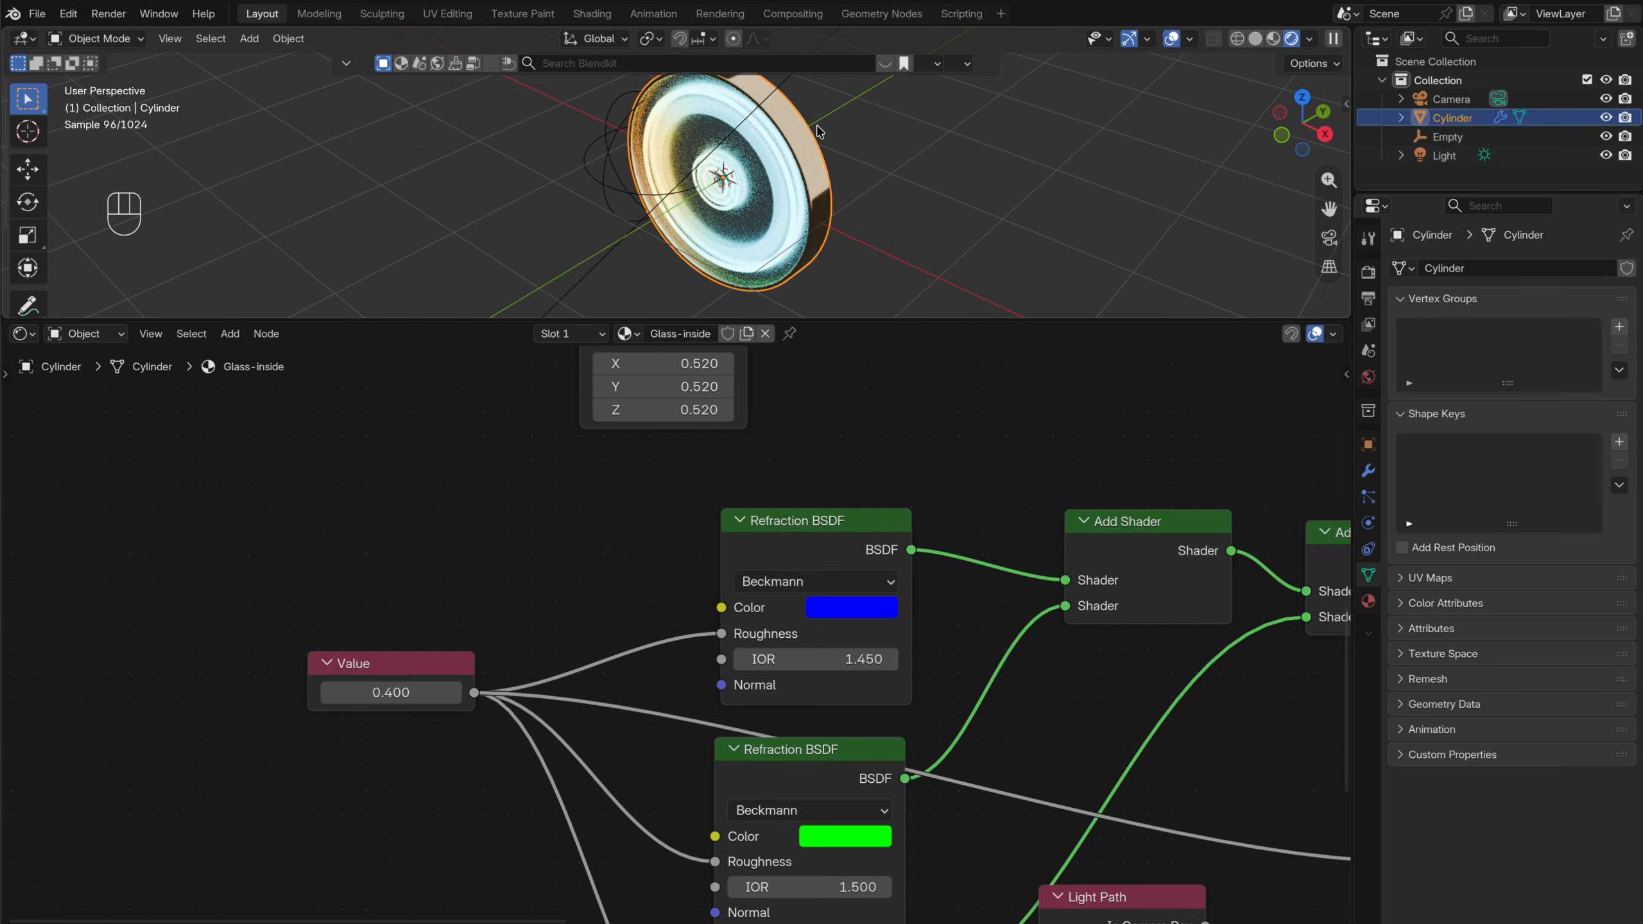
pyautogui.scroll(-7, 923, 499)
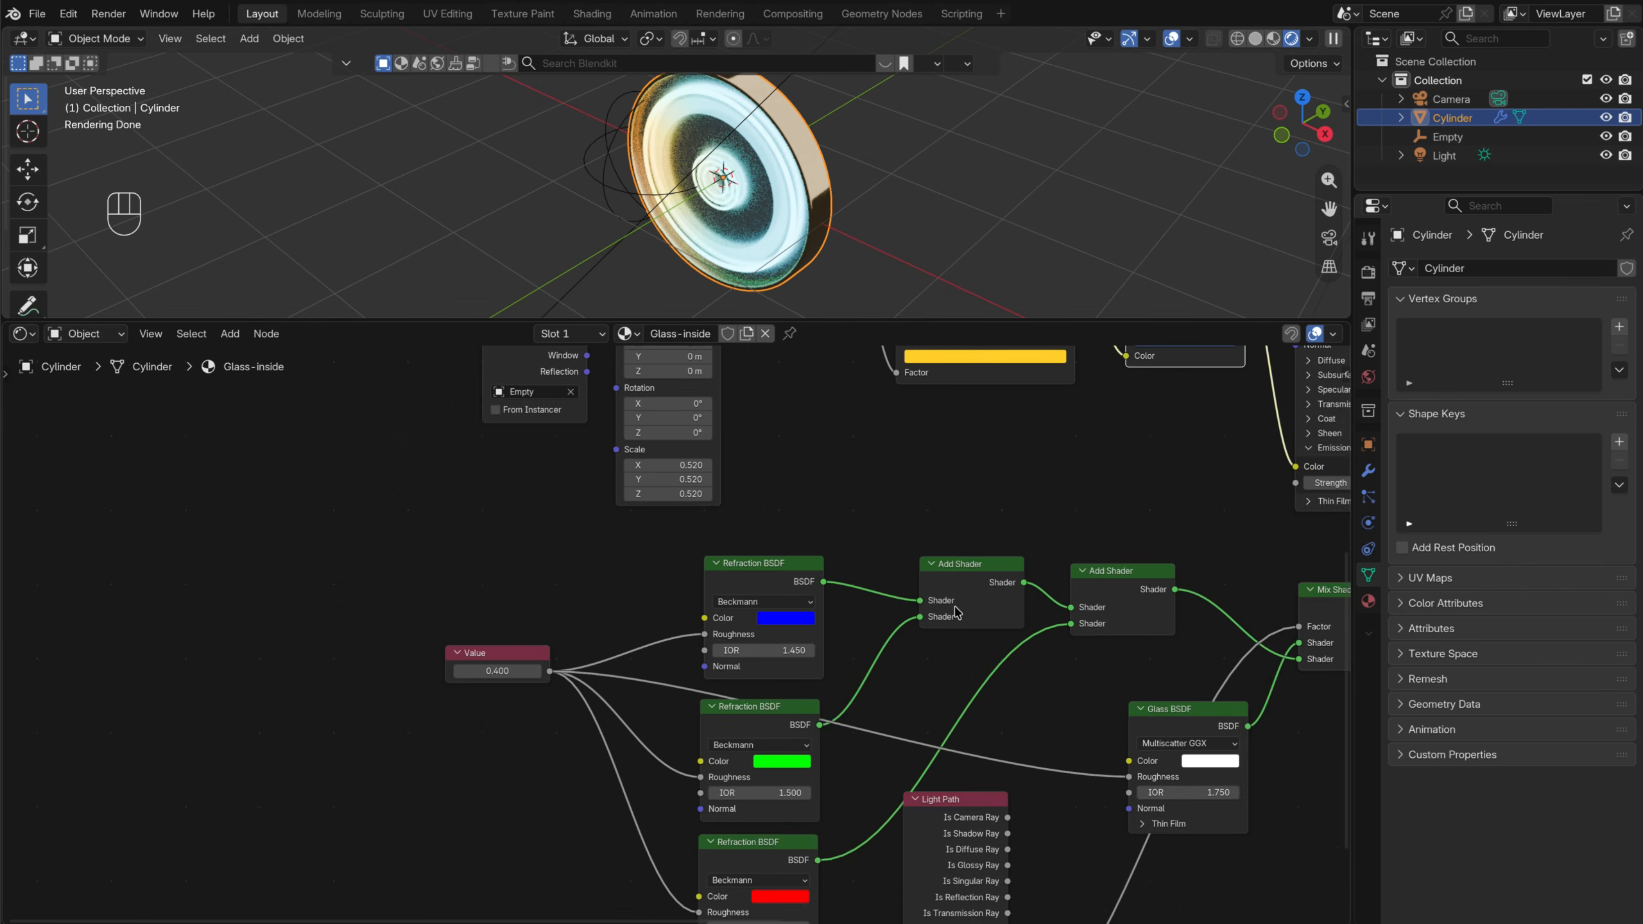
pyautogui.moveTo(857, 468); pyautogui.dragTo(734, 482, button='middle')
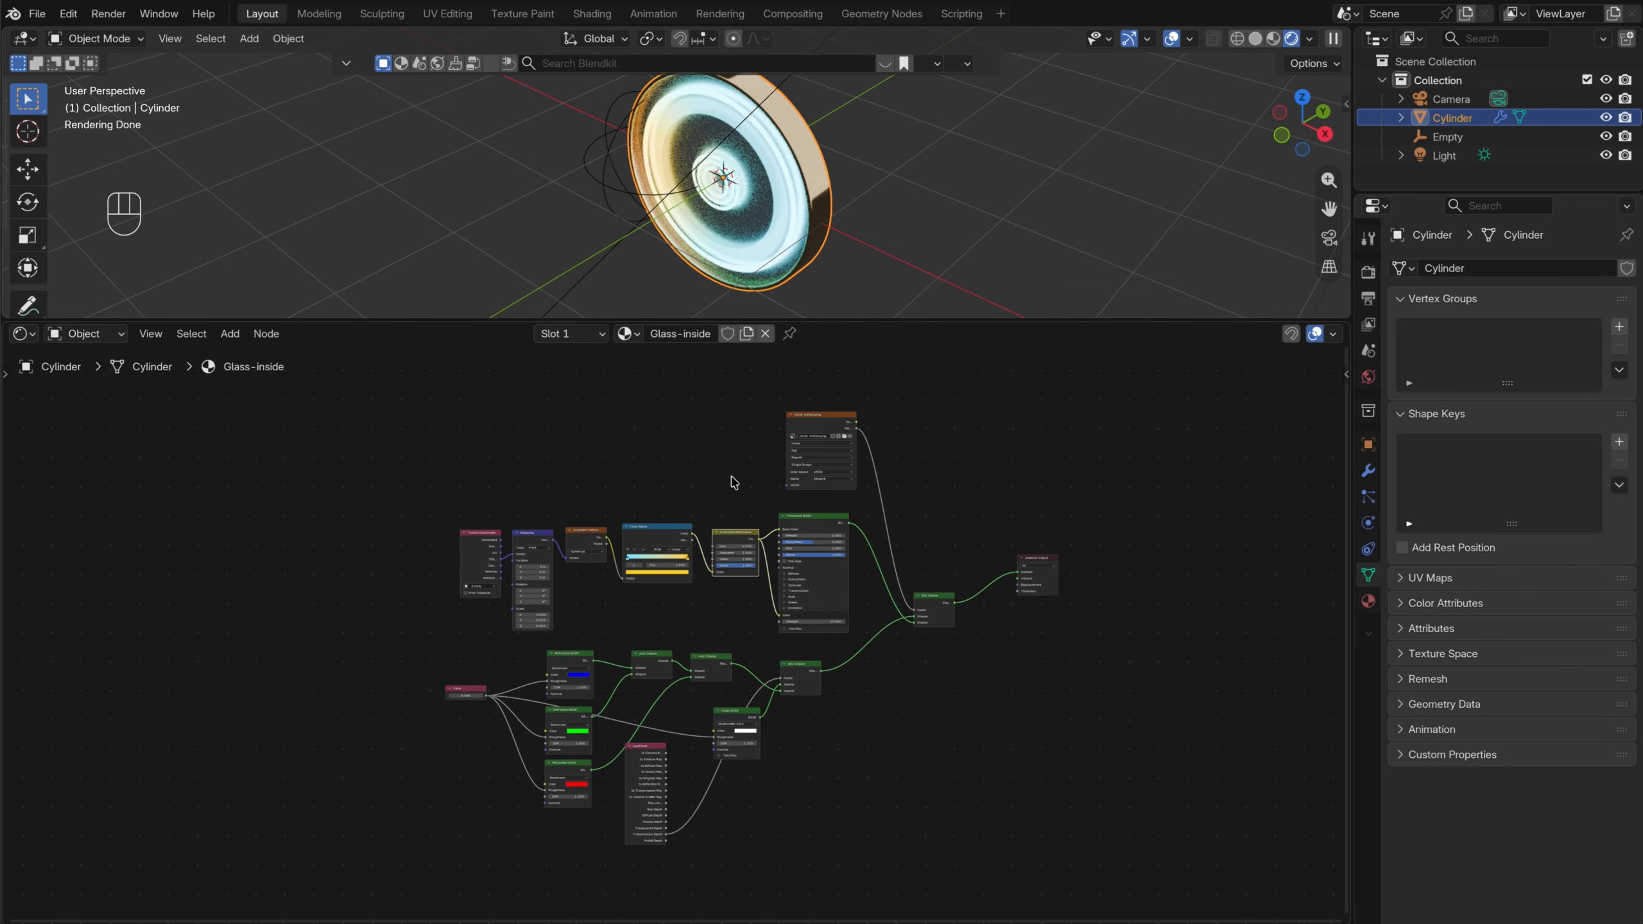
pyautogui.moveTo(814, 418); pyautogui.dragTo(806, 432)
pyautogui.moveTo(386, 389); pyautogui.dragTo(813, 526)
pyautogui.moveTo(788, 443); pyautogui.dragTo(790, 442)
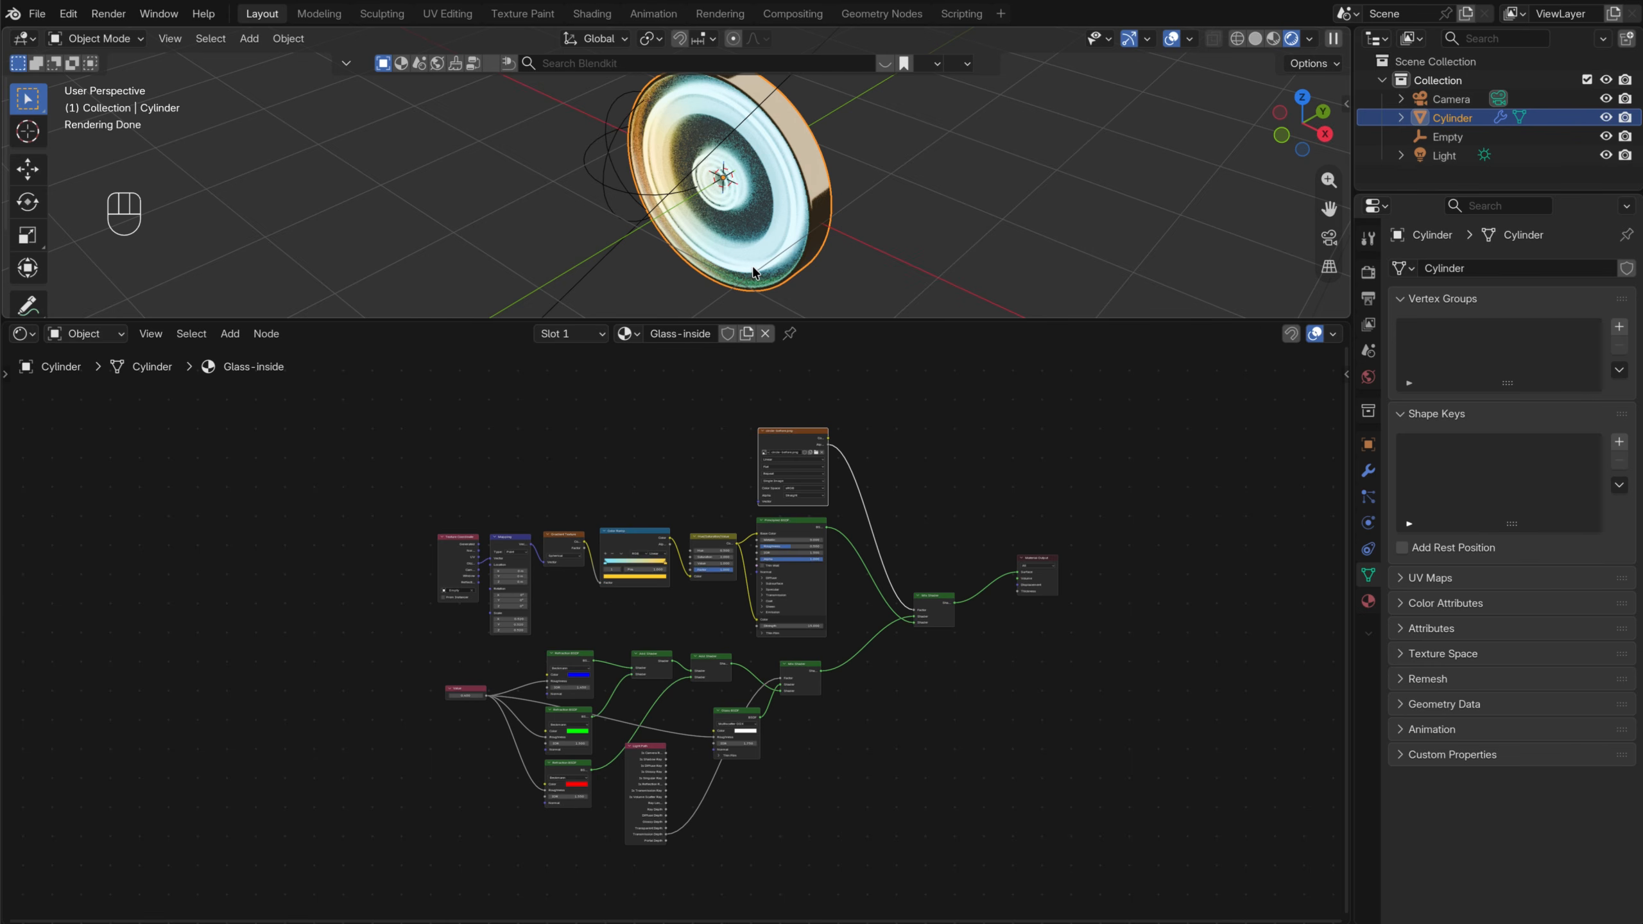
pyautogui.moveTo(755, 271); pyautogui.dragTo(780, 175, button='middle')
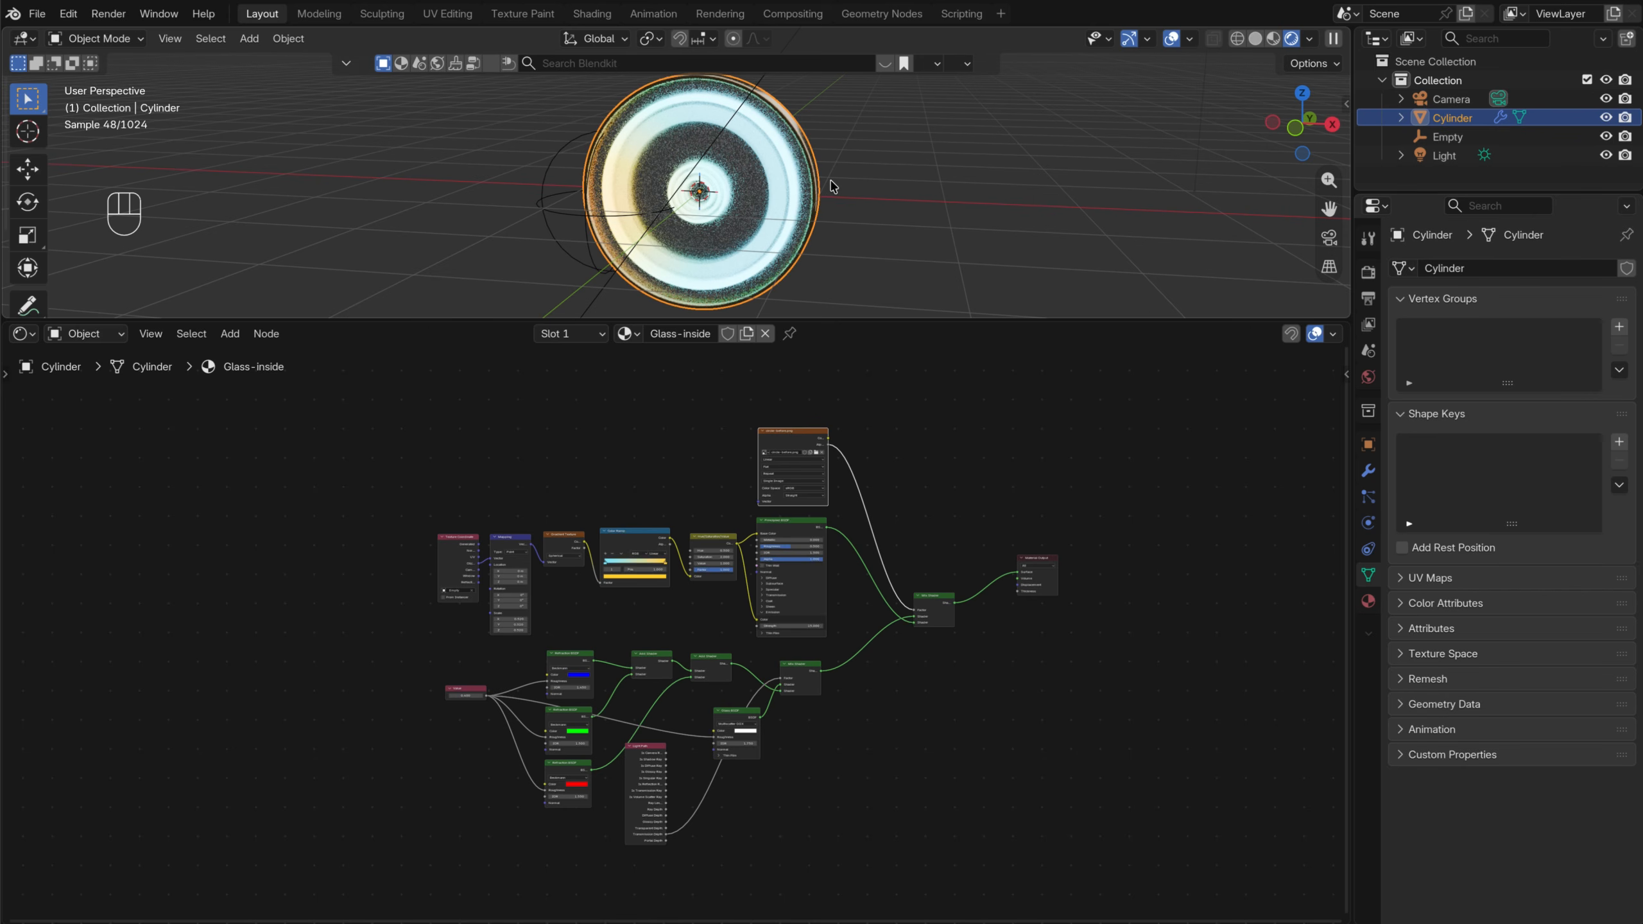
pyautogui.moveTo(939, 601); pyautogui.dragTo(945, 563)
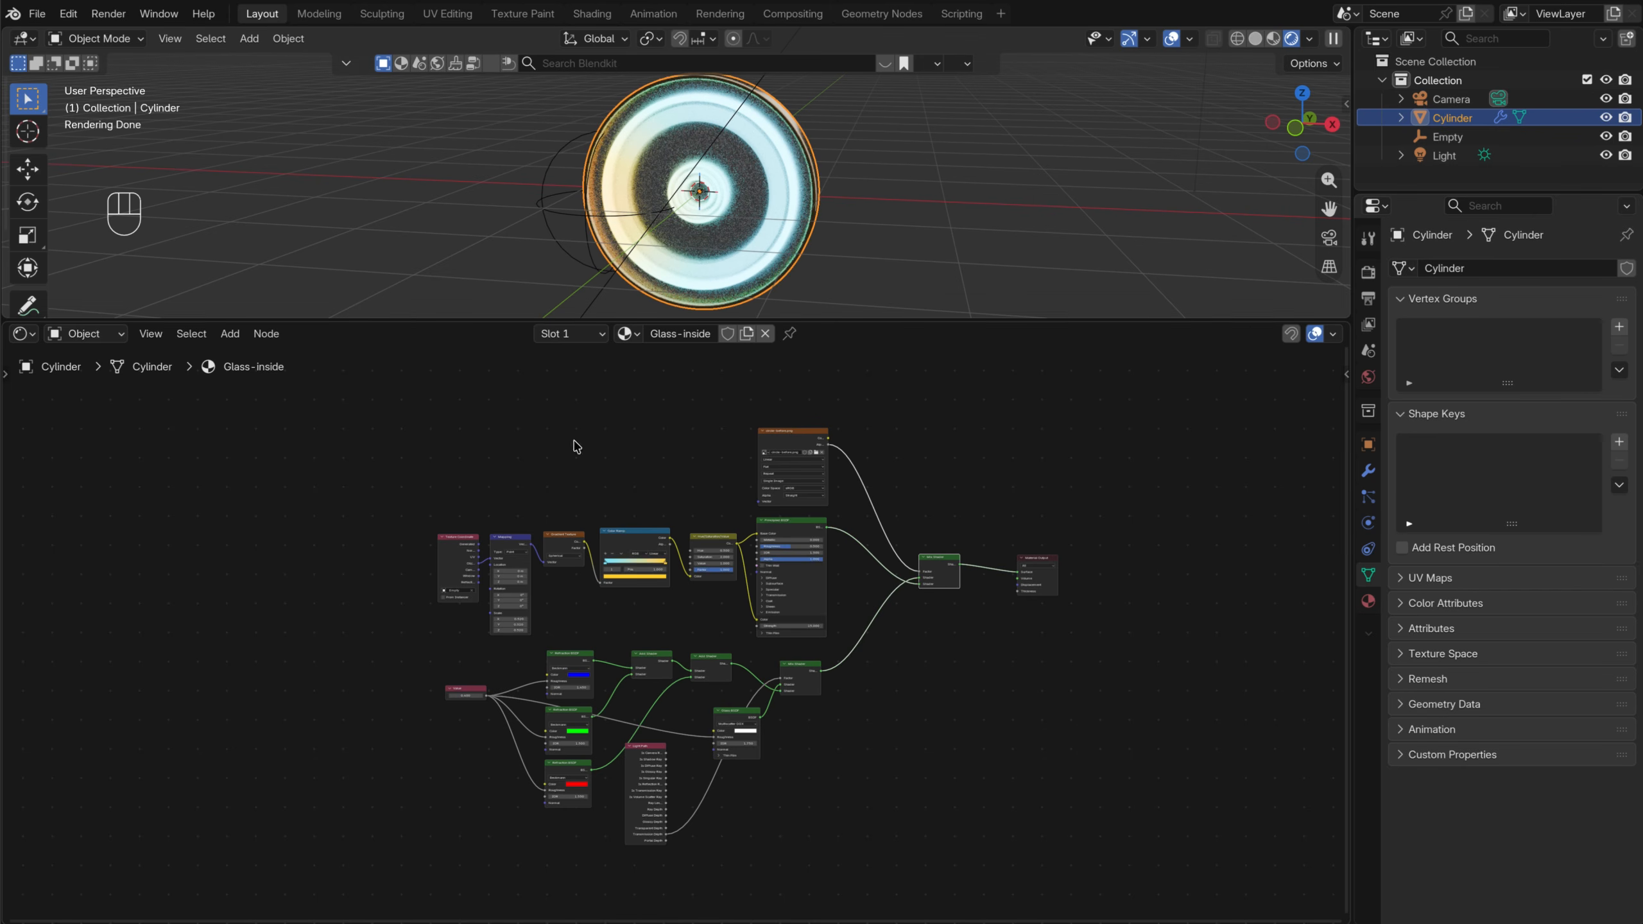
# Join all nodes except the Material Output in a new frame and move the frame away from the Material Output
pyautogui.moveTo(365, 384); pyautogui.dragTo(965, 864)
pyautogui.rightClick(933, 558)
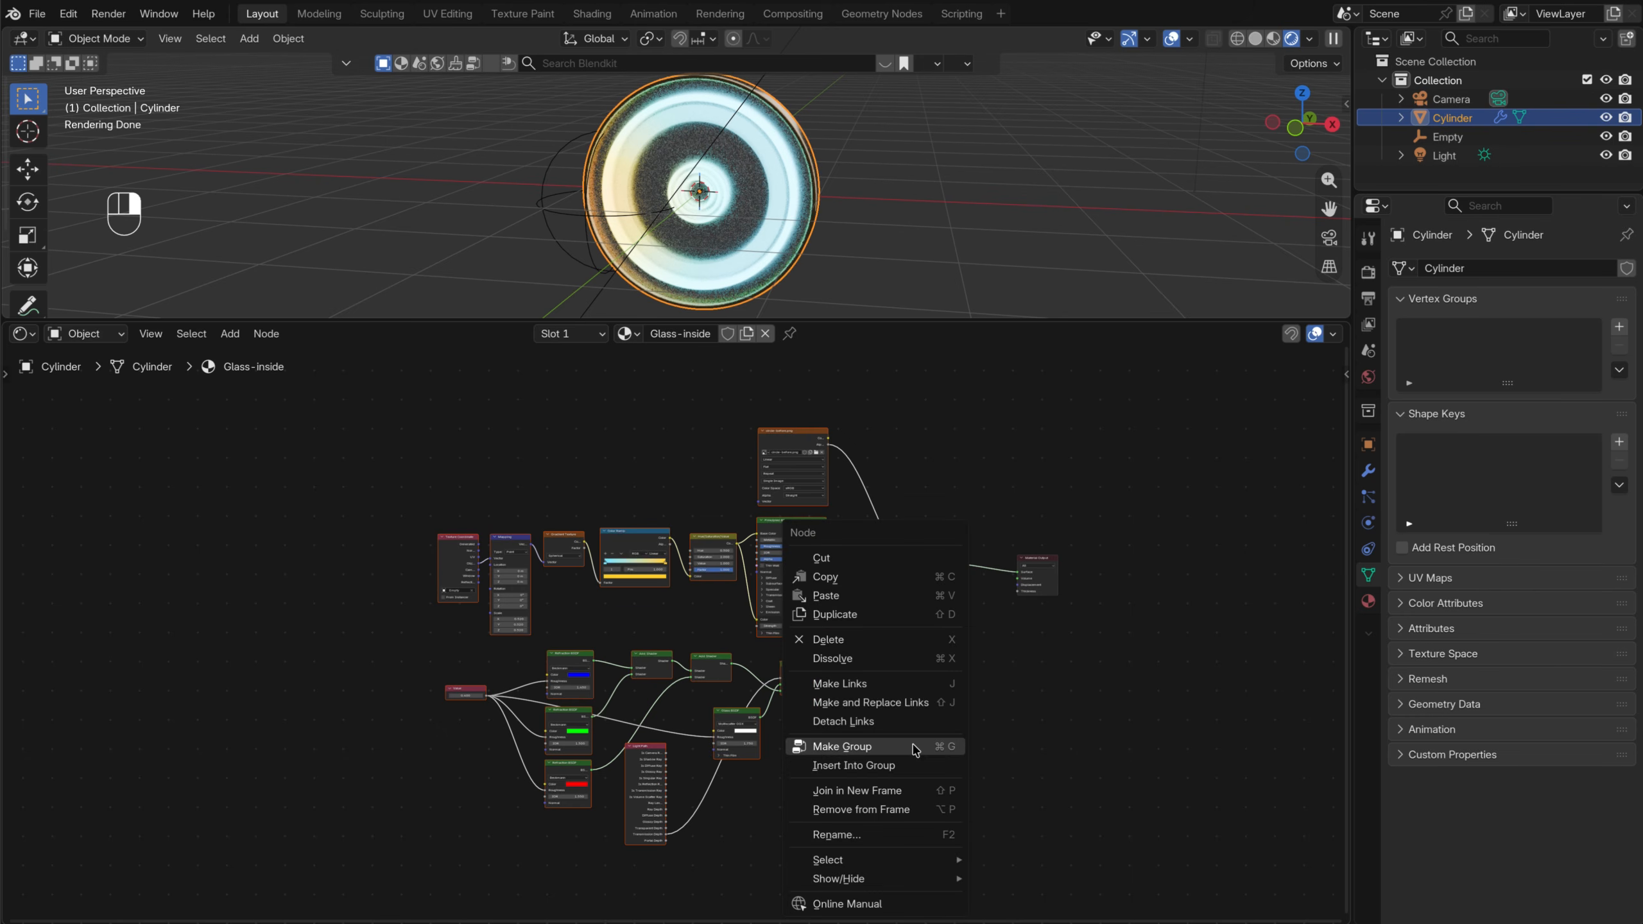
pyautogui.click(856, 791)
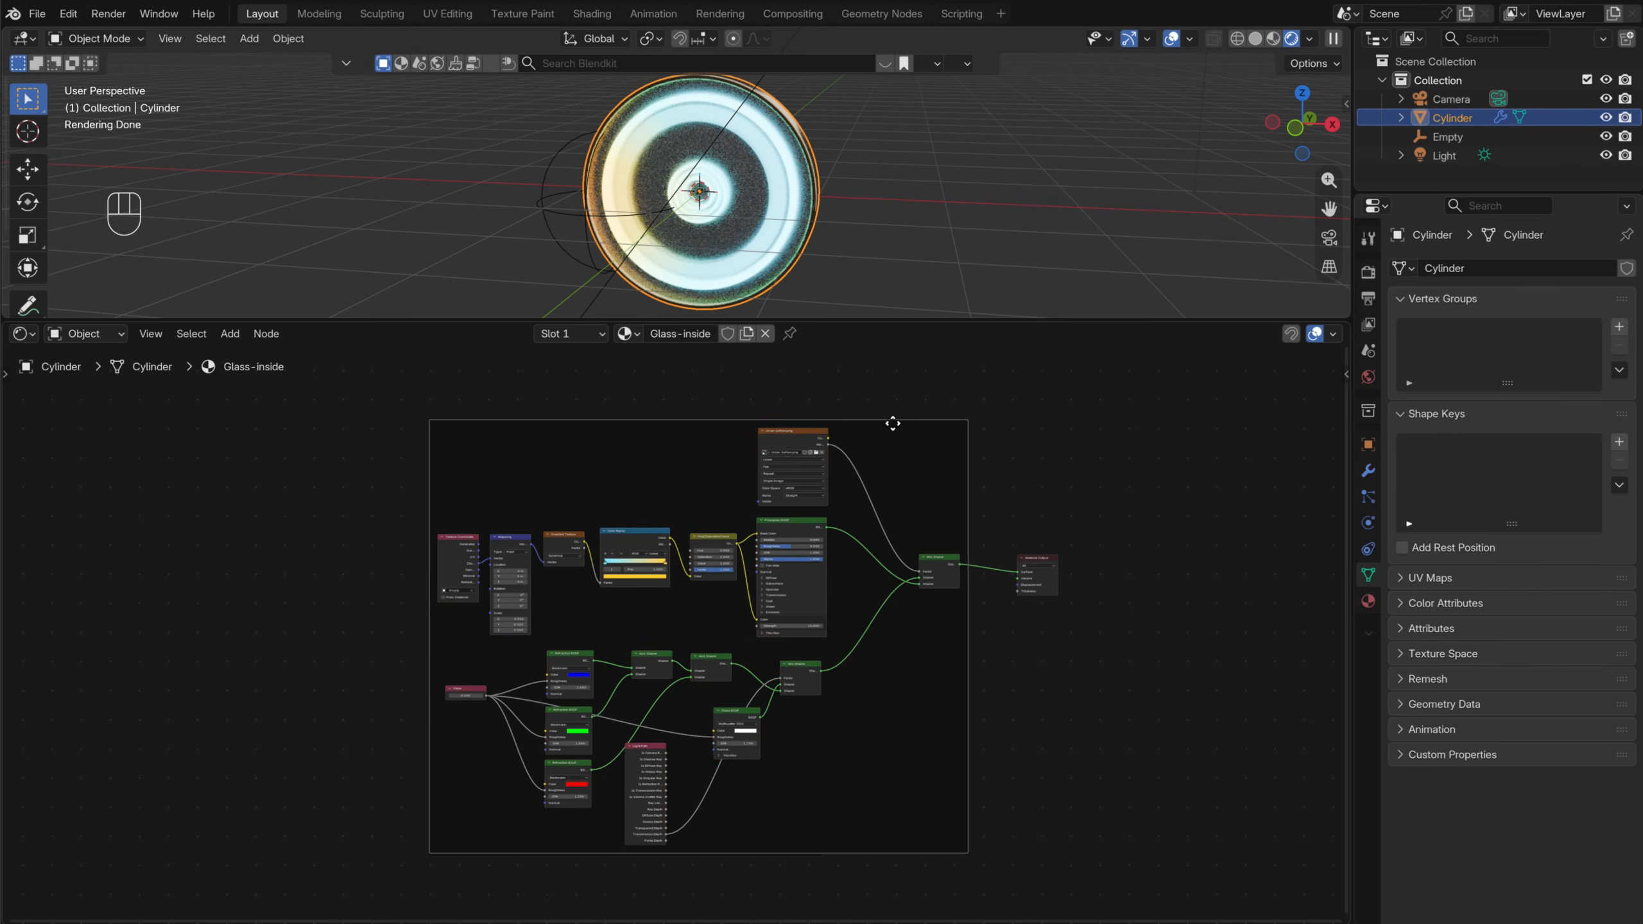
pyautogui.moveTo(893, 423); pyautogui.dragTo(703, 573)
# Move the Material Output upward and insert a new Mix Shader on the link between the framed setup and it
pyautogui.moveTo(1038, 566); pyautogui.dragTo(1038, 505)
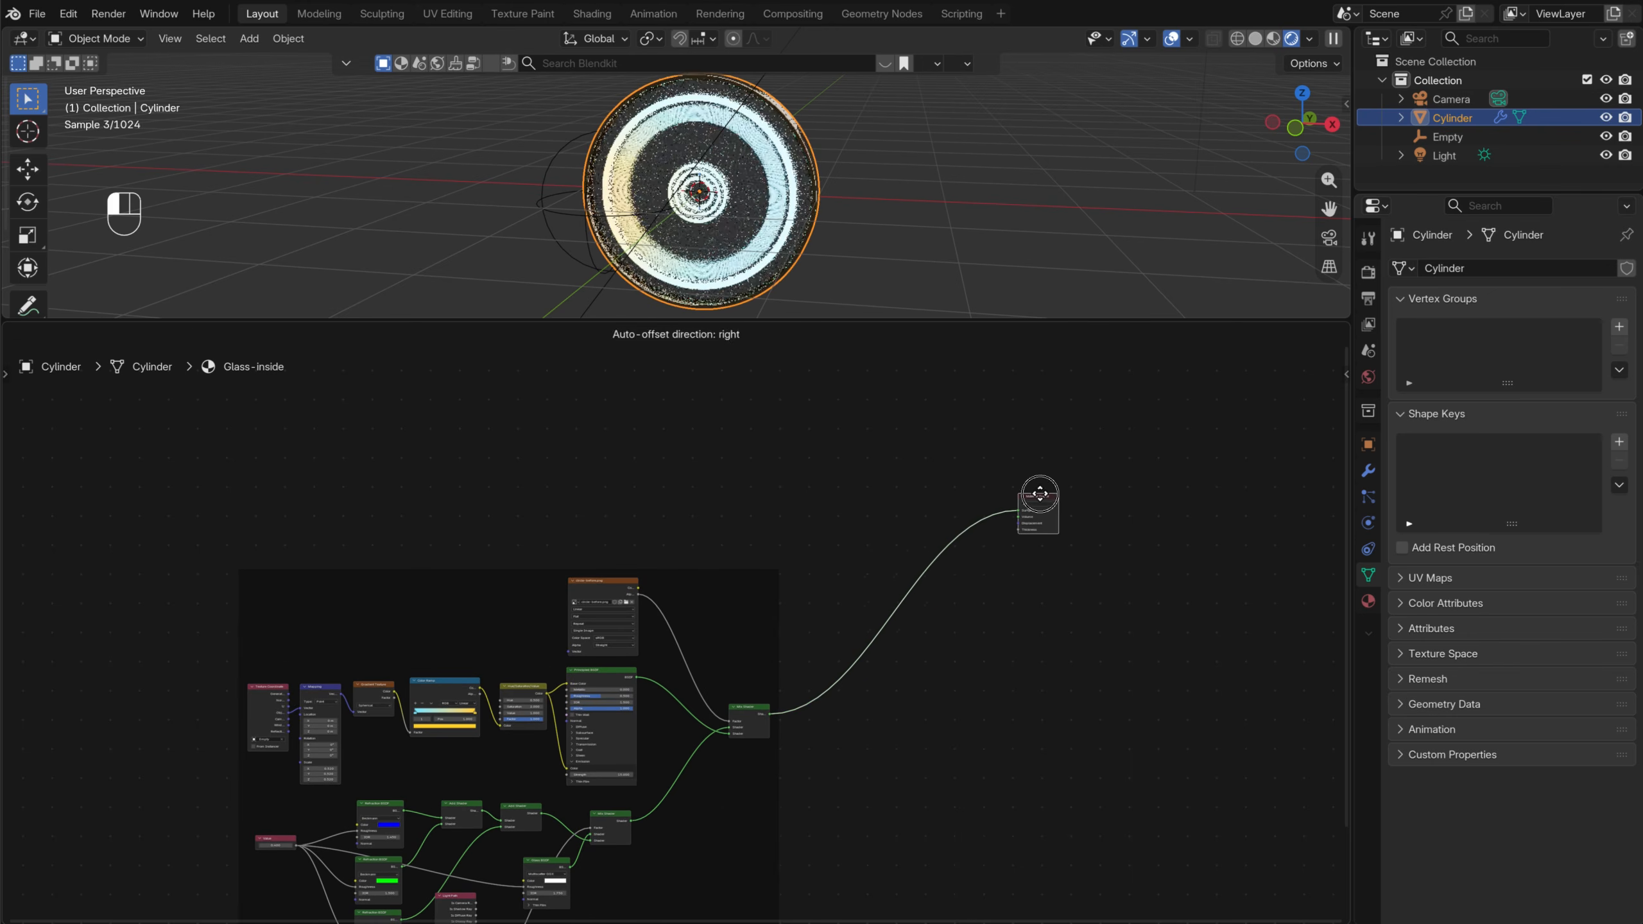
pyautogui.hotkey('shift', 'a')
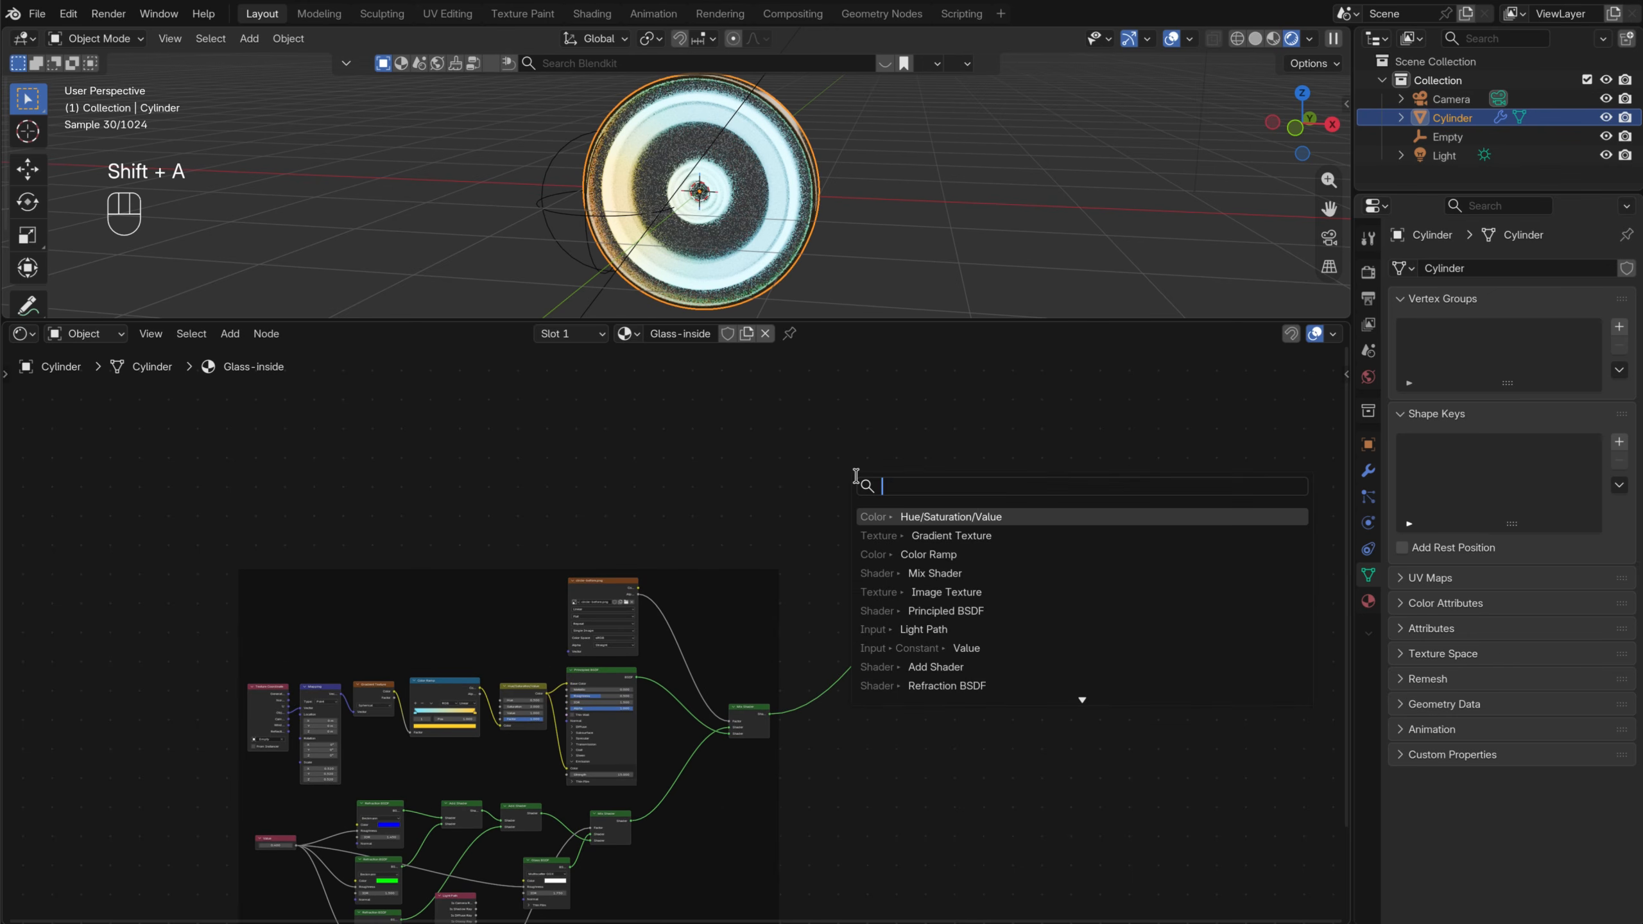
pyautogui.write('mix')
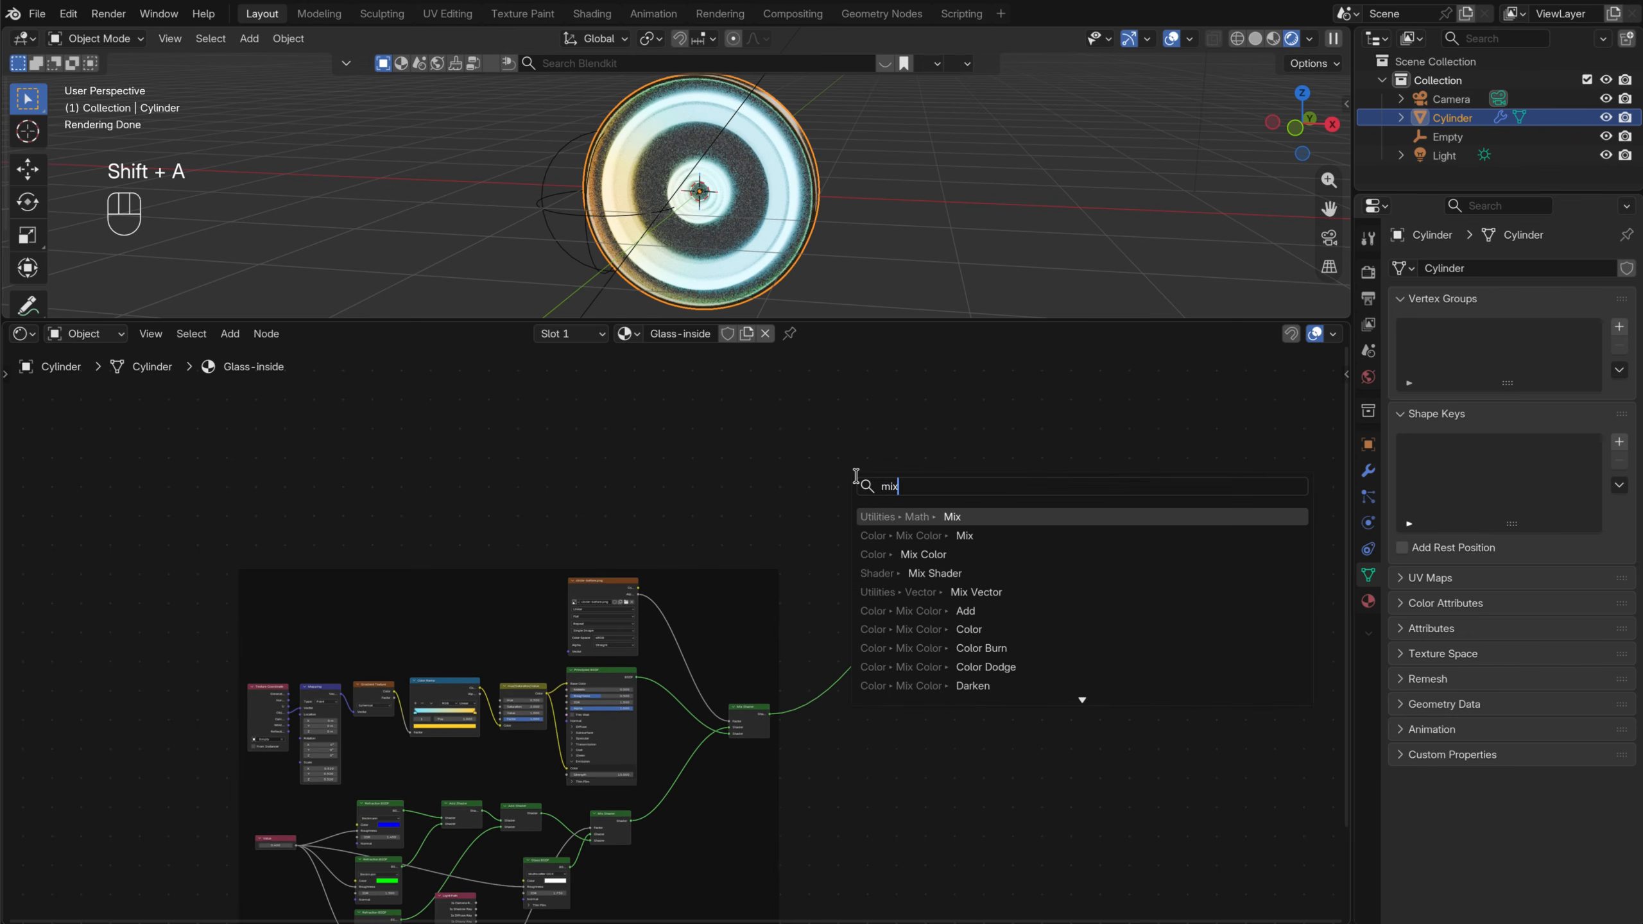
pyautogui.click(942, 572)
pyautogui.click(892, 574)
pyautogui.scroll(-3, 894, 577)
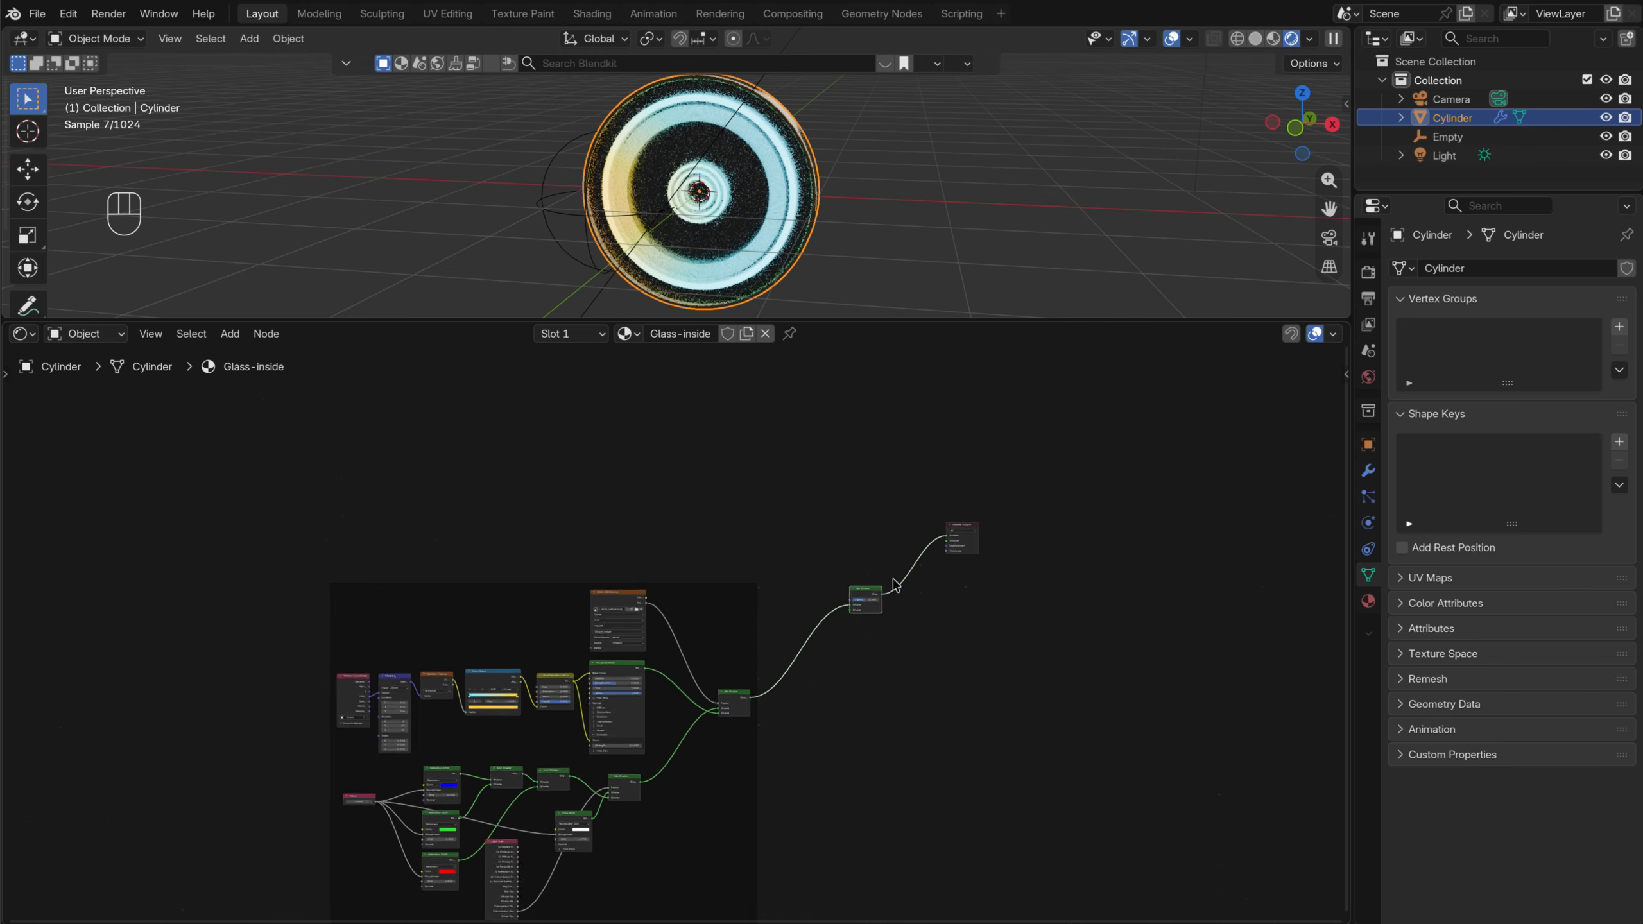
# Duplicate the whole framed node setup and place the copy directly above the original frame
pyautogui.scroll(-2, 894, 585)
pyautogui.moveTo(371, 557); pyautogui.dragTo(782, 899)
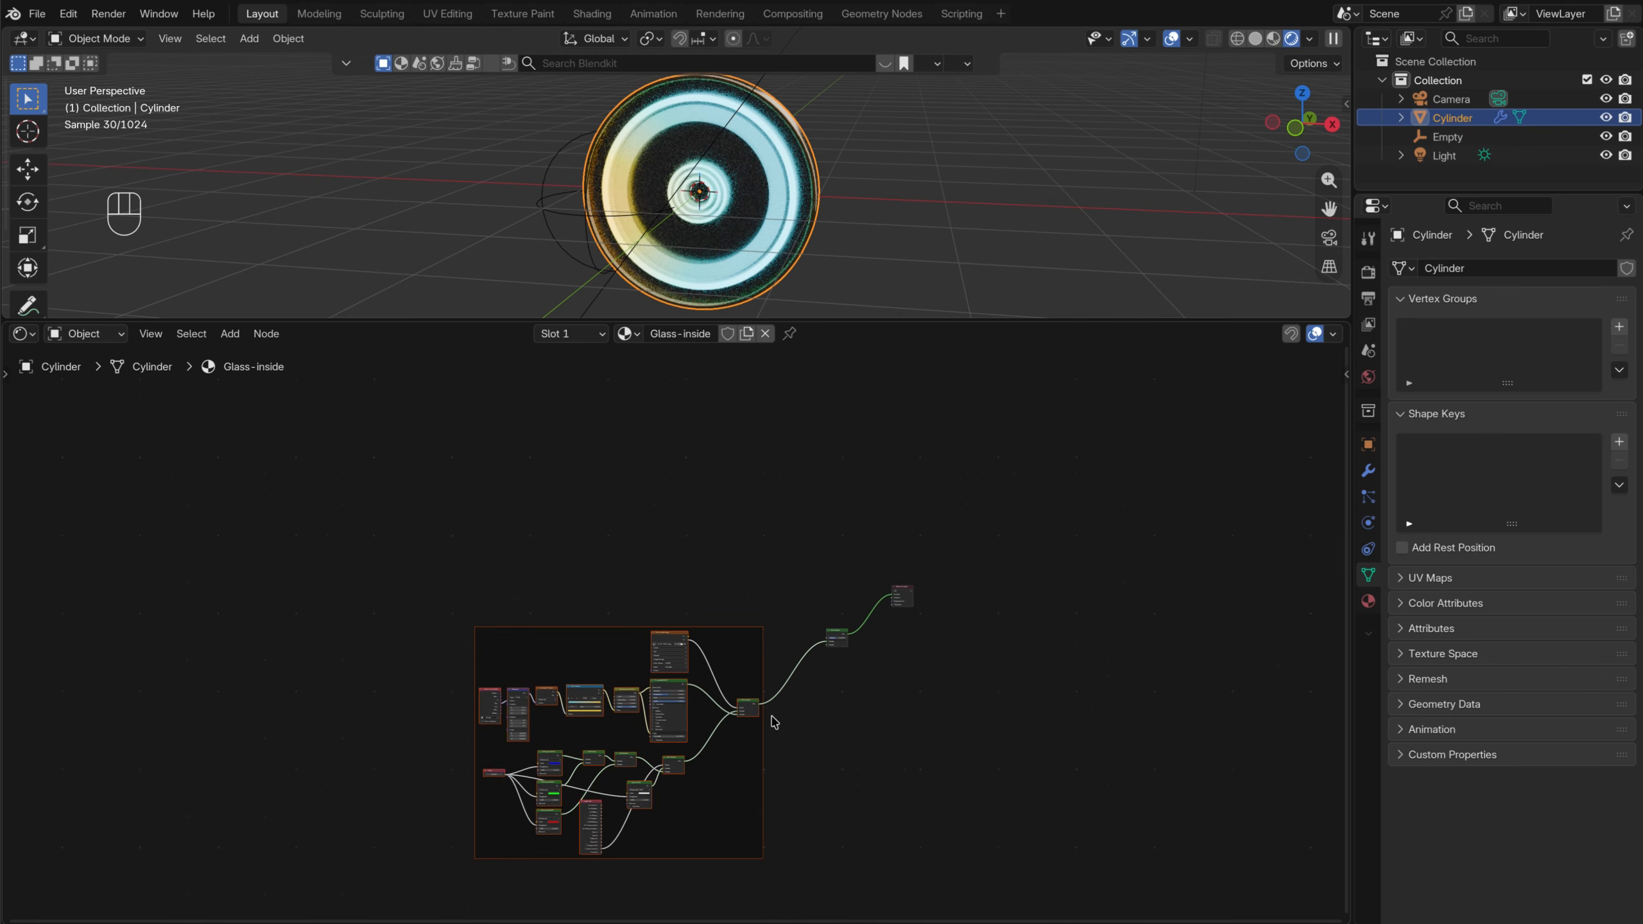
pyautogui.hotkey('shift', 'd')
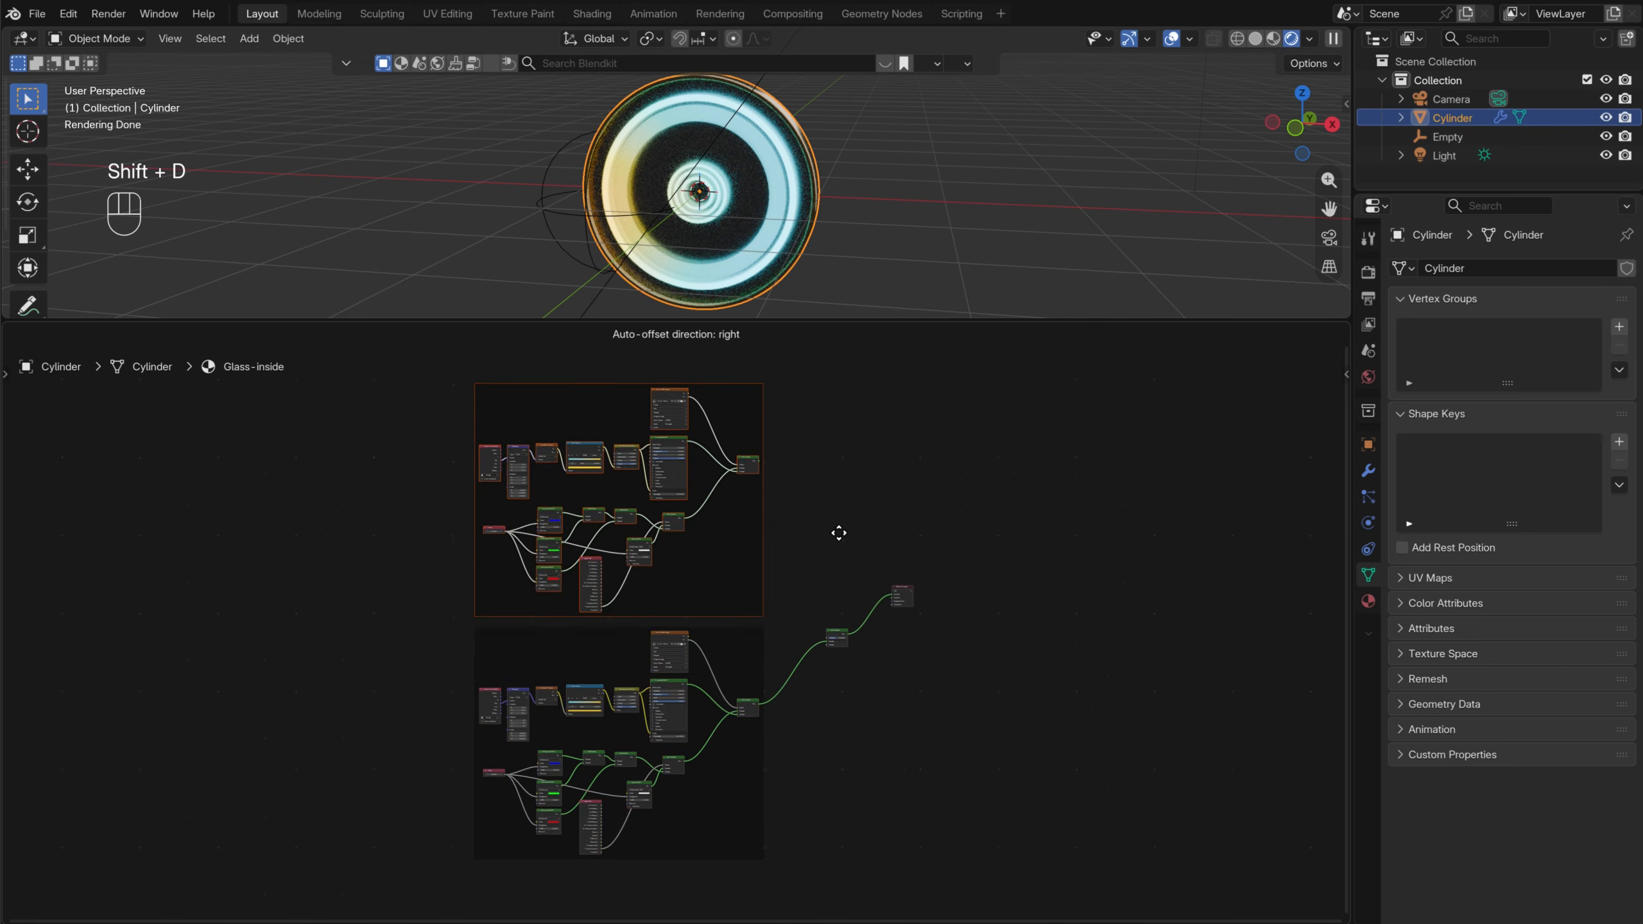
pyautogui.click(839, 532)
pyautogui.scroll(3, 869, 448)
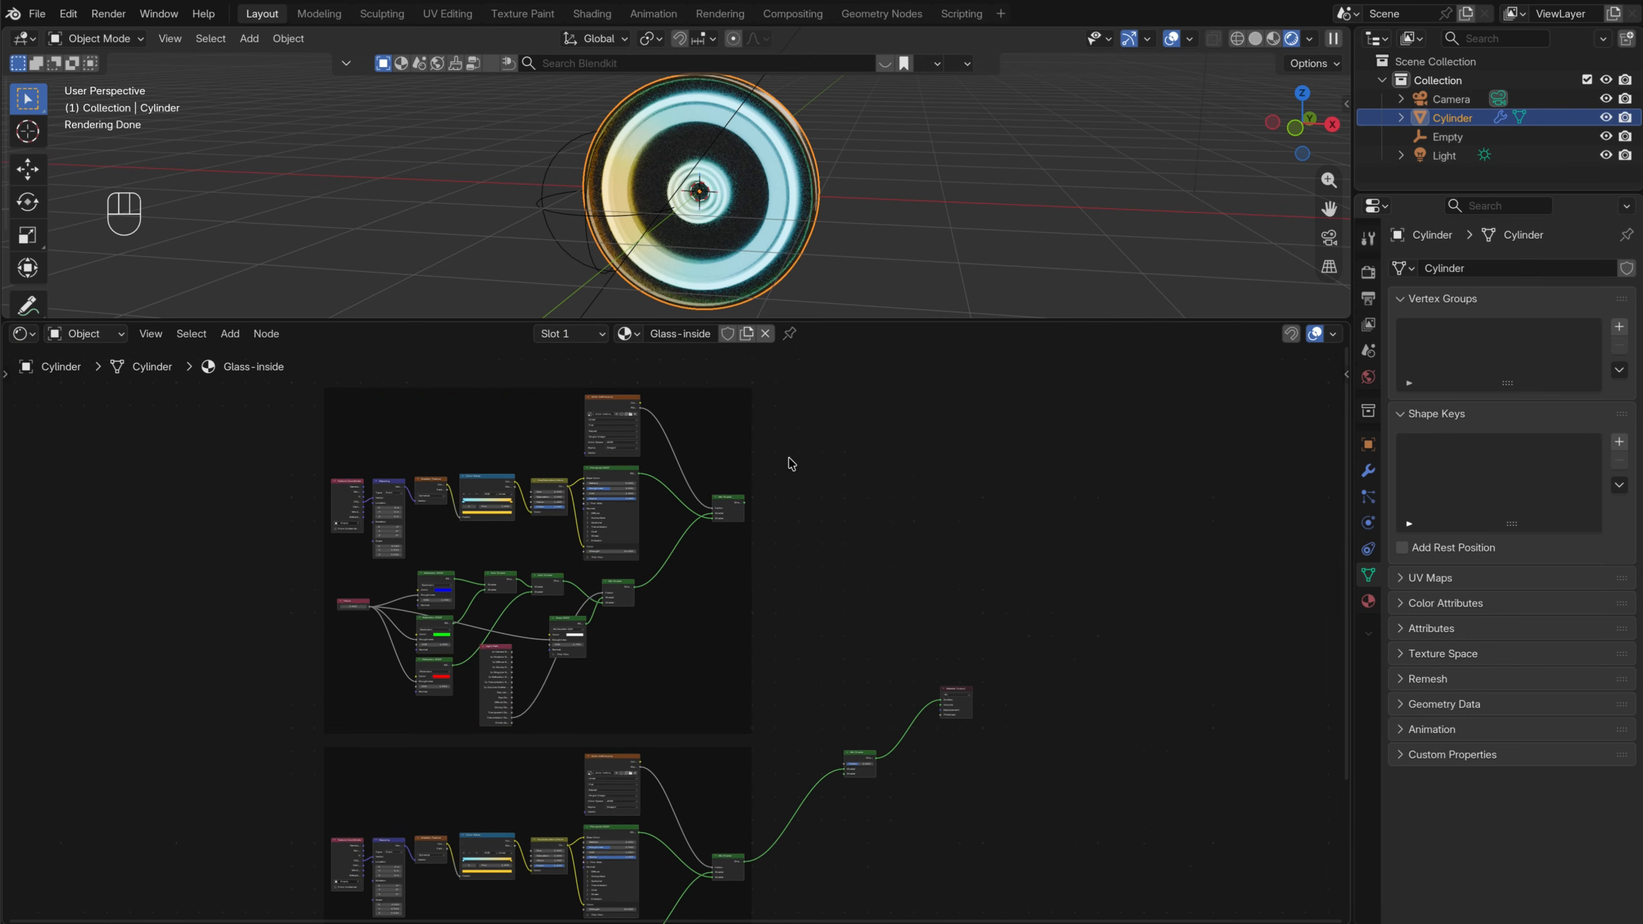
# Raise the new Mix Shader and connect the upper frame's final Mix Shader output to its second Shader input
pyautogui.moveTo(854, 753); pyautogui.dragTo(853, 611)
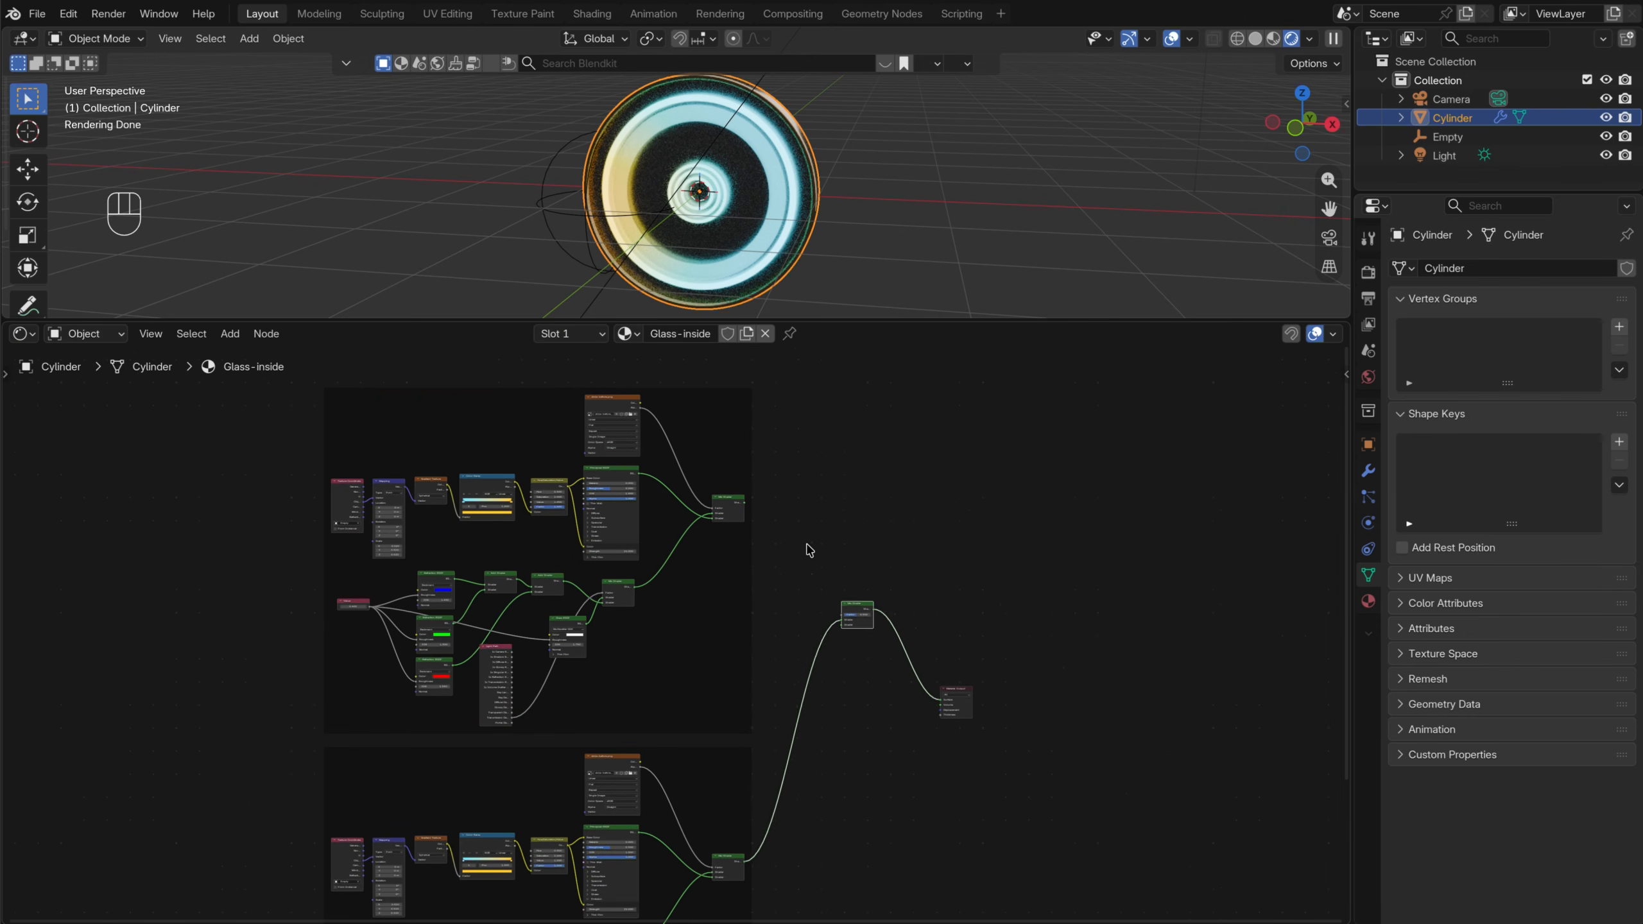
pyautogui.scroll(4, 855, 504)
pyautogui.scroll(4, 637, 674)
pyautogui.moveTo(603, 620); pyautogui.dragTo(553, 469, button='middle')
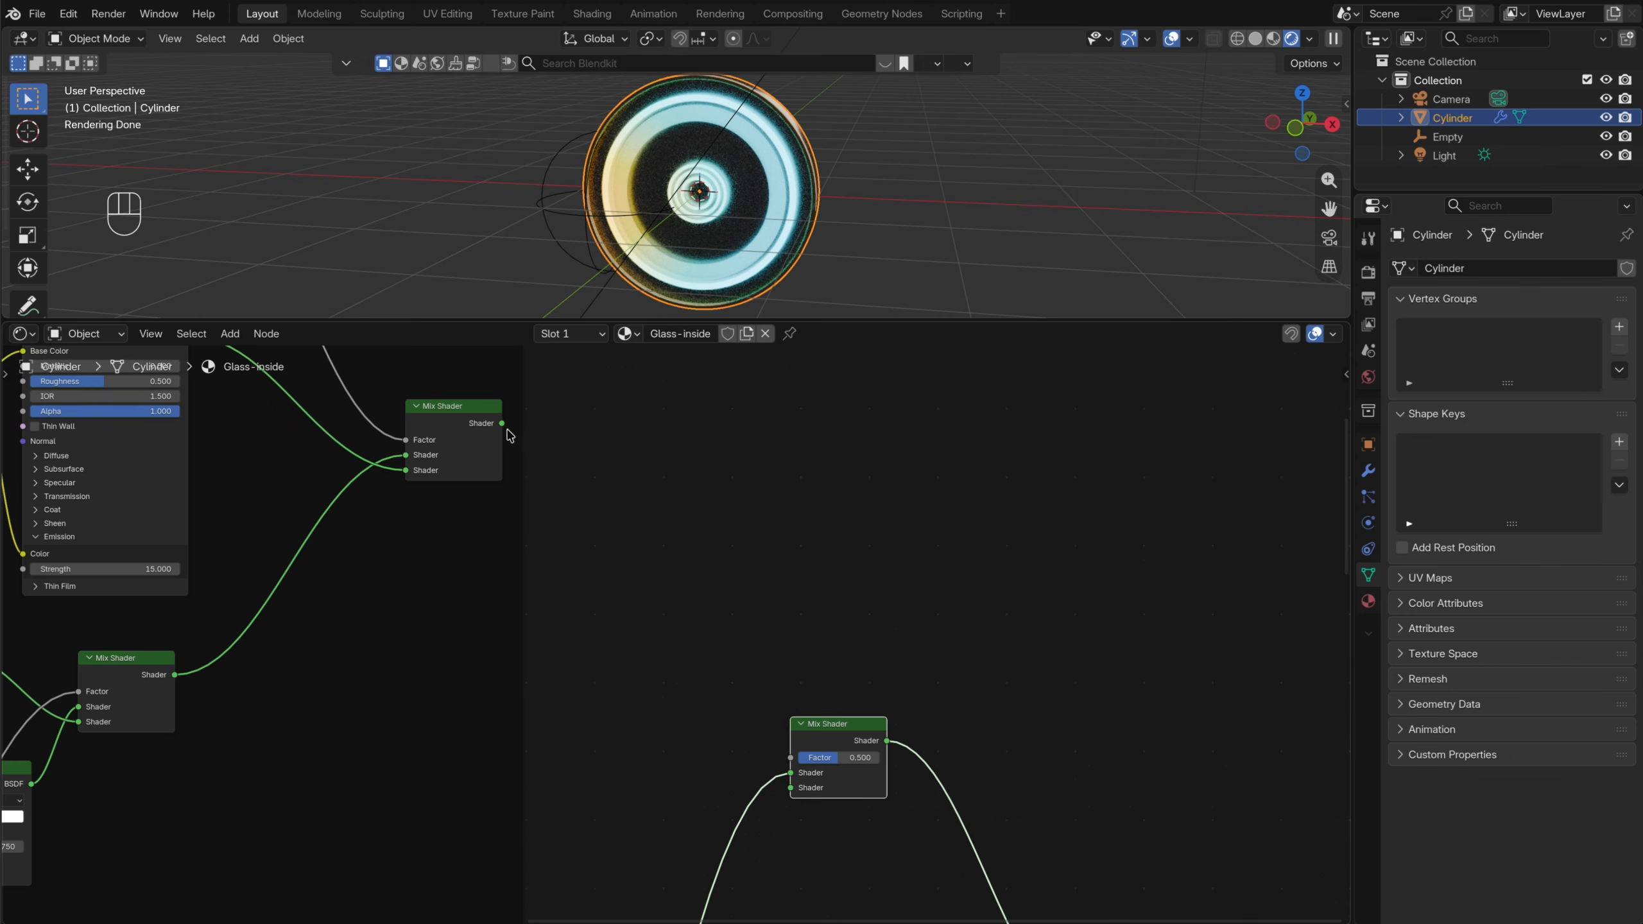
pyautogui.moveTo(504, 426); pyautogui.dragTo(789, 789)
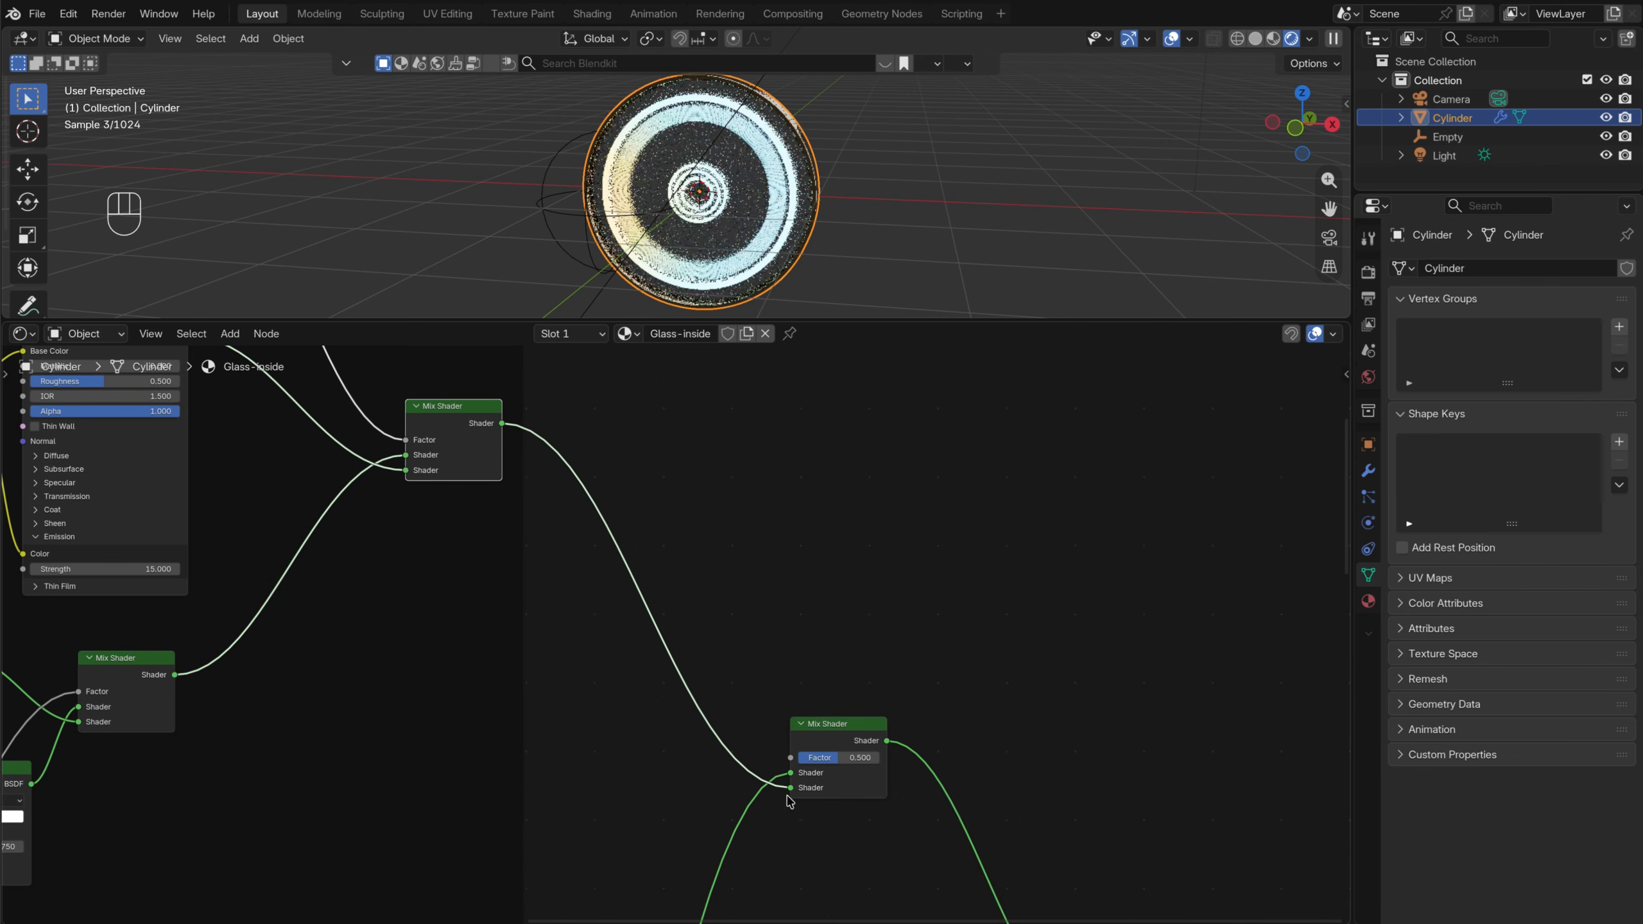
# Replace the image in the upper frame's Image Texture node with circle-after.png and check the pattern on the cylinder
pyautogui.scroll(-5, 327, 708)
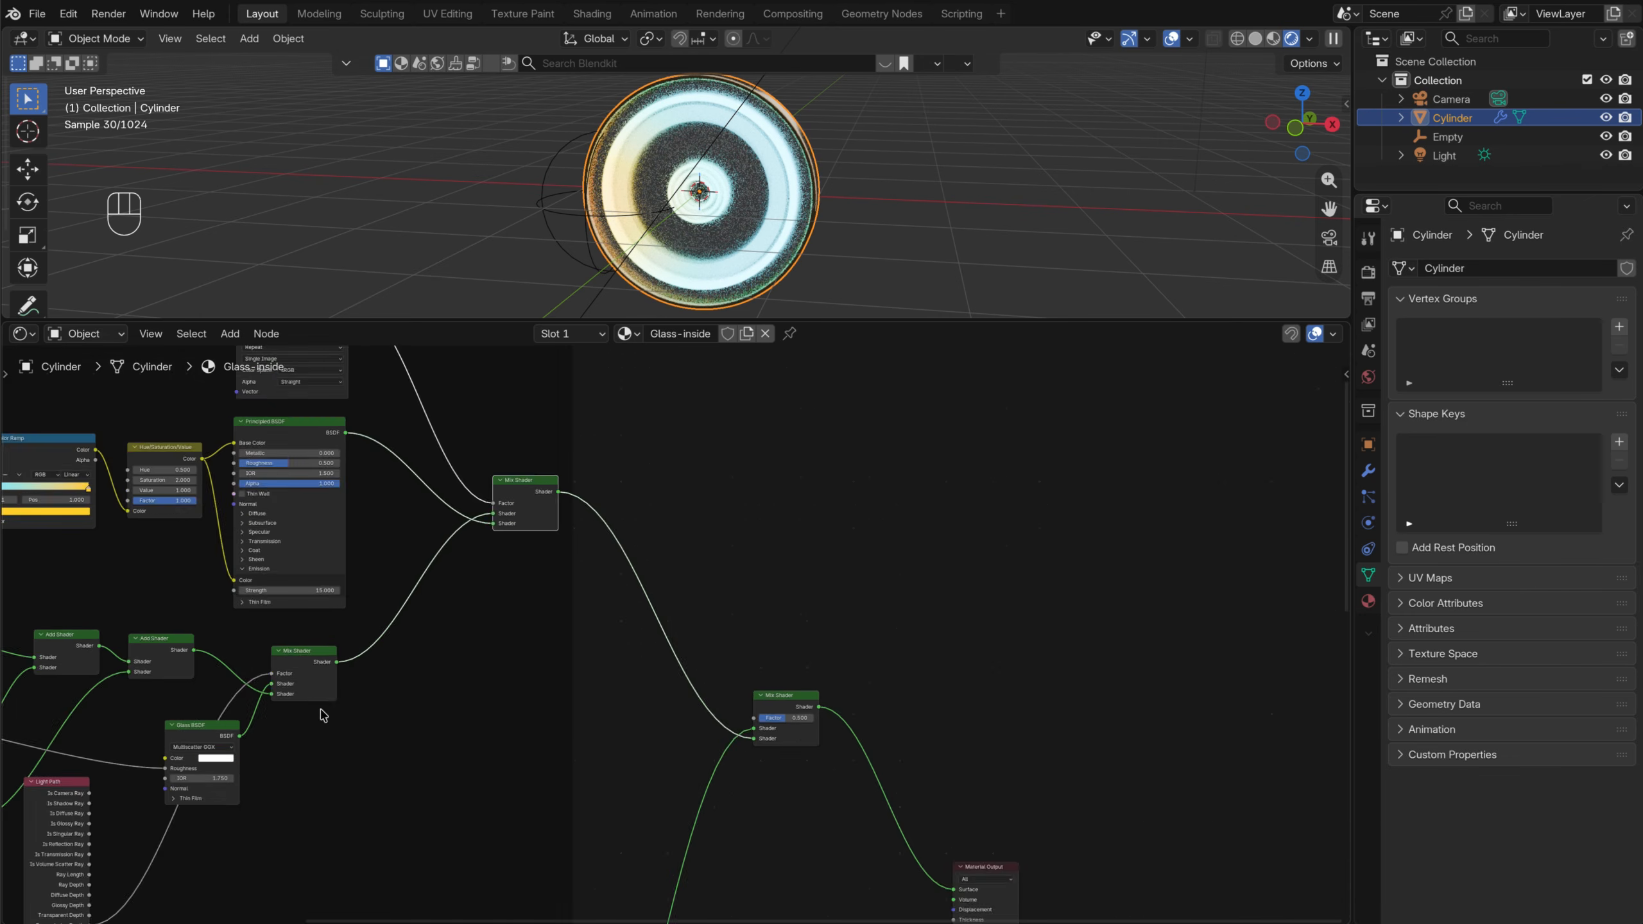
pyautogui.moveTo(320, 711); pyautogui.dragTo(886, 784, button='middle')
pyautogui.moveTo(483, 647); pyautogui.dragTo(357, 751, button='middle')
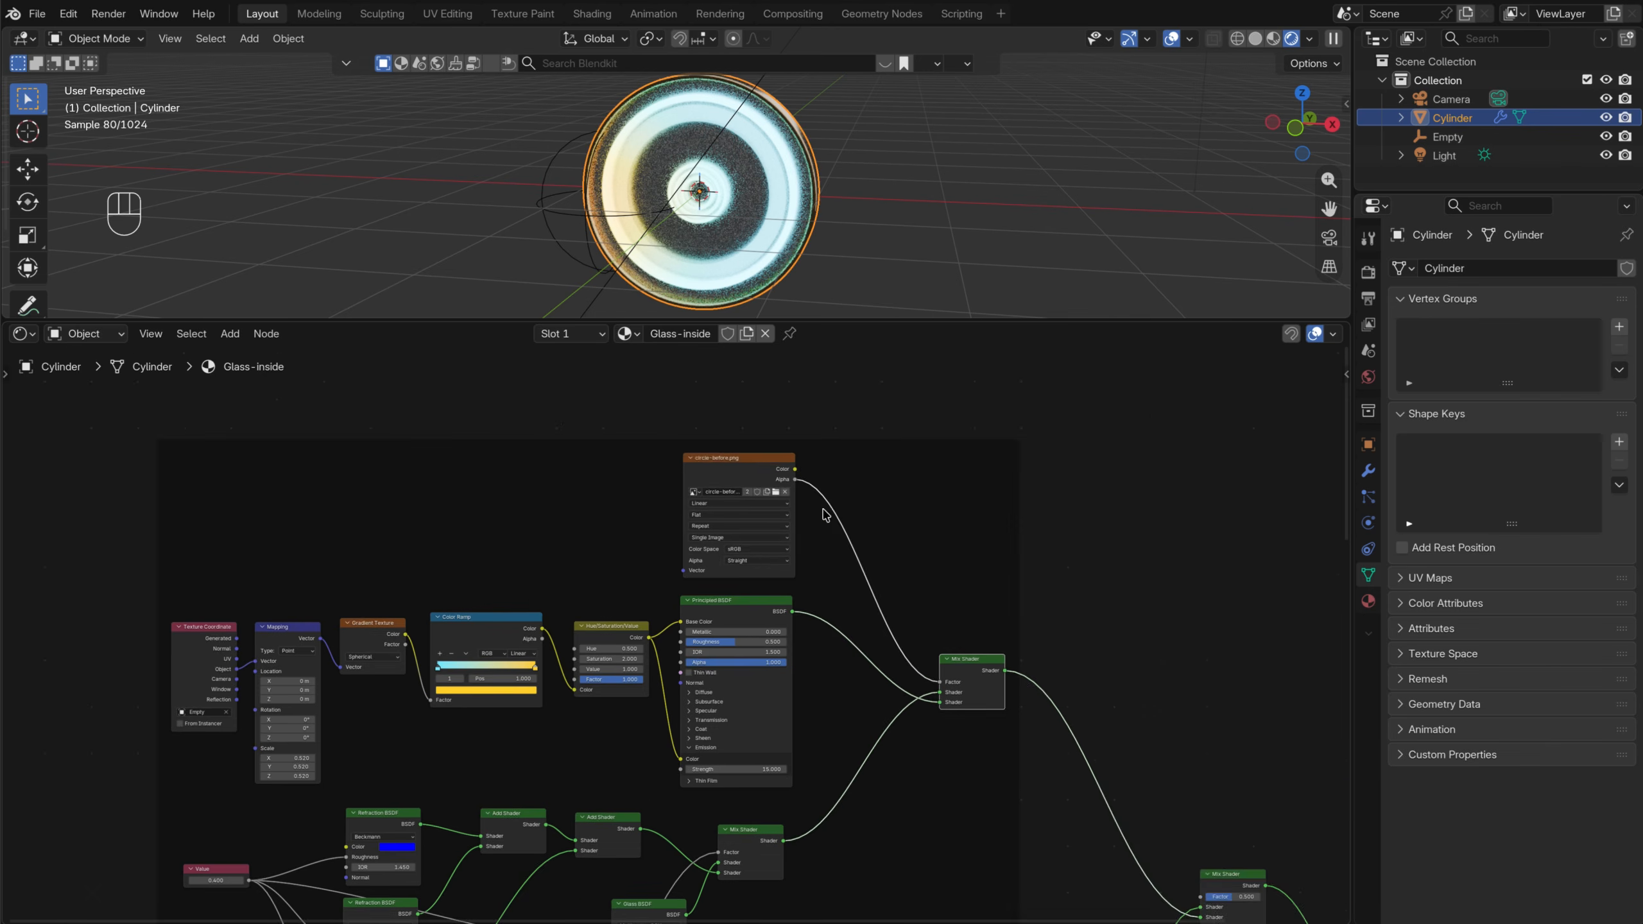
pyautogui.scroll(4, 823, 518)
pyautogui.moveTo(825, 557); pyautogui.dragTo(733, 826, button='middle')
pyautogui.scroll(4, 709, 770)
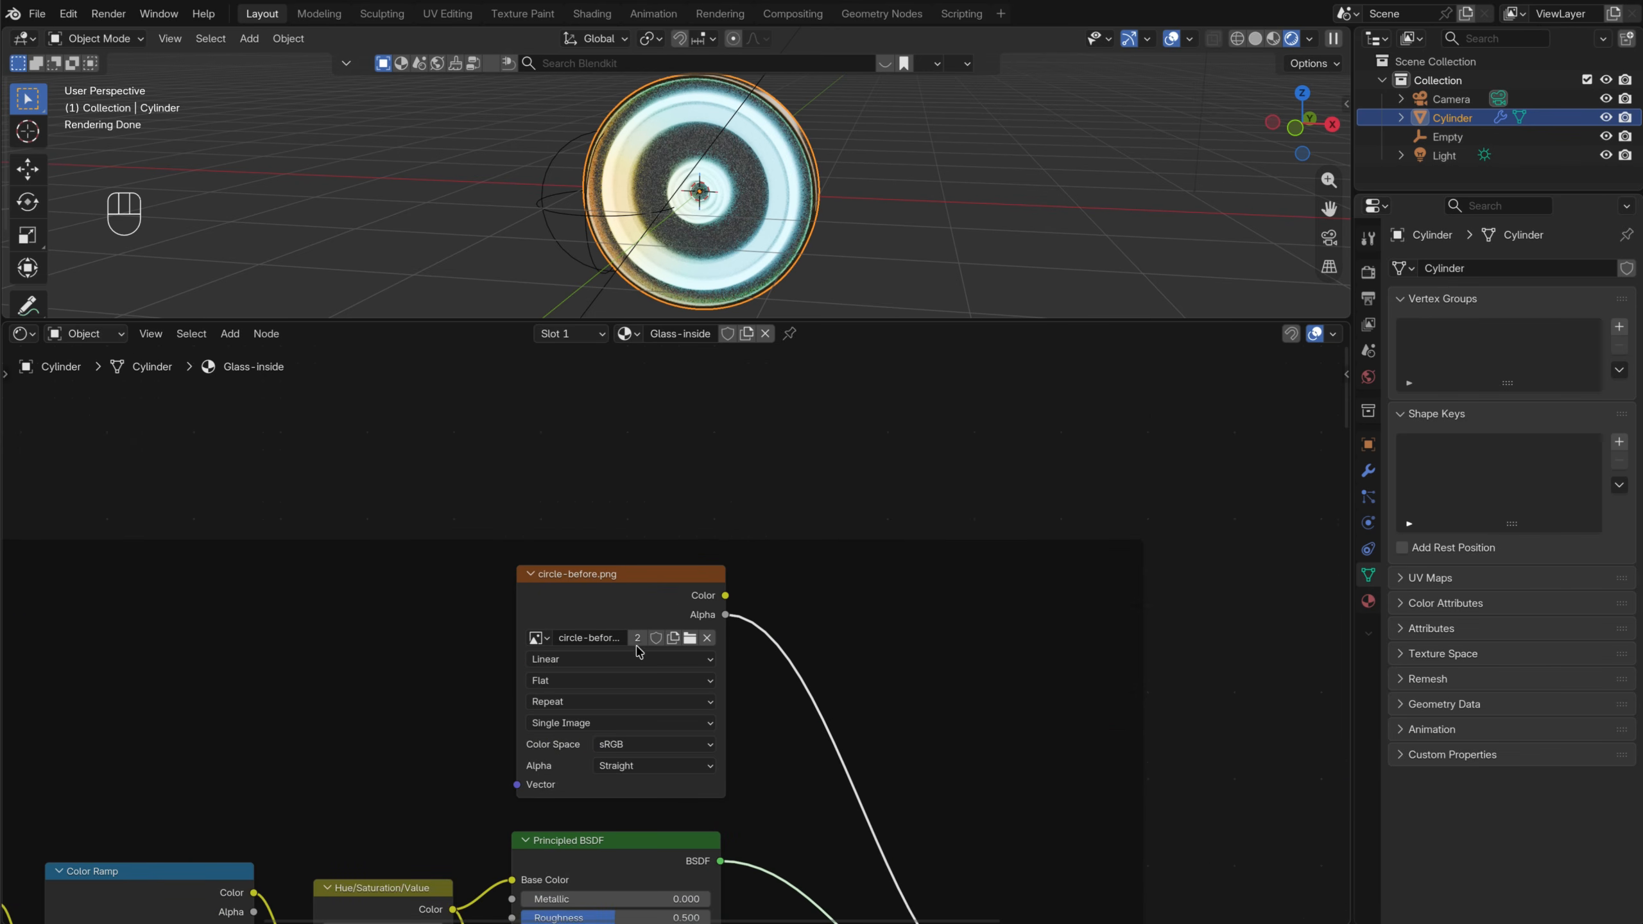
pyautogui.scroll(2, 640, 650)
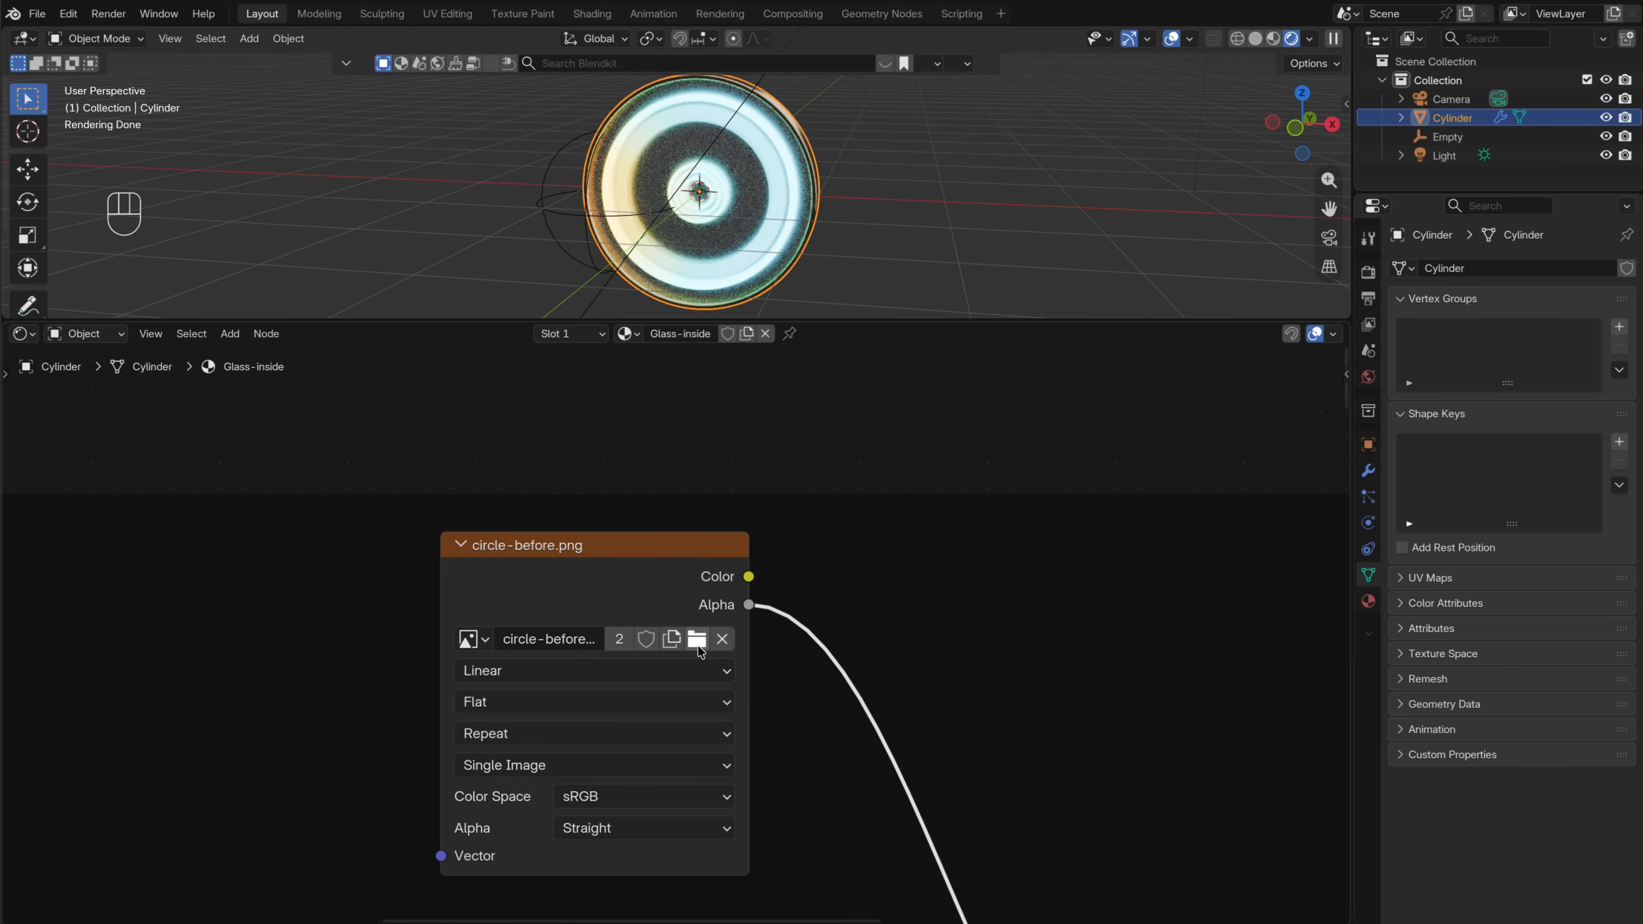
pyautogui.click(696, 639)
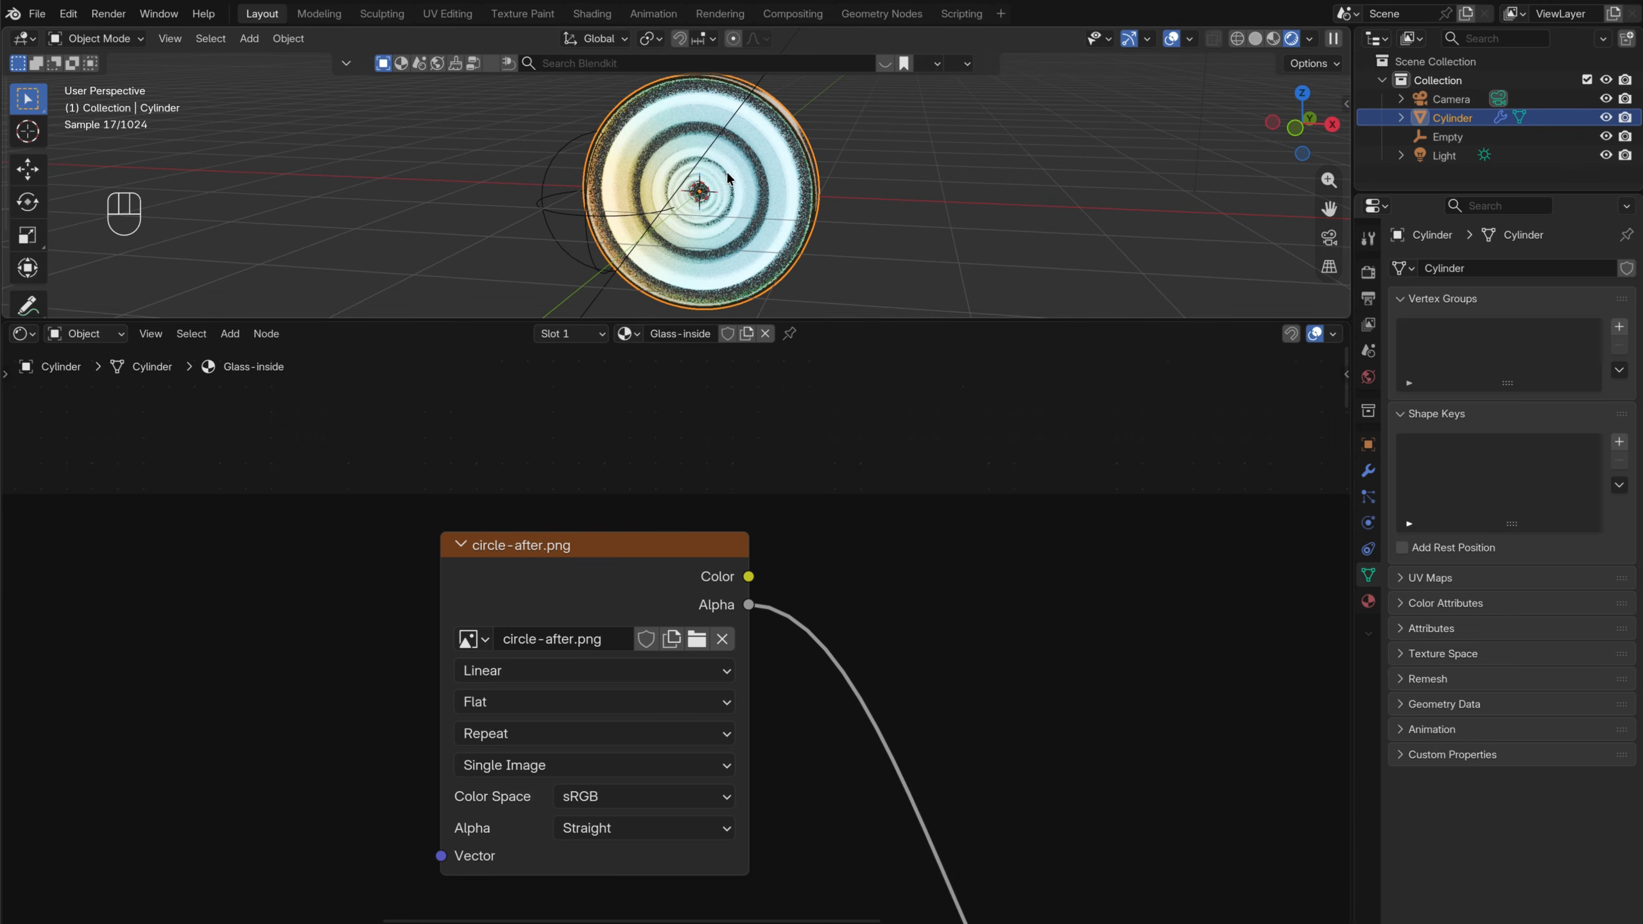
pyautogui.scroll(3, 729, 185)
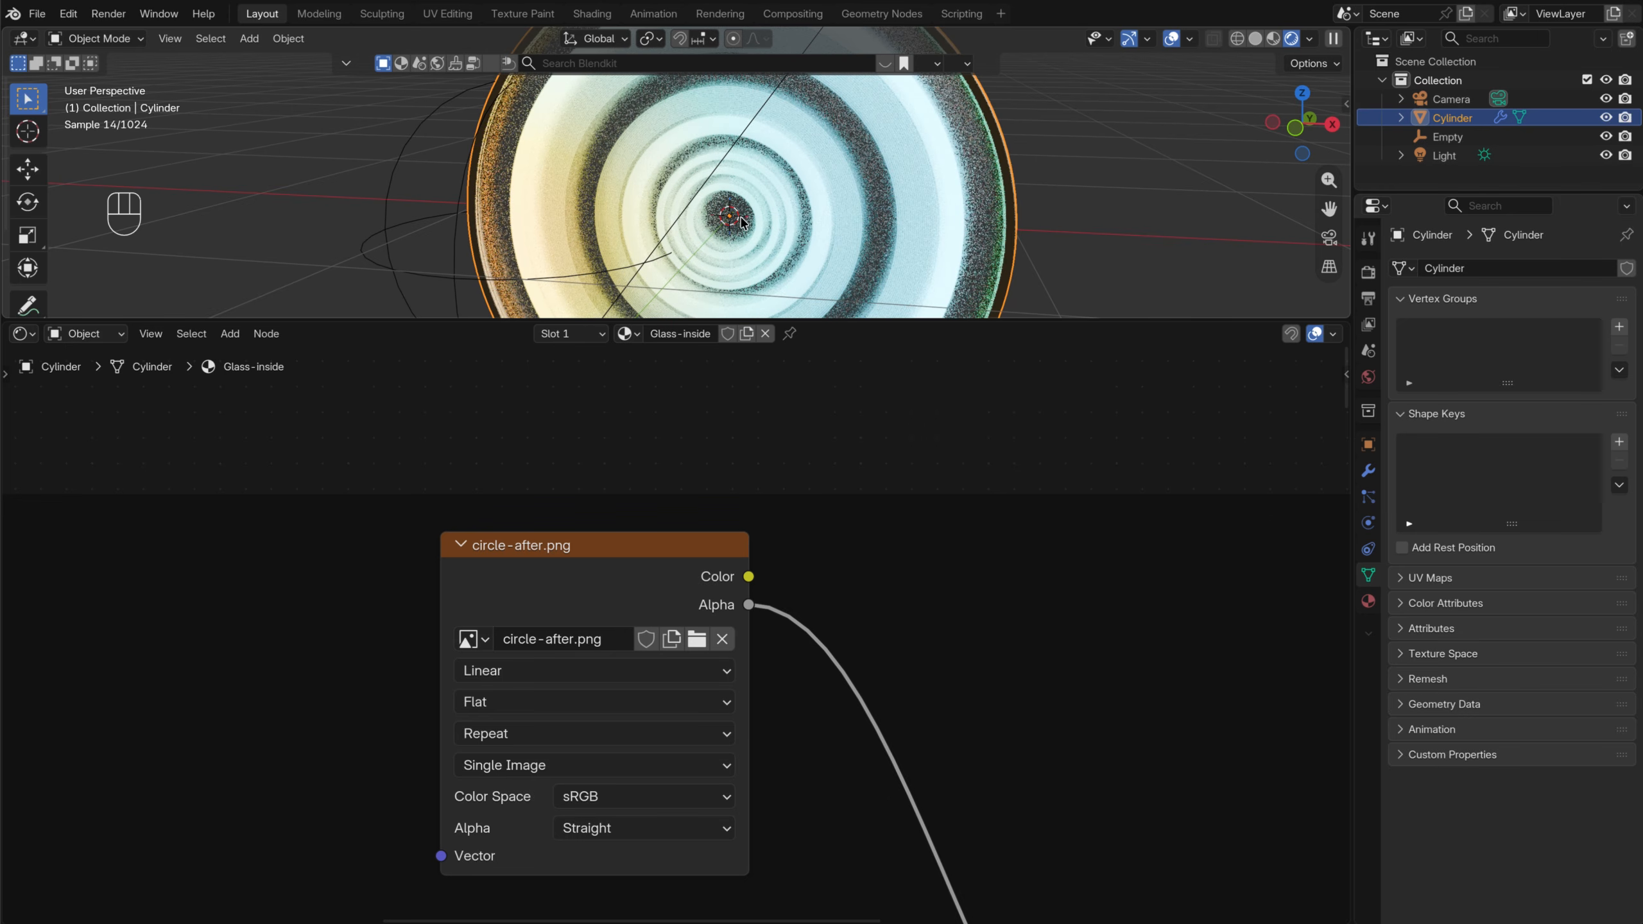
# Align the last Mix Shader and the Material Output side by side, outside the frames
pyautogui.scroll(-6, 831, 457)
pyautogui.moveTo(938, 657); pyautogui.dragTo(649, 414, button='middle')
pyautogui.moveTo(905, 769); pyautogui.dragTo(866, 610, button='middle')
pyautogui.scroll(4, 867, 614)
pyautogui.moveTo(866, 621); pyautogui.dragTo(892, 626)
pyautogui.moveTo(1118, 859); pyautogui.dragTo(1049, 630)
pyautogui.moveTo(886, 623); pyautogui.dragTo(925, 627)
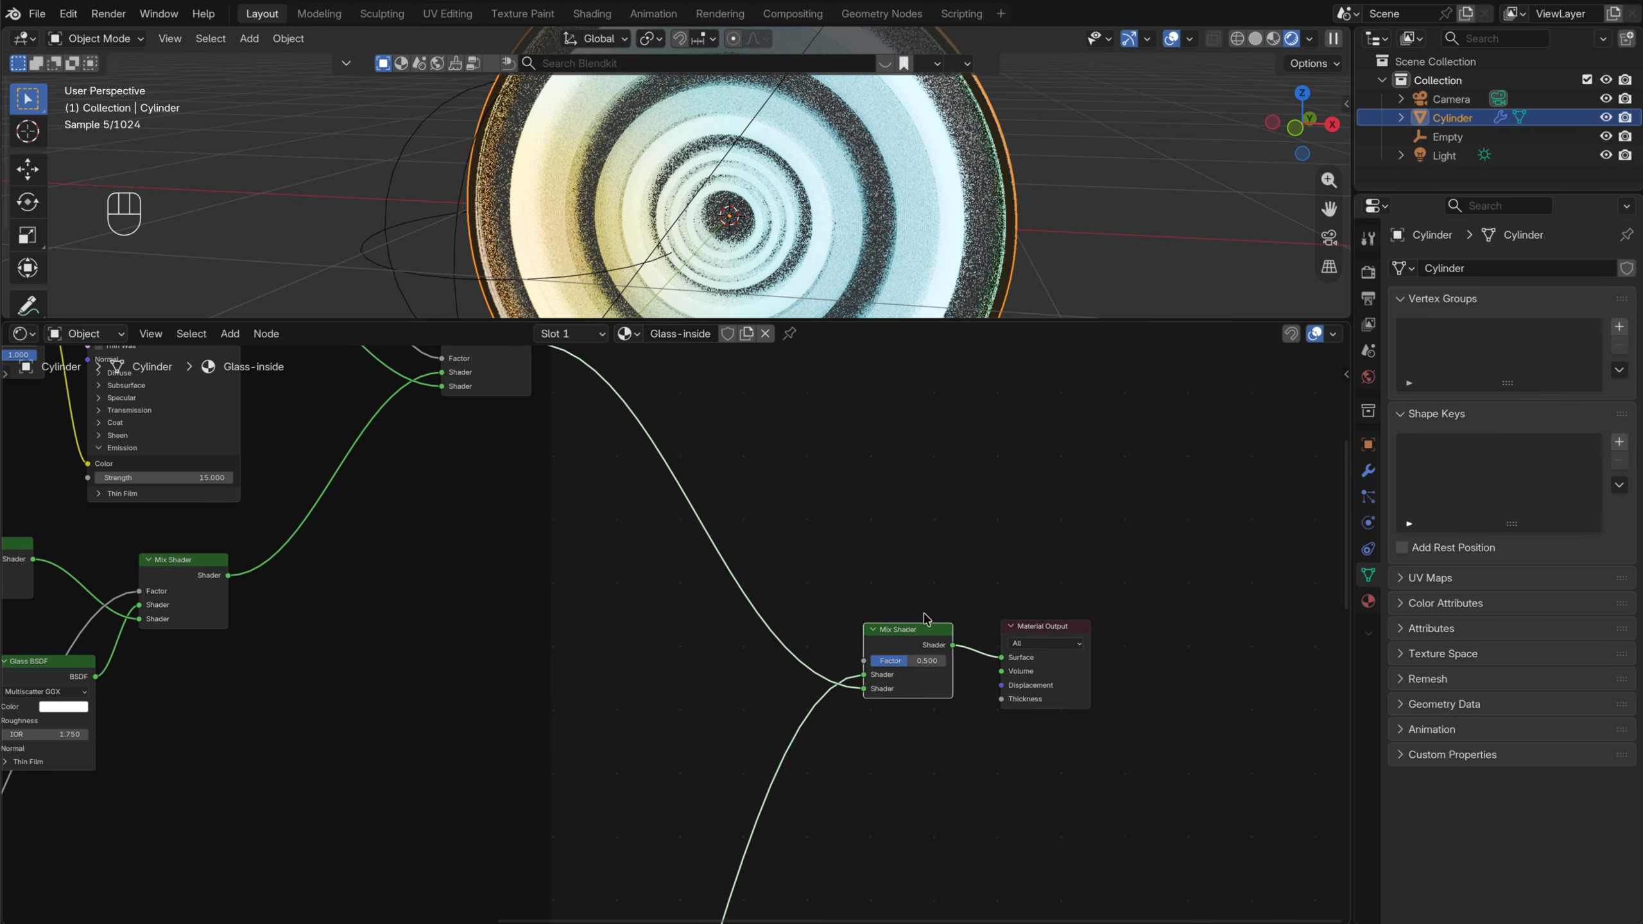
# Add a Gradient Texture node, connect its Color output to the last Mix Shader's Factor, and place it above that shader
pyautogui.moveTo(897, 376); pyautogui.dragTo(891, 531, button='middle')
pyautogui.hotkey('shift', 'a')
pyautogui.write('gra')
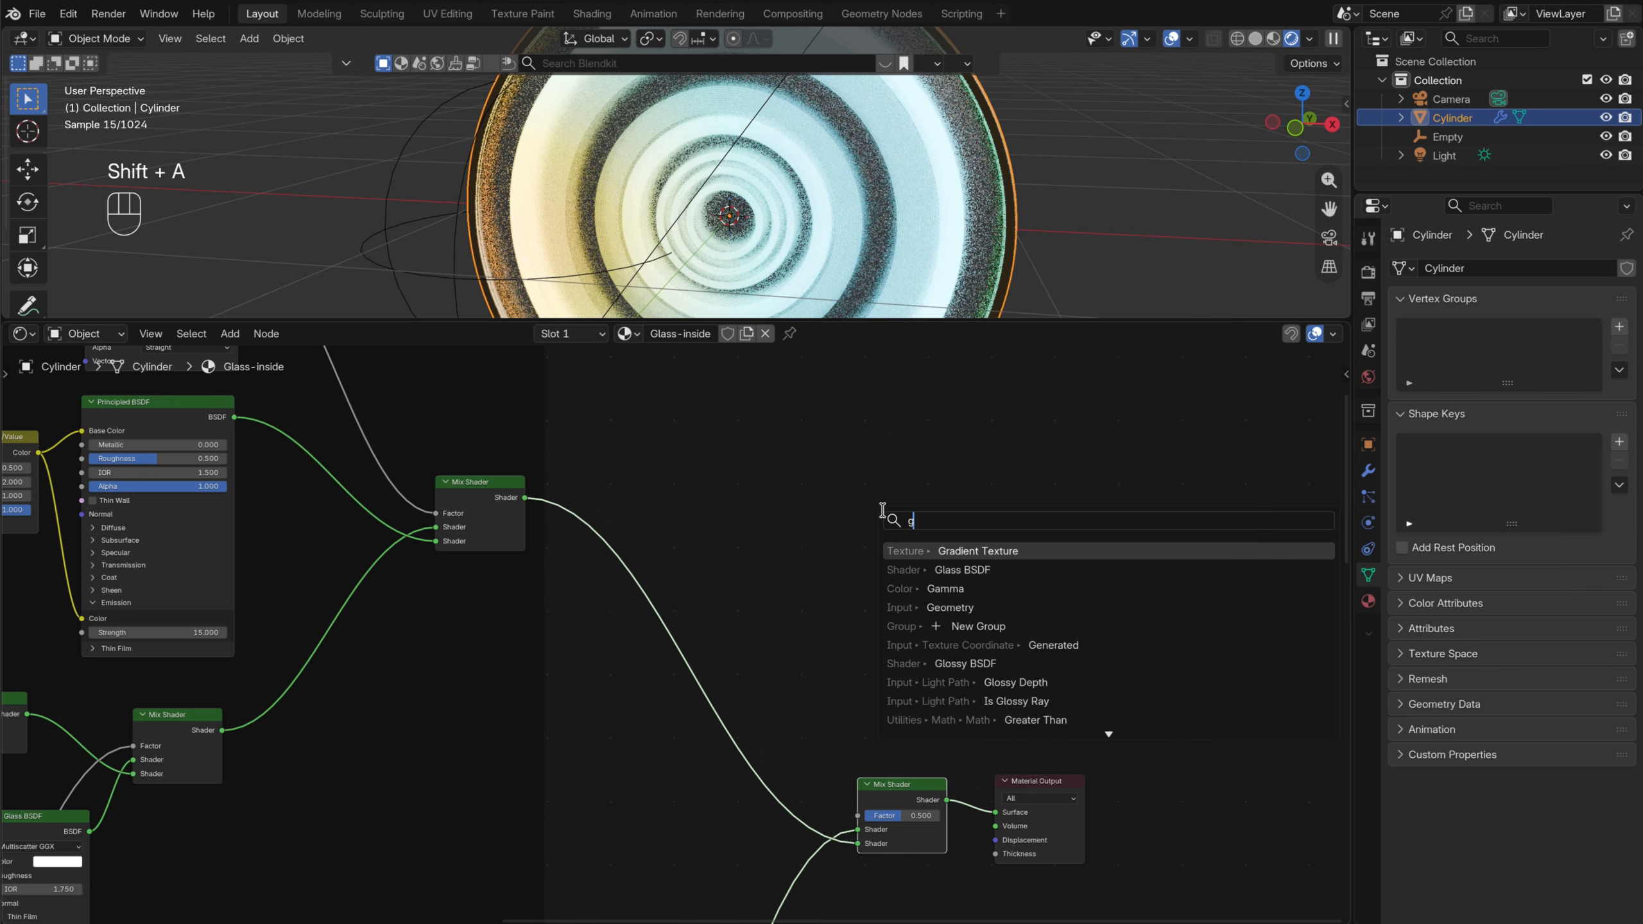
pyautogui.click(995, 551)
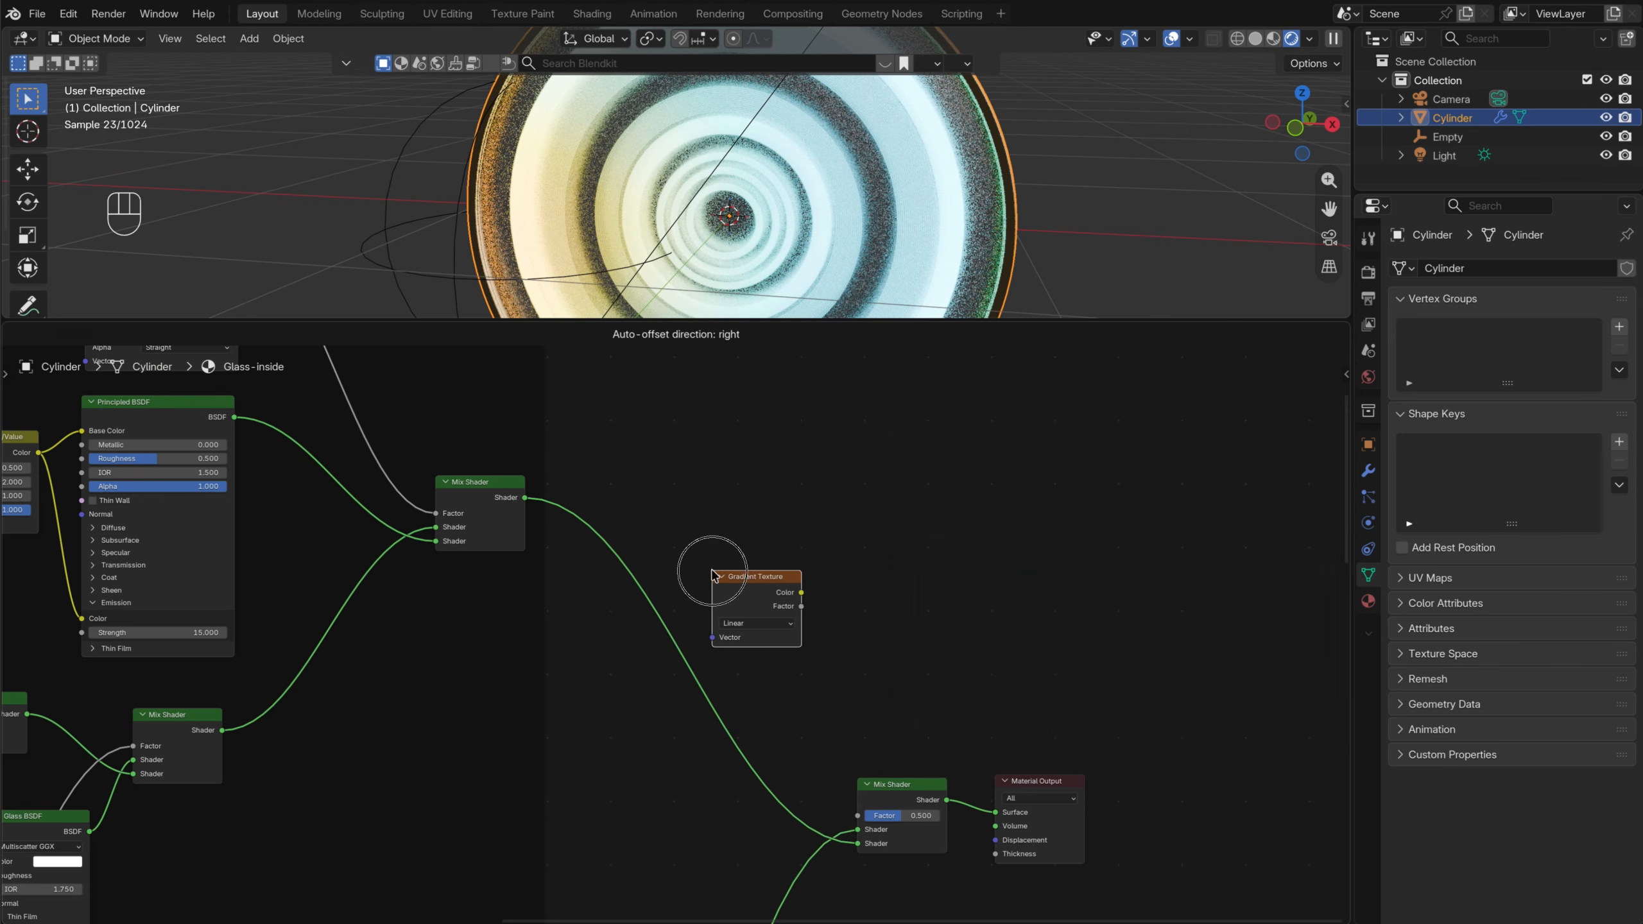
pyautogui.click(717, 577)
pyautogui.moveTo(801, 593); pyautogui.dragTo(798, 465)
# Insert a Color Ramp on the link between the Gradient Texture and the last Mix Shader's Factor
pyautogui.hotkey('shift', 'a')
pyautogui.write('c')
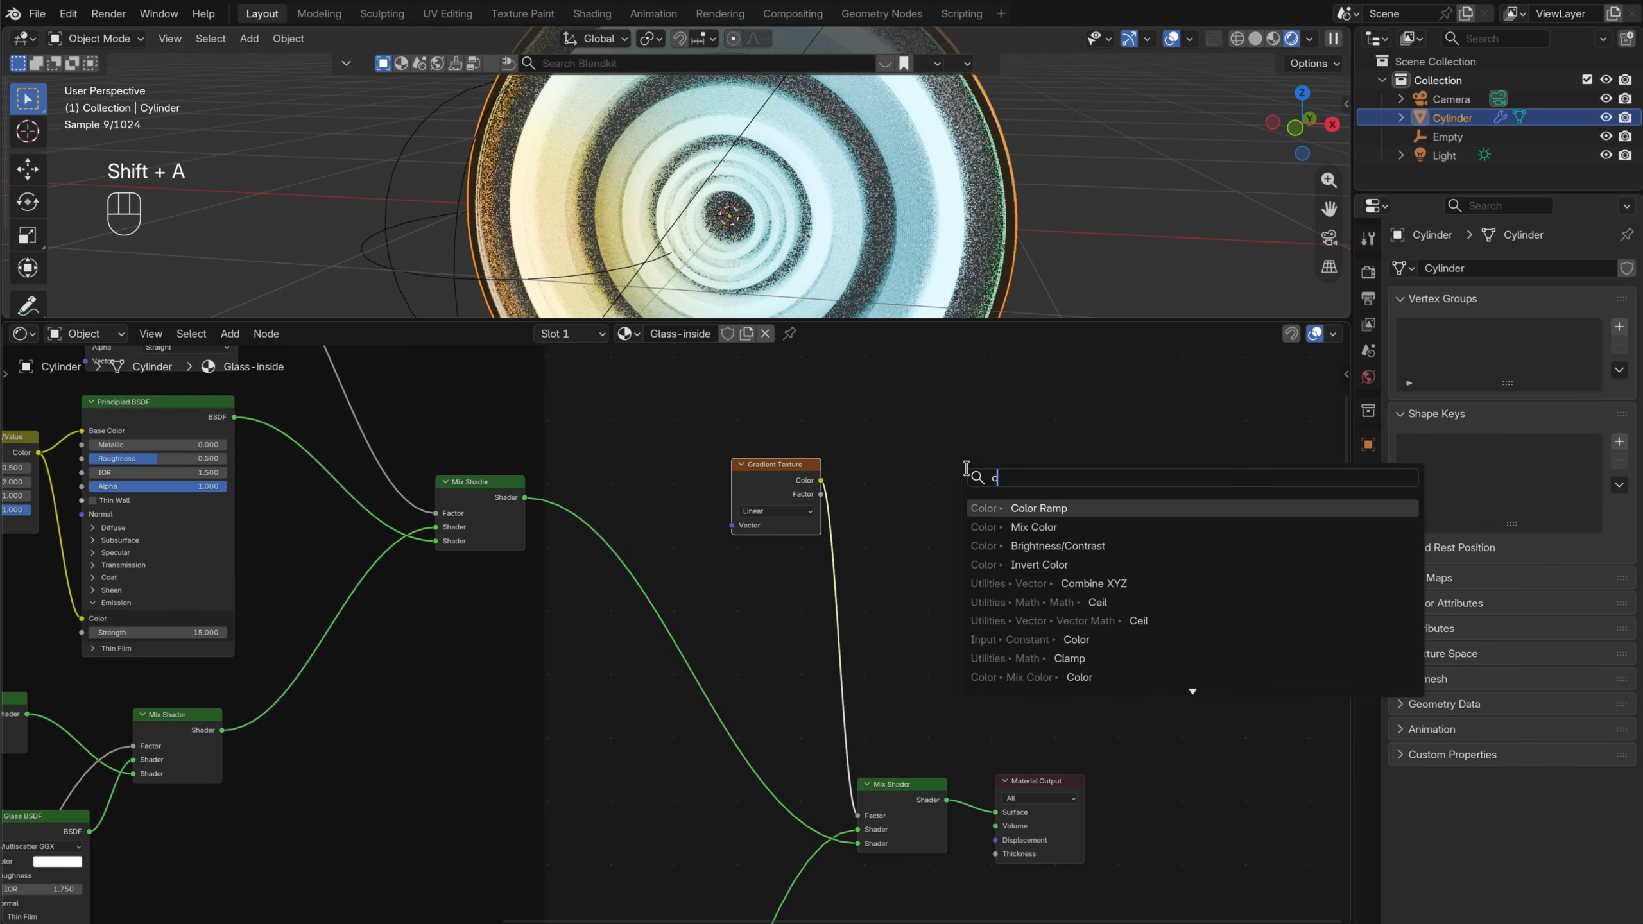
pyautogui.click(1036, 509)
pyautogui.click(923, 572)
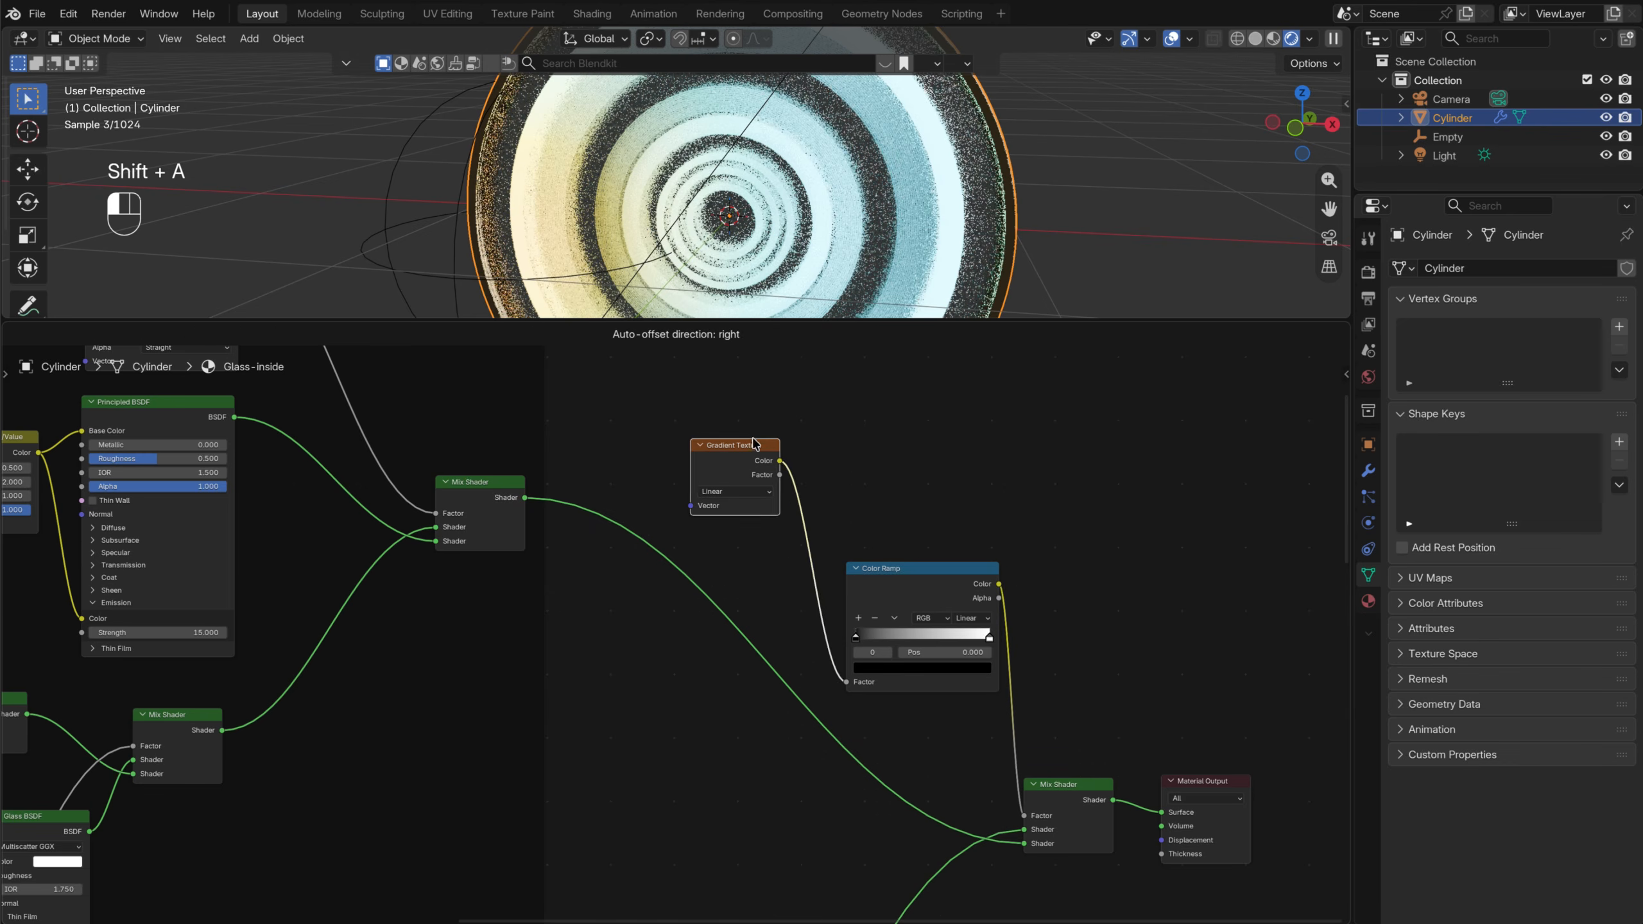
# Space out the Gradient Texture and Color Ramp, and move the last Mix Shader and Material Output up beside them
pyautogui.moveTo(925, 570); pyautogui.dragTo(936, 477)
pyautogui.moveTo(843, 473); pyautogui.dragTo(803, 595, button='middle')
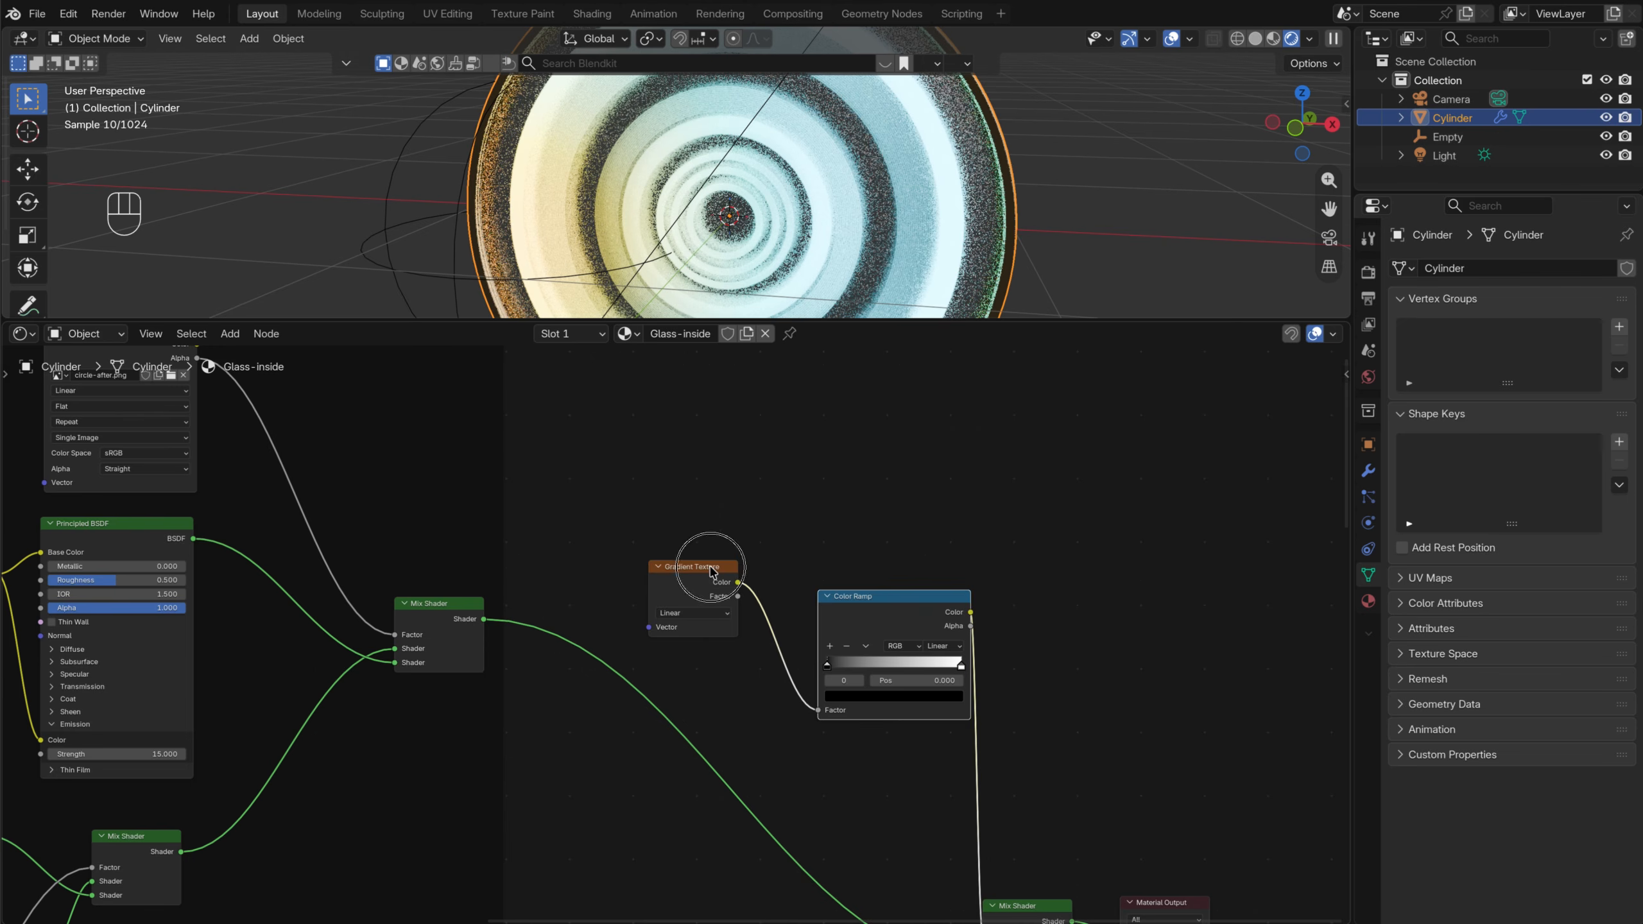
pyautogui.moveTo(711, 567); pyautogui.dragTo(744, 536)
pyautogui.moveTo(938, 599); pyautogui.dragTo(1001, 508)
pyautogui.scroll(-1, 1129, 822)
pyautogui.moveTo(1133, 823); pyautogui.dragTo(817, 714, button='middle')
pyautogui.moveTo(720, 759); pyautogui.dragTo(985, 864)
pyautogui.moveTo(747, 788); pyautogui.dragTo(1025, 554)
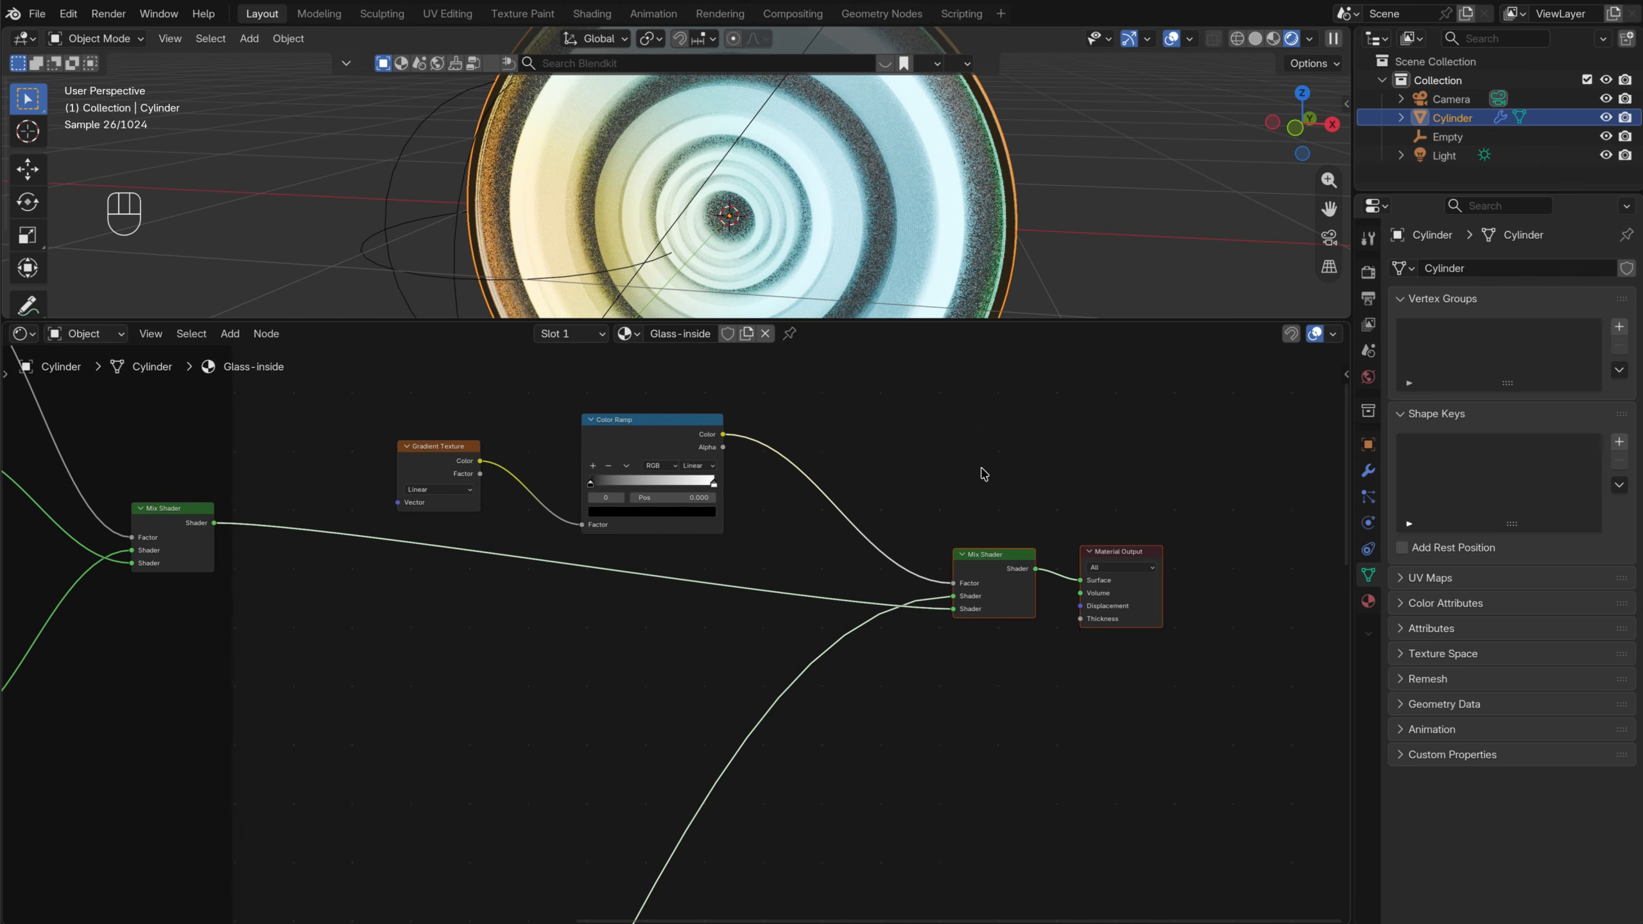
# Shift the Gradient Texture and Color Ramp up and closer to the last Mix Shader, leaving room before them
pyautogui.moveTo(972, 444); pyautogui.dragTo(982, 682, button='middle')
pyautogui.click(625, 659)
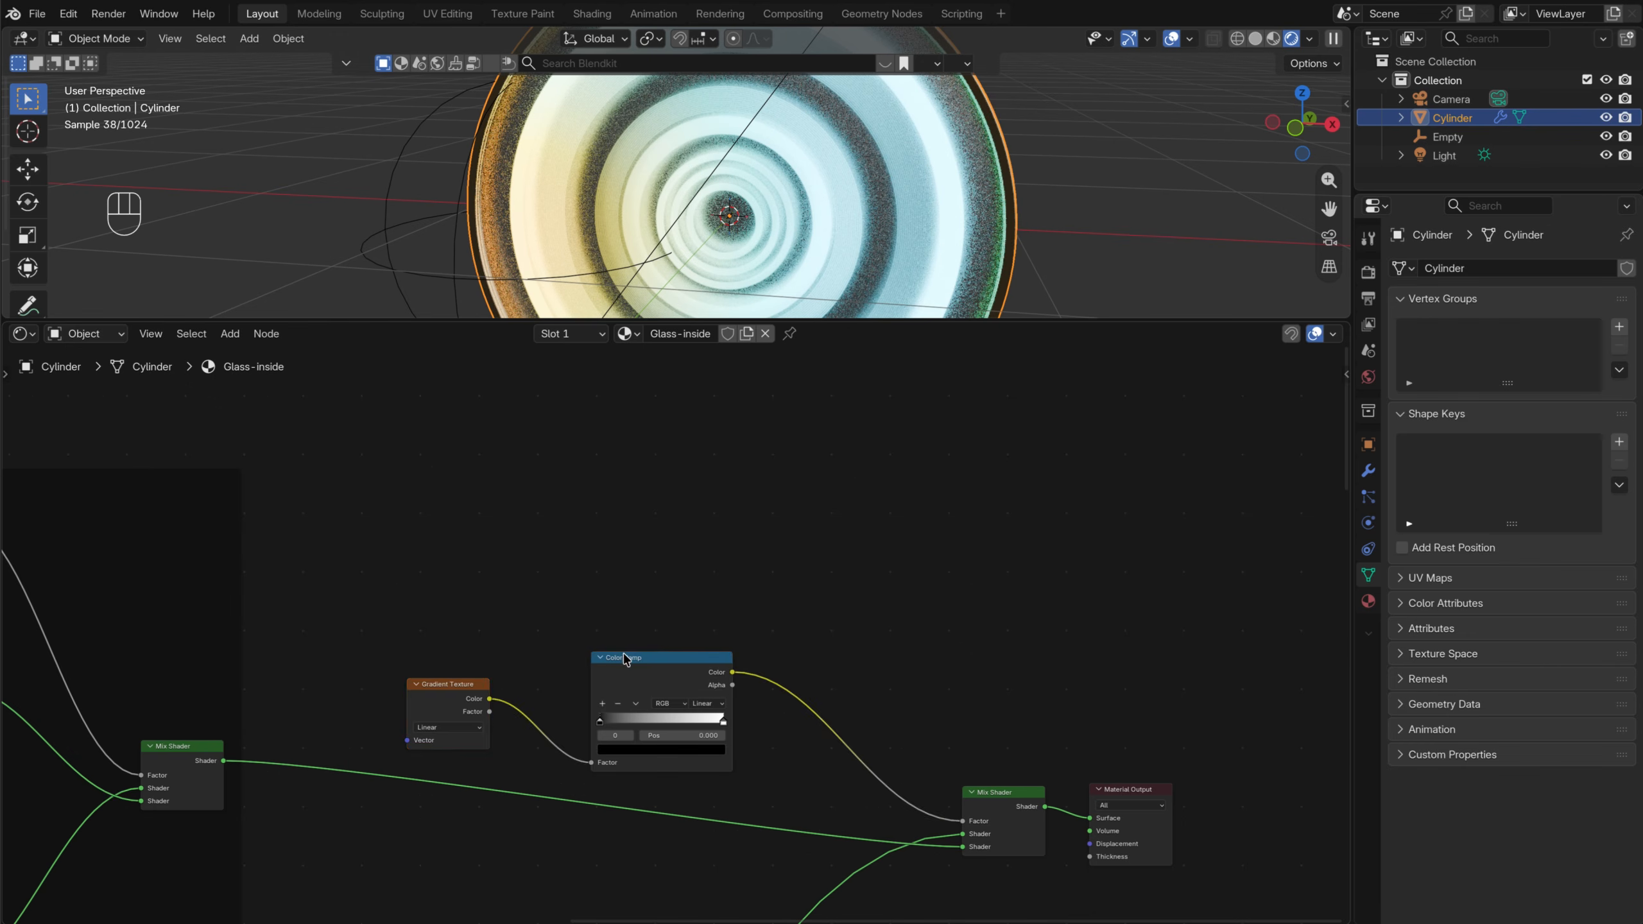
pyautogui.moveTo(443, 629); pyautogui.dragTo(853, 579)
pyautogui.click(707, 554)
pyautogui.moveTo(661, 603); pyautogui.dragTo(665, 581)
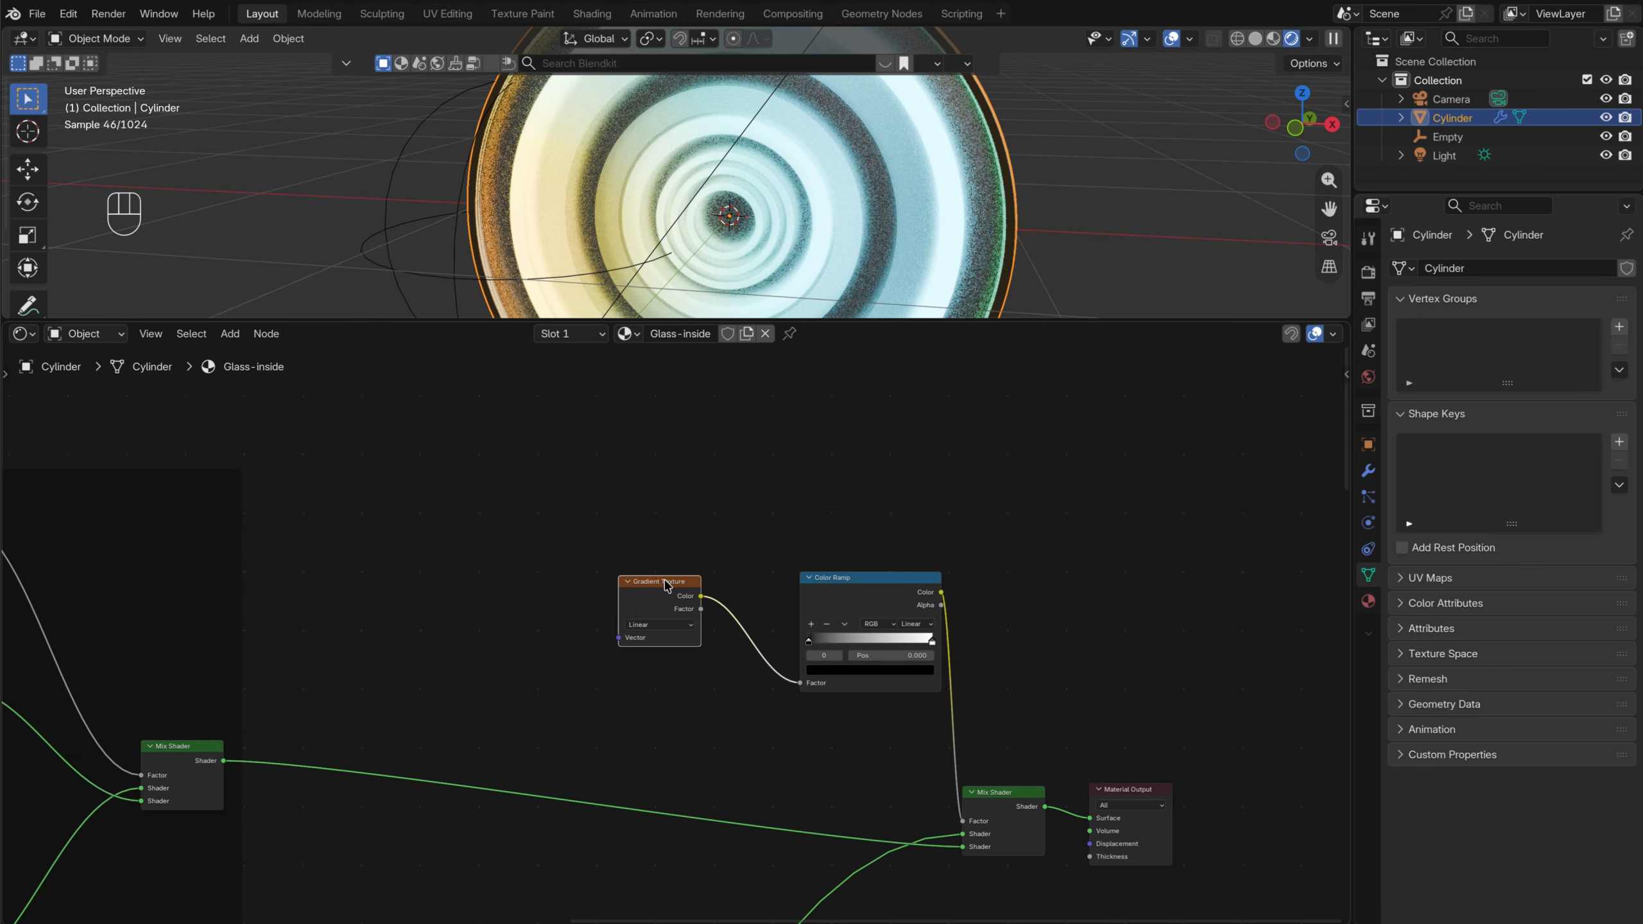
# Add Texture Coordinate and Mapping nodes to the new Gradient Texture and feed the Mapping vector from the Object output
pyautogui.hotkey('ctrl', 't')
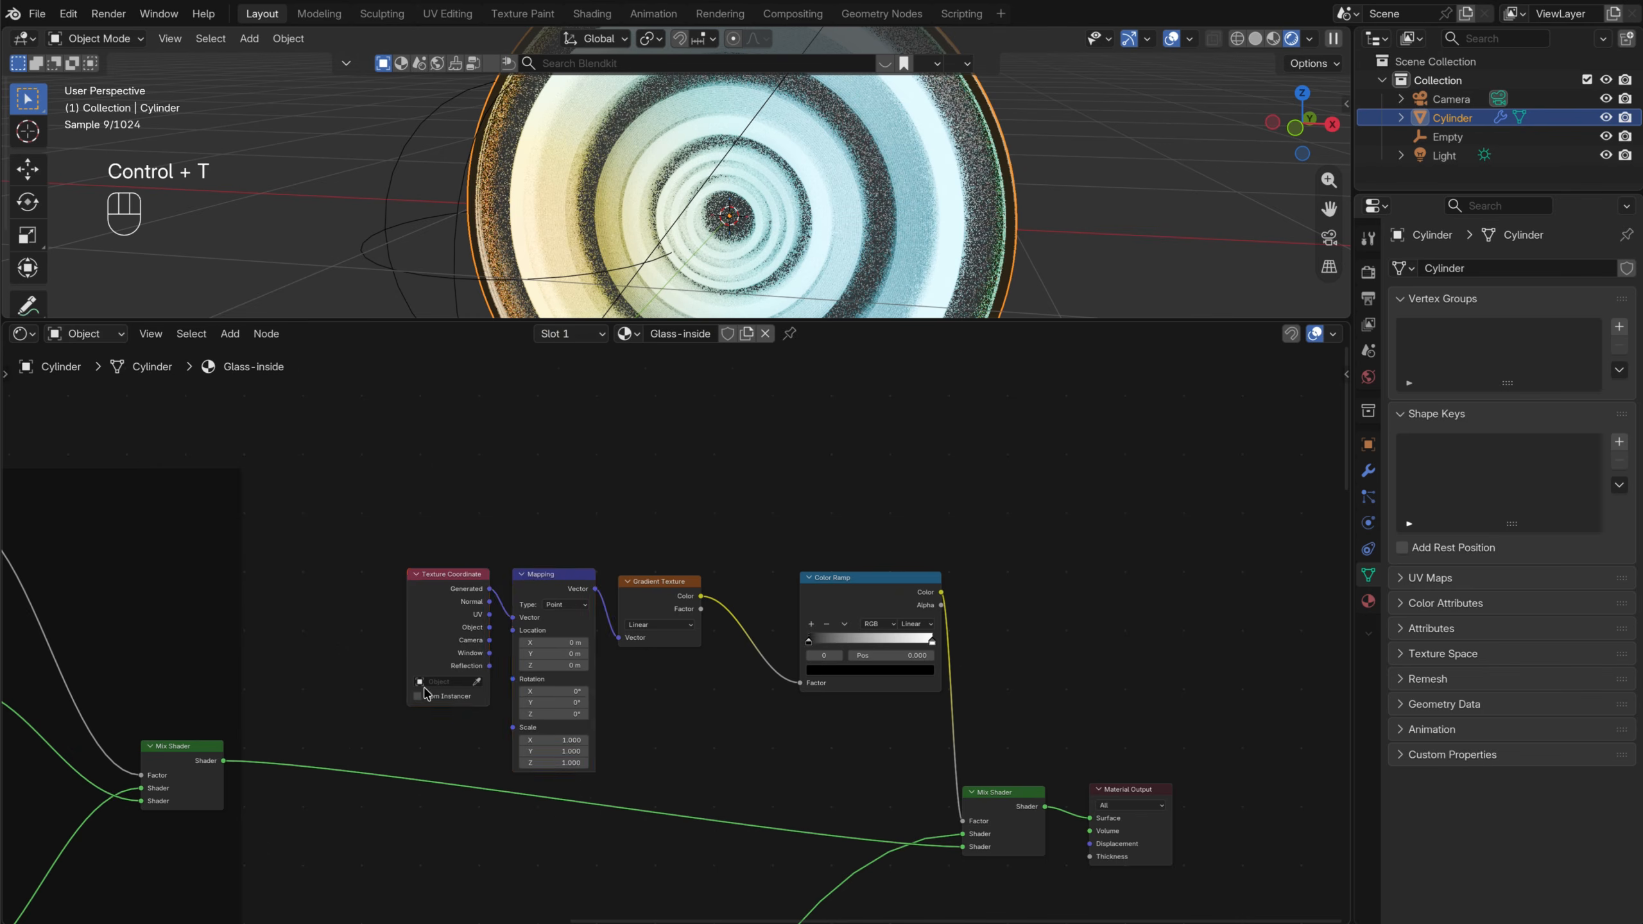
pyautogui.scroll(4, 467, 685)
pyautogui.moveTo(519, 623); pyautogui.dragTo(570, 601)
# Add a Plain Axes empty to the scene with the cylinder deselected
pyautogui.click(1101, 187)
pyautogui.scroll(-3, 1101, 187)
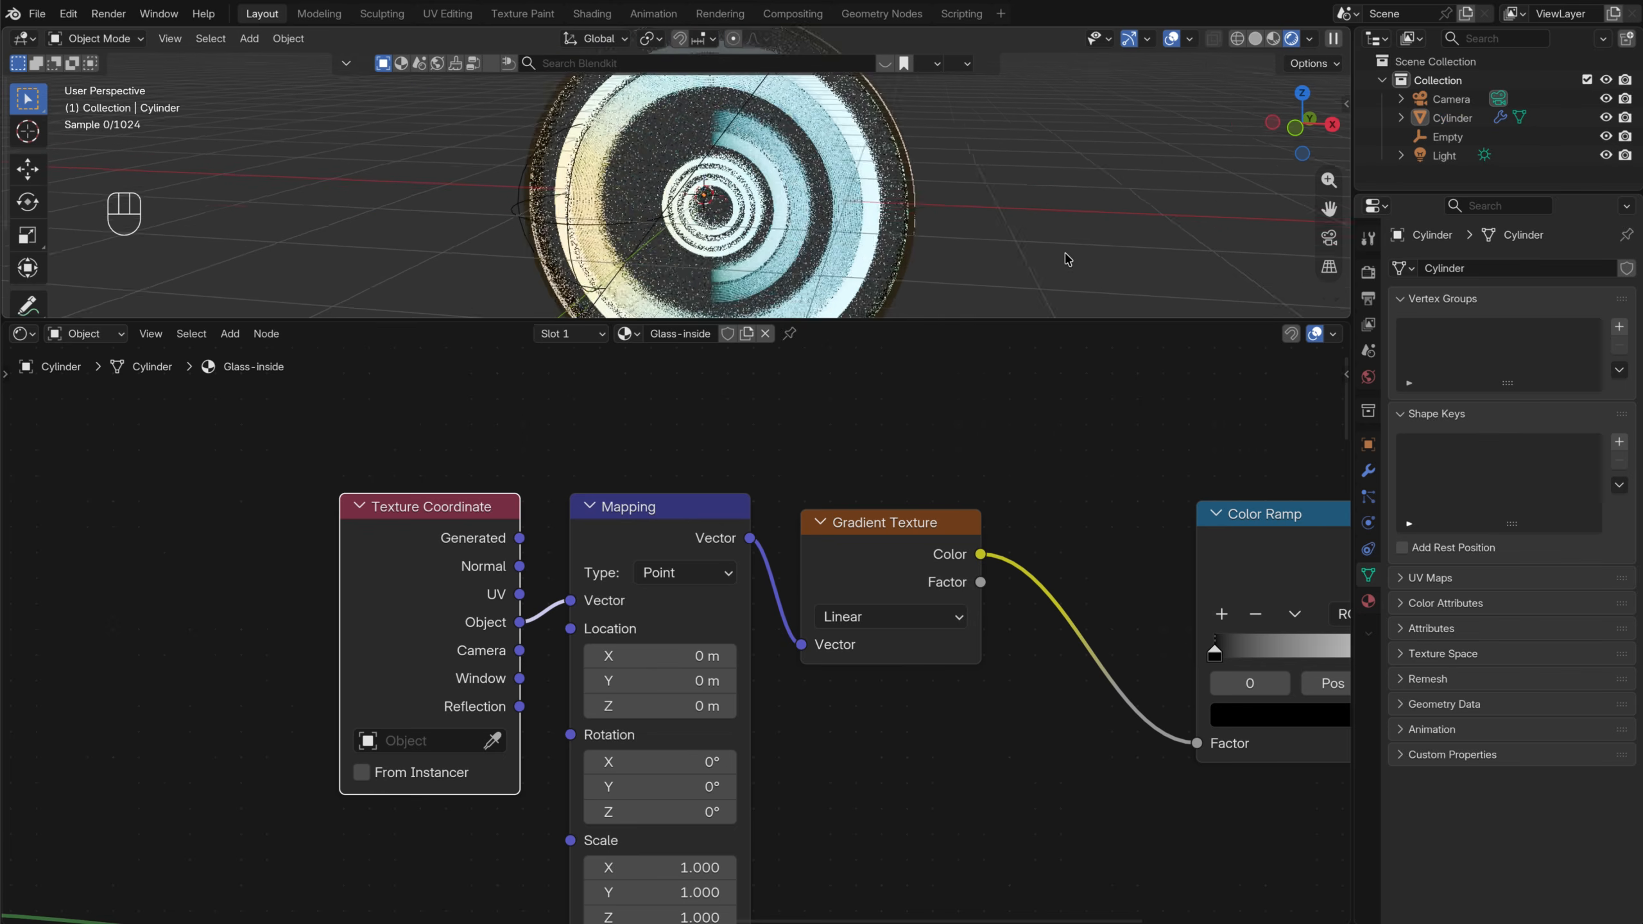
pyautogui.hotkey('shift', 'a')
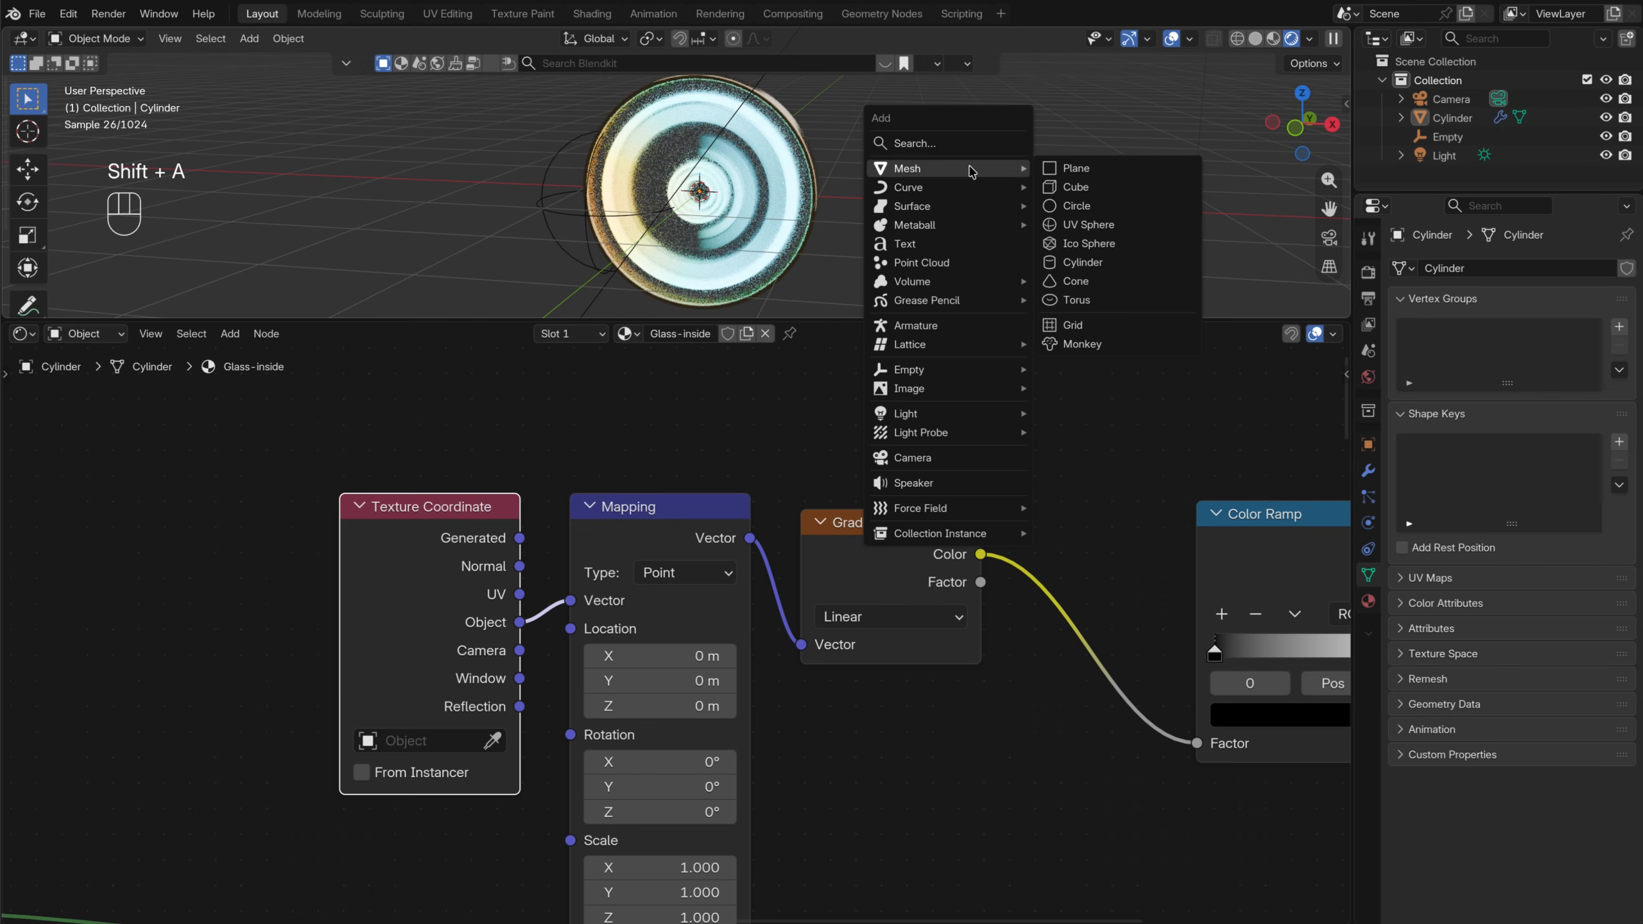
pyautogui.moveTo(957, 370)
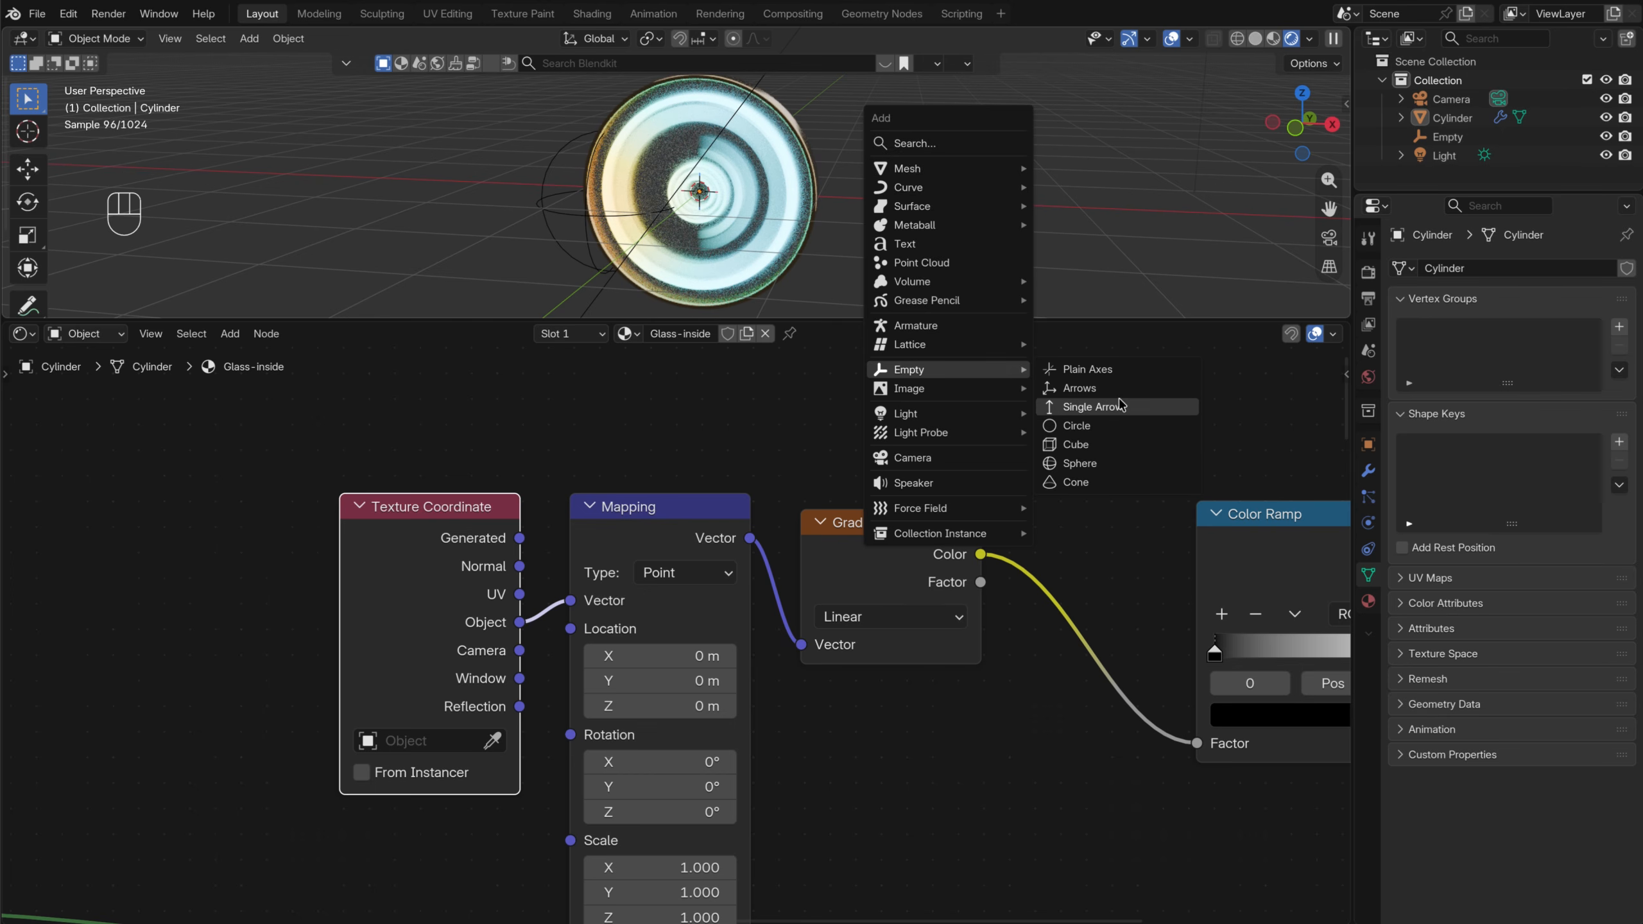
pyautogui.click(1099, 370)
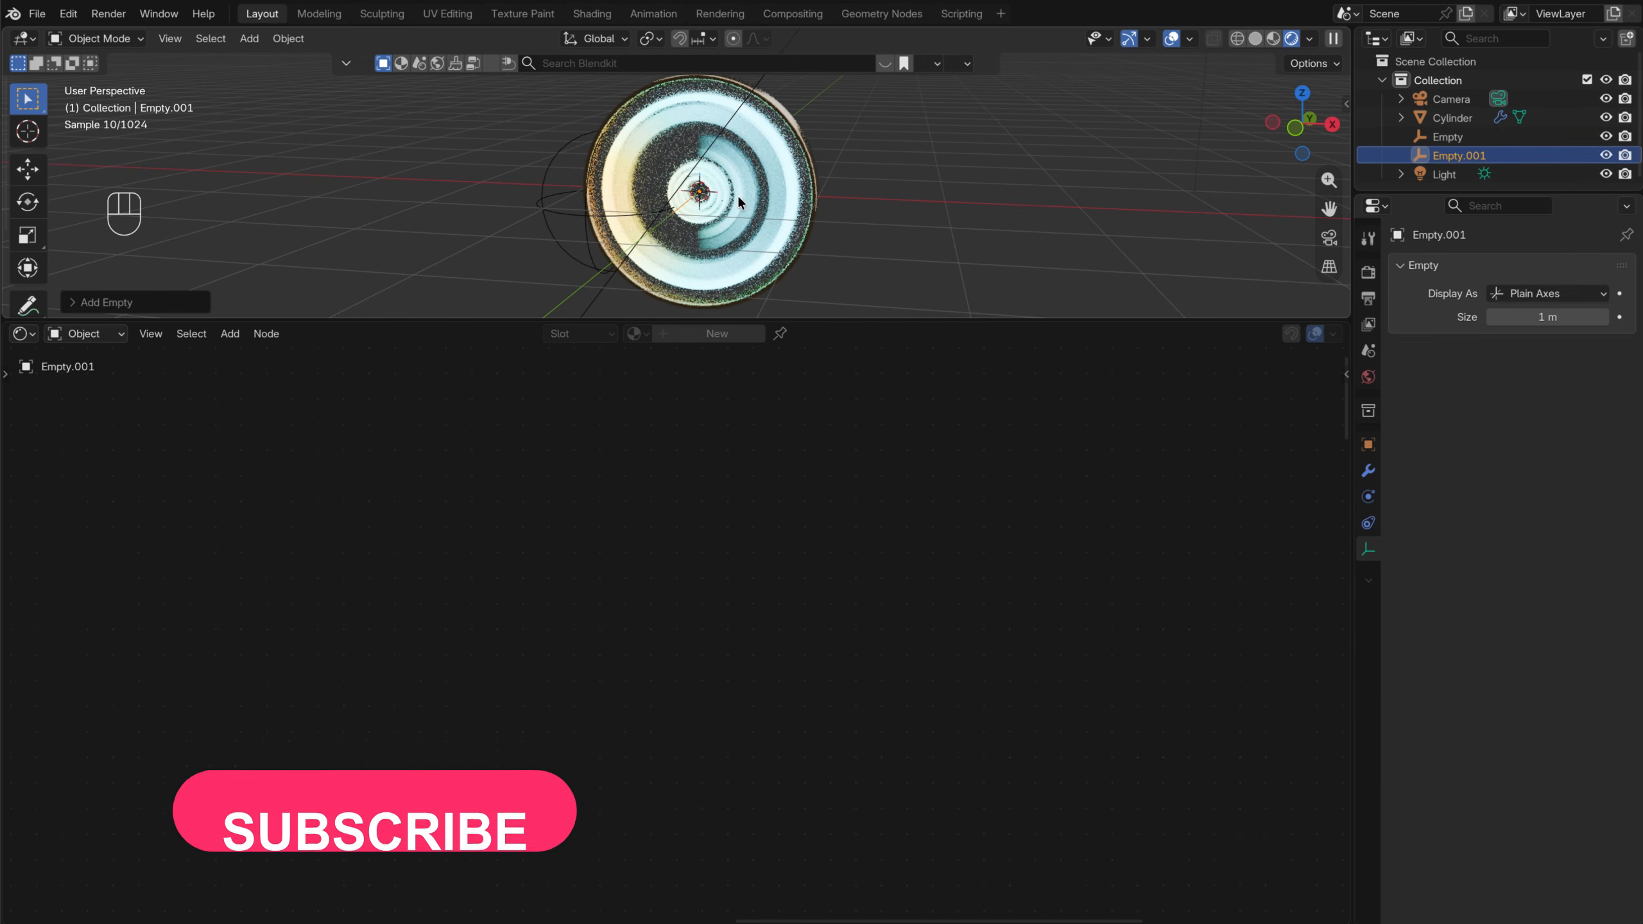
# Scale up the new plain-axes empty so its axes extend past the cylinder's rim
pyautogui.scroll(3, 721, 198)
pyautogui.moveTo(894, 261); pyautogui.dragTo(770, 241, button='middle')
pyautogui.press('s')
pyautogui.click(978, 209)
# Switch the viewport shading to Material Preview and look at the scene from the front
pyautogui.press('z')
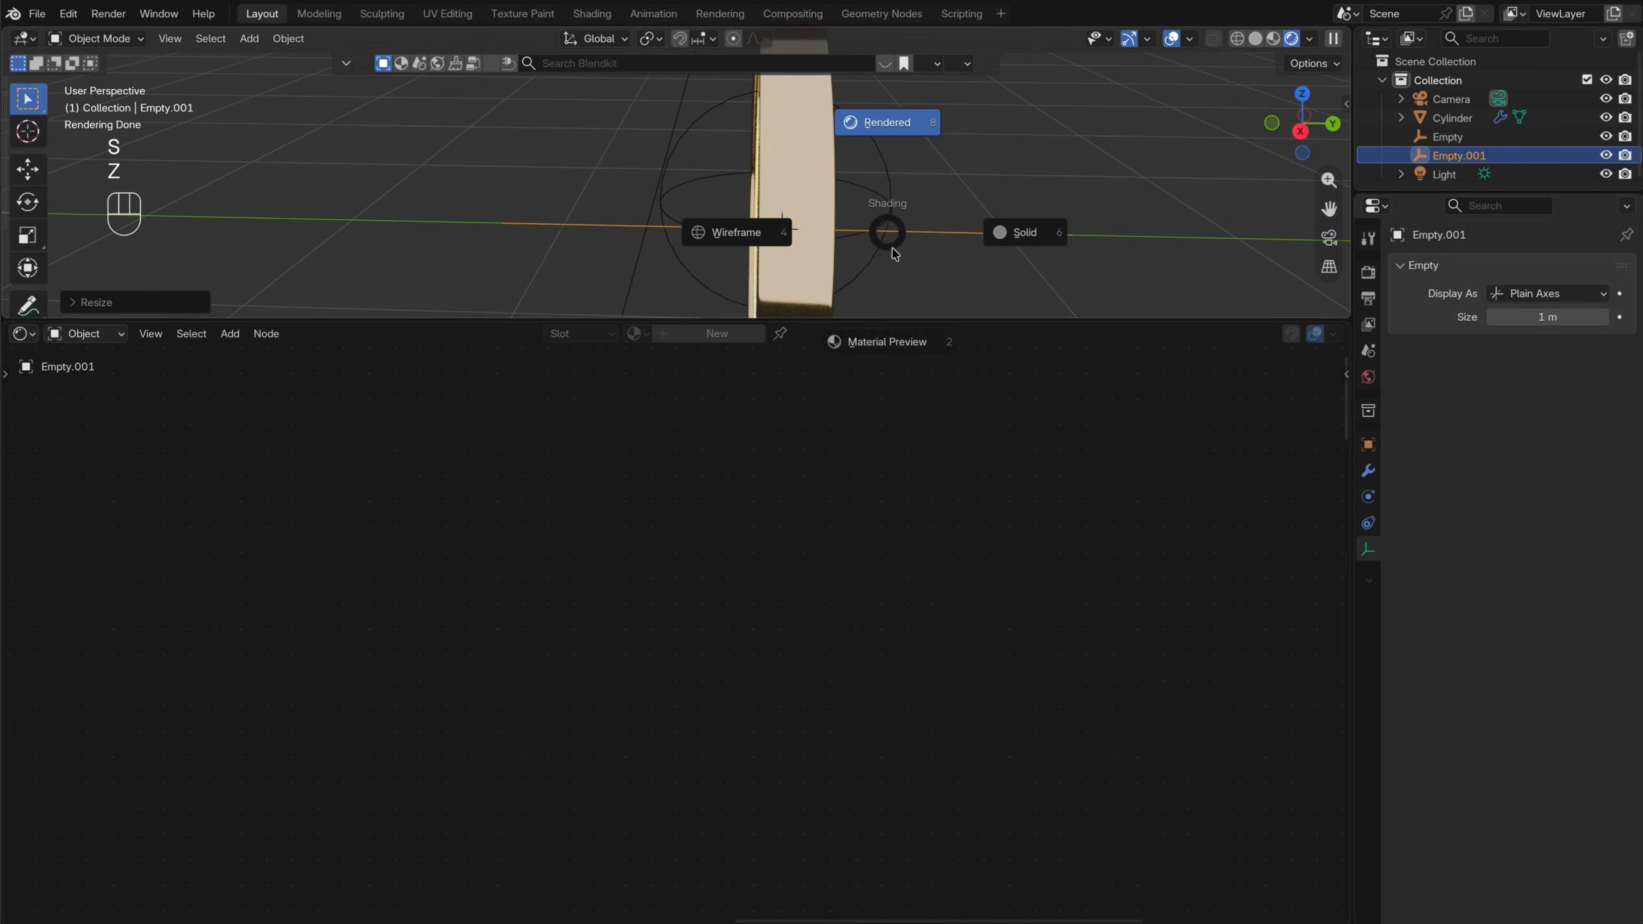
pyautogui.click(898, 341)
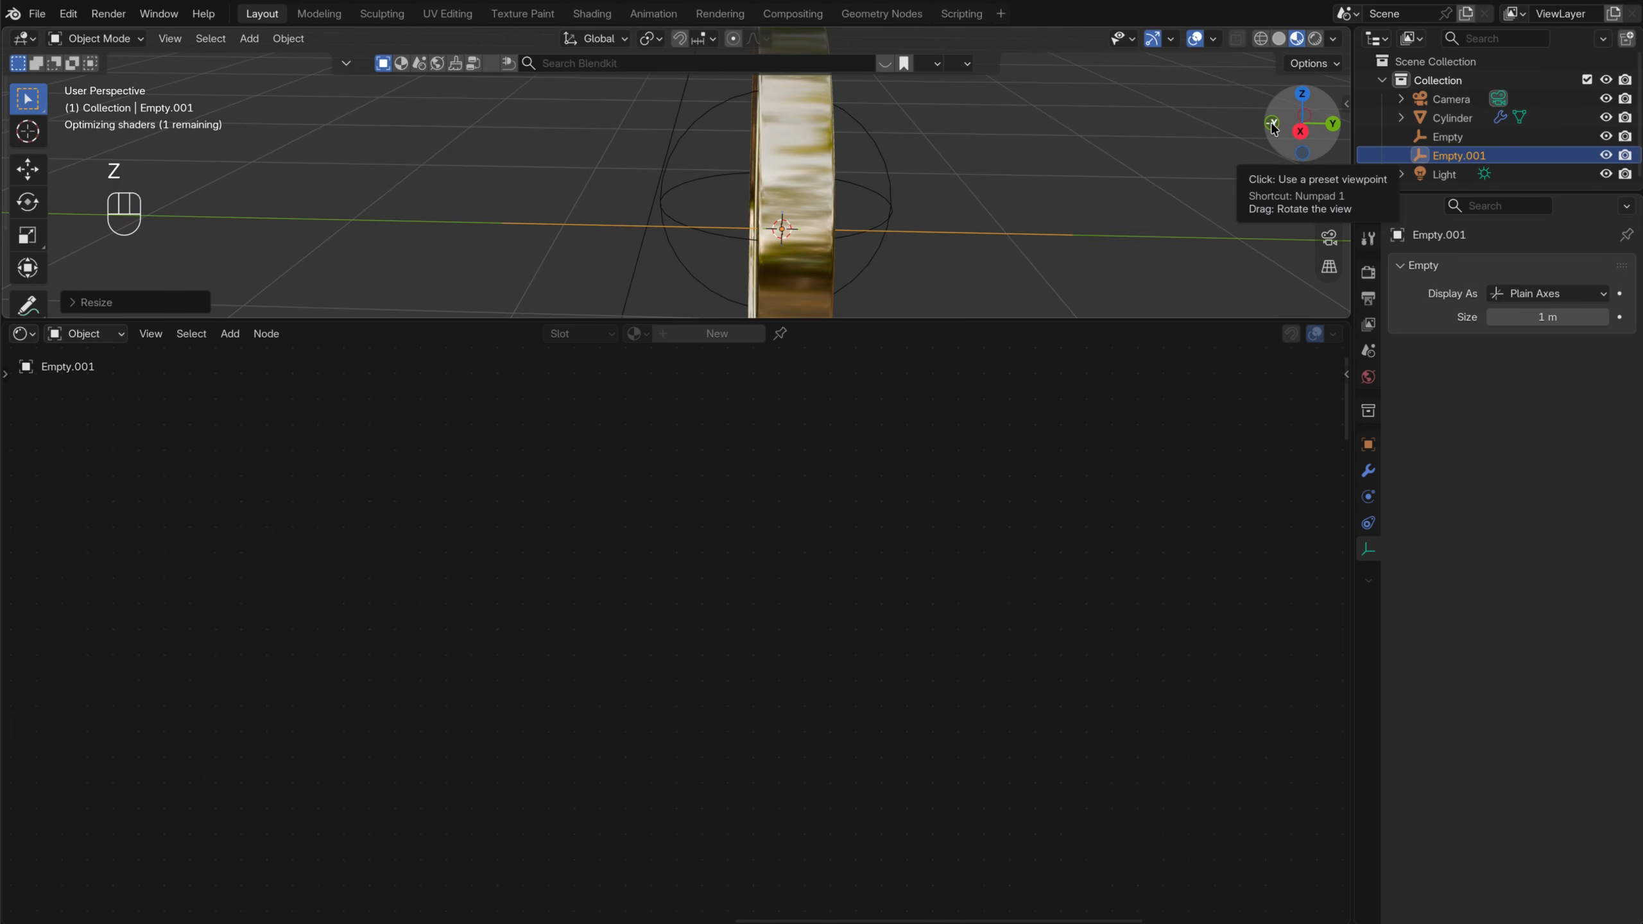
pyautogui.click(1272, 125)
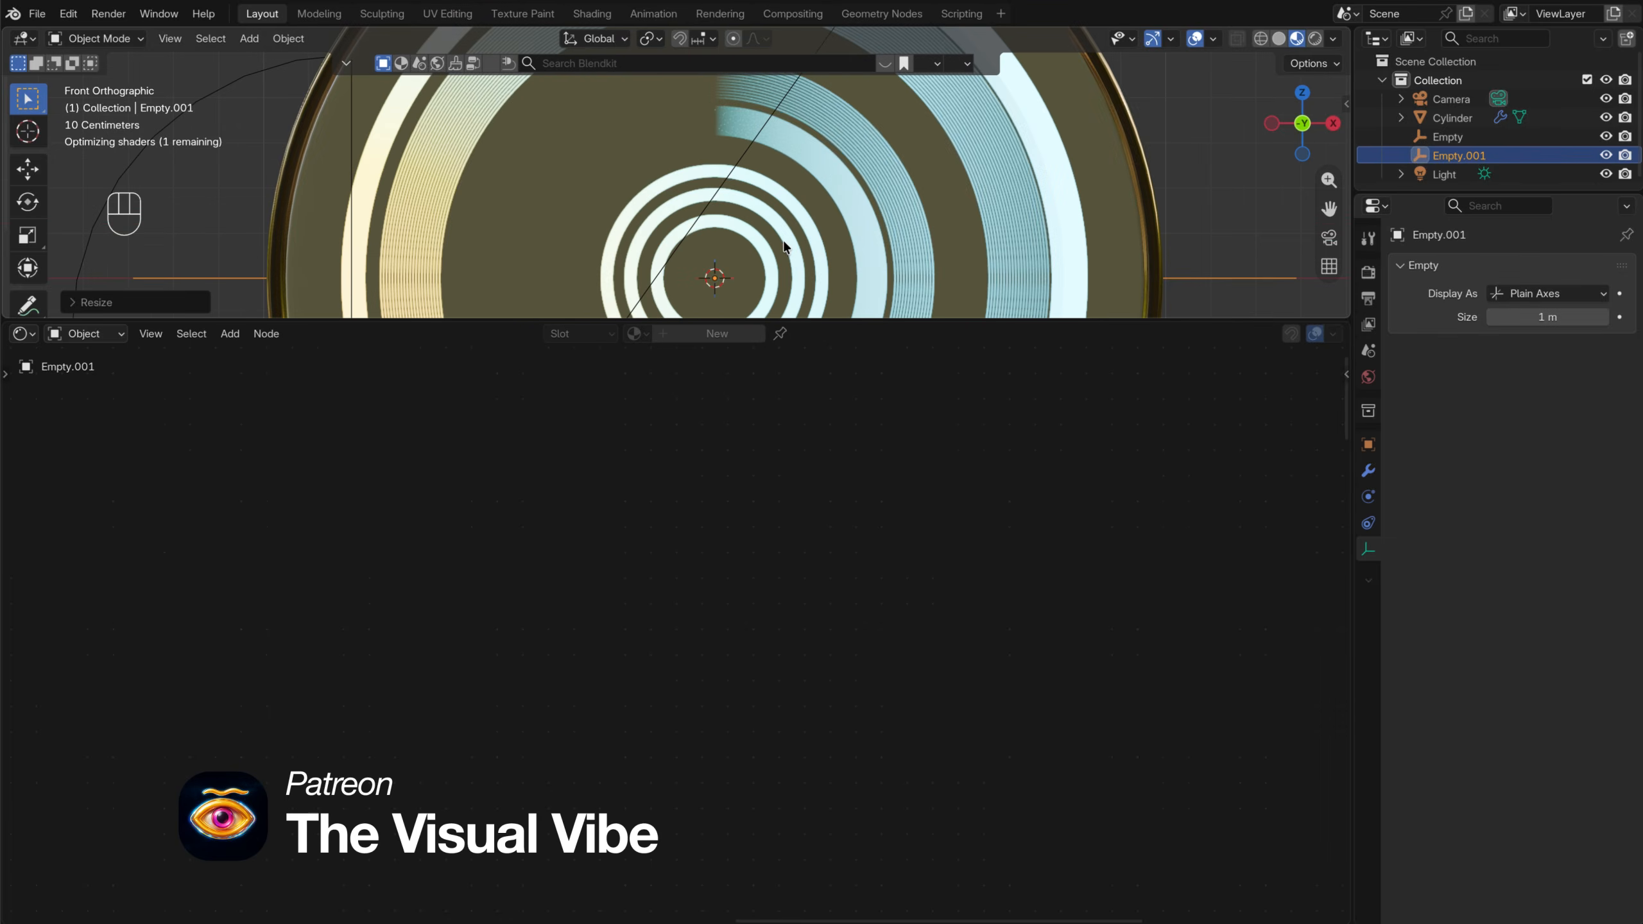
# Set Empty.001 as the object of the new Texture Coordinate node in the cylinder's Glass-inside material
pyautogui.click(804, 249)
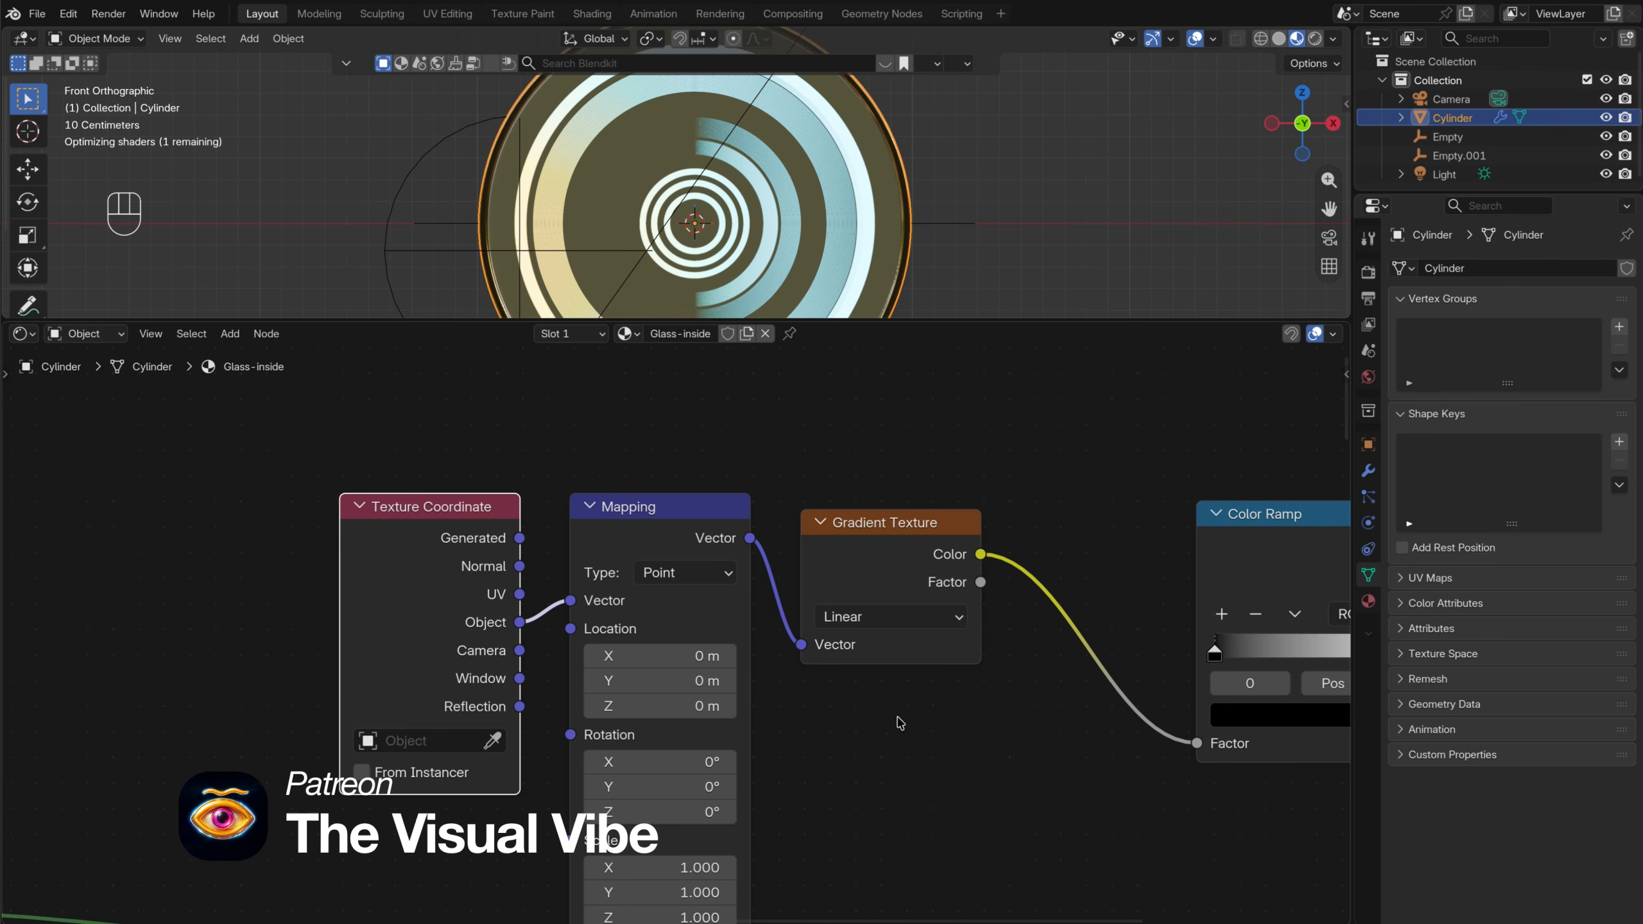
pyautogui.moveTo(900, 721); pyautogui.dragTo(781, 601, button='middle')
pyautogui.click(357, 620)
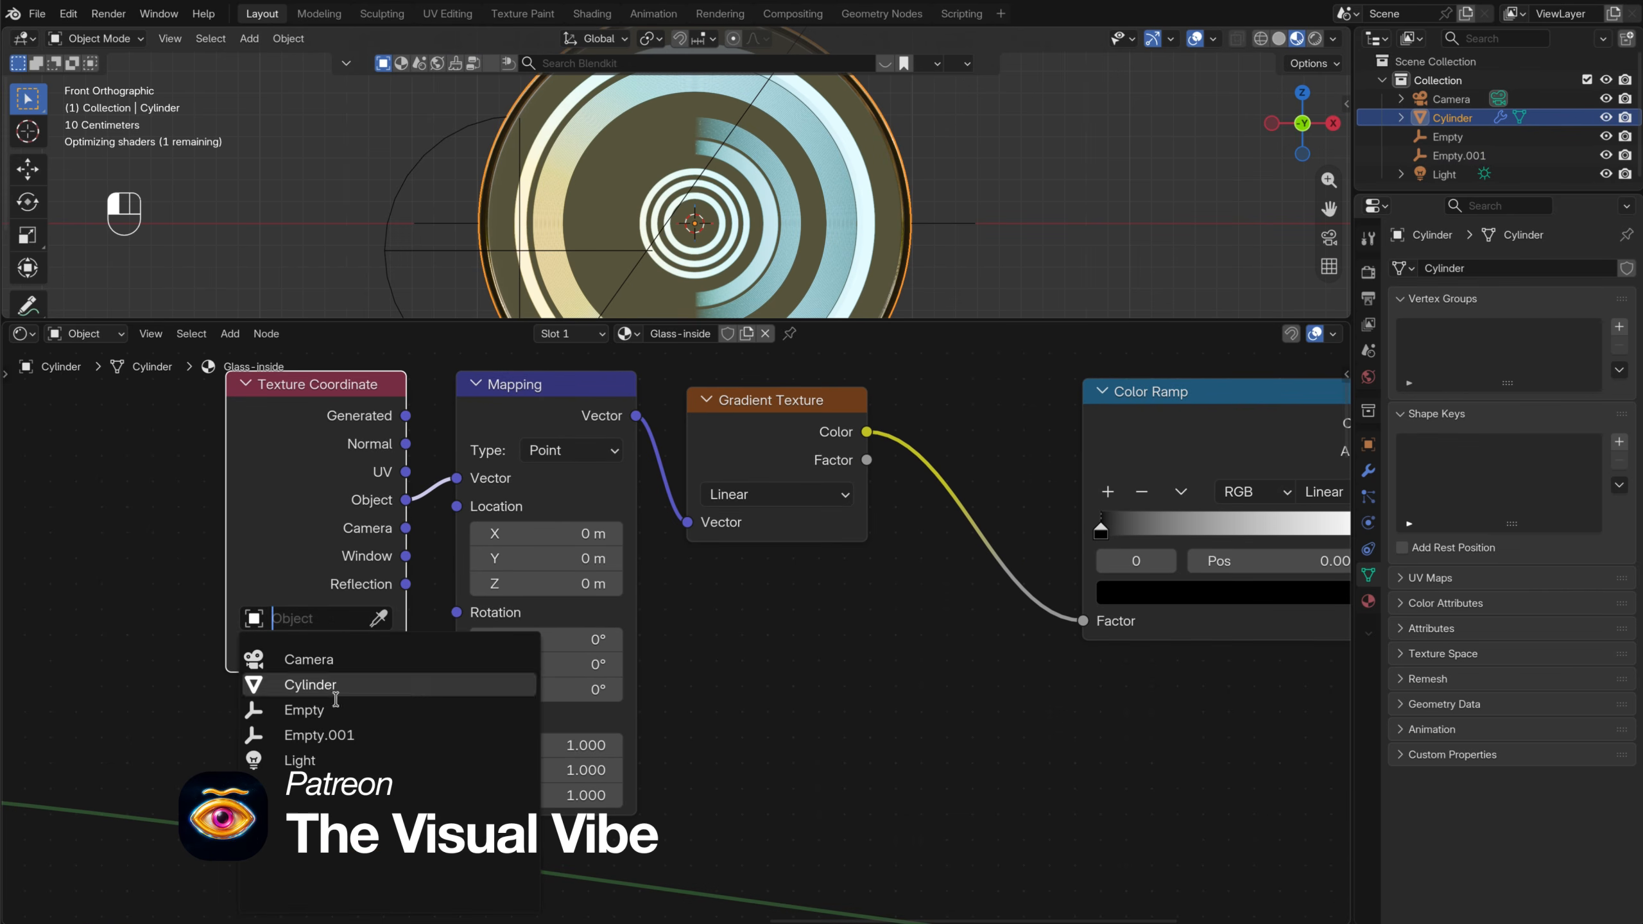
pyautogui.click(334, 736)
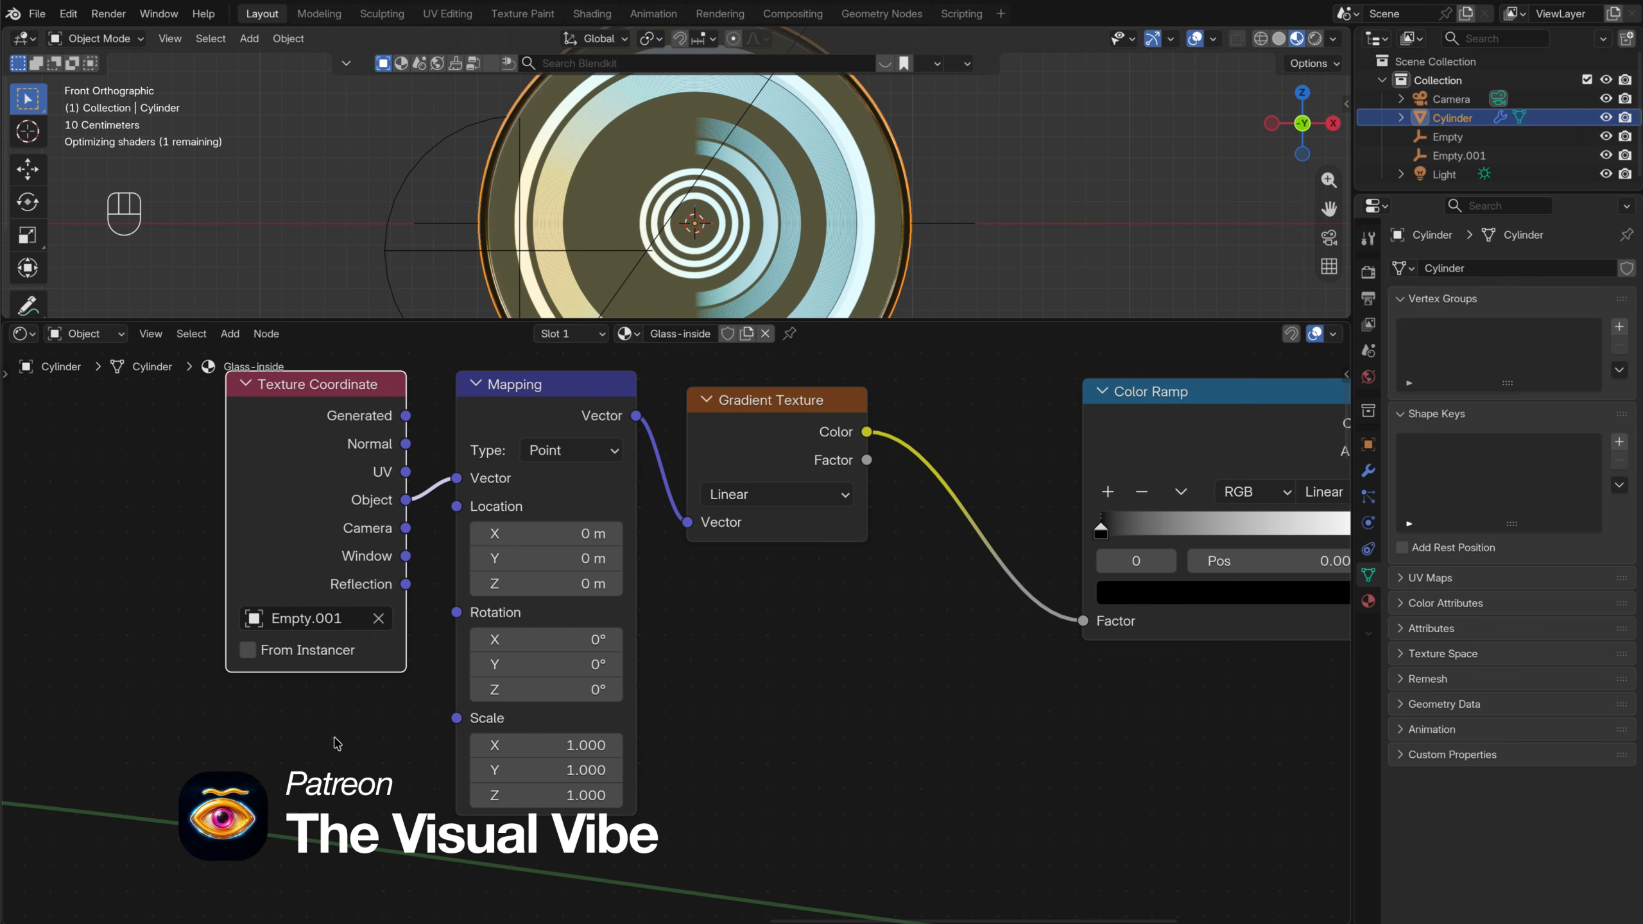
# Rename the sphere-shaped Empty in the scene collection as gradient-control
pyautogui.click(1458, 138)
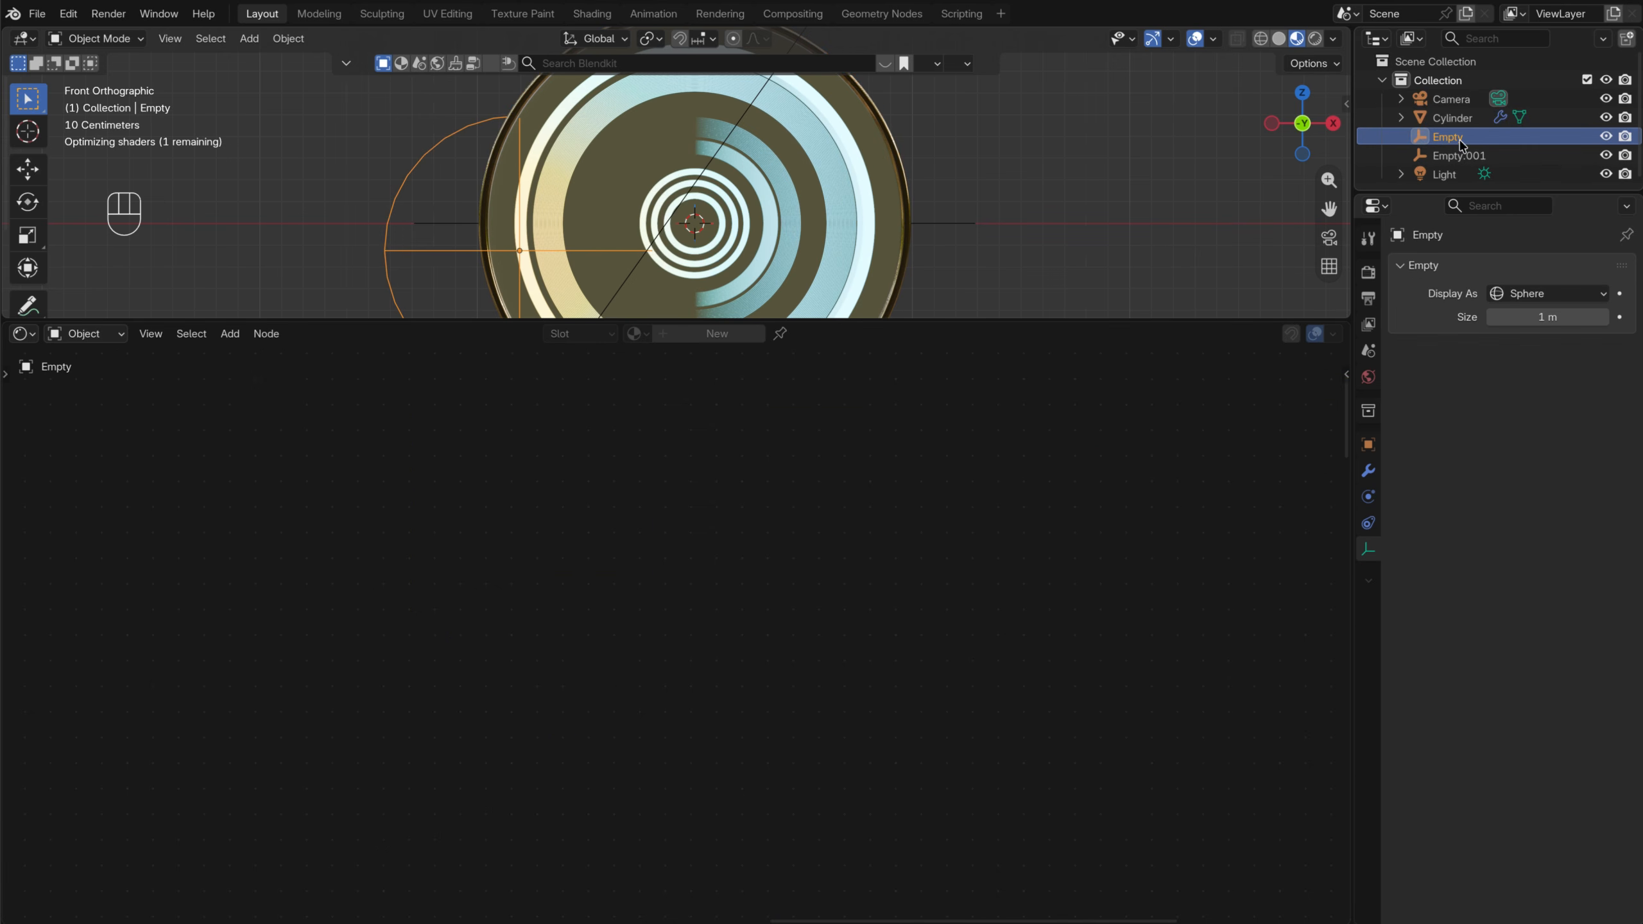
pyautogui.doubleClick(1456, 137)
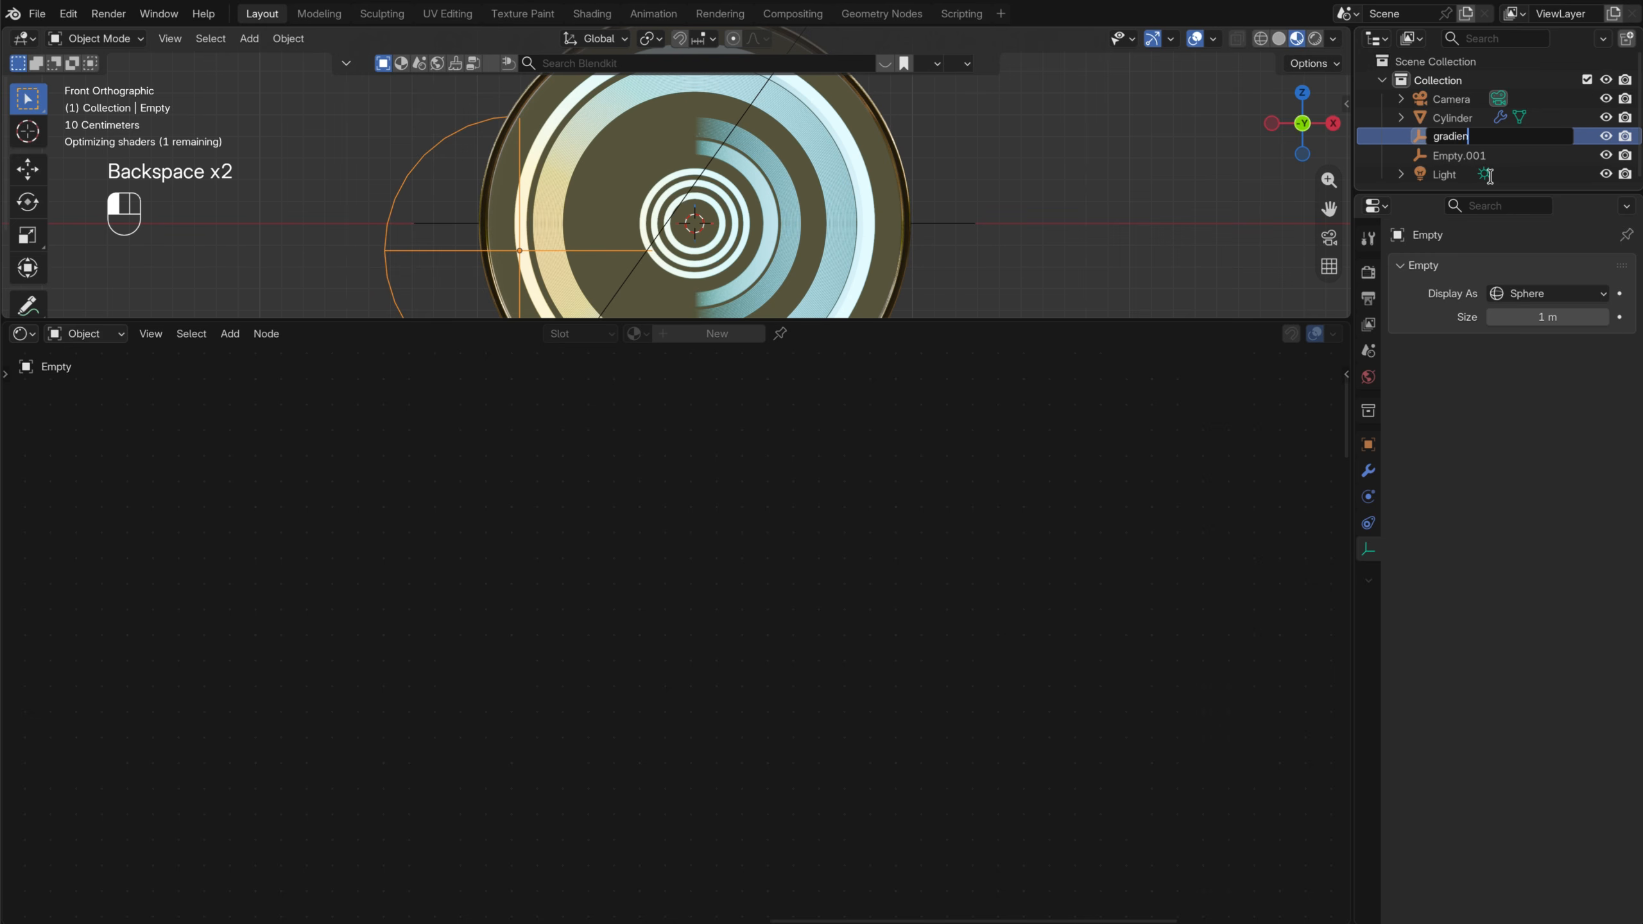
pyautogui.write('gradient-control')
pyautogui.press('Return')
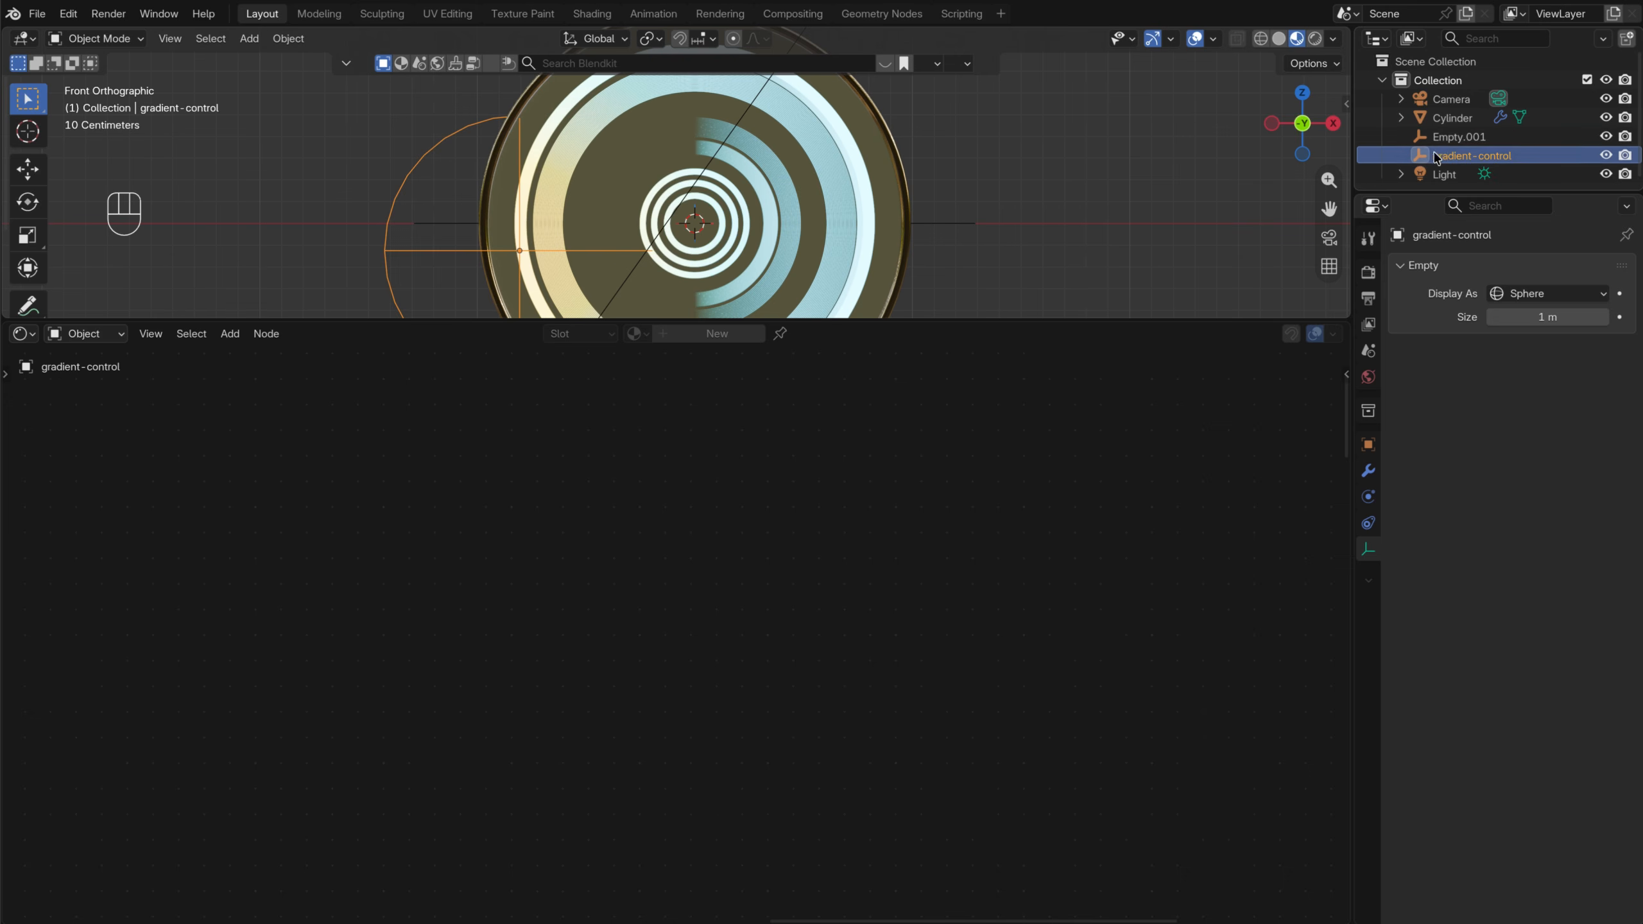
# Rename the plain-axes Empty.001 in the scene collection as line control
pyautogui.click(1462, 140)
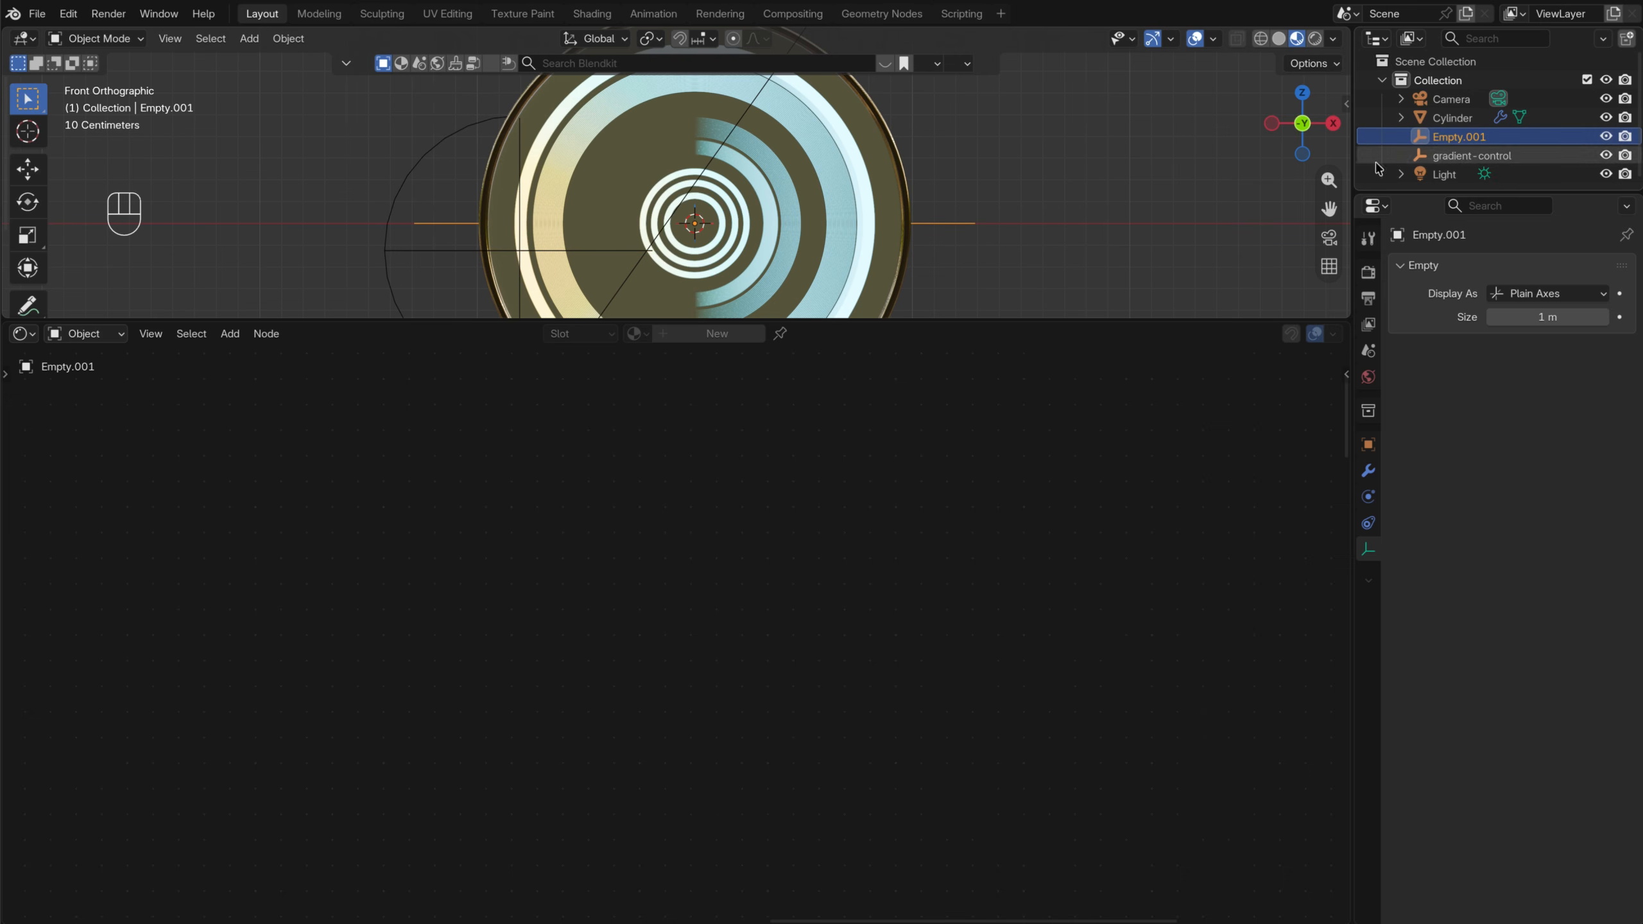
pyautogui.doubleClick(1457, 140)
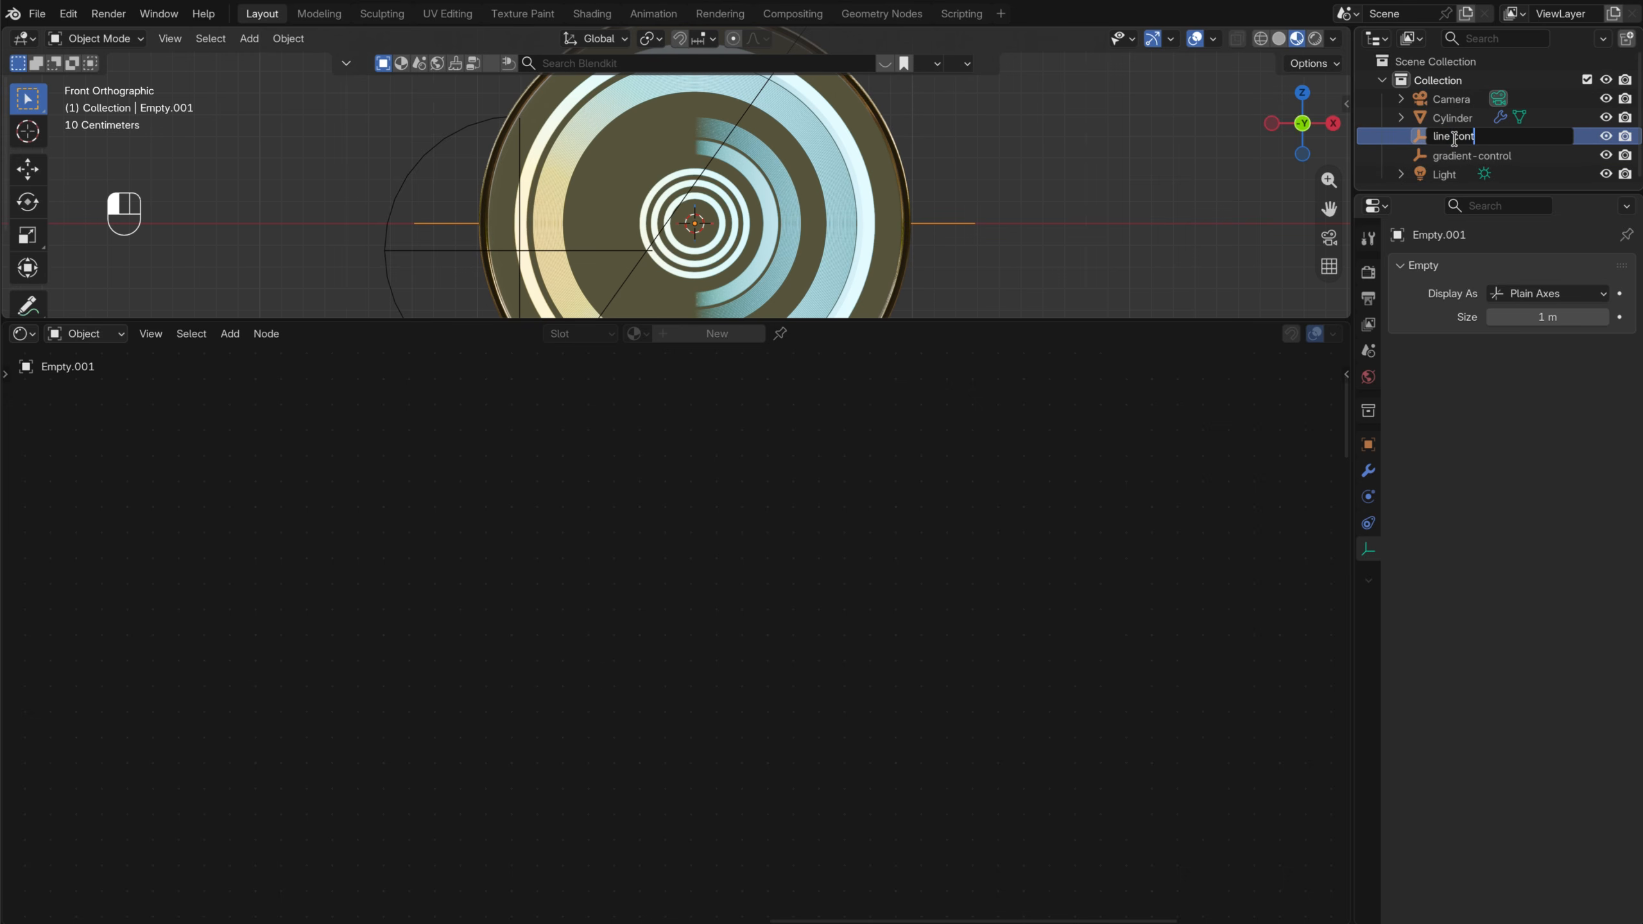
pyautogui.write('line control')
pyautogui.press('Return')
# Select the cylinder and move its Color Ramp node closer to the Mix Shader, nudging Material Output slightly up
pyautogui.click(819, 192)
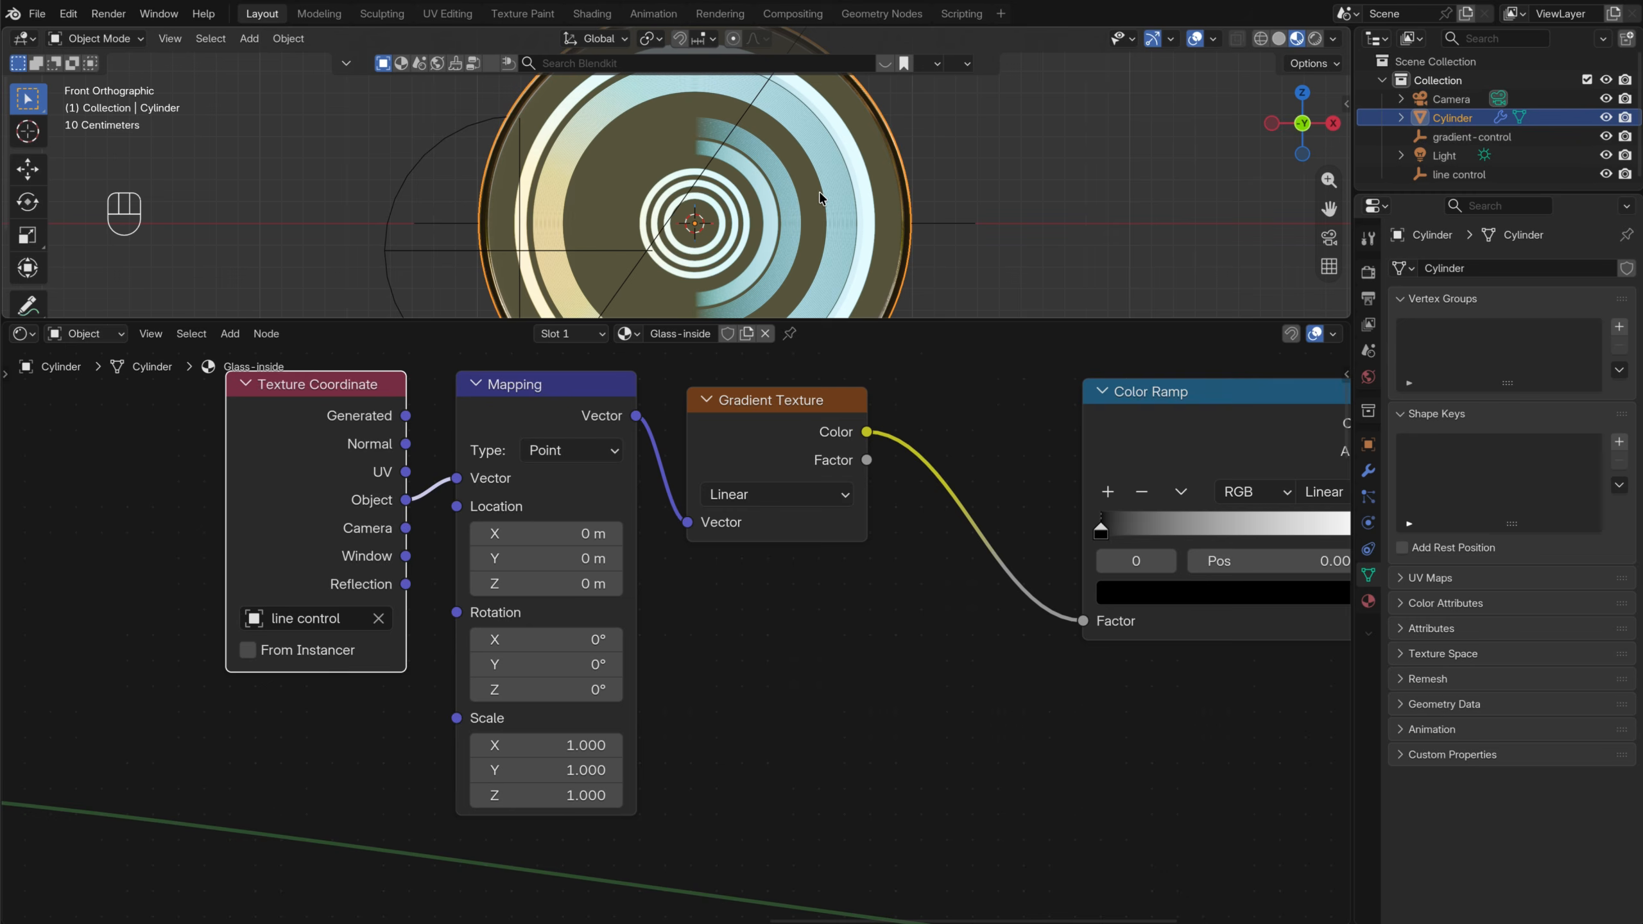
pyautogui.scroll(-3, 805, 544)
pyautogui.moveTo(983, 686); pyautogui.dragTo(797, 684, button='middle')
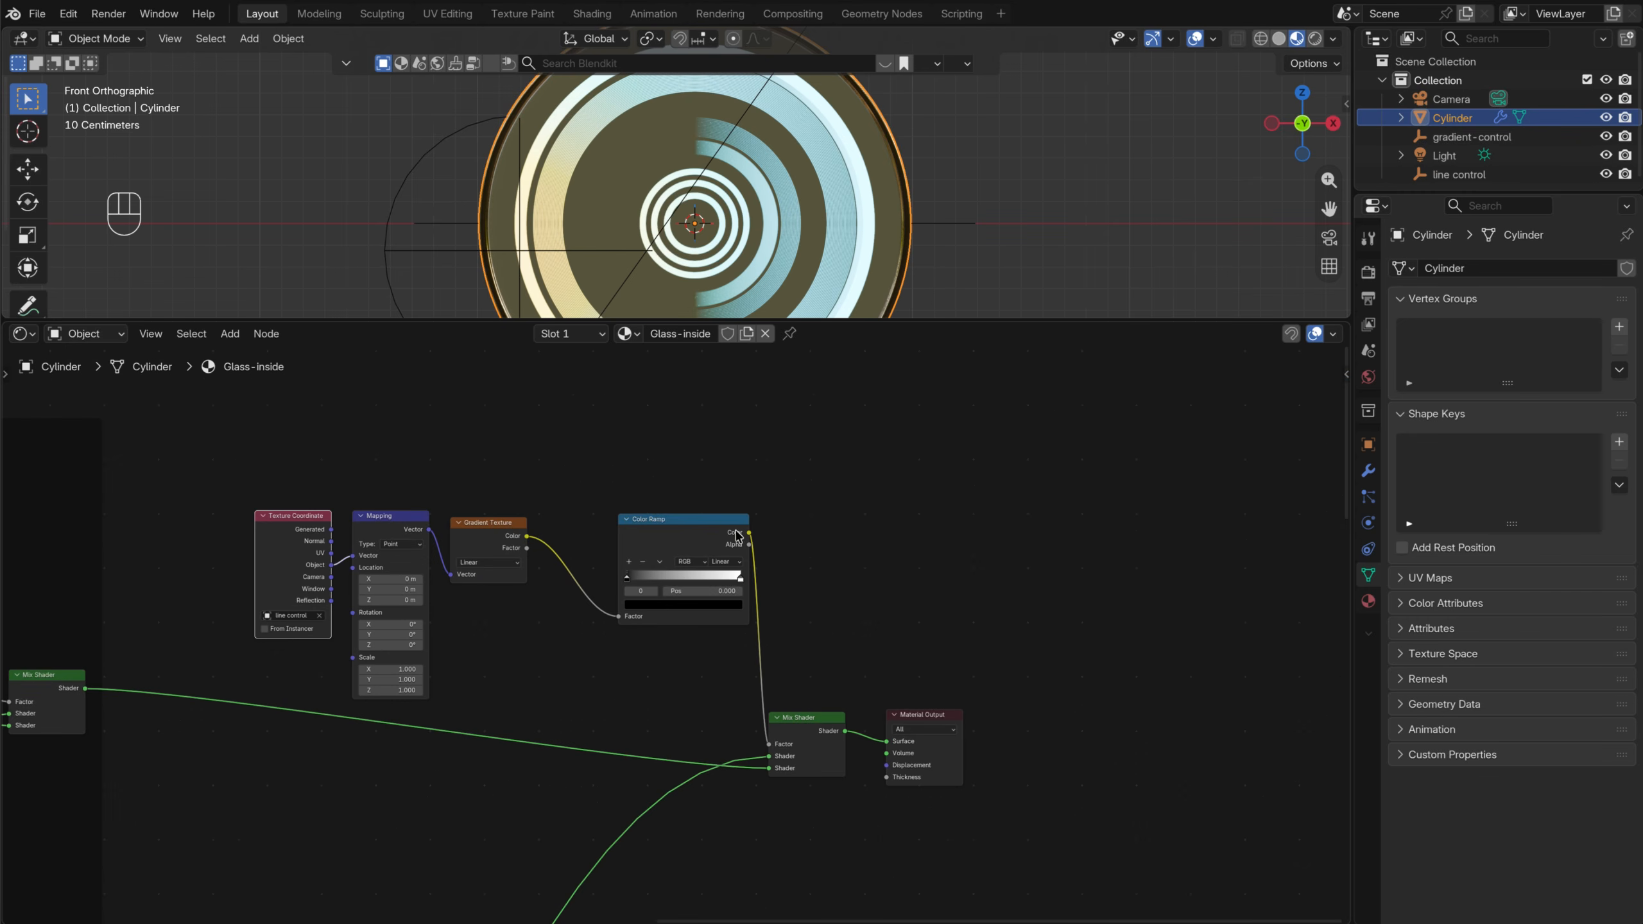
pyautogui.moveTo(735, 535); pyautogui.dragTo(674, 597)
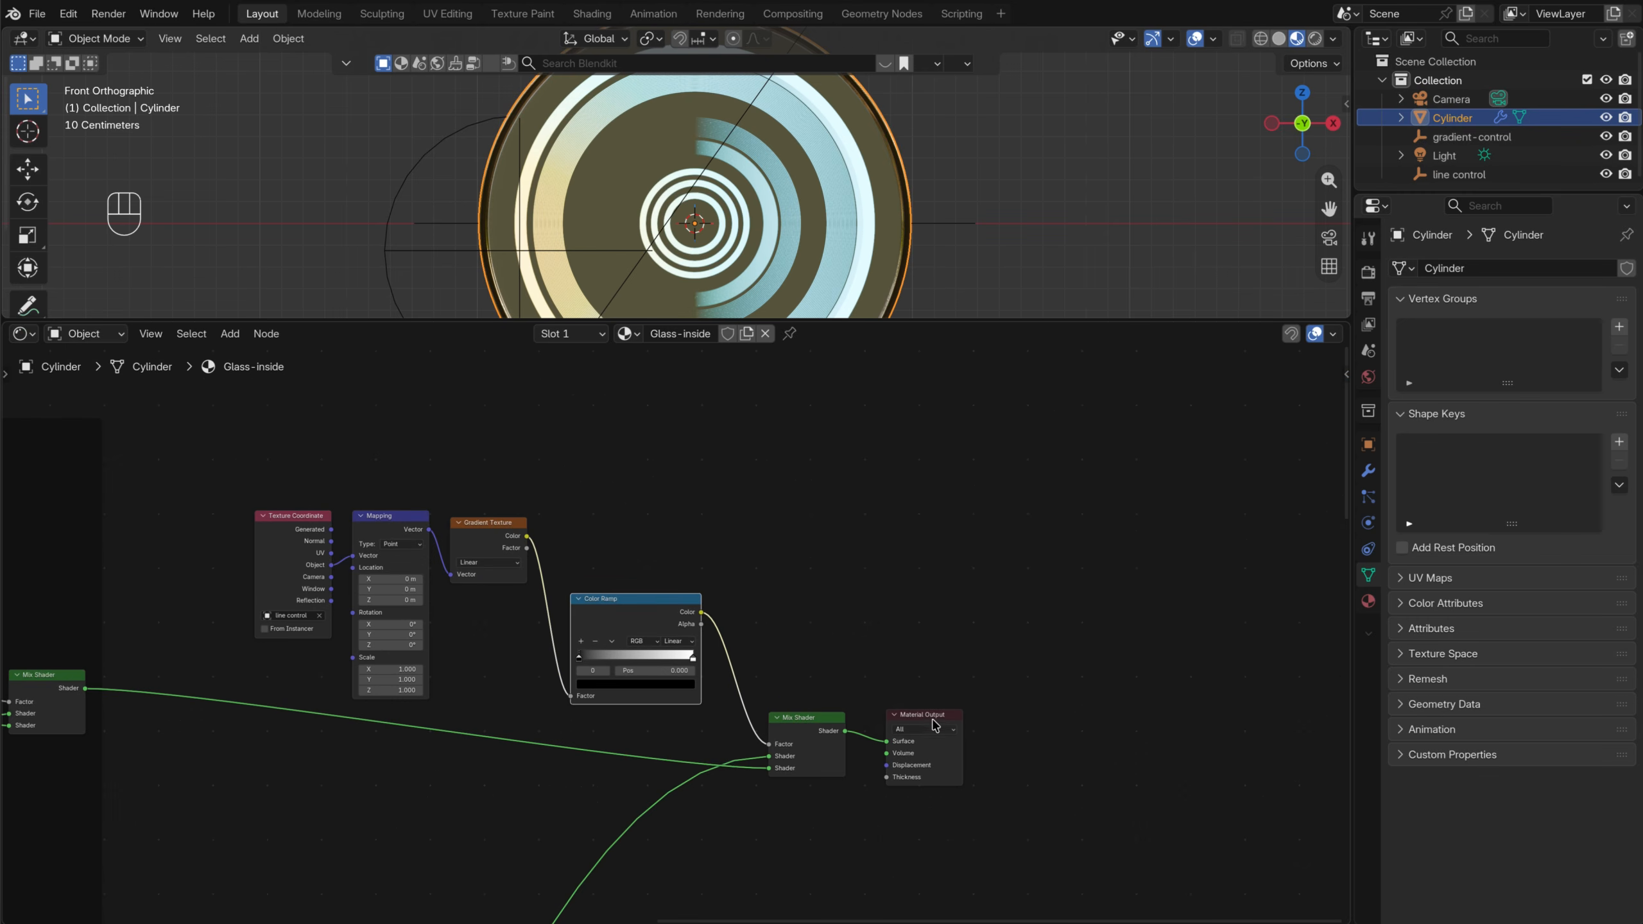
pyautogui.moveTo(929, 708); pyautogui.dragTo(934, 697)
pyautogui.scroll(2, 220, 513)
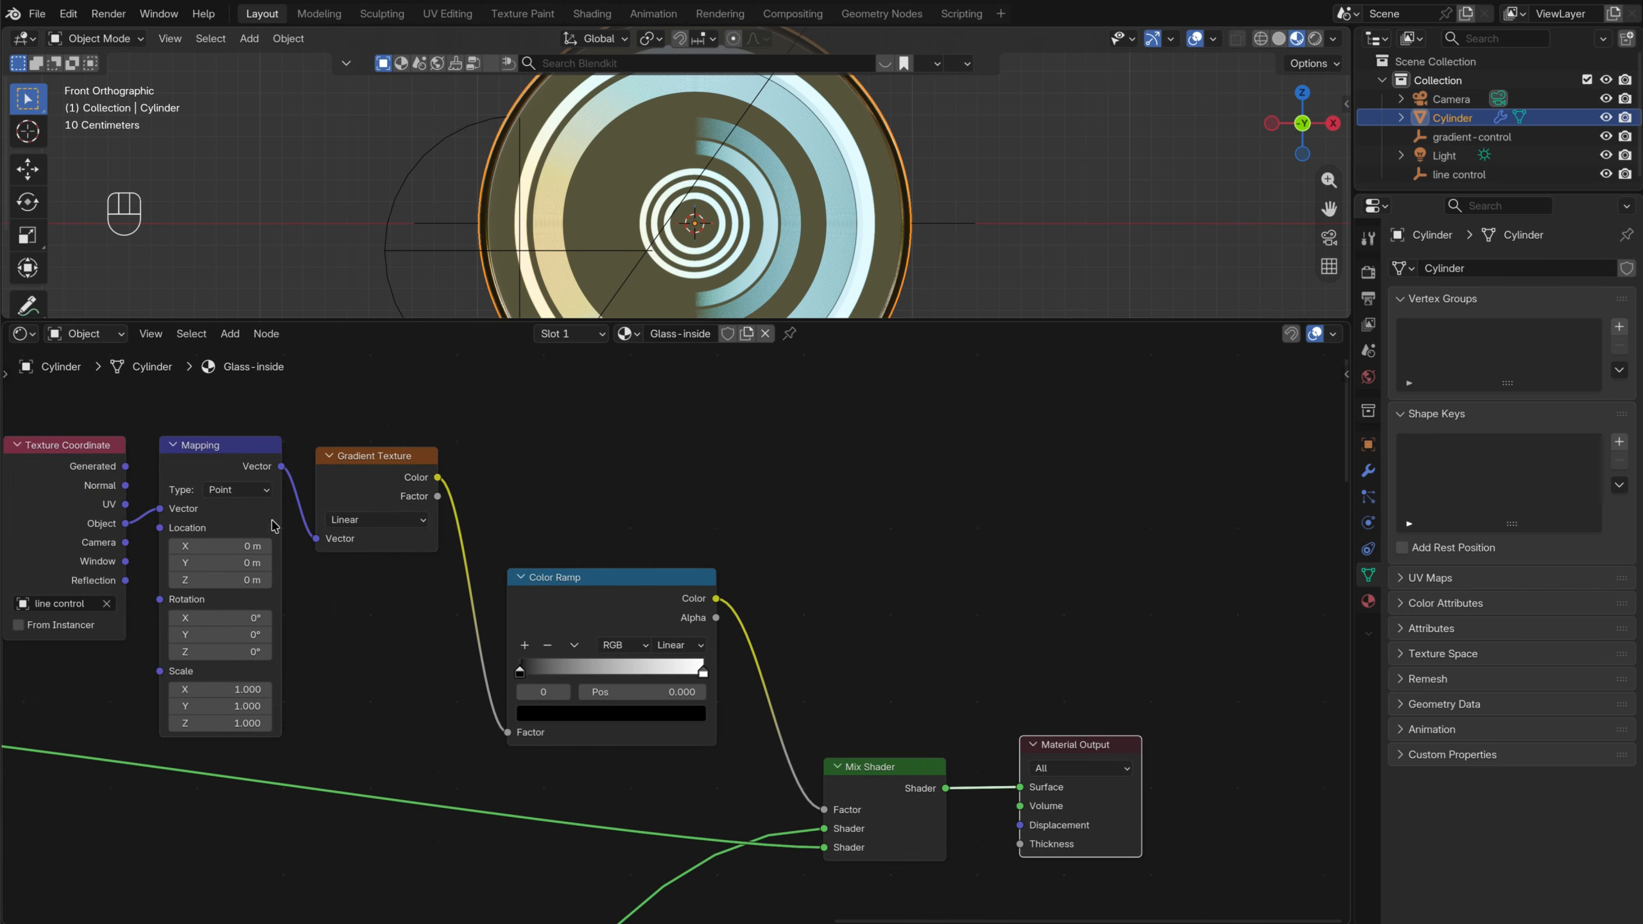
pyautogui.moveTo(455, 635); pyautogui.dragTo(755, 698, button='middle')
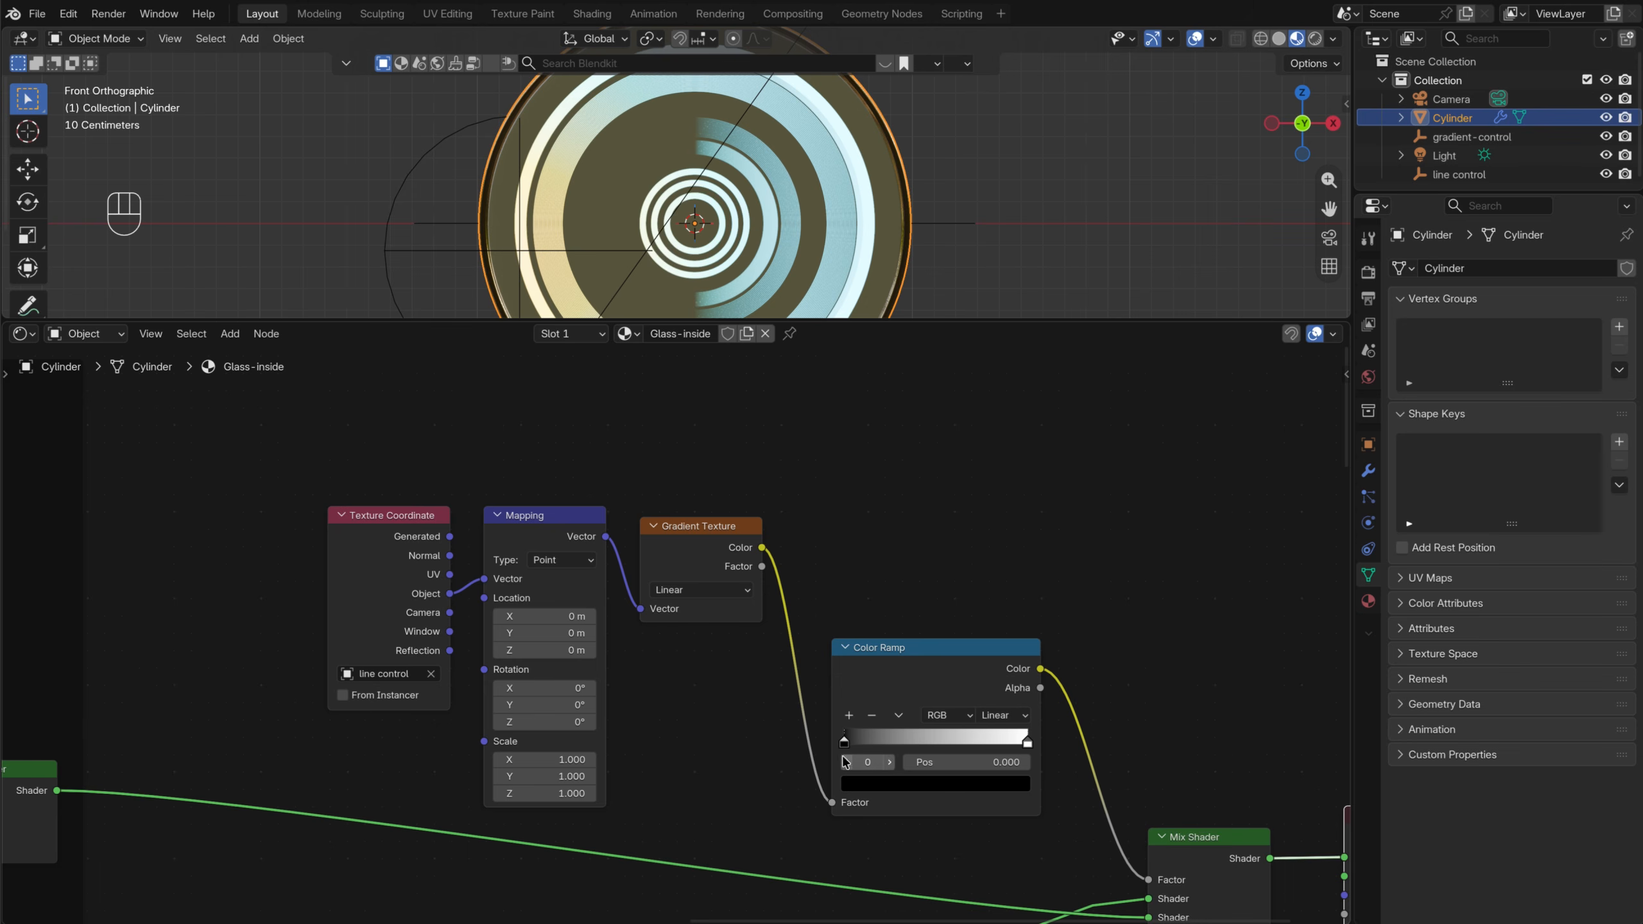
# Sharpen the linear mask by placing the Color Ramp's black stop at 0.494 and its white stop just past it, at about 0.502
pyautogui.moveTo(846, 743); pyautogui.dragTo(909, 748)
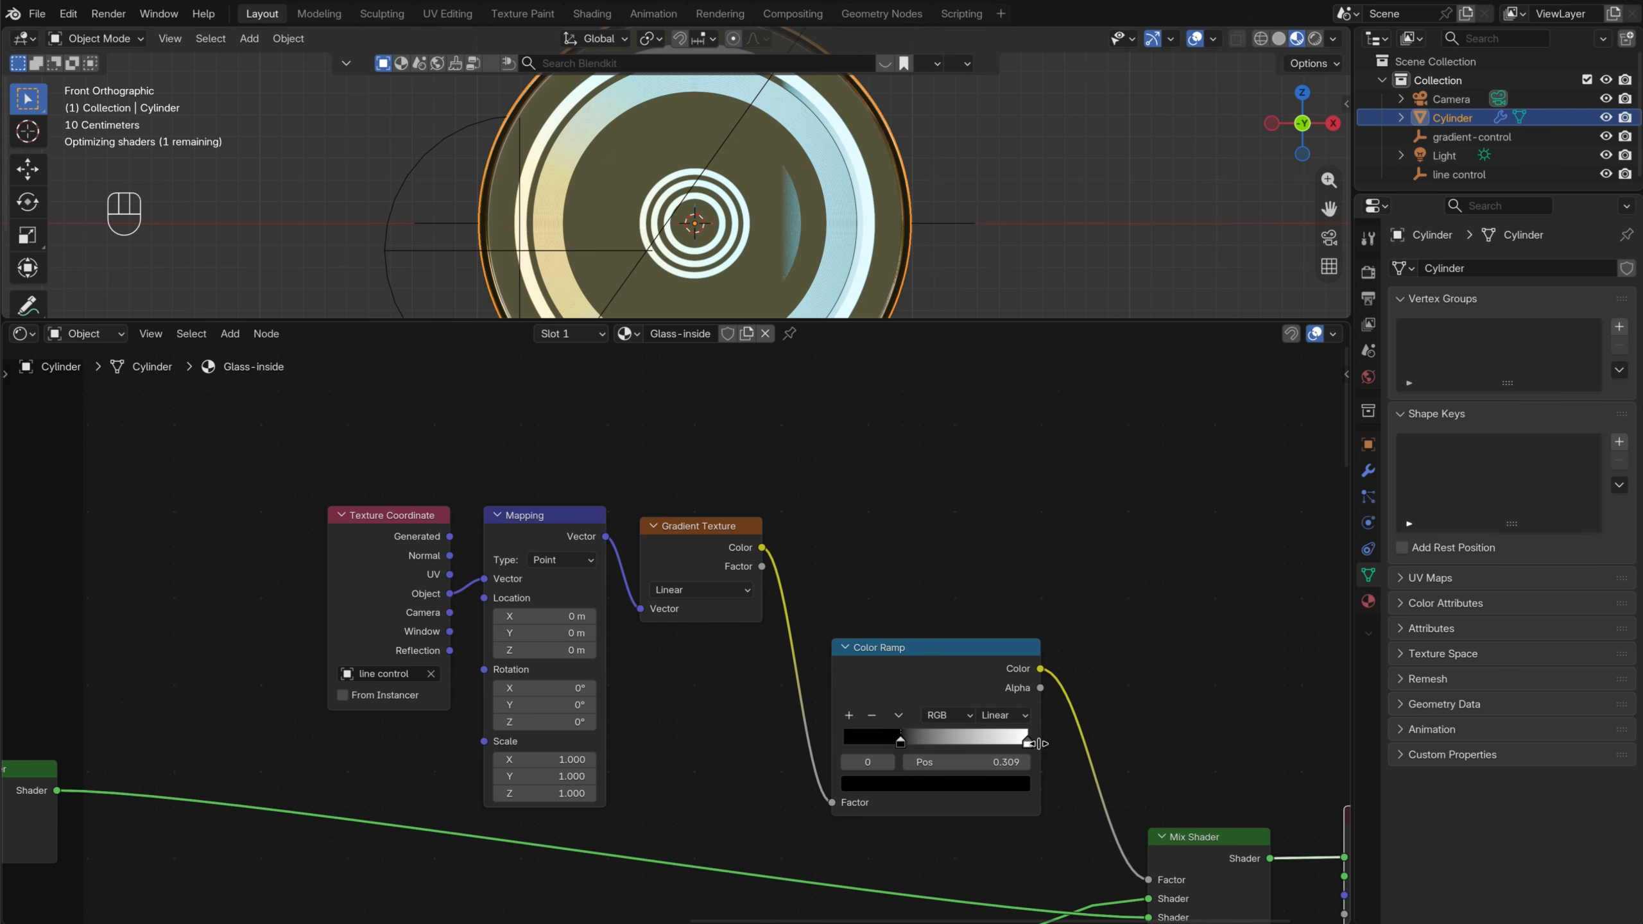
pyautogui.moveTo(1028, 744); pyautogui.dragTo(943, 745)
pyautogui.scroll(2, 1011, 823)
pyautogui.scroll(5, 779, 694)
pyautogui.moveTo(780, 694); pyautogui.dragTo(182, 432, button='middle')
pyautogui.scroll(3, 557, 620)
pyautogui.moveTo(553, 612); pyautogui.dragTo(690, 747, button='middle')
pyautogui.moveTo(616, 682); pyautogui.dragTo(723, 685)
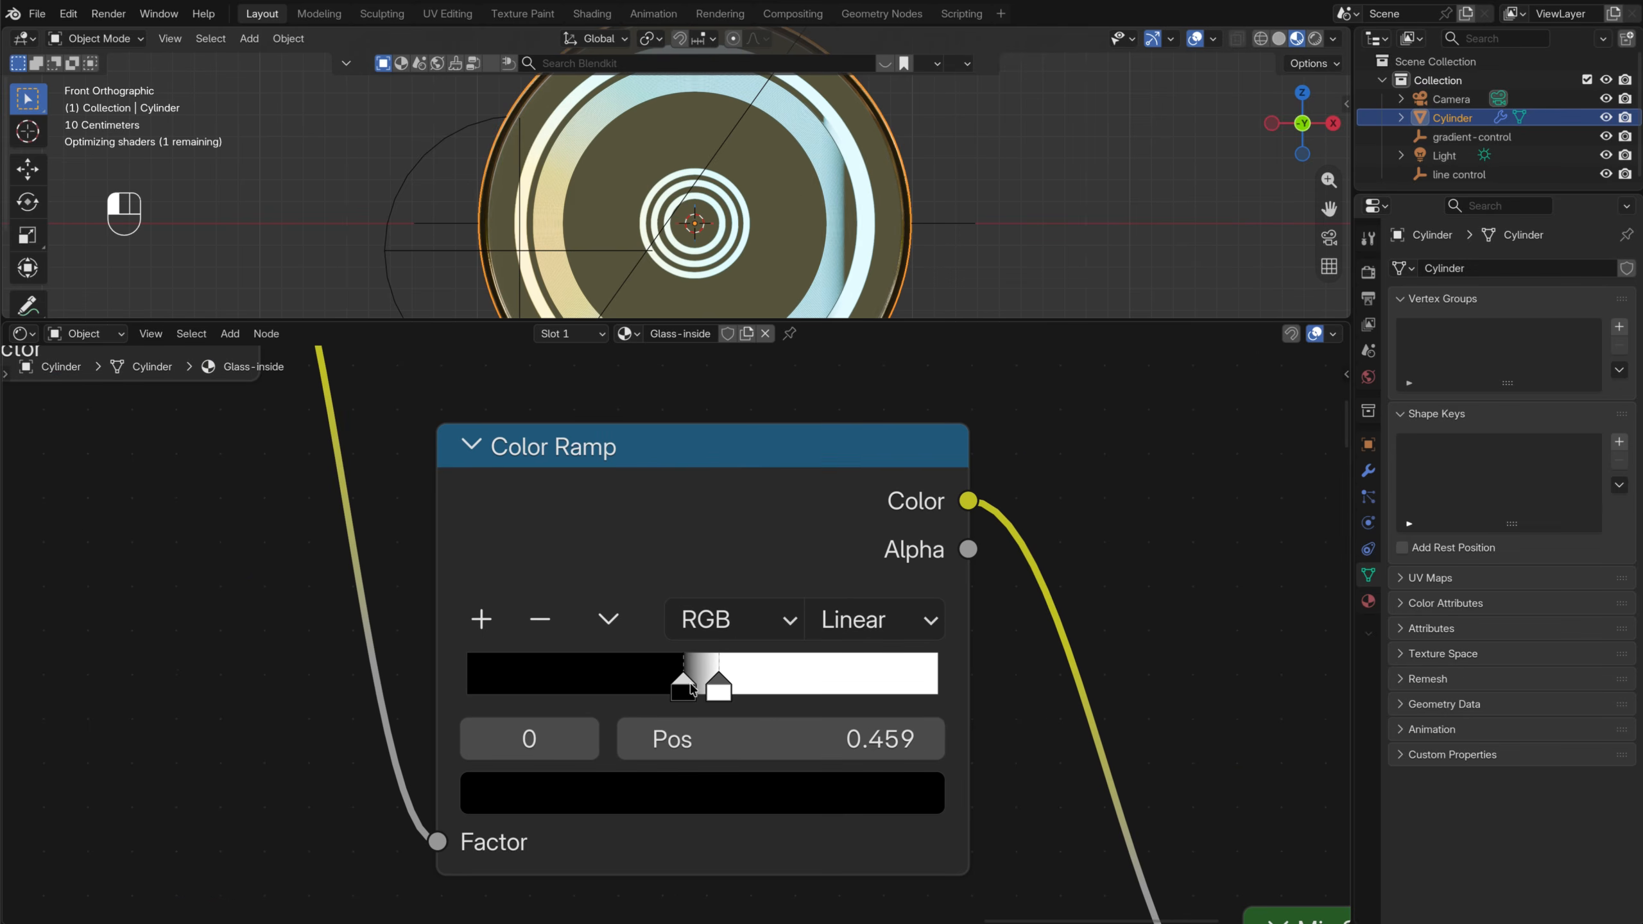
pyautogui.click(721, 683)
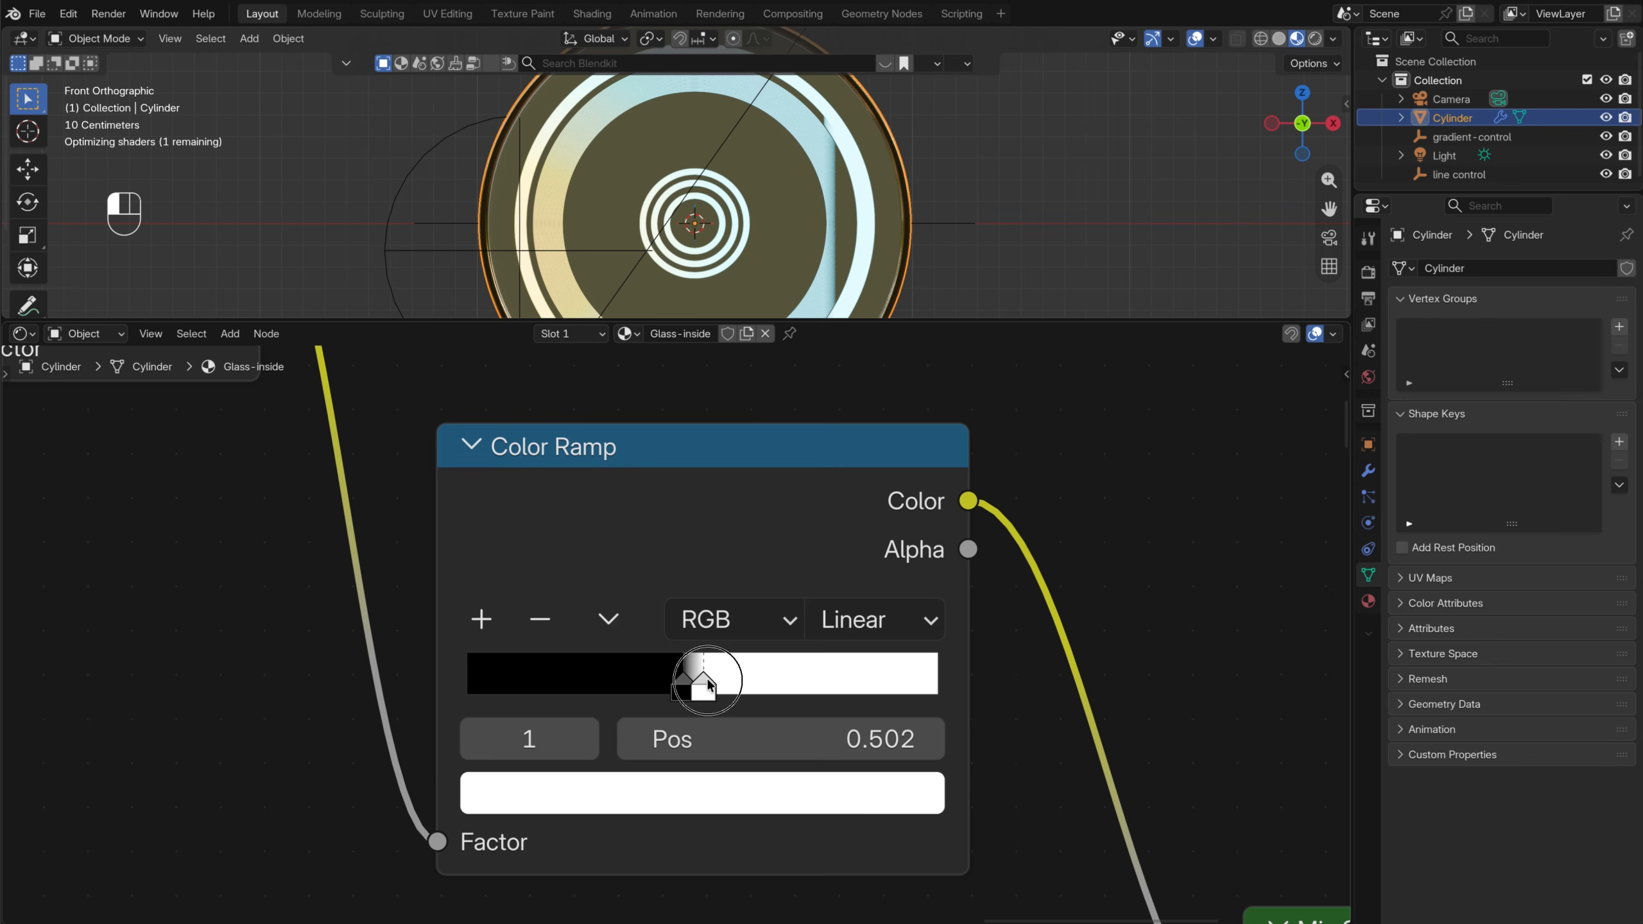
pyautogui.click(685, 690)
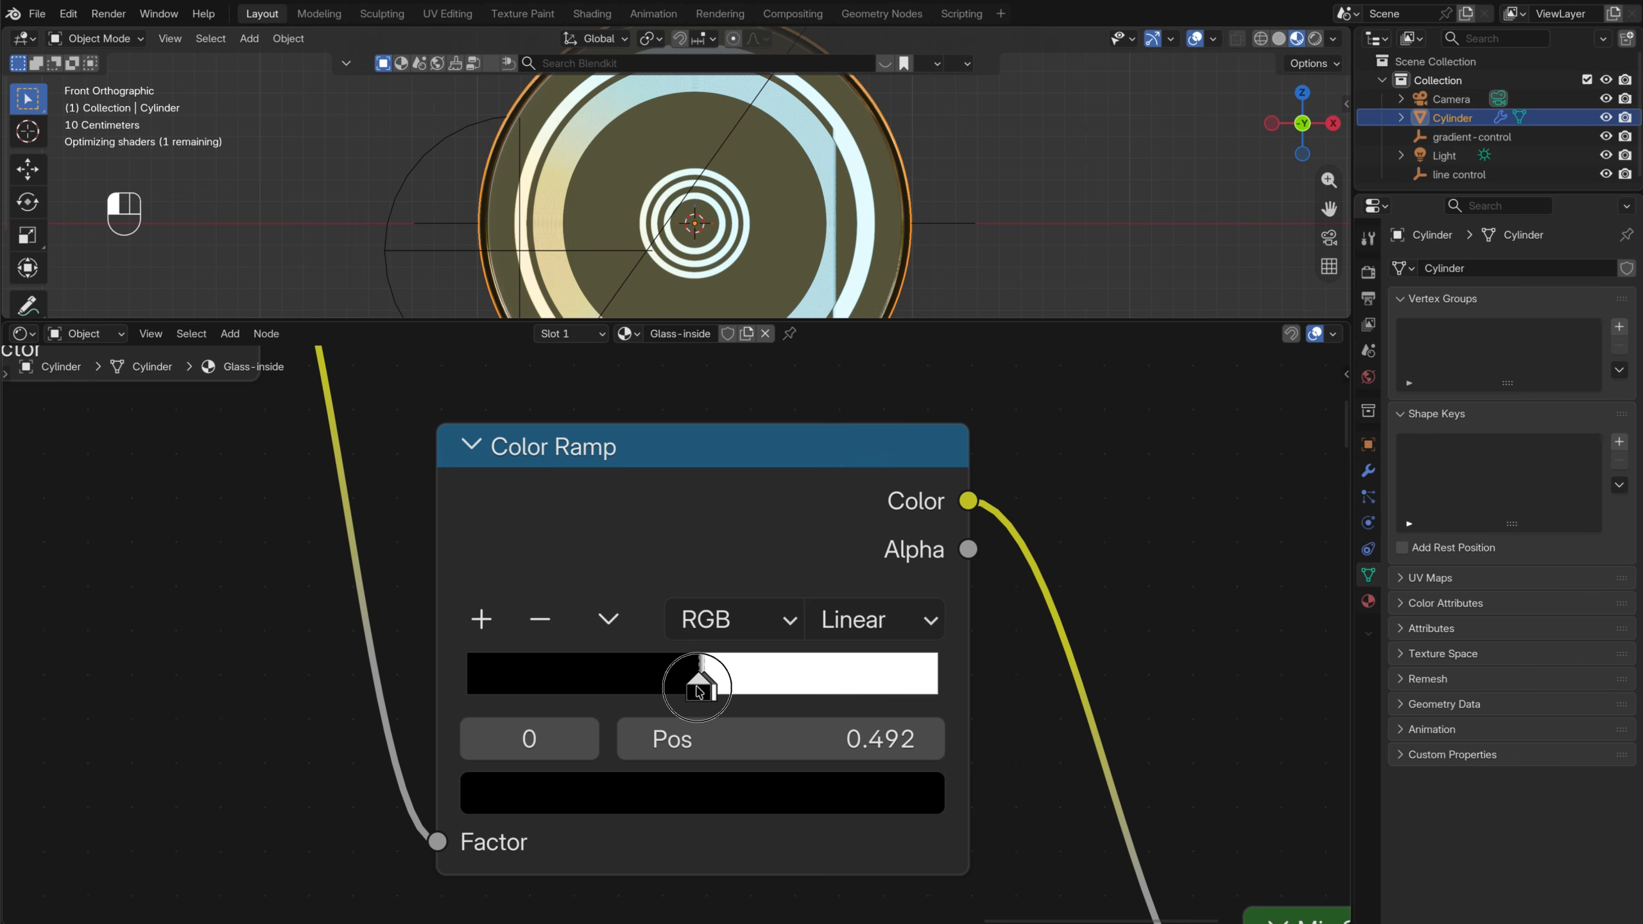
pyautogui.scroll(-4, 689, 237)
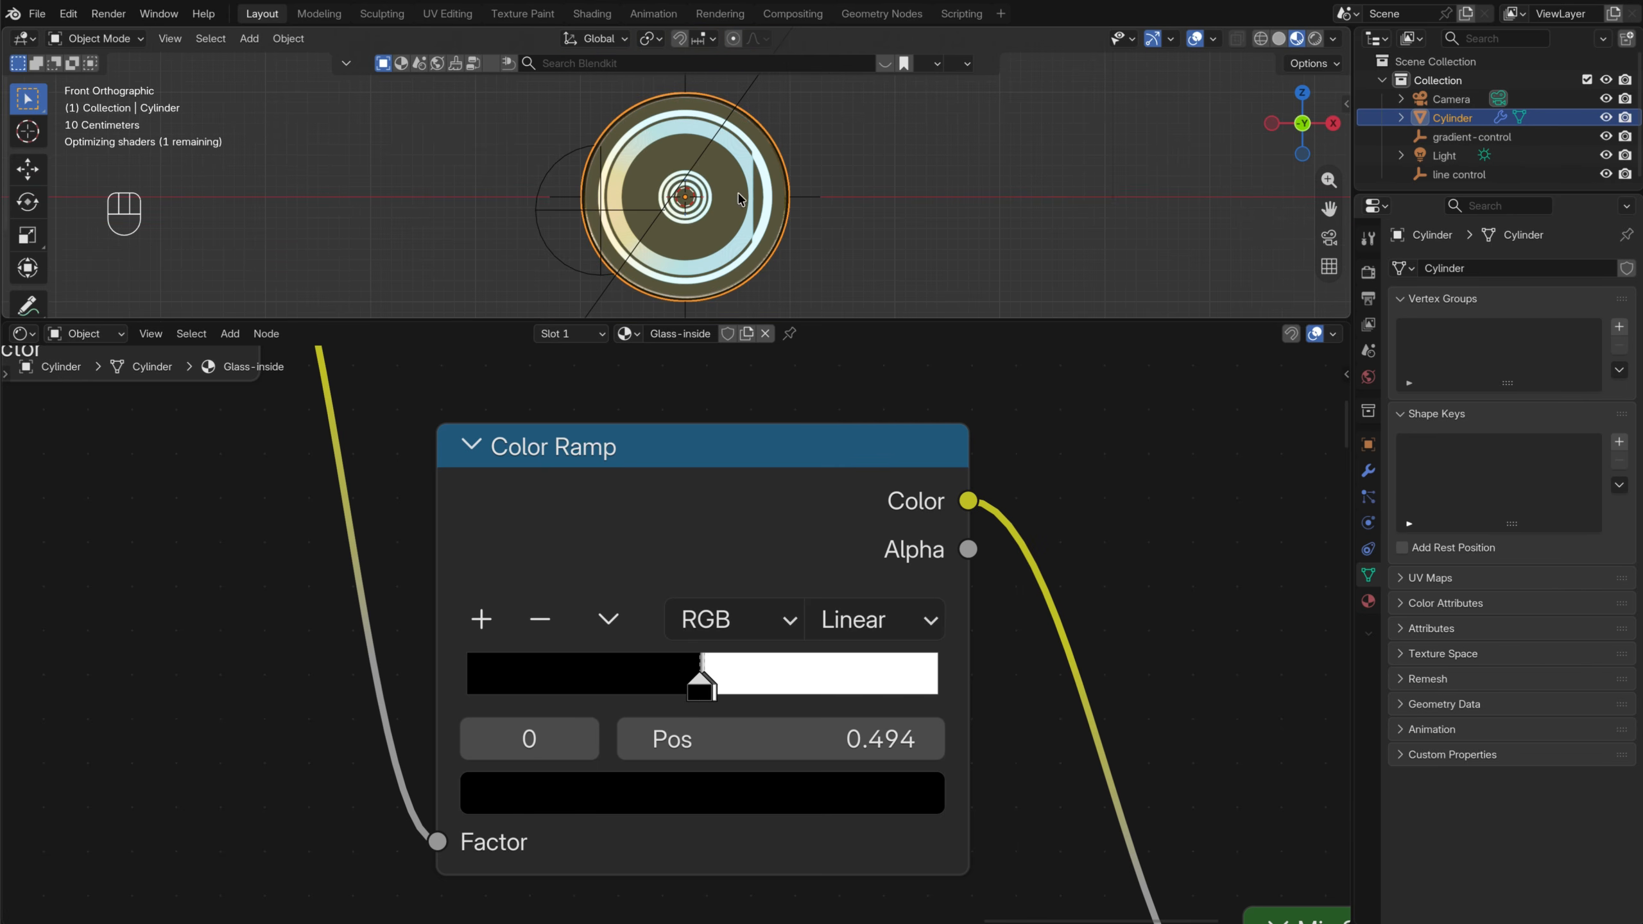
# Set the Mapping node's X location to 0.5 m so the mask edge aligns with the line control empty
pyautogui.scroll(-5, 594, 704)
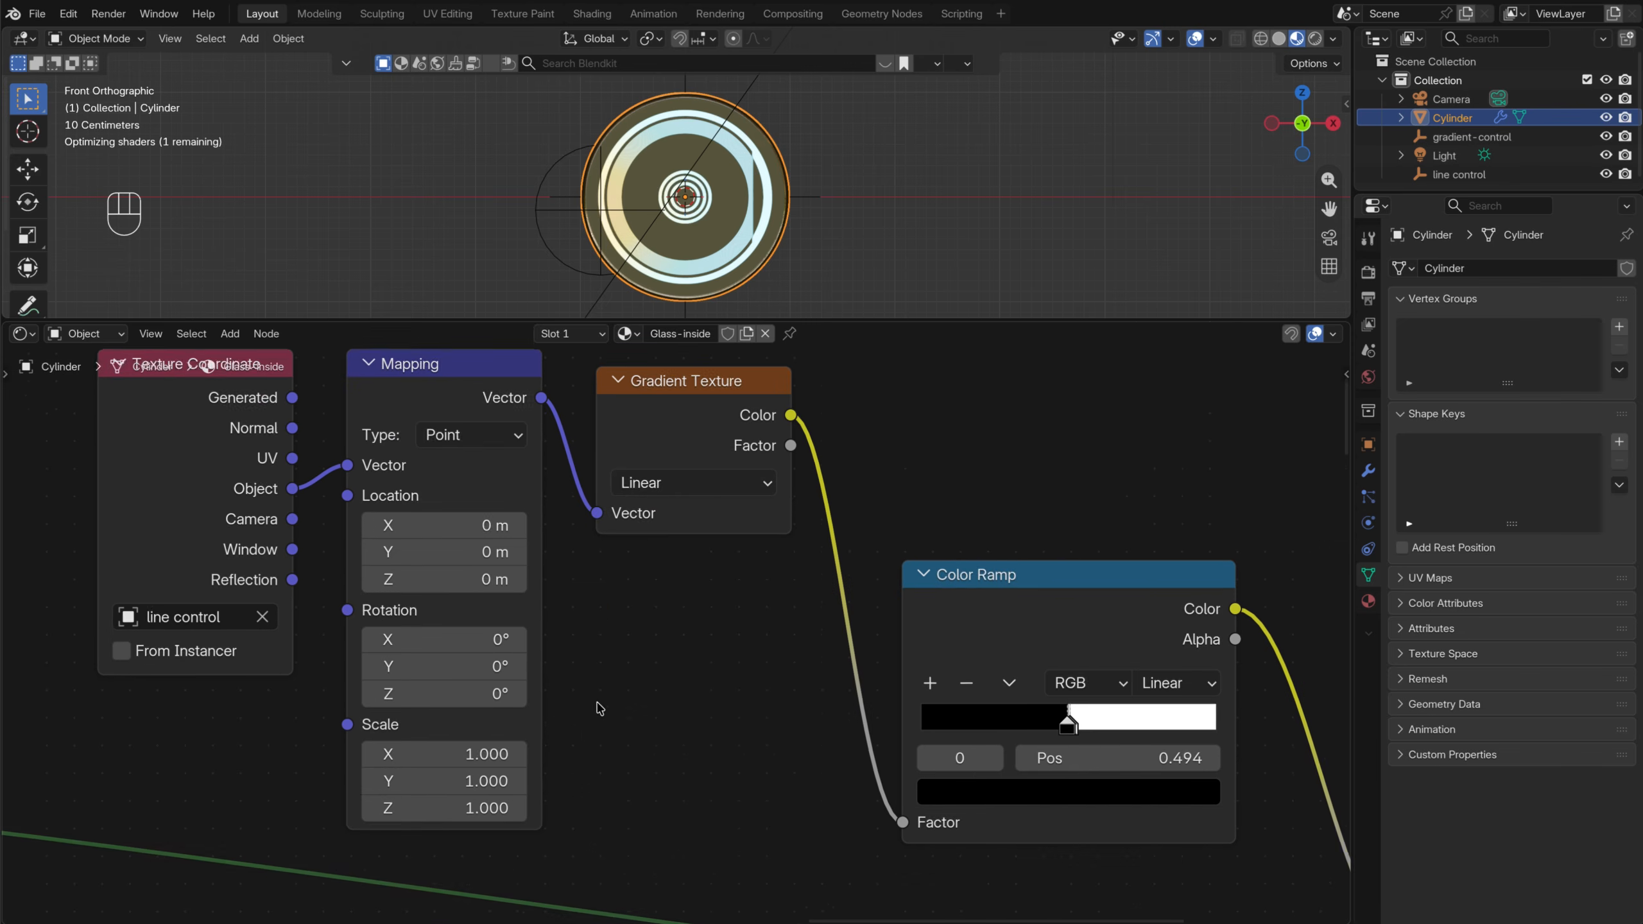
pyautogui.scroll(1, 404, 515)
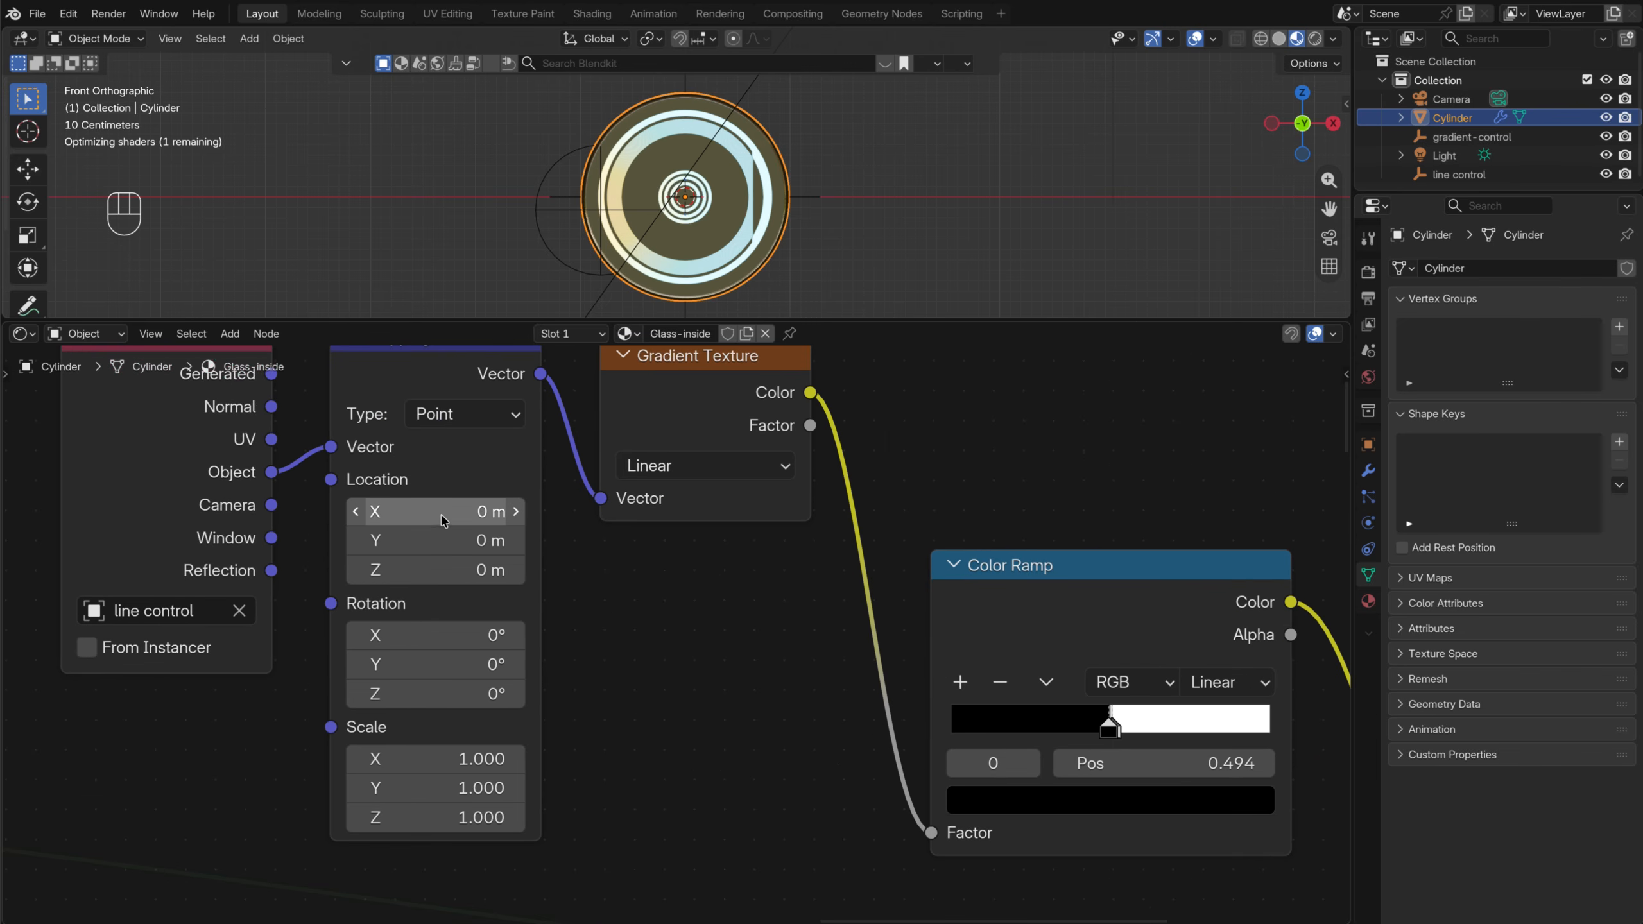
pyautogui.moveTo(442, 515)
pyautogui.keyDown('shift'); pyautogui.mouseDown()
pyautogui.moveTo(390, 513)
pyautogui.moveTo(436, 513)
pyautogui.mouseUp(); pyautogui.keyUp('shift')
pyautogui.scroll(7, 682, 175)
pyautogui.keyDown('shift'); pyautogui.moveTo(725, 249); pyautogui.dragTo(721, 217, button='middle'); pyautogui.keyUp('shift')
pyautogui.scroll(5, 725, 155)
pyautogui.scroll(-5, 796, 196)
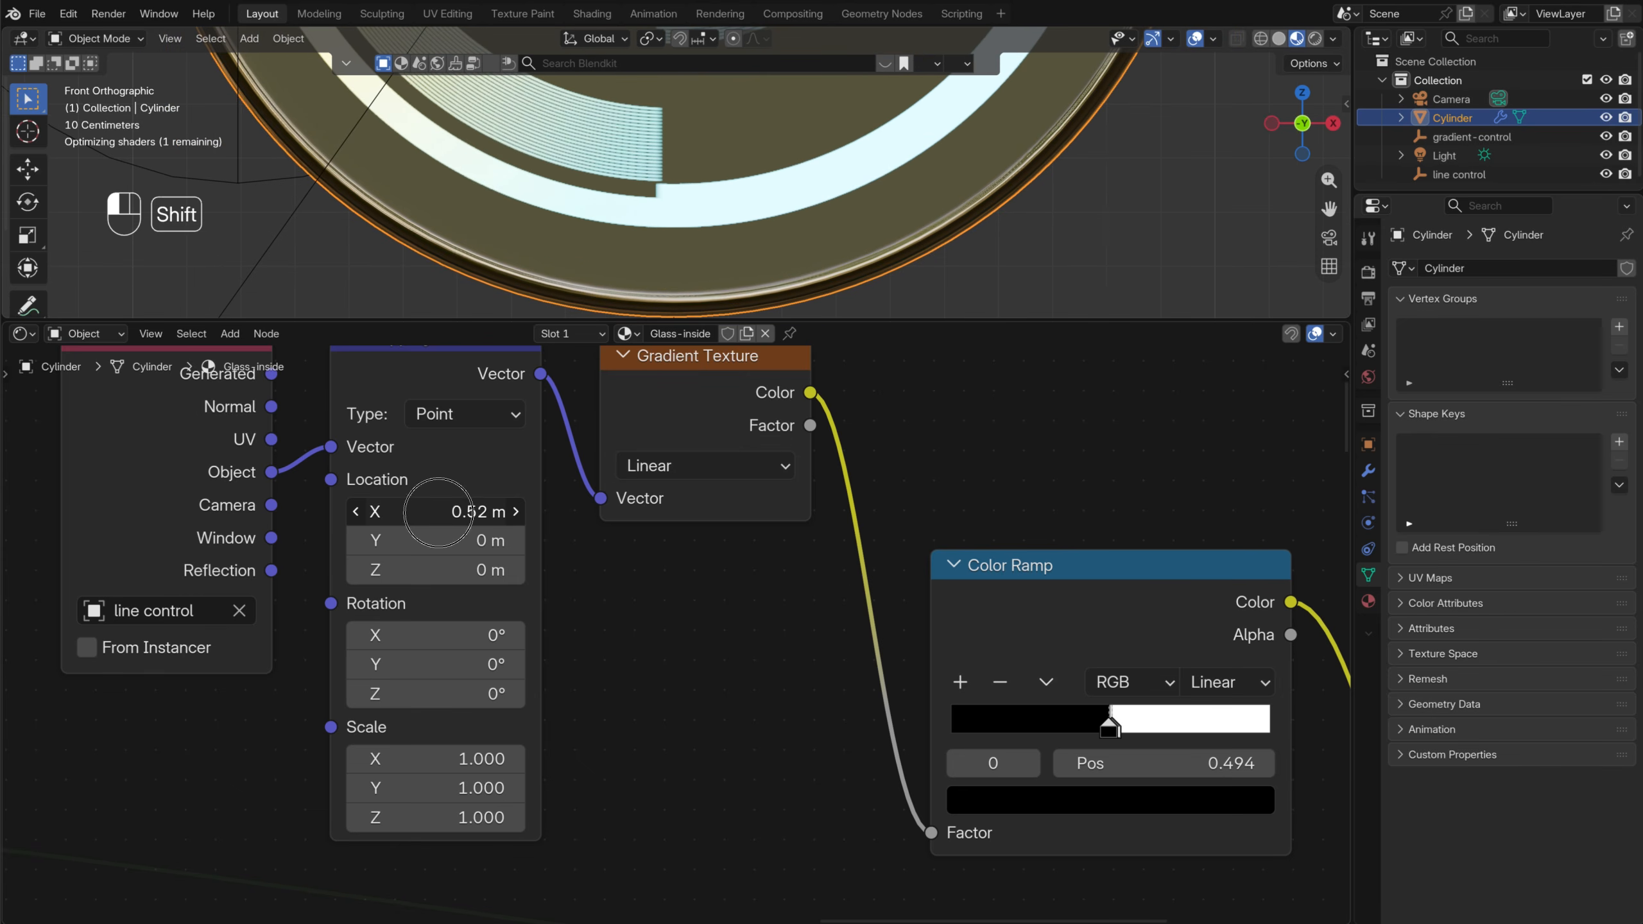
pyautogui.moveTo(450, 510)
pyautogui.keyDown('shift'); pyautogui.mouseDown()
pyautogui.moveTo(472, 510)
pyautogui.moveTo(454, 509)
pyautogui.mouseUp(); pyautogui.keyUp('shift')
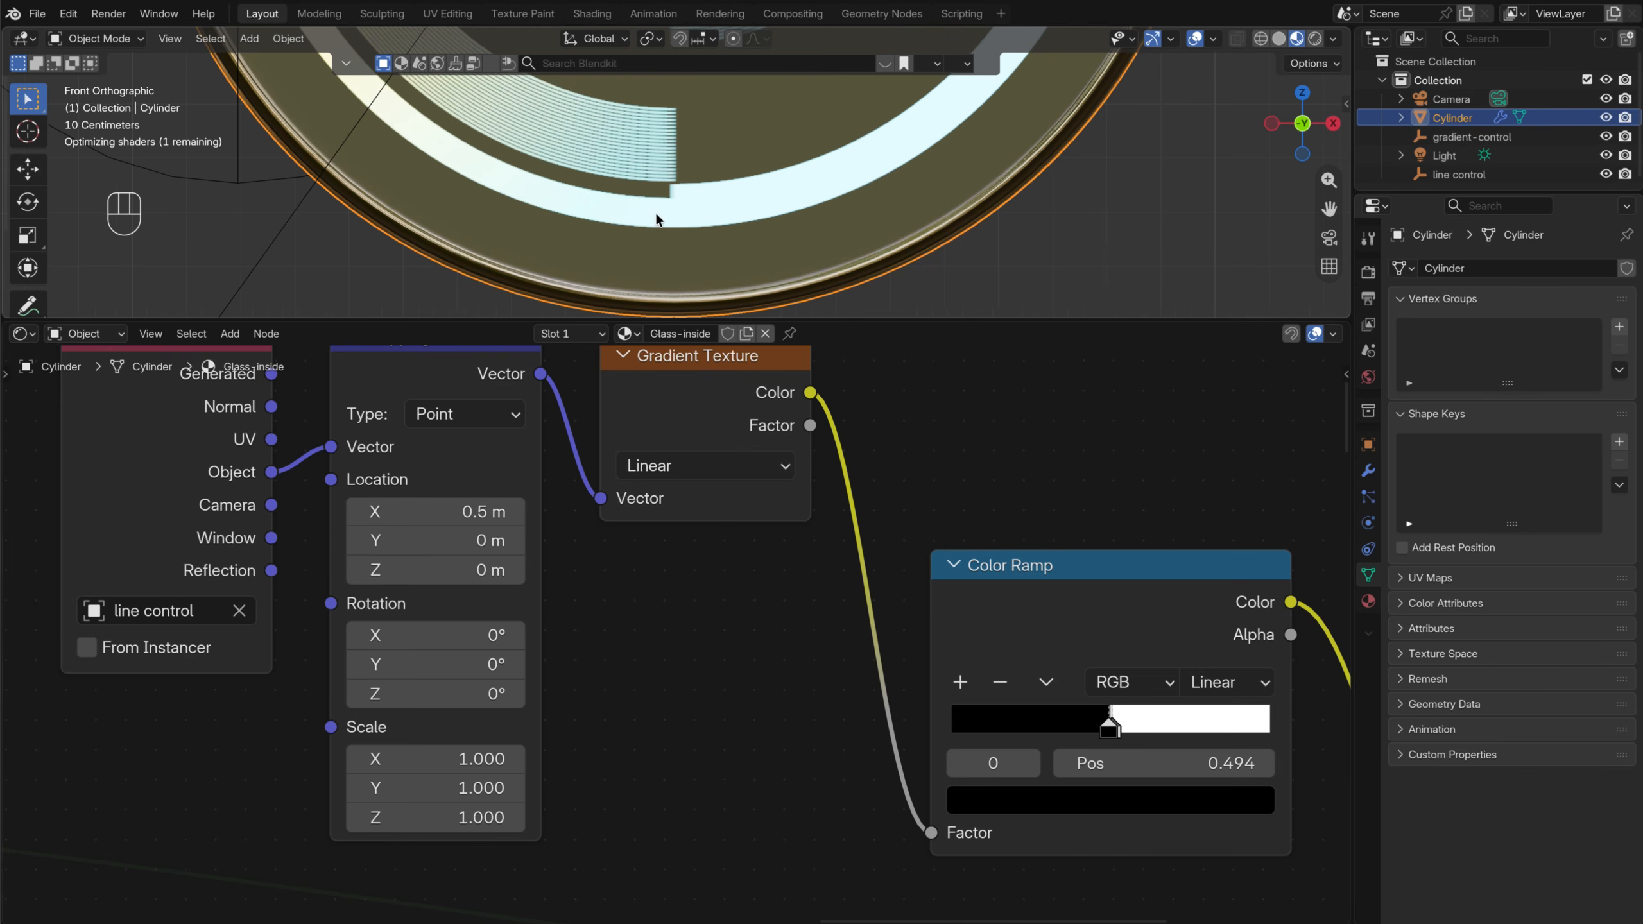
pyautogui.scroll(-5, 893, 246)
# Try moving the line control empty over the cylinder to test how it shifts the circle split, and cancel the move
pyautogui.click(906, 252)
pyautogui.scroll(-3, 905, 252)
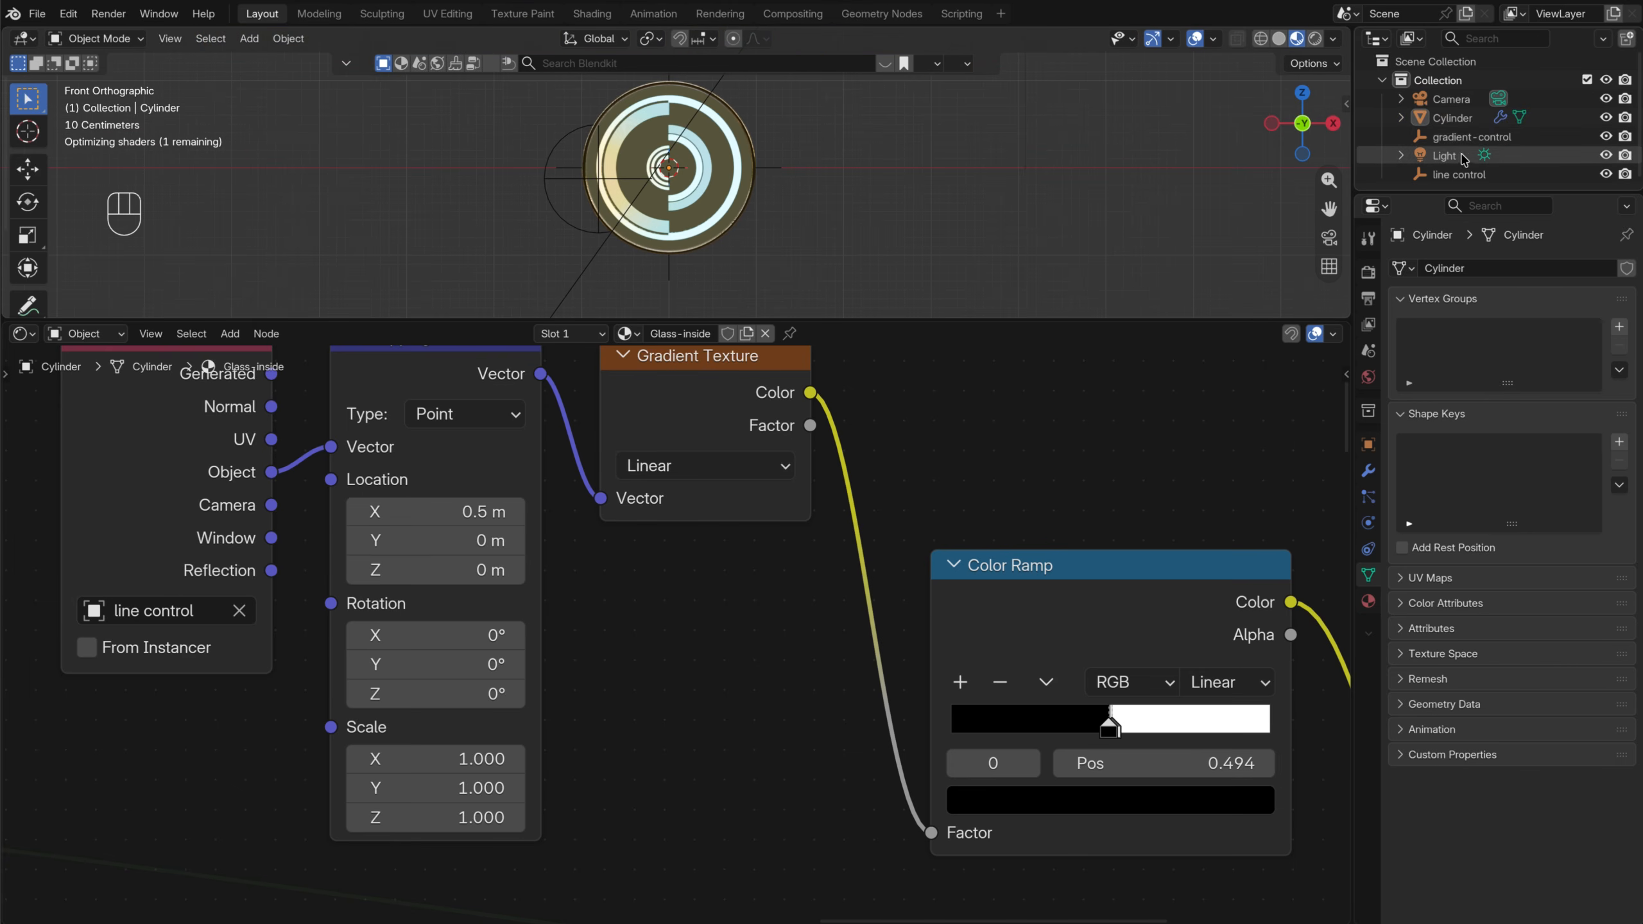
pyautogui.click(1459, 174)
pyautogui.press('g')
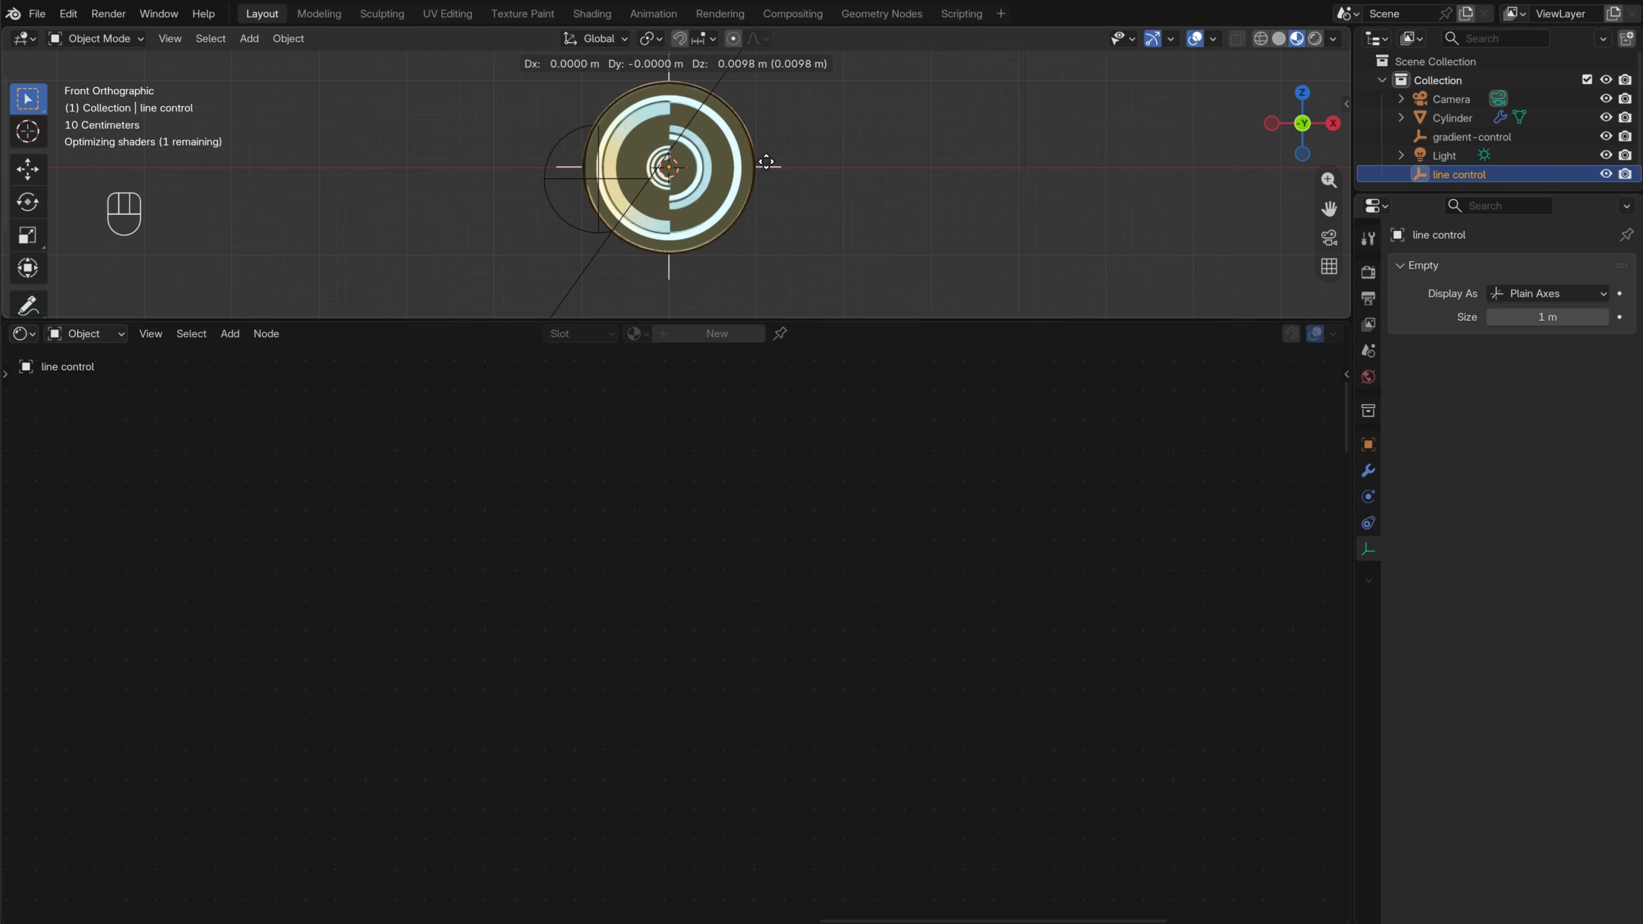
pyautogui.press('Escape')
pyautogui.keyDown('shift'); pyautogui.moveTo(780, 159); pyautogui.dragTo(745, 199, button='middle'); pyautogui.keyUp('shift')
pyautogui.scroll(8, 752, 227)
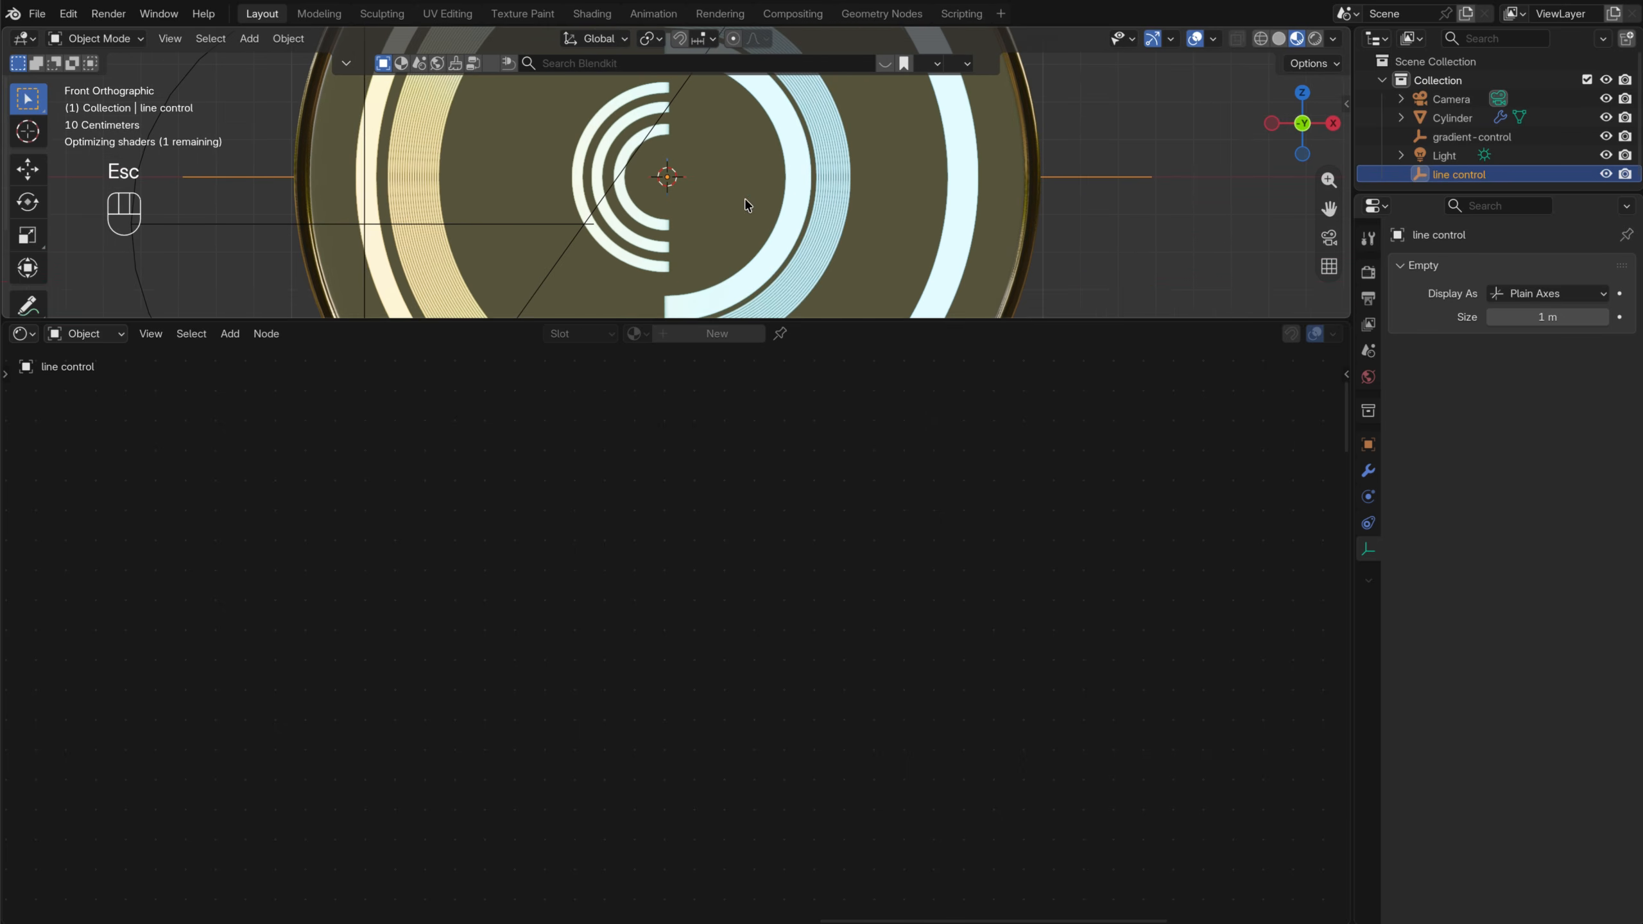
pyautogui.moveTo(767, 321); pyautogui.dragTo(716, 650)
pyautogui.scroll(-4, 737, 361)
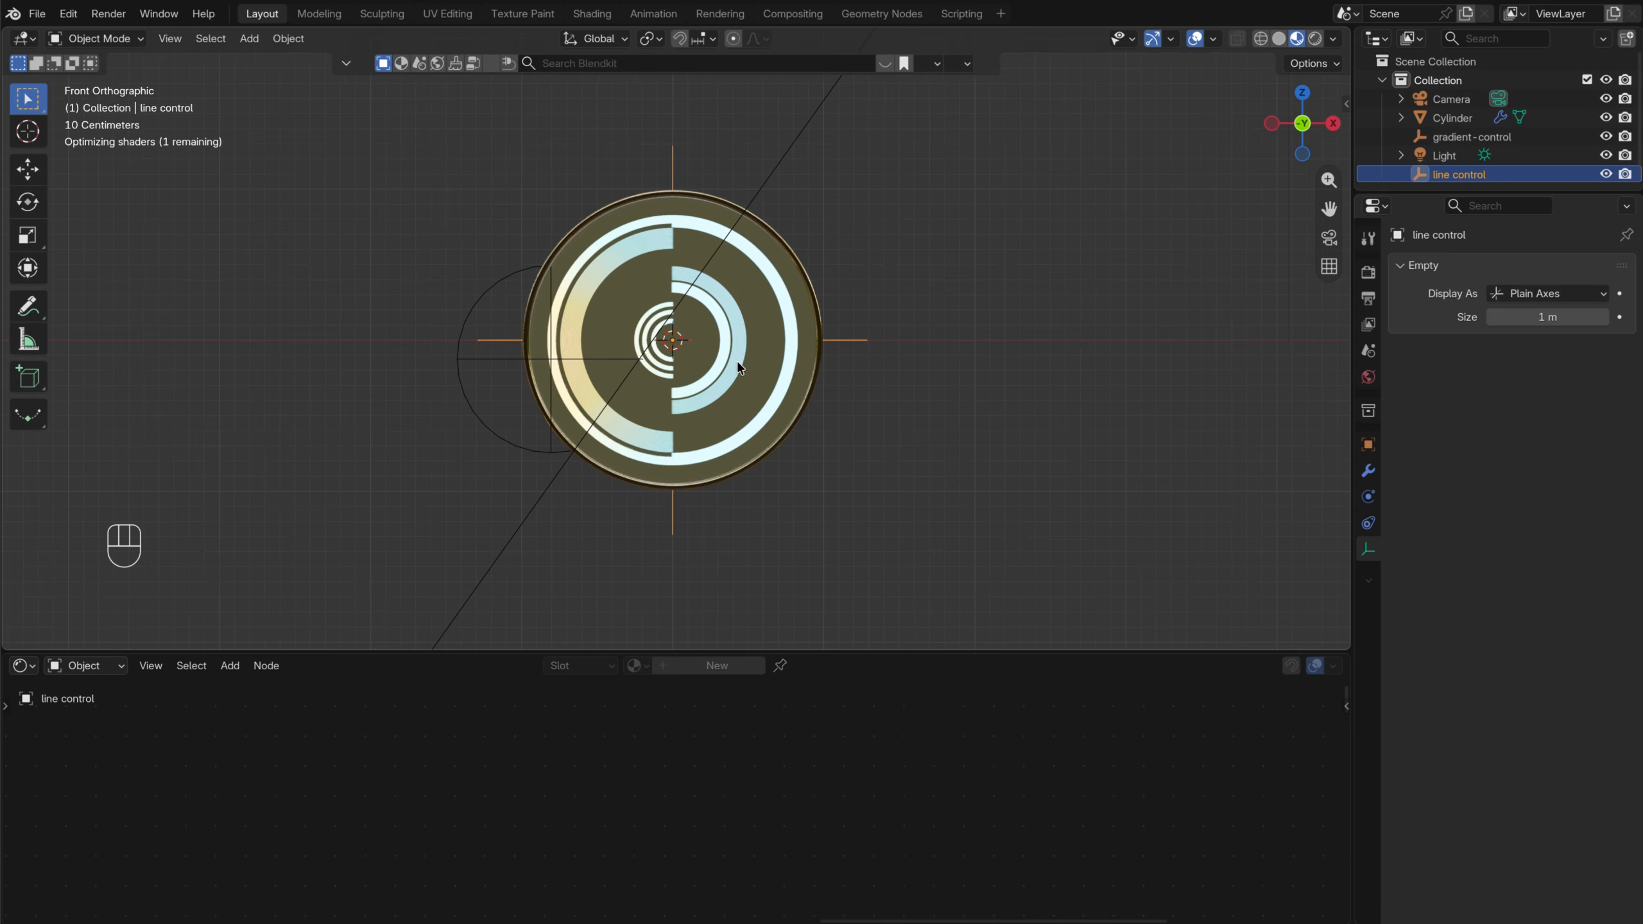
pyautogui.press('g')
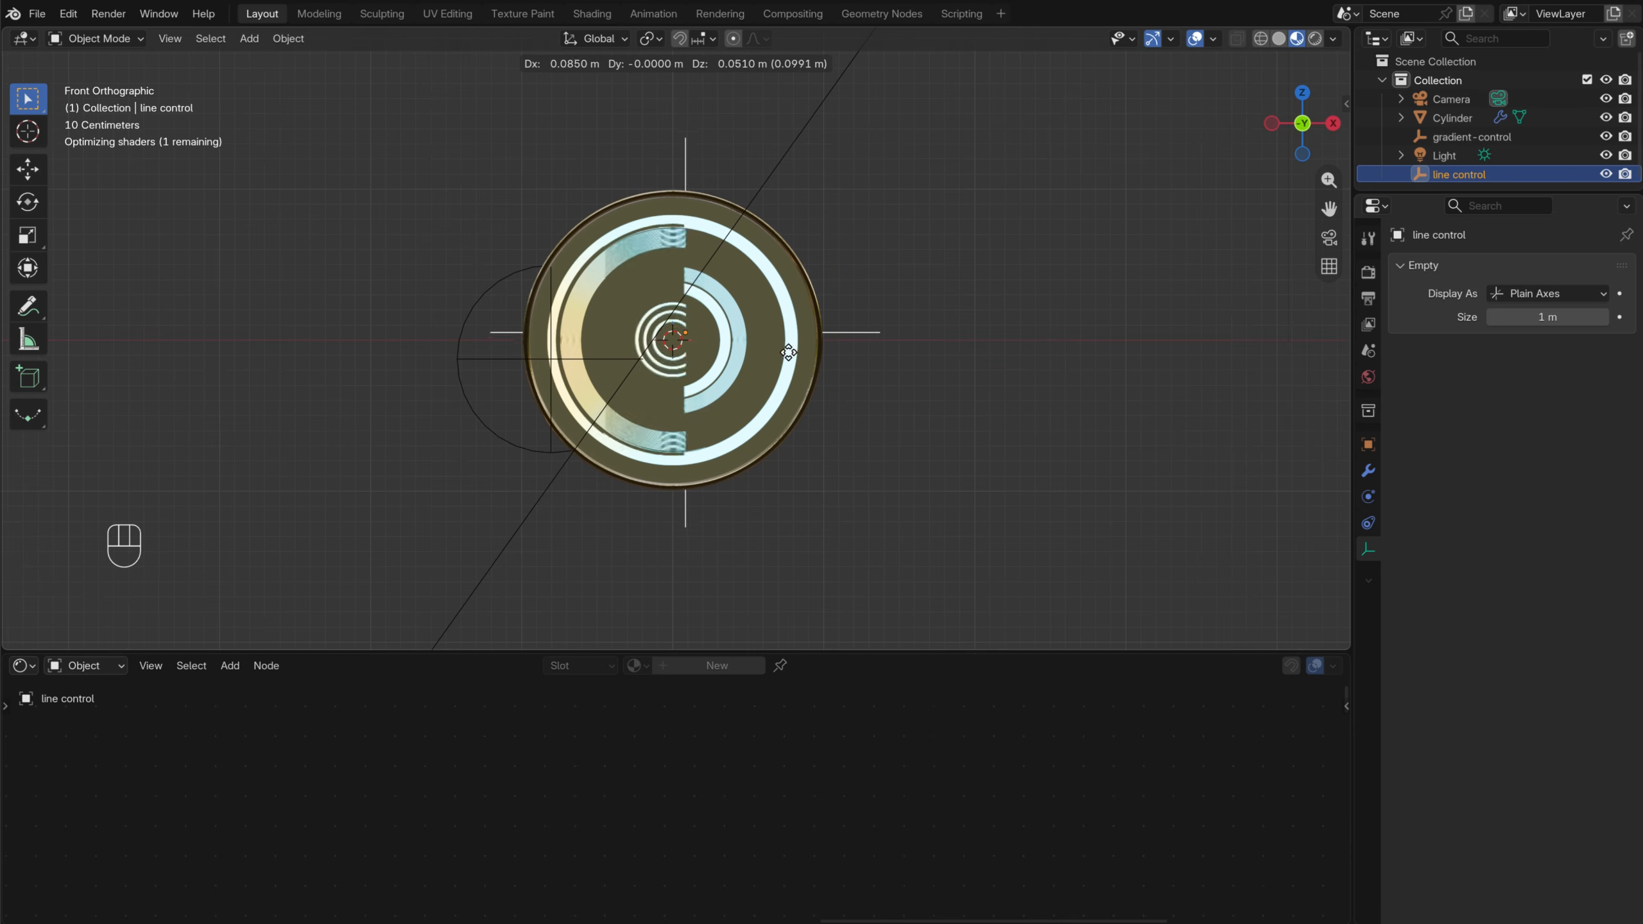
pyautogui.press('Escape')
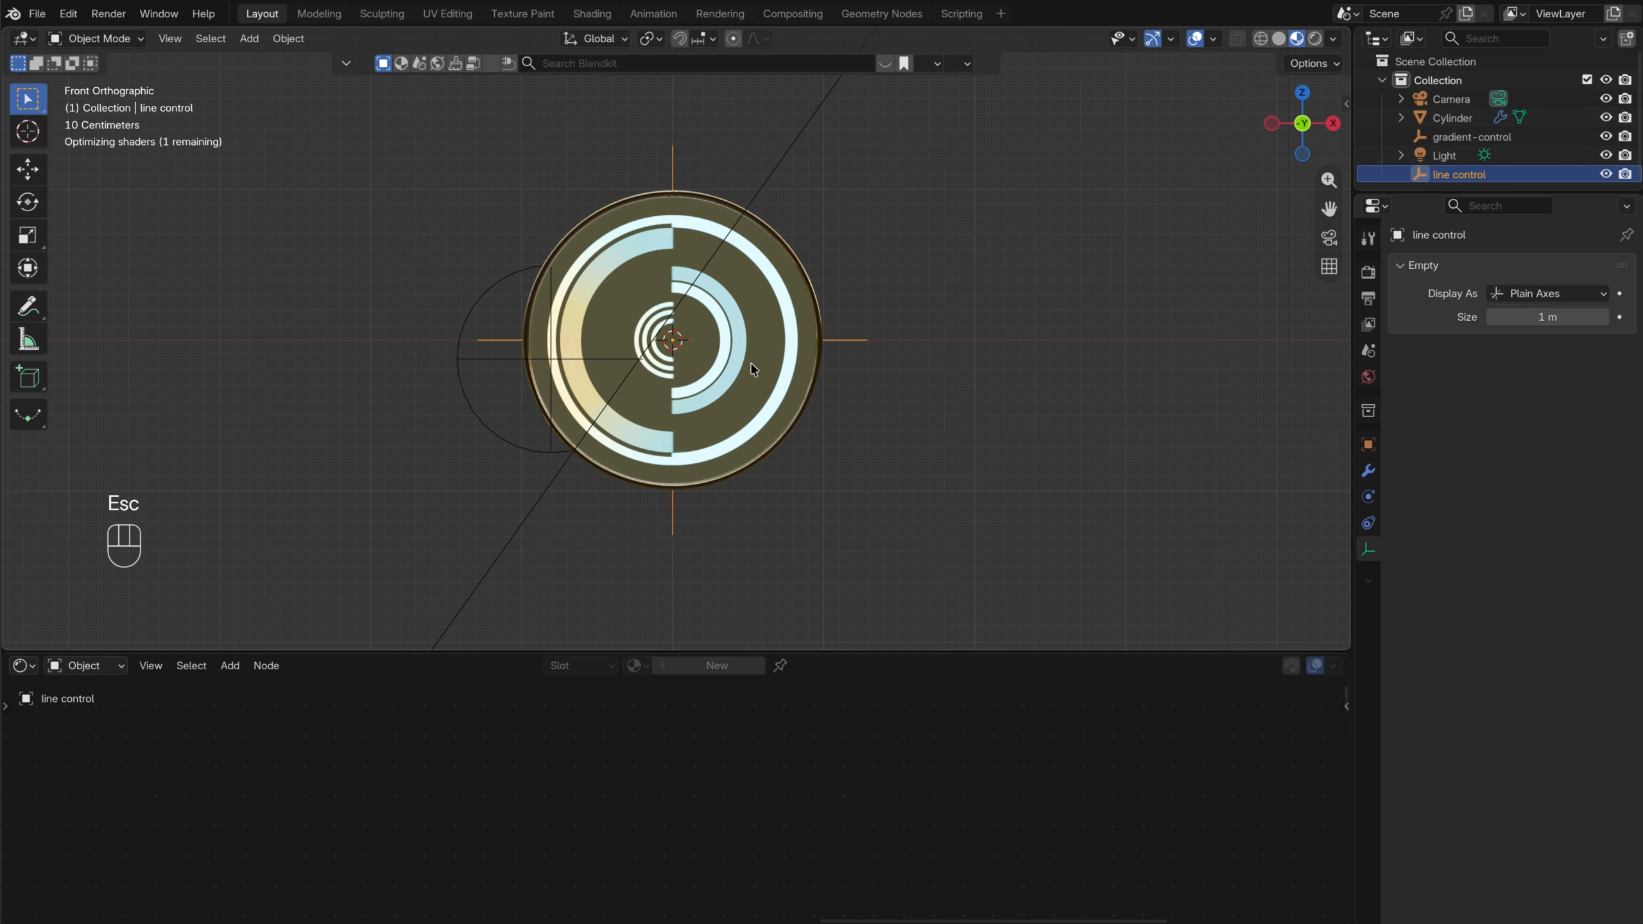
# Select the cylinder and move Material Output well away from the Mix Shader in the Glass-inside material to make room
pyautogui.moveTo(825, 652); pyautogui.dragTo(810, 481)
pyautogui.click(732, 313)
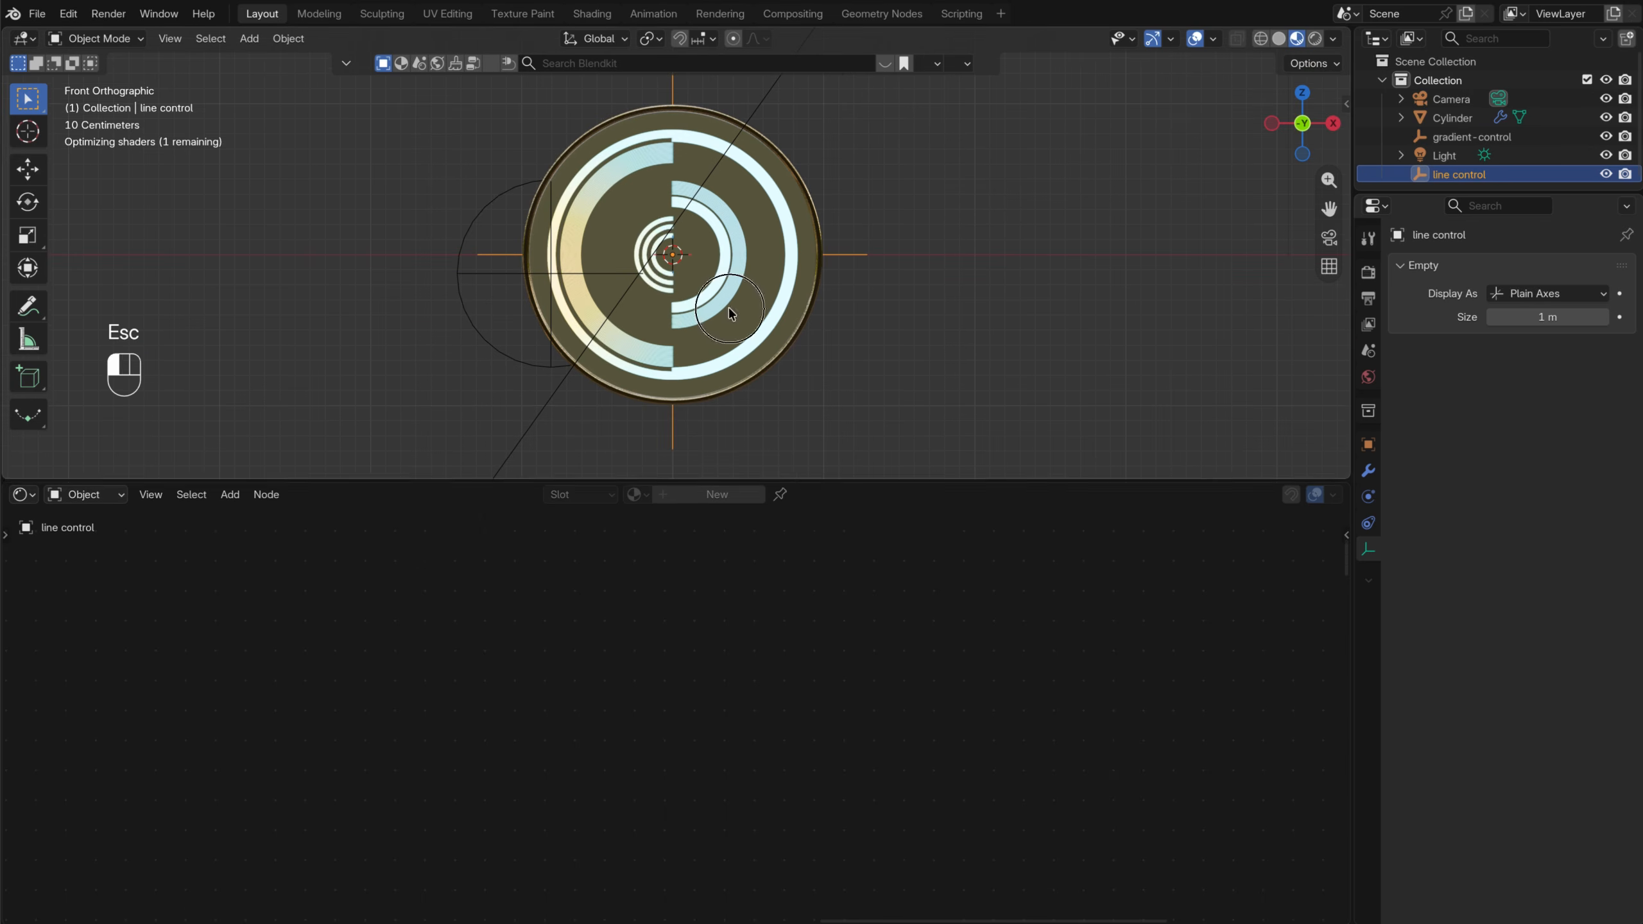
pyautogui.scroll(-10, 1003, 773)
pyautogui.moveTo(996, 768); pyautogui.dragTo(750, 636, button='middle')
pyautogui.moveTo(753, 677); pyautogui.dragTo(754, 657)
pyautogui.moveTo(896, 661); pyautogui.dragTo(1069, 592)
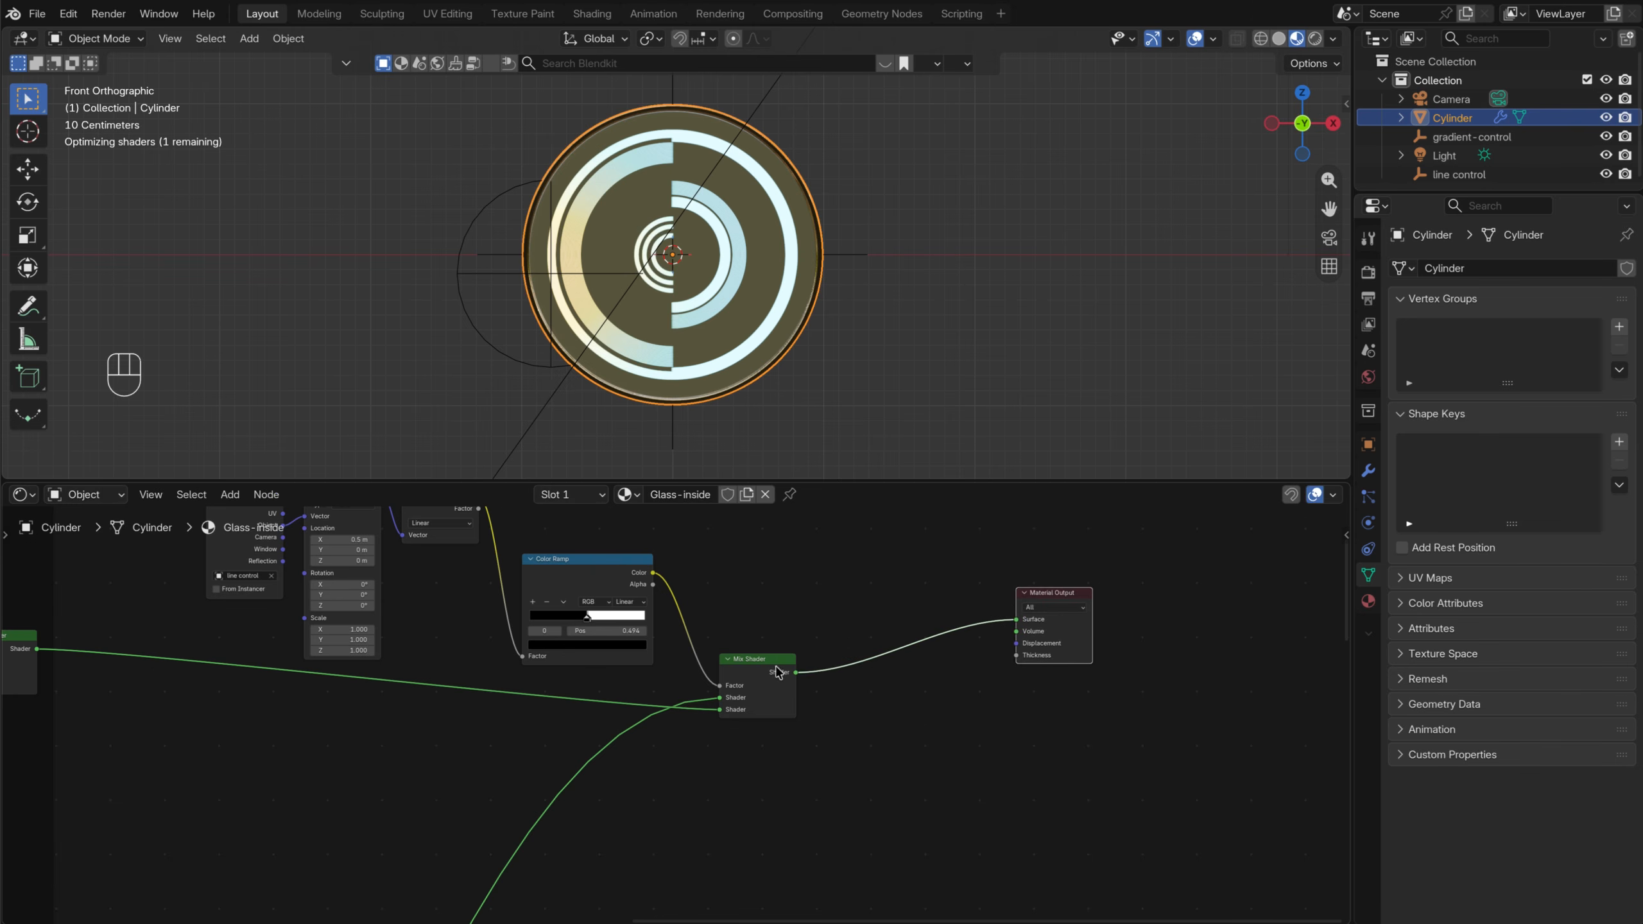
pyautogui.moveTo(768, 660); pyautogui.dragTo(752, 670)
# Insert a second Mix Shader on the link between the existing Mix Shader and Material Output
pyautogui.hotkey('shift', 'a')
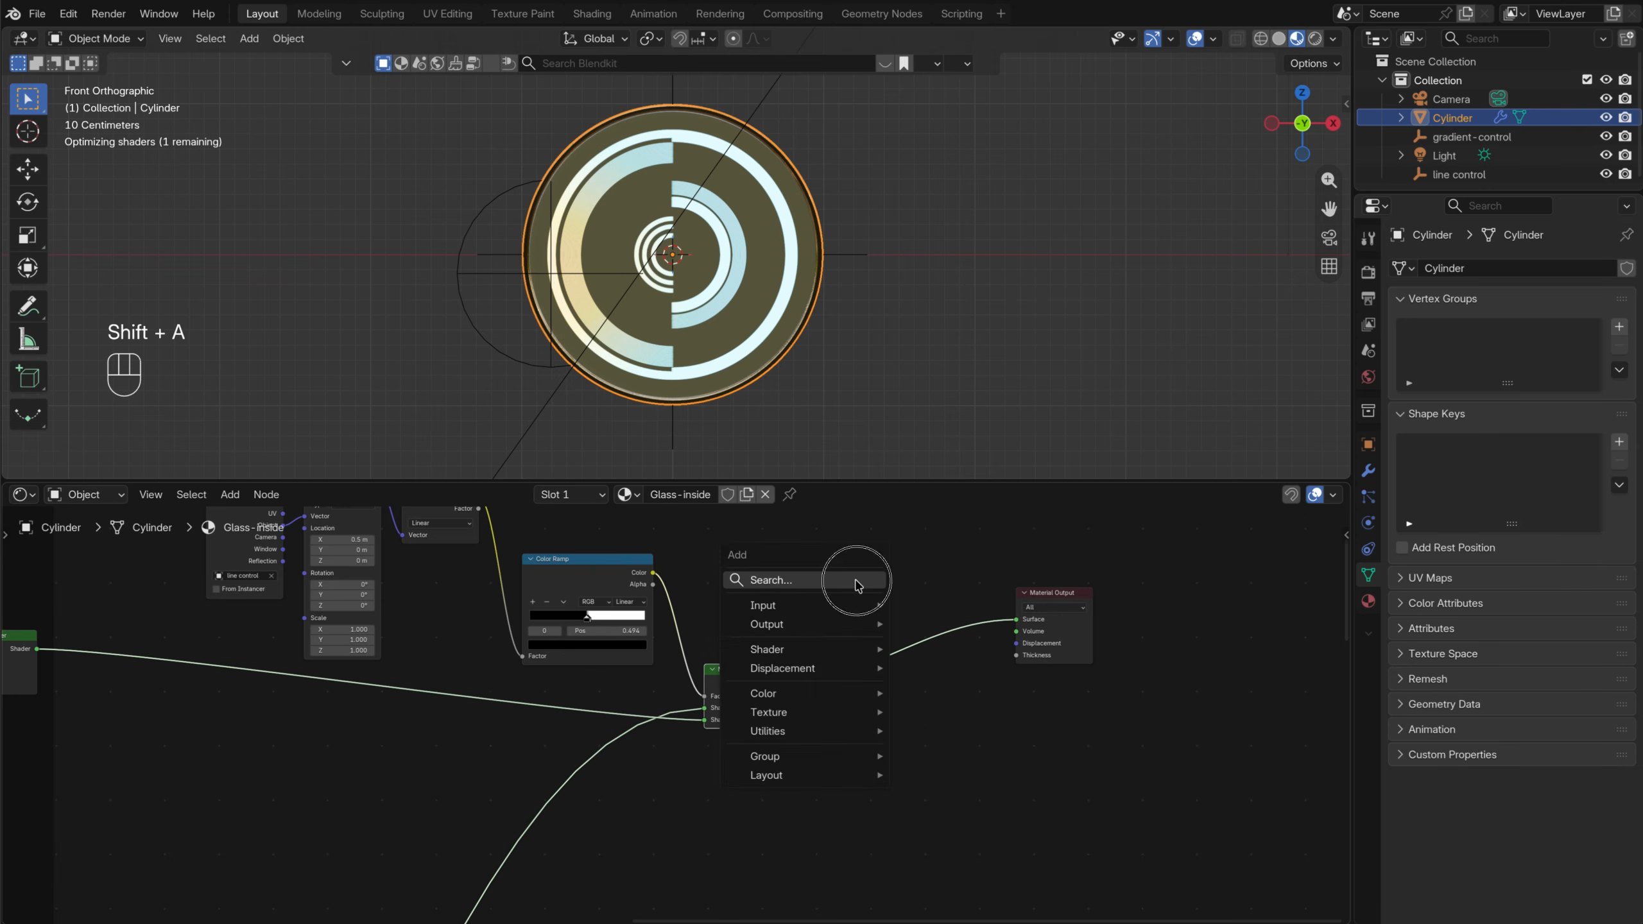
pyautogui.click(858, 580)
pyautogui.write('mix')
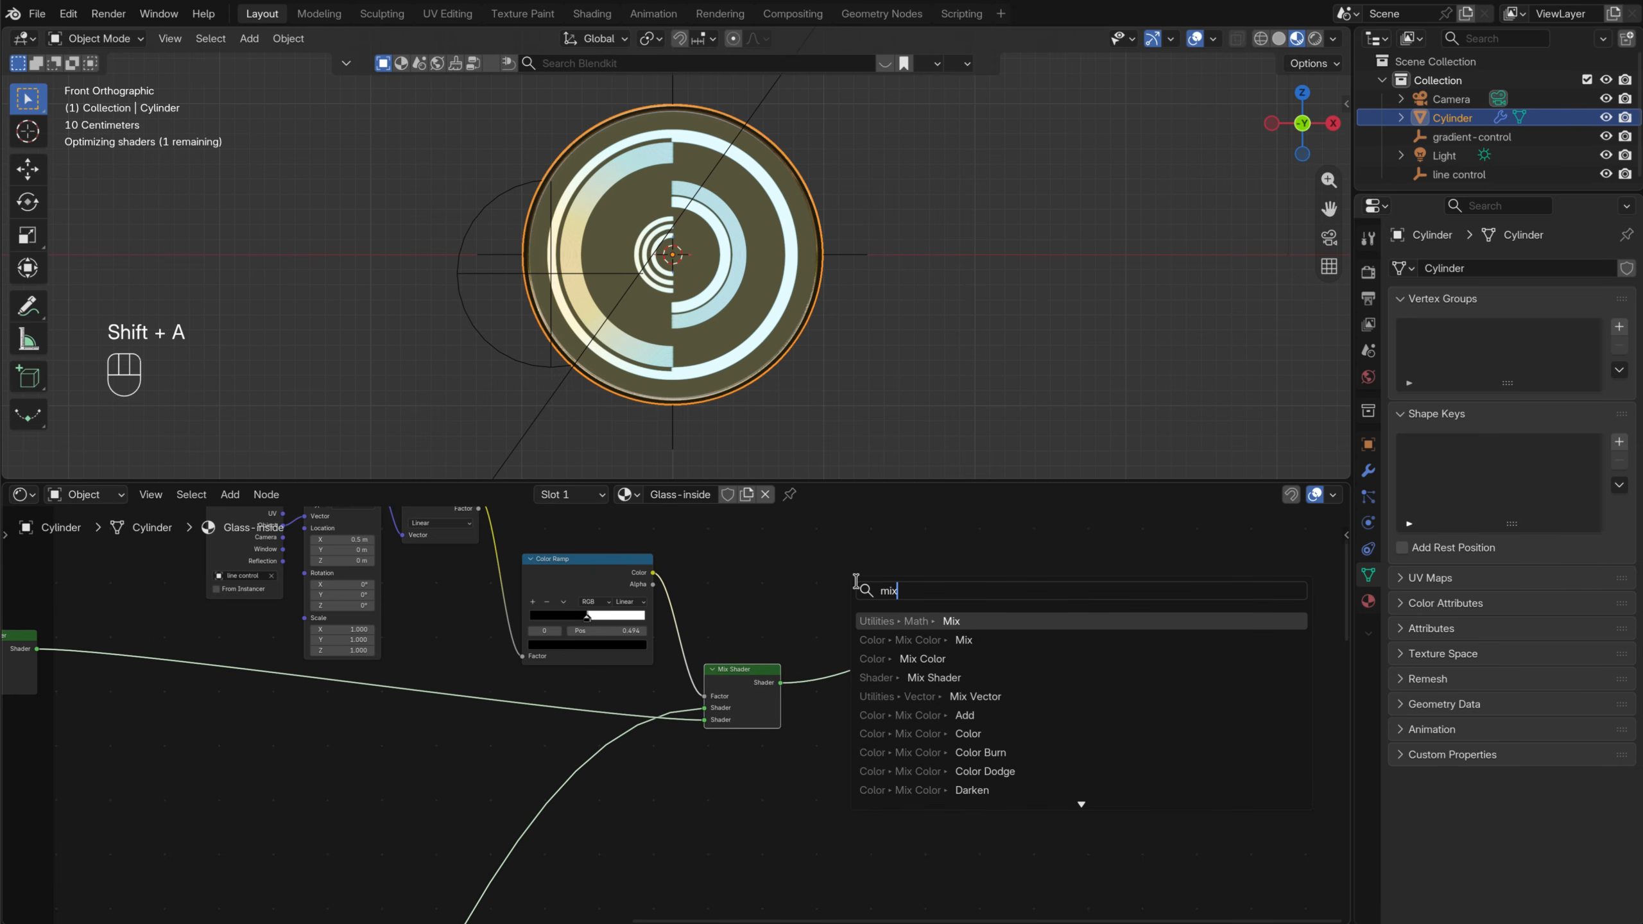
pyautogui.click(926, 677)
pyautogui.click(885, 643)
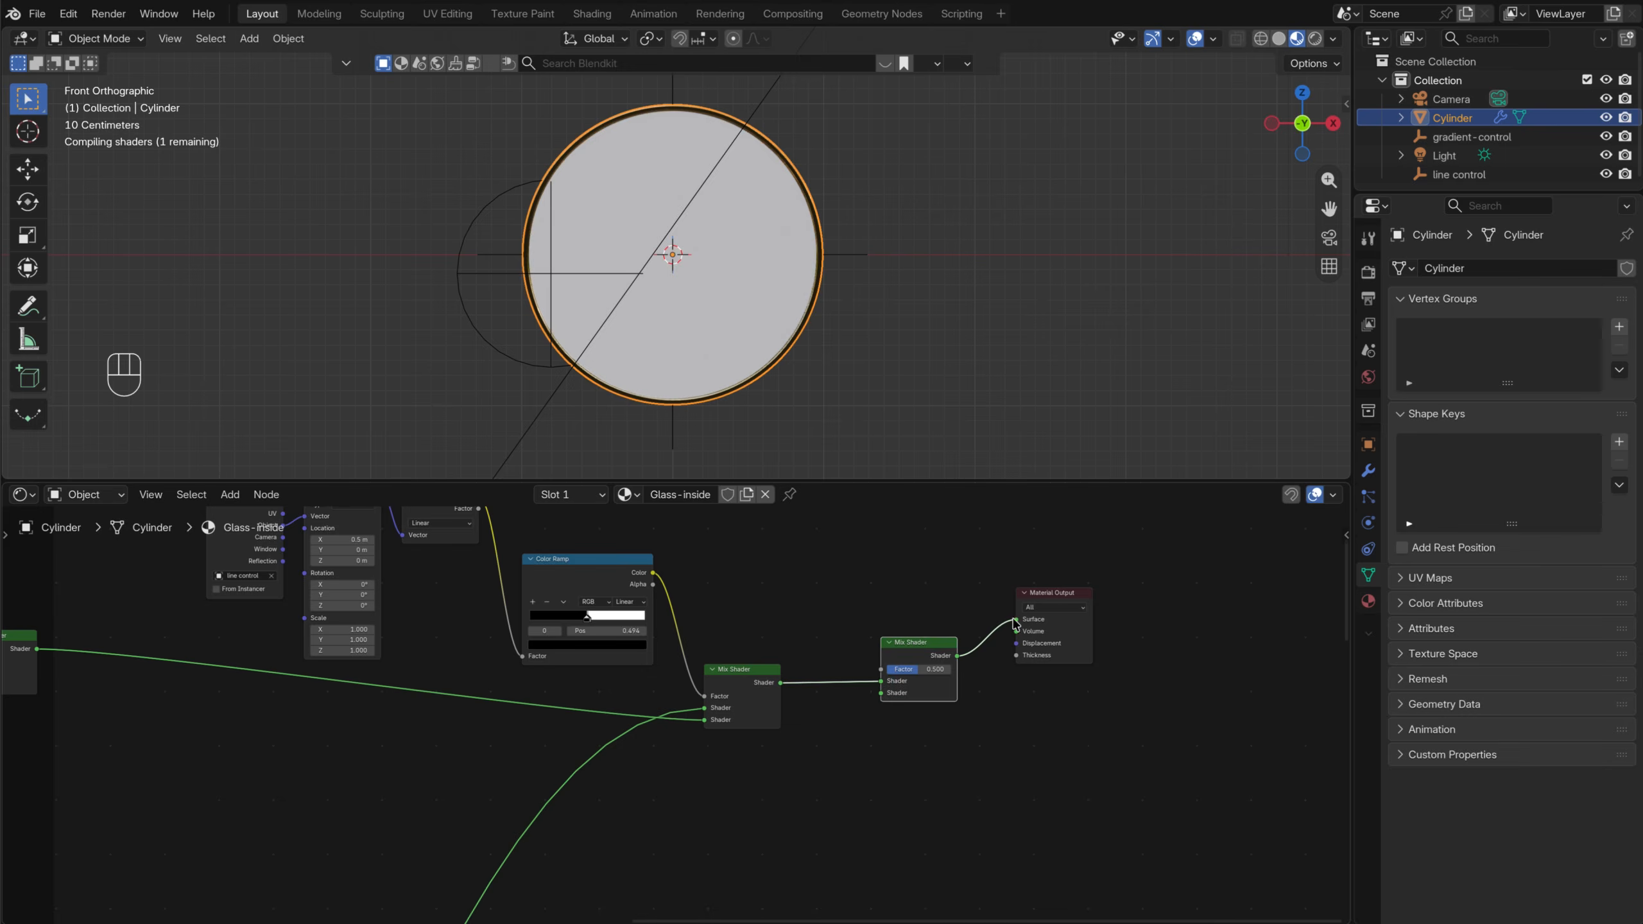
# Space out the two Mix Shaders and Material Output, and lower the Gradient Texture node toward the Color Ramp
pyautogui.moveTo(1067, 596); pyautogui.dragTo(1154, 636)
pyautogui.moveTo(788, 682); pyautogui.dragTo(709, 781, button='middle')
pyautogui.moveTo(666, 779); pyautogui.dragTo(659, 804)
pyautogui.moveTo(826, 745); pyautogui.dragTo(865, 756)
pyautogui.moveTo(1076, 737); pyautogui.dragTo(1105, 747)
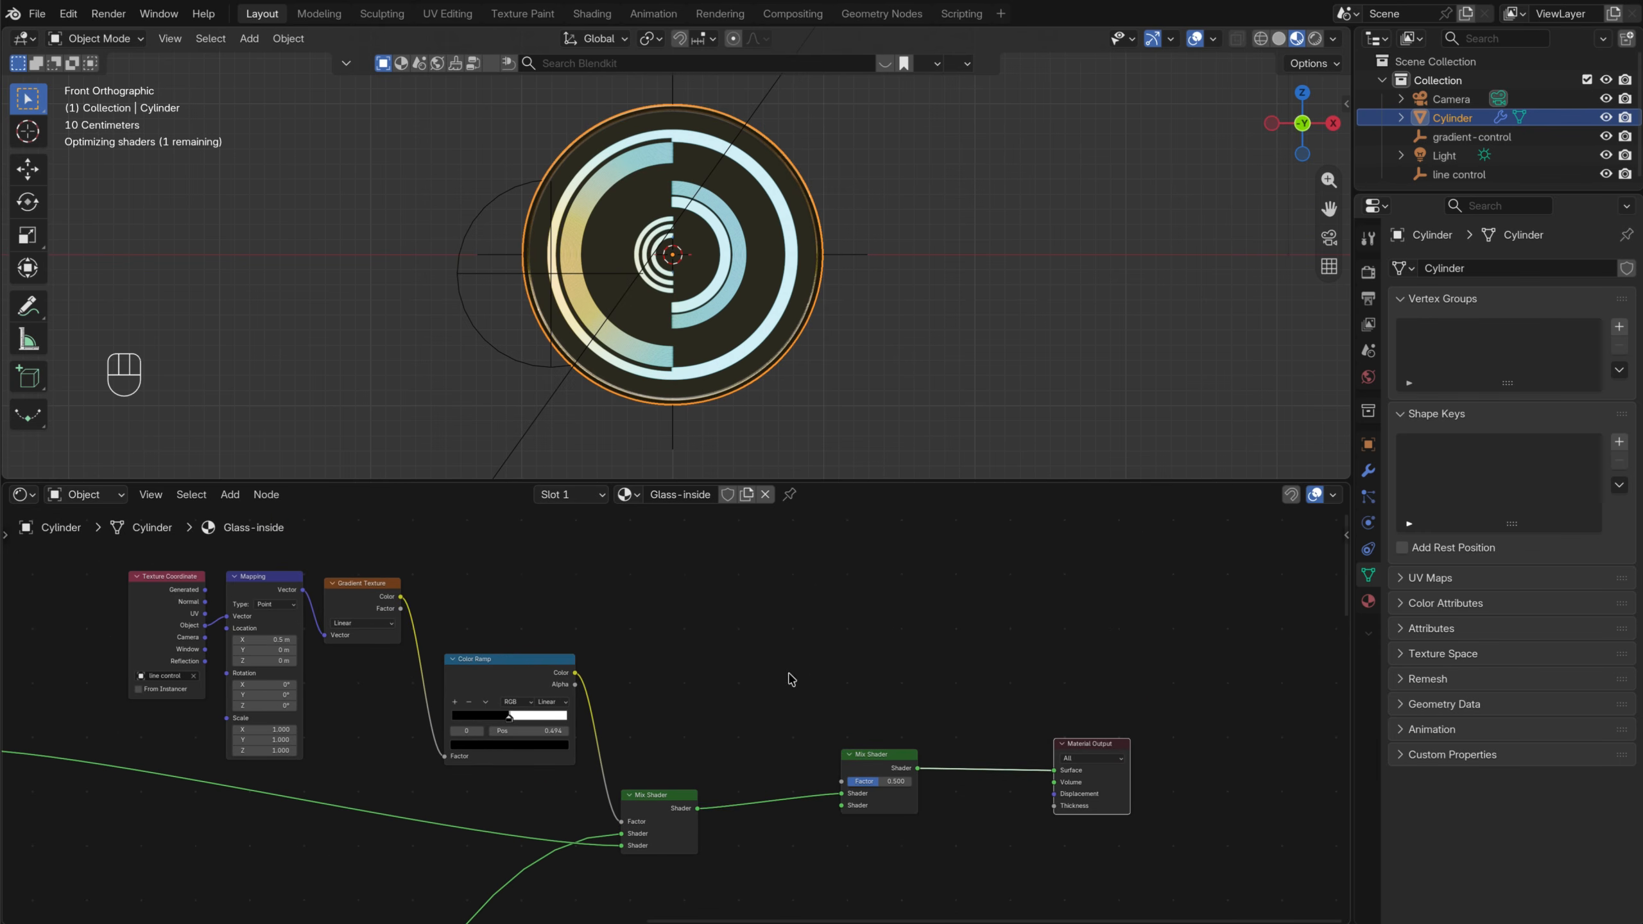
pyautogui.moveTo(639, 661); pyautogui.dragTo(634, 691, button='middle')
pyautogui.moveTo(381, 628); pyautogui.dragTo(381, 665)
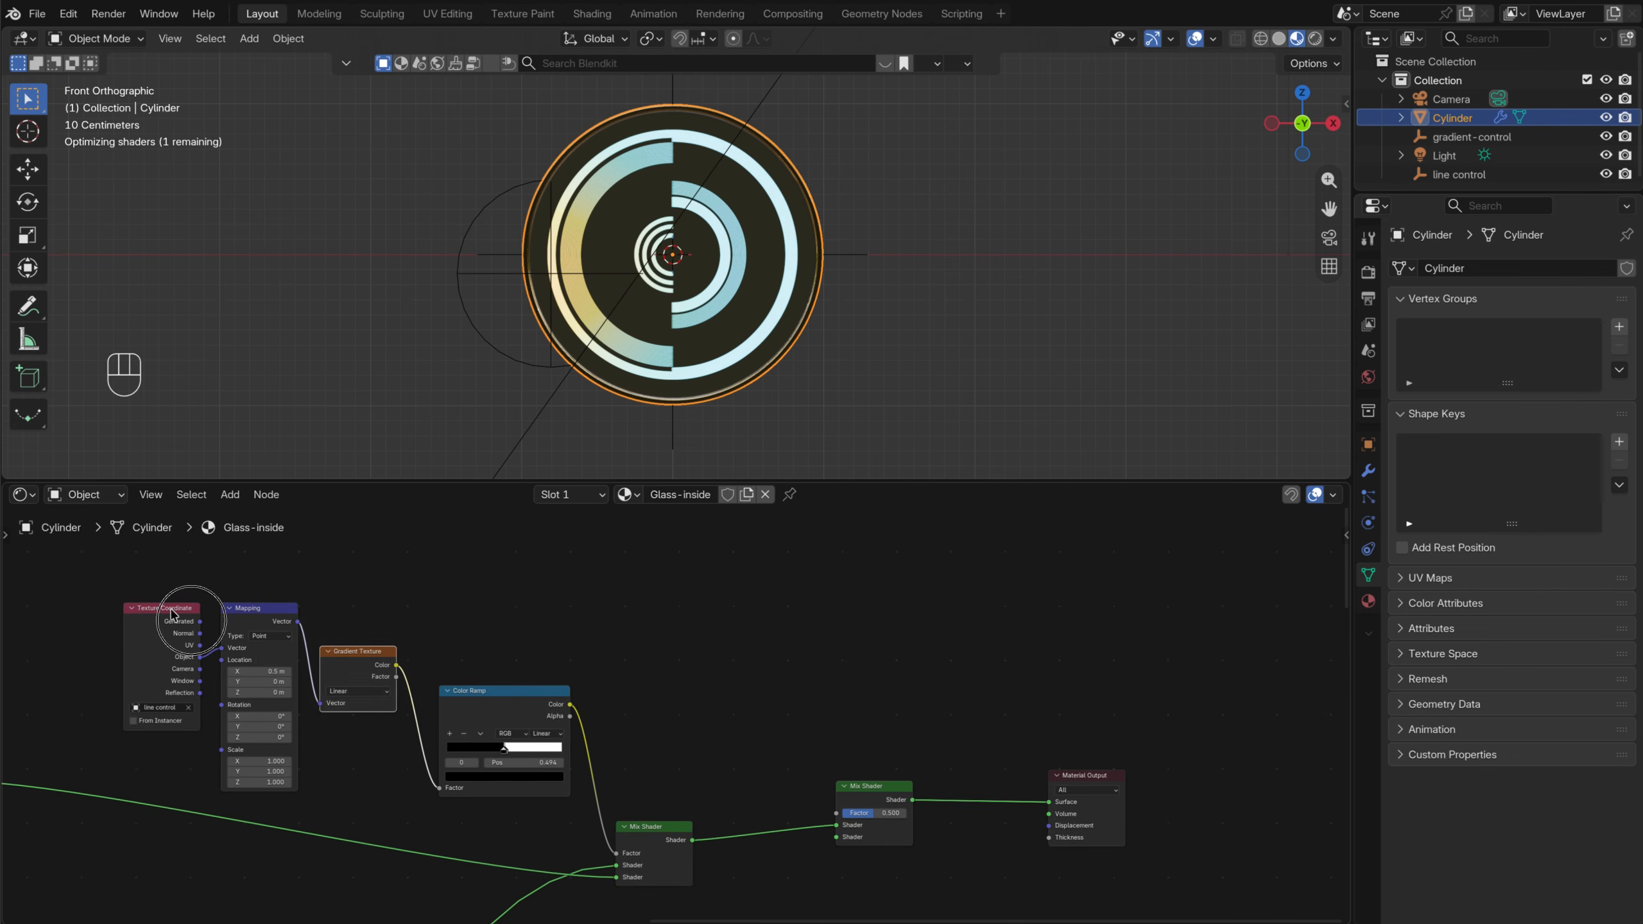
# Duplicate the Texture Coordinate, Mapping, Gradient Texture and Color Ramp nodes and place the copies above the original chain
pyautogui.moveTo(116, 570); pyautogui.dragTo(519, 774)
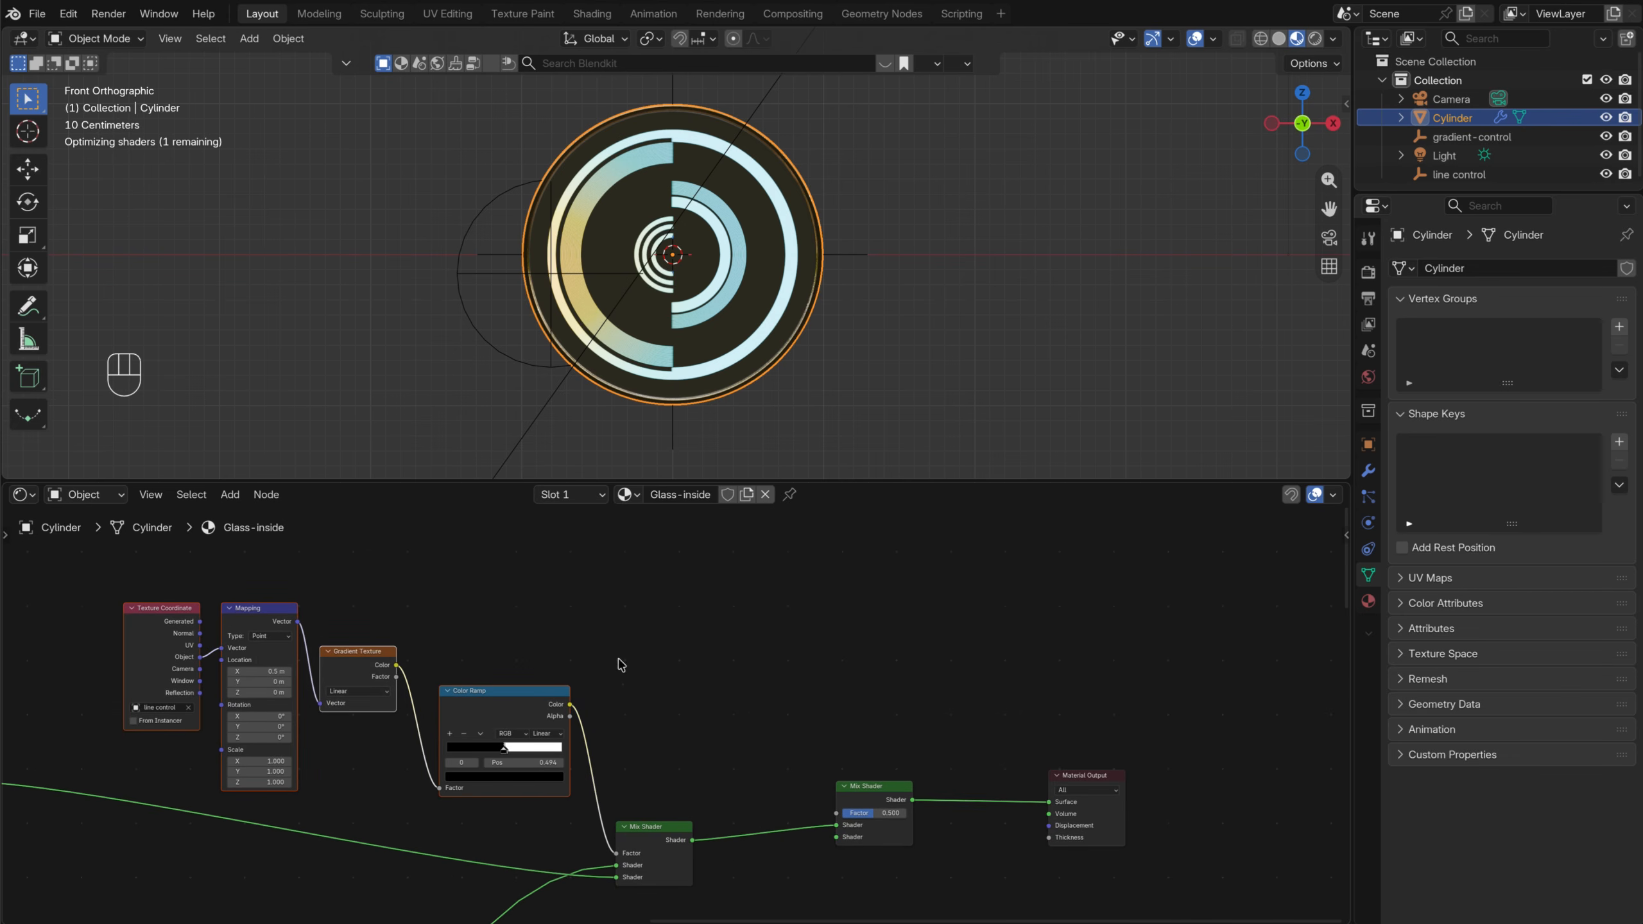
pyautogui.moveTo(620, 665); pyautogui.dragTo(647, 788, button='middle')
pyautogui.hotkey('shift', 'd')
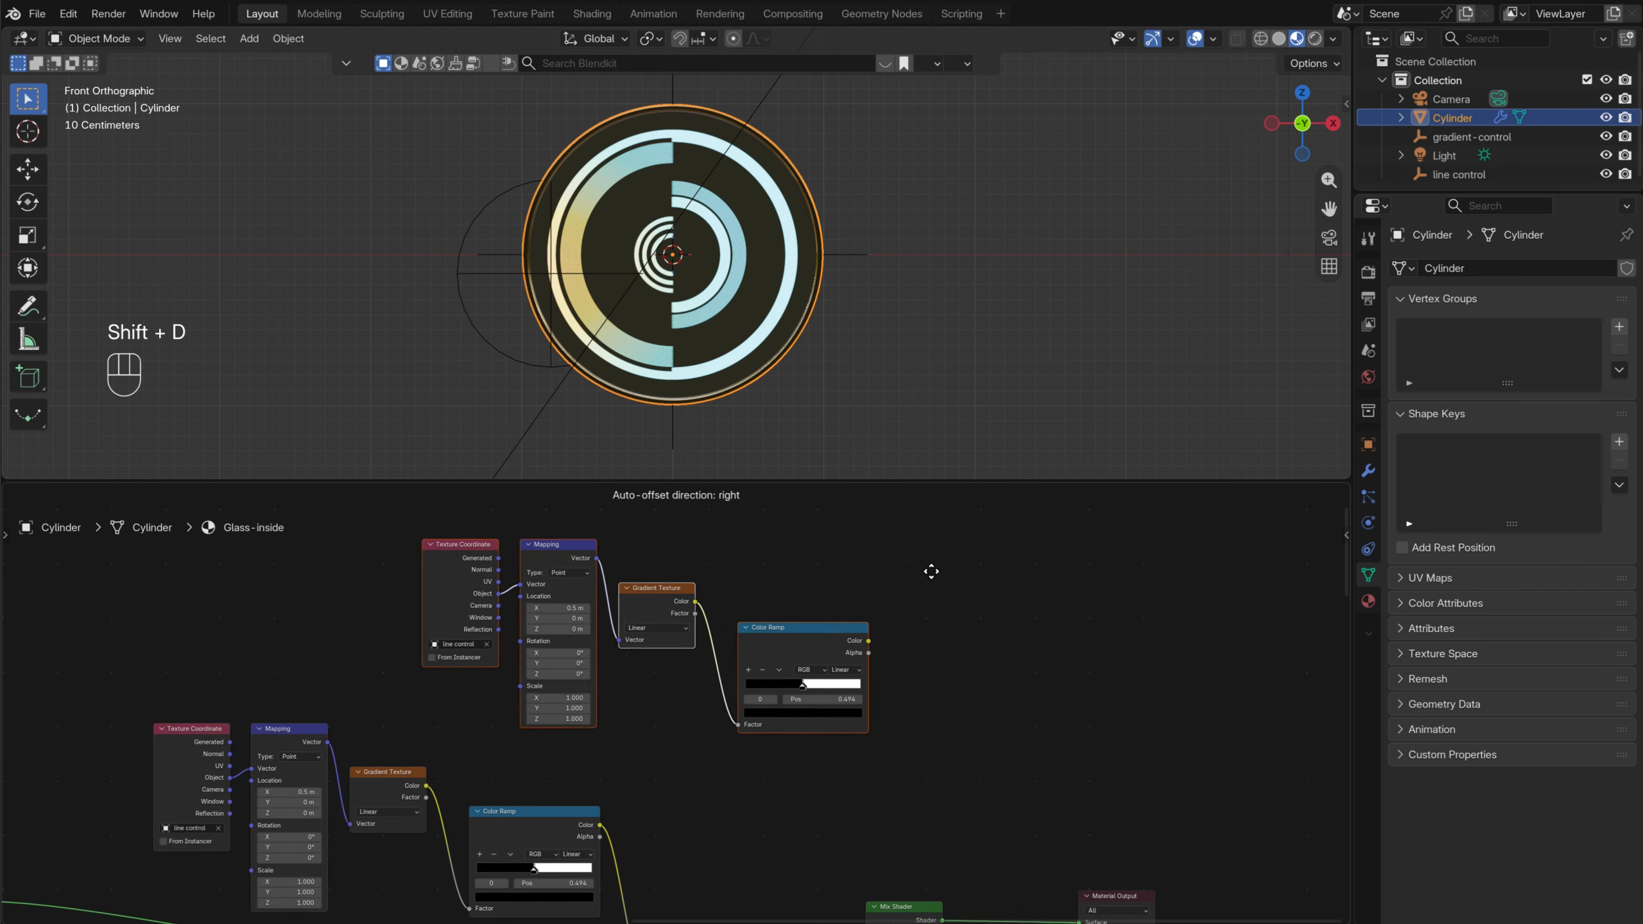
pyautogui.click(913, 568)
pyautogui.moveTo(916, 694); pyautogui.dragTo(569, 555, button='middle')
pyautogui.click(526, 582)
pyautogui.moveTo(691, 637); pyautogui.dragTo(1039, 748, button='middle')
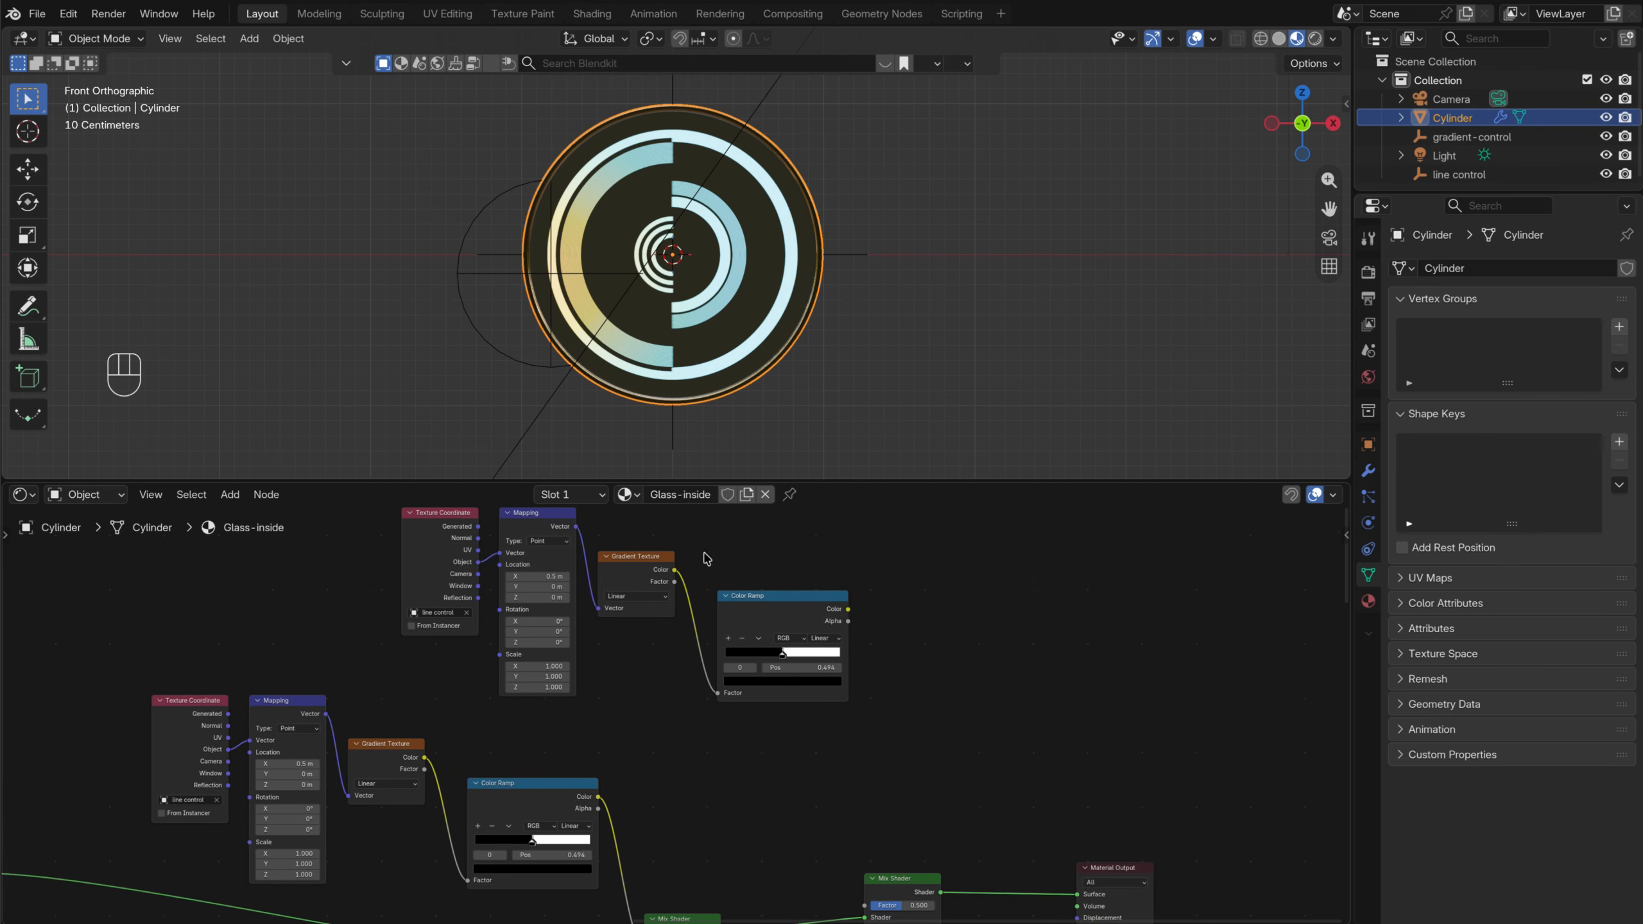
# Add an Emission shader node below the first Mix Shader, giving the node editor more room
pyautogui.moveTo(790, 479); pyautogui.dragTo(782, 357)
pyautogui.moveTo(1026, 686); pyautogui.dragTo(990, 510, button='middle')
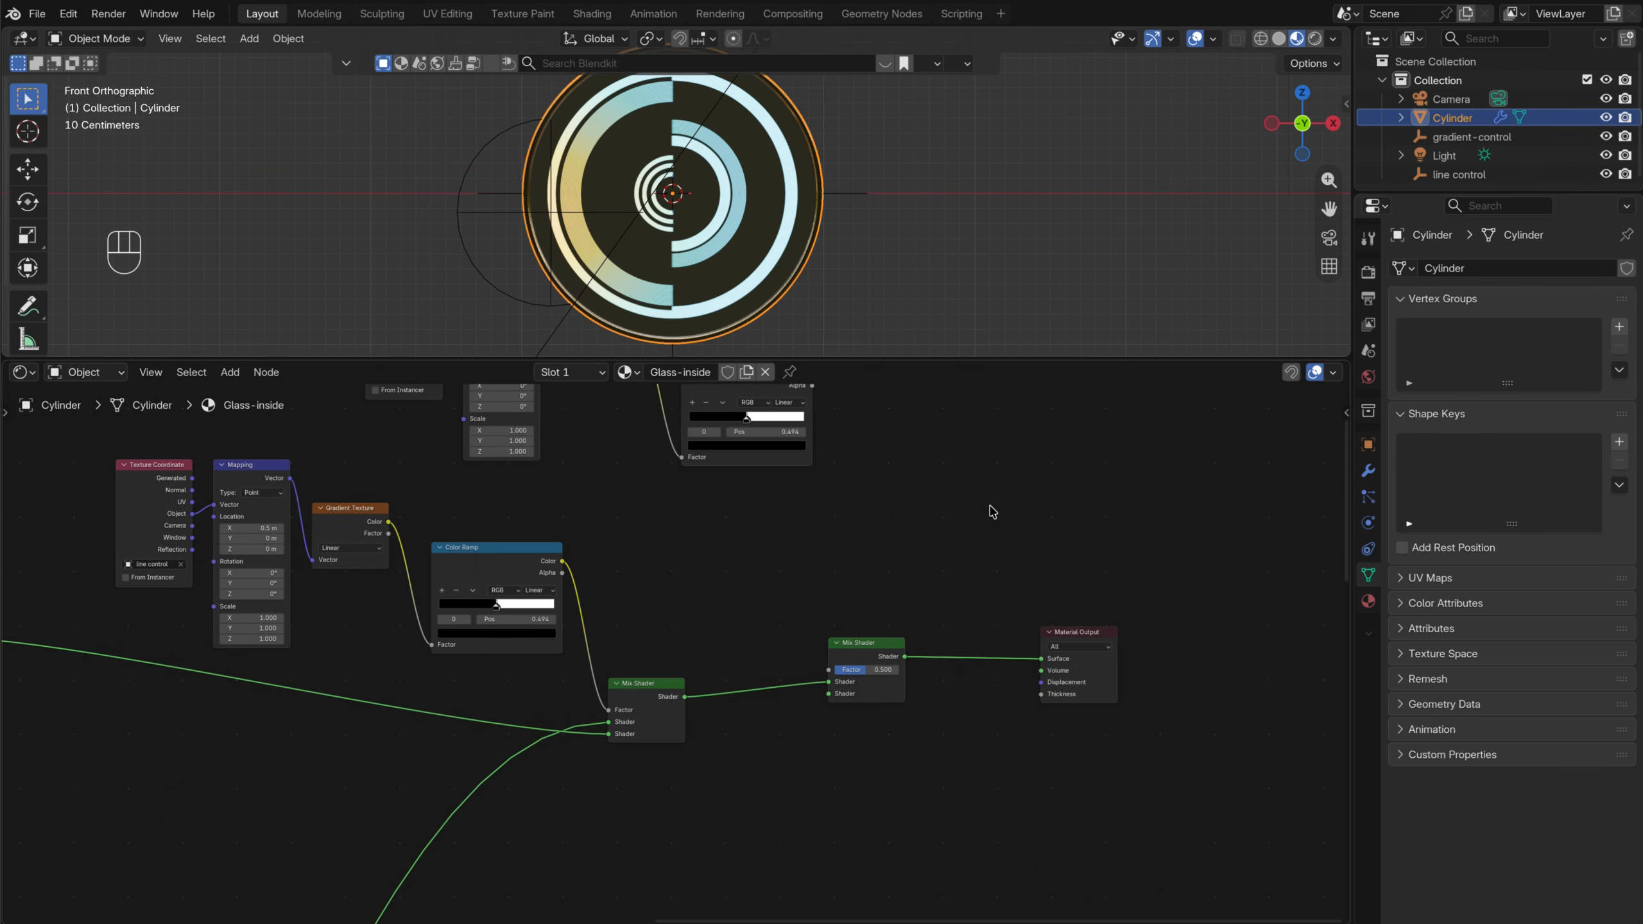
pyautogui.hotkey('shift', 'a')
pyautogui.write('emi')
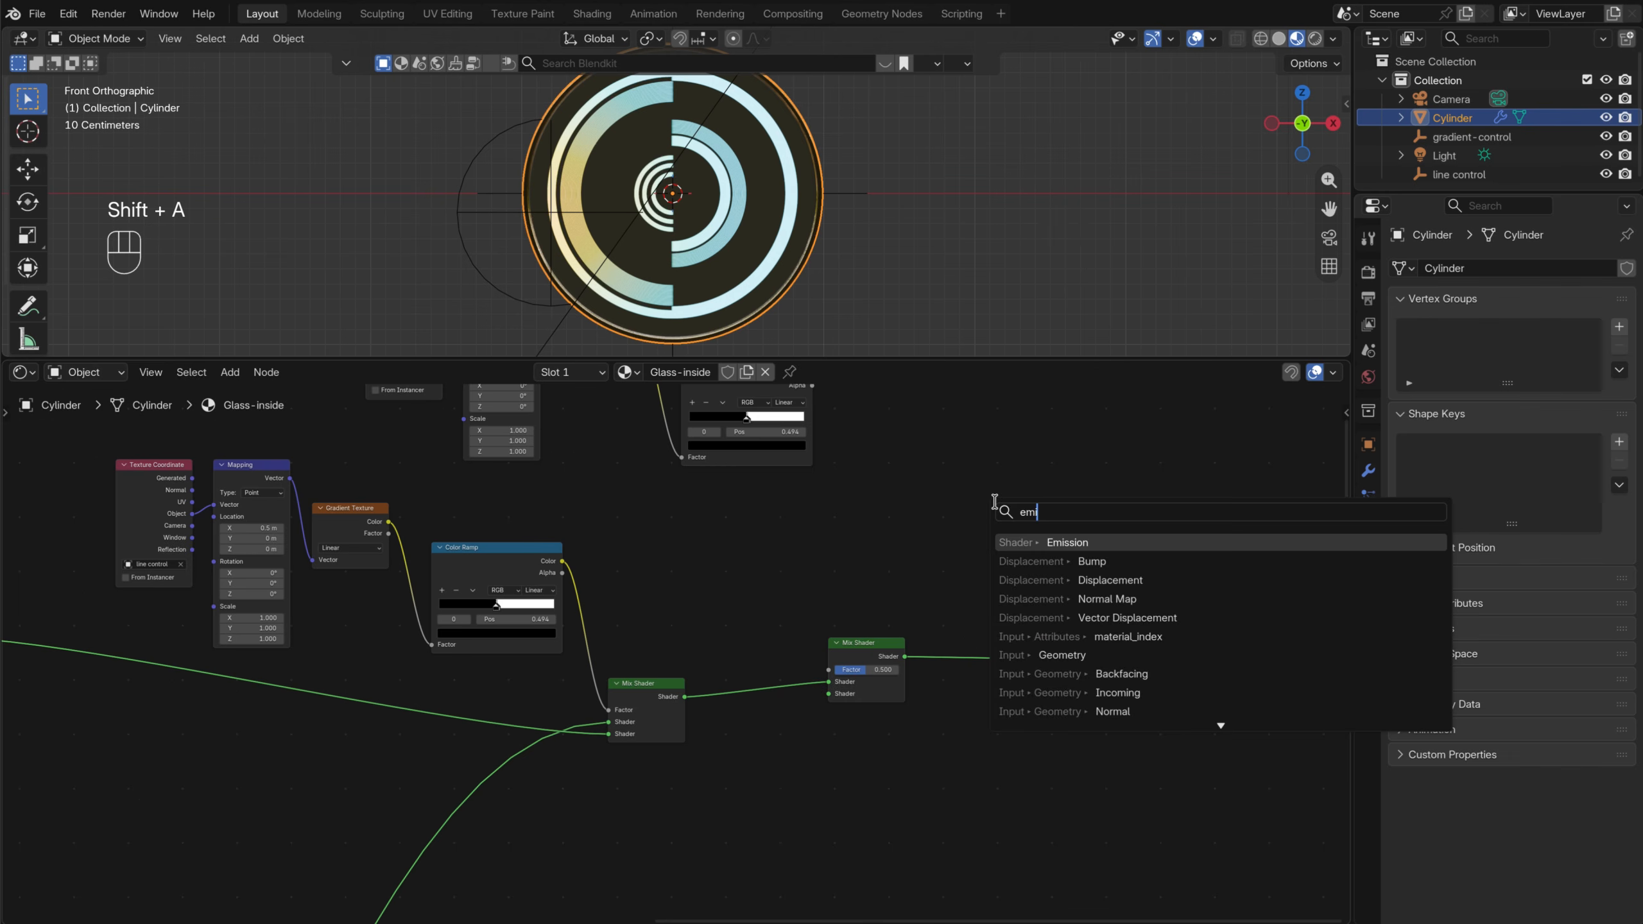
pyautogui.press('Return')
pyautogui.click(703, 762)
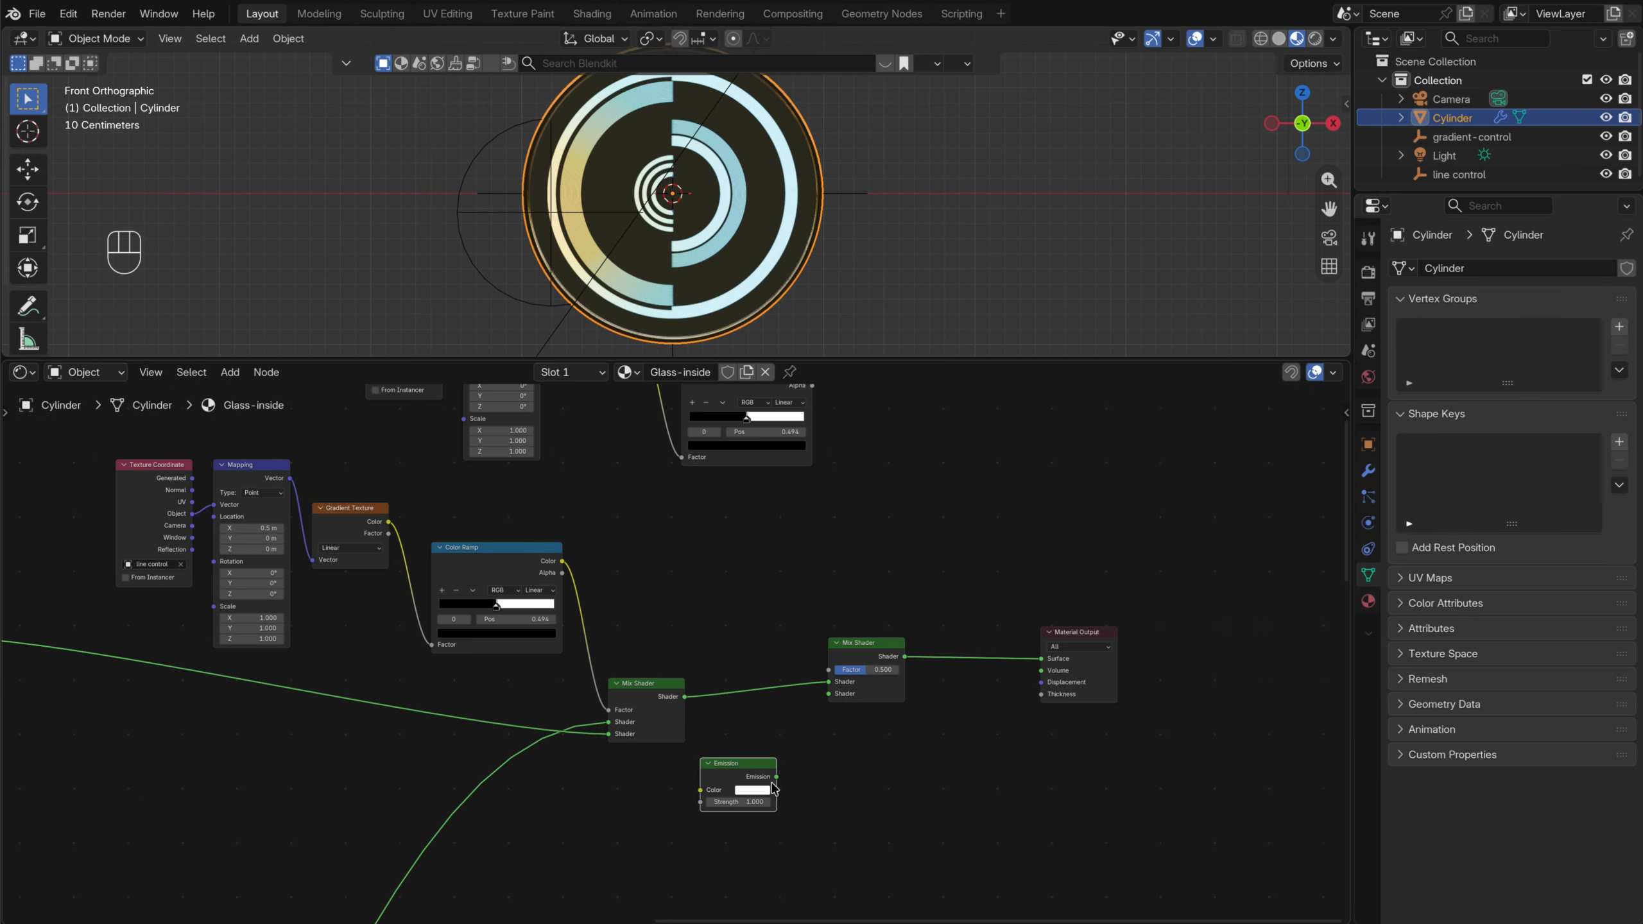
# Connect the Emission output to the second Mix Shader's free shader input and the duplicated Color Ramp's Color output to its Factor
pyautogui.scroll(2, 851, 848)
pyautogui.moveTo(828, 839); pyautogui.dragTo(901, 712)
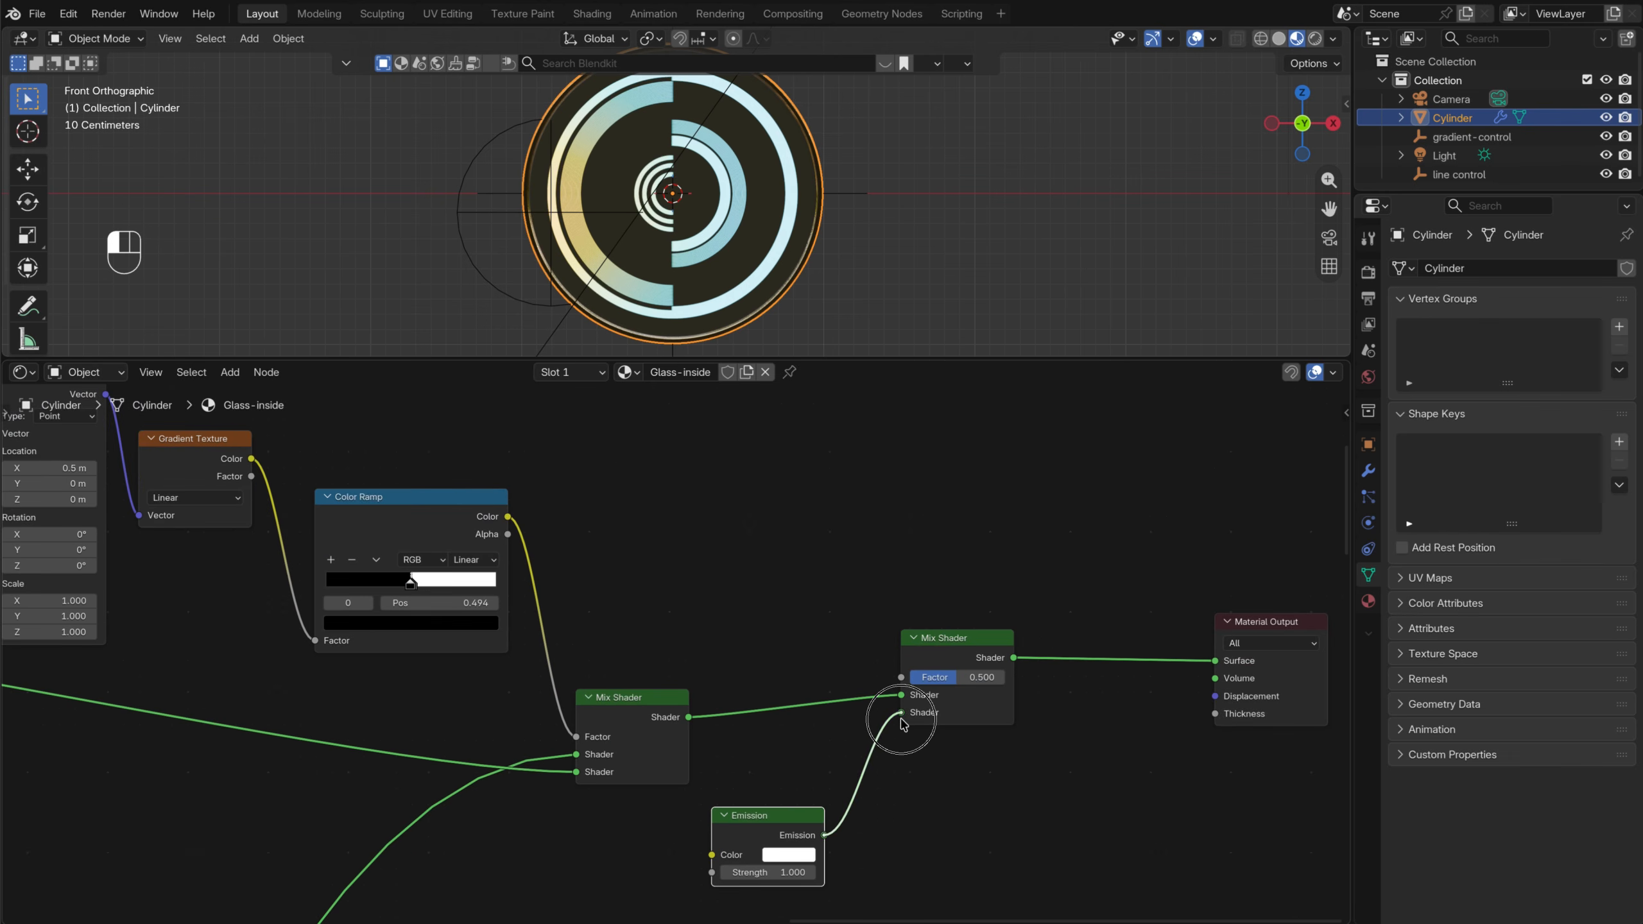
pyautogui.moveTo(804, 527); pyautogui.dragTo(824, 708, button='middle')
pyautogui.moveTo(841, 403); pyautogui.dragTo(820, 582)
pyautogui.moveTo(898, 637); pyautogui.dragTo(925, 860)
pyautogui.moveTo(918, 687); pyautogui.dragTo(825, 593, button='middle')
pyautogui.scroll(2, 752, 498)
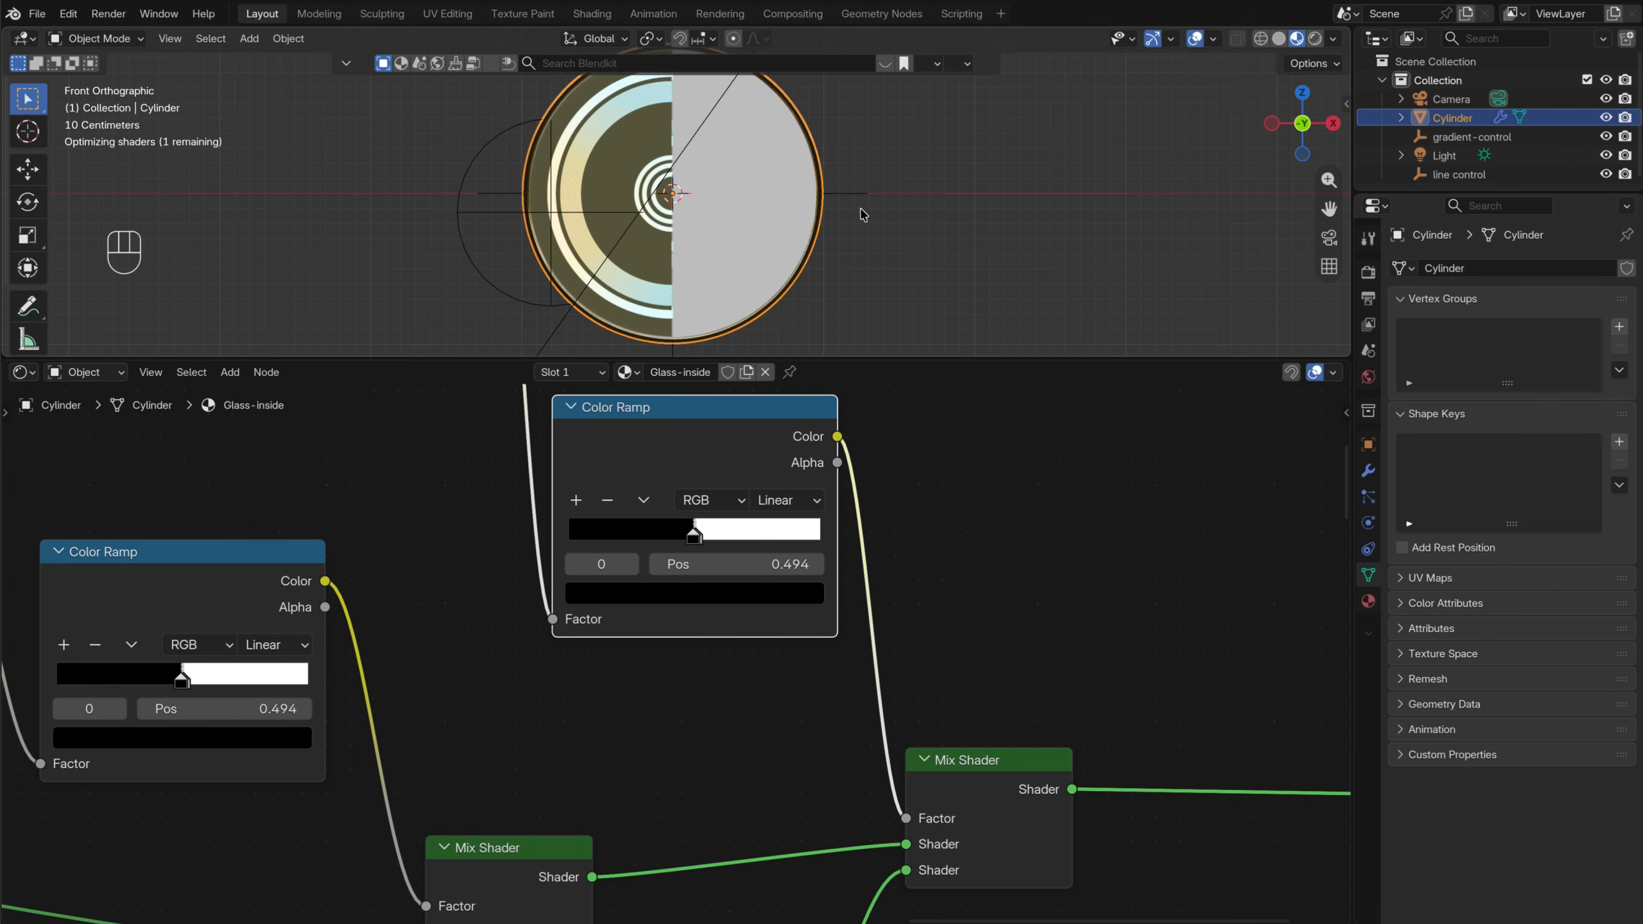
# Set the Emission node's strength to 20
pyautogui.keyDown('shift'); pyautogui.moveTo(896, 183); pyautogui.dragTo(907, 183, button='middle'); pyautogui.keyUp('shift')
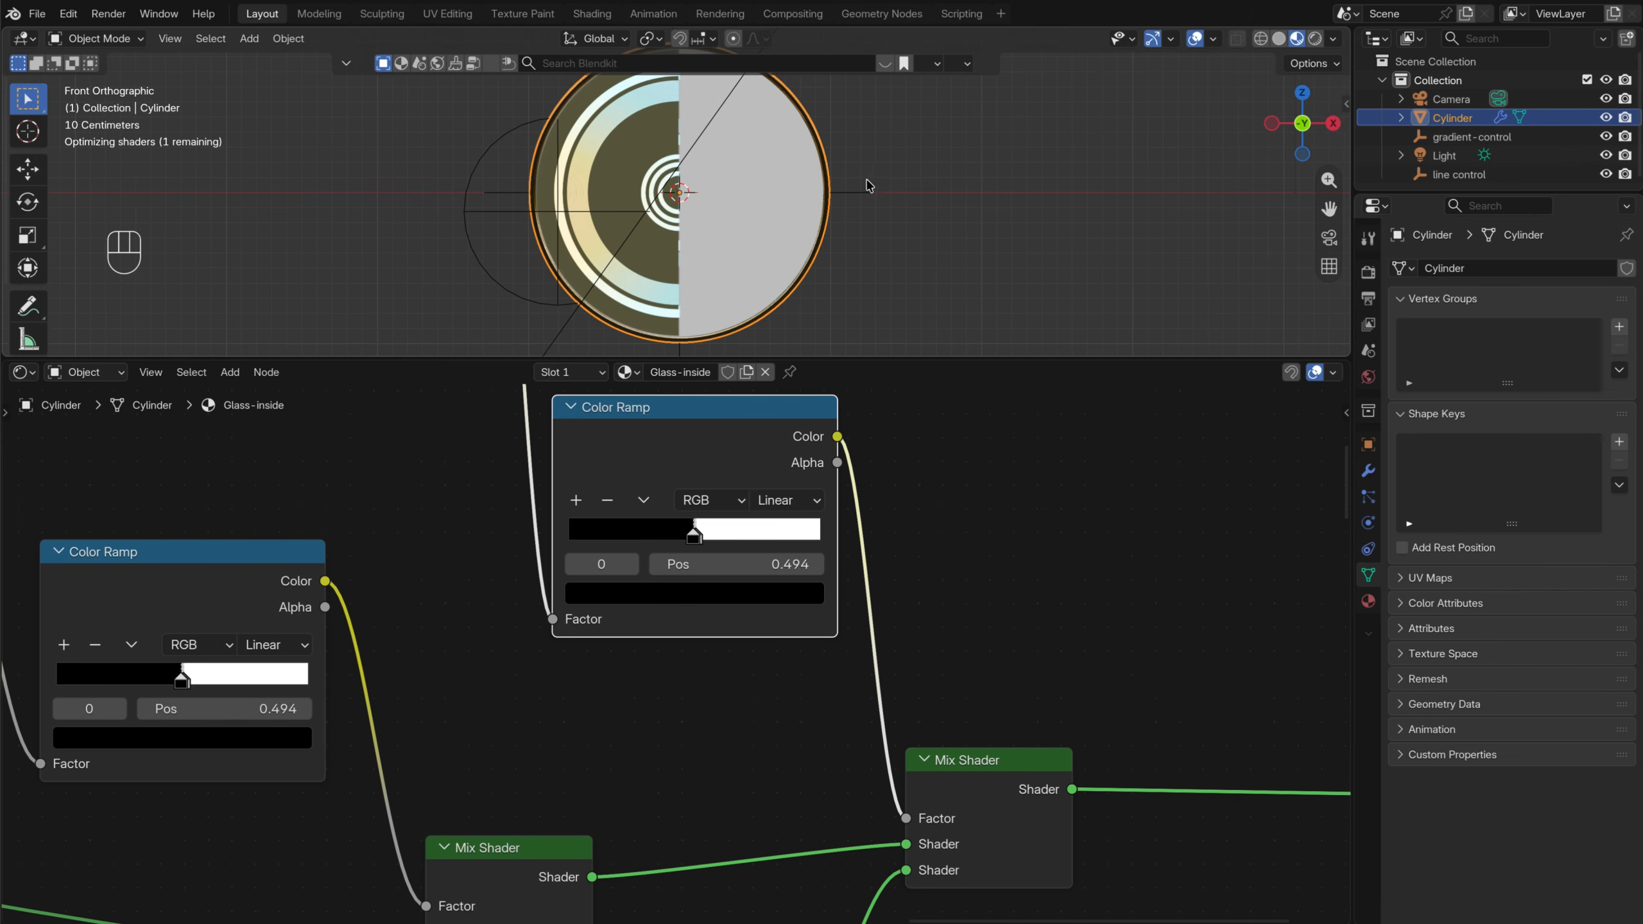
pyautogui.scroll(-8, 799, 581)
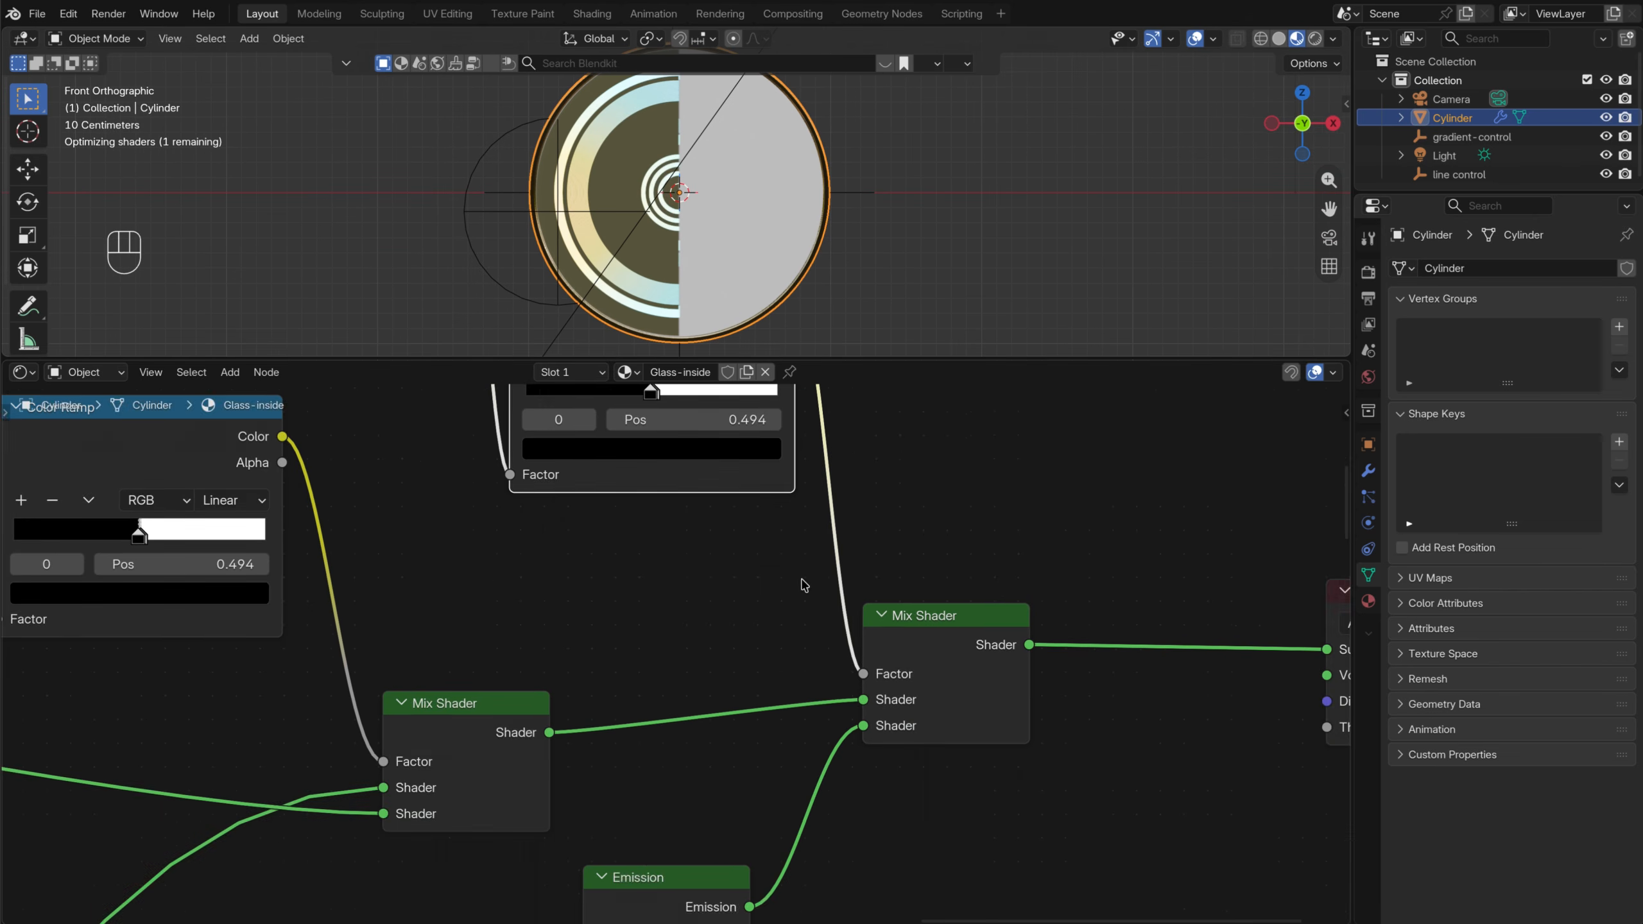
pyautogui.click(711, 845)
pyautogui.write('2')
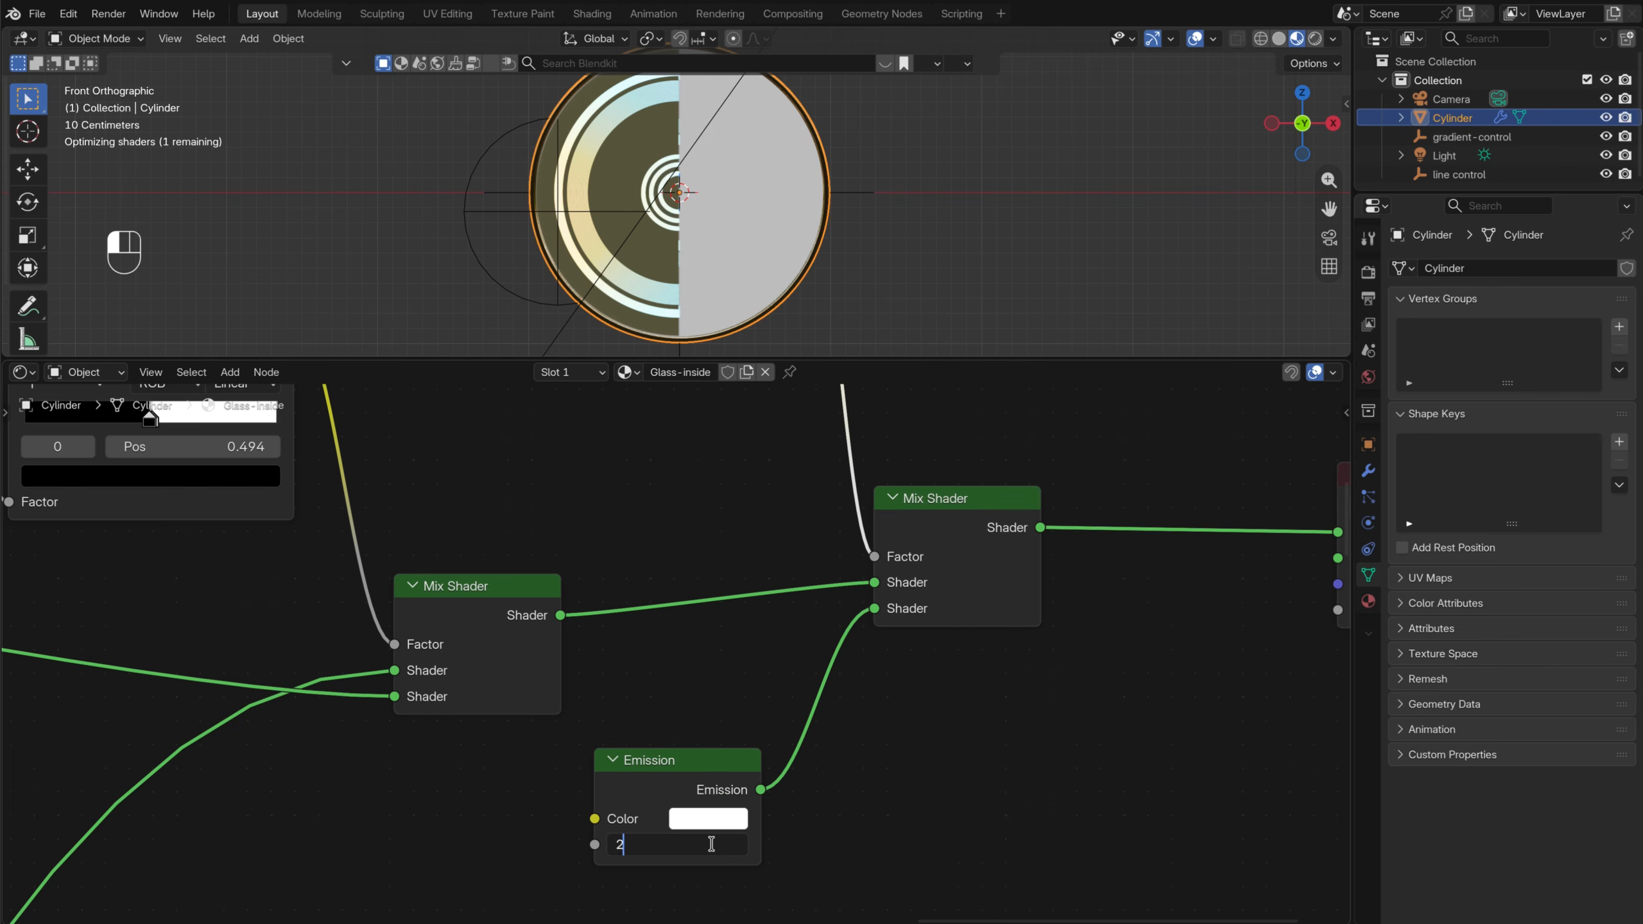
pyautogui.write('0')
pyautogui.press('Return')
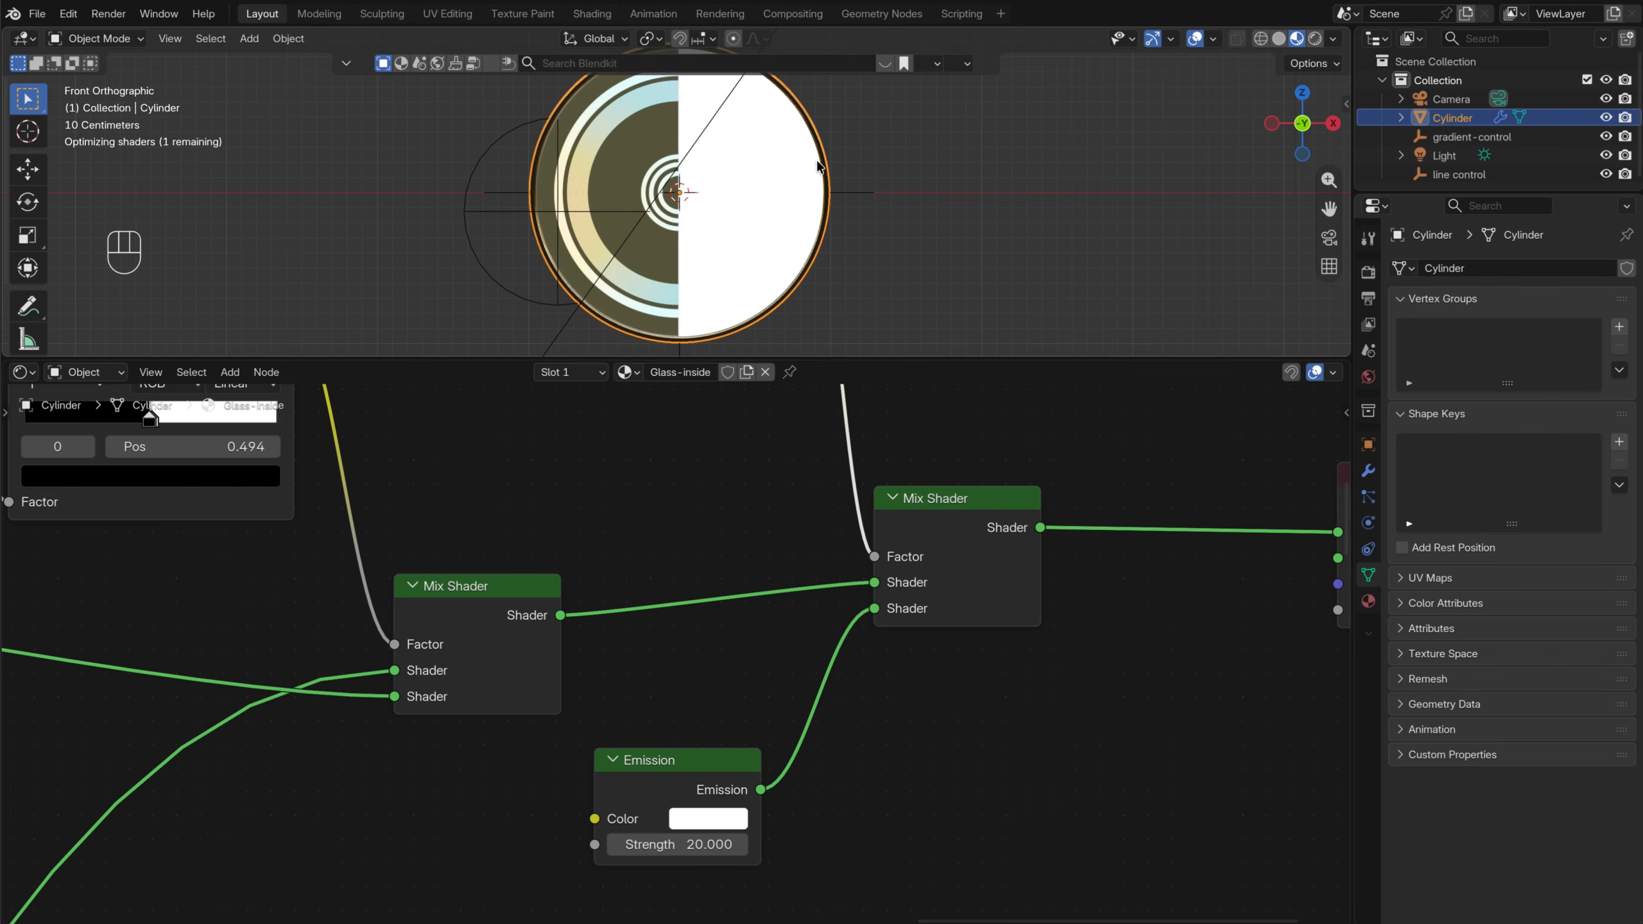
# Add a third stop to the duplicated Color Ramp, spreading the stops out with the last one at about 0.708
pyautogui.moveTo(744, 456); pyautogui.dragTo(667, 622, button='middle')
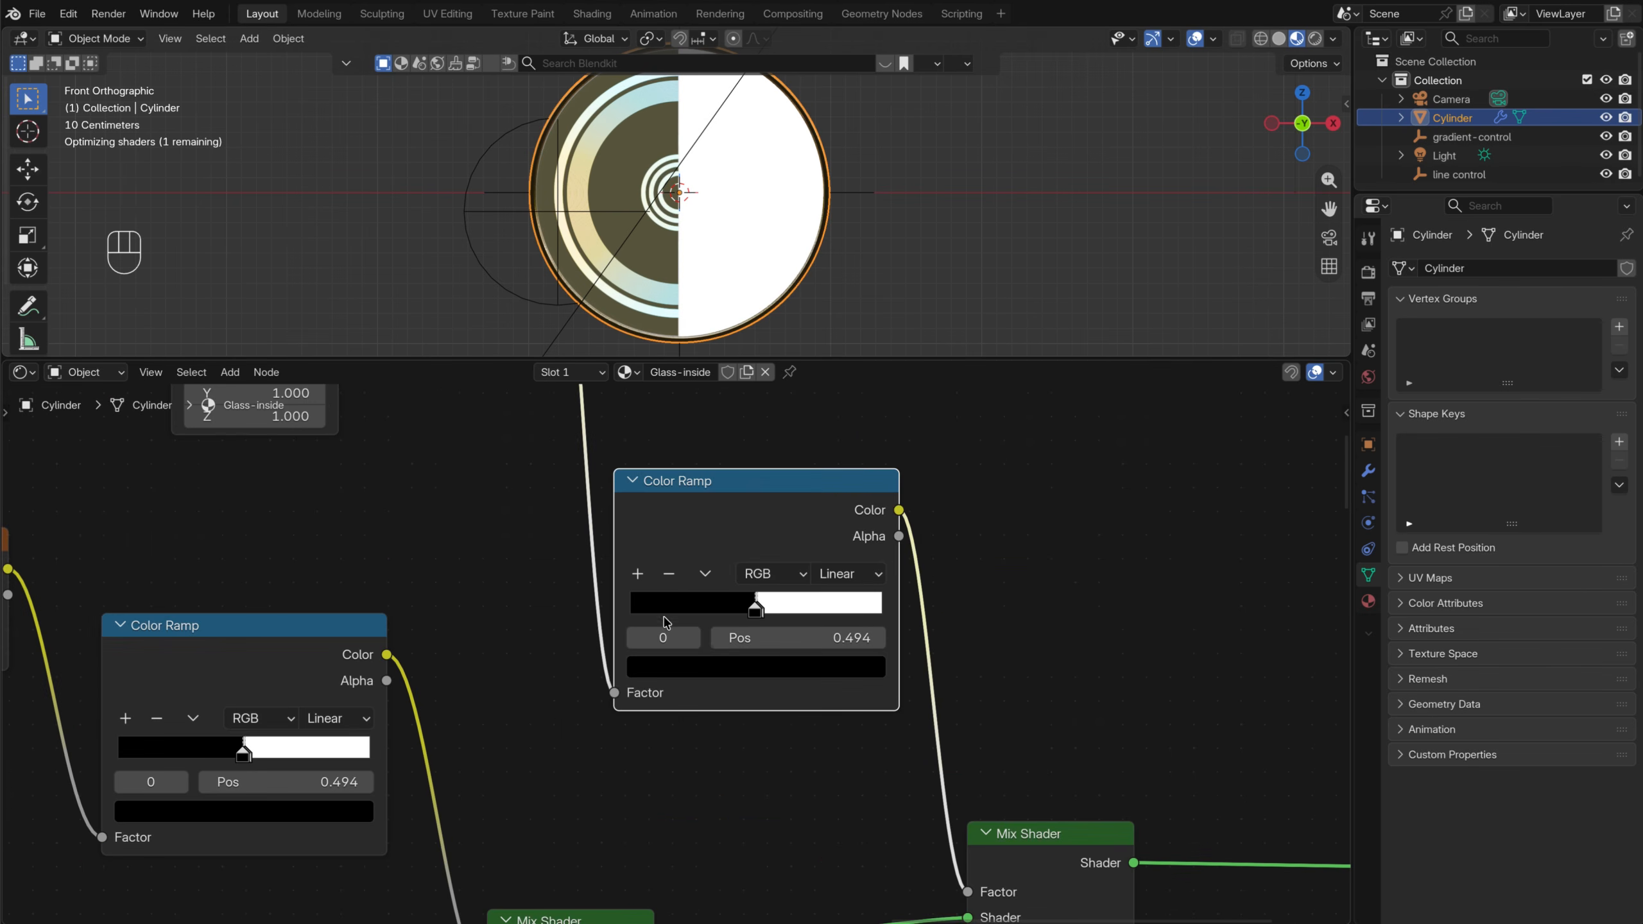
pyautogui.click(637, 573)
pyautogui.moveTo(756, 610); pyautogui.dragTo(783, 625)
pyautogui.keyDown('ctrl'); pyautogui.click(810, 614); pyautogui.keyUp('ctrl')
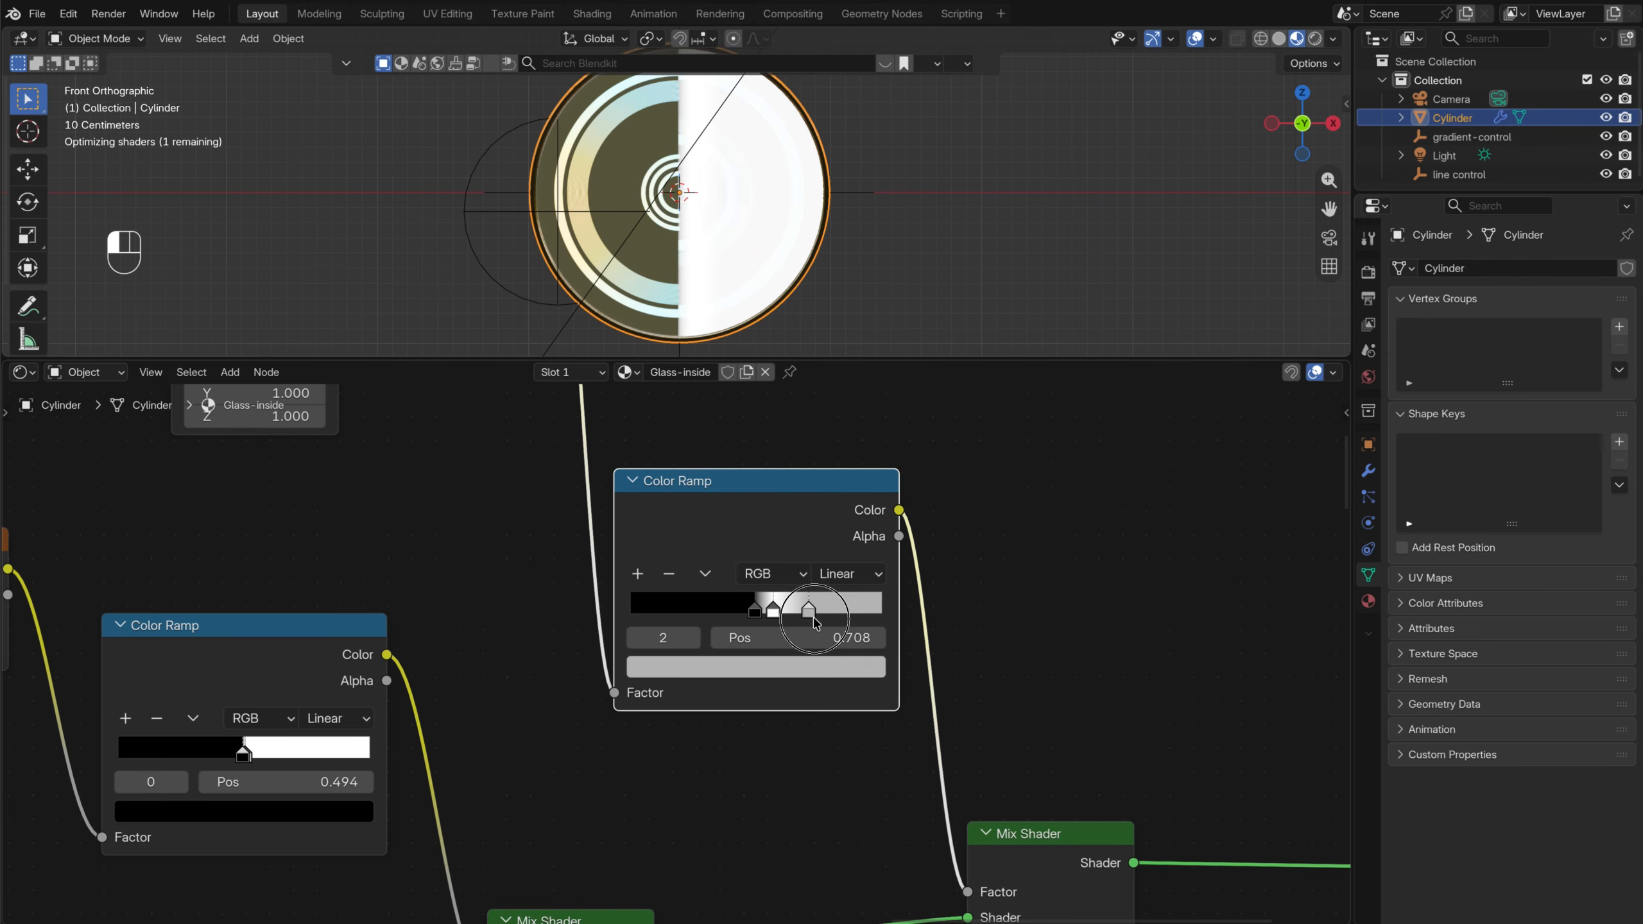
# Set the duplicated Color Ramp's white middle stop to position 0.5 and its first black stop to 0.49
pyautogui.scroll(3, 776, 613)
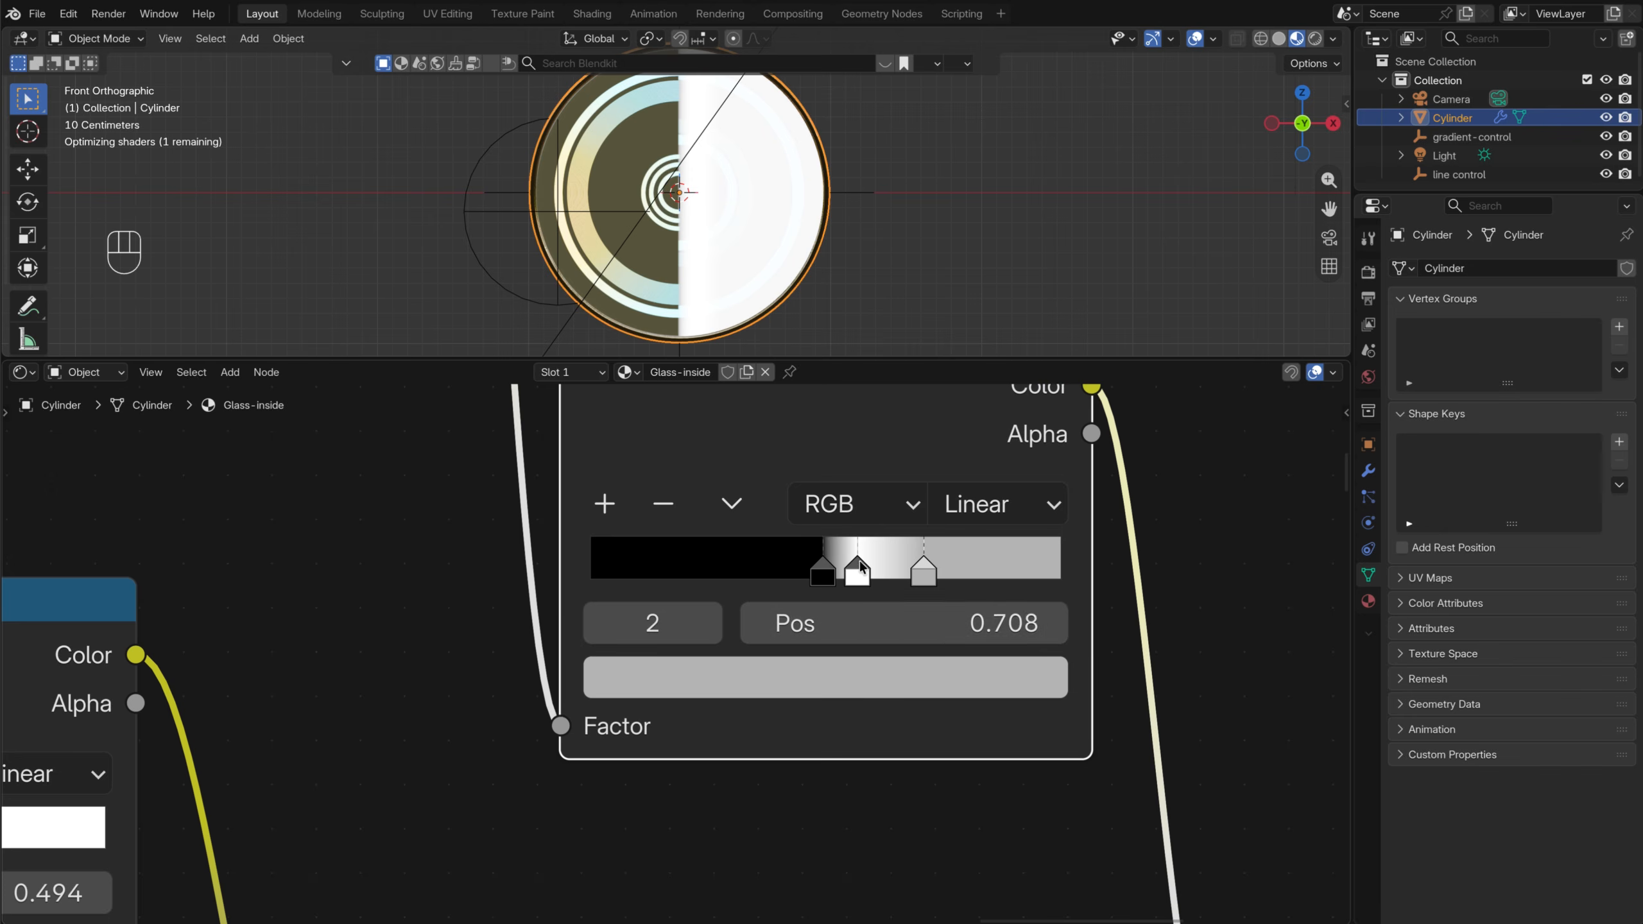
pyautogui.click(859, 568)
pyautogui.doubleClick(980, 618)
pyautogui.write('0.')
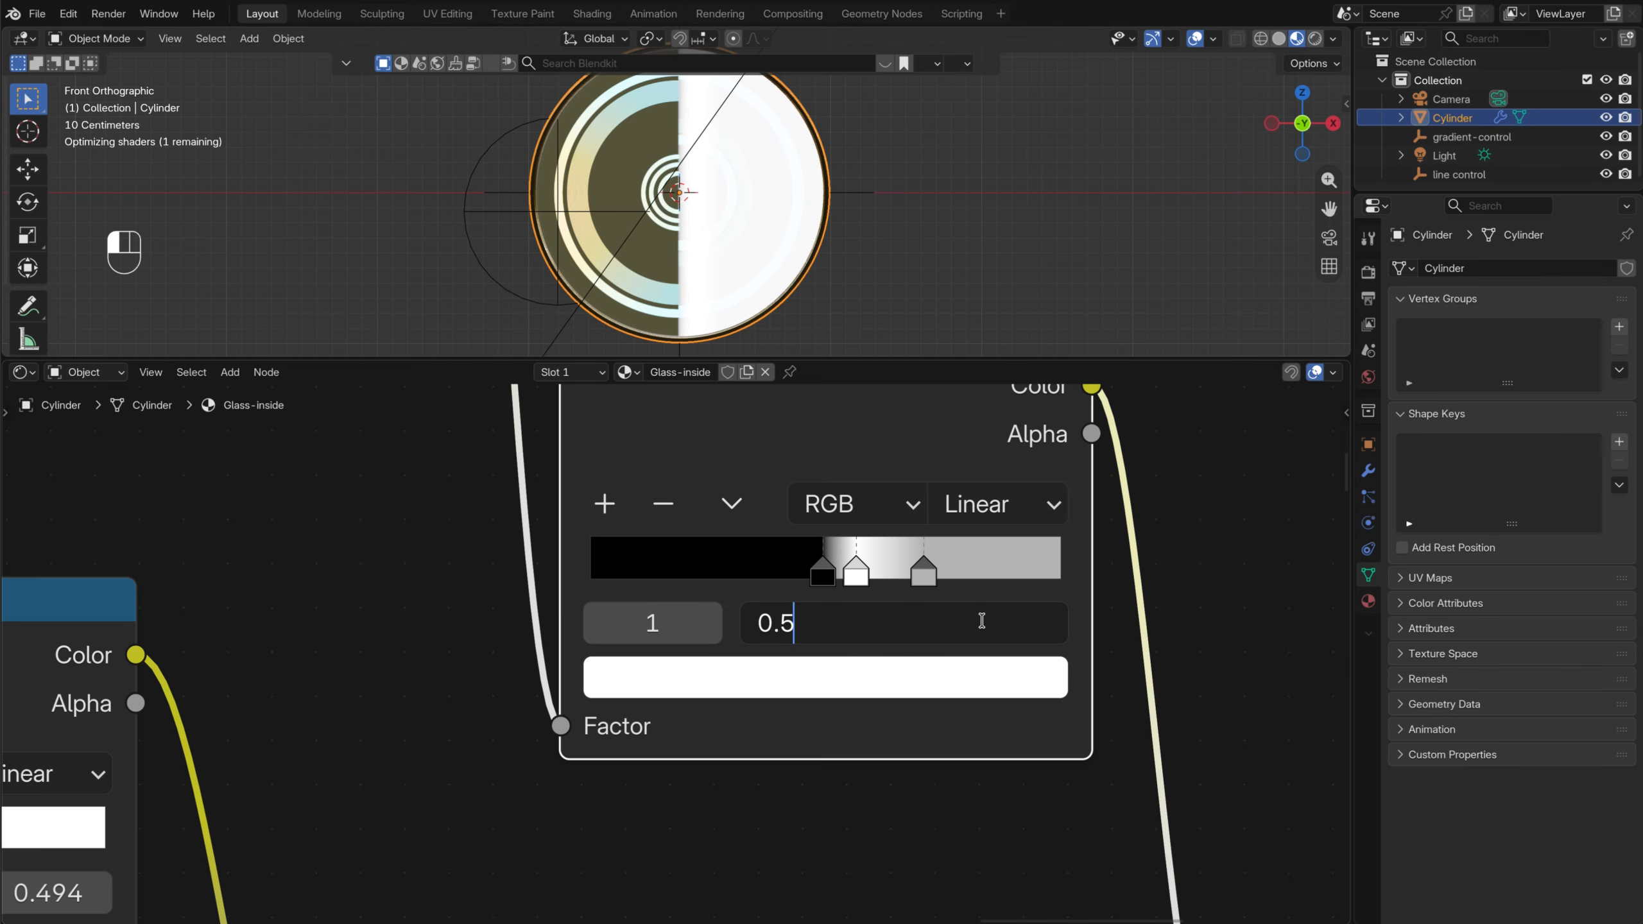
pyautogui.write('5')
pyautogui.press('Return')
pyautogui.click(806, 570)
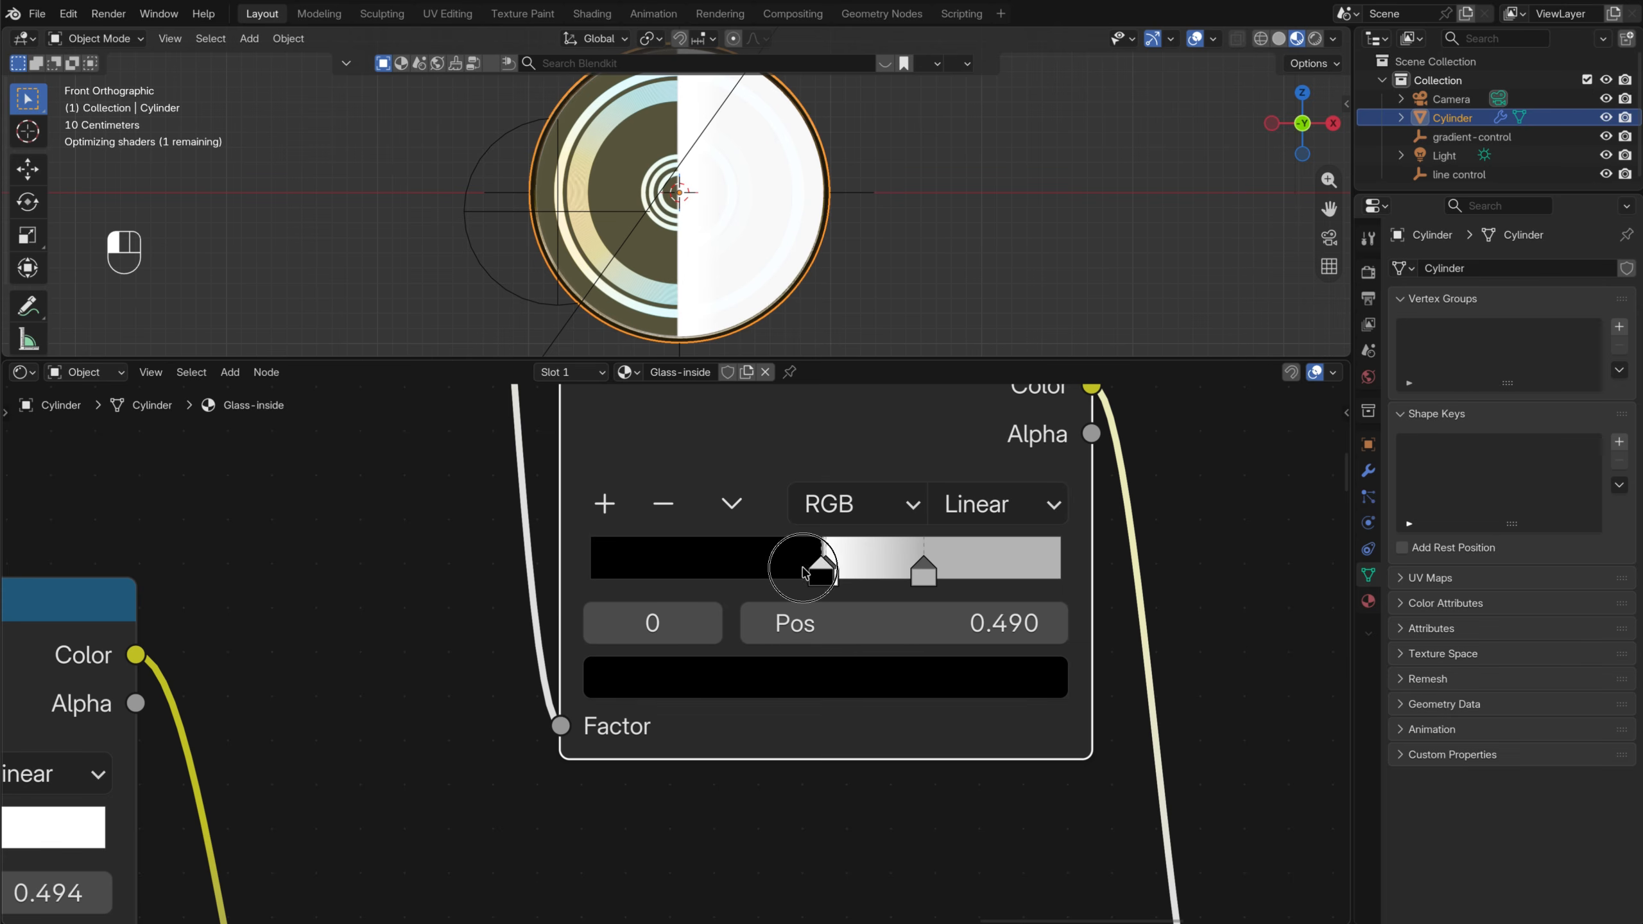
pyautogui.doubleClick(904, 624)
pyautogui.write('0')
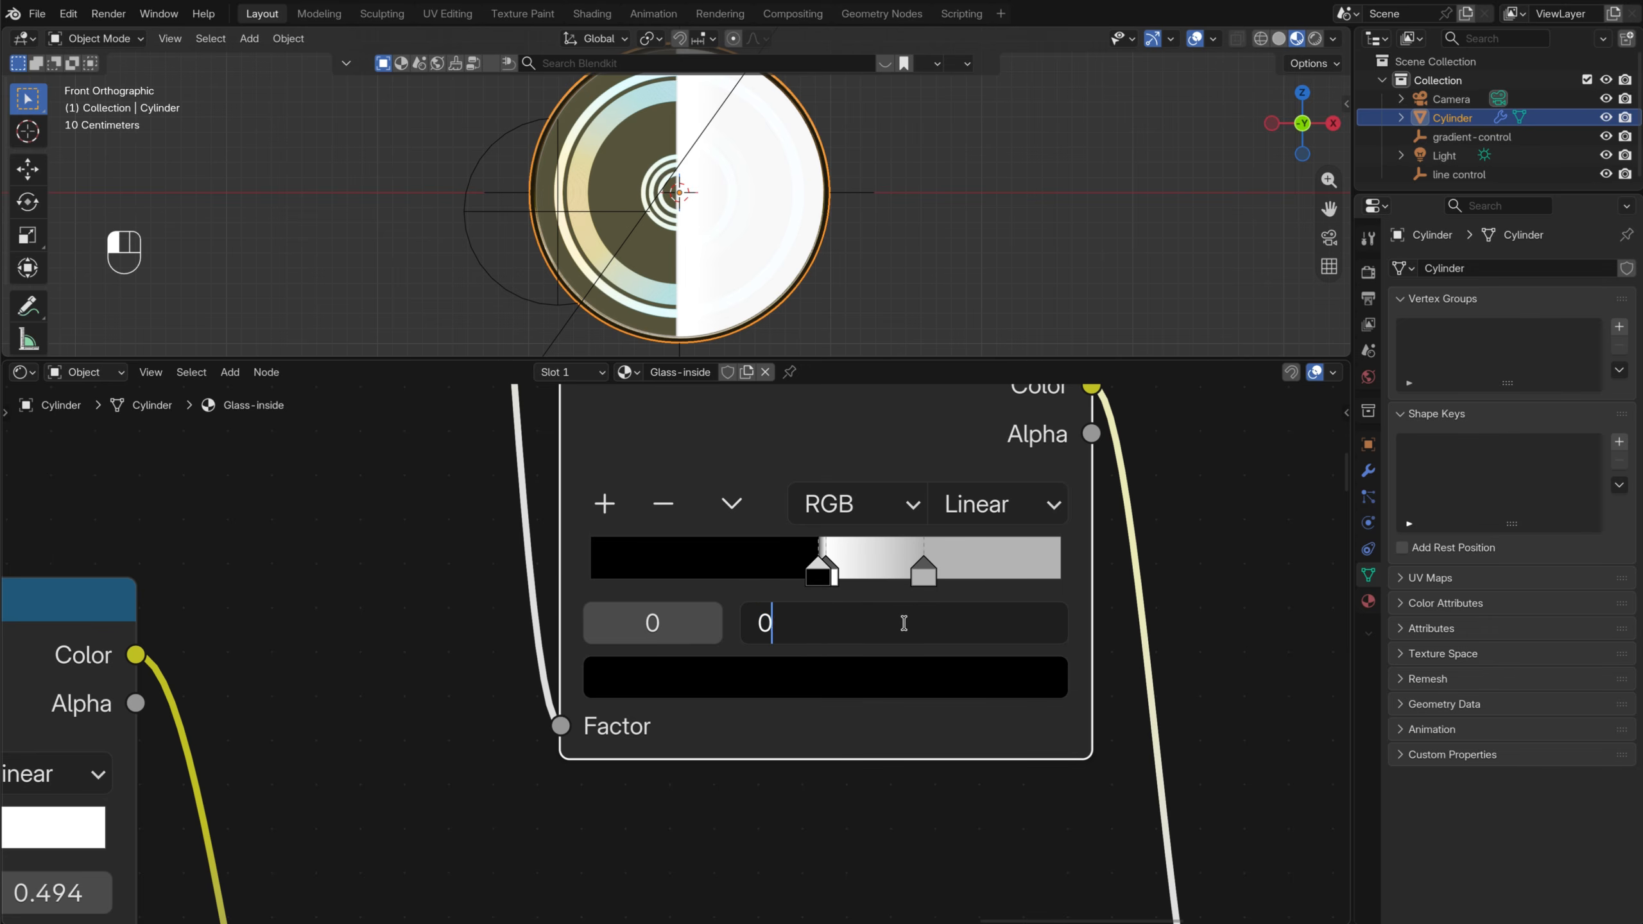
pyautogui.press('Return')
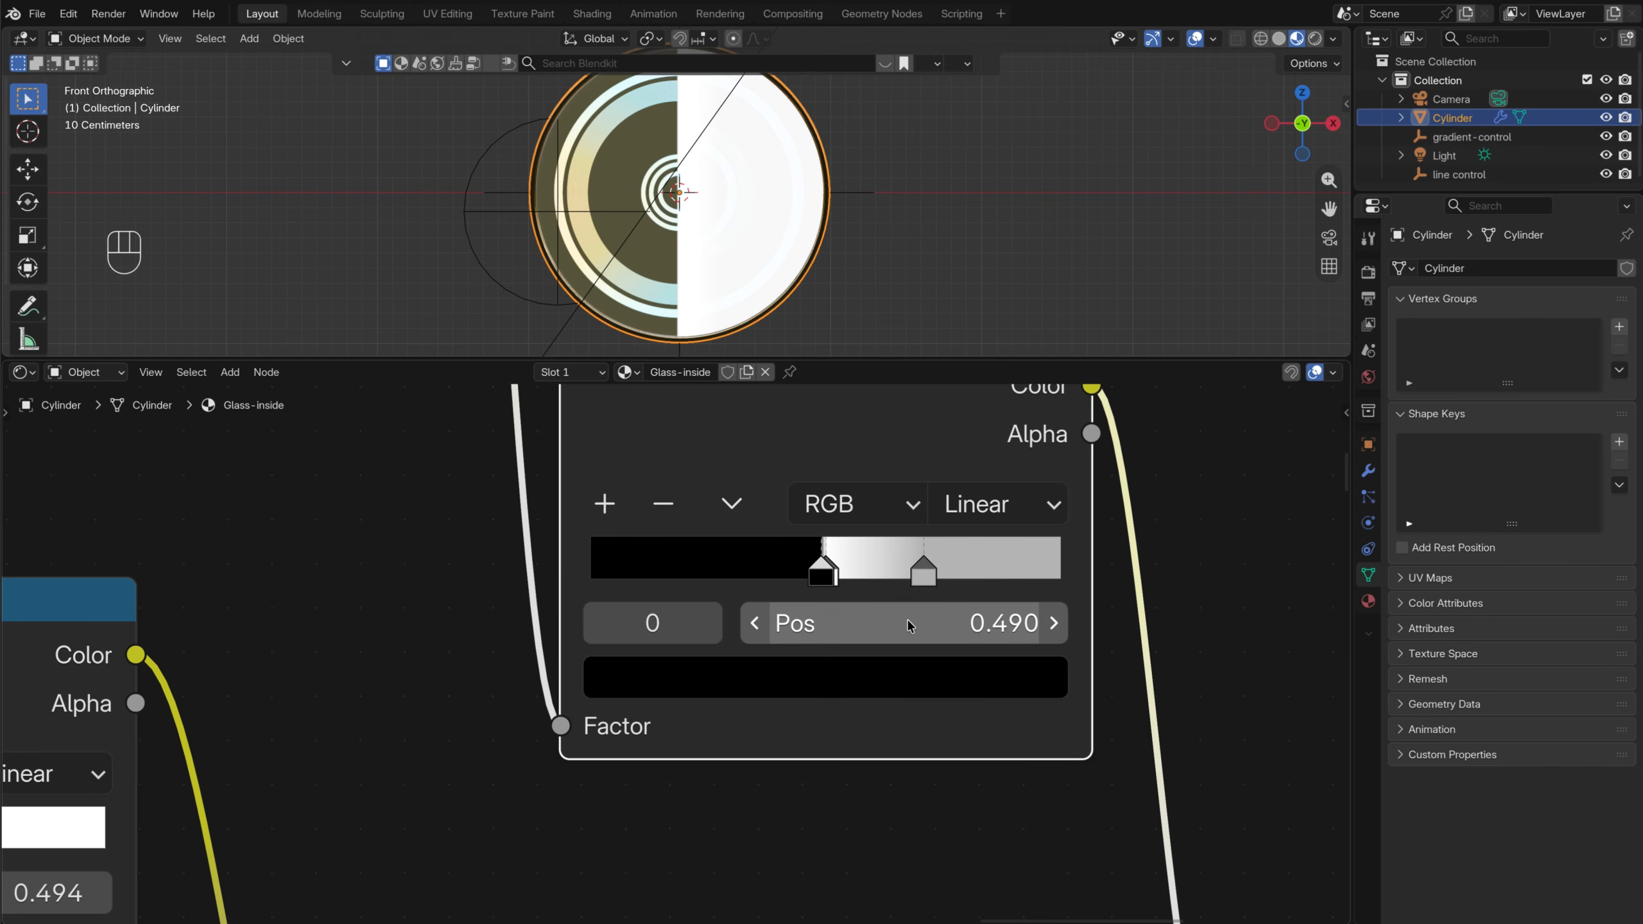
# Make the last stop of the duplicated Color Ramp black and set its position to 0.504
pyautogui.click(924, 563)
pyautogui.click(964, 688)
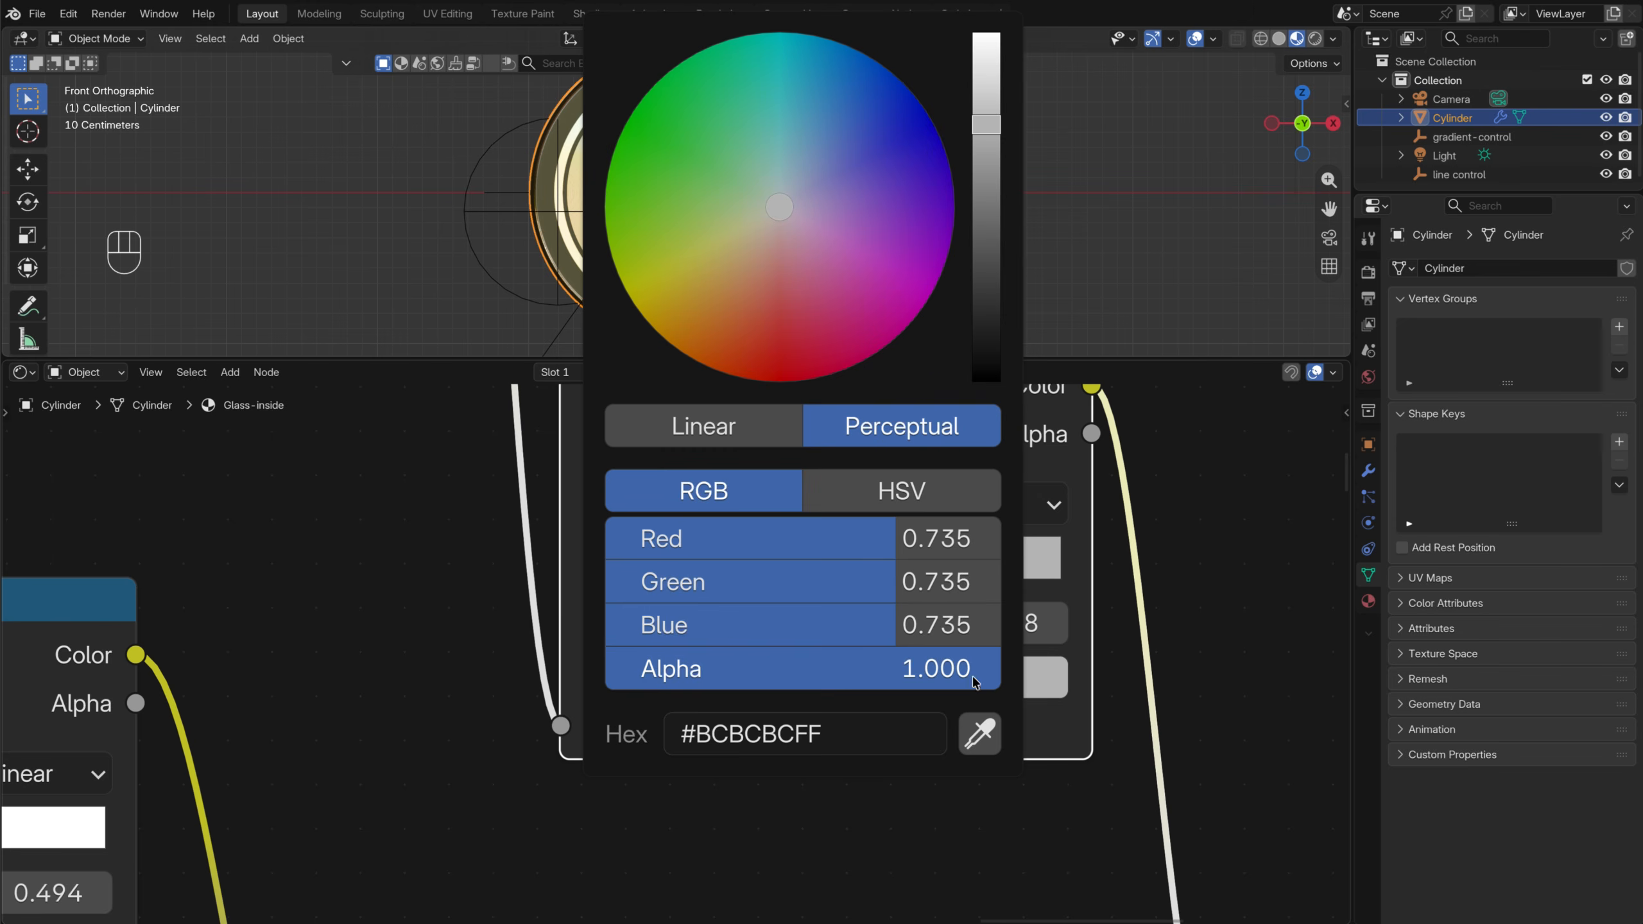
pyautogui.moveTo(985, 128); pyautogui.dragTo(977, 501)
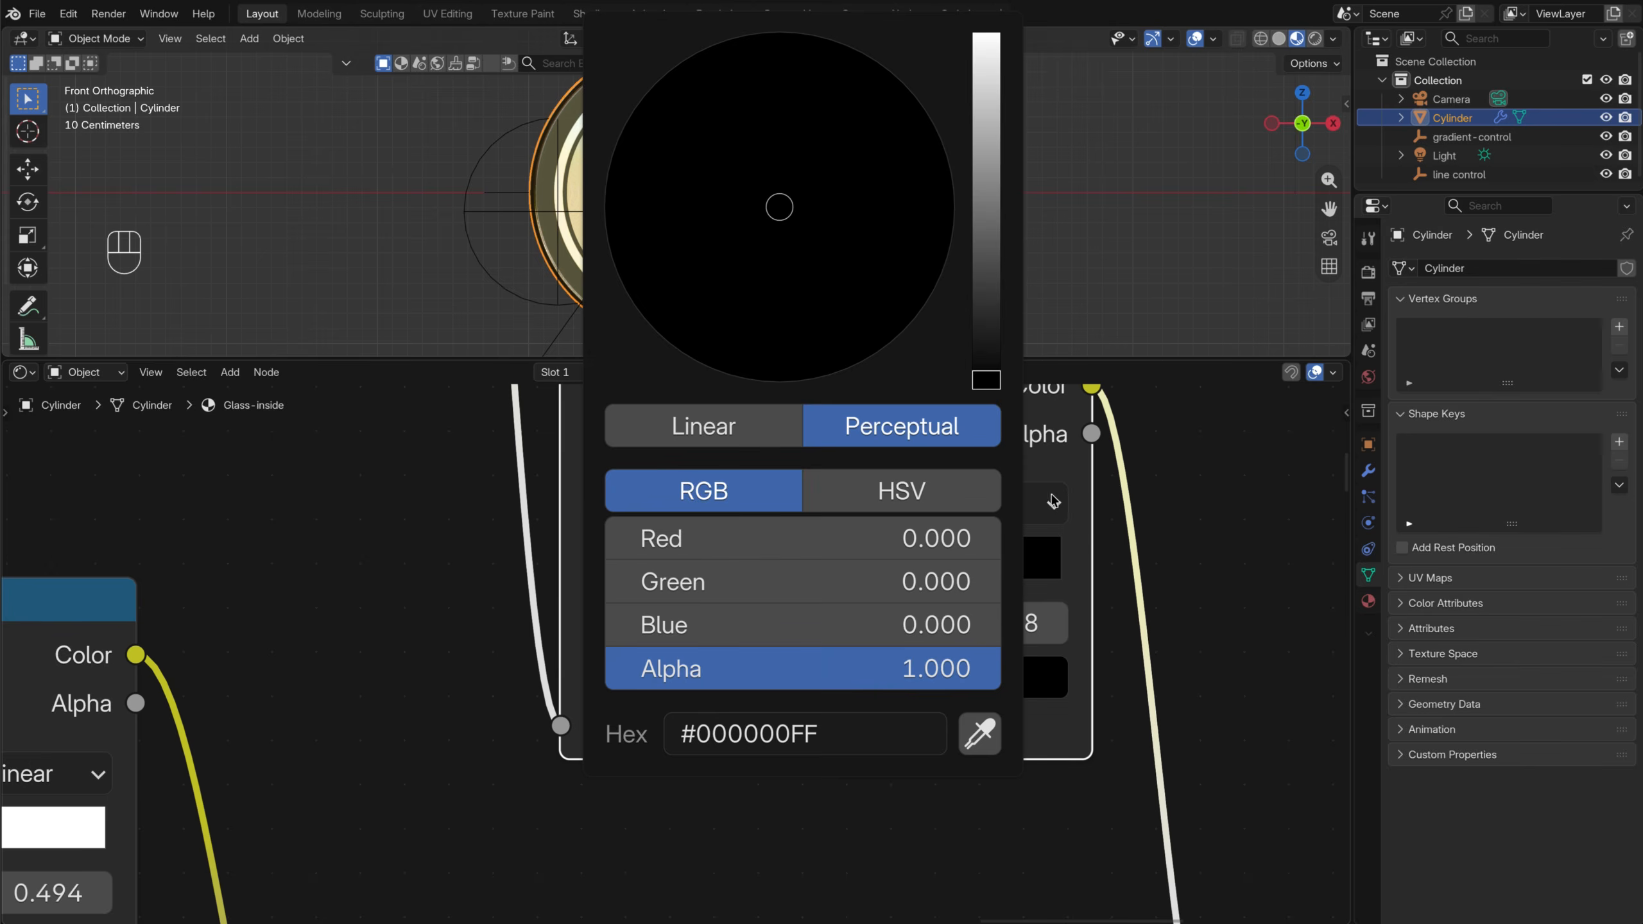
pyautogui.click(992, 623)
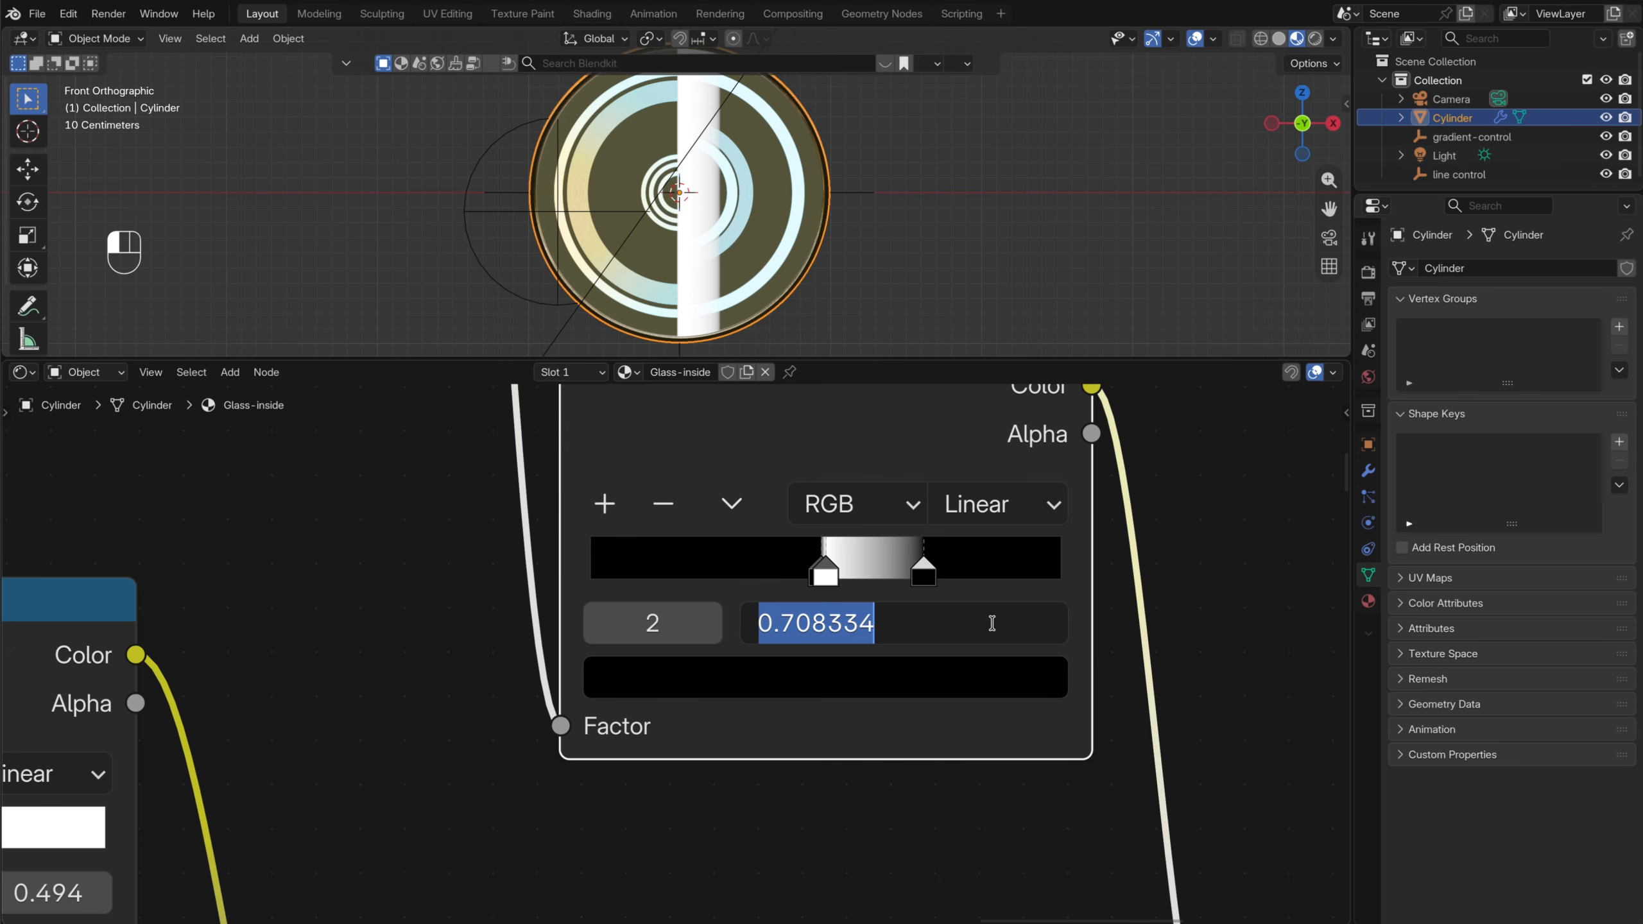
pyautogui.write('0.5')
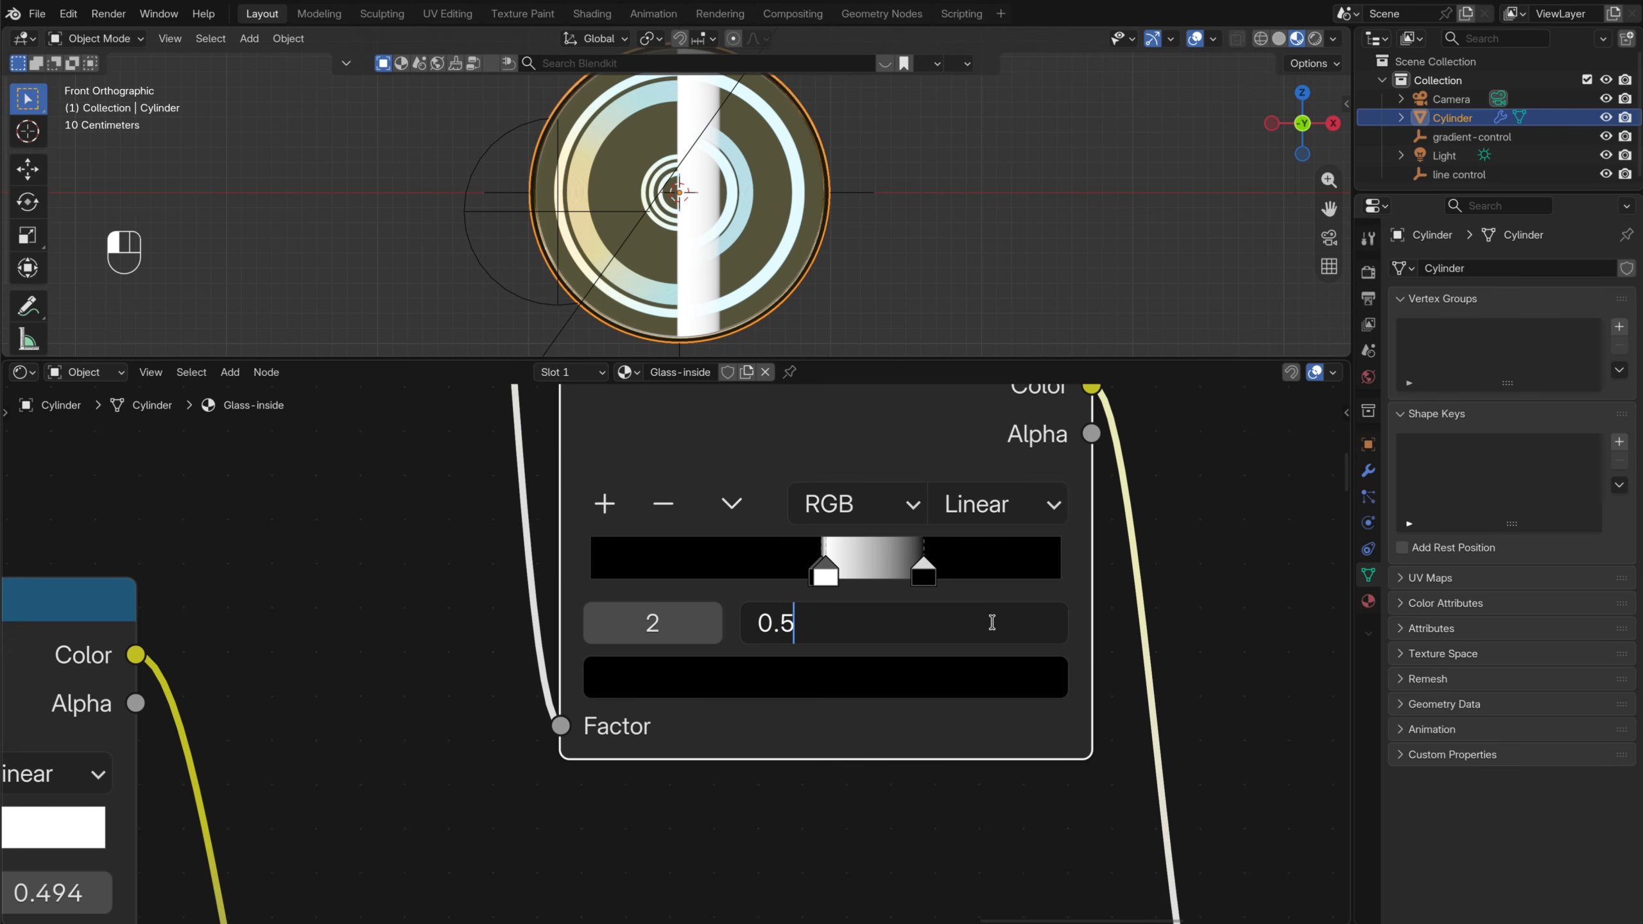
pyautogui.press('Return')
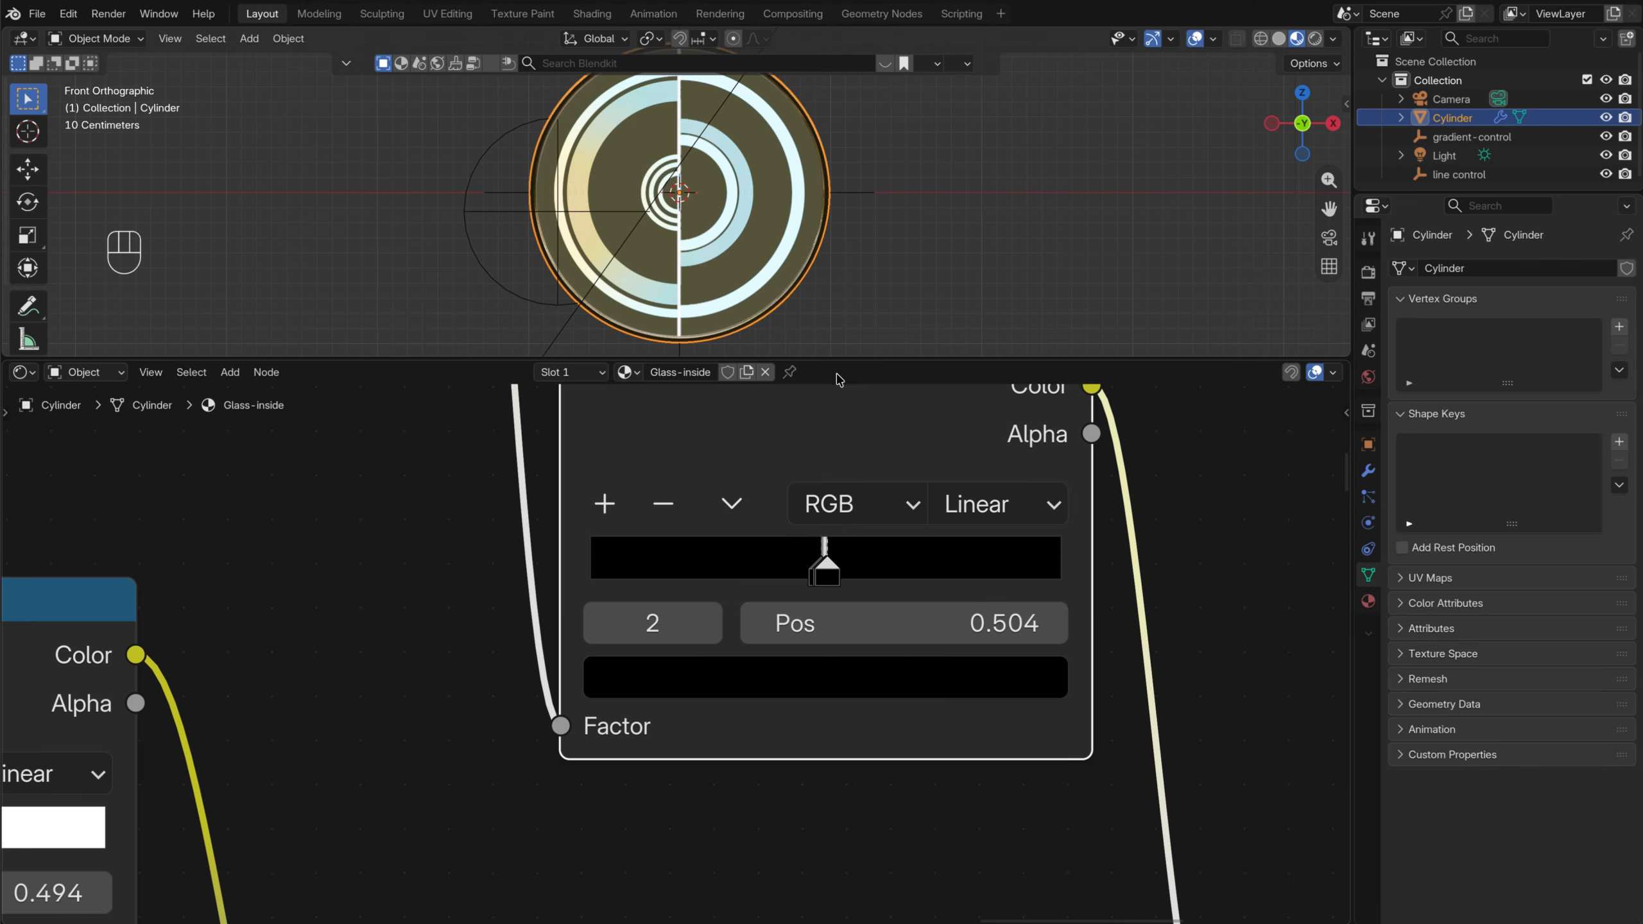
# Try the duplicated Color Ramp's first black stop at about 0.488 while checking the dividing line's edges up close
pyautogui.scroll(10, 709, 318)
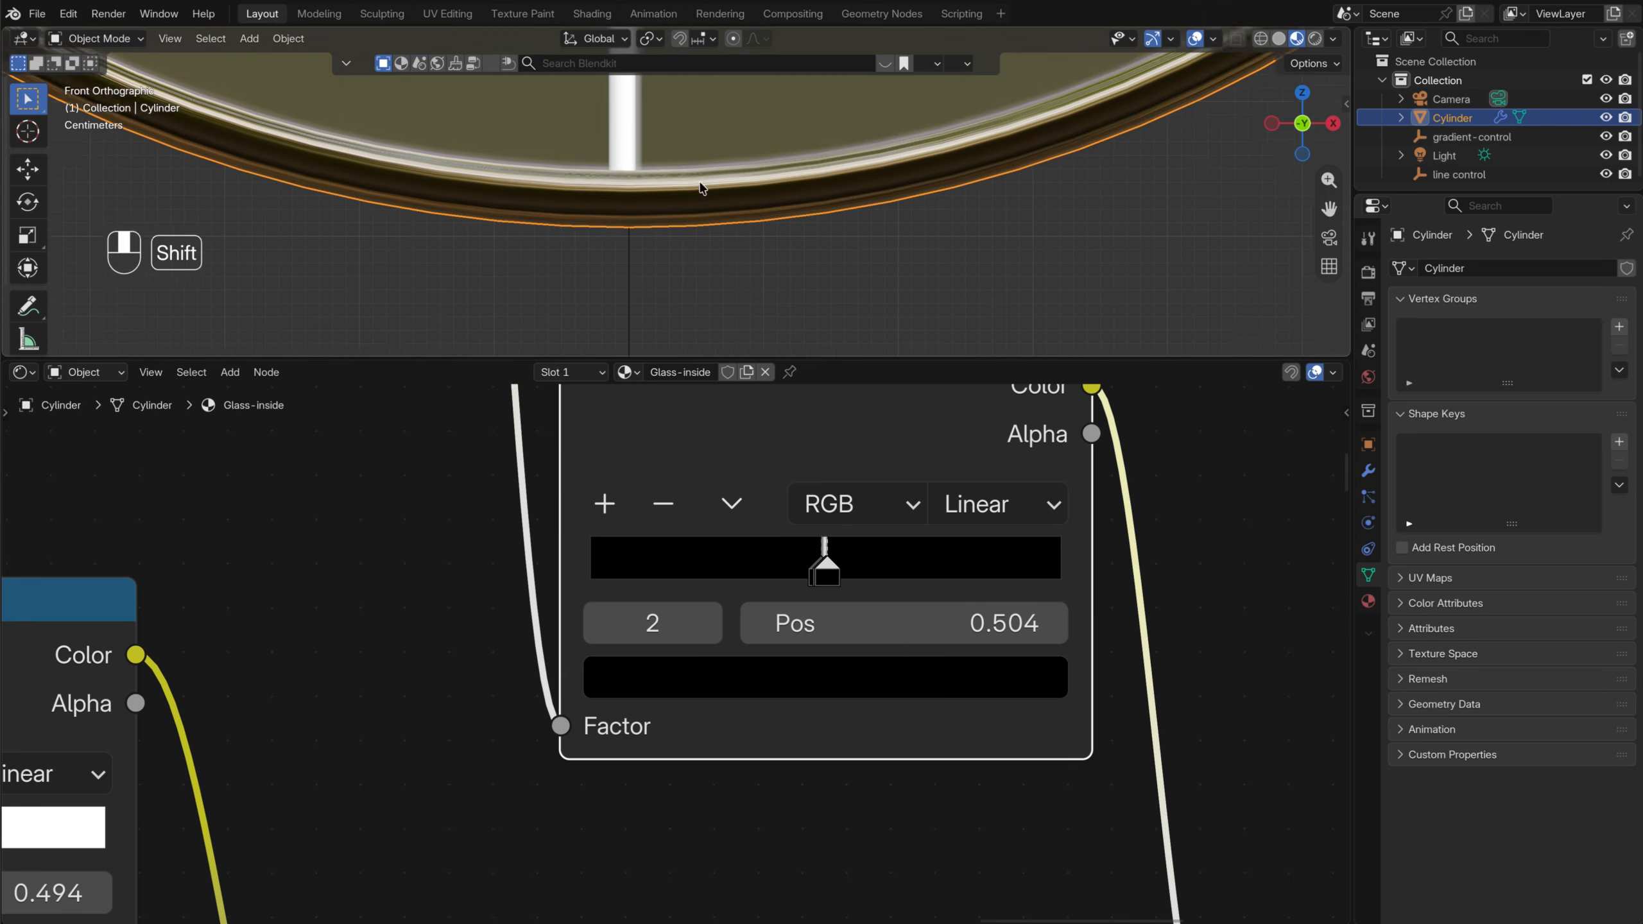
pyautogui.scroll(3, 668, 177)
pyautogui.keyDown('shift'); pyautogui.moveTo(699, 213); pyautogui.dragTo(703, 249, button='middle'); pyautogui.keyUp('shift')
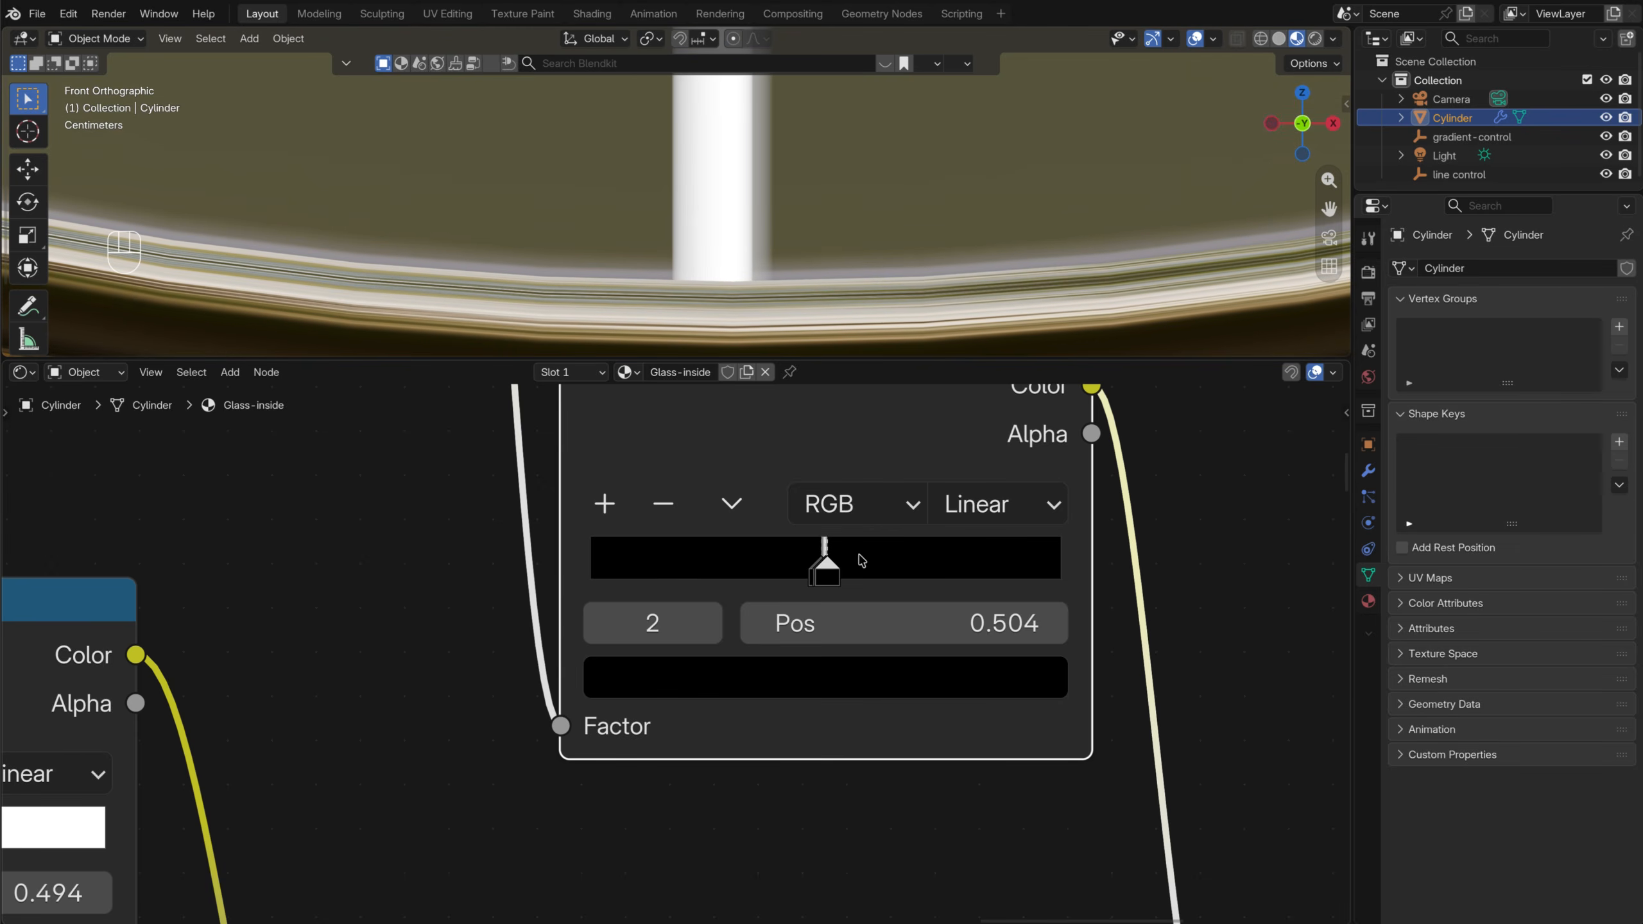
pyautogui.moveTo(817, 572); pyautogui.dragTo(811, 570)
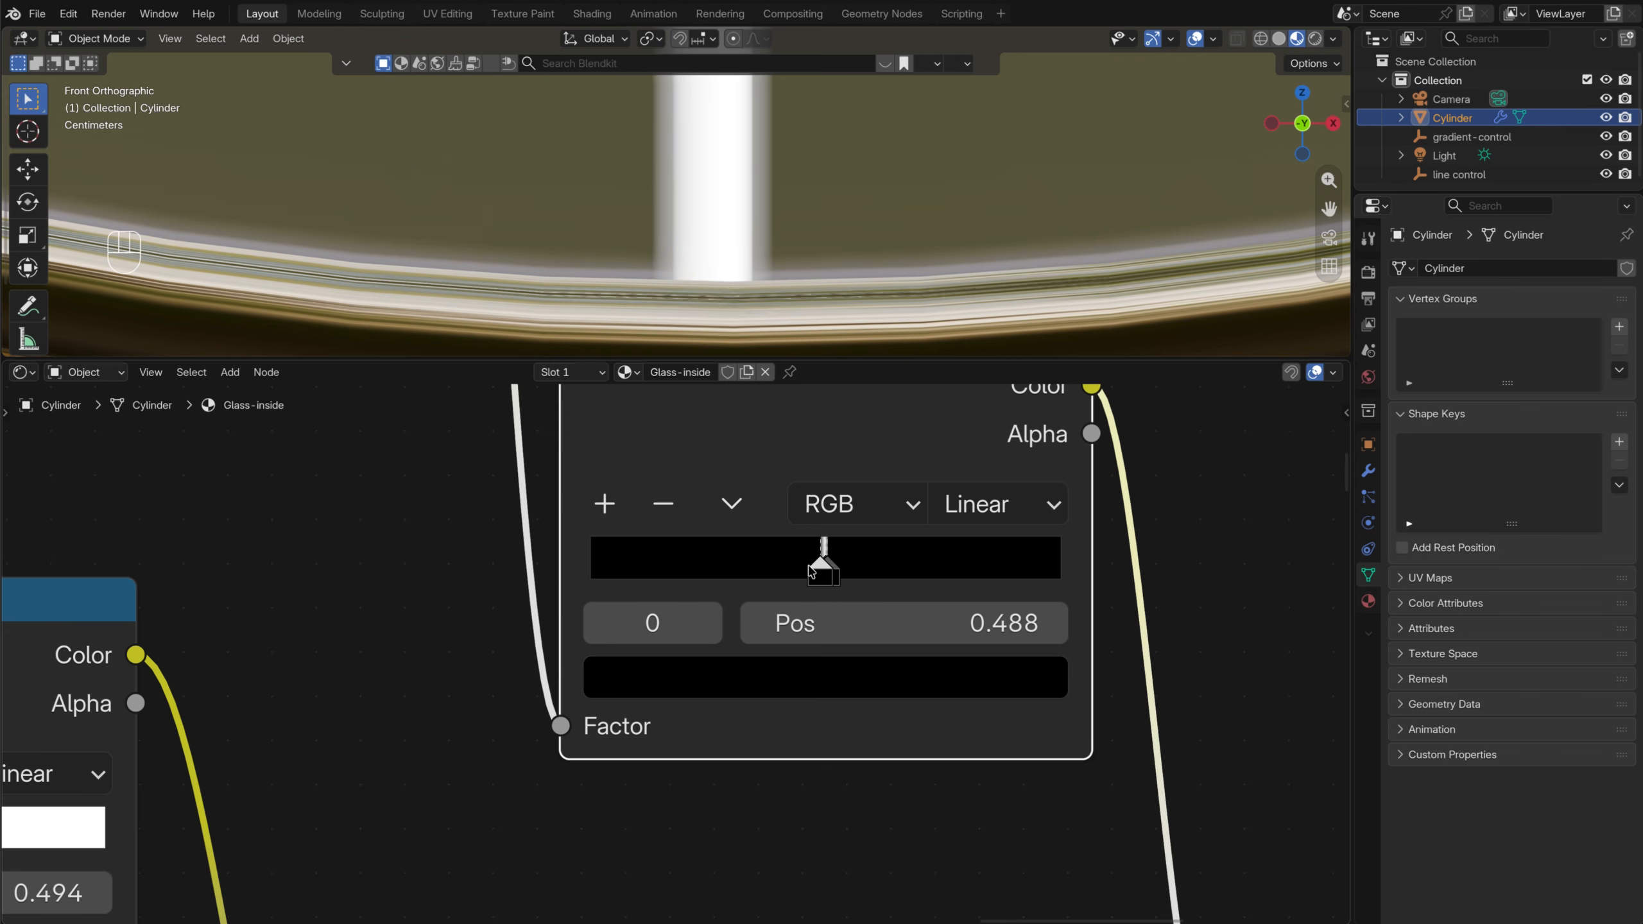
pyautogui.click(829, 571)
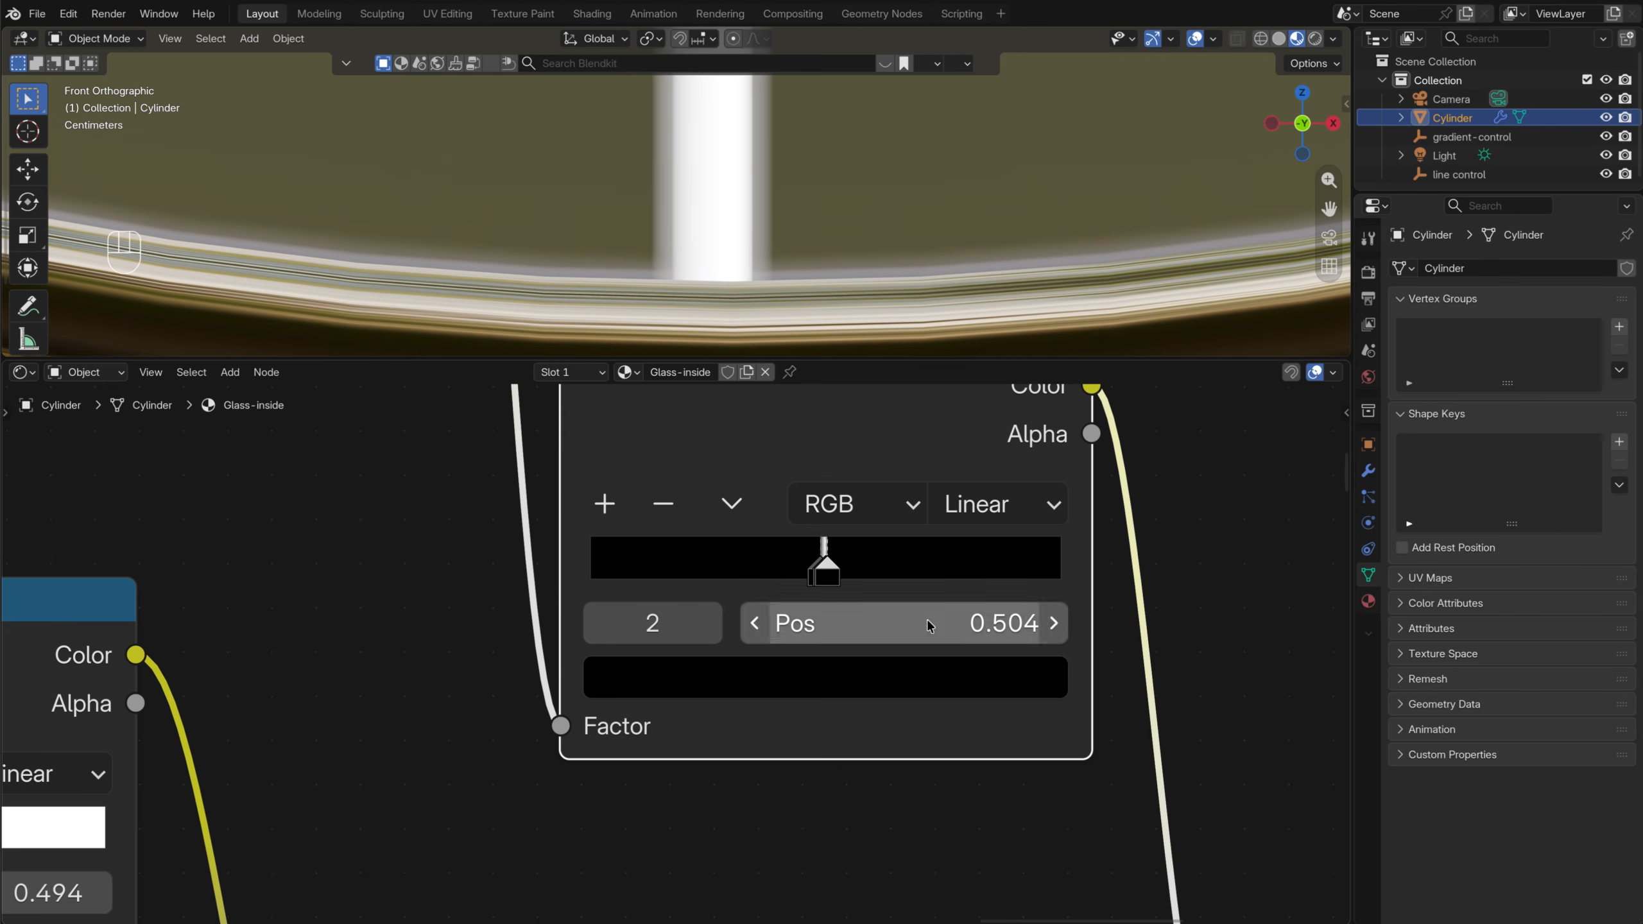
pyautogui.click(995, 623)
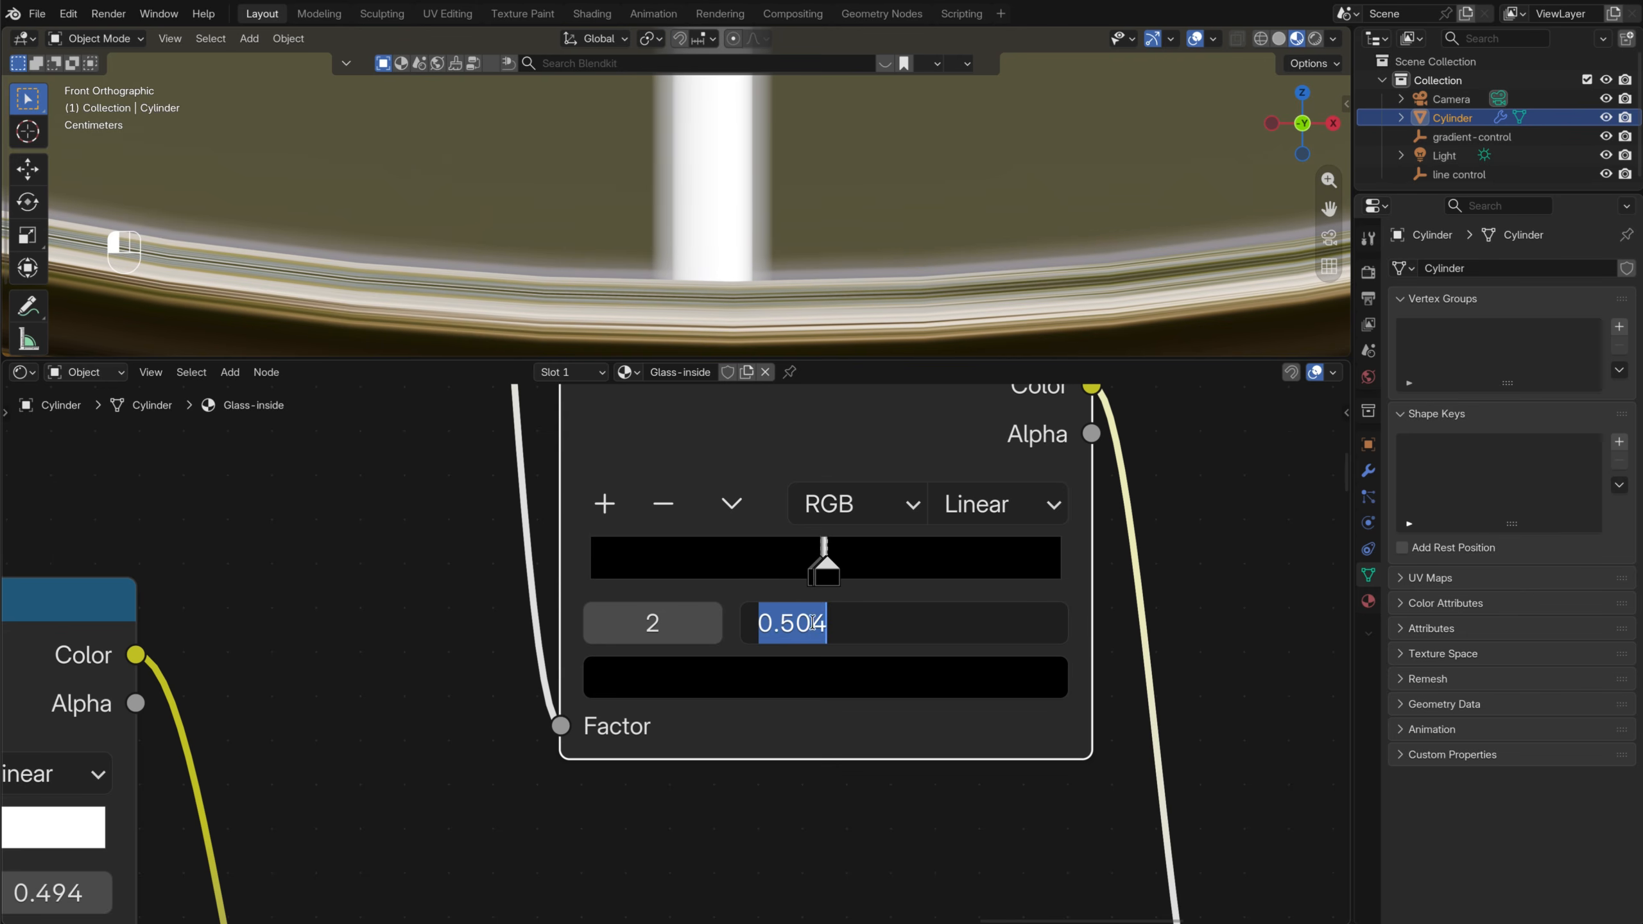
# Set the duplicated Color Ramp's first black stop to position 0.49 and its last black stop to 0.51
pyautogui.click(813, 579)
pyautogui.click(819, 569)
pyautogui.click(988, 621)
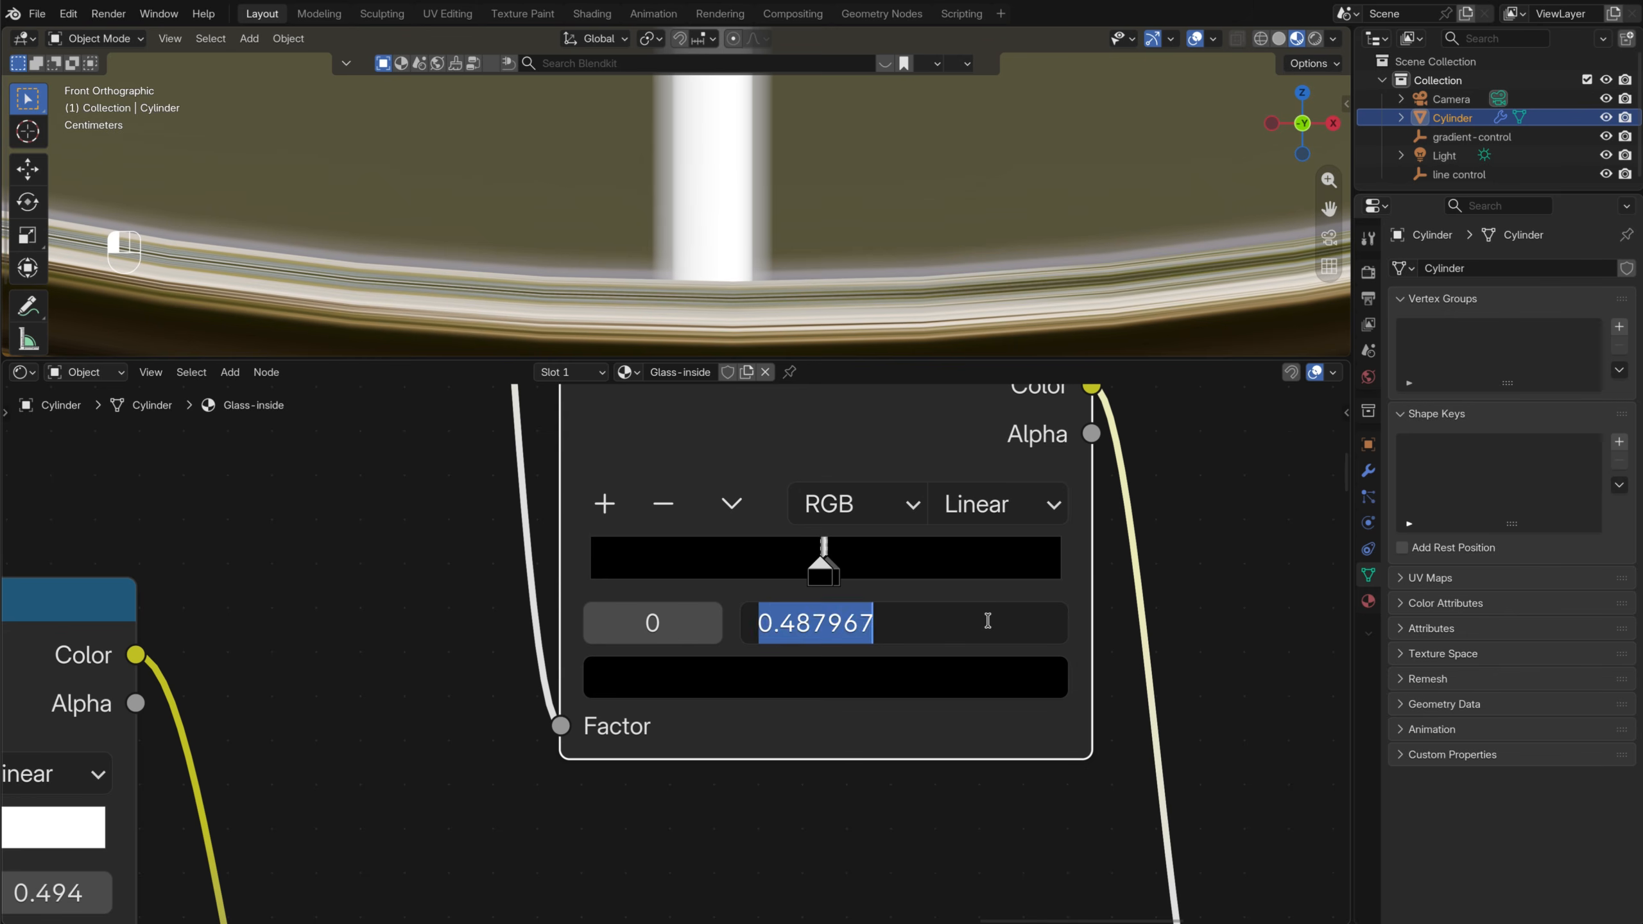
pyautogui.write('0.49')
pyautogui.press('Return')
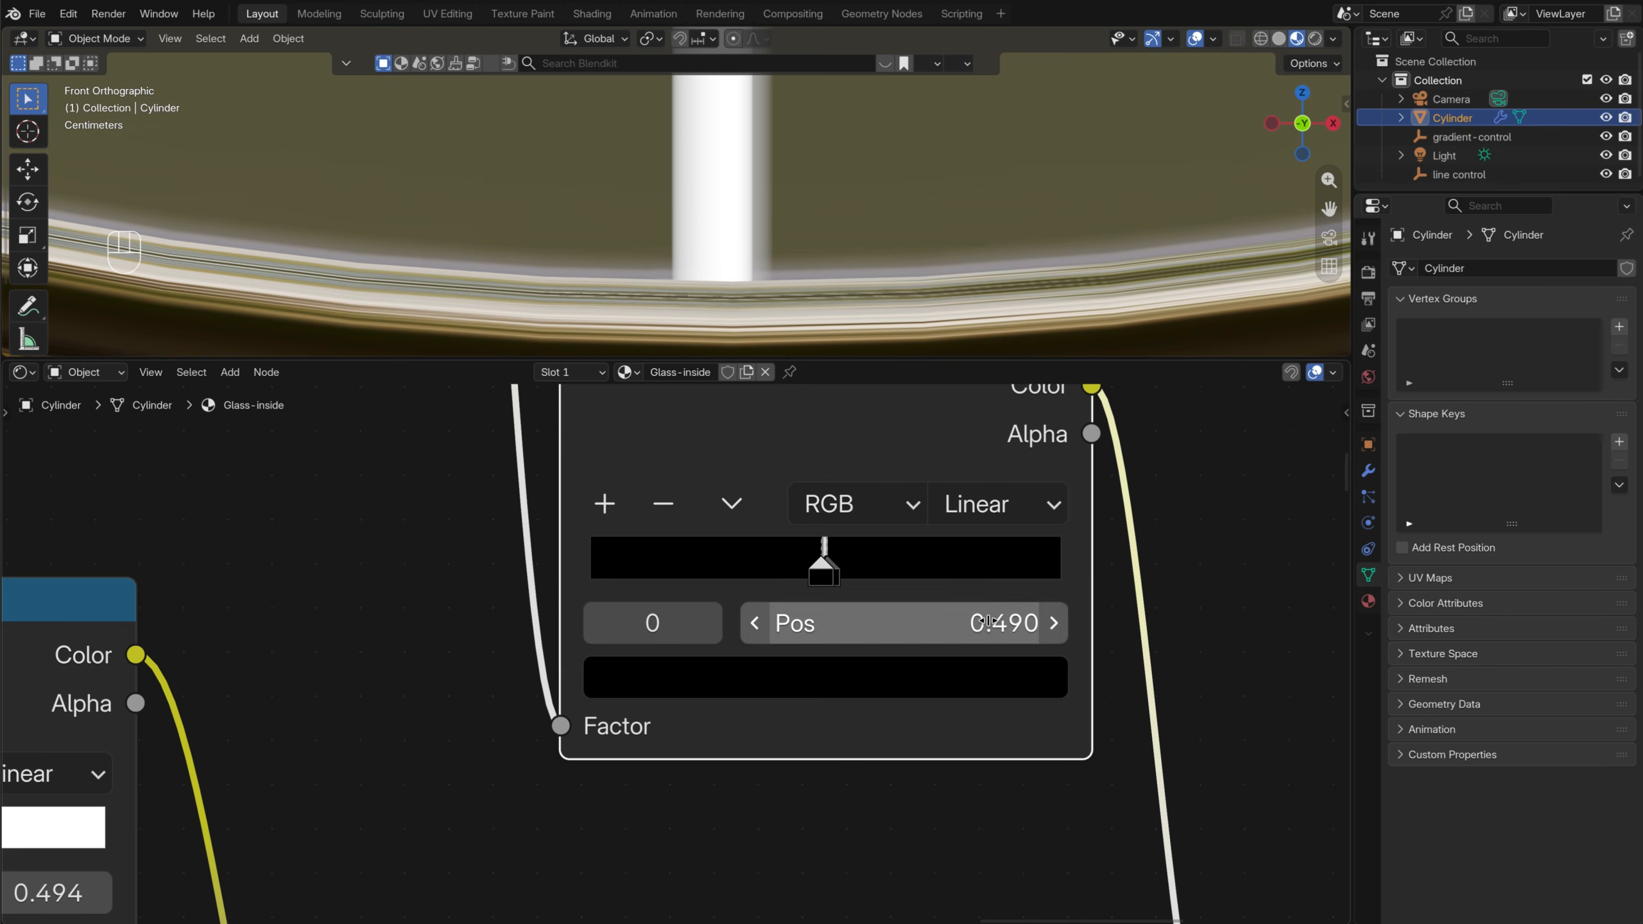
pyautogui.click(836, 570)
pyautogui.click(1001, 630)
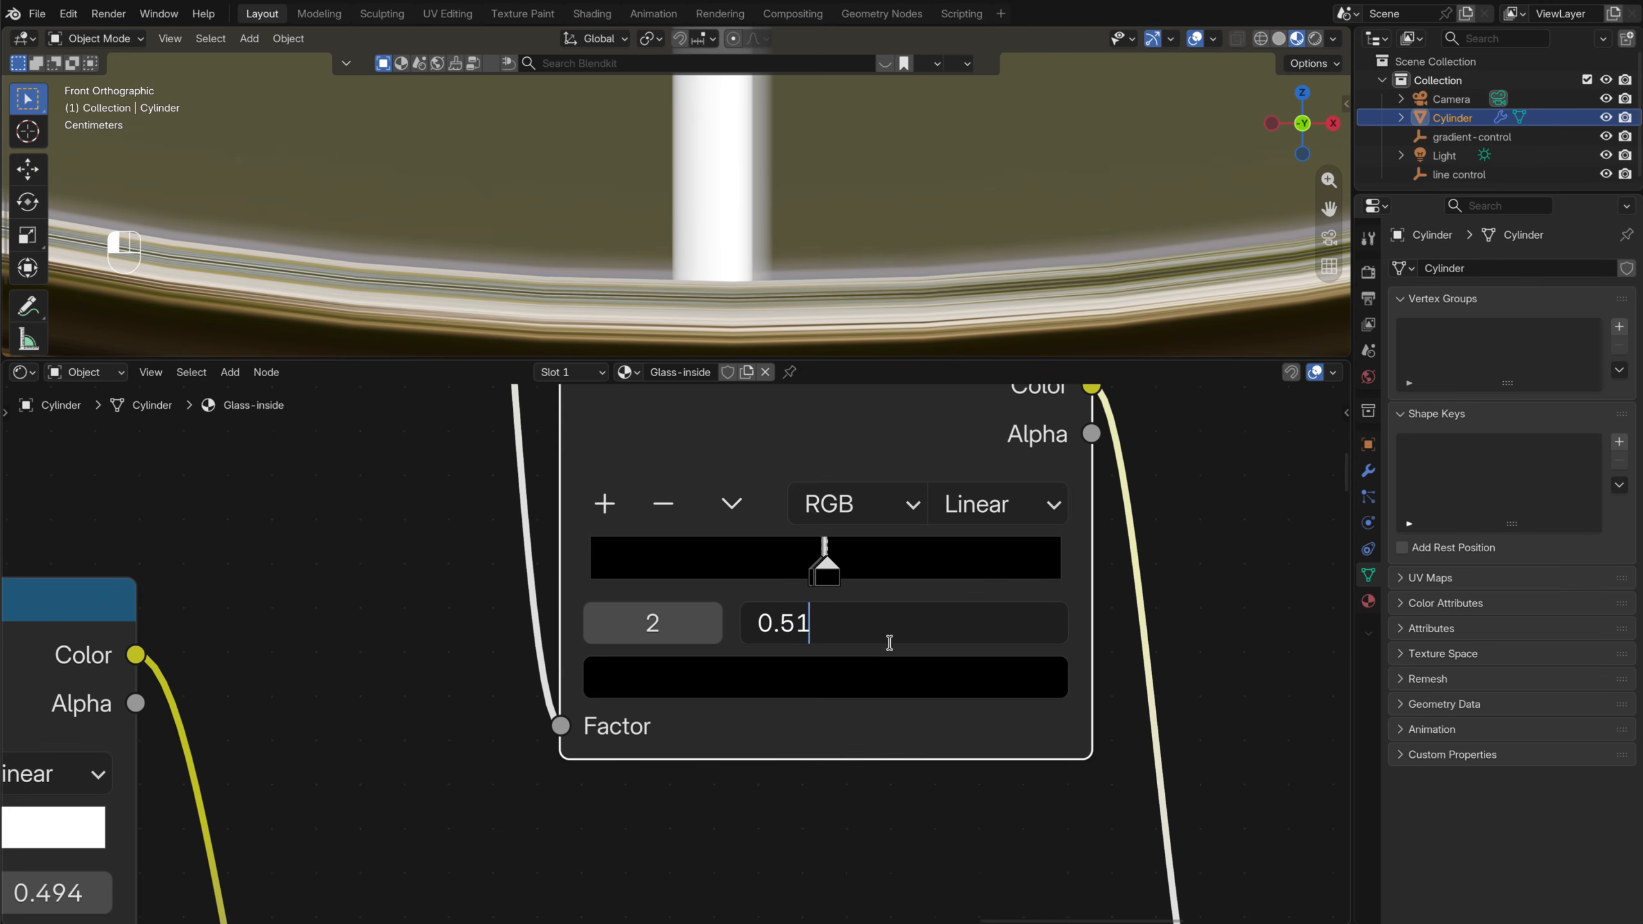
pyautogui.write('0.51')
pyautogui.press('Return')
# Inspect the disc and its dividing line at an angle in Rendered viewport shading
pyautogui.scroll(-5, 891, 245)
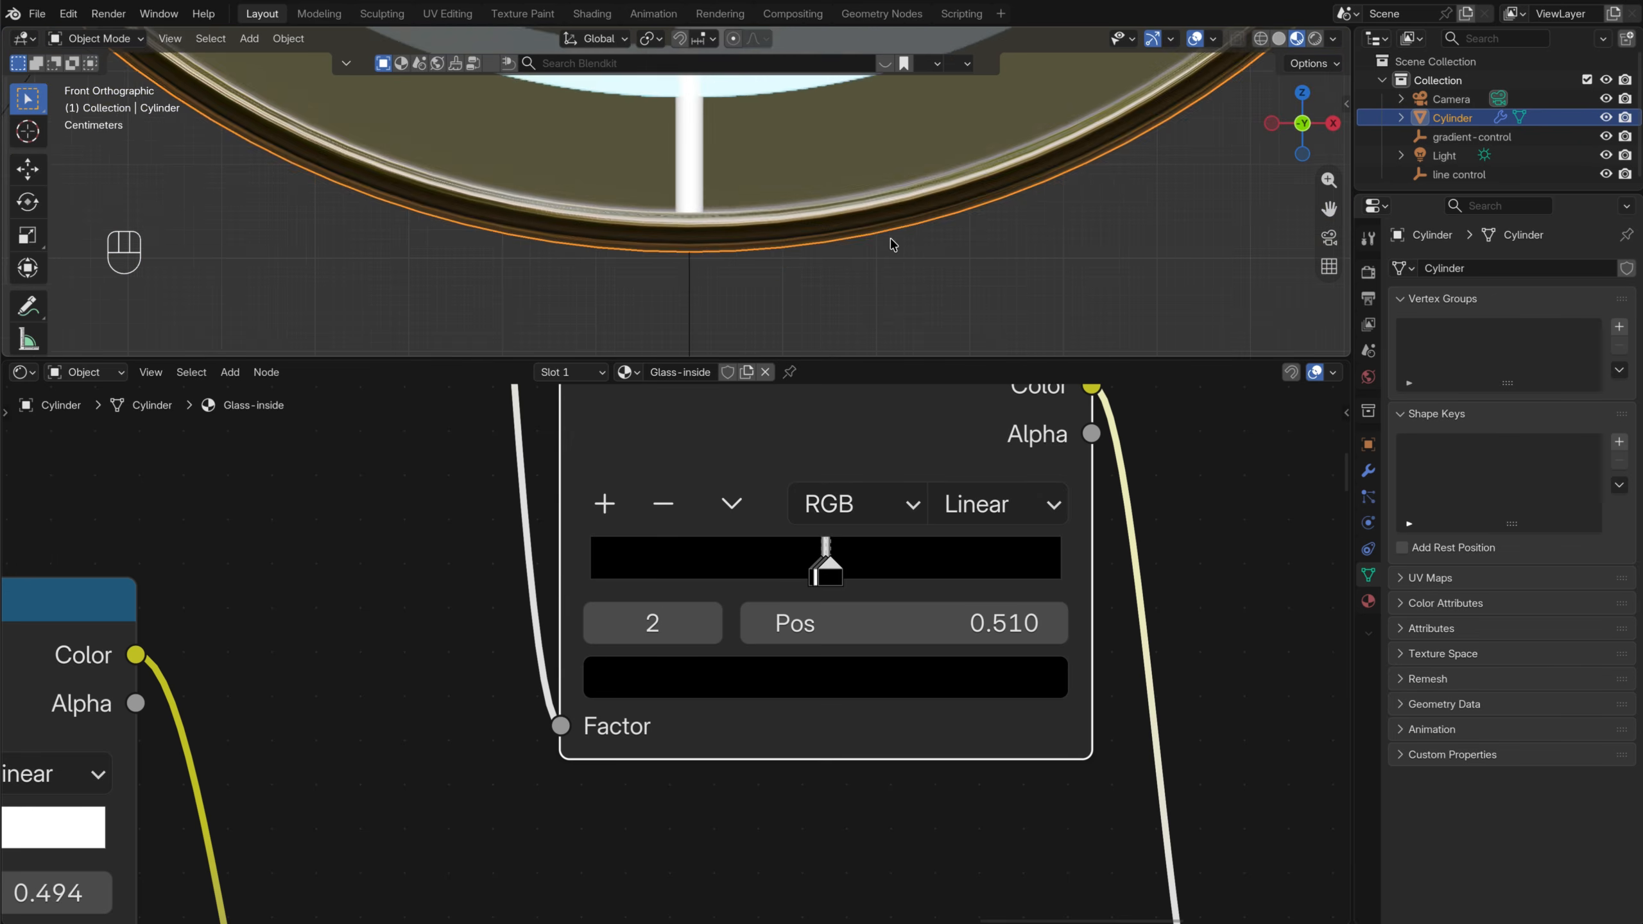
pyautogui.keyDown('shift'); pyautogui.moveTo(936, 149); pyautogui.dragTo(954, 279, button='middle'); pyautogui.keyUp('shift')
pyautogui.scroll(-4, 954, 279)
pyautogui.moveTo(955, 197); pyautogui.dragTo(938, 249, button='middle')
pyautogui.moveTo(903, 111)
pyautogui.keyDown('shift'); pyautogui.mouseDown(button='middle')
pyautogui.moveTo(915, 288)
pyautogui.moveTo(789, 275)
pyautogui.moveTo(877, 100)
pyautogui.moveTo(841, 175)
pyautogui.moveTo(842, 235)
pyautogui.mouseUp(button='middle'); pyautogui.keyUp('shift')
pyautogui.press('z')
pyautogui.click(825, 239)
pyautogui.scroll(5, 841, 188)
pyautogui.scroll(-3, 843, 236)
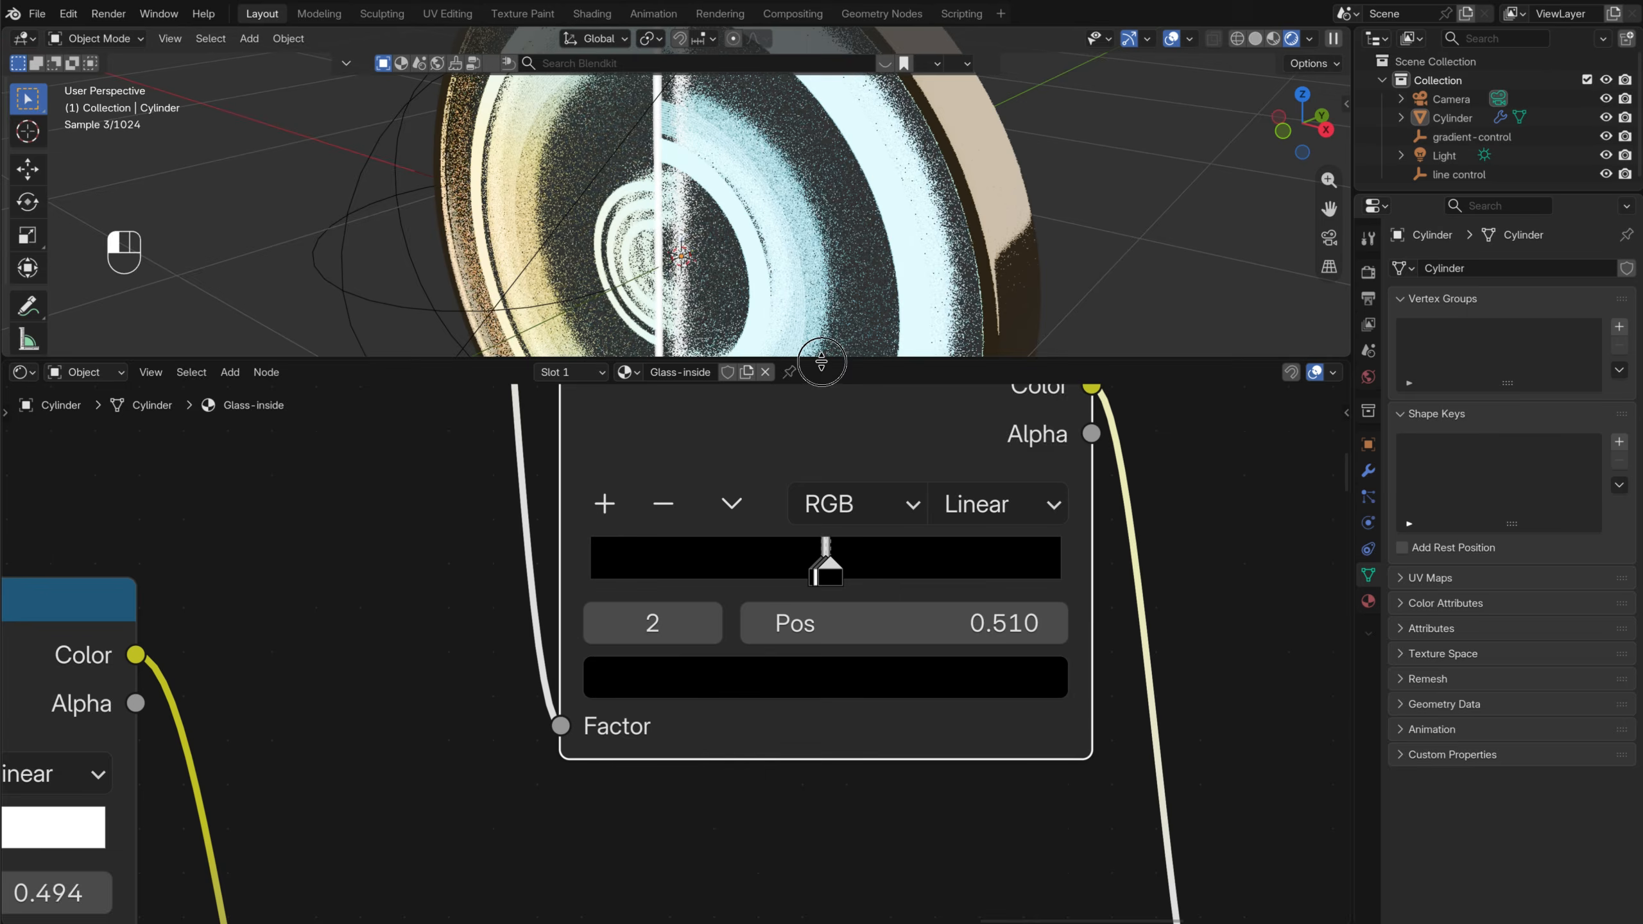
# Enlarge the 3D viewport over the node editor and frame the whole disc in it
pyautogui.moveTo(817, 360); pyautogui.dragTo(809, 866)
pyautogui.keyDown('shift'); pyautogui.moveTo(732, 601); pyautogui.dragTo(741, 492, button='middle'); pyautogui.keyUp('shift')
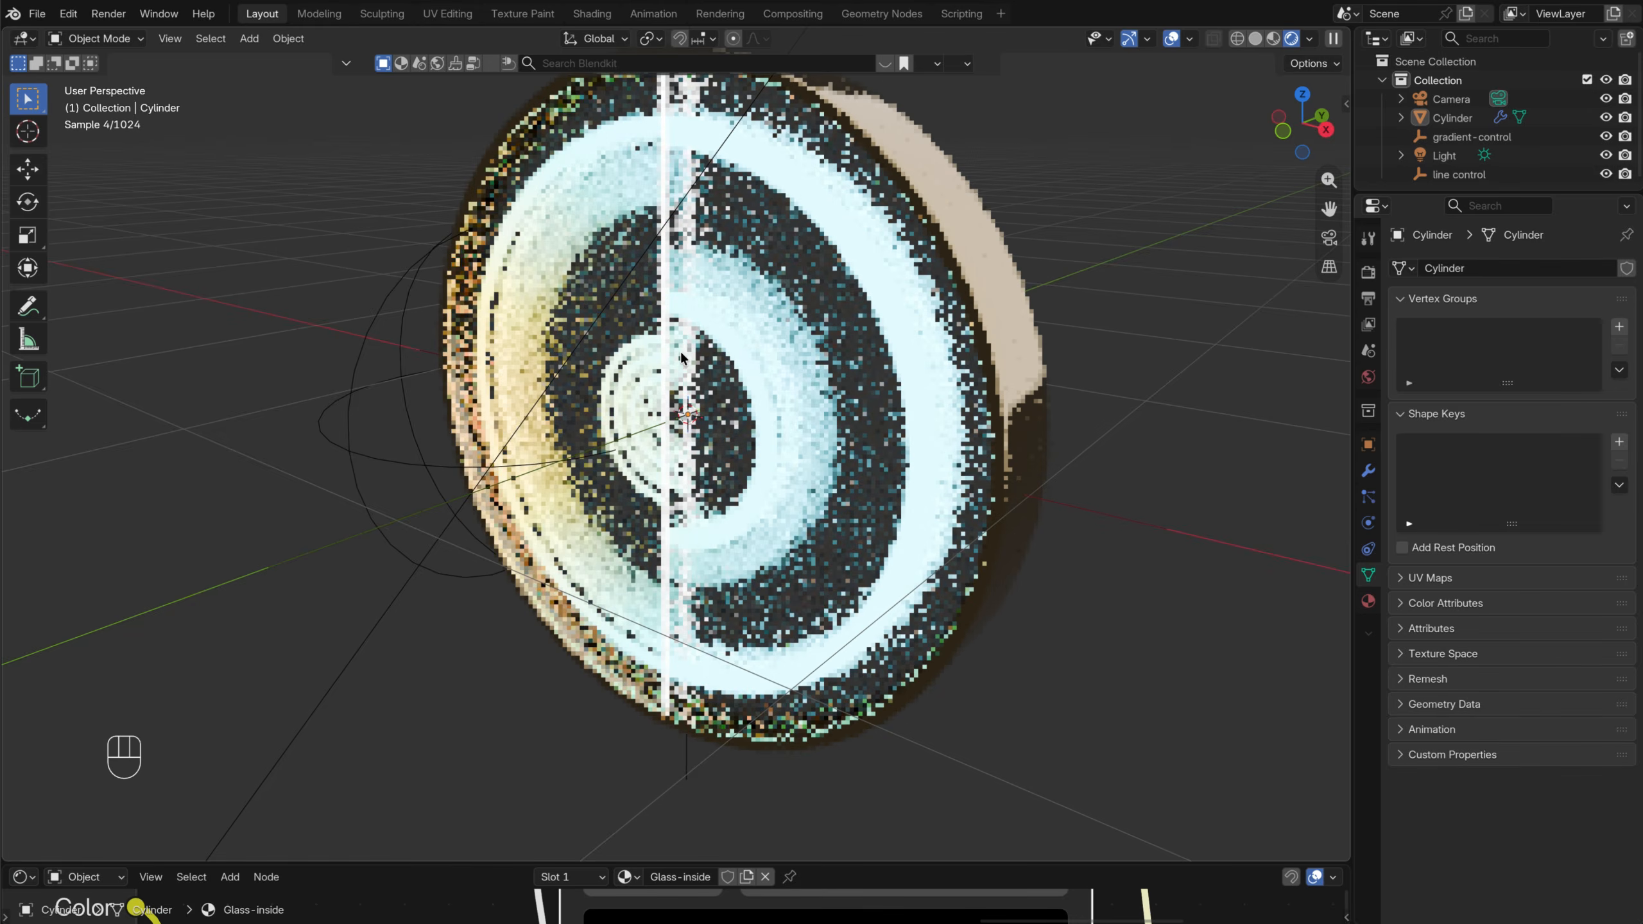
pyautogui.scroll(-1, 680, 352)
pyautogui.keyDown('shift'); pyautogui.moveTo(700, 323); pyautogui.dragTo(724, 428, button='middle'); pyautogui.keyUp('shift')
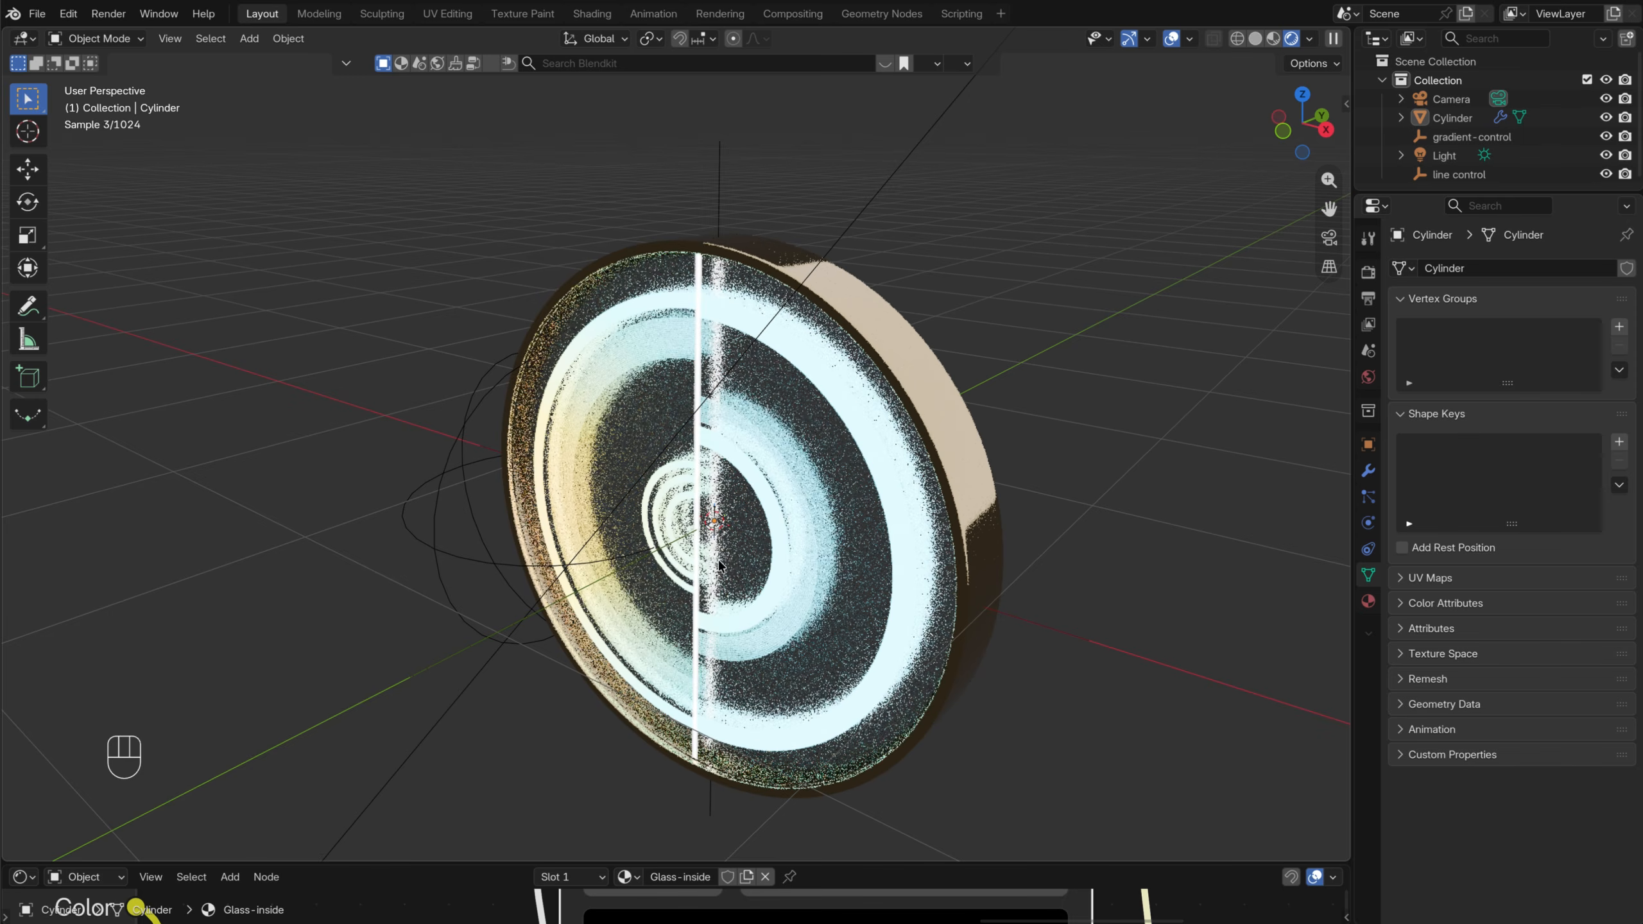
# Move the line control empty about 0.7 m sideways so the dividing line shifts across the disc
pyautogui.click(1459, 174)
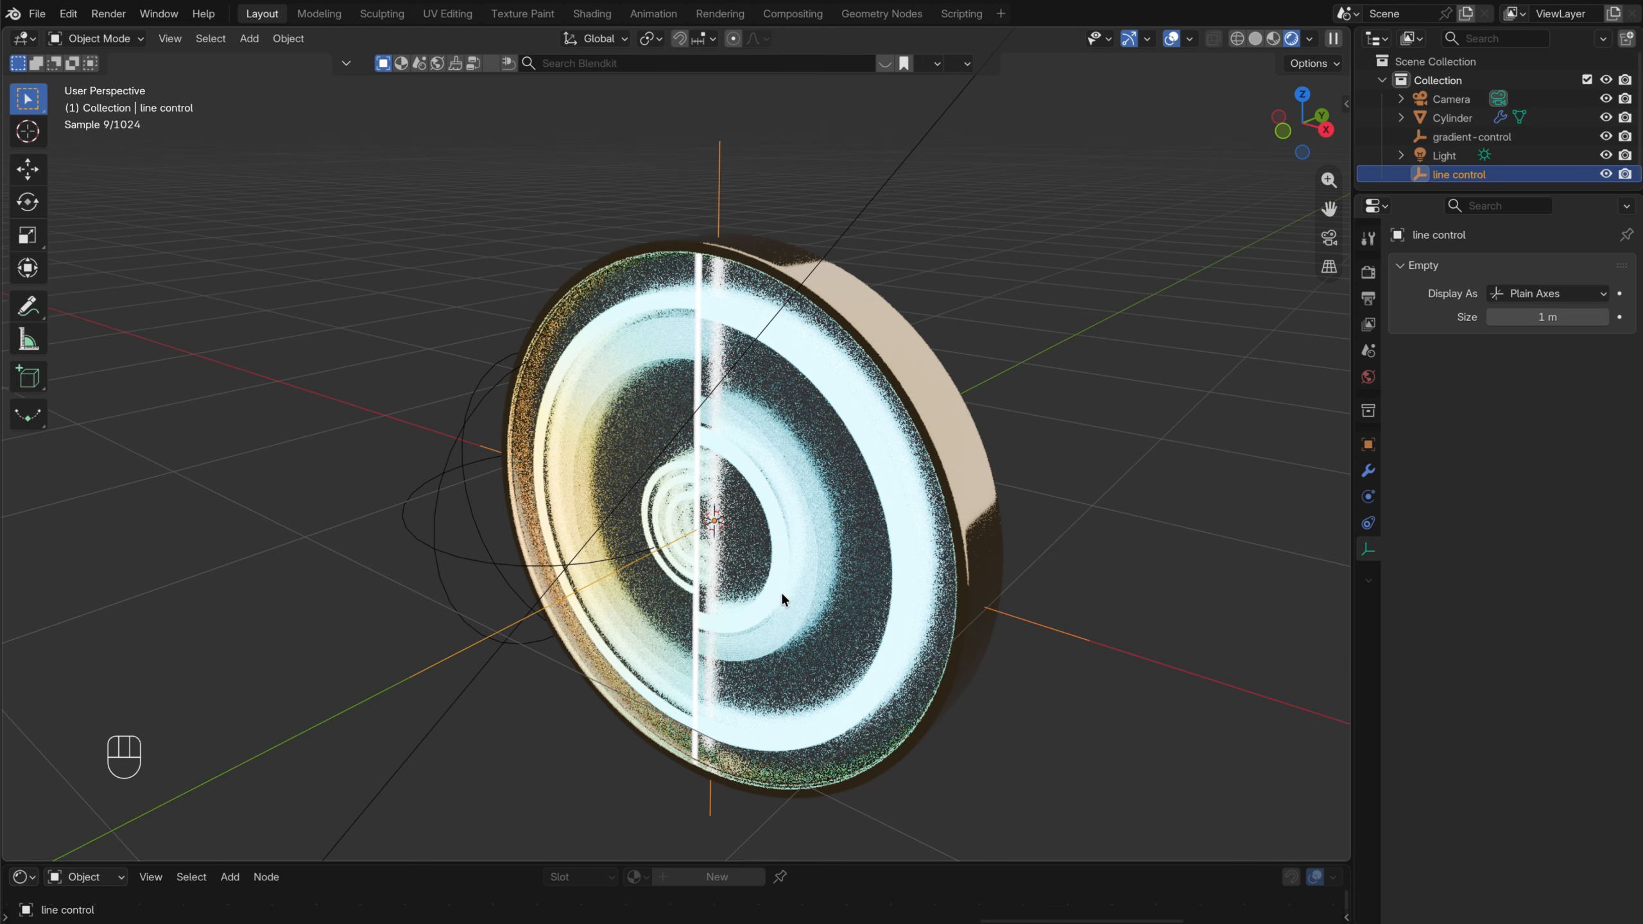
pyautogui.press('g')
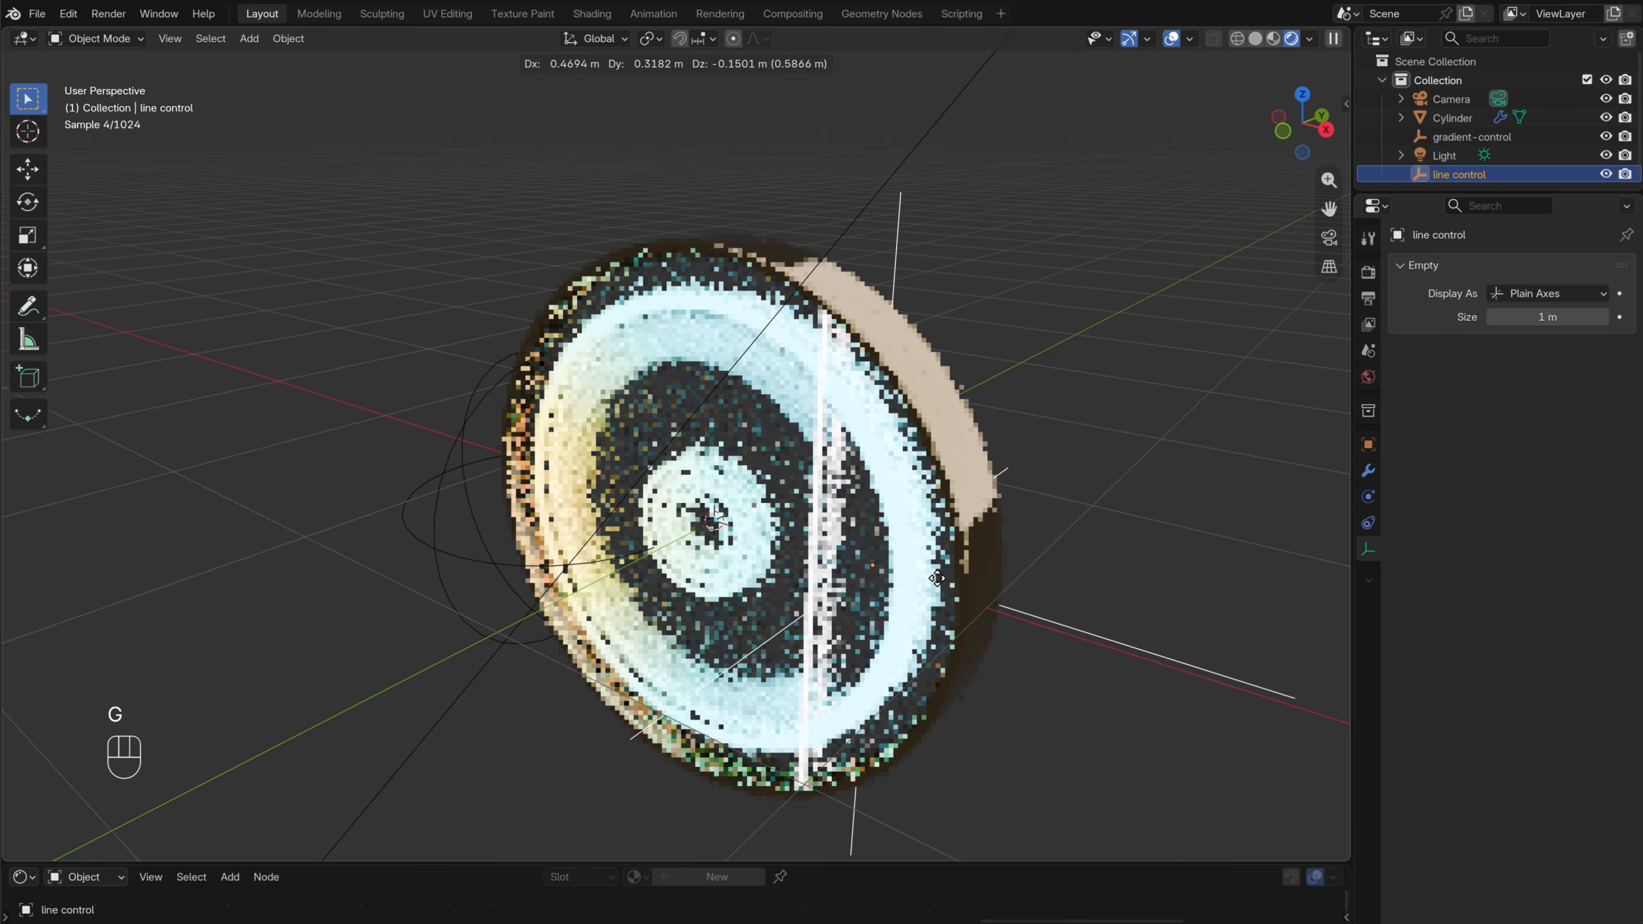
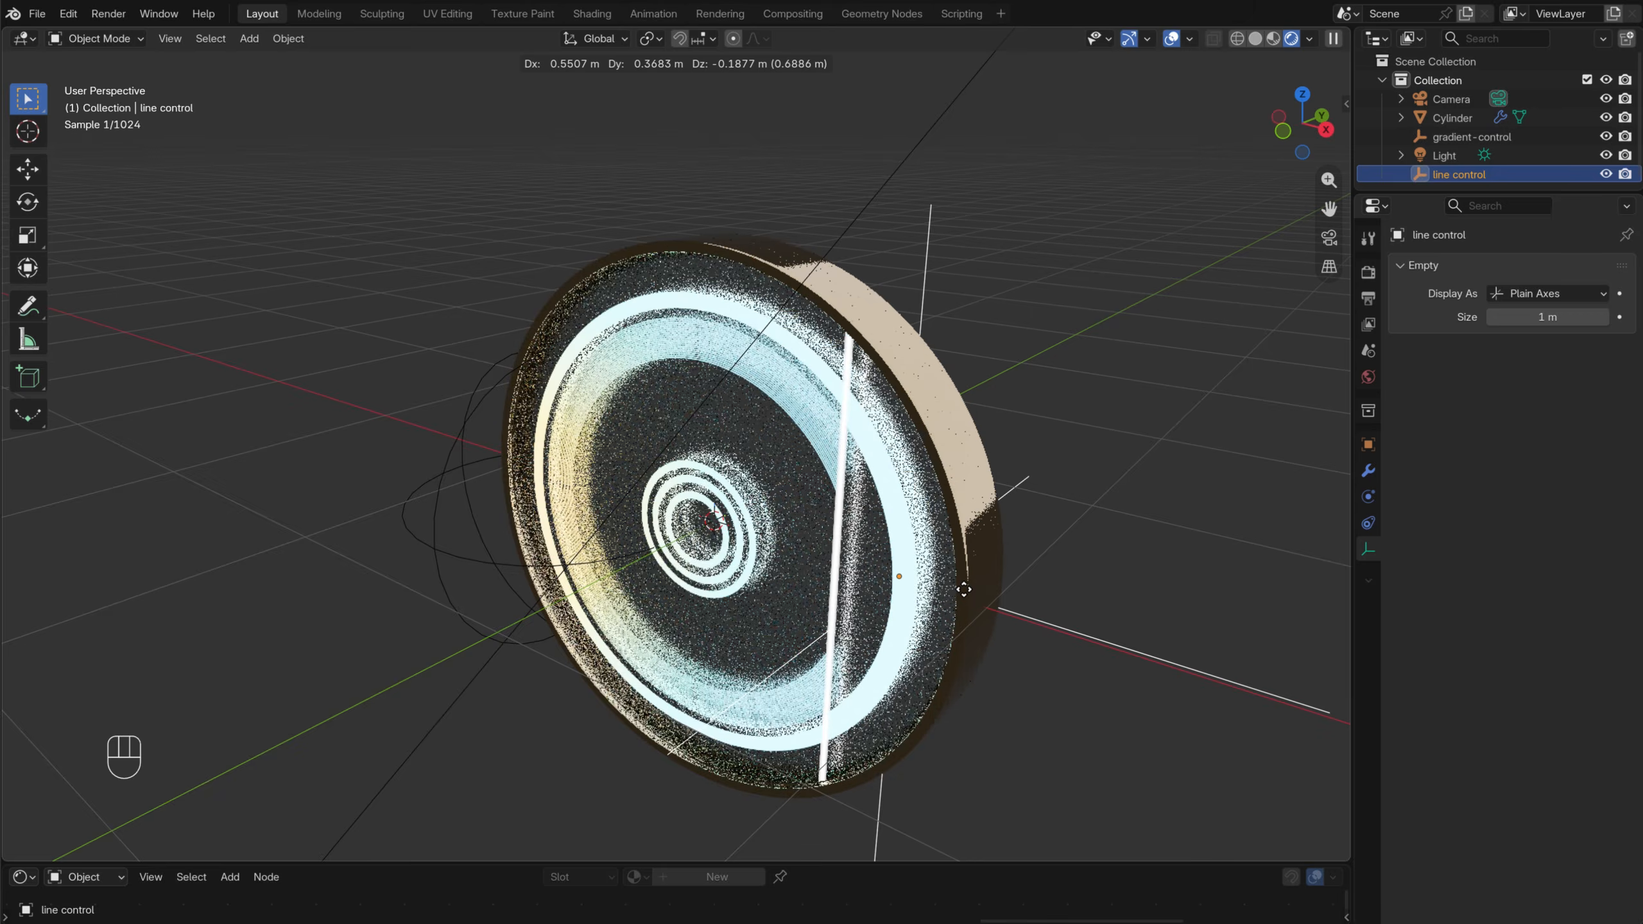
pyautogui.click(955, 589)
# Switch the viewport to Material Preview shading and try moving the line control empty across the disc
pyautogui.press('z')
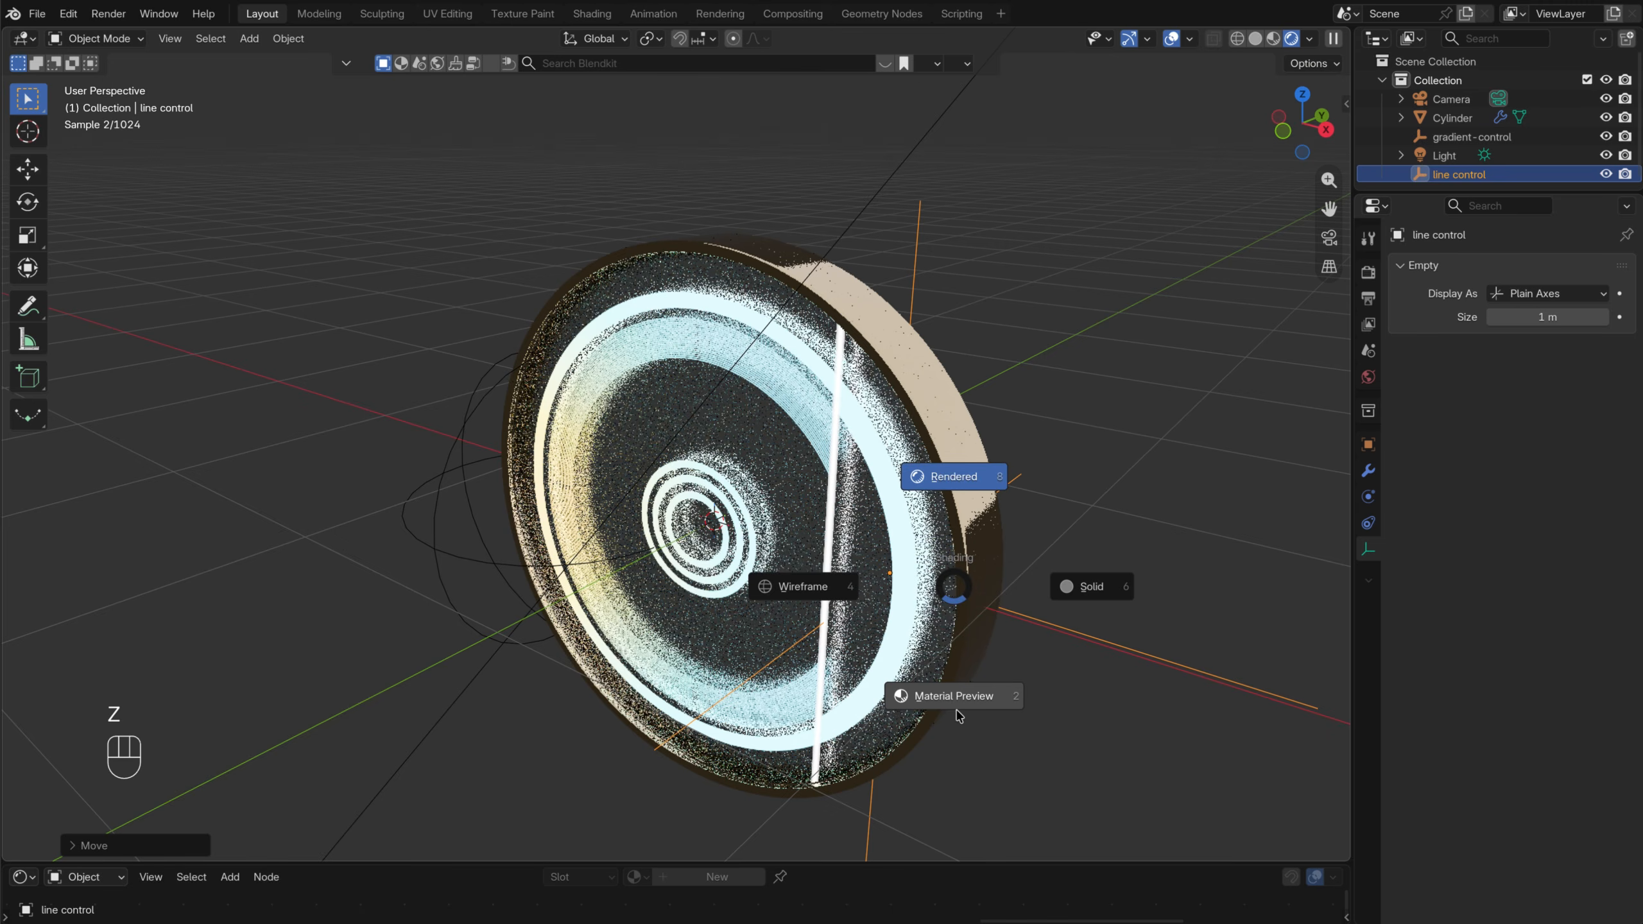
pyautogui.click(956, 698)
pyautogui.press('g')
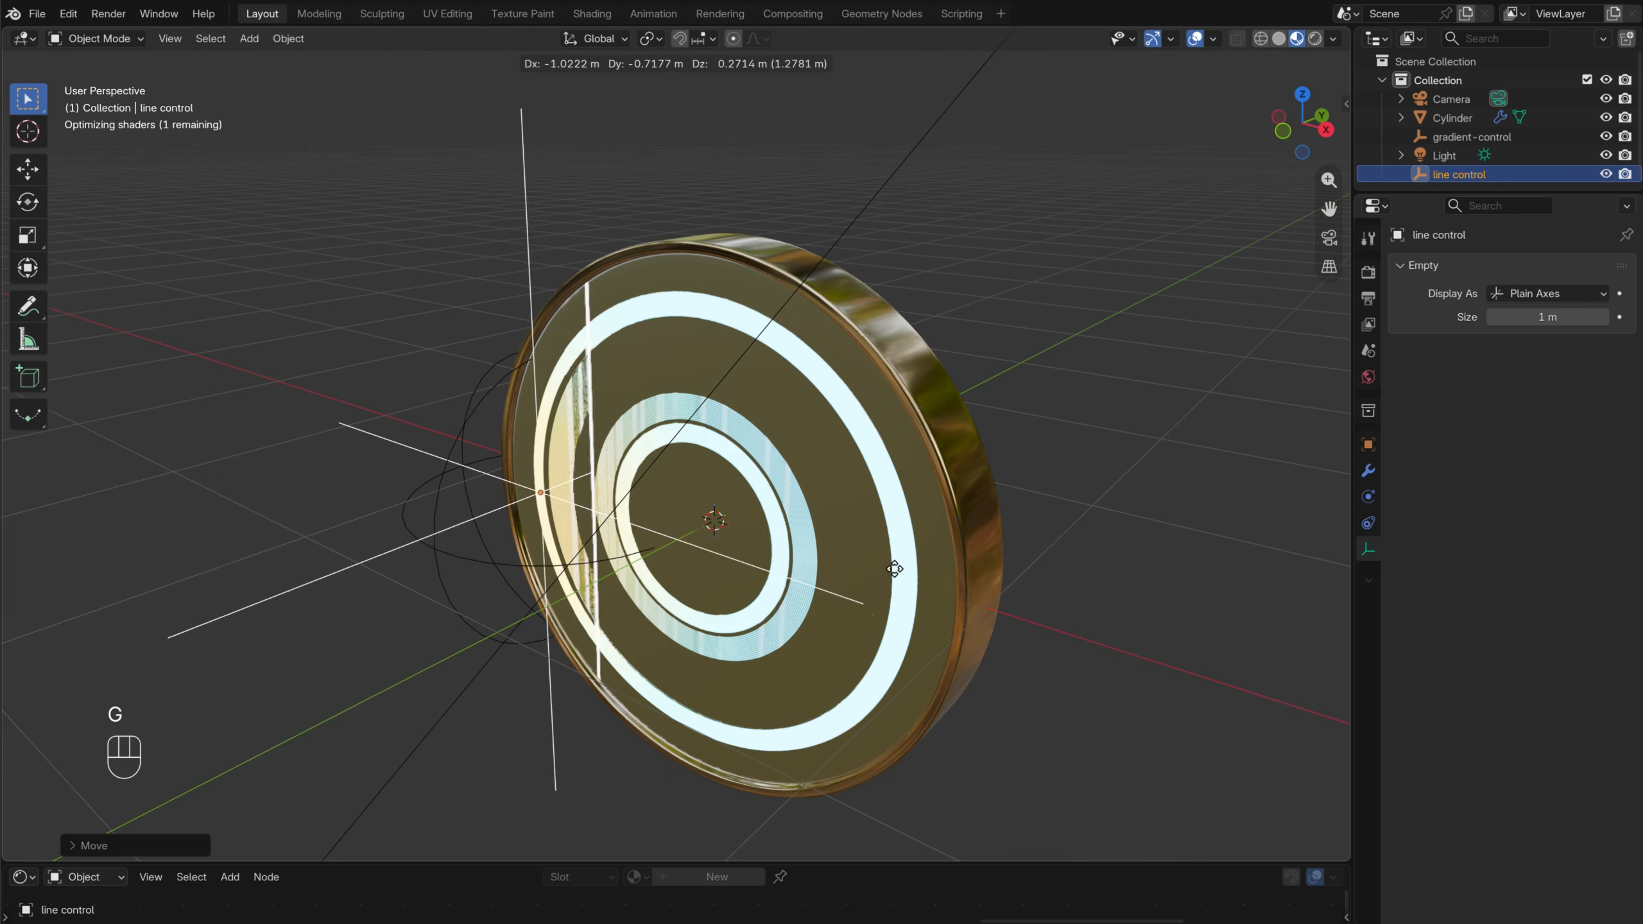
pyautogui.press('Escape')
# Move the gradient-control empty about 1.2 m to the disc's lower edge
pyautogui.click(578, 542)
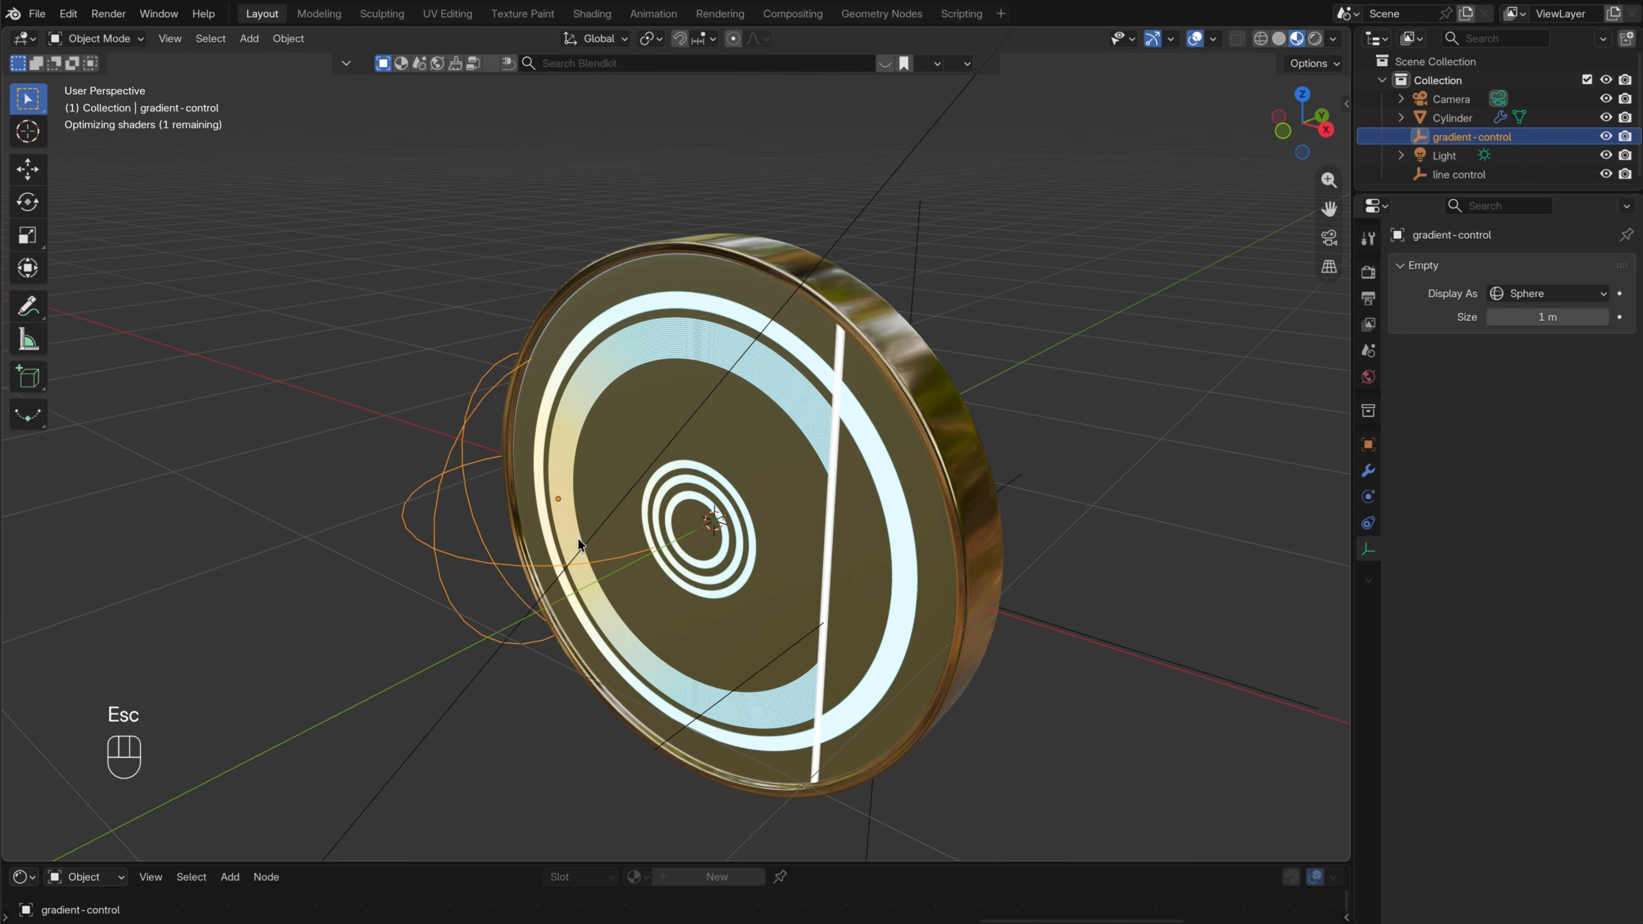
pyautogui.press('g')
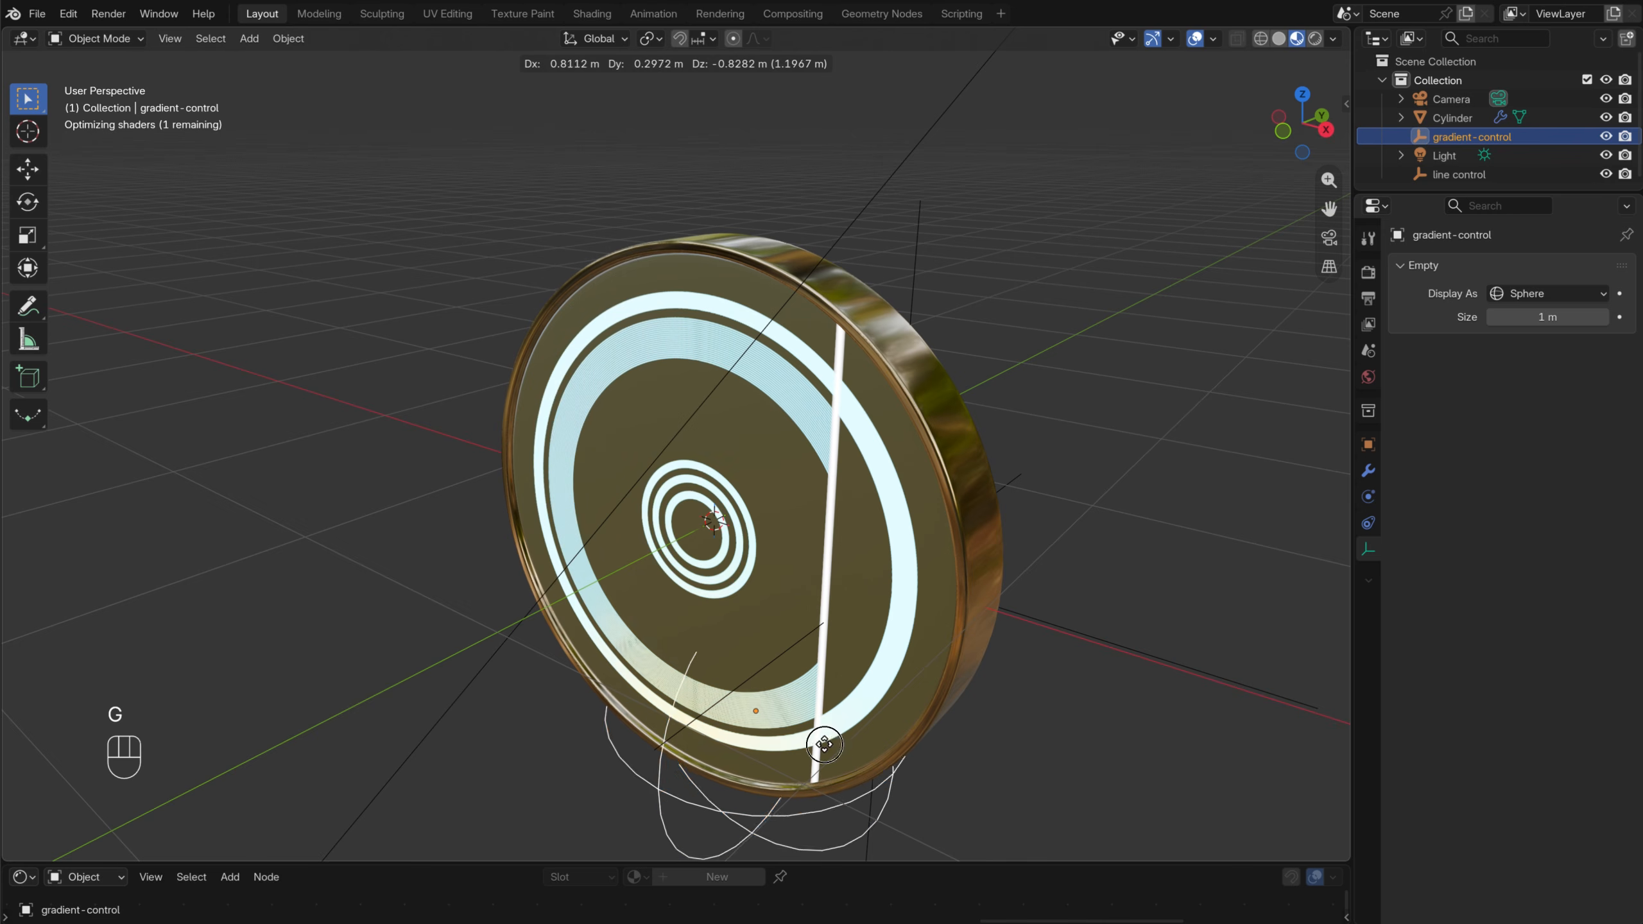
pyautogui.click(823, 748)
pyautogui.scroll(-3, 806, 524)
# Select the Cylinder, enlarge the node editor and look over the gradient-control and line control node chains of Glass-inside
pyautogui.click(792, 513)
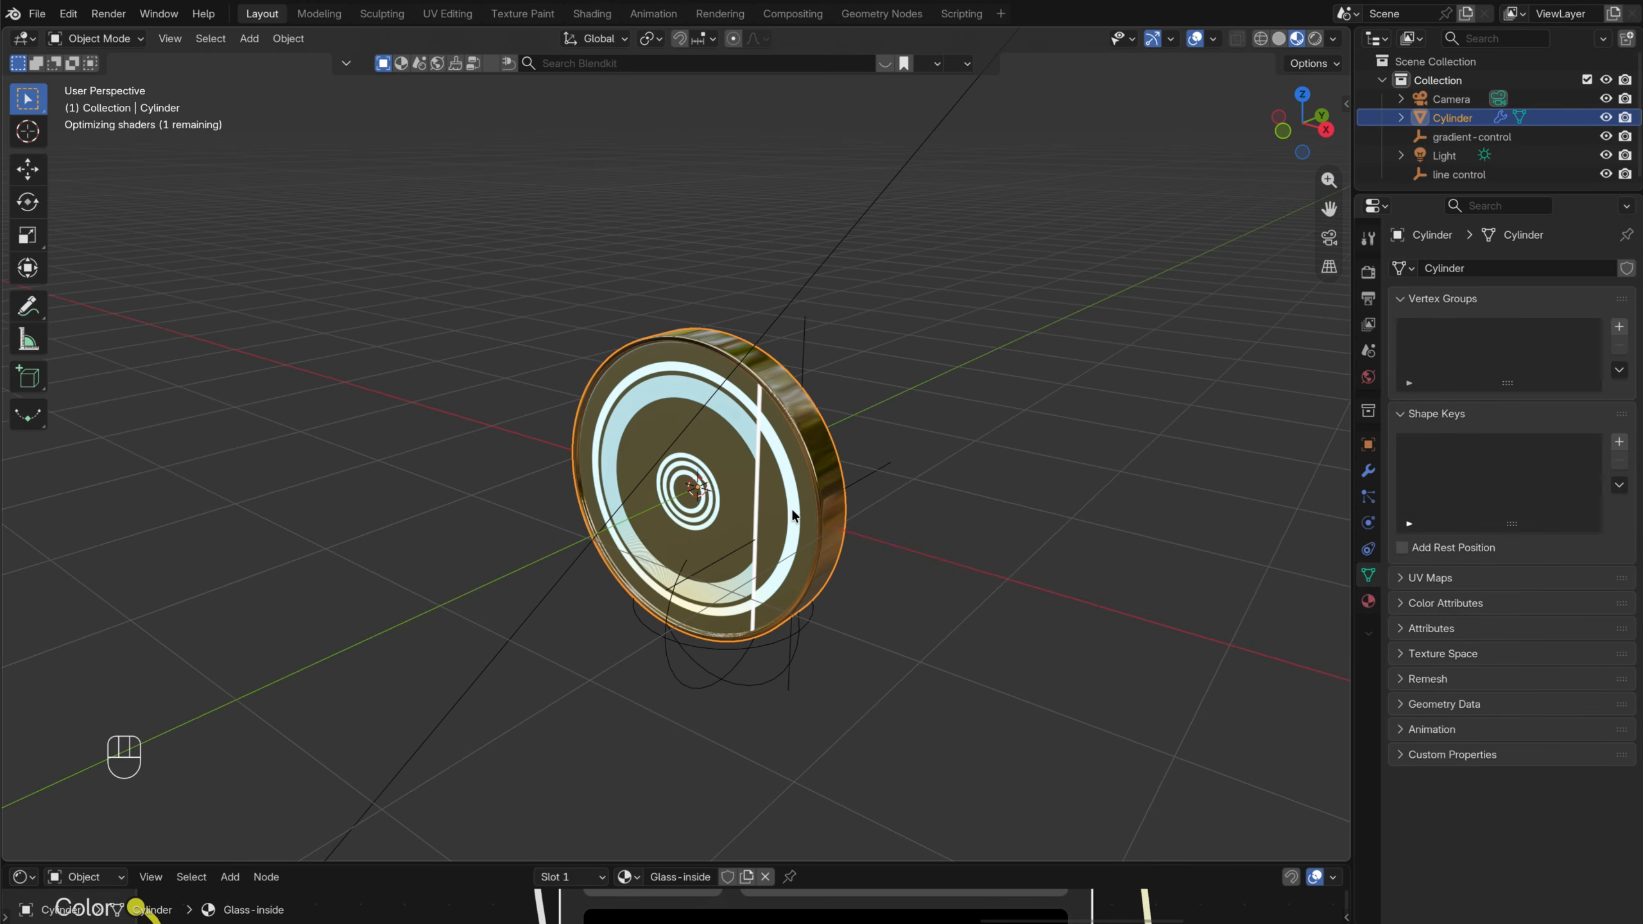
pyautogui.moveTo(842, 866); pyautogui.dragTo(748, 277)
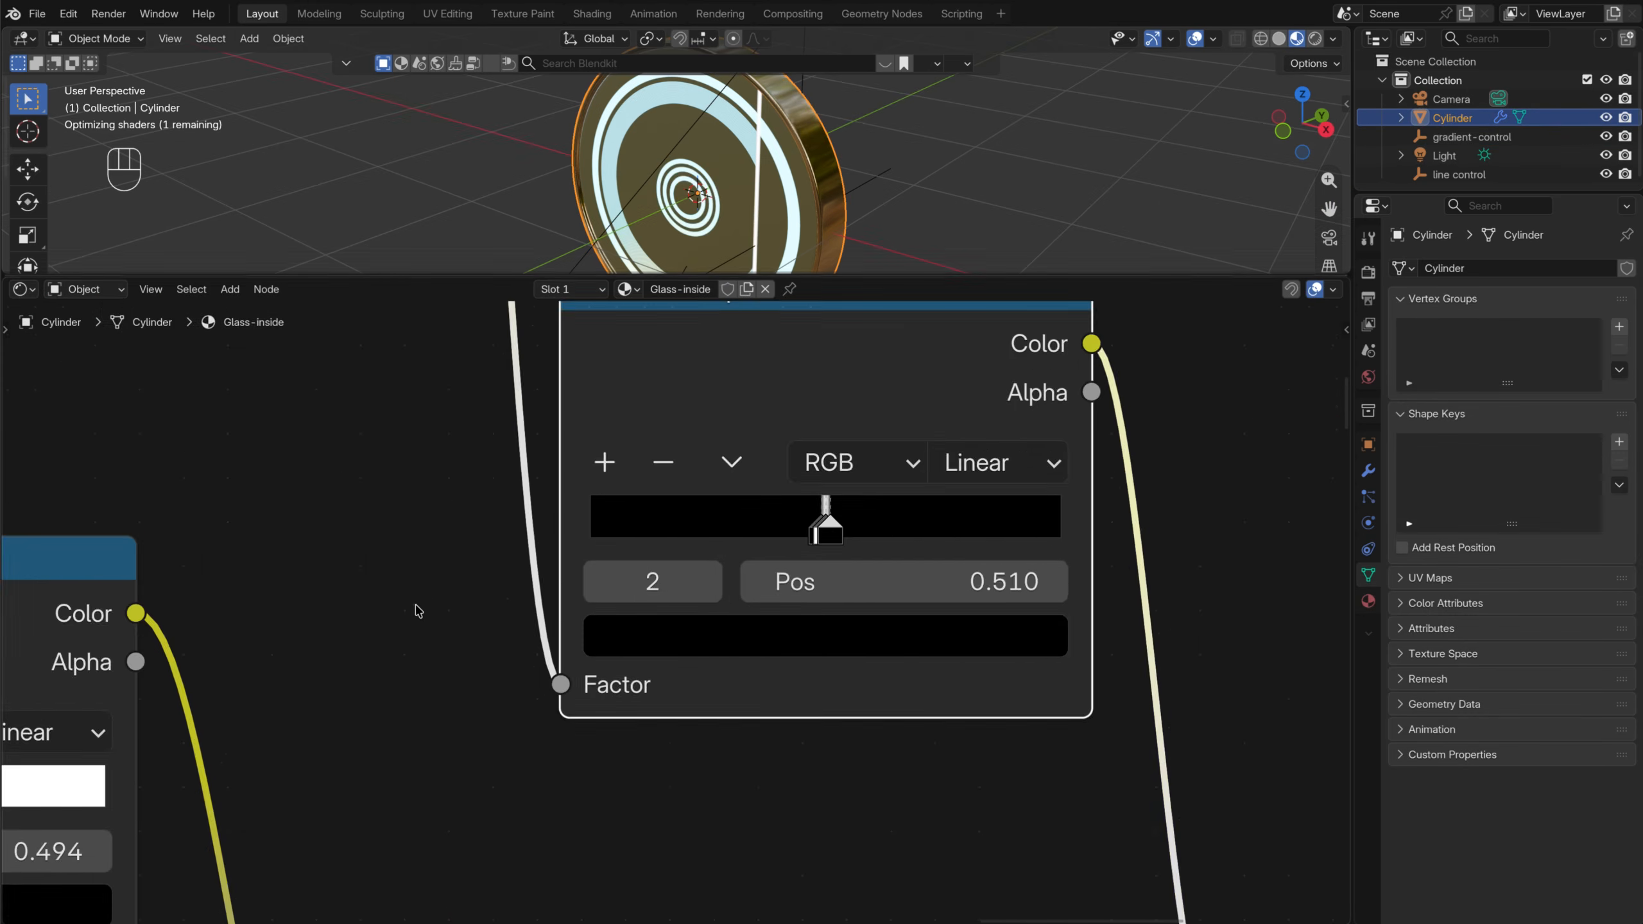
pyautogui.scroll(-5, 429, 590)
pyautogui.scroll(-1, 719, 499)
pyautogui.moveTo(233, 489); pyautogui.dragTo(835, 497, button='middle')
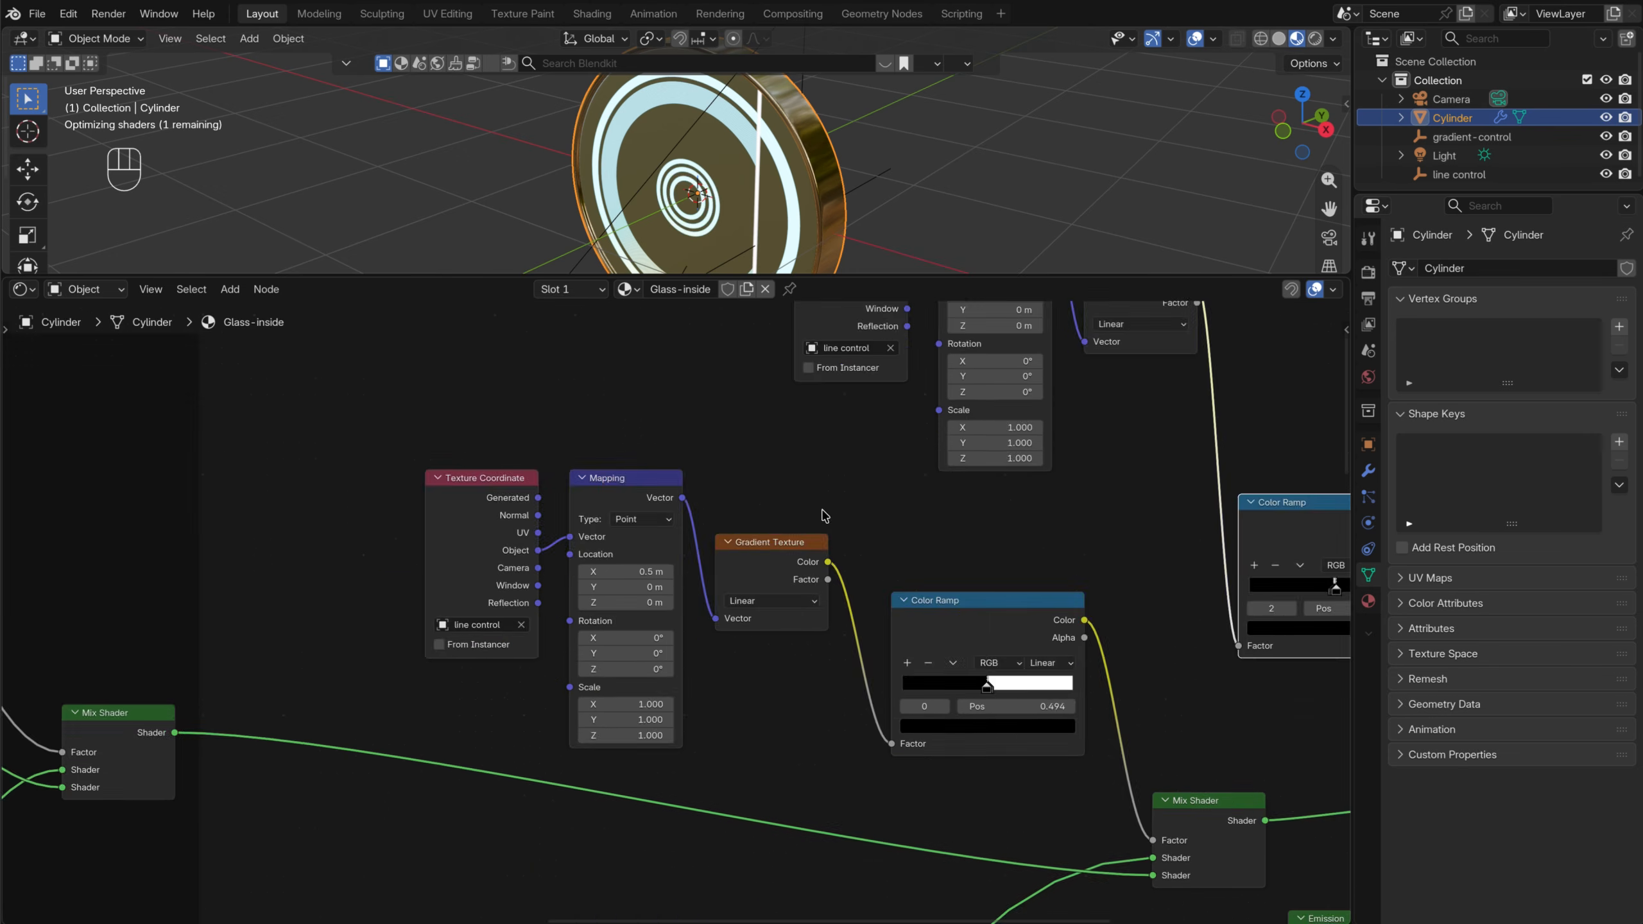
pyautogui.moveTo(717, 409); pyautogui.dragTo(685, 730, button='middle')
pyautogui.scroll(-8, 666, 583)
pyautogui.moveTo(705, 523); pyautogui.dragTo(1238, 367, button='middle')
pyautogui.scroll(3, 396, 629)
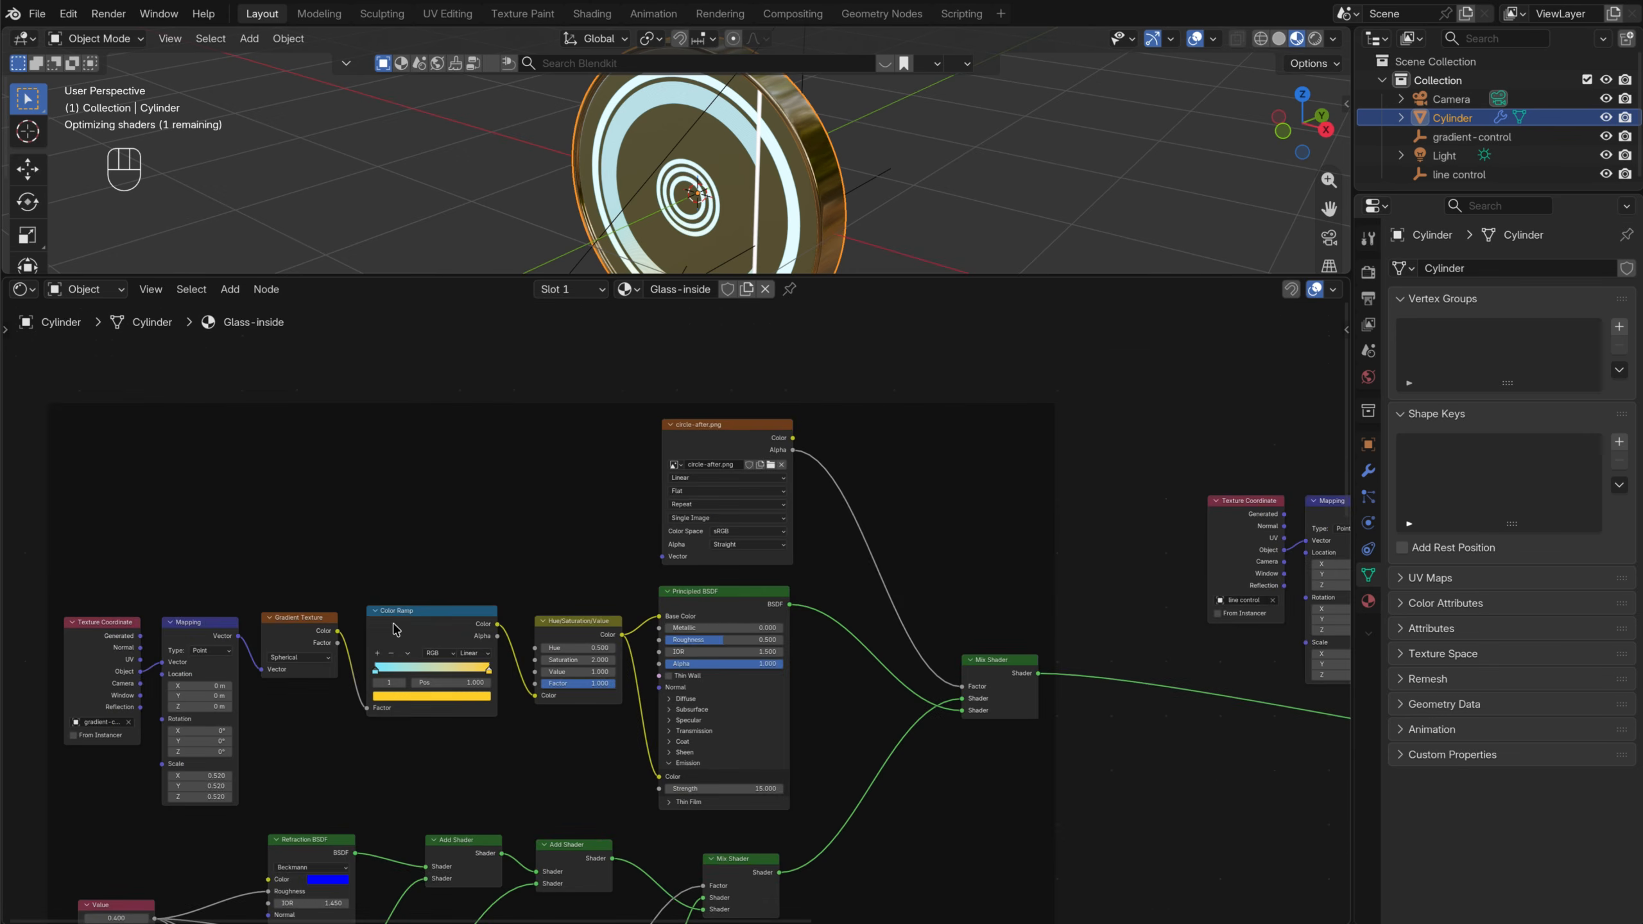
pyautogui.moveTo(204, 620); pyautogui.dragTo(465, 556, button='middle')
pyautogui.scroll(1, 348, 690)
pyautogui.scroll(3, 290, 650)
pyautogui.scroll(2, 290, 650)
pyautogui.moveTo(289, 650); pyautogui.dragTo(715, 589, button='middle')
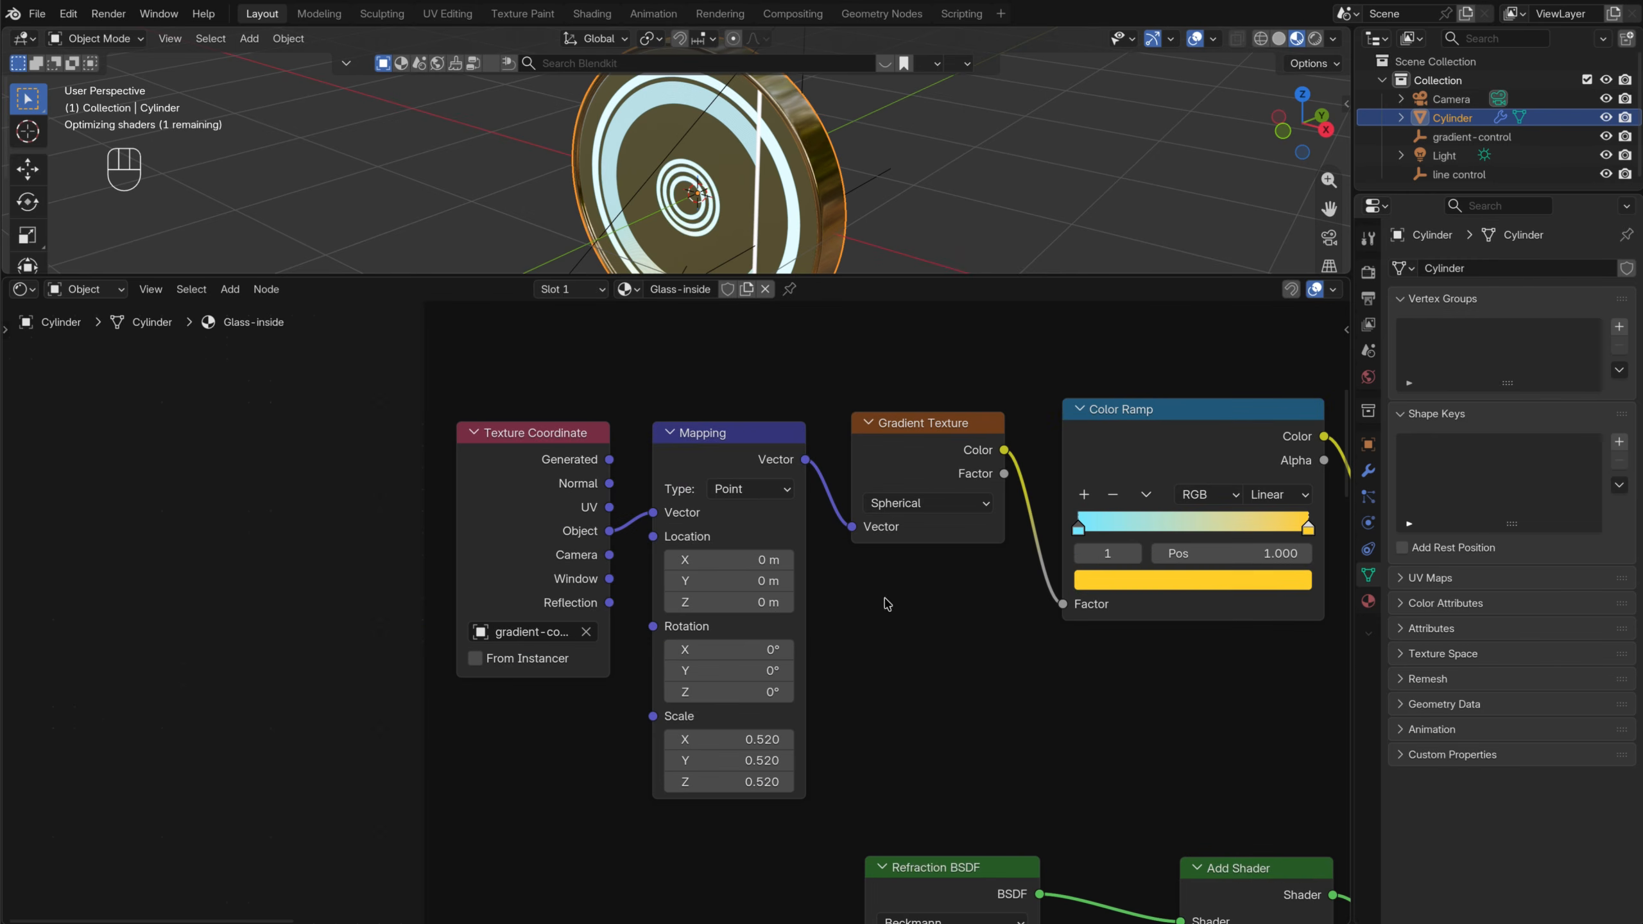
pyautogui.scroll(-10, 541, 720)
pyautogui.moveTo(625, 817); pyautogui.dragTo(603, 484, button='middle')
pyautogui.moveTo(662, 724); pyautogui.dragTo(636, 363, button='middle')
pyautogui.scroll(11, 590, 628)
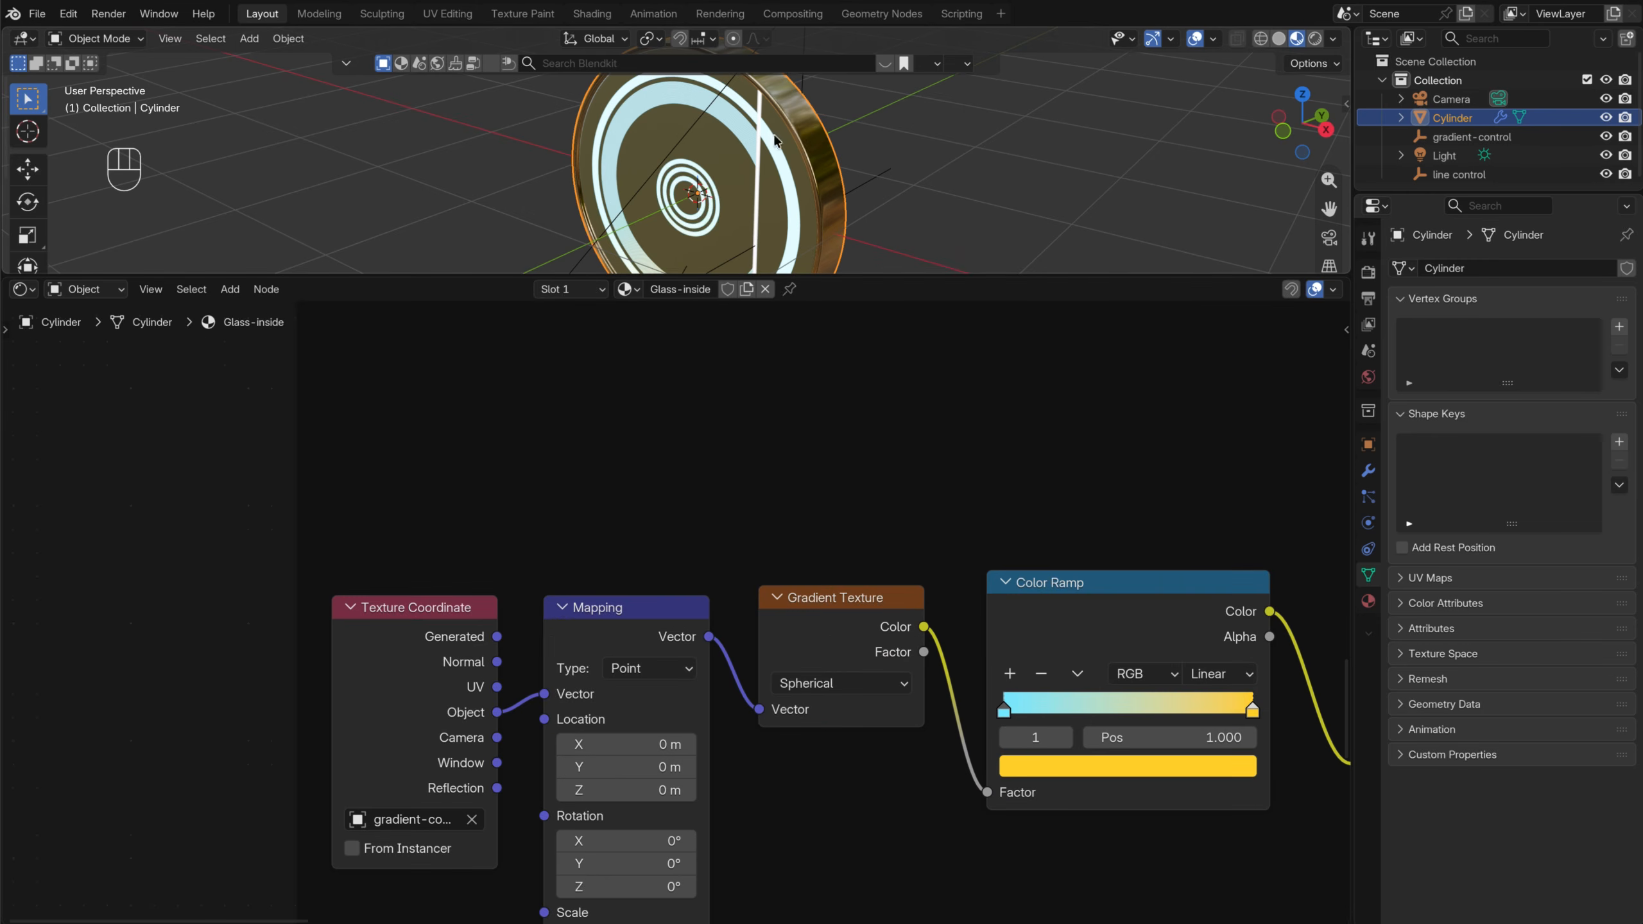
# In an enlarged front view, move the line control empty so the dividing line runs through the disc's centre
pyautogui.click(1284, 132)
pyautogui.moveTo(899, 273); pyautogui.dragTo(899, 585)
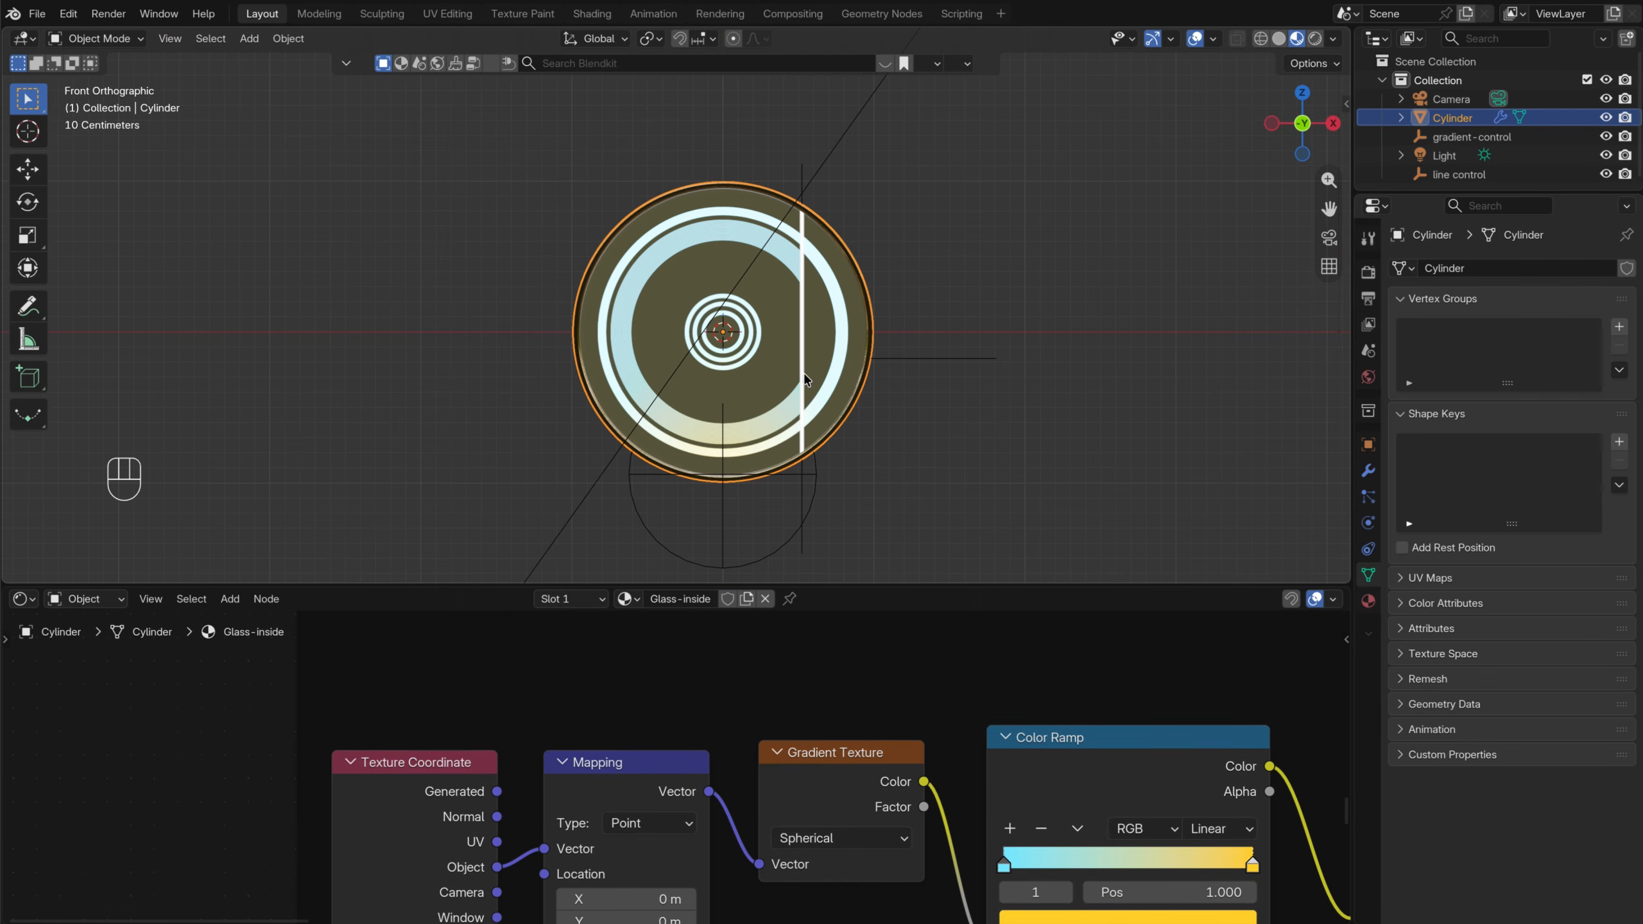
pyautogui.click(916, 358)
pyautogui.press('g')
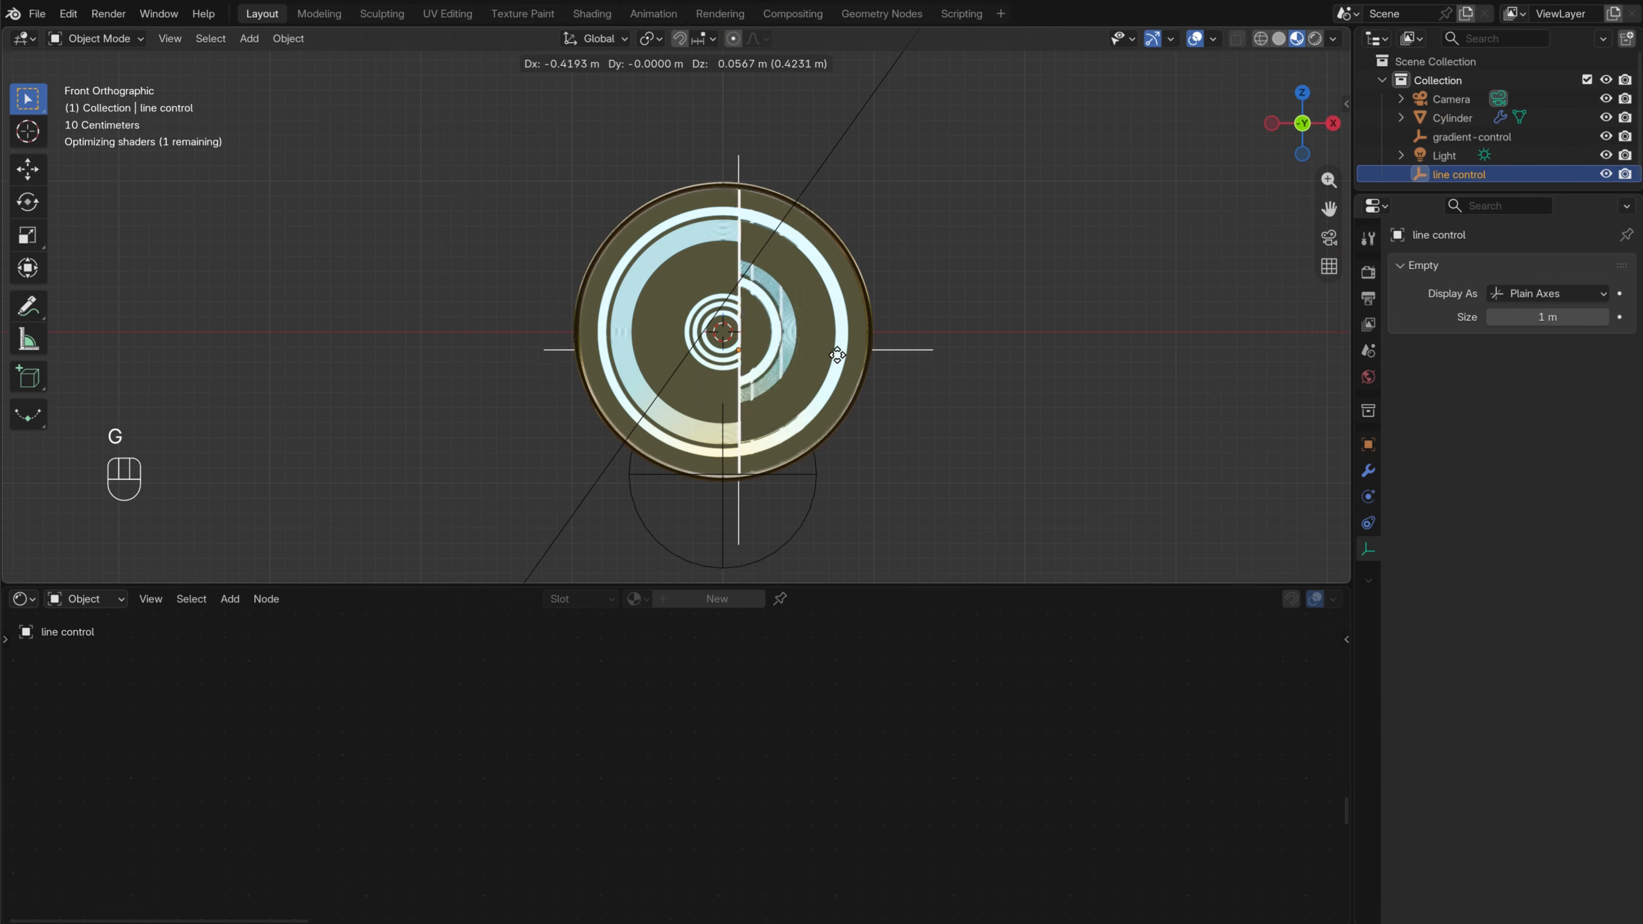
pyautogui.click(842, 346)
# Move the gradient-control empty to the disc's upper-right side and scale it up so its gradient covers more of the rings
pyautogui.click(778, 518)
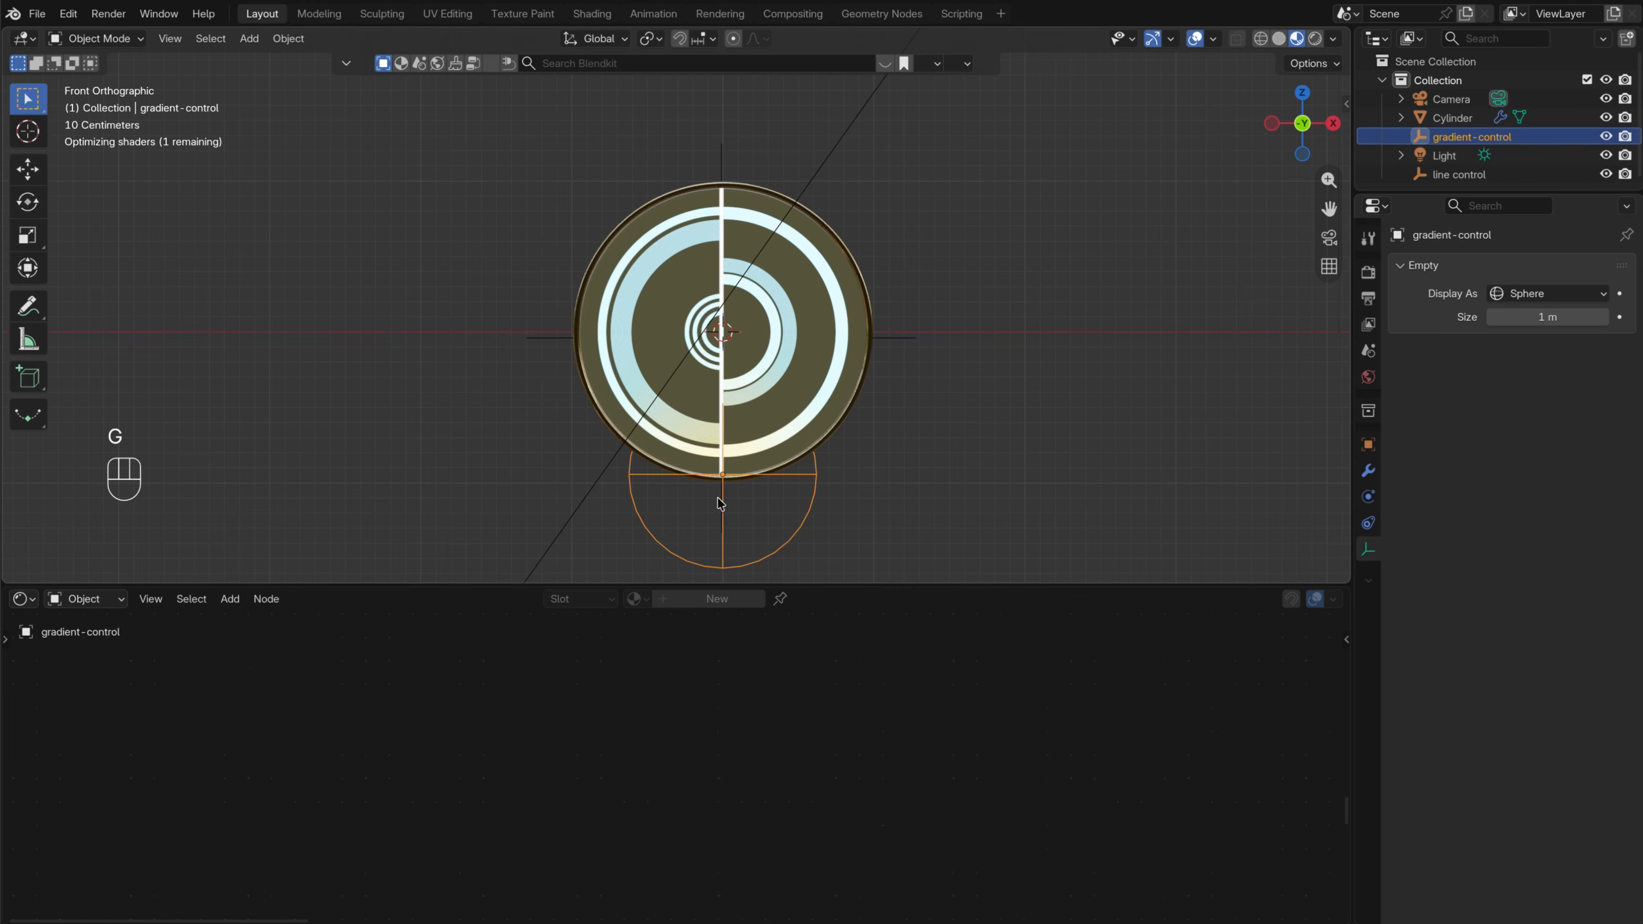
pyautogui.press('g')
pyautogui.click(796, 320)
pyautogui.scroll(10, 796, 320)
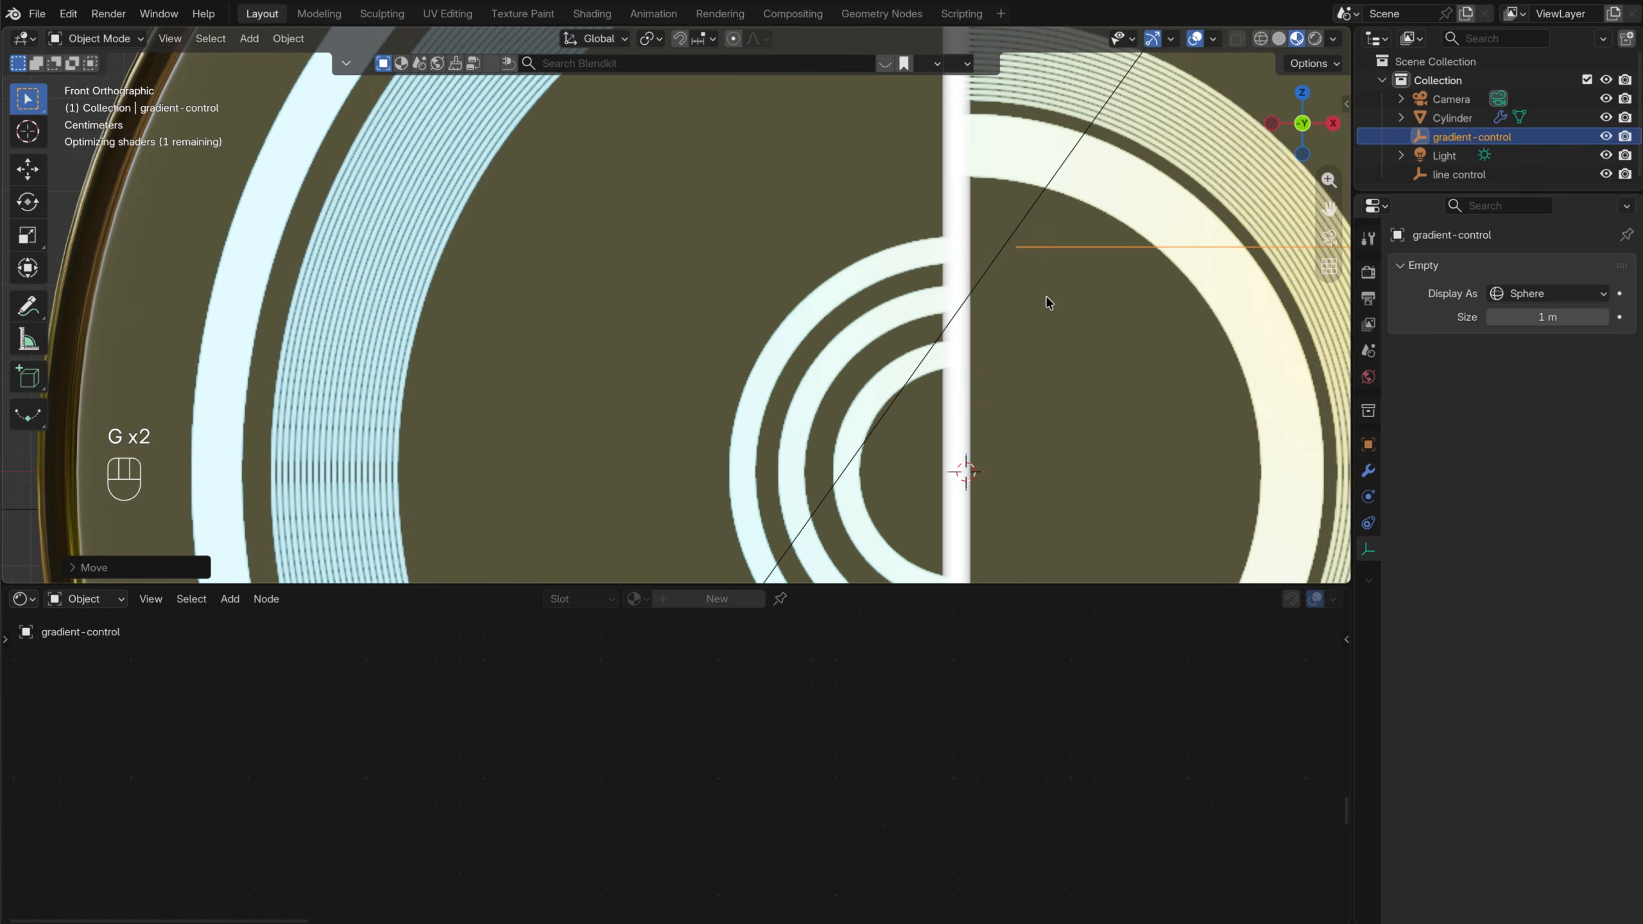
pyautogui.keyDown('shift'); pyautogui.moveTo(1165, 292); pyautogui.dragTo(837, 318, button='middle'); pyautogui.keyUp('shift')
pyautogui.scroll(-6, 730, 377)
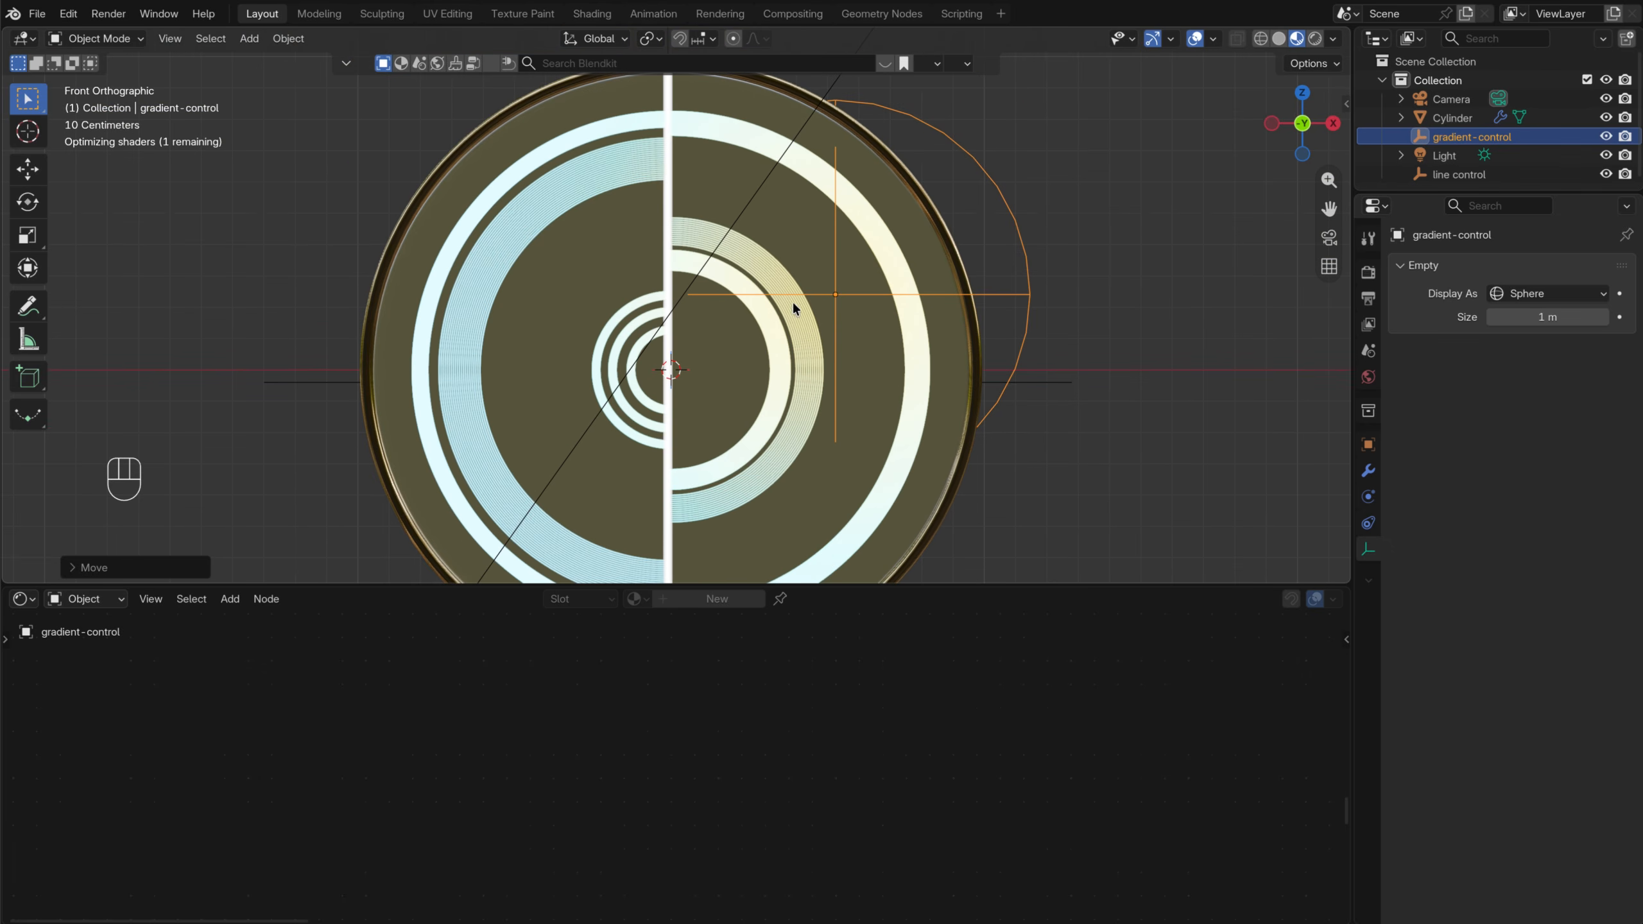
pyautogui.press('s')
pyautogui.click(880, 298)
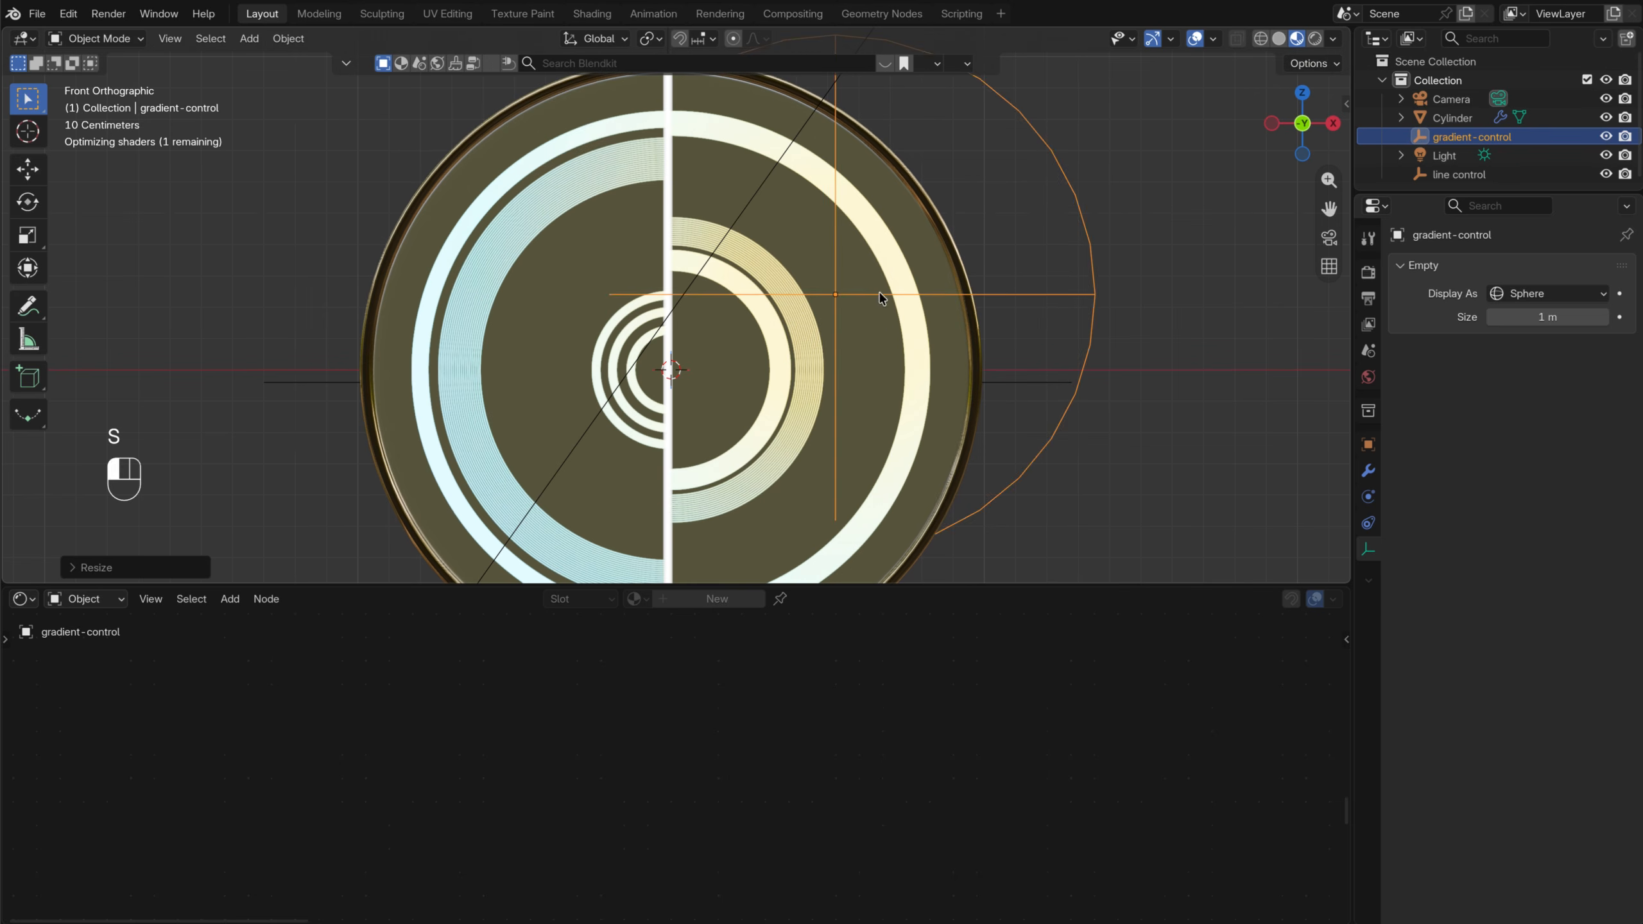
# Move the gradient-control empty to the disc's upper-left edge, deselect it and view the disc at an angle
pyautogui.press('g')
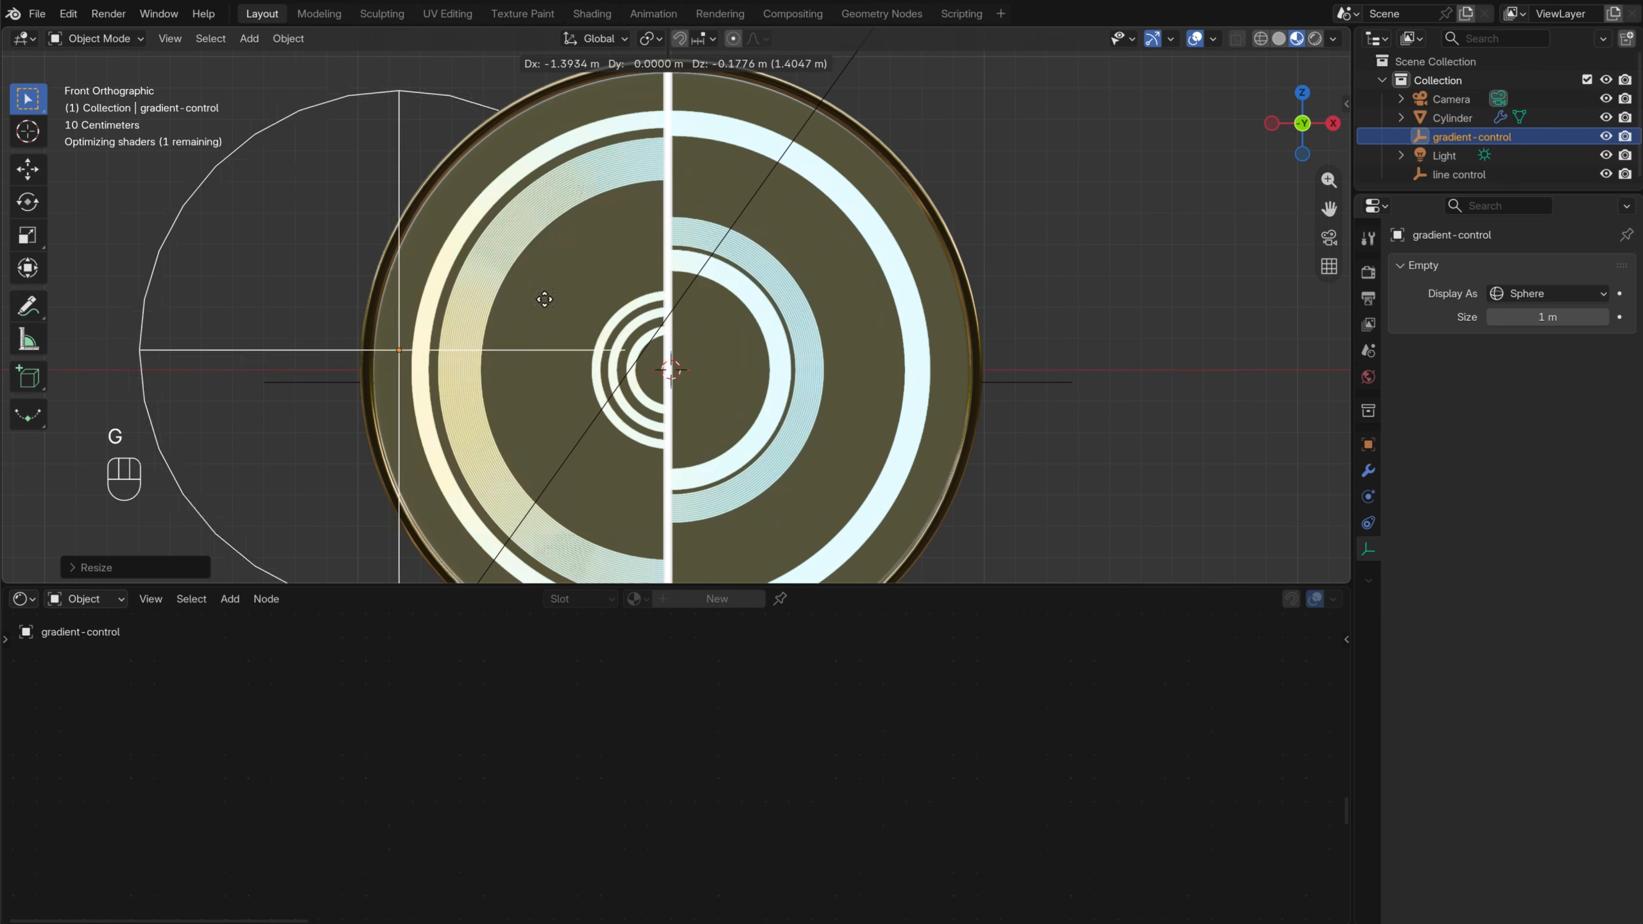
pyautogui.click(632, 195)
pyautogui.scroll(-4, 632, 195)
pyautogui.click(957, 212)
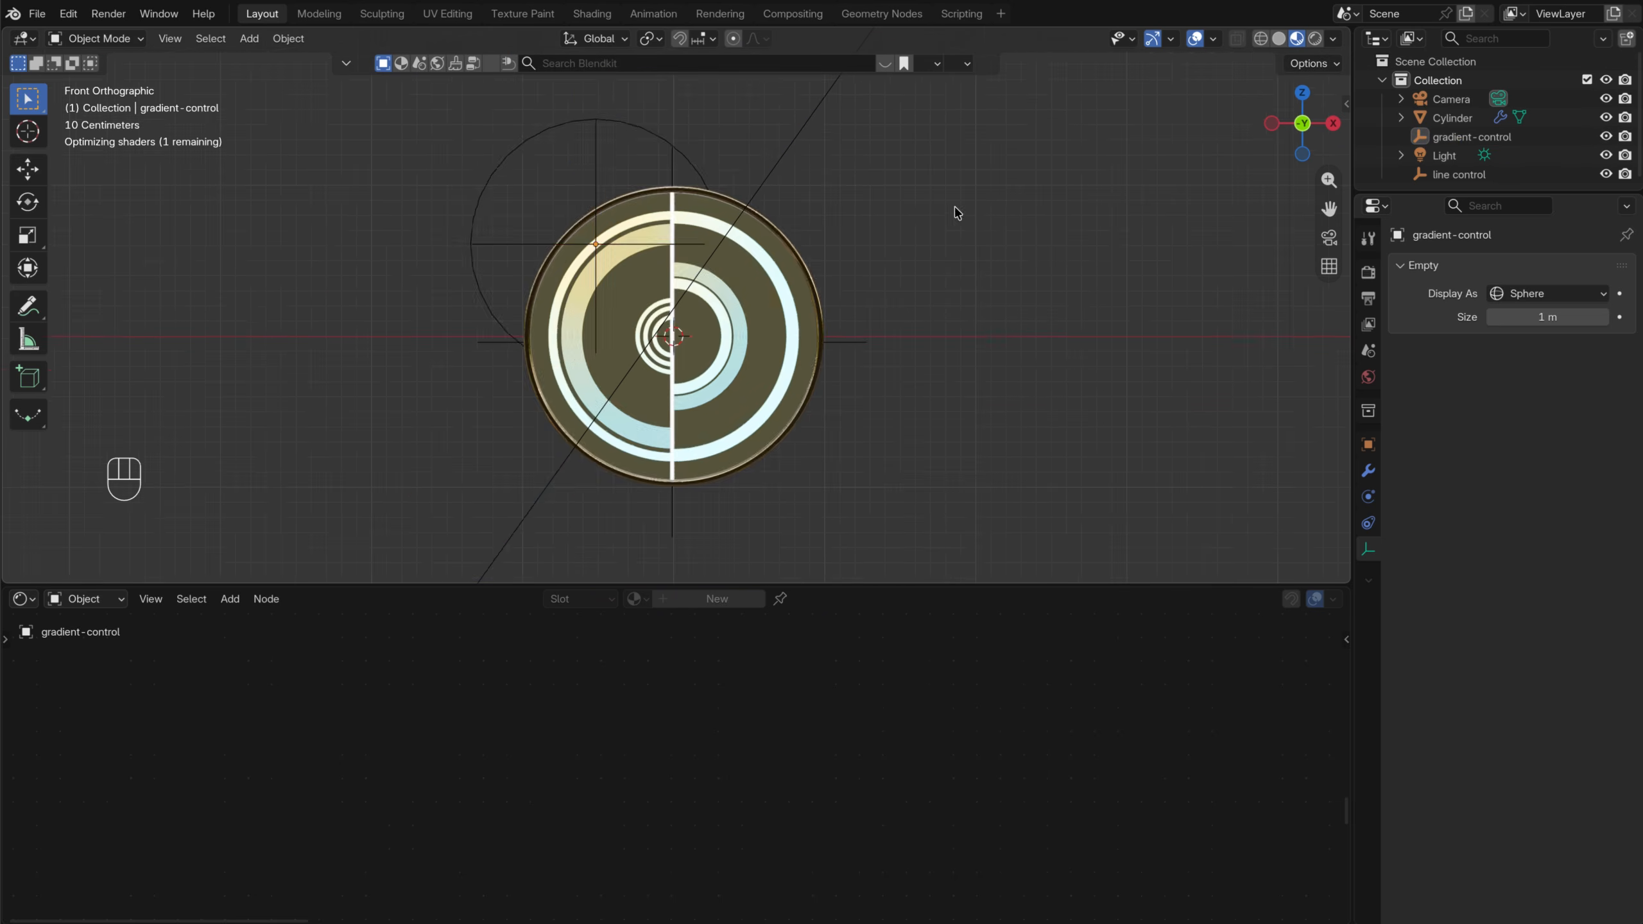
pyautogui.moveTo(956, 213); pyautogui.dragTo(560, 269, button='middle')
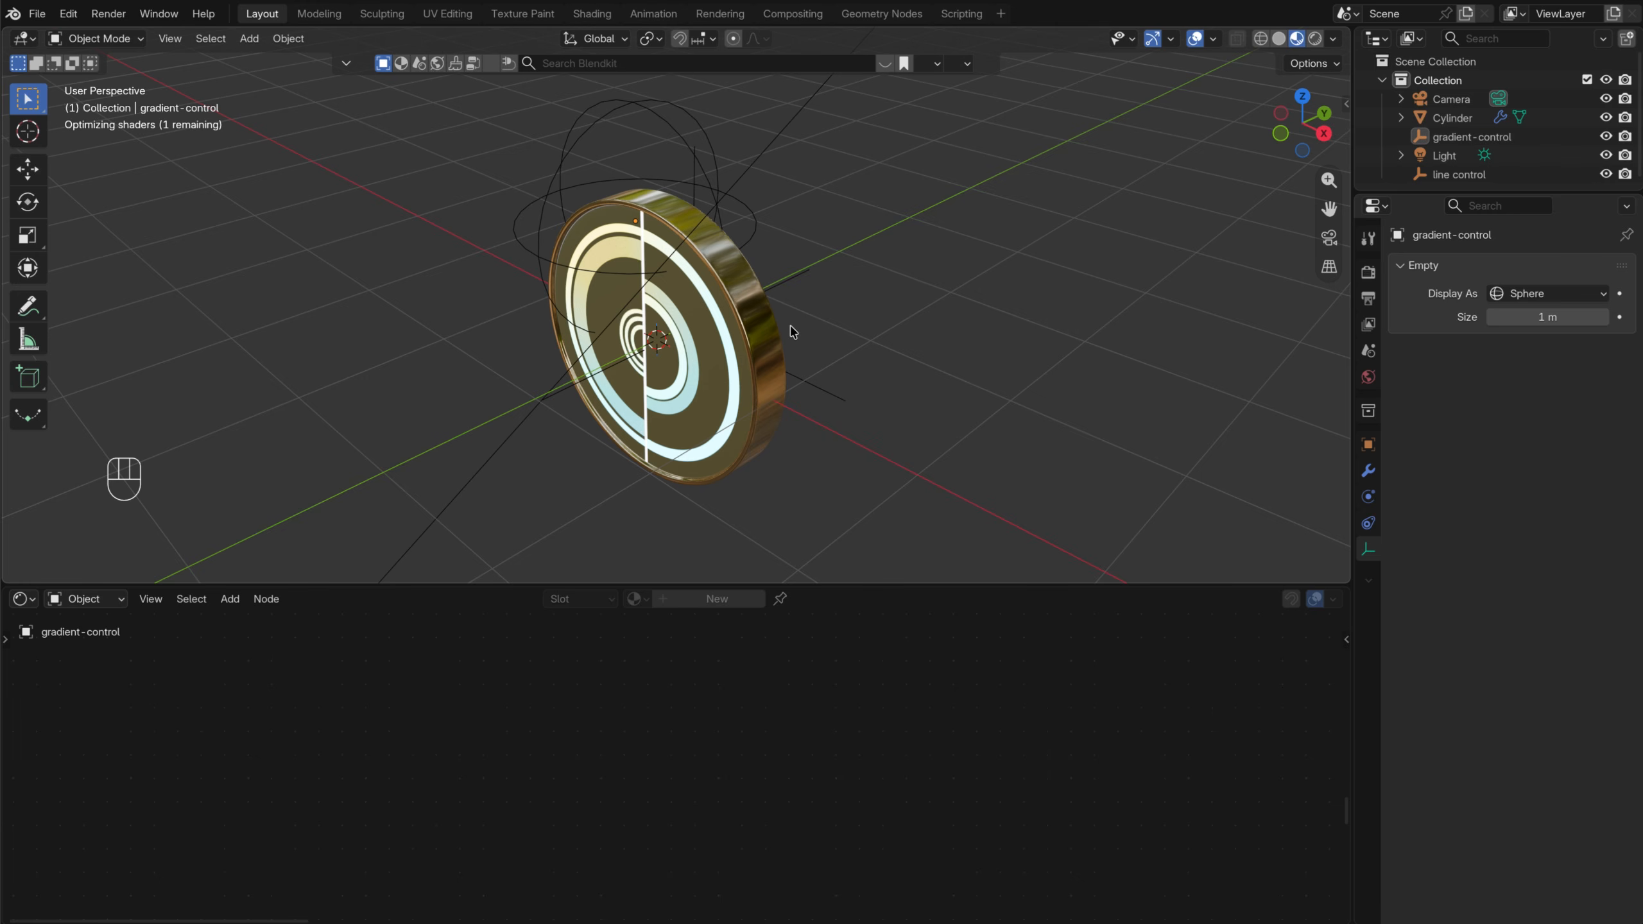
# Open the Cylinder's Wood-glass-outside material in an enlarged node editor
pyautogui.click(769, 288)
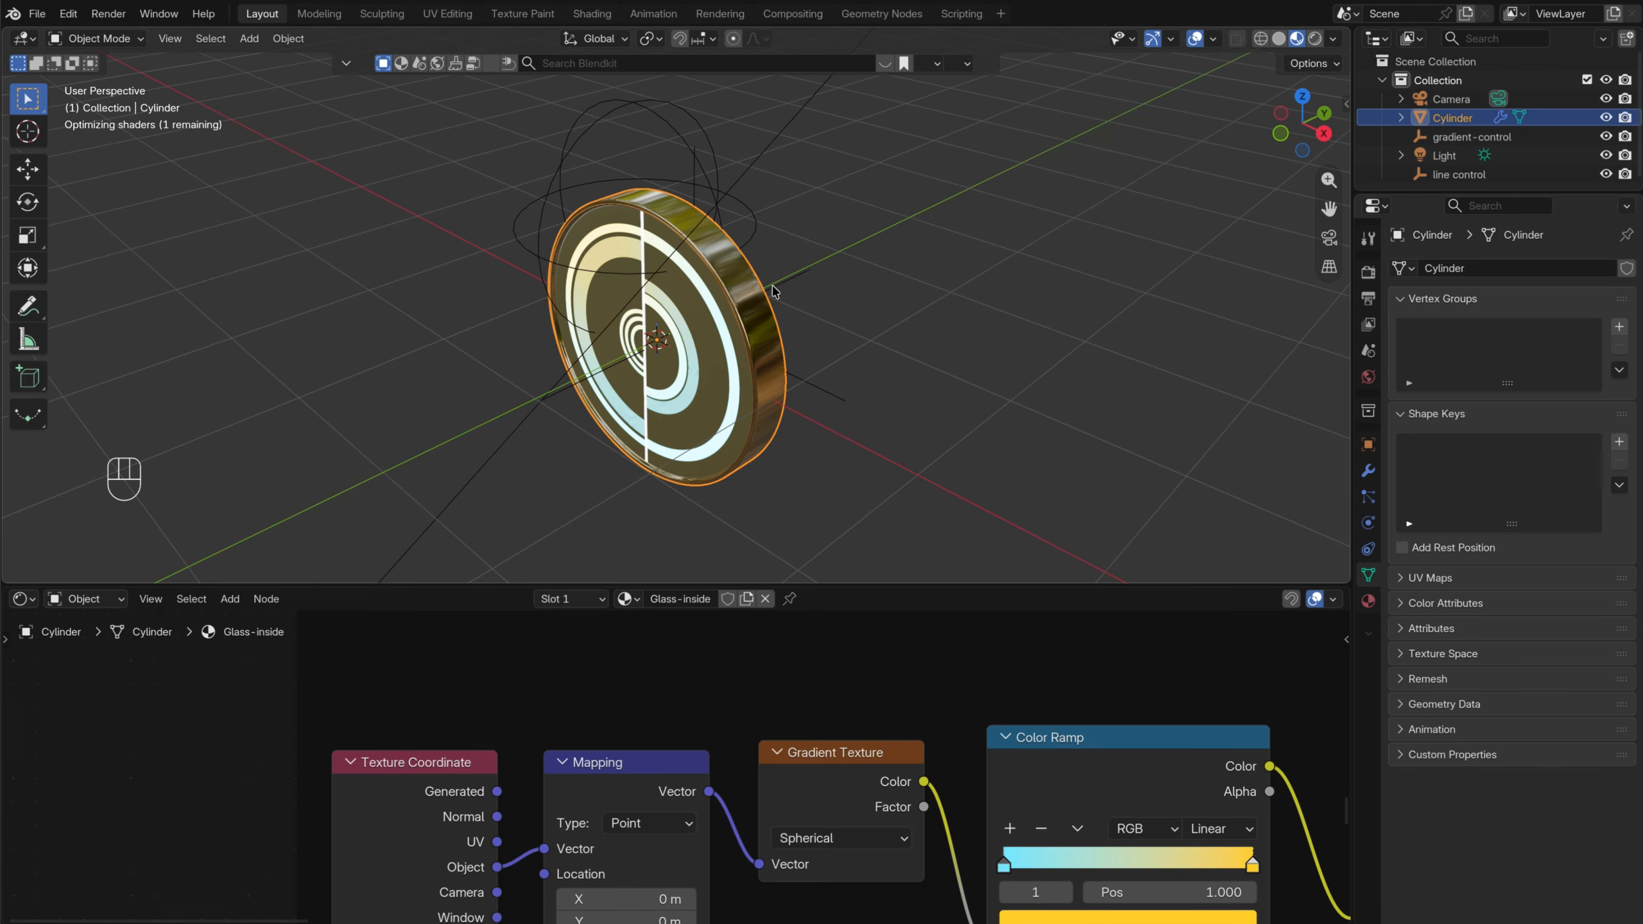
pyautogui.moveTo(844, 582); pyautogui.dragTo(841, 357)
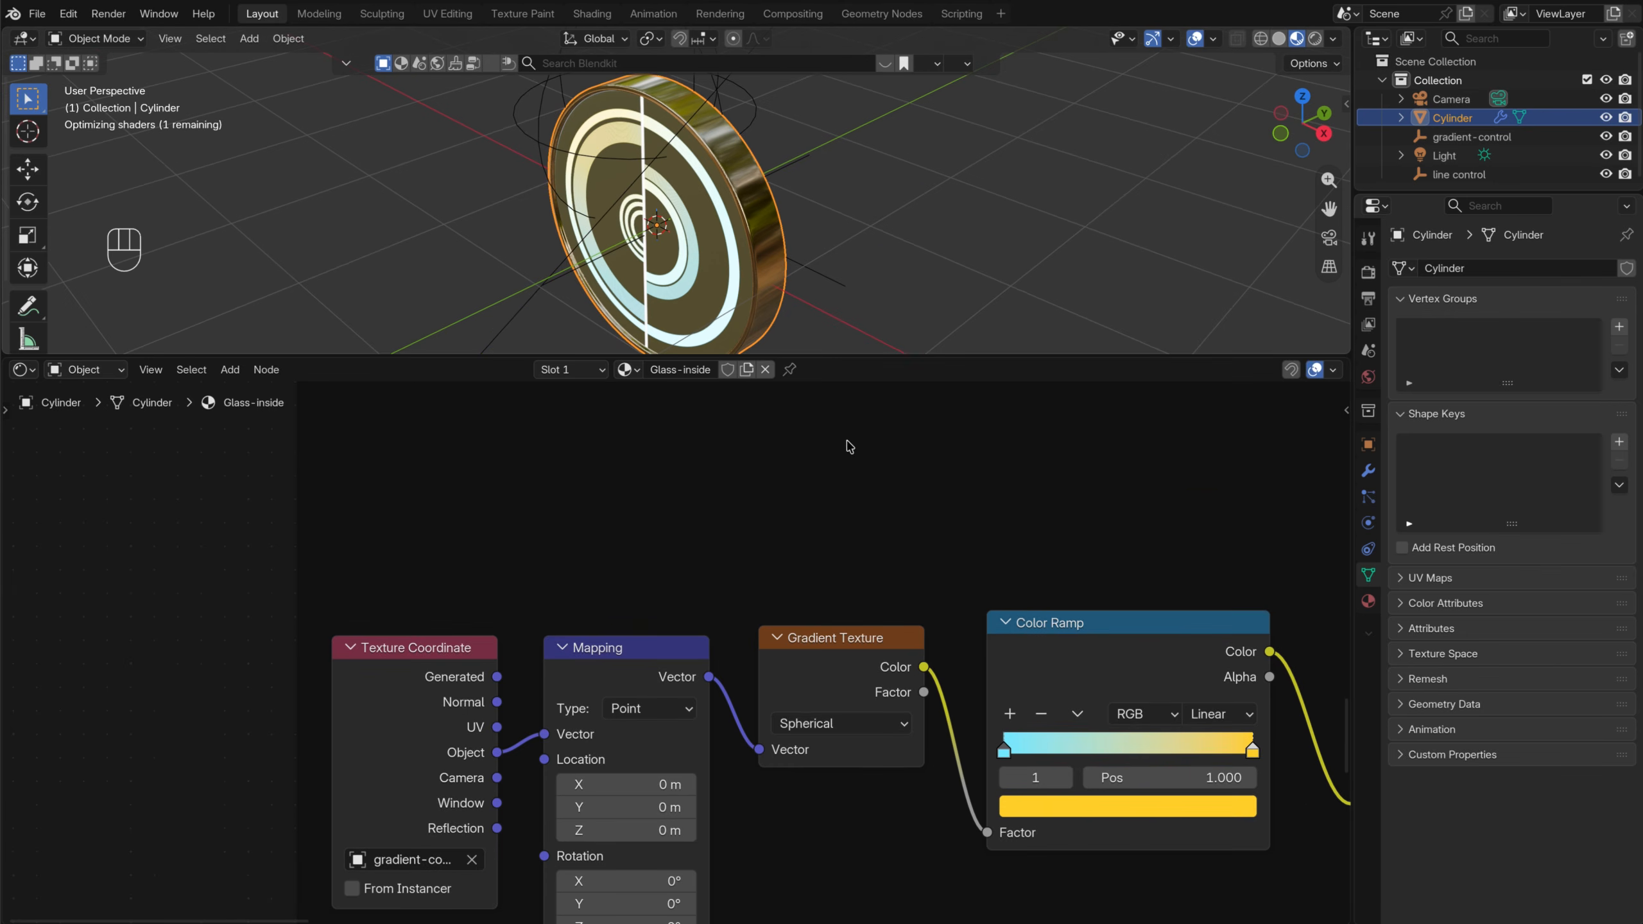
pyautogui.scroll(-3, 841, 454)
pyautogui.moveTo(837, 551); pyautogui.dragTo(747, 568, button='middle')
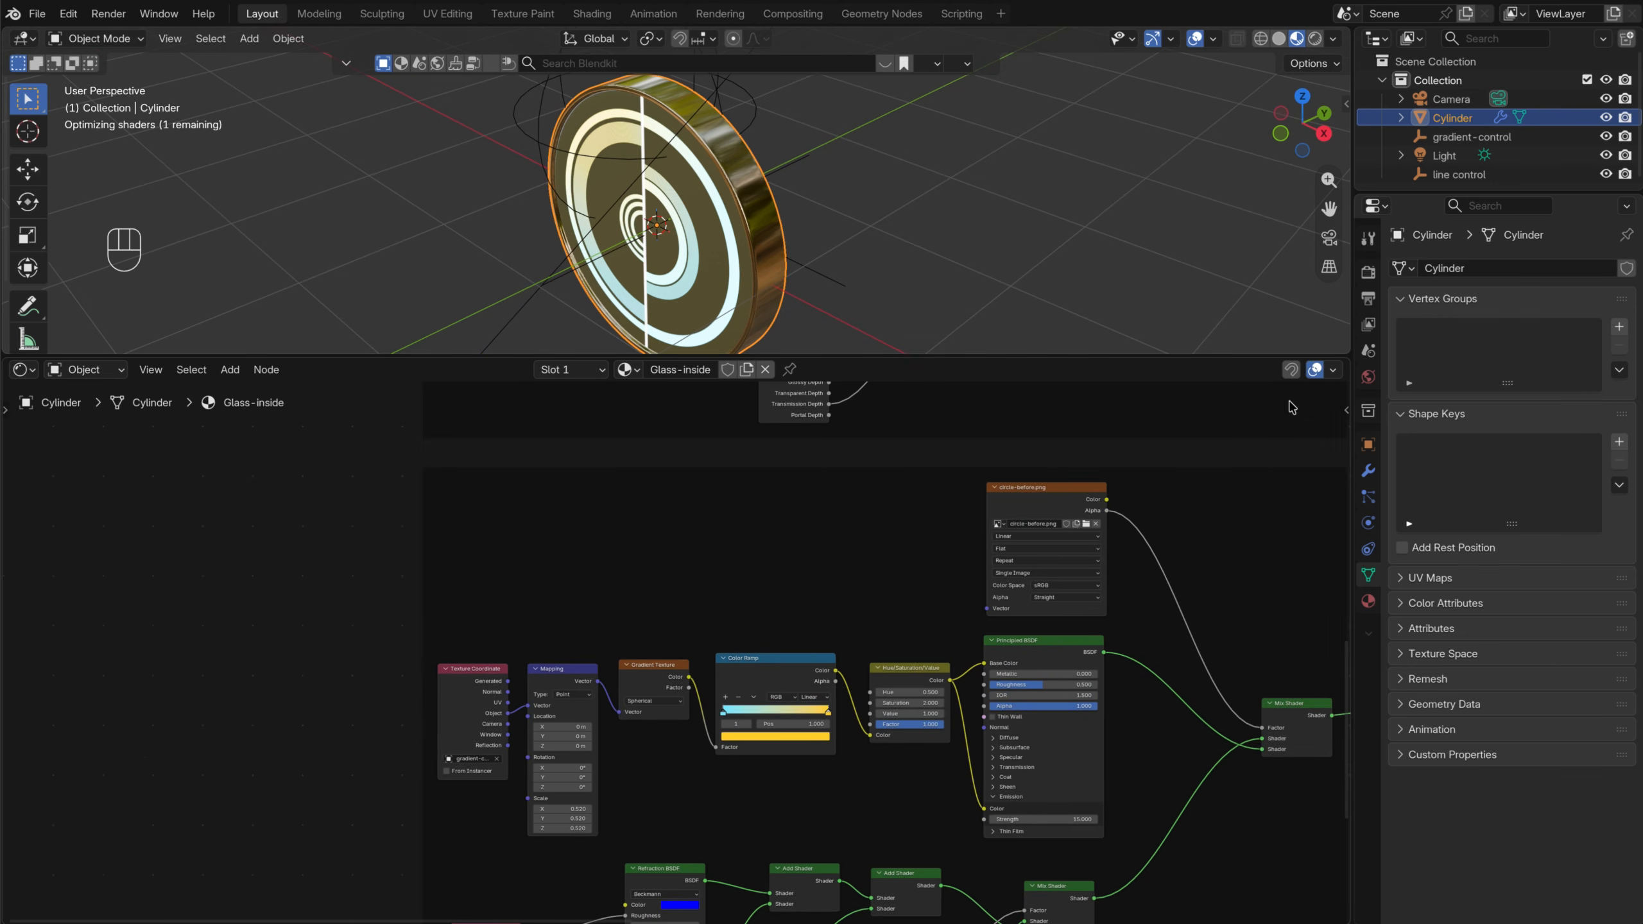
pyautogui.click(1368, 602)
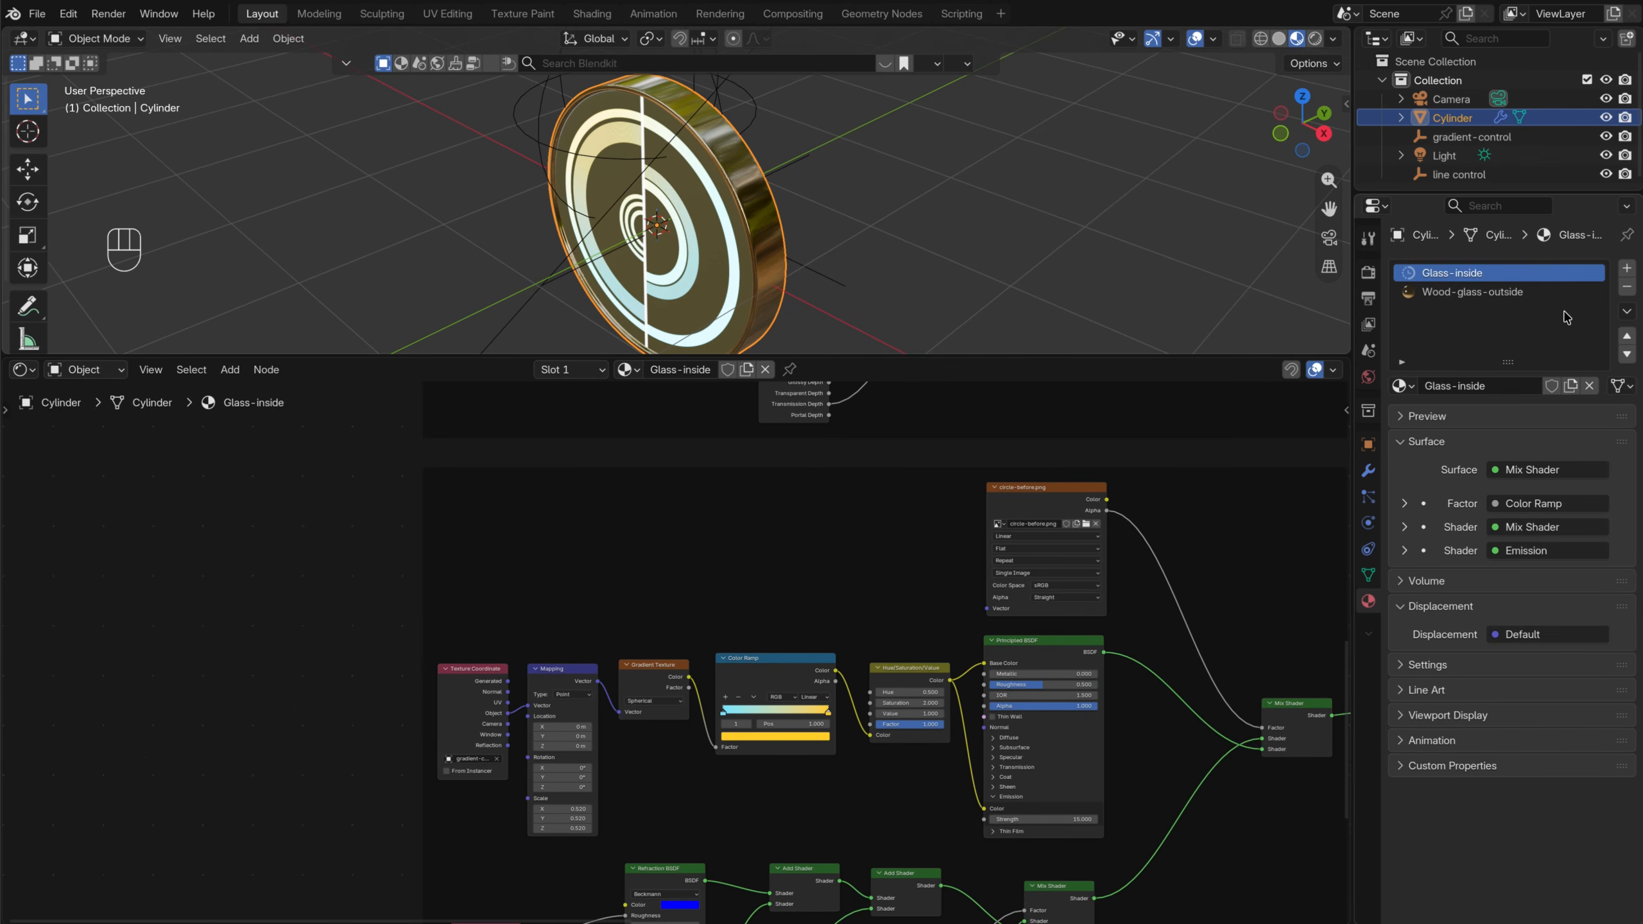
pyautogui.click(1488, 292)
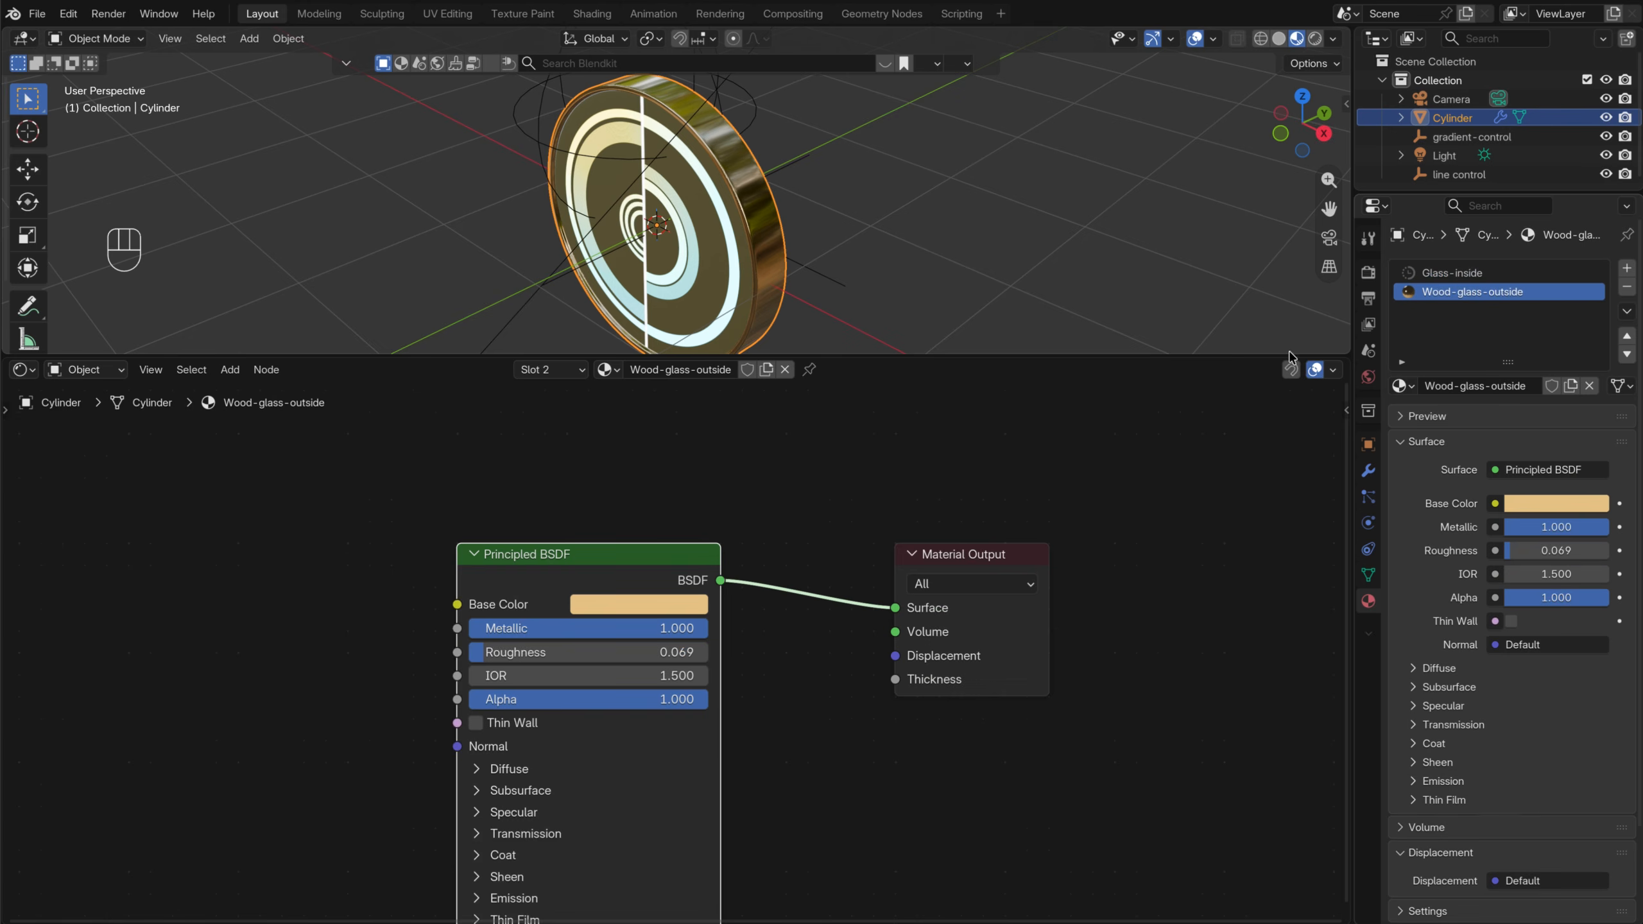
pyautogui.scroll(-3, 762, 624)
pyautogui.moveTo(187, 584); pyautogui.dragTo(419, 601, button='middle')
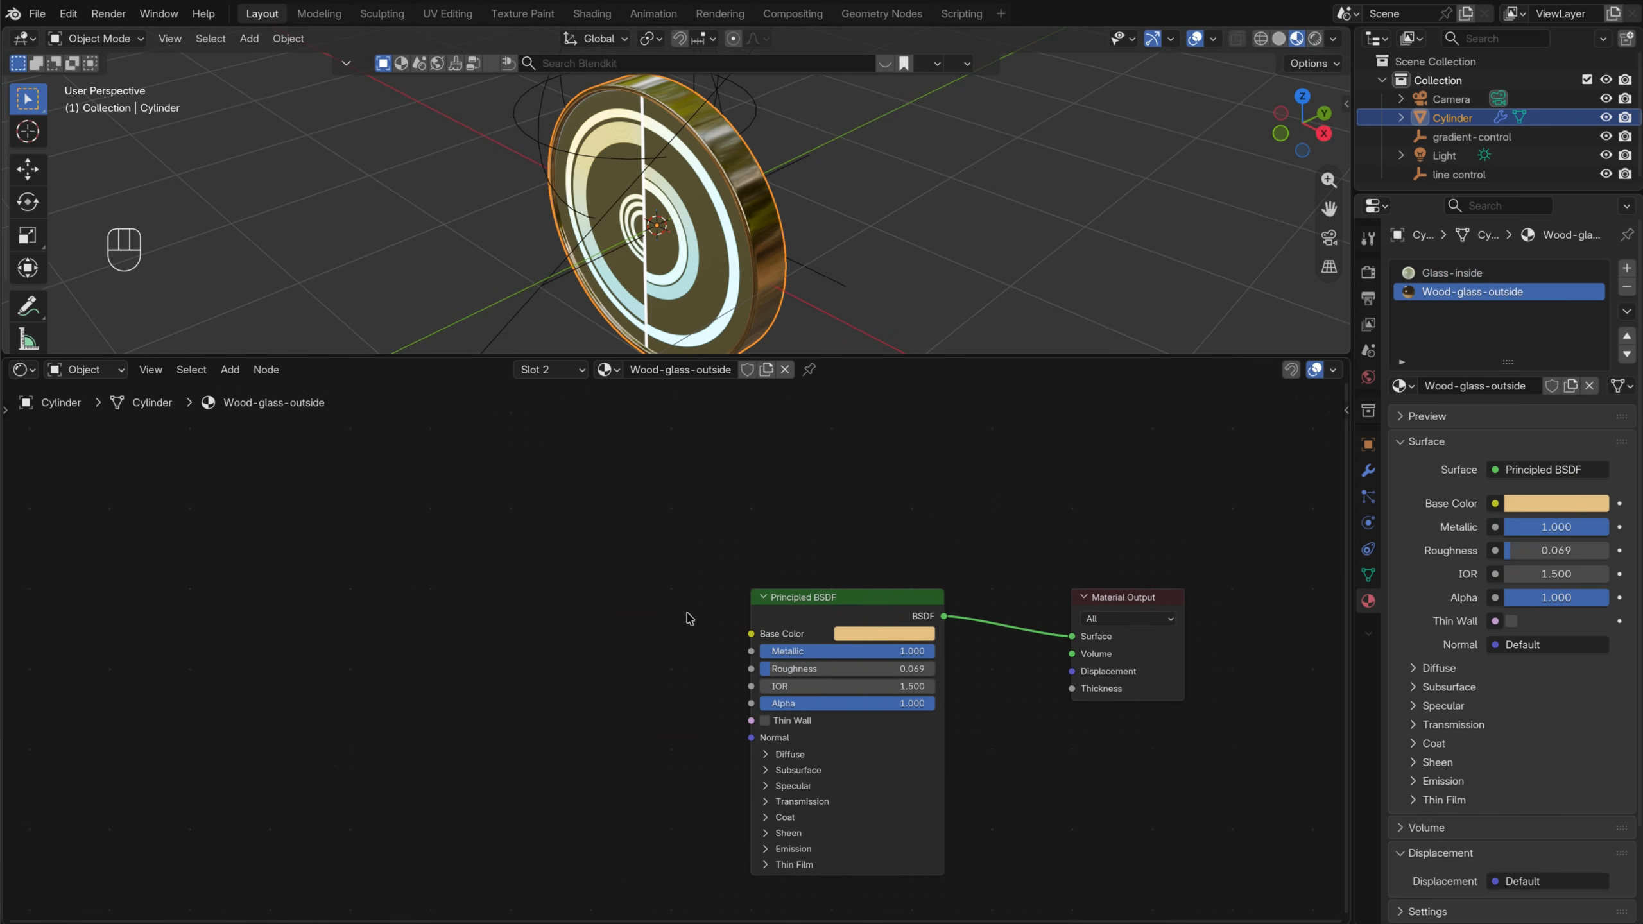
# Reposition the Principled BSDF node, frame the disc's outer rim in the viewport and add a Wave Texture node before the shader
pyautogui.moveTo(877, 599); pyautogui.dragTo(816, 633)
pyautogui.scroll(2, 731, 208)
pyautogui.moveTo(806, 253); pyautogui.dragTo(728, 241, button='middle')
pyautogui.scroll(3, 728, 241)
pyautogui.hotkey('shift', 'a')
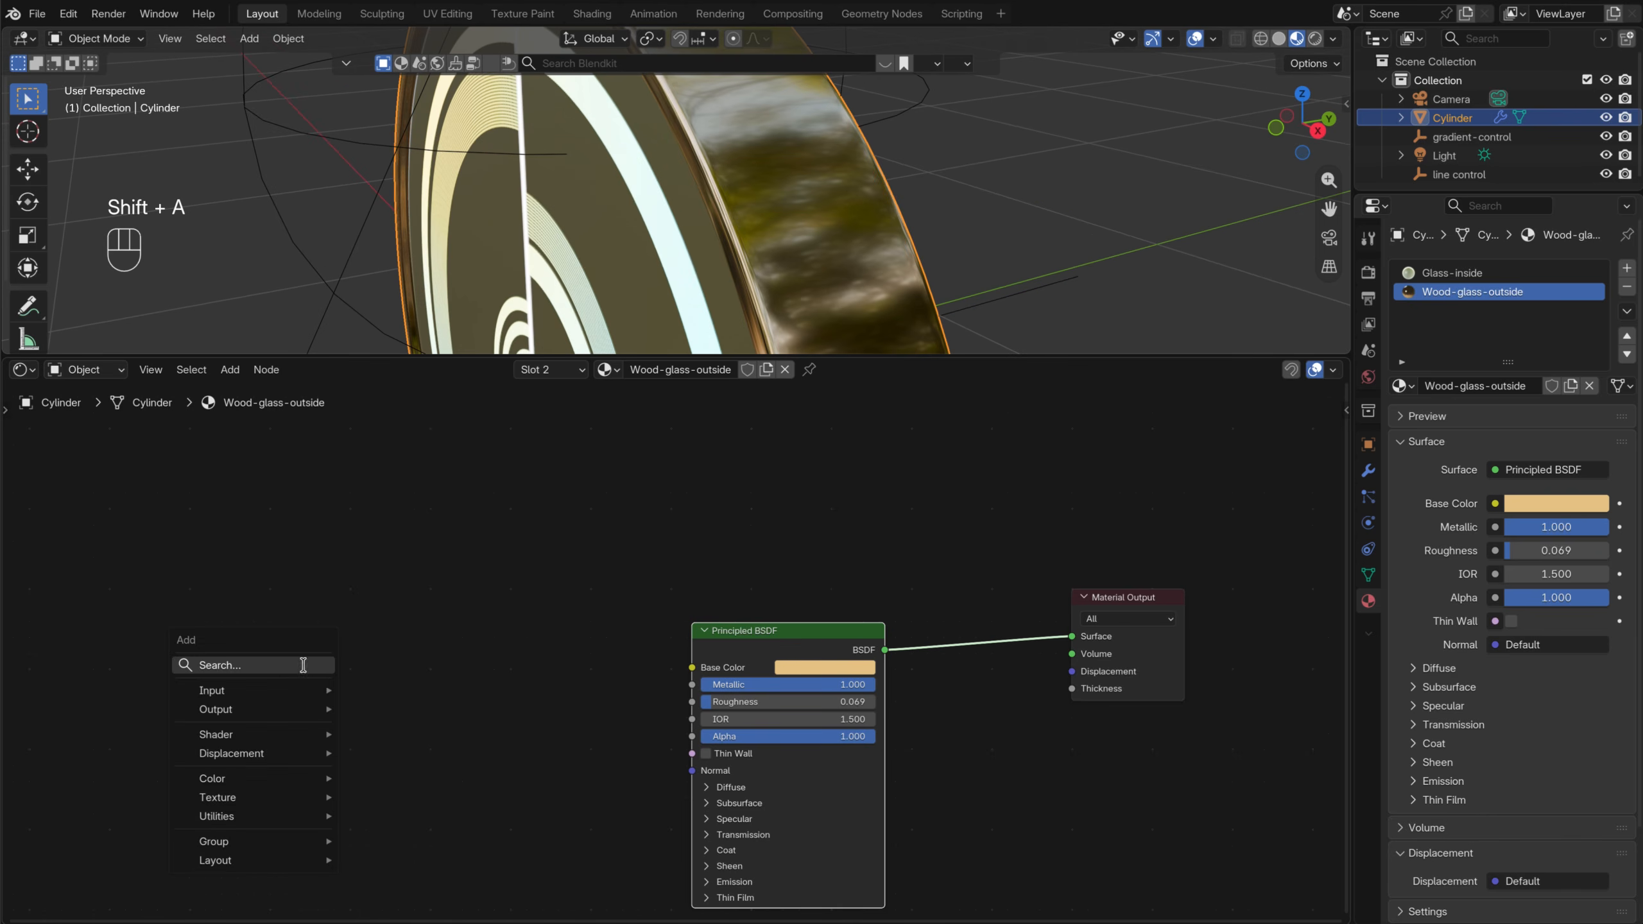
pyautogui.write('wa')
pyautogui.click(385, 724)
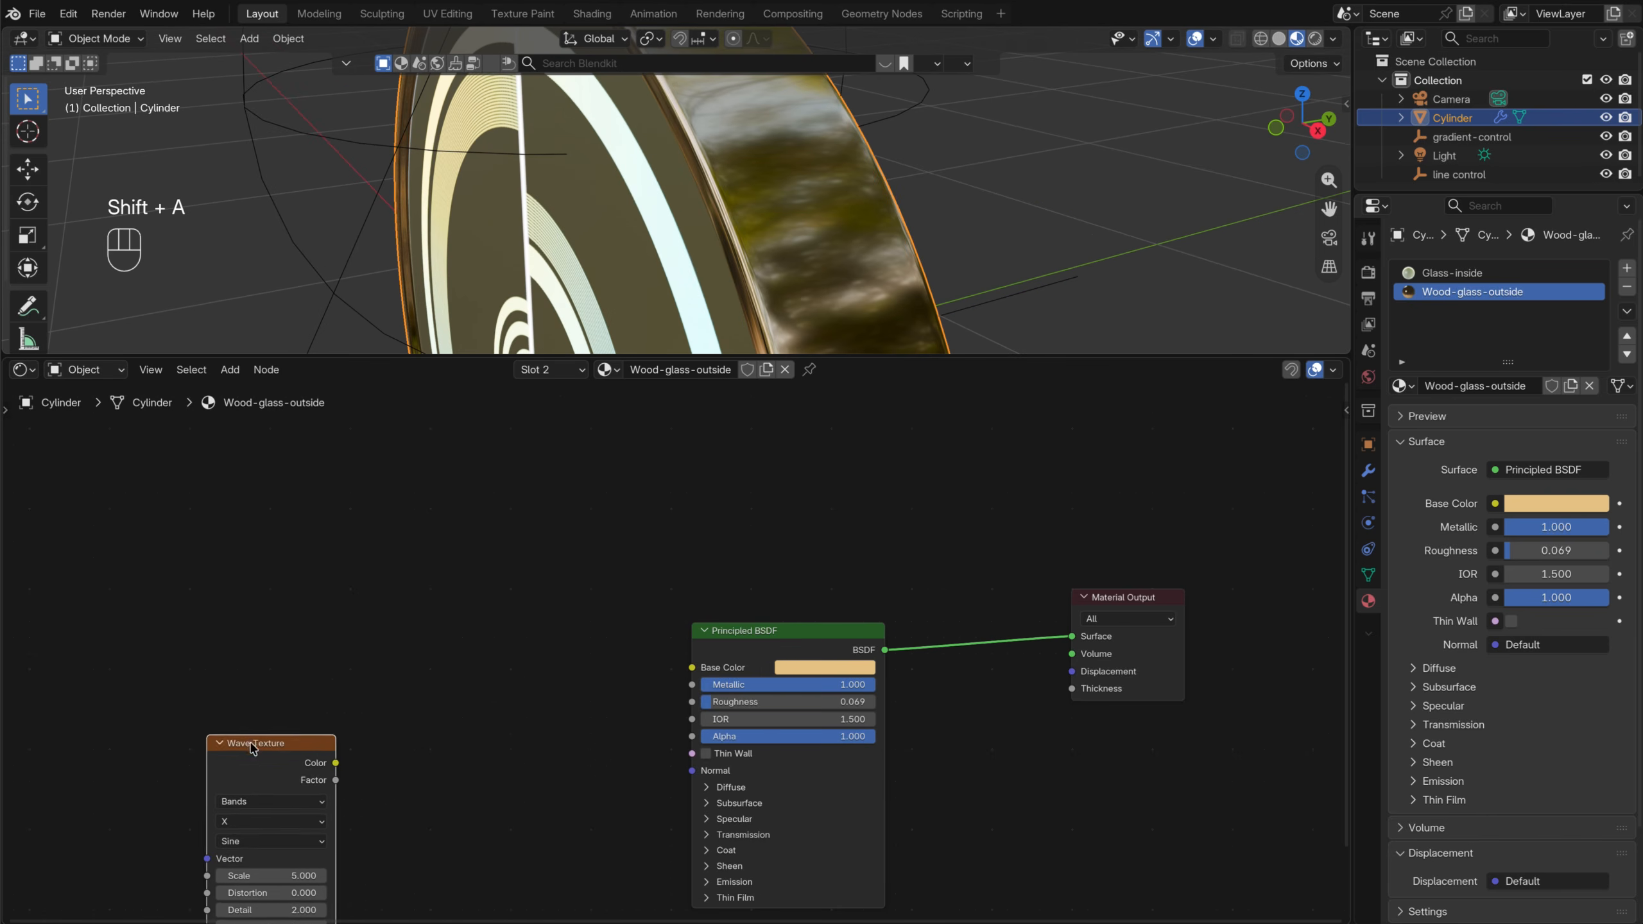
pyautogui.click(210, 730)
# Connect the Wave Texture's Color through a new Bump node's Height input to the Principled BSDF's Normal
pyautogui.scroll(1, 346, 756)
pyautogui.moveTo(321, 745); pyautogui.dragTo(705, 748)
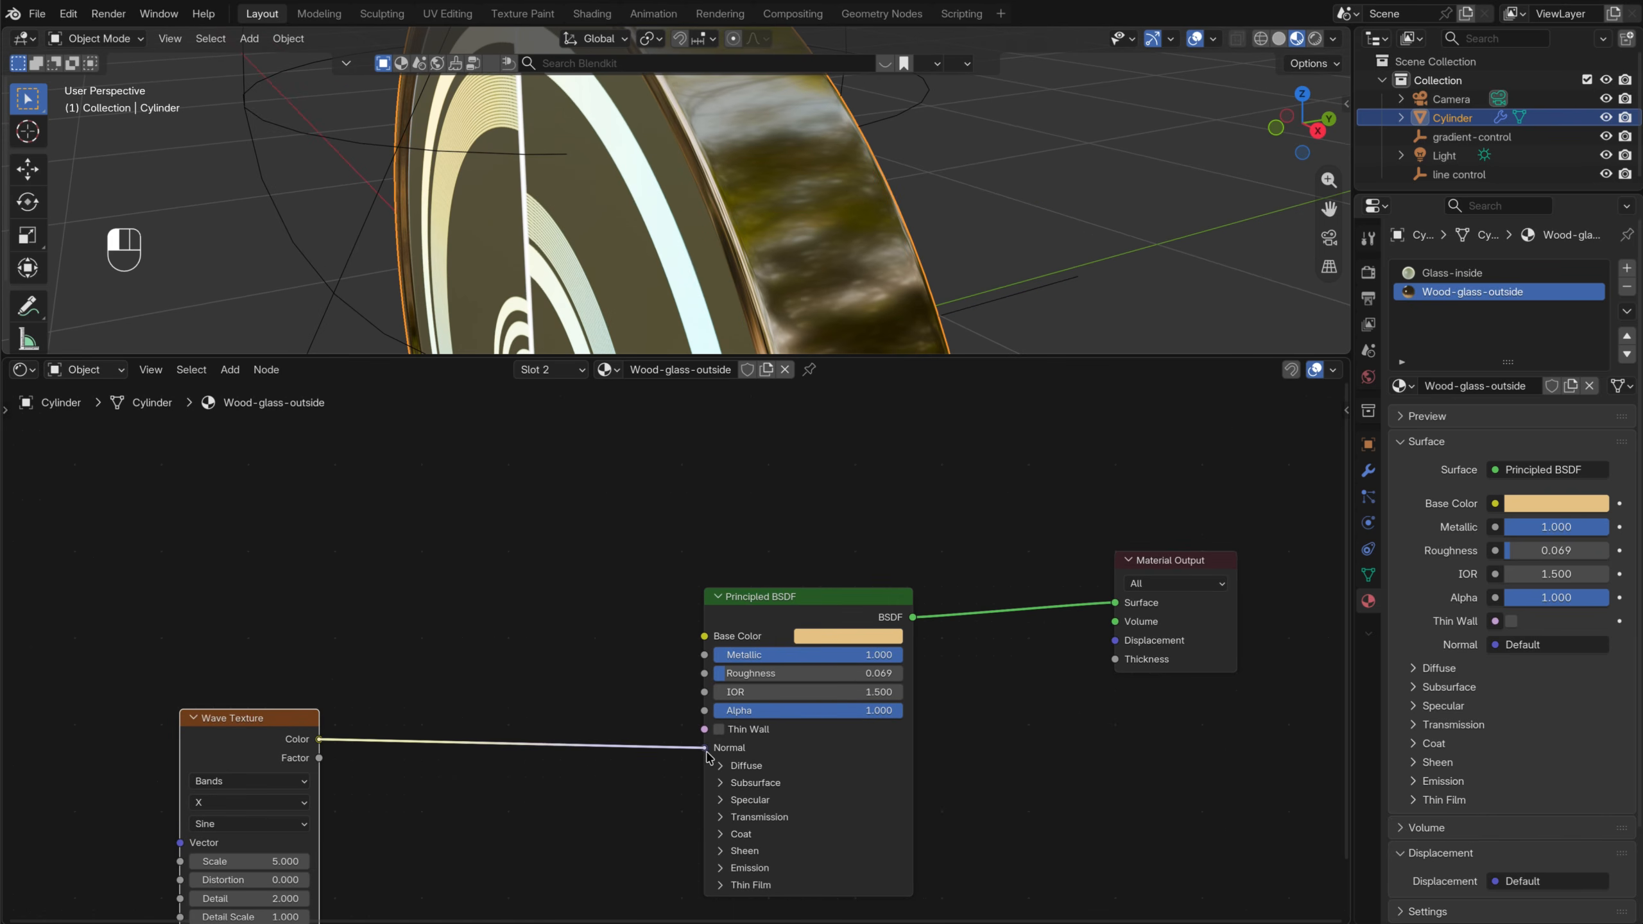
pyautogui.hotkey('shift', 'a')
pyautogui.write('bump')
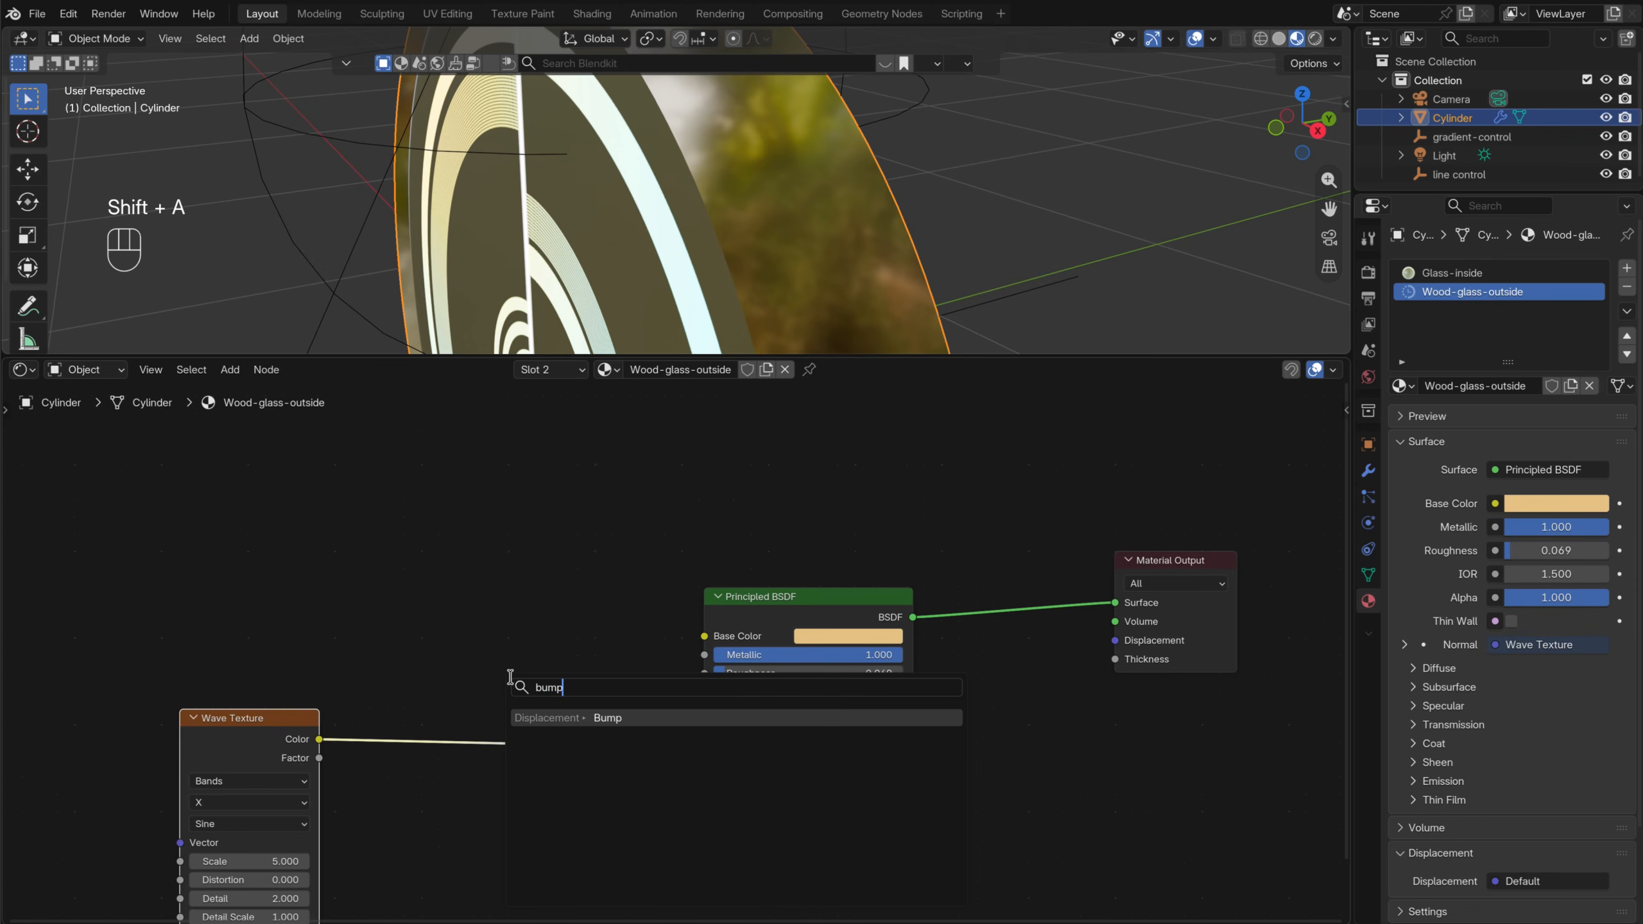
pyautogui.press('Return')
pyautogui.click(467, 702)
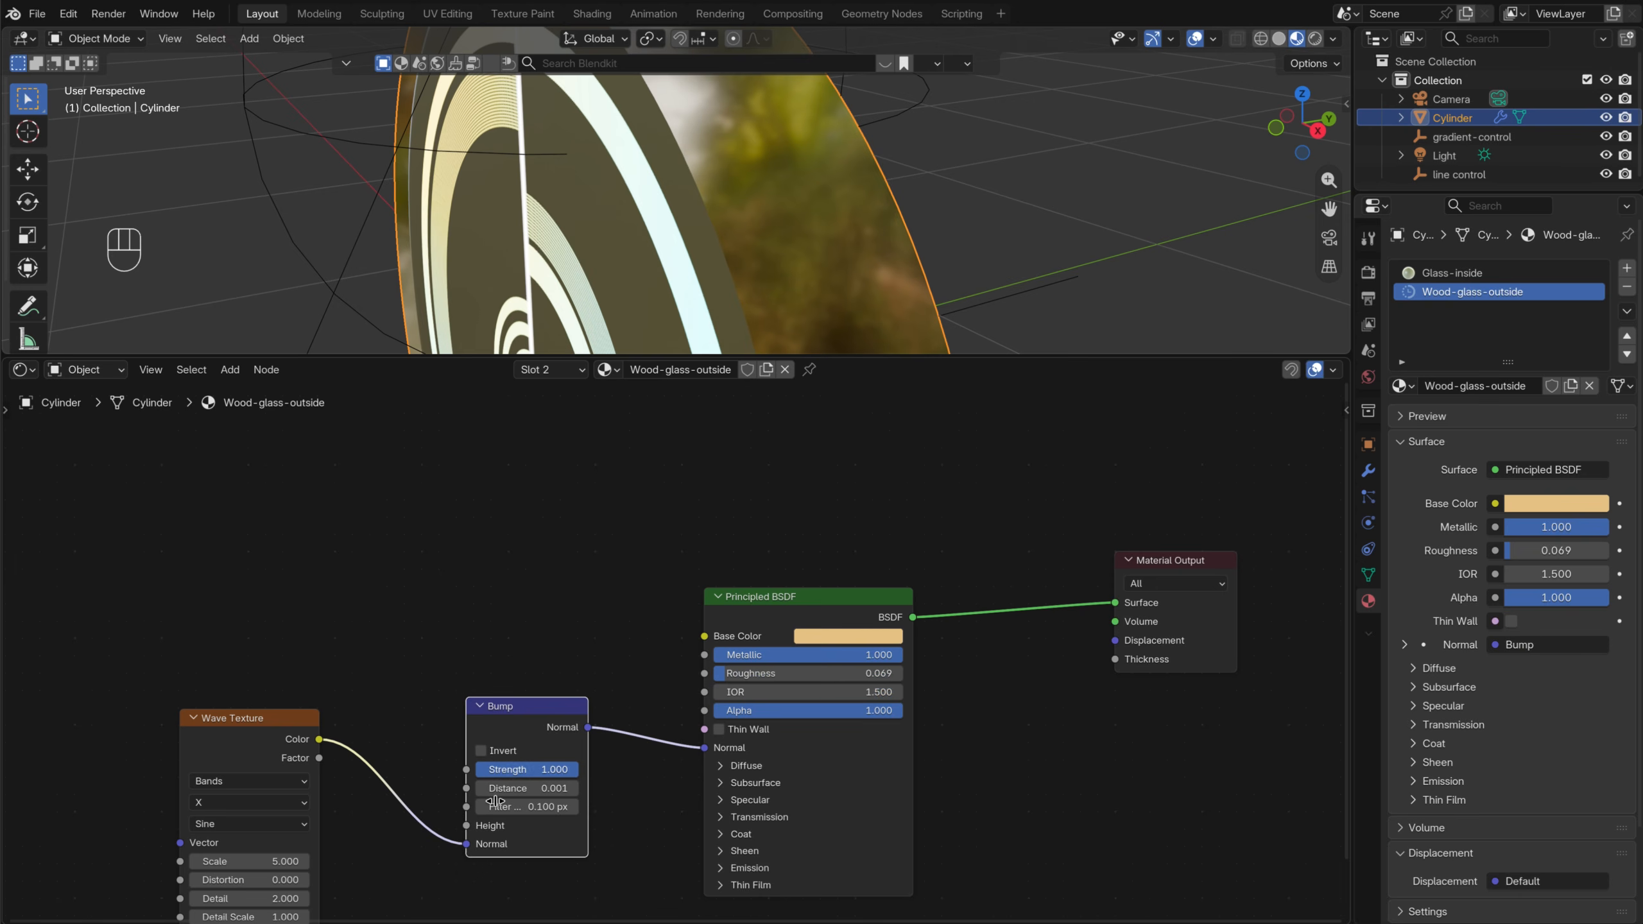
pyautogui.moveTo(467, 845); pyautogui.dragTo(467, 826)
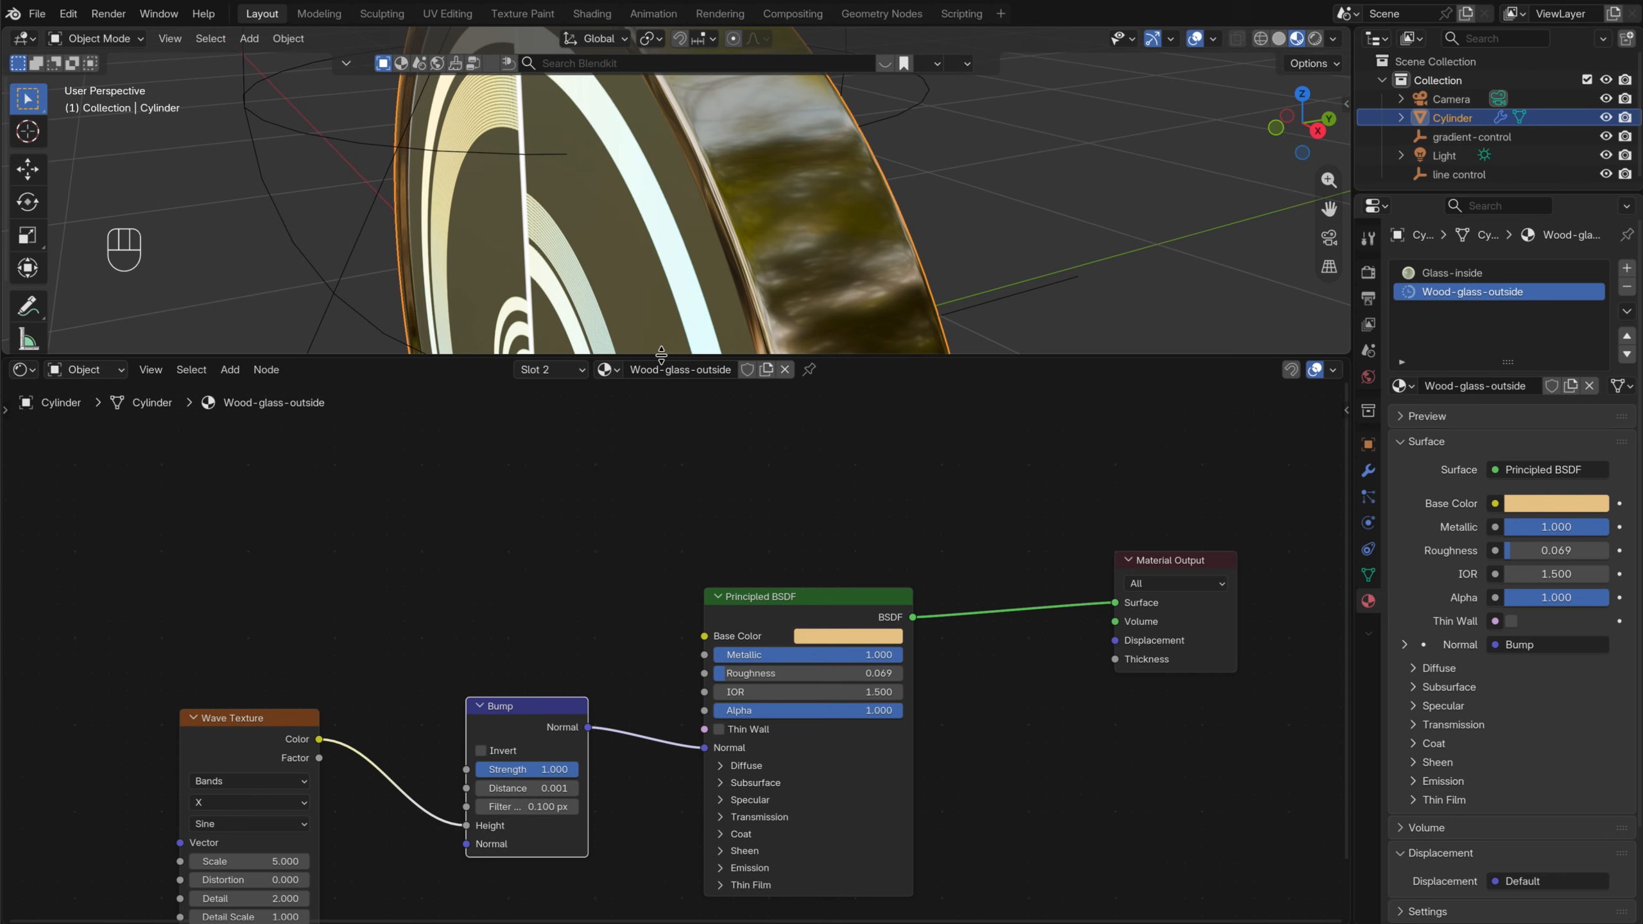
# Move the Wave Texture closer to the Bump node, add Texture Coordinate and Mapping nodes to it and align them
pyautogui.moveTo(235, 730); pyautogui.dragTo(303, 717)
pyautogui.moveTo(365, 682); pyautogui.dragTo(486, 597, button='middle')
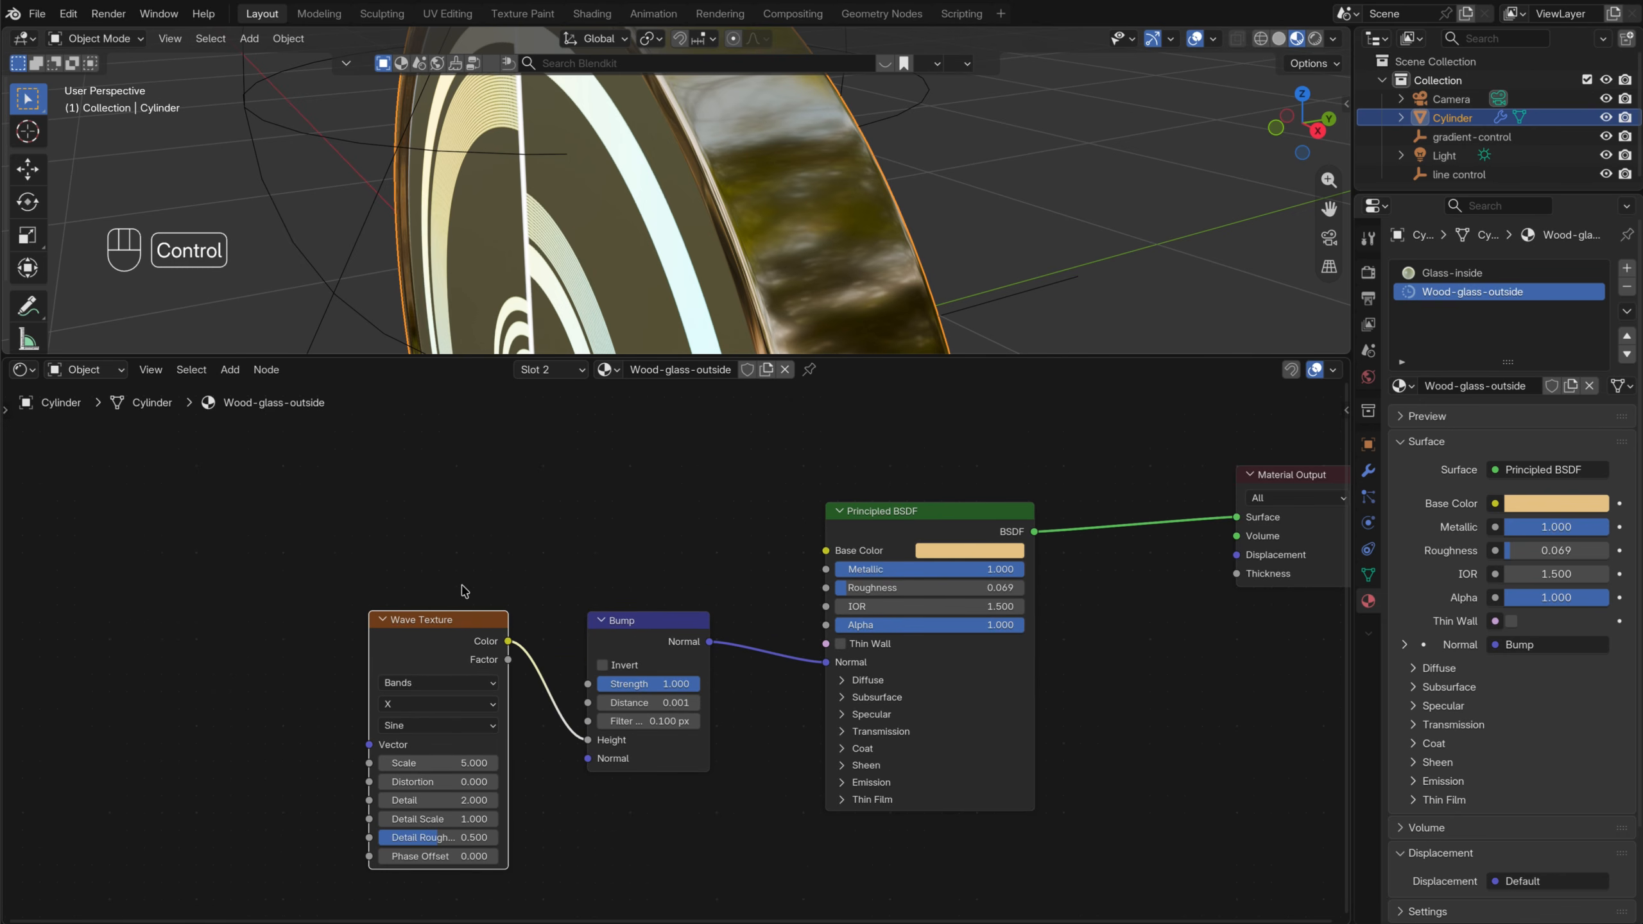
pyautogui.hotkey('ctrl', 't')
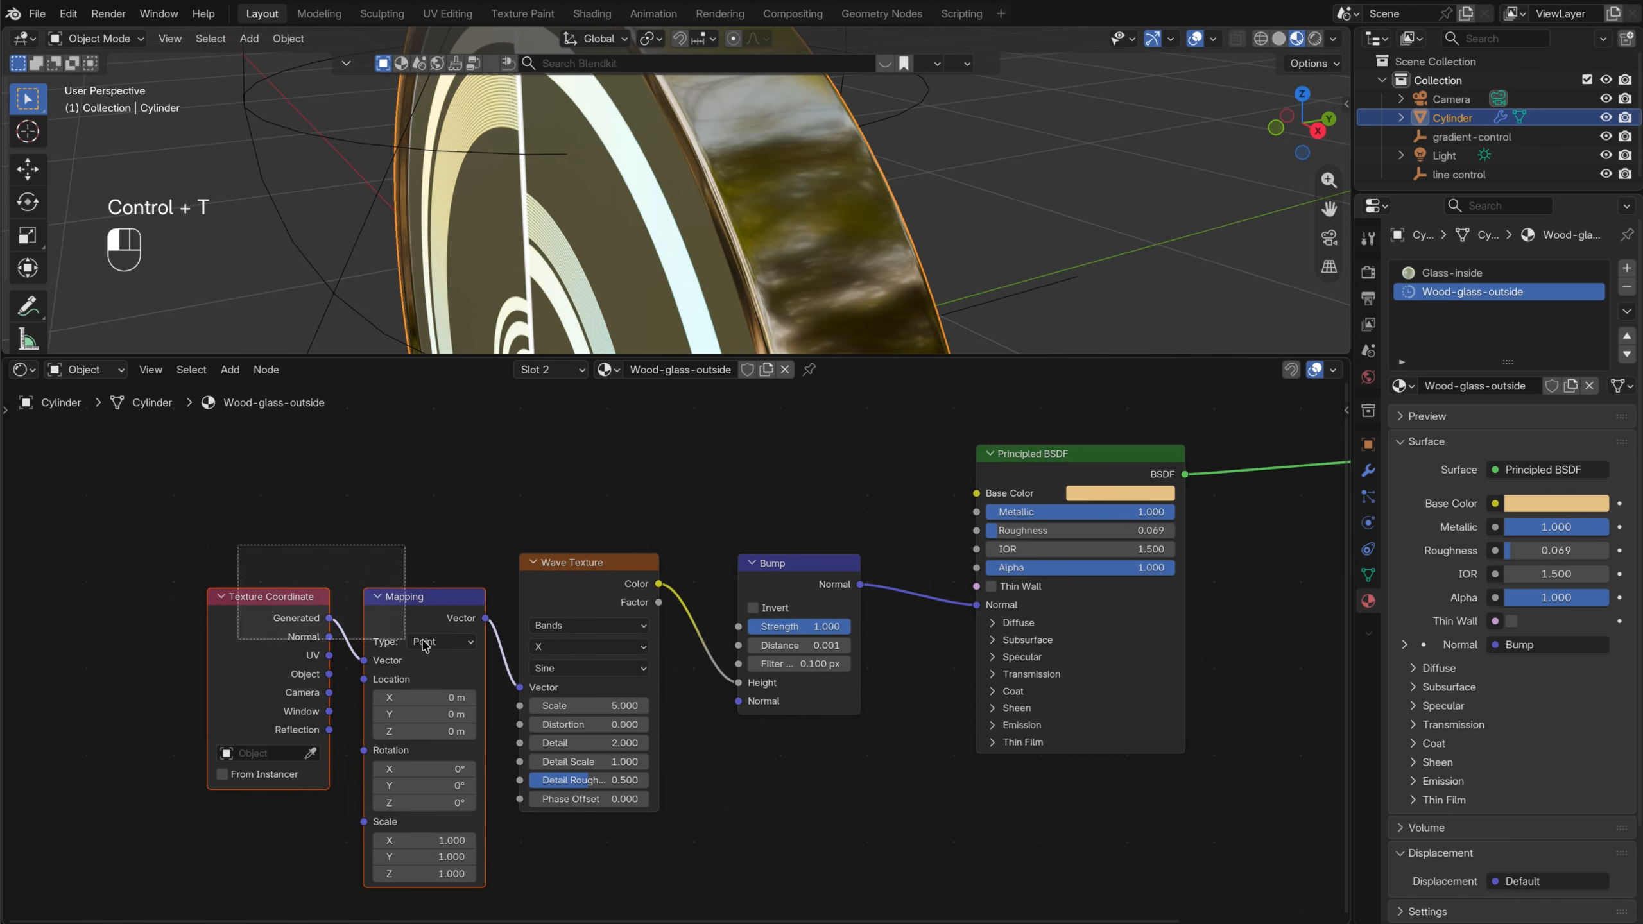
pyautogui.click(412, 551)
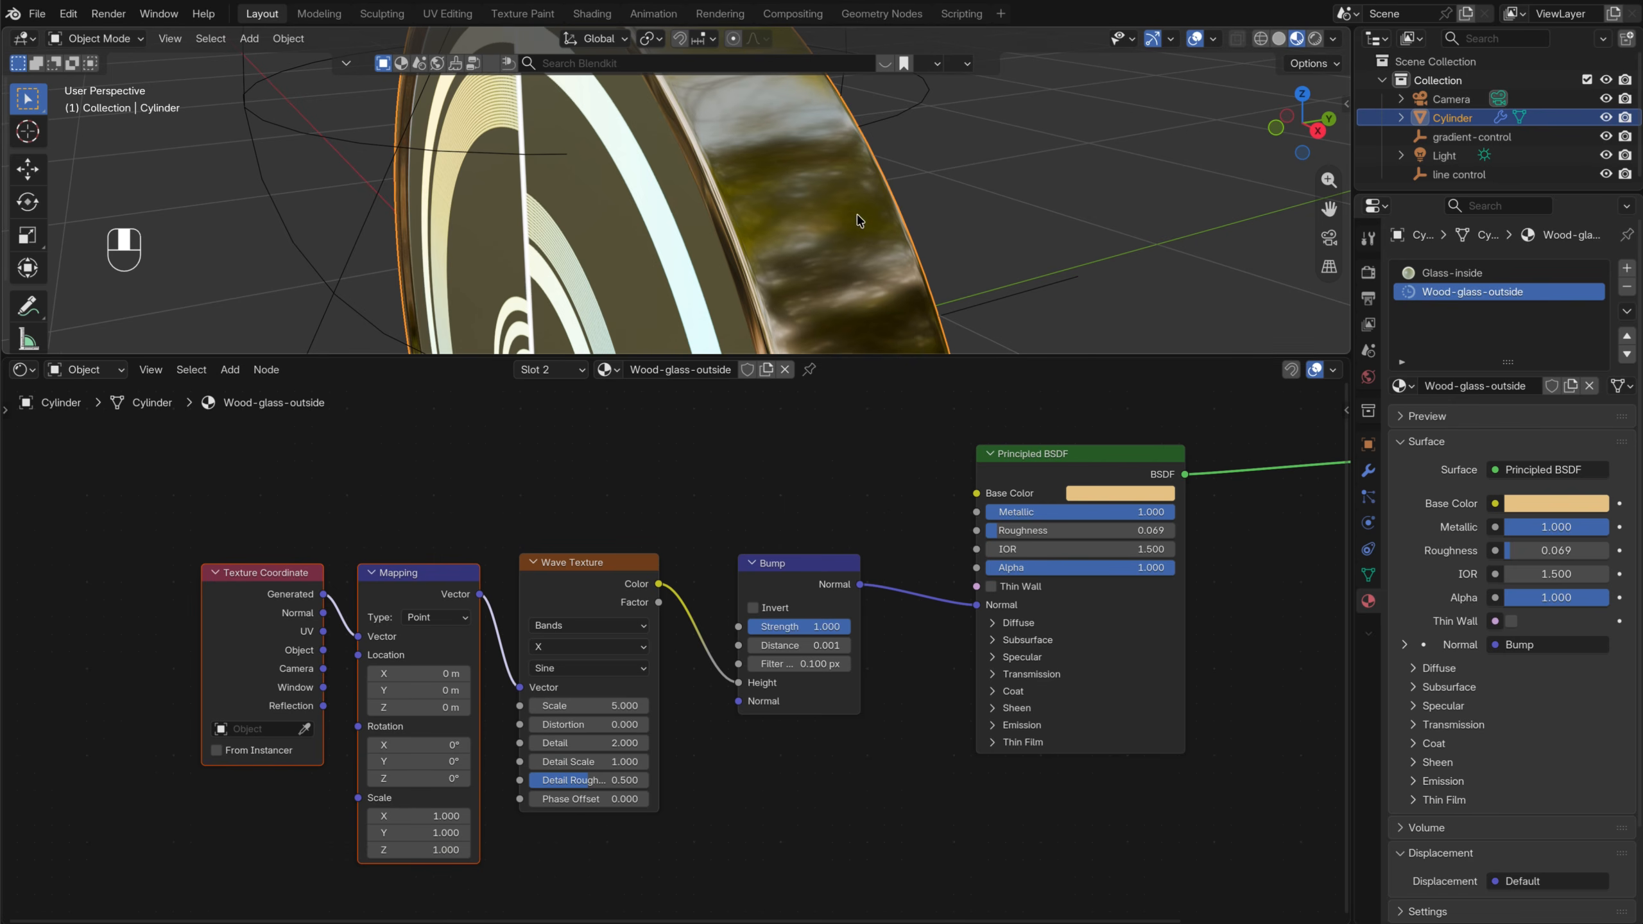
pyautogui.moveTo(858, 220); pyautogui.dragTo(759, 270, button='middle')
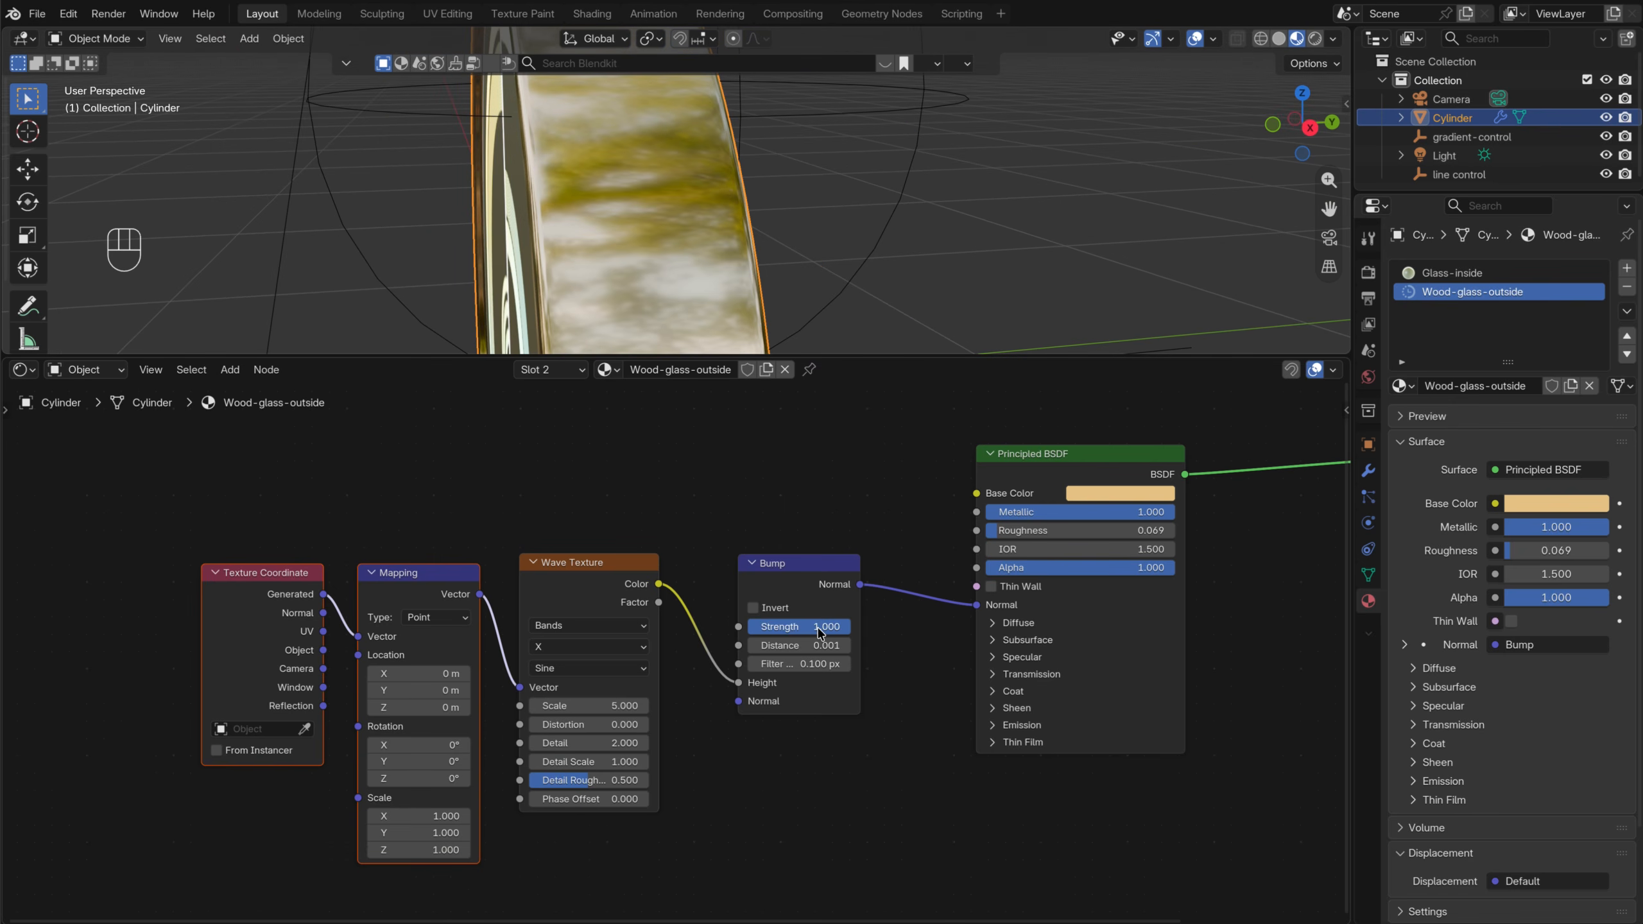
# Set the Mapping node's X rotation to 90° and raise the Wave Texture's Scale to 31.6
pyautogui.moveTo(857, 634); pyautogui.dragTo(883, 634)
pyautogui.moveTo(572, 705)
pyautogui.mouseDown()
pyautogui.moveTo(559, 706)
pyautogui.moveTo(574, 706)
pyautogui.mouseUp()
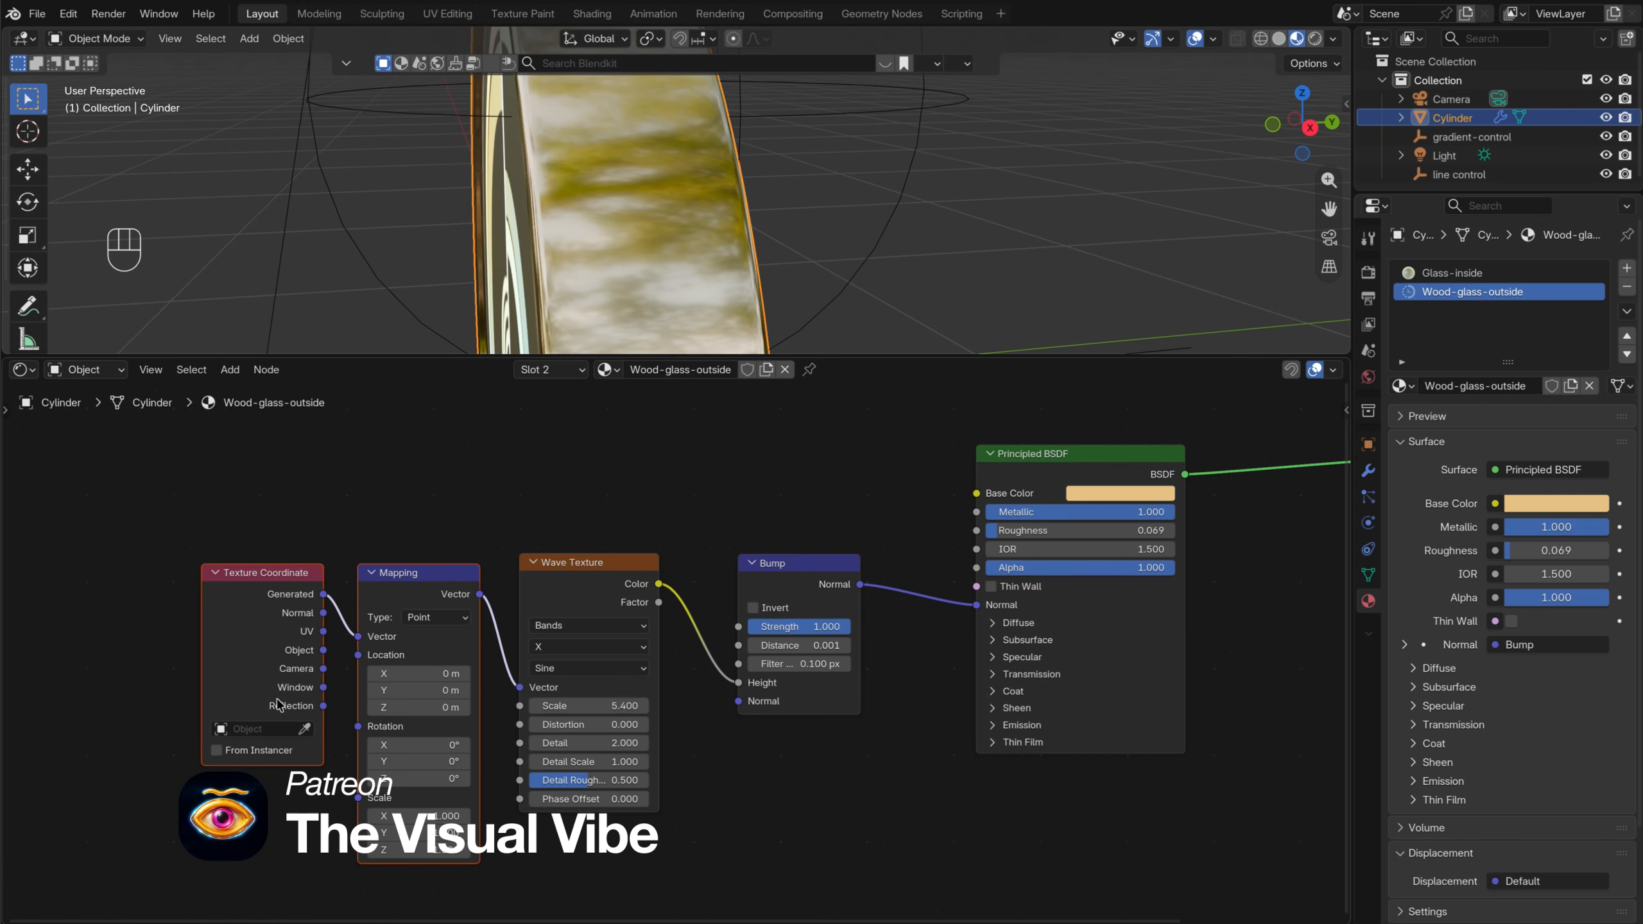
pyautogui.scroll(3, 277, 704)
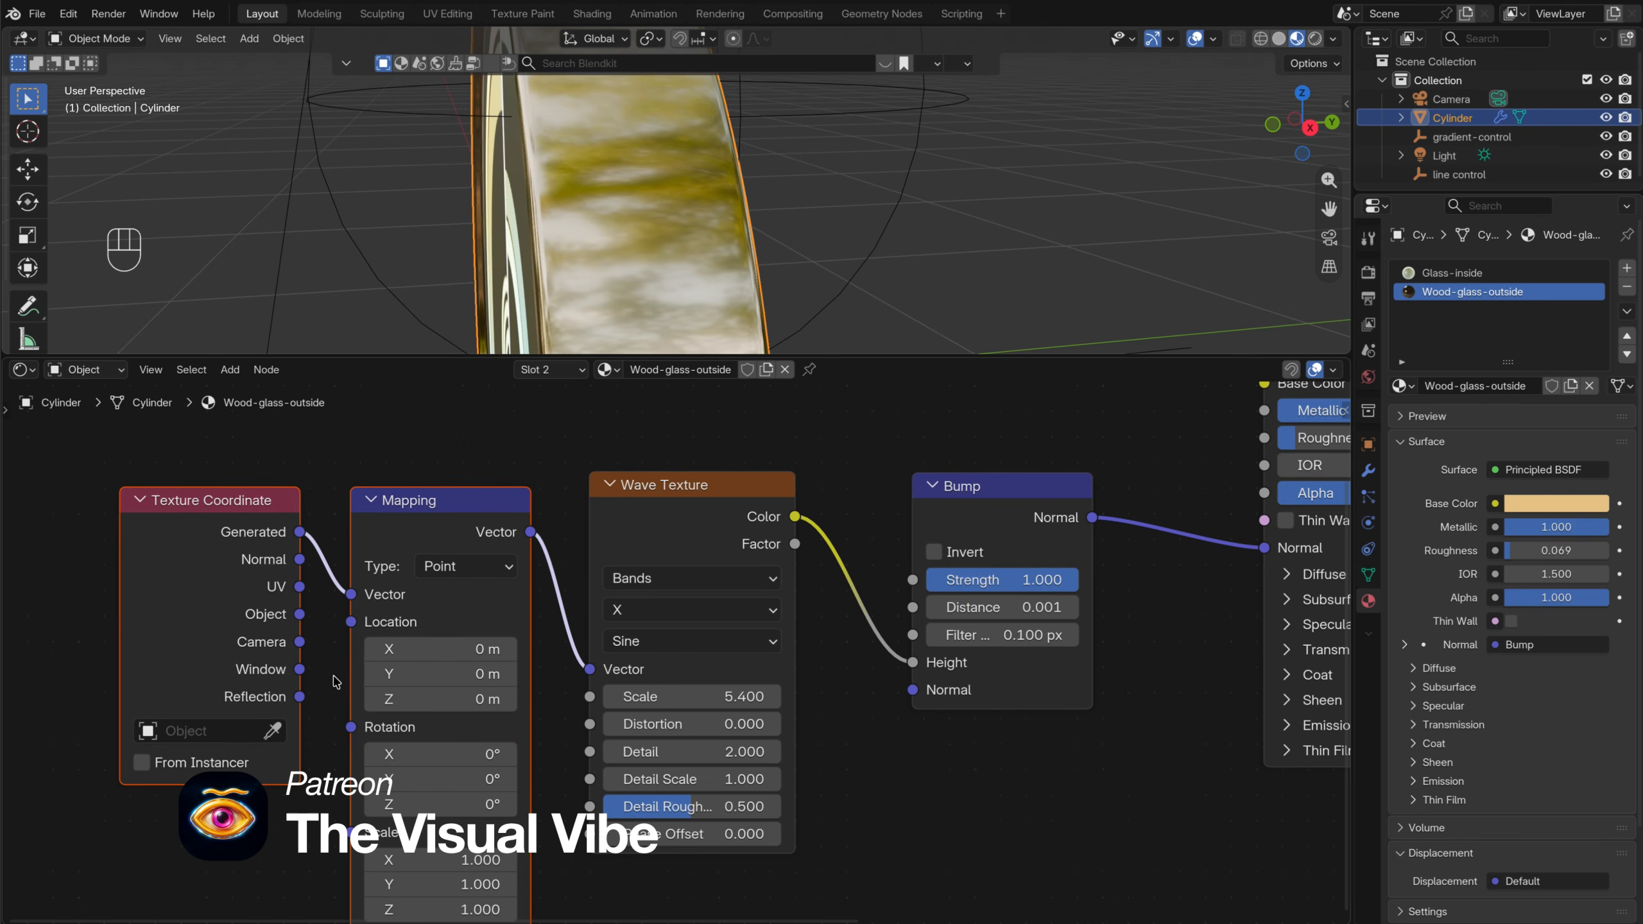
pyautogui.click(442, 753)
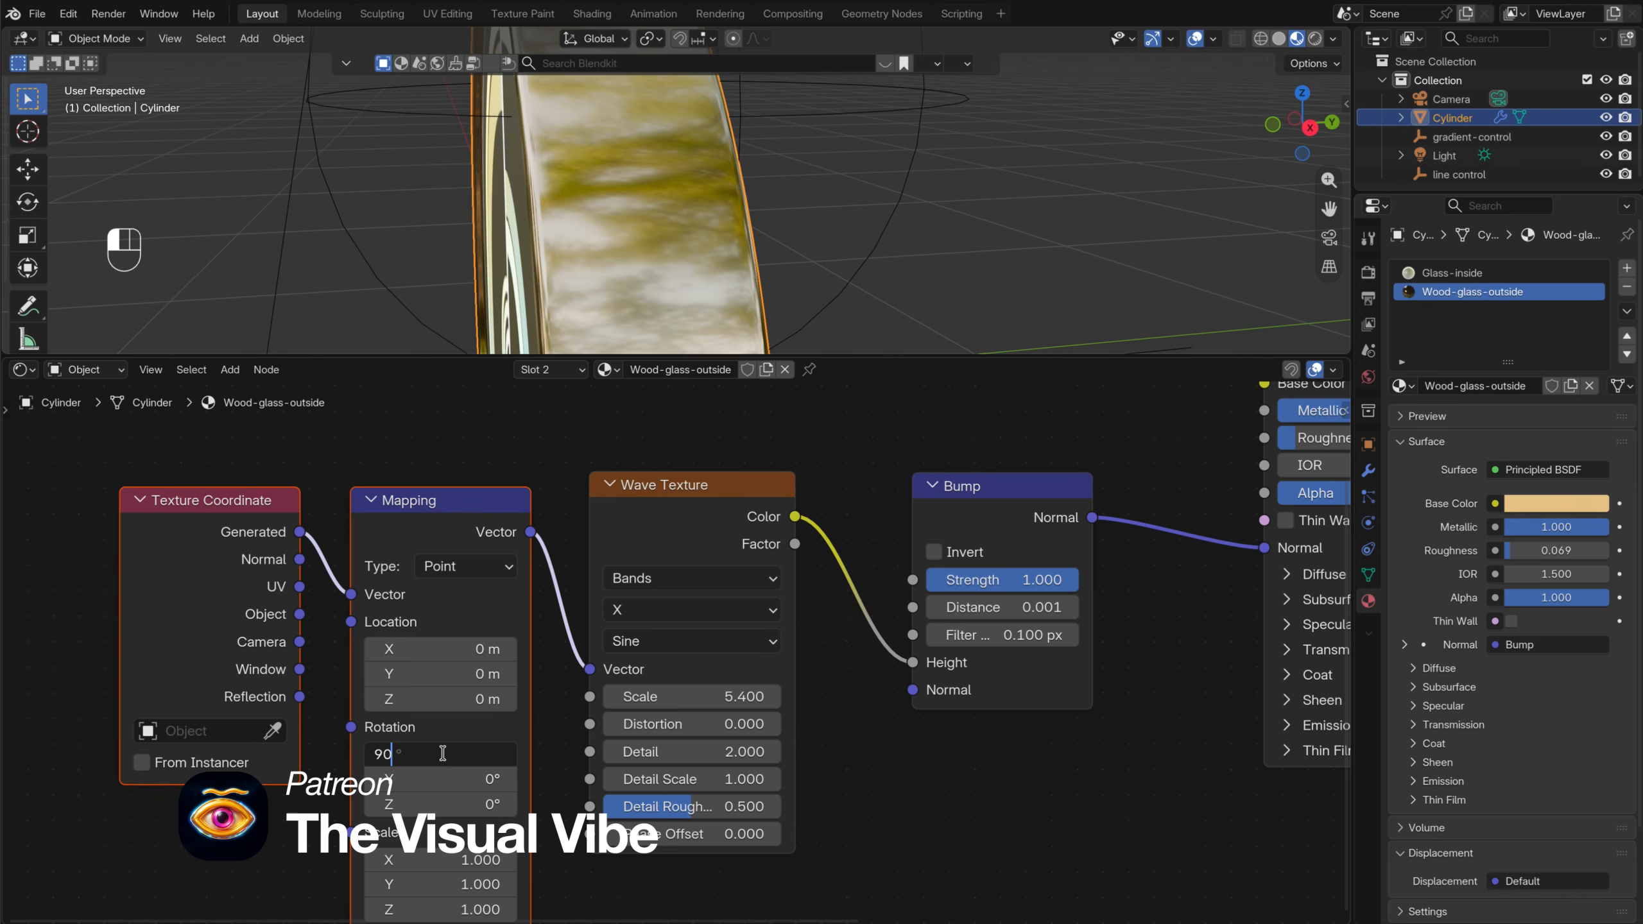
pyautogui.press('Return')
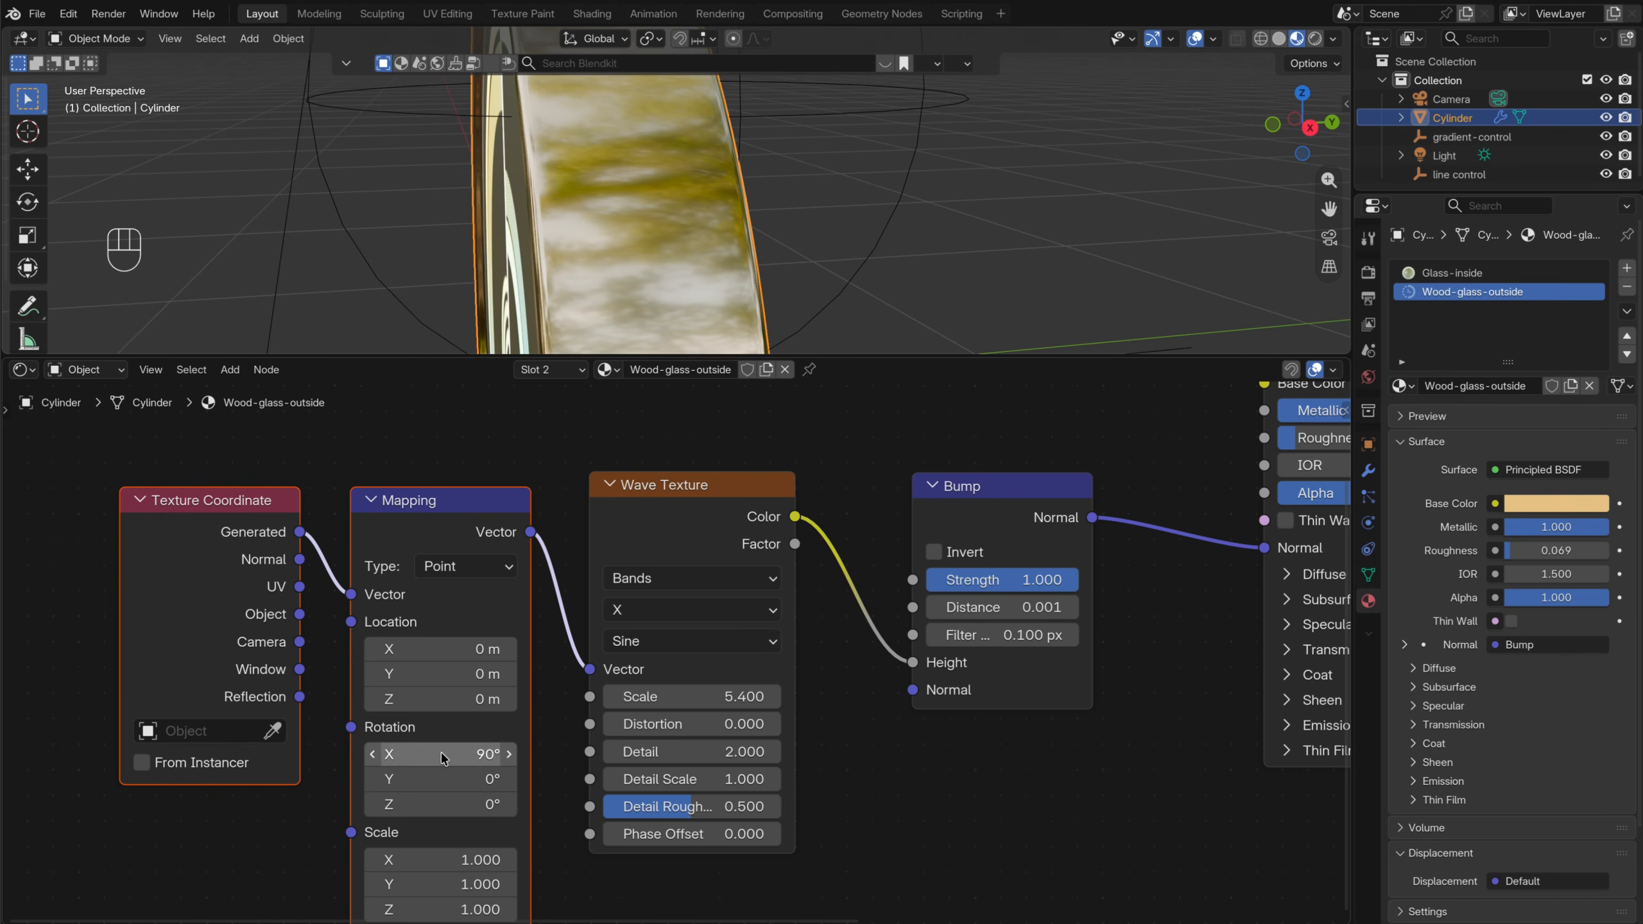
pyautogui.moveTo(738, 697); pyautogui.dragTo(800, 697)
pyautogui.moveTo(647, 272); pyautogui.dragTo(614, 288, button='middle')
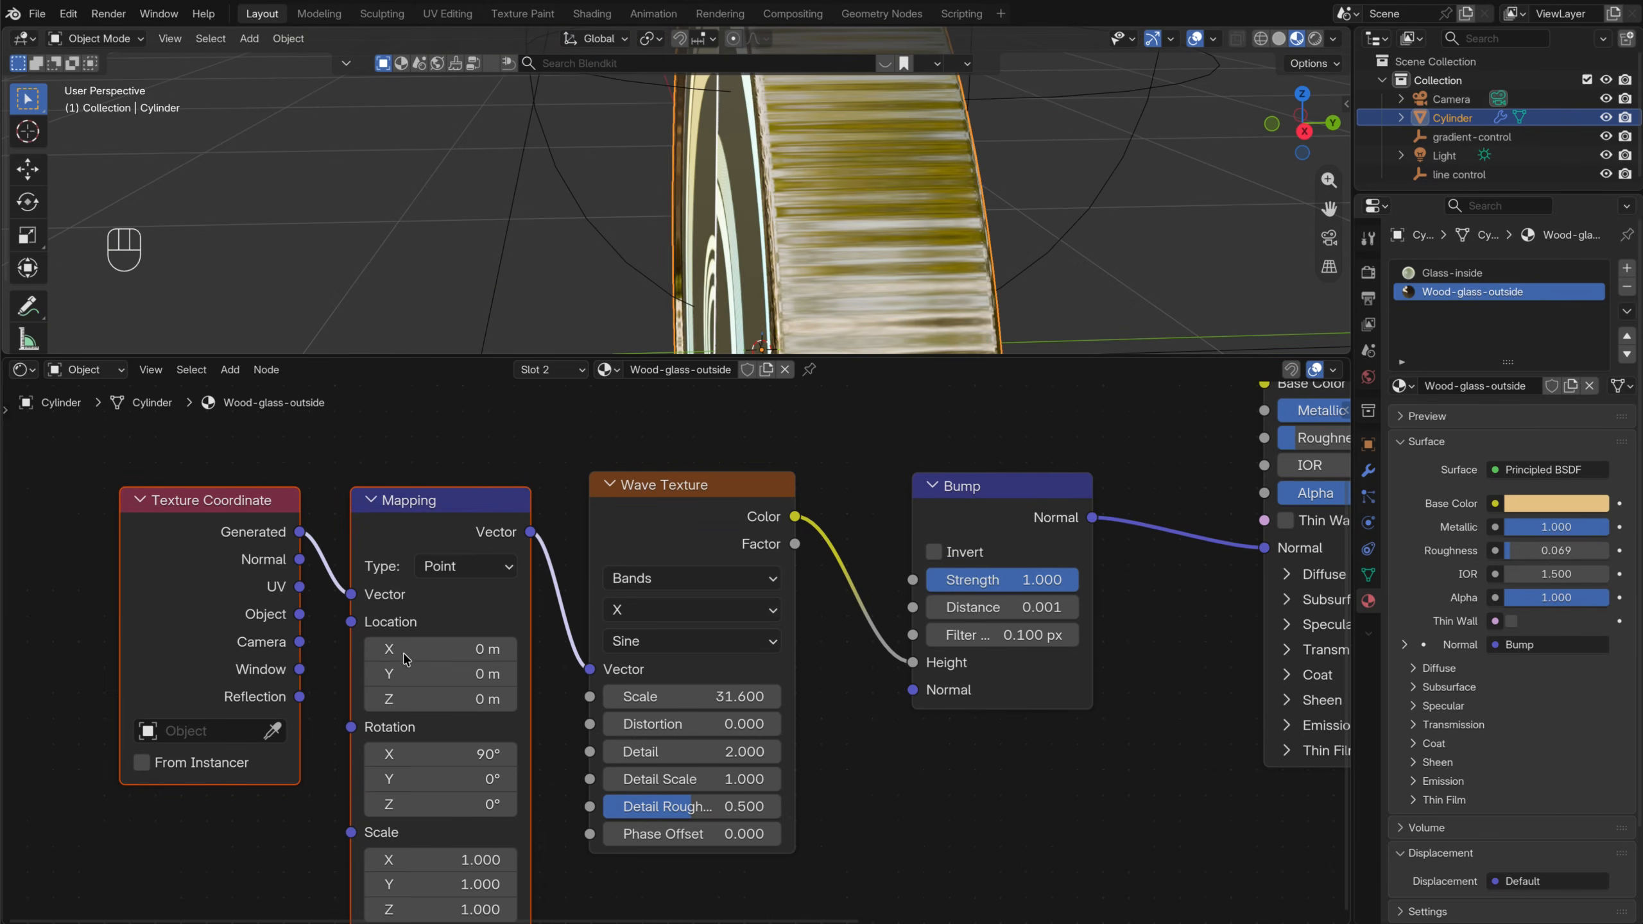
# Set the Mapping node's Z rotation to 90° and its X rotation to 0°
pyautogui.click(447, 800)
pyautogui.write('90')
pyautogui.press('Return')
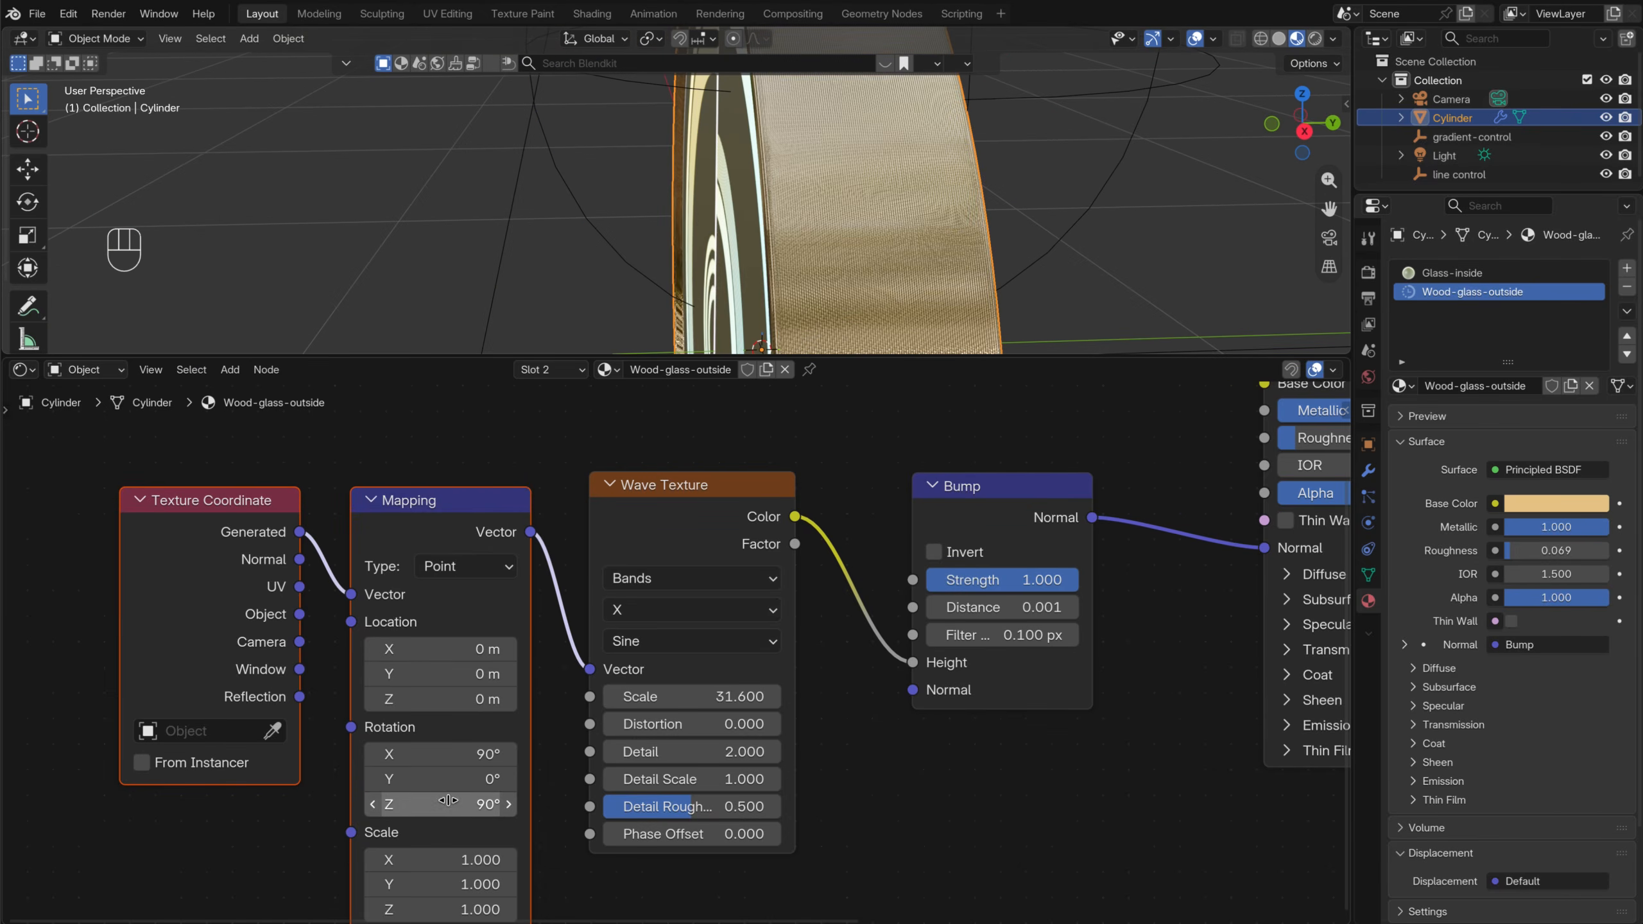
pyautogui.click(450, 753)
pyautogui.write('0')
pyautogui.press('Return')
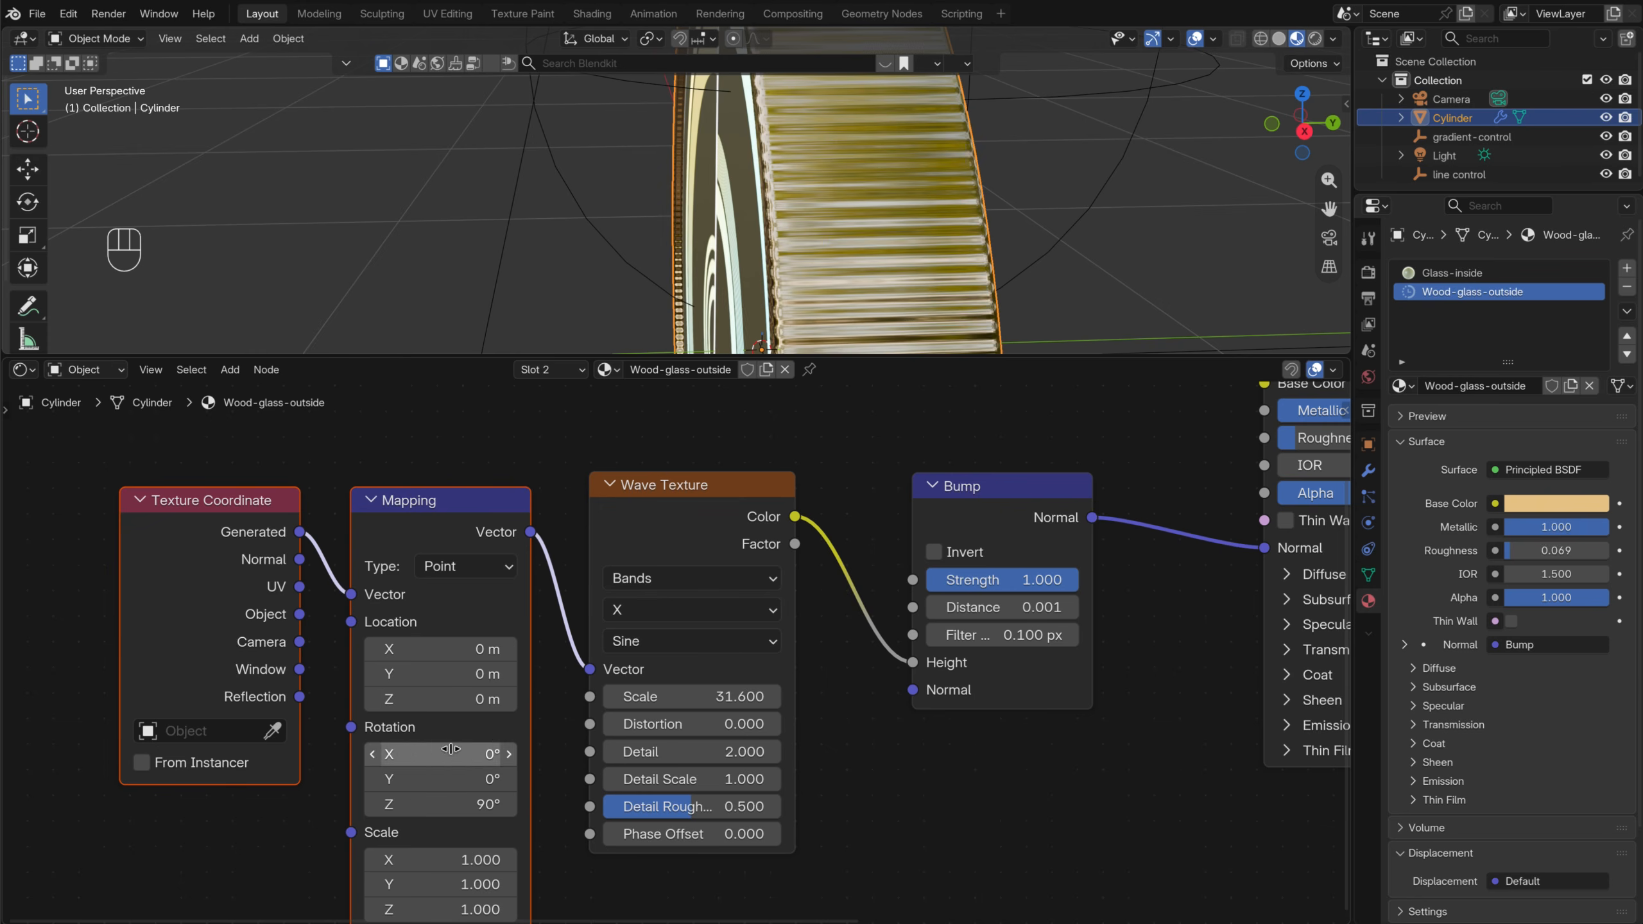
# Set both the X and Y rotation of the Mapping node to 90°
pyautogui.click(468, 759)
pyautogui.write('90')
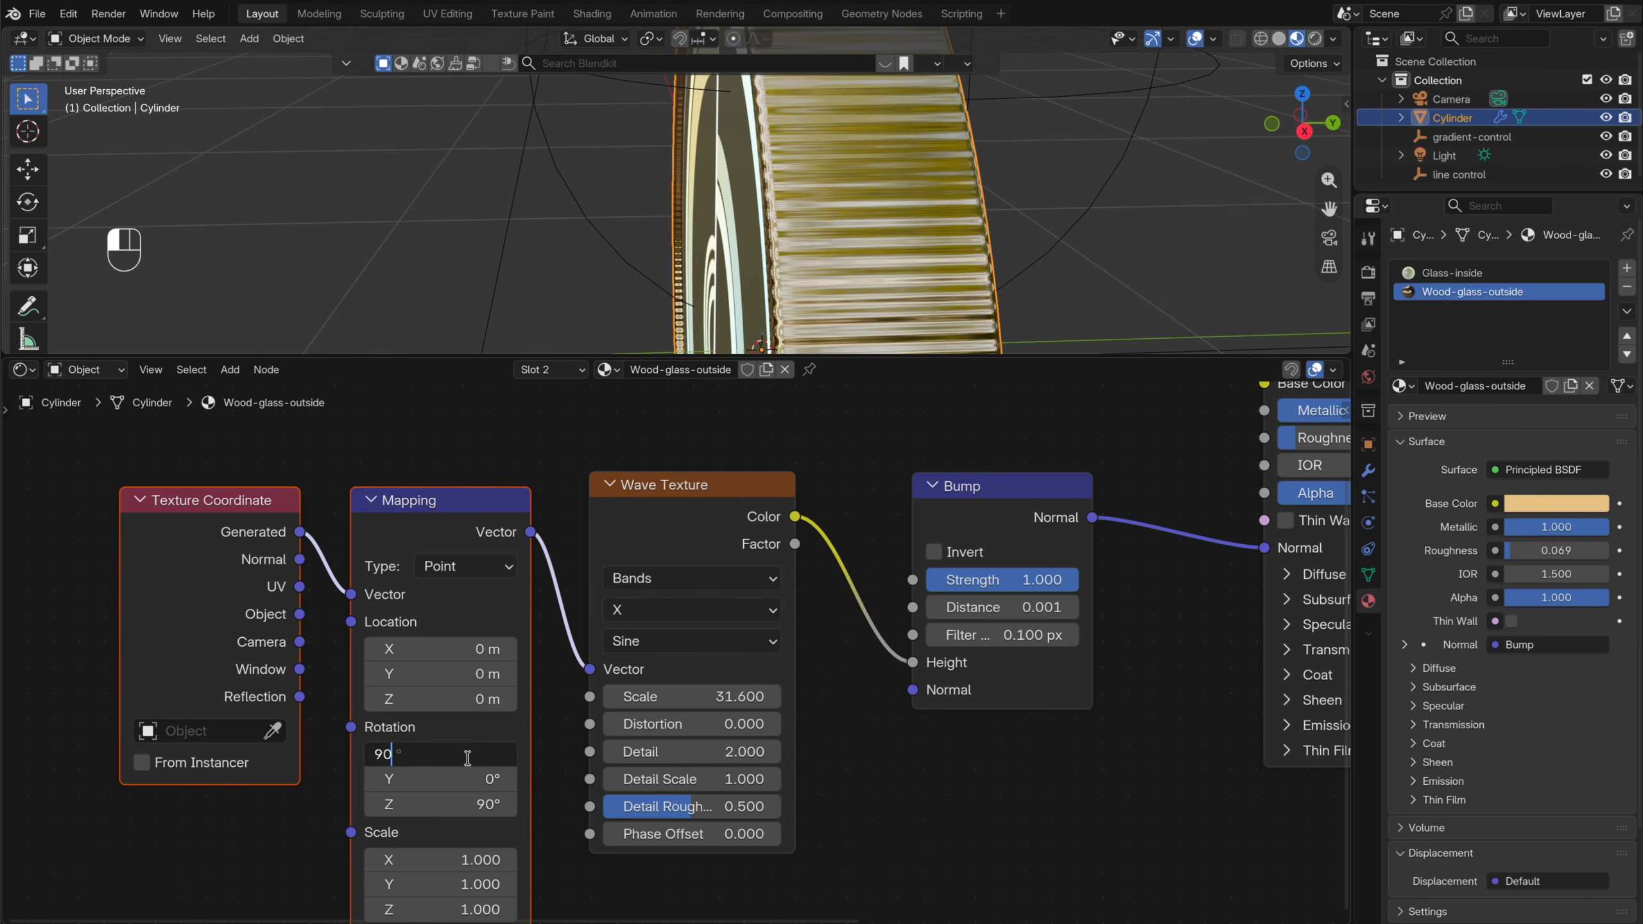
pyautogui.press('Return')
pyautogui.click(457, 778)
pyautogui.write('90')
pyautogui.press('Return')
# Try a Z rotation of 0° on the Mapping node and restore it to 90°
pyautogui.click(455, 804)
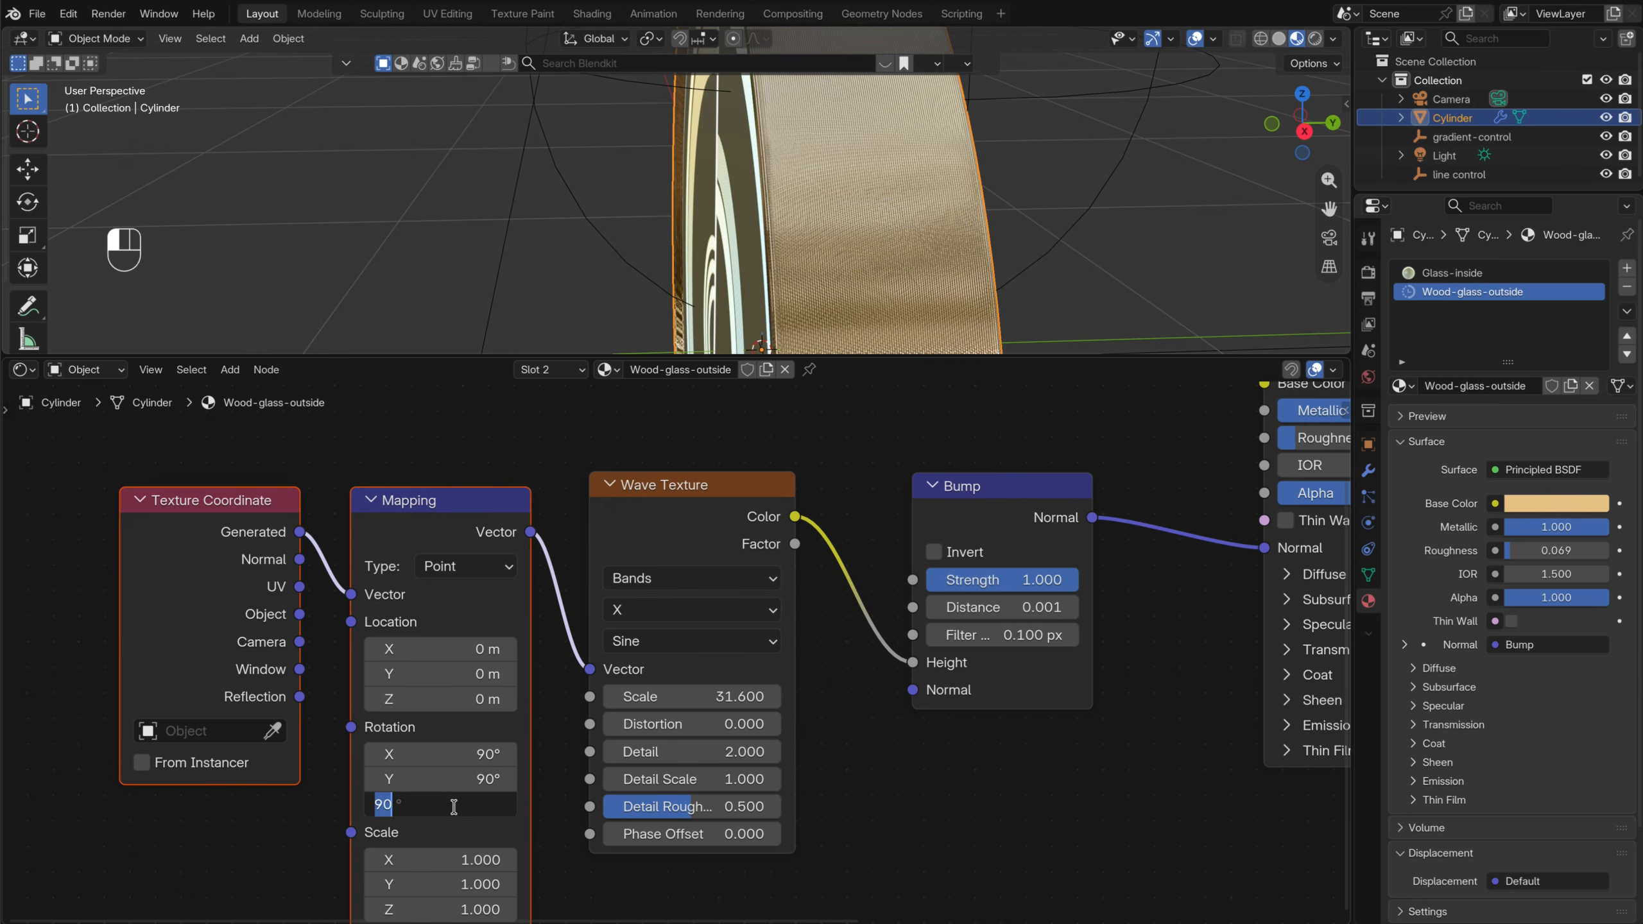
pyautogui.write('0')
pyautogui.press('Return')
pyautogui.click(453, 805)
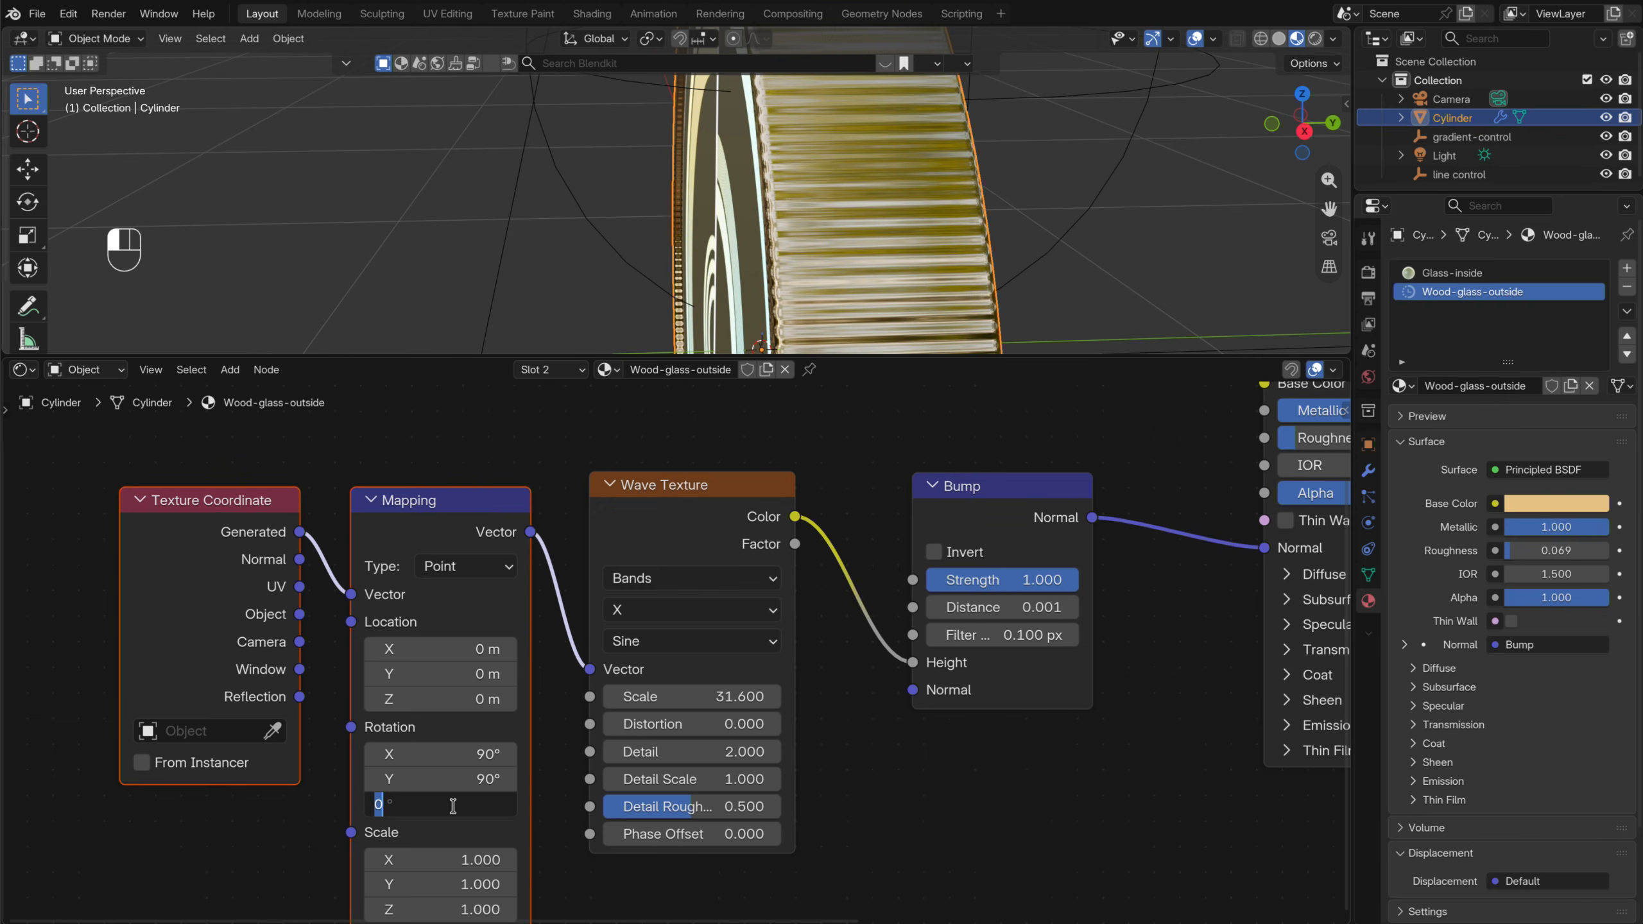
pyautogui.press('Return')
pyautogui.scroll(3, 994, 252)
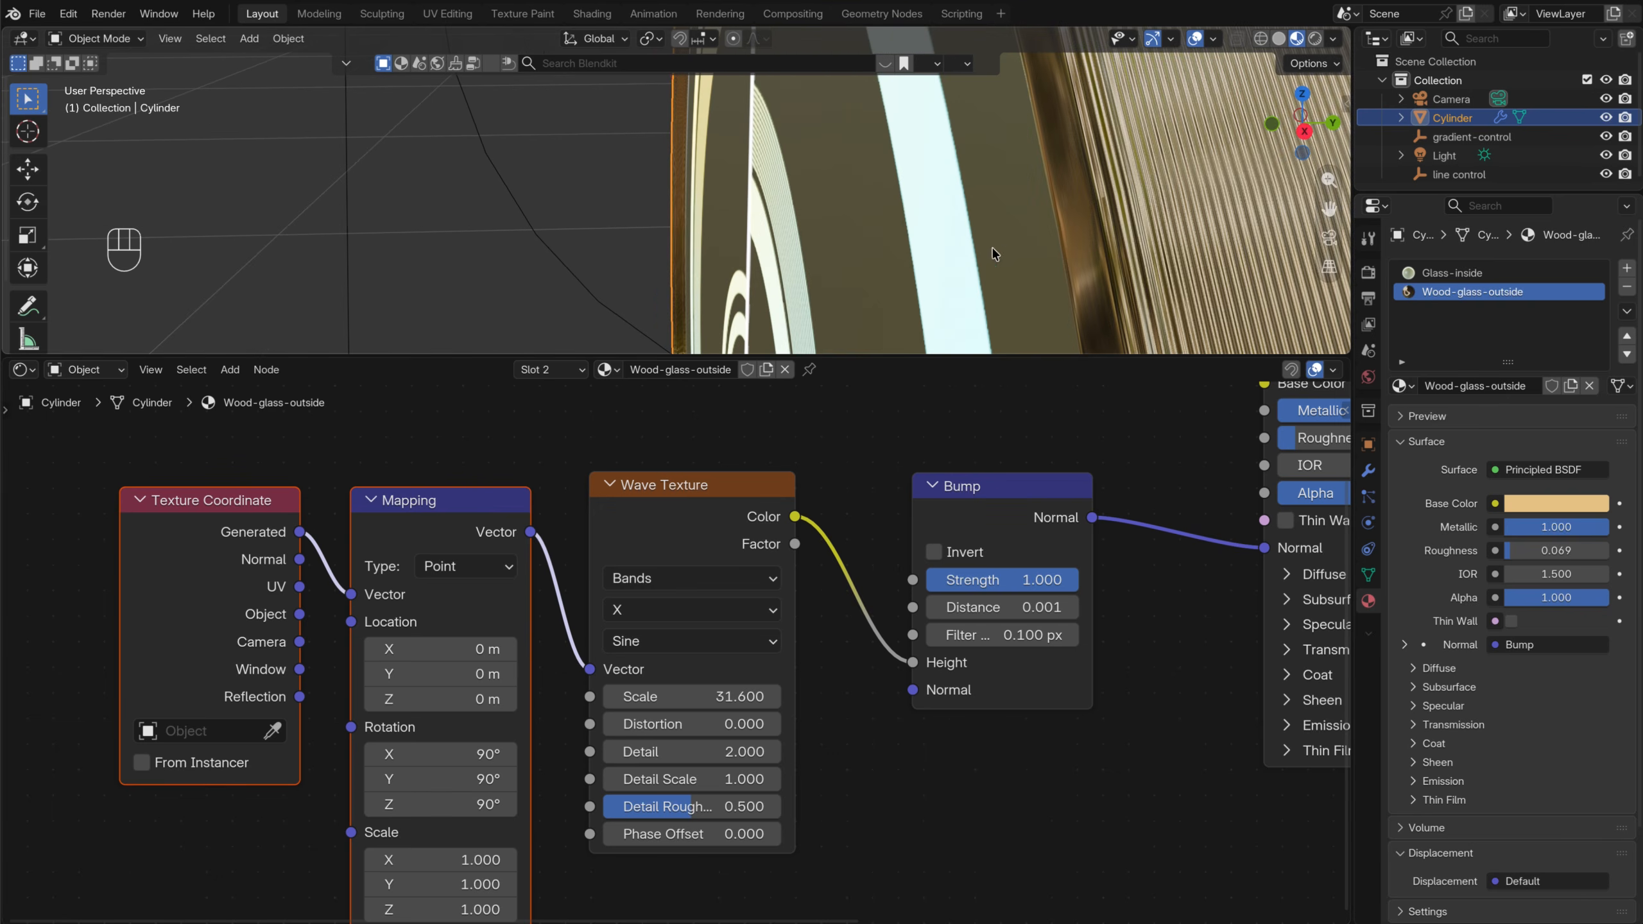
pyautogui.scroll(-3, 1130, 271)
pyautogui.keyDown('shift'); pyautogui.moveTo(1148, 249); pyautogui.dragTo(1110, 258, button='middle'); pyautogui.keyUp('shift')
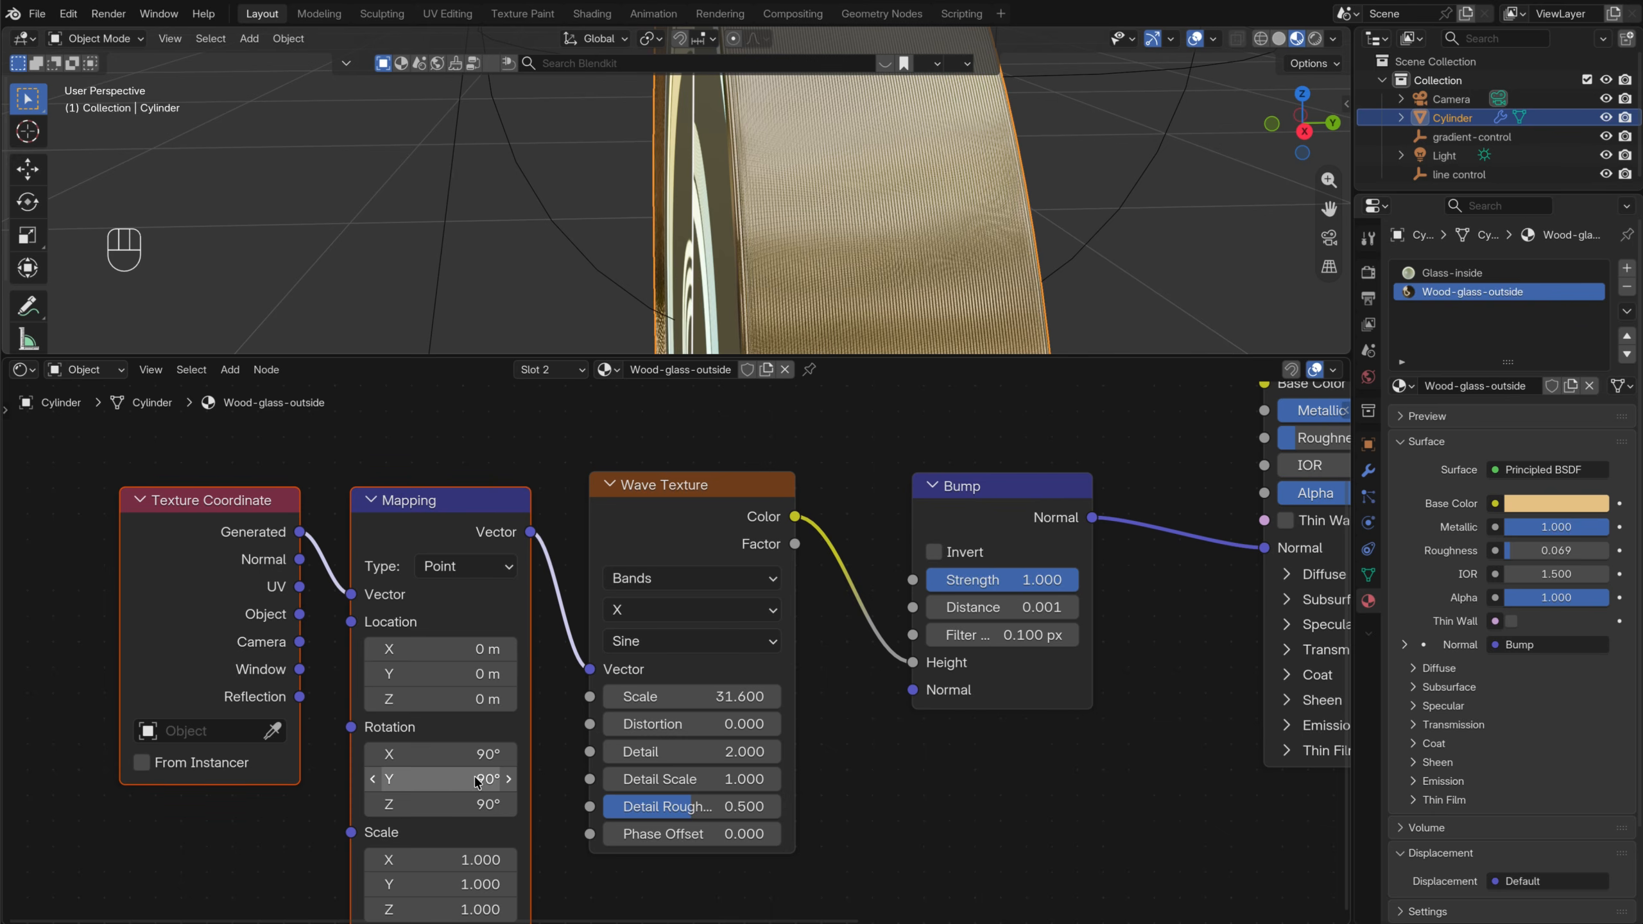
# Reduce the Wave Texture's Scale to 4.92 to widen the grooves around the rim
pyautogui.moveTo(721, 710); pyautogui.dragTo(585, 695)
pyautogui.keyDown('shift'); pyautogui.moveTo(434, 680); pyautogui.dragTo(36, 641); pyautogui.keyUp('shift')
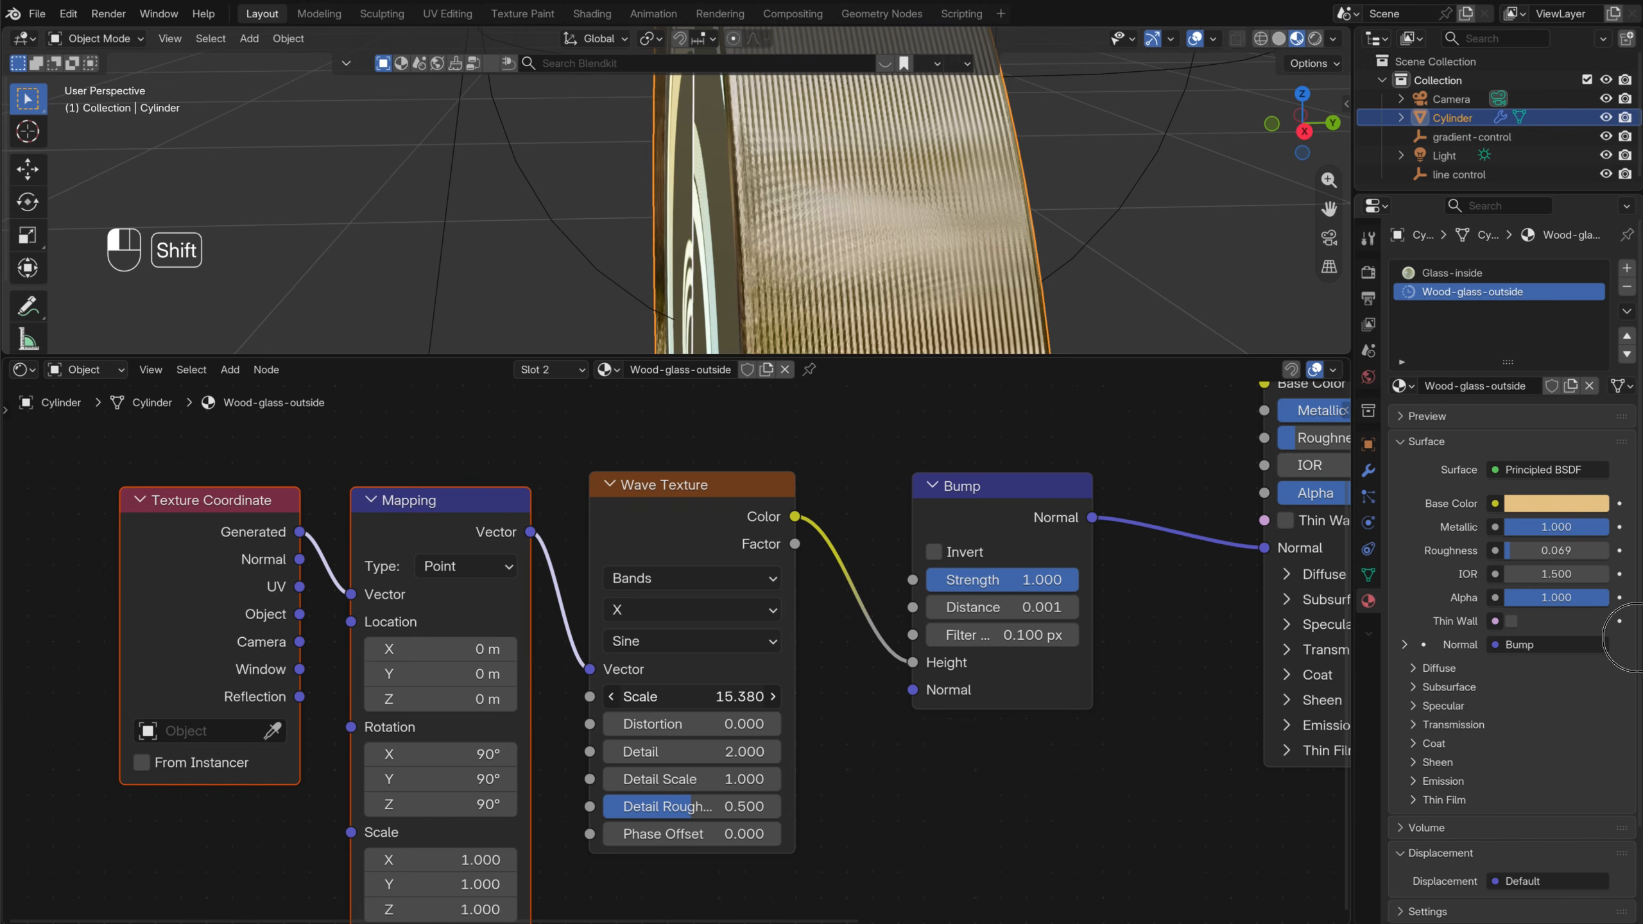
pyautogui.keyDown('shift'); pyautogui.moveTo(1627, 640); pyautogui.dragTo(1354, 590); pyautogui.keyUp('shift')
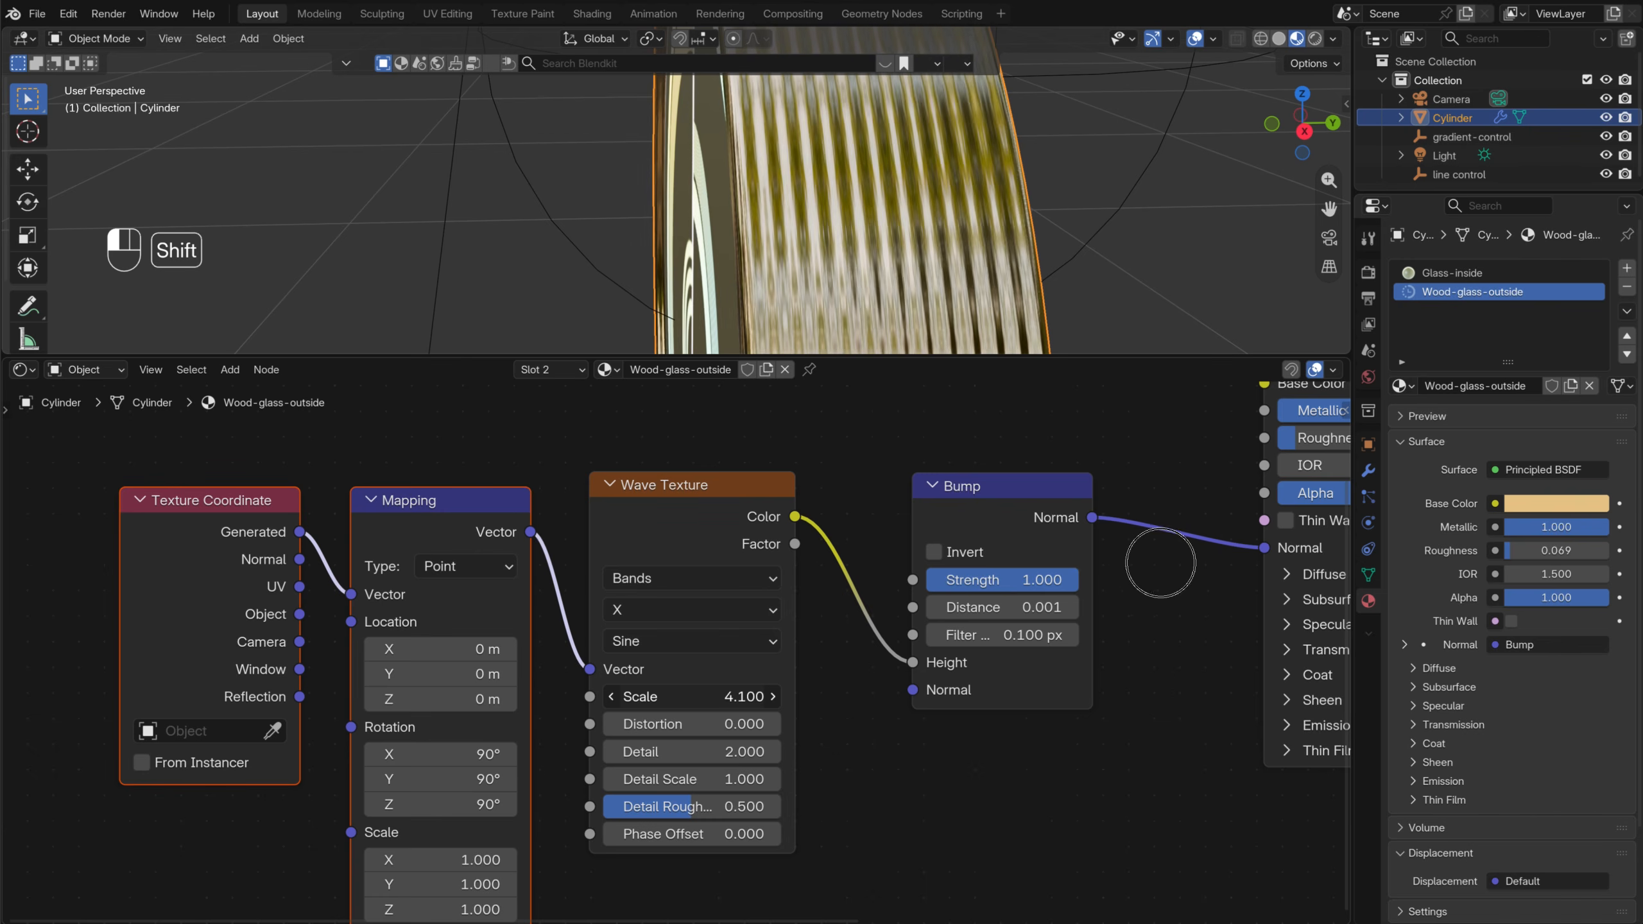
# Examine the grooved bump on the disc's outer rim from several angles and distances
pyautogui.moveTo(1051, 259); pyautogui.dragTo(760, 256, button='middle')
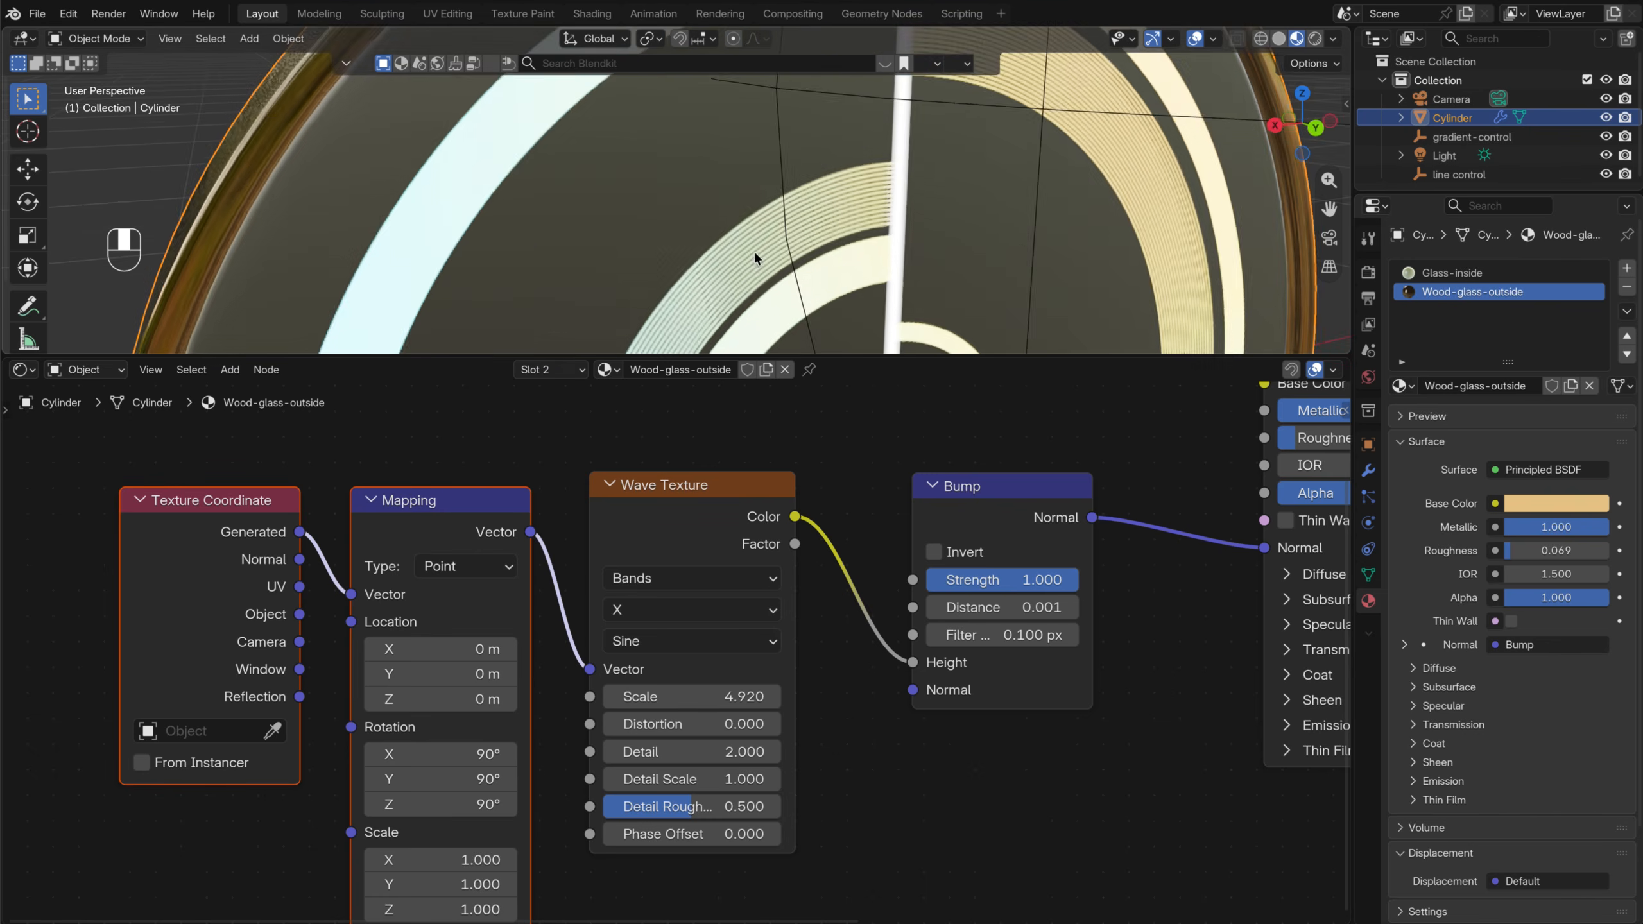
pyautogui.keyDown('shift'); pyautogui.moveTo(600, 242); pyautogui.dragTo(863, 303, button='middle'); pyautogui.keyUp('shift')
pyautogui.scroll(-9, 860, 293)
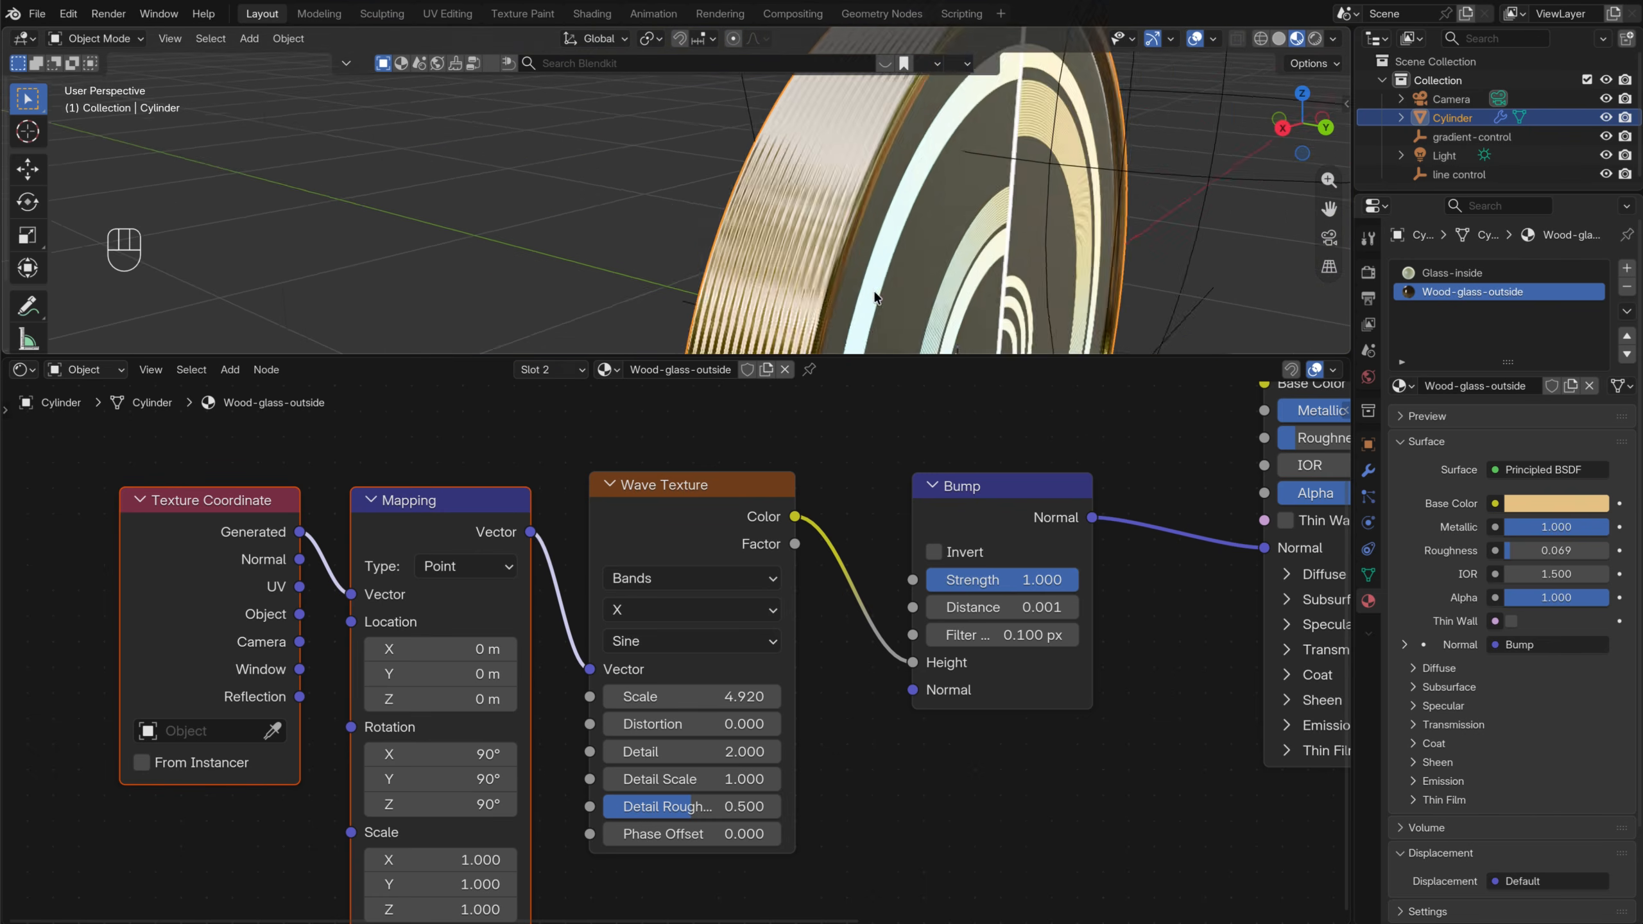
pyautogui.moveTo(854, 269); pyautogui.dragTo(1063, 273, button='middle')
pyautogui.scroll(3, 833, 205)
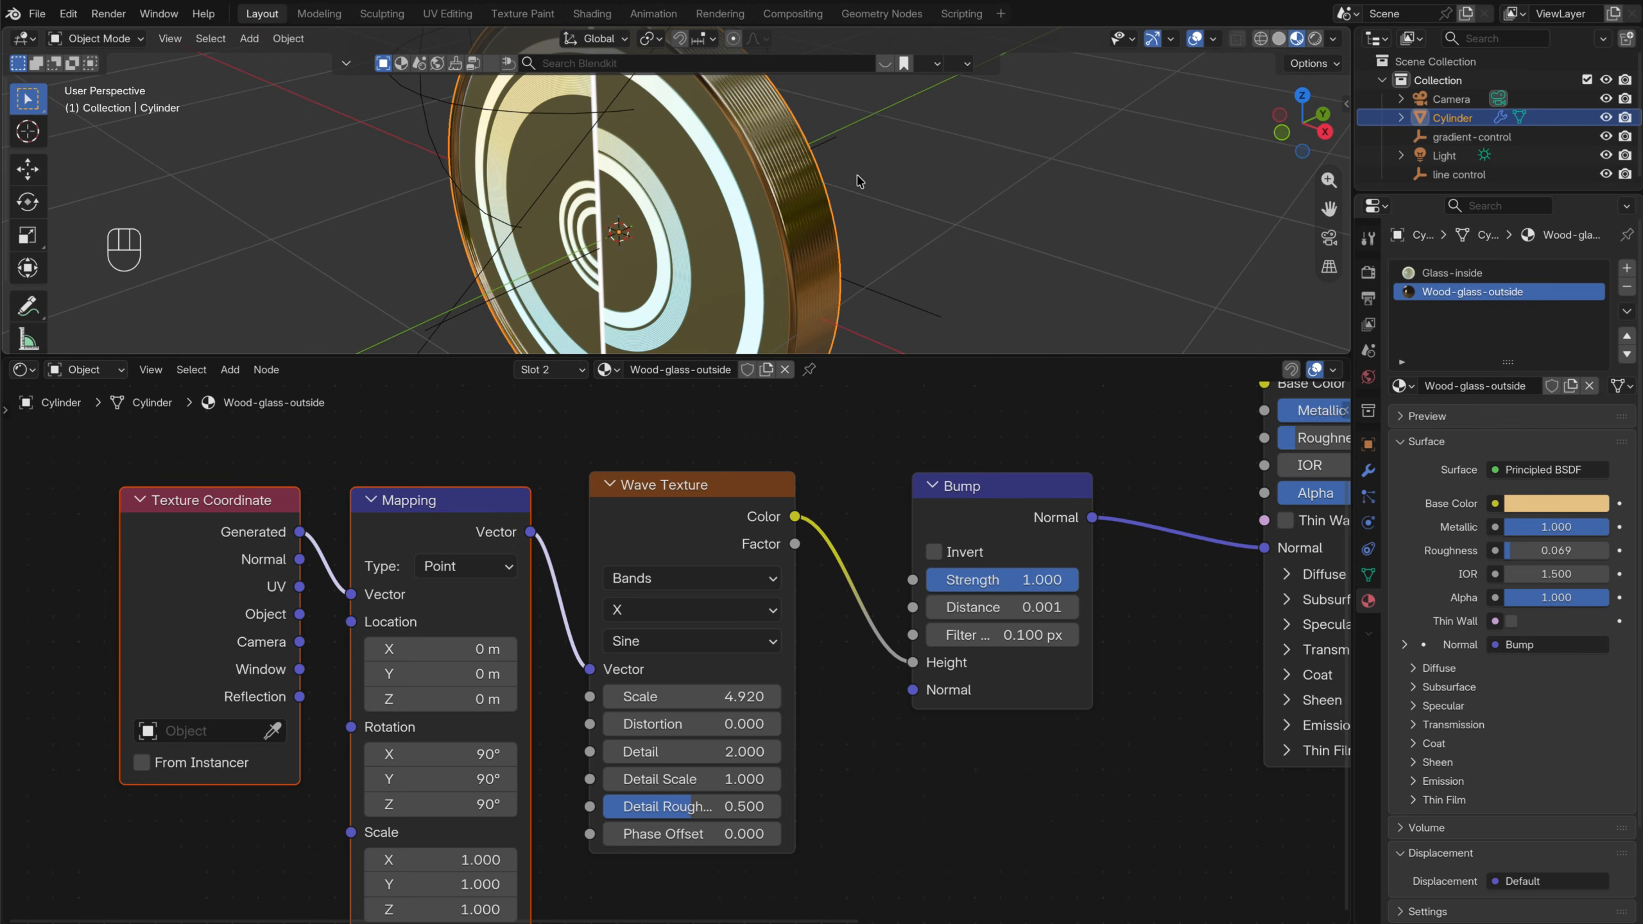
pyautogui.keyDown('shift'); pyautogui.moveTo(859, 181); pyautogui.dragTo(940, 305, button='middle'); pyautogui.keyUp('shift')
pyautogui.scroll(3, 942, 301)
pyautogui.keyDown('shift'); pyautogui.moveTo(959, 208); pyautogui.dragTo(835, 222, button='middle'); pyautogui.keyUp('shift')
pyautogui.scroll(-2, 836, 223)
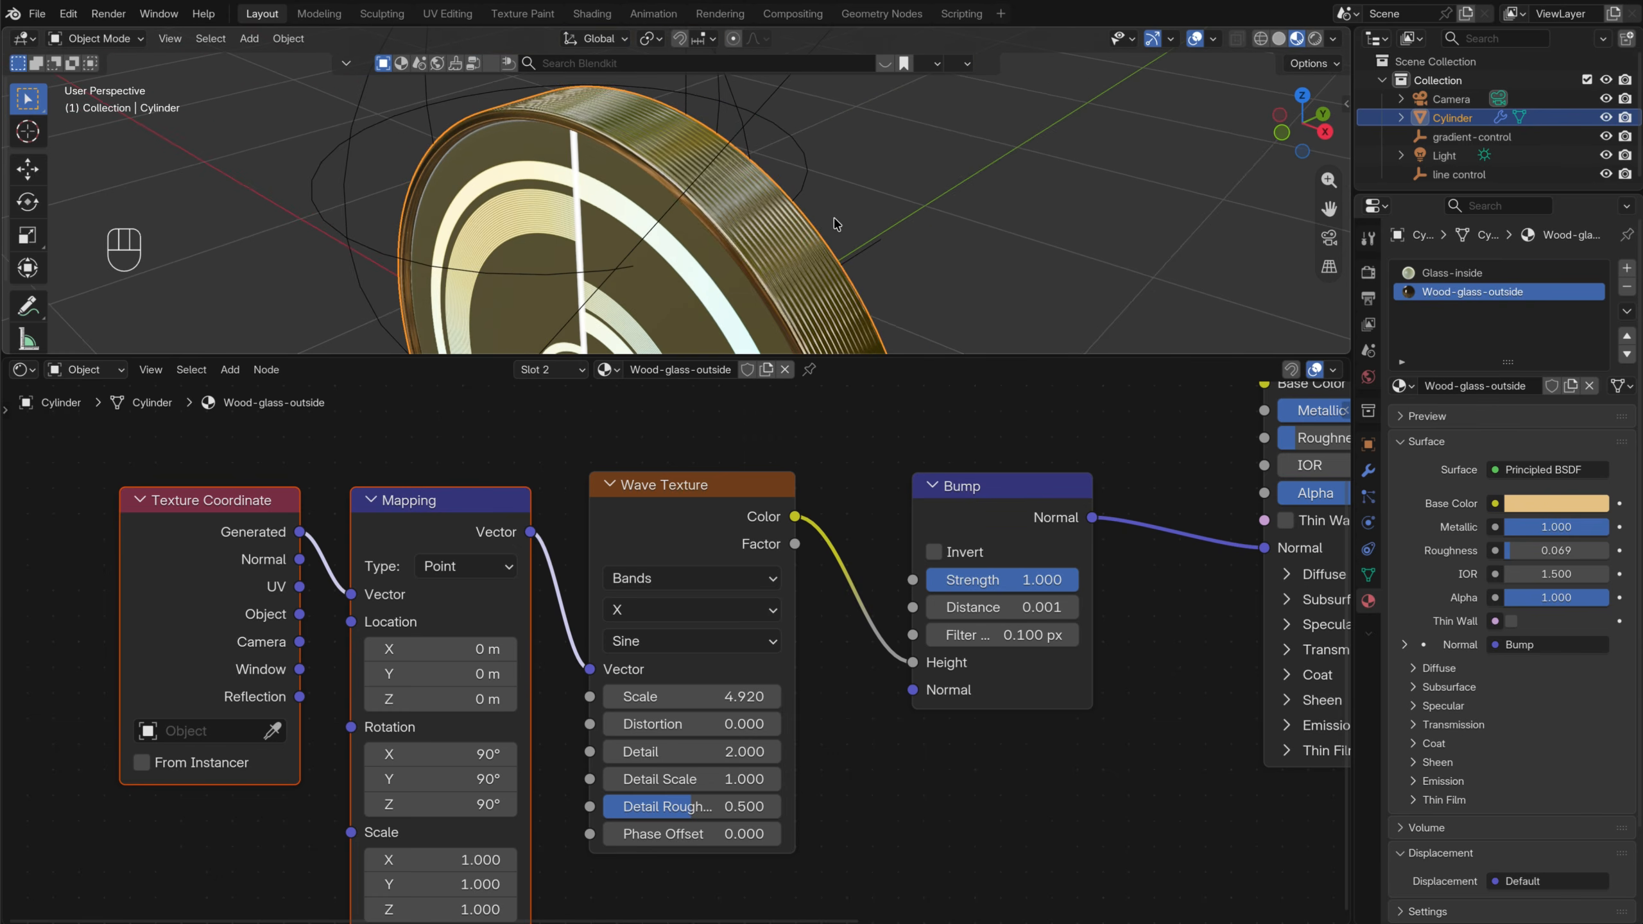
pyautogui.scroll(2, 842, 262)
# Move the Principled BSDF up and add a Displacement node below it
pyautogui.scroll(-3, 893, 868)
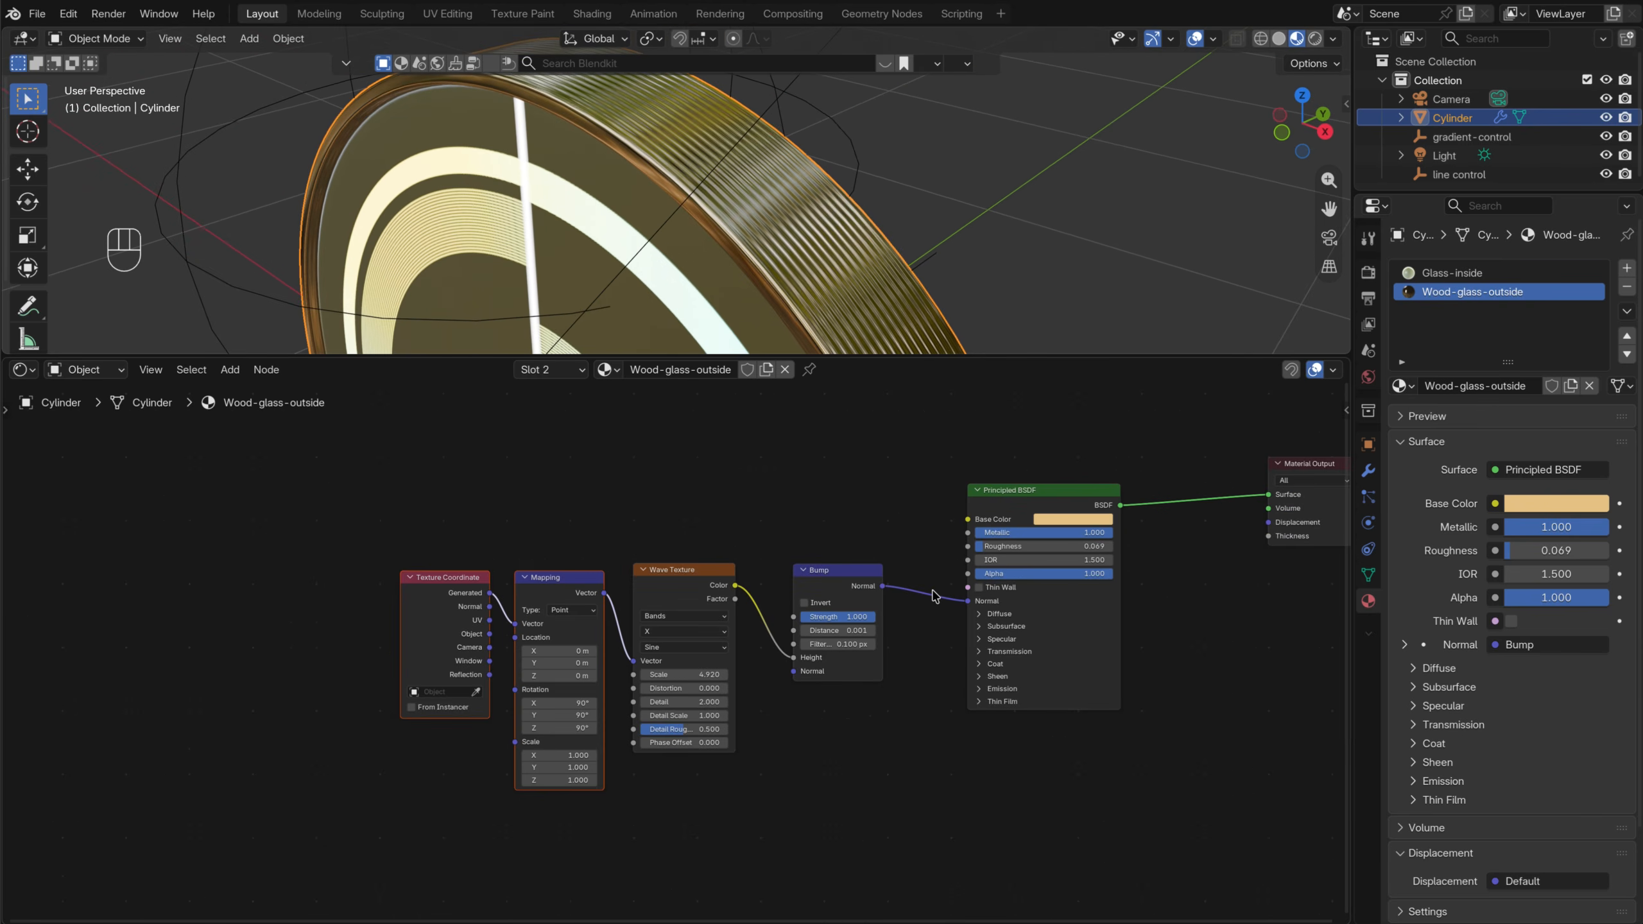
pyautogui.moveTo(1043, 492); pyautogui.dragTo(1025, 450)
pyautogui.moveTo(1198, 702); pyautogui.dragTo(1087, 653, button='middle')
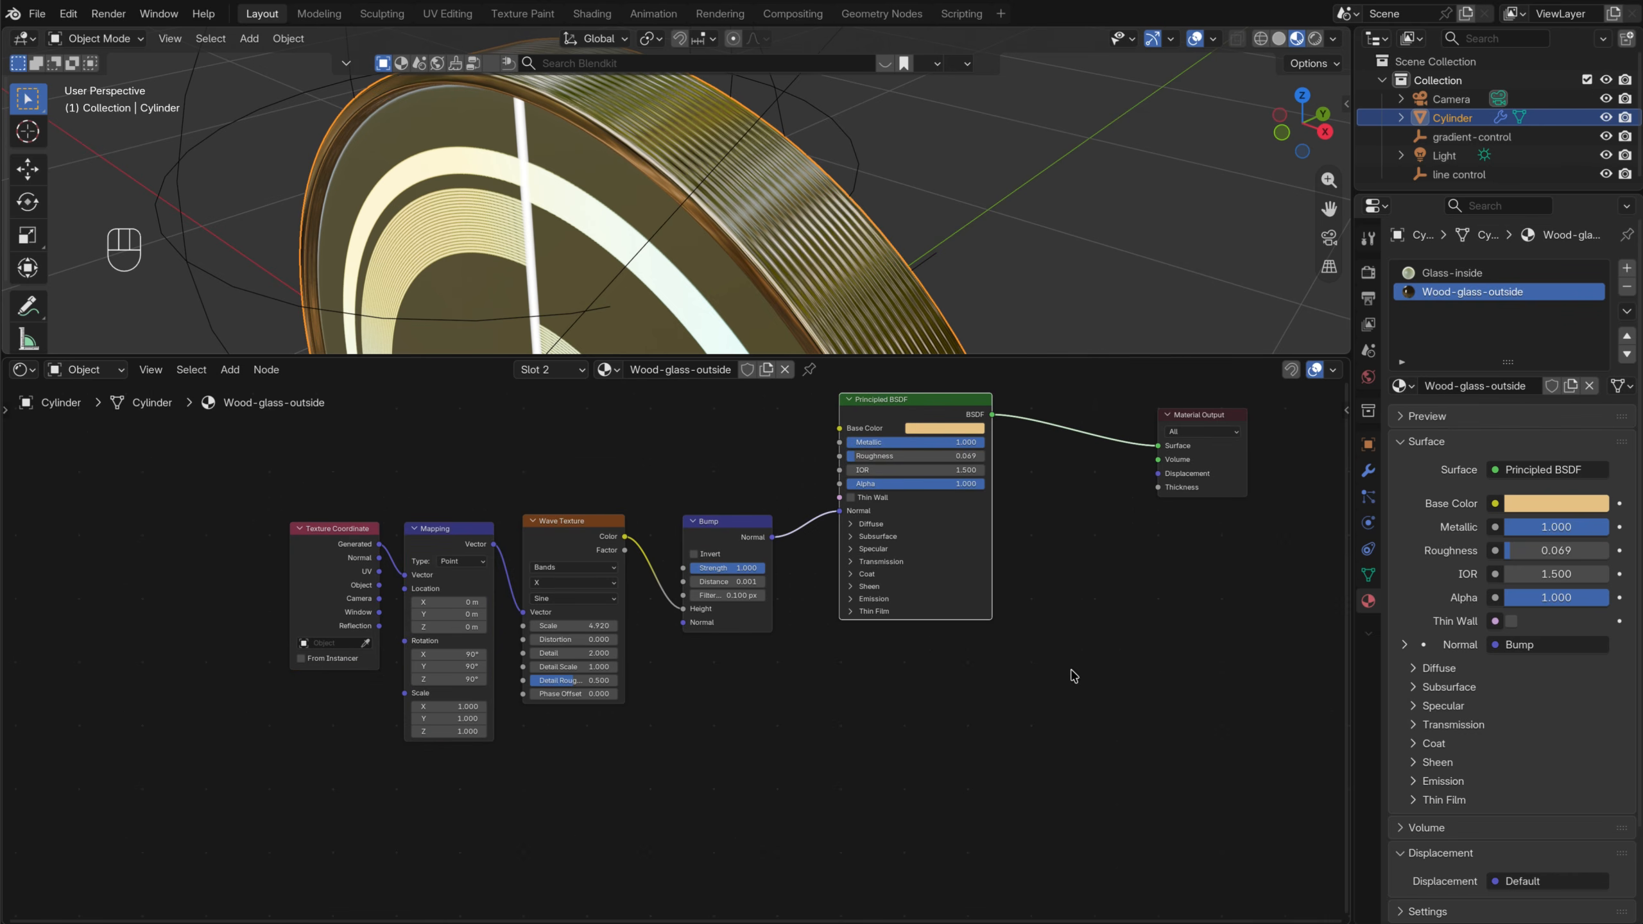
pyautogui.hotkey('shift', 'a')
pyautogui.write('dis')
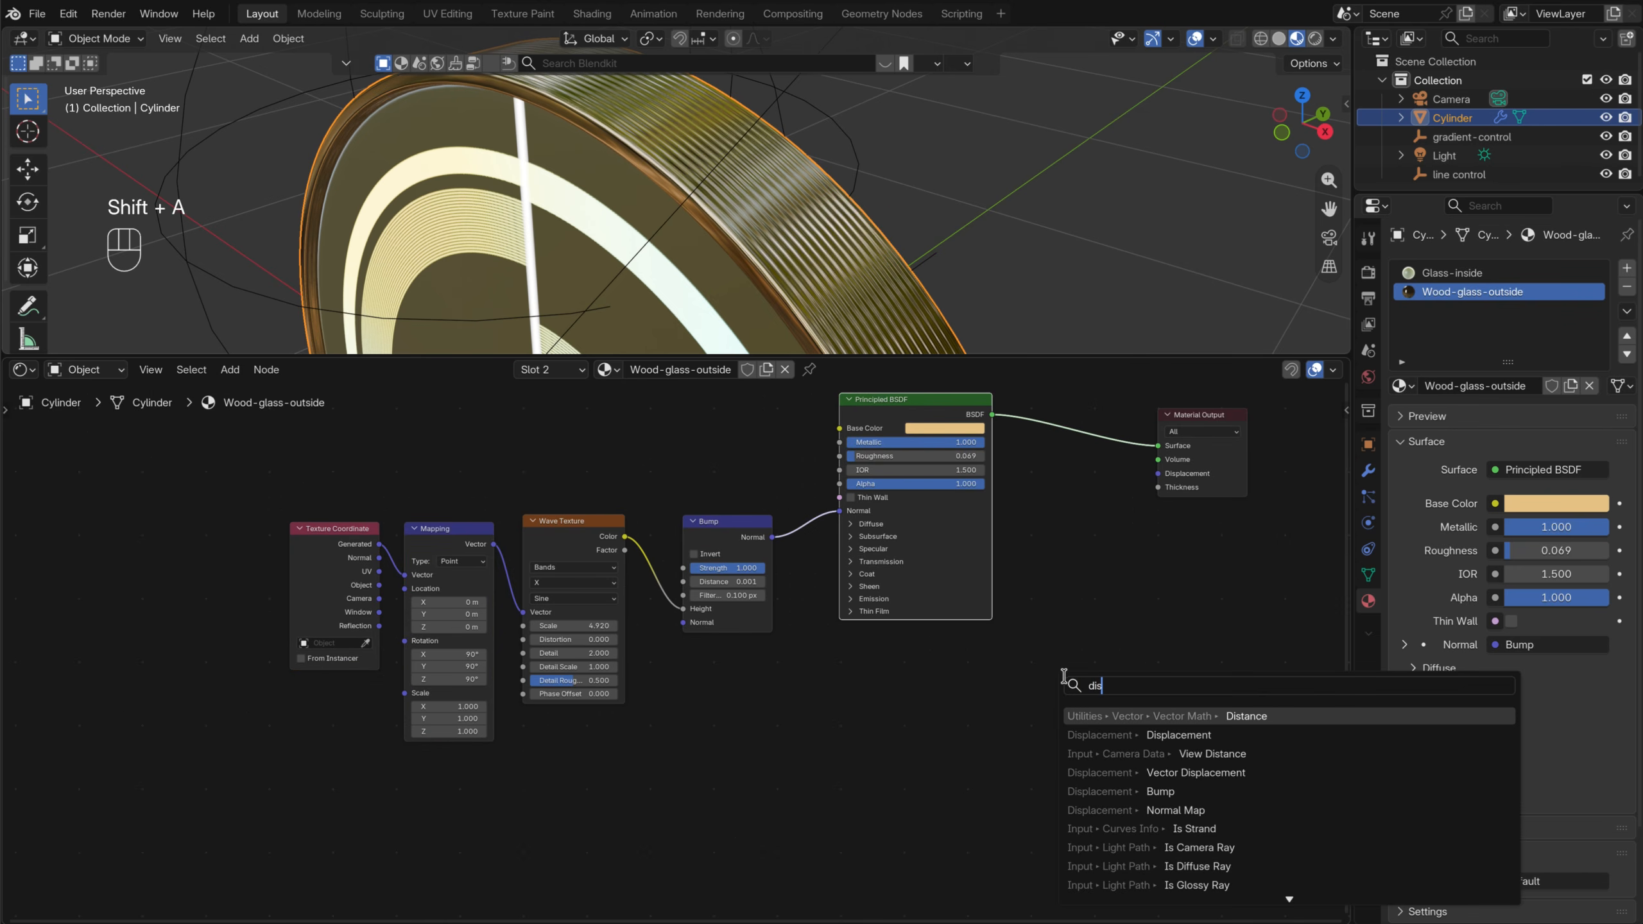
pyautogui.click(1153, 734)
pyautogui.click(896, 655)
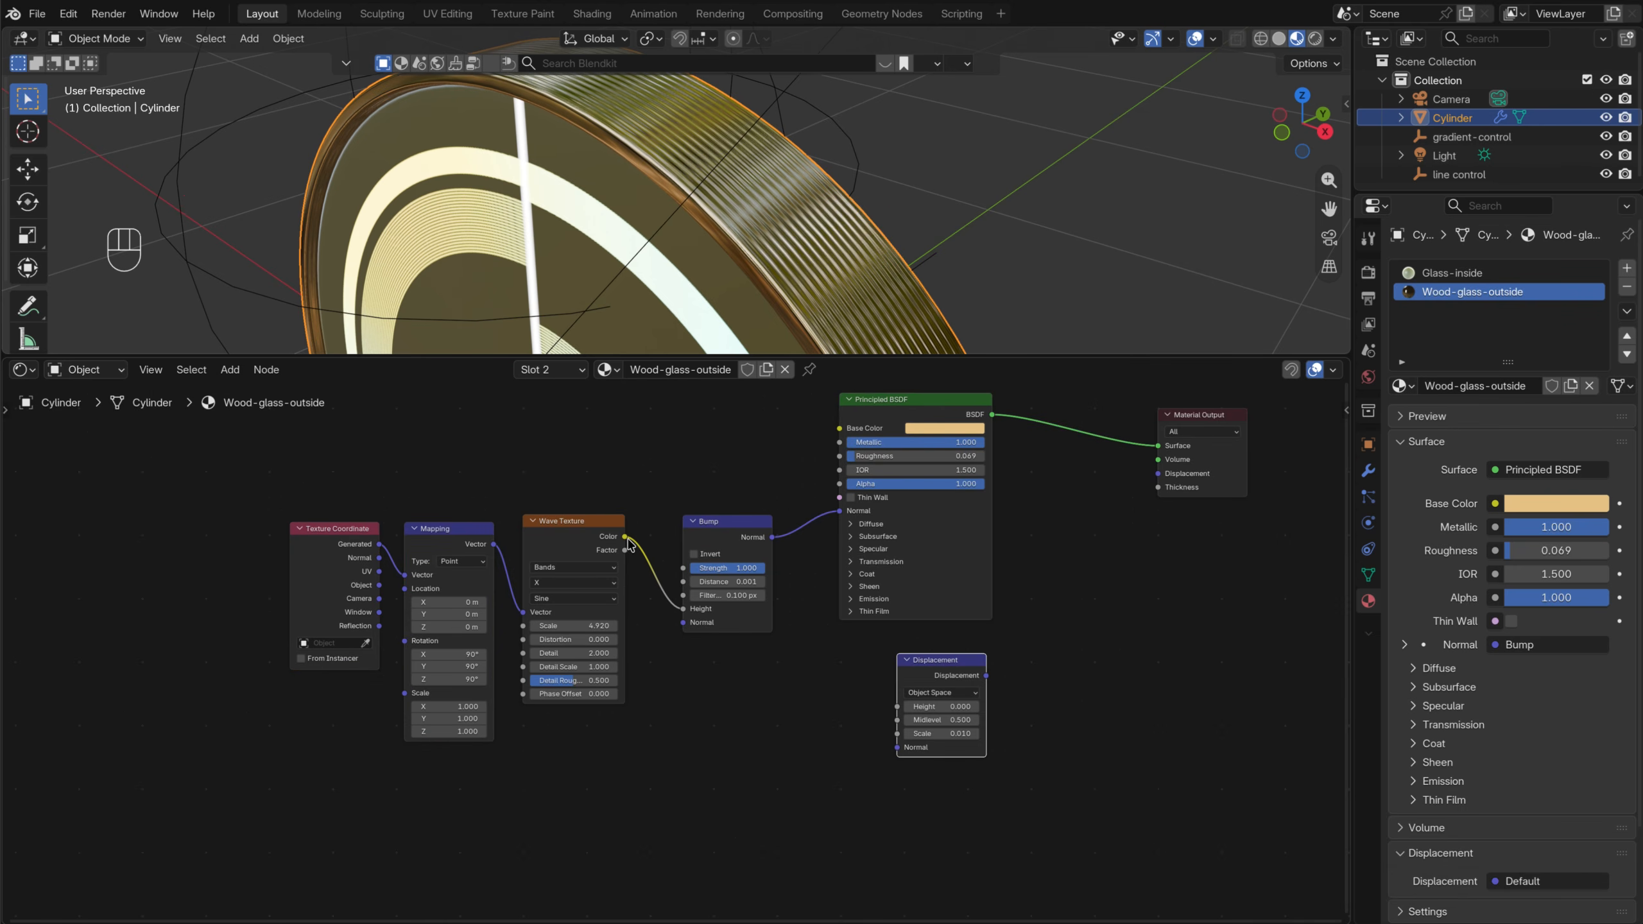
# Connect the Wave Texture's Color to the Displacement node's Height and its output to the Material Output's Displacement
pyautogui.moveTo(854, 567); pyautogui.dragTo(898, 711)
pyautogui.scroll(4, 1104, 617)
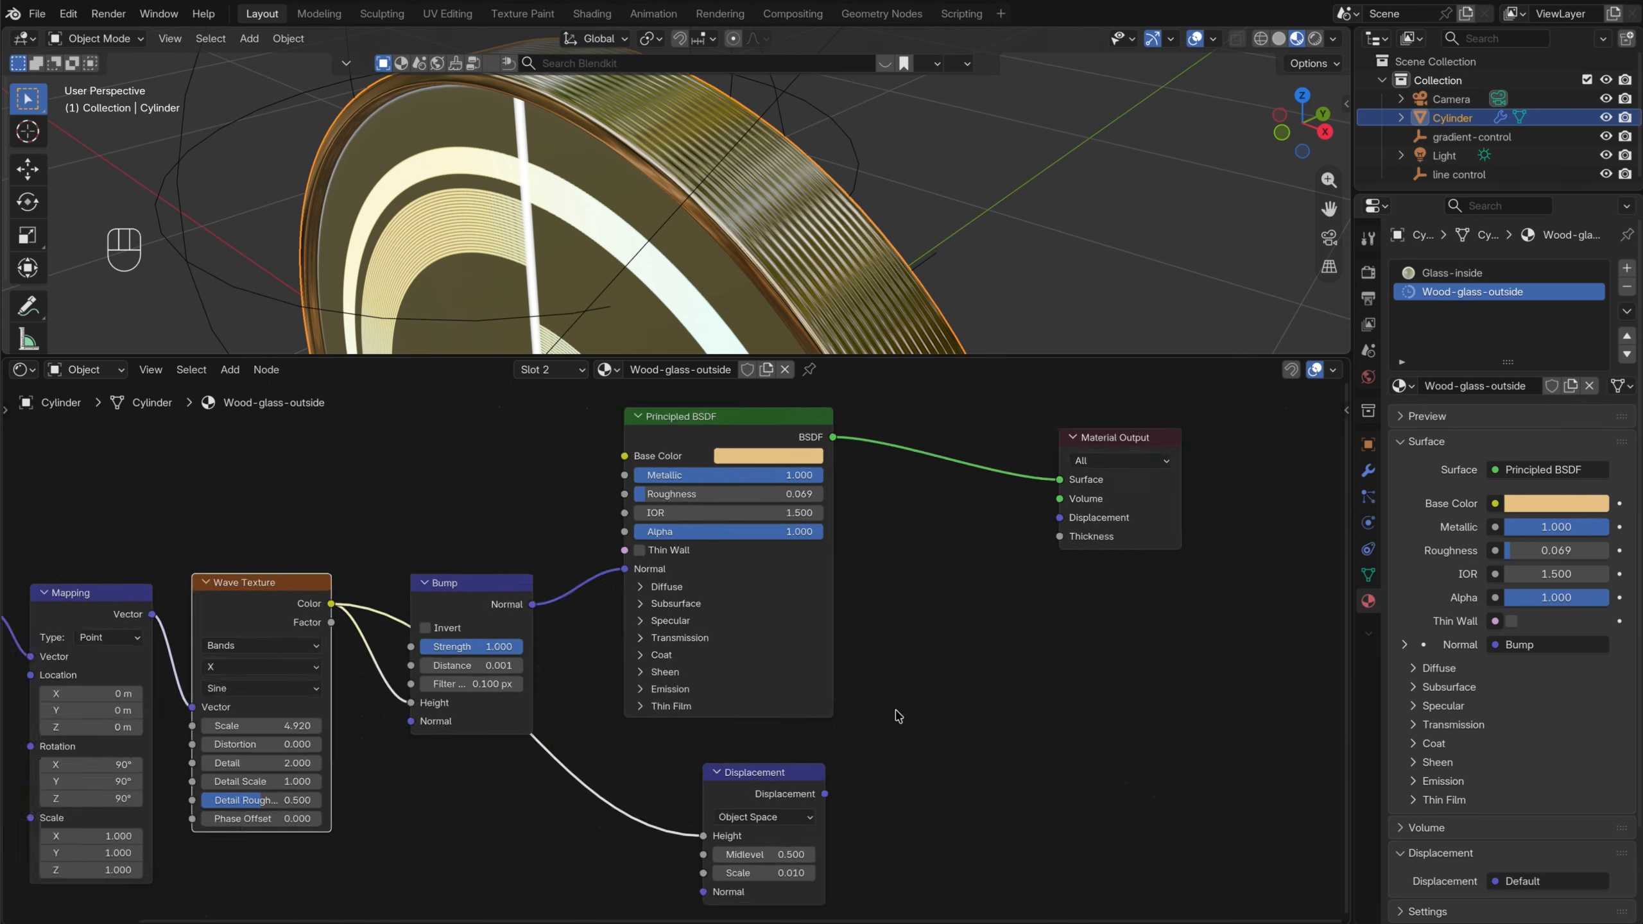
pyautogui.moveTo(652, 812); pyautogui.dragTo(955, 472)
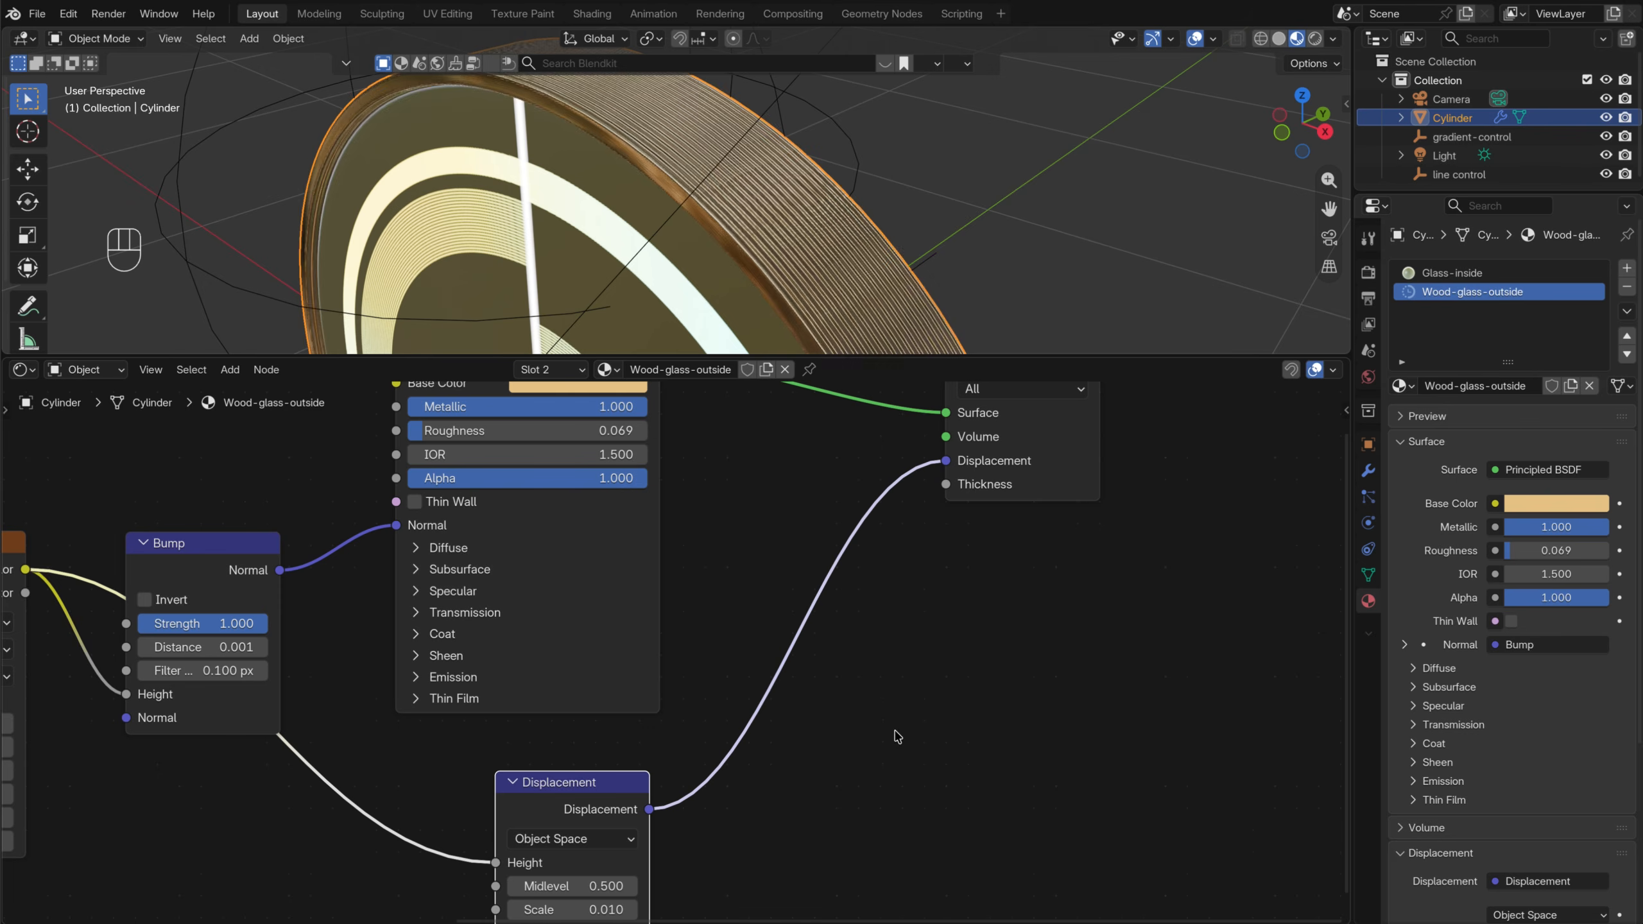
# Examine the displaced rim close up and from farther away, with the Cylinder deselected
pyautogui.moveTo(804, 245); pyautogui.dragTo(760, 255, button='middle')
pyautogui.scroll(2, 916, 268)
pyautogui.keyDown('shift'); pyautogui.moveTo(917, 268); pyautogui.dragTo(748, 289, button='middle'); pyautogui.keyUp('shift')
pyautogui.scroll(2, 719, 285)
pyautogui.scroll(-5, 806, 262)
pyautogui.scroll(-3, 807, 293)
pyautogui.scroll(-3, 748, 288)
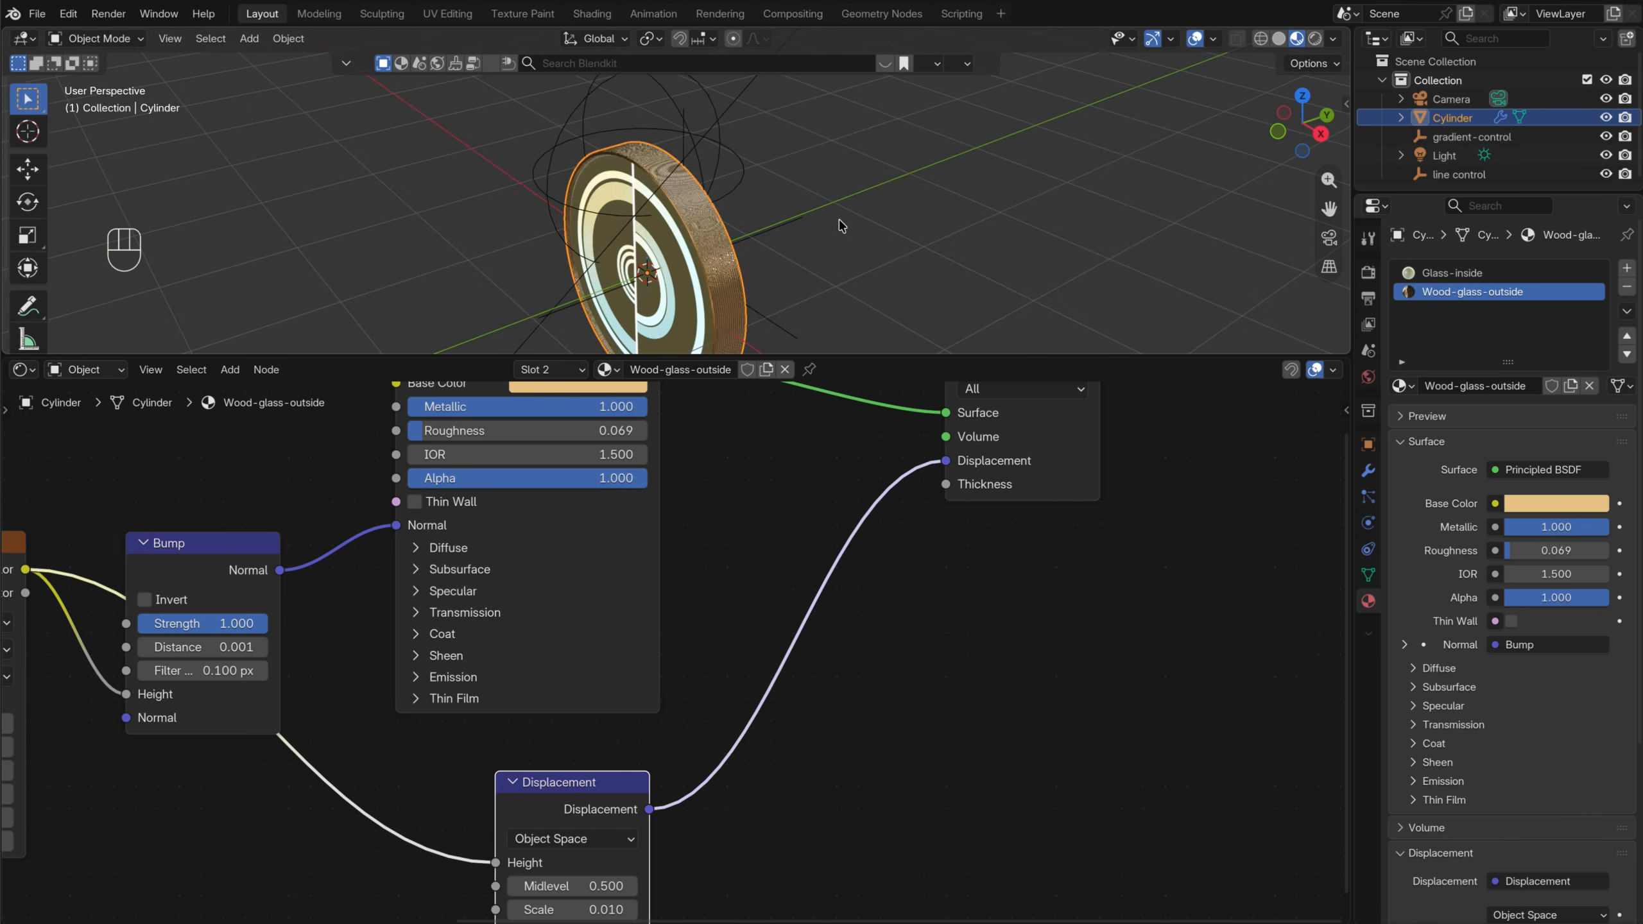
pyautogui.click(839, 222)
pyautogui.keyDown('shift'); pyautogui.moveTo(839, 222); pyautogui.dragTo(841, 169, button='middle'); pyautogui.keyUp('shift')
pyautogui.moveTo(841, 170); pyautogui.dragTo(859, 263, button='middle')
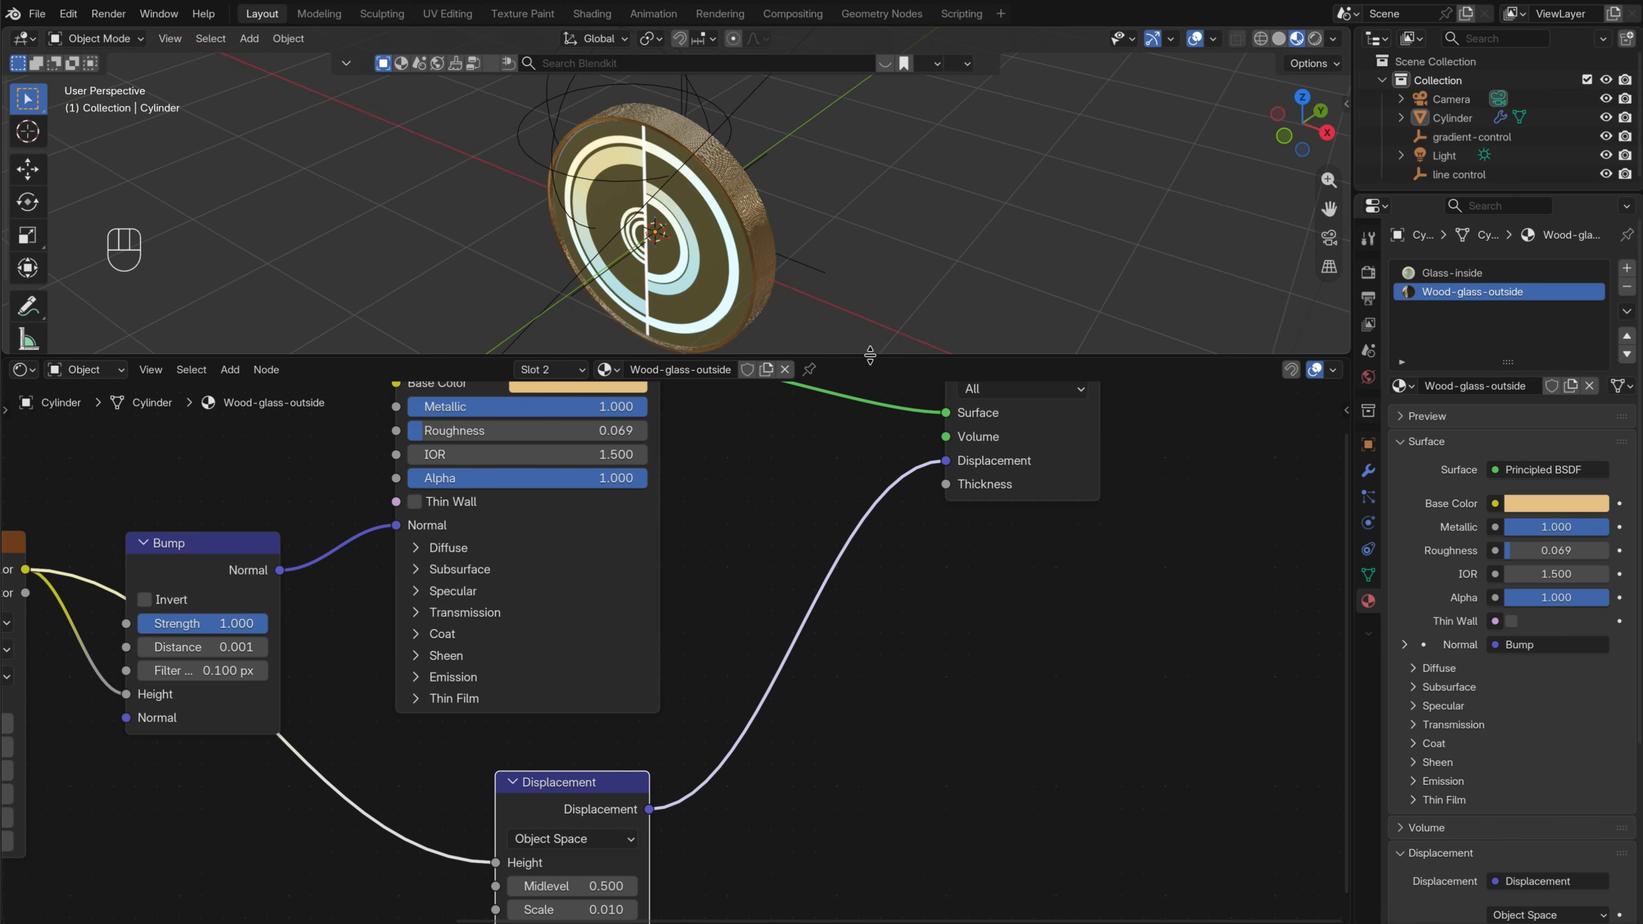
# Enlarge the 3D viewport above the node editor and fit the whole node tree into view
pyautogui.moveTo(869, 357); pyautogui.dragTo(932, 560)
pyautogui.scroll(3, 769, 335)
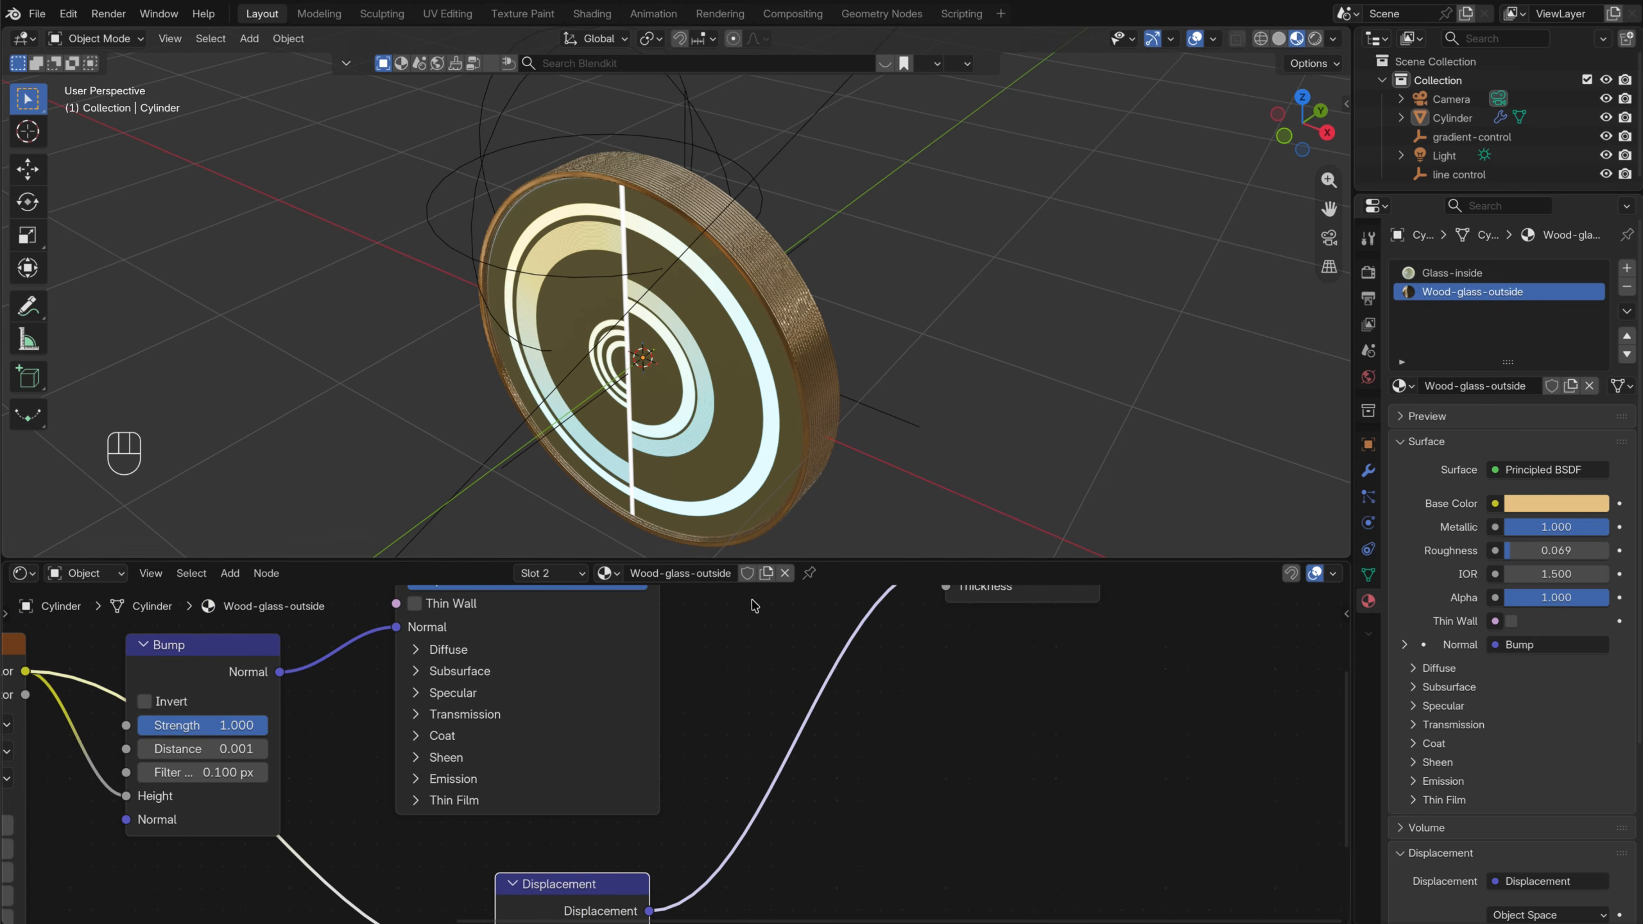
pyautogui.moveTo(811, 566); pyautogui.dragTo(808, 480)
pyautogui.press('Home')
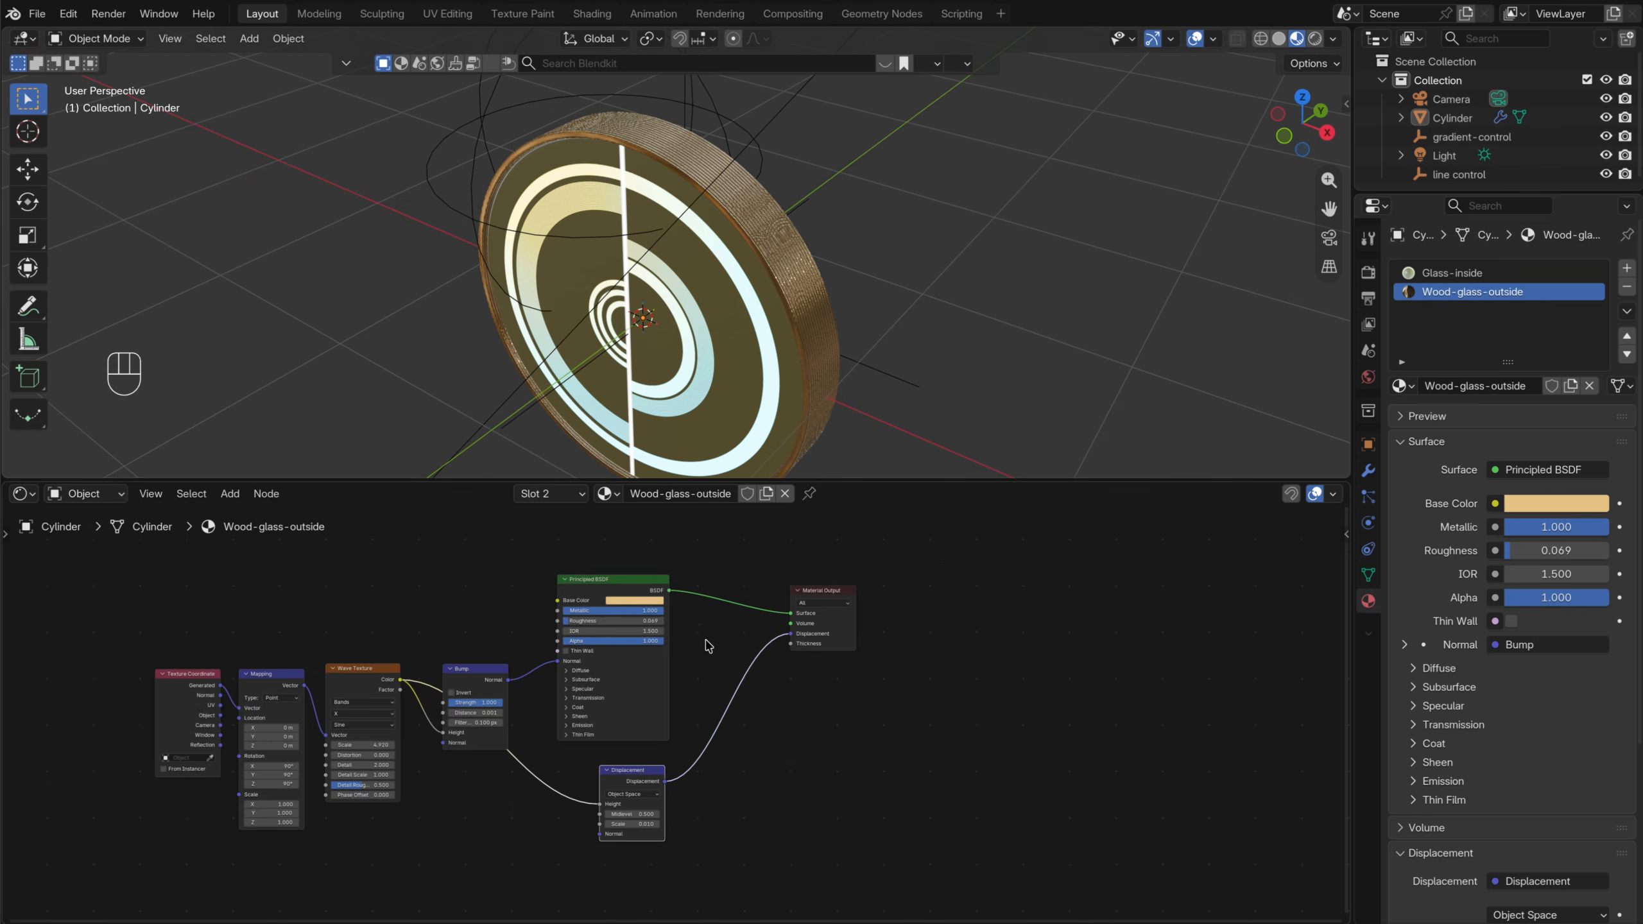
# Shift the Displacement node slightly and move the Material Output farther from the Principled BSDF
pyautogui.moveTo(647, 779); pyautogui.dragTo(613, 787)
pyautogui.moveTo(933, 651); pyautogui.dragTo(770, 750, button='middle')
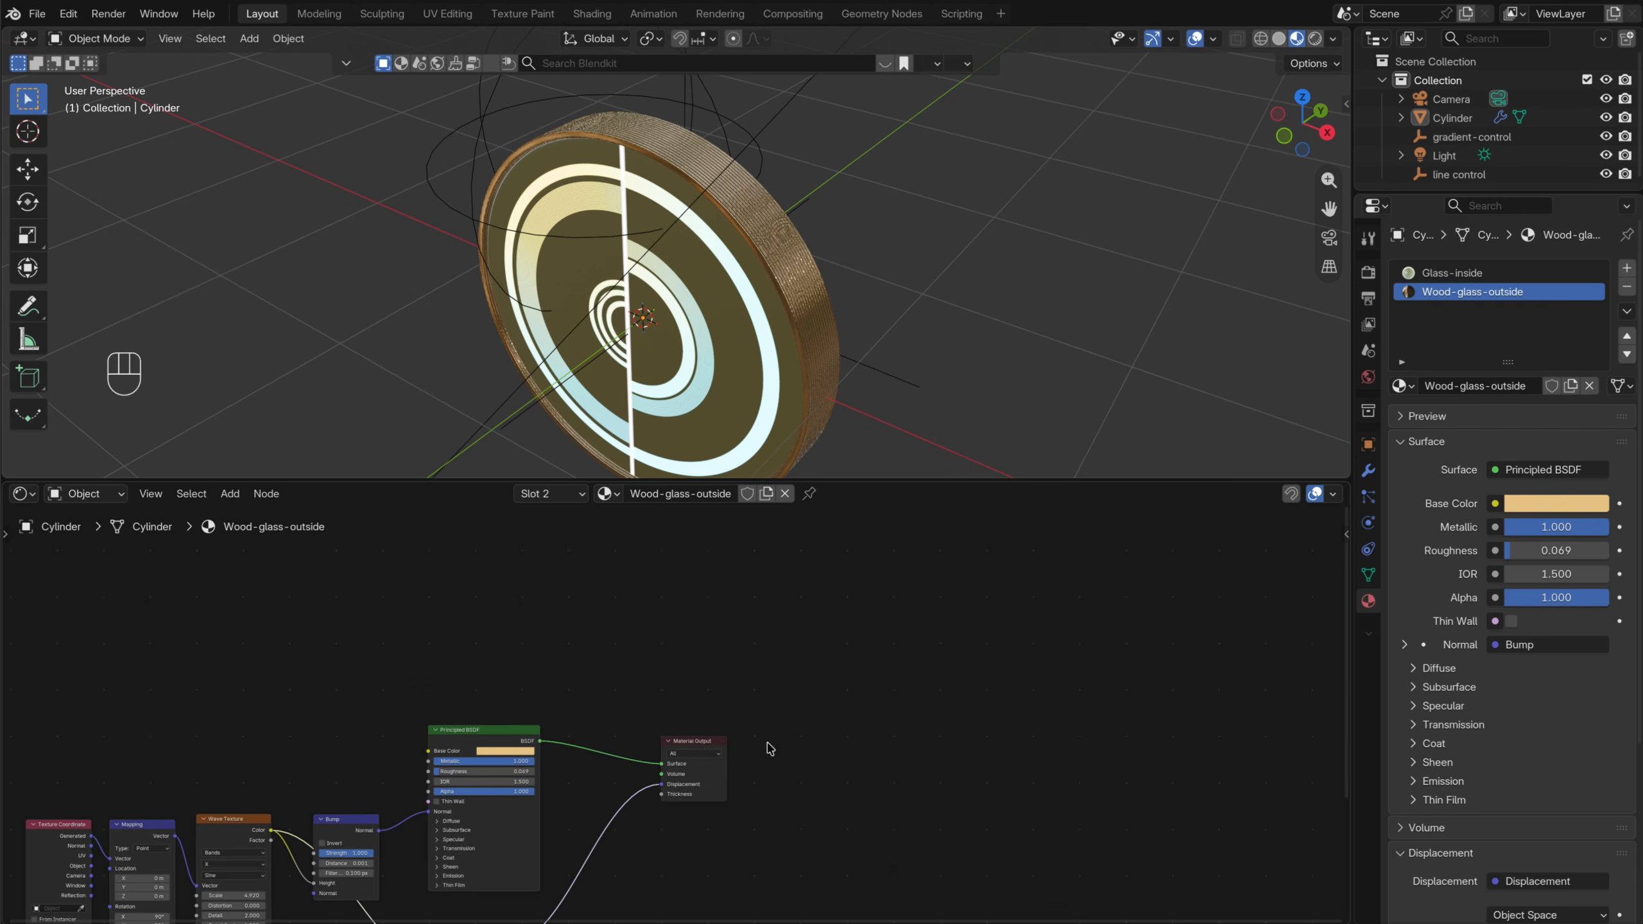
pyautogui.moveTo(709, 744); pyautogui.dragTo(970, 740)
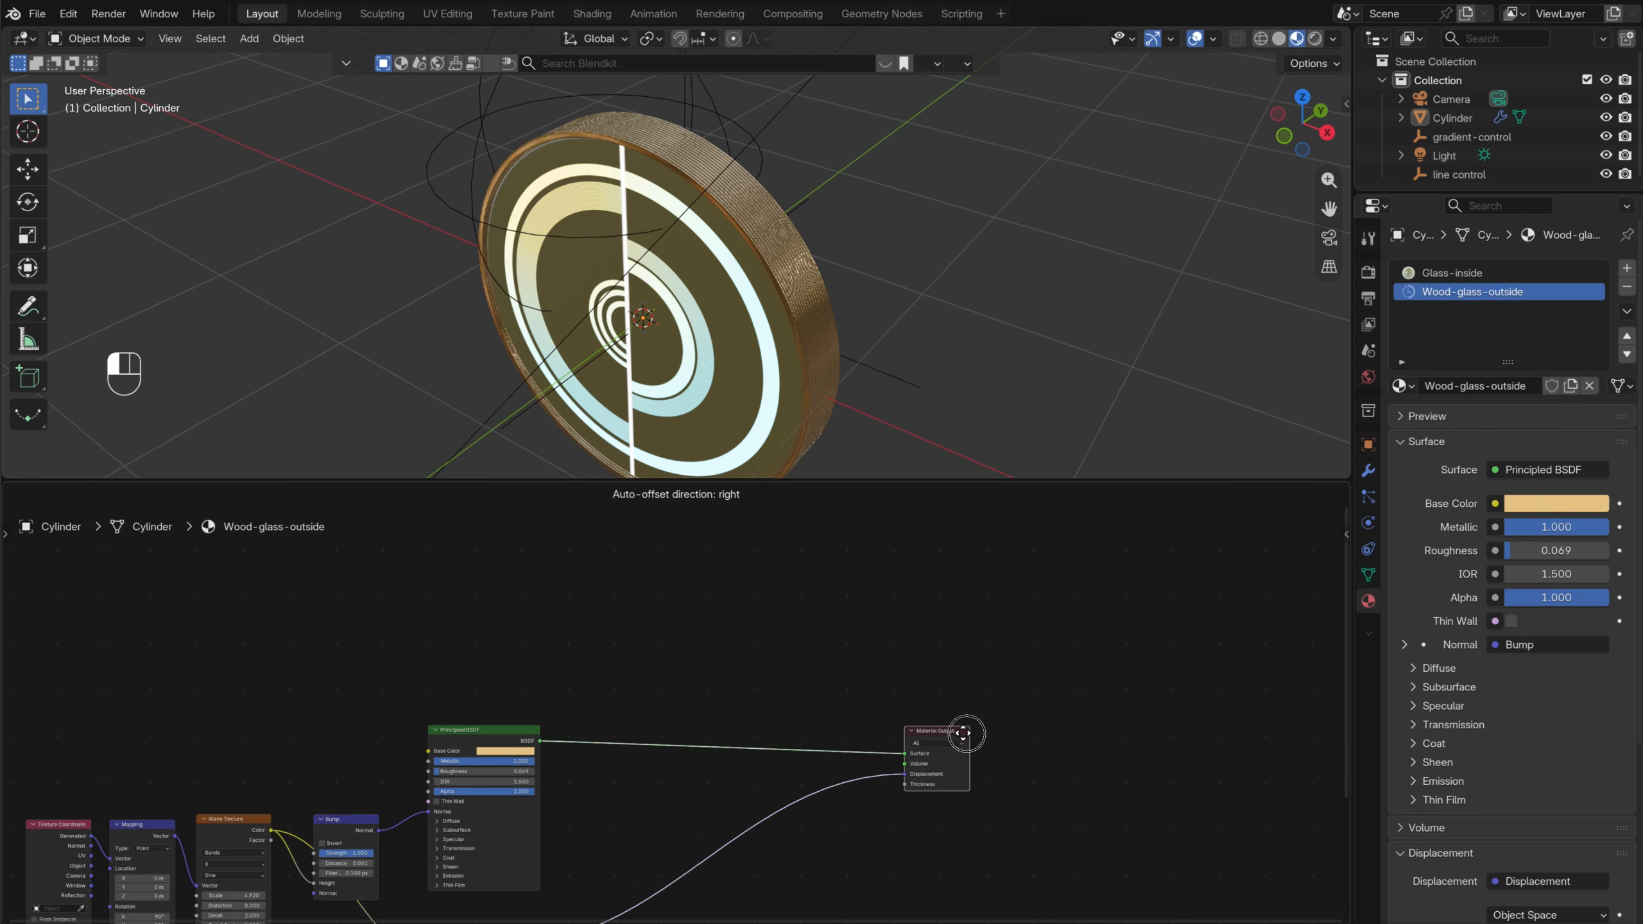
# Insert a Mix Shader node between the Principled BSDF and the Material Output's Surface
pyautogui.hotkey('shift', 'a')
pyautogui.click(796, 645)
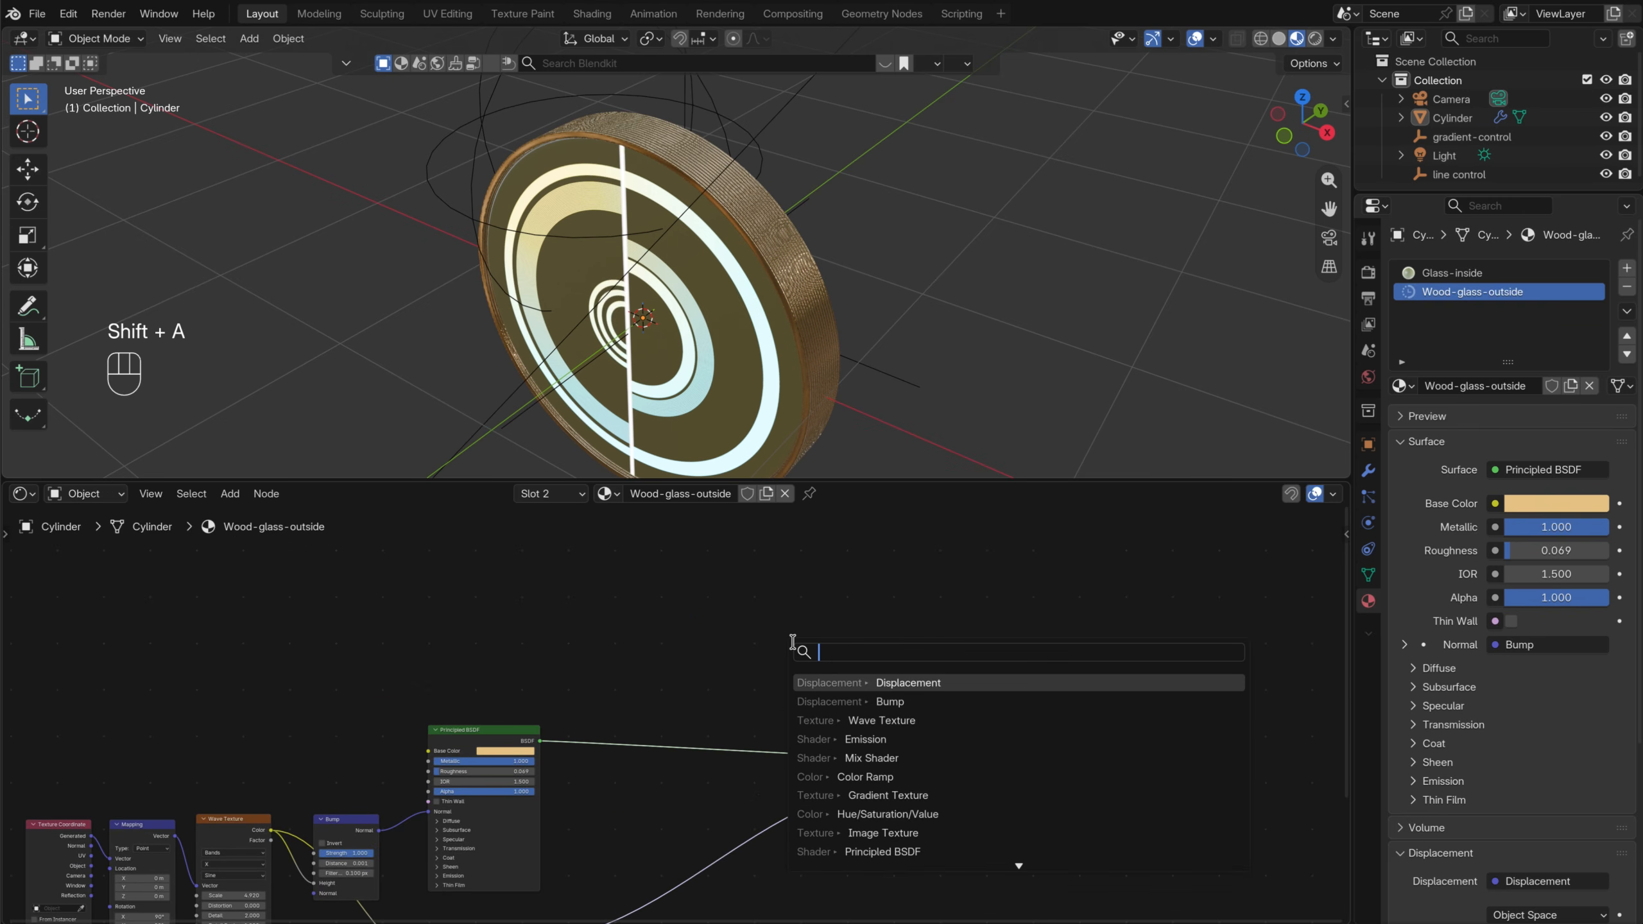
pyautogui.write('mix')
pyautogui.press('Down')
pyautogui.press('Down')
pyautogui.press('Down')
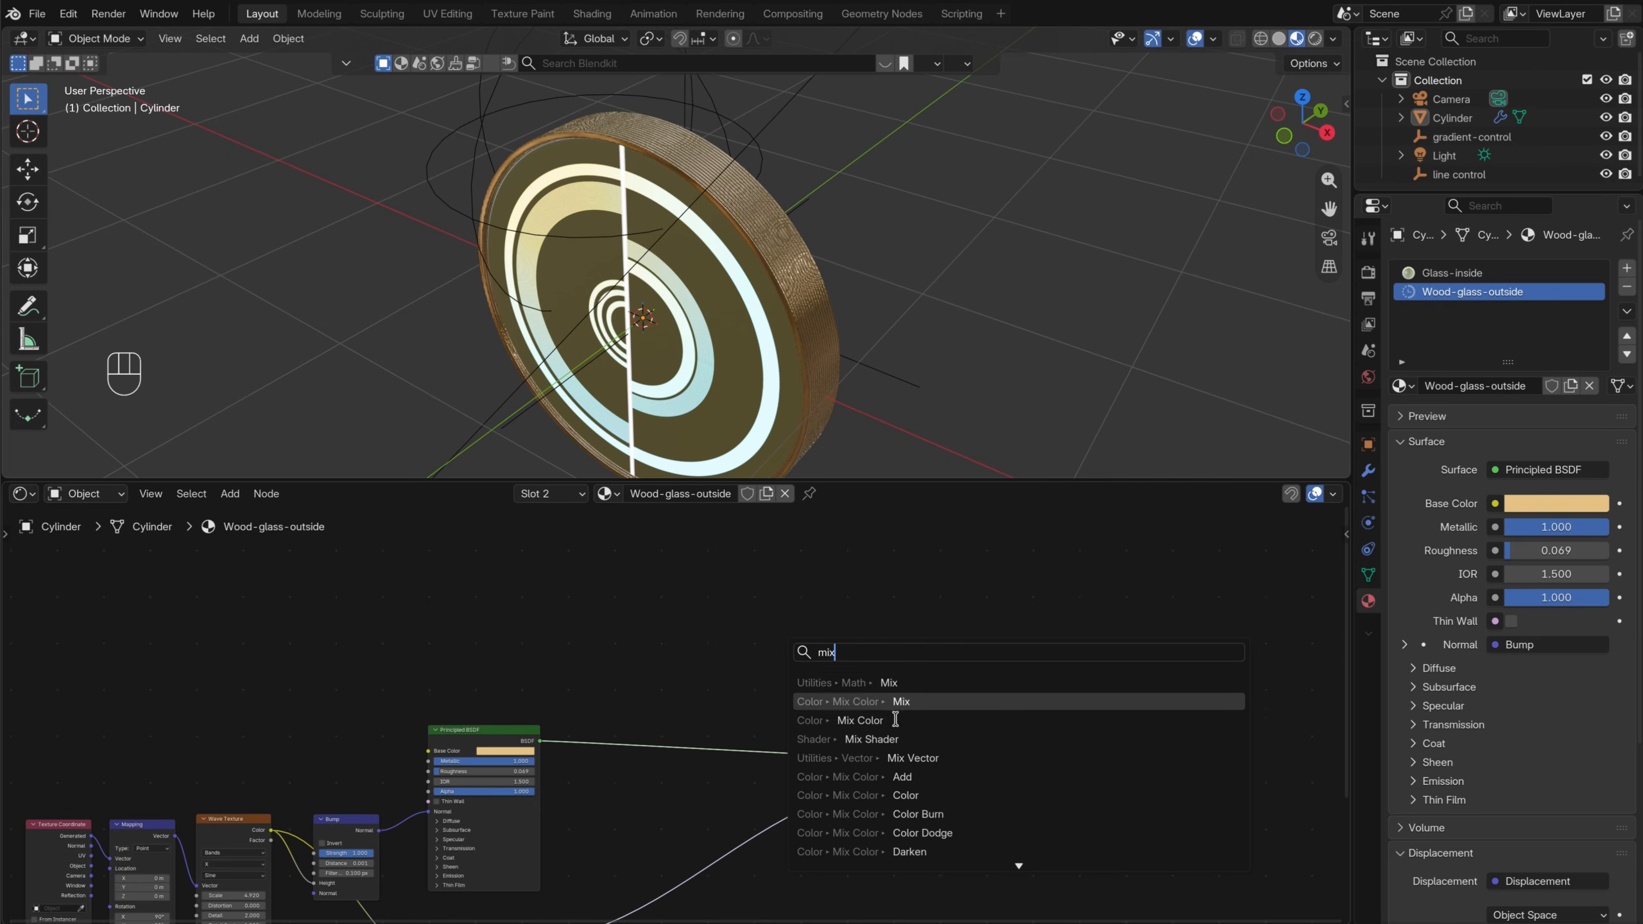
pyautogui.press('Return')
pyautogui.click(742, 720)
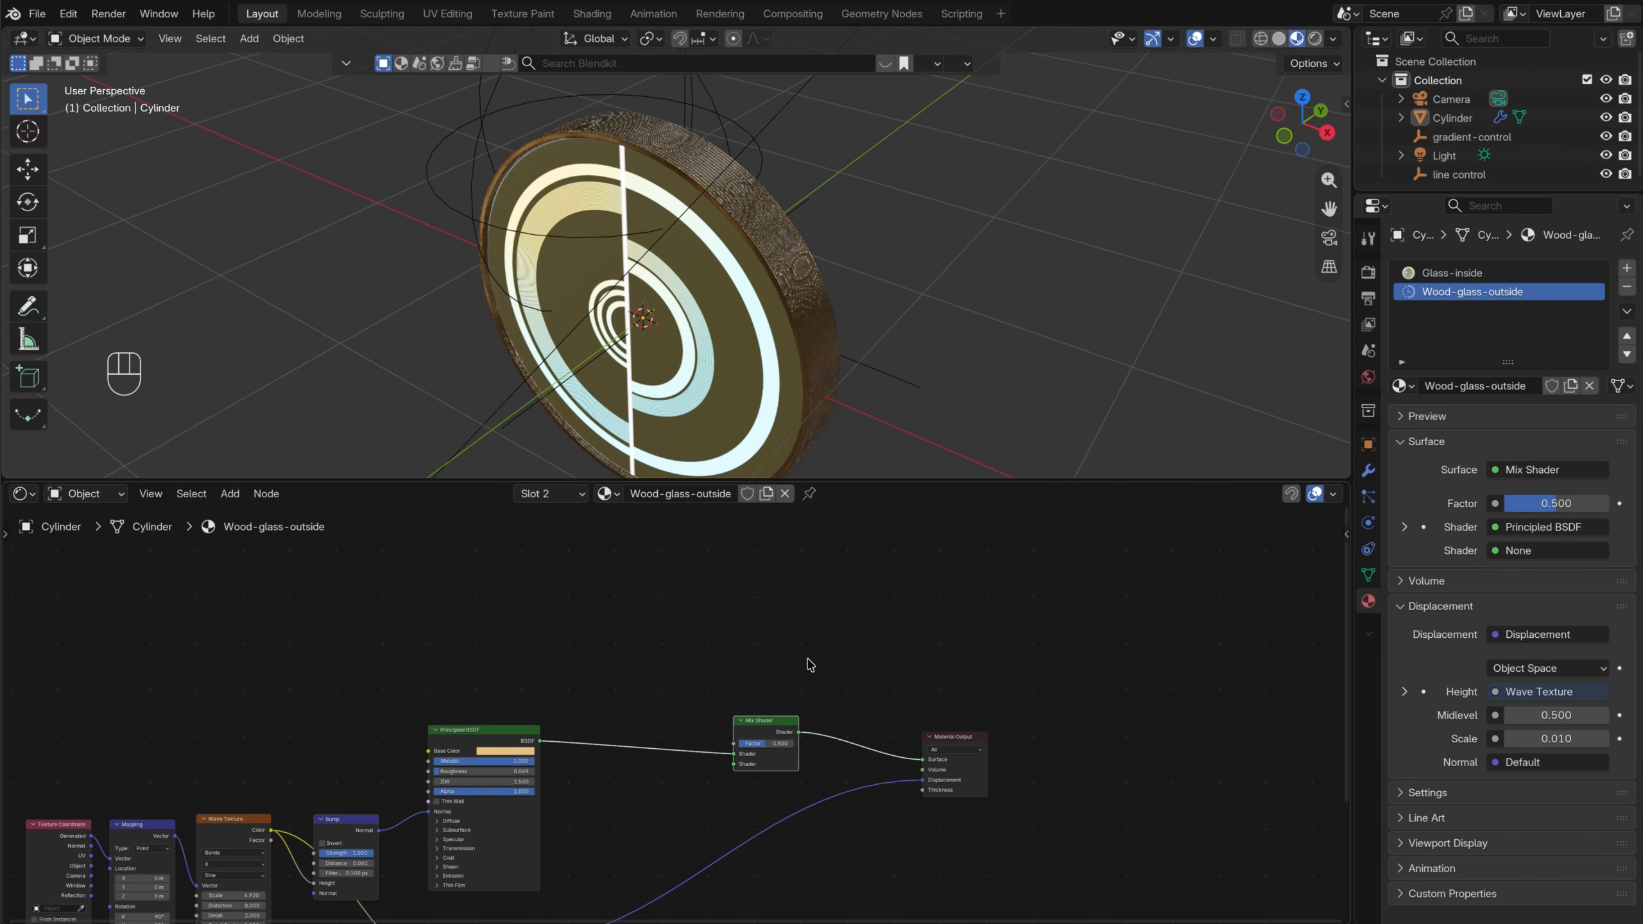
# Add an Emission node above the Principled BSDF and connect it to the Mix Shader's second Shader input
pyautogui.scroll(3, 635, 653)
pyautogui.hotkey('shift', 'a')
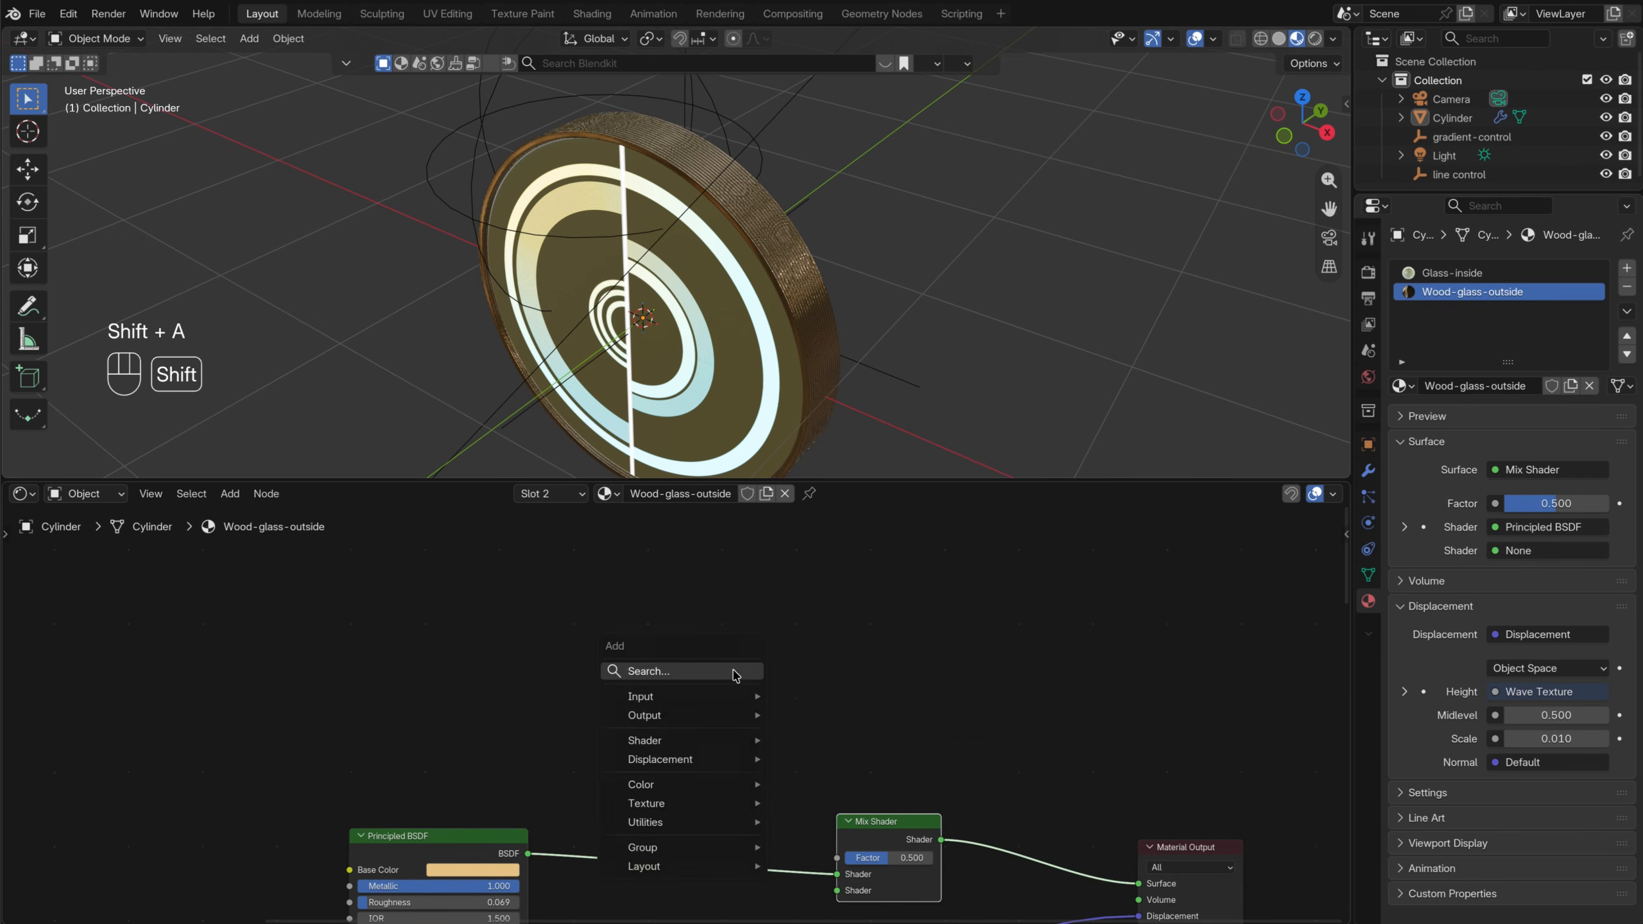
pyautogui.click(733, 672)
pyautogui.write('emi')
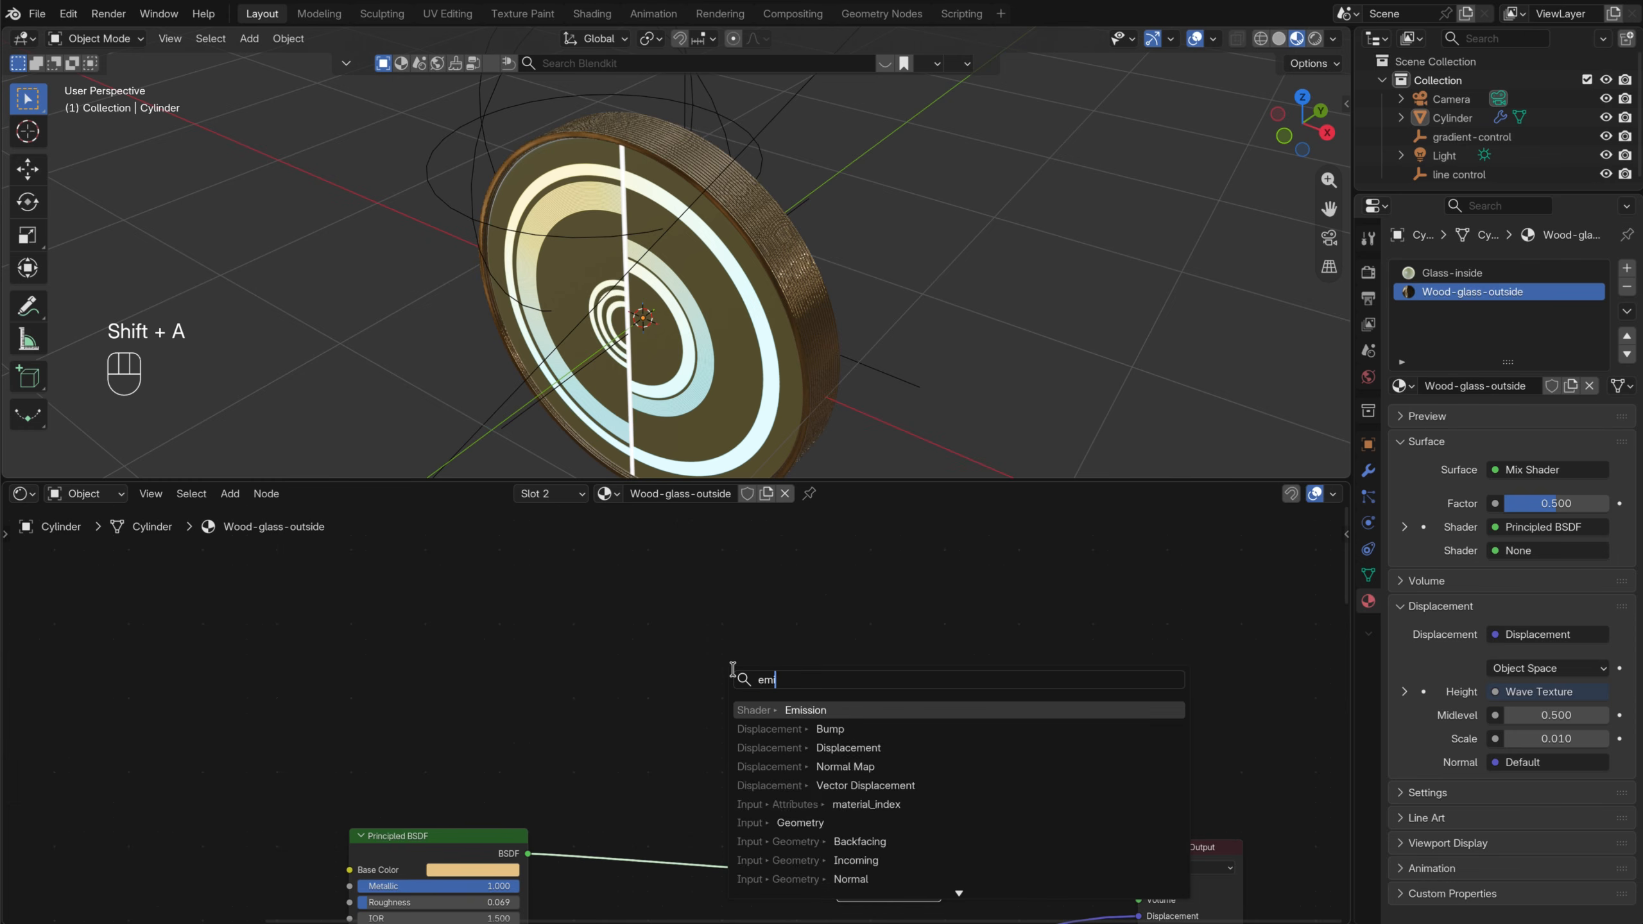
pyautogui.press('Return')
pyautogui.click(597, 623)
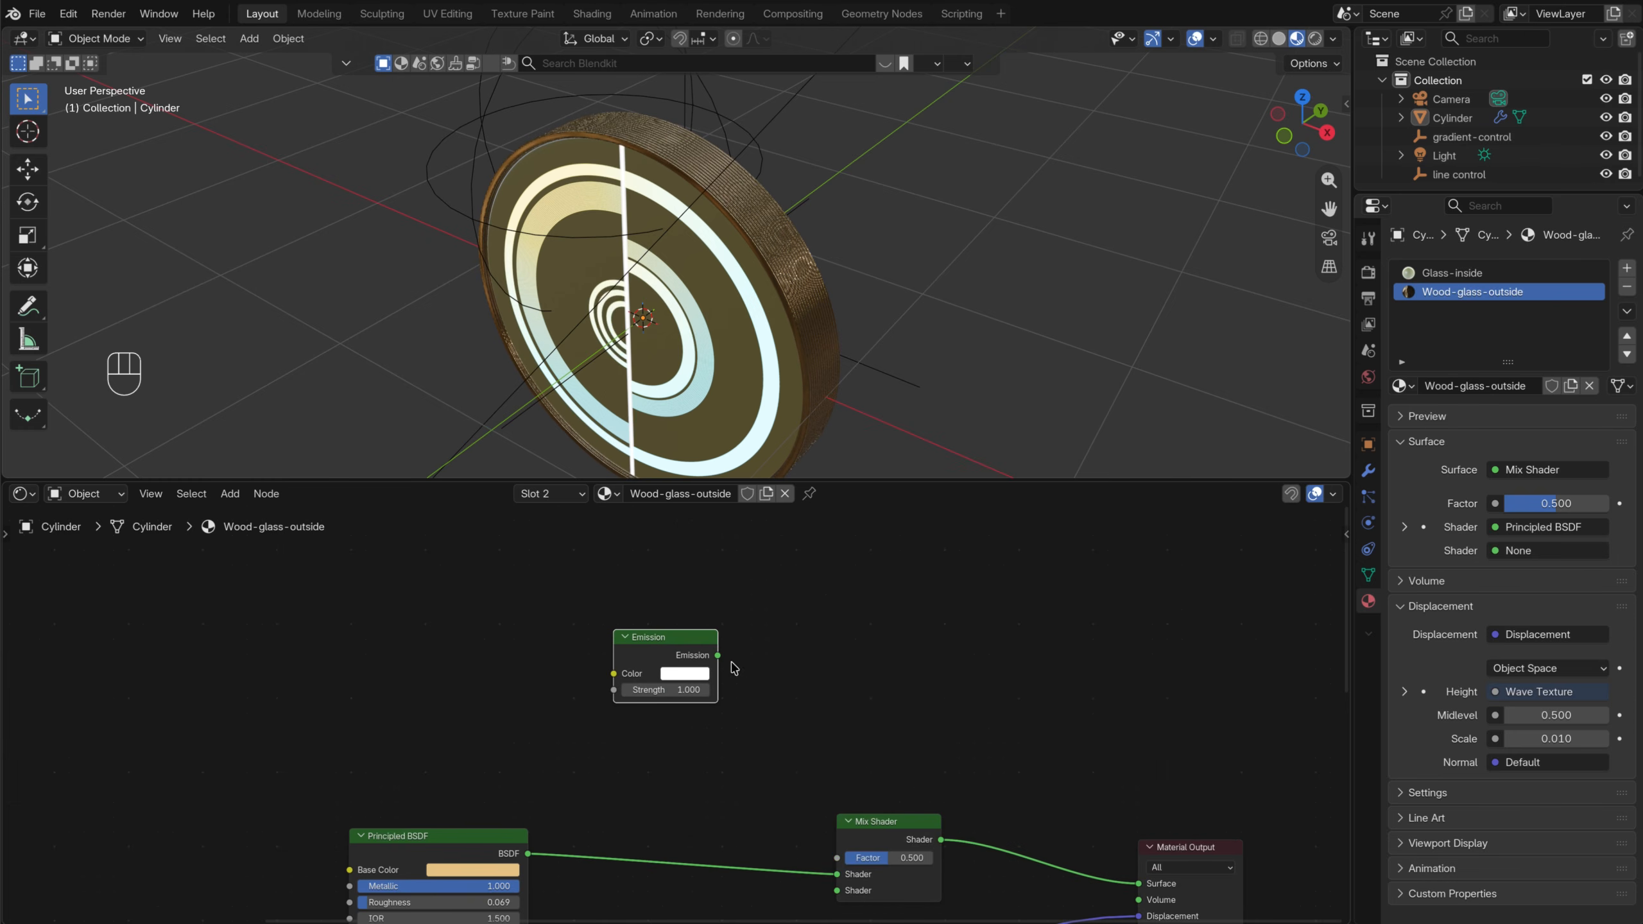
pyautogui.moveTo(768, 753); pyautogui.dragTo(839, 788)
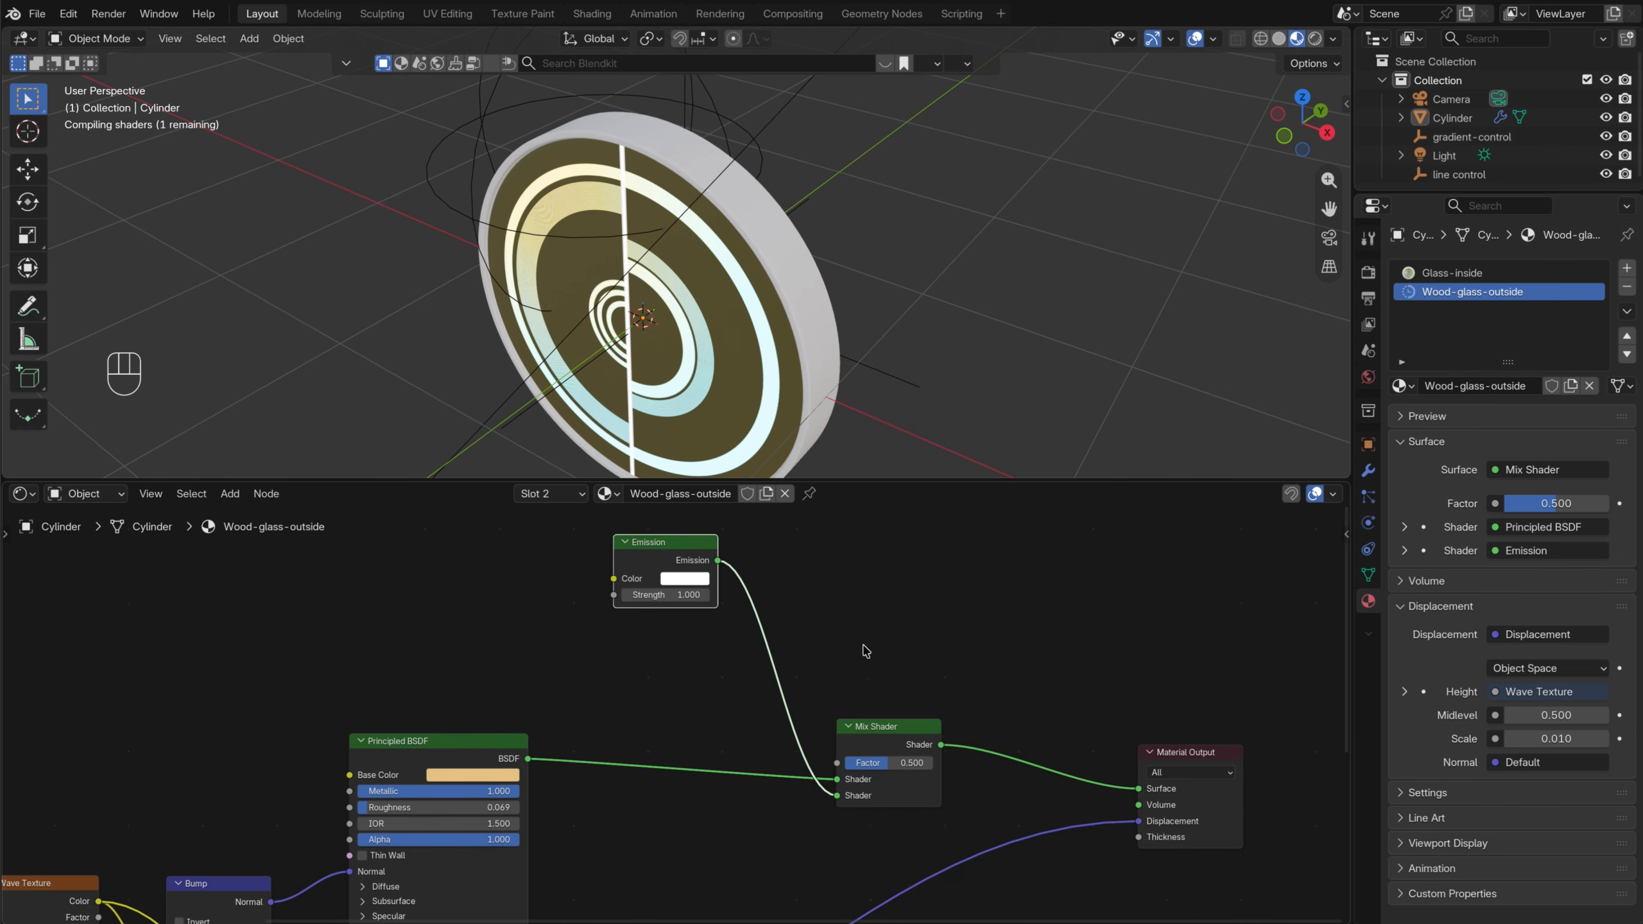
# In the Glass-inside material, copy the line control Texture Coordinate, Mapping, Gradient Texture and Color Ramp nodes
pyautogui.click(1473, 274)
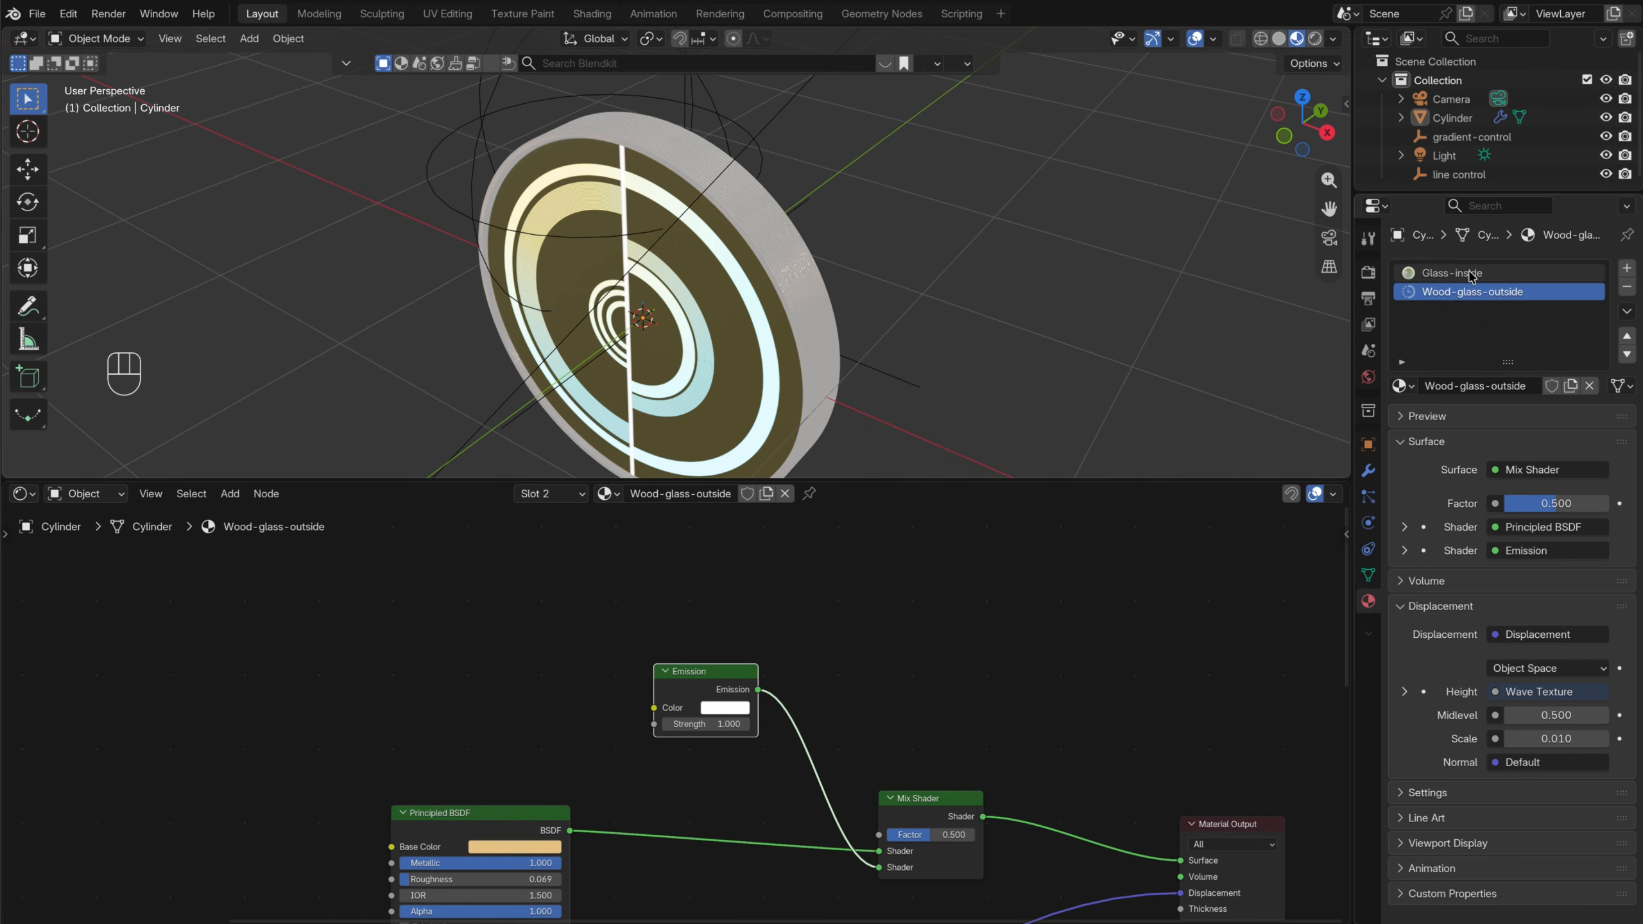
pyautogui.scroll(-6, 697, 733)
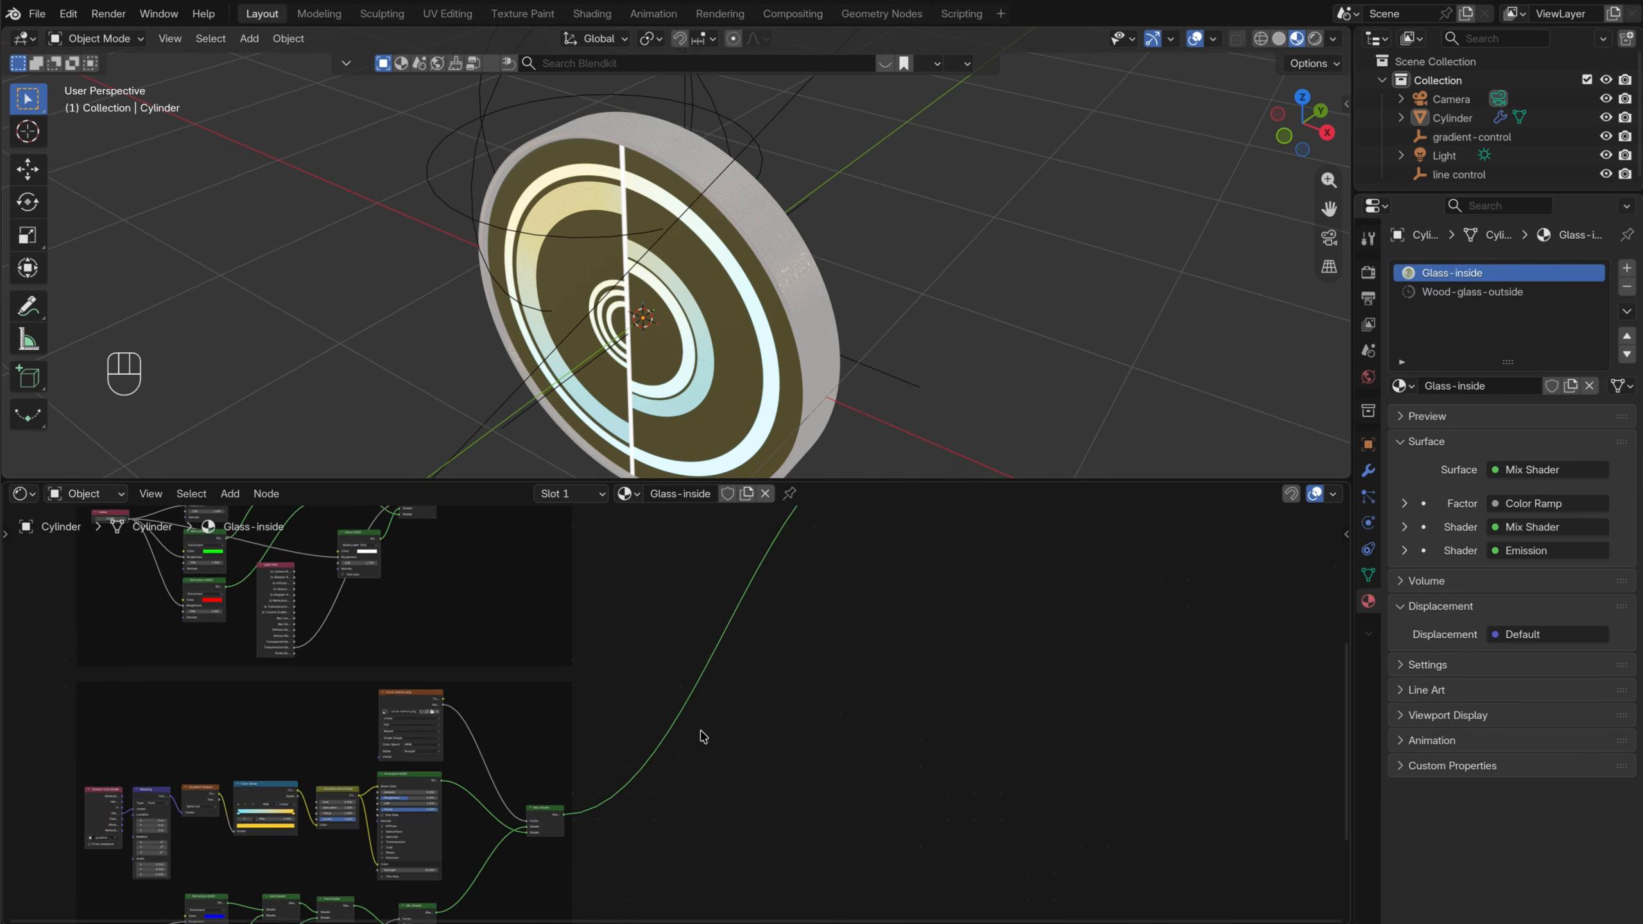
pyautogui.moveTo(779, 527); pyautogui.dragTo(781, 560, button='middle')
pyautogui.moveTo(831, 130); pyautogui.dragTo(847, 260, button='middle')
pyautogui.scroll(4, 849, 261)
pyautogui.scroll(8, 1048, 686)
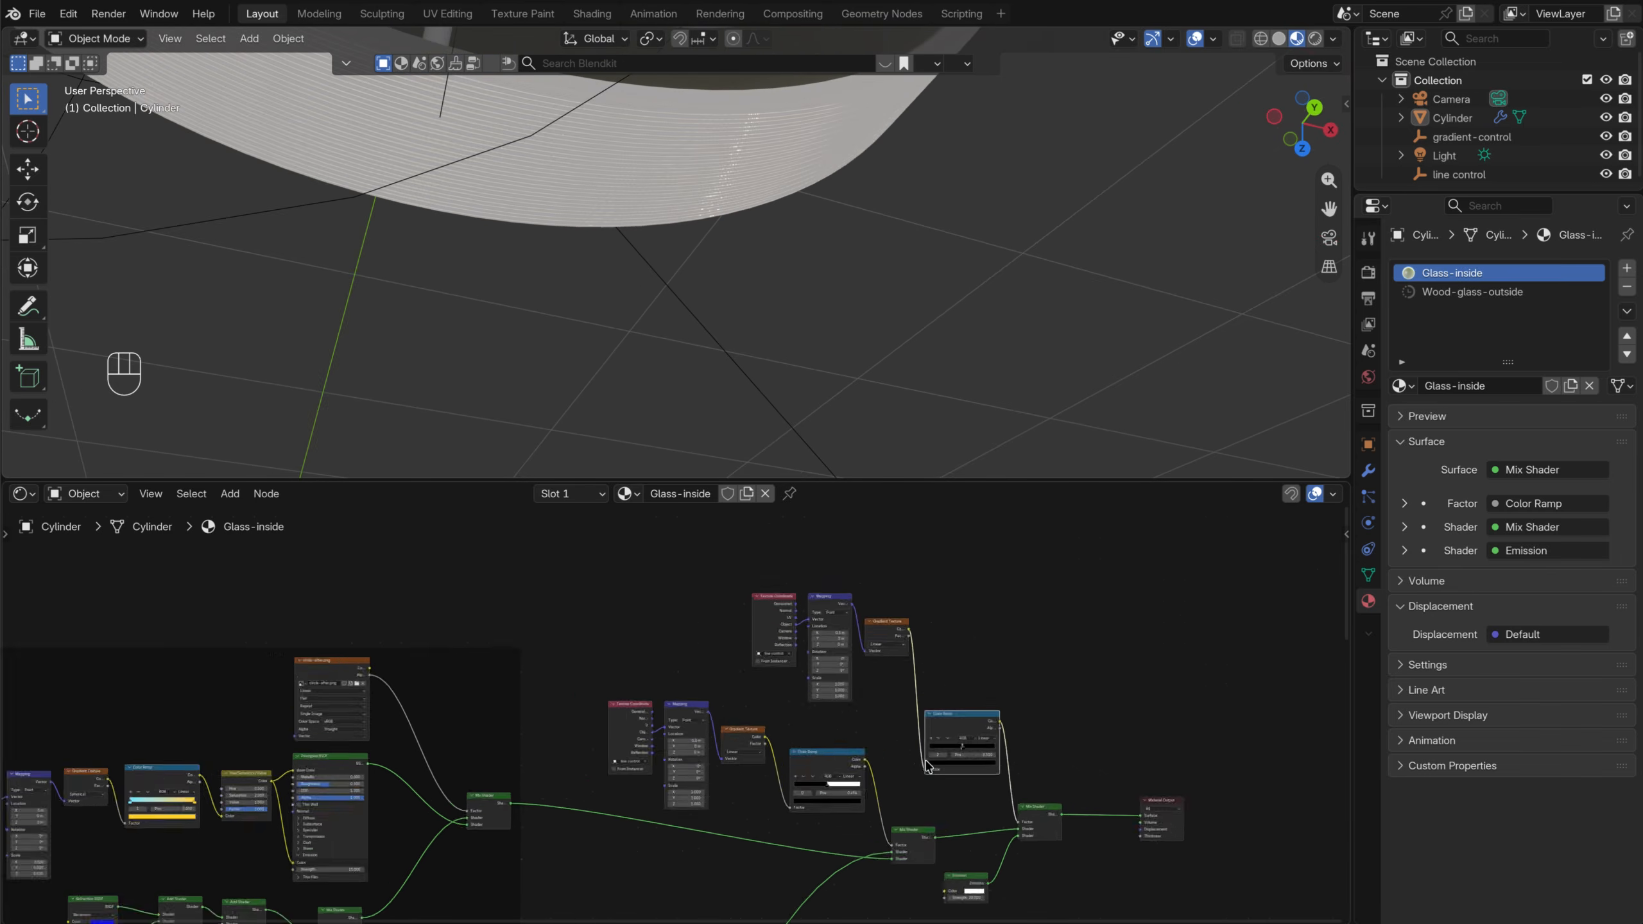
pyautogui.moveTo(1076, 712); pyautogui.dragTo(655, 689, button='middle')
pyautogui.scroll(3, 642, 617)
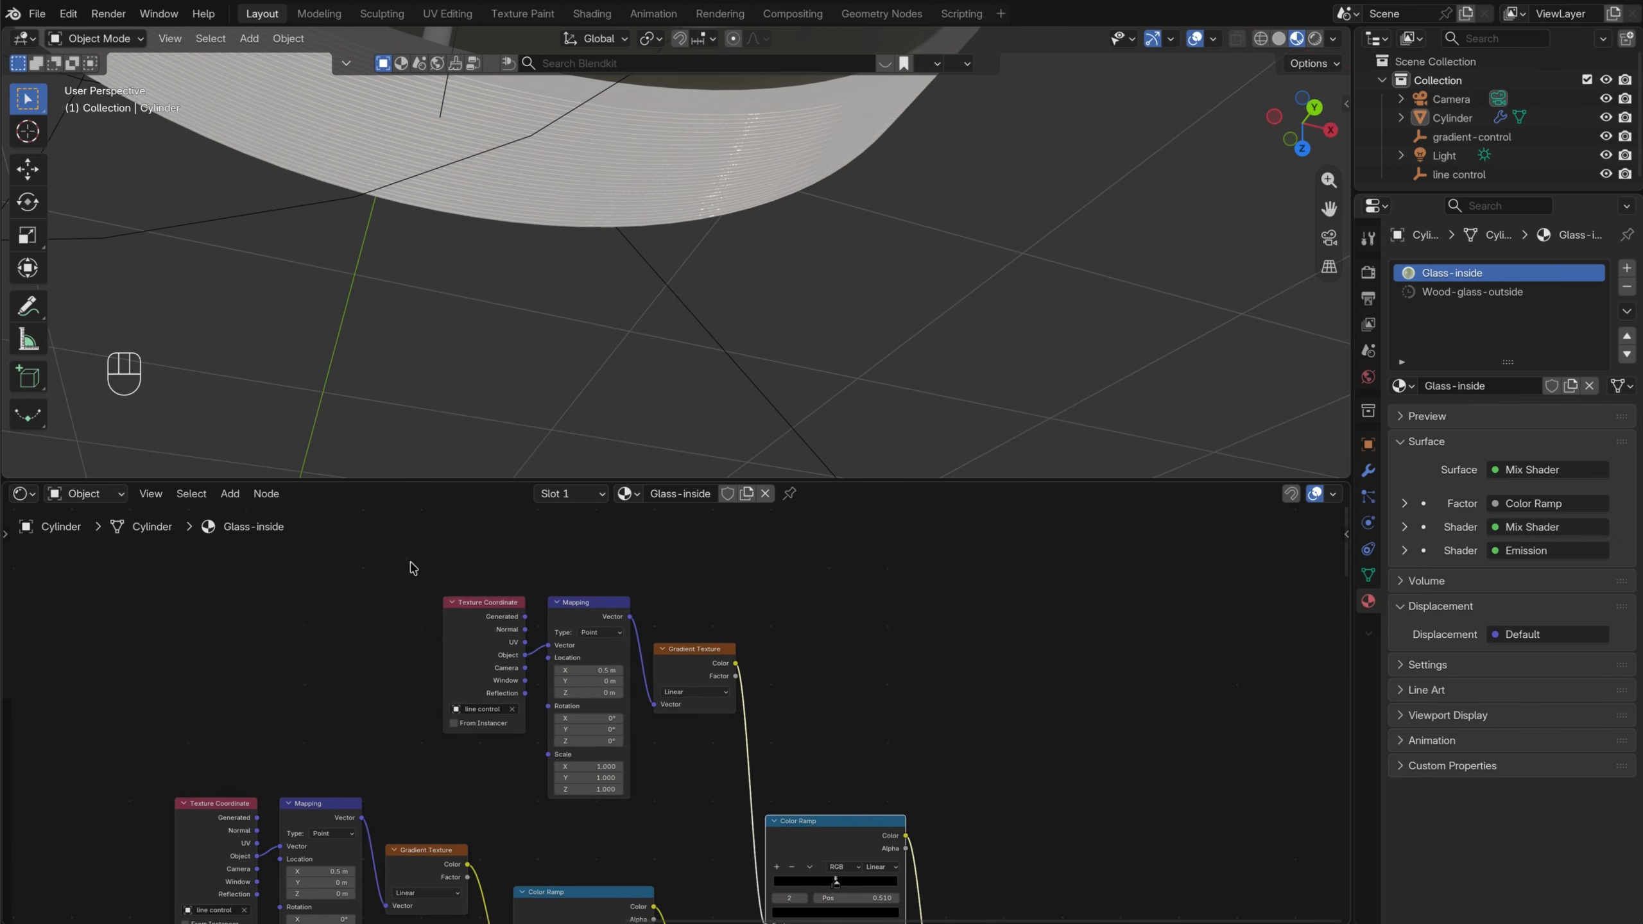
pyautogui.moveTo(384, 543); pyautogui.dragTo(922, 759)
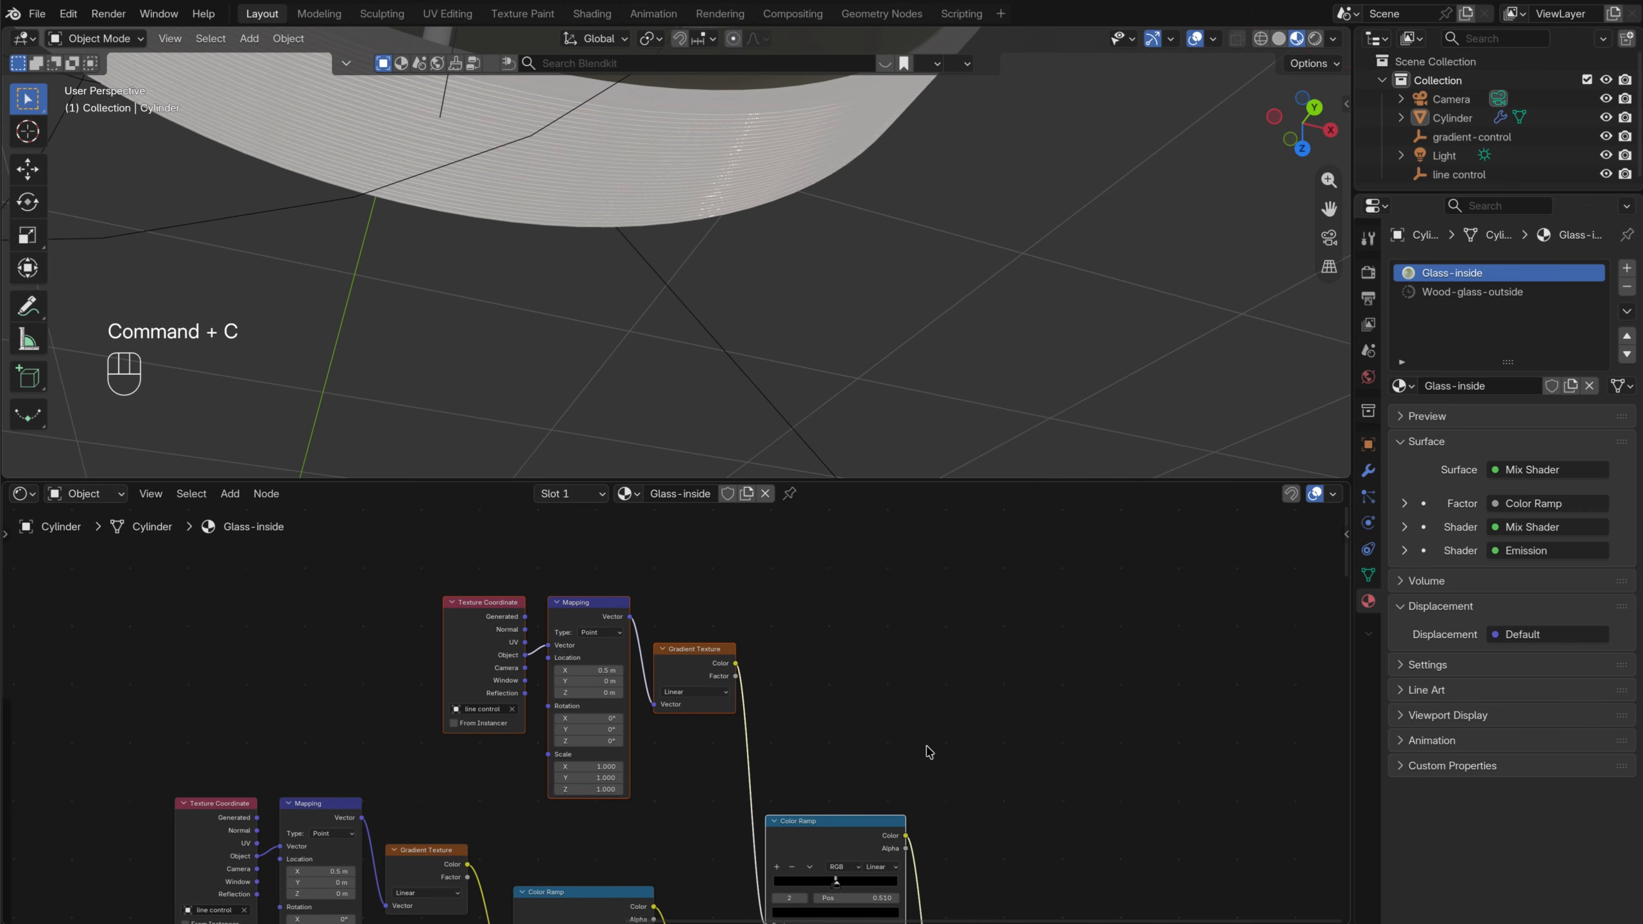
# Paste the copied nodes into the Wood-glass-outside material and connect the Color Ramp's Color to the Mix Shader's Factor
pyautogui.click(1480, 293)
pyautogui.moveTo(789, 617); pyautogui.dragTo(935, 686, button='middle')
pyautogui.press('super+v')
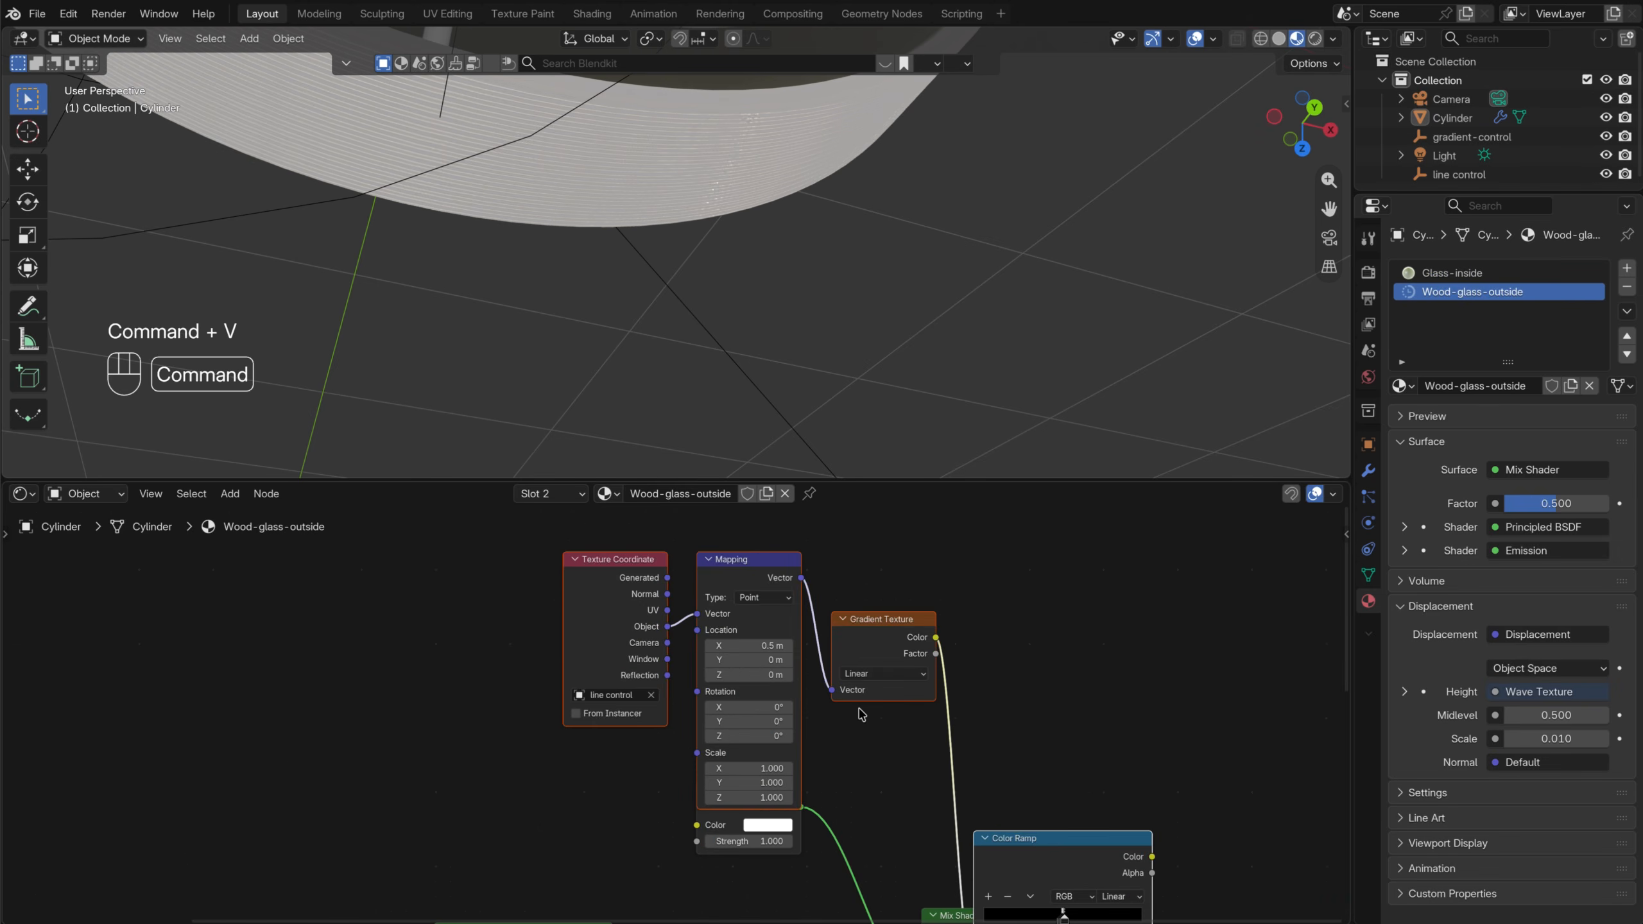
pyautogui.hscroll(8, 860, 714)
pyautogui.scroll(-5, 860, 714)
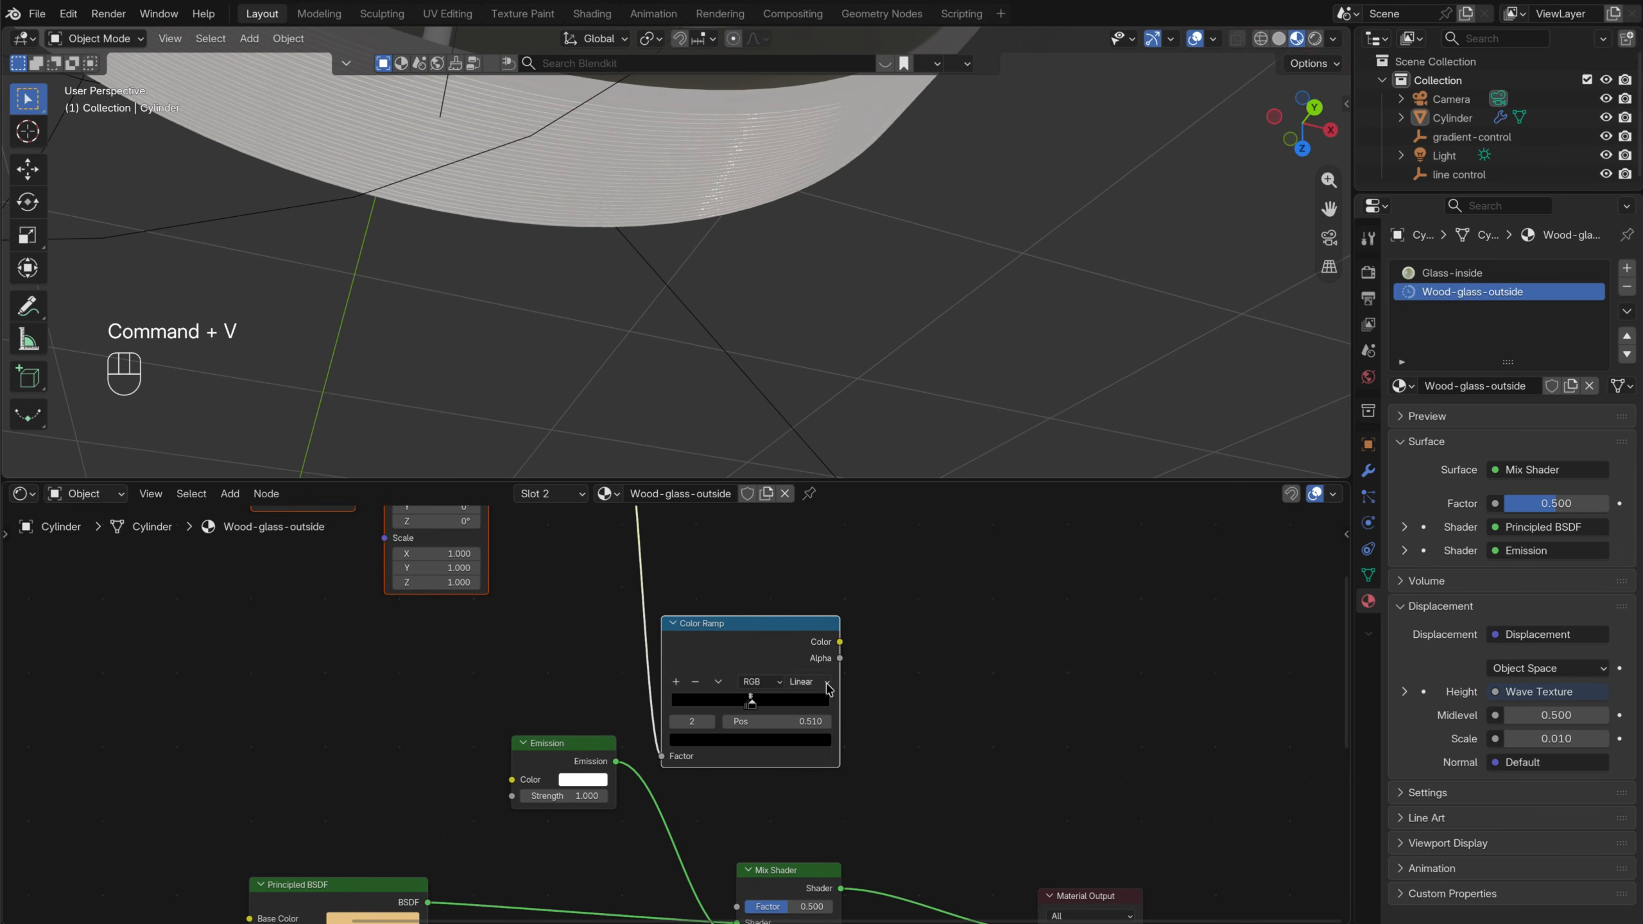
pyautogui.scroll(-2, 836, 587)
pyautogui.moveTo(848, 585); pyautogui.dragTo(730, 840)
# Set the Emission node's Strength to 20 while viewing the white line where it crosses the rim up close
pyautogui.moveTo(735, 409); pyautogui.dragTo(607, 243, button='middle')
pyautogui.scroll(6, 577, 304)
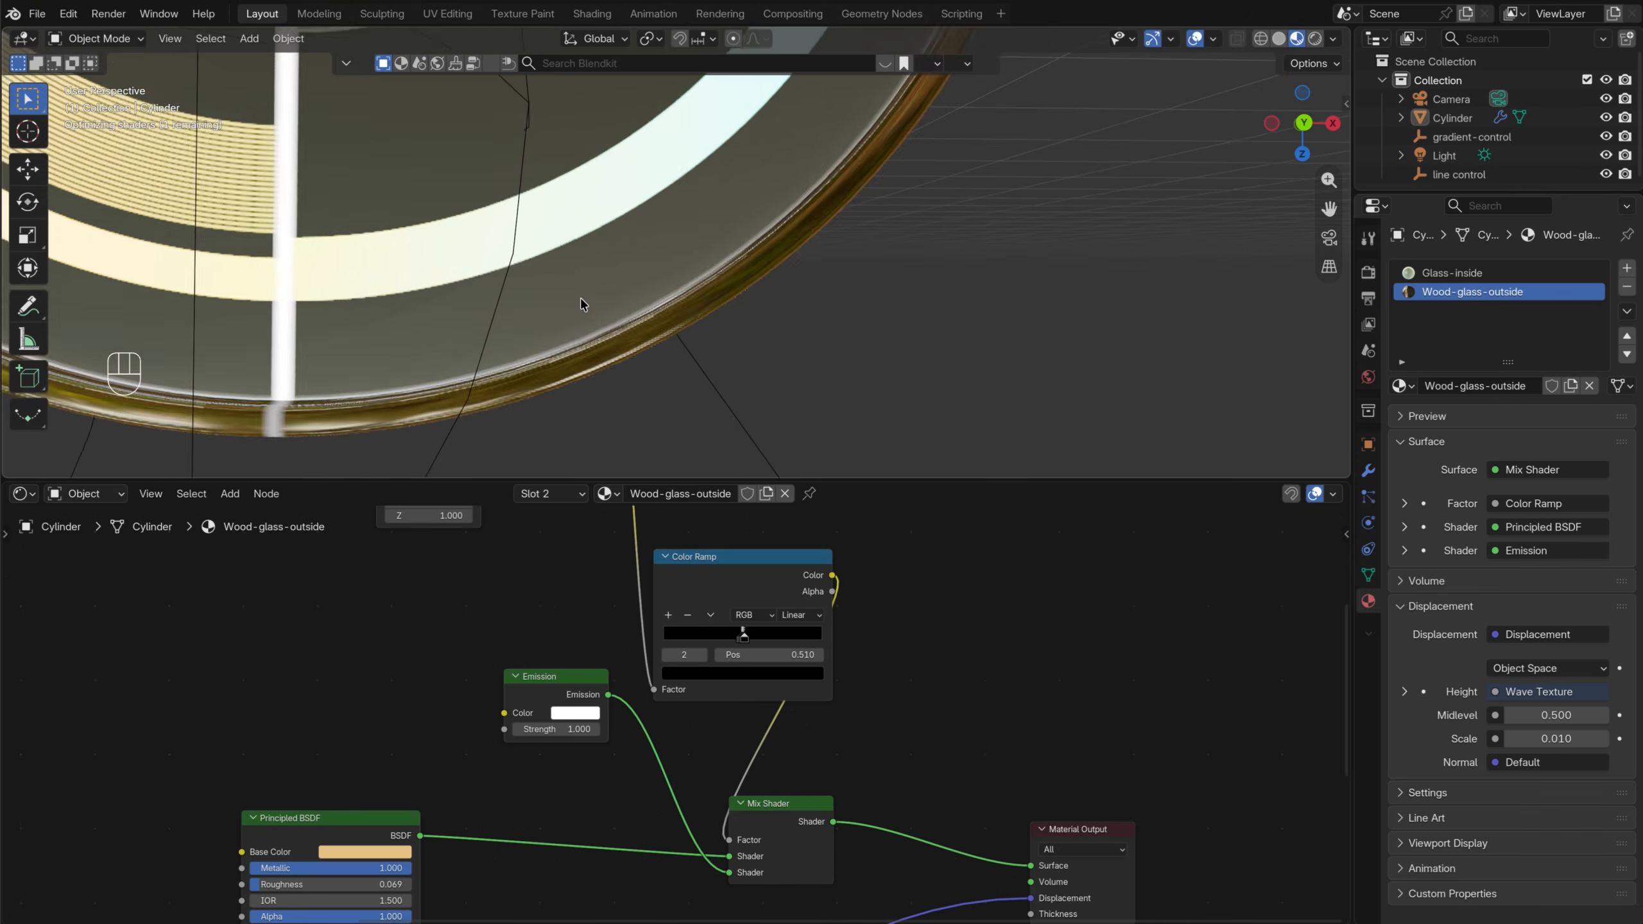
pyautogui.keyDown('shift'); pyautogui.moveTo(581, 301); pyautogui.dragTo(807, 302, button='middle'); pyautogui.keyUp('shift')
pyautogui.scroll(2, 712, 363)
pyautogui.moveTo(673, 387); pyautogui.dragTo(637, 387, button='middle')
pyautogui.keyDown('shift'); pyautogui.moveTo(625, 375); pyautogui.dragTo(730, 337, button='middle'); pyautogui.keyUp('shift')
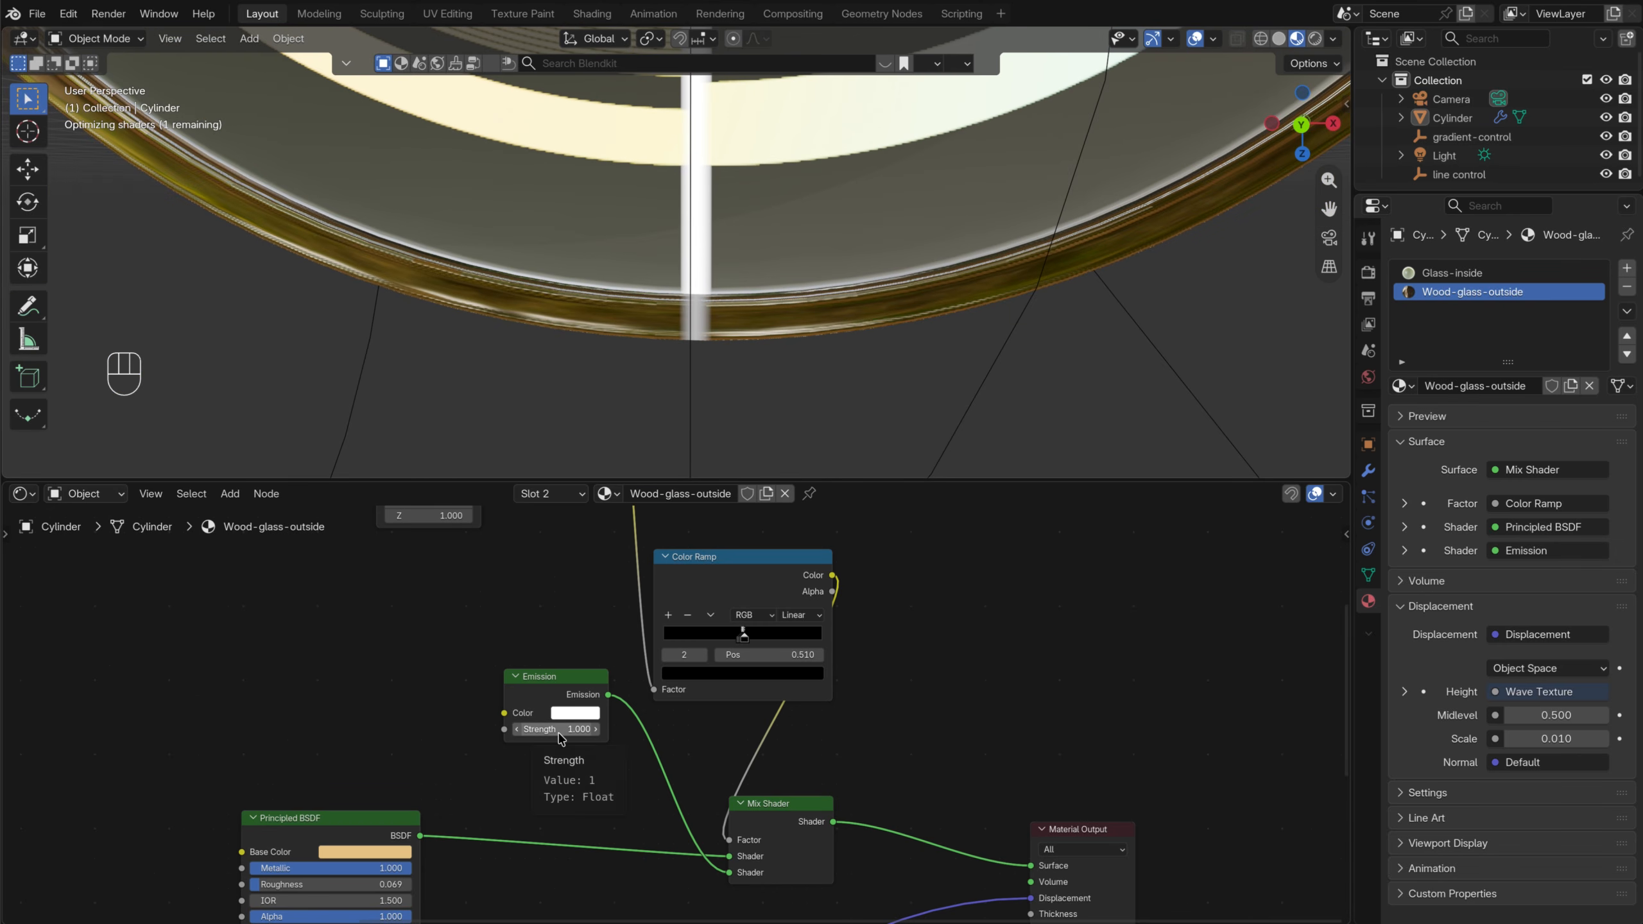
pyautogui.press('Return')
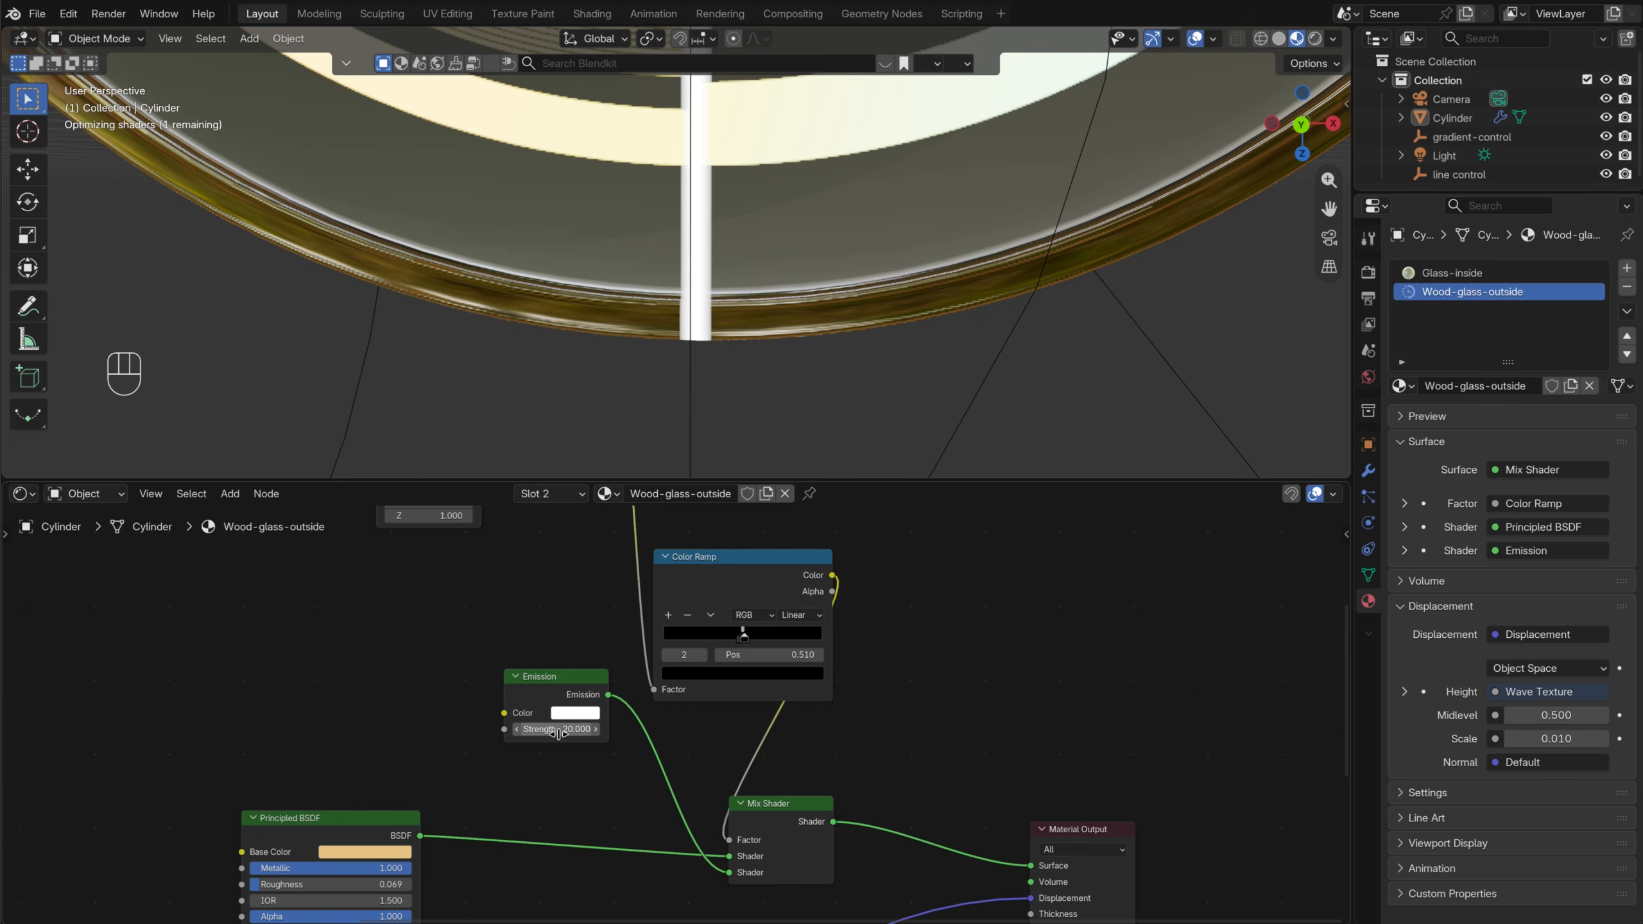
# Move the line control empty sideways across the disc to test the glowing line on the rim
pyautogui.scroll(-7, 797, 353)
pyautogui.moveTo(800, 292); pyautogui.dragTo(770, 239, button='middle')
pyautogui.keyDown('shift'); pyautogui.moveTo(770, 220); pyautogui.dragTo(808, 248, button='middle'); pyautogui.keyUp('shift')
pyautogui.moveTo(807, 249); pyautogui.dragTo(813, 303, button='middle')
pyautogui.click(775, 248)
pyautogui.scroll(-3, 790, 250)
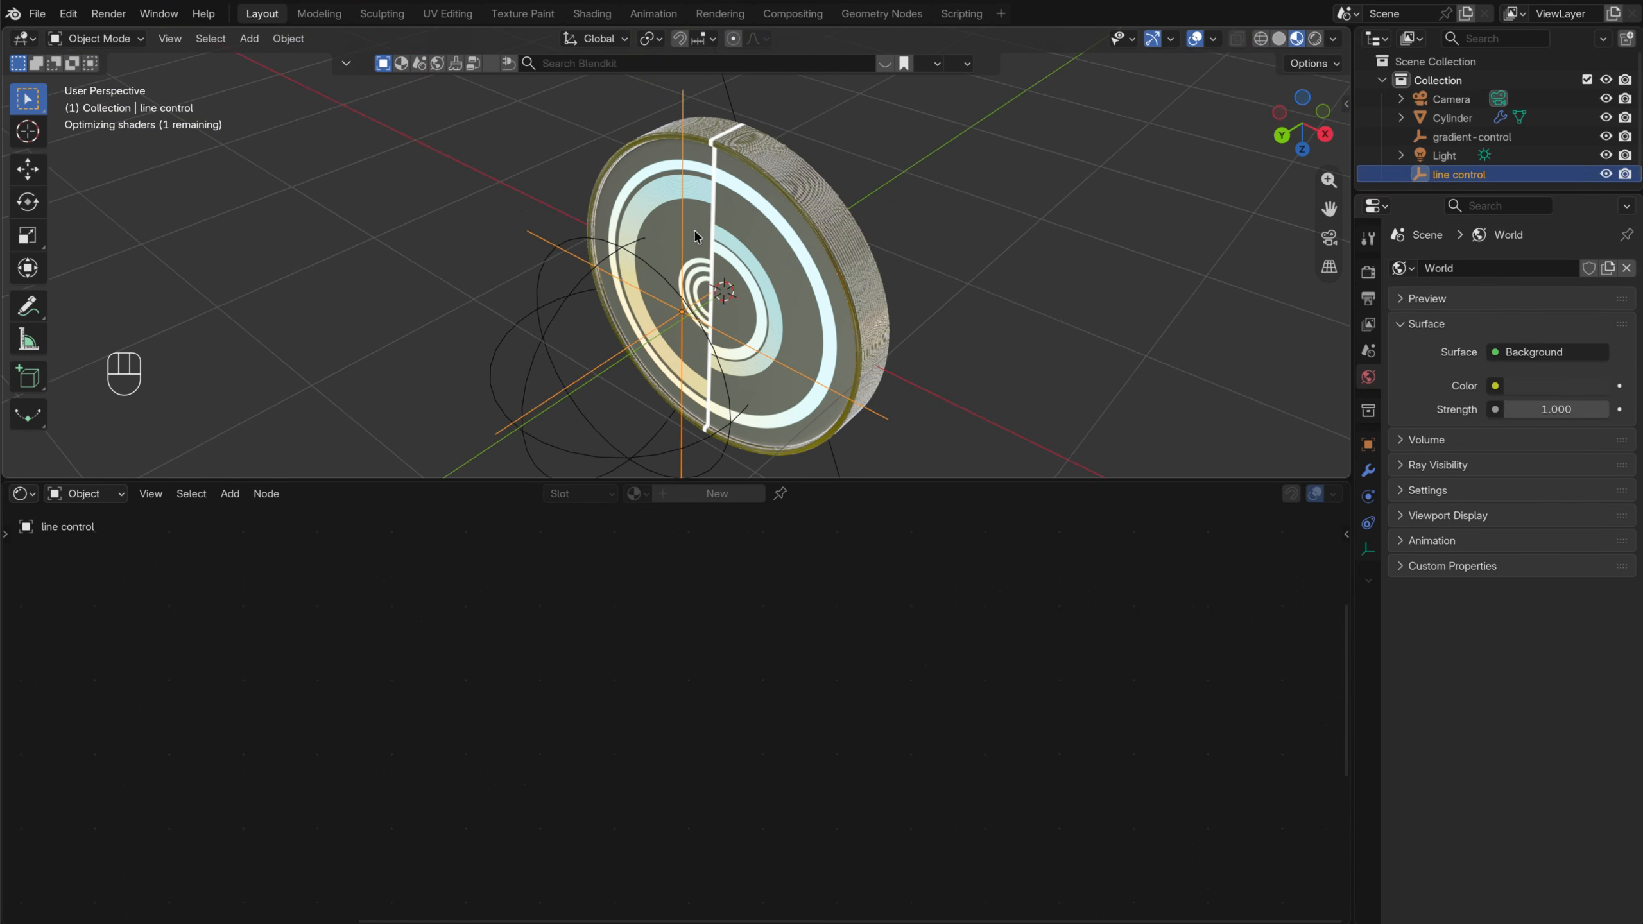
pyautogui.press('g')
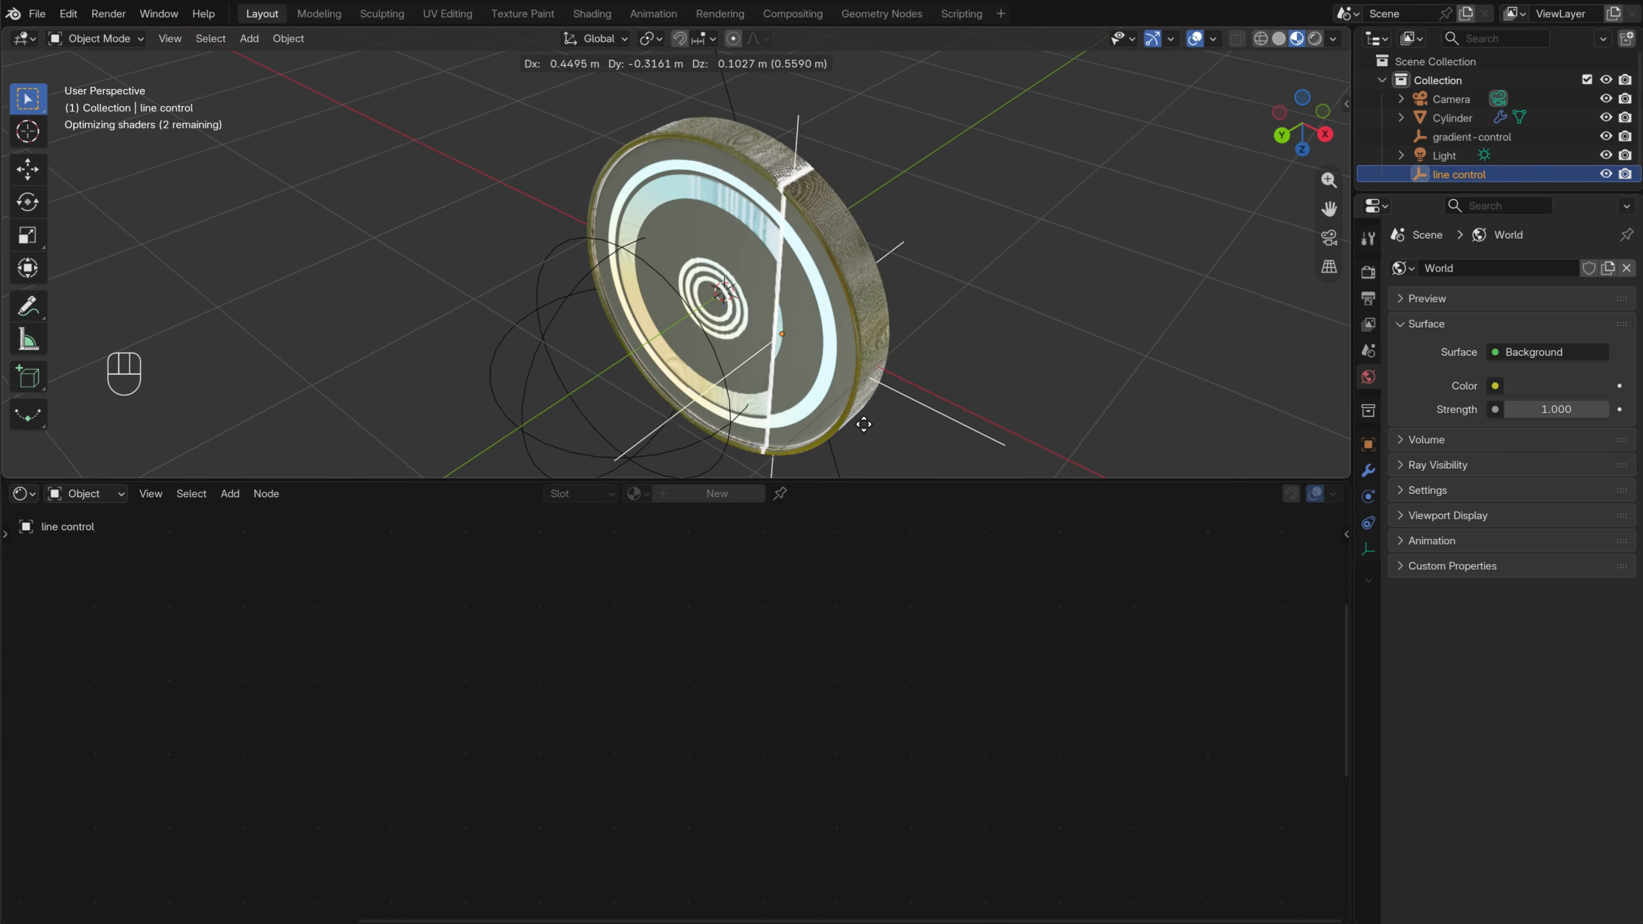
pyautogui.click(806, 411)
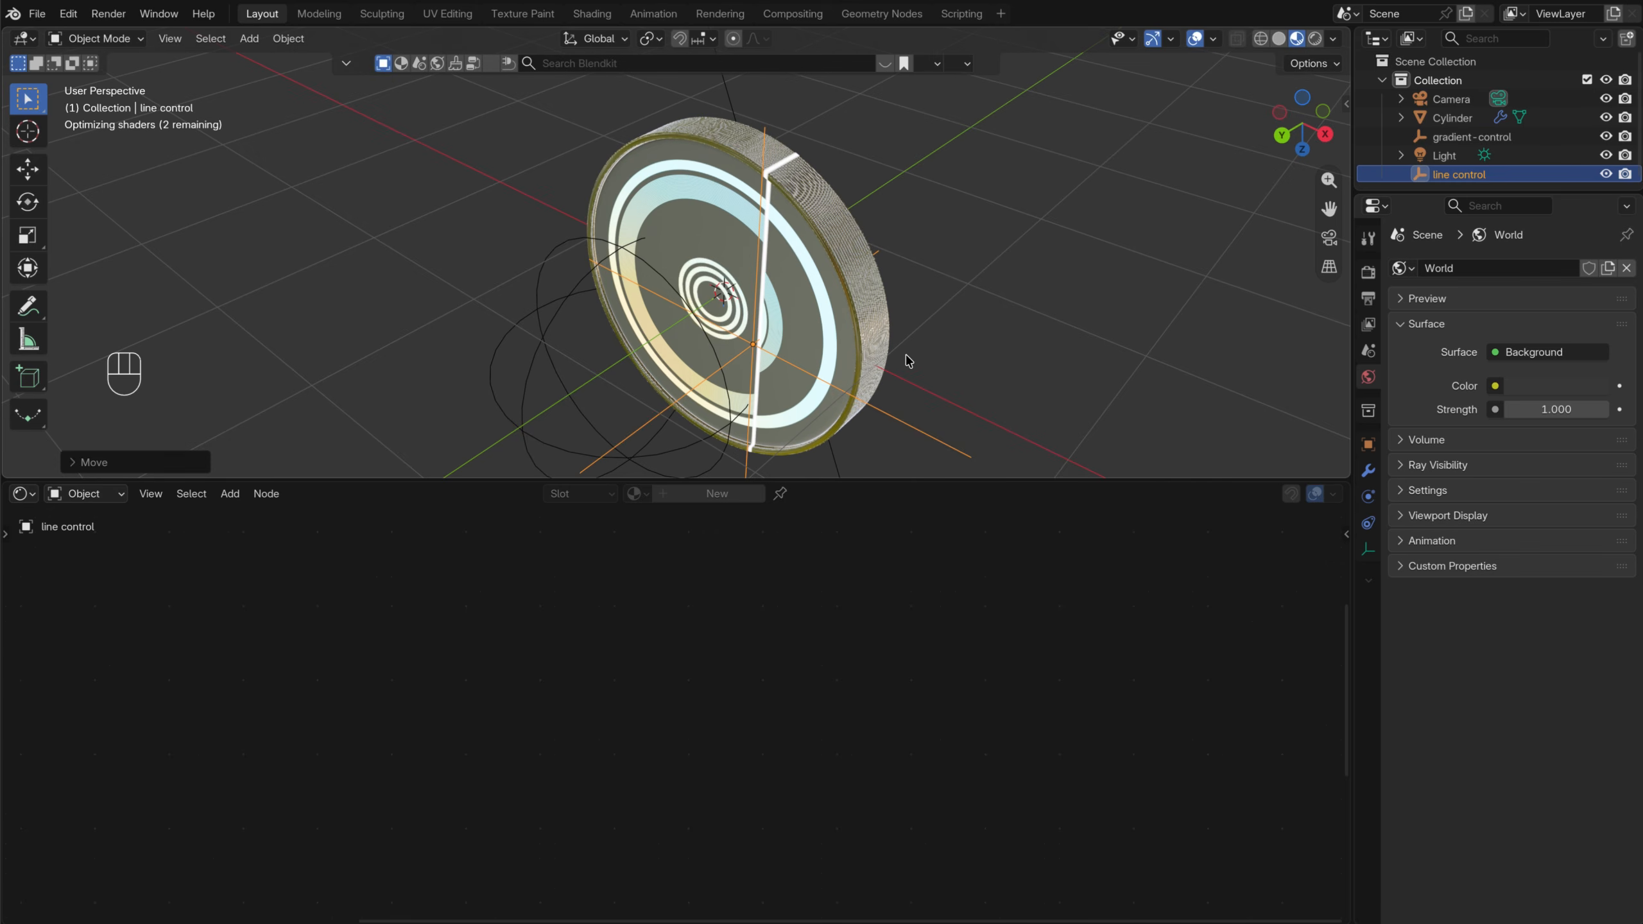
# Set the line control empty's X, Y and Z location to 0 m
pyautogui.click(1368, 445)
pyautogui.click(1540, 326)
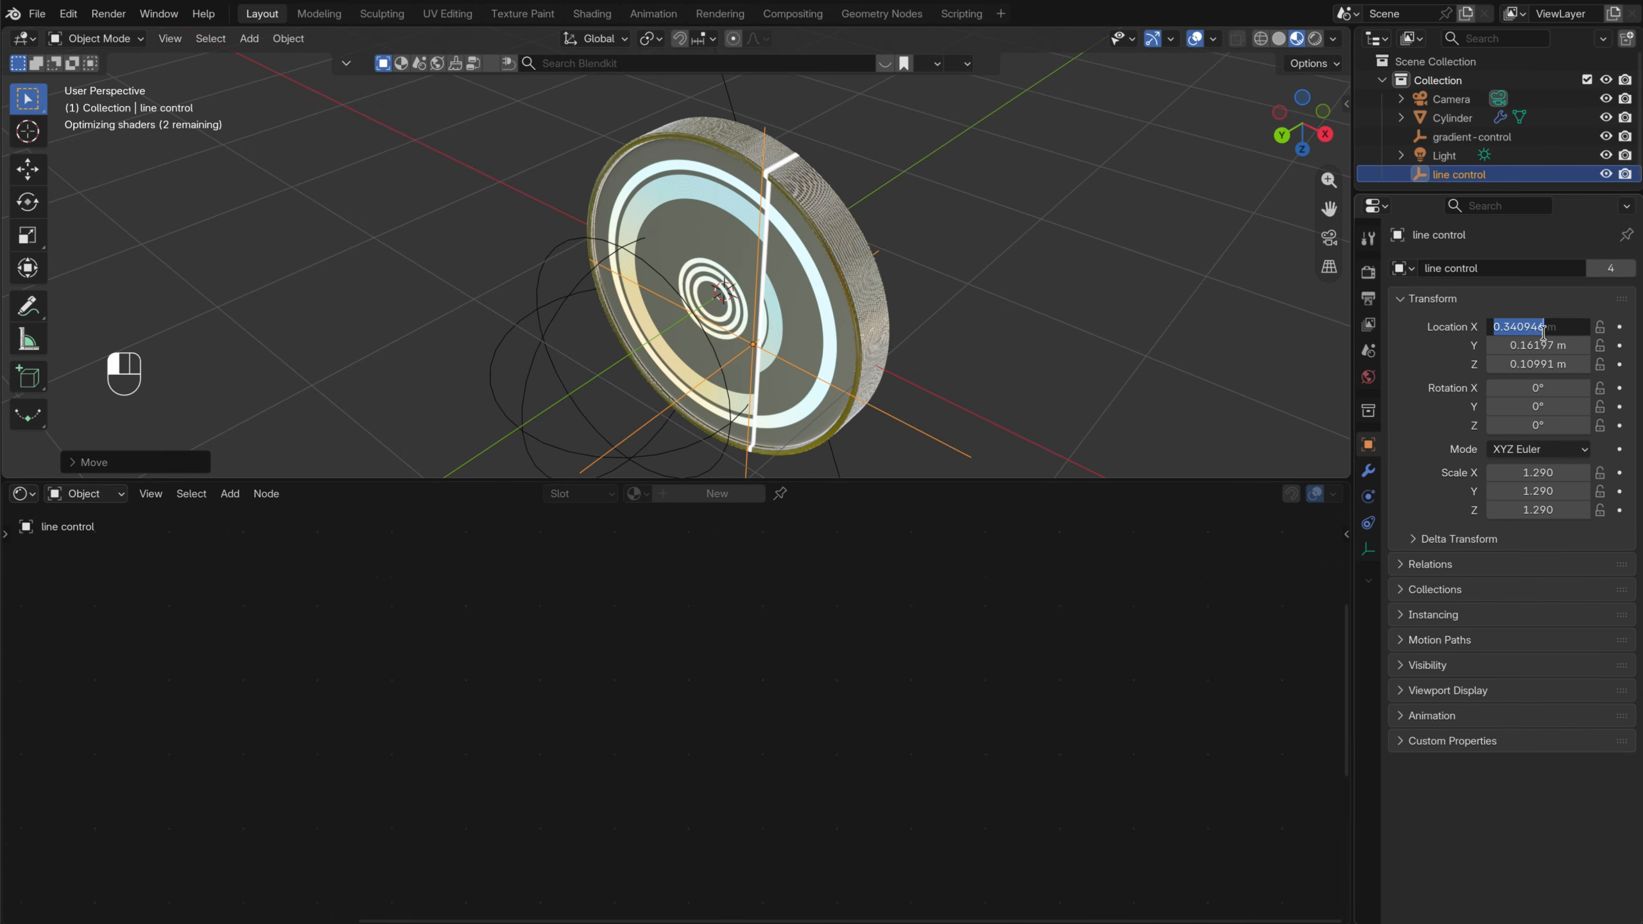
pyautogui.write('0')
pyautogui.press('Tab')
pyautogui.write('0')
pyautogui.press('Tab')
pyautogui.write('0')
pyautogui.press('Return')
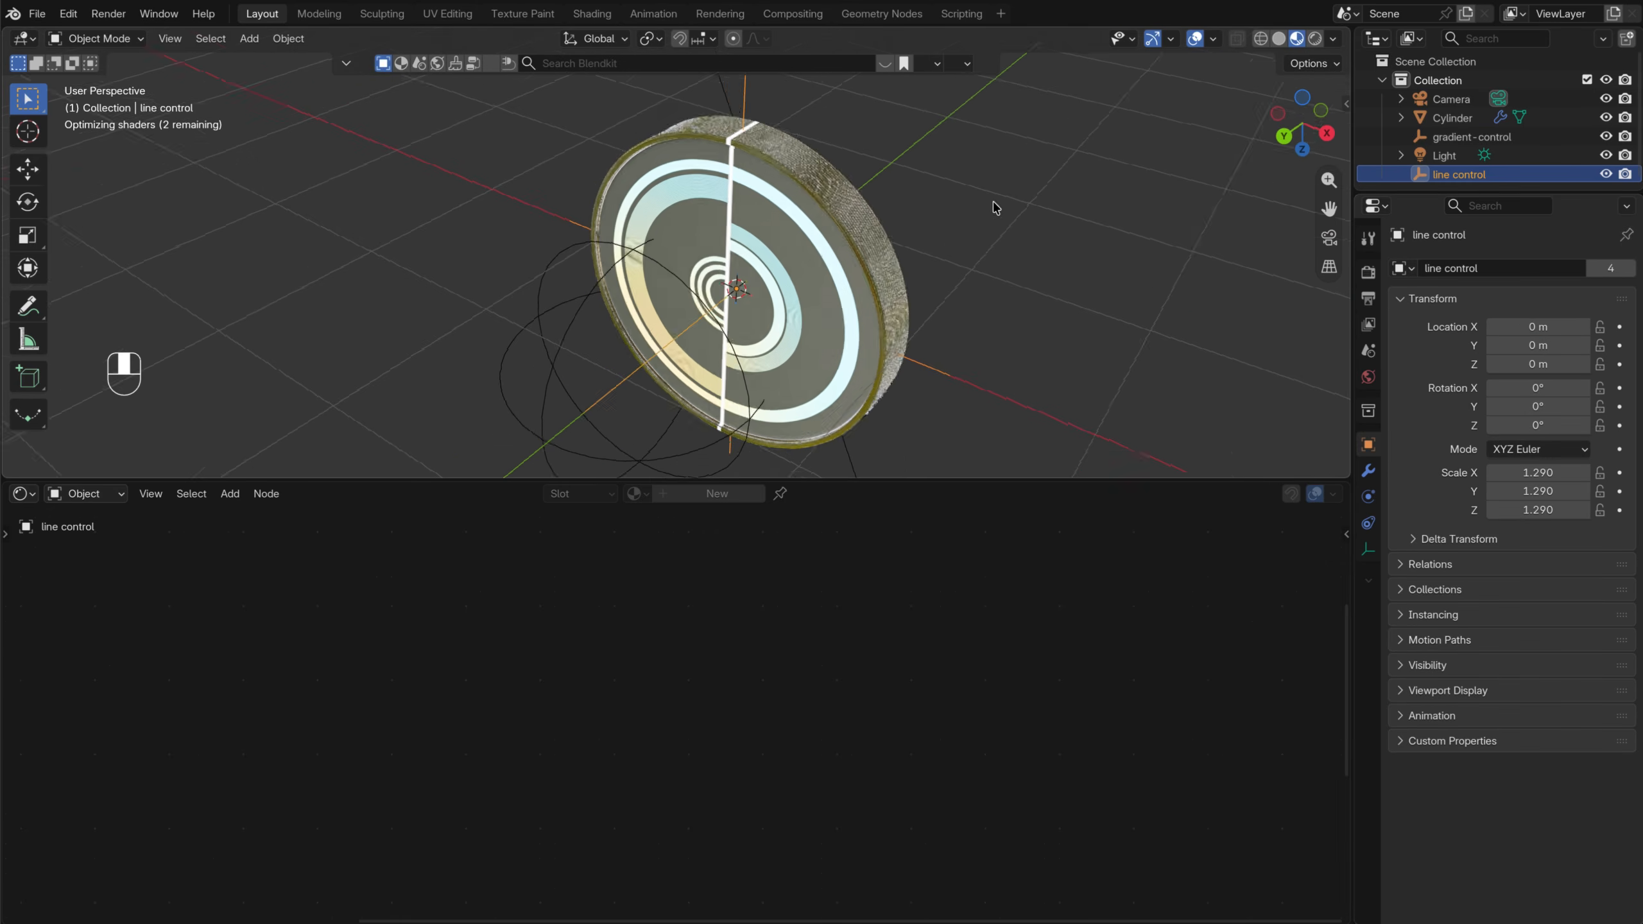
# Move the gradient-control empty to about X -0.90 m, Y 0.07 m, Z -0.34 m and deselect it
pyautogui.moveTo(990, 202); pyautogui.dragTo(951, 274, button='middle')
pyautogui.click(793, 364)
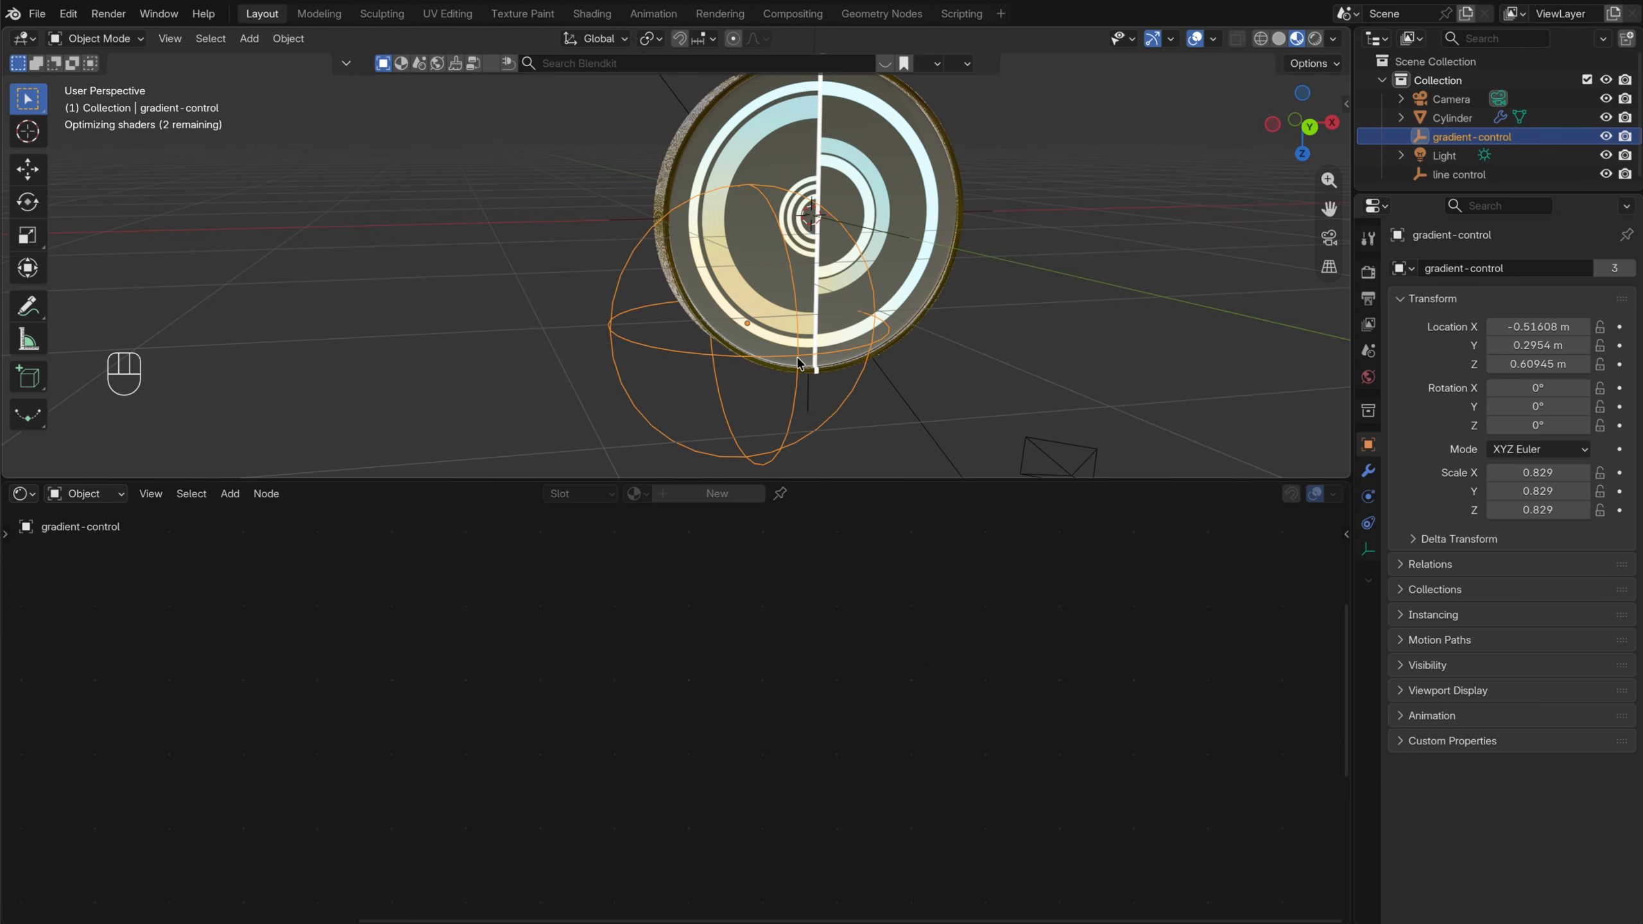
pyautogui.press('g')
pyautogui.click(733, 205)
pyautogui.click(1068, 195)
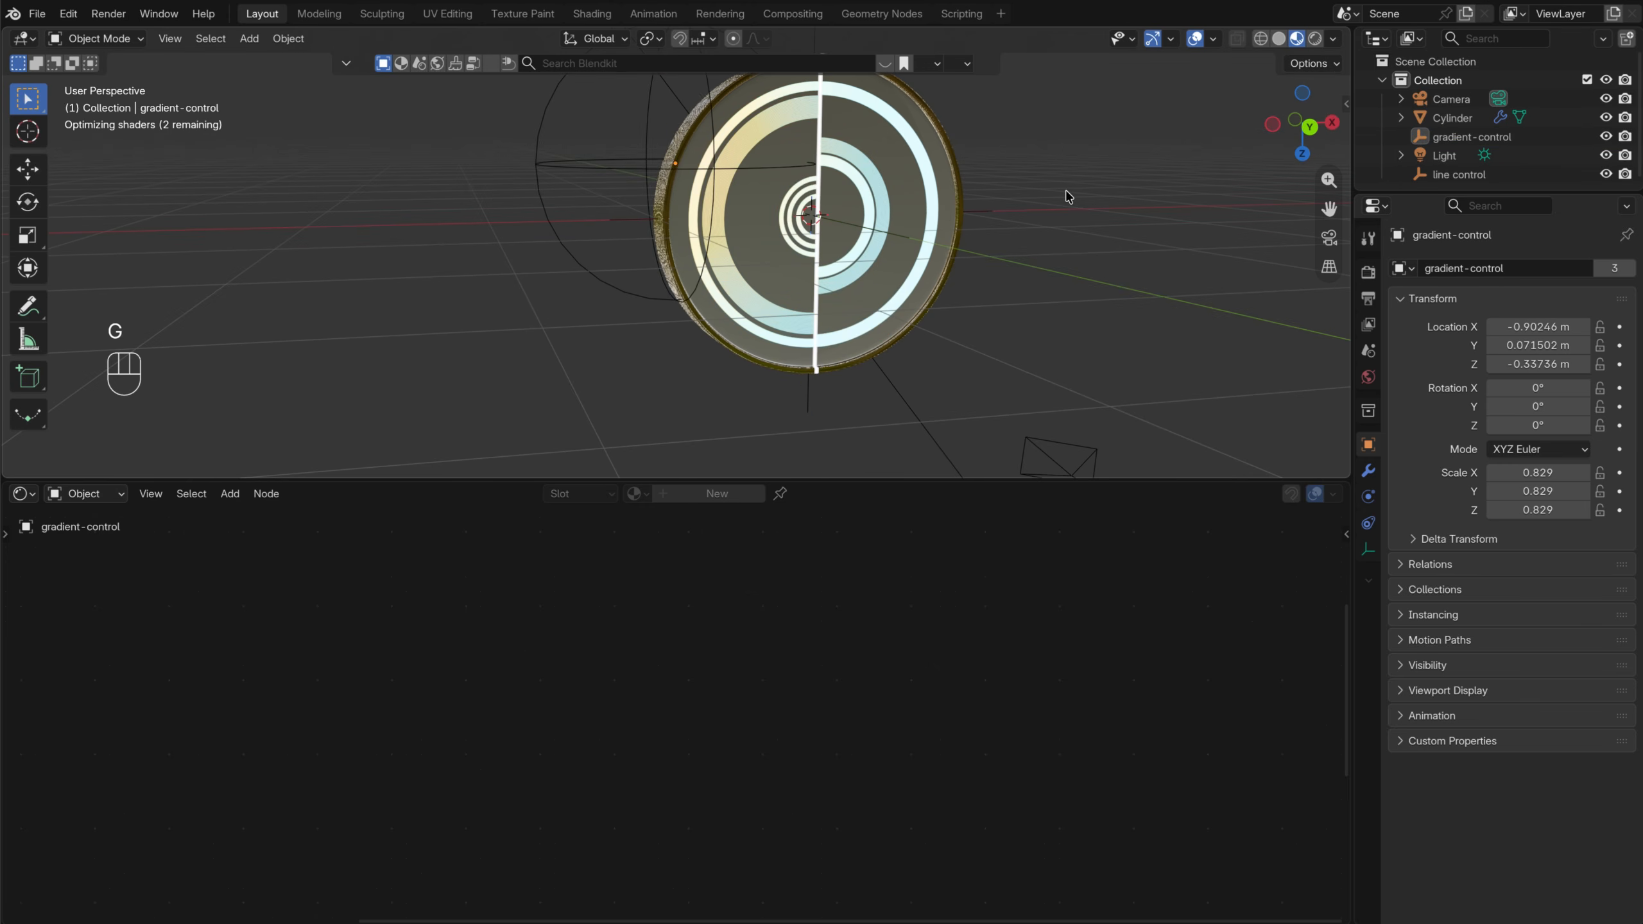
# Preview the disc in Rendered shading, examining the face and rim from several angles and distances
pyautogui.moveTo(1068, 194); pyautogui.dragTo(733, 246, button='middle')
pyautogui.press('z')
pyautogui.click(895, 172)
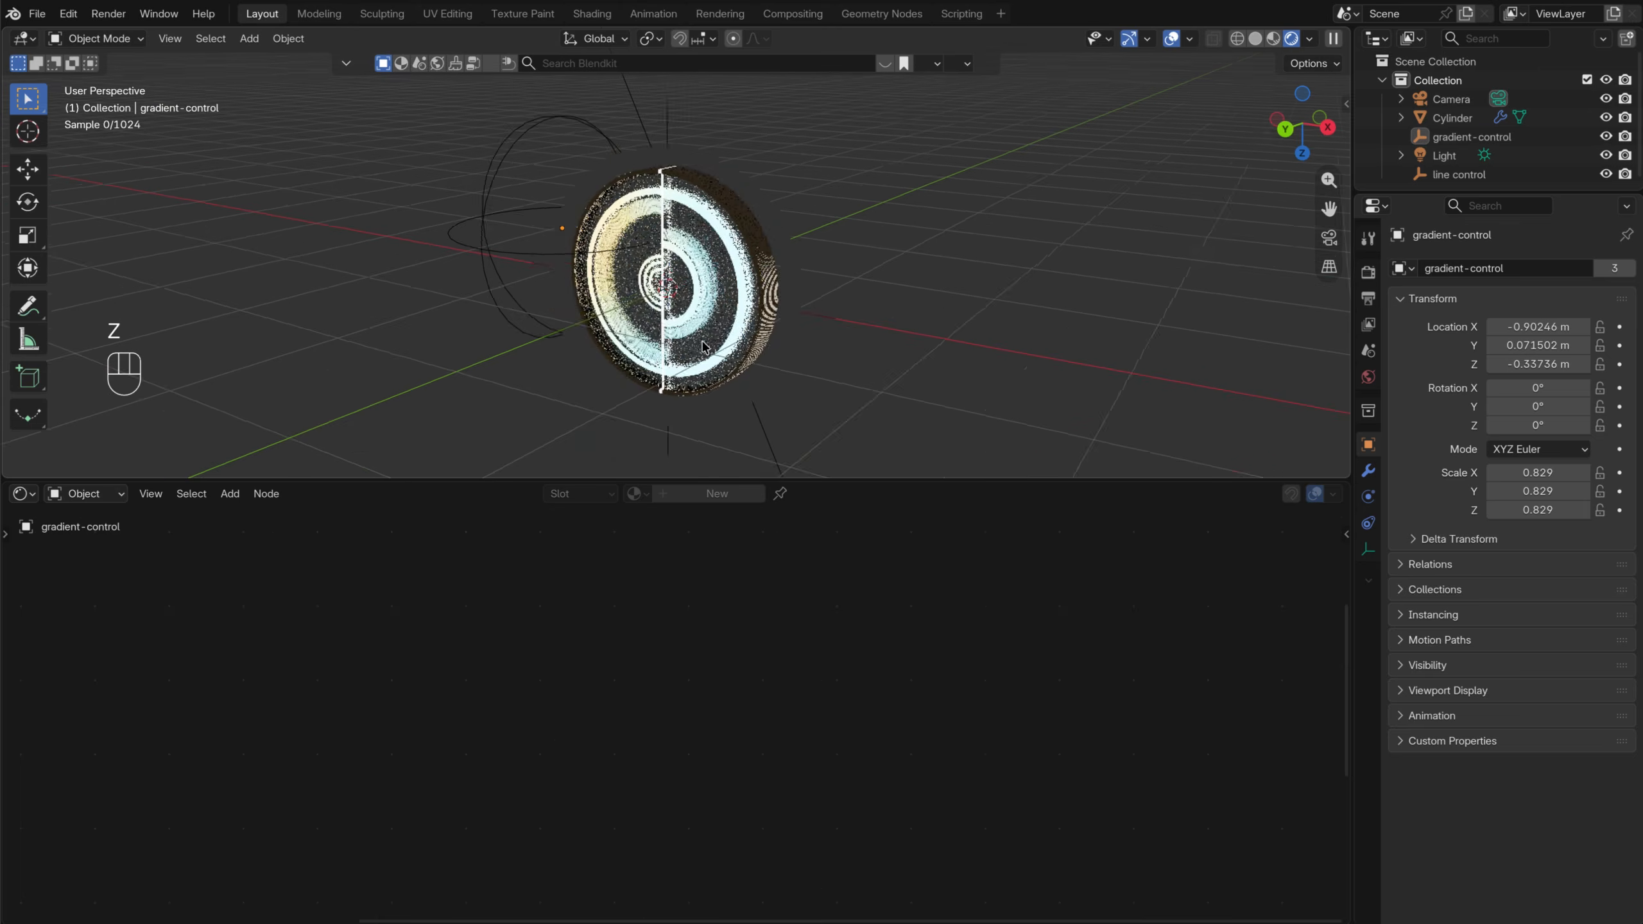
pyautogui.scroll(6, 770, 284)
pyautogui.moveTo(852, 287); pyautogui.dragTo(668, 360, button='middle')
pyautogui.scroll(-4, 845, 313)
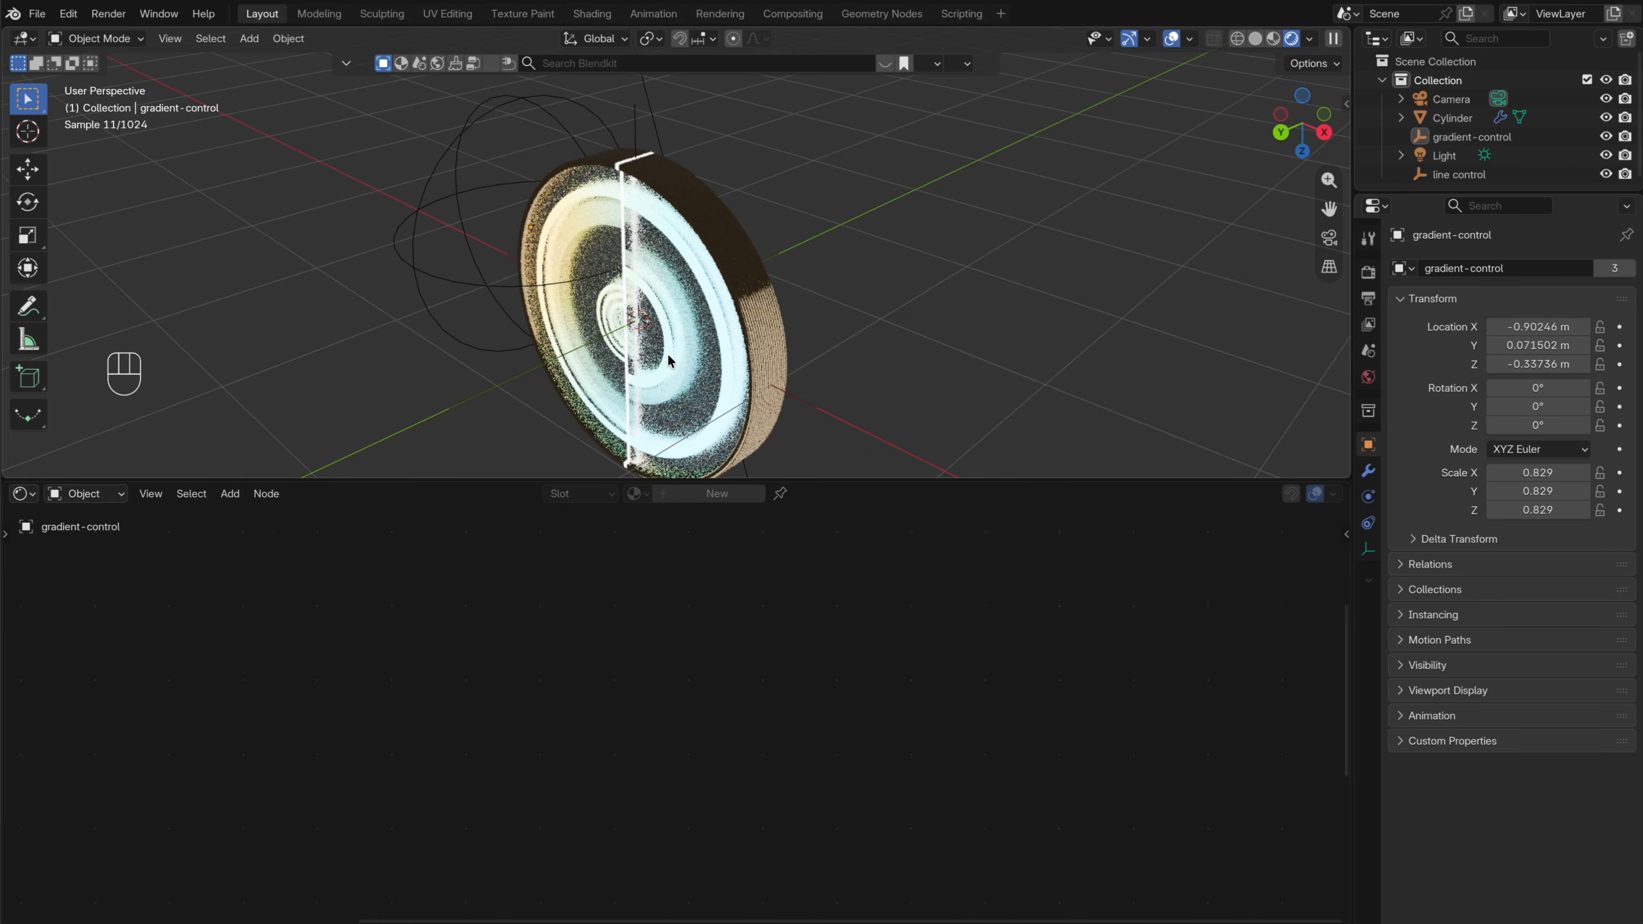
pyautogui.scroll(-4, 637, 287)
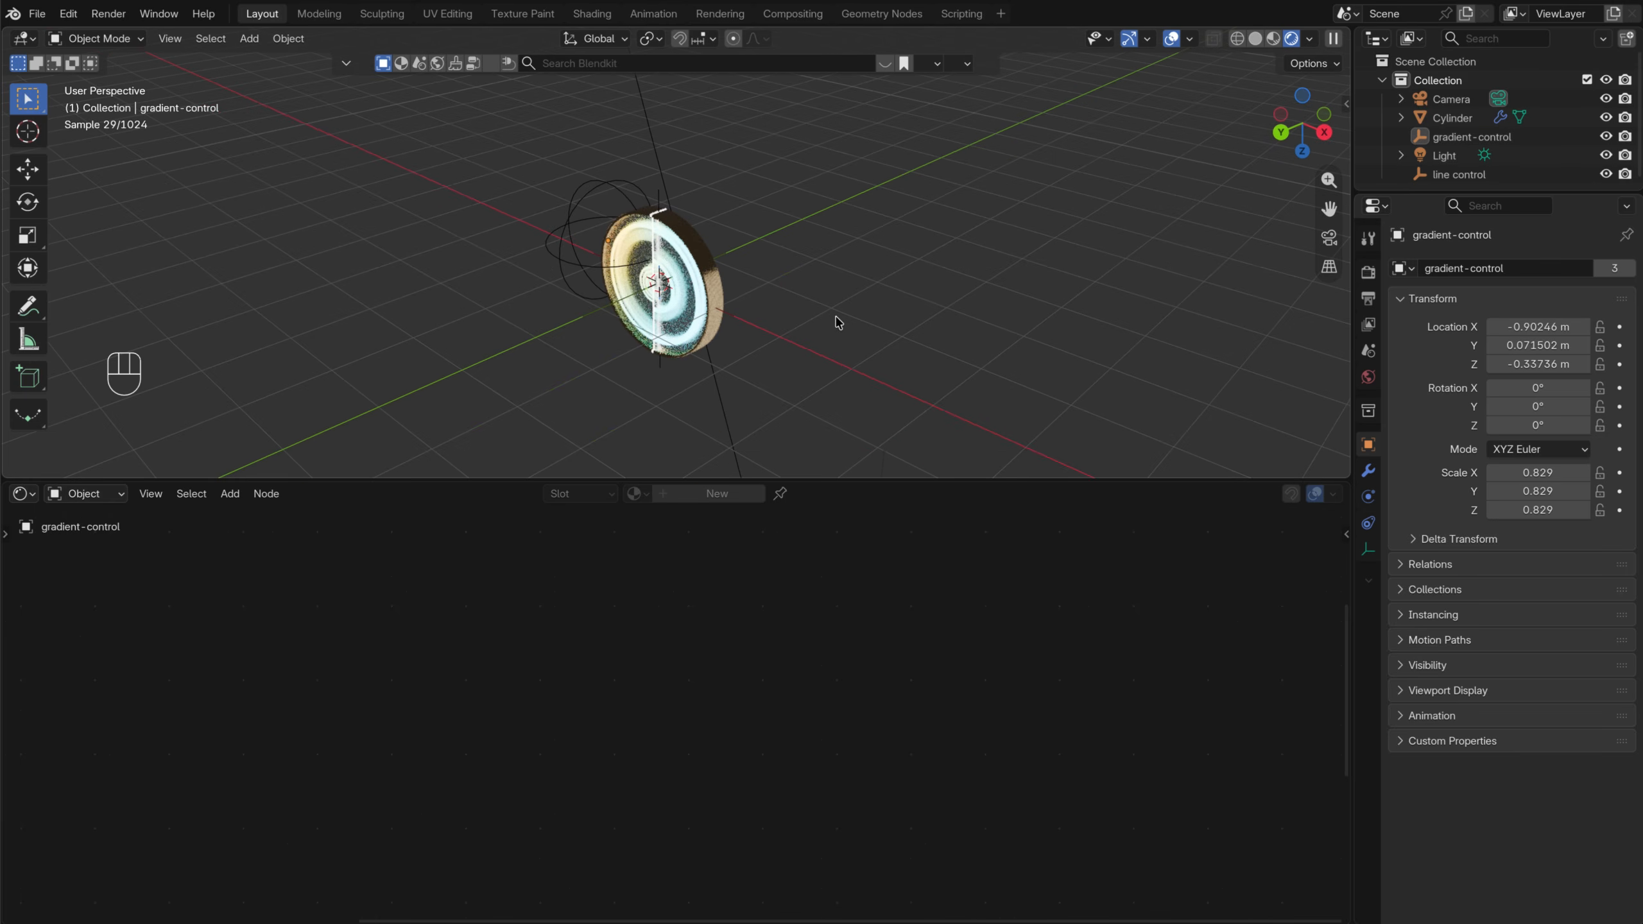
pyautogui.moveTo(863, 281); pyautogui.dragTo(921, 257, button='middle')
# Switch the 3D viewport to Solid shading with Random object colors
pyautogui.press('z')
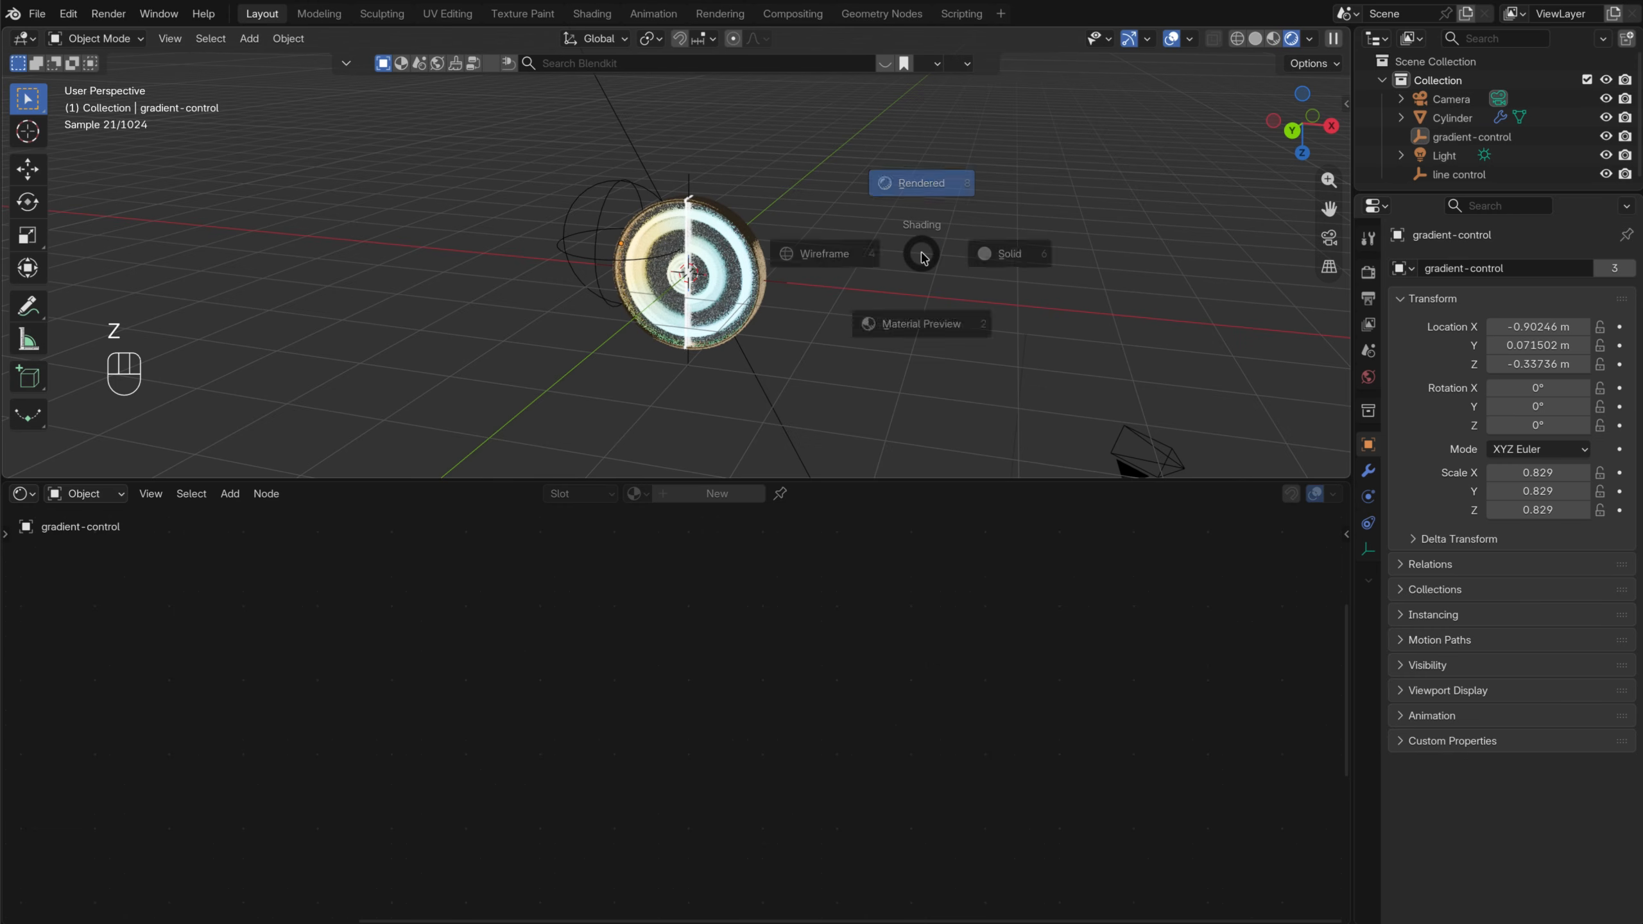
pyautogui.click(1003, 260)
pyautogui.moveTo(870, 272); pyautogui.dragTo(790, 262, button='middle')
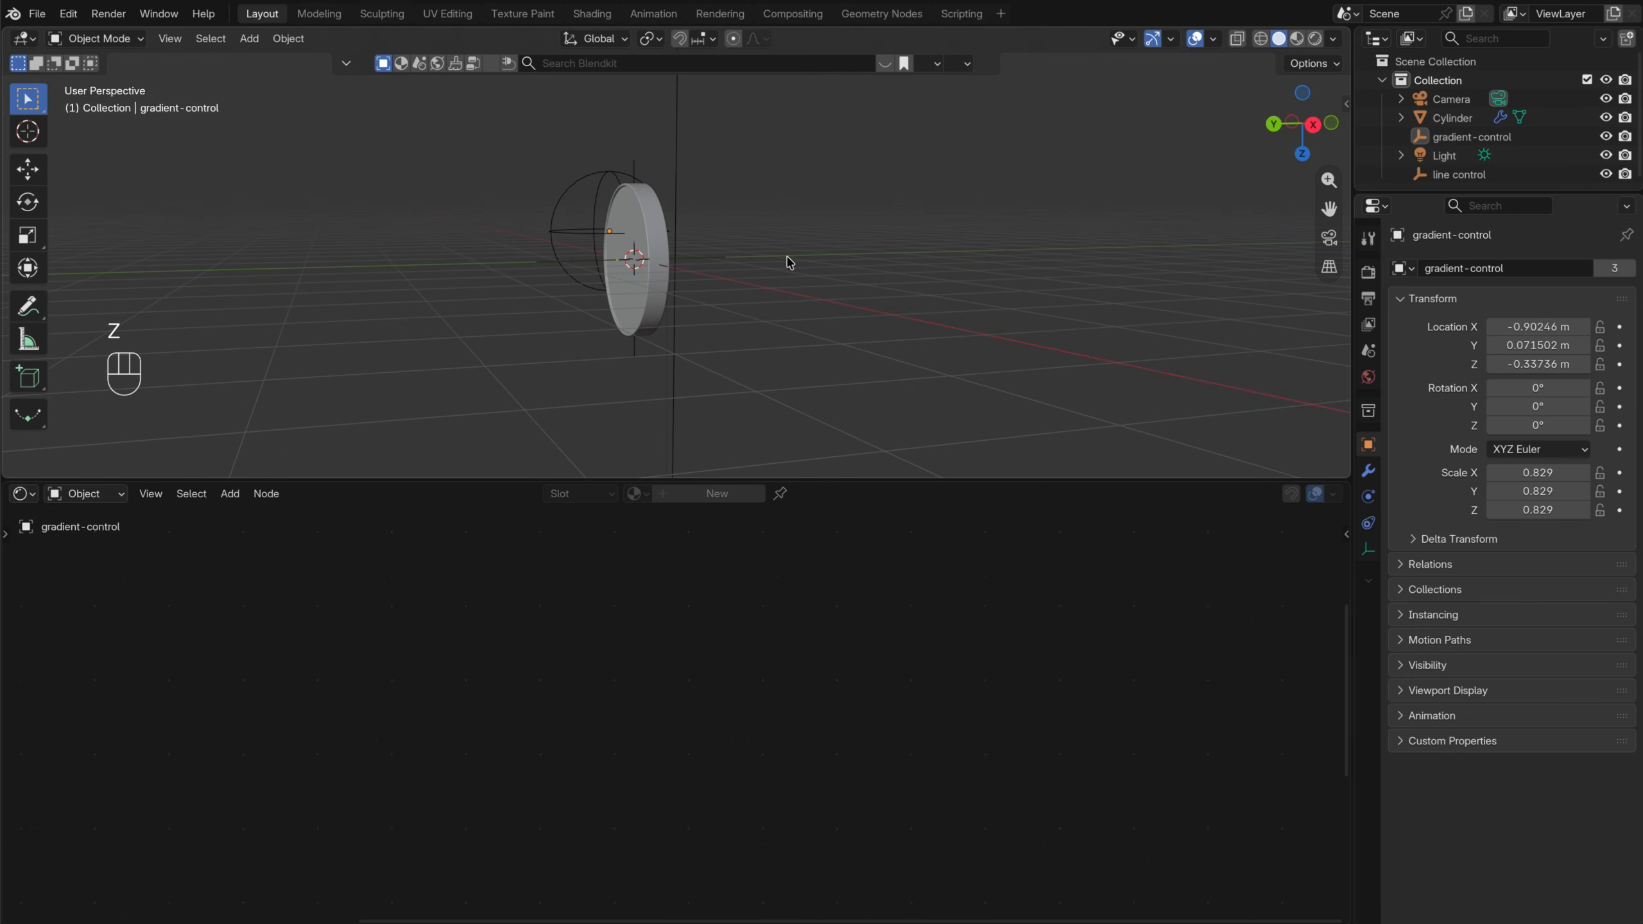
pyautogui.click(1333, 40)
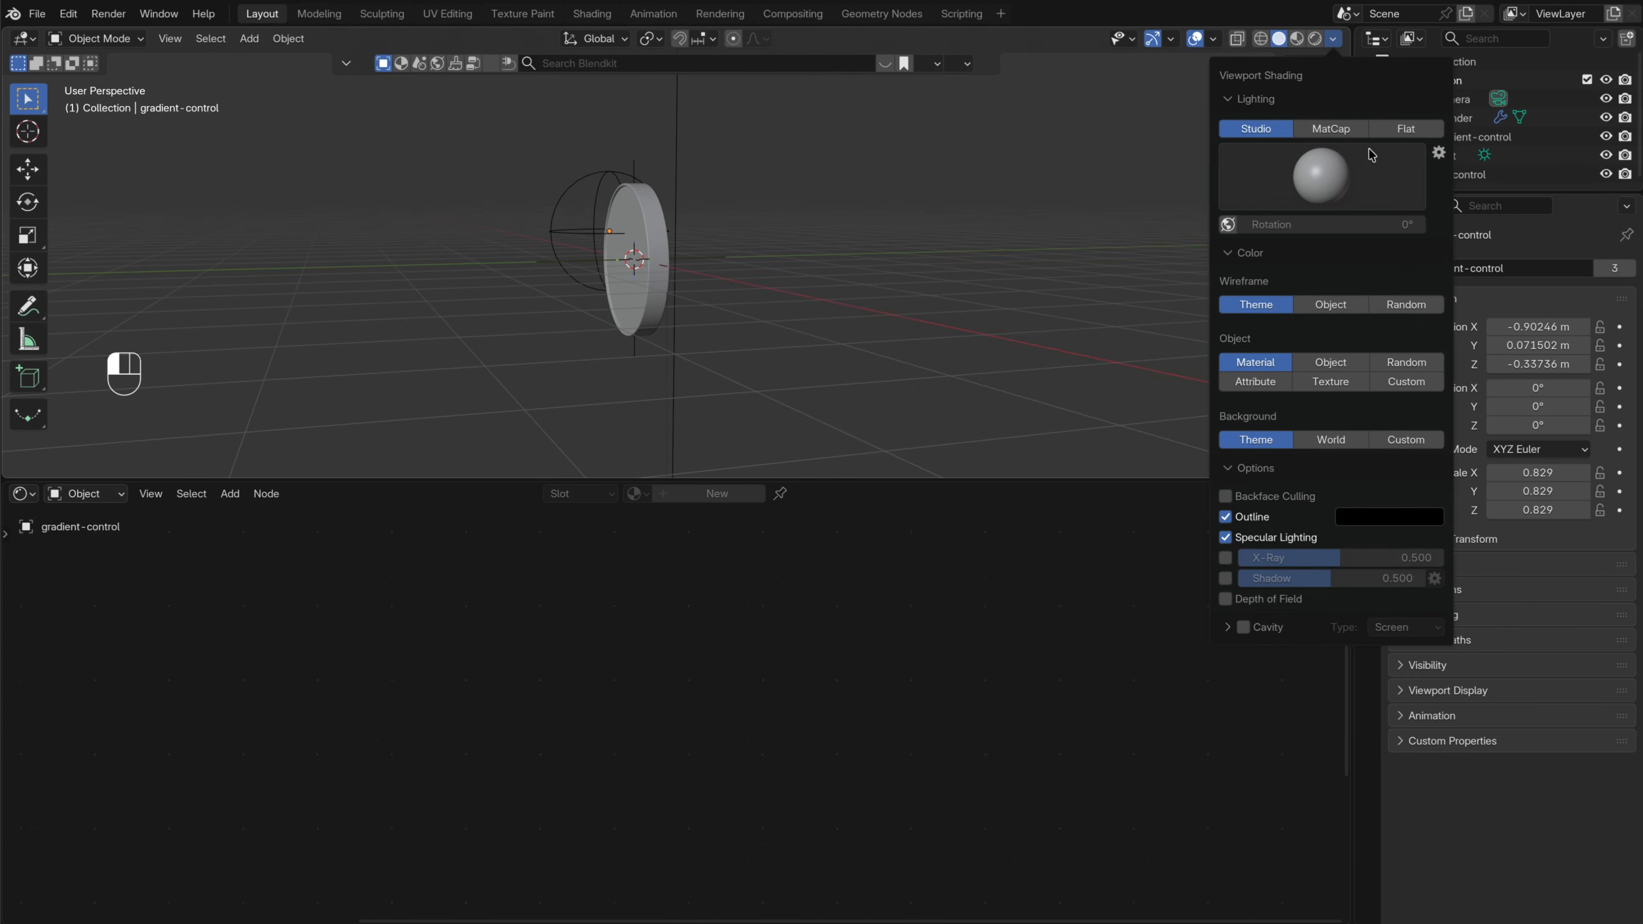
pyautogui.click(1407, 362)
pyautogui.moveTo(785, 260)
pyautogui.mouseDown(button='middle')
pyautogui.moveTo(828, 268)
pyautogui.moveTo(771, 289)
pyautogui.mouseUp(button='middle')
pyautogui.scroll(4, 770, 288)
pyautogui.scroll(-5, 770, 289)
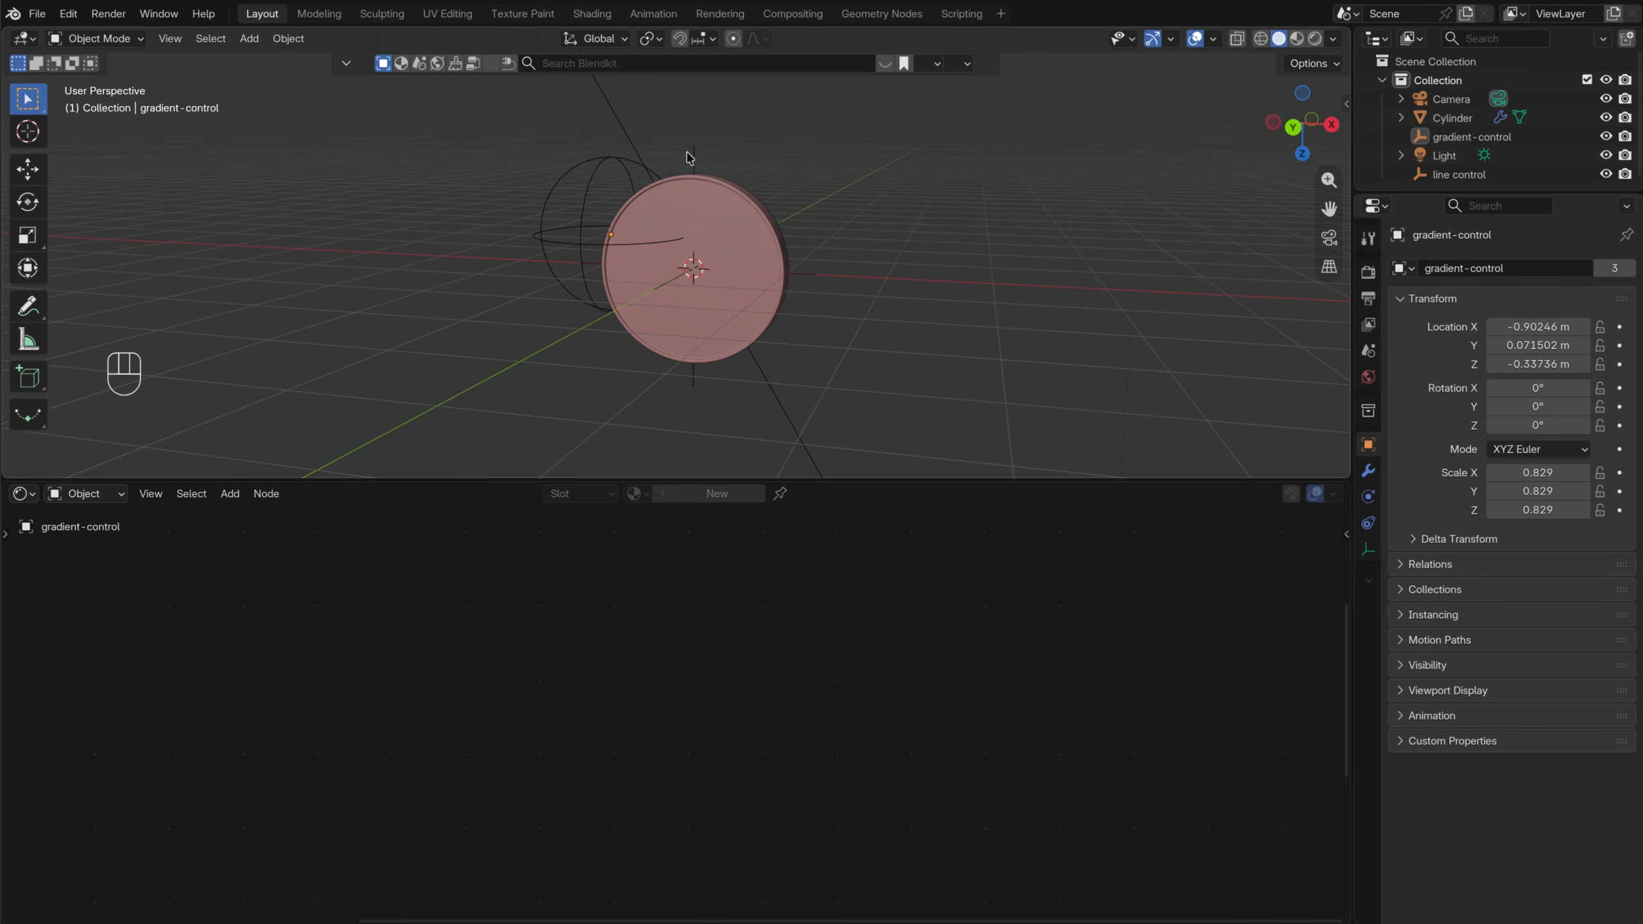
# Add an Arrows empty at the disc's center and scale it up to about 1.58
pyautogui.hotkey('shift', 'a')
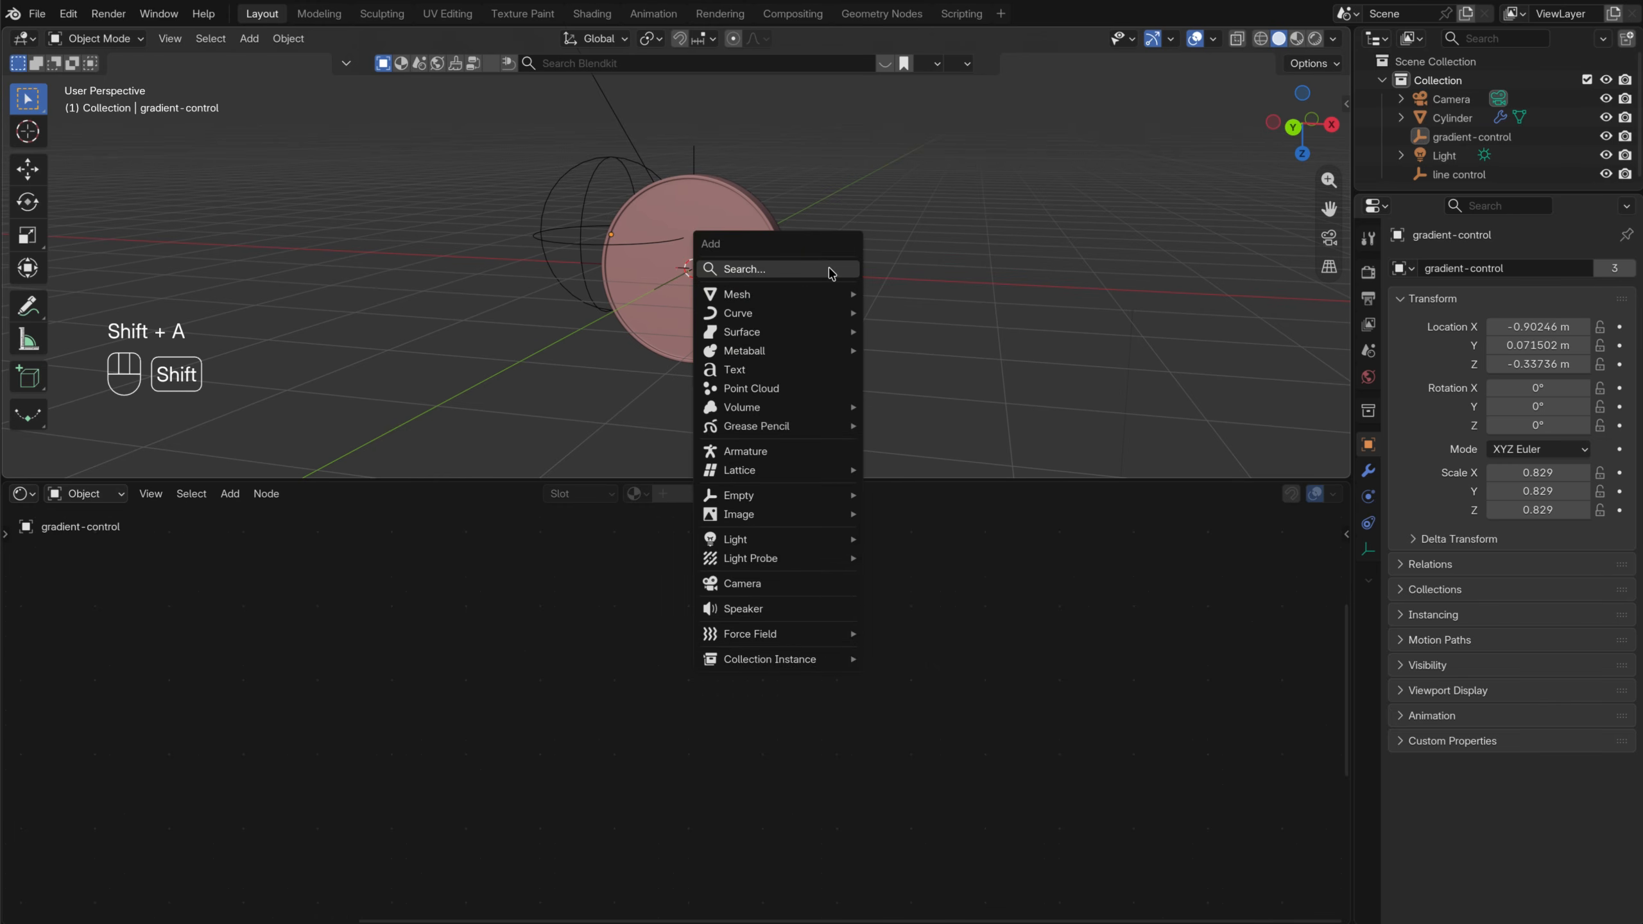
pyautogui.moveTo(788, 499)
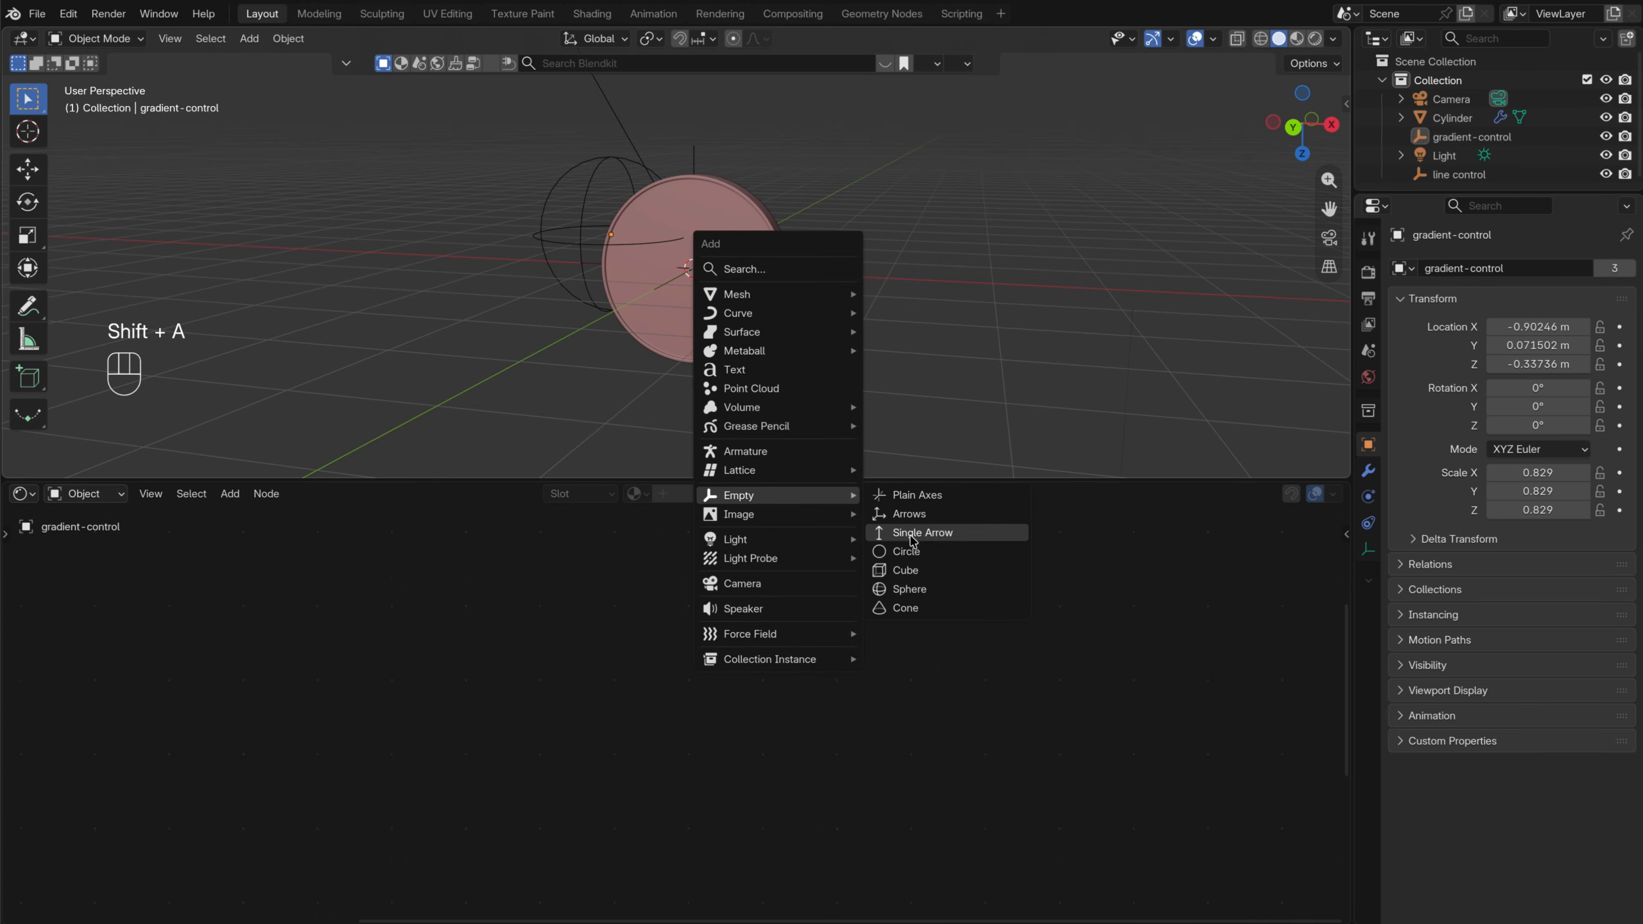
pyautogui.click(941, 514)
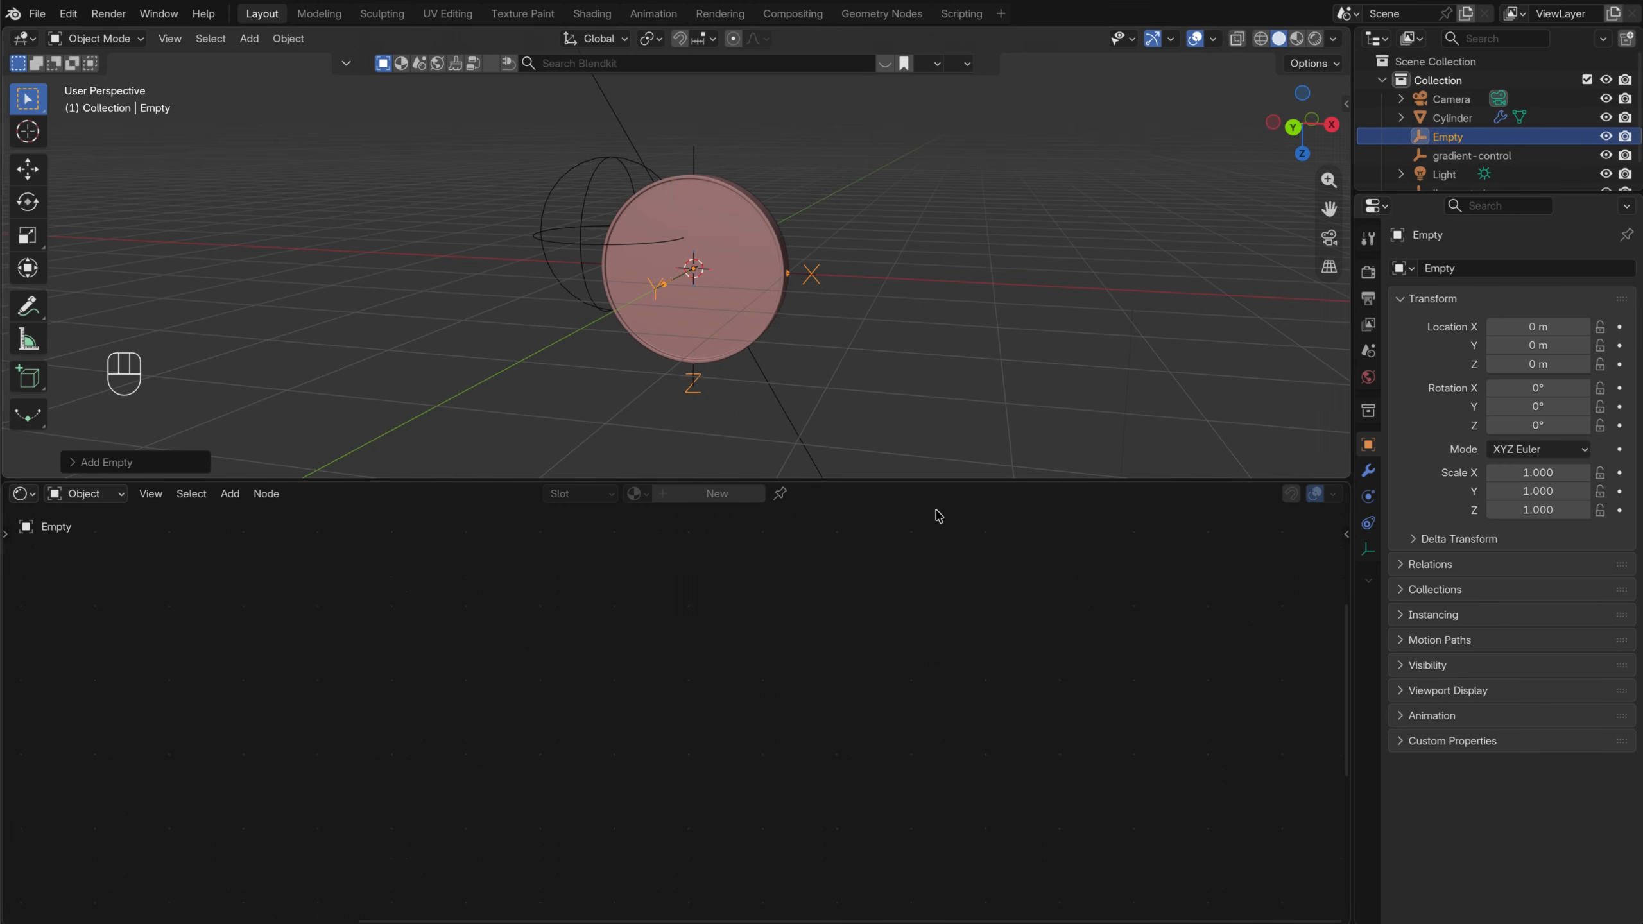
pyautogui.moveTo(968, 280); pyautogui.dragTo(769, 260, button='middle')
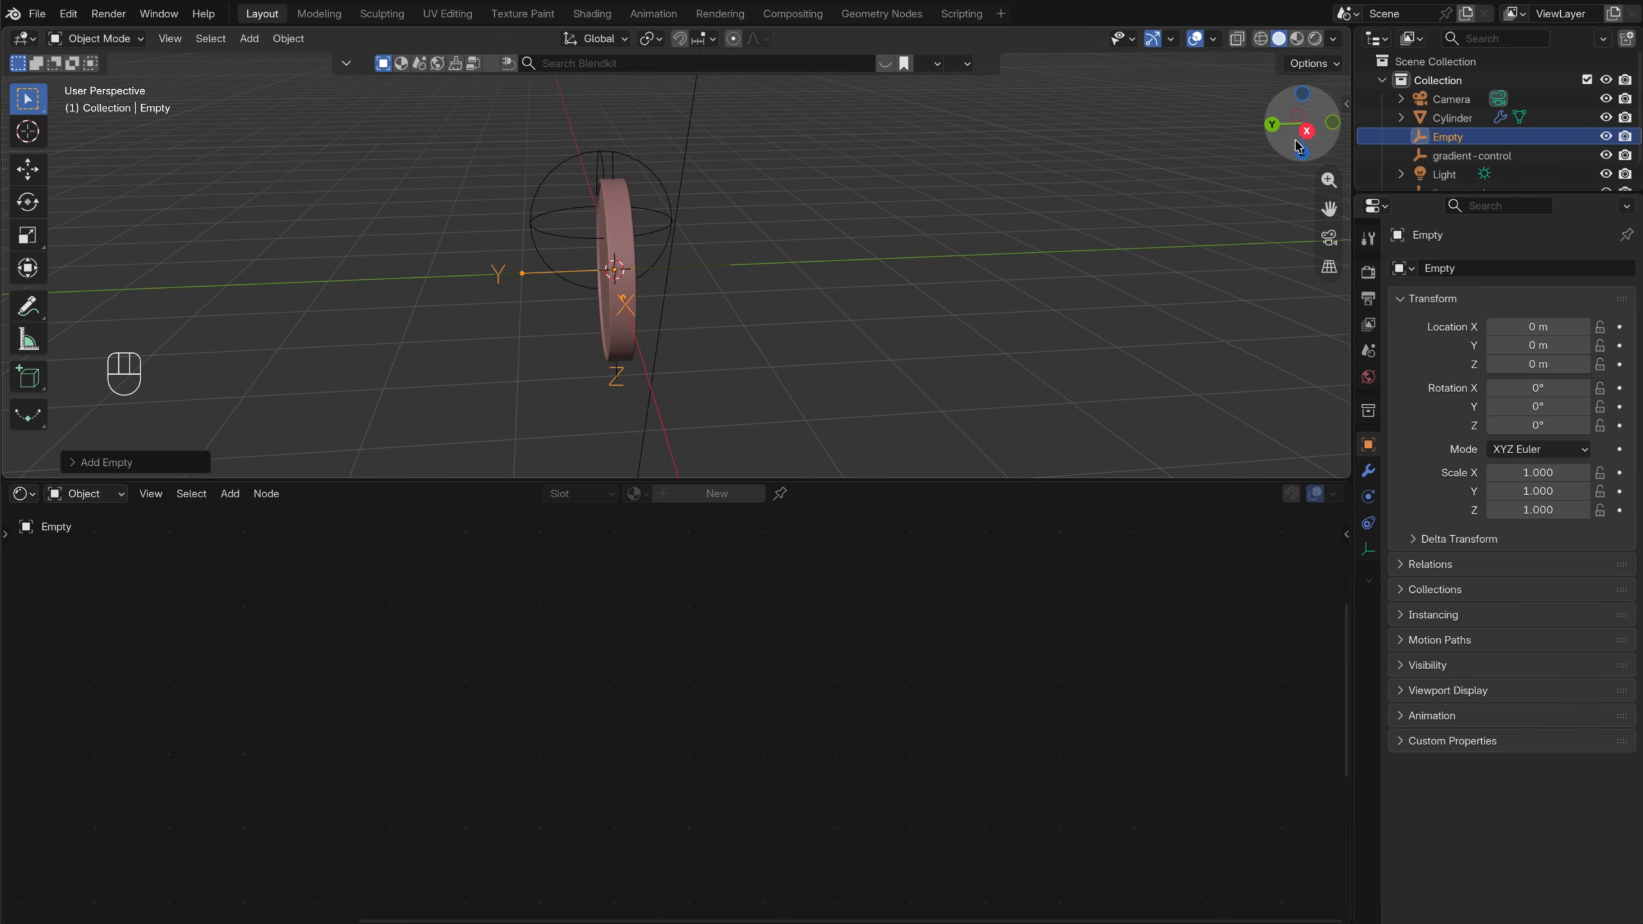
pyautogui.click(1300, 167)
pyautogui.click(1302, 153)
pyautogui.keyDown('shift'); pyautogui.moveTo(908, 351); pyautogui.dragTo(816, 283, button='middle'); pyautogui.keyUp('shift')
pyautogui.click(670, 154)
pyautogui.press('s')
pyautogui.click(803, 157)
pyautogui.moveTo(817, 284); pyautogui.dragTo(576, 325, button='middle')
# Enlarge the Outliner so the complete object list fits
pyautogui.moveTo(1456, 189); pyautogui.dragTo(1455, 416)
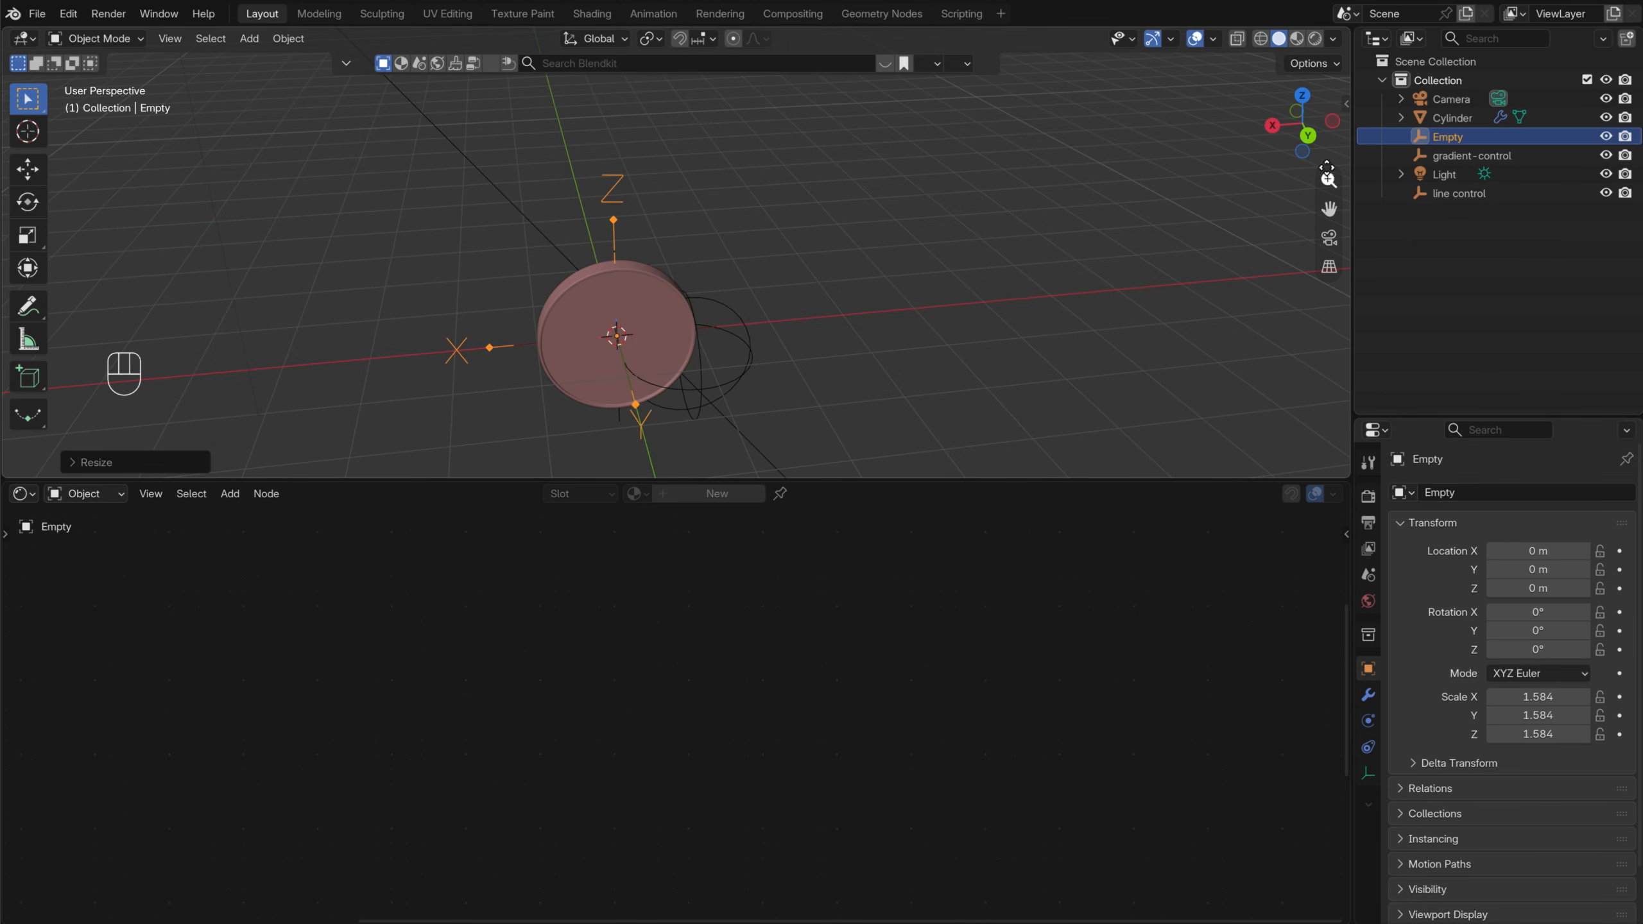
# Parent gradient-control, line control and the Cylinder to the Arrows empty with the Object option
pyautogui.click(1468, 159)
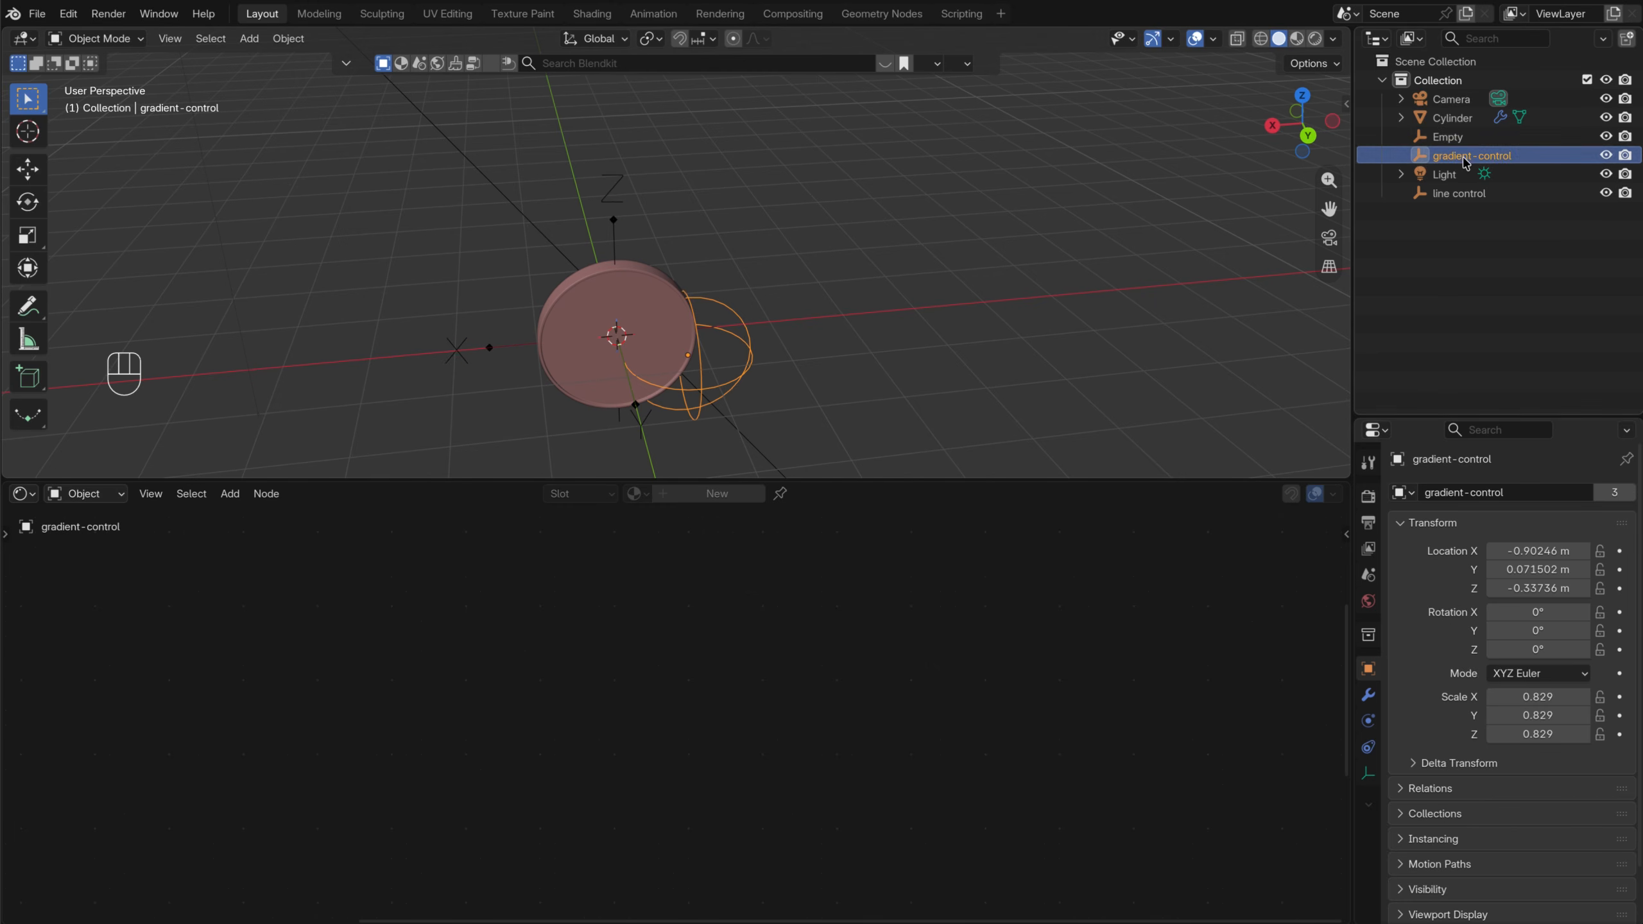
pyautogui.keyDown('super'); pyautogui.click(1459, 195); pyautogui.keyUp('super')
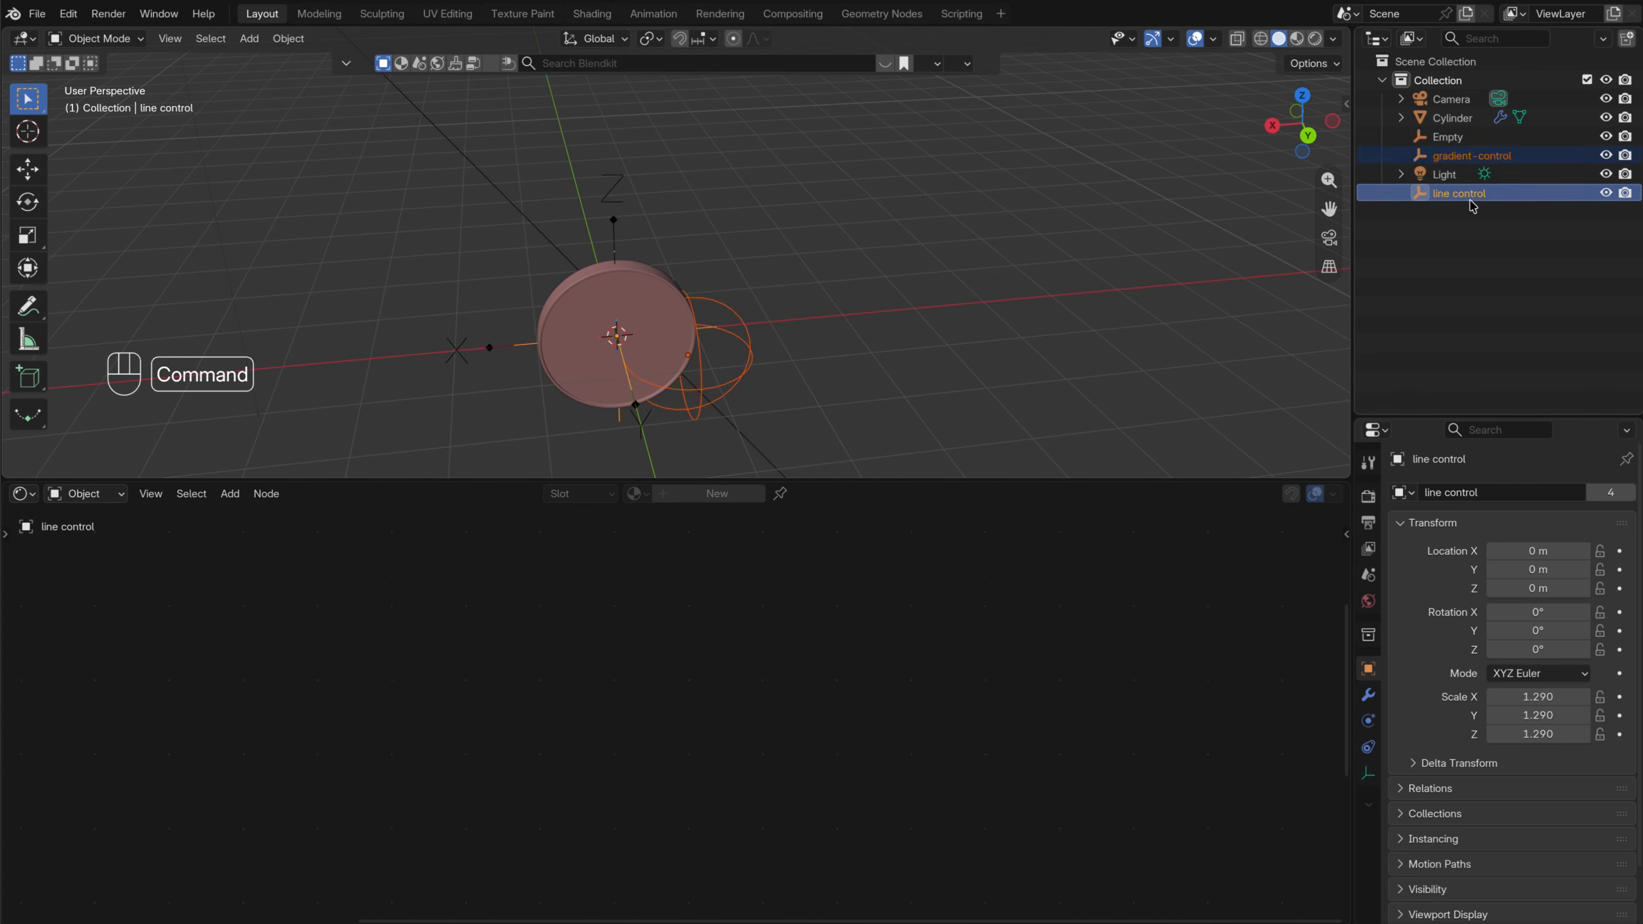
pyautogui.keyDown('super'); pyautogui.click(1456, 119); pyautogui.keyUp('super')
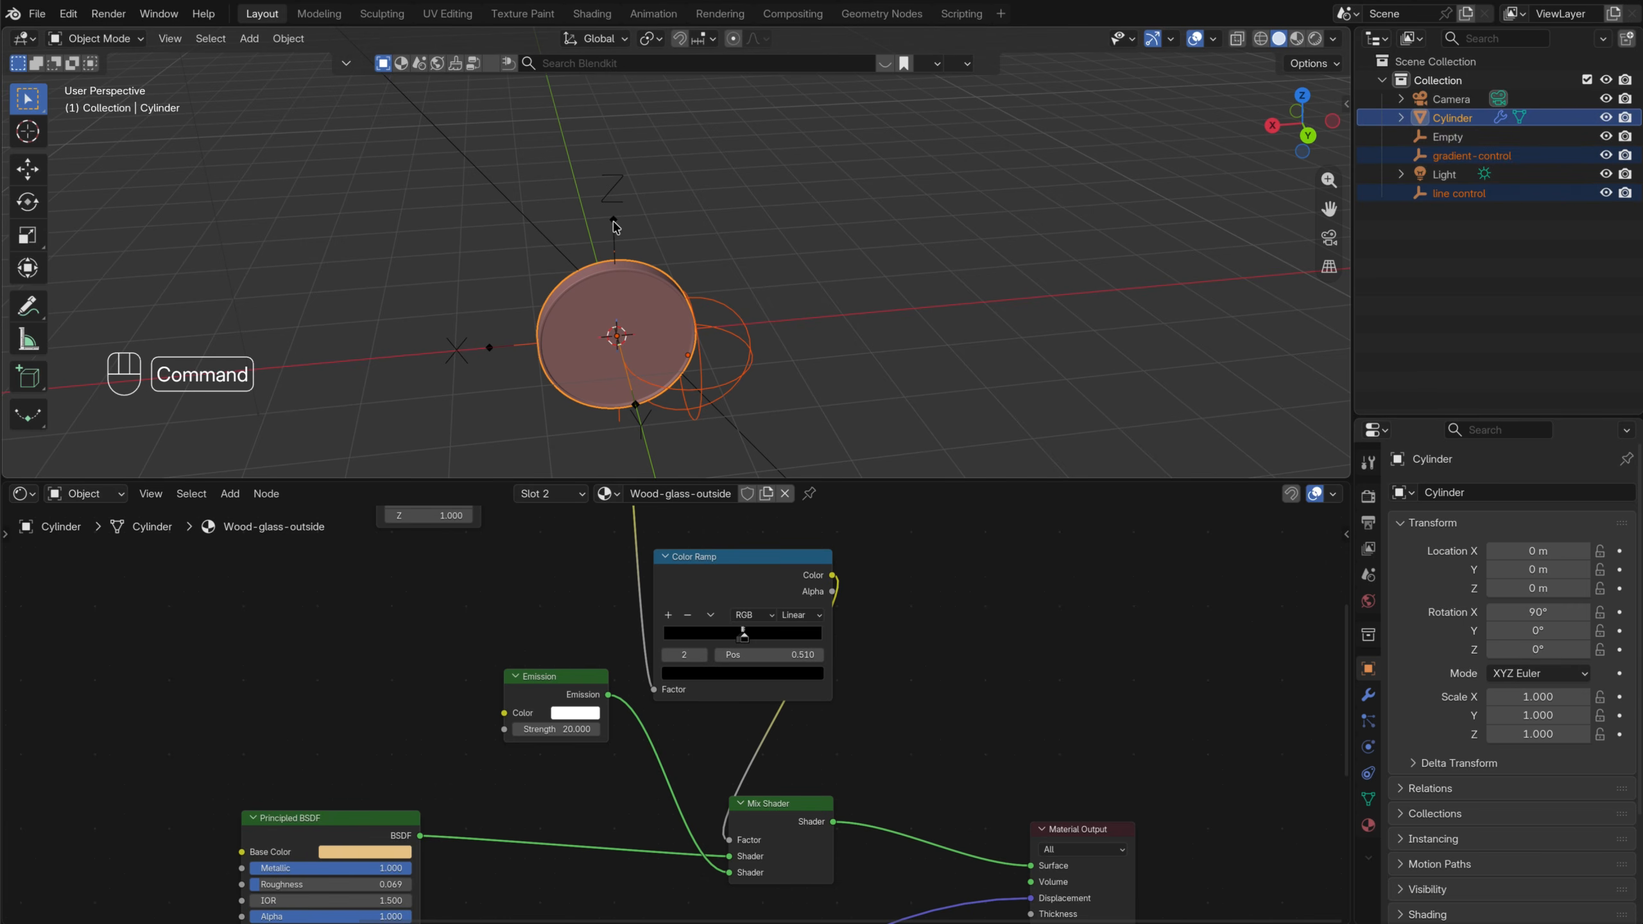
pyautogui.keyDown('super'); pyautogui.click(1463, 138); pyautogui.keyUp('super')
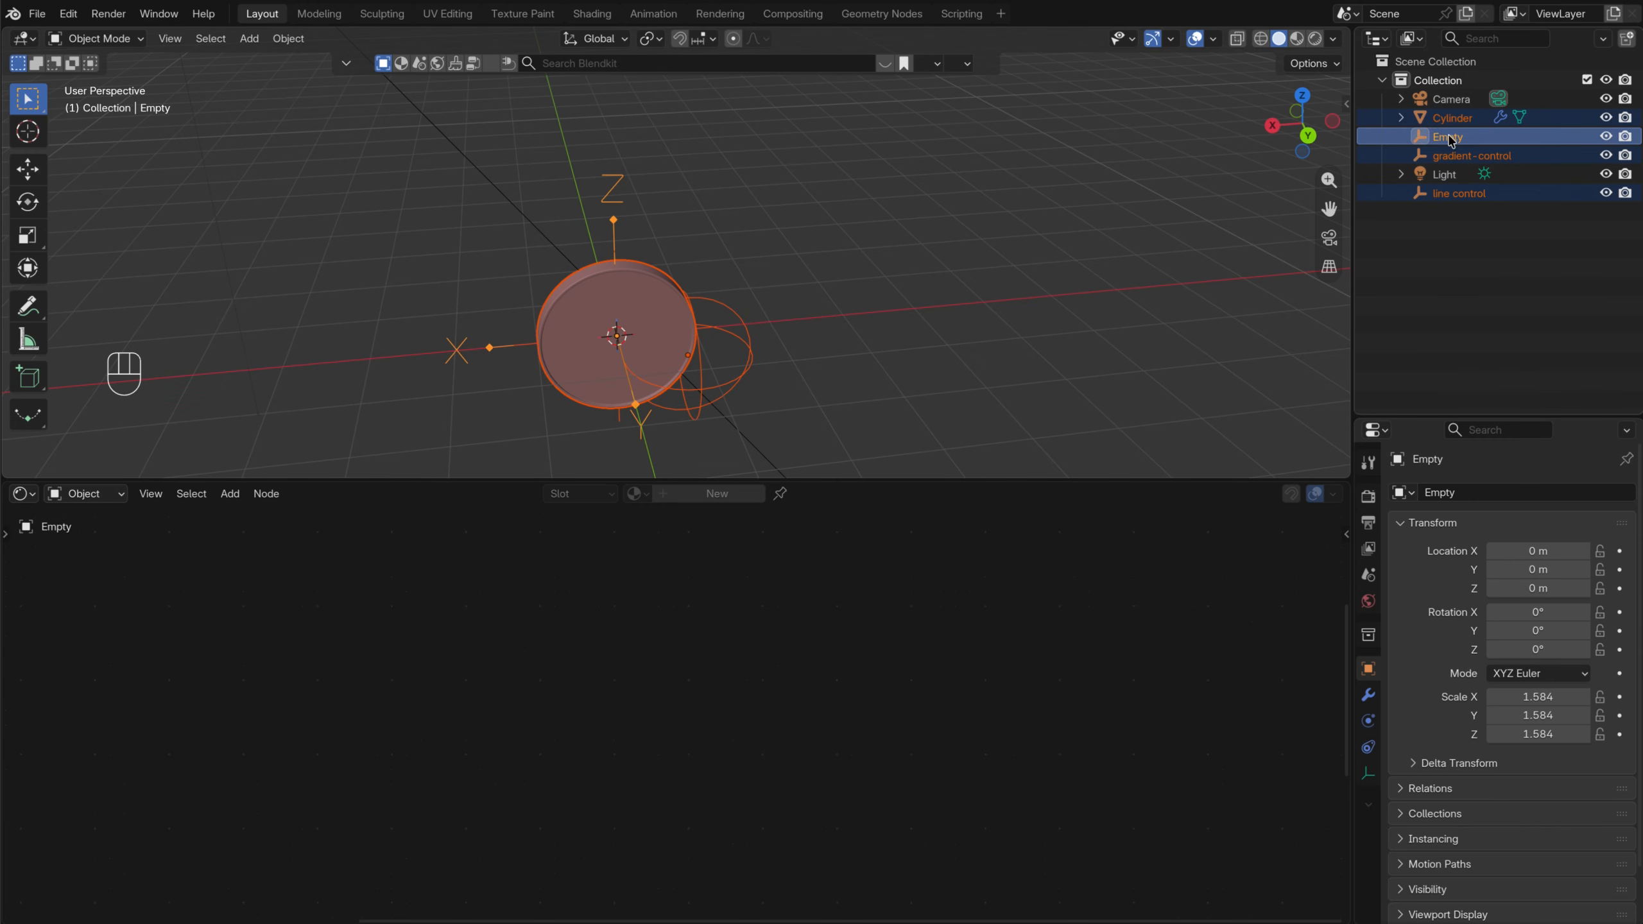
pyautogui.click(289, 39)
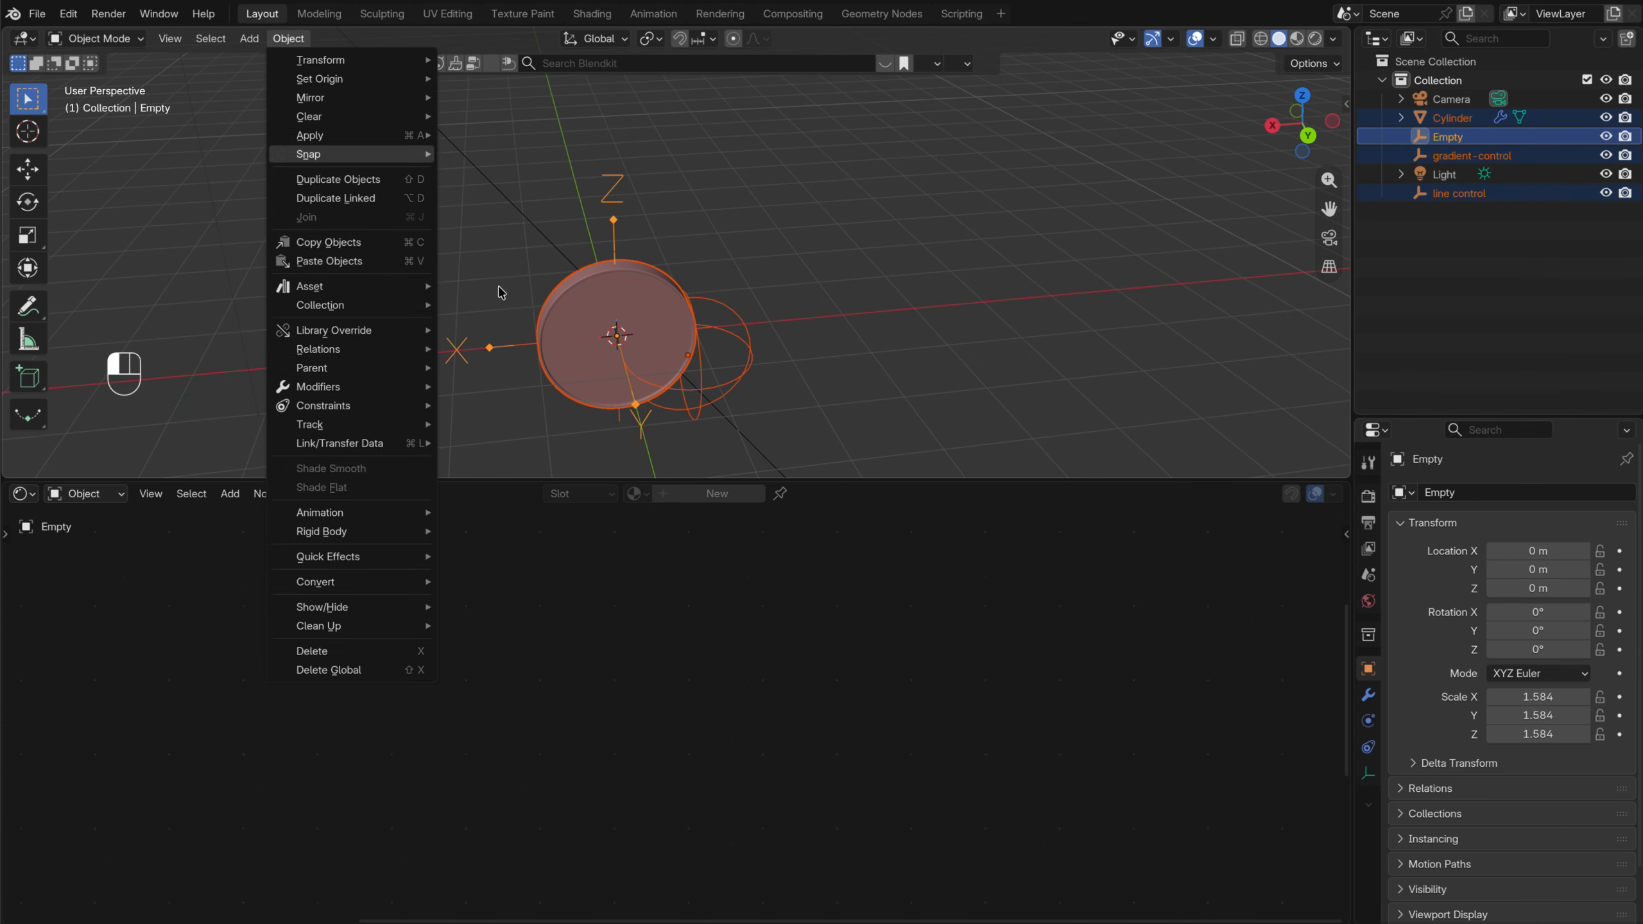
pyautogui.moveTo(317, 372)
pyautogui.click(498, 372)
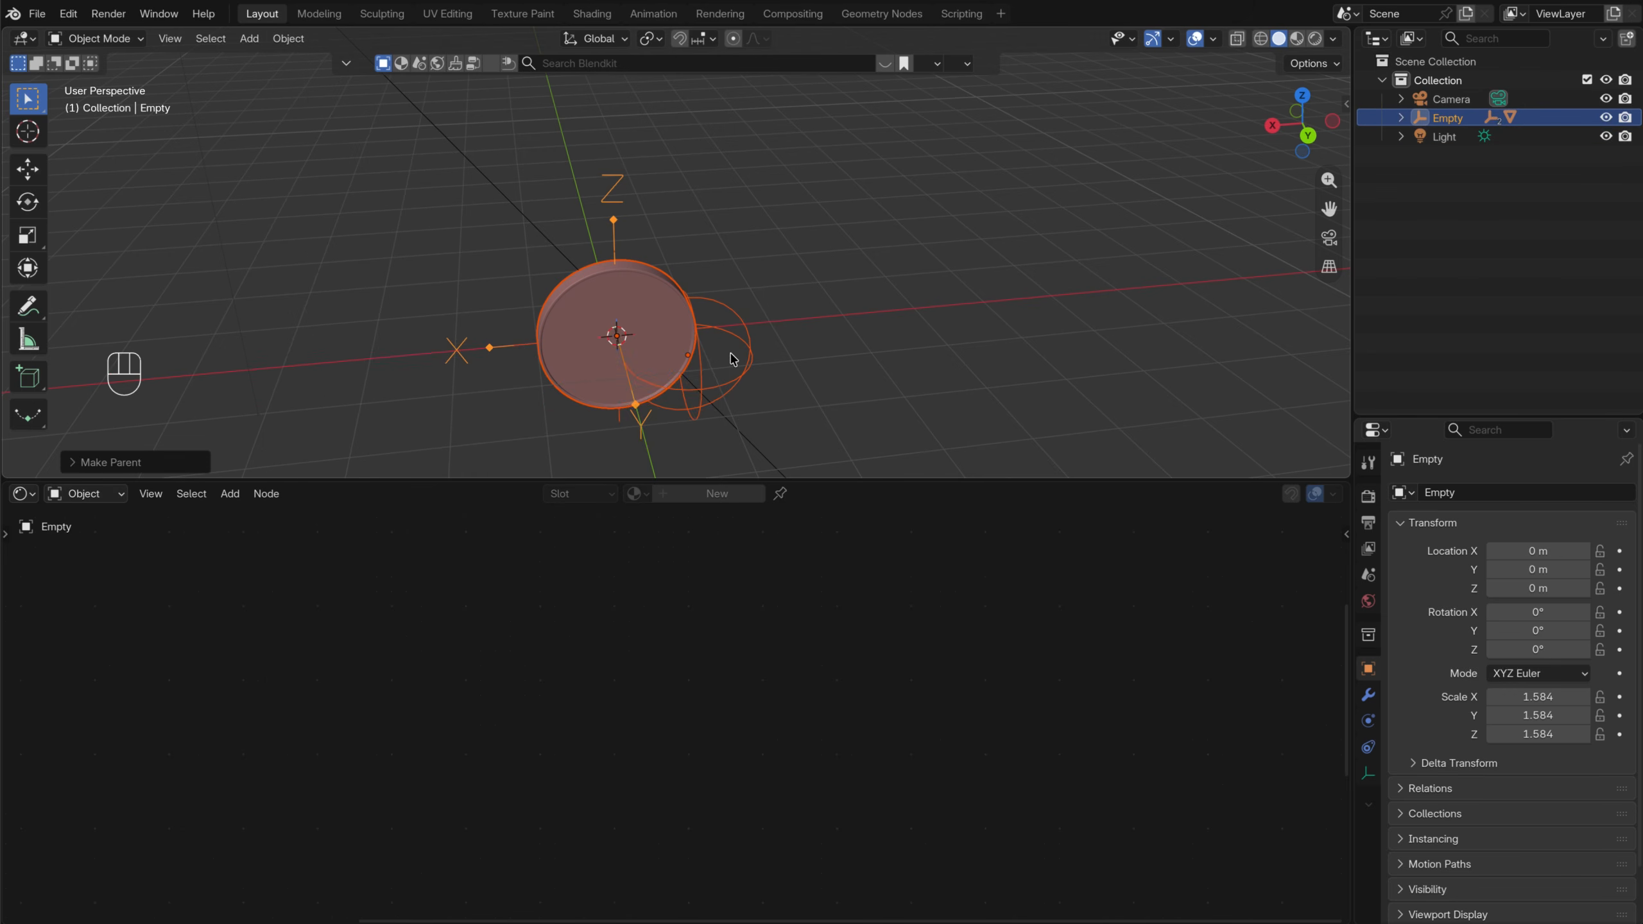
# Test-move the parented group, cancel the move and undo the parenting that includes line control
pyautogui.press('g')
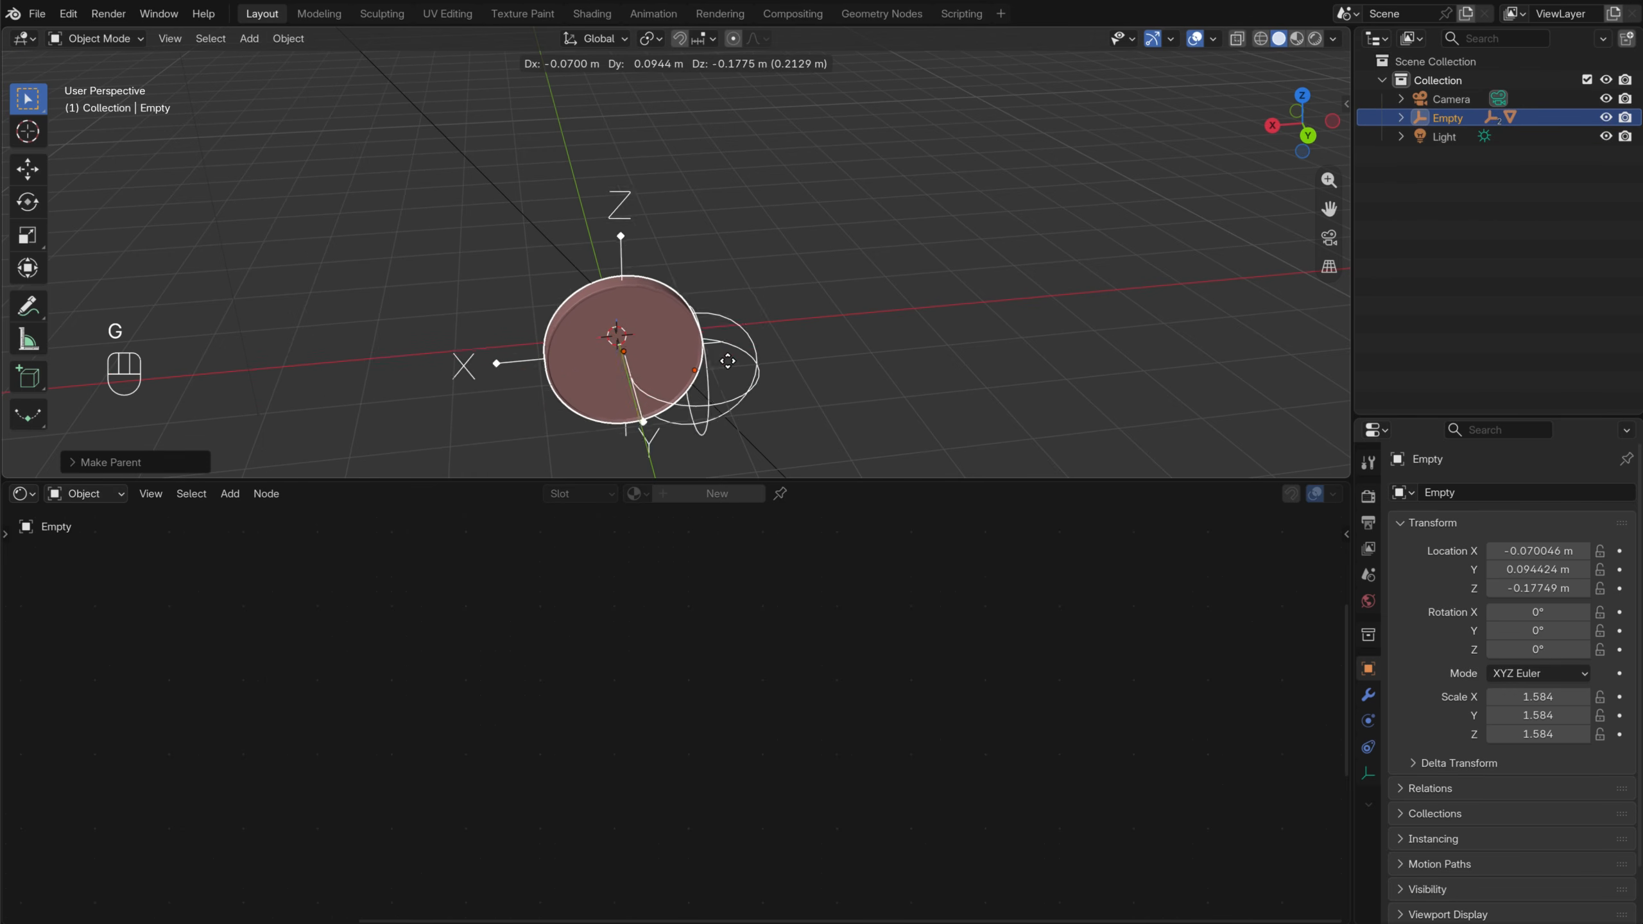
pyautogui.press('Escape')
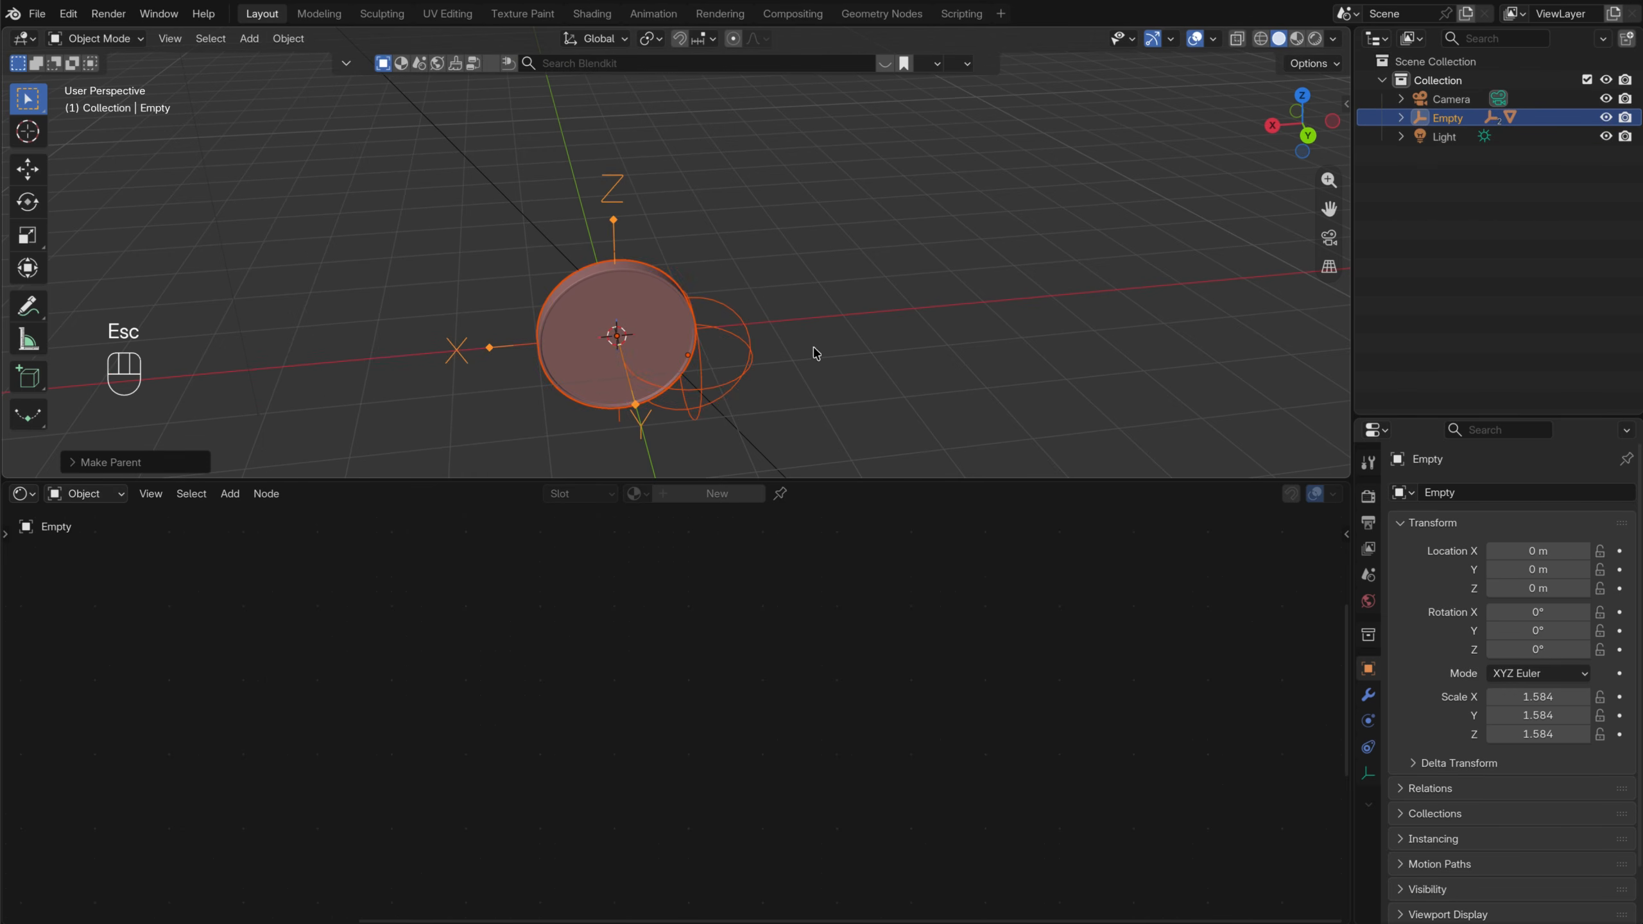
pyautogui.moveTo(816, 354); pyautogui.dragTo(851, 304, button='middle')
pyautogui.click(887, 315)
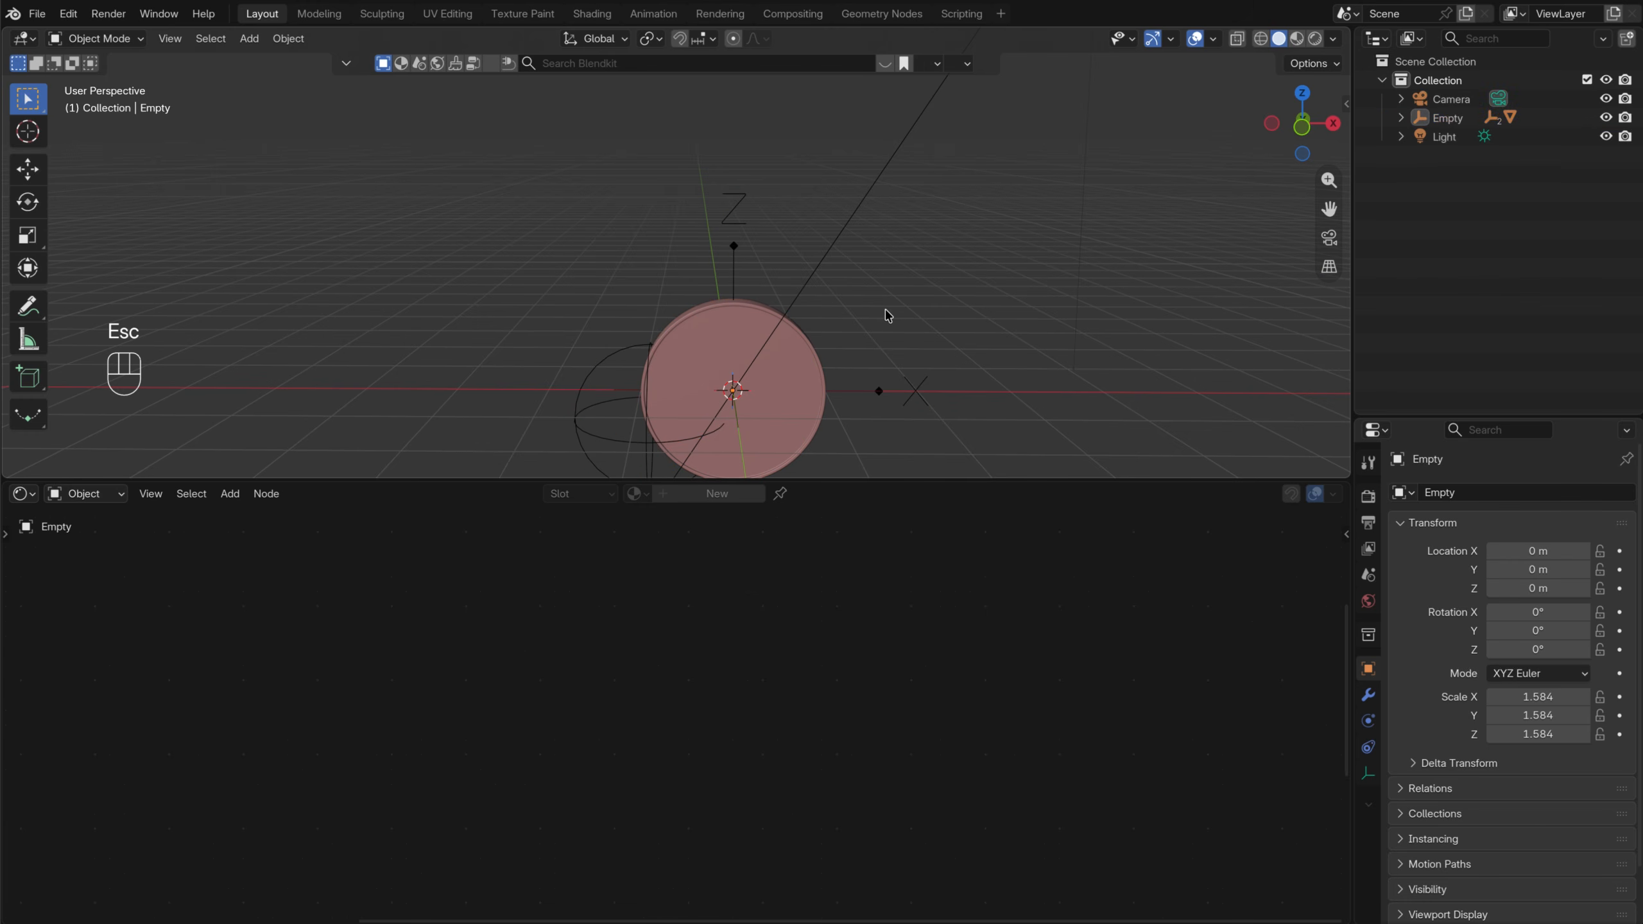
pyautogui.keyDown('shift'); pyautogui.moveTo(867, 370); pyautogui.dragTo(865, 311, button='middle'); pyautogui.keyUp('shift')
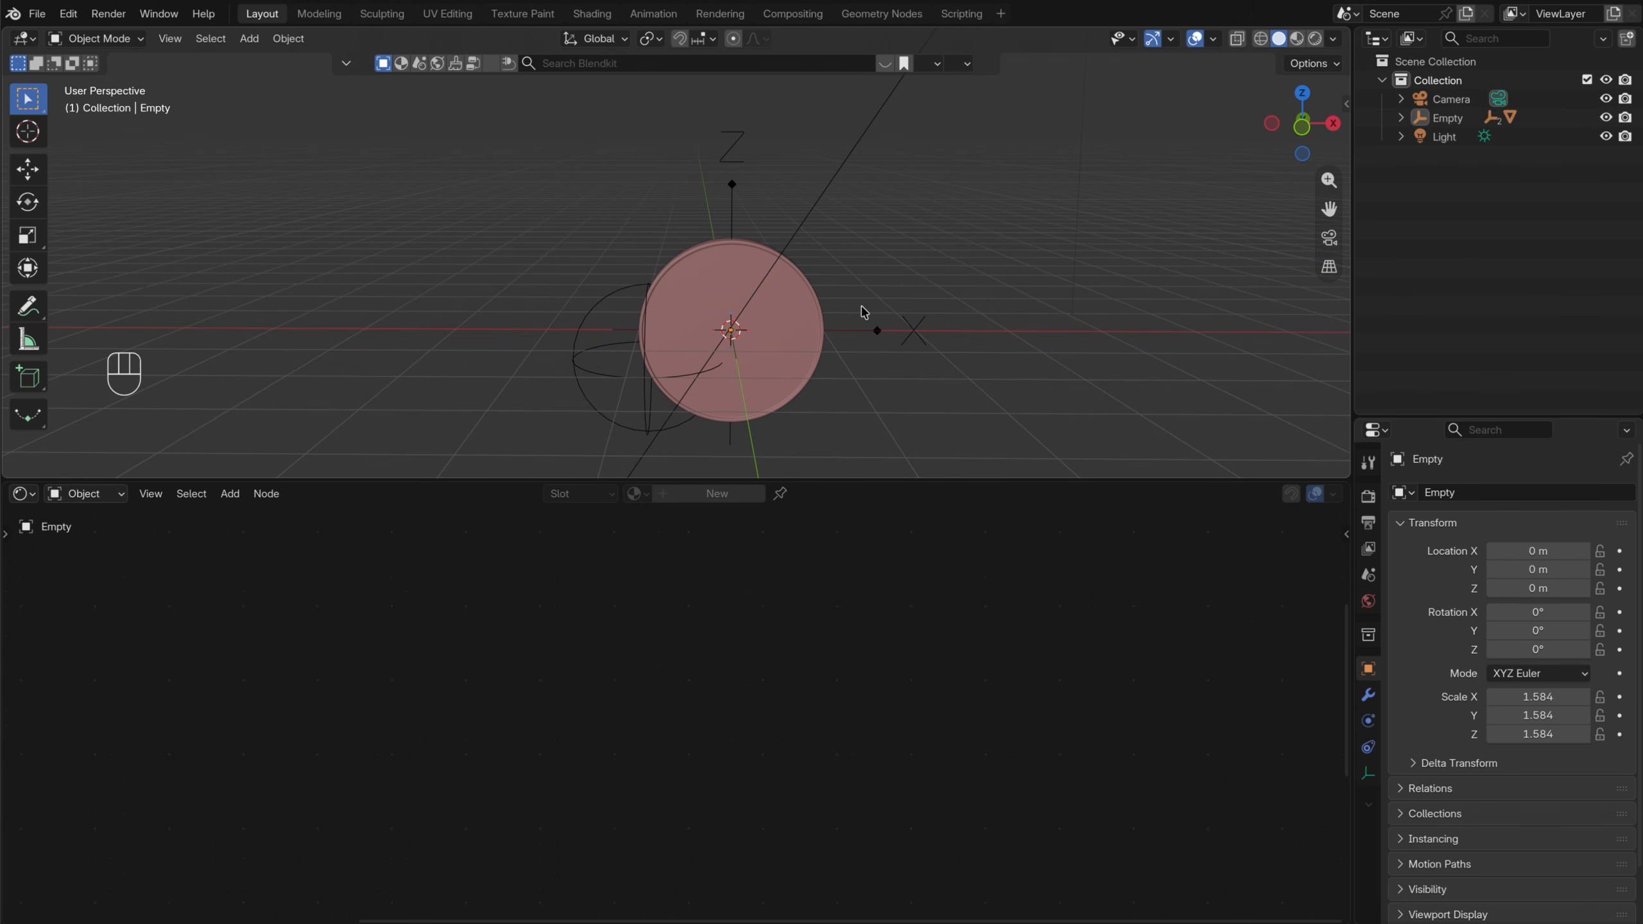
pyautogui.press('super+z')
pyautogui.press('super+z')
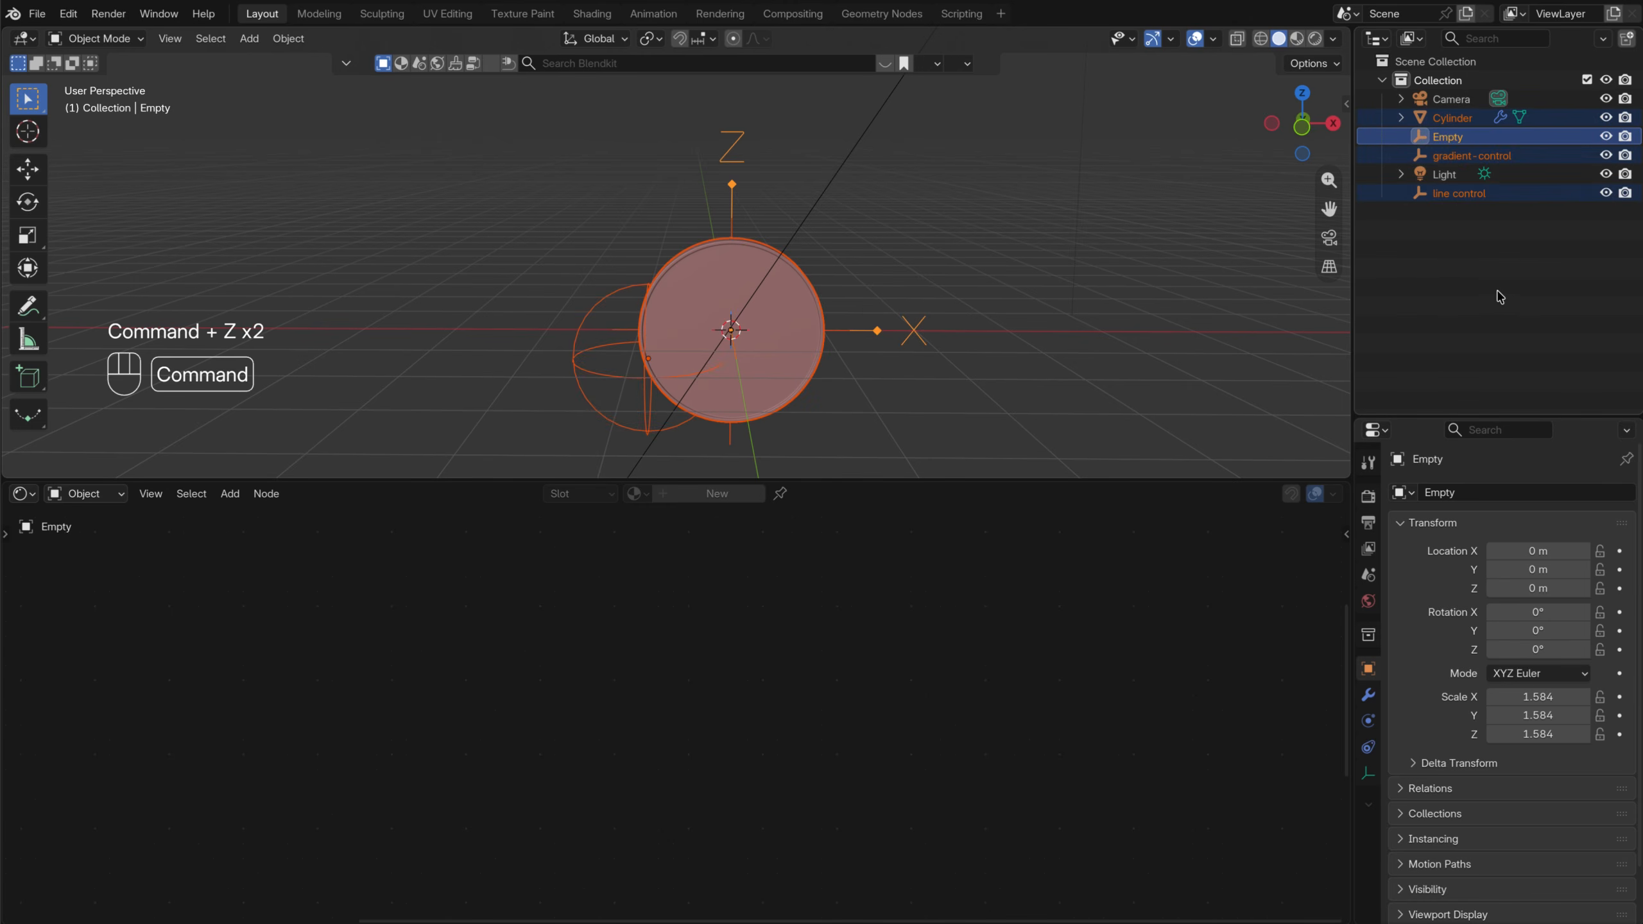
# Parent only gradient-control and the Cylinder to the Arrows empty as Object, leaving line control independent
pyautogui.click(1486, 260)
pyautogui.click(1459, 193)
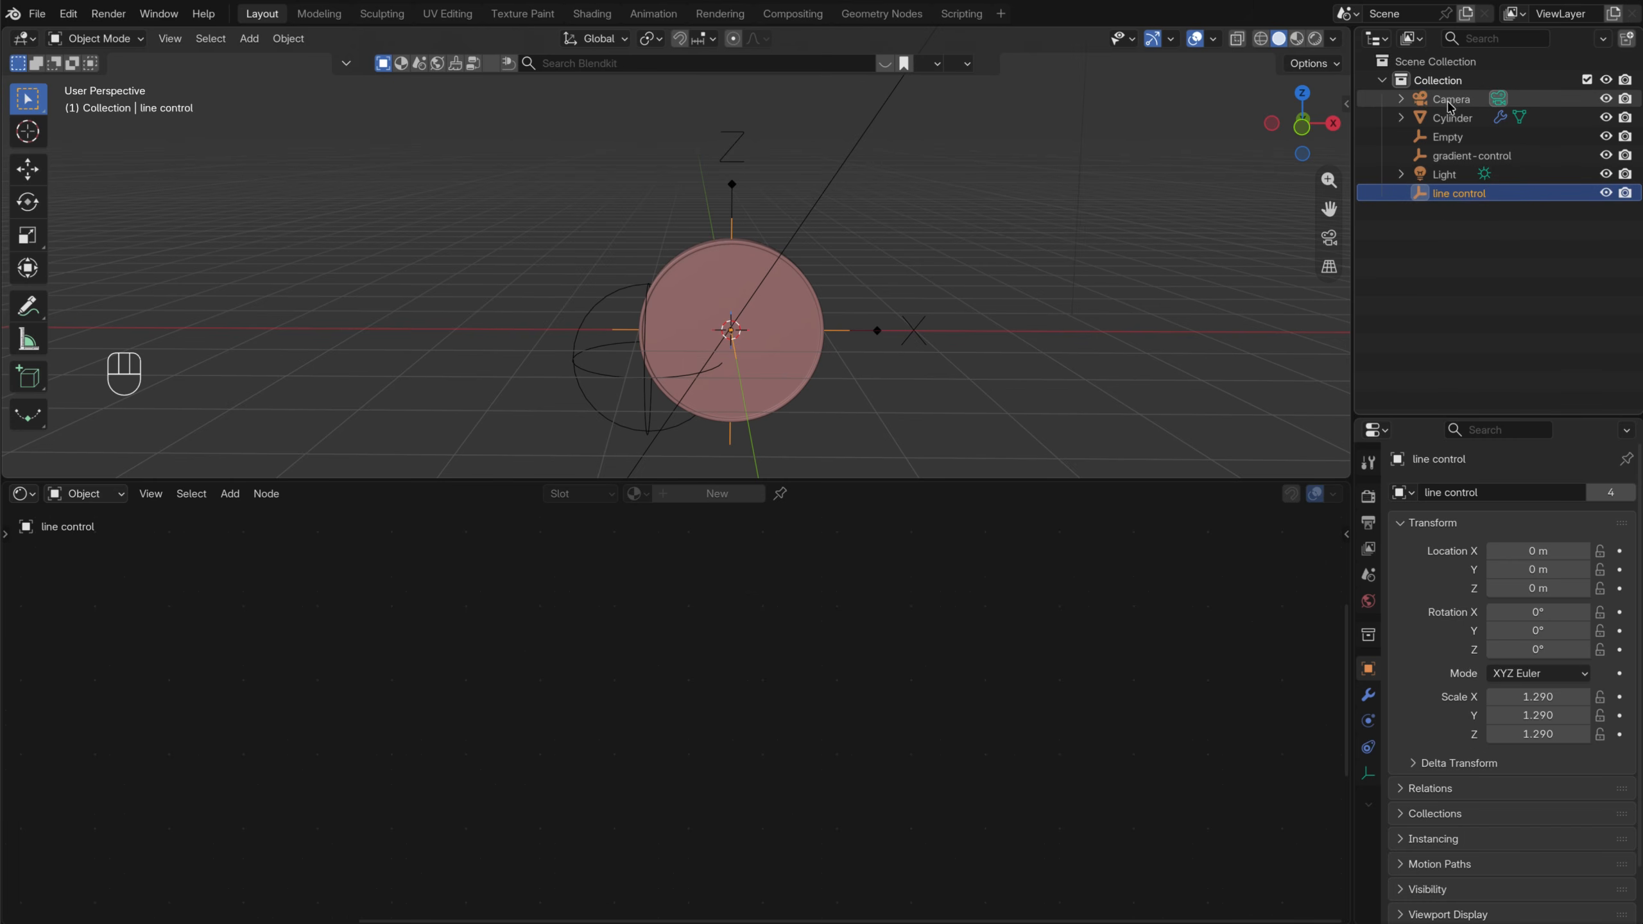
pyautogui.click(1460, 157)
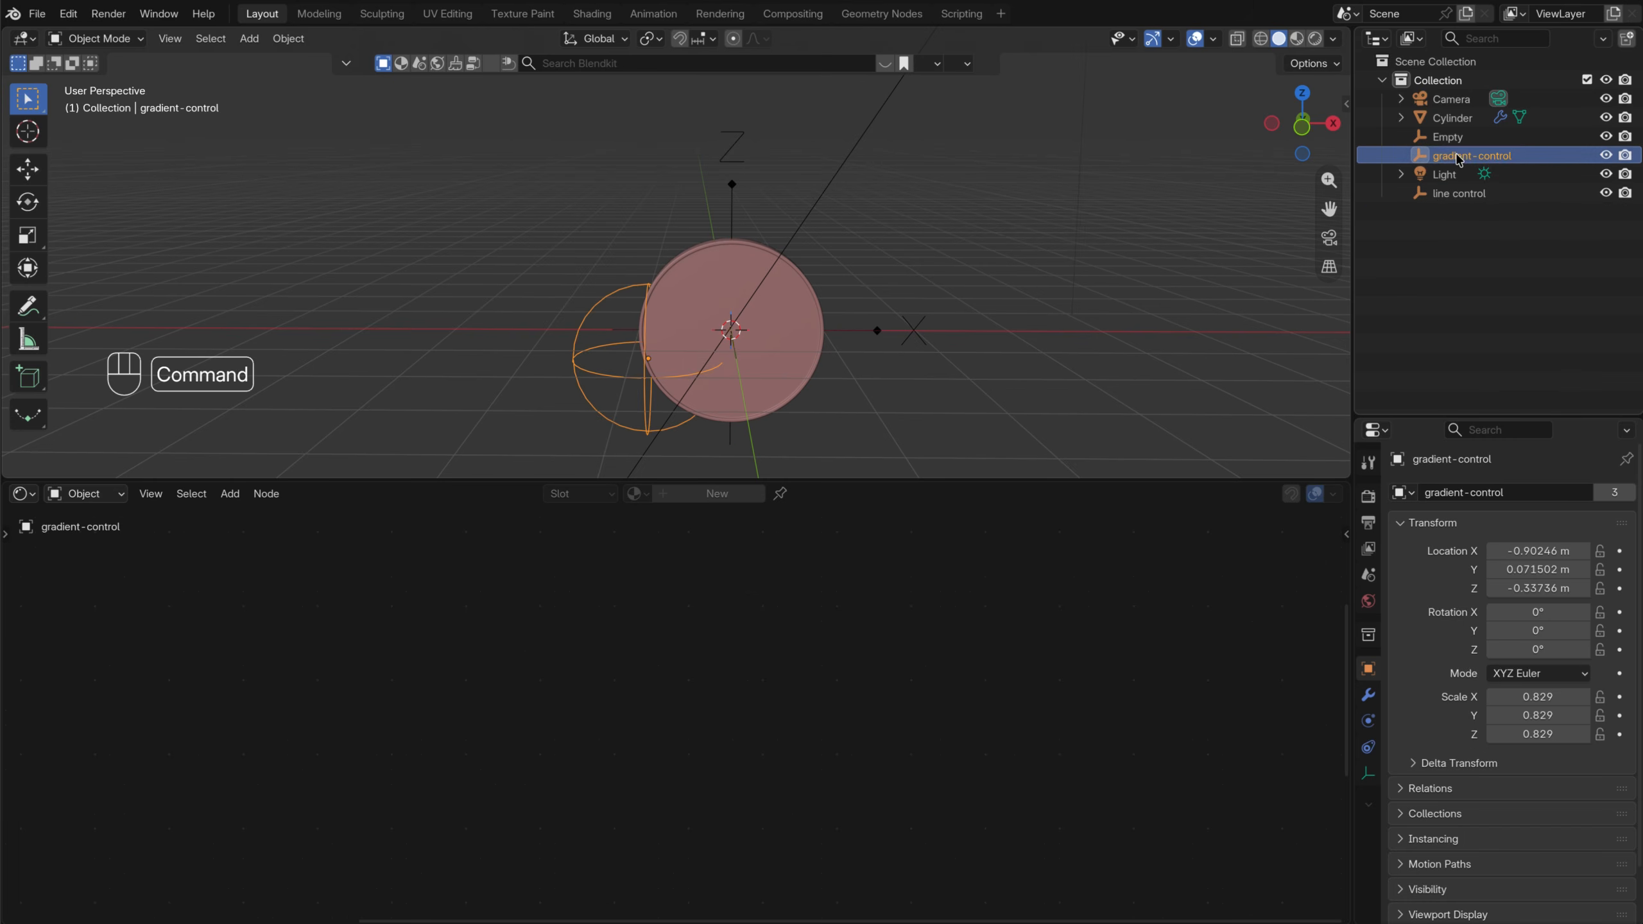
pyautogui.keyDown('ctrl'); pyautogui.click(1455, 118); pyautogui.keyUp('ctrl')
pyautogui.keyDown('ctrl'); pyautogui.click(1455, 138); pyautogui.keyUp('ctrl')
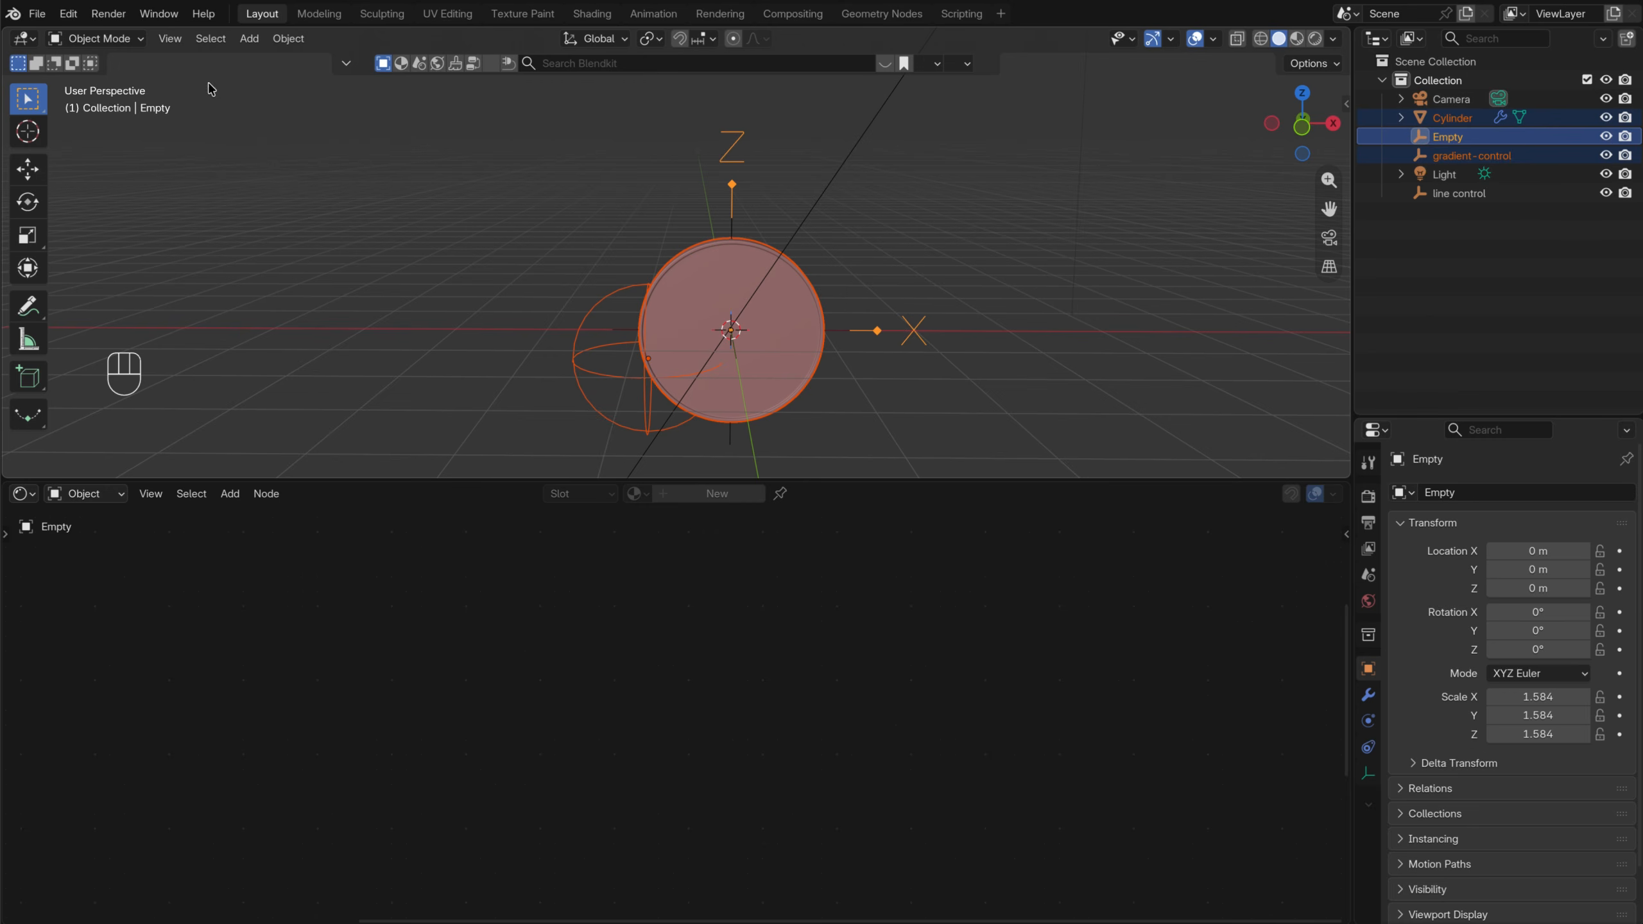
pyautogui.click(277, 39)
pyautogui.moveTo(342, 369)
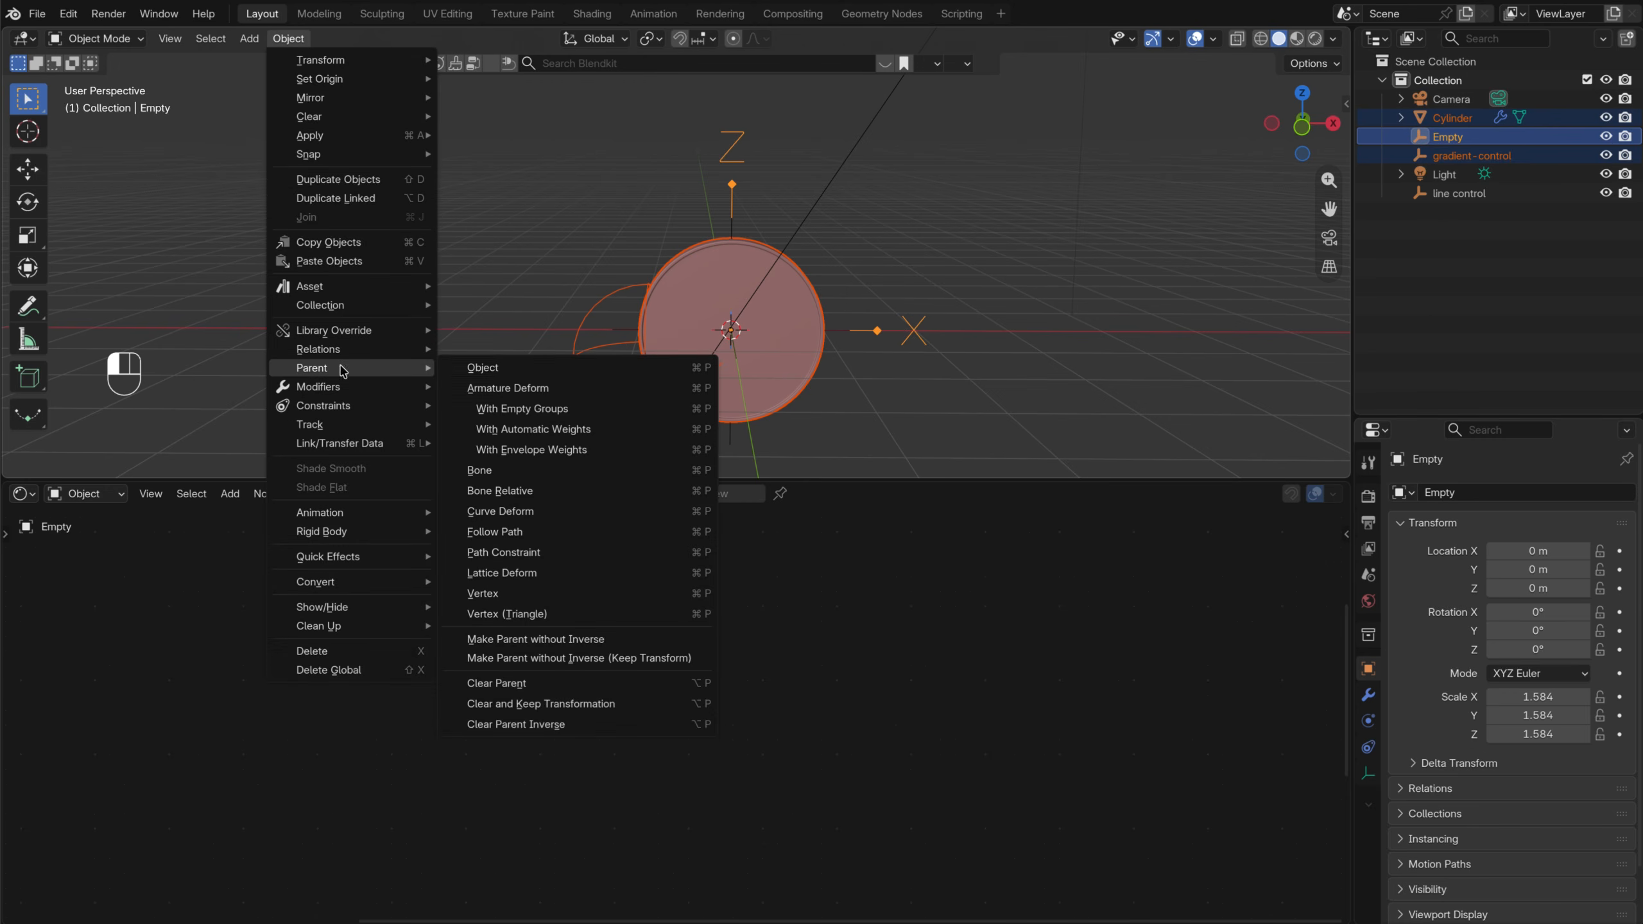
pyautogui.click(525, 364)
# Preview the disc in Material Preview shading and rename the Arrows empty MAIN-OBJECT
pyautogui.press('z')
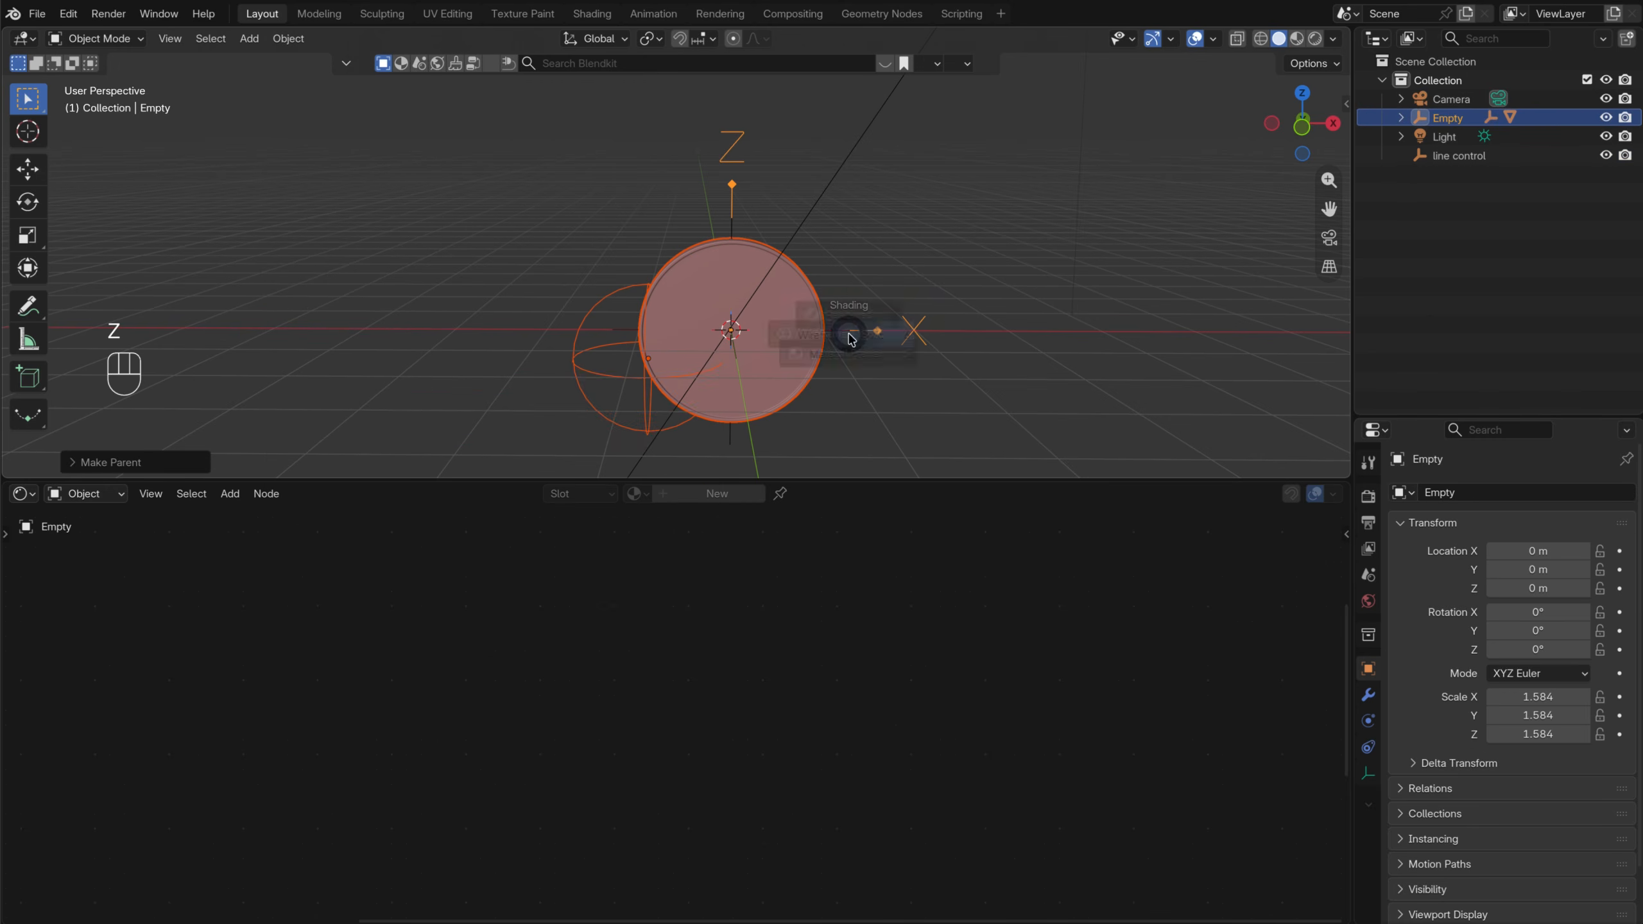
pyautogui.click(849, 453)
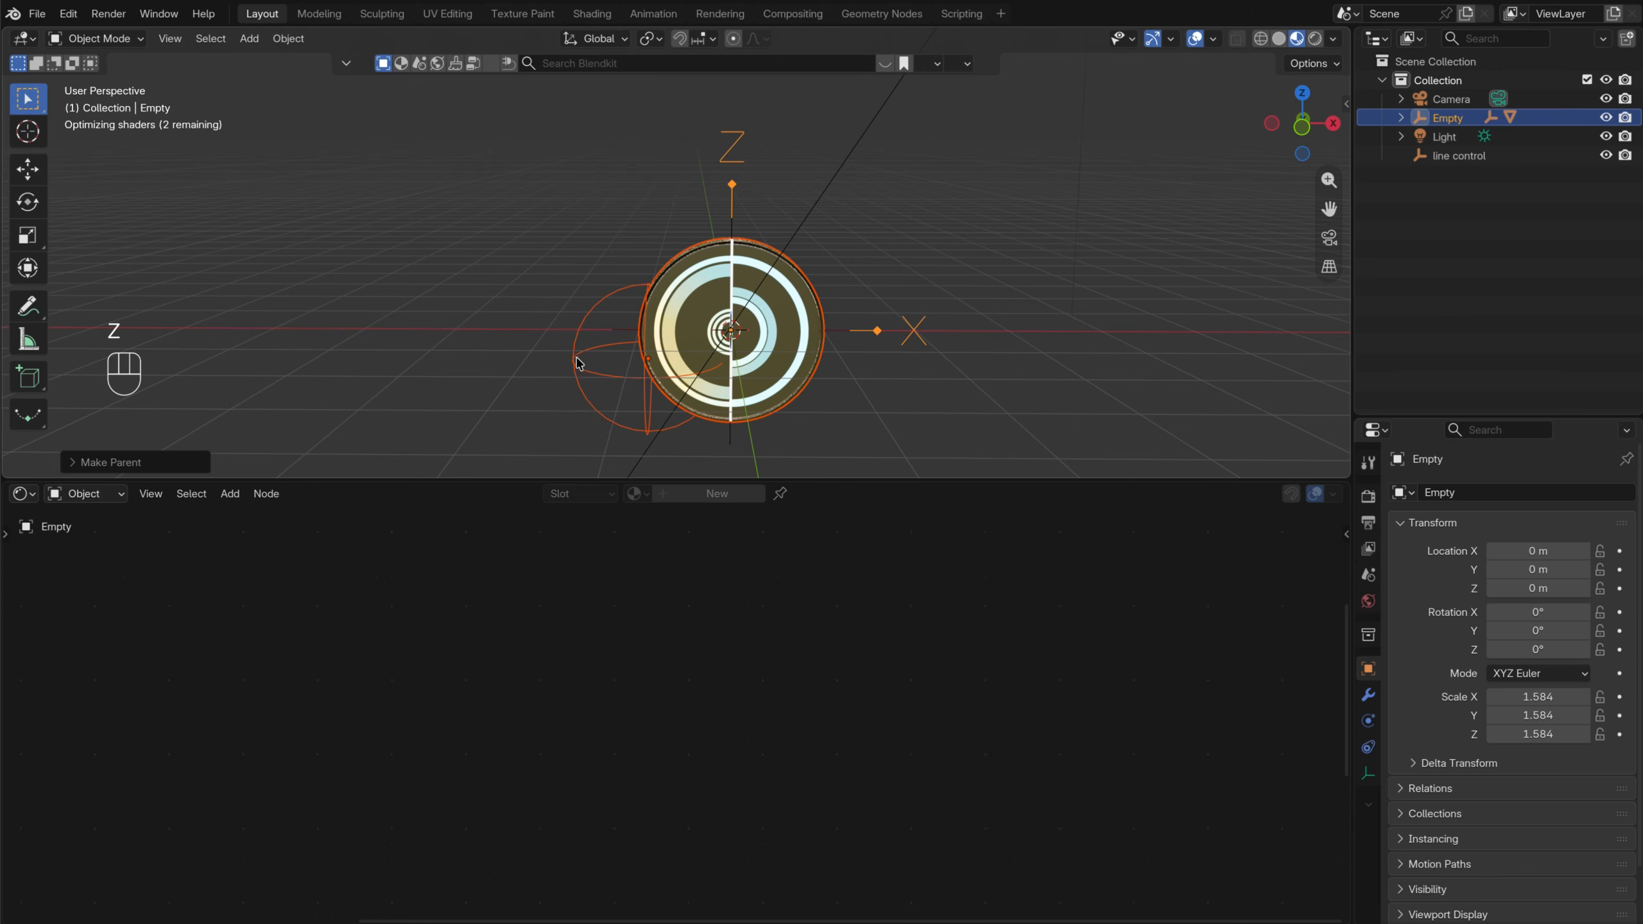
pyautogui.click(1458, 121)
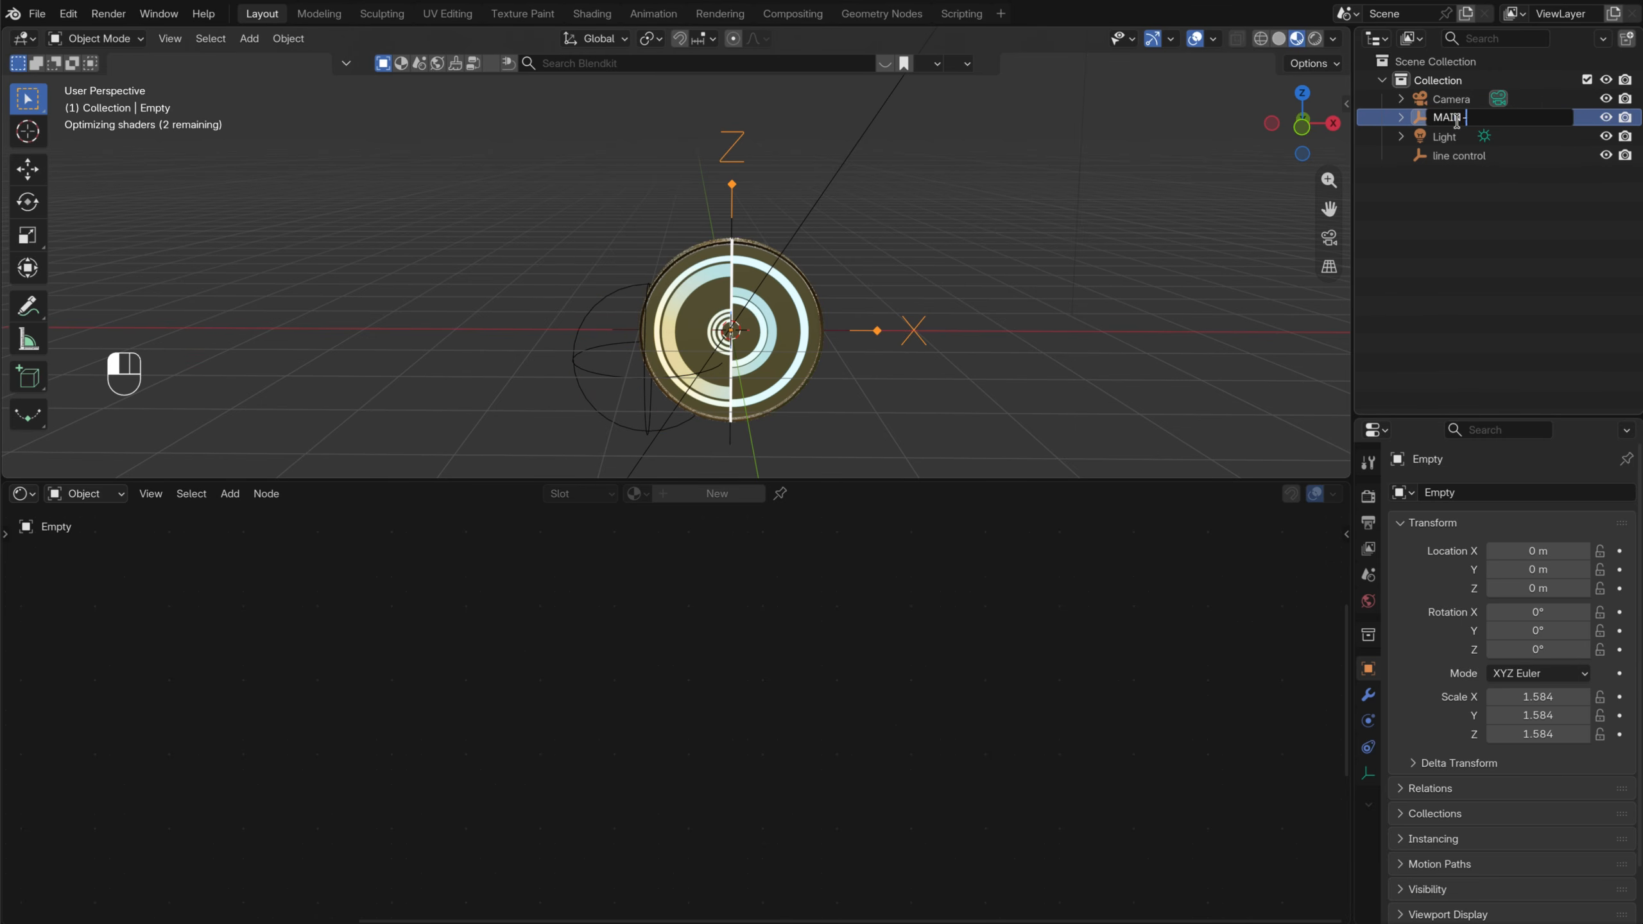
pyautogui.press('Return')
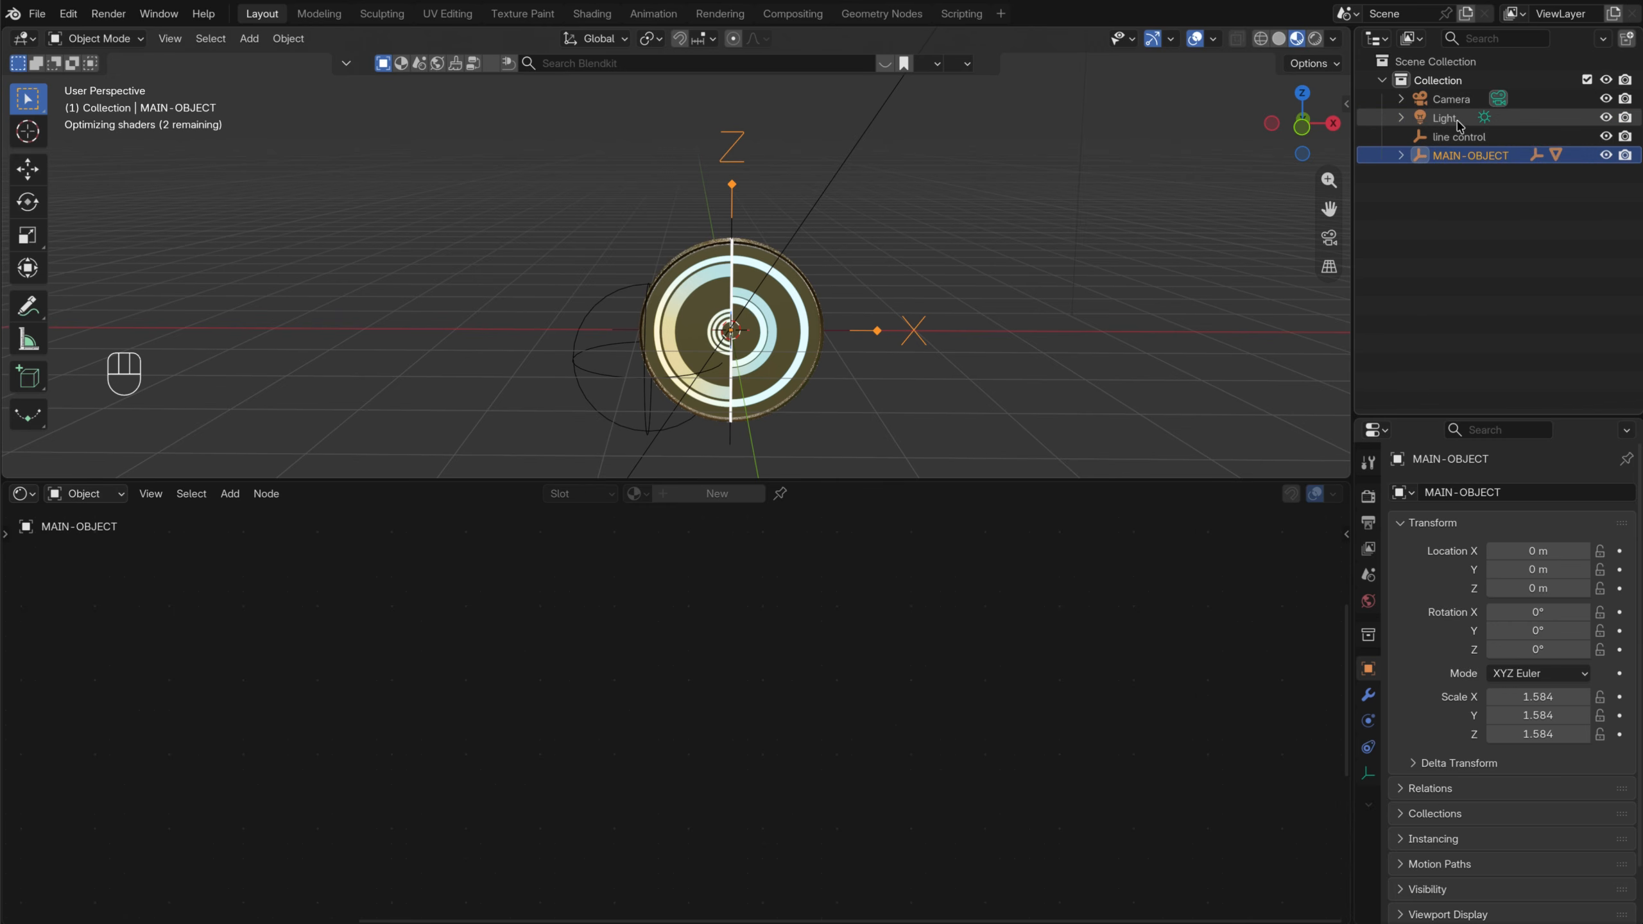
# Test-move MAIN-OBJECT relative to the stationary line control, cancel the move and deselect it
pyautogui.press('g')
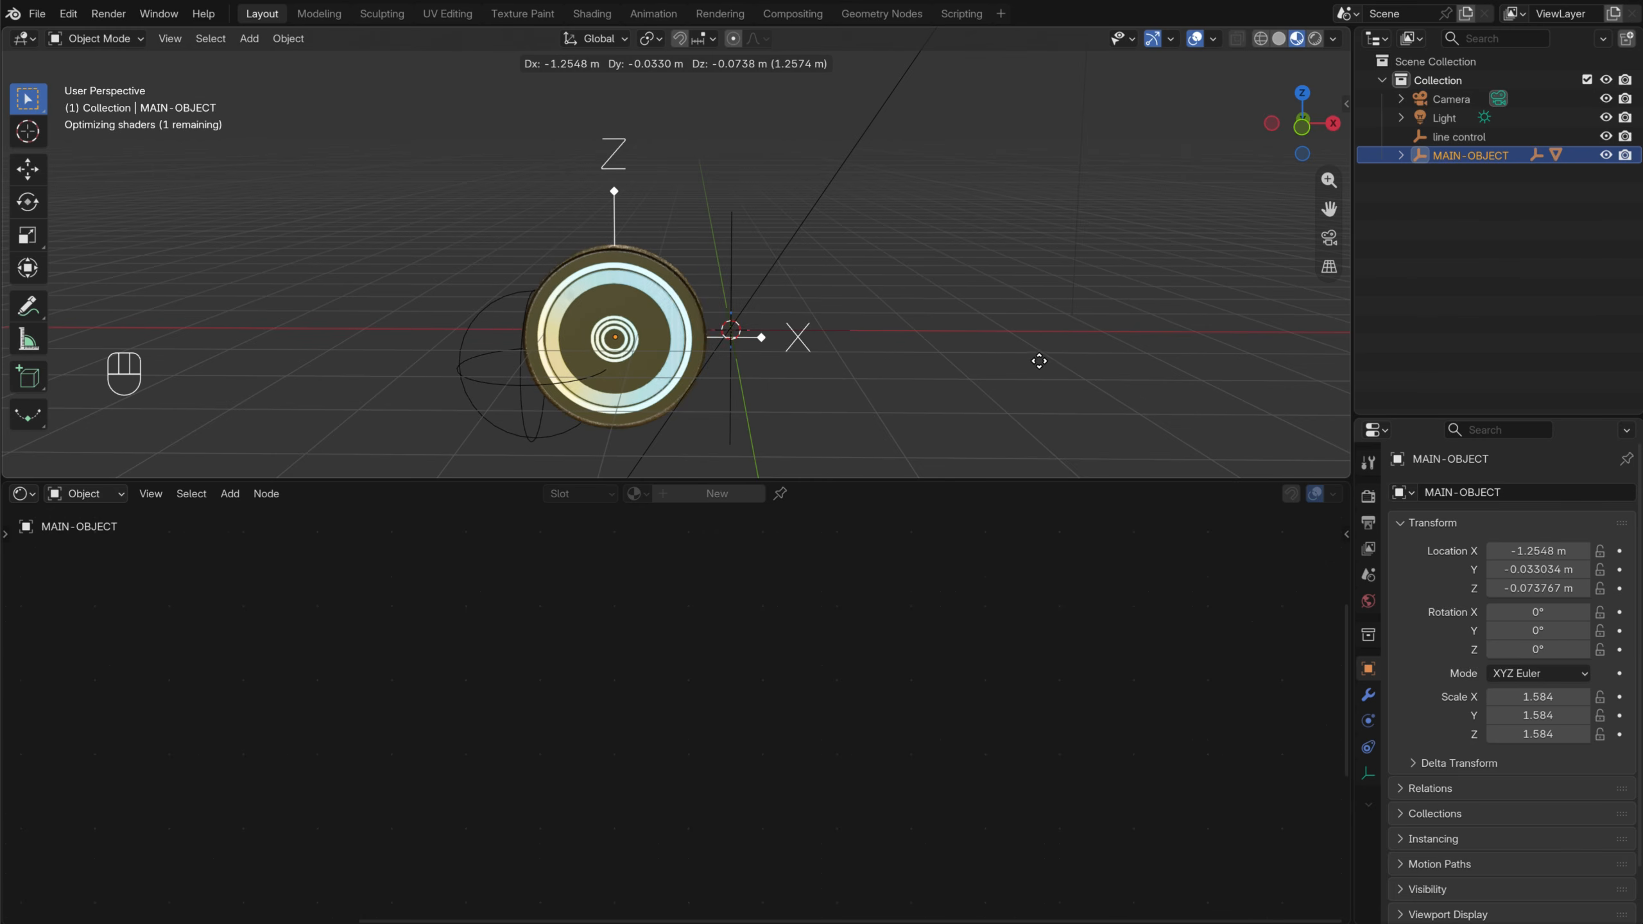
pyautogui.press('Escape')
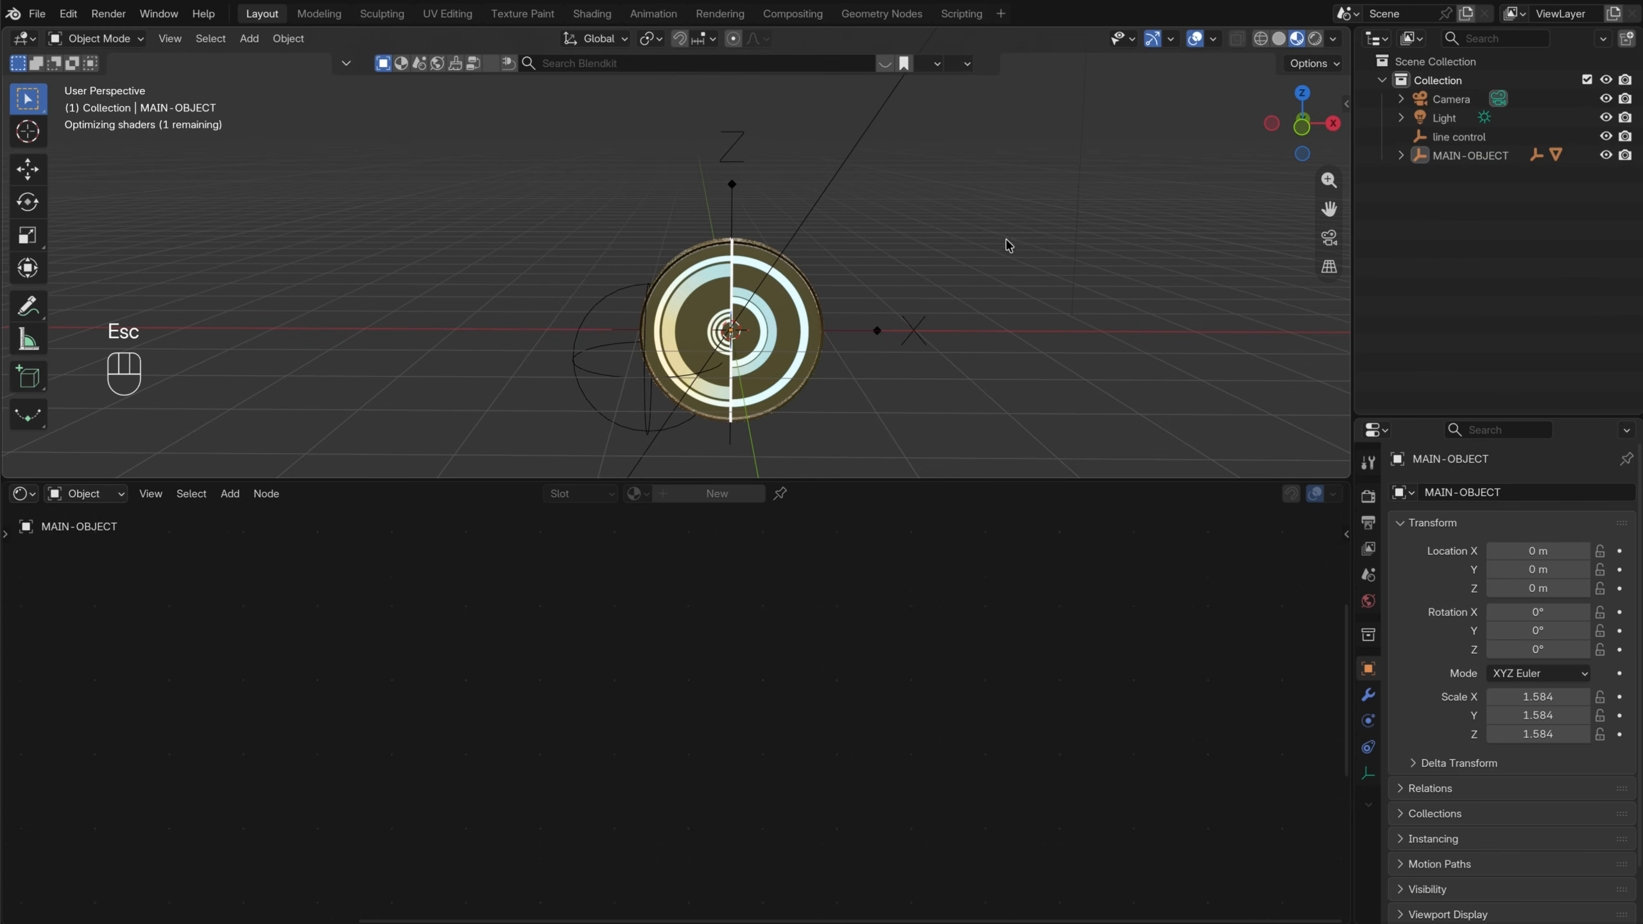
pyautogui.moveTo(1009, 246)
pyautogui.keyDown('shift'); pyautogui.mouseDown(button='middle')
pyautogui.moveTo(851, 256)
pyautogui.moveTo(815, 337)
pyautogui.mouseUp(button='middle'); pyautogui.keyUp('shift')
# Switch to Solid shading in the Right orthographic view and enlarge the 3D viewport over the node editor
pyautogui.press('z')
pyautogui.click(839, 323)
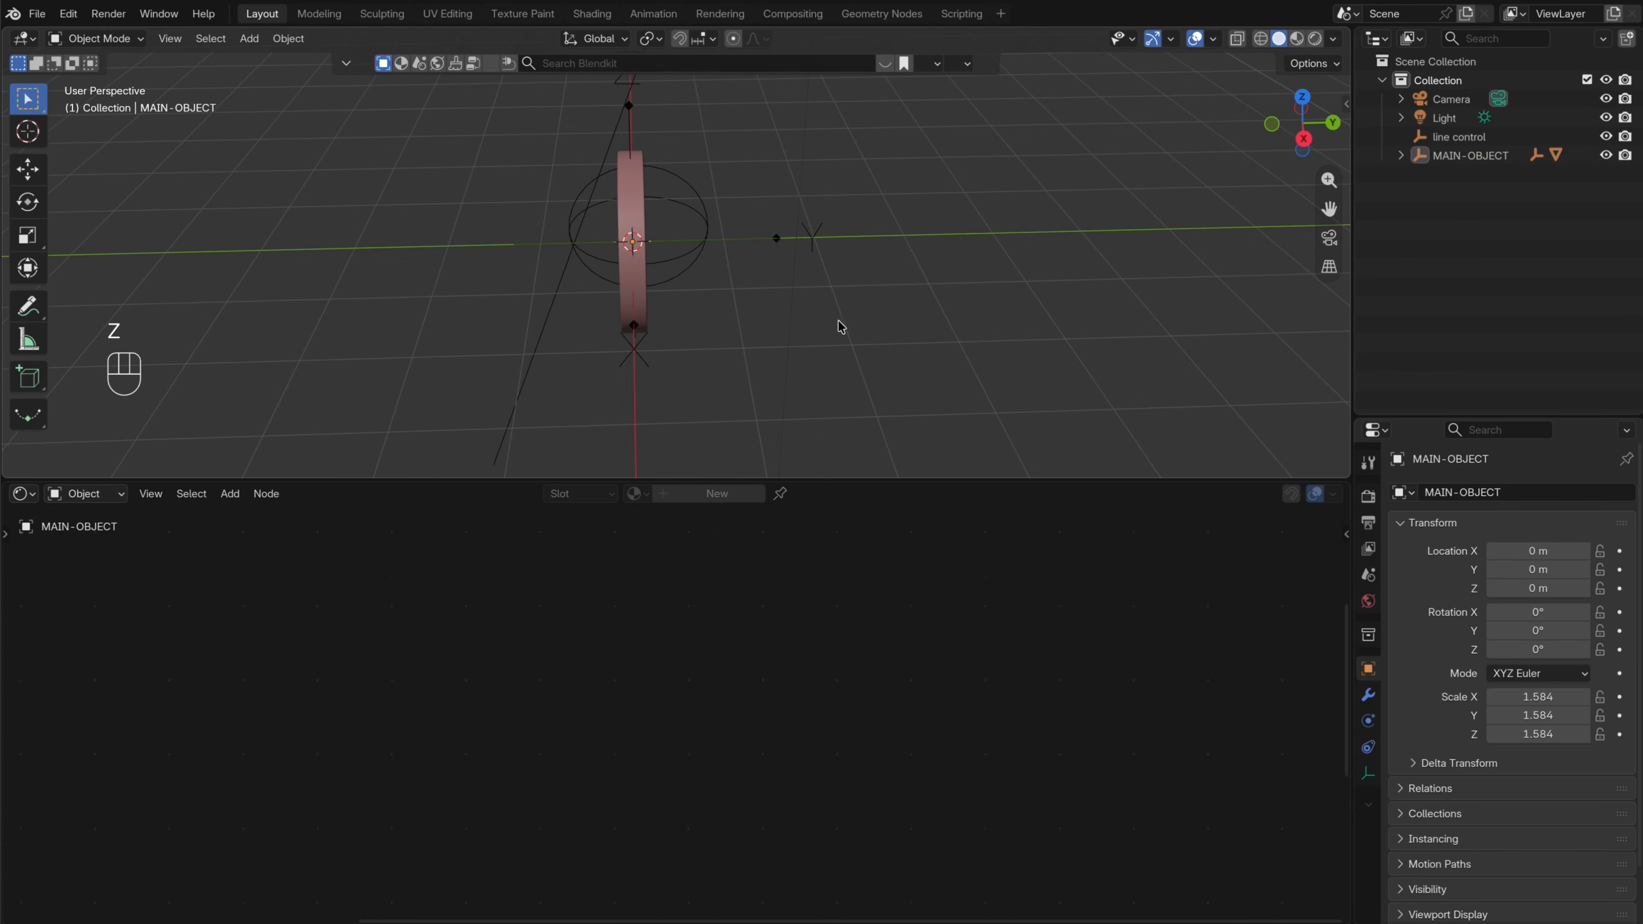
pyautogui.click(1304, 138)
pyautogui.keyDown('shift'); pyautogui.moveTo(865, 271); pyautogui.dragTo(979, 109, button='middle'); pyautogui.keyUp('shift')
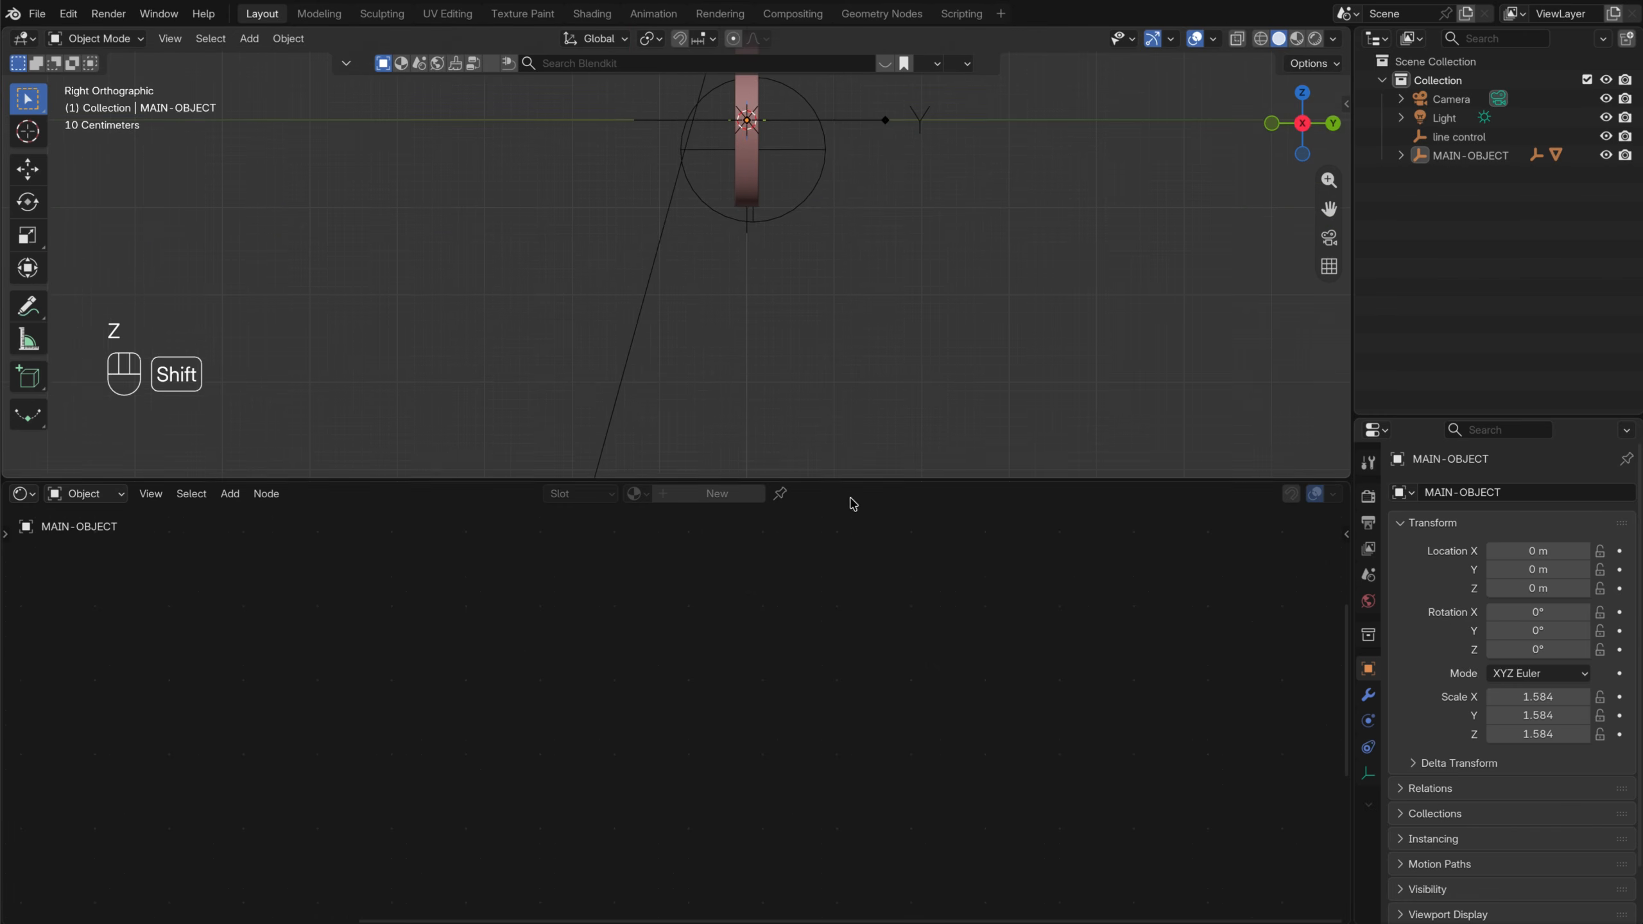
pyautogui.moveTo(854, 480); pyautogui.dragTo(920, 907)
pyautogui.scroll(2, 829, 558)
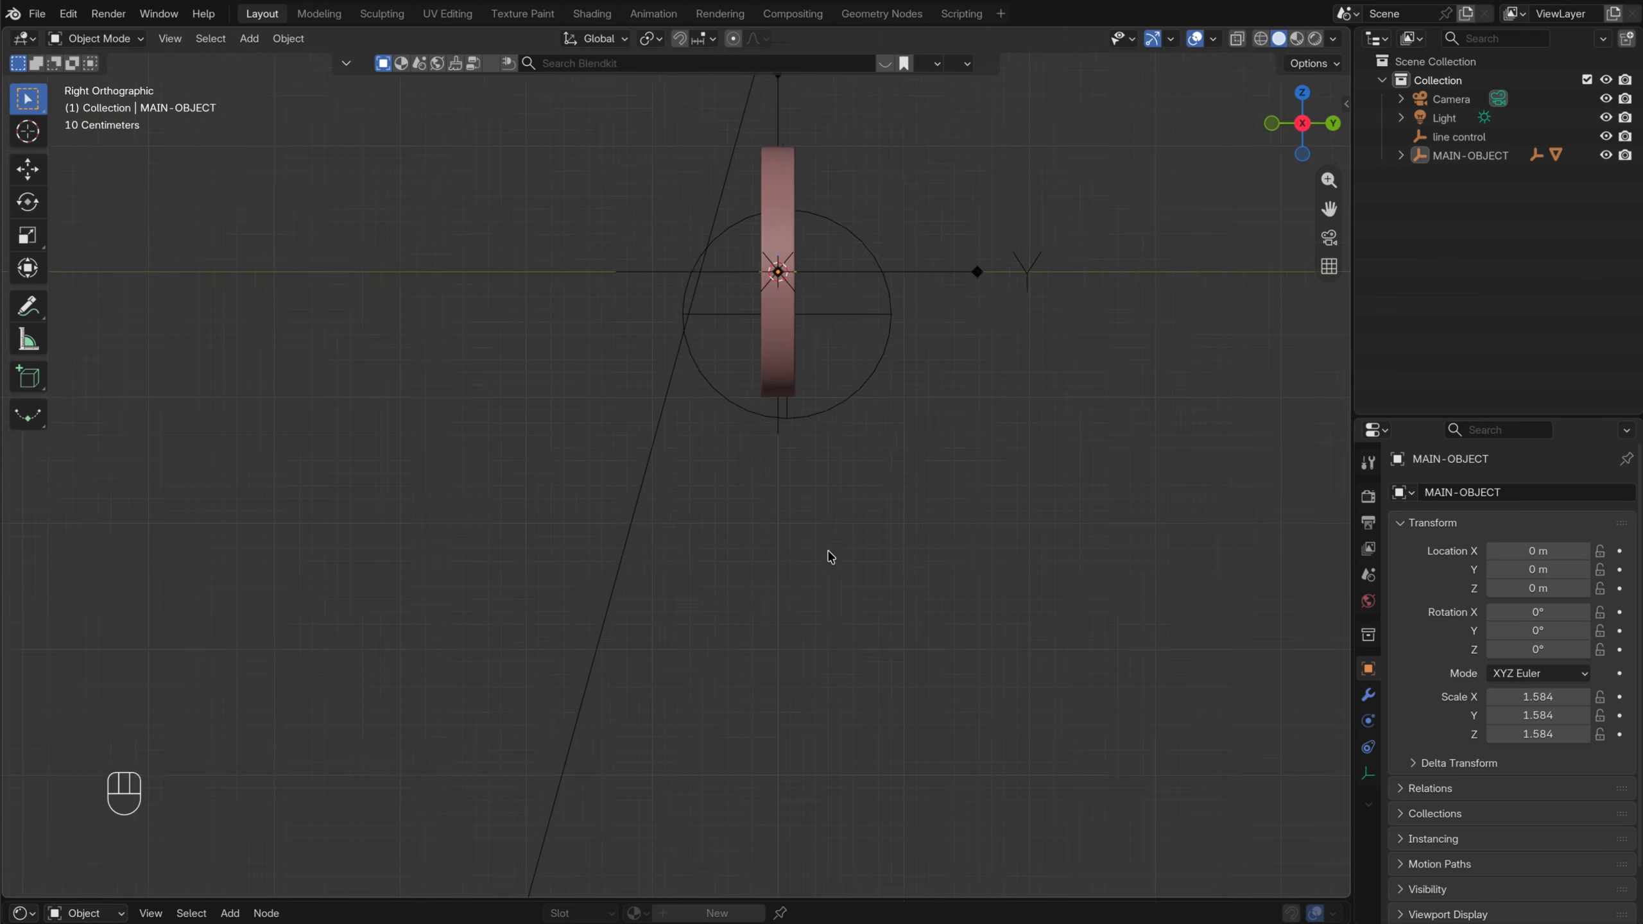
pyautogui.keyDown('shift'); pyautogui.moveTo(828, 558); pyautogui.dragTo(803, 631, button='middle'); pyautogui.keyUp('shift')
# Add a cube and move it down along Z to about -2.00 m, directly beneath the disc
pyautogui.hotkey('shift', 'a')
pyautogui.moveTo(873, 292)
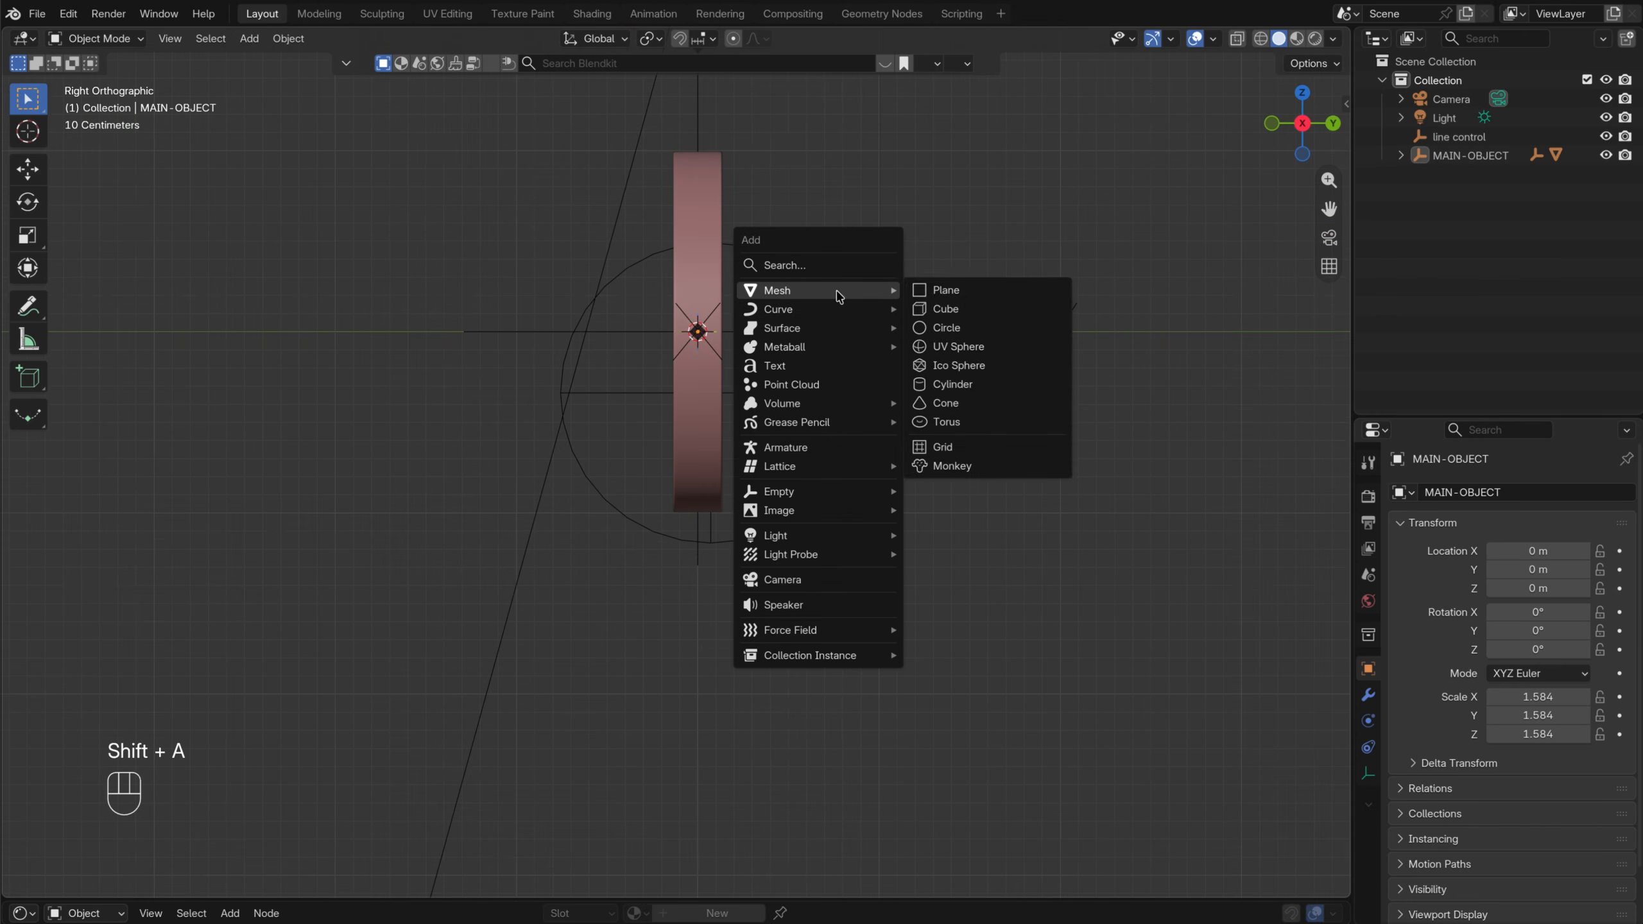
pyautogui.click(969, 309)
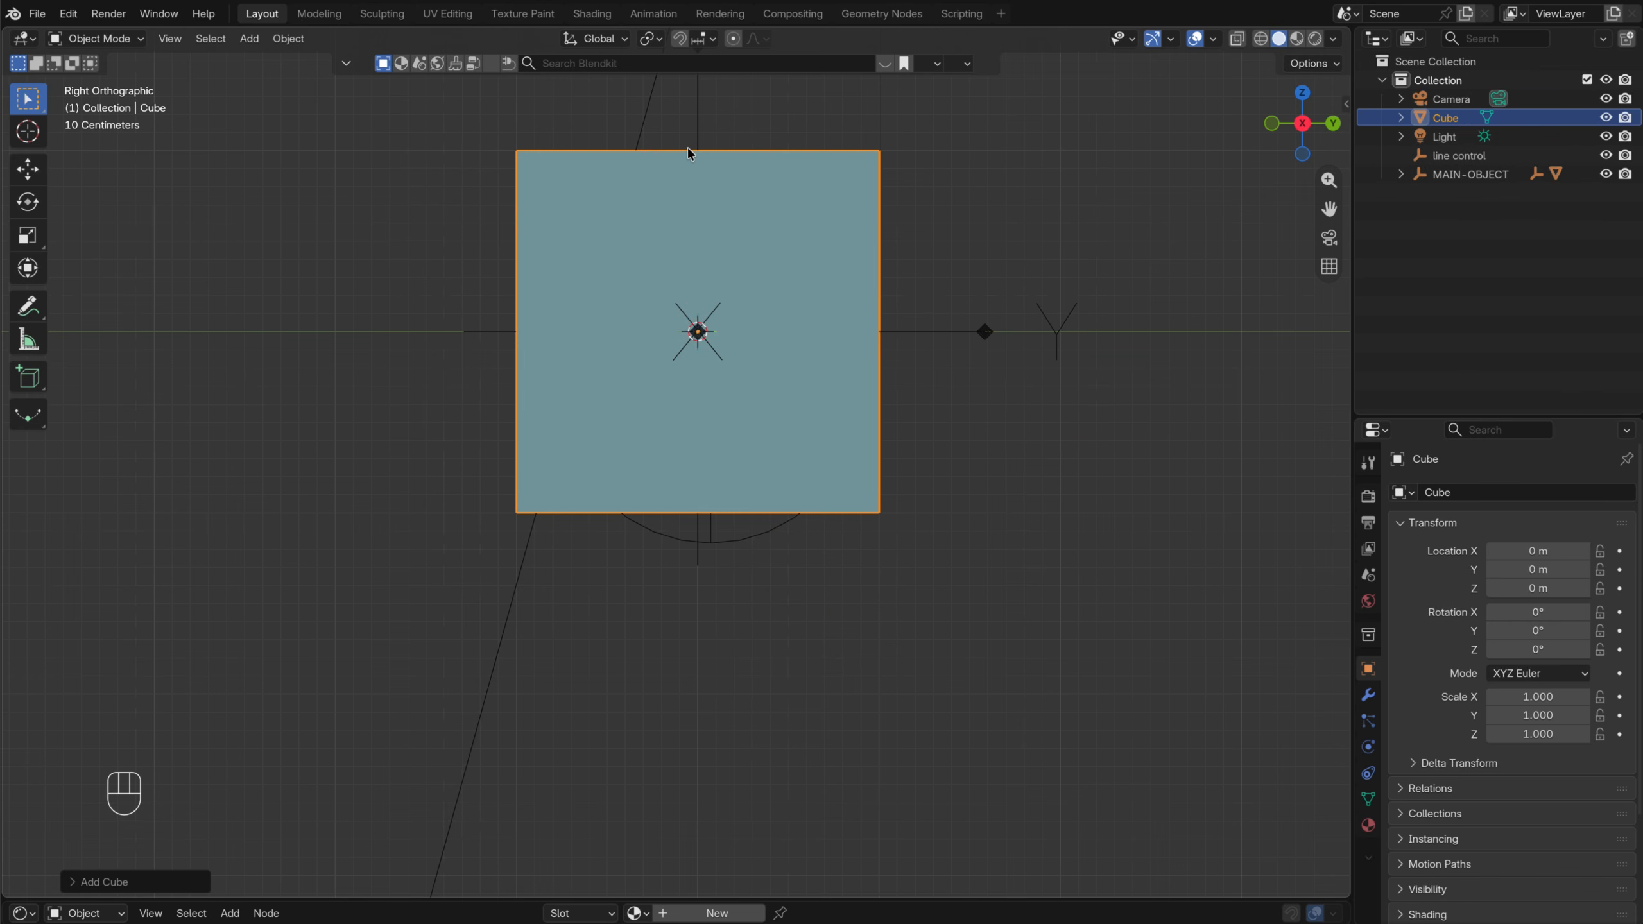
pyautogui.press('g')
pyautogui.press('z')
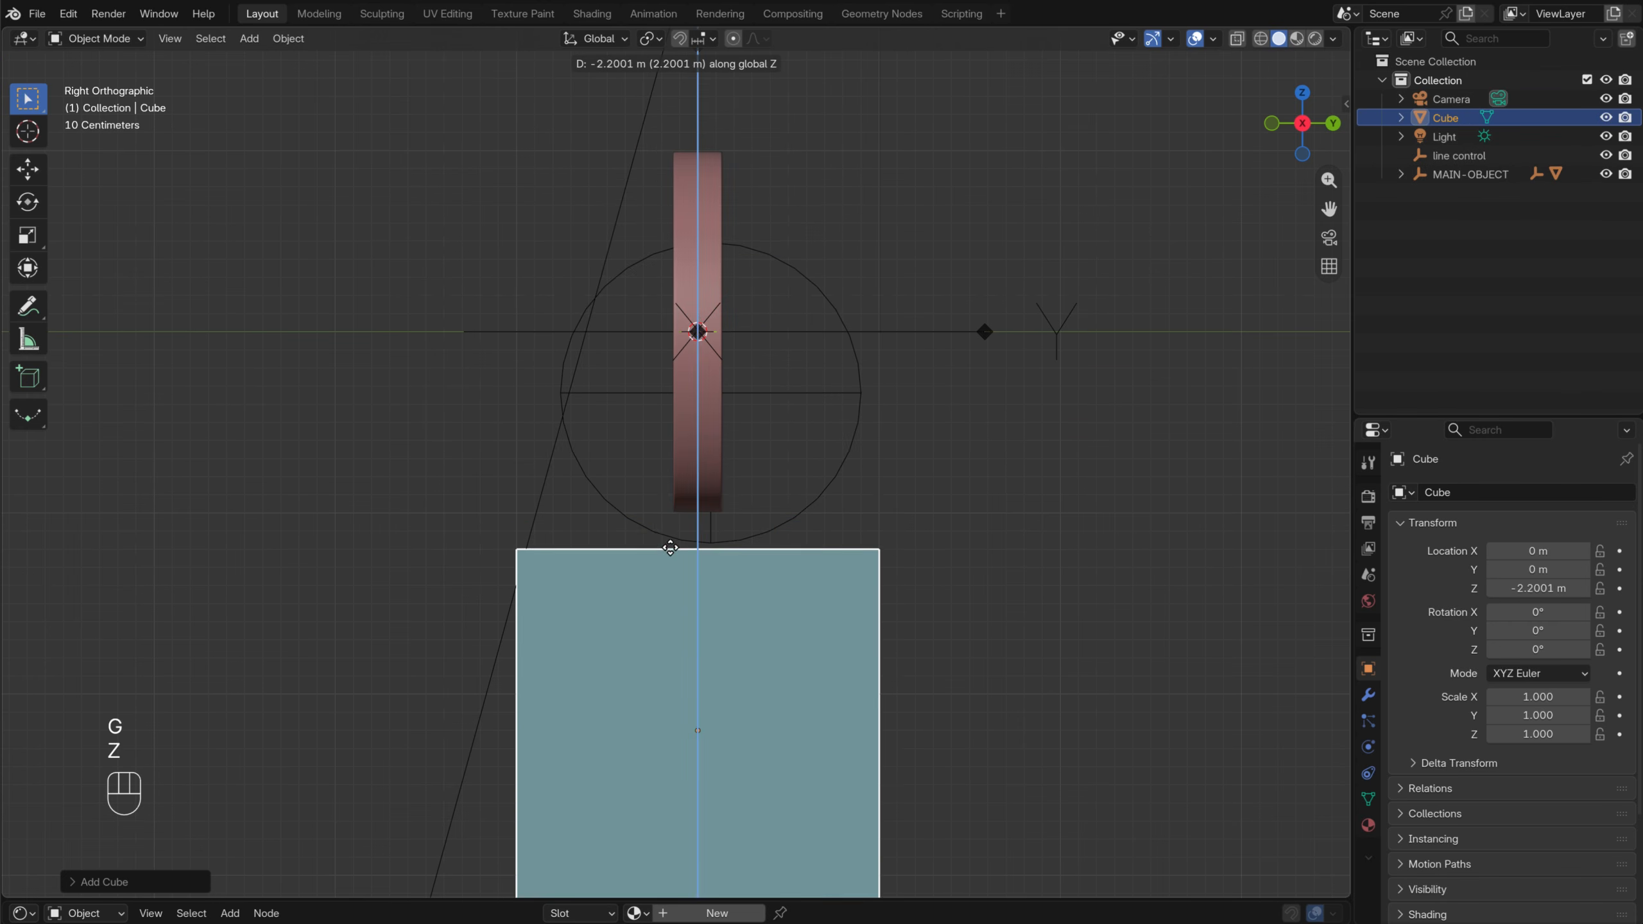
pyautogui.keyDown('shift'); pyautogui.keyDown('super'); pyautogui.click(672, 512); pyautogui.keyUp('super'); pyautogui.keyUp('shift')
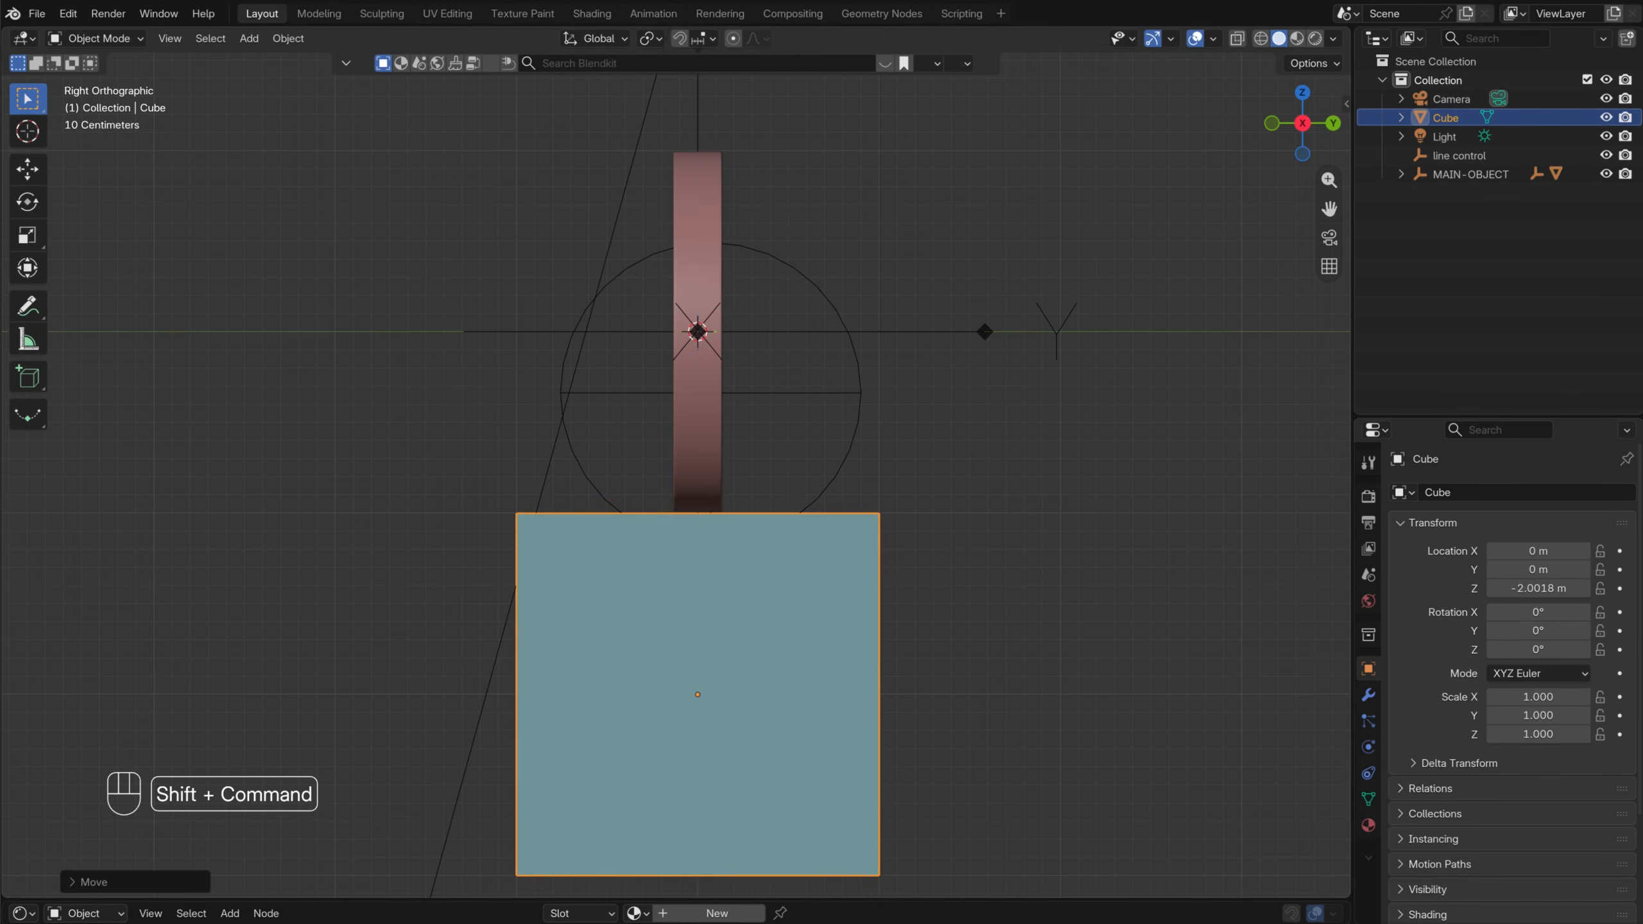
pyautogui.keyDown('shift'); pyautogui.keyDown('super'); pyautogui.click(647, 712); pyautogui.keyUp('super'); pyautogui.keyUp('shift')
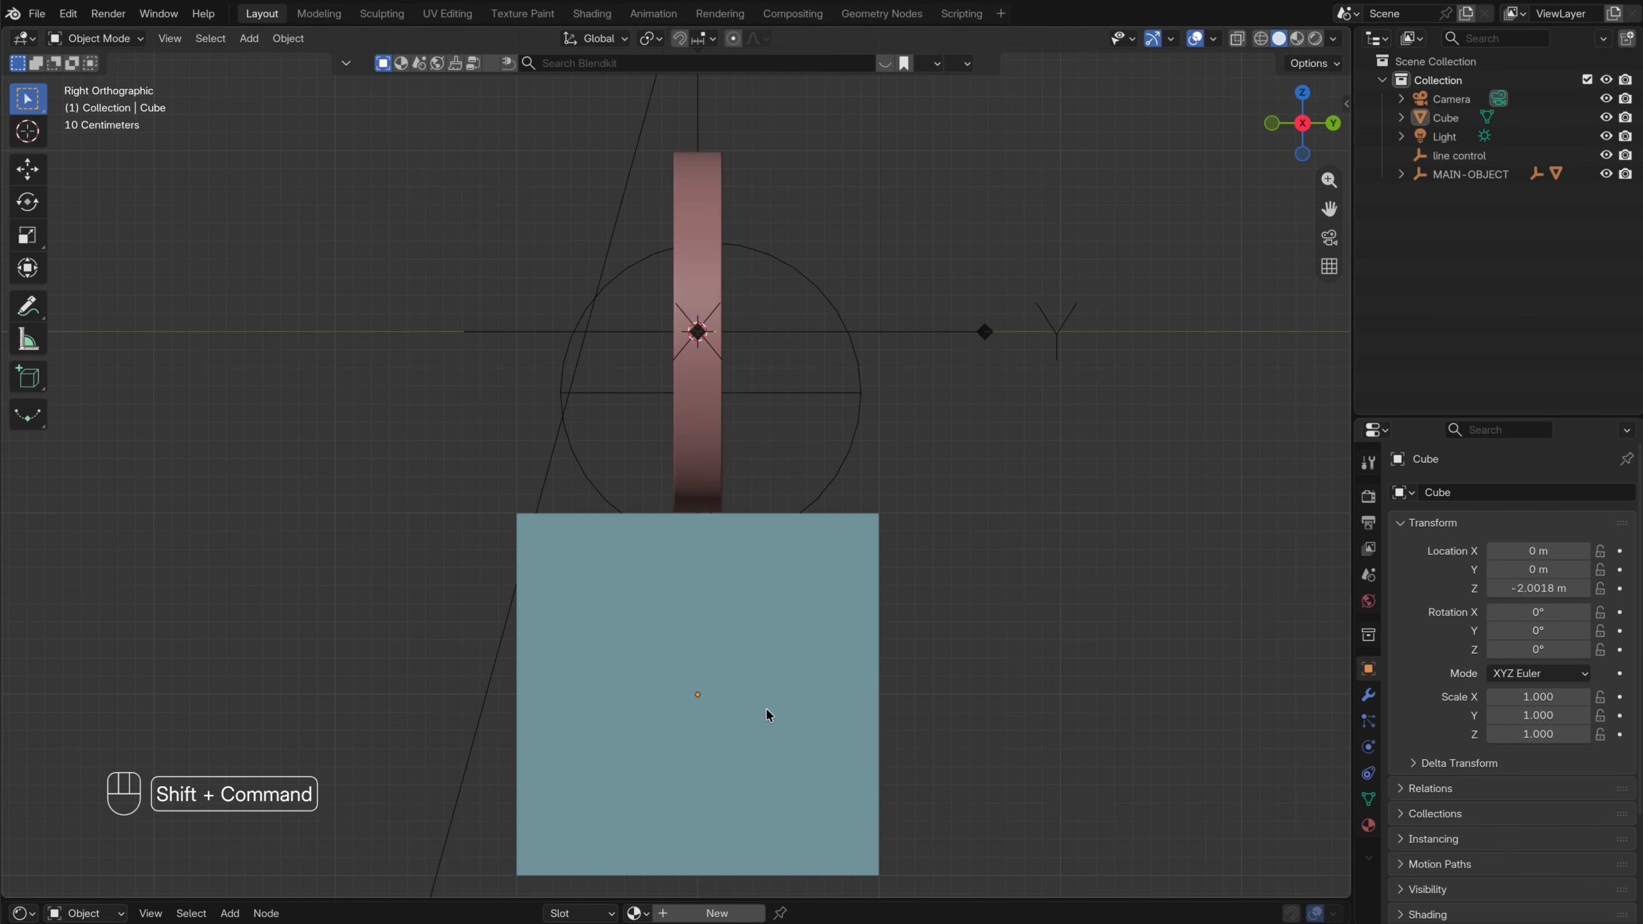
# Open the cube in Edit Mode with Wireframe shading and select its bottom face
pyautogui.keyDown('shift'); pyautogui.moveTo(931, 642); pyautogui.dragTo(1022, 528, button='middle'); pyautogui.keyUp('shift')
pyautogui.click(917, 592)
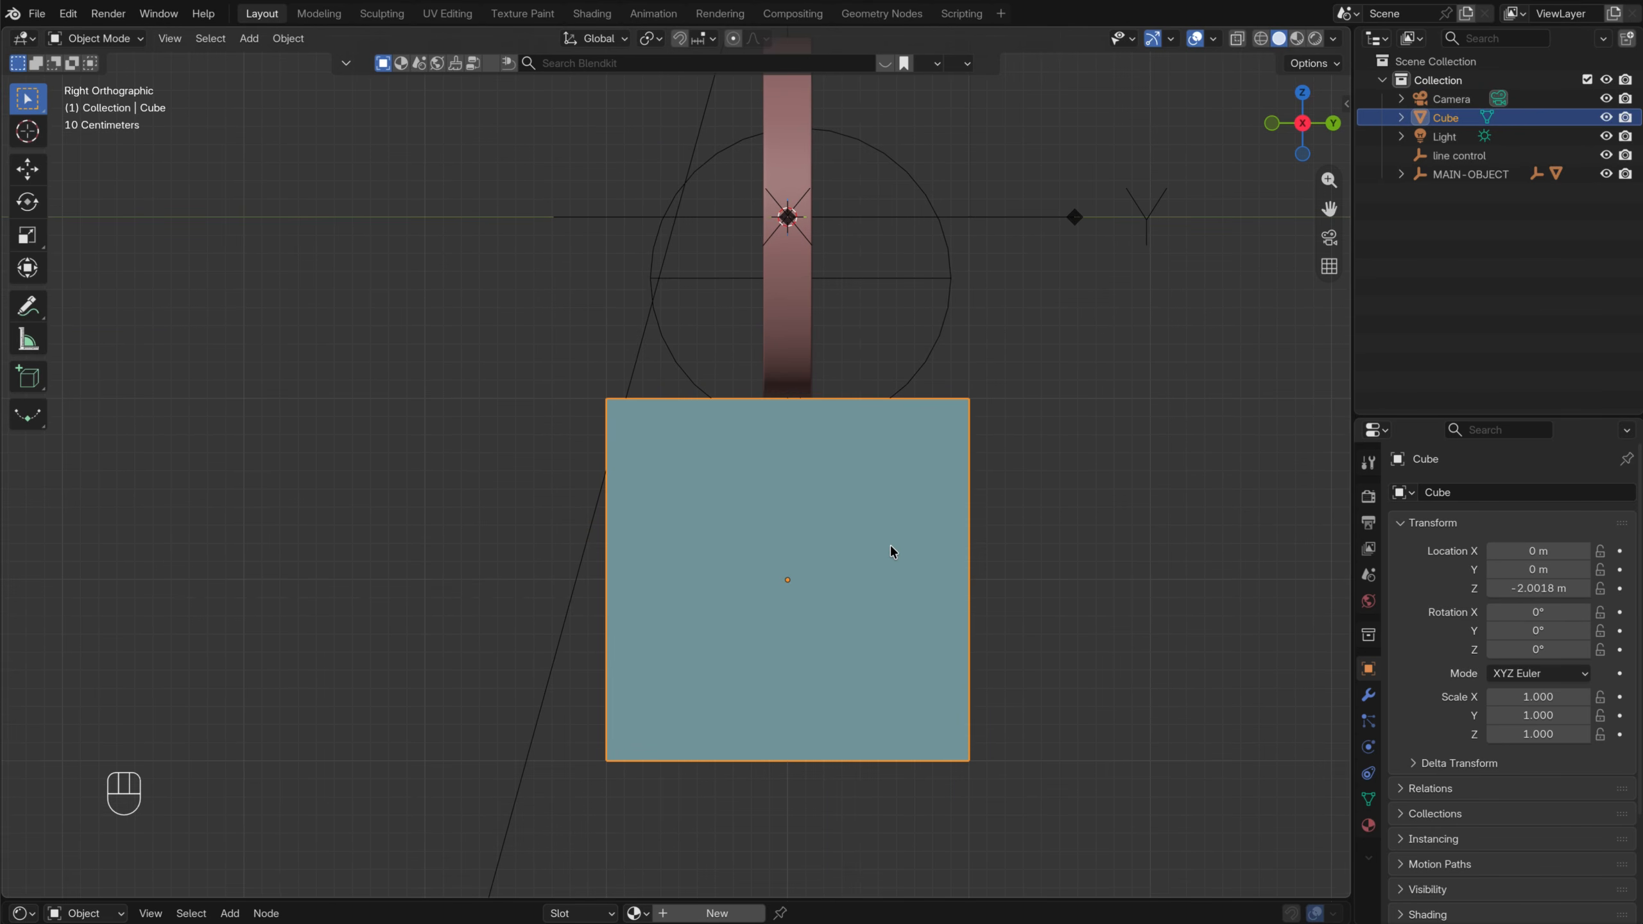
pyautogui.press('Tab')
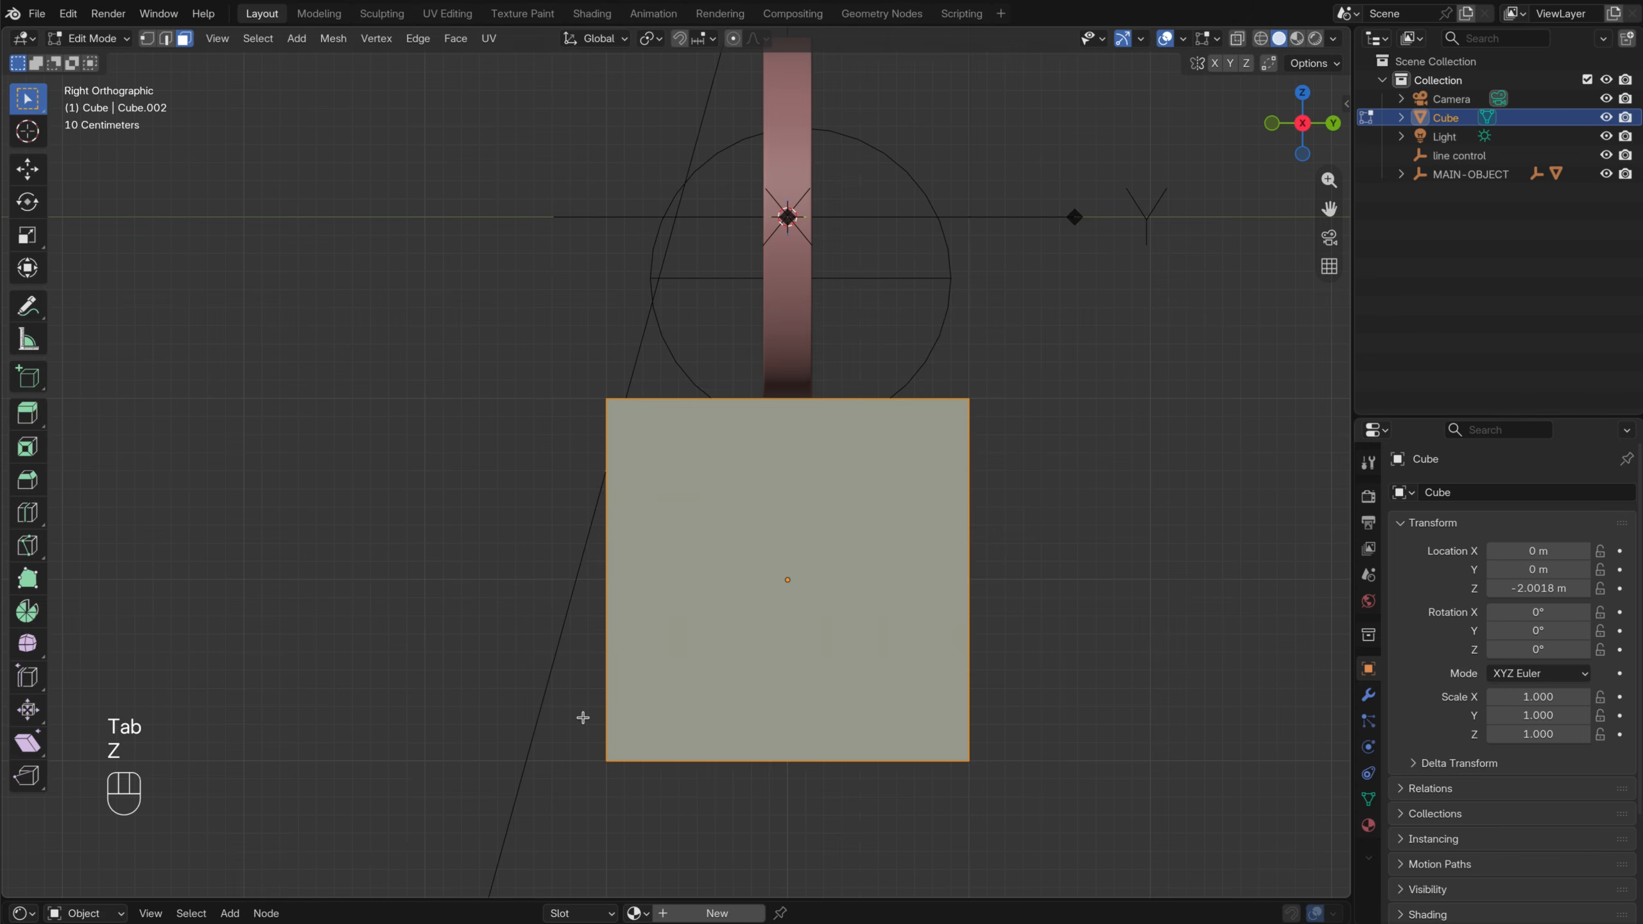
pyautogui.press('z')
pyautogui.click(453, 709)
pyautogui.moveTo(542, 686)
pyautogui.mouseDown()
pyautogui.moveTo(954, 826)
pyautogui.moveTo(1240, 858)
pyautogui.mouseUp()
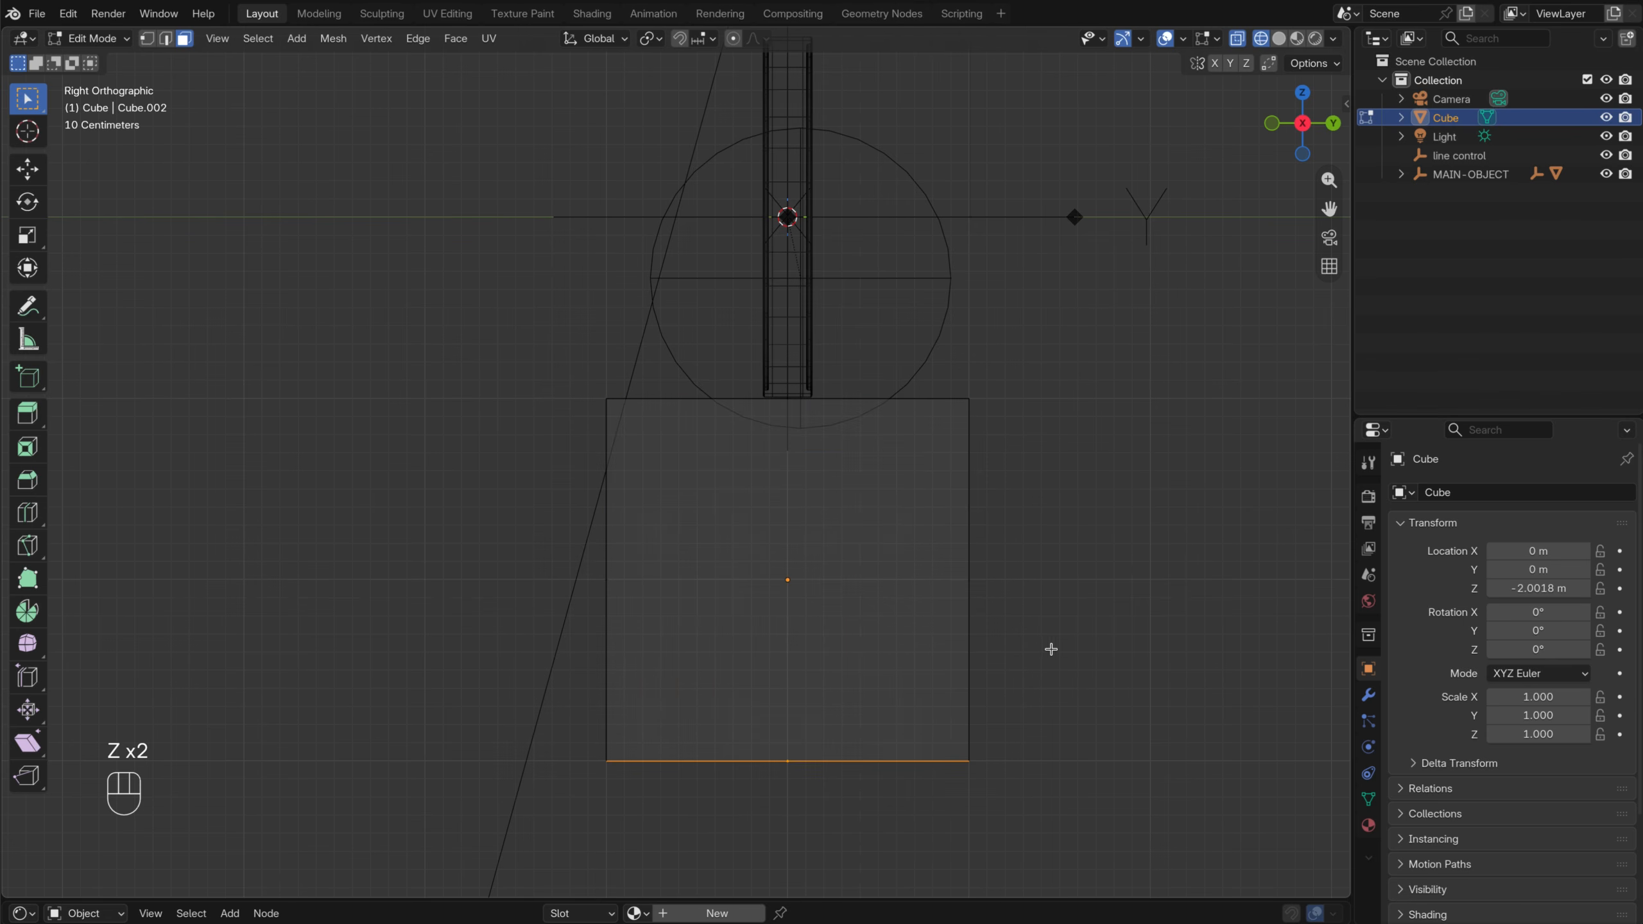
# Add a horizontal loop cut in the upper part of the cube and raise its bottom face about 1.2 m along Z
pyautogui.press('super+r')
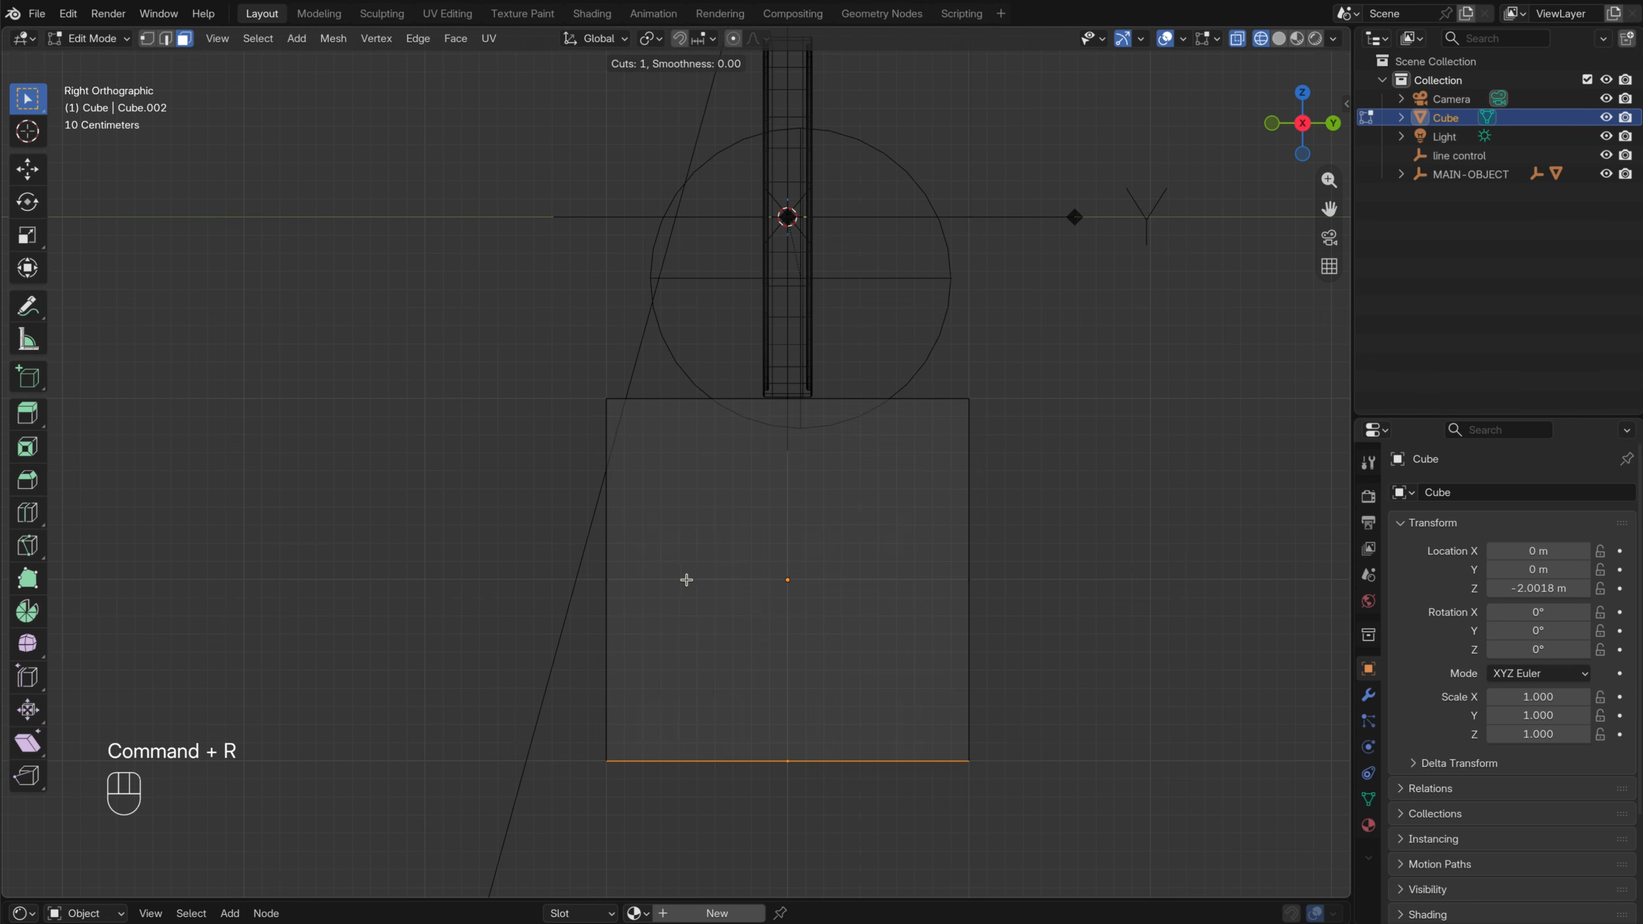
pyautogui.click(614, 580)
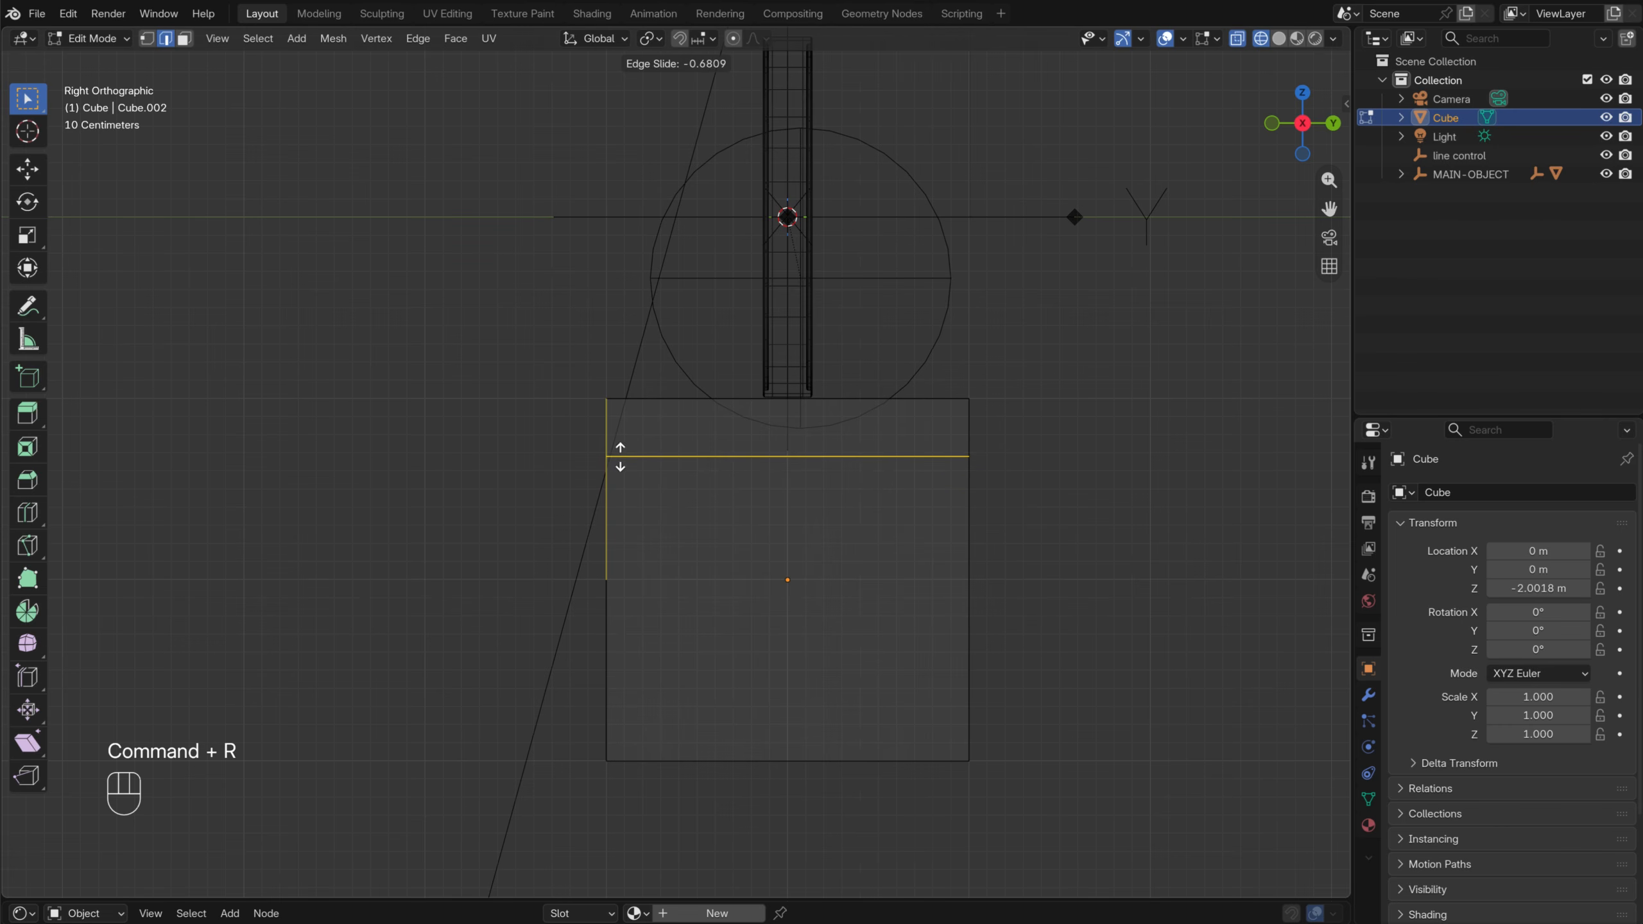
pyautogui.click(616, 464)
pyautogui.moveTo(537, 720); pyautogui.dragTo(1164, 816)
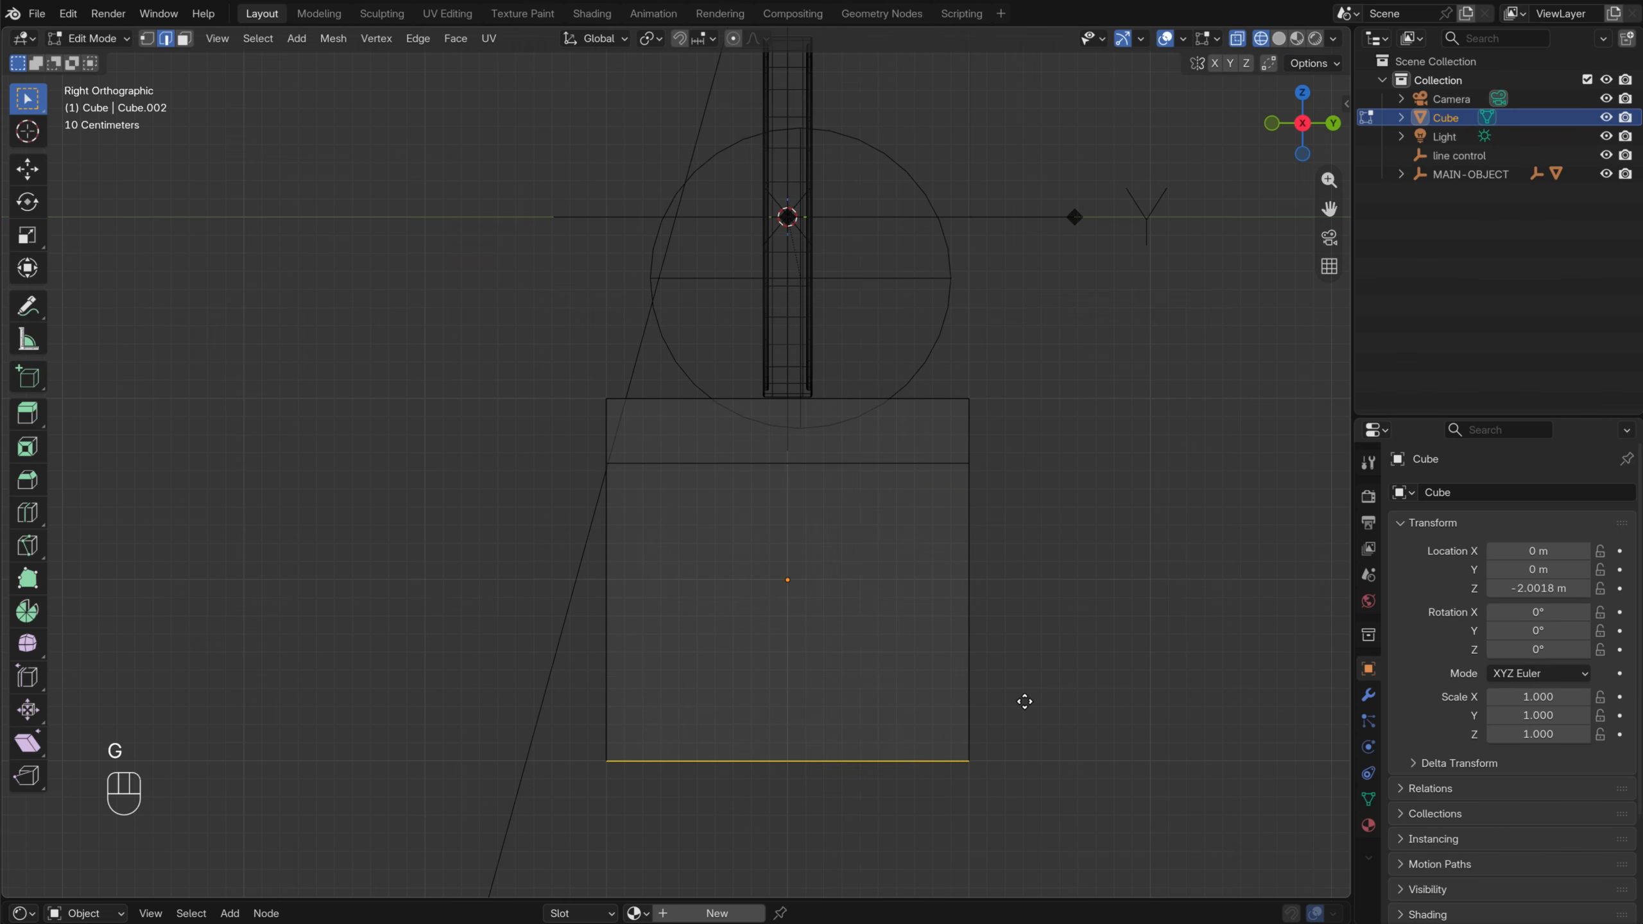
pyautogui.press('z')
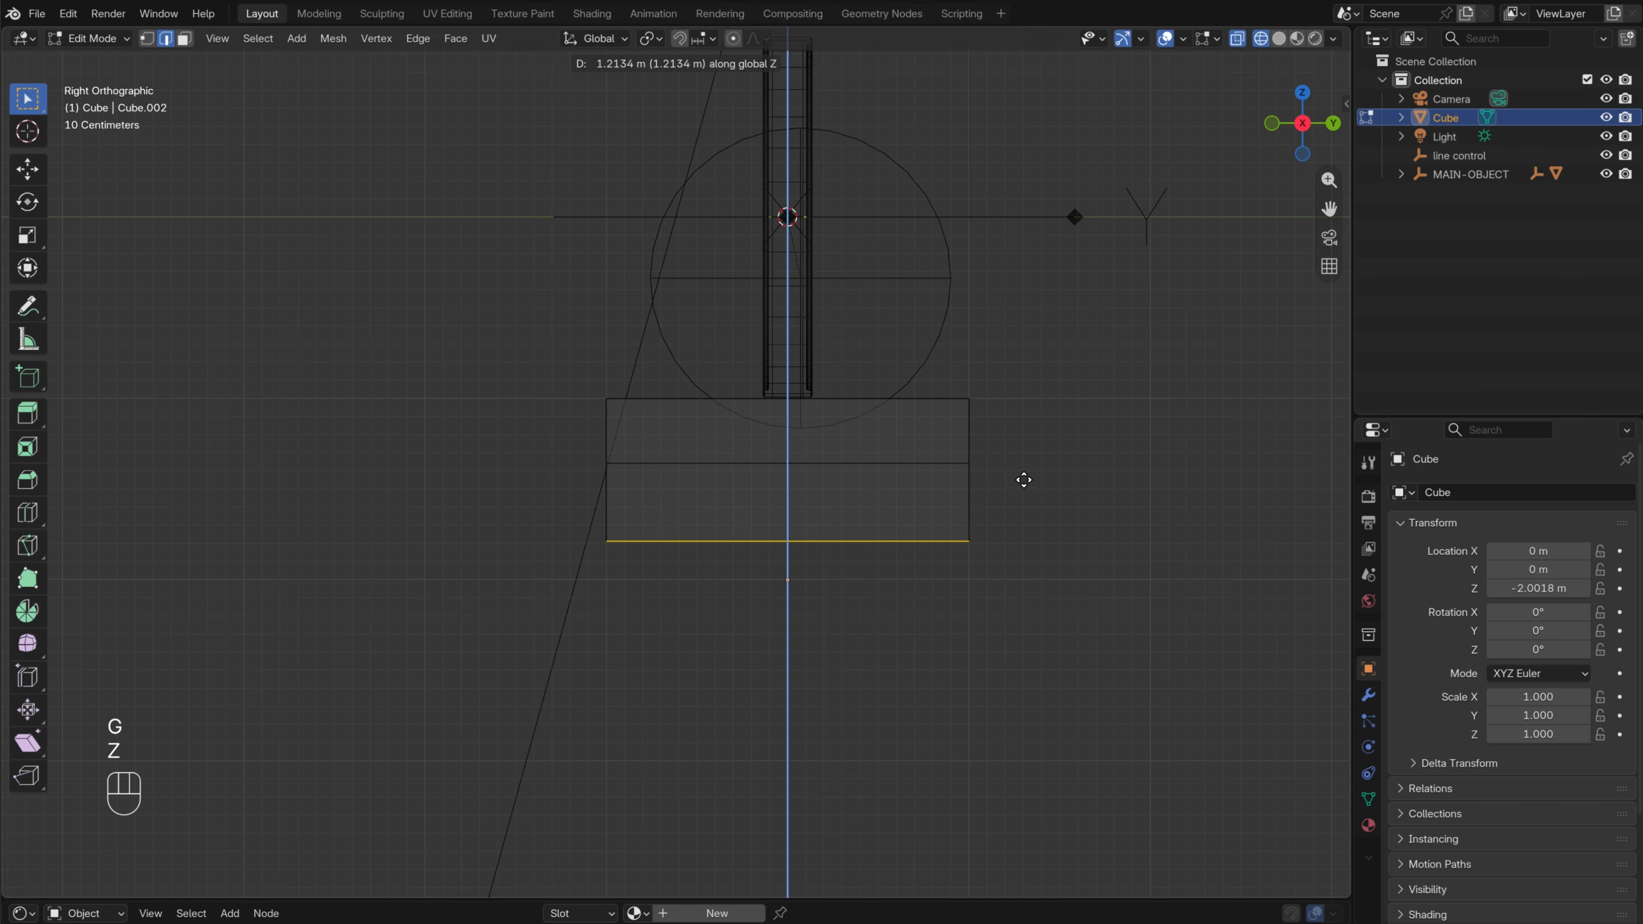
pyautogui.click(1024, 479)
# Select the whole shortened cube and widen it slightly along Y
pyautogui.moveTo(556, 382); pyautogui.dragTo(1022, 575)
pyautogui.press('s')
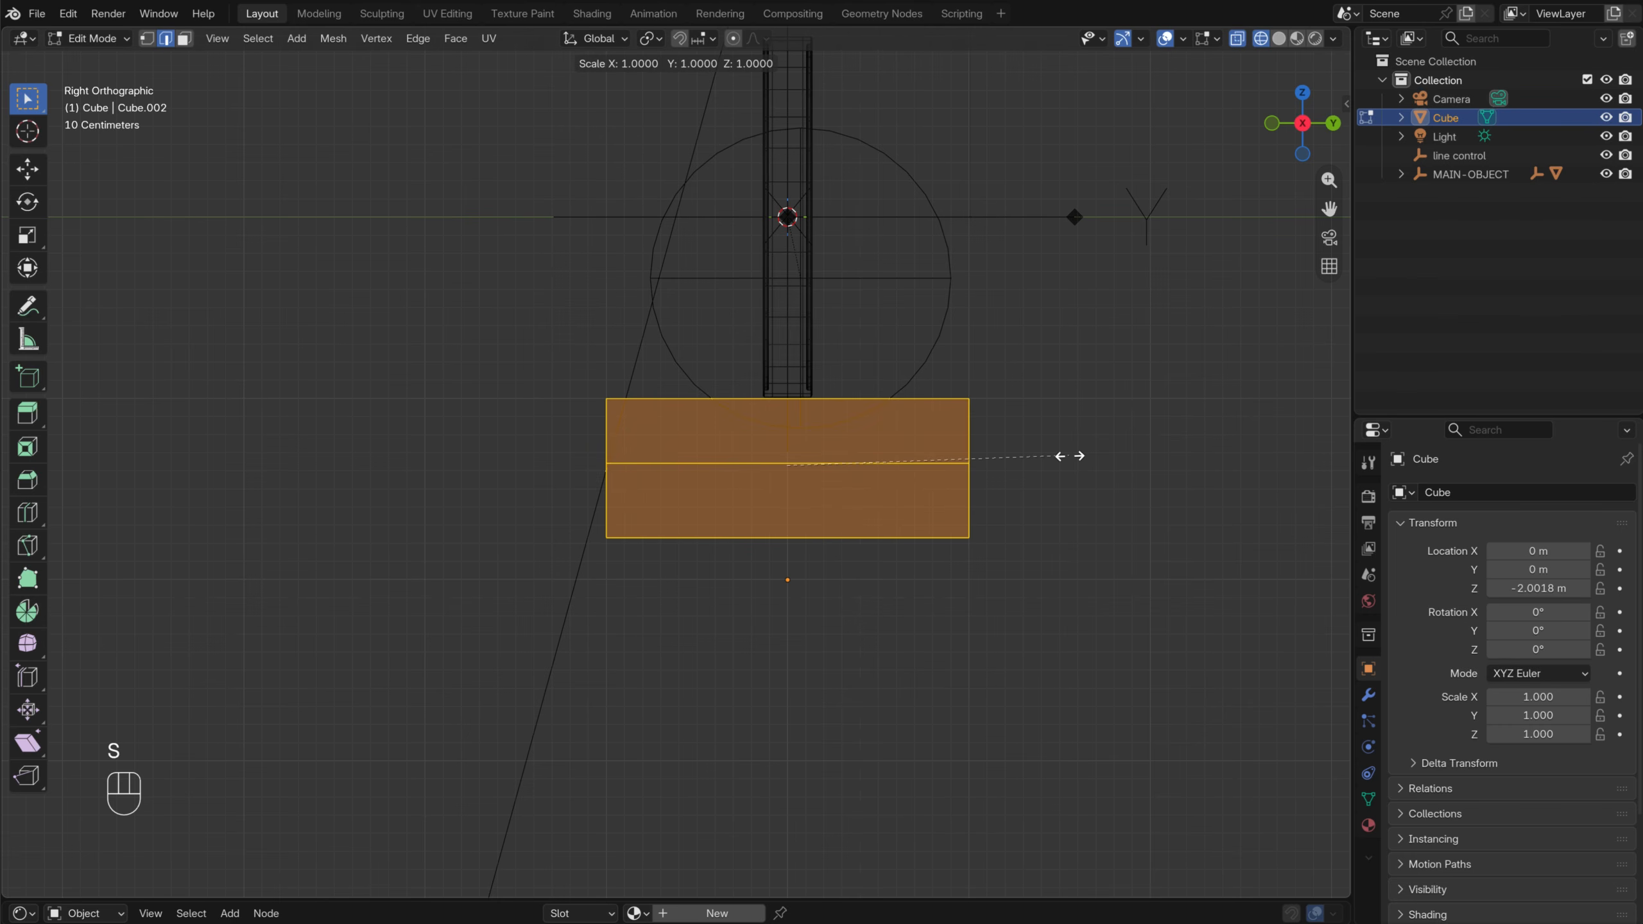
pyautogui.press('y')
pyautogui.click(1095, 462)
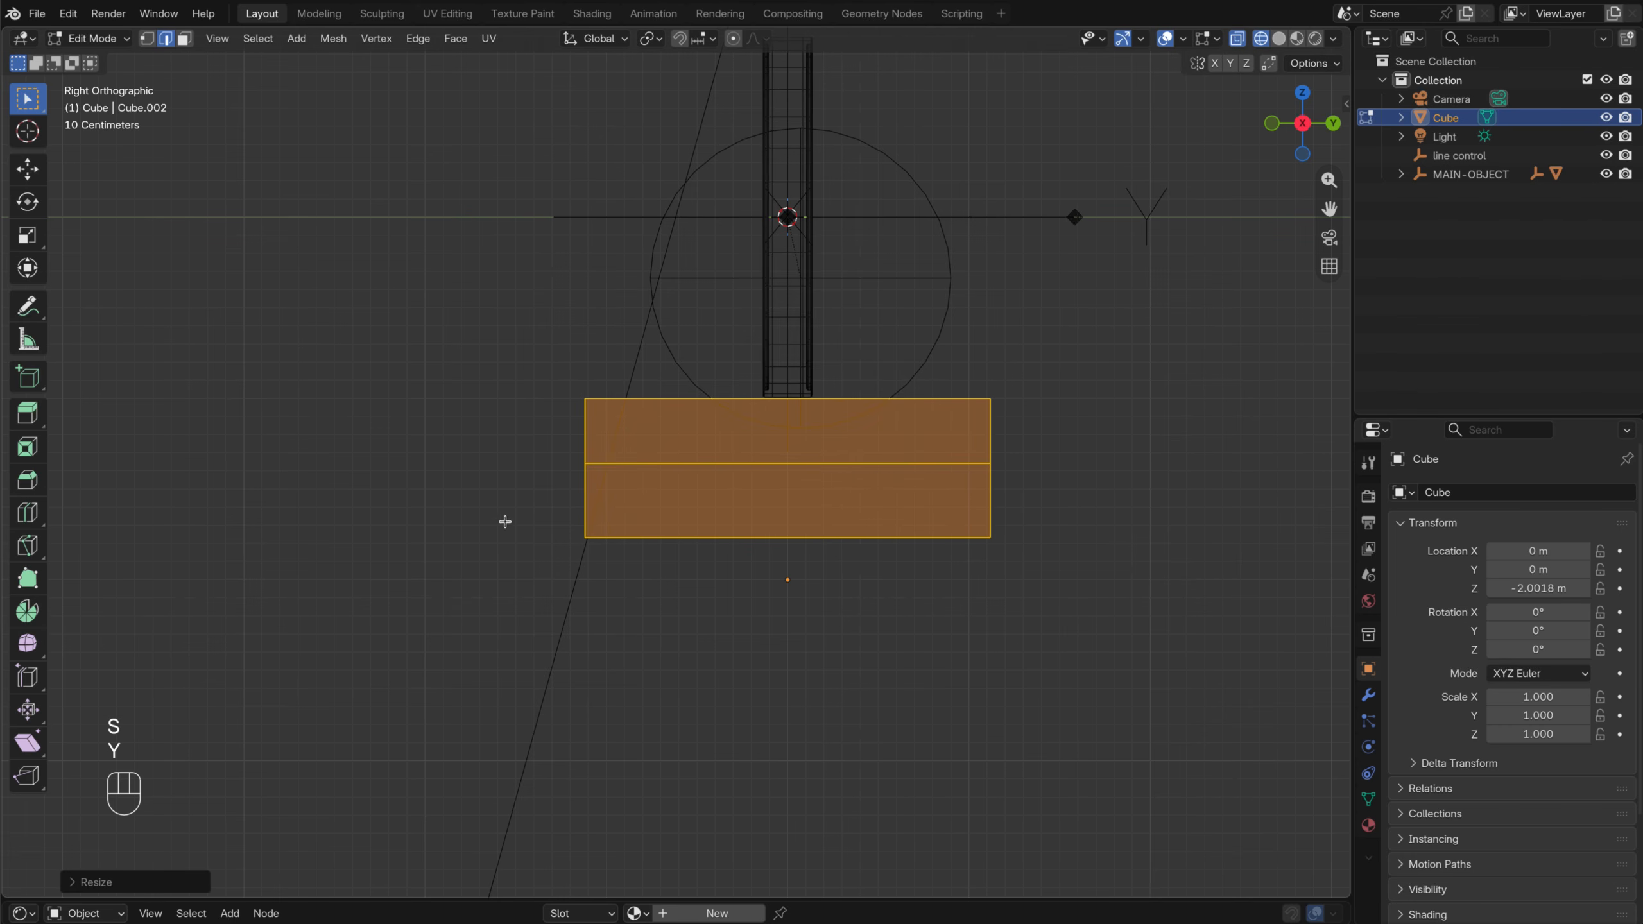
# Try to taper the base by scaling its bottom face inward, and undo the attempt
pyautogui.moveTo(506, 521); pyautogui.dragTo(1170, 572)
pyautogui.press('s')
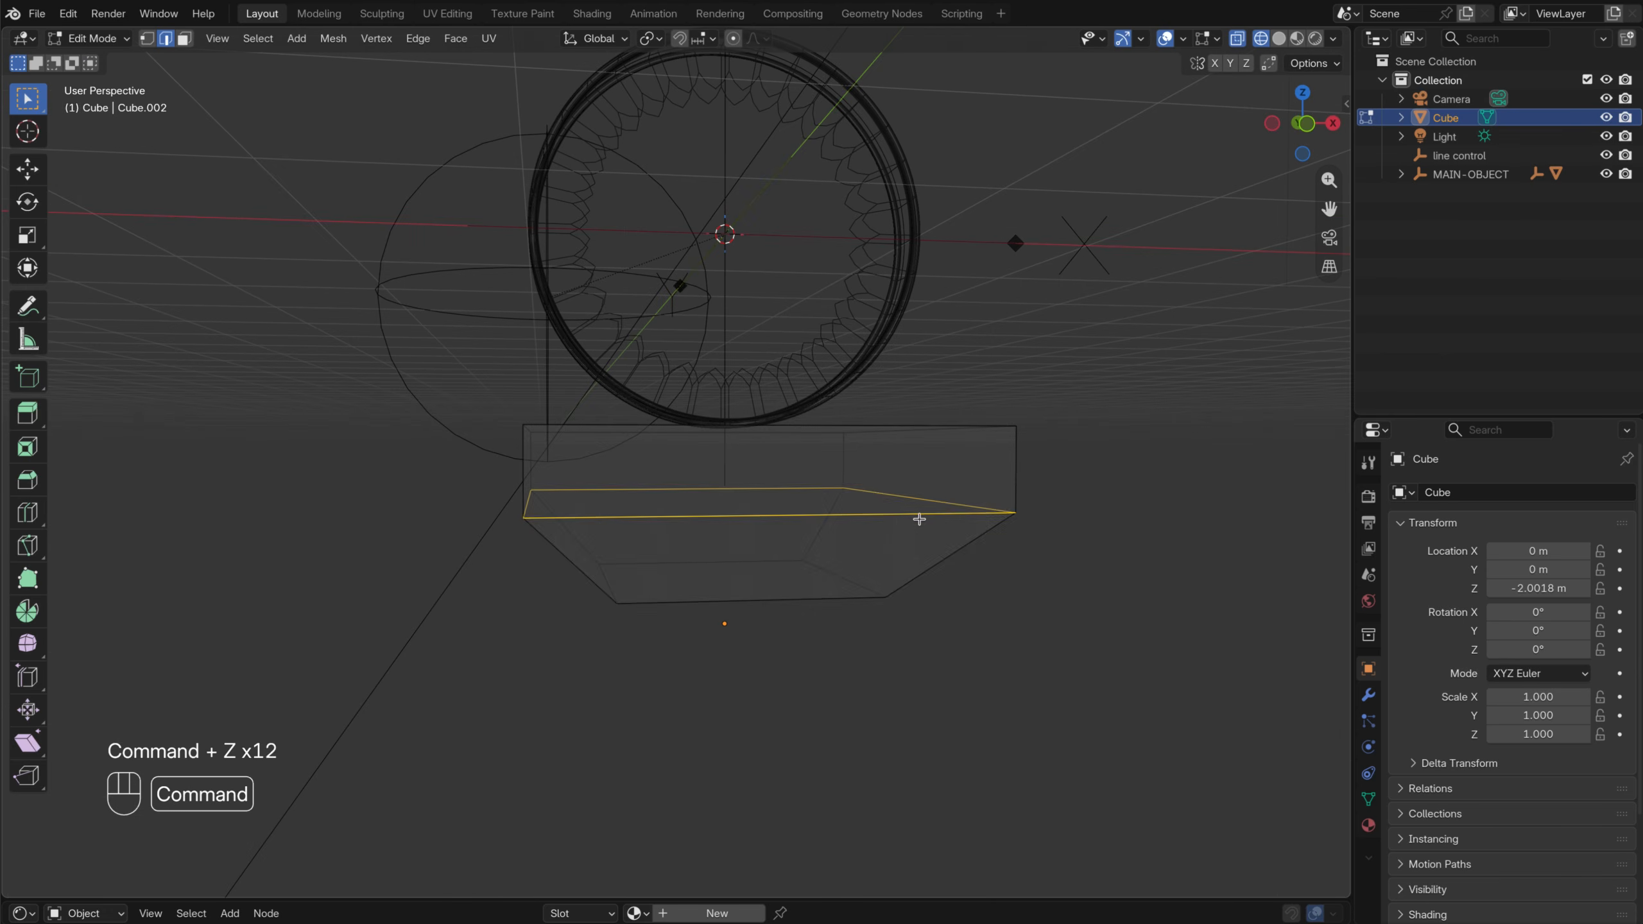
pyautogui.press('super+z')
pyautogui.press('super+z')
pyautogui.press('super+z')
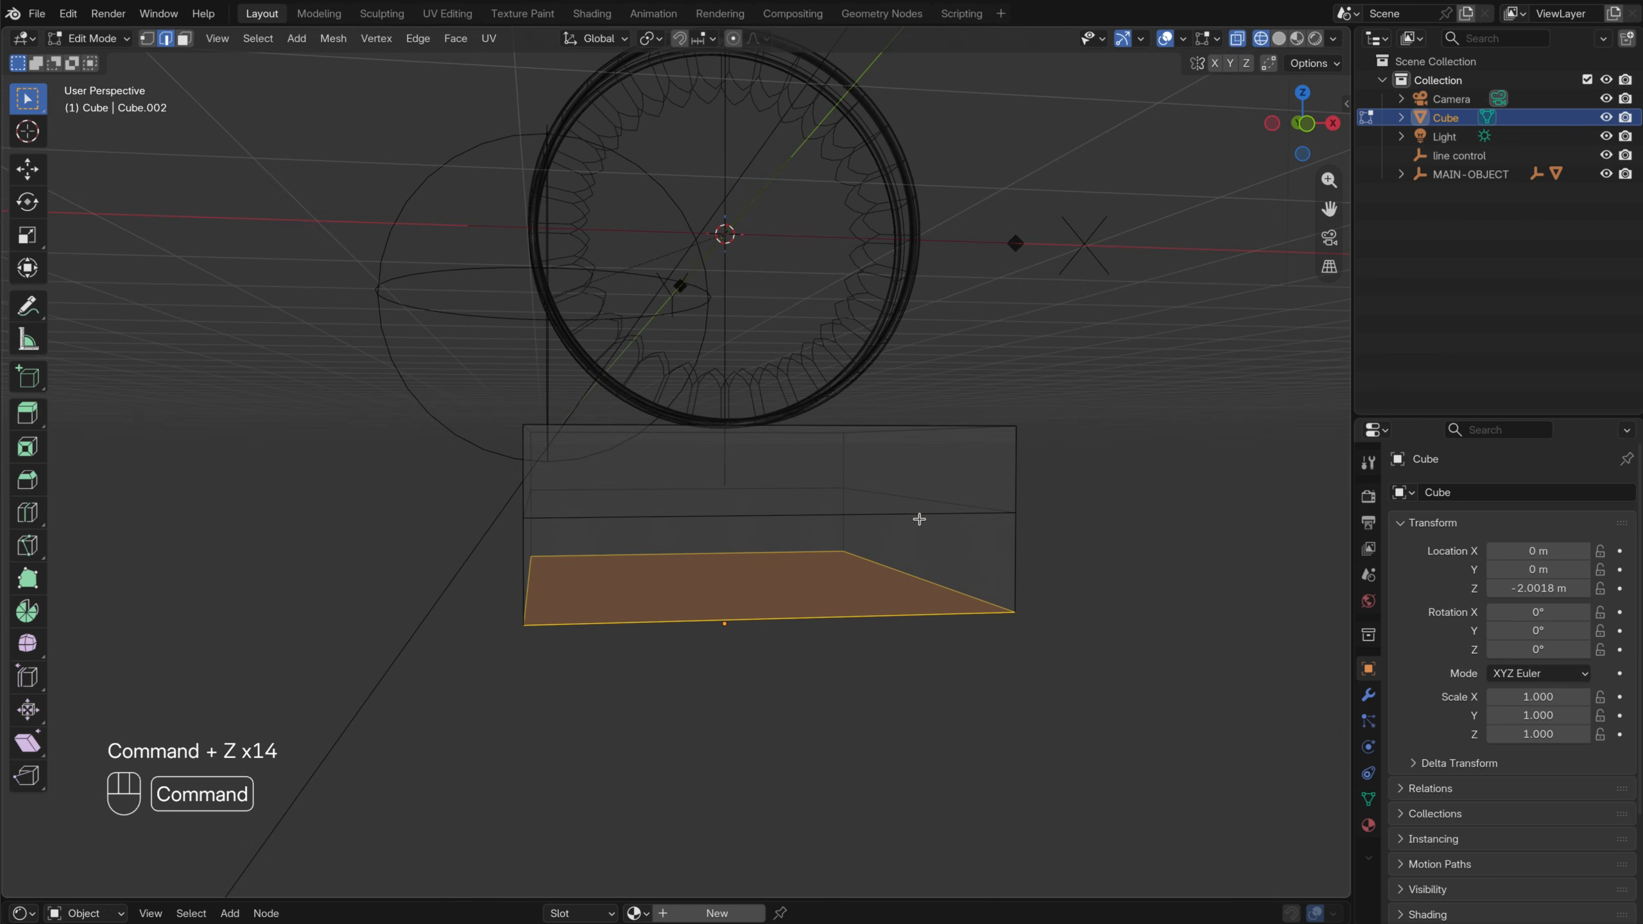
# In the Left orthographic view, taper the base by scaling its bottom face inward along Y only
pyautogui.moveTo(915, 521); pyautogui.dragTo(798, 512, button='middle')
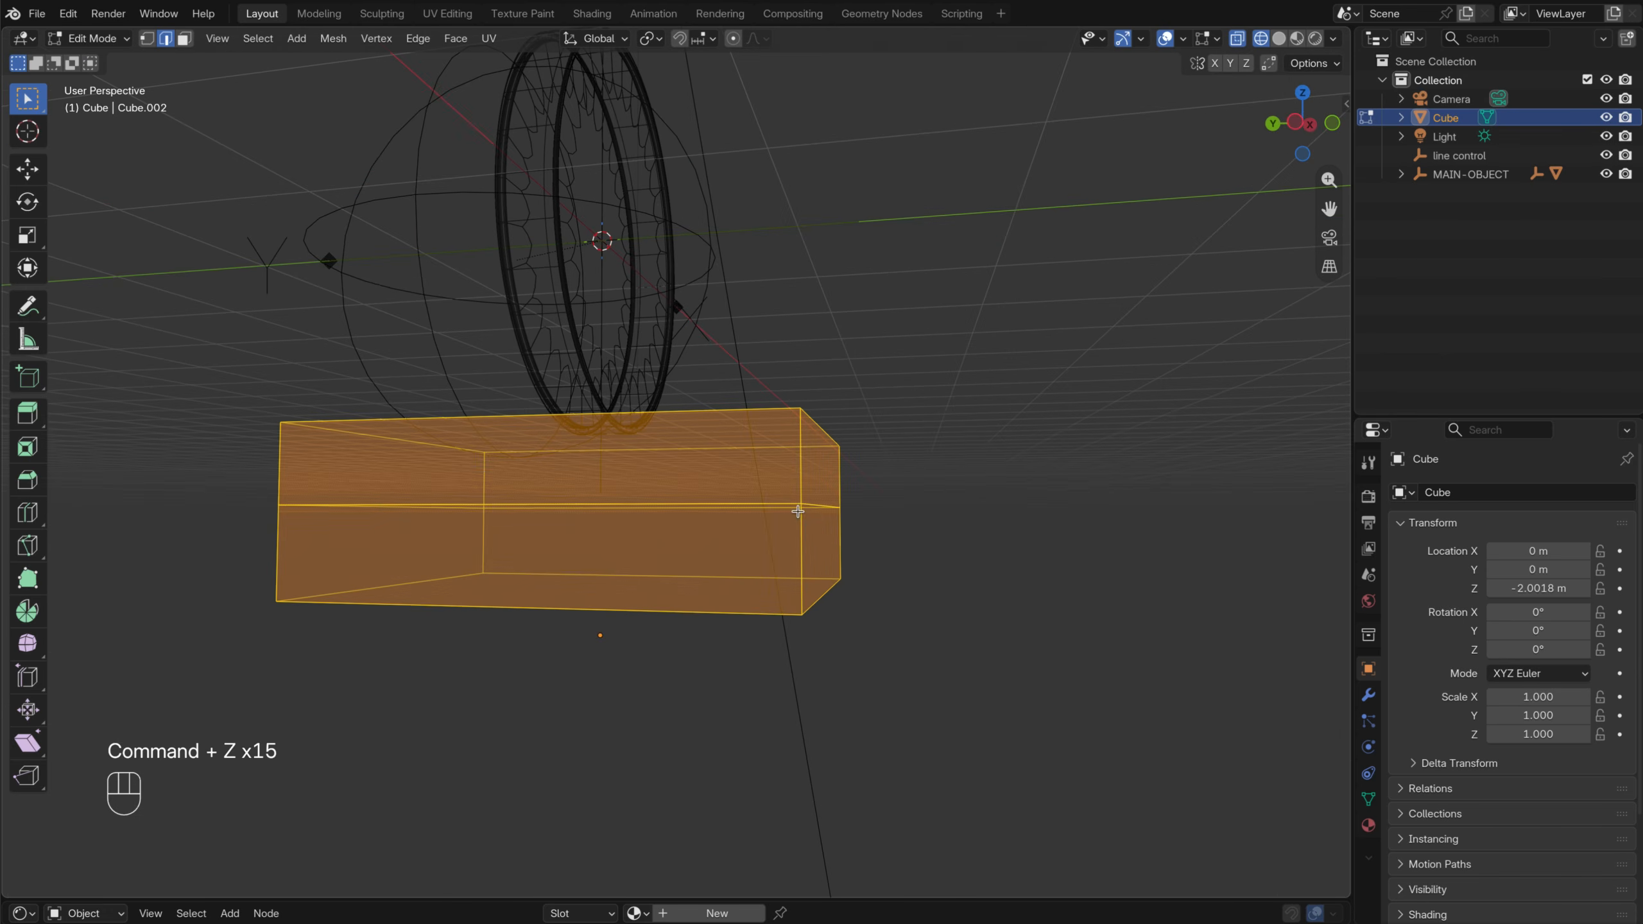
pyautogui.click(1296, 124)
pyautogui.keyDown('shift'); pyautogui.moveTo(800, 430); pyautogui.dragTo(840, 457, button='middle'); pyautogui.keyUp('shift')
pyautogui.moveTo(284, 603); pyautogui.dragTo(1139, 670)
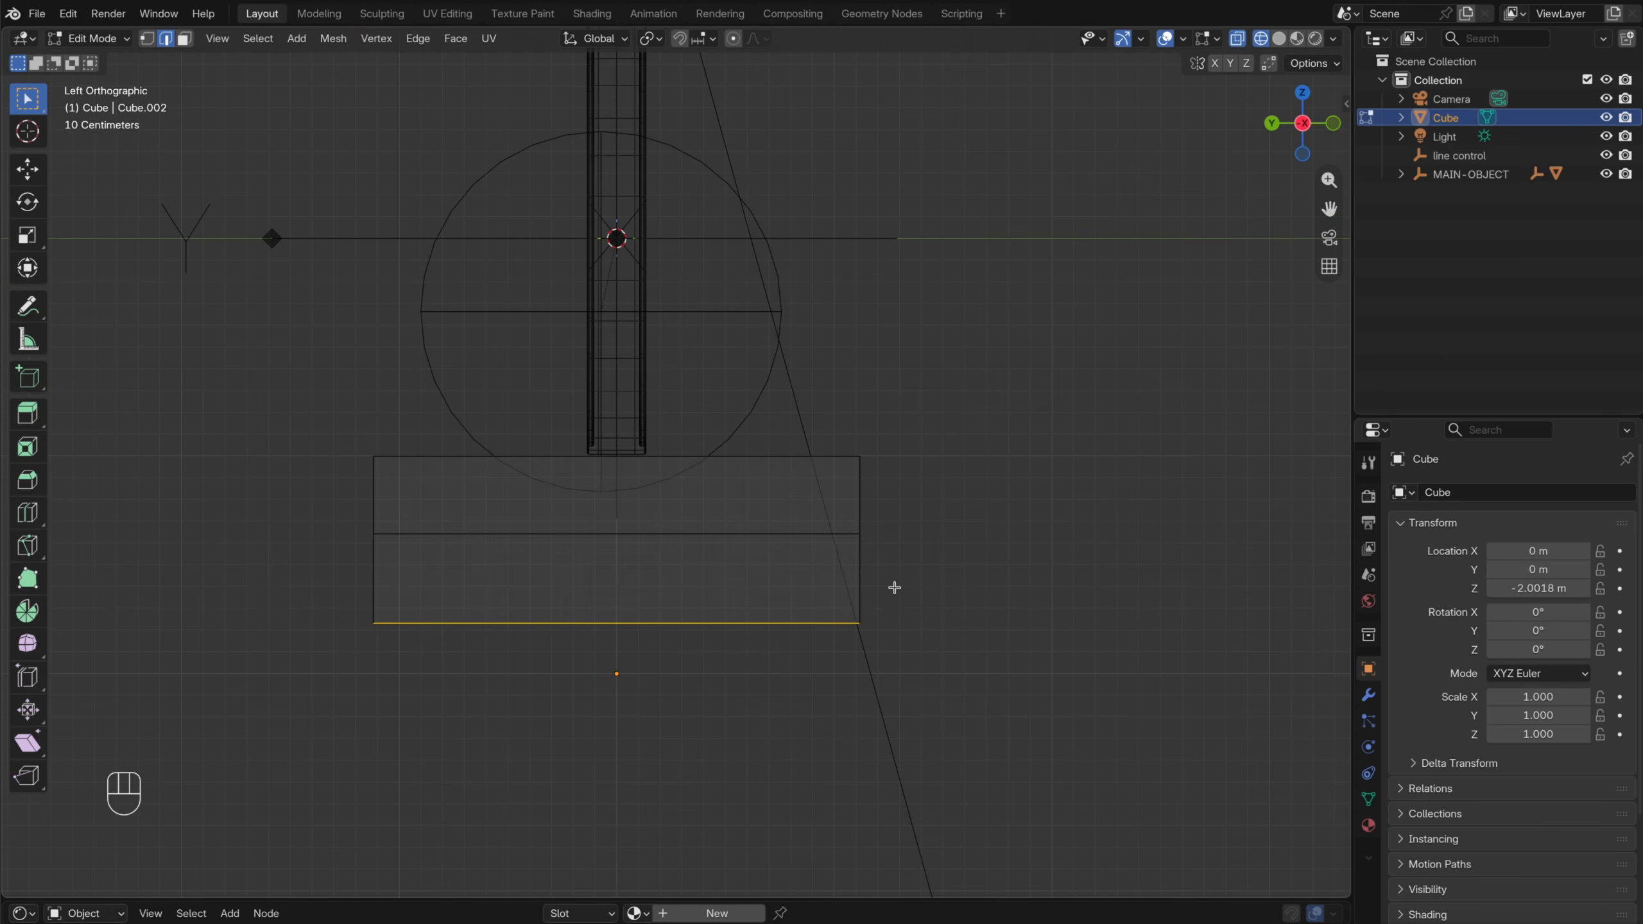
pyautogui.press('s')
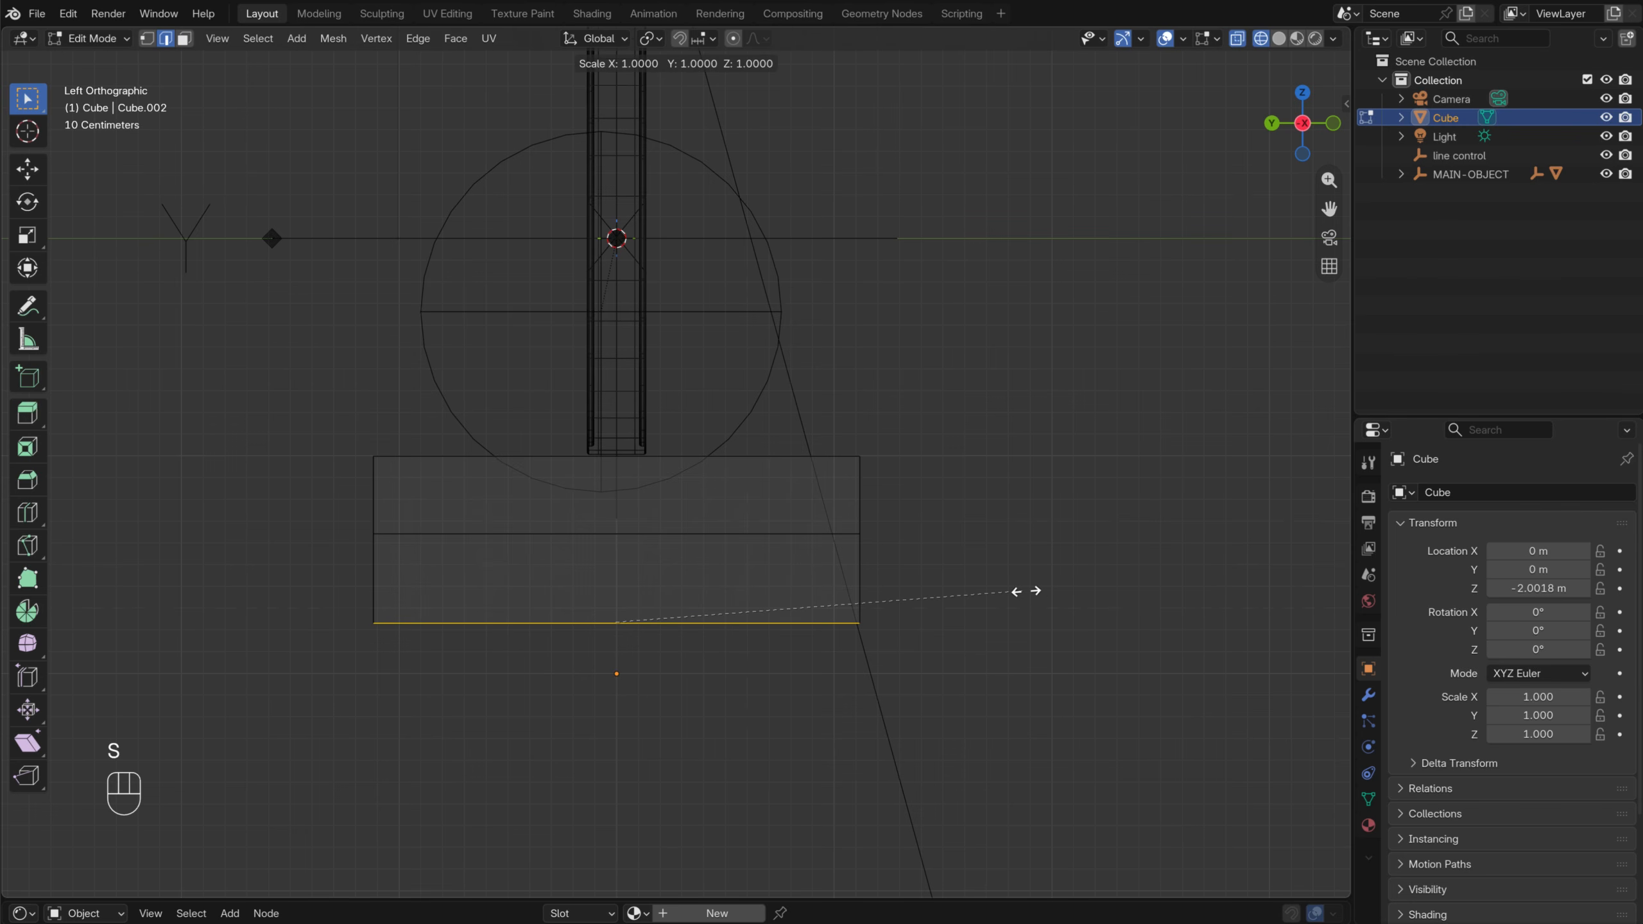
pyautogui.press('y')
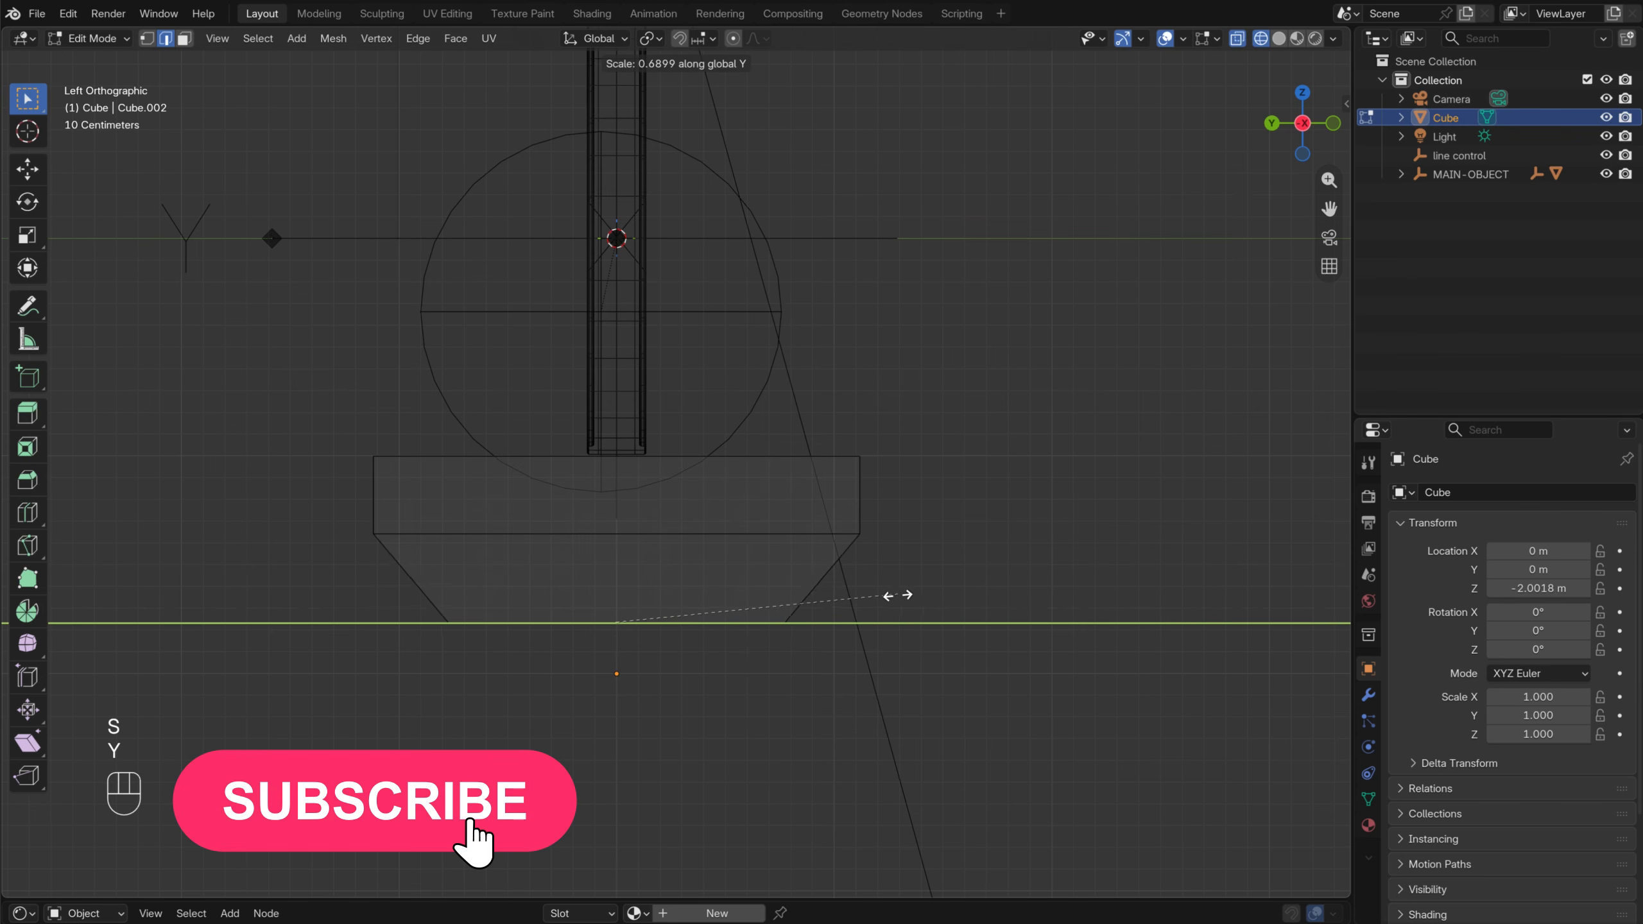
pyautogui.click(844, 602)
# Lower the middle edge loop along Z towards the bottom and widen the bottom face along Y for a smaller bevel
pyautogui.moveTo(302, 514); pyautogui.dragTo(986, 552)
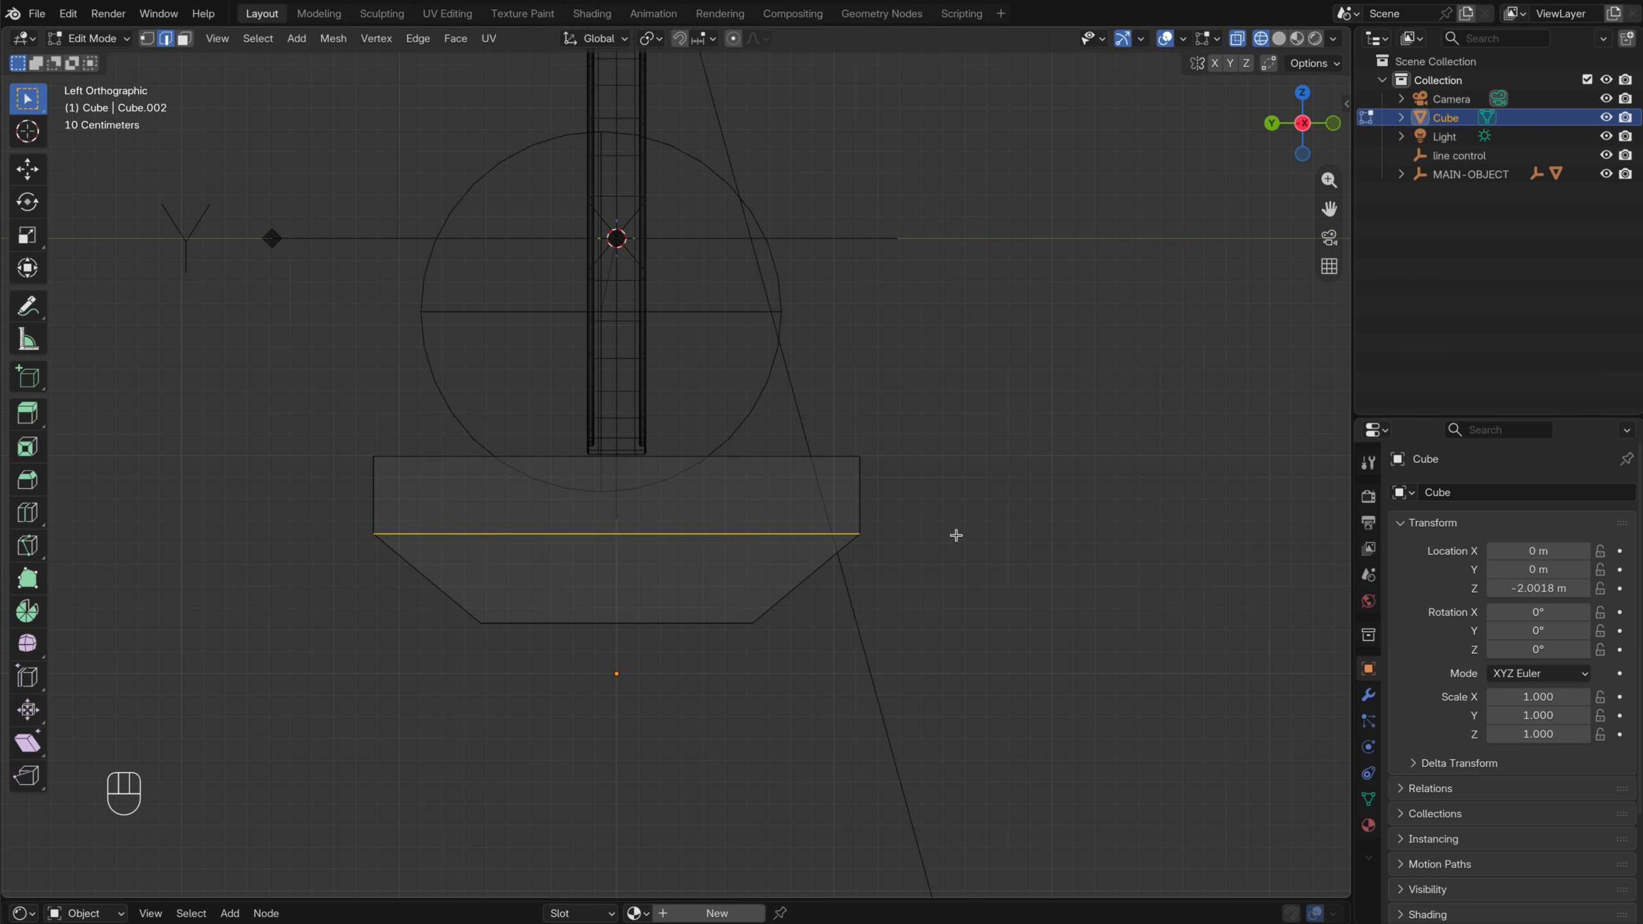
pyautogui.press('g')
pyautogui.press('z')
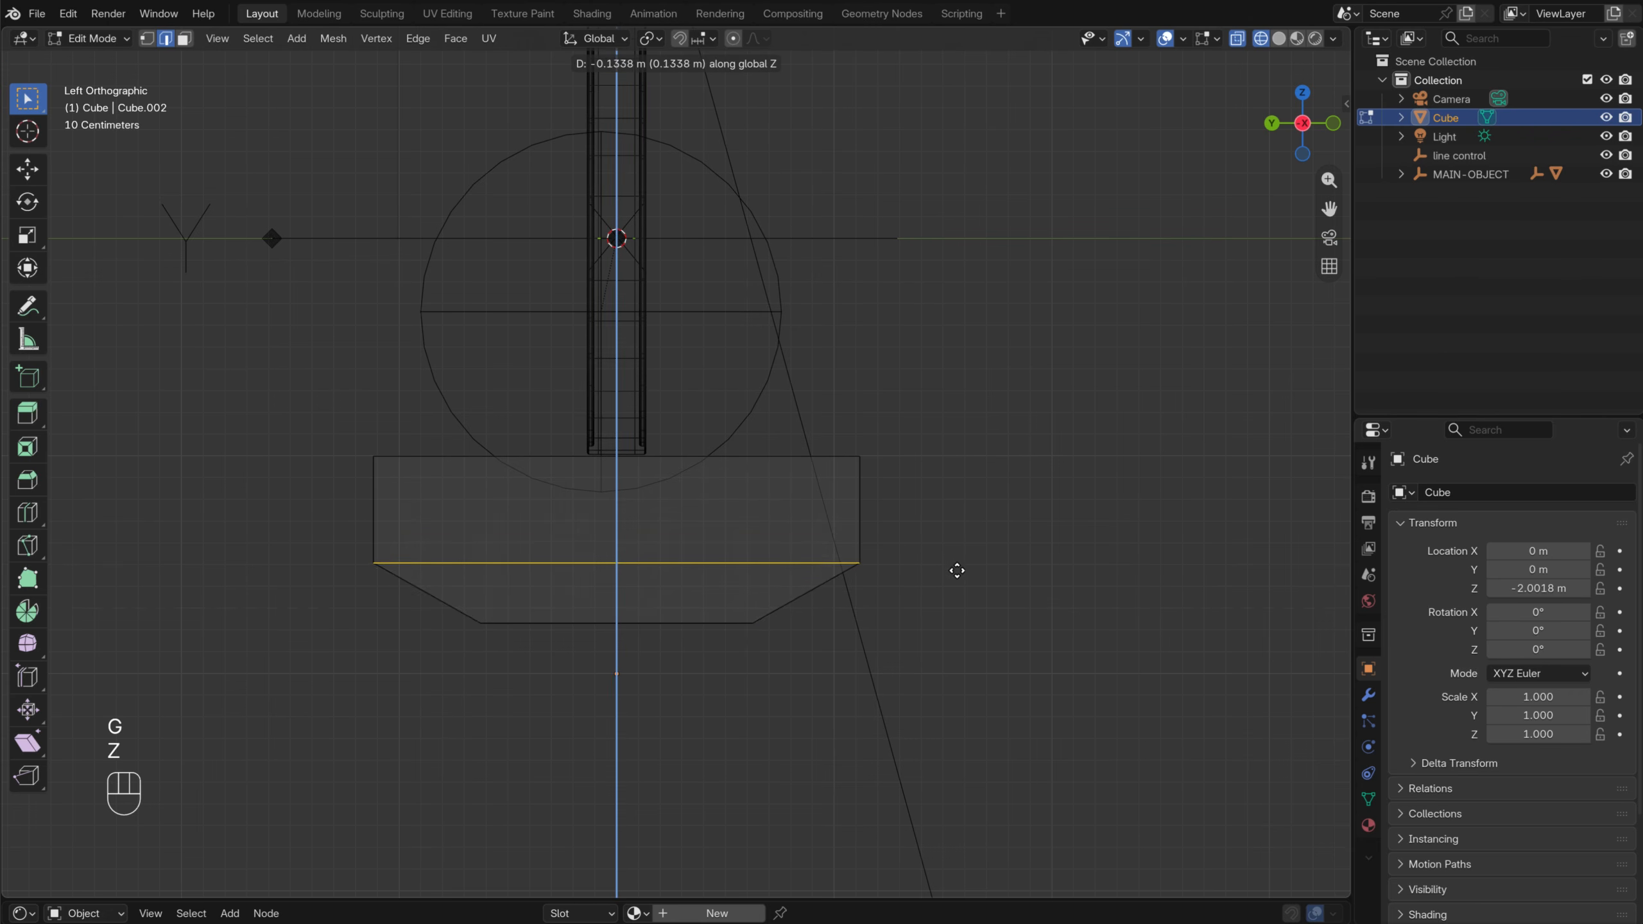
pyautogui.click(953, 586)
pyautogui.moveTo(378, 650); pyautogui.dragTo(891, 618)
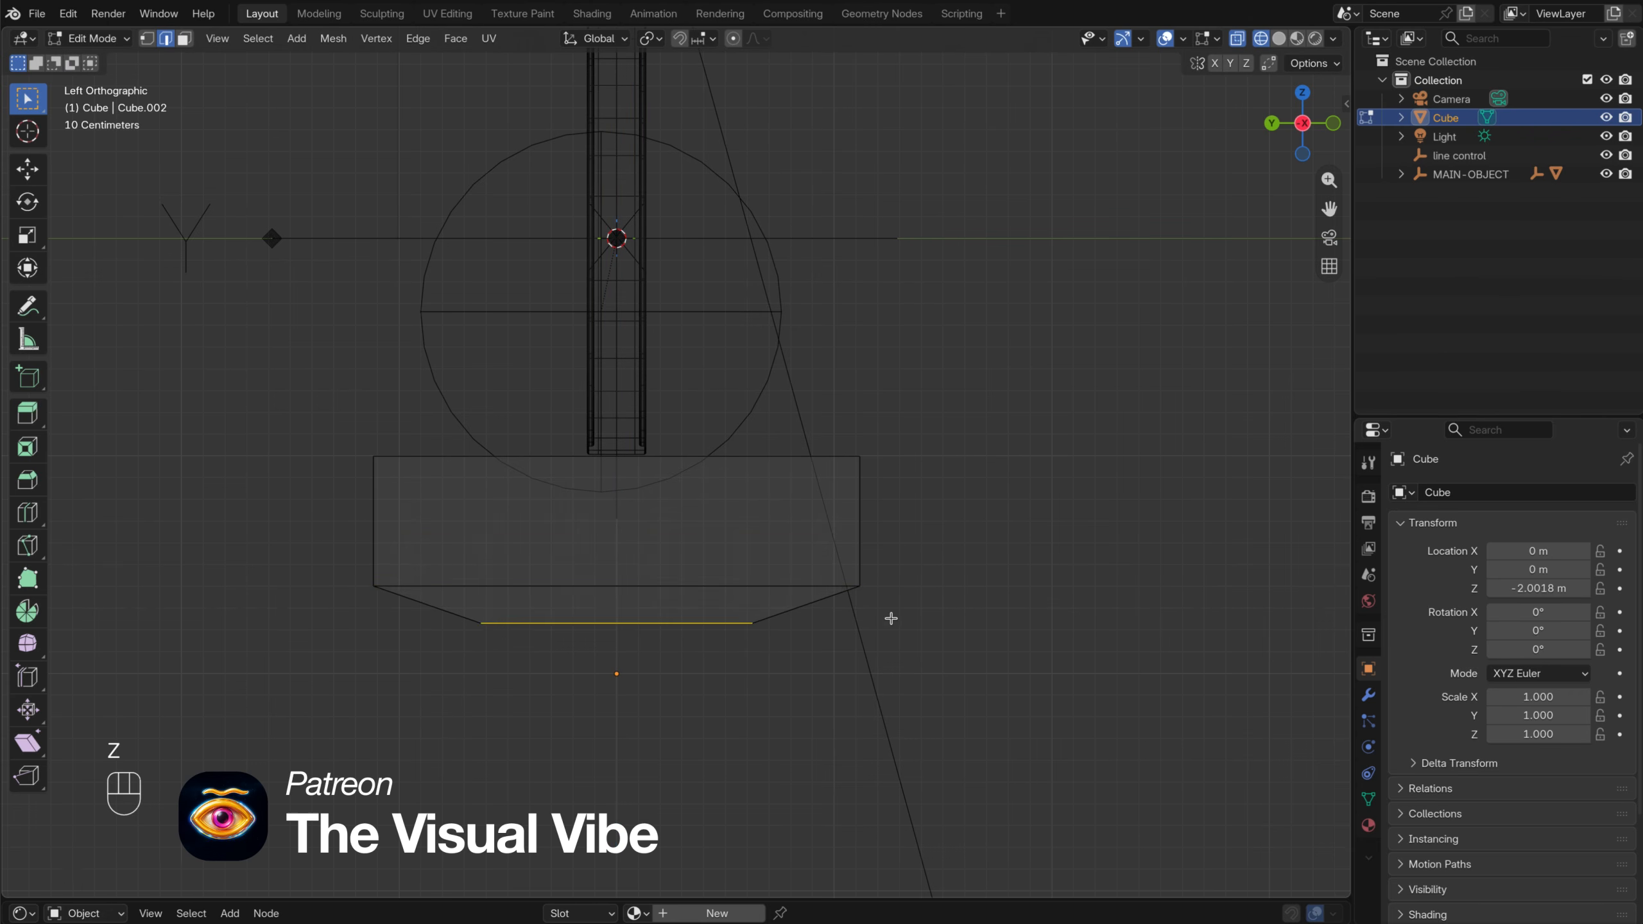
pyautogui.press('s')
pyautogui.press('y')
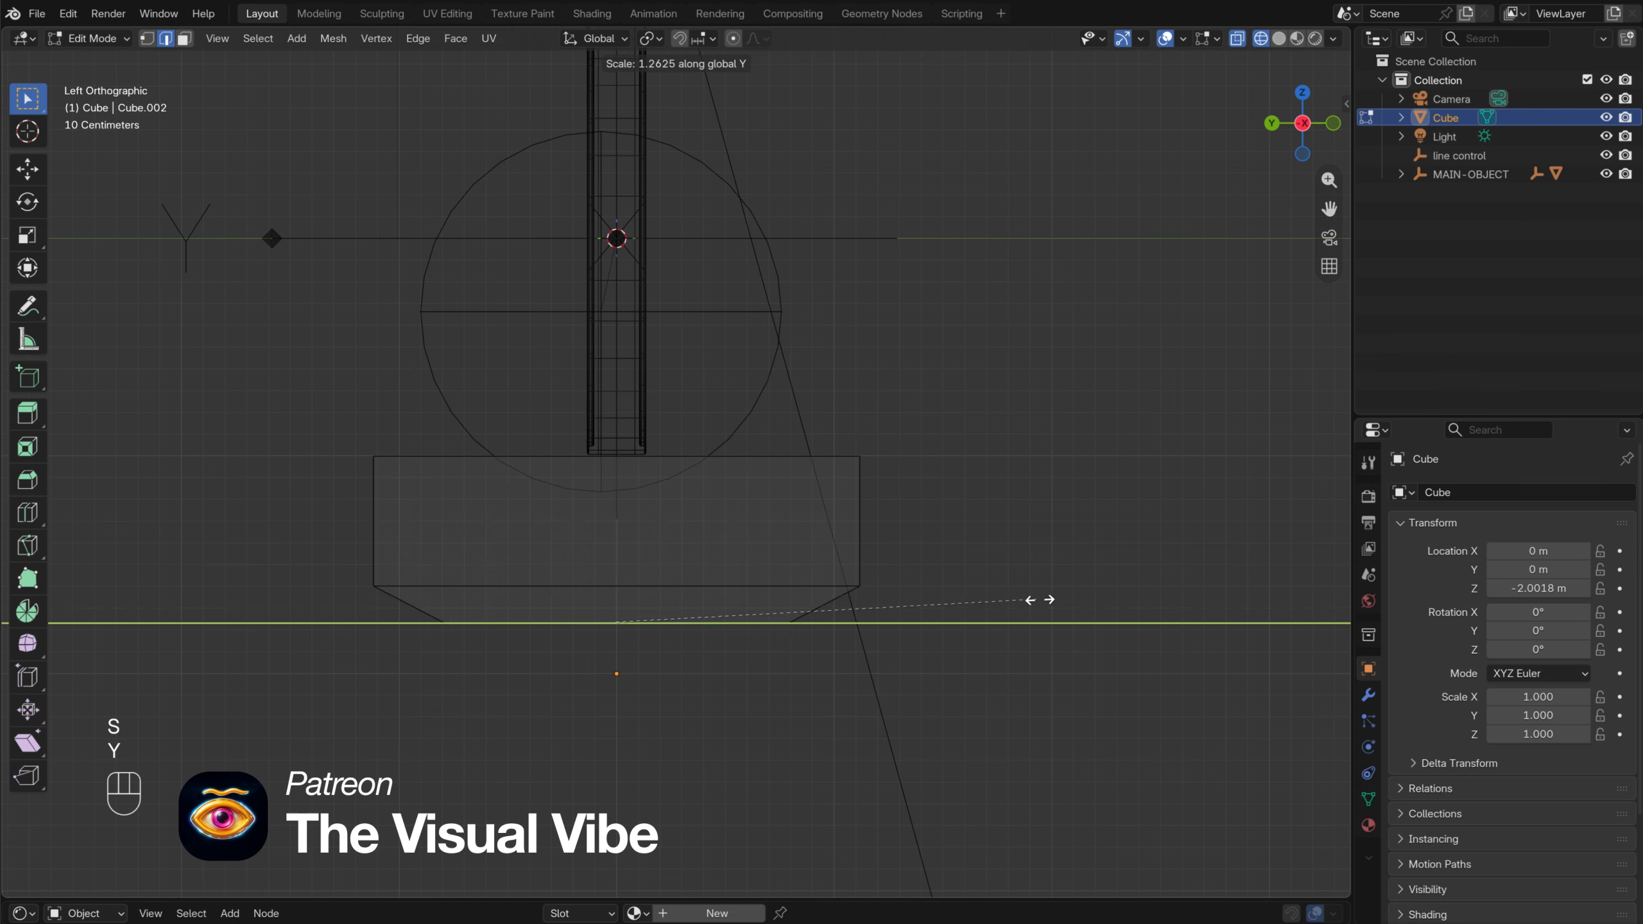
pyautogui.click(984, 586)
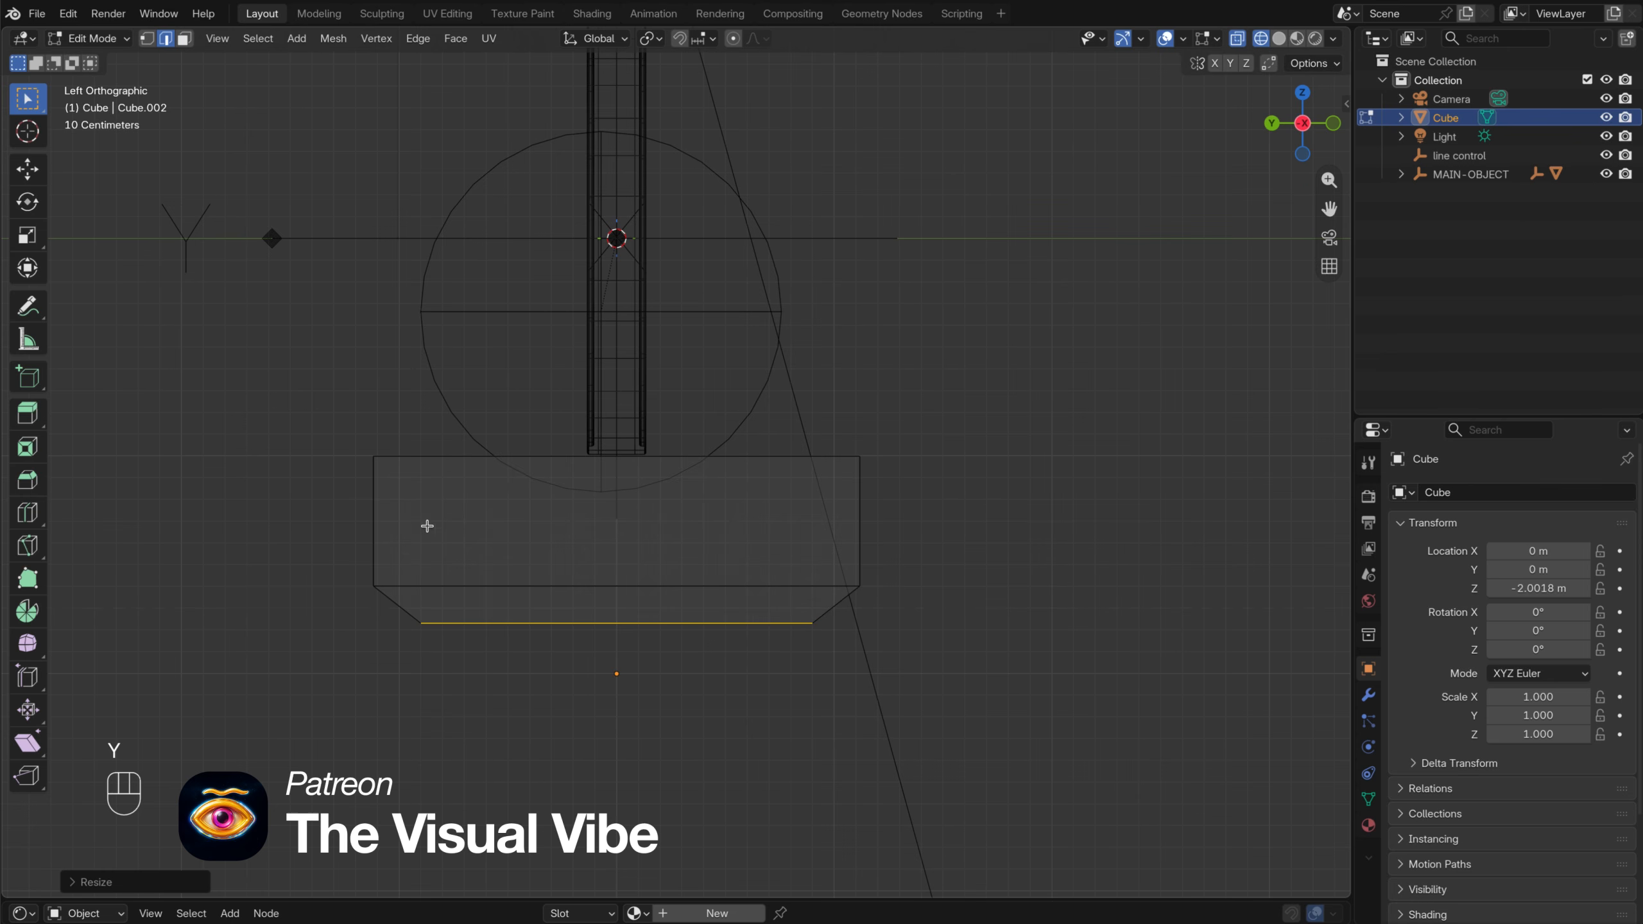
# Add two loop cuts around the base's upright section and scale the band between them to about 0.49 along Z
pyautogui.press('super+r')
pyautogui.scroll(1, 382, 518)
pyautogui.click(381, 516)
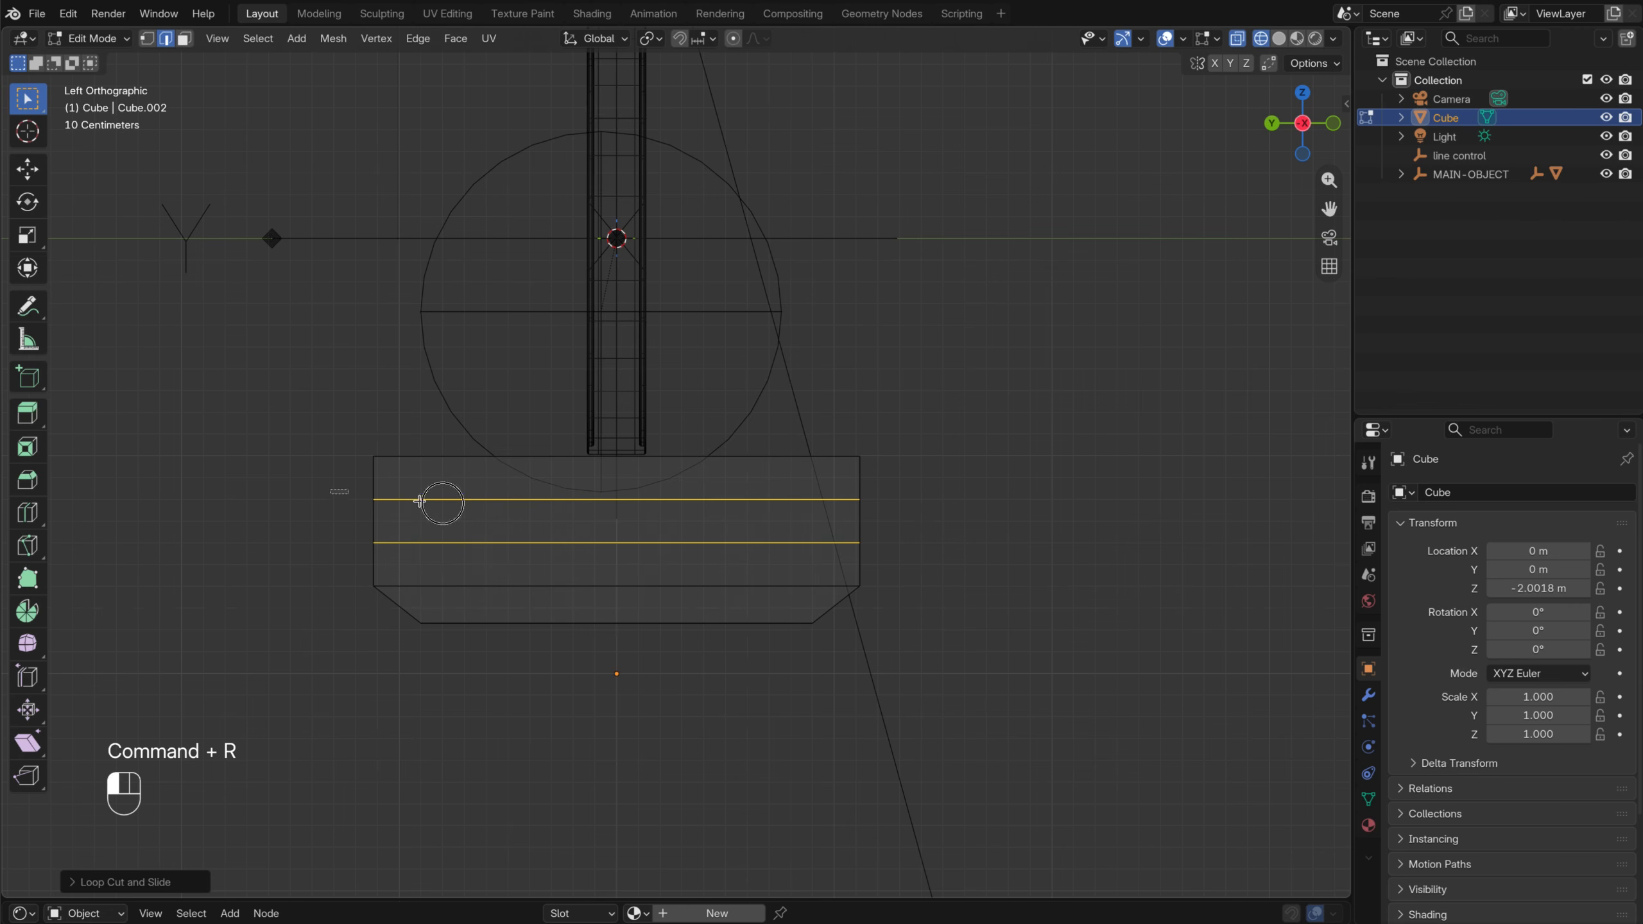
pyautogui.moveTo(420, 502); pyautogui.dragTo(949, 526)
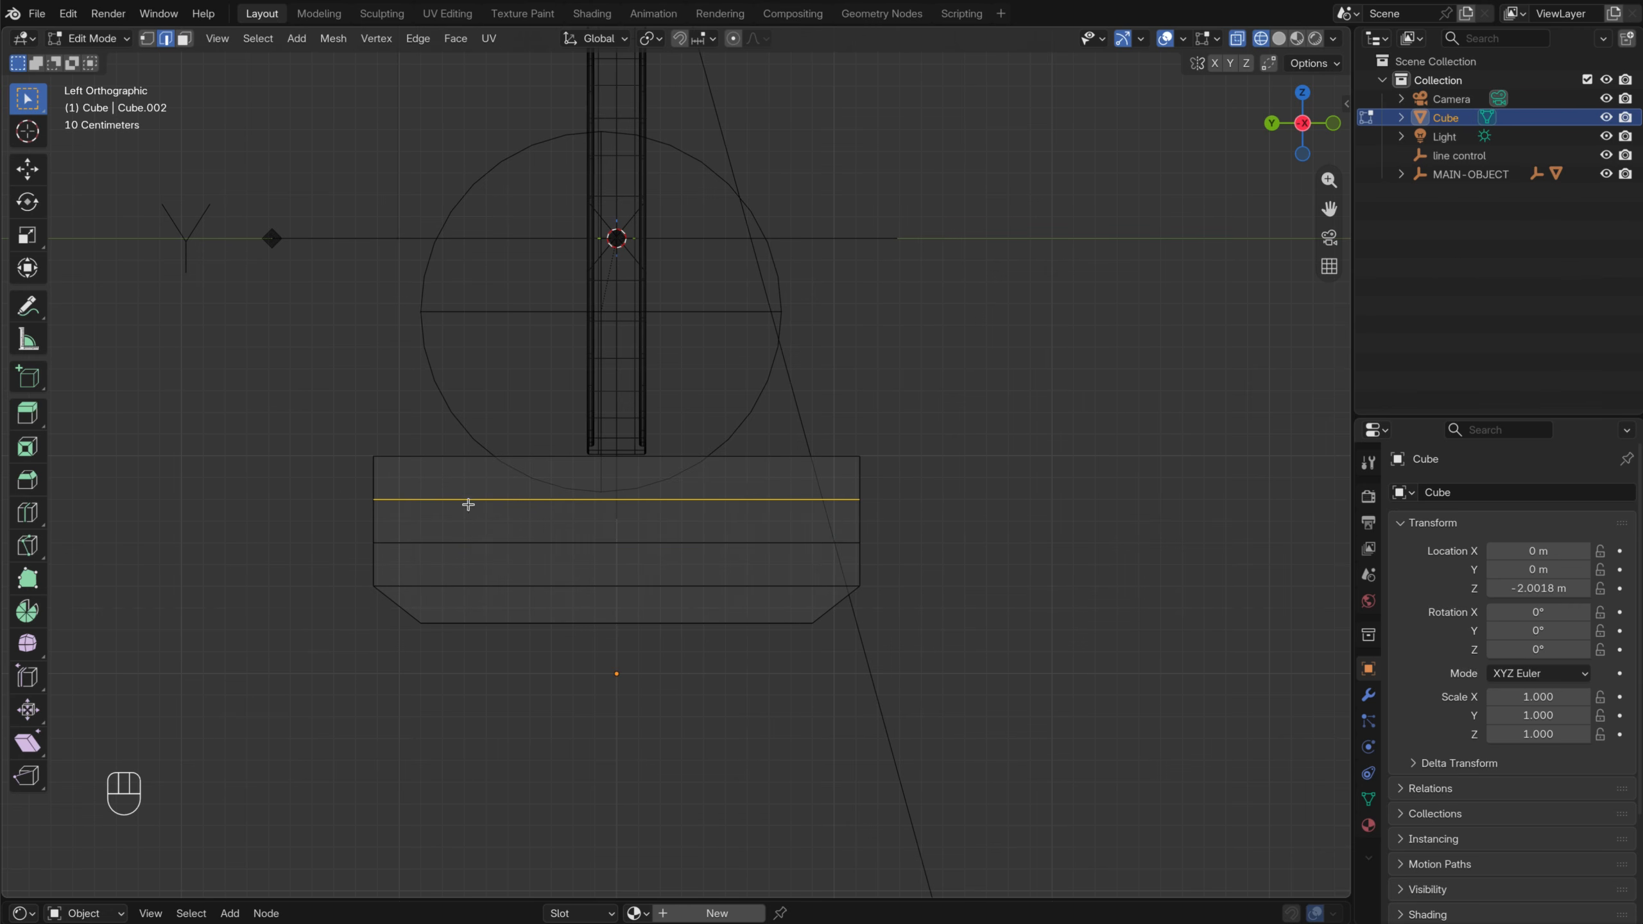
pyautogui.moveTo(337, 494); pyautogui.dragTo(1062, 565)
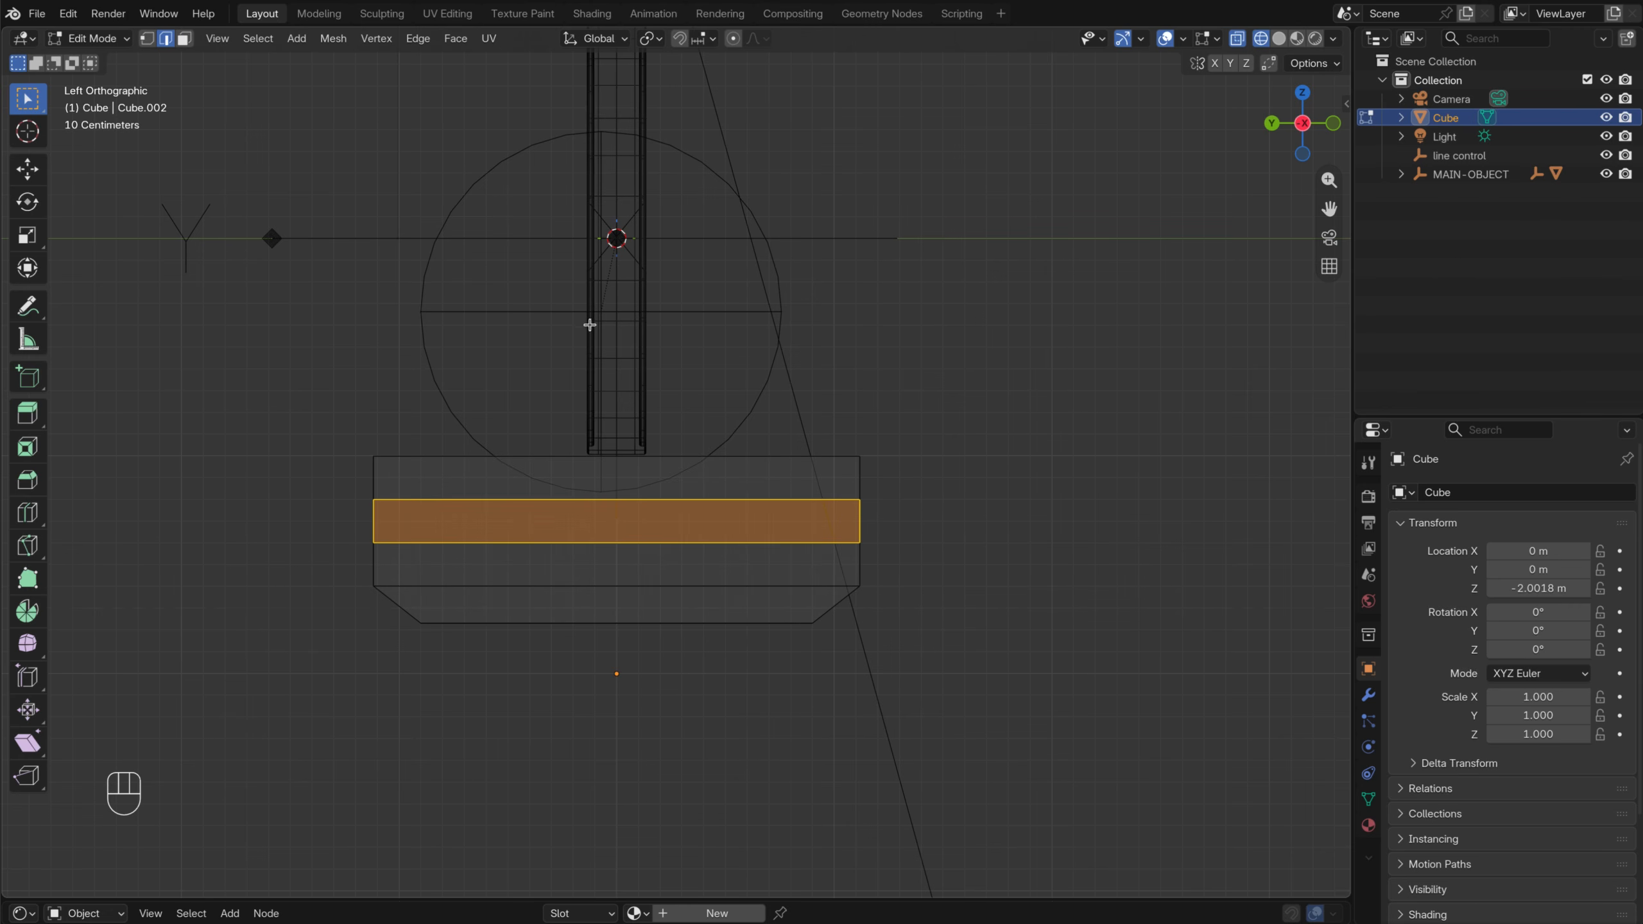
pyautogui.press('s')
pyautogui.press('z')
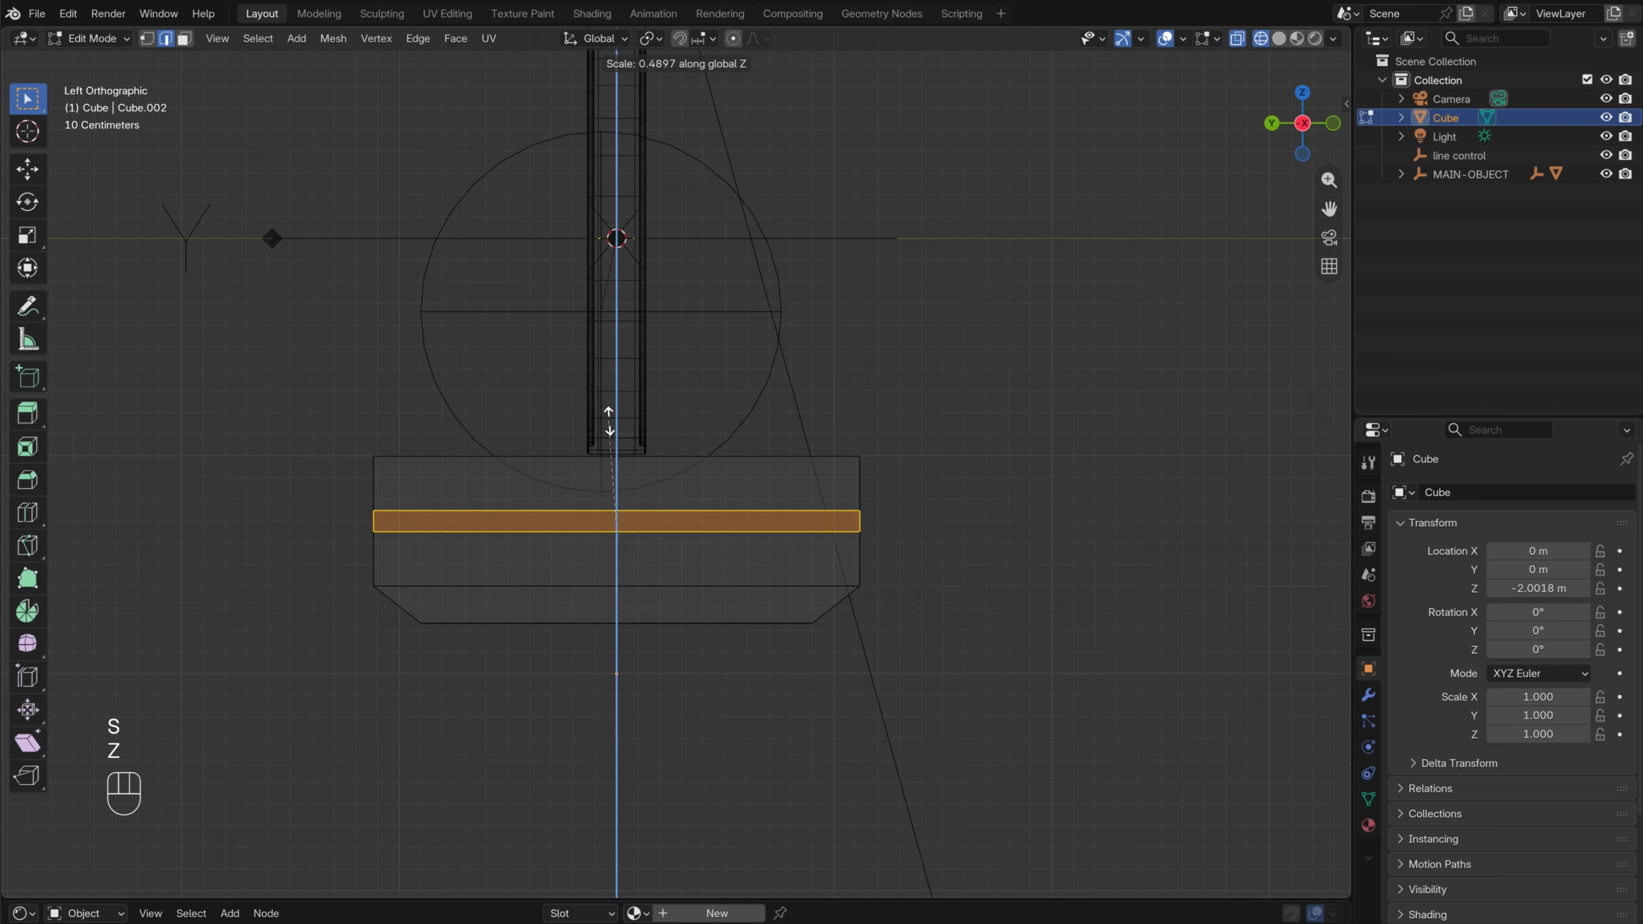
pyautogui.click(610, 422)
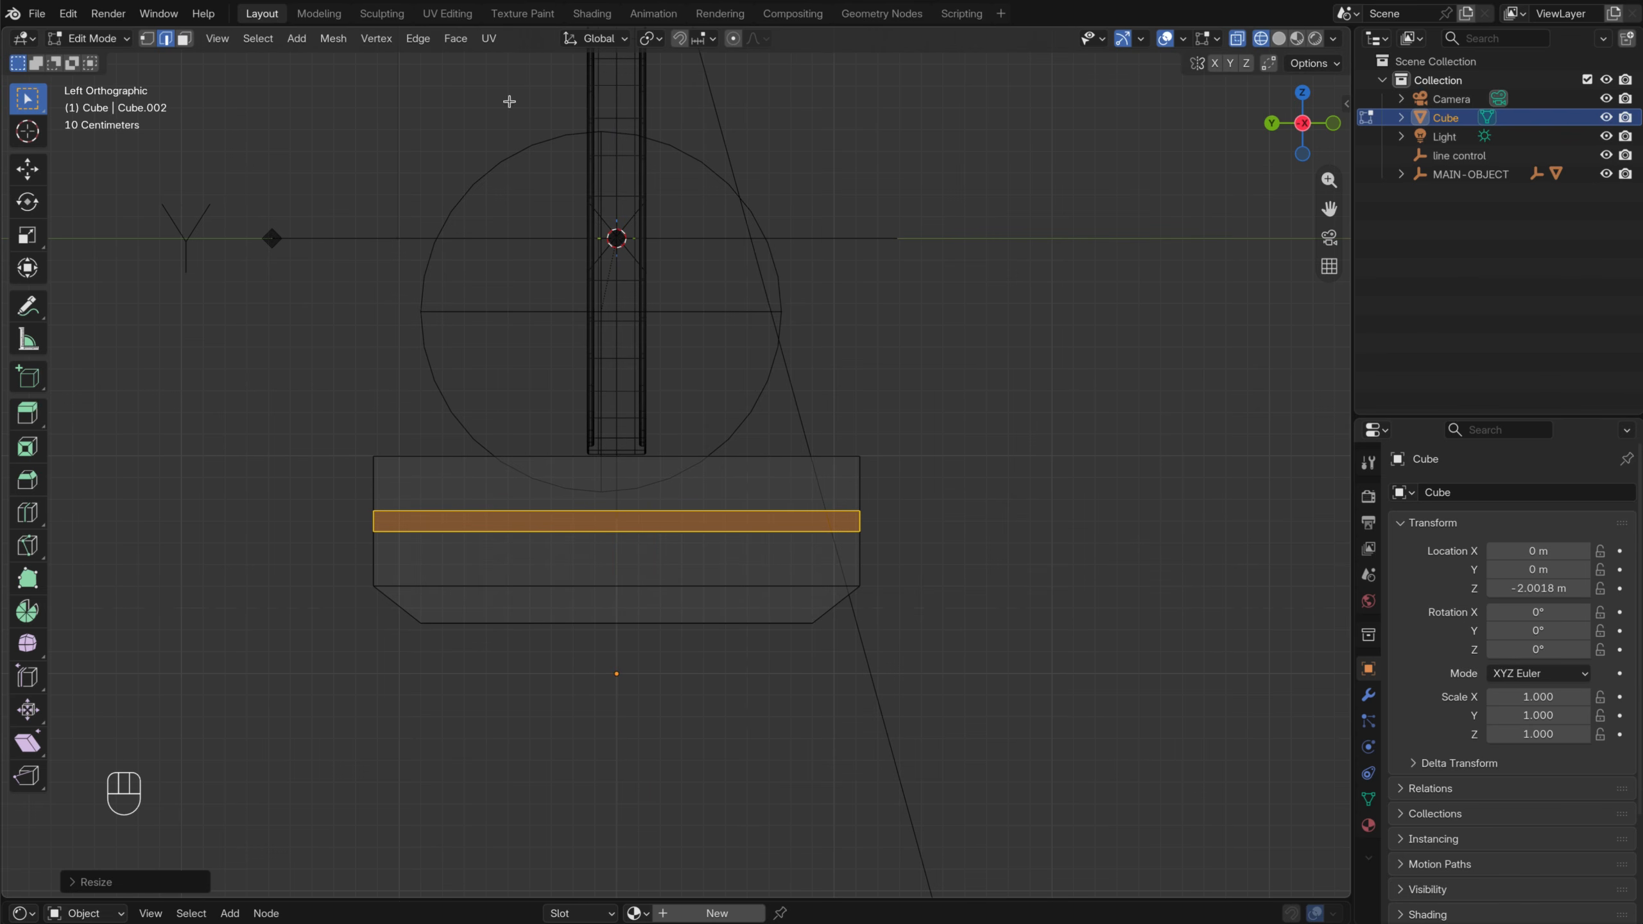
# Extrude the narrow band's two opposite Y-side faces and scale them outward to about 1.043 along Y
pyautogui.click(183, 38)
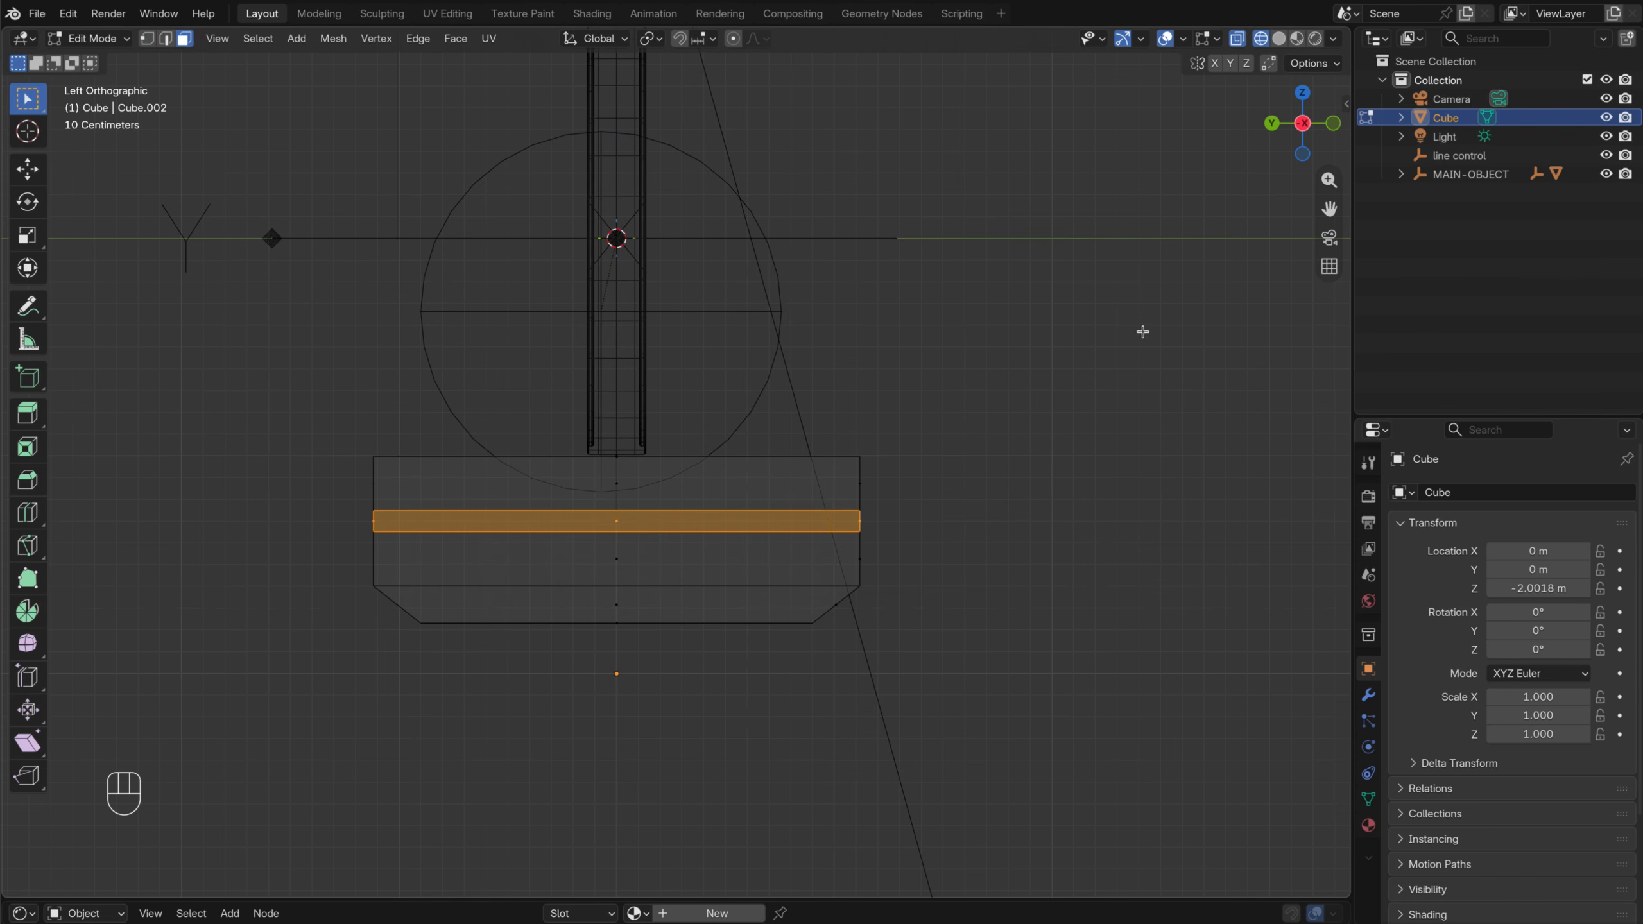
pyautogui.click(1111, 352)
pyautogui.moveTo(1111, 351); pyautogui.dragTo(907, 556, button='middle')
pyautogui.click(876, 531)
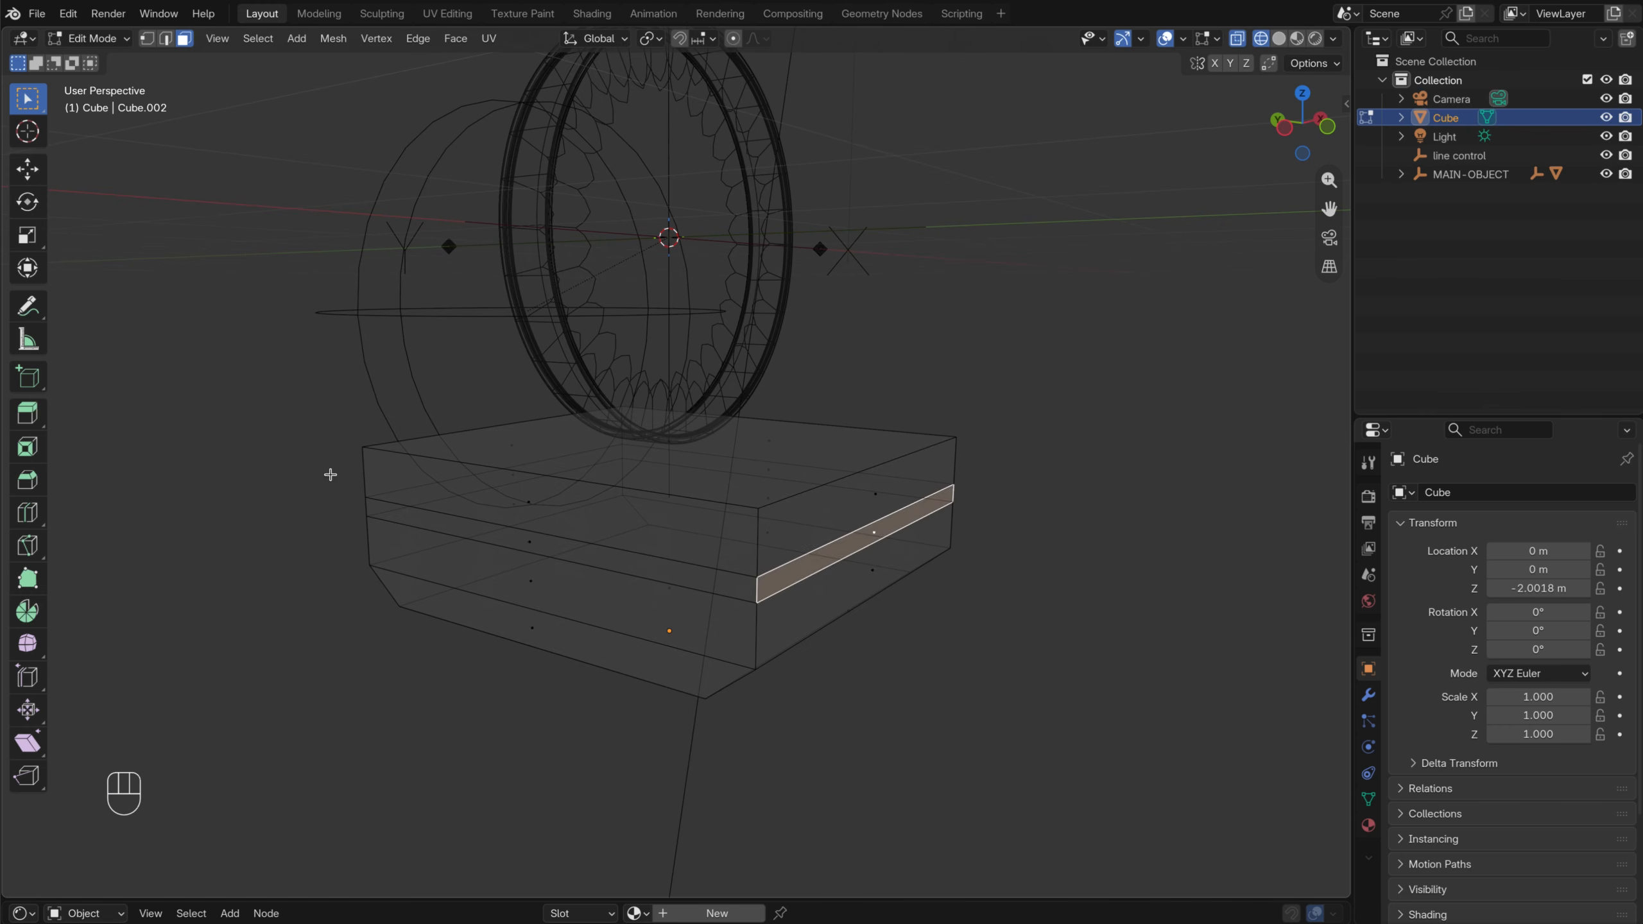
pyautogui.moveTo(332, 475); pyautogui.dragTo(558, 572, button='middle')
pyautogui.keyDown('shift'); pyautogui.click(480, 602); pyautogui.keyUp('shift')
pyautogui.moveTo(699, 530); pyautogui.dragTo(751, 480, button='middle')
pyautogui.press('e')
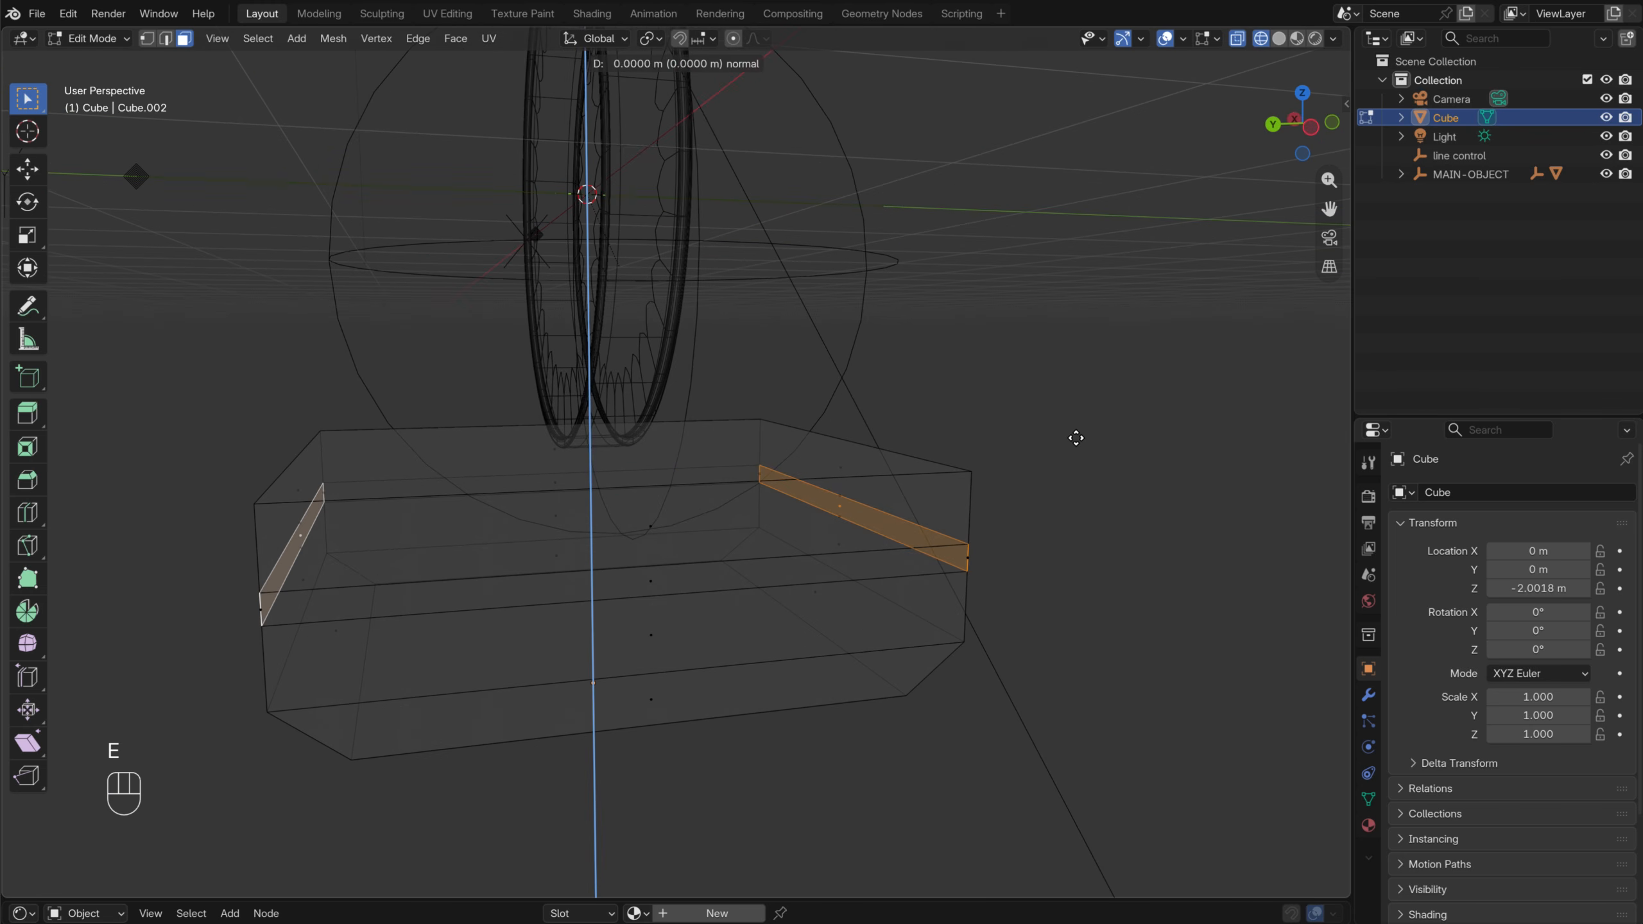
pyautogui.press('s')
pyautogui.press('y')
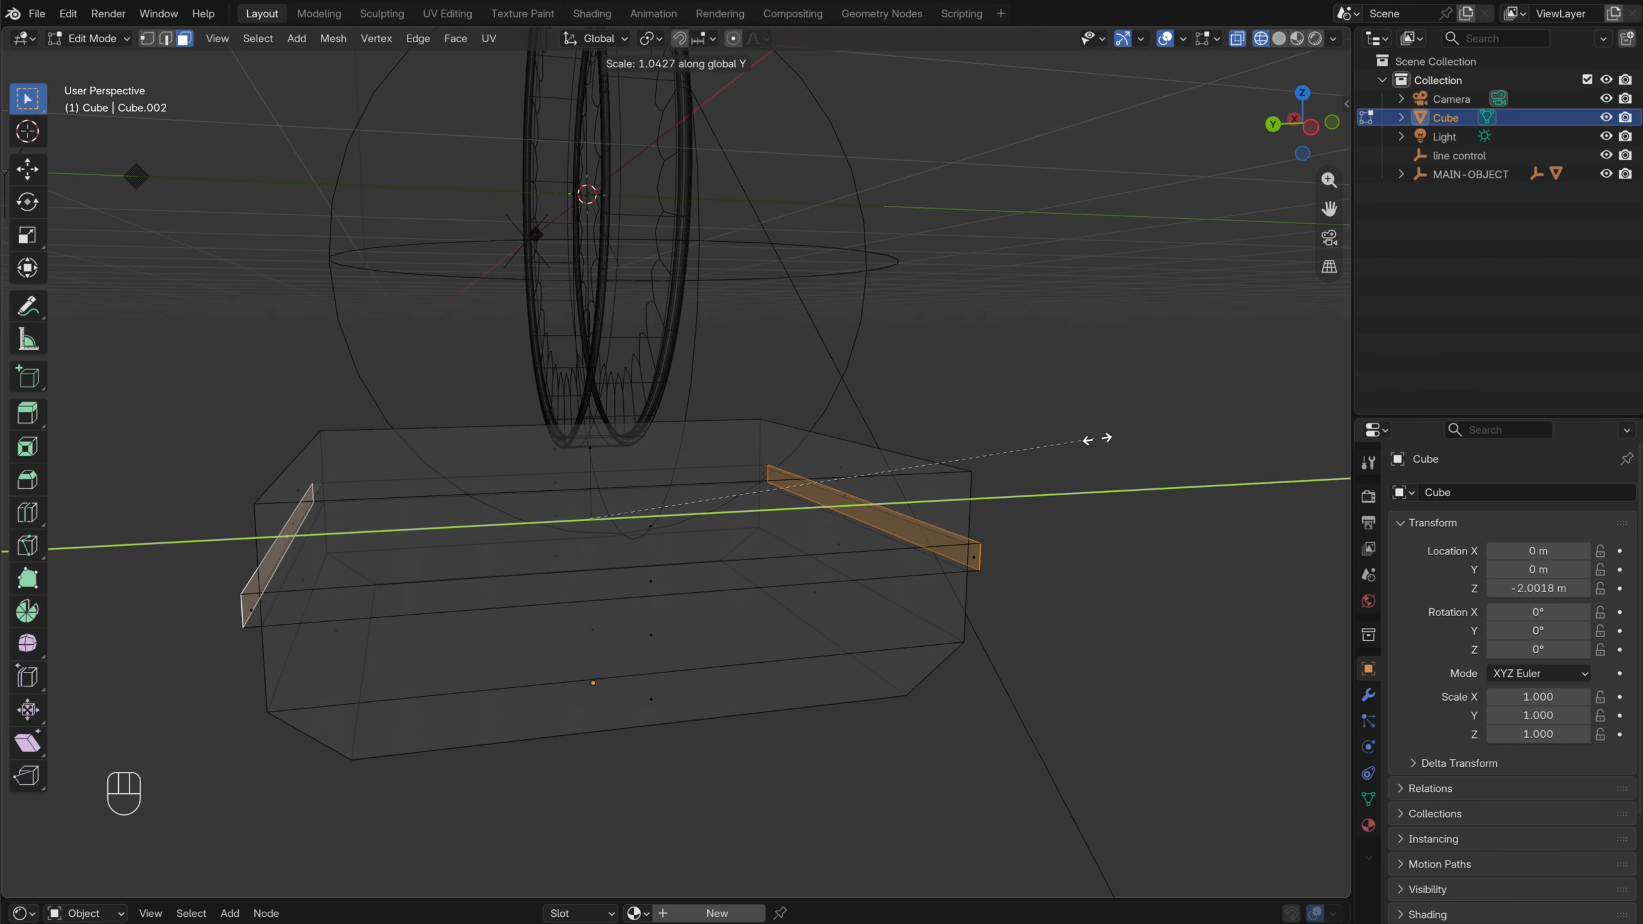
pyautogui.click(1097, 438)
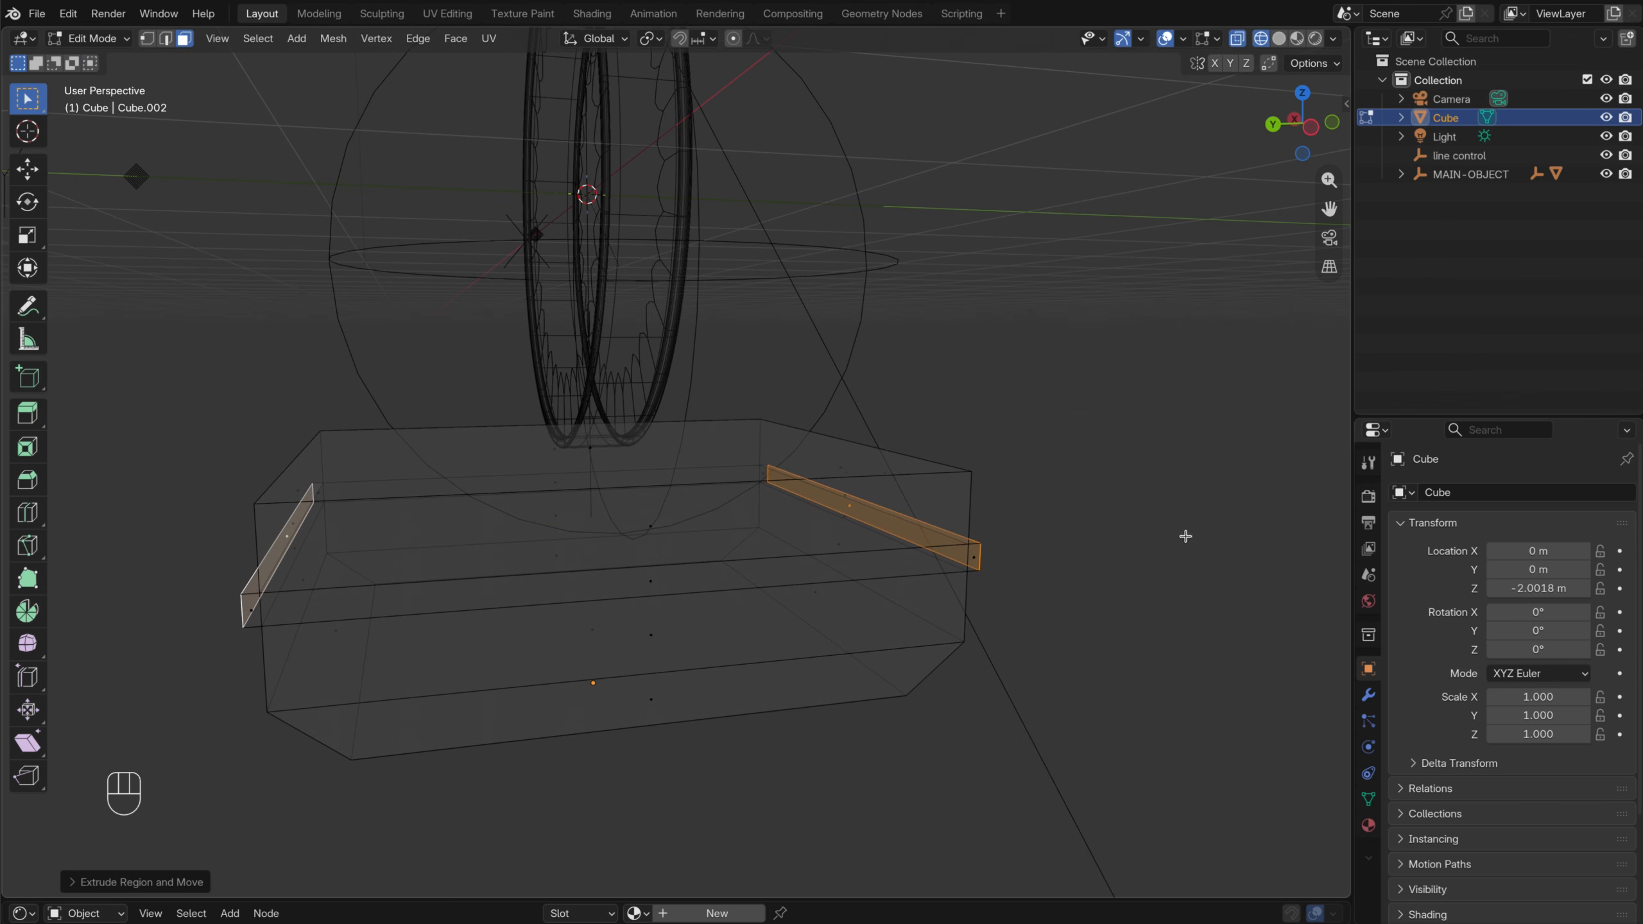
# Return to Object Mode with Solid shading and check the base beneath the disc from several angles
pyautogui.moveTo(1185, 536)
pyautogui.mouseDown(button='middle')
pyautogui.moveTo(1016, 525)
pyautogui.moveTo(1181, 569)
pyautogui.moveTo(1006, 567)
pyautogui.mouseUp(button='middle')
pyautogui.press('Tab')
pyautogui.press('z')
pyautogui.click(1171, 518)
pyautogui.moveTo(538, 476); pyautogui.dragTo(755, 496, button='middle')
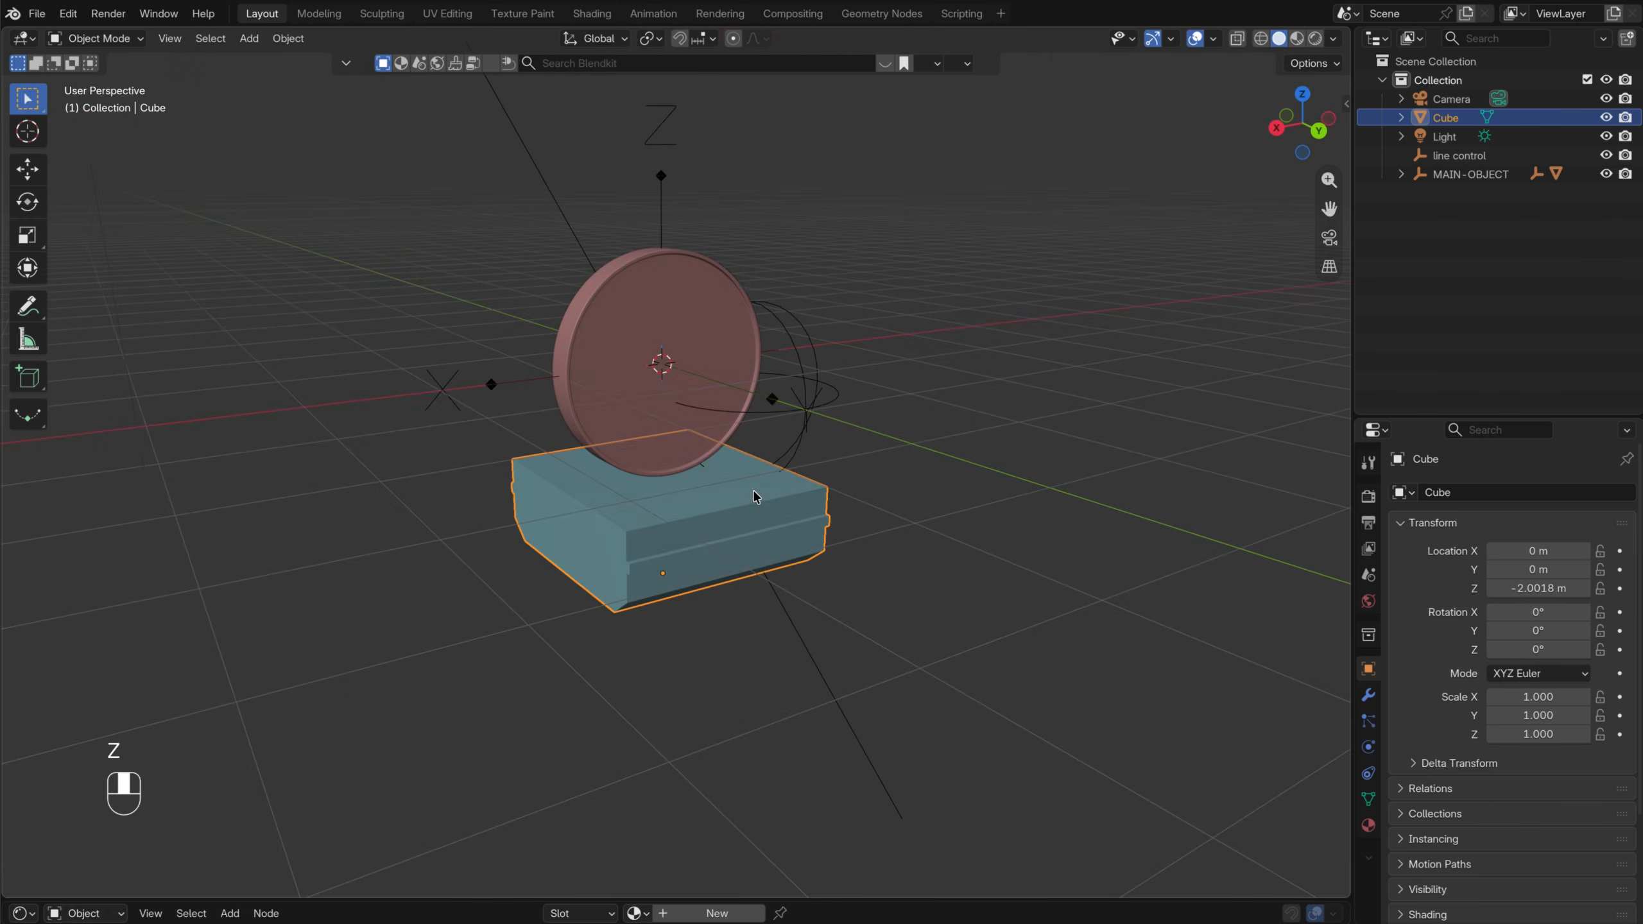
pyautogui.click(1318, 129)
pyautogui.scroll(3, 701, 542)
pyautogui.moveTo(698, 541); pyautogui.dragTo(494, 581, button='middle')
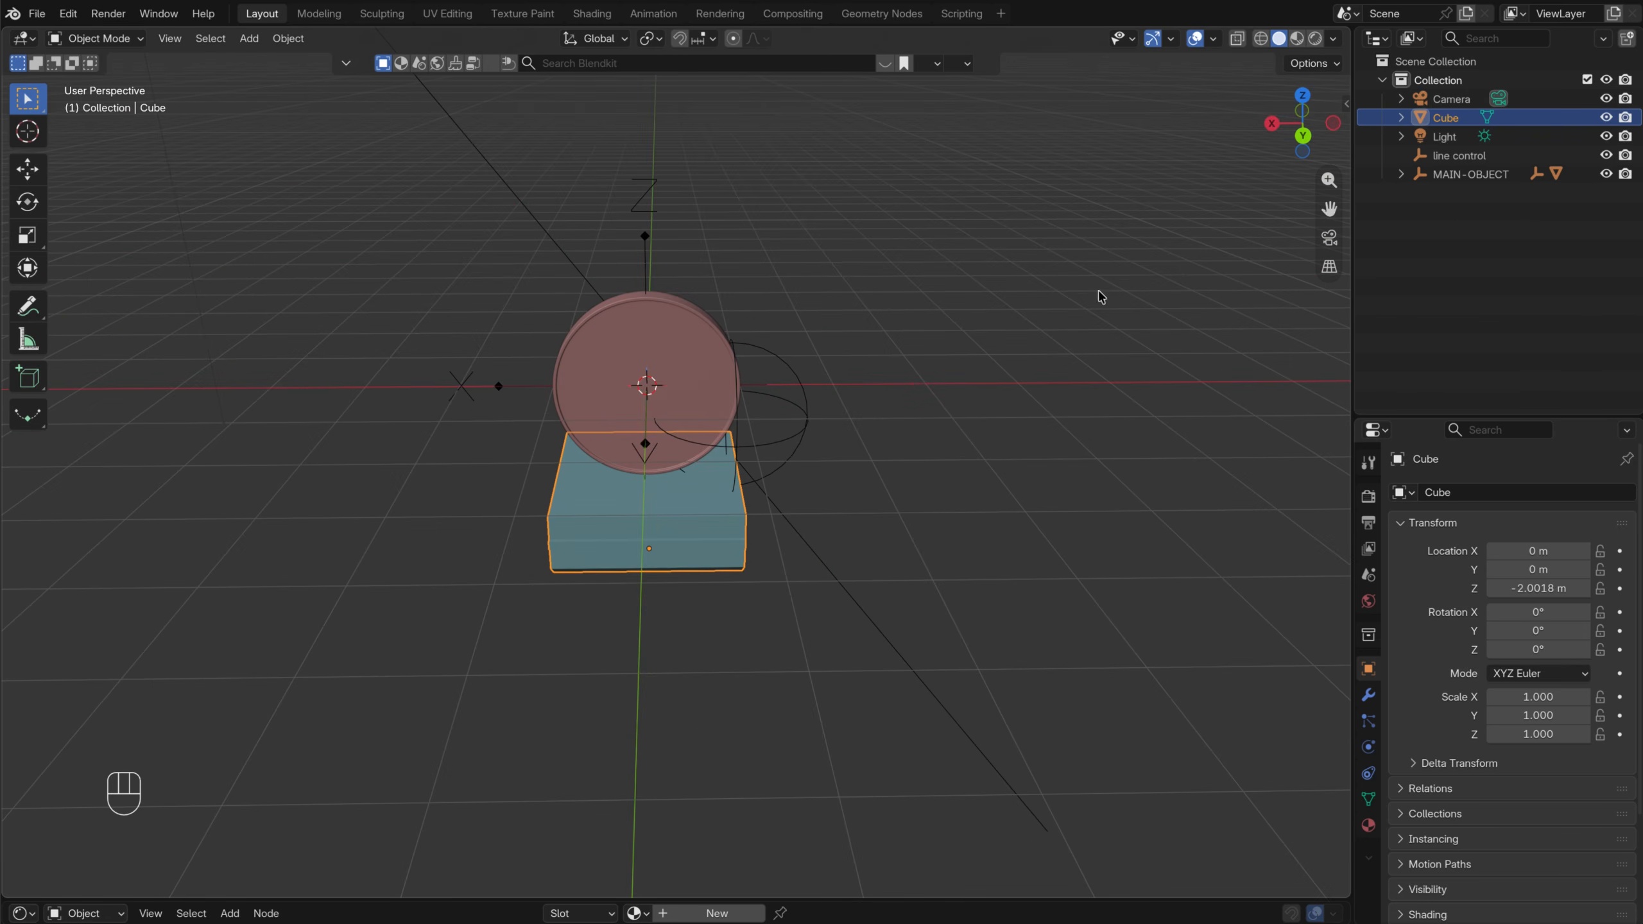
# Add a Path curve at the origin and scale it uniformly to 3.710
pyautogui.scroll(-2, 884, 515)
pyautogui.moveTo(884, 515); pyautogui.dragTo(879, 452, button='middle')
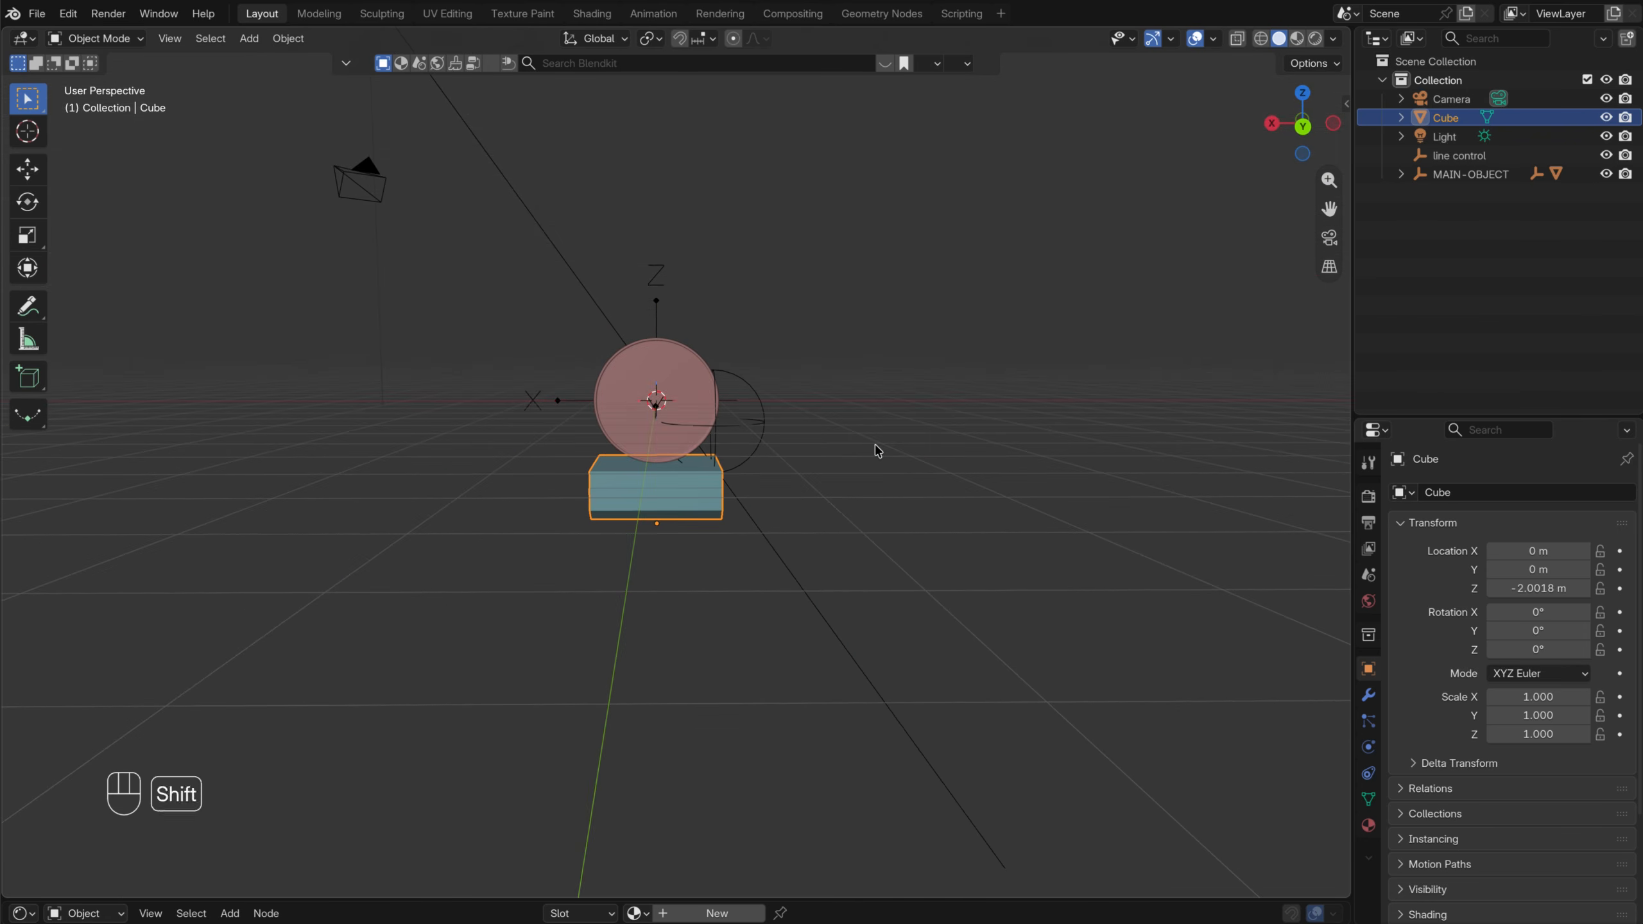
pyautogui.hotkey('shift', 'a')
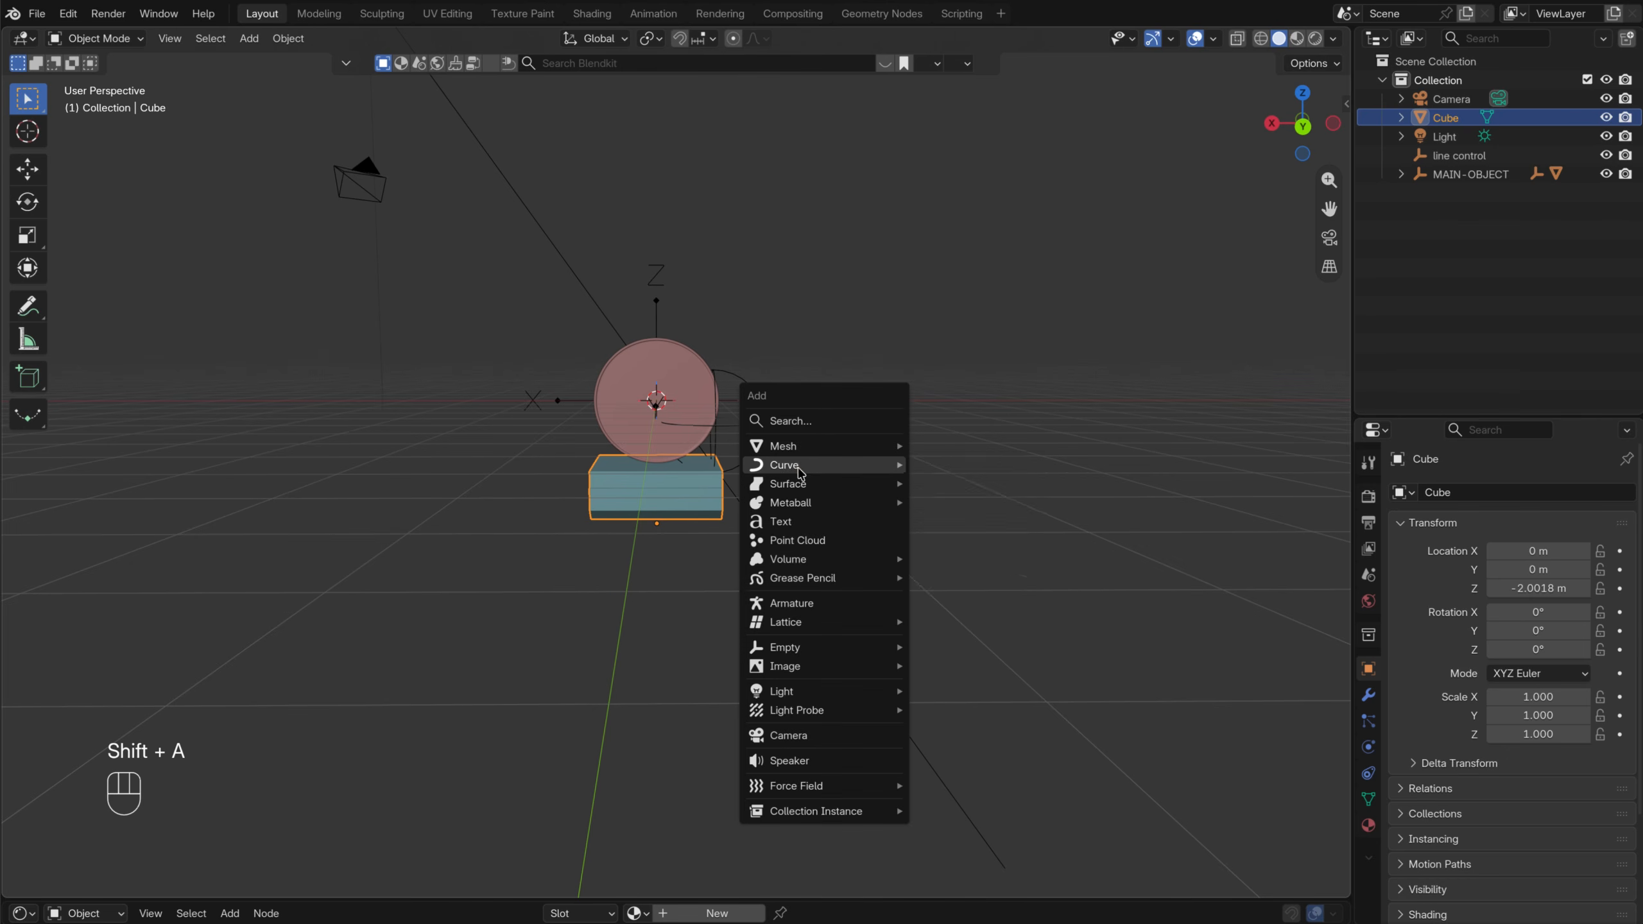
pyautogui.moveTo(801, 473)
pyautogui.click(985, 551)
pyautogui.scroll(-4, 822, 460)
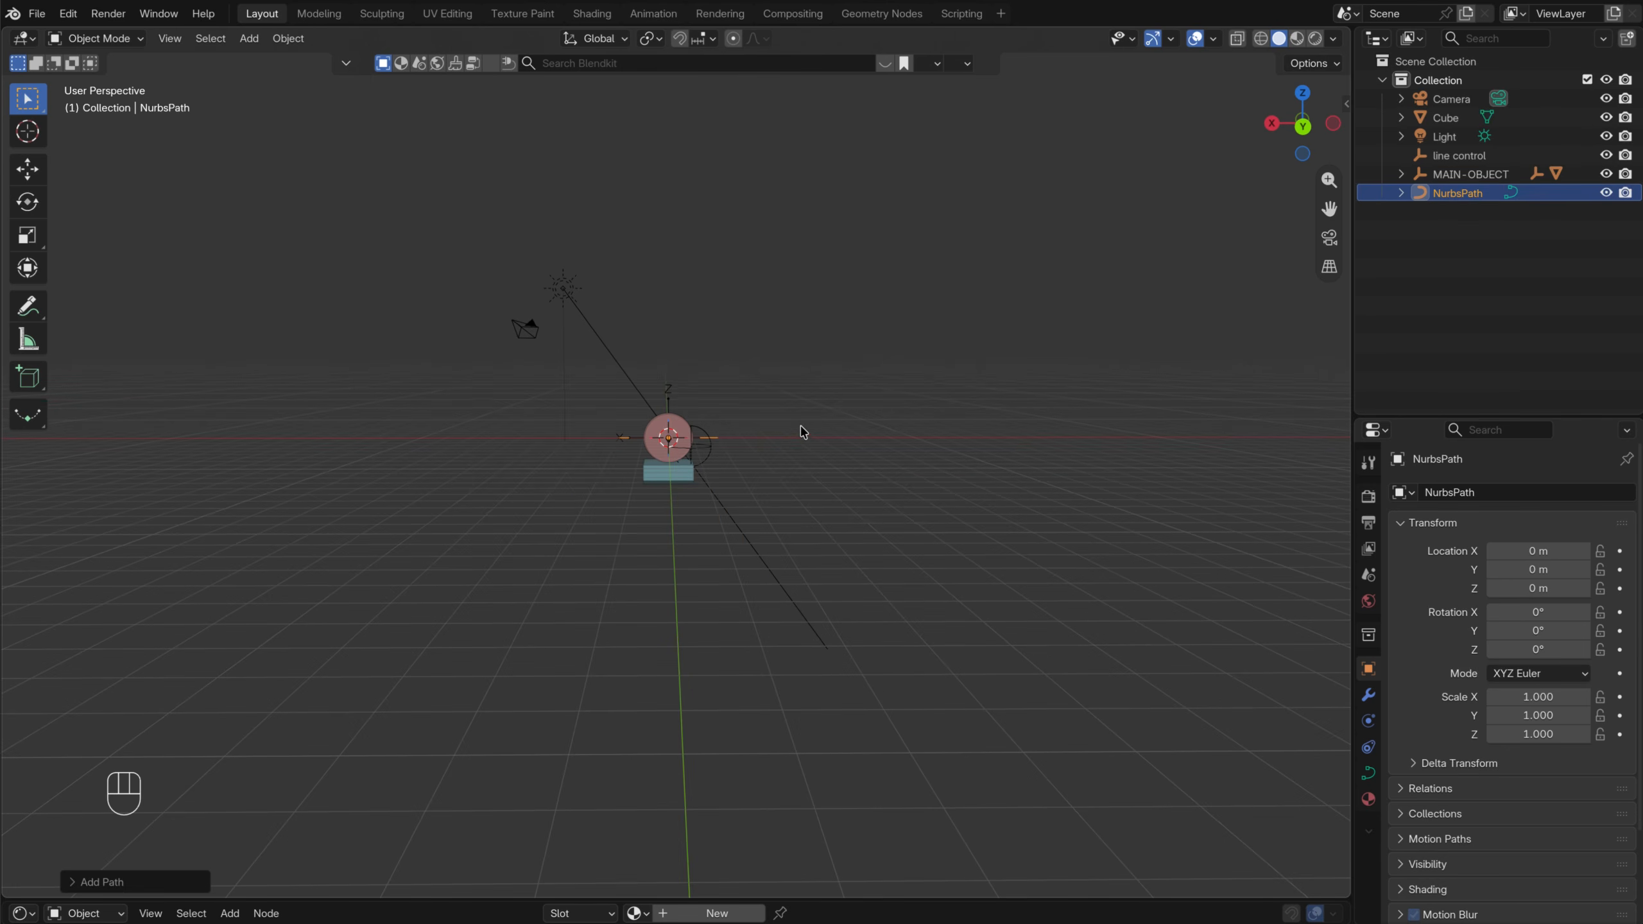
pyautogui.press('s')
pyautogui.click(1074, 407)
# In Edit Mode and back view, select the path's two end points and raise them about 2.2 m along Z
pyautogui.press('Tab')
pyautogui.scroll(5, 905, 327)
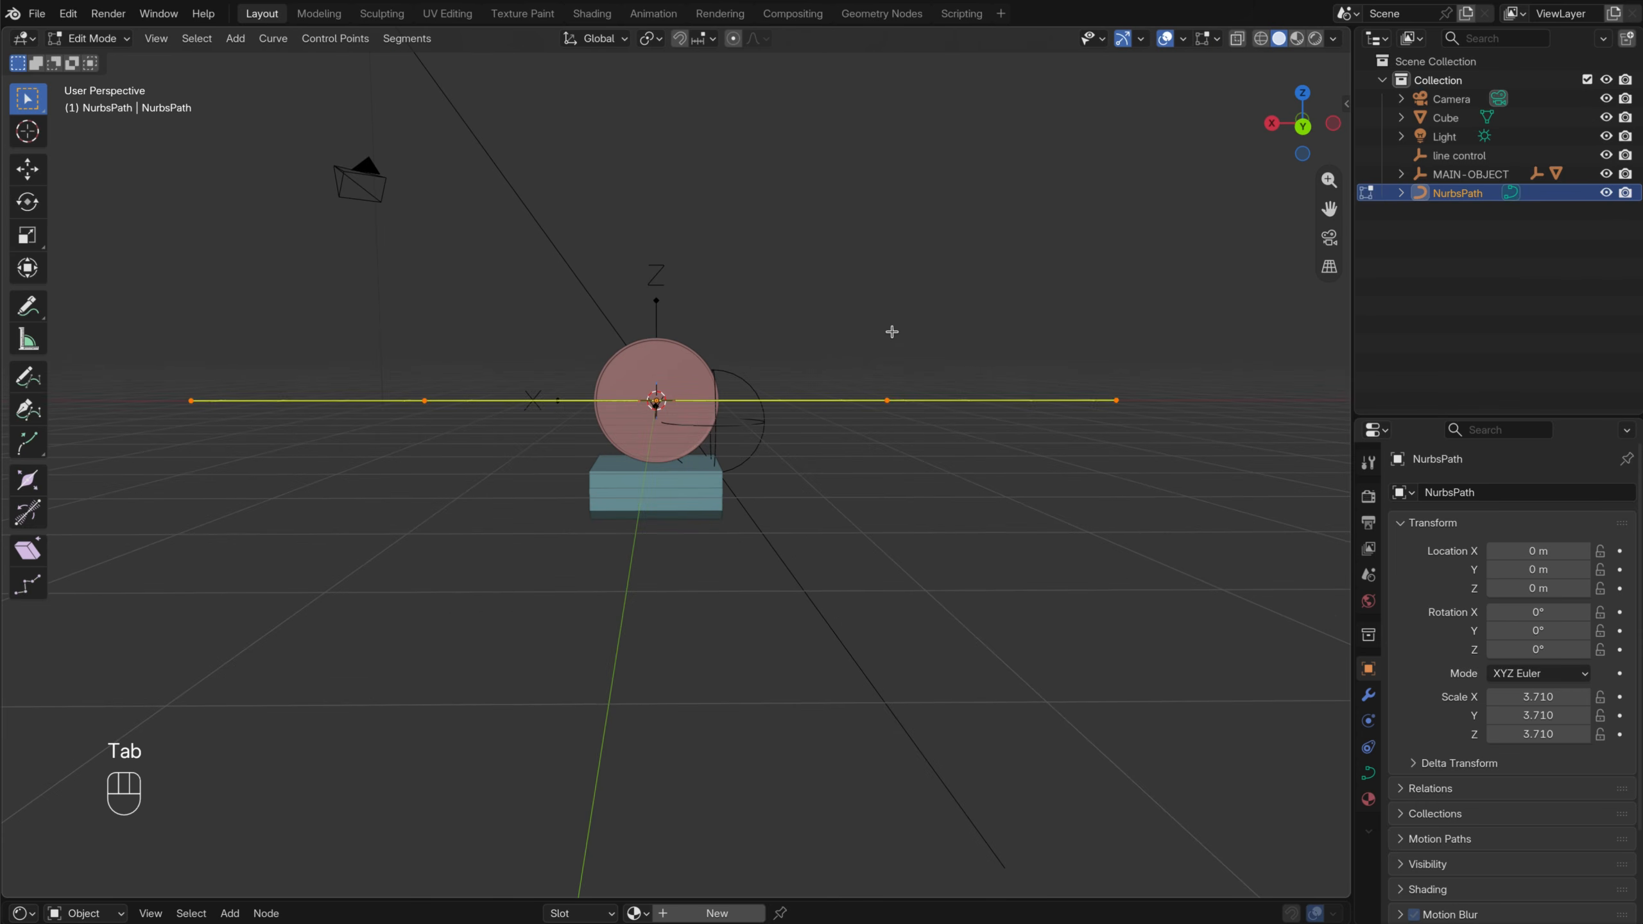
pyautogui.click(1303, 127)
pyautogui.scroll(-4, 892, 312)
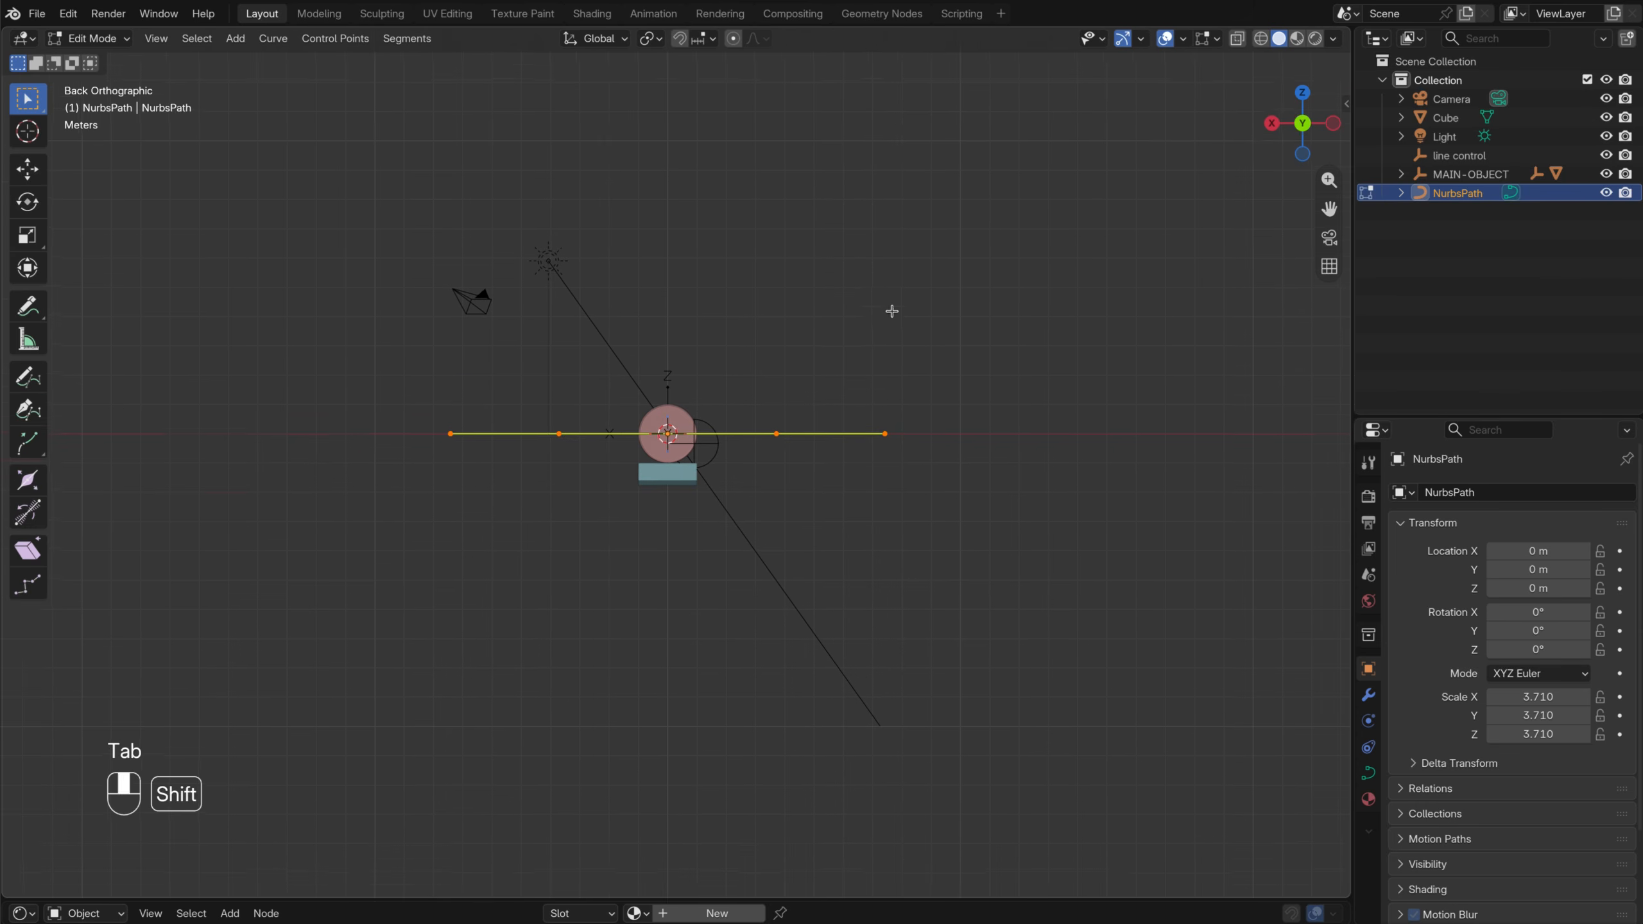
pyautogui.keyDown('shift'); pyautogui.scroll(2, 323, 448); pyautogui.keyUp('shift')
pyautogui.keyDown('shift'); pyautogui.click(883, 475); pyautogui.keyUp('shift')
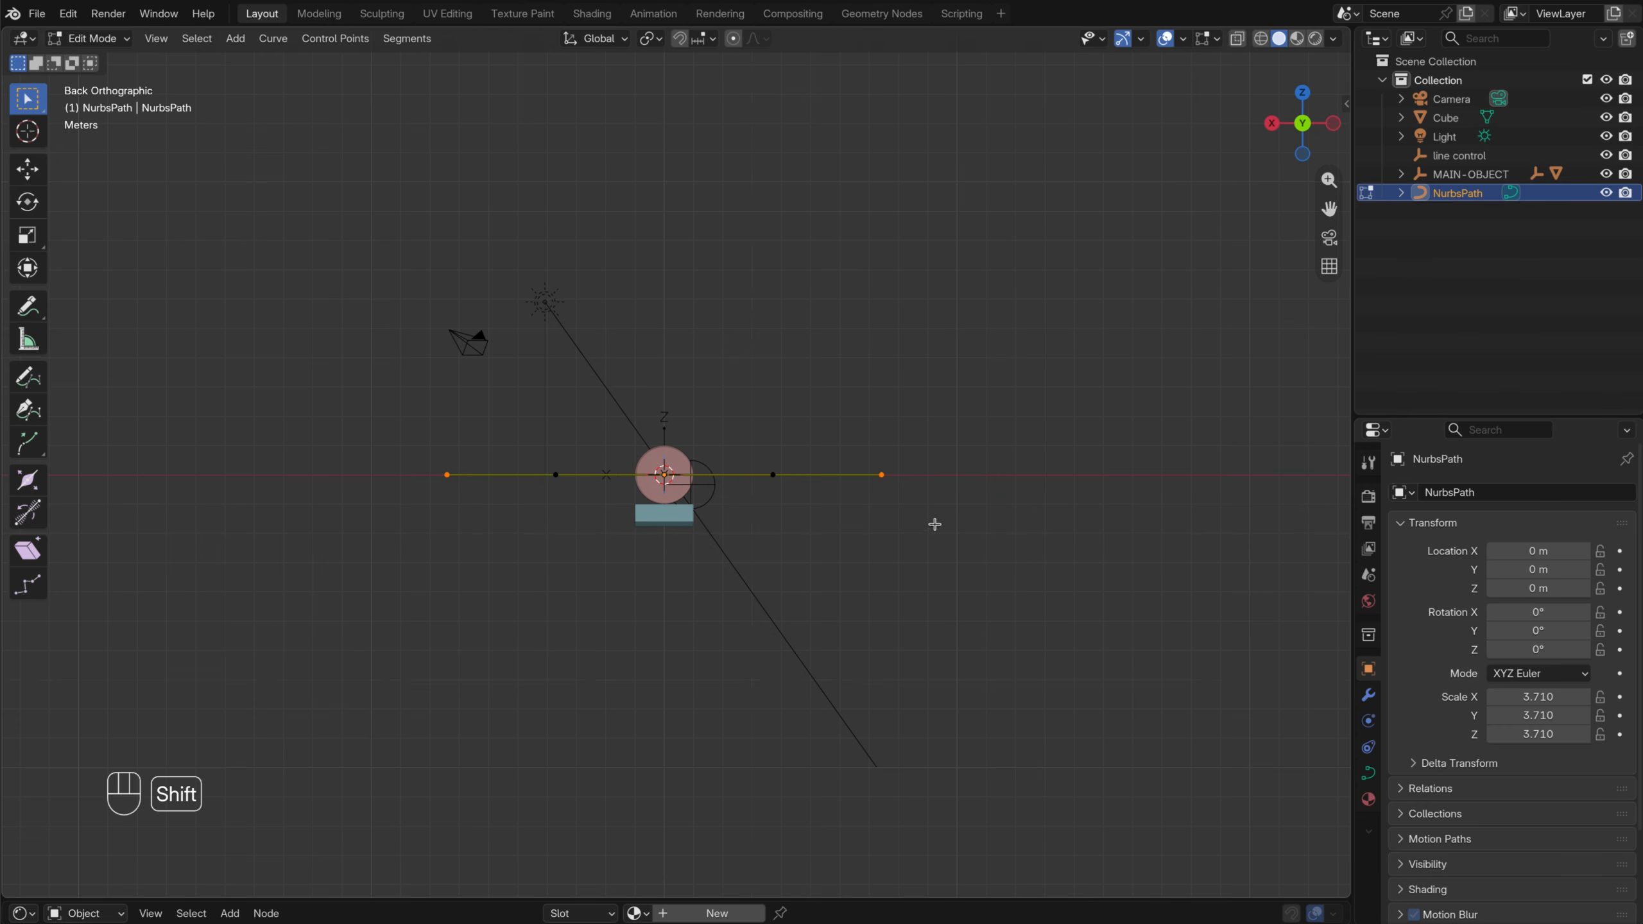
pyautogui.press('g')
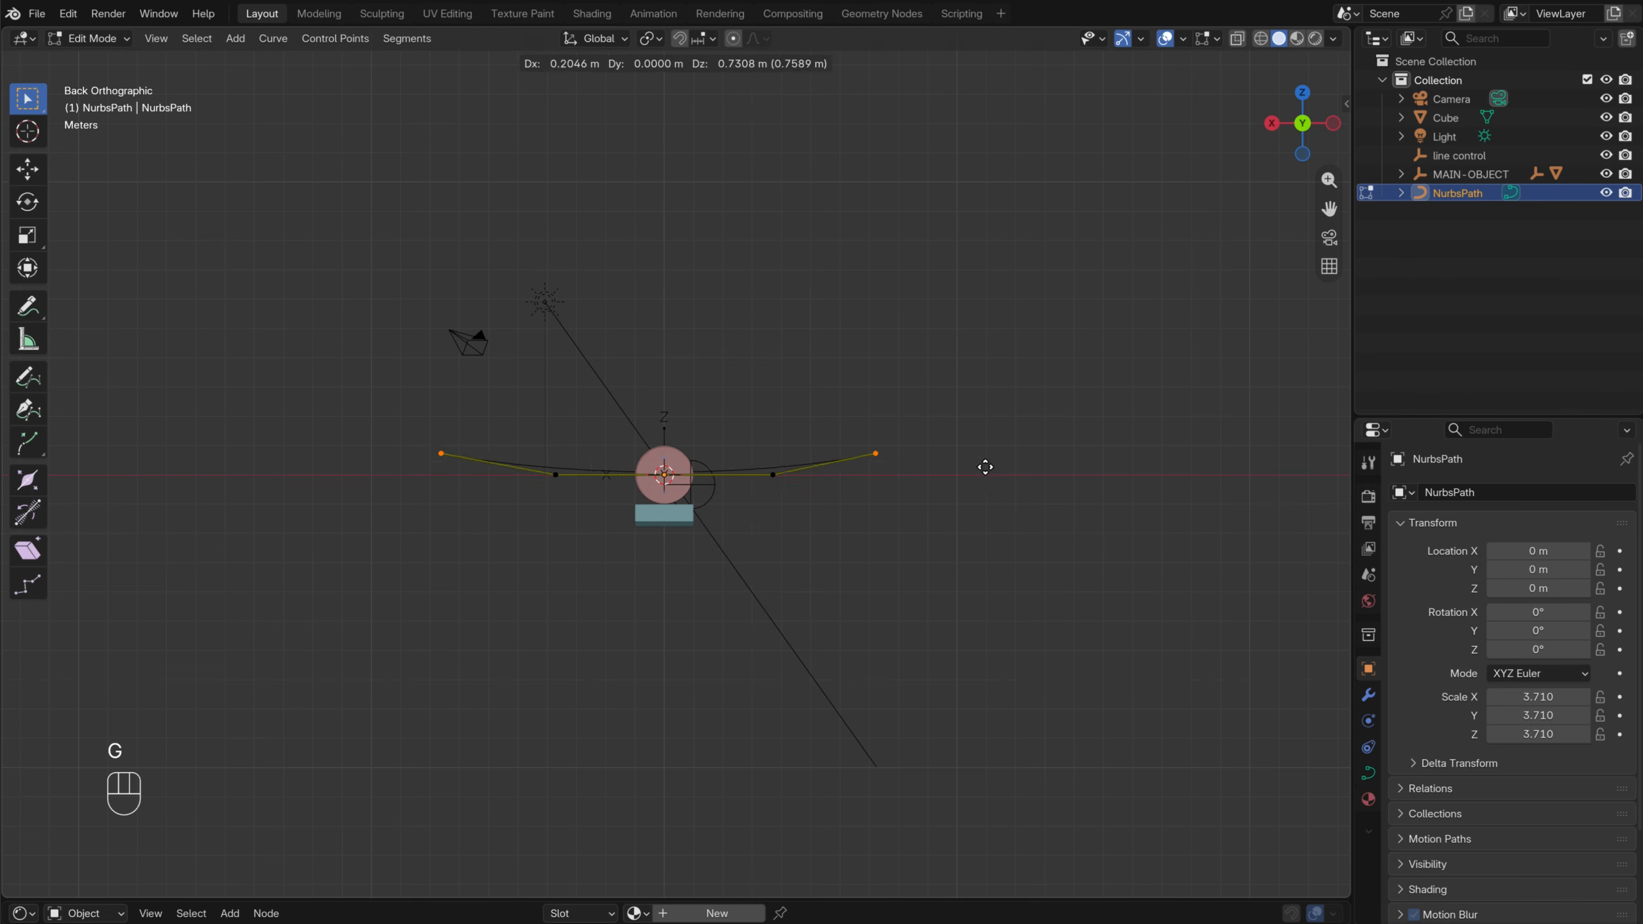
pyautogui.press('z')
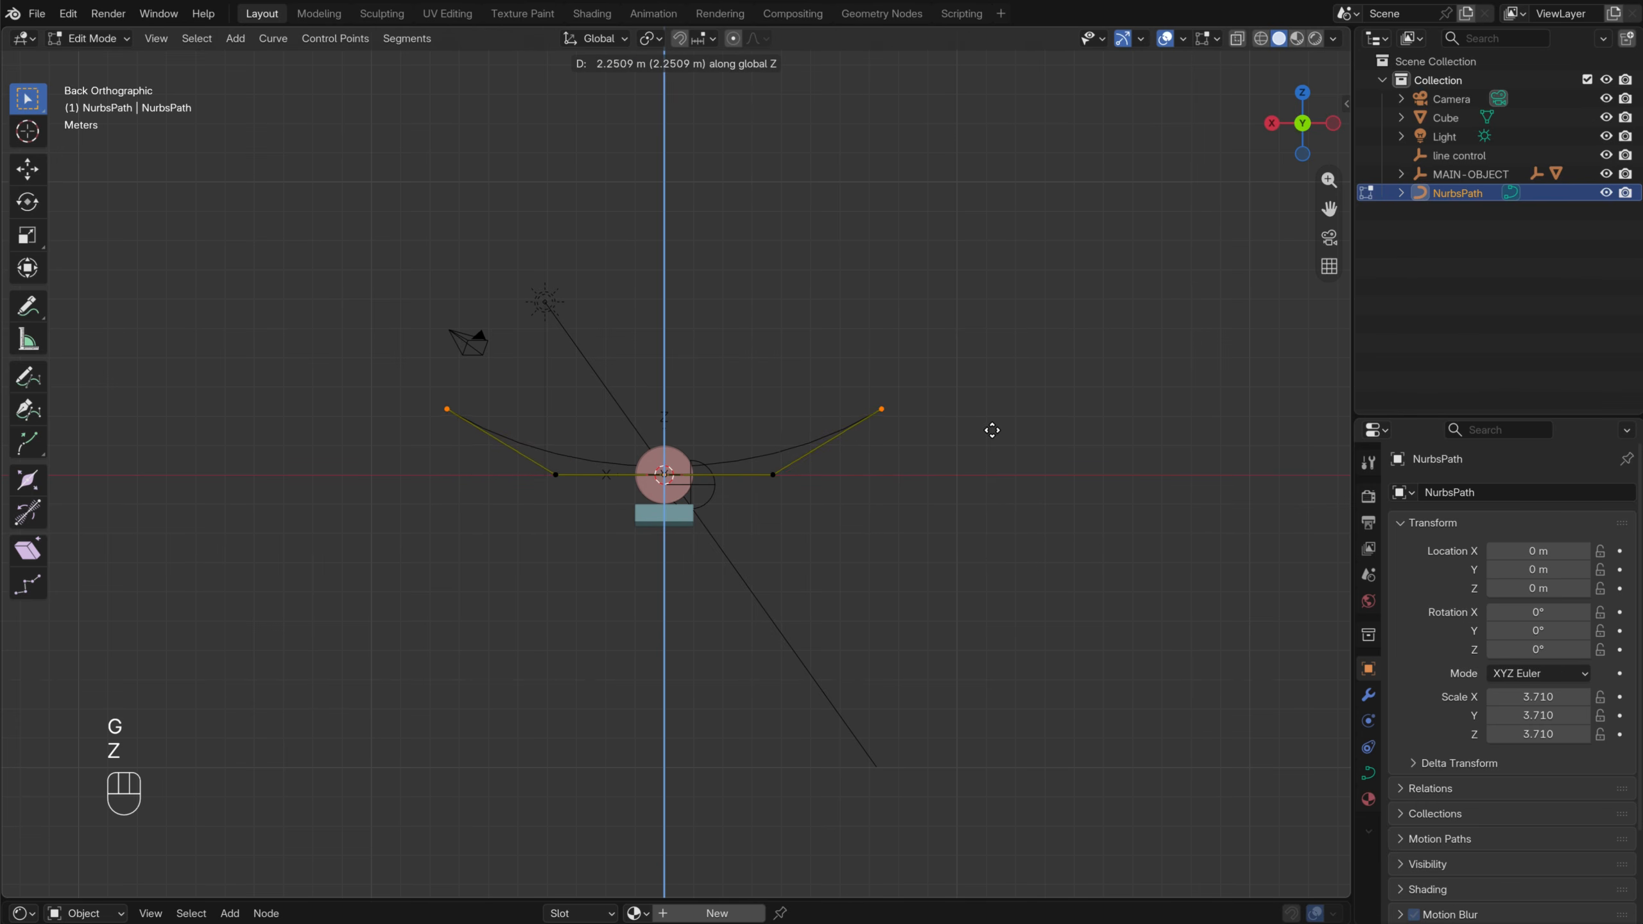
pyautogui.click(991, 433)
# Extrude the path's two end points outward at a scale of about 1.465 and raise the new points along Z
pyautogui.press('e')
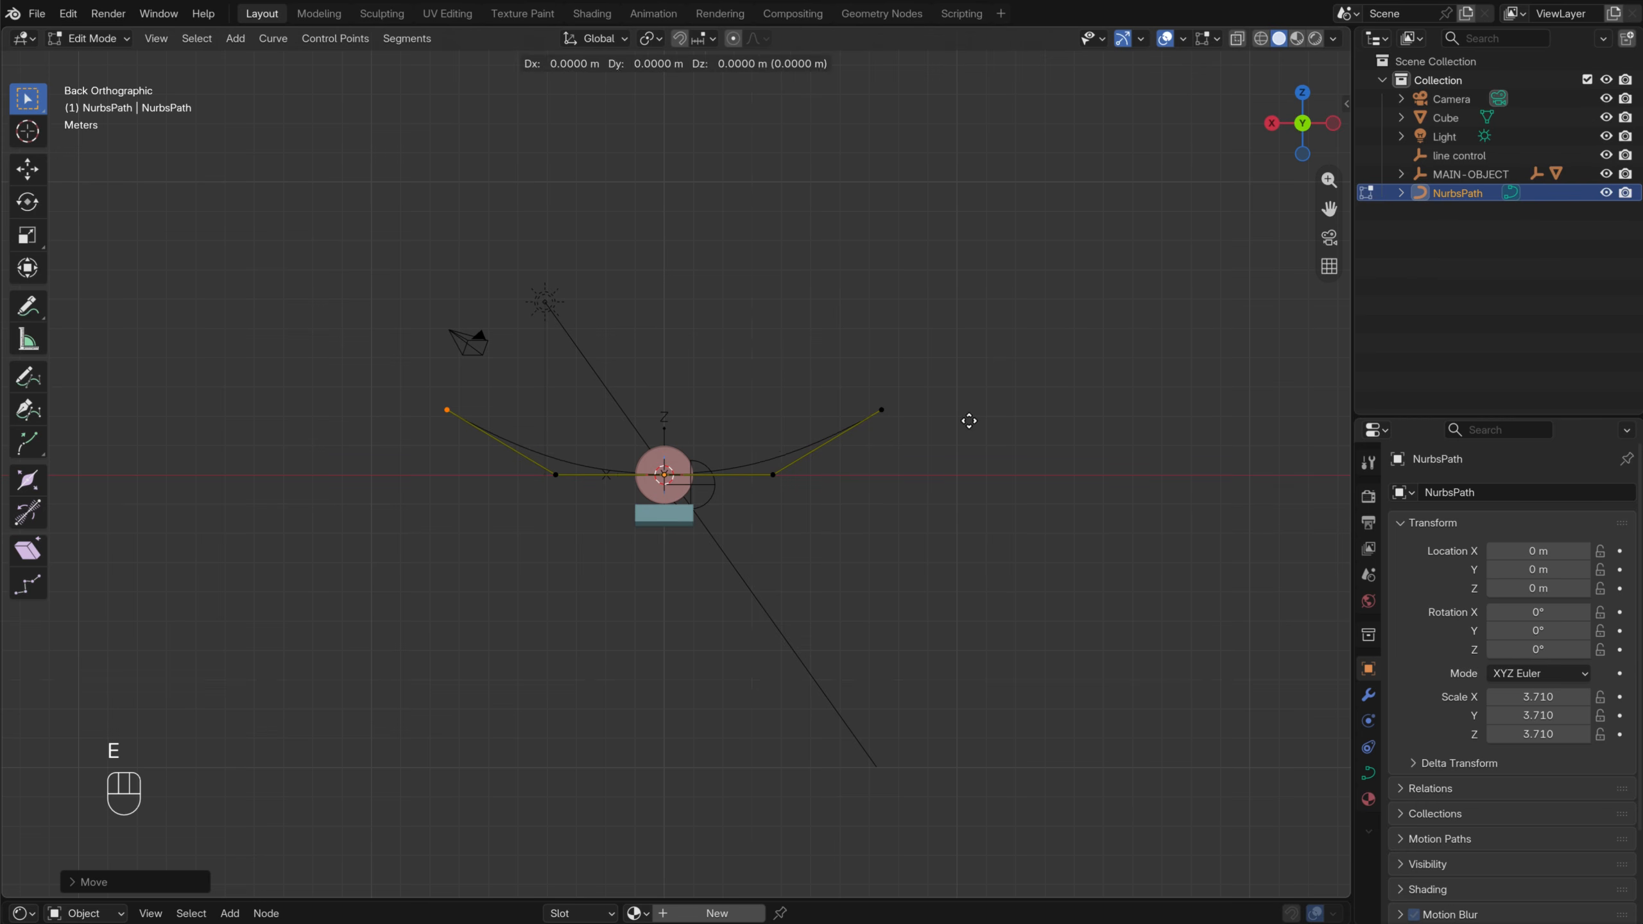
pyautogui.press('s')
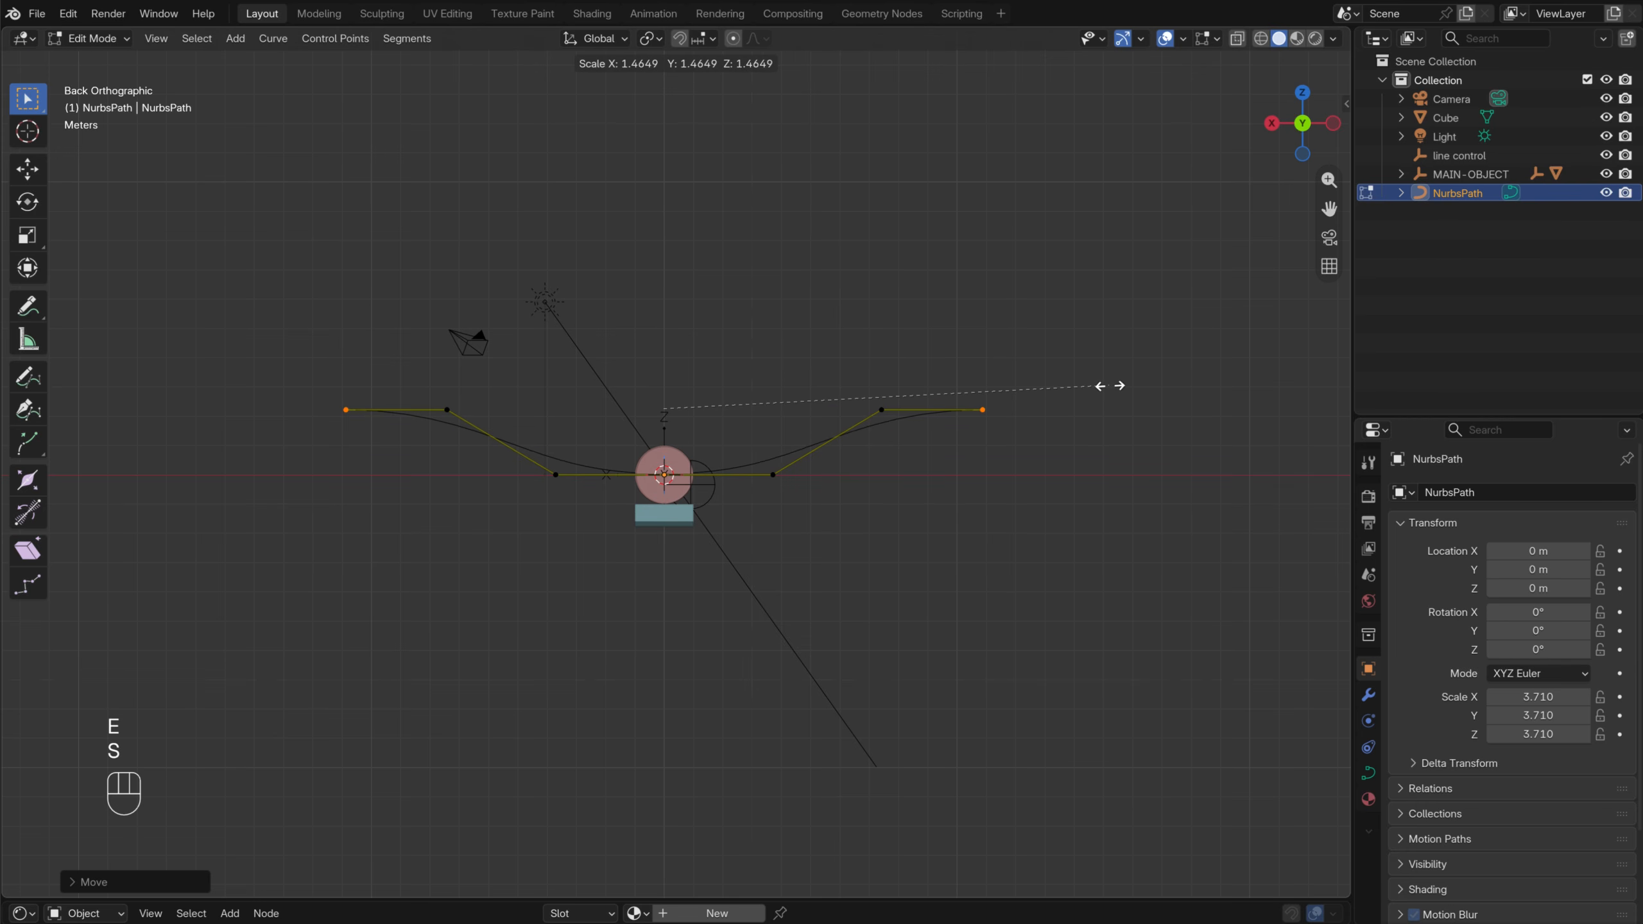
pyautogui.click(1110, 386)
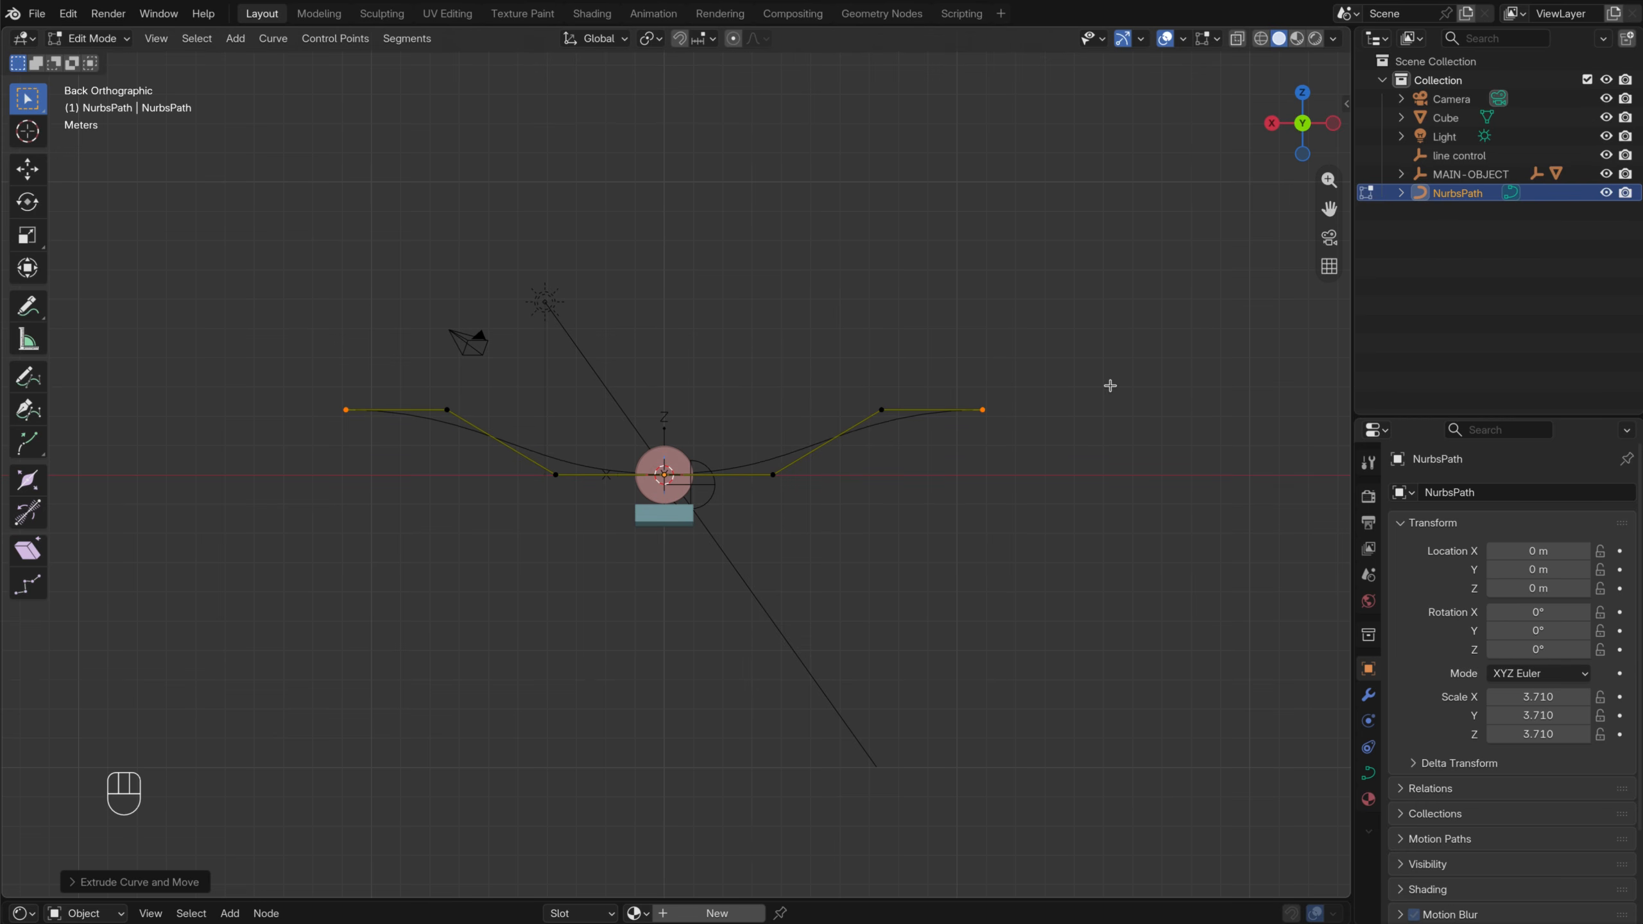
pyautogui.press('g')
pyautogui.press('z')
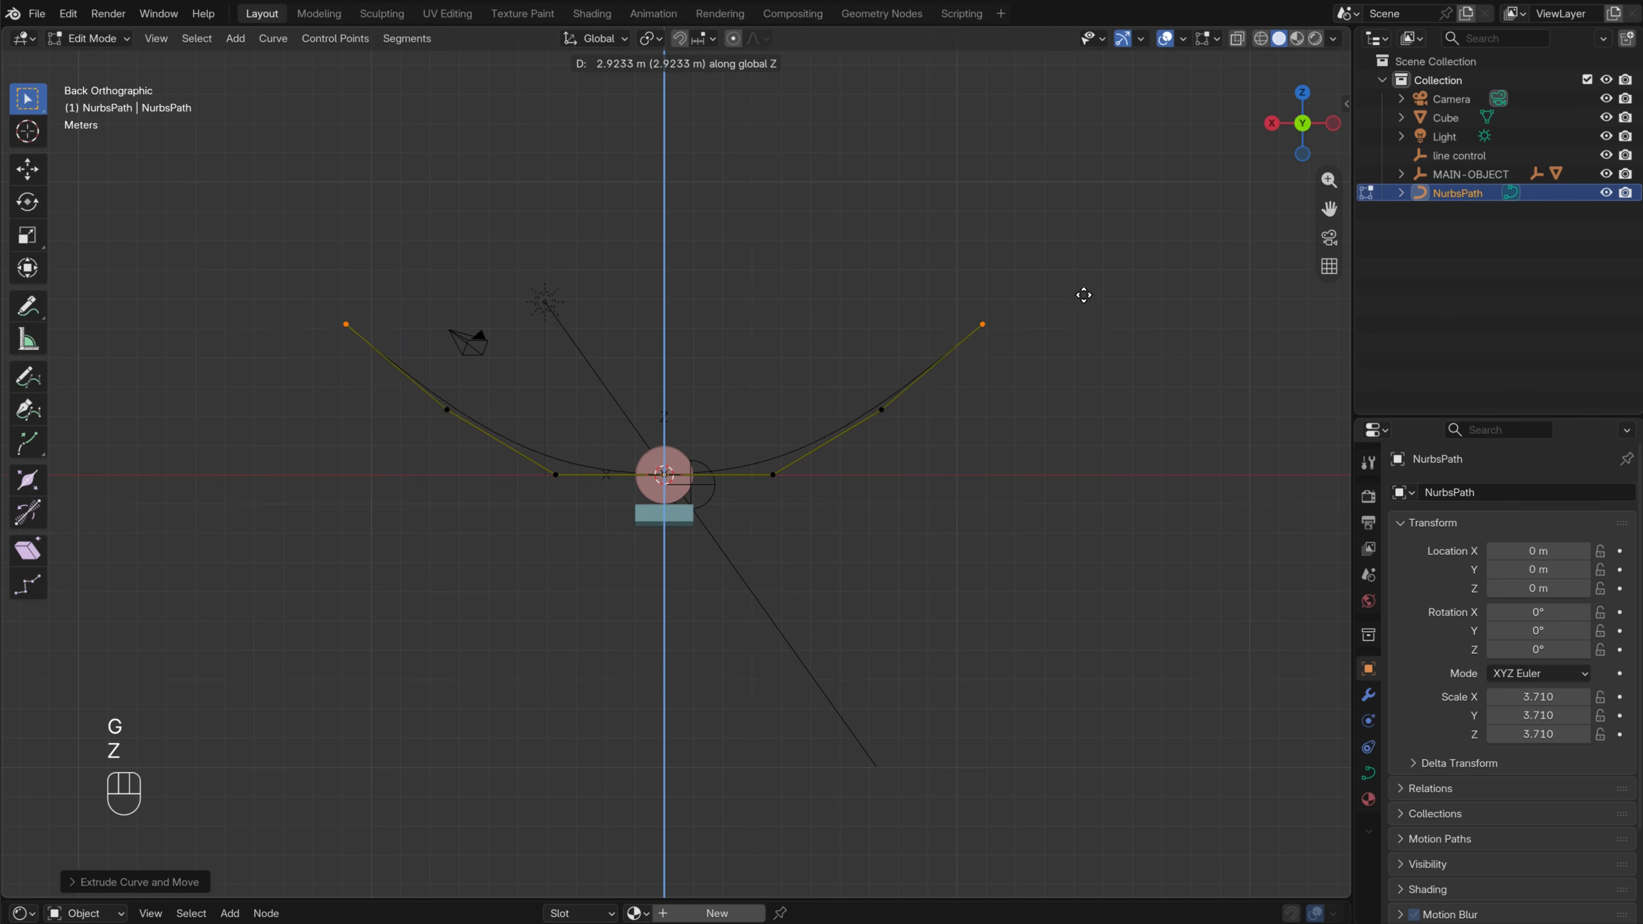
pyautogui.click(1064, 272)
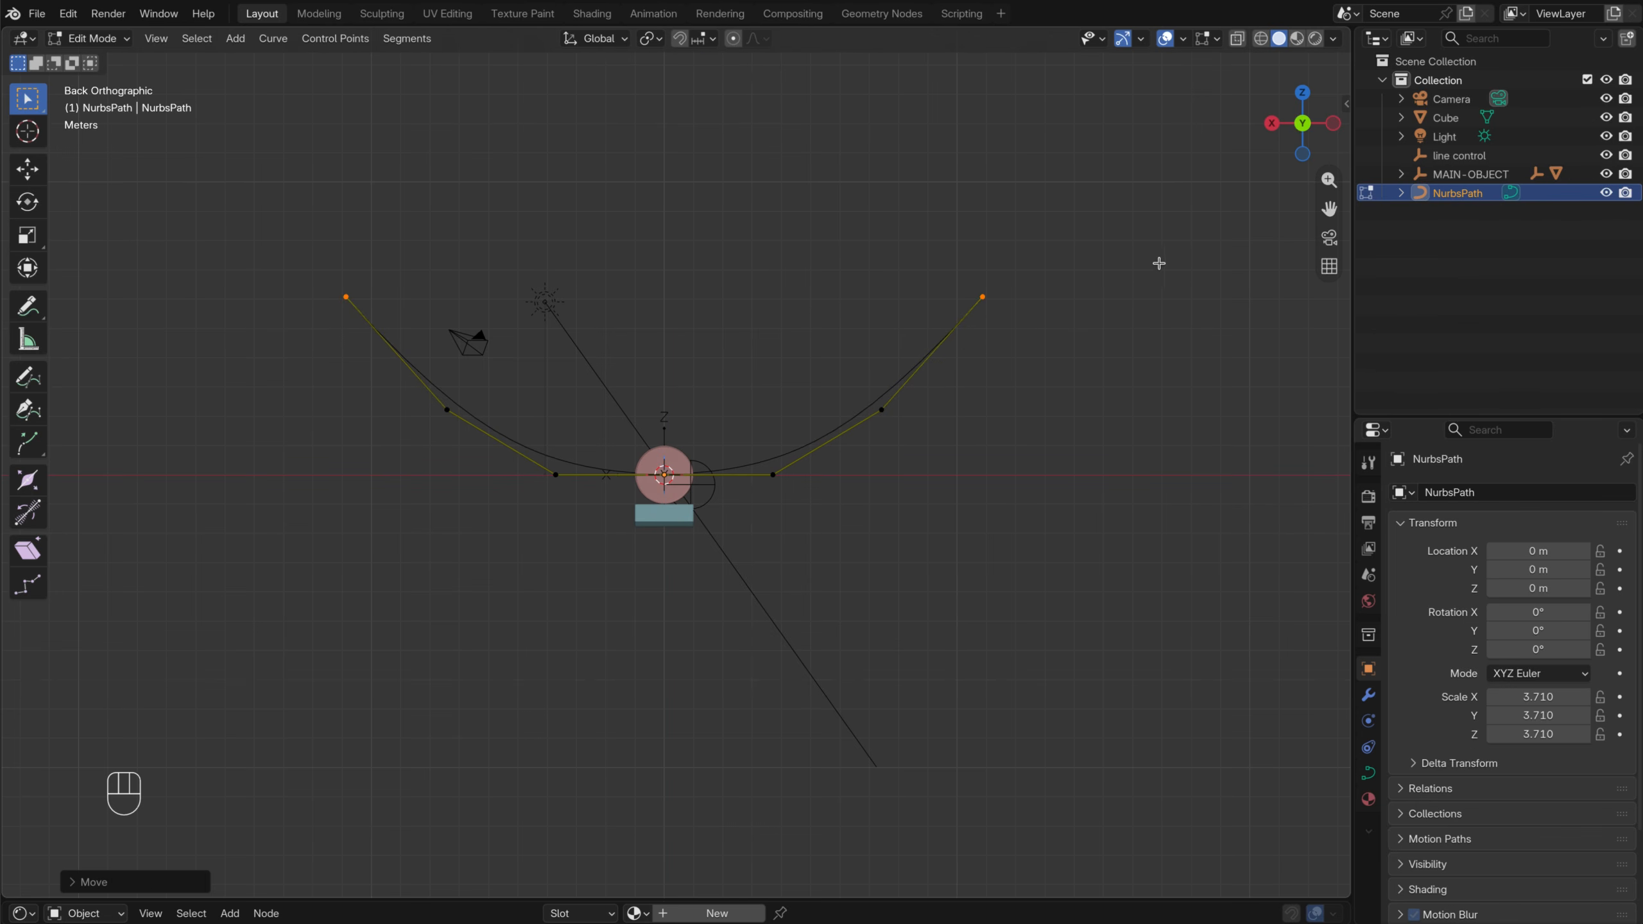
# Narrow the spacing of the new end points along X, return to Object Mode and apply the path's scale
pyautogui.press('s')
pyautogui.press('x')
pyautogui.click(1103, 268)
pyautogui.press('Tab')
pyautogui.moveTo(766, 360); pyautogui.dragTo(840, 283, button='middle')
pyautogui.press('super+a')
pyautogui.click(817, 315)
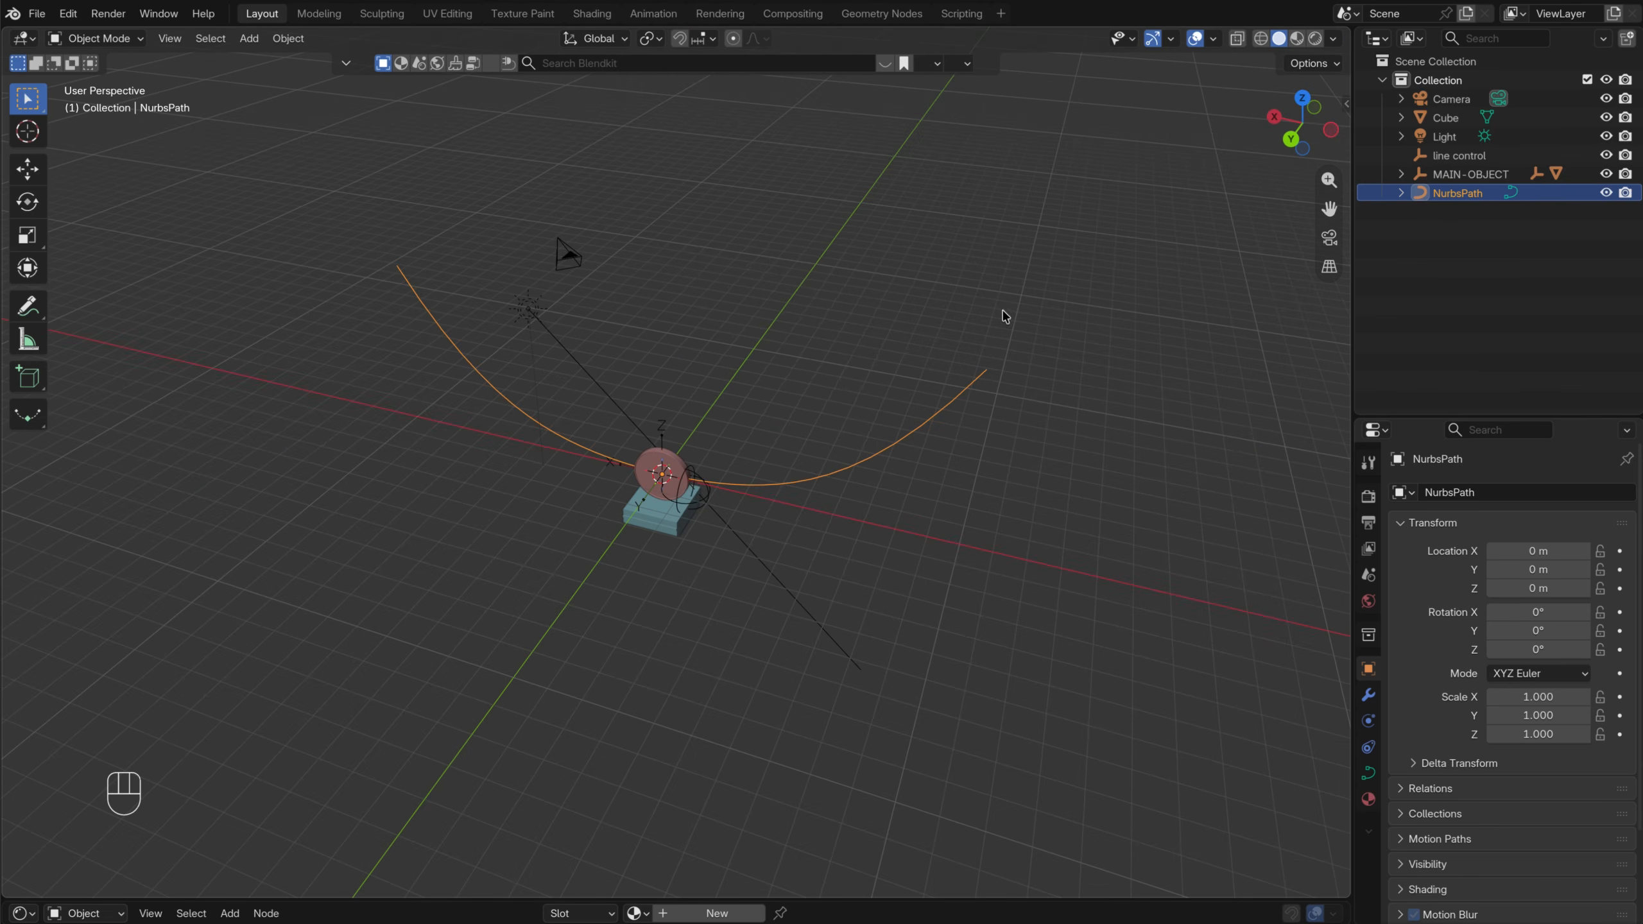
# Lower the curved path along Z in back view until its lowest part is level with the base
pyautogui.click(1292, 140)
pyautogui.press('g')
pyautogui.press('z')
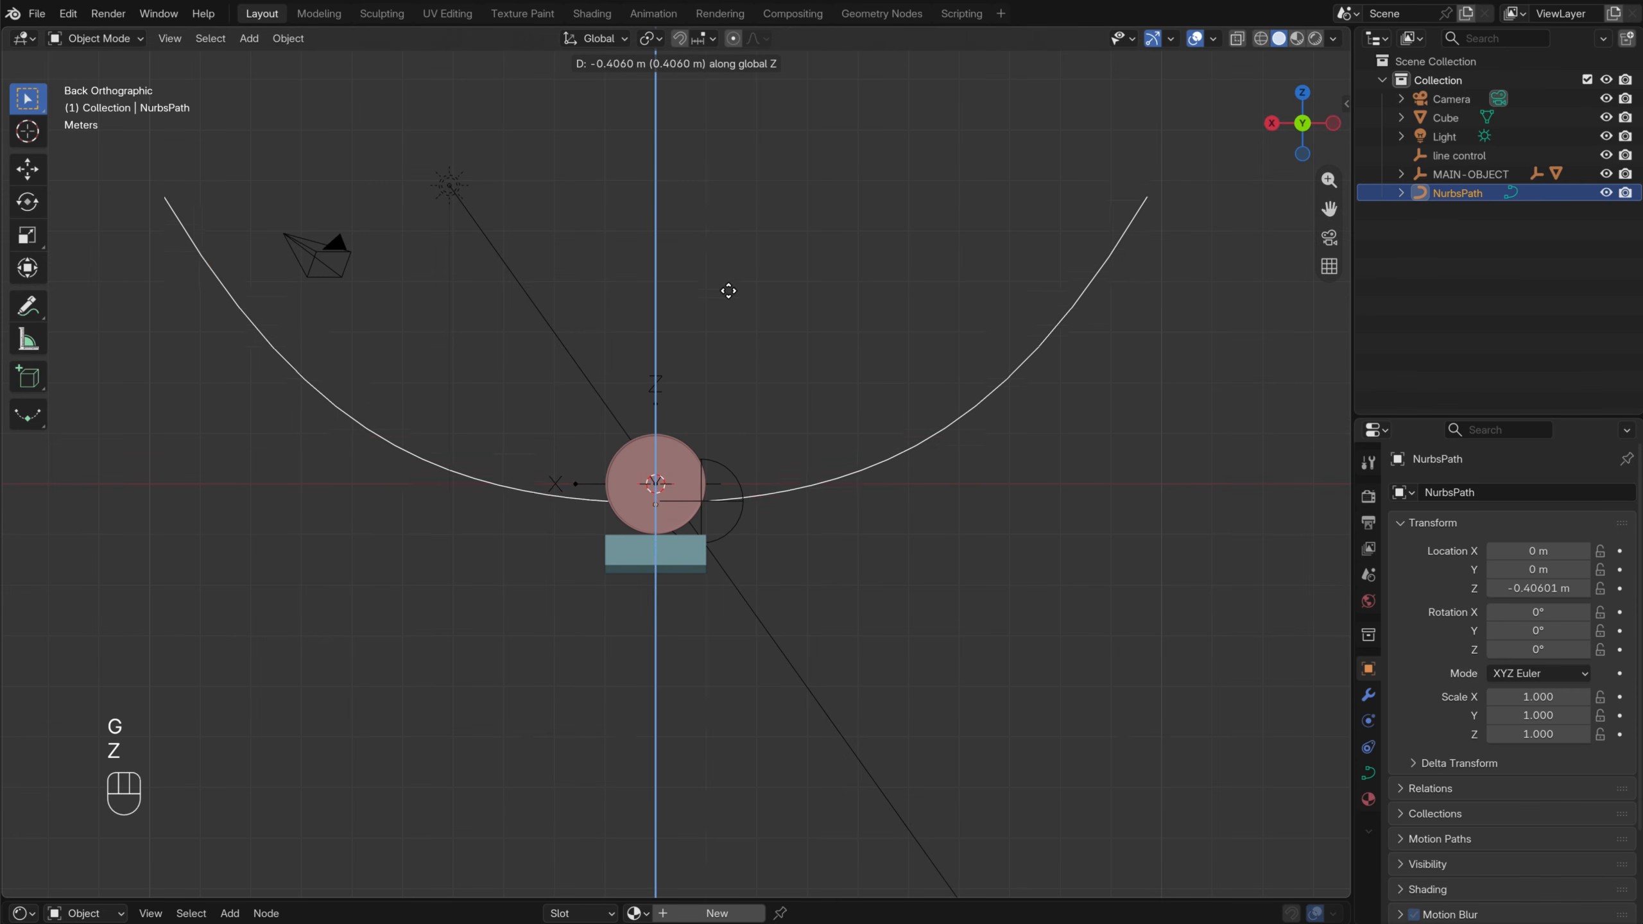
pyautogui.click(737, 331)
# Select the base, enter Edit Mode with Wireframe shading and select the faces of the section above its narrow band
pyautogui.click(687, 565)
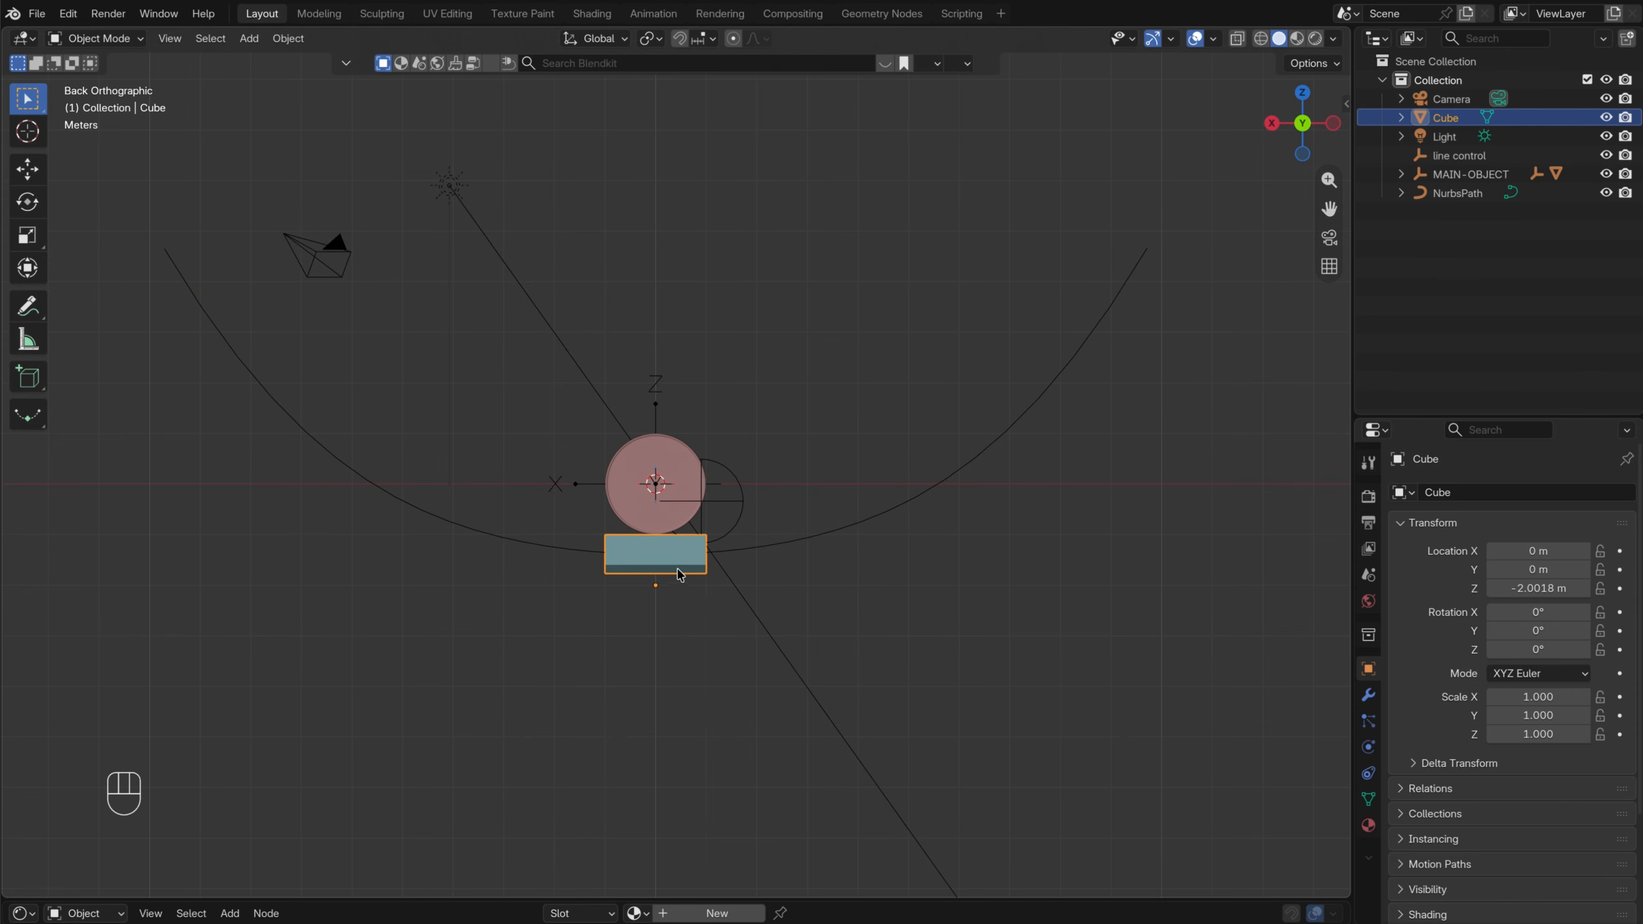
pyautogui.moveTo(679, 573); pyautogui.dragTo(646, 609, button='middle')
pyautogui.scroll(3, 645, 609)
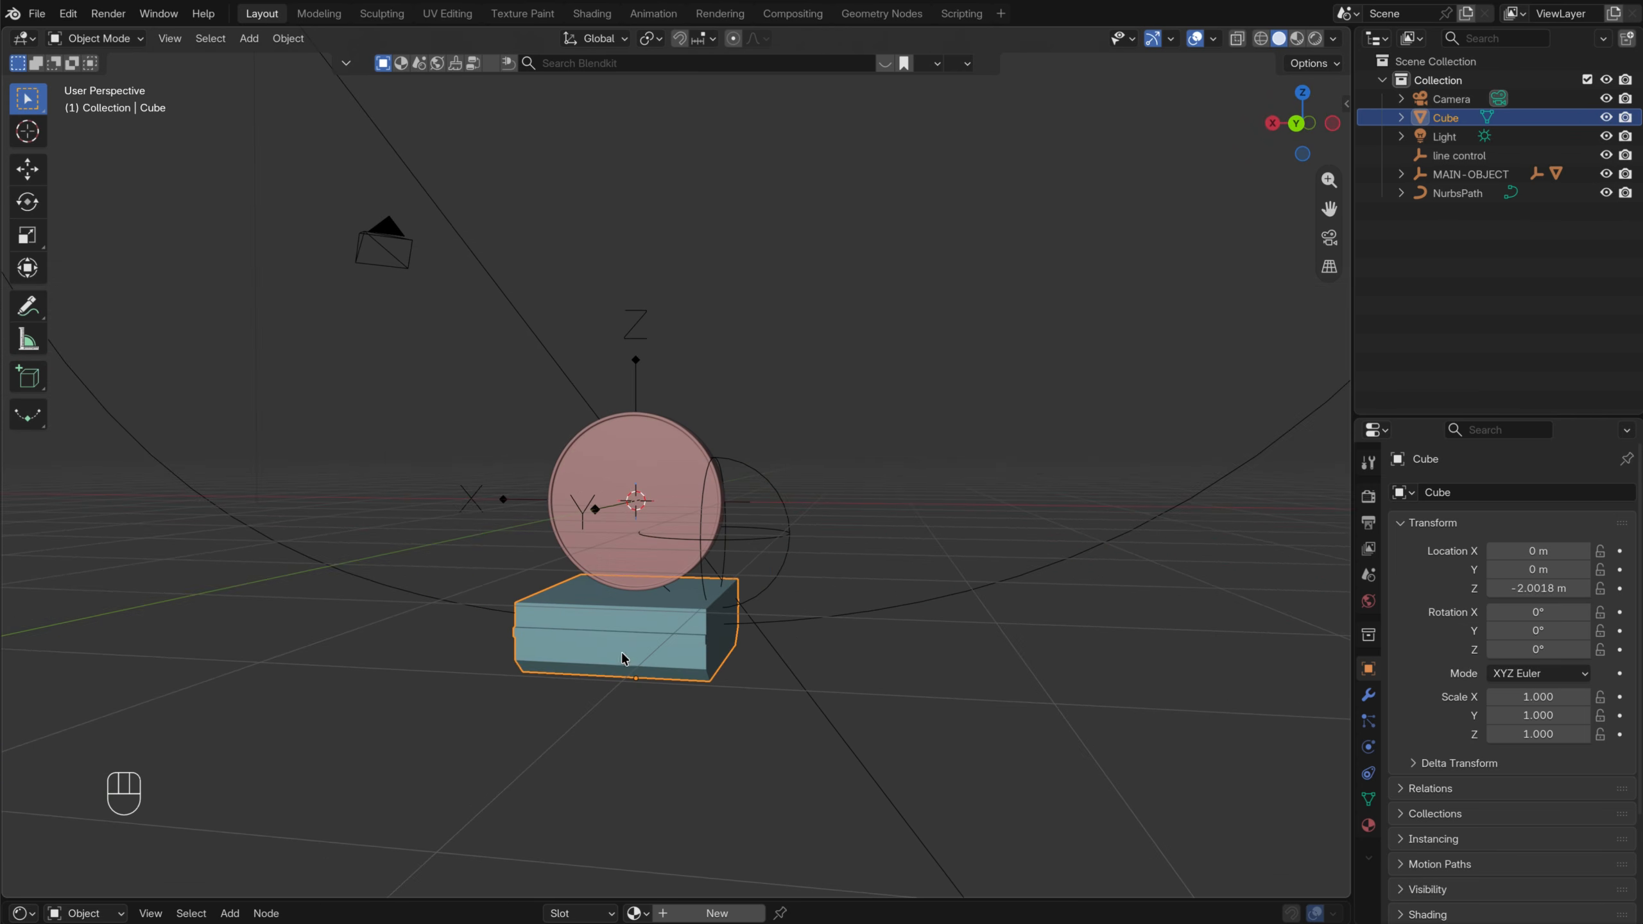
pyautogui.press('super+z')
pyautogui.press('super+z')
pyautogui.press('Tab')
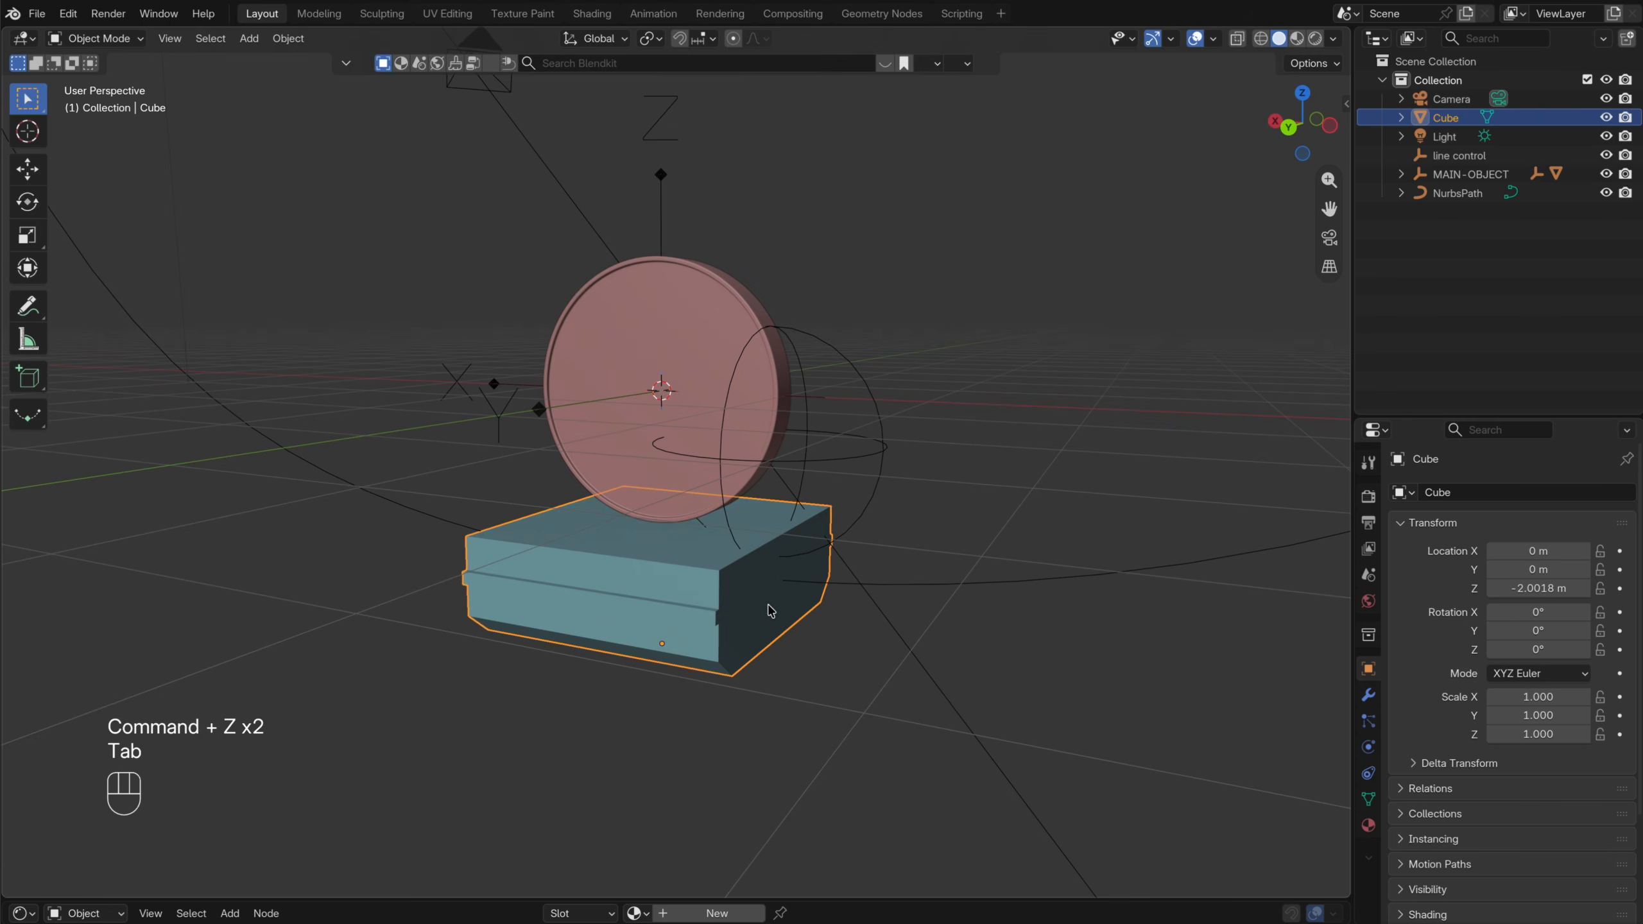
pyautogui.press('Tab')
pyautogui.click(1288, 127)
pyautogui.press('z')
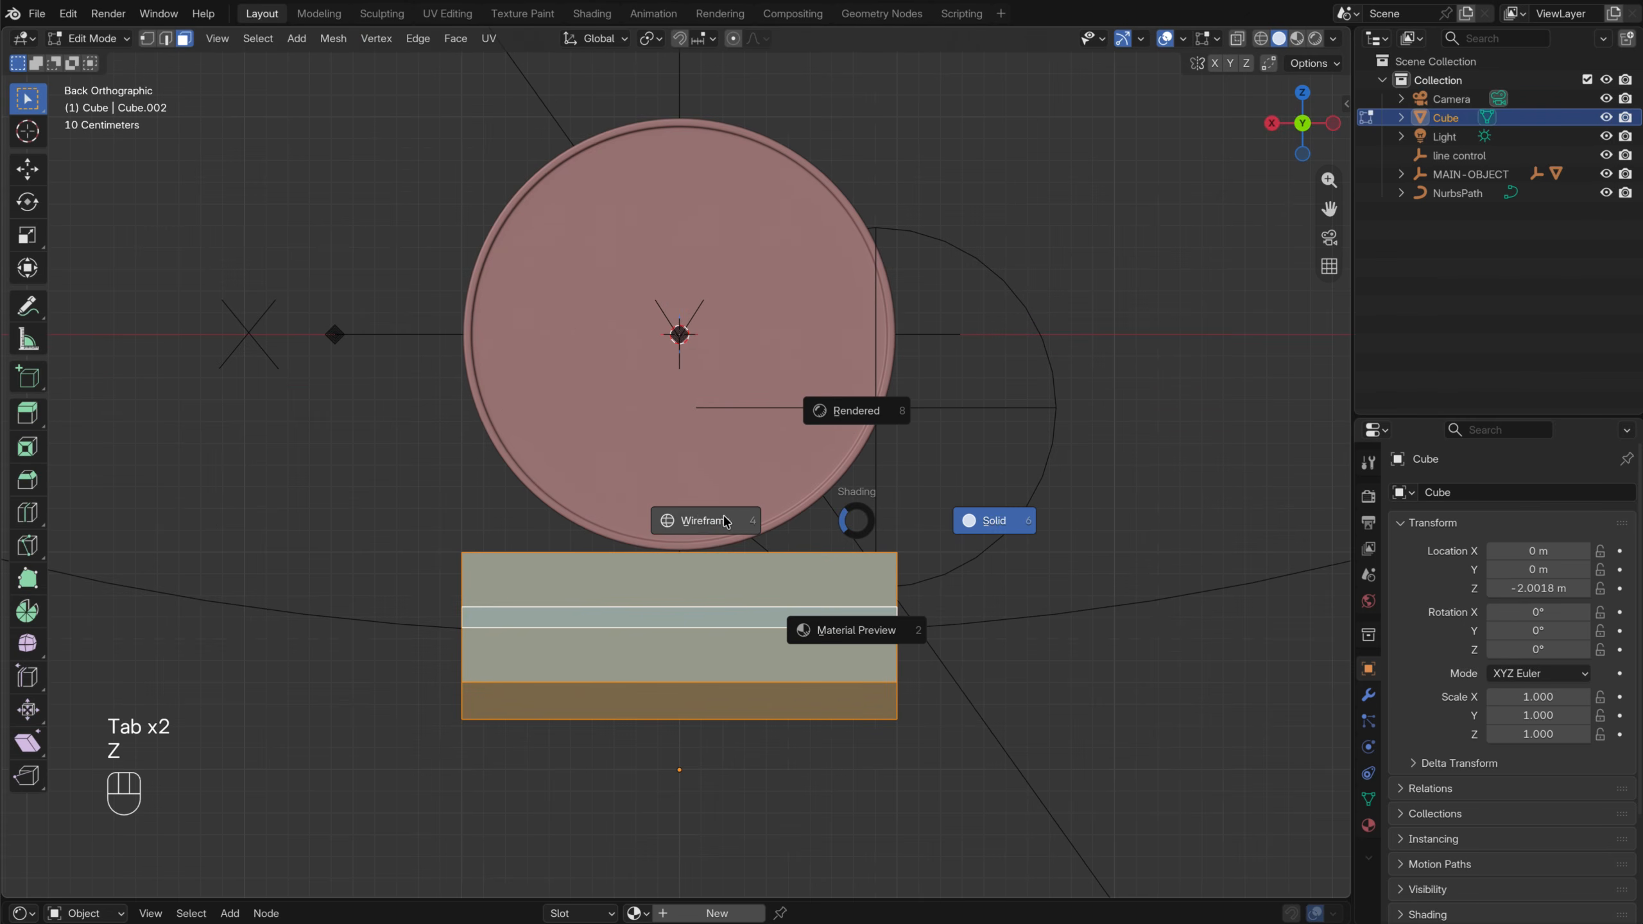
pyautogui.click(725, 521)
pyautogui.moveTo(301, 496)
pyautogui.mouseDown()
pyautogui.moveTo(991, 553)
pyautogui.moveTo(1018, 592)
pyautogui.mouseUp()
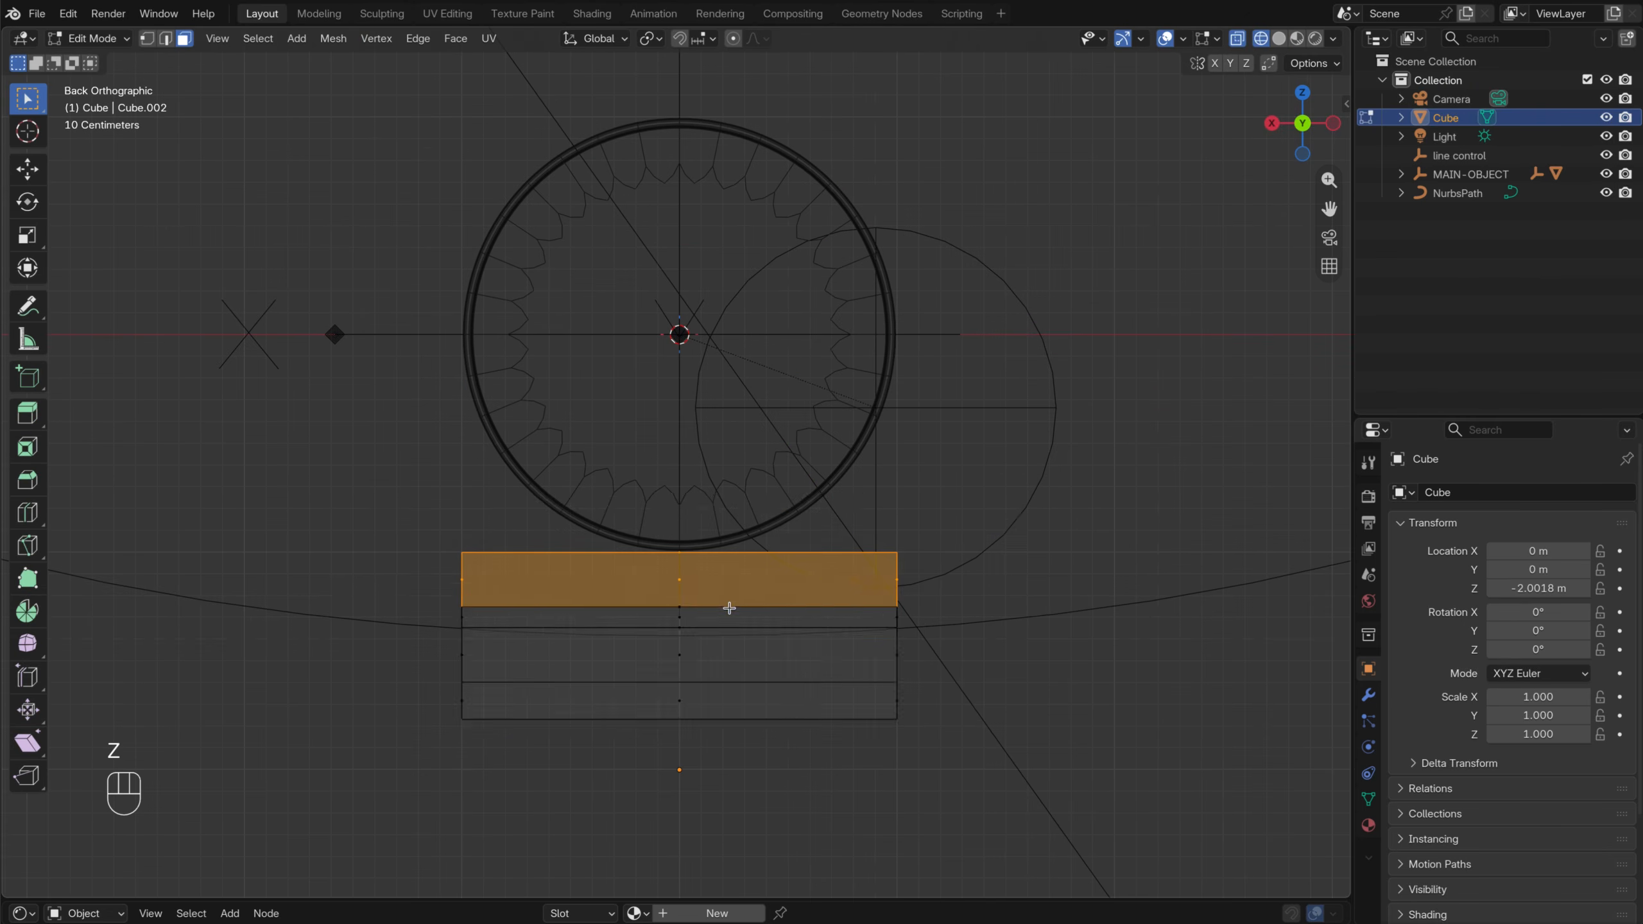
pyautogui.keyDown('shift'); pyautogui.scroll(-5, 734, 596); pyautogui.keyUp('shift')
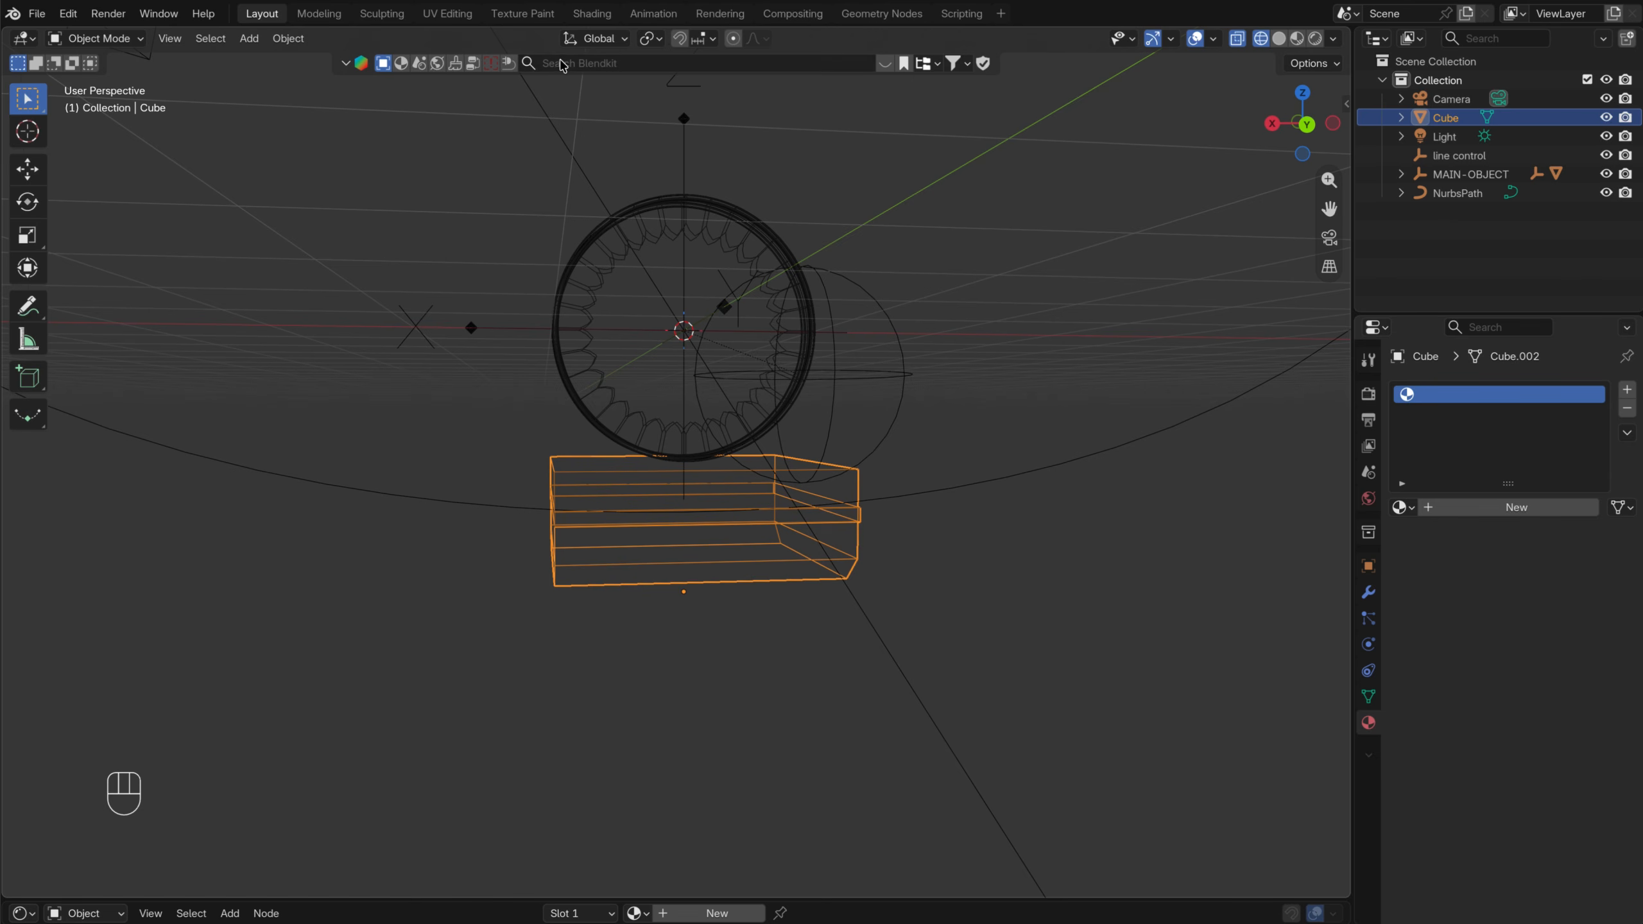
# Search the BlenderKit materials for "wood" and apply Brown Polished Oak Wood to the base
pyautogui.click(563, 63)
pyautogui.click(400, 64)
pyautogui.click(625, 62)
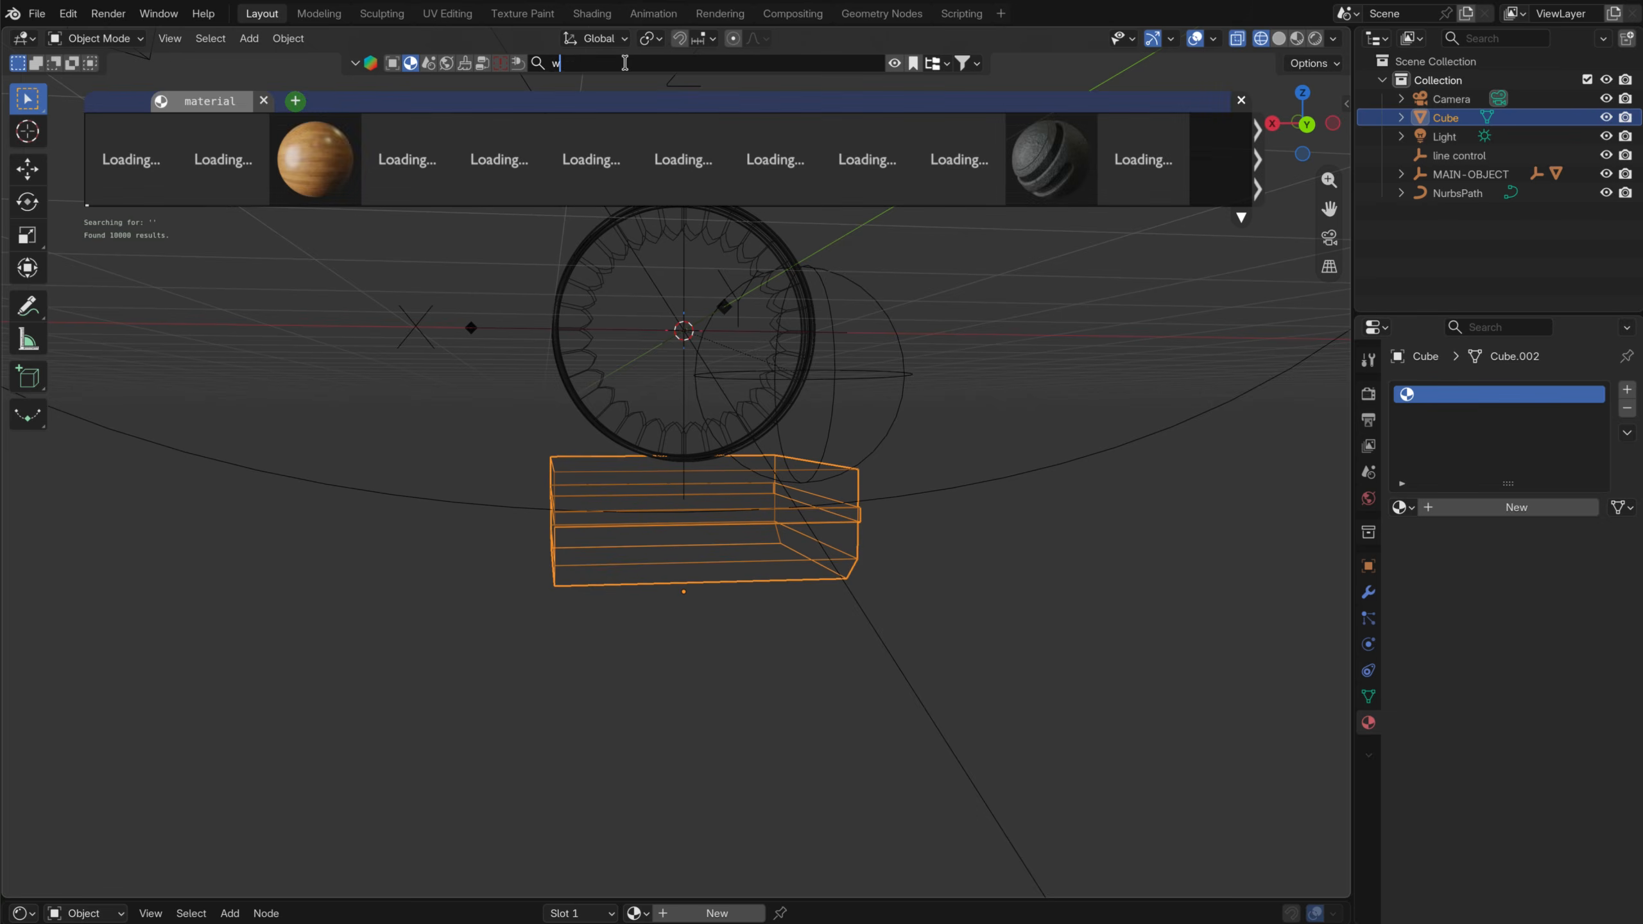
pyautogui.write('wood')
pyautogui.press('Return')
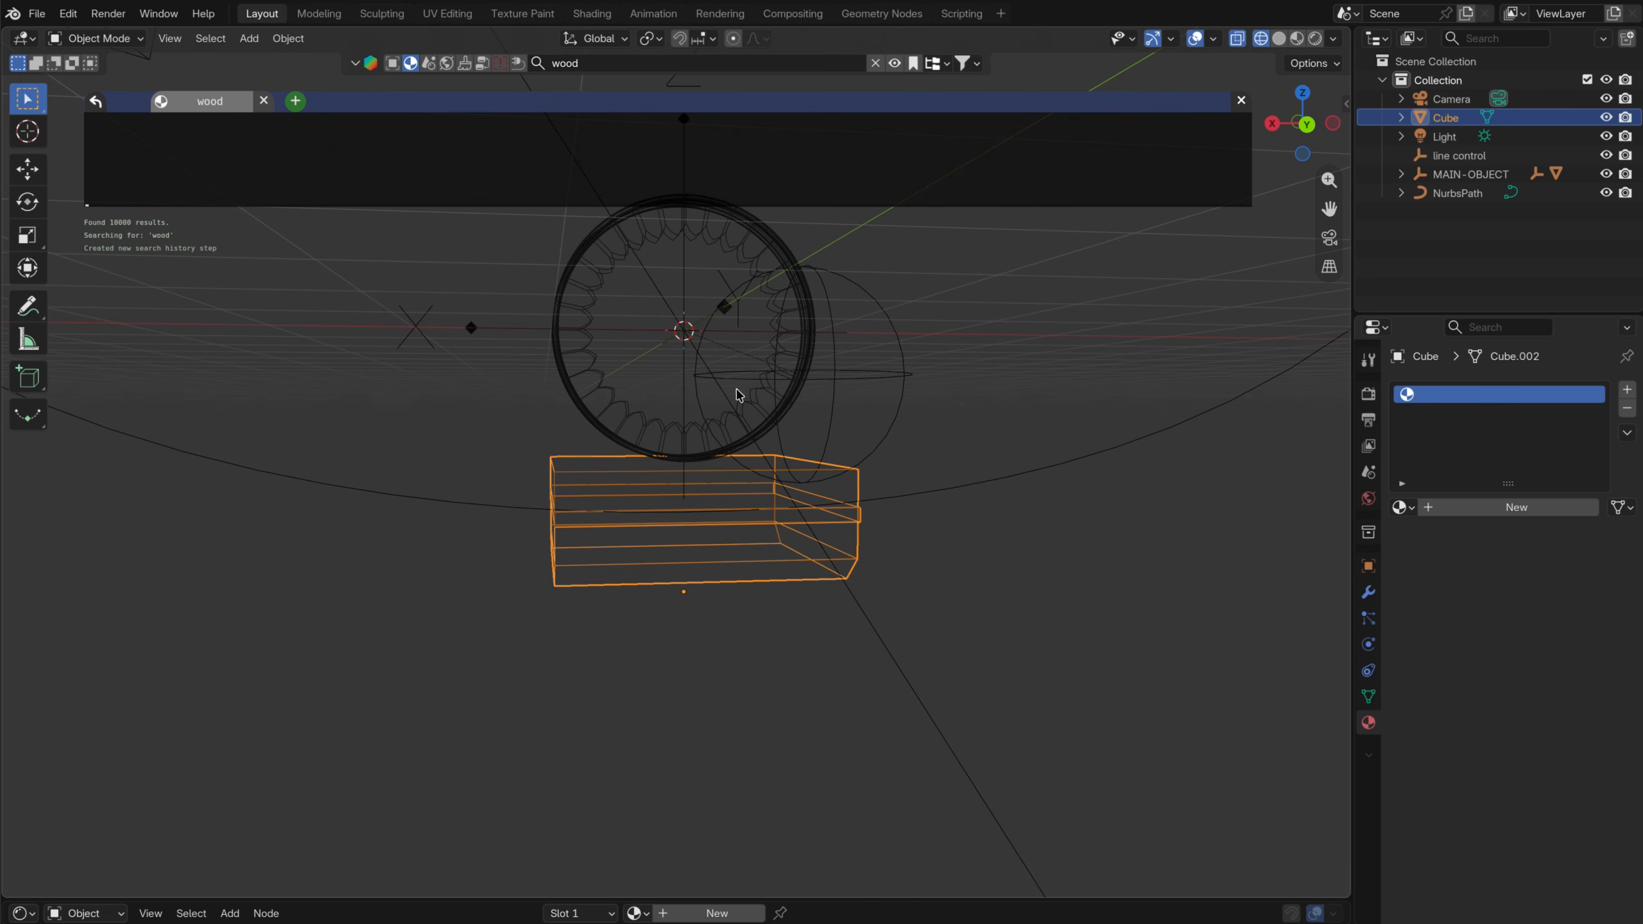
pyautogui.click(964, 63)
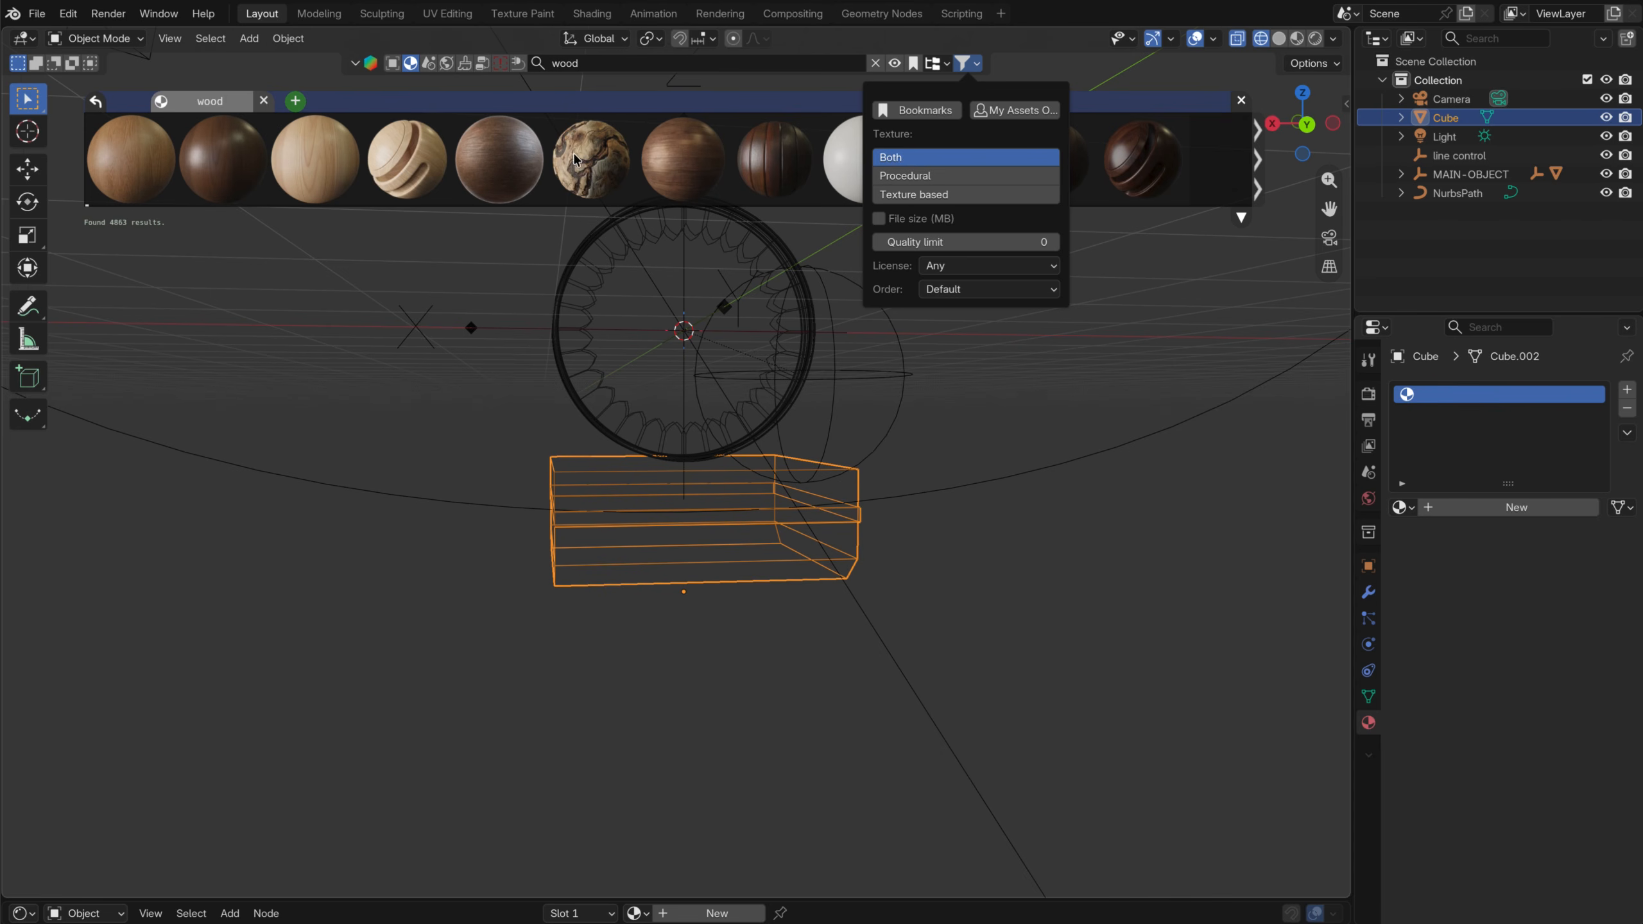
pyautogui.moveTo(511, 163)
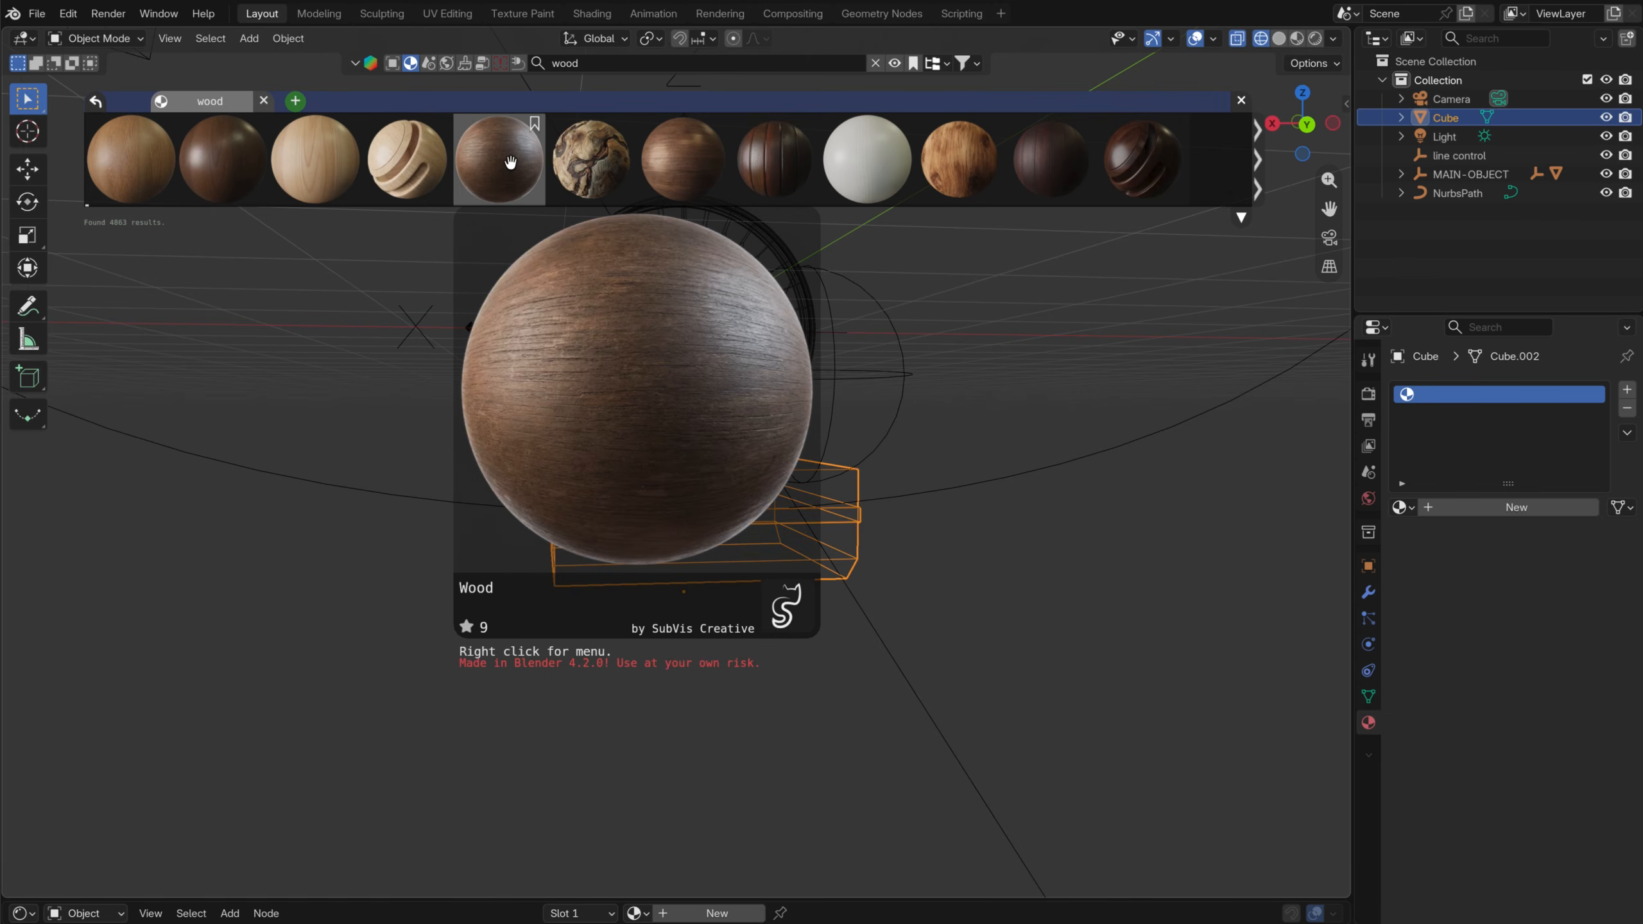
pyautogui.moveTo(235, 167)
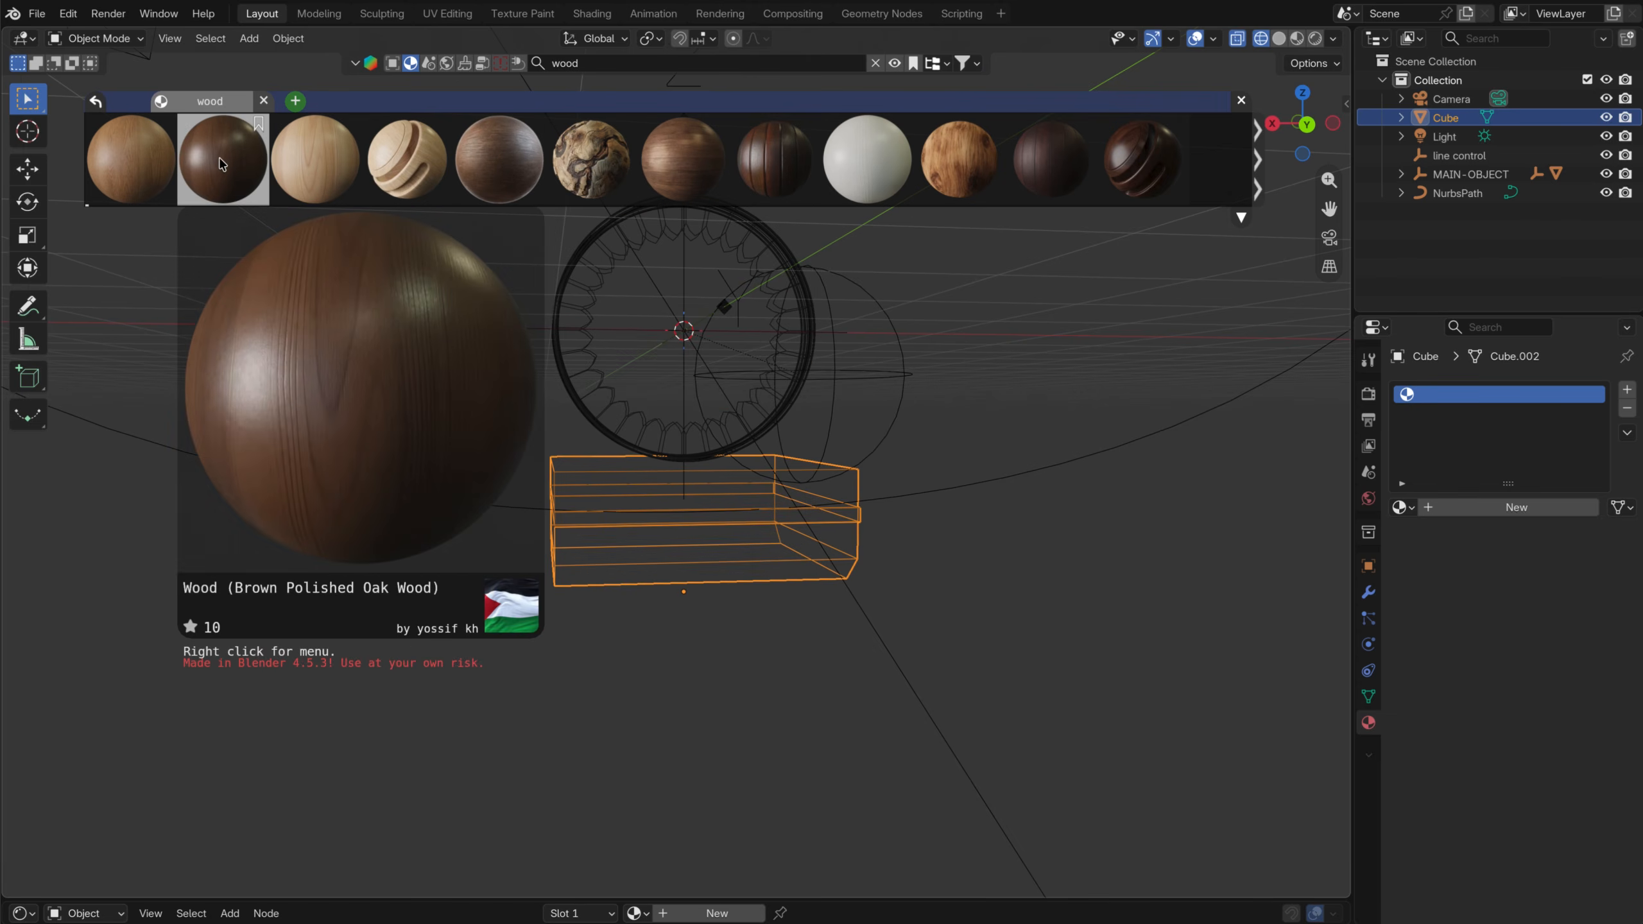
pyautogui.moveTo(226, 165); pyautogui.dragTo(712, 544)
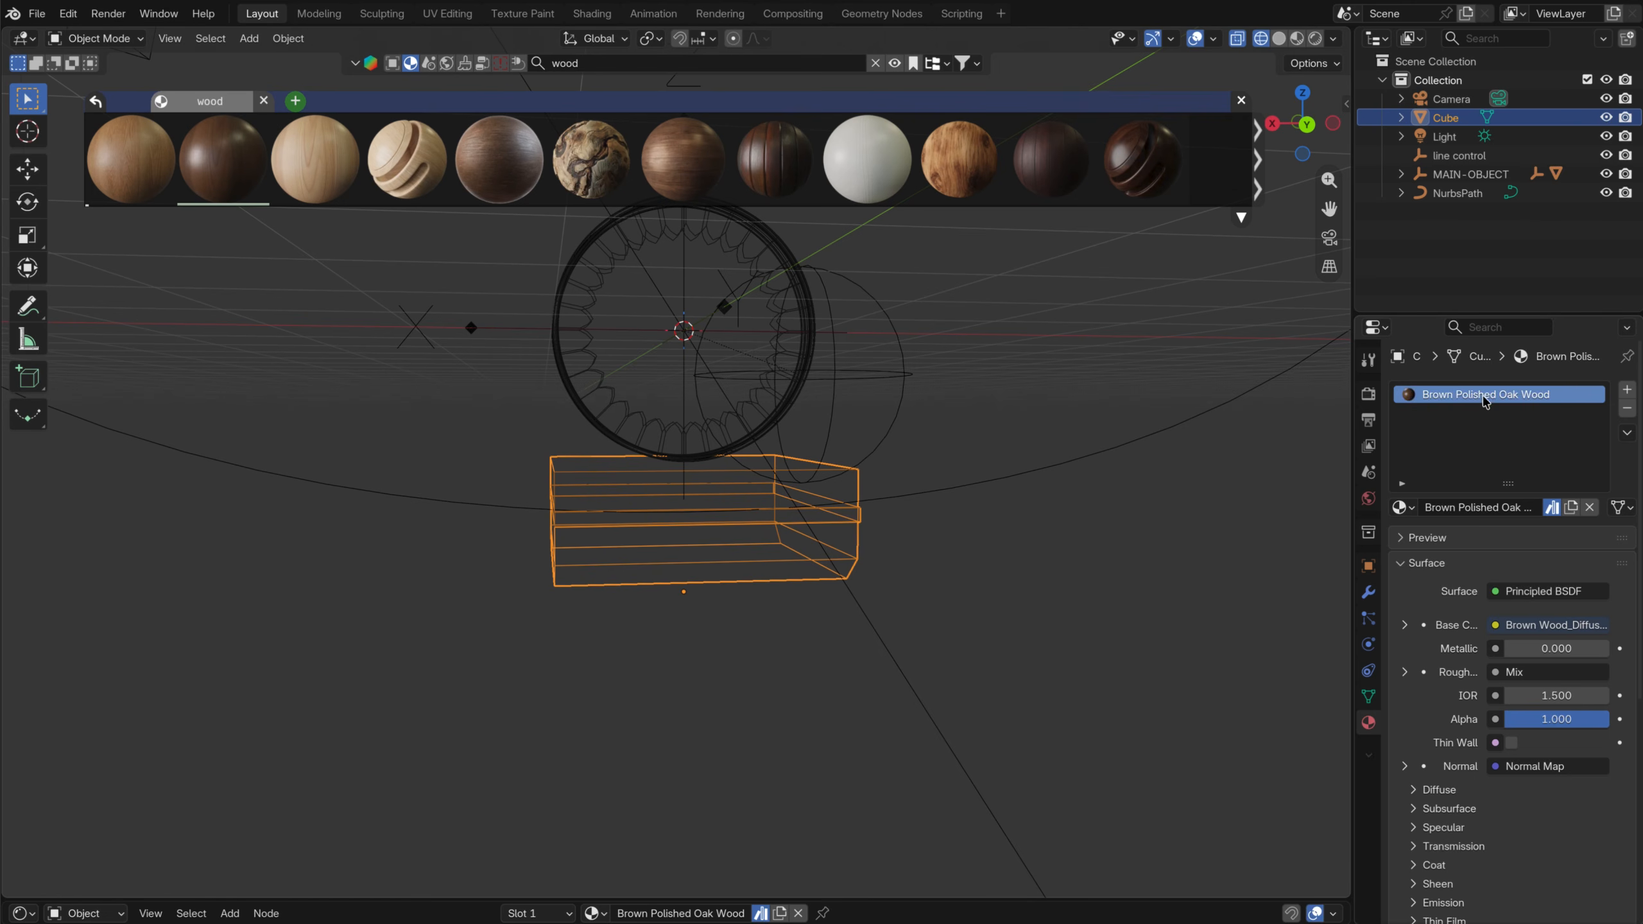
# Add a second material slot to the base and create a new material named "gold" in it
pyautogui.click(1628, 392)
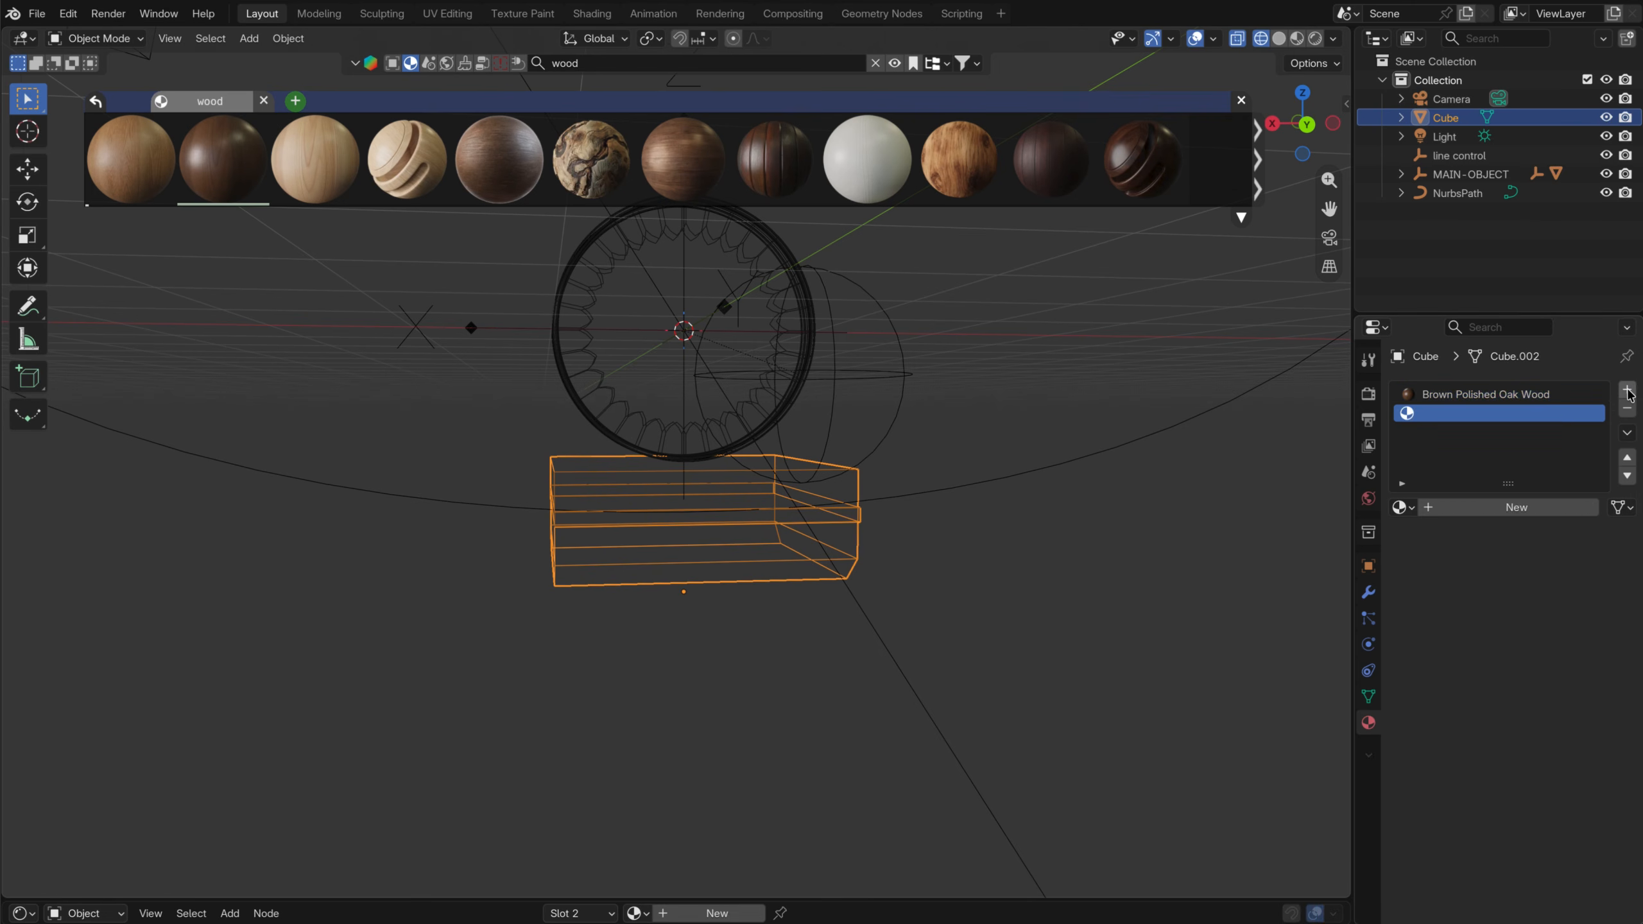
pyautogui.click(1509, 512)
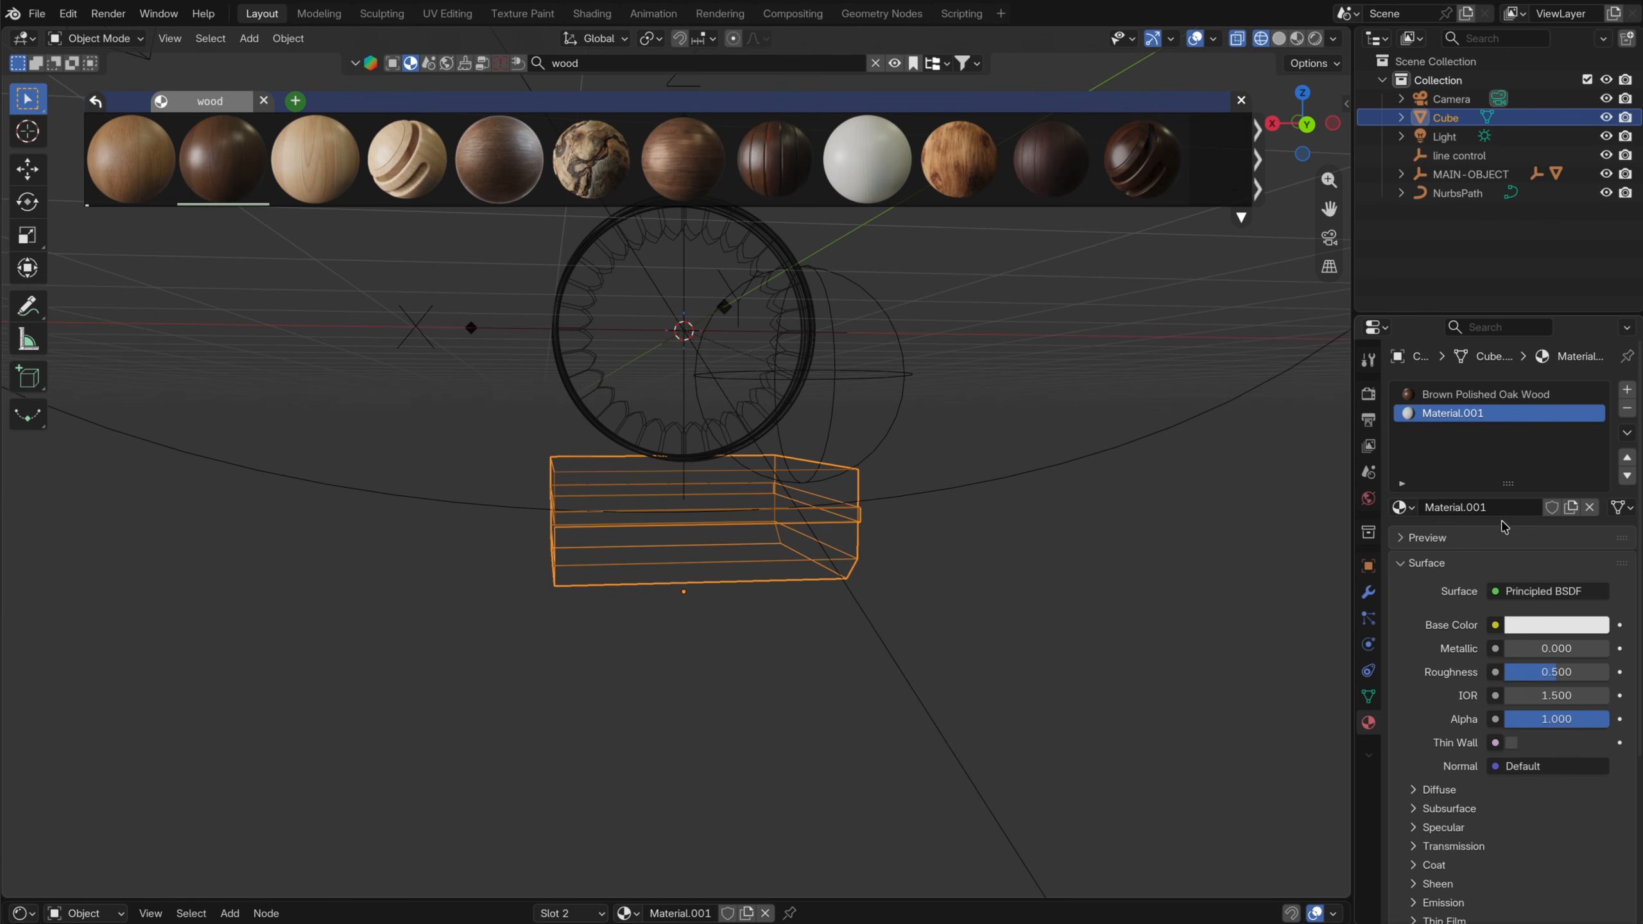
pyautogui.click(1507, 511)
pyautogui.write('gold')
pyautogui.press('Return')
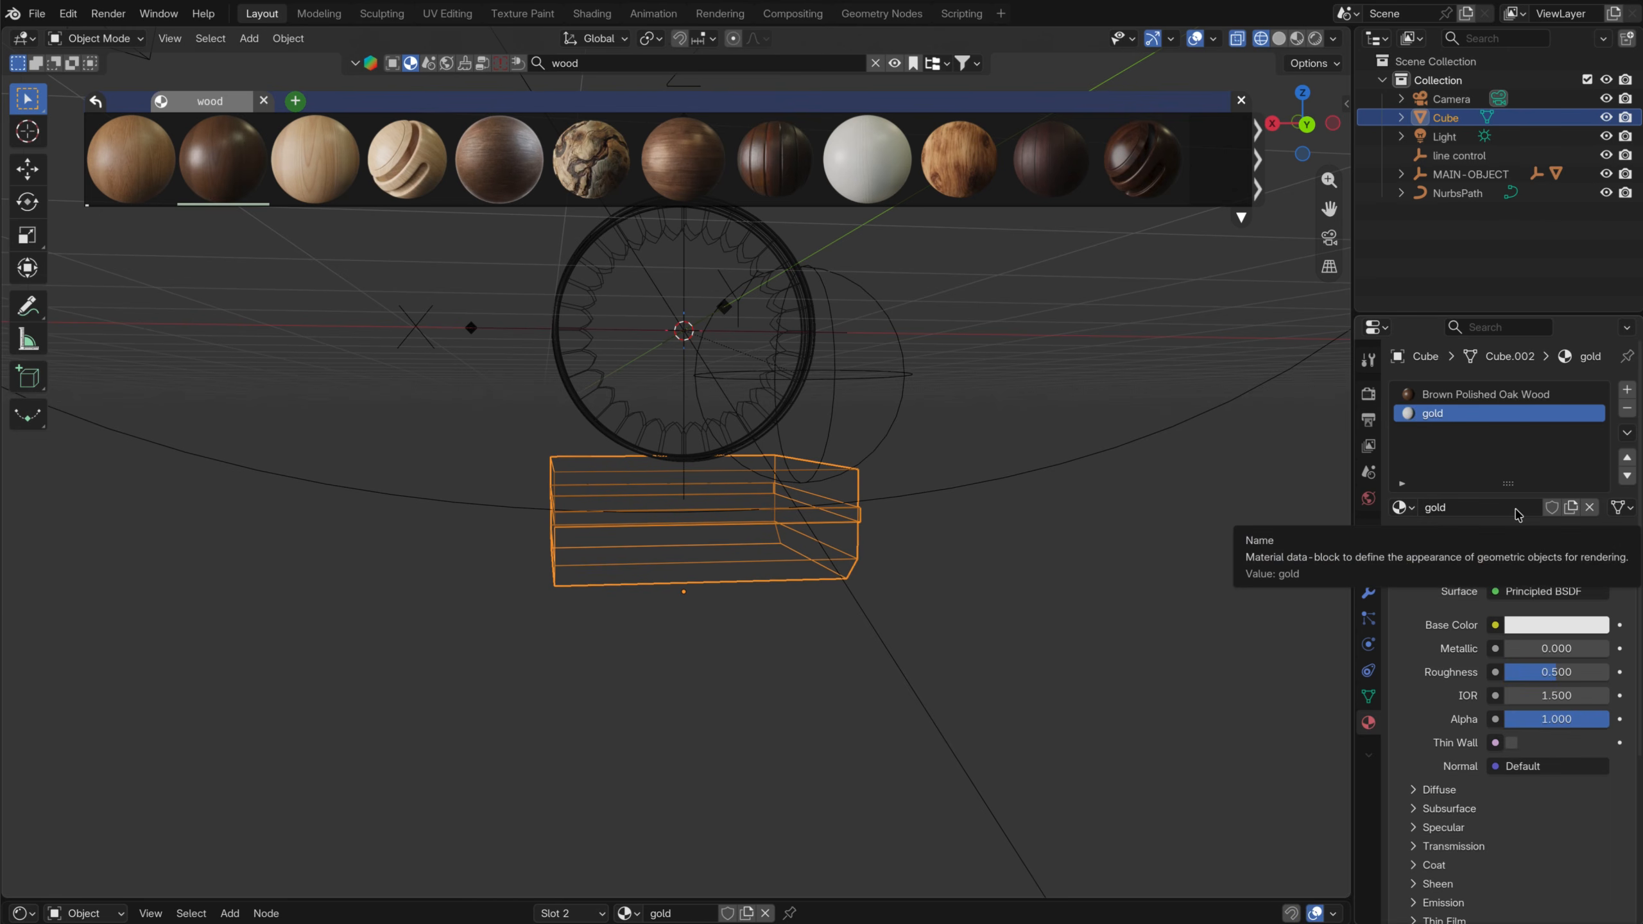
# Add a third material slot to the base, apply the grooved brown Wood.002 material from the wood results and close the results
pyautogui.moveTo(258, 205)
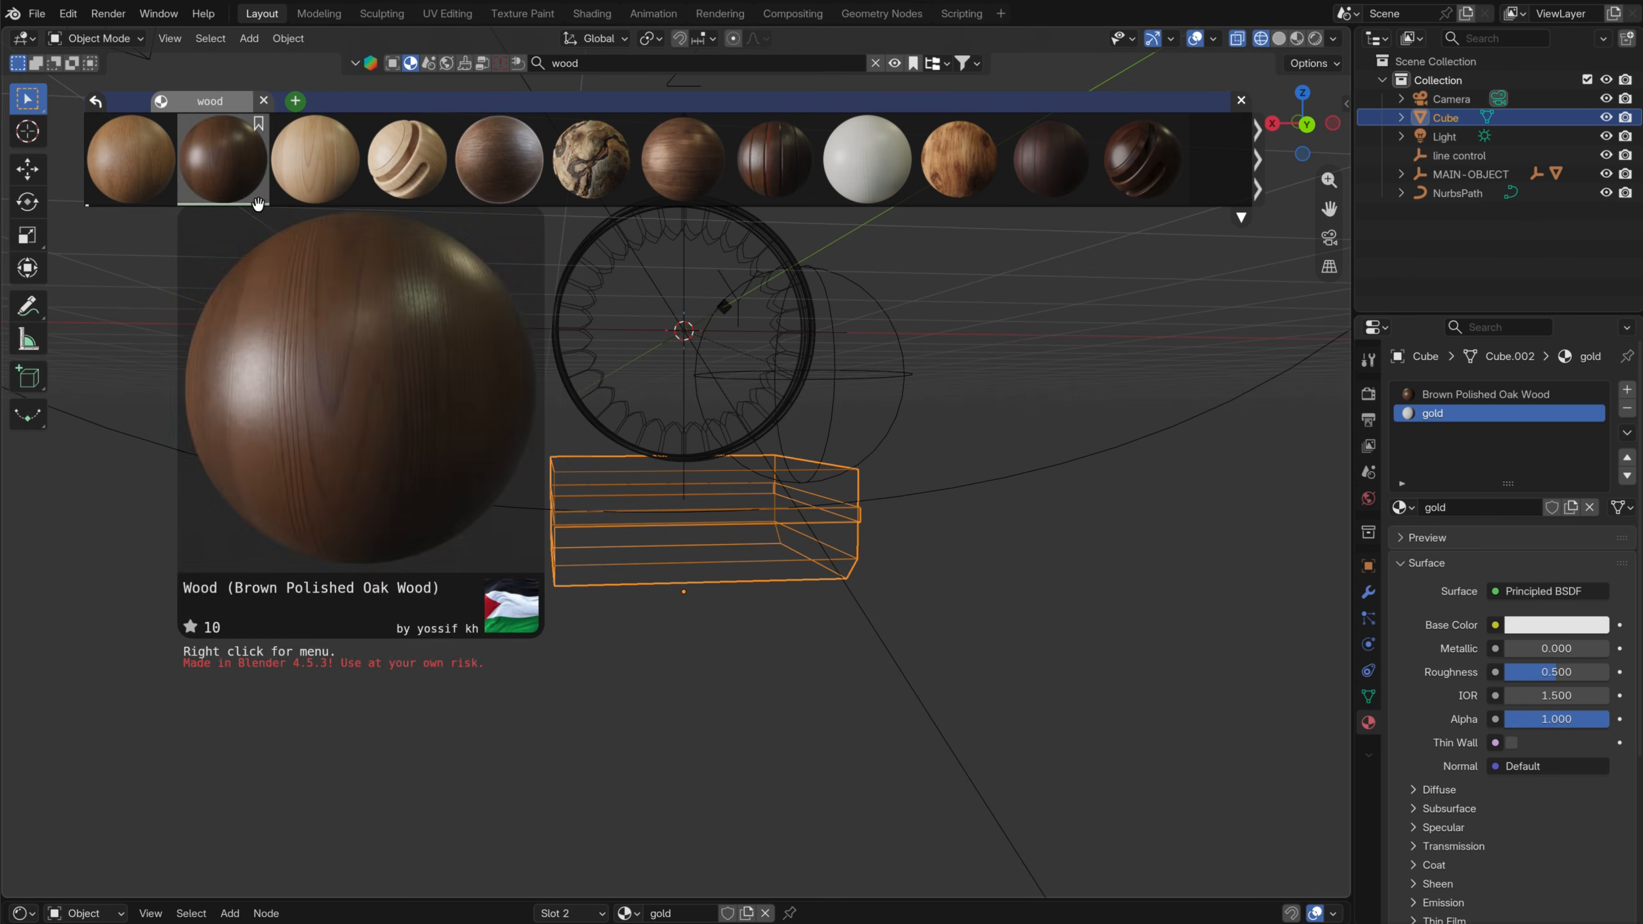
pyautogui.click(1627, 389)
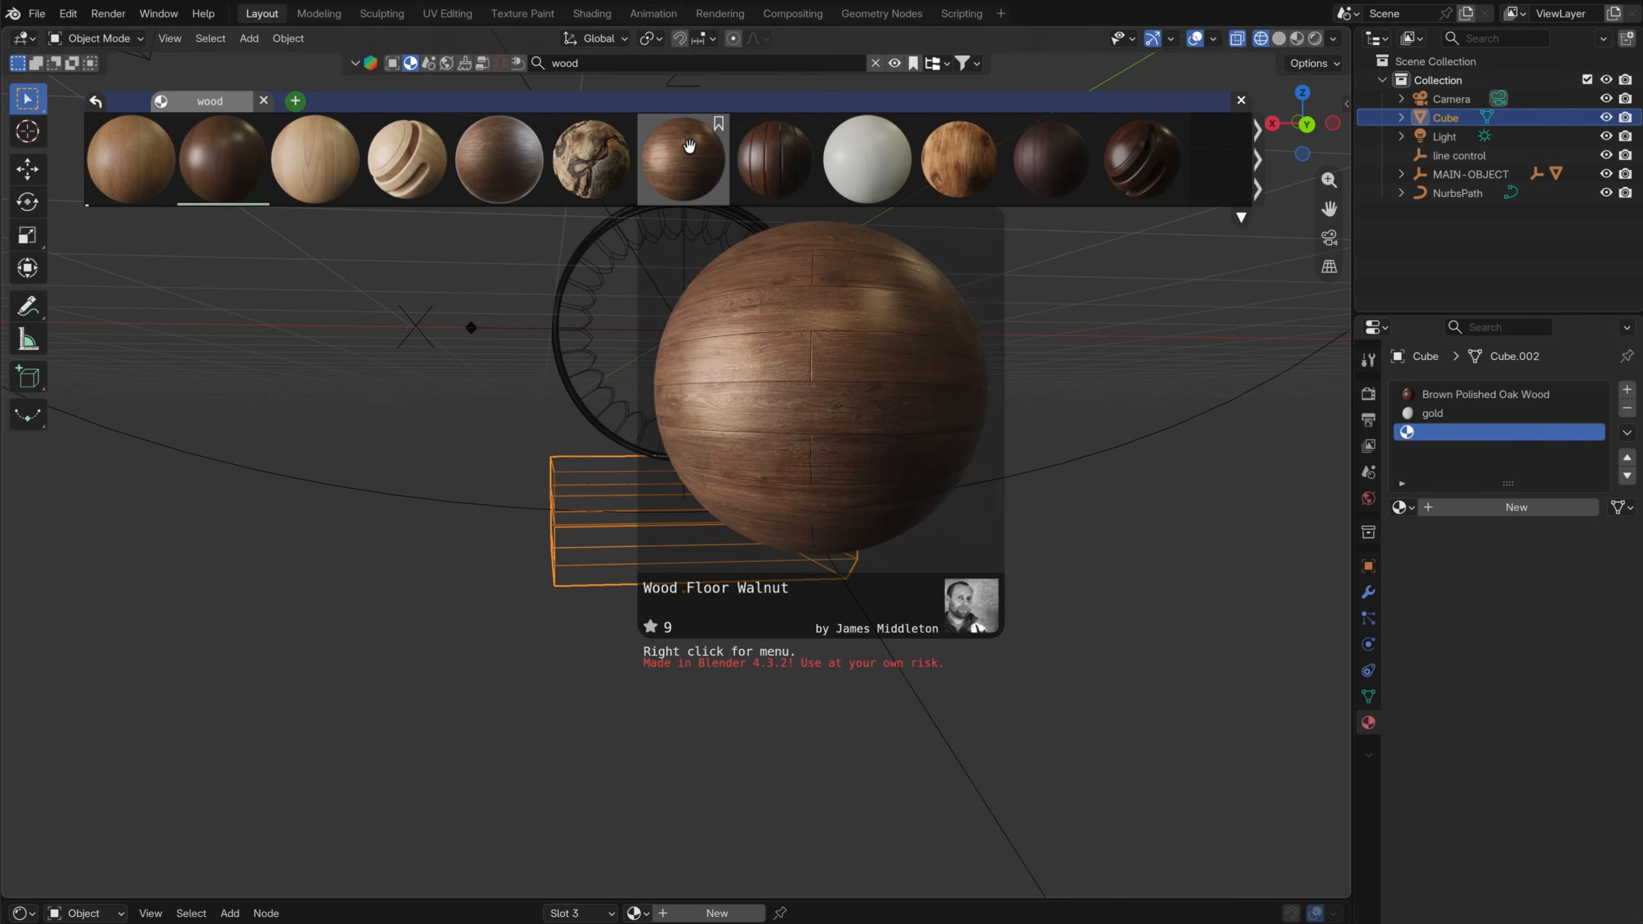
pyautogui.moveTo(748, 150)
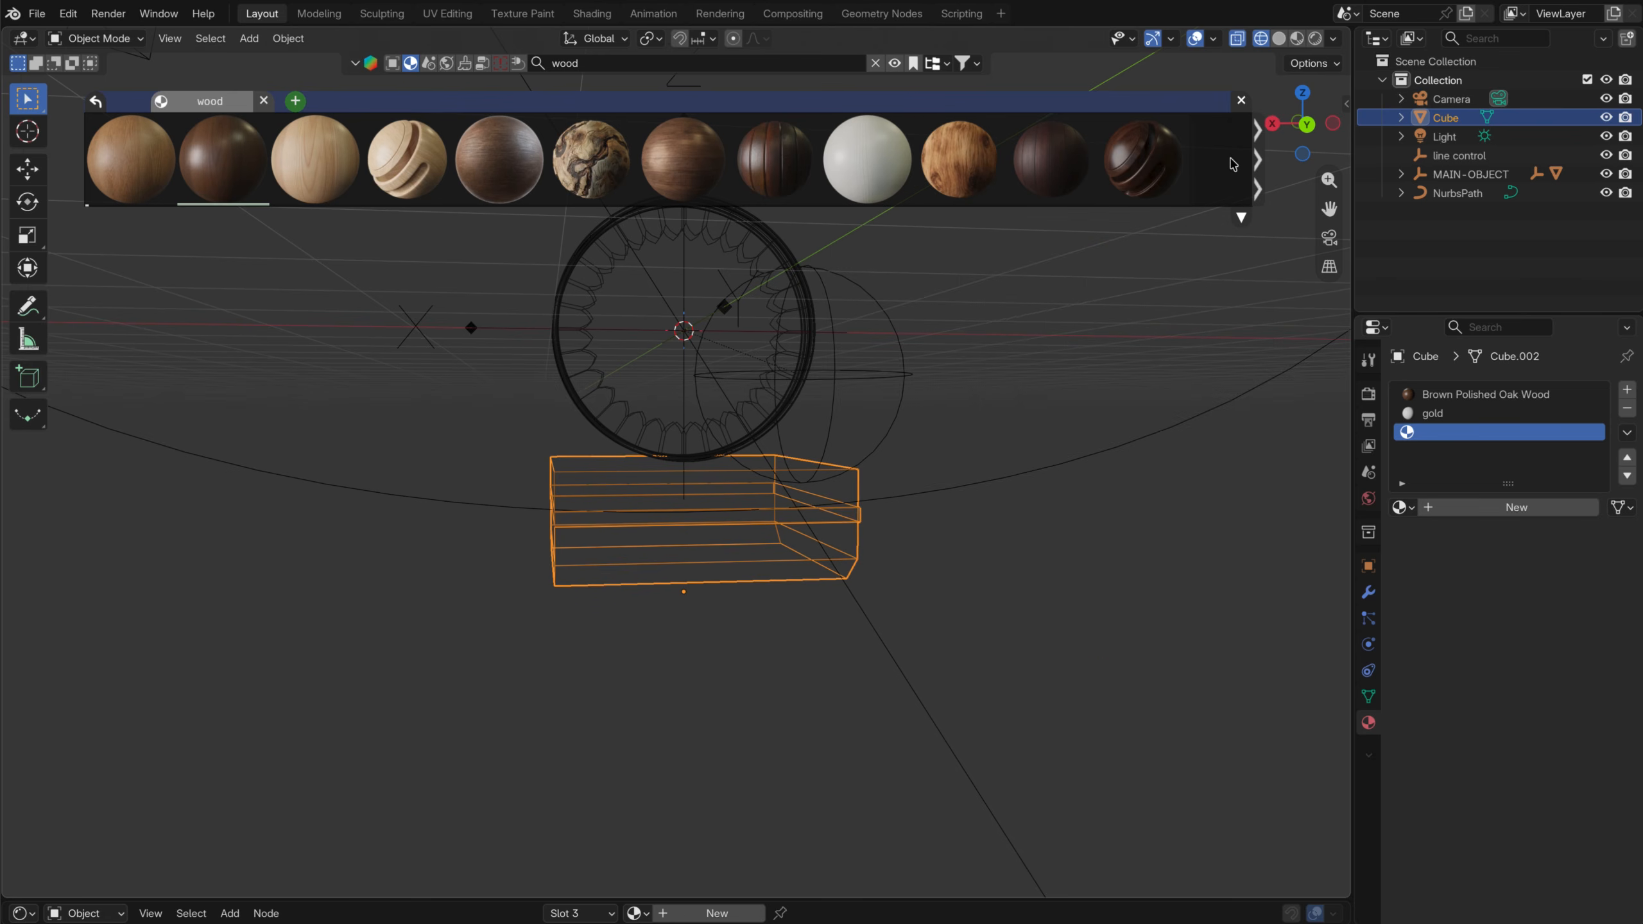
pyautogui.click(1261, 163)
pyautogui.moveTo(590, 164)
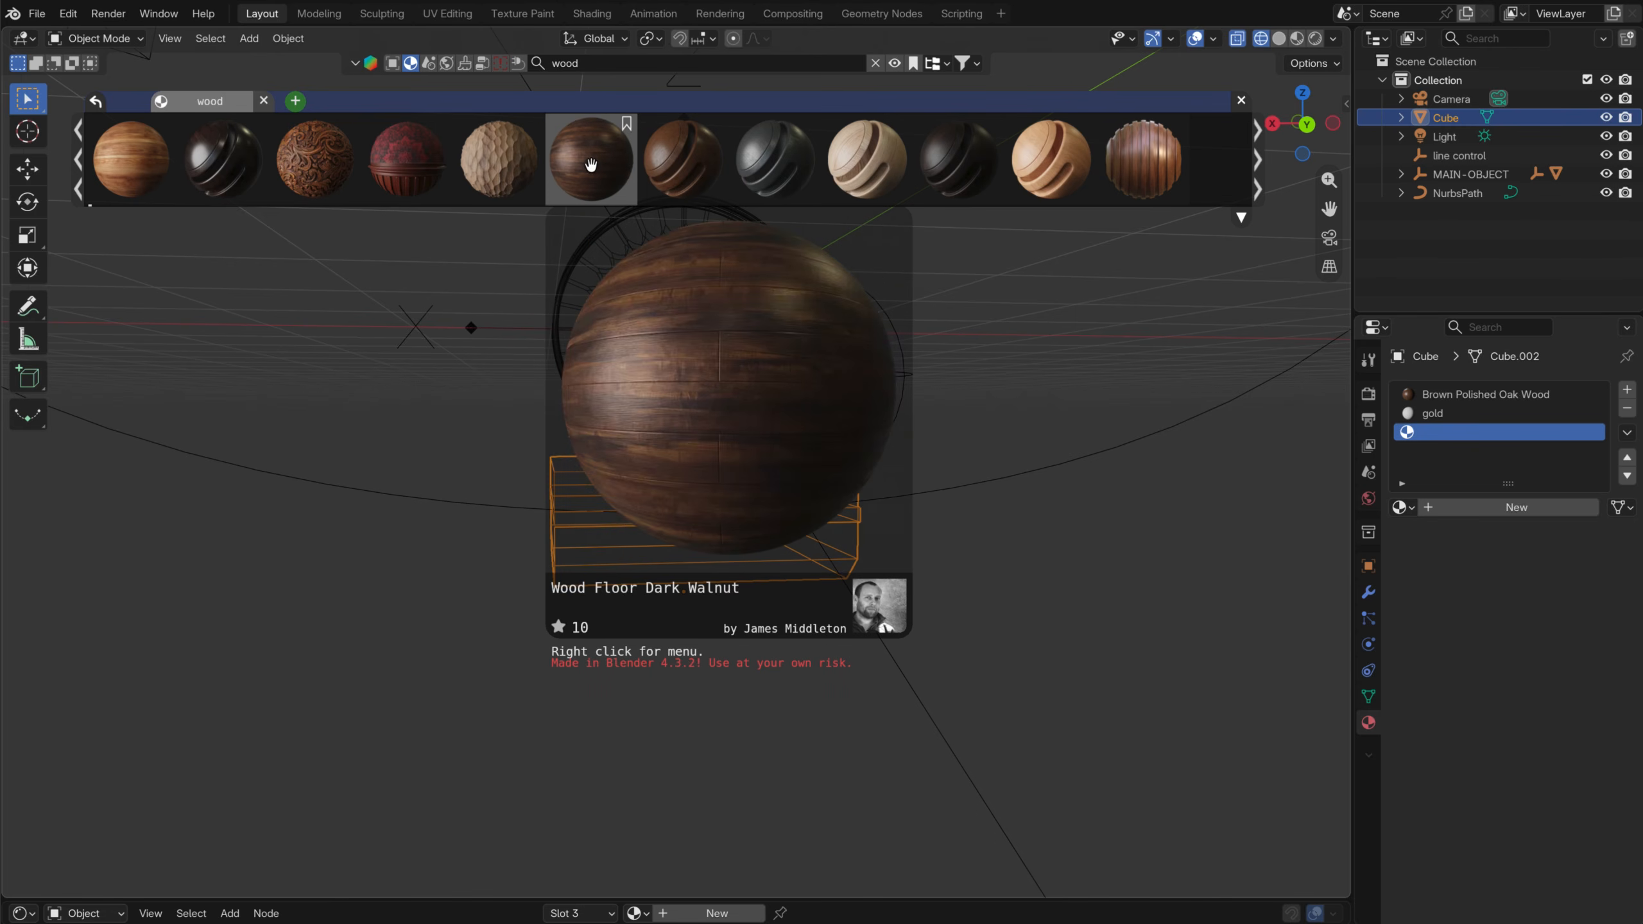
pyautogui.moveTo(683, 170)
pyautogui.moveTo(673, 171); pyautogui.dragTo(708, 558)
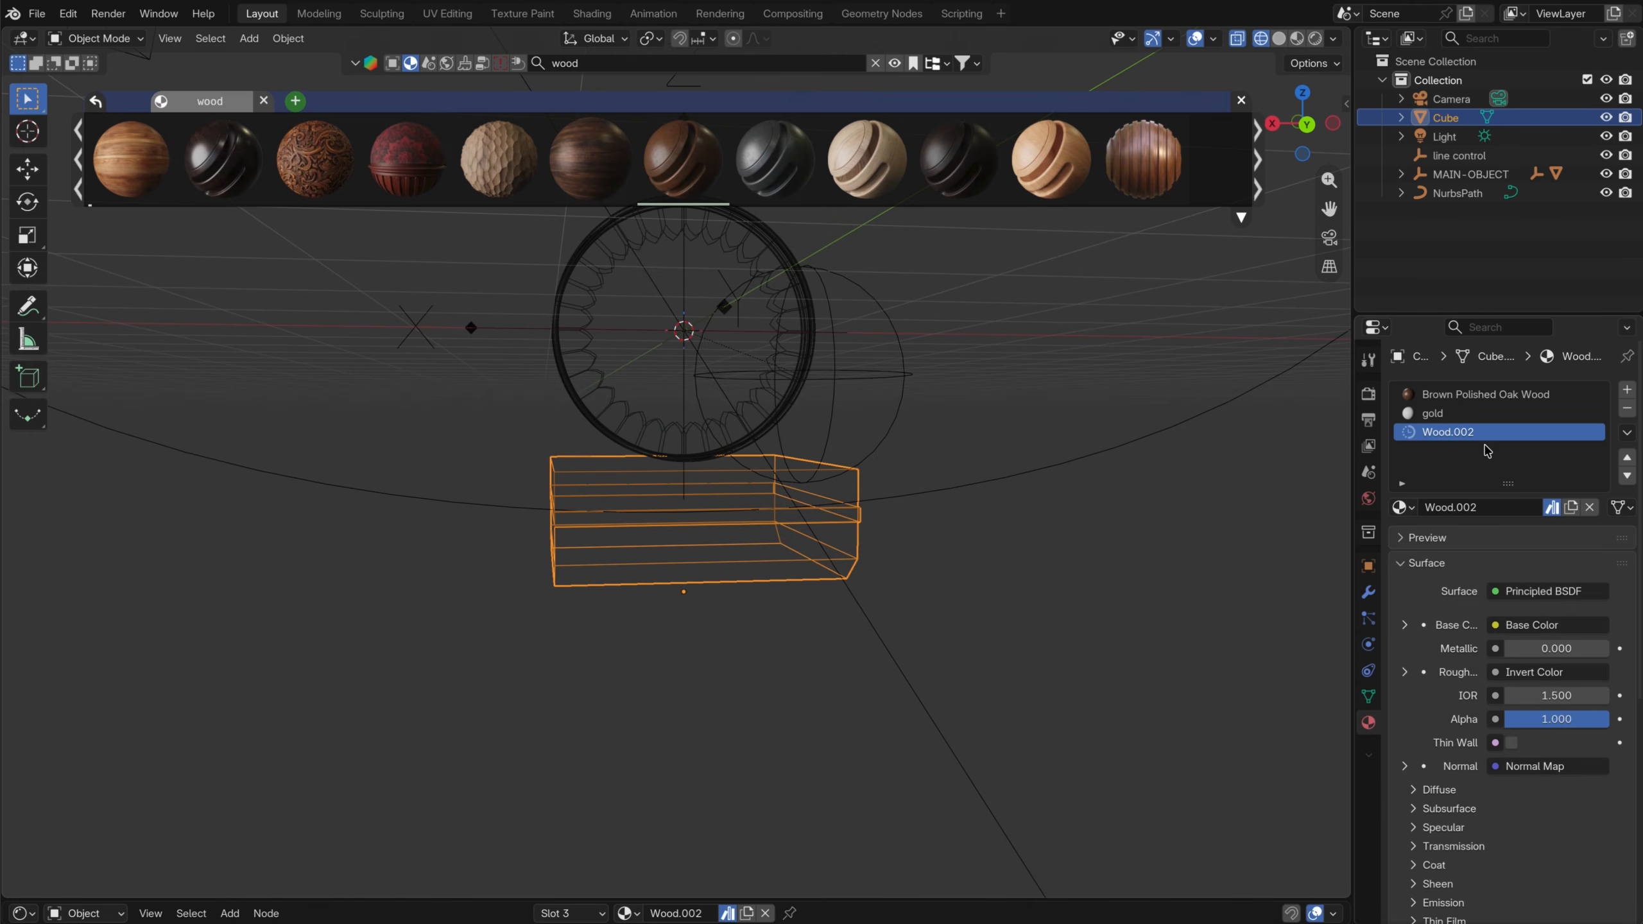
pyautogui.click(1241, 102)
# Enter Edit Mode on the base in front view, select the faces above the narrow band and assign Brown Polished Oak Wood to them
pyautogui.click(1271, 123)
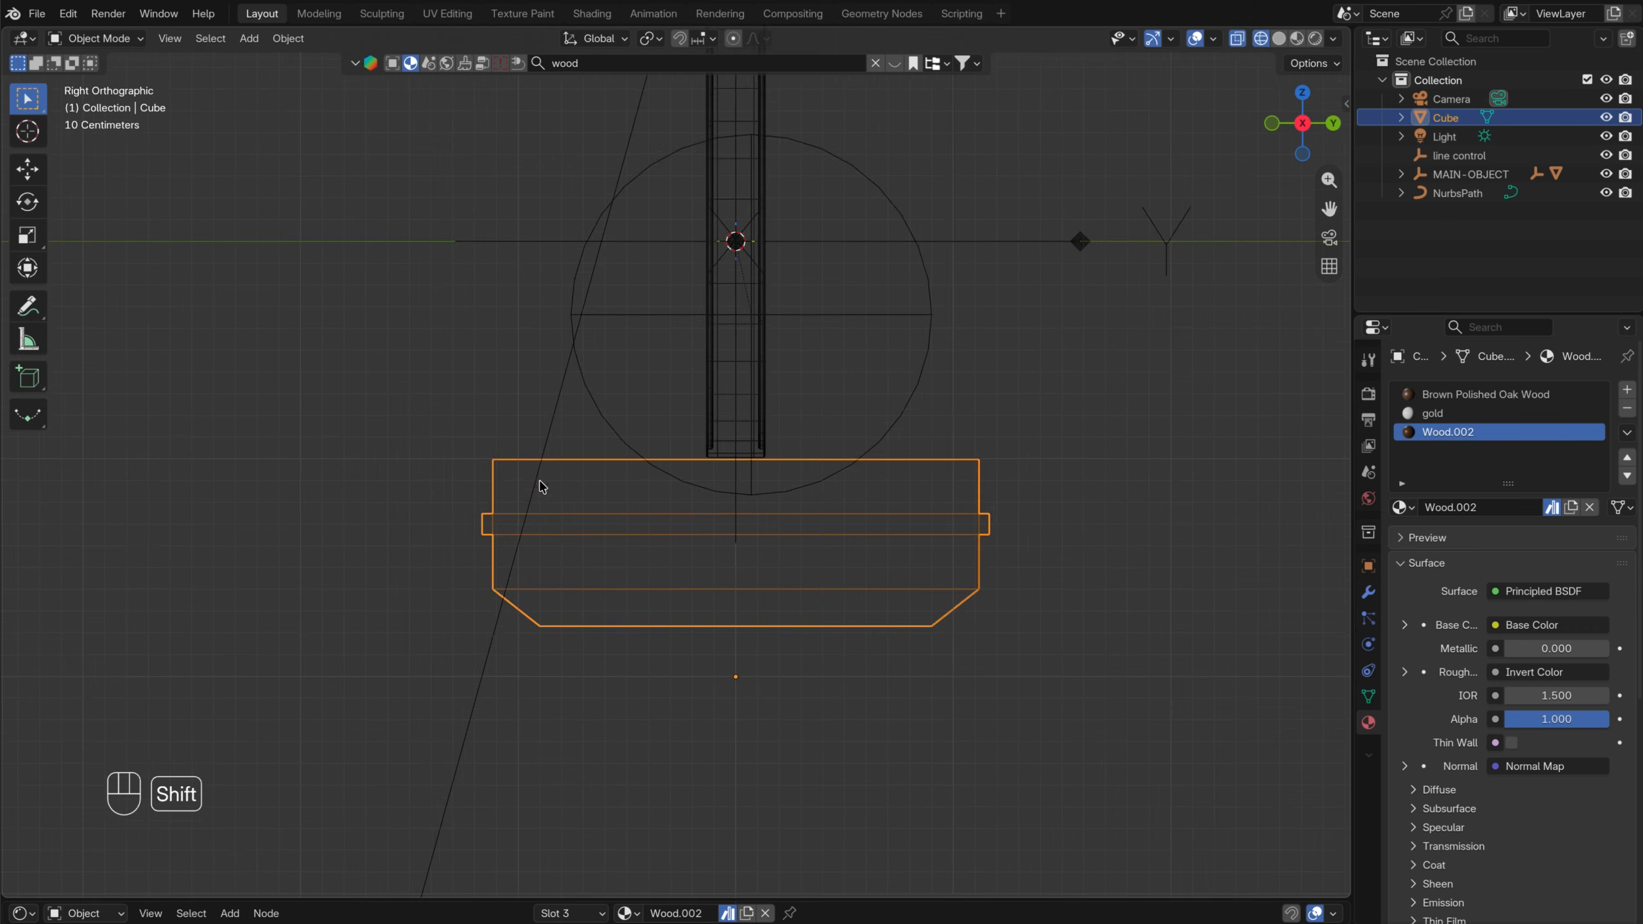
pyautogui.keyDown('shift'); pyautogui.moveTo(542, 486); pyautogui.dragTo(738, 500, button='middle'); pyautogui.keyUp('shift')
pyautogui.click(1273, 123)
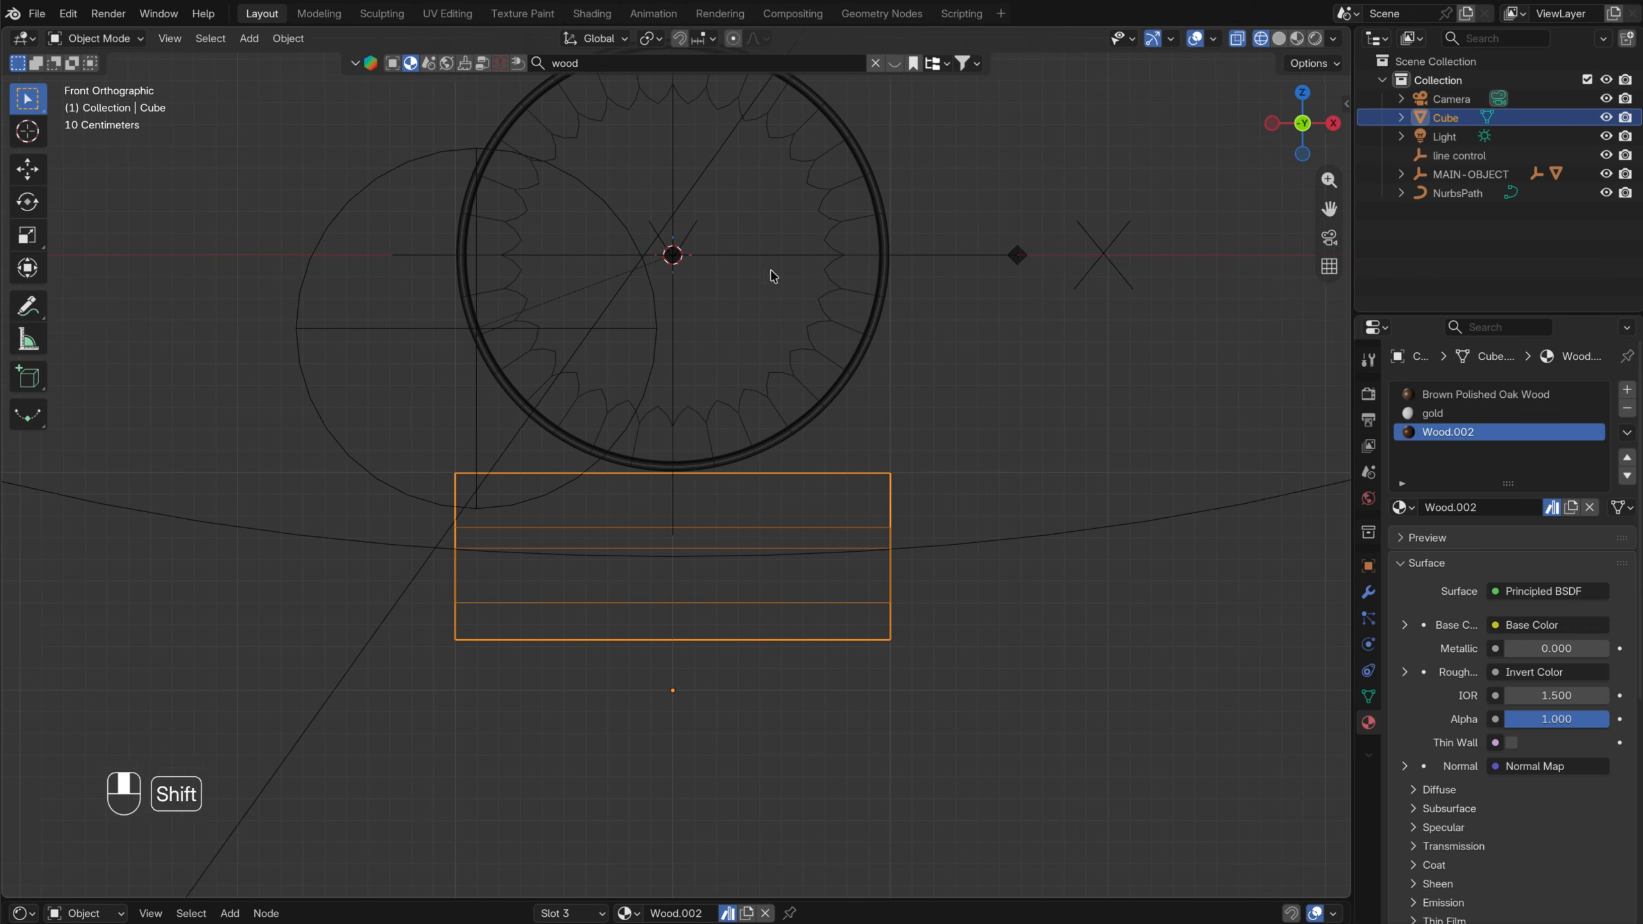
pyautogui.keyDown('shift'); pyautogui.moveTo(770, 268); pyautogui.dragTo(674, 438, button='middle'); pyautogui.keyUp('shift')
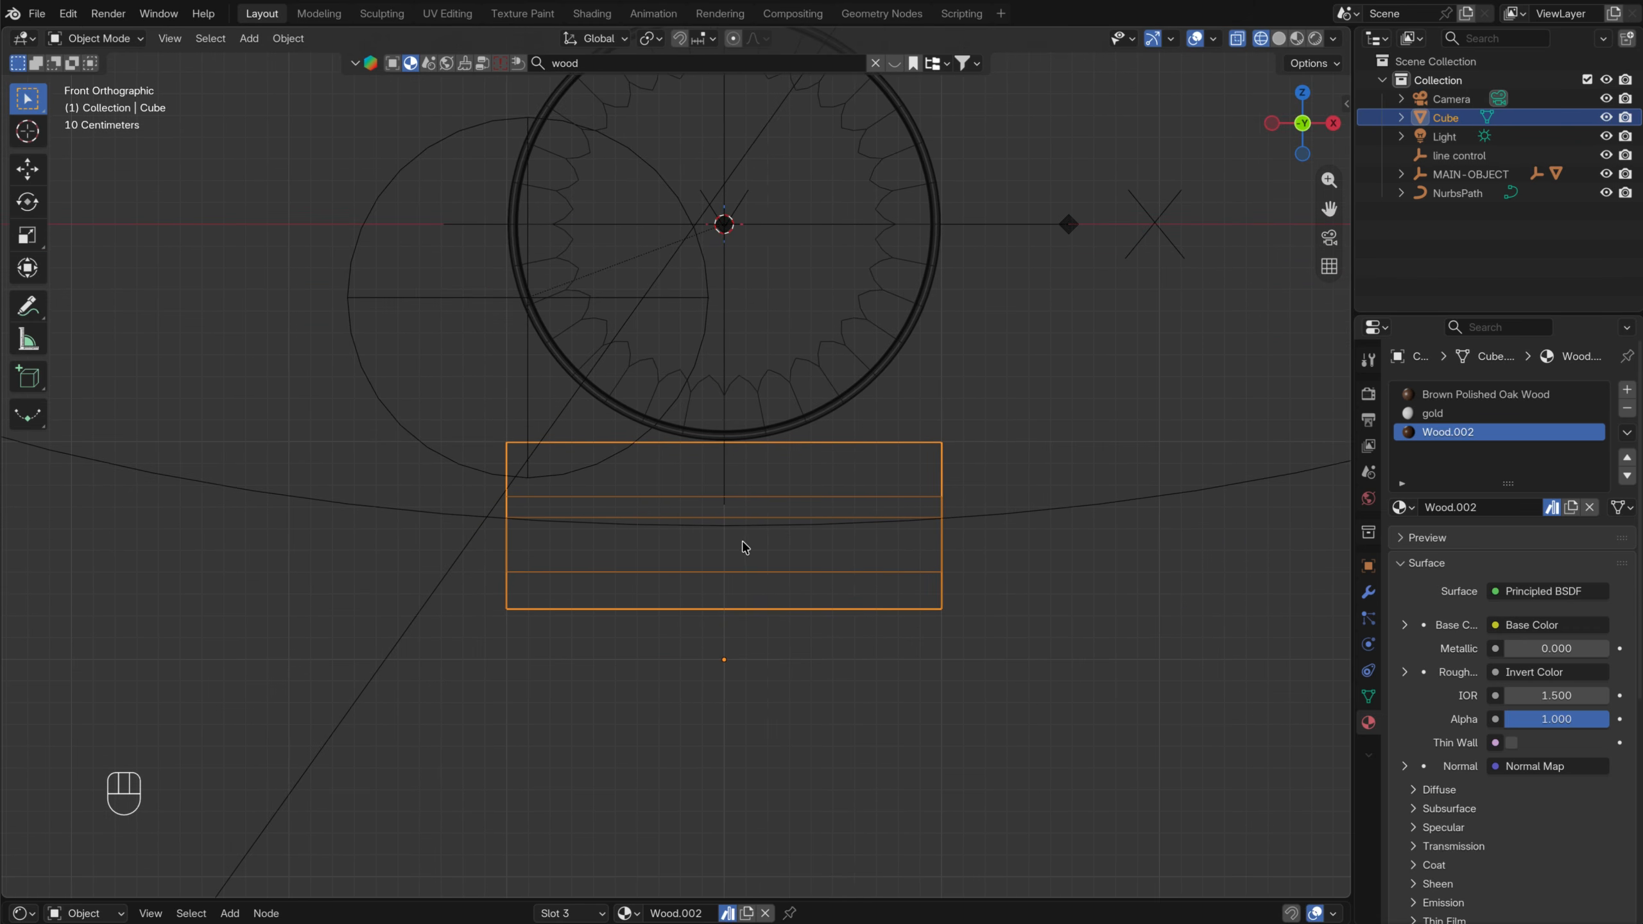
pyautogui.press('Tab')
pyautogui.scroll(2, 842, 469)
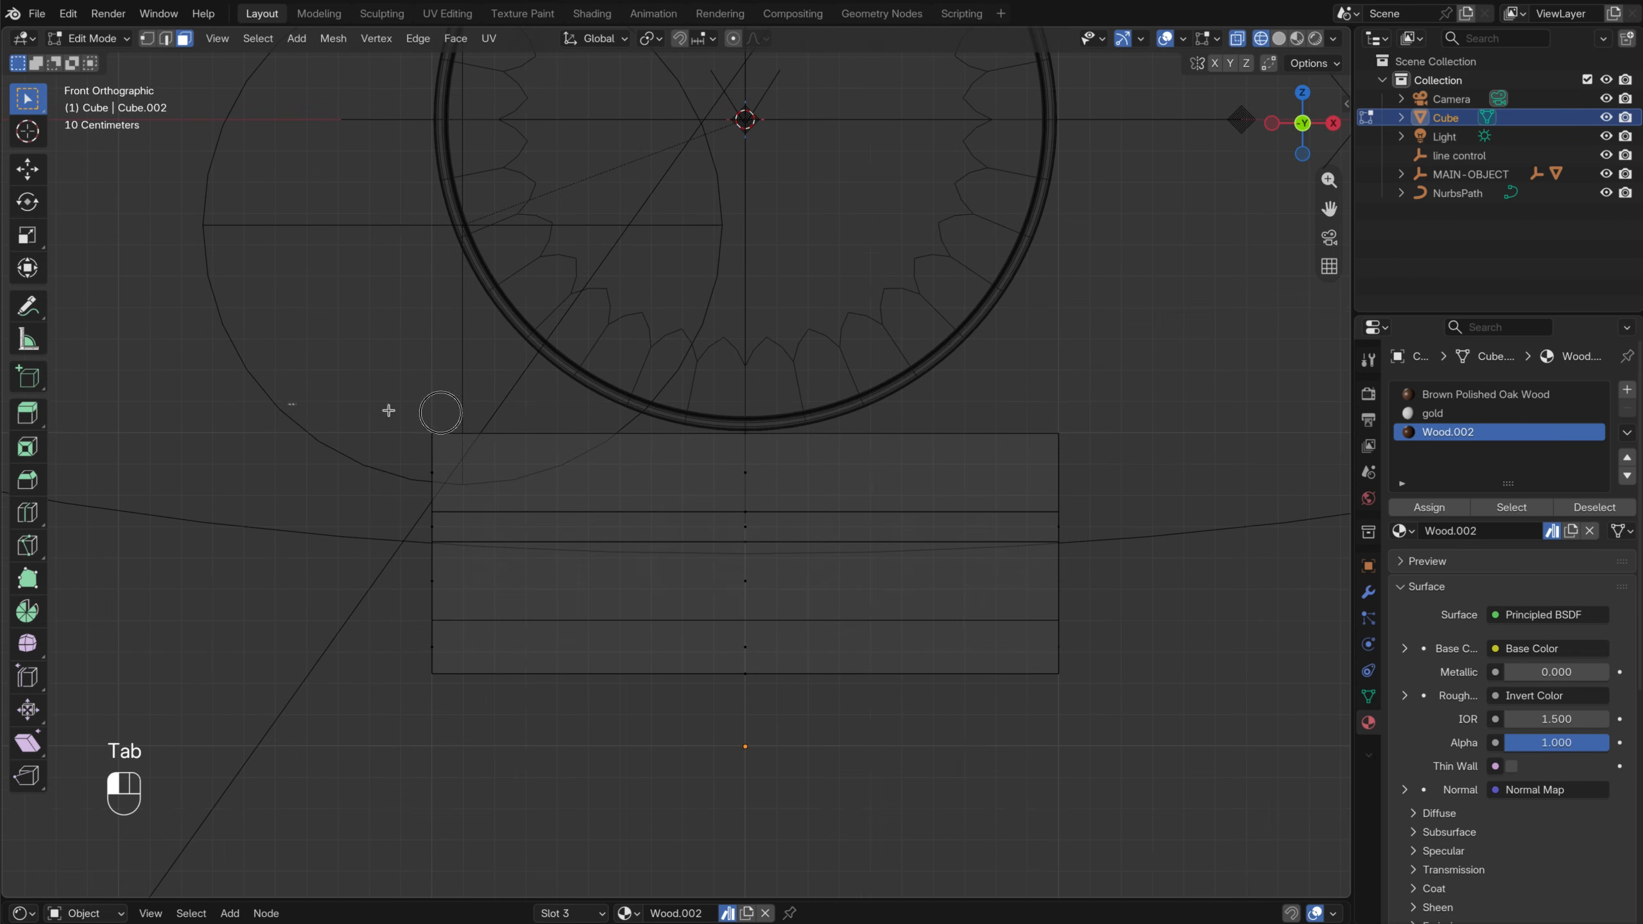
pyautogui.moveTo(285, 403); pyautogui.dragTo(1174, 512)
pyautogui.keyDown('shift'); pyautogui.moveTo(1171, 529); pyautogui.dragTo(1337, 419, button='middle'); pyautogui.keyUp('shift')
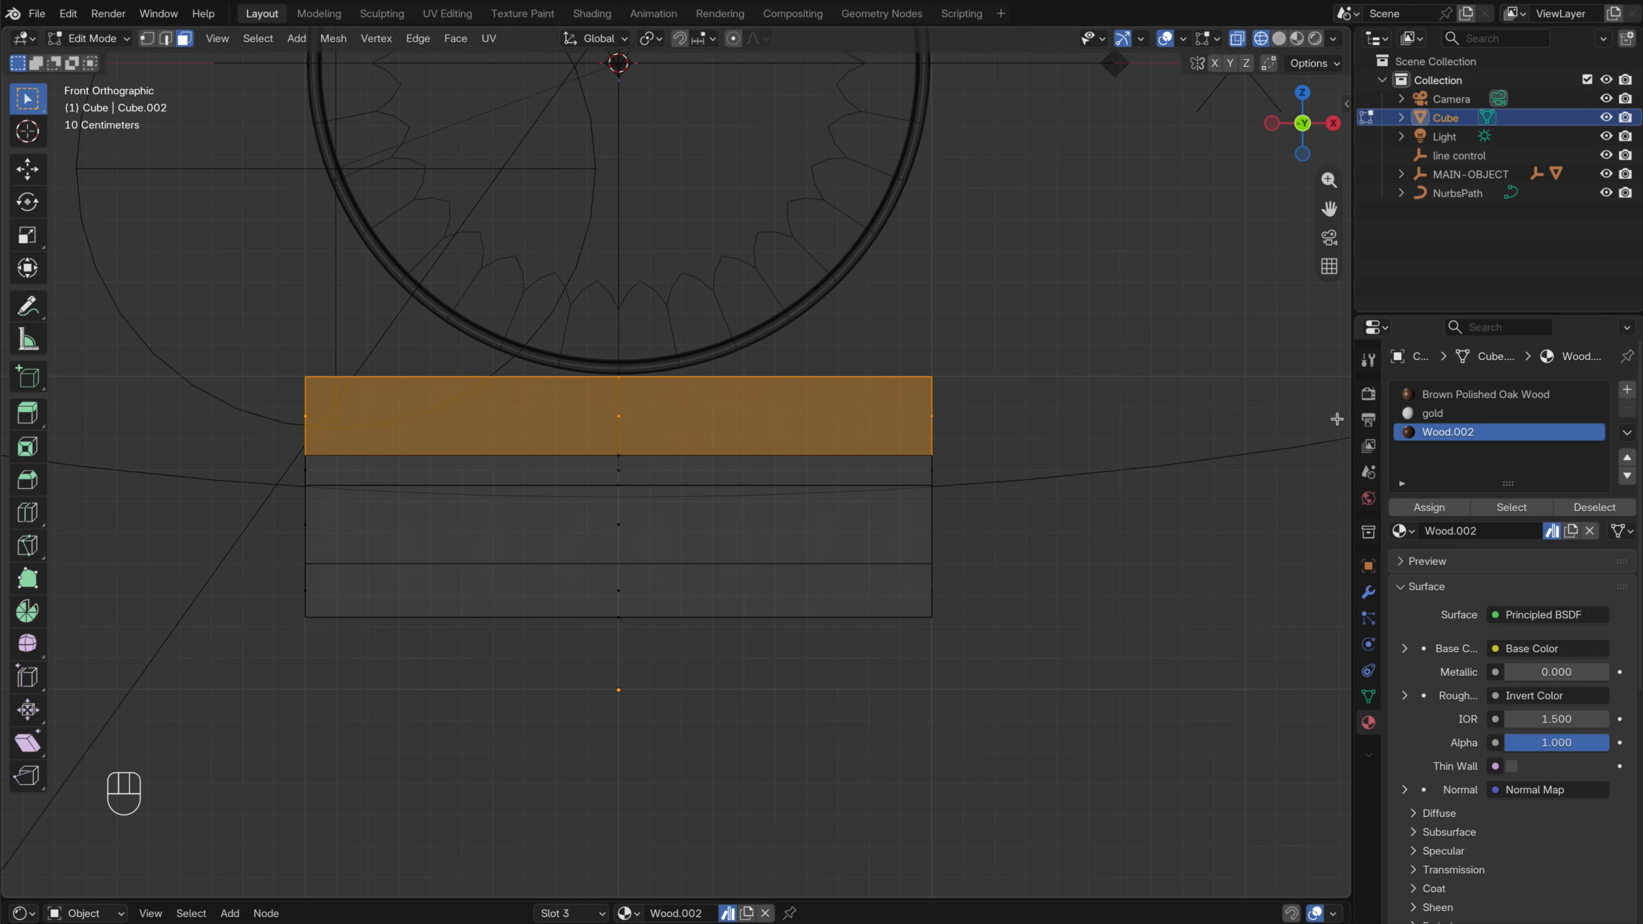
pyautogui.click(1445, 398)
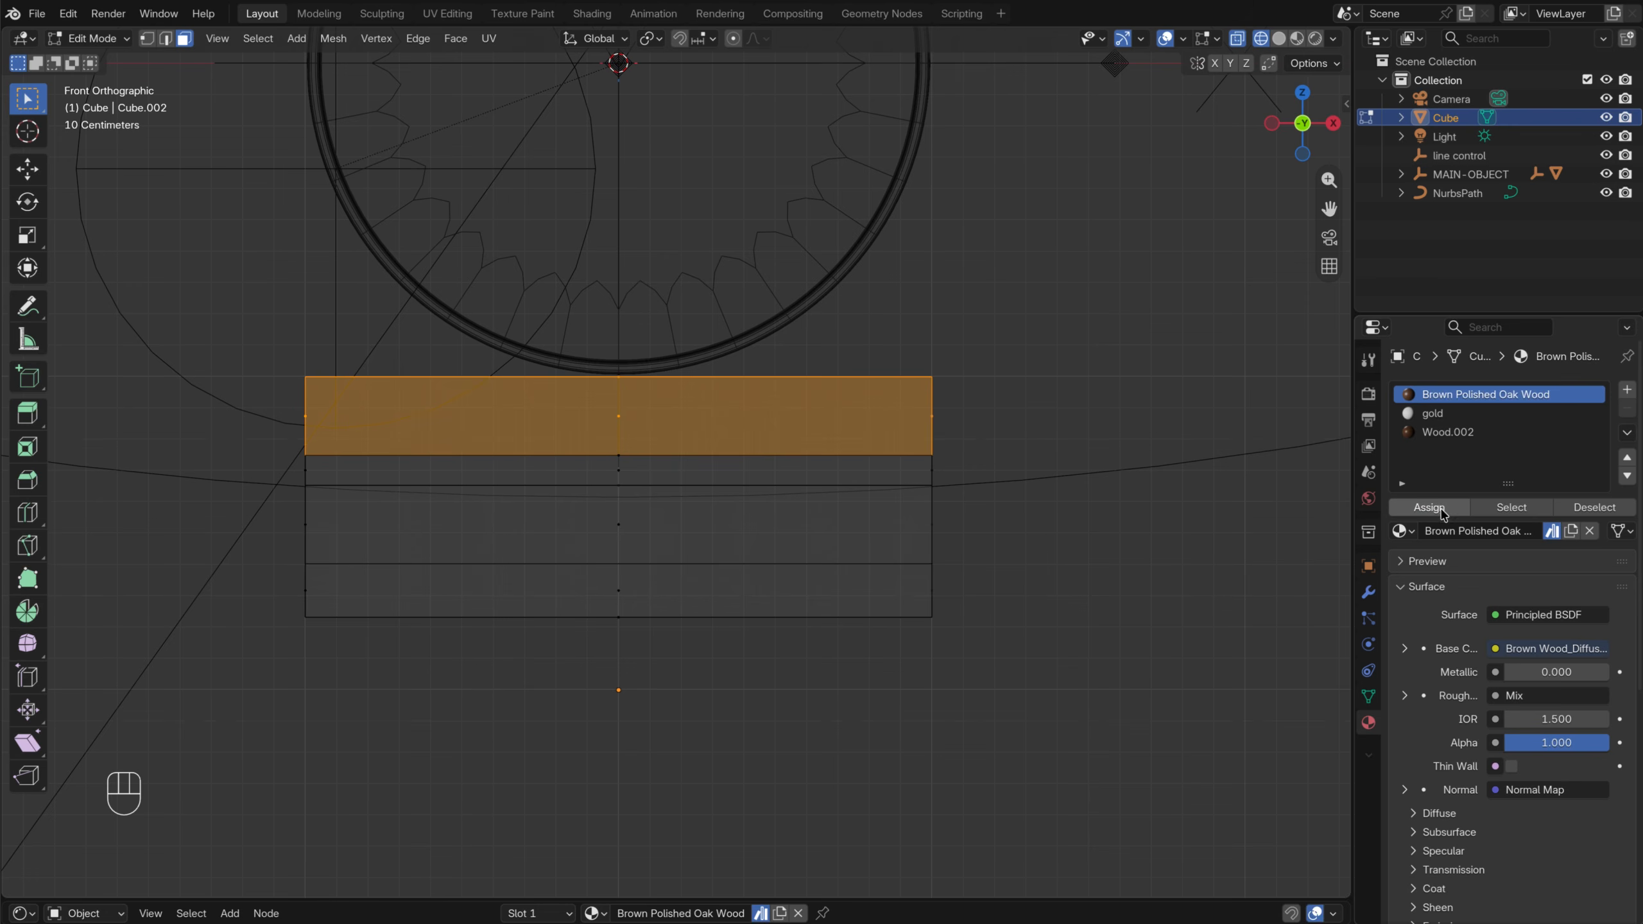
# Assign the gold material to the narrow band's faces and Wood.002 to all faces below it, and return to Object Mode
pyautogui.moveTo(498, 471); pyautogui.dragTo(982, 474)
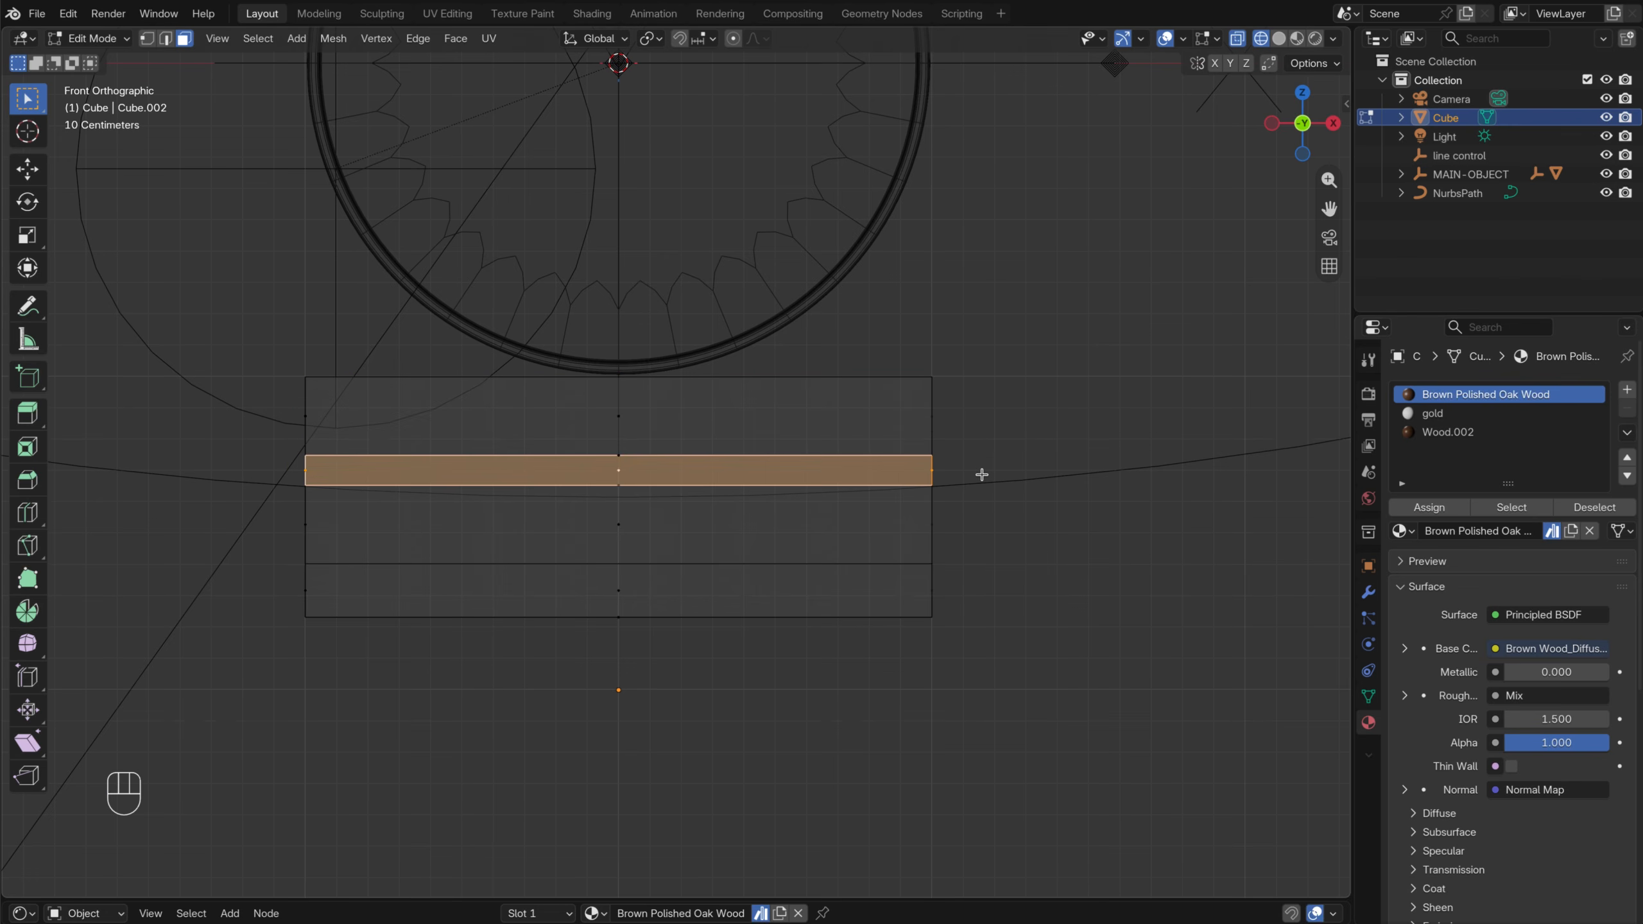
pyautogui.click(1433, 413)
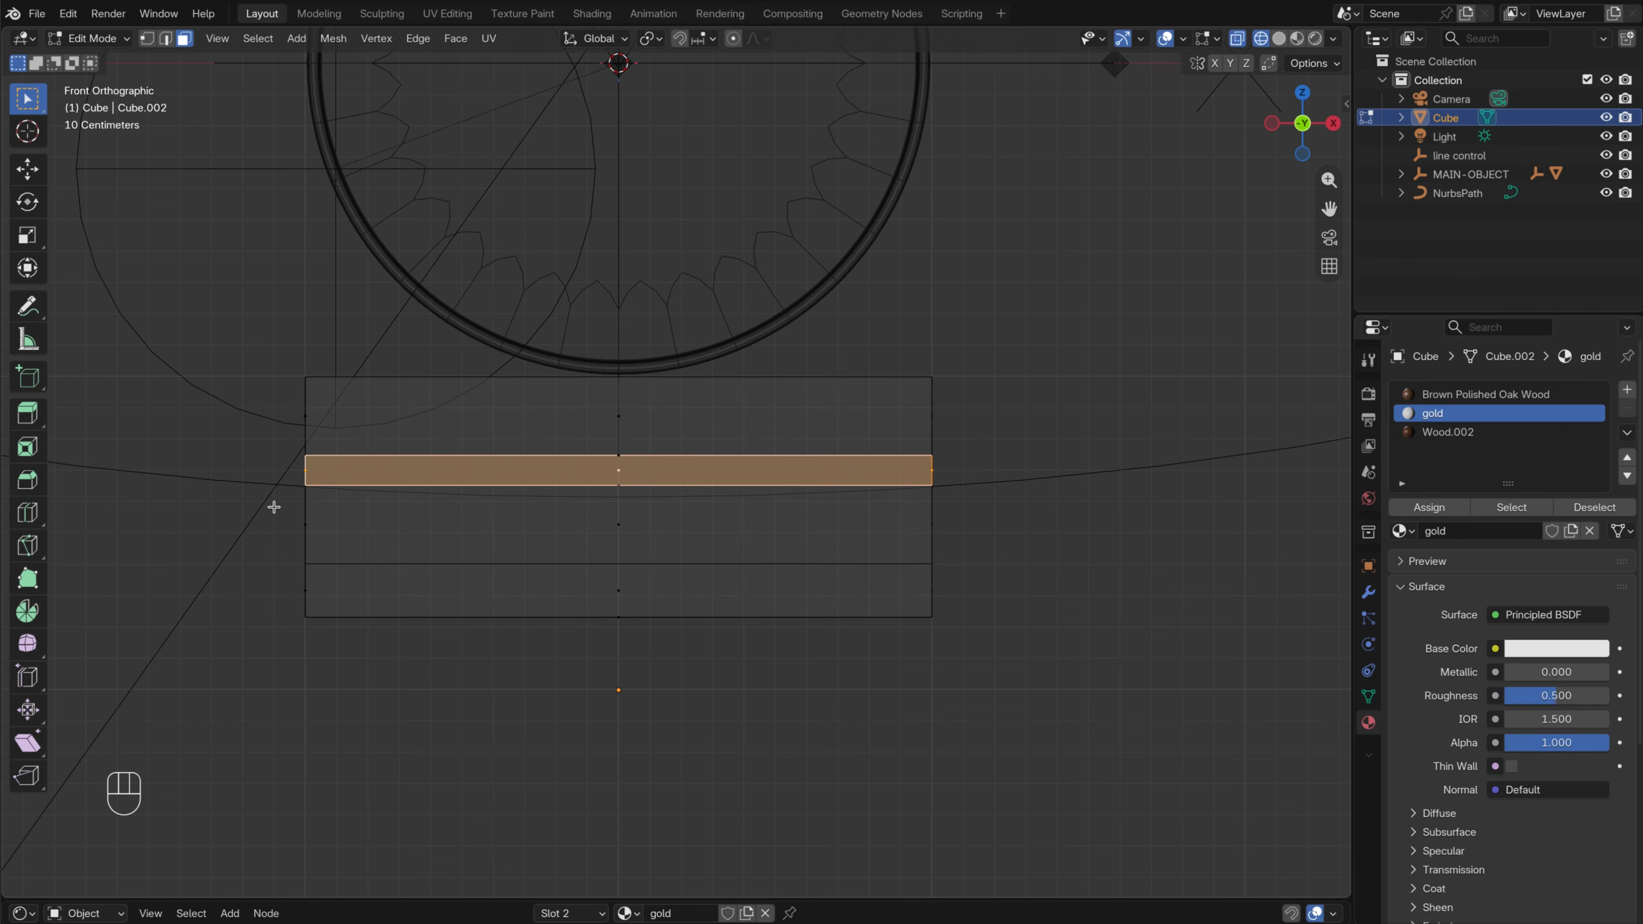
pyautogui.moveTo(274, 507); pyautogui.dragTo(1066, 685)
pyautogui.click(1448, 433)
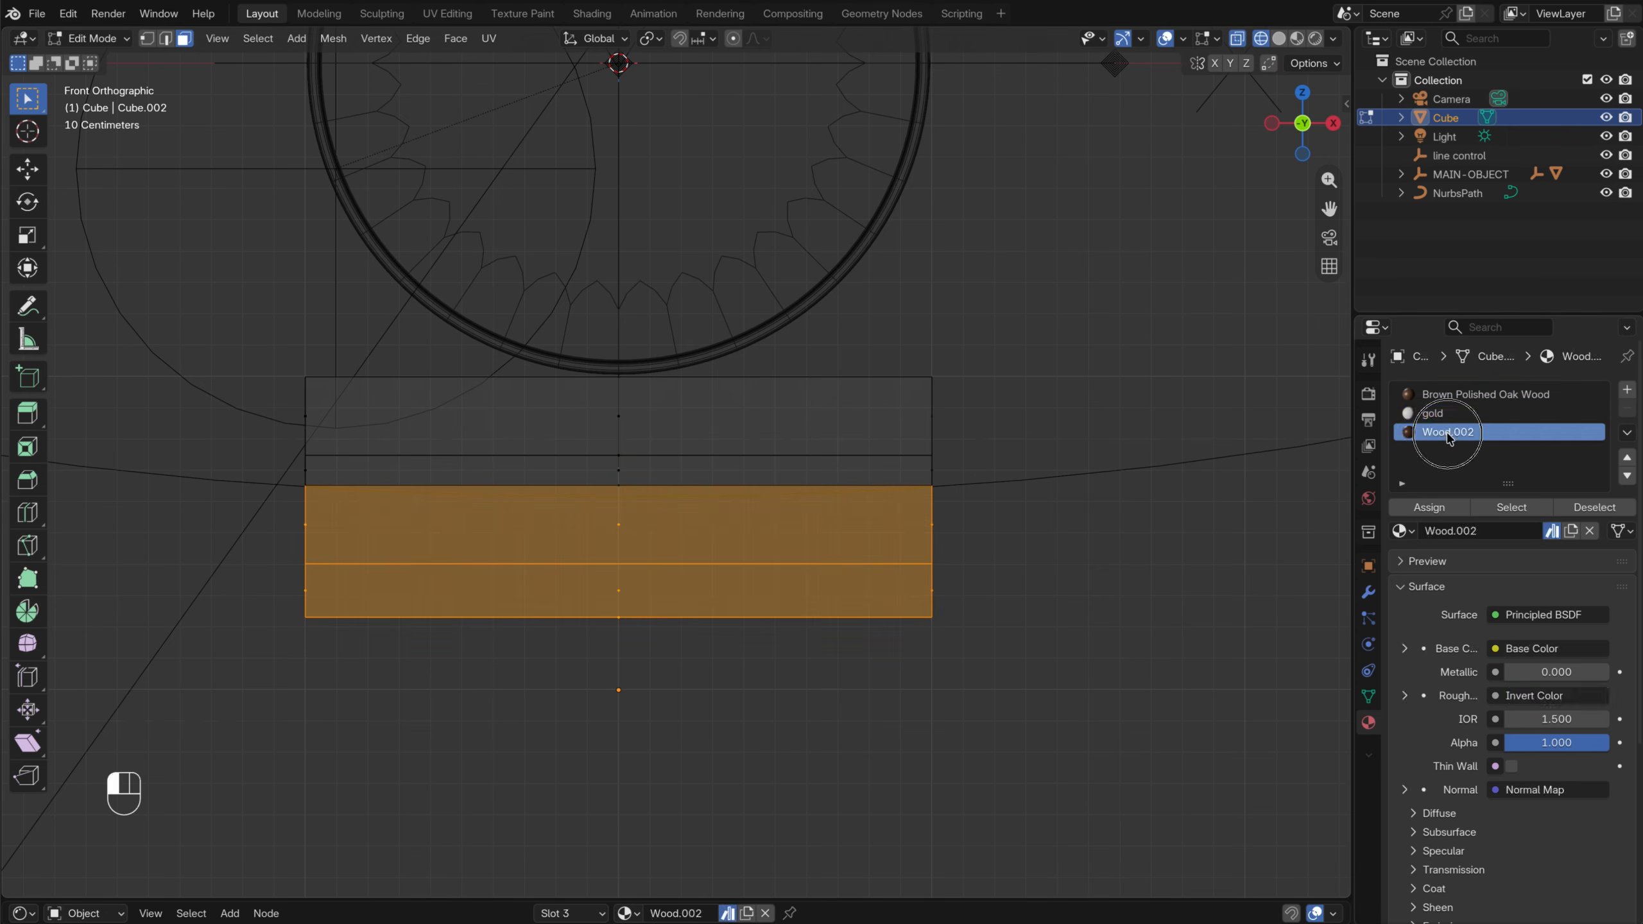
pyautogui.click(1446, 512)
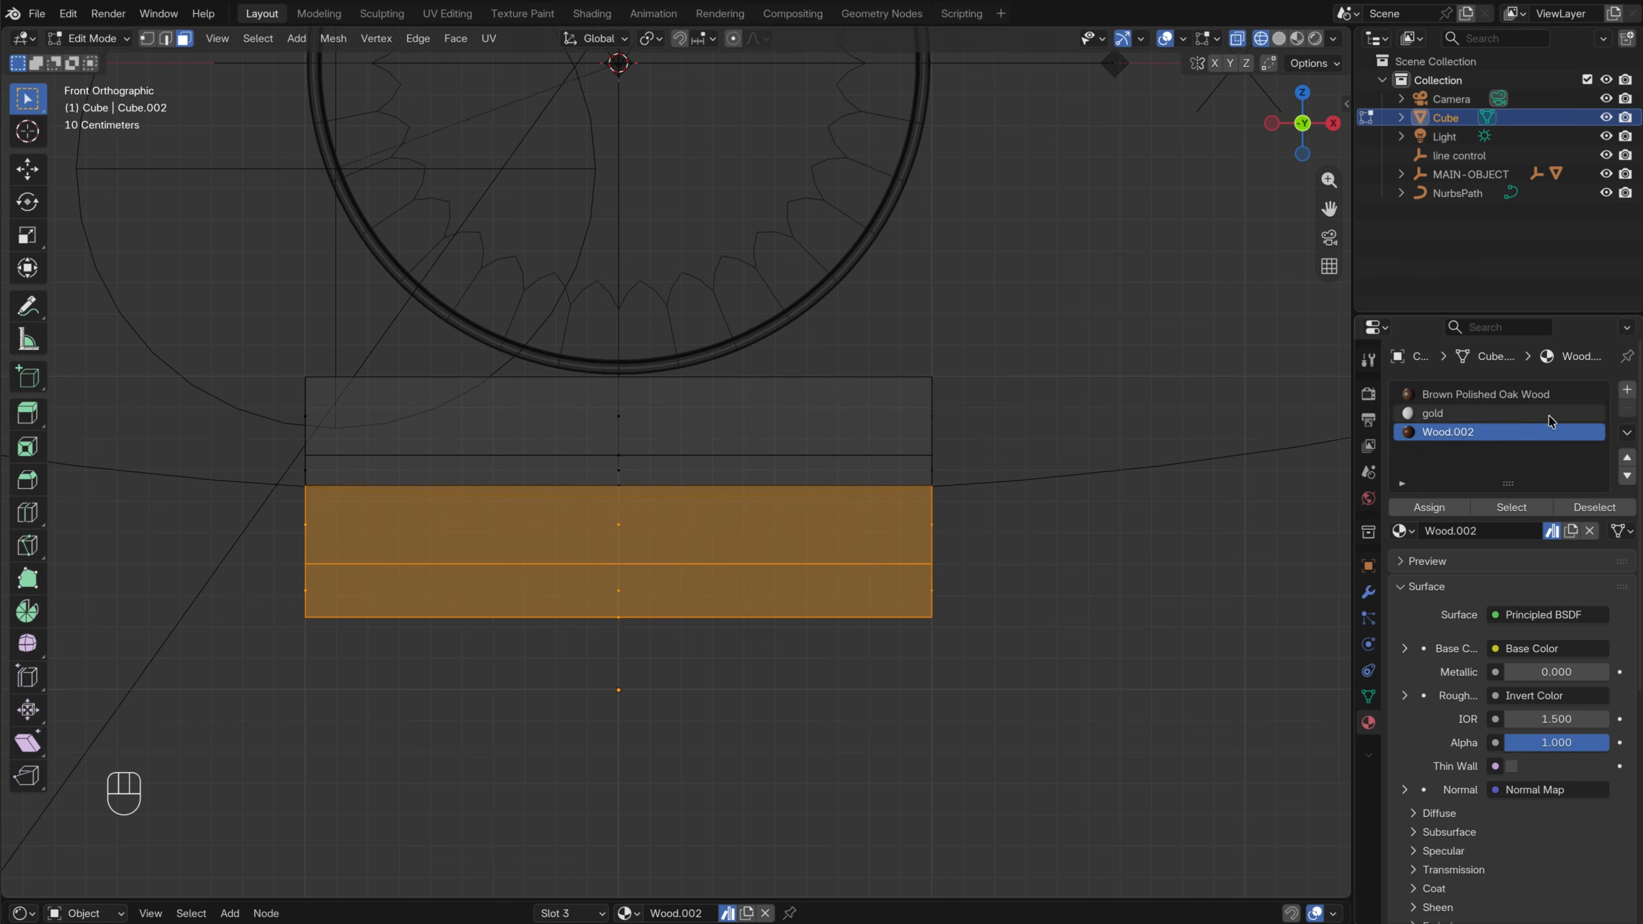
pyautogui.press('Tab')
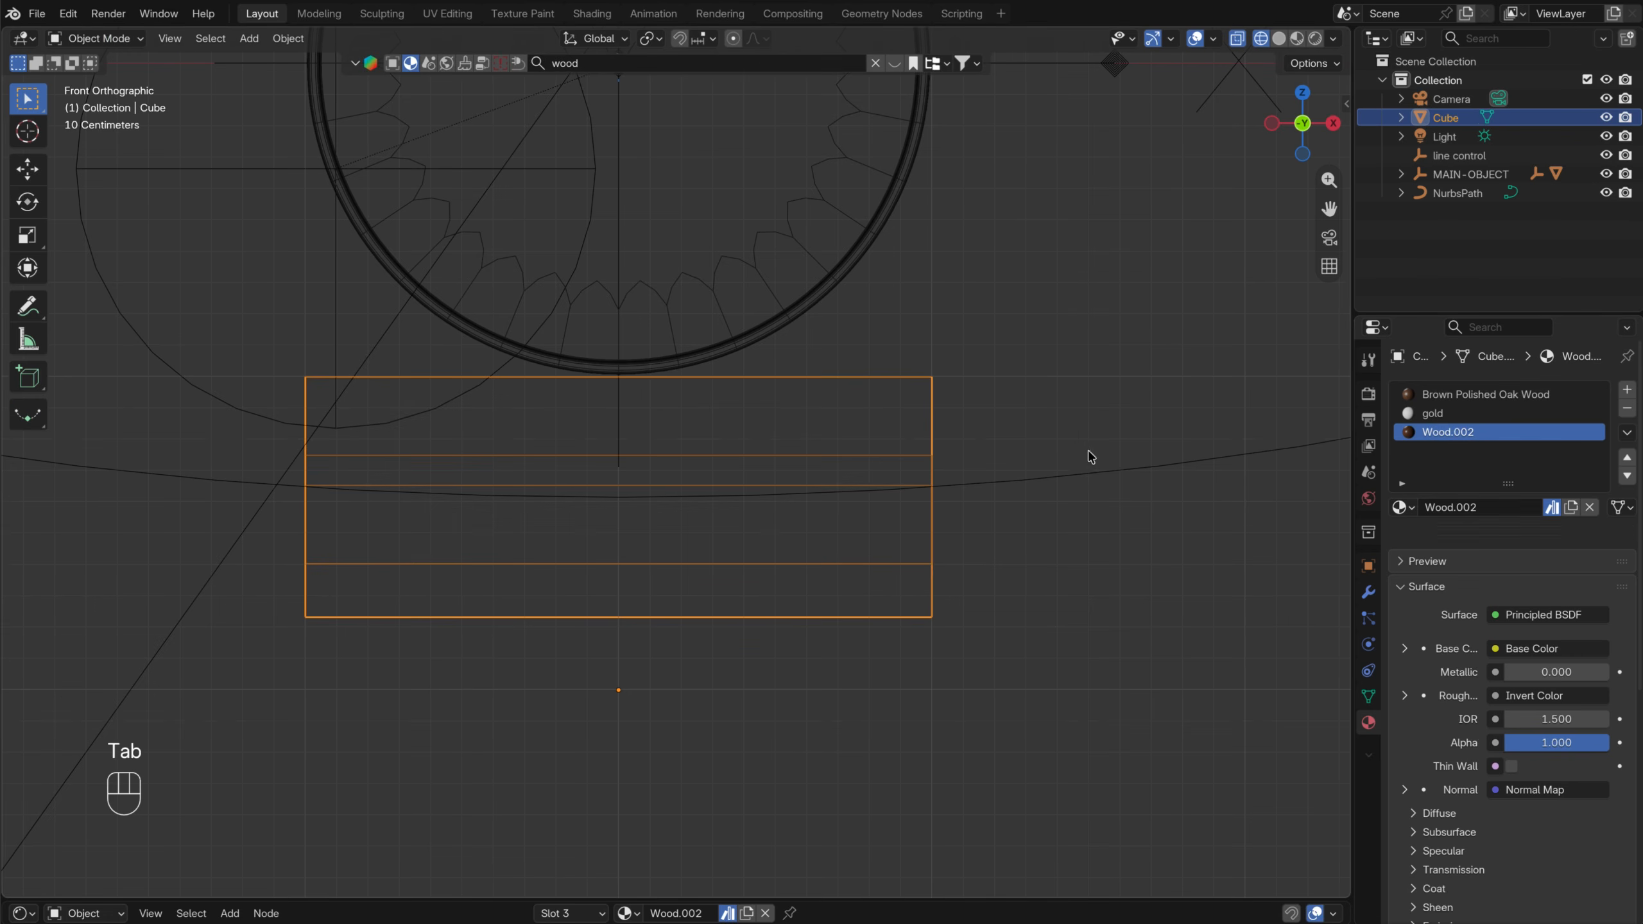
# Switch the viewport to Material Preview shading and view the base's materials from an angle
pyautogui.moveTo(1089, 455)
pyautogui.mouseDown(button='middle')
pyautogui.moveTo(1035, 393)
pyautogui.moveTo(660, 438)
pyautogui.mouseUp(button='middle')
pyautogui.press('z')
pyautogui.click(1048, 505)
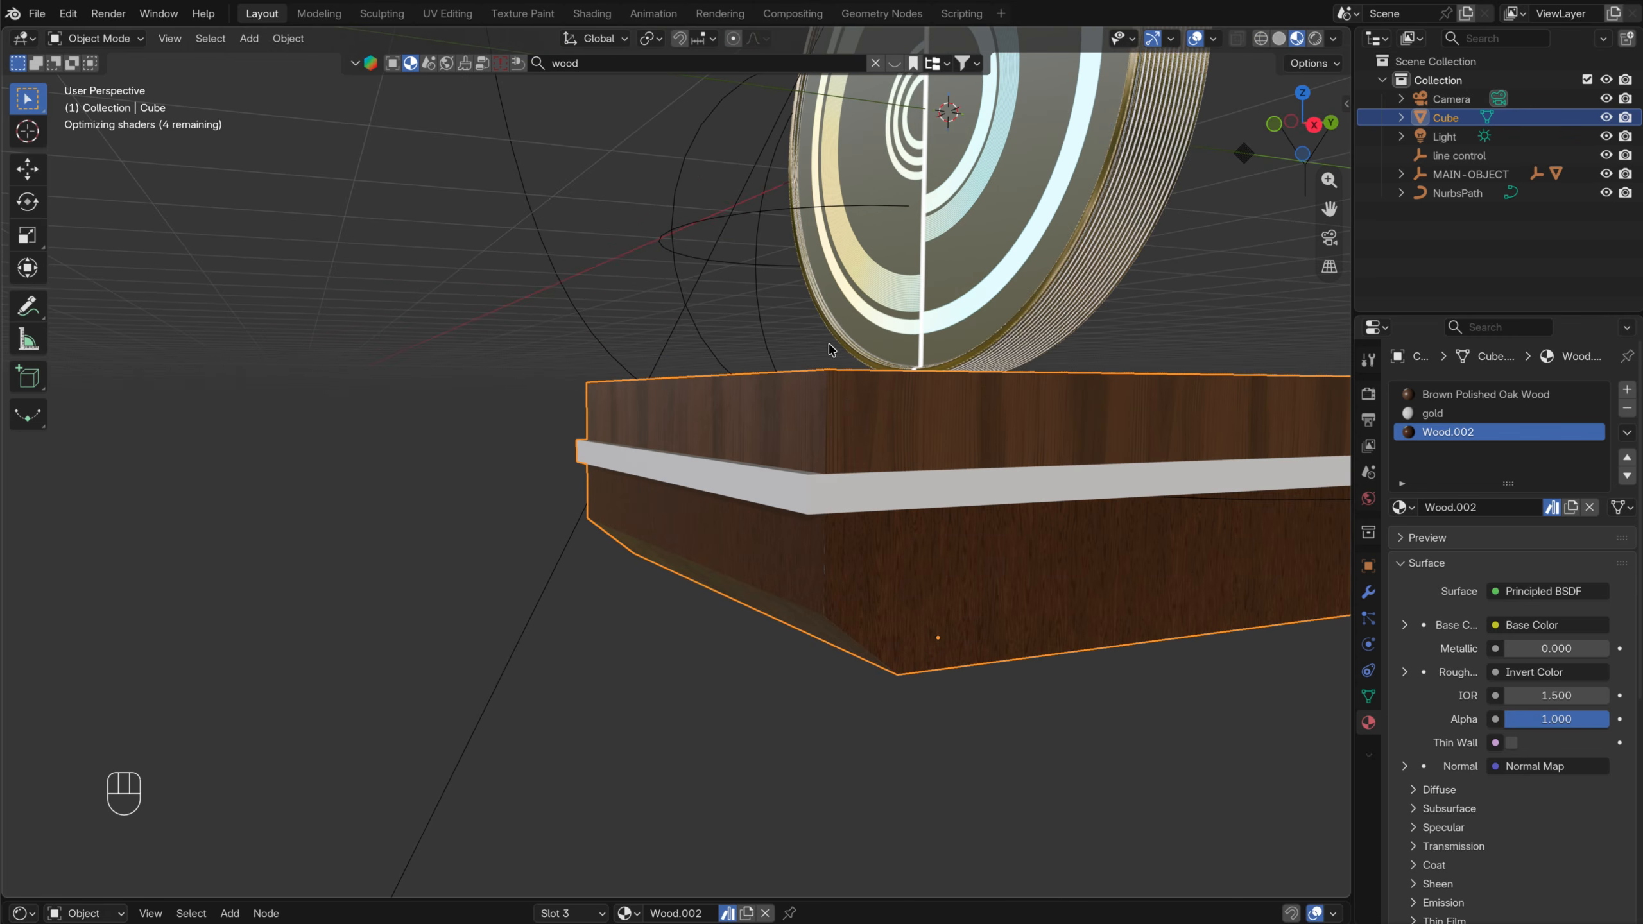
pyautogui.moveTo(830, 388); pyautogui.dragTo(815, 490, button='middle')
# Enlarge the Shader Editor and set the gold material's base color to #E7CD98FF, metallic to 1.000 and roughness to 0.114
pyautogui.click(1433, 418)
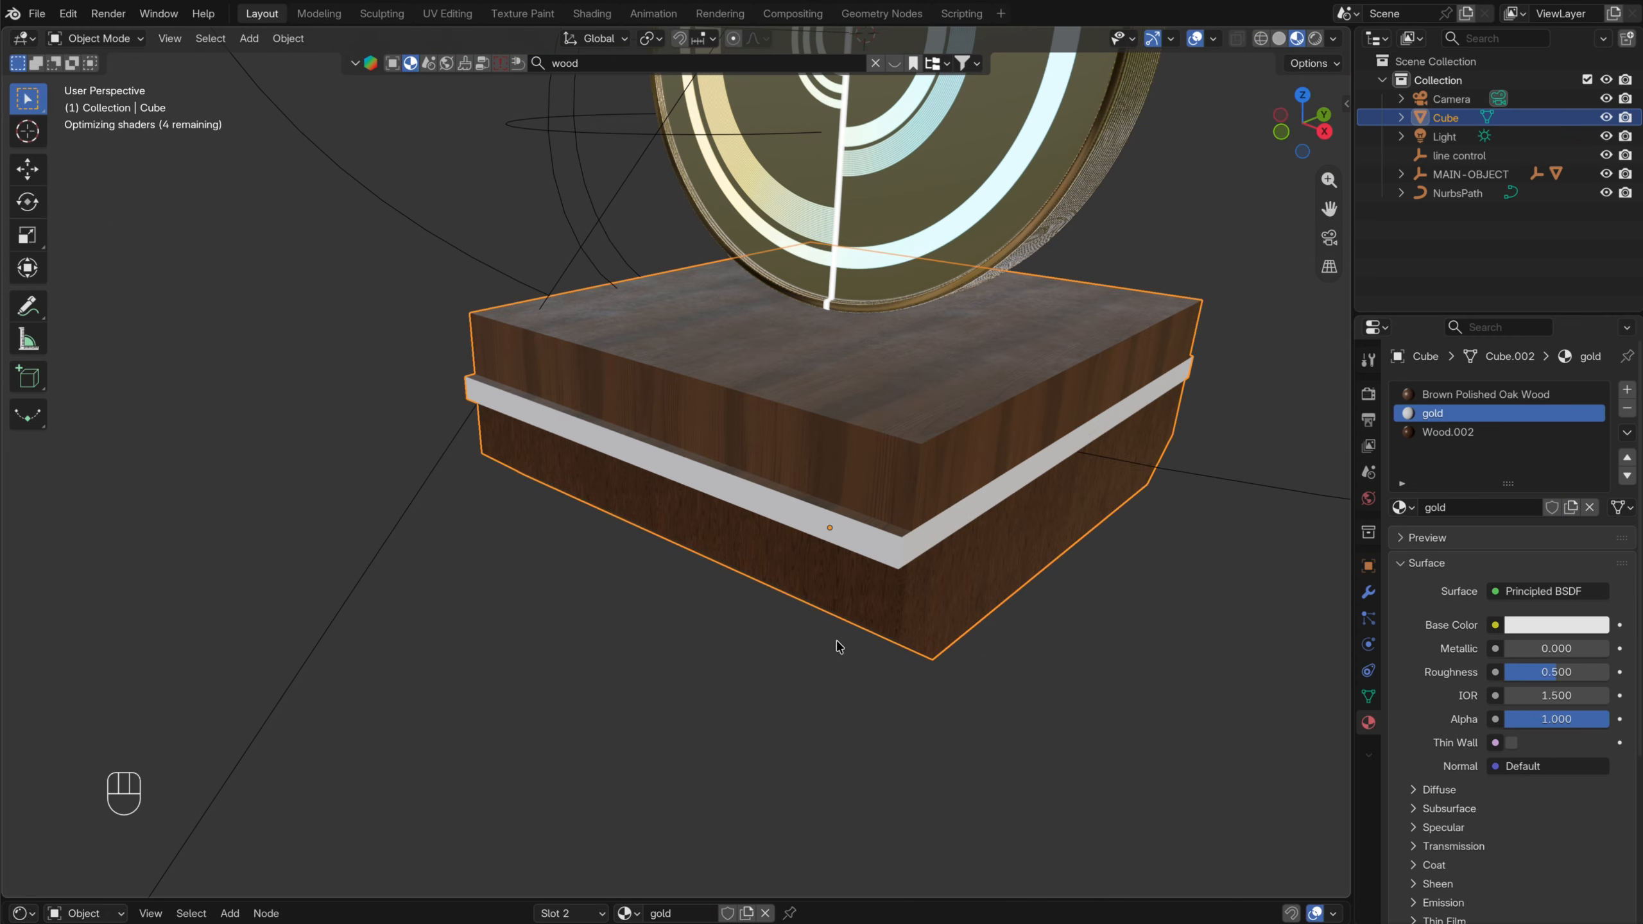
pyautogui.moveTo(908, 901); pyautogui.dragTo(917, 532)
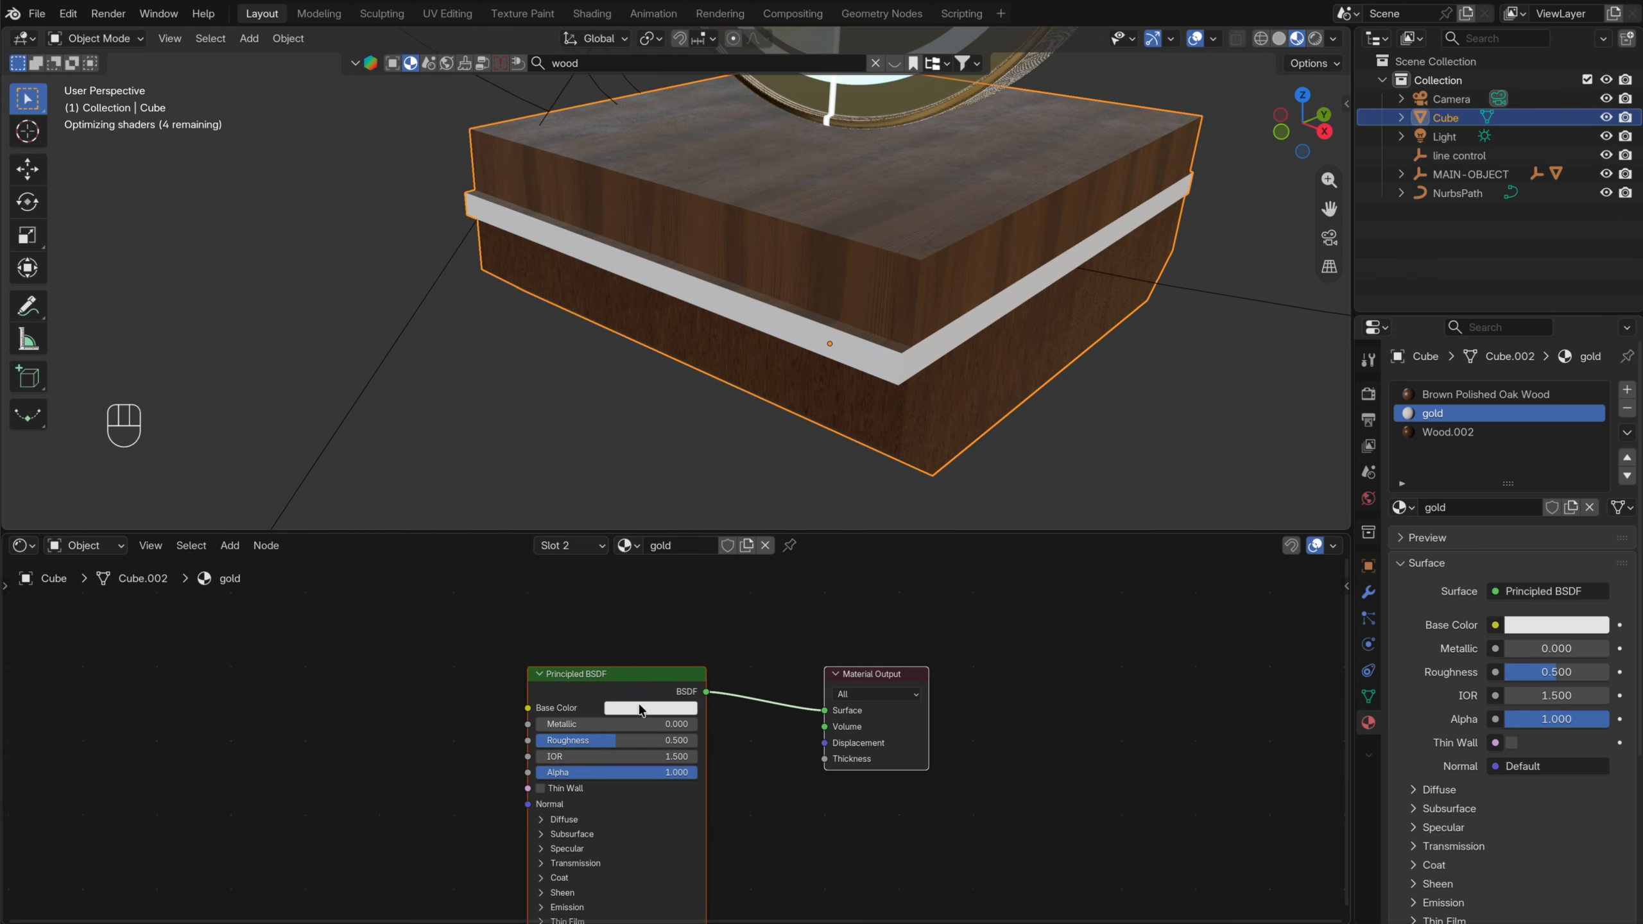
pyautogui.click(651, 708)
pyautogui.click(658, 526)
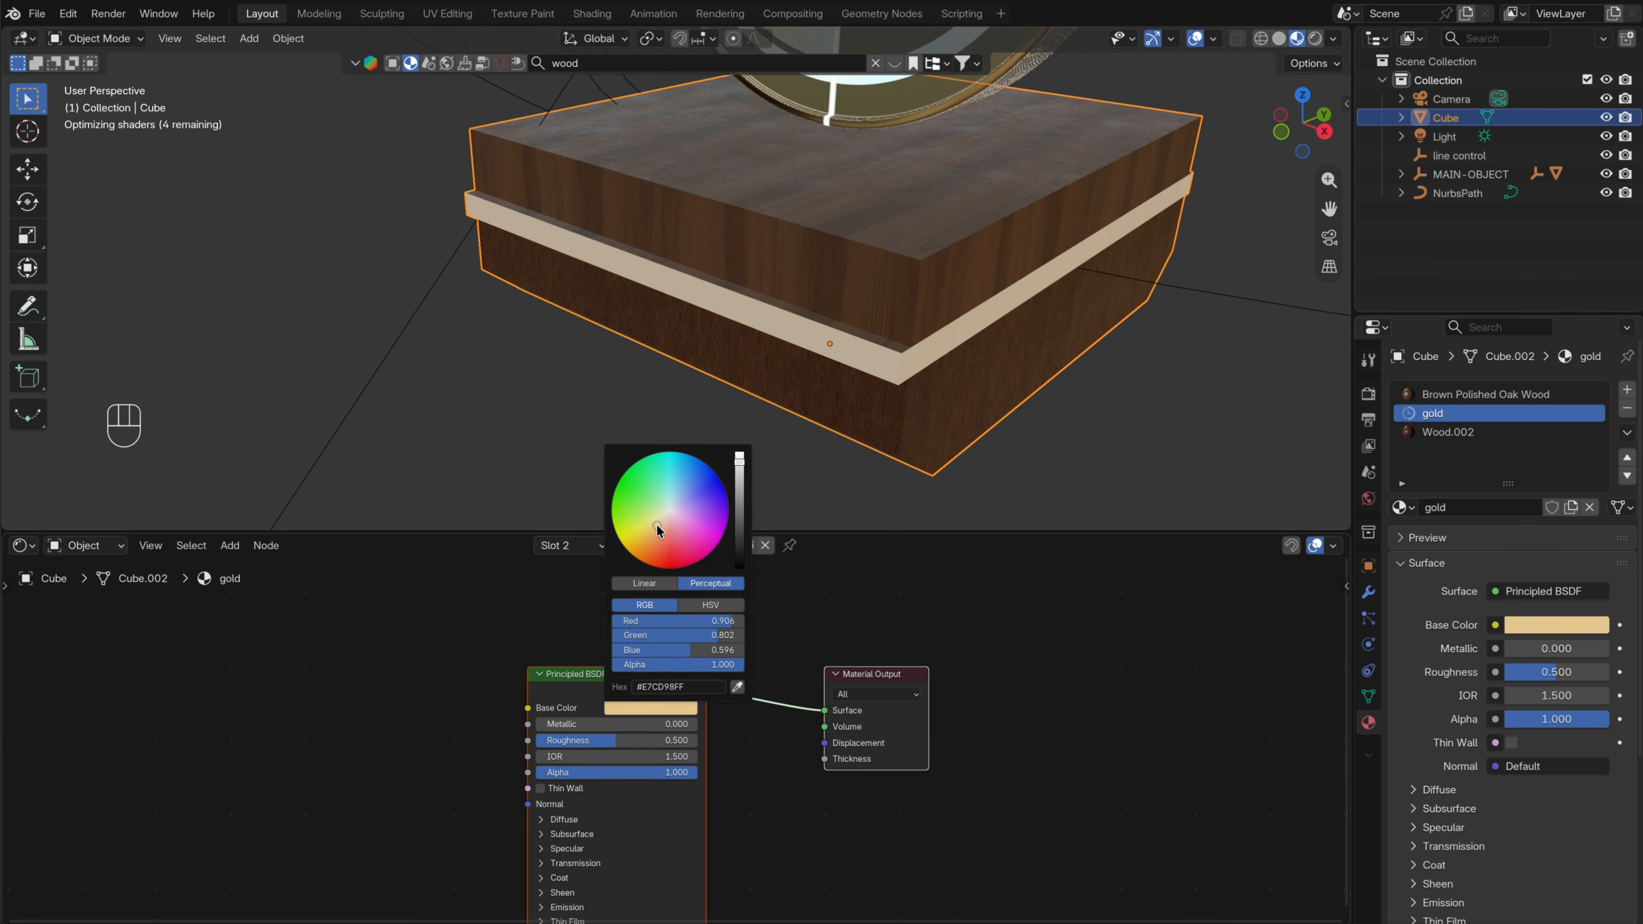
pyautogui.moveTo(542, 742); pyautogui.dragTo(744, 728)
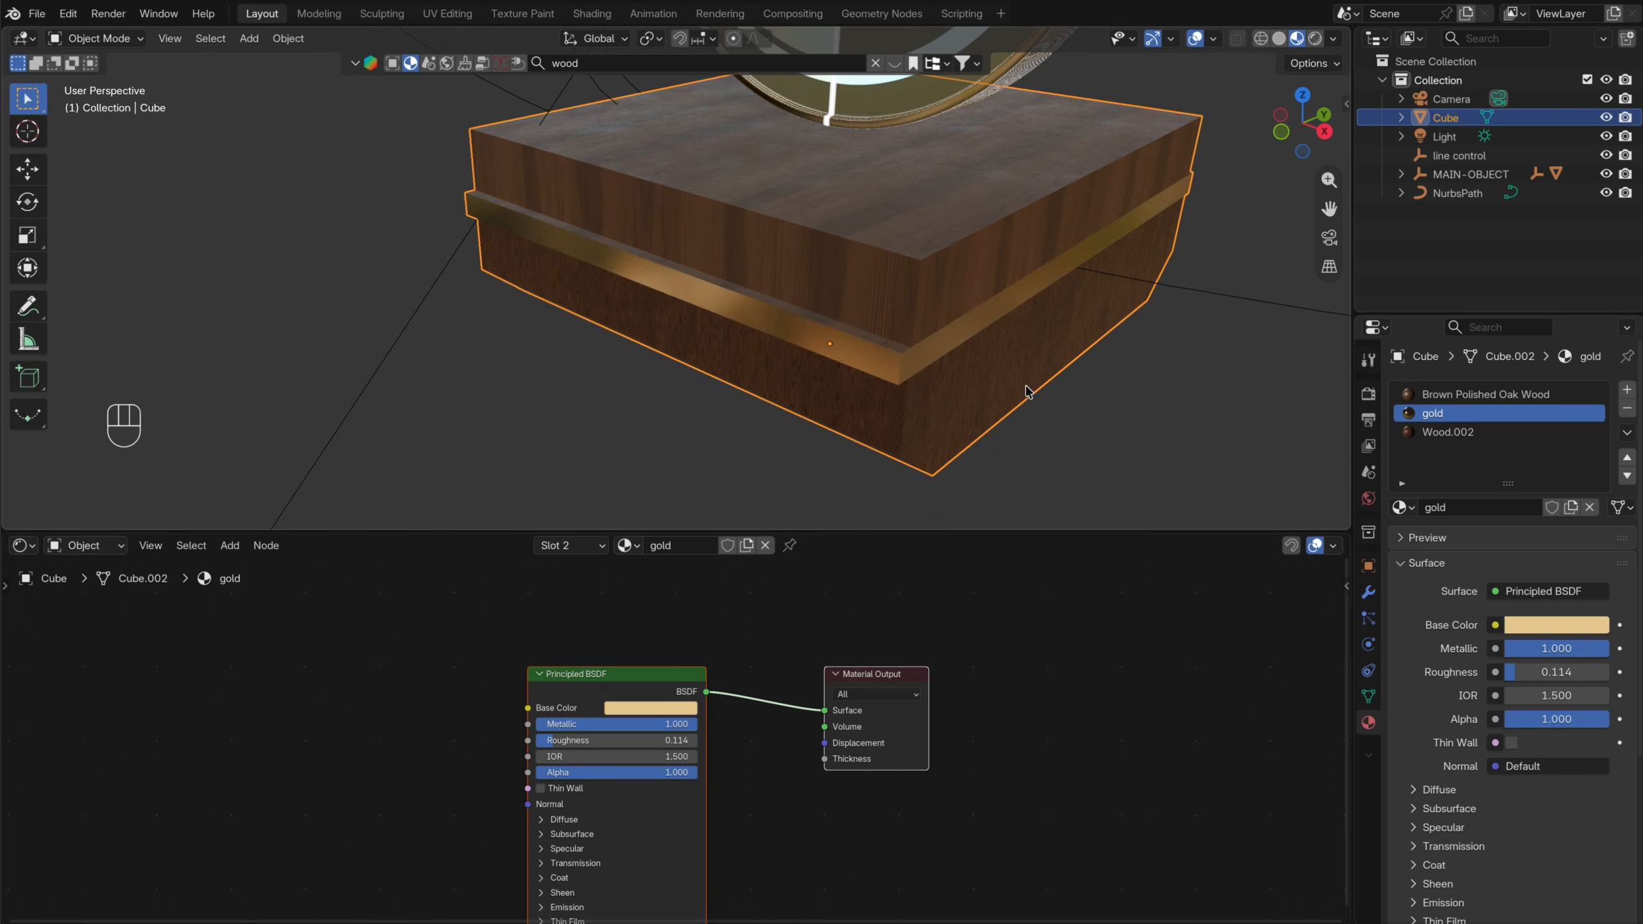
pyautogui.moveTo(1029, 392); pyautogui.dragTo(957, 350, button='middle')
pyautogui.scroll(4, 653, 286)
pyautogui.moveTo(716, 333); pyautogui.dragTo(1081, 304, button='middle')
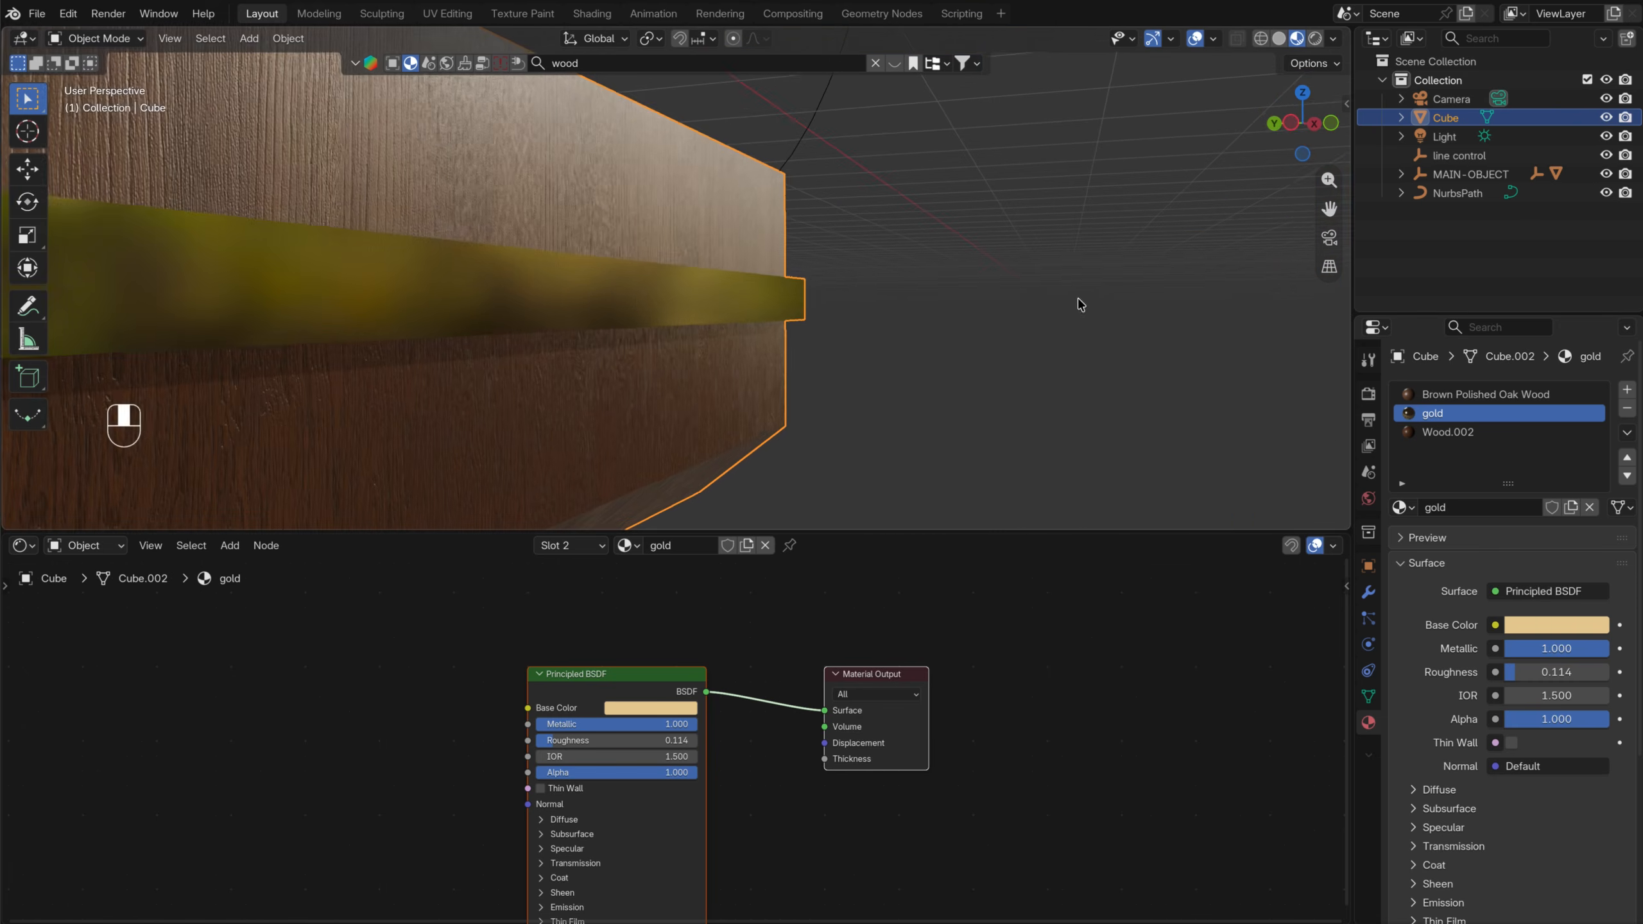
# Assign the gold material to the upper and lower ledge faces of the protruding trim band on the wooden base
pyautogui.keyDown('shift'); pyautogui.moveTo(777, 257); pyautogui.dragTo(906, 217, button='middle'); pyautogui.keyUp('shift')
pyautogui.moveTo(773, 213); pyautogui.dragTo(760, 269, button='middle')
pyautogui.scroll(-3, 768, 259)
pyautogui.press('Tab')
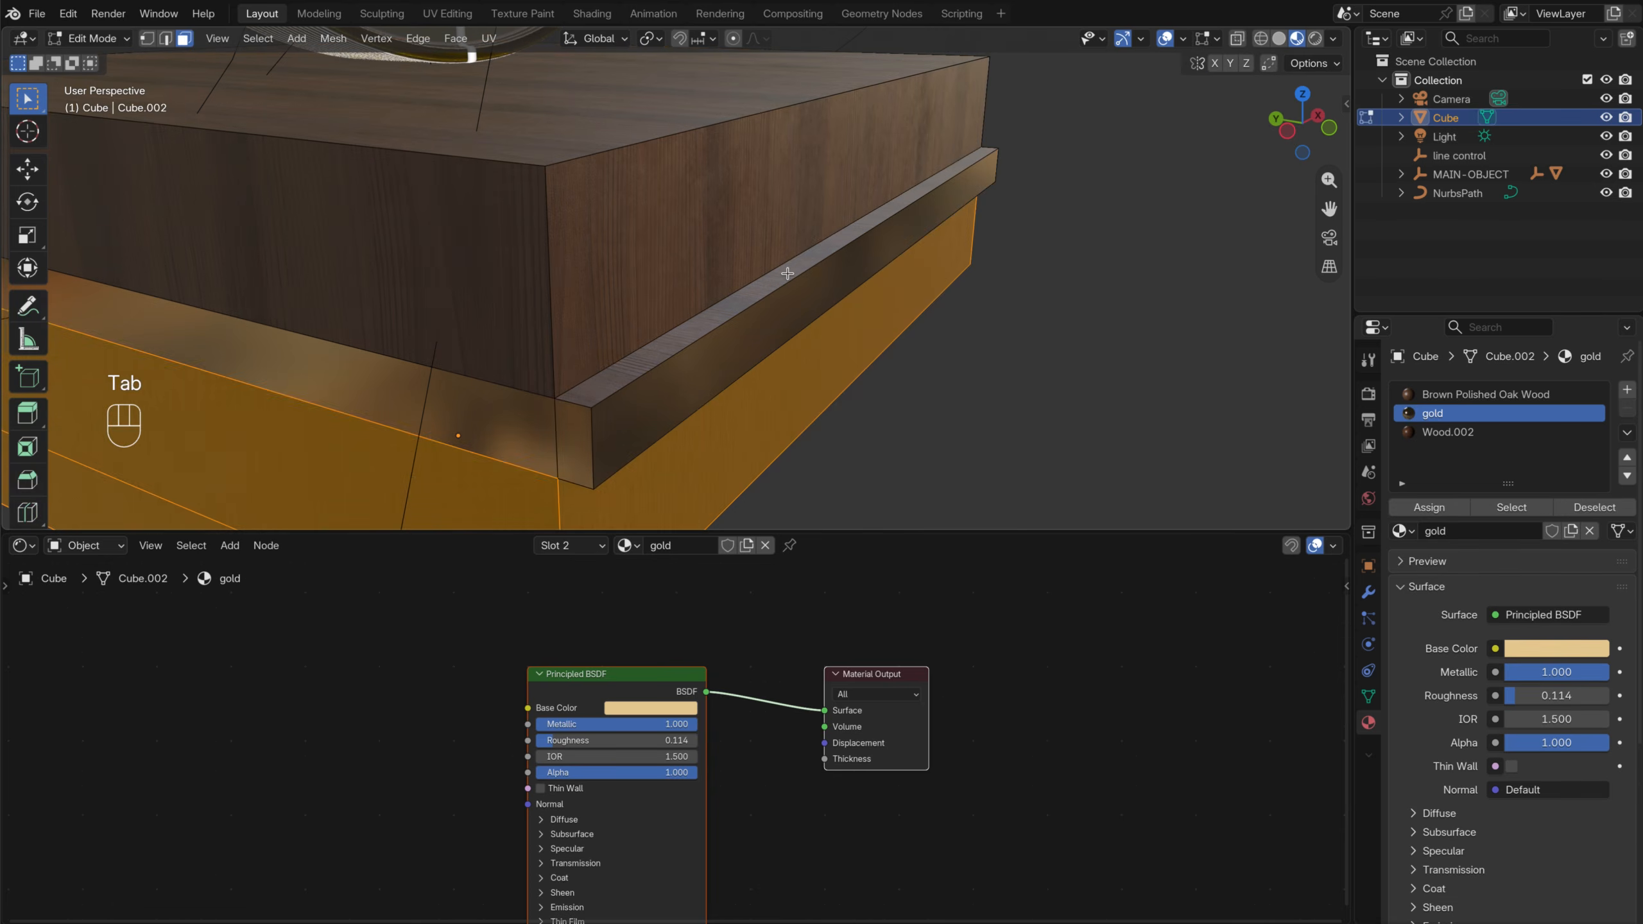
pyautogui.click(790, 273)
pyautogui.moveTo(805, 352); pyautogui.dragTo(858, 189, button='middle')
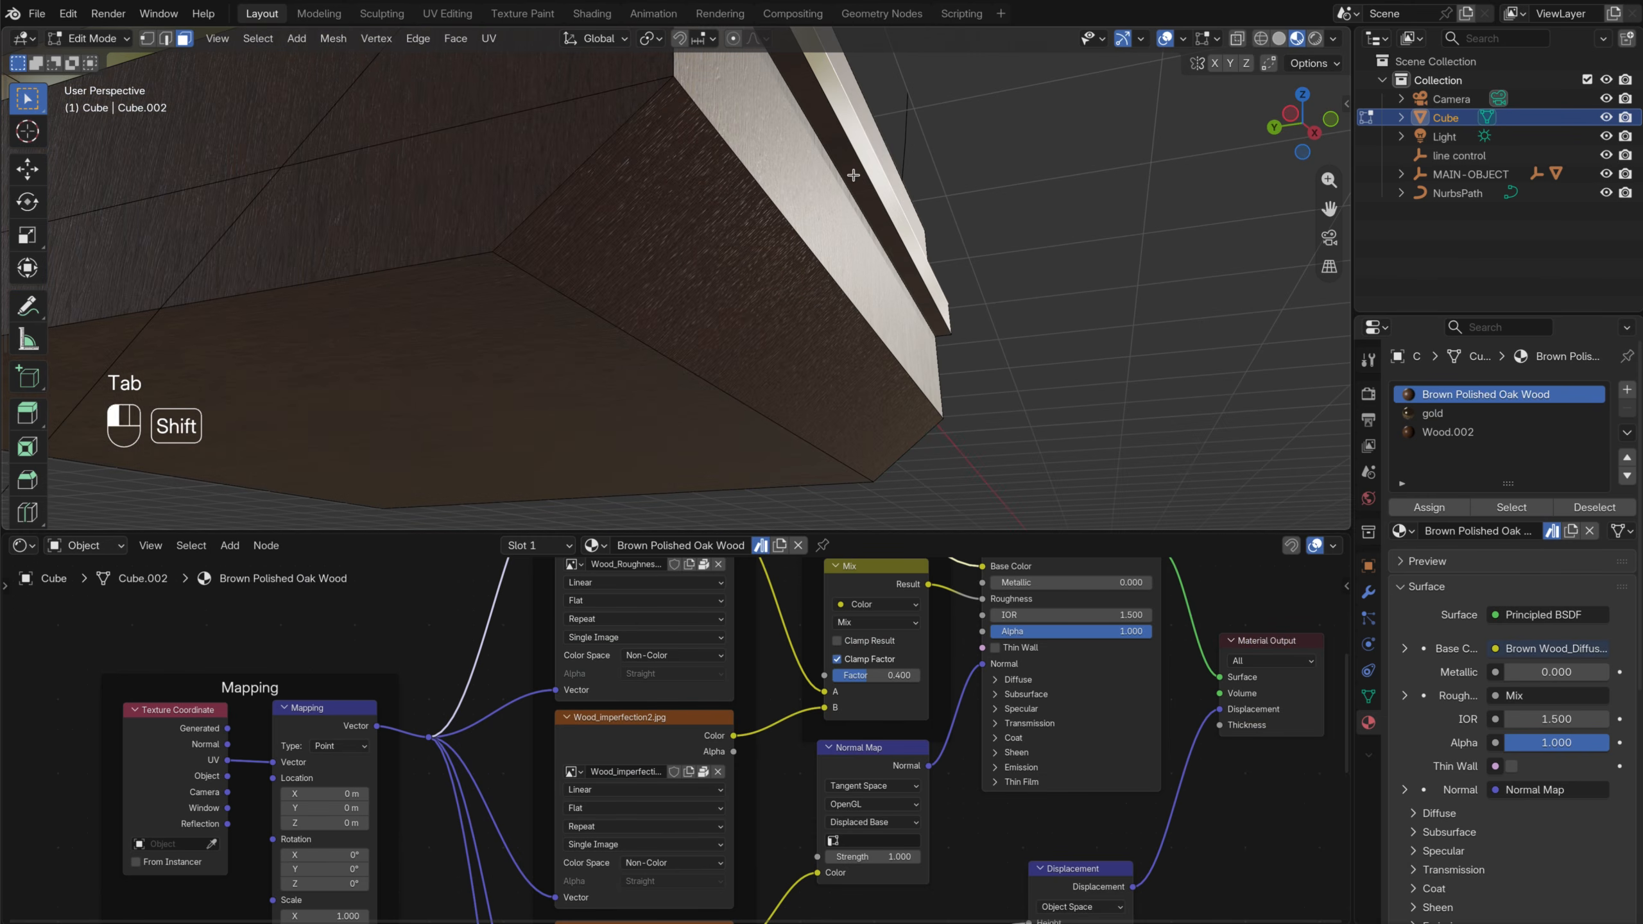
pyautogui.keyDown('shift'); pyautogui.click(853, 176); pyautogui.keyUp('shift')
pyautogui.moveTo(612, 206); pyautogui.dragTo(776, 276, button='middle')
pyautogui.keyDown('shift'); pyautogui.moveTo(776, 275); pyautogui.dragTo(574, 319, button='middle'); pyautogui.keyUp('shift')
pyautogui.scroll(-5, 532, 346)
pyautogui.keyDown('shift'); pyautogui.click(536, 373); pyautogui.keyUp('shift')
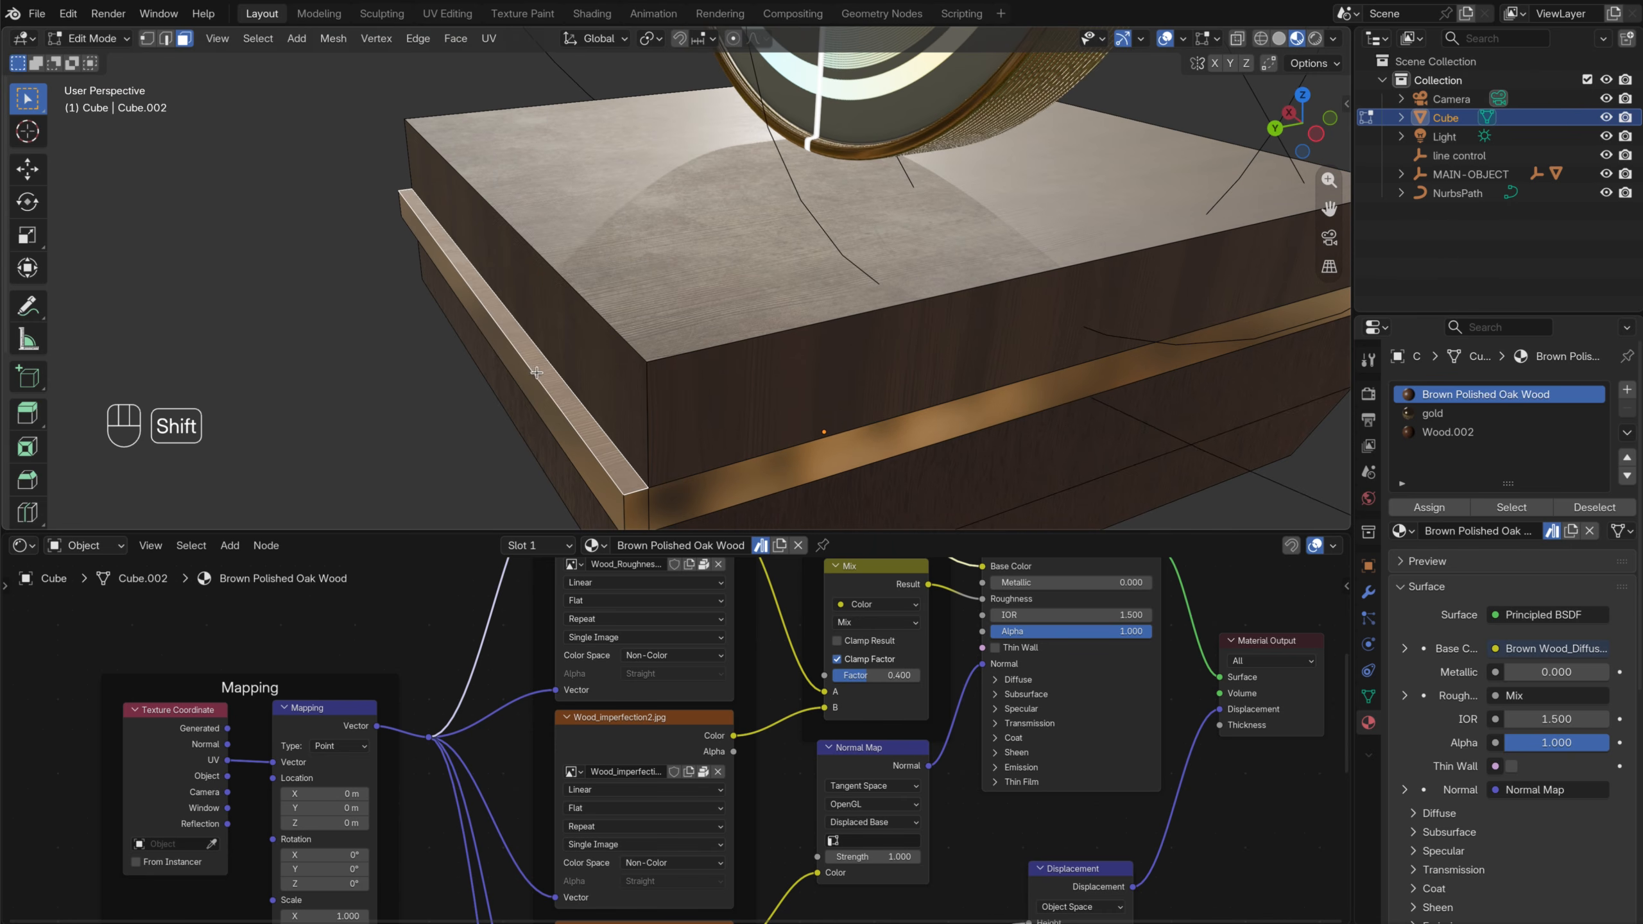
pyautogui.moveTo(537, 373); pyautogui.dragTo(465, 137, button='middle')
pyautogui.keyDown('shift'); pyautogui.click(459, 131); pyautogui.keyUp('shift')
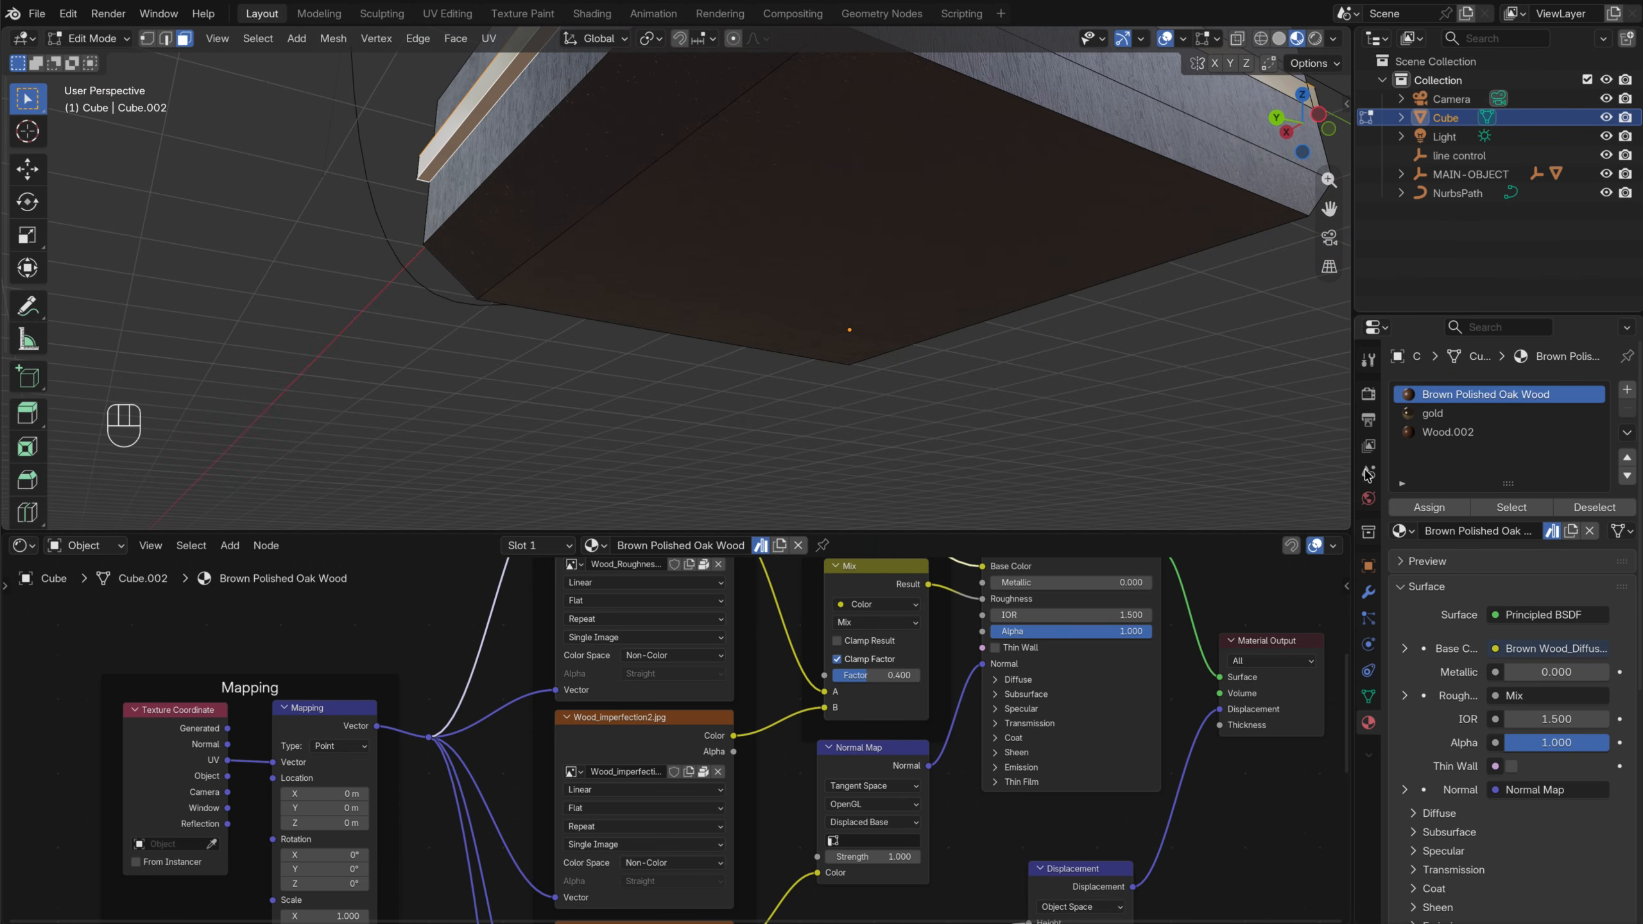
pyautogui.click(1432, 413)
pyautogui.click(1429, 507)
pyautogui.moveTo(622, 279); pyautogui.dragTo(680, 280, button='middle')
pyautogui.press('Tab')
pyautogui.scroll(-5, 909, 266)
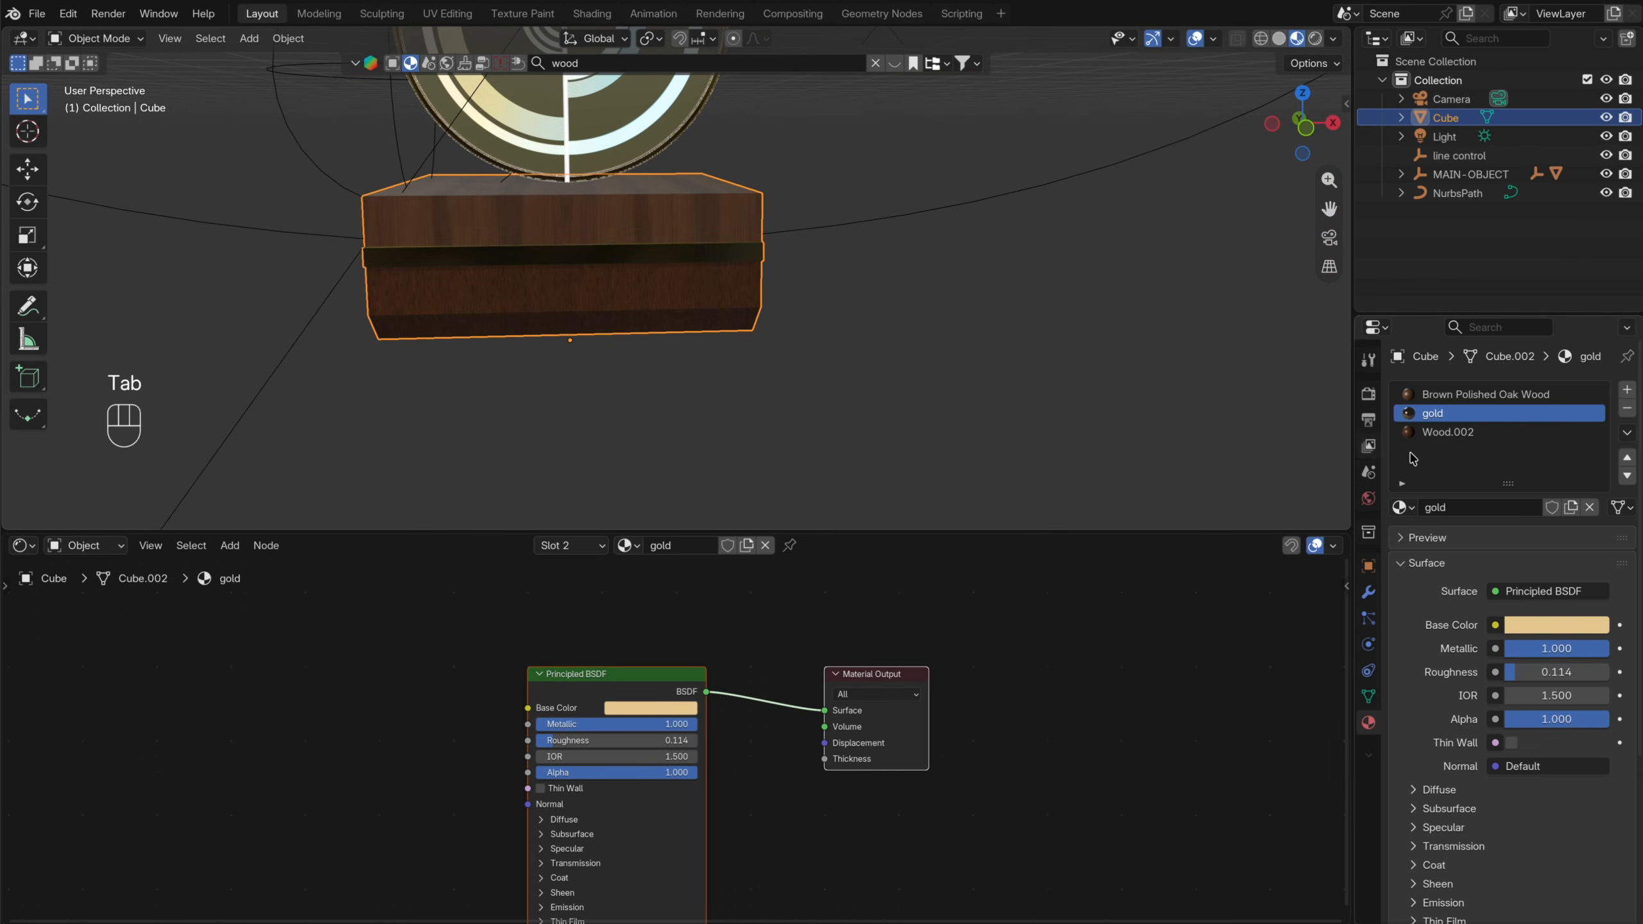
# Add a Bevel modifier to the wooden base with 3 segments and an amount of 0.02 m
pyautogui.click(1368, 592)
pyautogui.click(1449, 391)
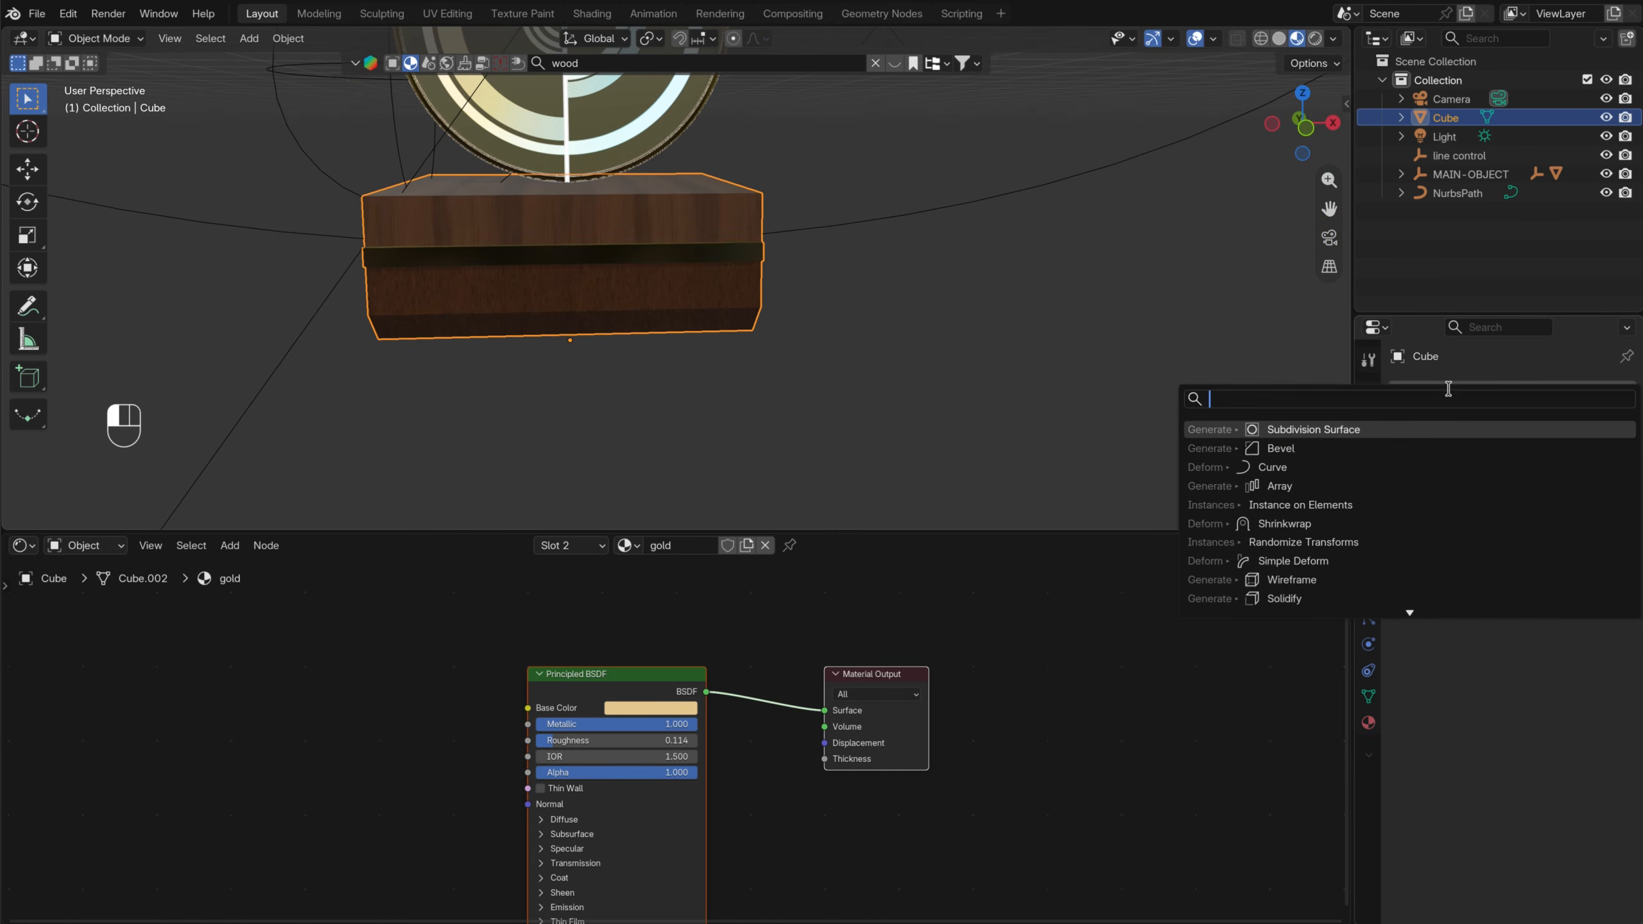
pyautogui.click(1313, 446)
pyautogui.keyDown('shift'); pyautogui.moveTo(746, 269); pyautogui.dragTo(804, 345, button='middle'); pyautogui.keyUp('shift')
pyautogui.scroll(4, 799, 350)
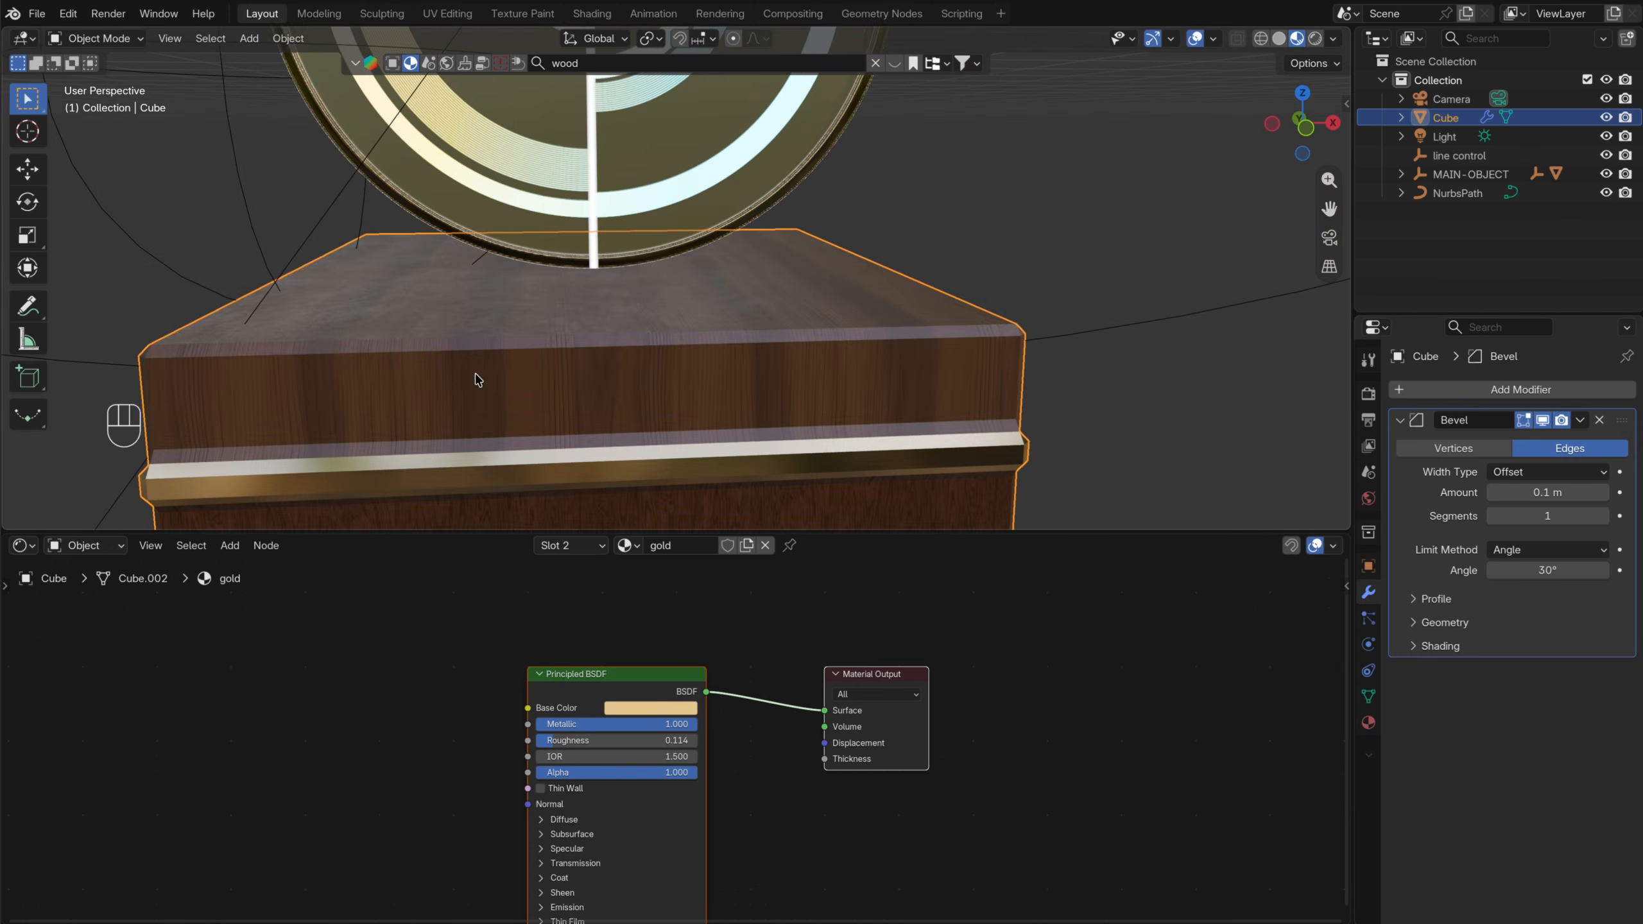
pyautogui.keyDown('shift'); pyautogui.moveTo(477, 378); pyautogui.dragTo(809, 363, button='middle'); pyautogui.keyUp('shift')
pyautogui.click(1604, 517)
pyautogui.click(1604, 517)
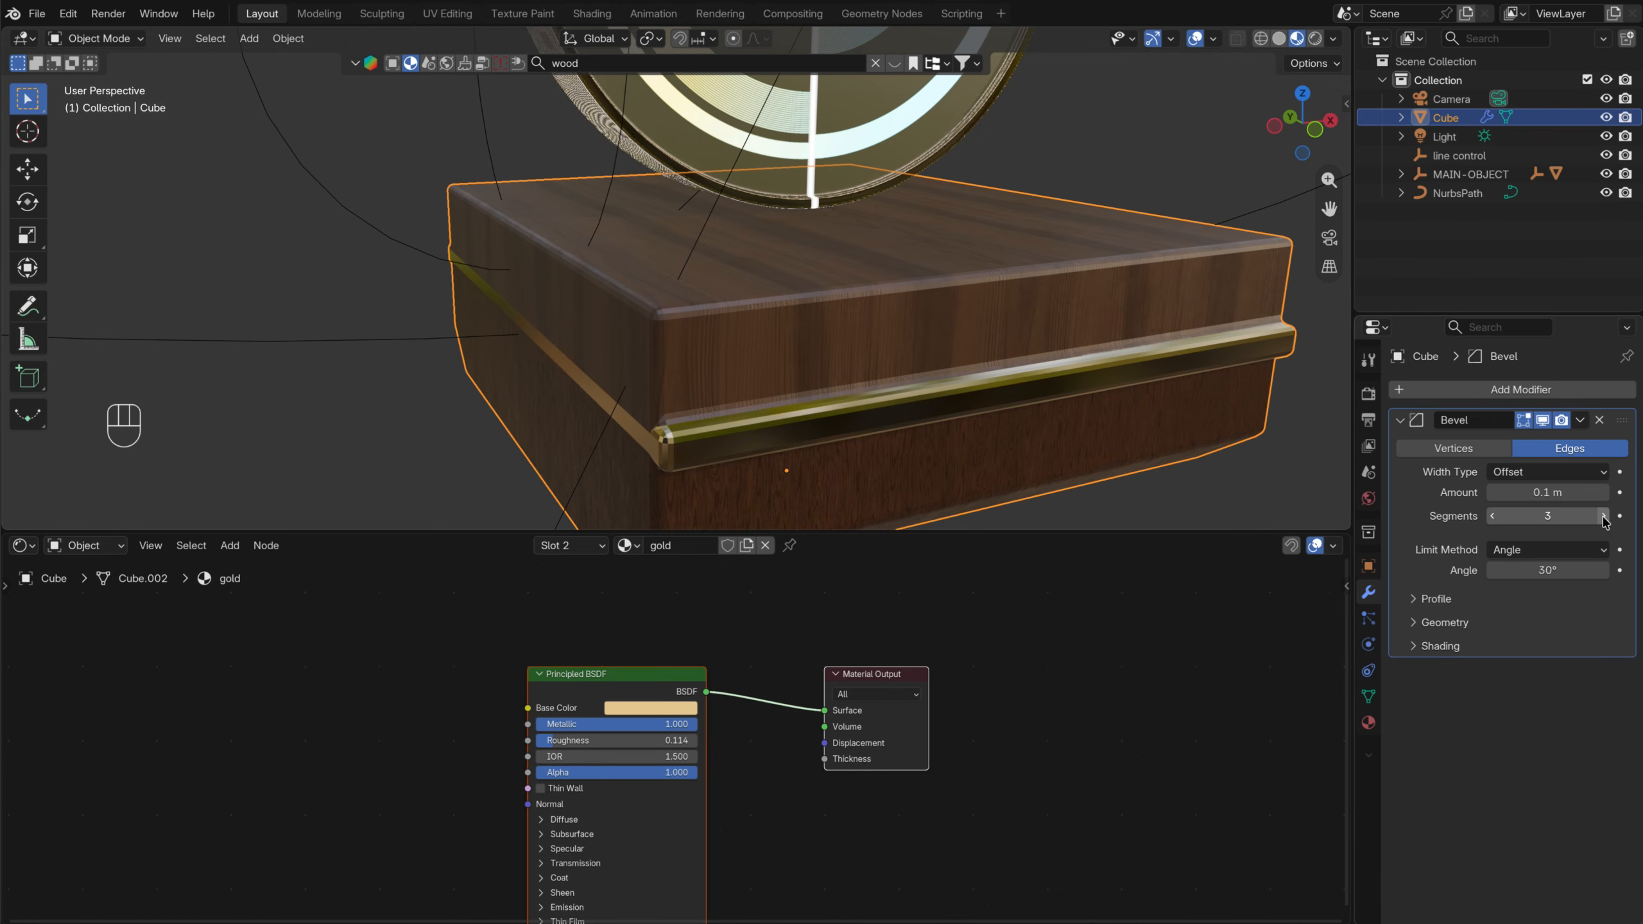
pyautogui.moveTo(1491, 493)
pyautogui.mouseDown()
pyautogui.moveTo(1459, 493)
pyautogui.moveTo(1495, 502)
pyautogui.mouseUp()
pyautogui.click(1560, 393)
pyautogui.click(1558, 387)
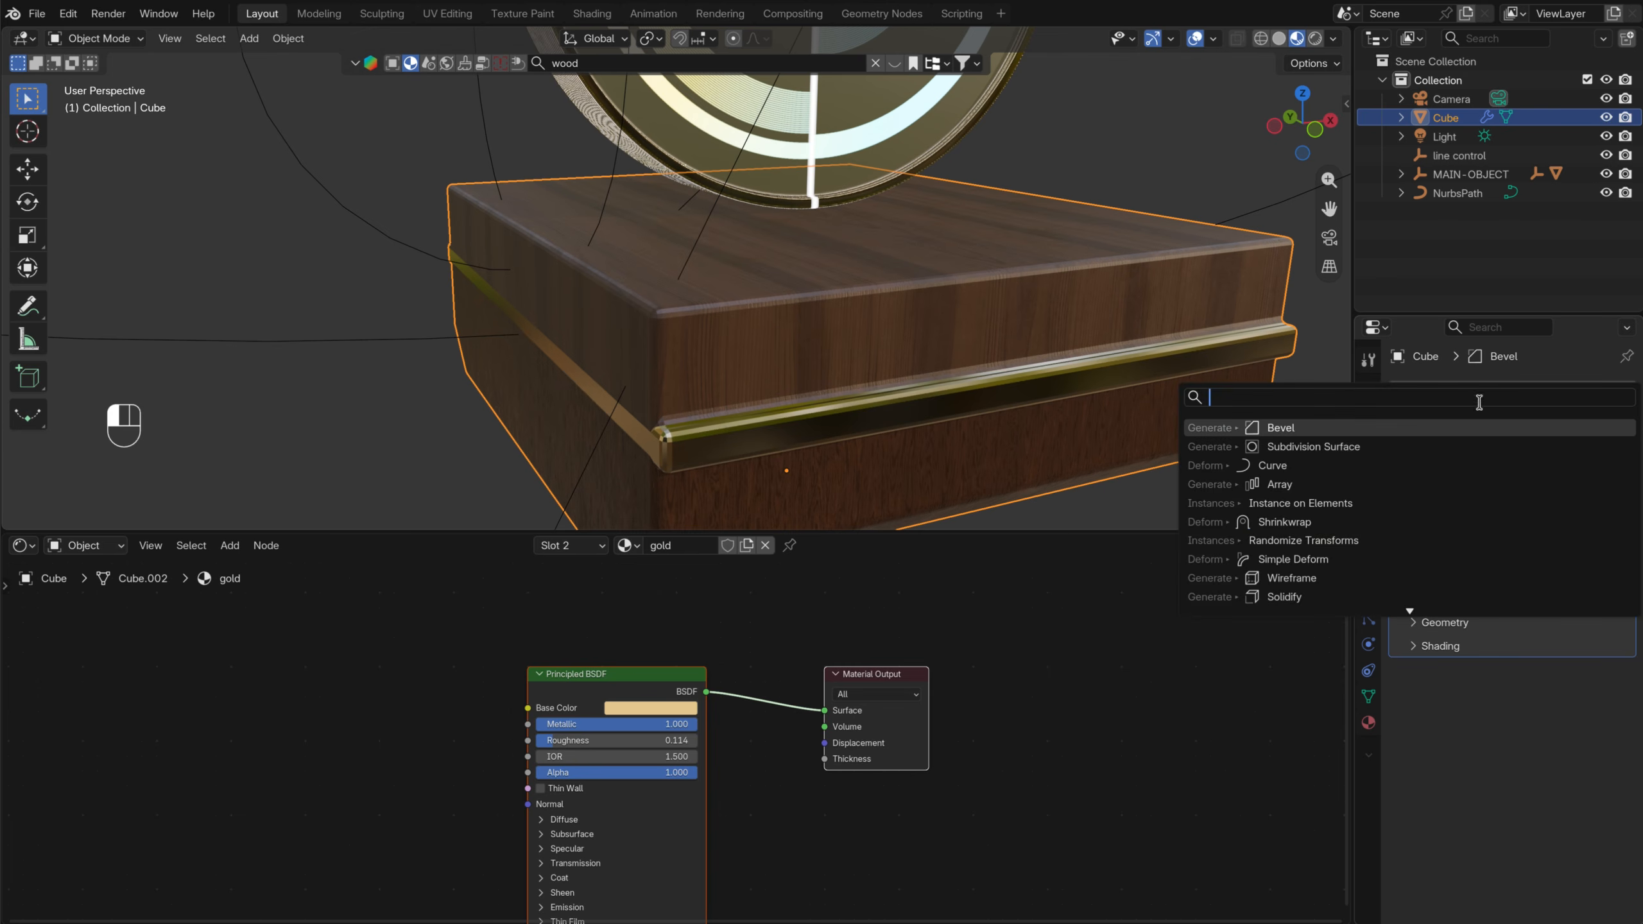
pyautogui.press('Return')
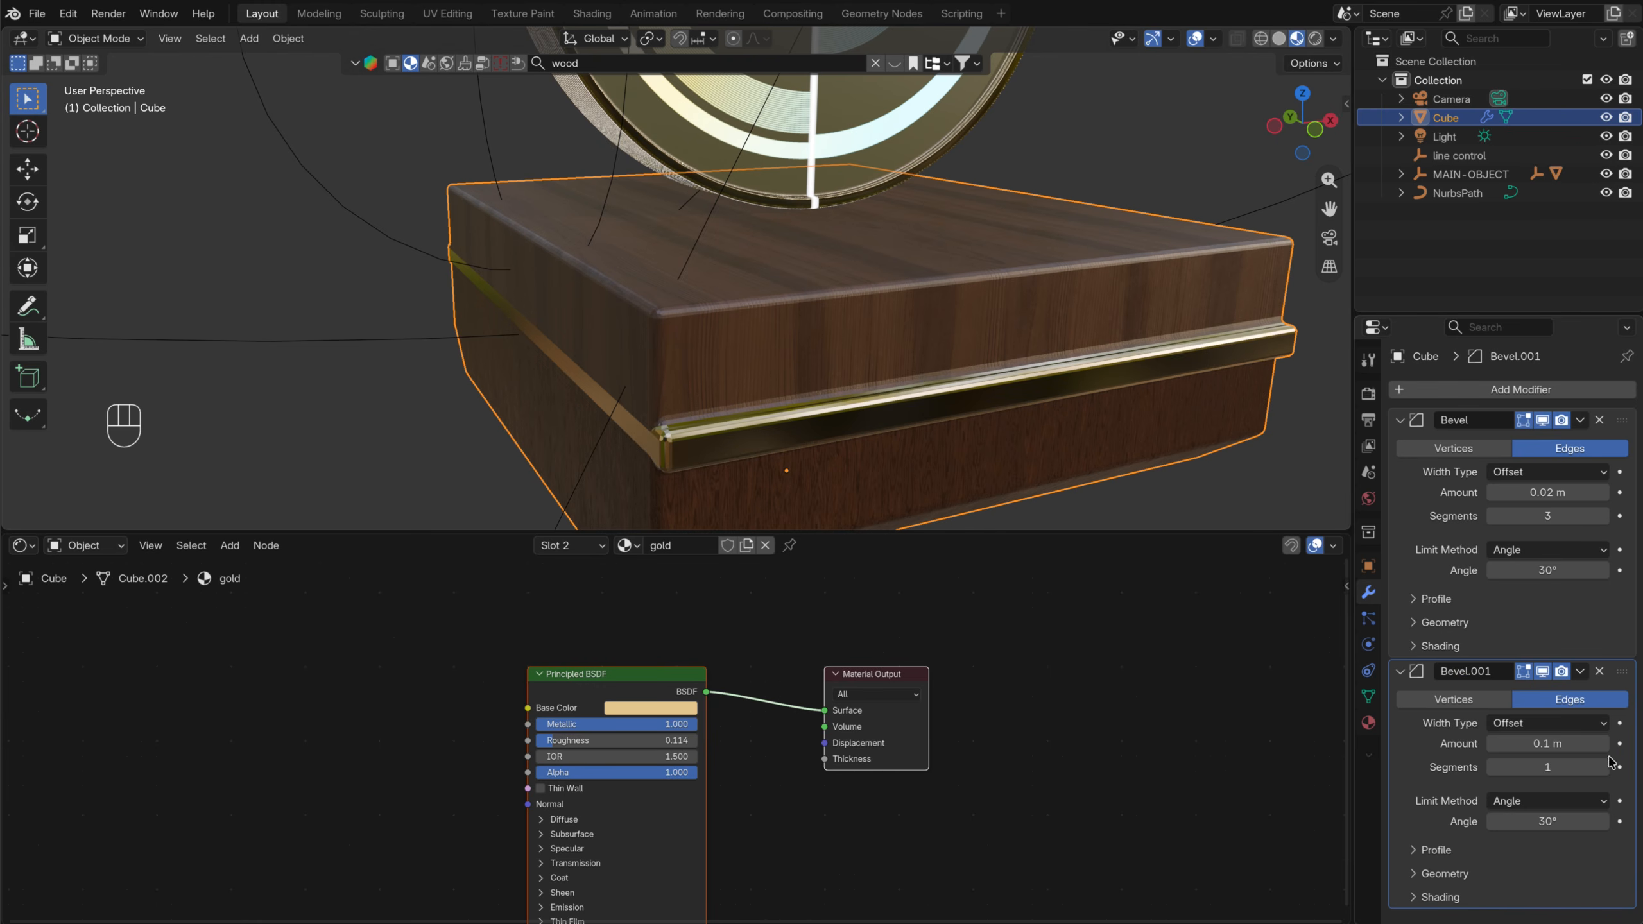
pyautogui.click(1600, 671)
# Add a Subdivision Surface modifier to the base with a viewport level of 2
pyautogui.click(1513, 389)
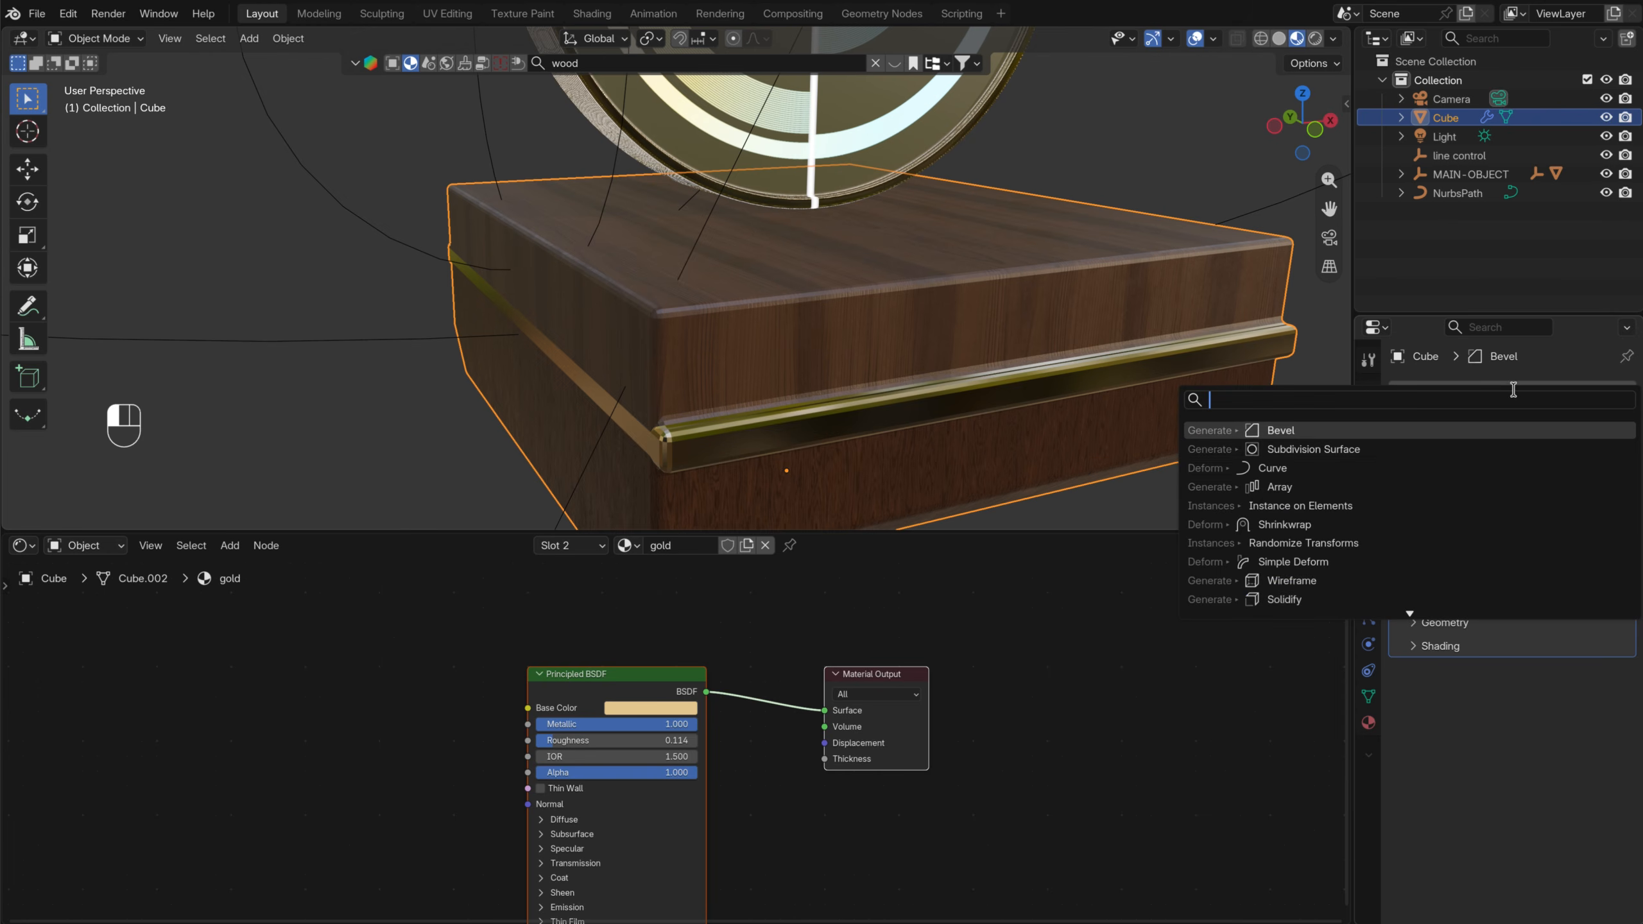
pyautogui.click(1277, 451)
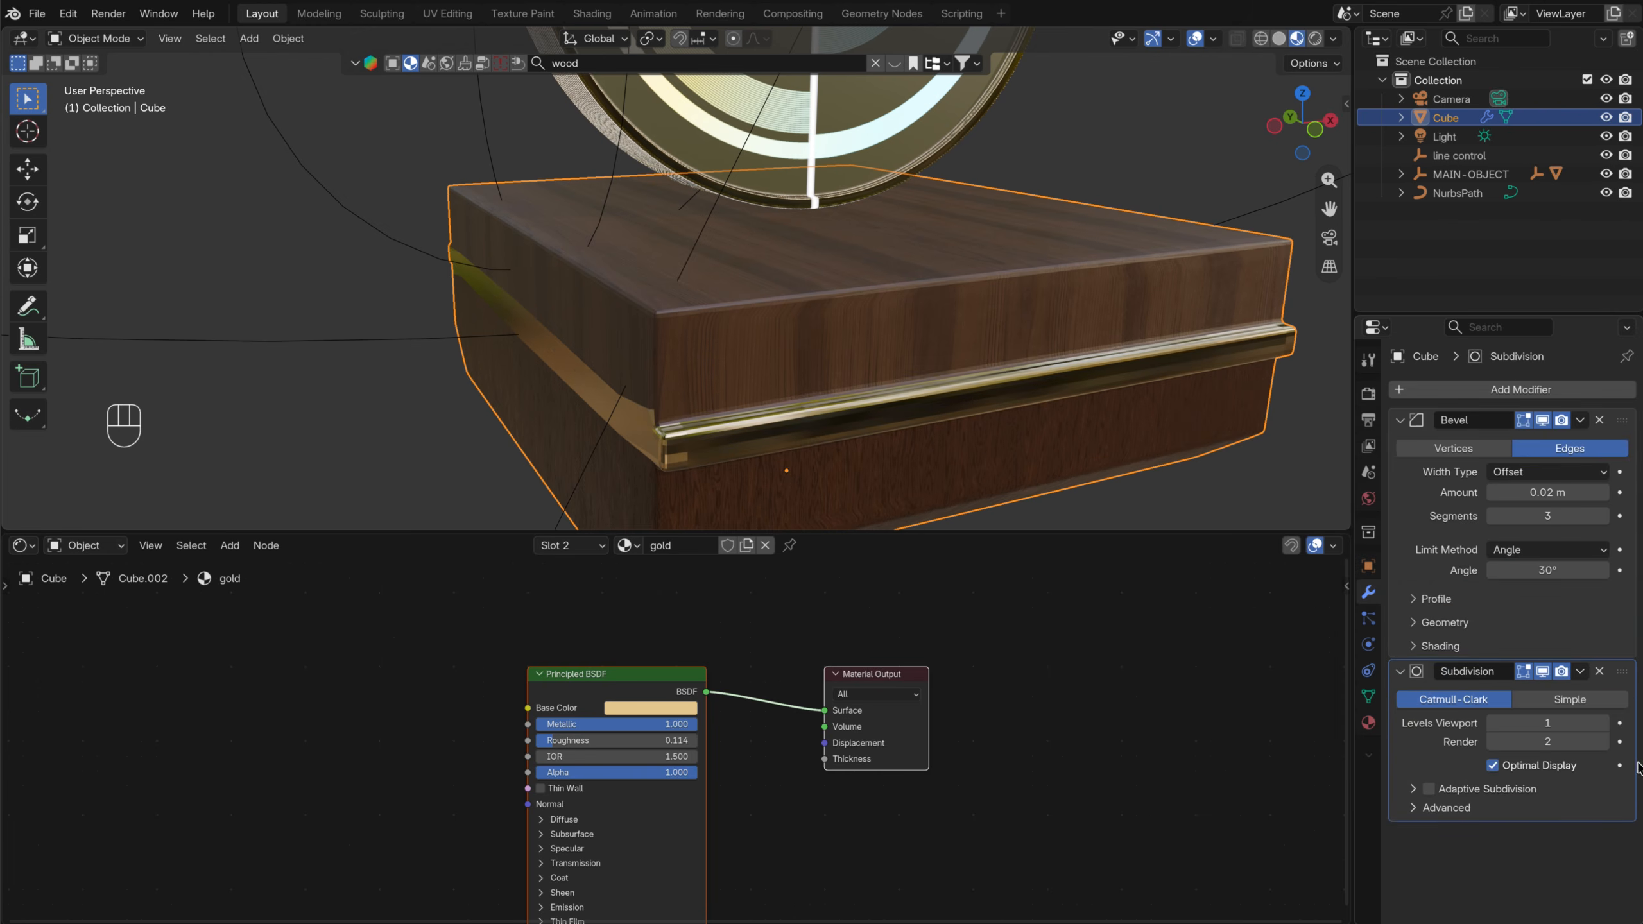
pyautogui.click(1604, 724)
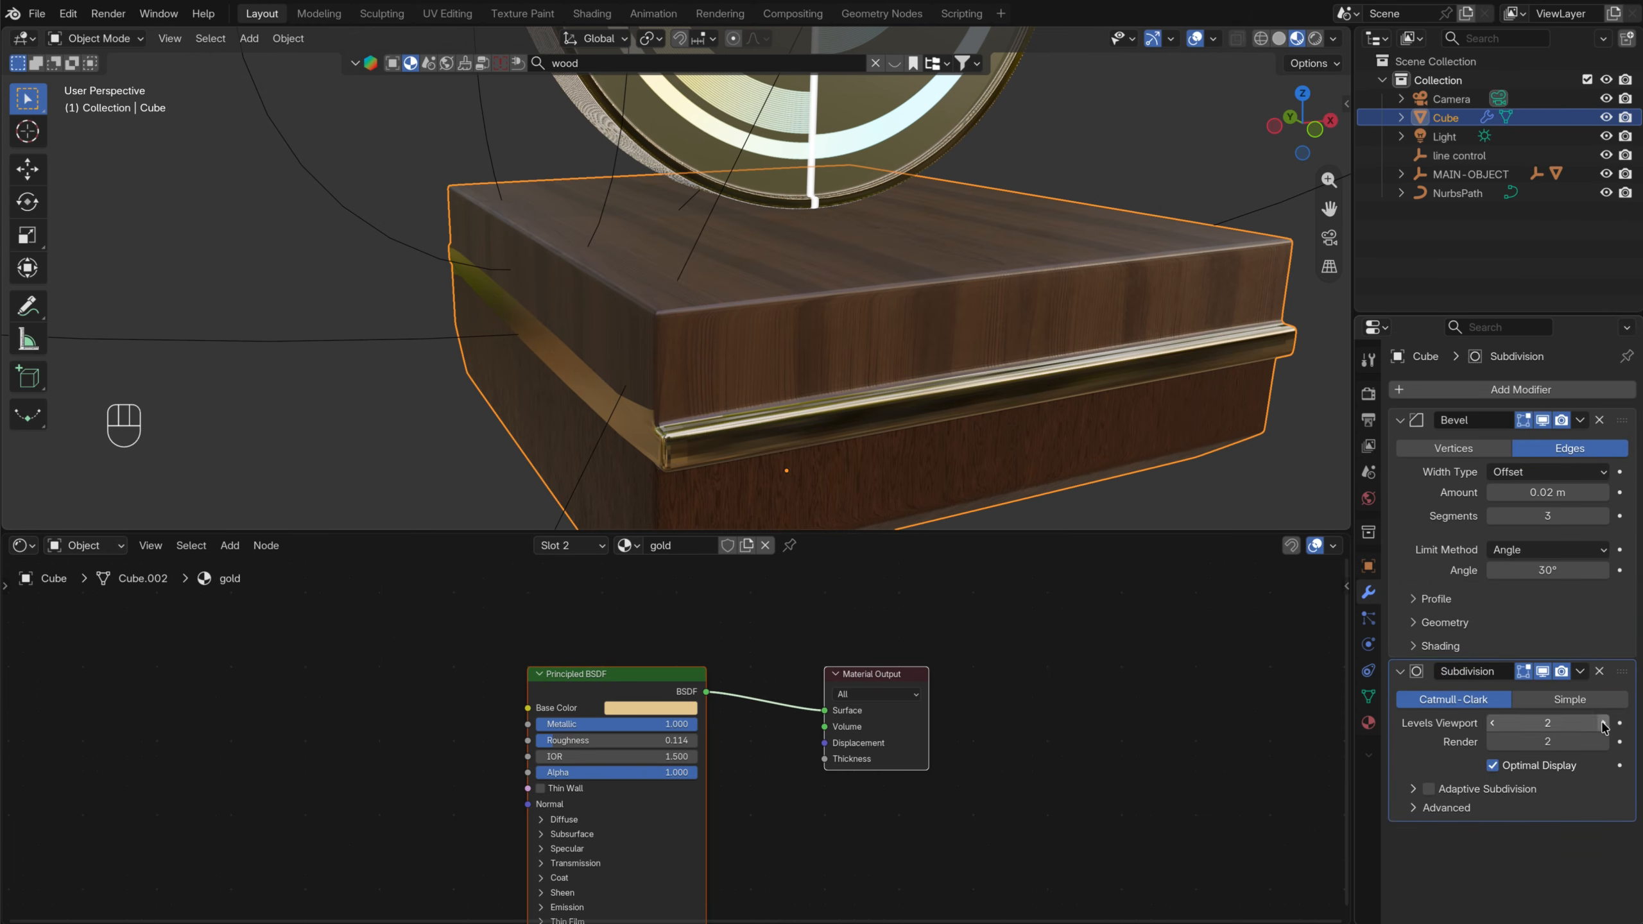
# Apply the base's object transform and shade it with Shade Auto Smooth
pyautogui.press('super+a')
pyautogui.click(932, 311)
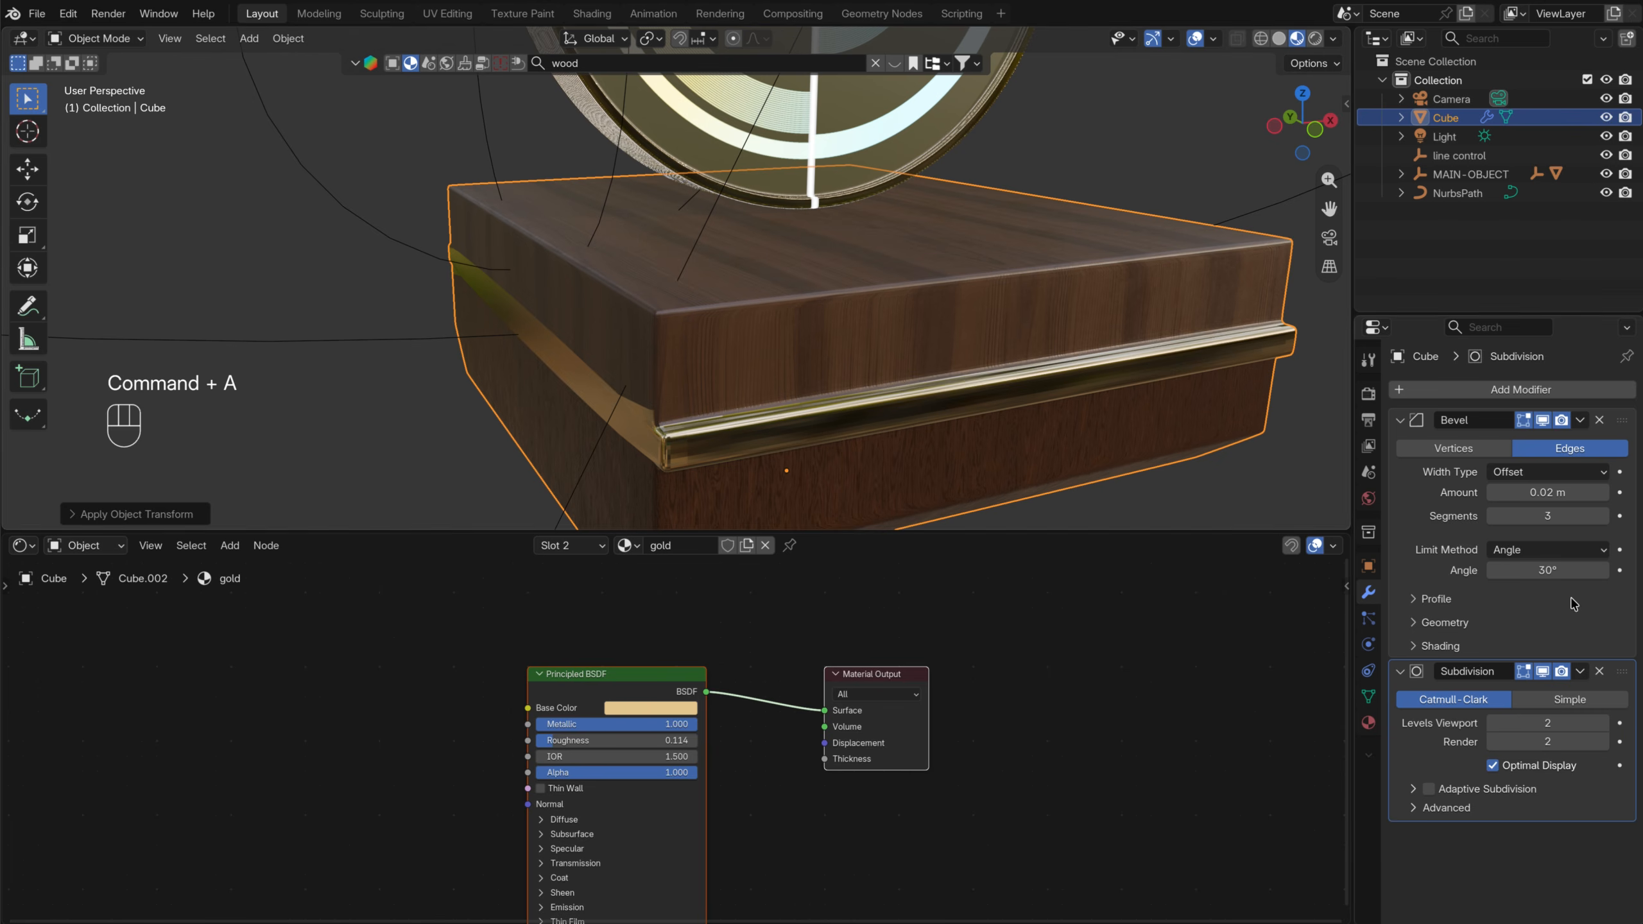
pyautogui.rightClick(934, 326)
pyautogui.click(884, 327)
pyautogui.scroll(-4, 713, 358)
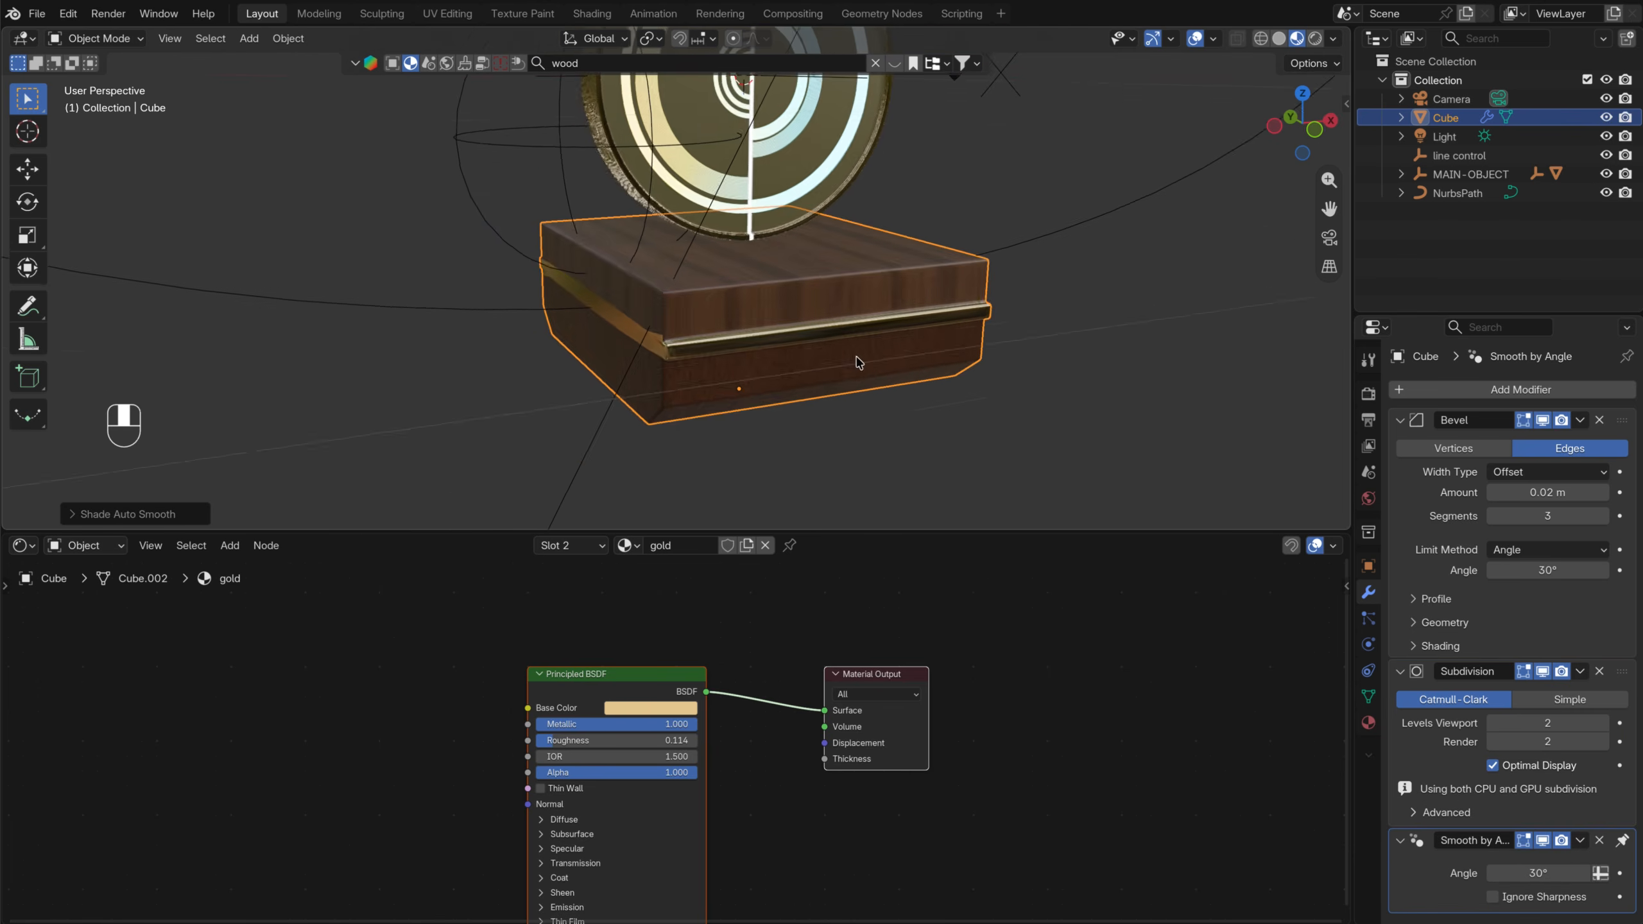
# Scale the base's entire mesh by 8 along the X axis in Edit Mode
pyautogui.moveTo(983, 332); pyautogui.dragTo(964, 249, button='middle')
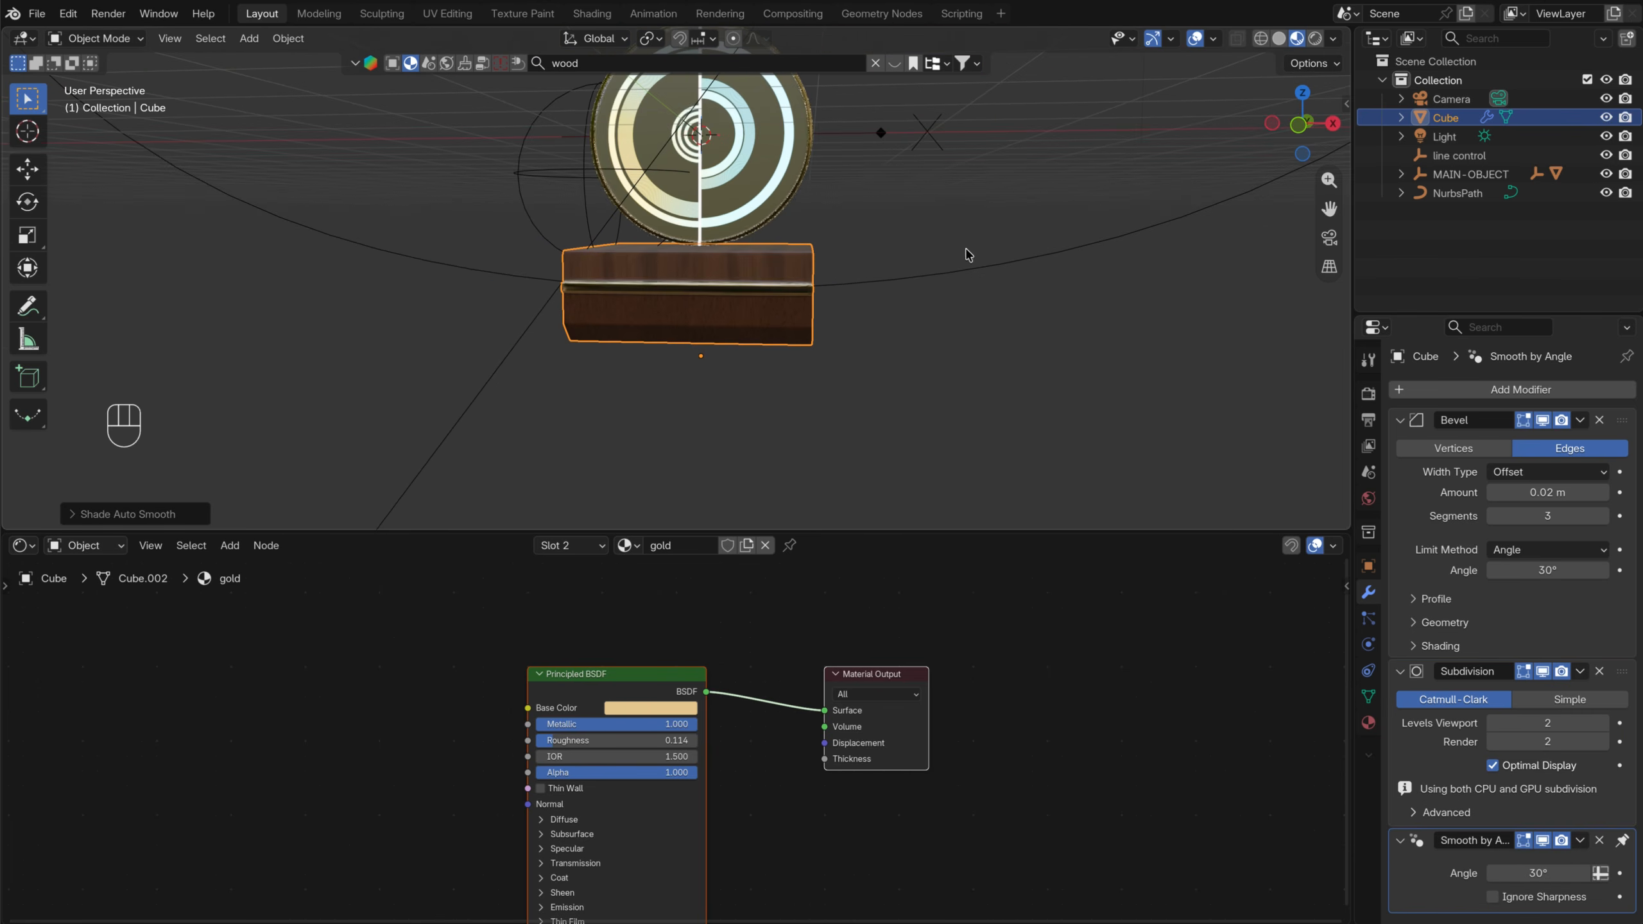
pyautogui.click(1301, 128)
pyautogui.moveTo(796, 323); pyautogui.dragTo(814, 304, button='middle')
pyautogui.press('Tab')
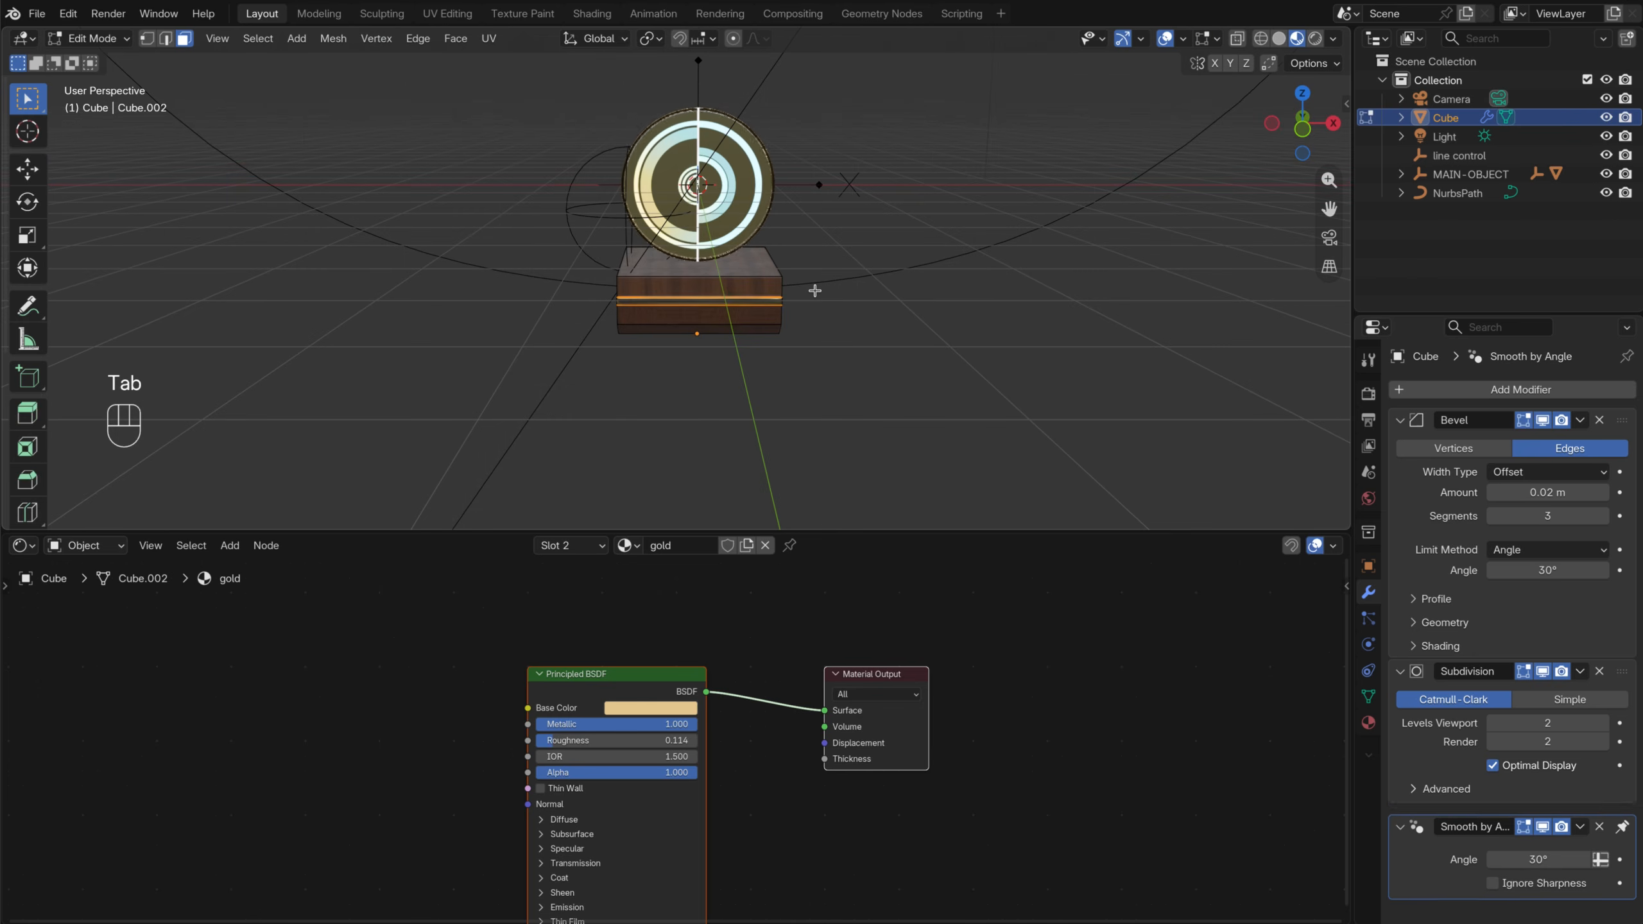
pyautogui.press('a')
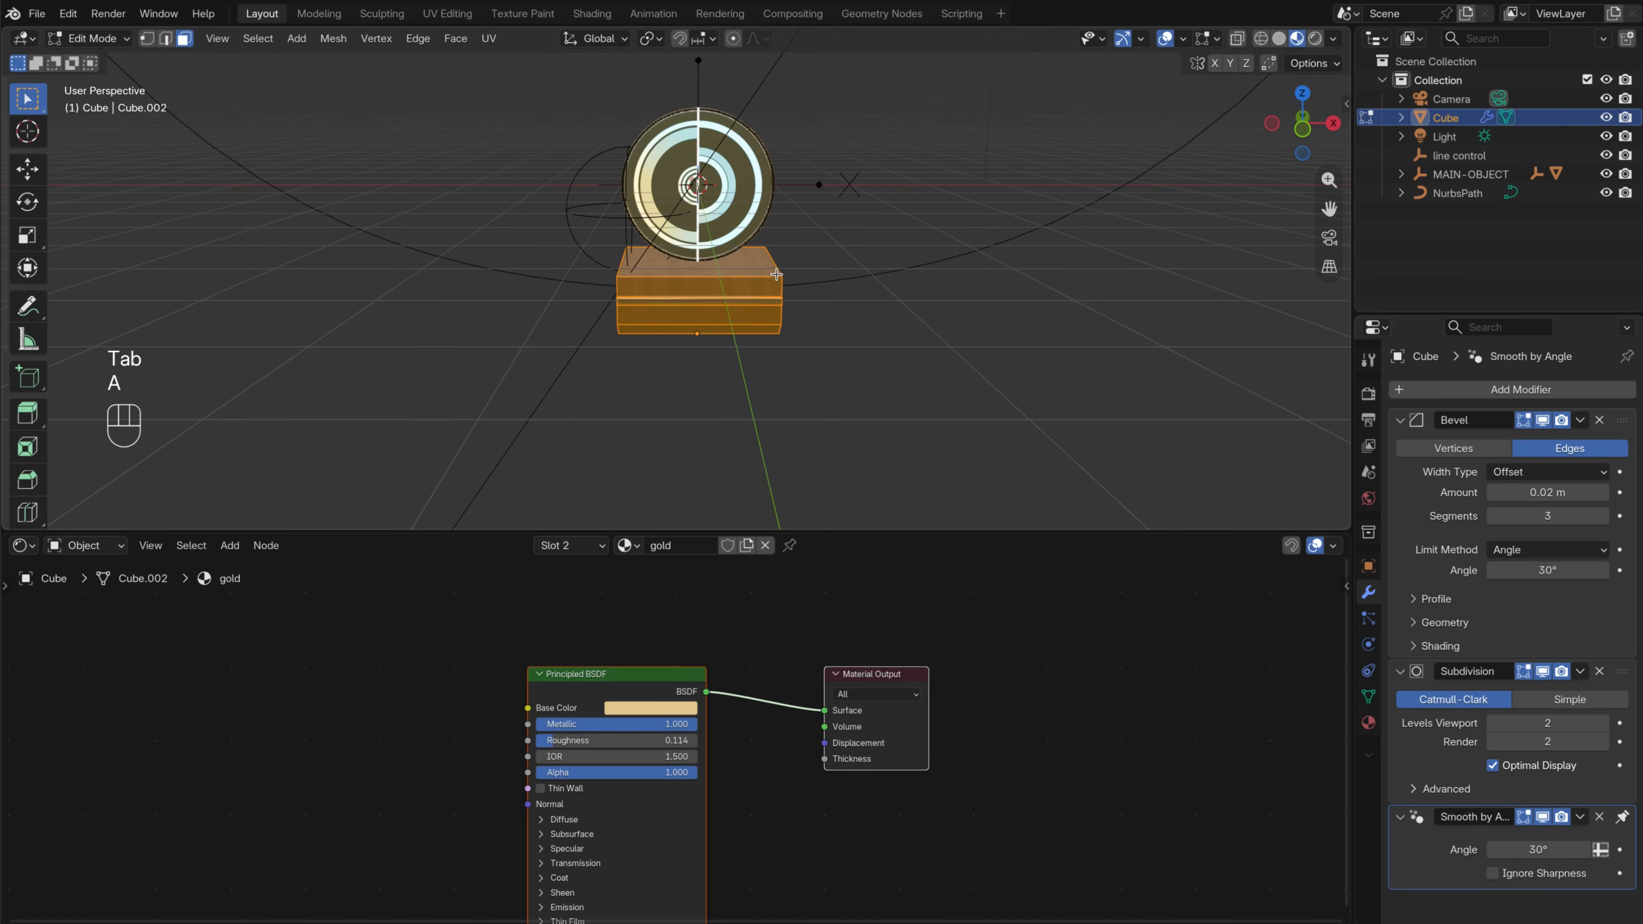
pyautogui.press('s')
pyautogui.press('x')
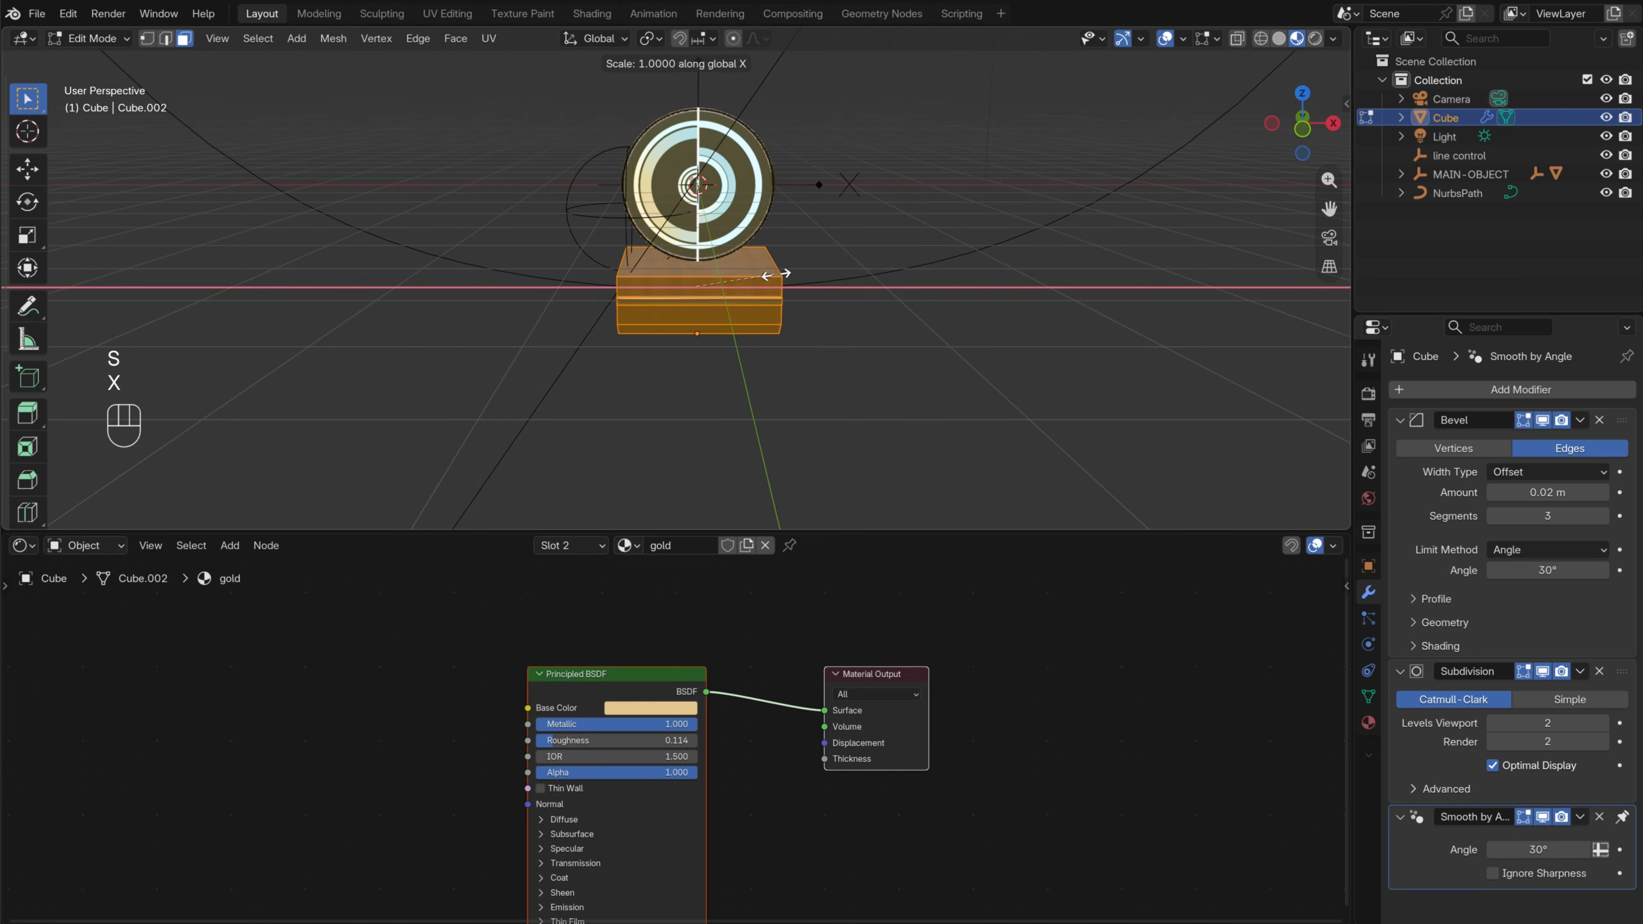
pyautogui.press('KP_8')
pyautogui.press('KP_Enter')
pyautogui.scroll(-3, 740, 211)
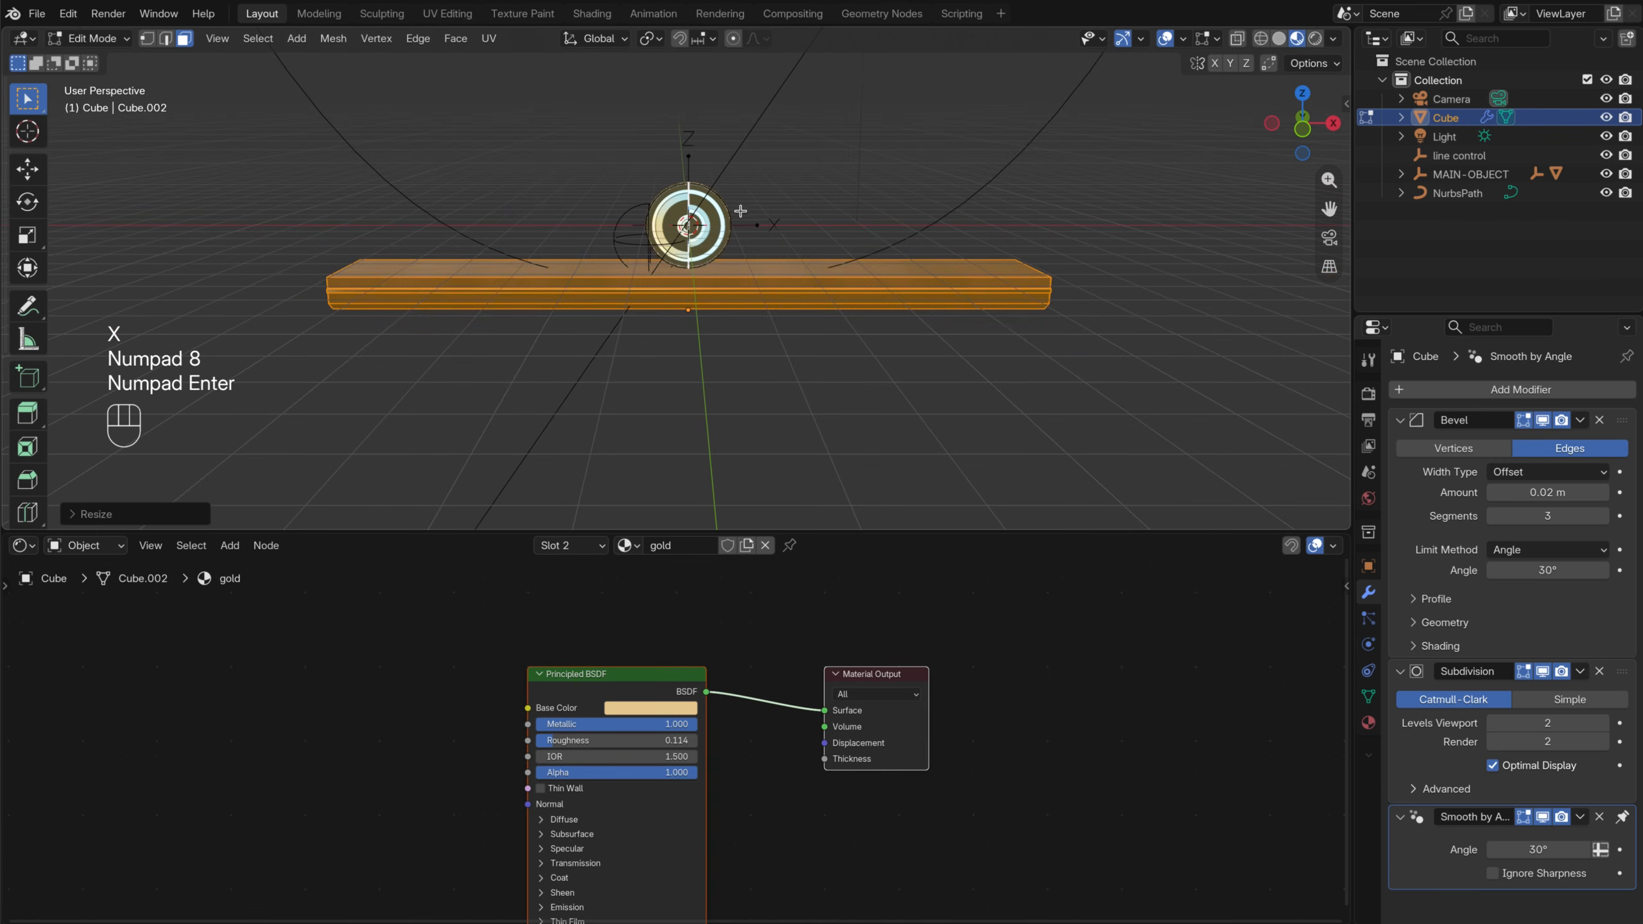
# Apply the scale of the stretched base in Object Mode
pyautogui.press('Tab')
pyautogui.press('super+a')
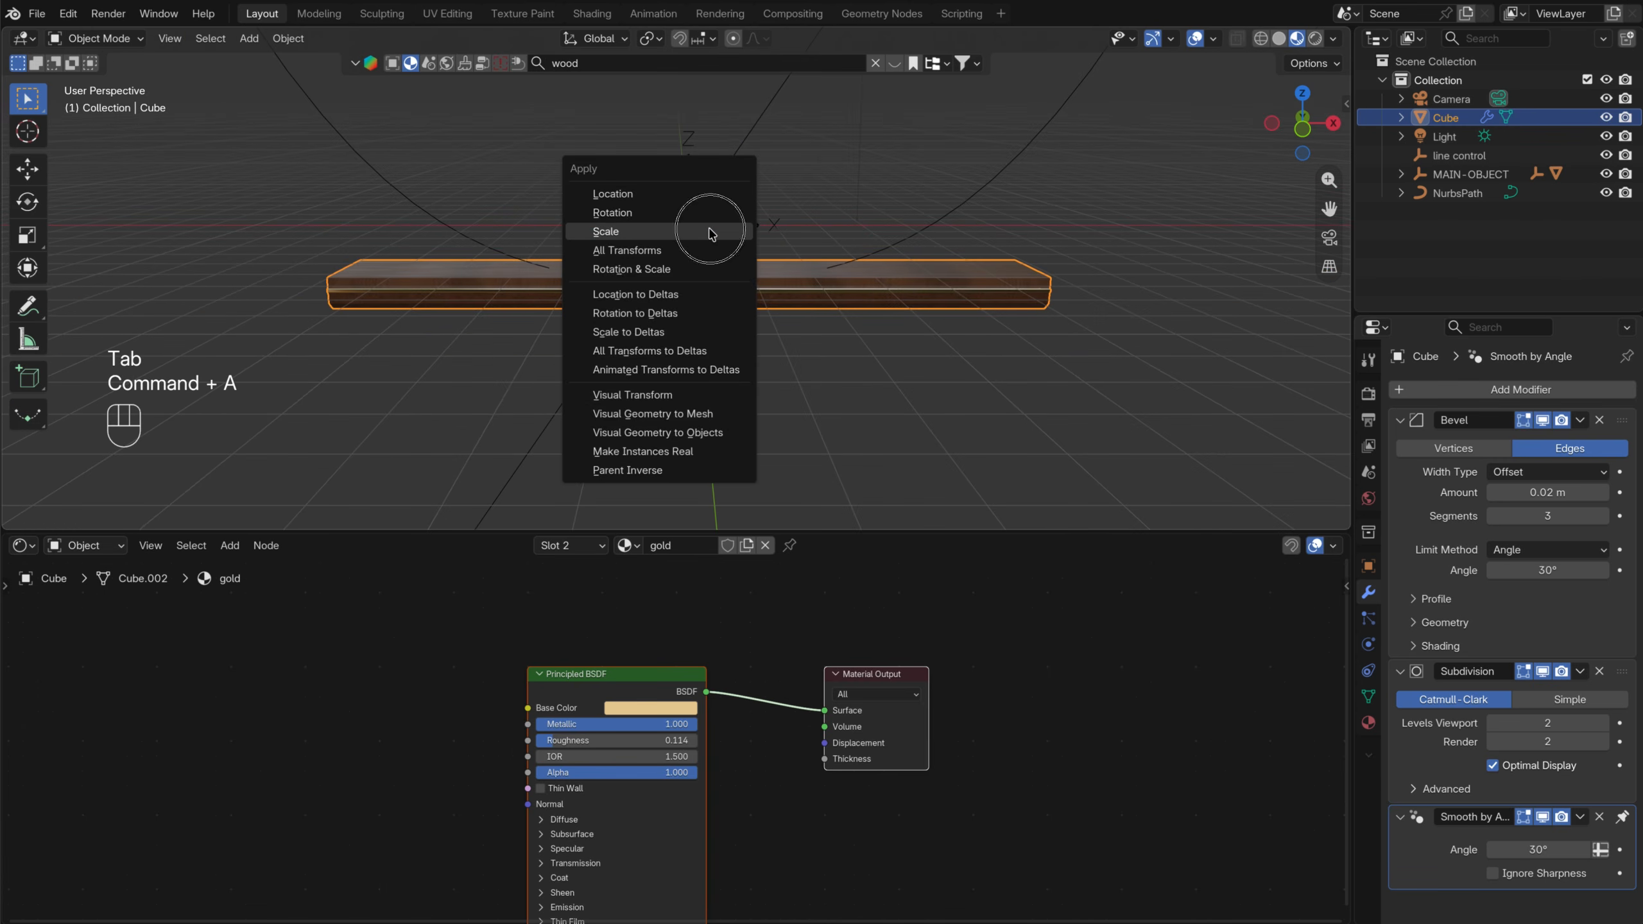
pyautogui.click(647, 228)
# Add 54 evenly spaced loop cuts across the base's length without sliding them, and return to Object Mode
pyautogui.keyDown('shift'); pyautogui.moveTo(527, 248); pyautogui.dragTo(524, 273, button='middle'); pyautogui.keyUp('shift')
pyautogui.press('Tab')
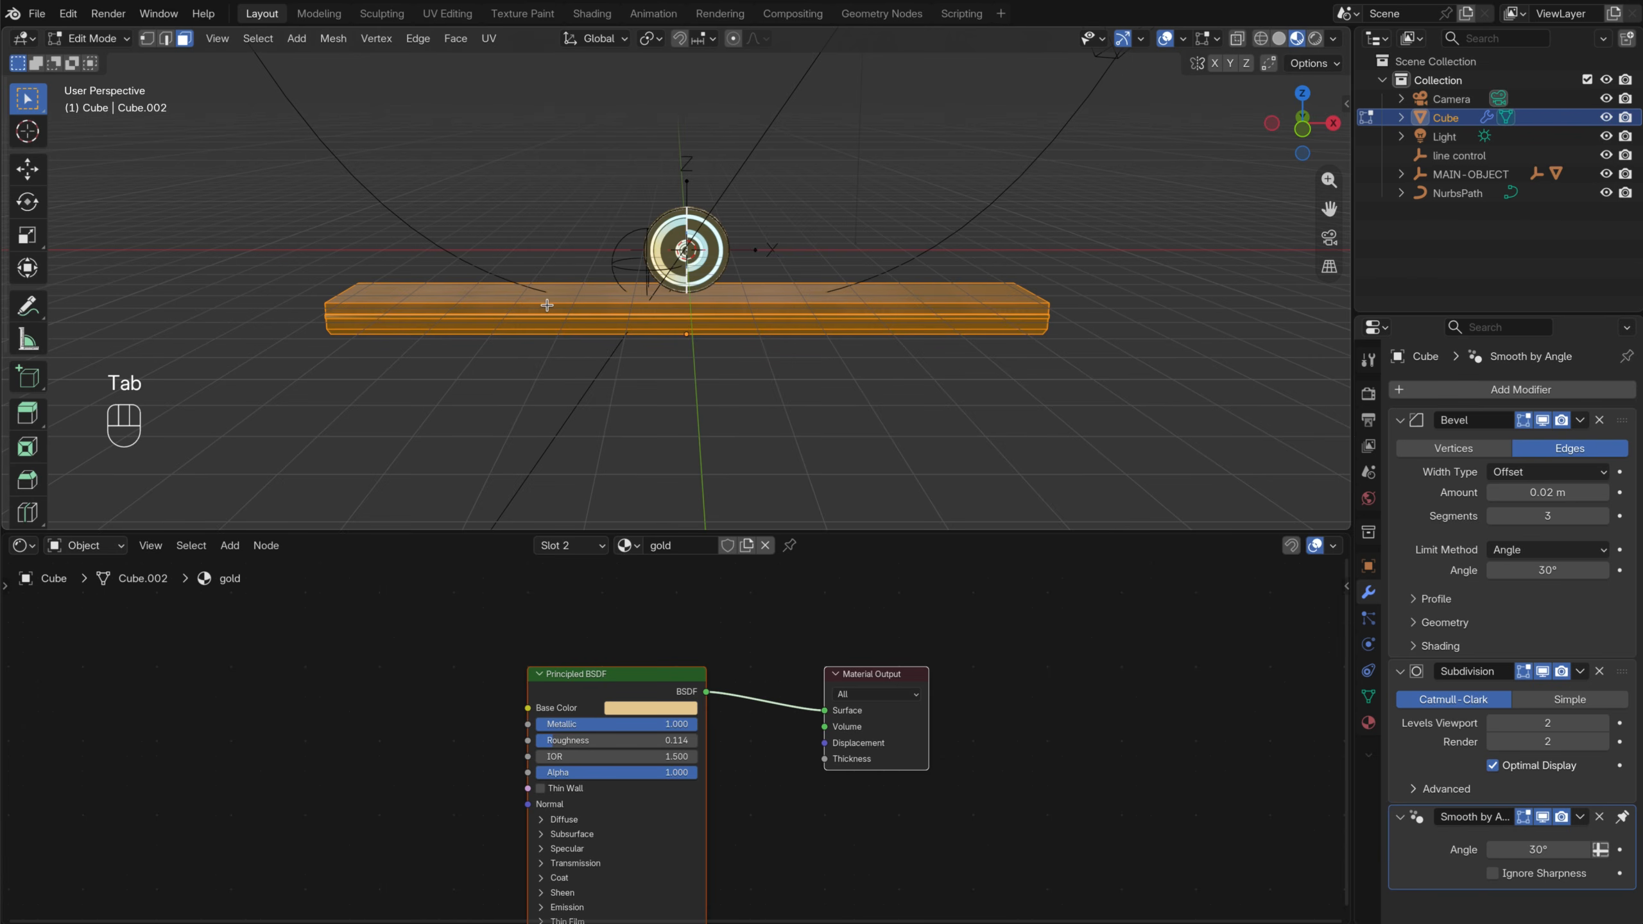
pyautogui.press('super+r')
pyautogui.scroll(20, 679, 310)
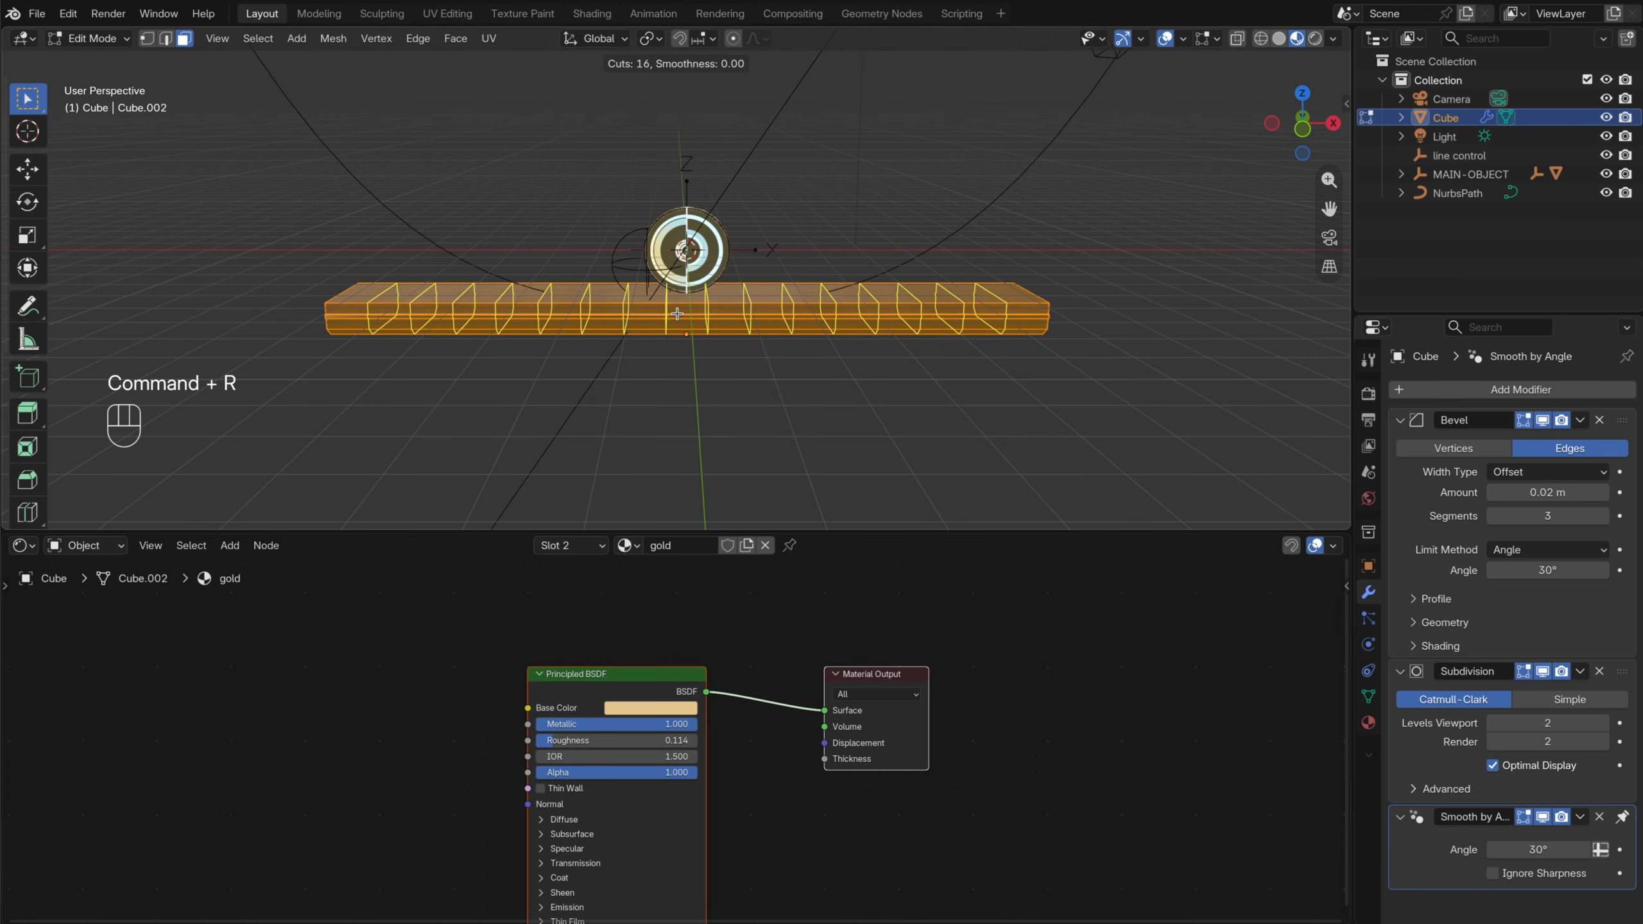
pyautogui.scroll(10, 678, 316)
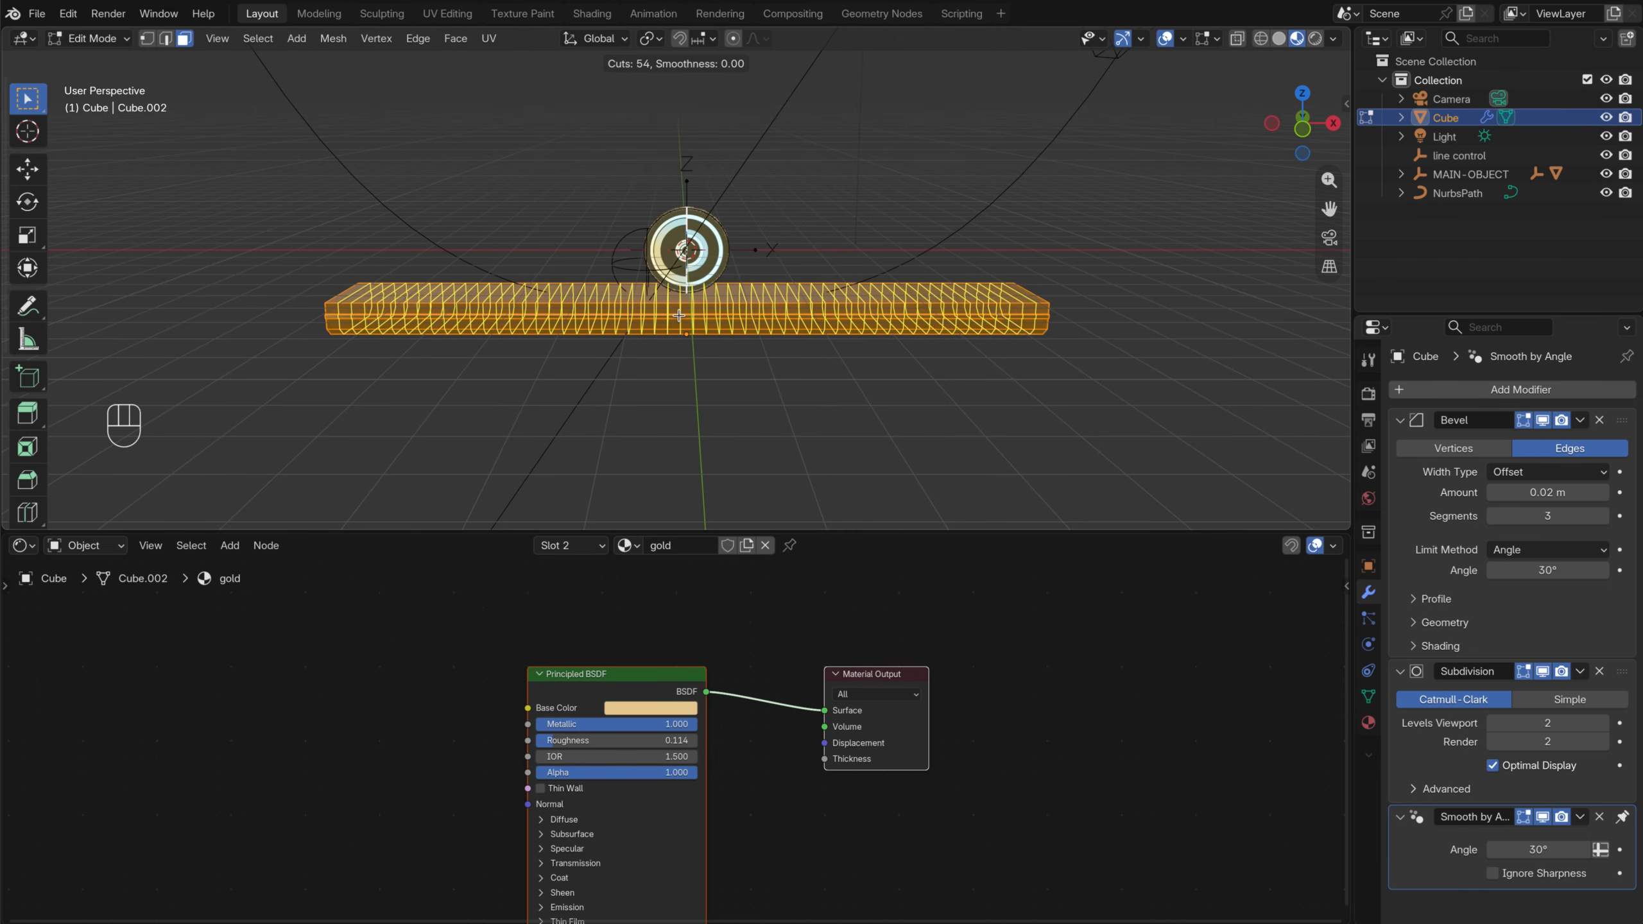
pyautogui.click(679, 316)
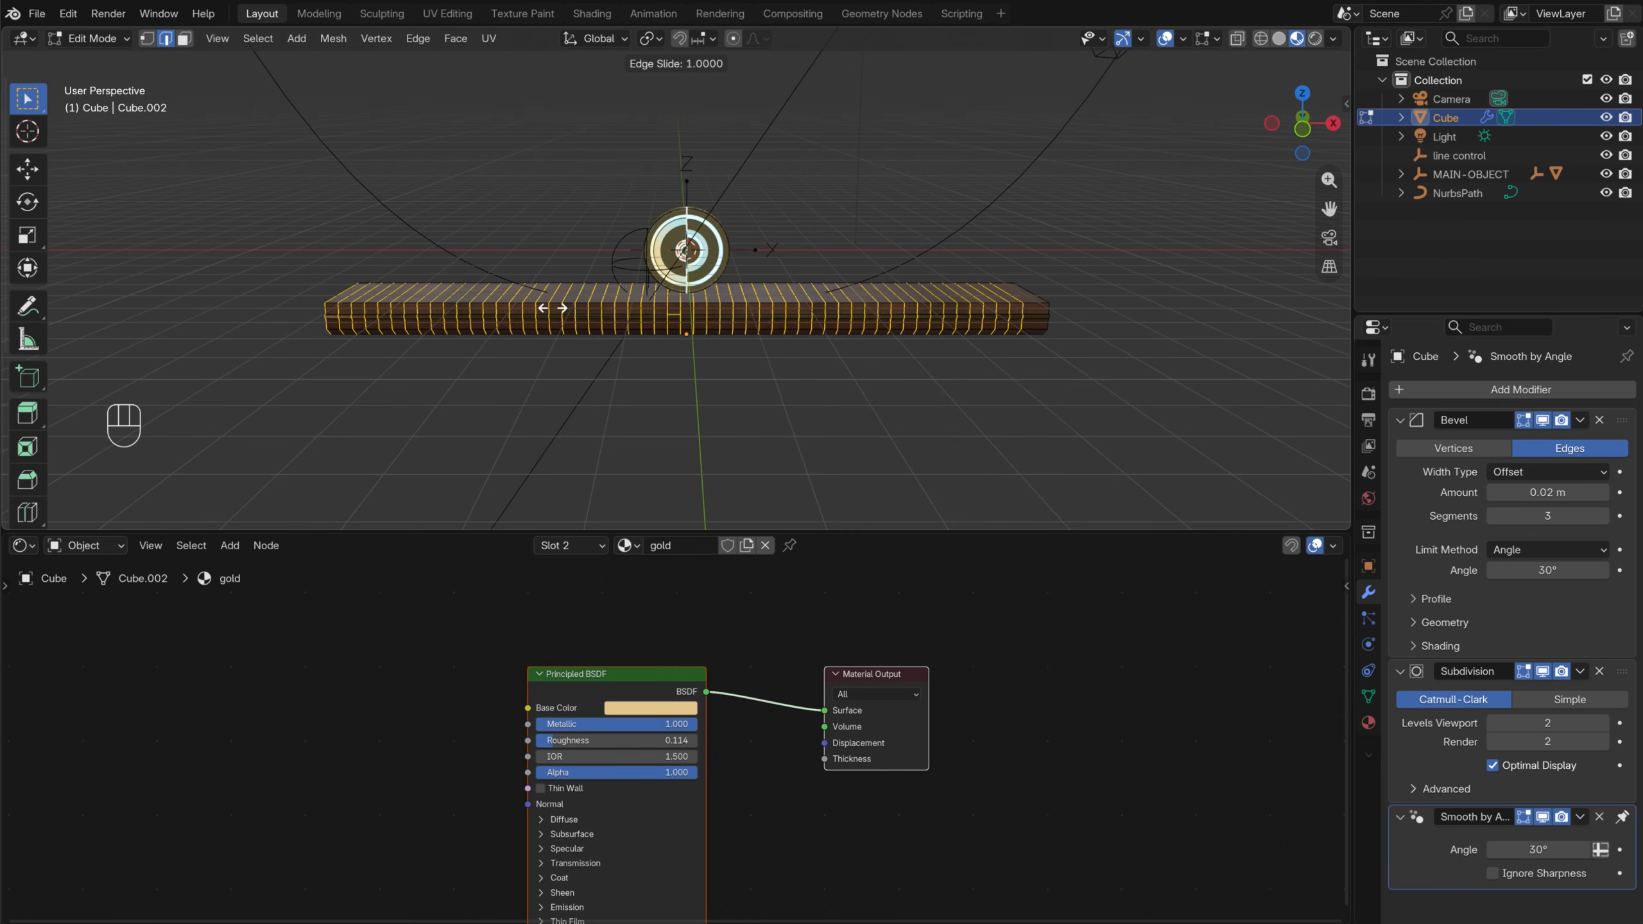
pyautogui.press('Escape')
pyautogui.click(623, 316)
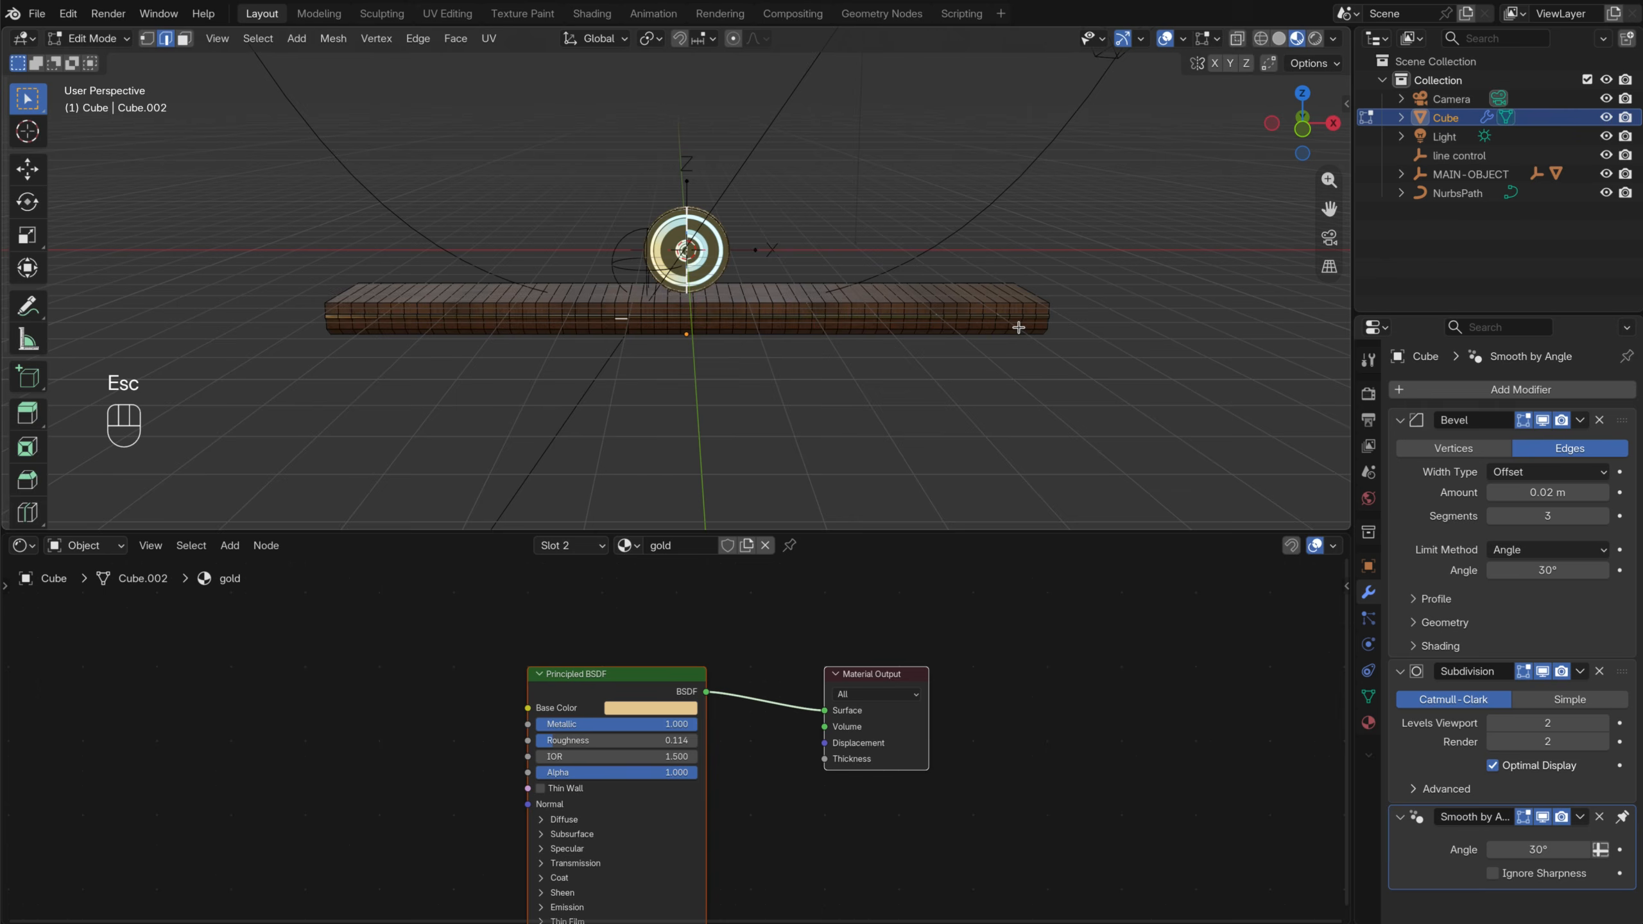
pyautogui.press('Tab')
# Add a Curve modifier to the base with NurbsPath as its curve object
pyautogui.click(1409, 419)
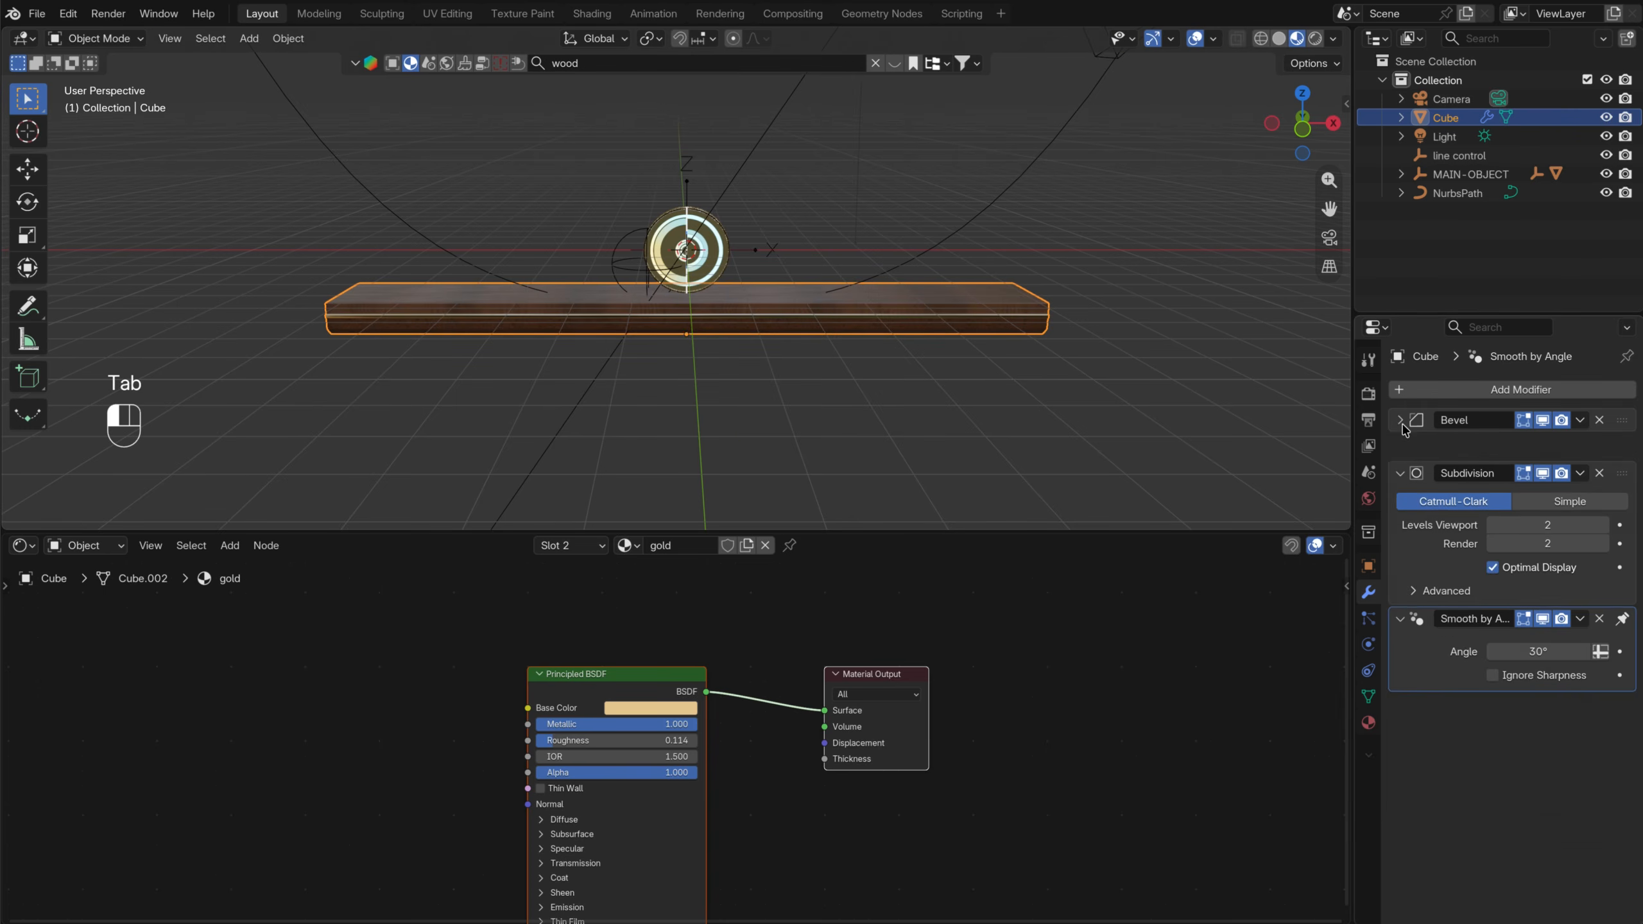
pyautogui.click(1467, 394)
pyautogui.click(1465, 393)
pyautogui.write('c')
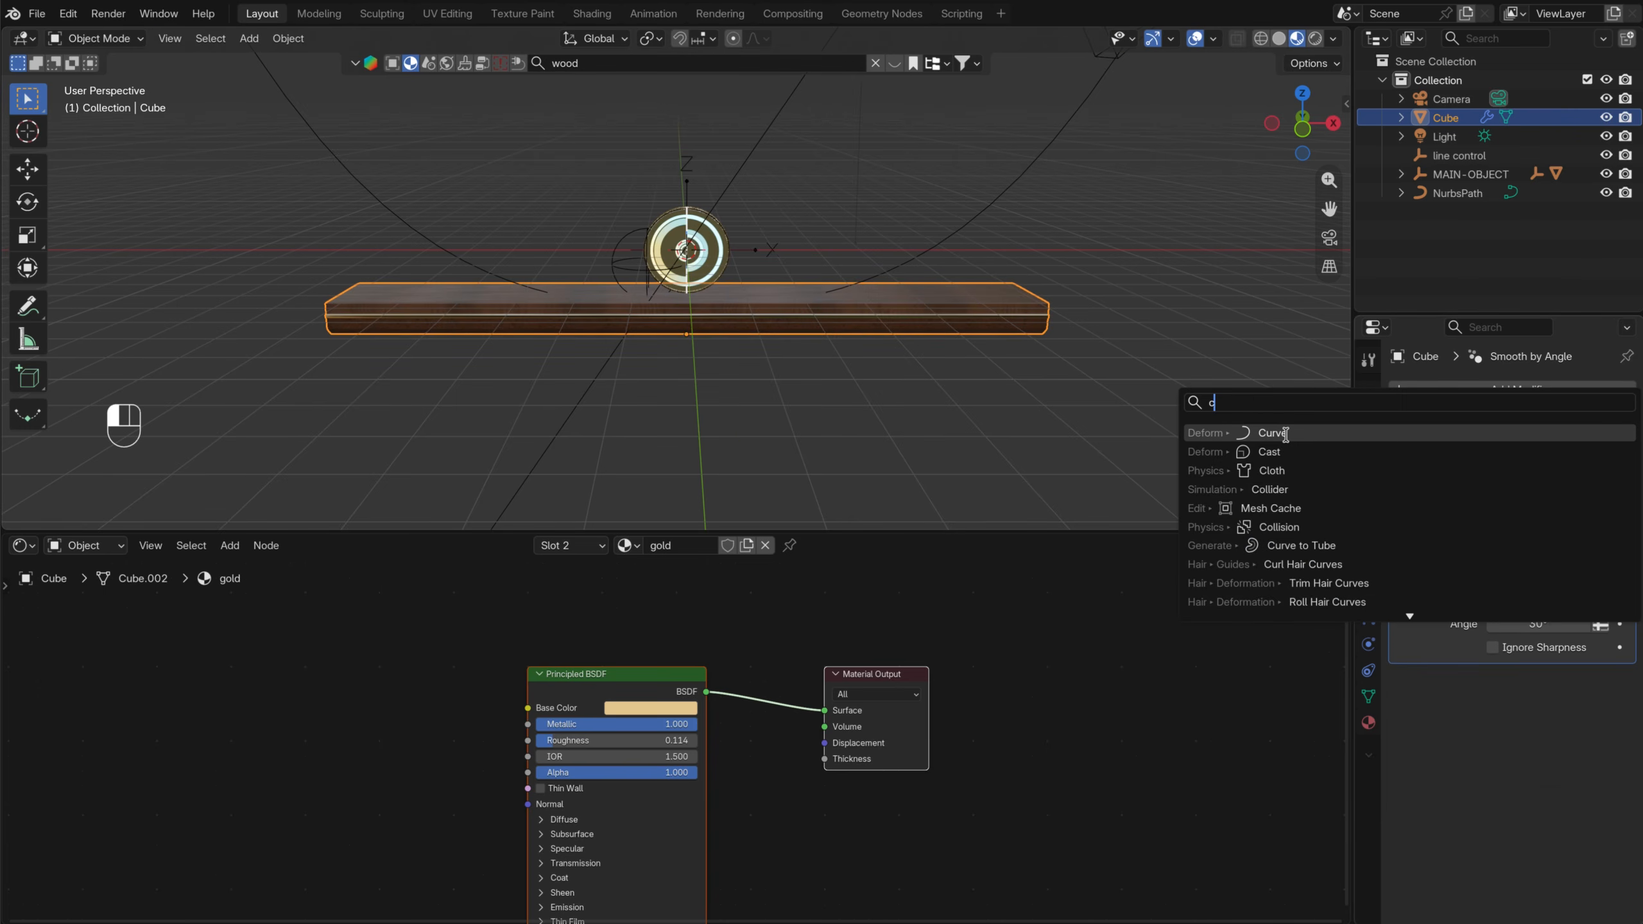
pyautogui.click(1288, 434)
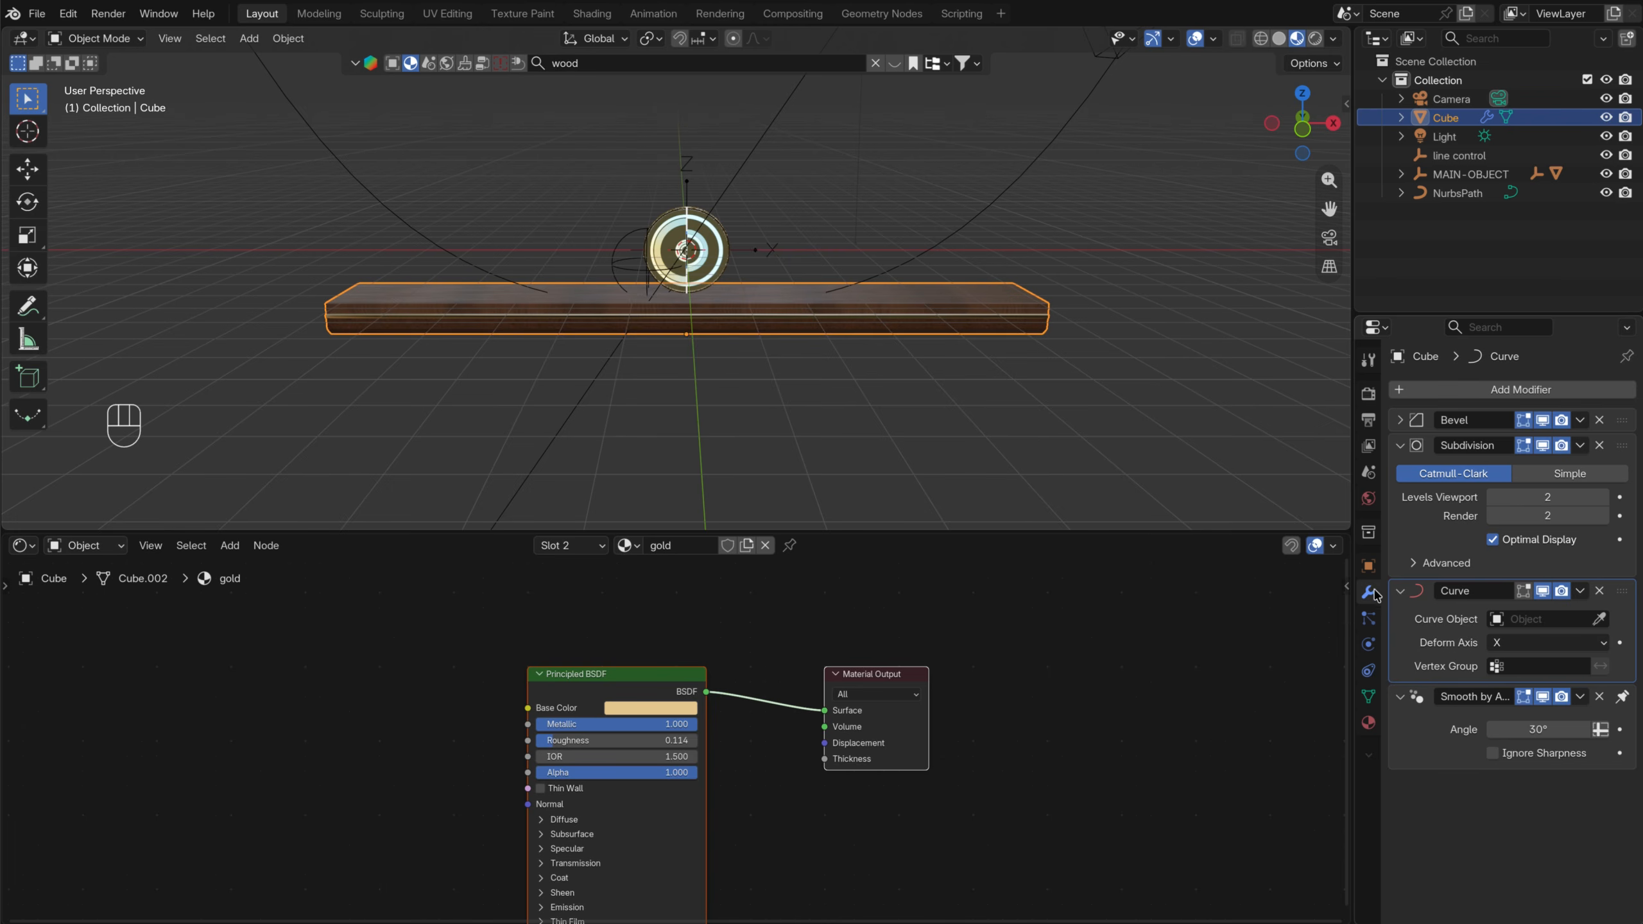
pyautogui.click(904, 205)
pyautogui.moveTo(904, 204); pyautogui.dragTo(615, 232, button='middle')
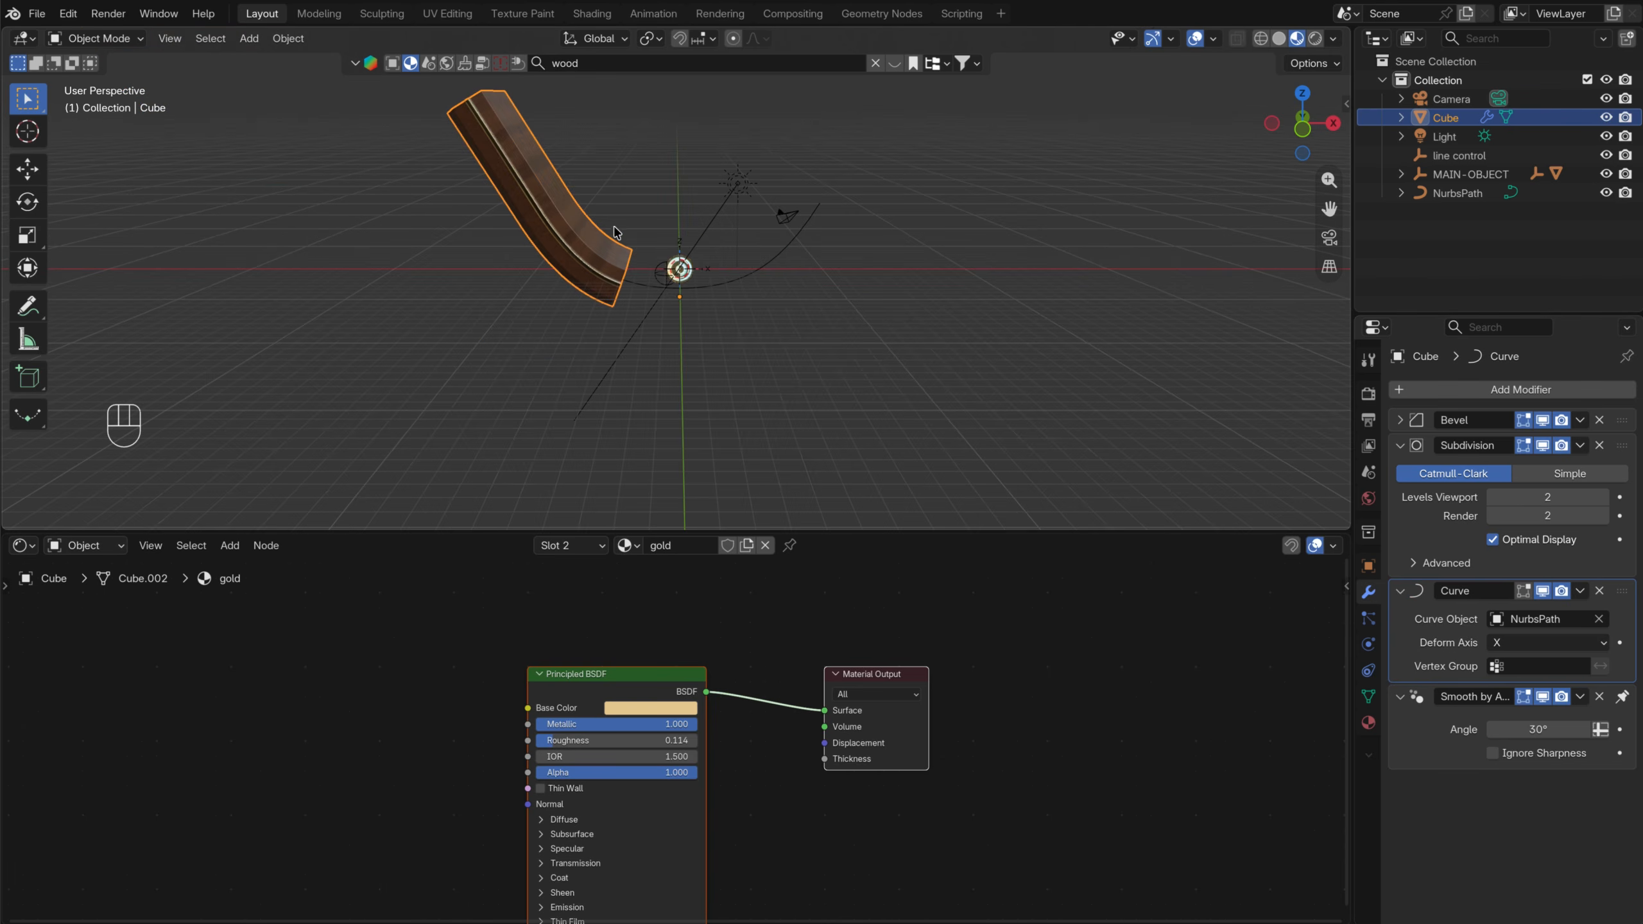
# Compare the transform values of the base and the NurbsPath curve
pyautogui.click(784, 259)
pyautogui.scroll(4, 933, 248)
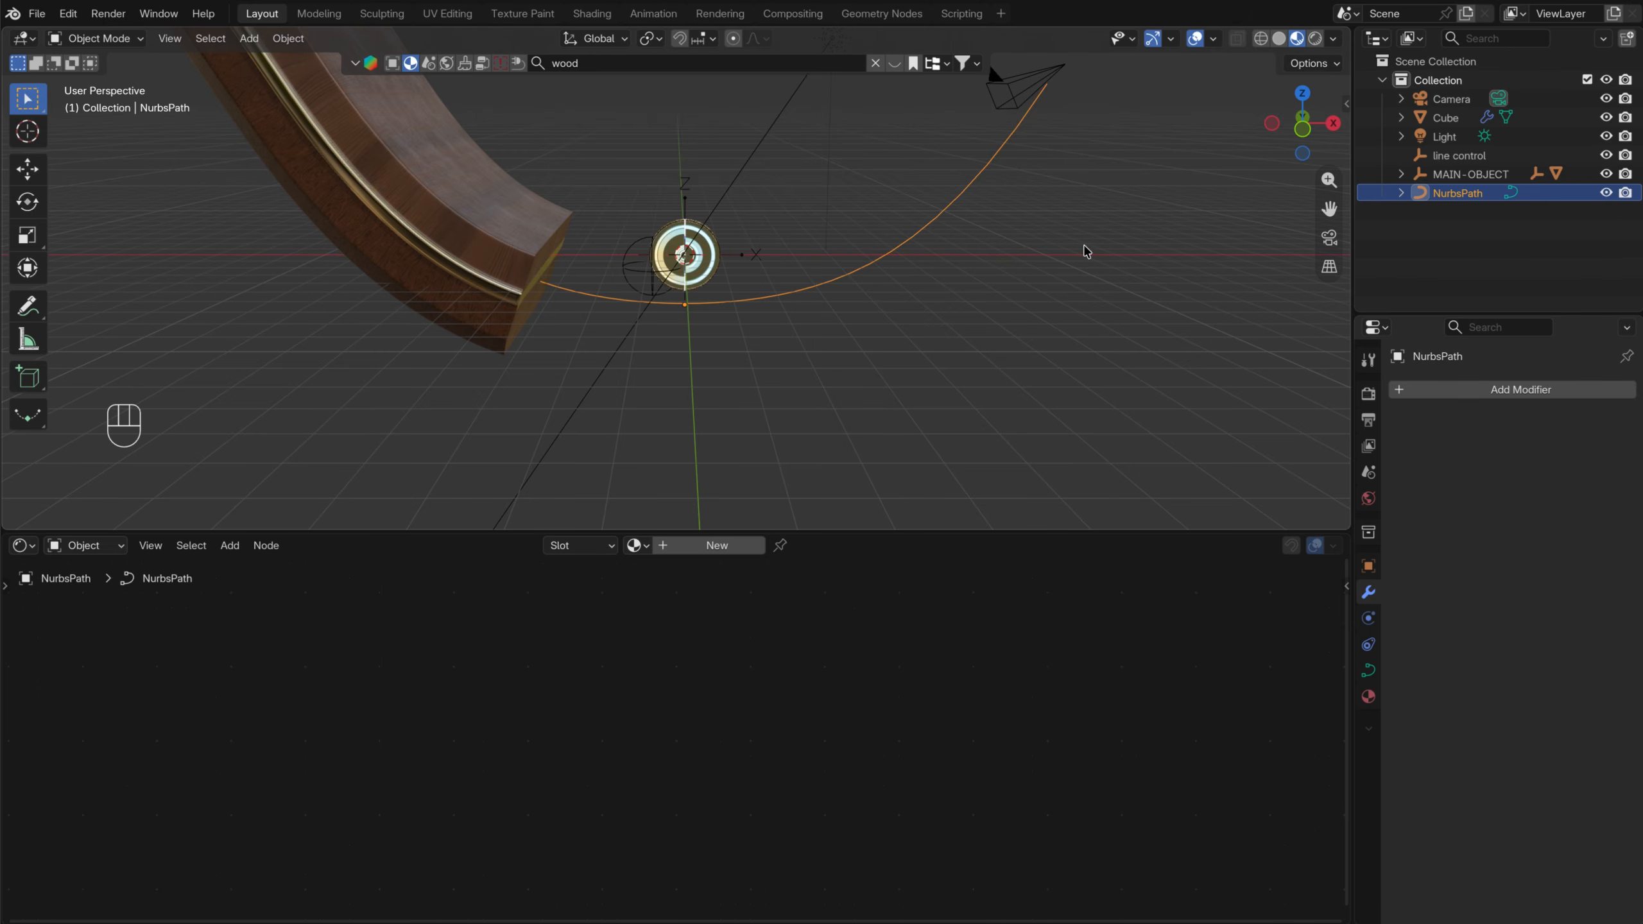
pyautogui.click(471, 234)
pyautogui.click(1370, 567)
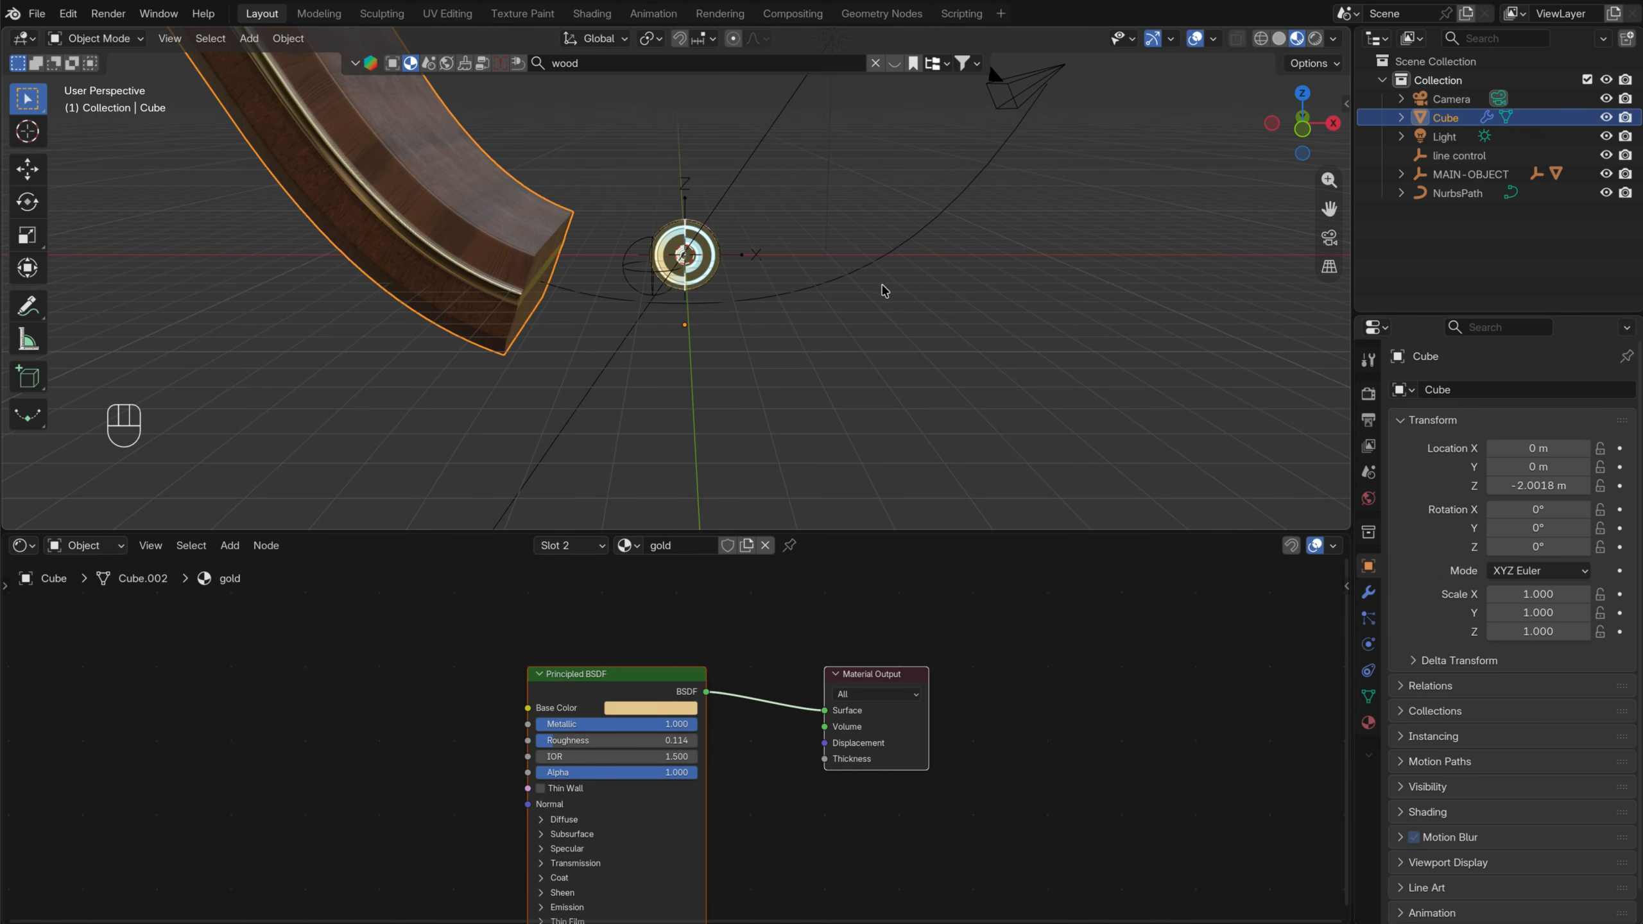
pyautogui.click(871, 272)
pyautogui.scroll(-4, 873, 273)
pyautogui.keyDown('shift'); pyautogui.moveTo(892, 279); pyautogui.dragTo(905, 383, button='middle'); pyautogui.keyUp('shift')
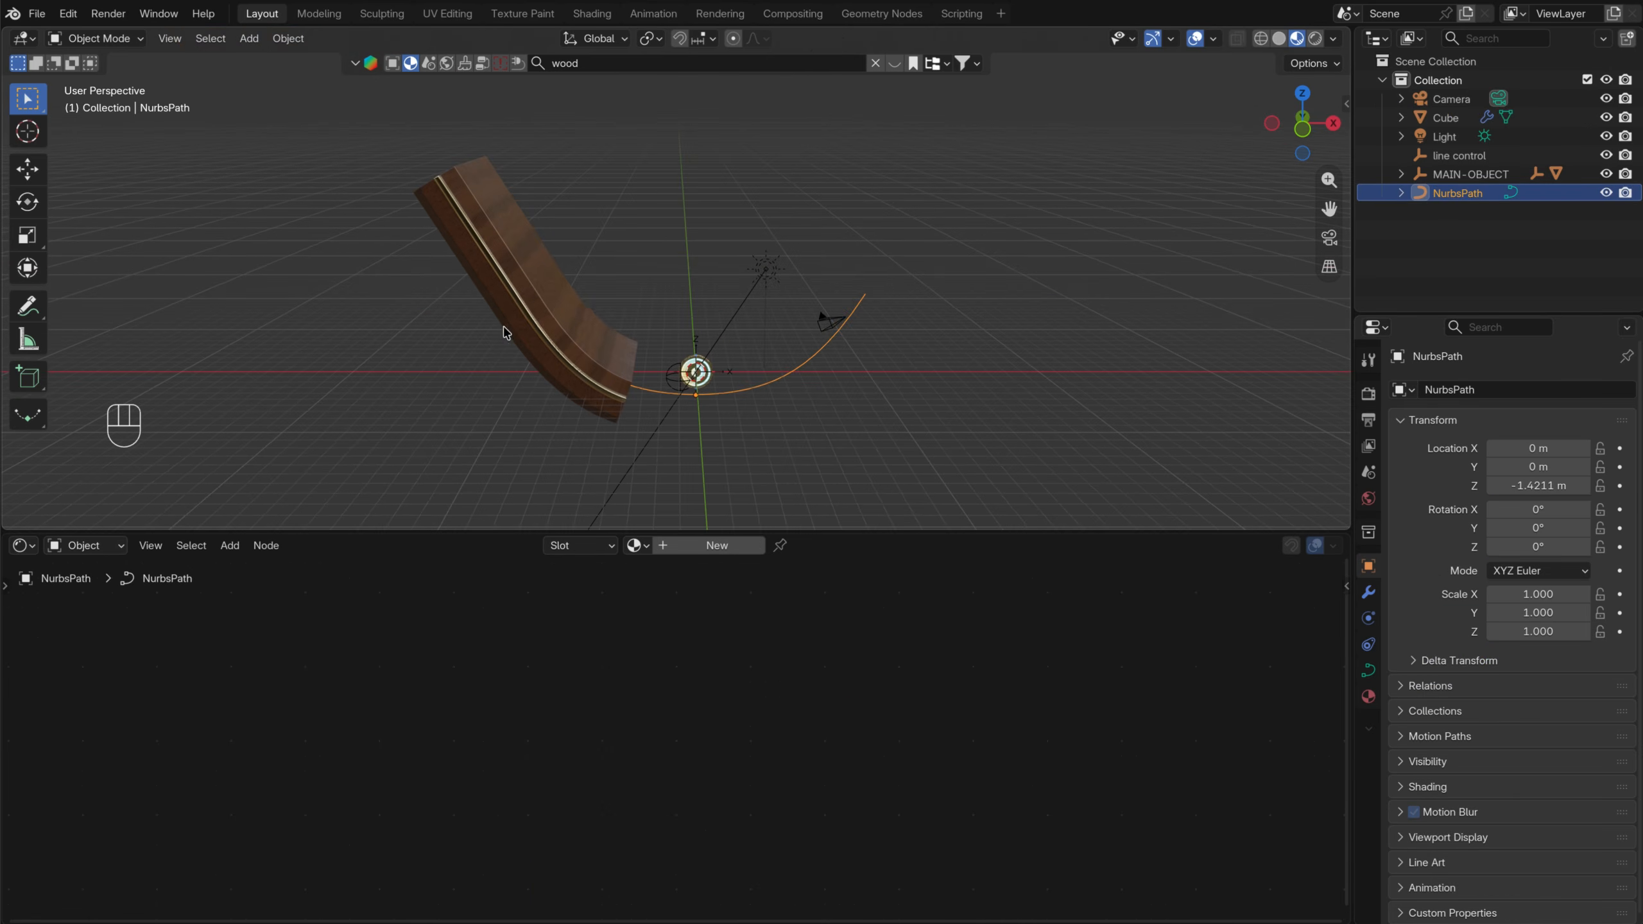
# Select the bent wooden base and scale it down uniformly to about 0.79
pyautogui.click(531, 306)
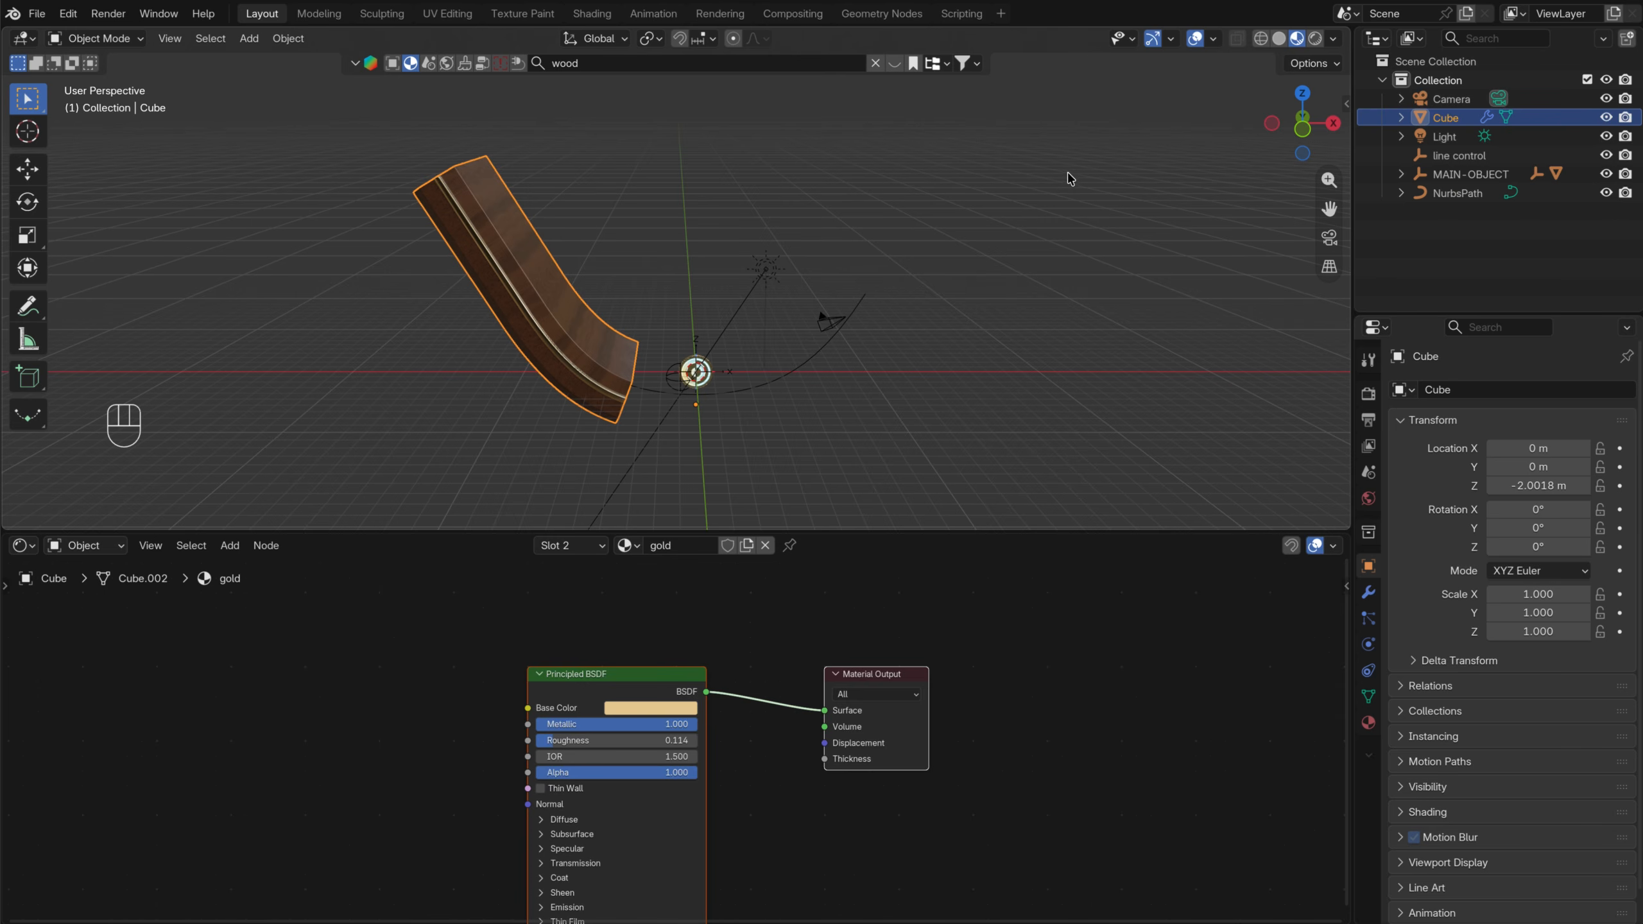
pyautogui.press('s')
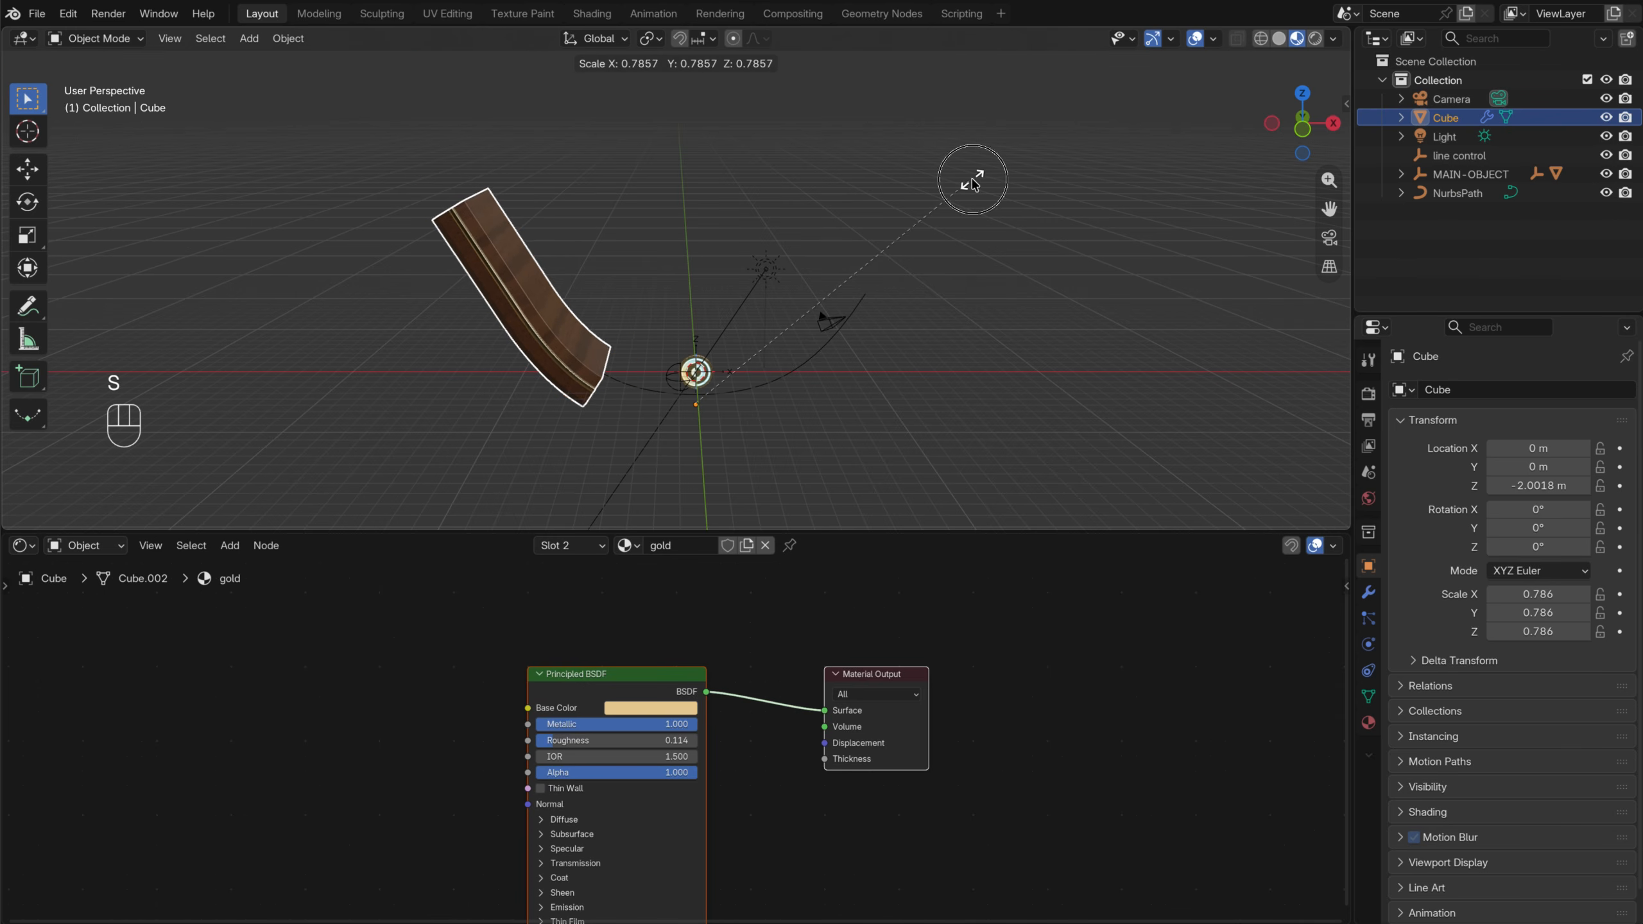
pyautogui.click(975, 185)
# In front view, move the base along X to about 12.53 m so its curve lies beneath the round disc
pyautogui.click(1303, 129)
pyautogui.press('g')
pyautogui.press('x')
pyautogui.press('g')
pyautogui.press('x')
pyautogui.click(970, 430)
# Lower the base along Z to clear the disc and shrink it uniformly to a scale of 0.310
pyautogui.scroll(8, 708, 371)
pyautogui.press('g')
pyautogui.press('z')
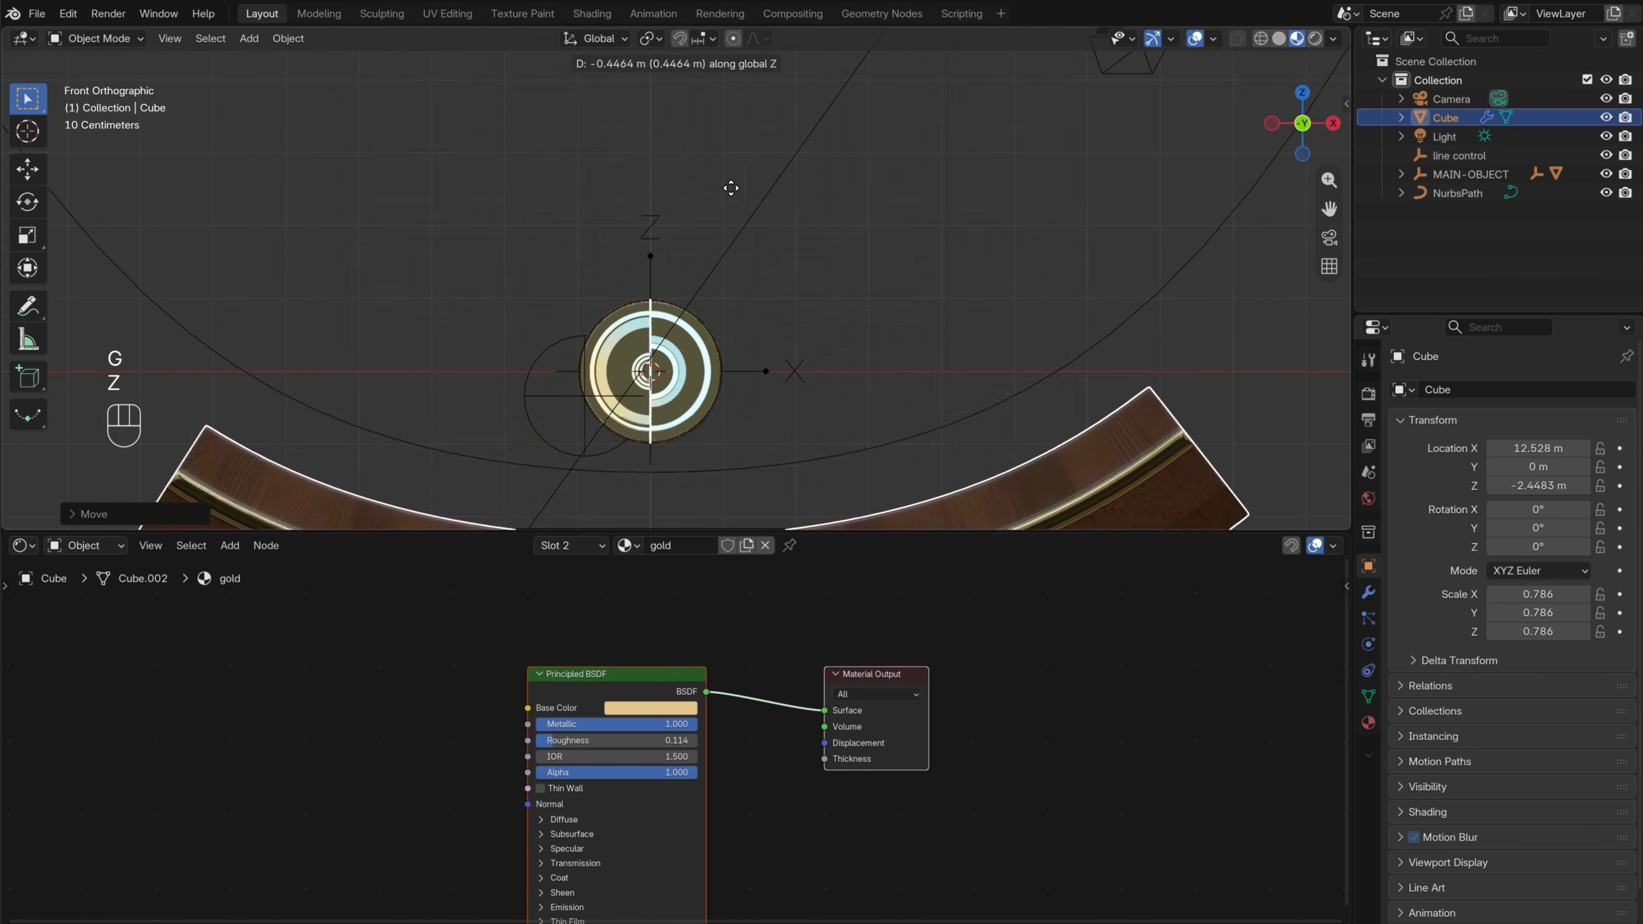
pyautogui.click(736, 164)
pyautogui.press('s')
pyautogui.click(1067, 323)
pyautogui.scroll(-3, 654, 176)
pyautogui.keyDown('shift'); pyautogui.moveTo(1539, 594); pyautogui.dragTo(1449, 649); pyautogui.keyUp('shift')
# Move the shrunken base along Z to about -1.63 m, just beneath the disc
pyautogui.press('g')
pyautogui.press('z')
pyautogui.click(676, 383)
pyautogui.scroll(6, 695, 346)
pyautogui.moveTo(763, 311); pyautogui.dragTo(732, 328, button='middle')
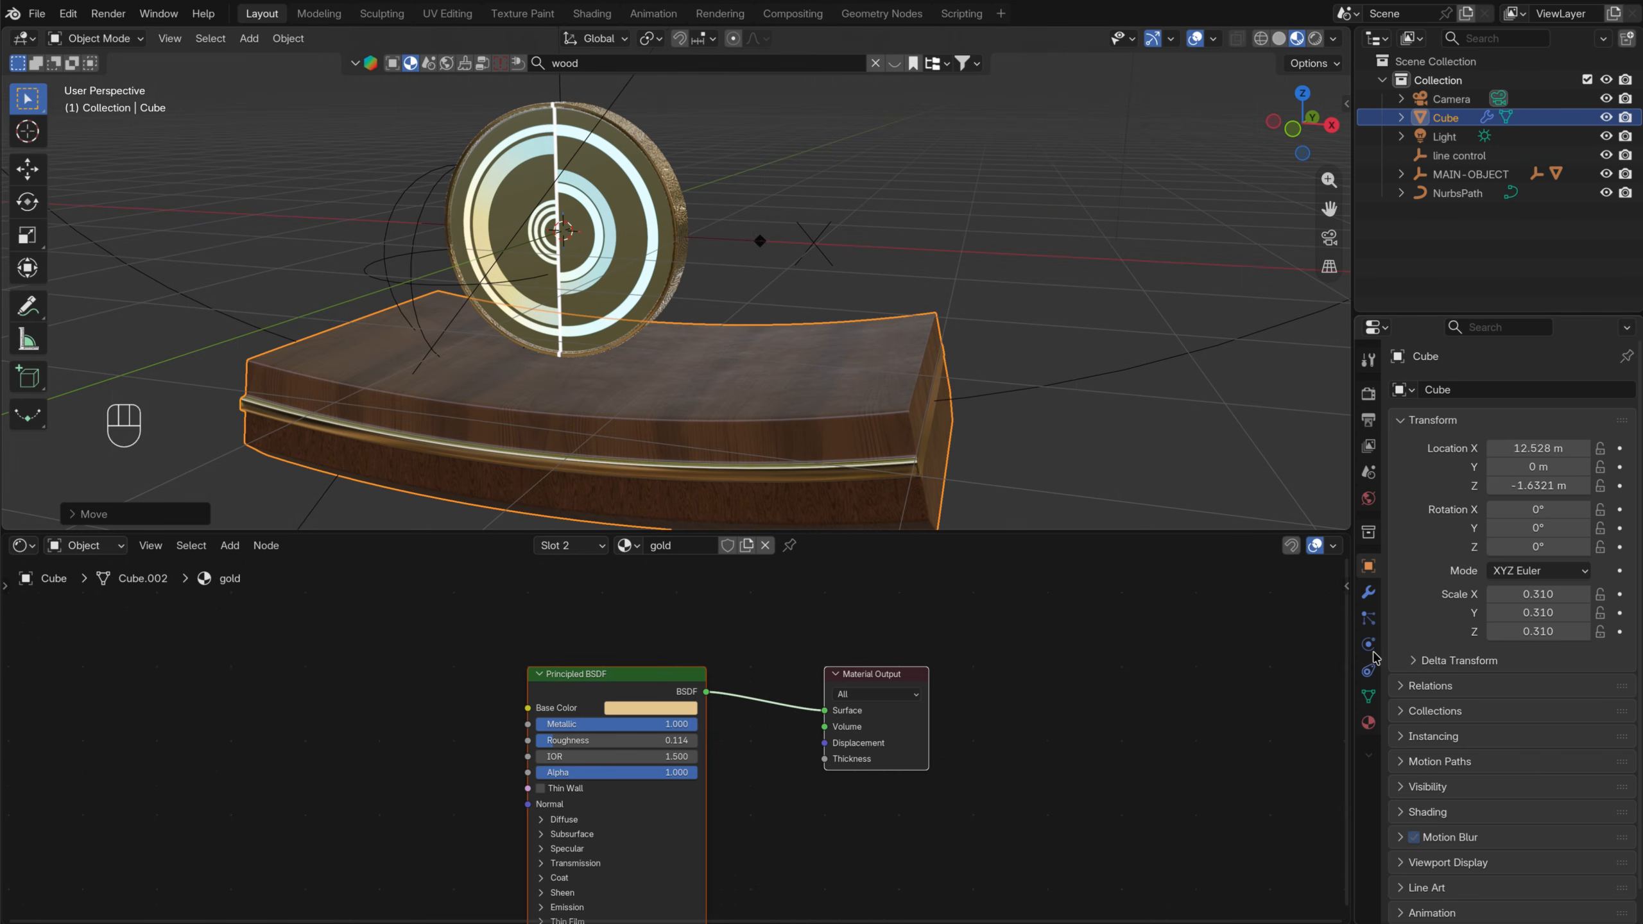
# Lengthen the base by setting its X scale to 0.831
pyautogui.click(1368, 593)
pyautogui.scroll(-5, 746, 323)
pyautogui.click(1370, 568)
pyautogui.moveTo(1512, 594); pyautogui.dragTo(1565, 595)
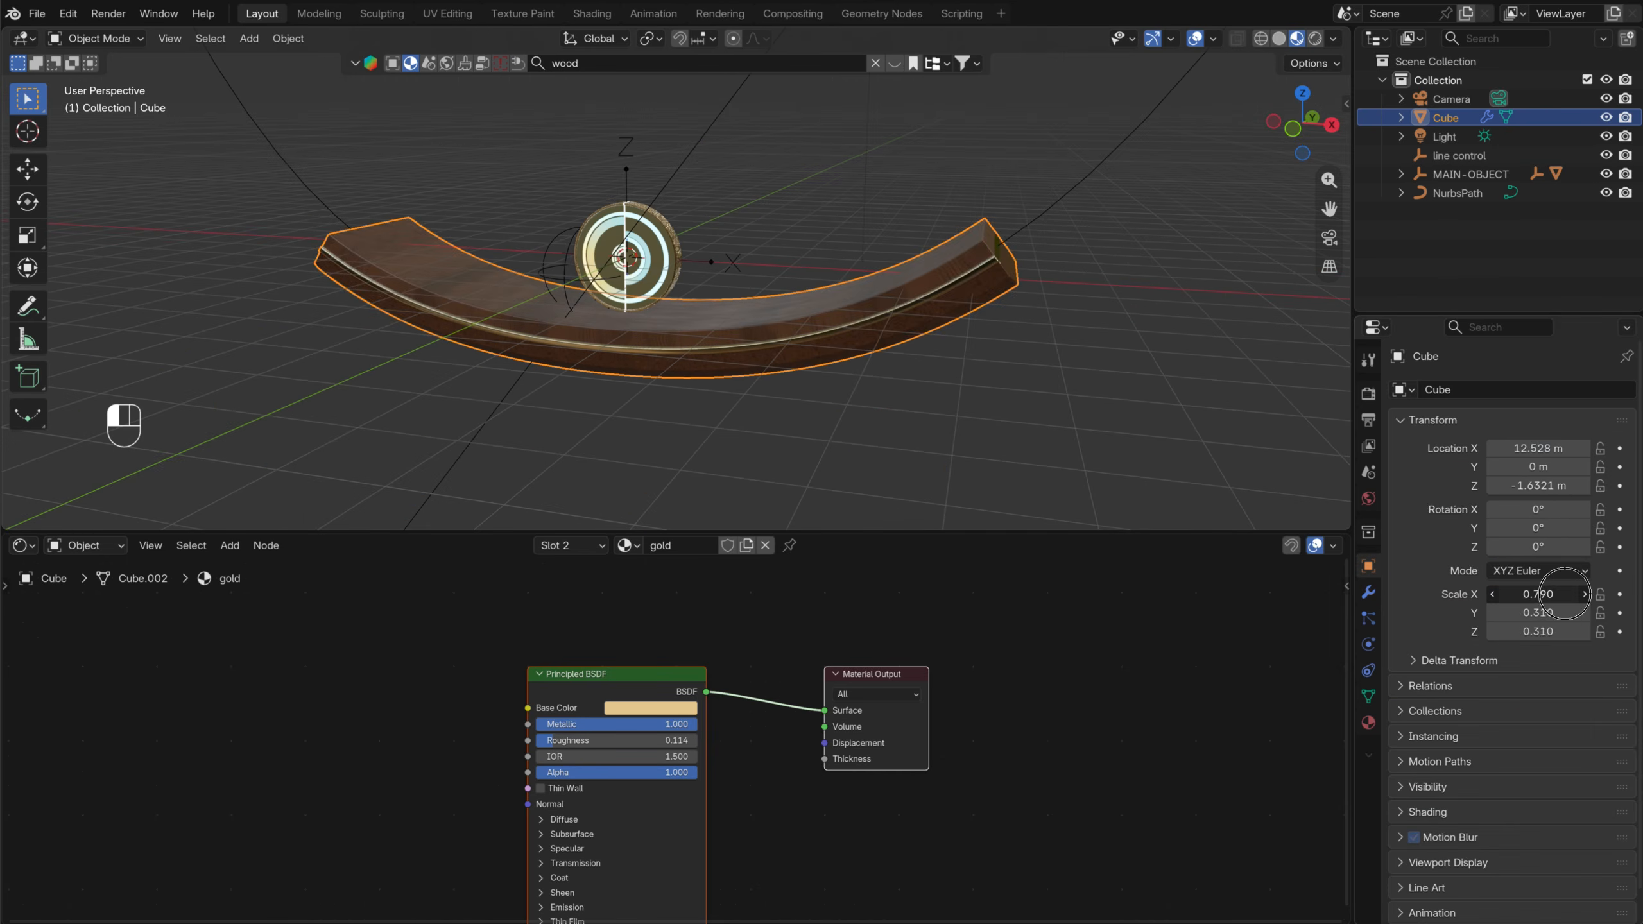
pyautogui.moveTo(1565, 595); pyautogui.dragTo(1570, 594)
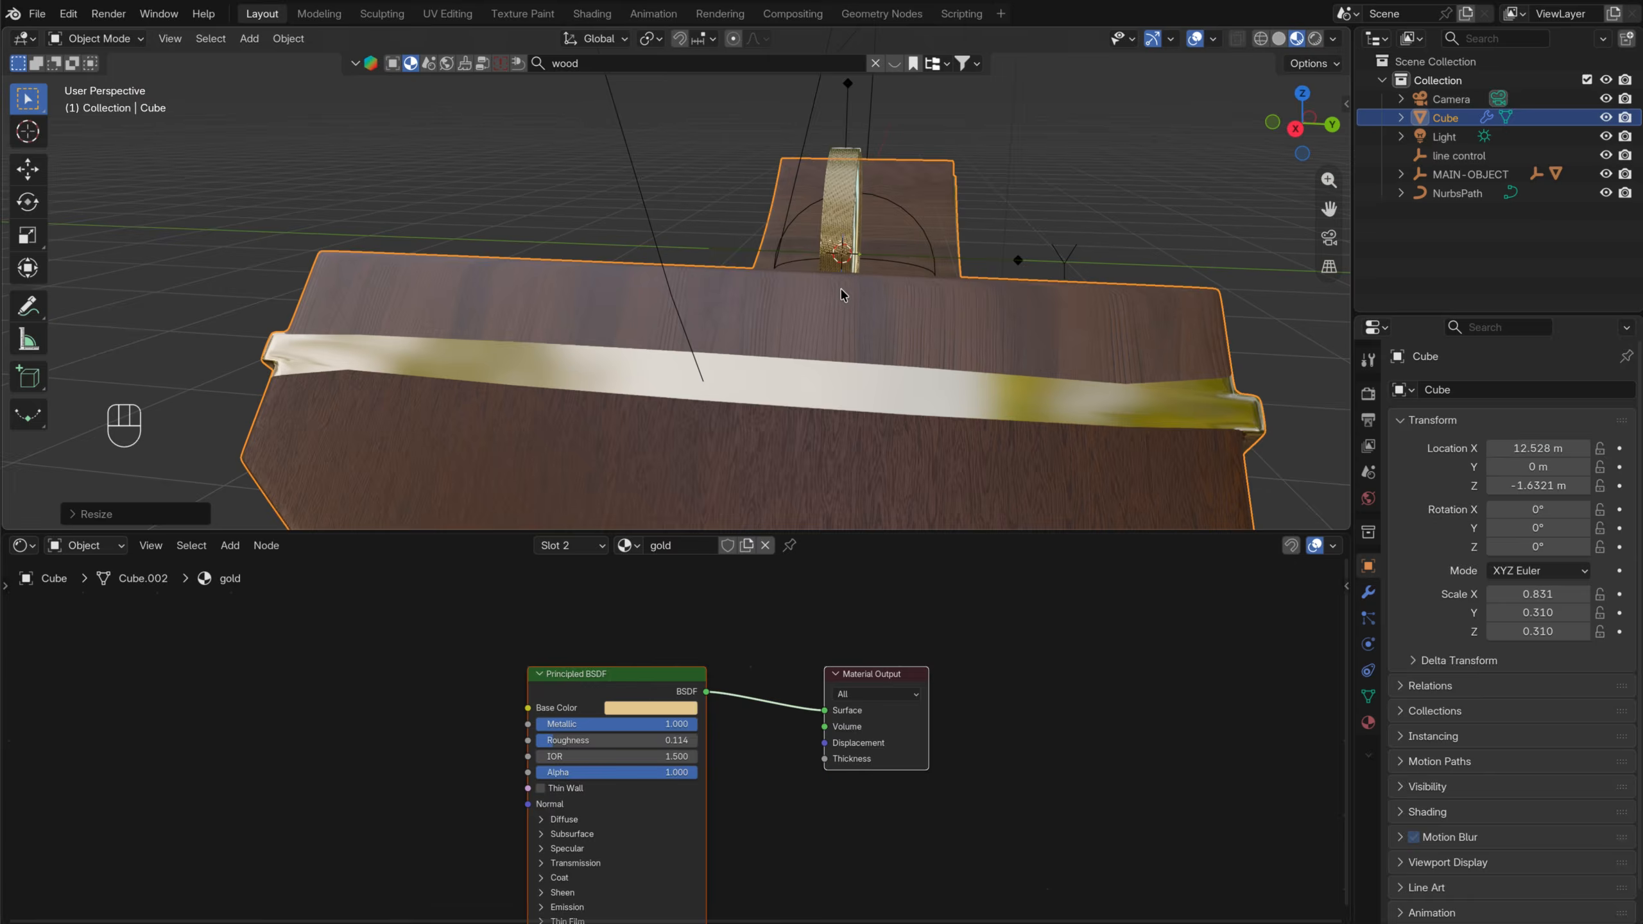
# Make the base narrower and thinner with a Y scale of 0.229 and a Z scale of 0.200
pyautogui.moveTo(1181, 285); pyautogui.dragTo(1181, 352, button='middle')
pyautogui.press('s')
pyautogui.press('y')
pyautogui.click(1065, 429)
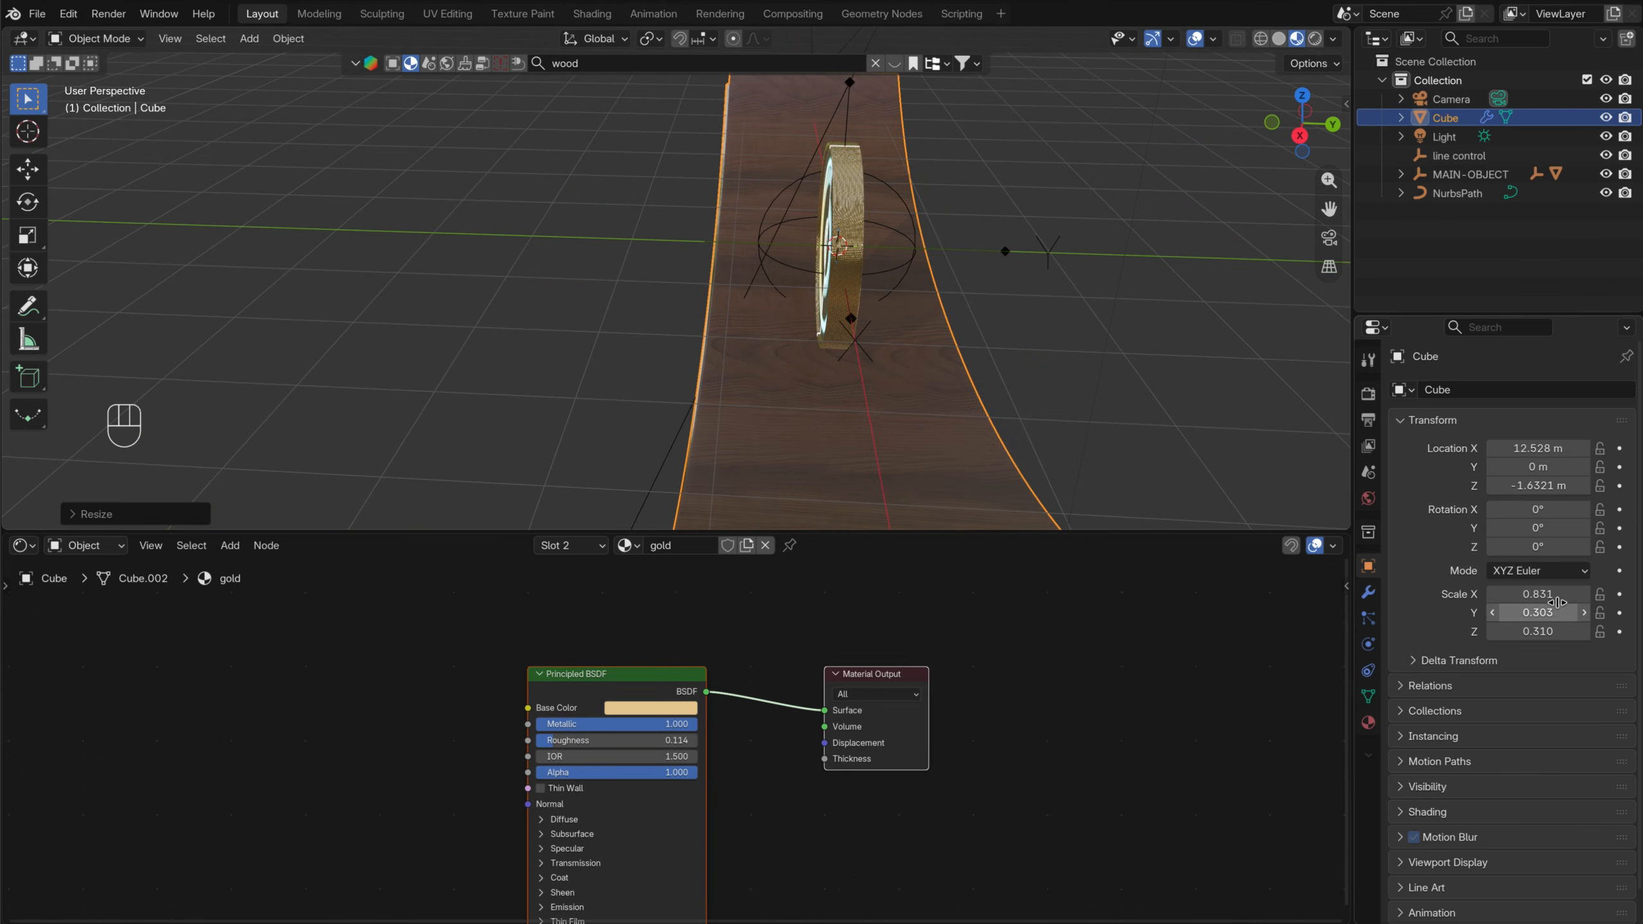
pyautogui.keyDown('shift'); pyautogui.moveTo(1557, 611); pyautogui.dragTo(1517, 633); pyautogui.keyUp('shift')
pyautogui.moveTo(1130, 424); pyautogui.dragTo(929, 366, button='middle')
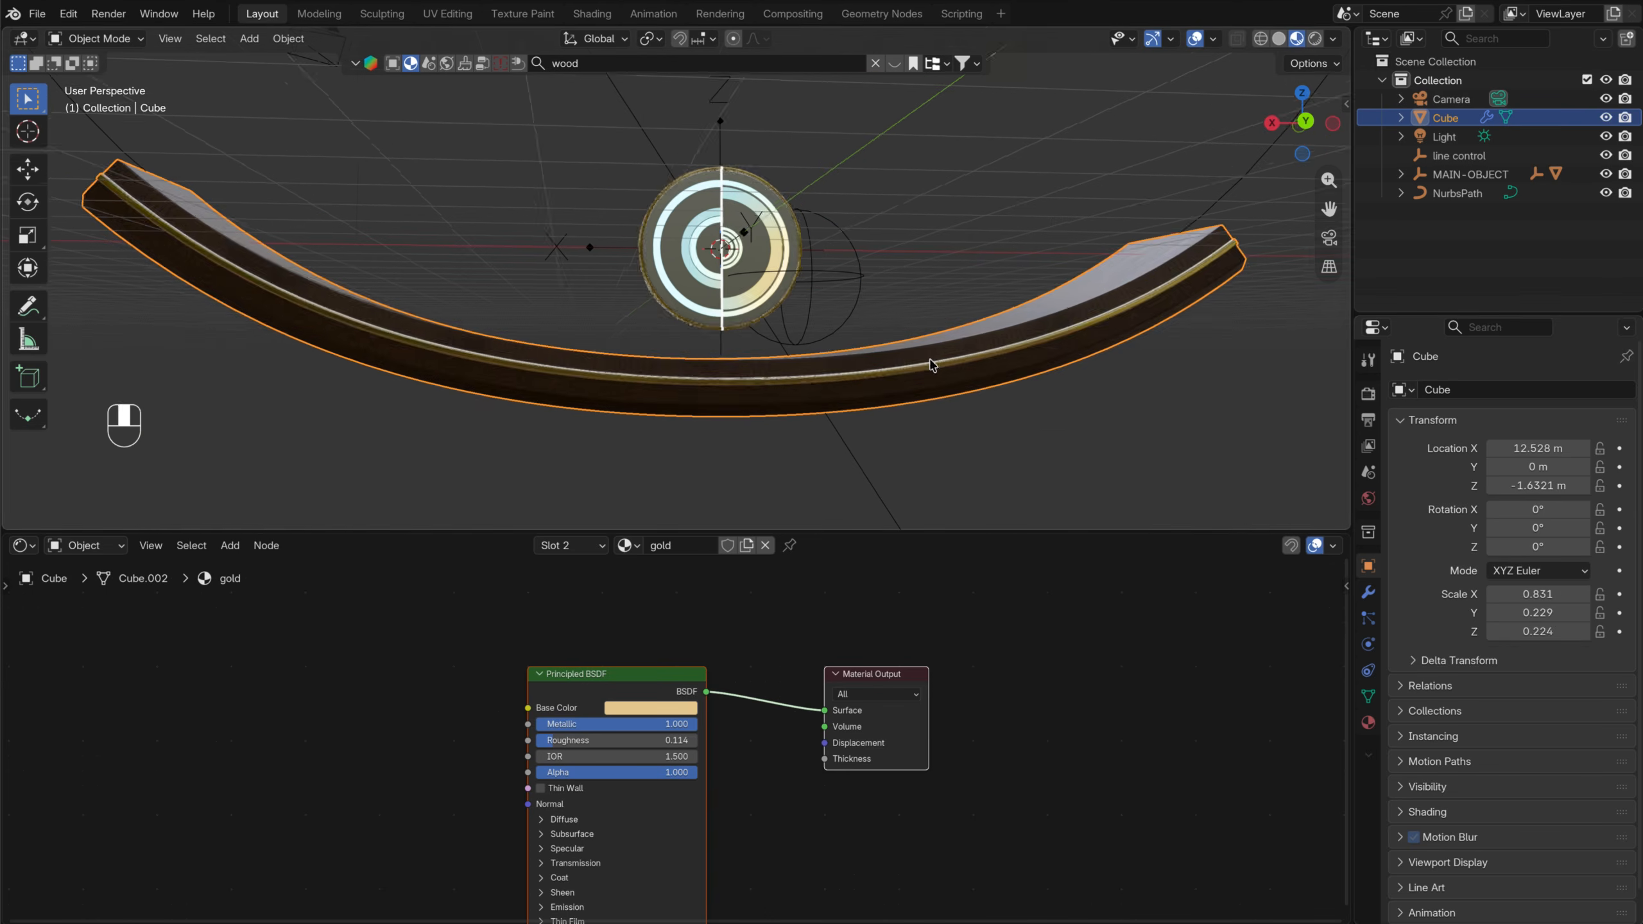
pyautogui.keyDown('shift'); pyautogui.moveTo(1514, 632); pyautogui.dragTo(1512, 632); pyautogui.keyUp('shift')
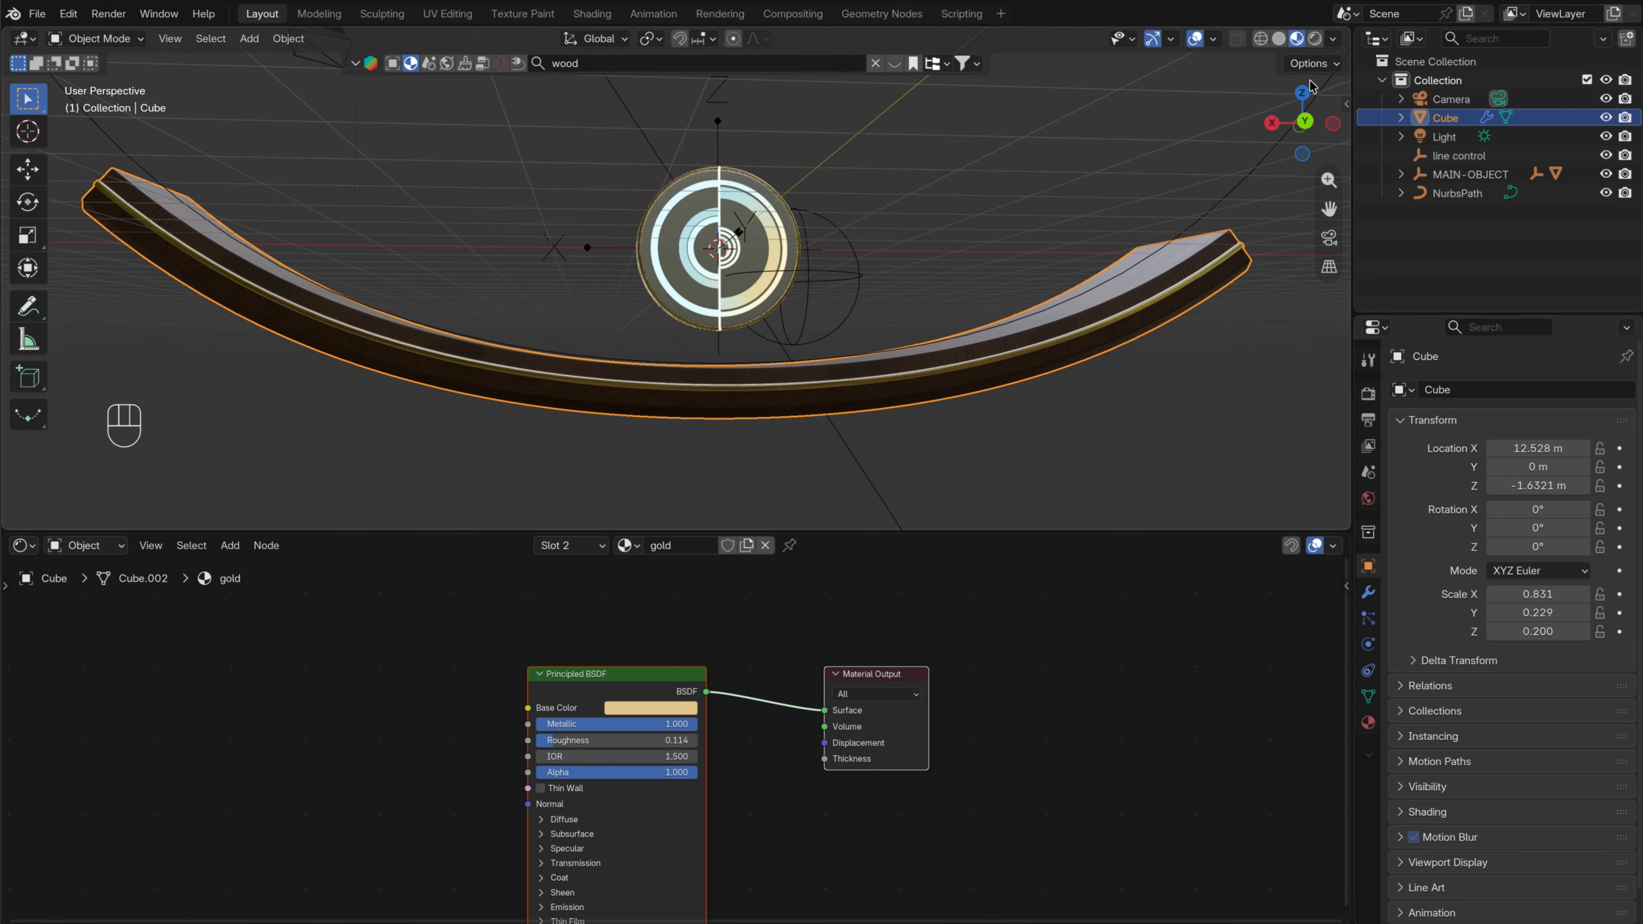
# Align the base along Z to about -1.516 m so its upper surface touches the disc's lower edge
pyautogui.click(1304, 123)
pyautogui.press('g')
pyautogui.press('z')
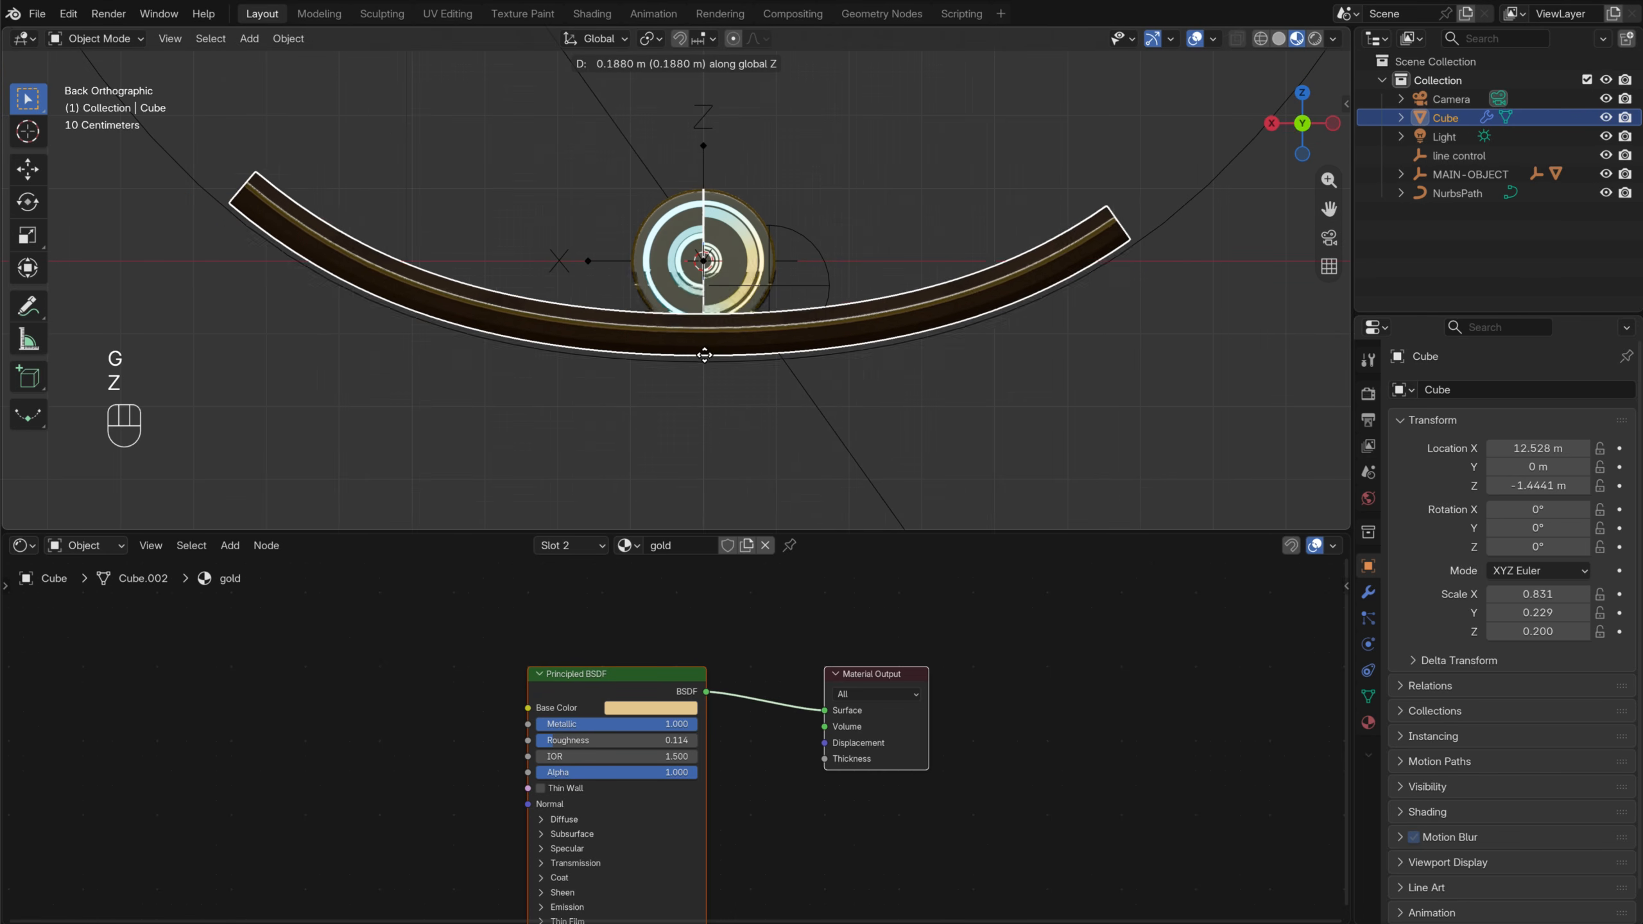
pyautogui.click(712, 393)
pyautogui.scroll(10, 712, 393)
pyautogui.keyDown('shift'); pyautogui.moveTo(688, 352); pyautogui.dragTo(539, 82, button='middle'); pyautogui.keyUp('shift')
pyautogui.scroll(4, 786, 380)
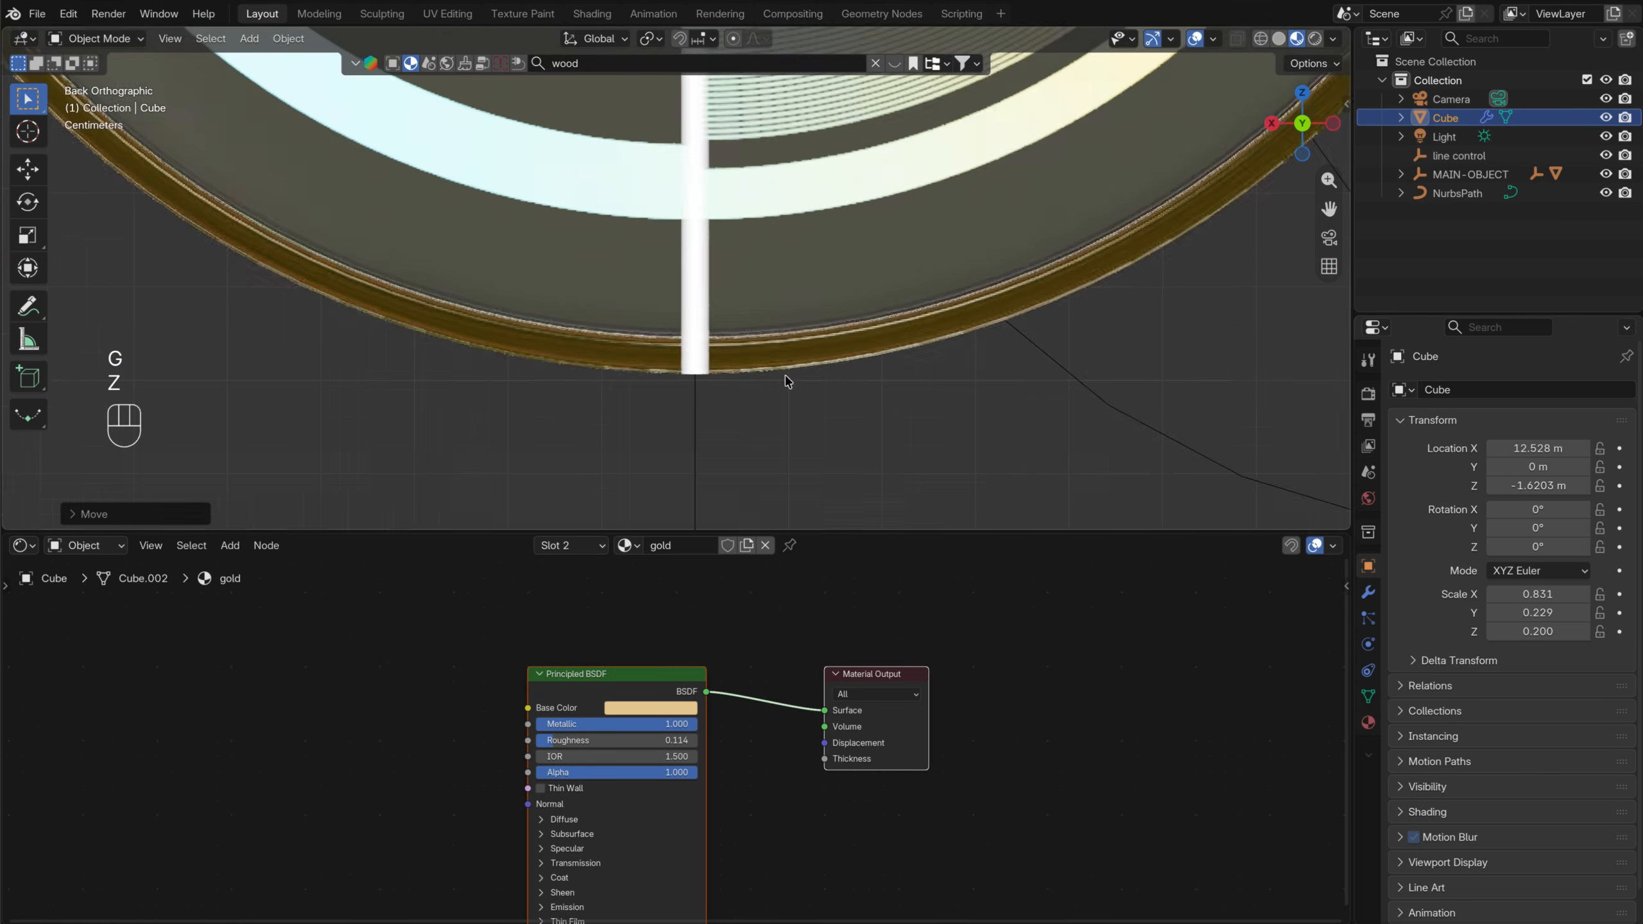
pyautogui.keyDown('shift'); pyautogui.moveTo(787, 381); pyautogui.dragTo(690, 220, button='middle'); pyautogui.keyUp('shift')
pyautogui.press('g')
pyautogui.press('z')
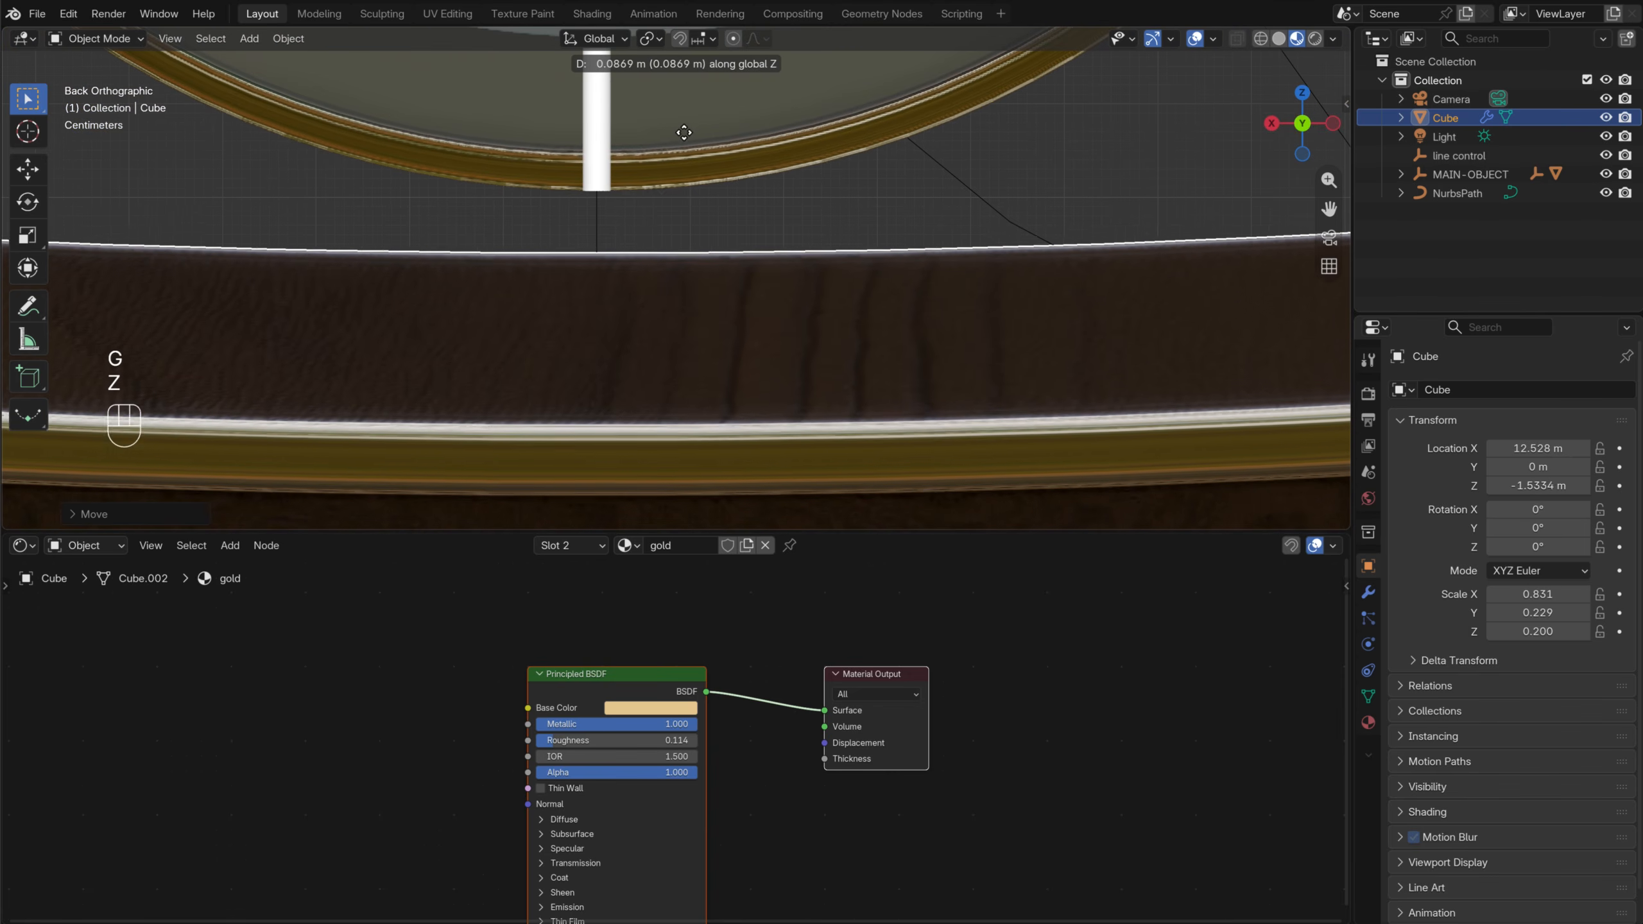
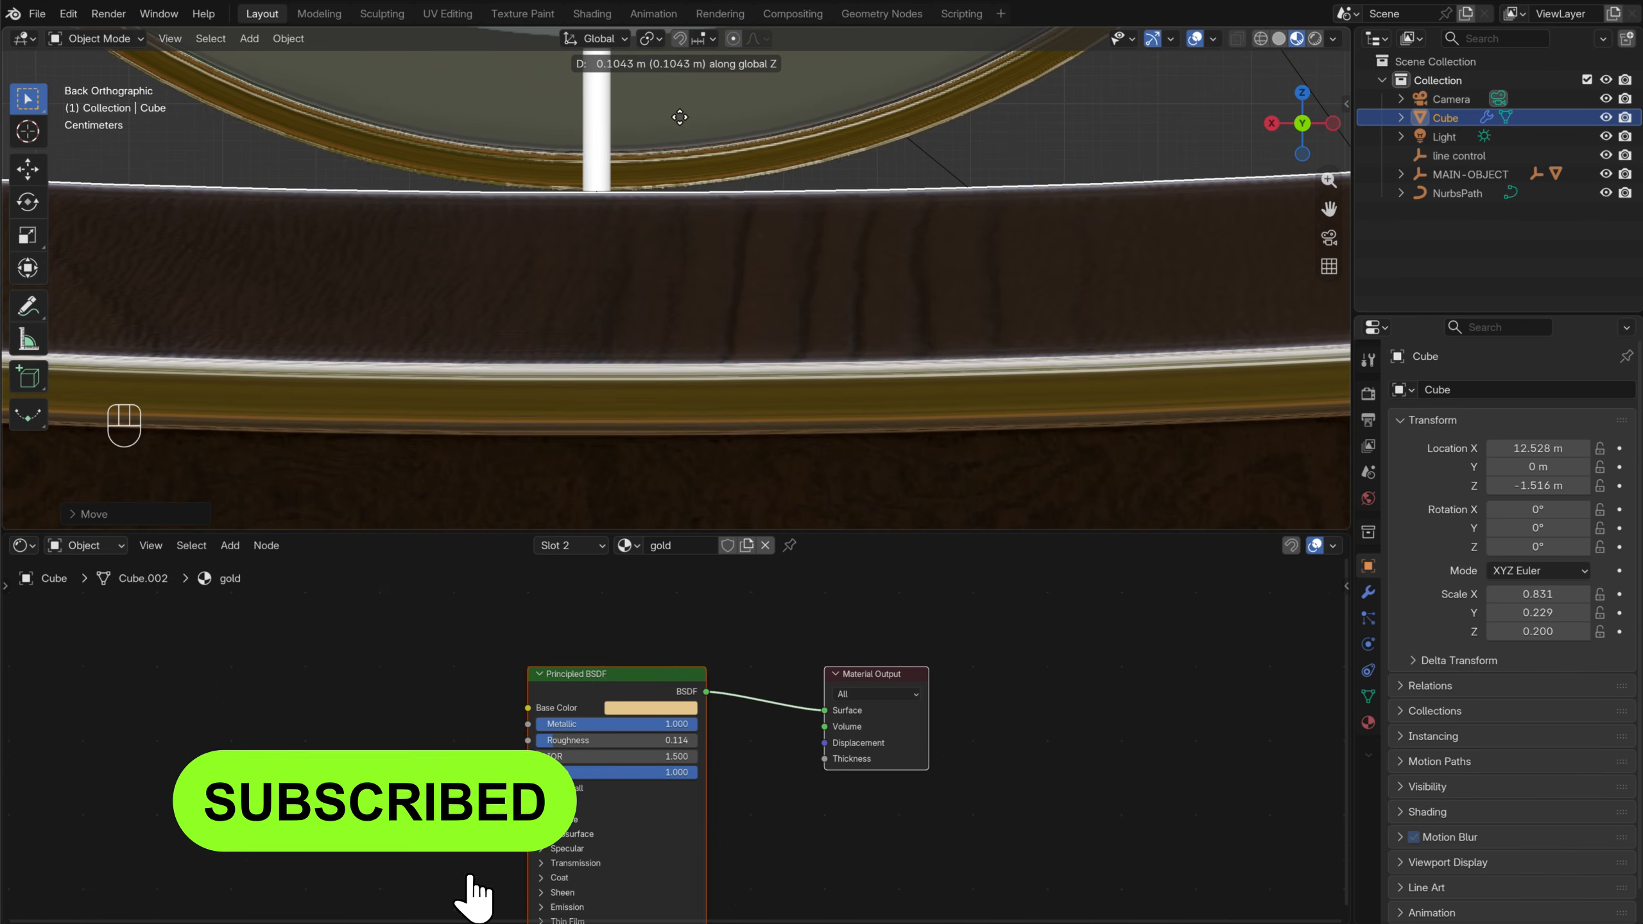
pyautogui.click(673, 120)
# Shorten the base slightly by setting its X scale to 0.757
pyautogui.scroll(-4, 604, 302)
pyautogui.scroll(-6, 605, 302)
pyautogui.moveTo(433, 224); pyautogui.dragTo(925, 292, button='middle')
pyautogui.scroll(-3, 860, 296)
pyautogui.scroll(5, 1072, 434)
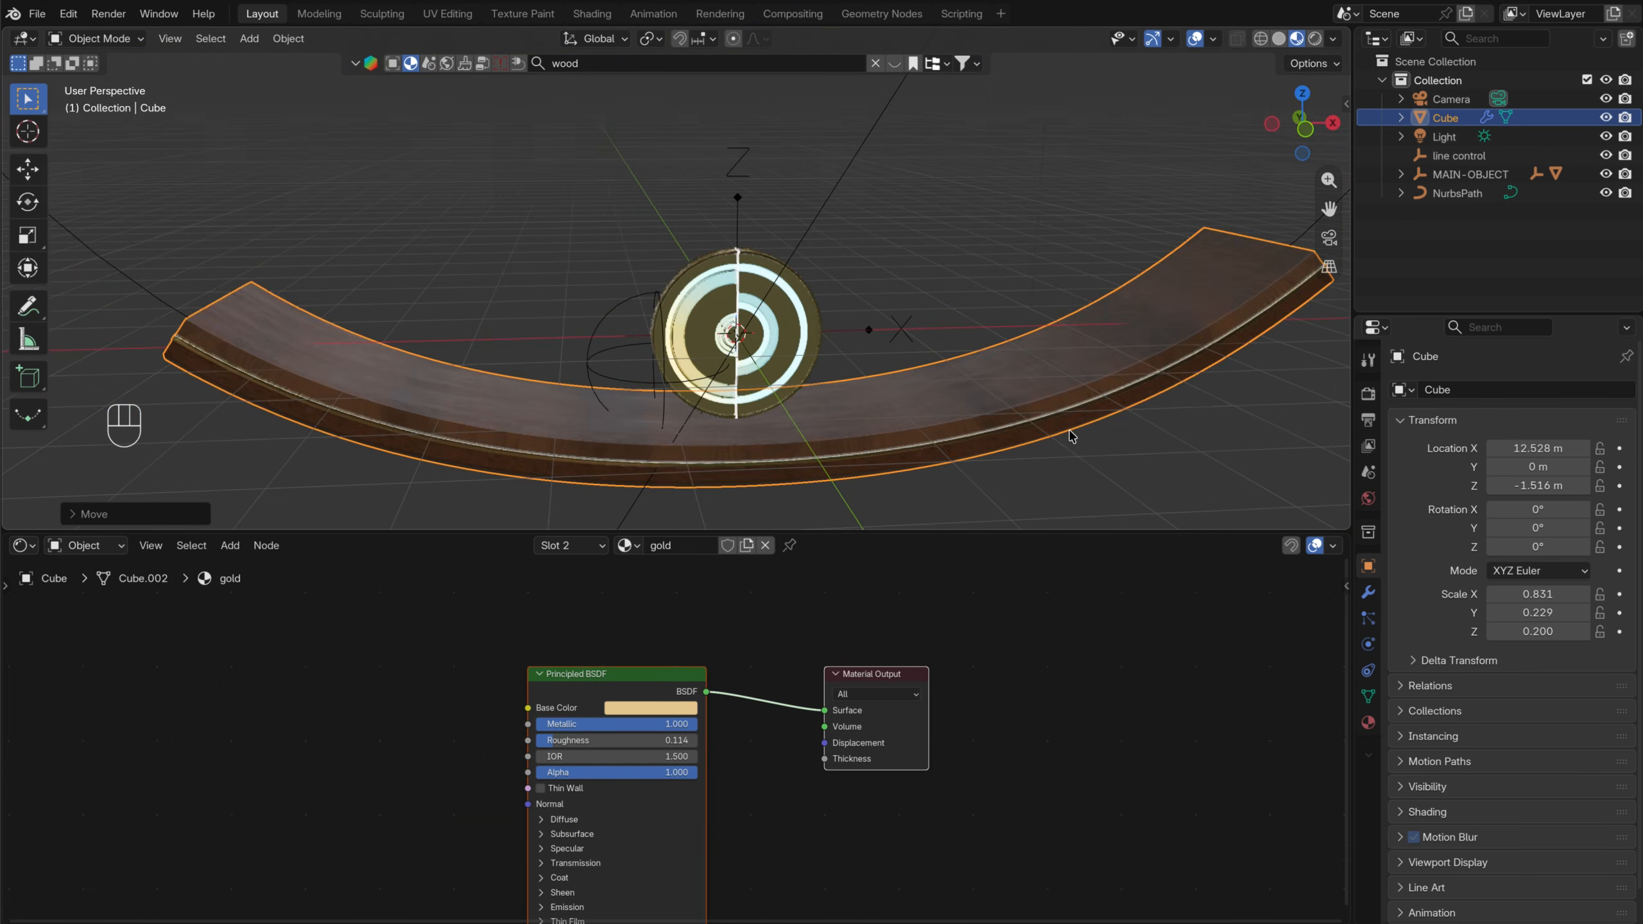
pyautogui.moveTo(1072, 433); pyautogui.dragTo(937, 376, button='middle')
pyautogui.moveTo(938, 375); pyautogui.dragTo(941, 436, button='middle')
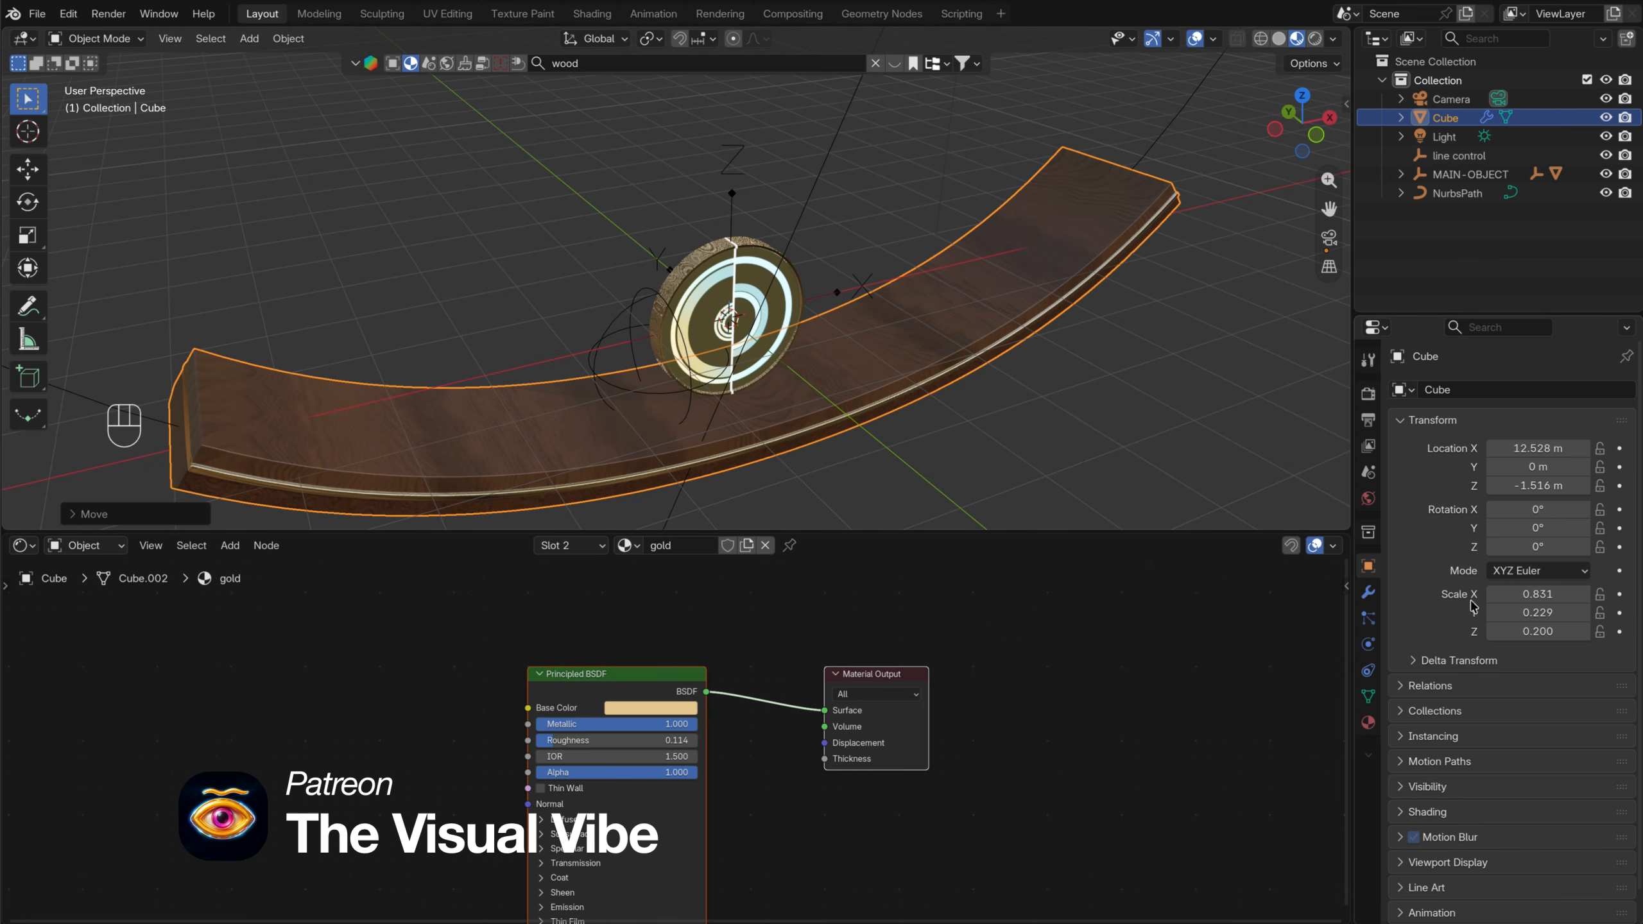
pyautogui.keyDown('shift'); pyautogui.moveTo(1514, 594); pyautogui.dragTo(1495, 602); pyautogui.keyUp('shift')
# In front view, move the base along X to about 6.03 m so its end lies beneath the disc's centre
pyautogui.scroll(-3, 1035, 382)
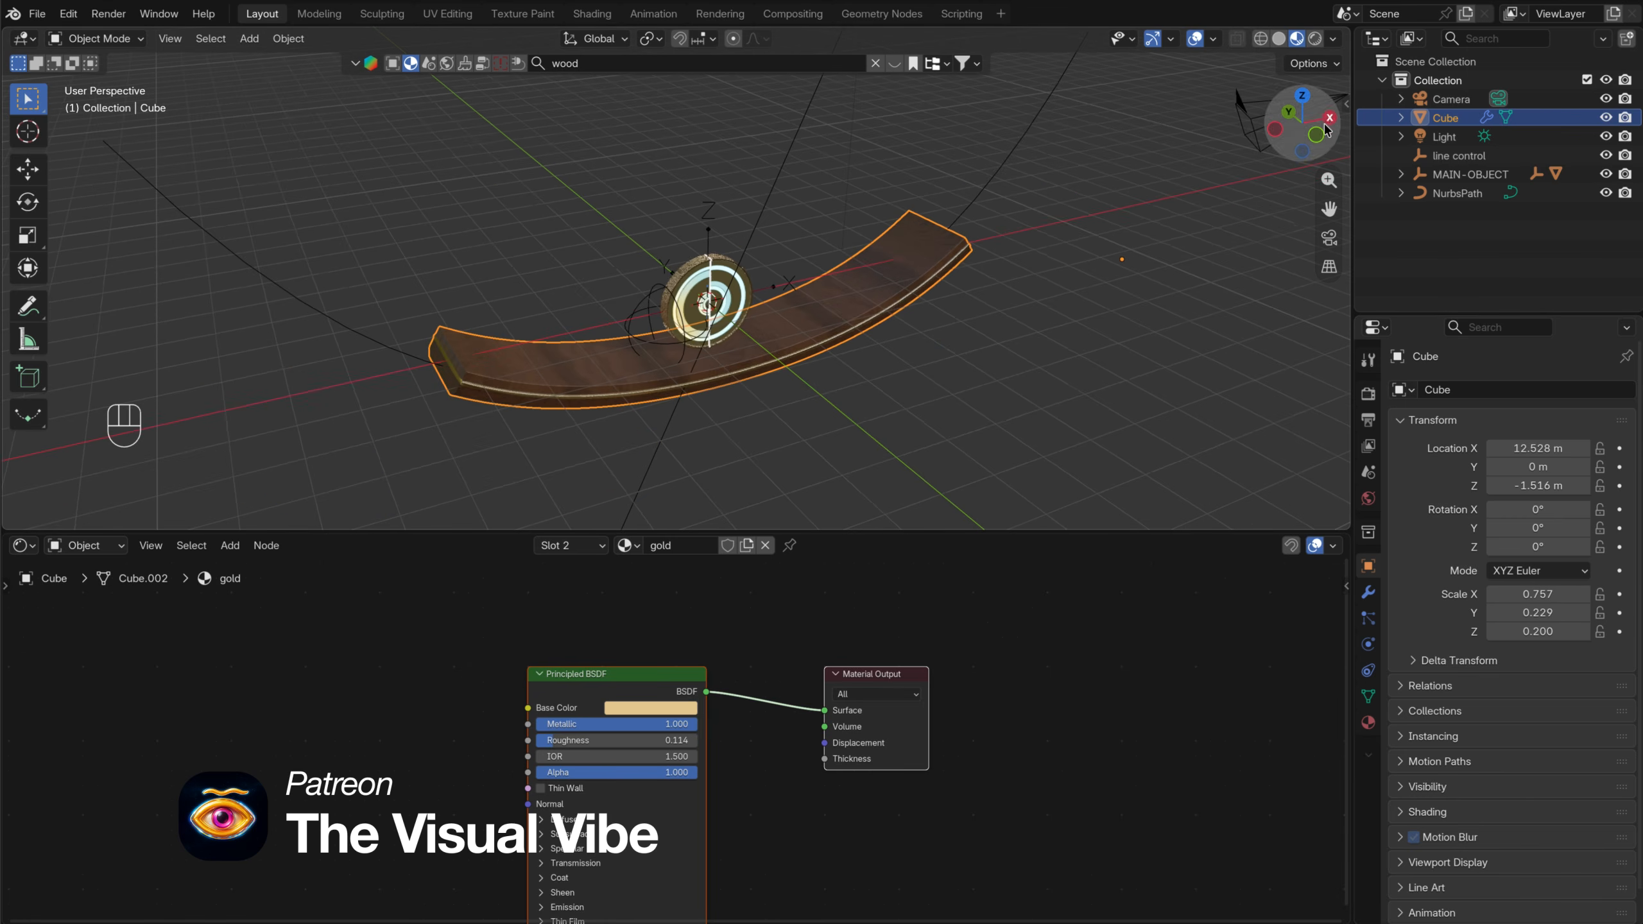
pyautogui.click(1318, 132)
pyautogui.press('g')
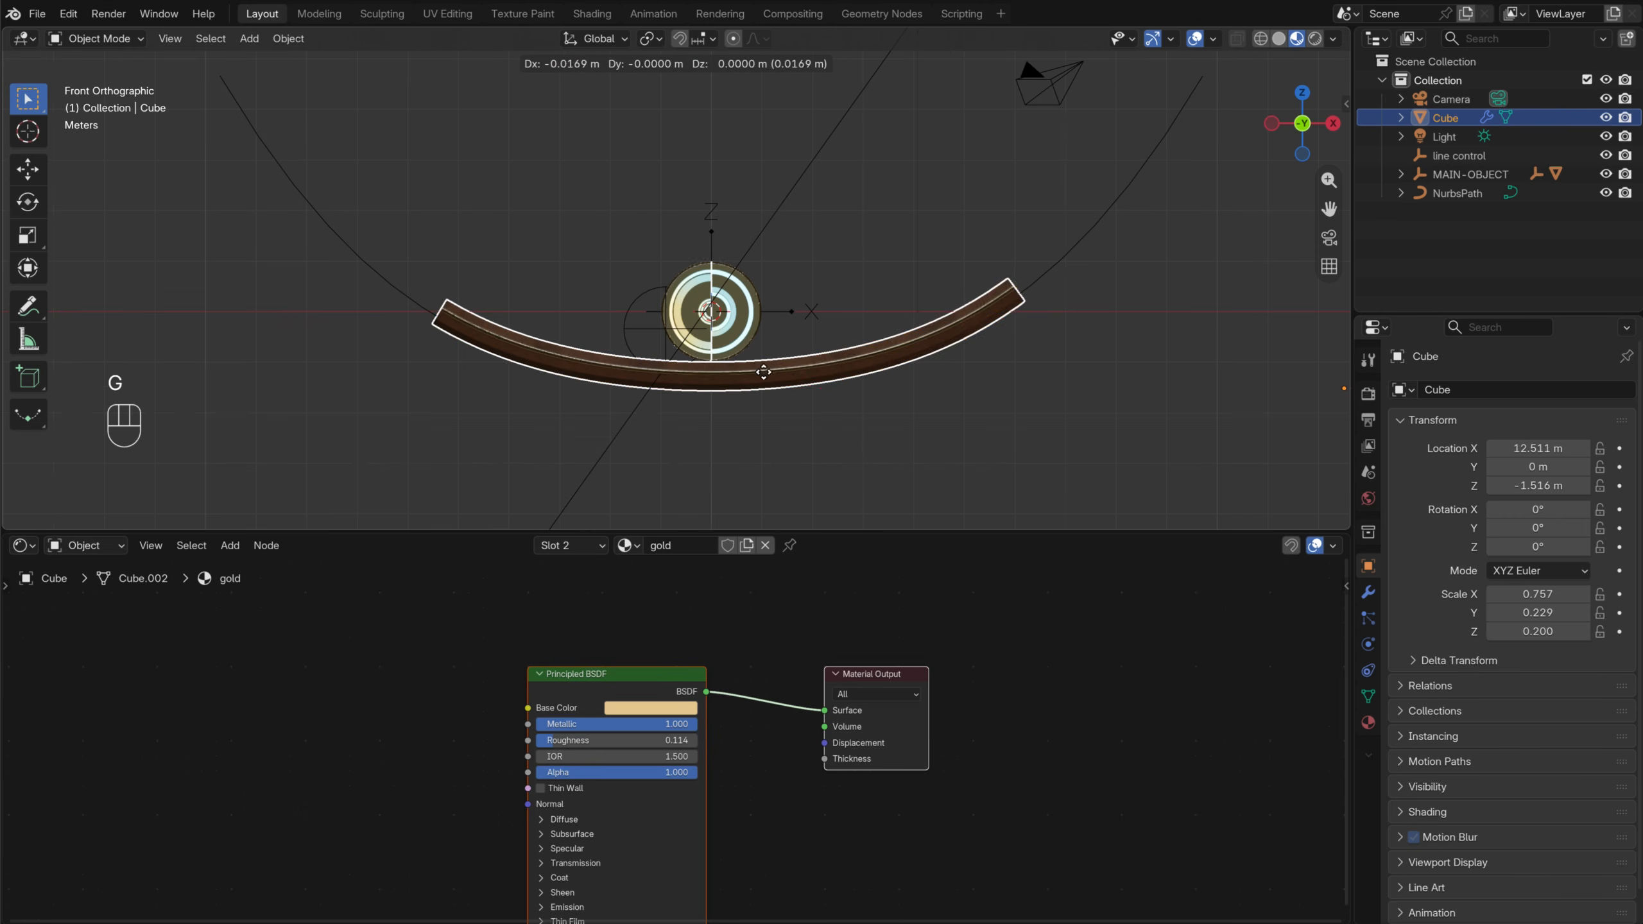
pyautogui.press('x')
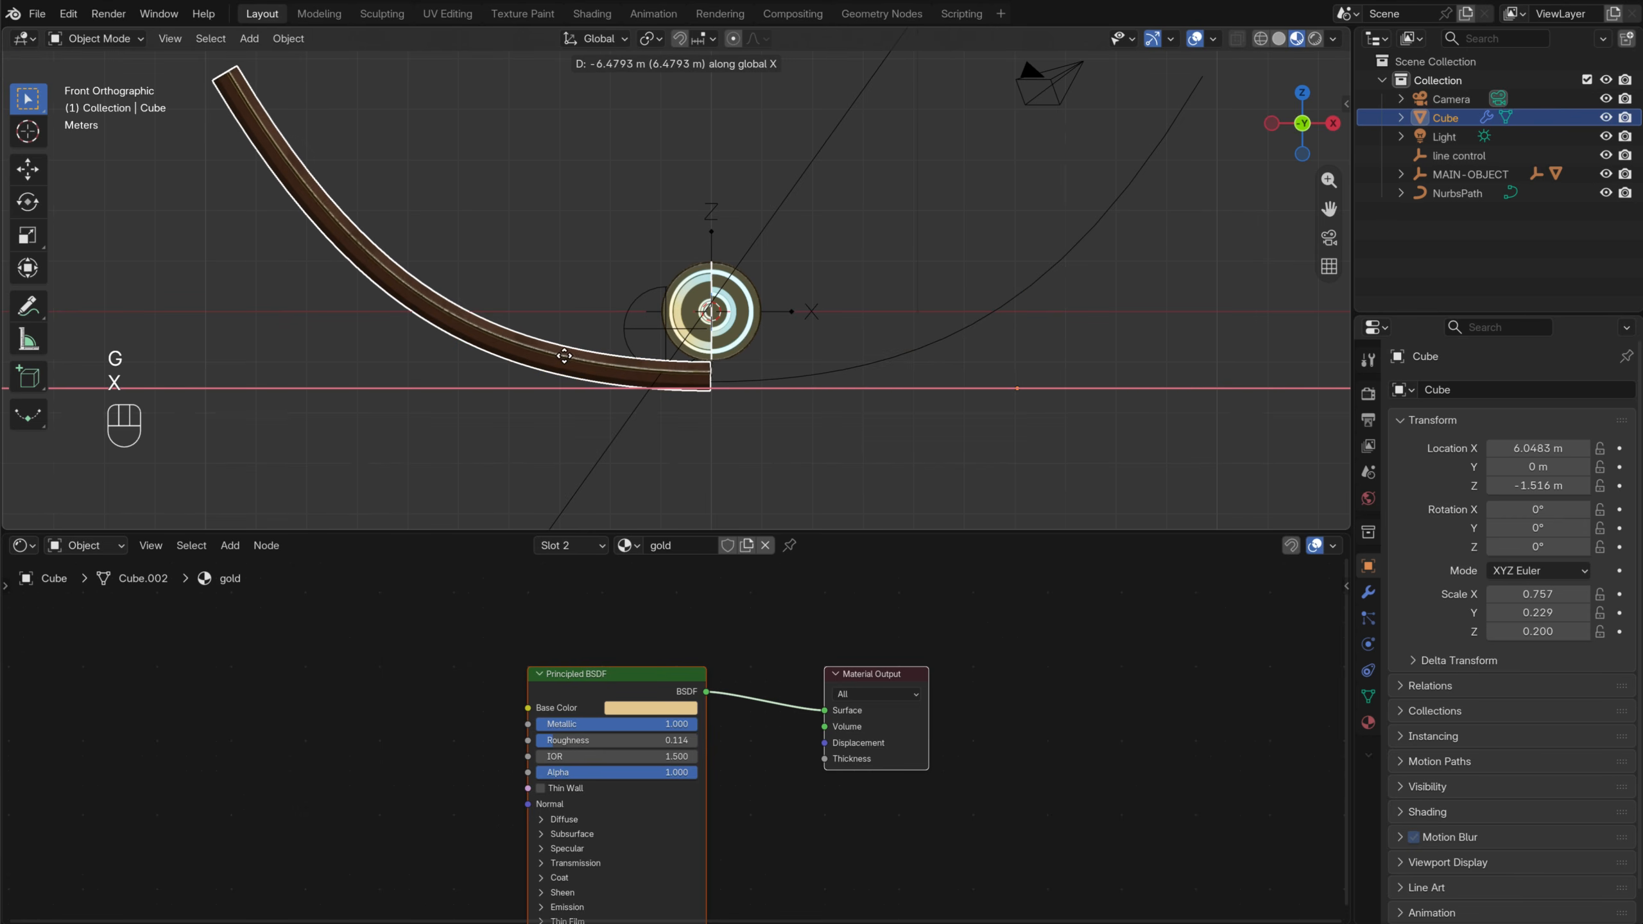
pyautogui.click(563, 356)
# Apply the scale of the resized base
pyautogui.scroll(11, 816, 474)
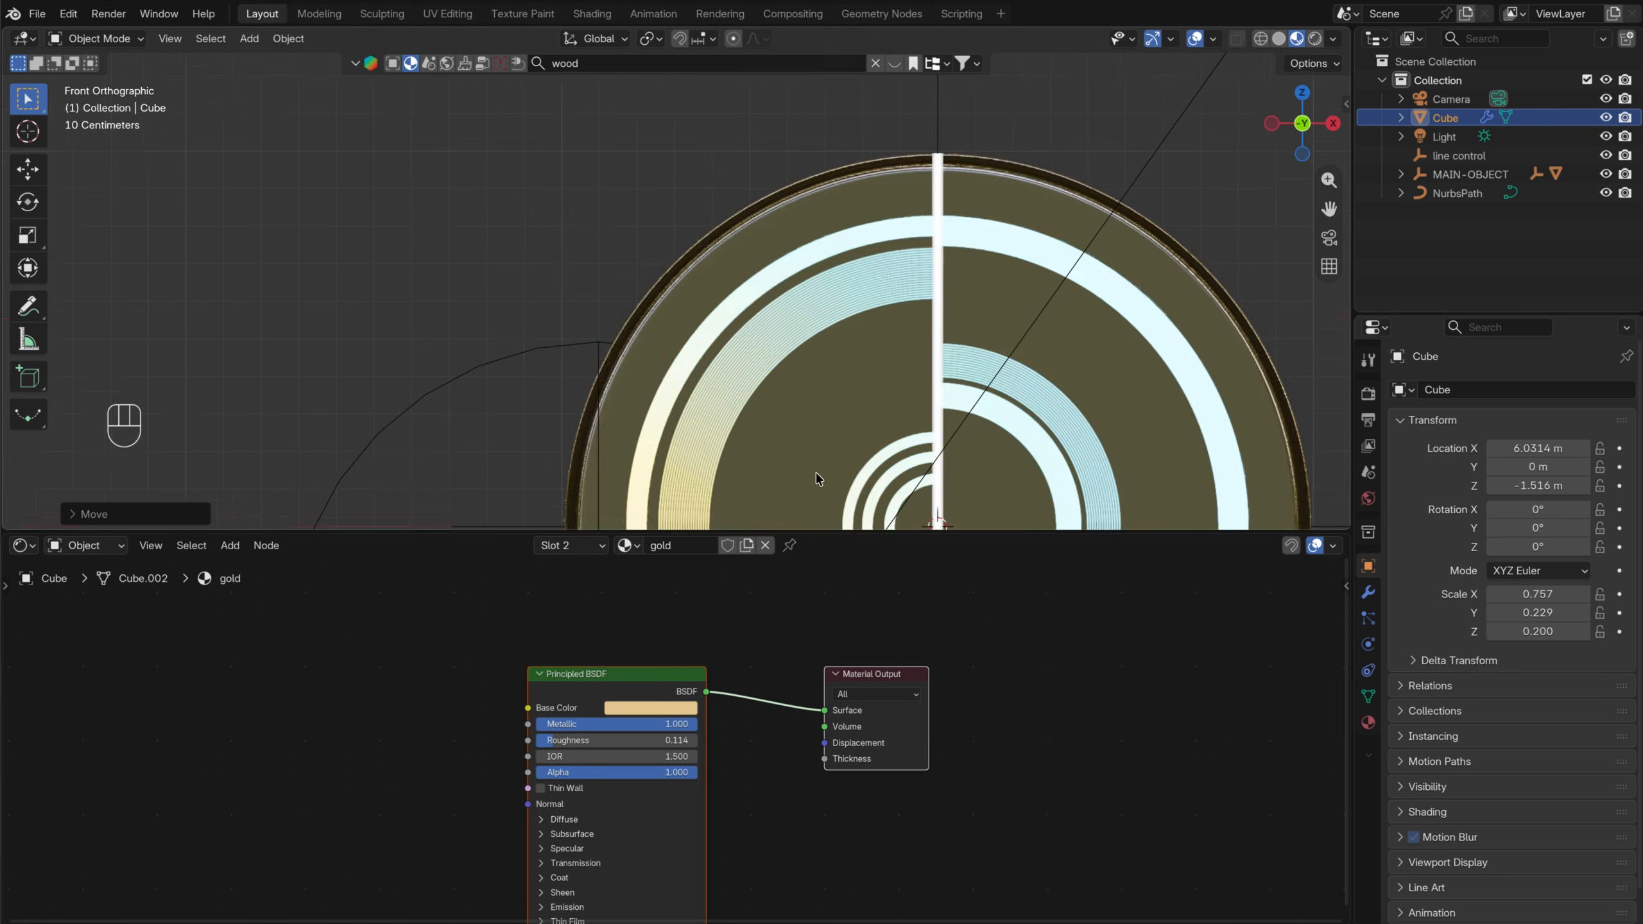
pyautogui.keyDown('shift'); pyautogui.moveTo(816, 479); pyautogui.dragTo(510, 39, button='middle'); pyautogui.keyUp('shift')
pyautogui.keyDown('shift'); pyautogui.moveTo(707, 504); pyautogui.dragTo(708, 287, button='middle'); pyautogui.keyUp('shift')
pyautogui.press('super+a')
pyautogui.click(704, 285)
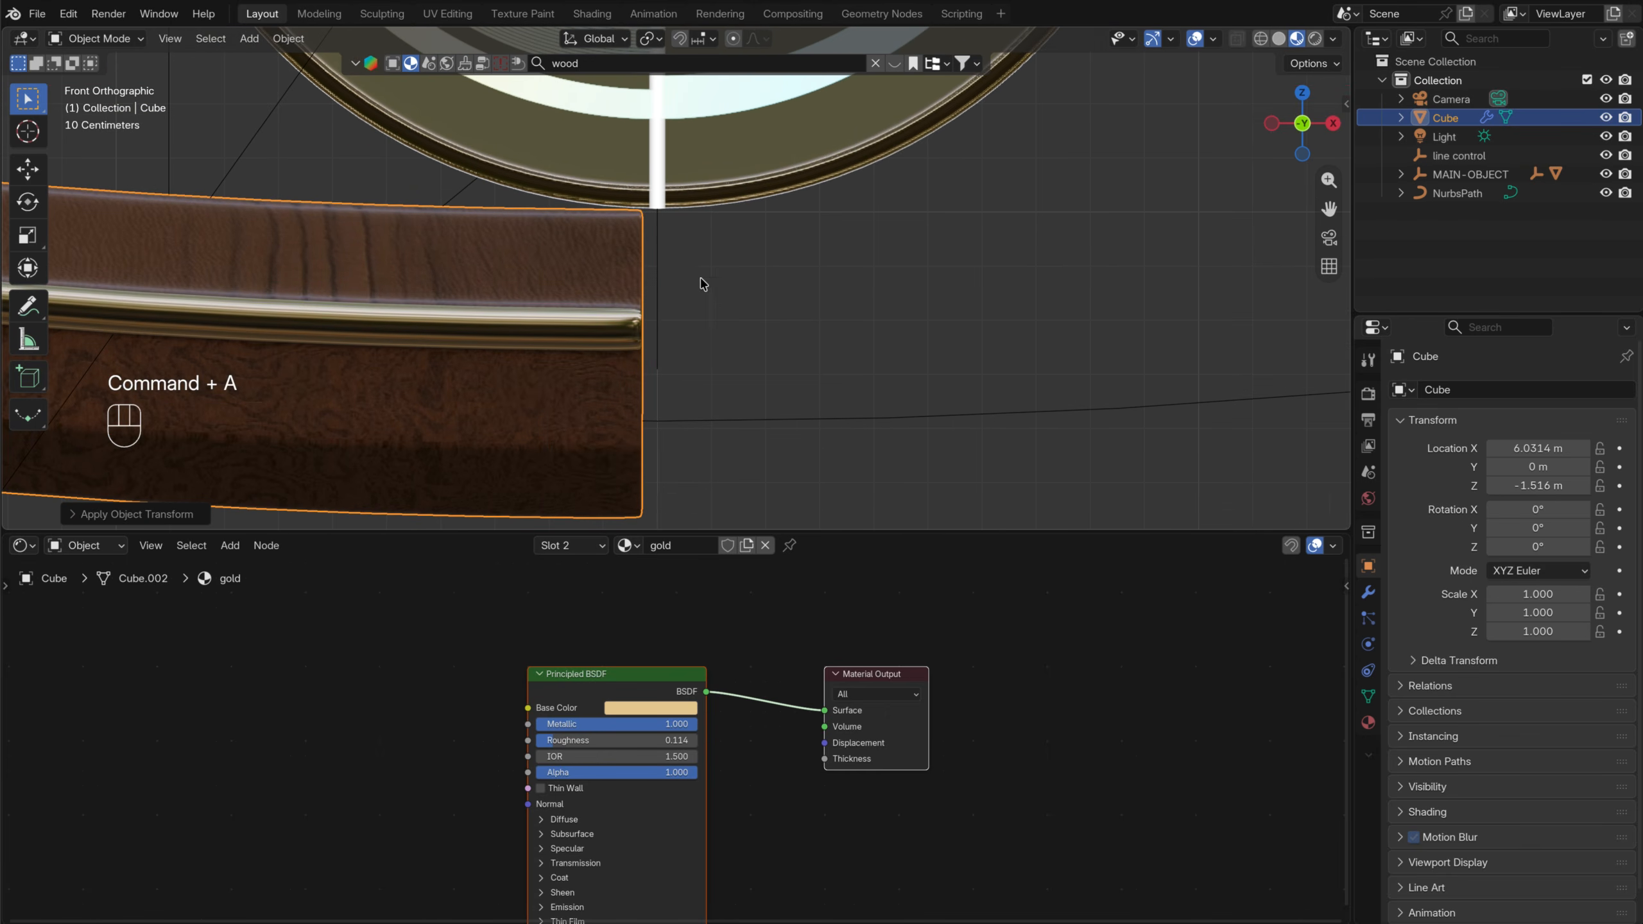
# Fine-tune the base along X to about 6.045 m, bringing its end closer to the disc's vertical centre line
pyautogui.moveTo(692, 364)
pyautogui.keyDown('shift'); pyautogui.mouseDown(button='middle')
pyautogui.moveTo(716, 363)
pyautogui.moveTo(682, 341)
pyautogui.mouseUp(button='middle'); pyautogui.keyUp('shift')
pyautogui.press('g')
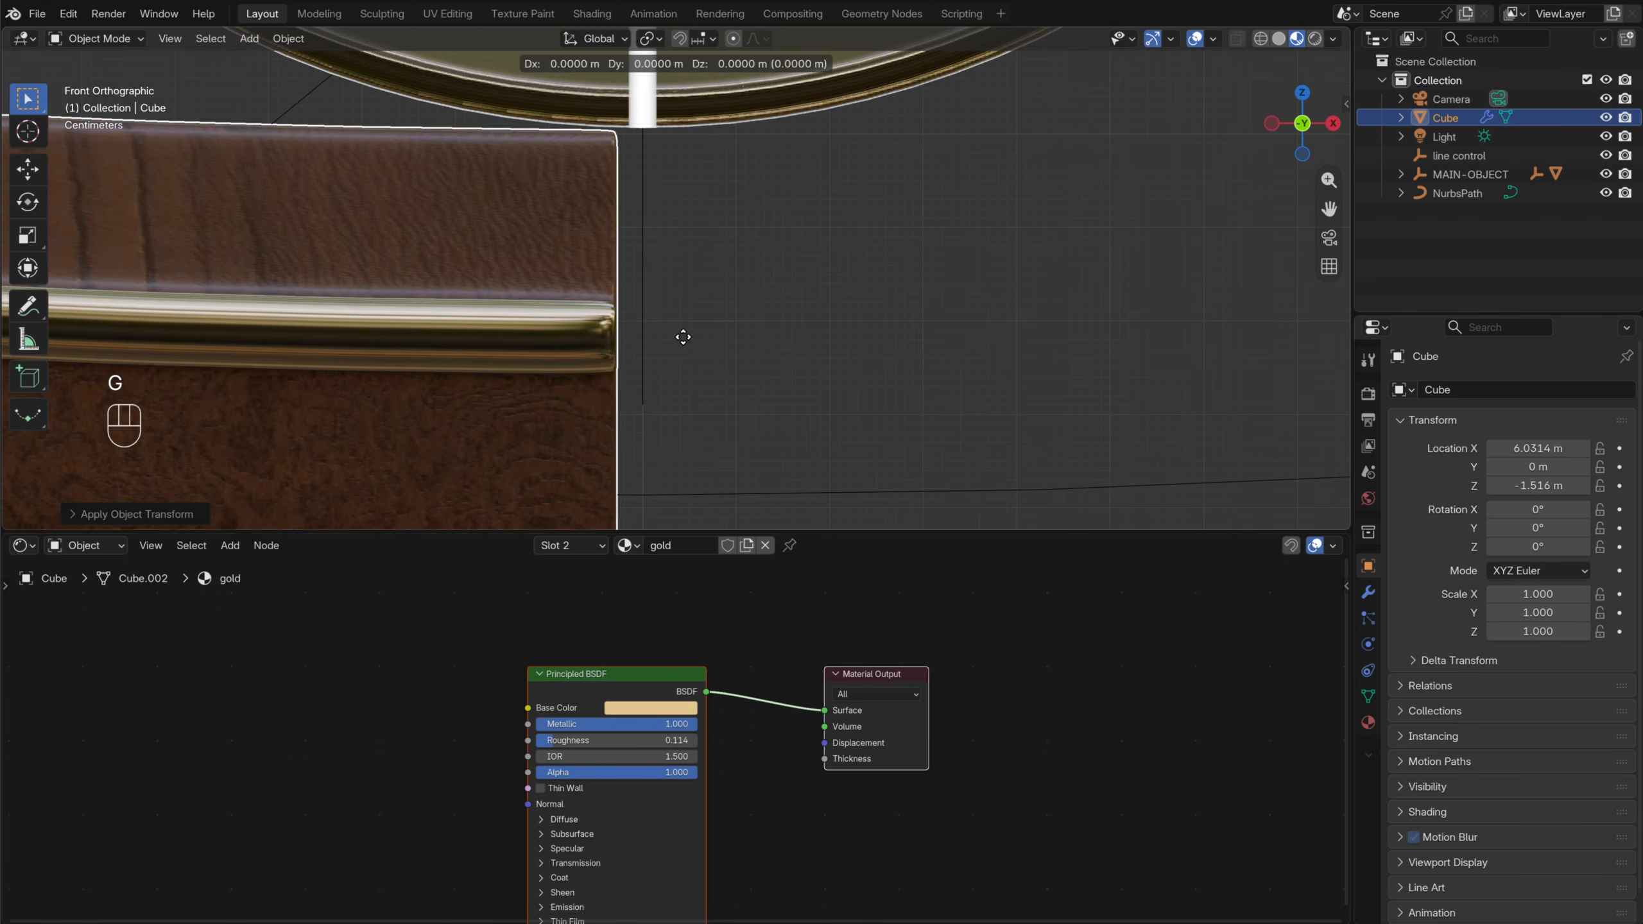
pyautogui.press('x')
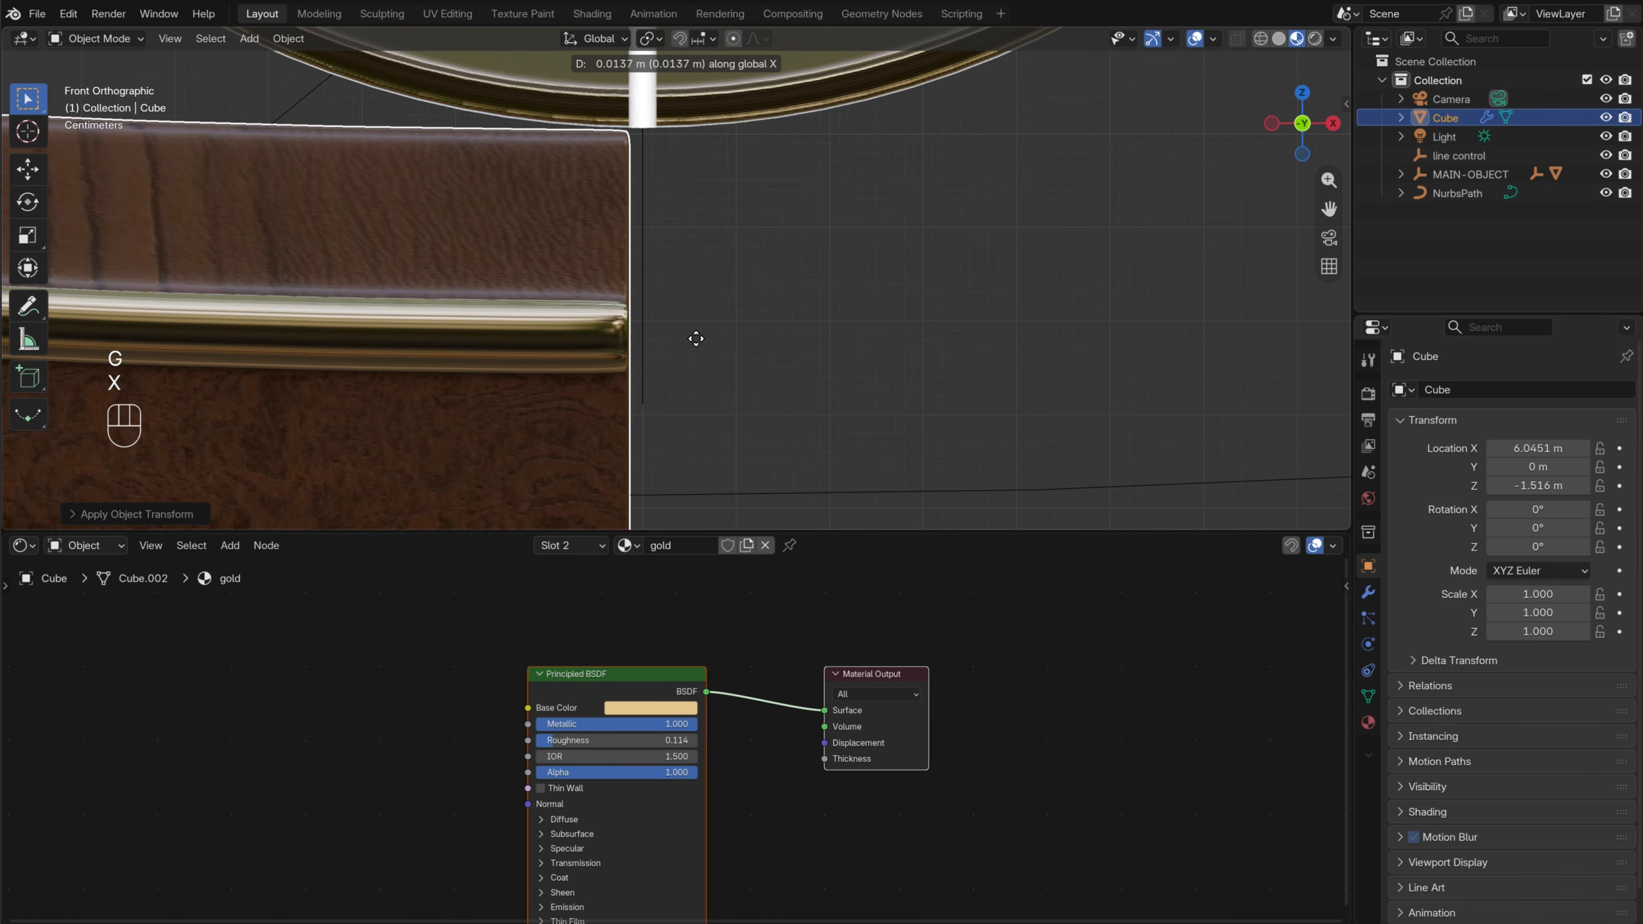
pyautogui.click(696, 339)
# Set the base's Bevel modifier amount to 0.01 m
pyautogui.click(1368, 593)
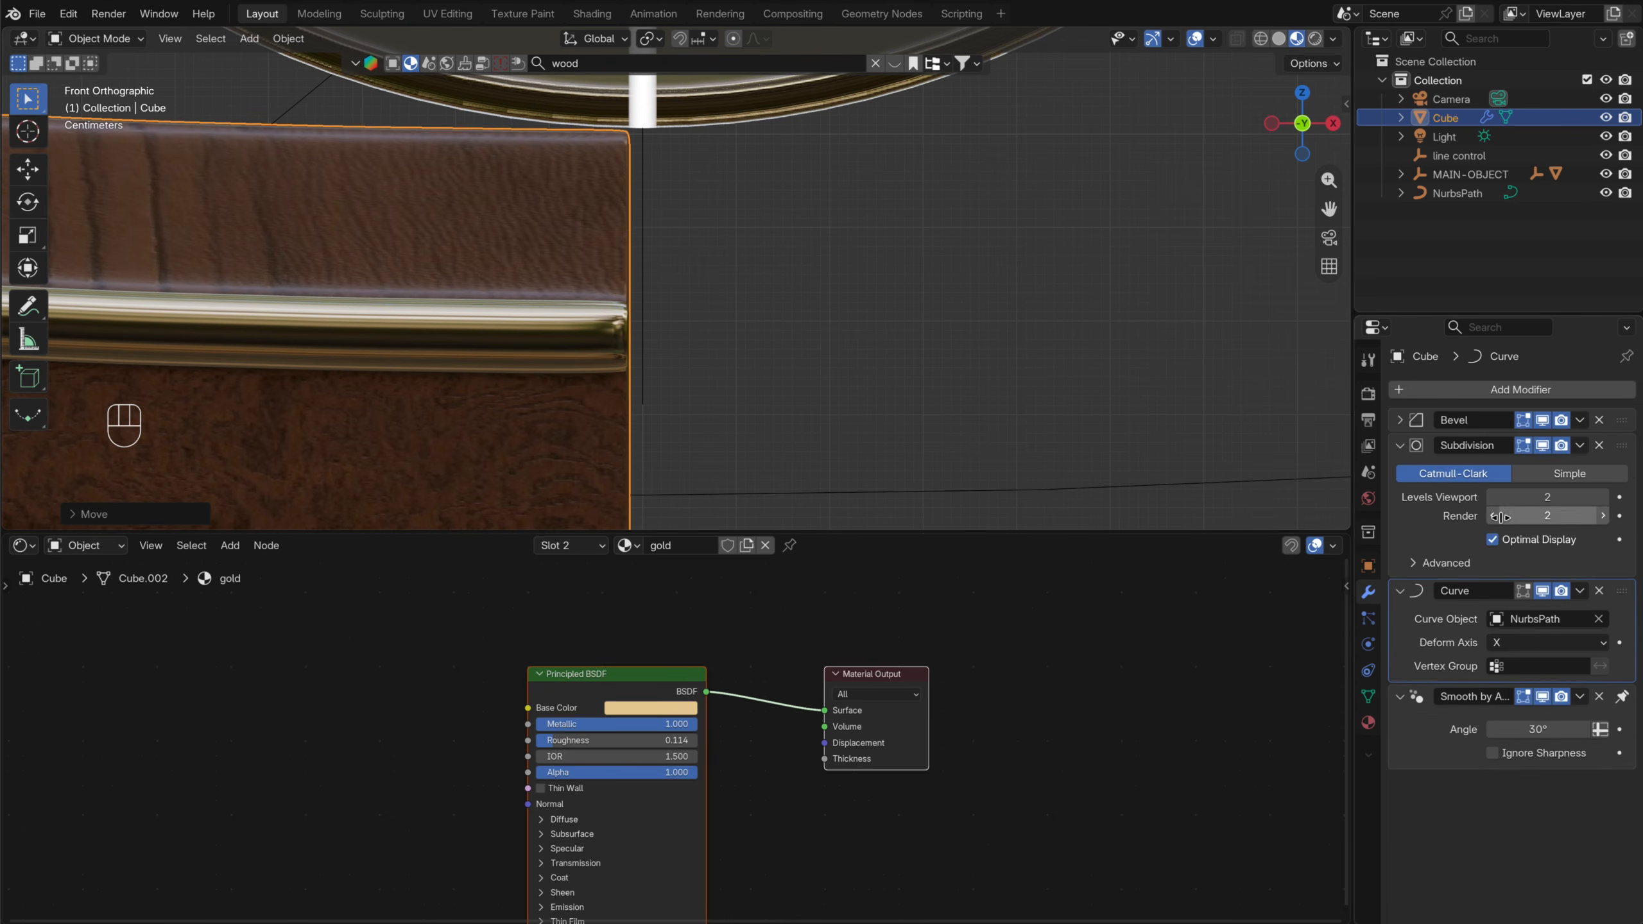
pyautogui.click(1400, 420)
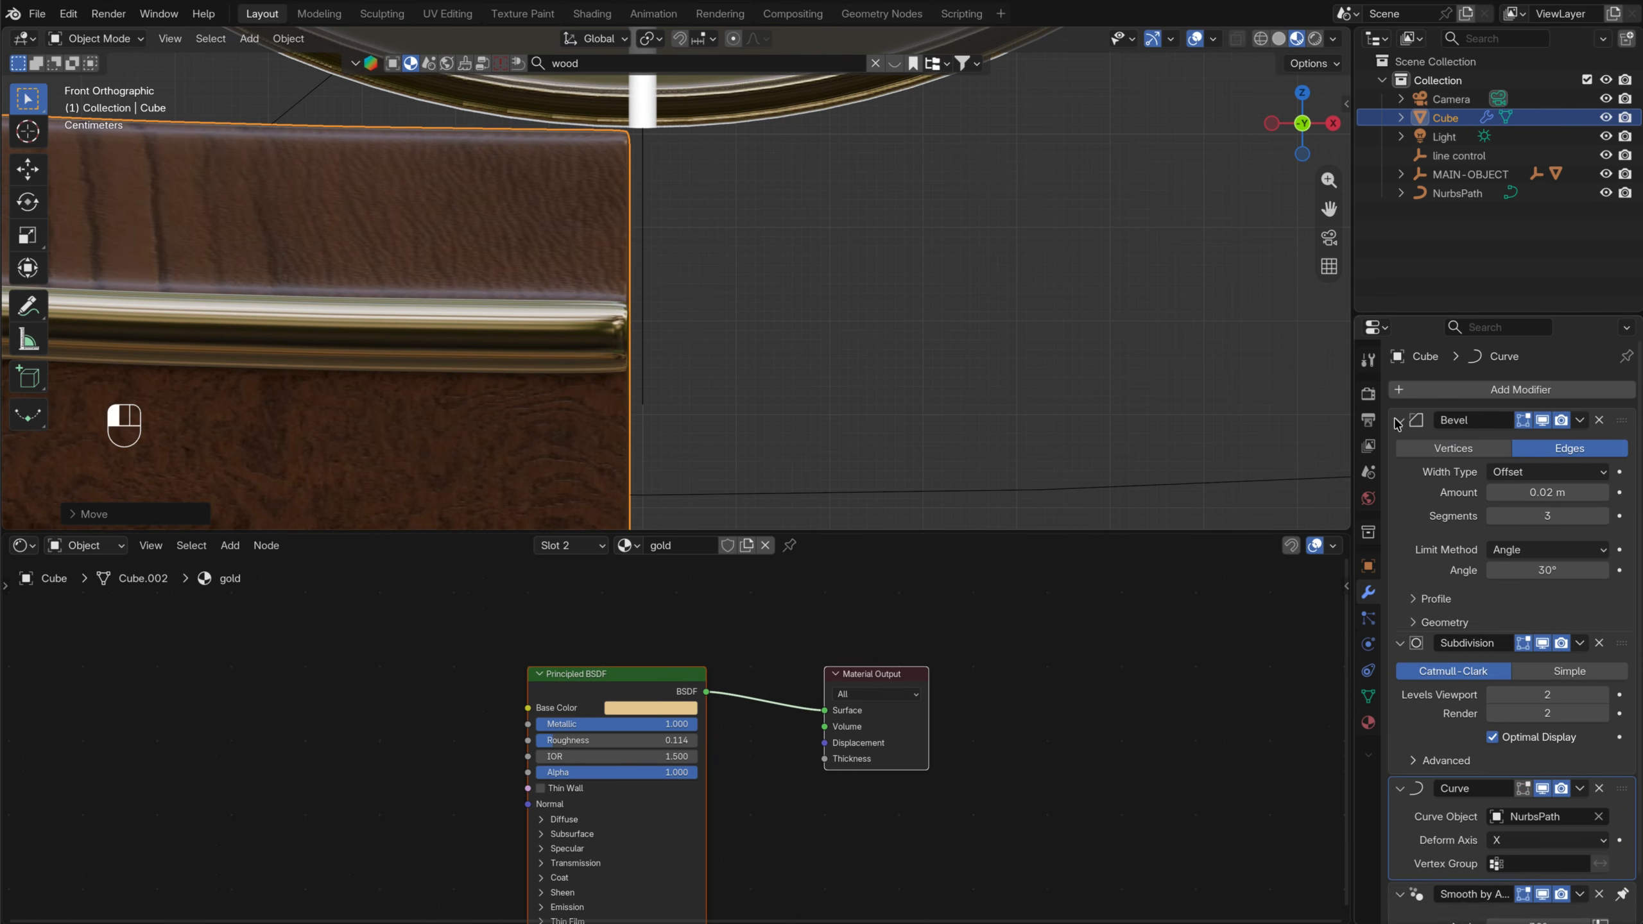
pyautogui.click(1493, 493)
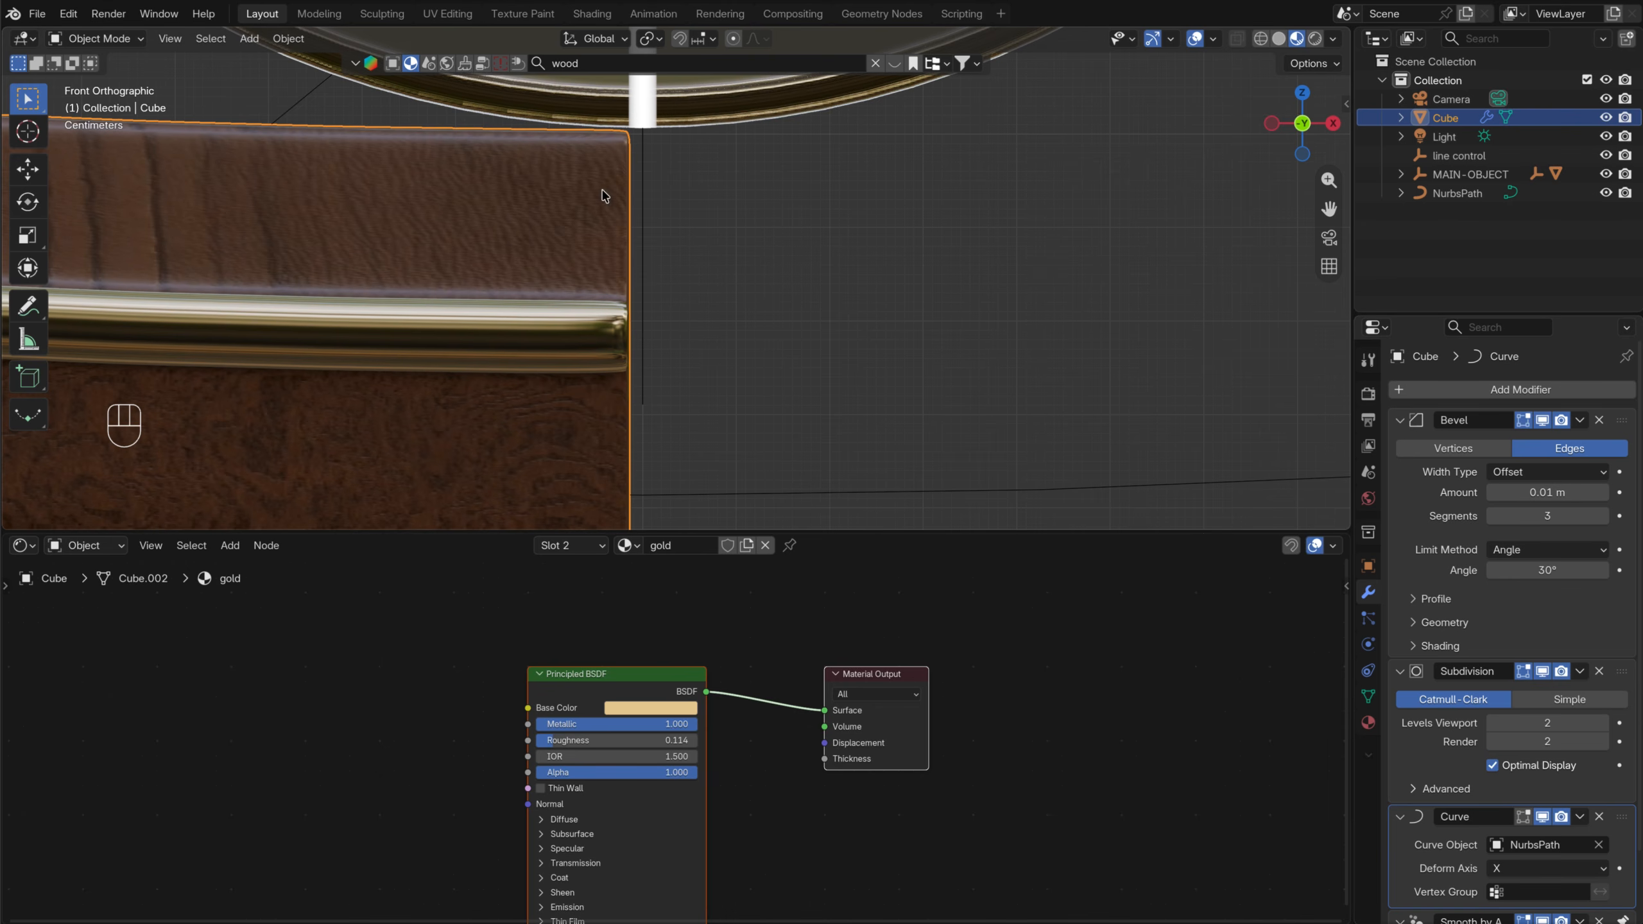
# Duplicate the base and move the copy along X onto the other half of the curve
pyautogui.scroll(-8, 552, 267)
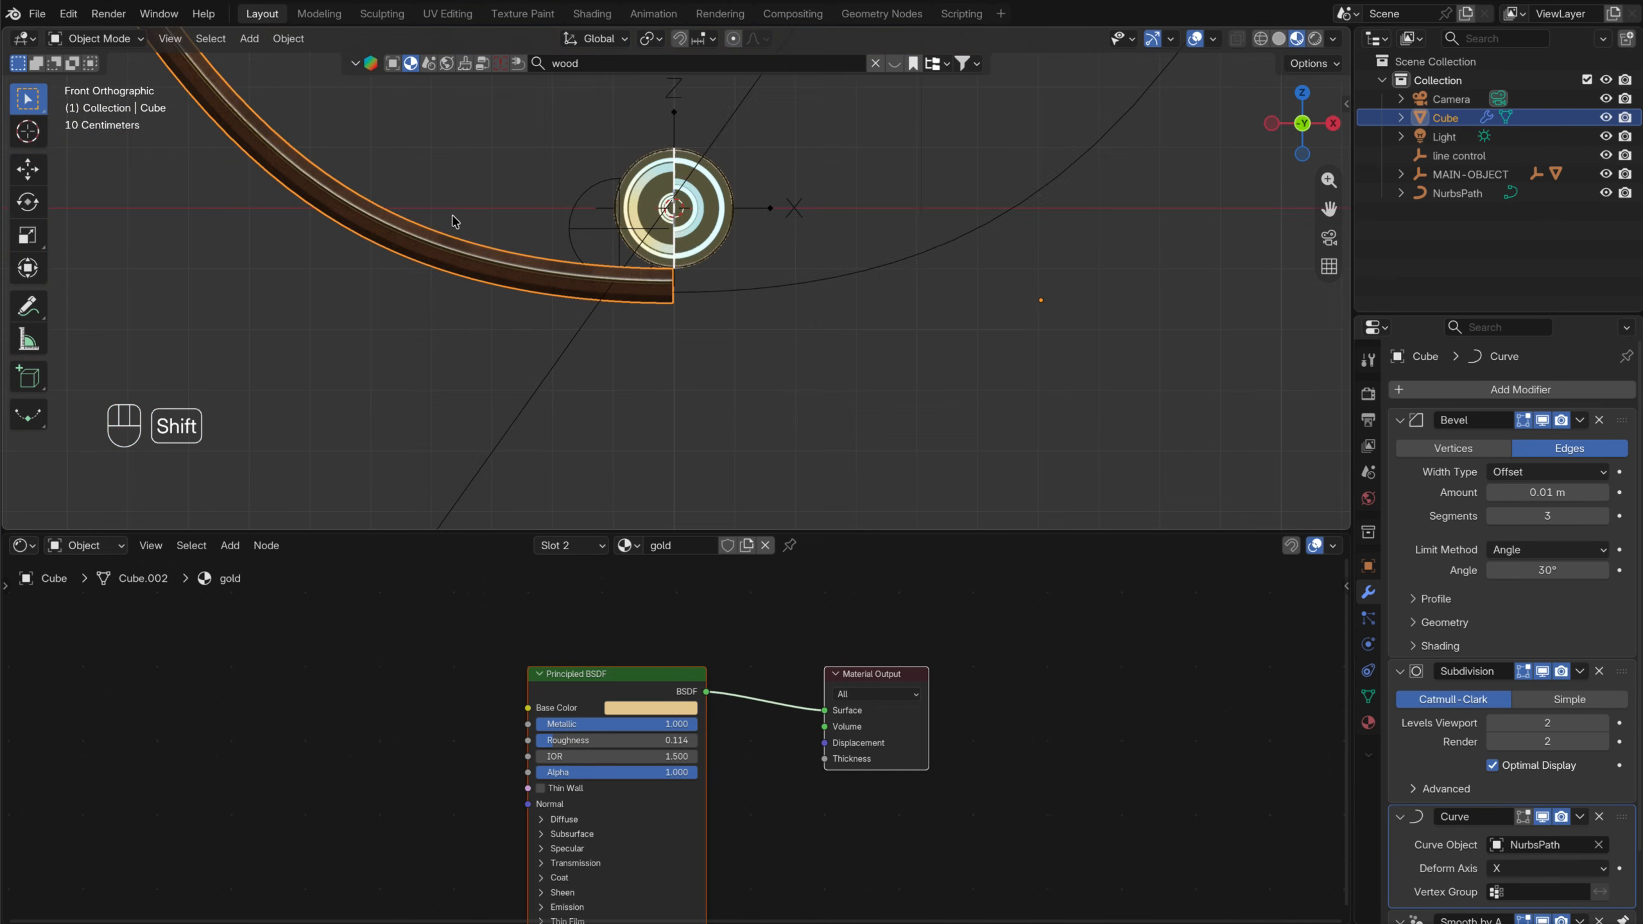
pyautogui.hotkey('shift', 'd')
pyautogui.press('x')
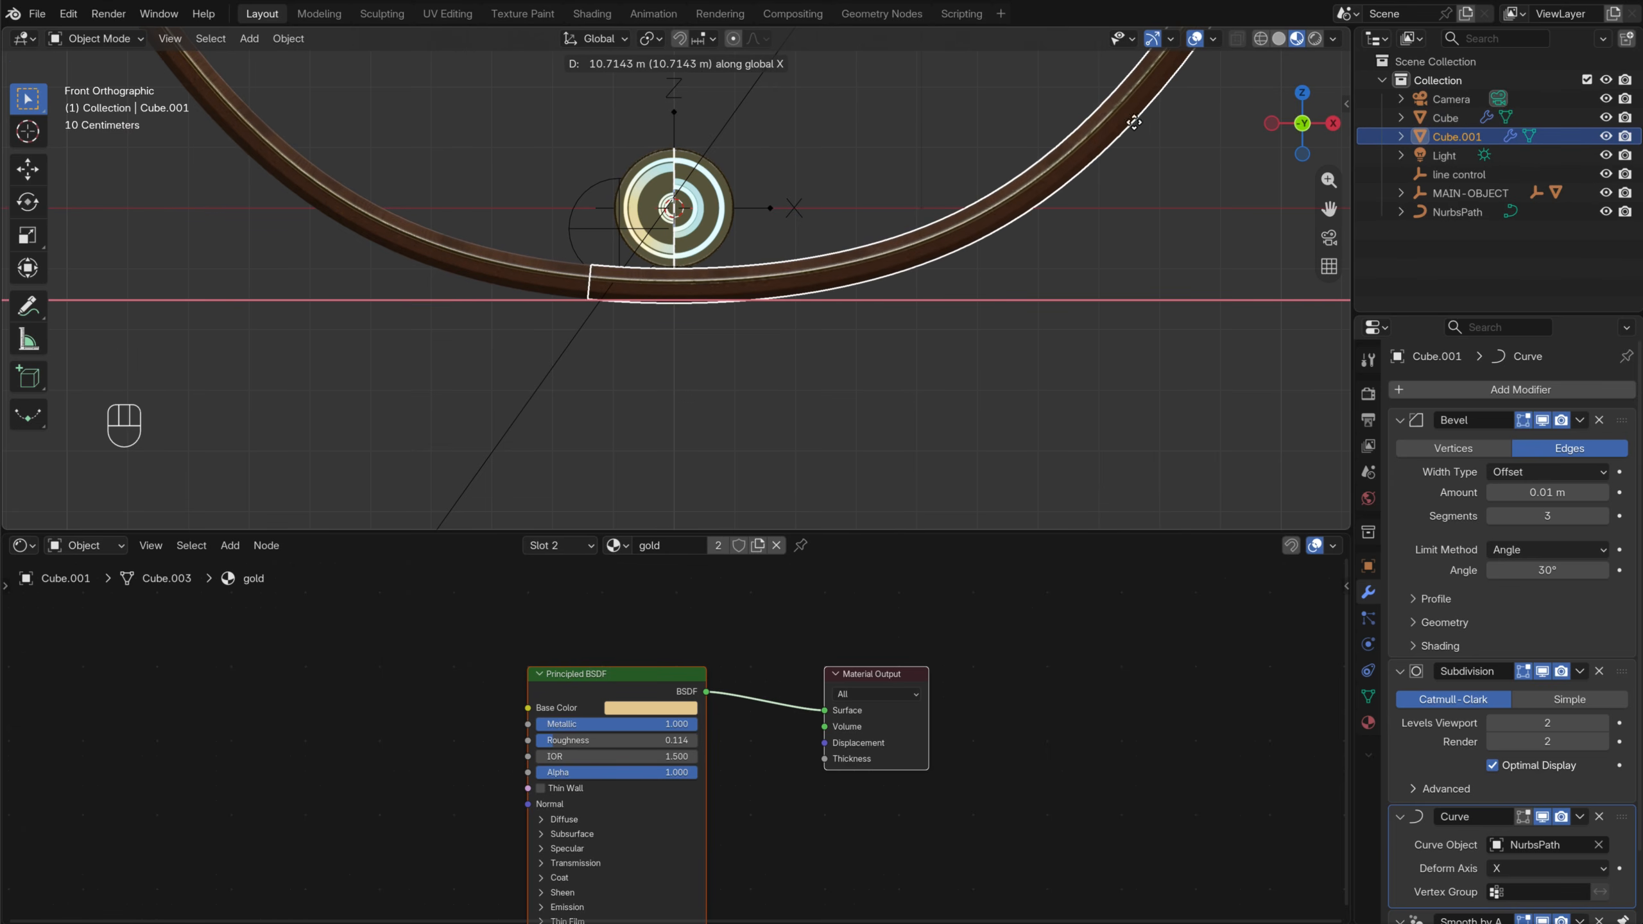
pyautogui.click(1178, 107)
# Adjust the copy along X so its end meets the first base's end beneath the disc's centre
pyautogui.scroll(6, 620, 323)
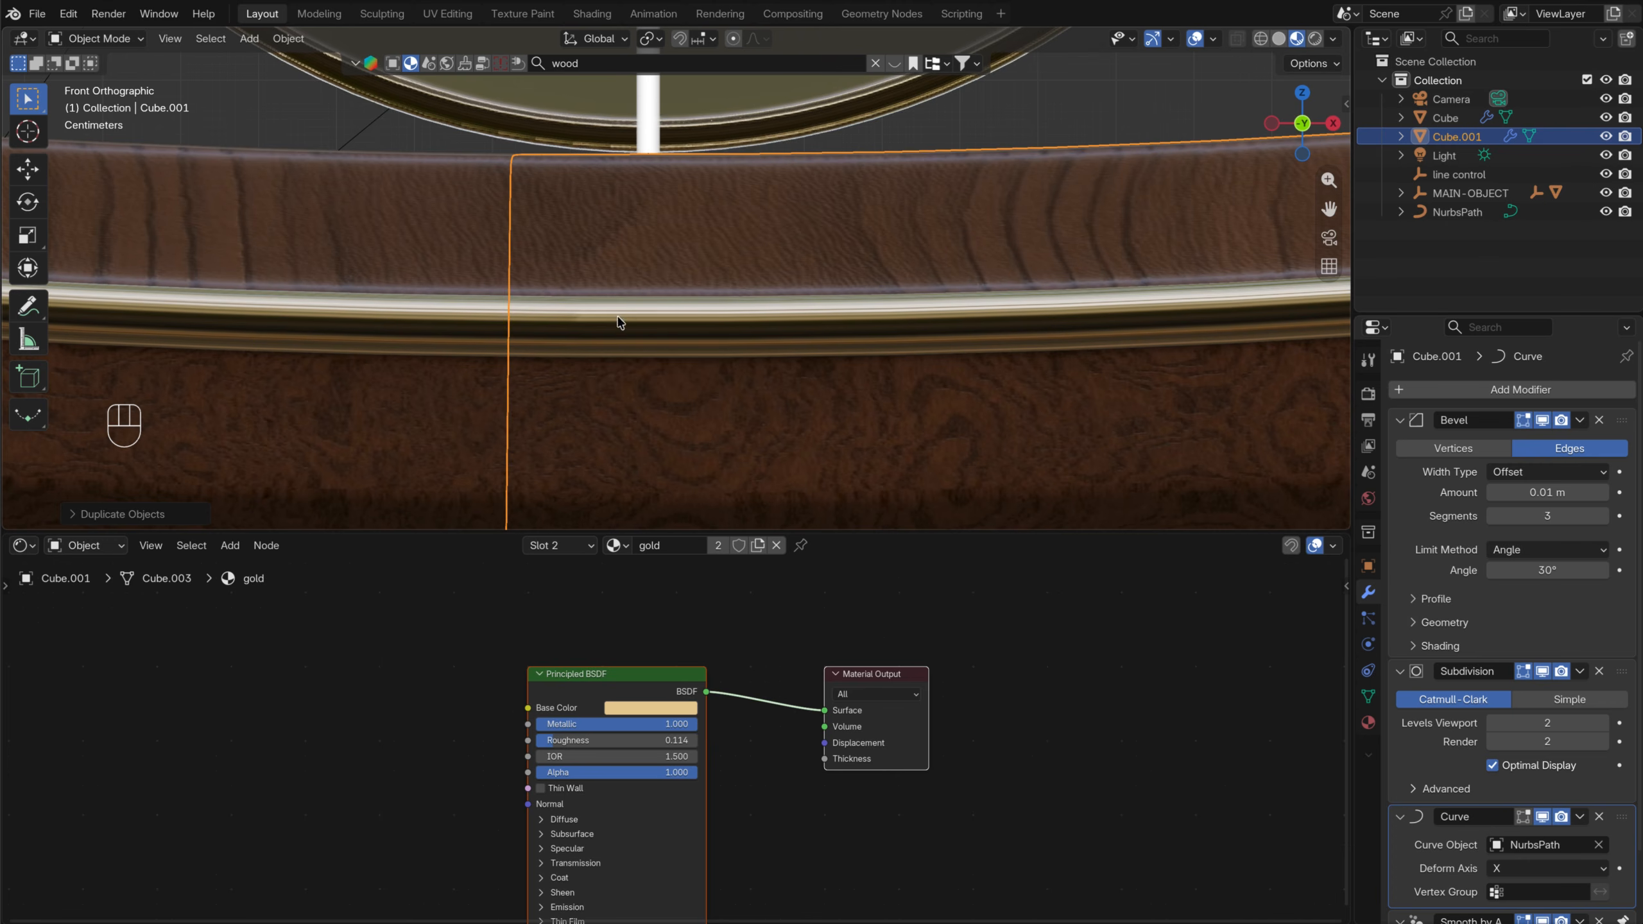
pyautogui.press('g')
pyautogui.press('x')
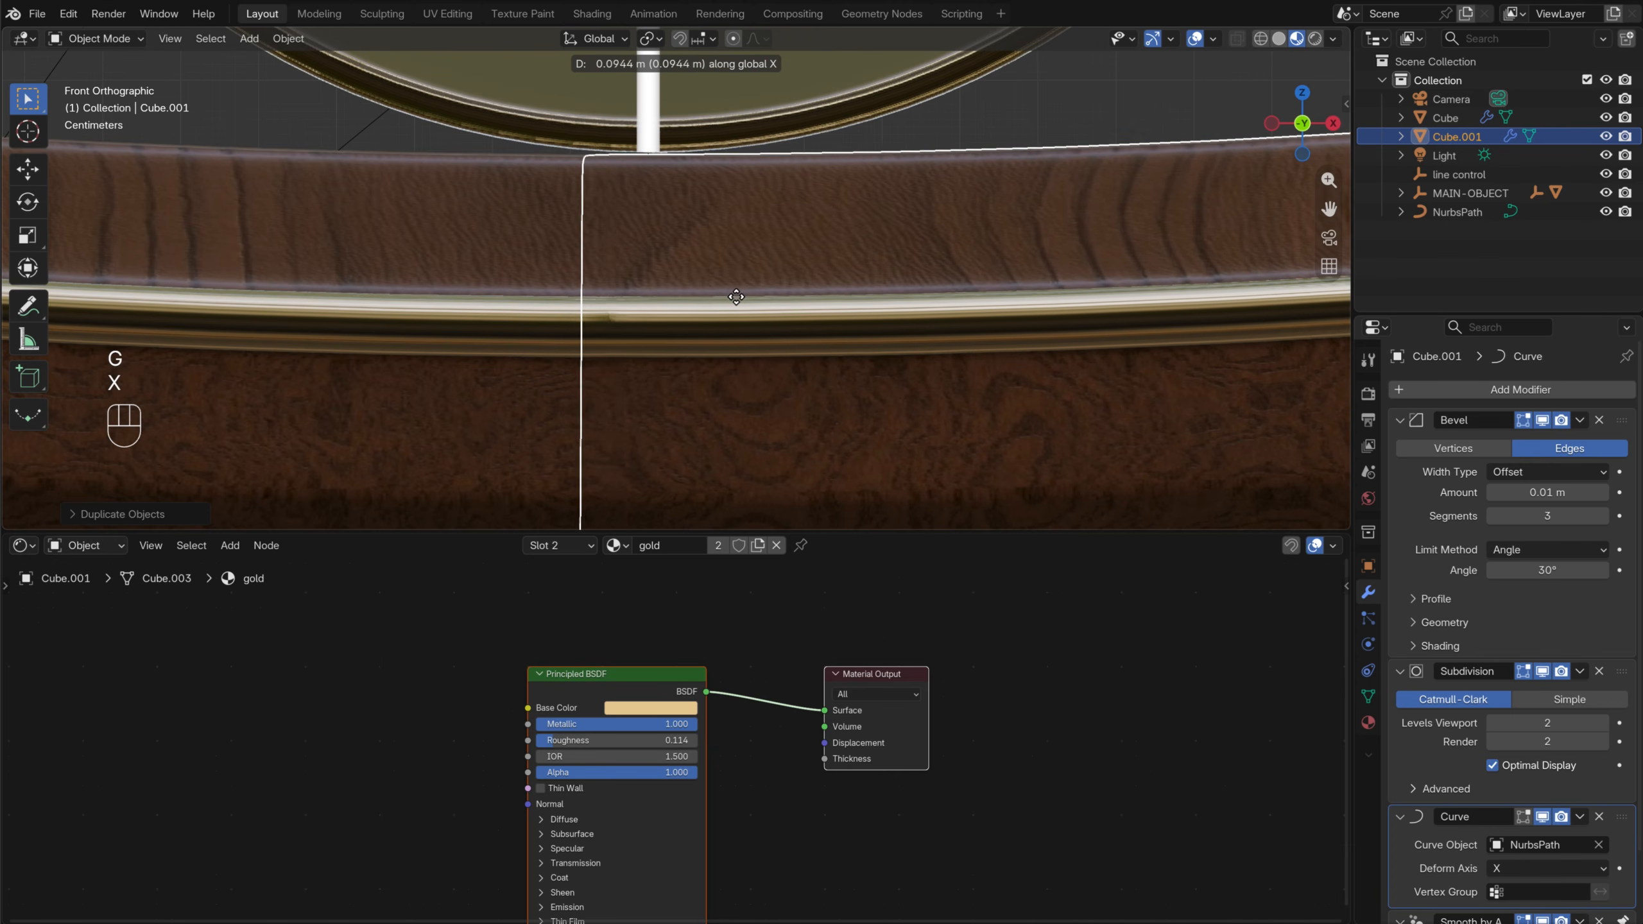
pyautogui.click(785, 297)
# Duplicate the second track section along X, leaving the new copy practically in the same place
pyautogui.scroll(-6, 807, 323)
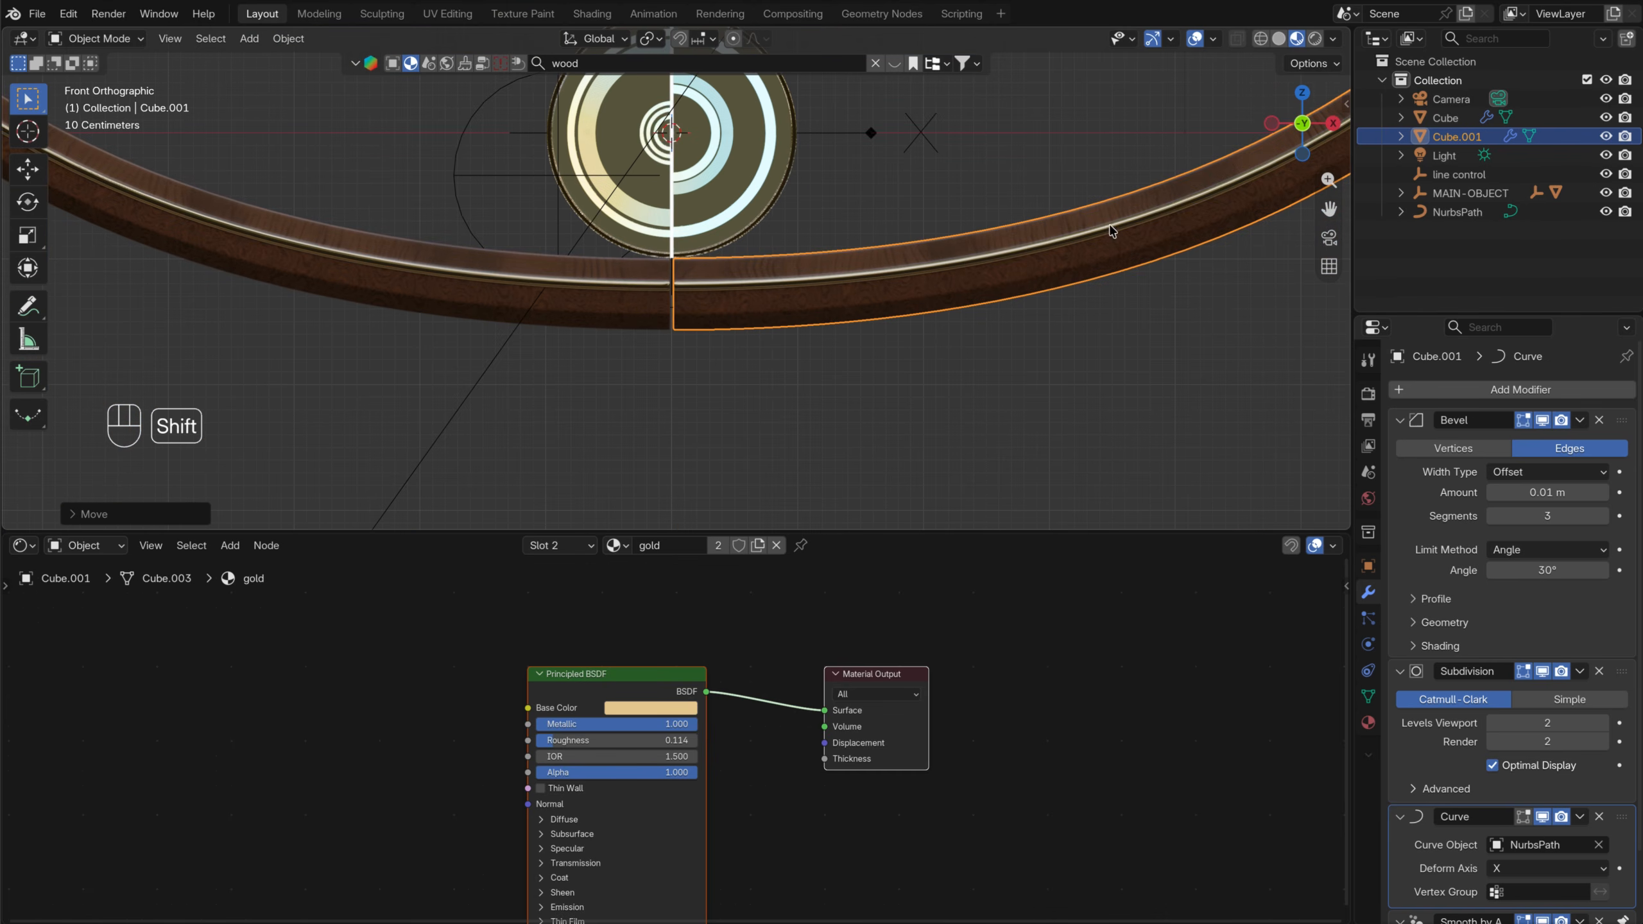
pyautogui.hotkey('shift', 'd')
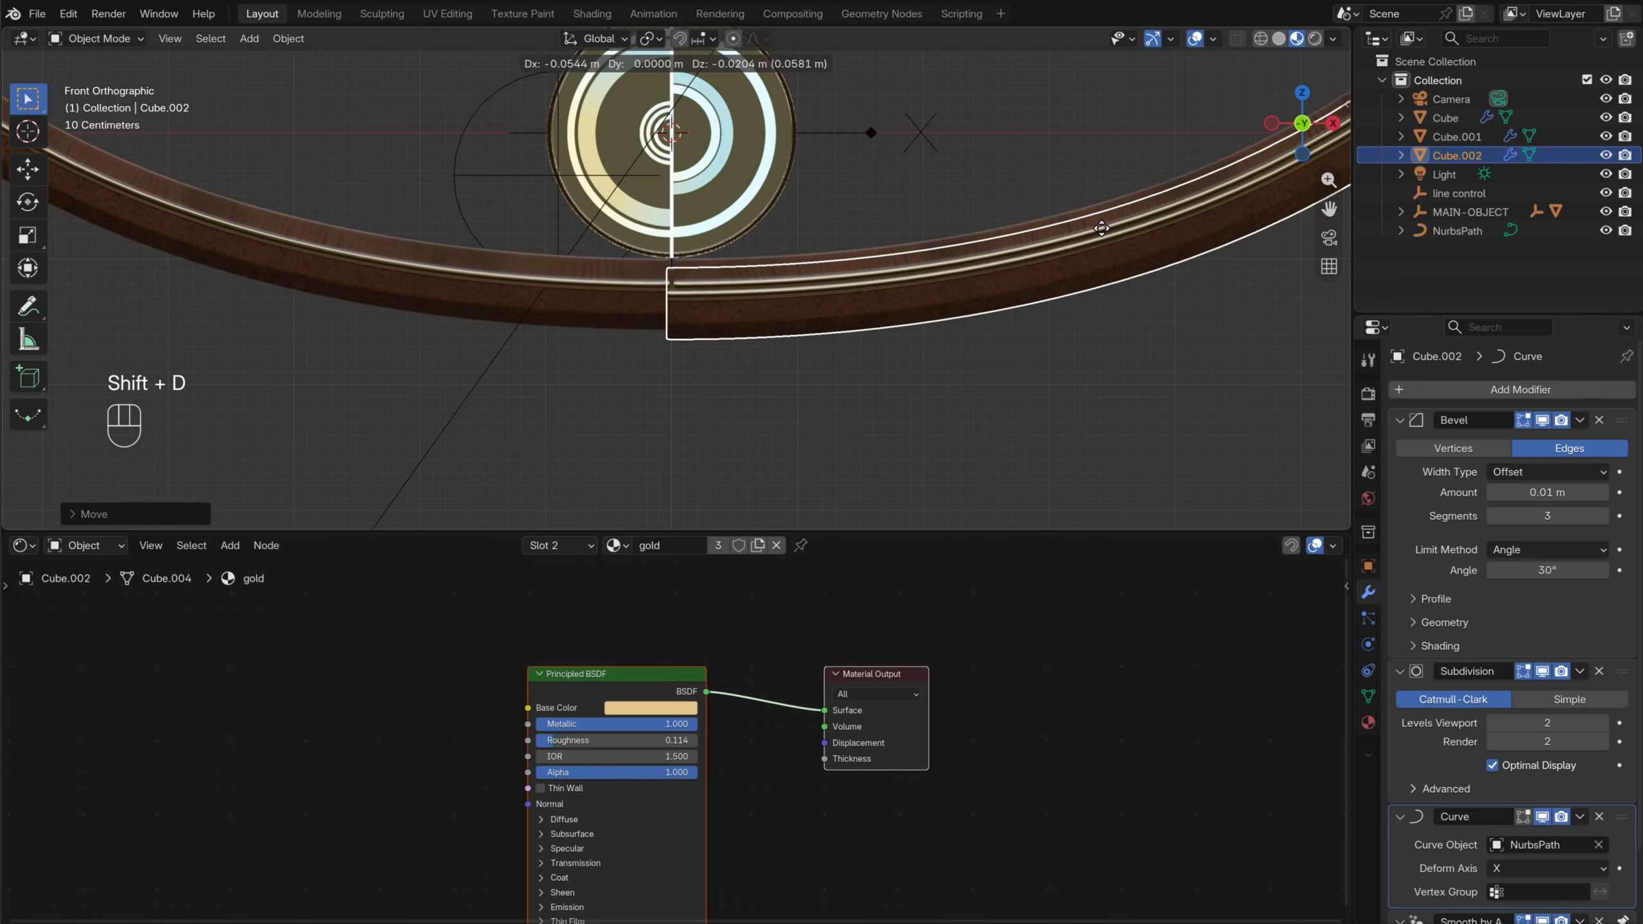
pyautogui.press('x')
pyautogui.click(1103, 234)
# In wireframe display, delete the mesh of the newest track copy except for a short end piece beneath the disc
pyautogui.press('Tab')
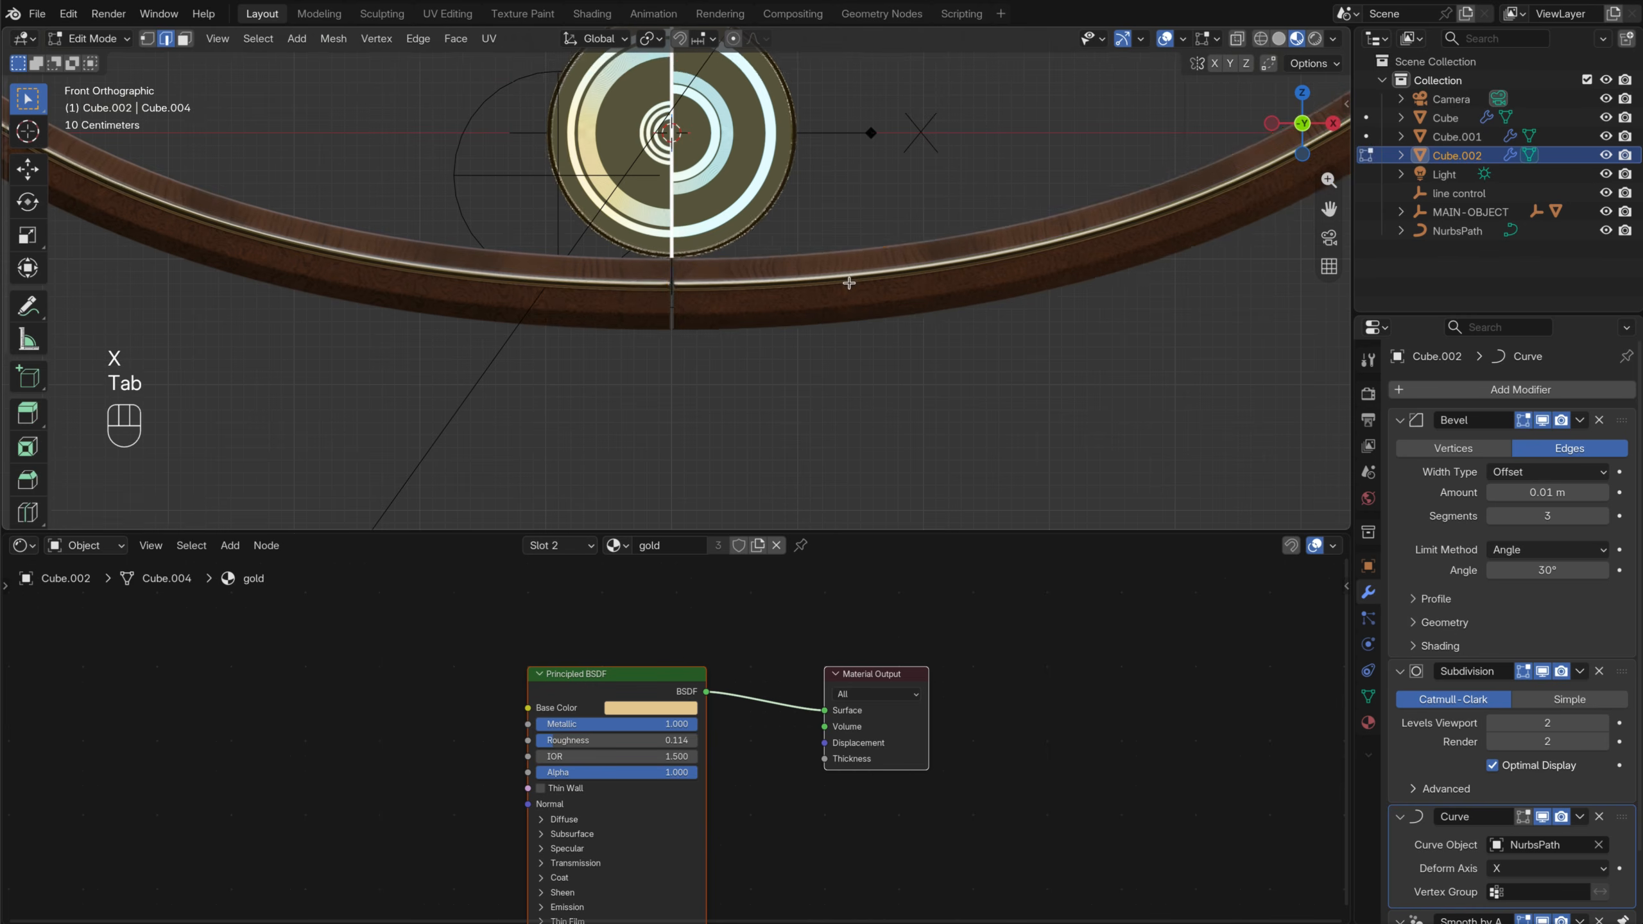
pyautogui.scroll(-8, 851, 279)
pyautogui.keyDown('shift'); pyautogui.moveTo(995, 269); pyautogui.dragTo(704, 323, button='middle'); pyautogui.keyUp('shift')
pyautogui.scroll(5, 348, 246)
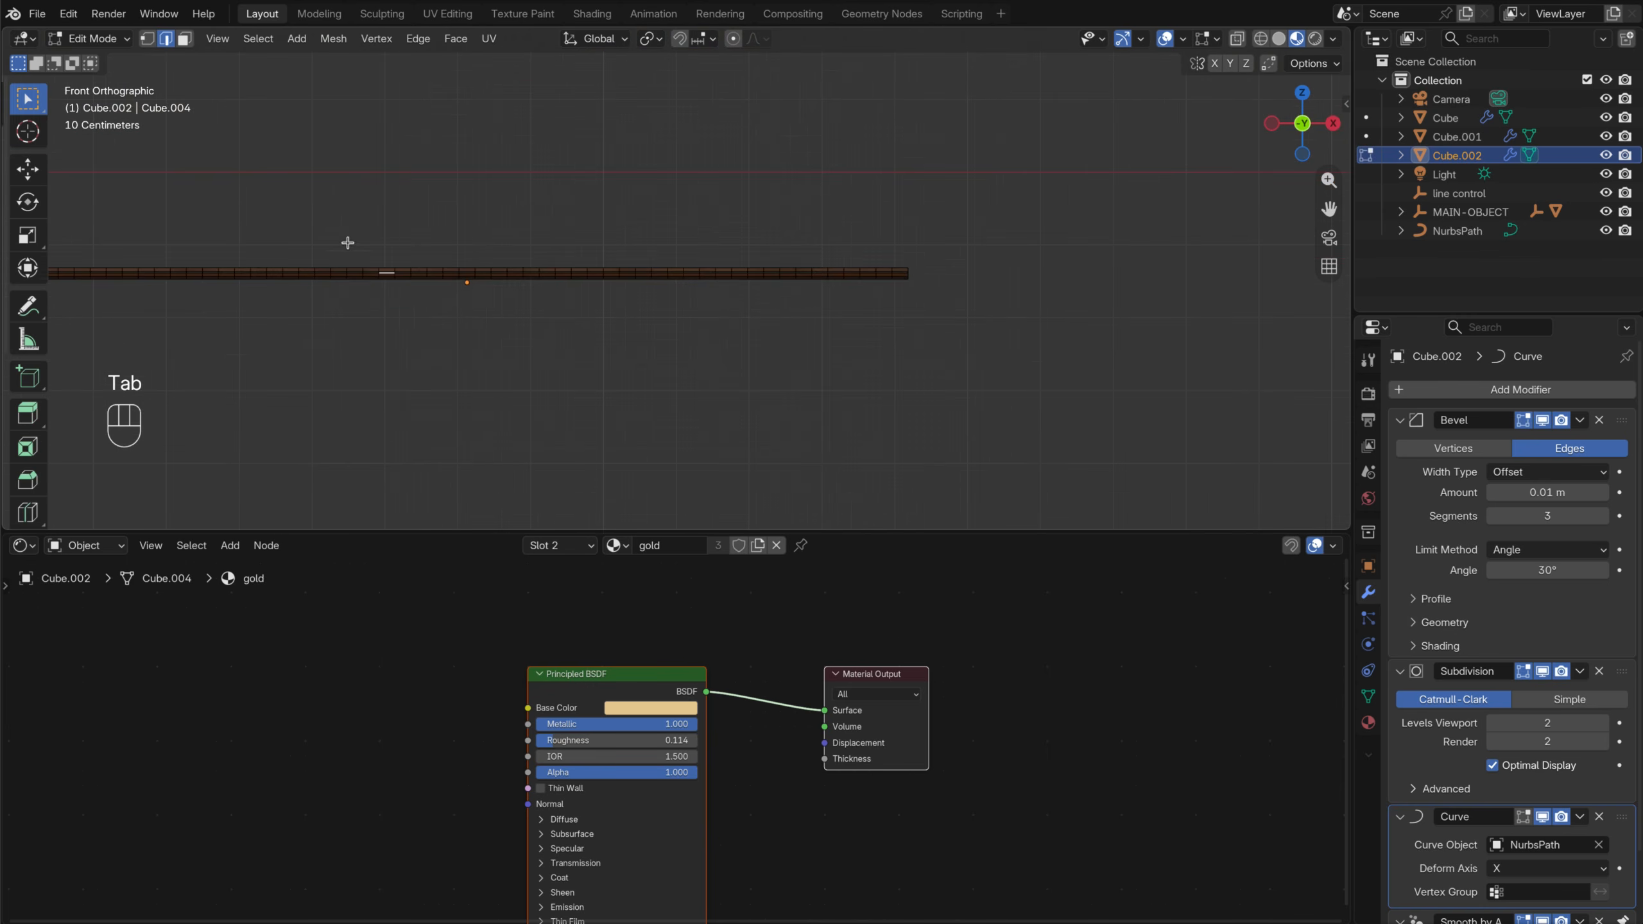
pyautogui.moveTo(349, 246); pyautogui.dragTo(908, 258, button='middle')
pyautogui.click(1327, 125)
pyautogui.press('a')
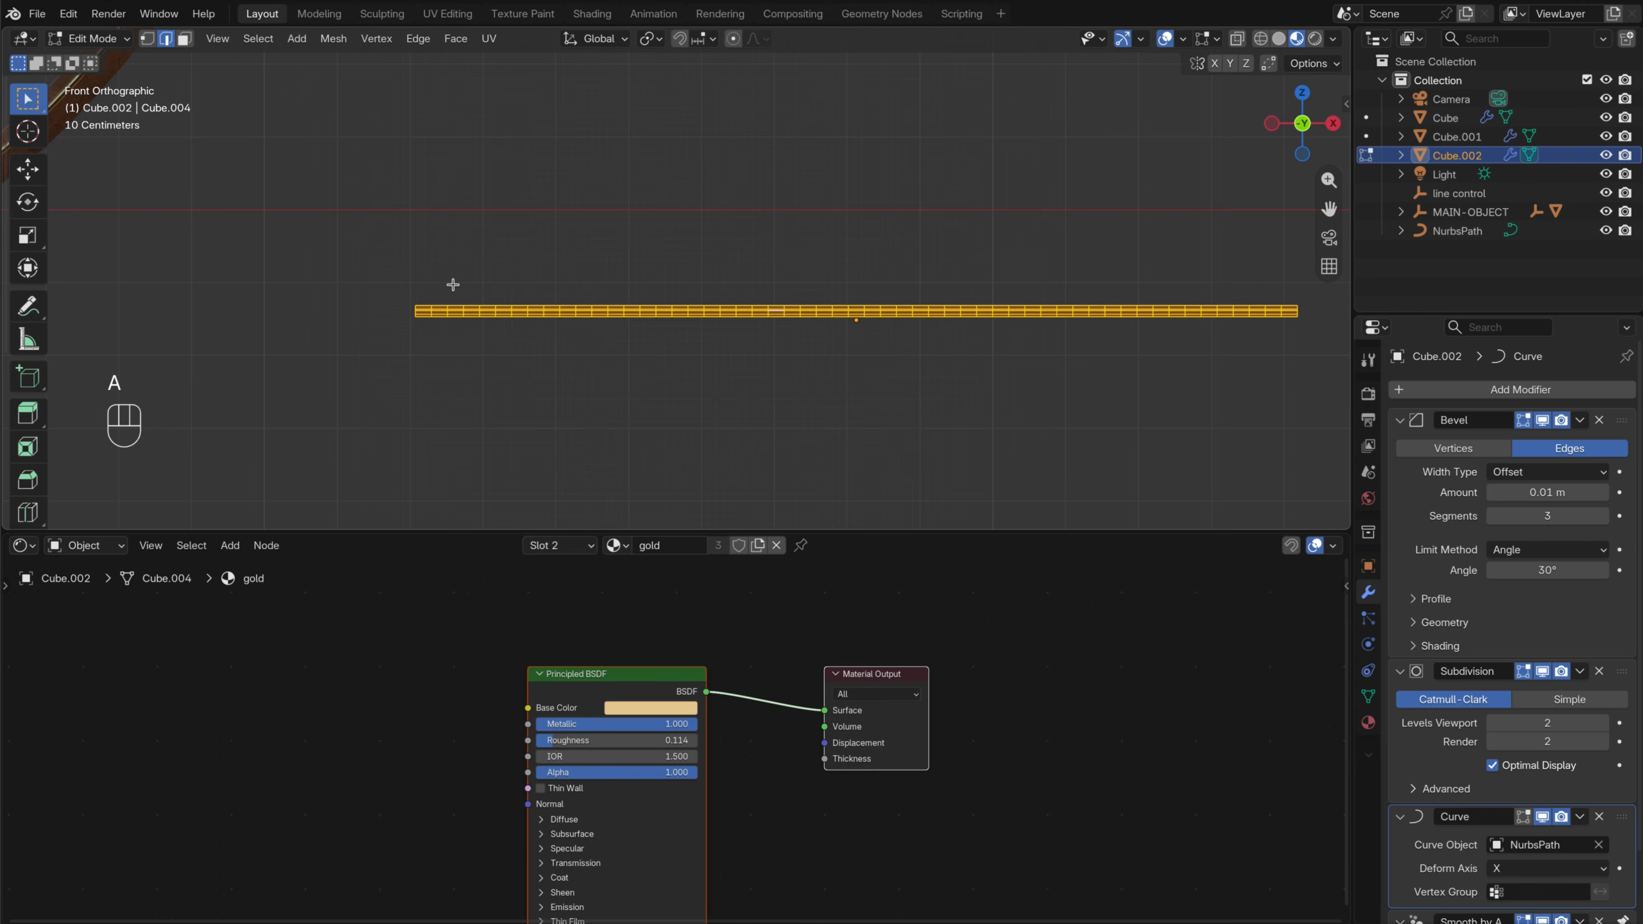
pyautogui.press('a')
pyautogui.press('z')
pyautogui.click(329, 275)
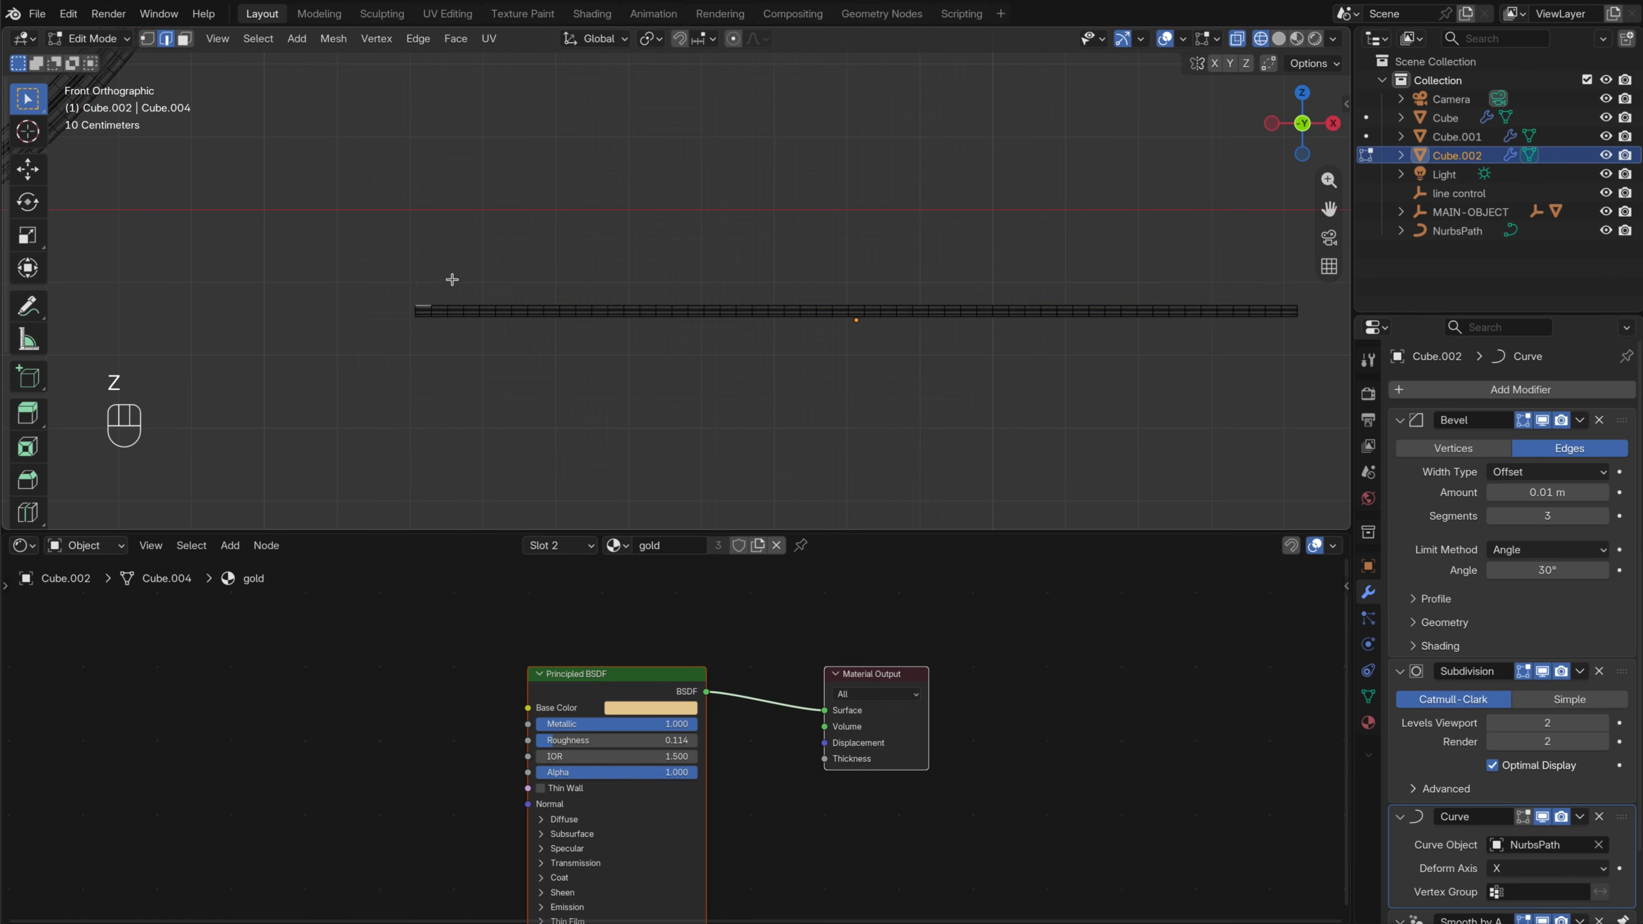
pyautogui.moveTo(452, 288); pyautogui.dragTo(1359, 383)
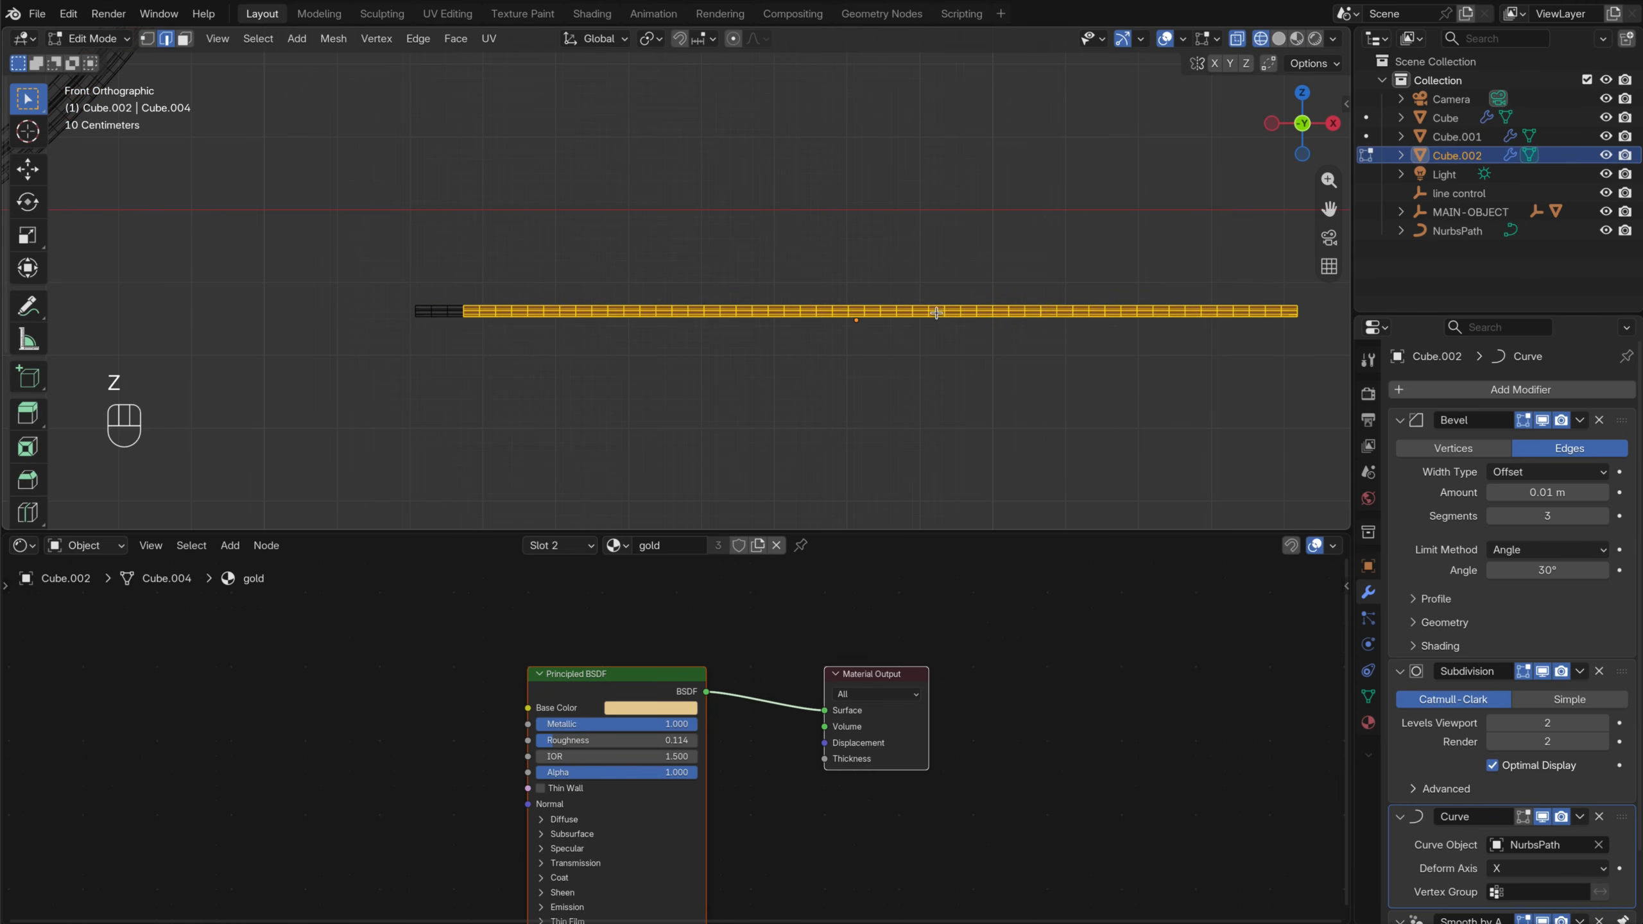
pyautogui.moveTo(438, 289); pyautogui.dragTo(1320, 372)
pyautogui.press('x')
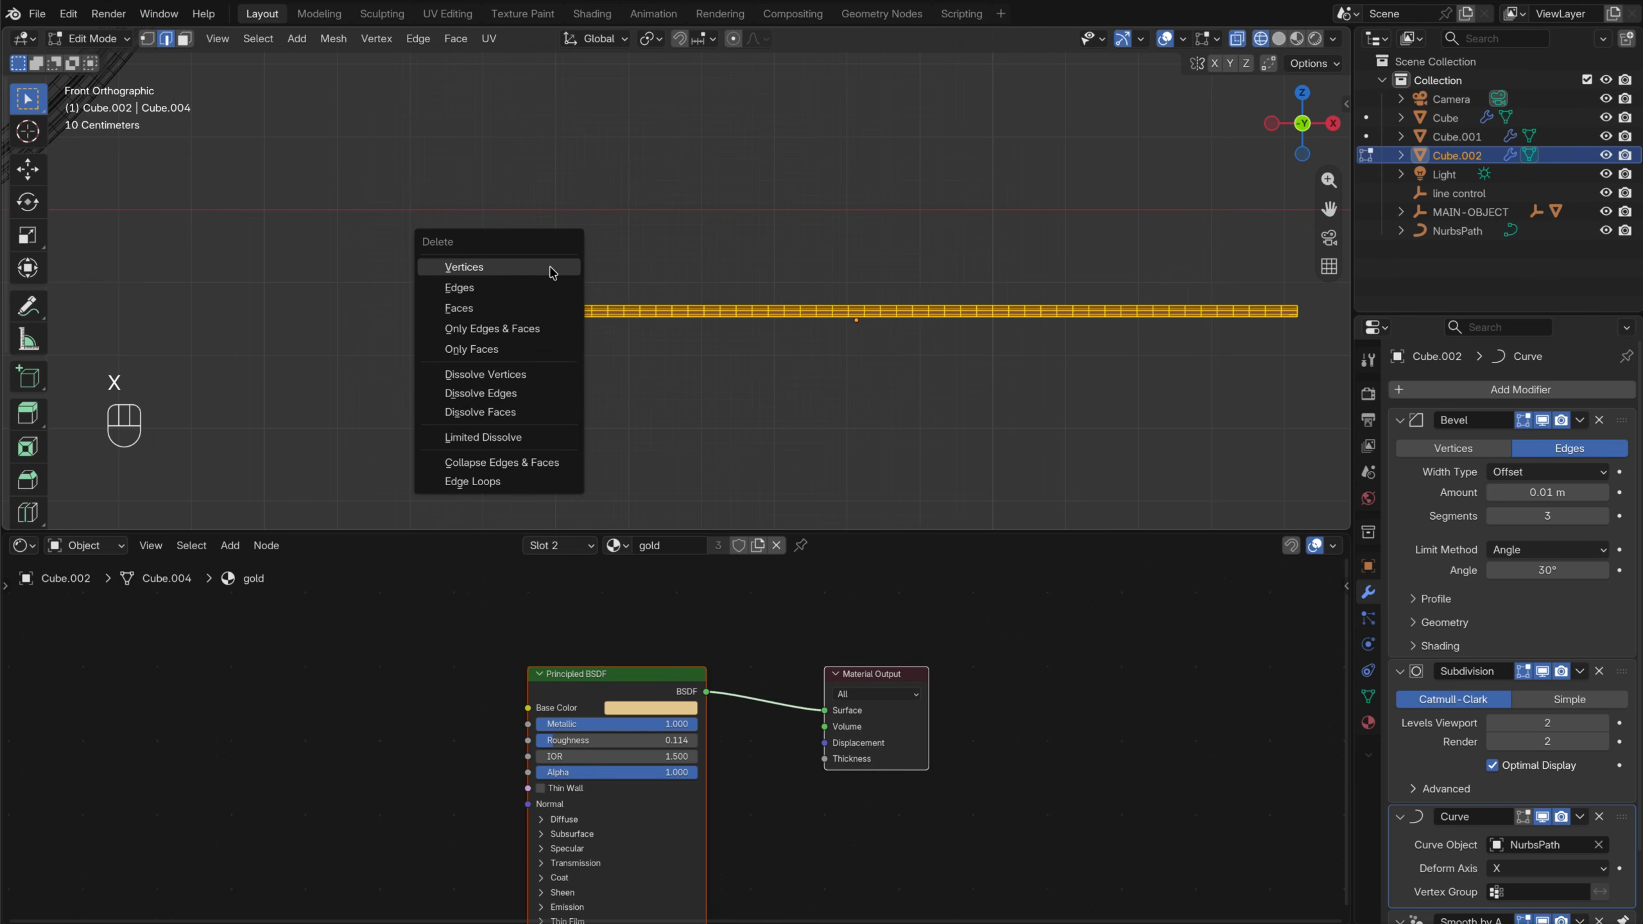
pyautogui.click(477, 290)
pyautogui.press('Tab')
# Scale the short end piece down along X and apply its scale
pyautogui.scroll(-8, 769, 323)
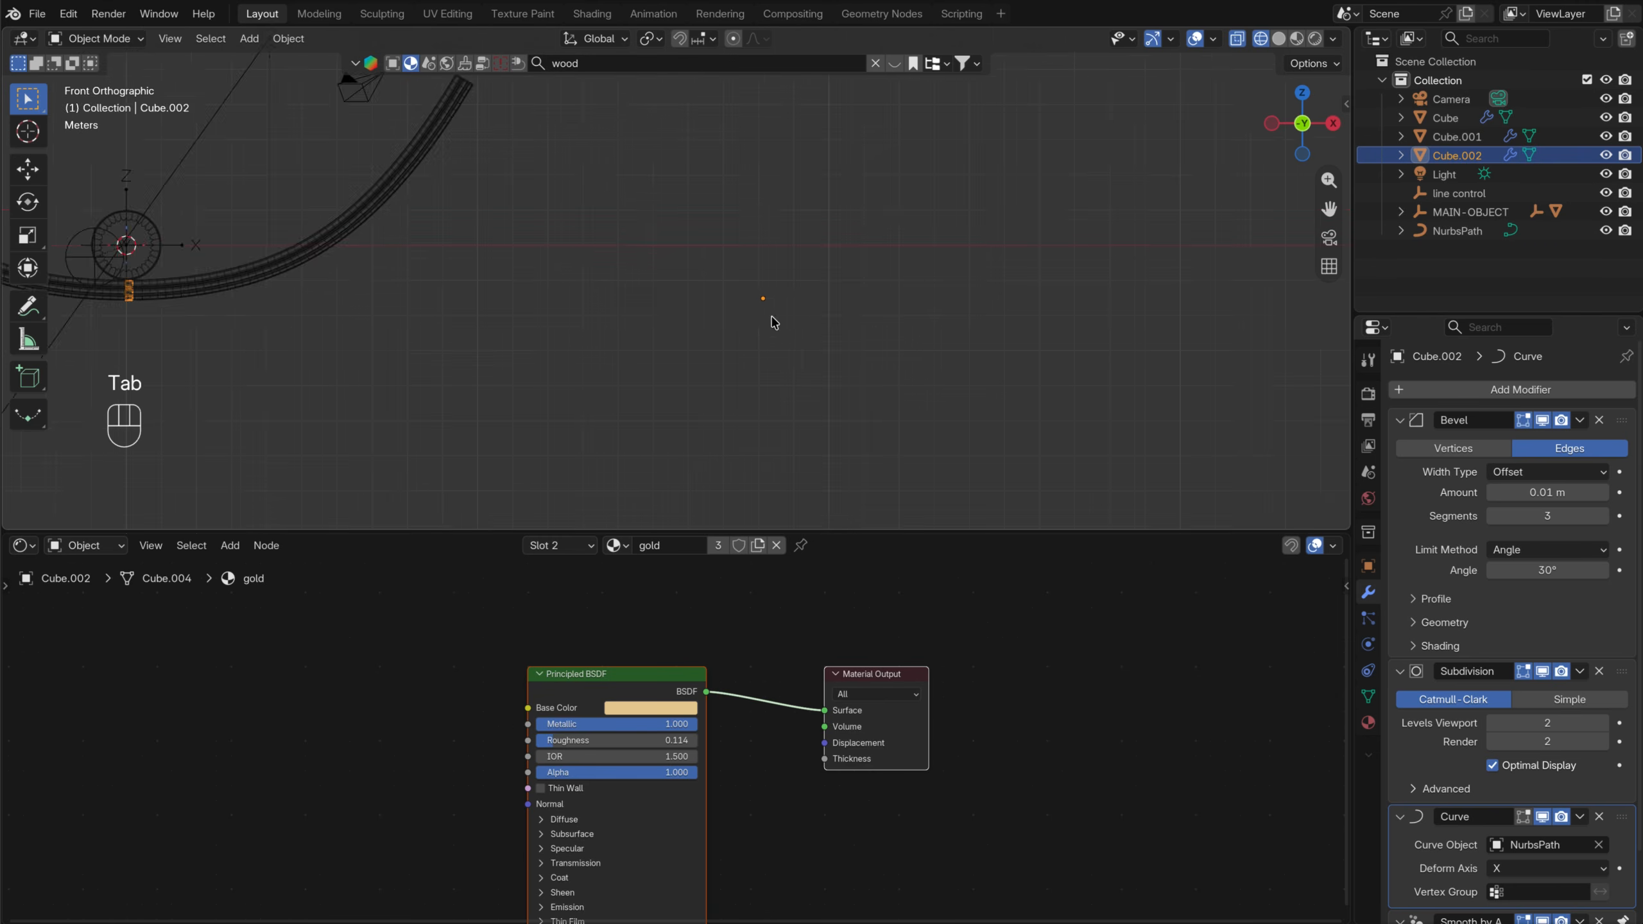
pyautogui.keyDown('shift'); pyautogui.moveTo(367, 300); pyautogui.dragTo(423, 309, button='middle'); pyautogui.keyUp('shift')
pyautogui.scroll(5, 423, 309)
pyautogui.keyDown('shift'); pyautogui.moveTo(186, 336); pyautogui.dragTo(827, 345, button='middle'); pyautogui.keyUp('shift')
pyautogui.scroll(5, 827, 346)
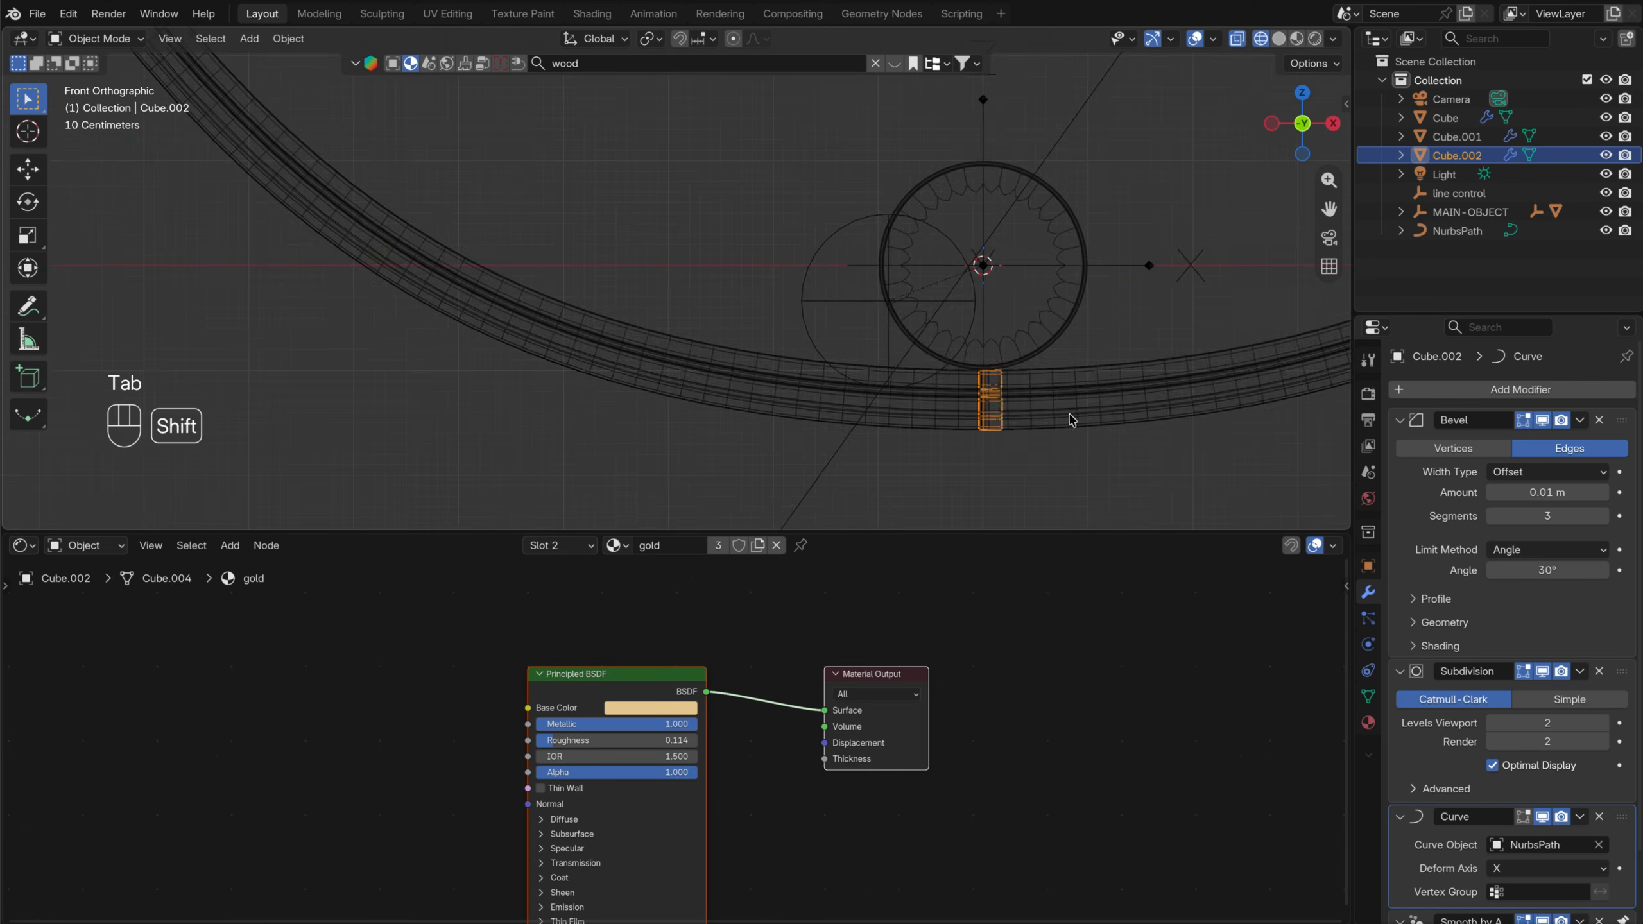
pyautogui.keyDown('shift'); pyautogui.moveTo(1069, 415); pyautogui.dragTo(647, 314, button='middle'); pyautogui.keyUp('shift')
pyautogui.scroll(6, 628, 324)
pyautogui.keyDown('shift'); pyautogui.moveTo(419, 271); pyautogui.dragTo(751, 279, button='middle'); pyautogui.keyUp('shift')
pyautogui.scroll(3, 779, 319)
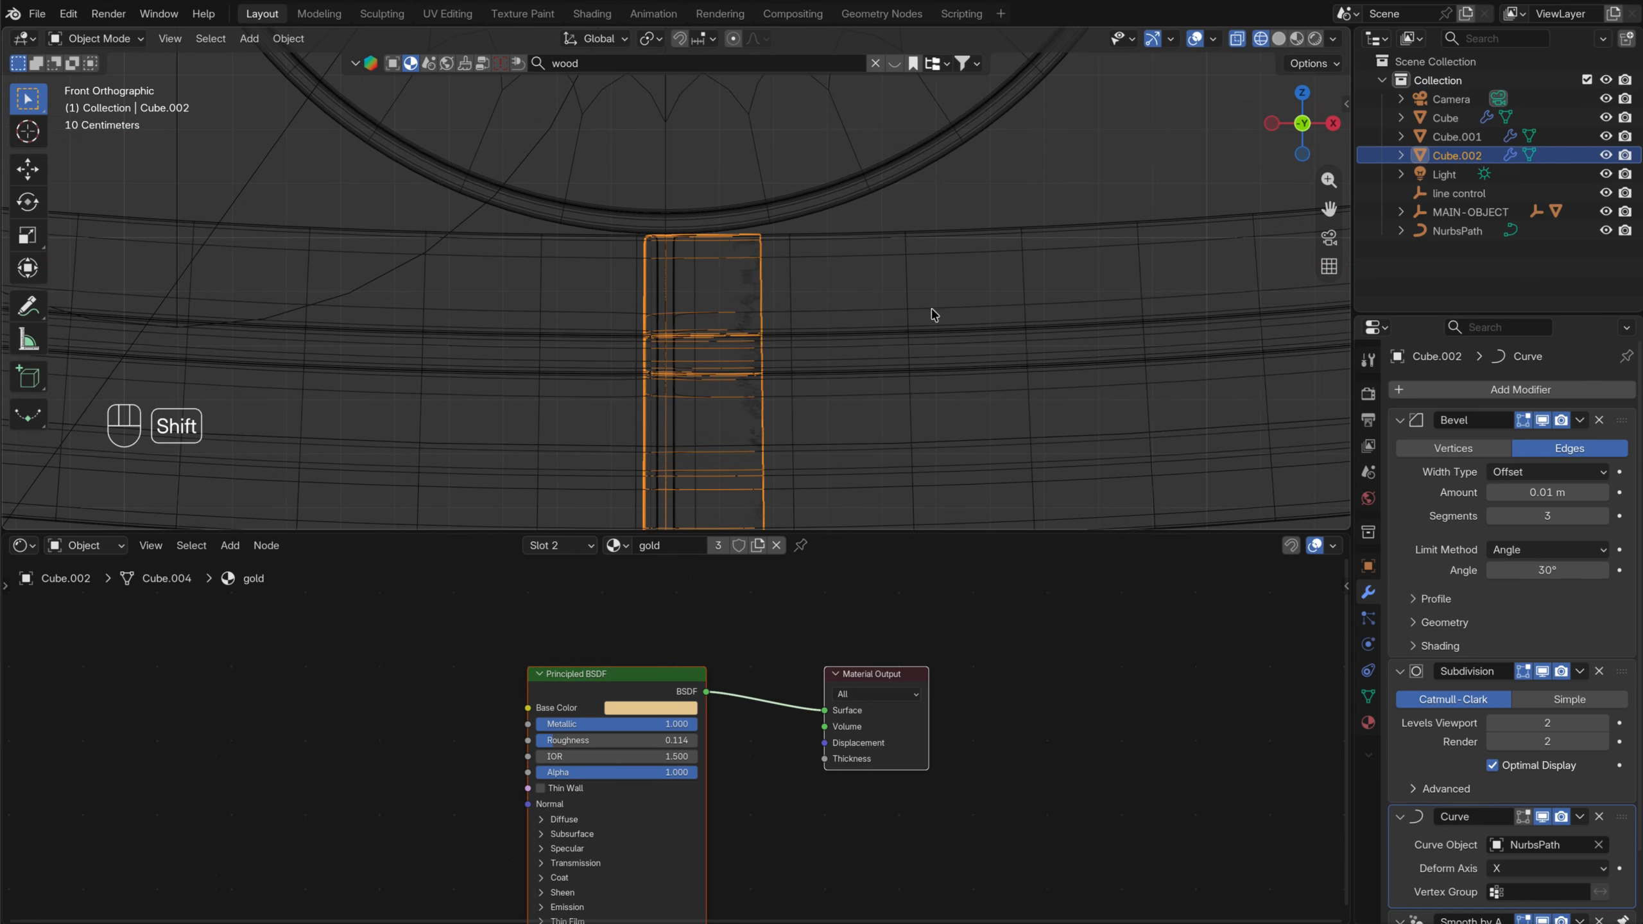
pyautogui.keyDown('shift'); pyautogui.scroll(-2, 934, 315); pyautogui.keyUp('shift')
pyautogui.press('s')
pyautogui.press('x')
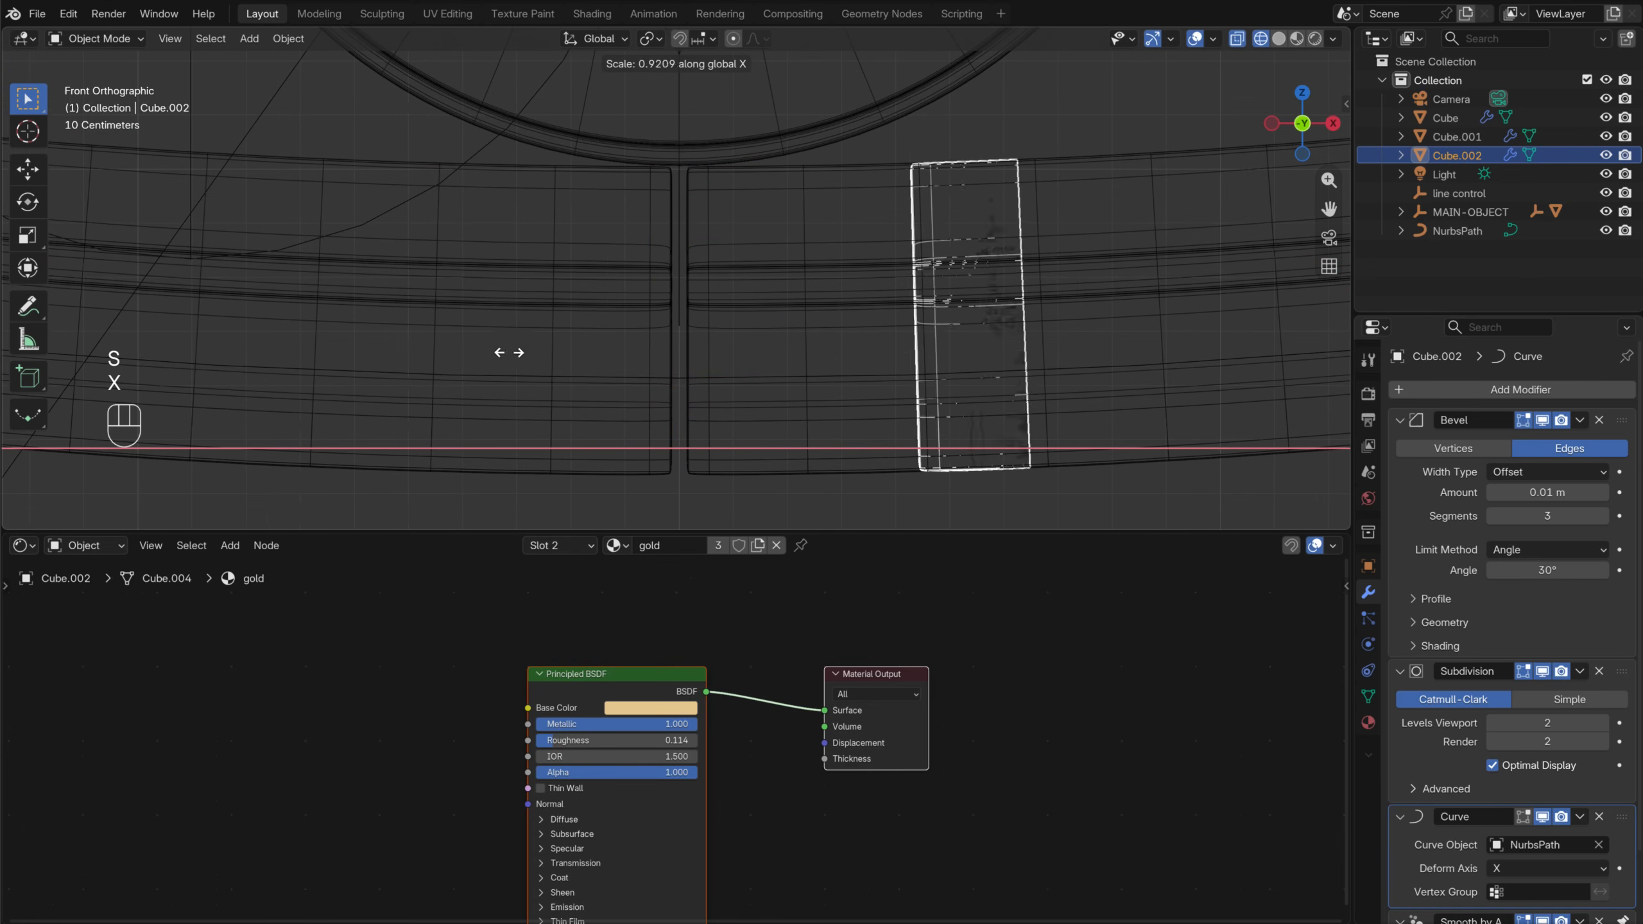
pyautogui.click(1278, 324)
pyautogui.press('super+a')
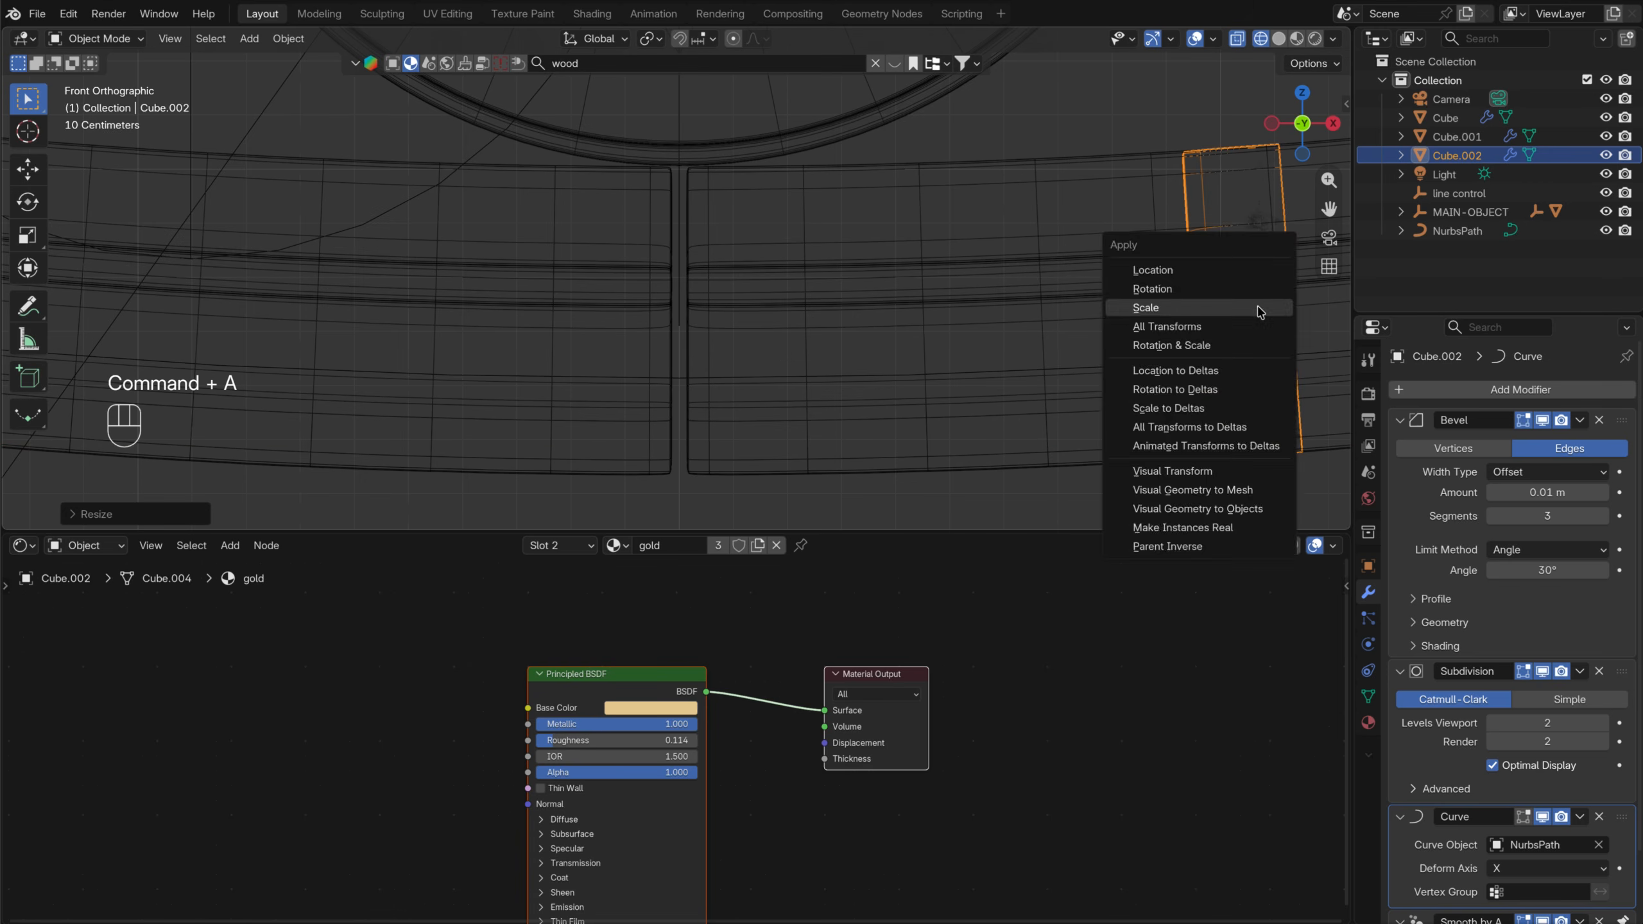
pyautogui.click(1255, 306)
pyautogui.press('s')
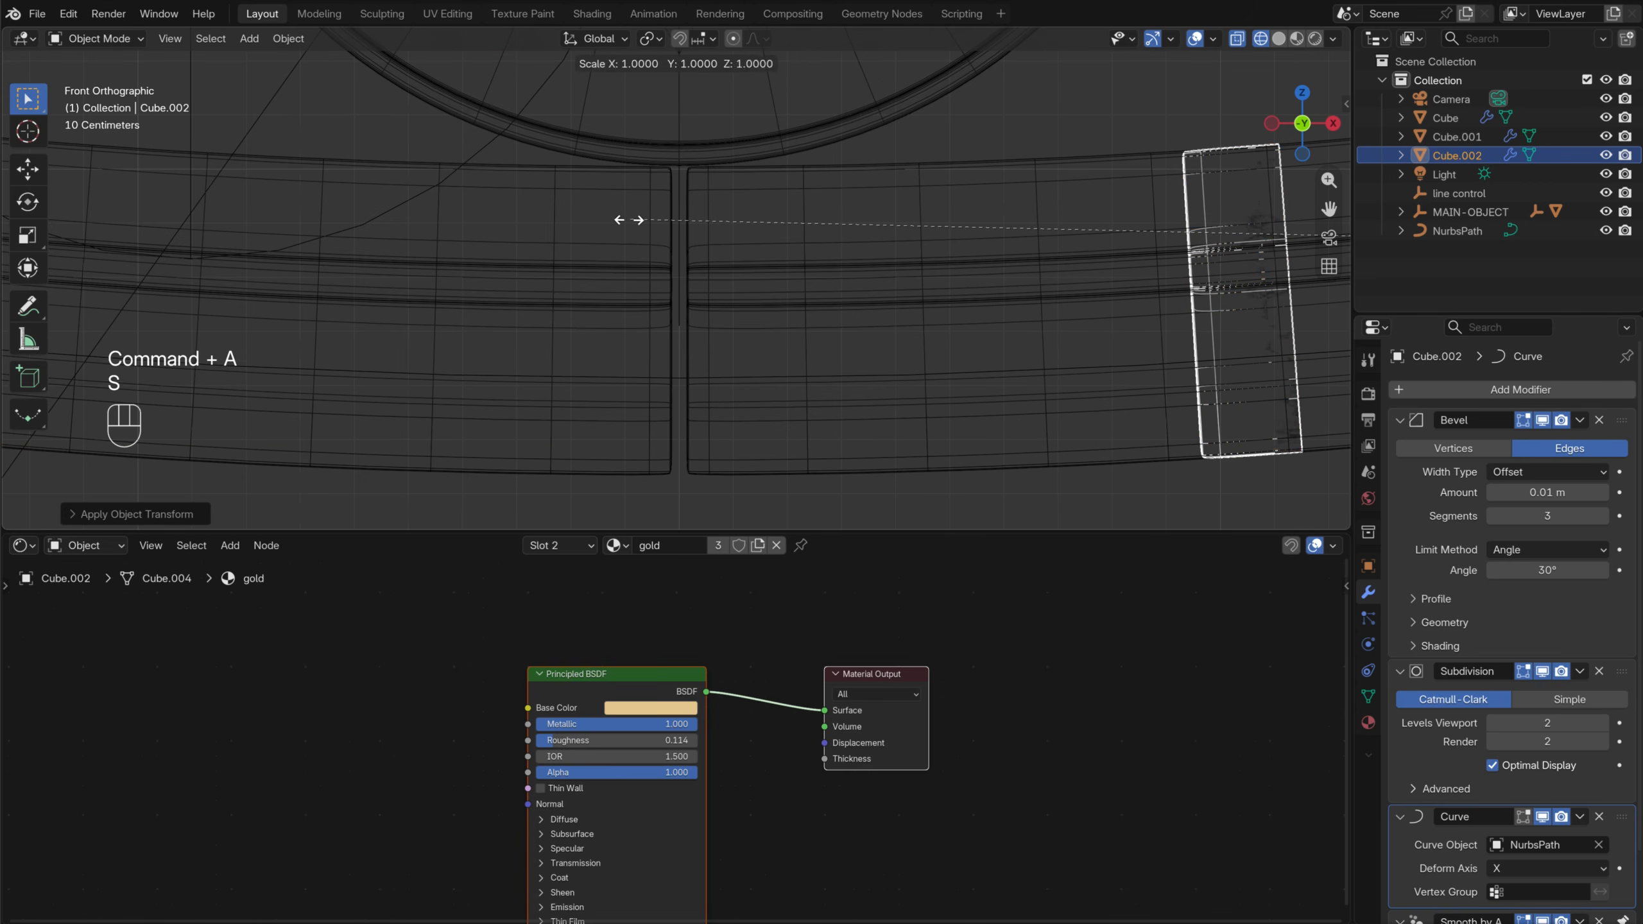
pyautogui.press('x')
pyautogui.press('Escape')
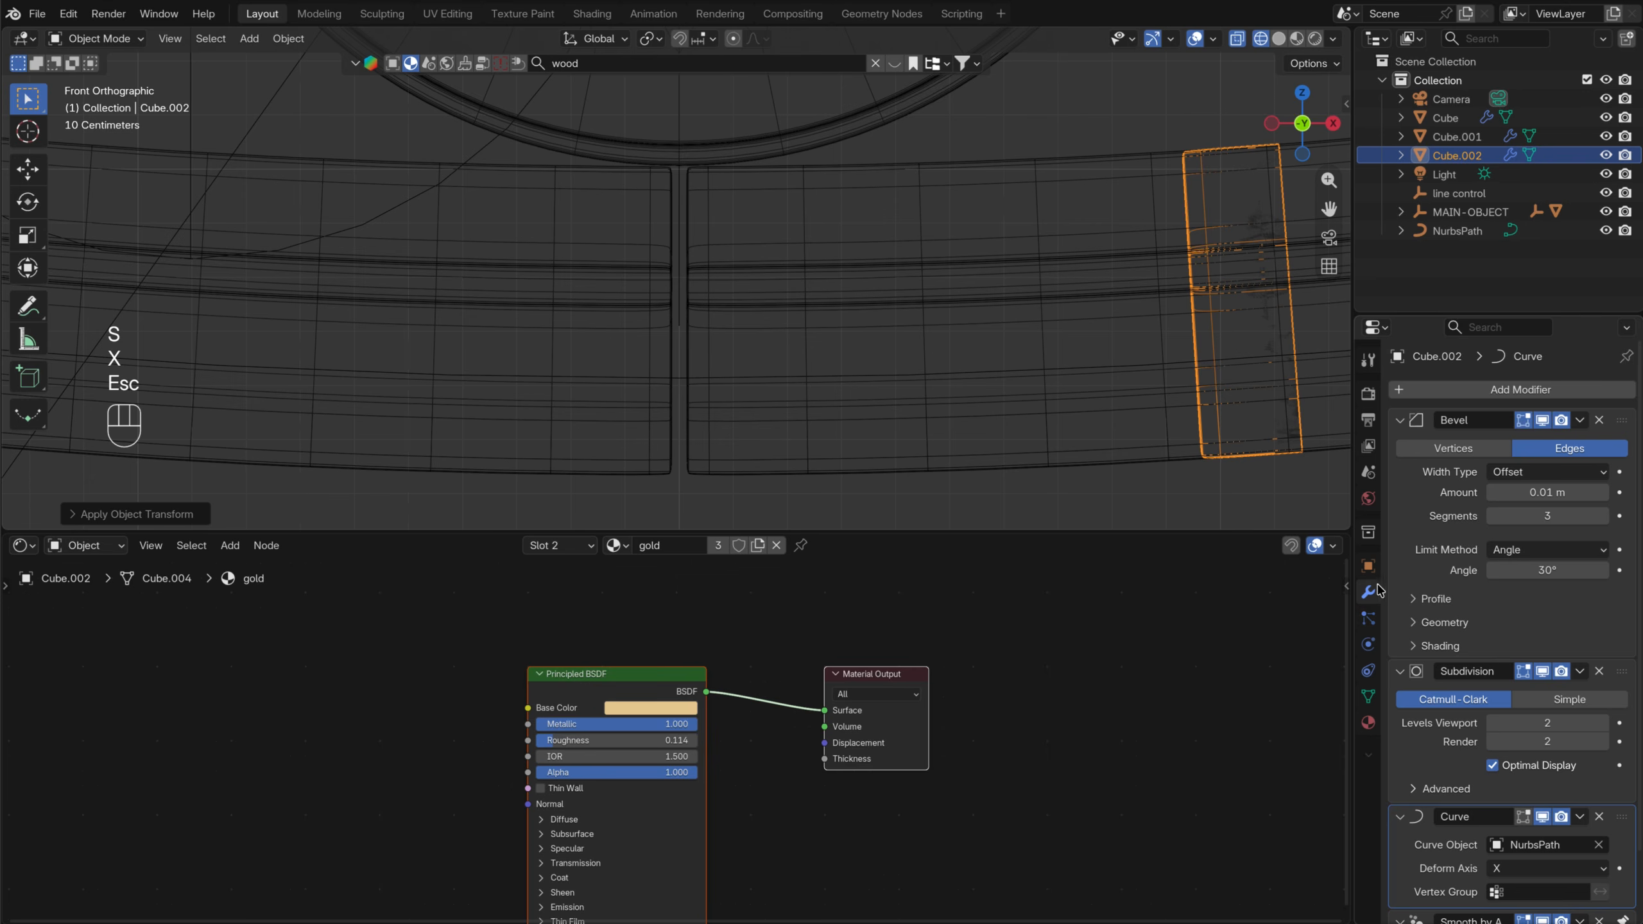
# Show the short piece's object transform values and set its origin to its geometry
pyautogui.click(1367, 566)
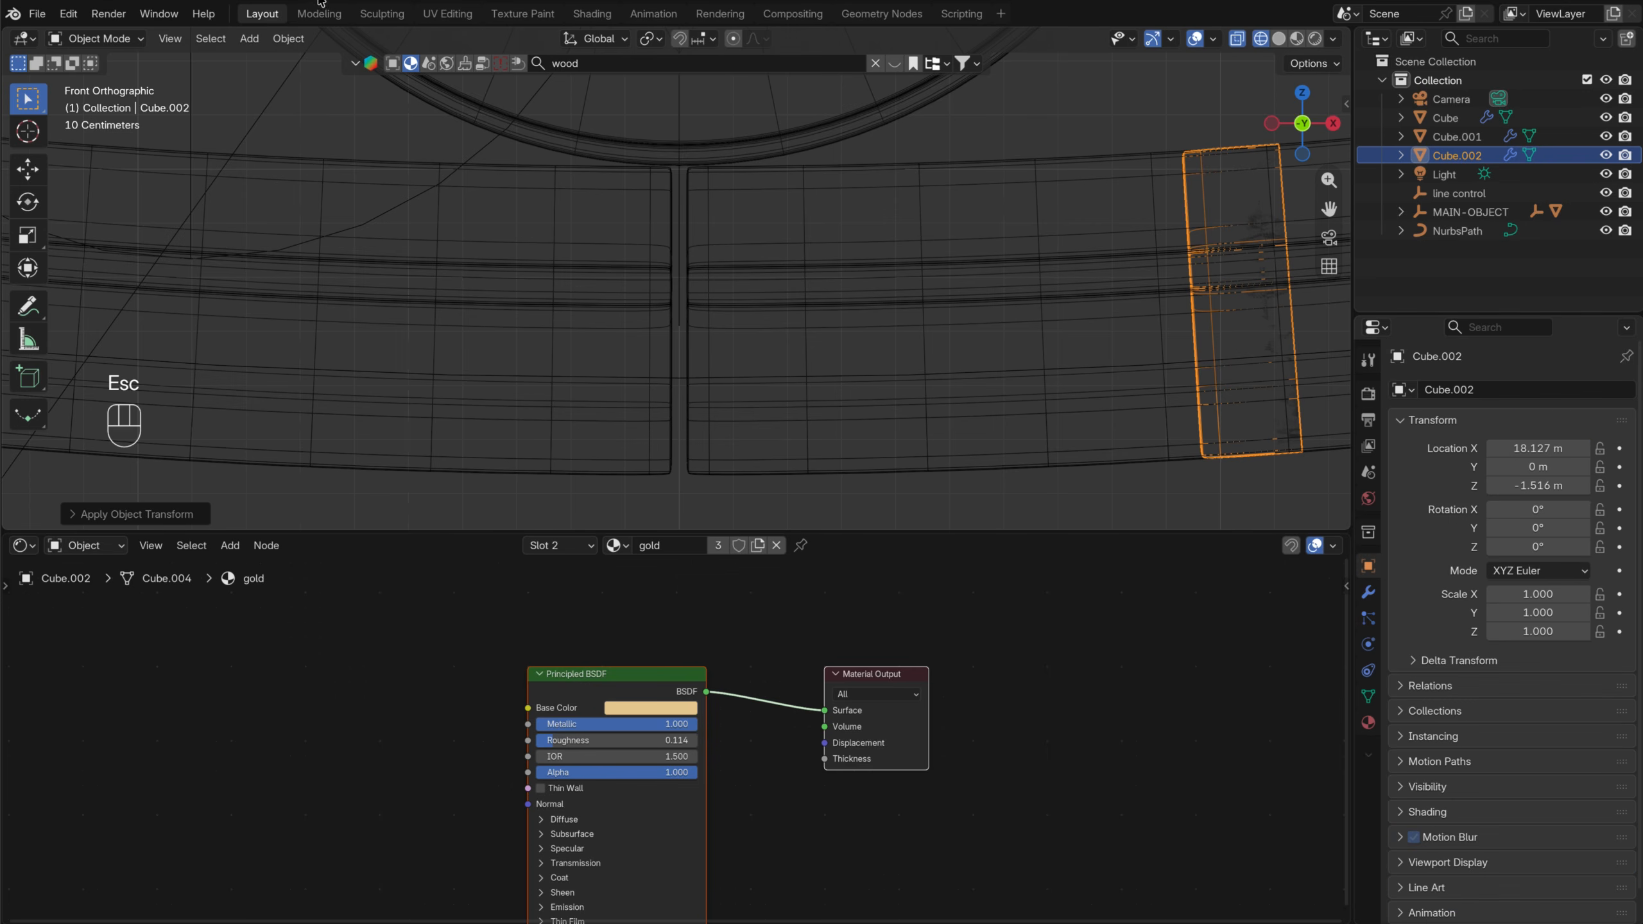
pyautogui.click(289, 39)
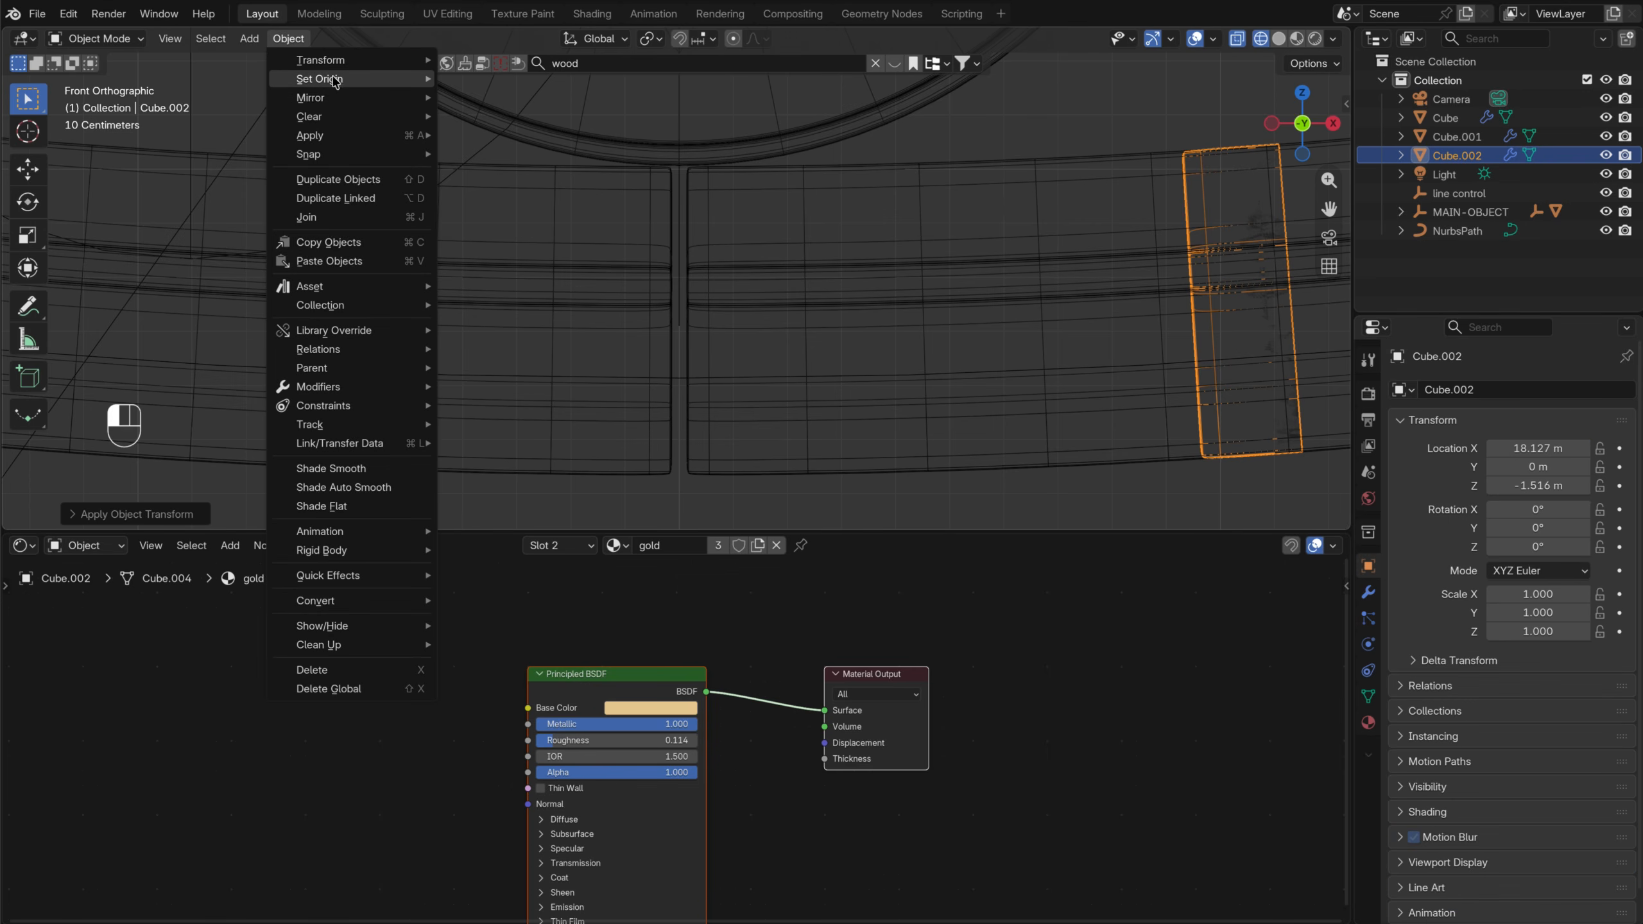
pyautogui.moveTo(335, 79)
pyautogui.click(533, 99)
# Move the short piece along X back to the joint beneath the disc and set its X scale to 0.120
pyautogui.scroll(-3, 965, 462)
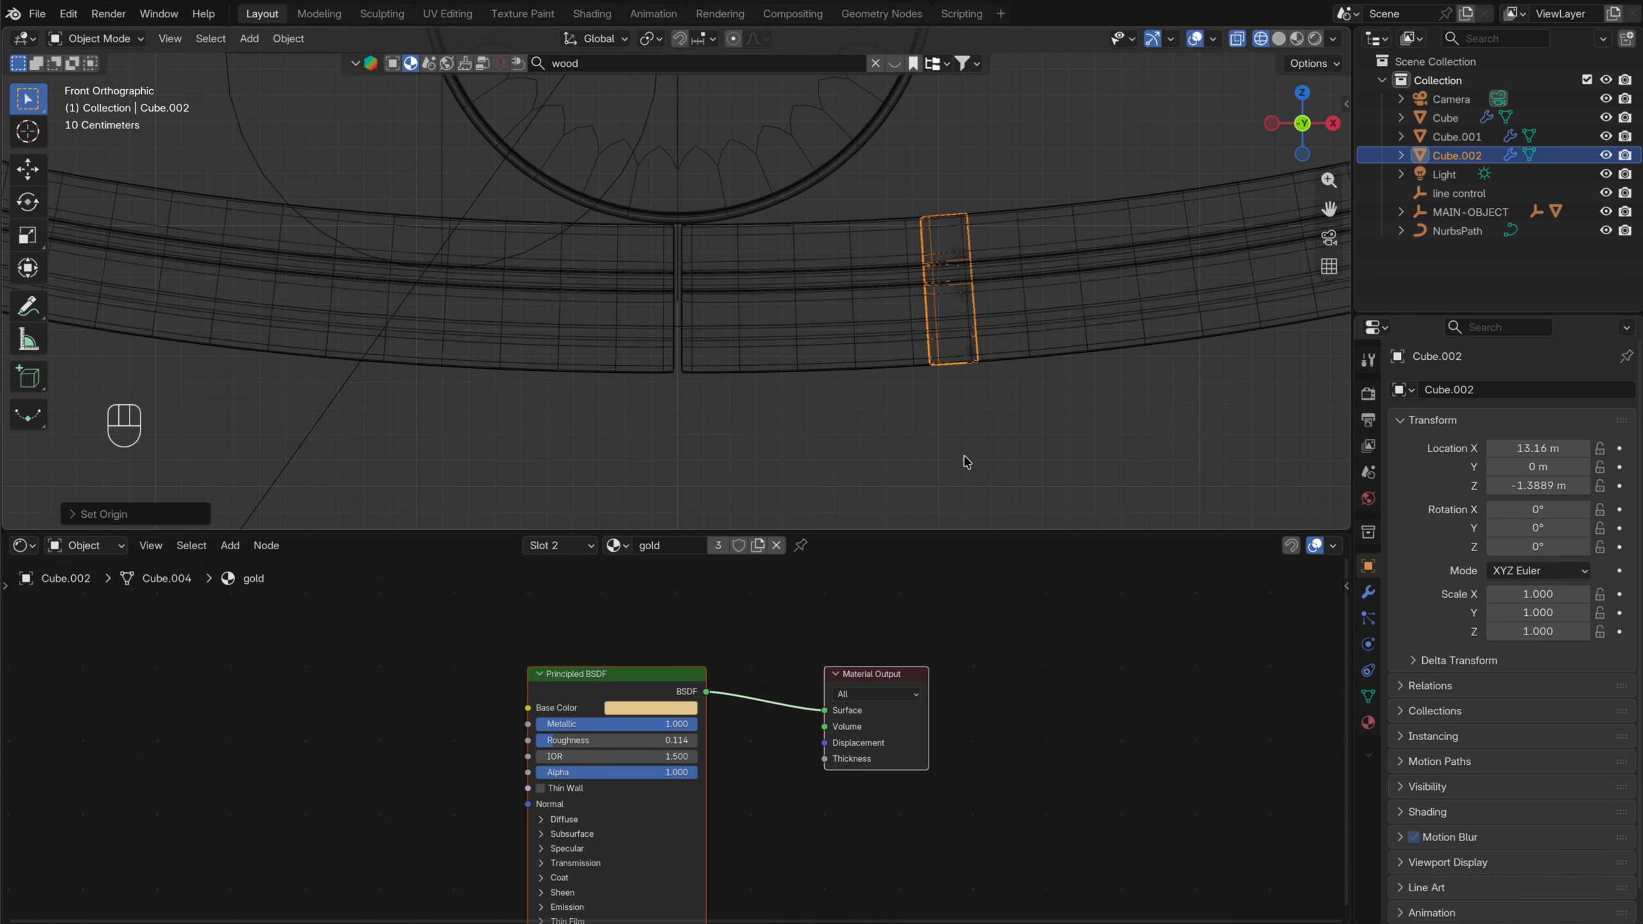
pyautogui.press('g')
pyautogui.press('x')
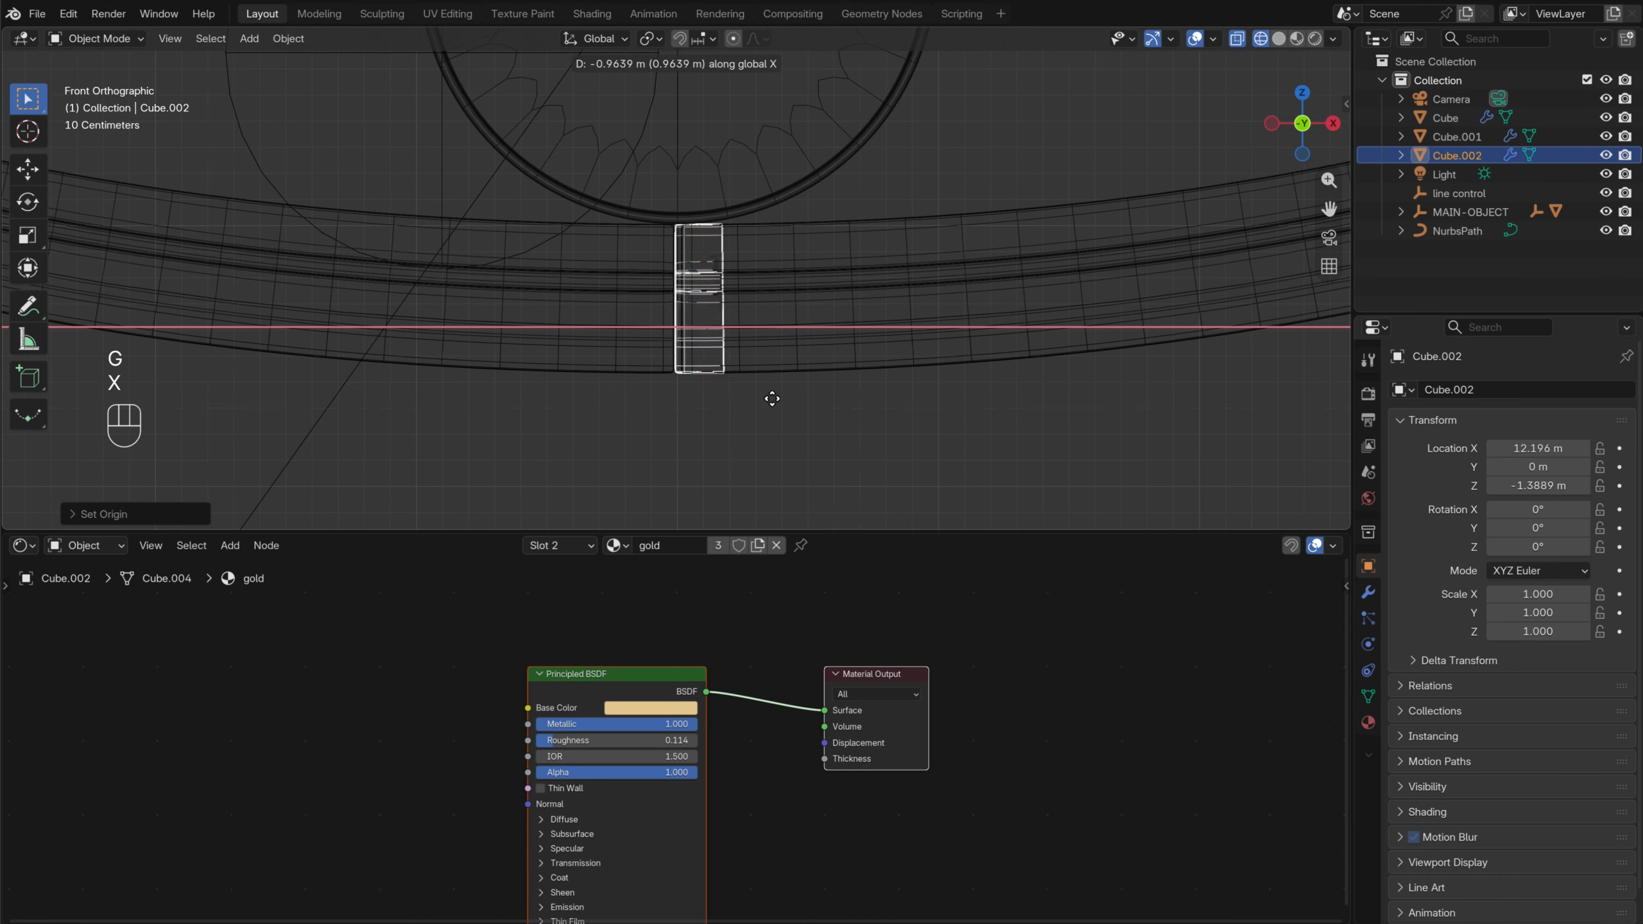
pyautogui.click(765, 402)
pyautogui.scroll(3, 704, 296)
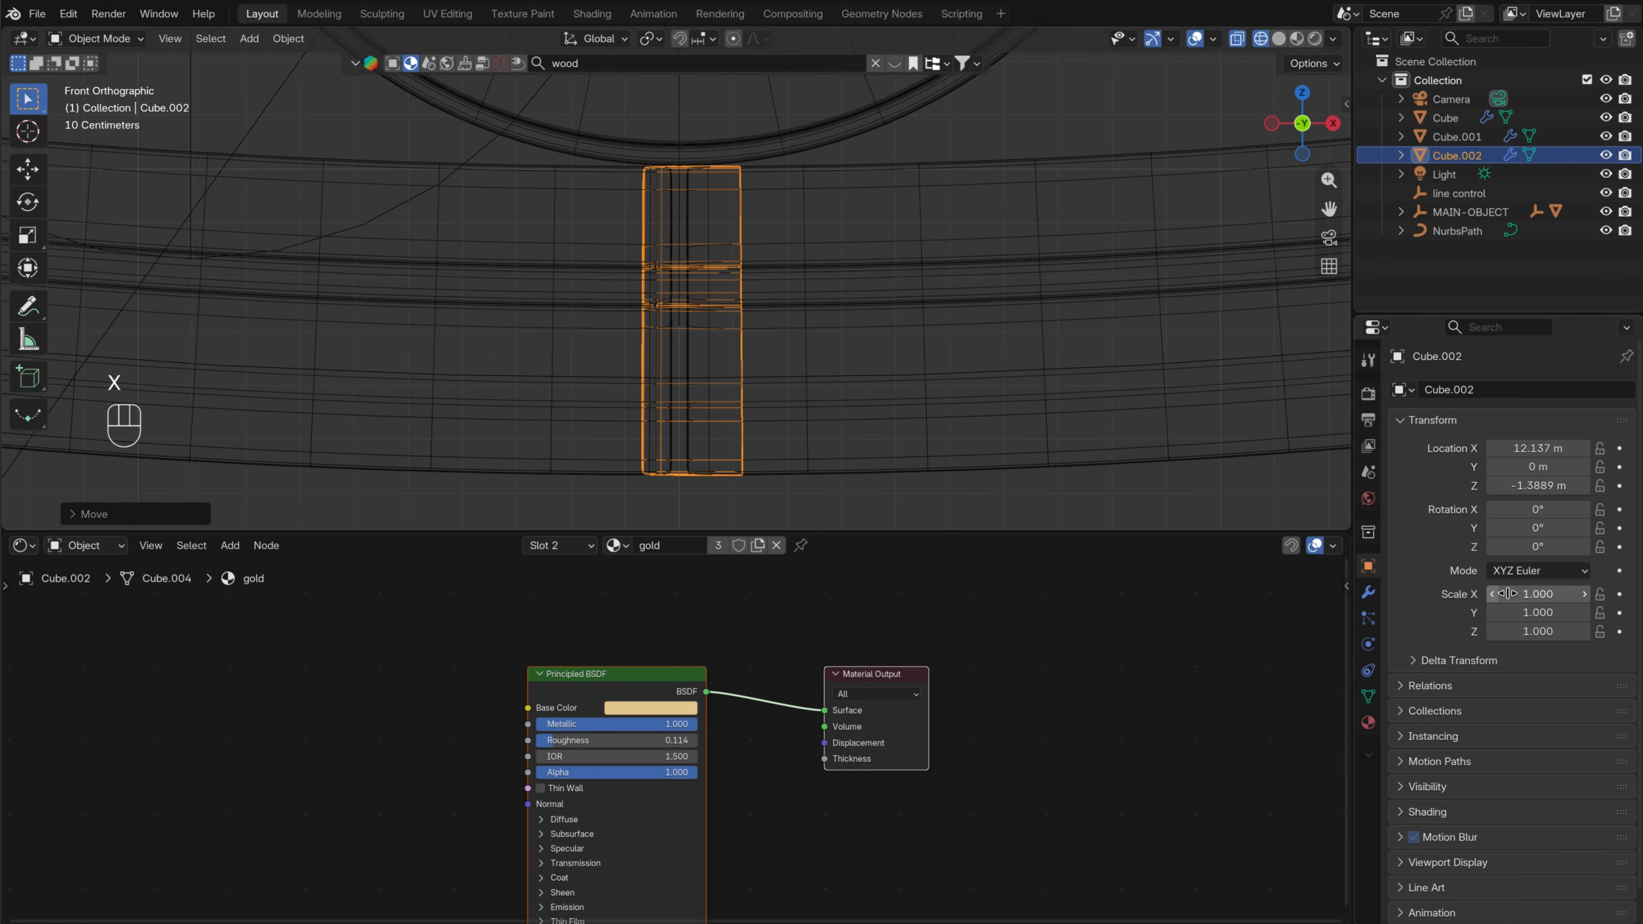
pyautogui.moveTo(1565, 593); pyautogui.dragTo(1513, 595)
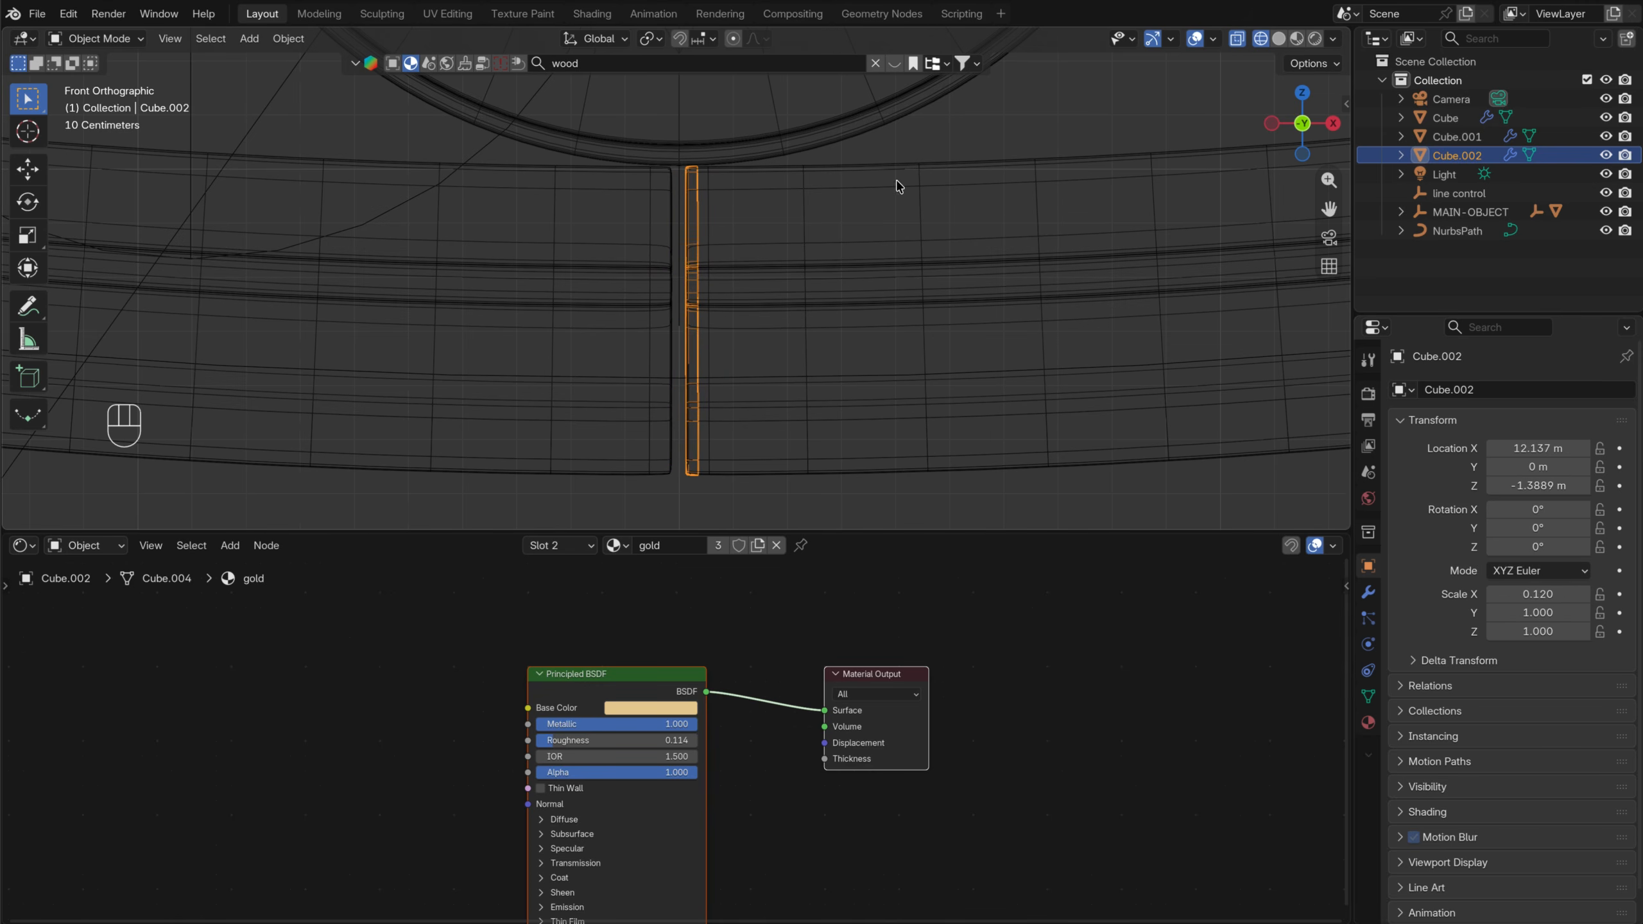
# In material preview, move the strip along X to 12.113 m in the gap between the track sections and set its X scale to 0.166
pyautogui.press('z')
pyautogui.click(902, 314)
pyautogui.scroll(5, 765, 147)
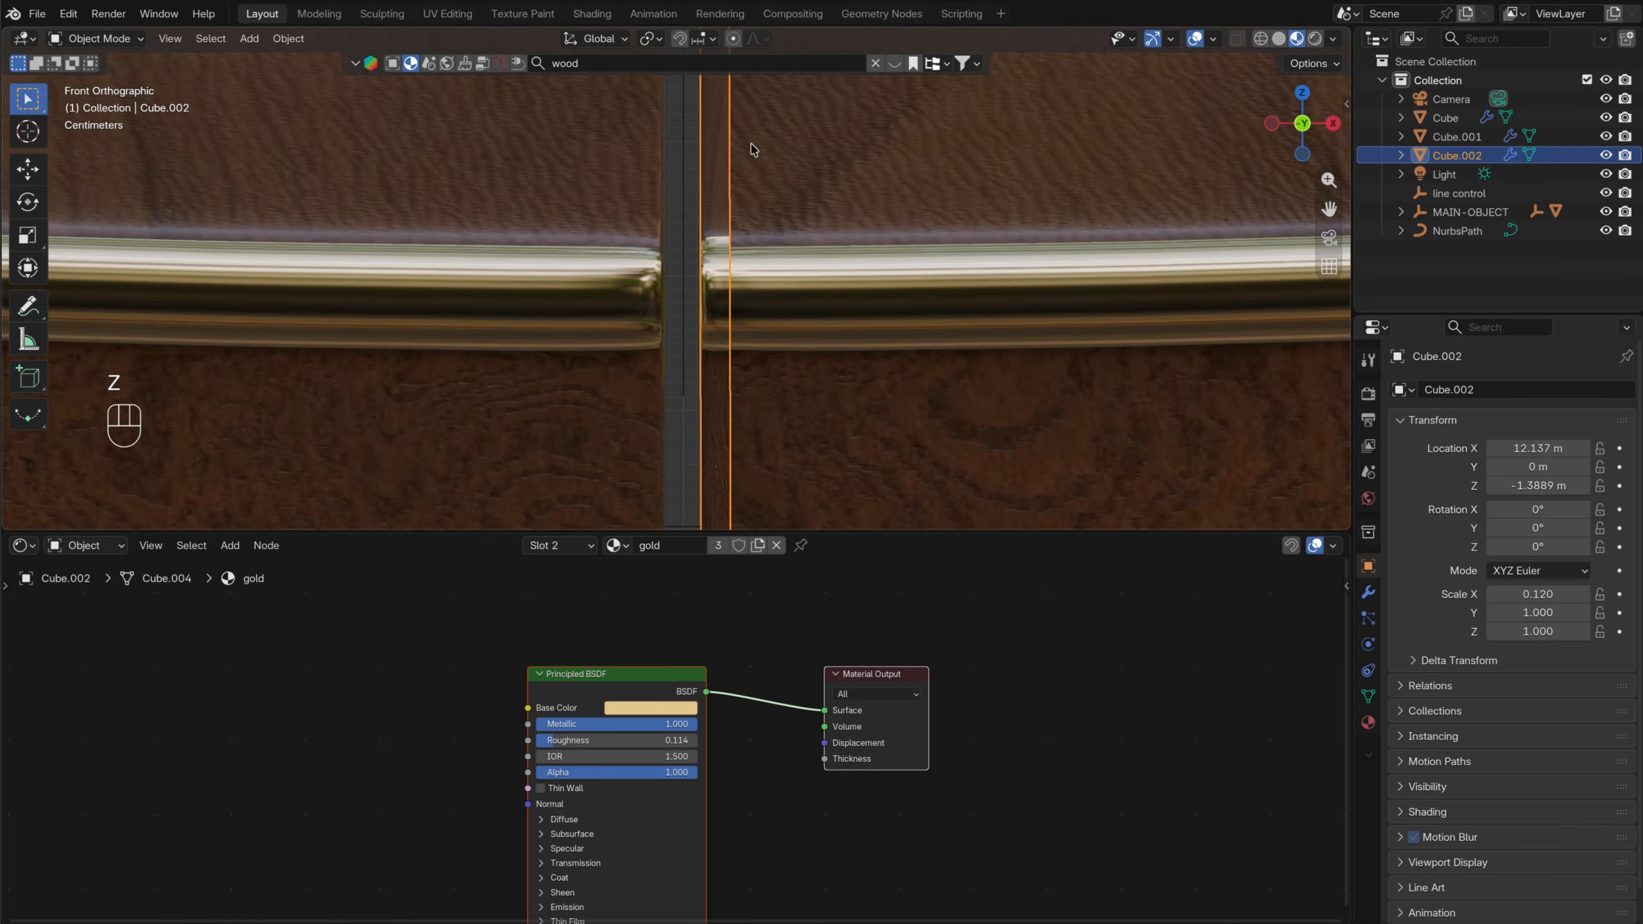
pyautogui.keyDown('shift'); pyautogui.moveTo(764, 310); pyautogui.dragTo(721, 566, button='middle'); pyautogui.keyUp('shift')
pyautogui.press('x')
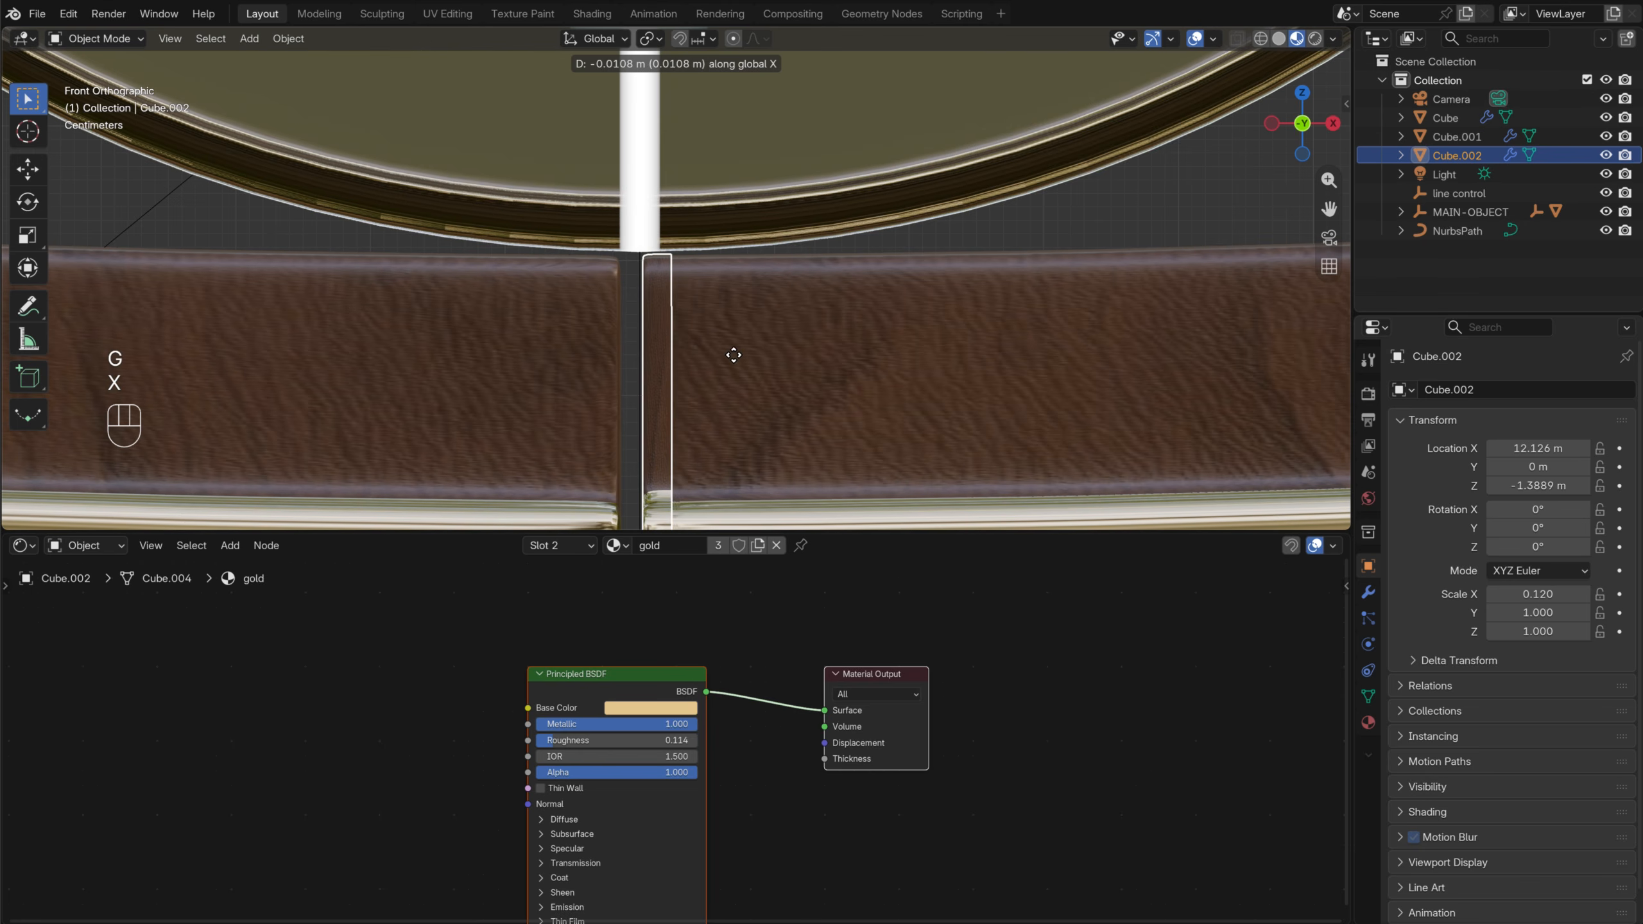
pyautogui.click(726, 359)
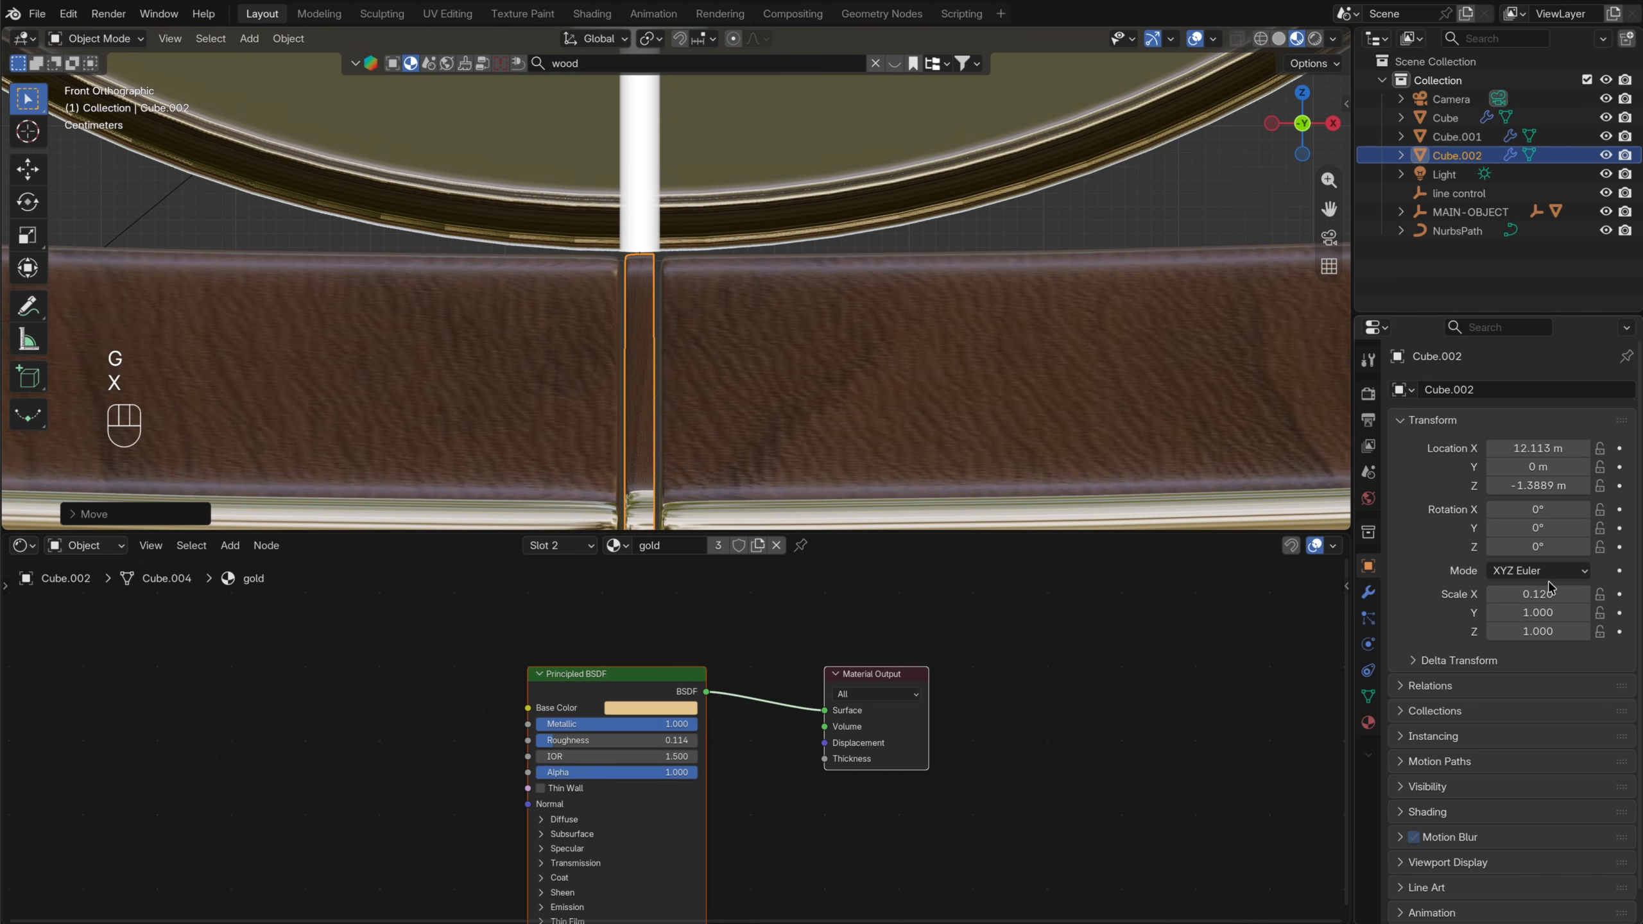
pyautogui.keyDown('shift'); pyautogui.moveTo(1545, 593); pyautogui.dragTo(1586, 592); pyautogui.keyUp('shift')
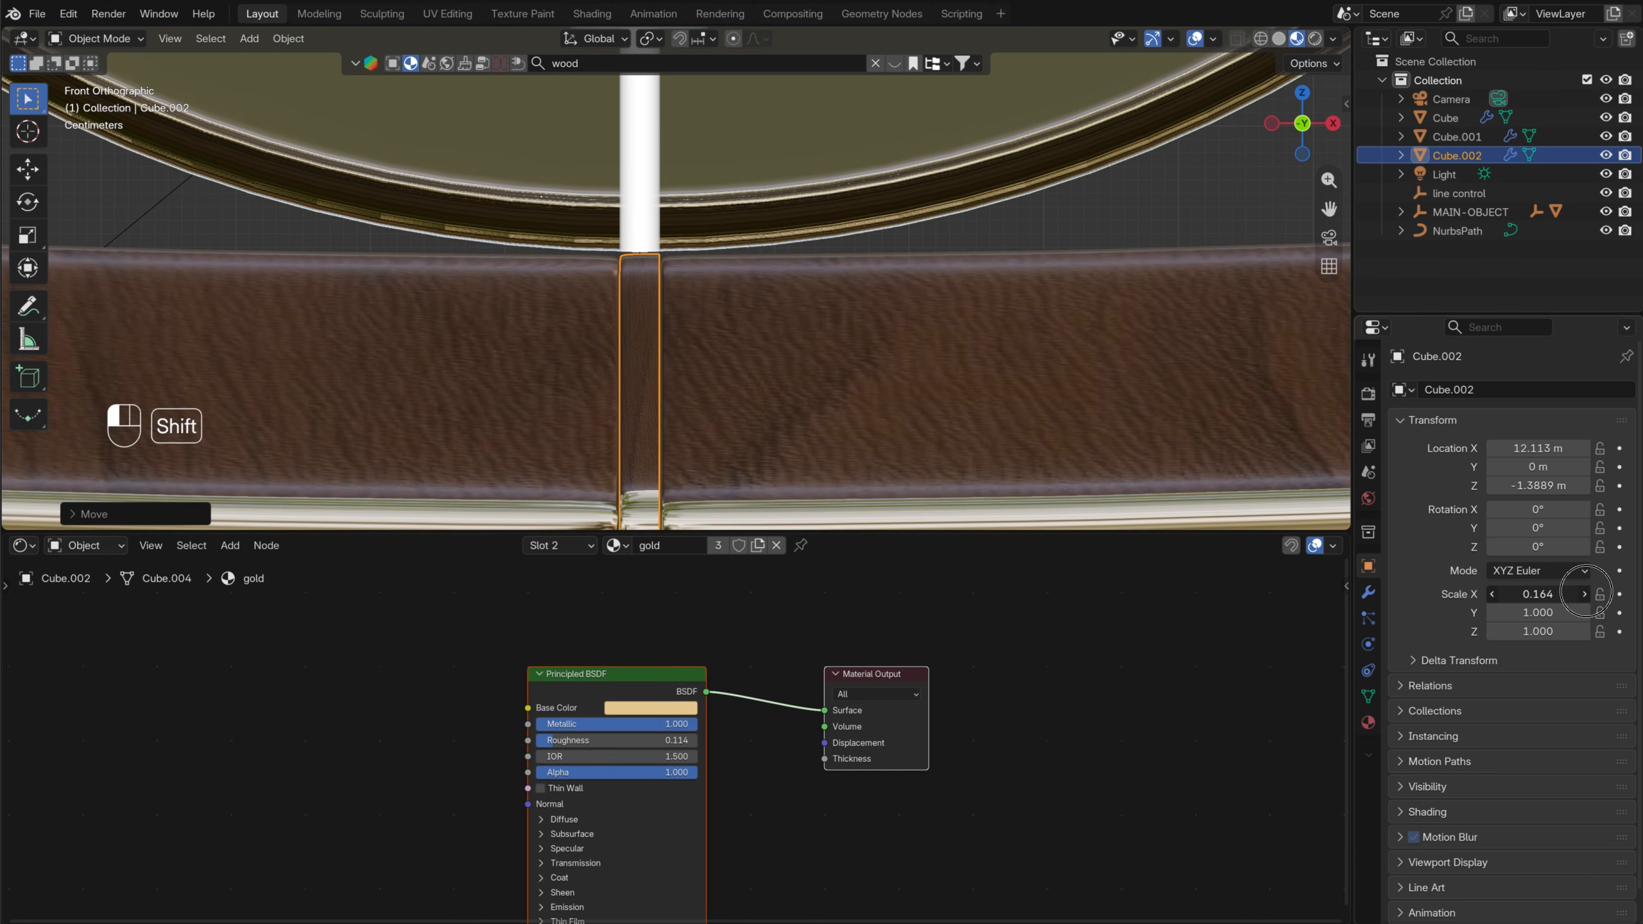
pyautogui.scroll(-3, 850, 429)
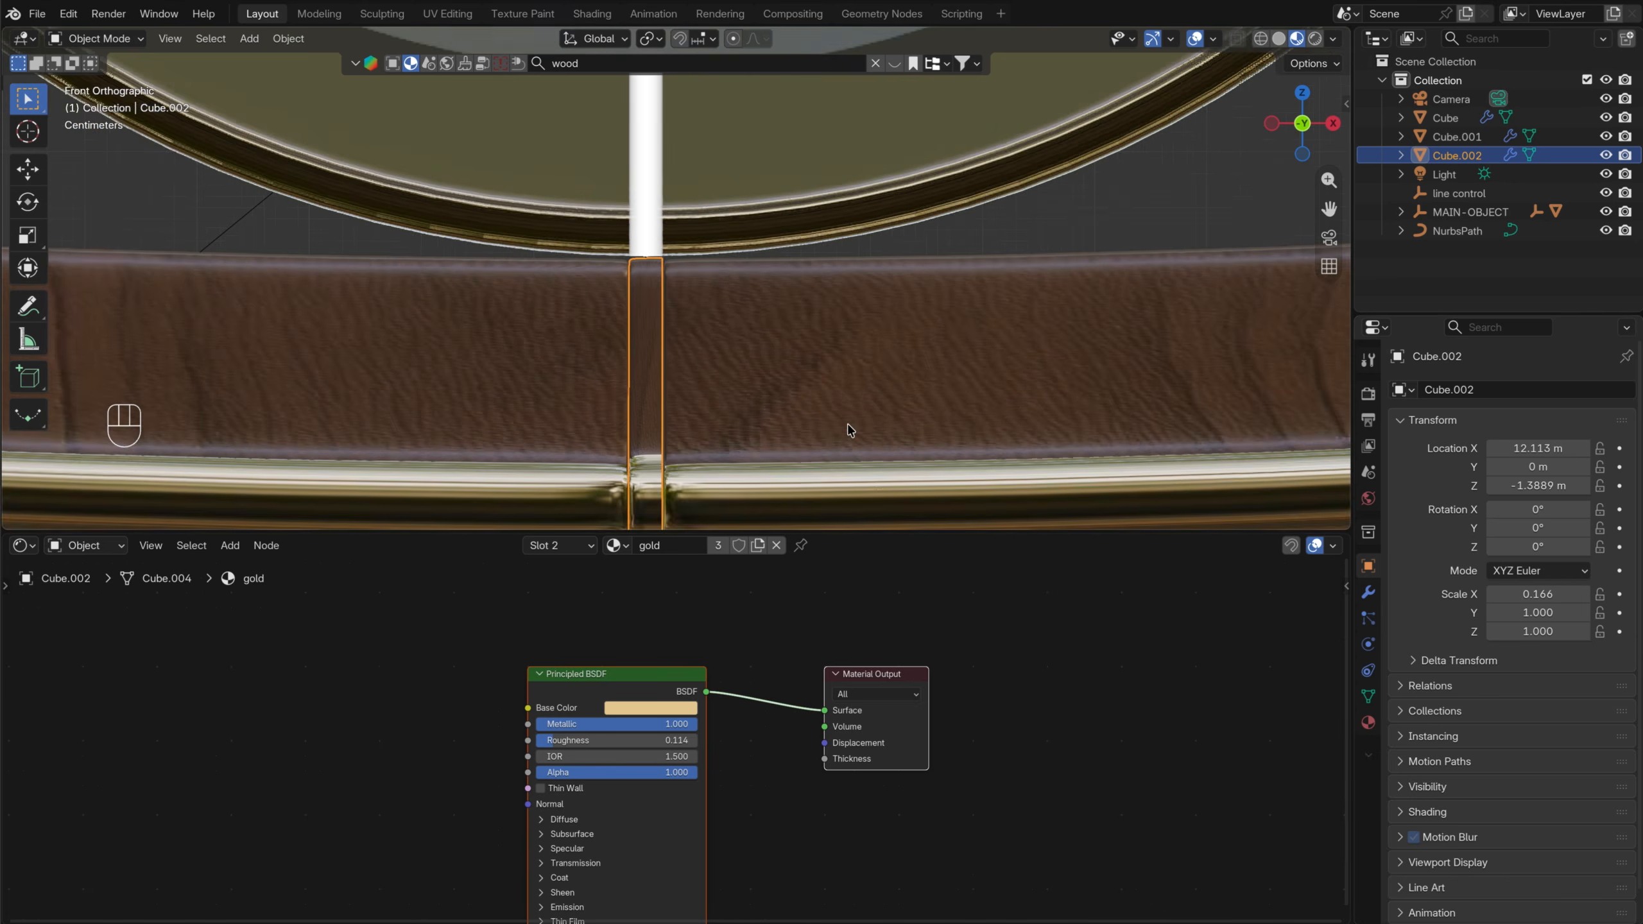
# Make the strip's gold material a separate copy named emission and set its base color to hex FFFFFF
pyautogui.keyDown('shift'); pyautogui.moveTo(715, 459); pyautogui.dragTo(701, 318, button='middle'); pyautogui.keyUp('shift')
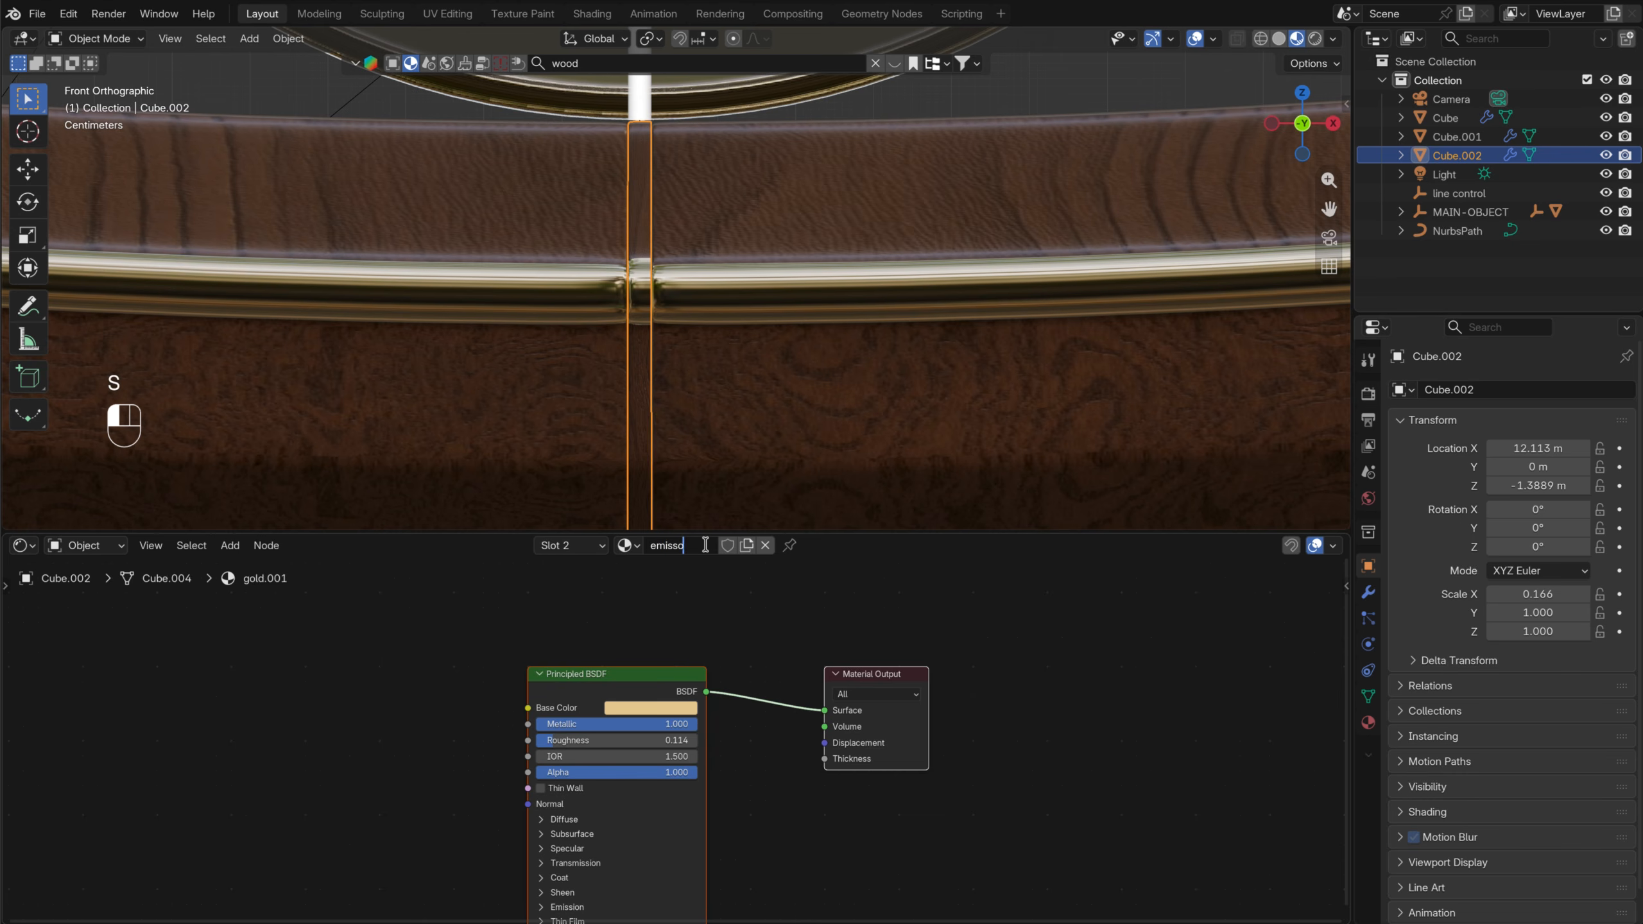
pyautogui.click(670, 710)
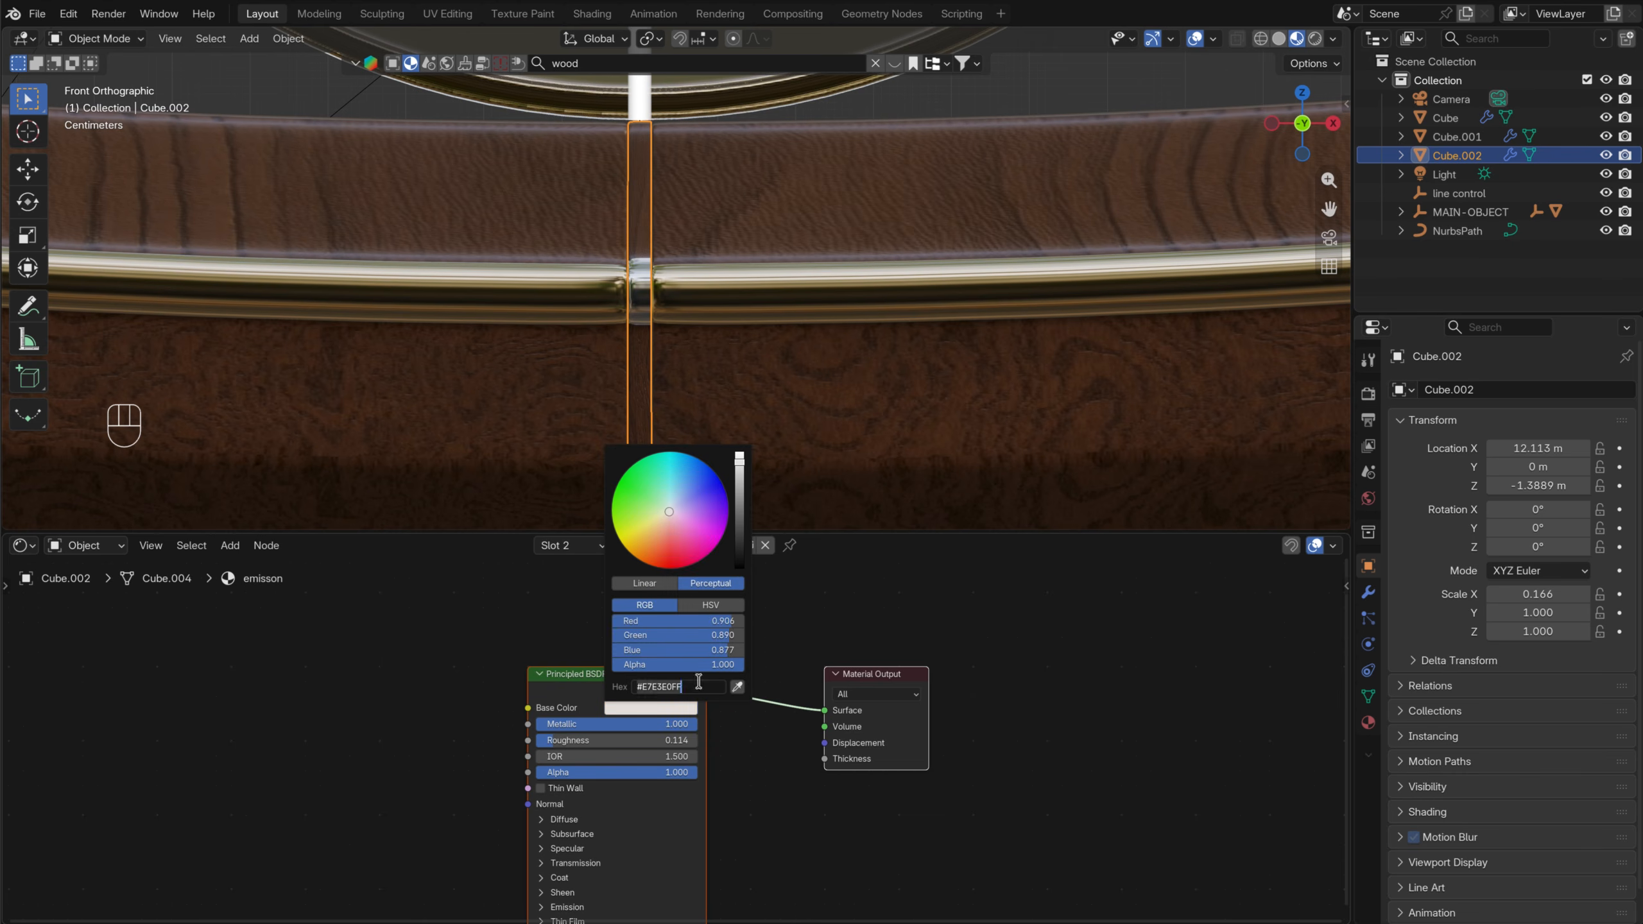
pyautogui.write('ffffff')
pyautogui.press('Return')
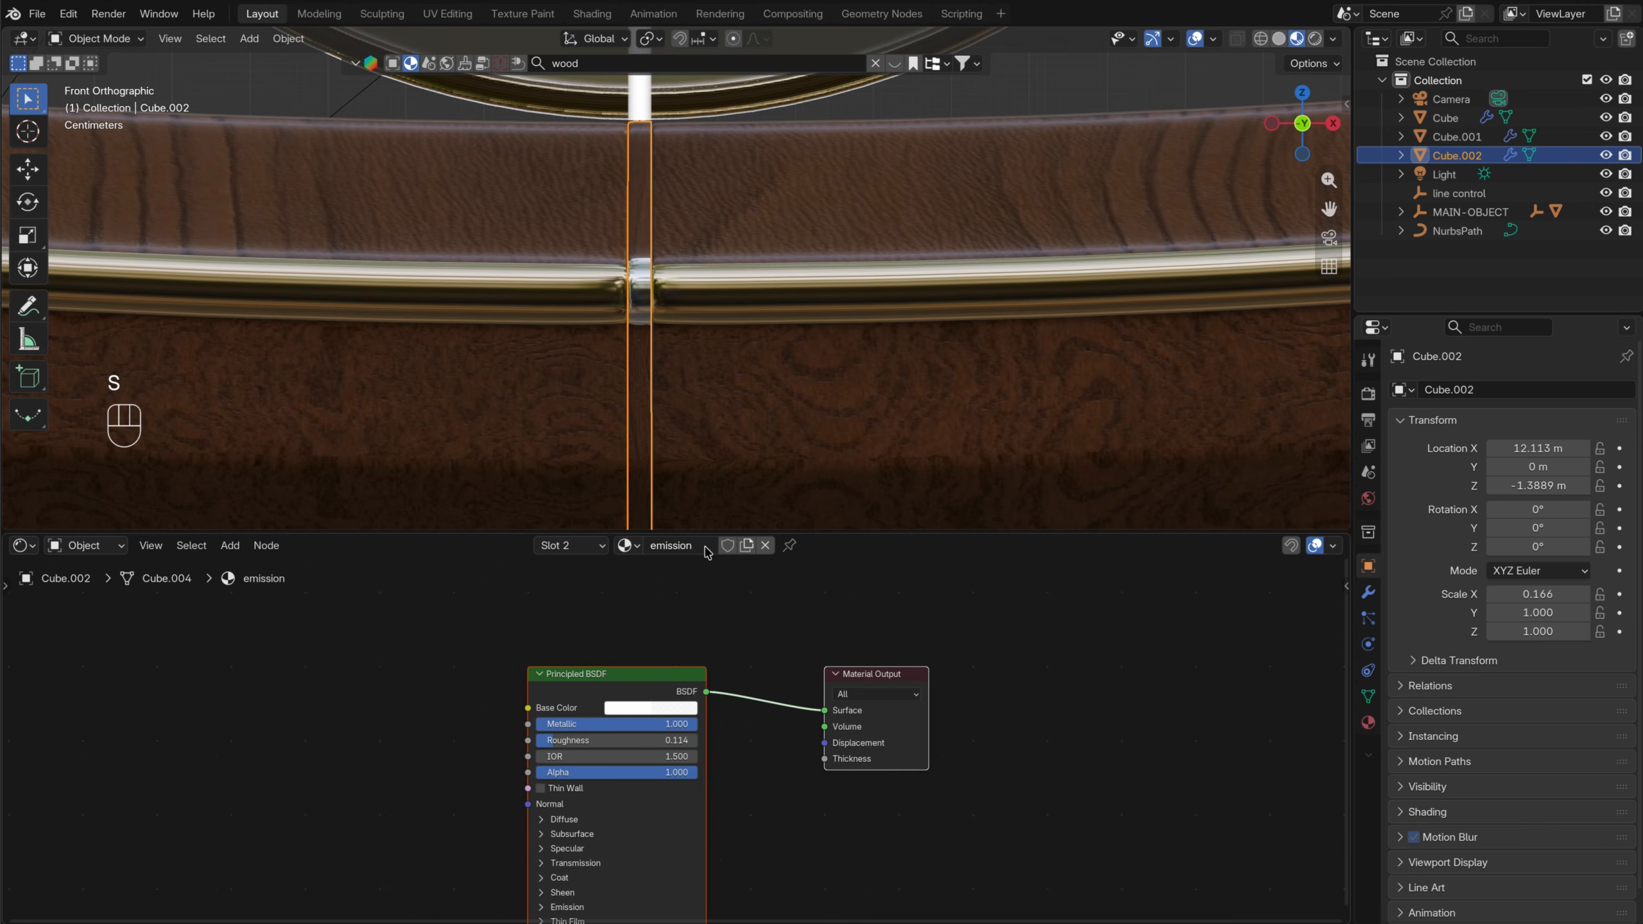
# Set the emission strength of the strip's emission material to 20
pyautogui.scroll(-2, 666, 776)
pyautogui.moveTo(768, 850); pyautogui.dragTo(744, 640, button='middle')
pyautogui.click(543, 683)
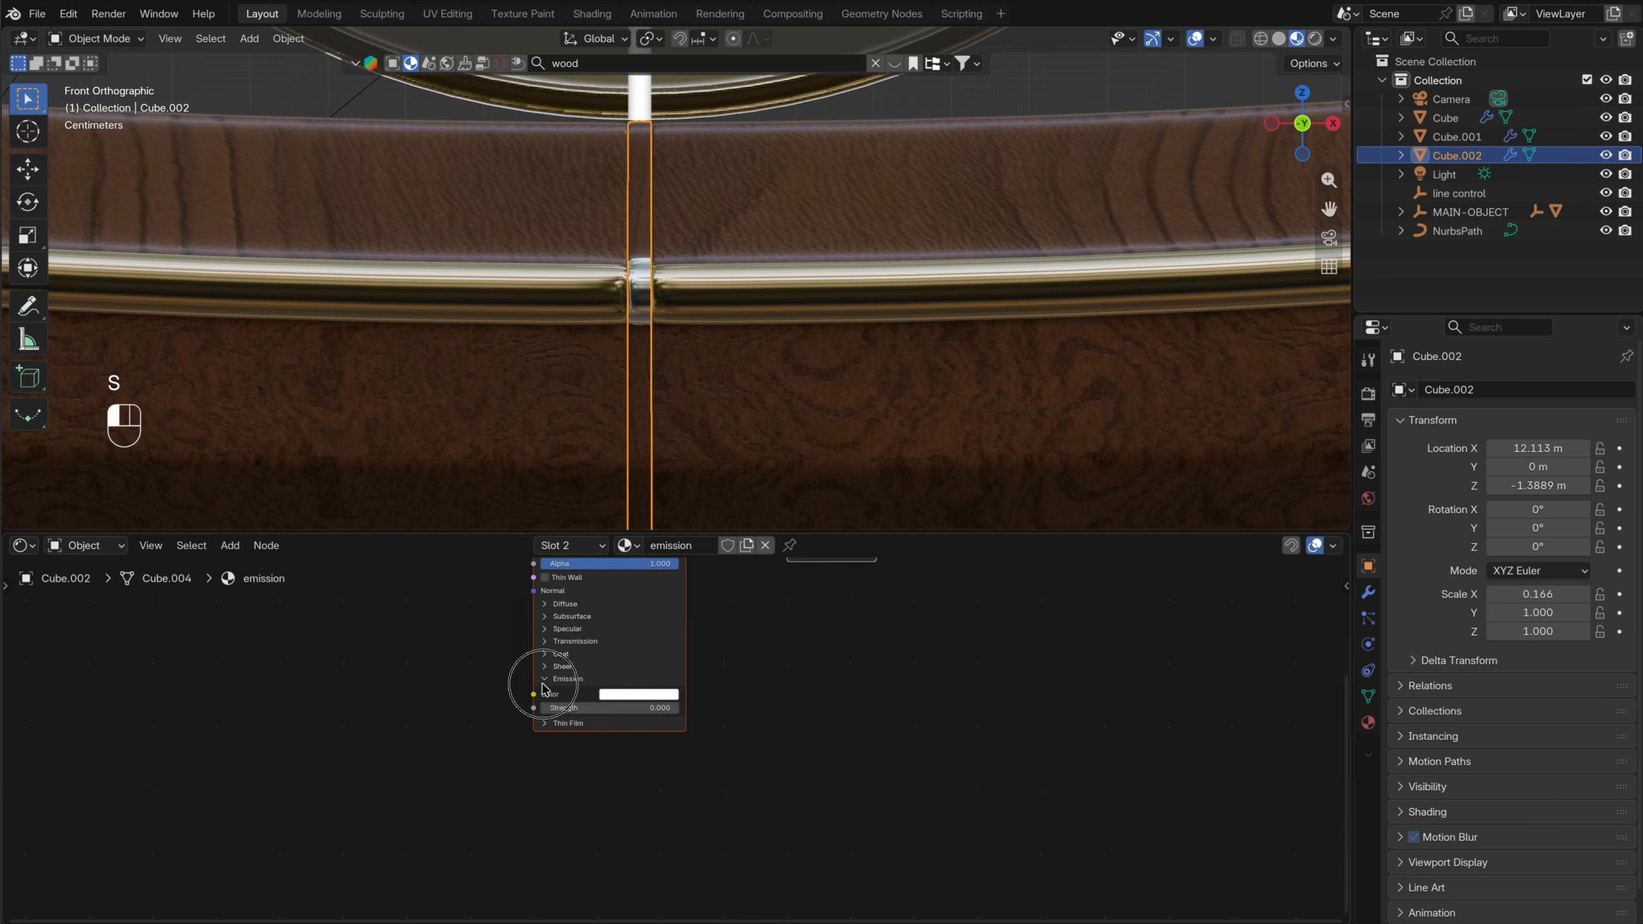
pyautogui.press('Return')
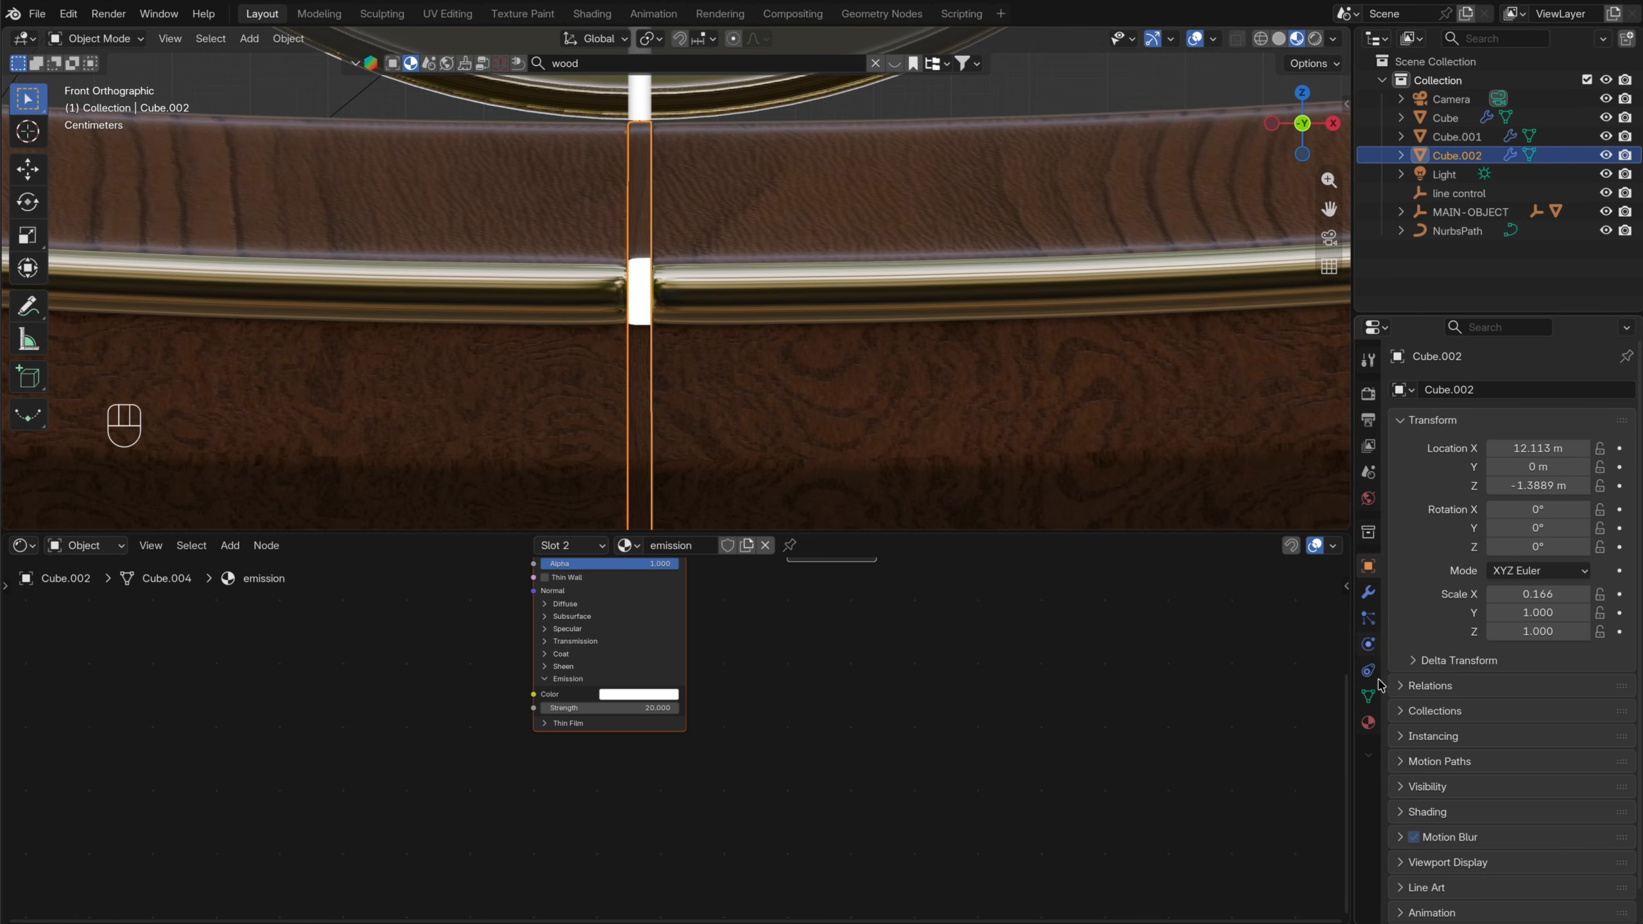
# Remove the Wood.002 and Brown Polished Oak Wood material slots from the strip, leaving only emission, and deselect it
pyautogui.click(1370, 722)
pyautogui.click(1578, 432)
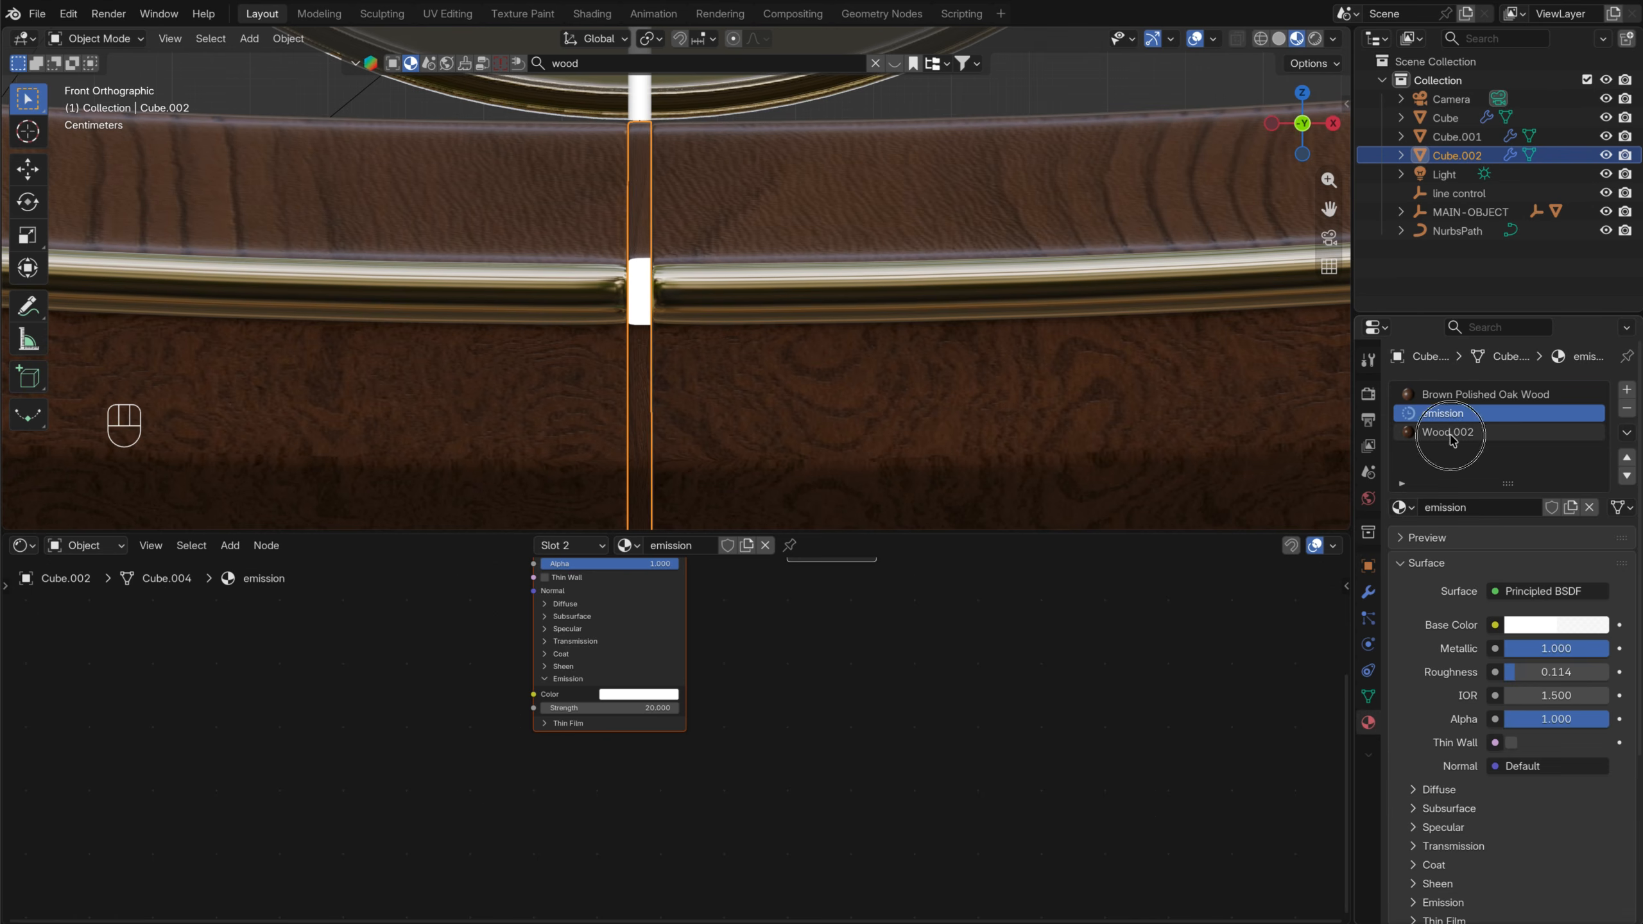
pyautogui.click(1627, 407)
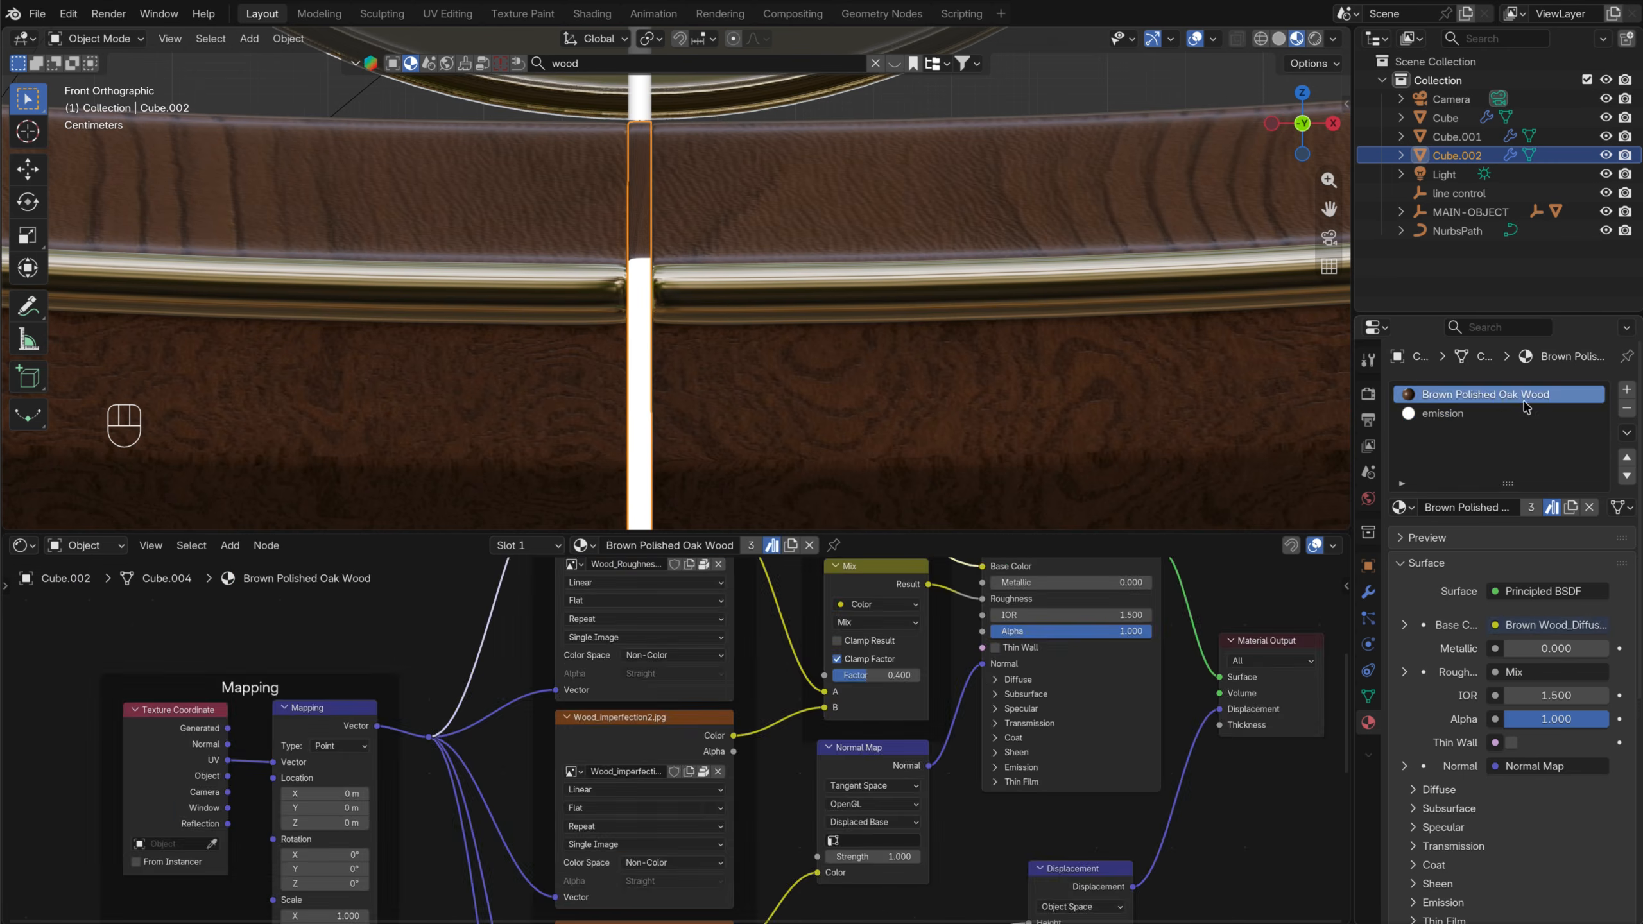
pyautogui.click(1627, 407)
pyautogui.scroll(-5, 909, 273)
pyautogui.click(912, 163)
# Move MAIN-OBJECT back and forth across the glowing dividing line, placing the disc slightly off its centre along X
pyautogui.moveTo(913, 162); pyautogui.dragTo(579, 314, button='middle')
pyautogui.scroll(-5, 525, 209)
pyautogui.click(803, 315)
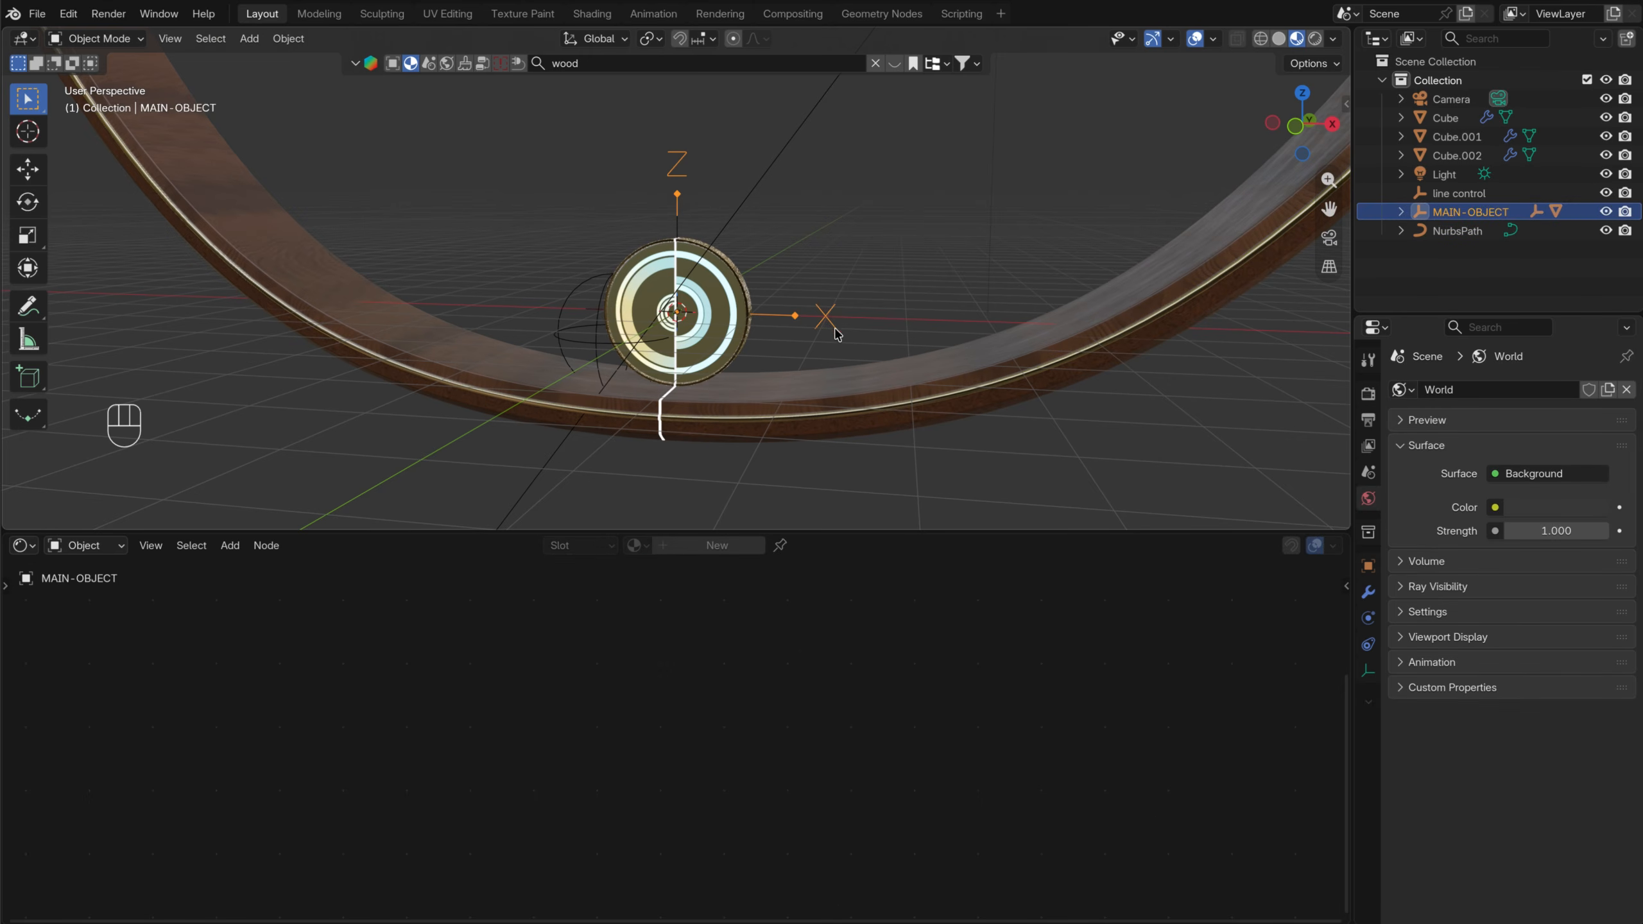
pyautogui.press('g')
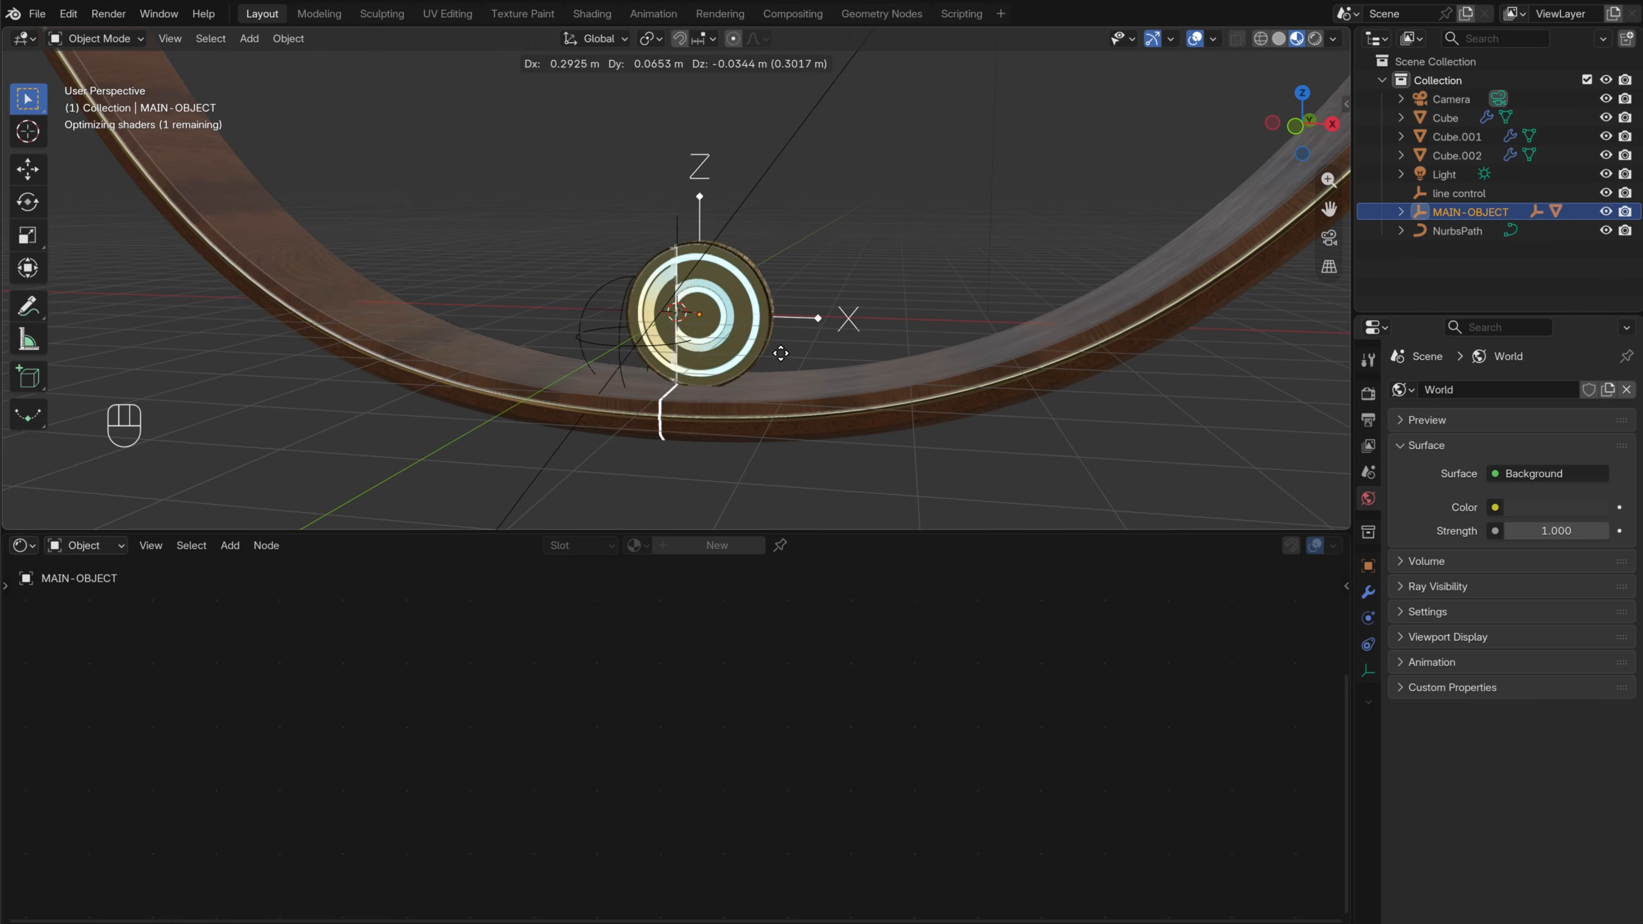
pyautogui.click(775, 356)
pyautogui.scroll(3, 741, 402)
pyautogui.keyDown('shift'); pyautogui.moveTo(742, 402); pyautogui.dragTo(741, 331, button='middle'); pyautogui.keyUp('shift')
pyautogui.press('g')
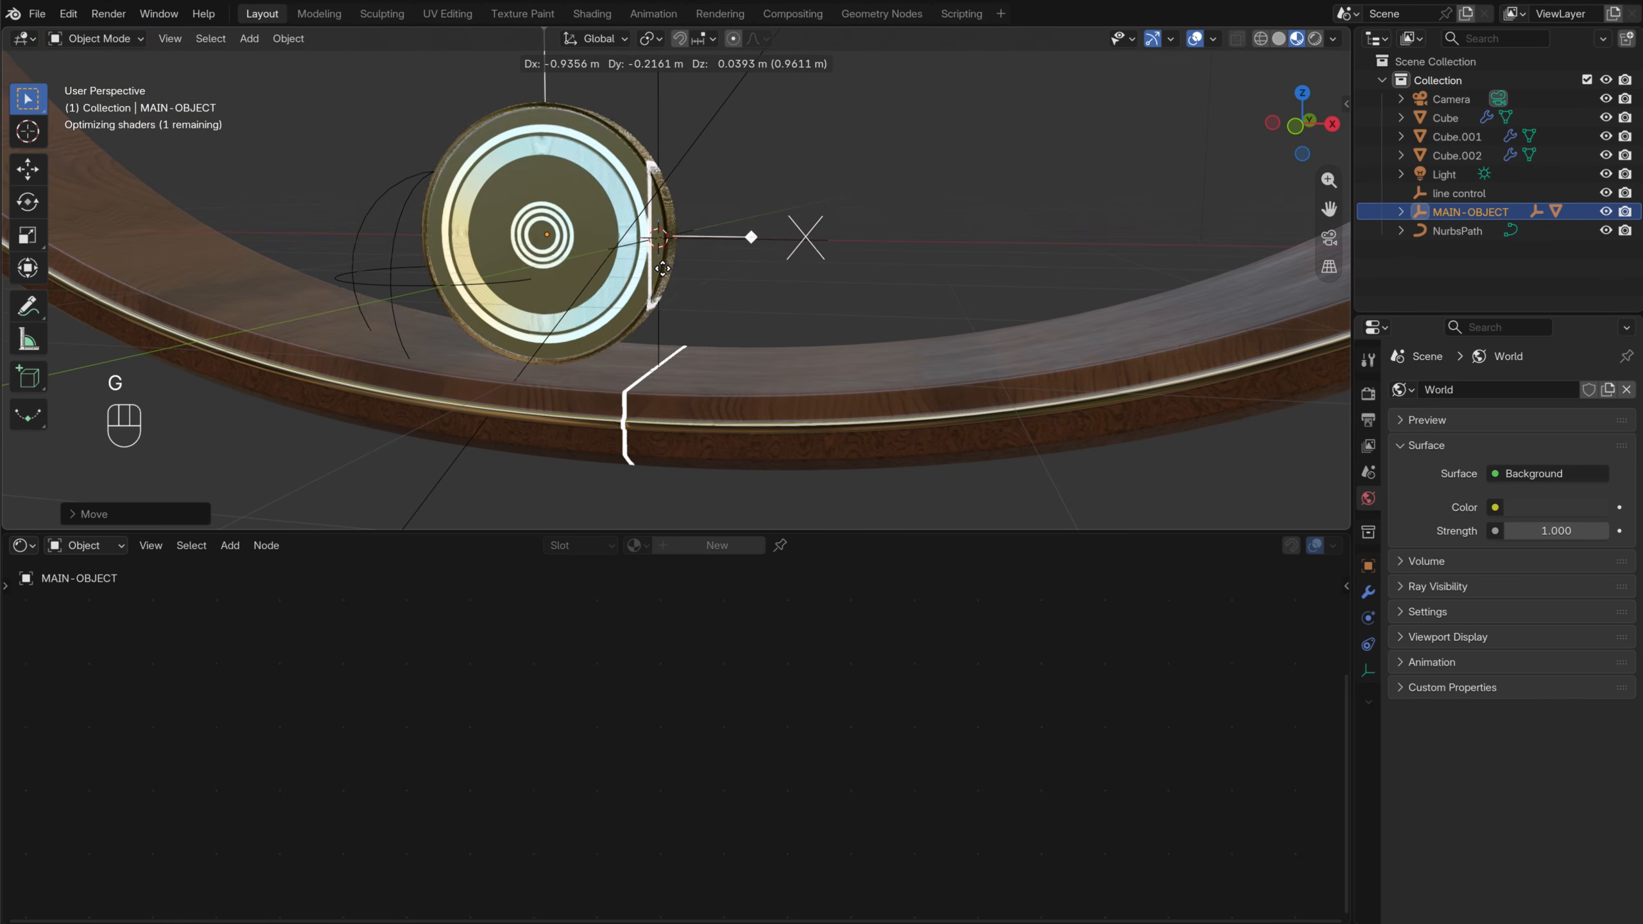
pyautogui.click(799, 283)
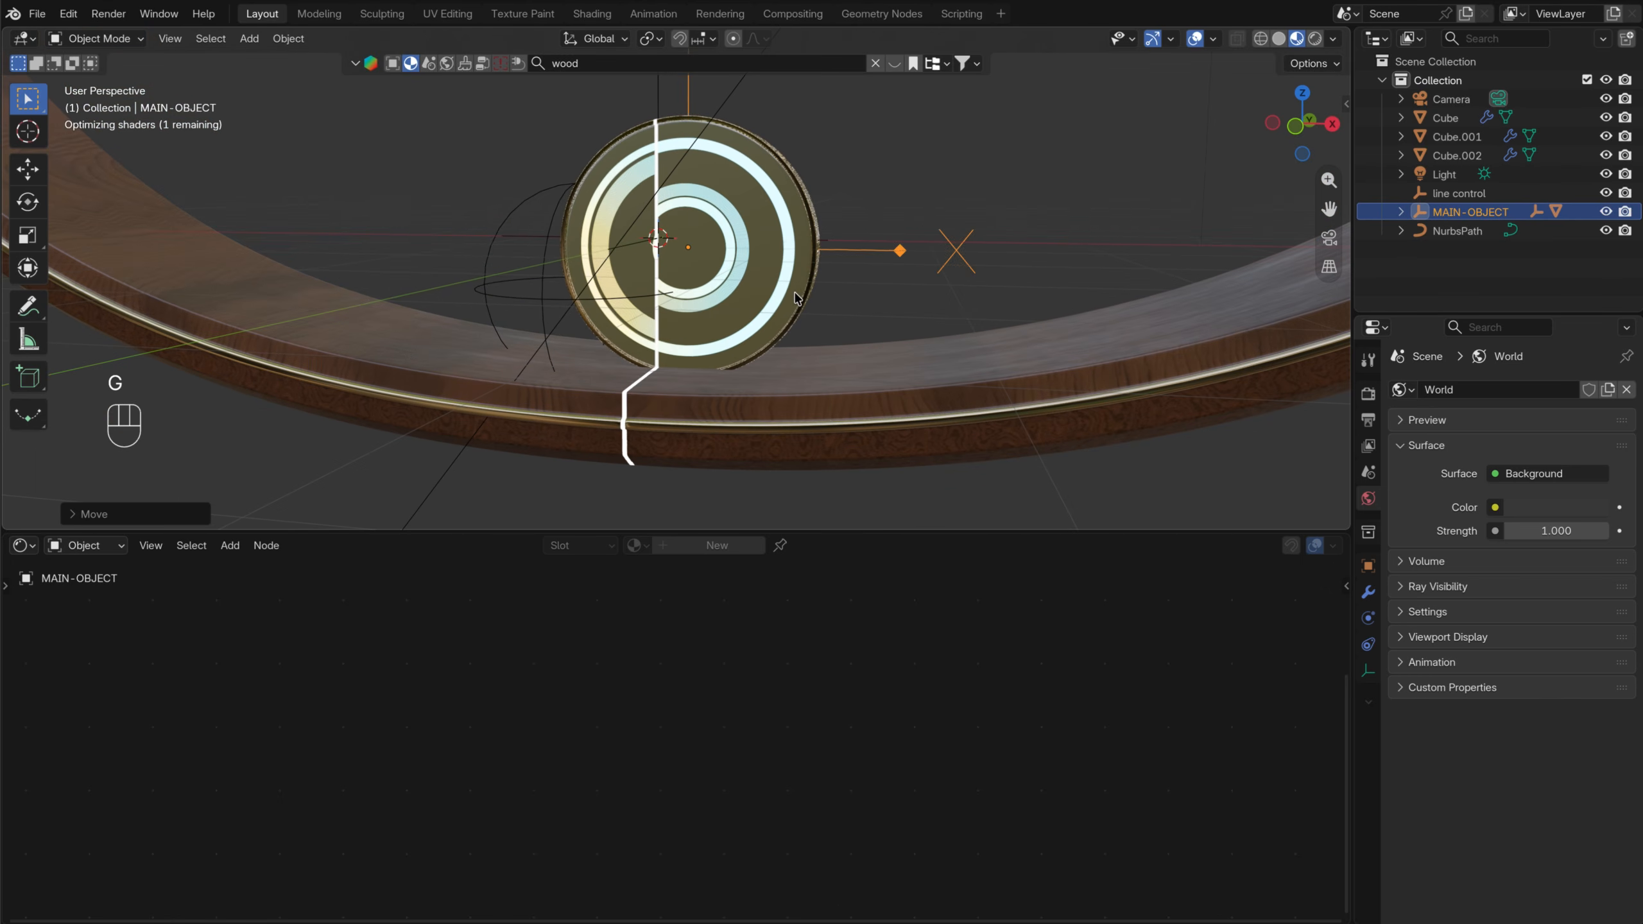
# Undo the last moves of MAIN-OBJECT so its disc is centred again, and reselect it
pyautogui.press('super+z')
pyautogui.press('super+z')
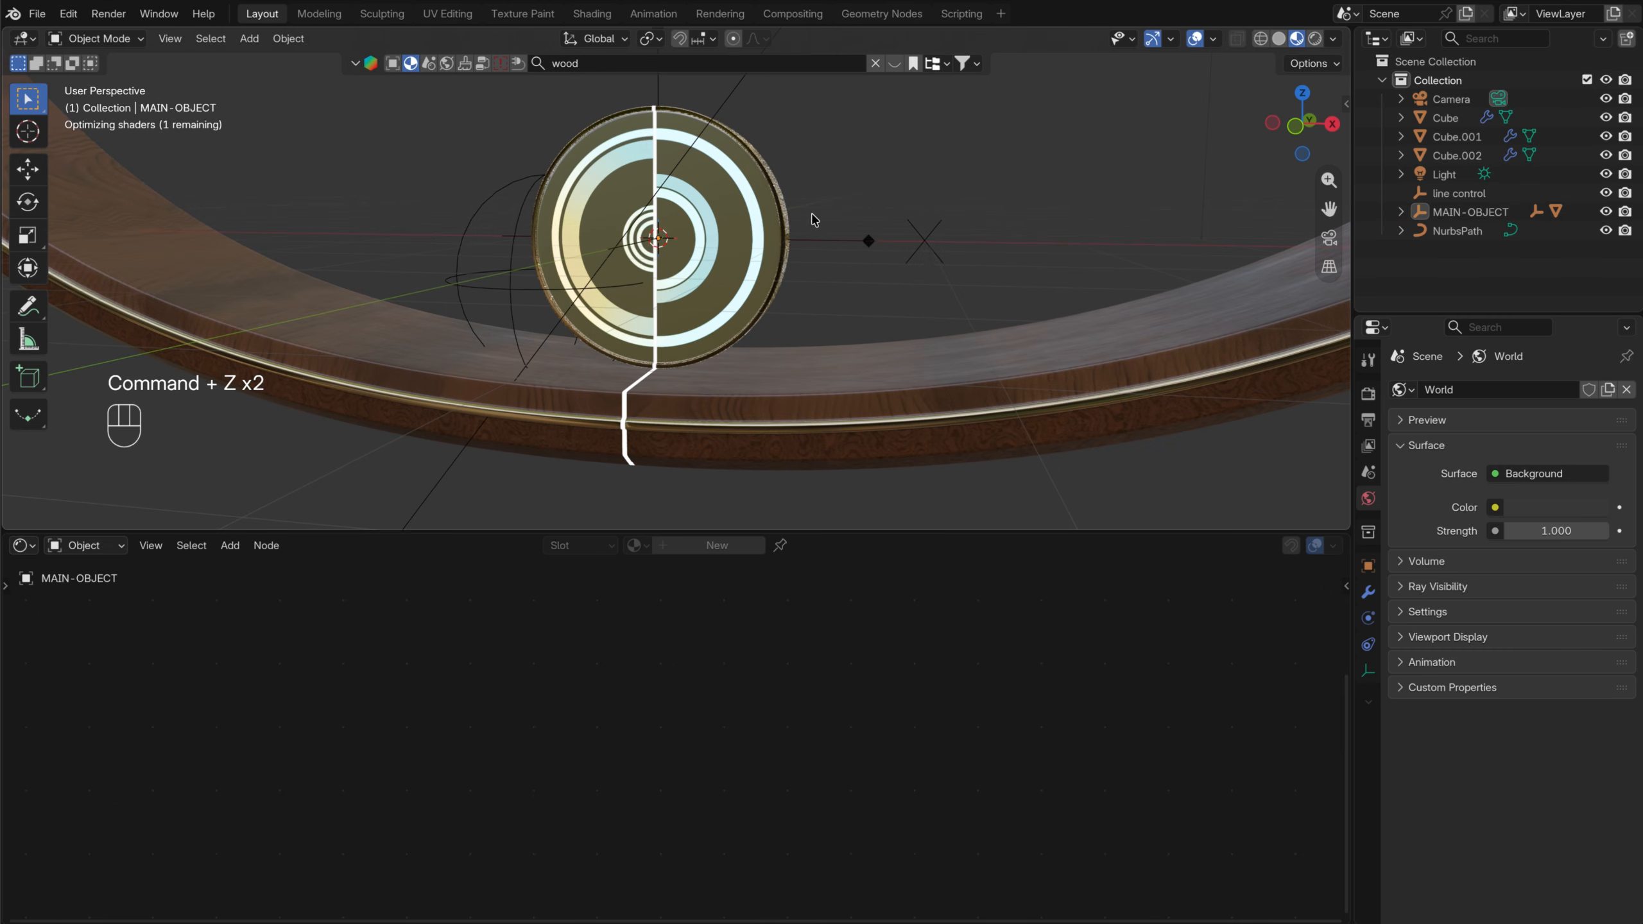
pyautogui.click(867, 241)
pyautogui.scroll(-4, 859, 152)
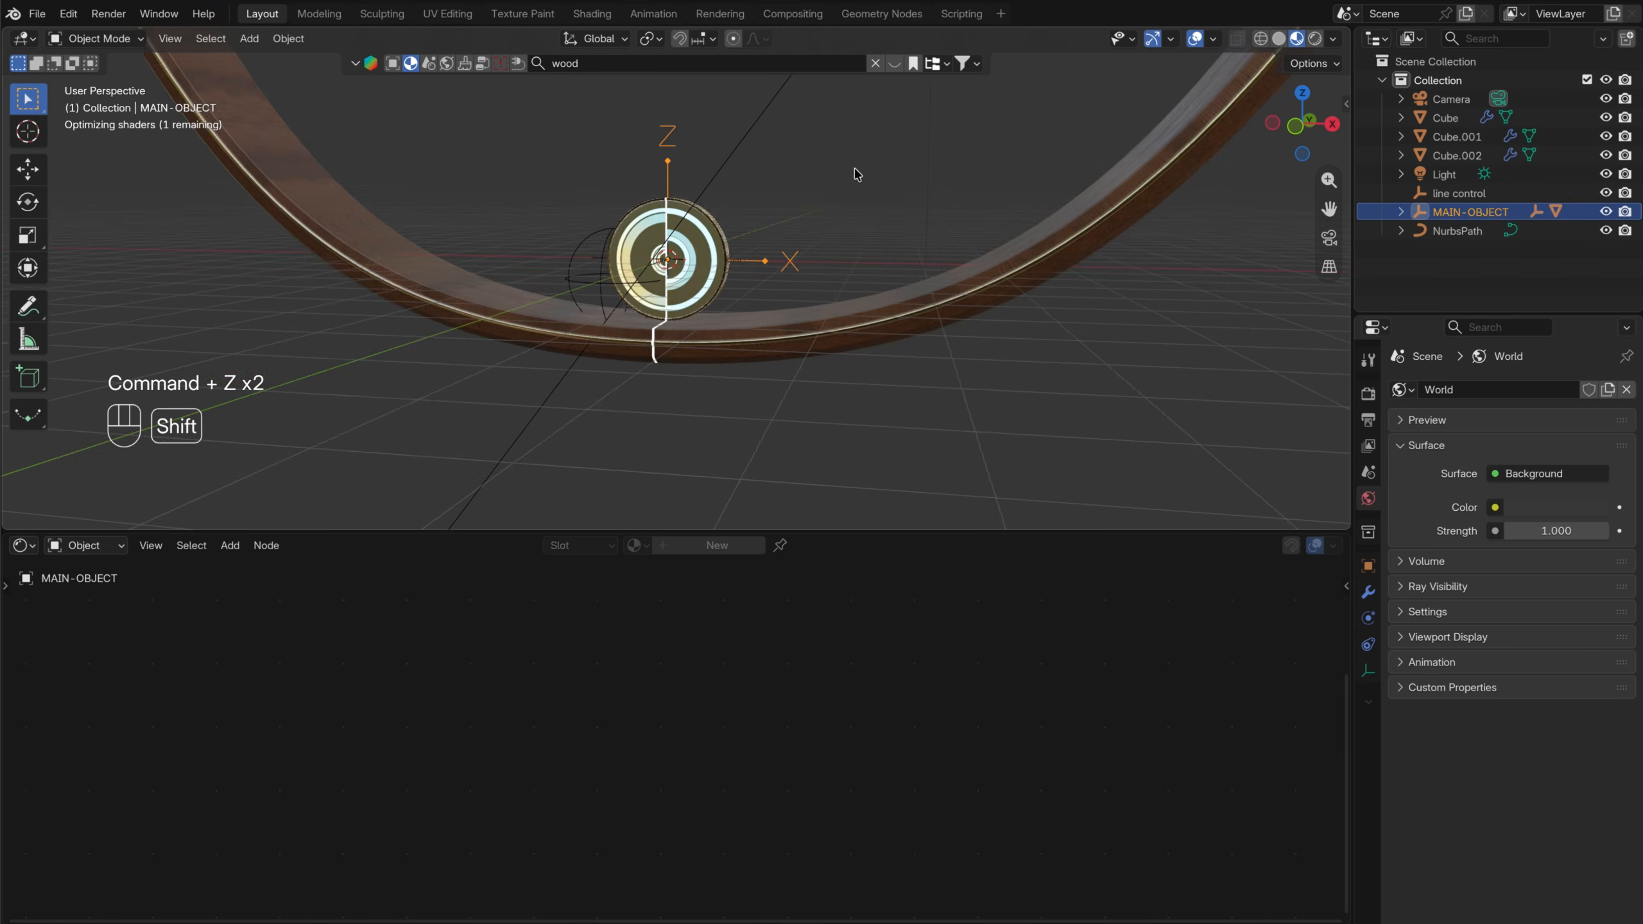
pyautogui.keyDown('shift'); pyautogui.moveTo(857, 171); pyautogui.dragTo(856, 199, button='middle'); pyautogui.keyUp('shift')
pyautogui.scroll(4, 856, 198)
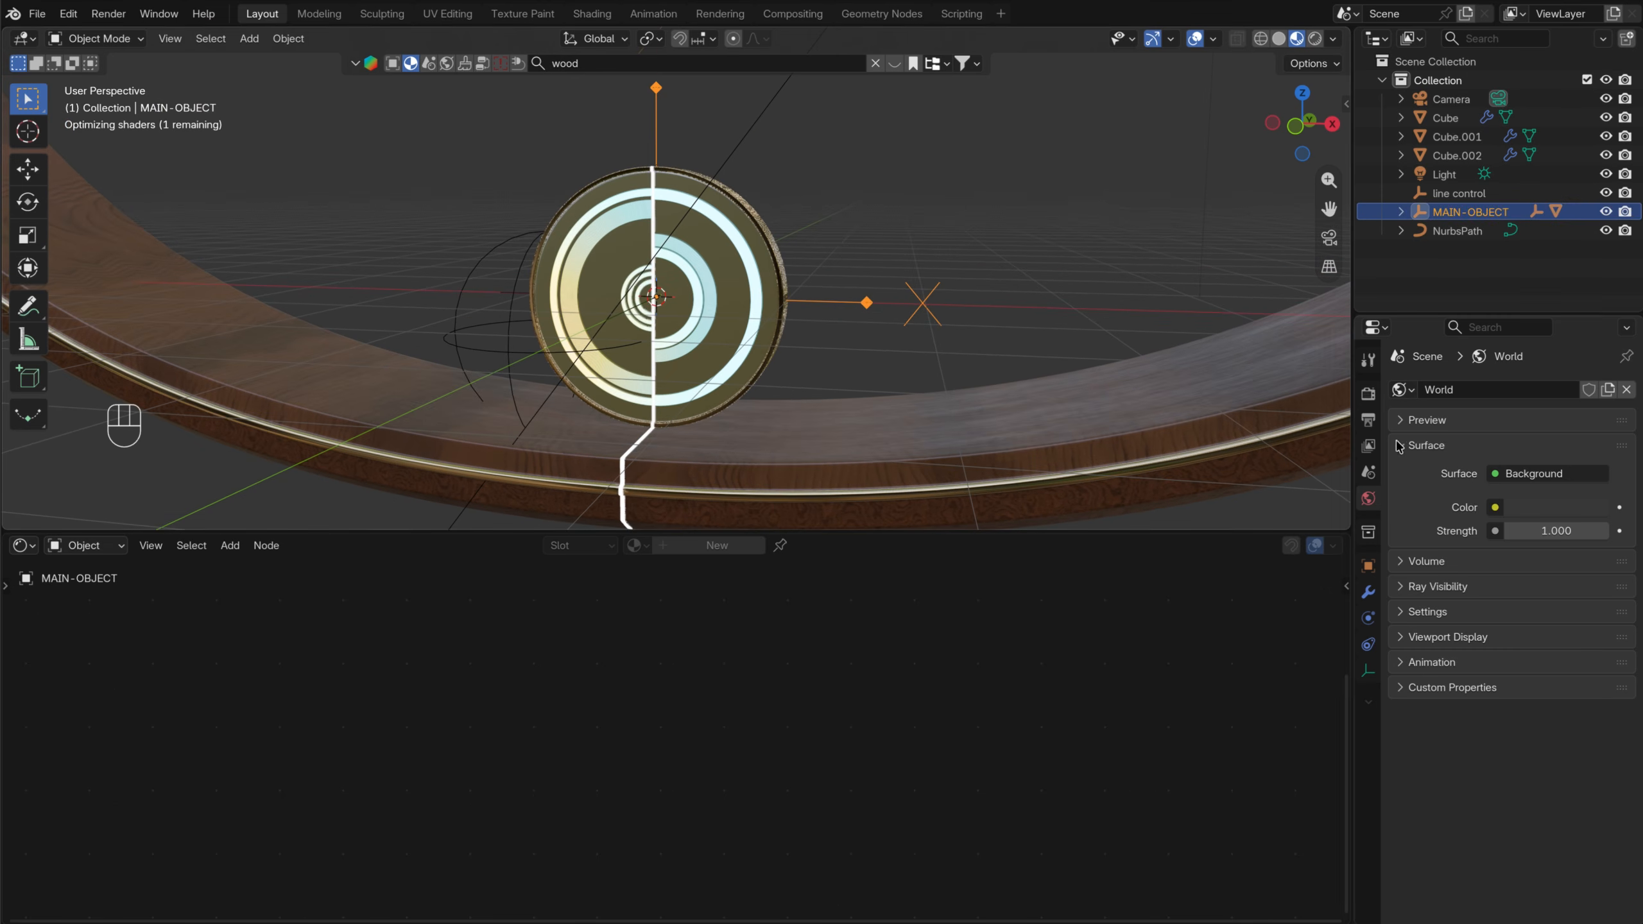
# Enlarge the 3D view and add a Follow Path constraint to MAIN-OBJECT with NurbsPath as its target
pyautogui.moveTo(1061, 532); pyautogui.dragTo(1100, 785)
pyautogui.click(1376, 623)
pyautogui.click(1369, 644)
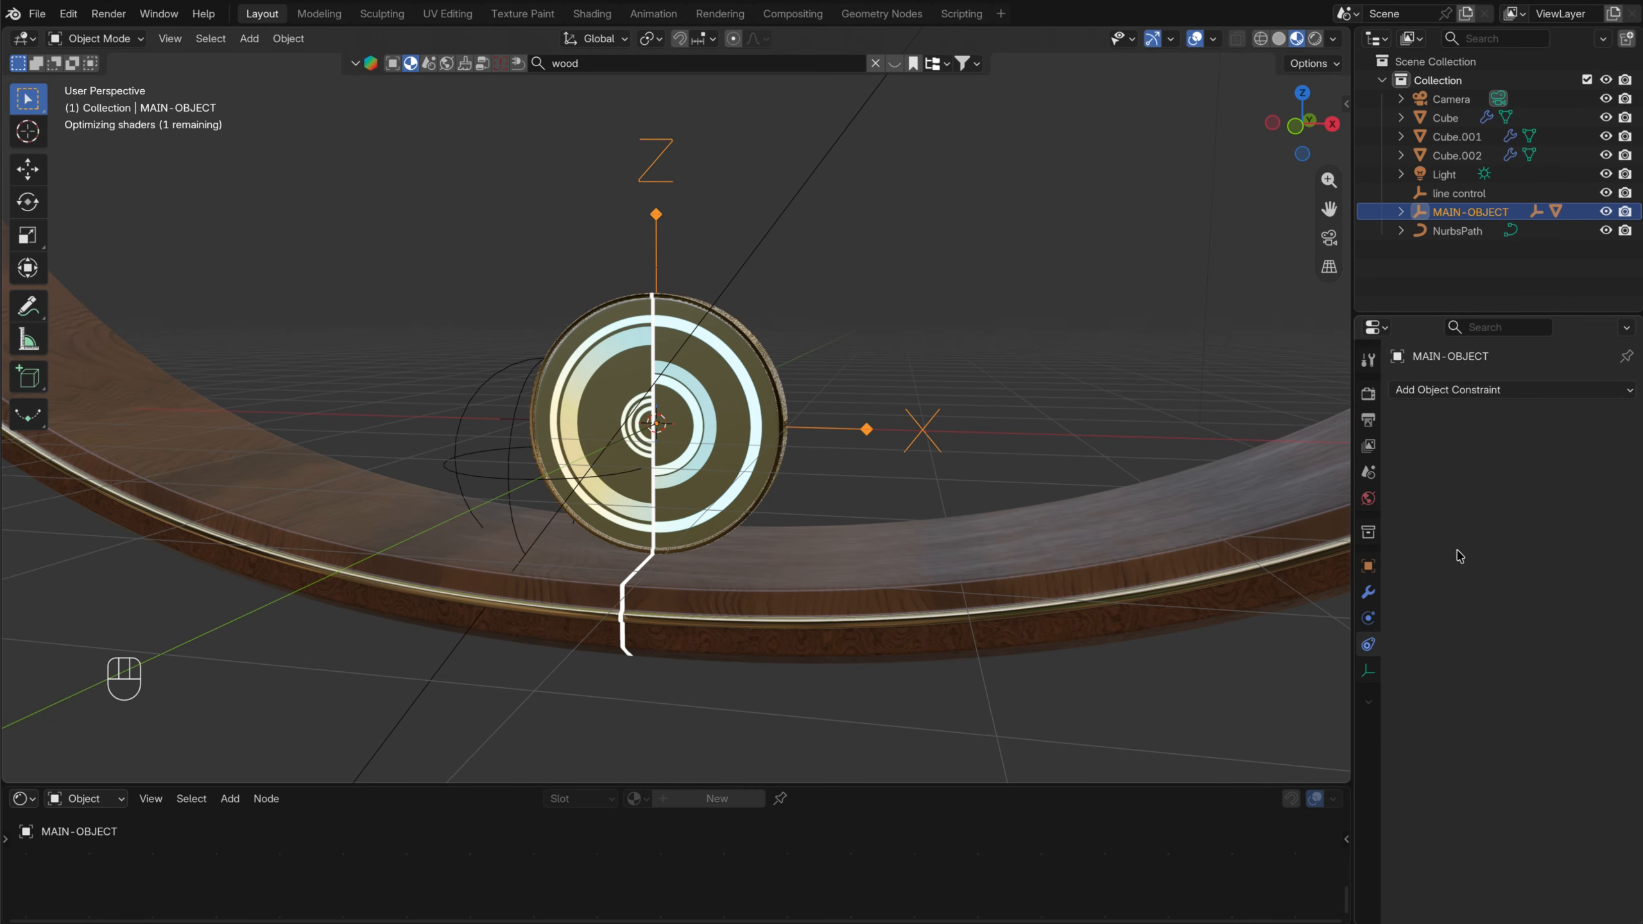
pyautogui.click(1540, 390)
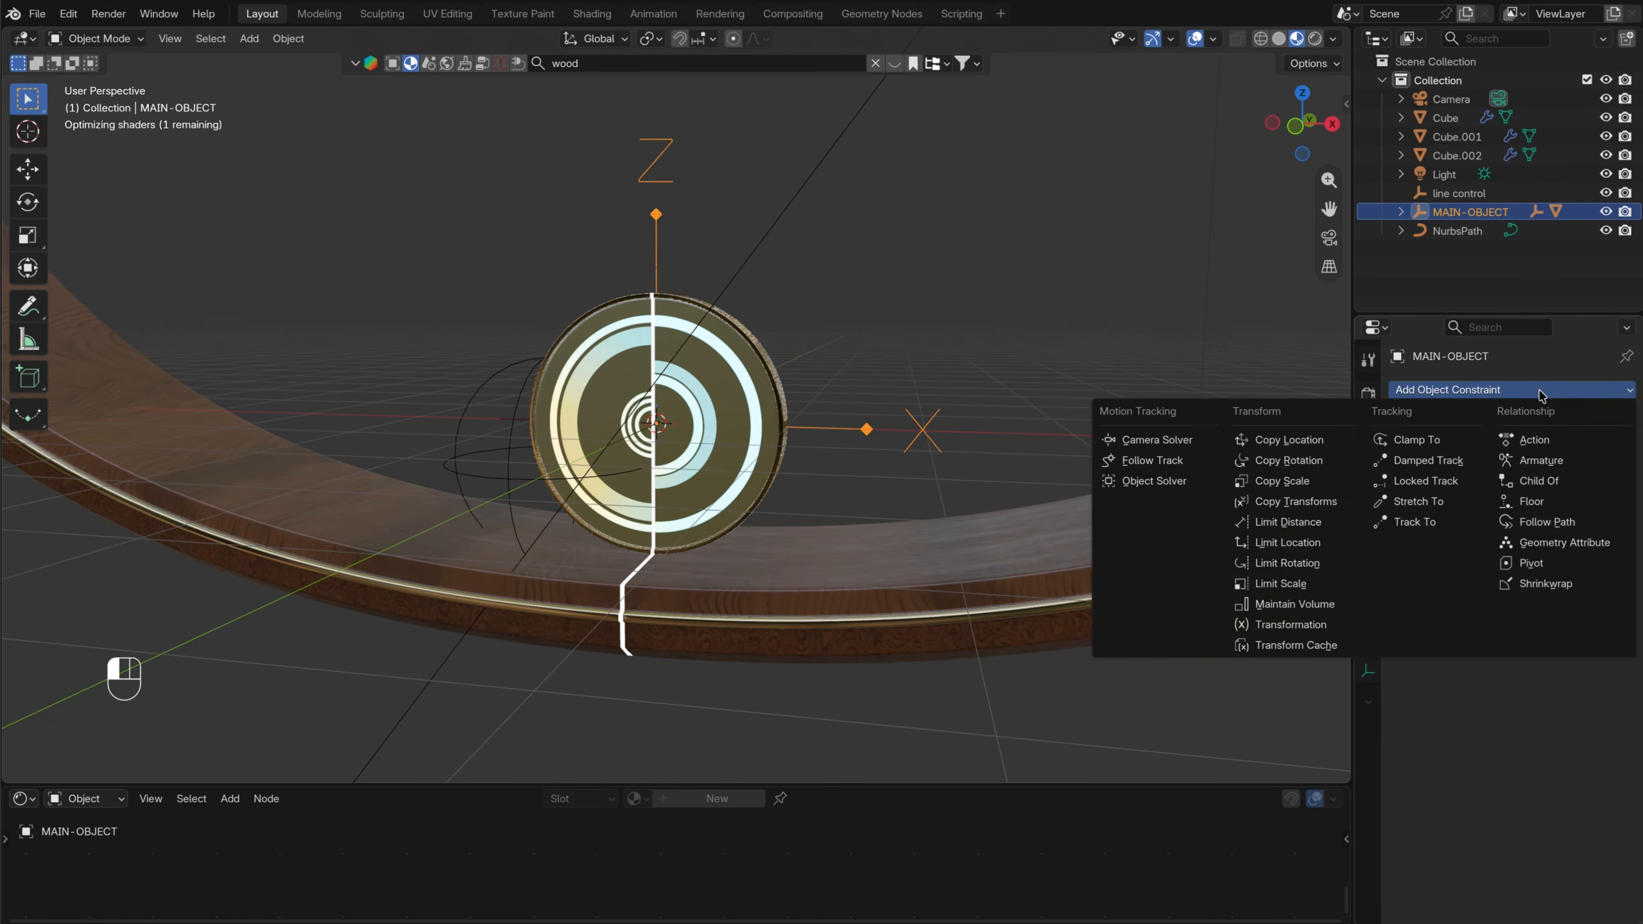
pyautogui.click(1550, 523)
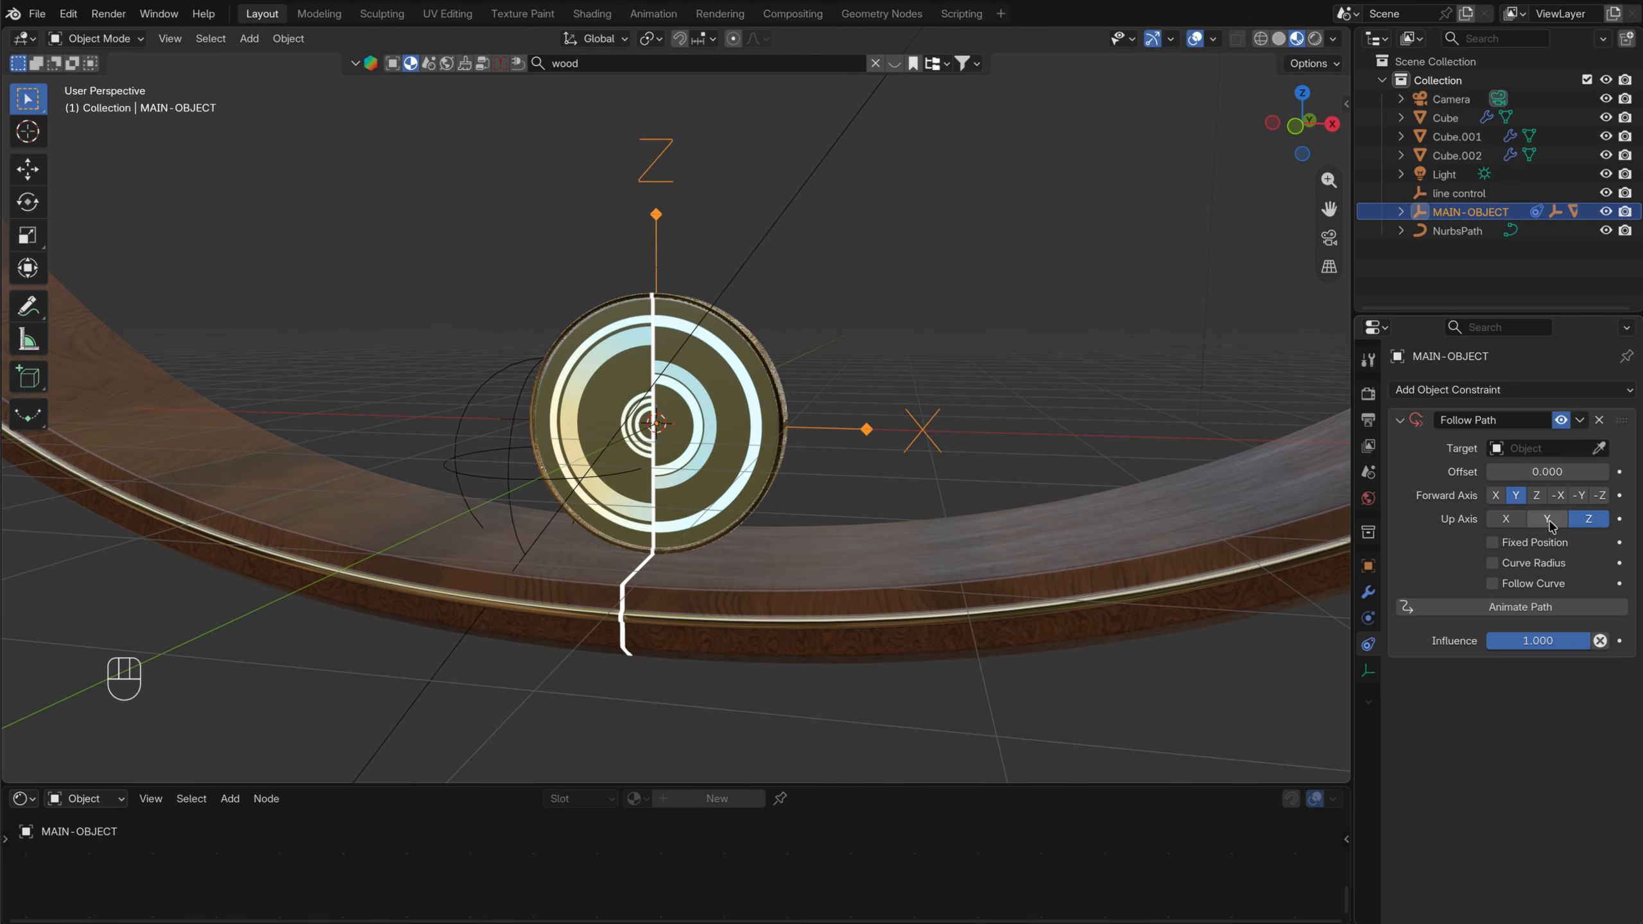
pyautogui.click(1599, 448)
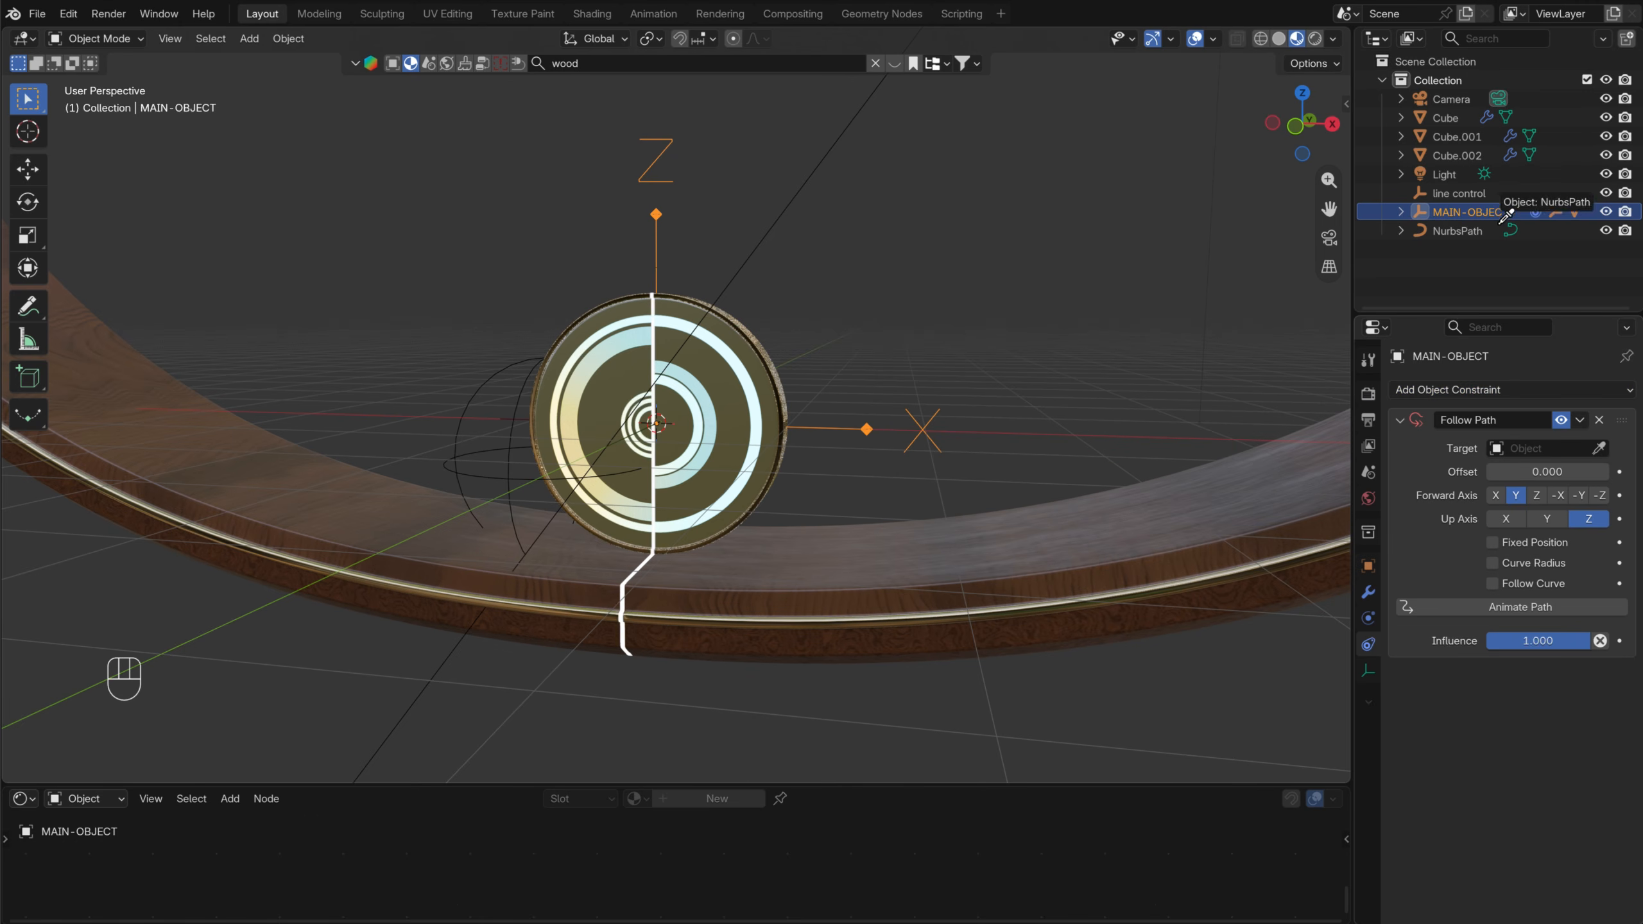
pyautogui.click(1471, 232)
# In front view, set the Follow Path offset to -50.4 to bring MAIN-OBJECT near the middle of the track
pyautogui.scroll(-9, 884, 411)
pyautogui.keyDown('shift'); pyautogui.moveTo(434, 330); pyautogui.dragTo(538, 382, button='middle'); pyautogui.keyUp('shift')
pyautogui.scroll(5, 485, 396)
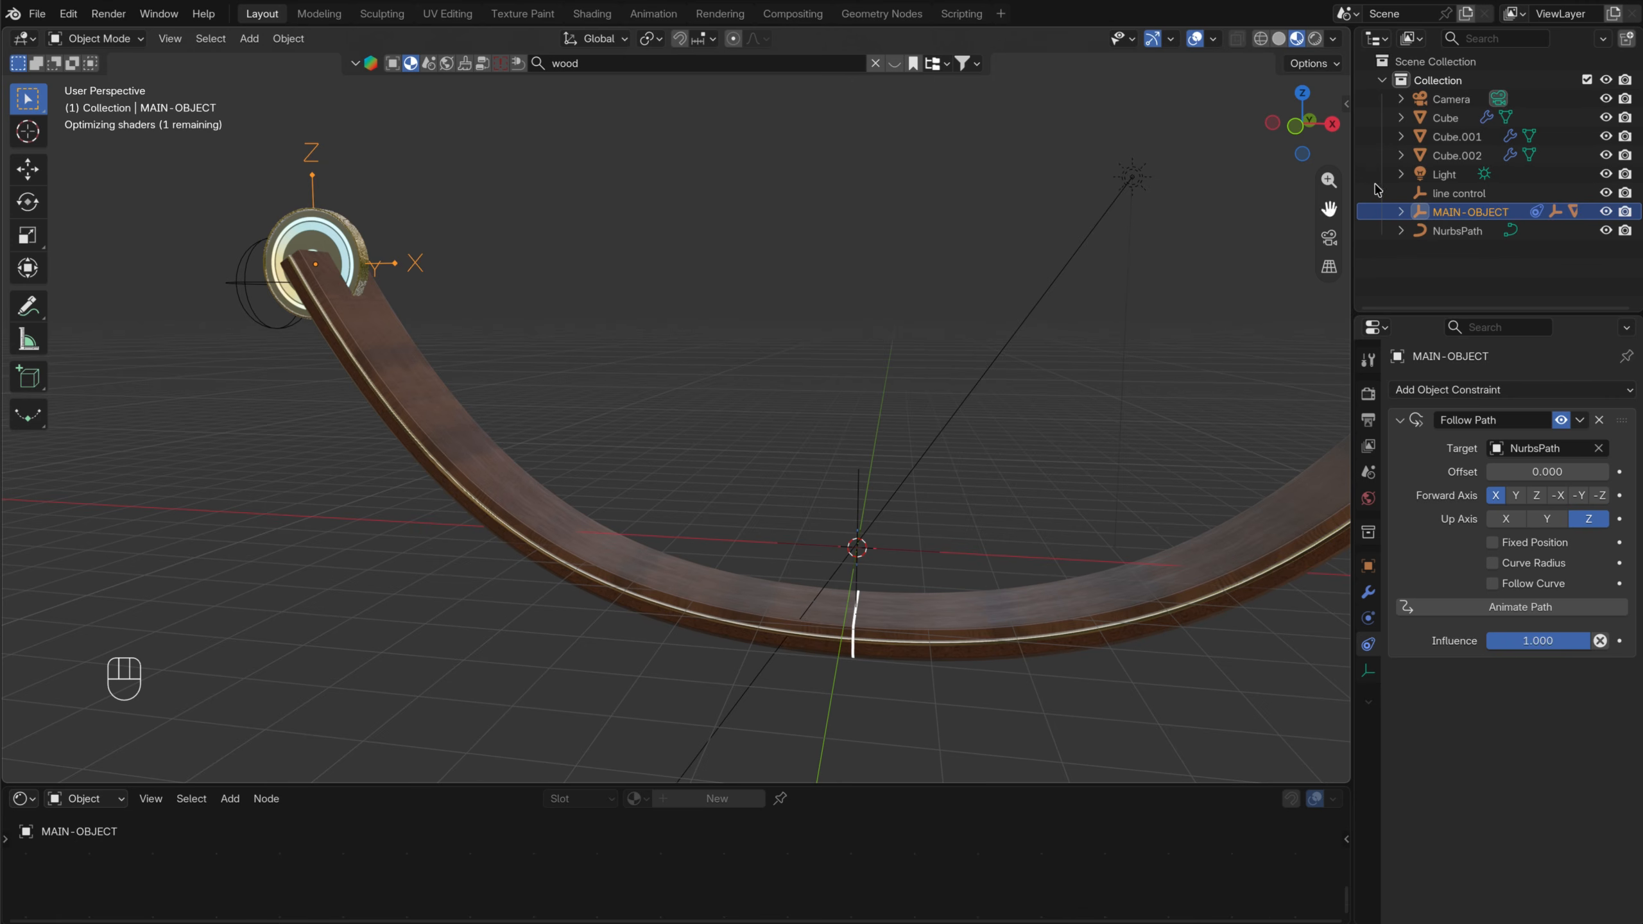
pyautogui.click(1296, 127)
pyautogui.keyDown('shift'); pyautogui.moveTo(757, 423); pyautogui.dragTo(630, 385, button='middle'); pyautogui.keyUp('shift')
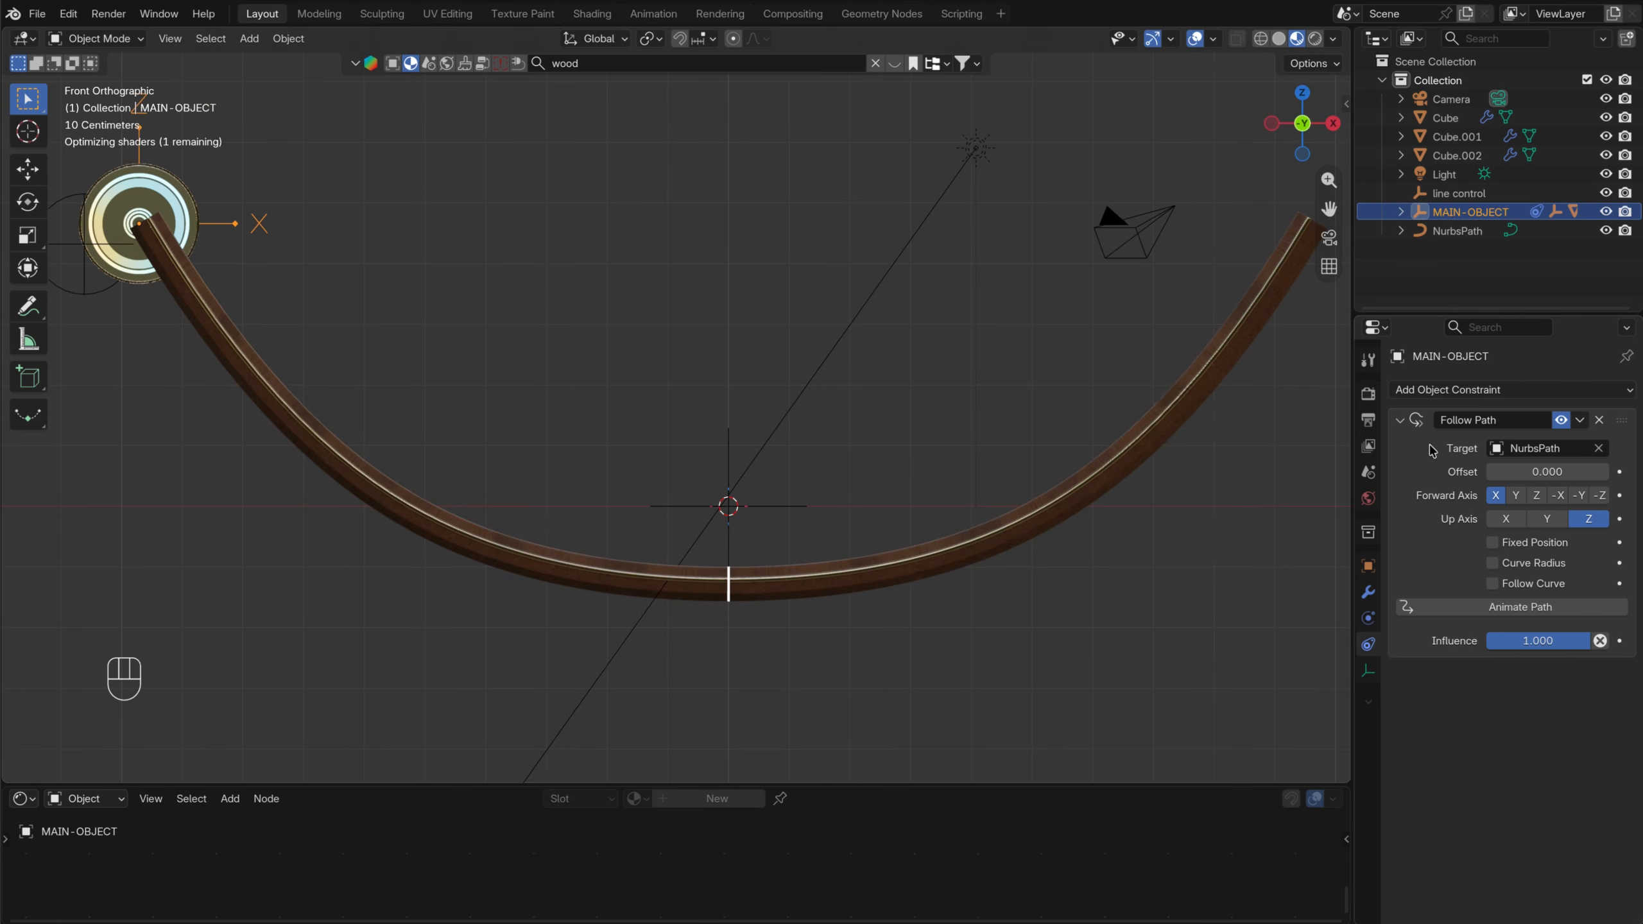
pyautogui.moveTo(1537, 467)
pyautogui.mouseDown()
pyautogui.moveTo(1324, 457)
pyautogui.moveTo(1542, 468)
pyautogui.mouseUp()
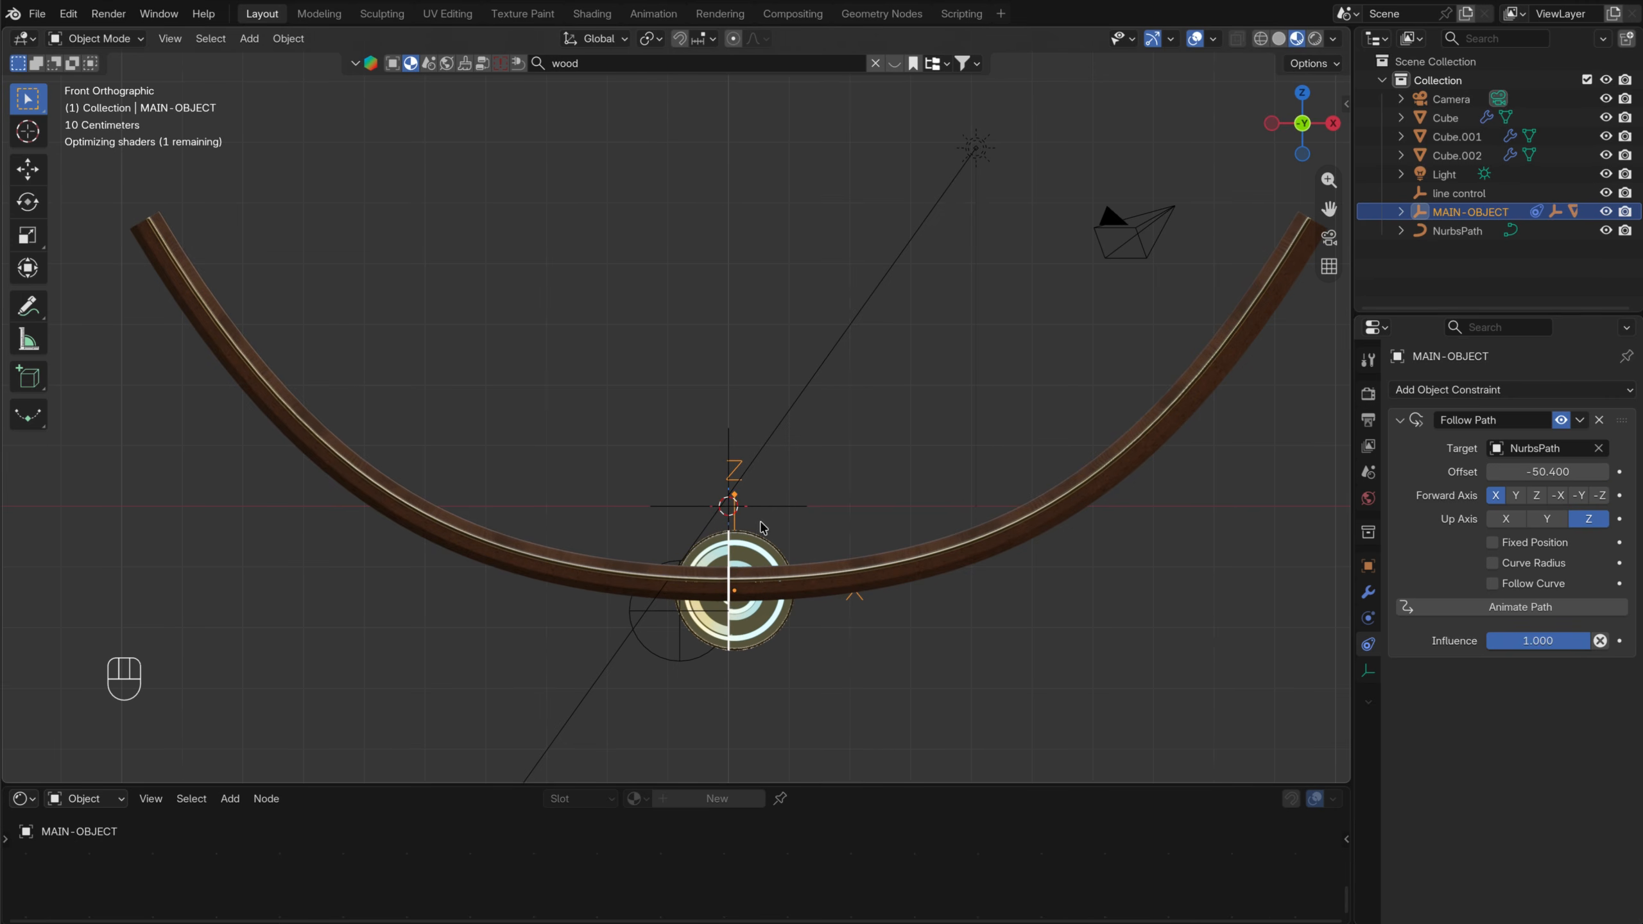
# Raise MAIN-OBJECT along global Z until the disc sits just above the track's upper surface
pyautogui.press('g')
pyautogui.press('z')
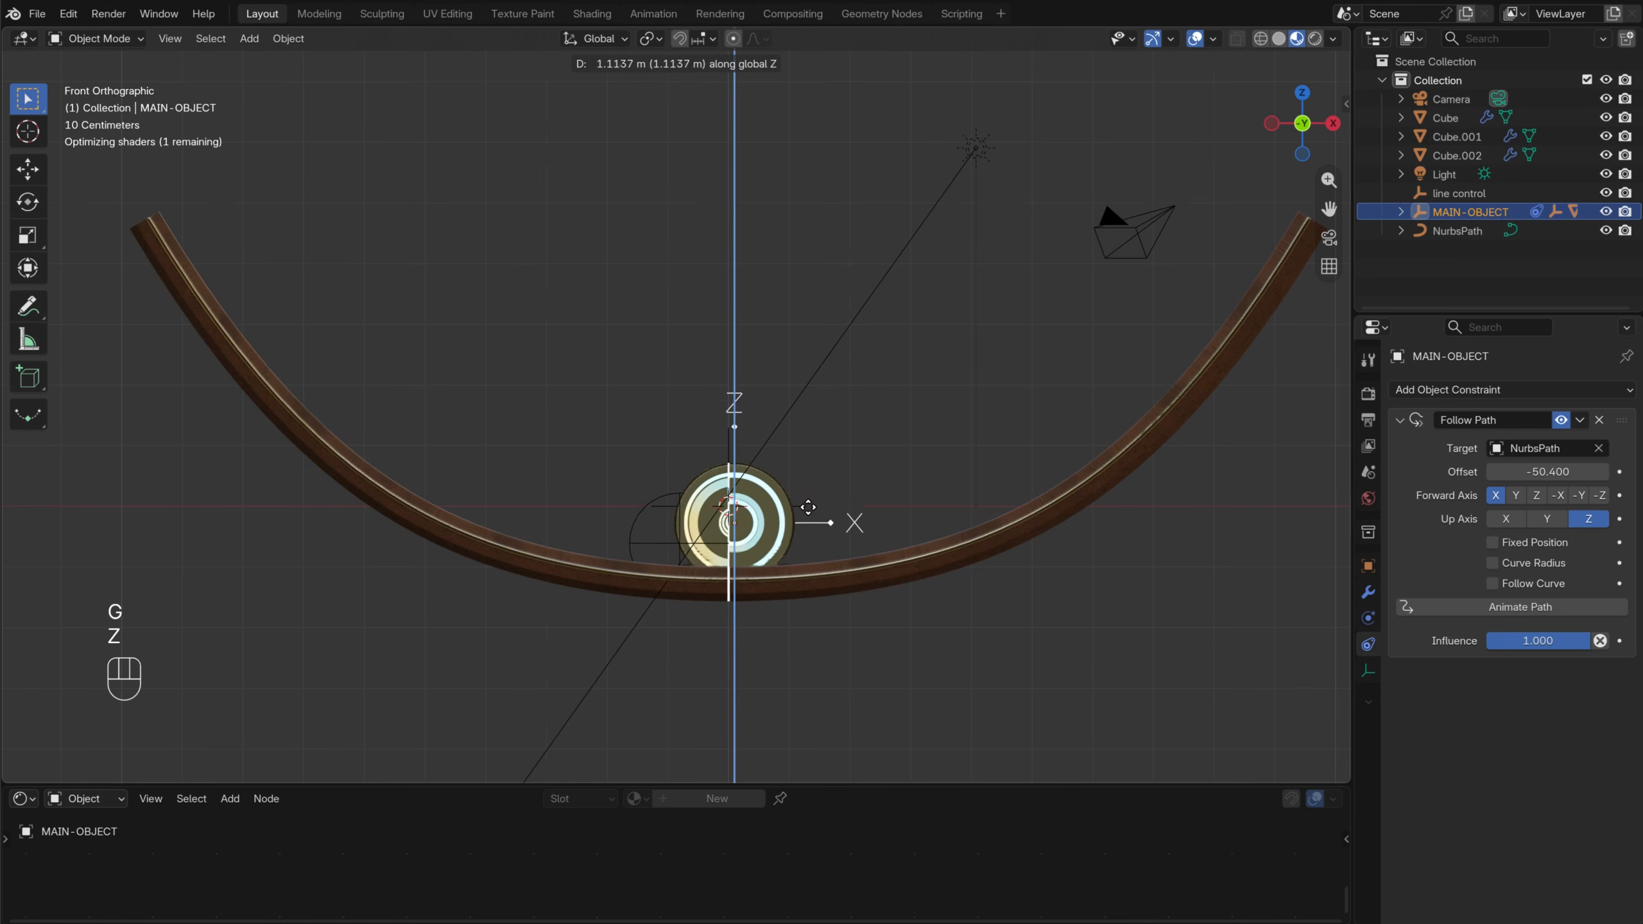
pyautogui.click(807, 495)
pyautogui.scroll(5, 807, 494)
pyautogui.keyDown('shift'); pyautogui.moveTo(807, 494); pyautogui.dragTo(682, 234, button='middle'); pyautogui.keyUp('shift')
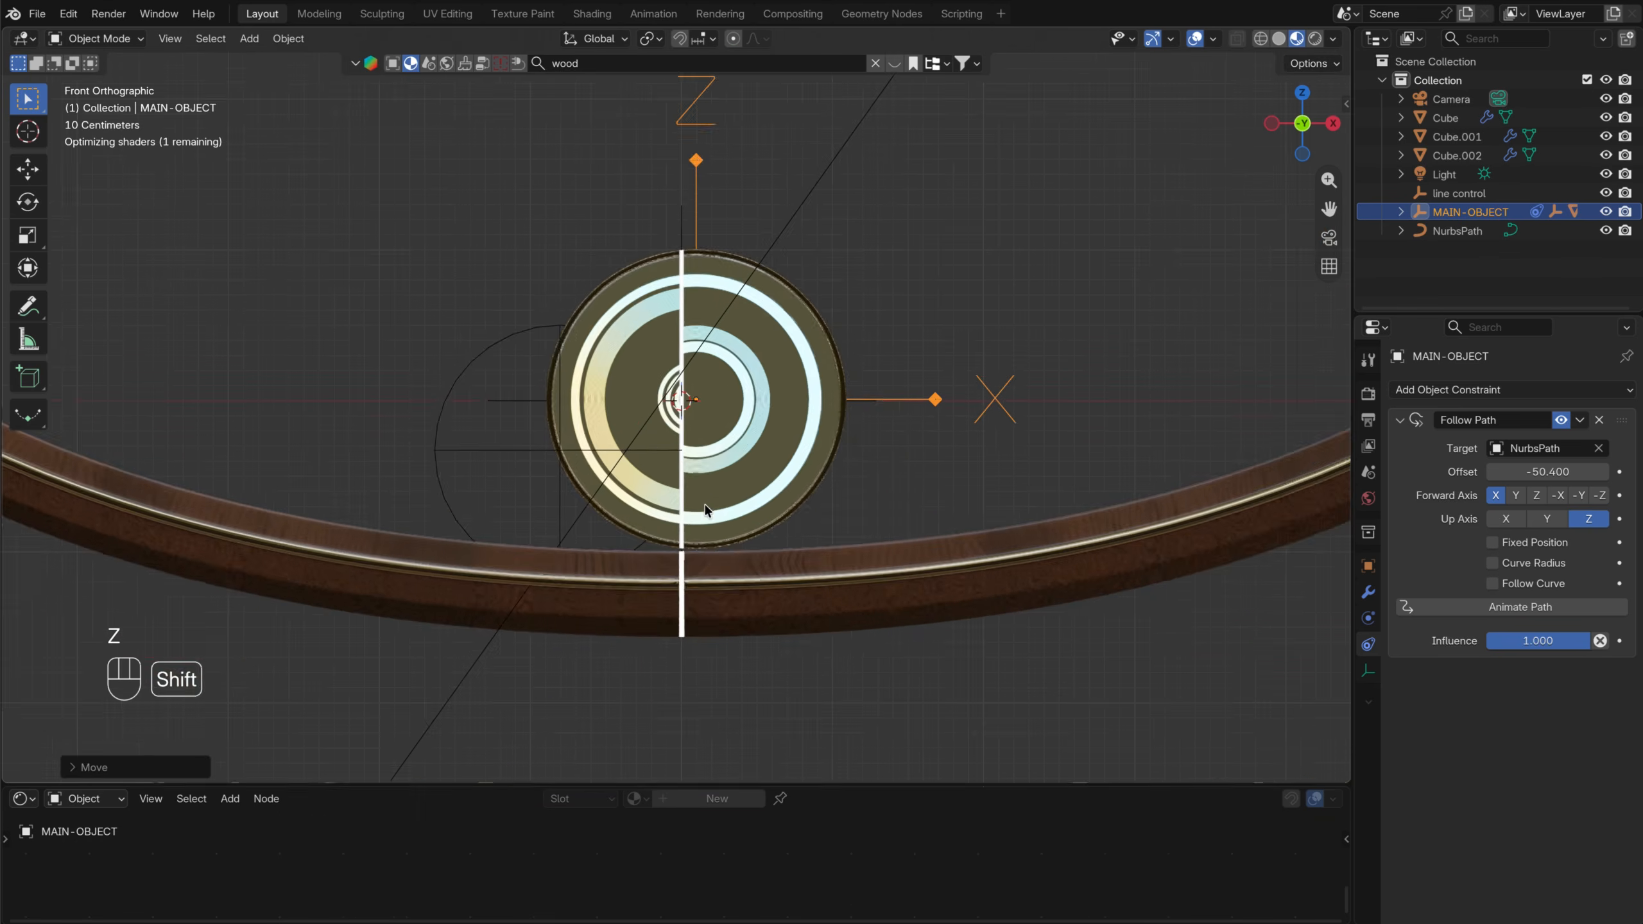
pyautogui.scroll(4, 771, 520)
pyautogui.keyDown('shift'); pyautogui.moveTo(769, 515); pyautogui.dragTo(753, 429, button='middle'); pyautogui.keyUp('shift')
pyautogui.scroll(3, 750, 414)
pyautogui.keyDown('shift'); pyautogui.moveTo(741, 365); pyautogui.dragTo(669, 103, button='middle'); pyautogui.keyUp('shift')
pyautogui.scroll(5, 715, 569)
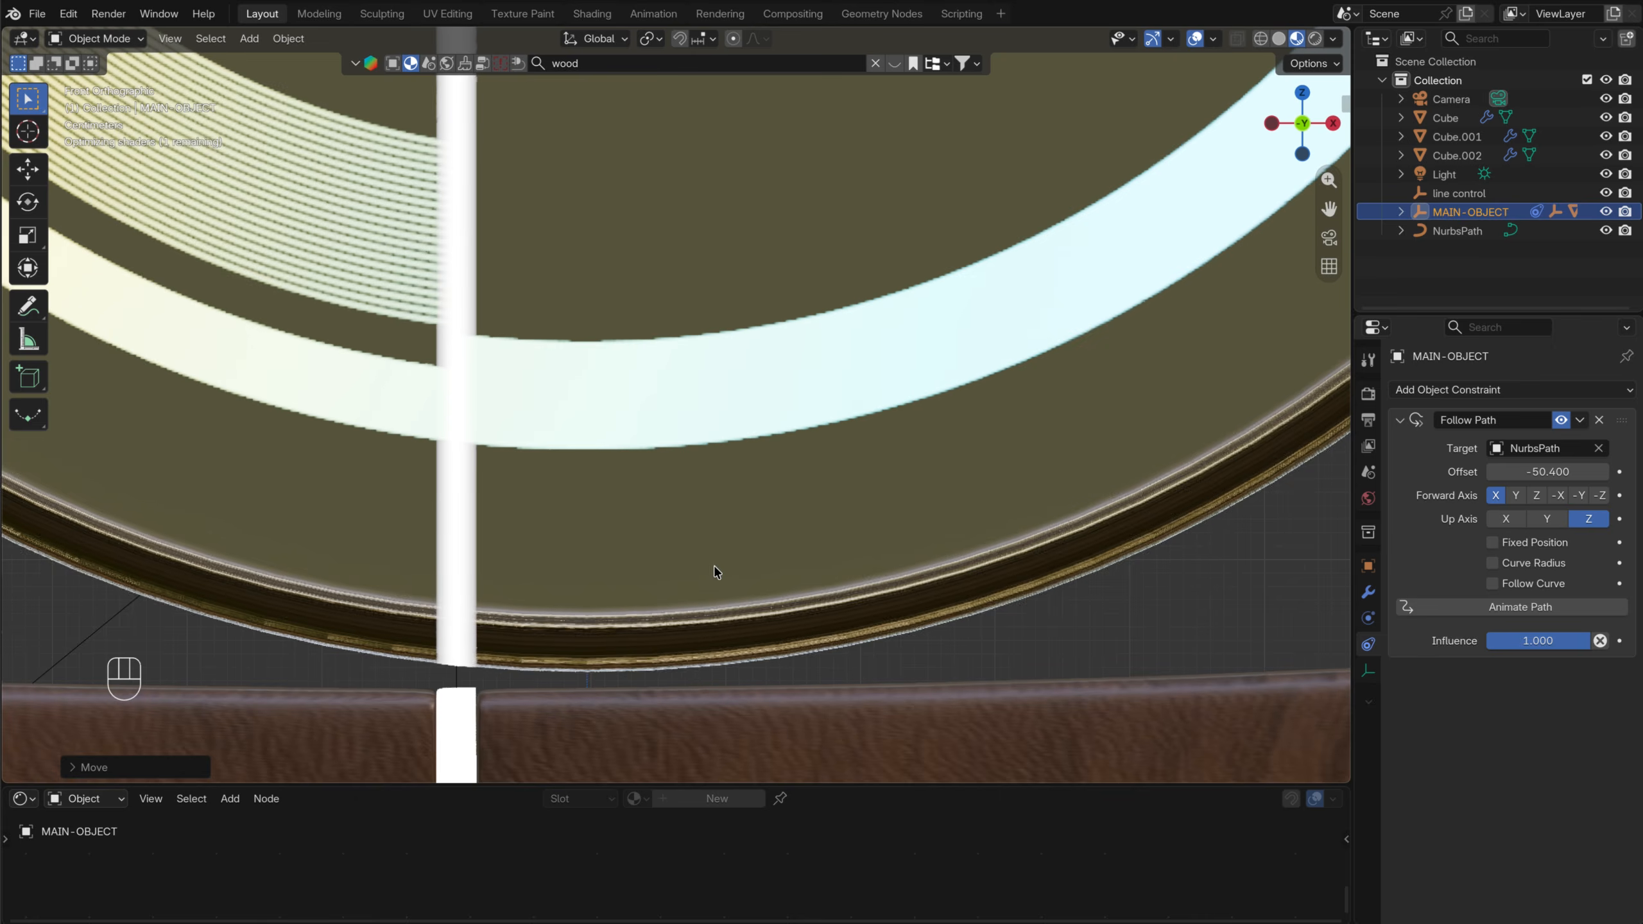
# Lower MAIN-OBJECT about 0.01 m along Z so the disc's rim meets the wooden track
pyautogui.keyDown('shift'); pyautogui.moveTo(716, 550); pyautogui.dragTo(710, 283, button='middle'); pyautogui.keyUp('shift')
pyautogui.press('g')
pyautogui.press('z')
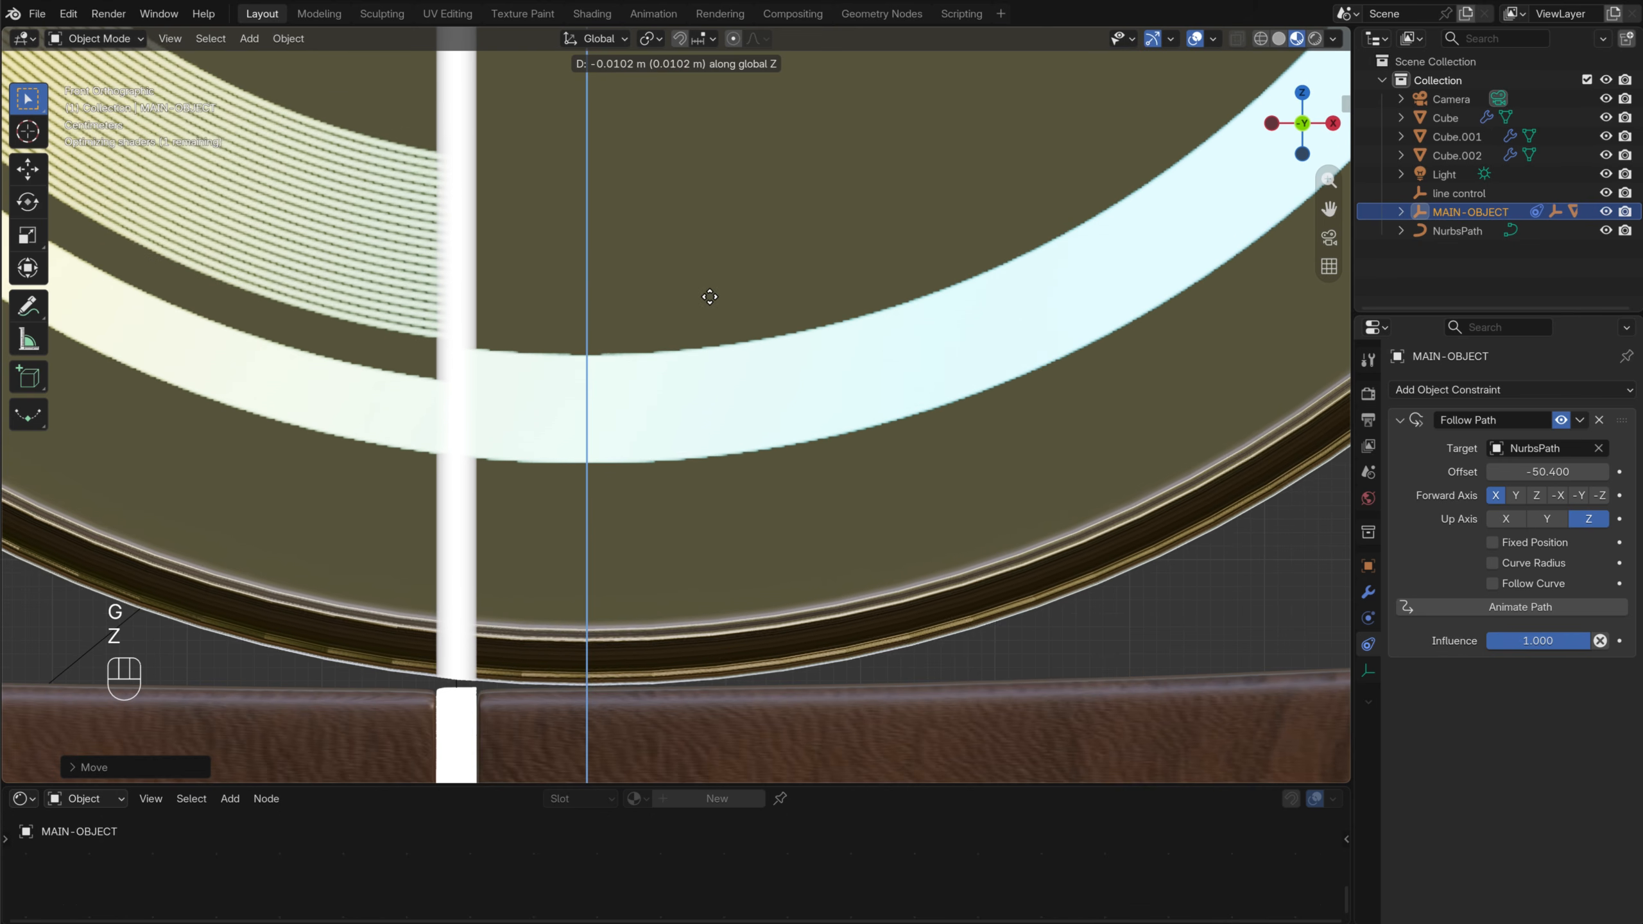
pyautogui.click(710, 297)
pyautogui.scroll(-8, 663, 518)
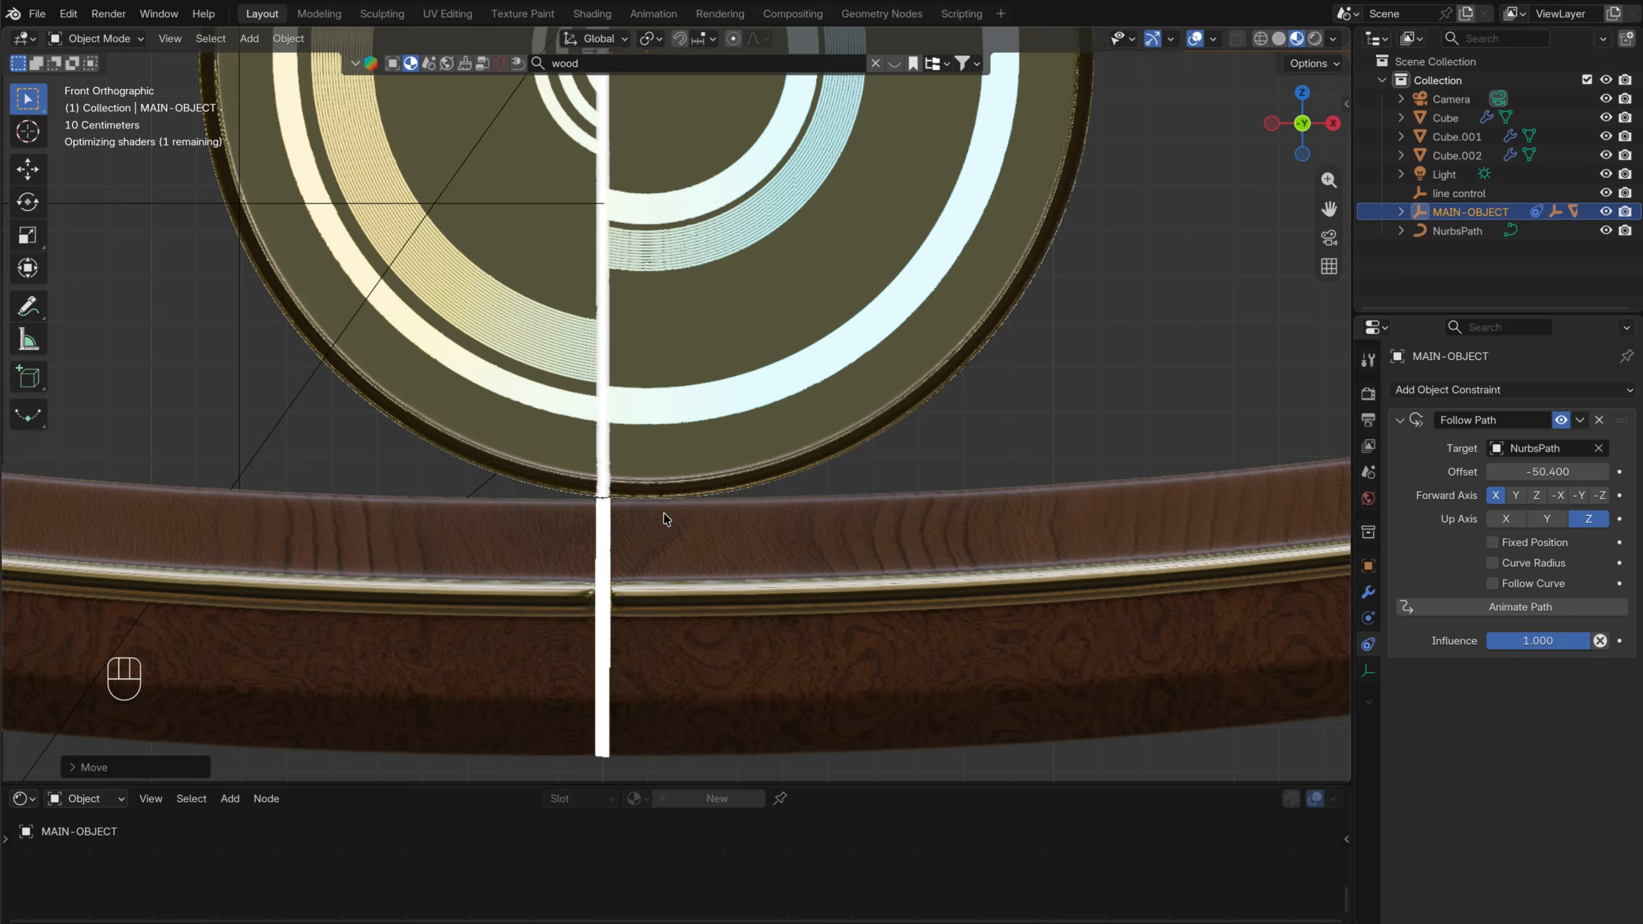
# Slide MAIN-OBJECT along the track with the Follow Path offset, ending at -51.78
pyautogui.keyDown('shift'); pyautogui.moveTo(566, 383); pyautogui.dragTo(629, 496, button='middle'); pyautogui.keyUp('shift')
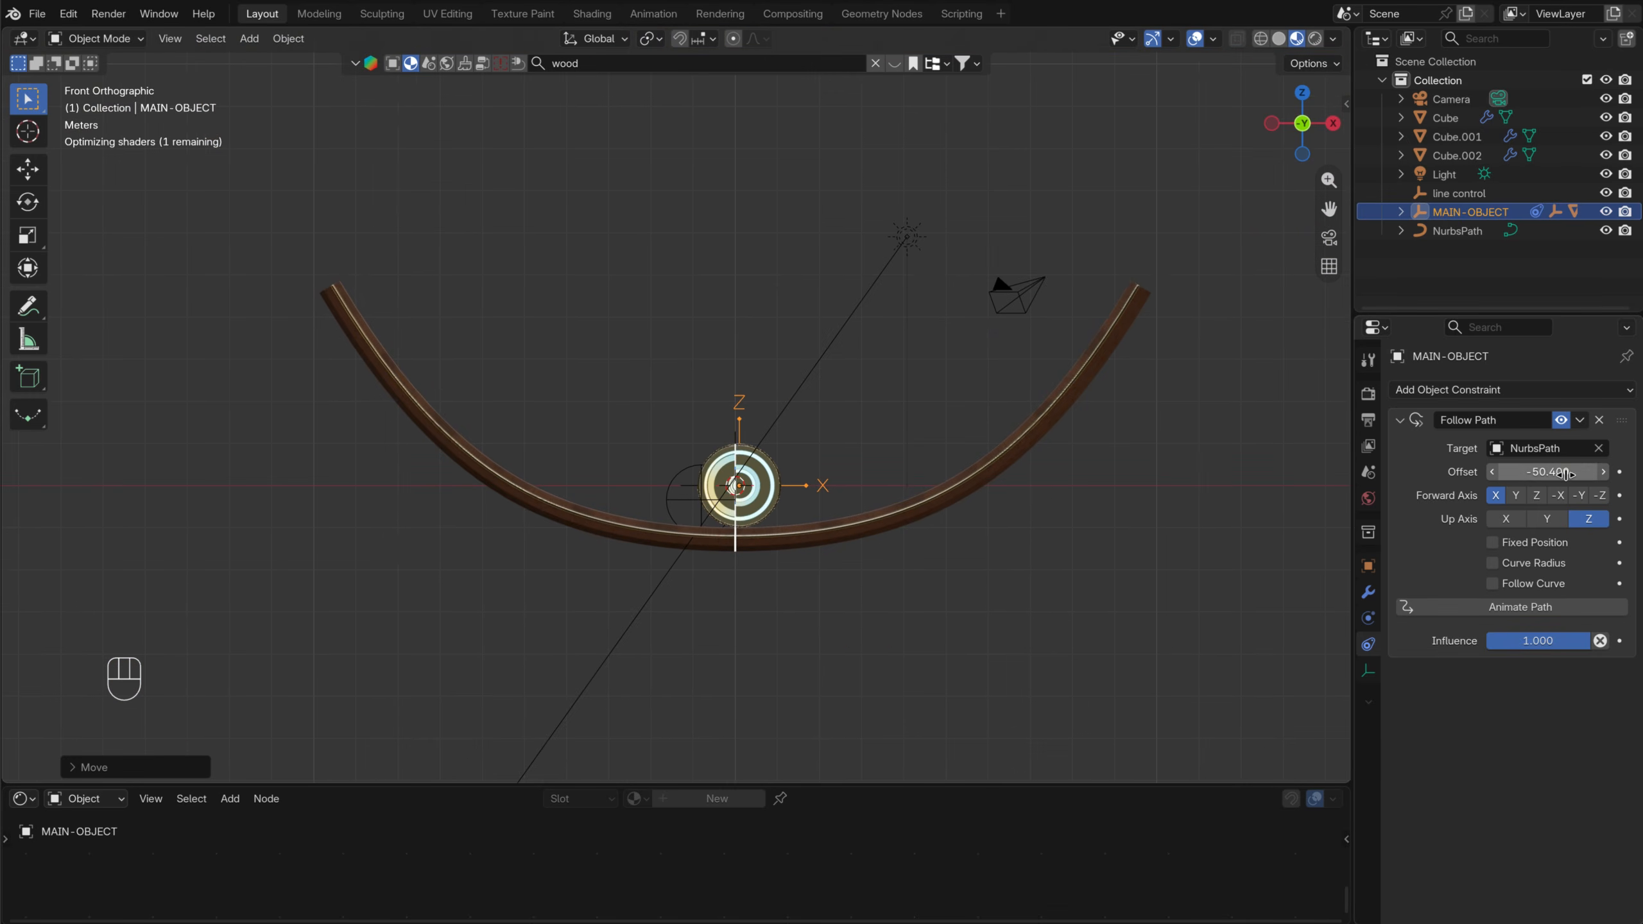
pyautogui.moveTo(1550, 471); pyautogui.dragTo(1598, 471)
pyautogui.moveTo(40, 468); pyautogui.dragTo(1508, 471)
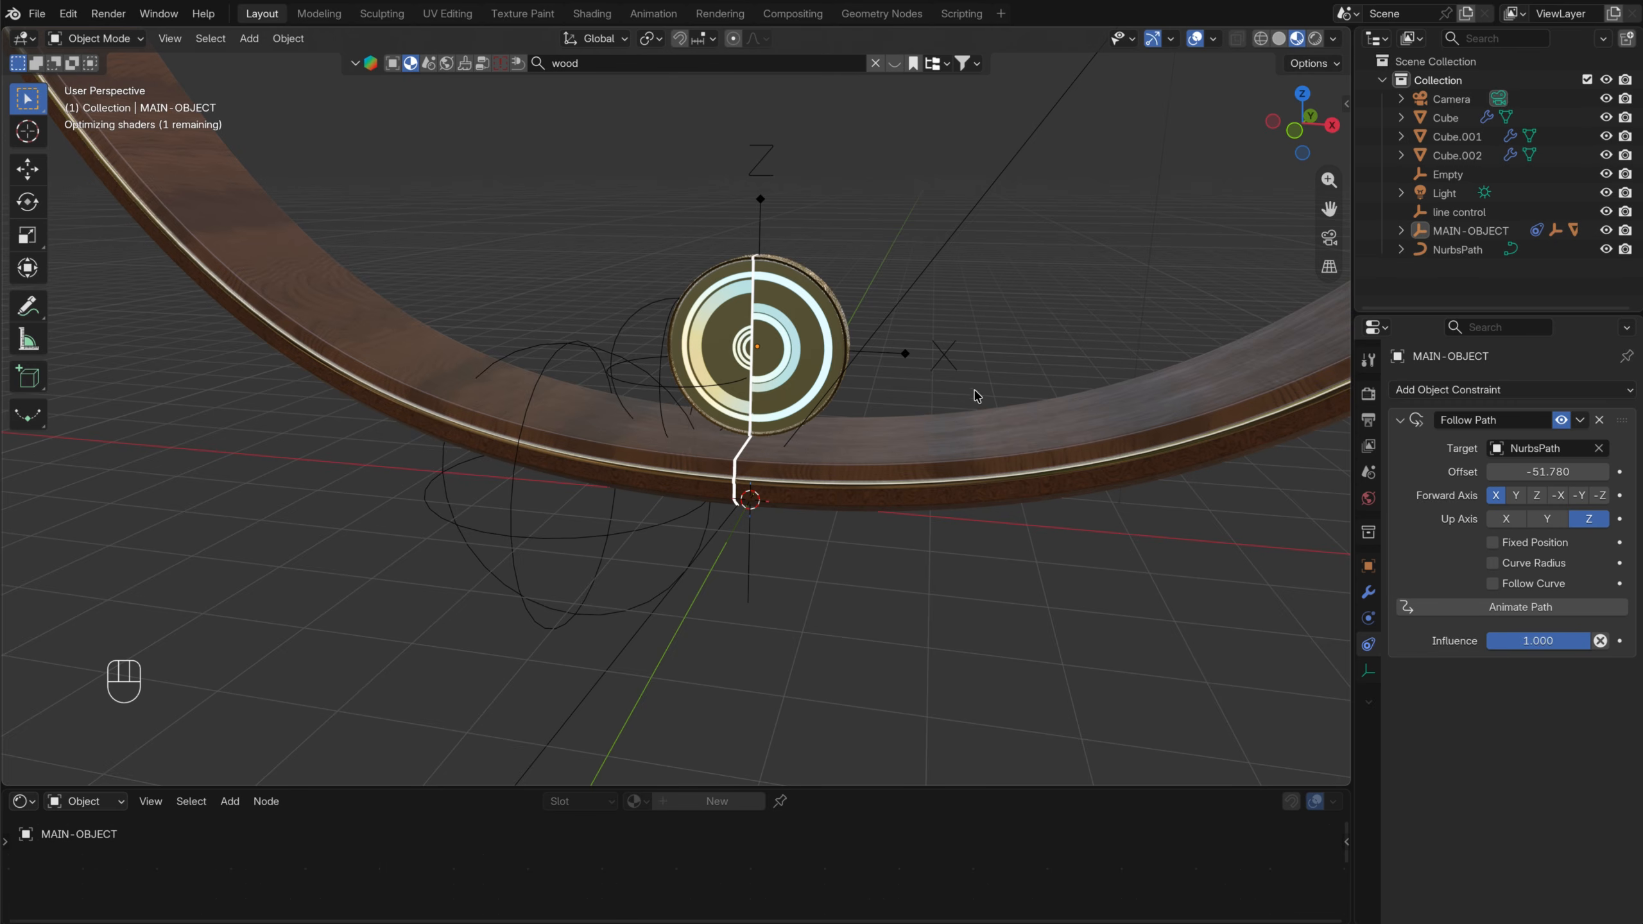
# Select MAIN-OBJECT in front view with the curved track in frame
pyautogui.moveTo(853, 366); pyautogui.dragTo(915, 339, button='middle')
pyautogui.click(1309, 122)
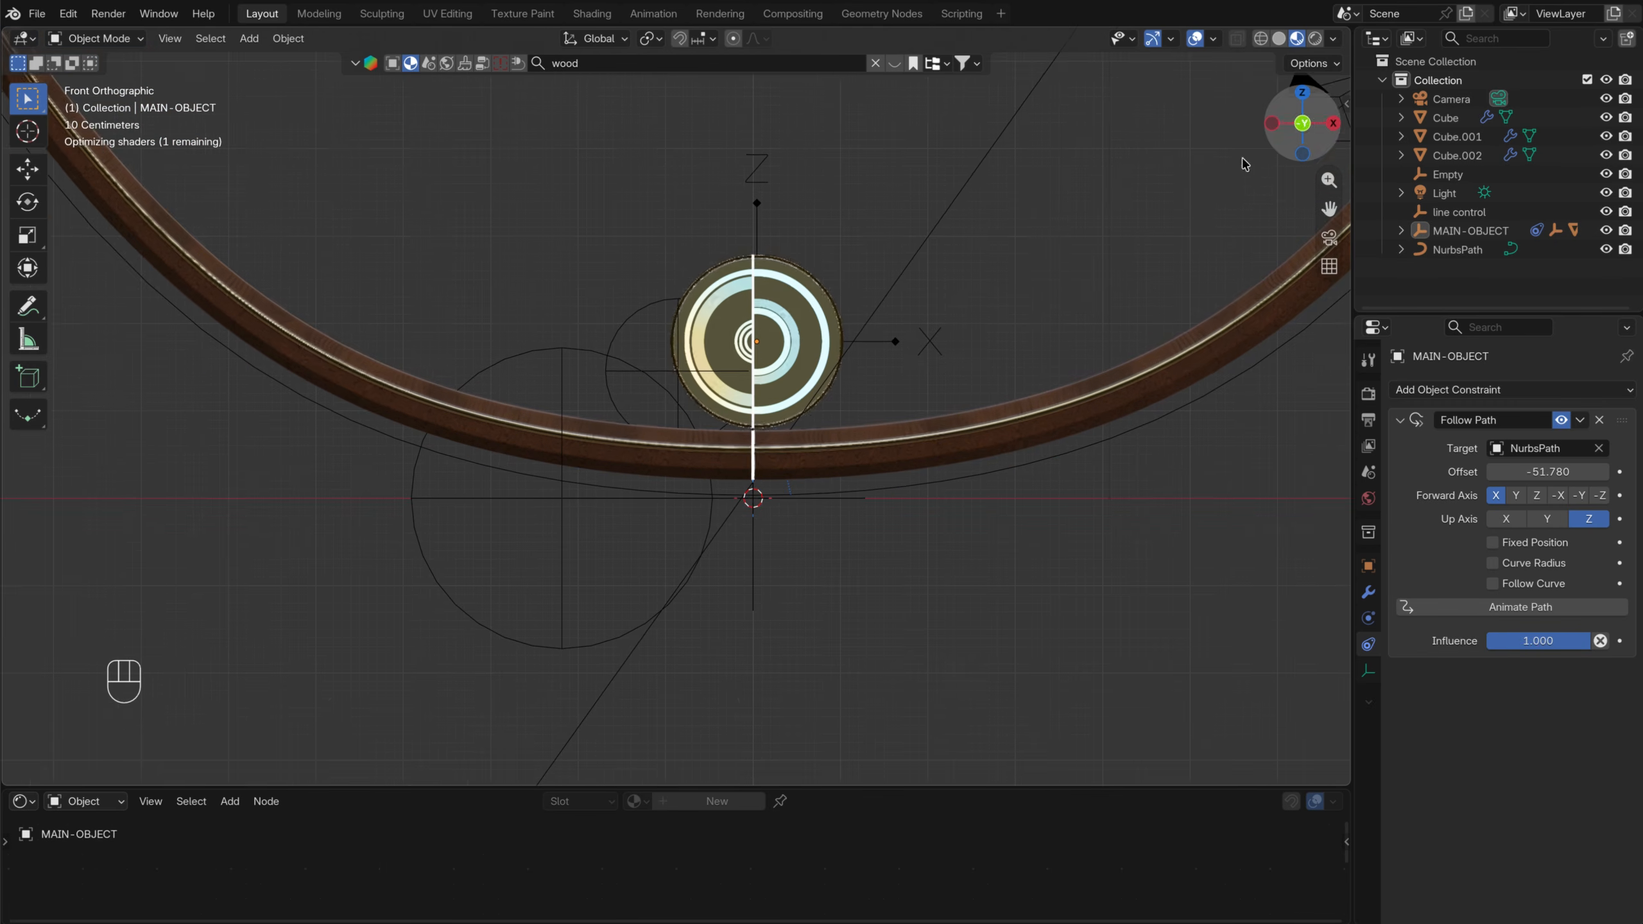
pyautogui.keyDown('shift'); pyautogui.moveTo(972, 276); pyautogui.dragTo(952, 310, button='middle'); pyautogui.keyUp('shift')
pyautogui.click(869, 387)
pyautogui.scroll(-2, 868, 388)
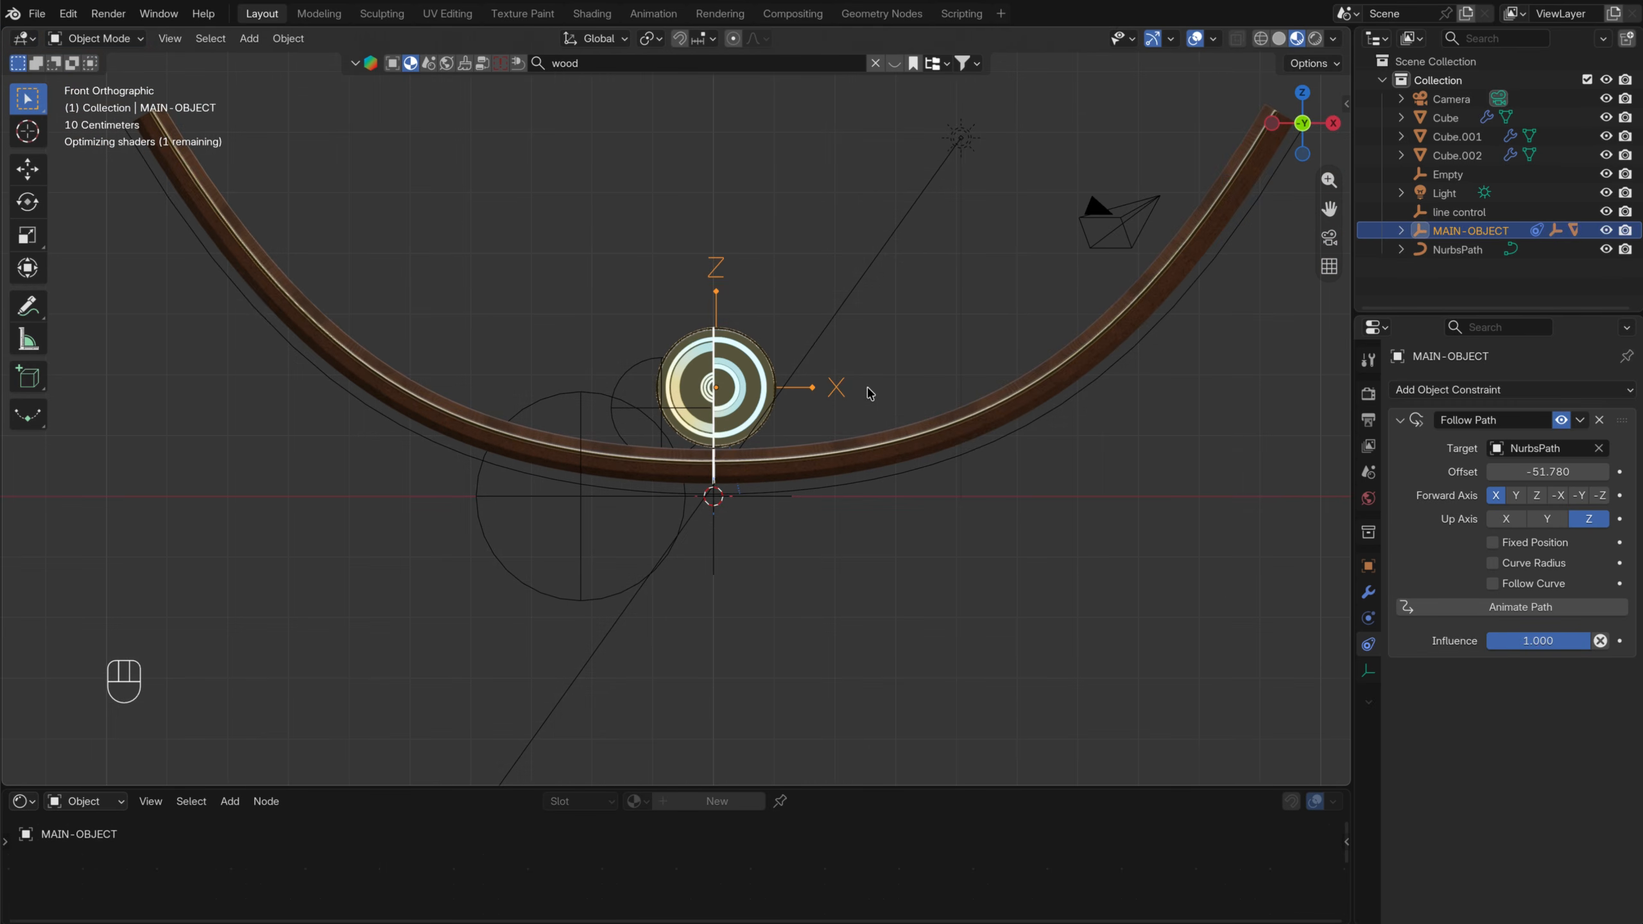
pyautogui.press('g')
pyautogui.press('x')
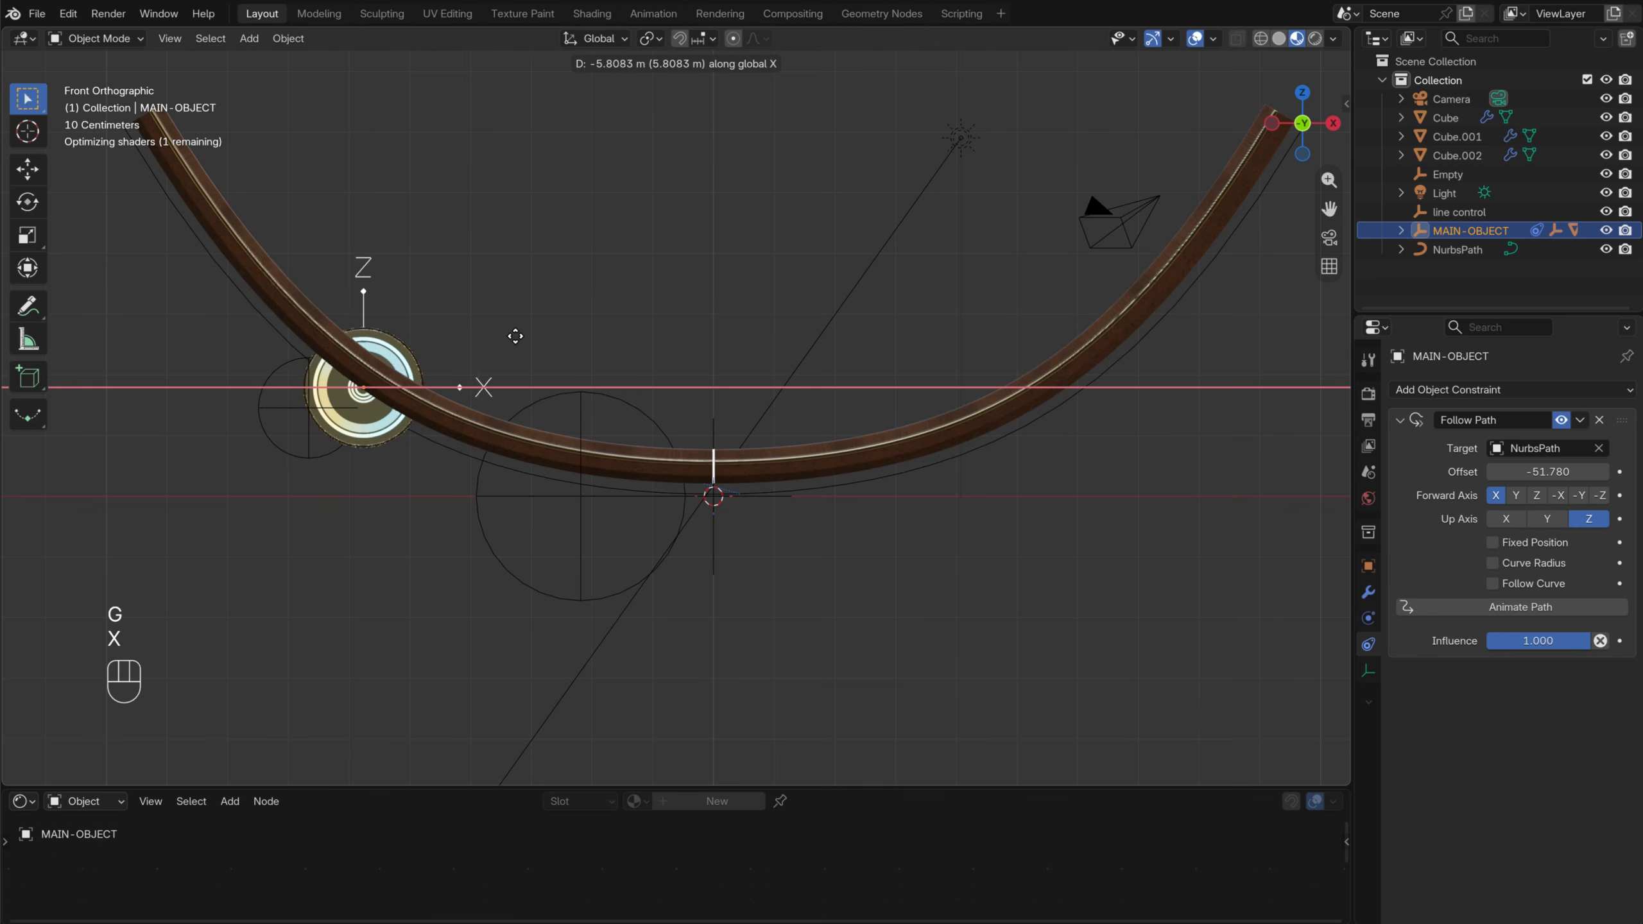
pyautogui.press('Escape')
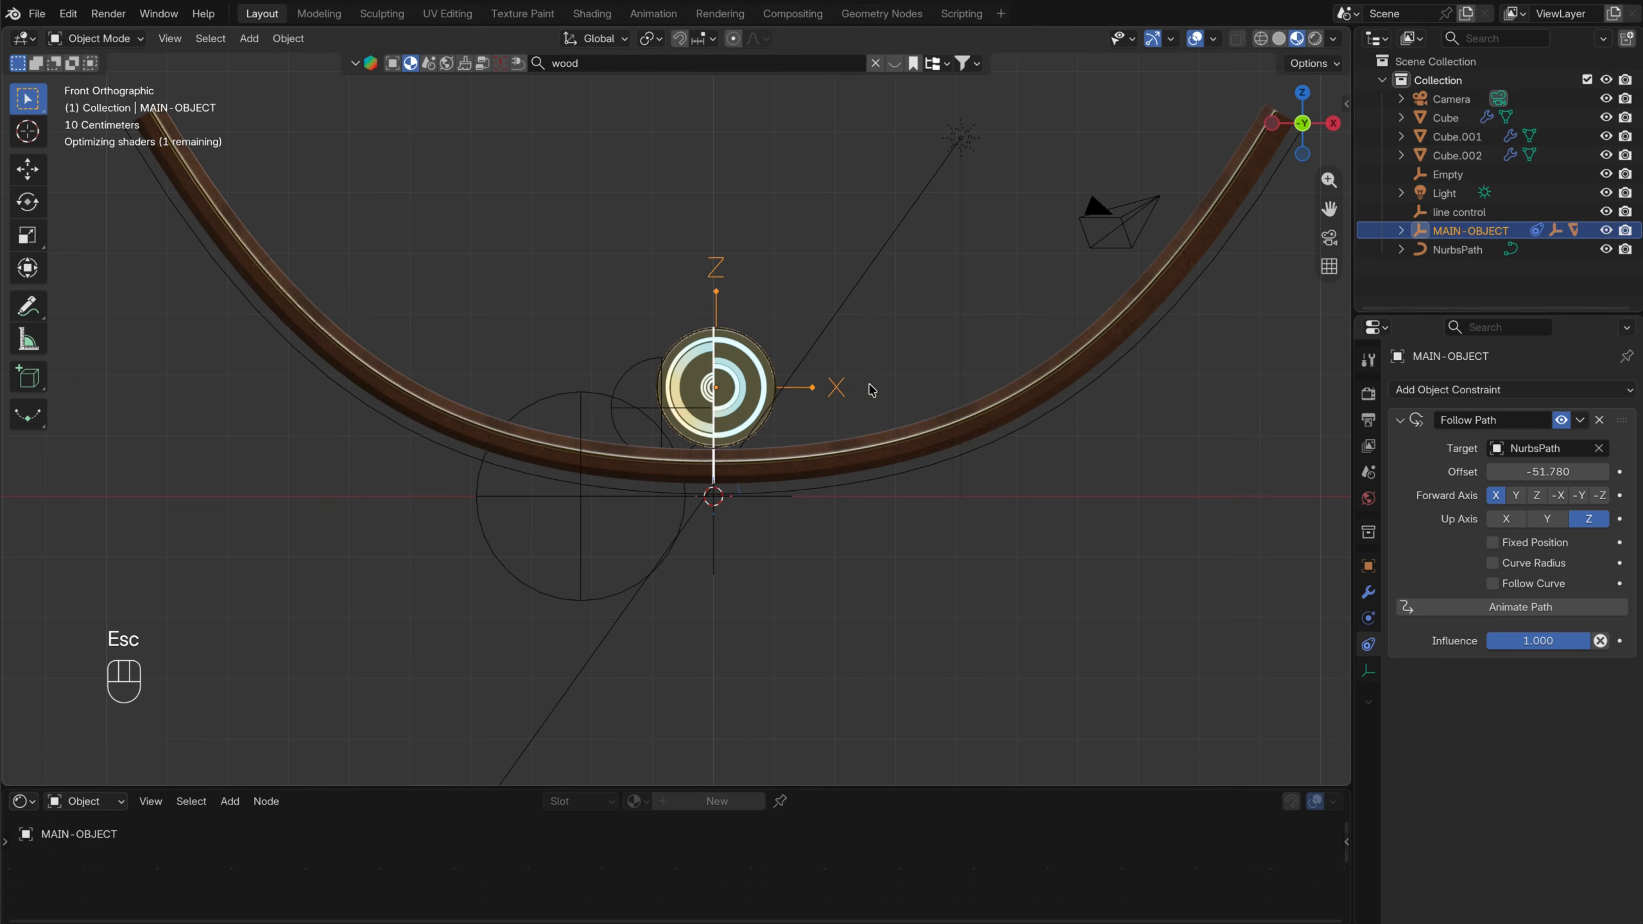
pyautogui.press('g')
pyautogui.press('x')
pyautogui.press('Escape')
# Set the Follow Path offset to -82.58 to place the disc on the track's slope, and enable Follow Curve
pyautogui.moveTo(1546, 471); pyautogui.dragTo(1431, 470)
pyautogui.scroll(4, 1249, 246)
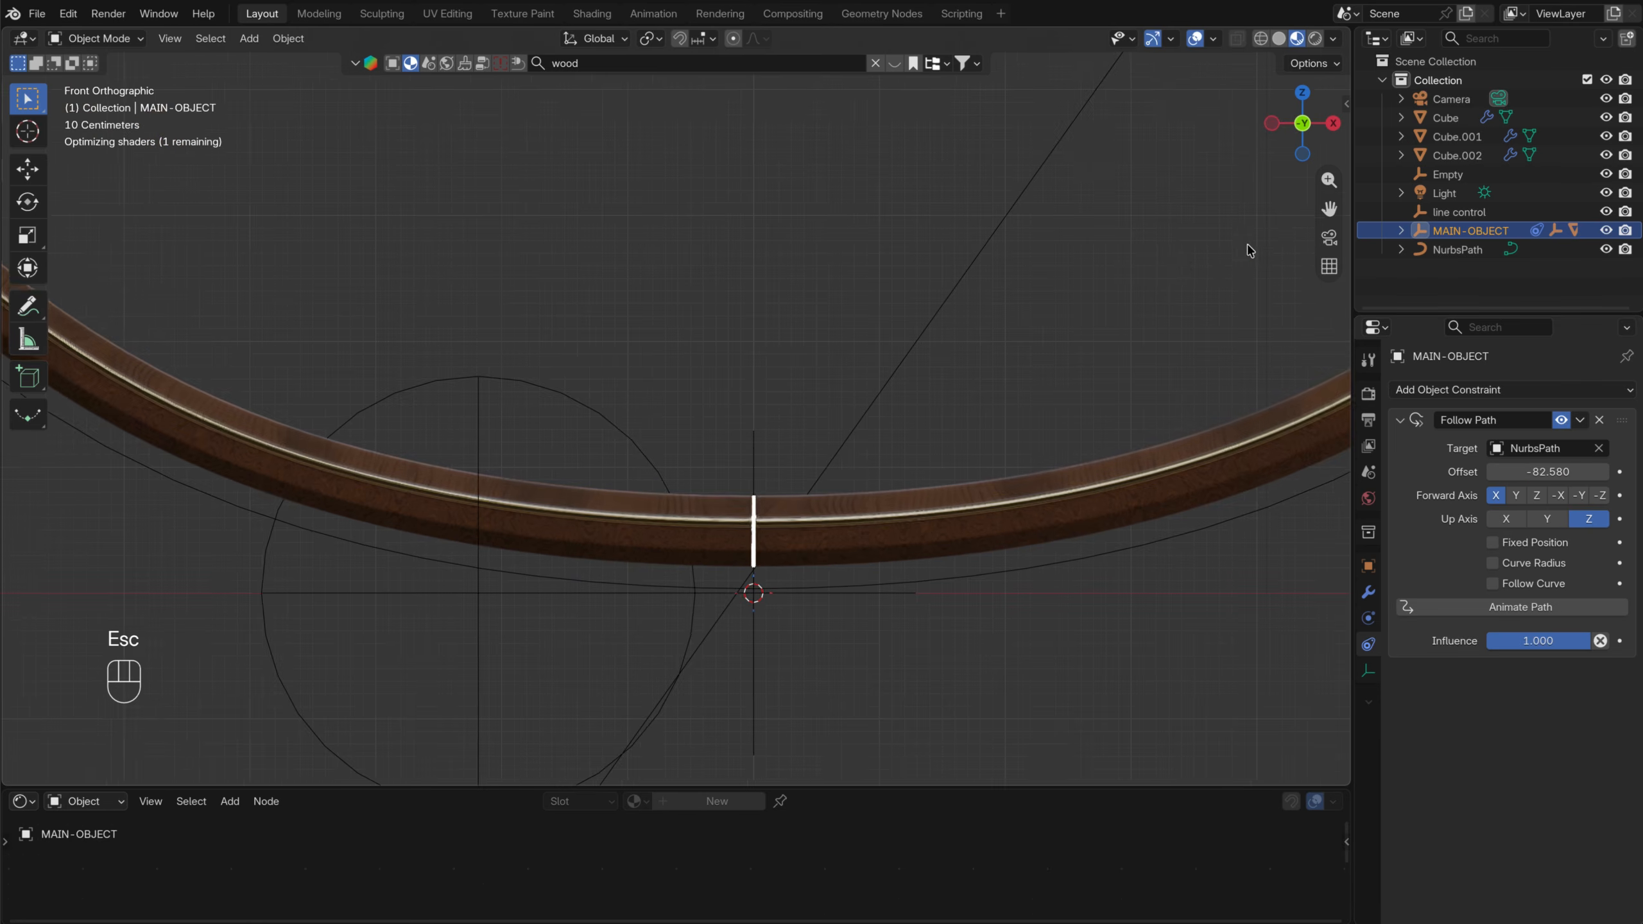
pyautogui.keyDown('shift'); pyautogui.moveTo(1248, 245); pyautogui.dragTo(339, 427, button='middle'); pyautogui.keyUp('shift')
pyautogui.scroll(3, 946, 372)
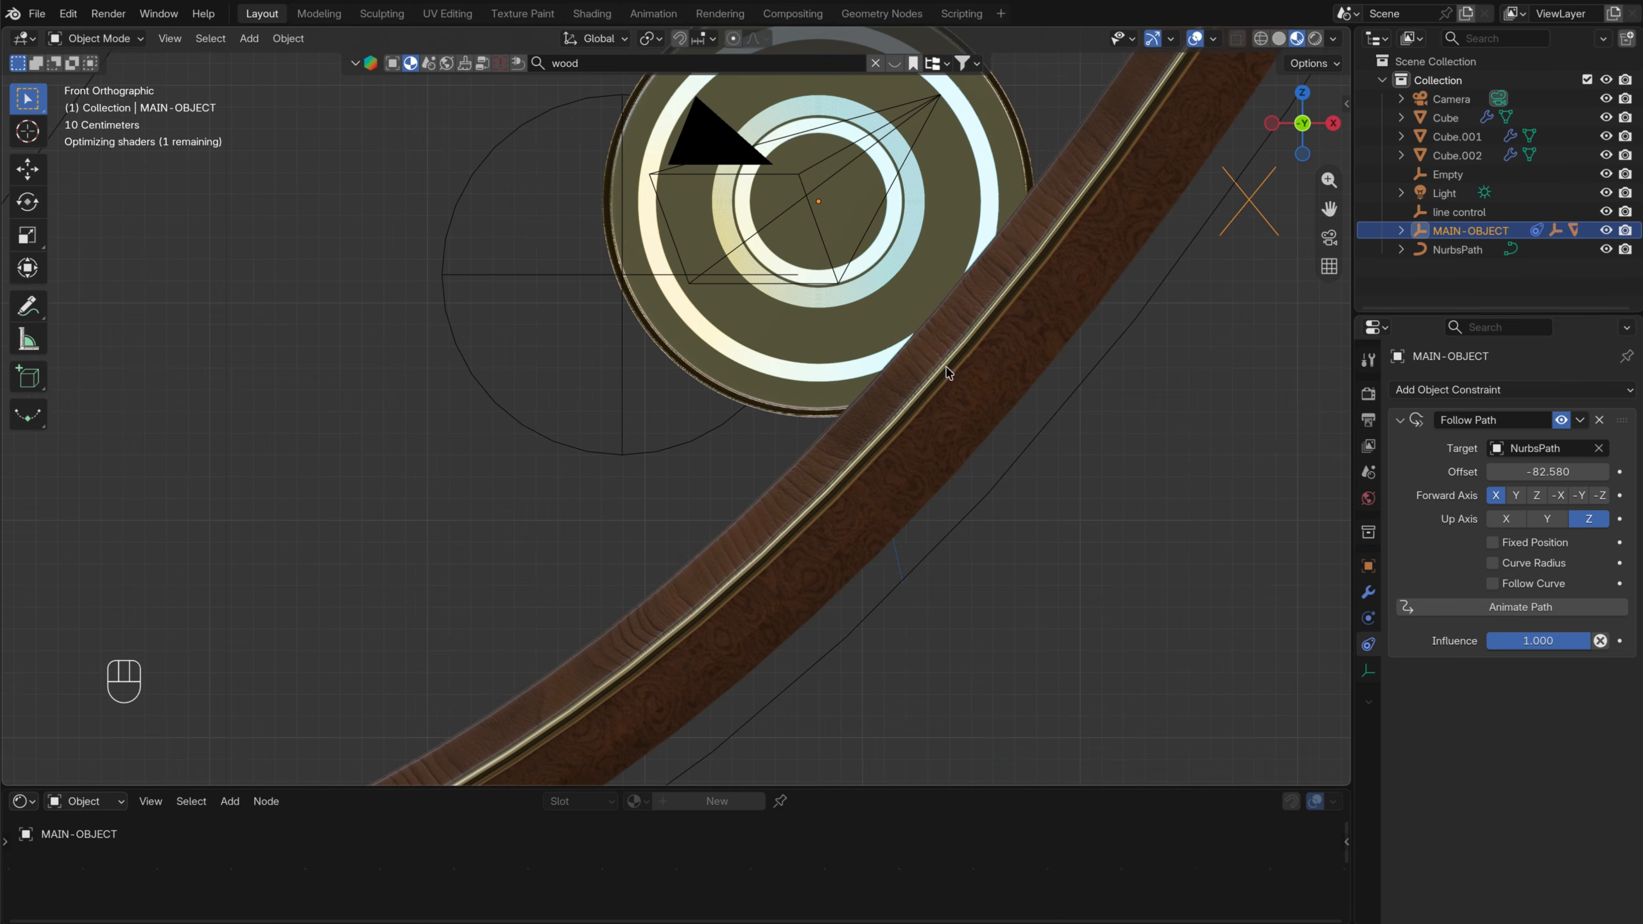
pyautogui.scroll(-10, 901, 511)
pyautogui.keyDown('shift'); pyautogui.moveTo(575, 518); pyautogui.dragTo(831, 500, button='middle'); pyautogui.keyUp('shift')
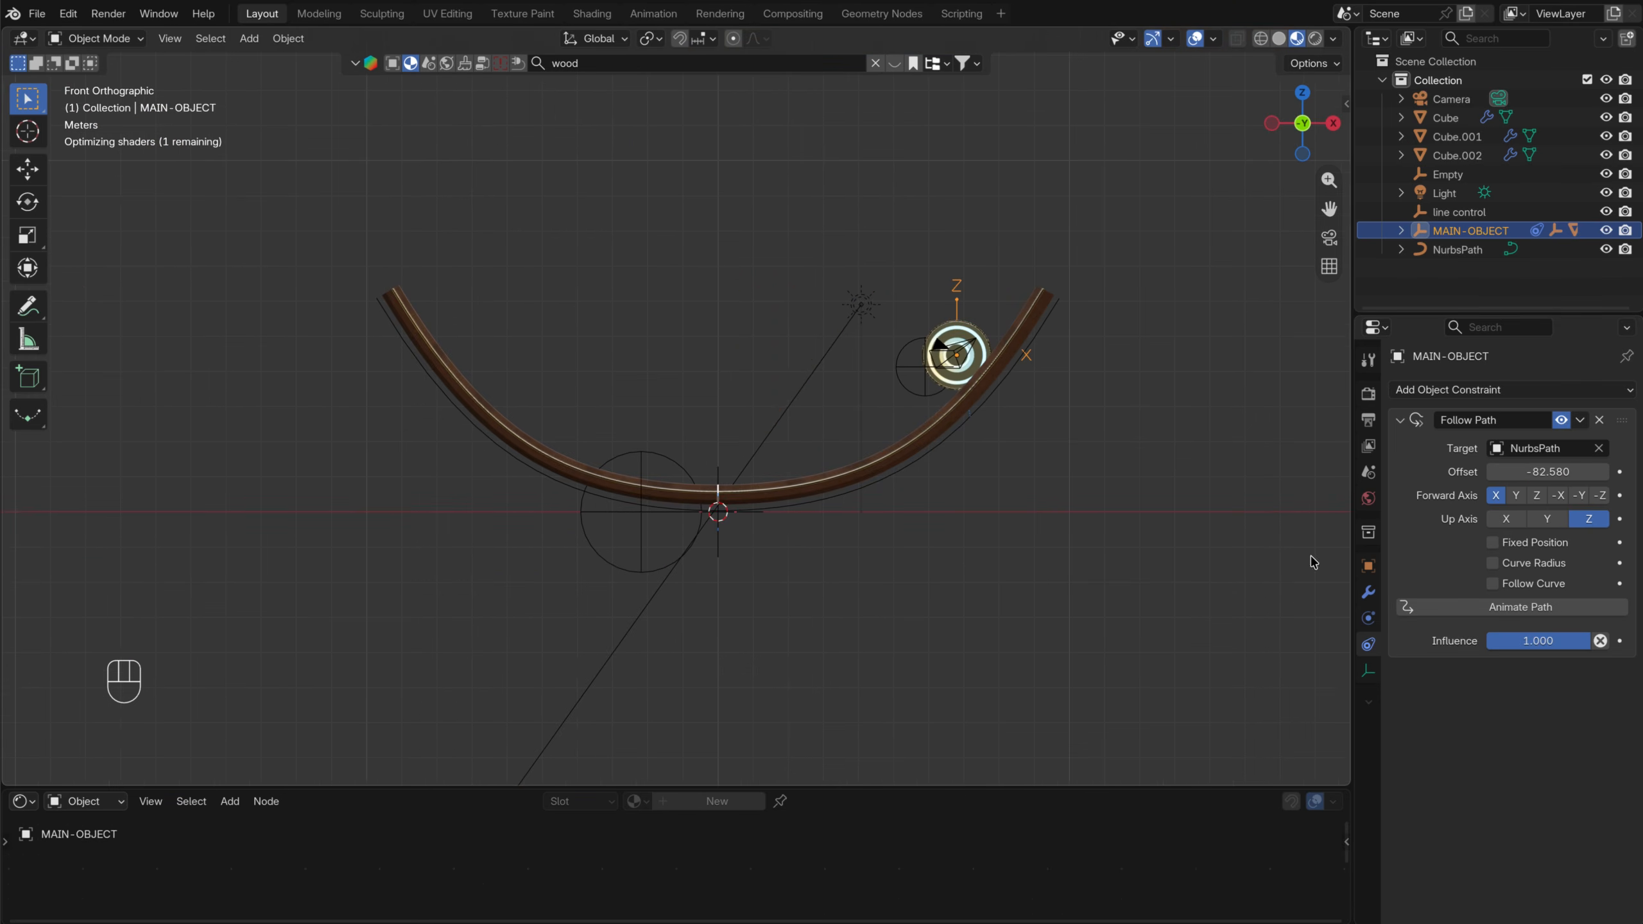
pyautogui.click(1493, 584)
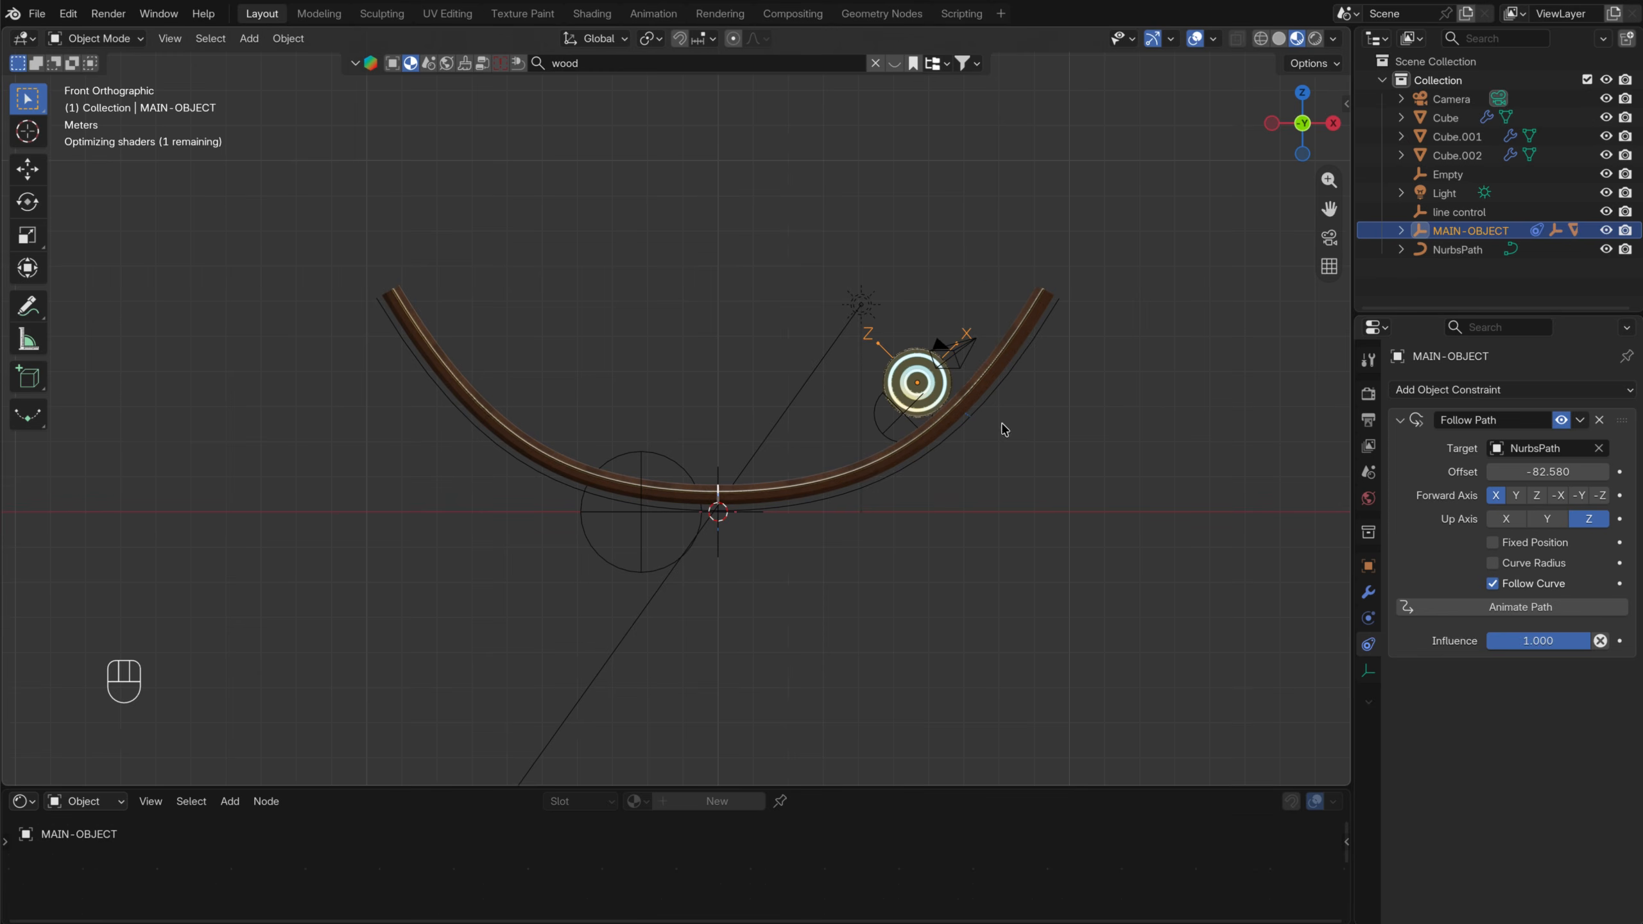
pyautogui.scroll(5, 895, 429)
pyautogui.press('g')
pyautogui.press('x')
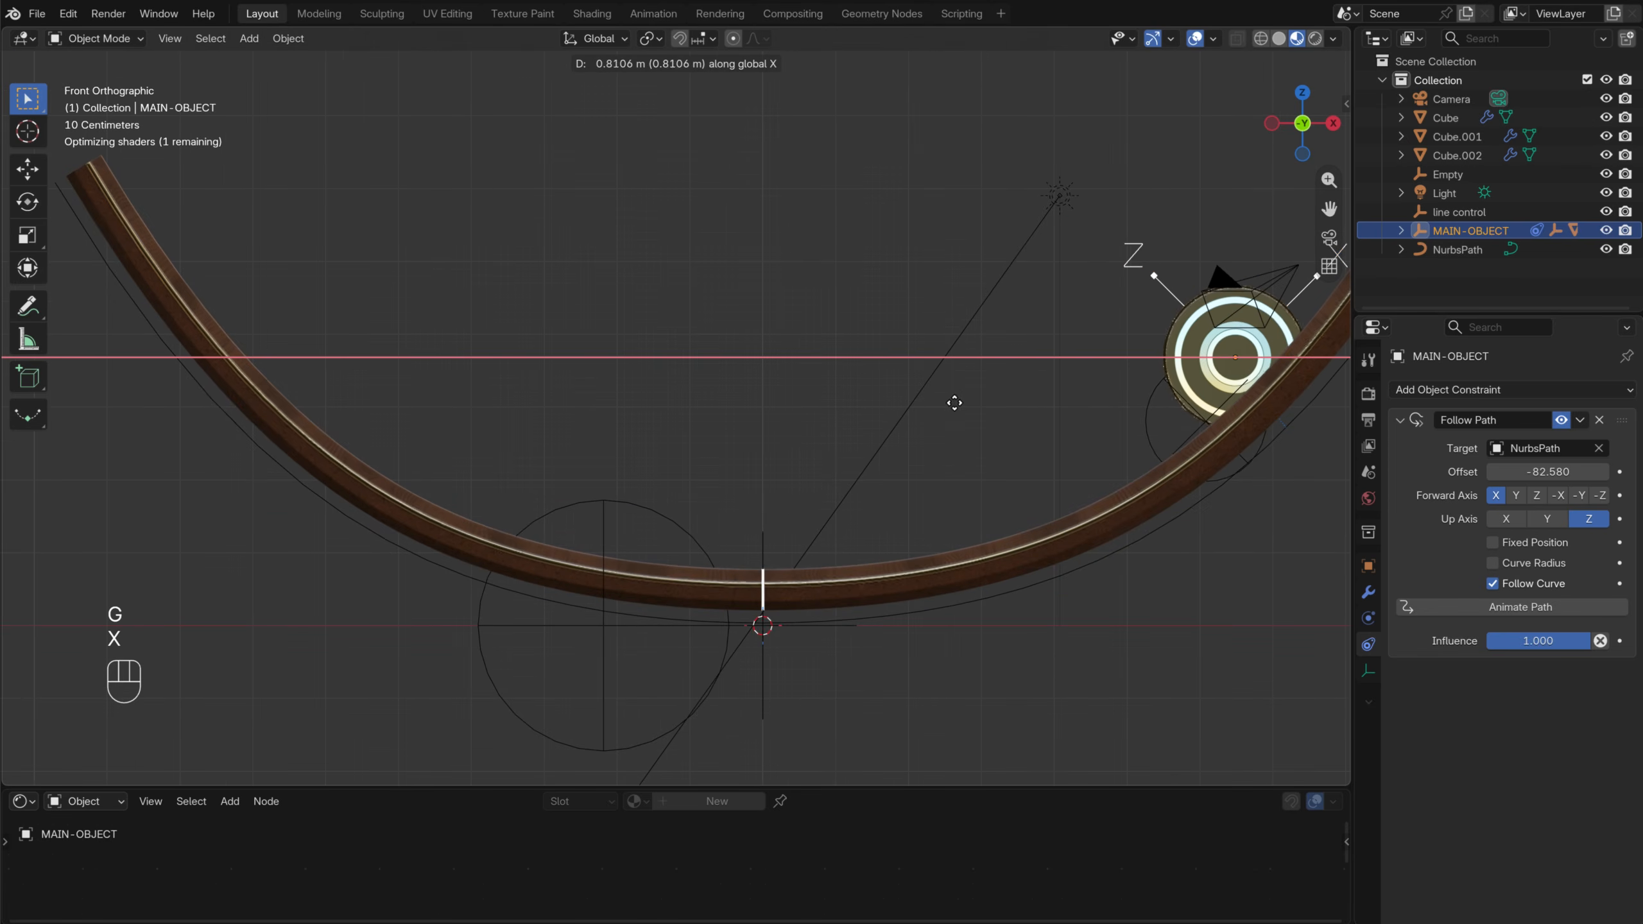
pyautogui.press('Escape')
# Set the Follow Path offset to -51.8 so the disc is centred on the glowing dividing line
pyautogui.scroll(-3, 957, 407)
pyautogui.moveTo(1584, 477)
pyautogui.mouseDown()
pyautogui.moveTo(1546, 477)
pyautogui.moveTo(1612, 477)
pyautogui.mouseUp()
pyautogui.moveTo(112, 439); pyautogui.dragTo(66, 477)
pyautogui.scroll(1, 724, 516)
pyautogui.scroll(8, 723, 516)
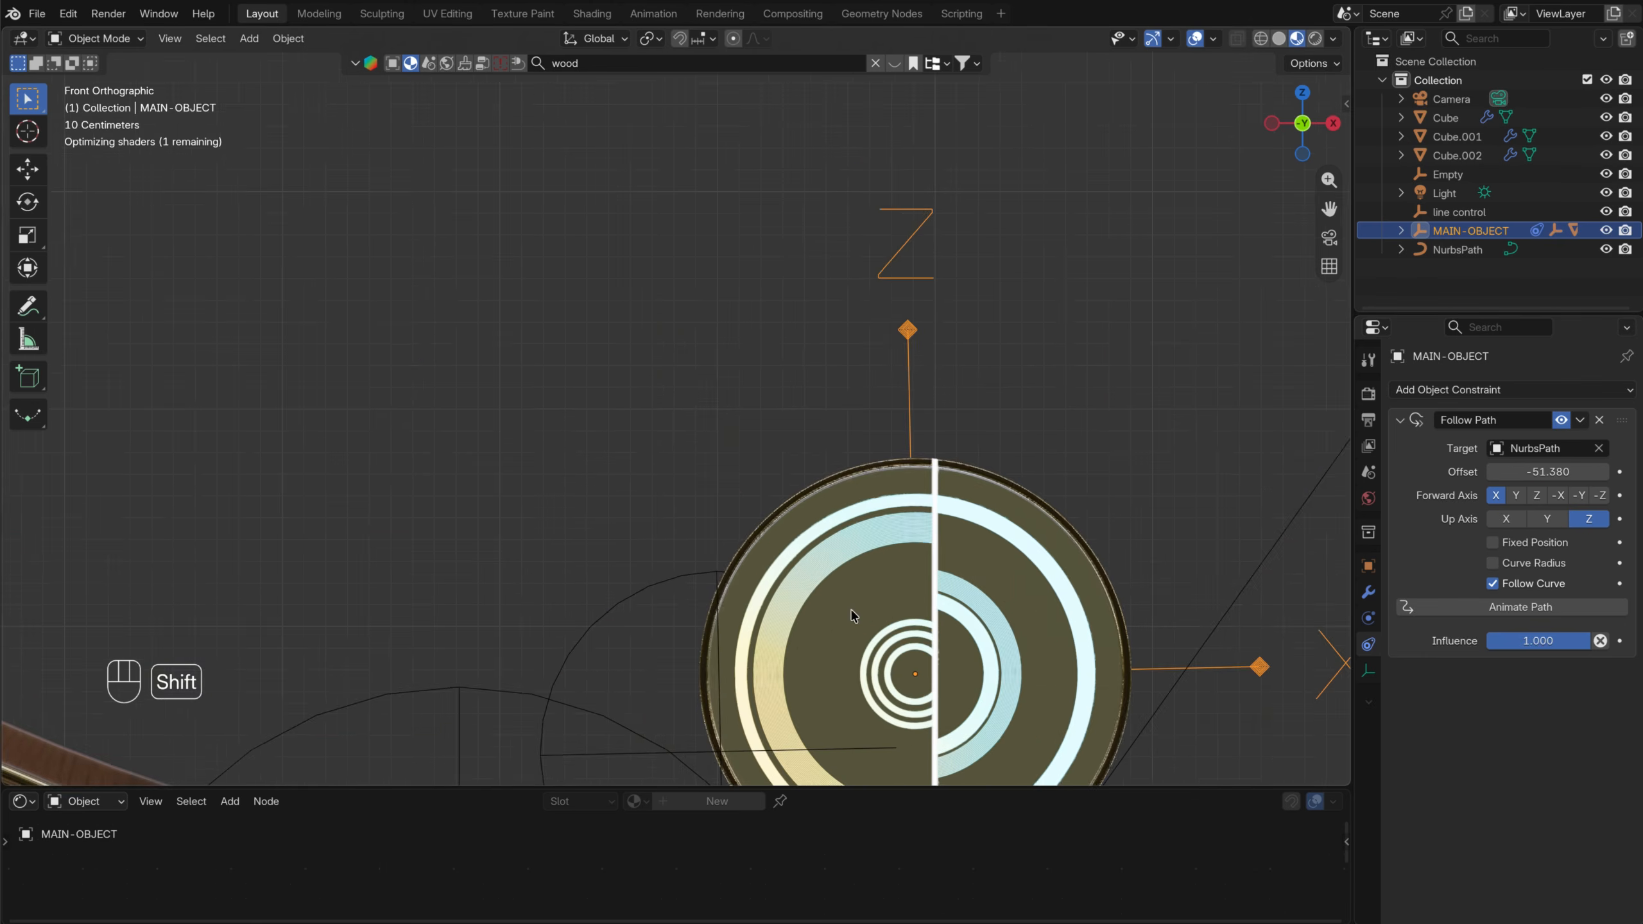
pyautogui.keyDown('shift'); pyautogui.moveTo(854, 613); pyautogui.dragTo(605, 308, button='middle'); pyautogui.keyUp('shift')
pyautogui.scroll(3, 722, 455)
pyautogui.keyDown('shift'); pyautogui.moveTo(1565, 472); pyautogui.dragTo(1524, 470); pyautogui.keyUp('shift')
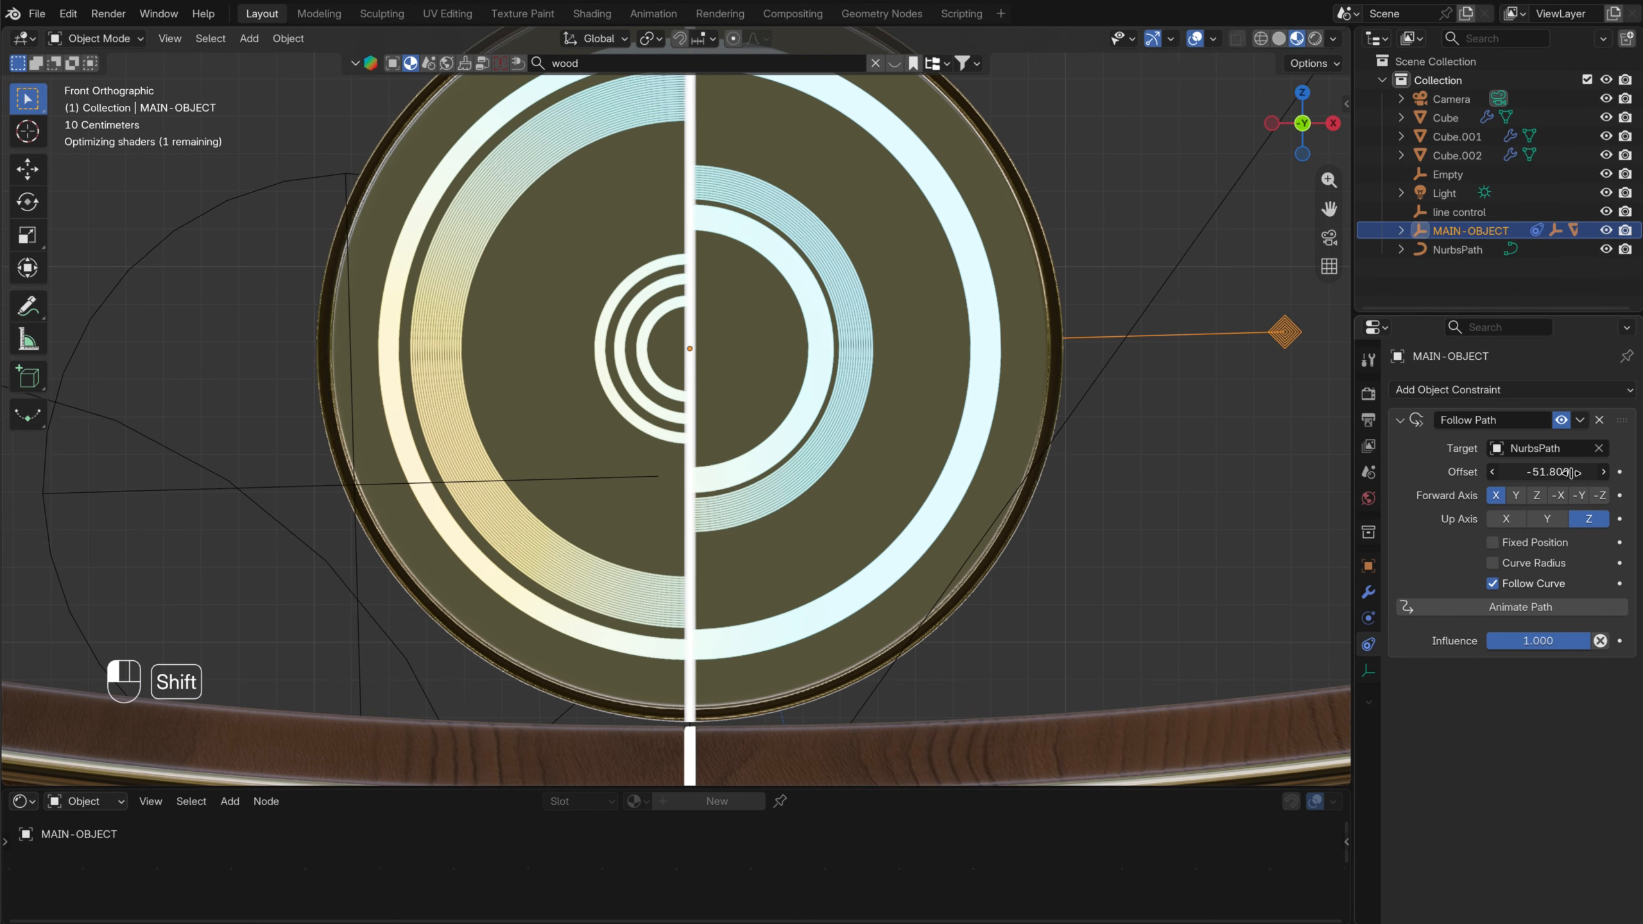
# Select the camera and align it to a perspective view showing the whole curved track
pyautogui.scroll(-9, 817, 503)
pyautogui.moveTo(931, 316); pyautogui.dragTo(758, 439, button='middle')
pyautogui.scroll(-5, 885, 358)
pyautogui.click(754, 443)
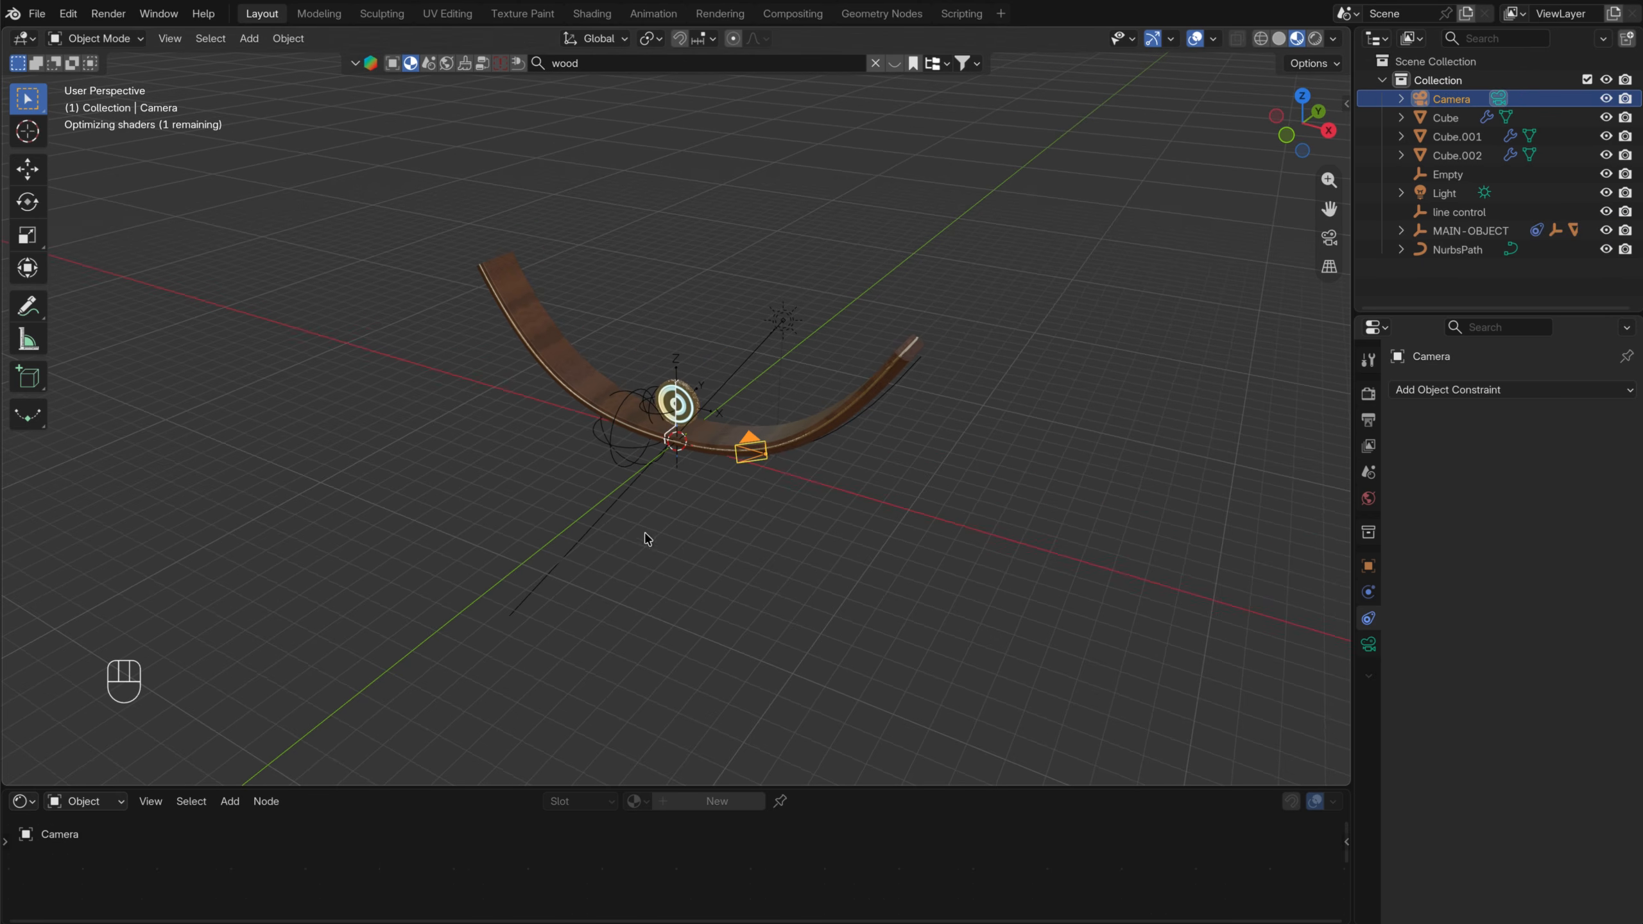
pyautogui.moveTo(681, 579); pyautogui.dragTo(712, 509, button='middle')
pyautogui.moveTo(707, 504); pyautogui.dragTo(733, 486, button='middle')
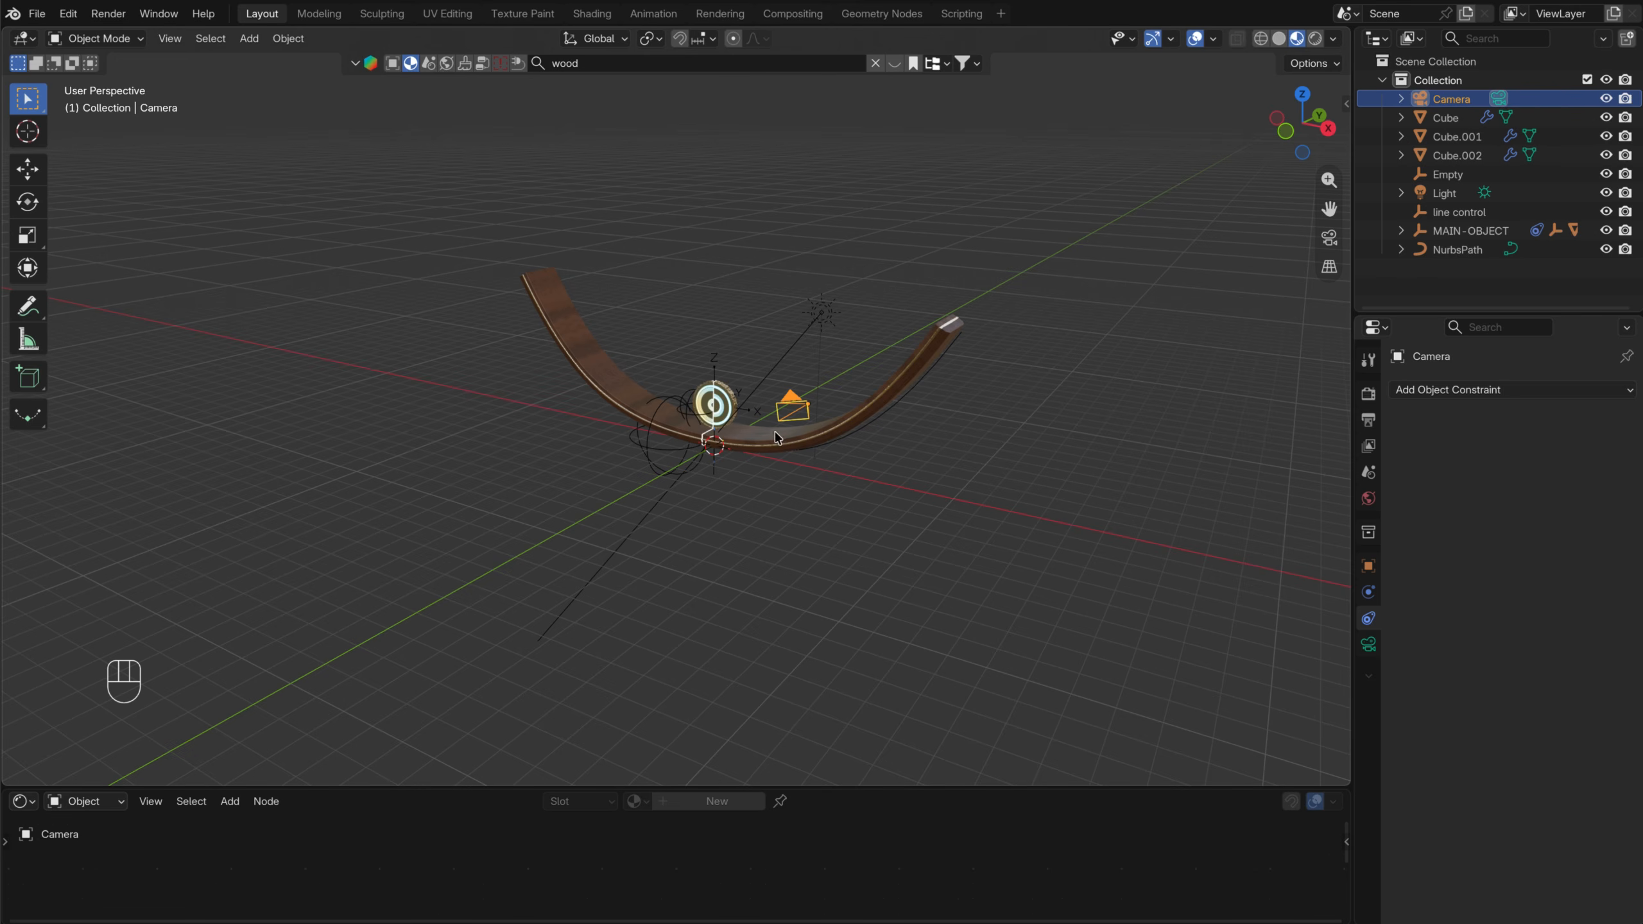
pyautogui.click(14, 162)
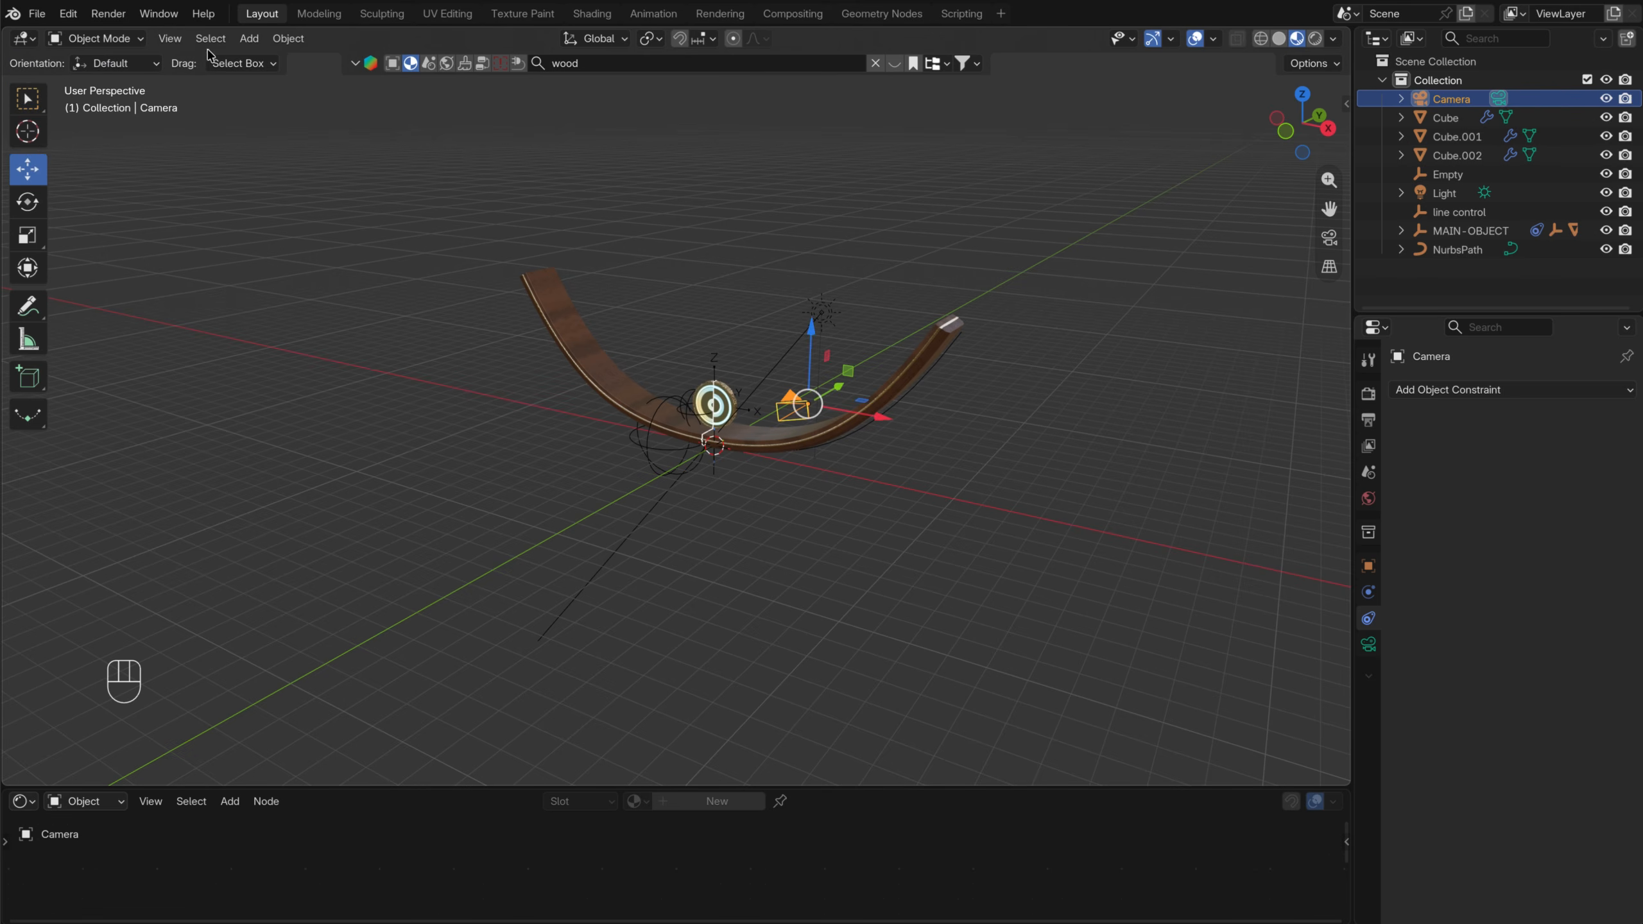
pyautogui.click(171, 39)
pyautogui.moveTo(246, 327)
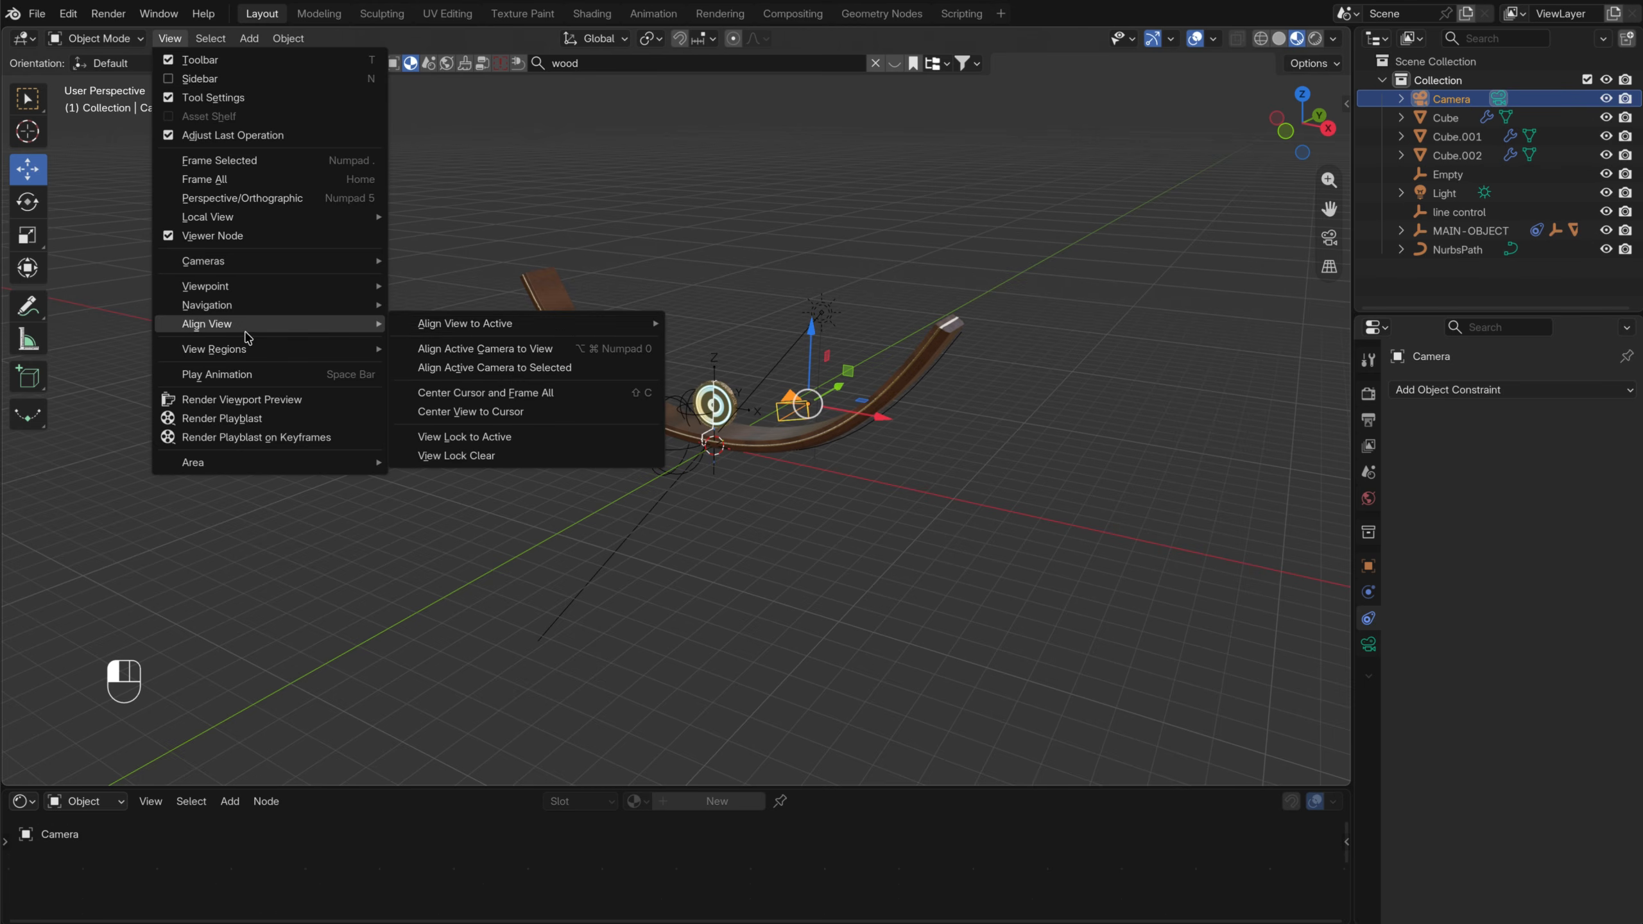
pyautogui.click(508, 349)
pyautogui.press('Home')
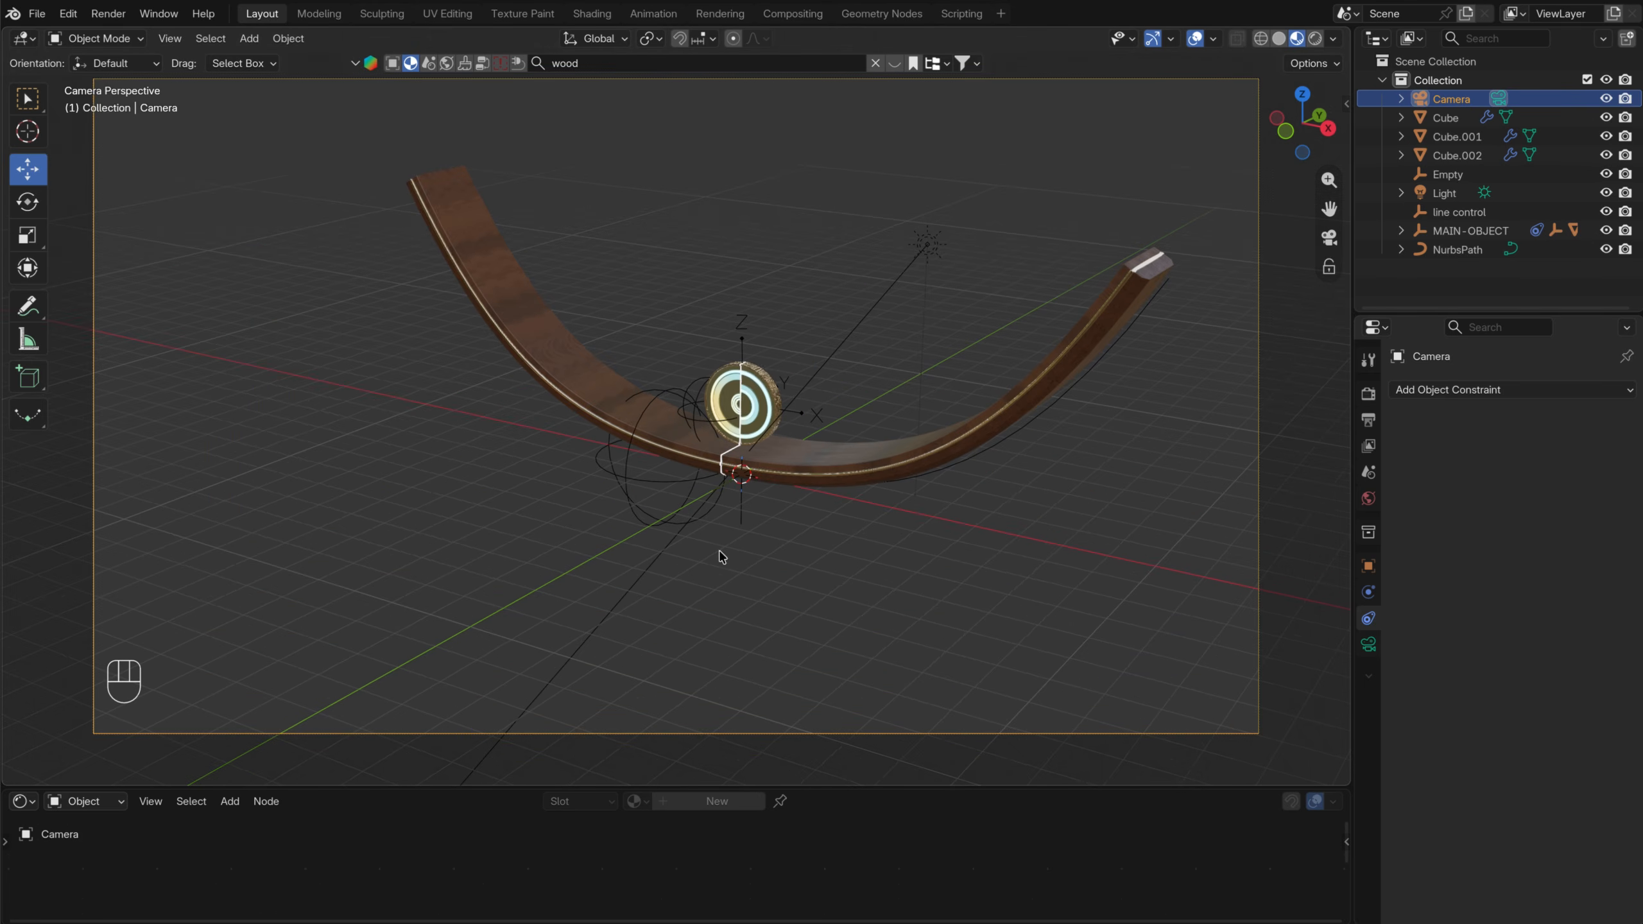
# Move the camera slightly to adjust the framing of the disc and track
pyautogui.press('g')
pyautogui.click(1148, 488)
pyautogui.scroll(5, 1148, 488)
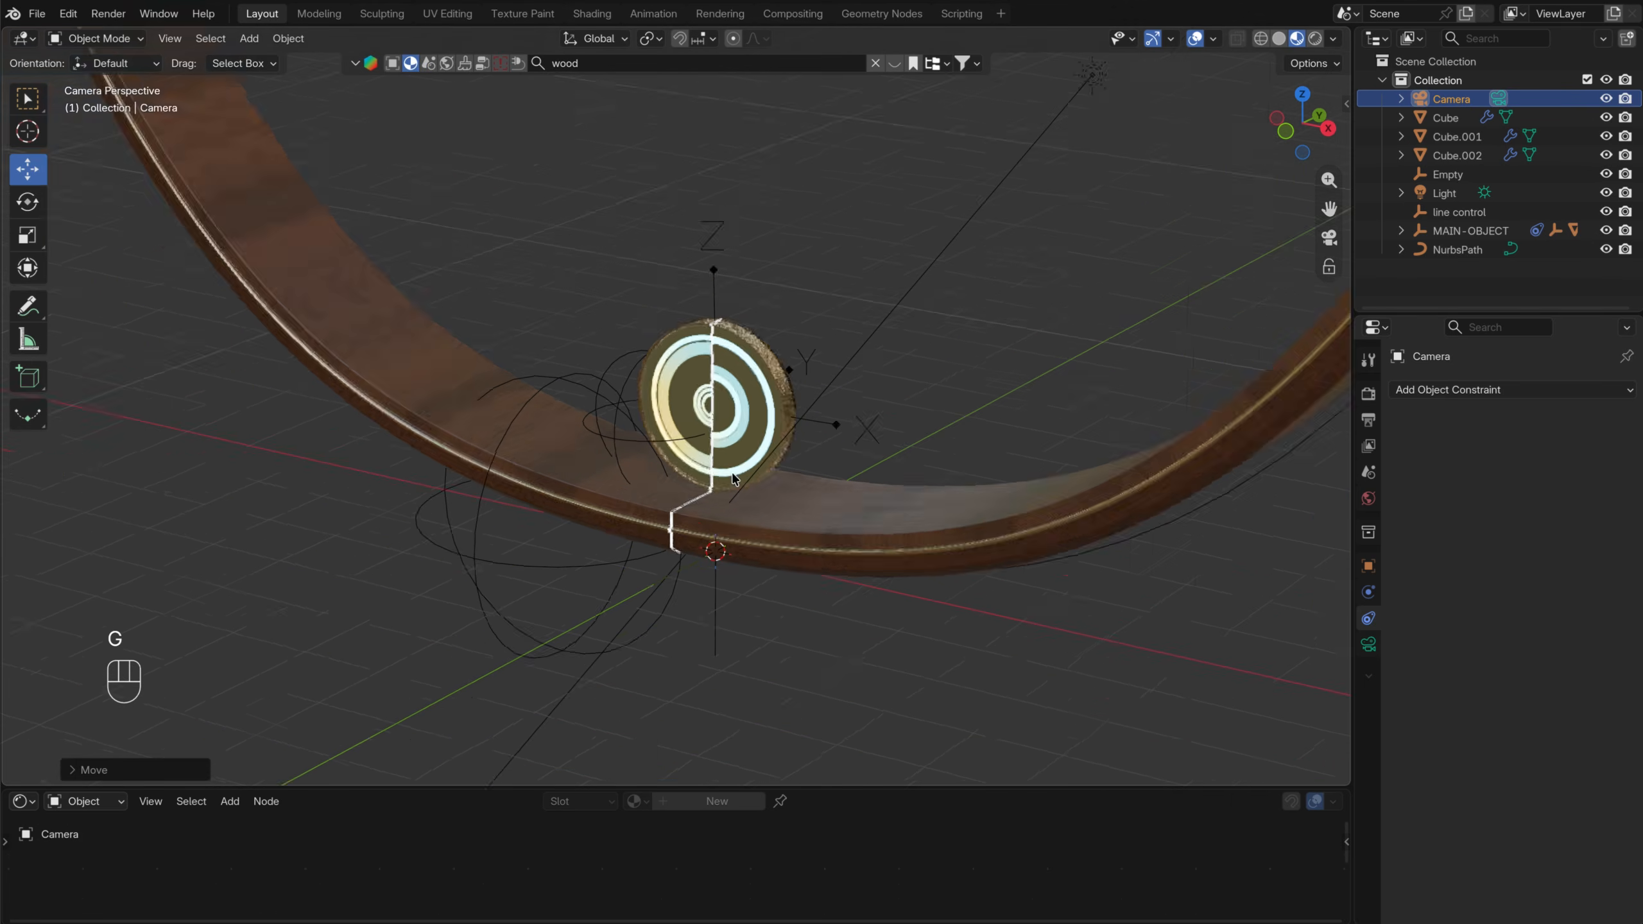
# Delete the unused spherical empty that sits beside the disc under the track
pyautogui.moveTo(888, 240); pyautogui.dragTo(653, 470, button='middle')
pyautogui.click(643, 471)
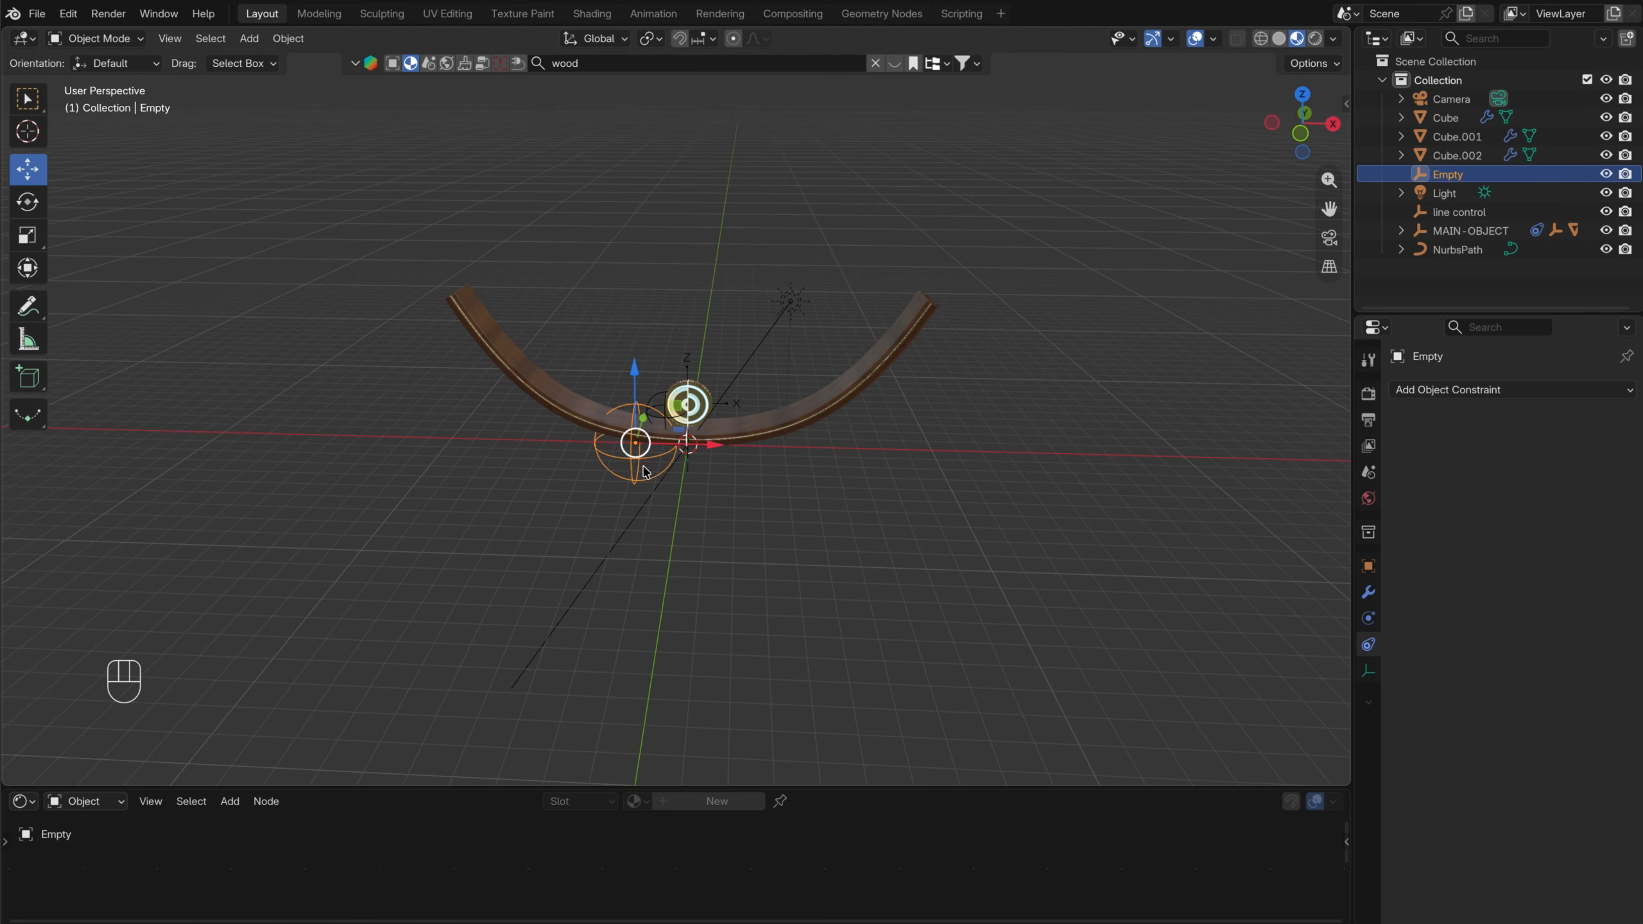
pyautogui.press('x')
pyautogui.click(644, 440)
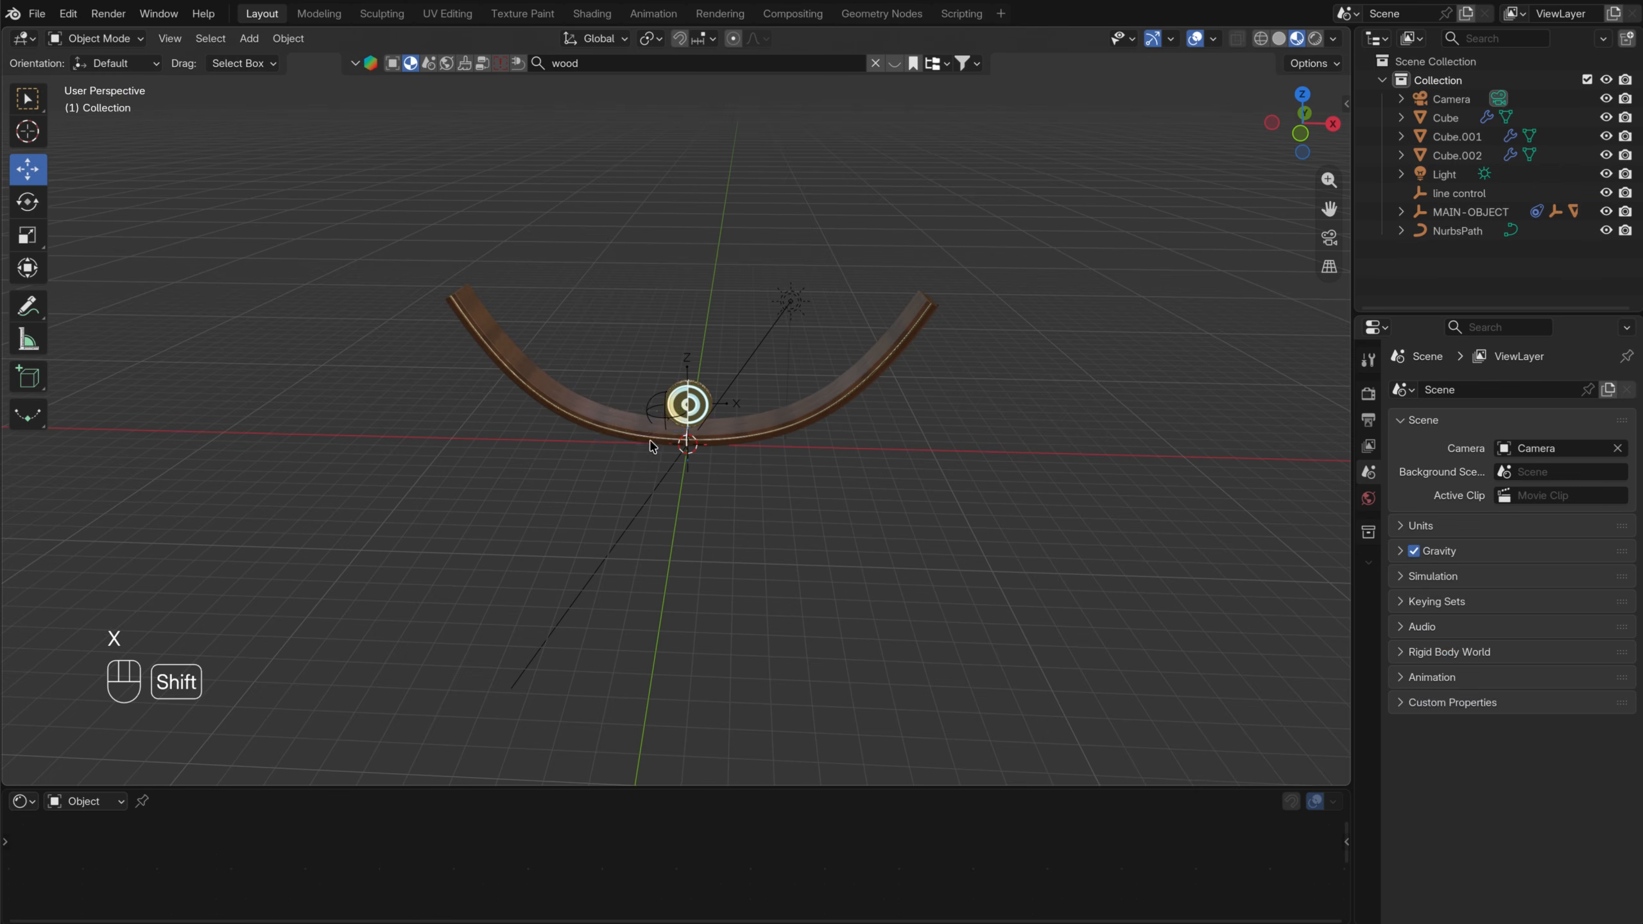
# Add a sphere empty at the world origin and rename it Focus
pyautogui.hotkey('shift', 'a')
pyautogui.moveTo(641, 668)
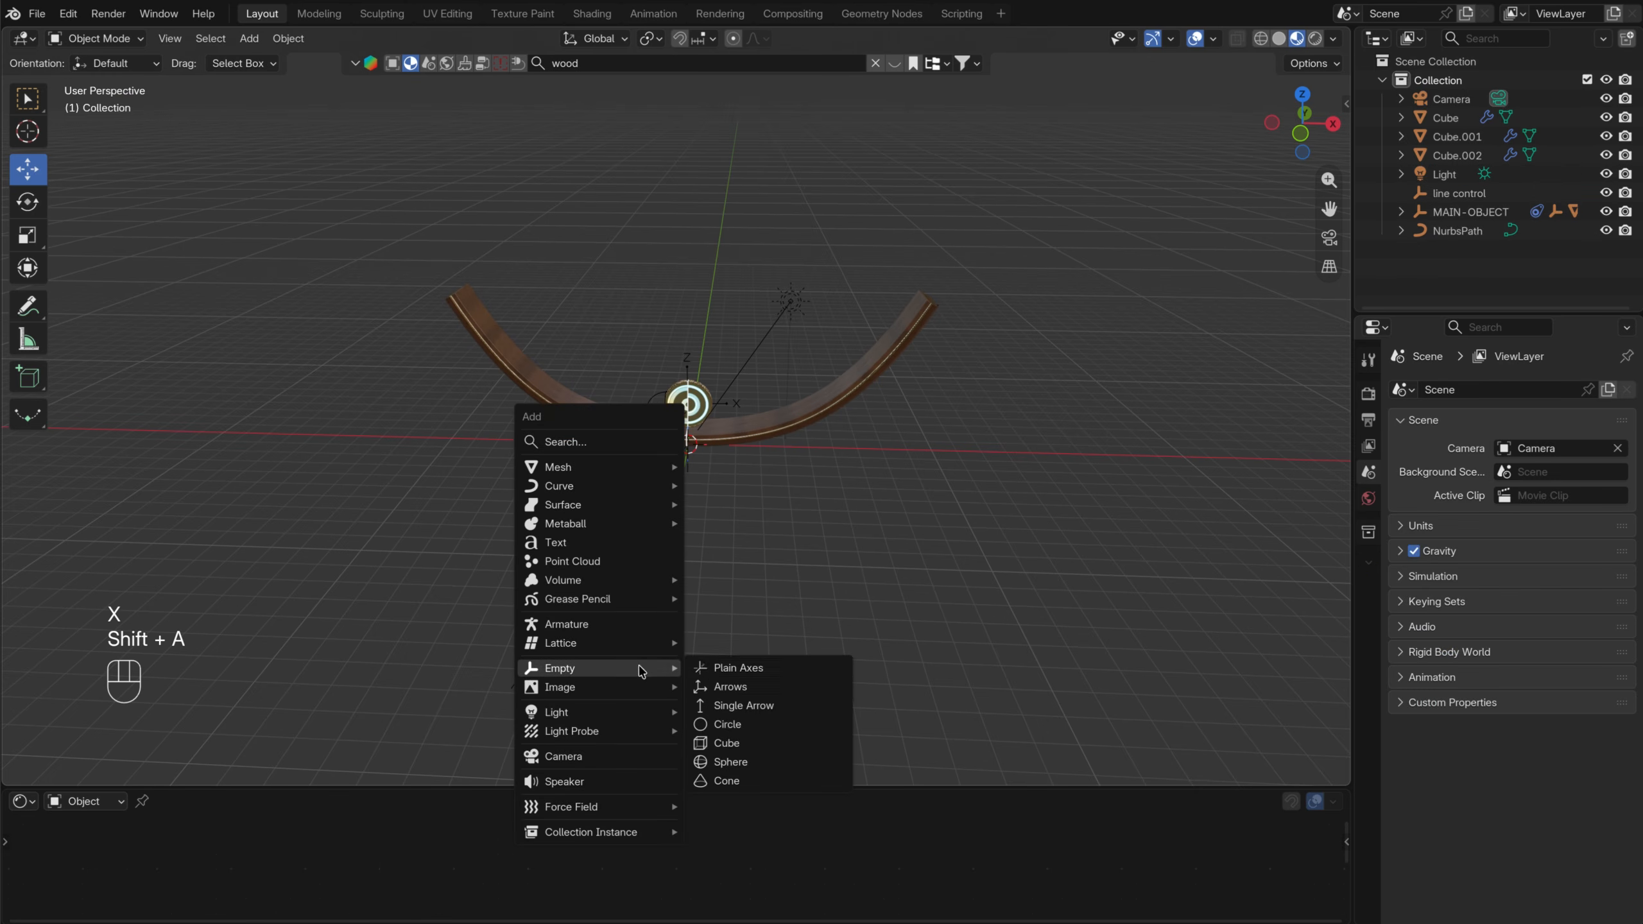
pyautogui.click(744, 763)
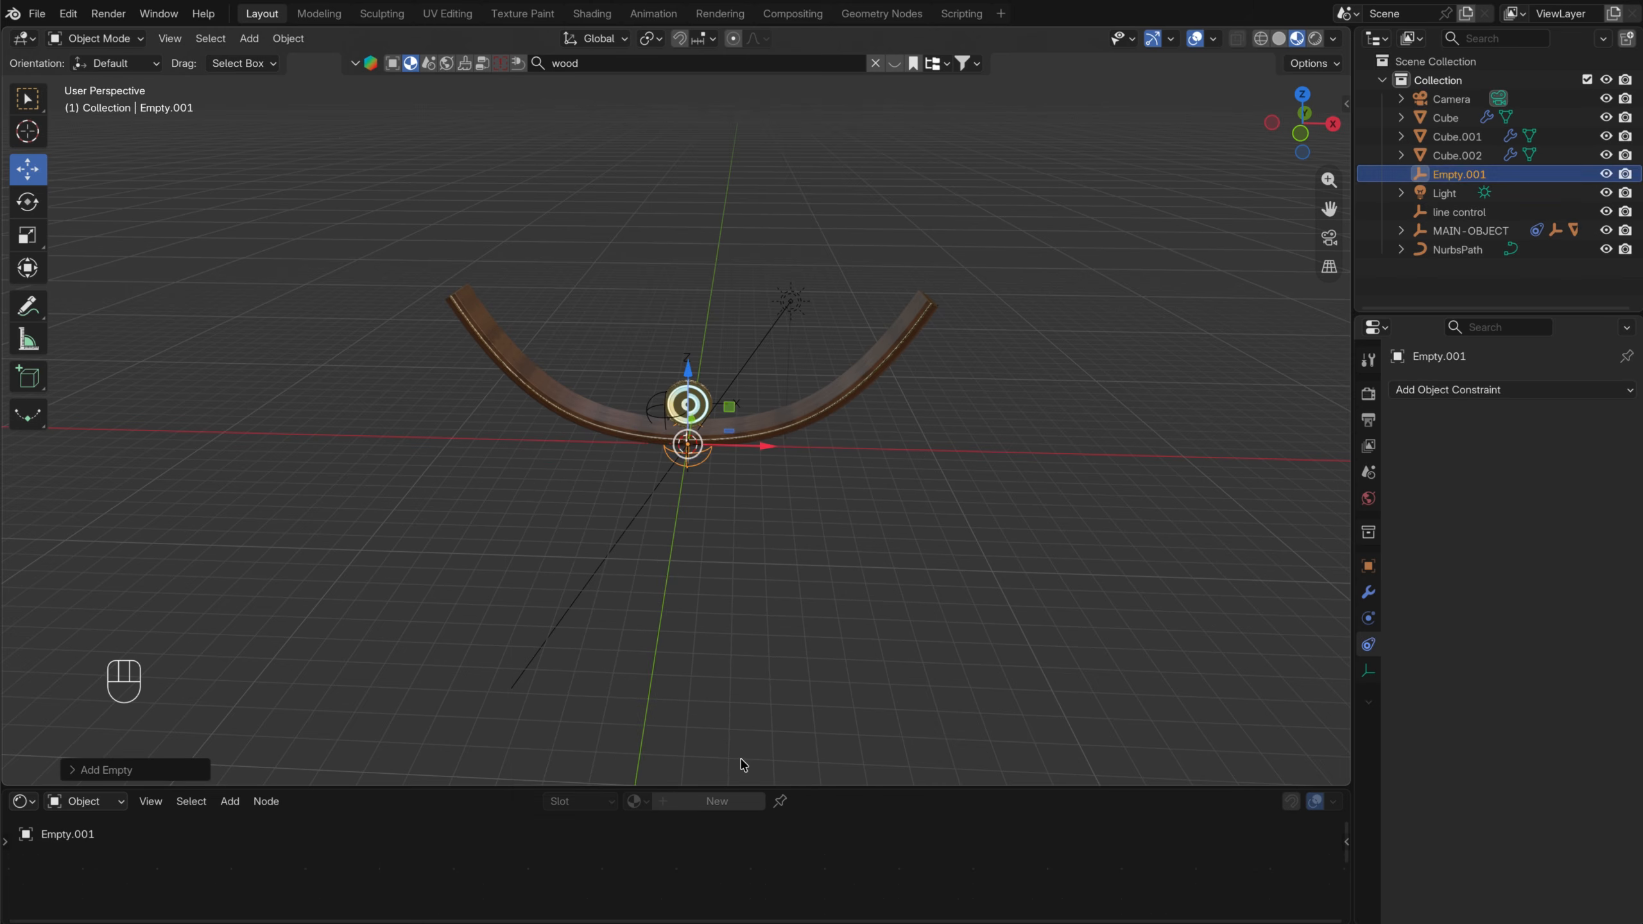
pyautogui.doubleClick(1461, 174)
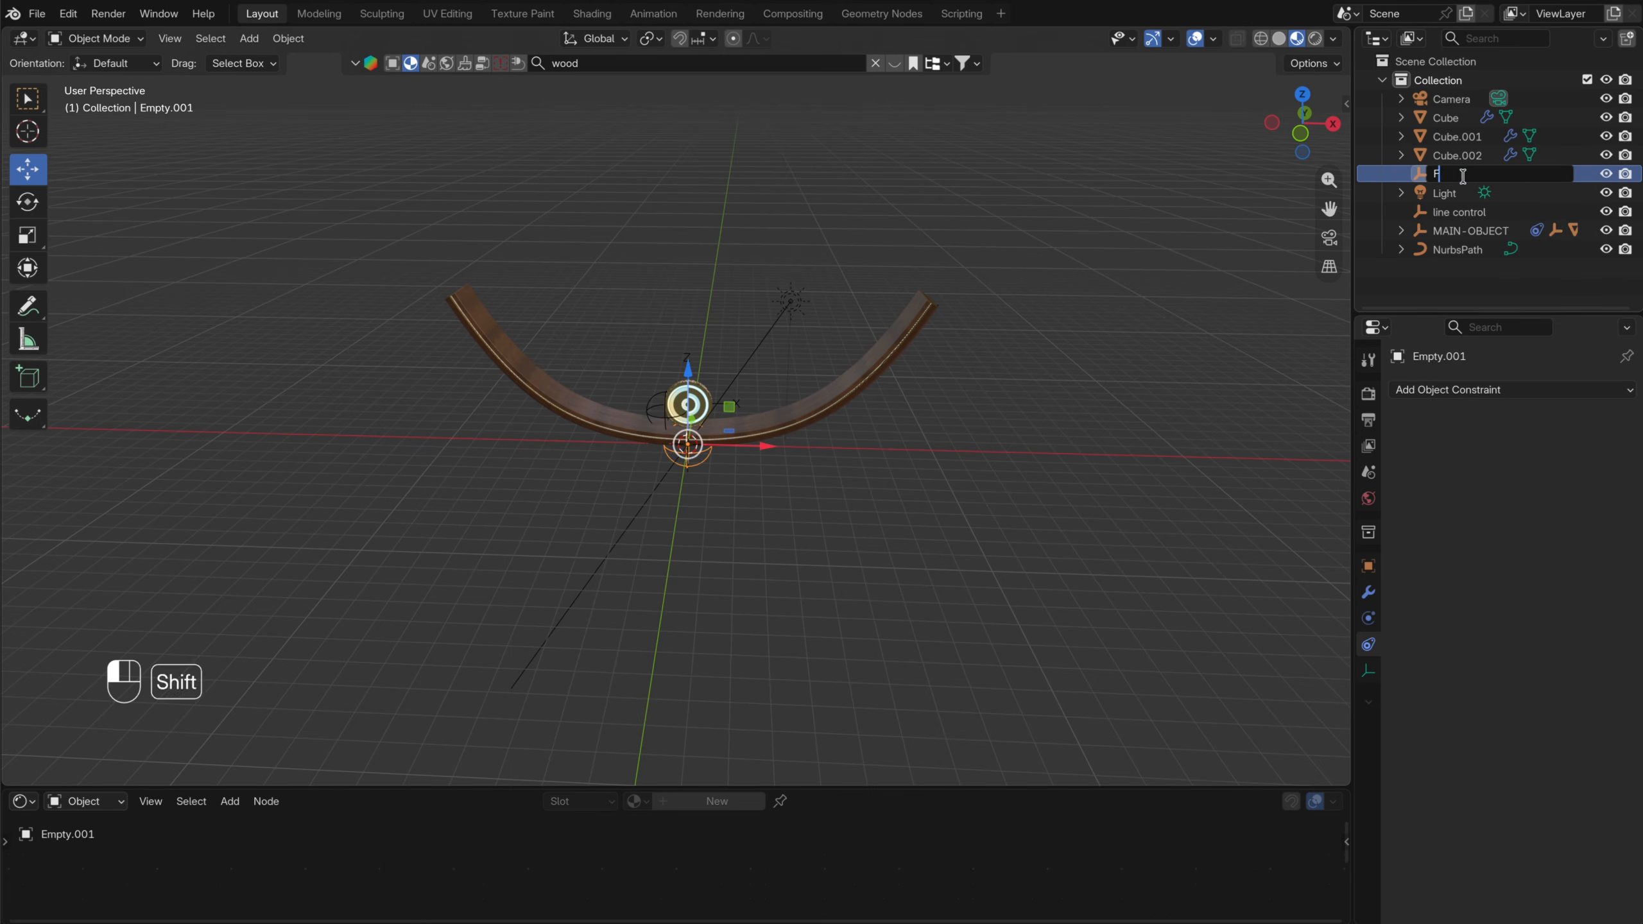
pyautogui.write('Focus')
pyautogui.press('Return')
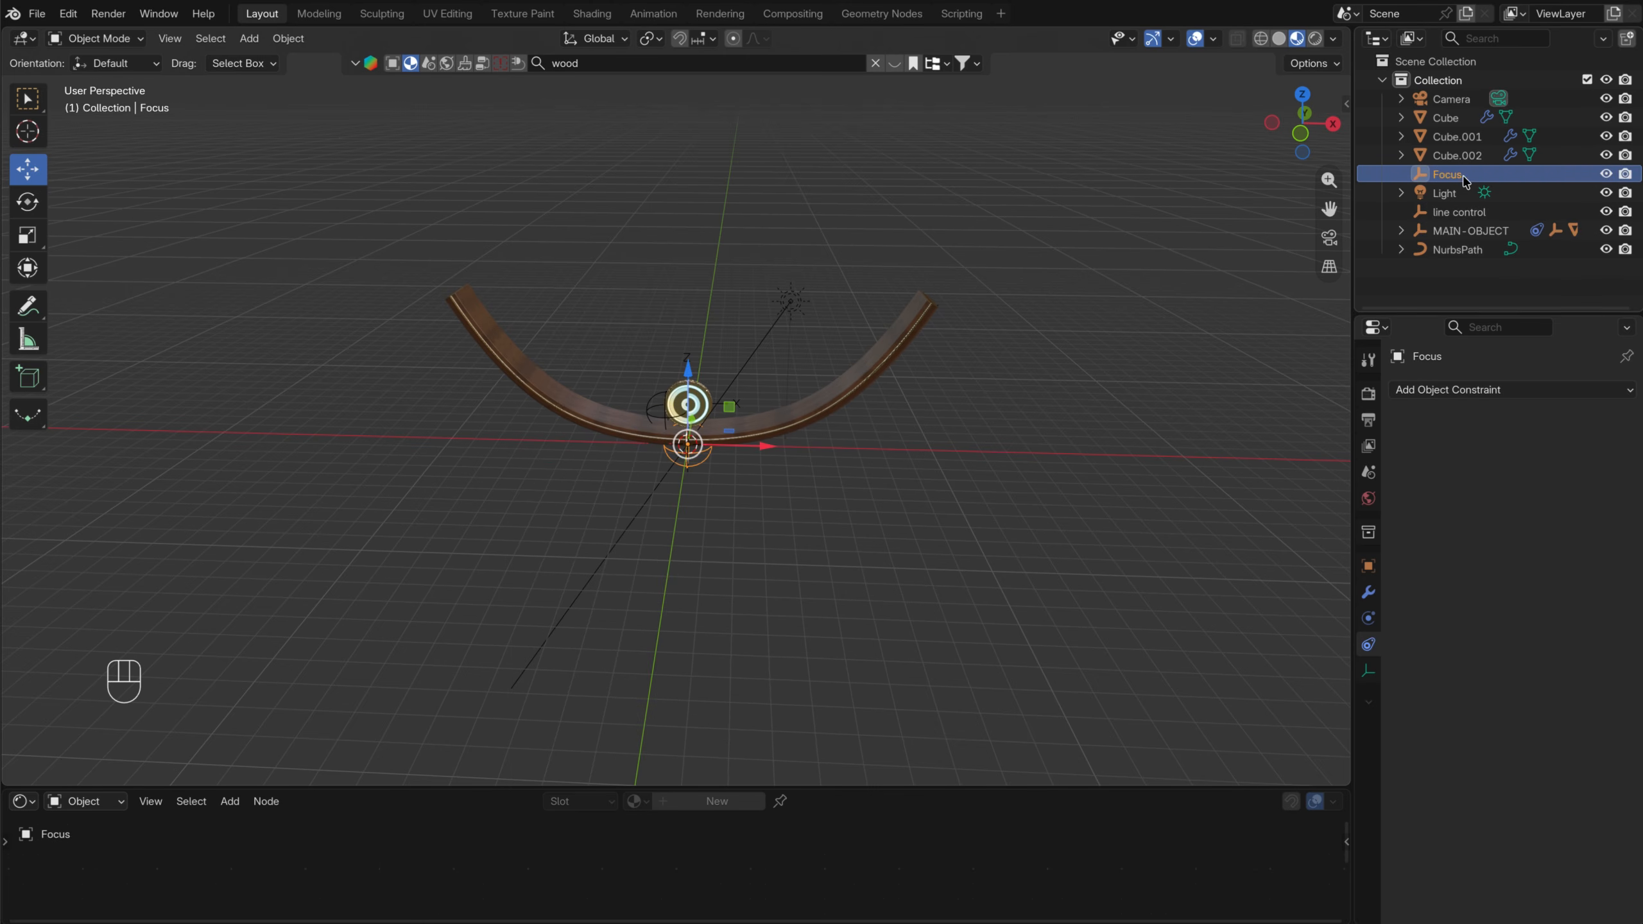
# Move the Focus empty straight up to the centre of the glowing disc
pyautogui.scroll(4, 783, 457)
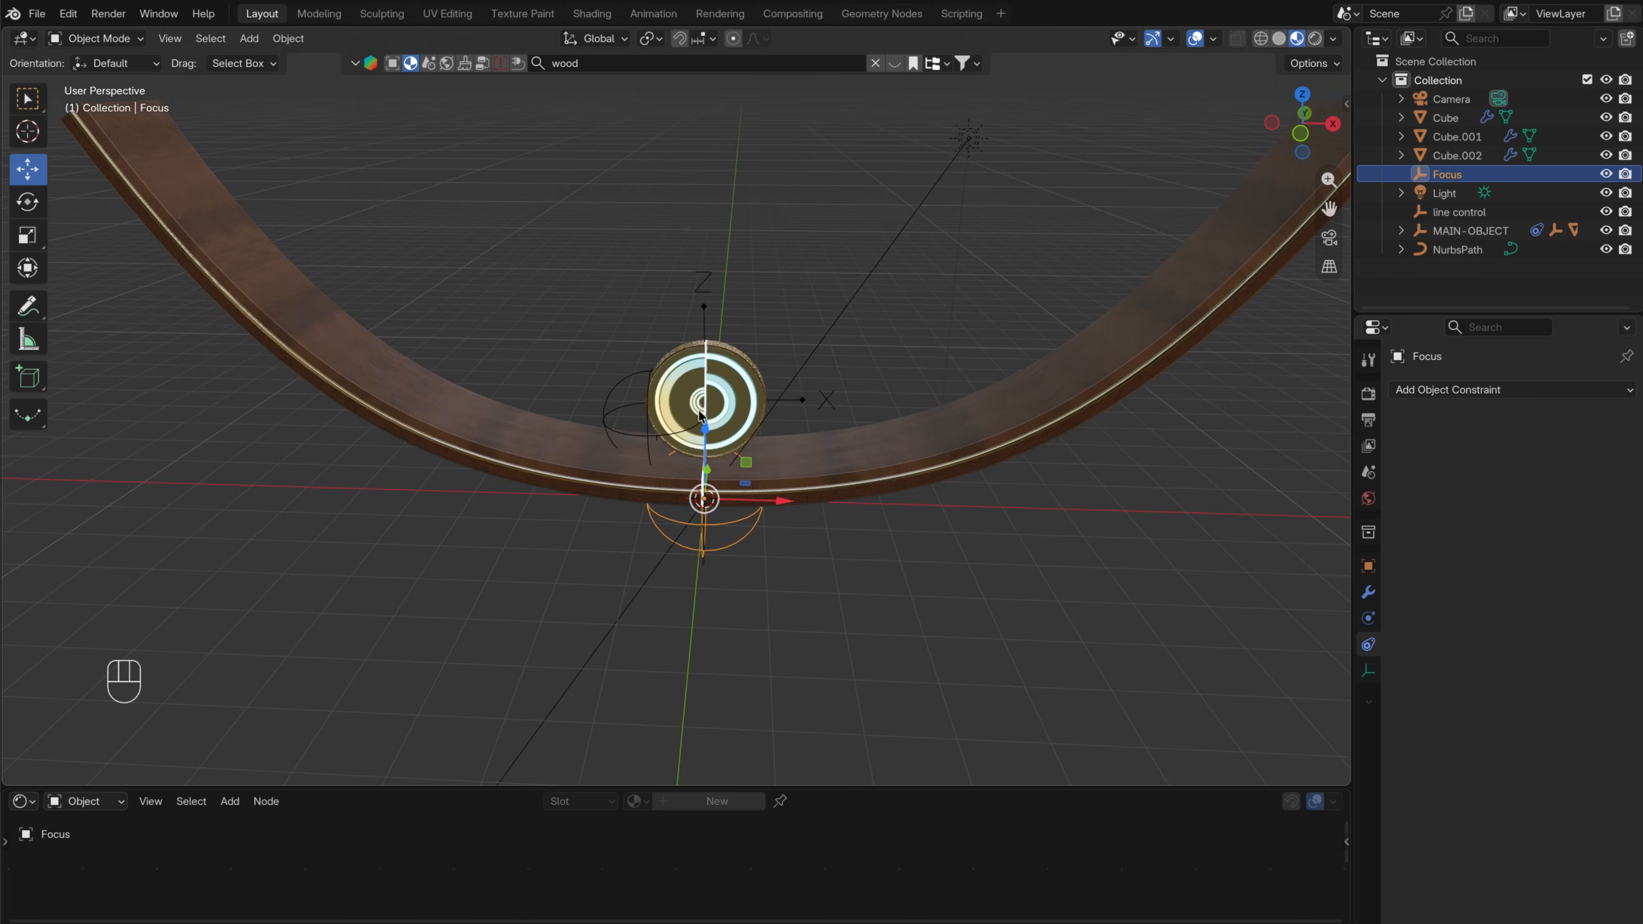
pyautogui.click(1302, 134)
pyautogui.moveTo(707, 462); pyautogui.dragTo(715, 358)
pyautogui.moveTo(715, 359); pyautogui.dragTo(770, 426, button='middle')
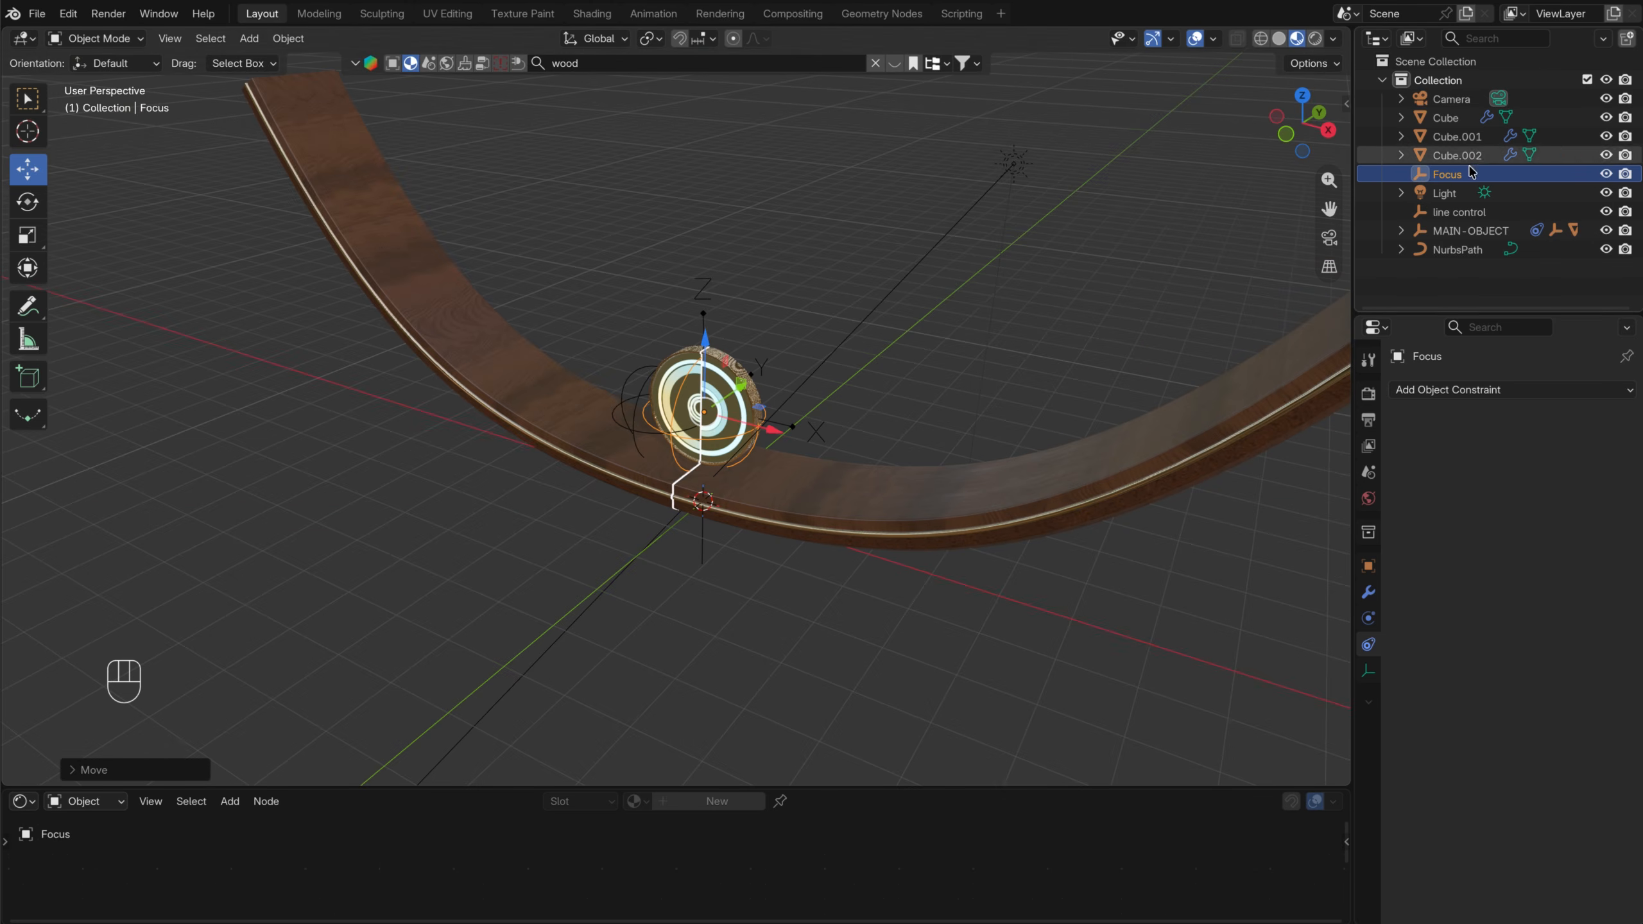
# Enable depth of field on the camera and set Focus as its focus object
pyautogui.click(1456, 99)
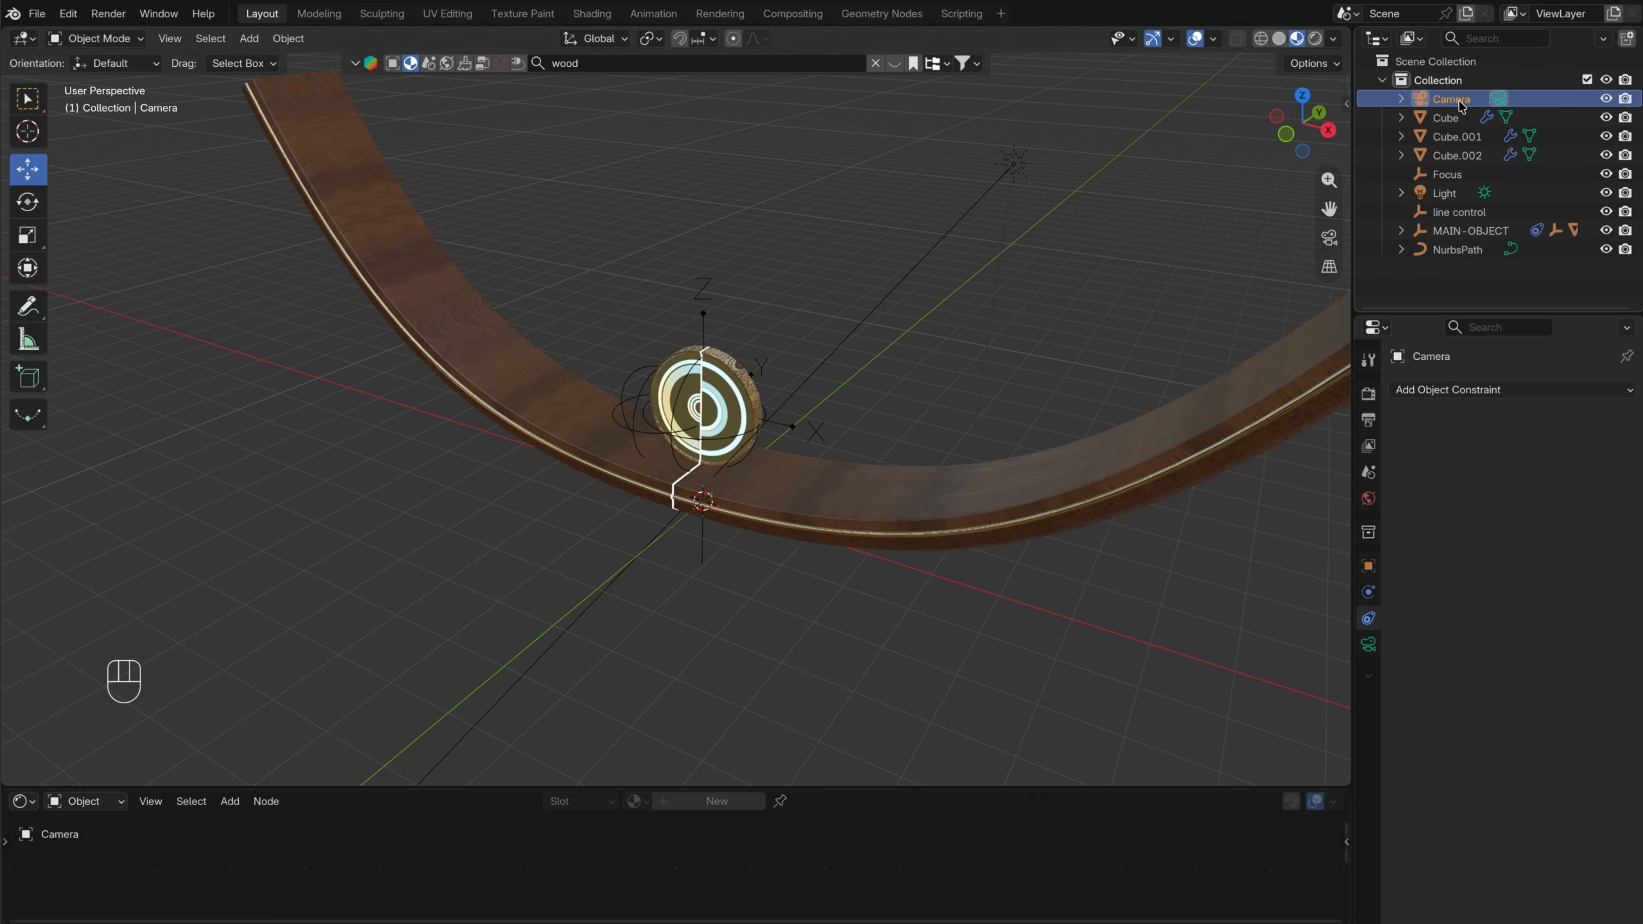
pyautogui.click(1369, 646)
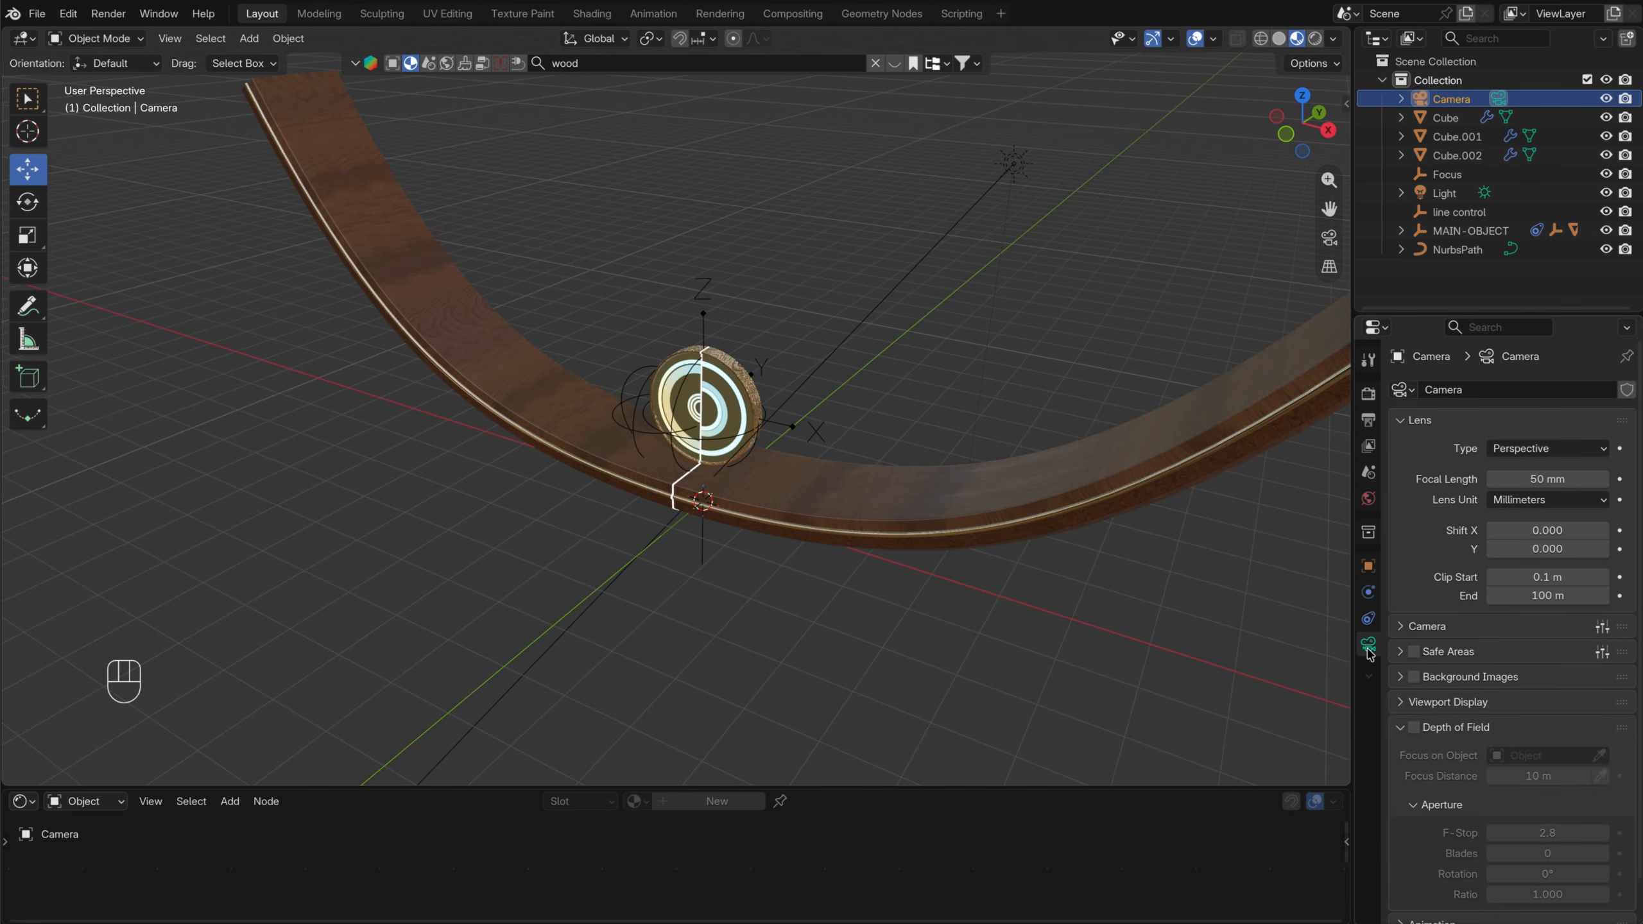
pyautogui.click(1414, 728)
pyautogui.click(1571, 757)
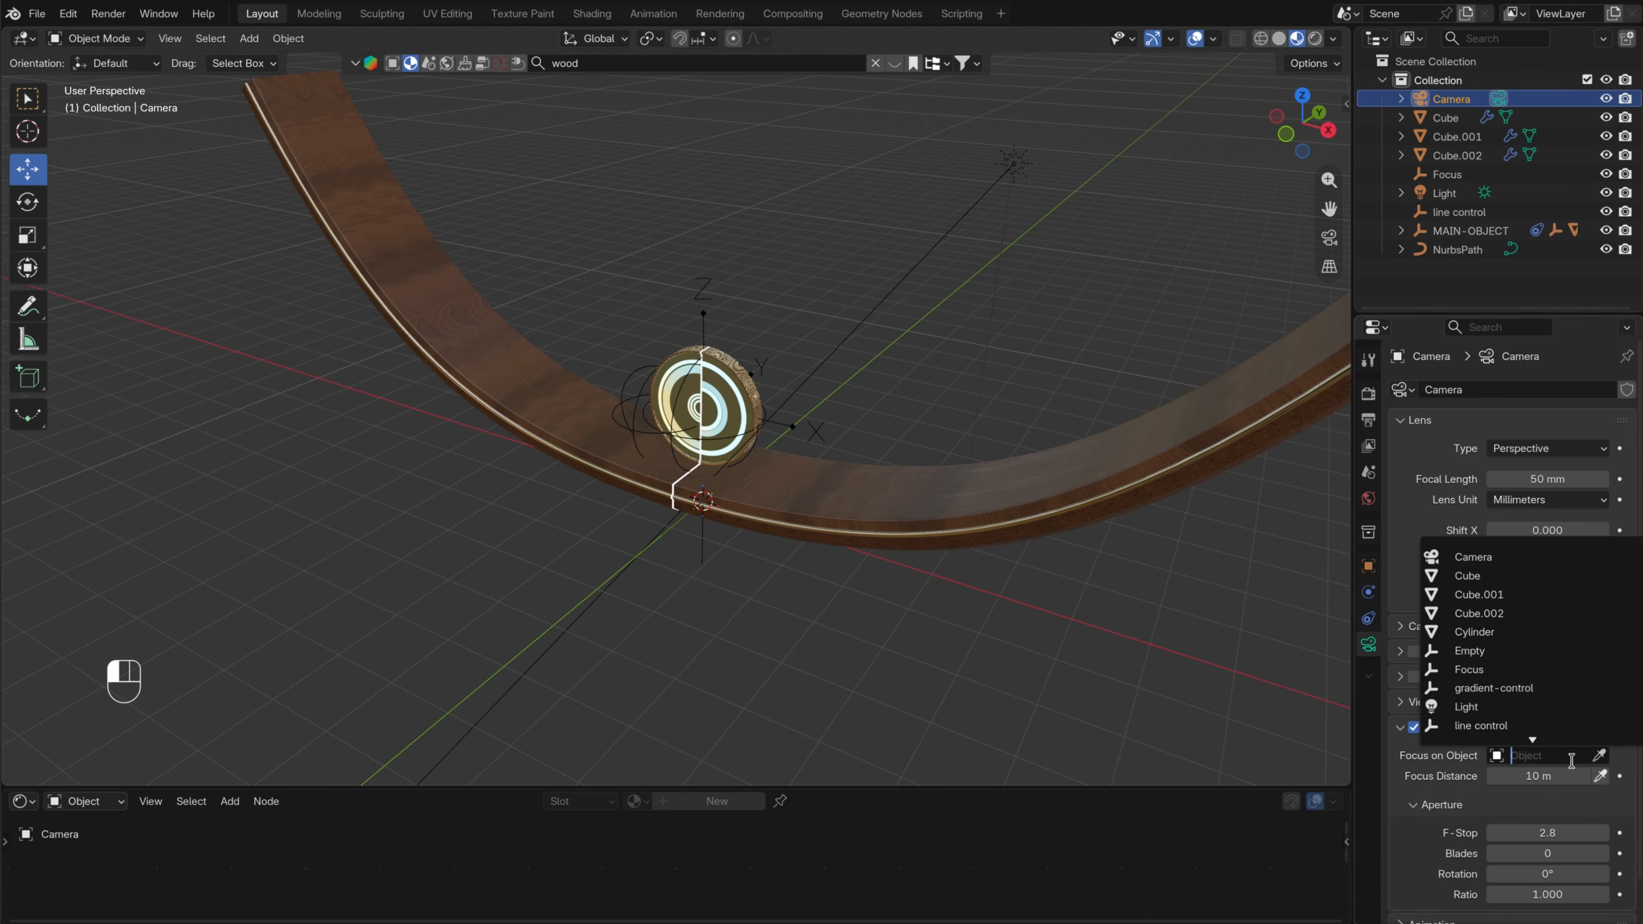
pyautogui.write('foc')
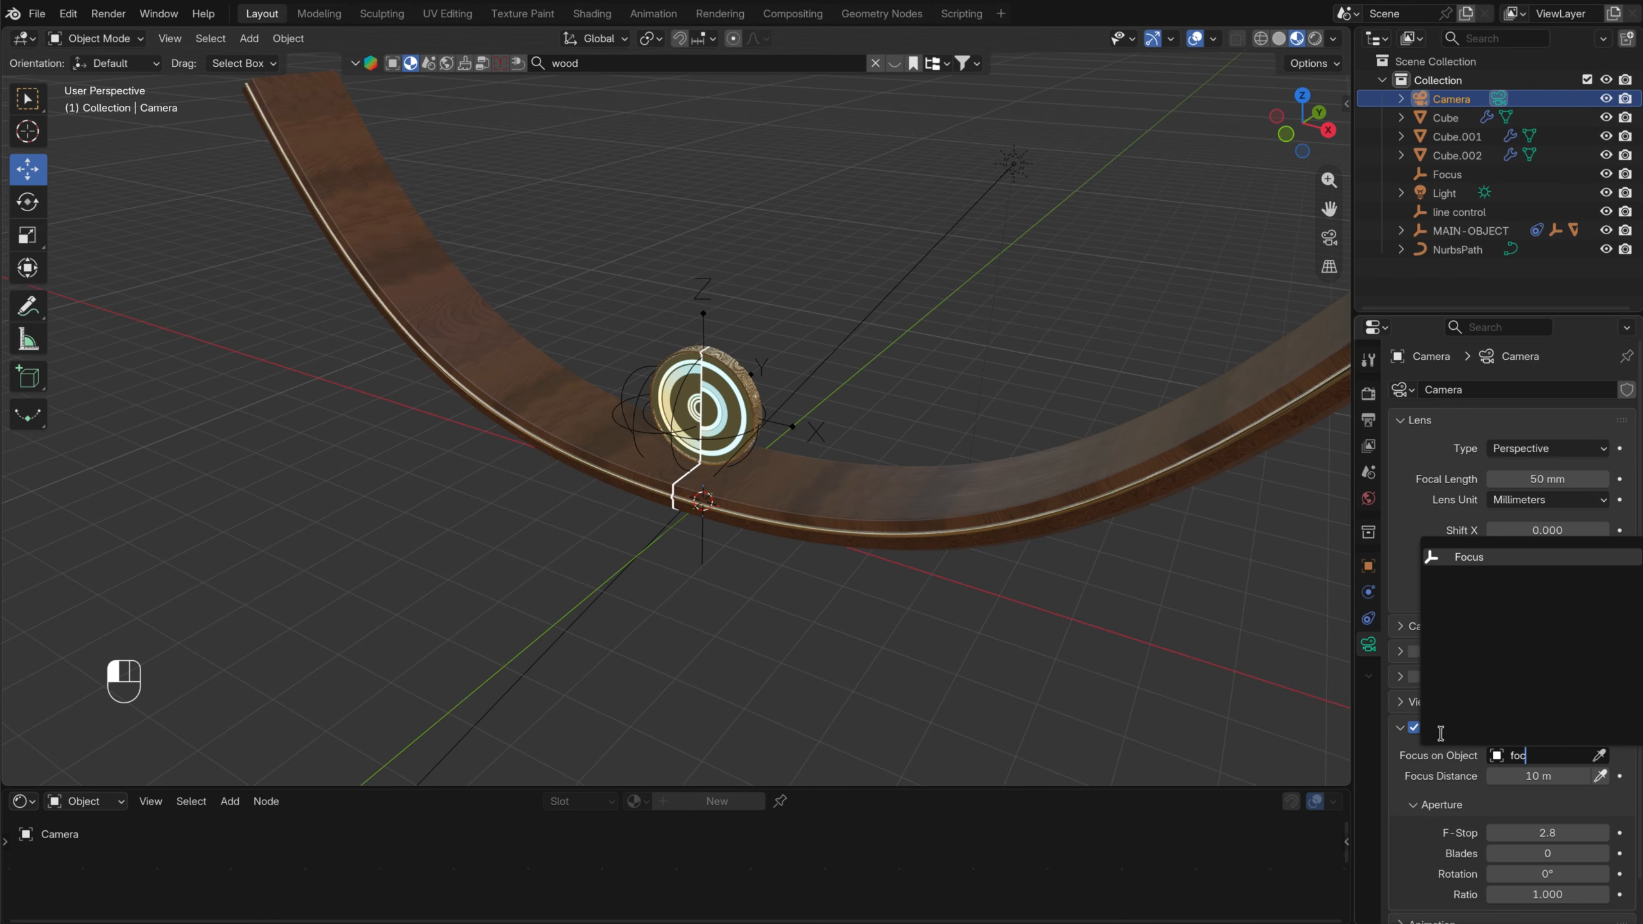
pyautogui.click(1470, 558)
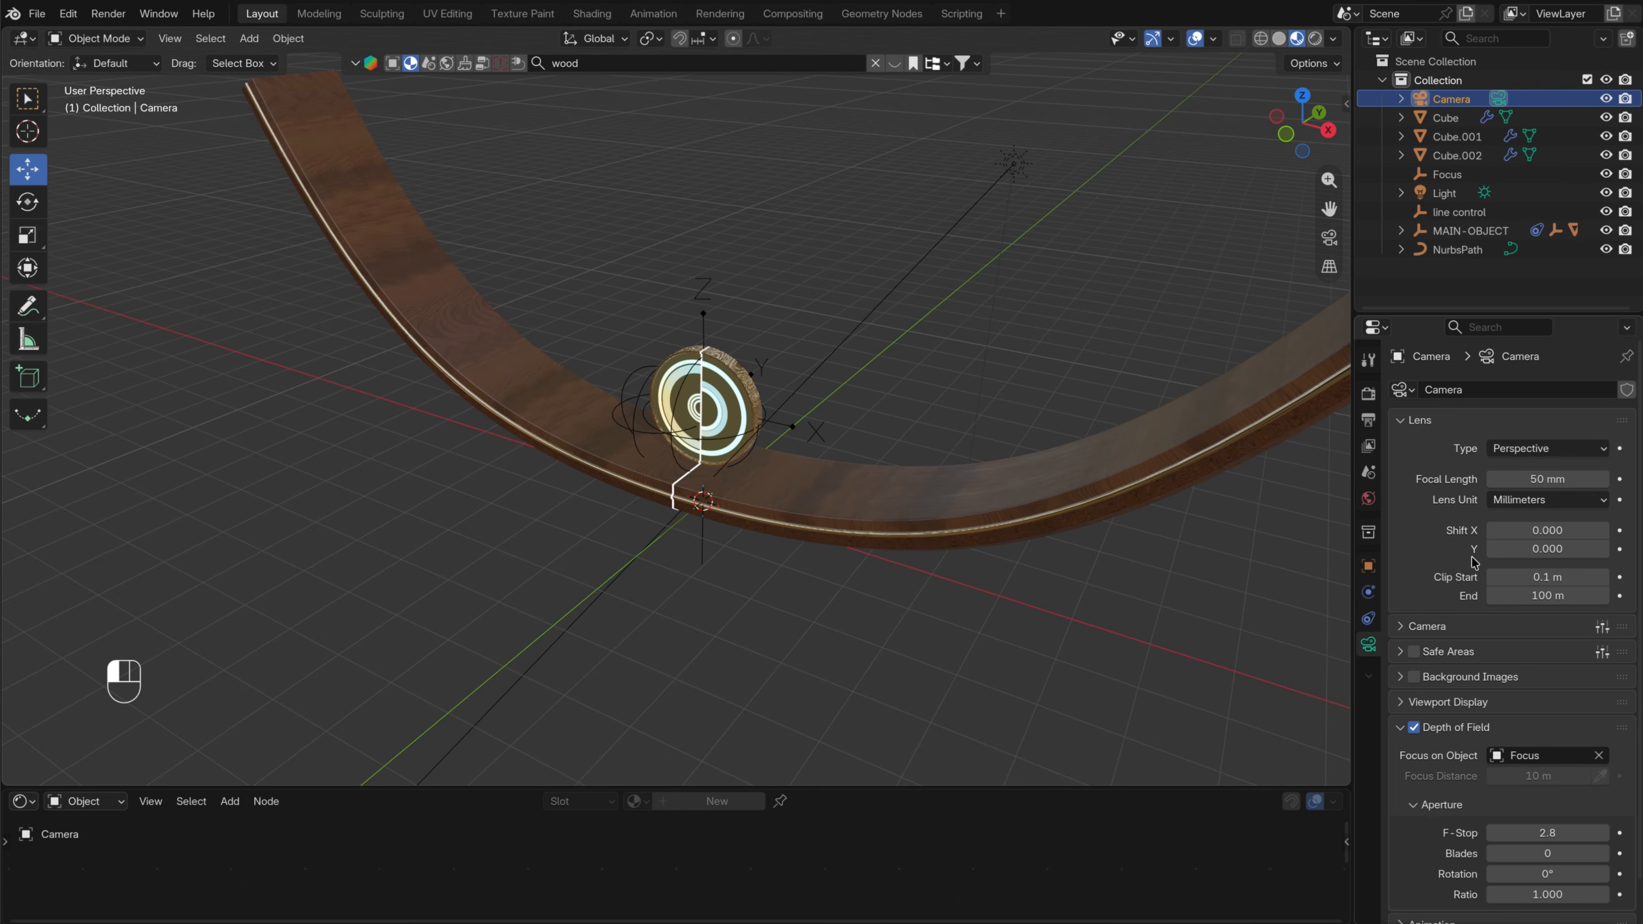
# Add a Track To constraint to the camera with Focus as its target
pyautogui.click(1370, 620)
pyautogui.click(1539, 401)
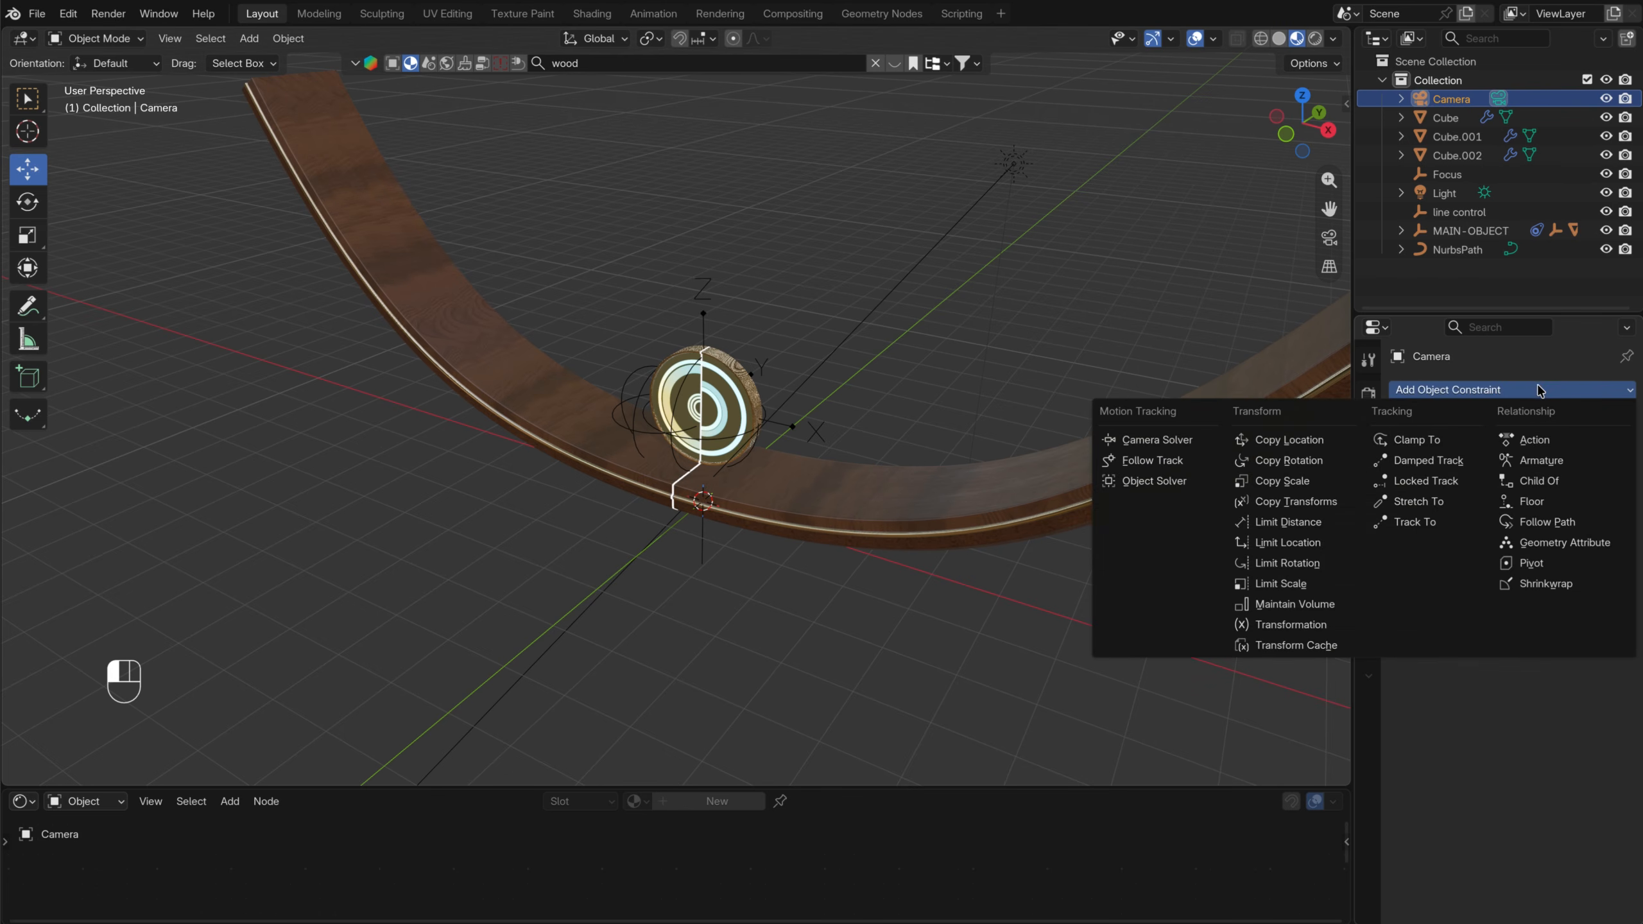
pyautogui.click(1425, 525)
pyautogui.click(1507, 454)
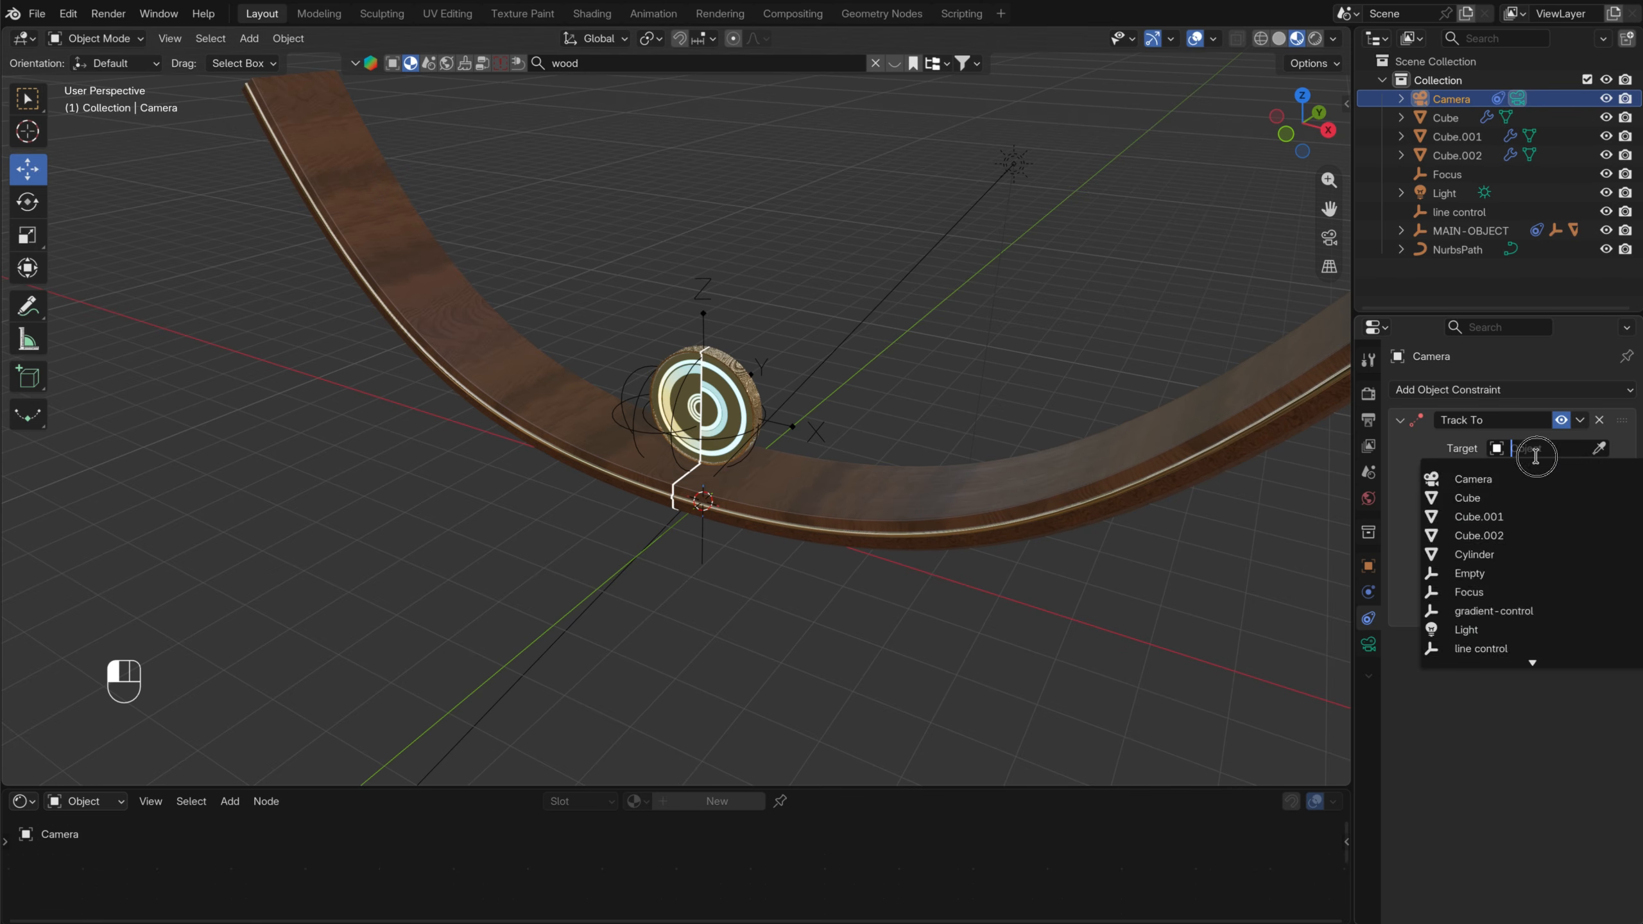
pyautogui.write('f')
pyautogui.click(1508, 479)
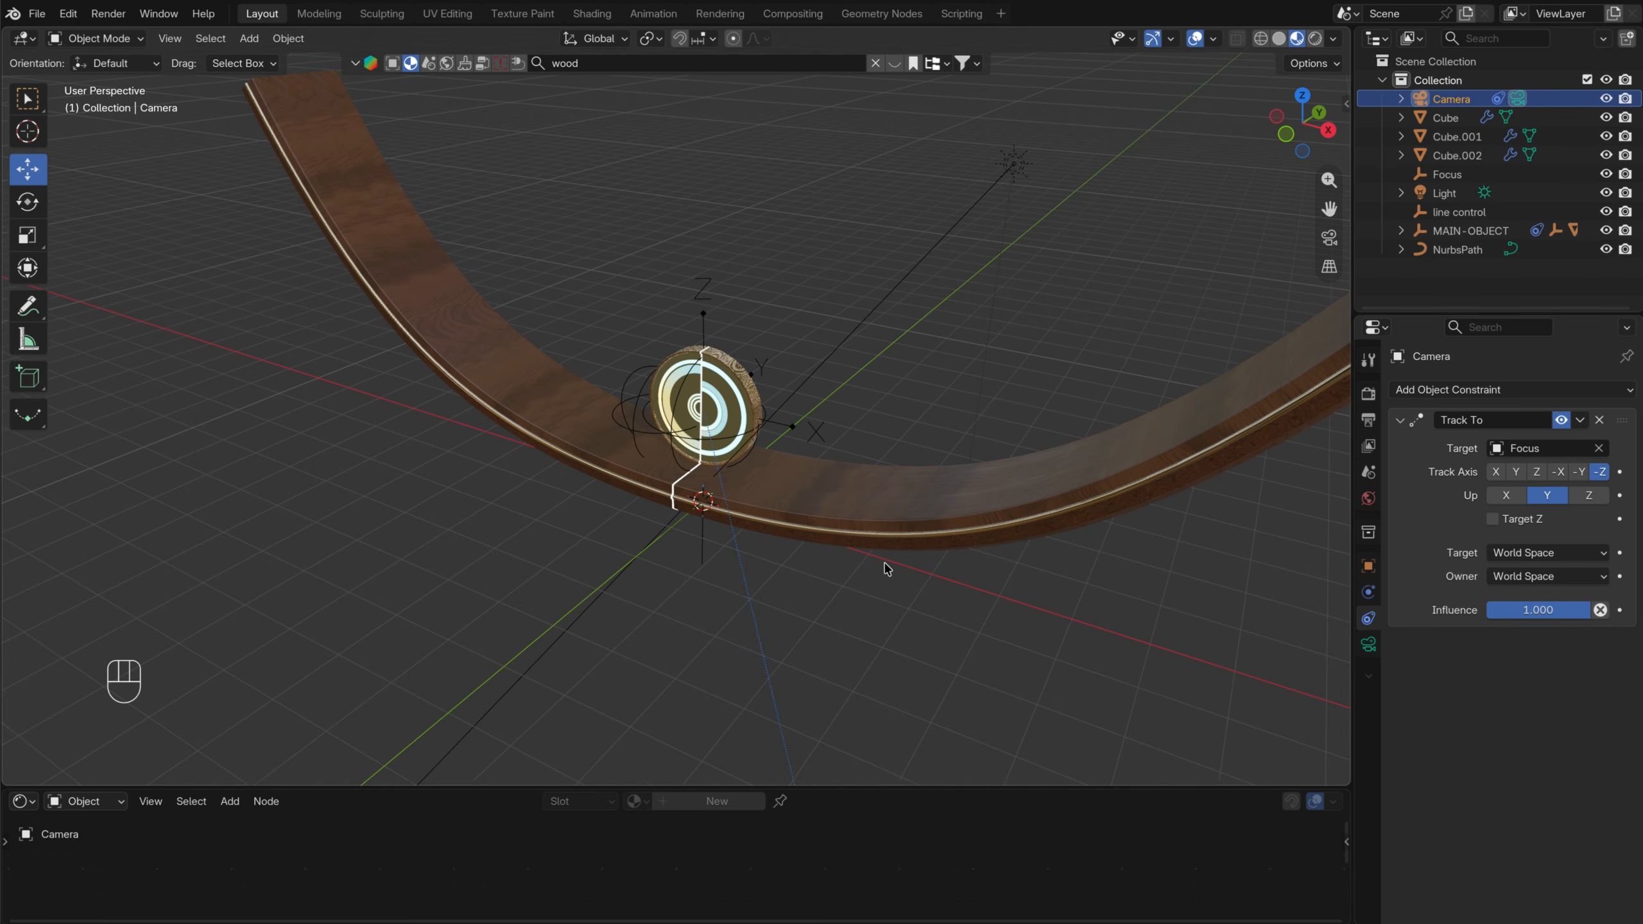
# Look through the camera and set its focal length to 196 mm to frame the disc closely
pyautogui.scroll(-6, 887, 569)
pyautogui.press('`')
pyautogui.click(744, 569)
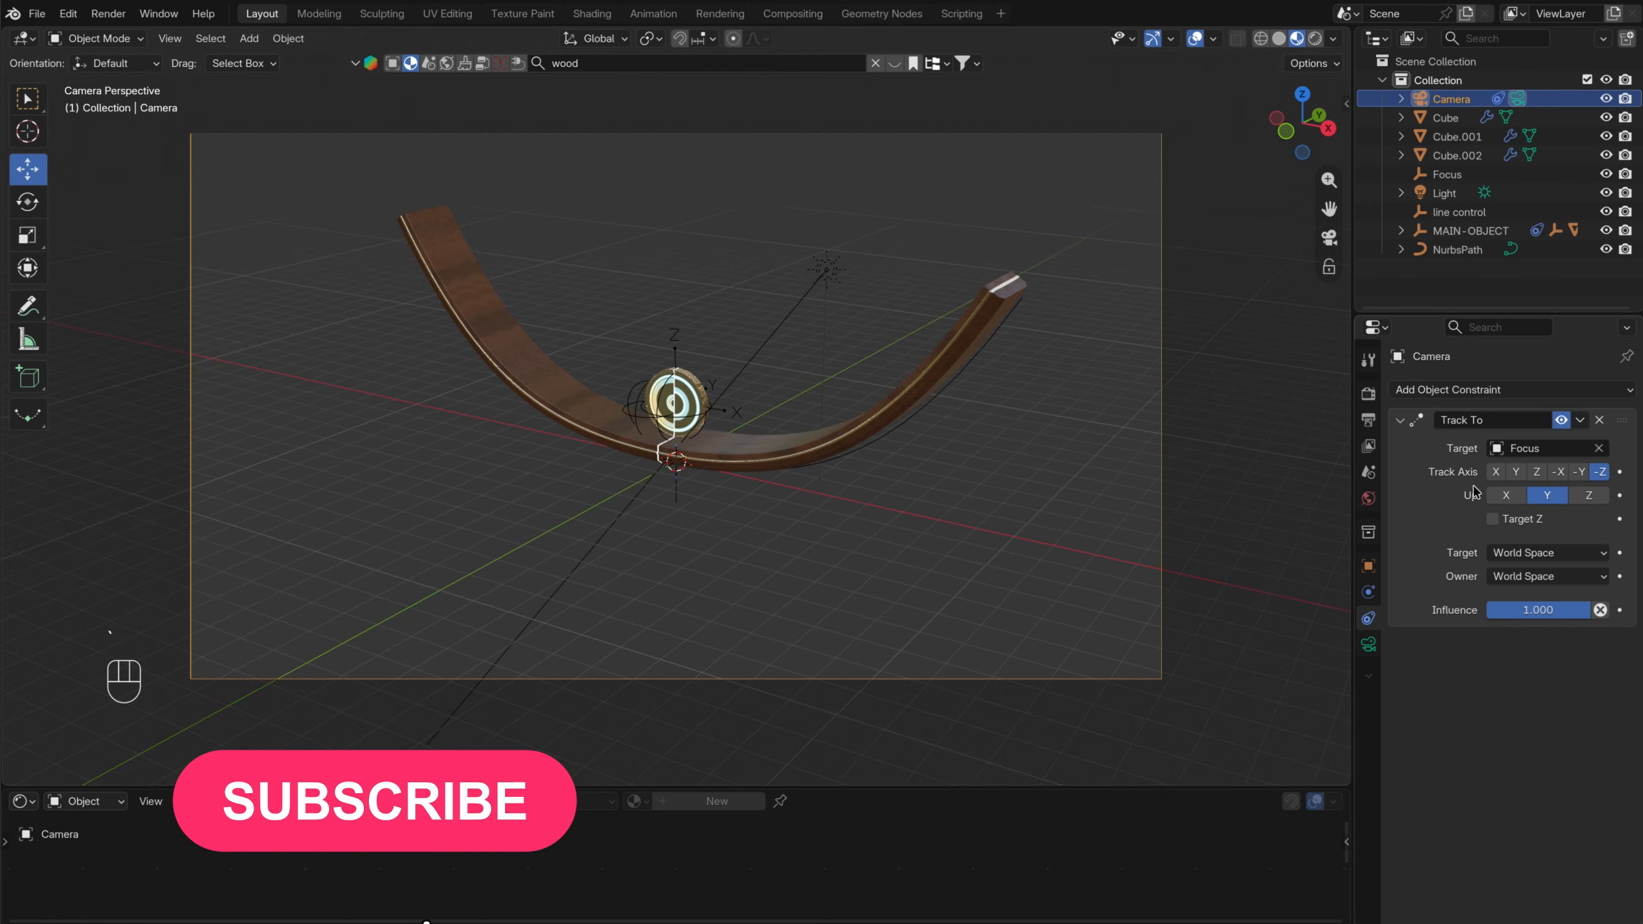
pyautogui.click(1369, 644)
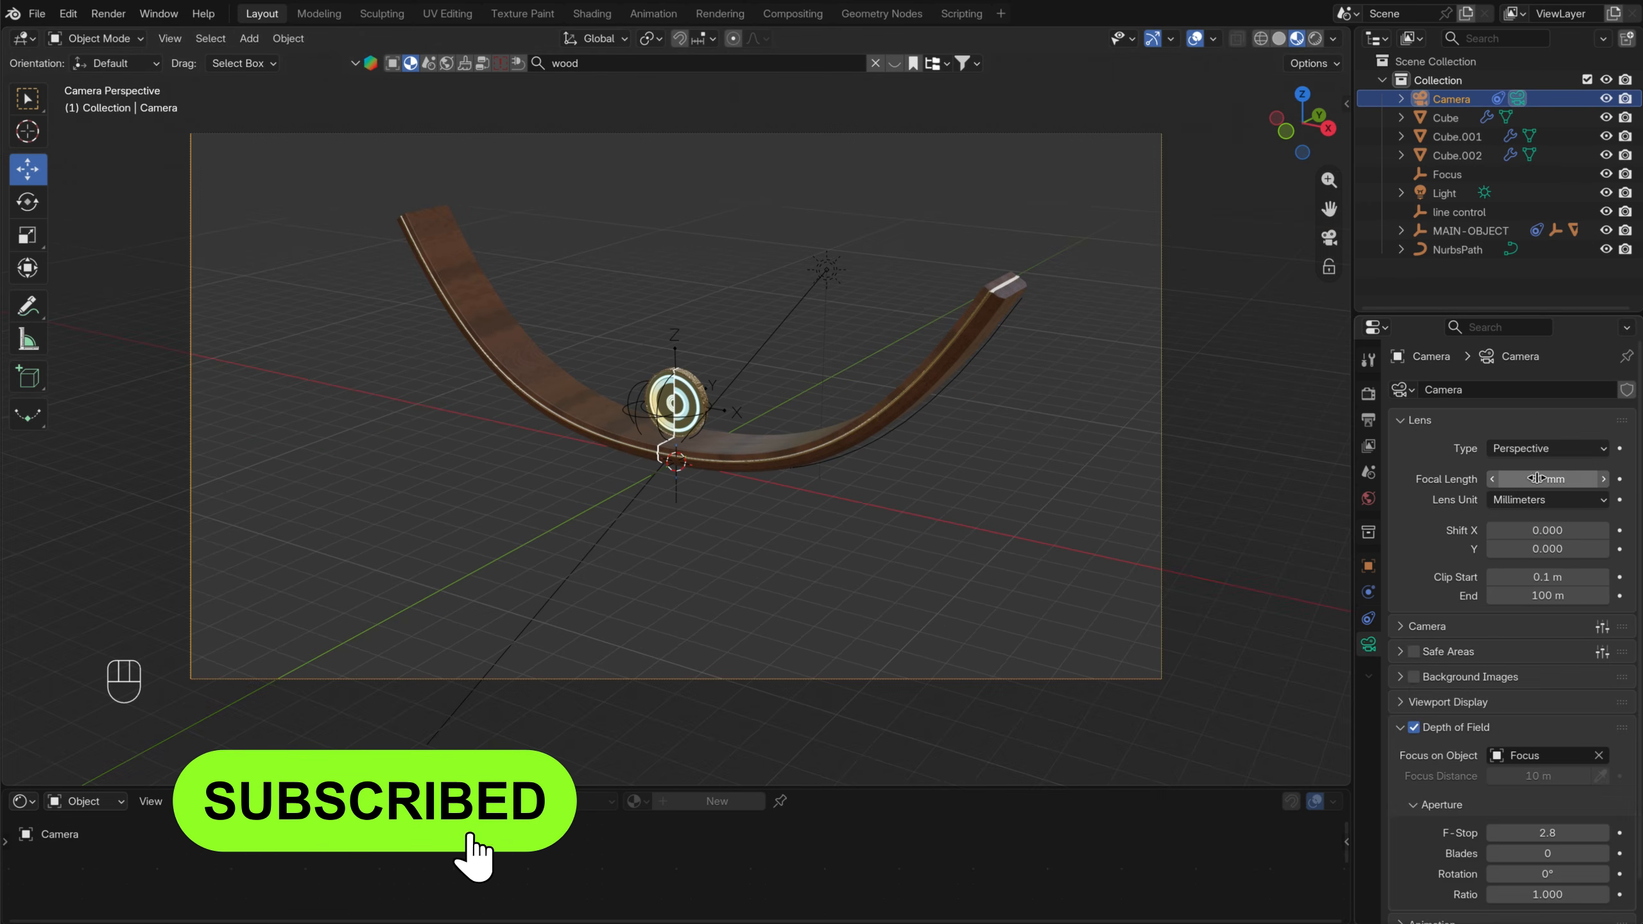
pyautogui.moveTo(1572, 479); pyautogui.dragTo(1593, 486)
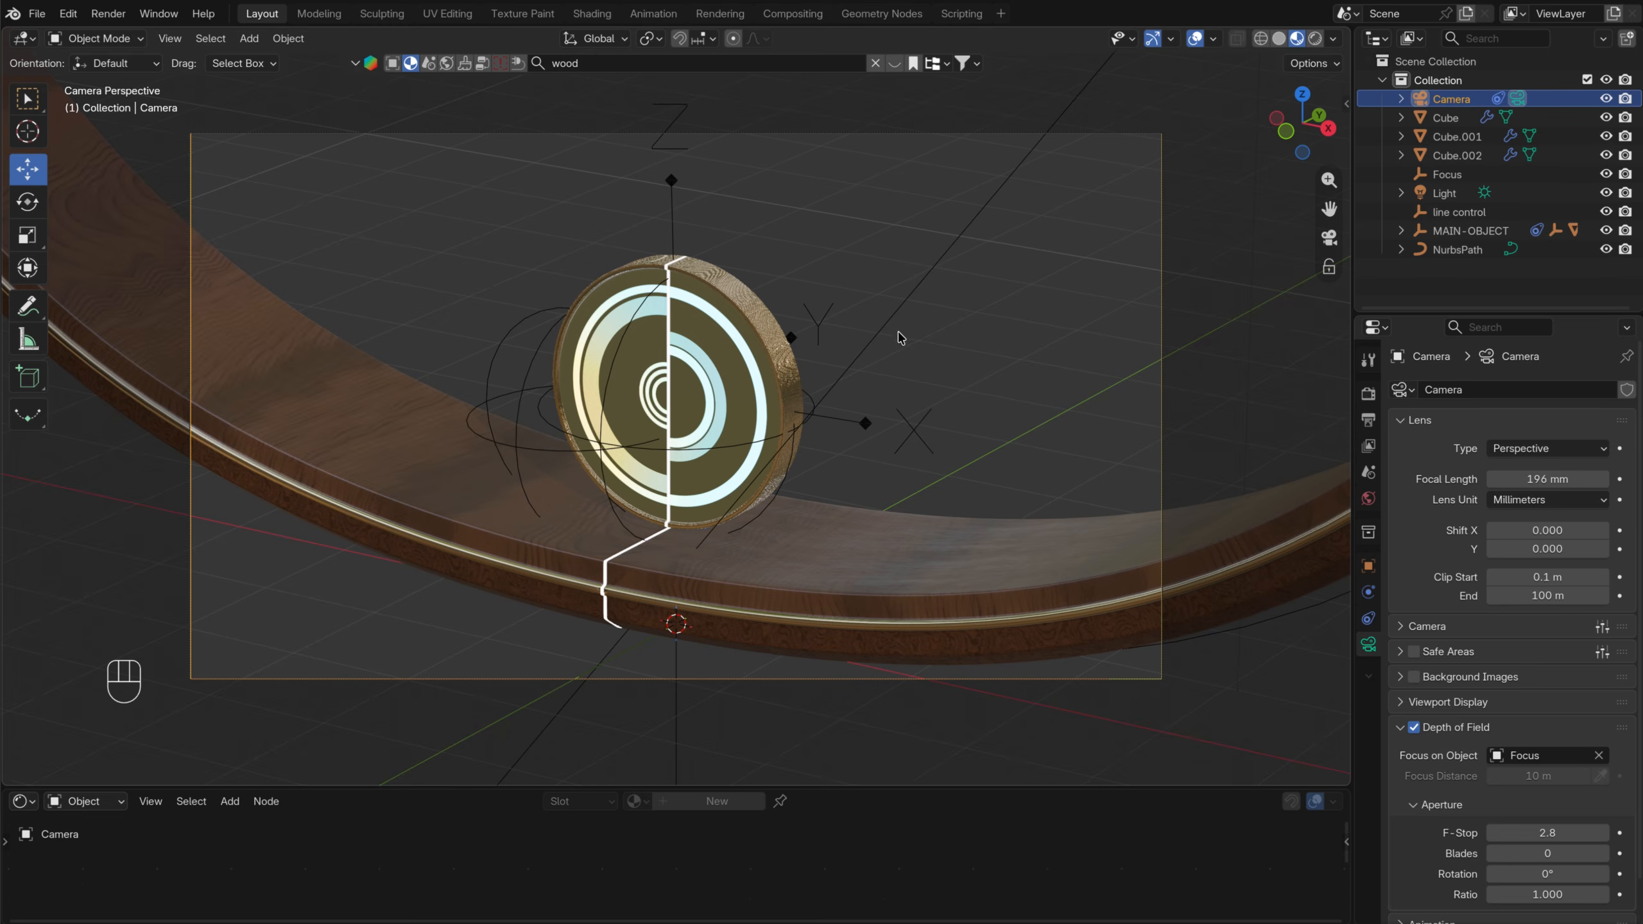
# Switch the viewport to rendered shading and limit the render region to the camera frame
pyautogui.press('z')
pyautogui.click(807, 259)
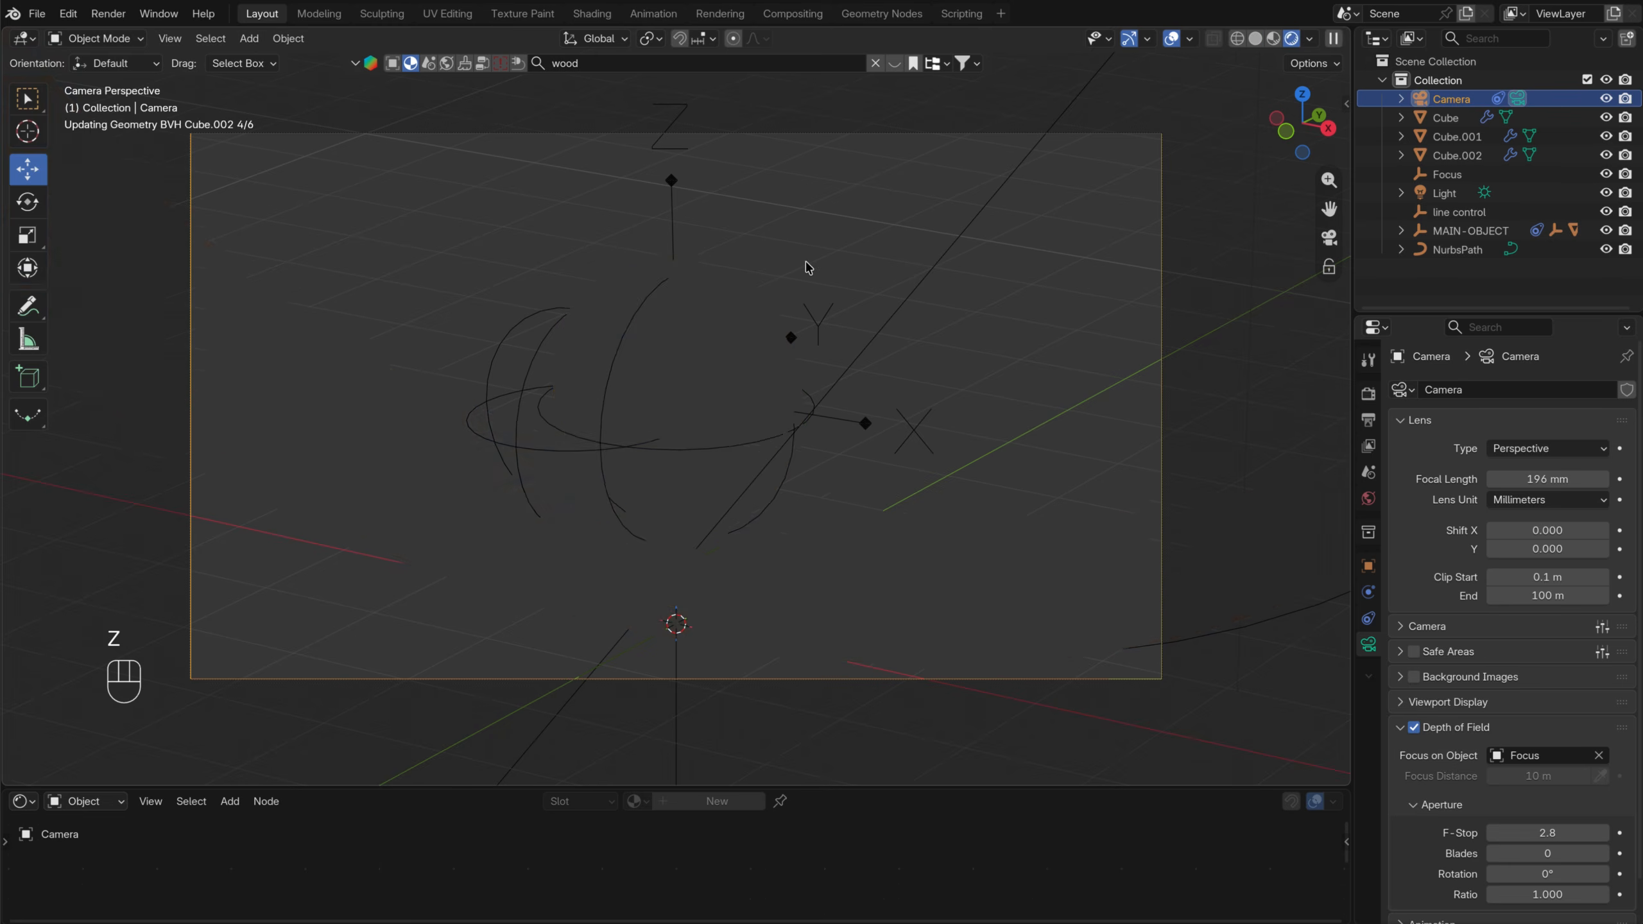
pyautogui.press('super+b')
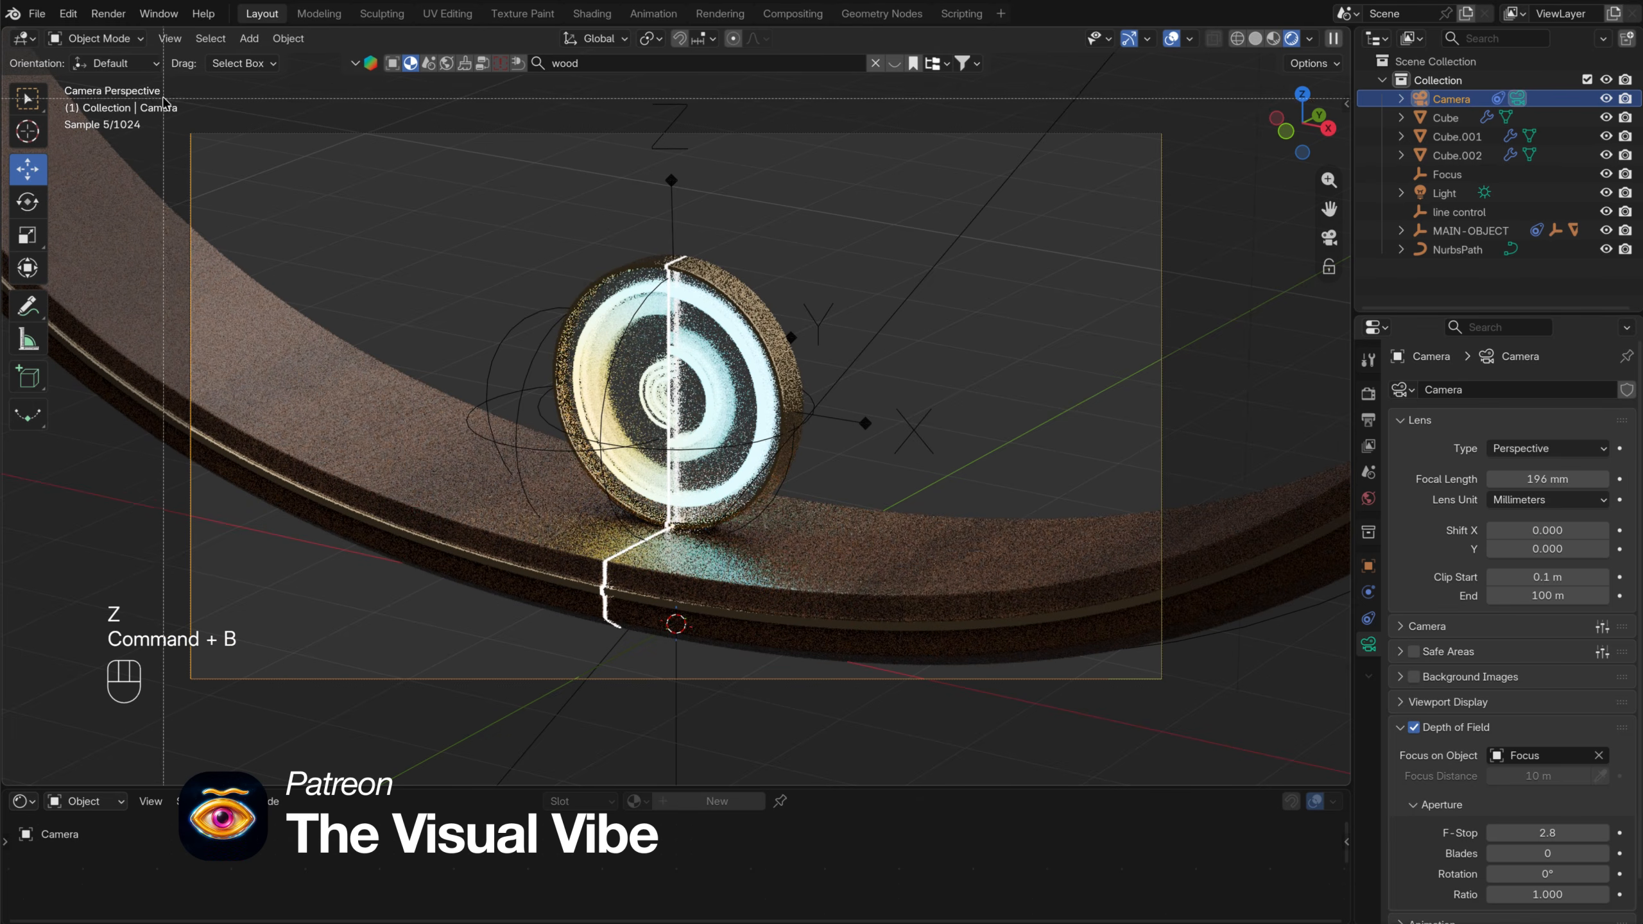
pyautogui.moveTo(170, 111); pyautogui.dragTo(1221, 698)
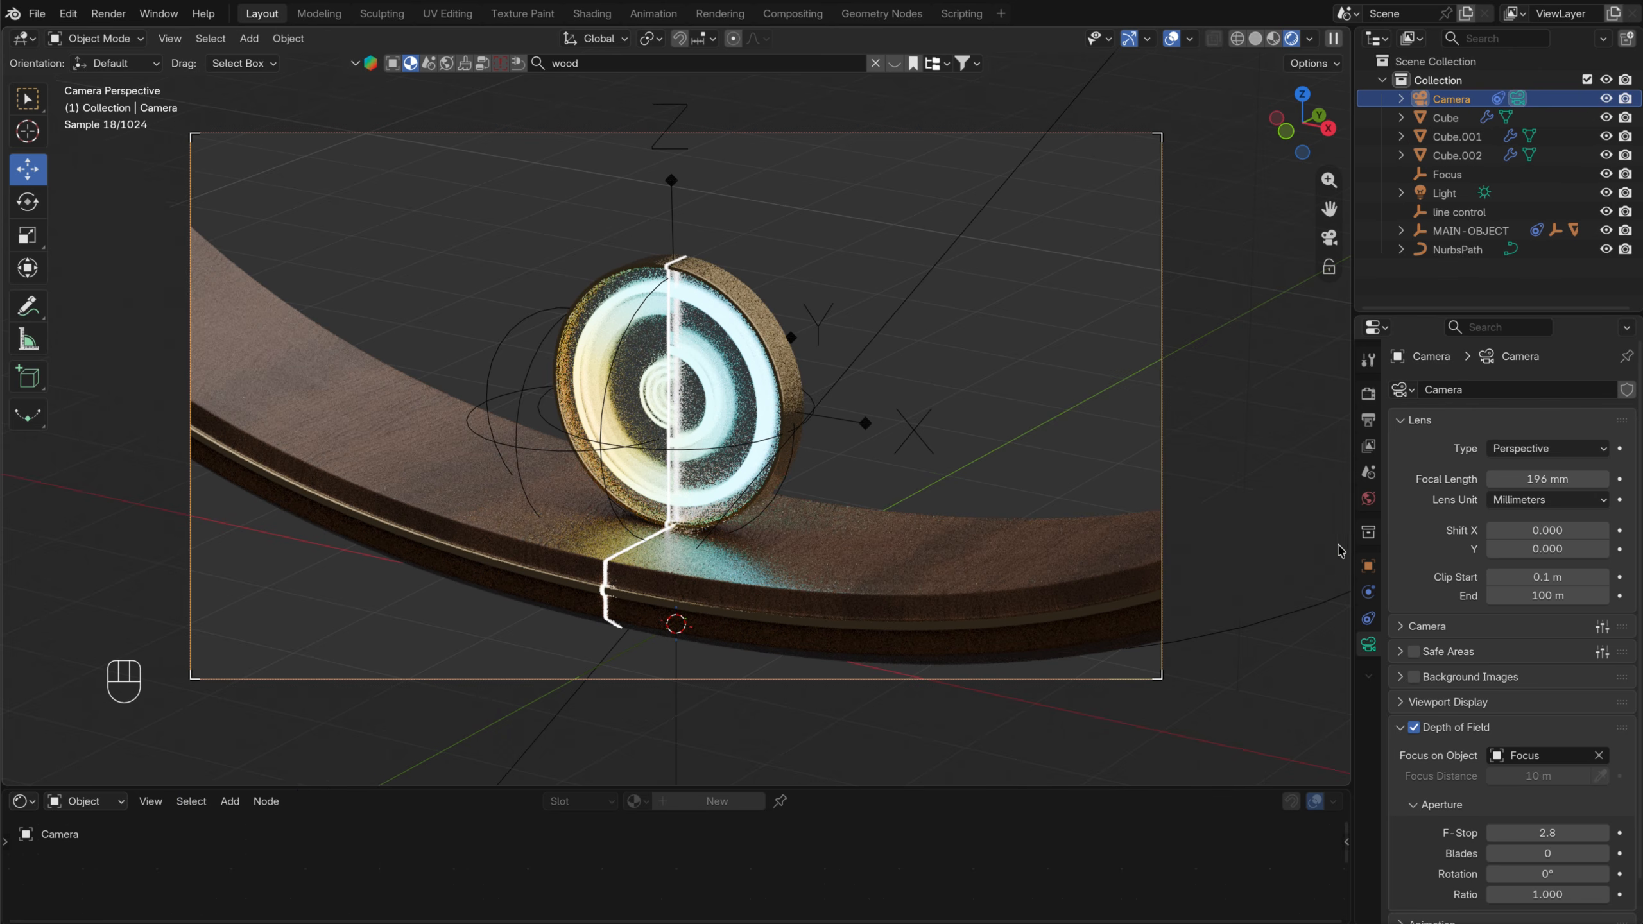
# Raise the camera by setting its Z location to 20.881 m
pyautogui.click(1368, 567)
pyautogui.moveTo(1537, 488); pyautogui.dragTo(217, 473)
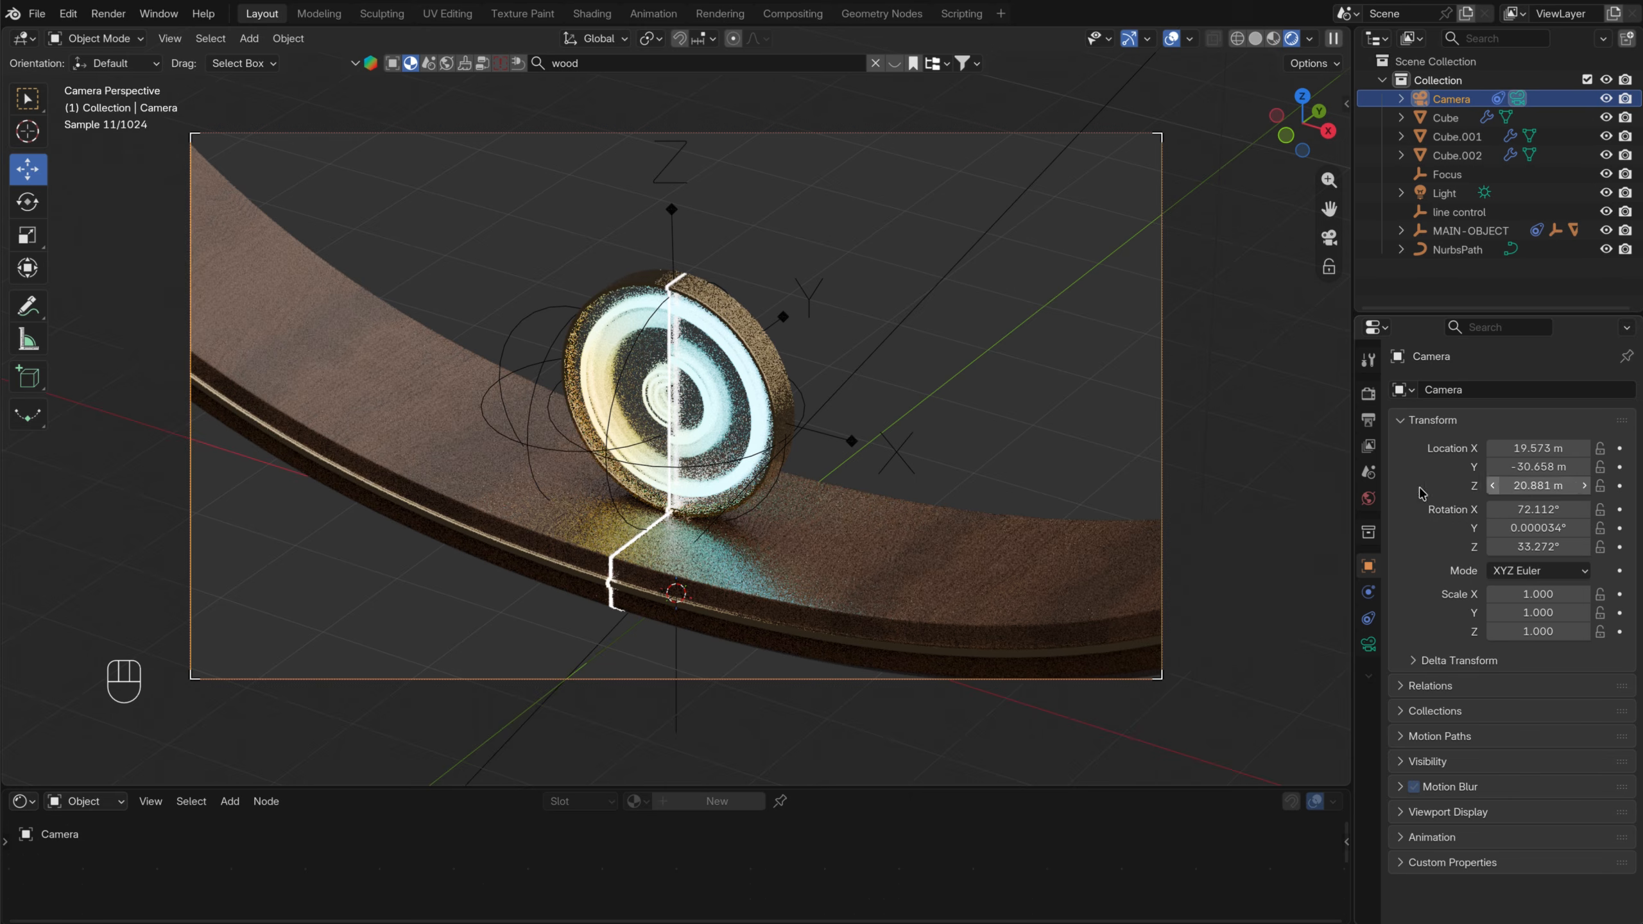
pyautogui.scroll(-2, 742, 454)
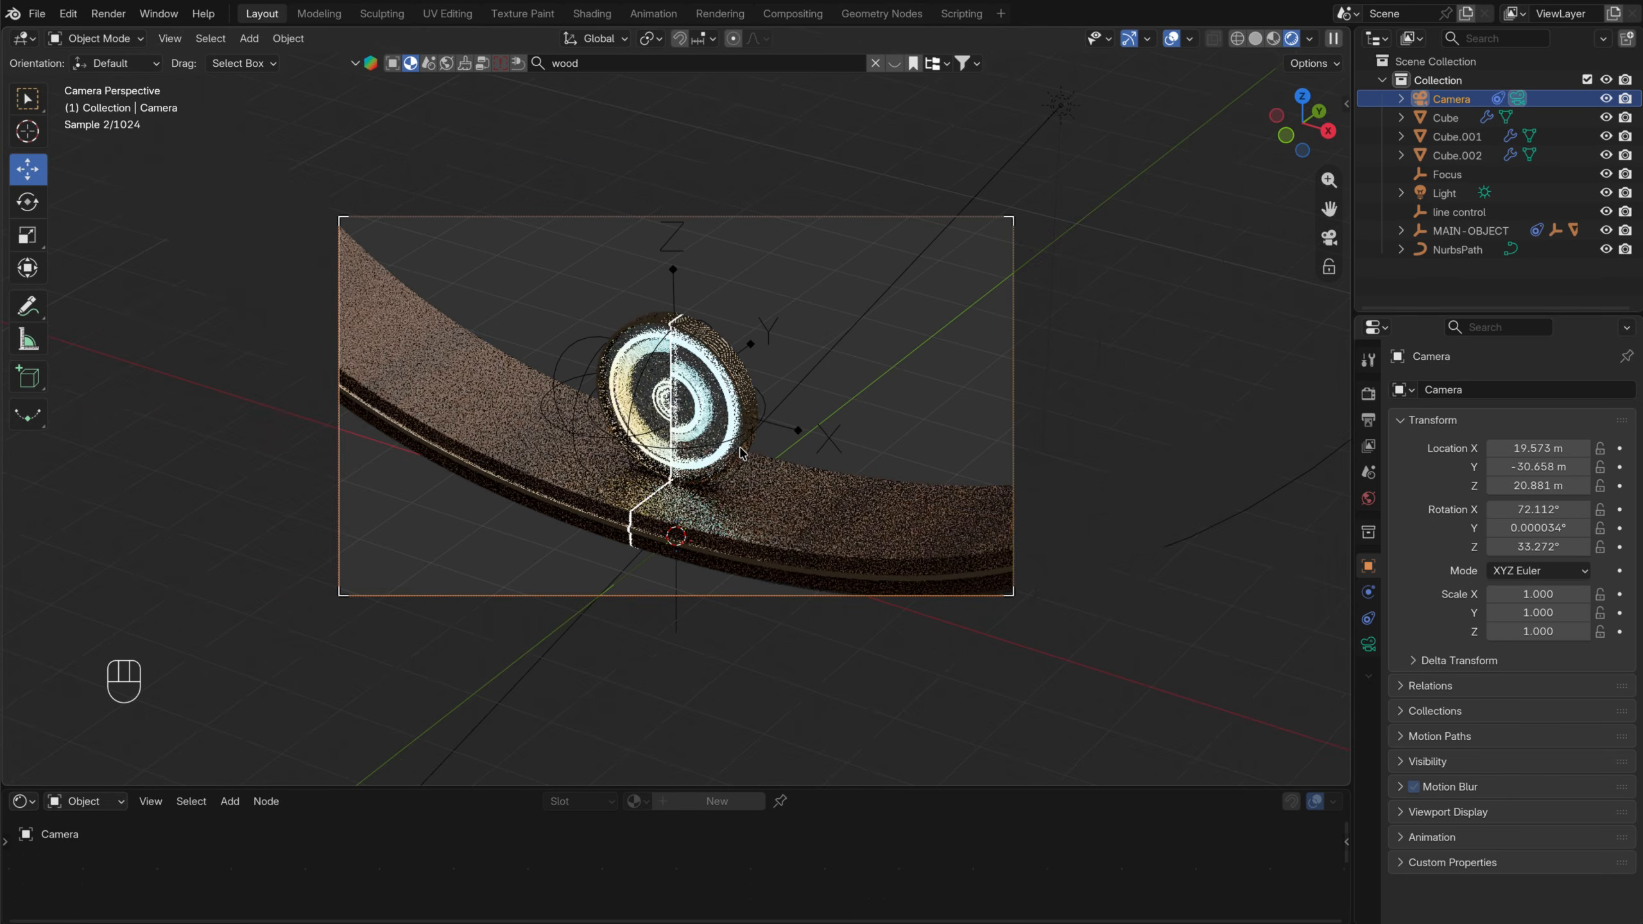
# Add a mesh plane at the origin and scale it up uniformly to about 9.739
pyautogui.moveTo(653, 432); pyautogui.dragTo(611, 453, button='middle')
pyautogui.scroll(-2, 776, 392)
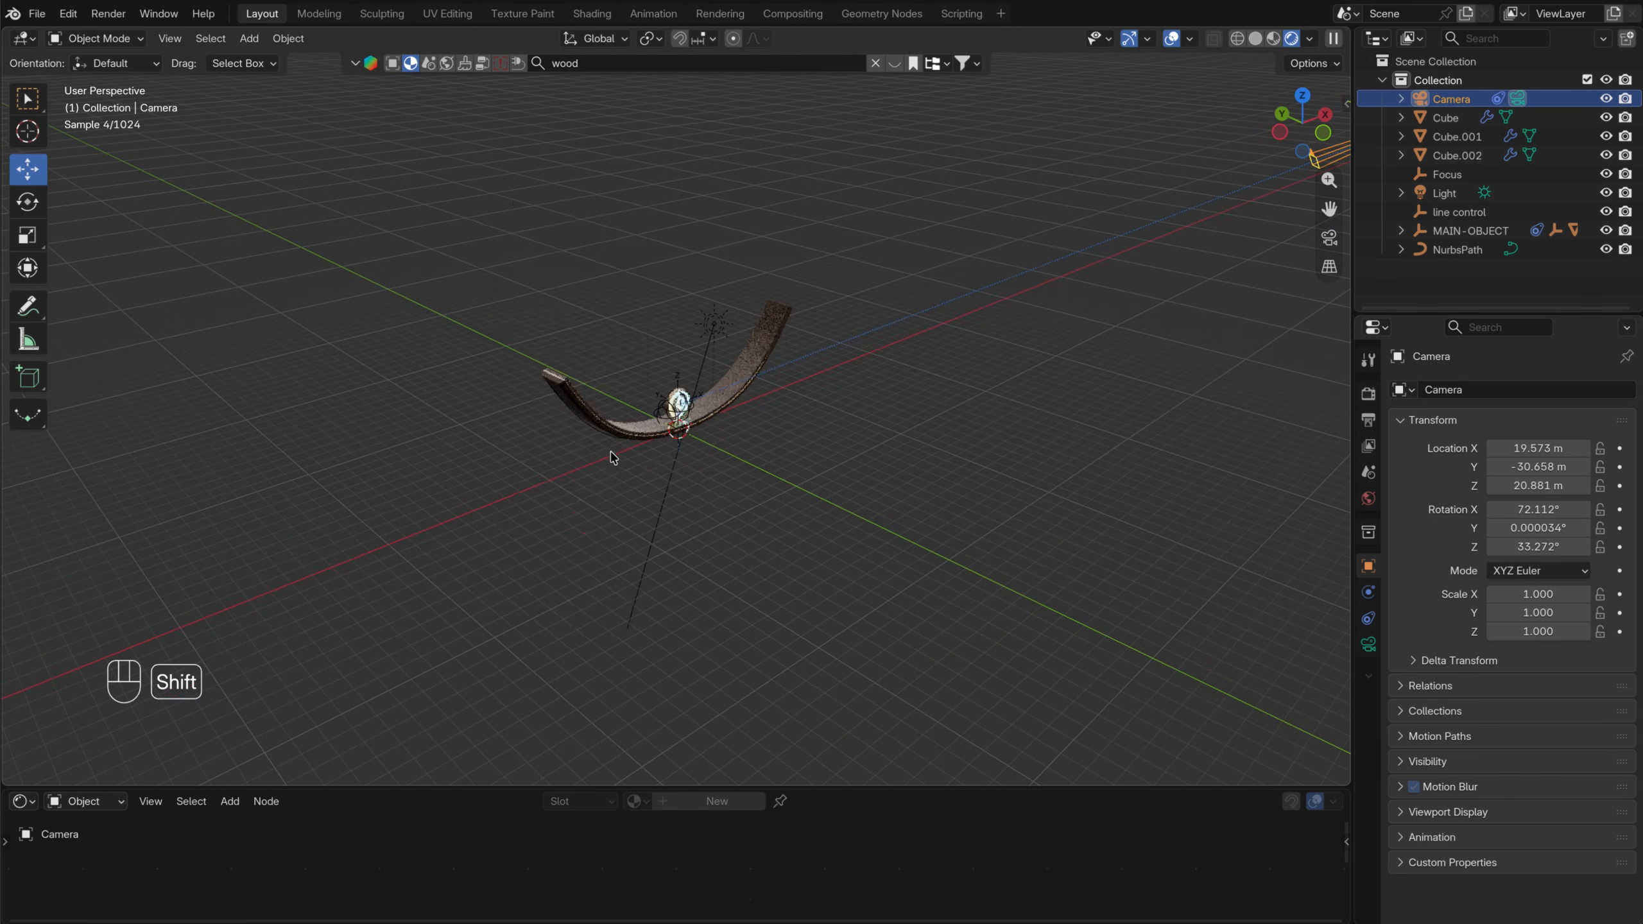
pyautogui.hotkey('shift', 'a')
pyautogui.moveTo(582, 252)
pyautogui.click(715, 252)
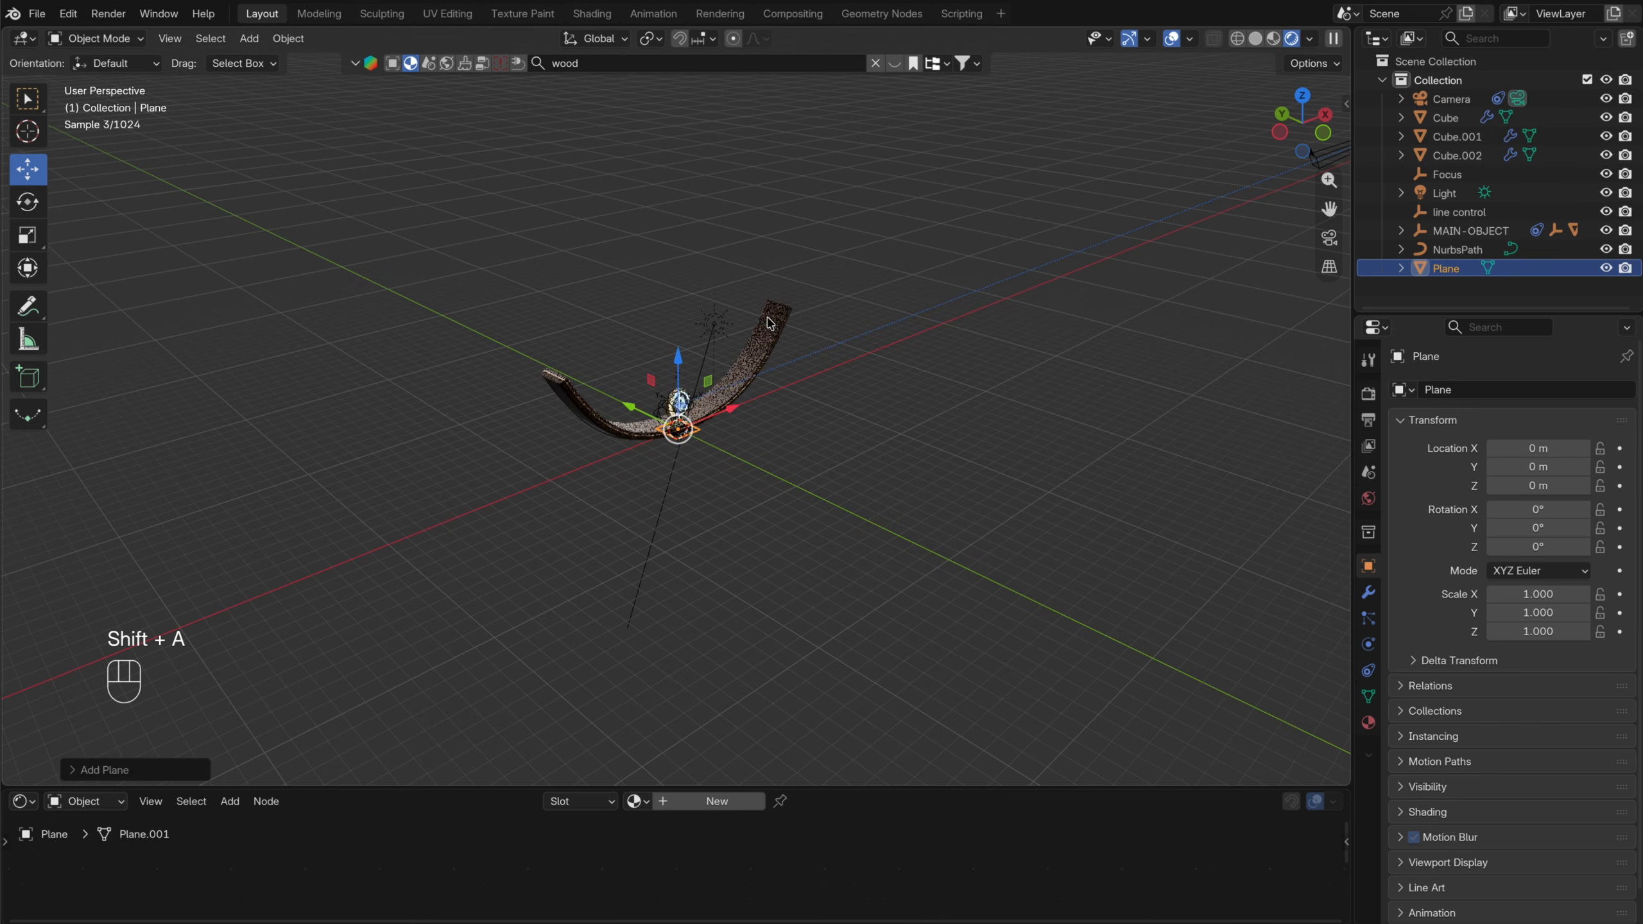
pyautogui.press('s')
pyautogui.click(861, 424)
pyautogui.press('s')
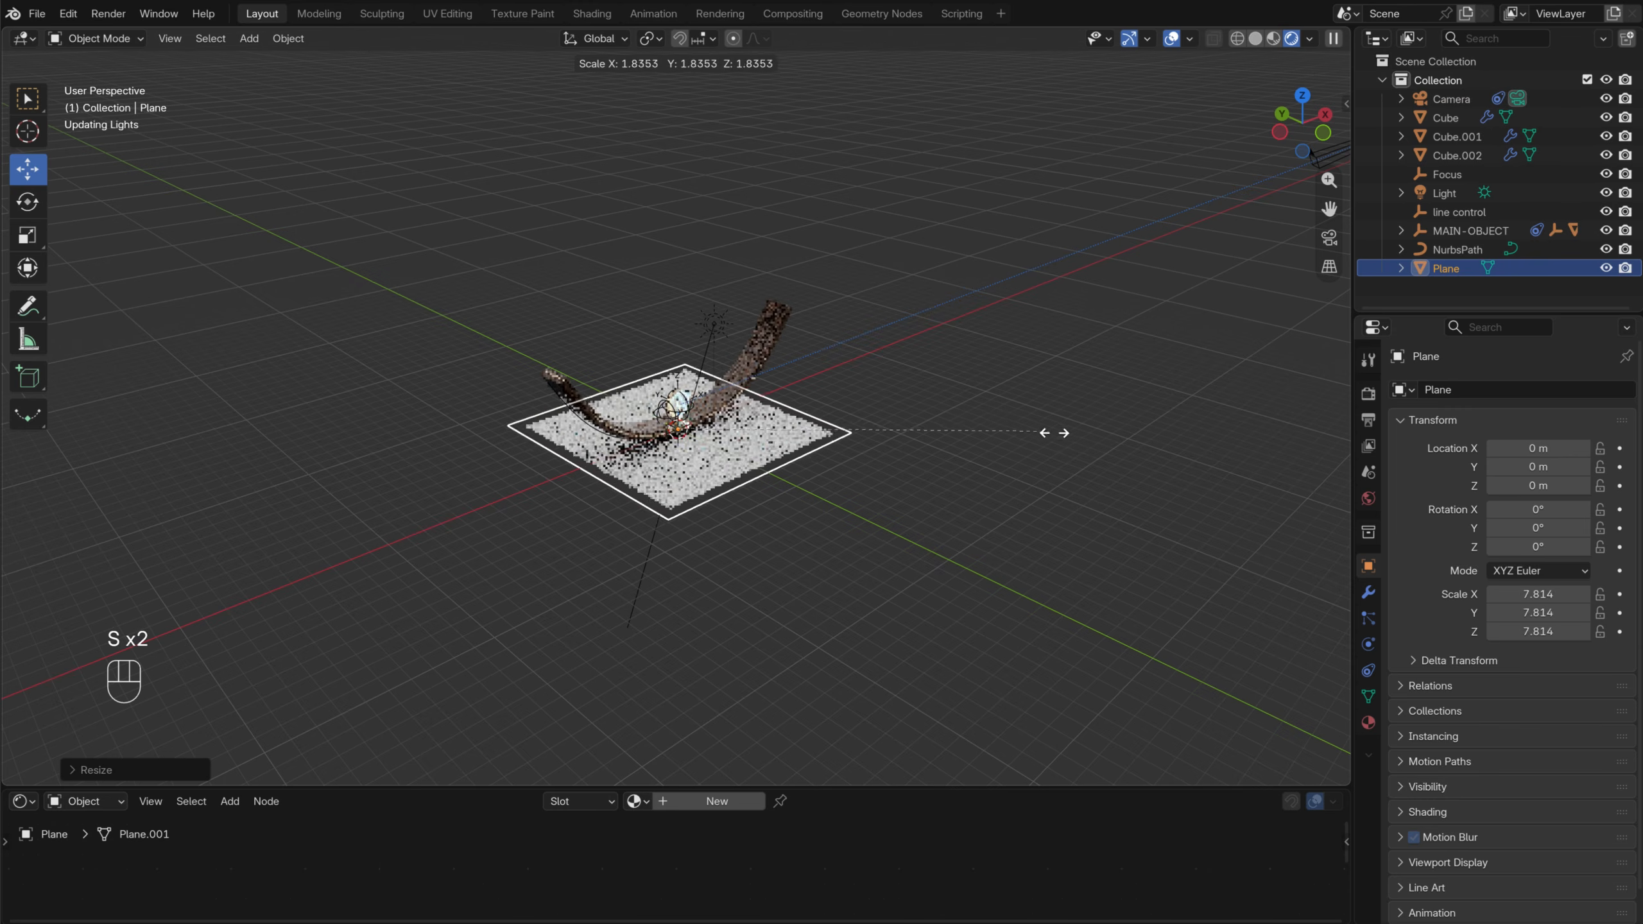
pyautogui.click(1141, 440)
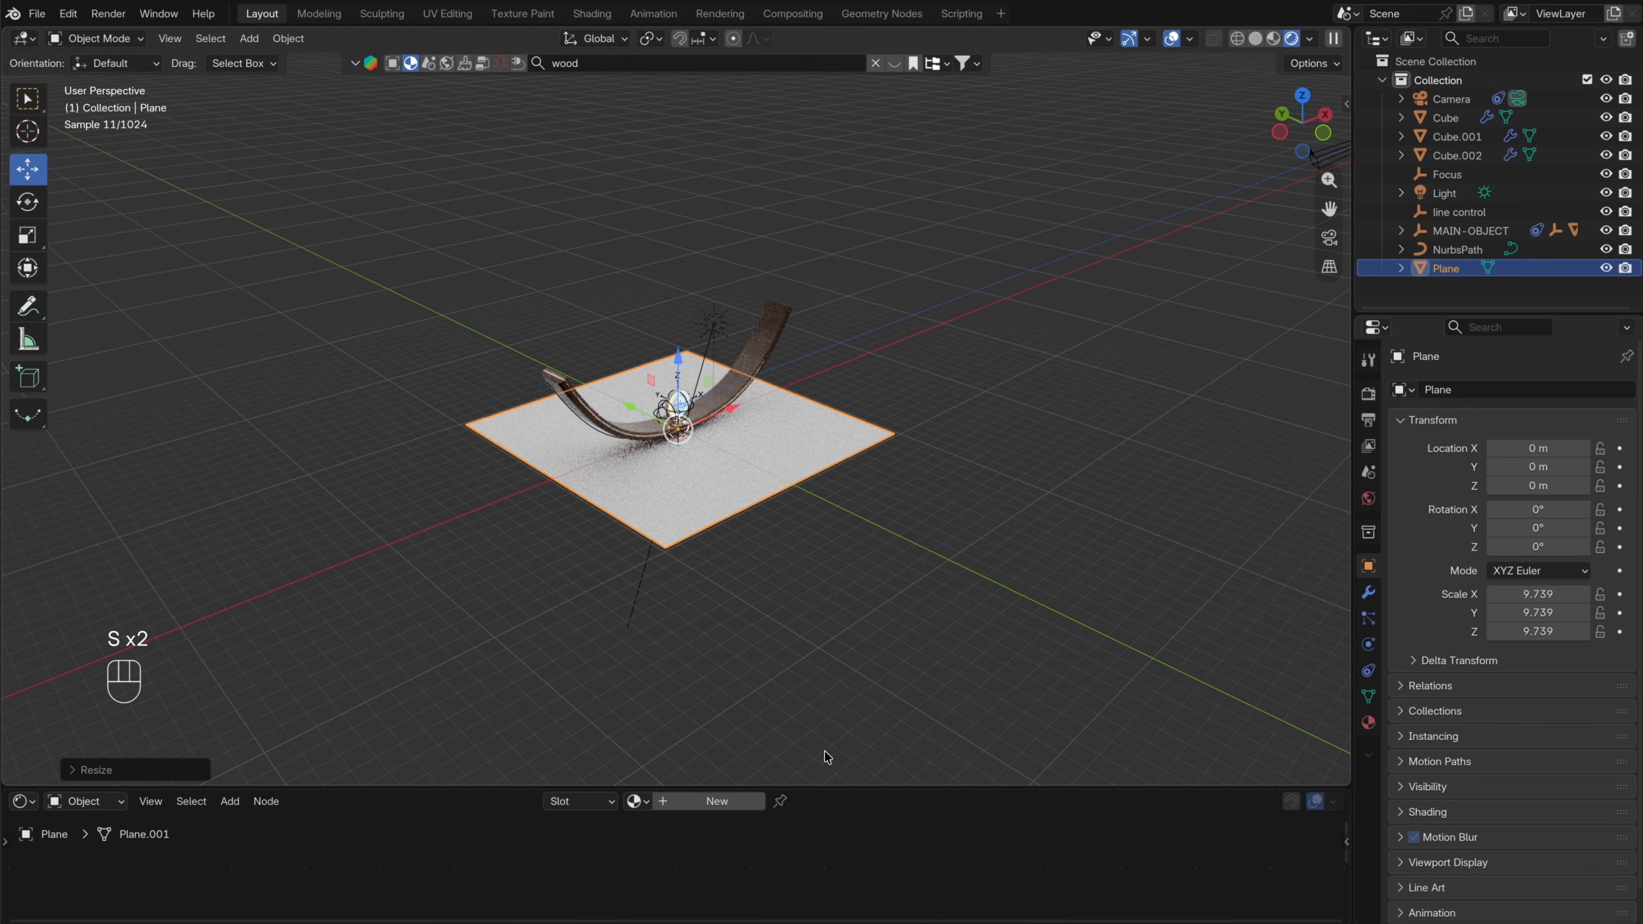
# Give the plane a new material with a light warm beige base colour
pyautogui.moveTo(823, 786); pyautogui.dragTo(822, 572)
pyautogui.click(724, 588)
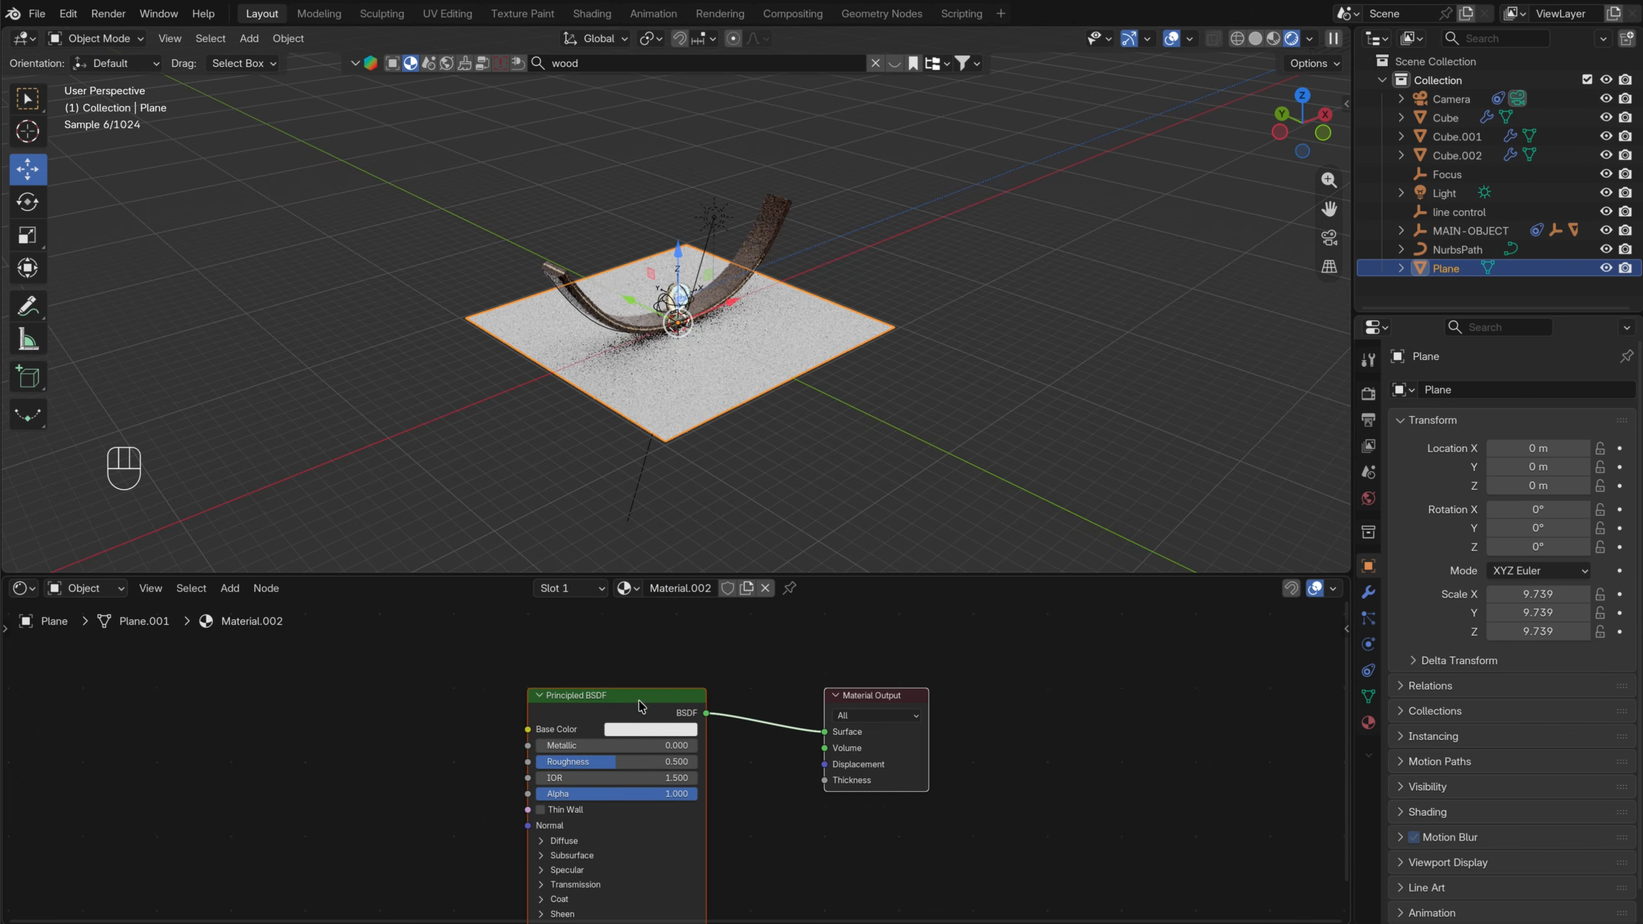
pyautogui.click(647, 730)
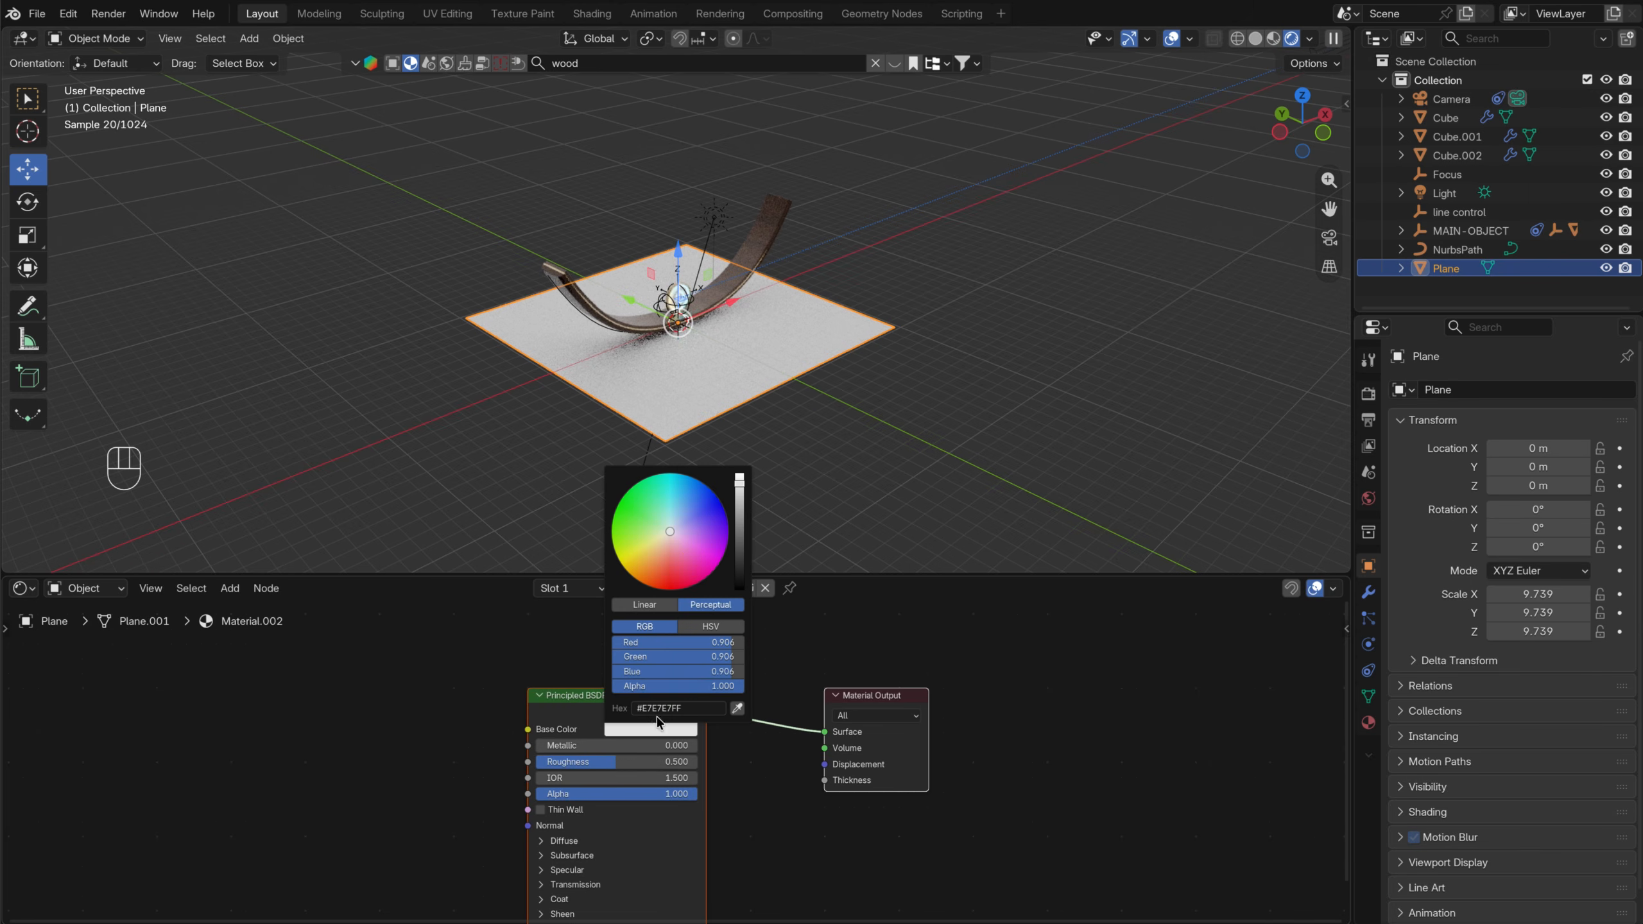
pyautogui.click(664, 539)
pyautogui.click(660, 544)
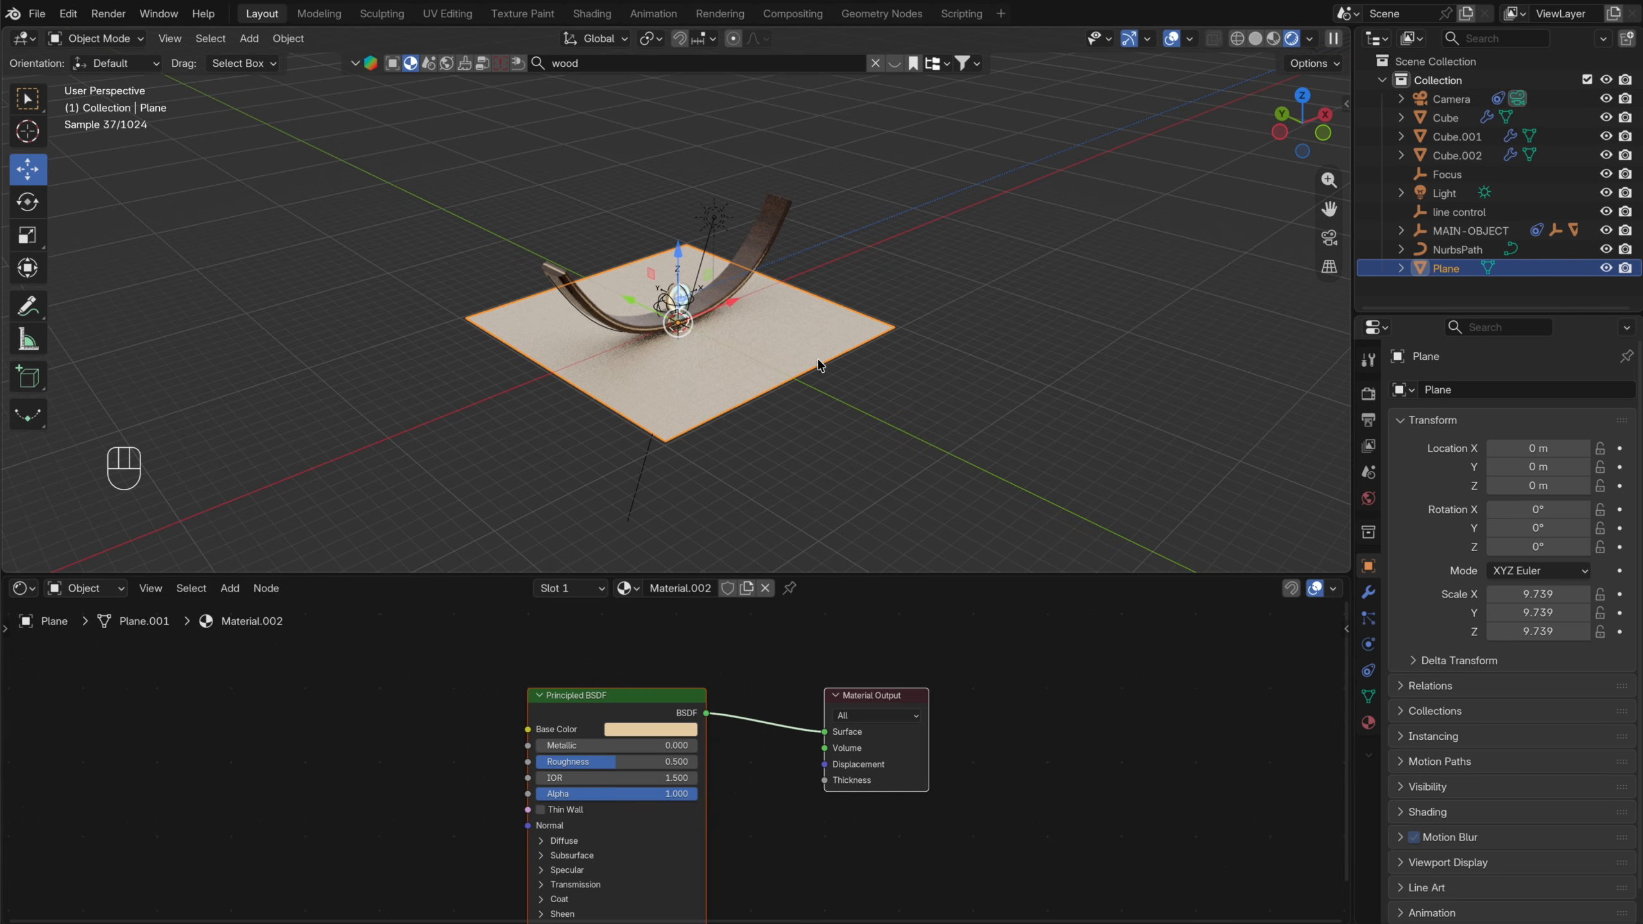
# Rotate the plane 90° around the X axis so it stands upright as a backdrop
pyautogui.press('r')
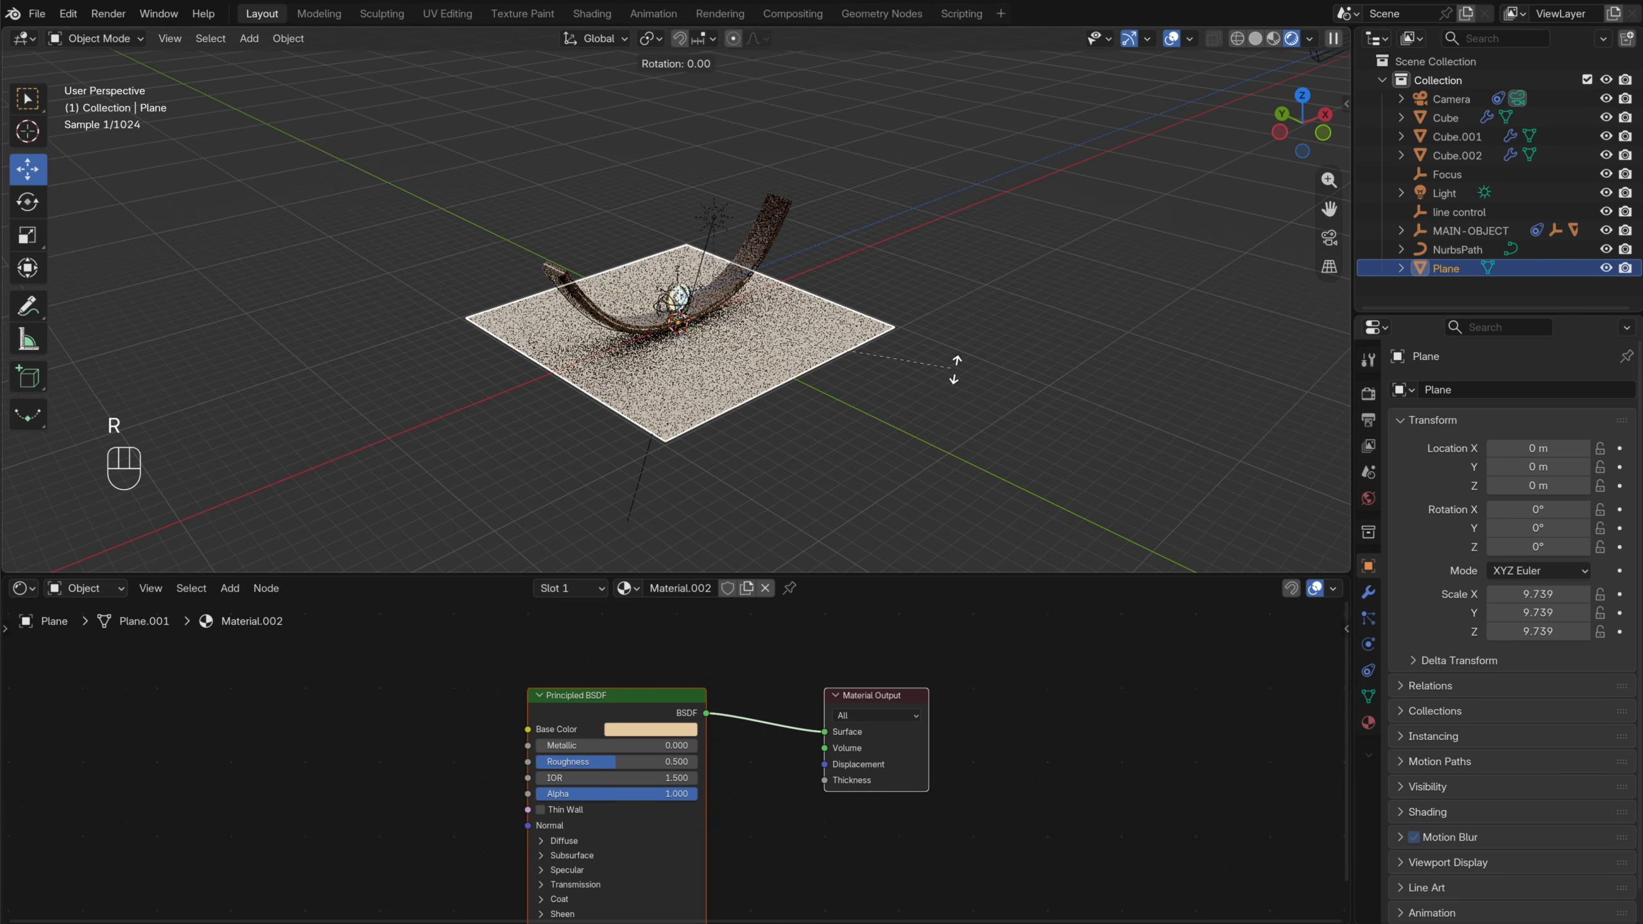
pyautogui.press('x')
pyautogui.press('KP_9')
pyautogui.press('KP_0')
pyautogui.press('KP_Enter')
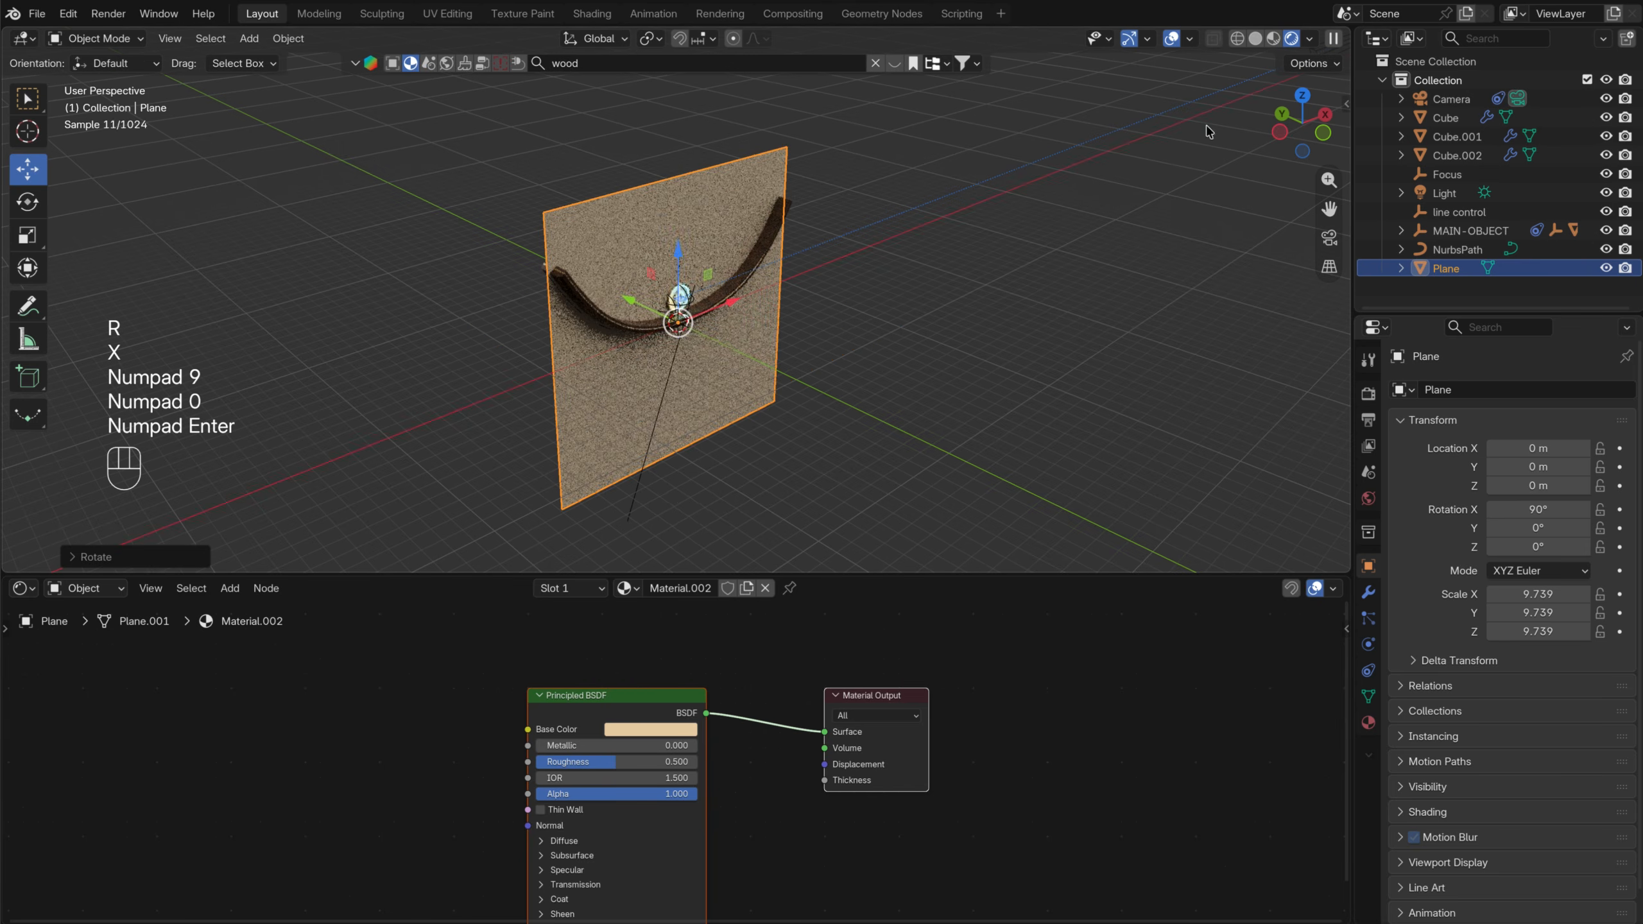
# Move the upright plane behind the track to about X -3.7456 m, Y 5.3199 m in top view
pyautogui.click(1302, 95)
pyautogui.moveTo(677, 301); pyautogui.dragTo(618, 217)
pyautogui.moveTo(906, 459); pyautogui.dragTo(869, 341, button='middle')
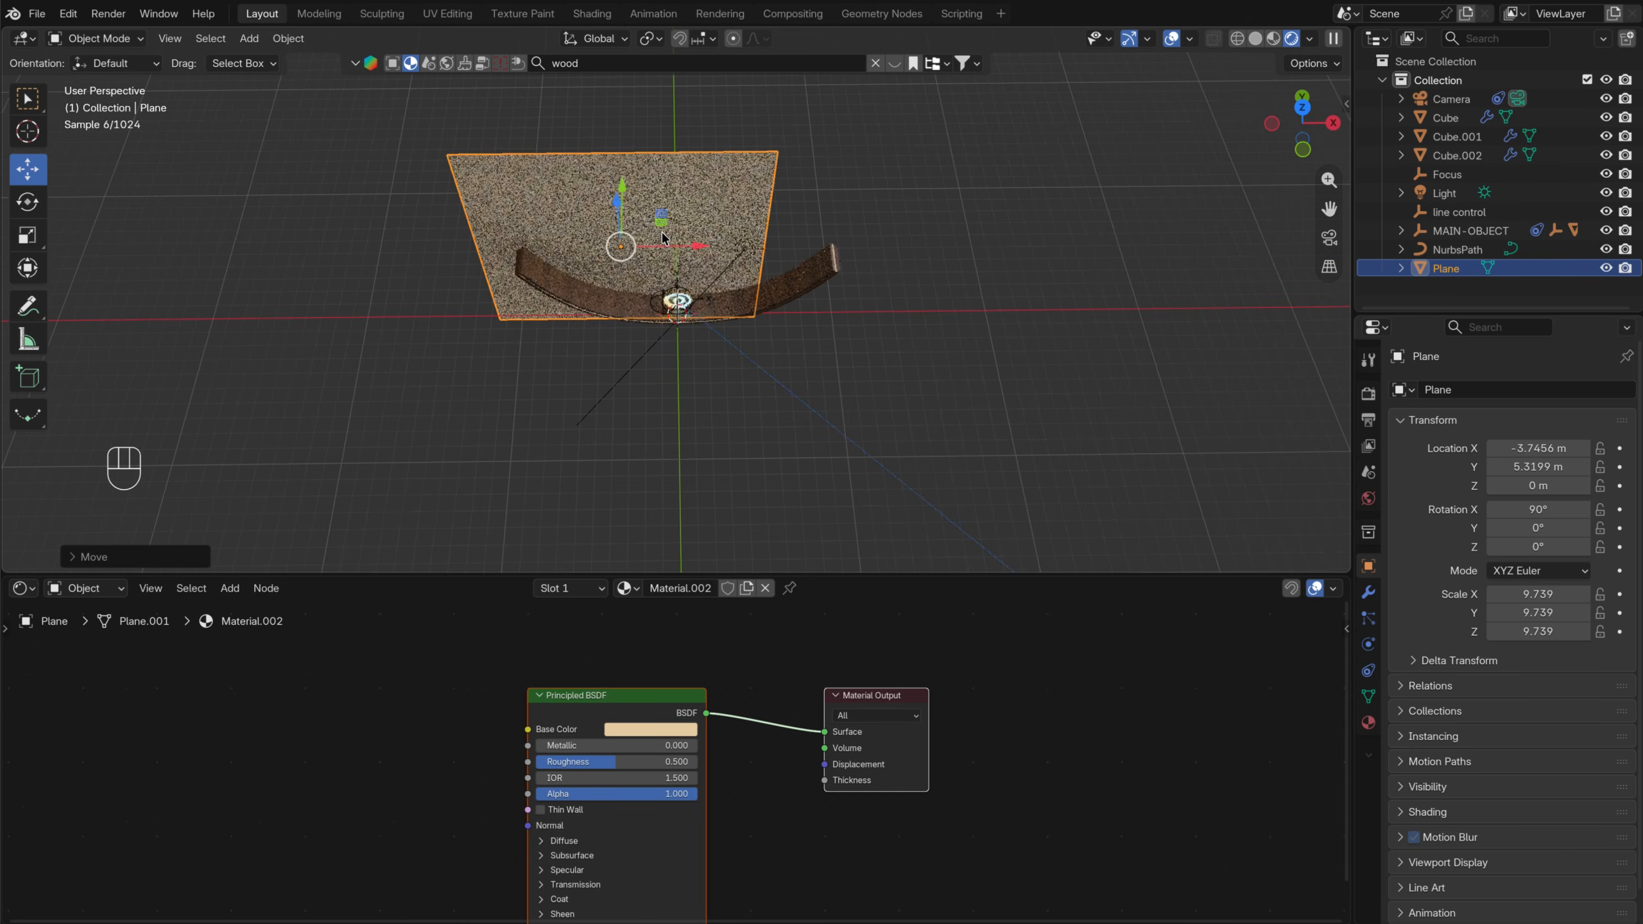
# Apply the backdrop plane's scale
pyautogui.press('super+a')
pyautogui.click(633, 252)
pyautogui.moveTo(881, 437); pyautogui.dragTo(850, 371, button='middle')
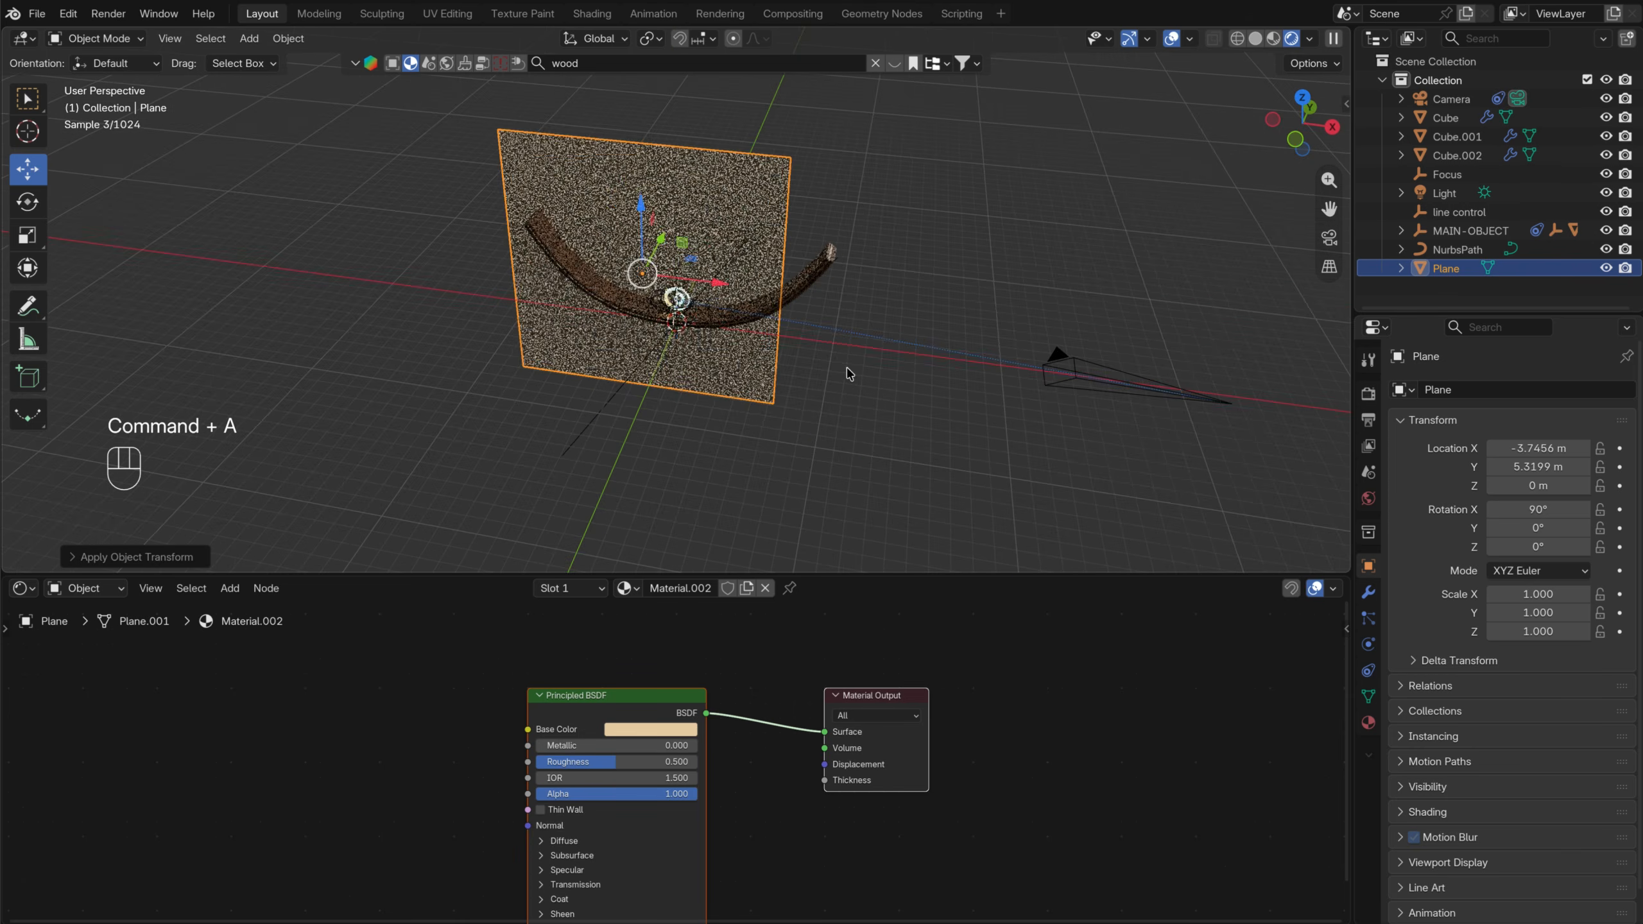
# Add a Track To constraint to the backdrop plane with the Camera as its target
pyautogui.click(1368, 645)
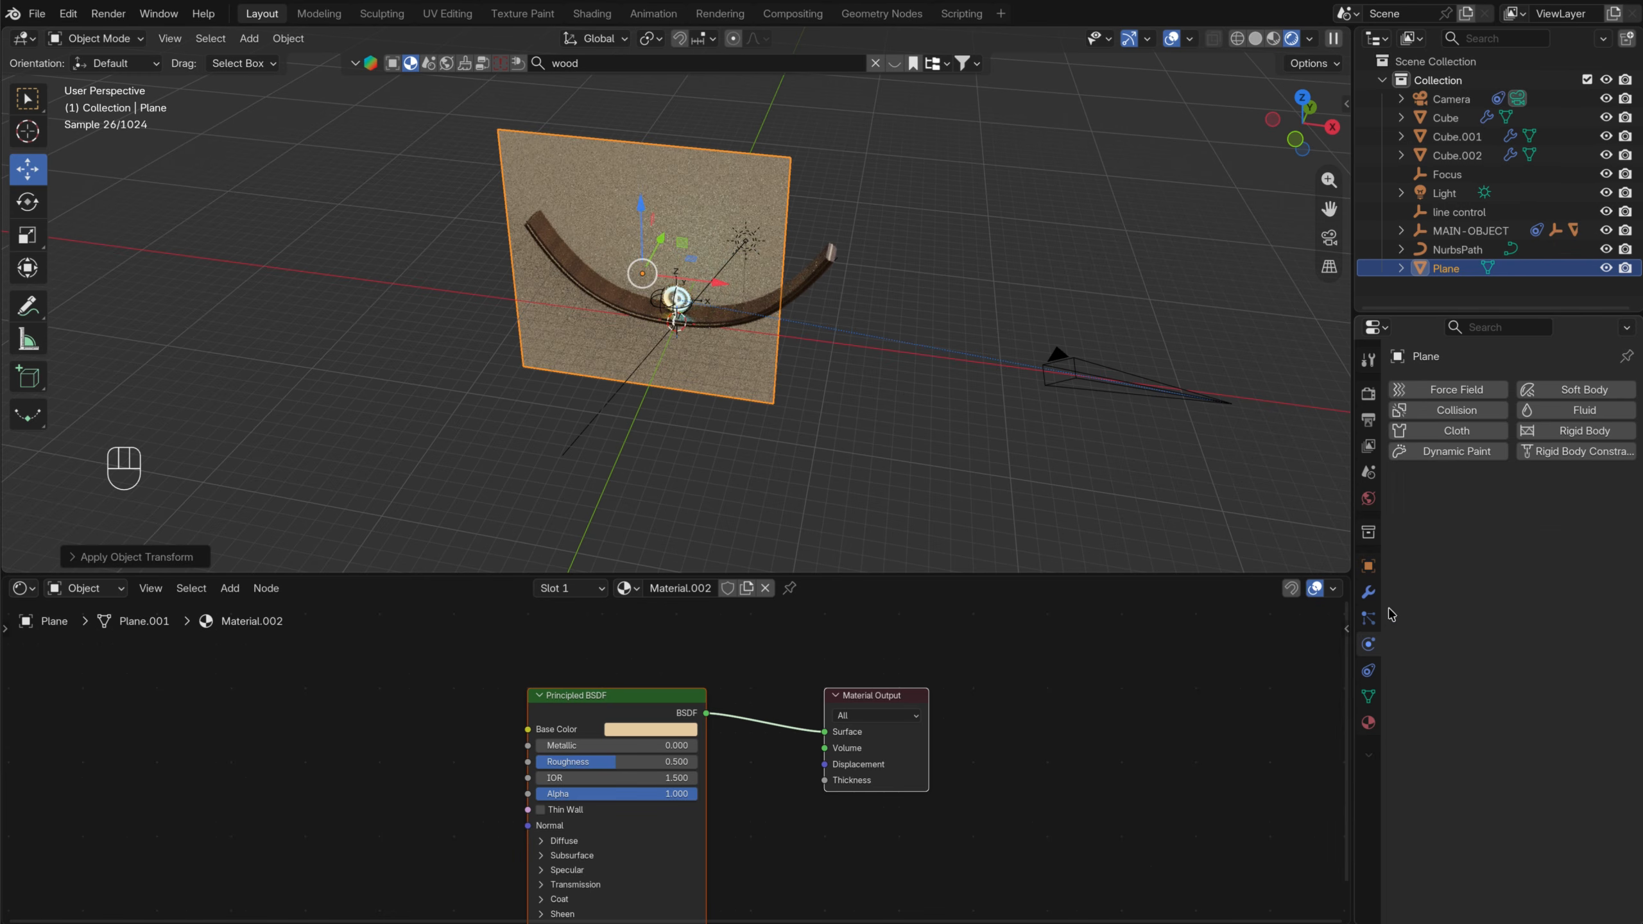
pyautogui.click(1369, 671)
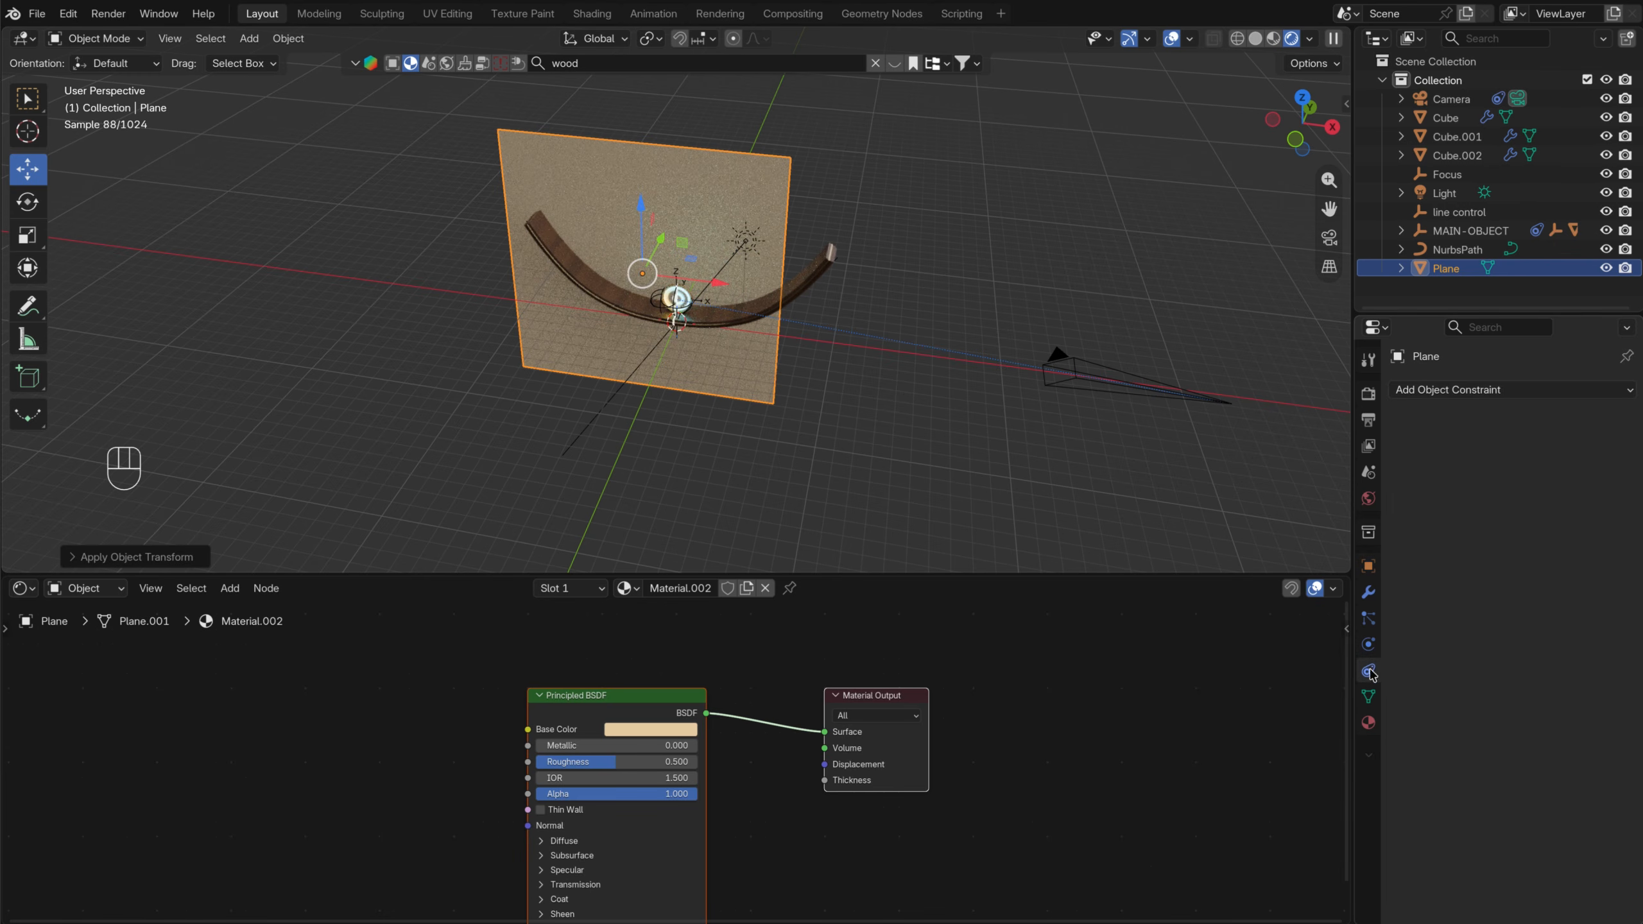
pyautogui.click(1505, 389)
pyautogui.click(1431, 525)
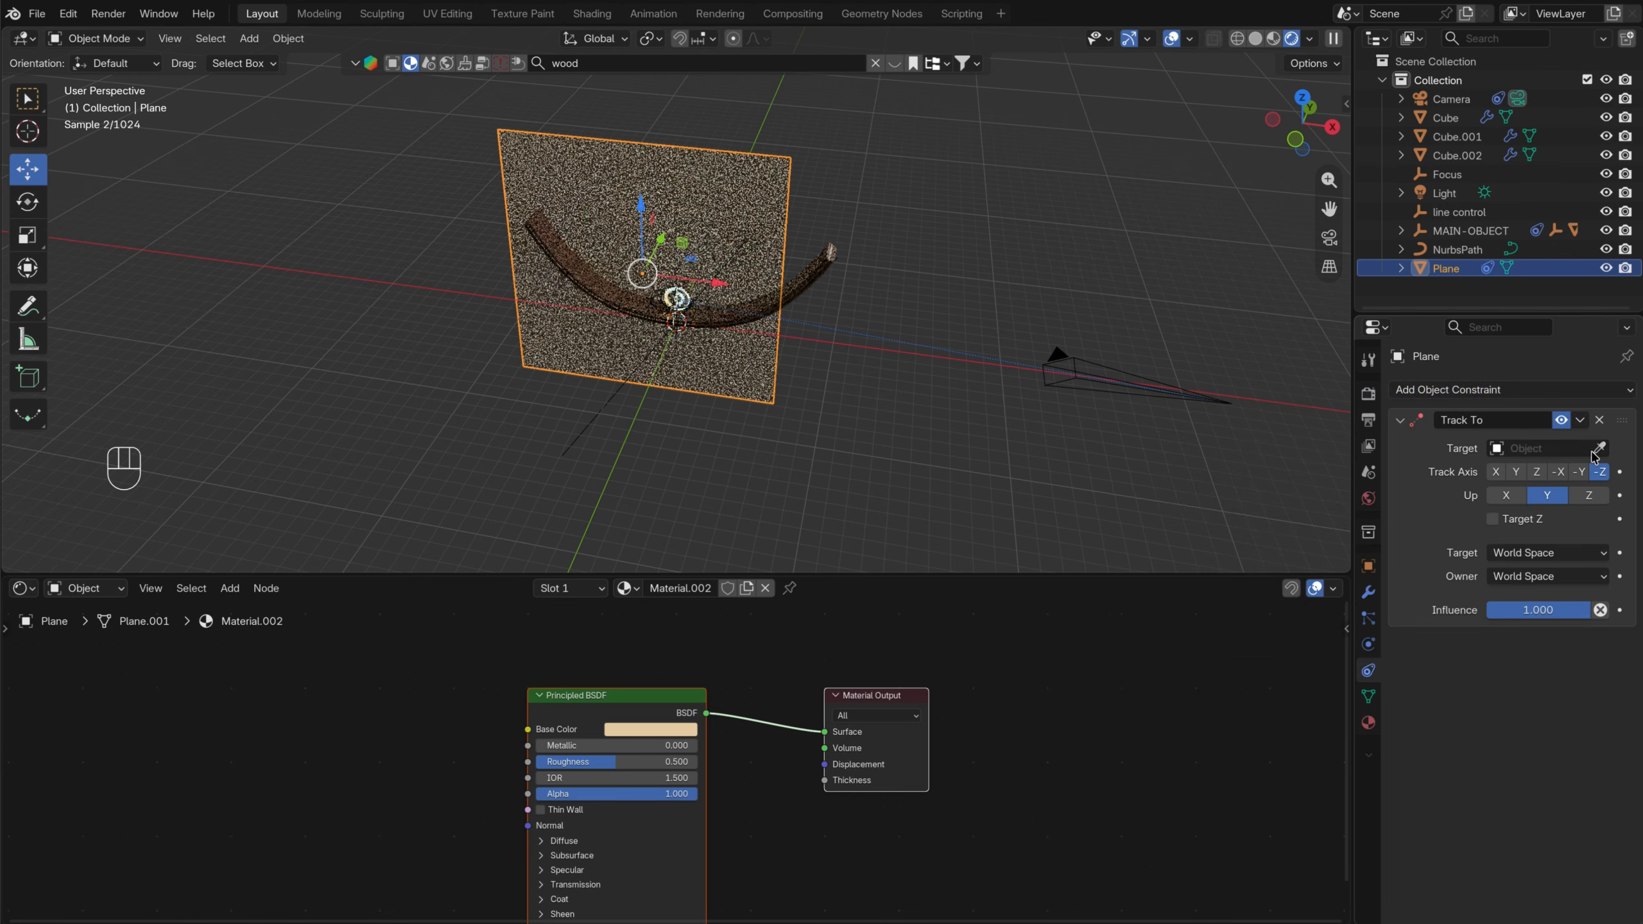
pyautogui.click(1083, 350)
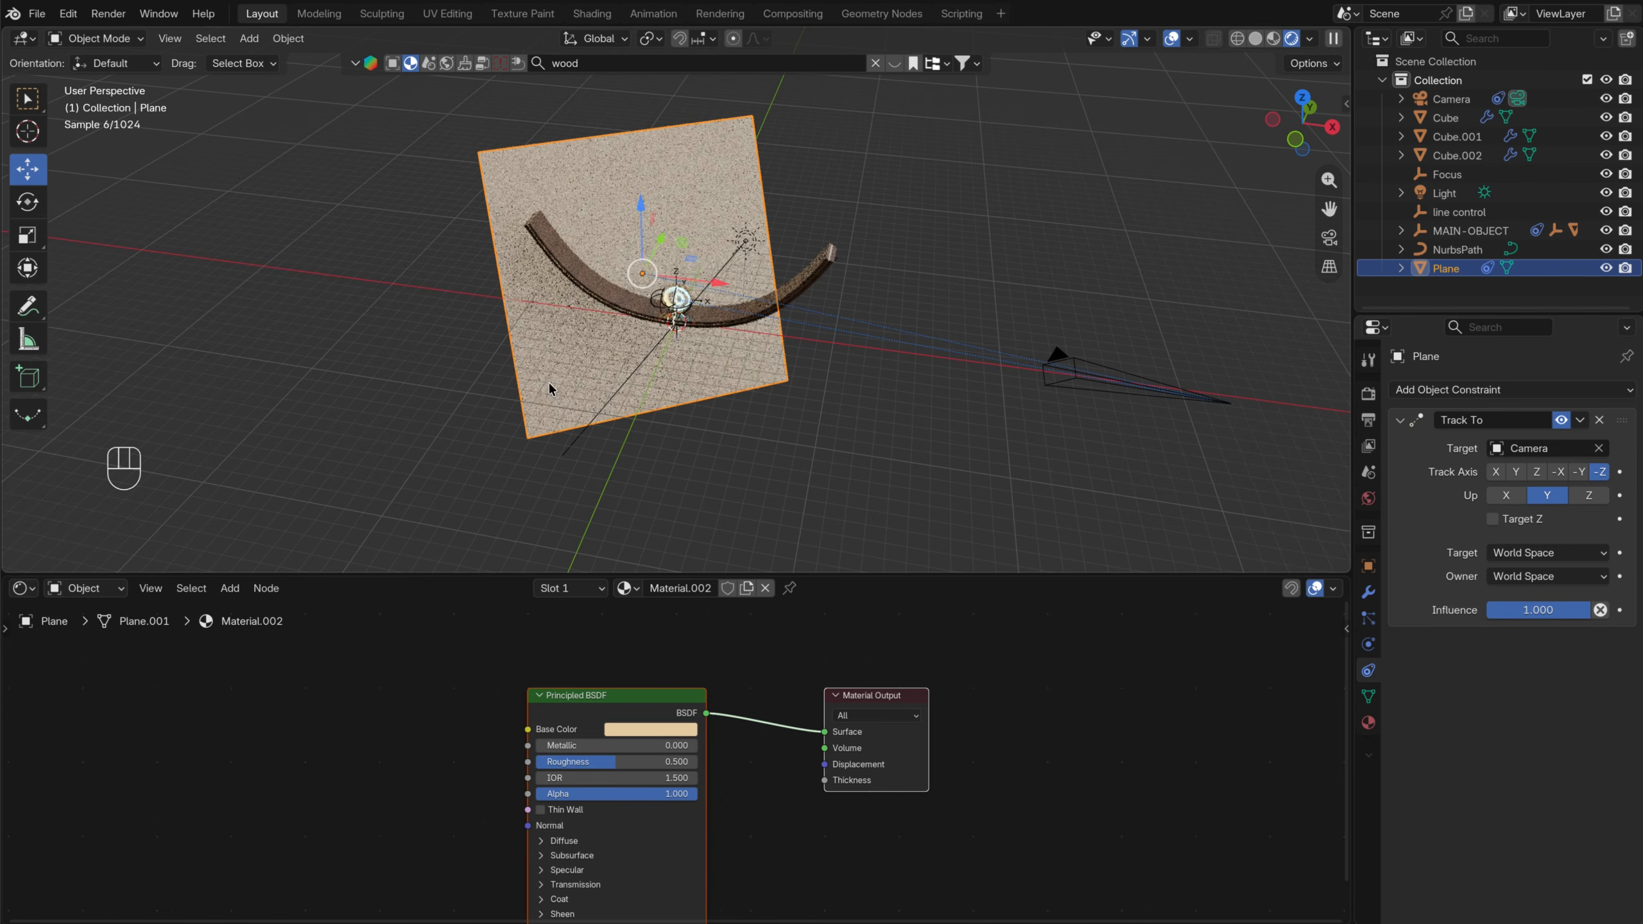
# Reposition and scale down the backdrop plane in camera view so that it still fills the camera frame
pyautogui.moveTo(840, 518); pyautogui.dragTo(414, 156, button='middle')
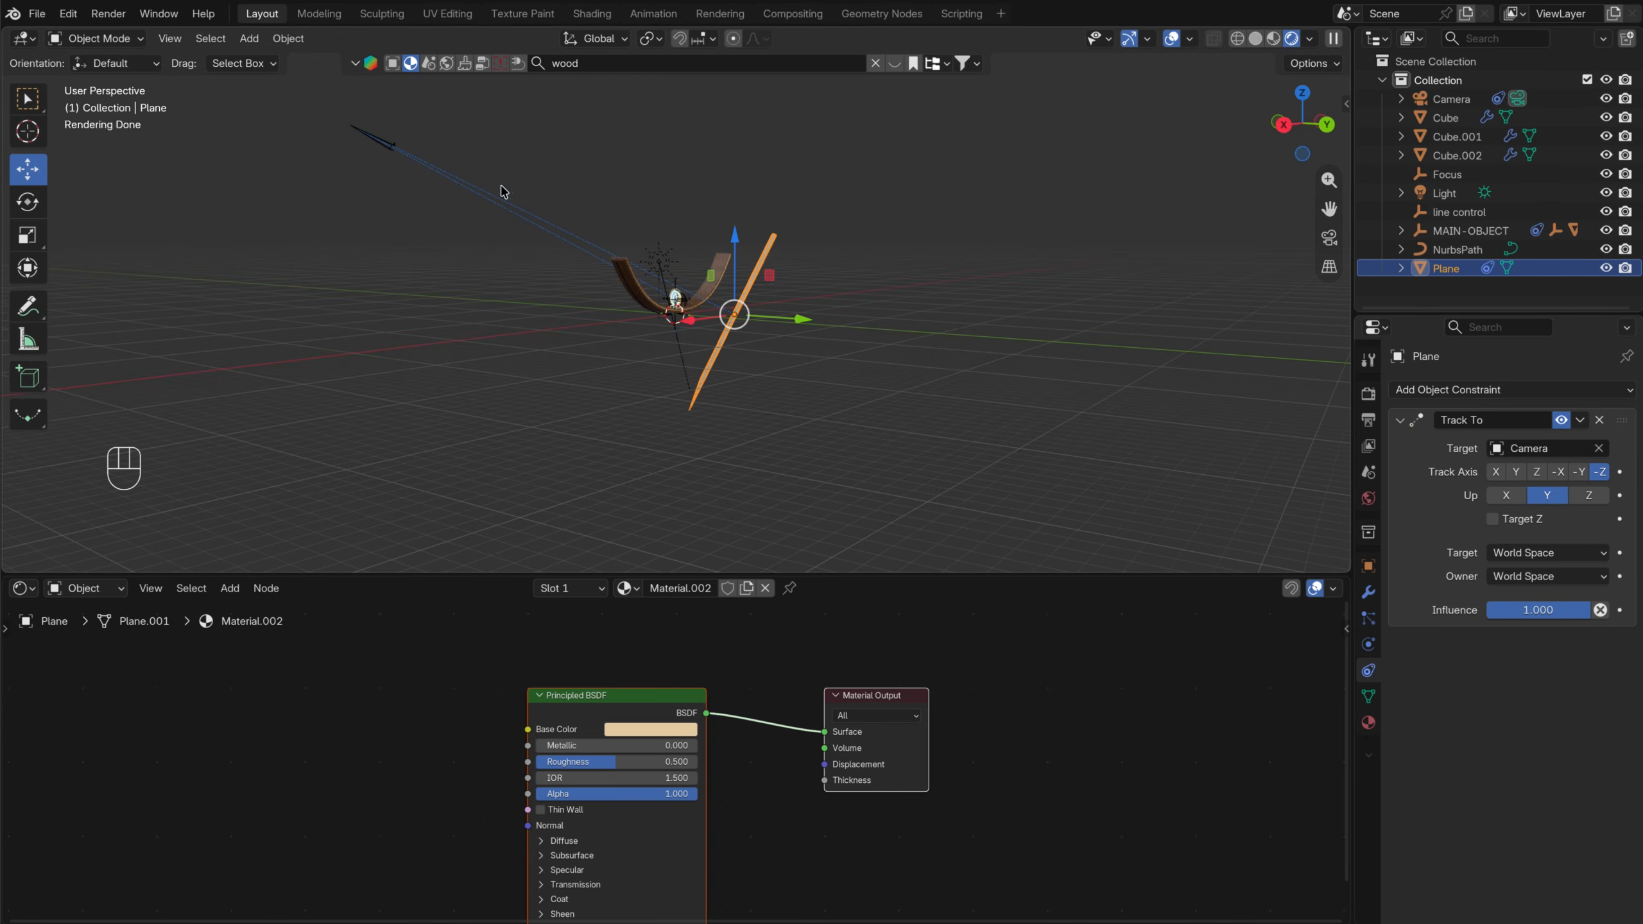
pyautogui.moveTo(733, 275); pyautogui.dragTo(436, 246, button='middle')
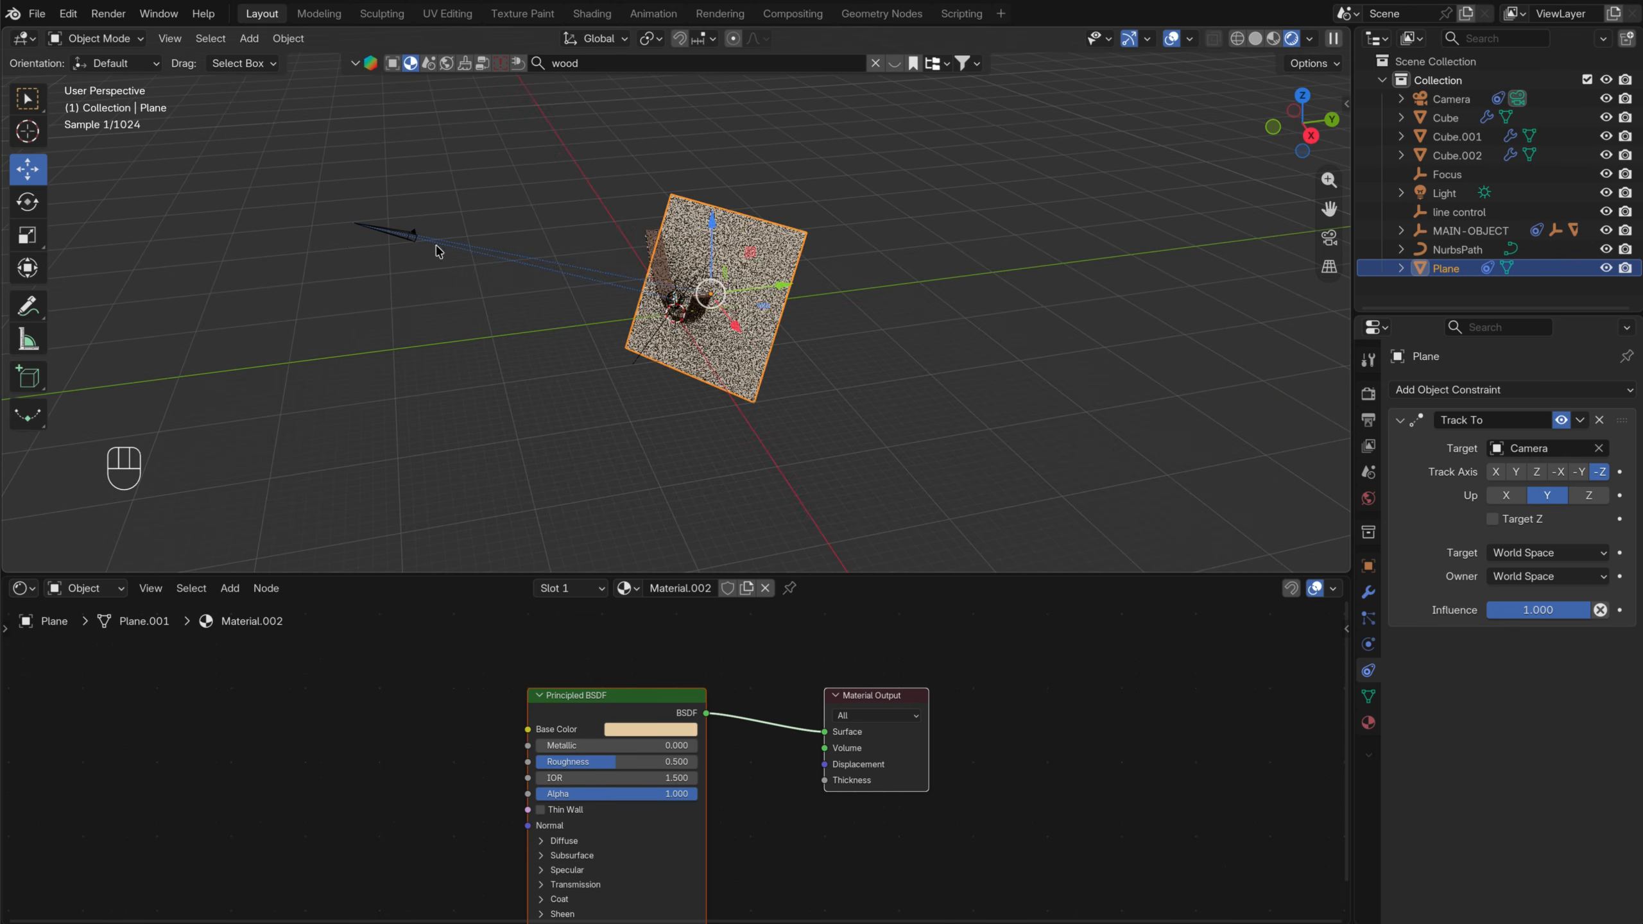
pyautogui.click(364, 231)
pyautogui.press('`')
pyautogui.click(281, 293)
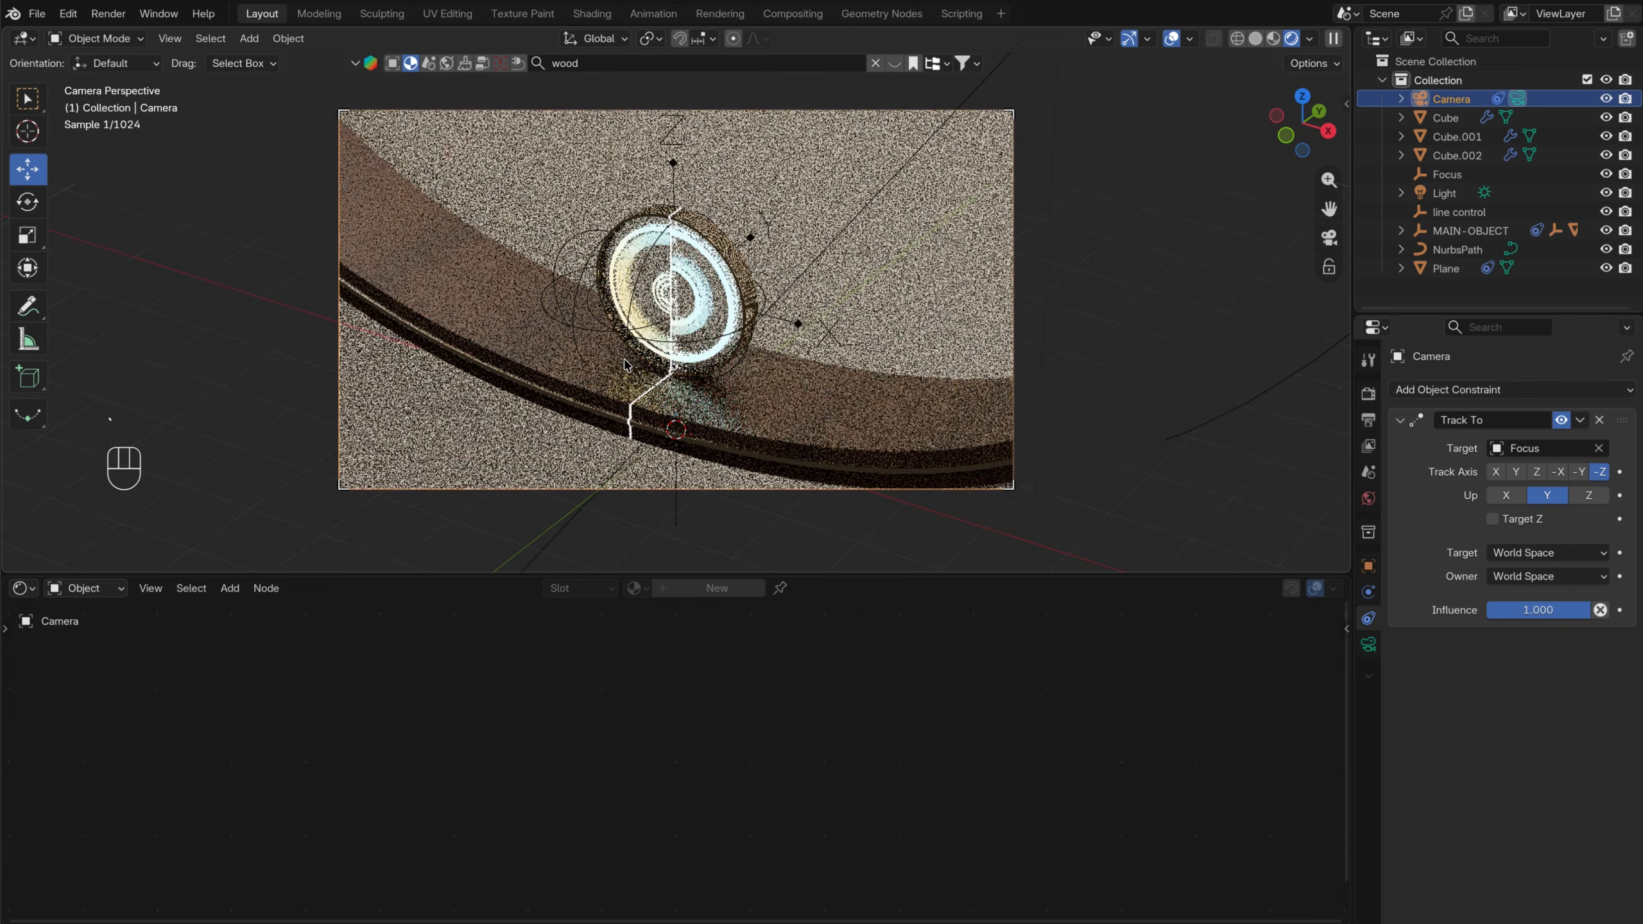
pyautogui.scroll(-5, 837, 154)
pyautogui.click(810, 202)
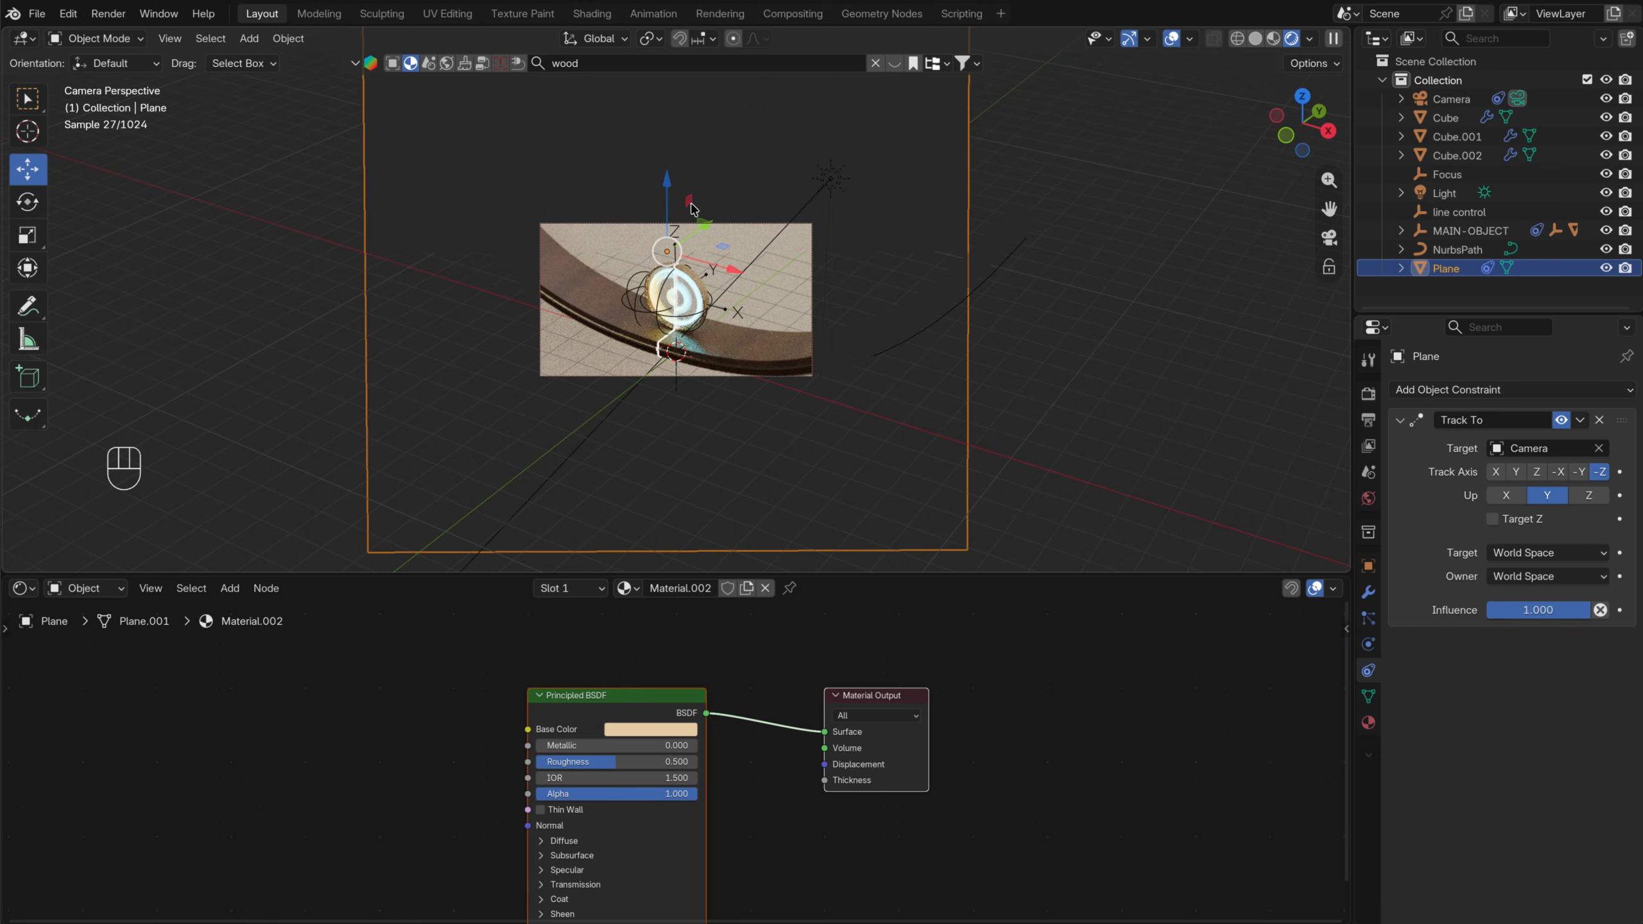
pyautogui.press('g')
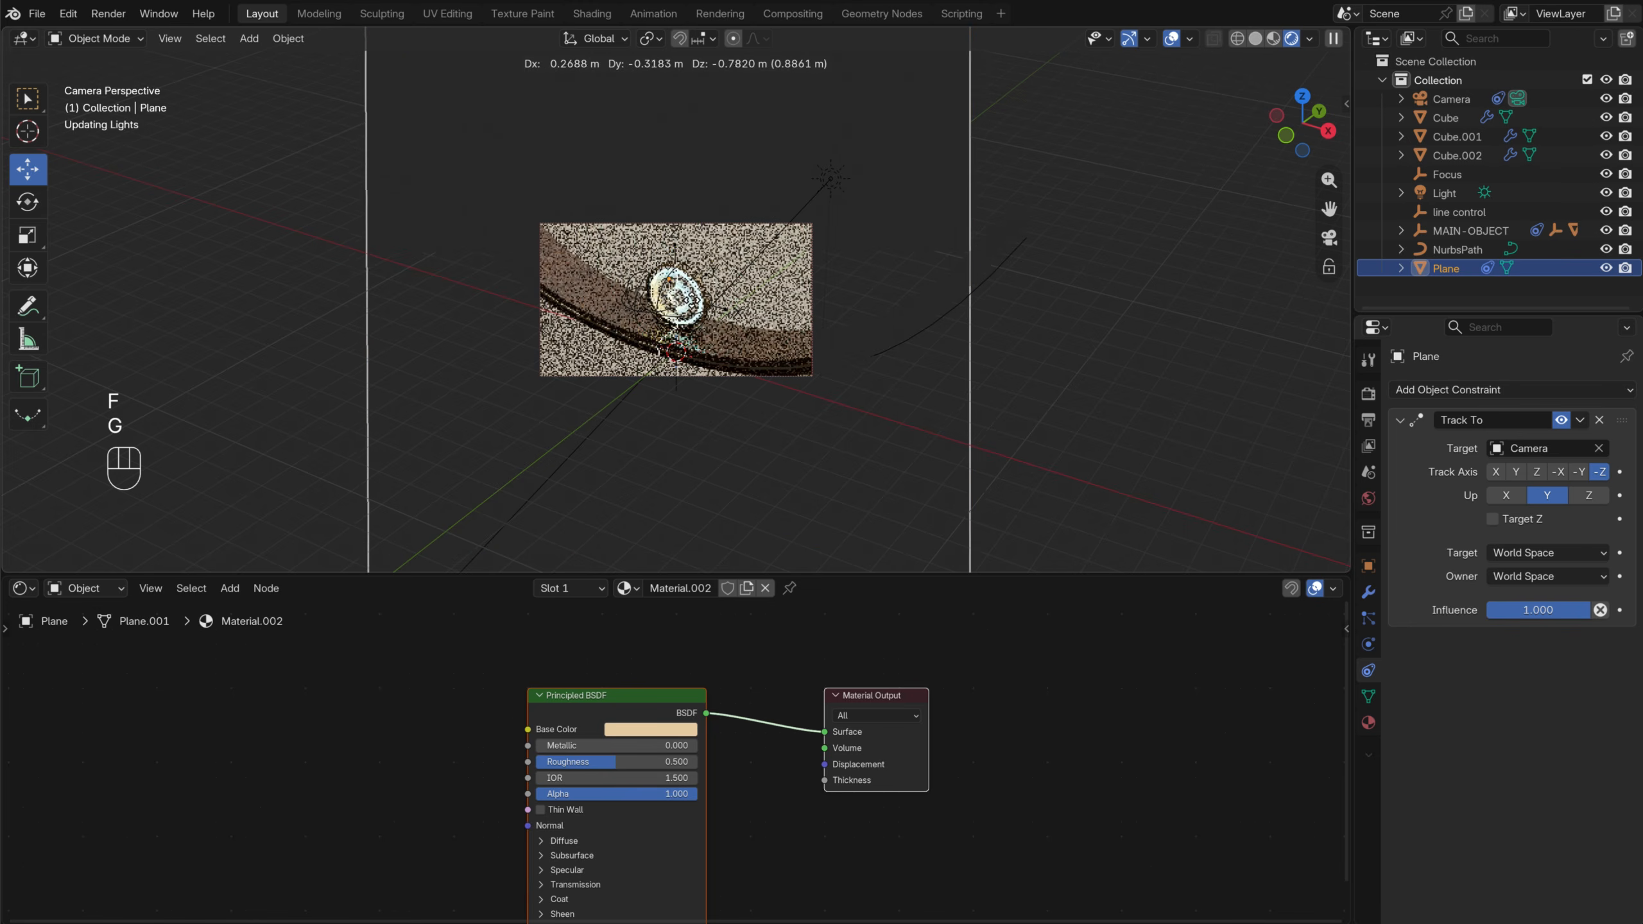
pyautogui.click(1021, 251)
pyautogui.press('s')
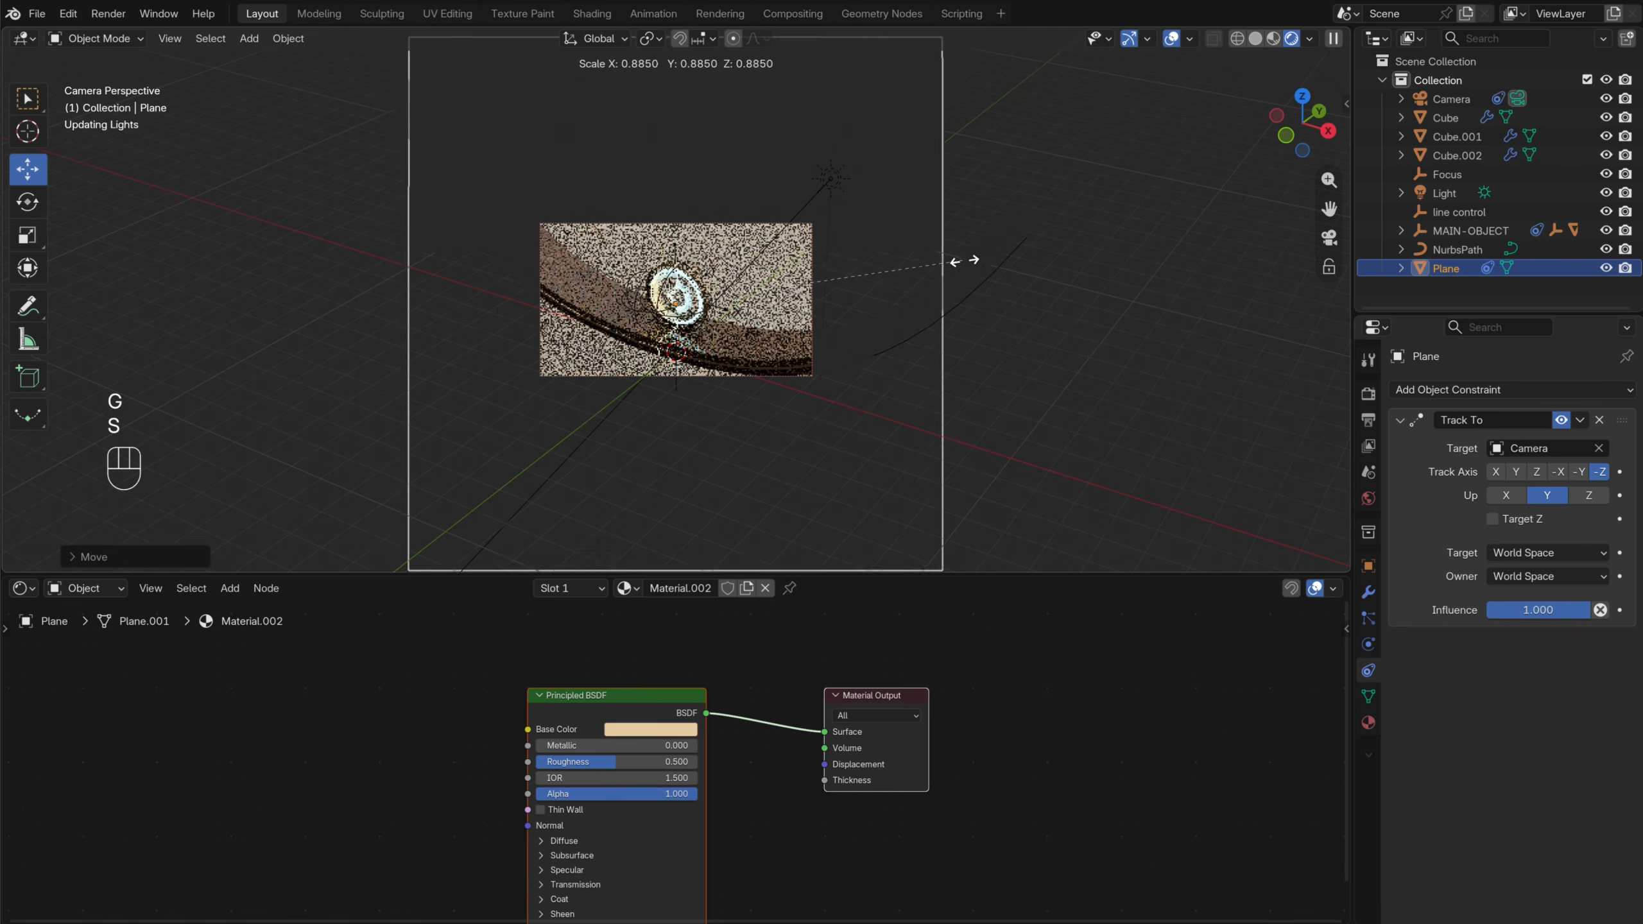
pyautogui.click(823, 321)
pyautogui.click(1024, 343)
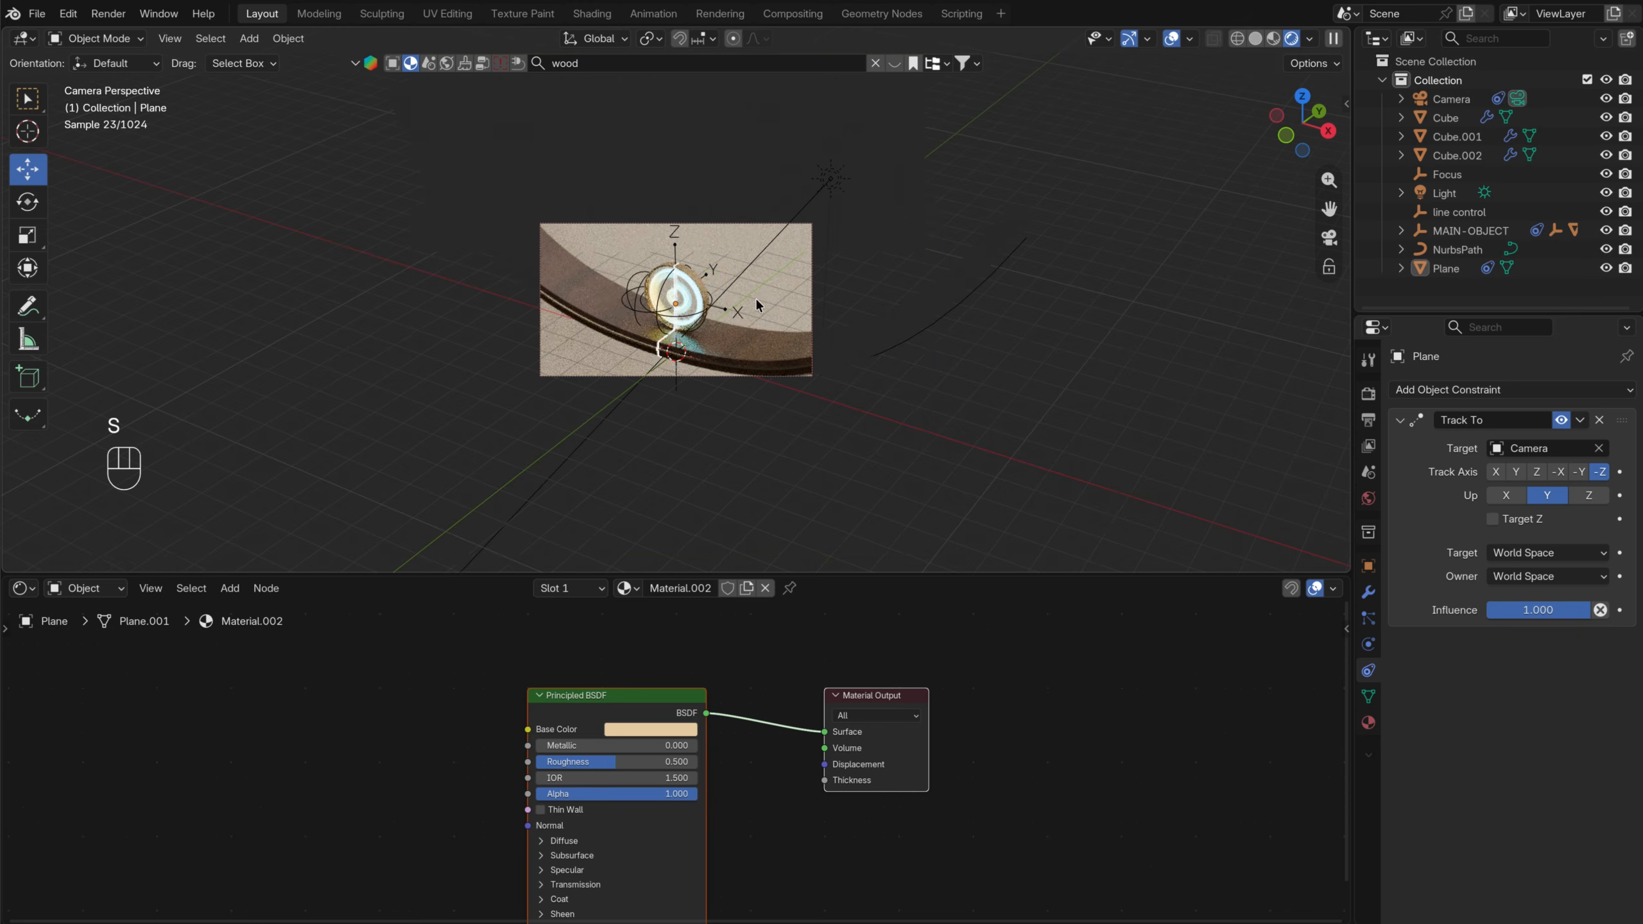
# Change the shader editor area to a Timeline and set the current frame to 0
pyautogui.scroll(-2, 661, 312)
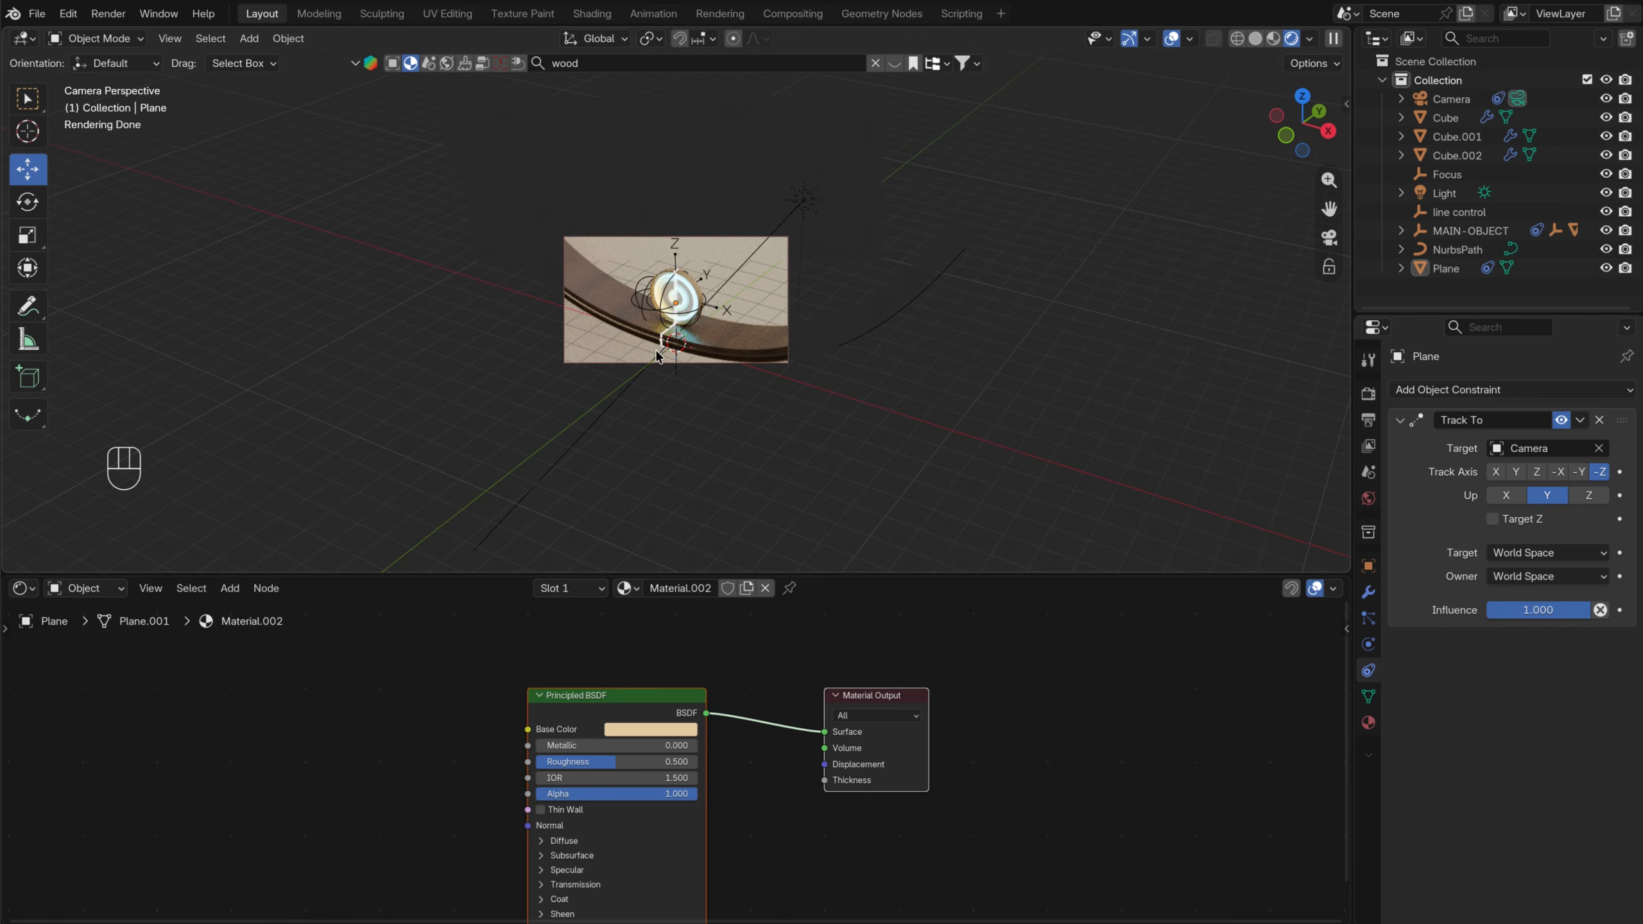
pyautogui.scroll(5, 656, 355)
pyautogui.scroll(-2, 493, 532)
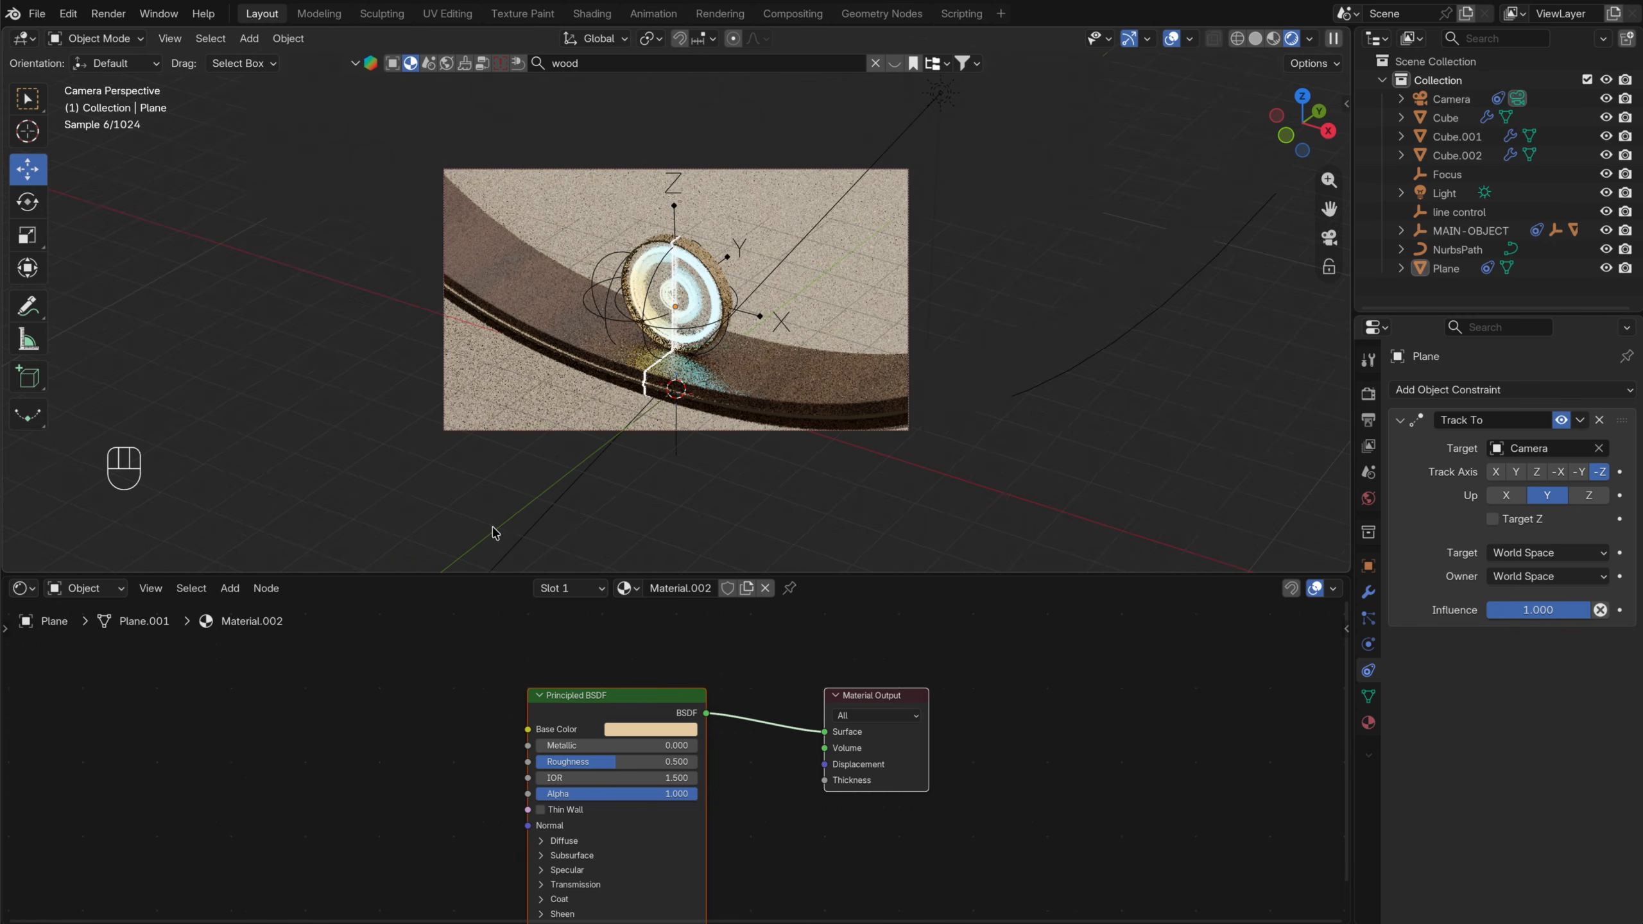
pyautogui.click(31, 591)
pyautogui.click(246, 661)
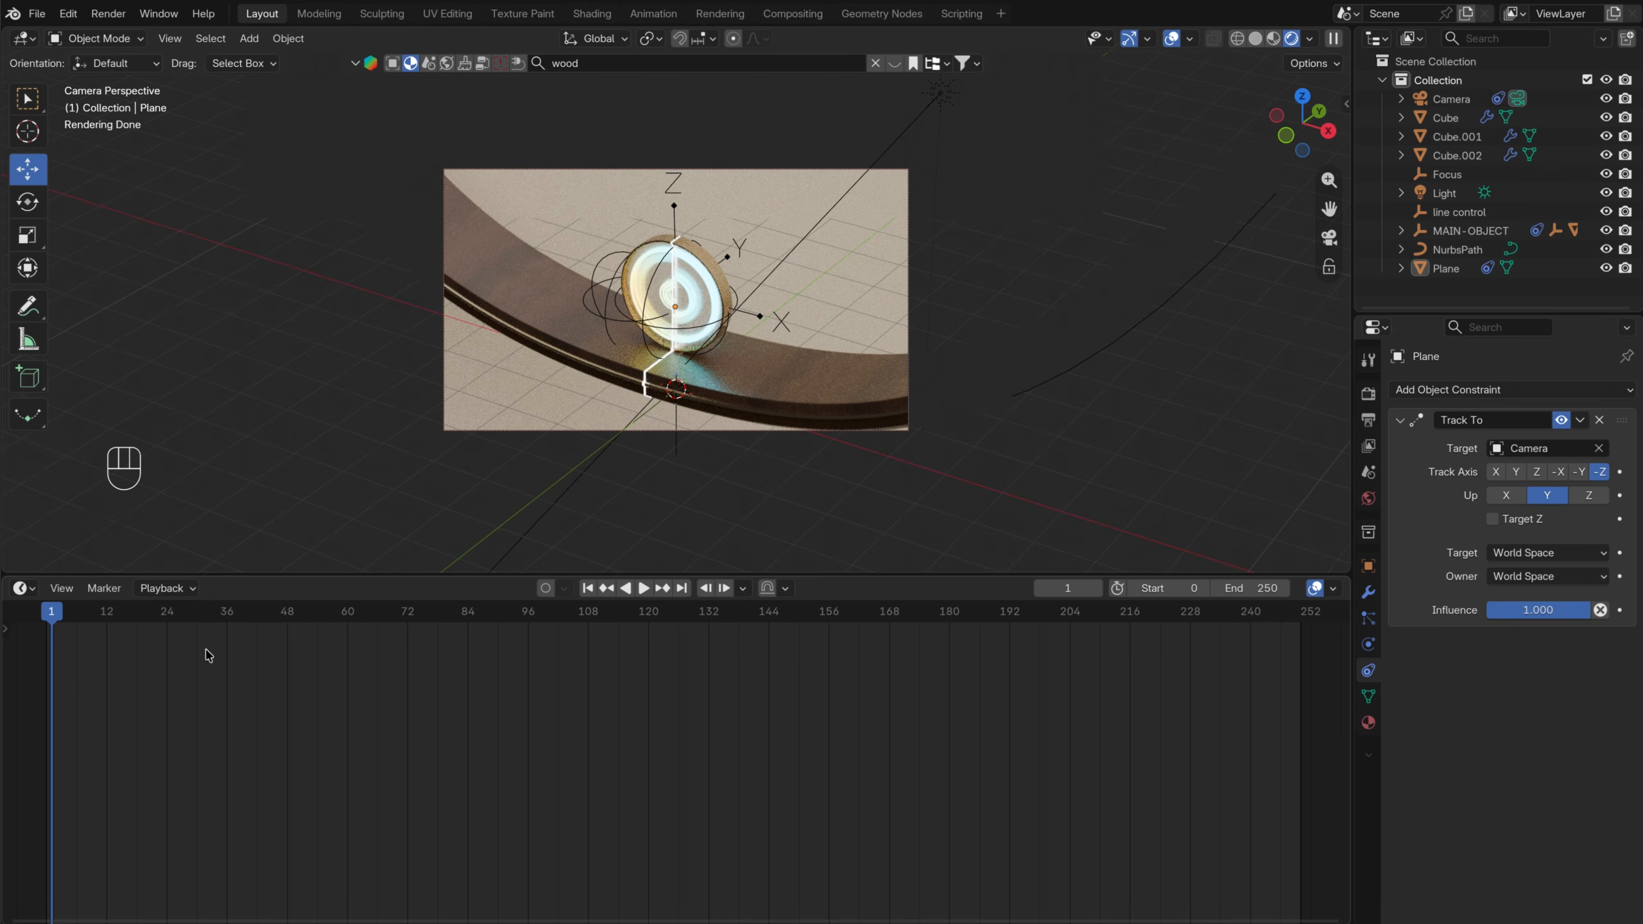
pyautogui.moveTo(51, 623); pyautogui.dragTo(46, 623)
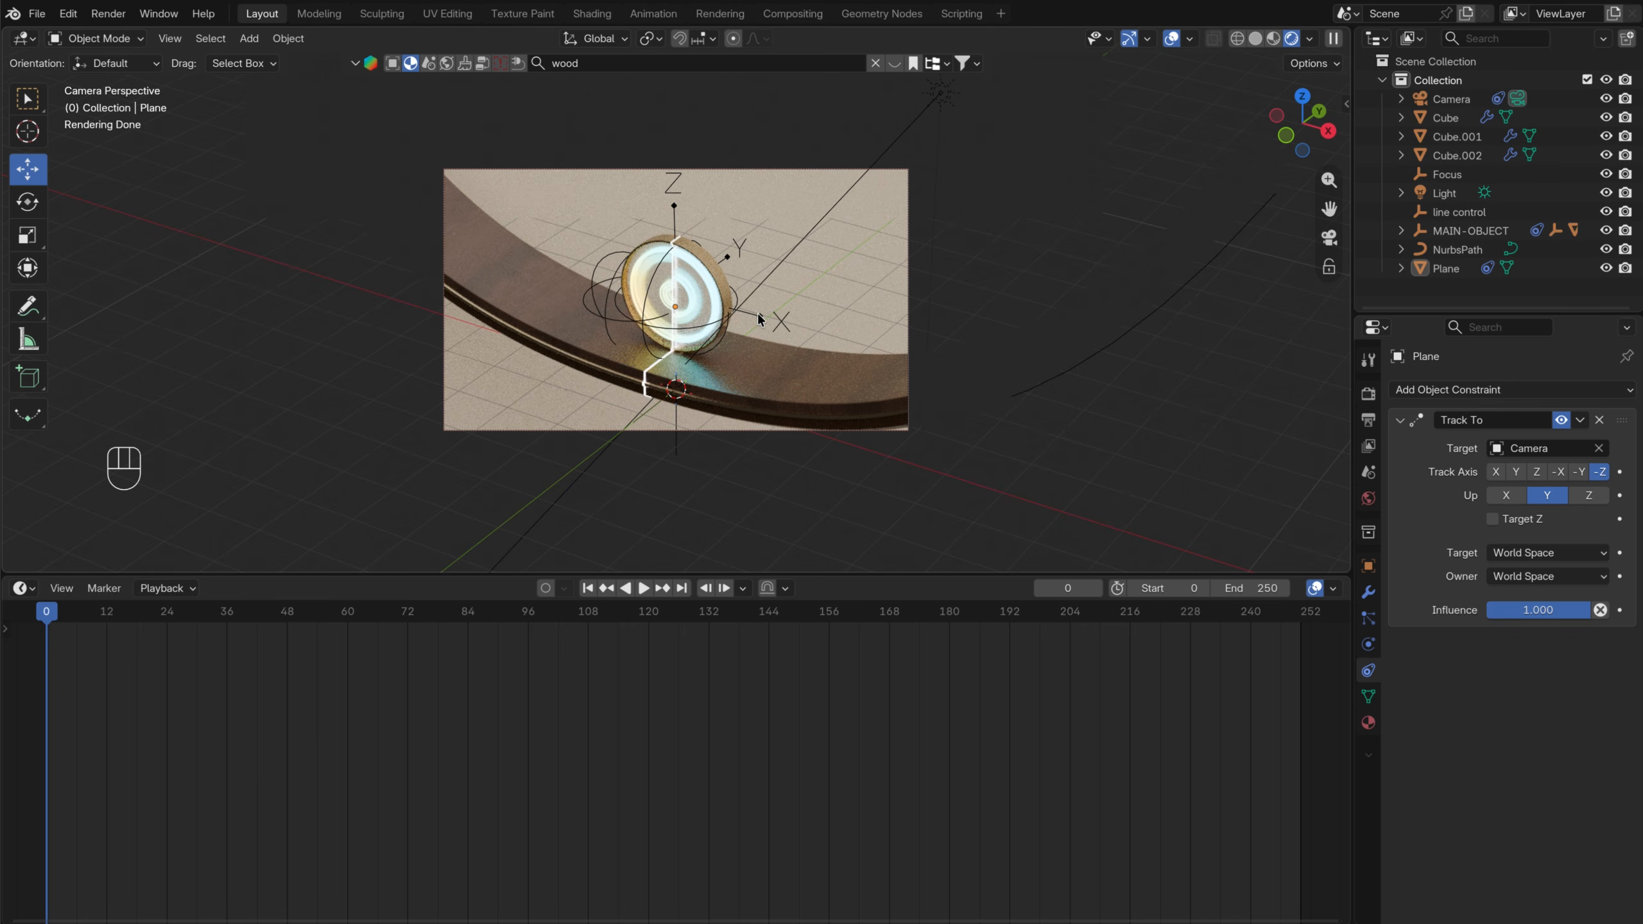
# Keyframe the Camera at frame 0 with its X location set to 15.393 m
pyautogui.click(1453, 99)
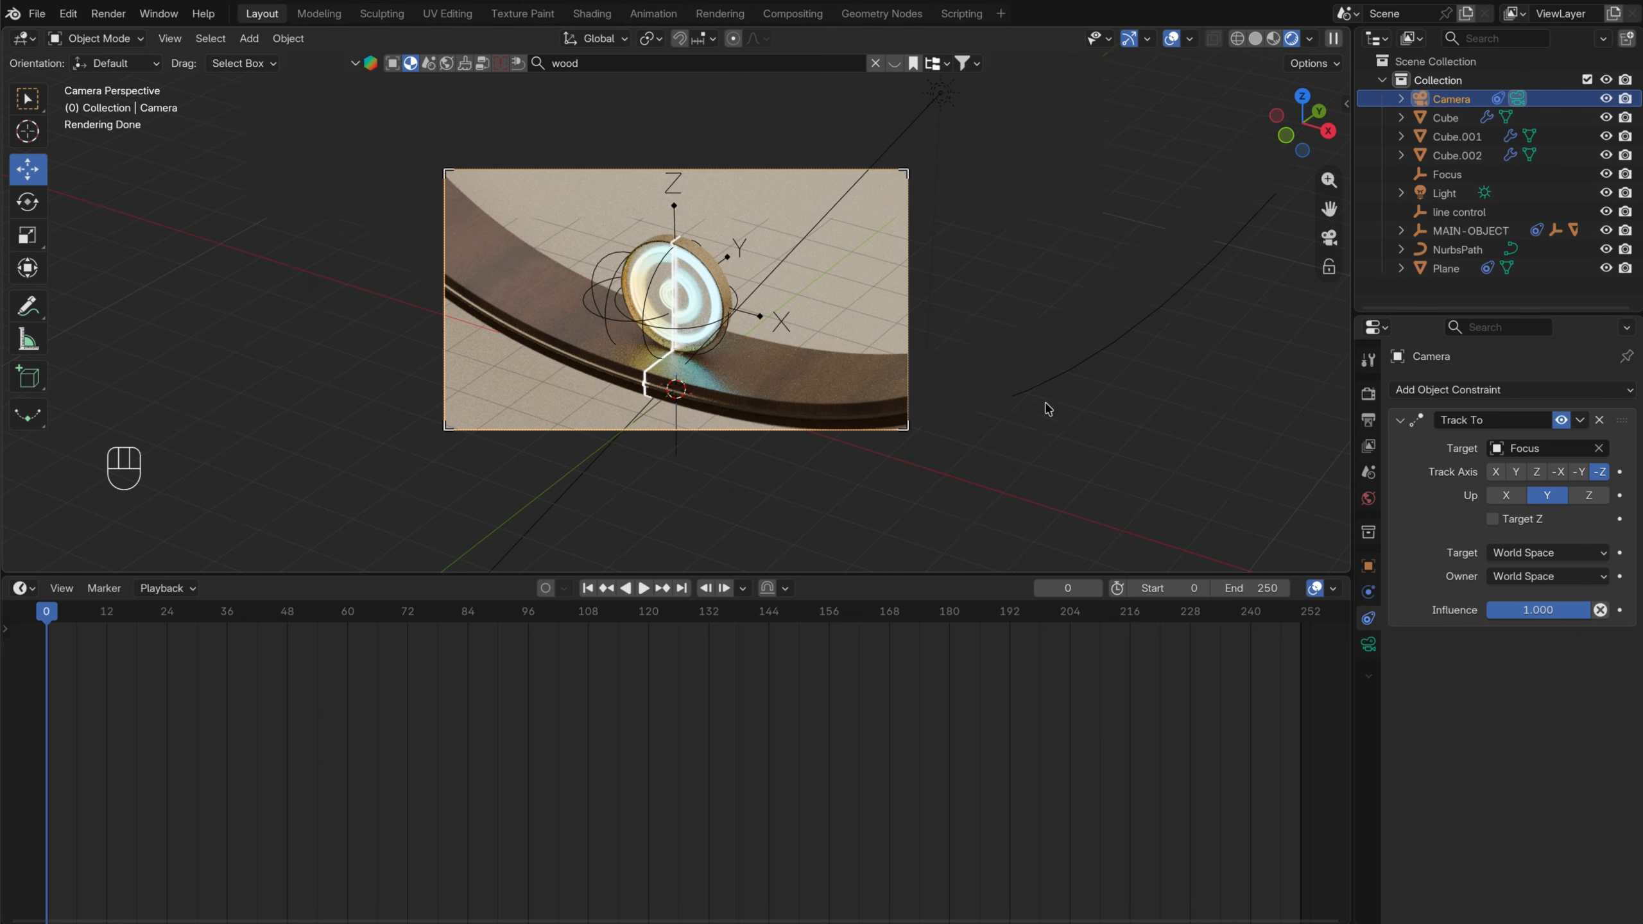
pyautogui.press('i')
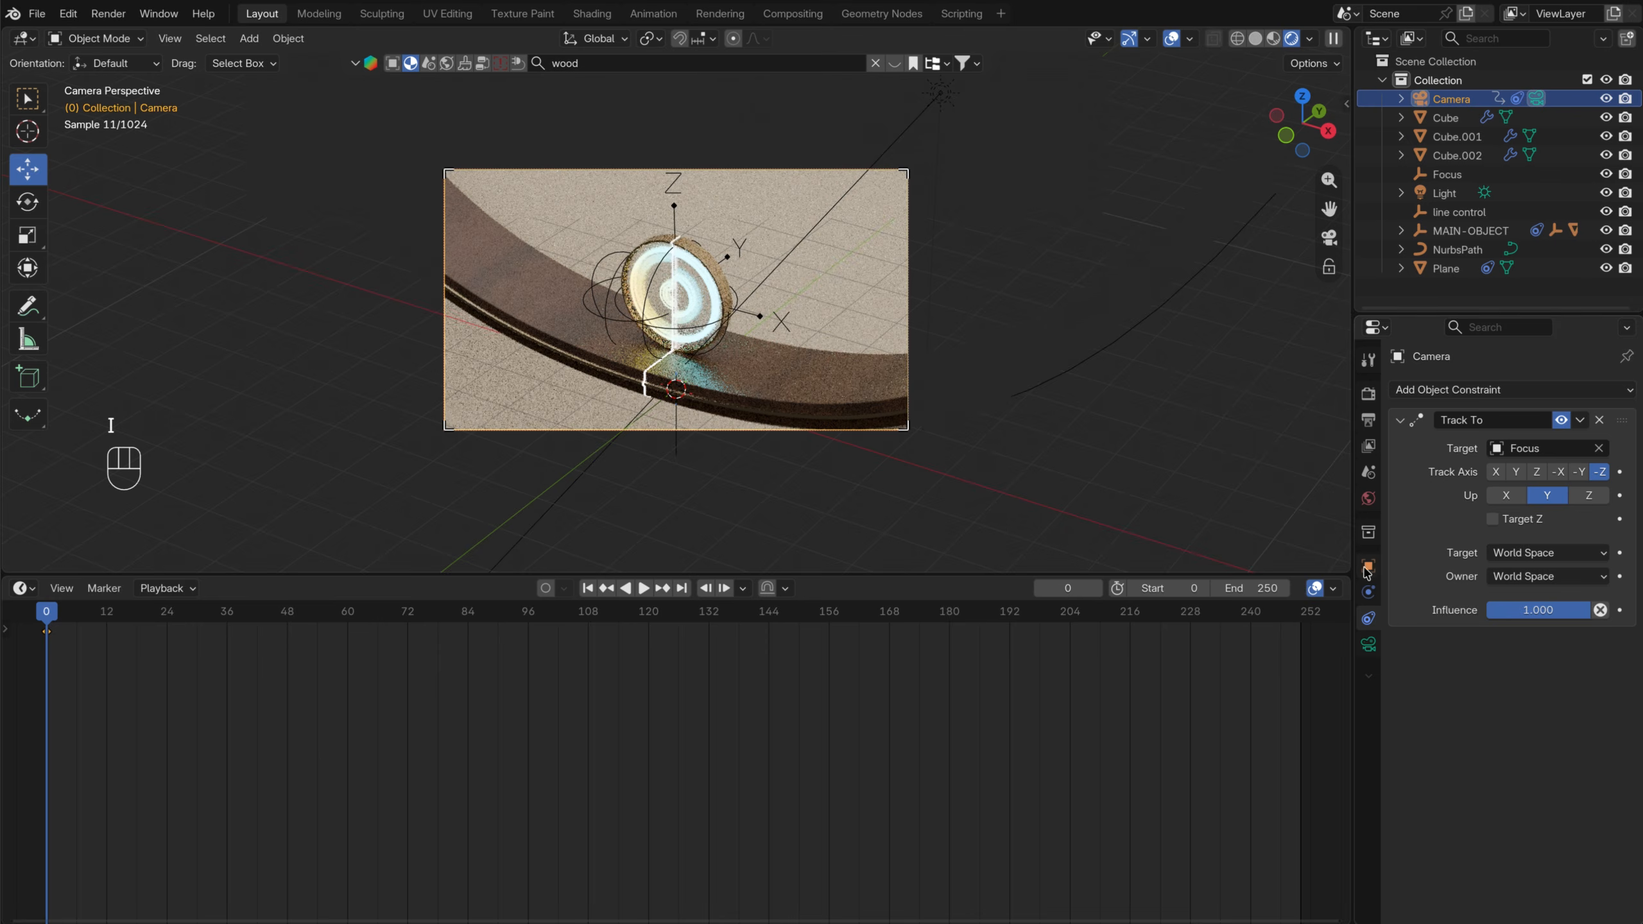
pyautogui.click(1368, 567)
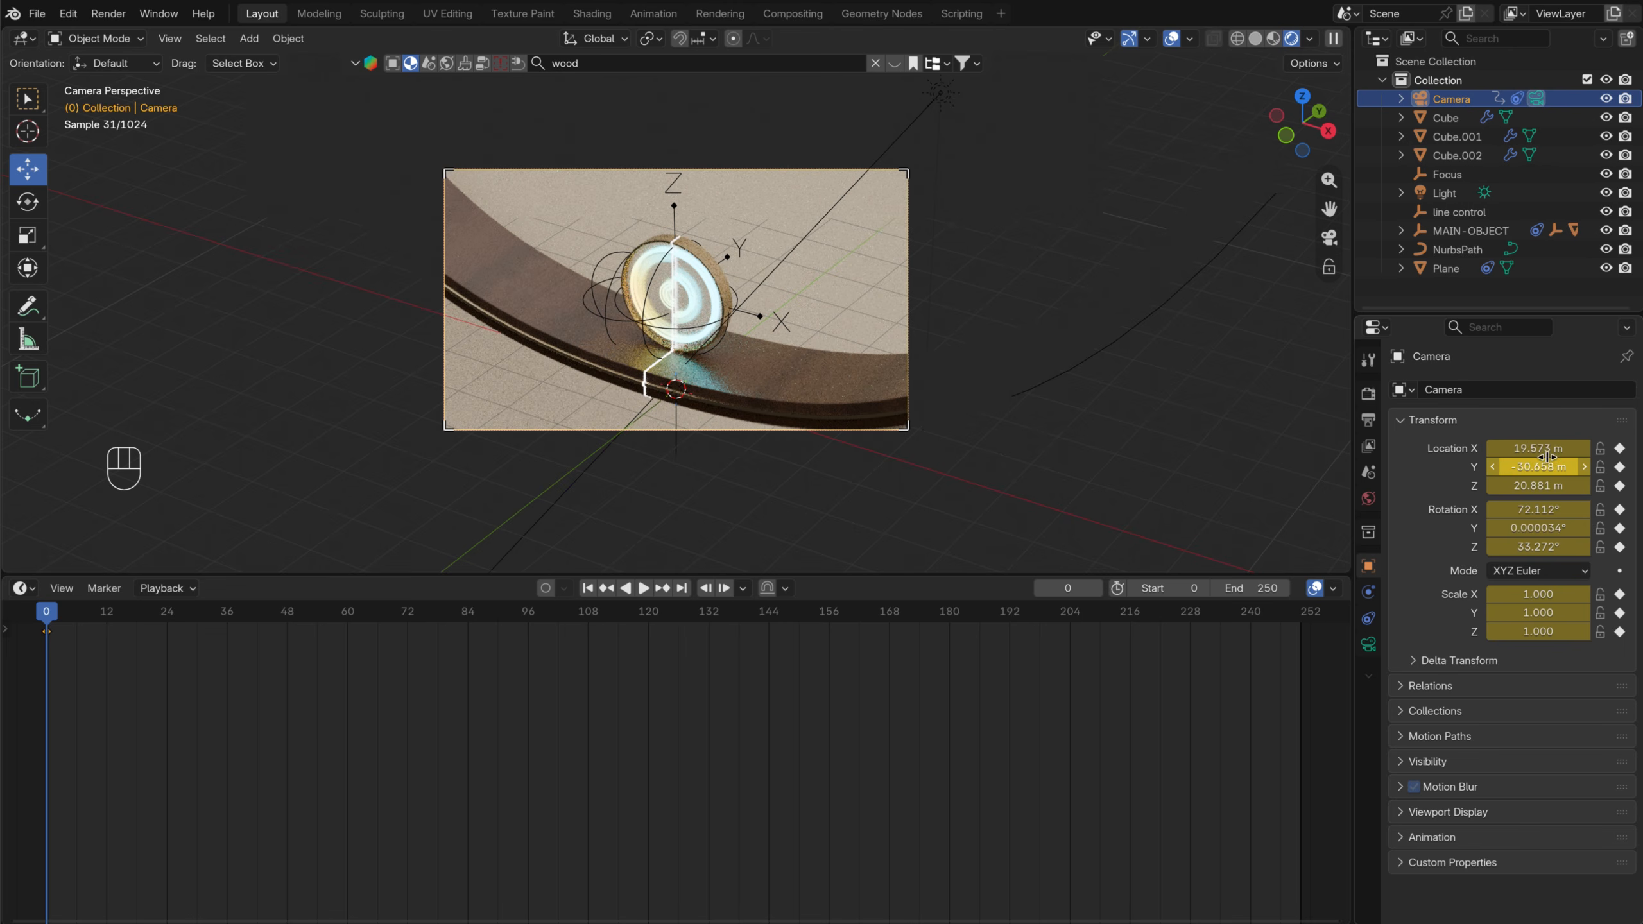
pyautogui.moveTo(1543, 448); pyautogui.dragTo(1359, 448)
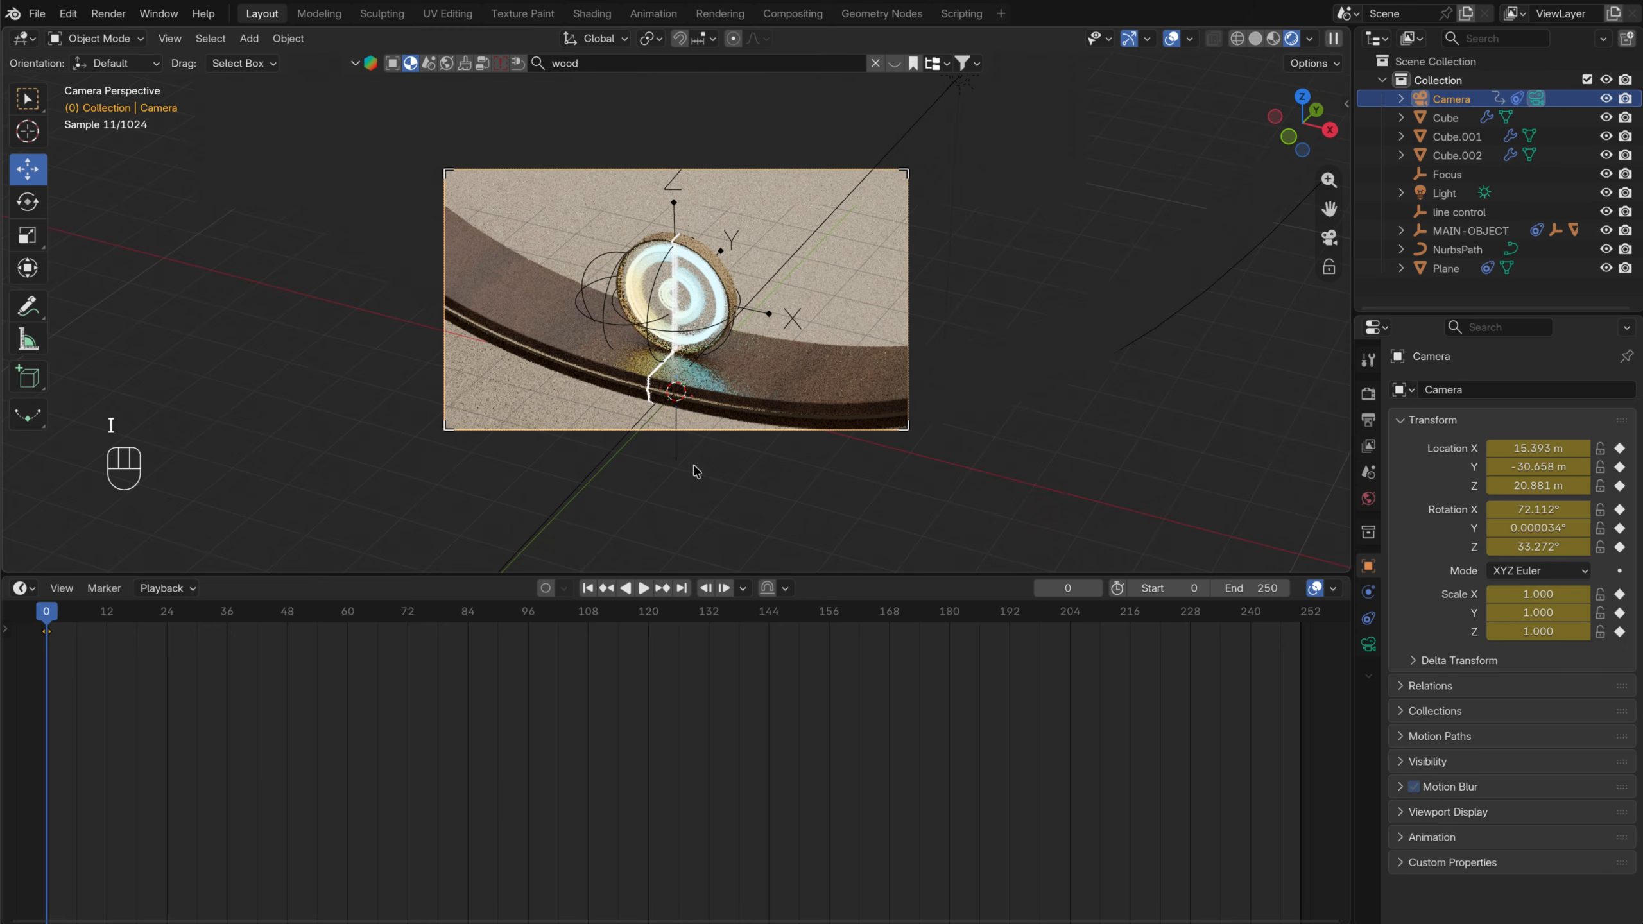
# End the animation at frame 150 and keyframe the Camera there with its X location set to 21.793 m
pyautogui.moveTo(141, 616); pyautogui.dragTo(802, 631)
pyautogui.moveTo(1539, 448); pyautogui.dragTo(165, 444)
pyautogui.press('i')
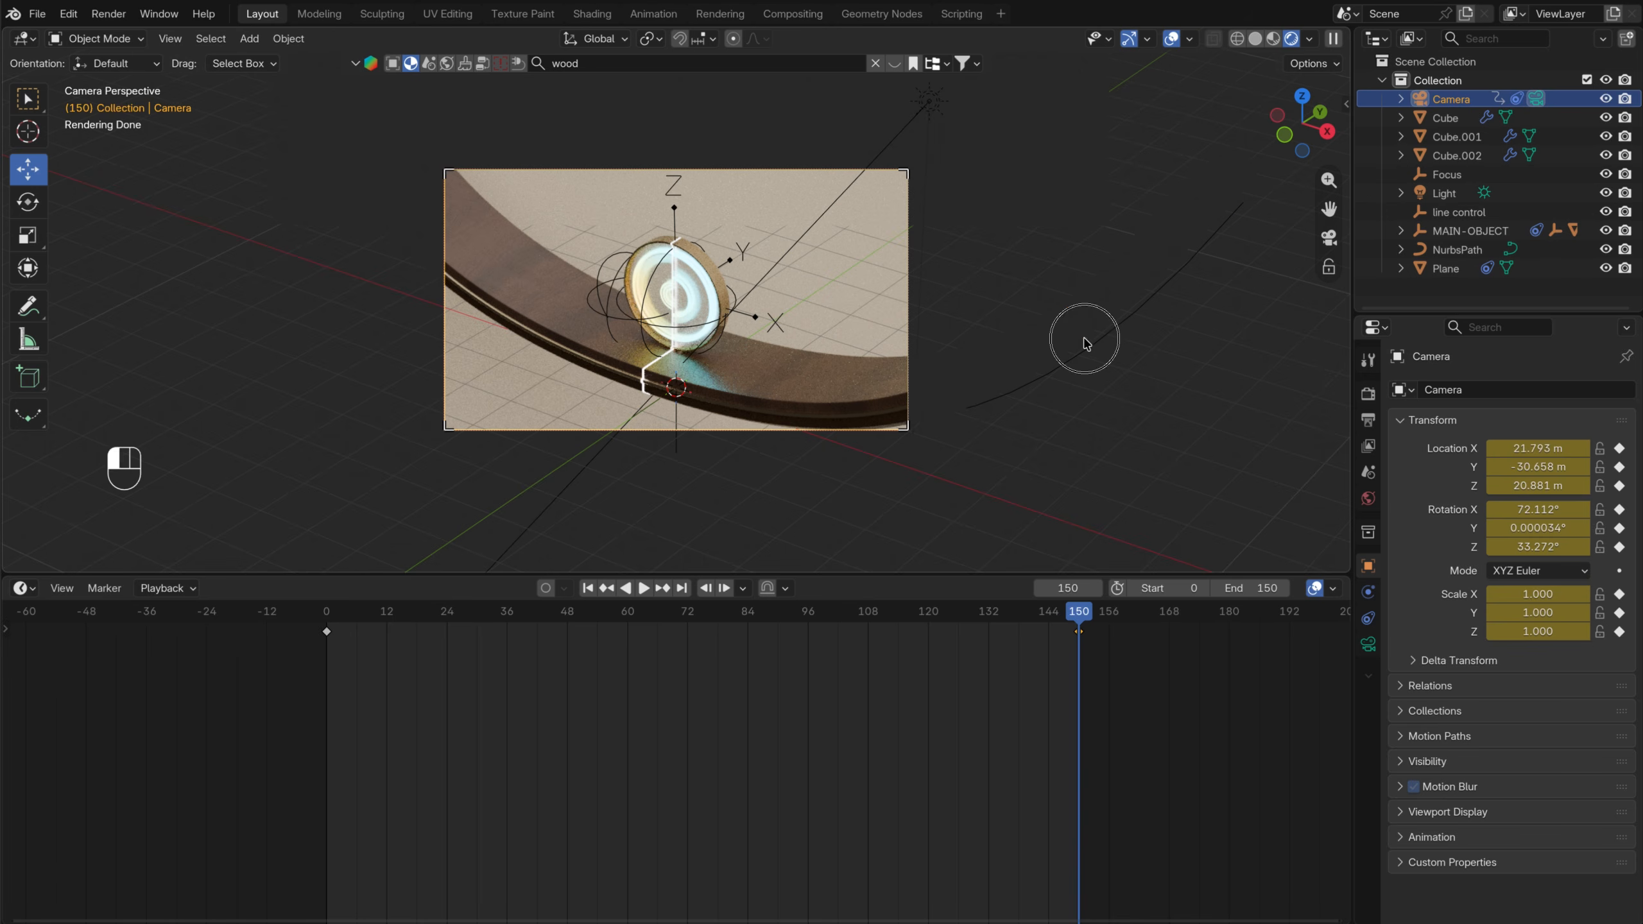
# Switch the viewport shading to Material Preview and play the camera animation briefly from frame 0
pyautogui.click(1085, 344)
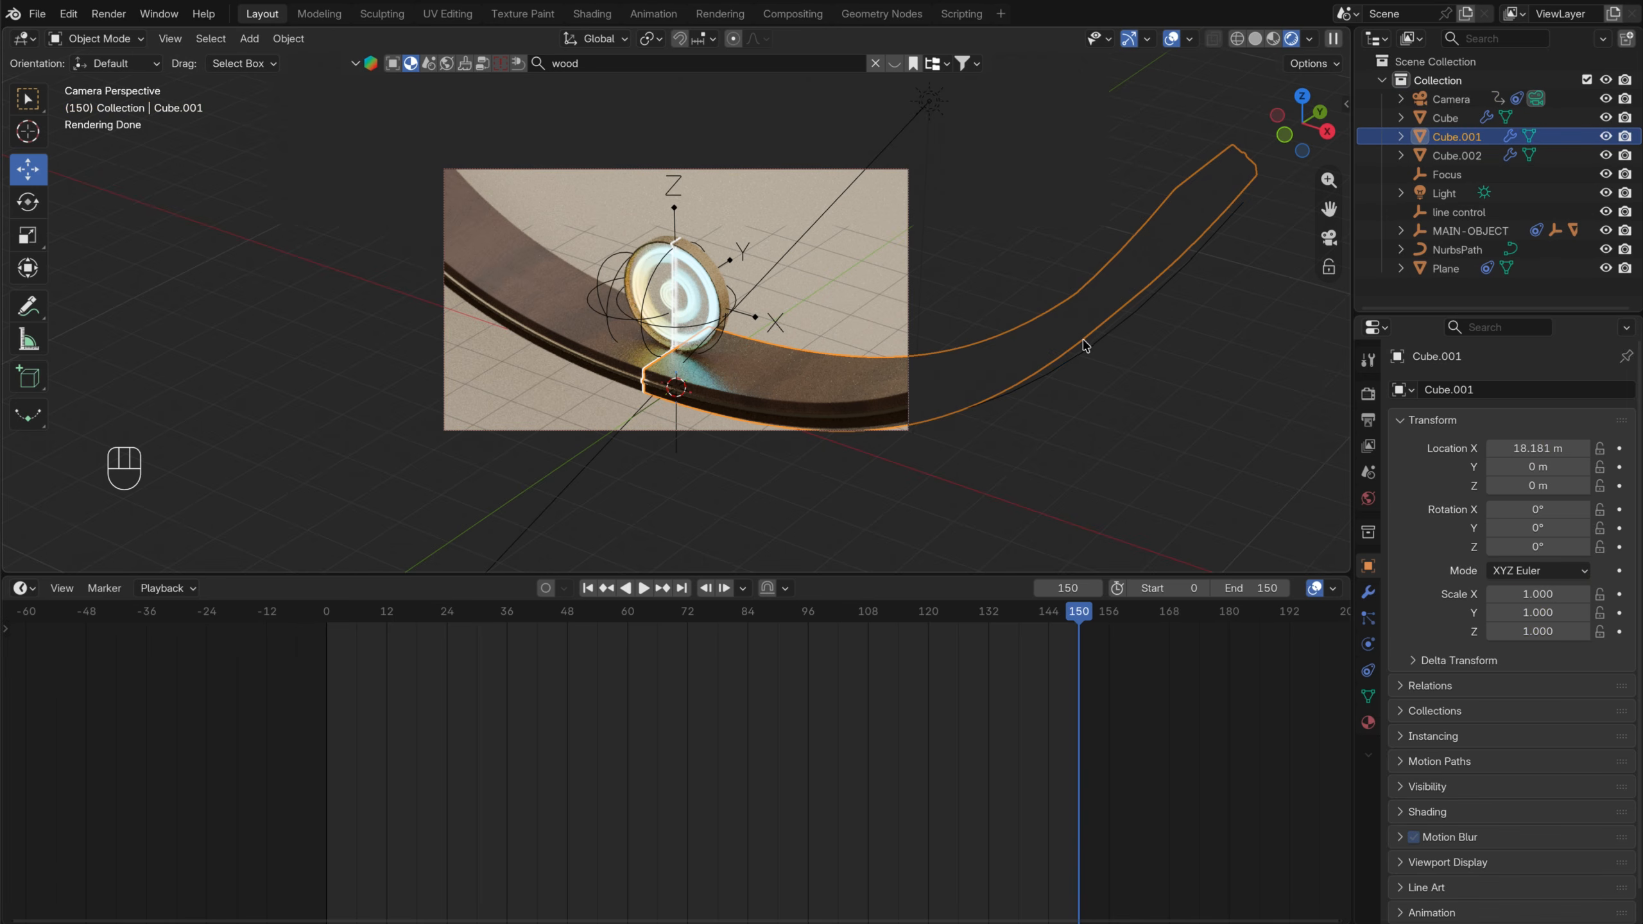
pyautogui.press('z')
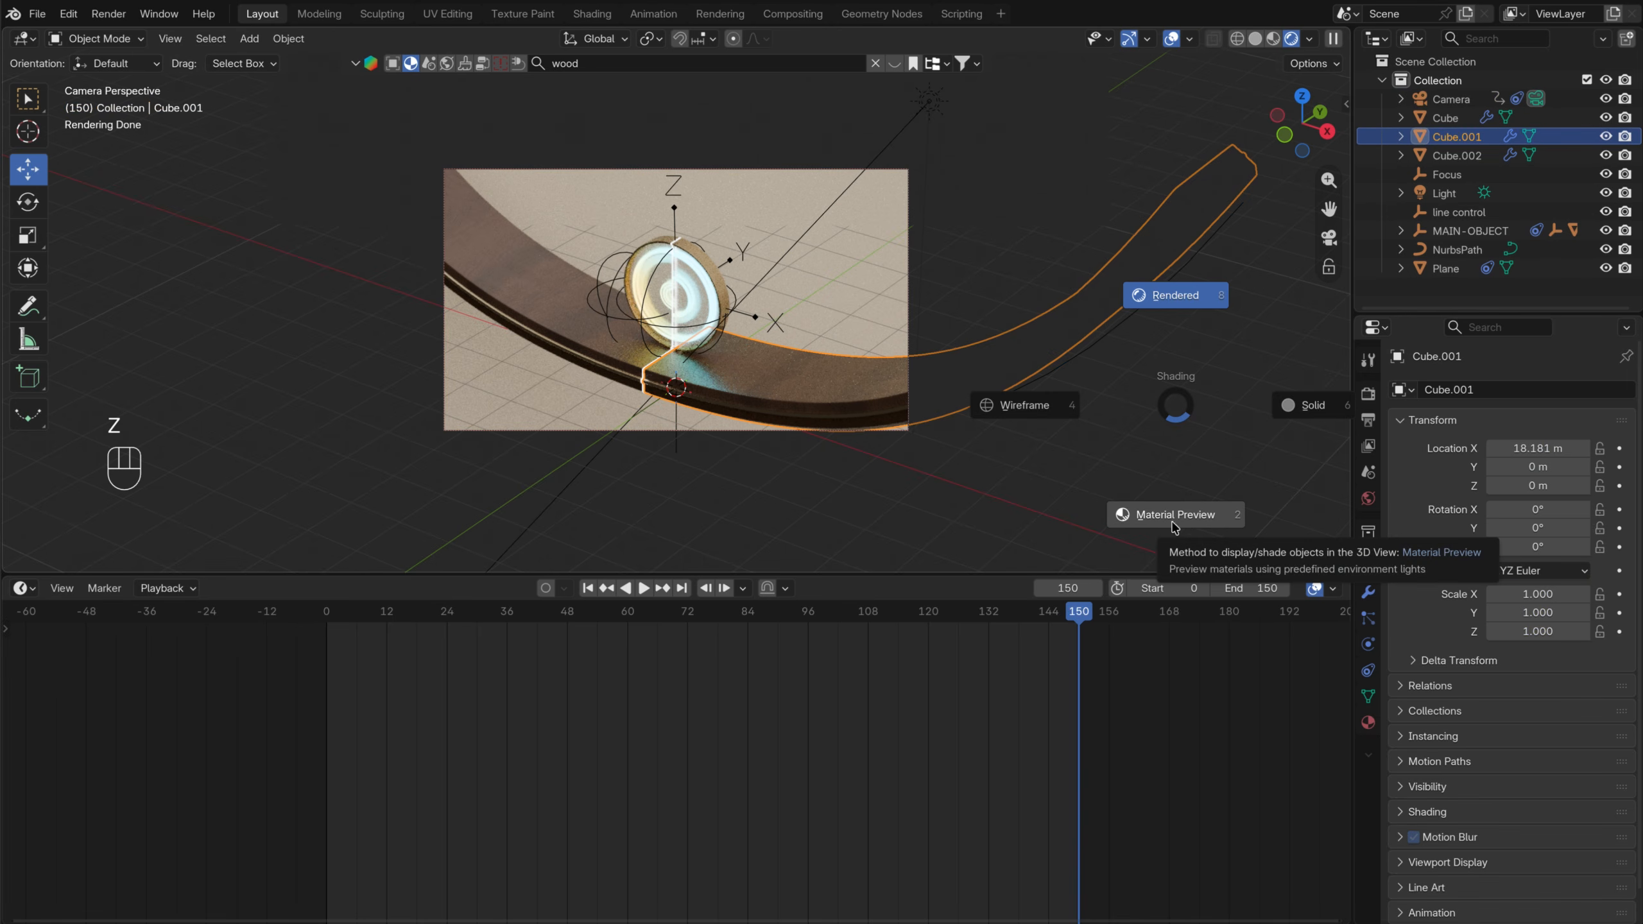
pyautogui.click(1186, 525)
pyautogui.click(331, 629)
pyautogui.press('space')
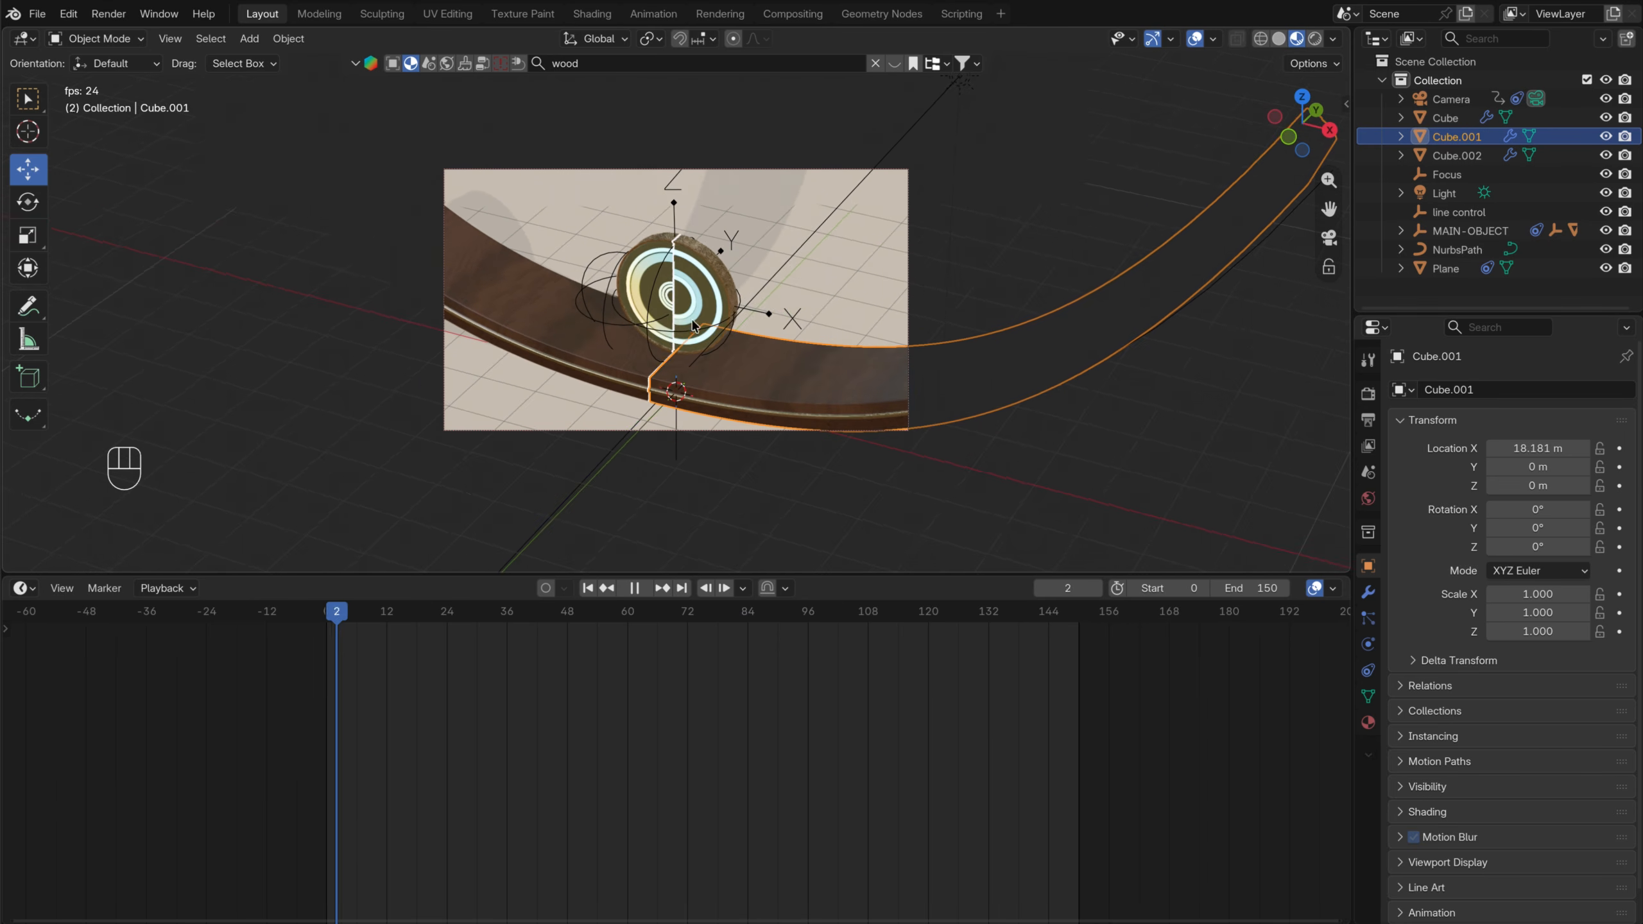
pyautogui.press('space')
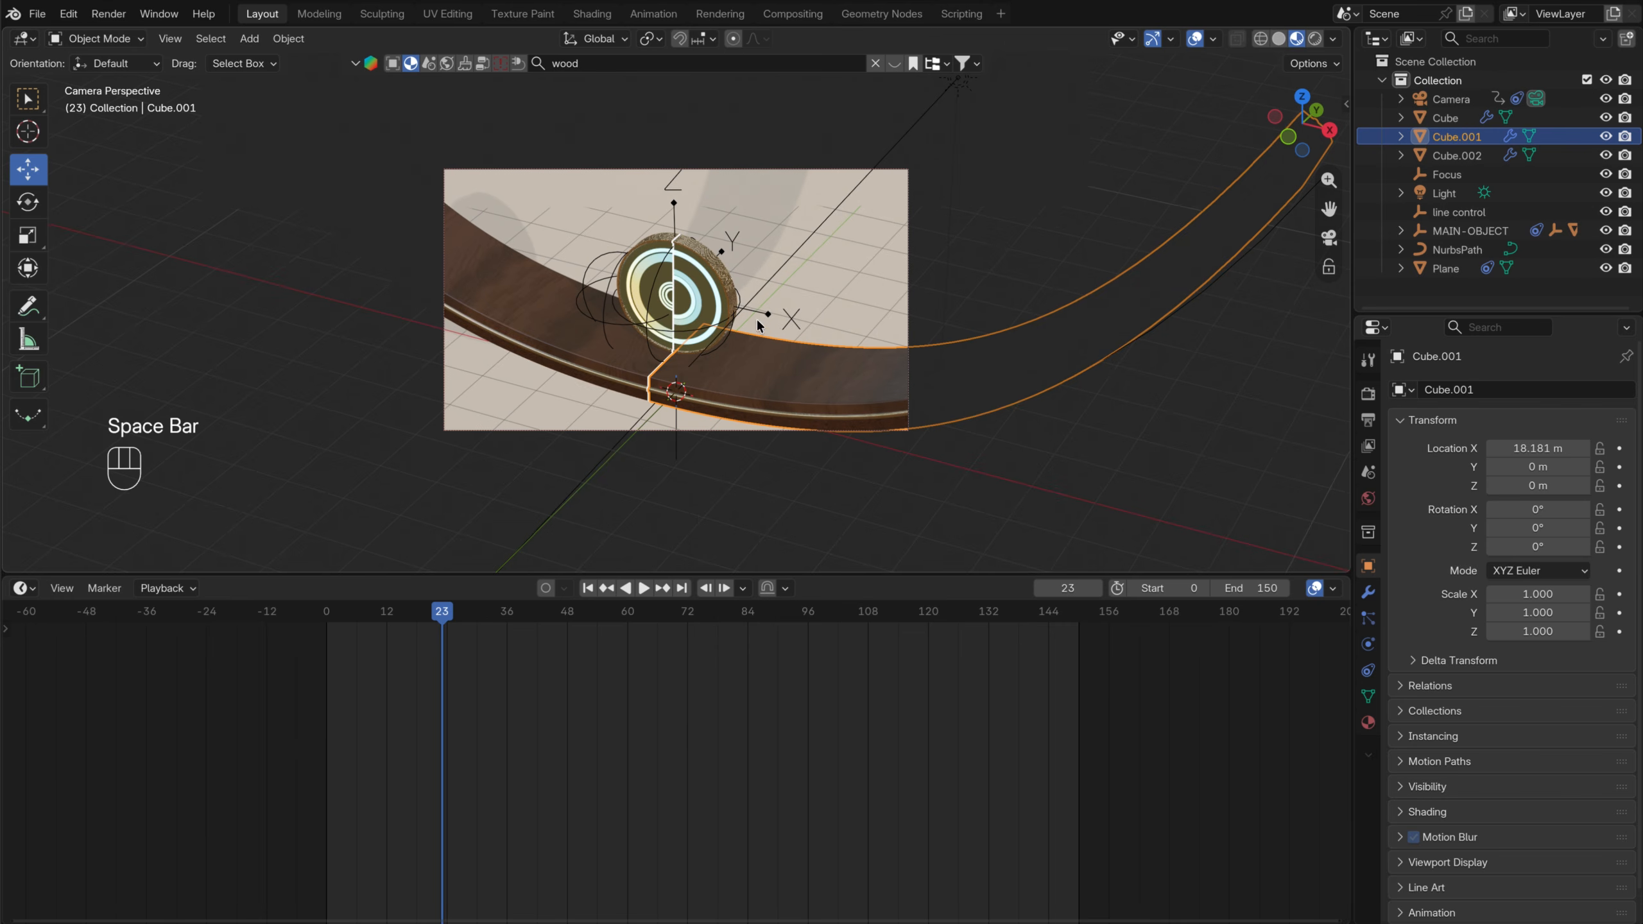
# Keyframe MAIN-OBJECT's Follow Path offset at frame 0 in front view and try an offset of -49.220
pyautogui.click(768, 314)
pyautogui.moveTo(769, 313); pyautogui.dragTo(1330, 154, button='middle')
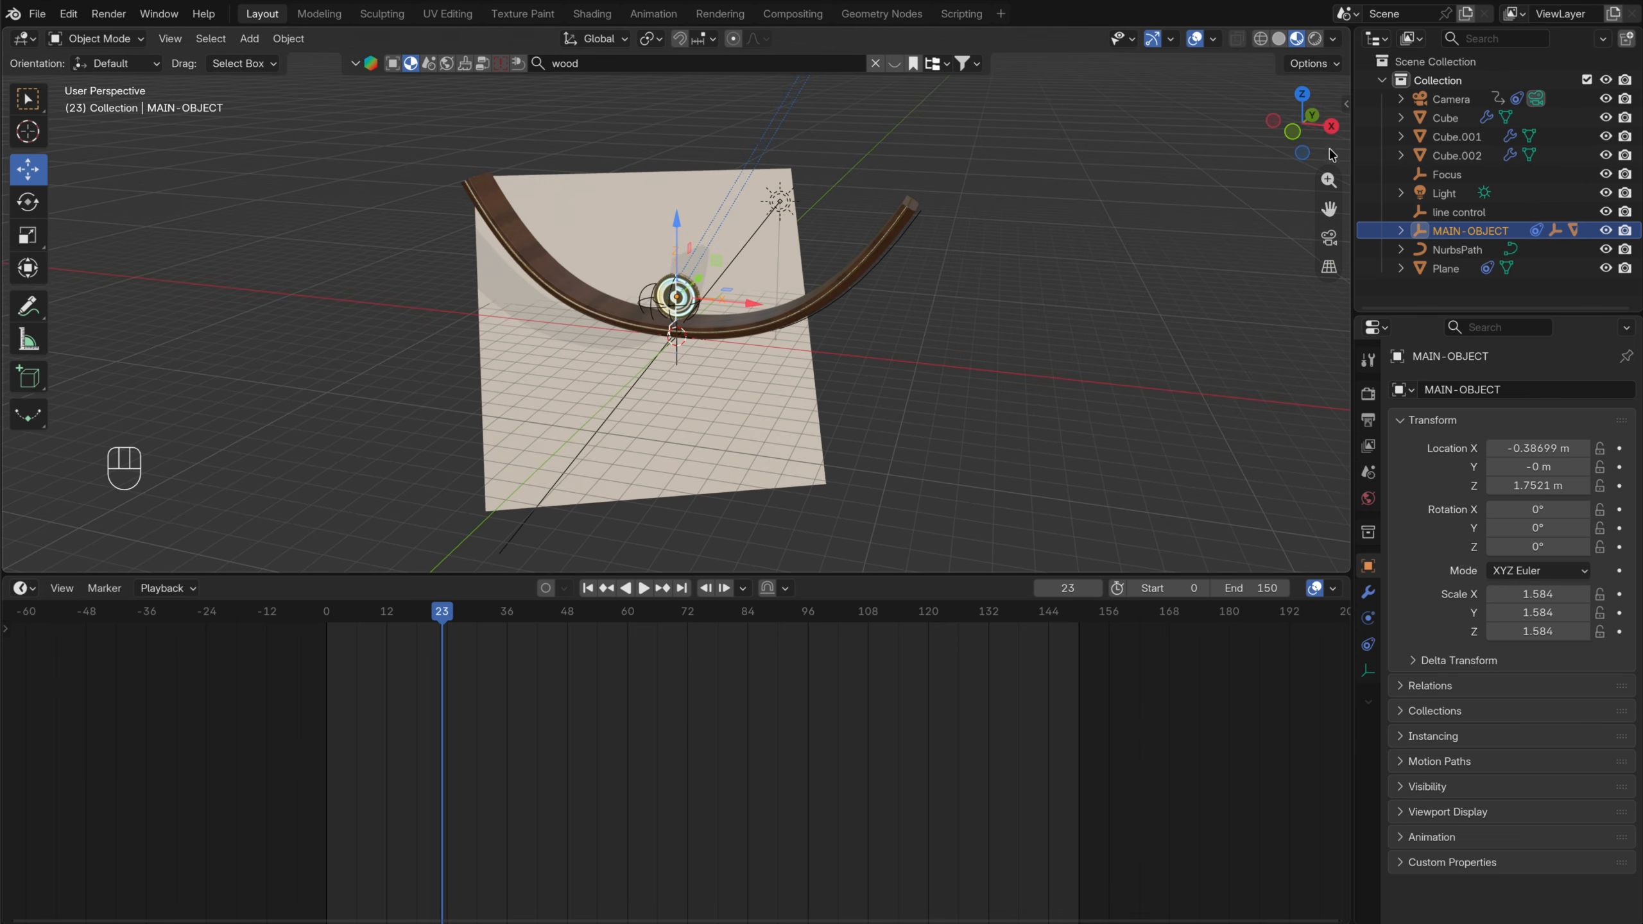
pyautogui.click(1293, 133)
pyautogui.scroll(5, 736, 303)
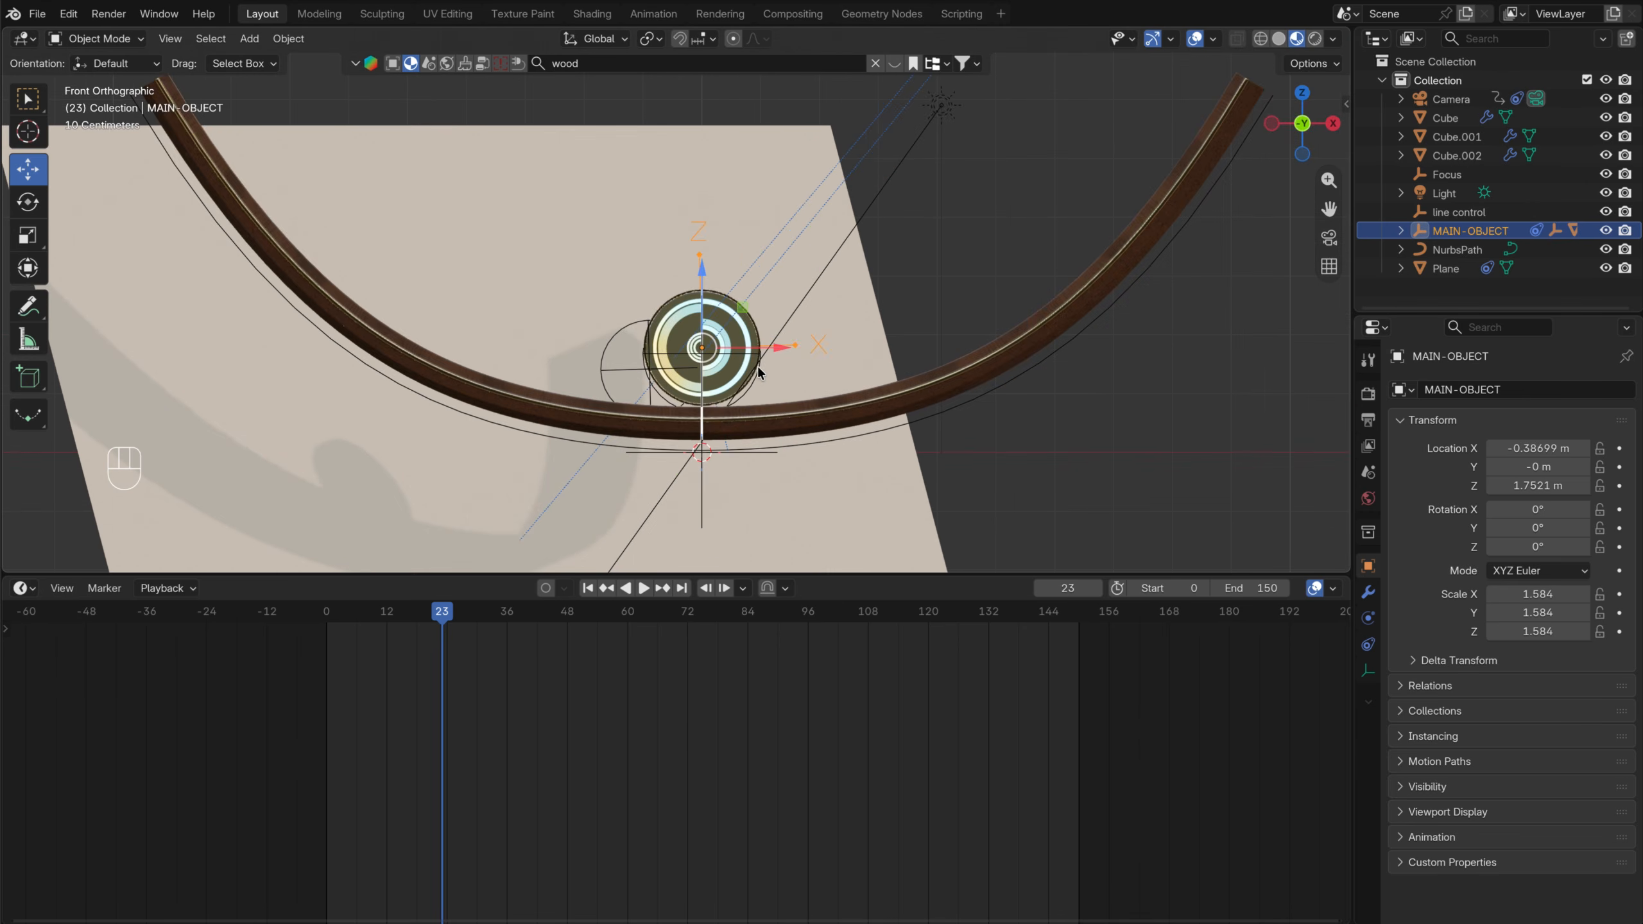
pyautogui.scroll(-2, 757, 367)
pyautogui.keyDown('shift'); pyautogui.moveTo(752, 324); pyautogui.dragTo(756, 385, button='middle'); pyautogui.keyUp('shift')
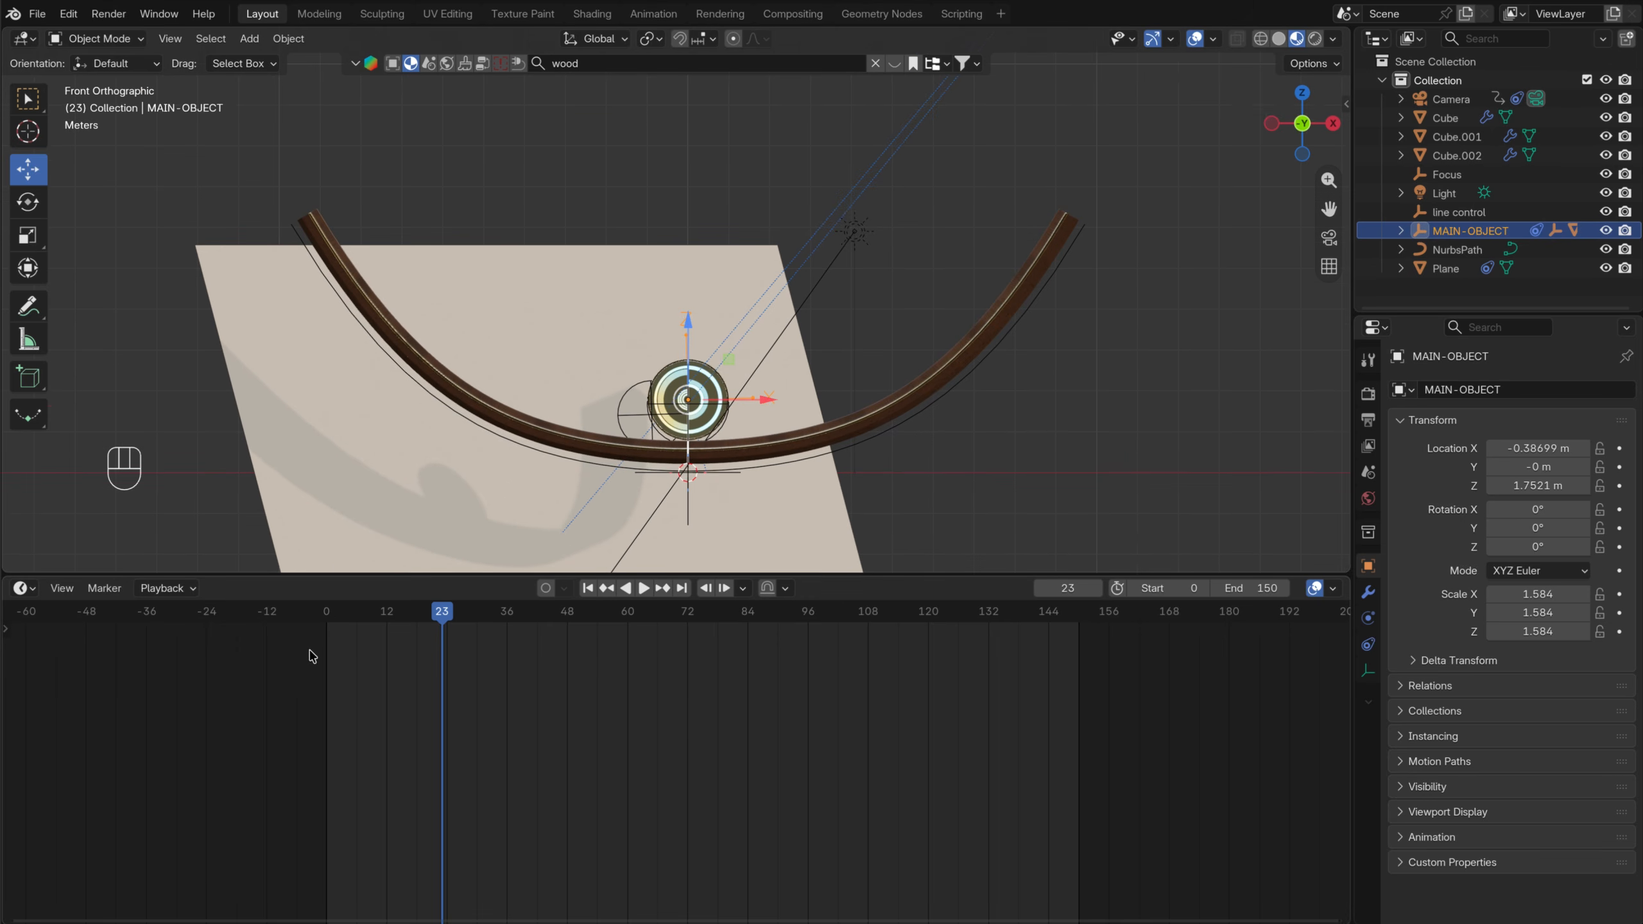
pyautogui.click(326, 616)
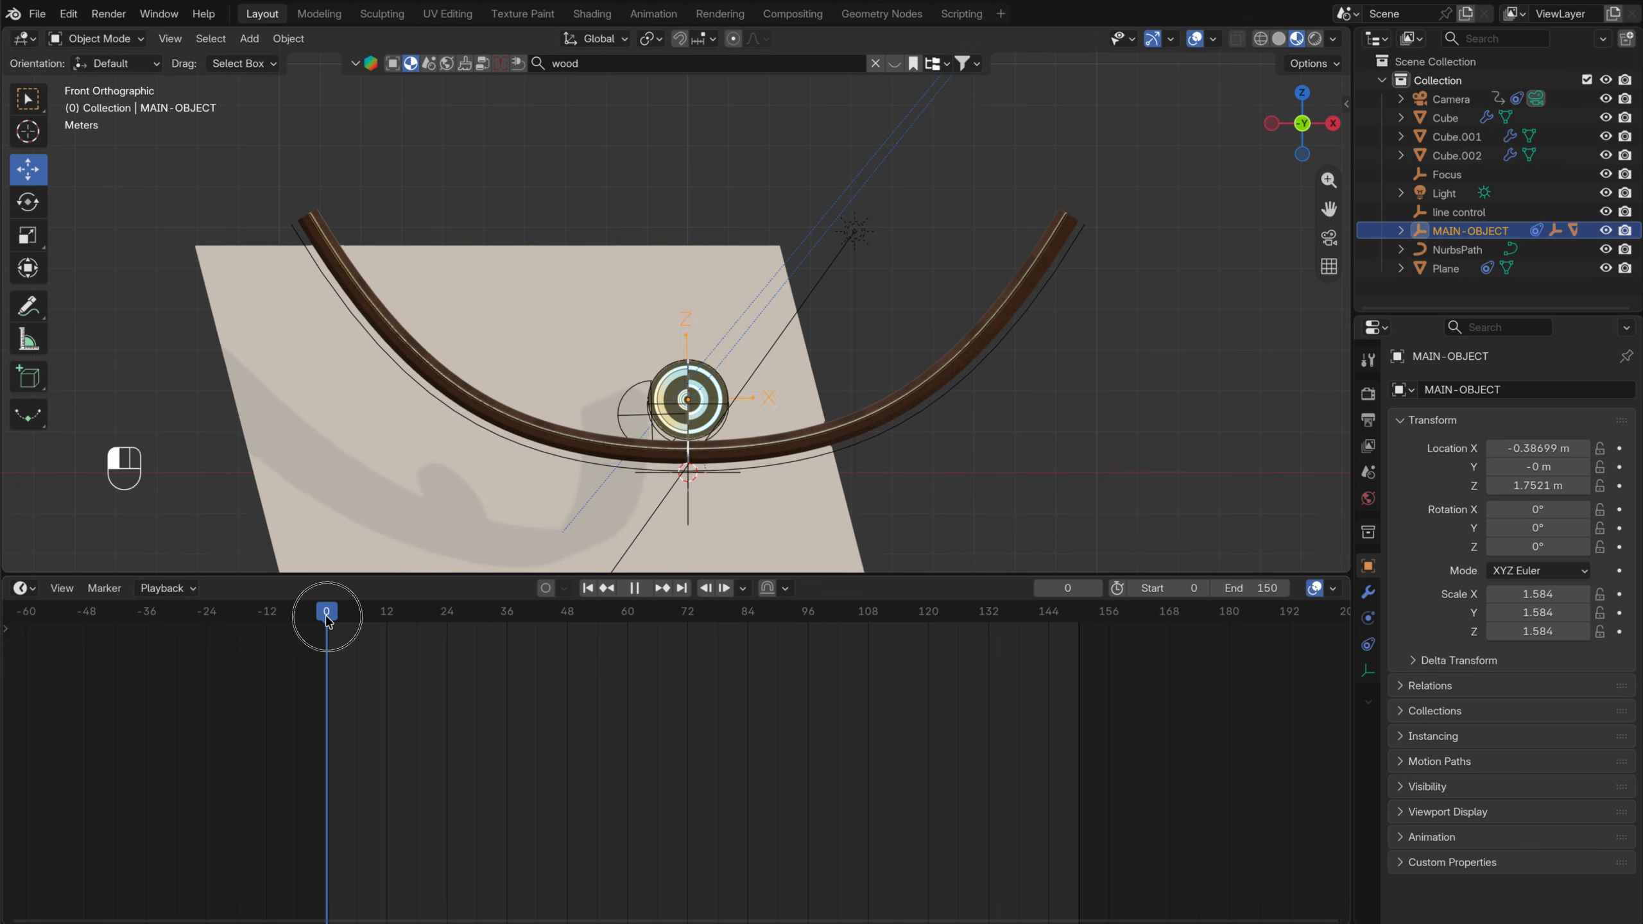
pyautogui.click(1369, 644)
pyautogui.click(1620, 472)
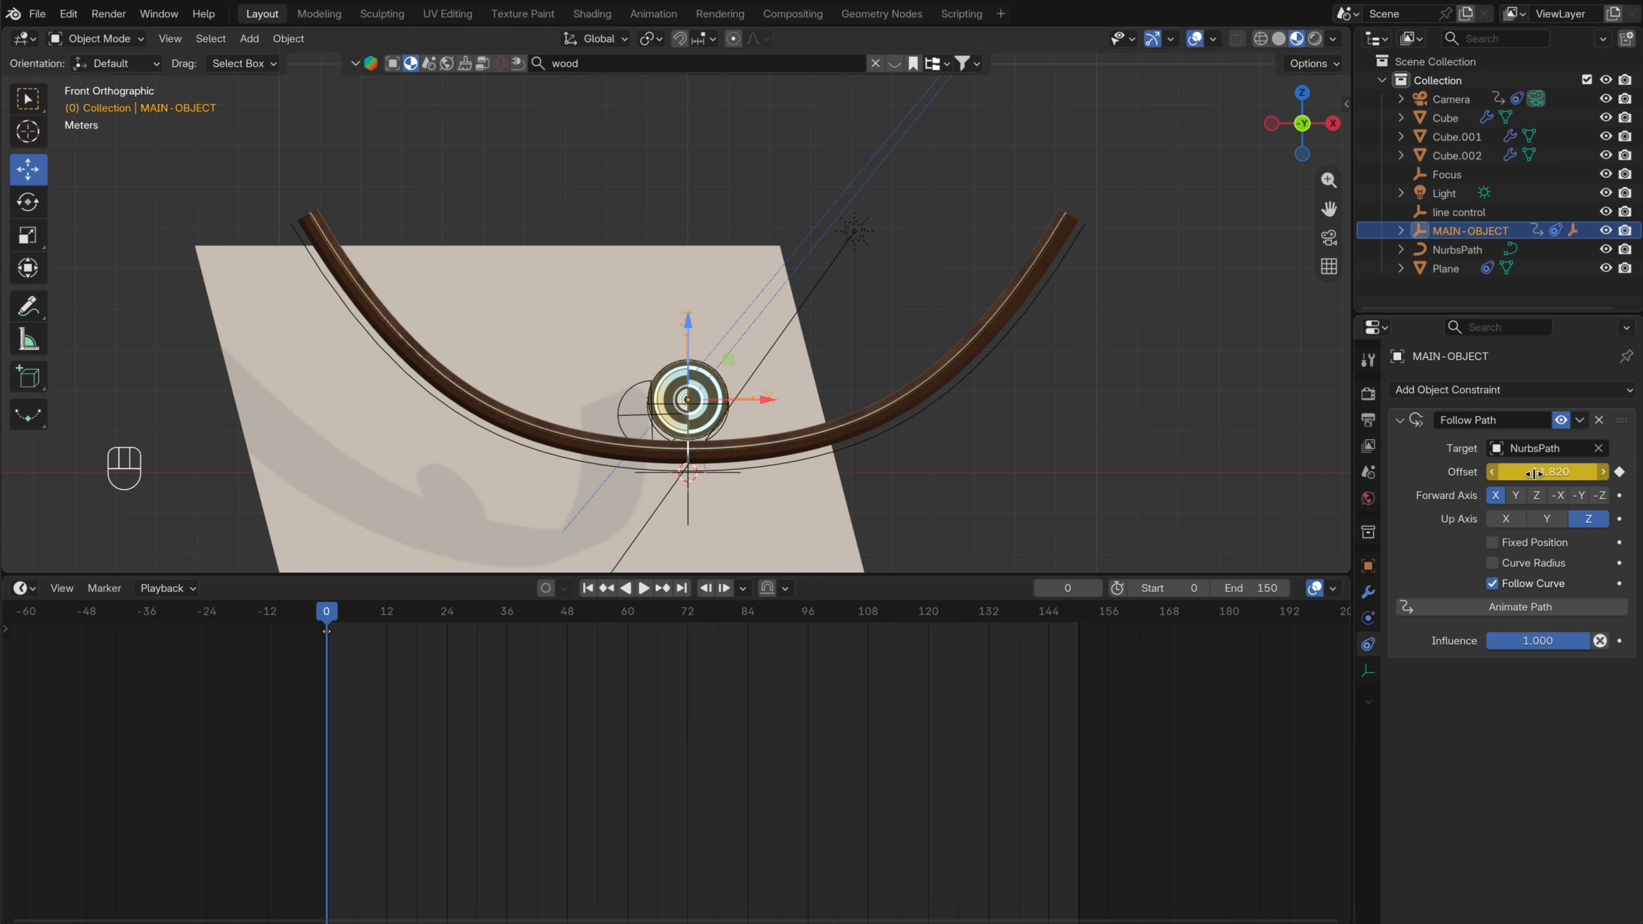
pyautogui.moveTo(1563, 473); pyautogui.dragTo(1578, 473)
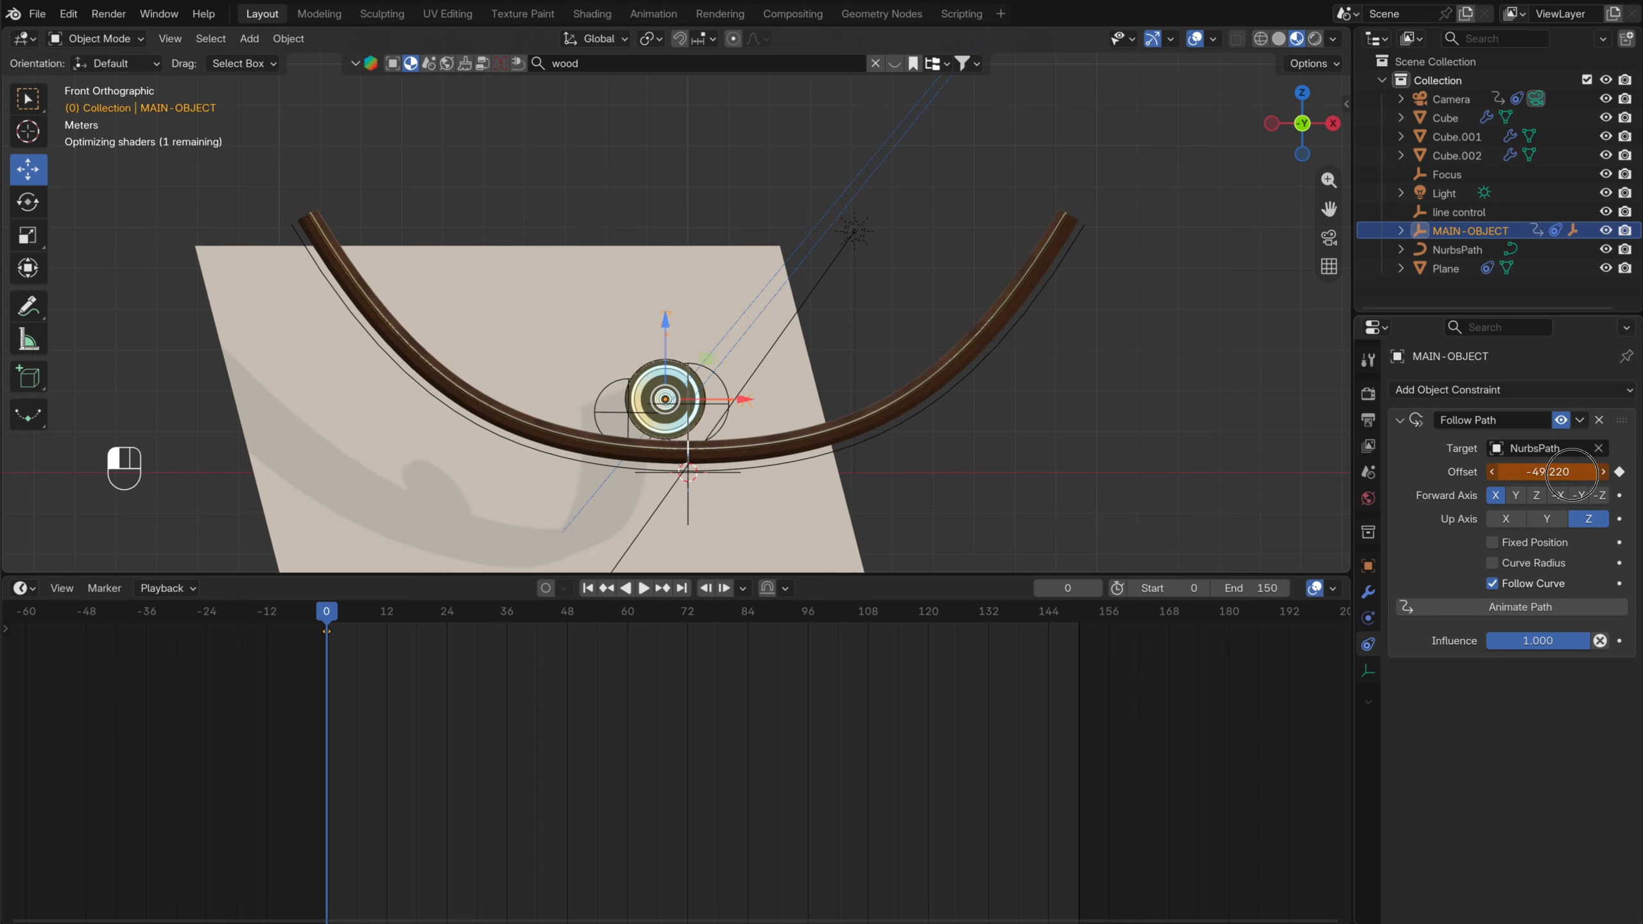
# Move MAIN-OBJECT's offset keyframe to frame 54 and return the current frame to 0
pyautogui.moveTo(328, 637); pyautogui.dragTo(627, 686)
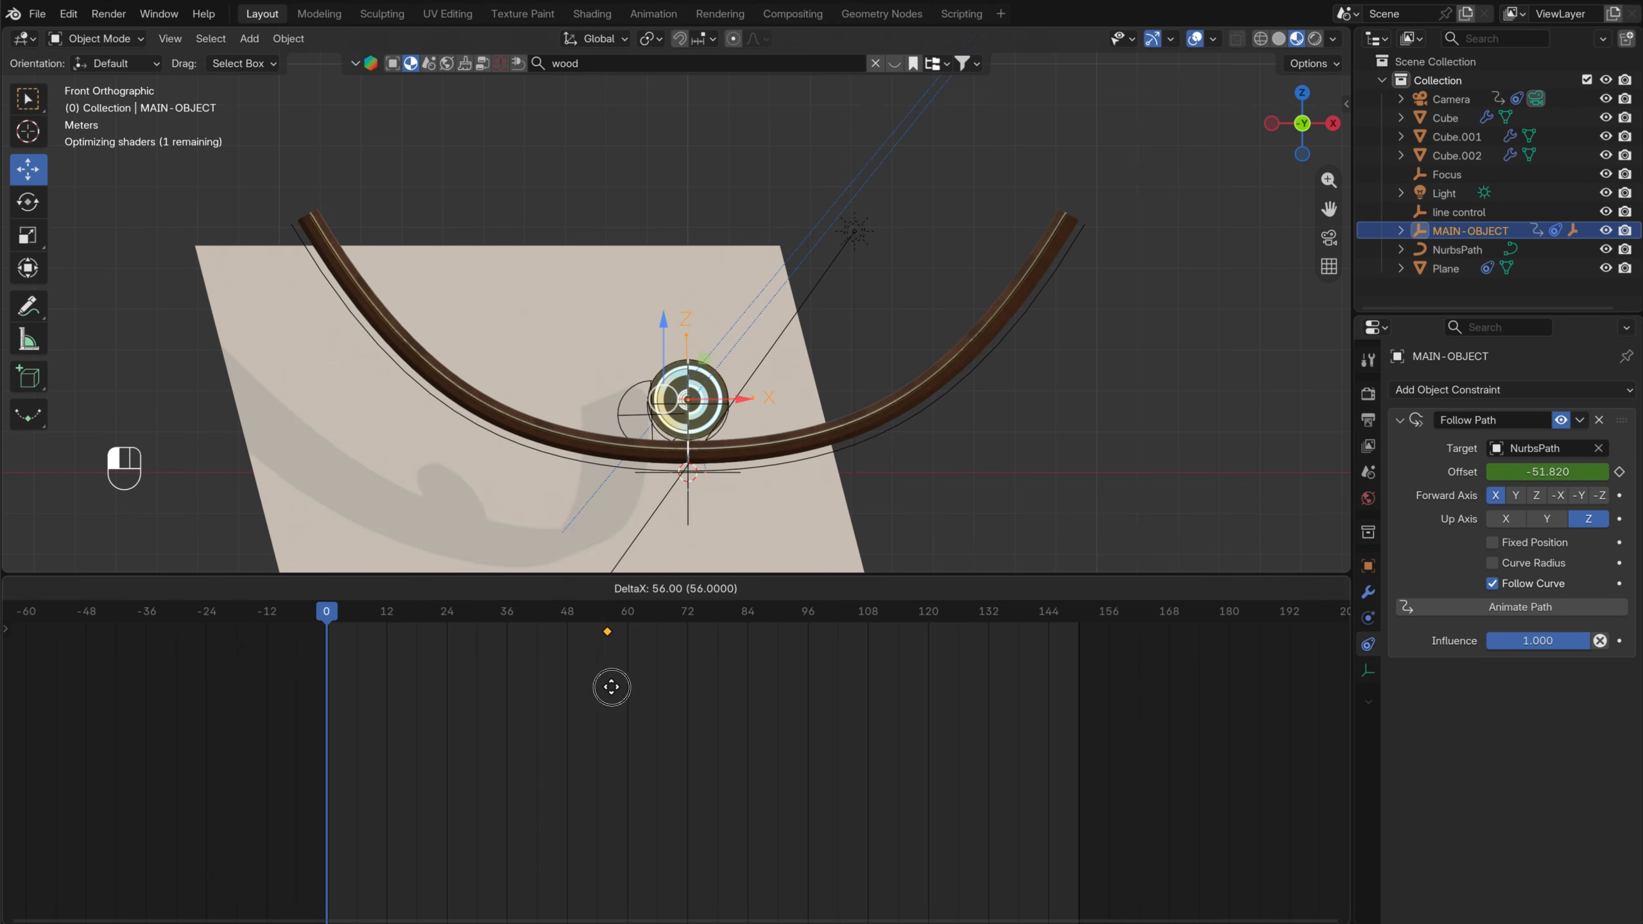
pyautogui.click(604, 689)
pyautogui.click(598, 613)
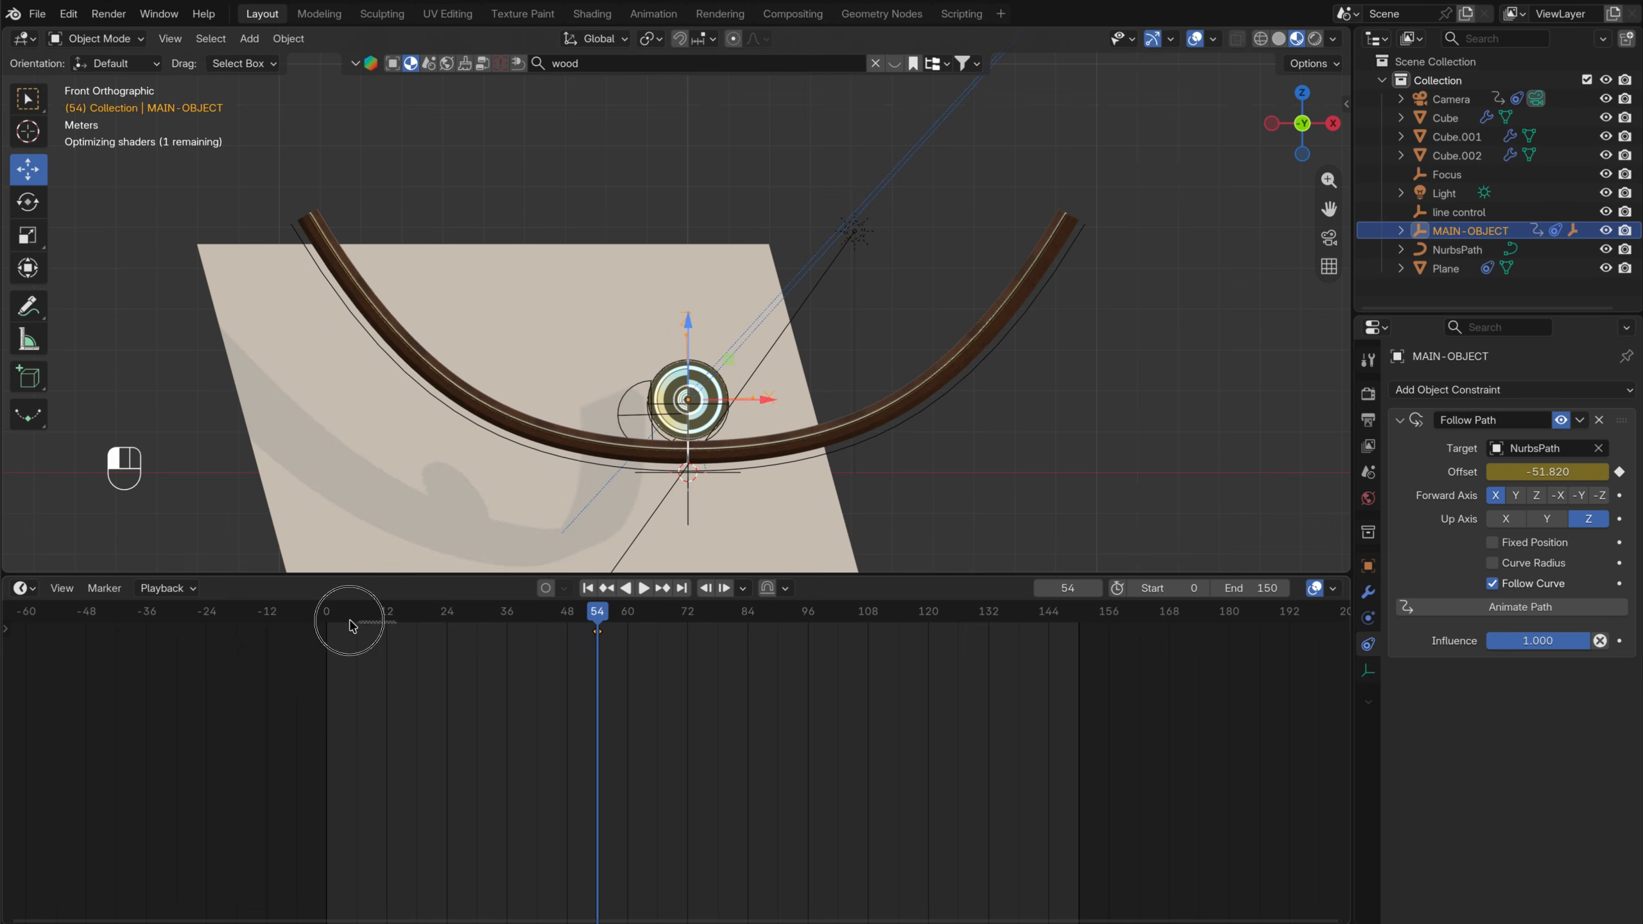
pyautogui.moveTo(349, 626); pyautogui.dragTo(328, 622)
pyautogui.press('space')
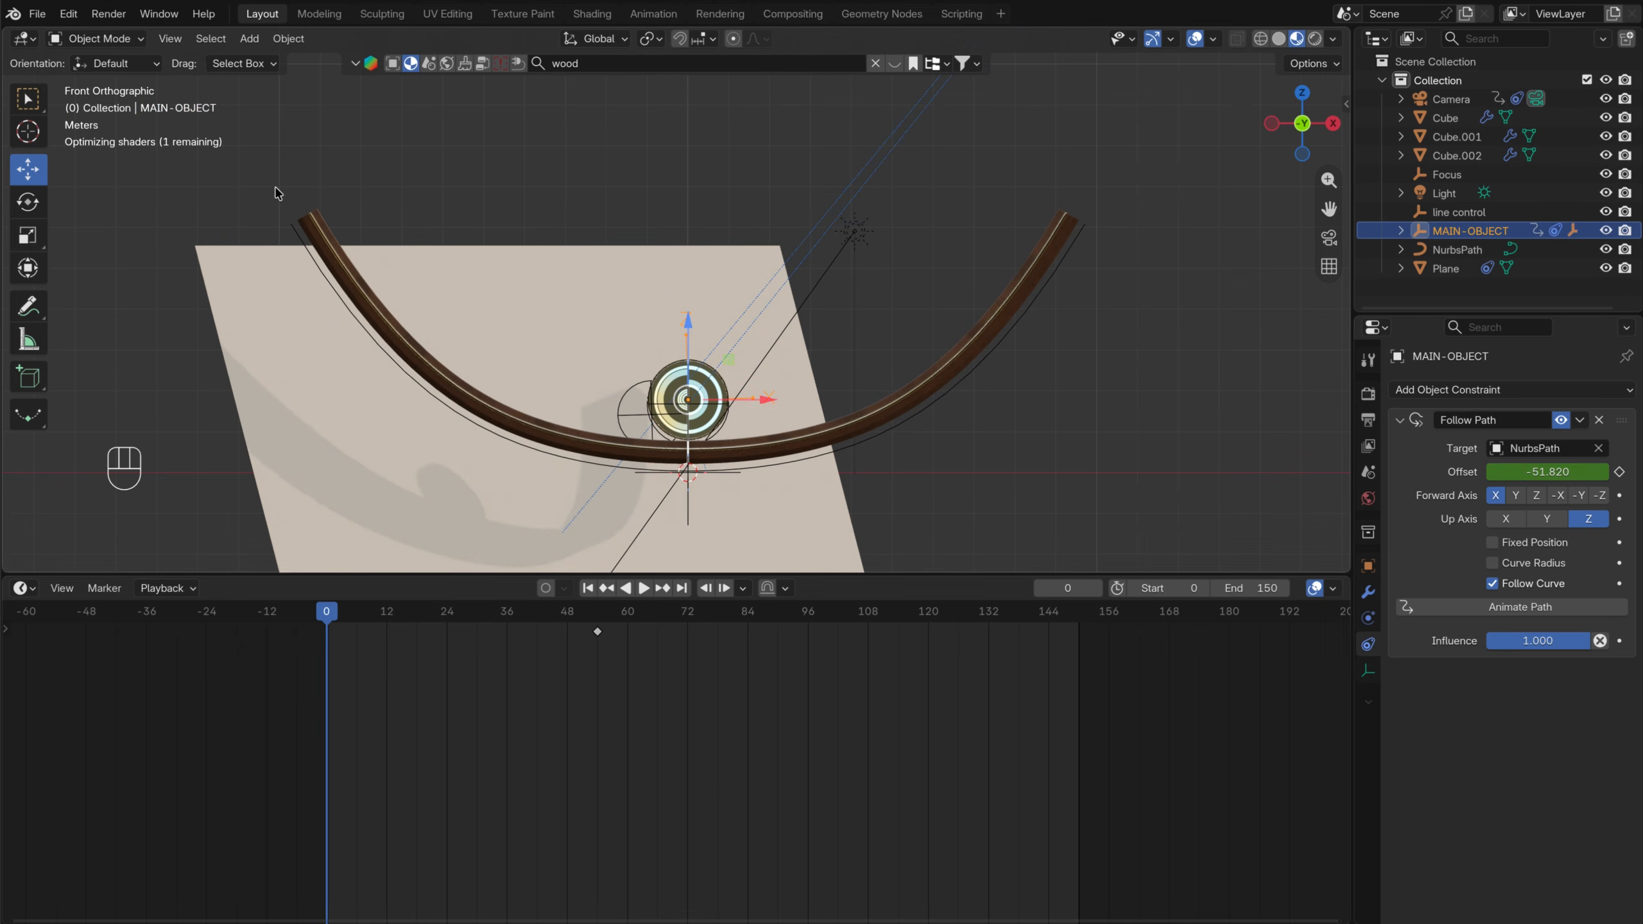
# Split the 3D viewport into two side-by-side views and show the camera view in one beside the front view
pyautogui.moveTo(8, 31); pyautogui.dragTo(675, 195)
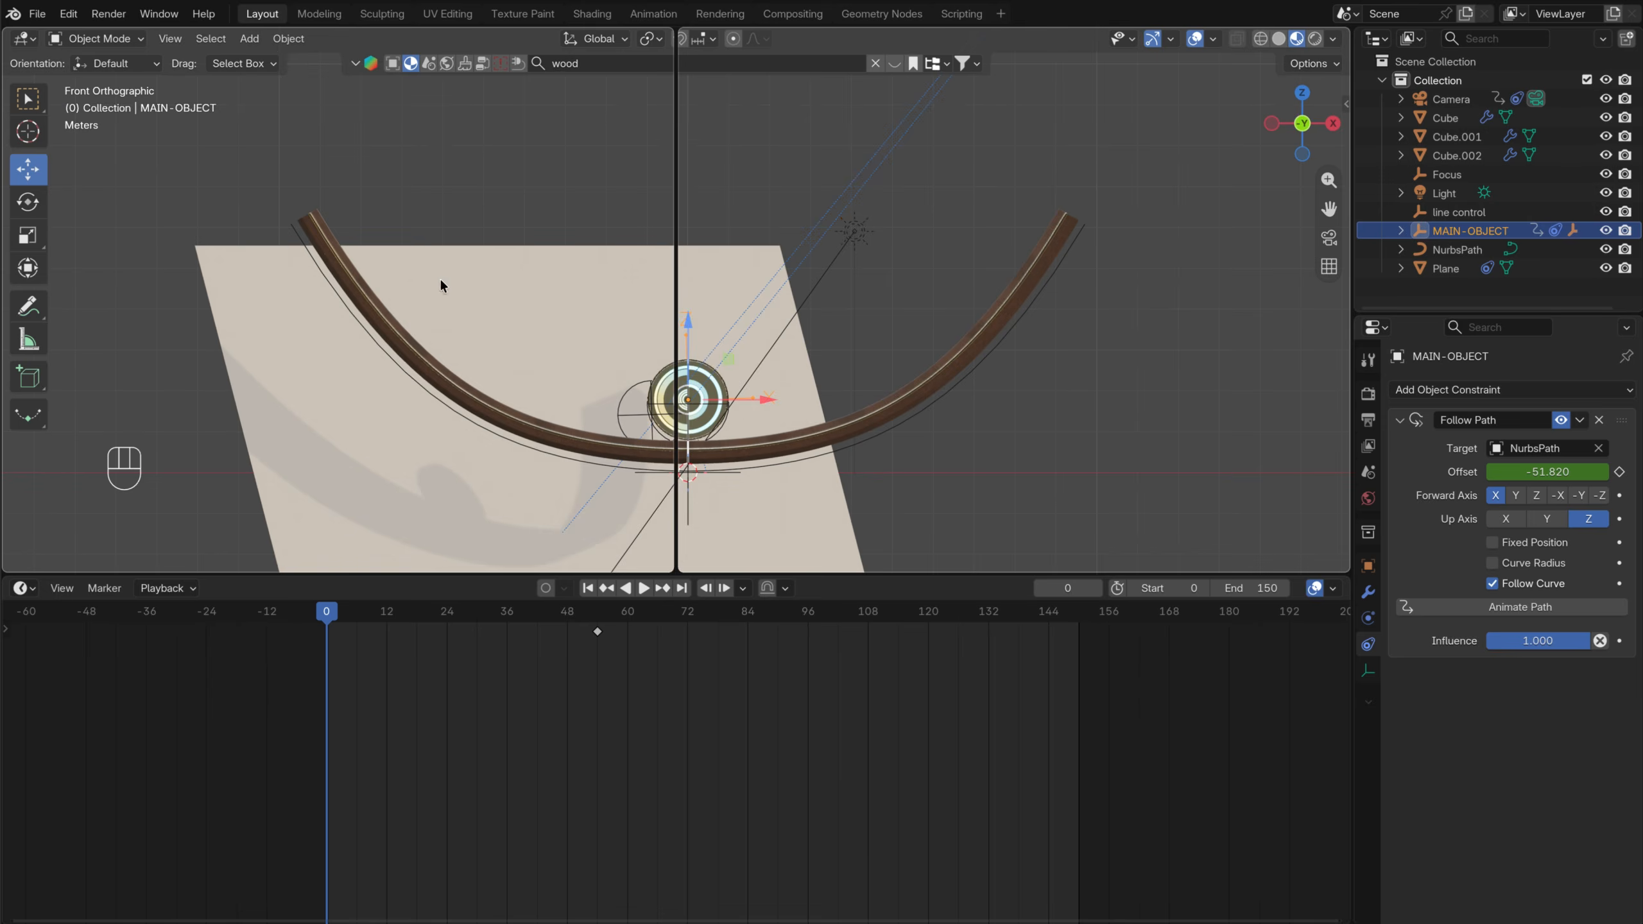
pyautogui.press('`')
pyautogui.click(264, 358)
pyautogui.scroll(5, 363, 311)
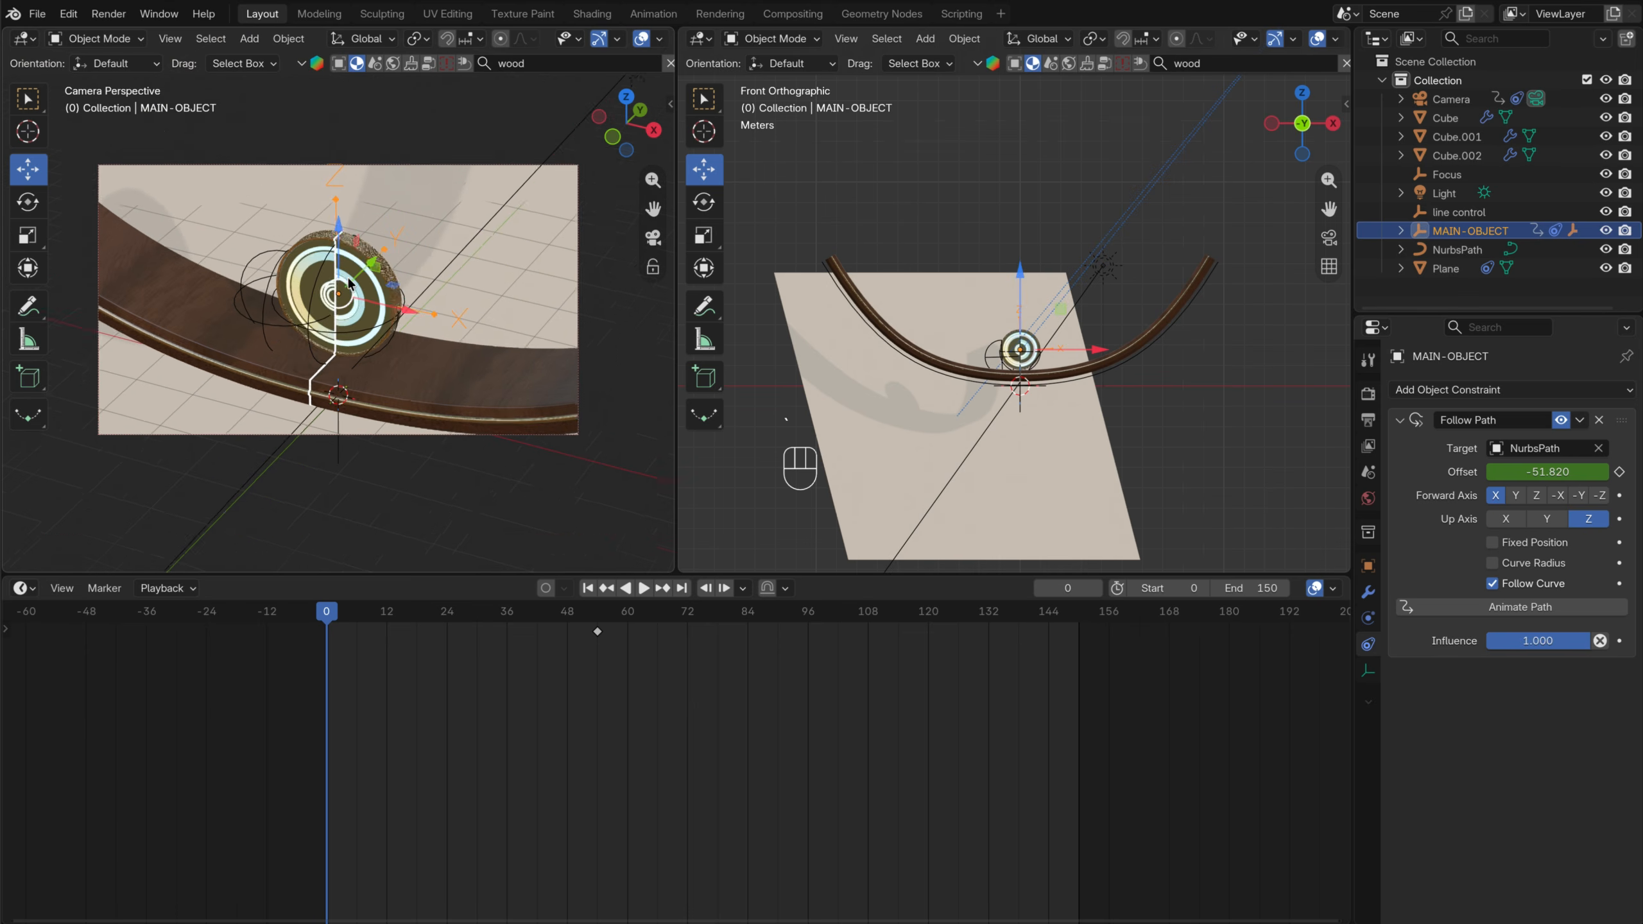
# Frame the disc closer in the camera and front views, go to the keyframe at frame 54, and widen the front viewport
pyautogui.scroll(-2, 363, 304)
pyautogui.keyDown('shift'); pyautogui.moveTo(366, 291); pyautogui.dragTo(381, 327, button='middle'); pyautogui.keyUp('shift')
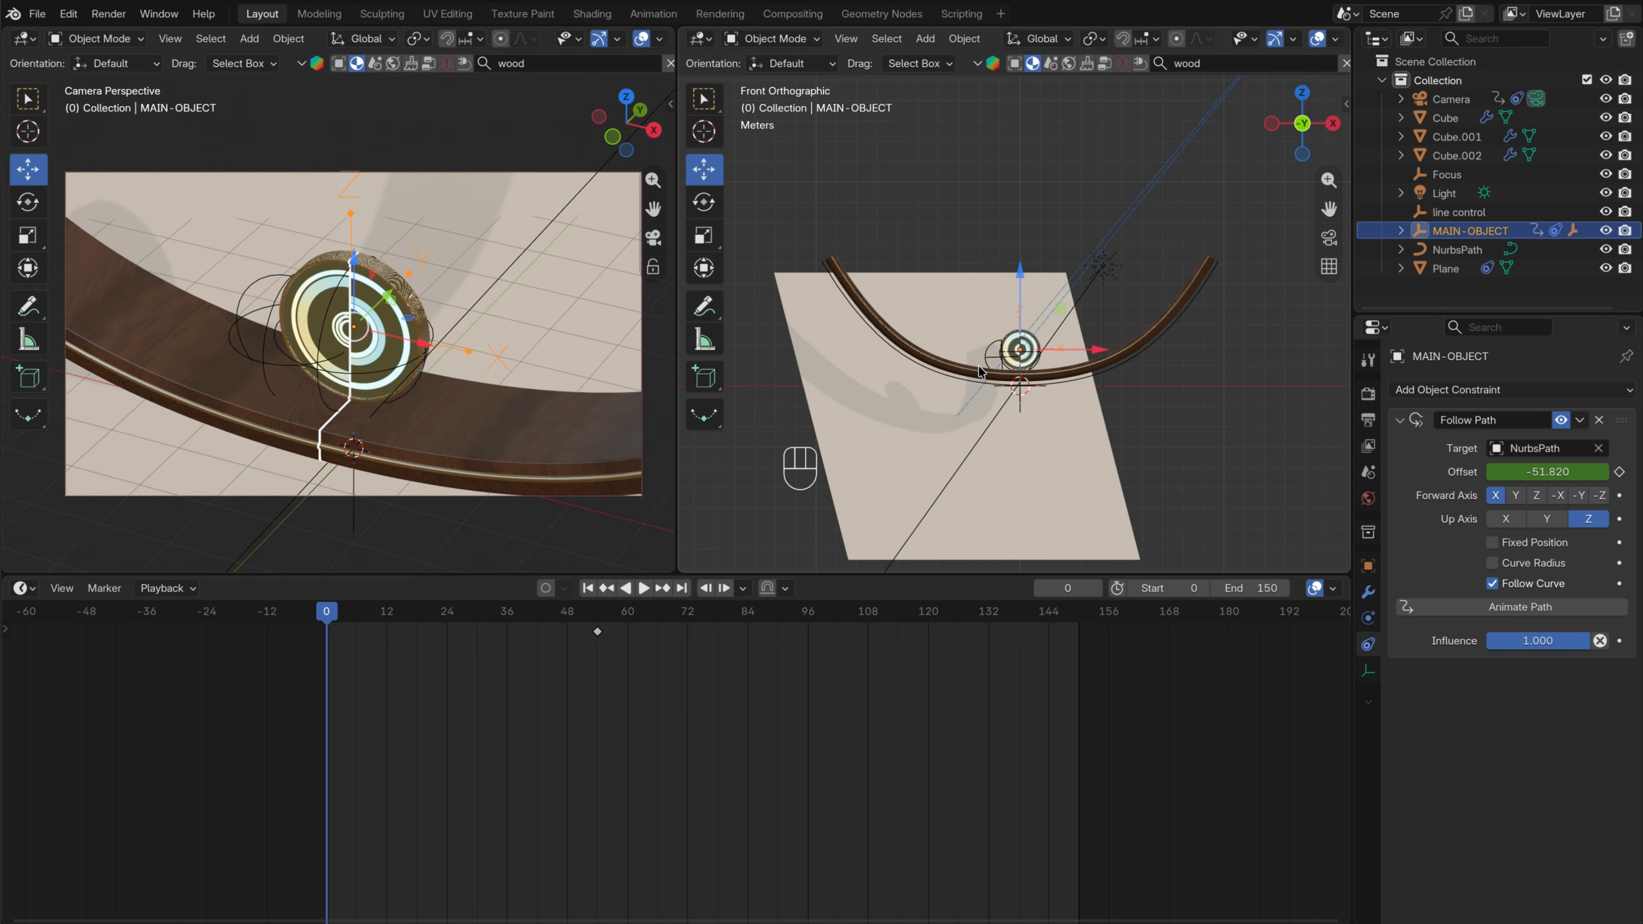
pyautogui.scroll(5, 979, 372)
pyautogui.scroll(-3, 1036, 246)
pyautogui.keyDown('shift'); pyautogui.moveTo(1035, 243); pyautogui.dragTo(1040, 292, button='middle'); pyautogui.keyUp('shift')
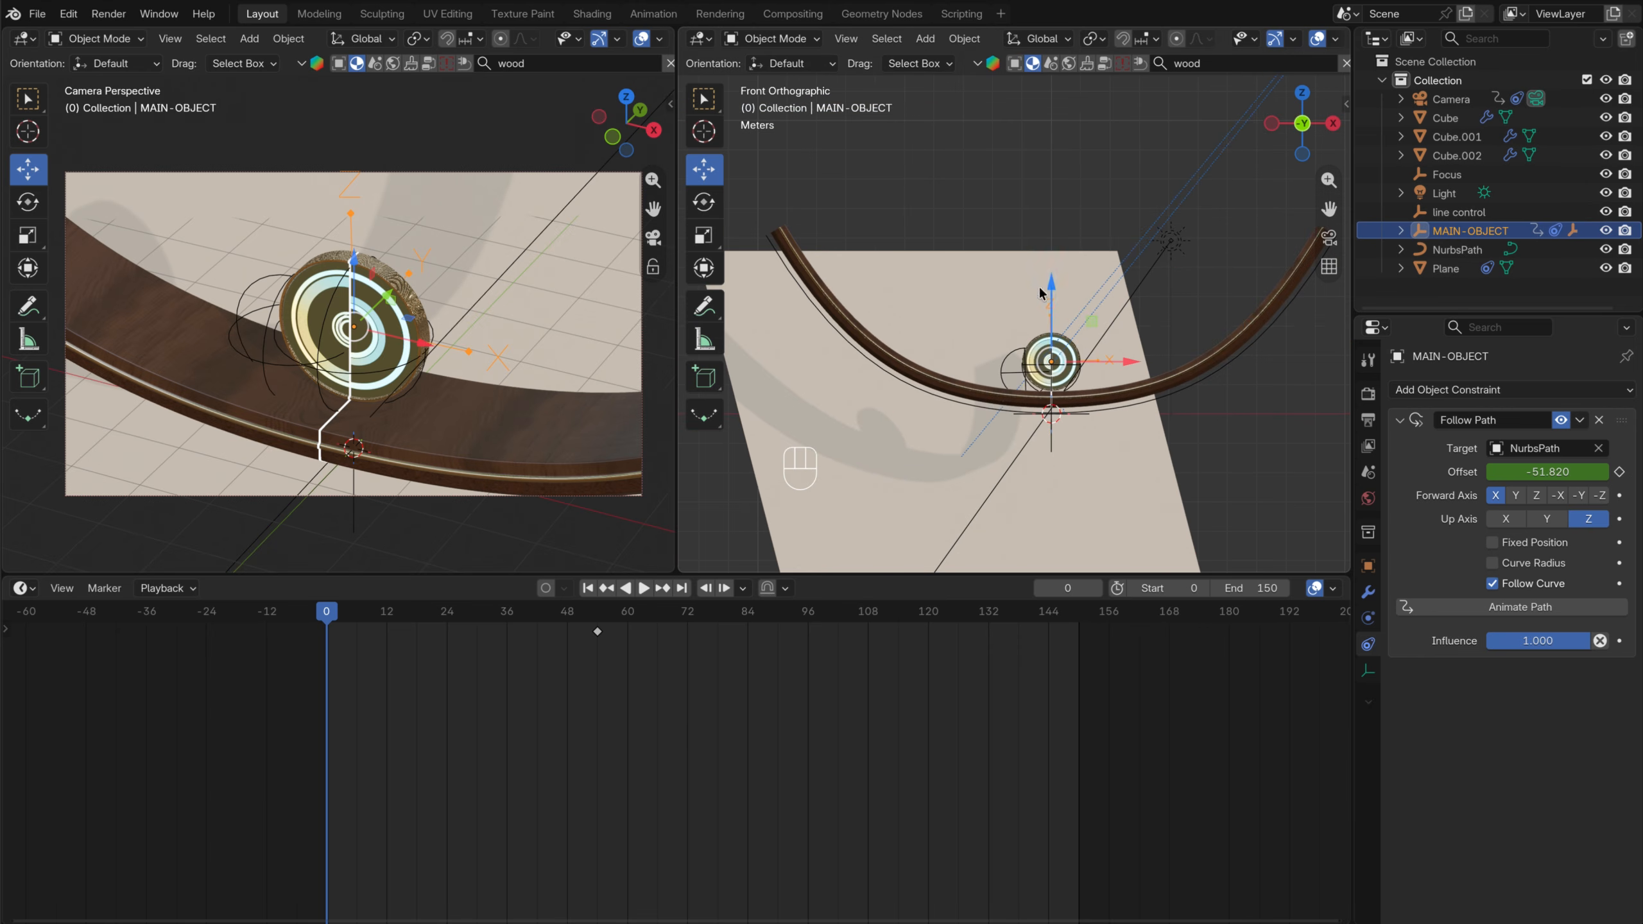
pyautogui.moveTo(1354, 287)
pyautogui.mouseDown()
pyautogui.moveTo(1391, 292)
pyautogui.moveTo(1351, 303)
pyautogui.mouseUp()
pyautogui.press('Up')
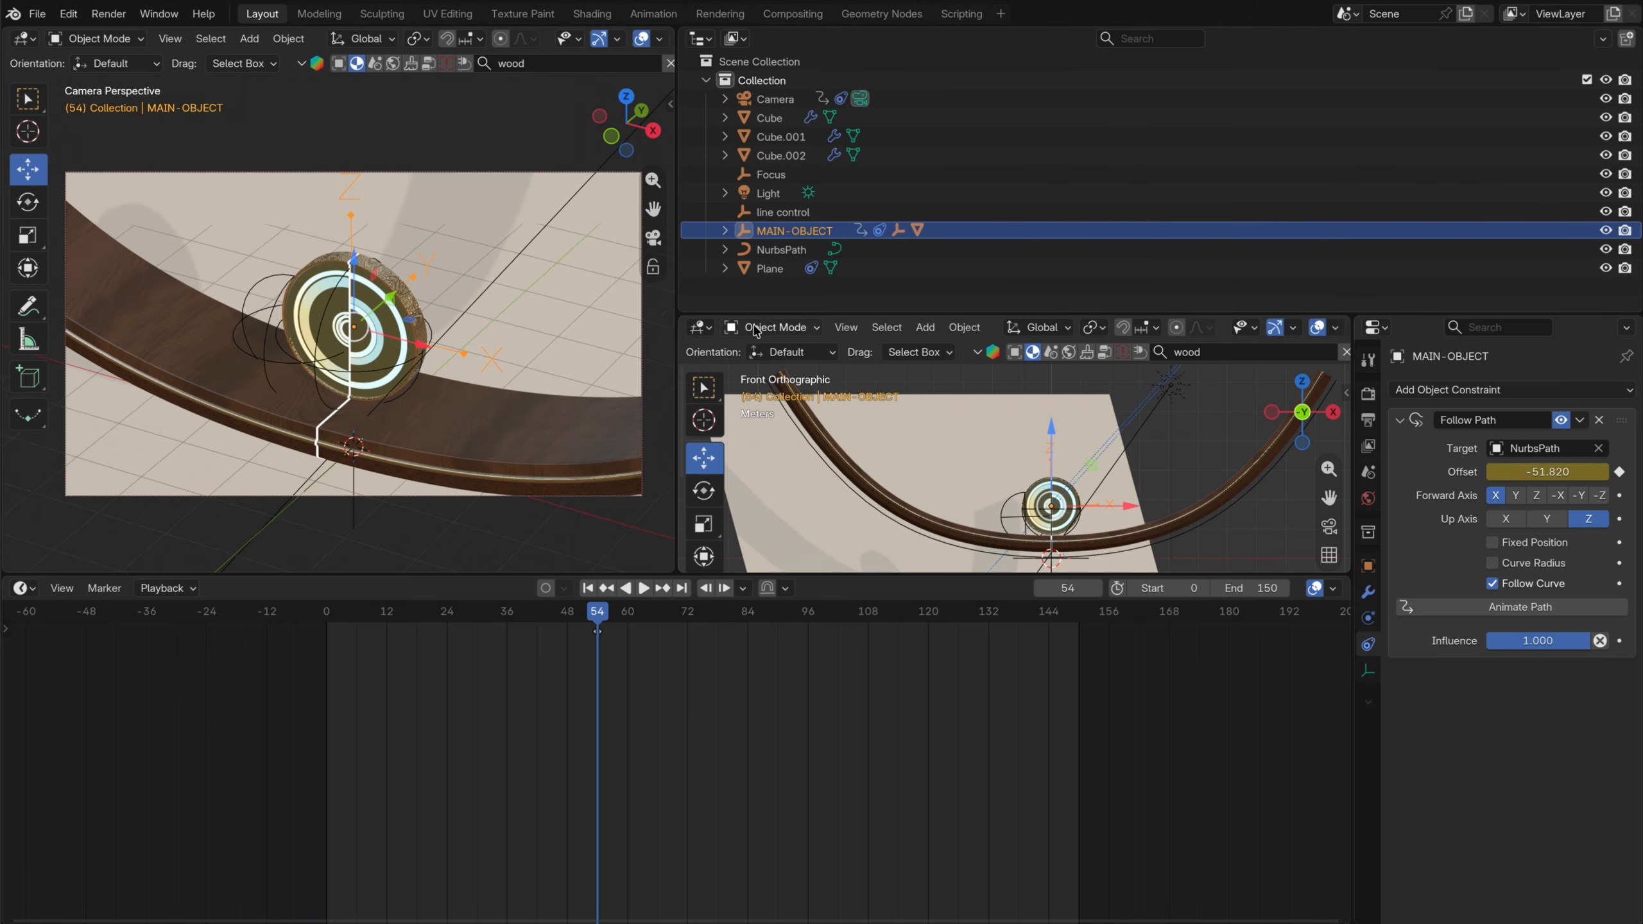
pyautogui.moveTo(682, 310); pyautogui.dragTo(683, 307)
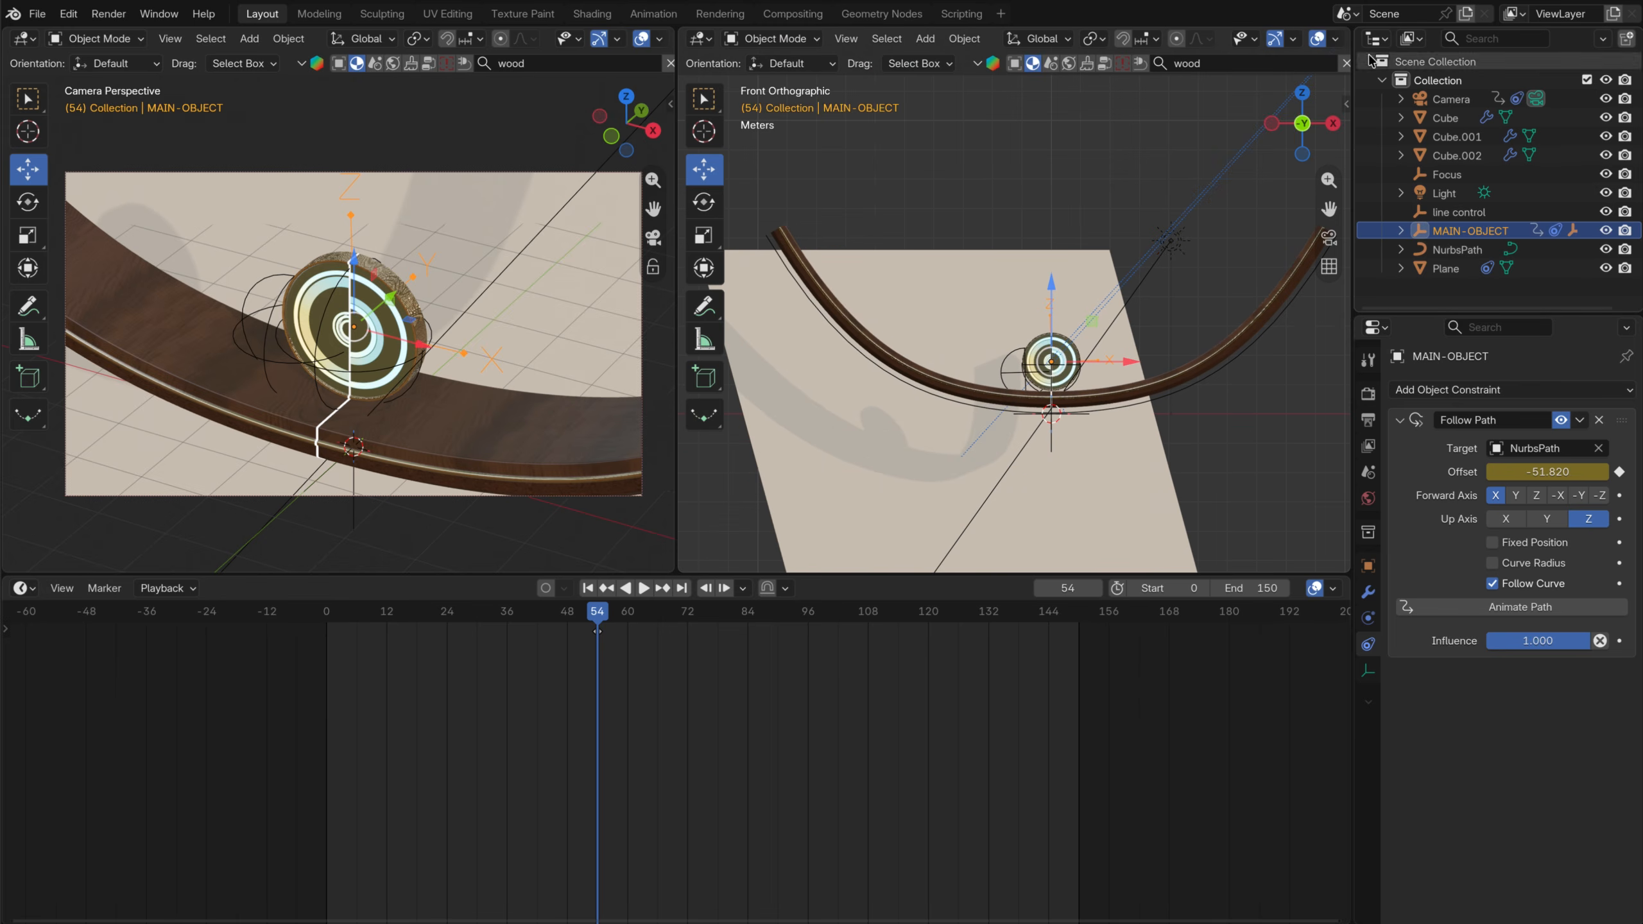
pyautogui.moveTo(1354, 60); pyautogui.dragTo(1398, 61)
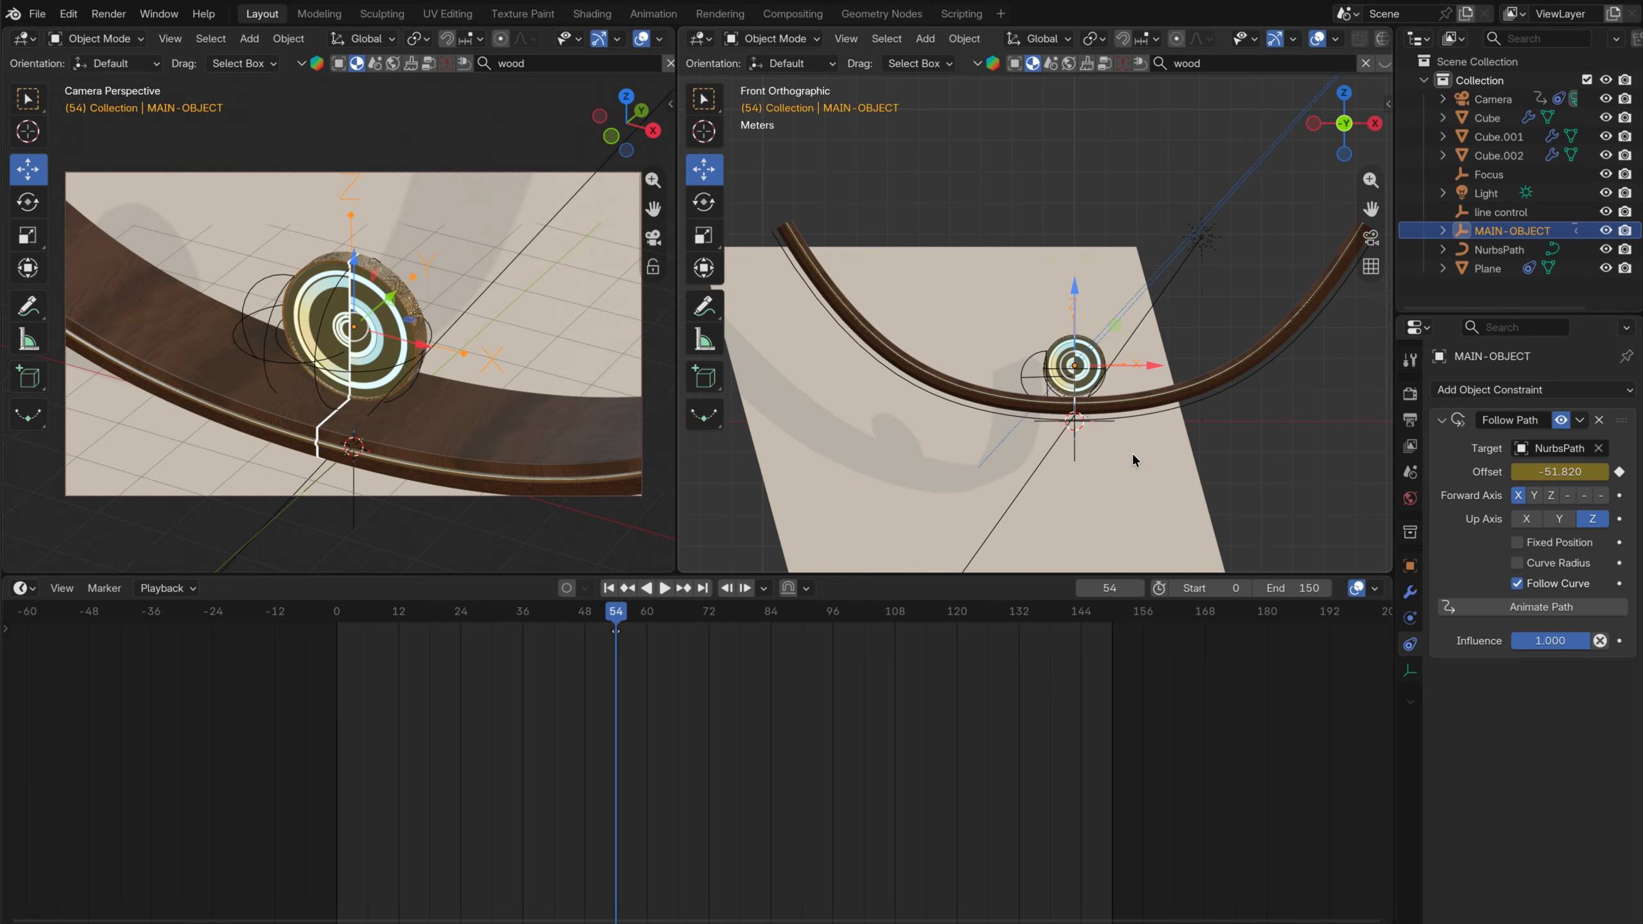
pyautogui.scroll(2, 1133, 459)
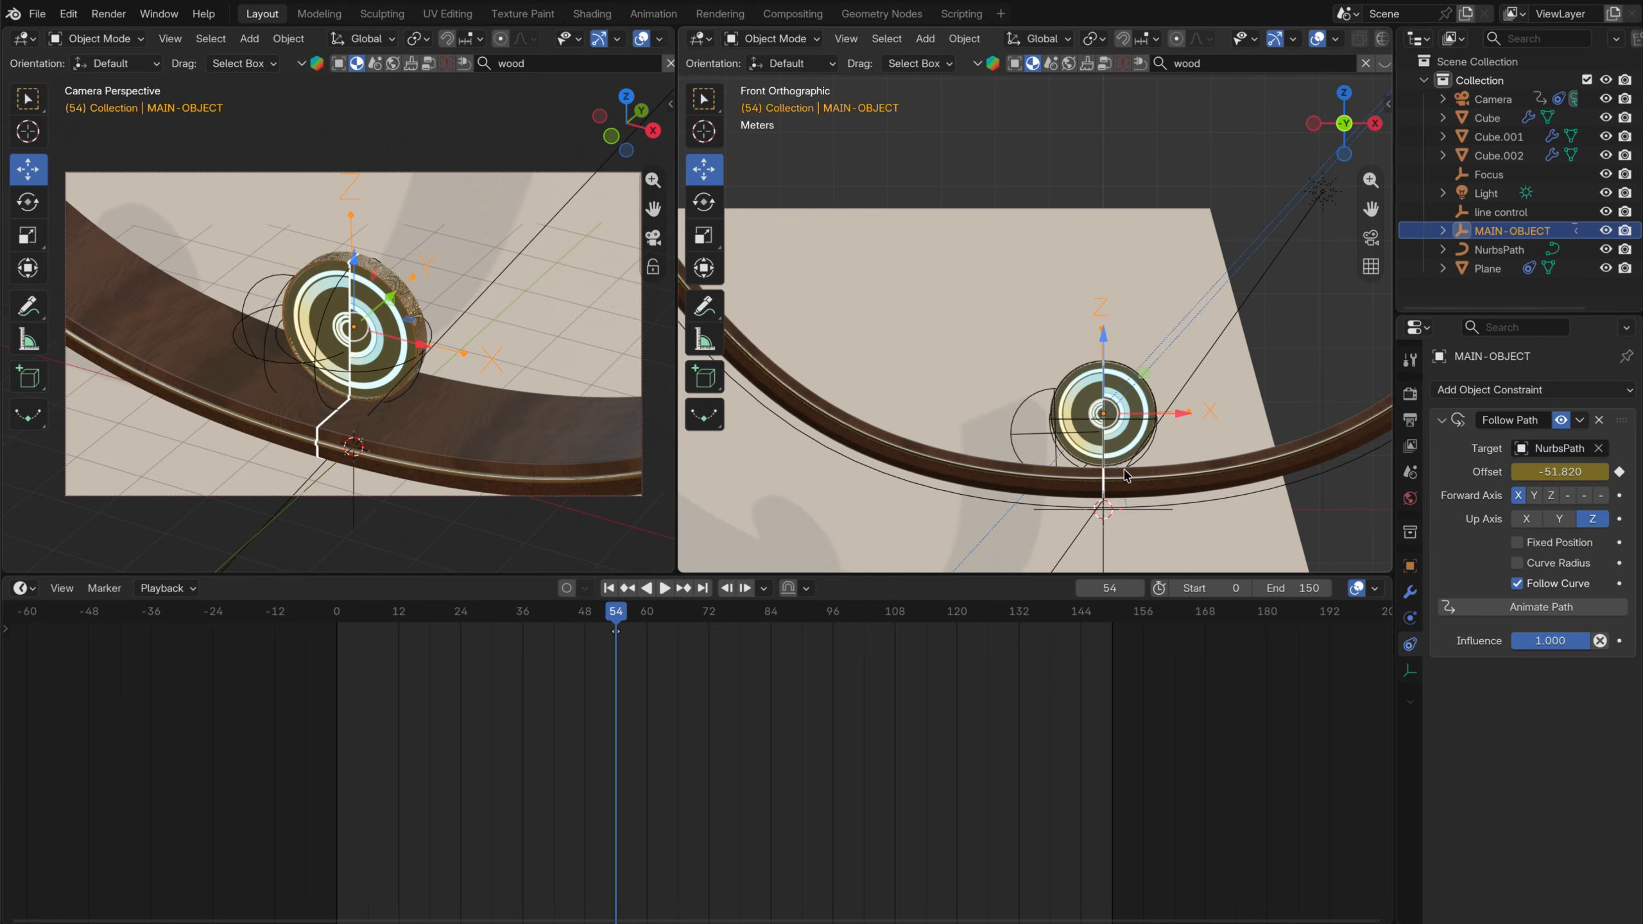
# Keyframe MAIN-OBJECT's Follow Path offset at -22.820 on frame 0 and -49.020 on frame 54, and enable Auto Keying
pyautogui.press('space')
pyautogui.click(337, 620)
pyautogui.moveTo(1559, 476); pyautogui.dragTo(1642, 481)
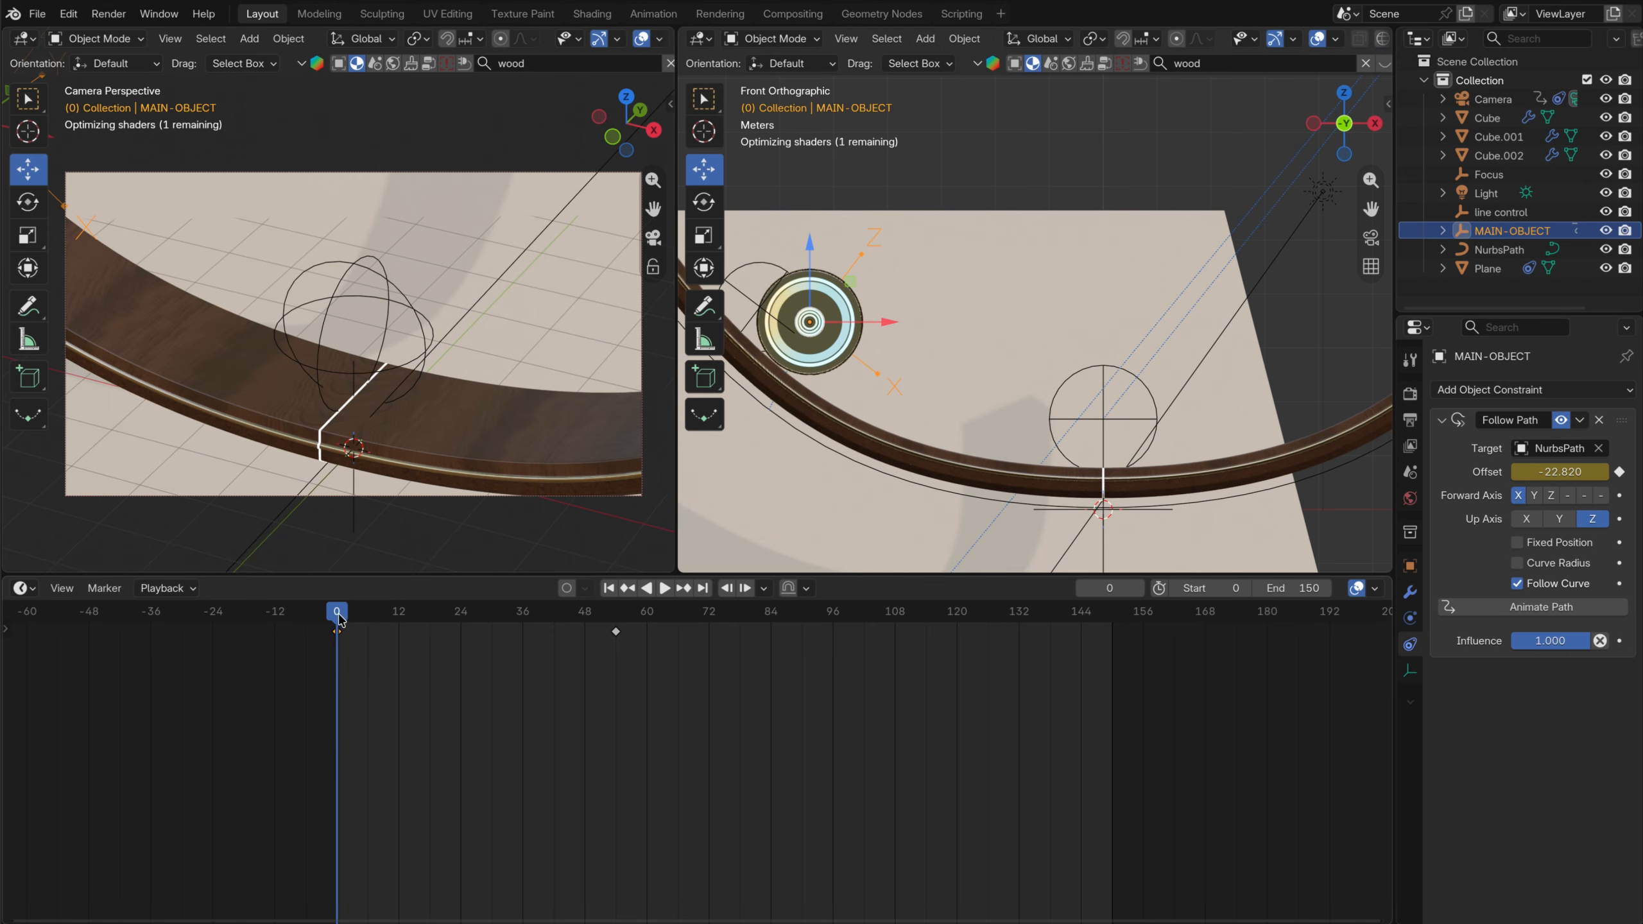
pyautogui.moveTo(338, 618); pyautogui.dragTo(616, 650)
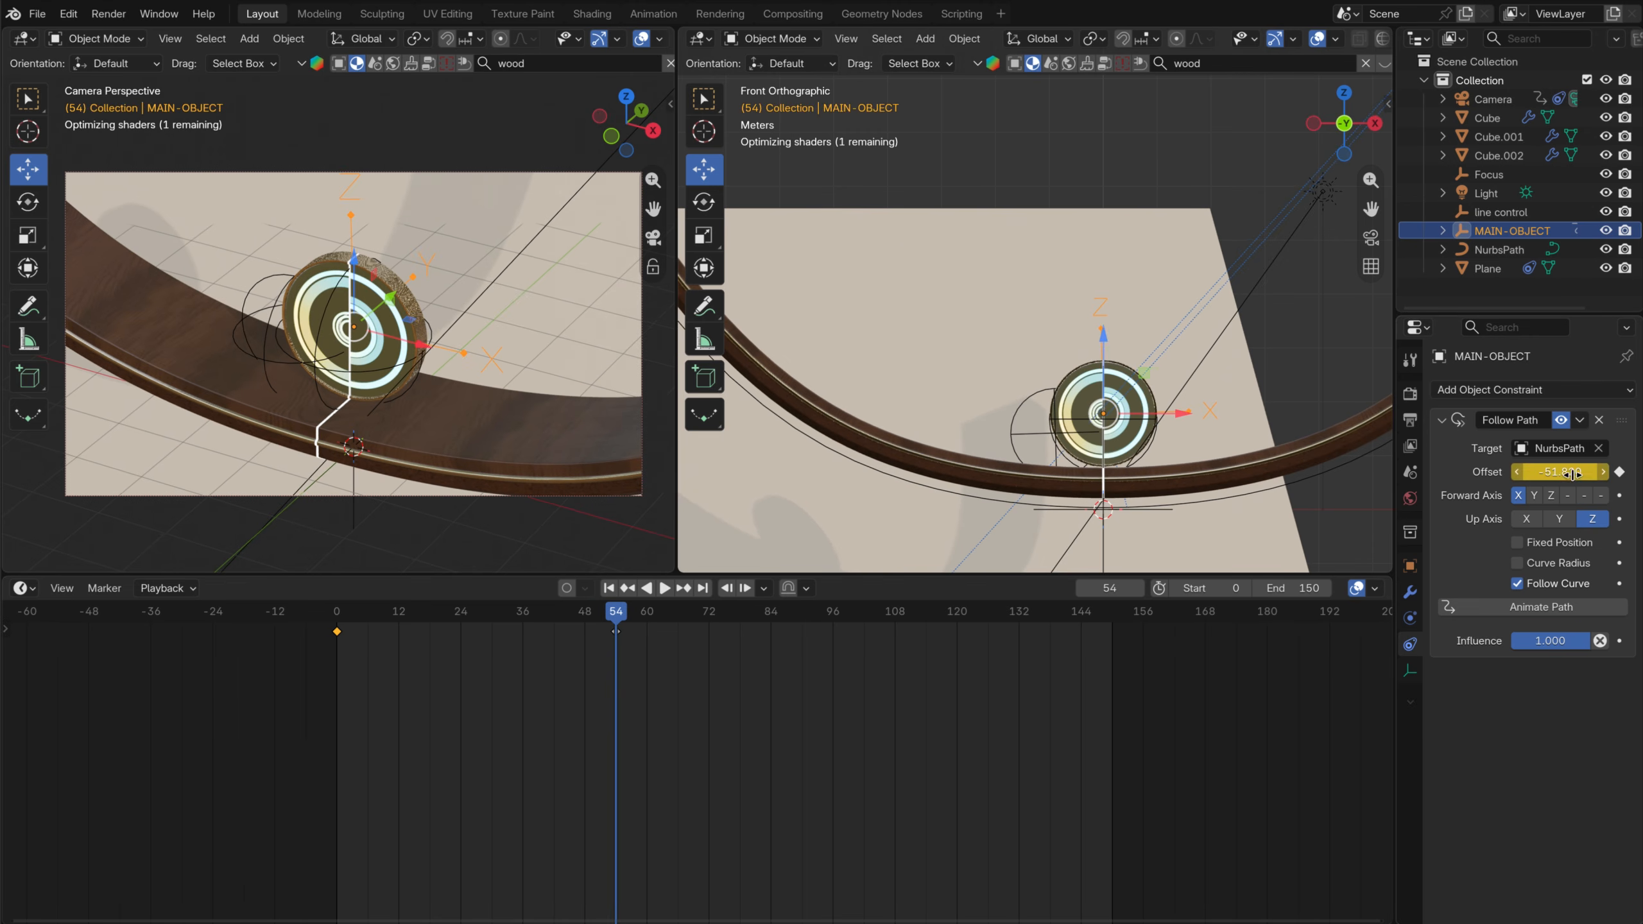
pyautogui.moveTo(1574, 473); pyautogui.dragTo(1573, 480)
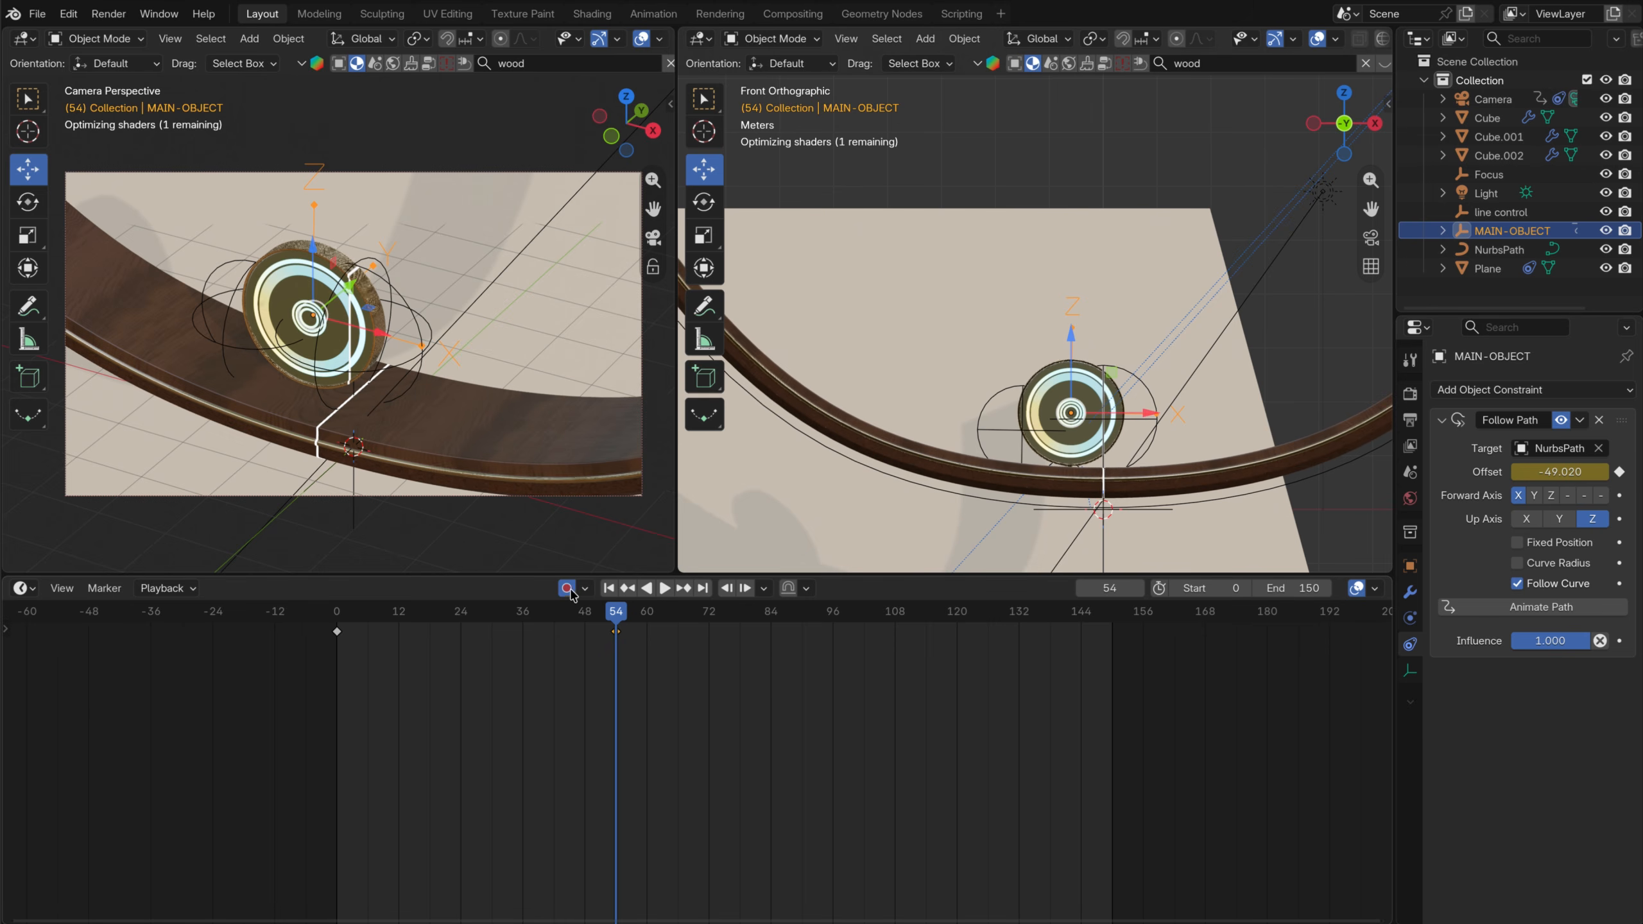
# Auto-key MAIN-OBJECT's Follow Path offset at -54.420 on frame 84 and -83.620 on frame 150
pyautogui.moveTo(621, 615); pyautogui.dragTo(769, 624)
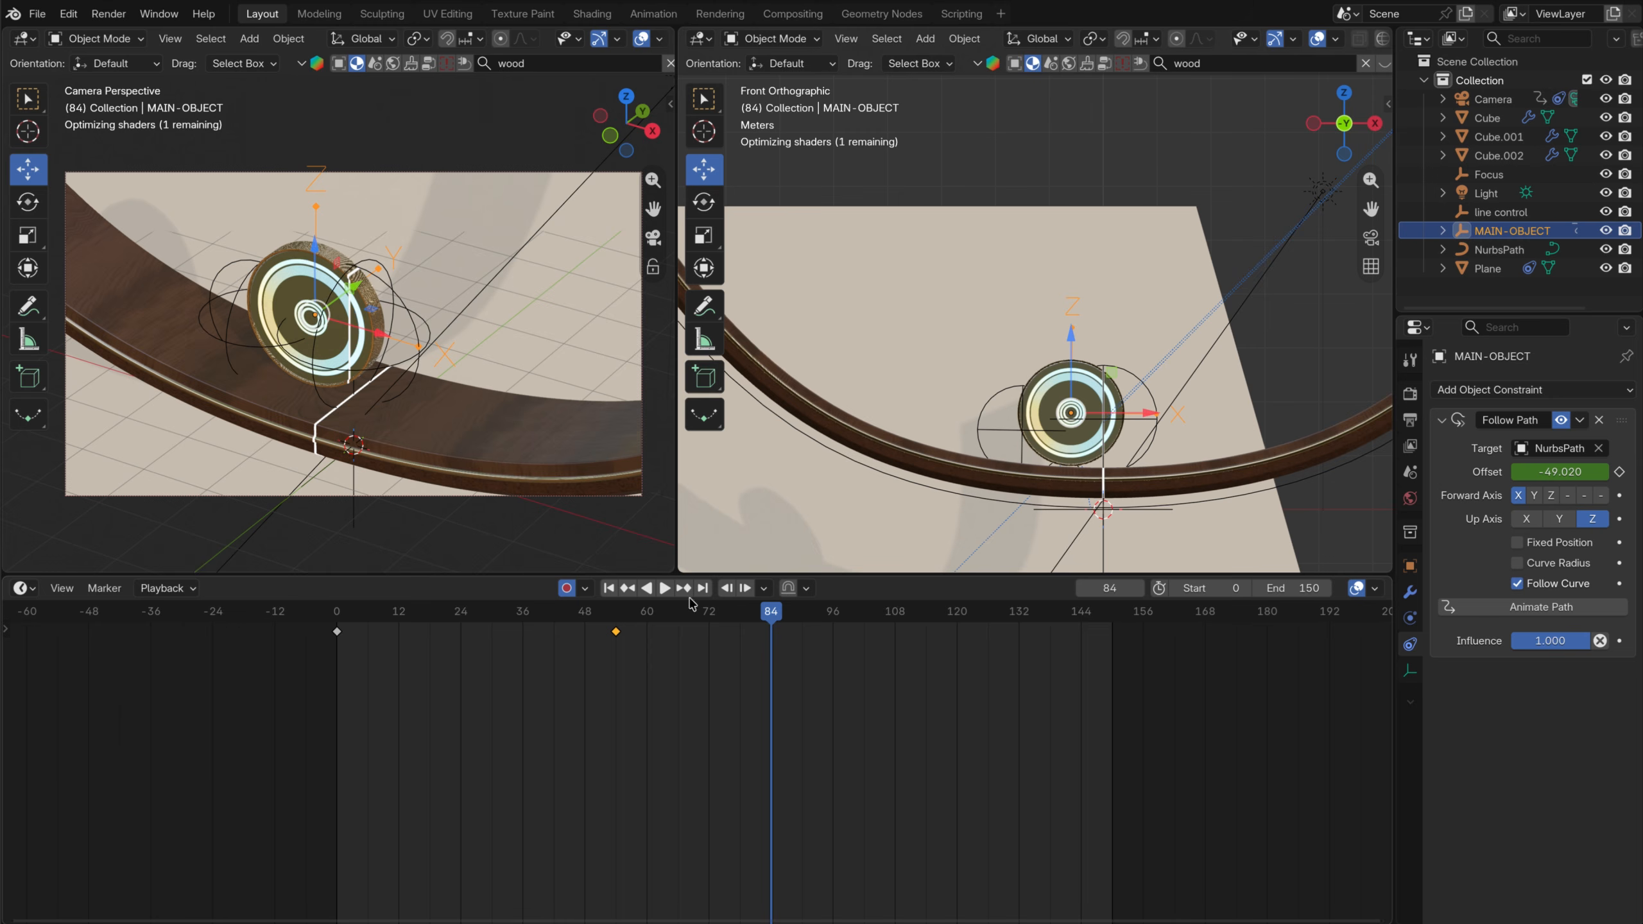
pyautogui.moveTo(1565, 472); pyautogui.dragTo(1545, 472)
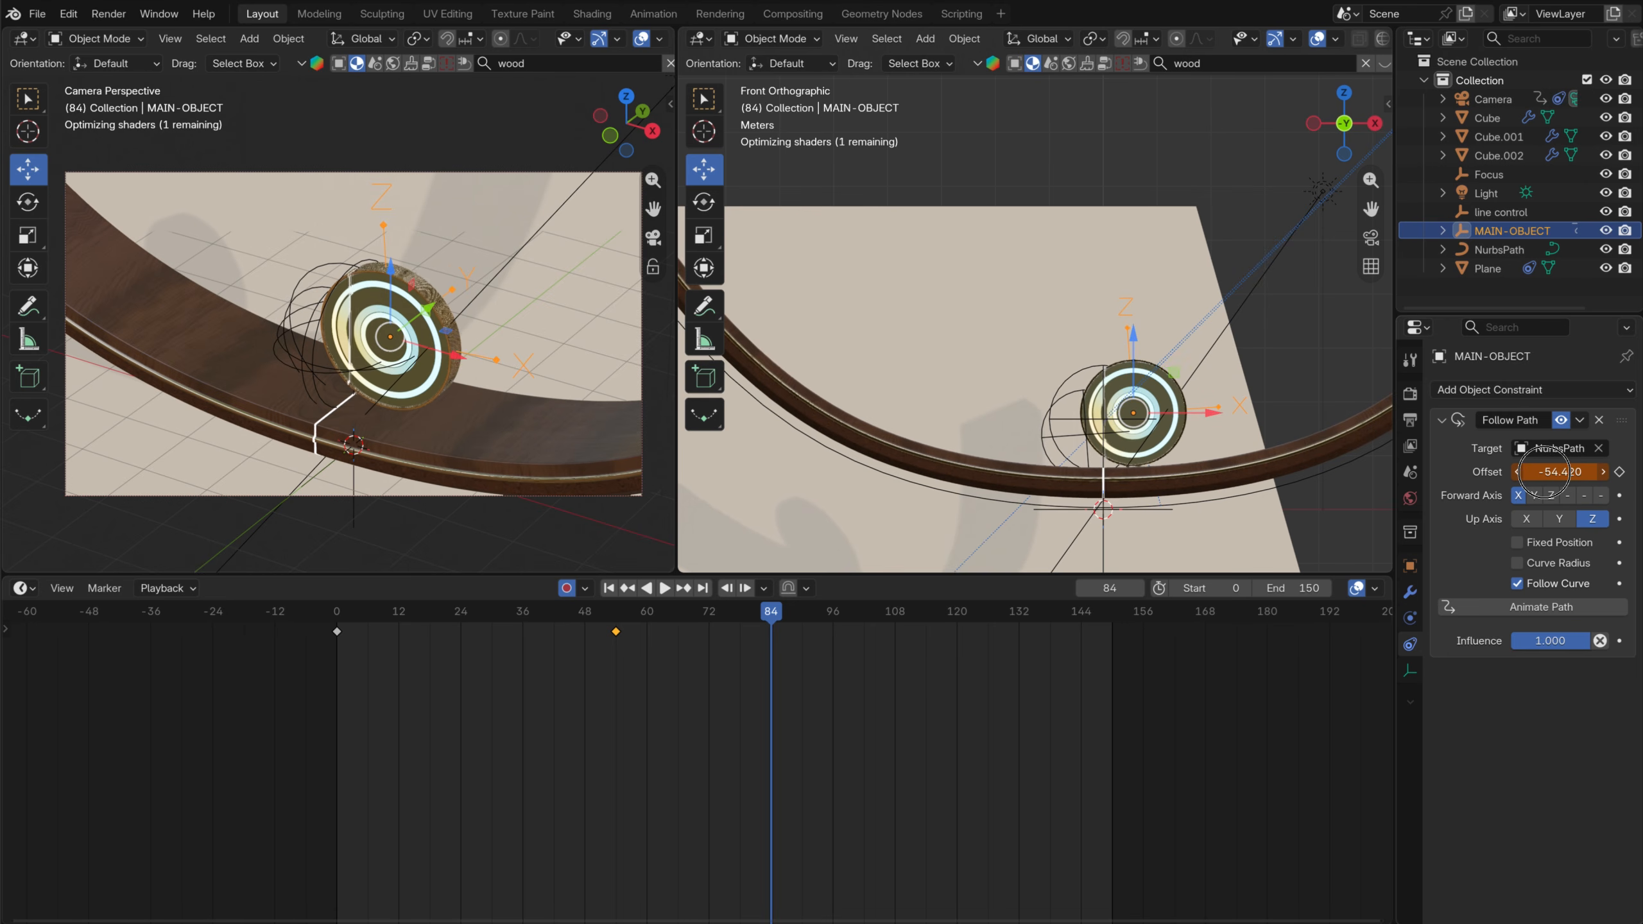
pyautogui.moveTo(788, 627); pyautogui.dragTo(1134, 637)
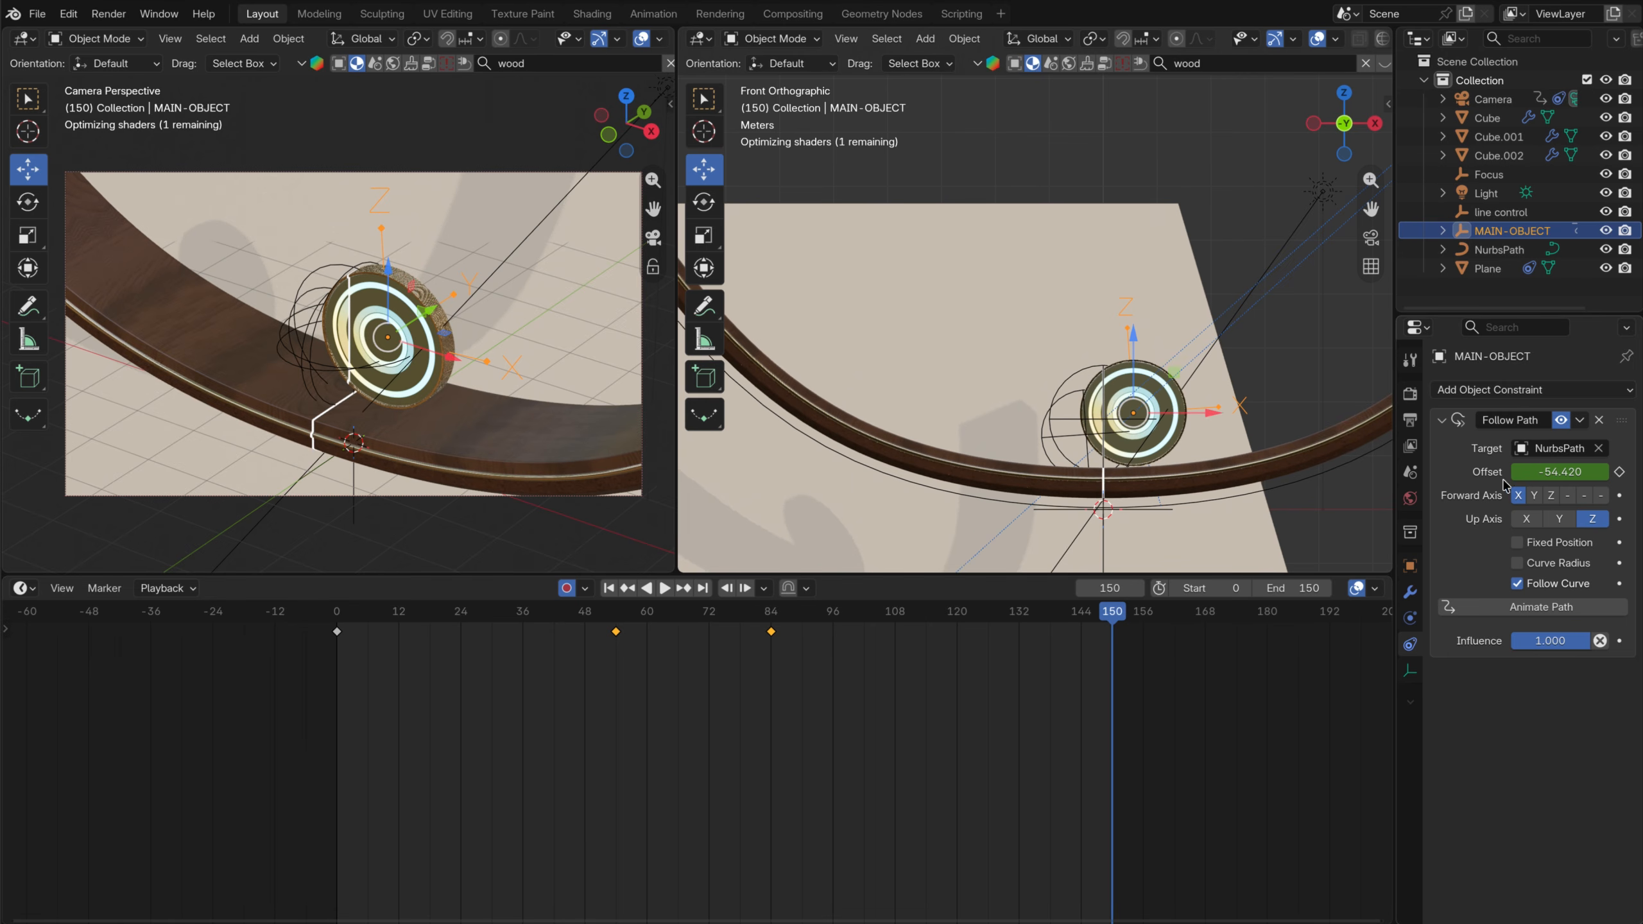
pyautogui.moveTo(1578, 471); pyautogui.dragTo(1441, 468)
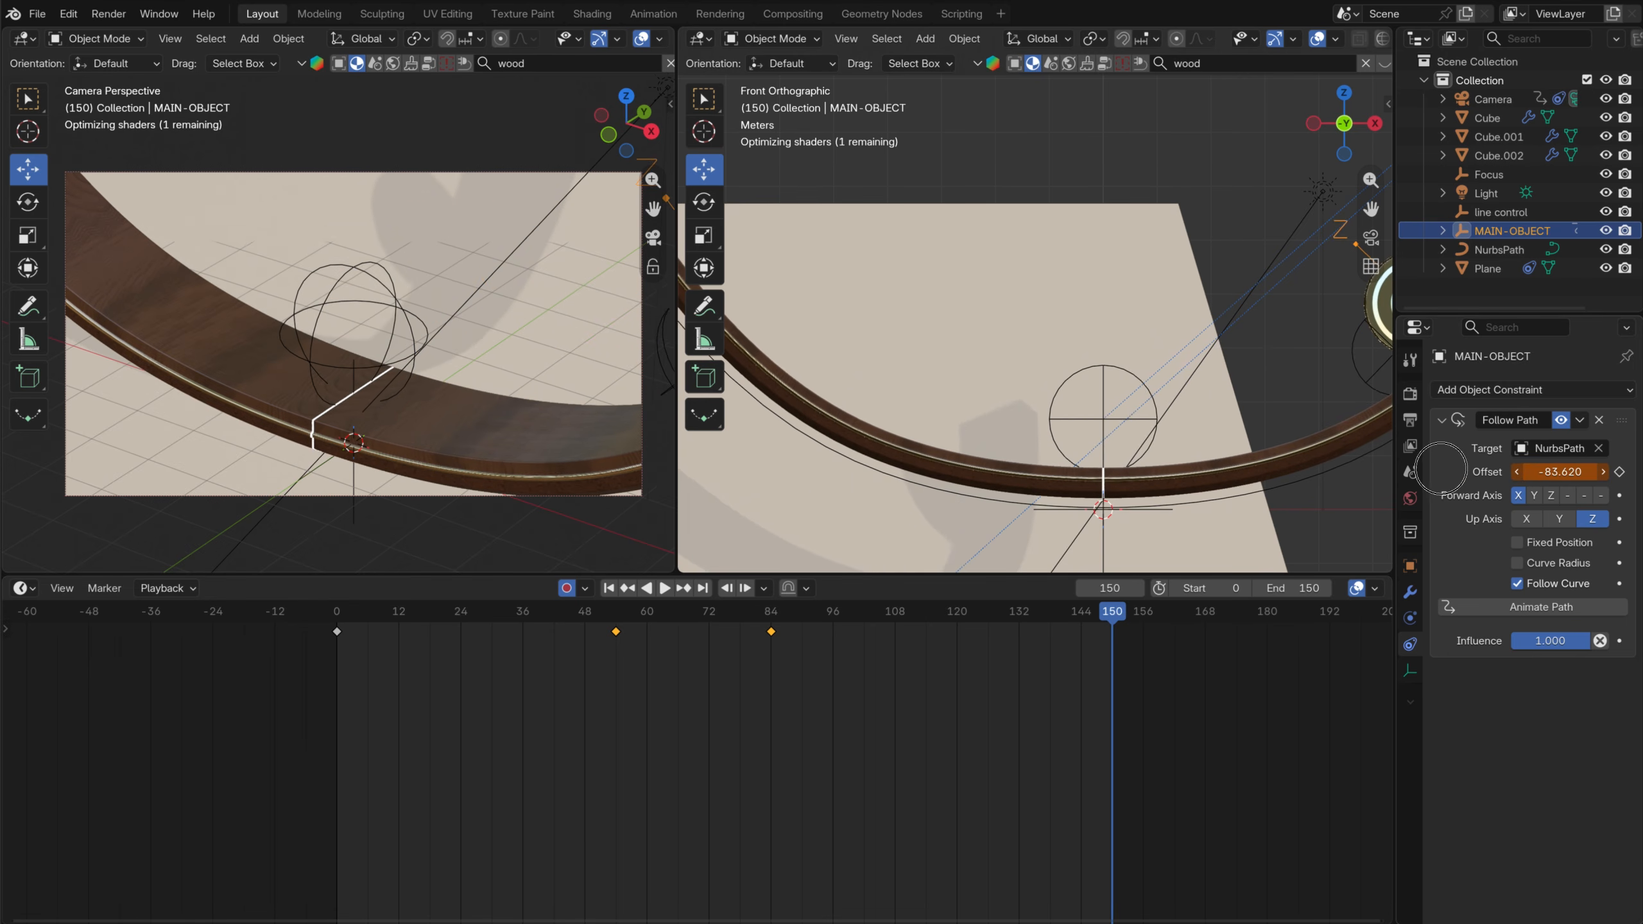
# Play the animation from frame 0 to check the disc's movement along the track
pyautogui.moveTo(714, 618); pyautogui.dragTo(335, 681)
pyautogui.press('space')
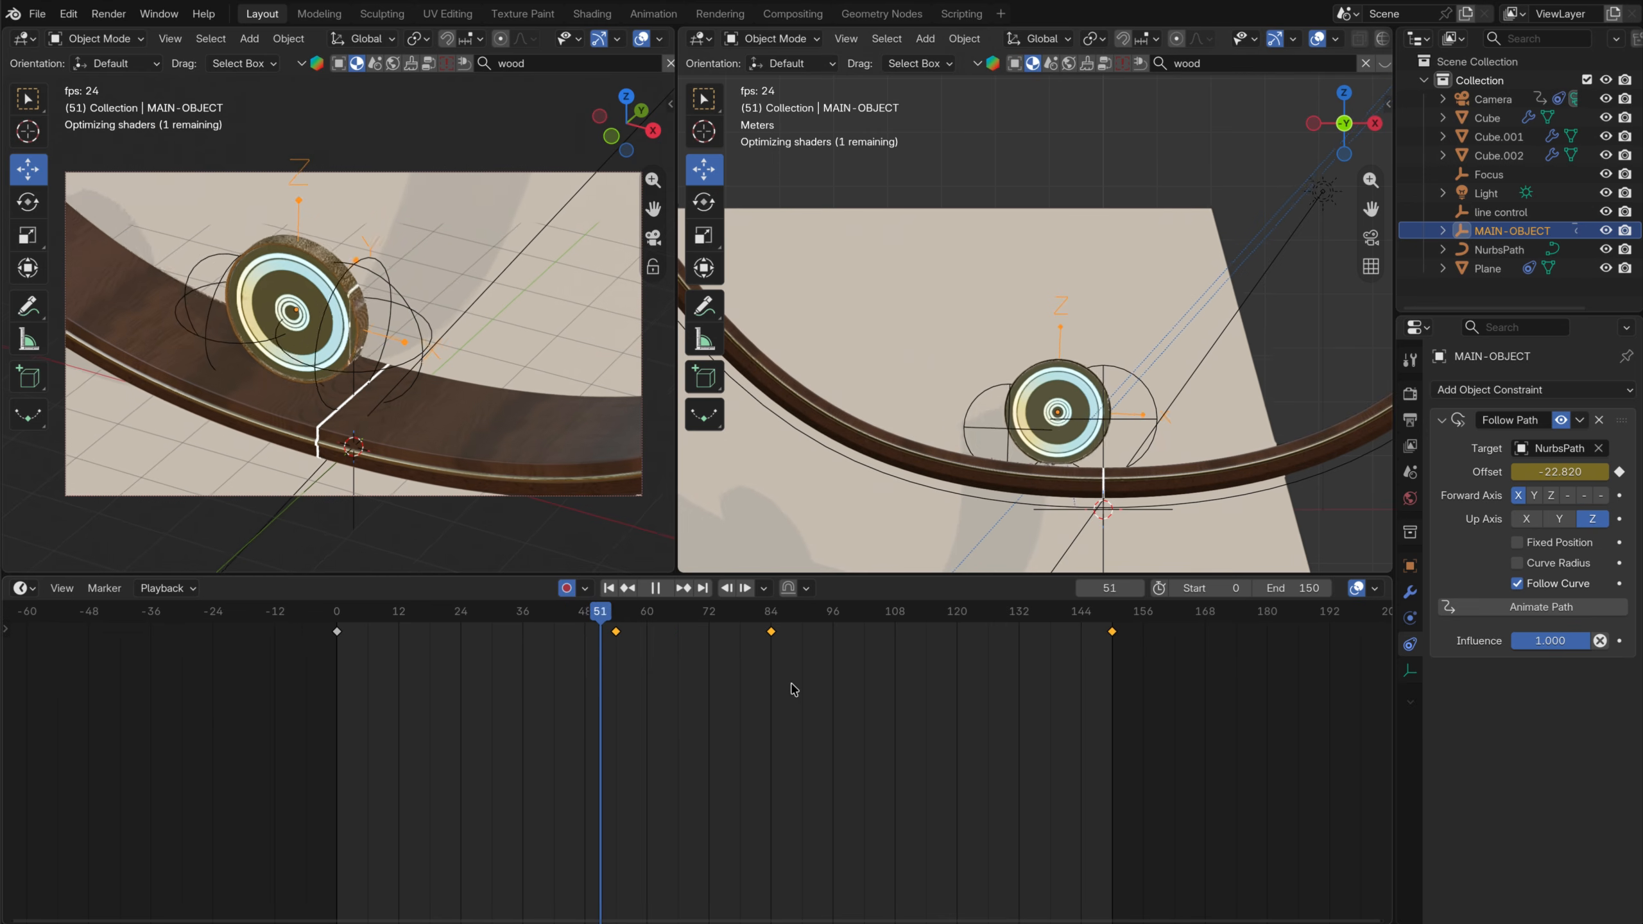
pyautogui.press('space')
# Move MAIN-OBJECT's offset keyframe at frame 54 to frame 48 and the one at frame 84 to frame 102
pyautogui.moveTo(612, 633); pyautogui.dragTo(583, 664)
pyautogui.click(771, 632)
pyautogui.press('g')
pyautogui.moveTo(795, 650); pyautogui.dragTo(848, 673)
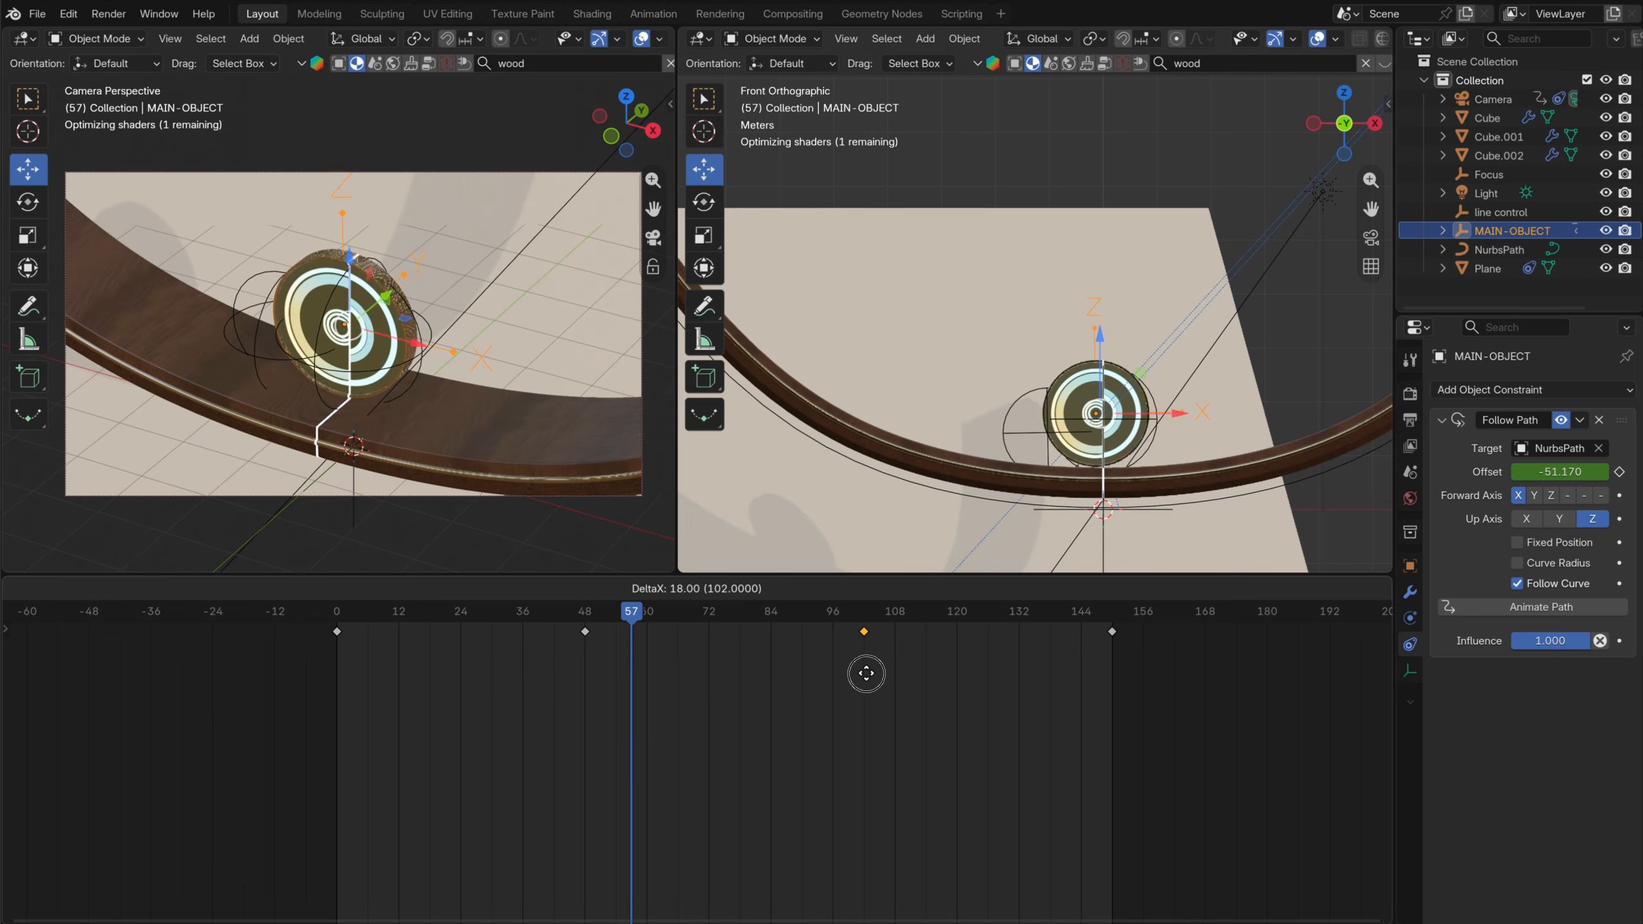
pyautogui.click(869, 679)
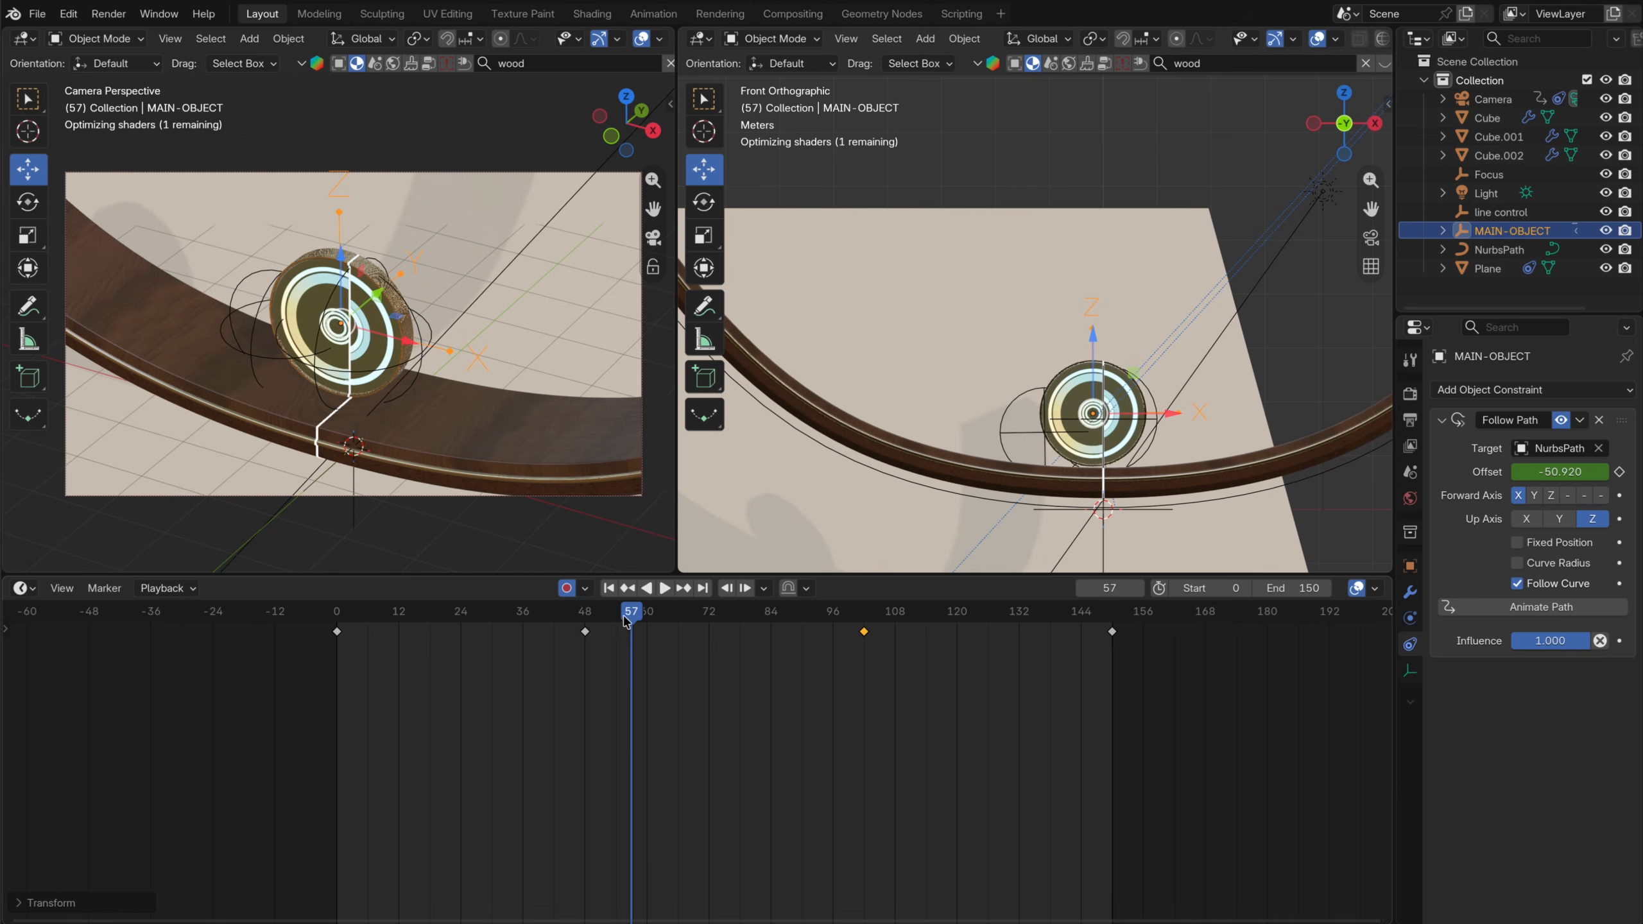
# Replay the retimed disc animation and bring the current frame to 92
pyautogui.moveTo(625, 617); pyautogui.dragTo(445, 632)
pyautogui.press('space')
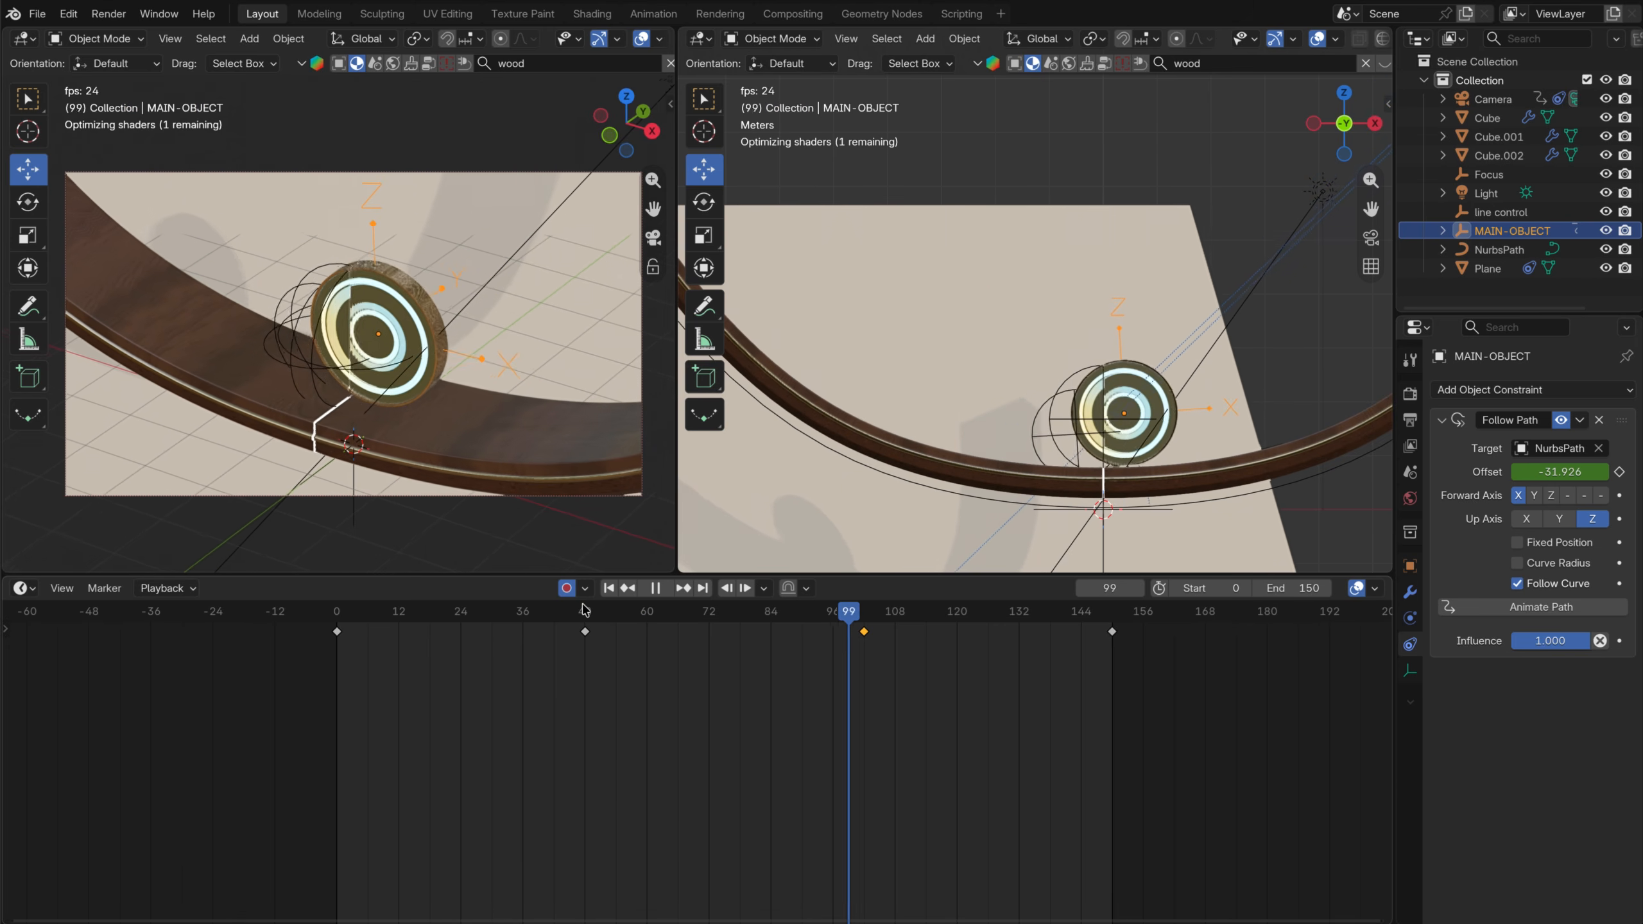
pyautogui.press('space')
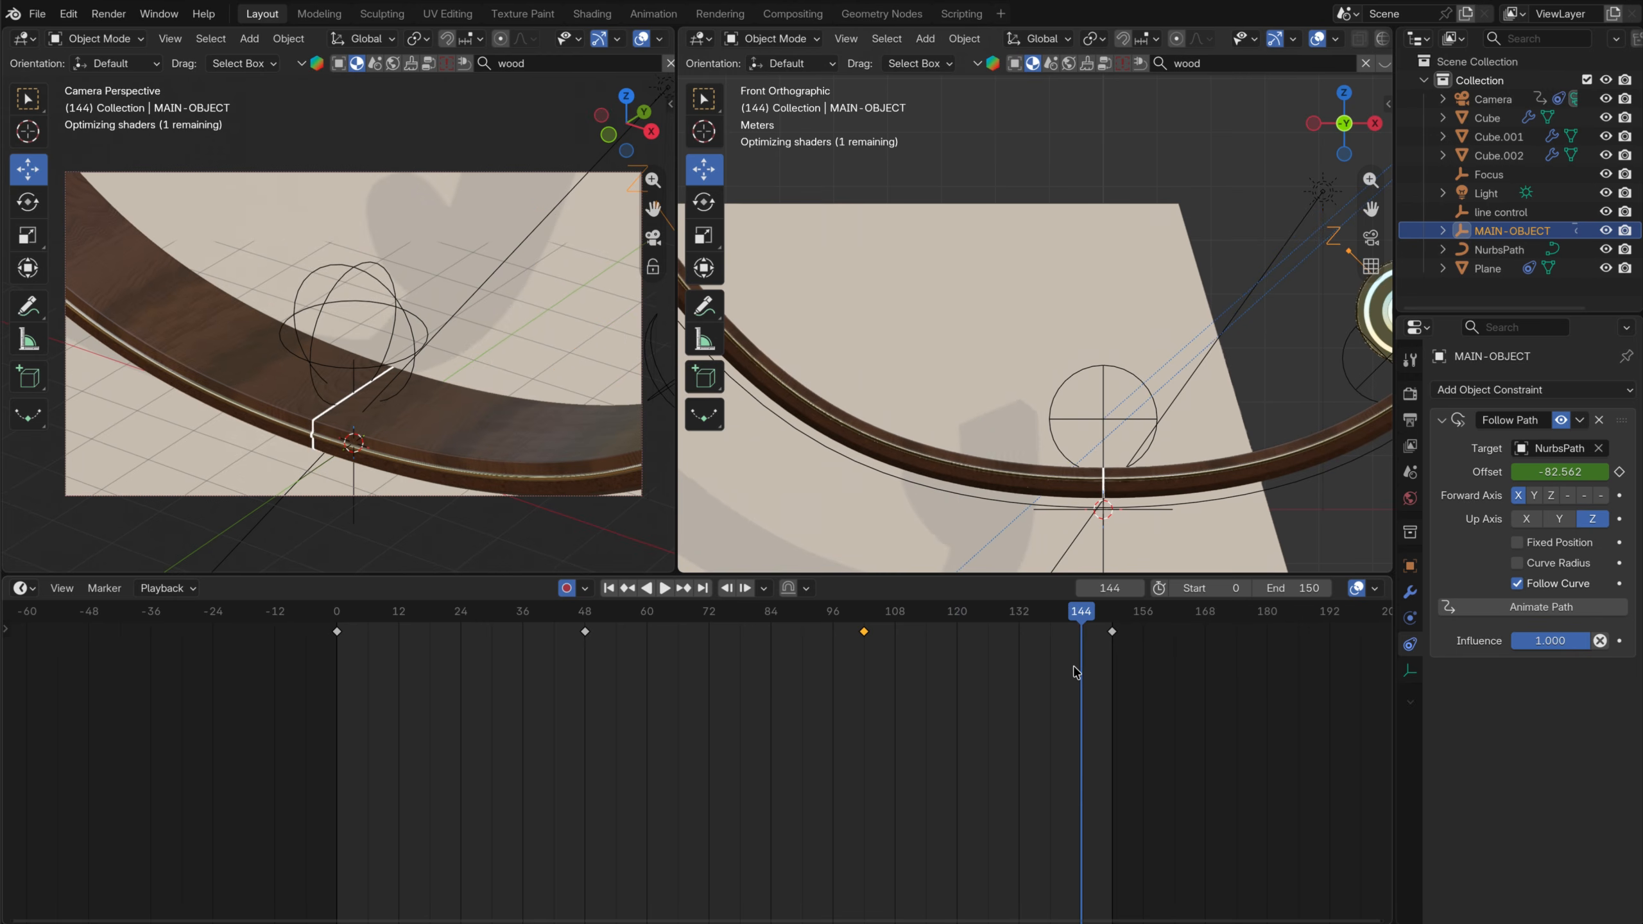
pyautogui.moveTo(951, 618); pyautogui.dragTo(813, 623)
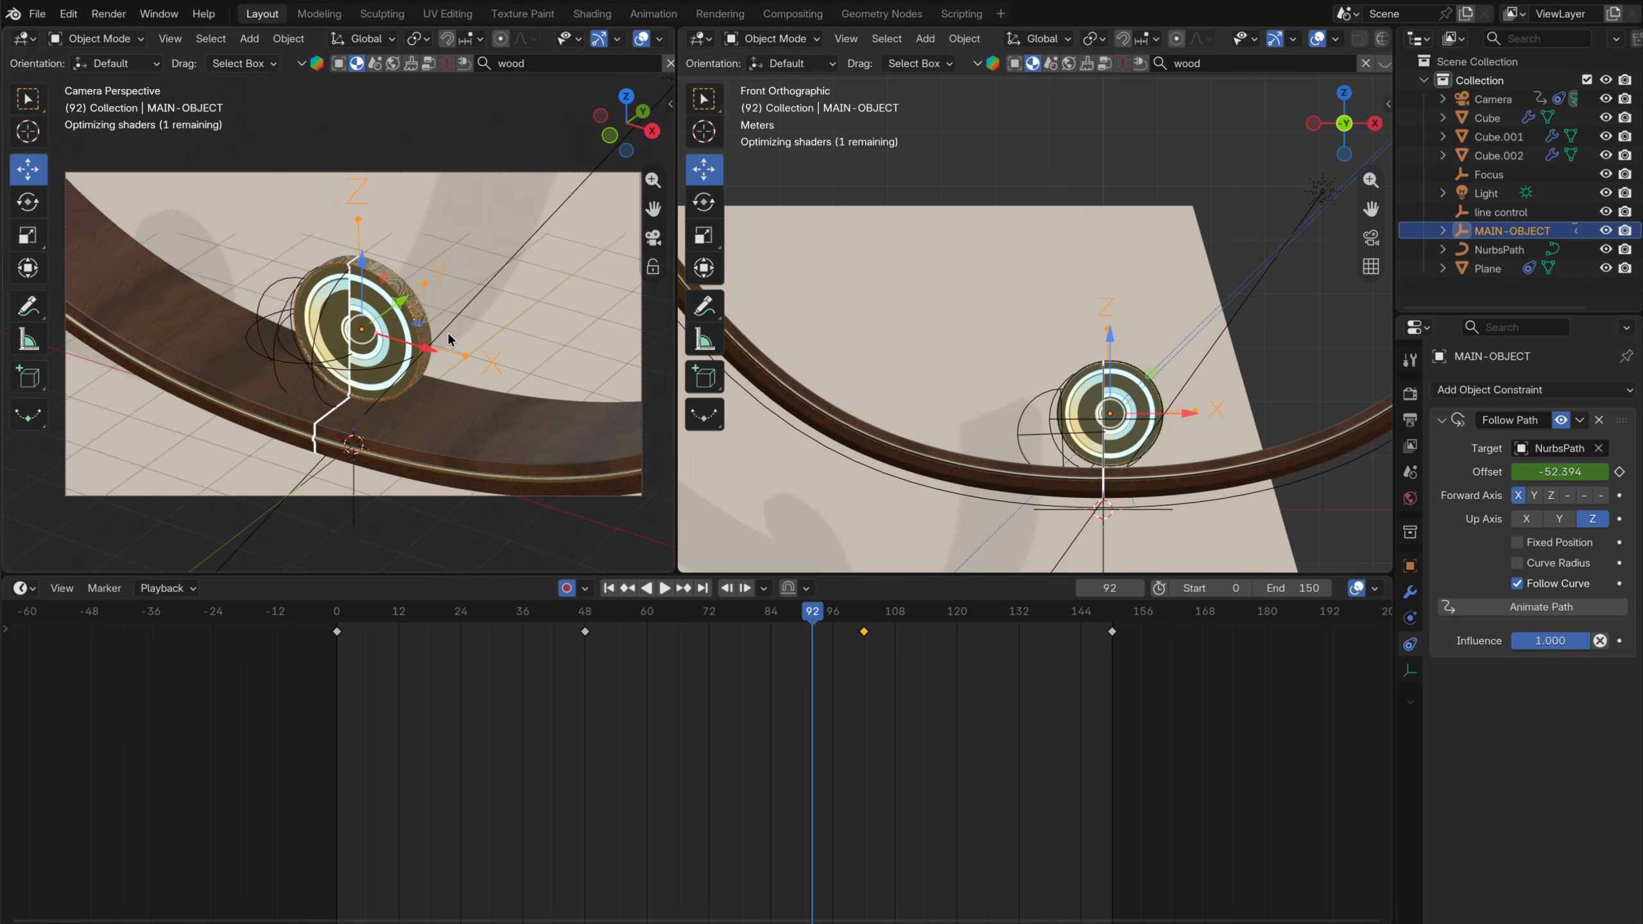
# Select the gradient-control empty beside the disc and keyframe its starting position at frame 0
pyautogui.scroll(3, 1166, 413)
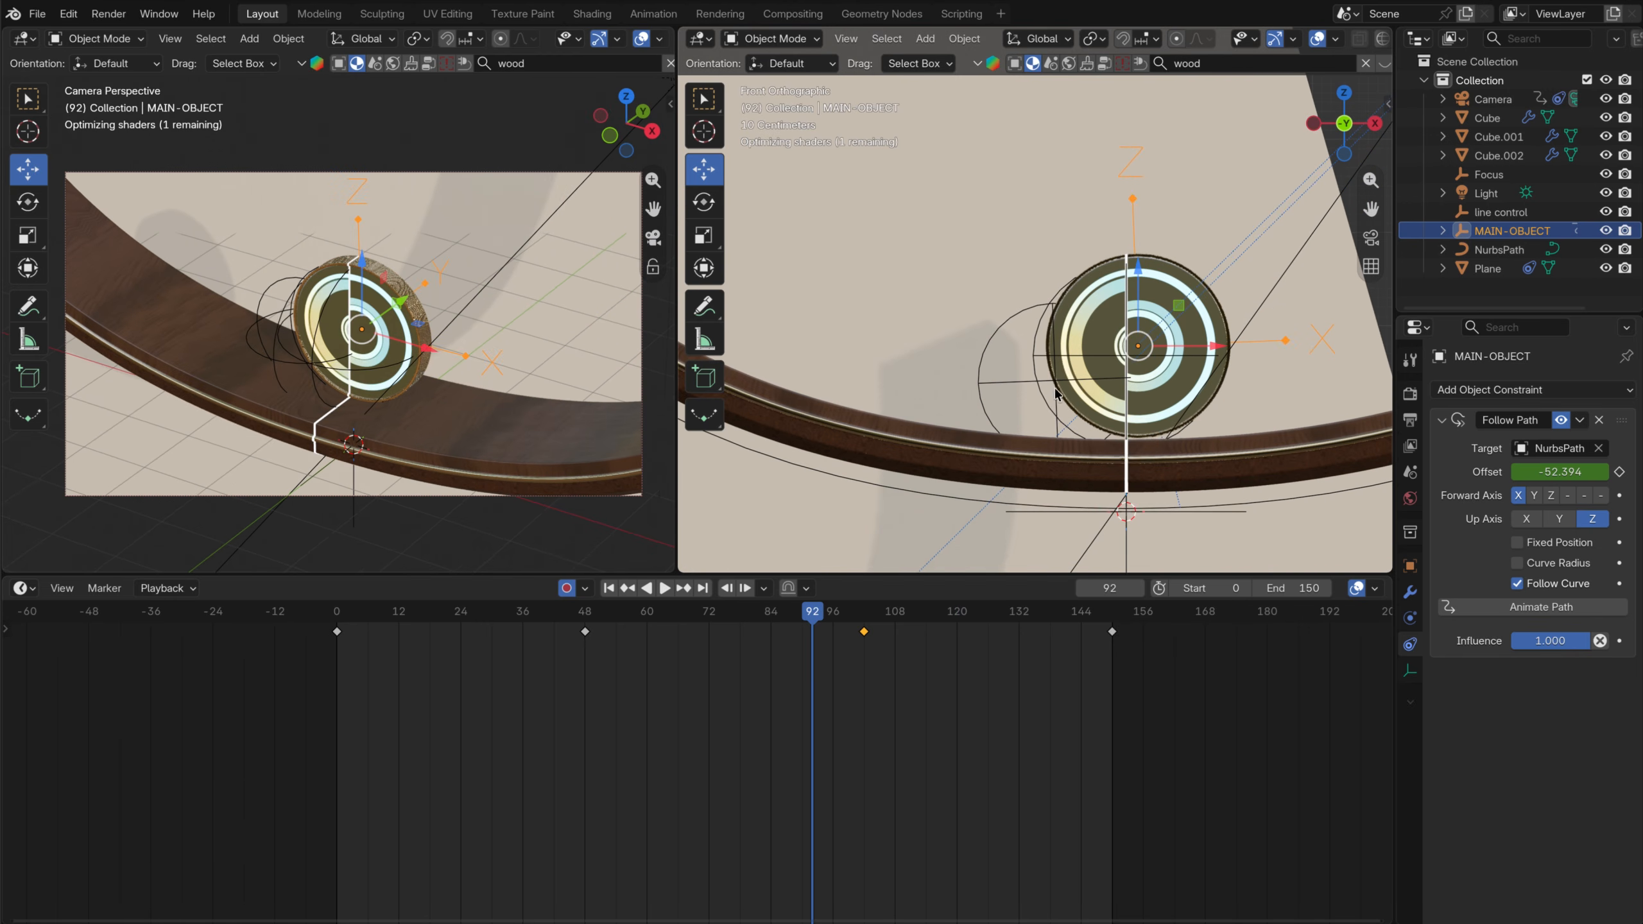
pyautogui.click(1057, 386)
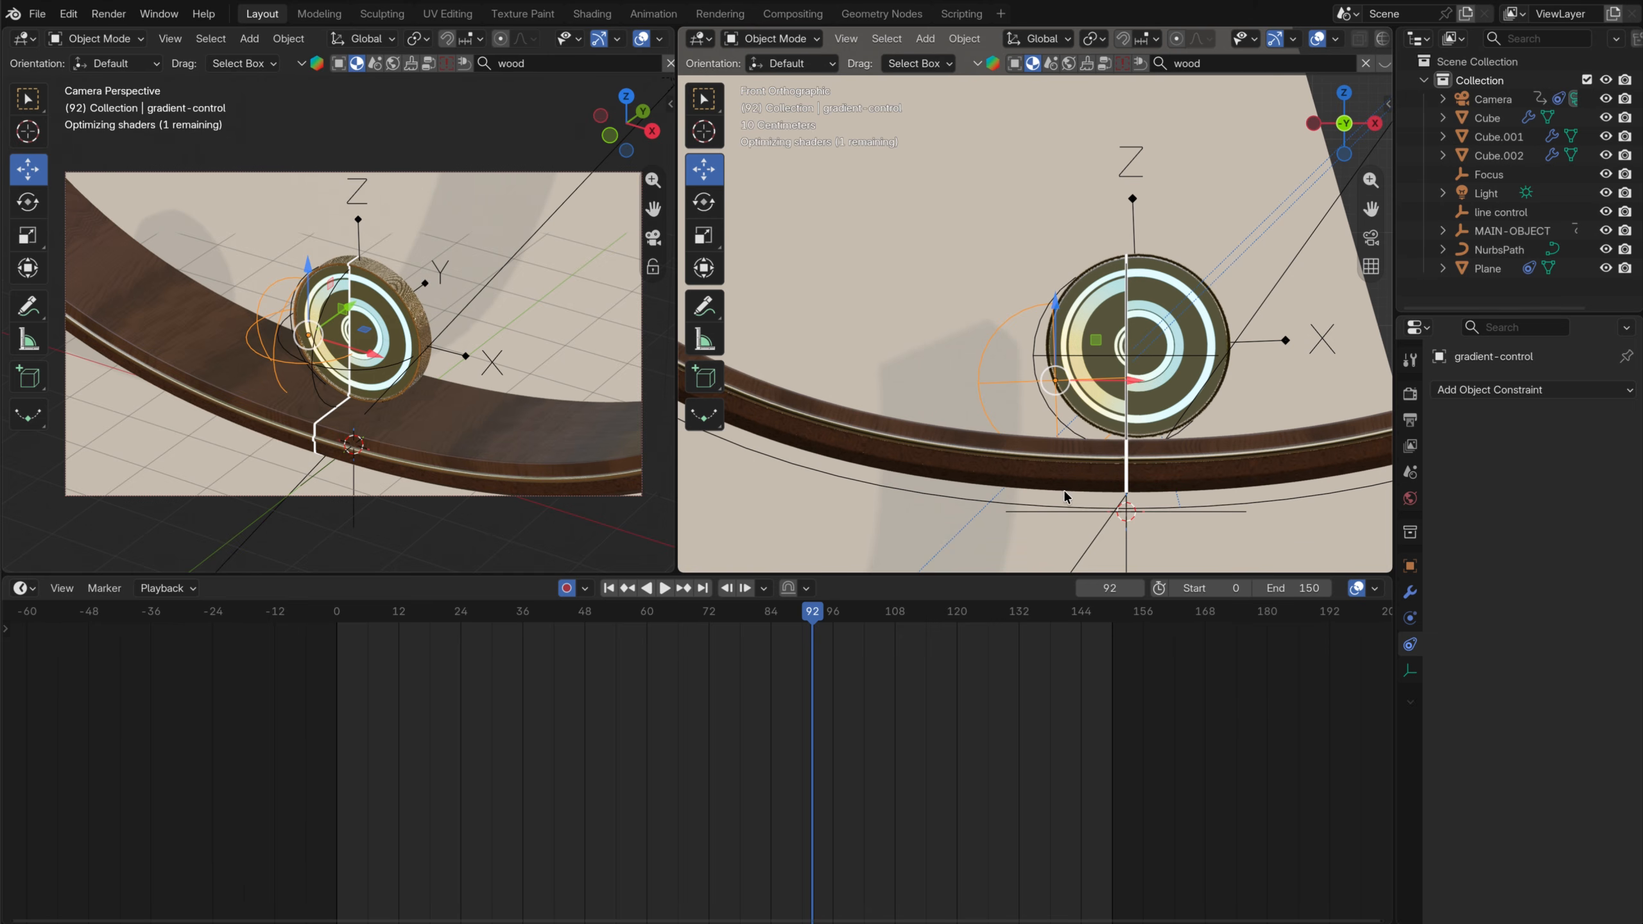
pyautogui.click(339, 615)
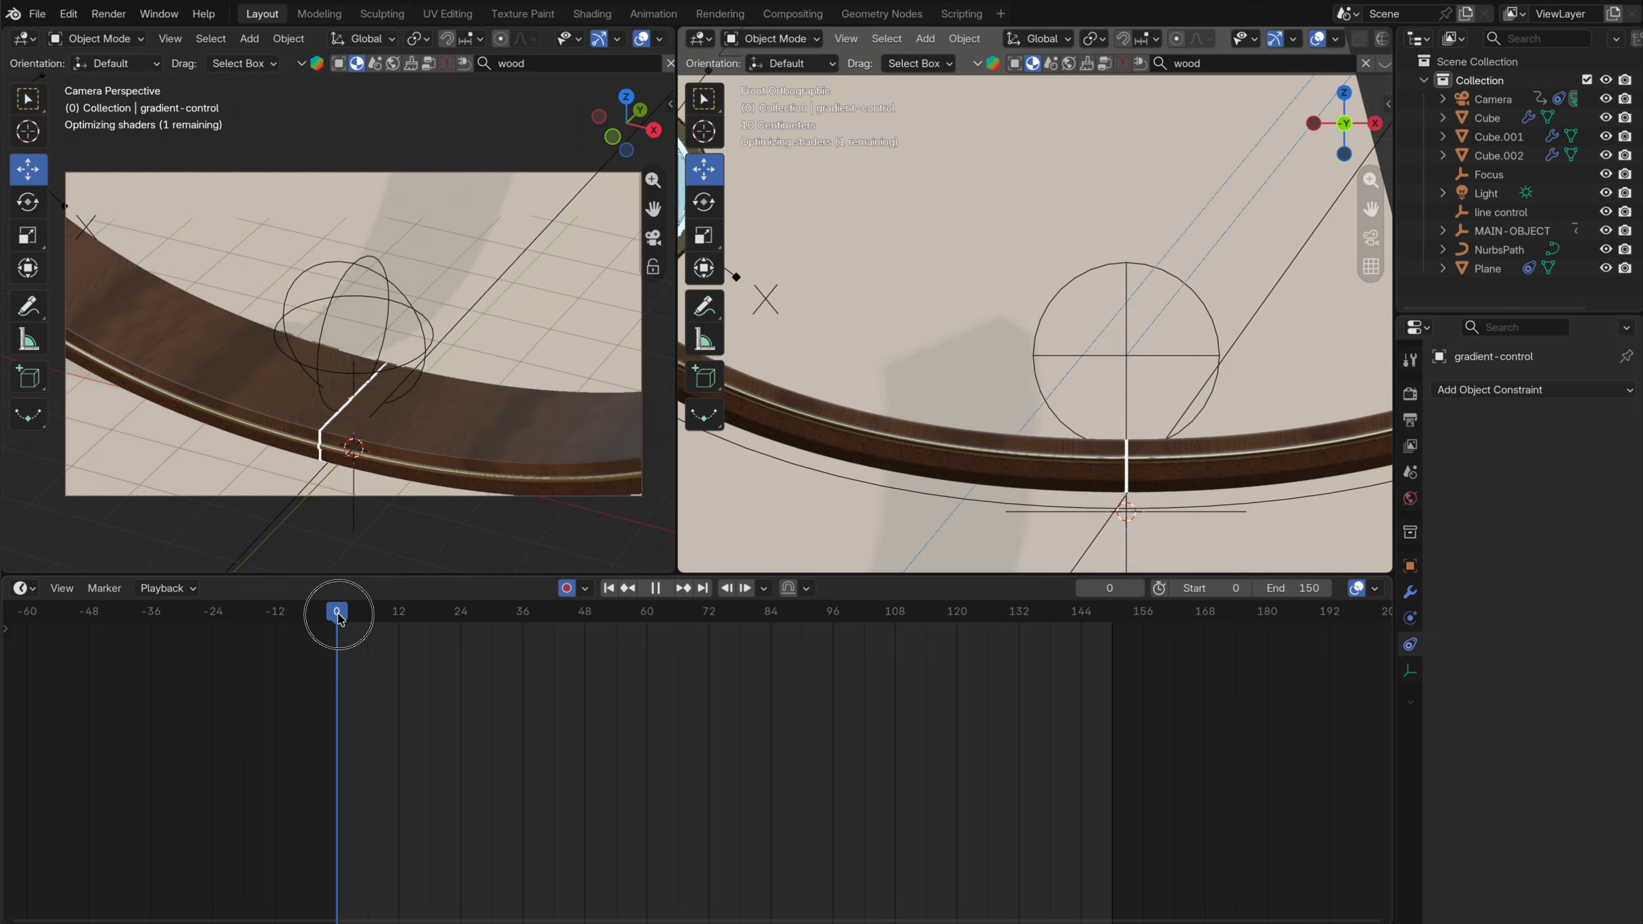
pyautogui.scroll(-4, 823, 398)
pyautogui.keyDown('shift'); pyautogui.moveTo(947, 415); pyautogui.dragTo(1192, 516, button='middle'); pyautogui.keyUp('shift')
pyautogui.scroll(5, 1193, 516)
pyautogui.keyDown('shift'); pyautogui.moveTo(1021, 564); pyautogui.dragTo(870, 441, button='middle'); pyautogui.keyUp('shift')
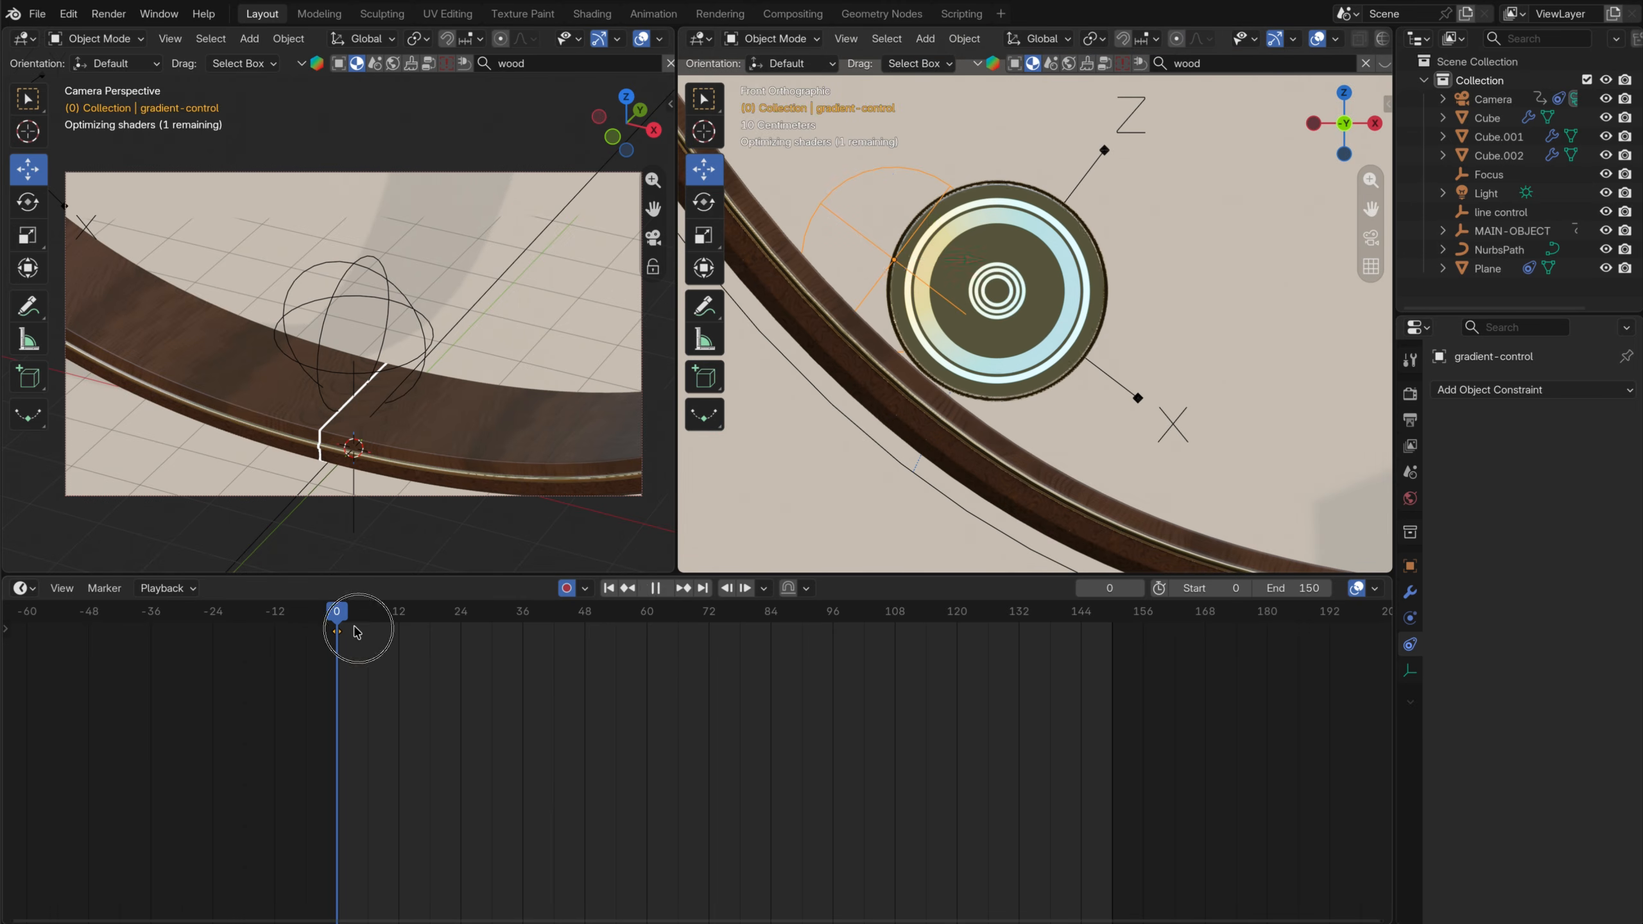
# At frame 36, move gradient-control to the underside of the disc in front view to auto-key its position
pyautogui.moveTo(354, 628); pyautogui.dragTo(520, 631)
pyautogui.scroll(-3, 1167, 471)
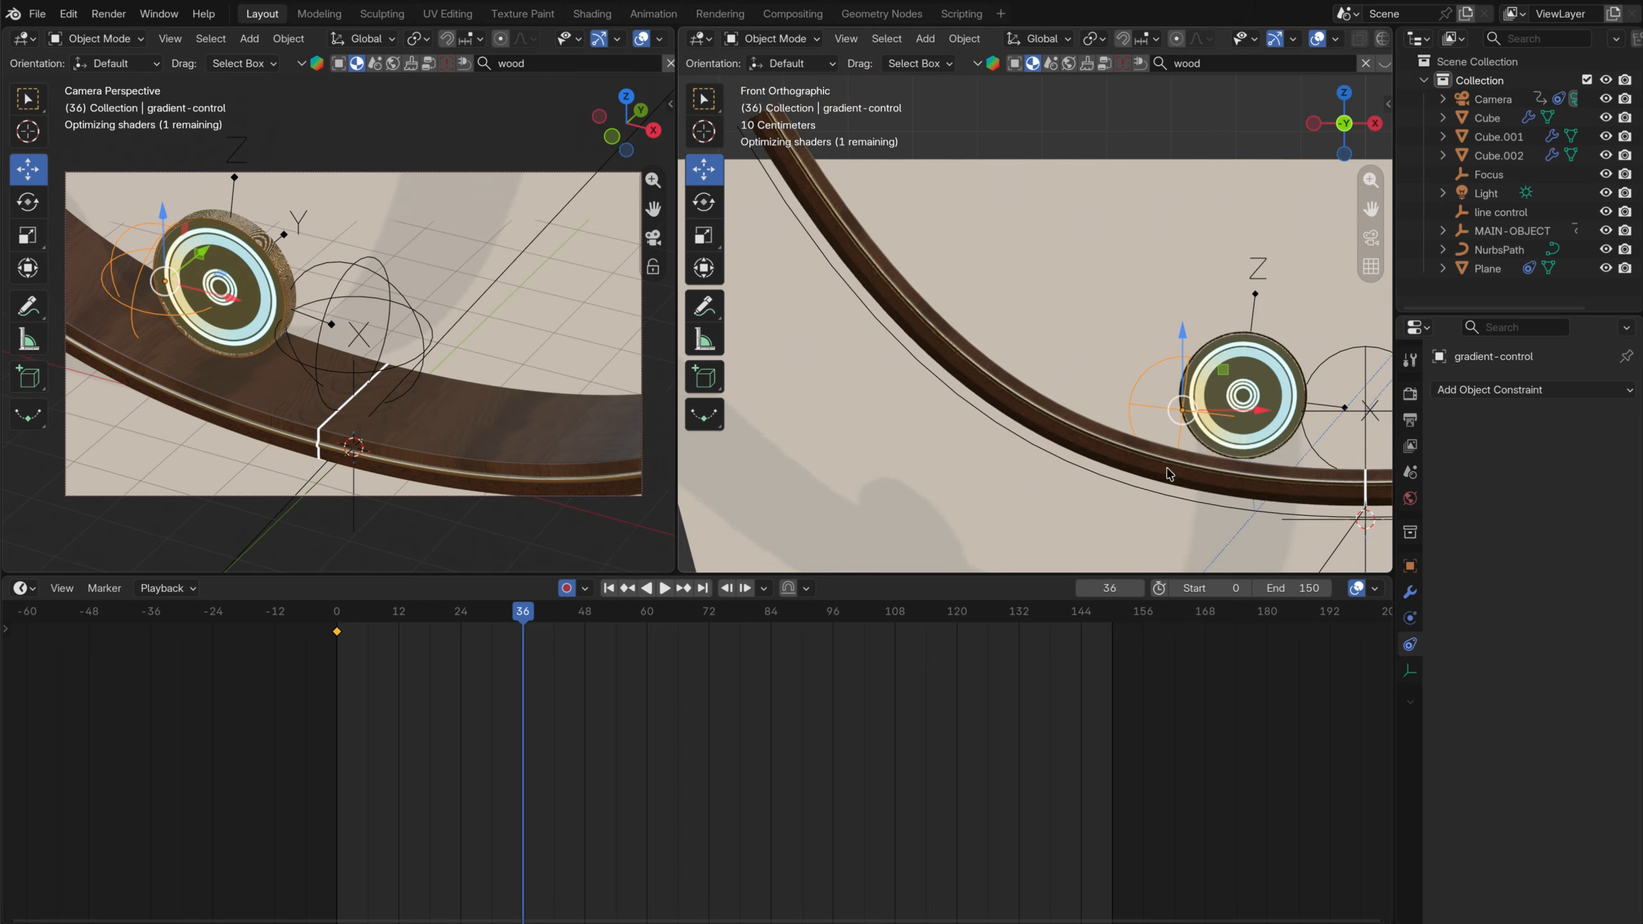
pyautogui.keyDown('shift'); pyautogui.moveTo(1227, 457); pyautogui.dragTo(995, 459, button='middle'); pyautogui.keyUp('shift')
pyautogui.scroll(3, 1002, 460)
pyautogui.keyDown('shift'); pyautogui.moveTo(959, 541); pyautogui.dragTo(925, 330, button='middle'); pyautogui.keyUp('shift')
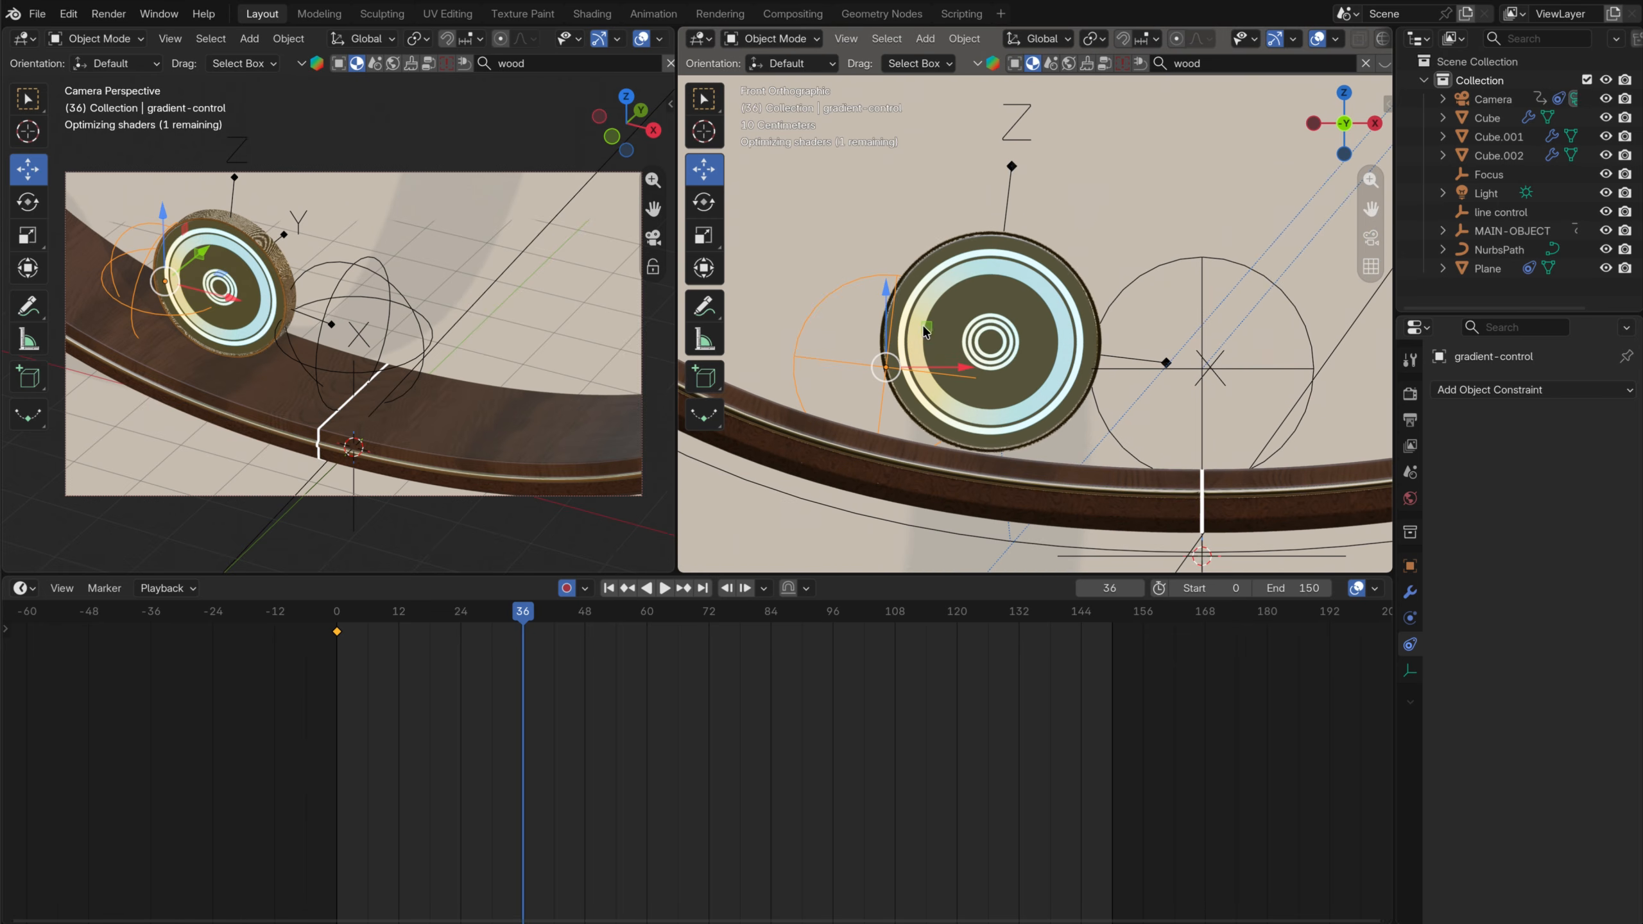
pyautogui.moveTo(903, 377); pyautogui.dragTo(978, 441)
# Auto-key gradient-control at the disc's right side on frame 71 and at its upper right edge on frame 109
pyautogui.click(707, 614)
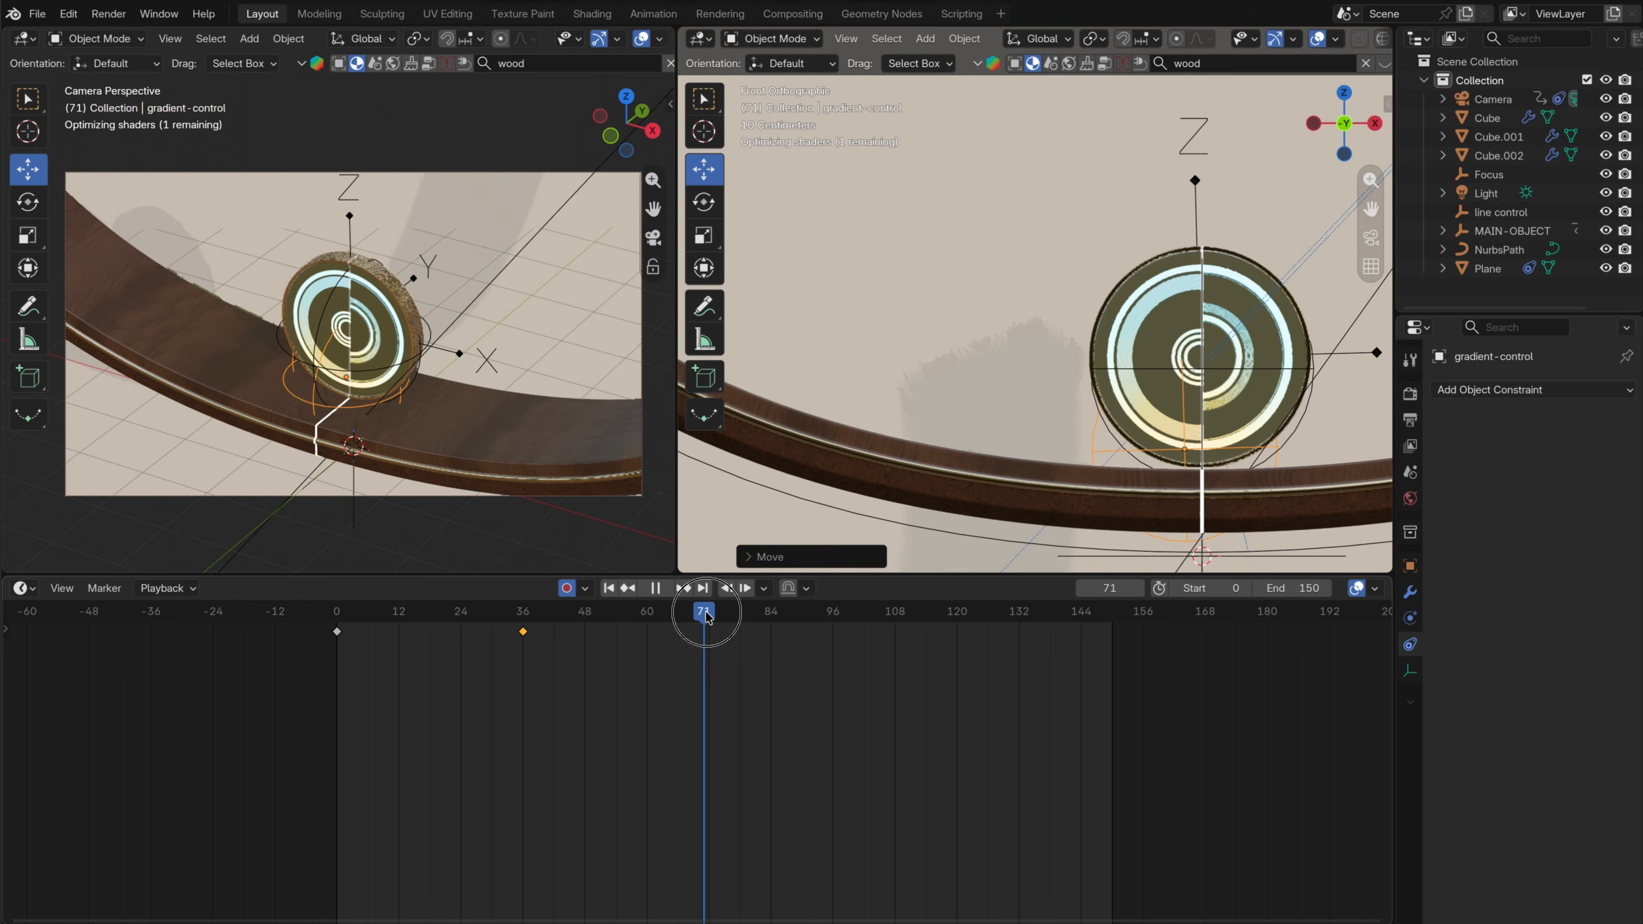
pyautogui.keyDown('shift'); pyautogui.moveTo(1039, 458); pyautogui.dragTo(814, 436, button='middle'); pyautogui.keyUp('shift')
pyautogui.moveTo(970, 421); pyautogui.dragTo(1075, 358)
pyautogui.moveTo(896, 613); pyautogui.dragTo(902, 609)
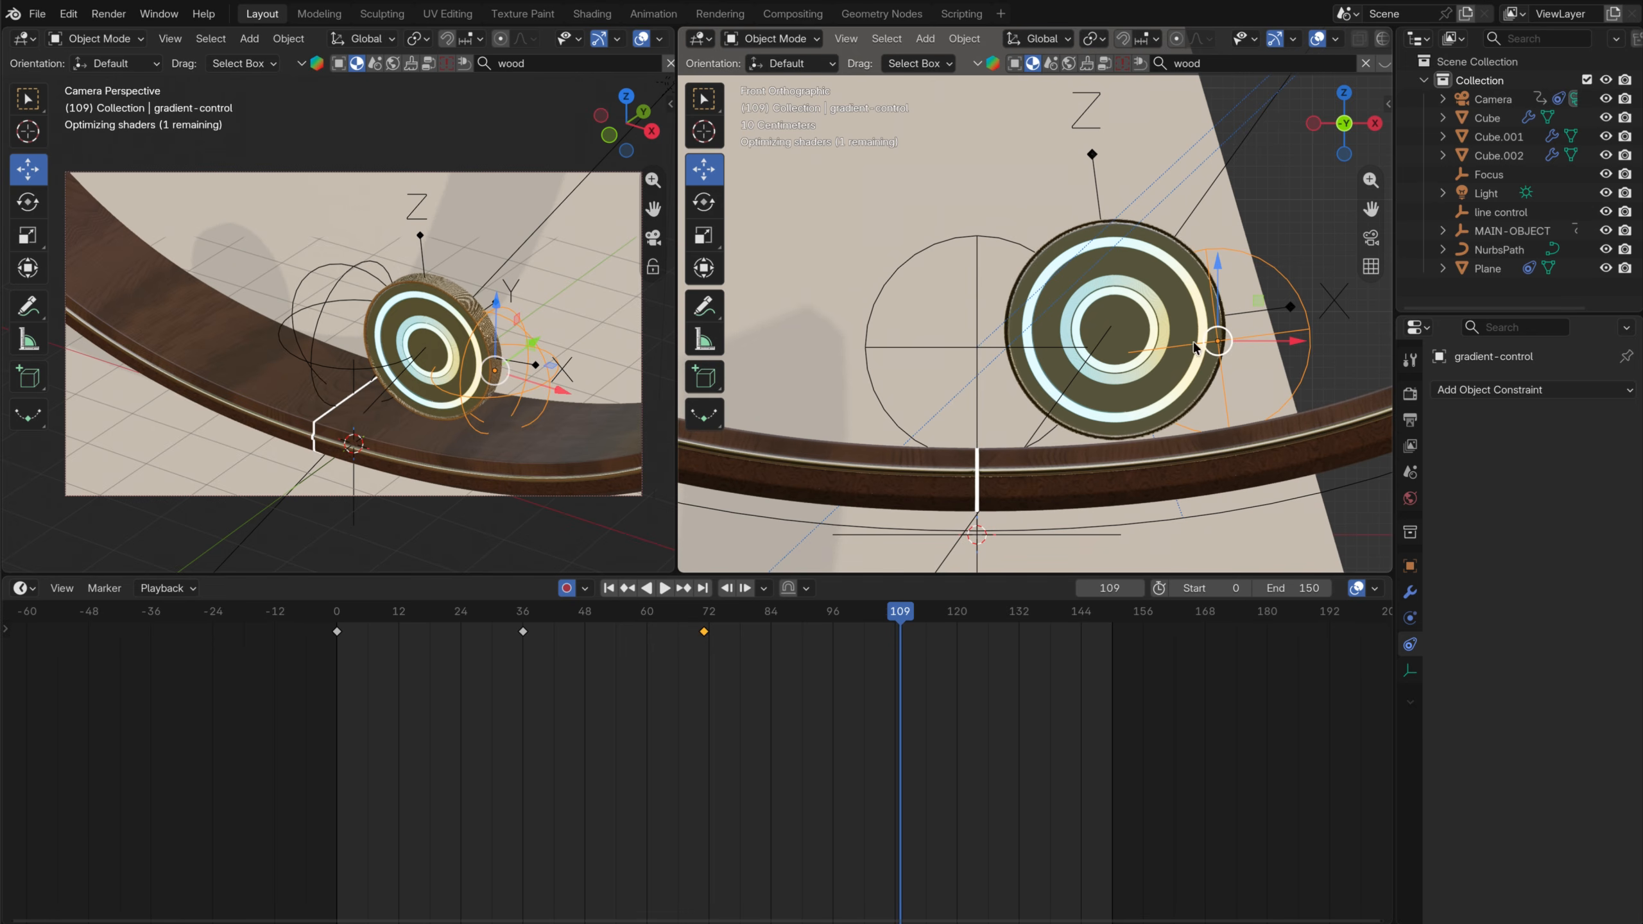
pyautogui.moveTo(1216, 343); pyautogui.dragTo(1152, 242)
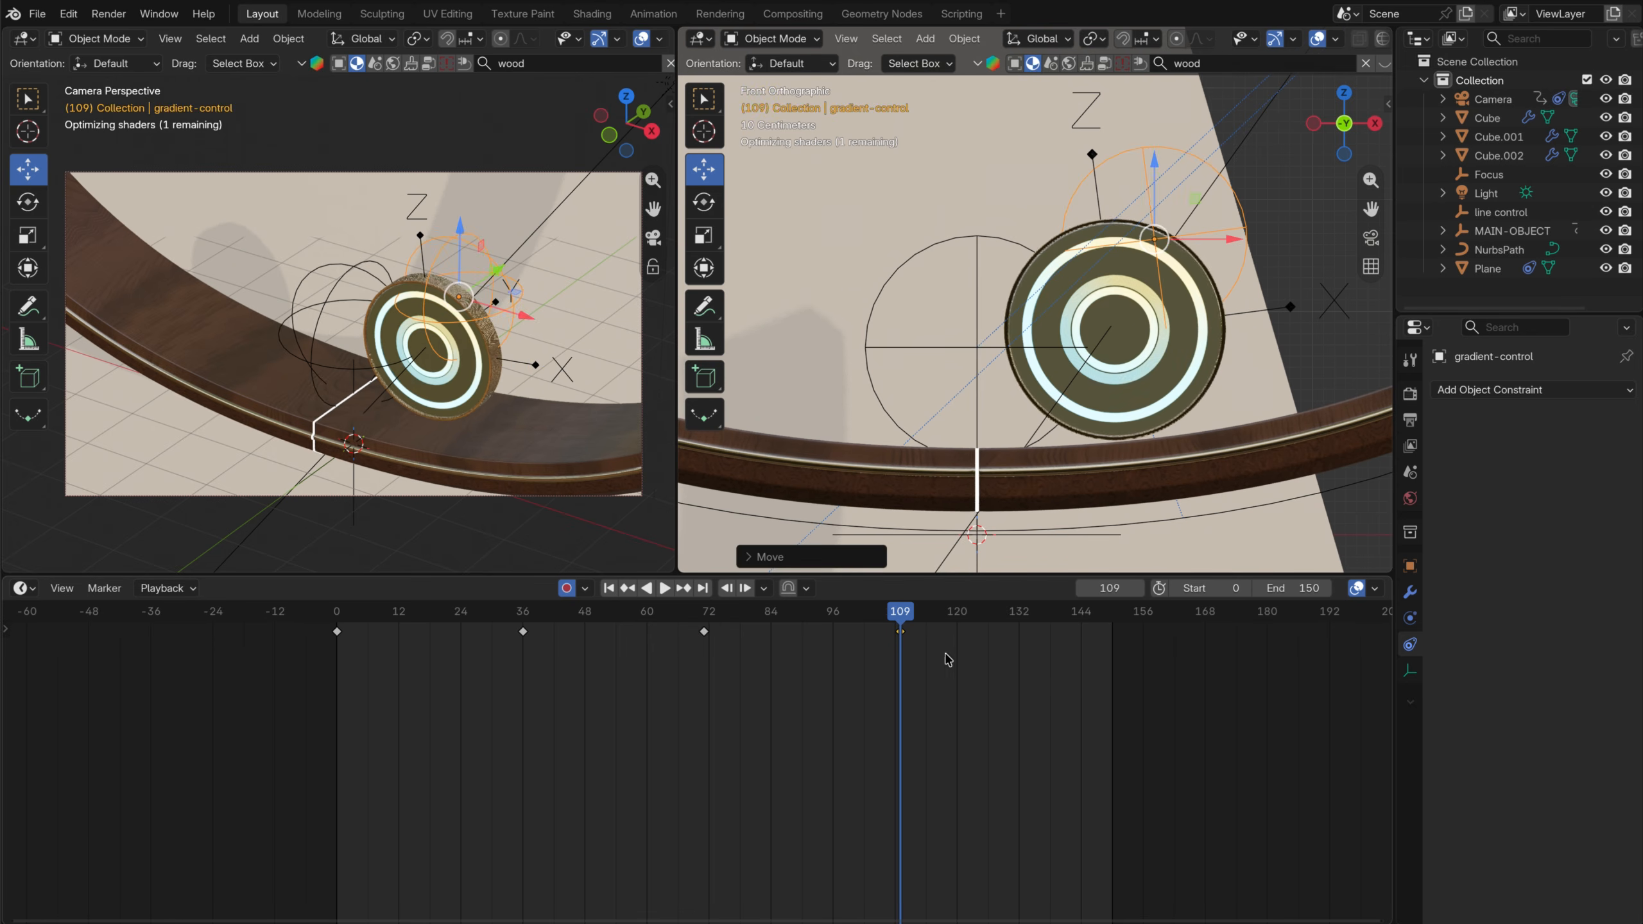
# At frame 143, move gradient-control to the disc's left side to auto-key its position
pyautogui.moveTo(948, 612); pyautogui.dragTo(1075, 612)
pyautogui.scroll(-3, 1092, 350)
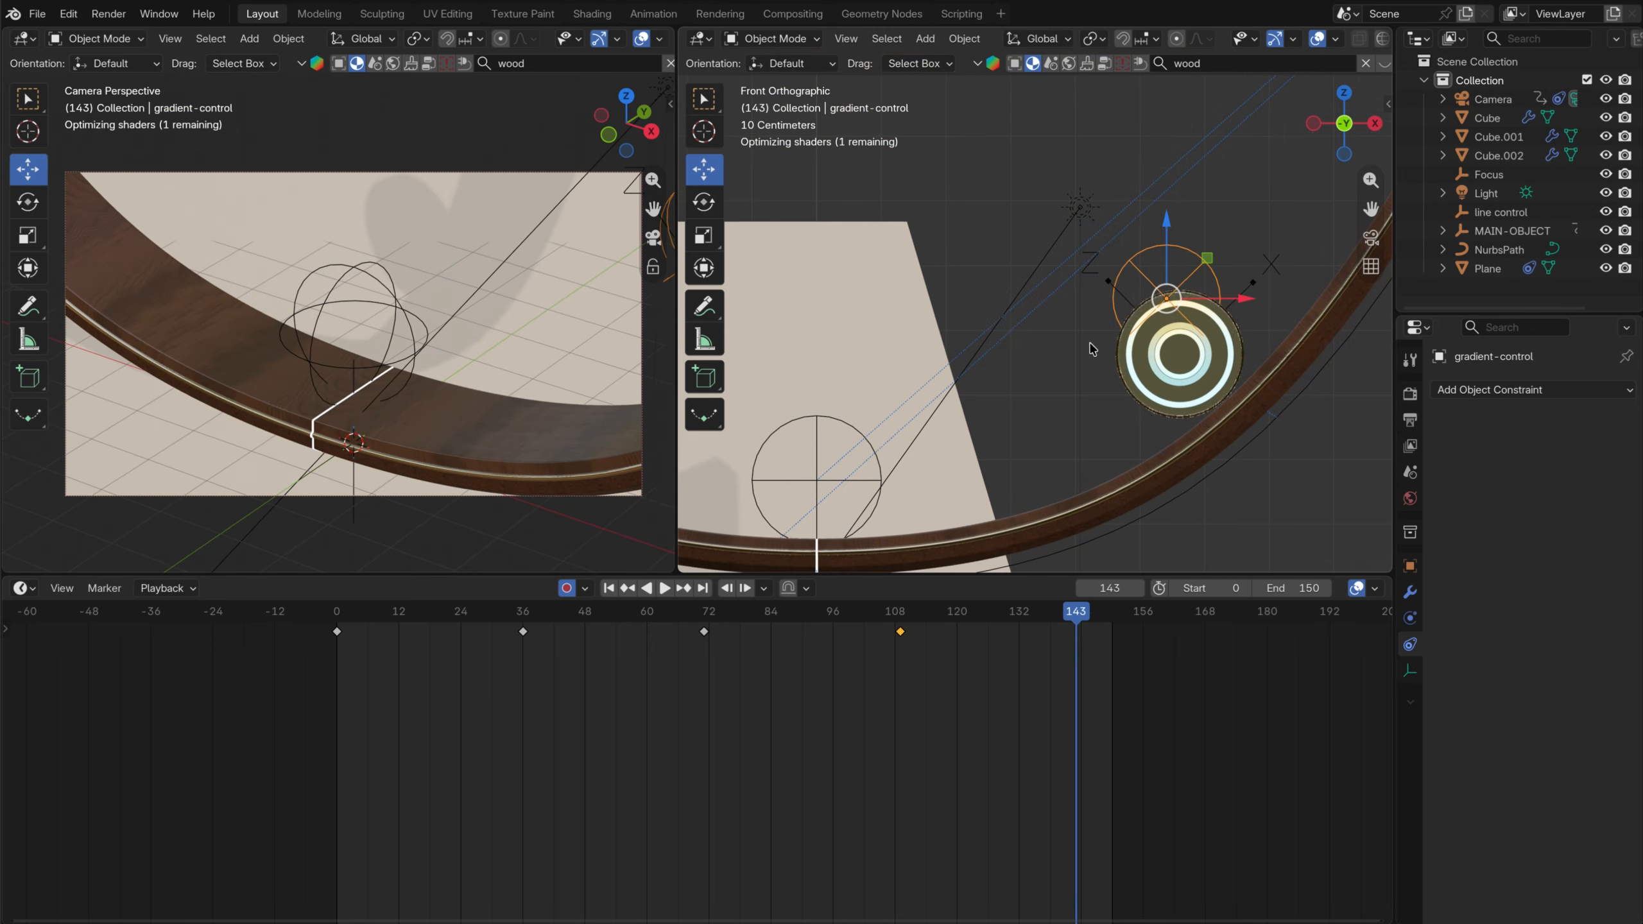
pyautogui.moveTo(1166, 299); pyautogui.dragTo(1120, 305)
pyautogui.scroll(-2, 1035, 463)
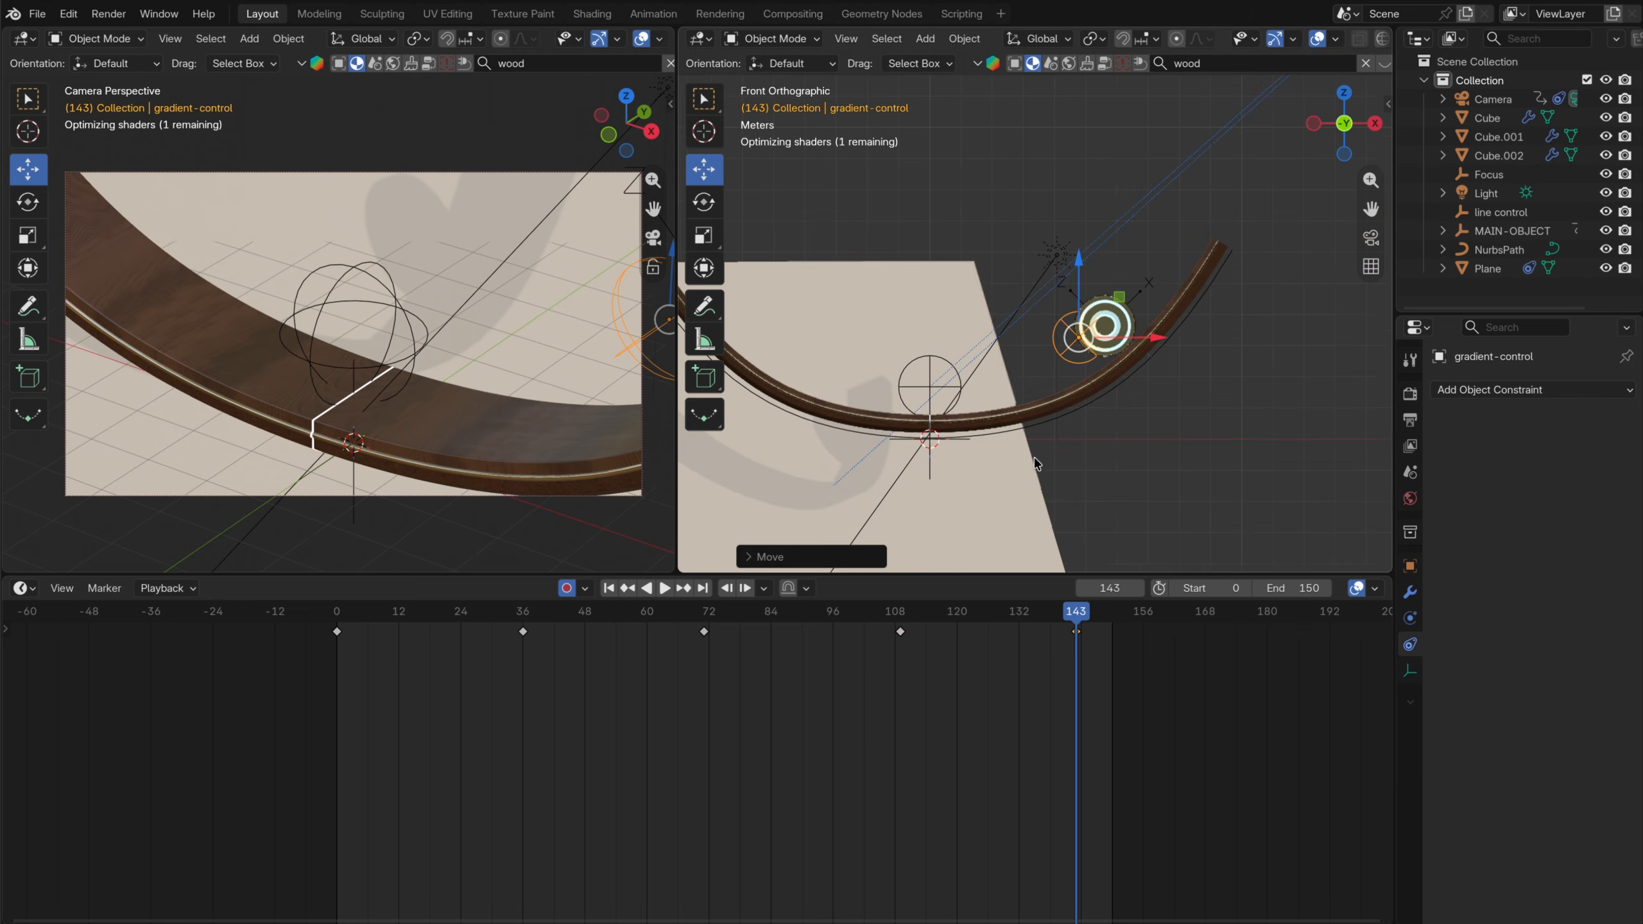
# Play the animation to check the gradient circling the disc and bring the current frame to 62
pyautogui.press('space')
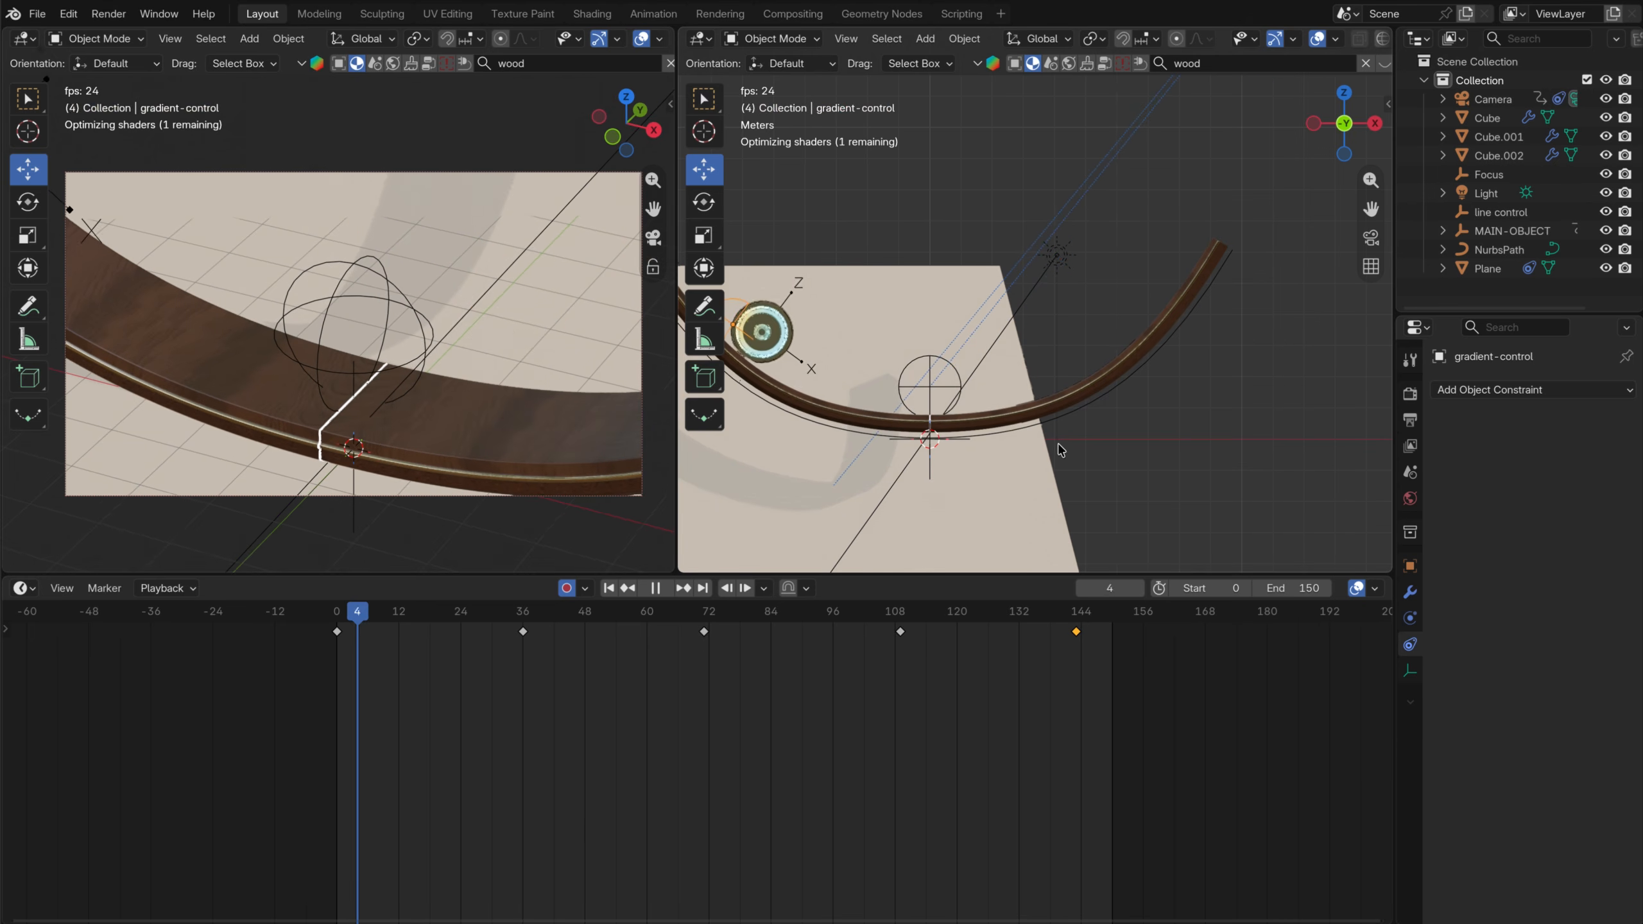
pyautogui.press('space')
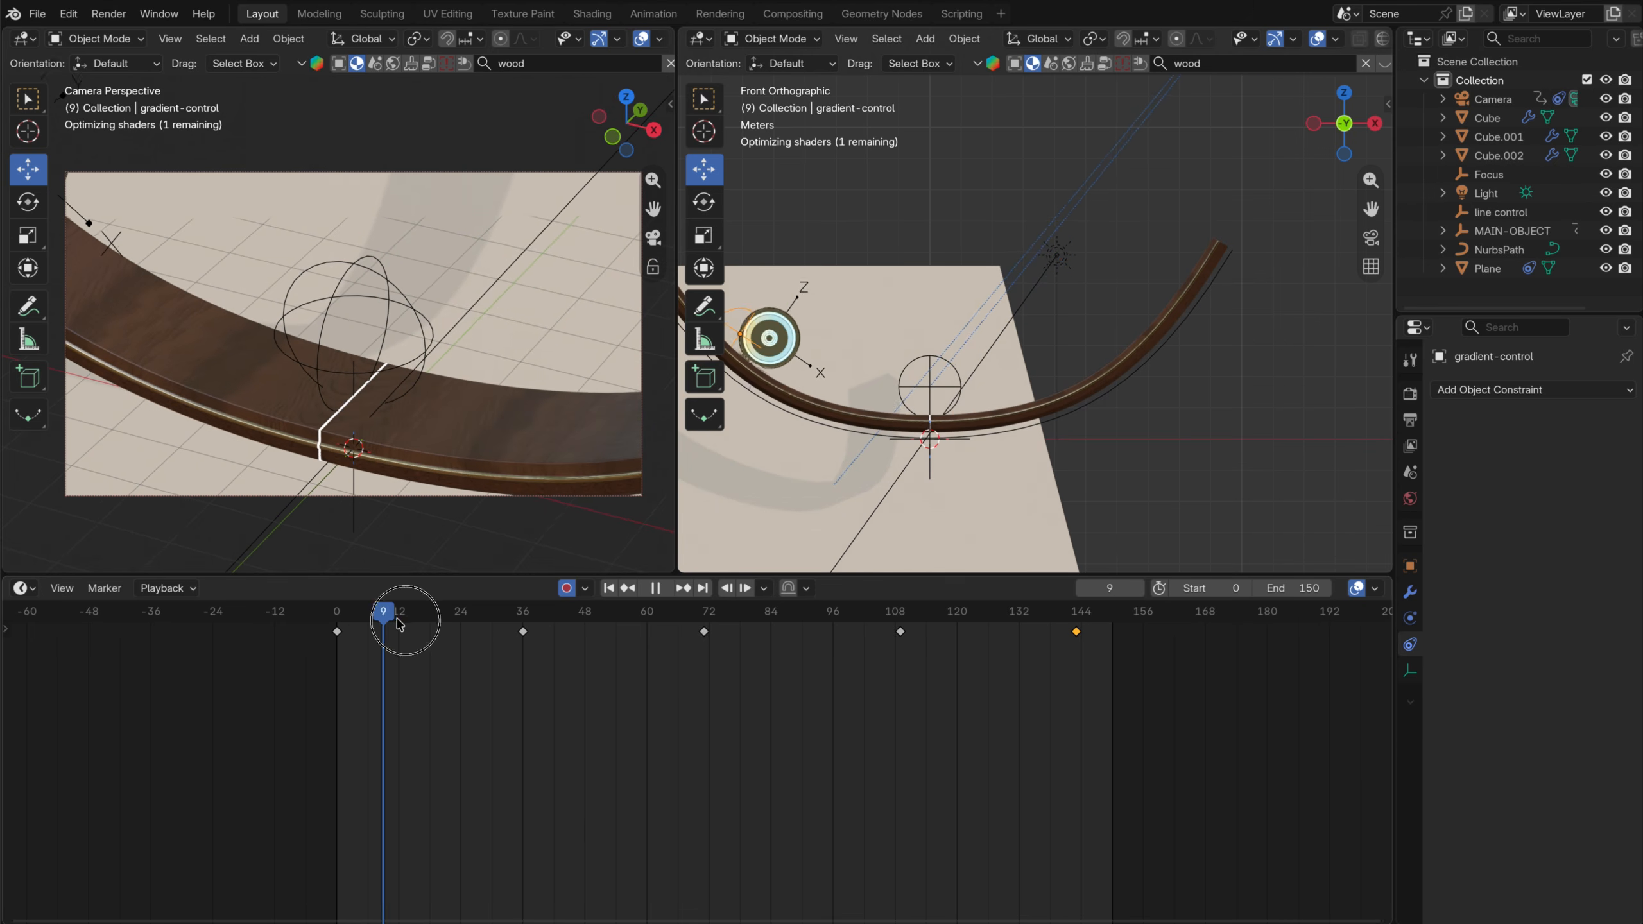
pyautogui.moveTo(403, 612); pyautogui.dragTo(656, 612)
# Switch the camera view to Rendered shading and inspect the disc's glowing rings and center line up close
pyautogui.press('z')
pyautogui.click(468, 220)
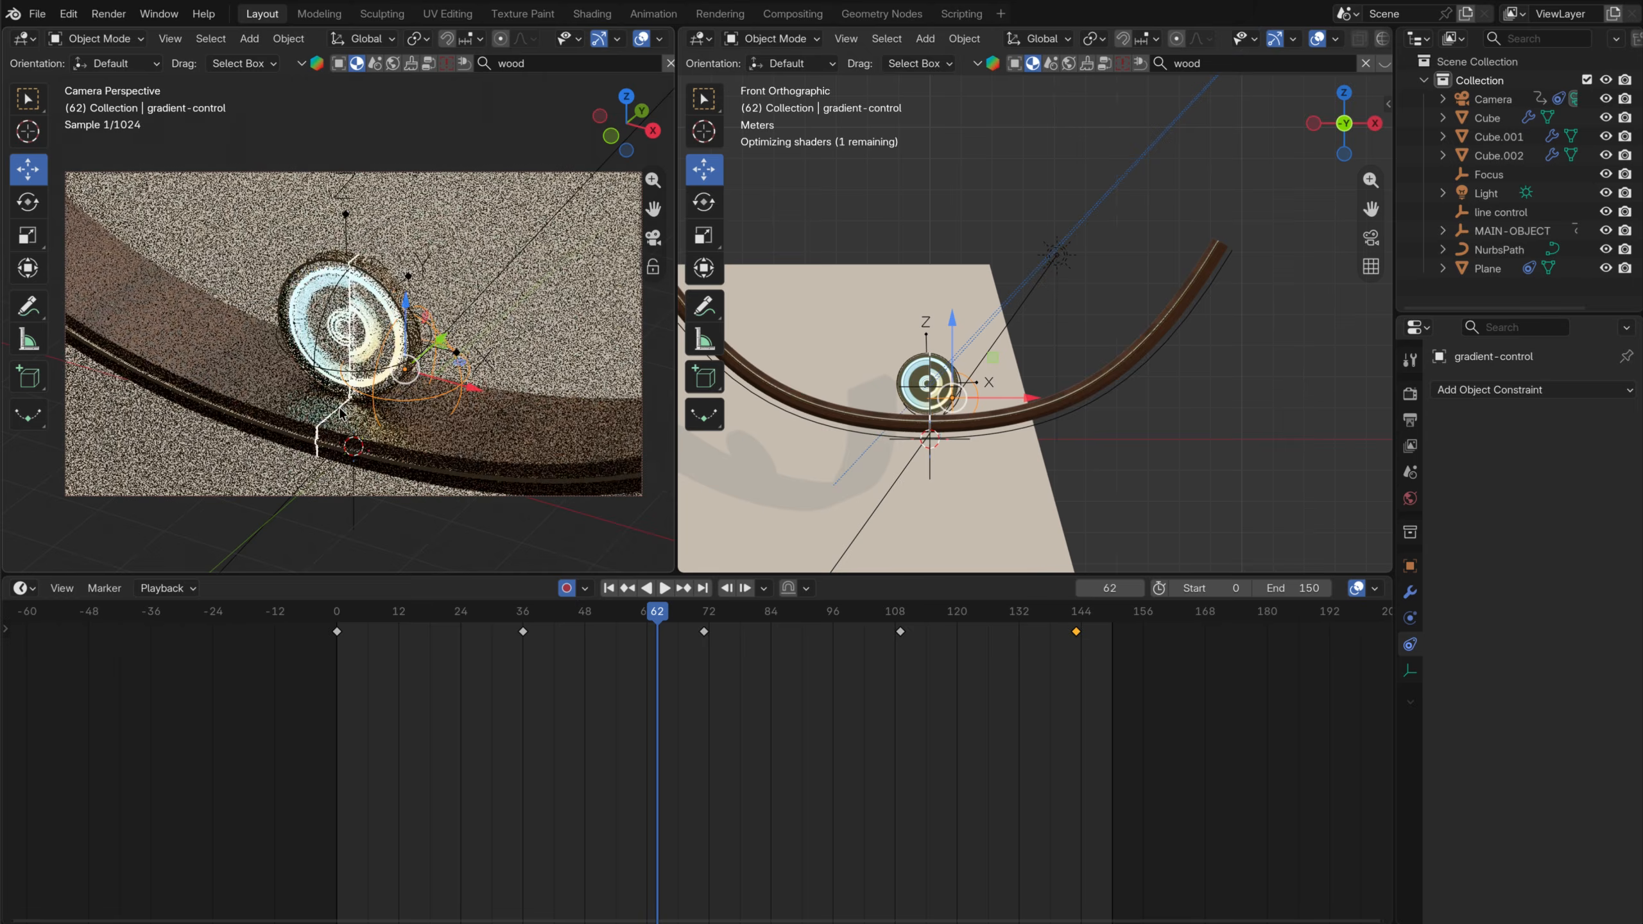
pyautogui.scroll(6, 379, 333)
pyautogui.keyDown('shift'); pyautogui.moveTo(380, 333); pyautogui.dragTo(373, 233, button='middle'); pyautogui.keyUp('shift')
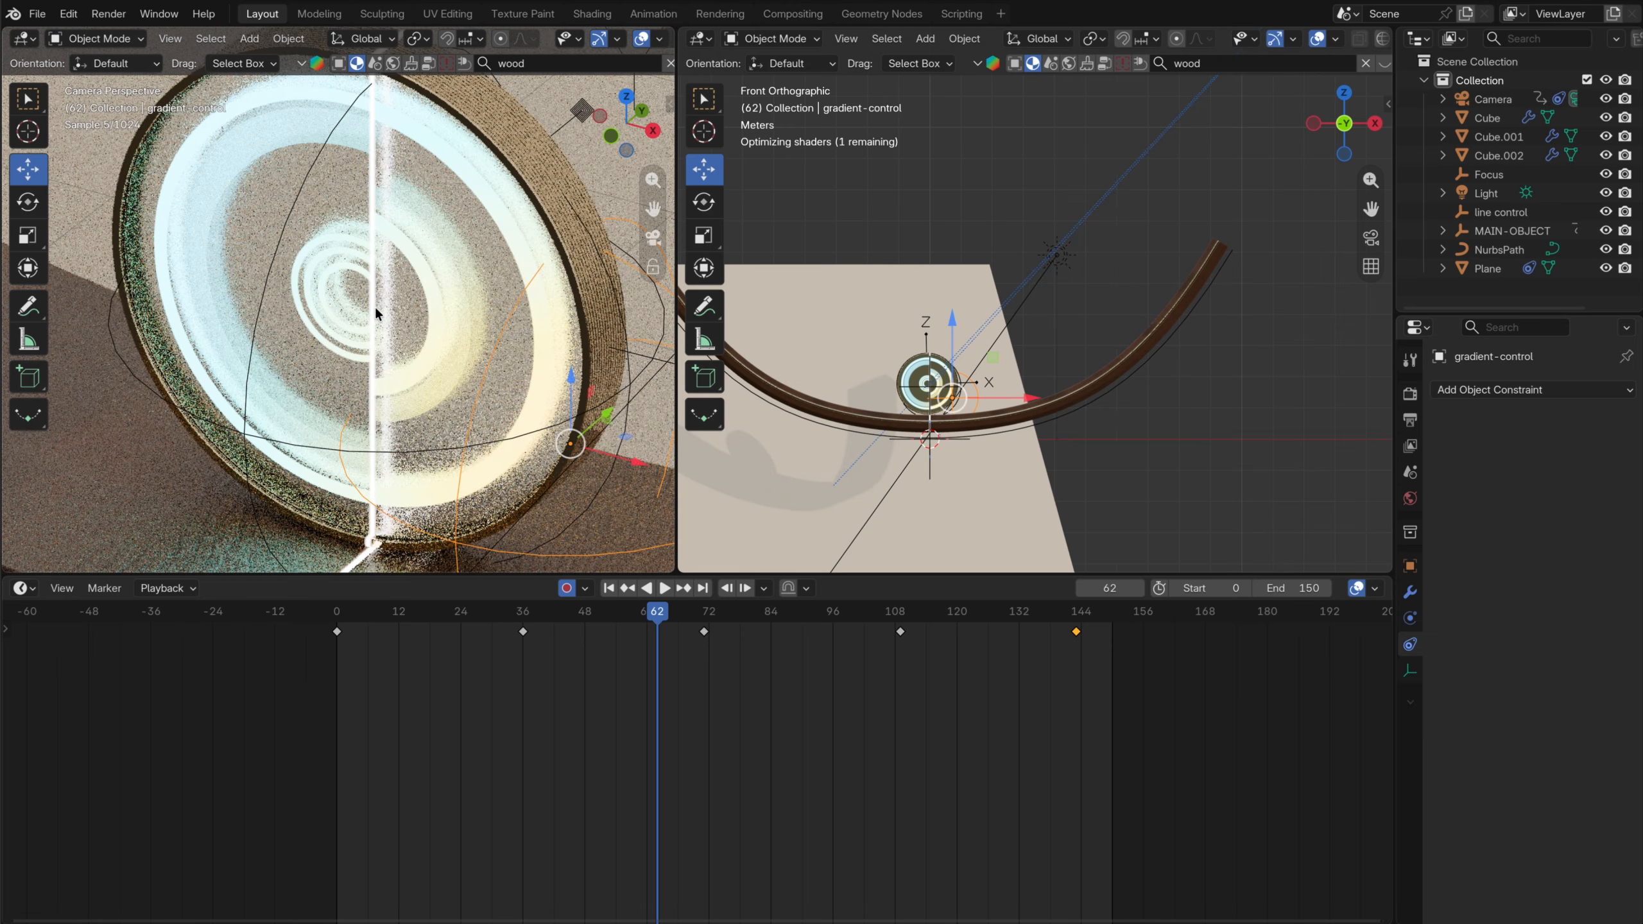
pyautogui.scroll(3, 296, 371)
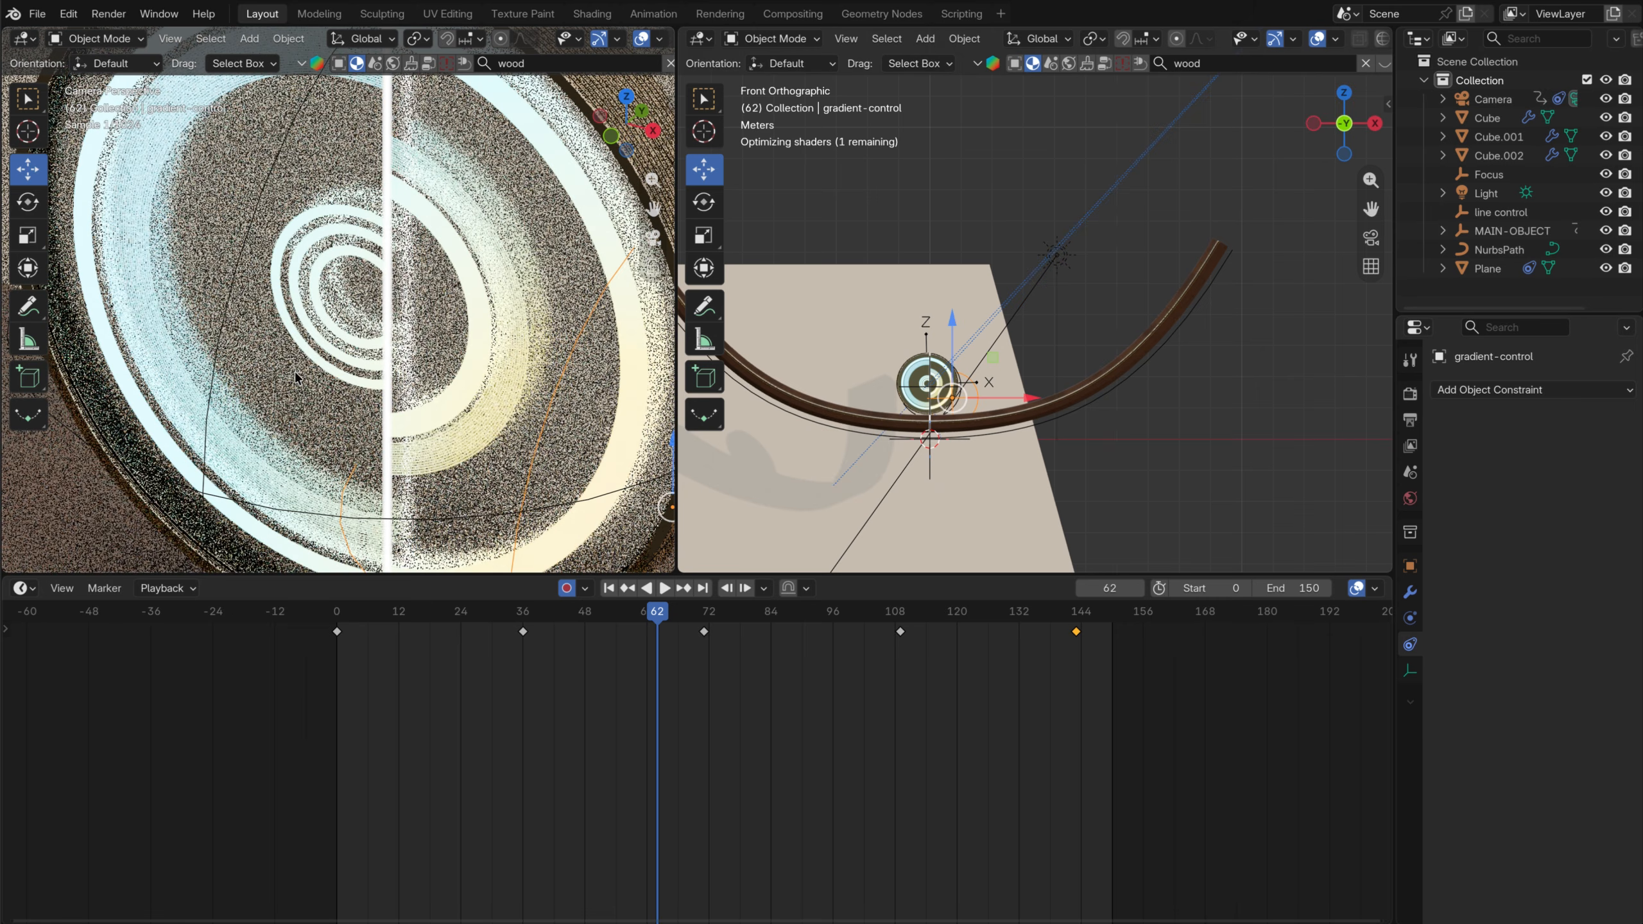
# Select the disc and show its Glass-inside material nodes in a Shader Editor in place of the timeline
pyautogui.click(526, 196)
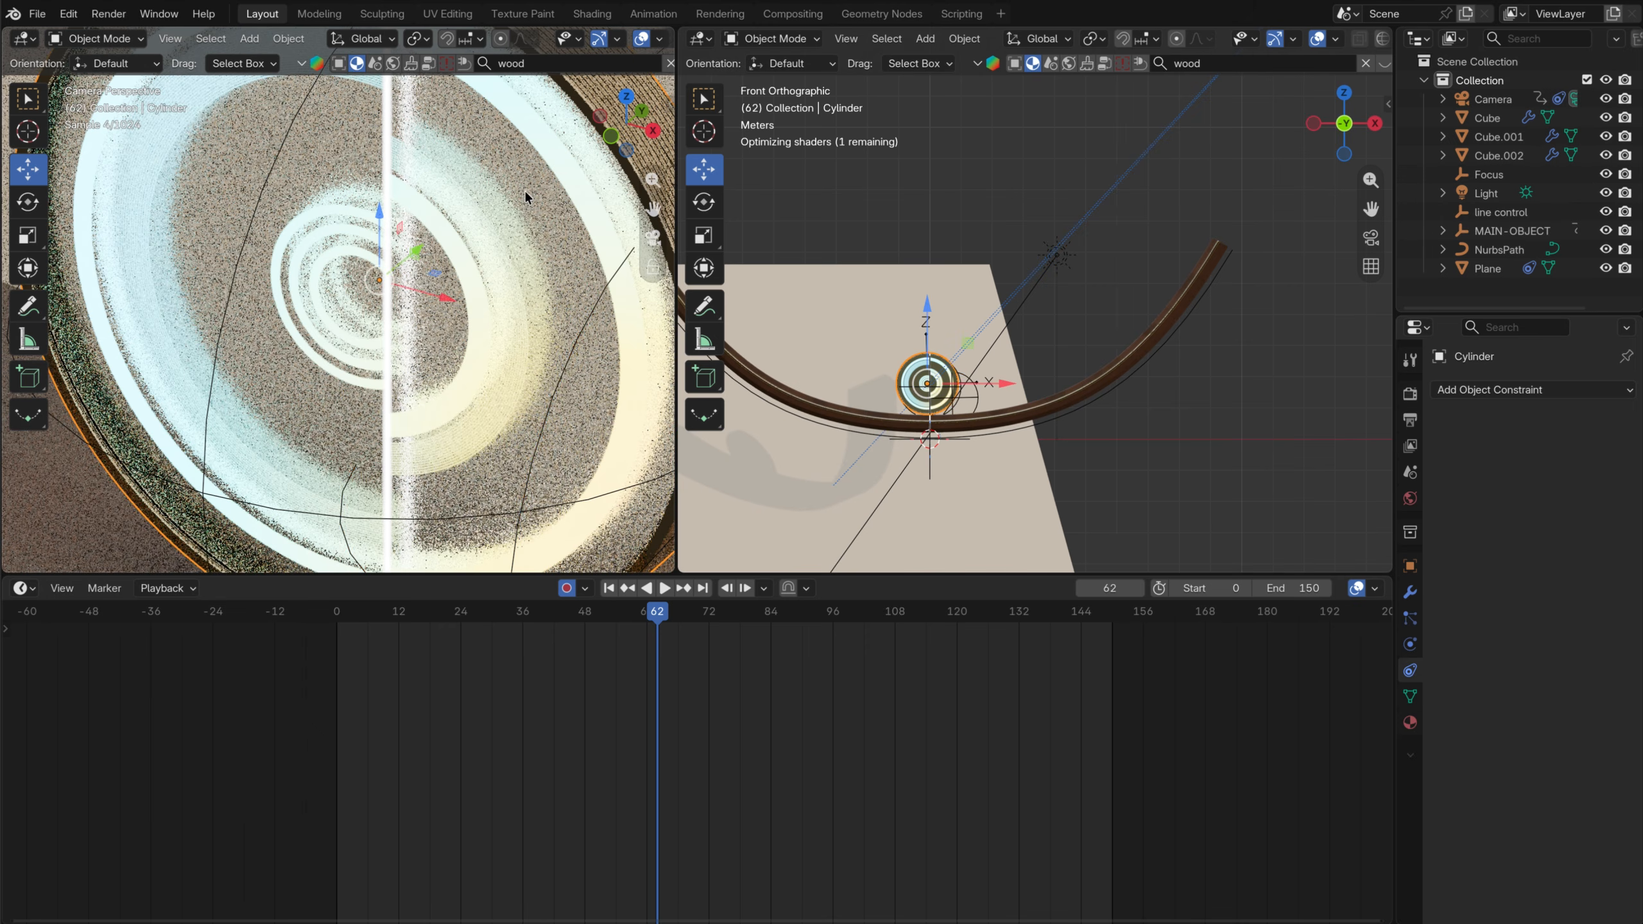
pyautogui.click(23, 589)
pyautogui.click(90, 742)
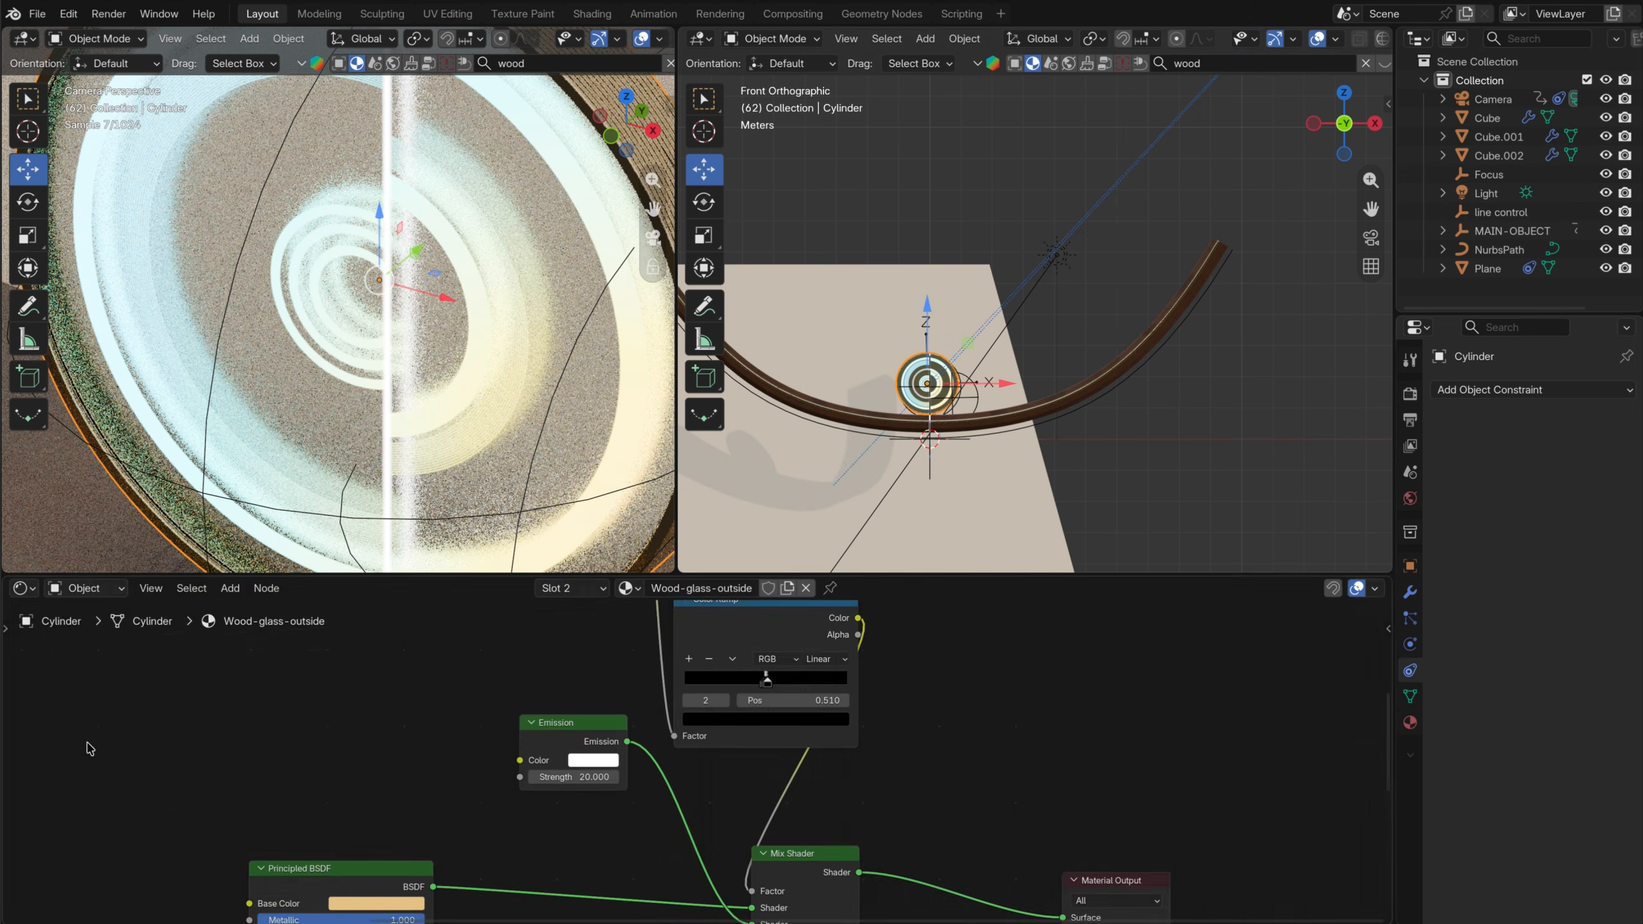
pyautogui.click(1411, 721)
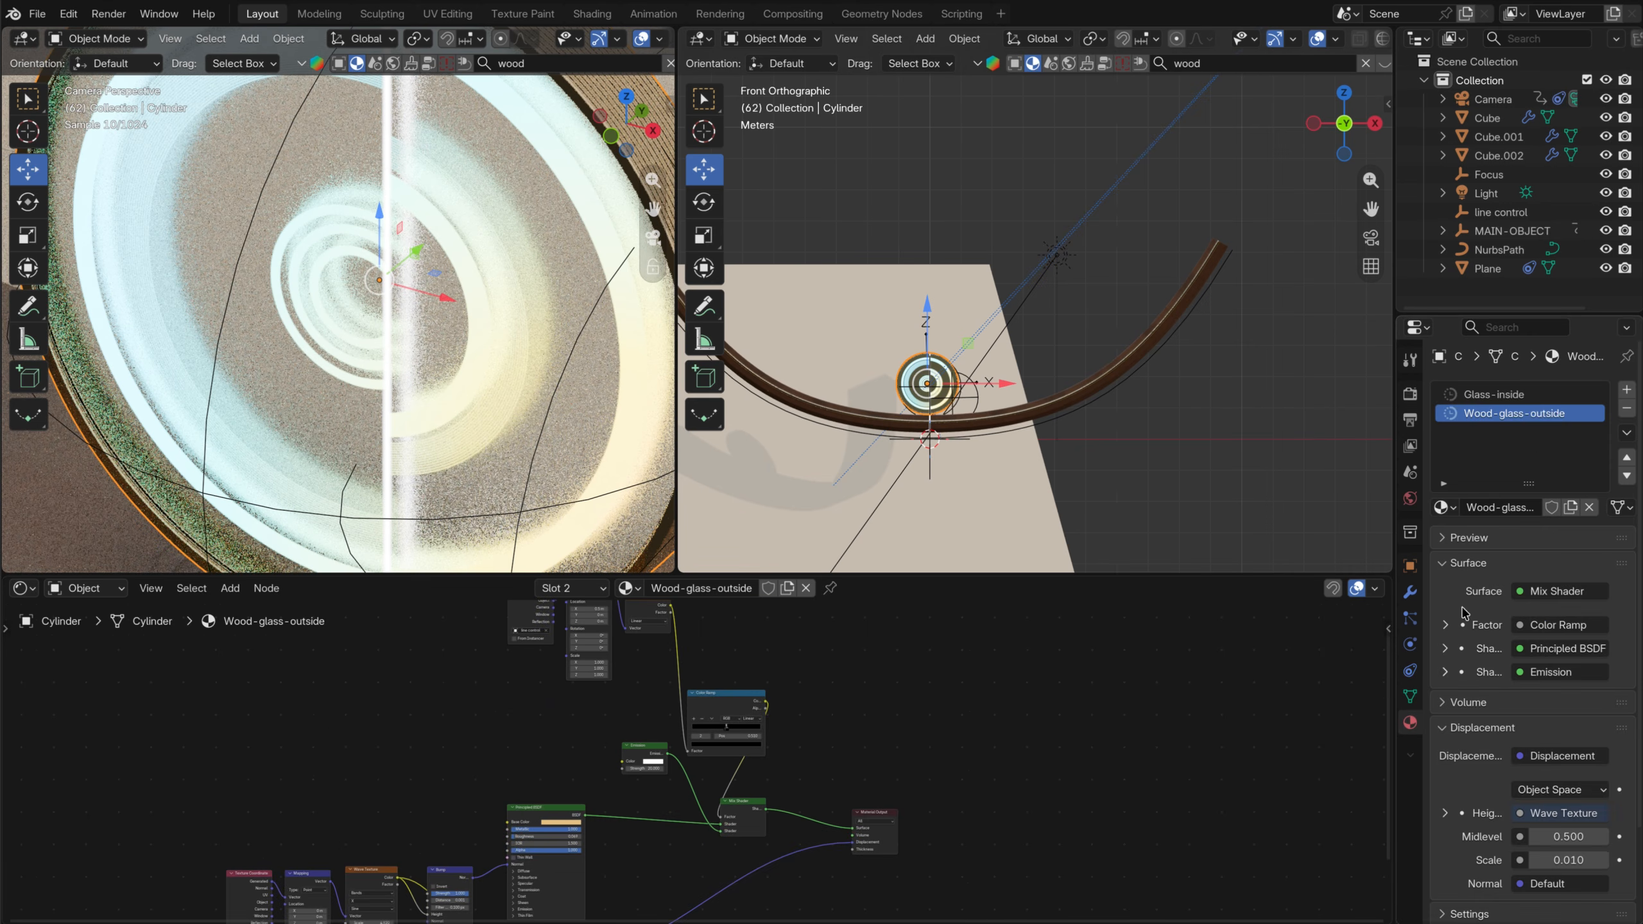
pyautogui.click(1495, 394)
pyautogui.moveTo(695, 841); pyautogui.dragTo(719, 585, button='middle')
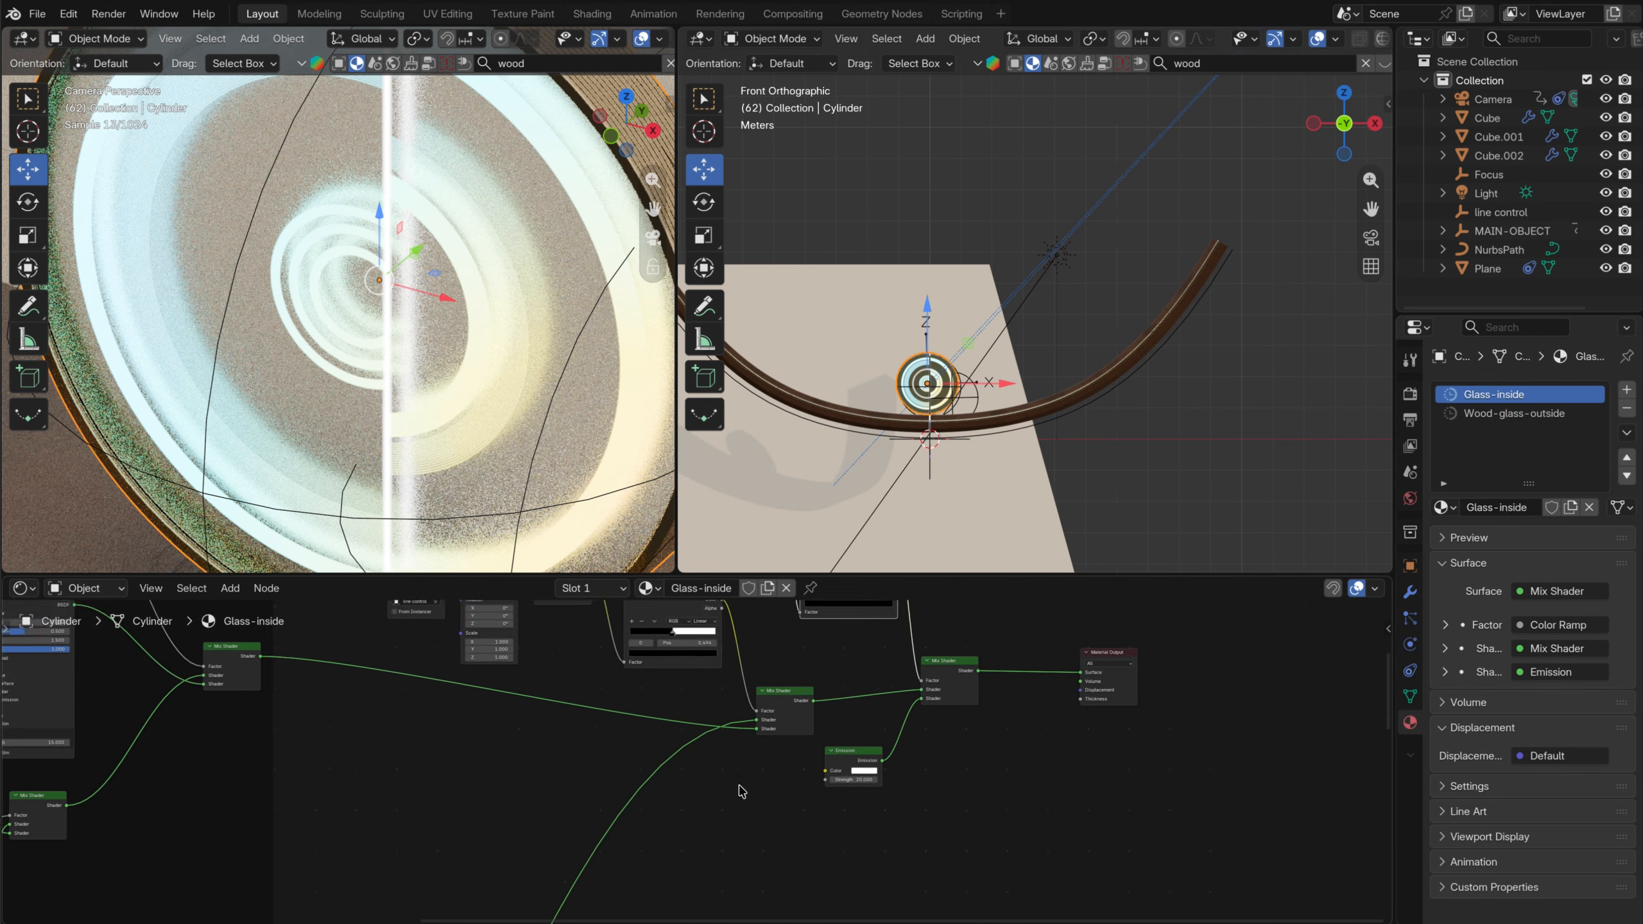
pyautogui.moveTo(615, 841); pyautogui.dragTo(980, 730, button='middle')
pyautogui.moveTo(659, 793); pyautogui.dragTo(881, 621, button='middle')
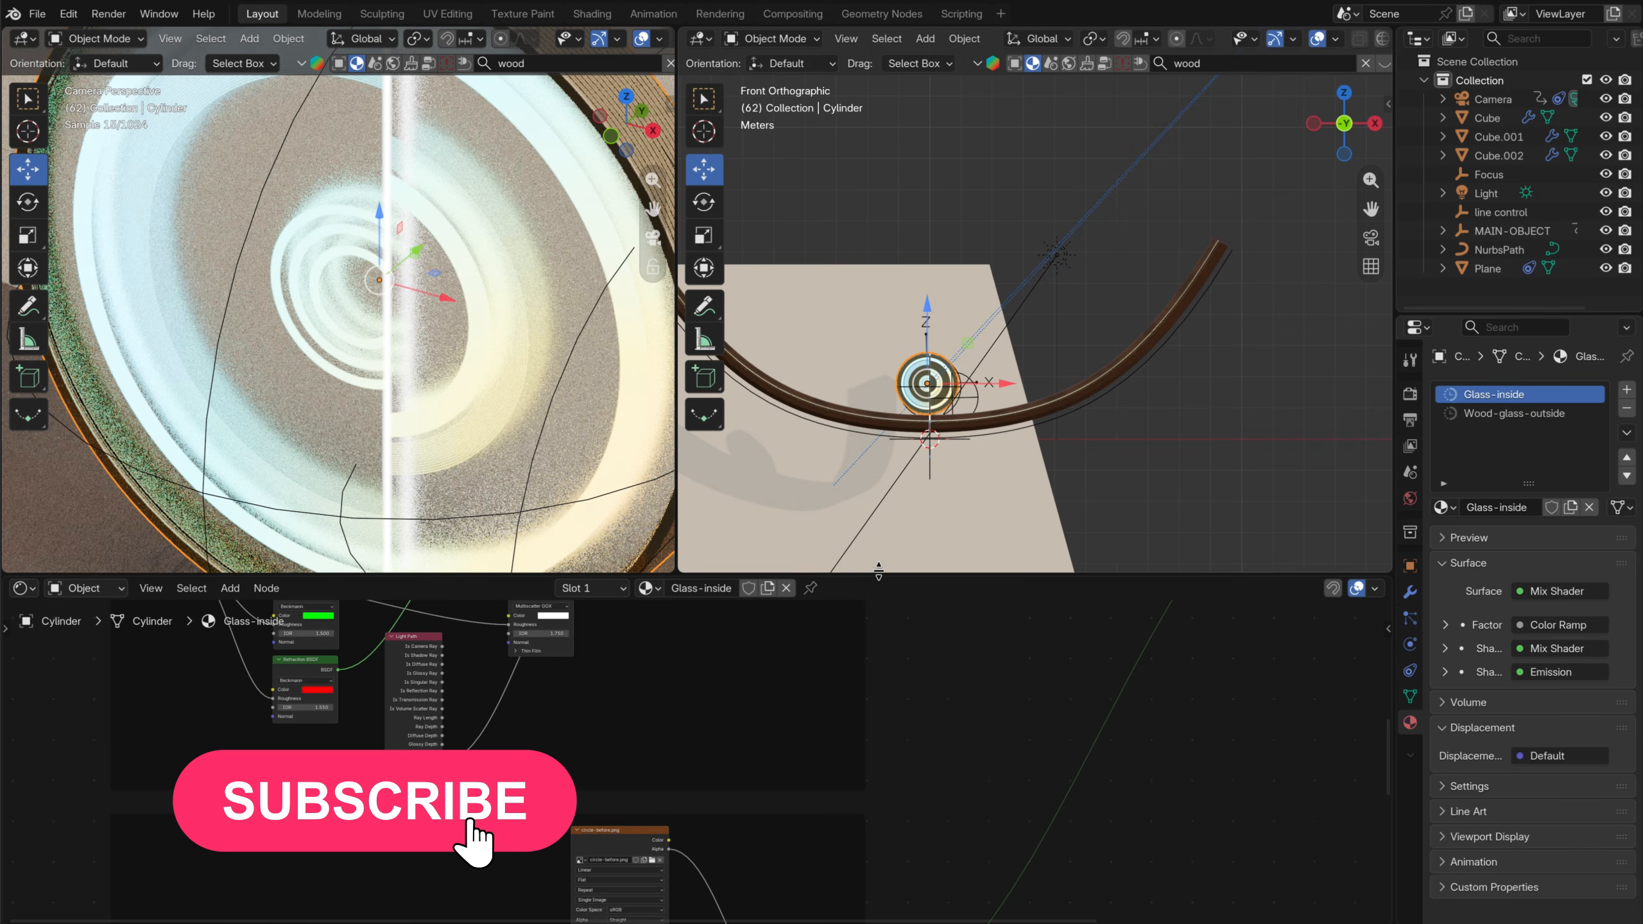
# Enlarge the Shader Editor, disconnect the Value node from the lower group's Glass BSDF roughness and move that Glass BSDF aside
pyautogui.moveTo(879, 571); pyautogui.dragTo(860, 377)
pyautogui.scroll(-6, 725, 677)
pyautogui.moveTo(727, 658); pyautogui.dragTo(683, 512, button='middle')
pyautogui.scroll(11, 572, 763)
pyautogui.moveTo(550, 800); pyautogui.dragTo(960, 518, button='middle')
pyautogui.scroll(4, 954, 522)
pyautogui.moveTo(816, 629); pyautogui.dragTo(696, 688, button='middle')
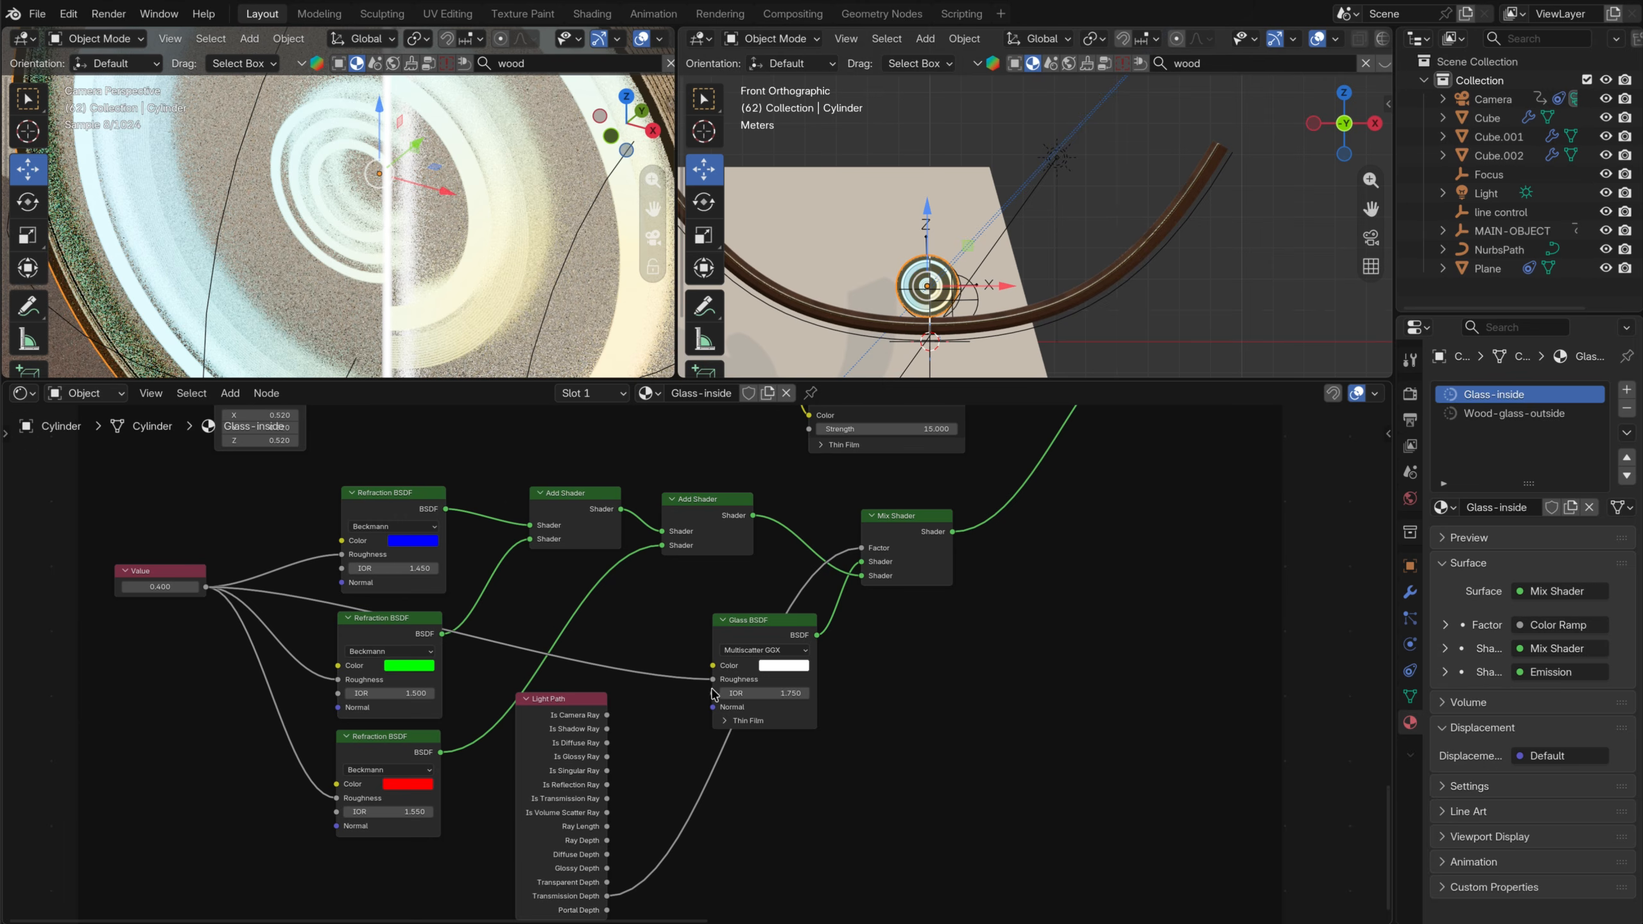
pyautogui.moveTo(646, 672); pyautogui.dragTo(636, 671)
pyautogui.moveTo(768, 627); pyautogui.dragTo(985, 715)
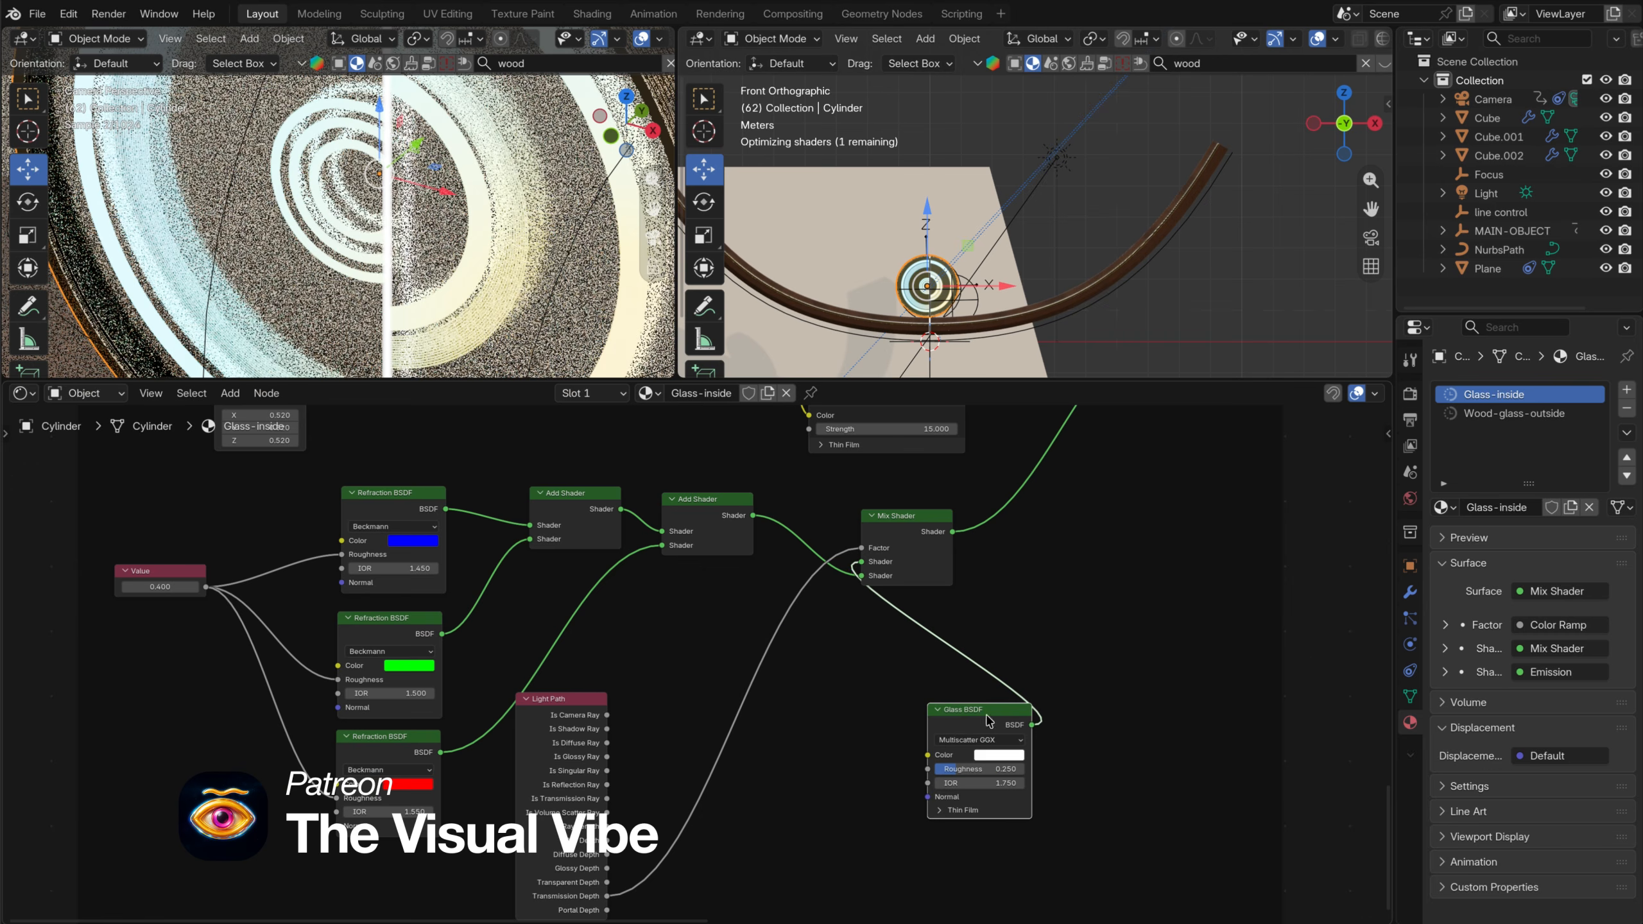
pyautogui.moveTo(801, 769); pyautogui.dragTo(740, 738, button='middle')
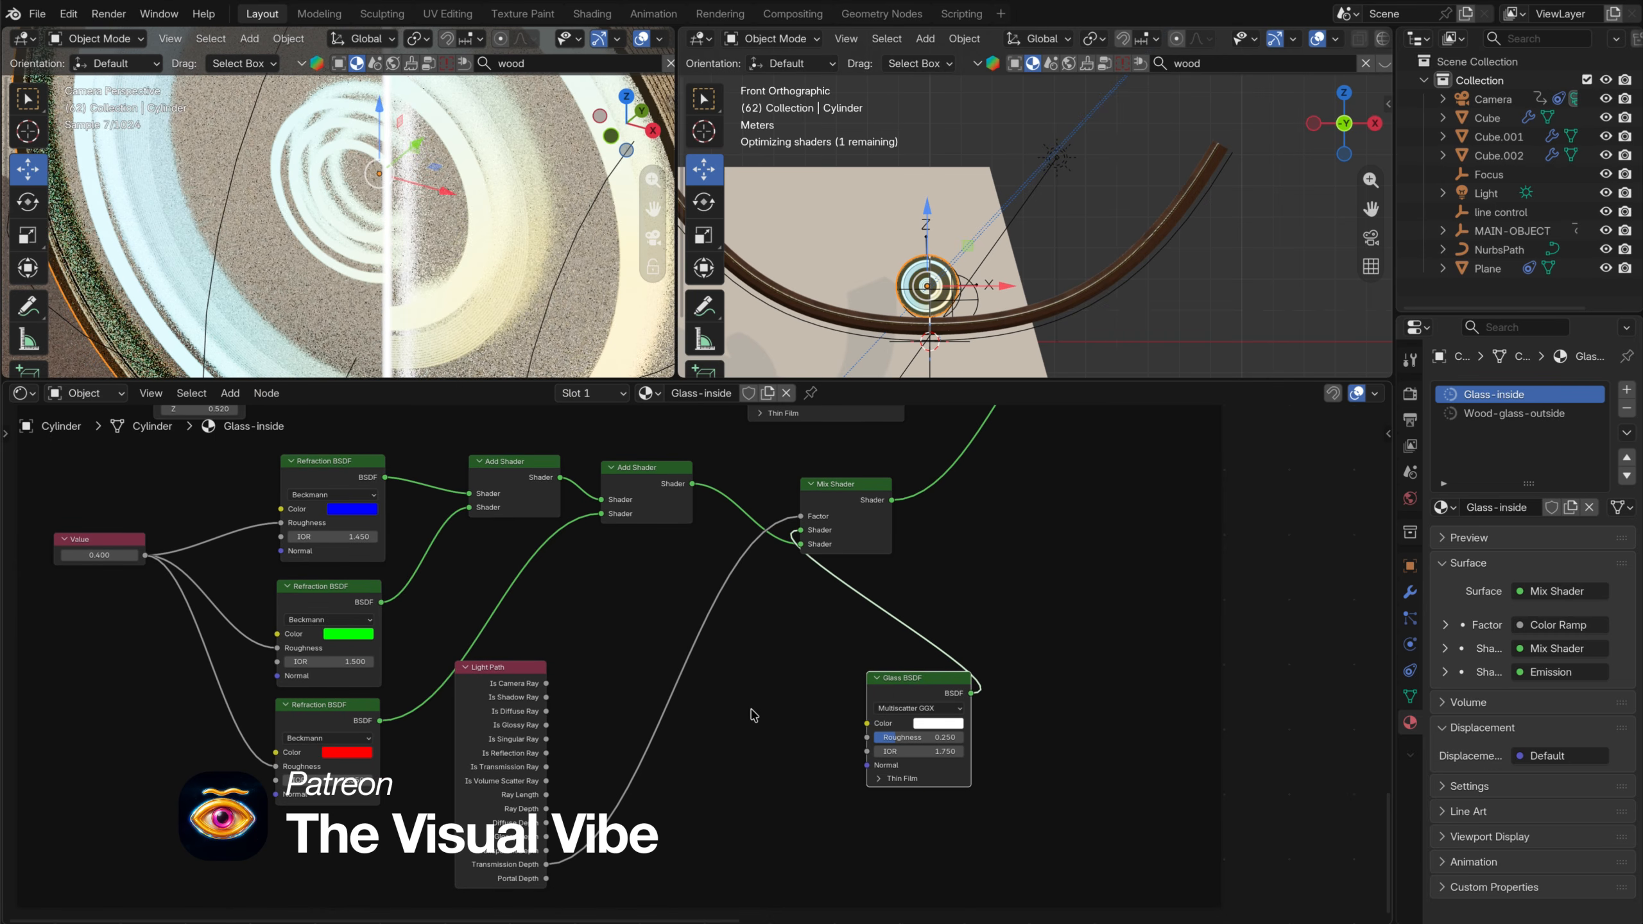
# Add a Color Ramp node beside the Light Path node and connect its Color output to the Glass BSDF's Roughness
pyautogui.hotkey('shift', 'a')
pyautogui.click(752, 709)
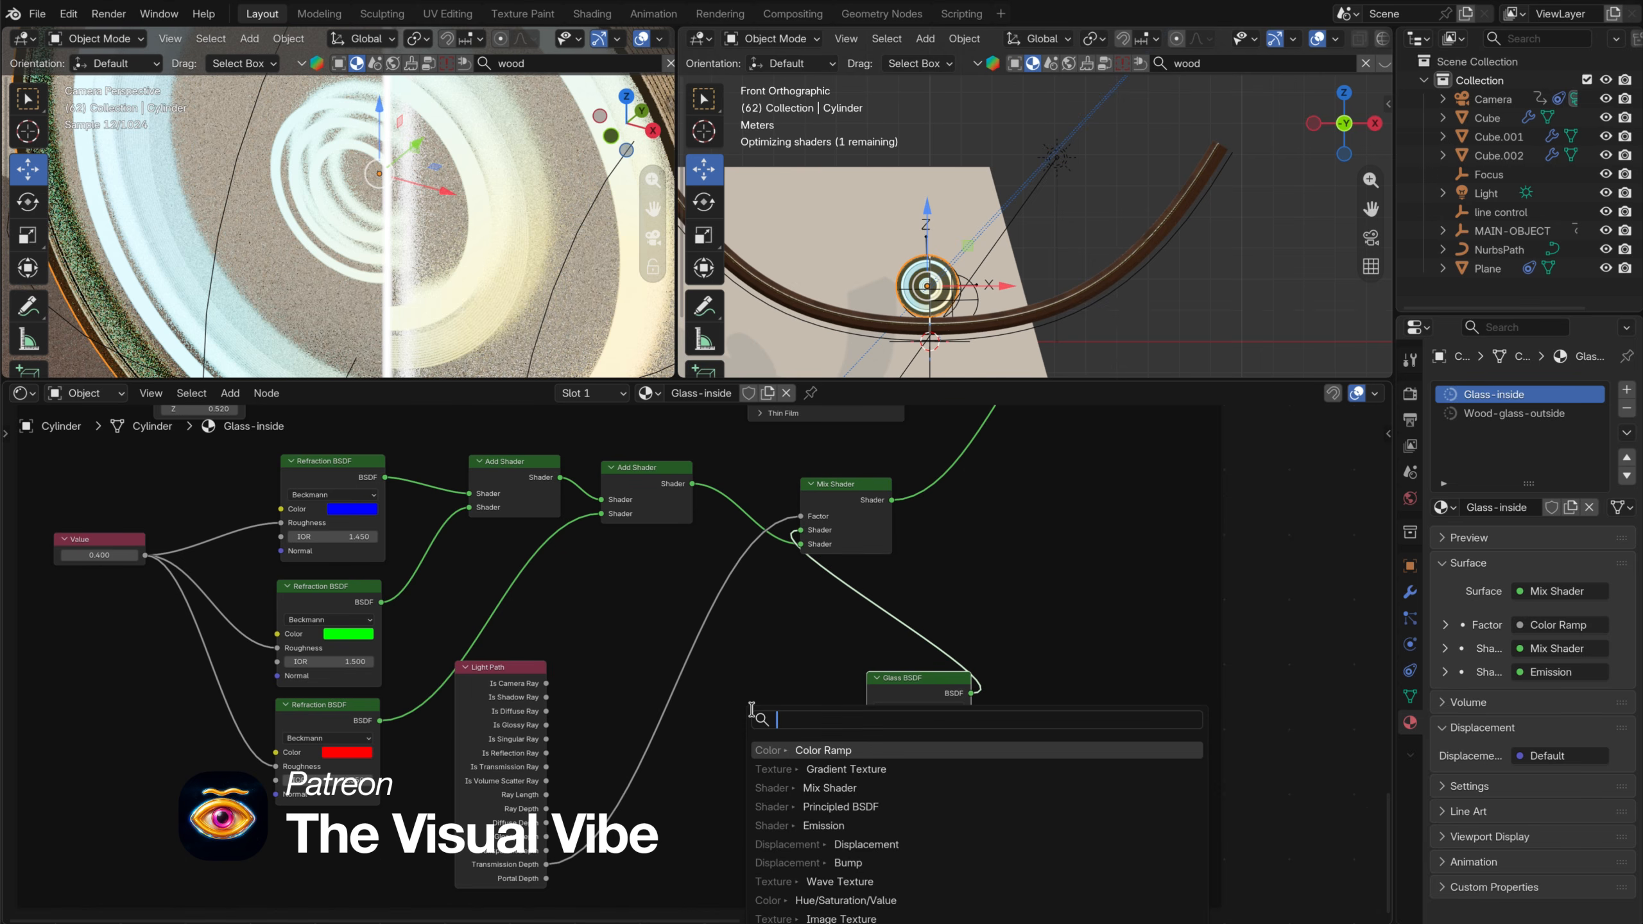
pyautogui.write('c')
pyautogui.click(854, 749)
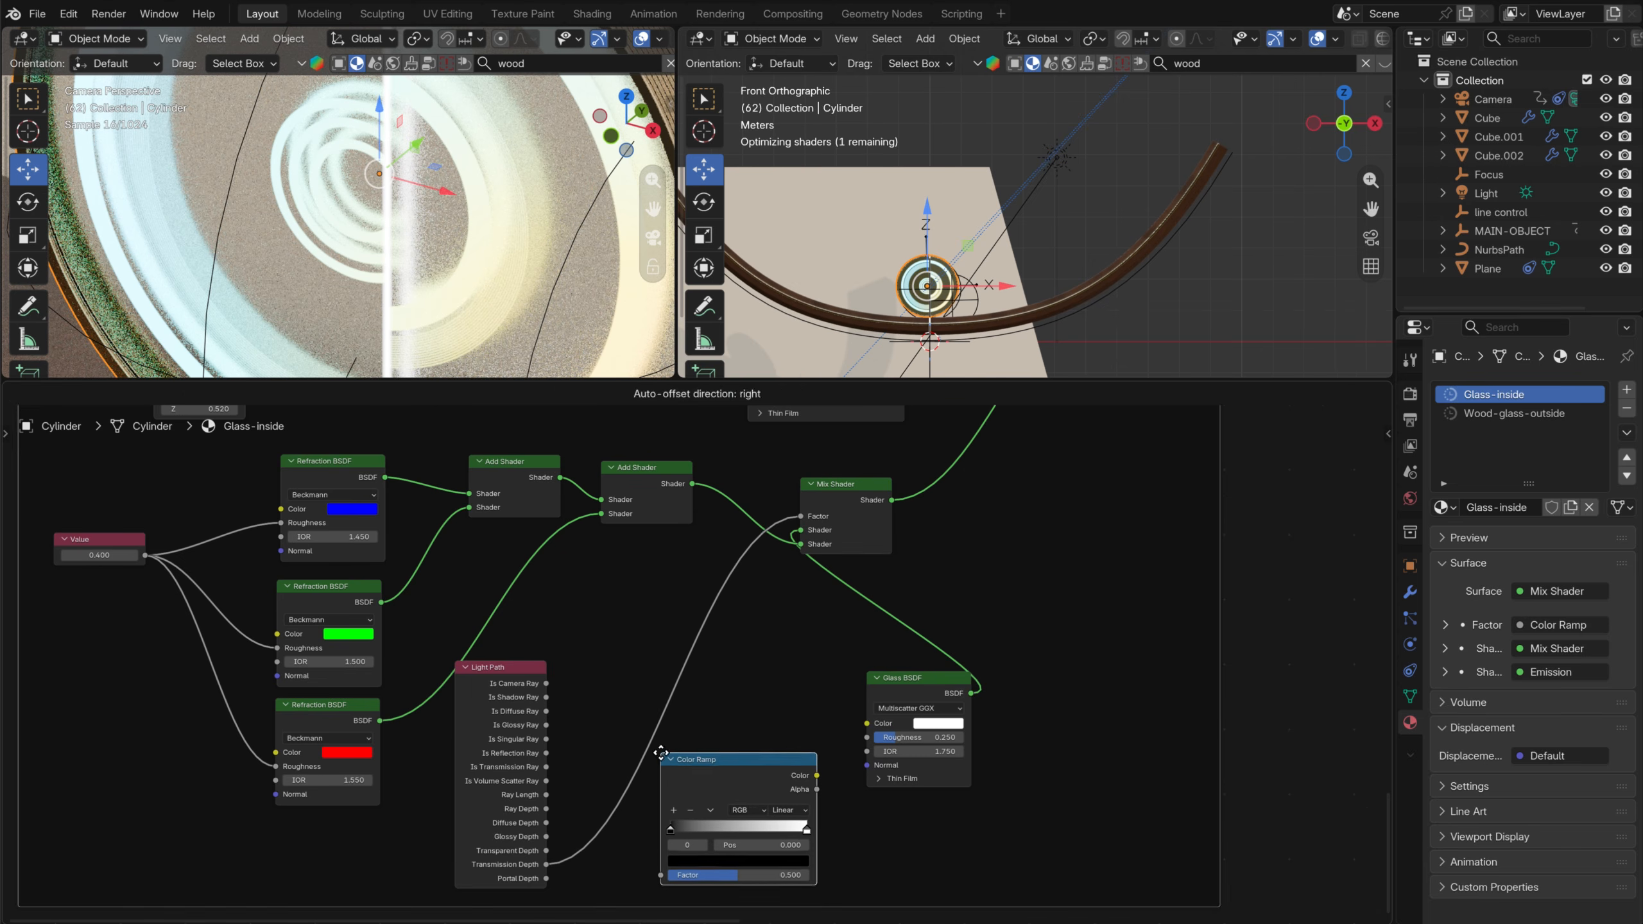
pyautogui.click(663, 749)
pyautogui.moveTo(868, 744); pyautogui.dragTo(867, 740)
# Flip the Color Ramp so white comes first, with the black stop at 1.000 and the white stop at 0.559
pyautogui.scroll(3, 867, 744)
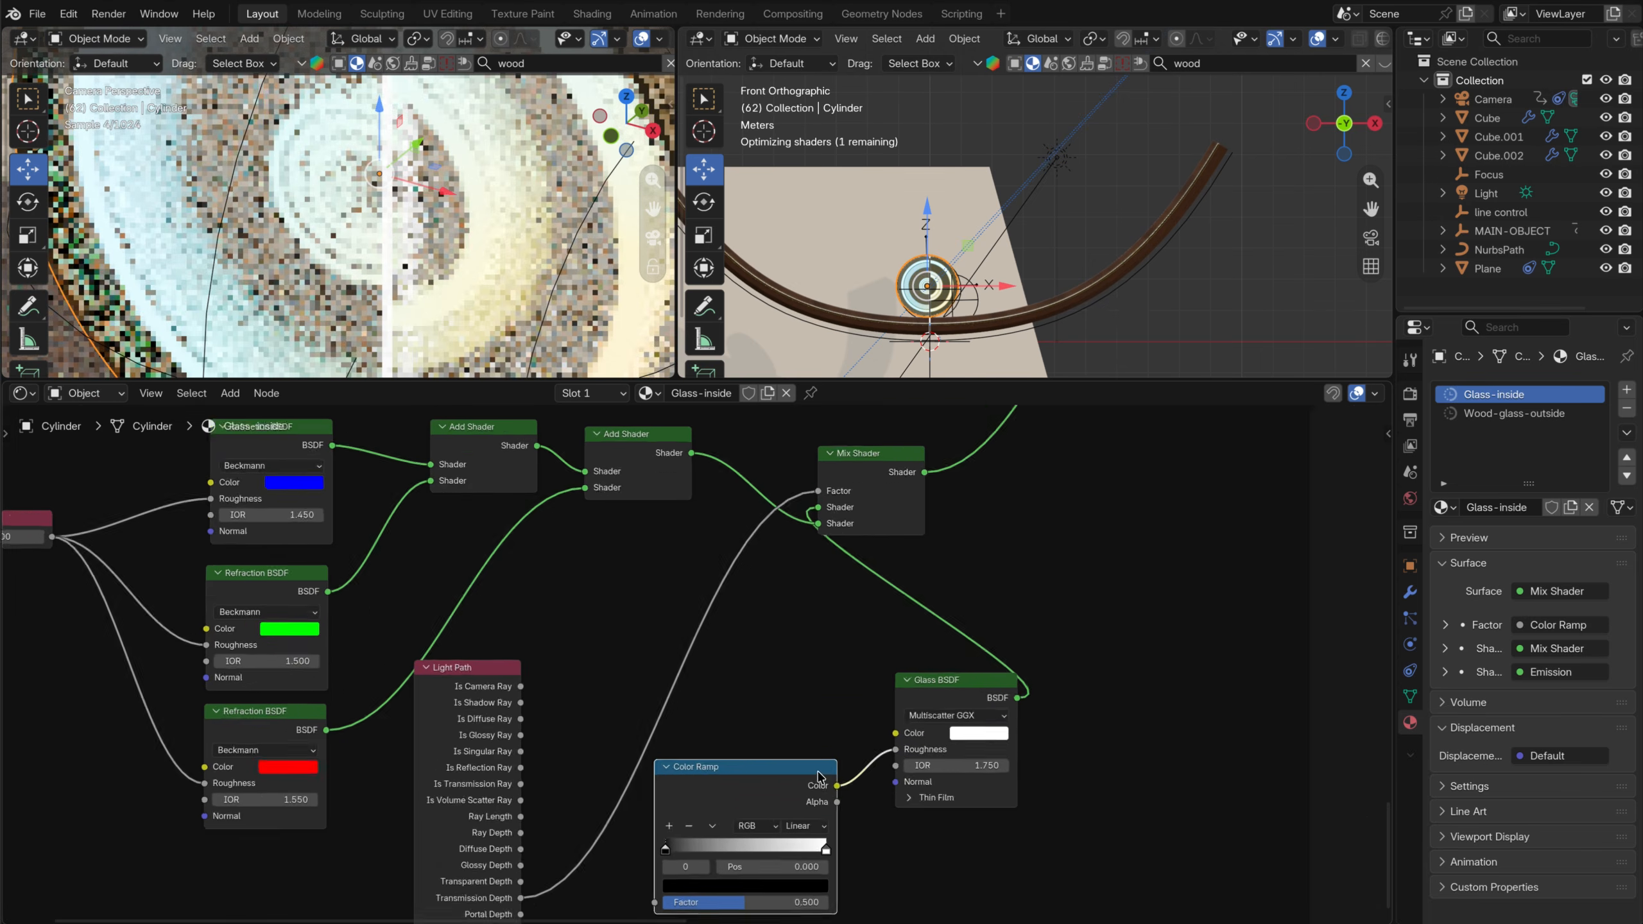
pyautogui.moveTo(476, 686); pyautogui.dragTo(558, 686)
pyautogui.click(702, 687)
pyautogui.moveTo(711, 688); pyautogui.dragTo(752, 687)
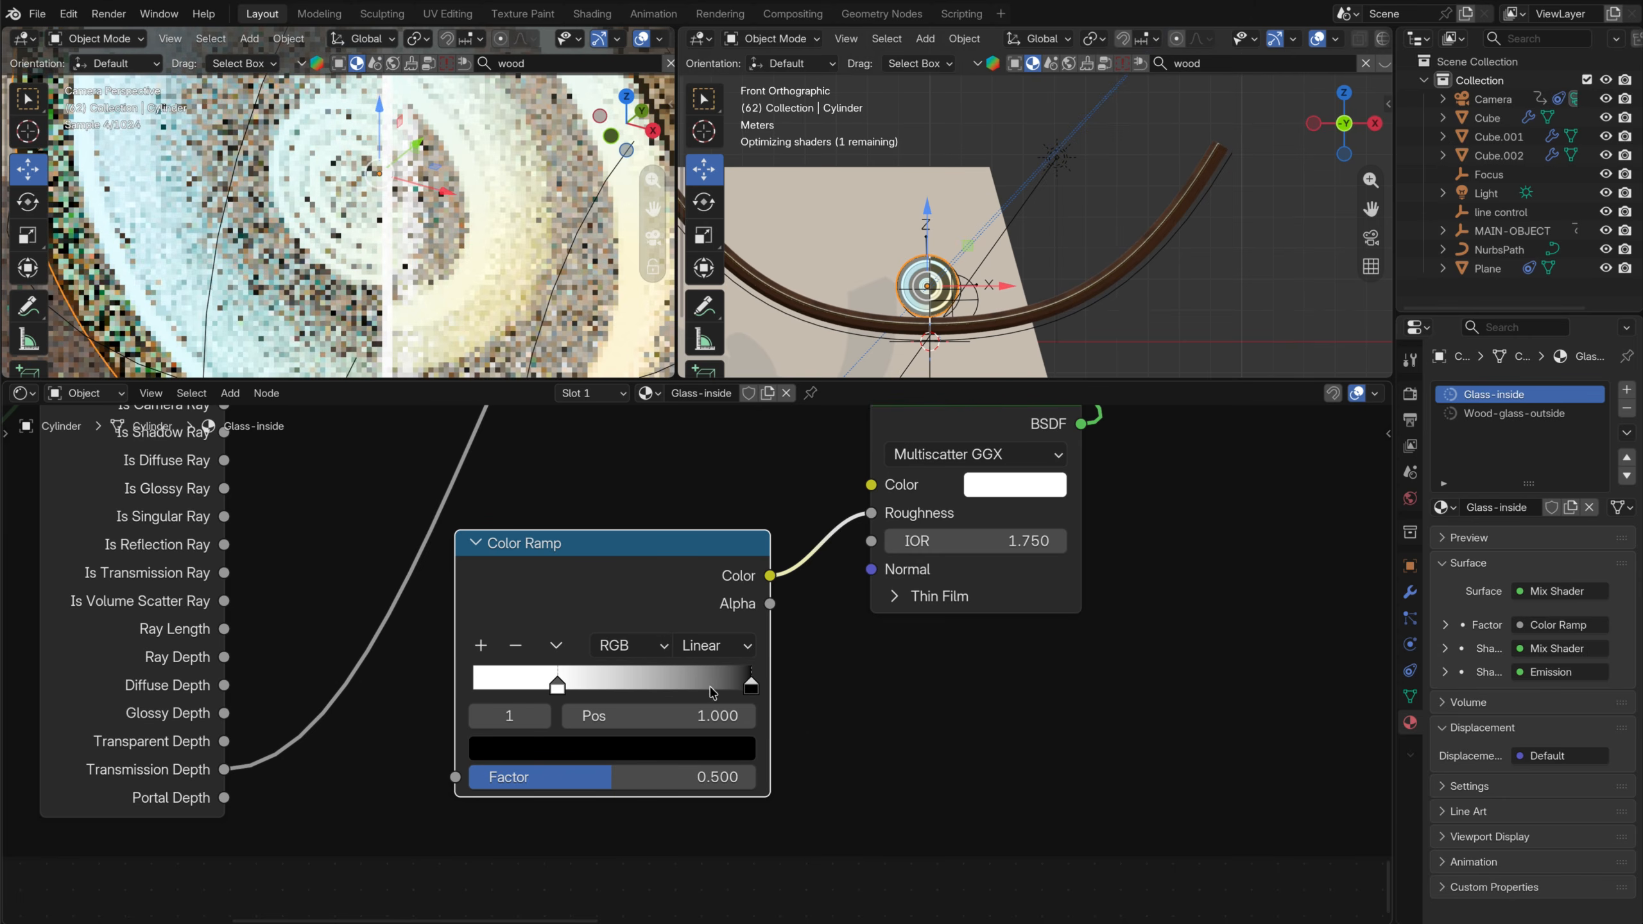
pyautogui.moveTo(564, 685); pyautogui.dragTo(638, 691)
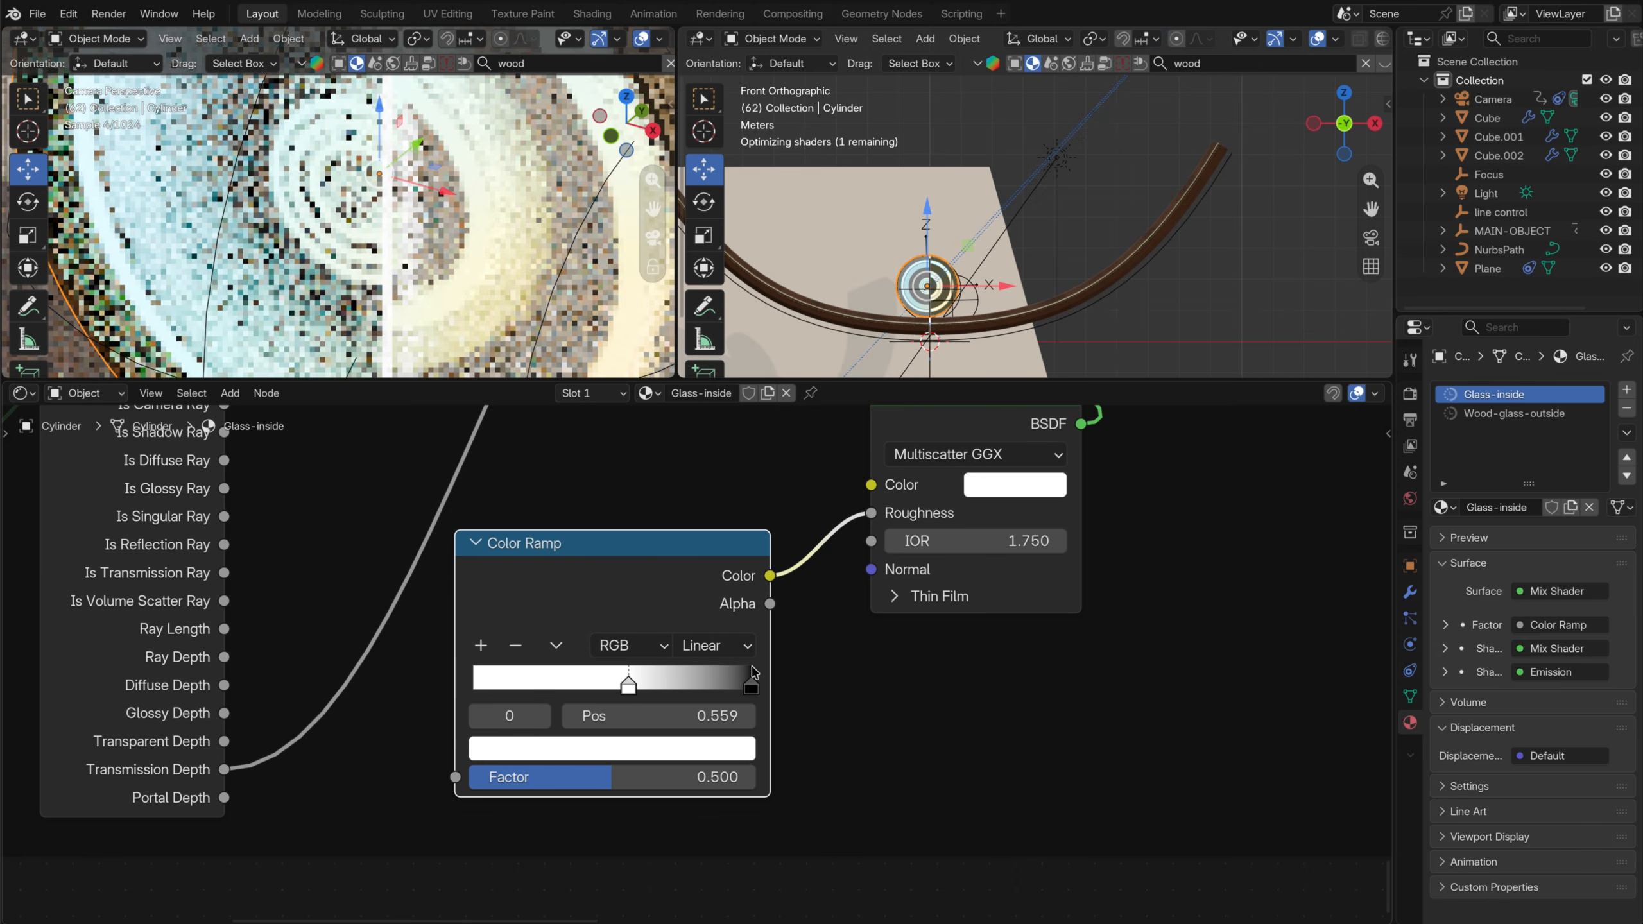
# Darken the Color Ramp's white stop to gray #494949 and move the black stop to 0.925
pyautogui.click(676, 749)
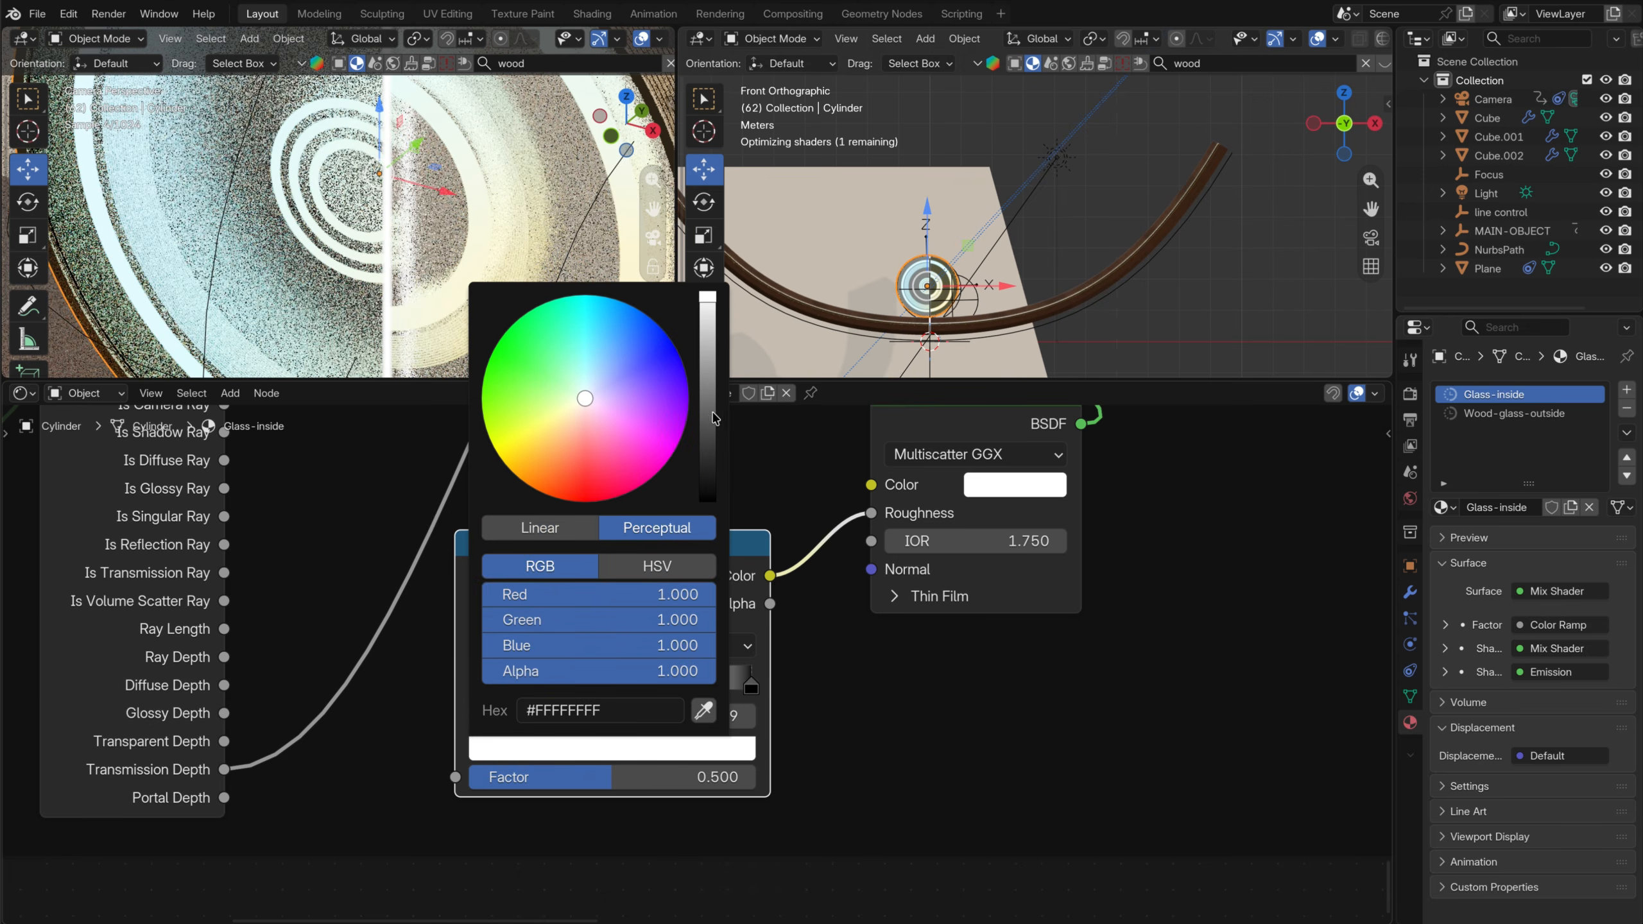
pyautogui.moveTo(714, 418)
pyautogui.mouseDown()
pyautogui.moveTo(708, 468)
pyautogui.moveTo(707, 447)
pyautogui.mouseUp()
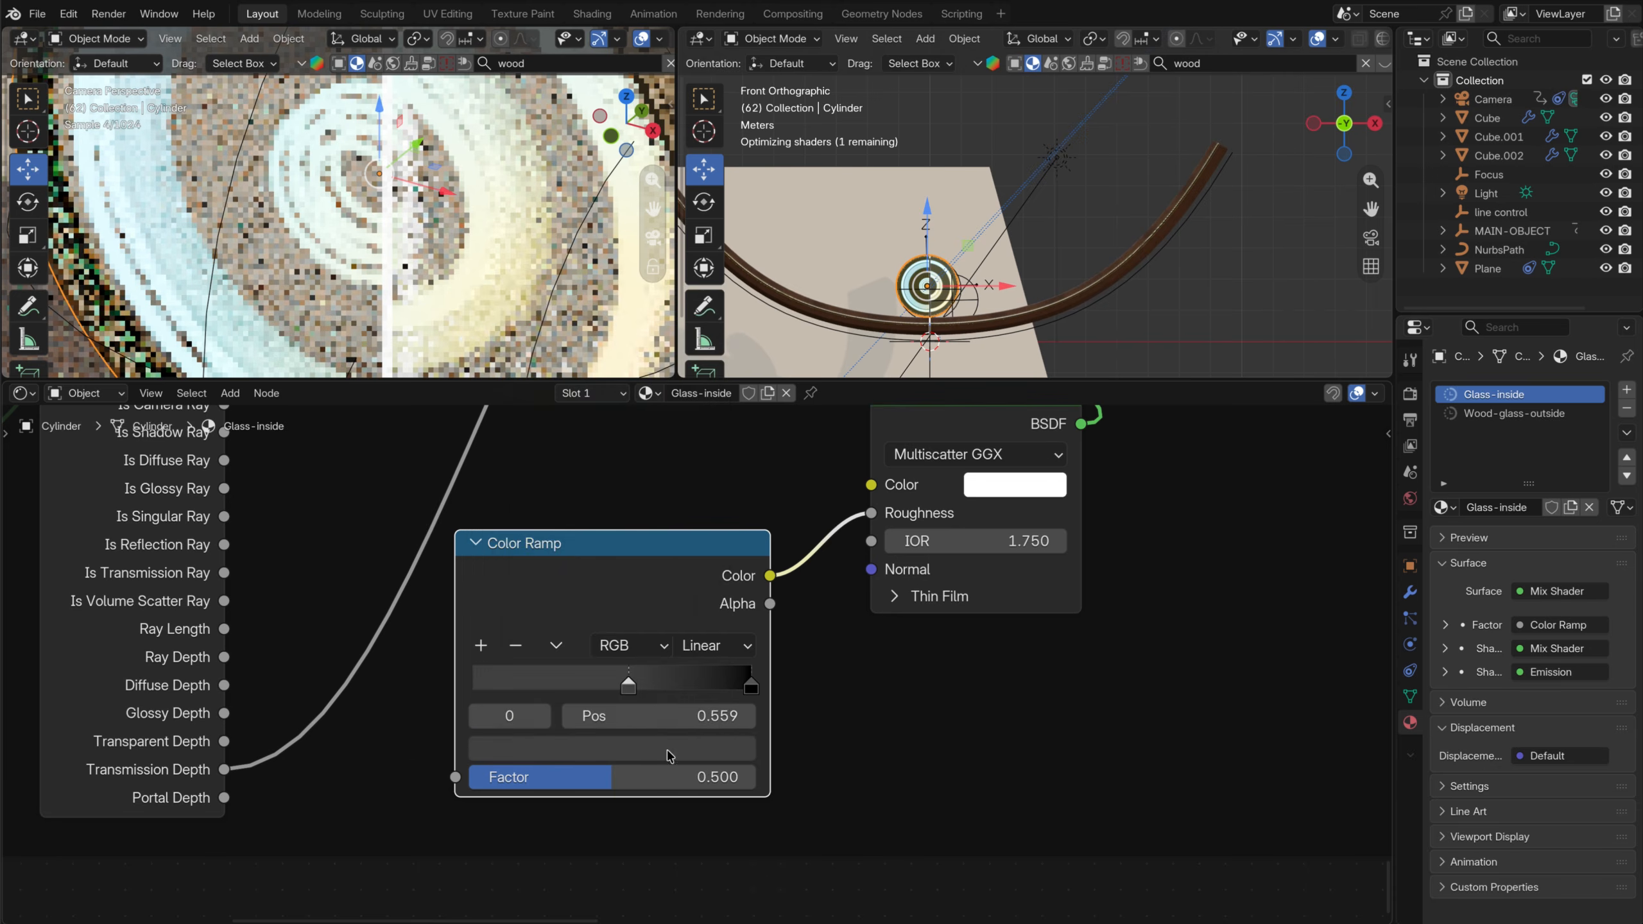
pyautogui.moveTo(750, 685); pyautogui.dragTo(729, 690)
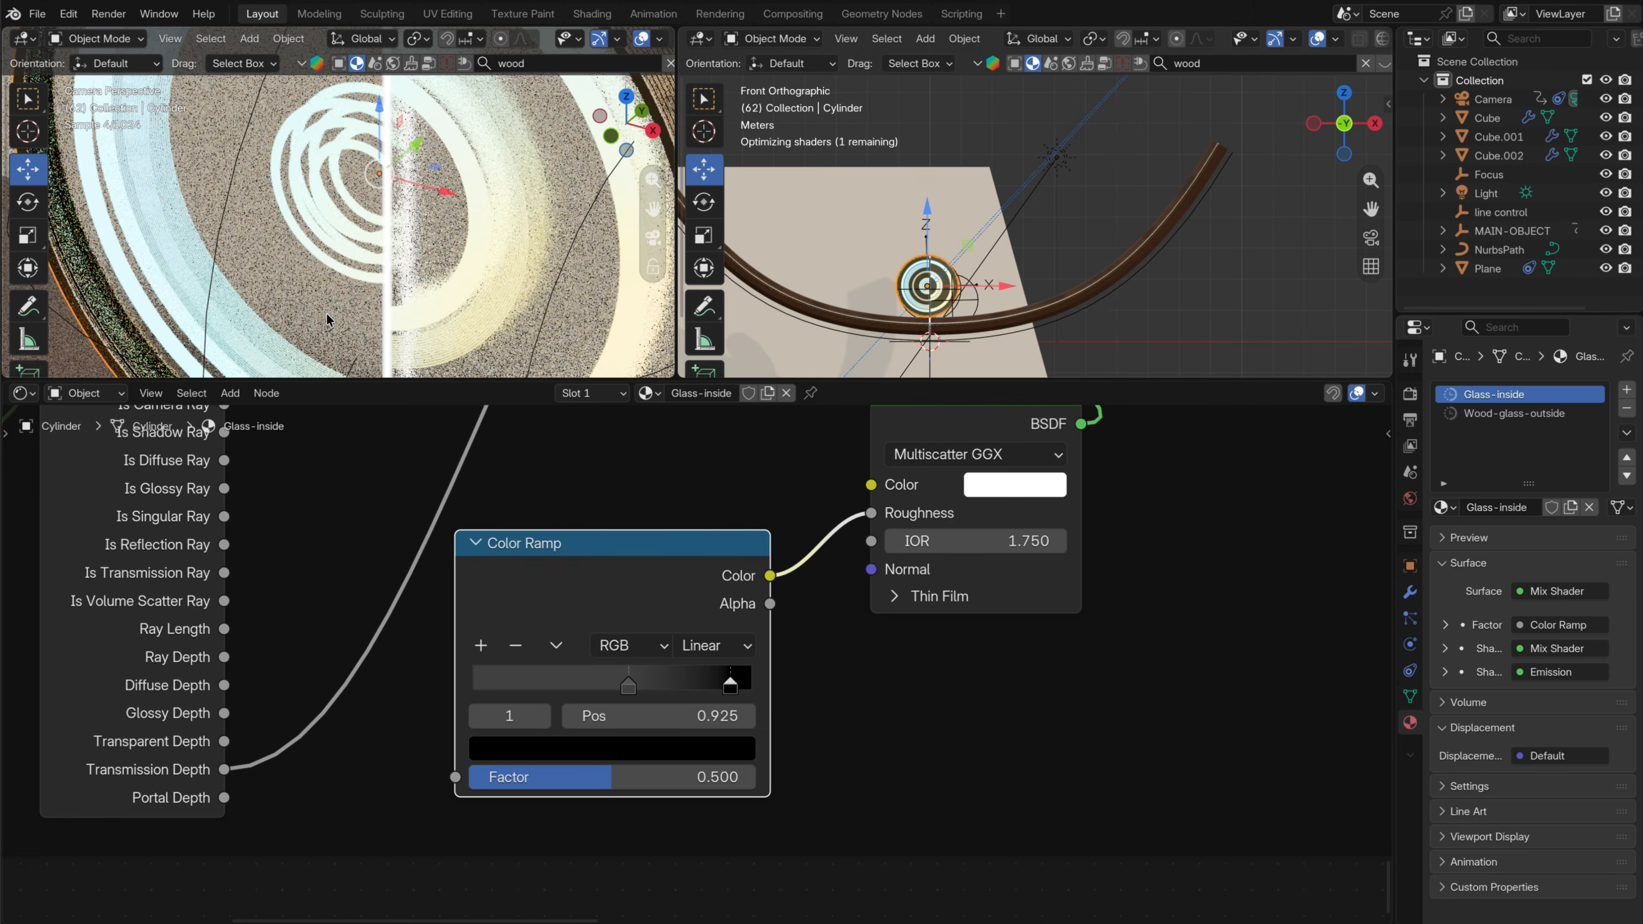
# Set the Color Ramp's black stop to dark gray #1B1B1B and lighten the stop at 0.559 to #646464
pyautogui.scroll(3, 376, 221)
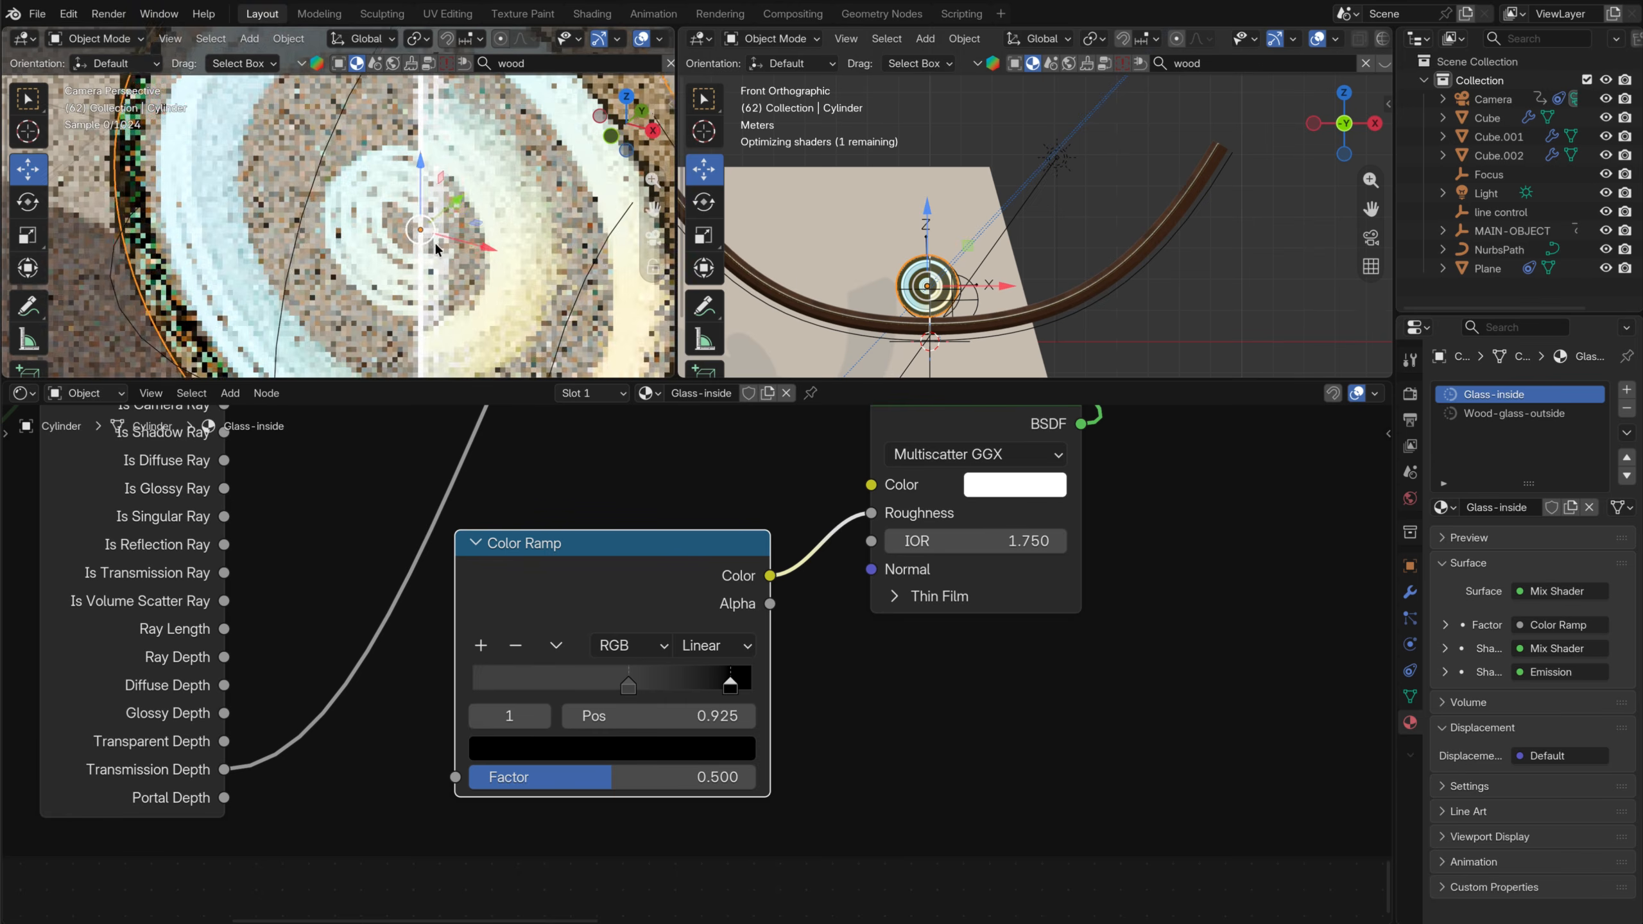
pyautogui.click(731, 685)
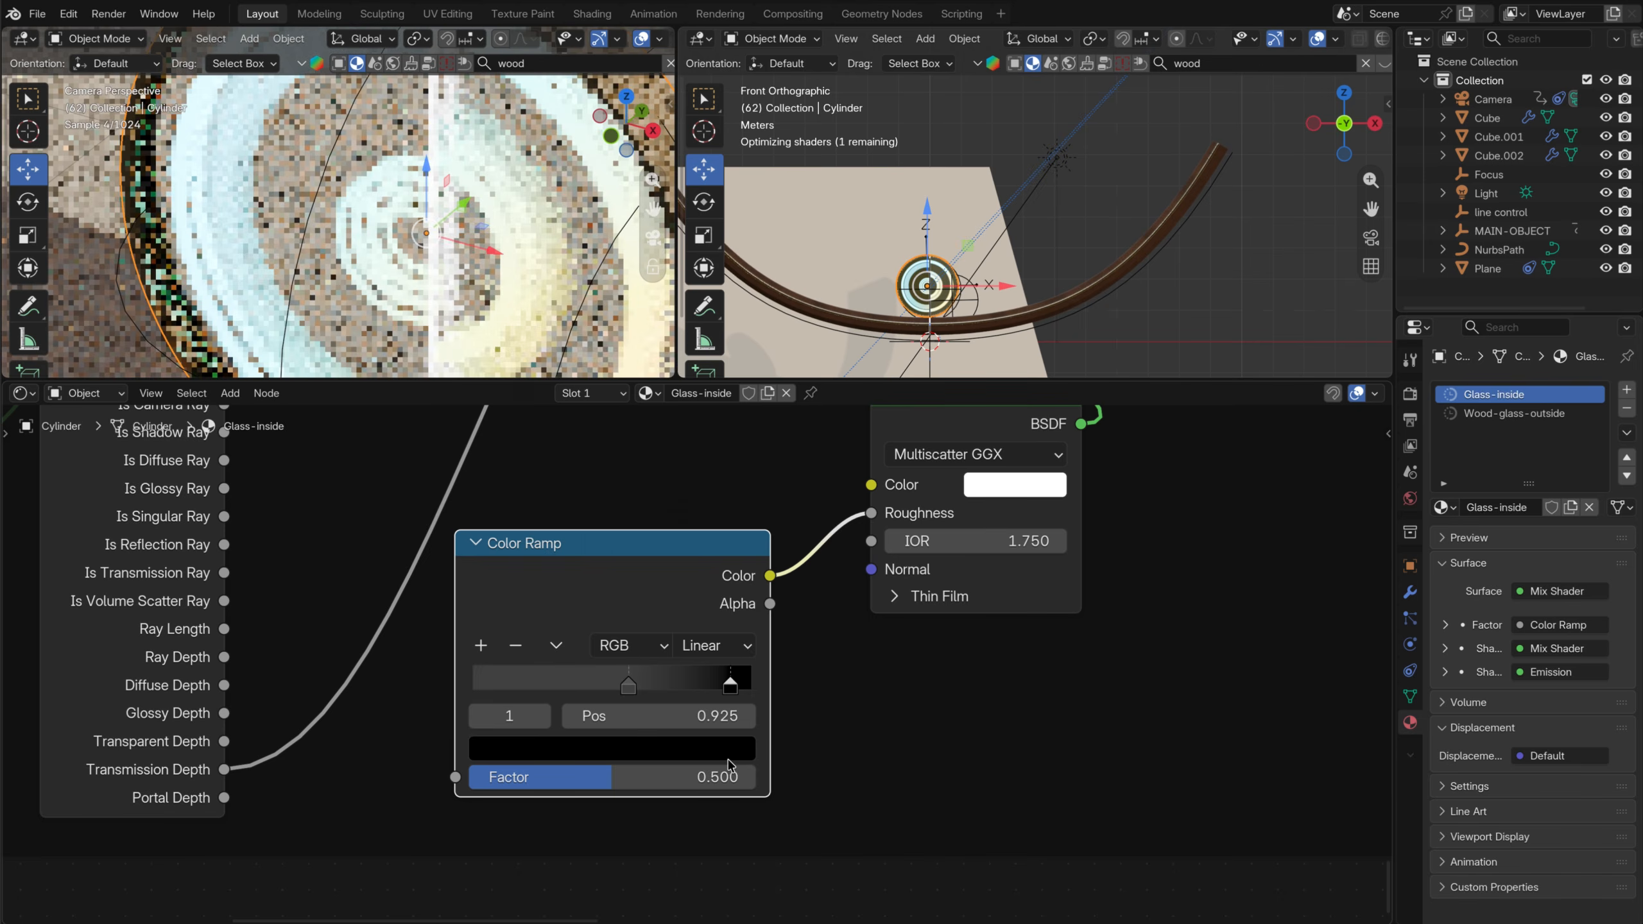
pyautogui.click(695, 749)
pyautogui.click(706, 481)
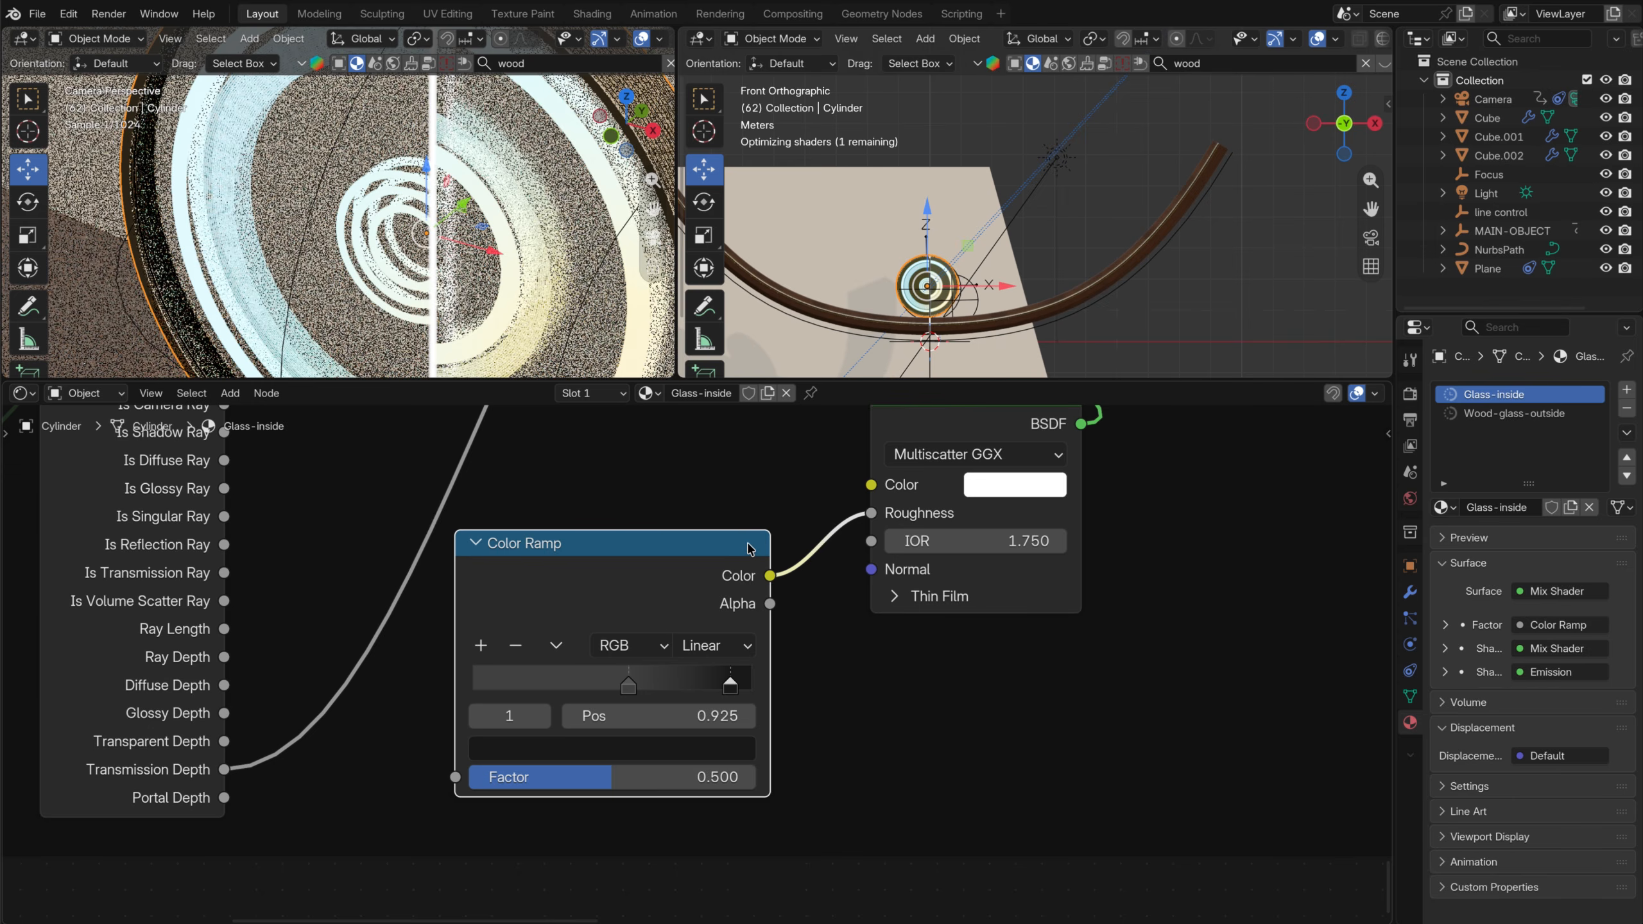
pyautogui.click(628, 684)
pyautogui.click(614, 748)
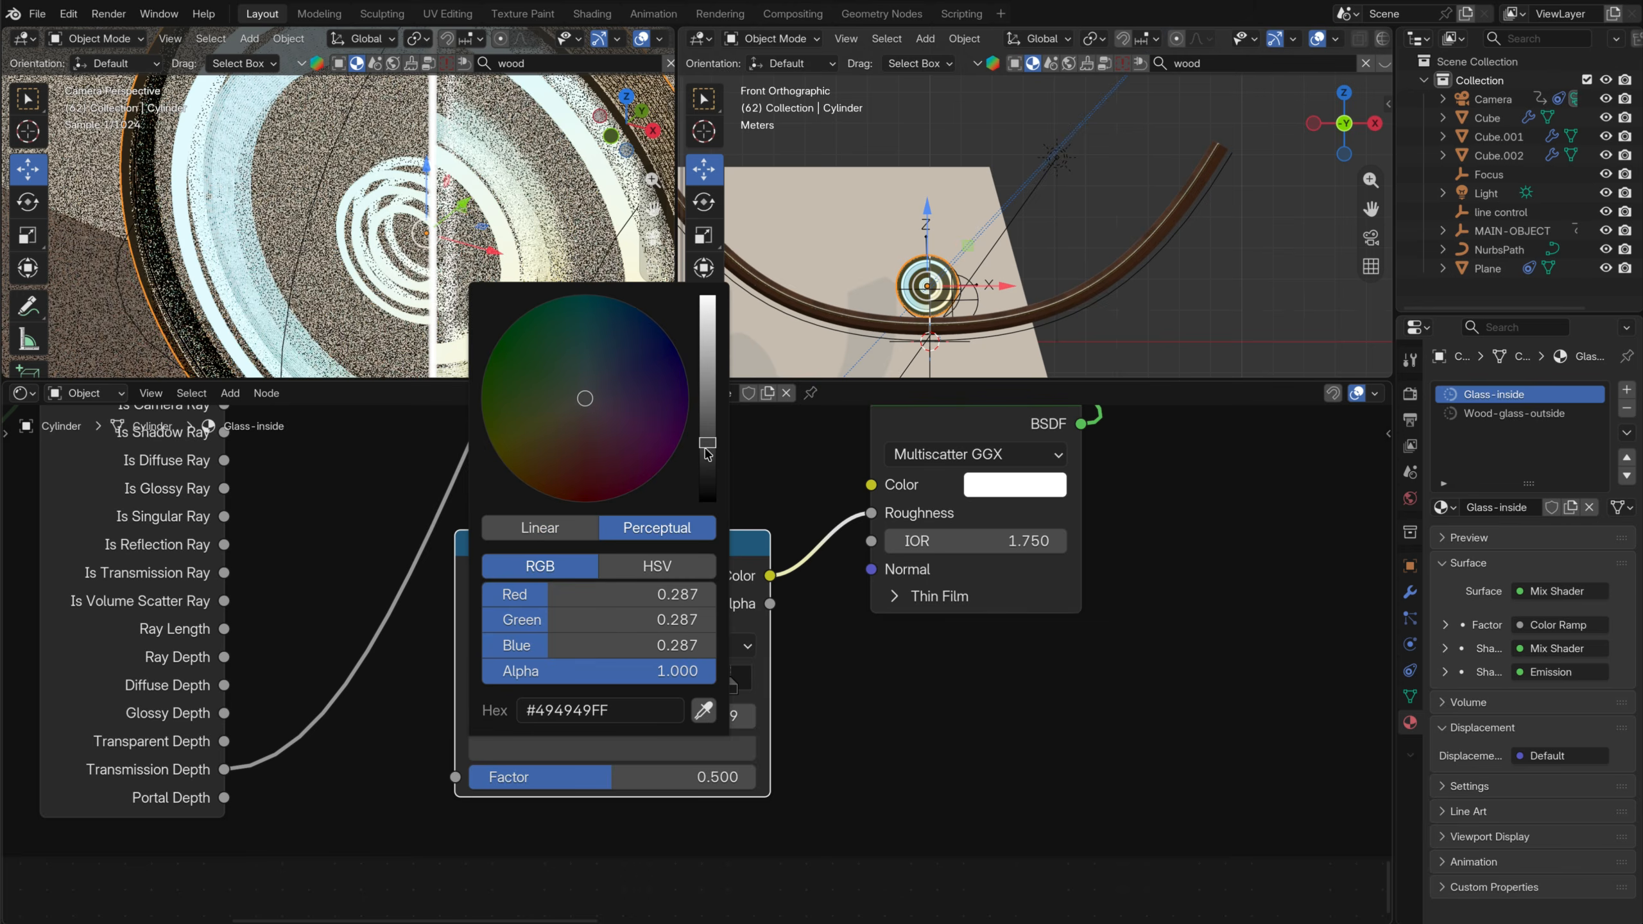
pyautogui.moveTo(707, 451); pyautogui.dragTo(710, 425)
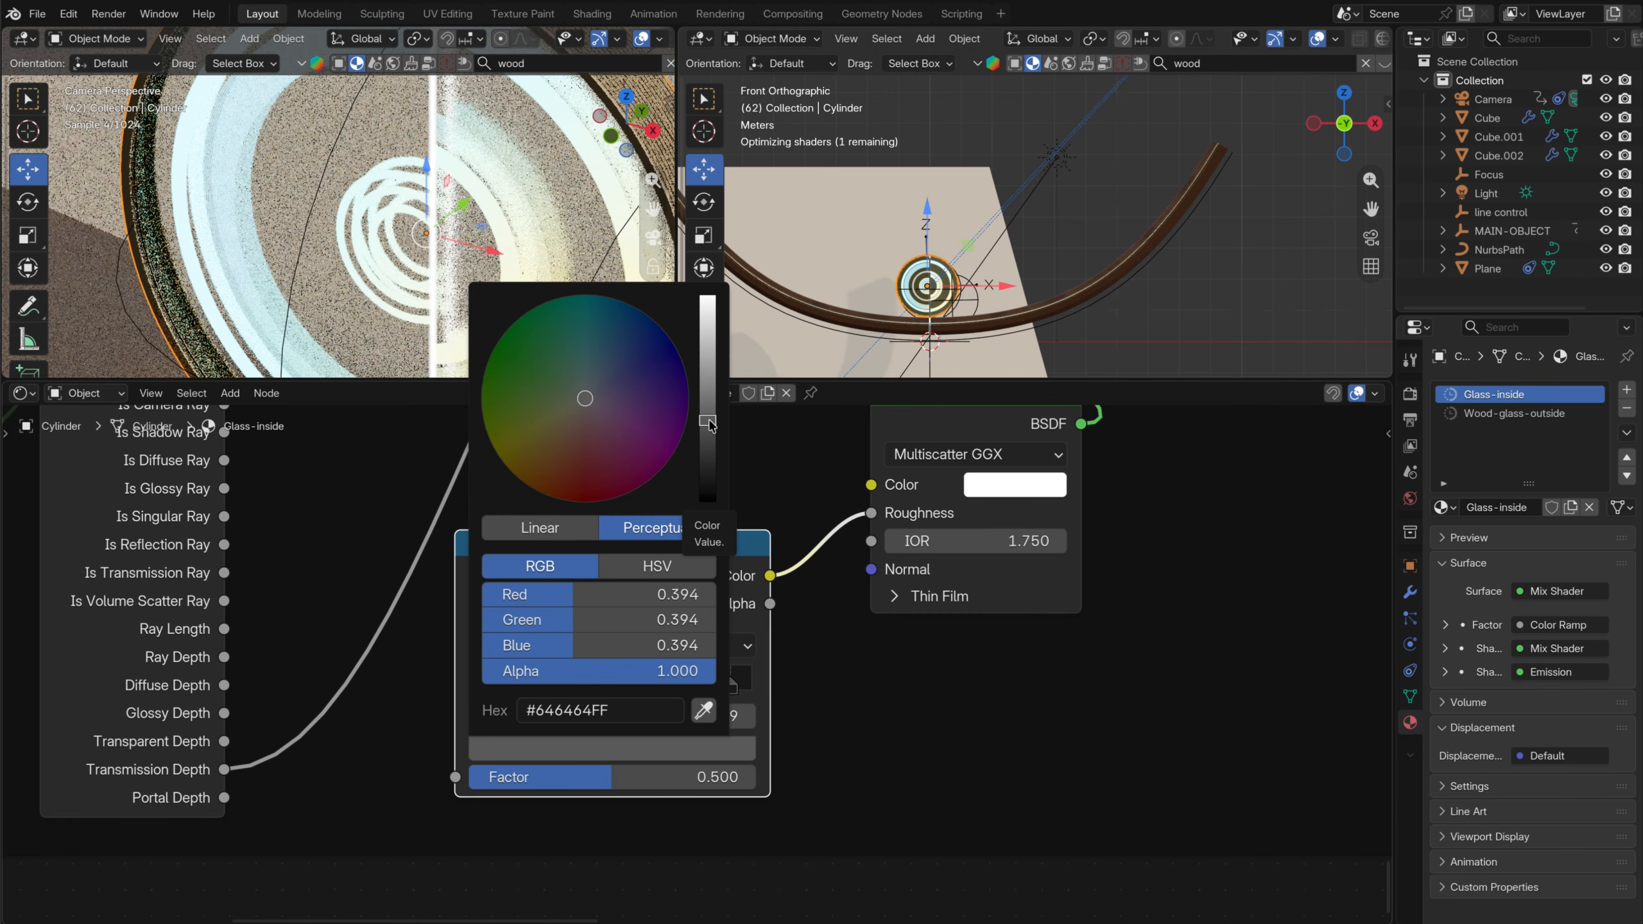
# Frame the disc in the front view, shift the ramp's lighter stop slightly toward the start and brighten it to mid gray
pyautogui.scroll(8, 949, 271)
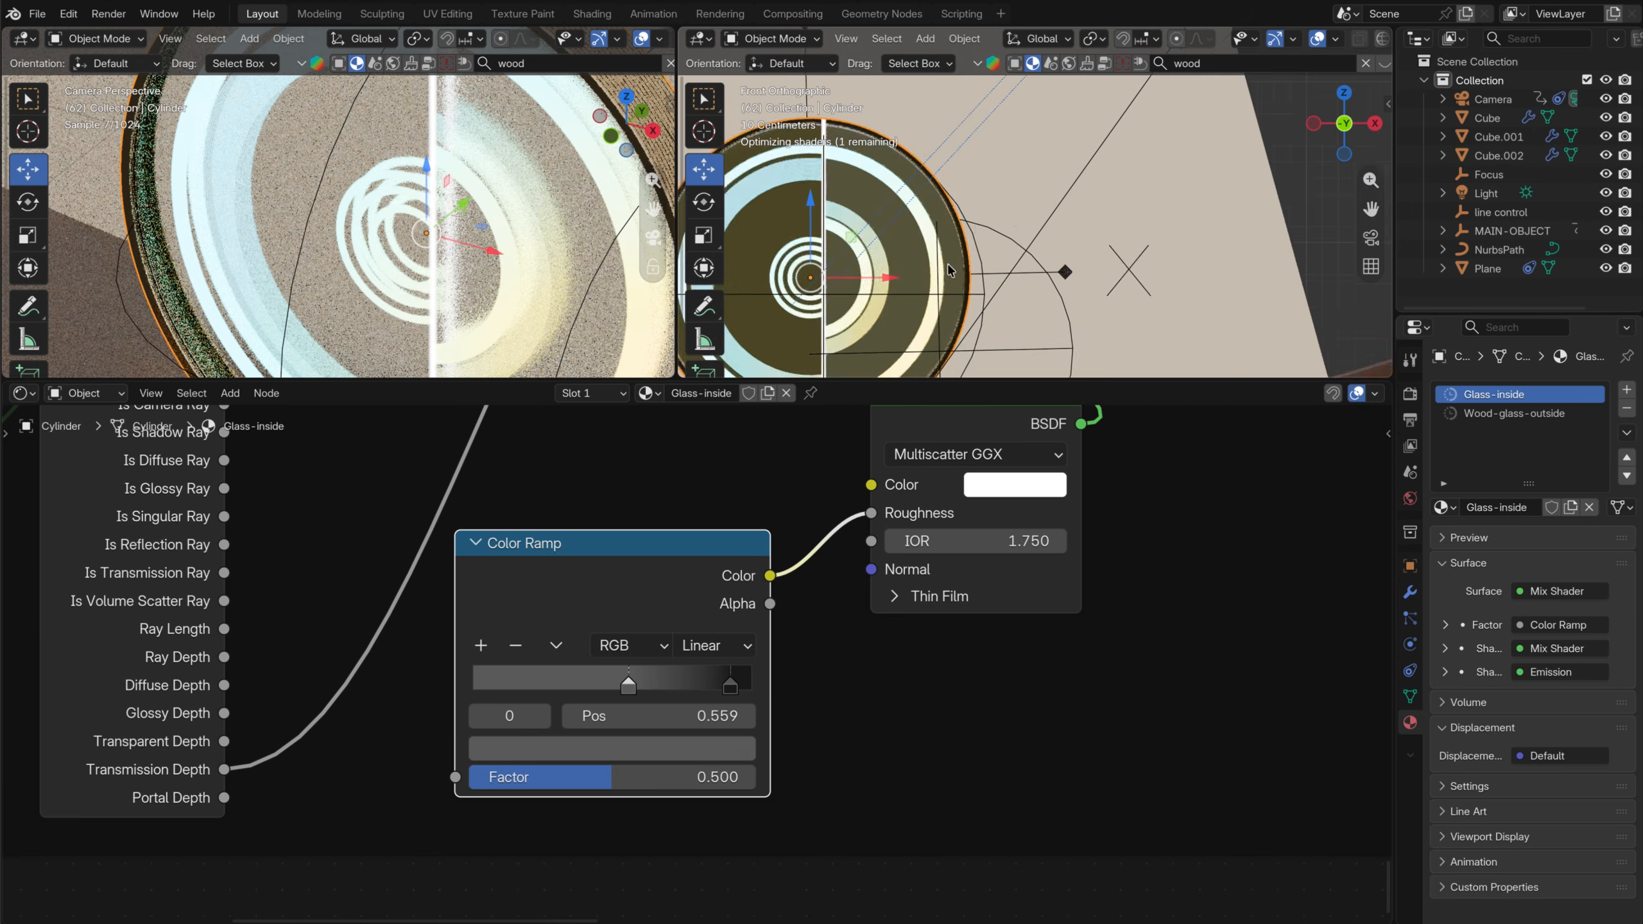
pyautogui.press('KP_Decimal')
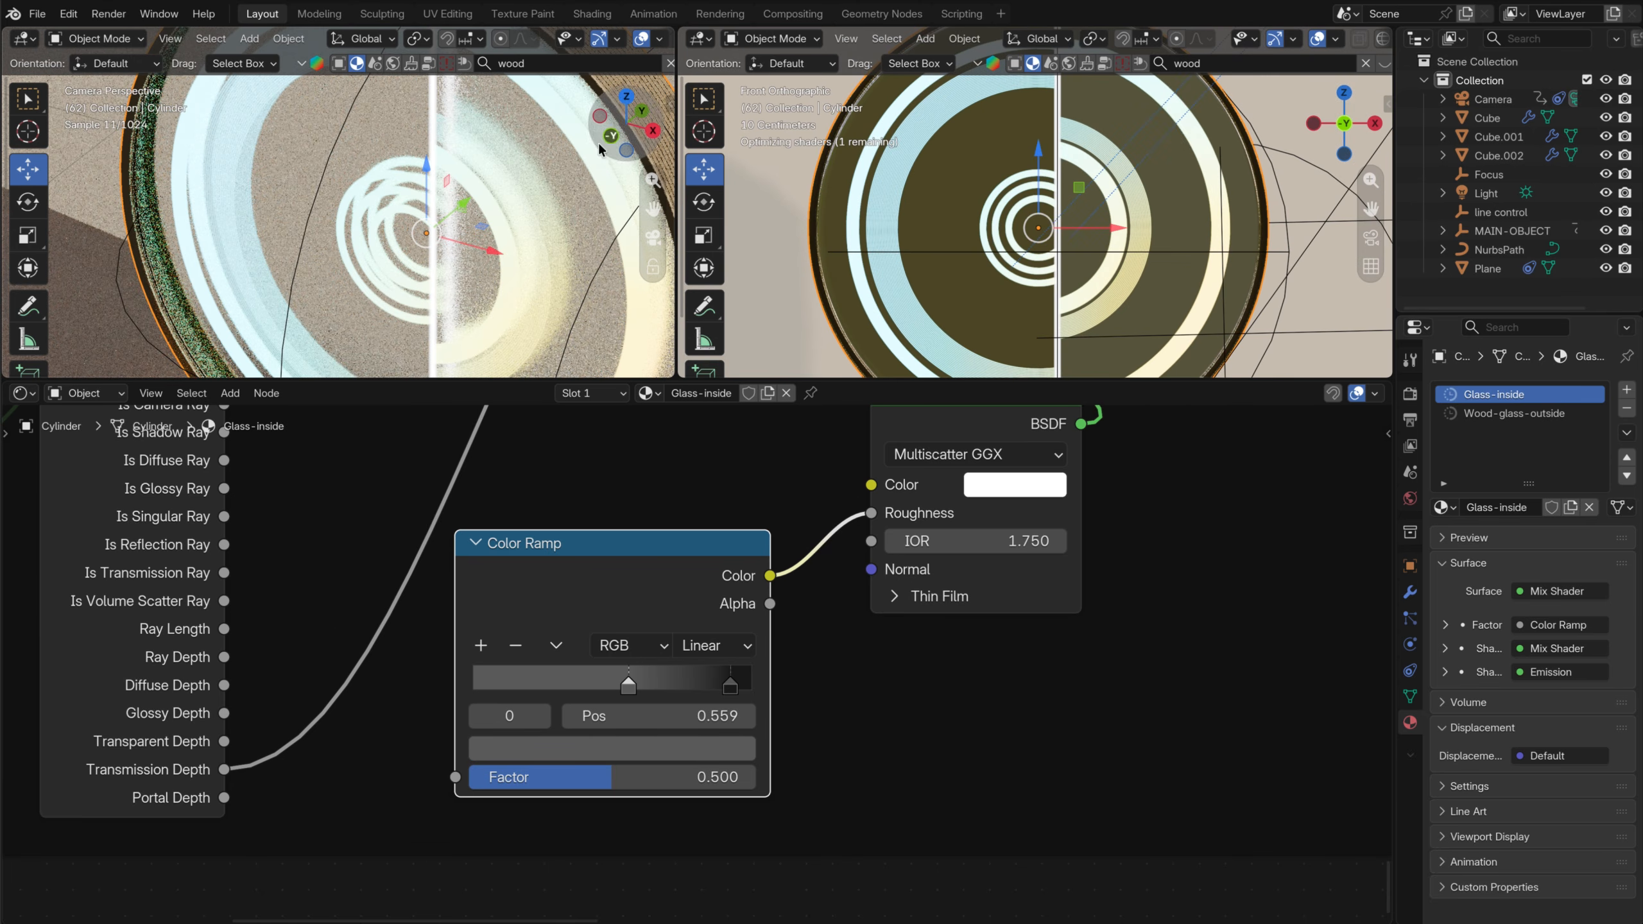
pyautogui.moveTo(629, 688)
pyautogui.mouseDown()
pyautogui.moveTo(548, 685)
pyautogui.moveTo(605, 684)
pyautogui.mouseUp()
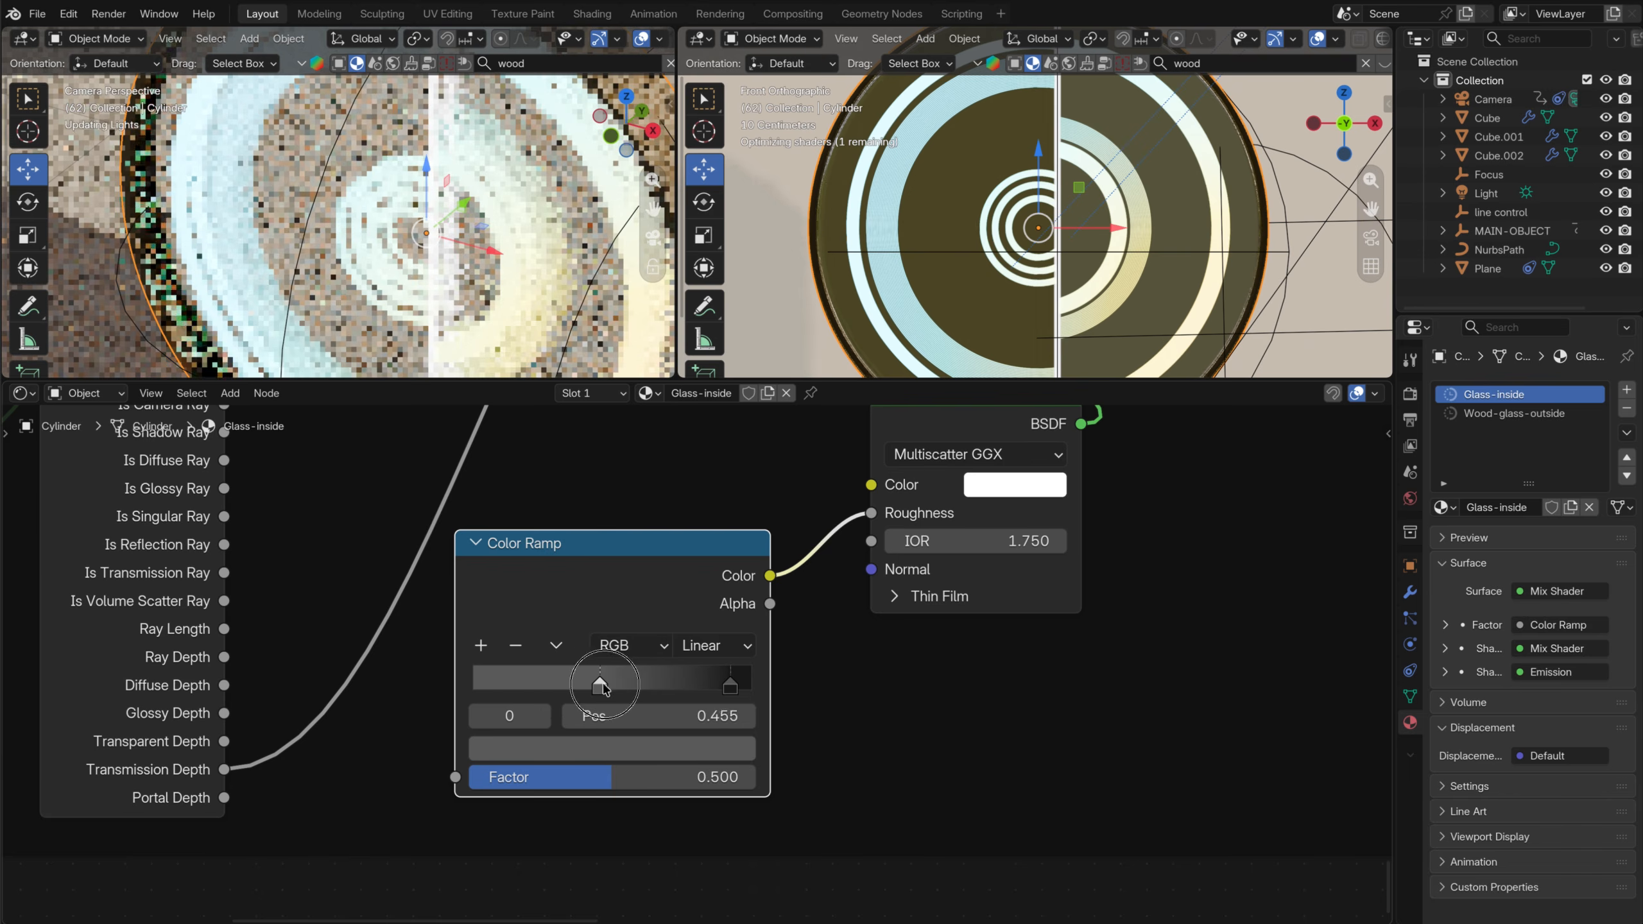
pyautogui.click(612, 749)
pyautogui.moveTo(709, 445); pyautogui.dragTo(709, 391)
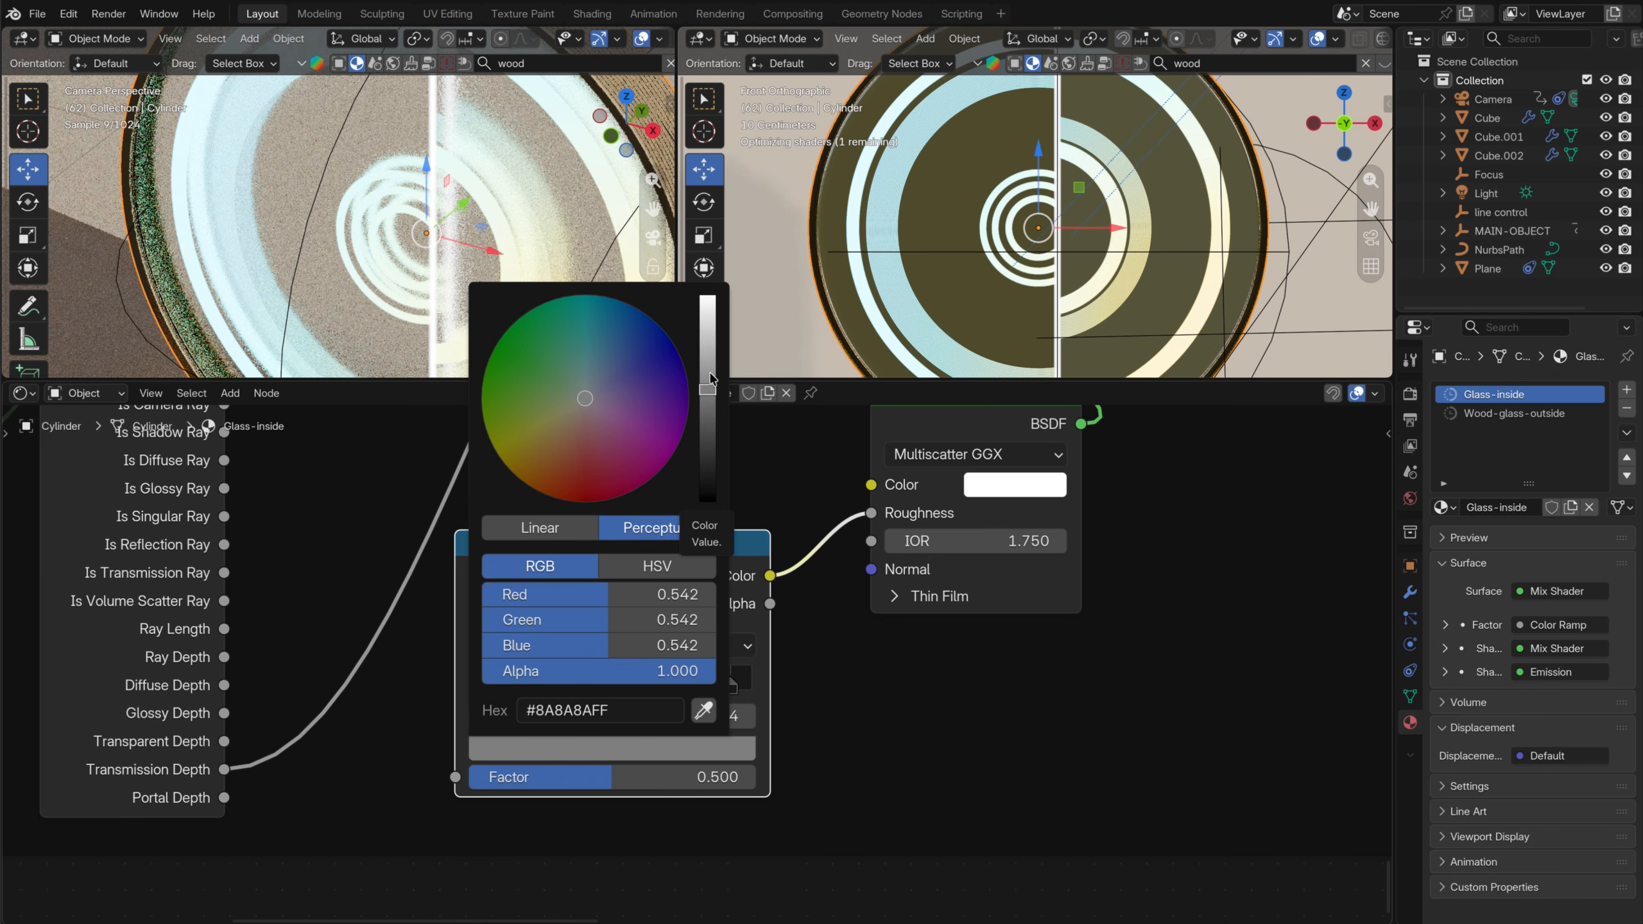
pyautogui.moveTo(710, 379); pyautogui.dragTo(710, 402)
# Move the Color Ramp's dark stop to 0.868 and lighten its gray slightly
pyautogui.moveTo(734, 687); pyautogui.dragTo(723, 680)
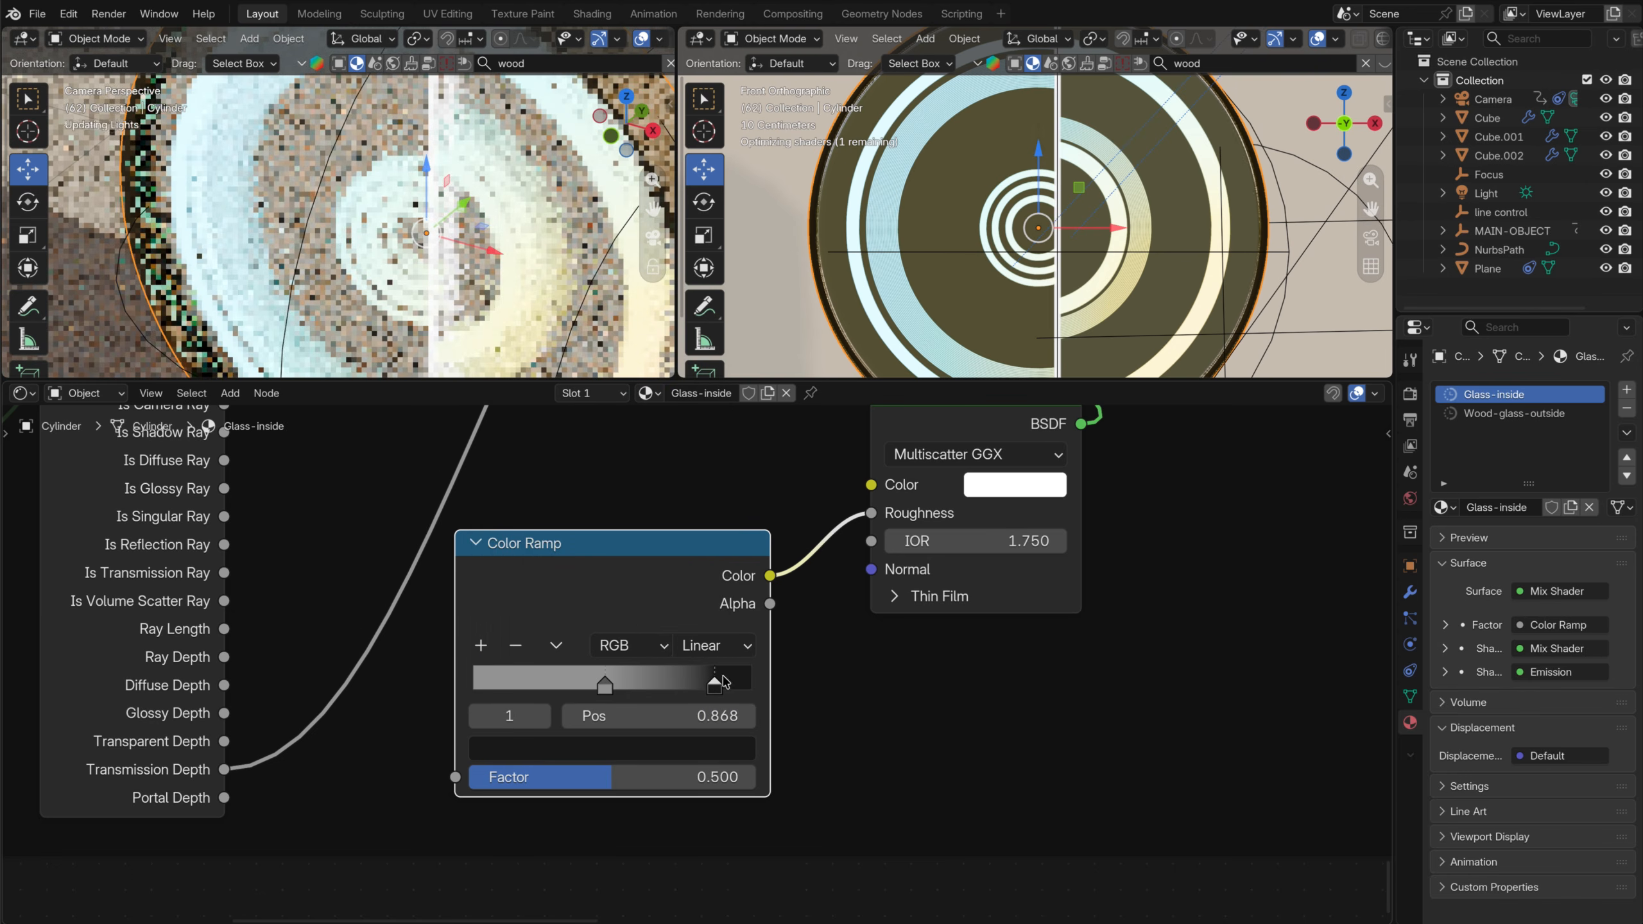
pyautogui.click(713, 742)
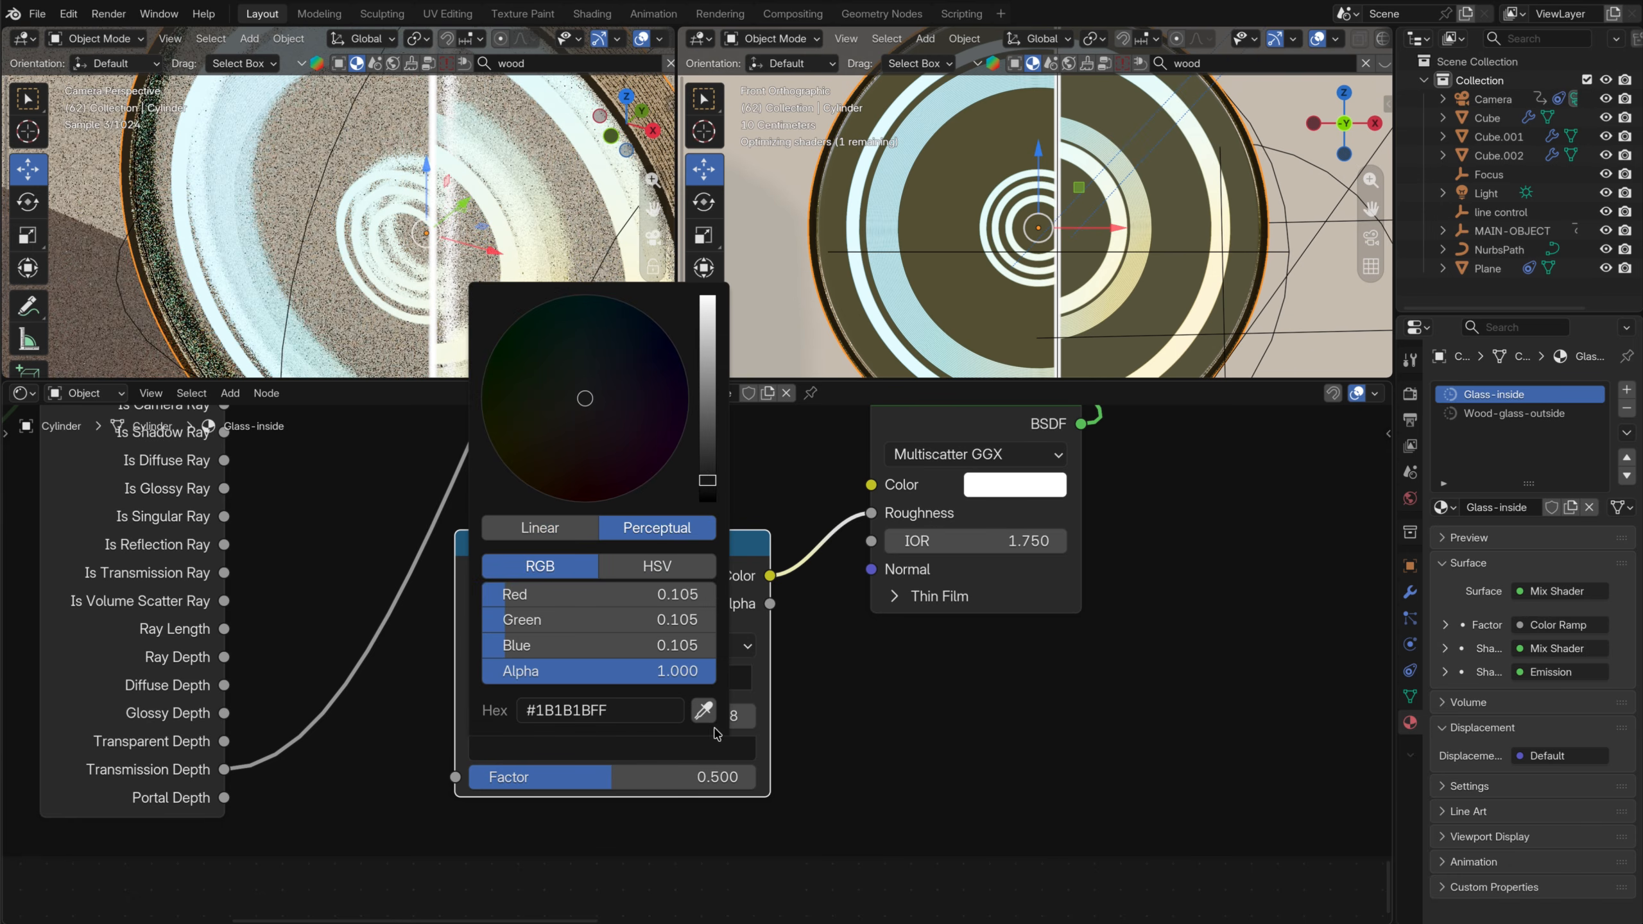
pyautogui.moveTo(709, 472); pyautogui.dragTo(709, 461)
# Paste a copy of the Color Ramp into the upper glass node group and connect its Color to that Glass BSDF's Roughness
pyautogui.scroll(-3, 654, 594)
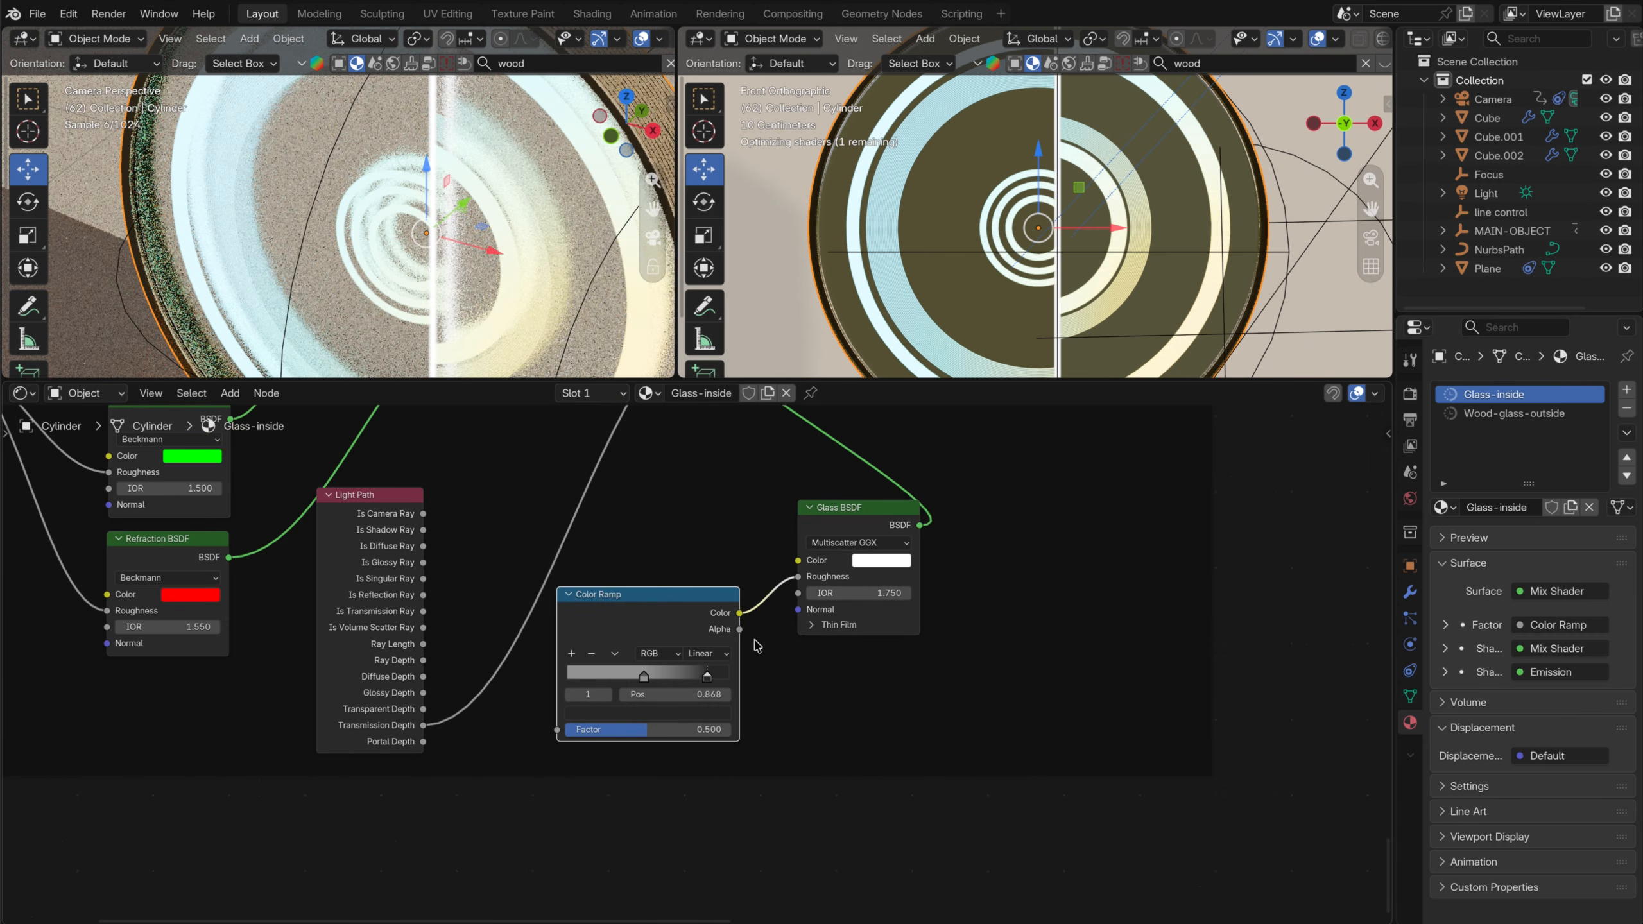
pyautogui.scroll(-4, 744, 640)
pyautogui.moveTo(729, 539); pyautogui.dragTo(730, 749, button='middle')
pyautogui.moveTo(687, 466); pyautogui.dragTo(723, 748, button='middle')
pyautogui.moveTo(667, 537); pyautogui.dragTo(712, 736, button='middle')
pyautogui.scroll(8, 709, 720)
pyautogui.moveTo(755, 685); pyautogui.dragTo(610, 692, button='middle')
pyautogui.hotkey('ctrl', 'v')
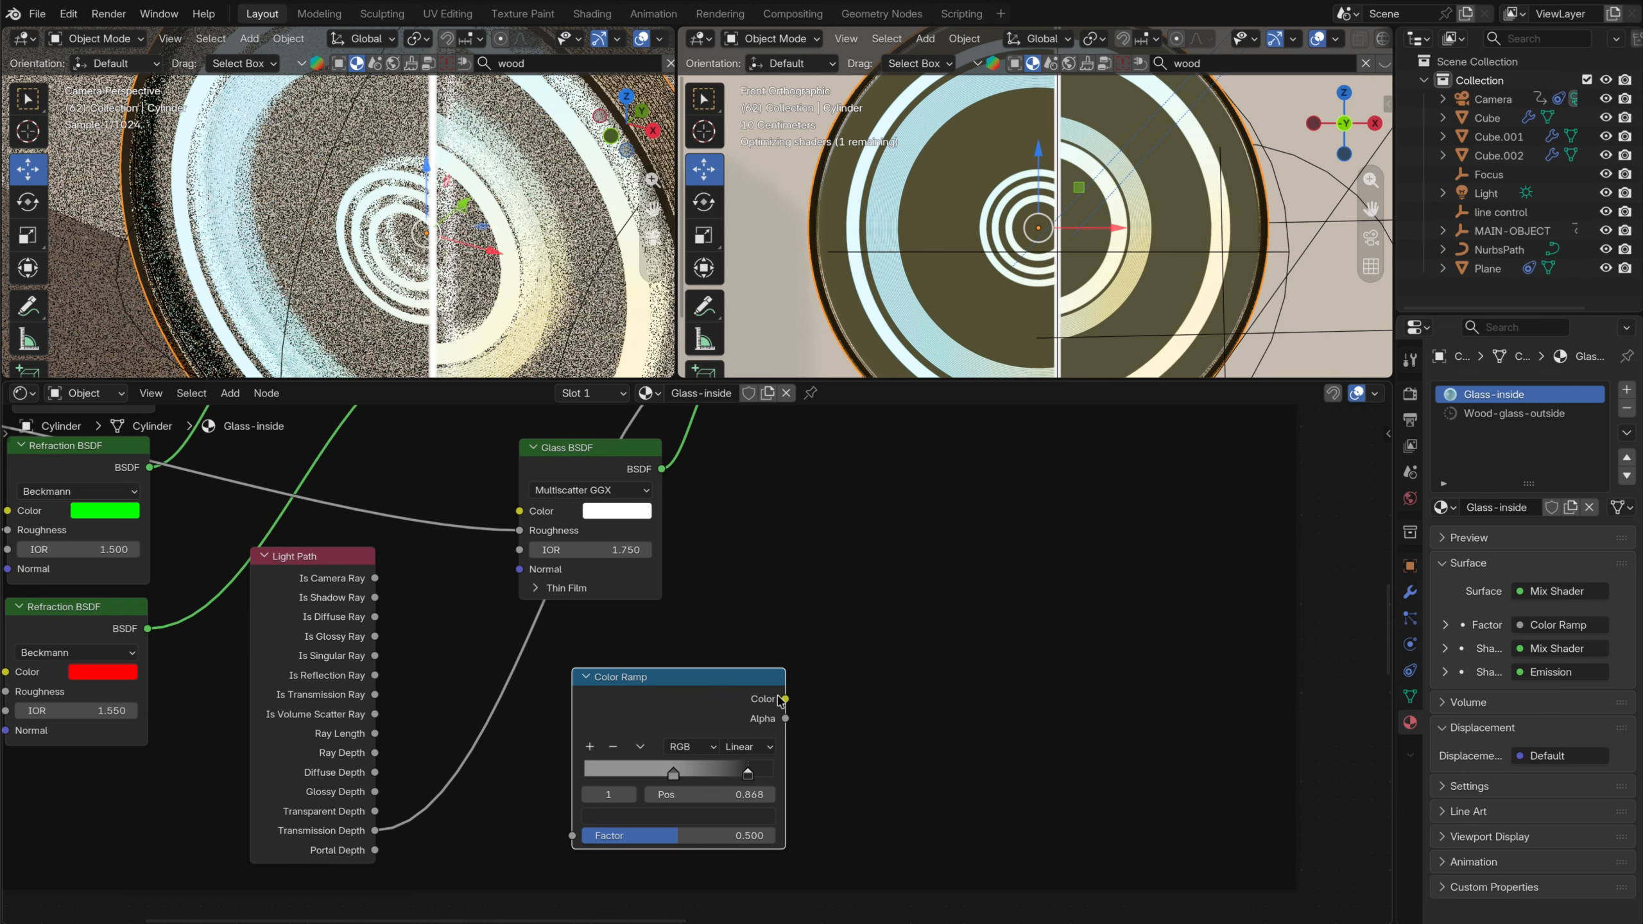
pyautogui.moveTo(621, 591); pyautogui.dragTo(519, 531)
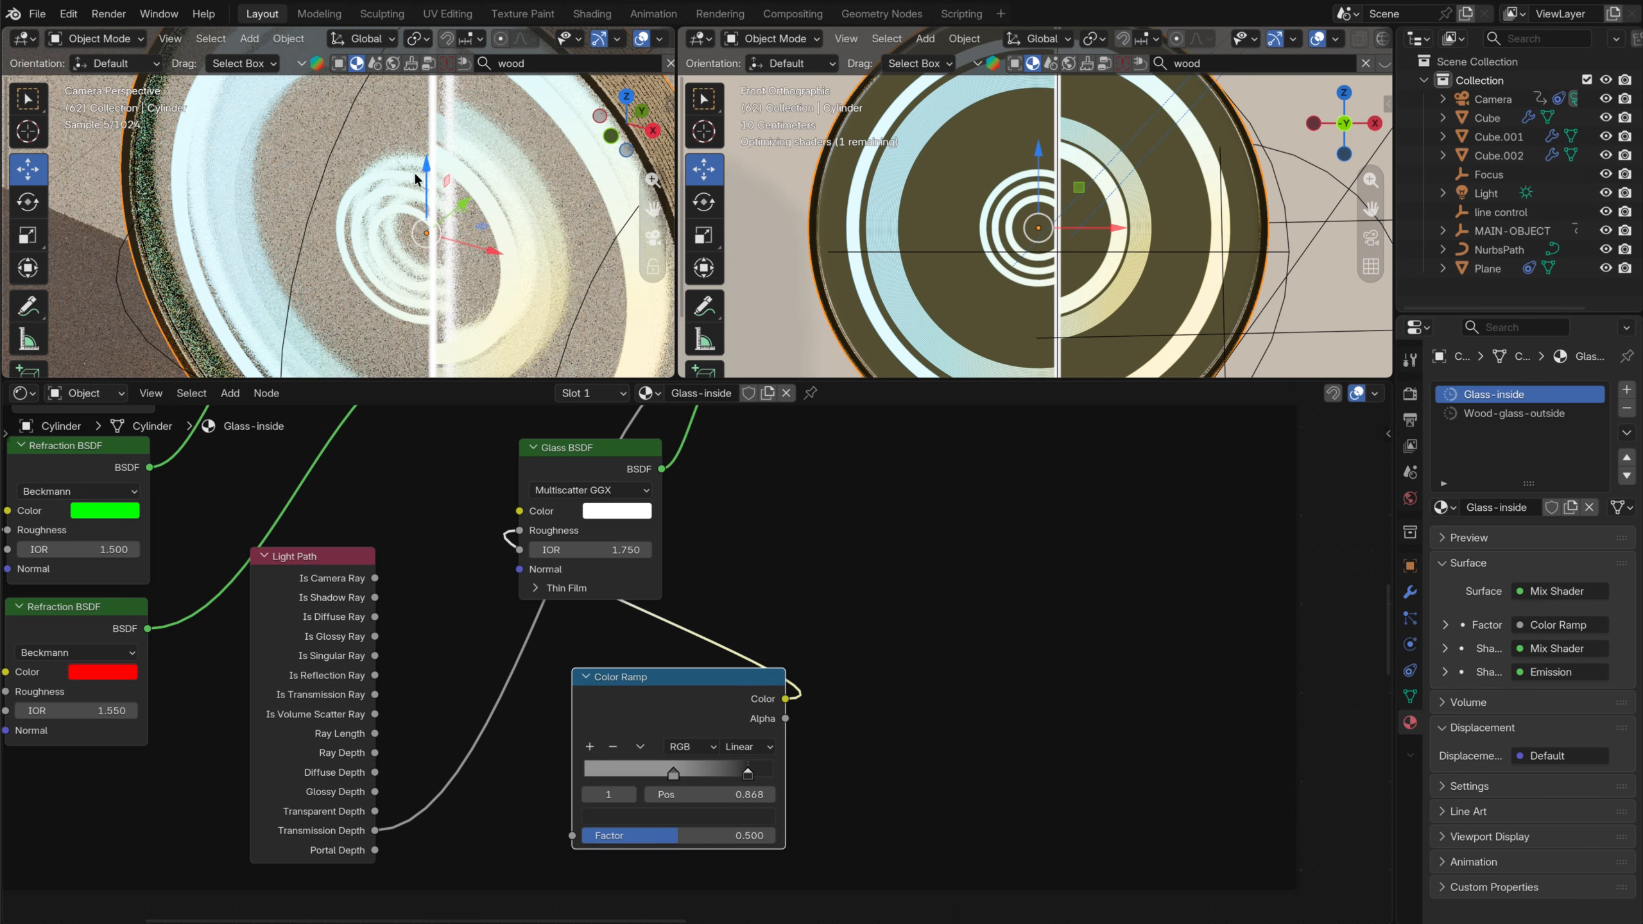
# Examine the rendered disc in the full camera frame and view the track, backdrop and light from several angles
pyautogui.scroll(-4, 284, 217)
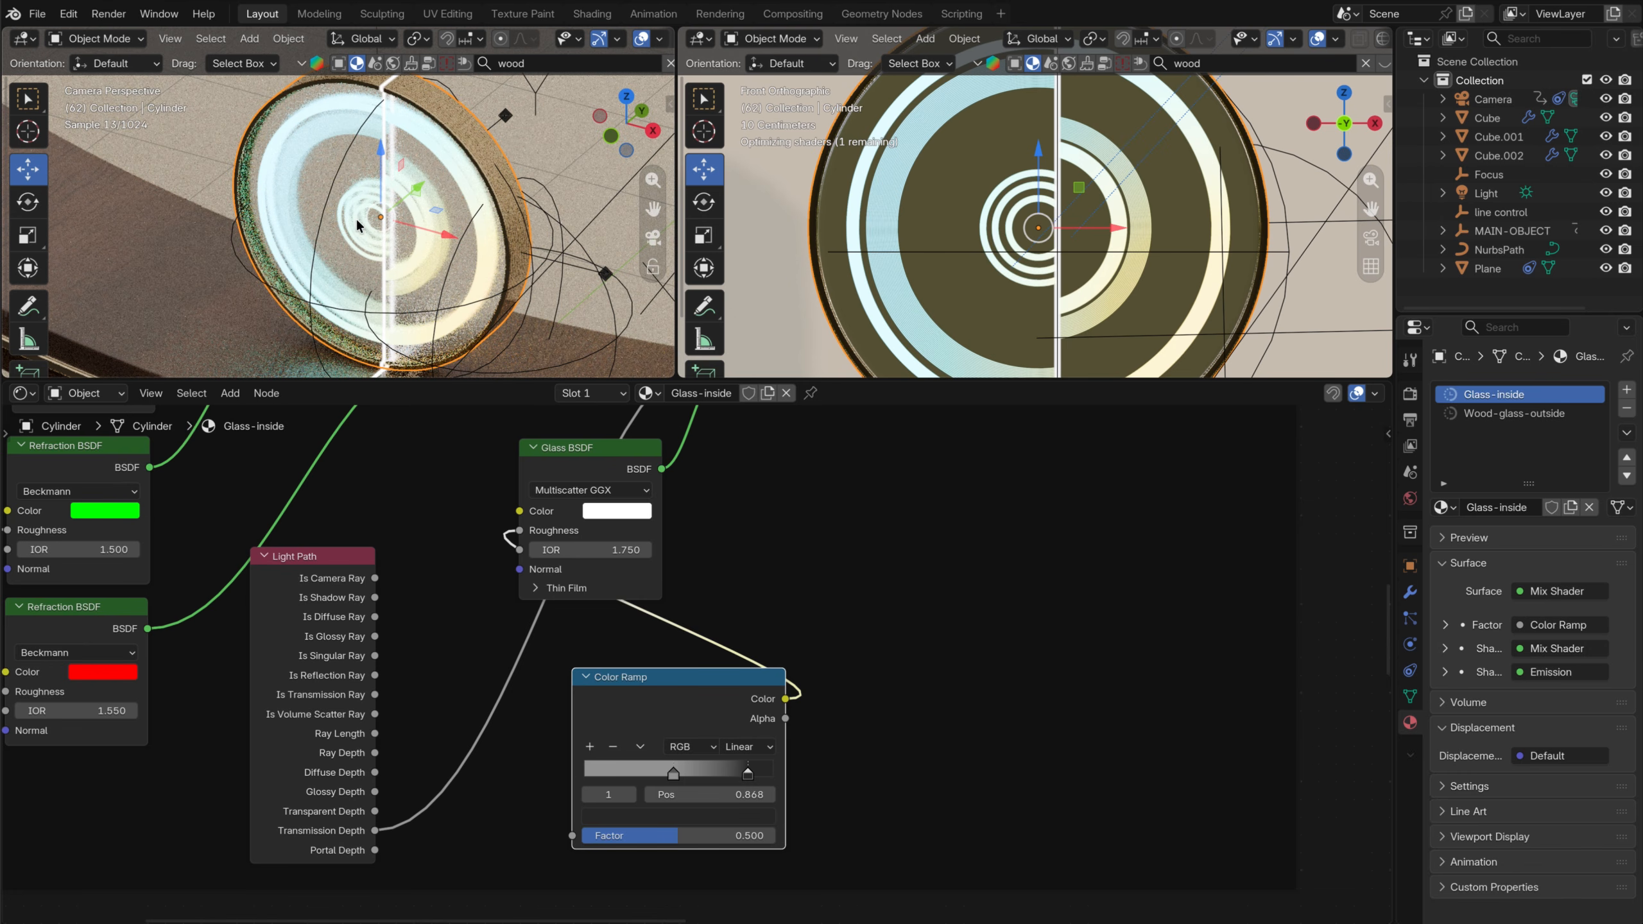
pyautogui.scroll(-4, 438, 277)
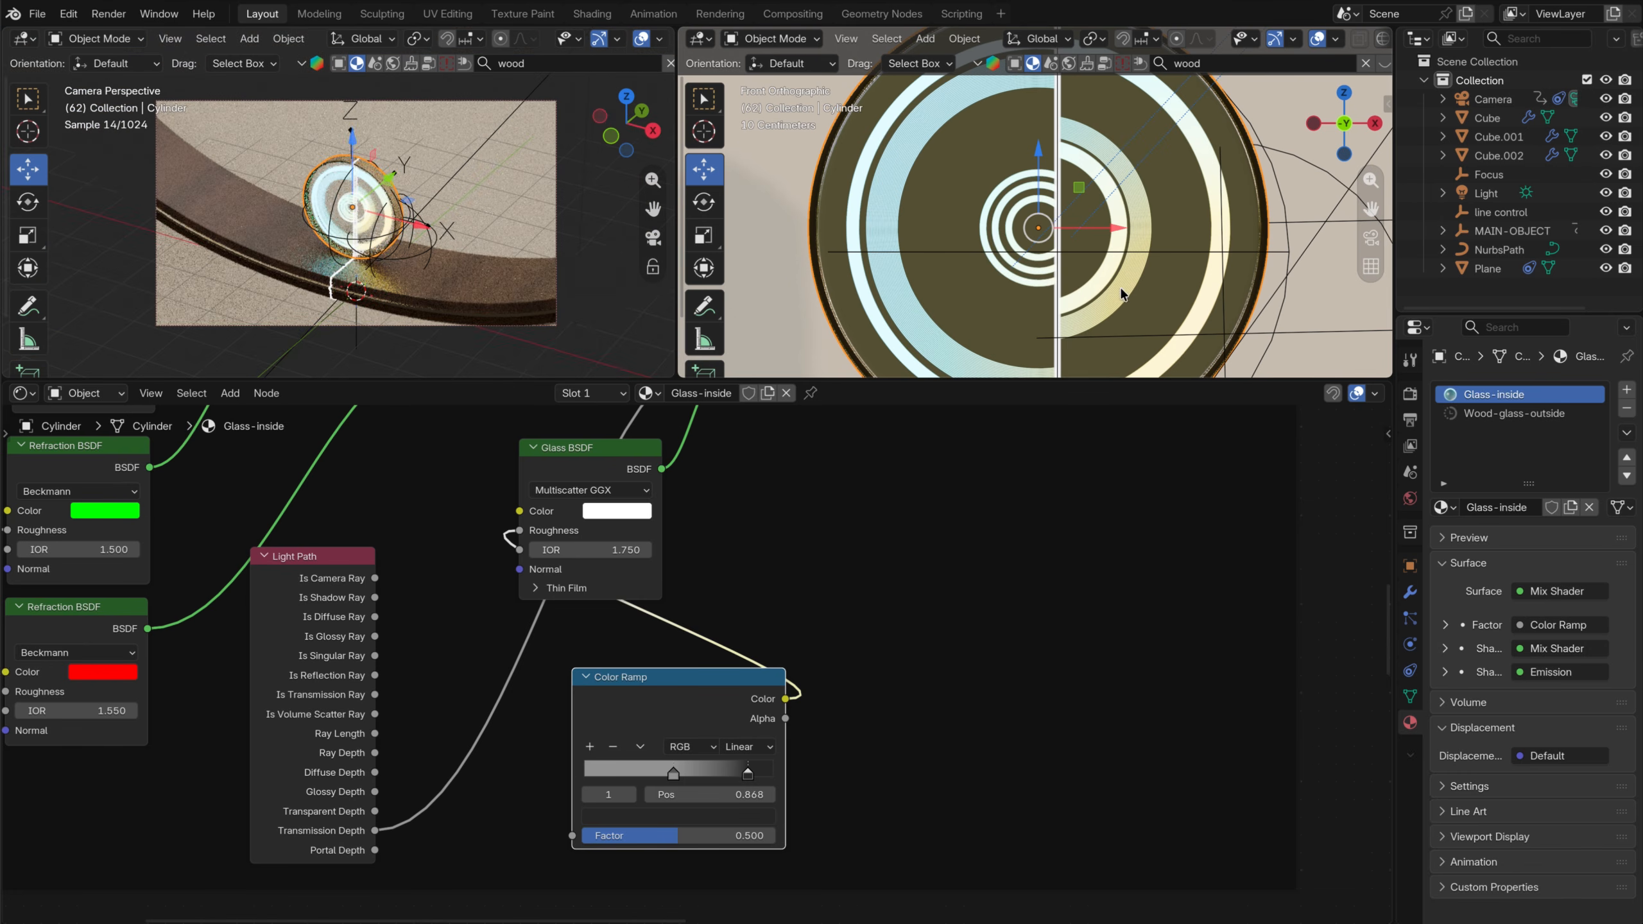
pyautogui.scroll(-5, 1121, 294)
pyautogui.moveTo(1125, 289); pyautogui.dragTo(1094, 262, button='middle')
pyautogui.scroll(-3, 1086, 258)
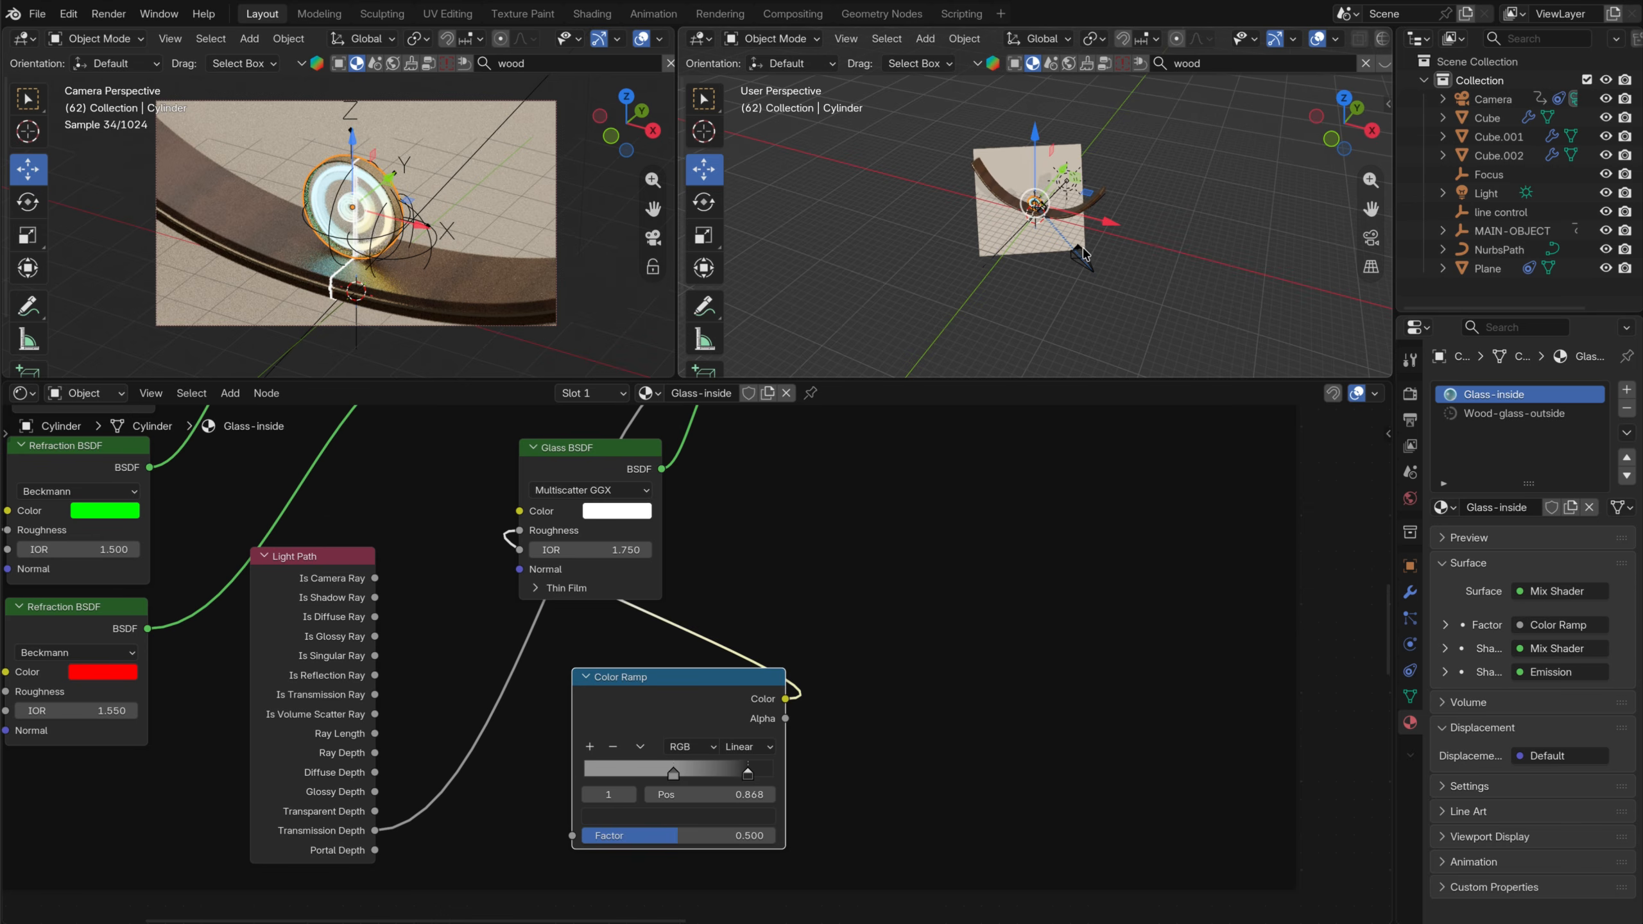
pyautogui.scroll(3, 1083, 254)
pyautogui.moveTo(1194, 257); pyautogui.dragTo(1168, 266, button='middle')
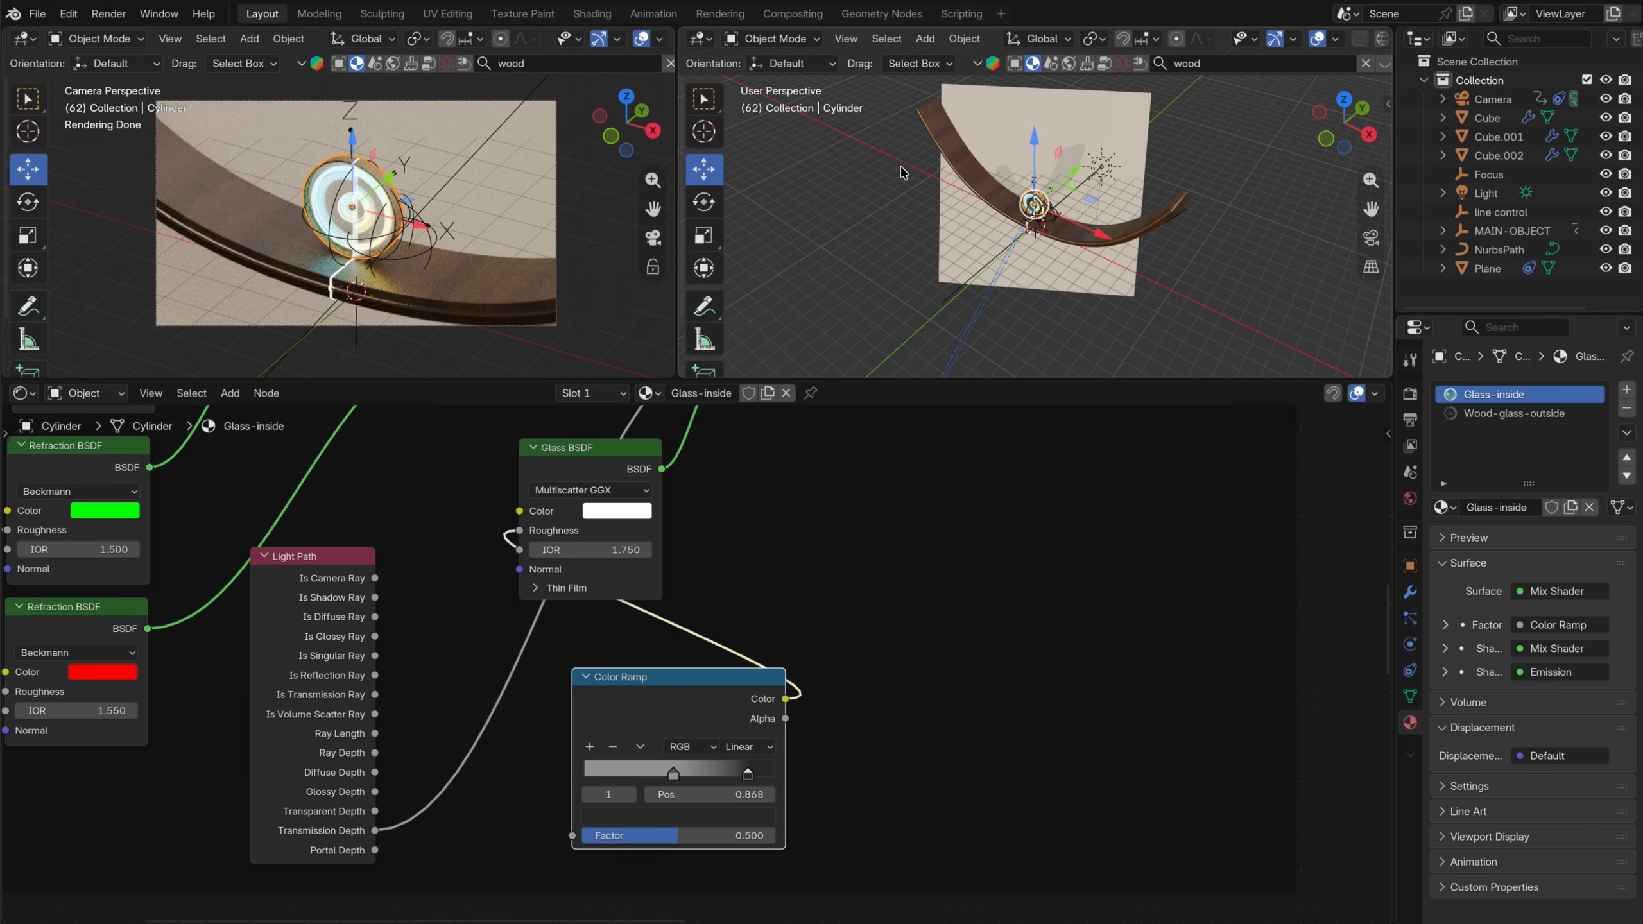
pyautogui.moveTo(943, 155); pyautogui.dragTo(1032, 152, button='middle')
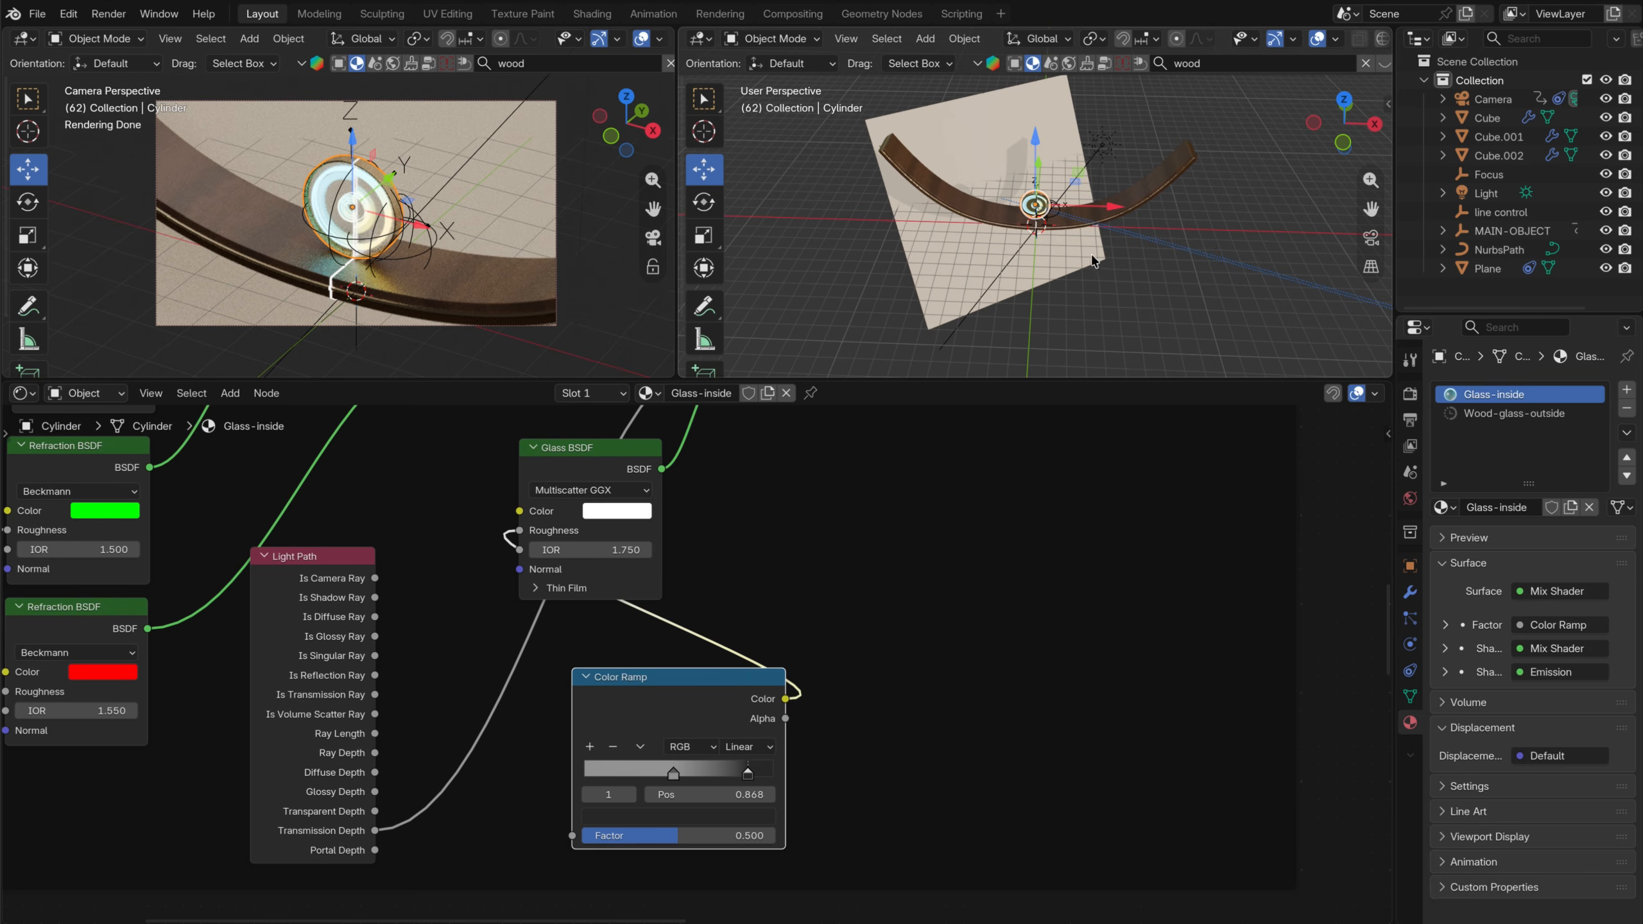
# Select the sun light, shift it farther to the side of the track in the front view and rotate it toward the disc
pyautogui.scroll(-3, 1193, 265)
pyautogui.moveTo(1193, 267); pyautogui.dragTo(916, 271, button='middle')
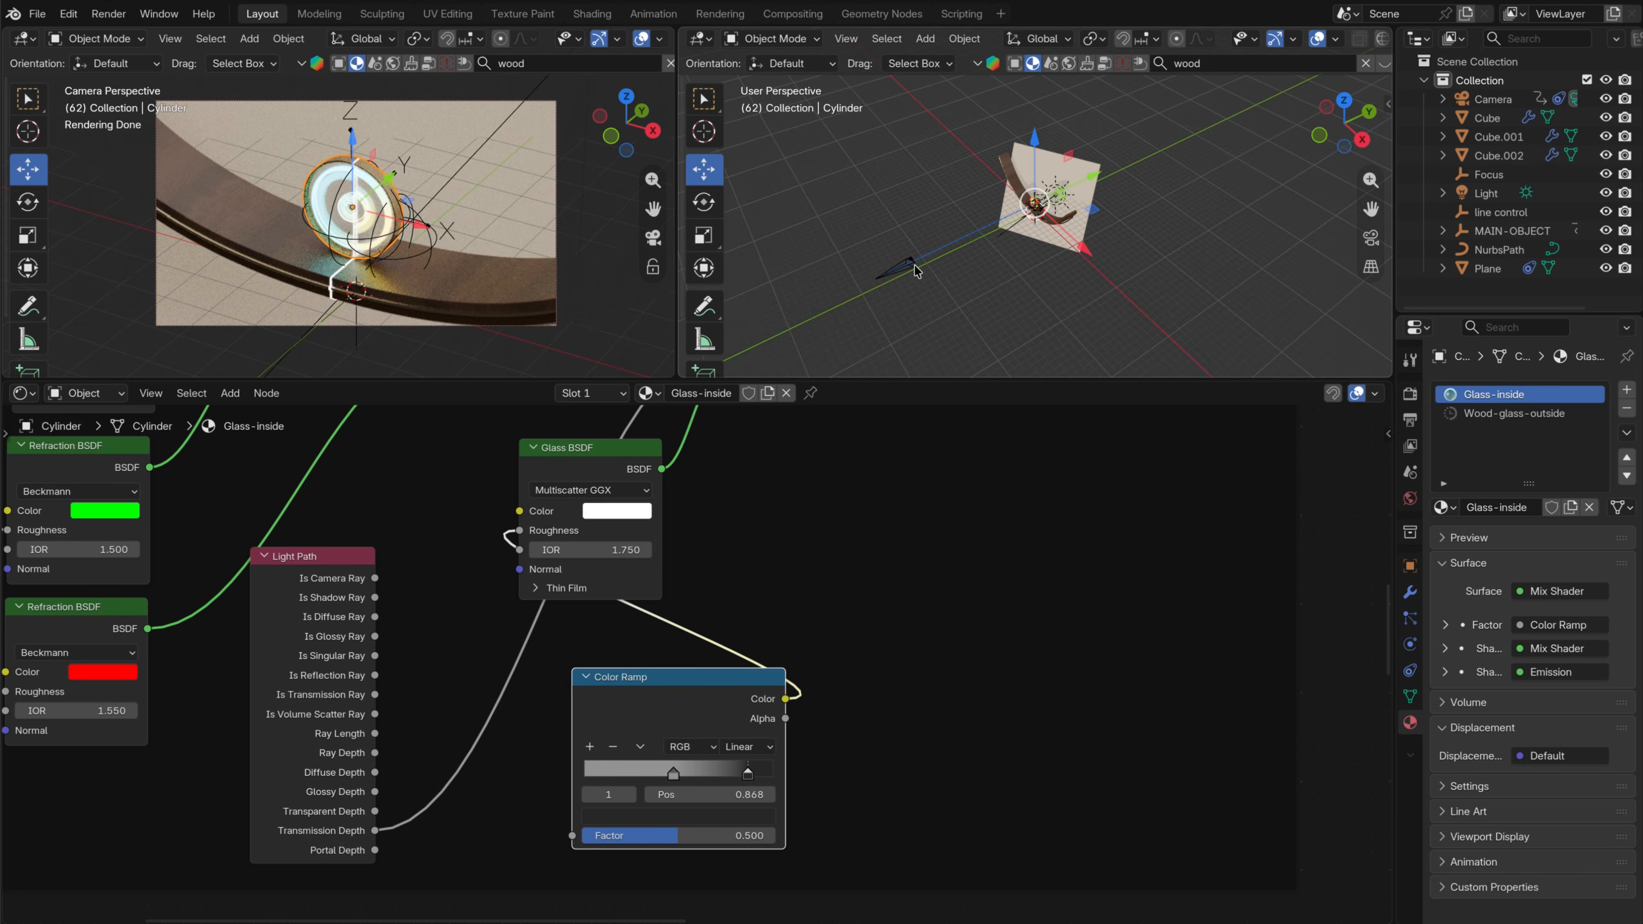
pyautogui.click(909, 265)
pyautogui.moveTo(1026, 292); pyautogui.dragTo(1086, 192, button='middle')
pyautogui.click(1061, 194)
pyautogui.scroll(5, 1128, 266)
pyautogui.scroll(2, 1087, 192)
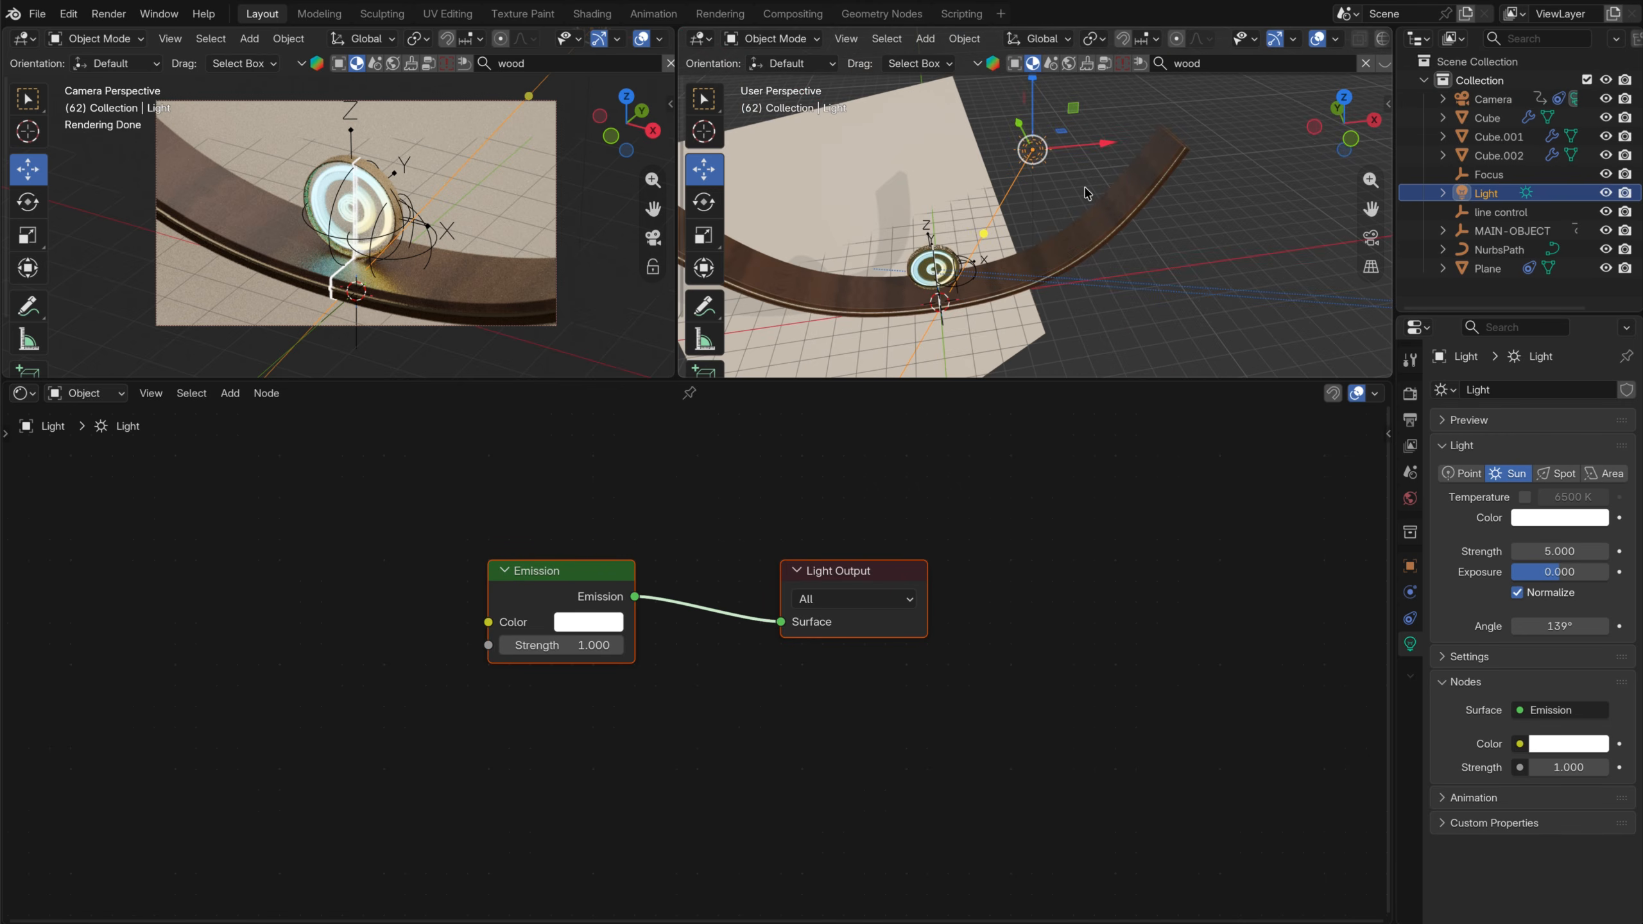
pyautogui.click(1350, 138)
pyautogui.scroll(-3, 1164, 244)
pyautogui.moveTo(1031, 155); pyautogui.dragTo(1182, 144)
pyautogui.press('r')
pyautogui.click(1159, 283)
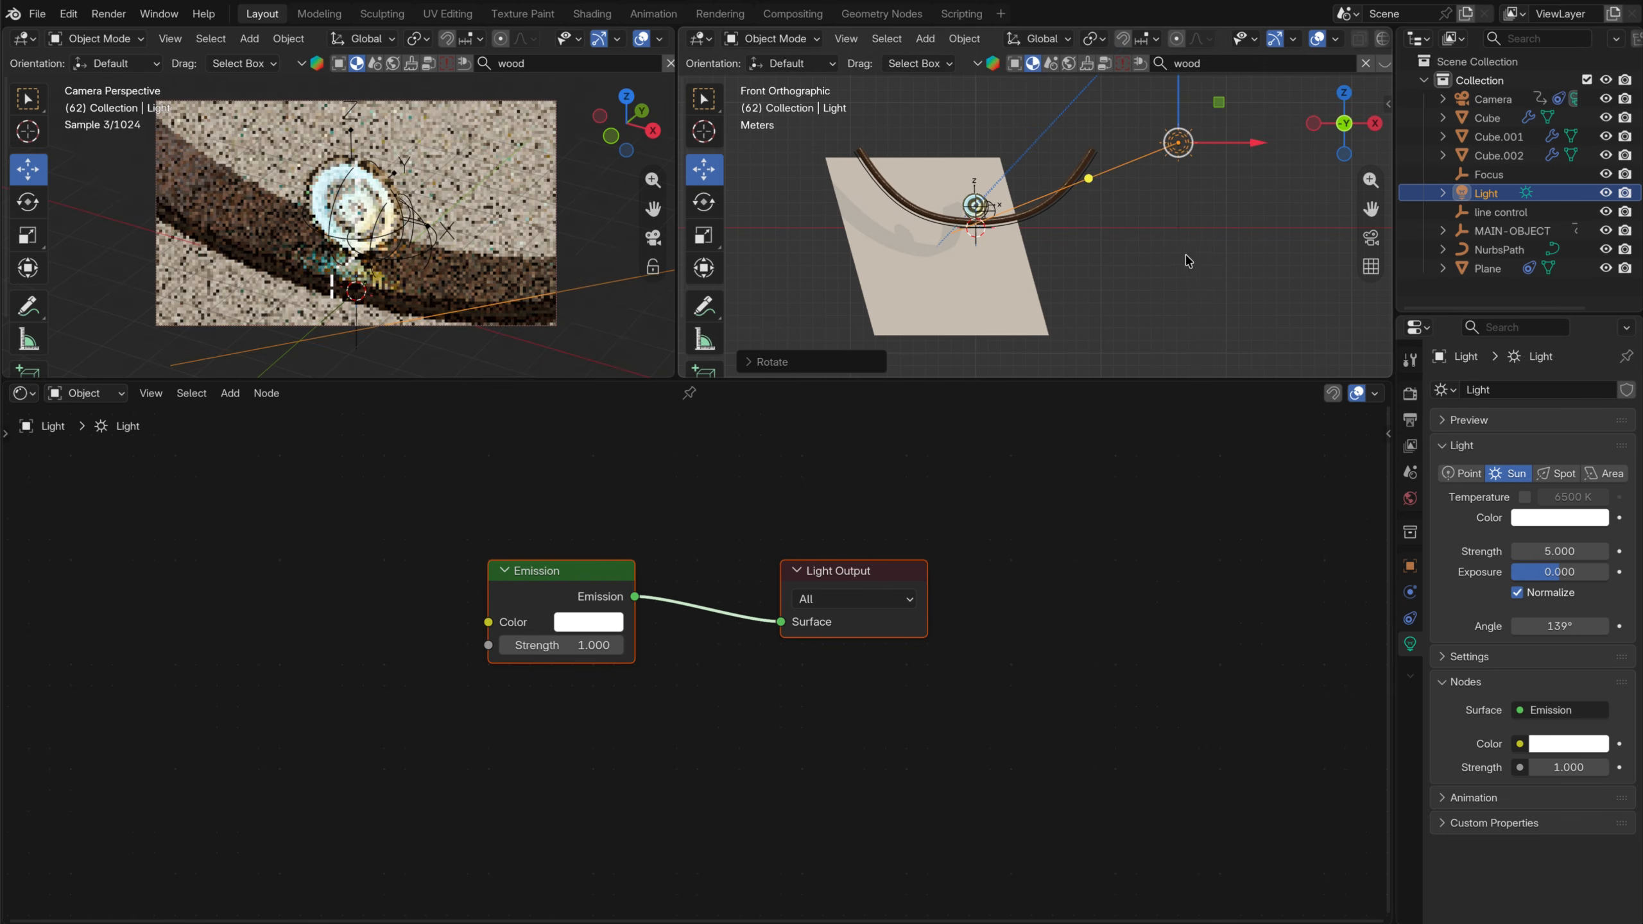
# In the top view, move the sun light out in front of the track and rotate it to aim at the disc
pyautogui.click(1343, 96)
pyautogui.moveTo(1194, 227); pyautogui.dragTo(1144, 373)
pyautogui.press('r')
pyautogui.click(1154, 166)
pyautogui.scroll(-4, 1114, 234)
pyautogui.keyDown('shift'); pyautogui.moveTo(1114, 234); pyautogui.dragTo(1107, 216, button='middle'); pyautogui.keyUp('shift')
pyautogui.press('r')
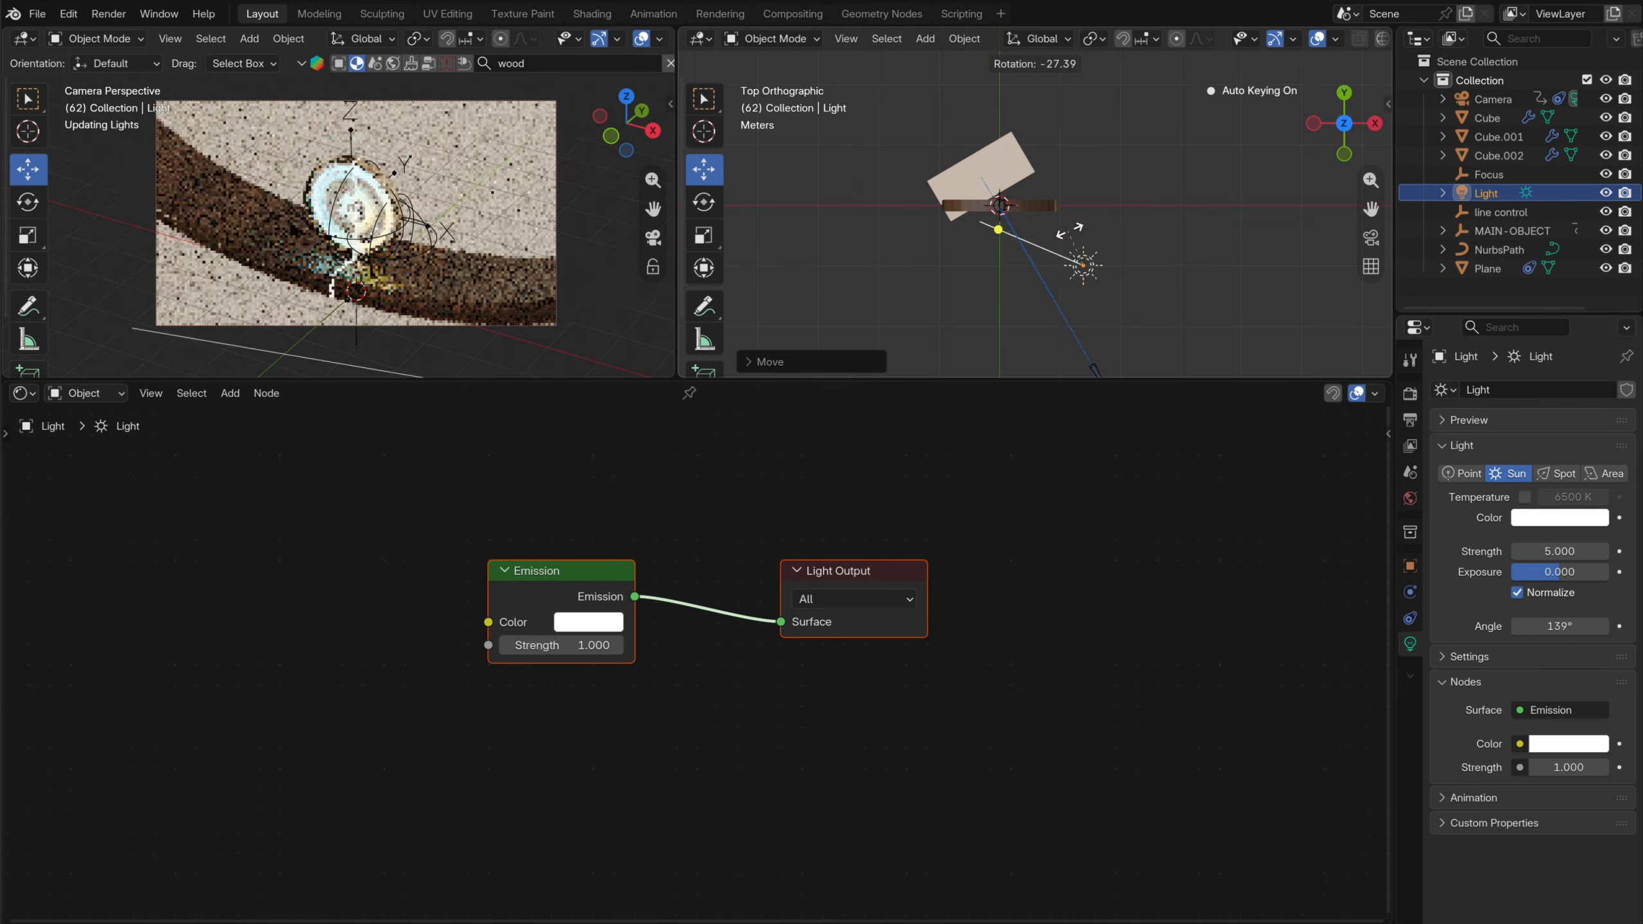
pyautogui.click(1082, 276)
pyautogui.moveTo(1082, 275); pyautogui.dragTo(1061, 277)
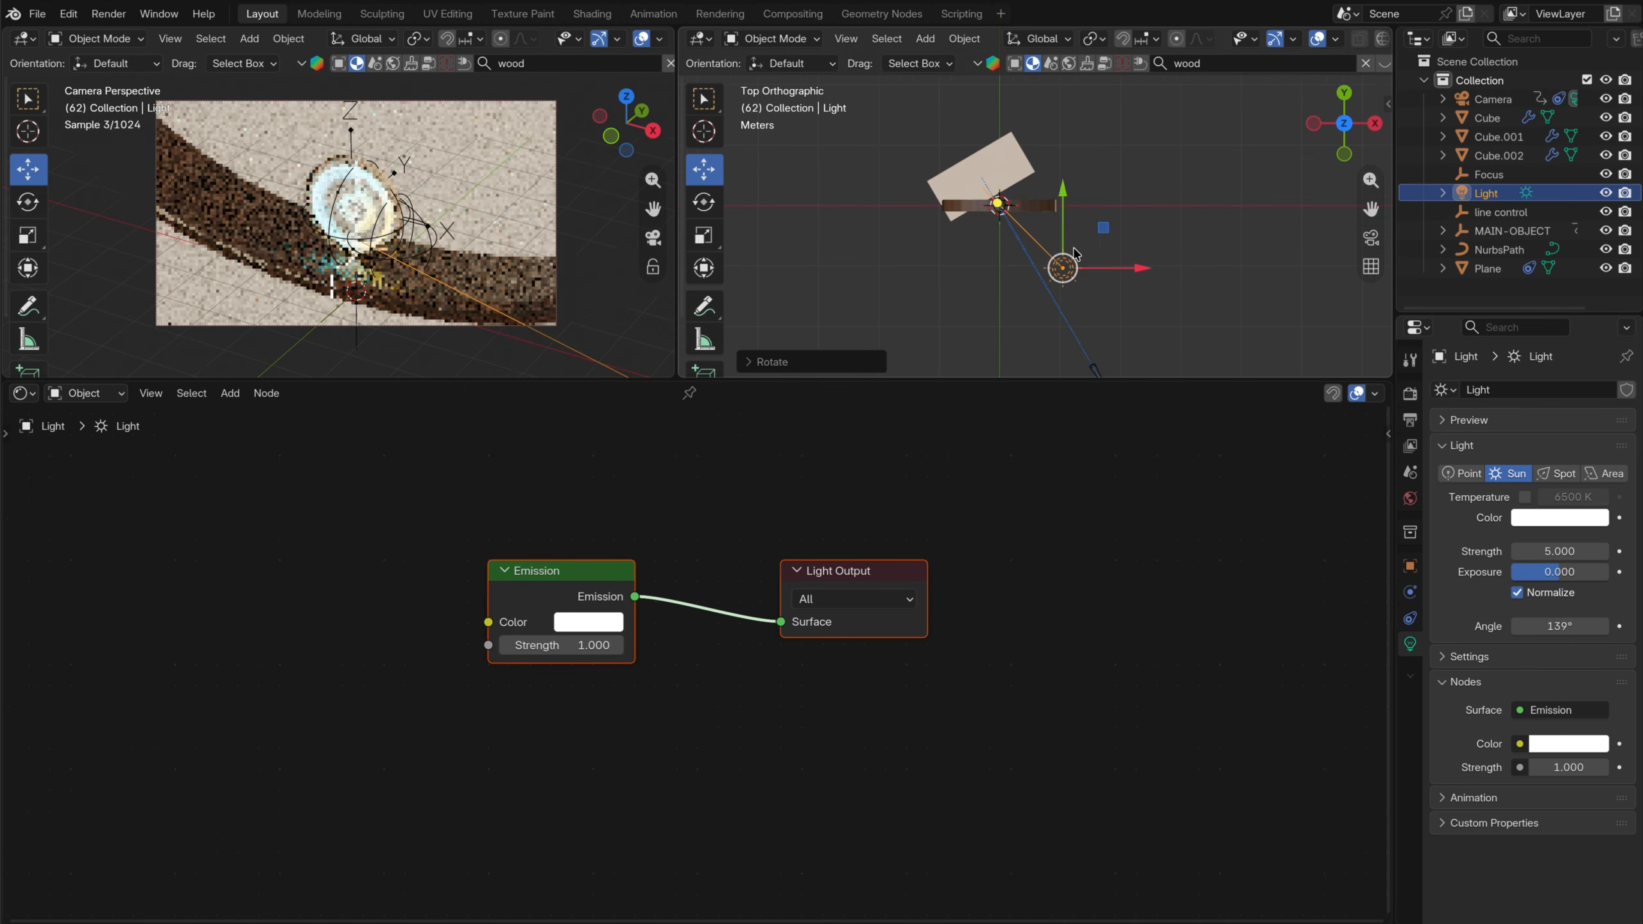
# Change the light's type to Spot and narrow its beam angle to 33.4°
pyautogui.click(1558, 475)
pyautogui.scroll(5, 1052, 219)
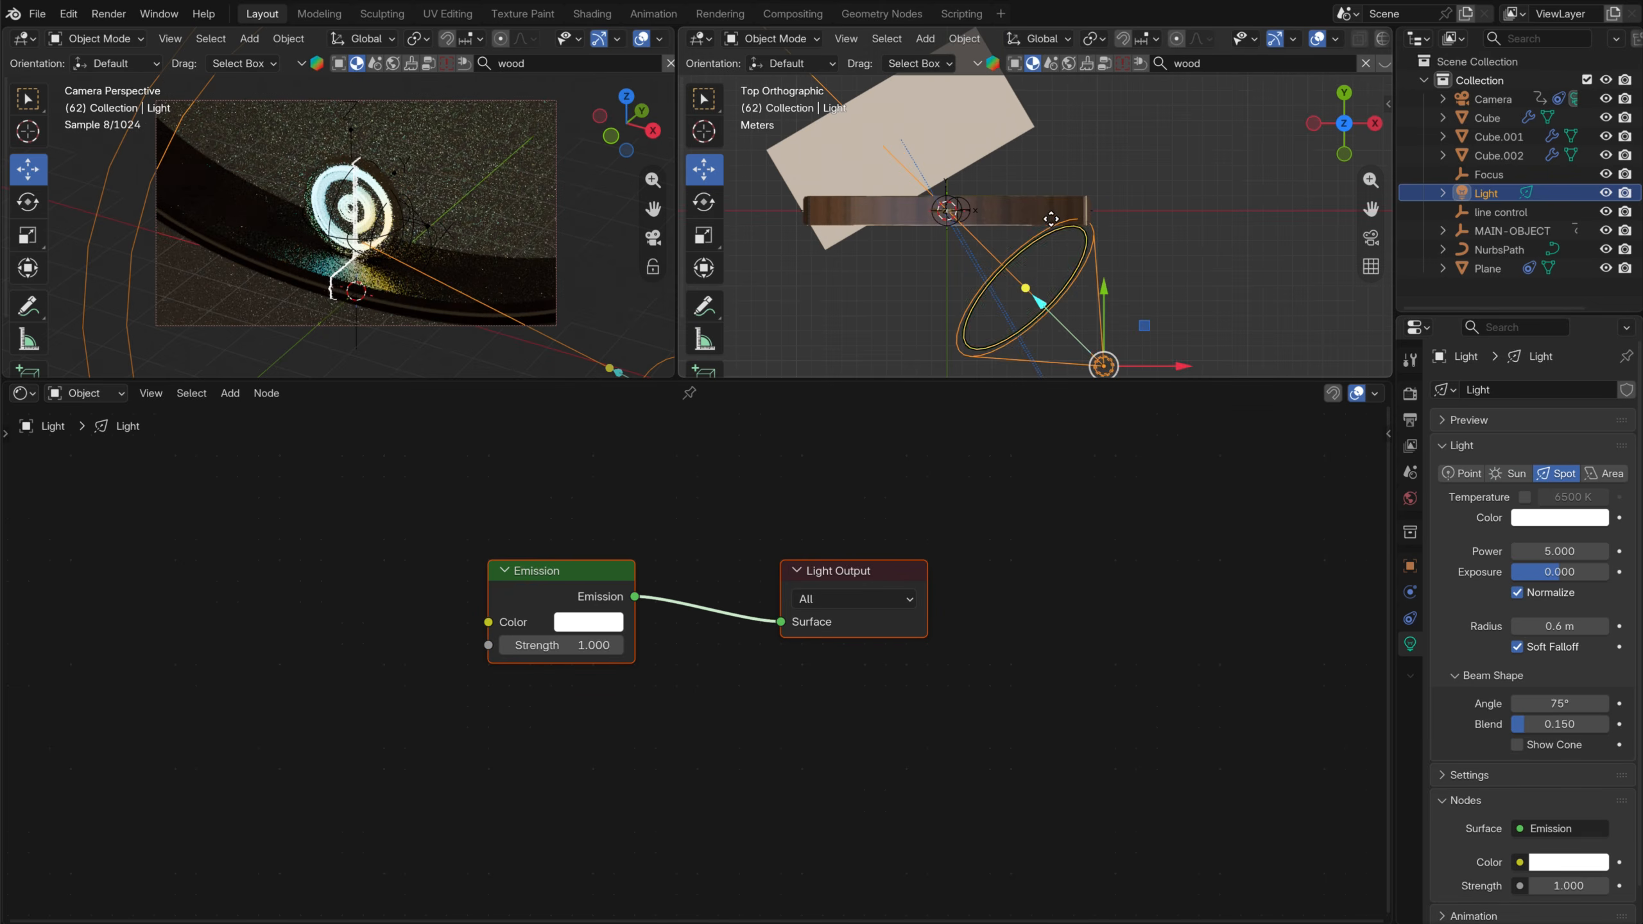
pyautogui.moveTo(1054, 283); pyautogui.dragTo(1158, 203, button='middle')
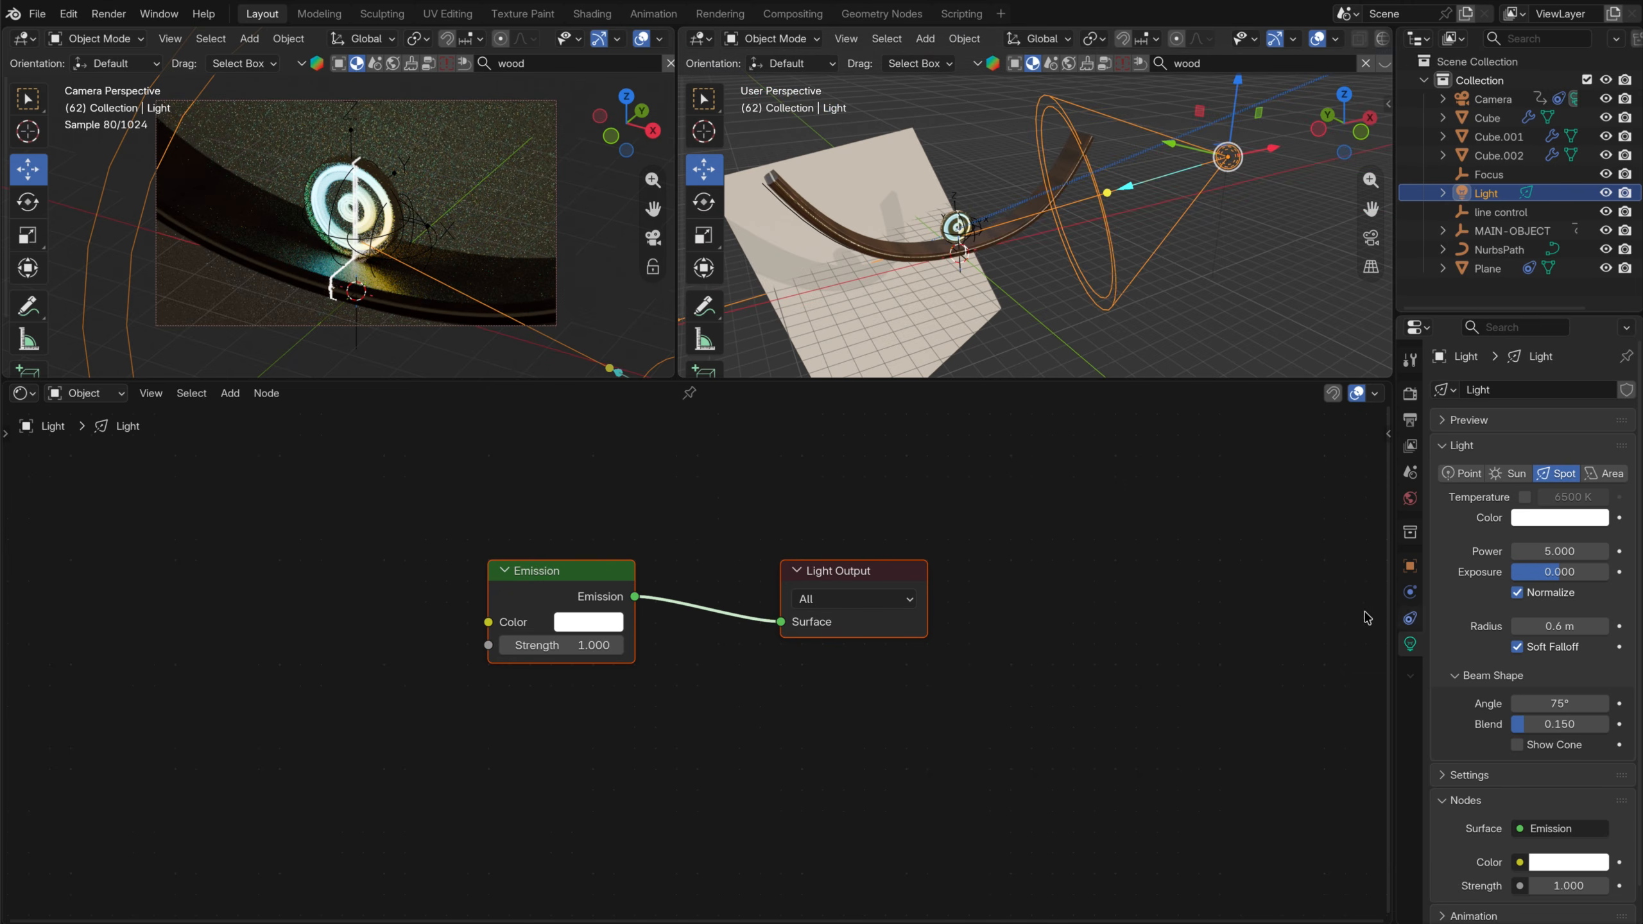
pyautogui.moveTo(1395, 604); pyautogui.dragTo(1337, 607)
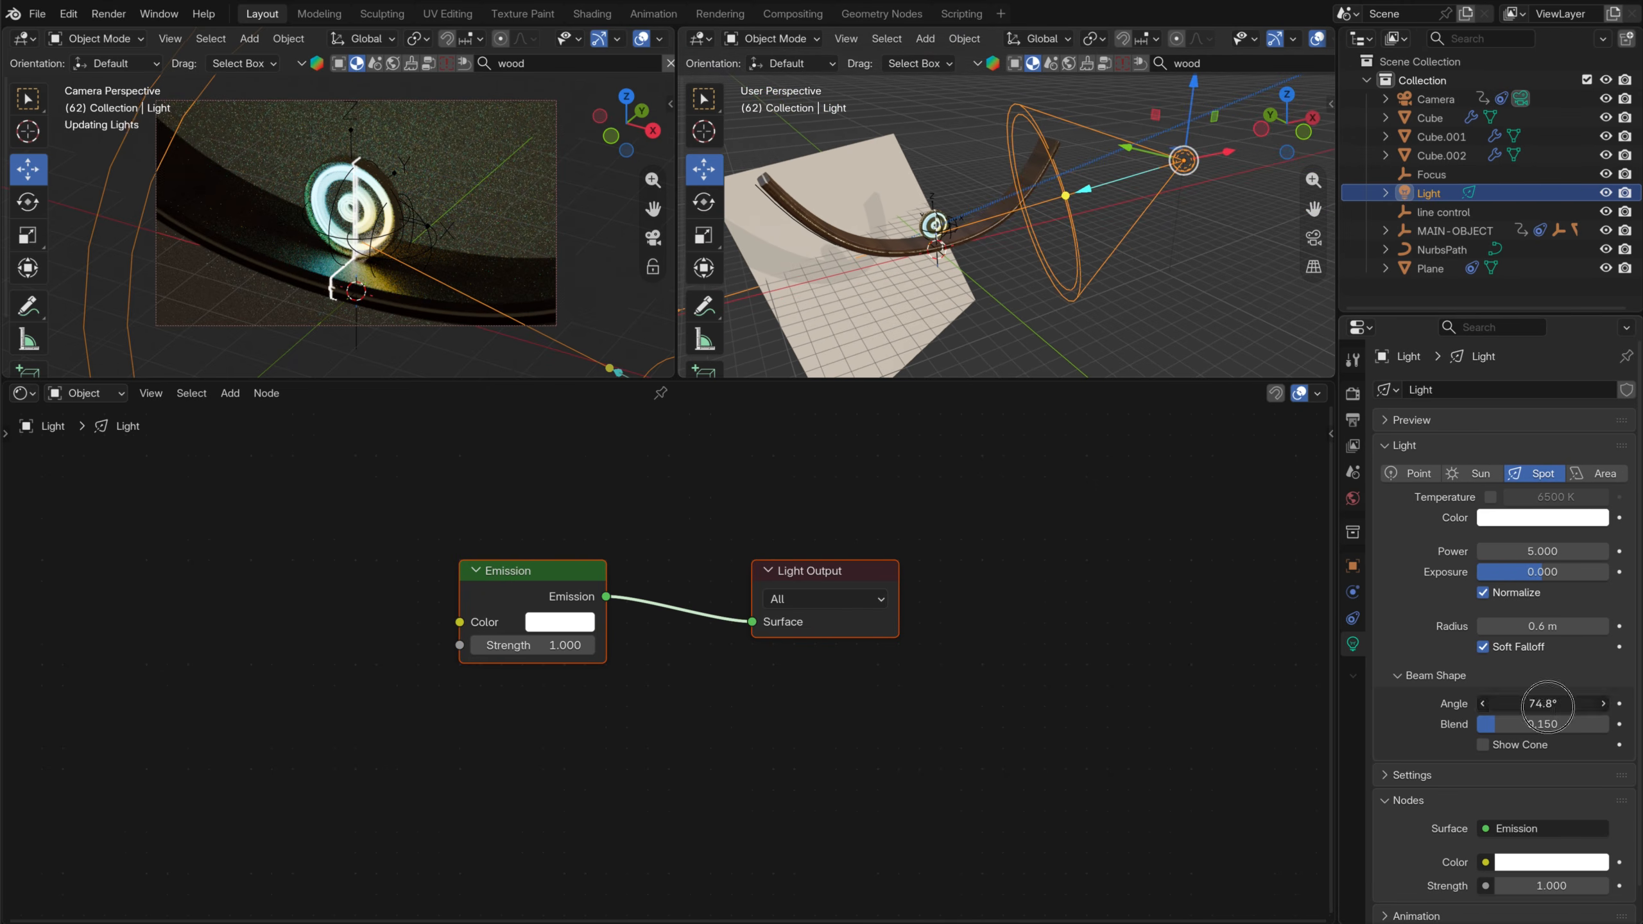
pyautogui.moveTo(1548, 704); pyautogui.dragTo(1375, 694)
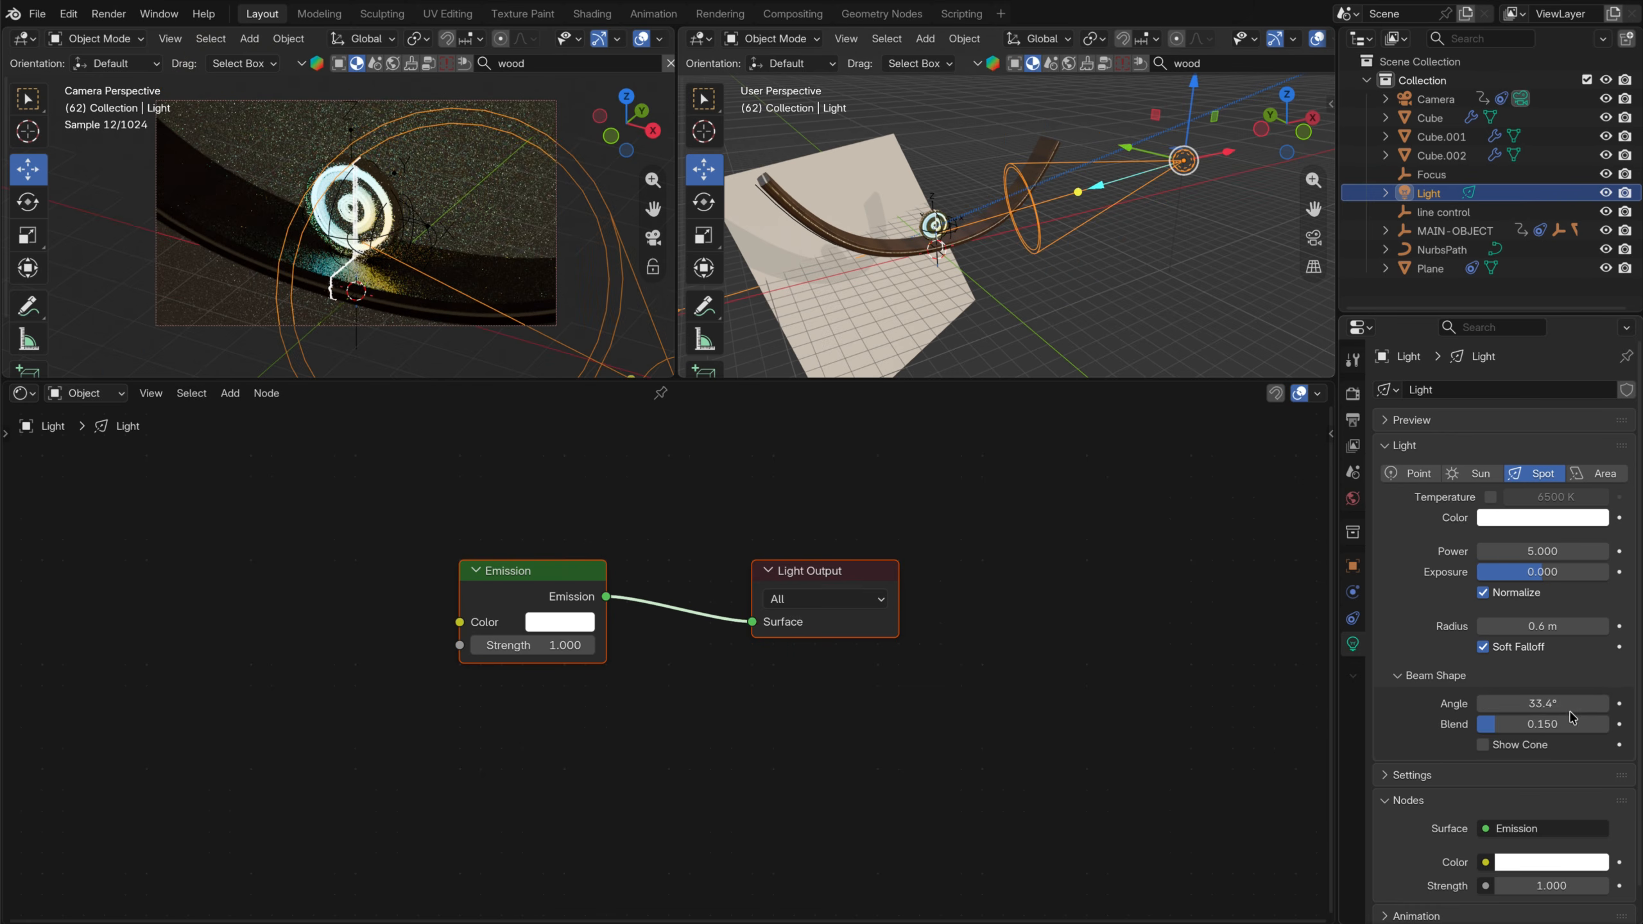
# Set the spot light's power to 4373.8 and its exposure to 0.639
pyautogui.moveTo(1568, 551); pyautogui.dragTo(1219, 185)
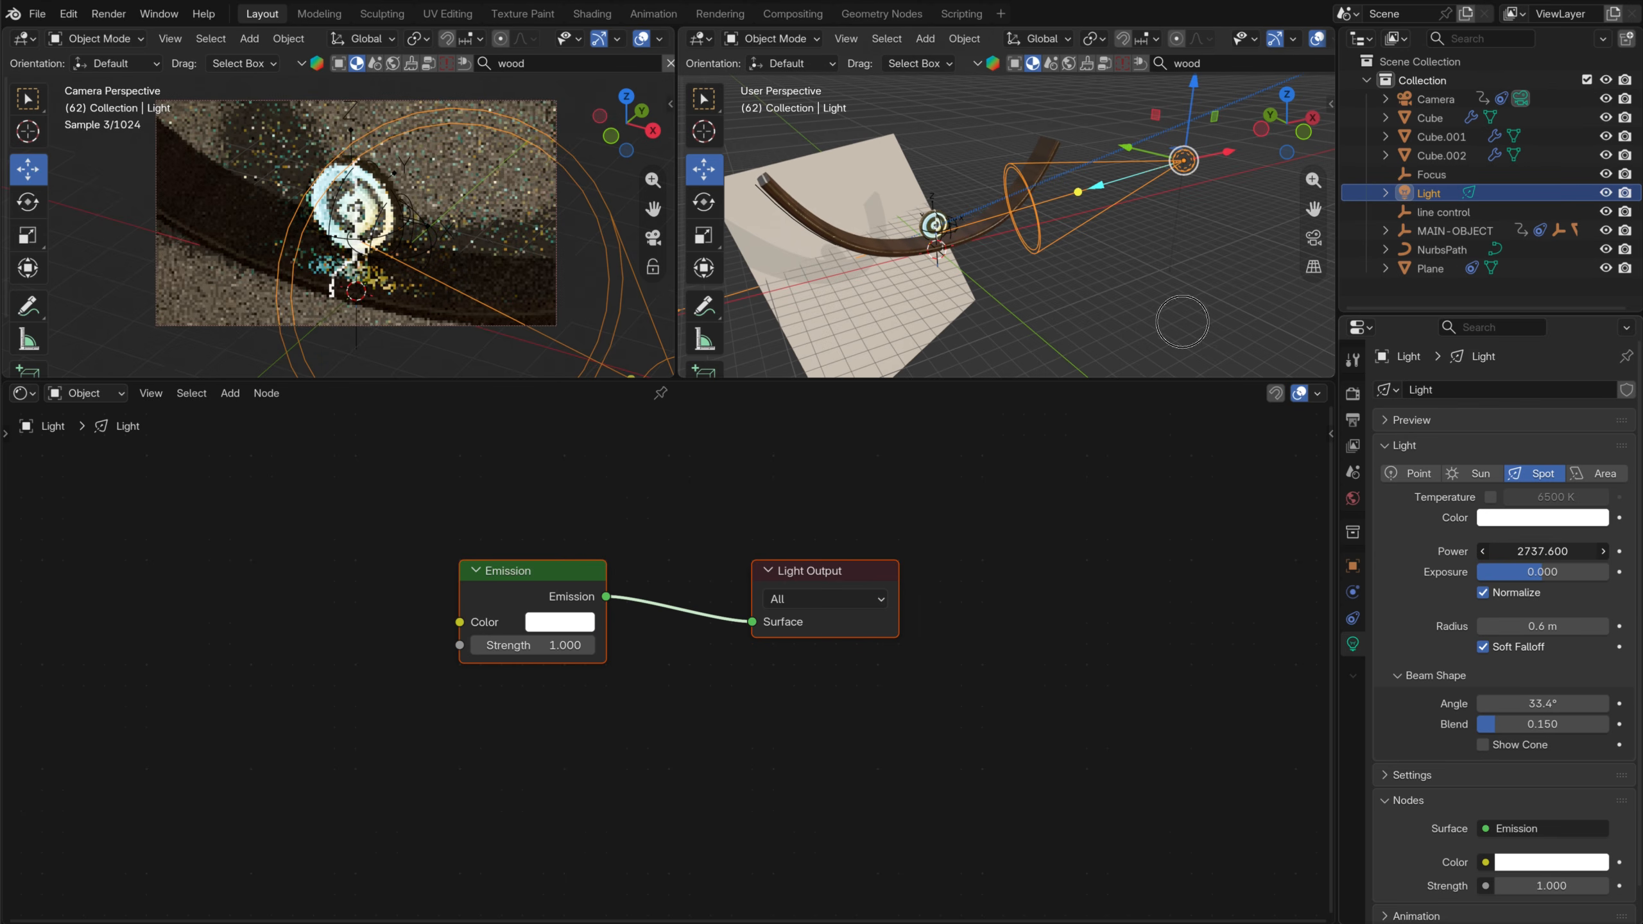
pyautogui.moveTo(1183, 322); pyautogui.dragTo(539, 75)
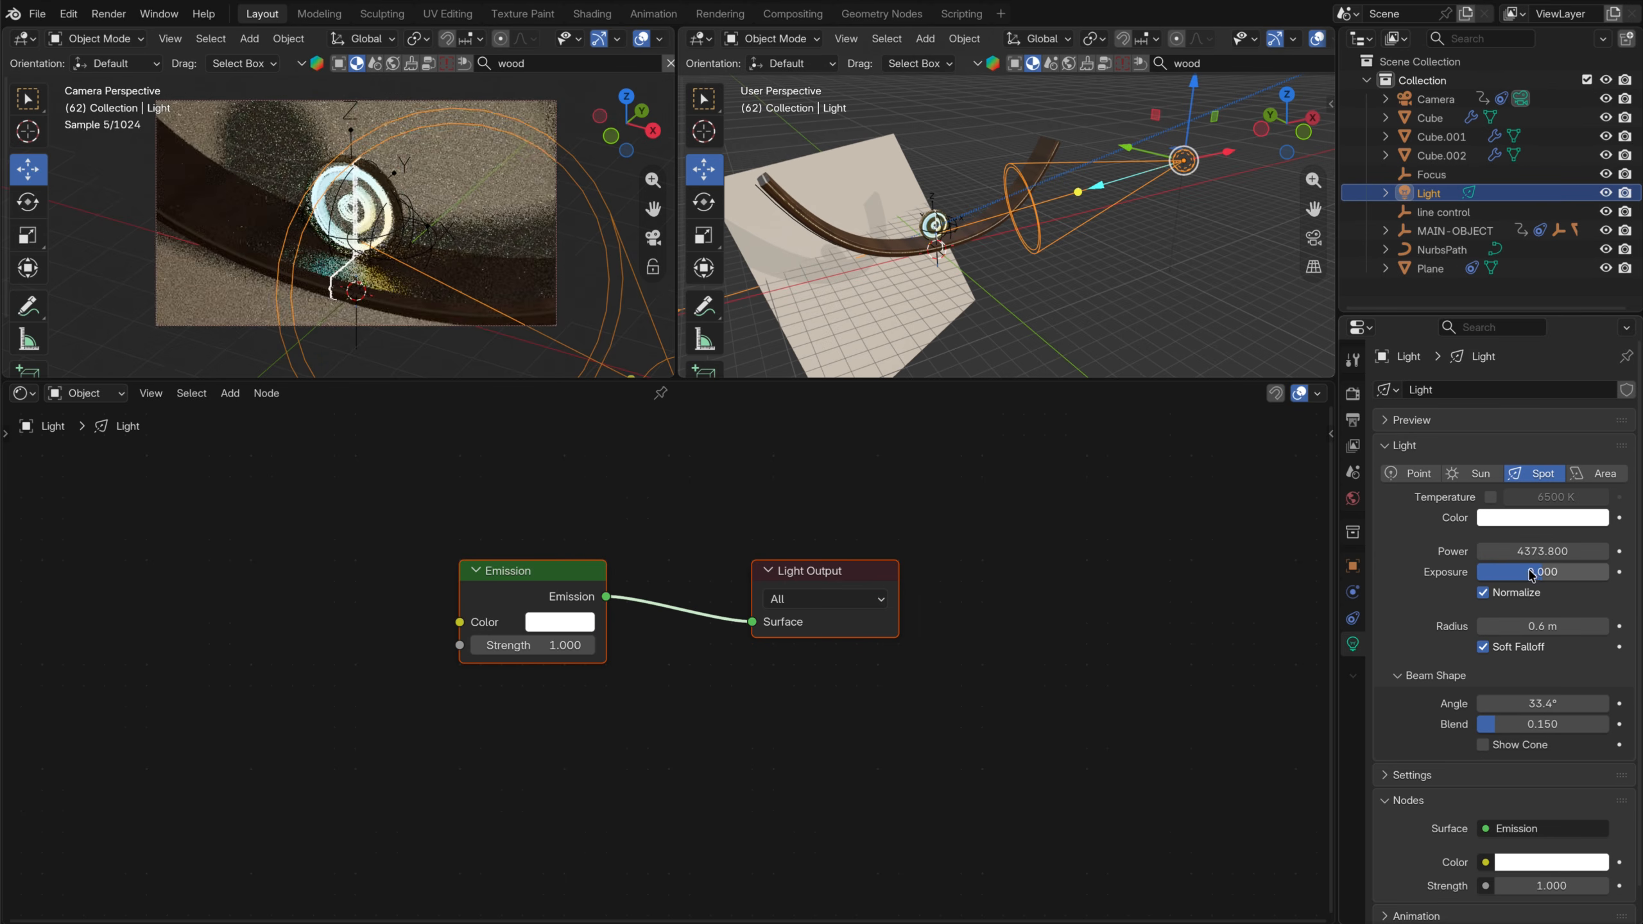
pyautogui.moveTo(1532, 575); pyautogui.dragTo(1536, 572)
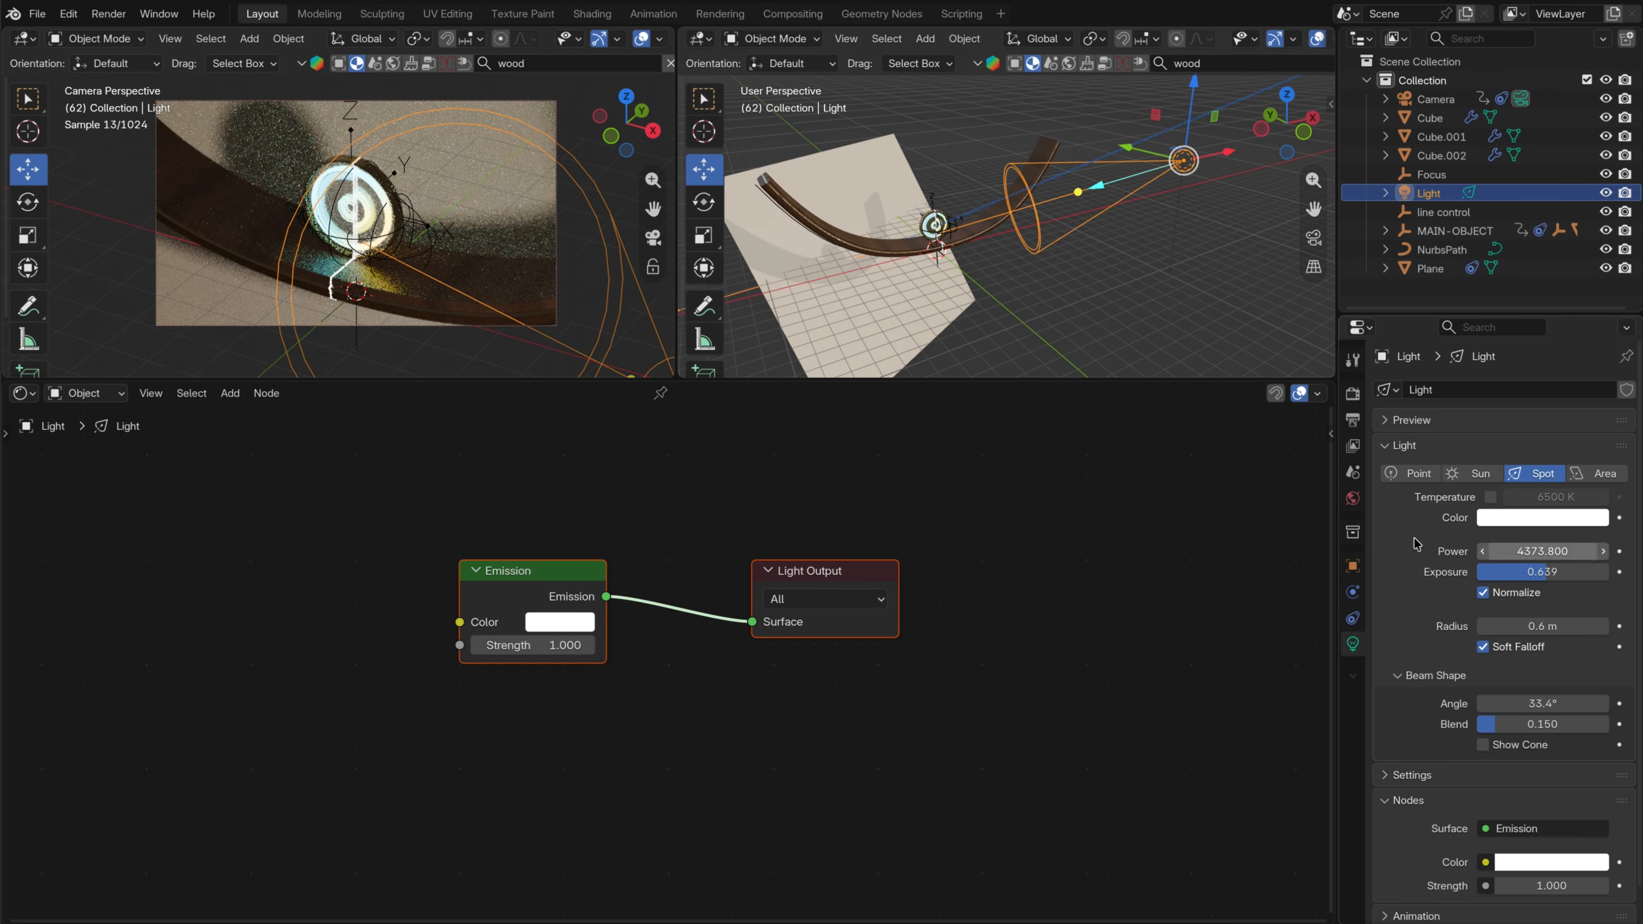
# Raise the spot light along Z in the front view, higher above the end of the track
pyautogui.click(1299, 129)
pyautogui.scroll(-4, 1068, 284)
pyautogui.keyDown('shift'); pyautogui.moveTo(1029, 122); pyautogui.dragTo(1015, 262, button='middle'); pyautogui.keyUp('shift')
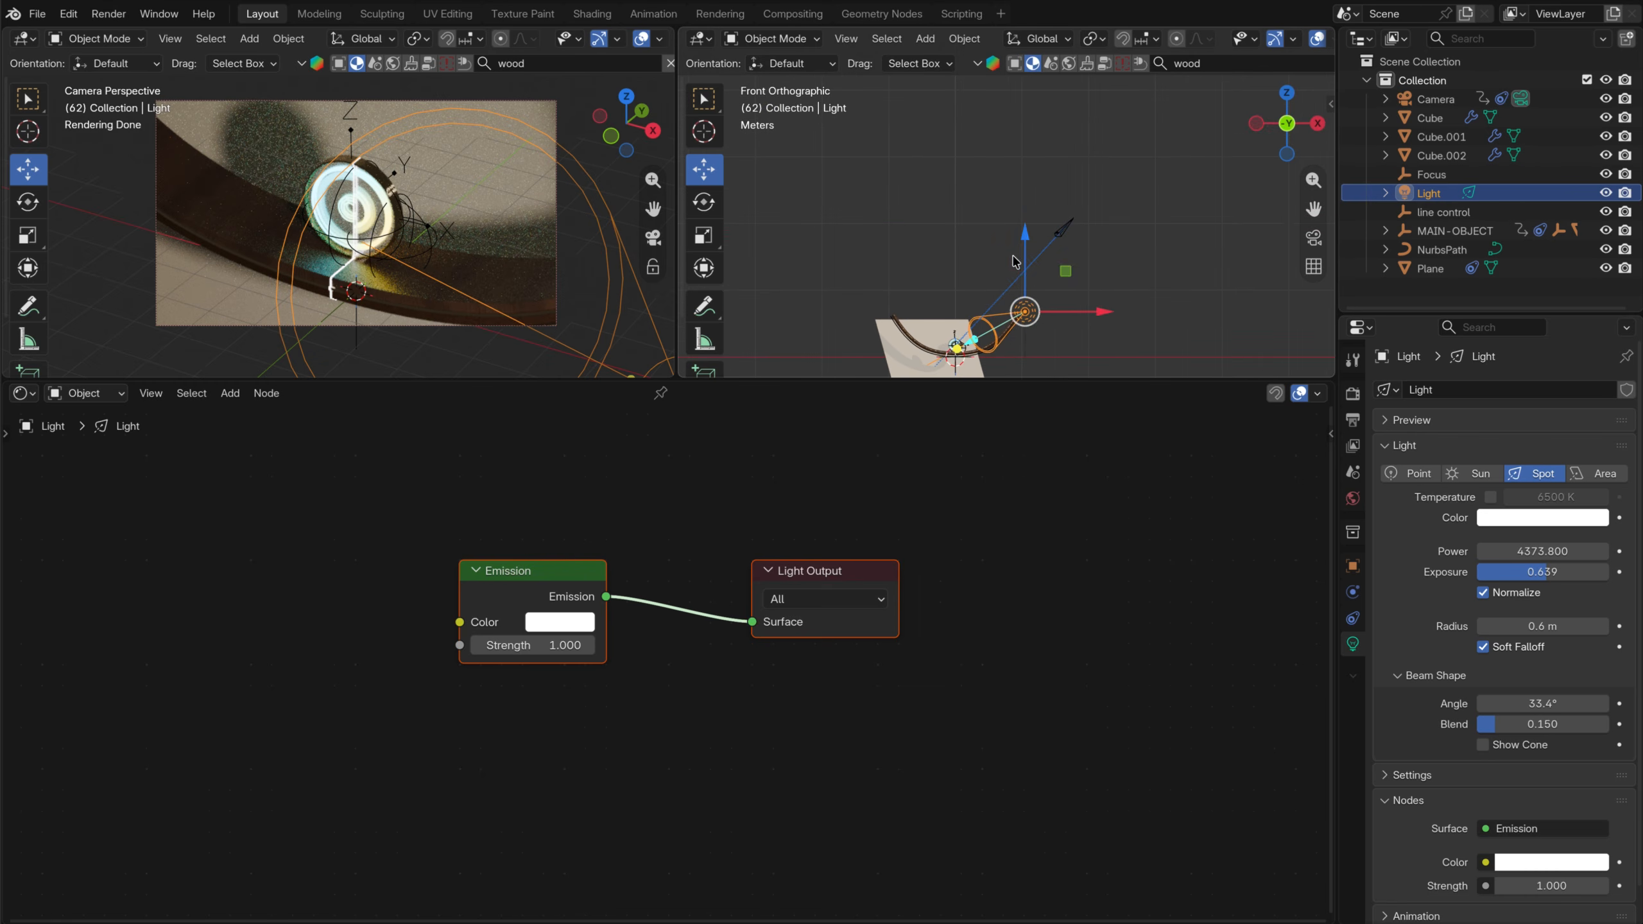
pyautogui.moveTo(1022, 267); pyautogui.dragTo(1022, 226)
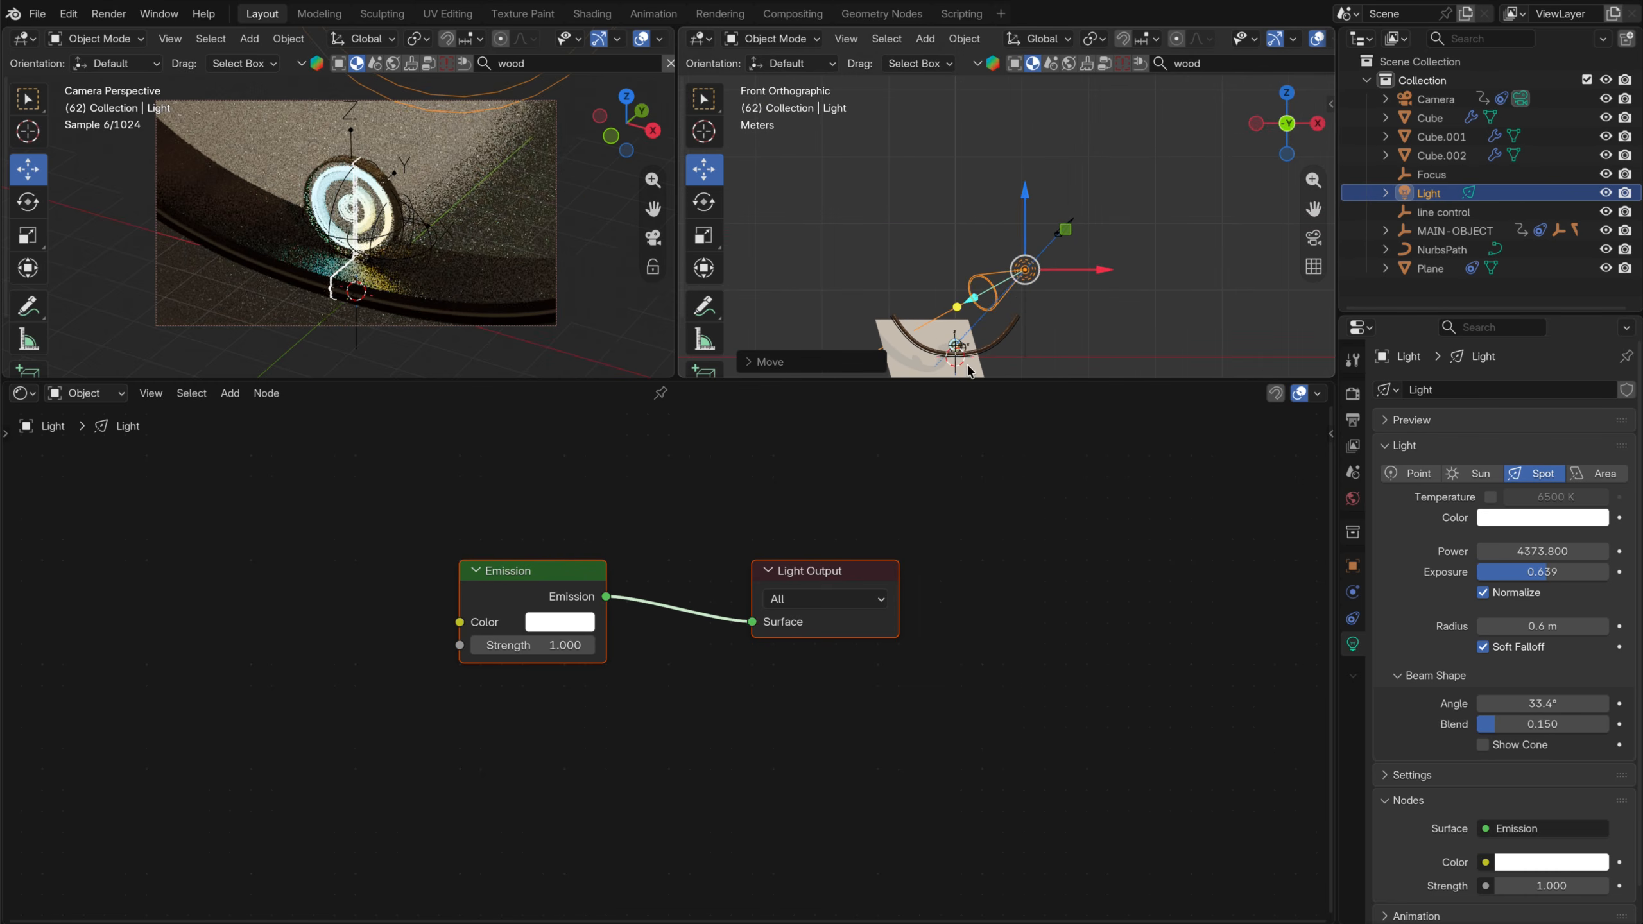
# Enlarge the 3D viewports above the node editor and aim the spot light directly at the disc
pyautogui.keyDown('shift'); pyautogui.moveTo(1016, 241); pyautogui.dragTo(1026, 167, button='middle'); pyautogui.keyUp('shift')
pyautogui.scroll(-2, 1021, 184)
pyautogui.moveTo(983, 379); pyautogui.dragTo(984, 783)
pyautogui.scroll(4, 939, 497)
pyautogui.scroll(2, 937, 498)
pyautogui.keyDown('shift'); pyautogui.moveTo(853, 519); pyautogui.dragTo(907, 411, button='middle'); pyautogui.keyUp('shift')
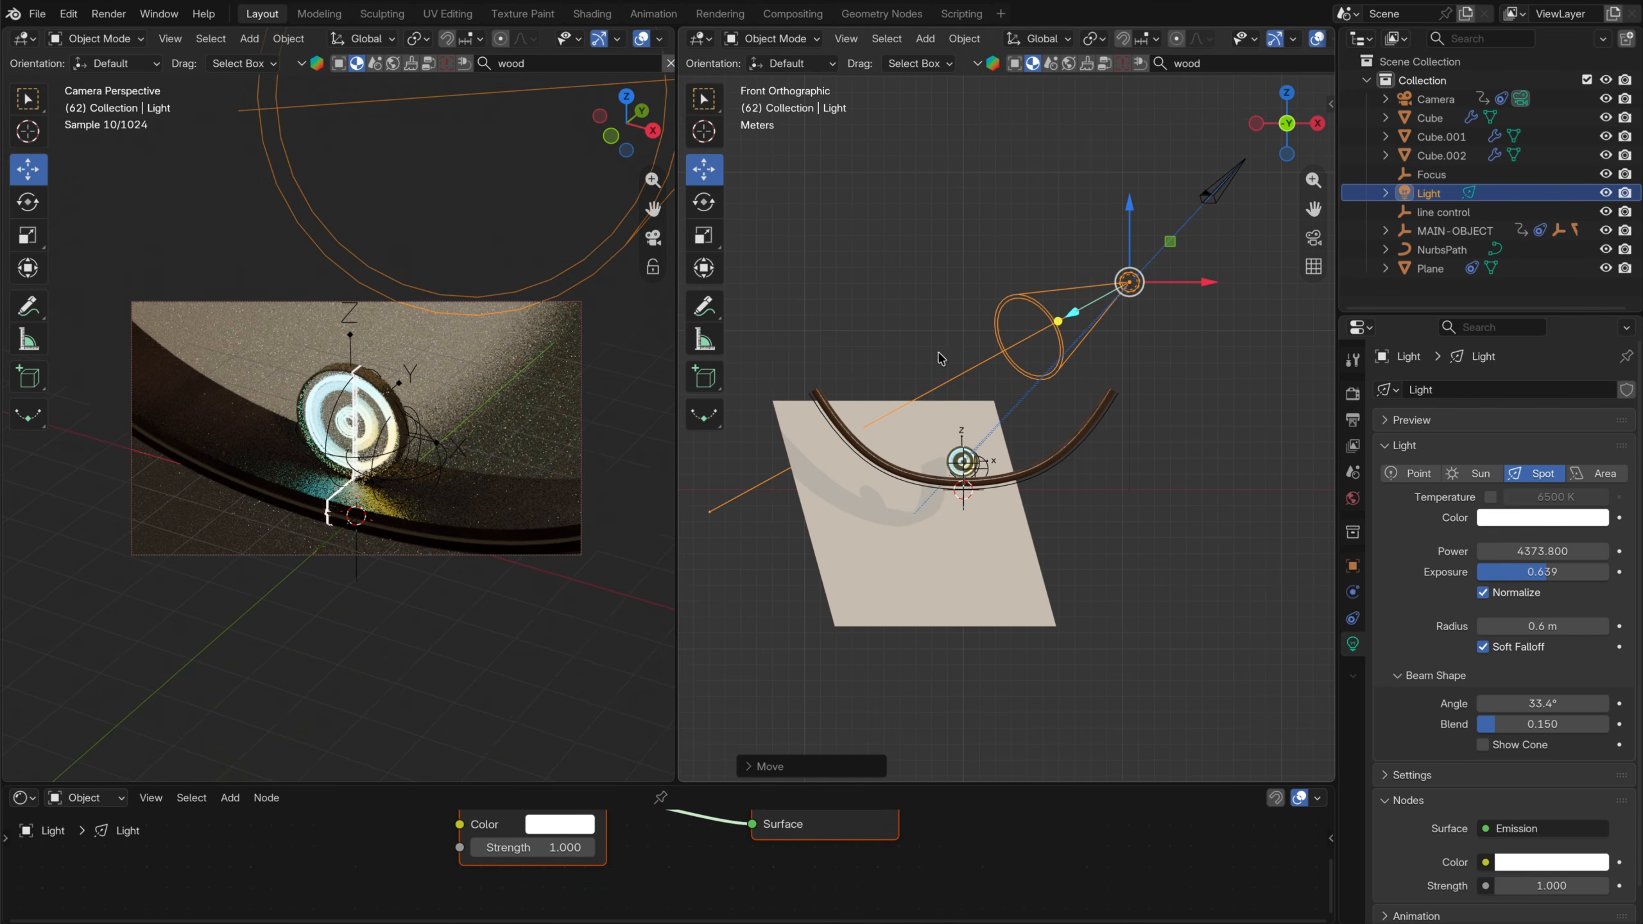
pyautogui.moveTo(940, 358); pyautogui.dragTo(962, 451, button='middle')
pyautogui.hotkey('shift', 't')
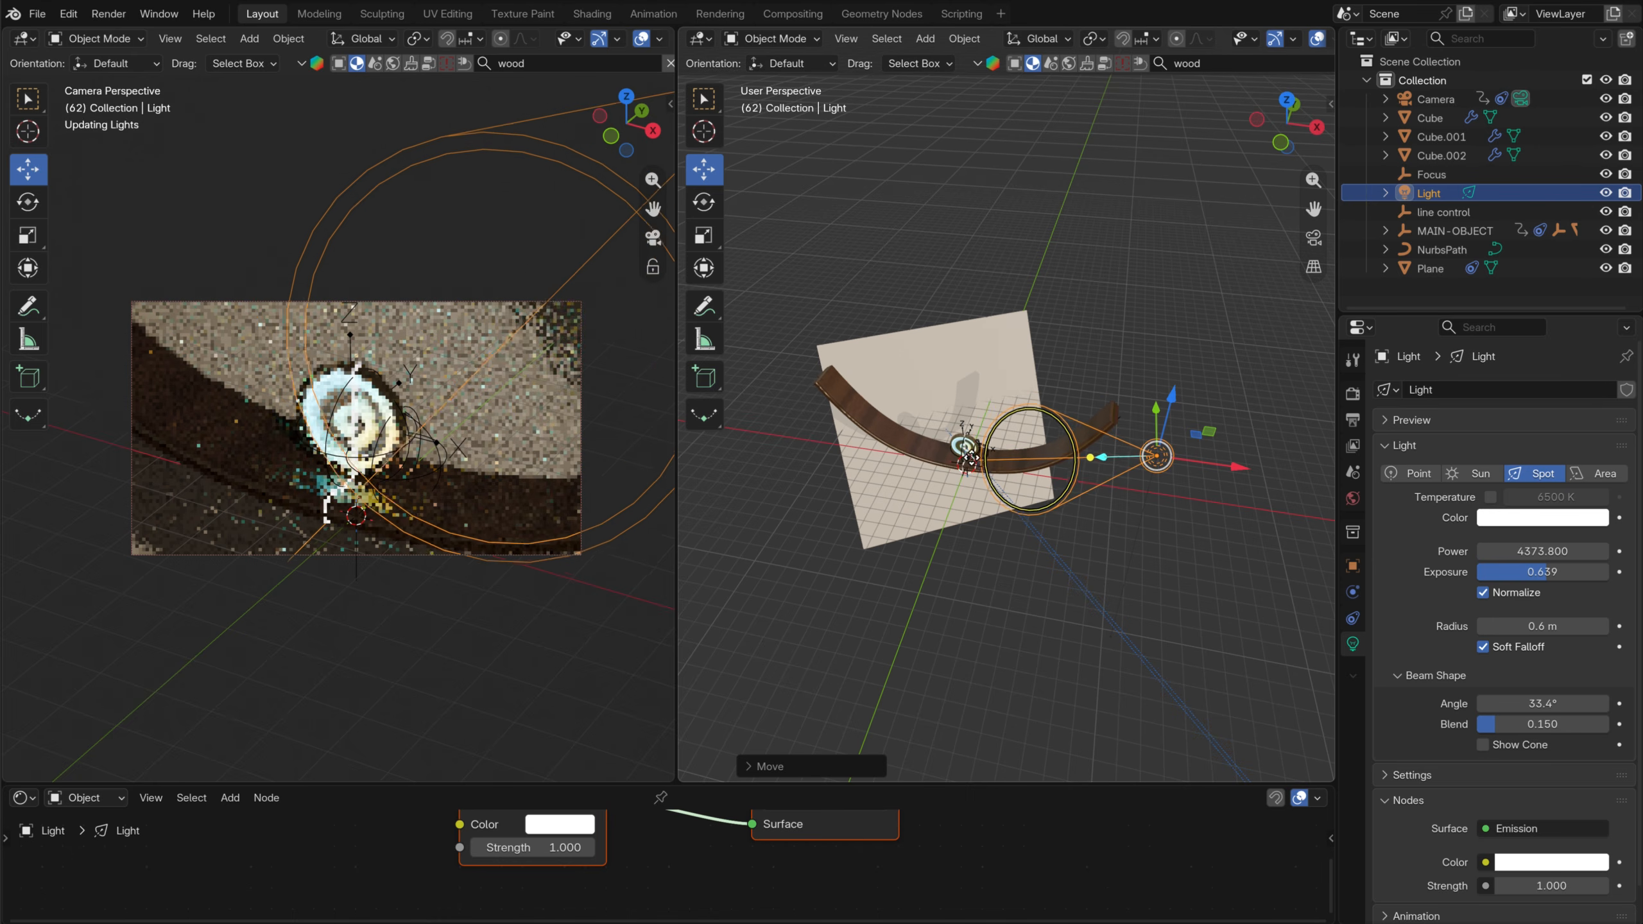
pyautogui.click(970, 455)
pyautogui.scroll(3, 921, 528)
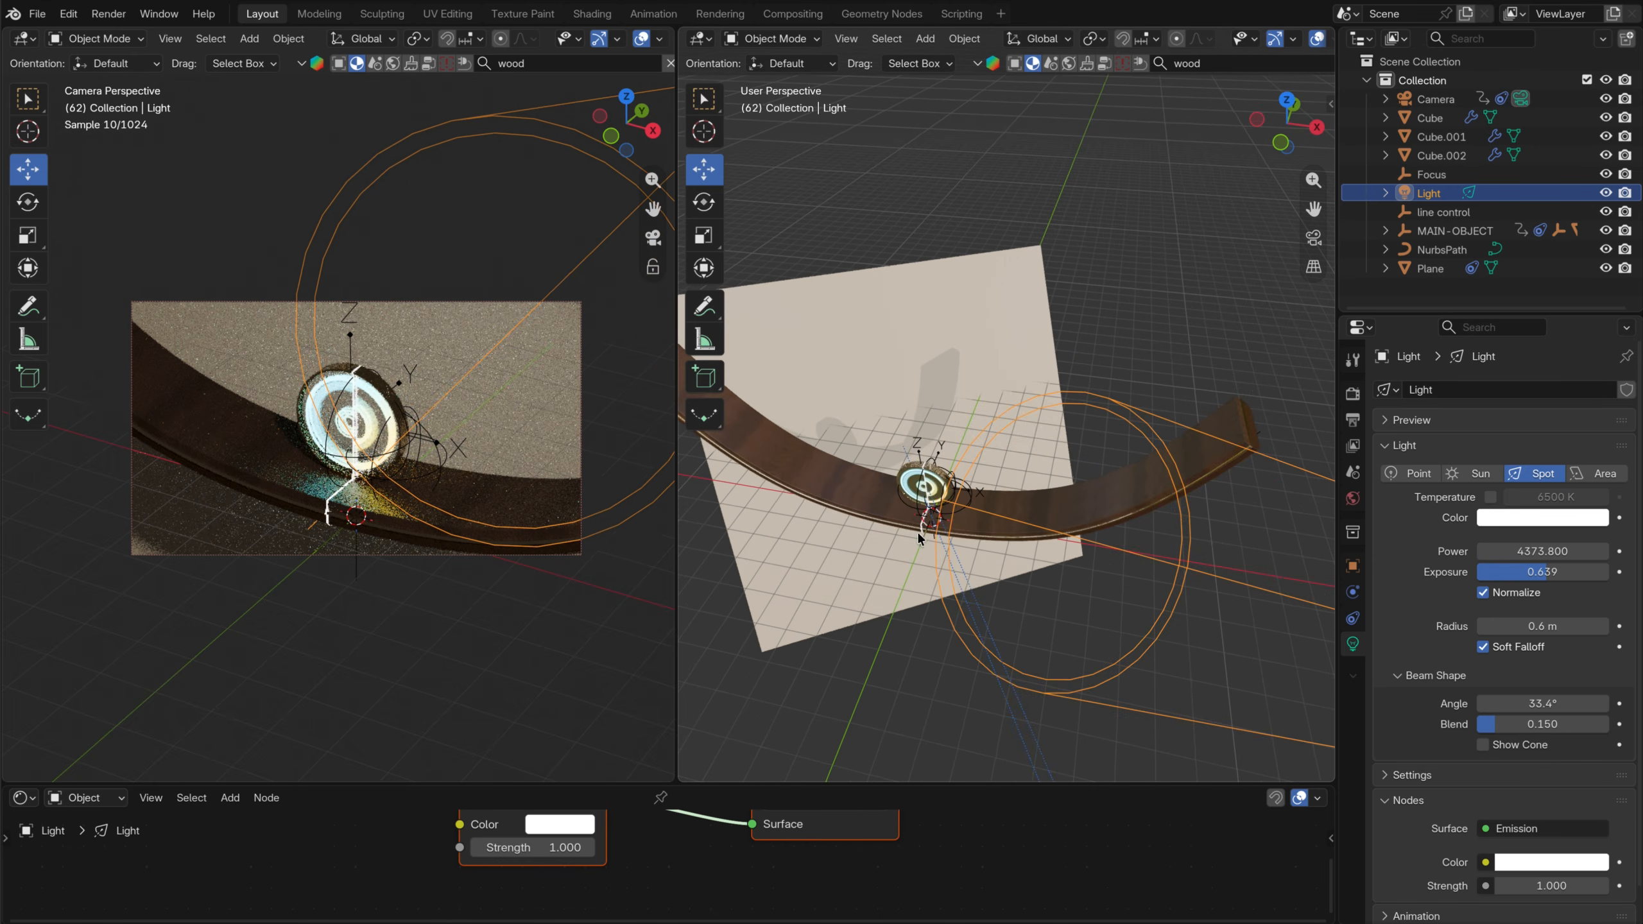
# Set the spot light's radius to 1.04 m, its blend to 0.789 and its beam angle to 33.8°, and deselect it
pyautogui.keyDown('shift'); pyautogui.moveTo(917, 532); pyautogui.dragTo(1003, 452, button='middle'); pyautogui.keyUp('shift')
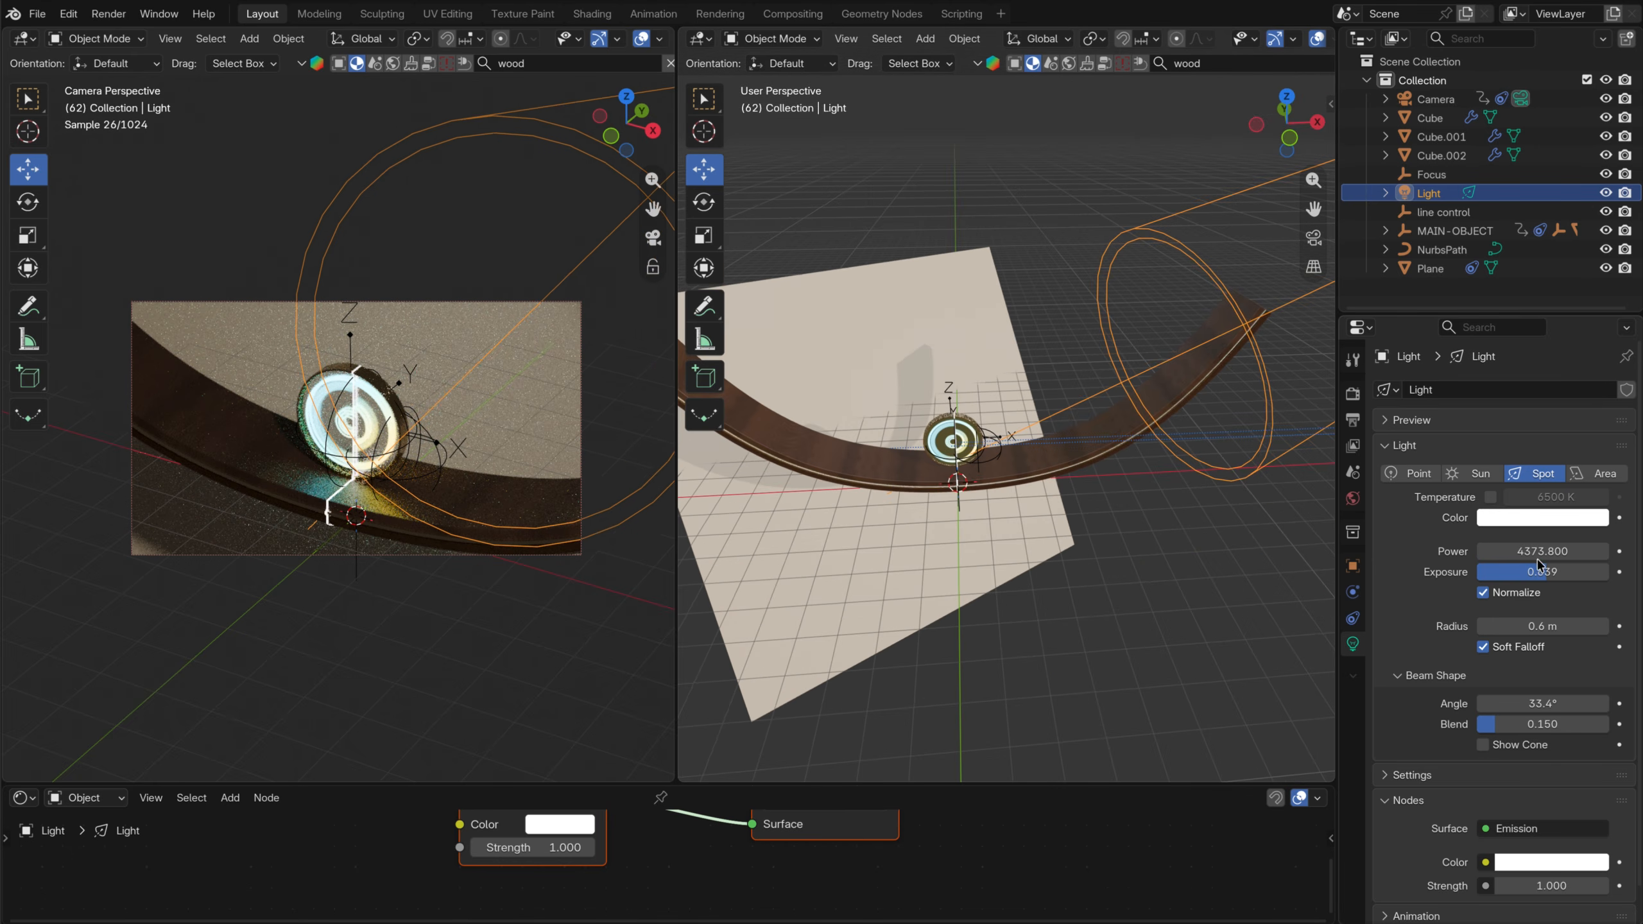
pyautogui.moveTo(1554, 629); pyautogui.dragTo(1561, 631)
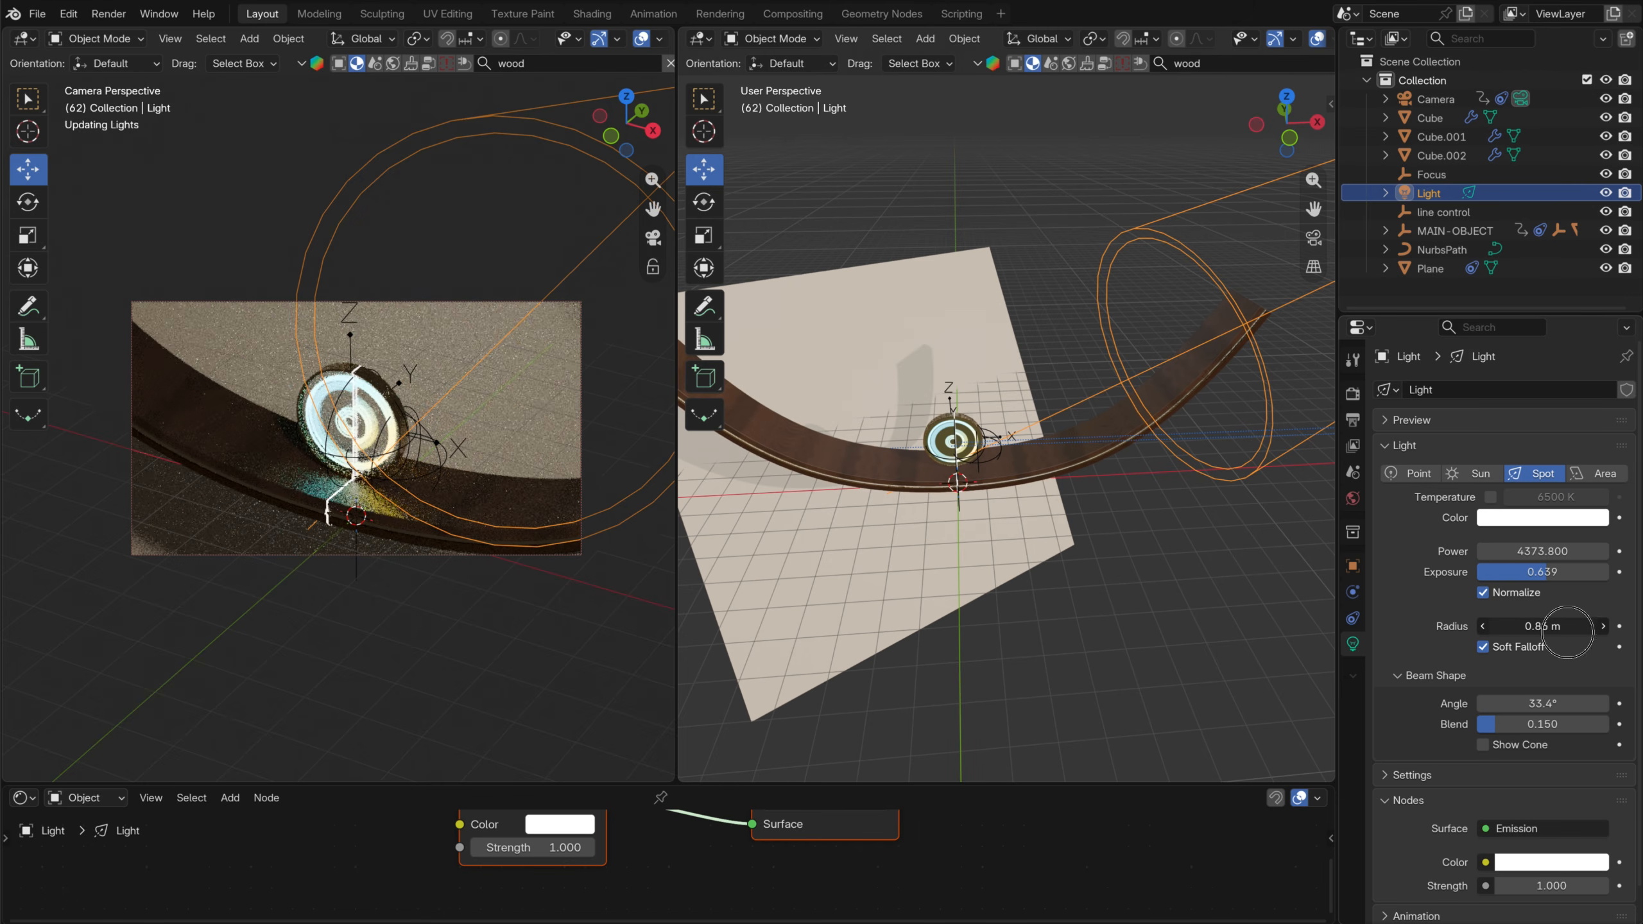
pyautogui.moveTo(1566, 707); pyautogui.dragTo(1514, 712)
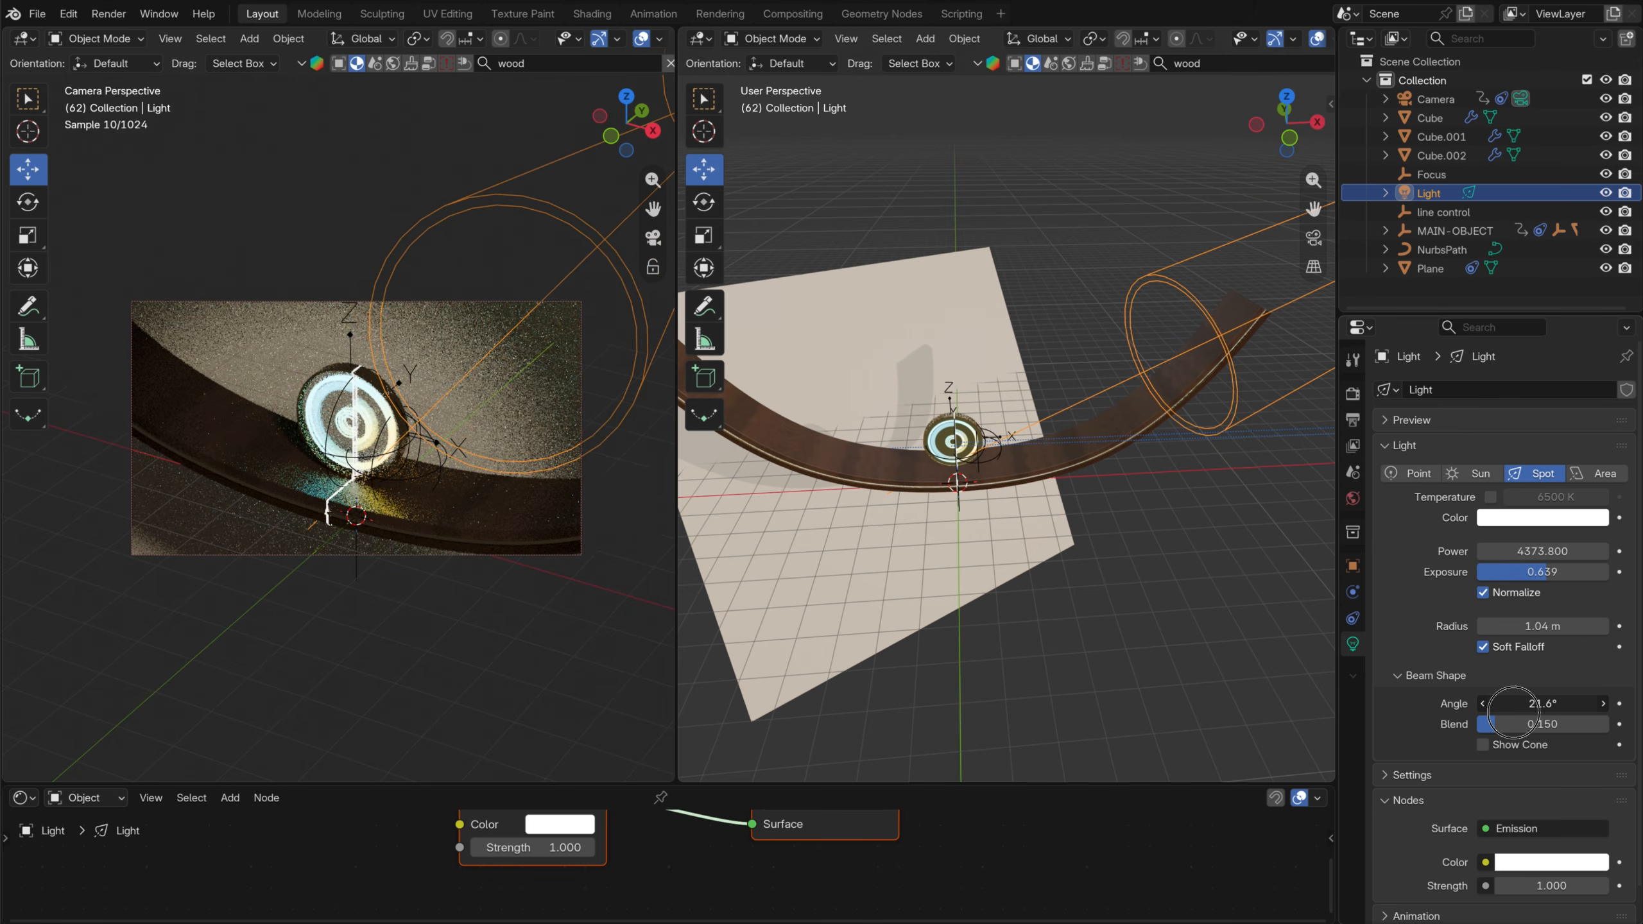
pyautogui.moveTo(1514, 712); pyautogui.dragTo(1510, 712)
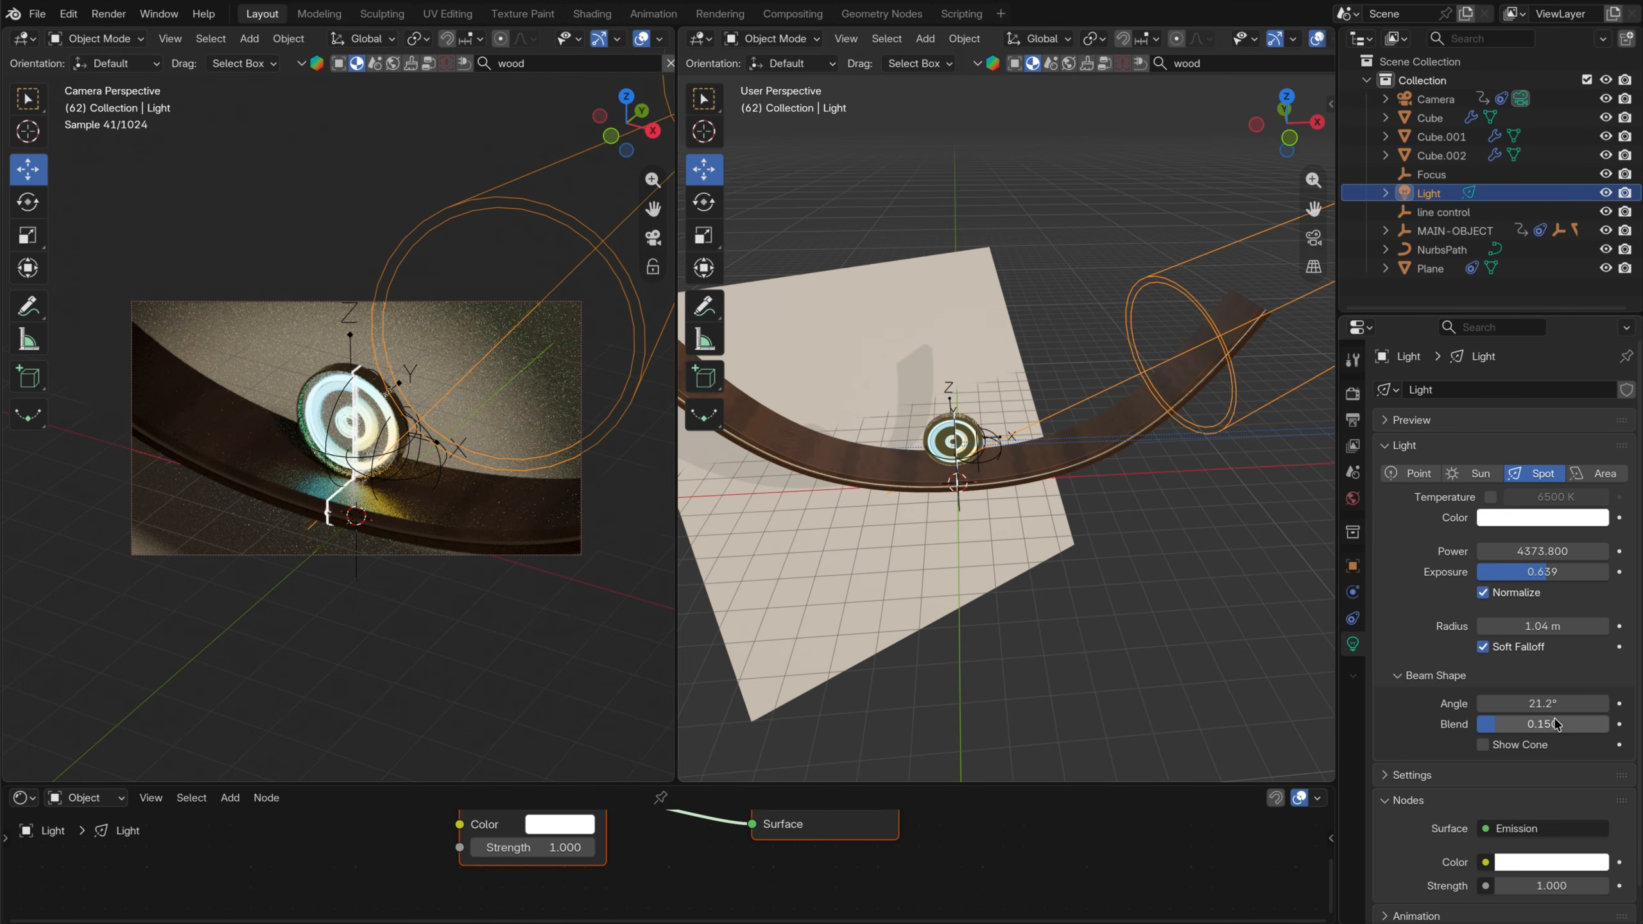
pyautogui.moveTo(1541, 724); pyautogui.dragTo(1607, 702)
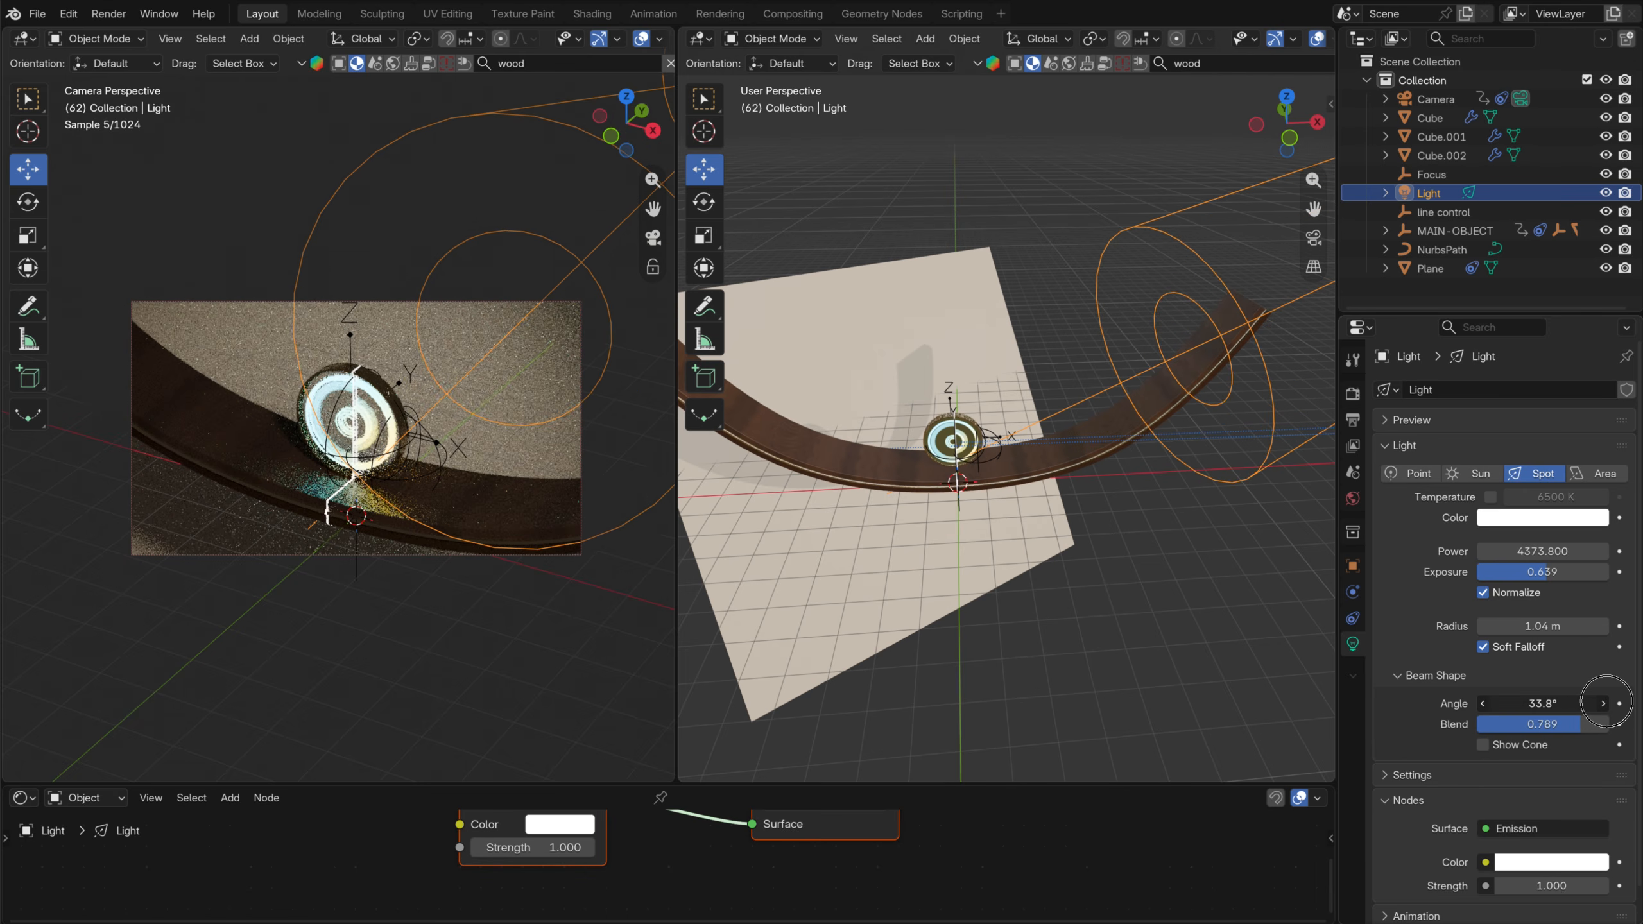
pyautogui.click(1115, 677)
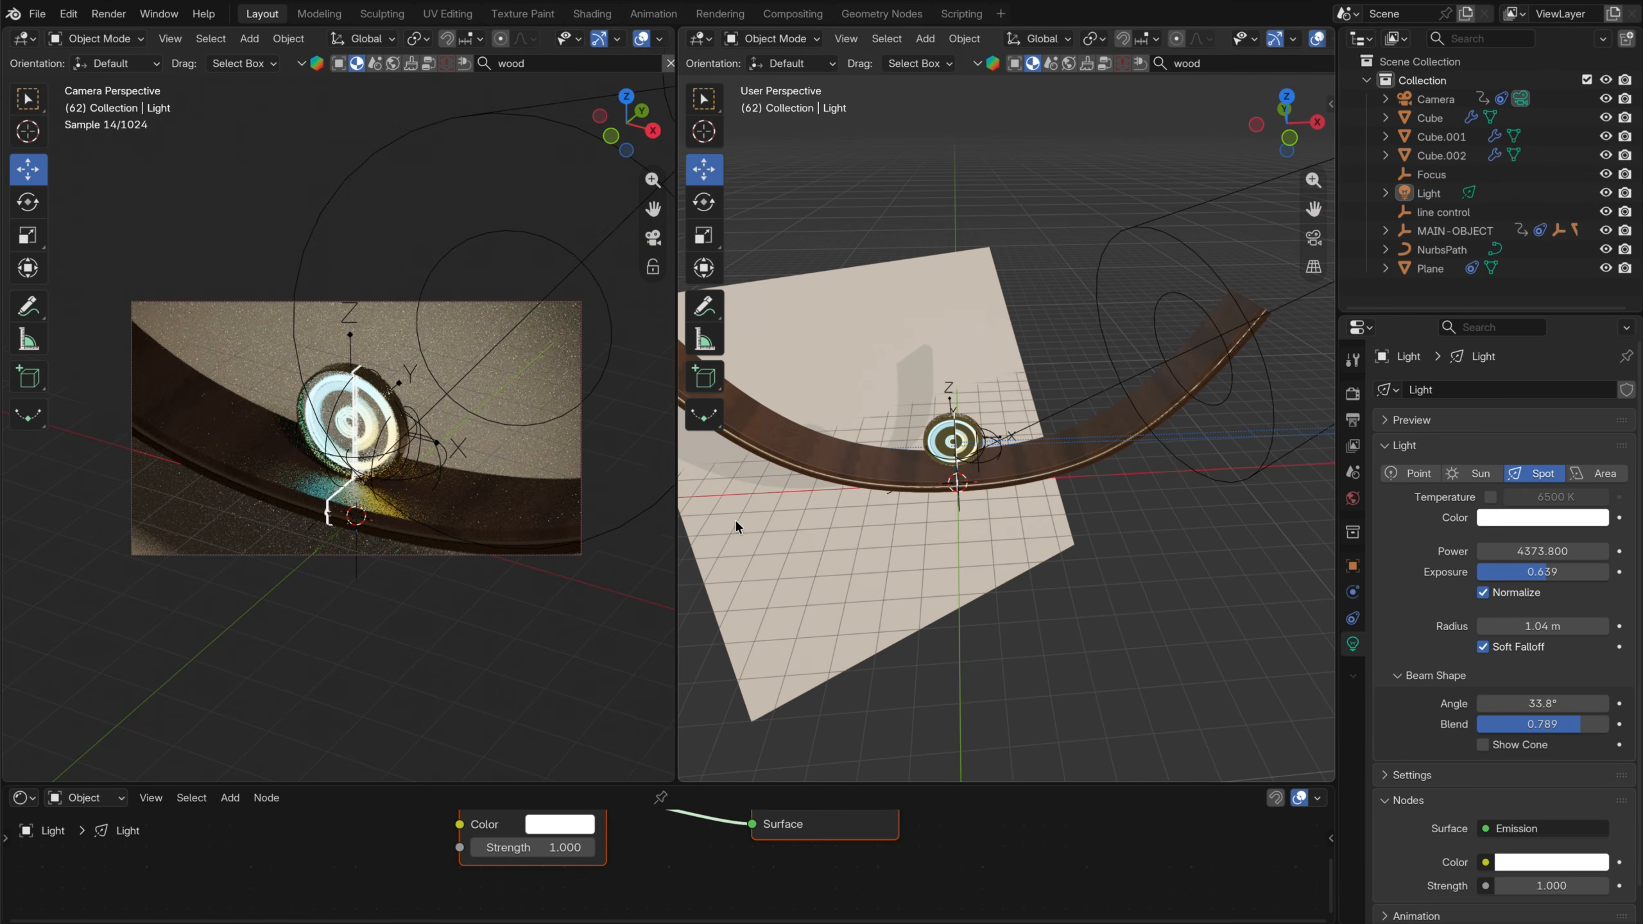
# Select the backdrop plane and increase the saturation of its Principled BSDF base color to a warmer tan
pyautogui.click(488, 444)
pyautogui.click(673, 841)
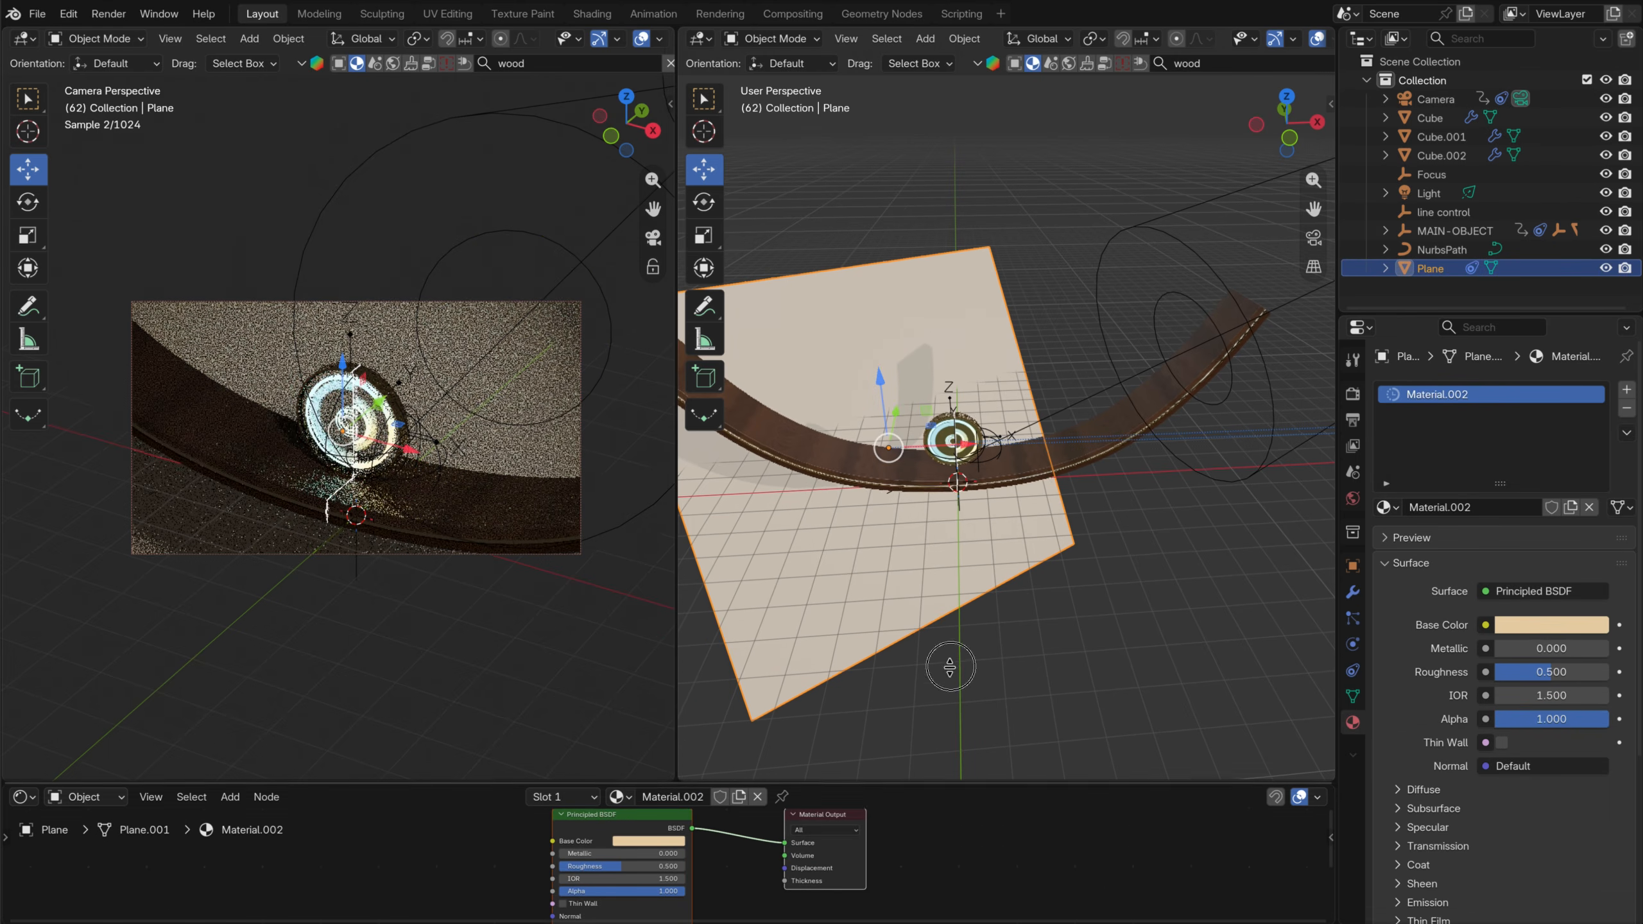
pyautogui.moveTo(947, 784); pyautogui.dragTo(947, 664)
pyautogui.scroll(5, 670, 783)
pyautogui.click(660, 746)
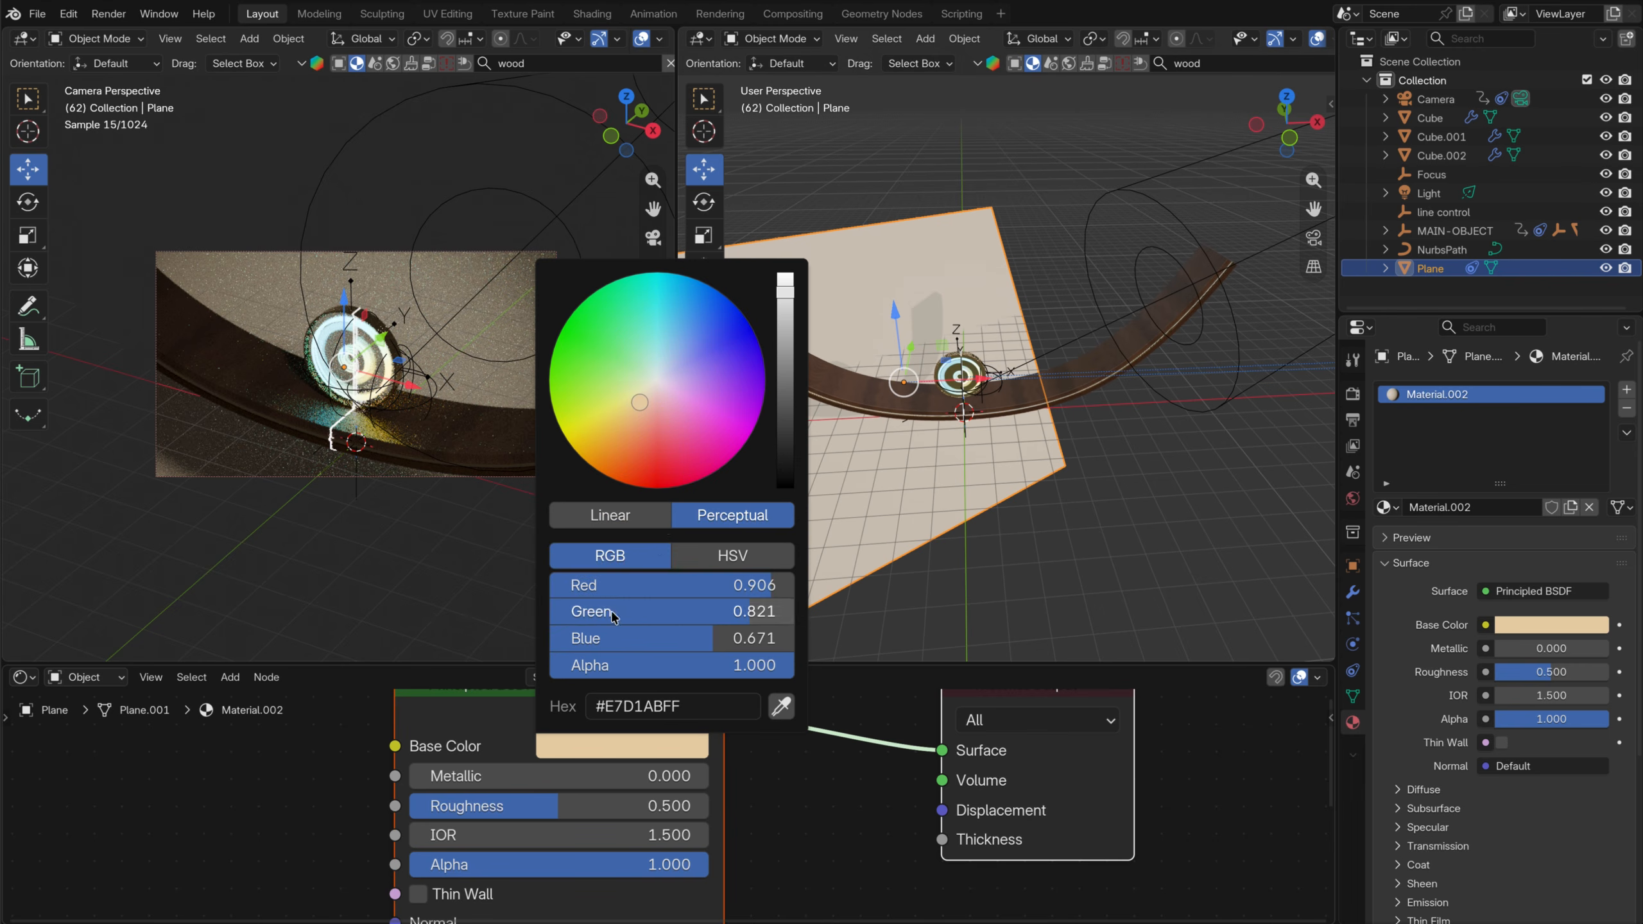
pyautogui.click(729, 557)
pyautogui.moveTo(584, 615); pyautogui.dragTo(622, 611)
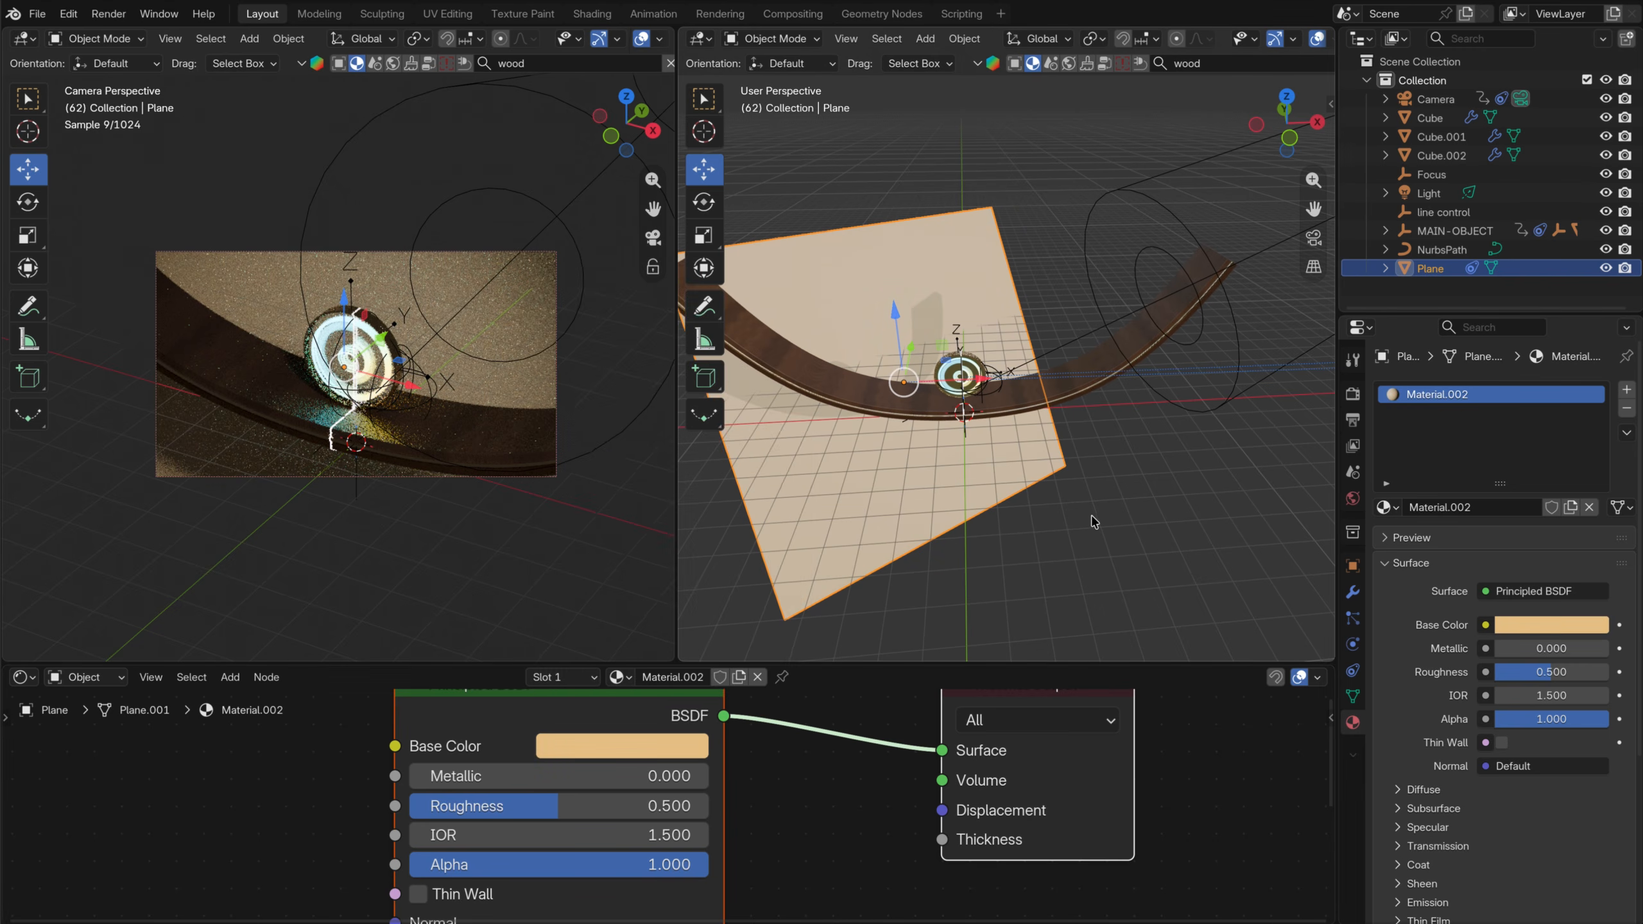
# Add an area light at the scene's center and raise it along Z above the disc
pyautogui.scroll(-4, 1041, 473)
pyautogui.keyDown('shift'); pyautogui.moveTo(754, 366); pyautogui.dragTo(785, 403, button='middle'); pyautogui.keyUp('shift')
pyautogui.scroll(5, 1135, 500)
pyautogui.keyDown('shift'); pyautogui.moveTo(1141, 525); pyautogui.dragTo(971, 573, button='middle'); pyautogui.keyUp('shift')
pyautogui.hotkey('shift', 'a')
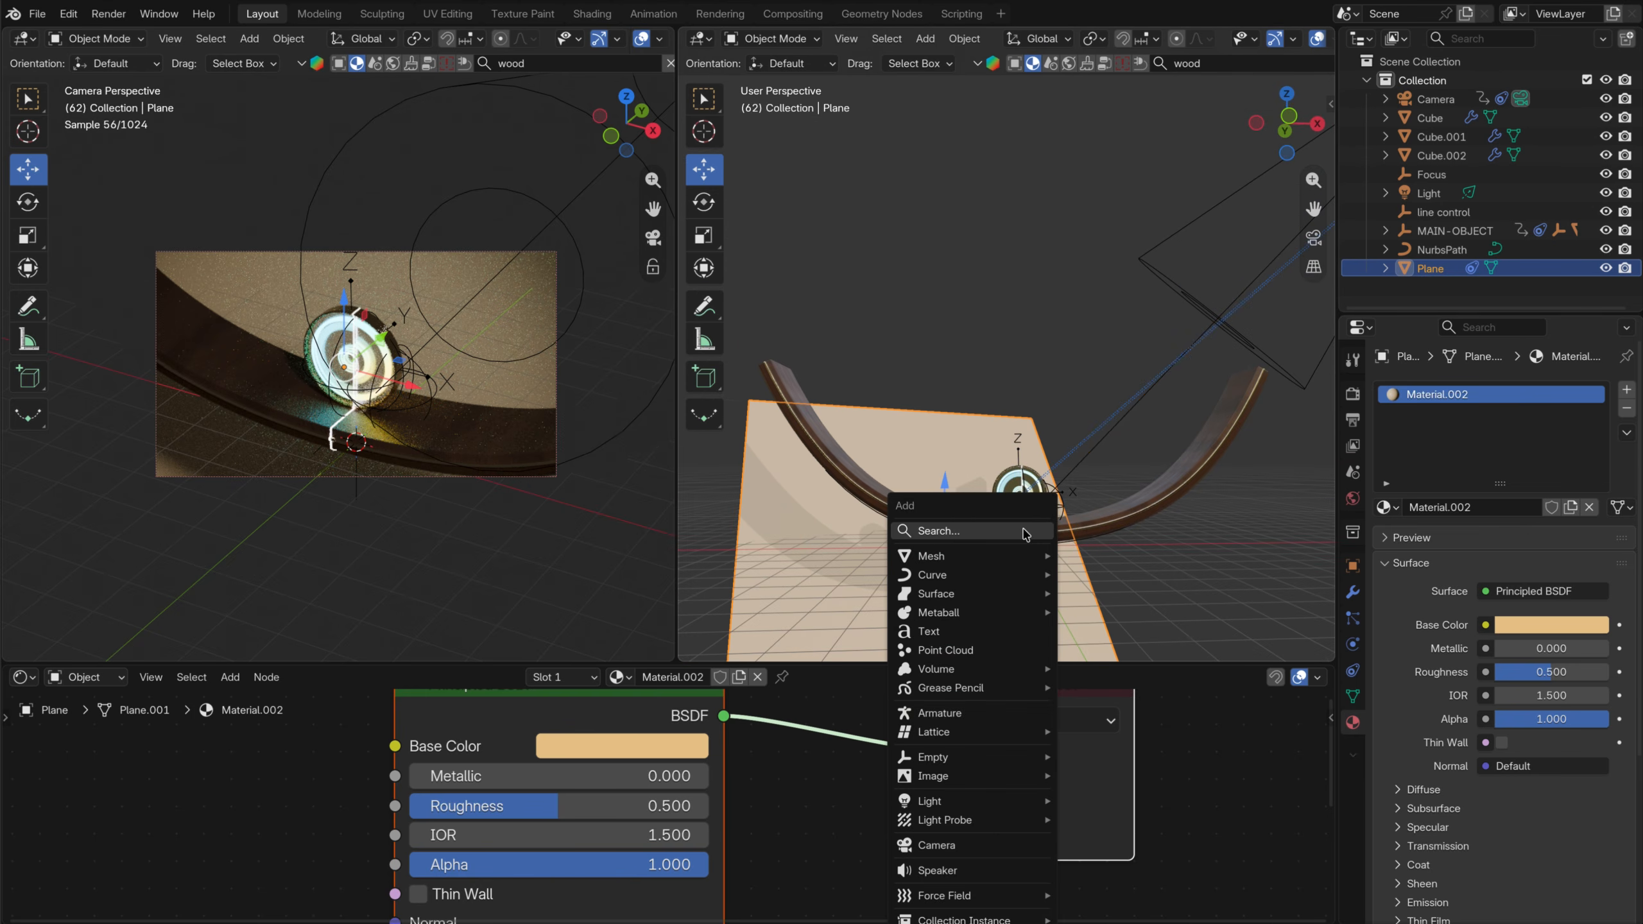
pyautogui.moveTo(946, 805)
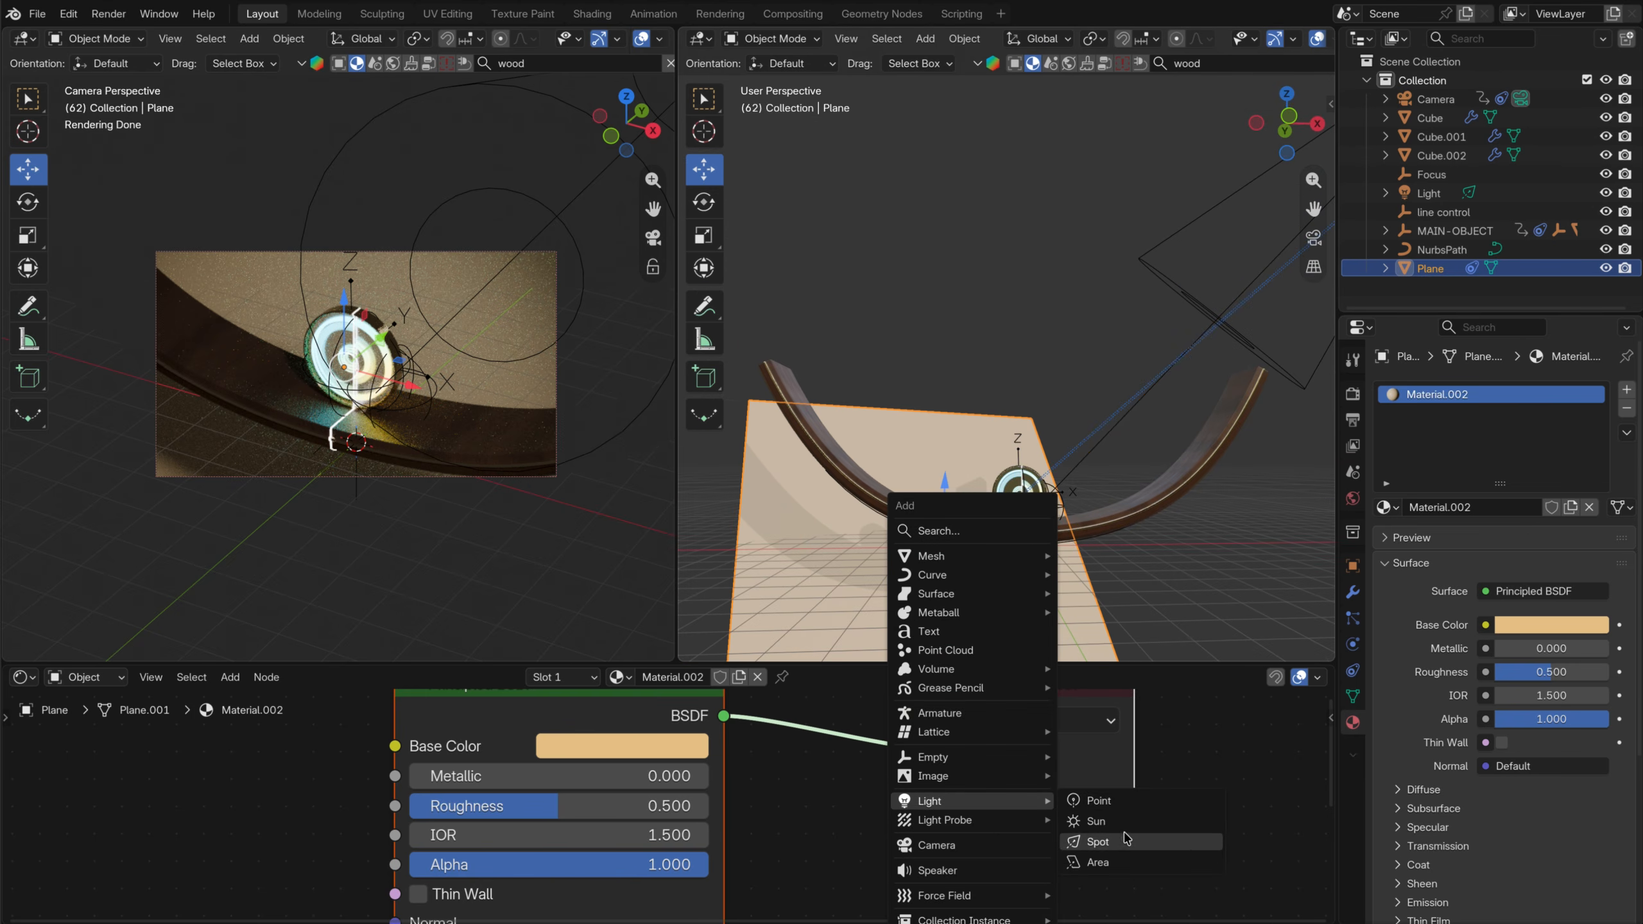
pyautogui.click(1114, 864)
pyautogui.moveTo(1021, 487); pyautogui.dragTo(1019, 433)
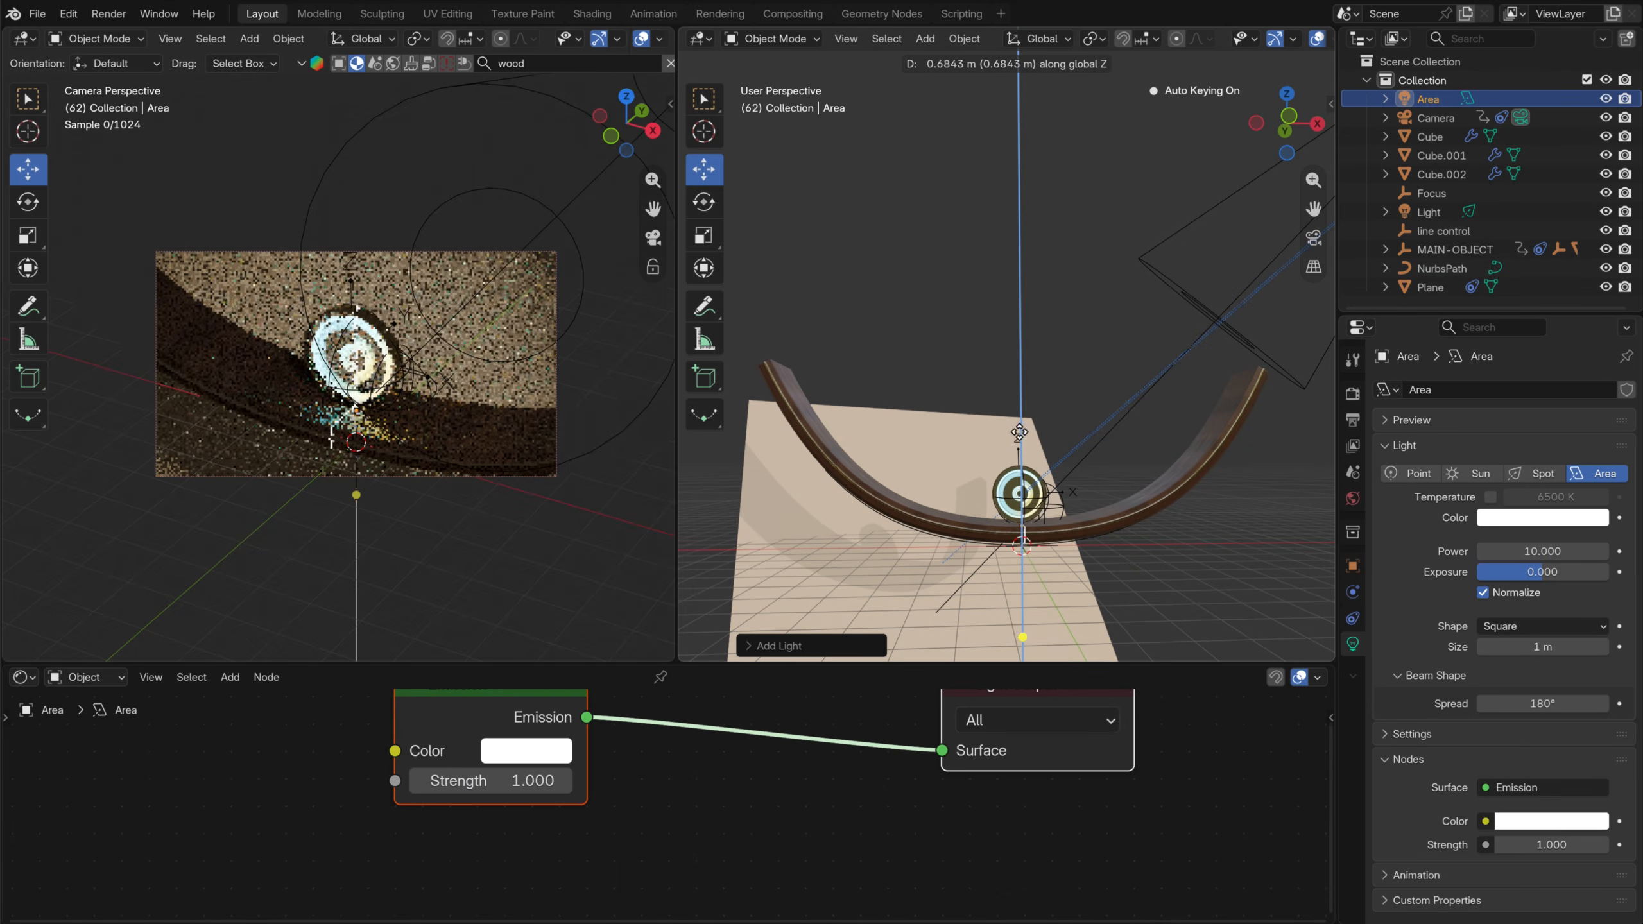
pyautogui.moveTo(1020, 352); pyautogui.dragTo(1019, 319)
# Scale up the area light so that it spans a wide area above the disc and track
pyautogui.press('s')
pyautogui.click(1144, 483)
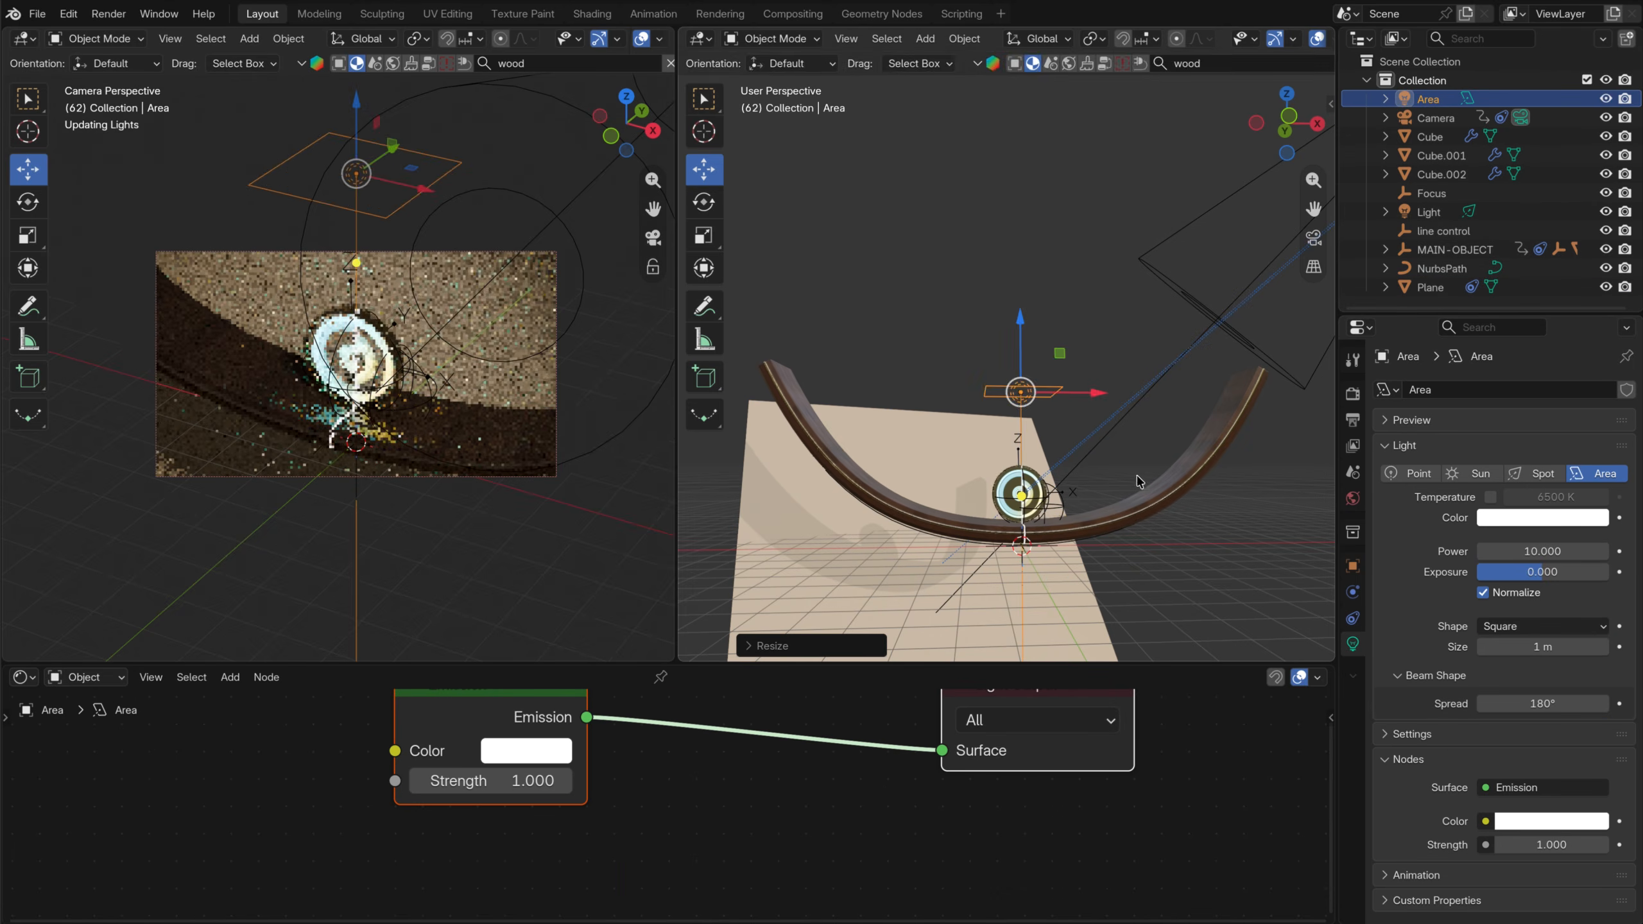
pyautogui.press('s')
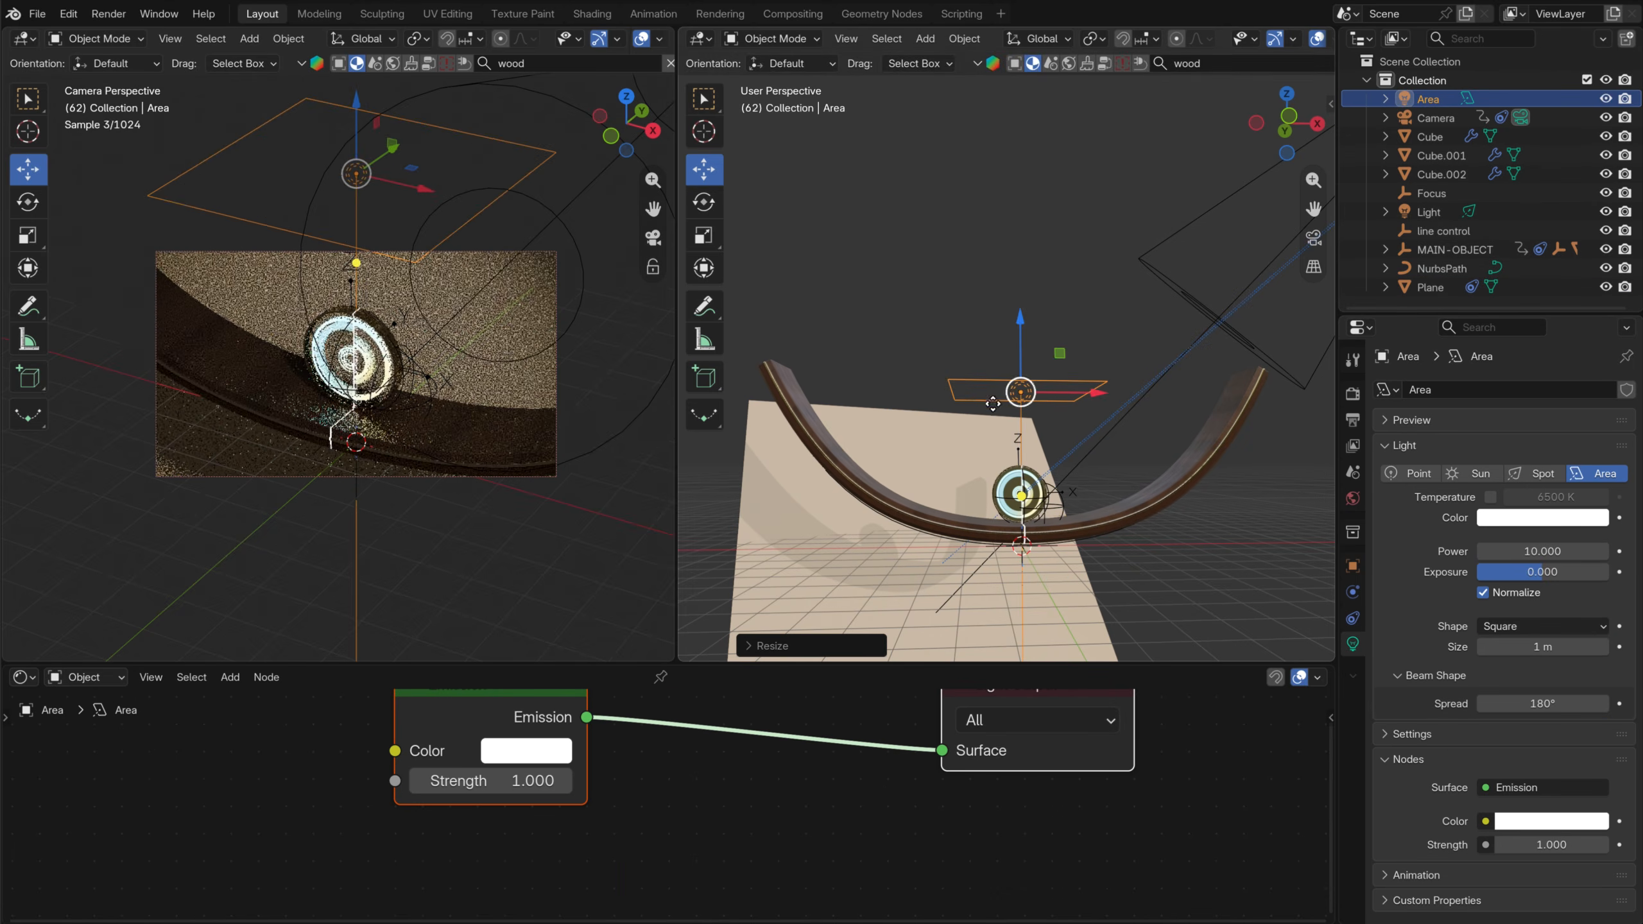
pyautogui.click(1018, 426)
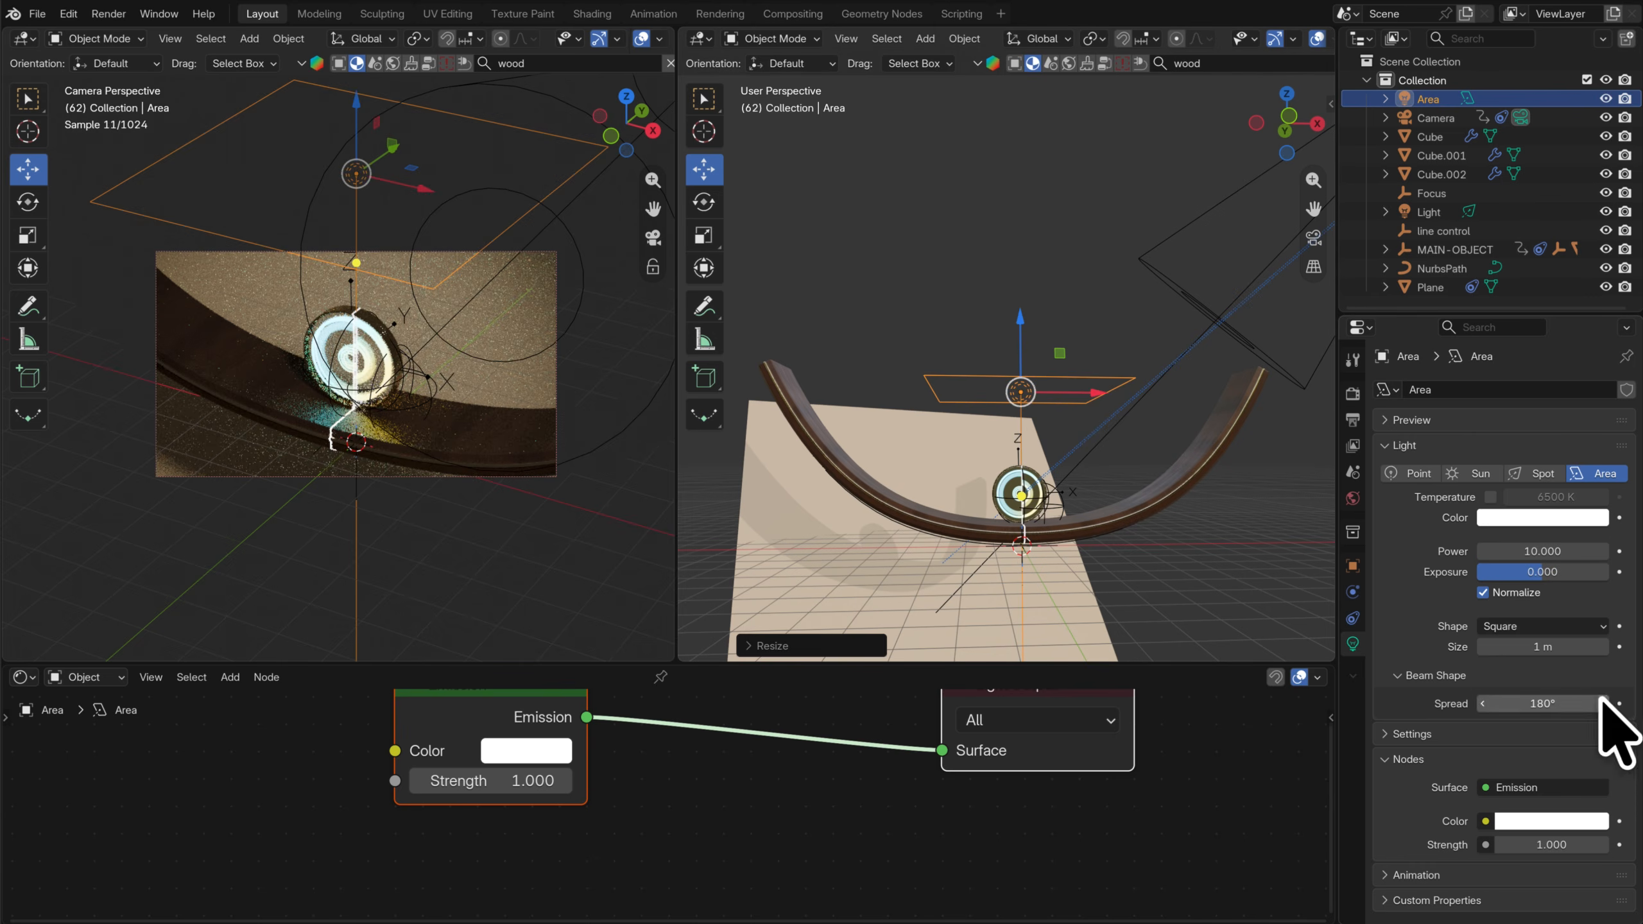
# Set the area light's power to 380.2 and its spread to 76.6°
pyautogui.moveTo(1198, 499); pyautogui.dragTo(1002, 451, button='middle')
pyautogui.scroll(3, 1119, 532)
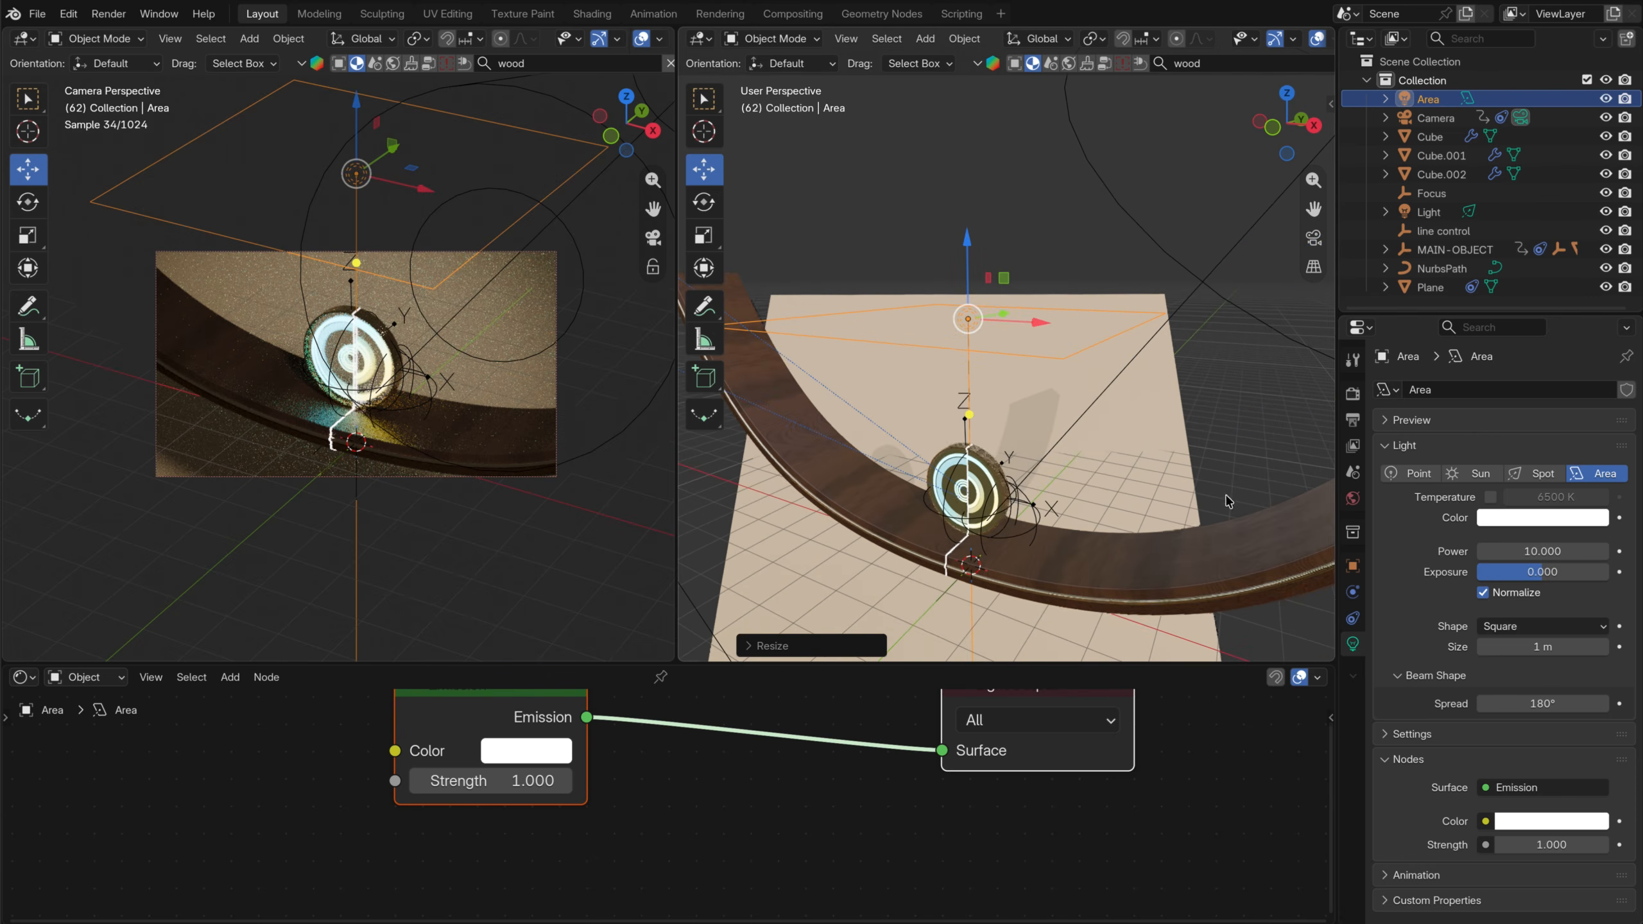
pyautogui.moveTo(1511, 548); pyautogui.dragTo(1460, 631)
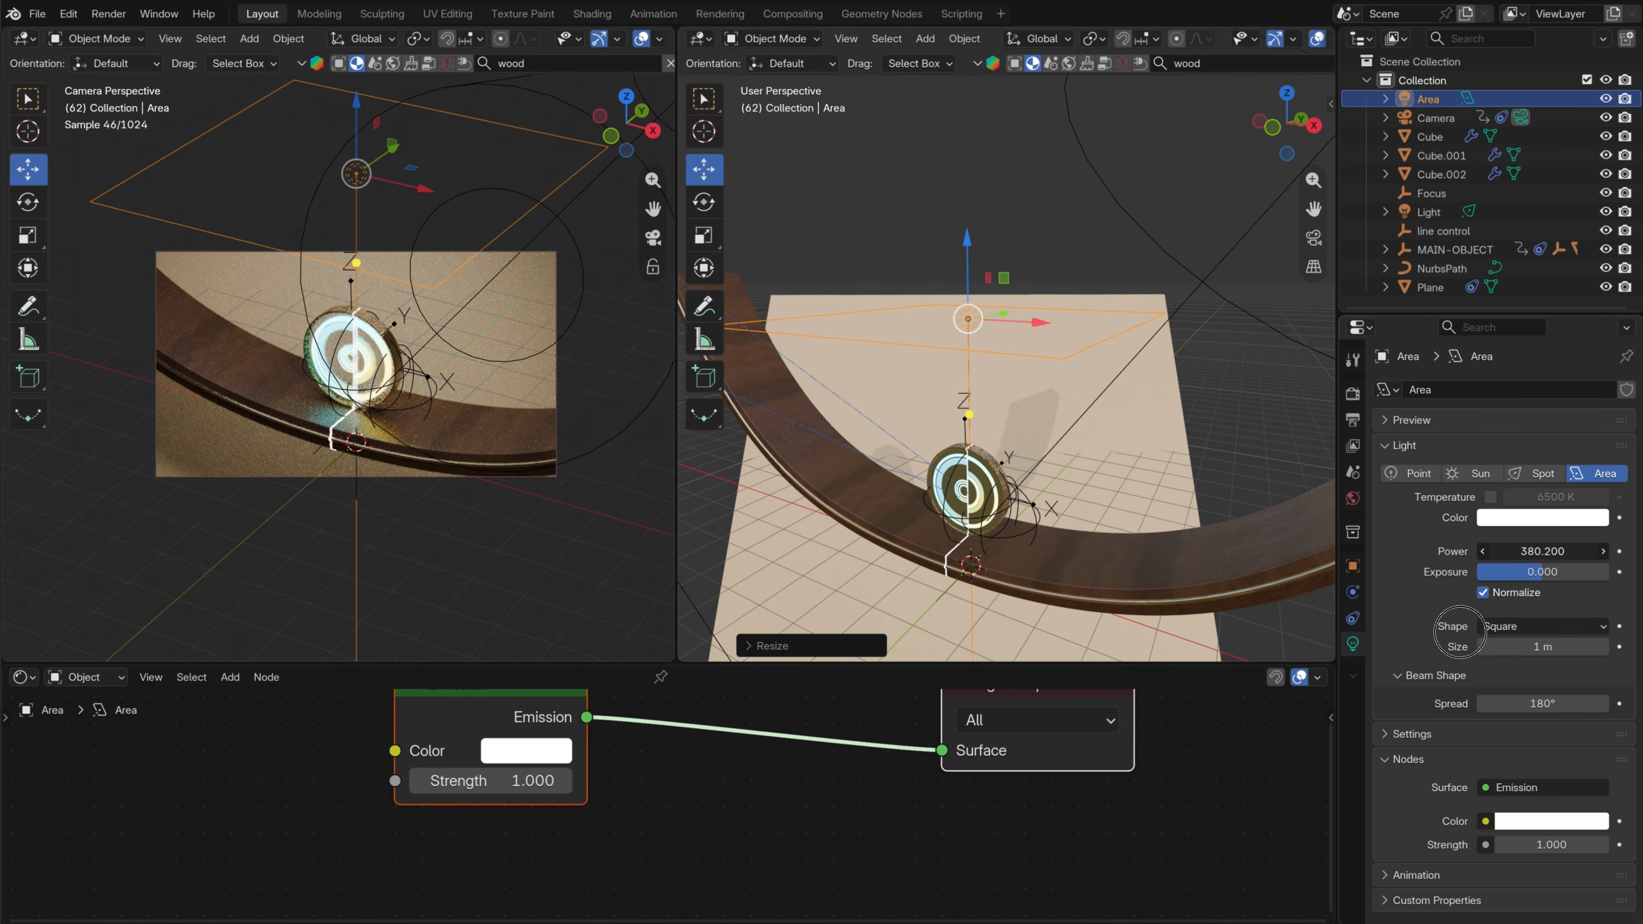
pyautogui.moveTo(1544, 704); pyautogui.dragTo(1325, 698)
pyautogui.moveTo(1160, 687); pyautogui.dragTo(1108, 688)
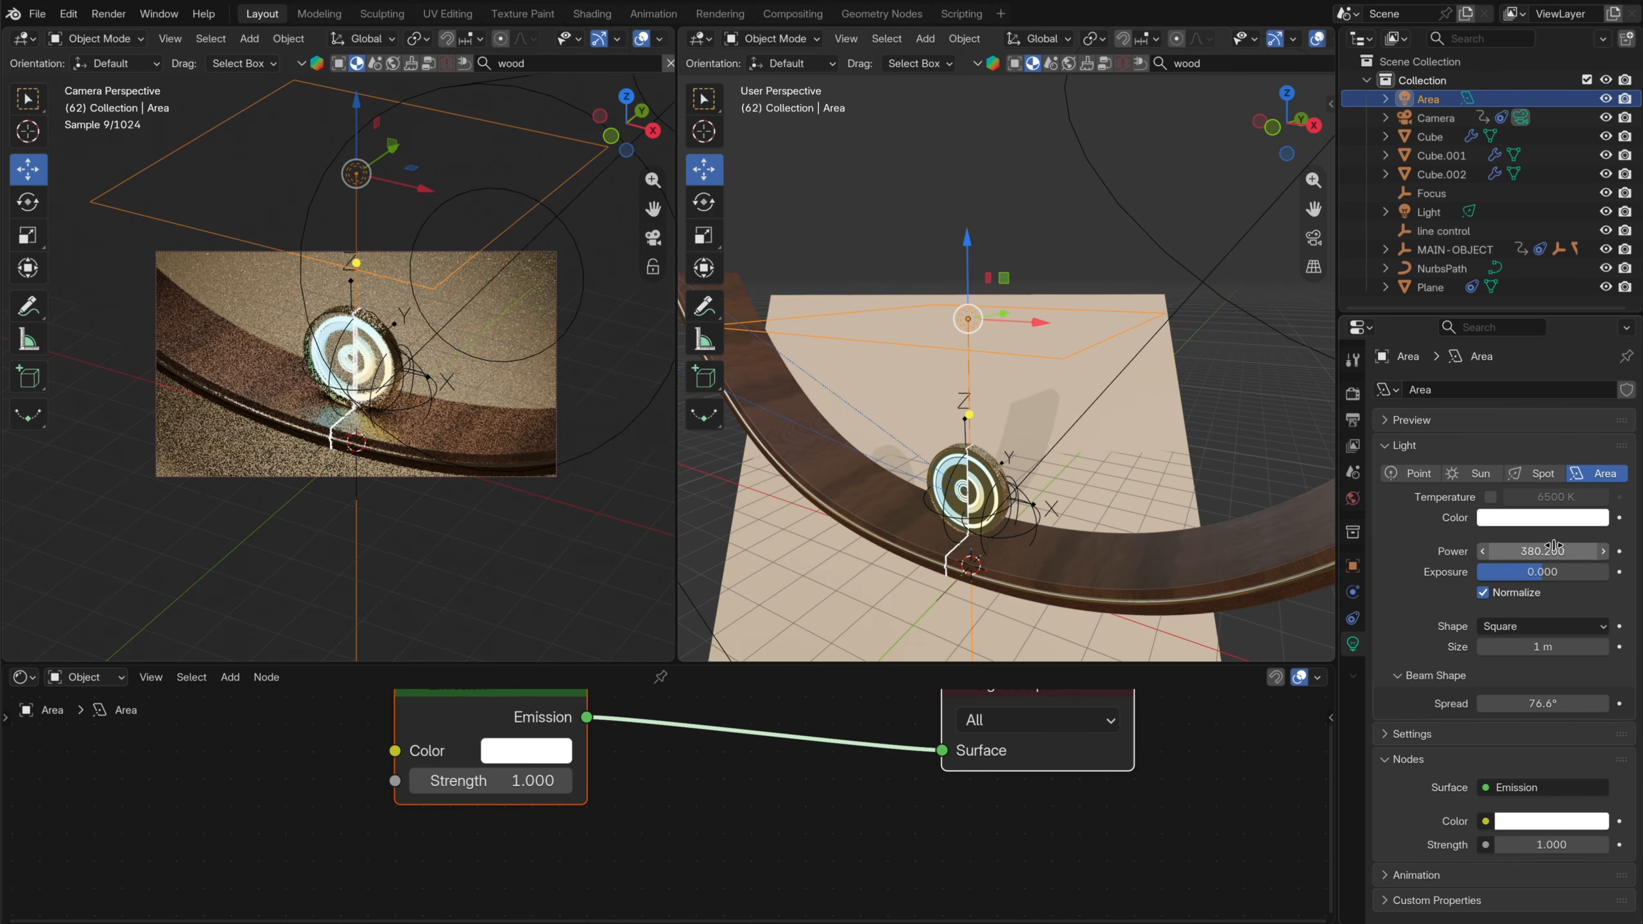
# Set the overhead area light's power to 386 and inspect the lit disc up close
pyautogui.moveTo(1554, 551); pyautogui.dragTo(1564, 551)
pyautogui.scroll(-3, 1162, 408)
pyautogui.click(1255, 485)
pyautogui.moveTo(1255, 485); pyautogui.dragTo(1063, 515, button='middle')
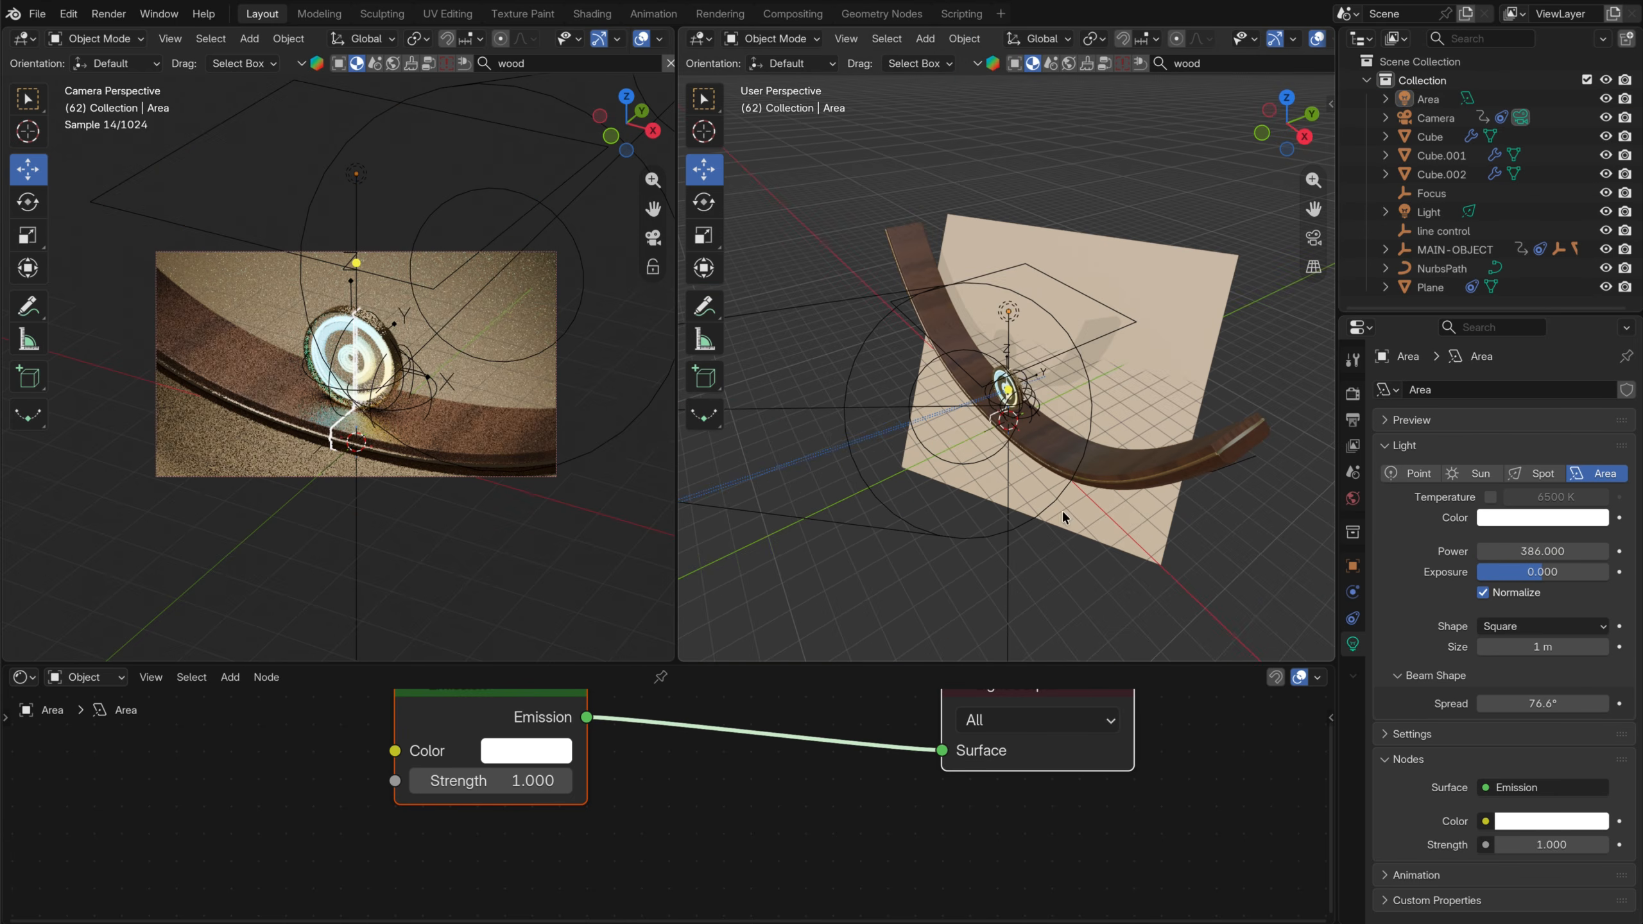
pyautogui.scroll(7, 317, 435)
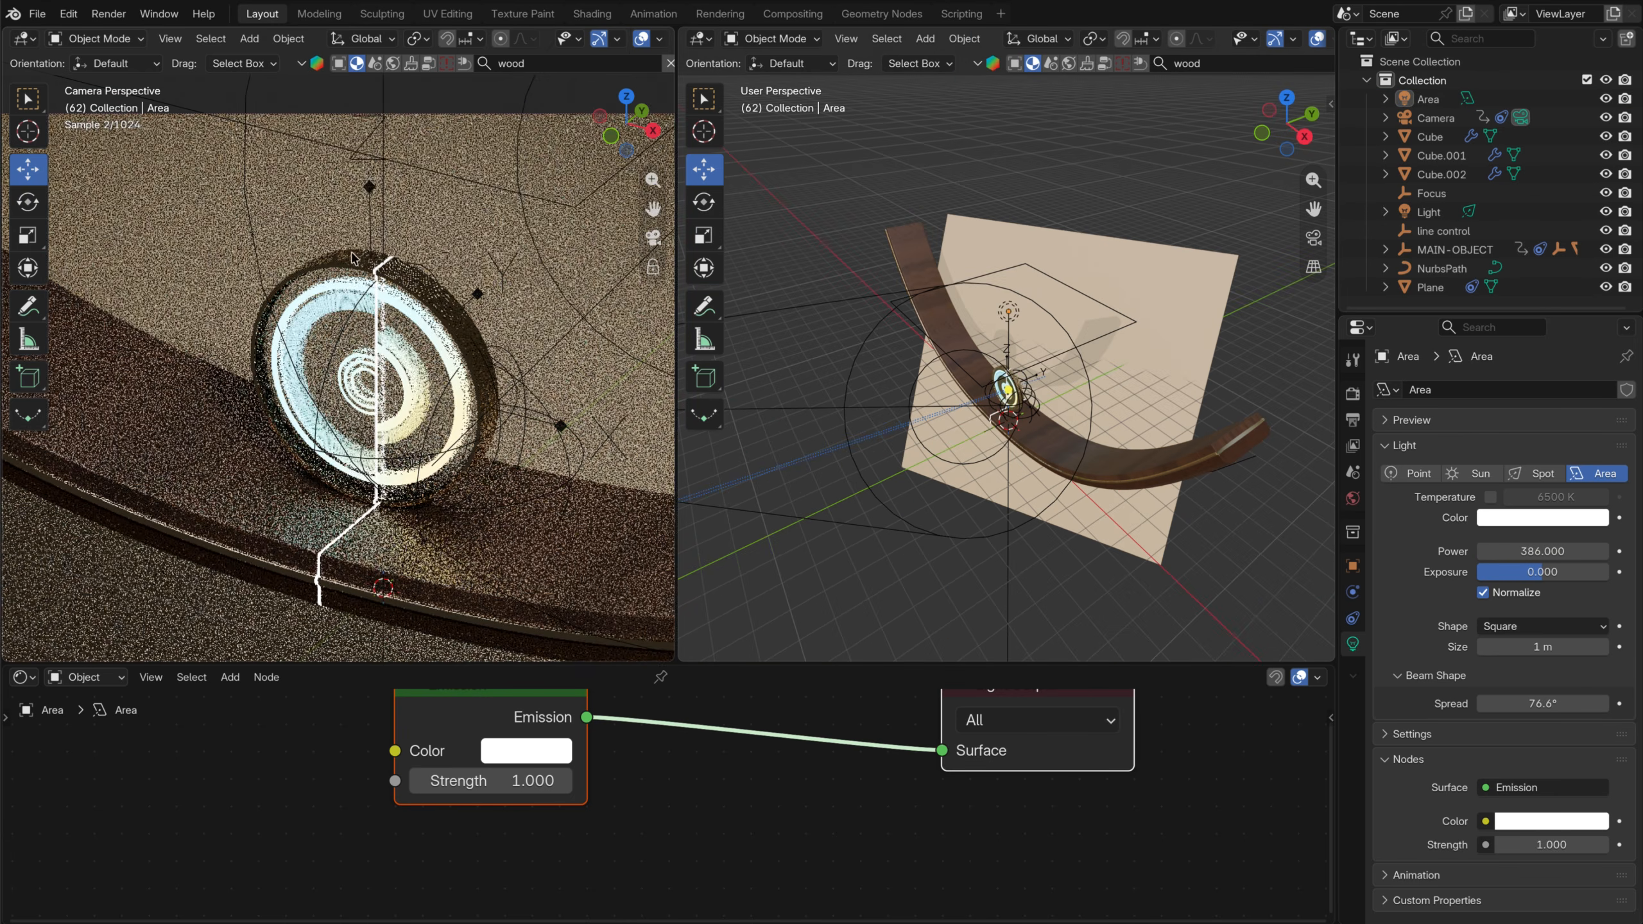
# Narrow the overhead area light along the global Y axis to about half its depth
pyautogui.click(1013, 324)
pyautogui.click(1289, 101)
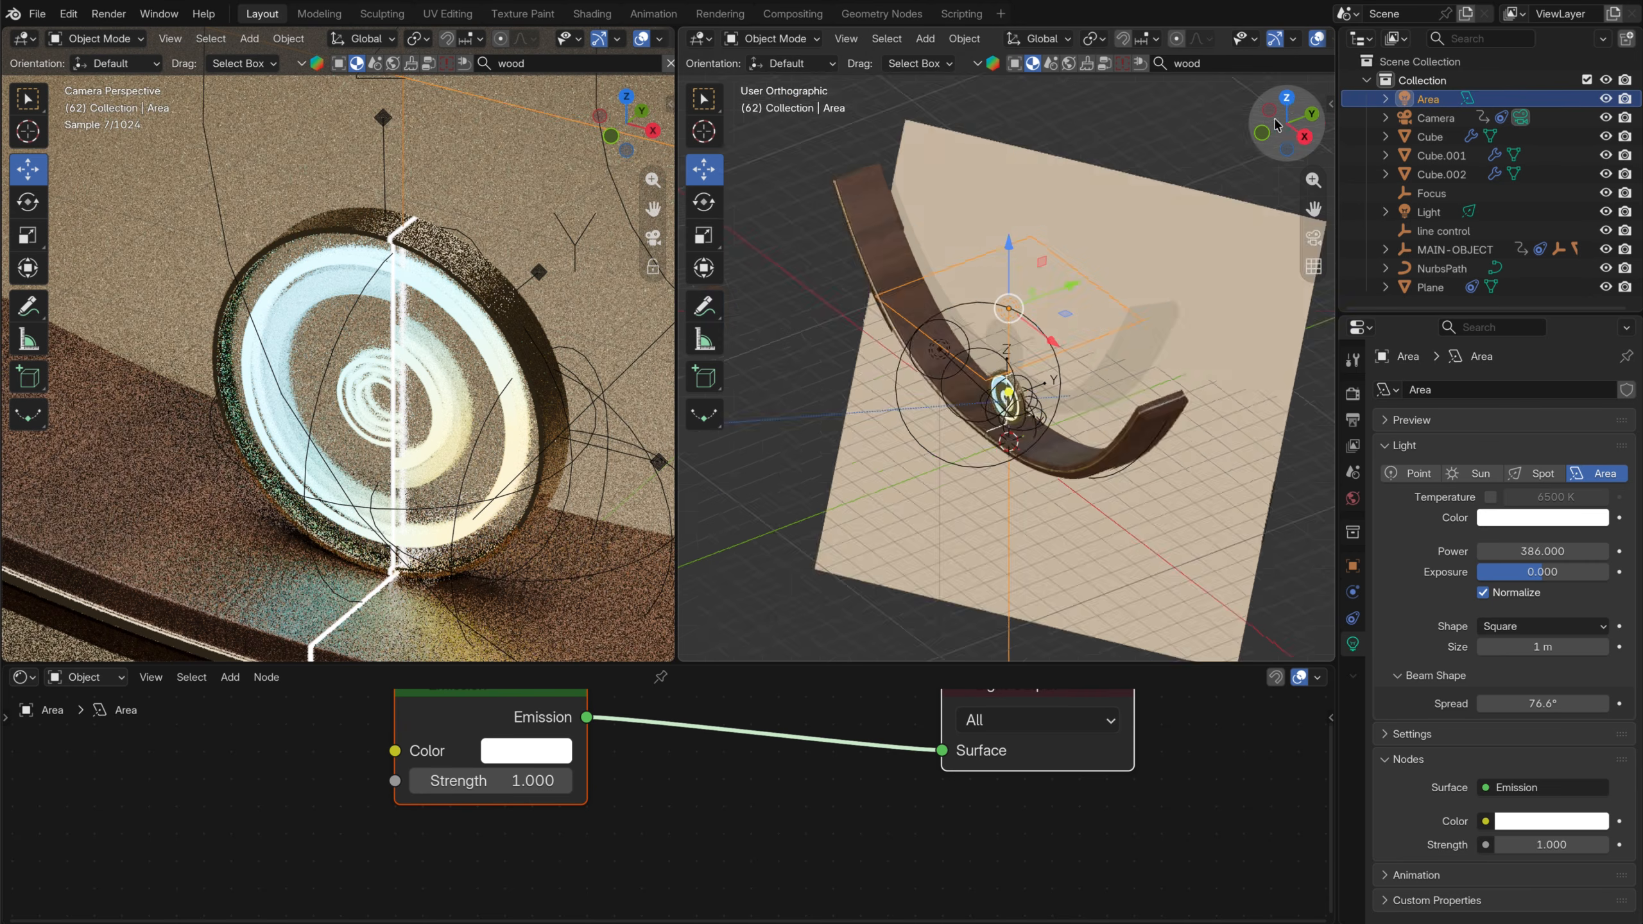
pyautogui.press('s')
pyautogui.press('z')
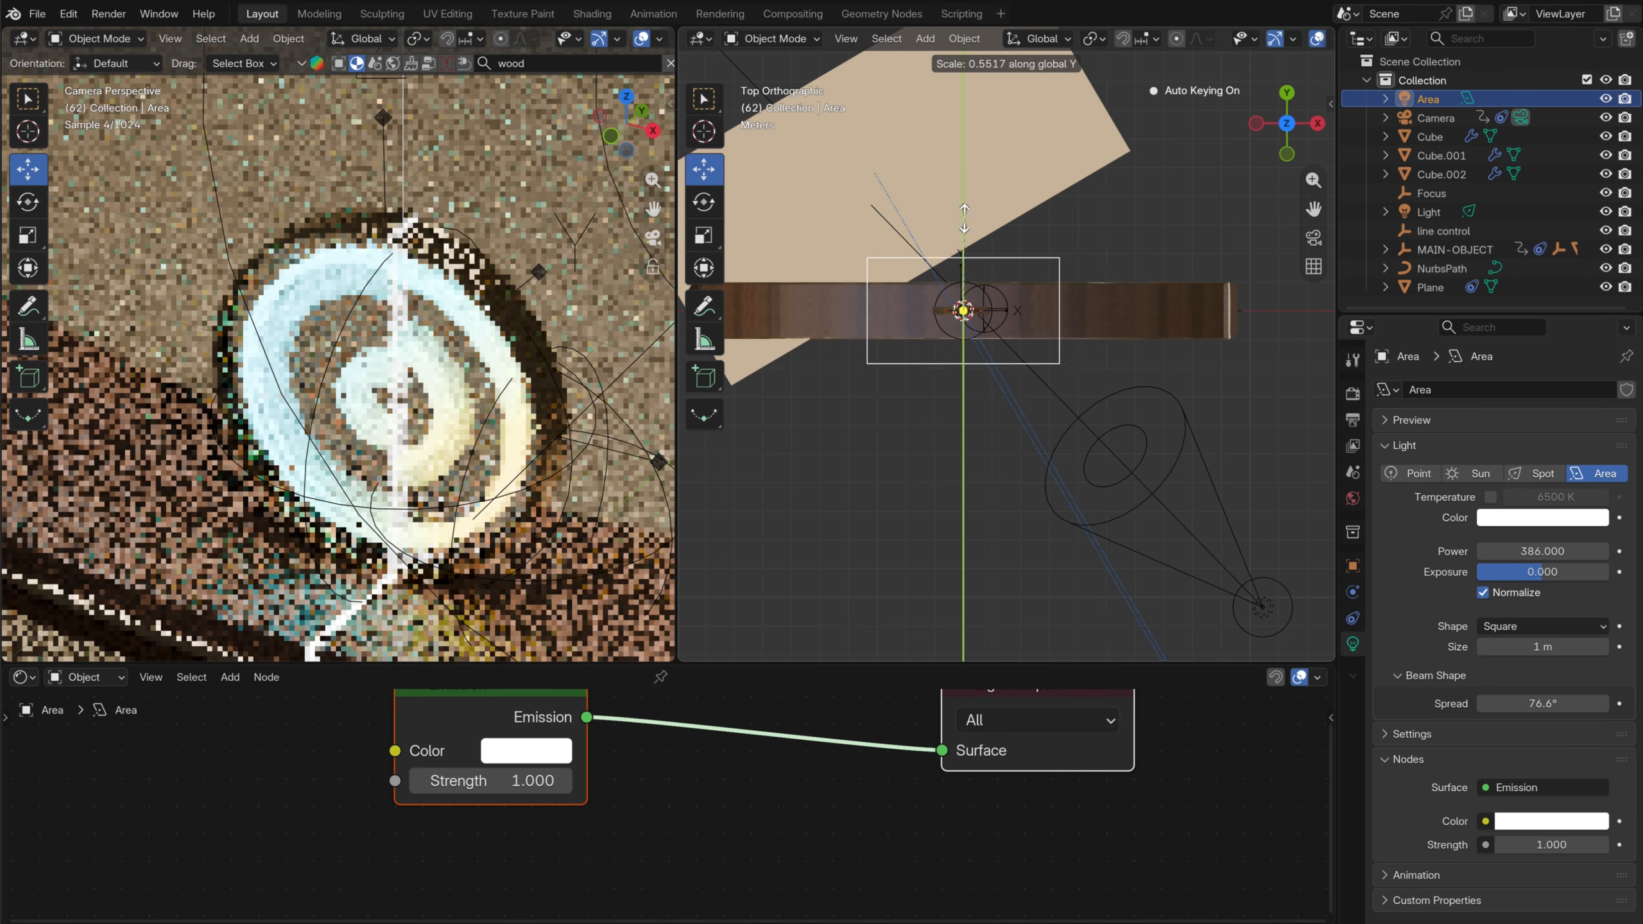
pyautogui.click(991, 320)
# Duplicate the overhead area light to about X 6.1 m, Y 4.5 m behind the track and rotate it about 50° around Z
pyautogui.hotkey('shift', 'd')
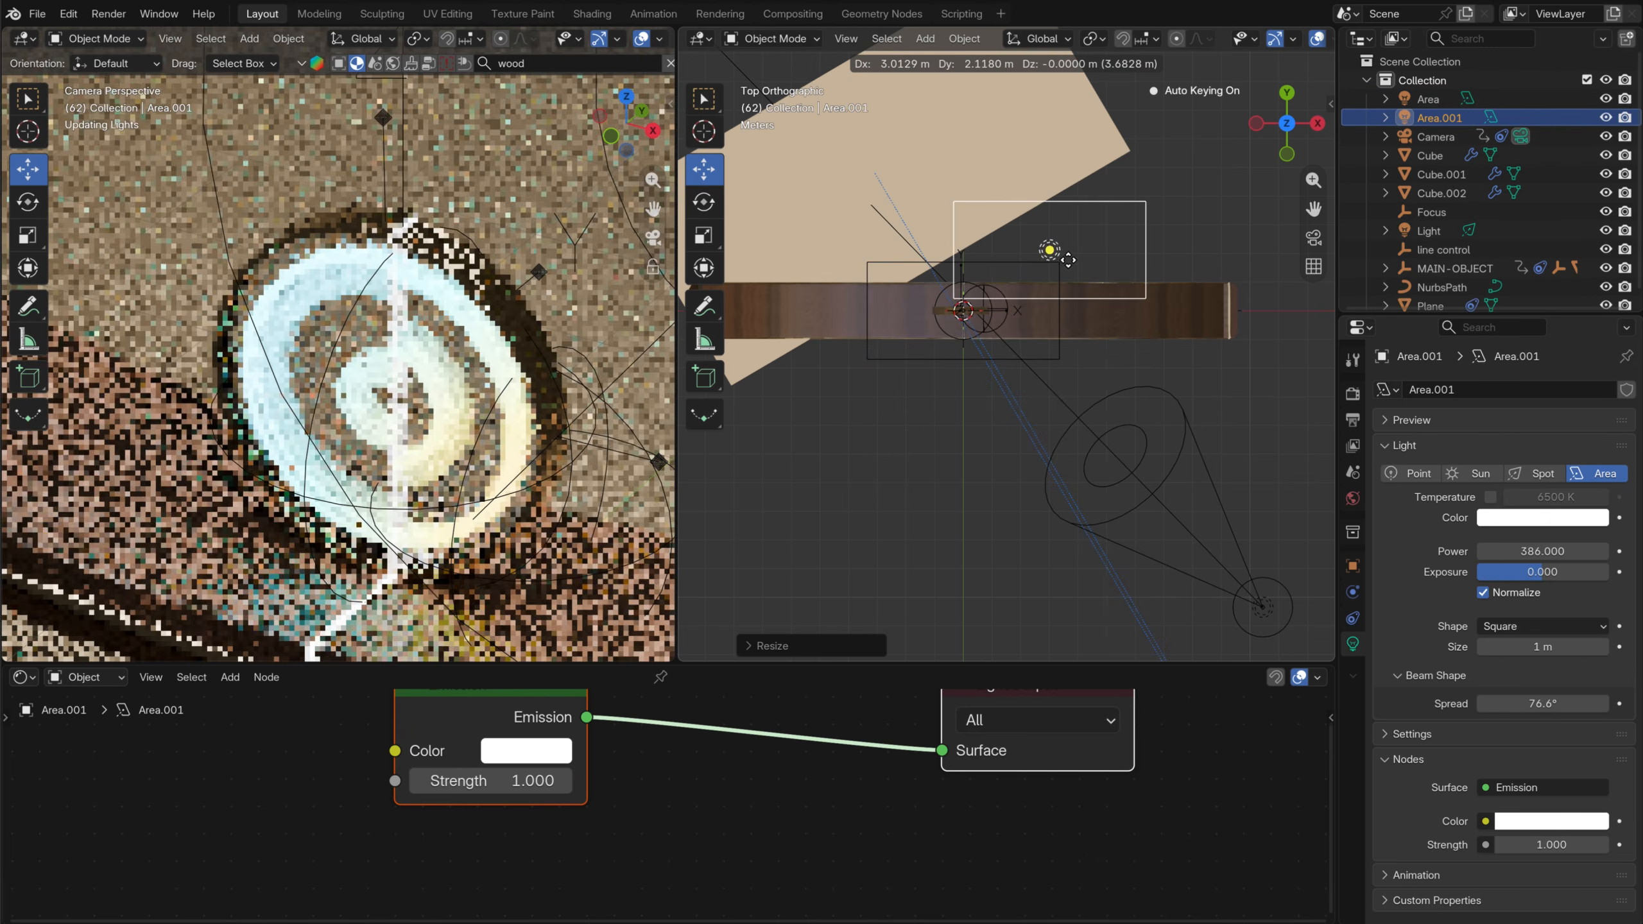
pyautogui.click(1175, 186)
pyautogui.press('r')
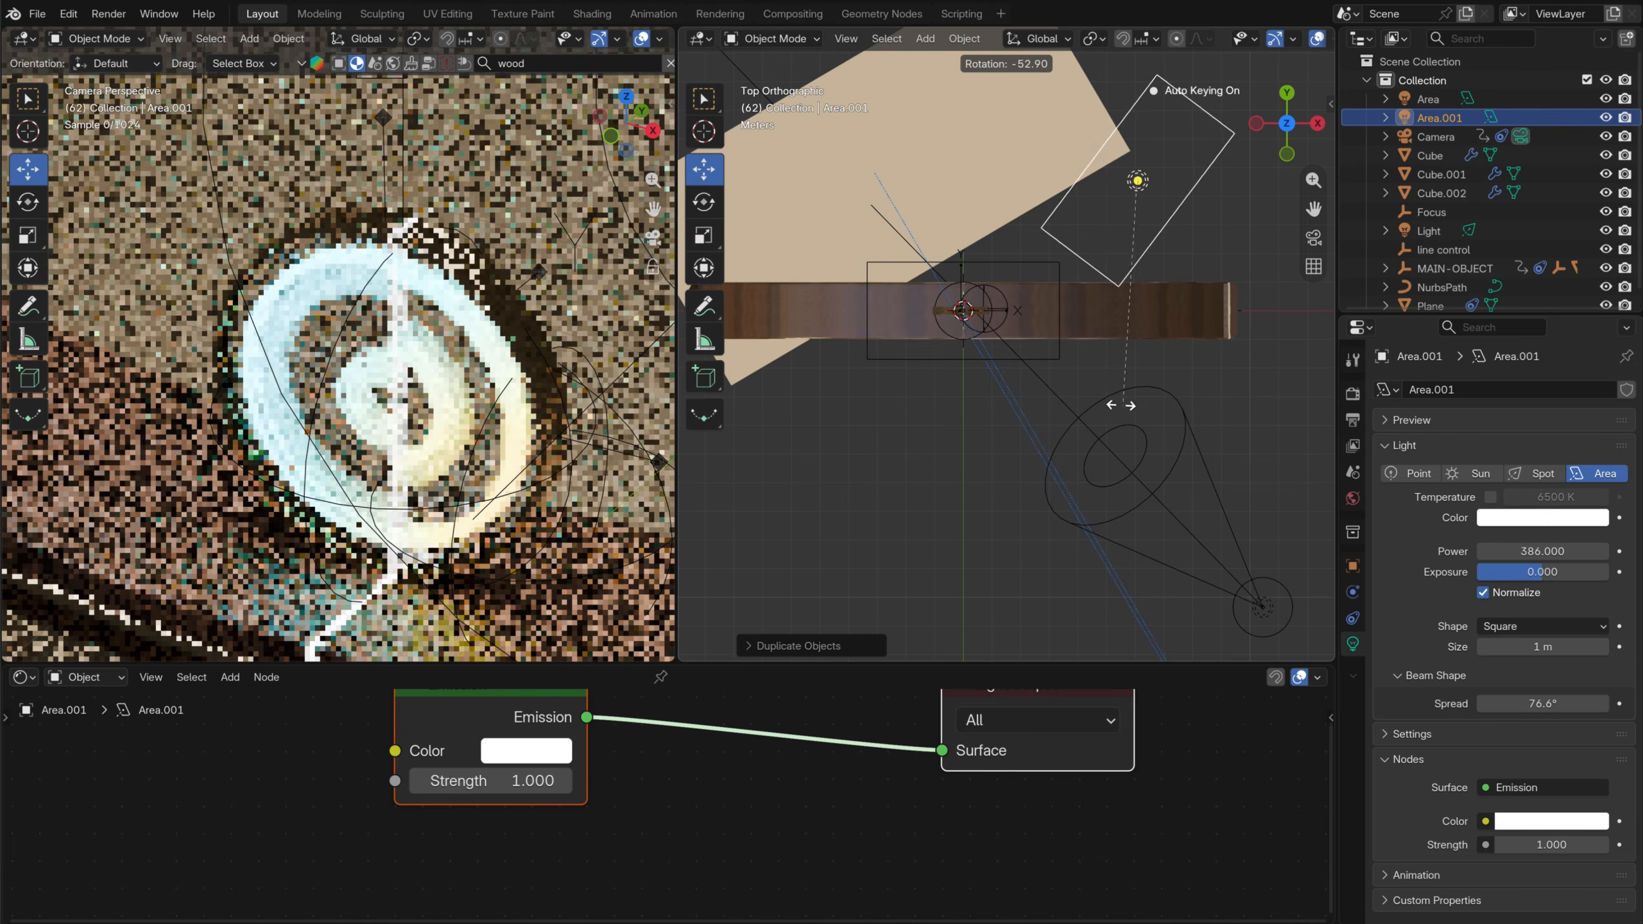
pyautogui.click(1215, 393)
pyautogui.scroll(4, 1116, 404)
pyautogui.keyDown('shift'); pyautogui.moveTo(1026, 369); pyautogui.dragTo(970, 318, button='middle'); pyautogui.keyUp('shift')
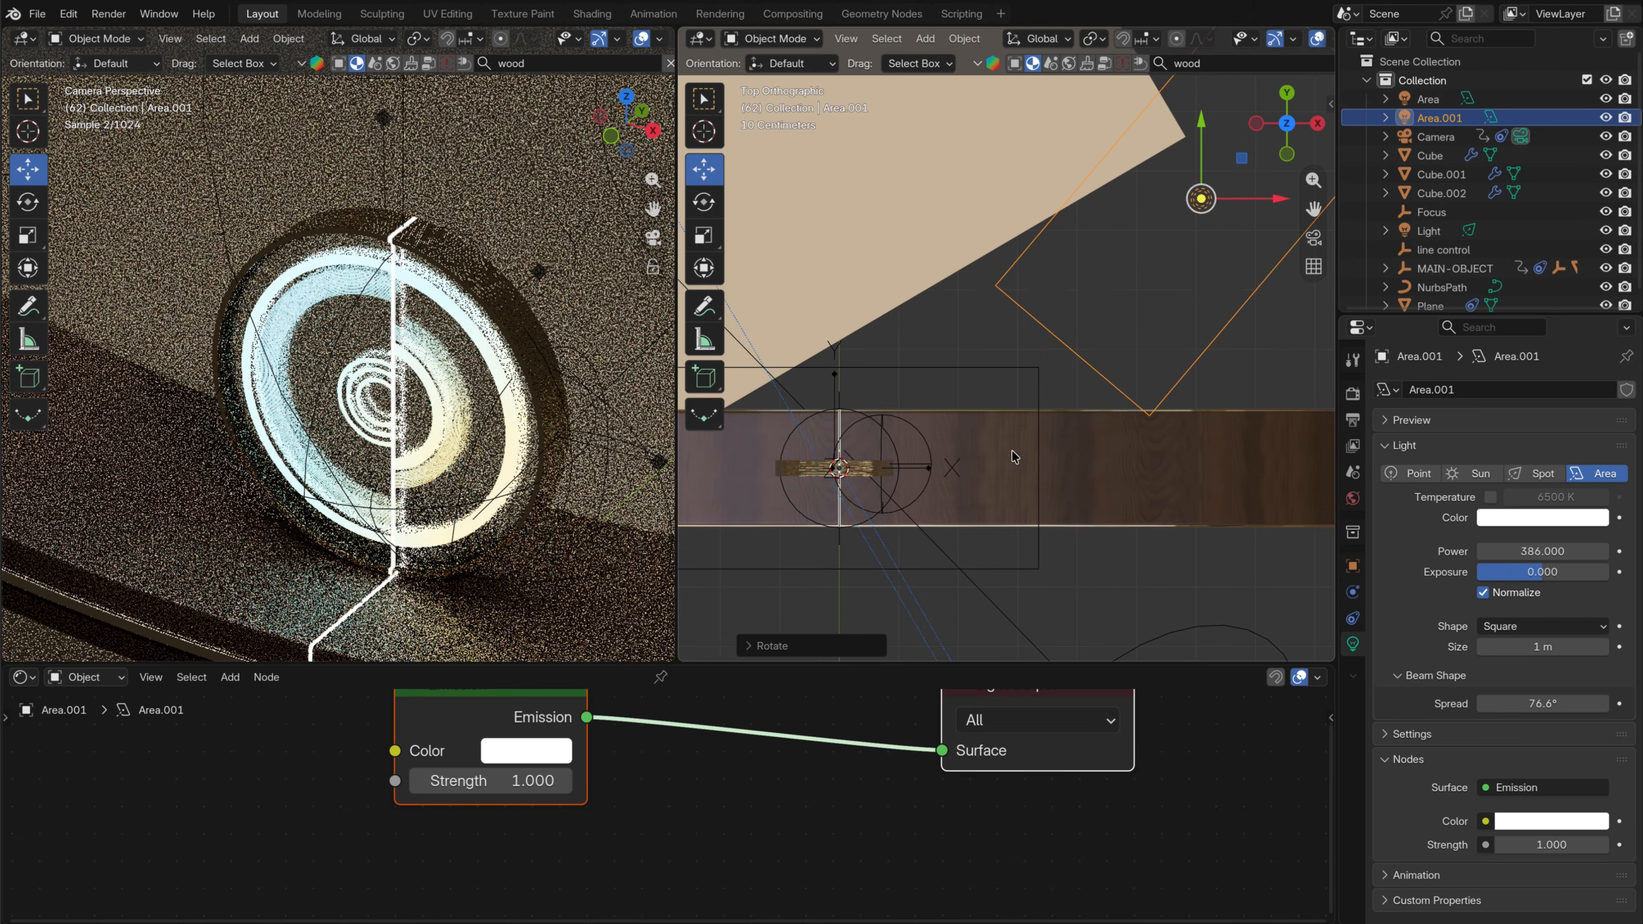
# Stand the duplicated area light upright by setting its Y rotation to 94°
pyautogui.click(1352, 566)
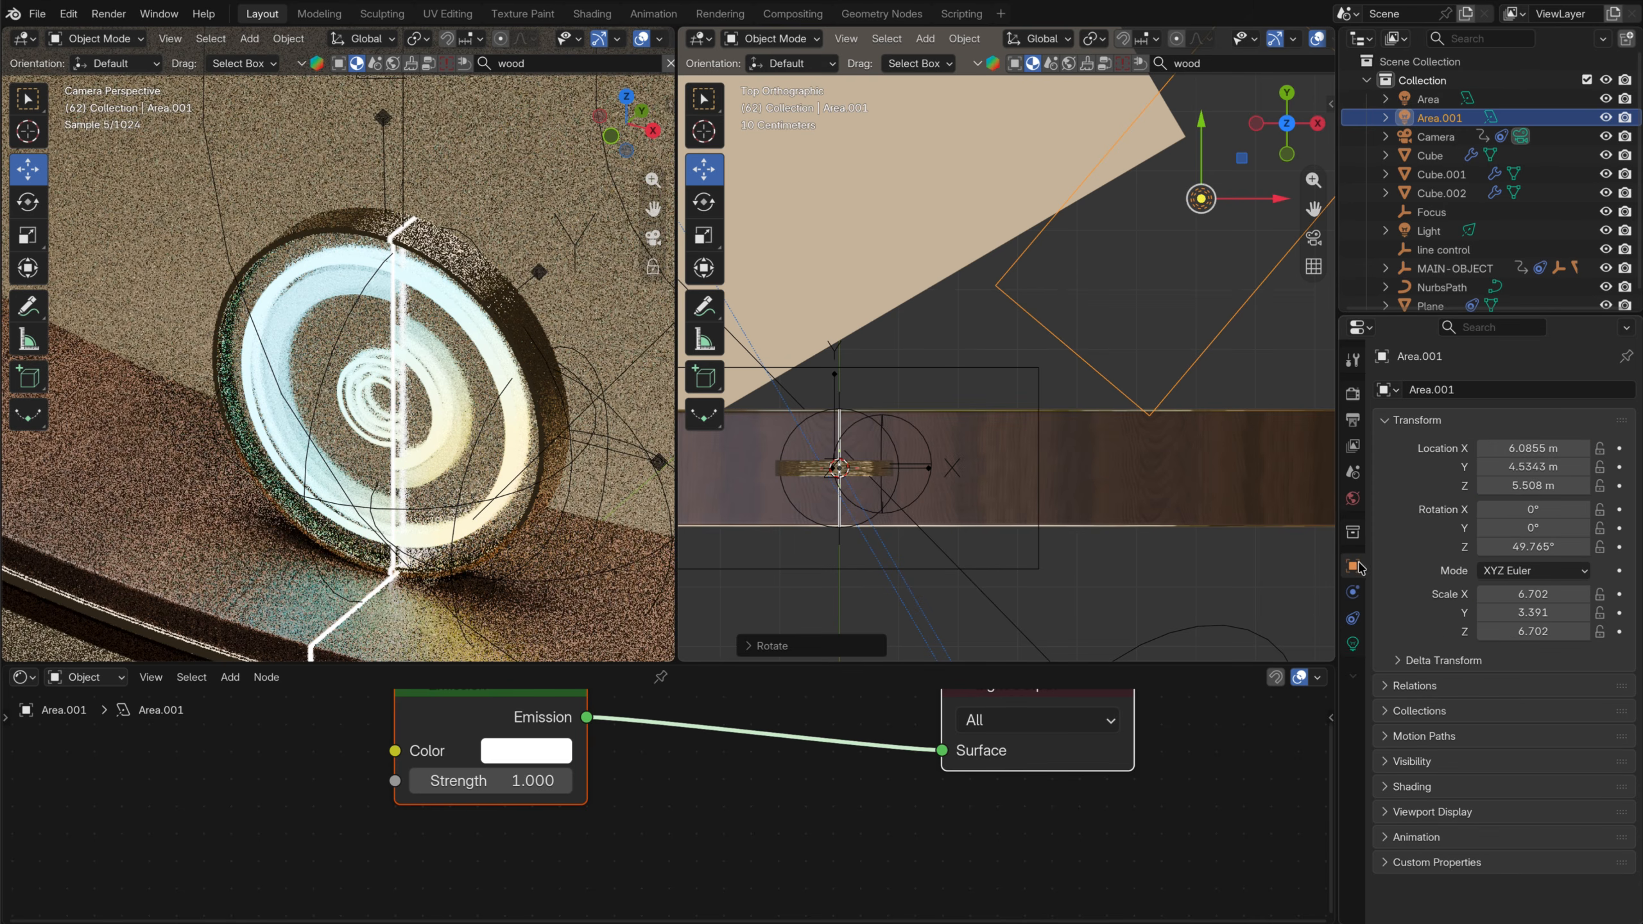
pyautogui.moveTo(1515, 528); pyautogui.dragTo(1591, 529)
pyautogui.scroll(-2, 1096, 386)
pyautogui.scroll(-1, 1093, 395)
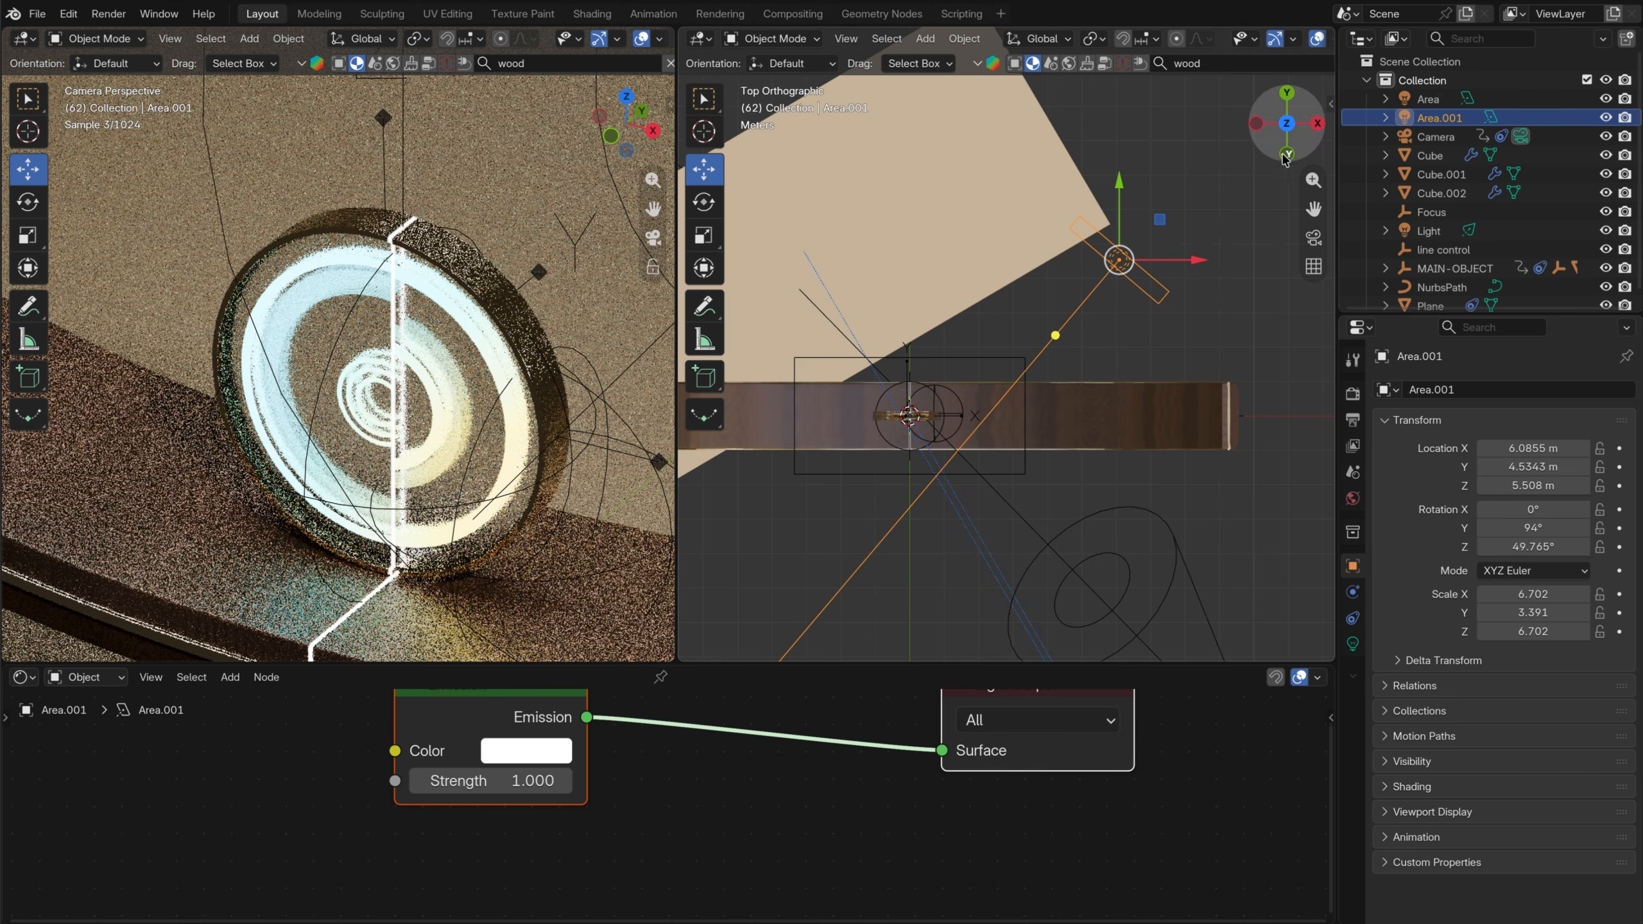
# Lower the upright area light along global Z to about 1.9 m, level with the disc
pyautogui.click(1288, 154)
pyautogui.press('r')
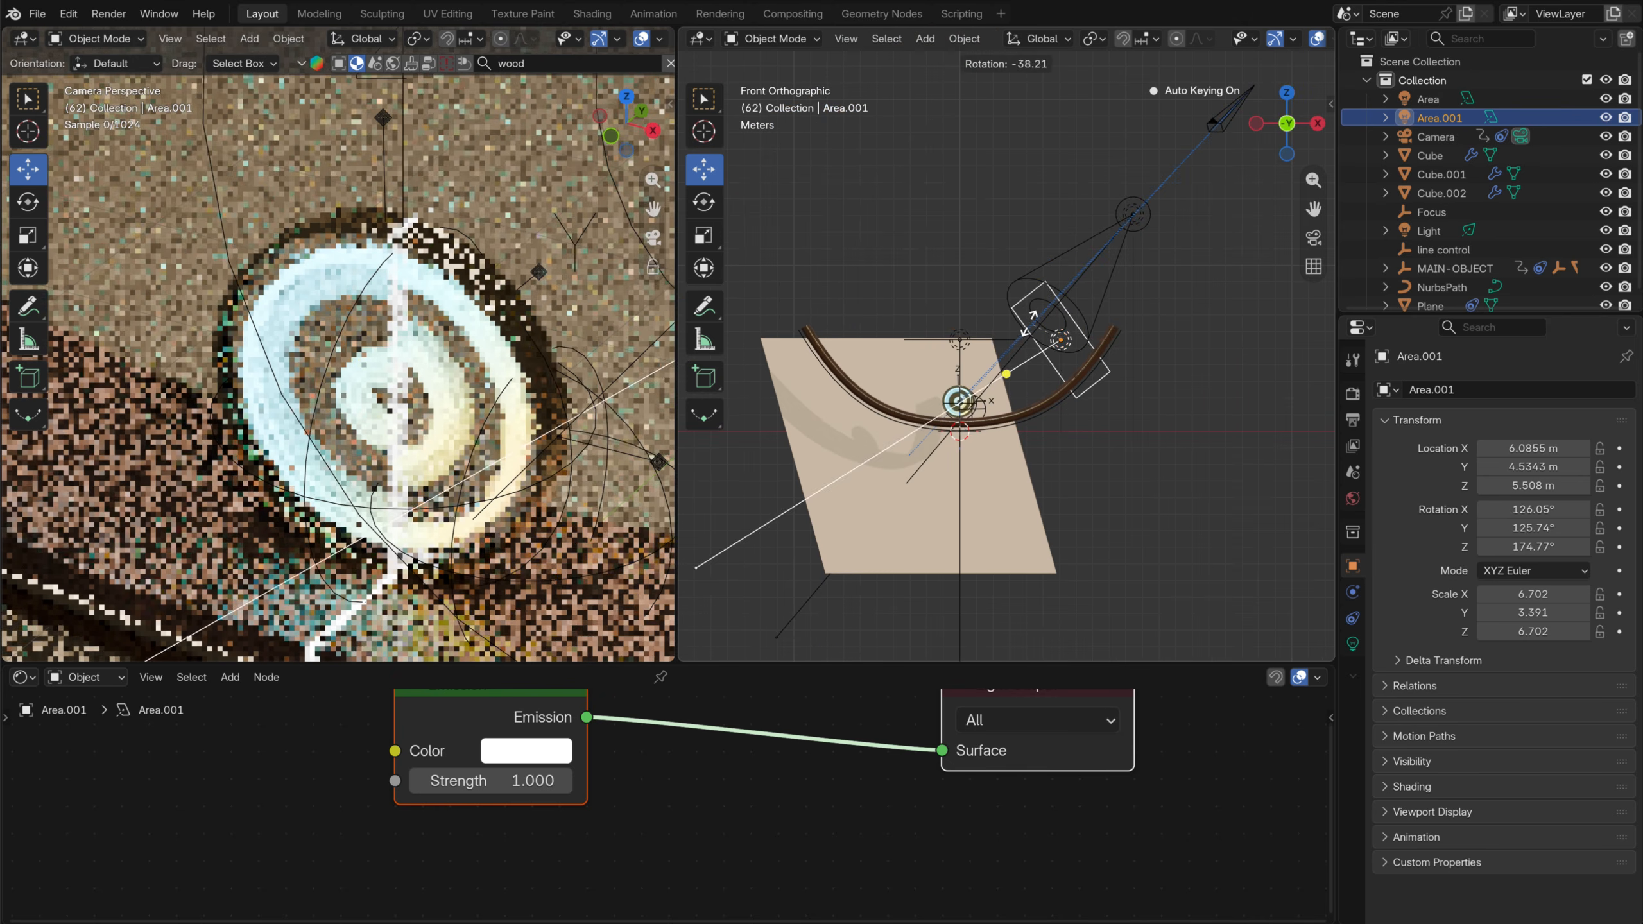
pyautogui.press('Escape')
pyautogui.press('g')
pyautogui.press('z')
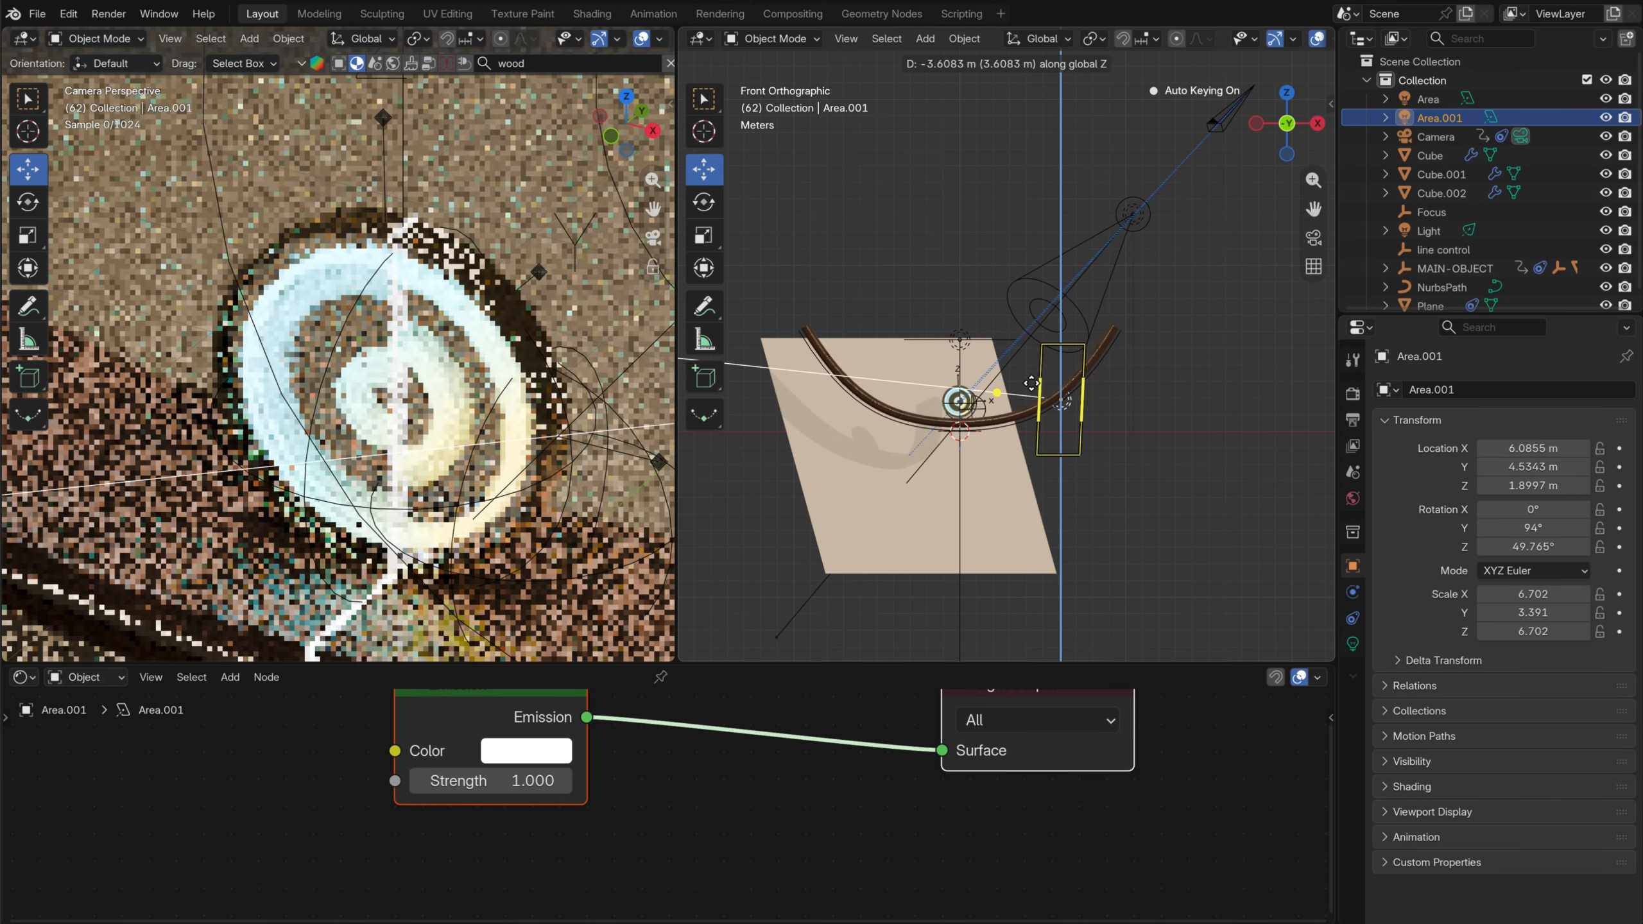
pyautogui.click(1032, 383)
# Turn the upright area light to about 35° around Z and scale it down uniformly to about 3.7 along X
pyautogui.moveTo(1031, 384); pyautogui.dragTo(1104, 446, button='middle')
pyautogui.press('r')
pyautogui.press('z')
pyautogui.click(1120, 387)
pyautogui.press('s')
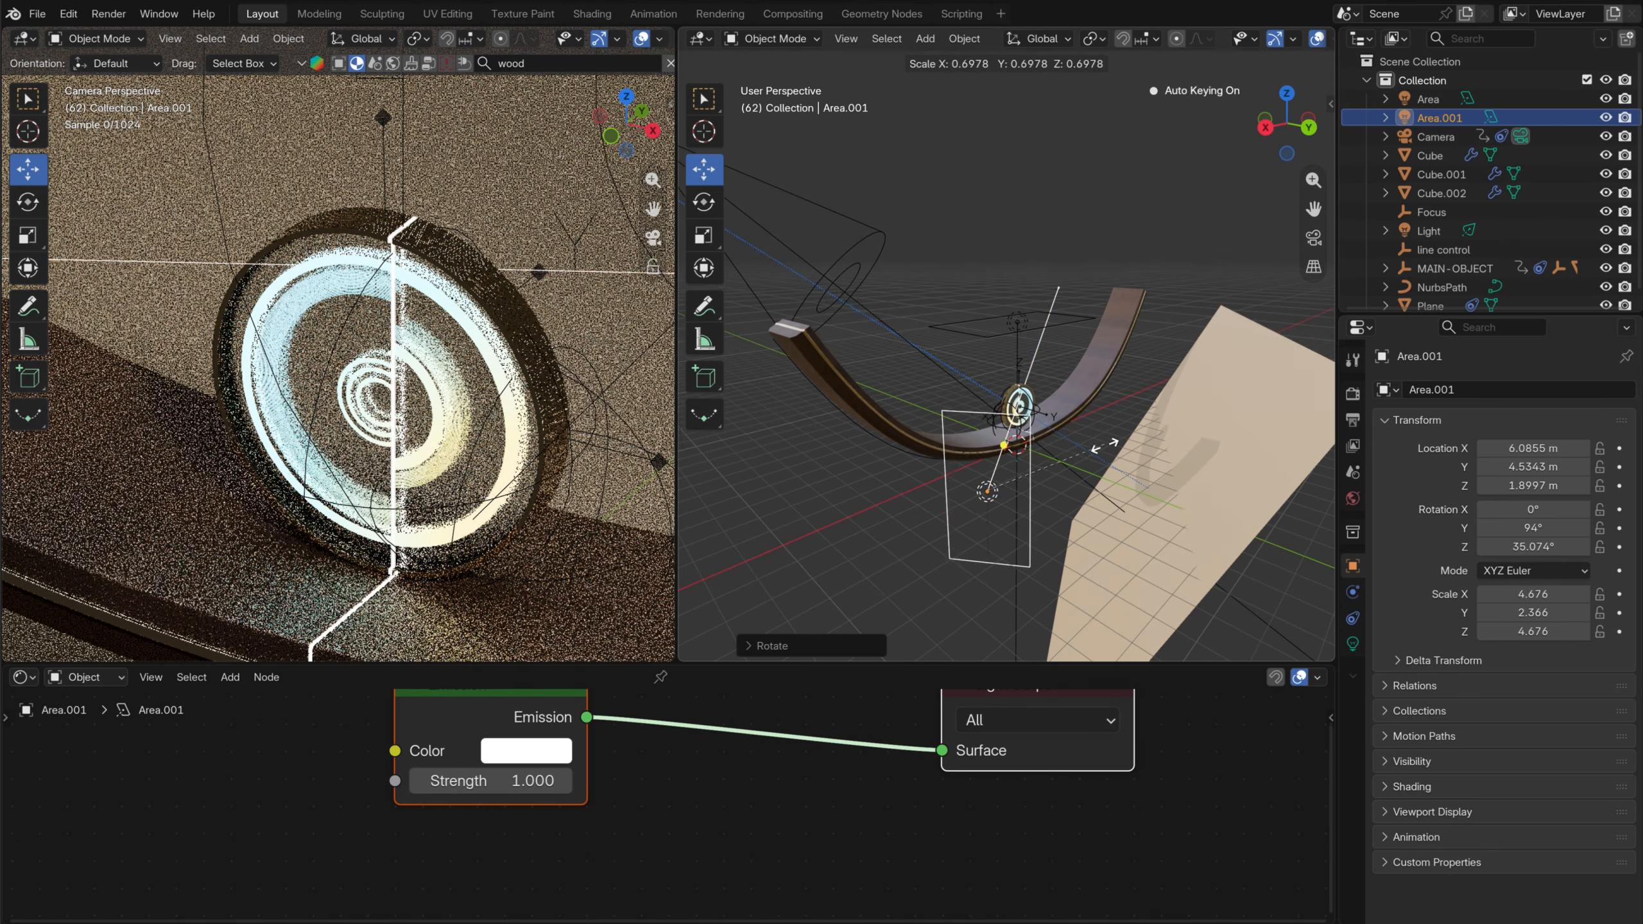
pyautogui.click(1034, 417)
# Stretch the upright area light along Z into a tall strip and apply its scale
pyautogui.press('r')
pyautogui.press('s')
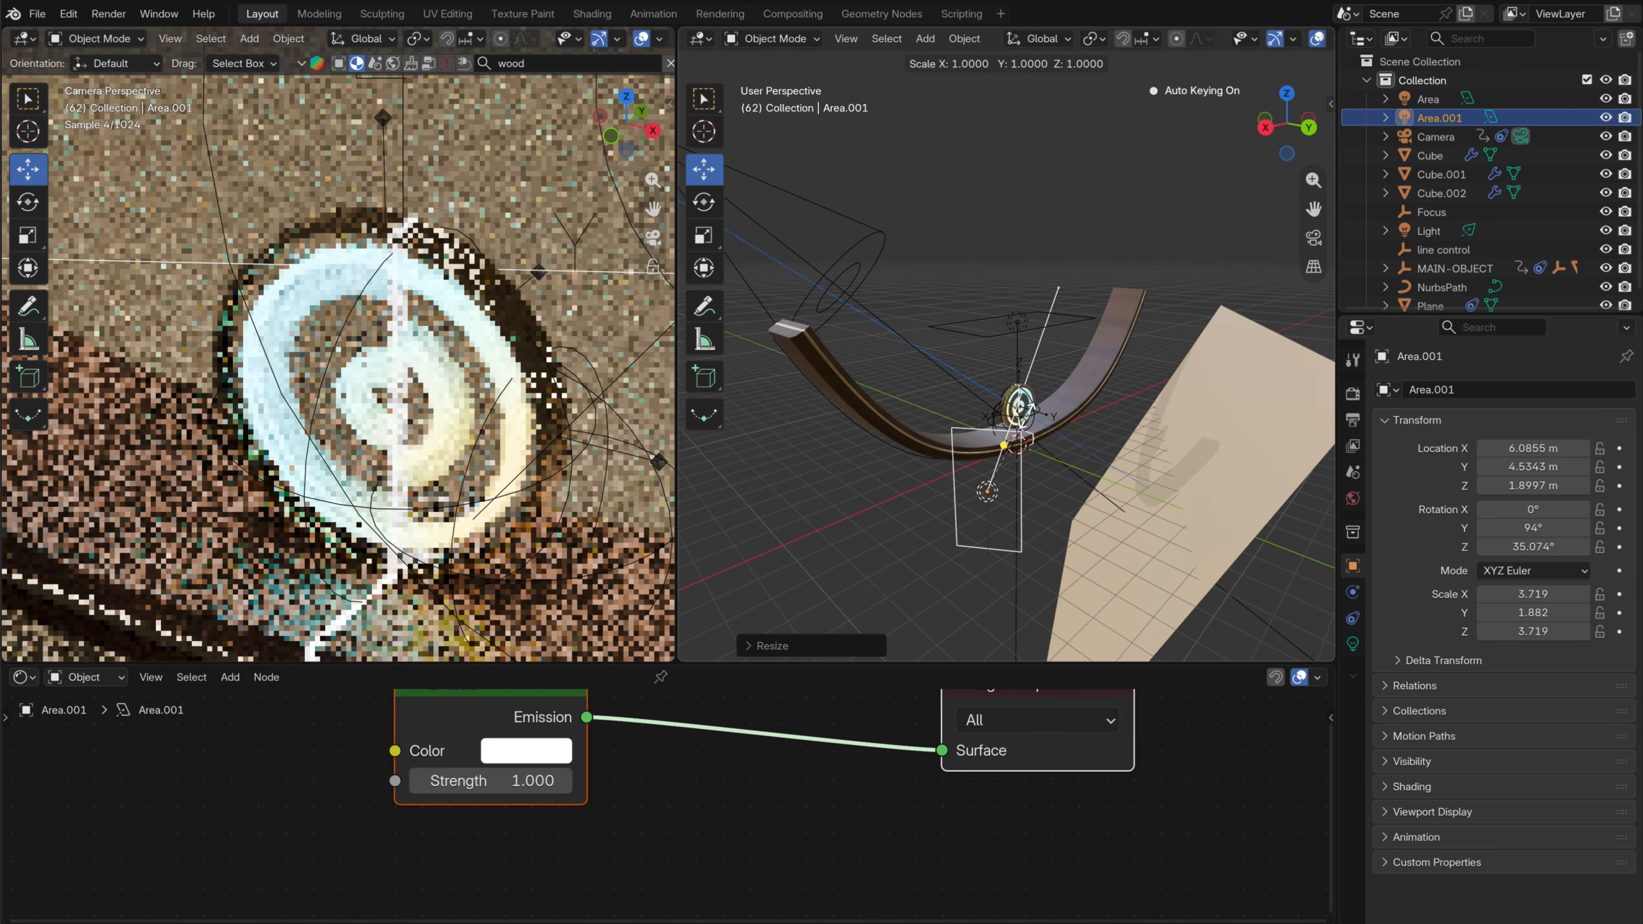
pyautogui.press('z')
pyautogui.click(1072, 428)
pyautogui.hotkey('ctrl', 'a')
pyautogui.click(1072, 428)
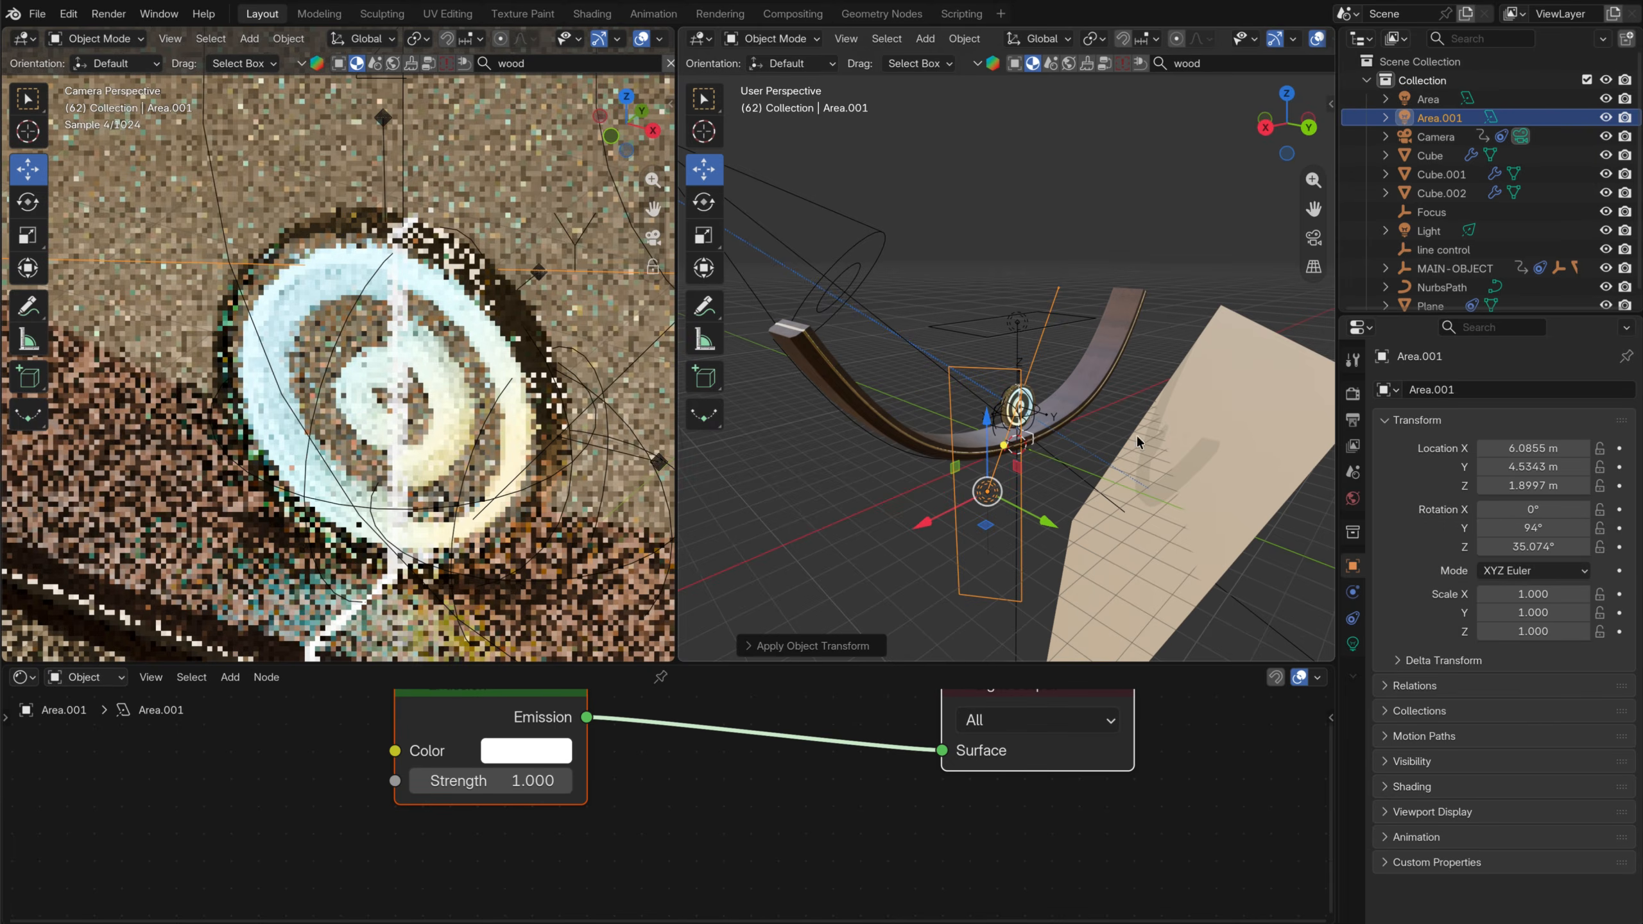
# Set the upright area light's power to 249.6
pyautogui.click(1352, 643)
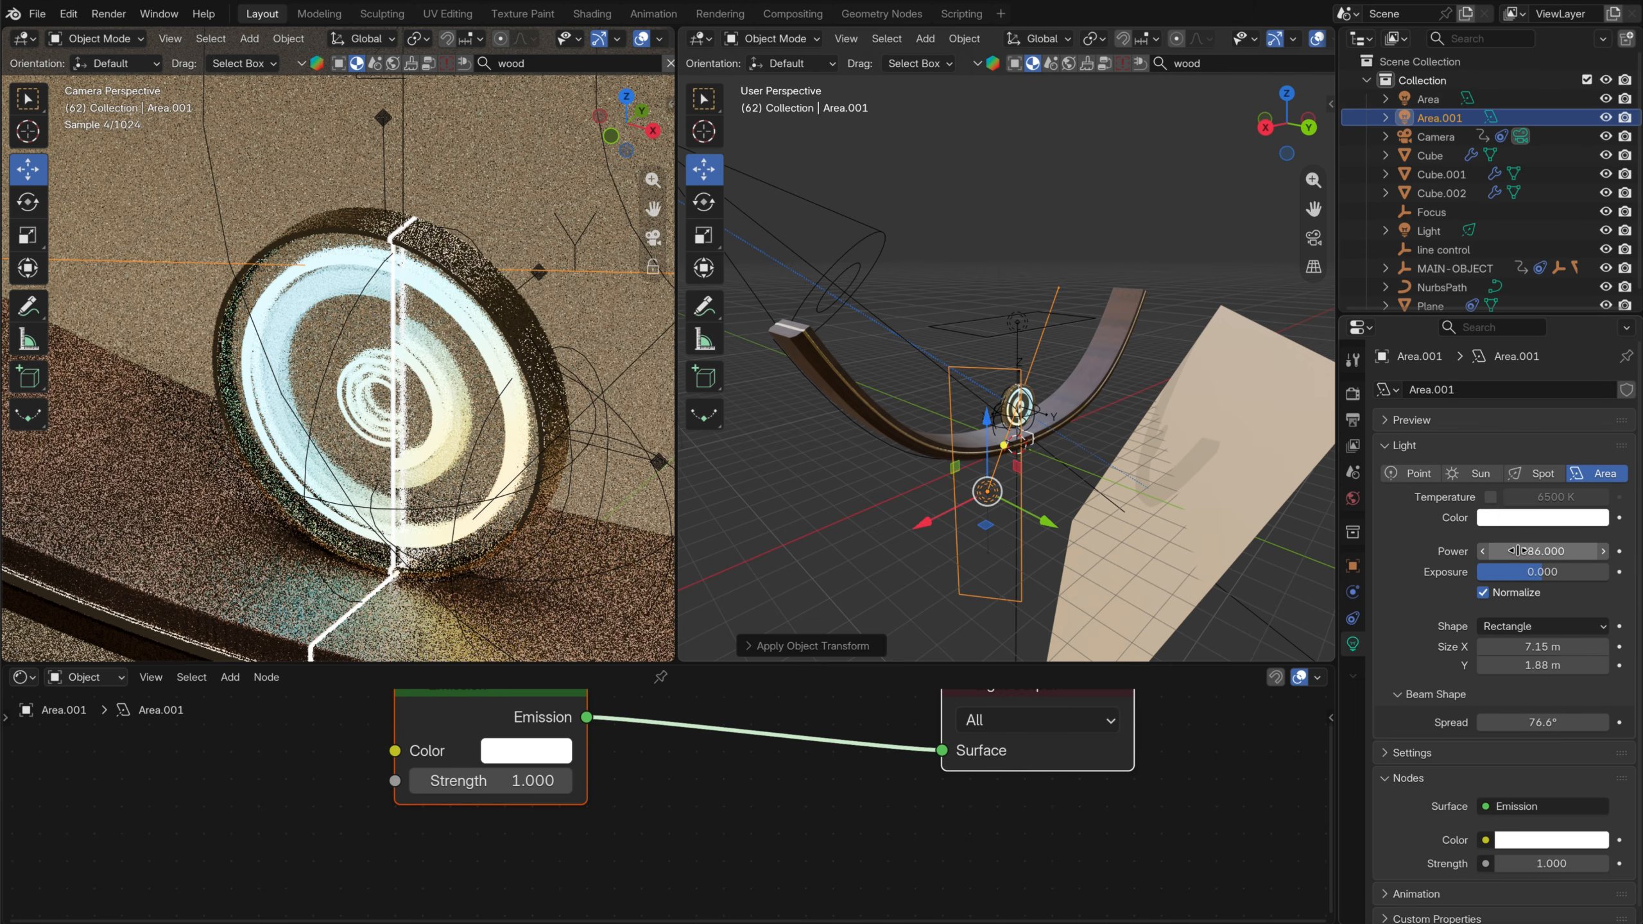
pyautogui.doubleClick(1567, 551)
pyautogui.write('10')
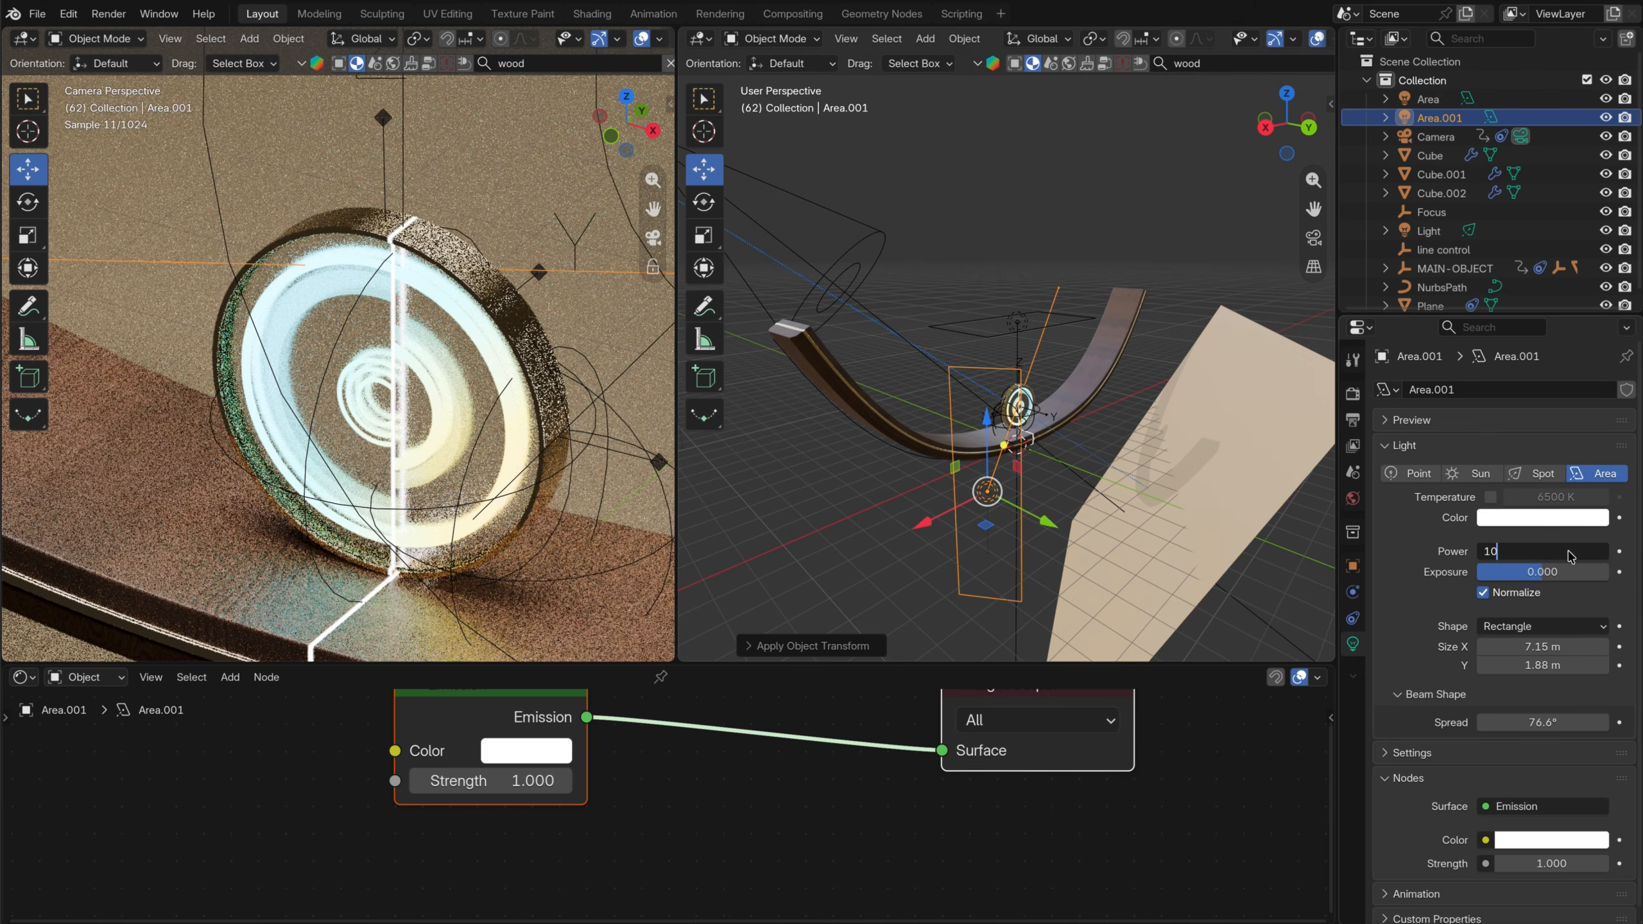
pyautogui.press('Return')
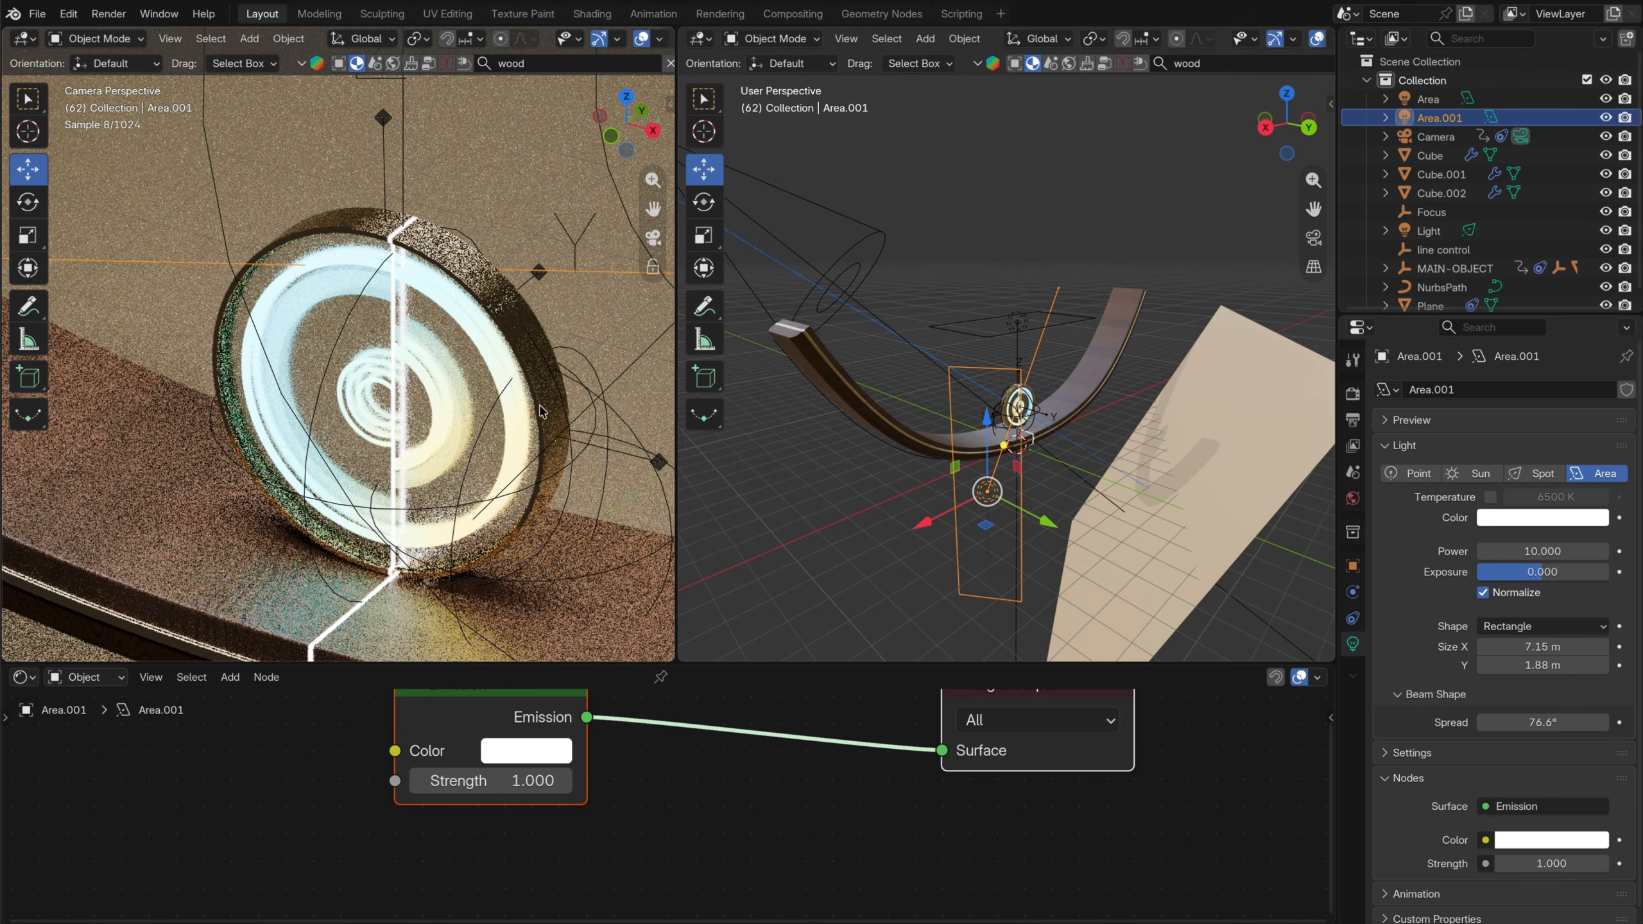
pyautogui.moveTo(1517, 553); pyautogui.dragTo(1598, 552)
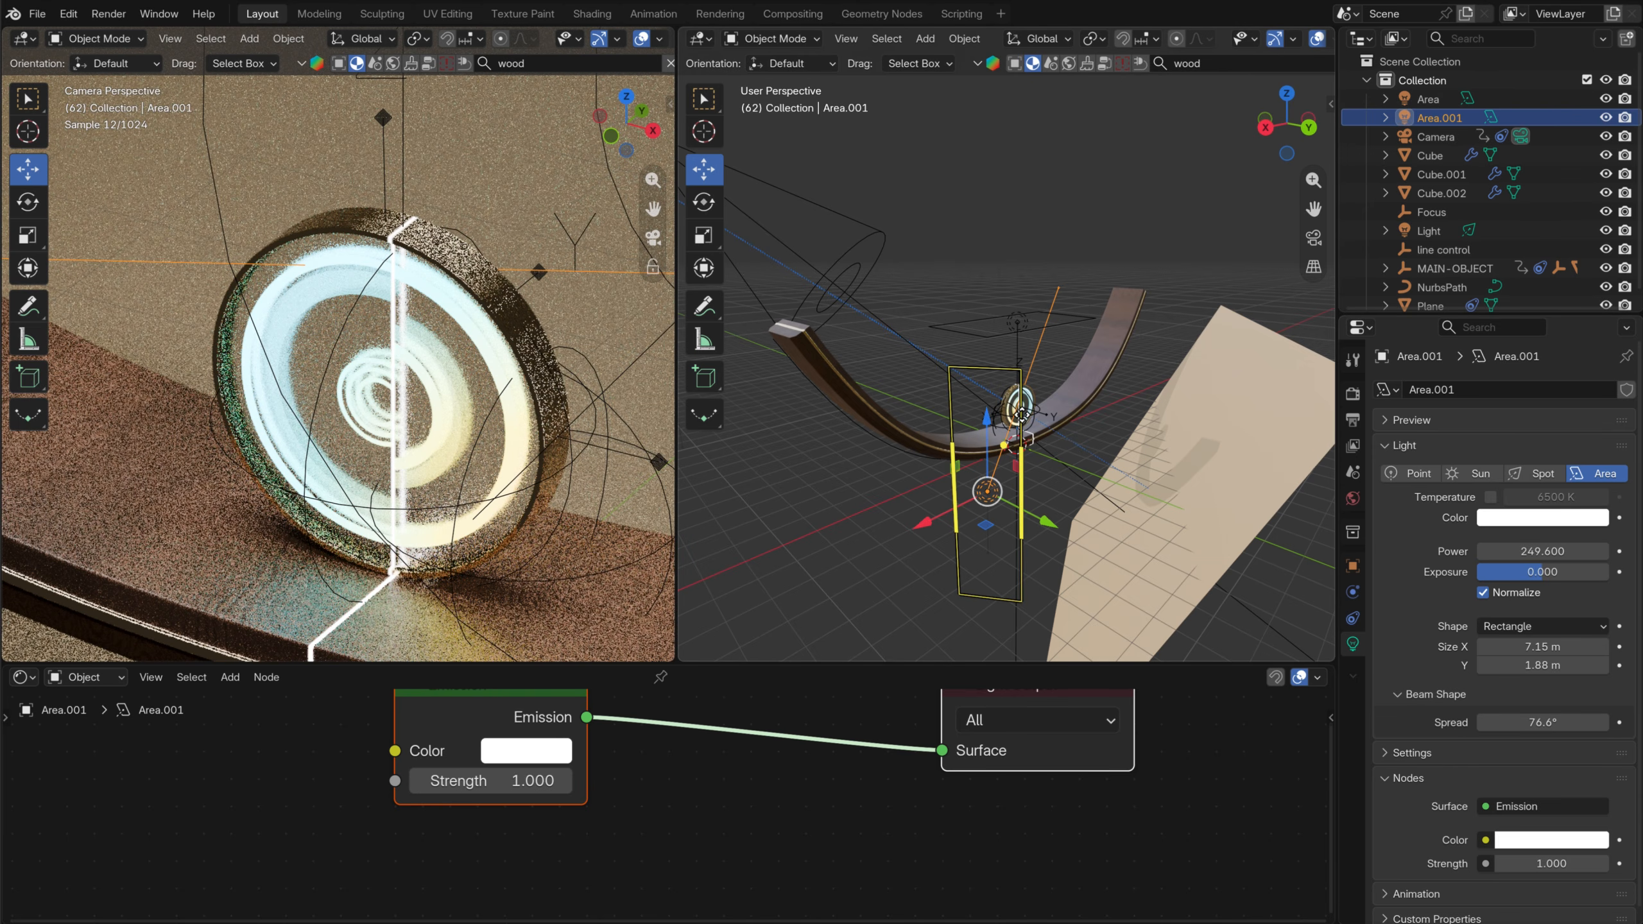
# Duplicate the upright area light to the opposite side of the track and rotate the copy to face the disc
pyautogui.scroll(-6, 951, 527)
pyautogui.moveTo(806, 521); pyautogui.dragTo(1200, 512, button='middle')
pyautogui.click(1288, 103)
pyautogui.moveTo(942, 465); pyautogui.dragTo(1000, 419, button='middle')
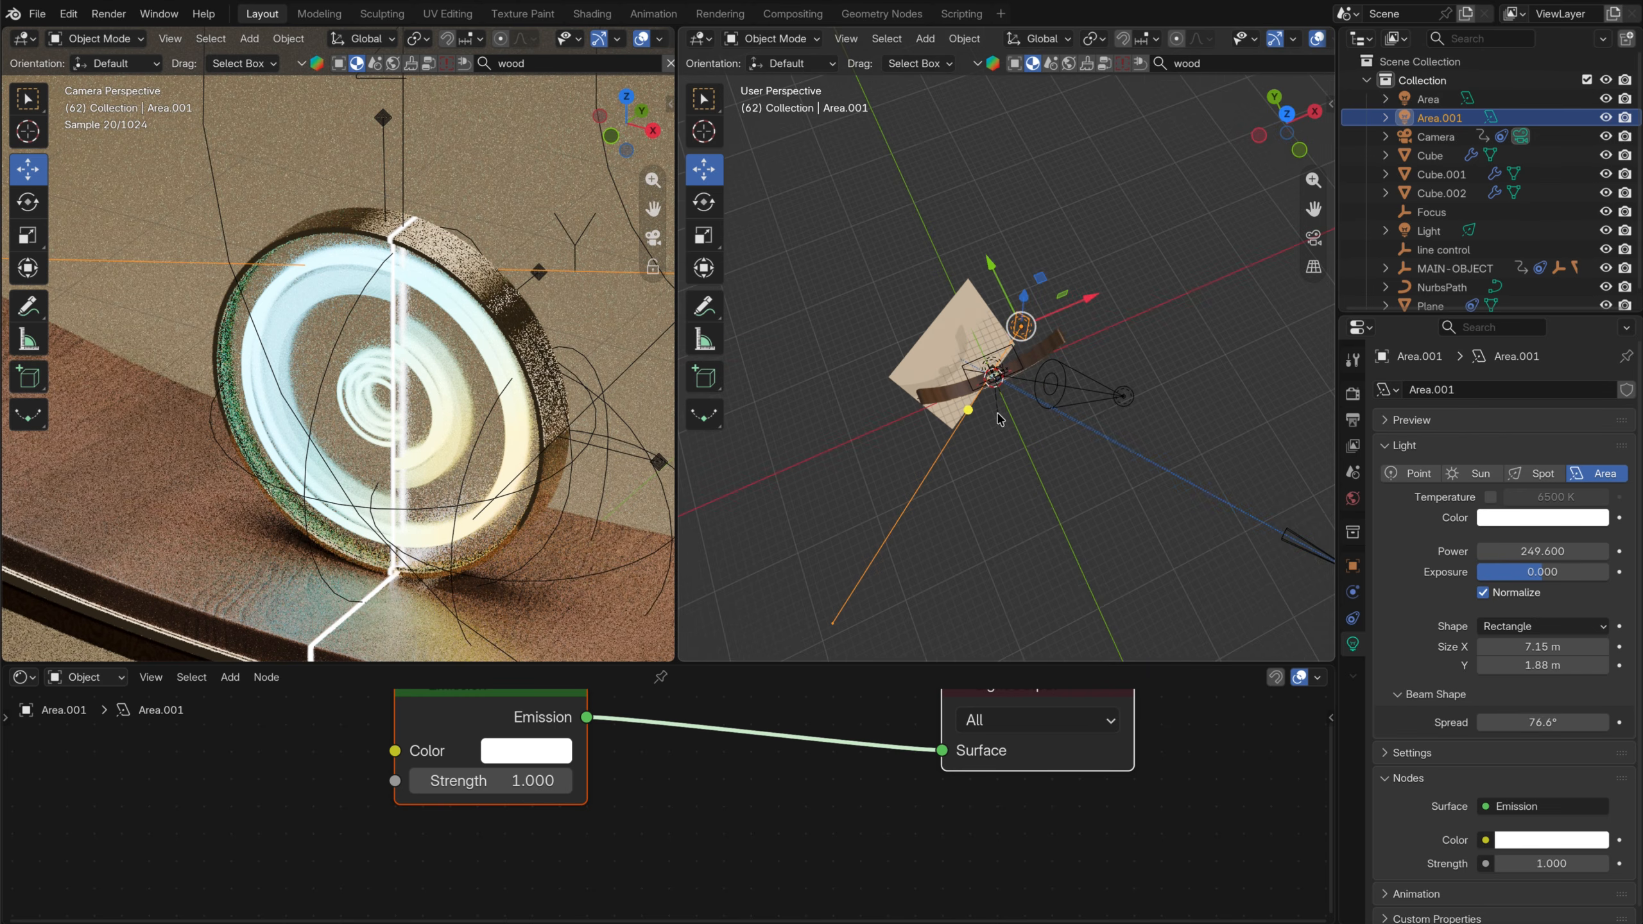
pyautogui.click(1287, 113)
pyautogui.keyDown('shift'); pyautogui.moveTo(980, 321); pyautogui.dragTo(1103, 298, button='middle'); pyautogui.keyUp('shift')
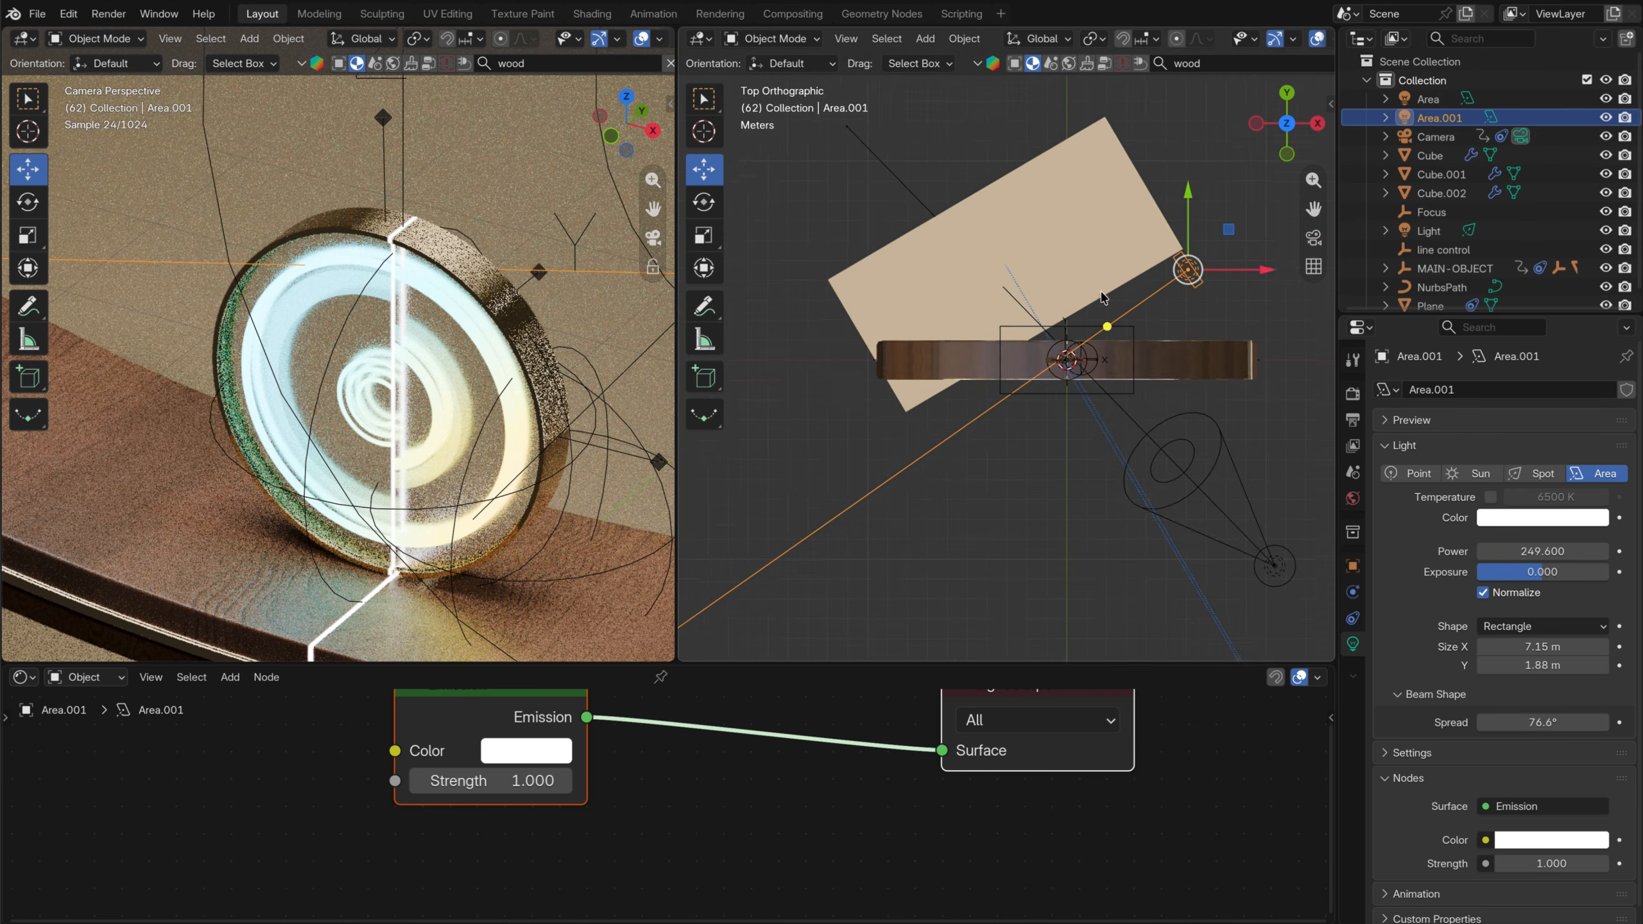
pyautogui.hotkey('shift', 'd')
pyautogui.click(887, 509)
pyautogui.press('r')
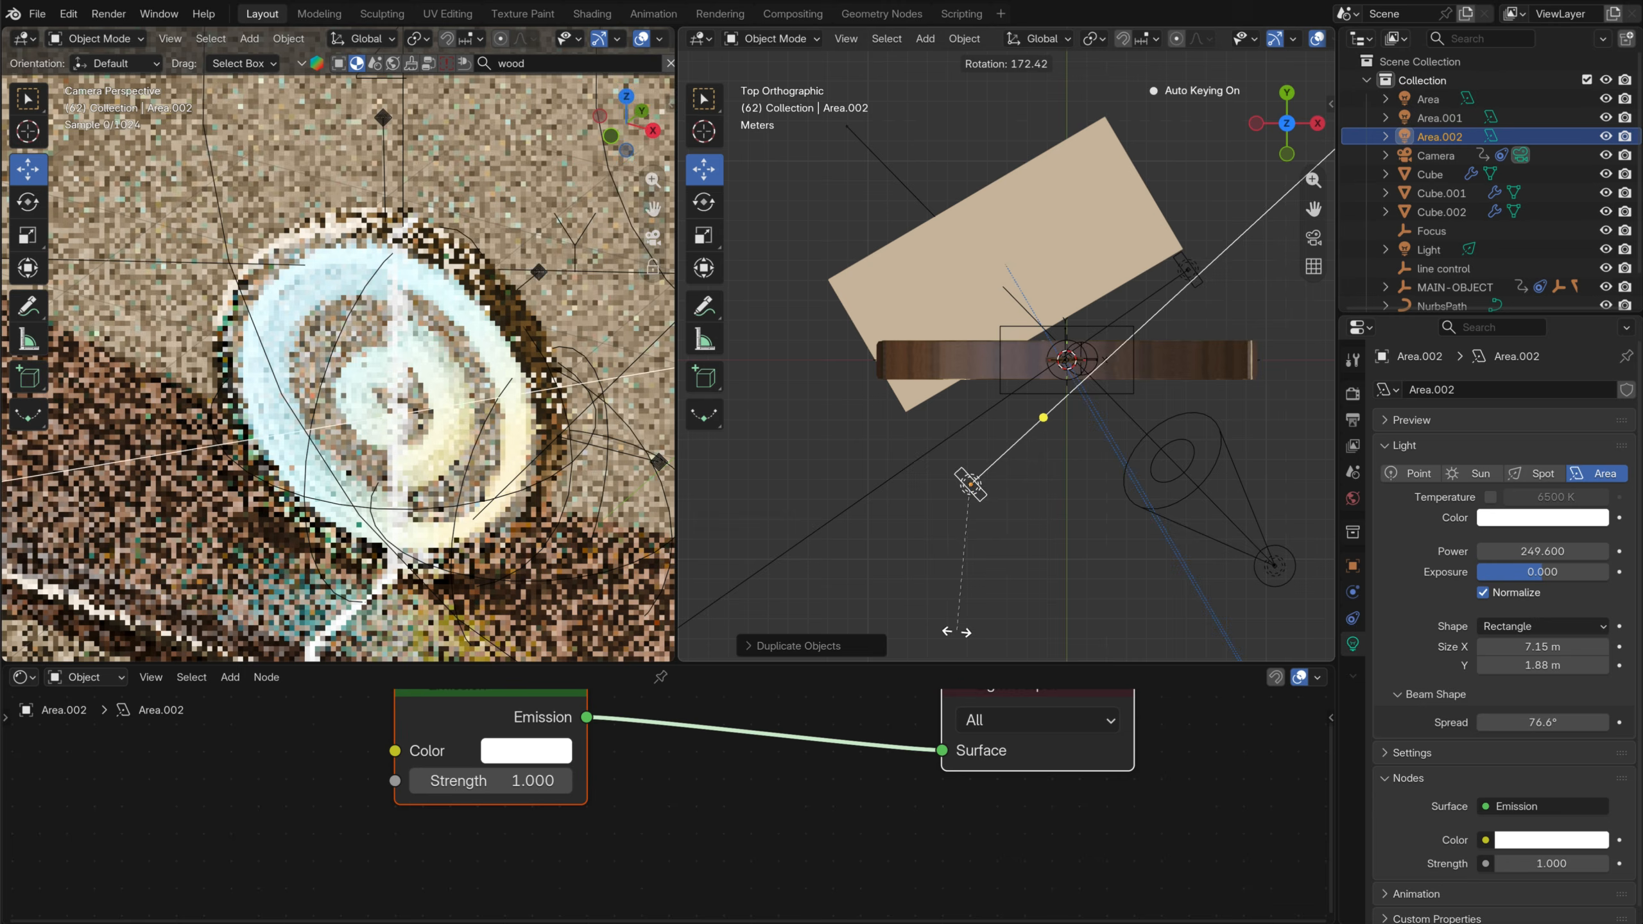
pyautogui.click(975, 598)
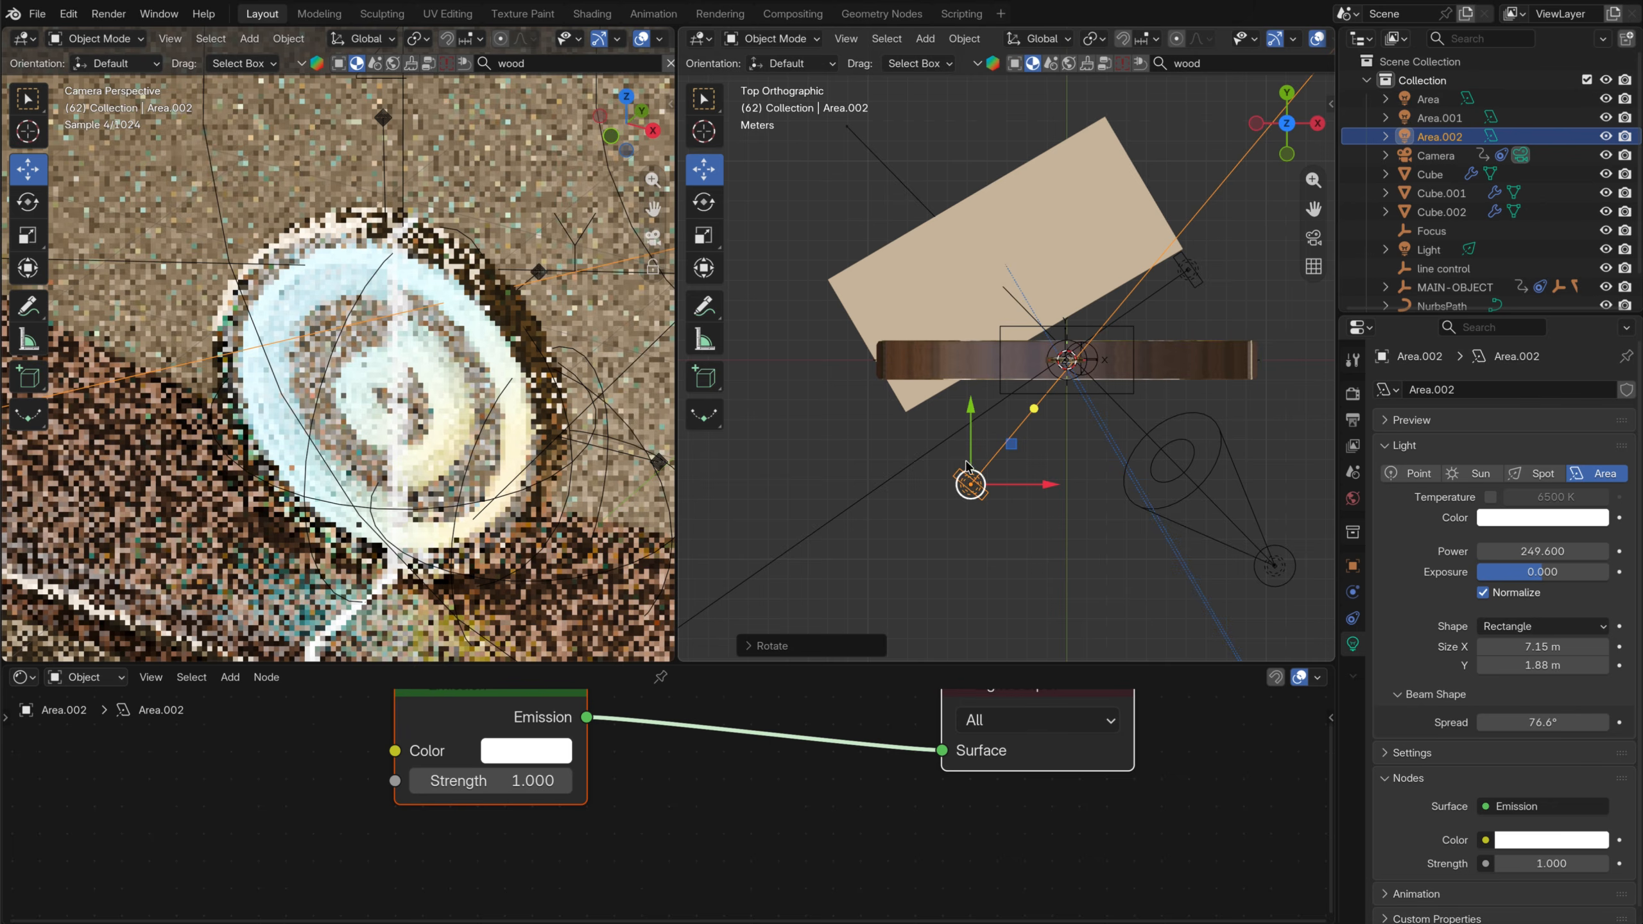
# Fine-tune the new area light's Z rotation to about -146° and move it to about X -6.8 m, Y -4.8 m
pyautogui.press('r')
pyautogui.click(982, 410)
pyautogui.press('g')
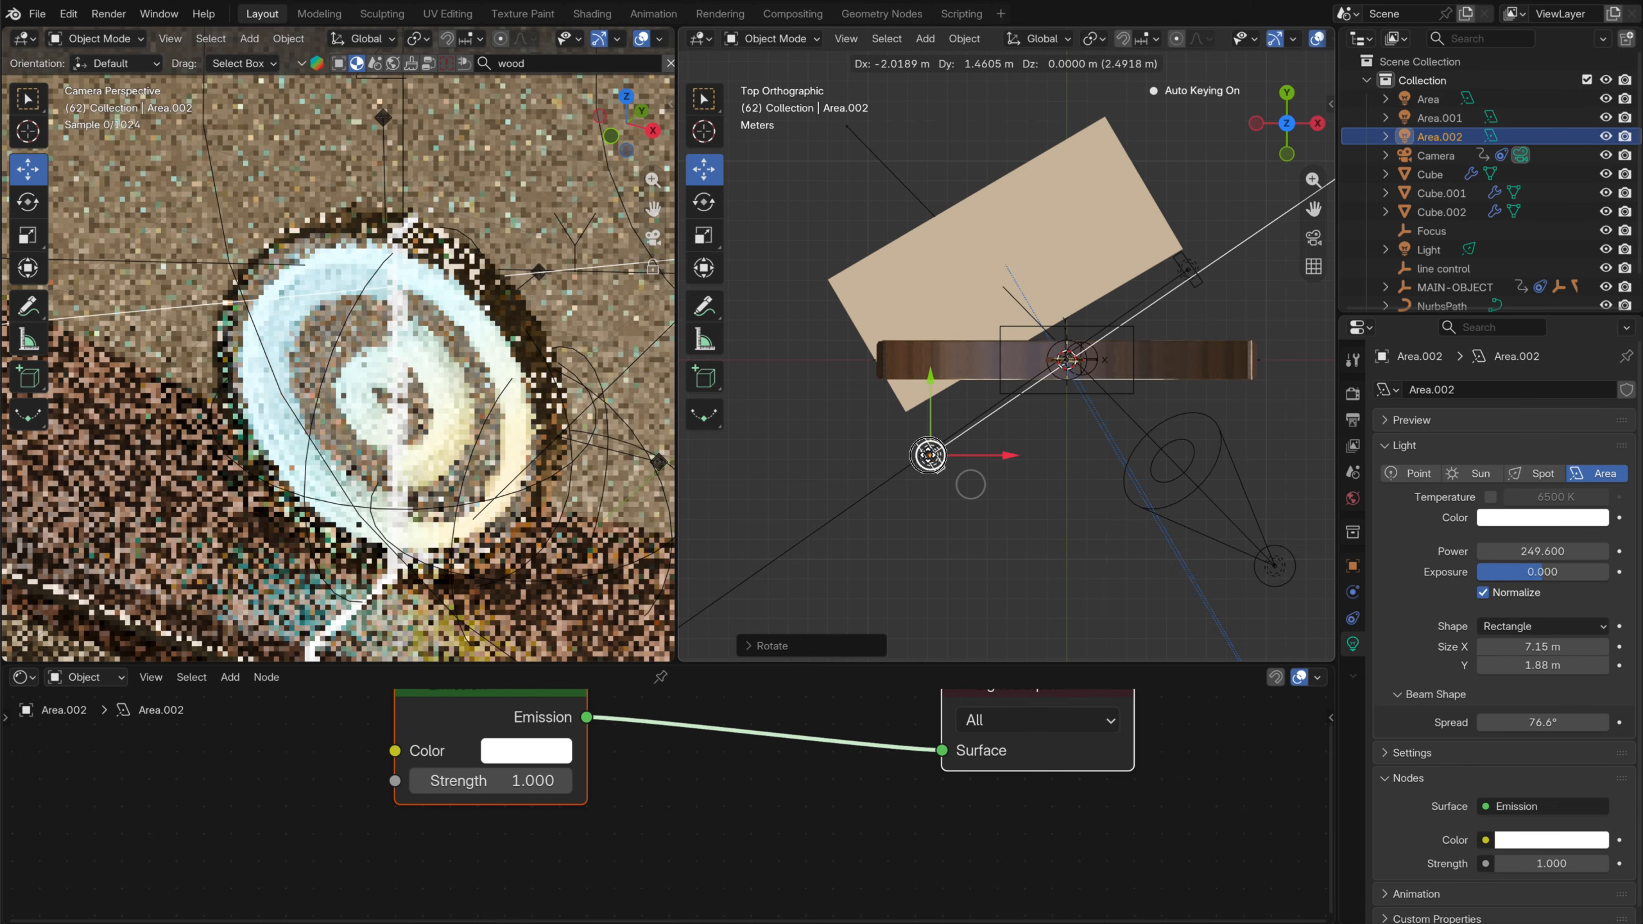
pyautogui.click(930, 457)
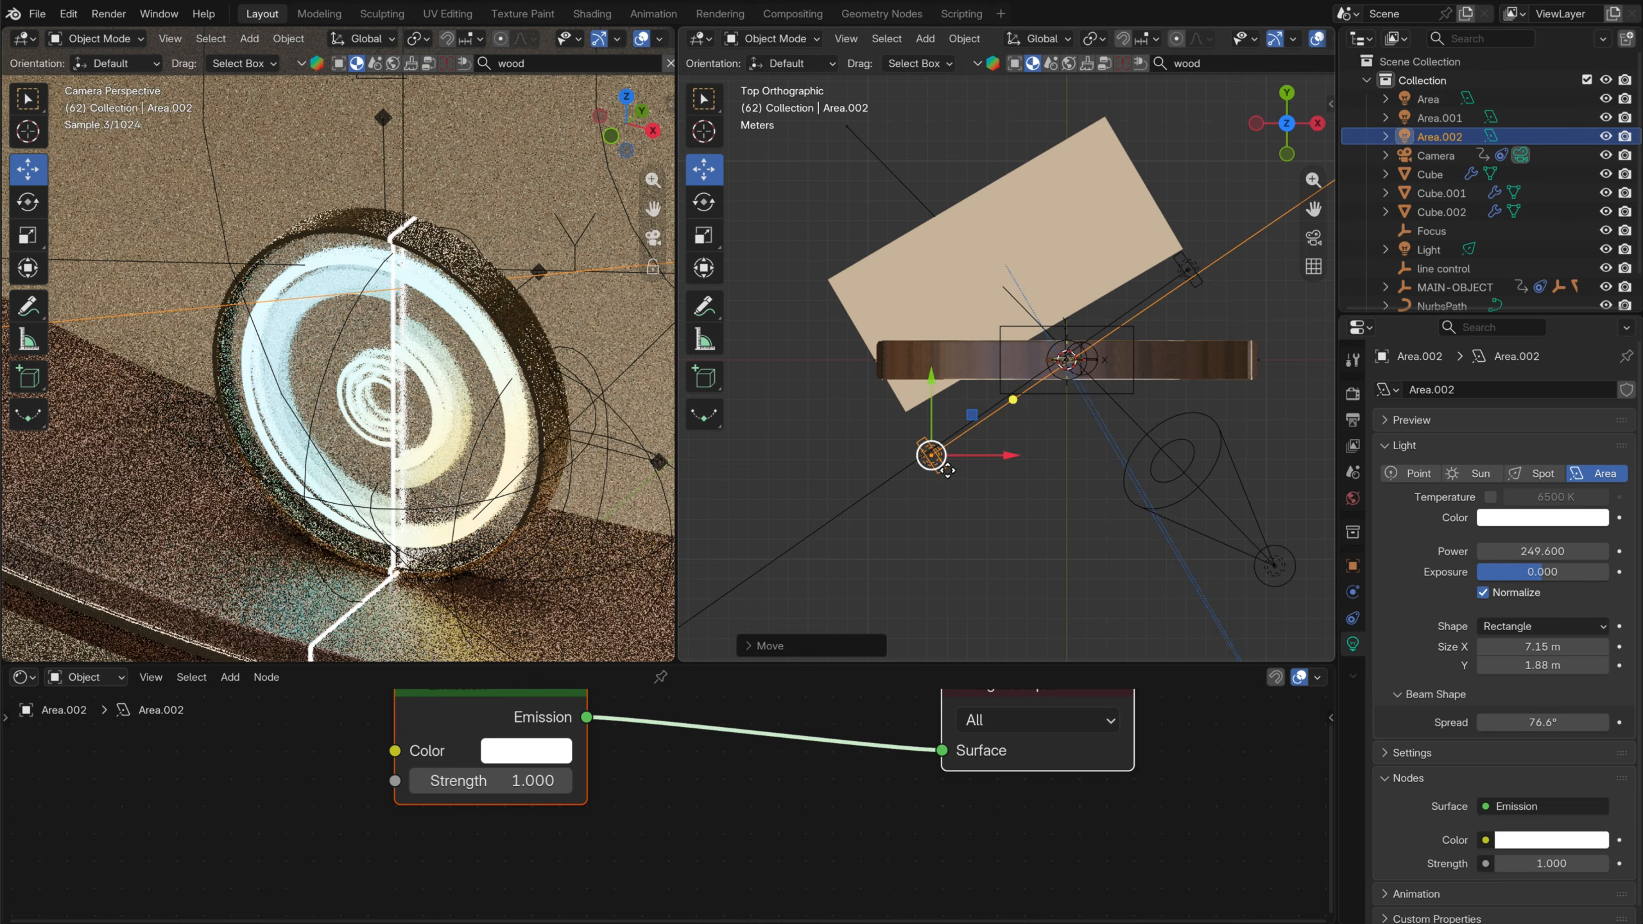
# Set the new area light's Y rotation to 90°
pyautogui.moveTo(1029, 525); pyautogui.dragTo(993, 339, button='middle')
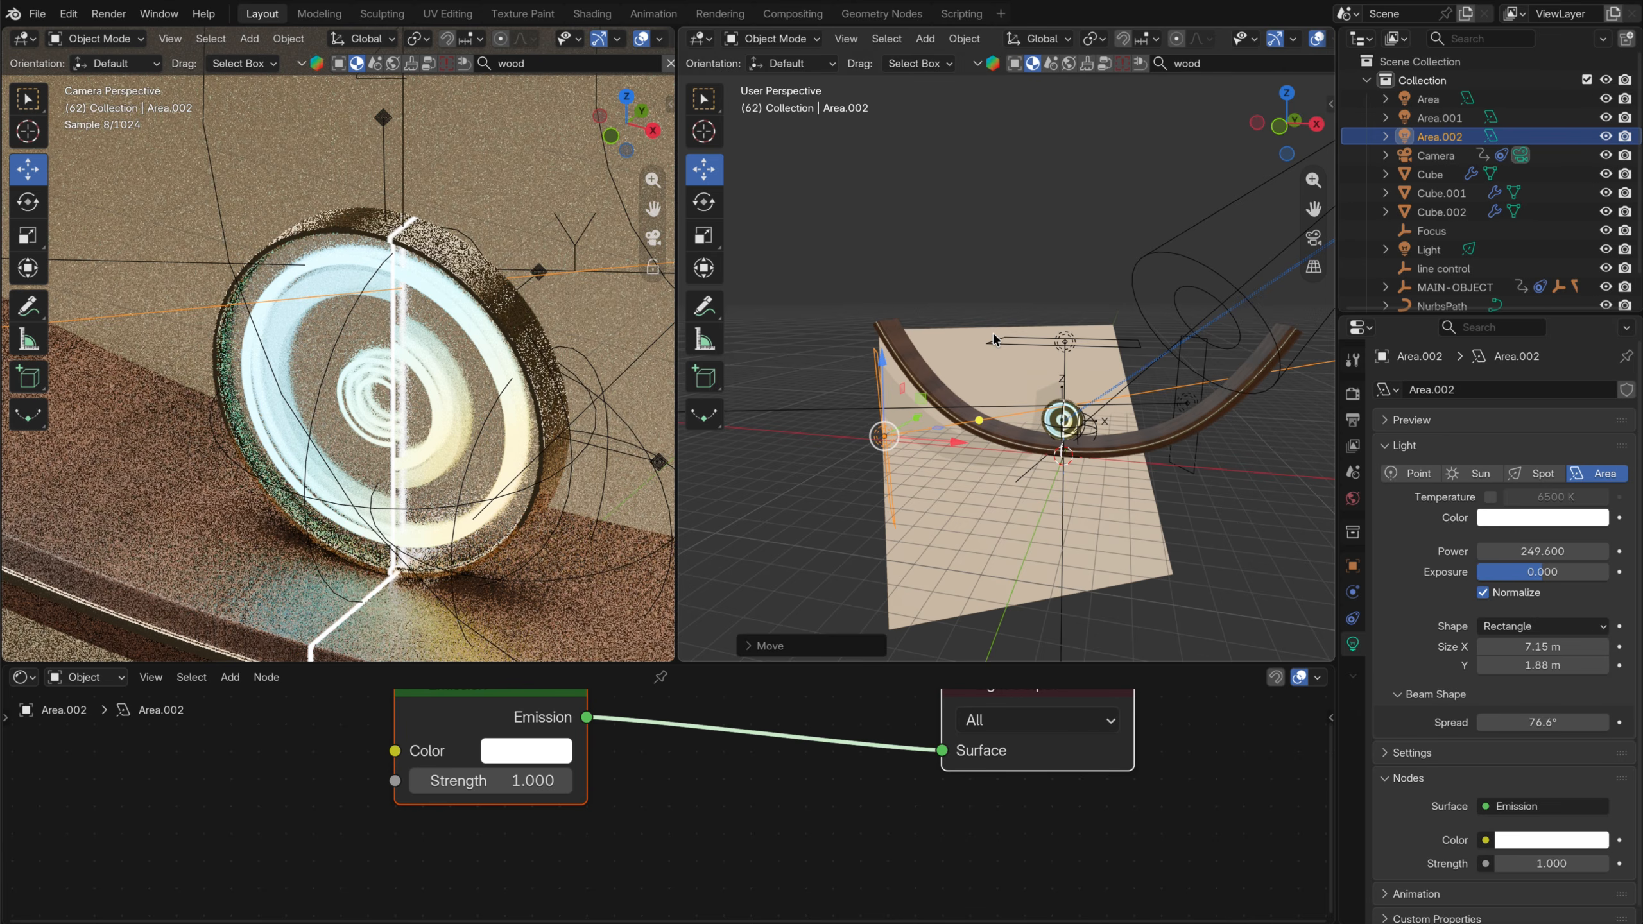
pyautogui.click(1353, 566)
pyautogui.click(1552, 528)
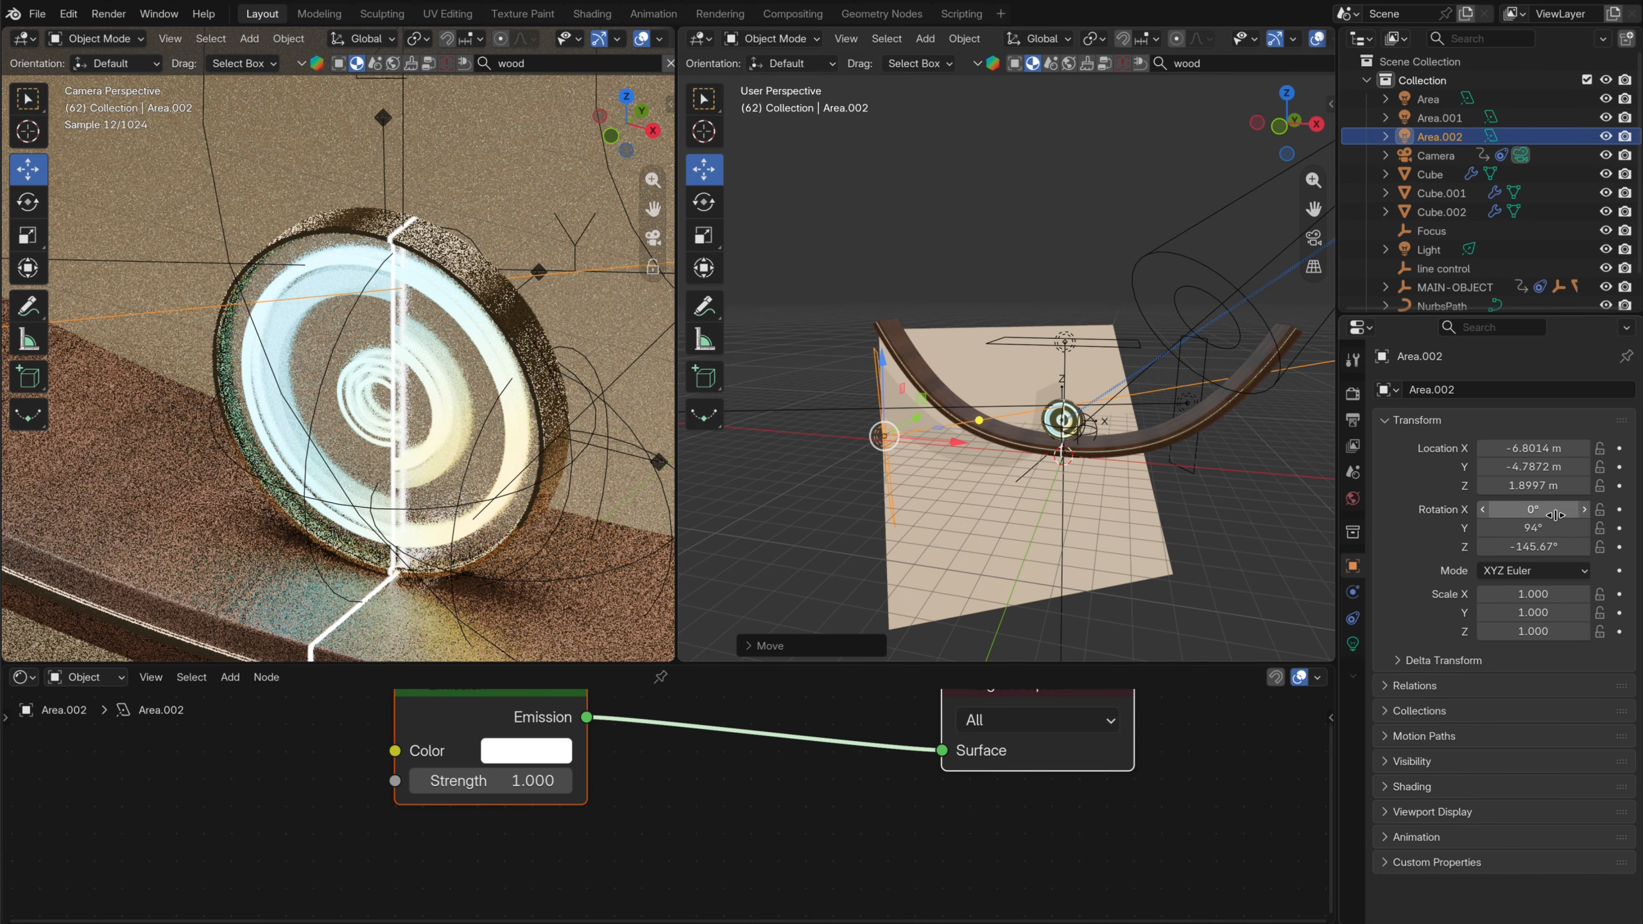
pyautogui.write('90')
pyautogui.press('Return')
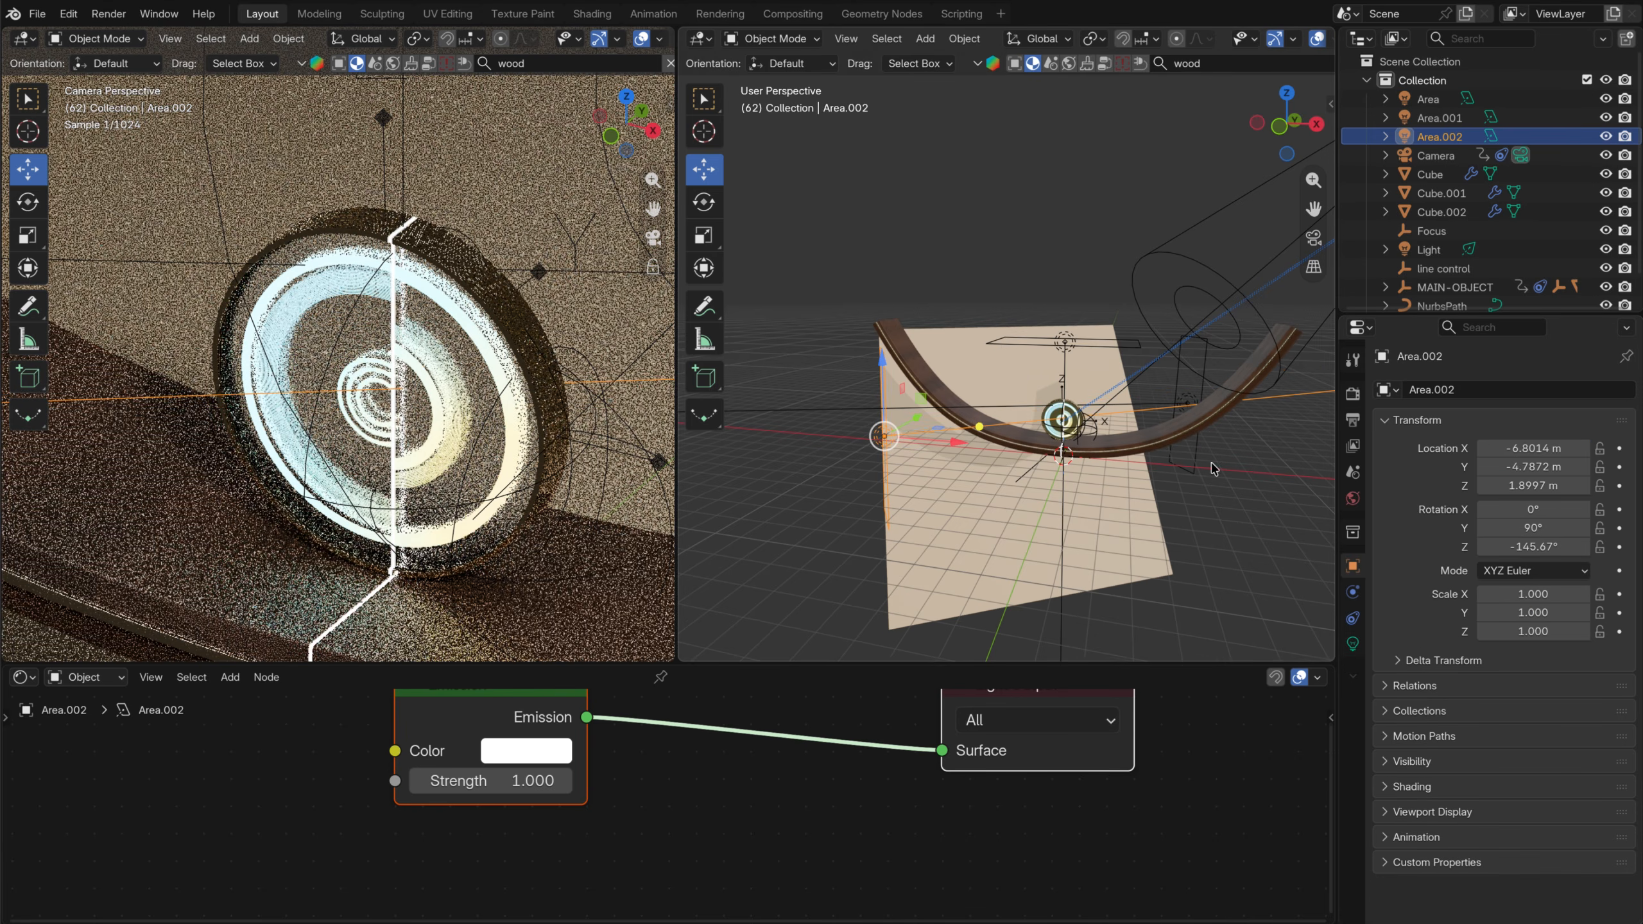
# Select the first upright area light behind the track and set its Y rotation to 900°
pyautogui.moveTo(1216, 470); pyautogui.dragTo(1203, 438, button='middle')
pyautogui.click(1203, 438)
pyautogui.click(1533, 526)
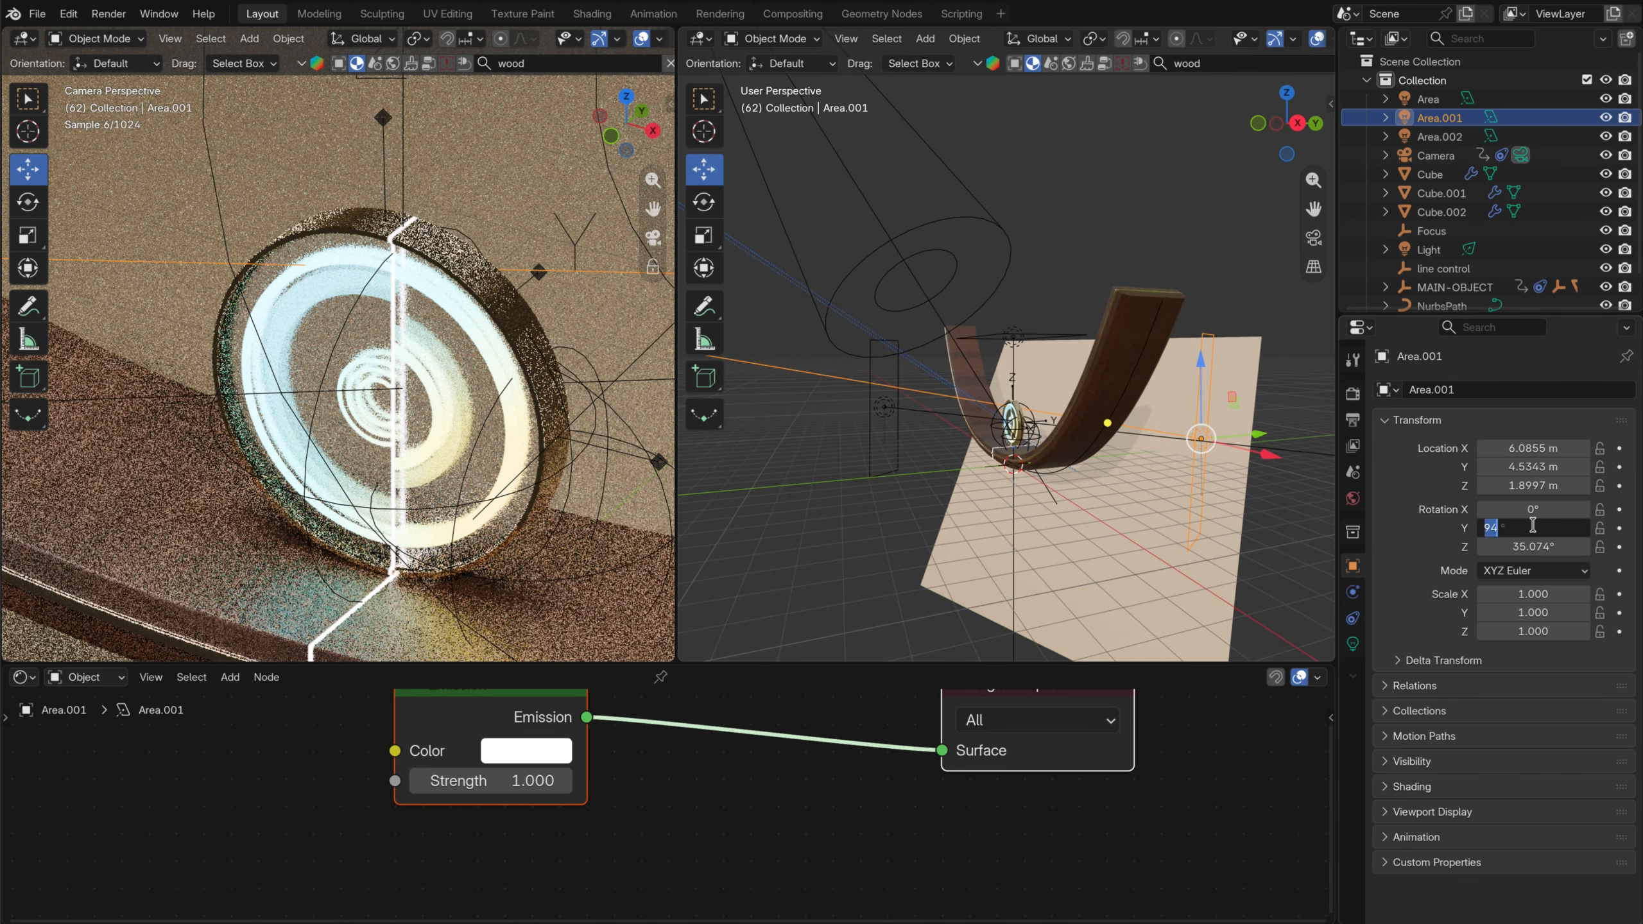
pyautogui.write('900')
pyautogui.press('Return')
pyautogui.scroll(-4, 965, 484)
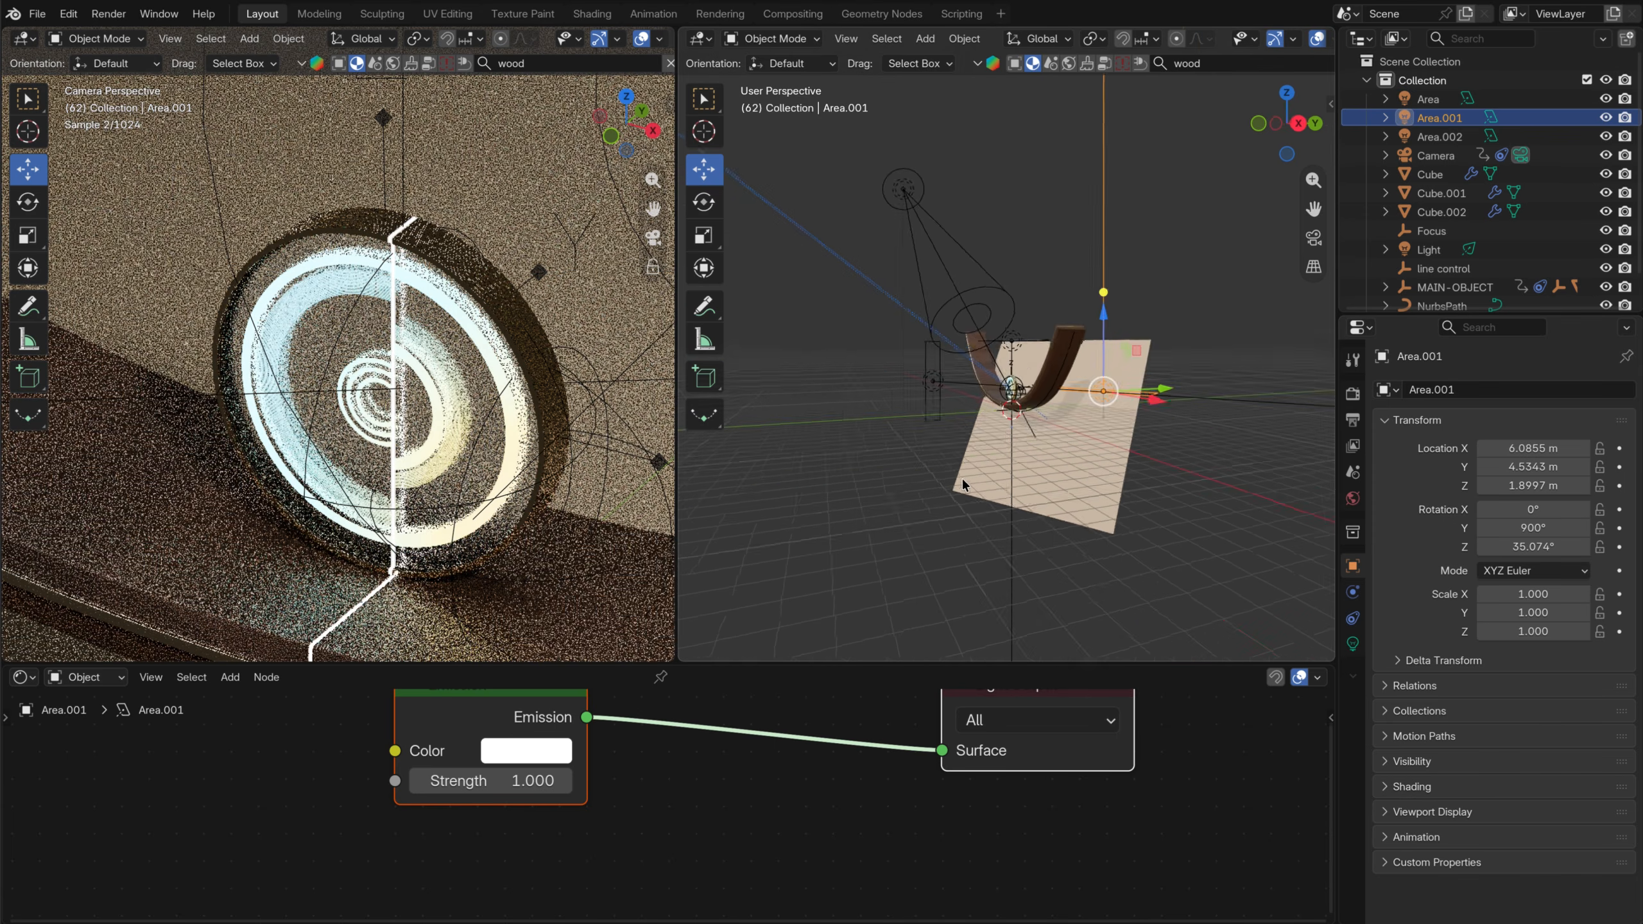
# Examine the camera render of the disc and the arrangement of the area lights around the track
pyautogui.moveTo(964, 484); pyautogui.dragTo(1132, 429, button='middle')
pyautogui.click(1186, 522)
pyautogui.scroll(2, 1182, 405)
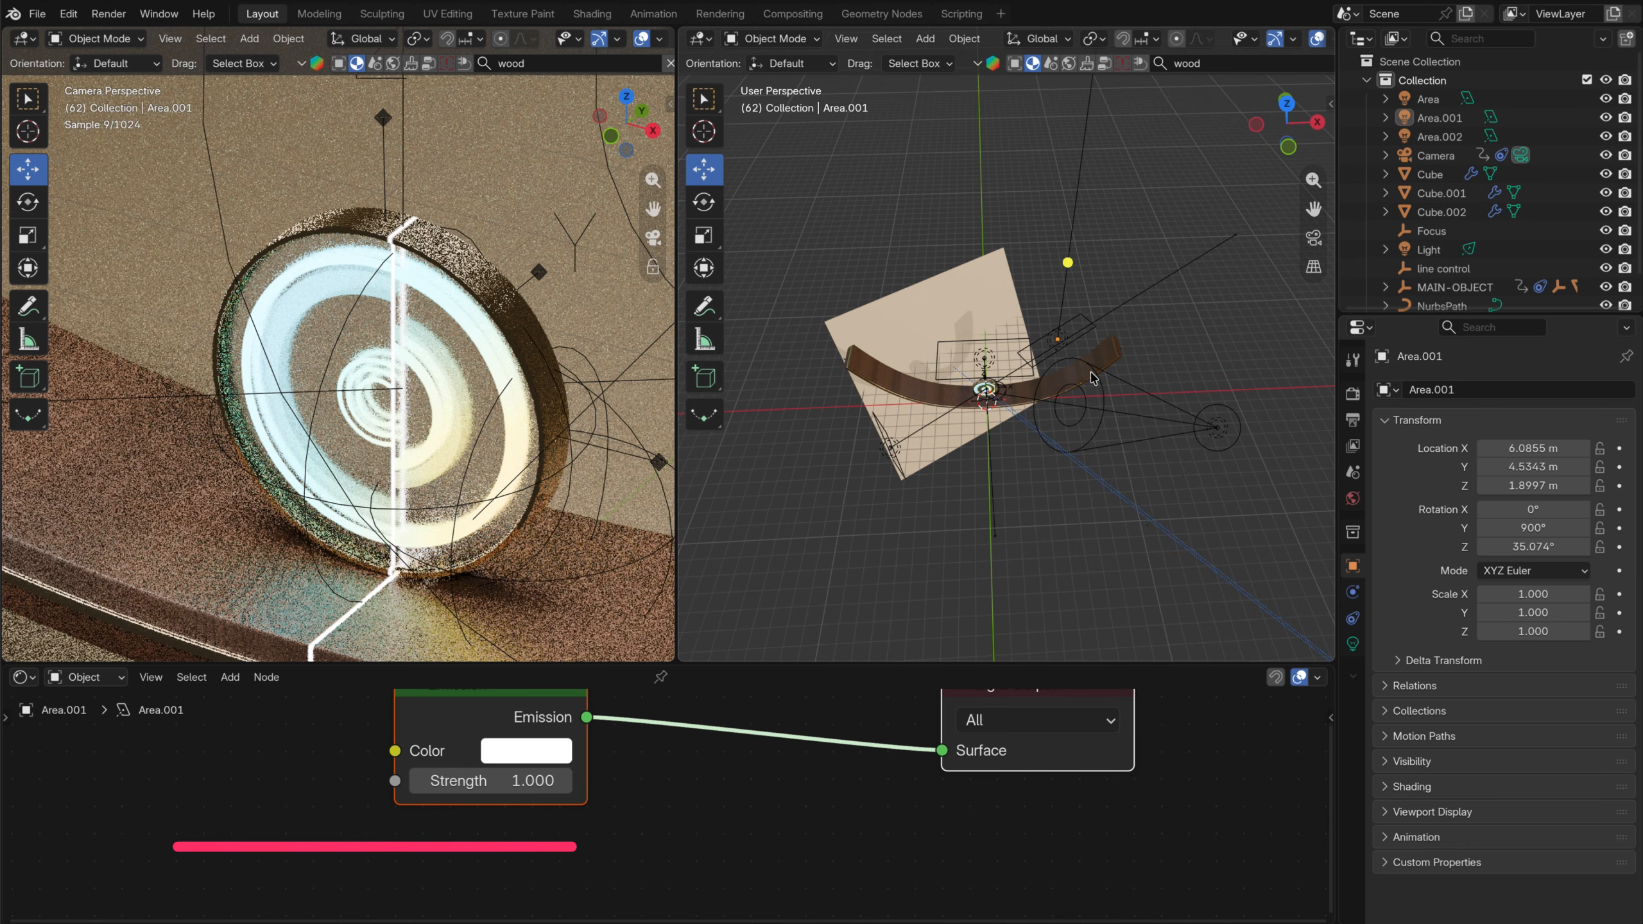
pyautogui.scroll(-4, 393, 376)
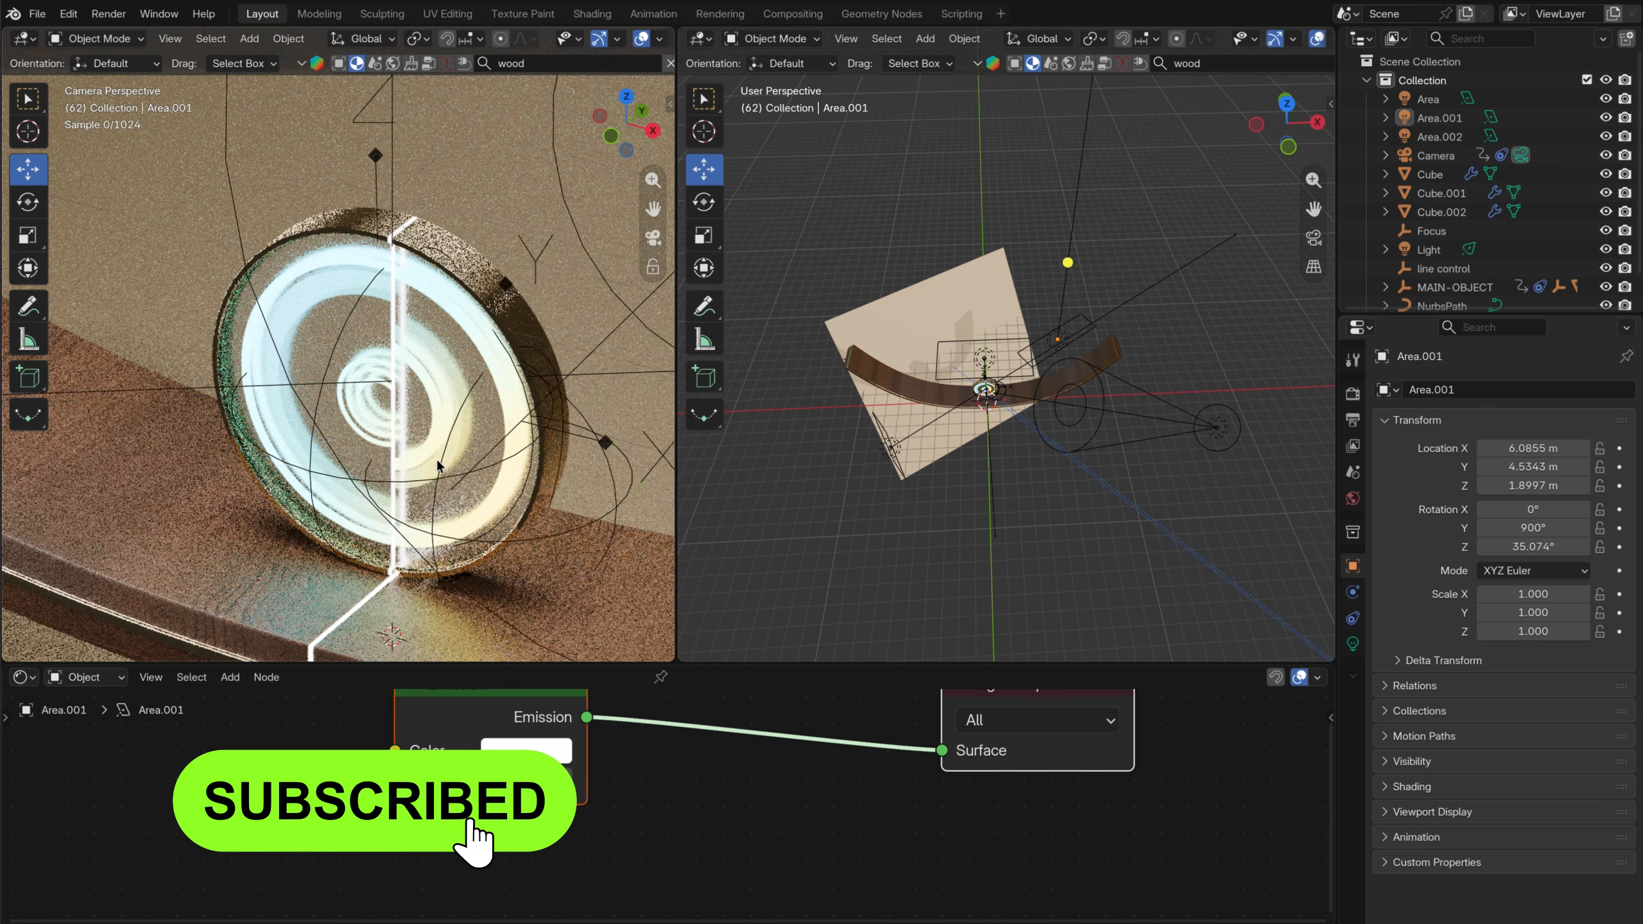
pyautogui.scroll(-2, 393, 376)
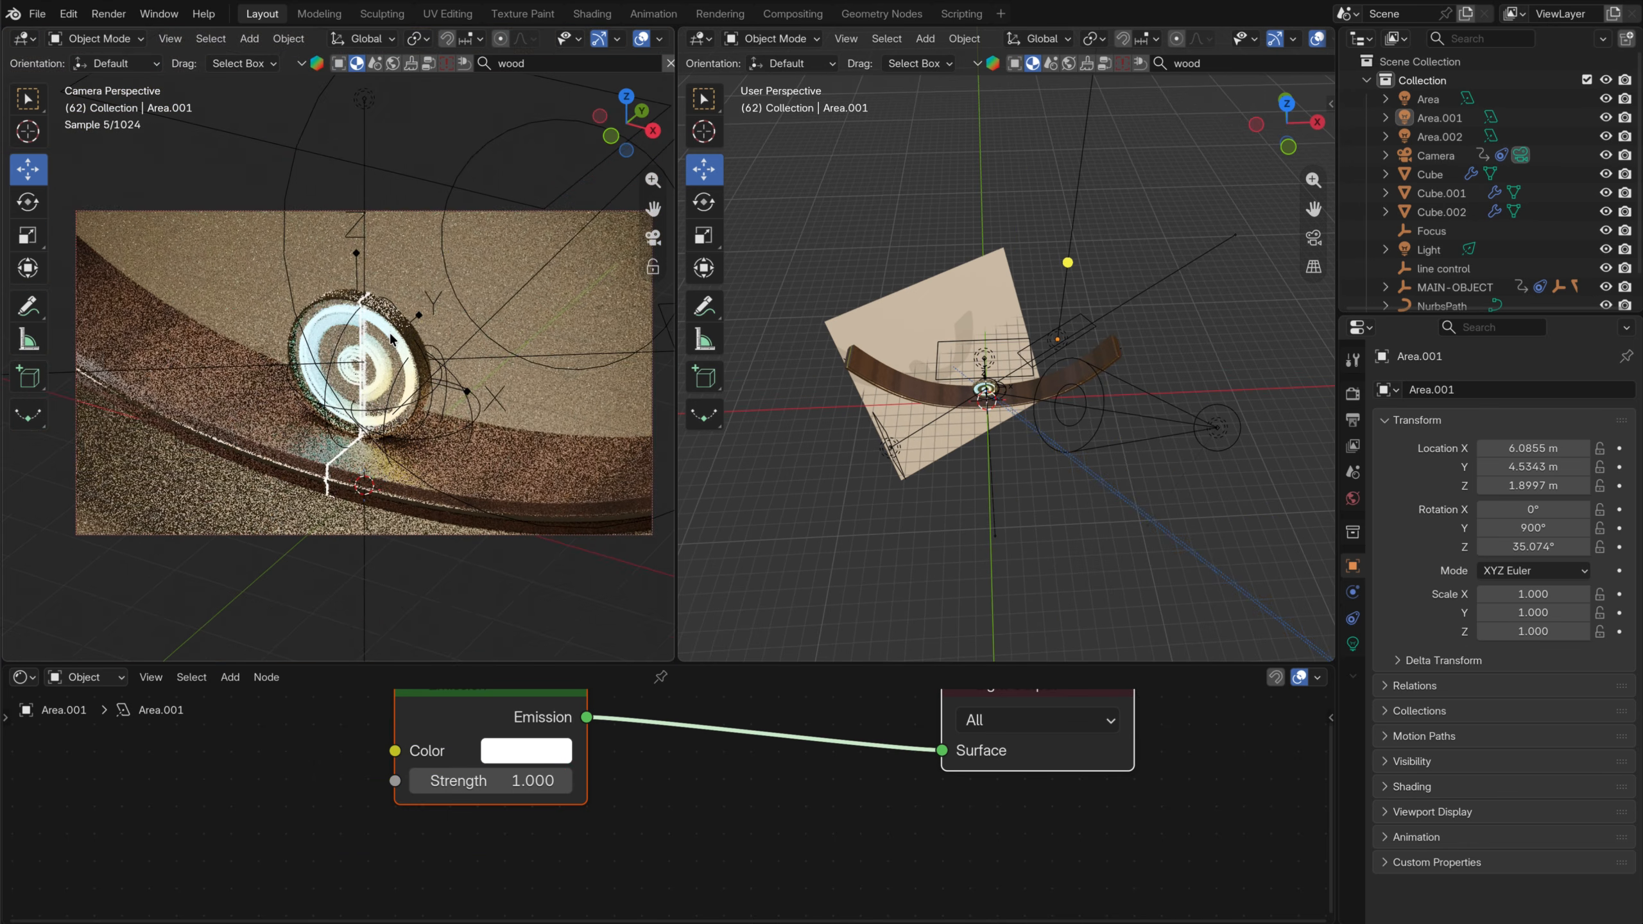
pyautogui.scroll(3, 931, 429)
pyautogui.moveTo(938, 434); pyautogui.dragTo(775, 336, button='middle')
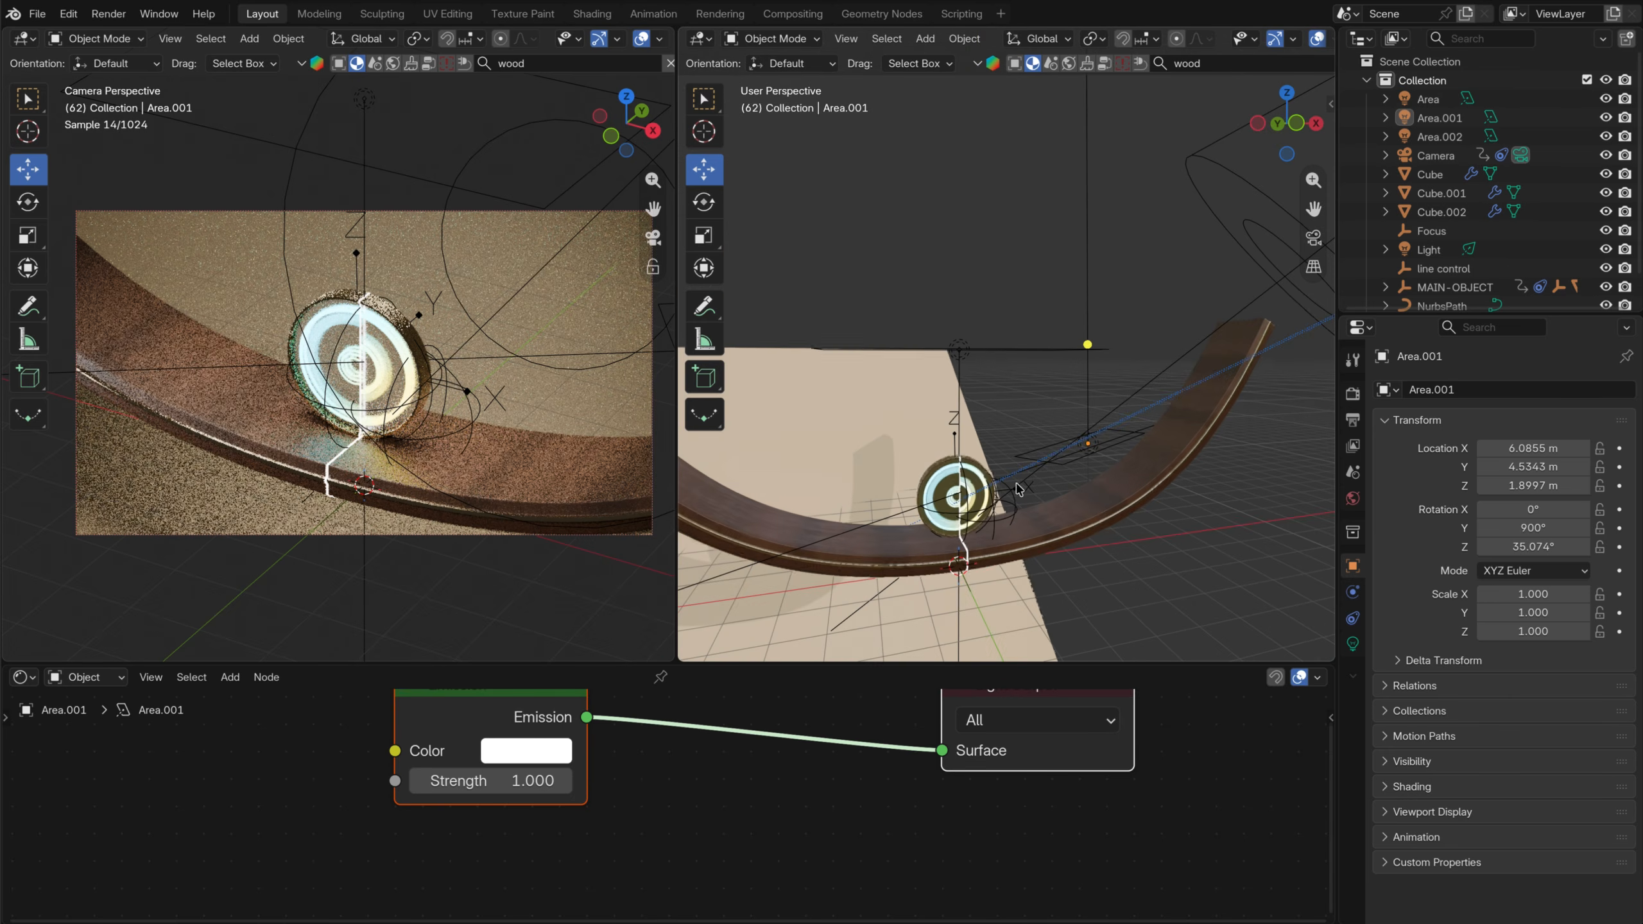
pyautogui.moveTo(948, 390); pyautogui.dragTo(1049, 396, button='middle')
pyautogui.keyDown('shift'); pyautogui.moveTo(1037, 520); pyautogui.dragTo(1044, 476, button='middle'); pyautogui.keyUp('shift')
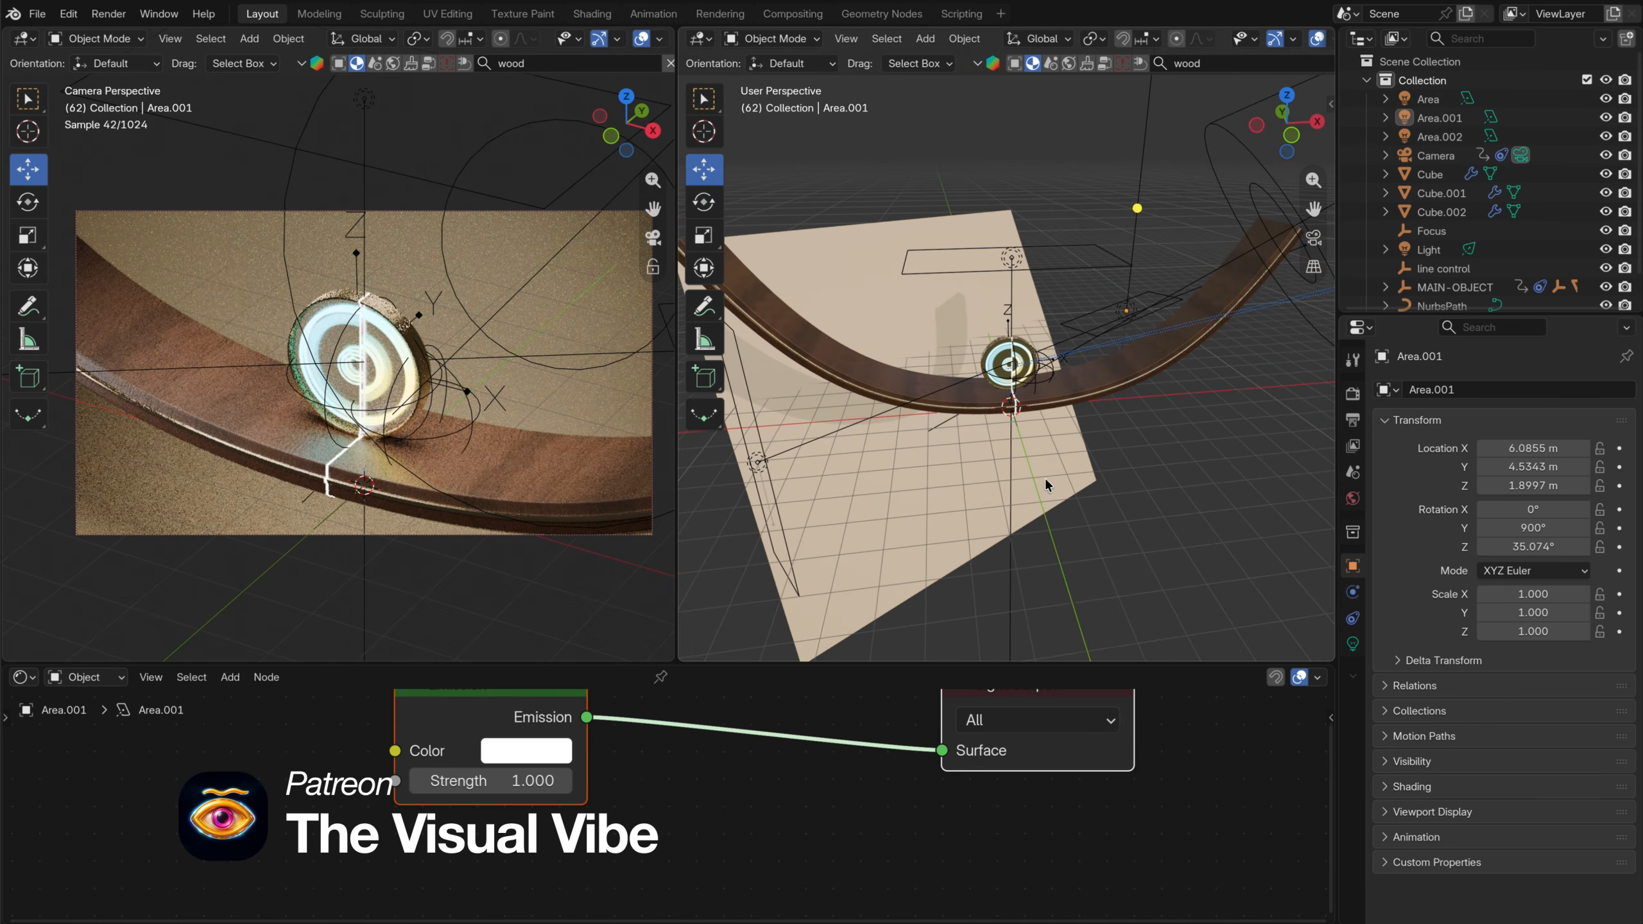
# Select the first upright area light behind the track and correct its Y rotation to 90°
pyautogui.moveTo(882, 505); pyautogui.dragTo(1151, 314, button='middle')
pyautogui.click(850, 495)
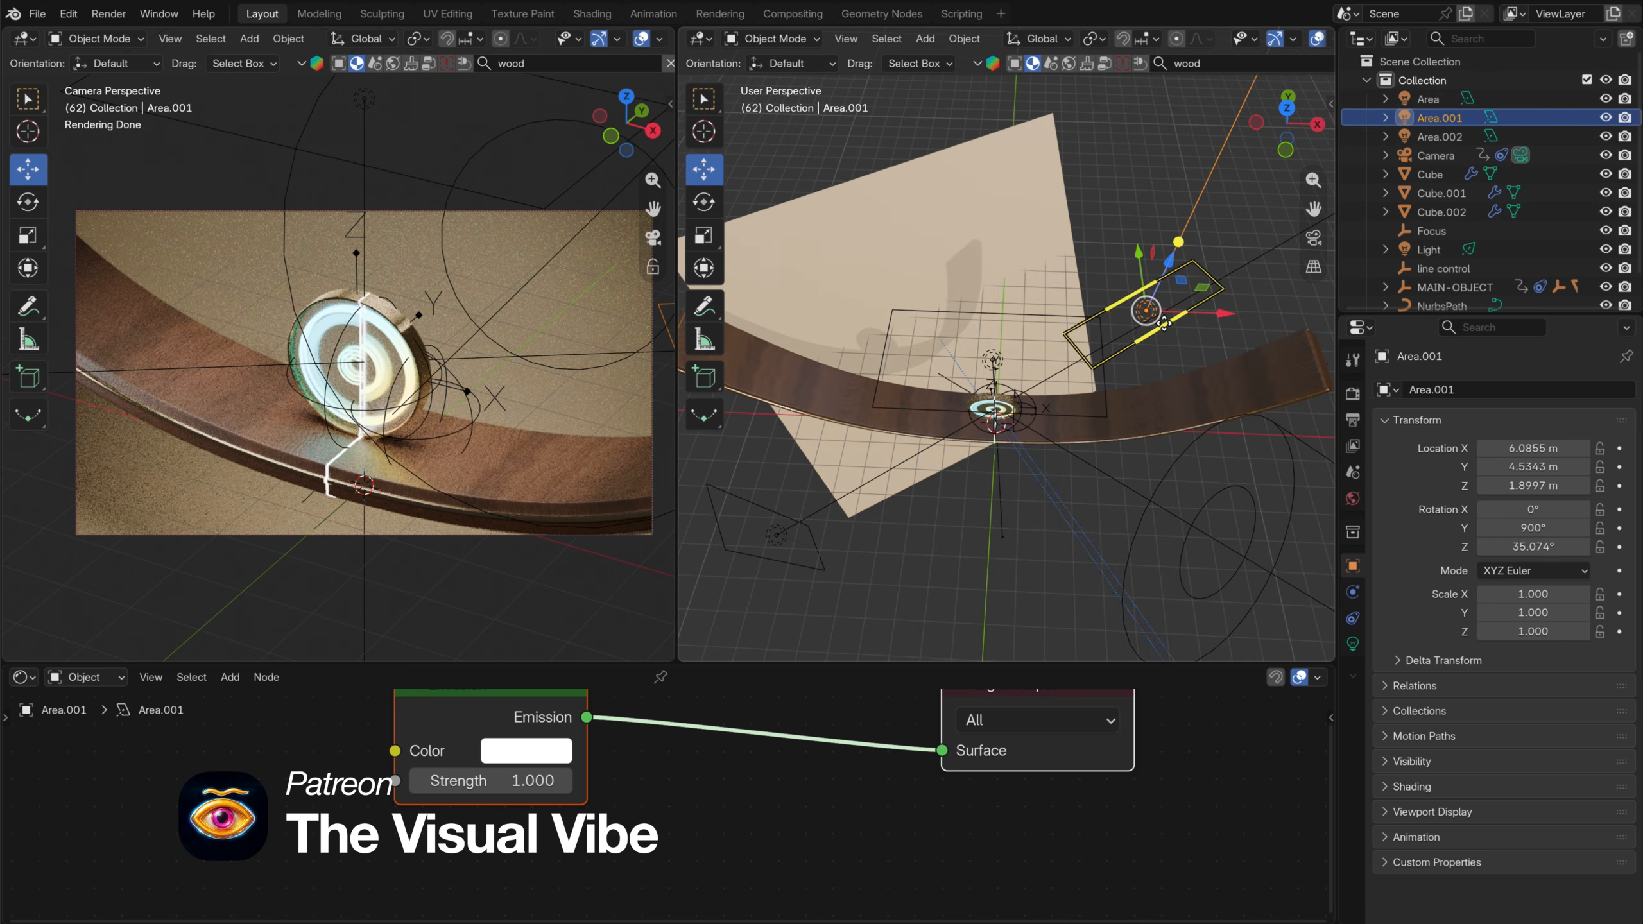
pyautogui.doubleClick(1529, 528)
pyautogui.write('9')
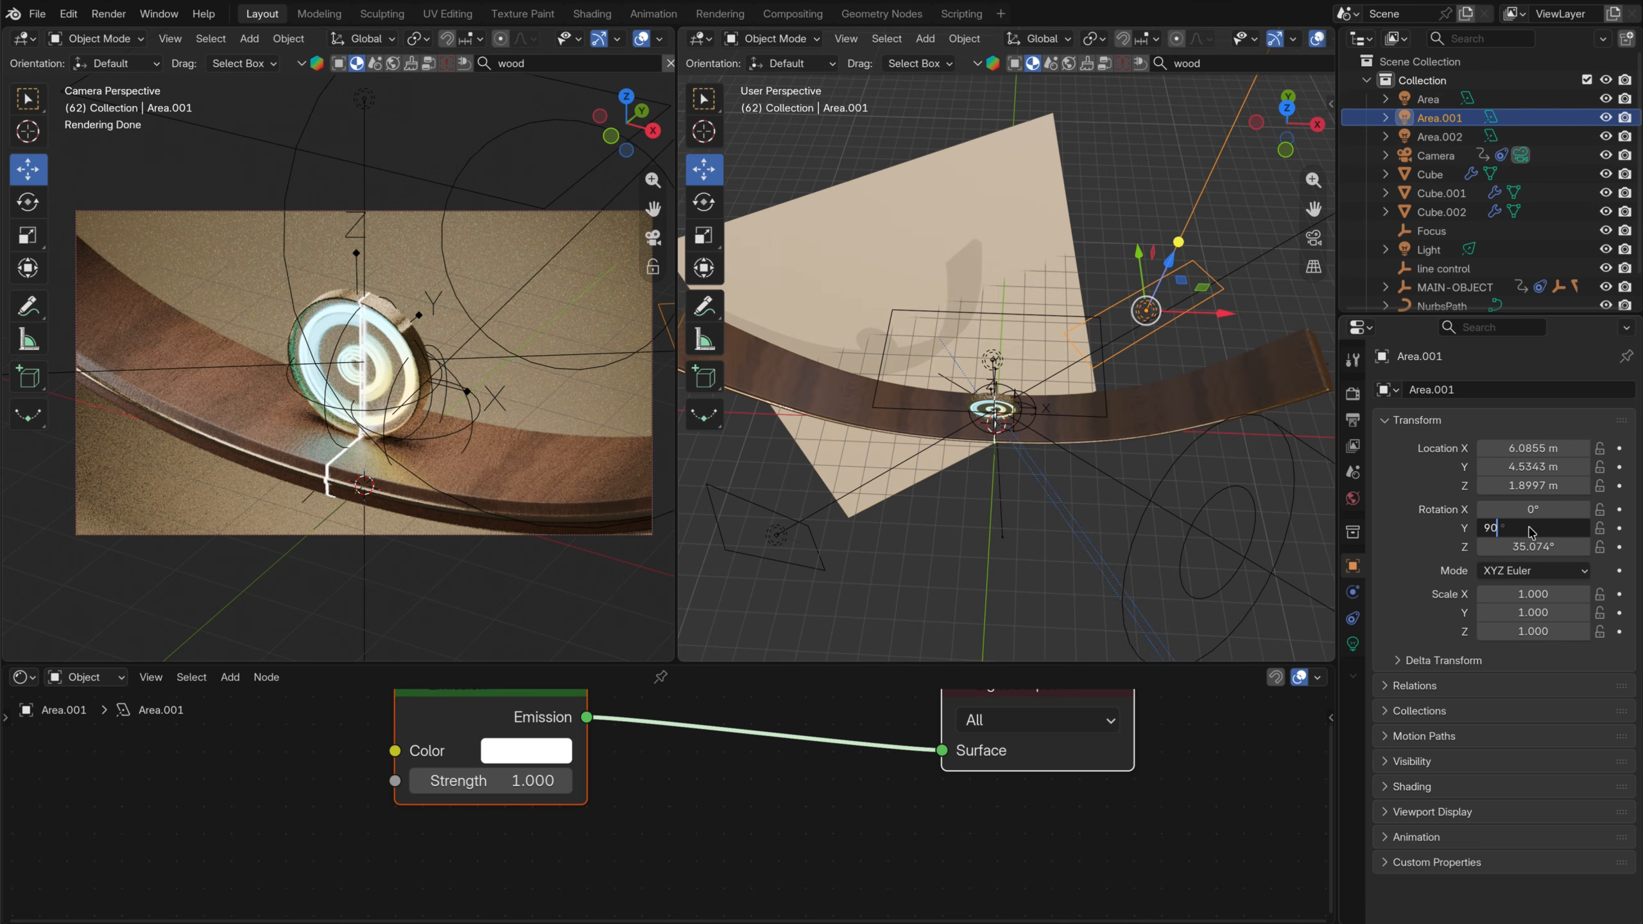
pyautogui.write('0')
pyautogui.press('Return')
pyautogui.click(1195, 344)
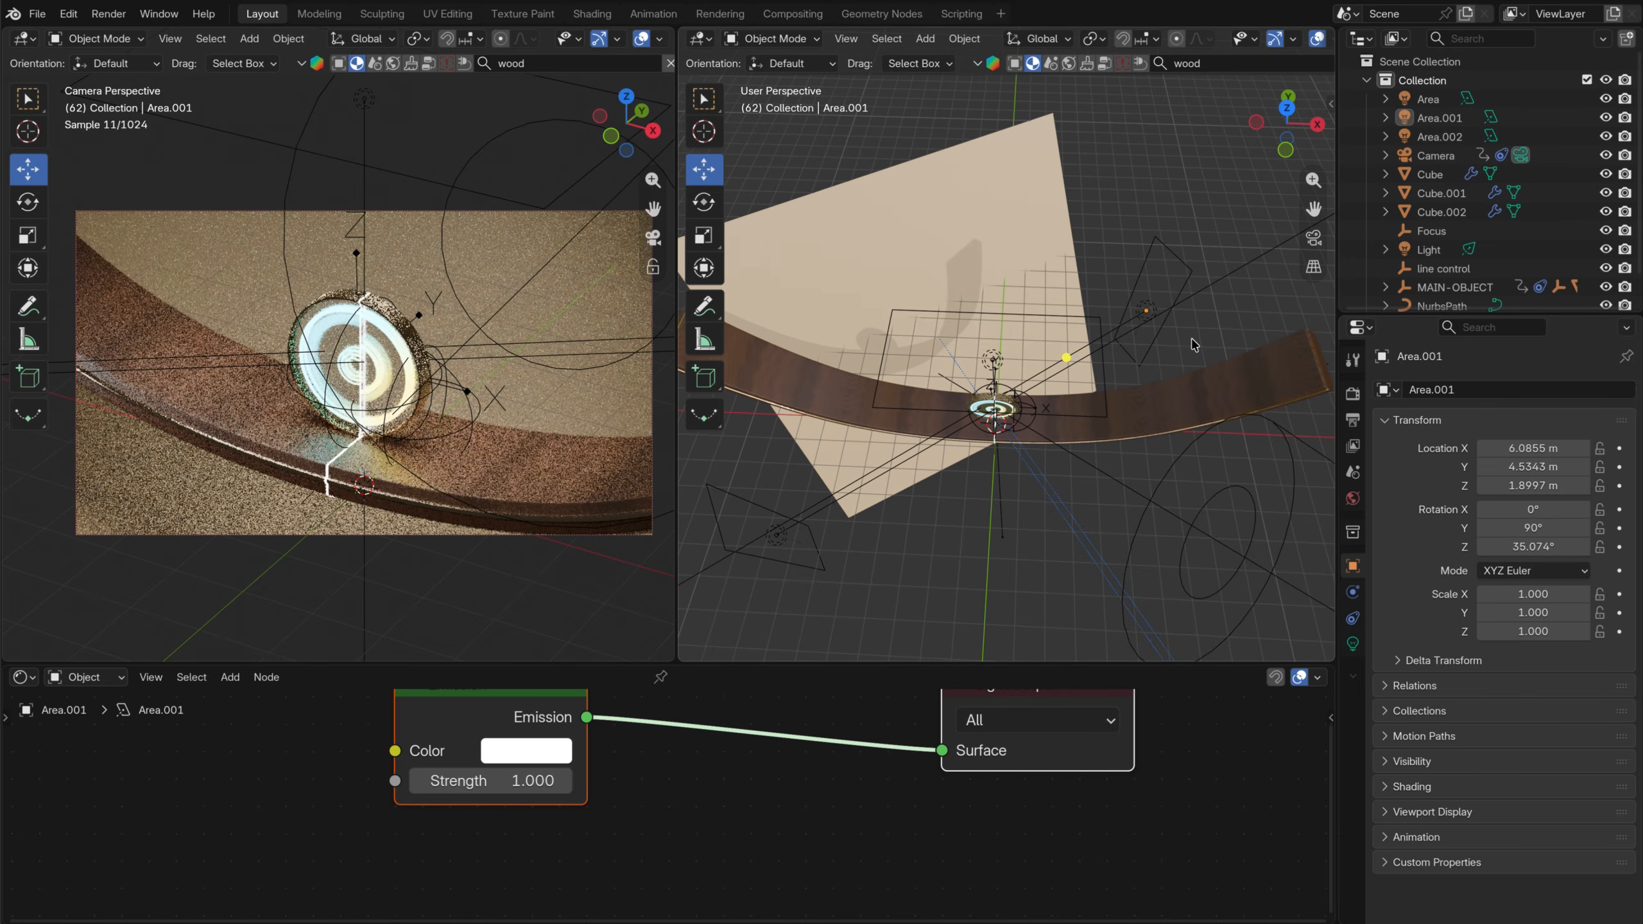
# Change the shader node editor to a Timeline and inspect the disc's camera render up close at frame 103
pyautogui.scroll(6, 458, 414)
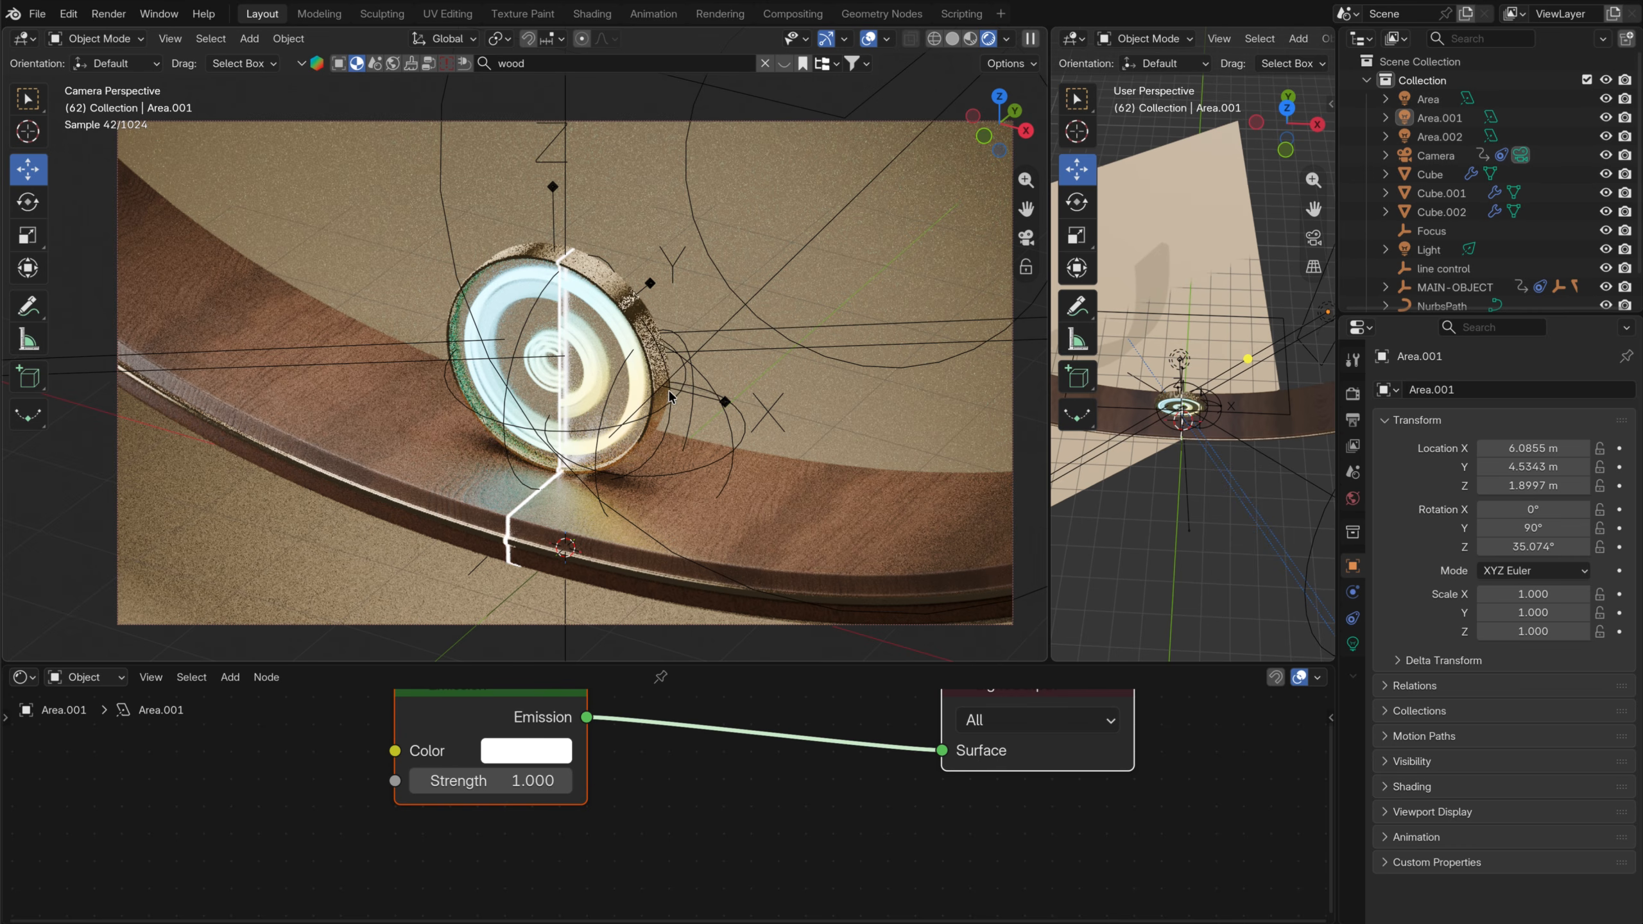
pyautogui.click(23, 678)
pyautogui.click(266, 748)
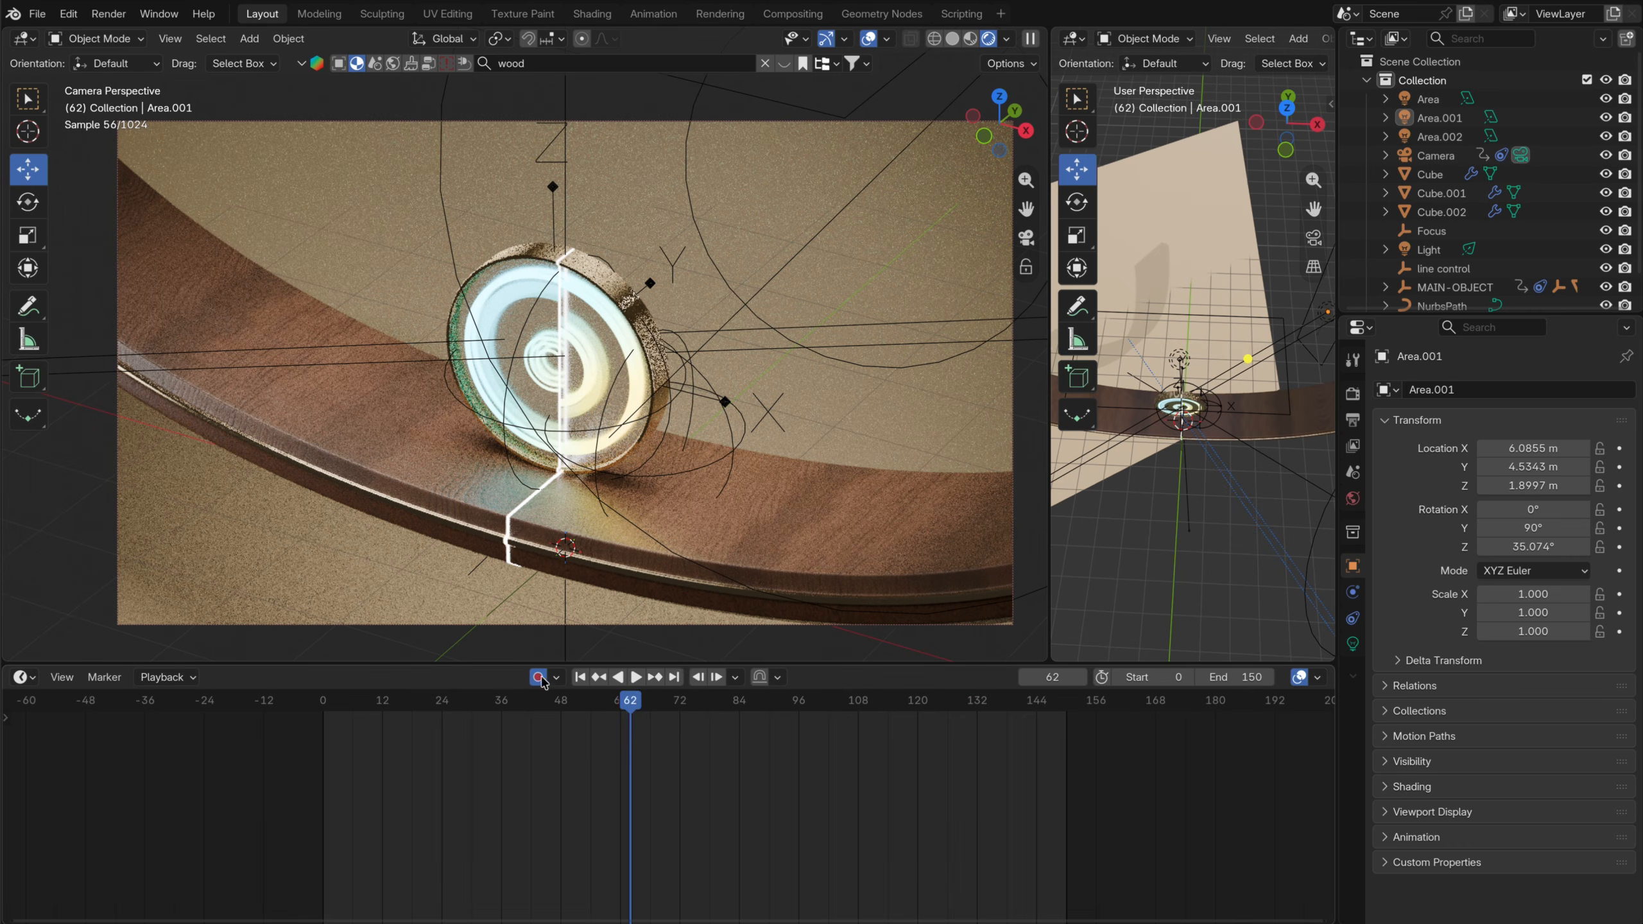
pyautogui.moveTo(657, 701); pyautogui.dragTo(833, 703)
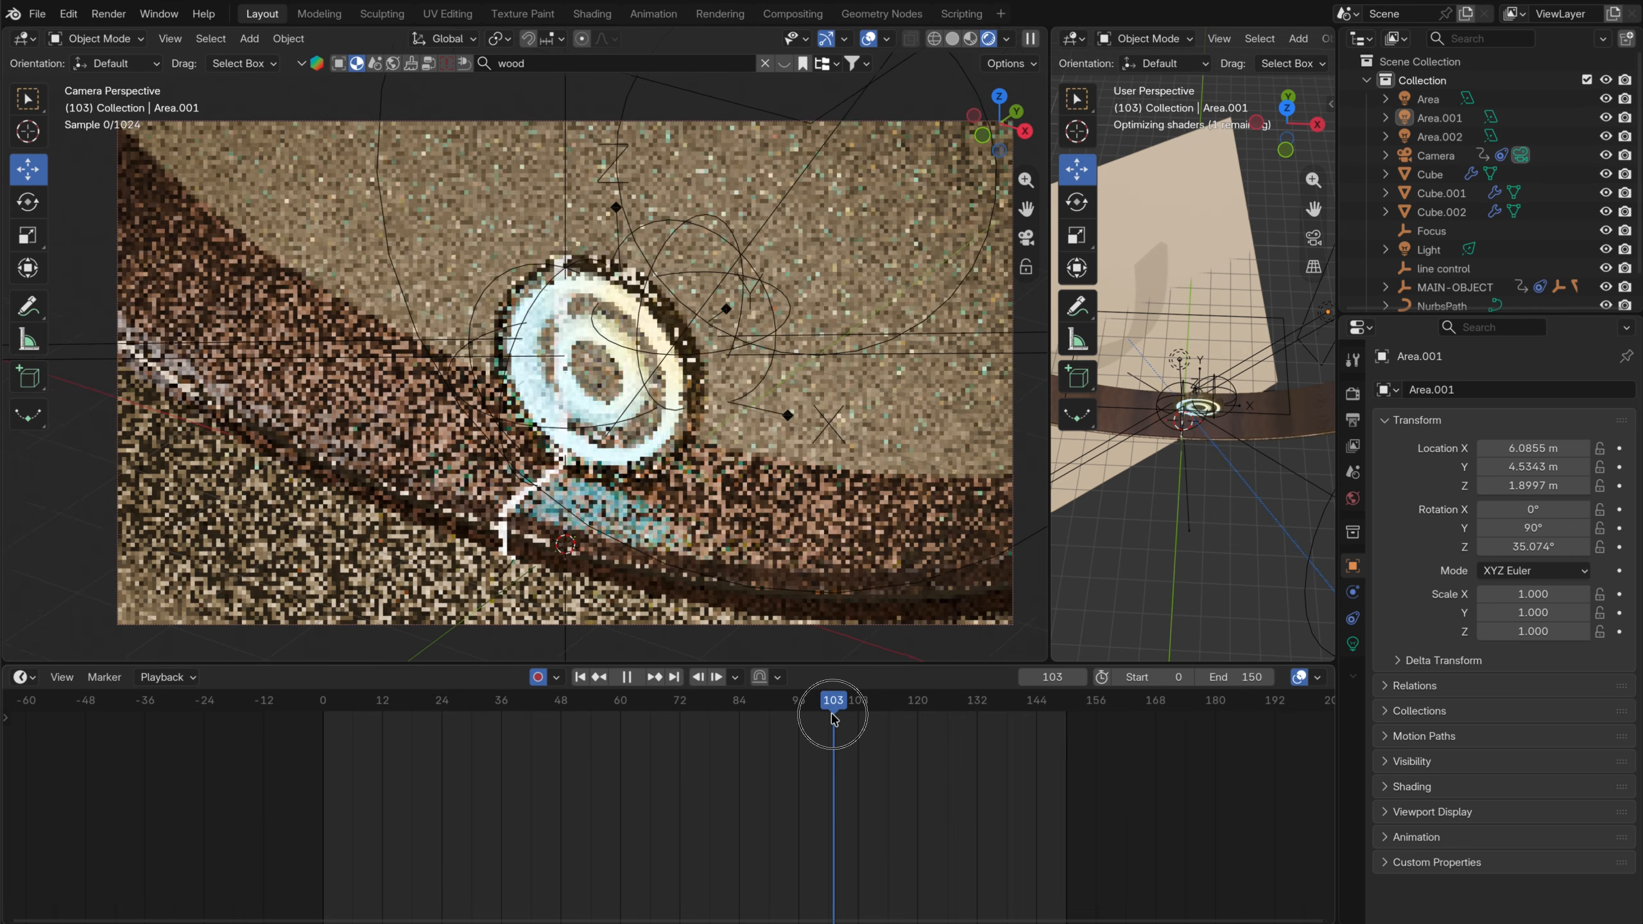
pyautogui.scroll(4, 602, 476)
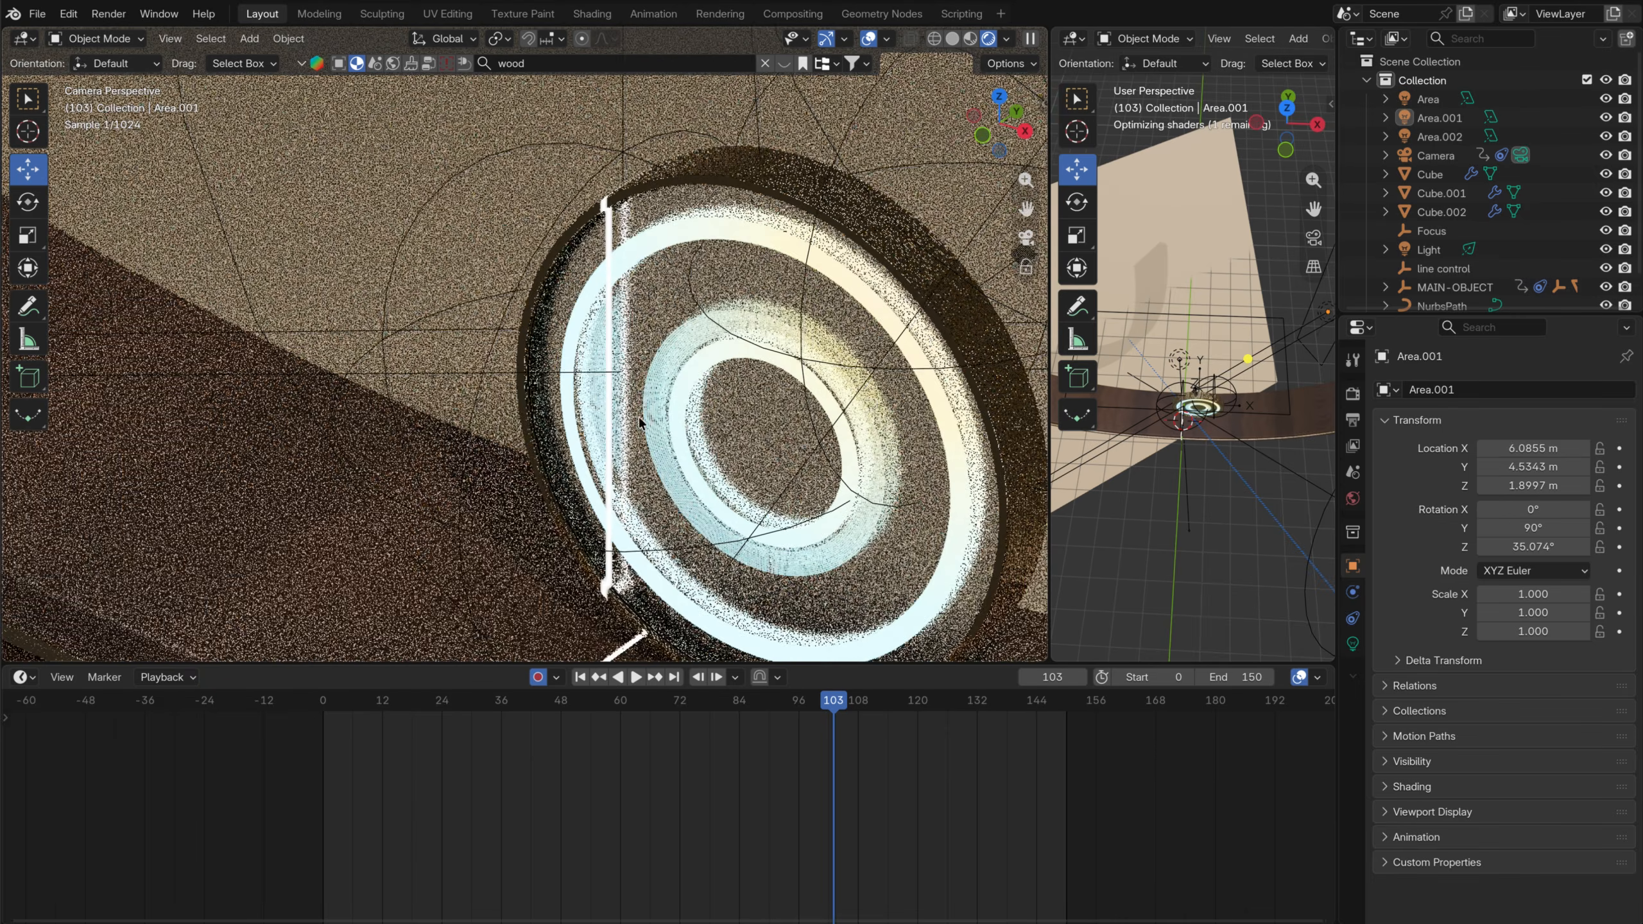
pyautogui.keyDown('shift'); pyautogui.moveTo(715, 494); pyautogui.dragTo(593, 388, button='middle'); pyautogui.keyUp('shift')
# Scrub the animation back to frame 53 and examine the disc's reflections and glow on the wooden track
pyautogui.click(832, 709)
pyautogui.moveTo(833, 712); pyautogui.dragTo(585, 709)
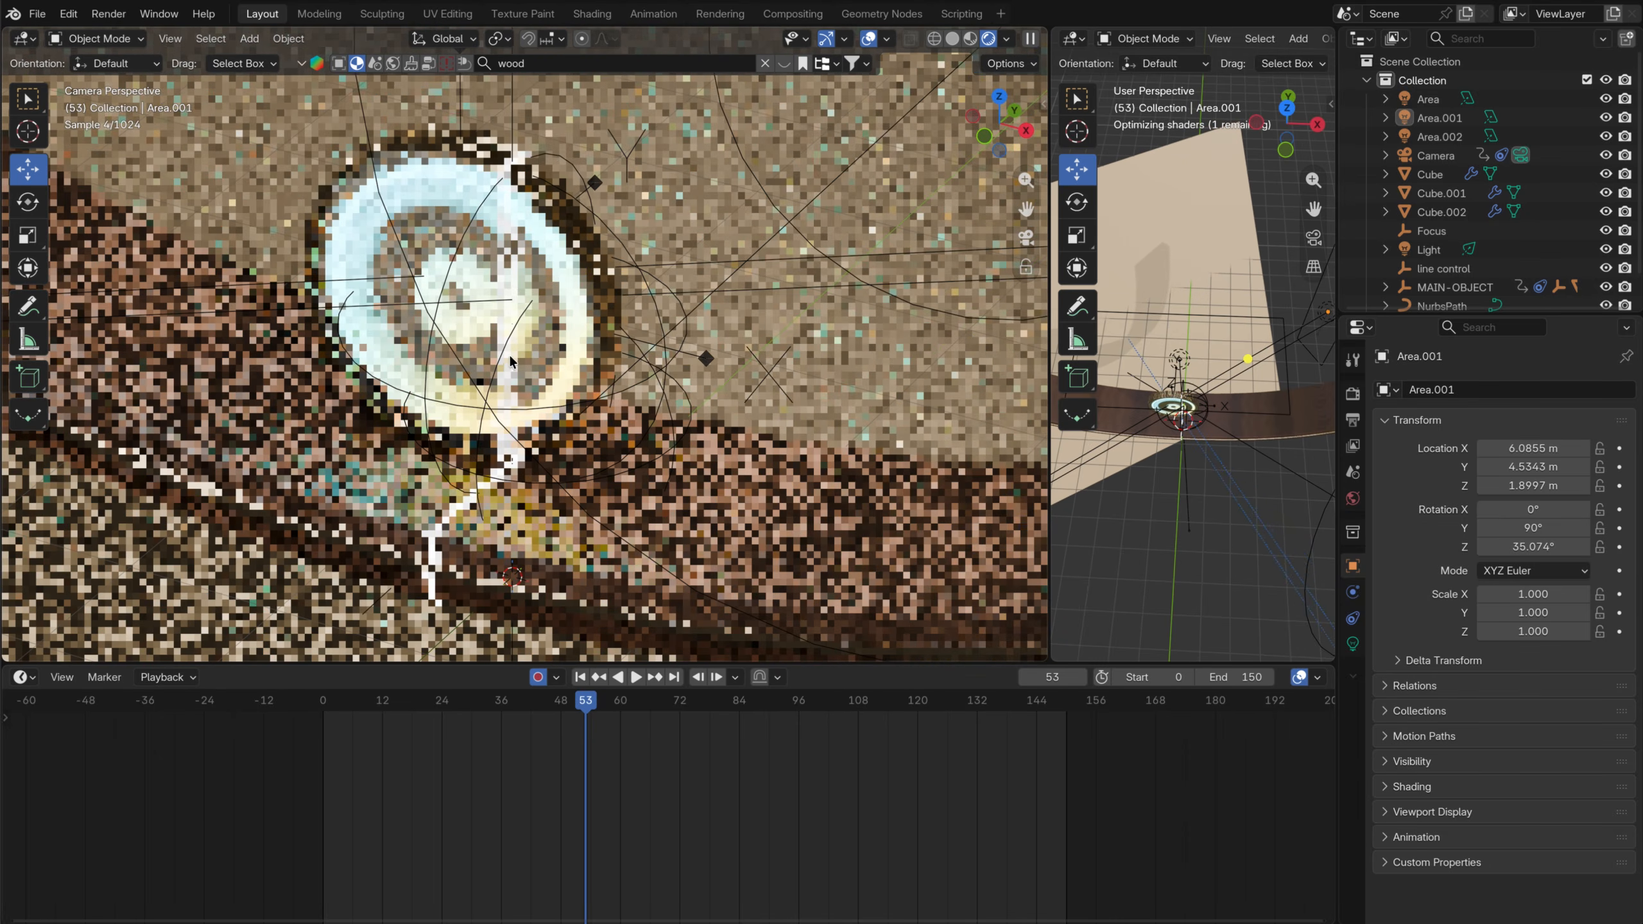
pyautogui.keyDown('shift'); pyautogui.moveTo(510, 356); pyautogui.dragTo(525, 386, button='middle'); pyautogui.keyUp('shift')
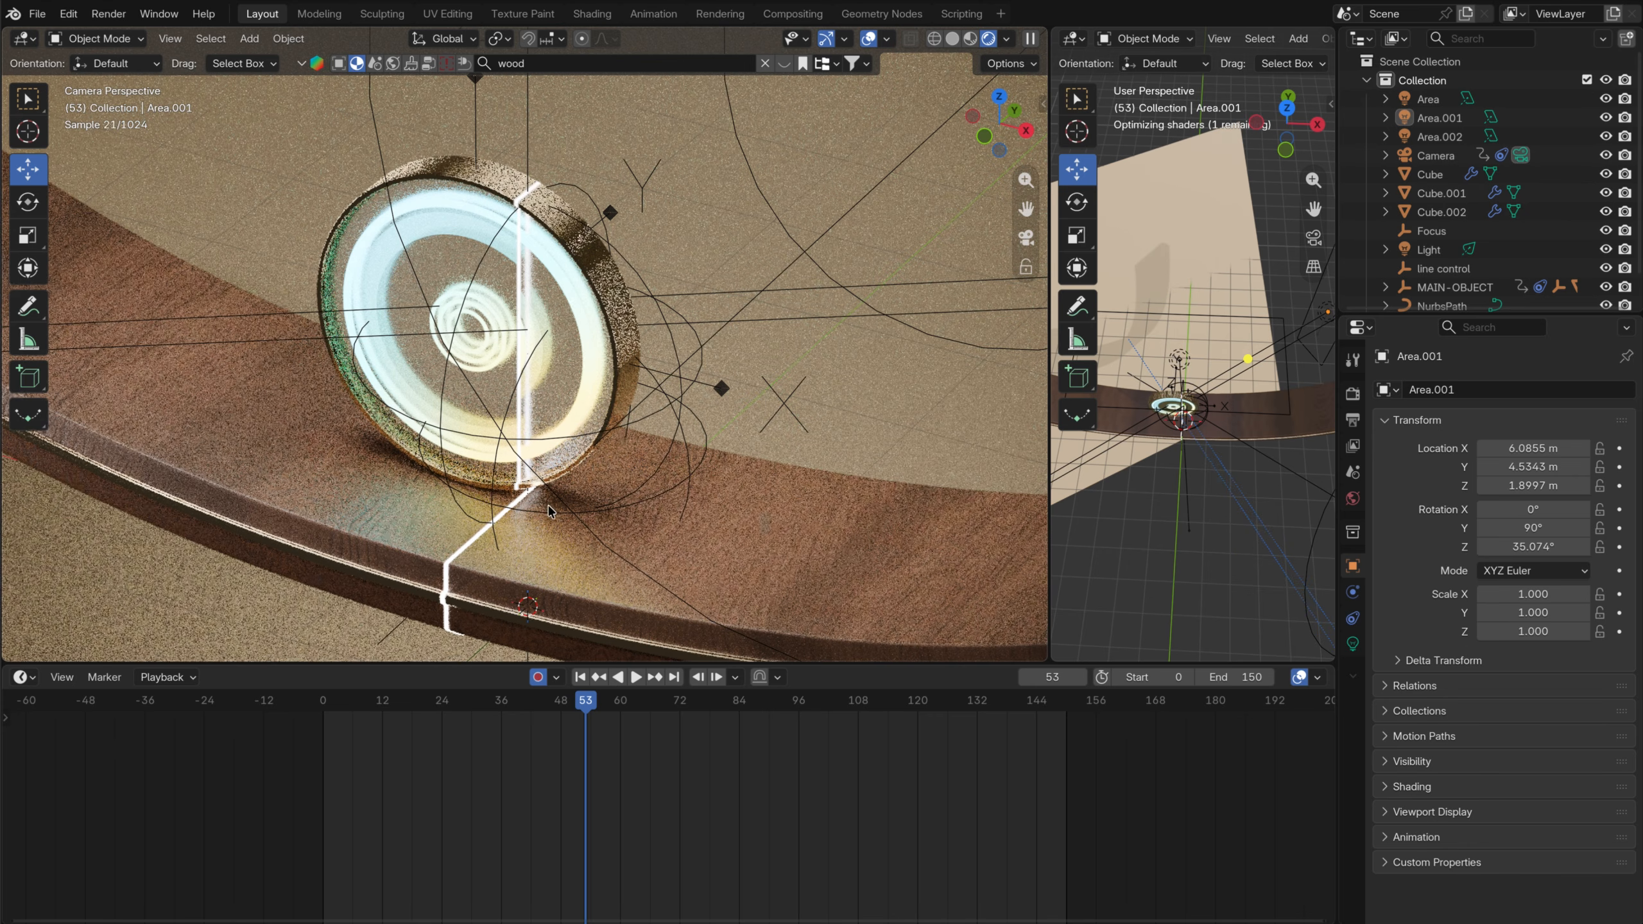
pyautogui.scroll(-3, 578, 396)
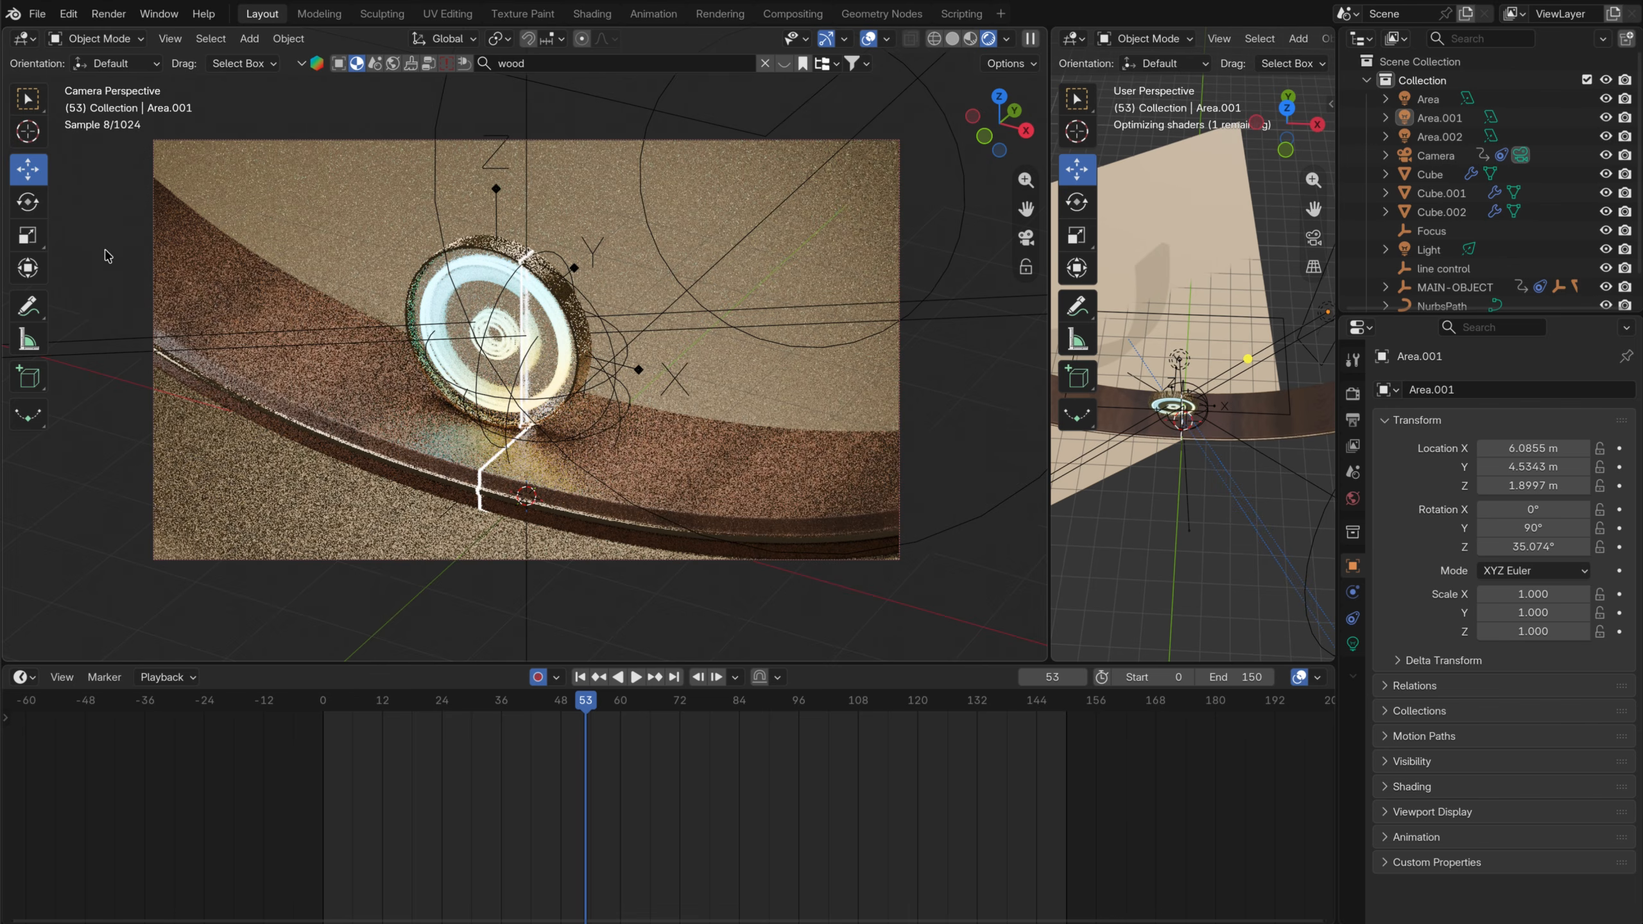